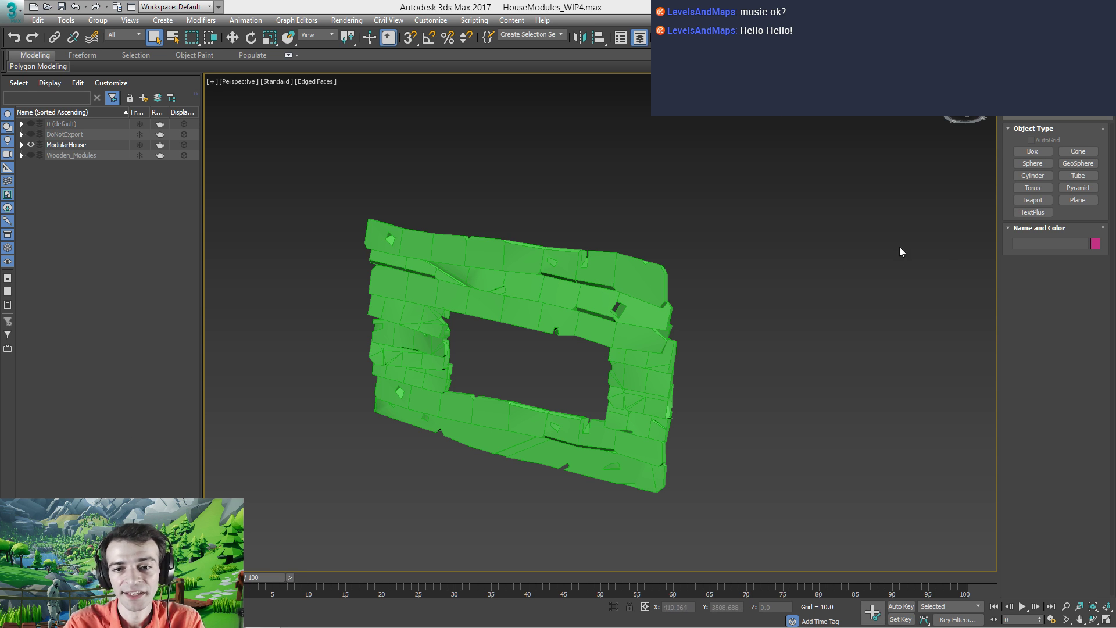
{"action": "middle_click_drag", "start_coordinate": [491, 361], "coordinate": [545, 374]}
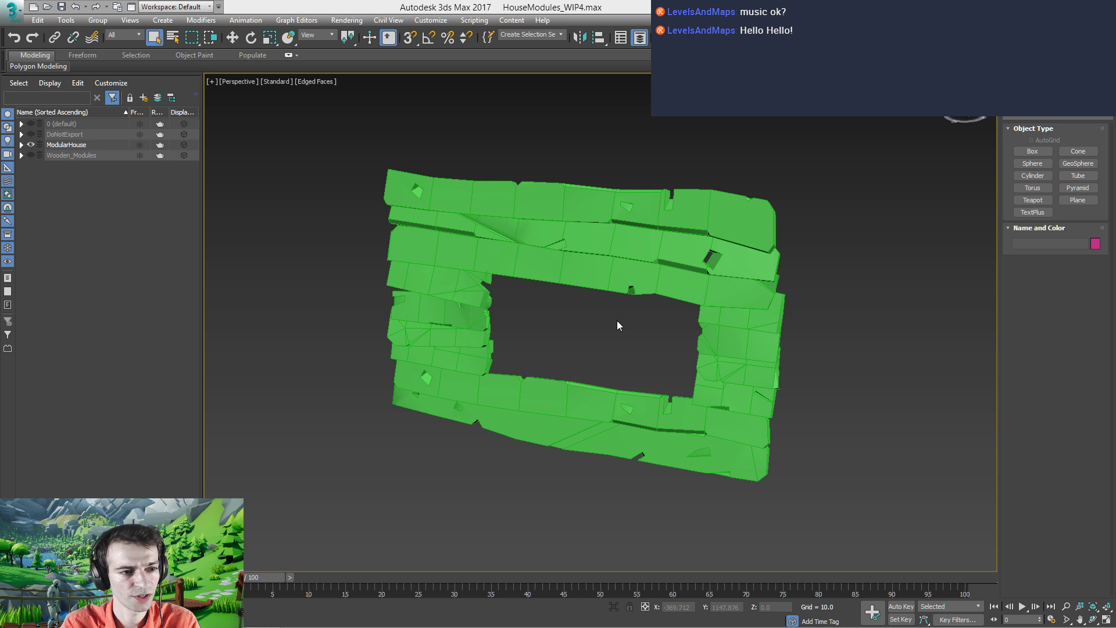
{"action": "middle_click_drag", "start_coordinate": [617, 320], "coordinate": [497, 362], "text": "alt"}
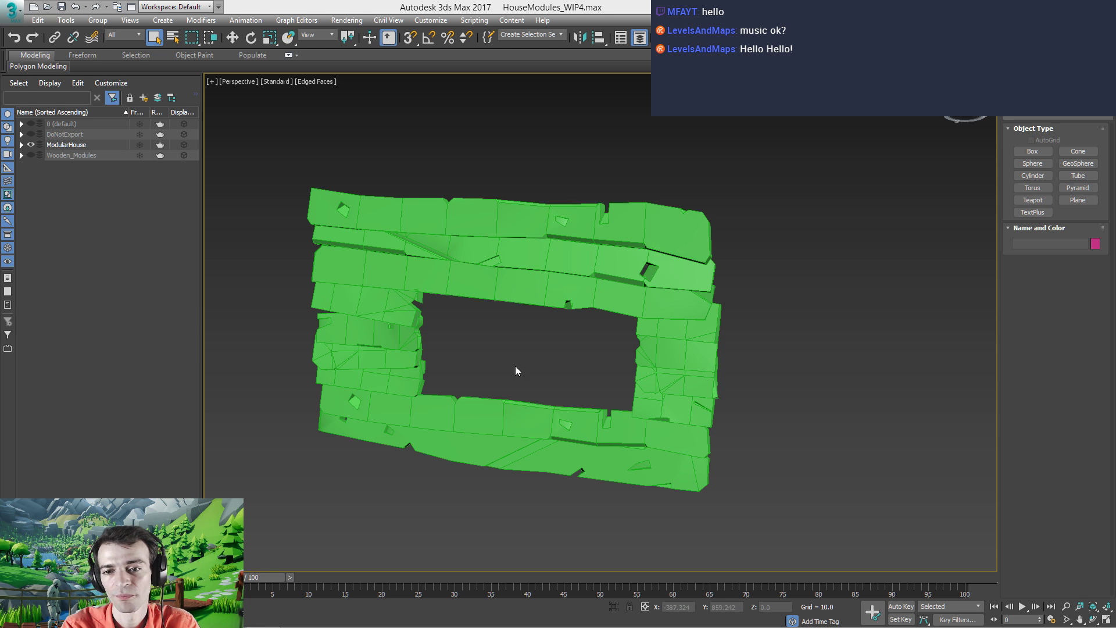
{"action": "middle_click_drag", "start_coordinate": [515, 365], "coordinate": [476, 384]}
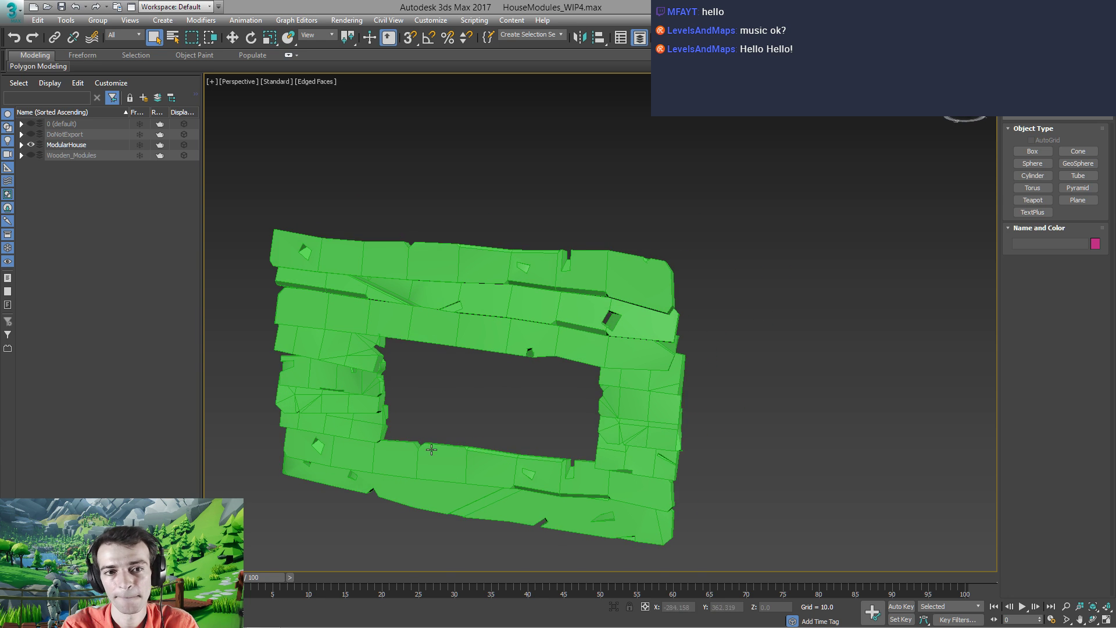
Switch to the Unreal Editor and open the recent level LightingAndMeshTest
{"action": "left_click", "coordinate": [274, 619]}
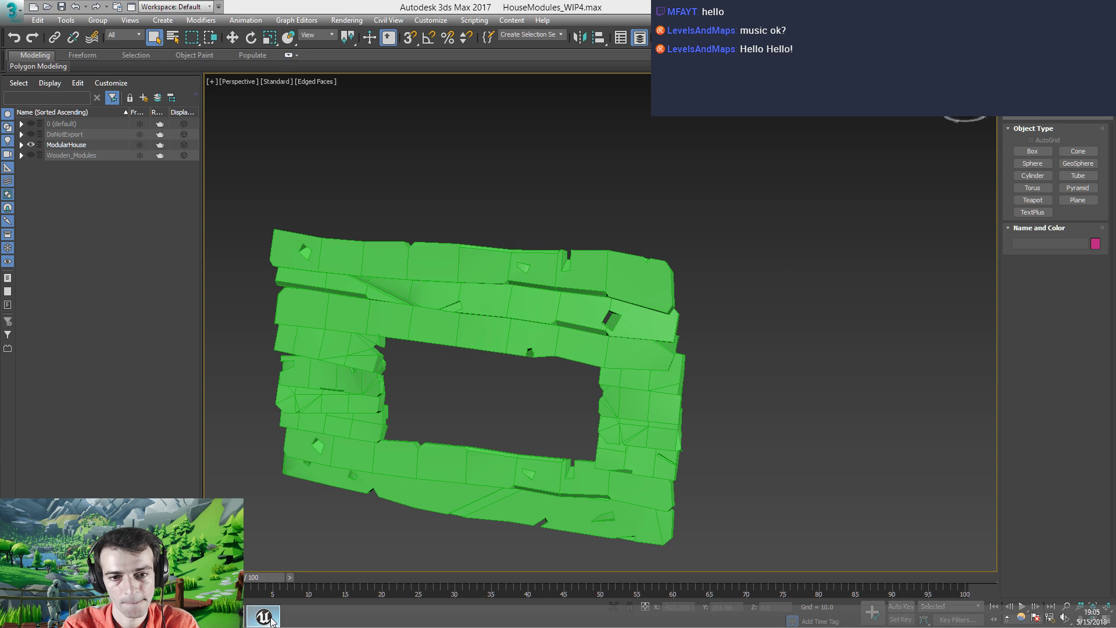
{"action": "double_click", "coordinate": [436, 217]}
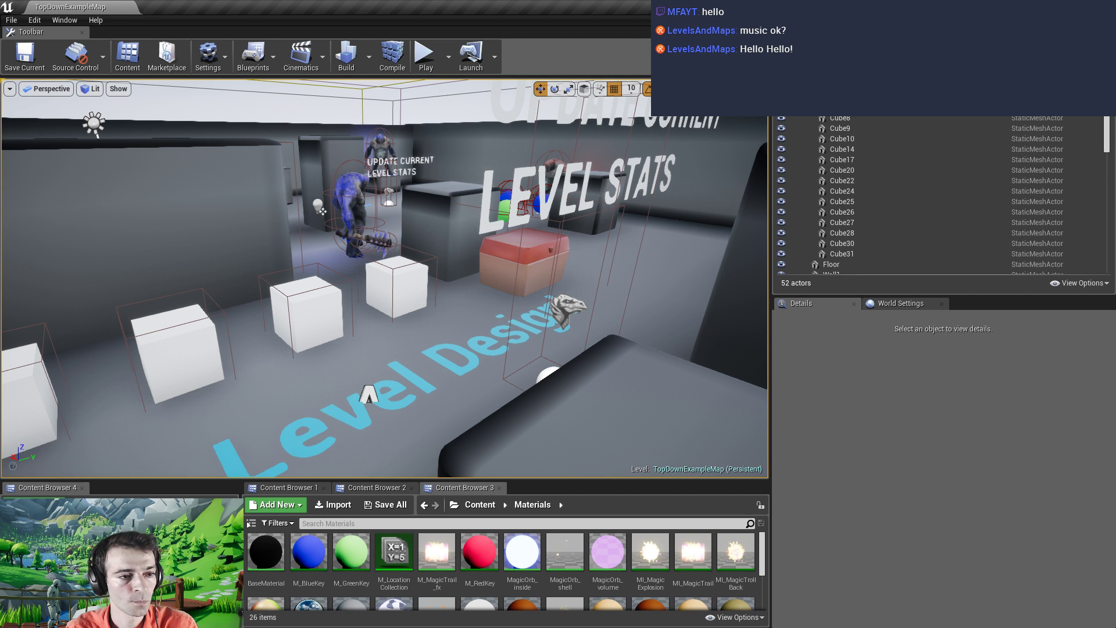
{"action": "scroll", "coordinate": [374, 326], "scroll_direction": "down", "scroll_amount": 3}
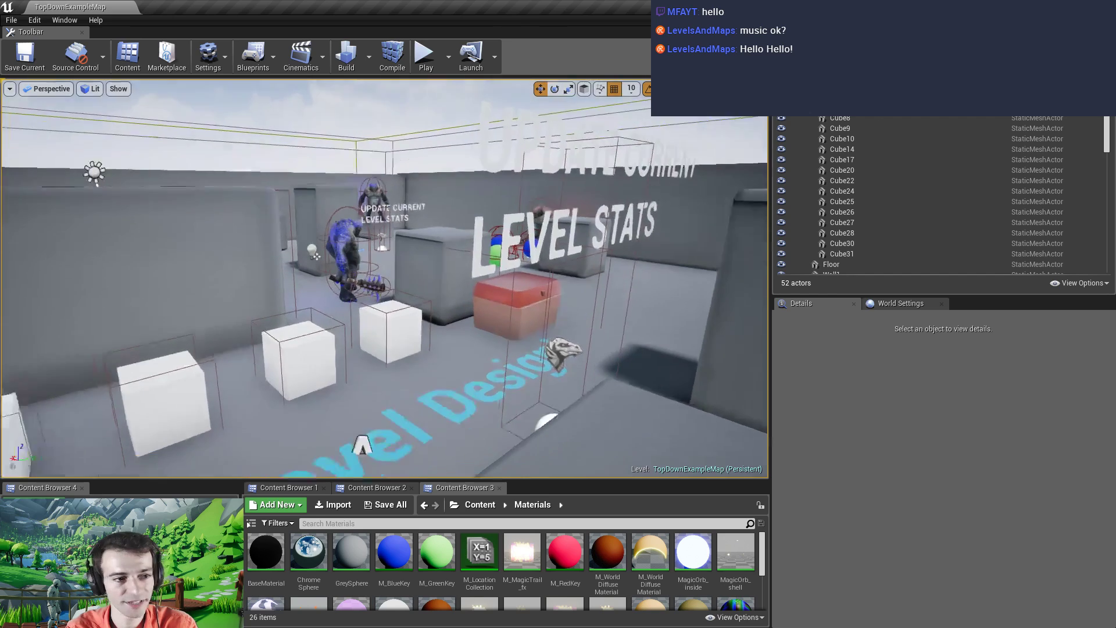
{"action": "right_click_drag", "start_coordinate": [374, 326], "coordinate": [373, 326]}
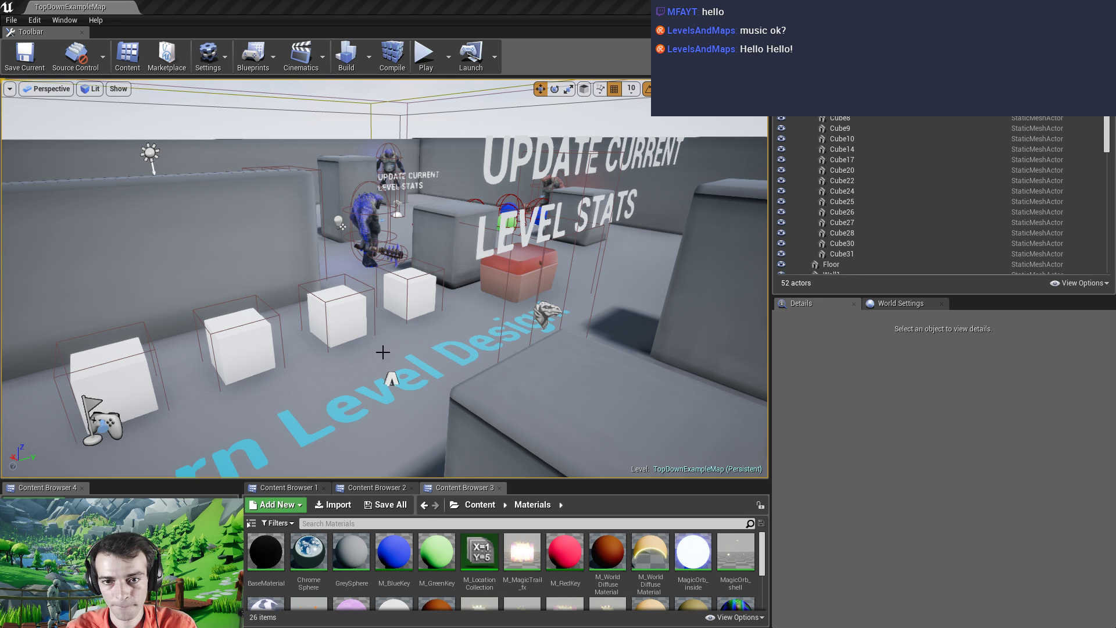
{"action": "right_click_drag", "start_coordinate": [398, 329], "coordinate": [375, 307]}
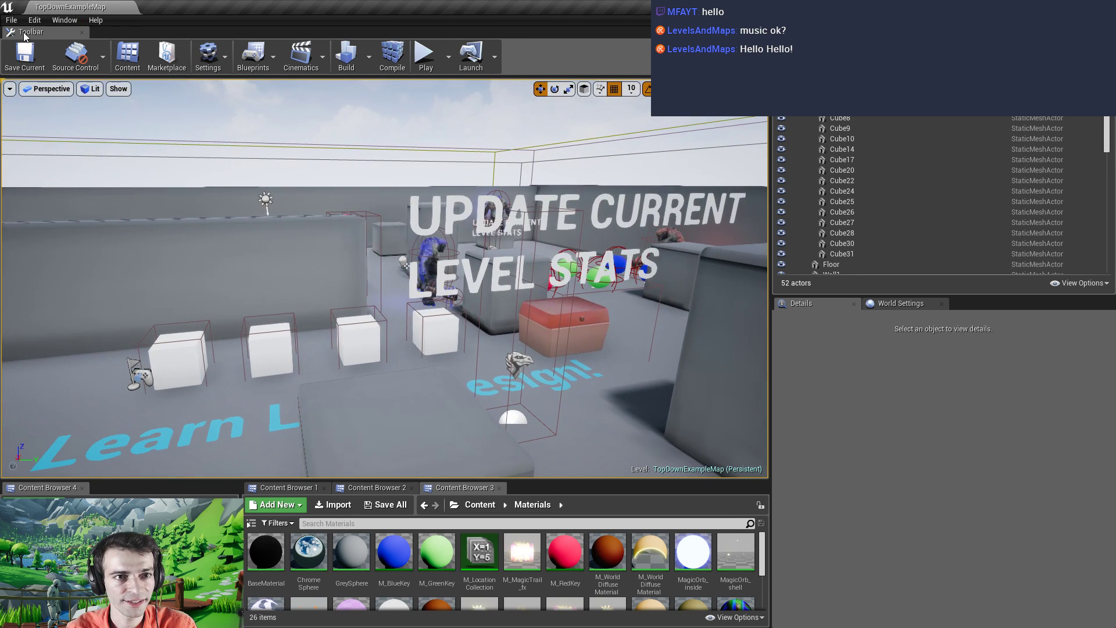
{"action": "left_click", "coordinate": [11, 20]}
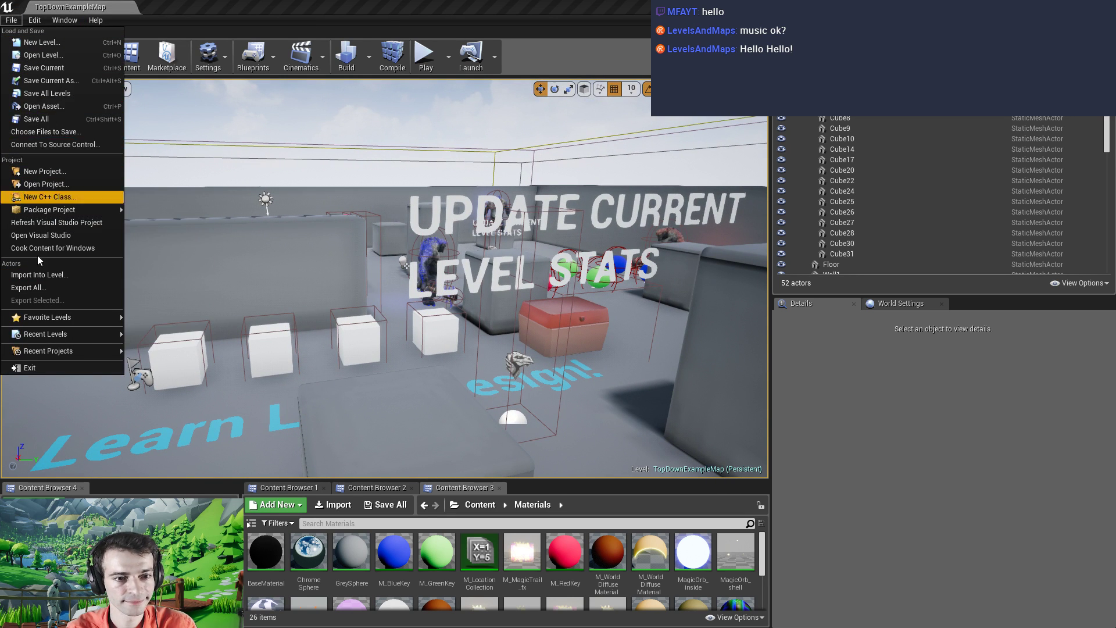
{"action": "mouse_move", "coordinate": [43, 334]}
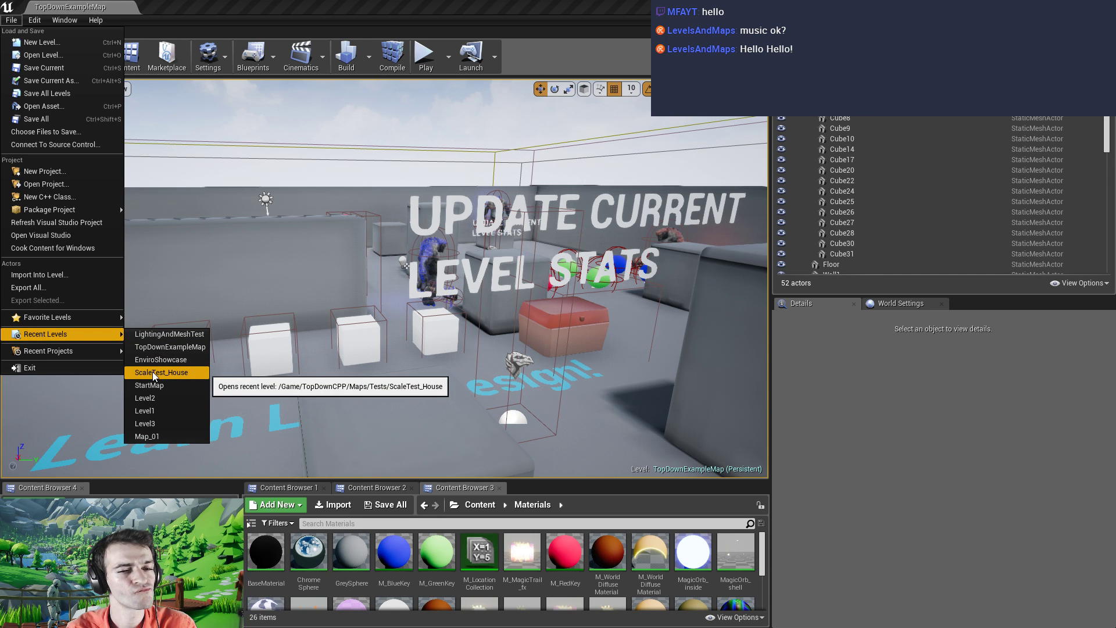
{"action": "left_click", "coordinate": [152, 333]}
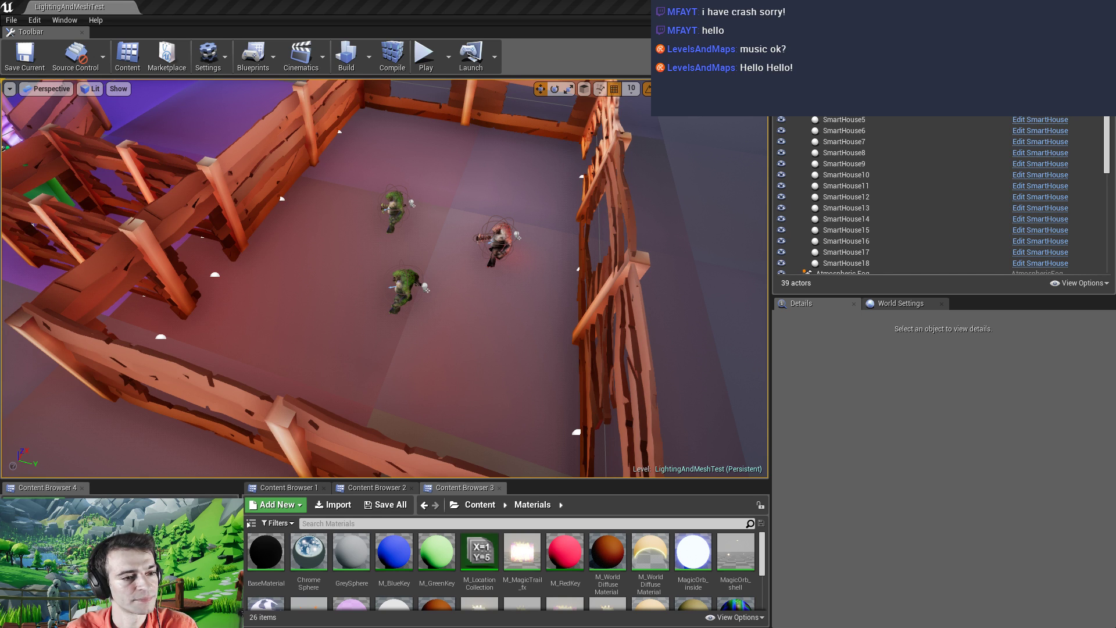
Inspect the wooden house's plank walls, posts and window openings in the level
{"action": "right_click_drag", "start_coordinate": [465, 274], "coordinate": [499, 265]}
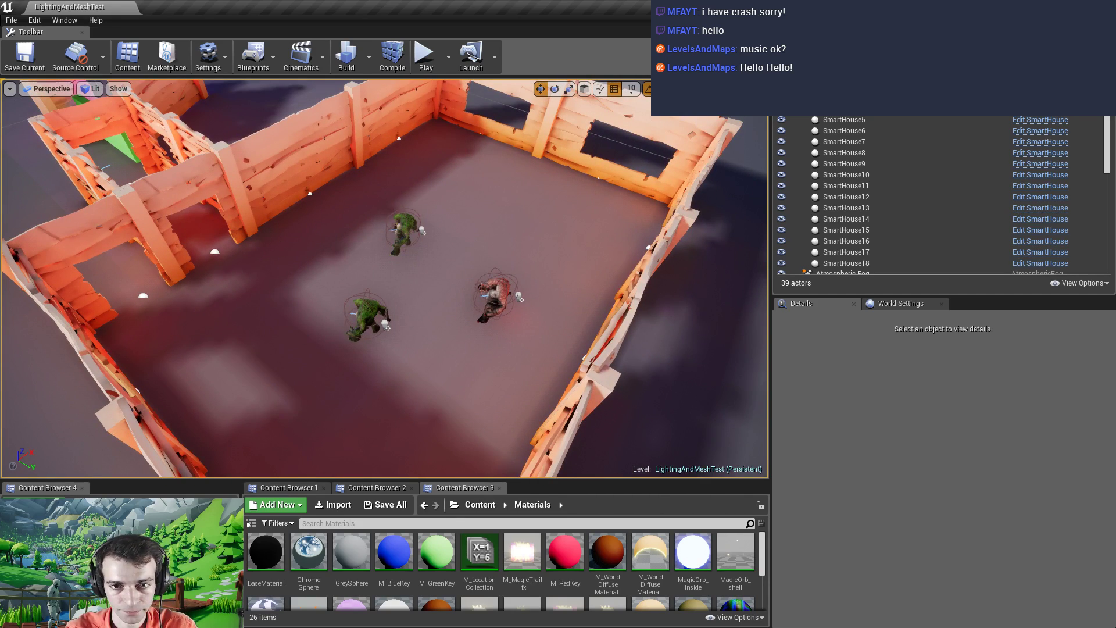
{"action": "right_click_drag", "start_coordinate": [291, 323], "coordinate": [466, 328]}
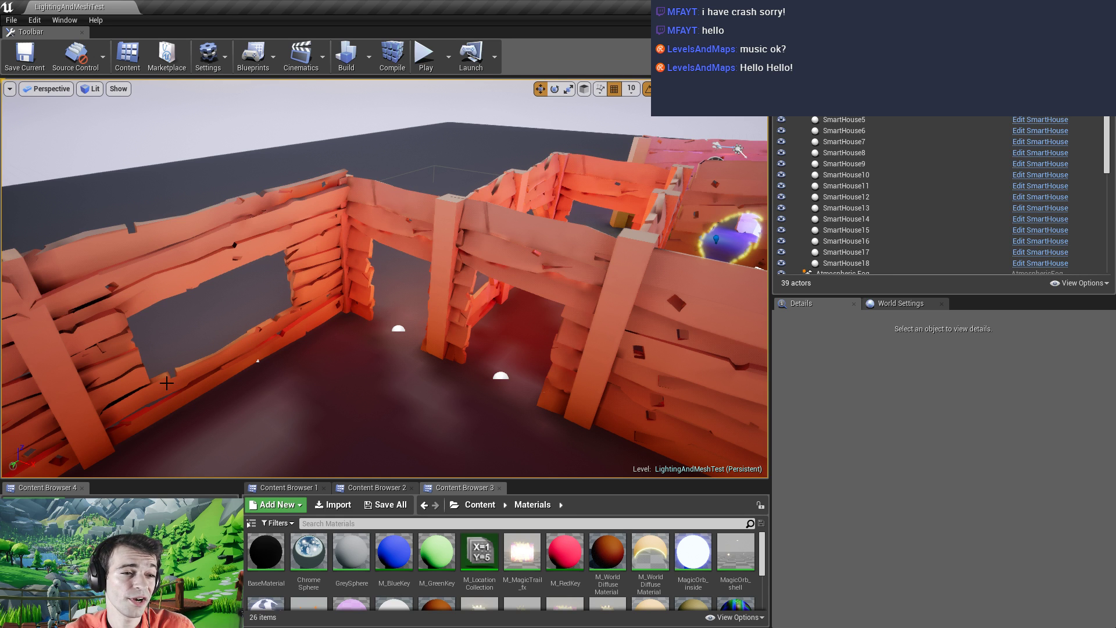
{"action": "left_click_drag", "start_coordinate": [142, 363], "coordinate": [105, 273]}
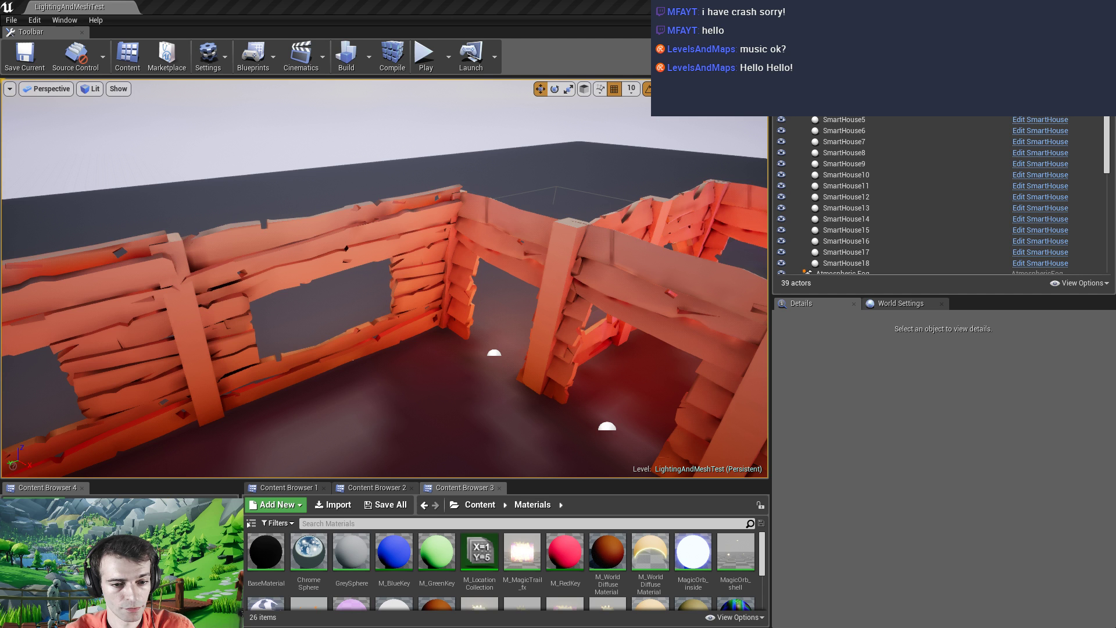
Switch back to 3ds Max with the HouseModules_WIP4 scene
{"action": "key", "text": "alt+Tab"}
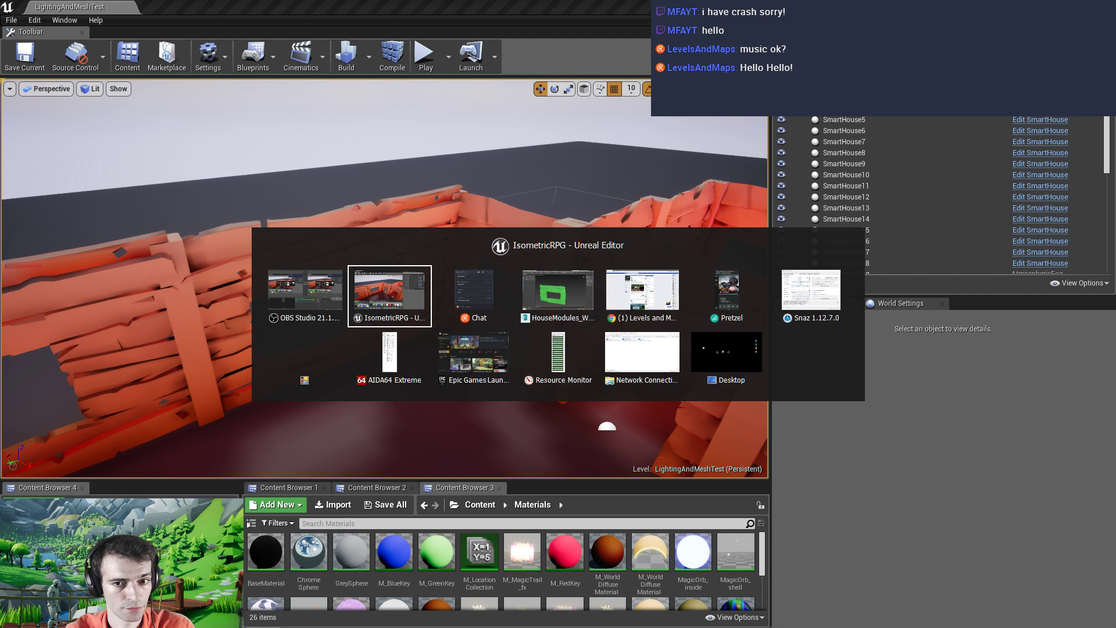
{"action": "key", "text": "alt+Tab"}
{"action": "key", "text": "alt+Tab"}
{"action": "key", "text": "alt+Tab"}
{"action": "key", "text": "alt+Tab"}
{"action": "key", "text": "alt+Tab"}
{"action": "key", "text": "alt+Tab"}
{"action": "key", "text": "alt+Tab"}
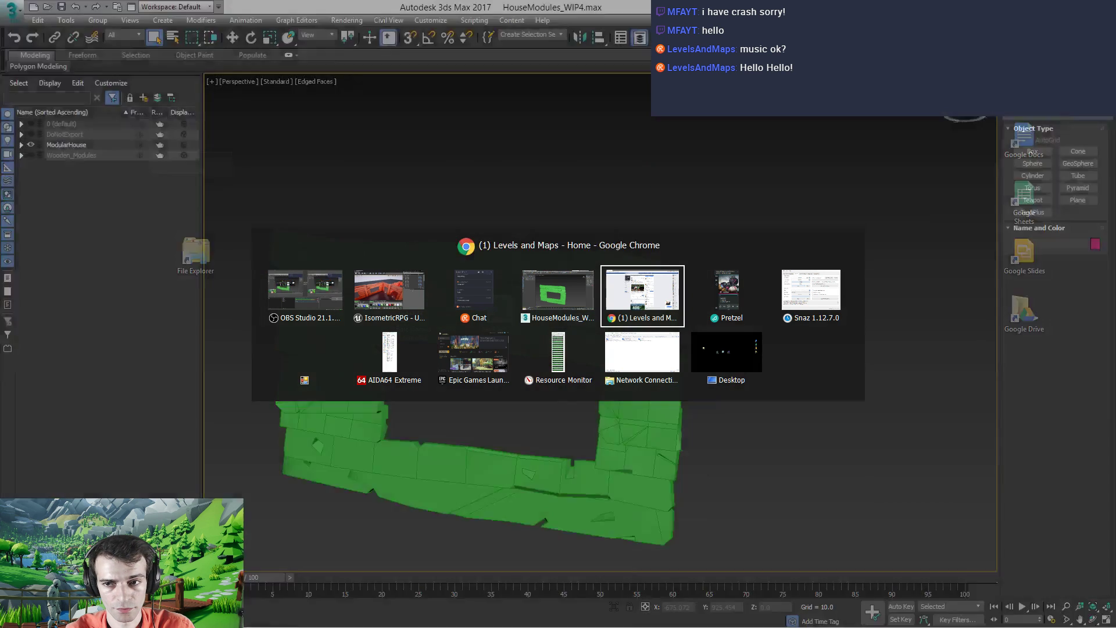
{"action": "key", "text": "alt+Tab"}
{"action": "key", "text": "alt+Tab"}
{"action": "key", "text": "alt+Tab"}
{"action": "key", "text": "alt+Tab"}
{"action": "key", "text": "alt+Tab"}
{"action": "key", "text": "alt+Tab"}
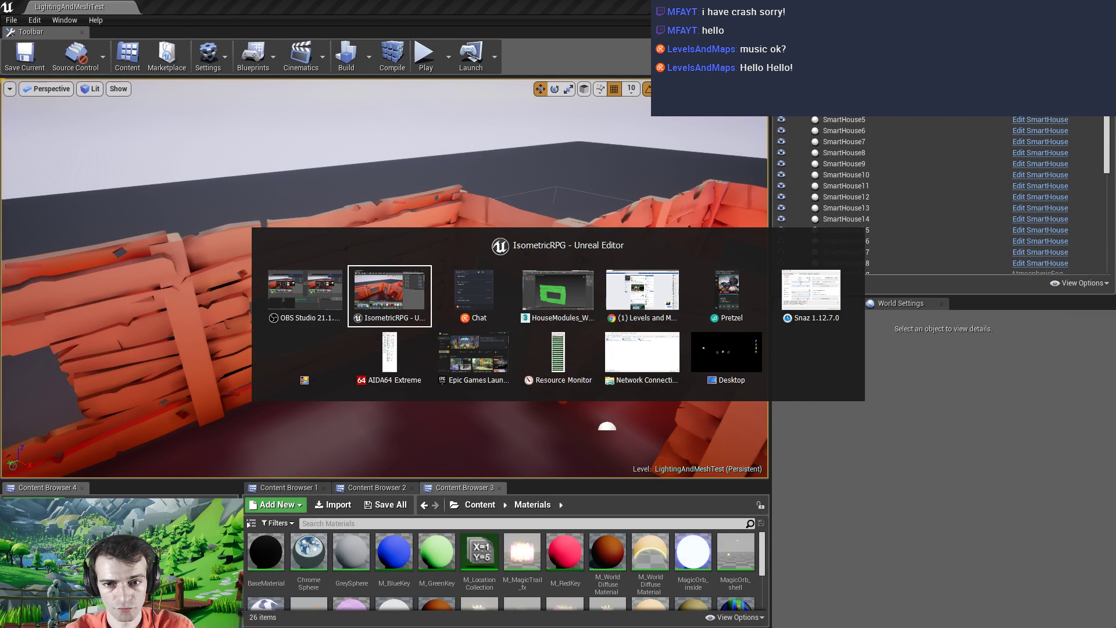
{"action": "key", "text": "alt+Tab"}
{"action": "key", "text": "alt+Tab"}
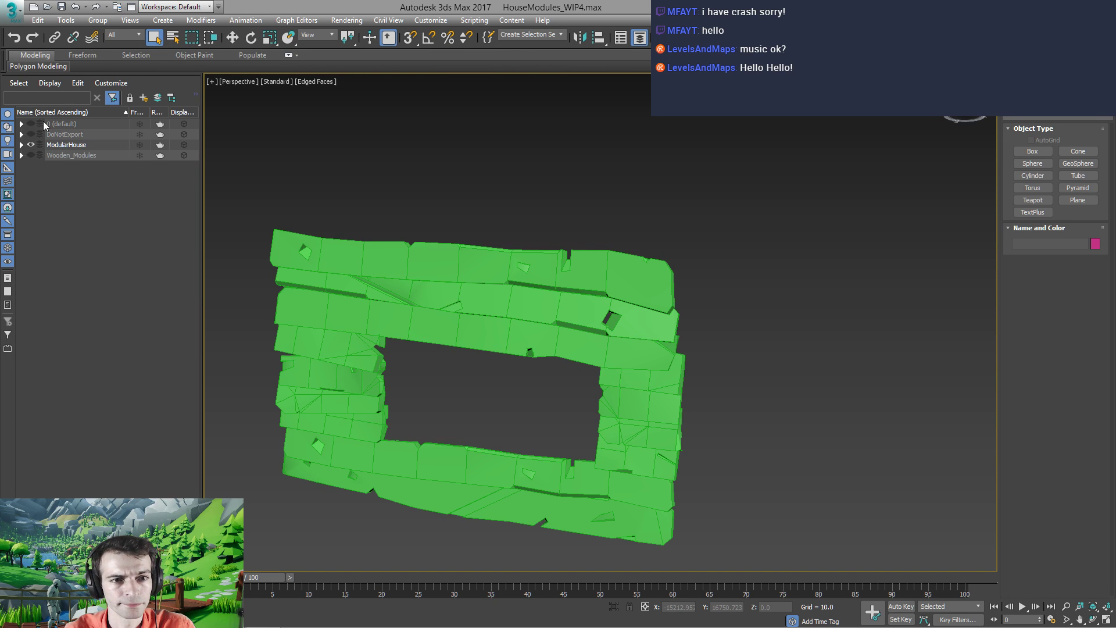
Show the Wooden_Modules layer and hide the ModularHouse layer
{"action": "left_click", "coordinate": [68, 155]}
{"action": "left_click", "coordinate": [30, 155]}
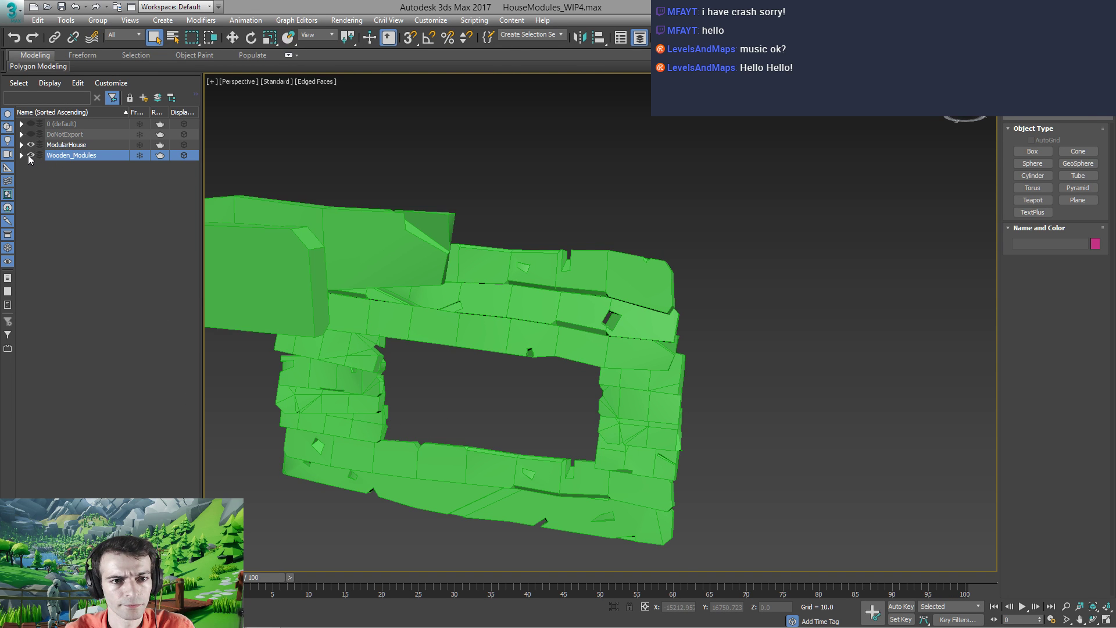
{"action": "left_click", "coordinate": [30, 145]}
{"action": "right_click", "coordinate": [461, 357]}
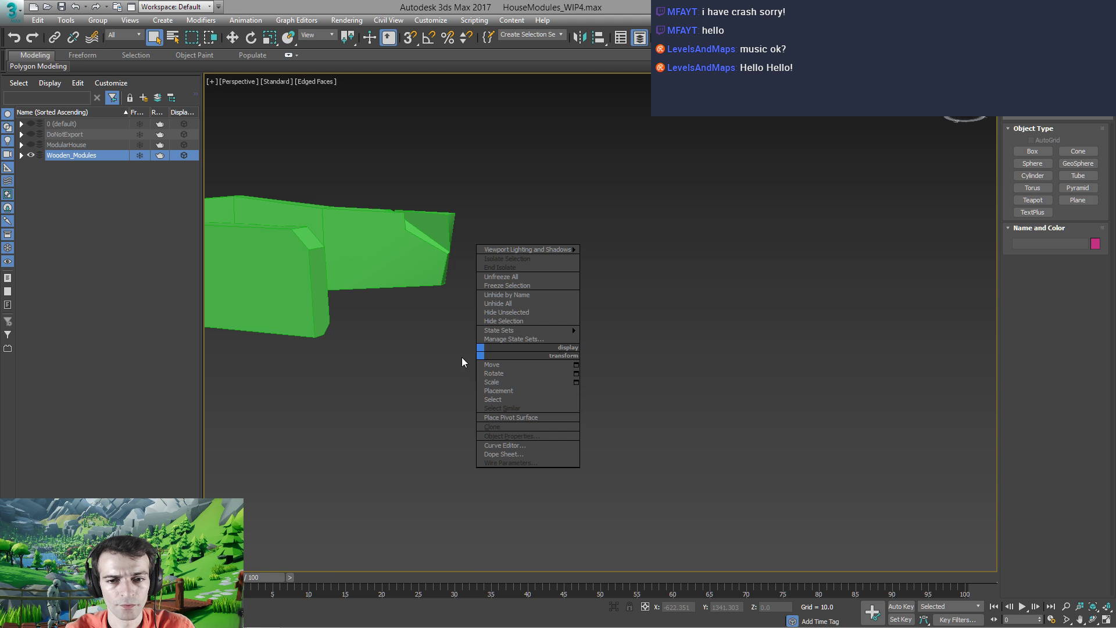
{"action": "left_click", "coordinate": [404, 358]}
Turn off edged faces in the perspective view and examine the green and orange plank modules
{"action": "middle_click_drag", "start_coordinate": [407, 347], "coordinate": [526, 381]}
{"action": "key", "text": "F4"}
{"action": "middle_click_drag", "start_coordinate": [389, 427], "coordinate": [513, 391]}
{"action": "scroll", "coordinate": [552, 430], "scroll_direction": "down", "scroll_amount": 10}
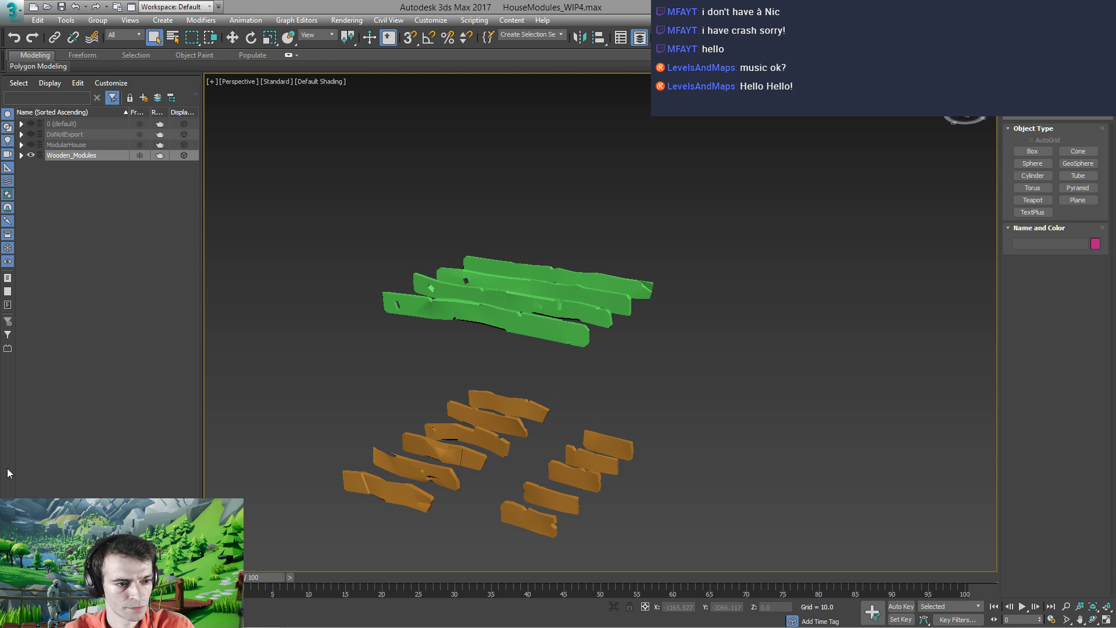
{"action": "middle_click_drag", "start_coordinate": [432, 385], "coordinate": [525, 391], "text": "alt"}
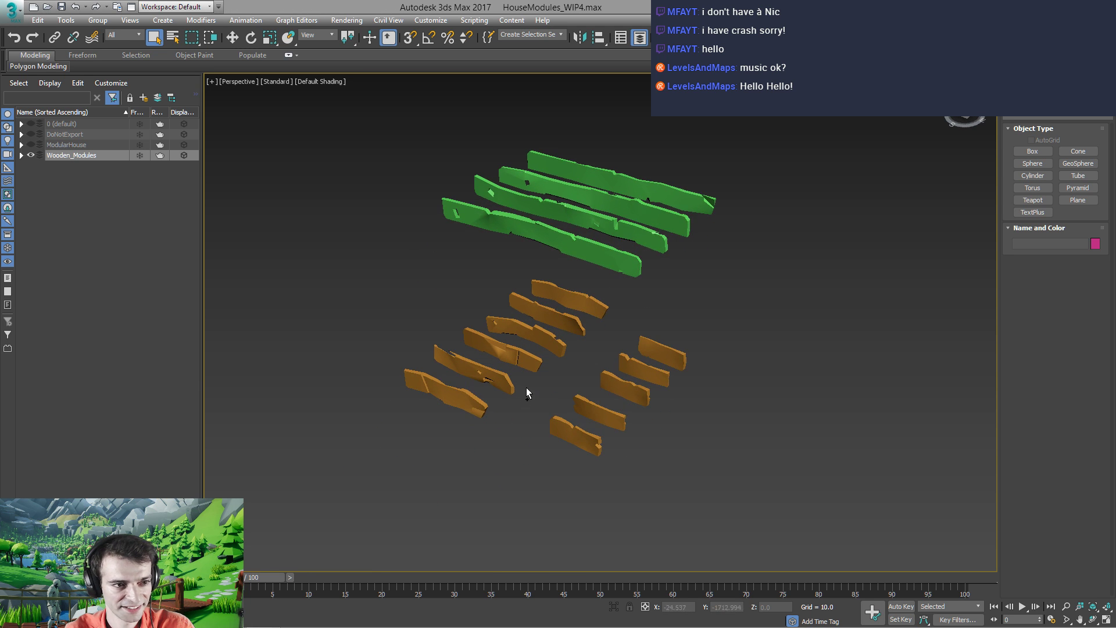
{"action": "scroll", "coordinate": [526, 387], "scroll_direction": "up", "scroll_amount": 6}
{"action": "scroll", "coordinate": [541, 325], "scroll_direction": "down", "scroll_amount": 5}
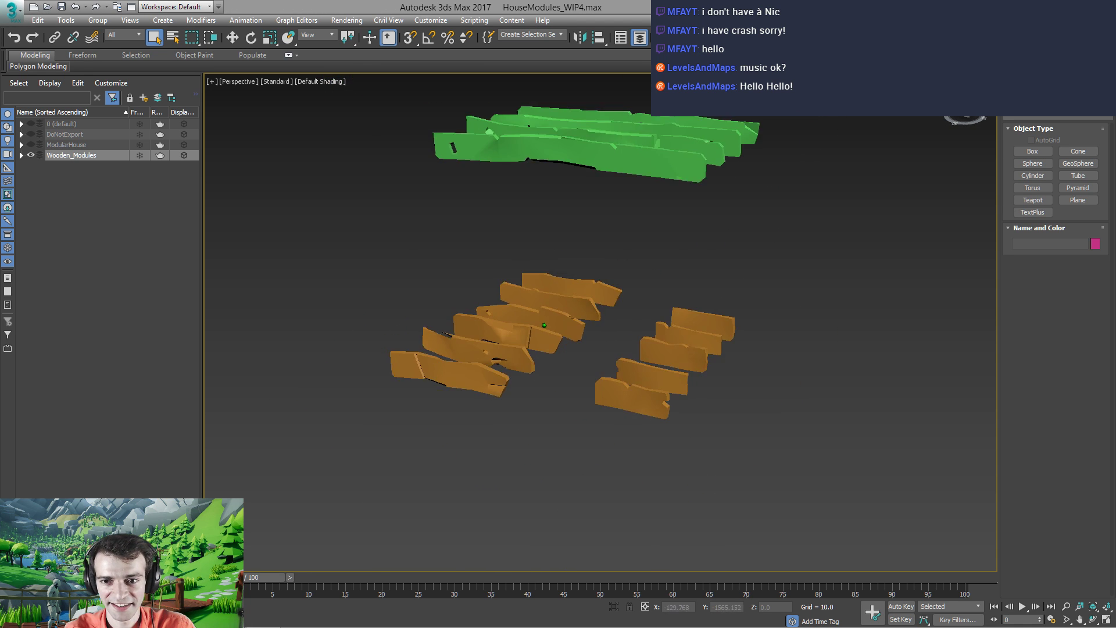
{"action": "middle_click_drag", "start_coordinate": [545, 289], "coordinate": [527, 365], "text": "alt"}
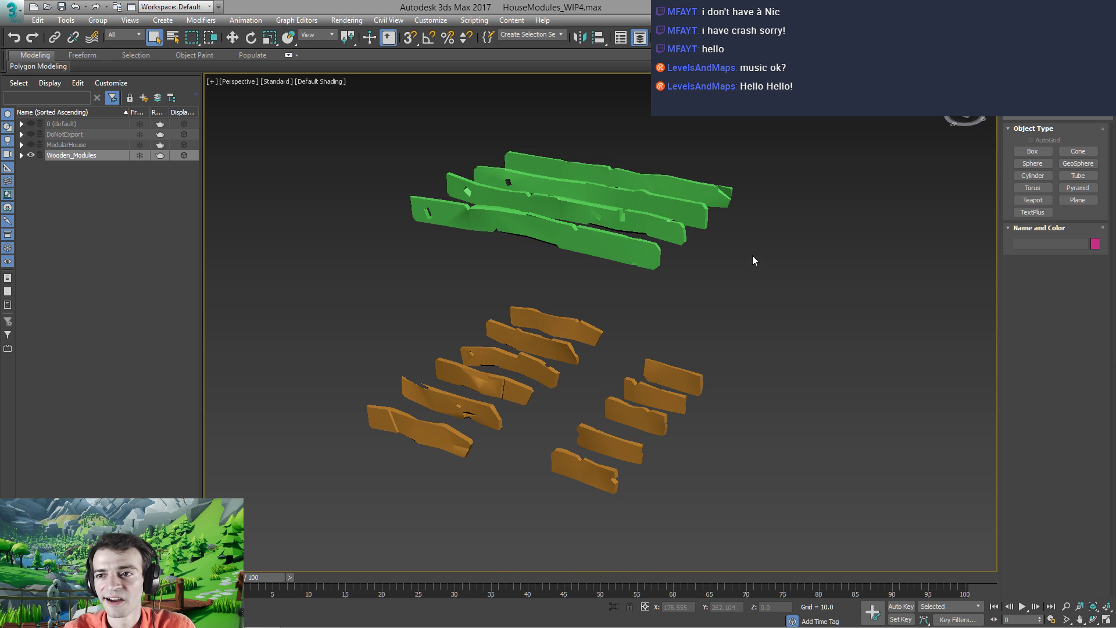
Look through the contents of the Wooden_Modules, 0 (default) and DoNotExport layers, leaving DoNotExport expanded
{"action": "left_click", "coordinate": [21, 156]}
{"action": "left_click", "coordinate": [21, 155]}
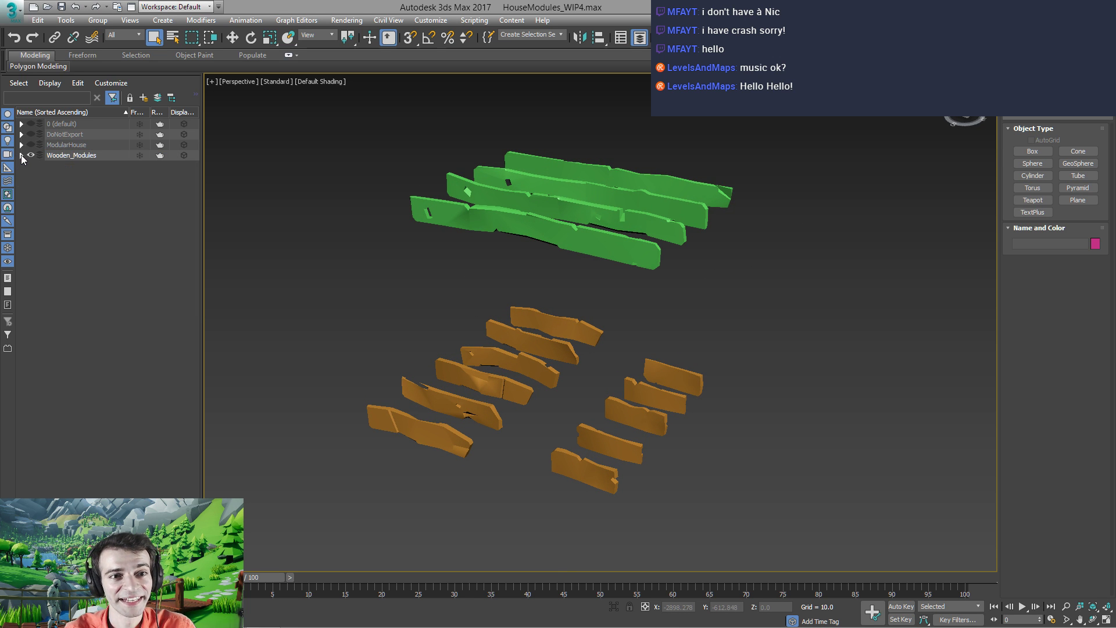
{"action": "left_click", "coordinate": [21, 124]}
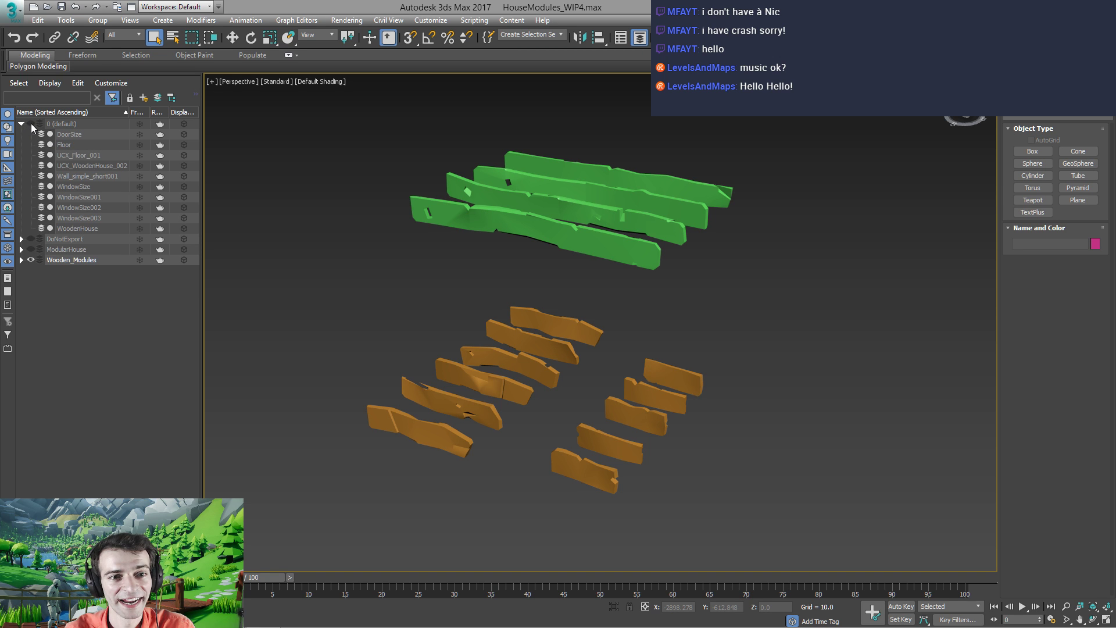
{"action": "left_click", "coordinate": [21, 123]}
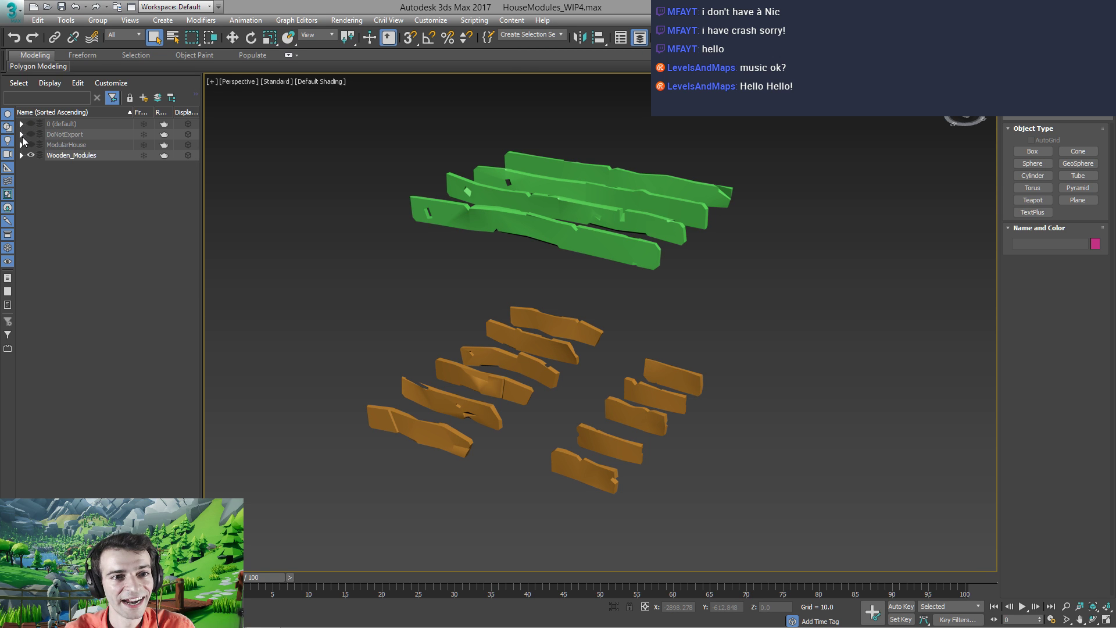
{"action": "left_click", "coordinate": [21, 134]}
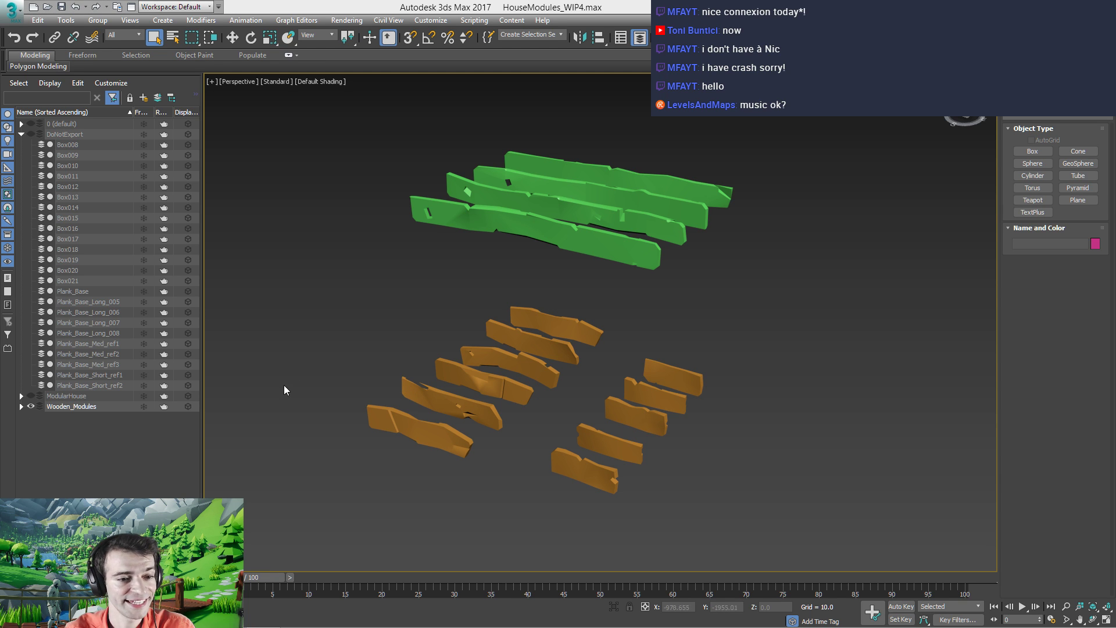
{"action": "middle_click_drag", "start_coordinate": [443, 347], "coordinate": [461, 354]}
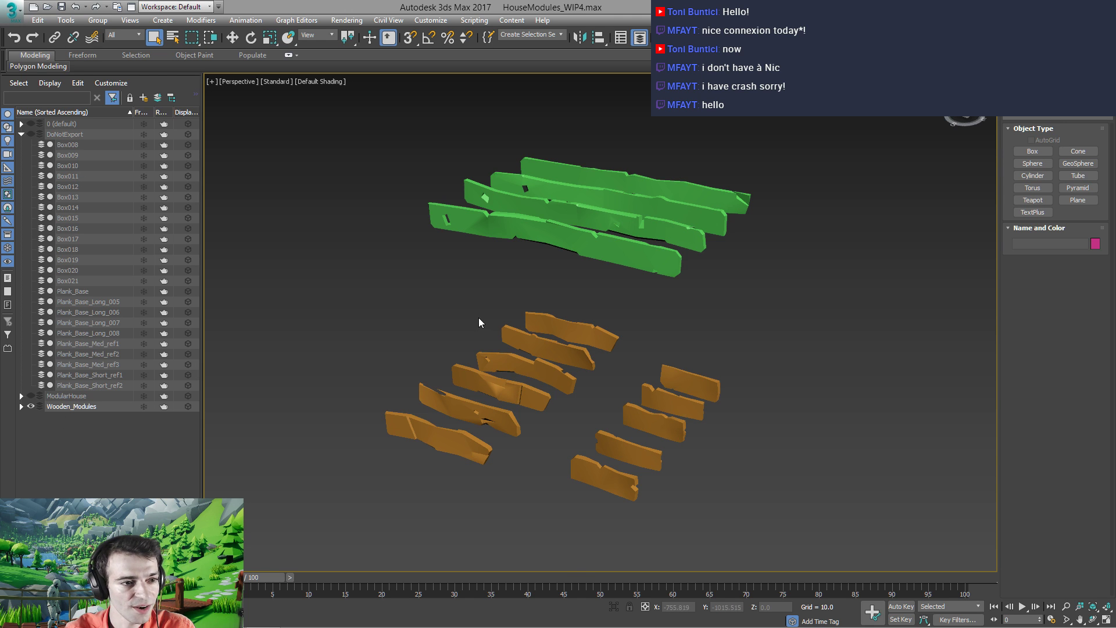
{"action": "middle_click_drag", "start_coordinate": [479, 318], "coordinate": [492, 328]}
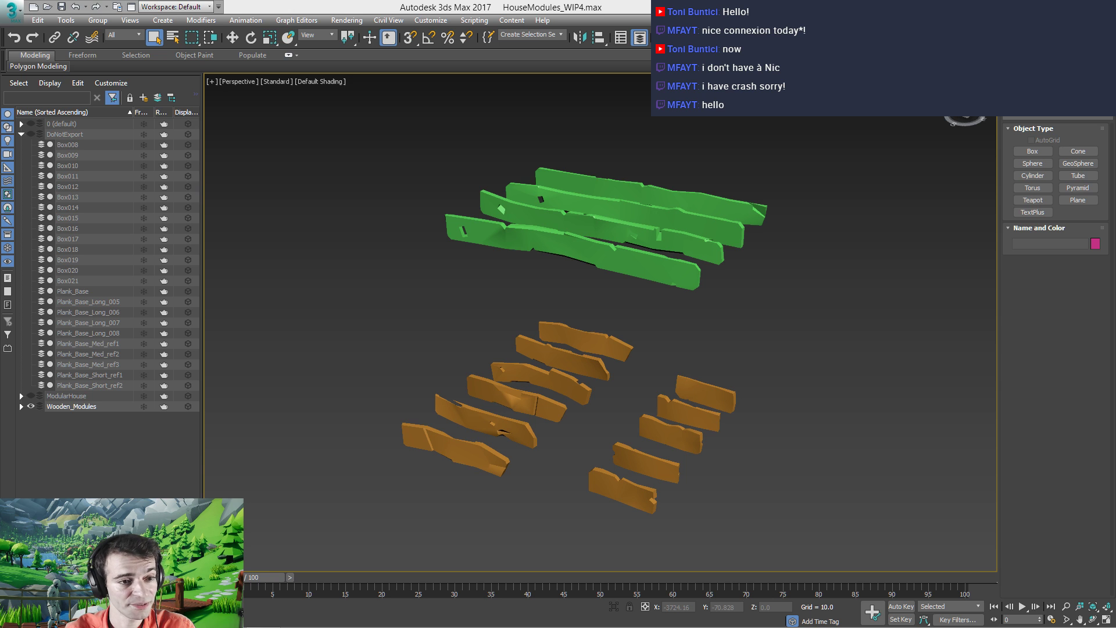
{"action": "middle_click_drag", "start_coordinate": [409, 208], "coordinate": [482, 303], "text": "alt"}
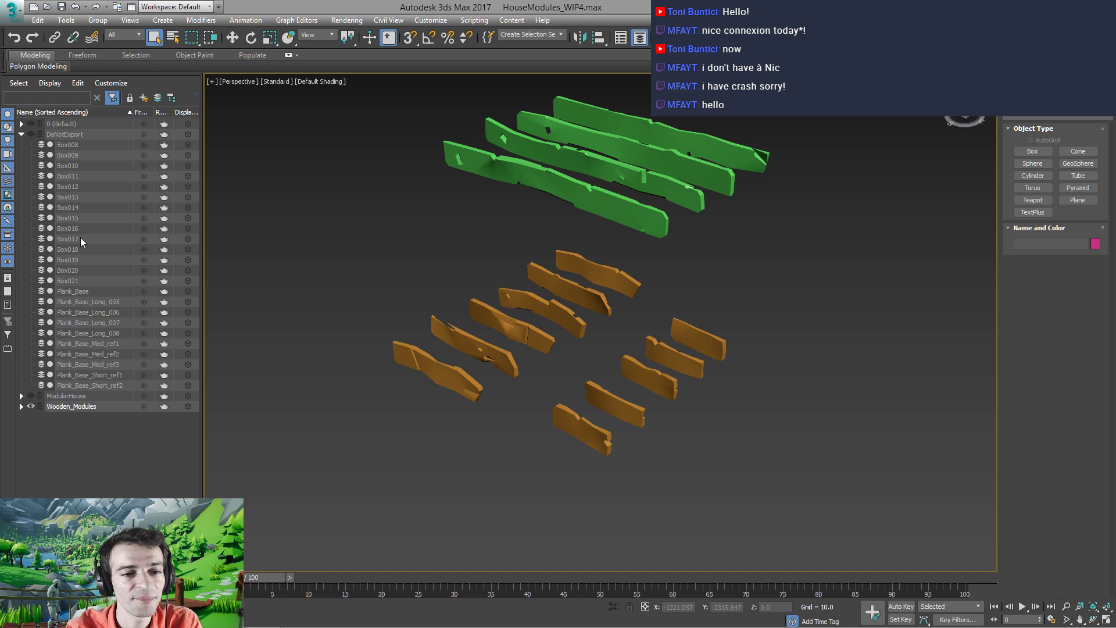
Temporarily show the DoNotExport layer to examine its base planks and boxes, and hide it again
{"action": "left_click", "coordinate": [71, 291]}
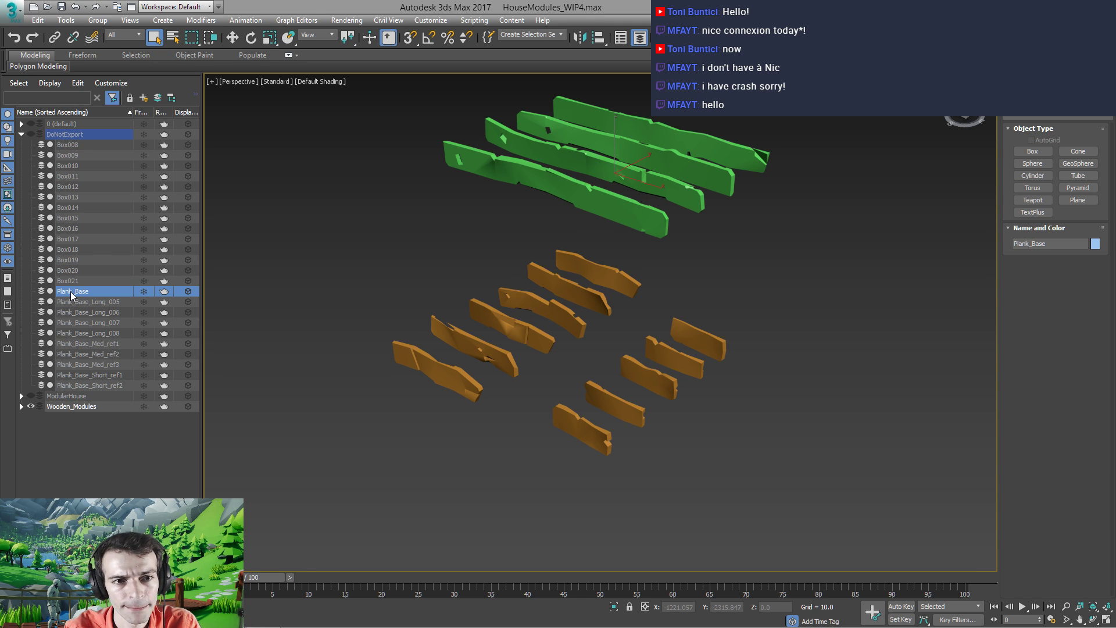
{"action": "left_click", "coordinate": [31, 134]}
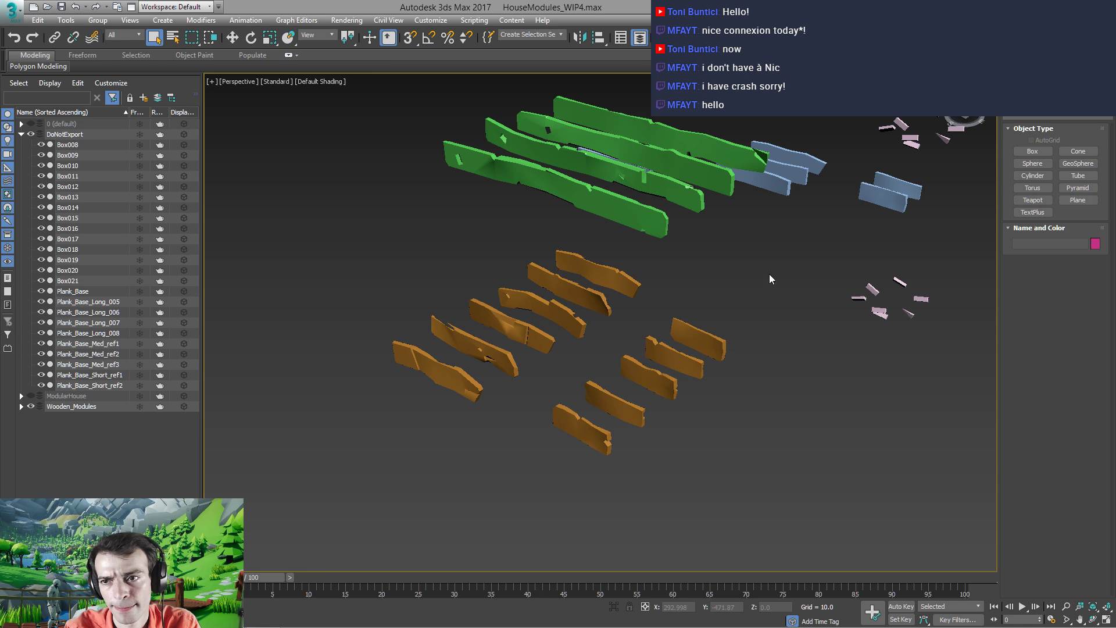
{"action": "middle_click_drag", "start_coordinate": [769, 274], "coordinate": [556, 353]}
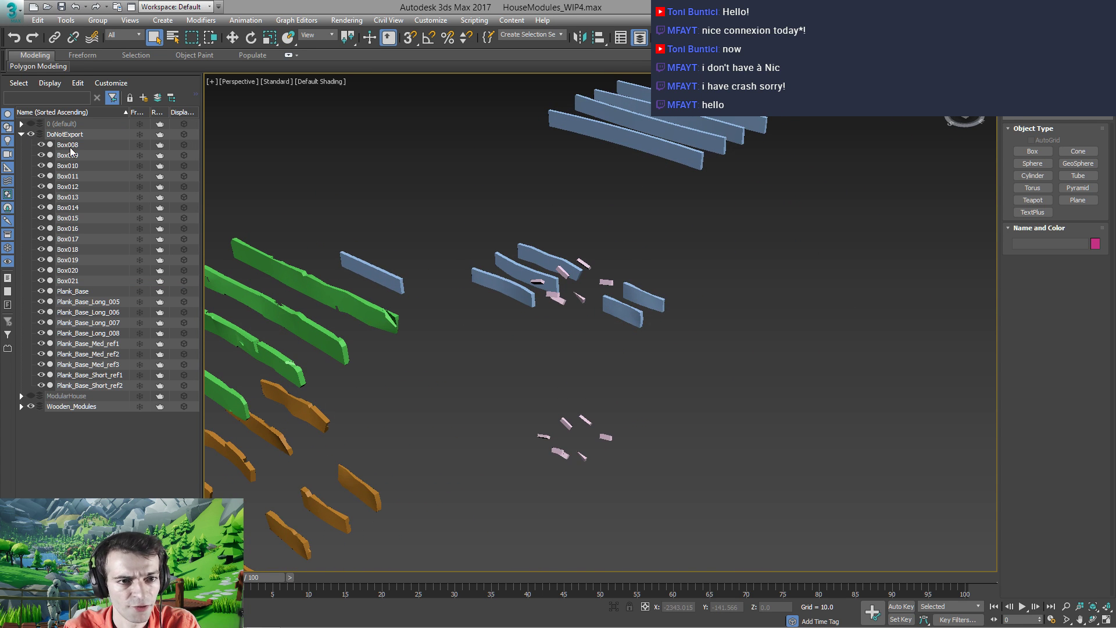
{"action": "left_click", "coordinate": [31, 135]}
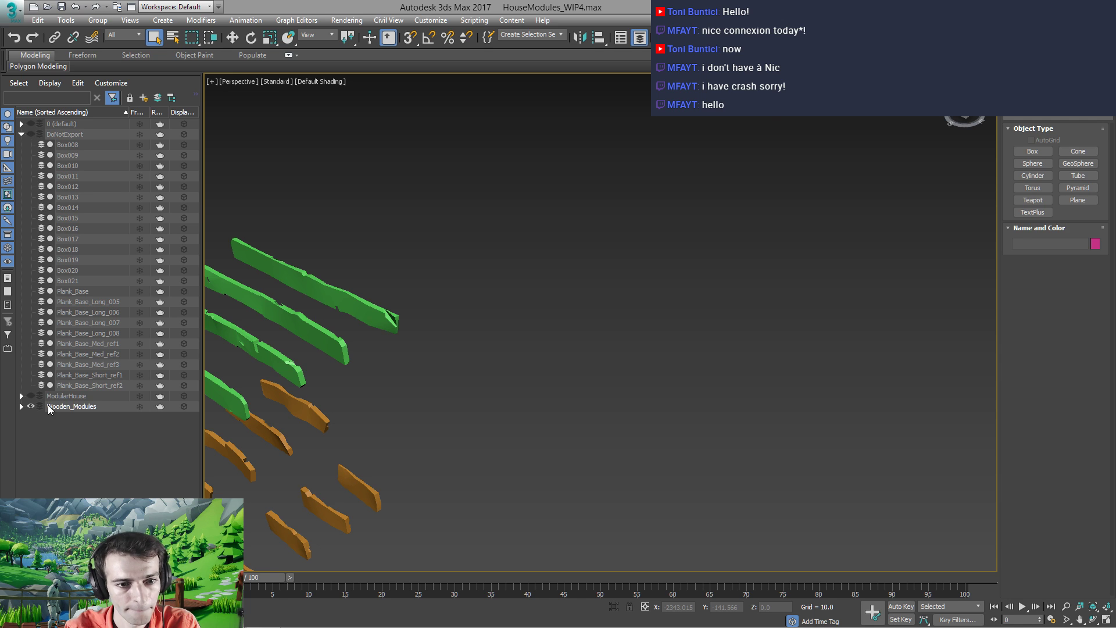
Show the ModularHouse layer with its Pillar sublayer, and hide the Wooden_Modules layer
{"action": "left_click", "coordinate": [31, 396]}
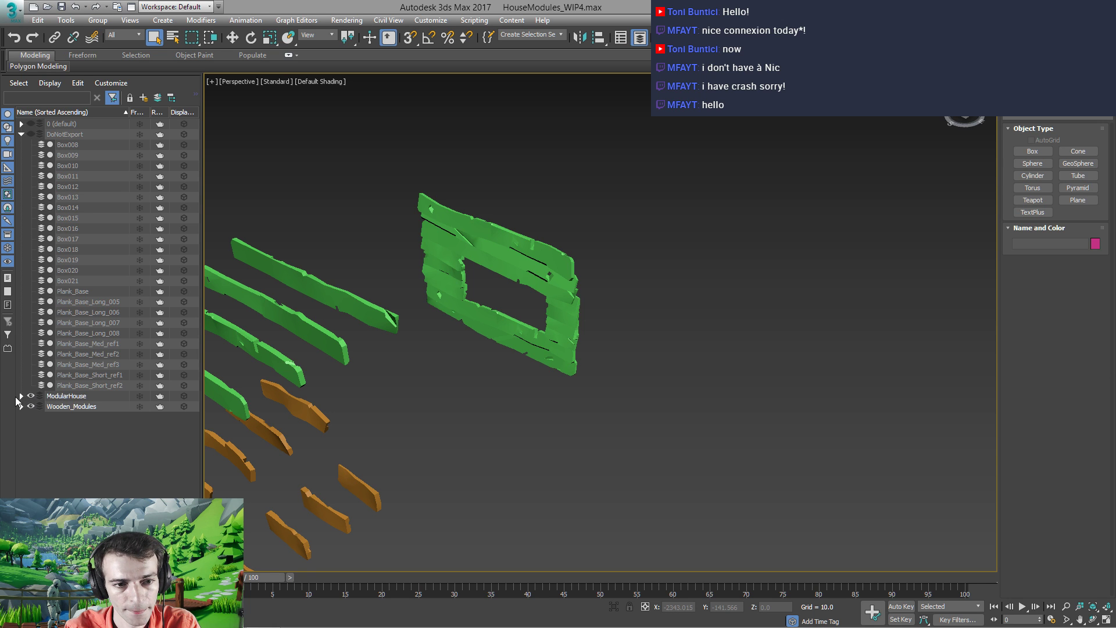
{"action": "left_click", "coordinate": [21, 396]}
{"action": "left_click", "coordinate": [40, 407]}
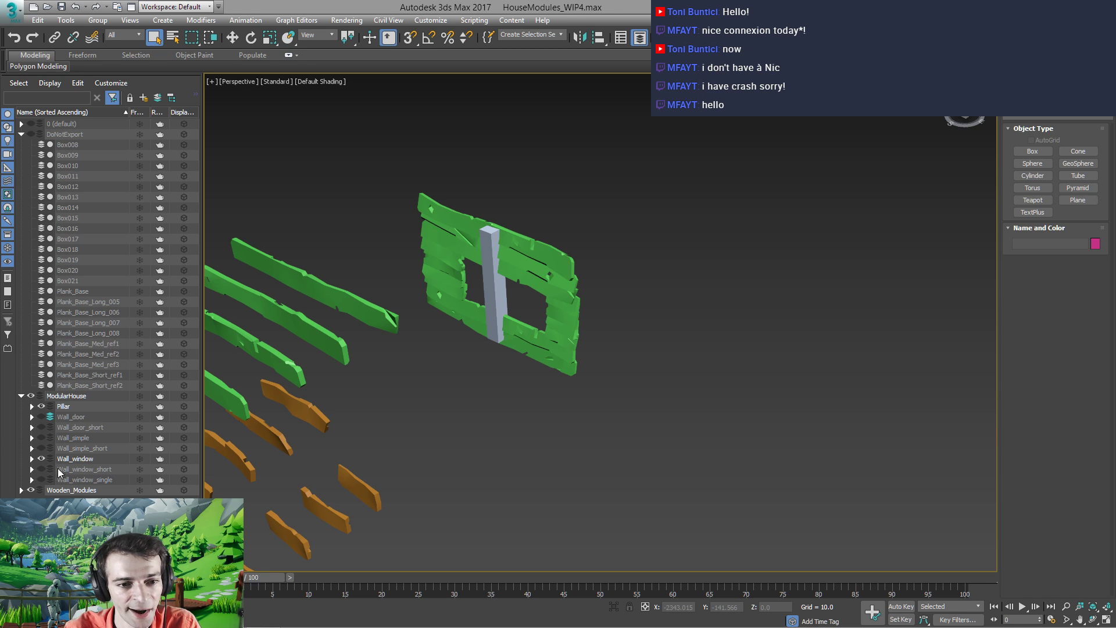
{"action": "left_click", "coordinate": [31, 490]}
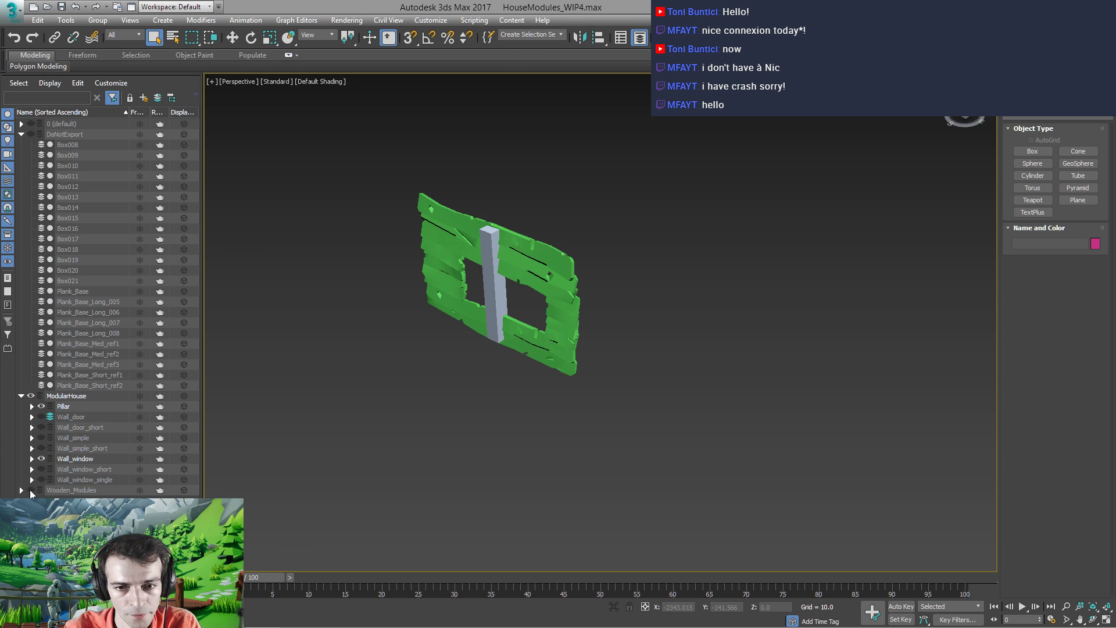
Move the pillar along the X axis to the end of the window wall, at about X 481.5
{"action": "middle_click_drag", "start_coordinate": [521, 346], "coordinate": [482, 391]}
{"action": "left_click", "coordinate": [491, 339]}
{"action": "key", "text": "w"}
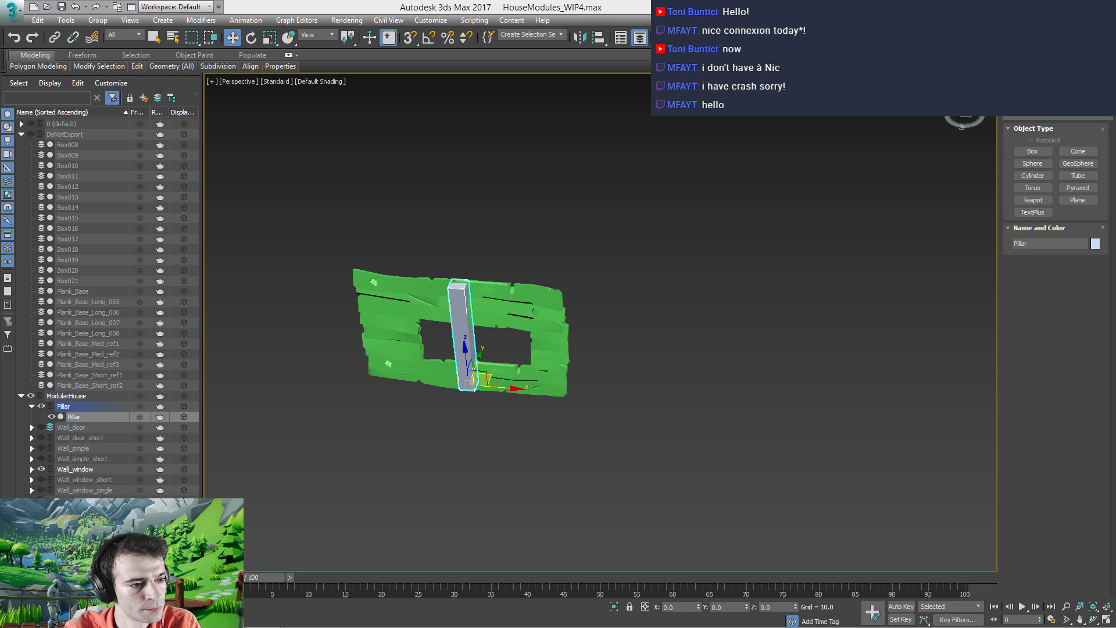
{"action": "middle_click_drag", "start_coordinate": [426, 351], "coordinate": [479, 370], "text": "alt"}
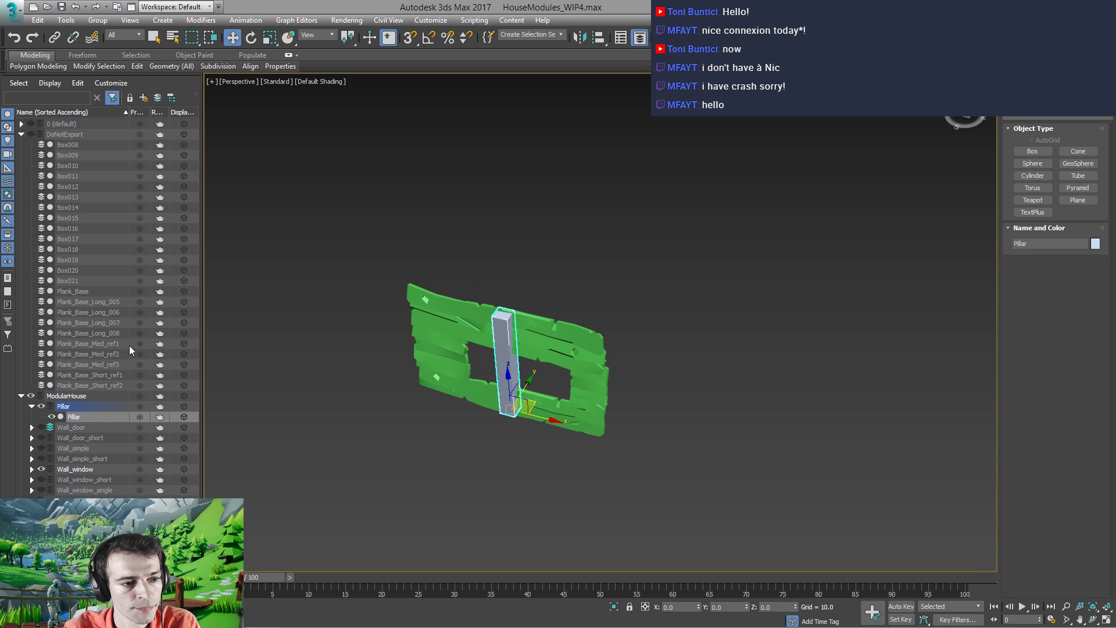
{"action": "middle_click_drag", "start_coordinate": [546, 329], "coordinate": [475, 339]}
{"action": "scroll", "coordinate": [491, 357], "scroll_direction": "up", "scroll_amount": 10}
{"action": "scroll", "coordinate": [491, 357], "scroll_direction": "down", "scroll_amount": 7}
{"action": "scroll", "coordinate": [492, 357], "scroll_direction": "down", "scroll_amount": 1}
{"action": "left_click_drag", "start_coordinate": [529, 441], "coordinate": [678, 506]}
{"action": "middle_click_drag", "start_coordinate": [639, 430], "coordinate": [558, 375], "text": "alt"}
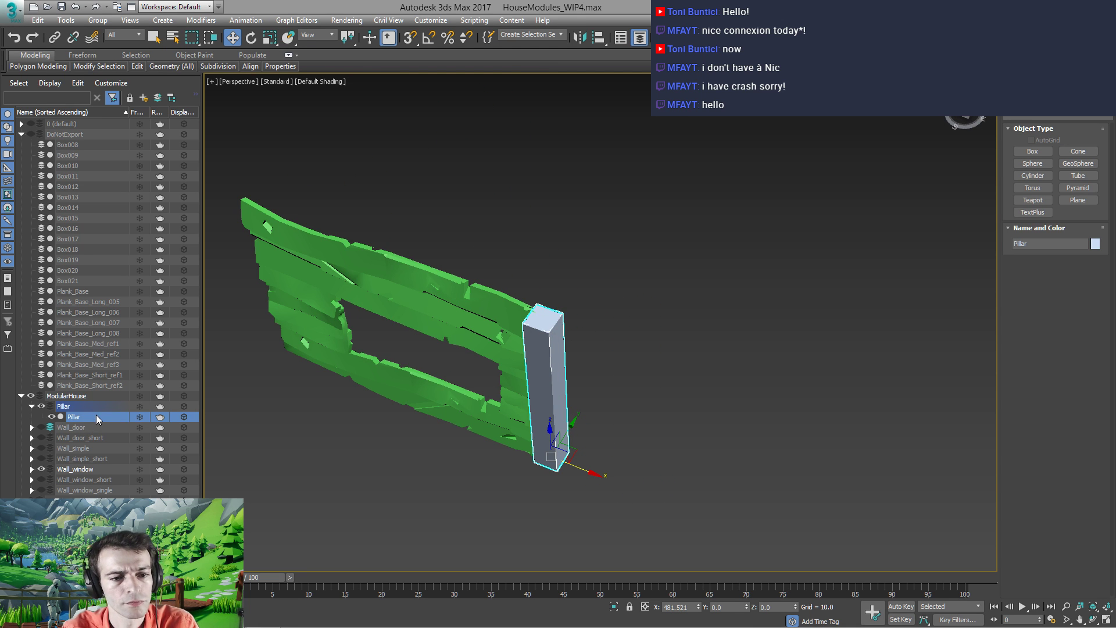
Collapse the DoNotExport layer and rename the Pillar object to Pillar_lodef
{"action": "left_click", "coordinate": [21, 134]}
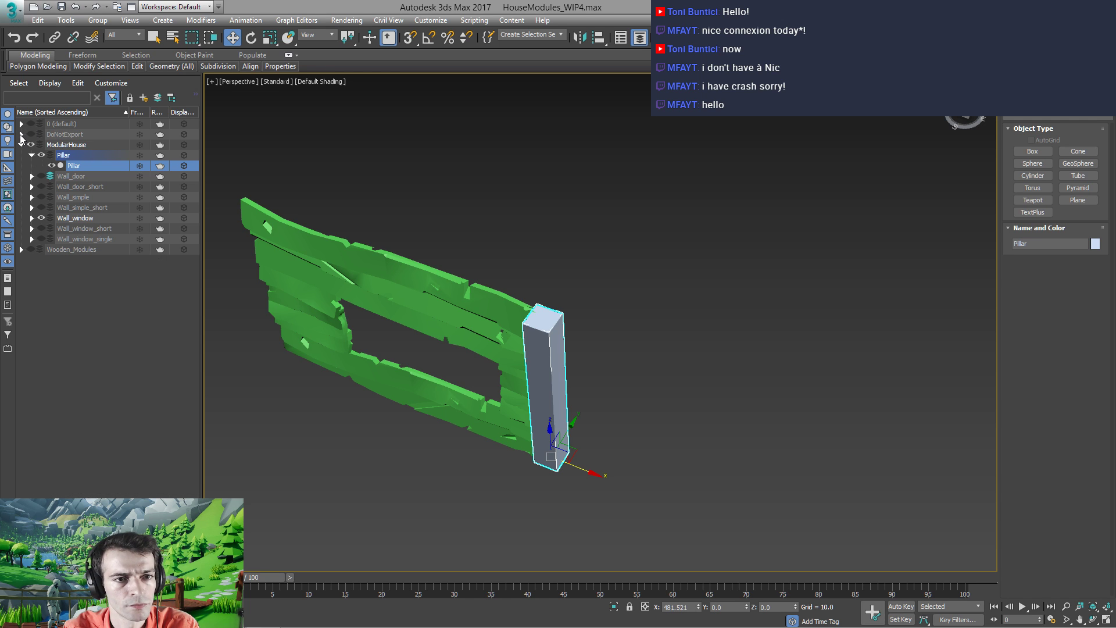
{"action": "left_click", "coordinate": [87, 166]}
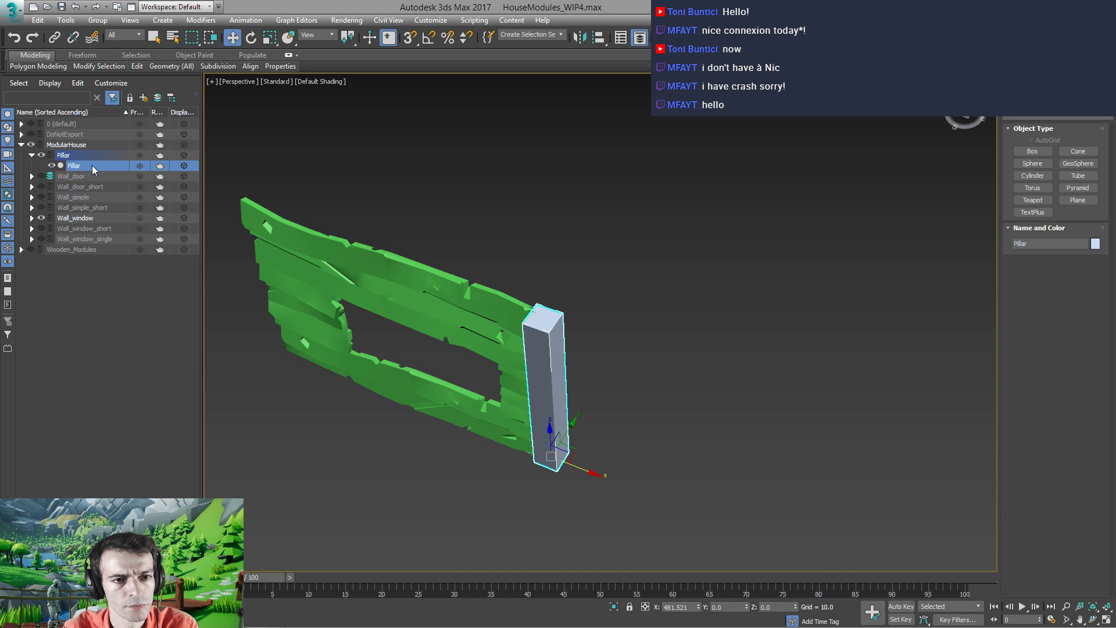
{"action": "left_click", "coordinate": [92, 167]}
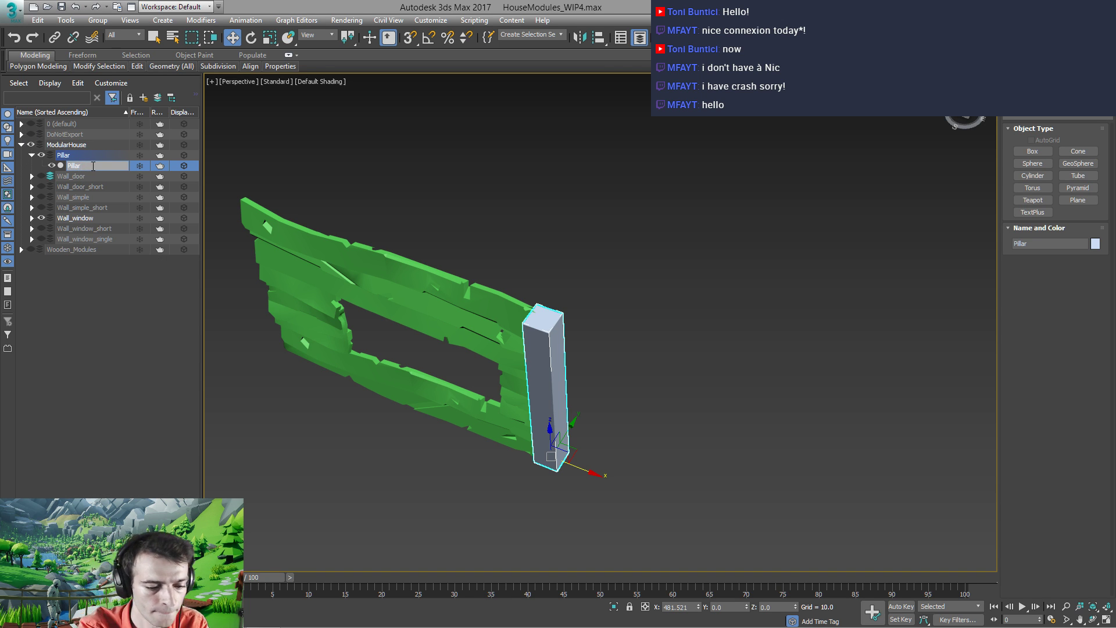
{"action": "type", "text": "_lodef"}
{"action": "key", "text": "Return"}
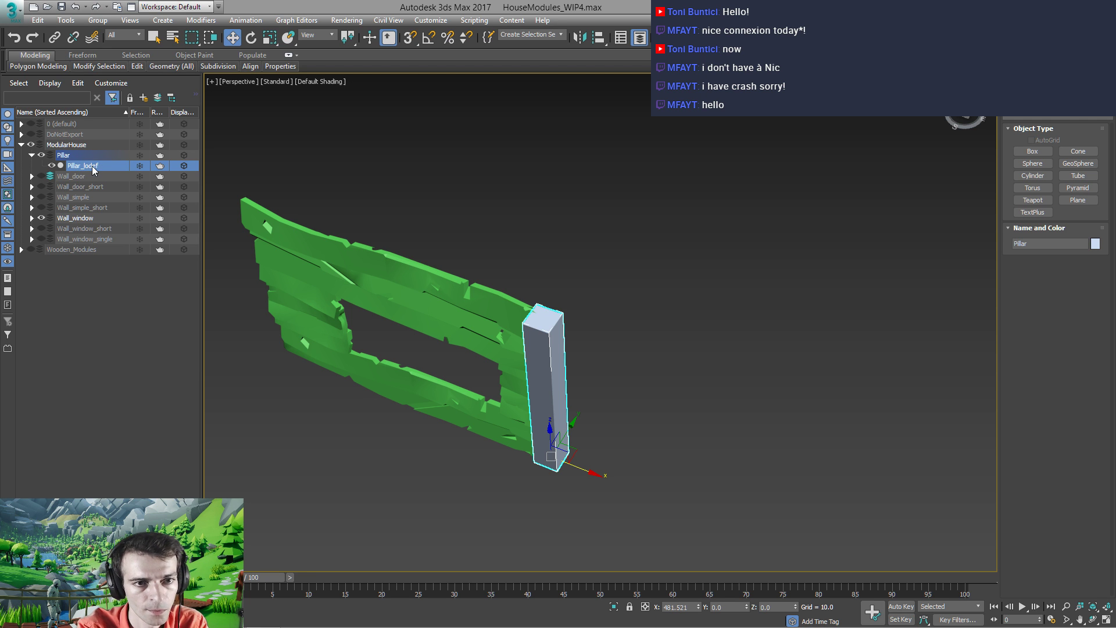
Move Pillar_lodef along the X axis well away from the window wall, to about X 1570.7
{"action": "middle_click_drag", "start_coordinate": [466, 367], "coordinate": [523, 414], "text": "alt"}
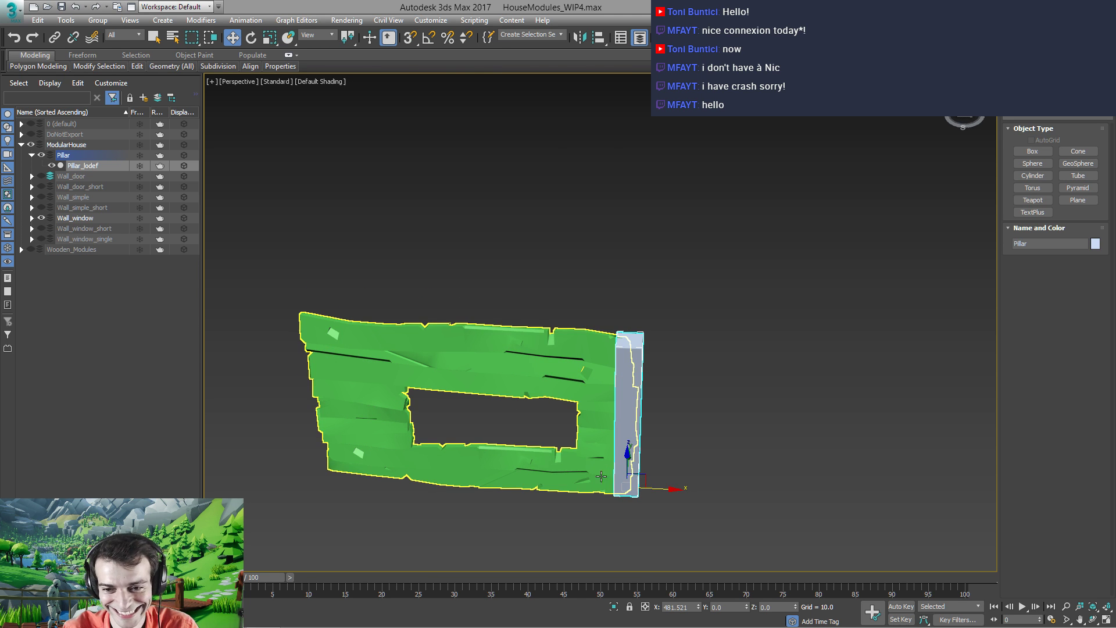
{"action": "middle_click_drag", "start_coordinate": [447, 418], "coordinate": [526, 450]}
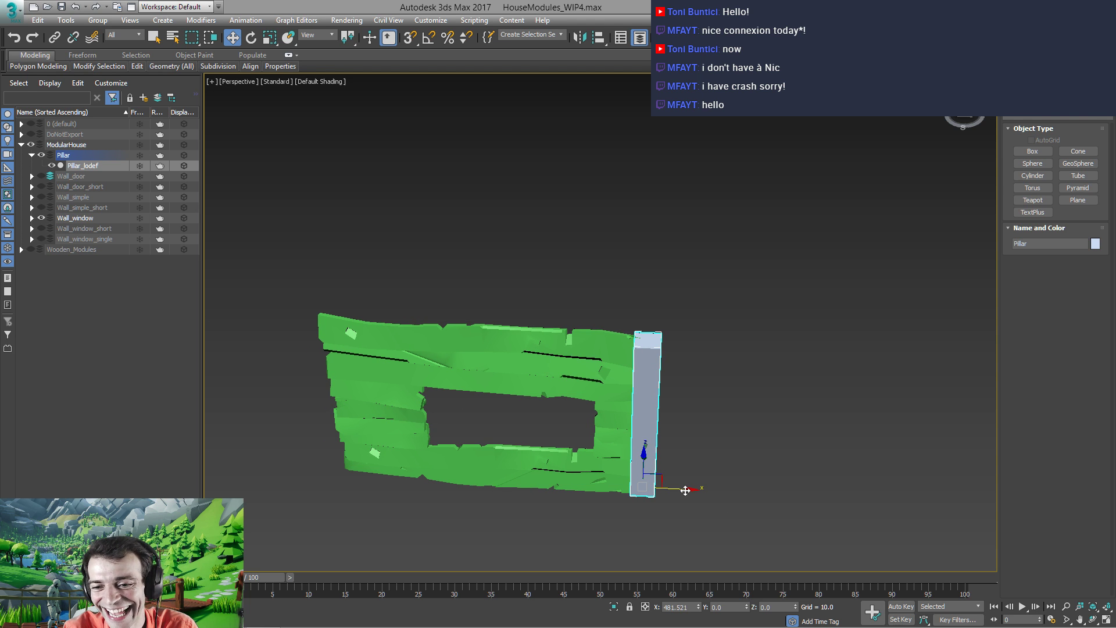
{"action": "left_click_drag", "start_coordinate": [686, 490], "coordinate": [838, 494]}
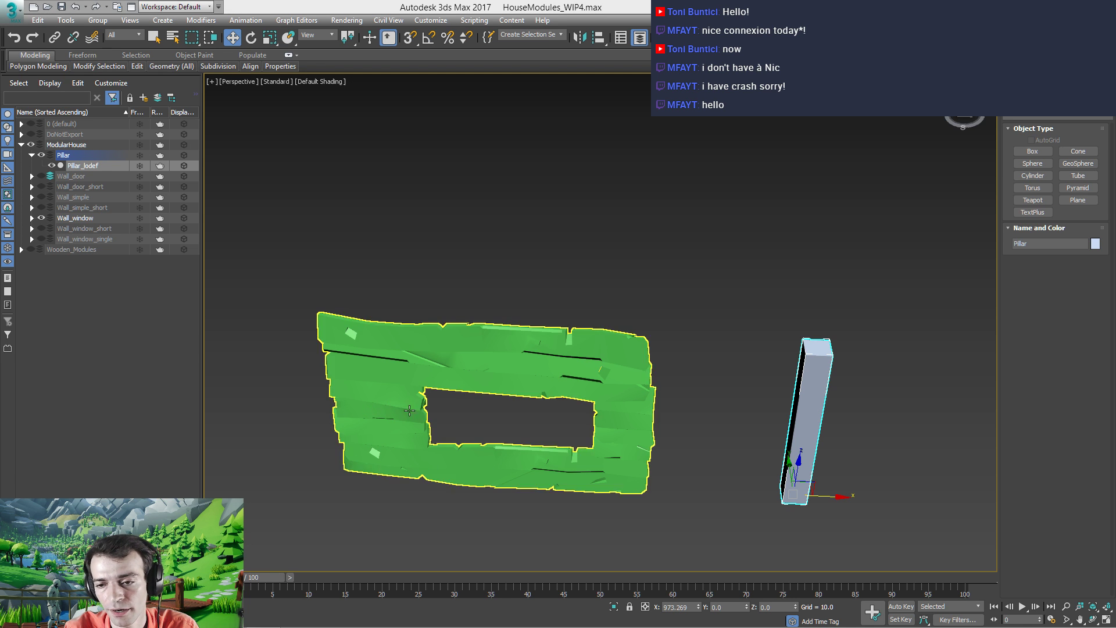
{"action": "middle_click_drag", "start_coordinate": [590, 420], "coordinate": [436, 431]}
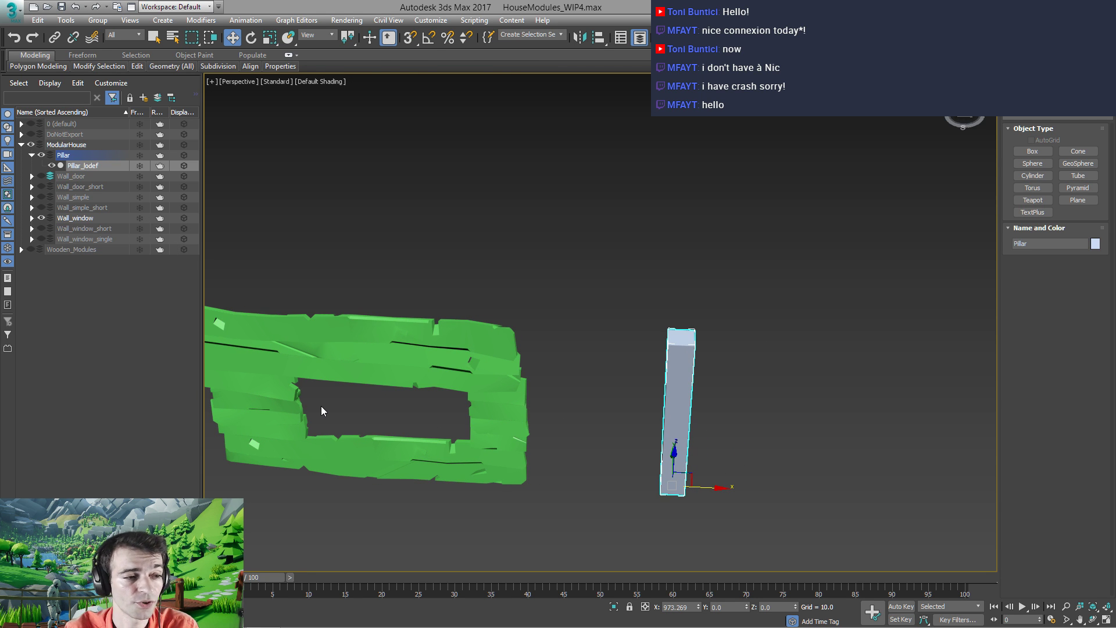
{"action": "middle_click_drag", "start_coordinate": [415, 421], "coordinate": [449, 417]}
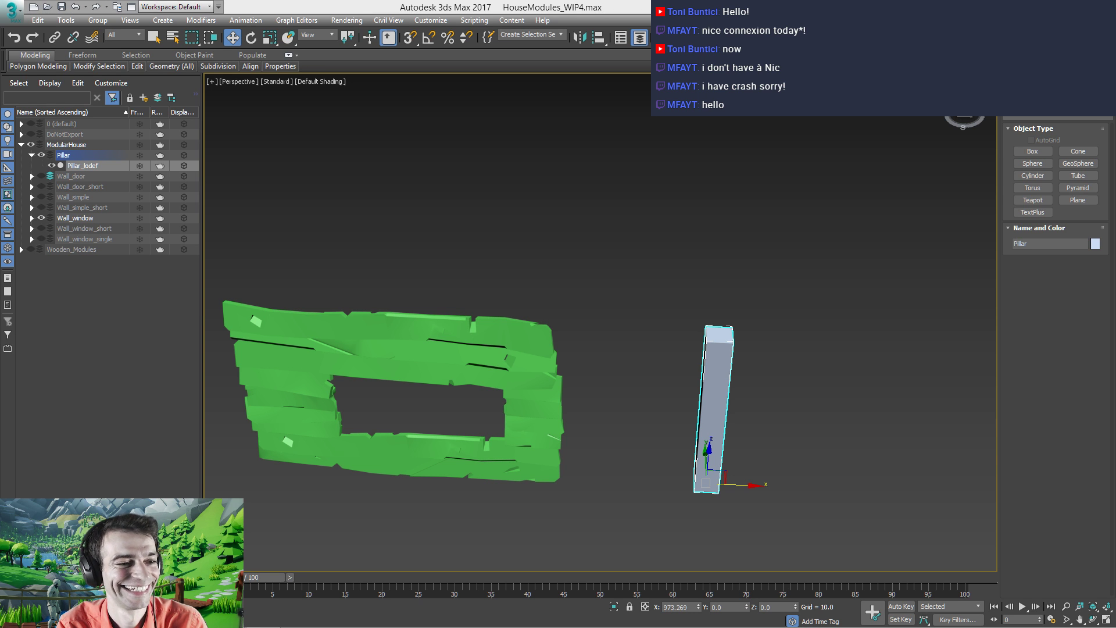
{"action": "middle_click_drag", "start_coordinate": [644, 445], "coordinate": [567, 445]}
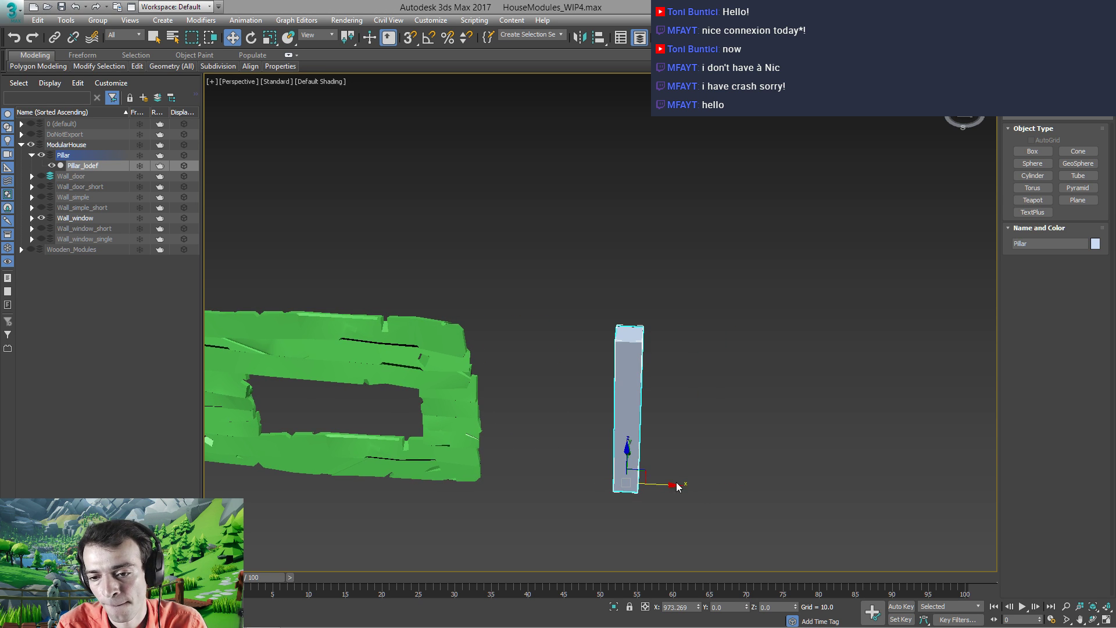
{"action": "left_click_drag", "start_coordinate": [669, 487], "coordinate": [859, 492]}
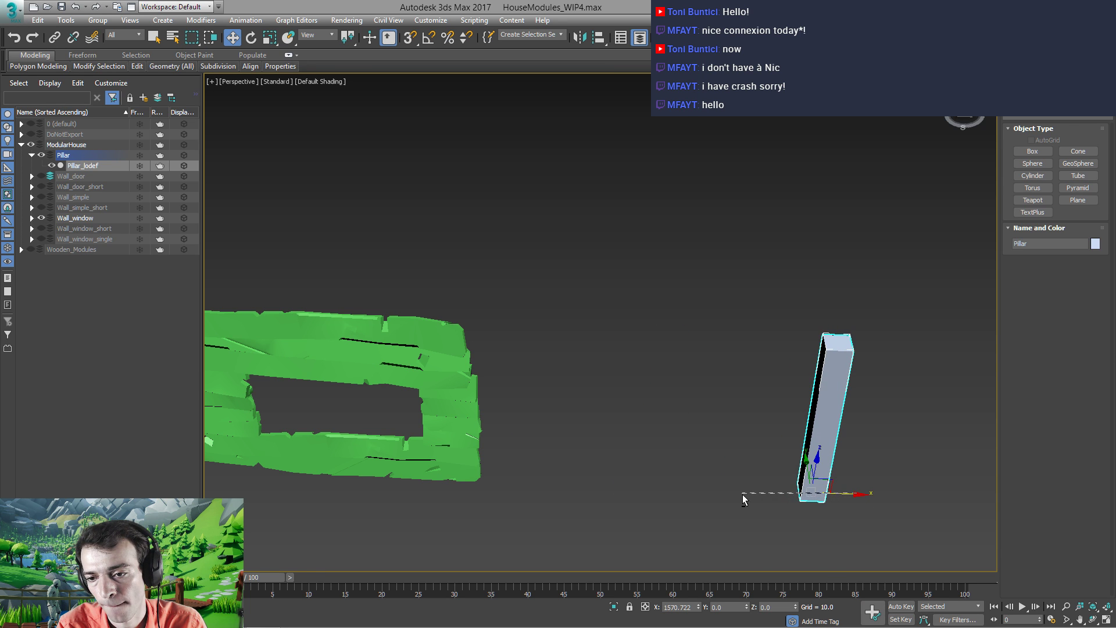
{"action": "left_click", "coordinate": [845, 489]}
{"action": "left_click", "coordinate": [842, 483]}
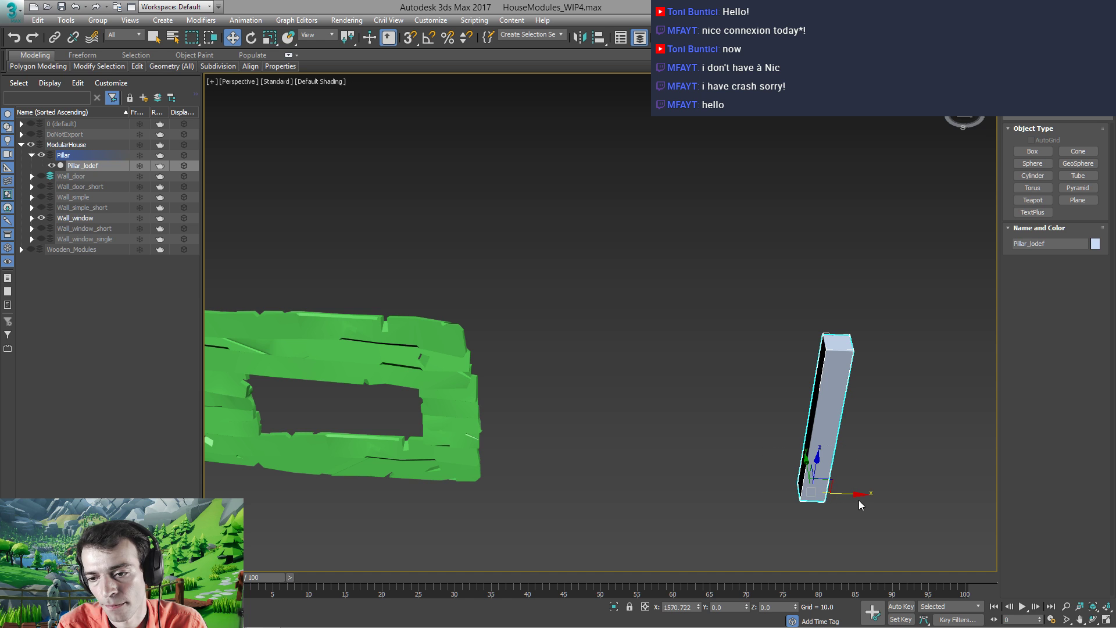
Clone Pillar_lodef once as a copy towards the wall, at about X 1190.5, and hide the Wall_window layer
{"action": "left_click_drag", "start_coordinate": [853, 495], "coordinate": [733, 489], "text": "shift"}
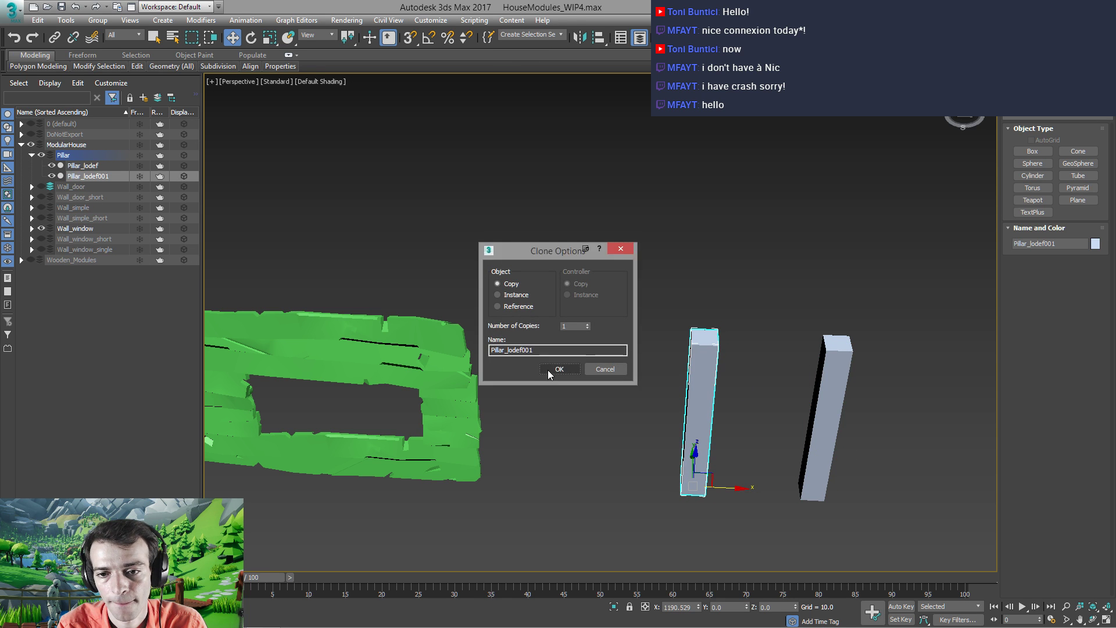
{"action": "left_click", "coordinate": [566, 368]}
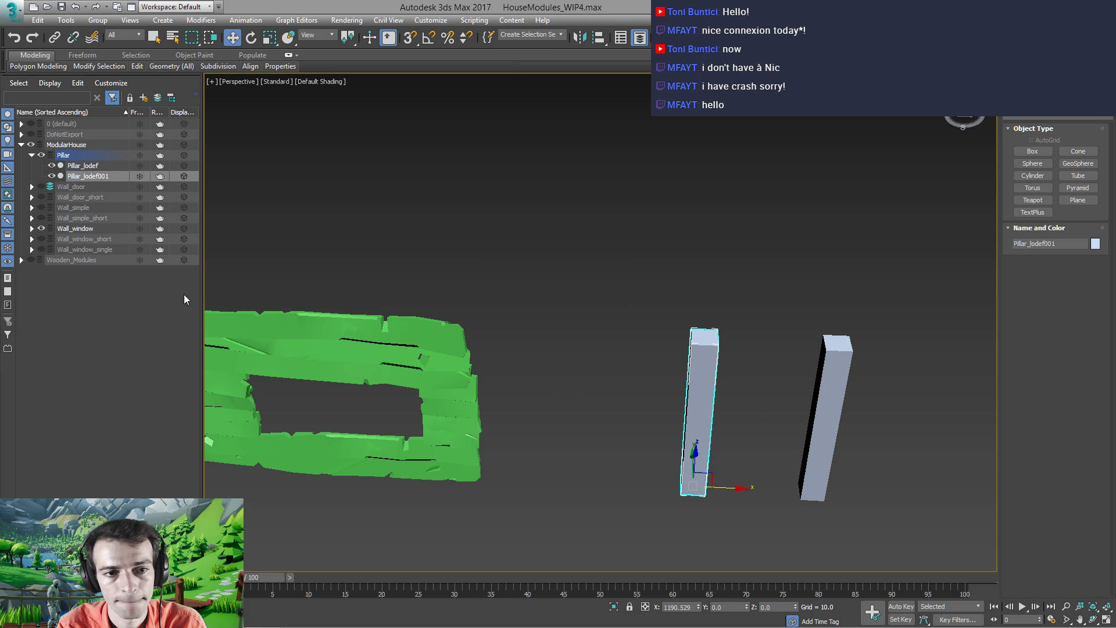
{"action": "left_click", "coordinate": [41, 228]}
{"action": "middle_click_drag", "start_coordinate": [600, 443], "coordinate": [519, 414], "text": "alt"}
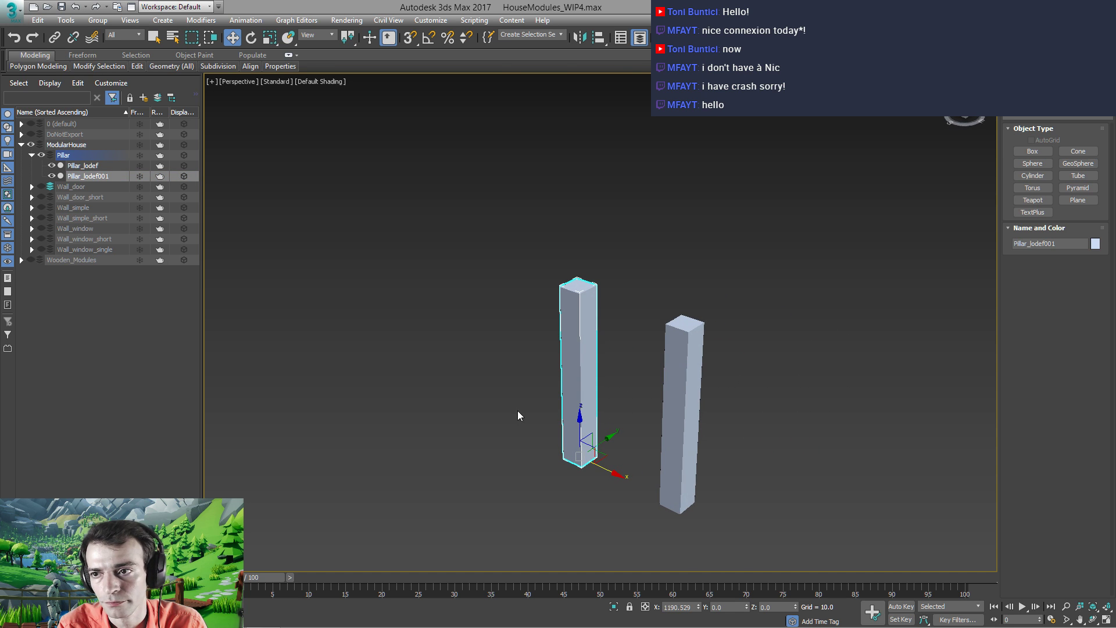
Show the copied pillar's modifier settings and rename the copy to Pillar_01
{"action": "left_click", "coordinate": [1024, 111]}
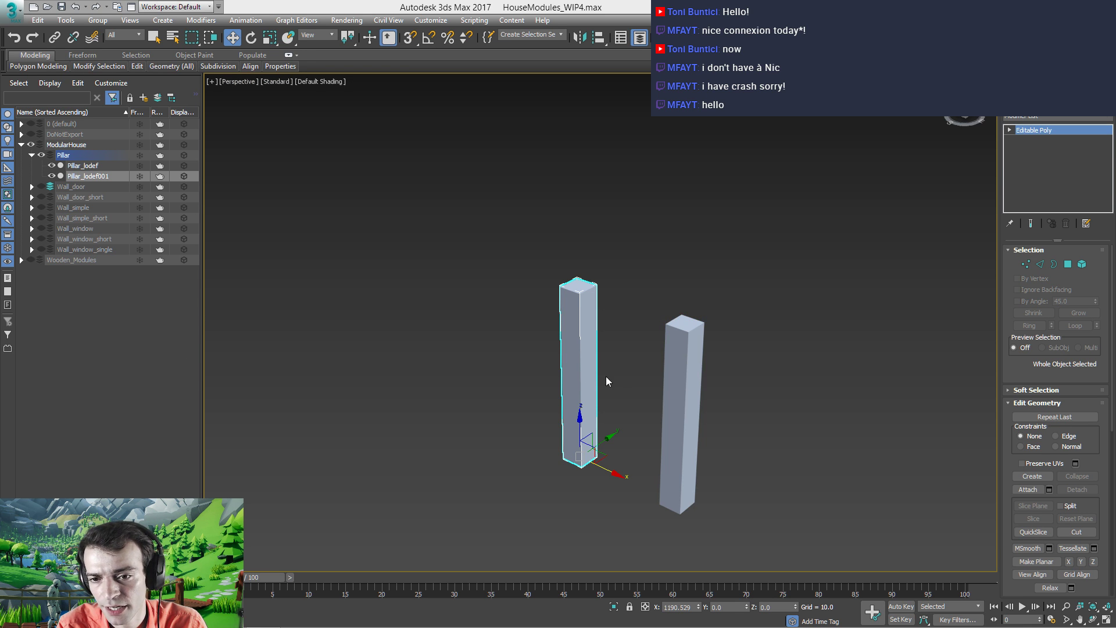
{"action": "middle_click_drag", "start_coordinate": [606, 375], "coordinate": [618, 353], "text": "alt"}
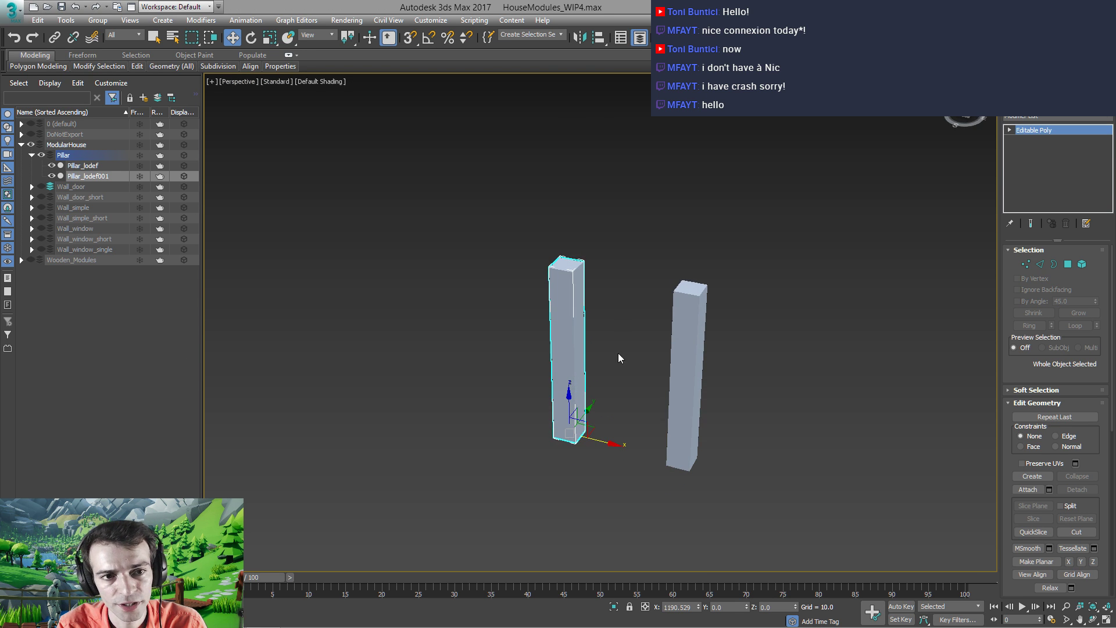
{"action": "double_click", "coordinate": [99, 176]}
{"action": "left_click_drag", "start_coordinate": [109, 177], "coordinate": [85, 177]}
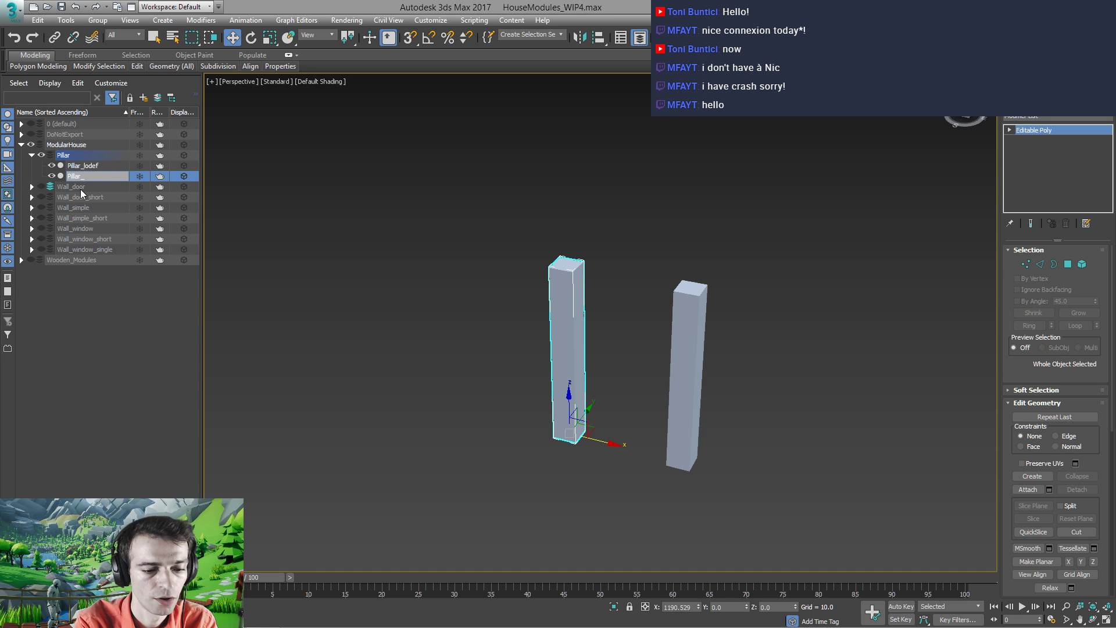
{"action": "type", "text": "01"}
{"action": "key", "text": "Return"}
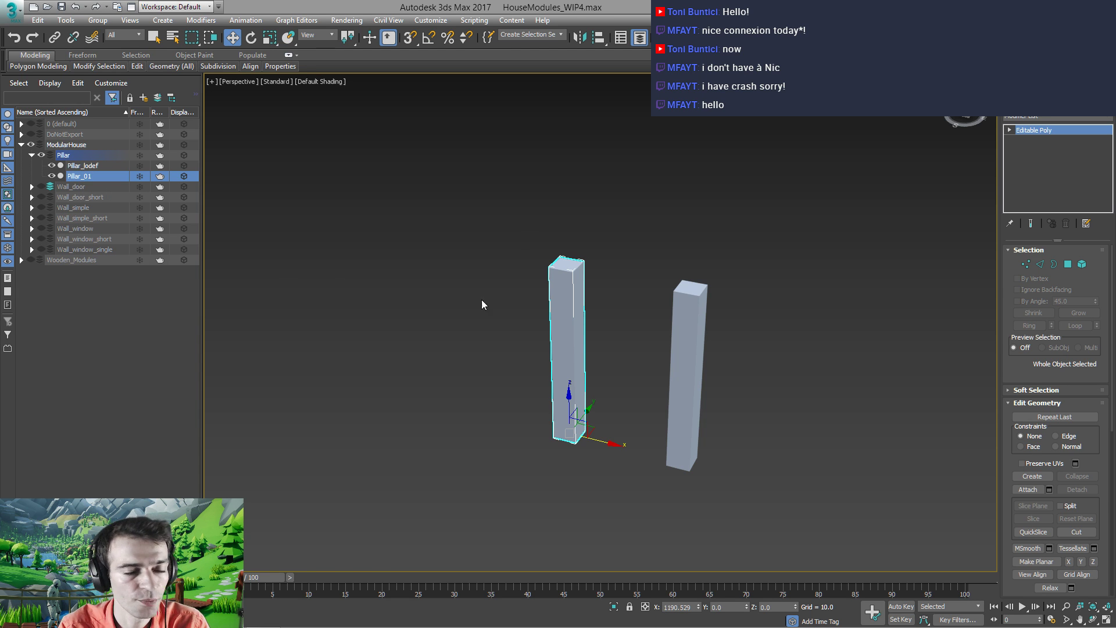
Lay out three copies of Pillar_01 in a row along the Y axis, and delete all three again
{"action": "middle_click_drag", "start_coordinate": [507, 381], "coordinate": [598, 334]}
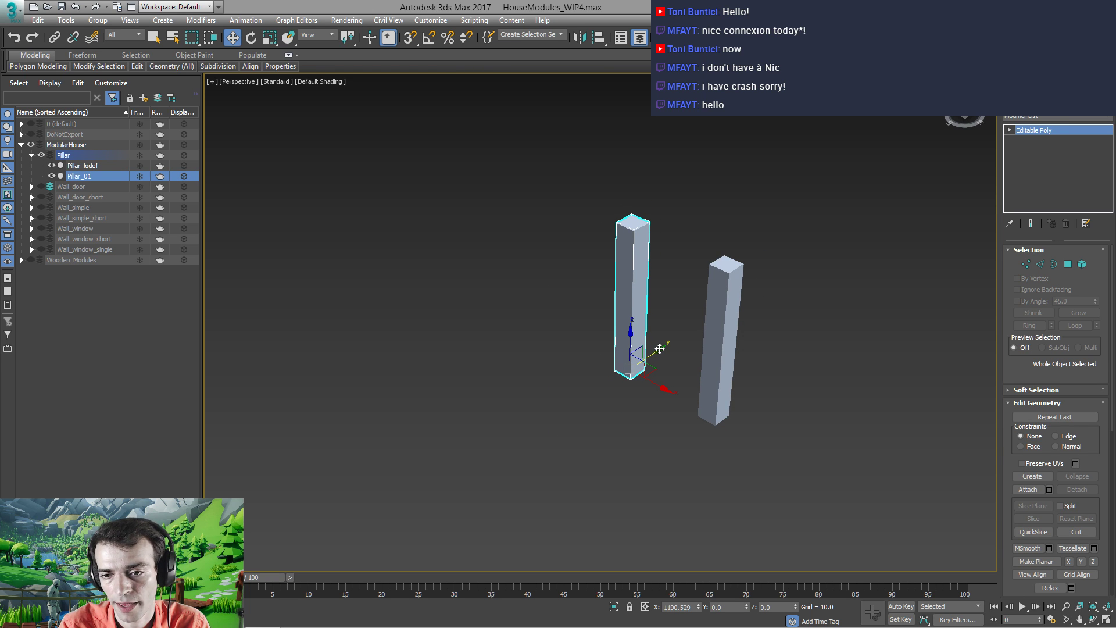
{"action": "left_click_drag", "start_coordinate": [661, 350], "coordinate": [589, 399]}
{"action": "key", "text": "Return"}
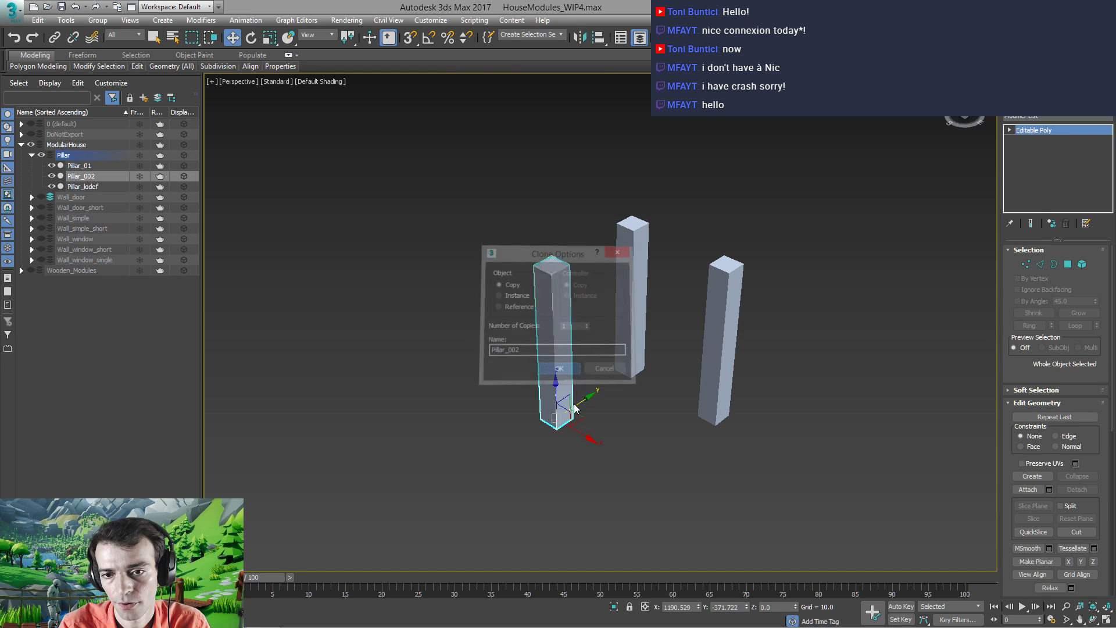
{"action": "left_click_drag", "start_coordinate": [587, 397], "coordinate": [479, 400], "text": "shift"}
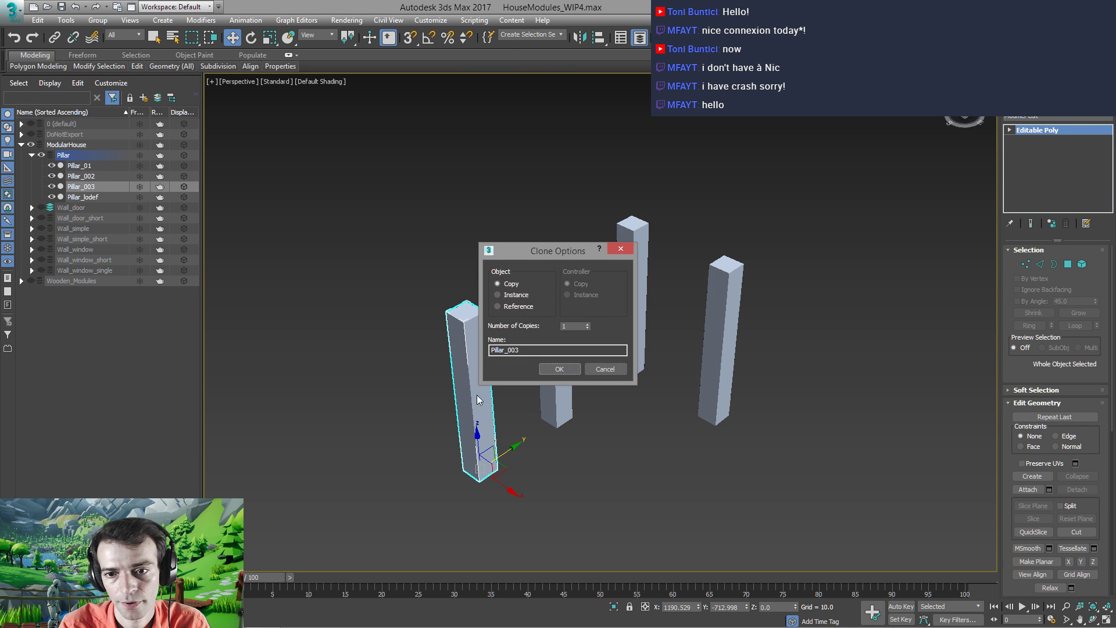
{"action": "left_click", "coordinate": [559, 368]}
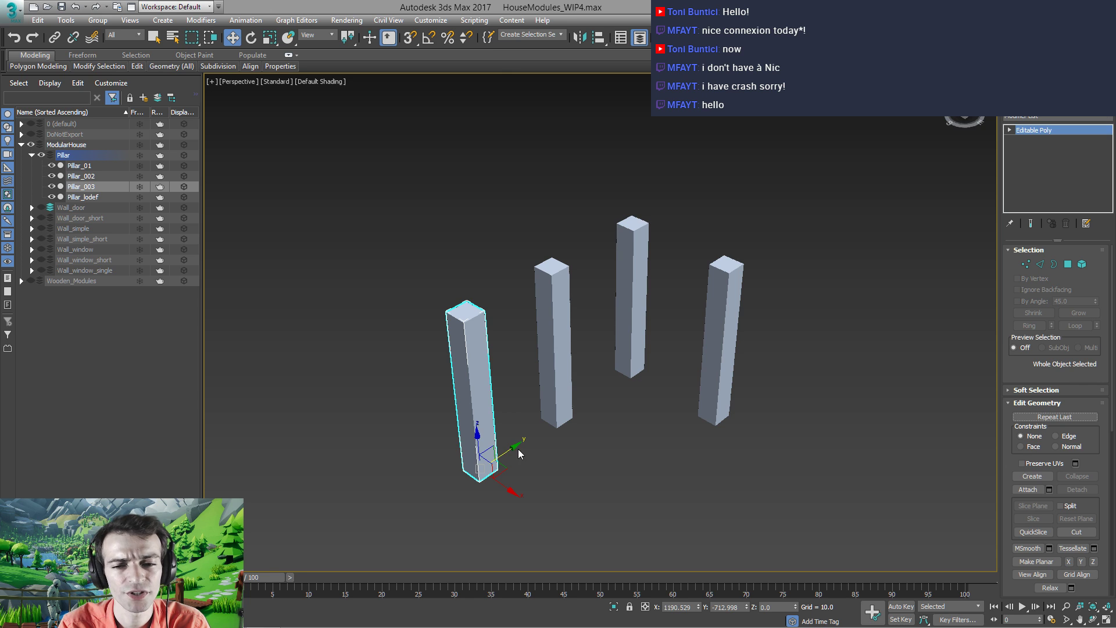
{"action": "left_click_drag", "start_coordinate": [508, 454], "coordinate": [431, 494], "text": "shift"}
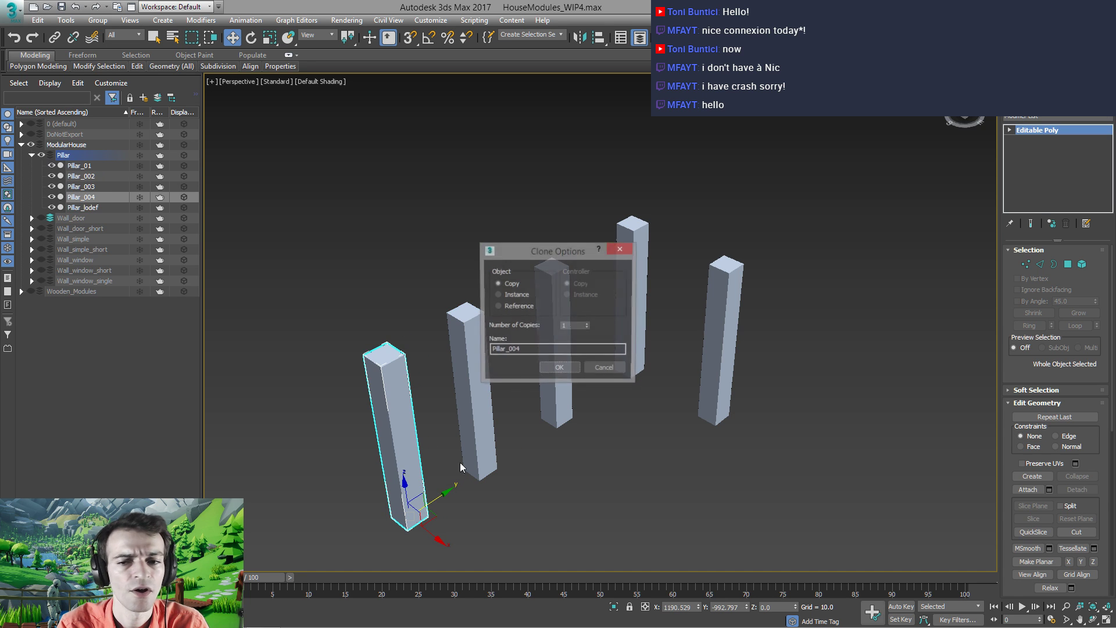
{"action": "left_click", "coordinate": [560, 374]}
{"action": "mouse_move", "coordinate": [545, 423]}
{"action": "middle_mouse_down"}
{"action": "mouse_move", "coordinate": [484, 444]}
{"action": "mouse_move", "coordinate": [495, 384]}
{"action": "middle_mouse_up"}
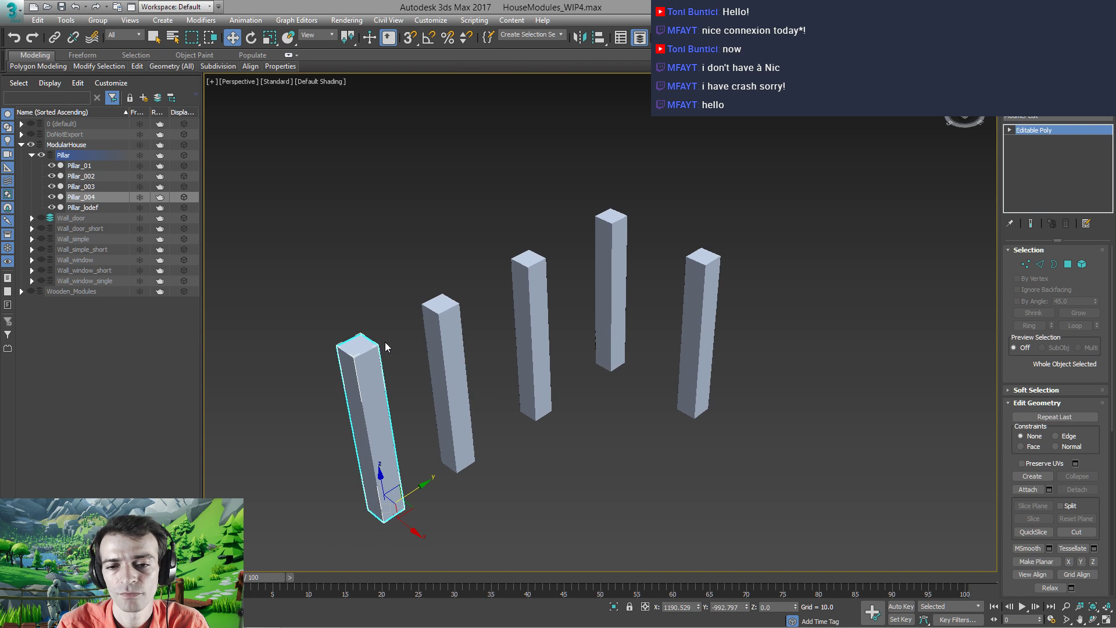
{"action": "left_click_drag", "start_coordinate": [340, 200], "coordinate": [555, 462]}
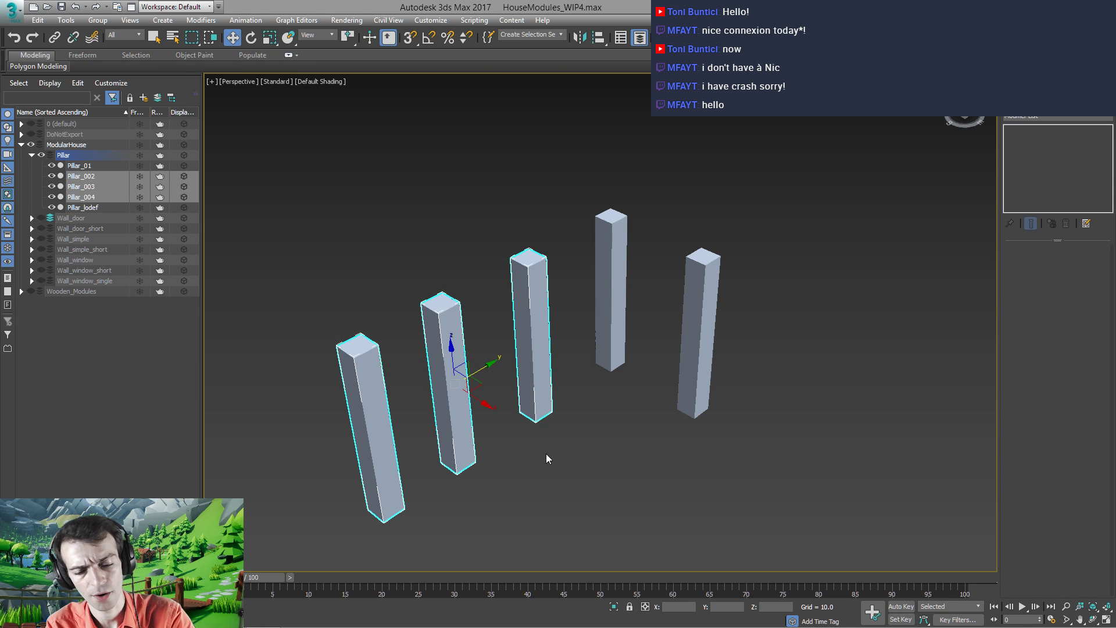
{"action": "key", "text": "Delete"}
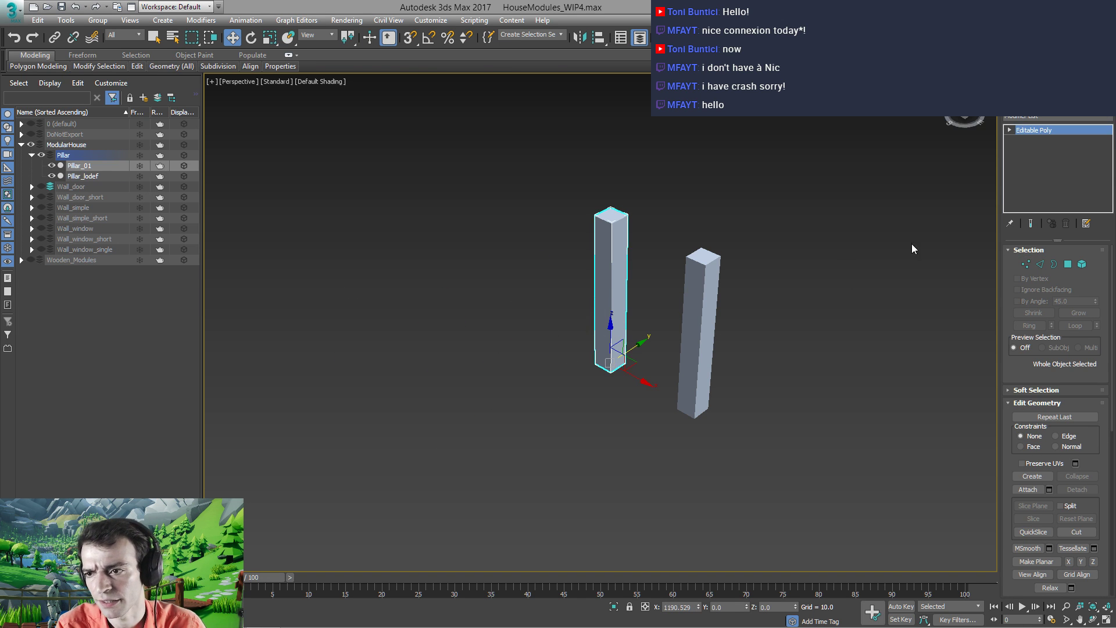
Slice Pillar_01's four side polygons horizontally at three heights with the Slice Plane, spacing the cuts roughly evenly along its length
{"action": "left_click", "coordinate": [1068, 264]}
{"action": "left_click_drag", "start_coordinate": [571, 261], "coordinate": [613, 320]}
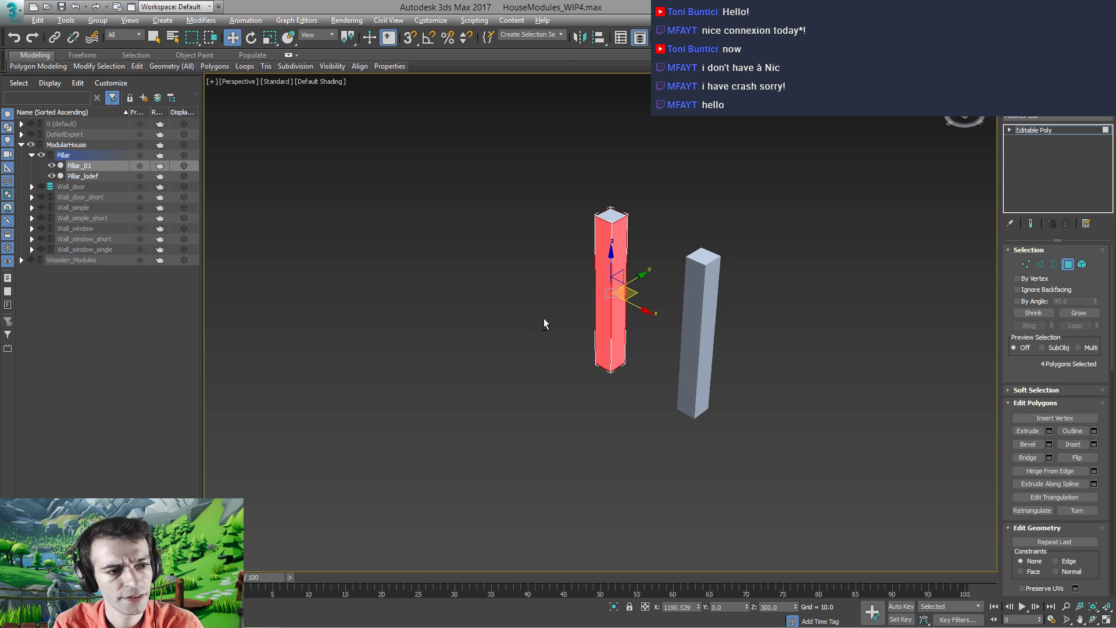
{"action": "scroll", "coordinate": [589, 303], "scroll_direction": "up", "scroll_amount": 3}
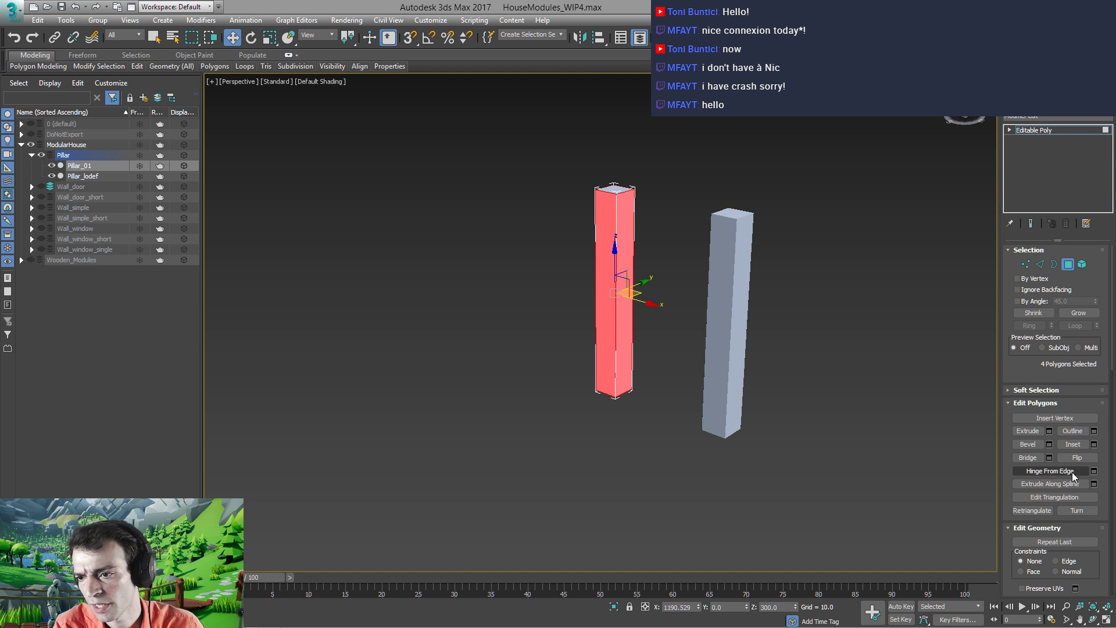
{"action": "scroll", "coordinate": [1007, 514], "scroll_direction": "down", "scroll_amount": 5}
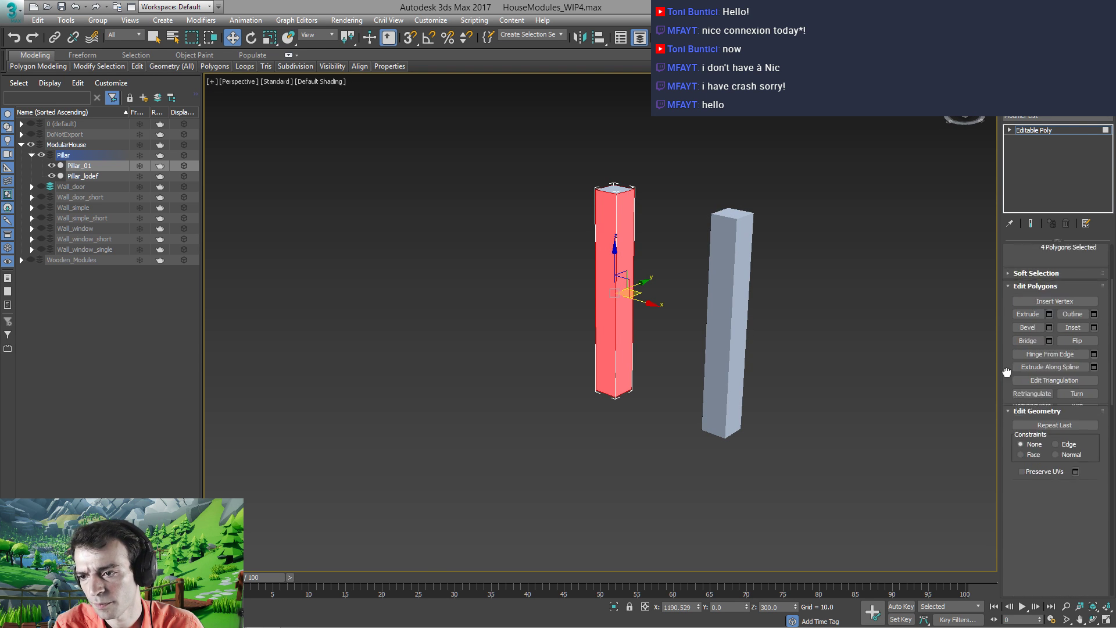
{"action": "left_click", "coordinate": [1033, 456]}
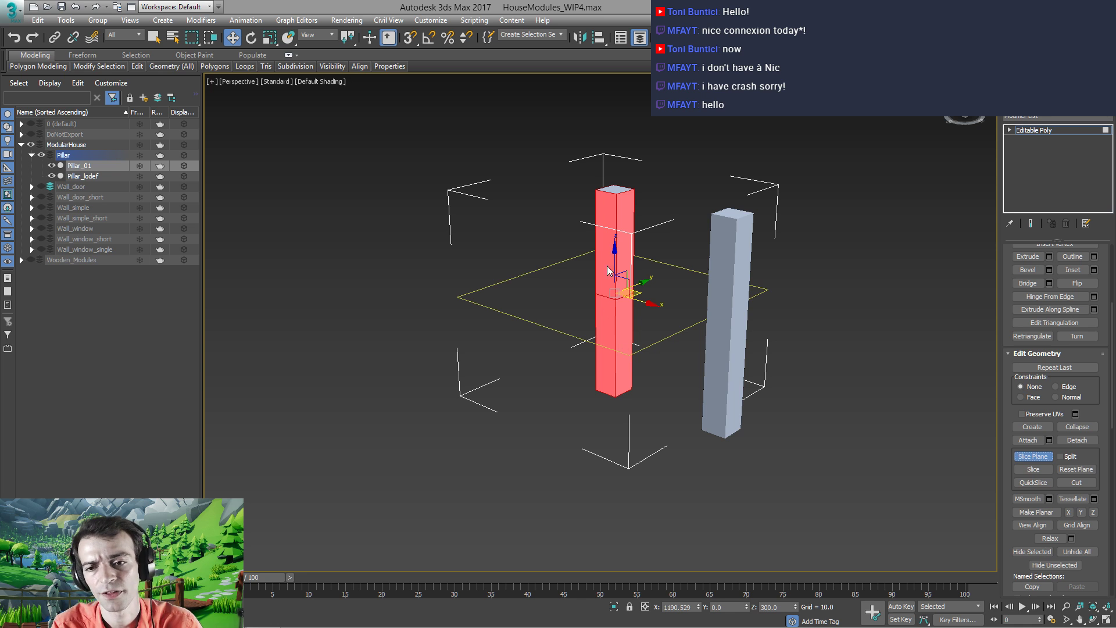
{"action": "left_click", "coordinate": [1037, 470]}
{"action": "left_click_drag", "start_coordinate": [613, 250], "coordinate": [605, 300]}
{"action": "left_click", "coordinate": [1028, 457]}
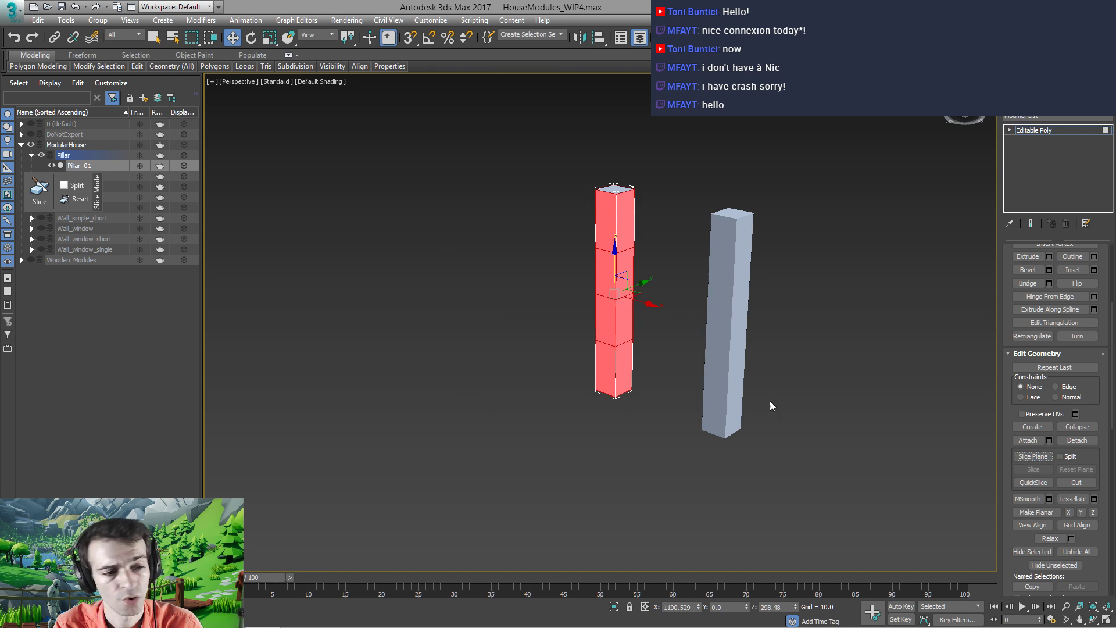
Chamfer Pillar_01's three horizontal edge loops into six roughly evenly spaced loops, and display edged faces in the viewport
{"action": "scroll", "coordinate": [528, 340], "scroll_direction": "down", "scroll_amount": 2}
{"action": "scroll", "coordinate": [561, 329], "scroll_direction": "up", "scroll_amount": 4}
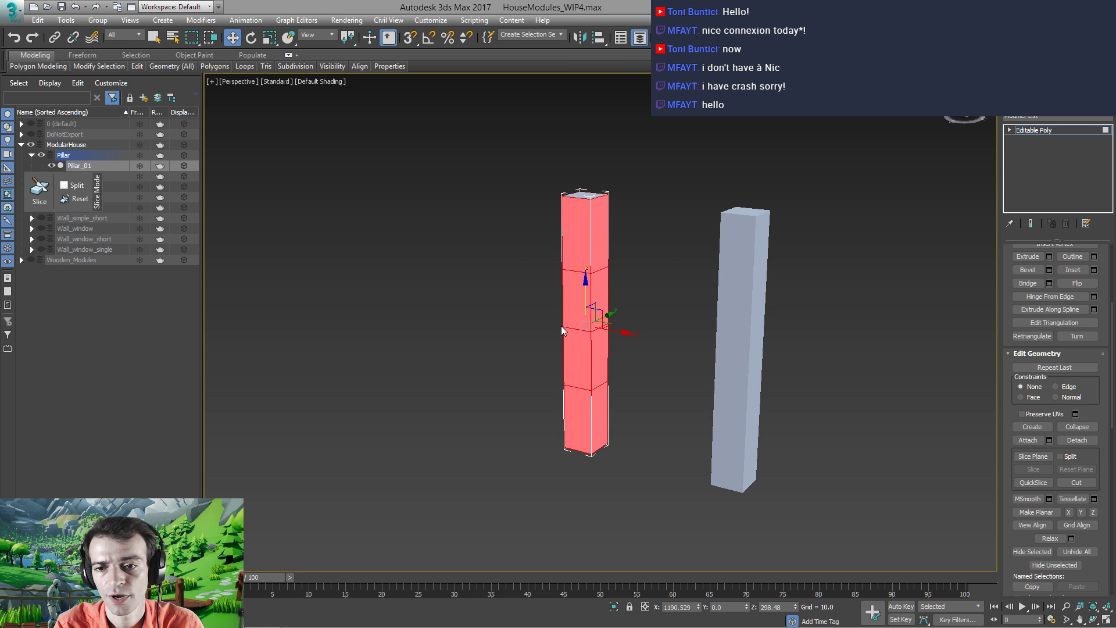
{"action": "key", "text": "2"}
{"action": "middle_click_drag", "start_coordinate": [569, 326], "coordinate": [588, 305], "text": "alt"}
{"action": "left_click", "coordinate": [599, 267]}
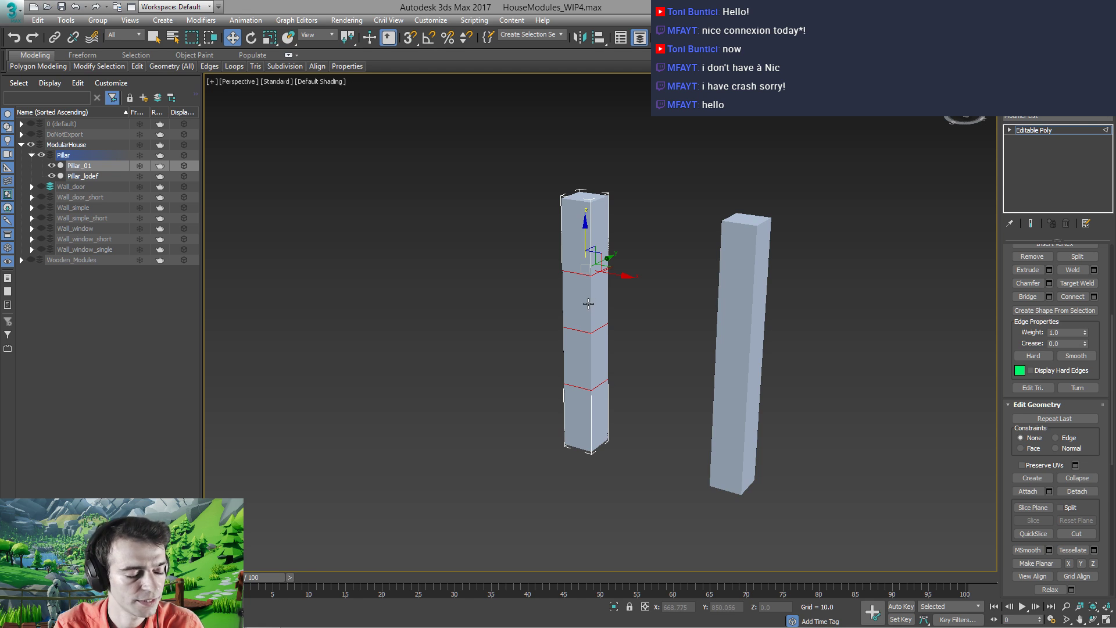
{"action": "right_click", "coordinate": [590, 296]}
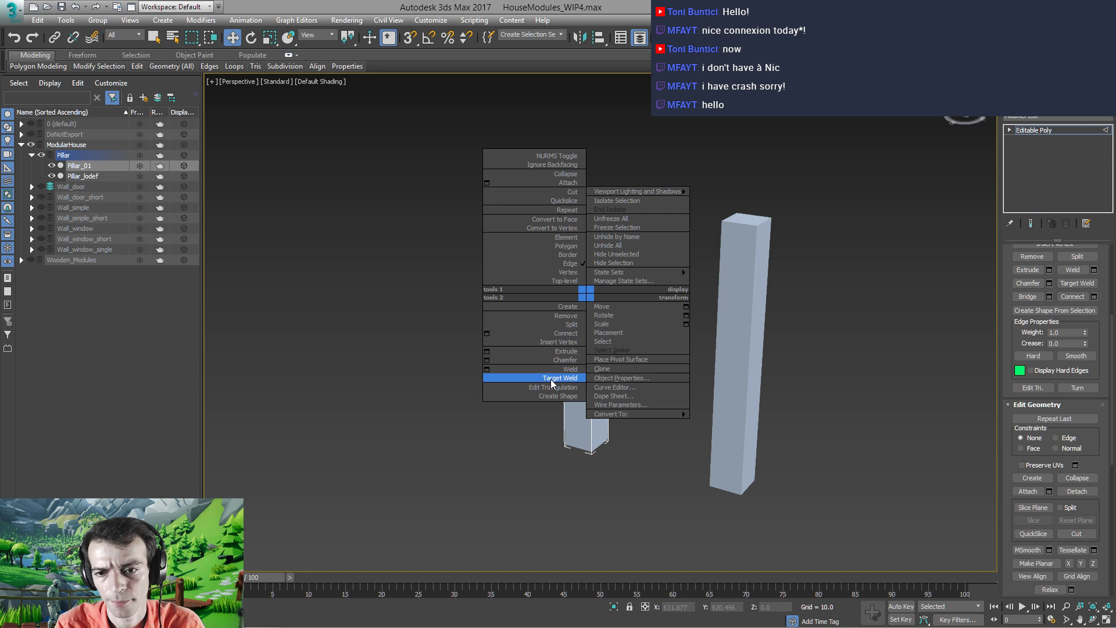
{"action": "left_click", "coordinate": [553, 362]}
{"action": "left_click_drag", "start_coordinate": [581, 273], "coordinate": [568, 111]}
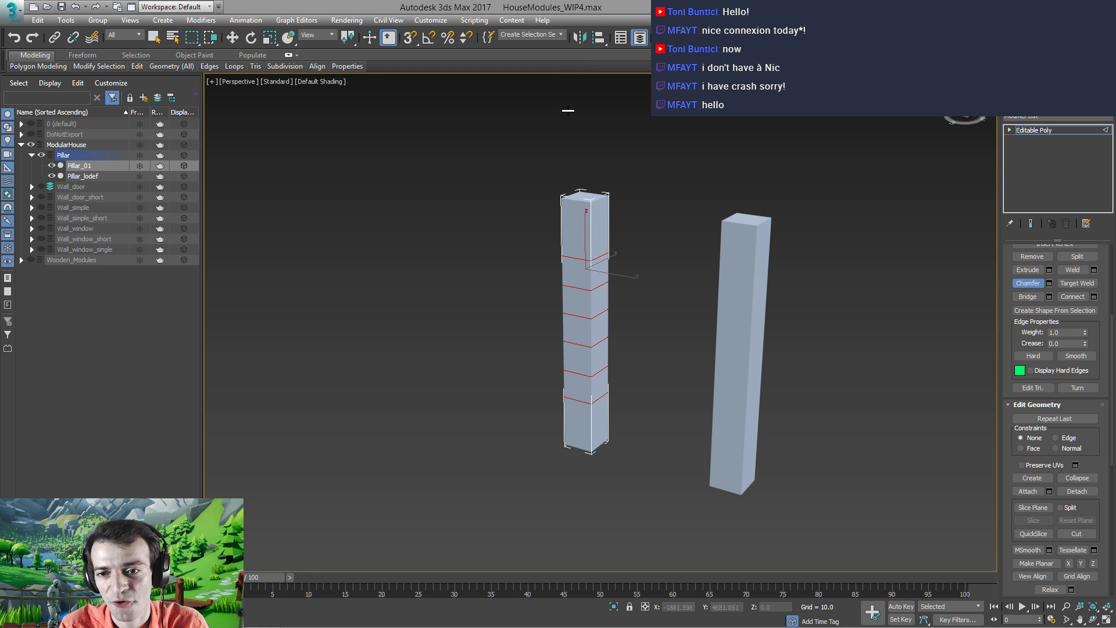
{"action": "mouse_move", "coordinate": [605, 323]}
{"action": "middle_mouse_down", "text": "alt"}
{"action": "mouse_move", "coordinate": [588, 349]}
{"action": "mouse_move", "coordinate": [590, 308]}
{"action": "middle_mouse_up", "text": "alt"}
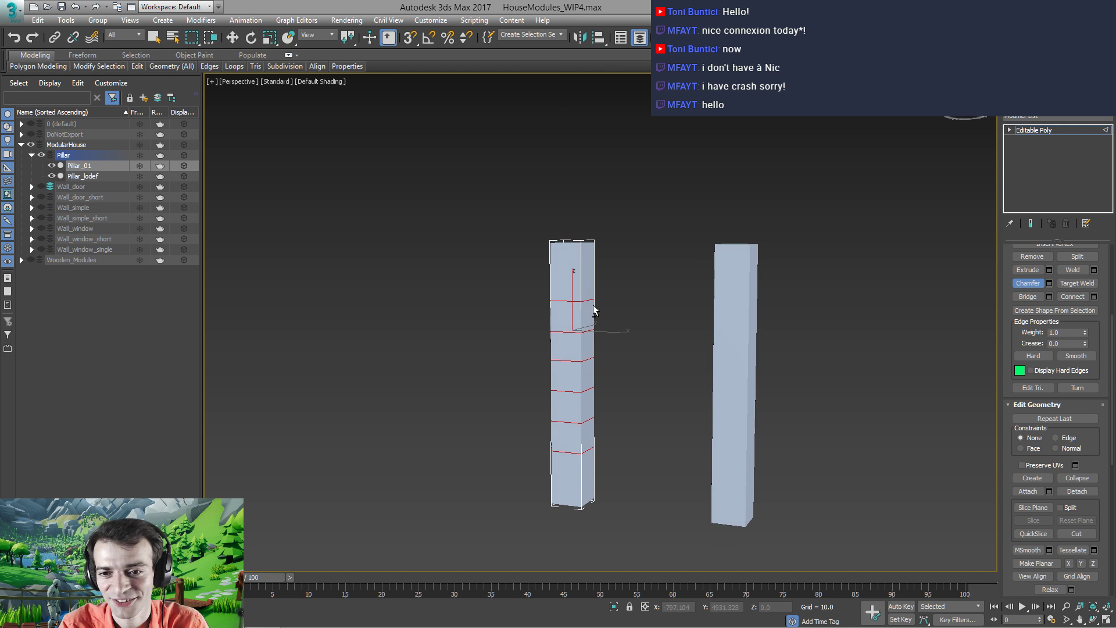
{"action": "middle_click_drag", "start_coordinate": [572, 356], "coordinate": [587, 324], "text": "alt"}
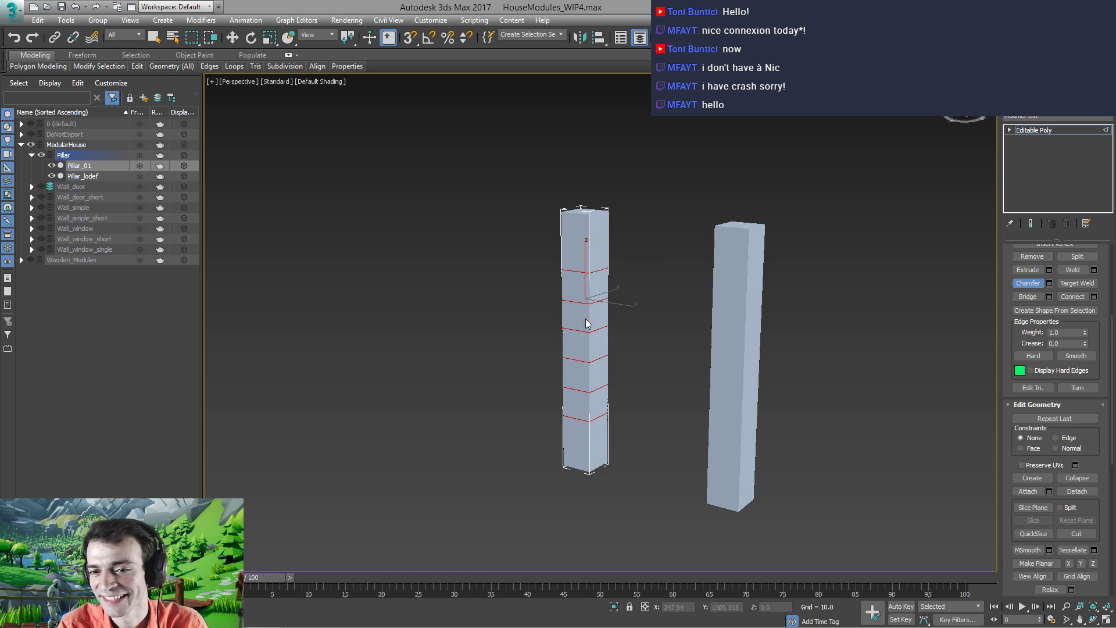
{"action": "key", "text": "w"}
{"action": "left_click", "coordinate": [1041, 130]}
{"action": "key", "text": "F4"}
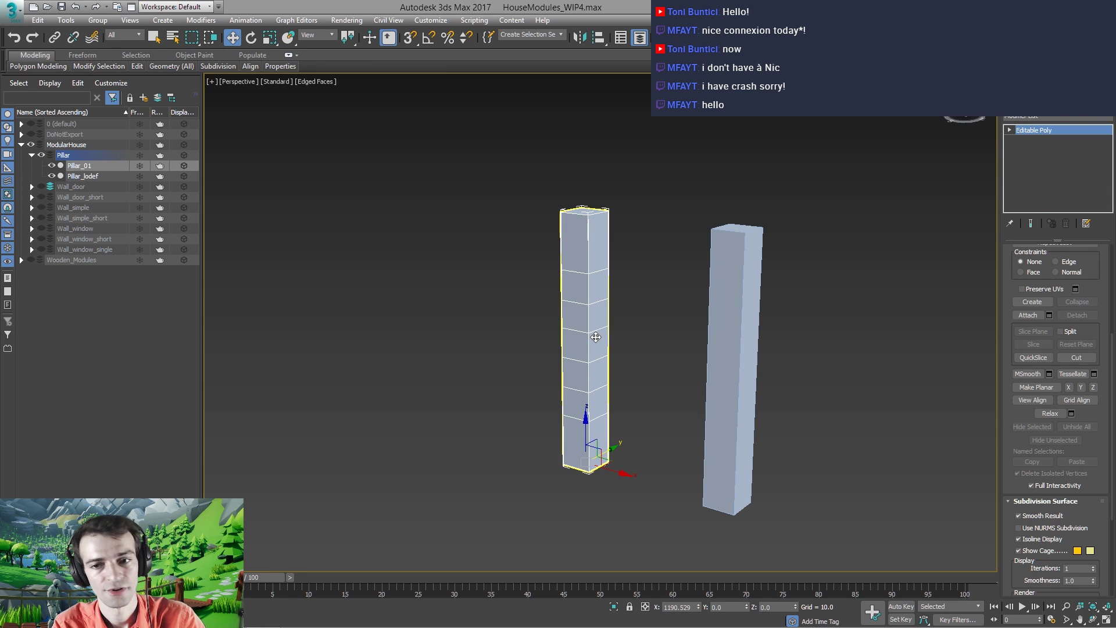
Clone Pillar_01 as three copies in a row along the negative Y axis, spaced about 292 units apart
{"action": "middle_click_drag", "start_coordinate": [551, 386], "coordinate": [576, 349]}
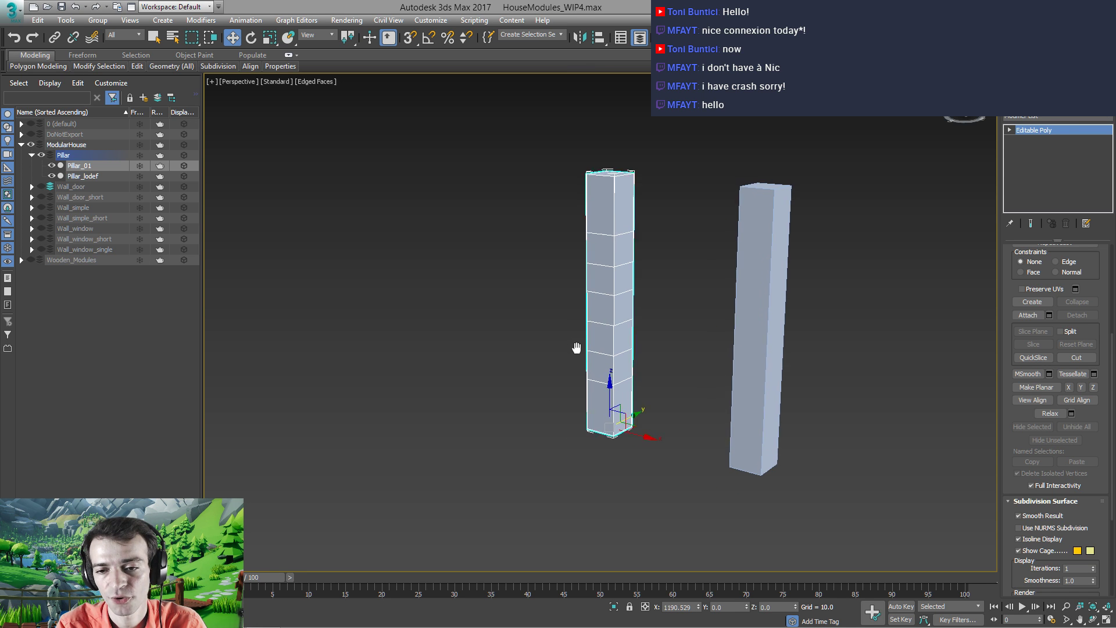
{"action": "middle_click_drag", "start_coordinate": [599, 313], "coordinate": [567, 340], "text": "alt"}
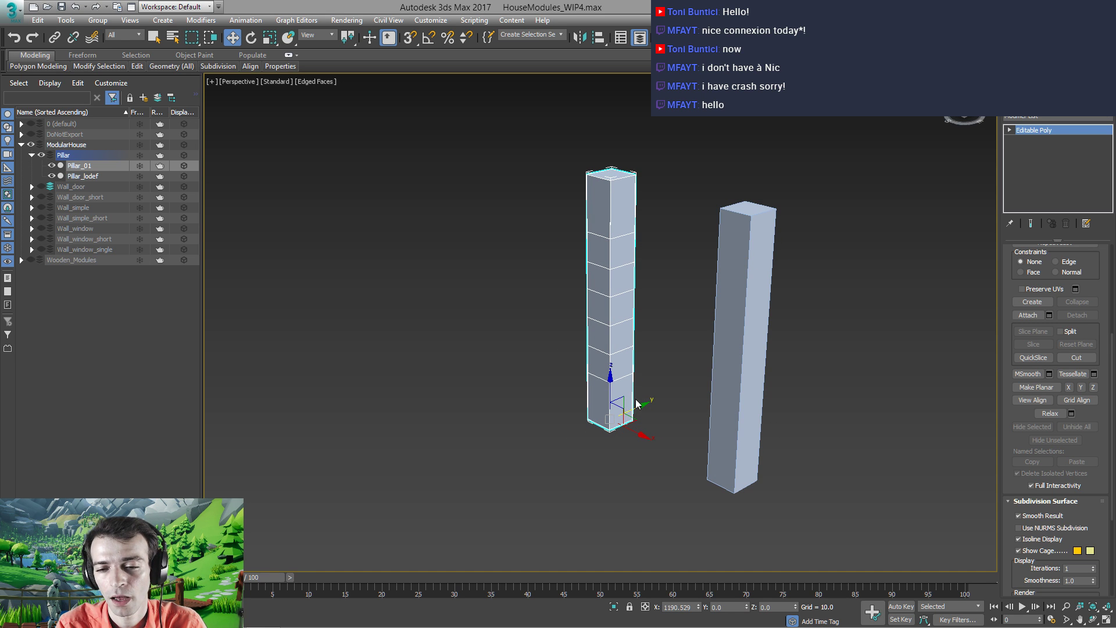
{"action": "mouse_move", "coordinate": [639, 408]}
{"action": "left_mouse_down", "text": "shift"}
{"action": "mouse_move", "coordinate": [509, 467]}
{"action": "mouse_move", "coordinate": [543, 455]}
{"action": "left_mouse_up", "text": "shift"}
{"action": "left_click", "coordinate": [587, 324]}
{"action": "left_click", "coordinate": [587, 324]}
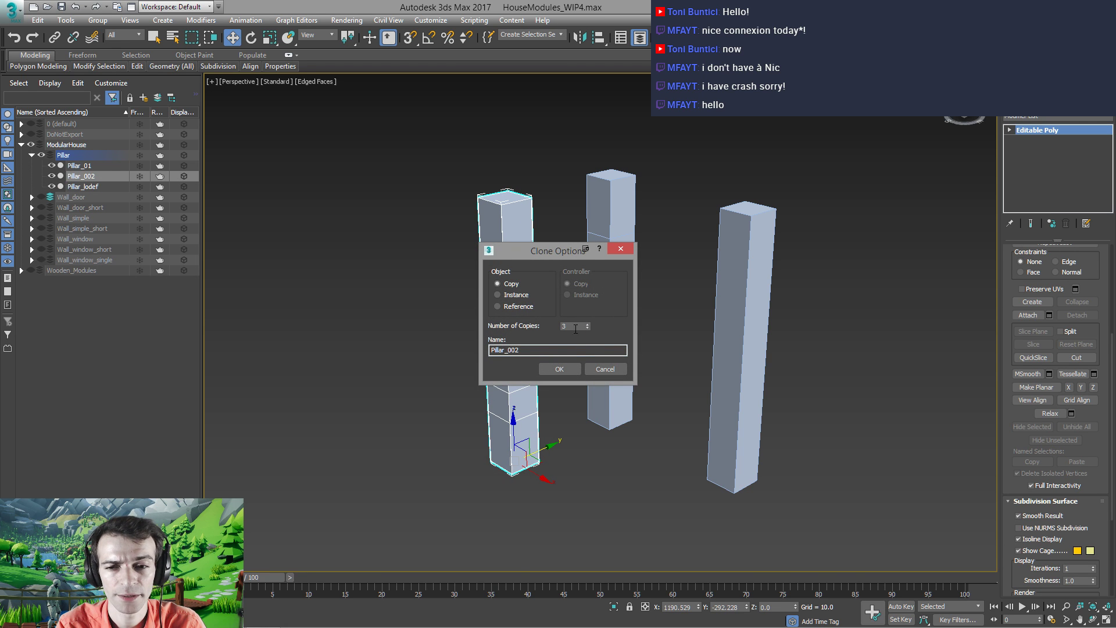
{"action": "left_click", "coordinate": [559, 369]}
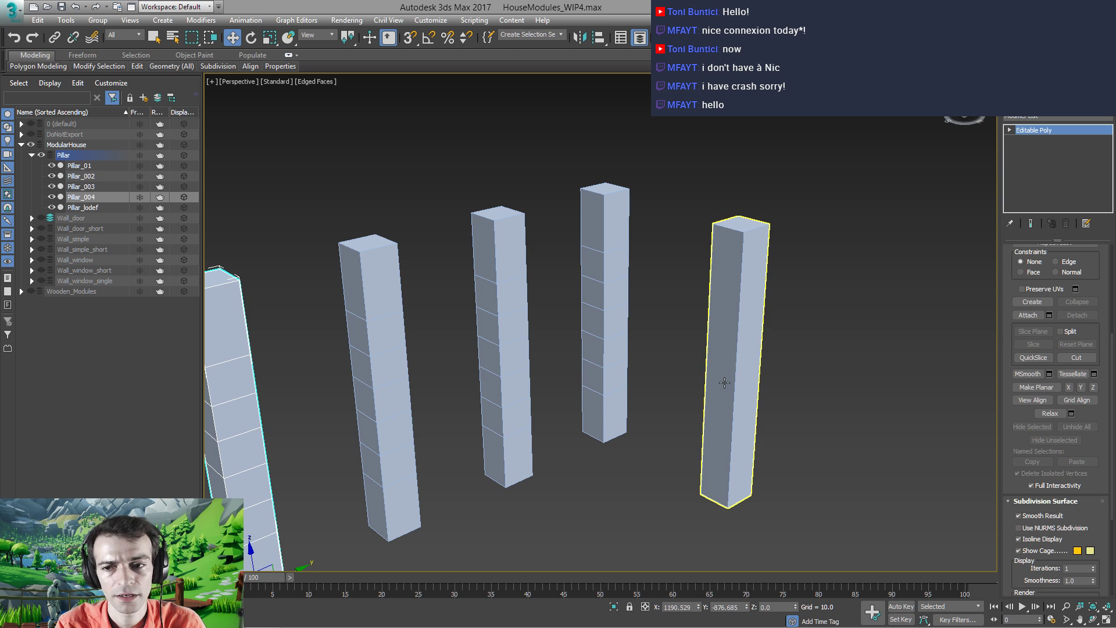
Hide the undetailed placeholder pillar, Pillar_lodef, leaving only the row of segmented pillars in view
{"action": "left_click", "coordinate": [750, 381]}
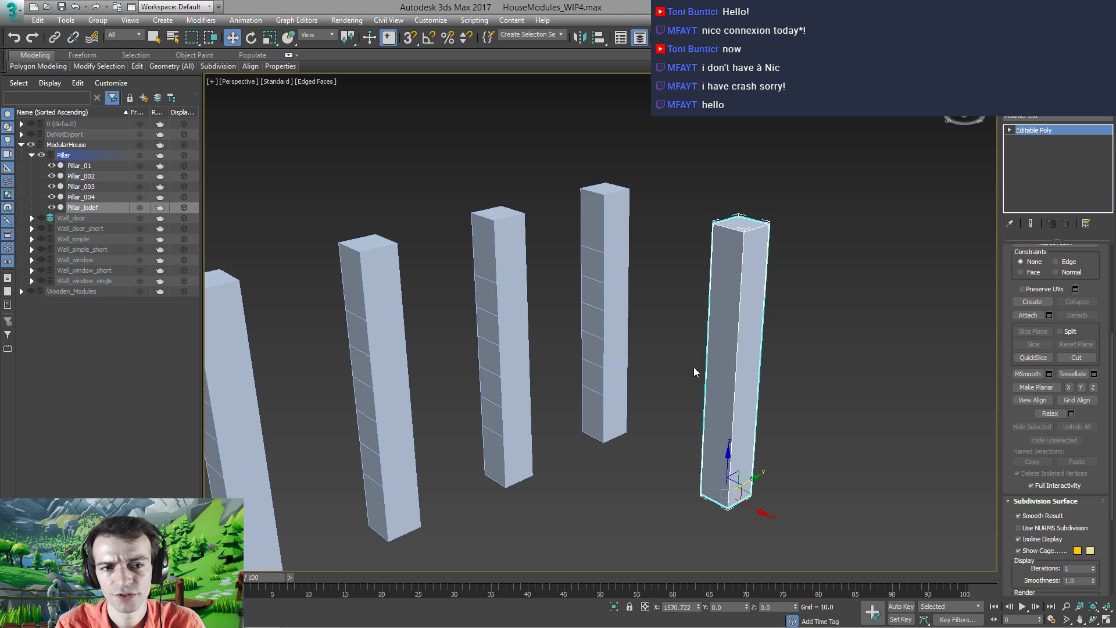
{"action": "left_click", "coordinate": [51, 208]}
{"action": "middle_click_drag", "start_coordinate": [570, 365], "coordinate": [664, 326]}
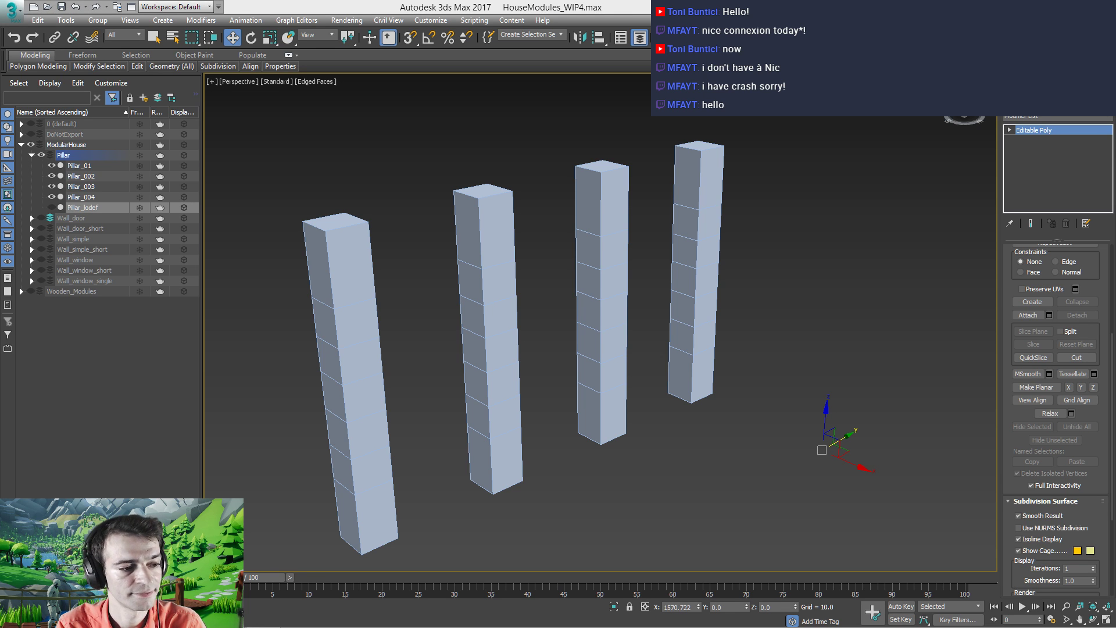
{"action": "middle_click_drag", "start_coordinate": [552, 413], "coordinate": [591, 379], "text": "alt"}
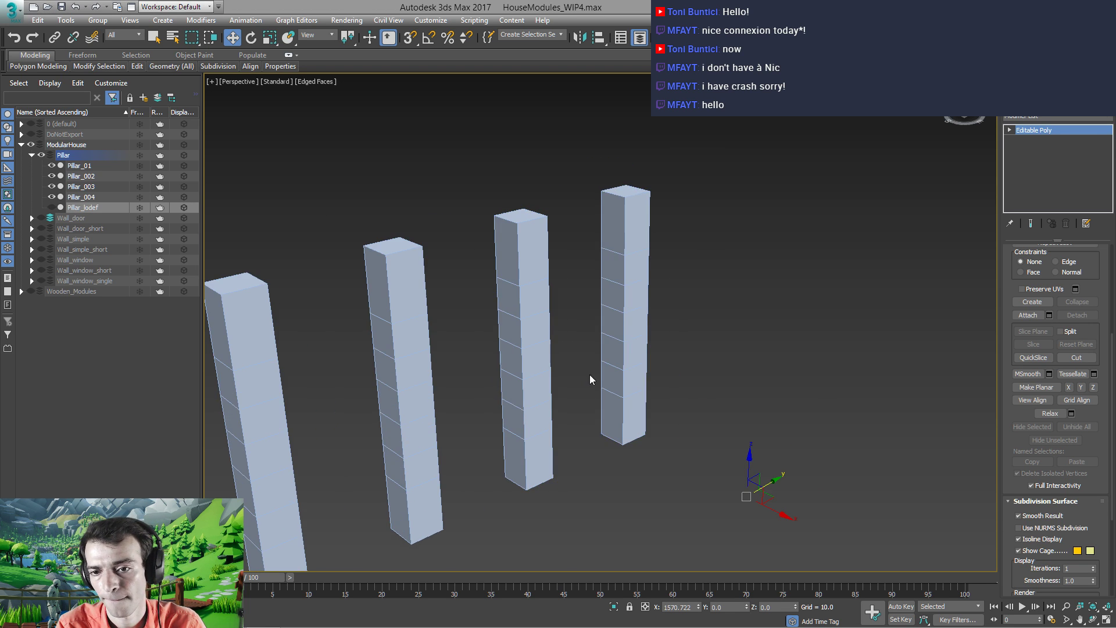
Add a Bend modifier to Pillar_01
{"action": "left_click", "coordinate": [640, 338]}
{"action": "middle_click_drag", "start_coordinate": [674, 311], "coordinate": [721, 302], "text": "alt"}
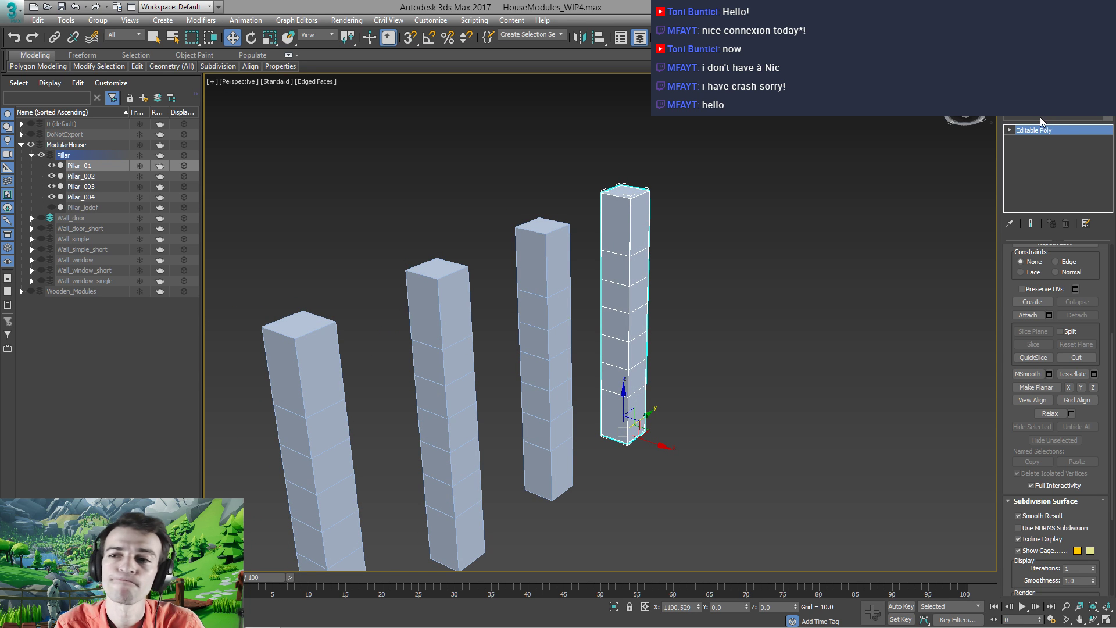
{"action": "left_click", "coordinate": [1039, 117]}
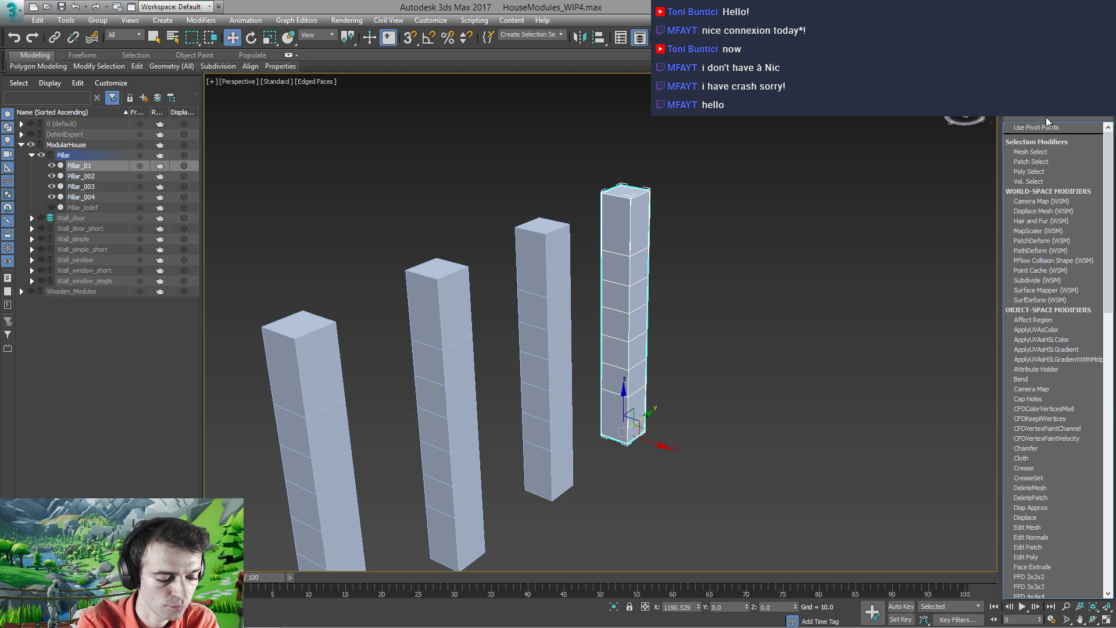
{"action": "key", "text": "b"}
{"action": "key", "text": "Return"}
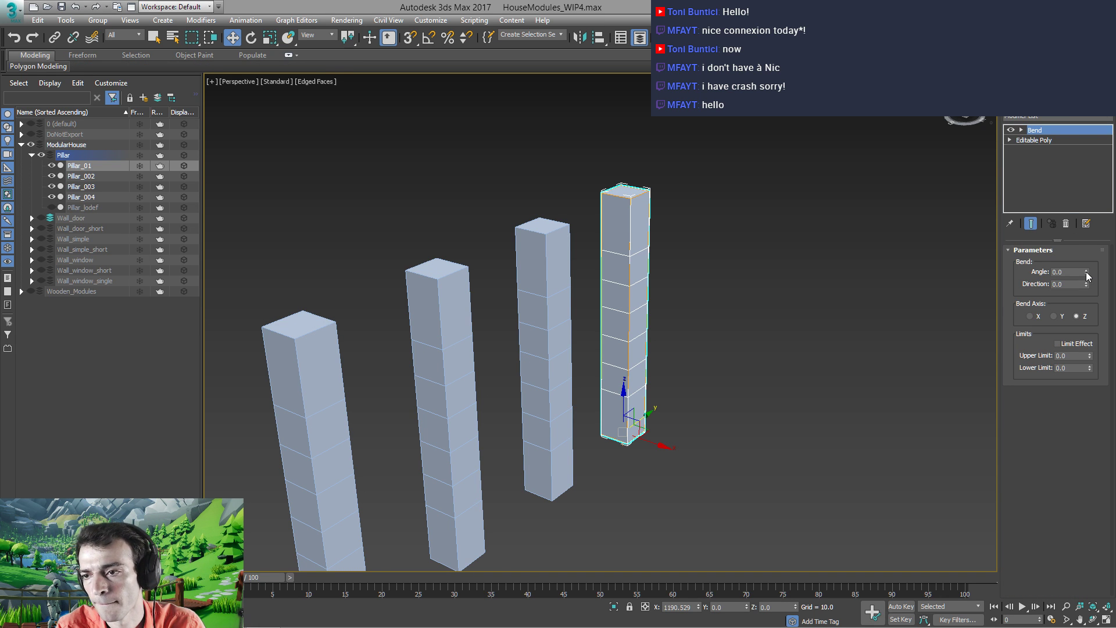
Try the Bend on the X and Y axes, raising the bend angle to 105.5
{"action": "left_click", "coordinate": [1030, 316]}
{"action": "left_click_drag", "start_coordinate": [1087, 274], "coordinate": [1087, 269]}
{"action": "left_click", "coordinate": [1054, 317]}
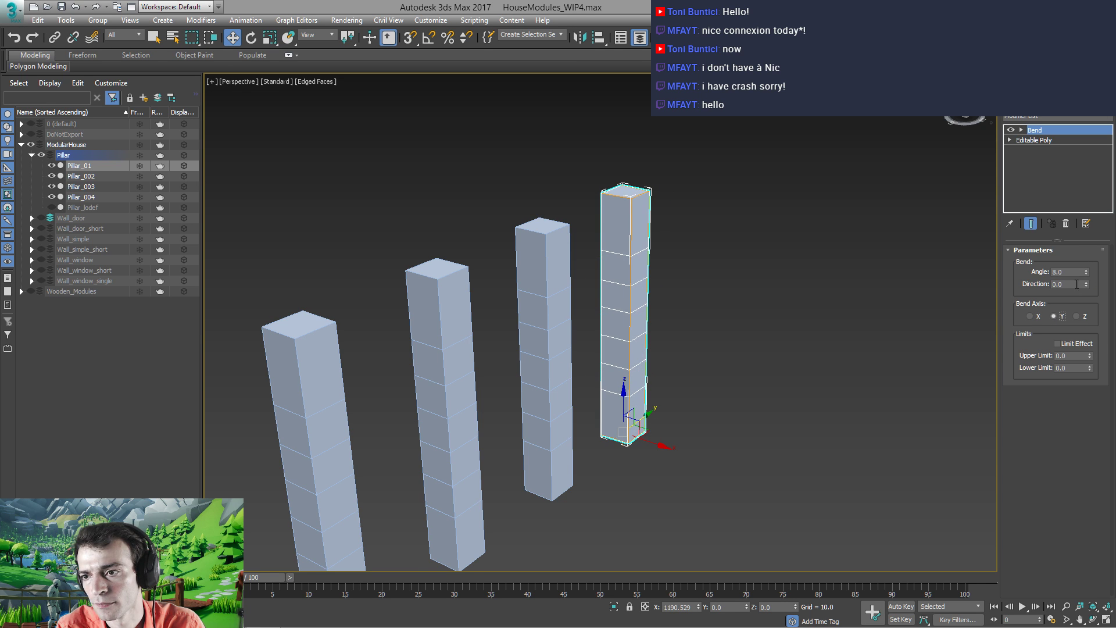
{"action": "left_click_drag", "start_coordinate": [1087, 275], "coordinate": [1076, 251]}
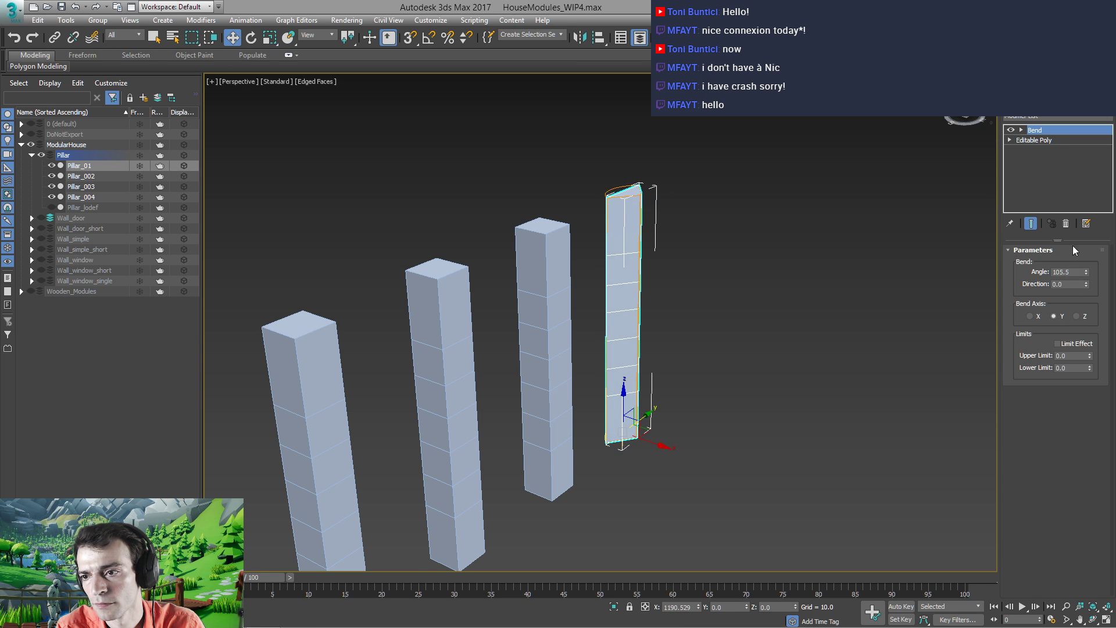
Bend Pillar_01 along the Z axis with an angle of 10
{"action": "left_click", "coordinate": [1076, 317]}
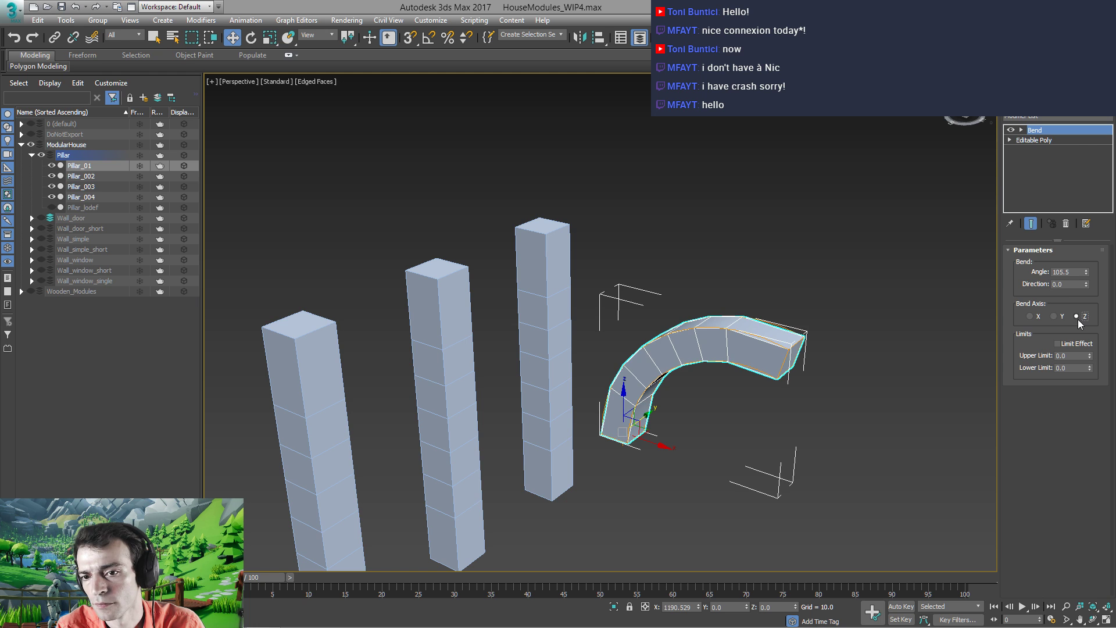
{"action": "double_click", "coordinate": [1070, 271]}
{"action": "type", "text": "10"}
{"action": "key", "text": "Return"}
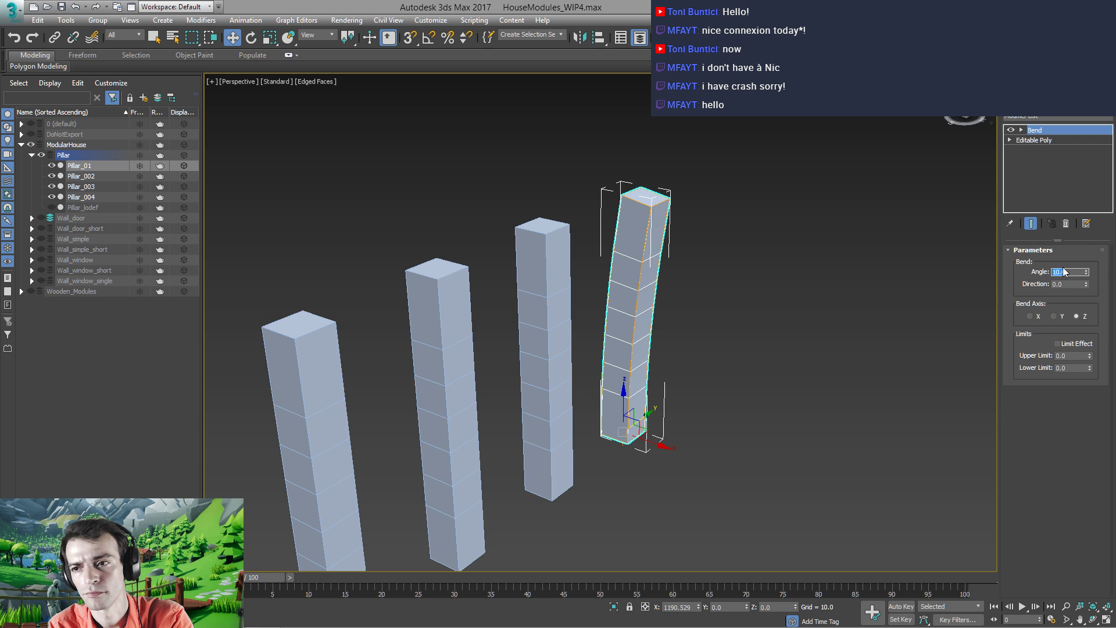
Move the Bend modifier's center up along Pillar_01's height, to about Z 268.5
{"action": "left_click", "coordinate": [1021, 130]}
{"action": "left_click", "coordinate": [1043, 150]}
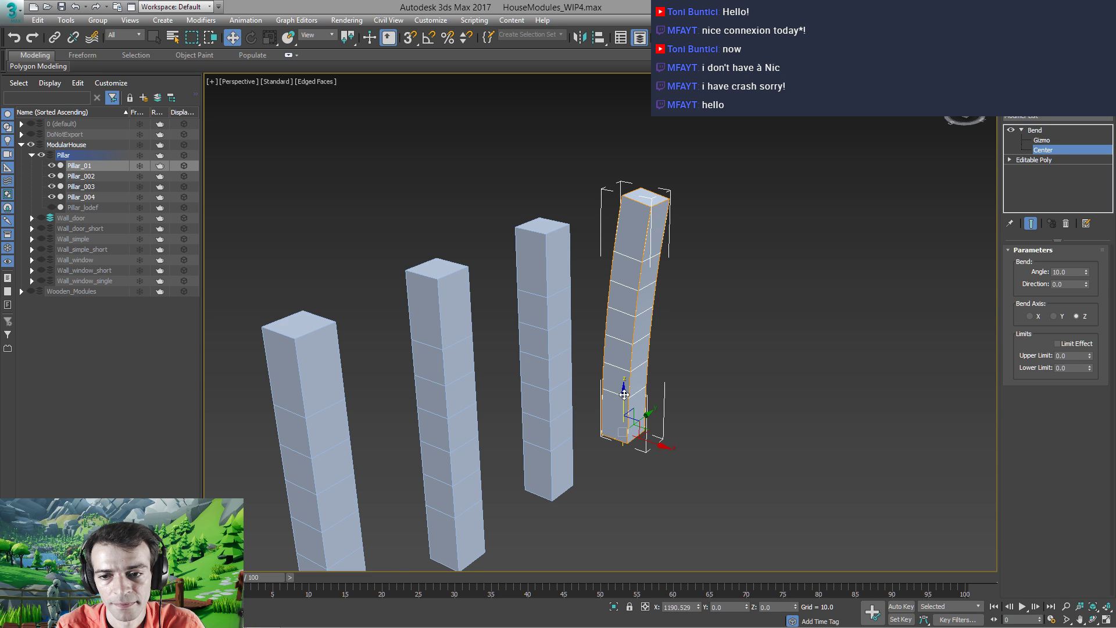
{"action": "left_click_drag", "start_coordinate": [635, 384], "coordinate": [596, 286]}
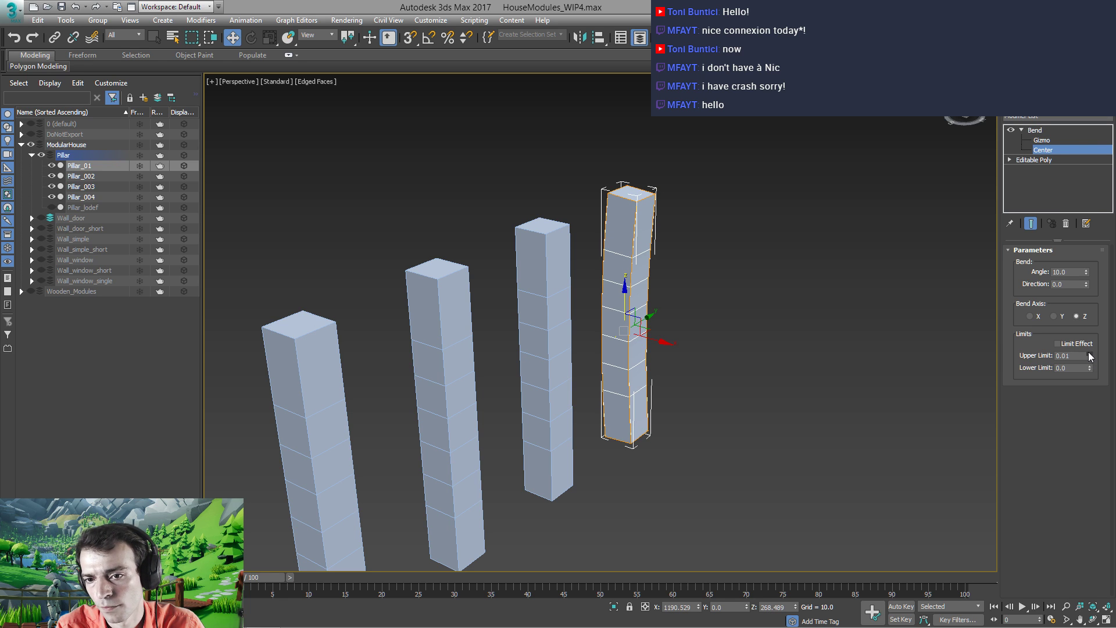
Limit the Bend effect on Pillar_01 to an upper limit of about 332.9 and a lower limit of about -229.8
{"action": "left_click_drag", "start_coordinate": [1090, 357], "coordinate": [1090, 267]}
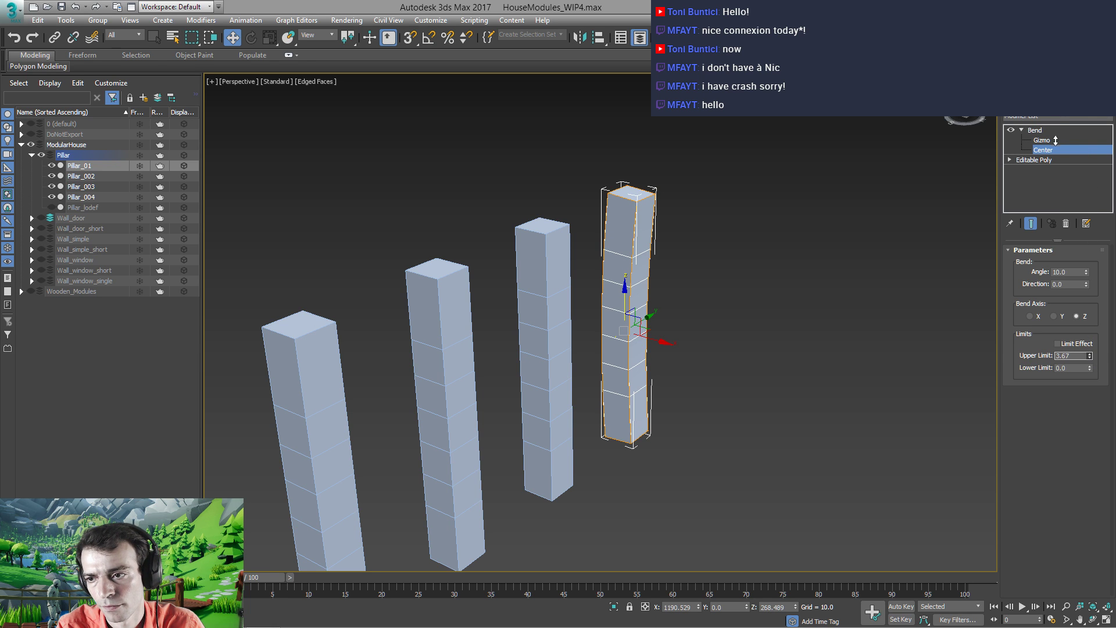
{"action": "left_click_drag", "start_coordinate": [1055, 141], "coordinate": [1054, 270]}
{"action": "left_click", "coordinate": [1057, 343]}
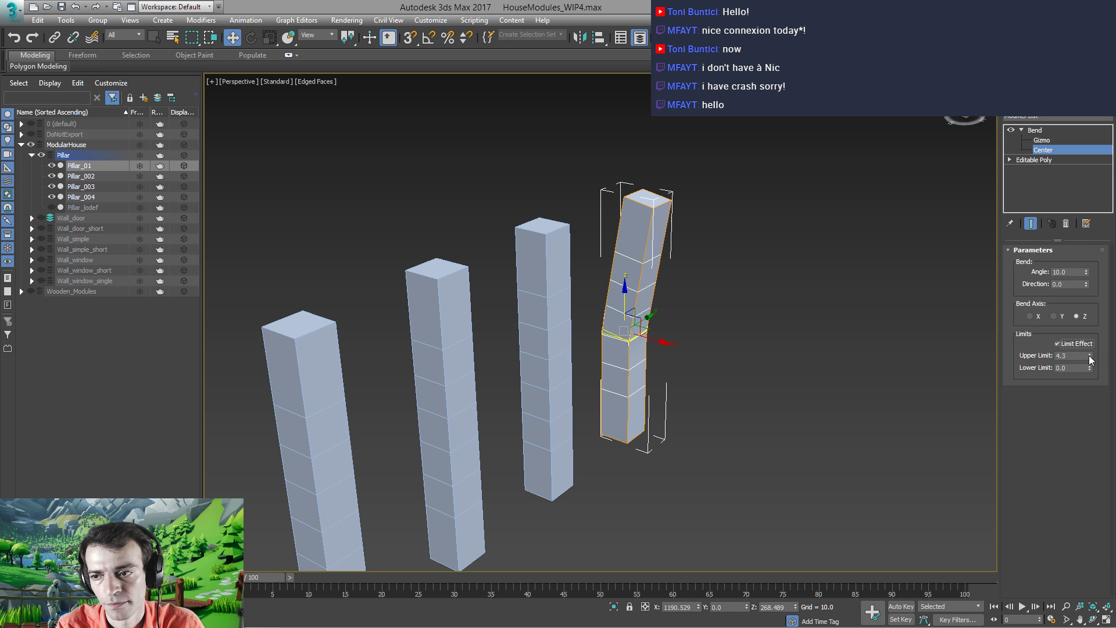
{"action": "left_click_drag", "start_coordinate": [1090, 357], "coordinate": [800, 423]}
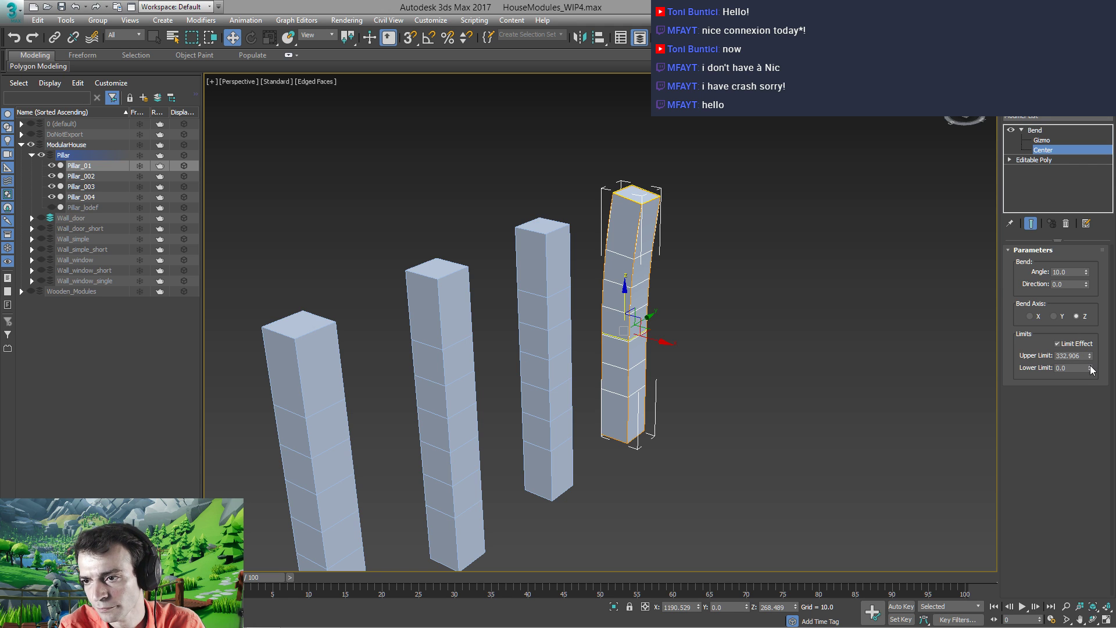
{"action": "left_click_drag", "start_coordinate": [1090, 367], "coordinate": [1076, 416]}
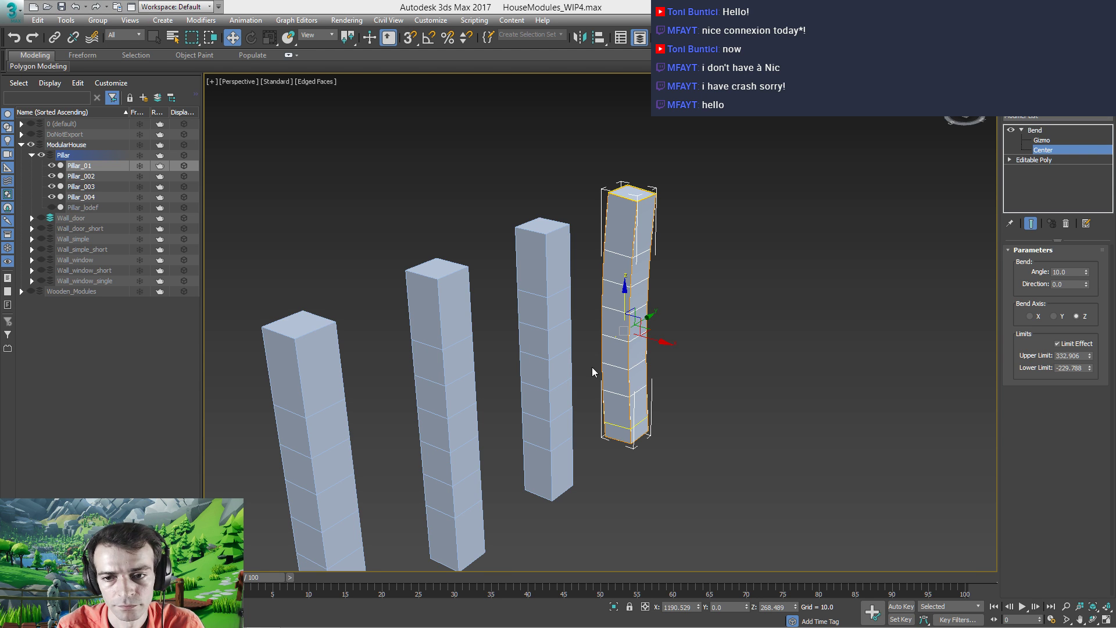
{"action": "middle_click_drag", "start_coordinate": [592, 368], "coordinate": [616, 350]}
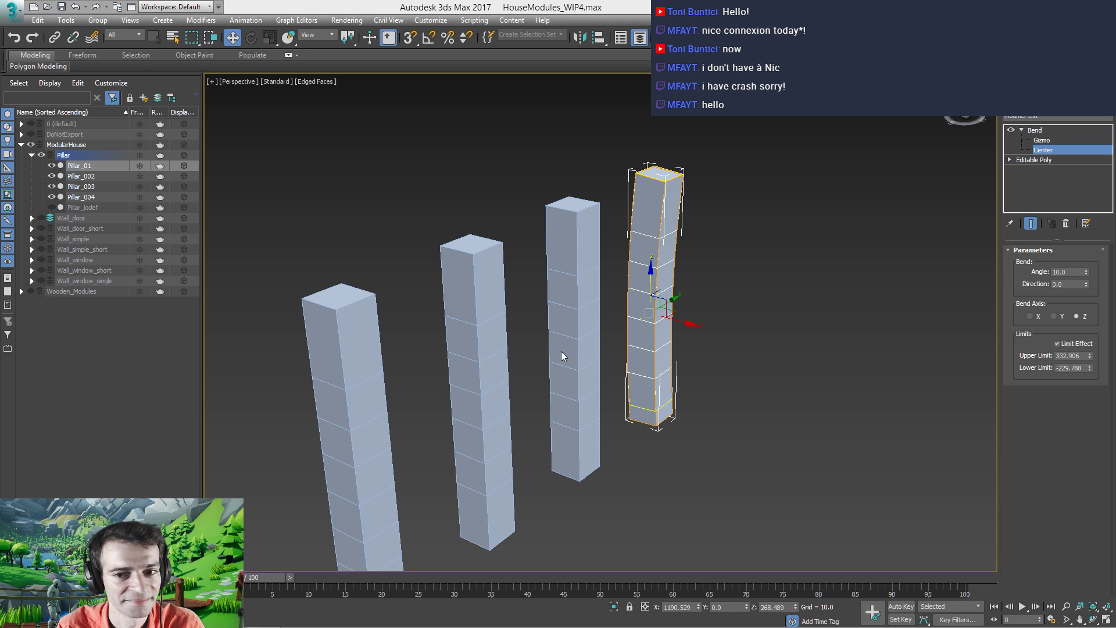
{"action": "middle_click_drag", "start_coordinate": [561, 356], "coordinate": [634, 326], "text": "alt"}
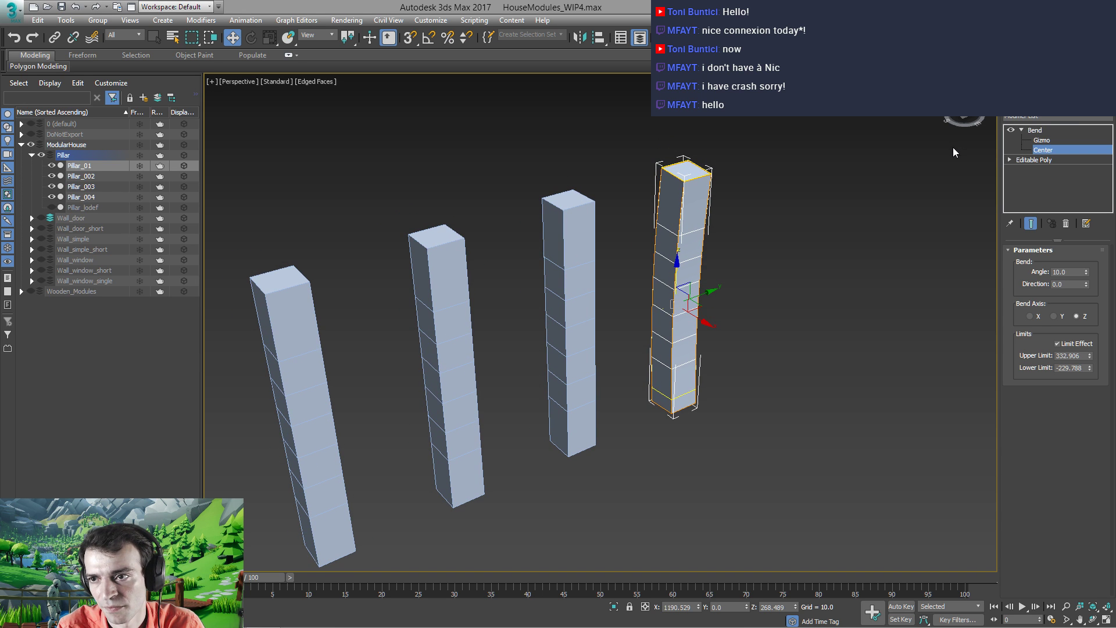
{"action": "left_click", "coordinate": [1022, 129]}
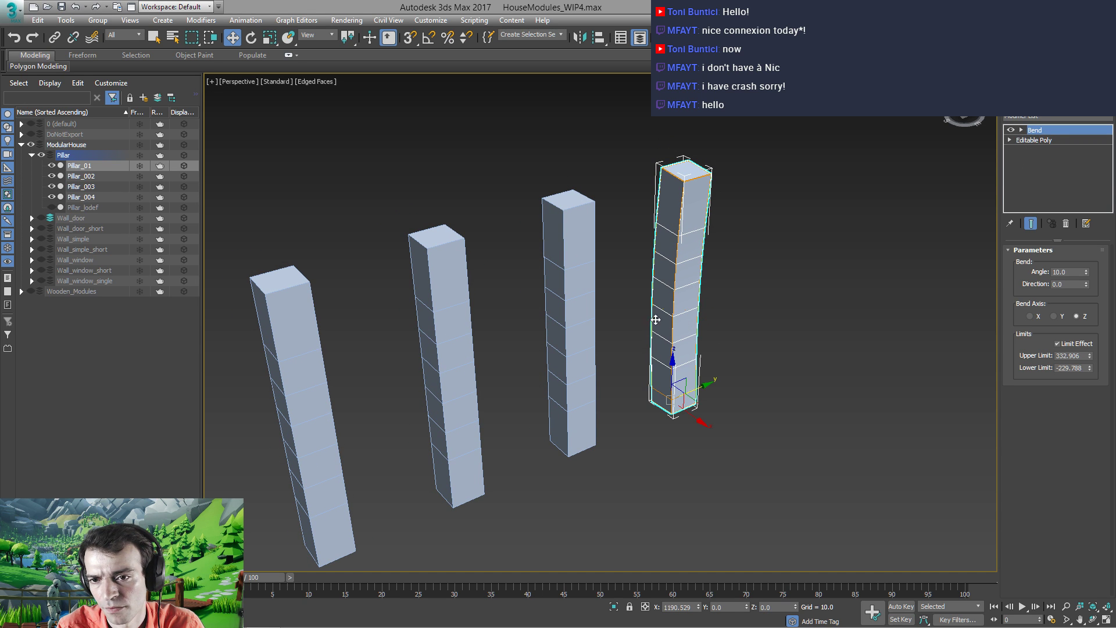
Add a Noise modifier to Pillar_002
{"action": "left_click", "coordinate": [570, 325]}
{"action": "left_click", "coordinate": [1053, 119]}
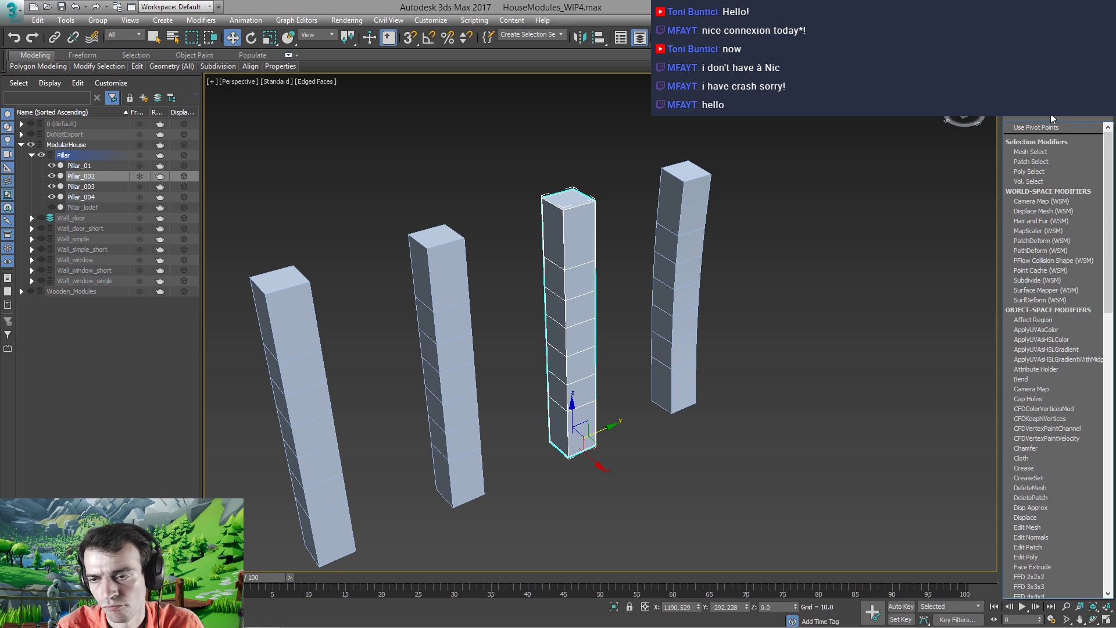
{"action": "key", "text": "n"}
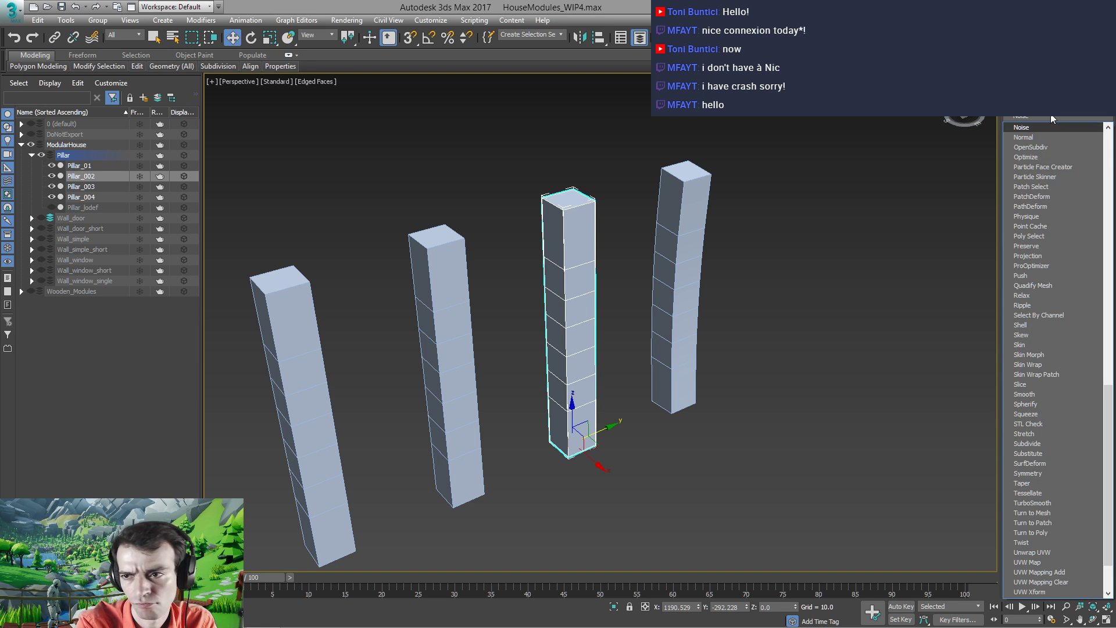
{"action": "key", "text": "Return"}
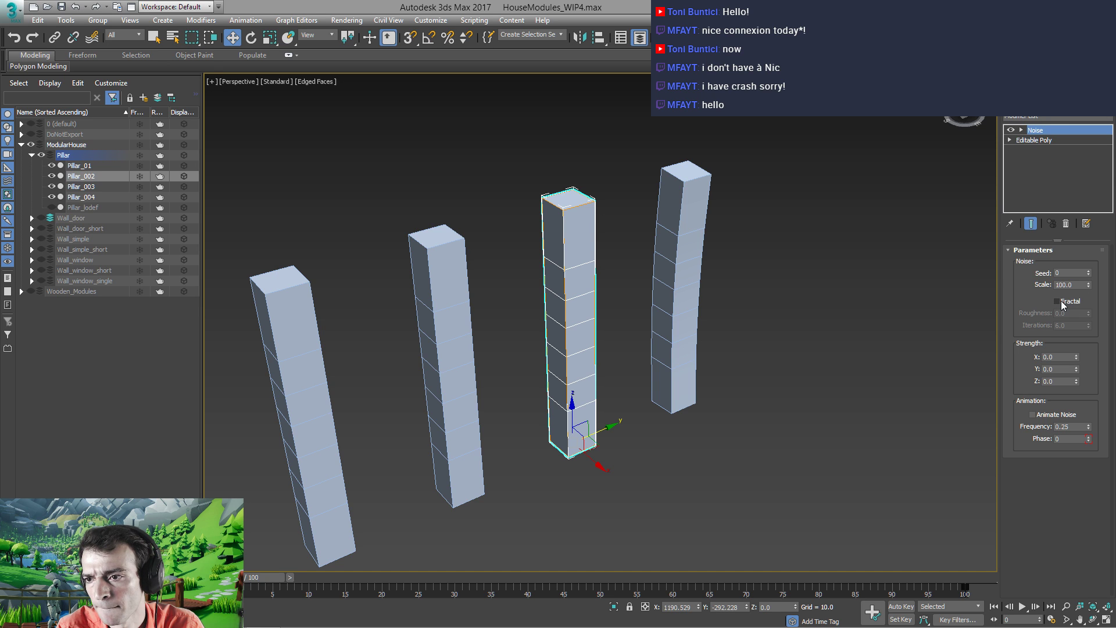
Try a noise strength of 25 on both the X and Y axes of Pillar_002
{"action": "mouse_move", "coordinate": [1076, 356]}
{"action": "left_mouse_down"}
{"action": "mouse_move", "coordinate": [1073, 133]}
{"action": "mouse_move", "coordinate": [1059, 494]}
{"action": "mouse_move", "coordinate": [1055, 353]}
{"action": "left_mouse_up"}
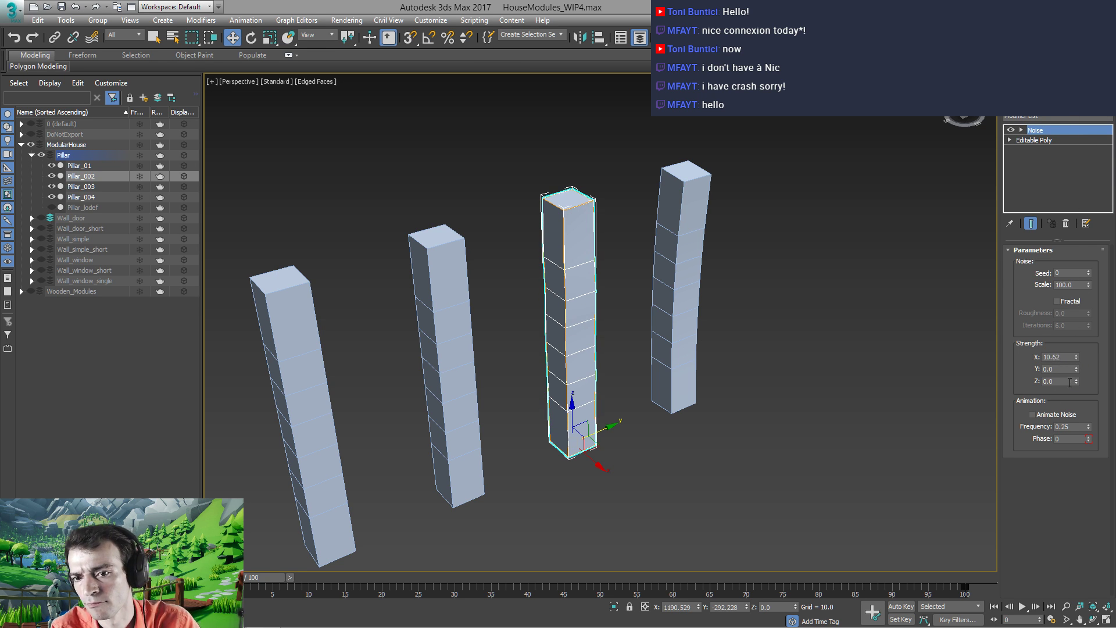
{"action": "double_click", "coordinate": [1065, 357]}
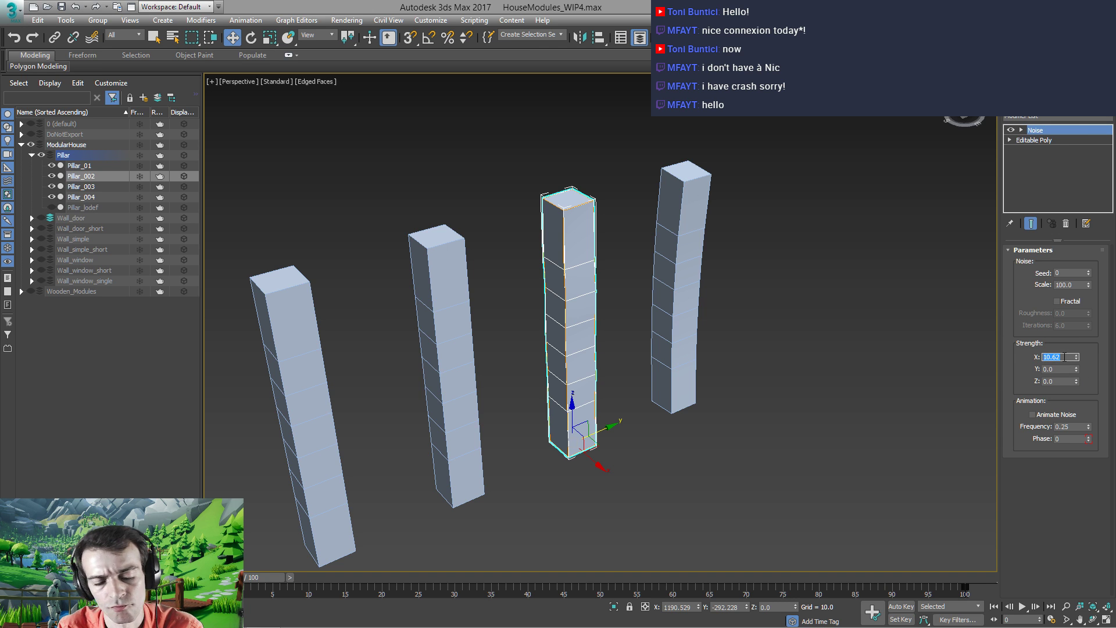
{"action": "type", "text": "25"}
{"action": "key", "text": "Tab"}
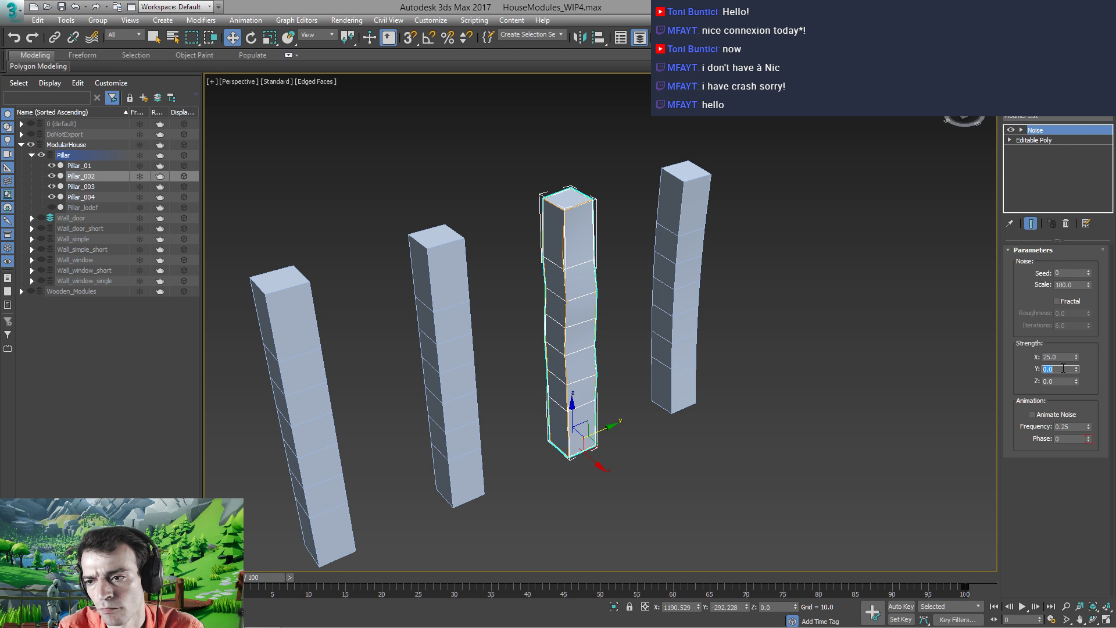
{"action": "type", "text": "25"}
{"action": "key", "text": "Return"}
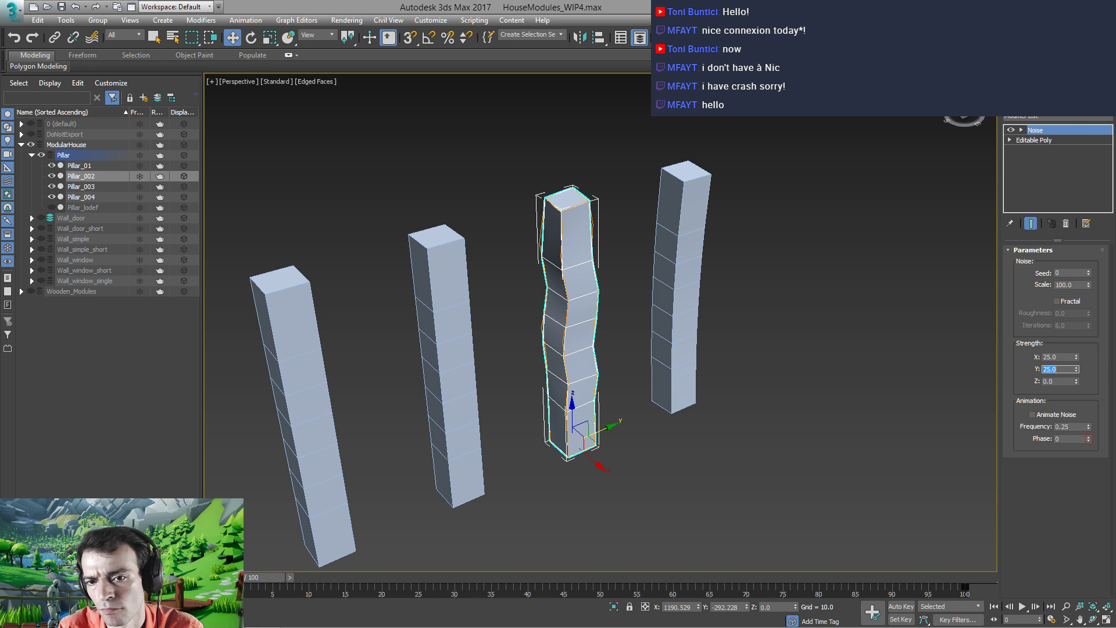
Set Pillar_002's noise strength to 10 on X, 5 on Y and 10 on Z
{"action": "type", "text": "5"}
{"action": "key", "text": "Return"}
{"action": "double_click", "coordinate": [1066, 357]}
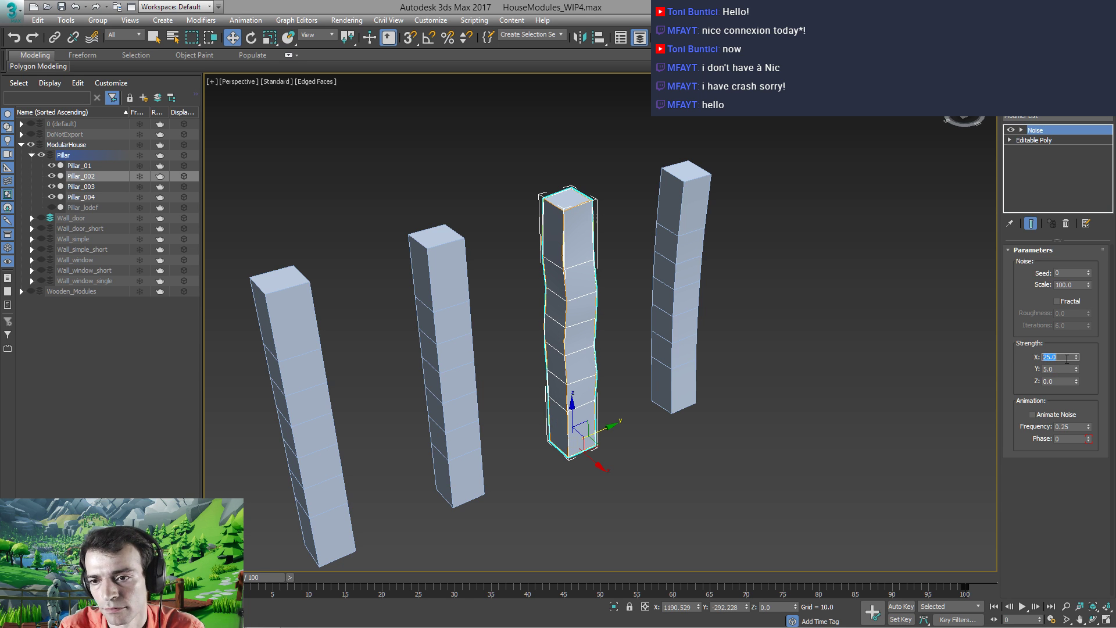
{"action": "type", "text": "10"}
{"action": "key", "text": "Return"}
{"action": "double_click", "coordinate": [1063, 382]}
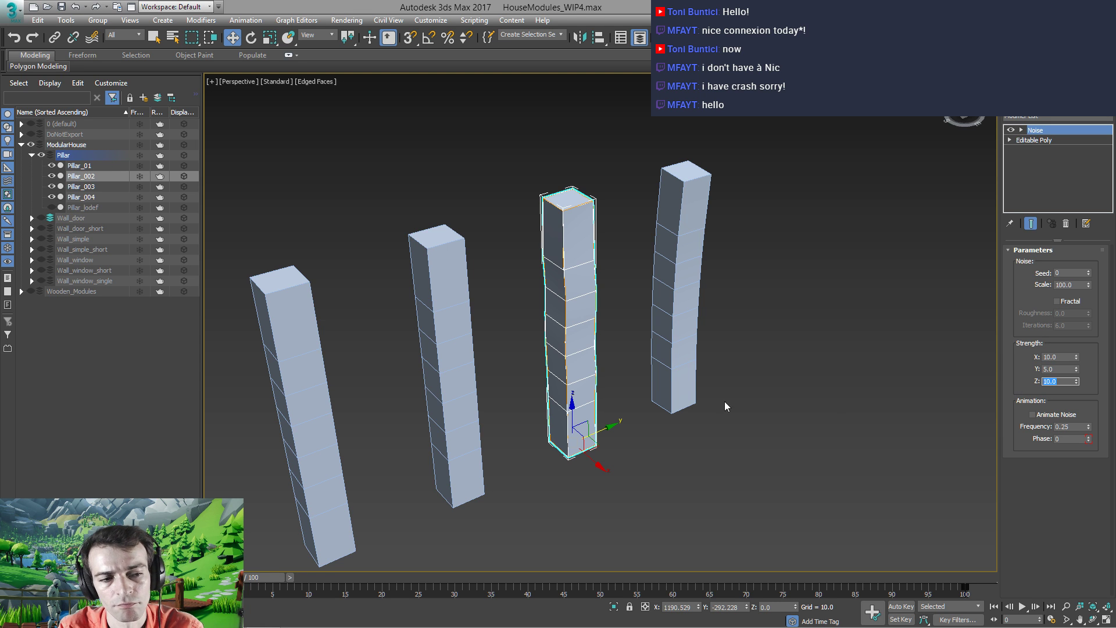
Delete the two unmodified pillars, Pillar_003 and Pillar_004
{"action": "middle_click_drag", "start_coordinate": [489, 357], "coordinate": [581, 358], "text": "alt"}
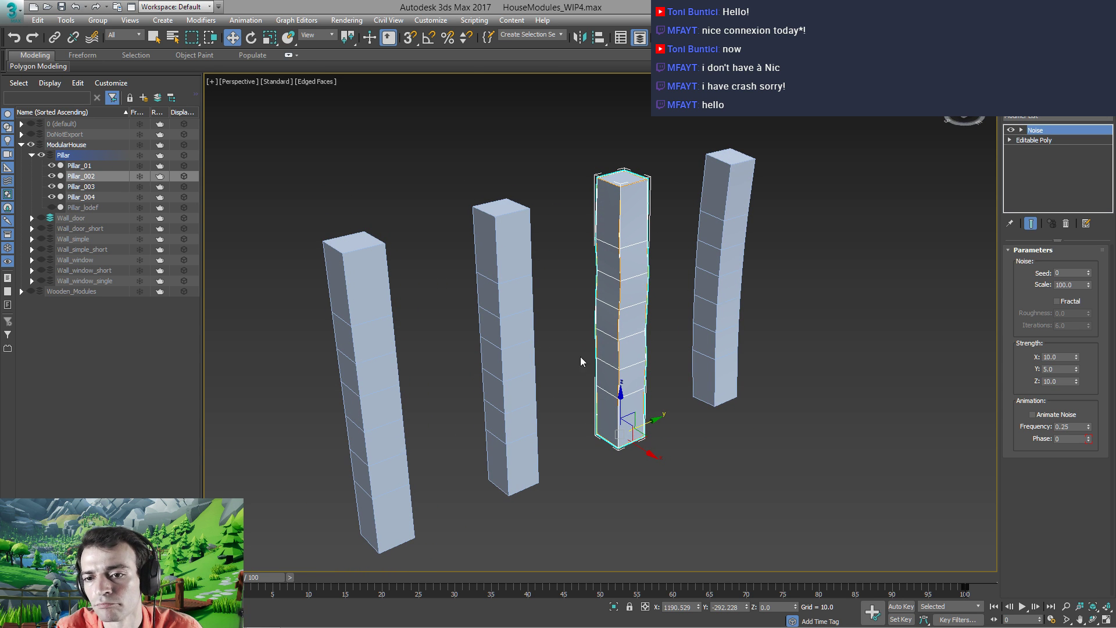
{"action": "left_click_drag", "start_coordinate": [506, 433], "coordinate": [507, 433]}
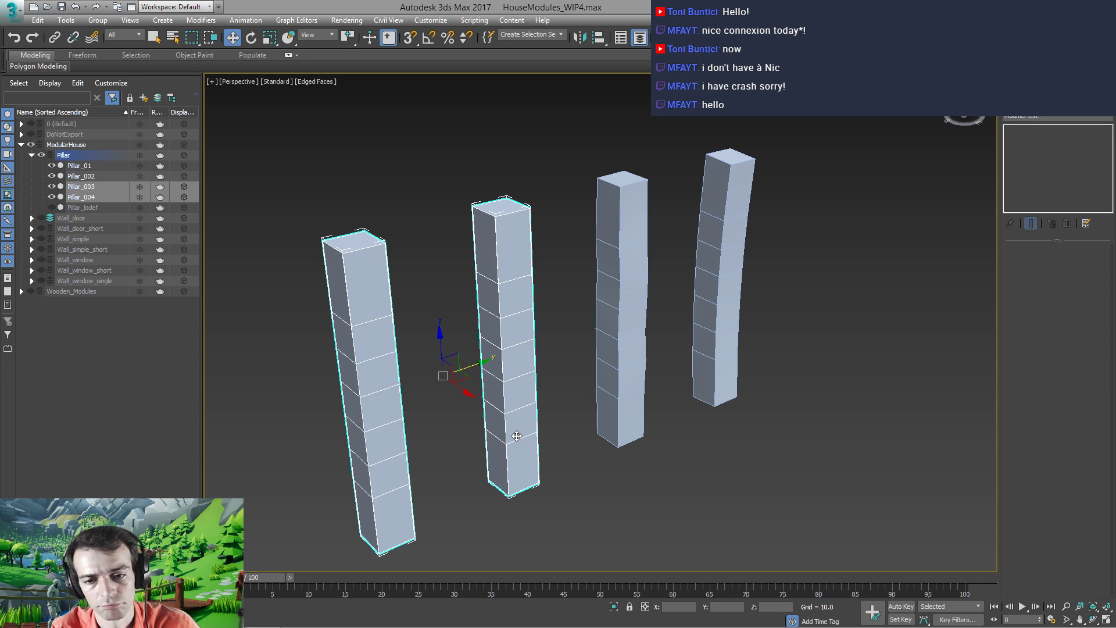
{"action": "key", "text": "Delete"}
Clone the noisy Pillar_002 along the negative Y axis as two separate copies, spaced about 296 units apart
{"action": "left_click", "coordinate": [613, 374]}
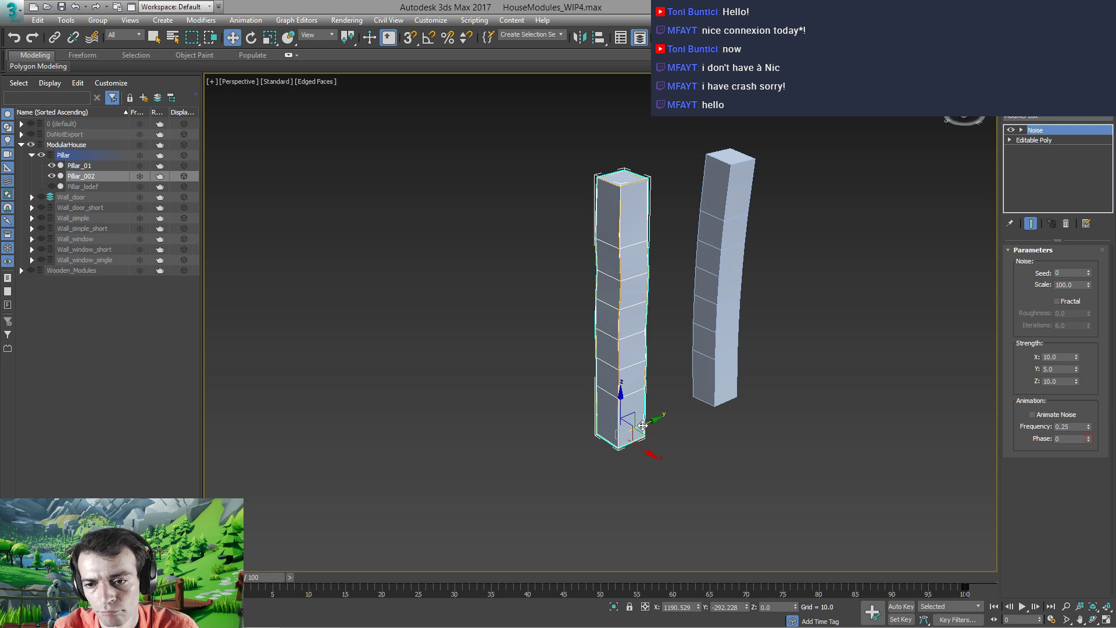
{"action": "left_click_drag", "start_coordinate": [665, 424], "coordinate": [542, 452], "text": "shift"}
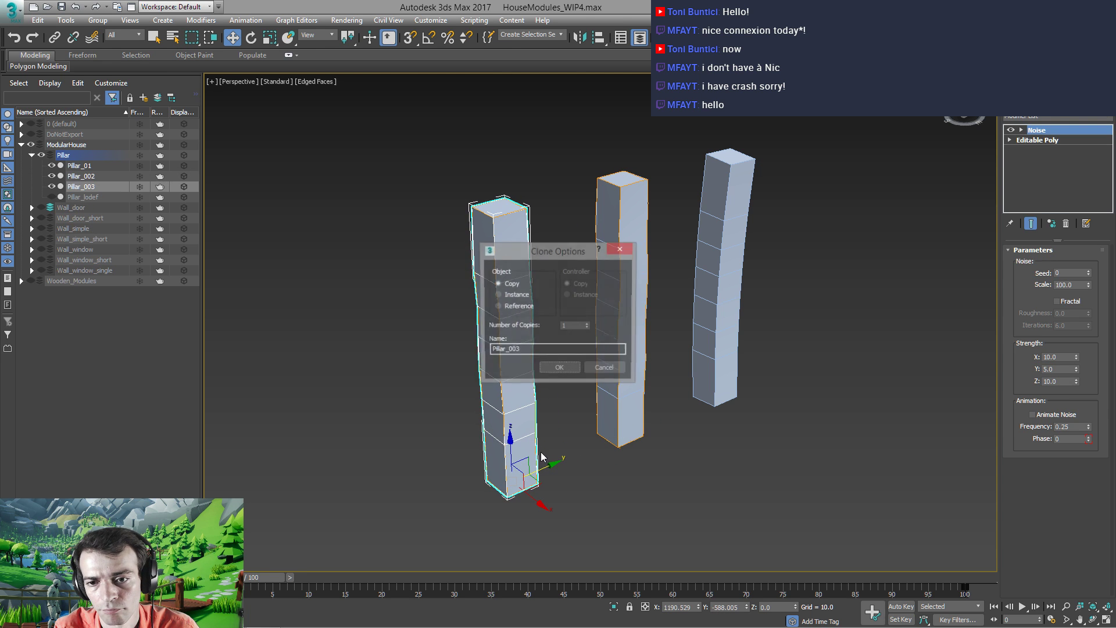
{"action": "left_click", "coordinate": [553, 371]}
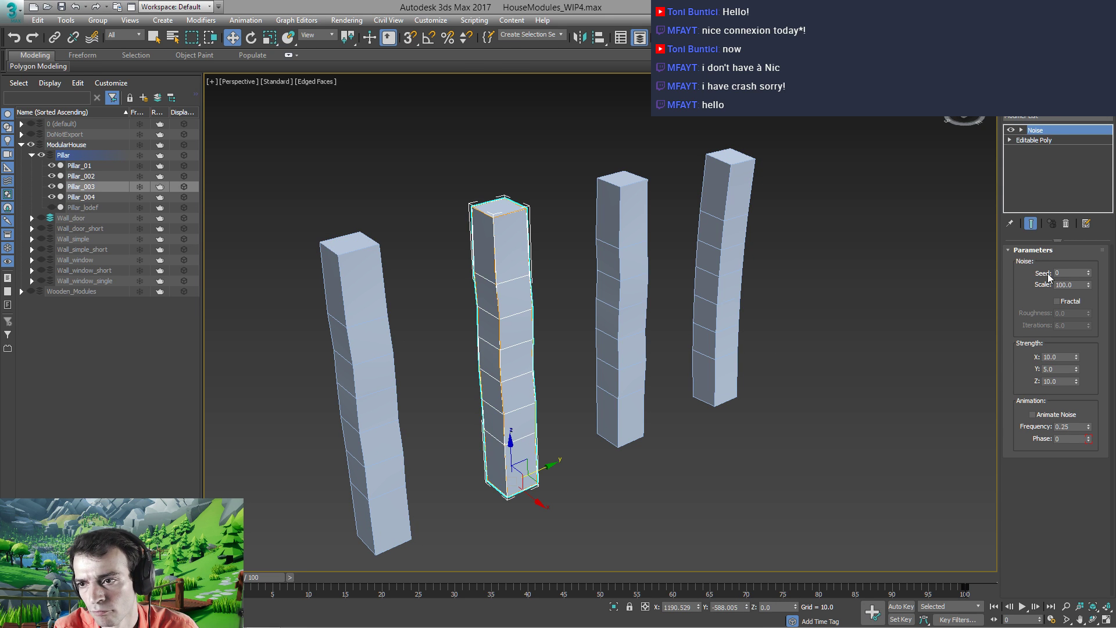
Vary the noise on the new copies by setting the seed to 5 on Pillar_003 and 11 on Pillar_004
{"action": "left_click", "coordinate": [1089, 272]}
{"action": "left_click", "coordinate": [1089, 271]}
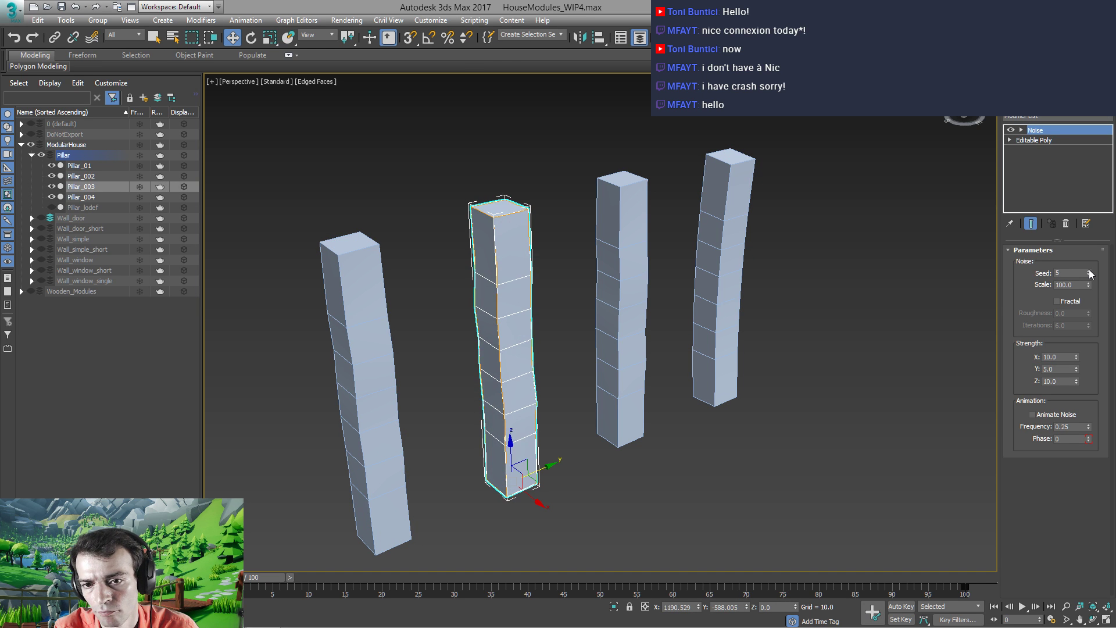
{"action": "left_click", "coordinate": [362, 381]}
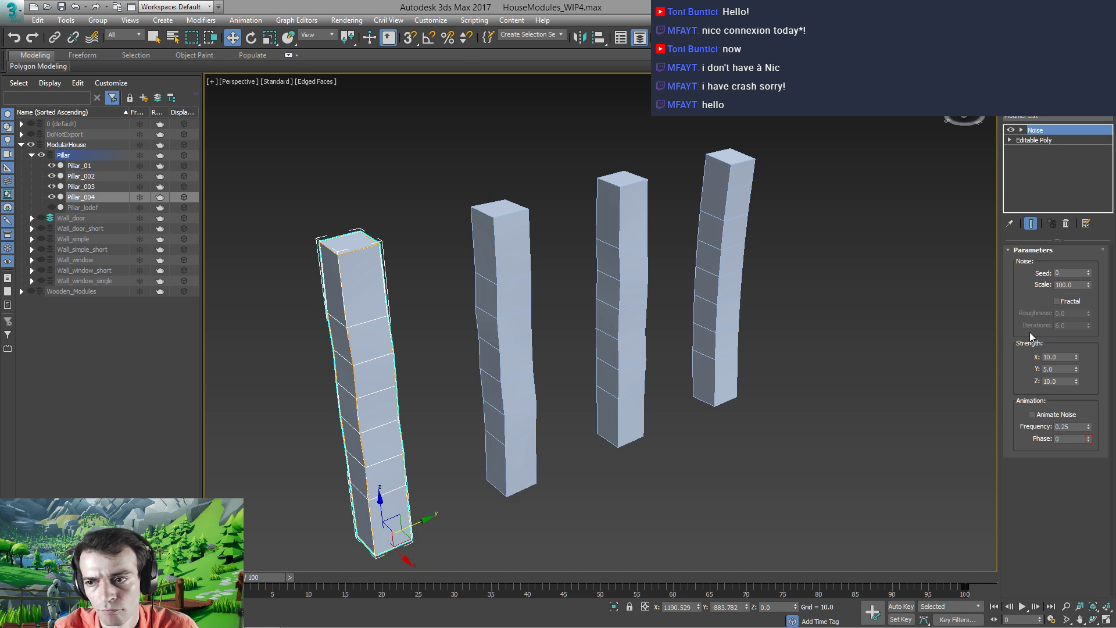
{"action": "left_click", "coordinate": [1089, 272]}
{"action": "left_click", "coordinate": [1089, 272]}
{"action": "left_click", "coordinate": [1089, 271]}
{"action": "left_click", "coordinate": [1089, 271]}
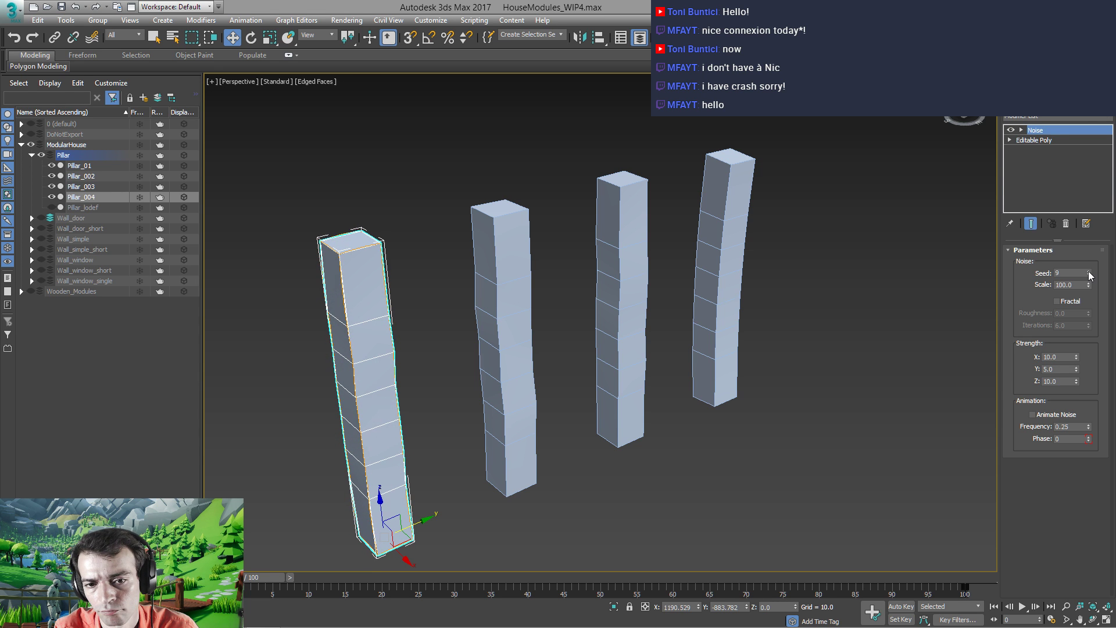
{"action": "left_click", "coordinate": [1089, 271]}
{"action": "left_click", "coordinate": [1089, 271]}
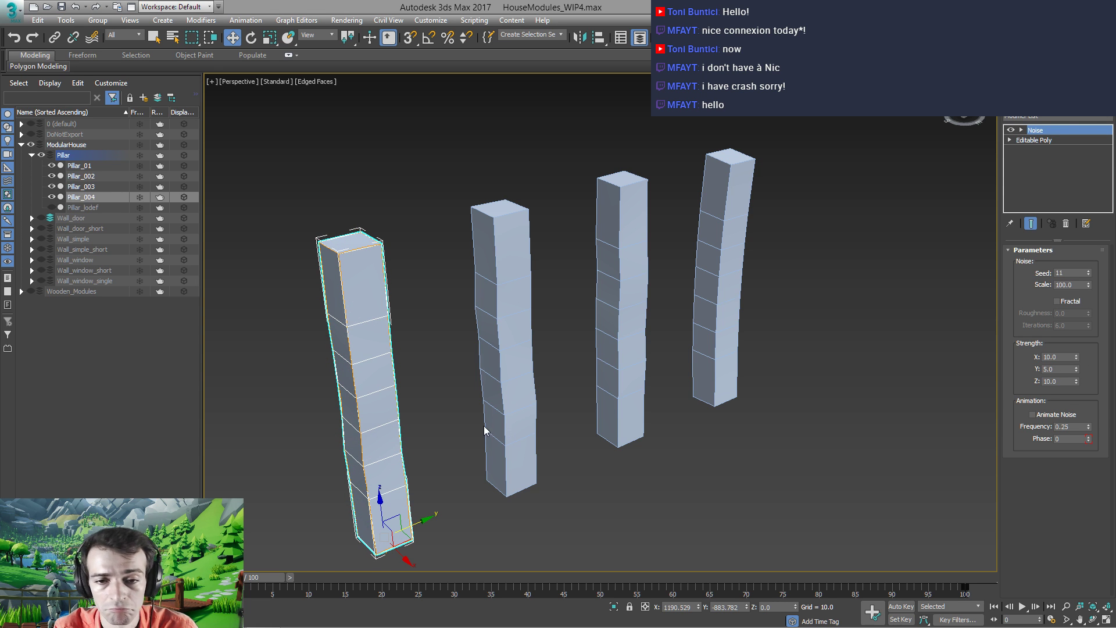
Convert Pillar_002 to an Editable Poly to bake in its noise
{"action": "middle_click_drag", "start_coordinate": [484, 430], "coordinate": [551, 344], "text": "alt"}
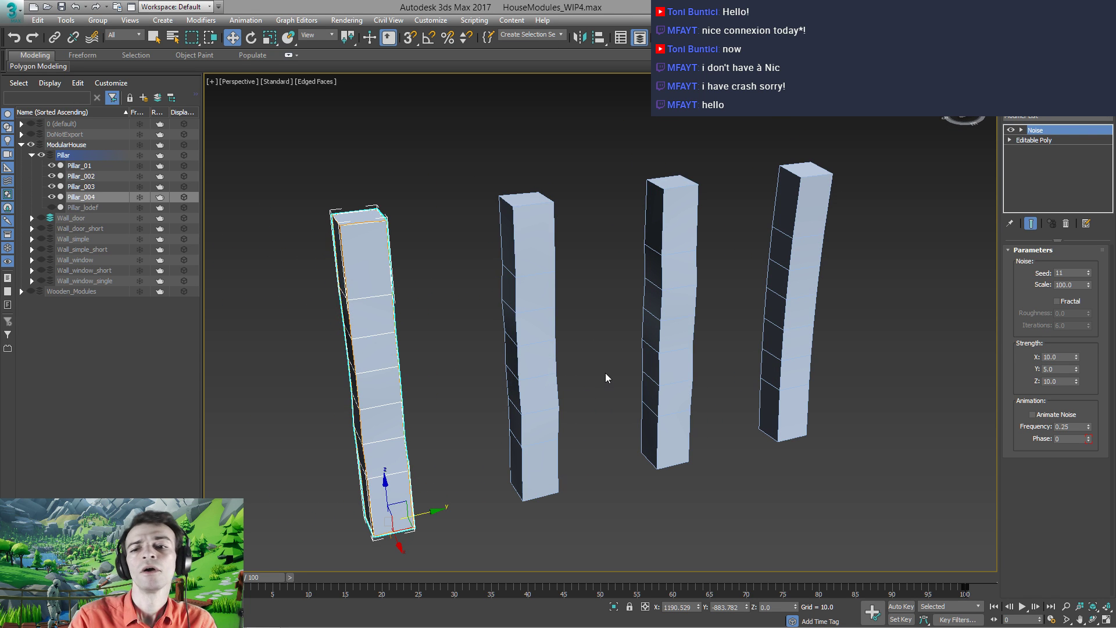
{"action": "left_click", "coordinate": [665, 302]}
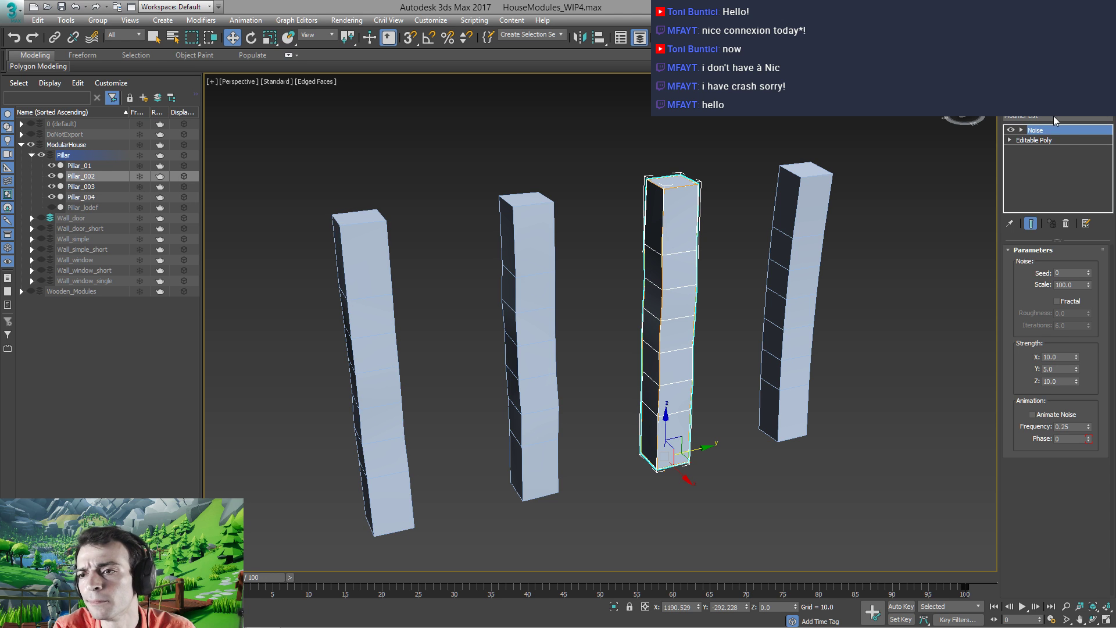
{"action": "right_click", "coordinate": [667, 310]}
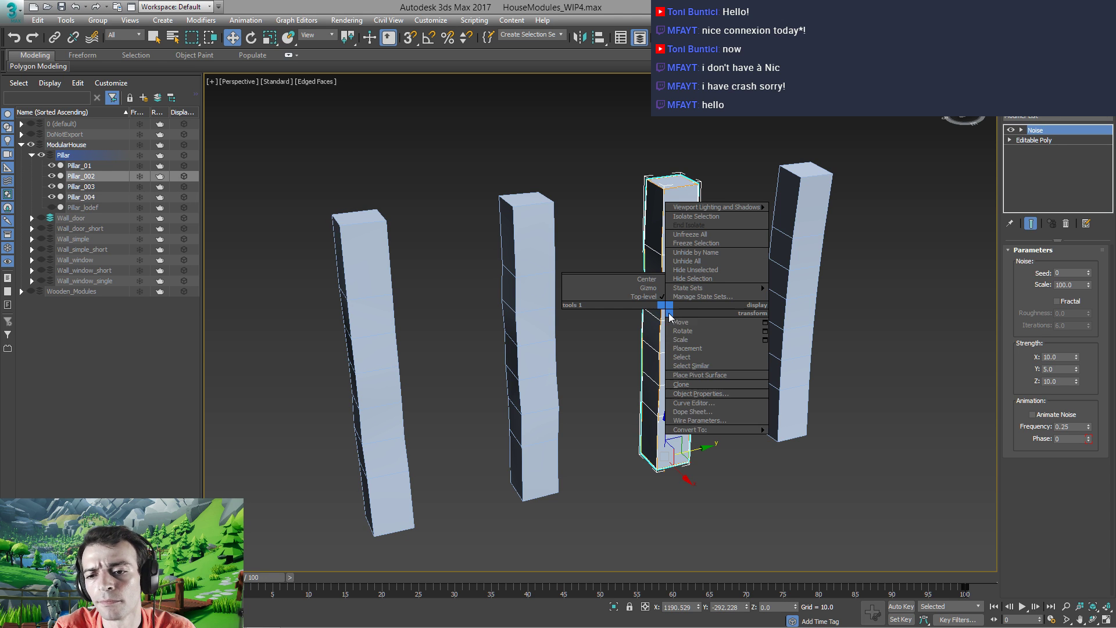
{"action": "mouse_move", "coordinate": [703, 430]}
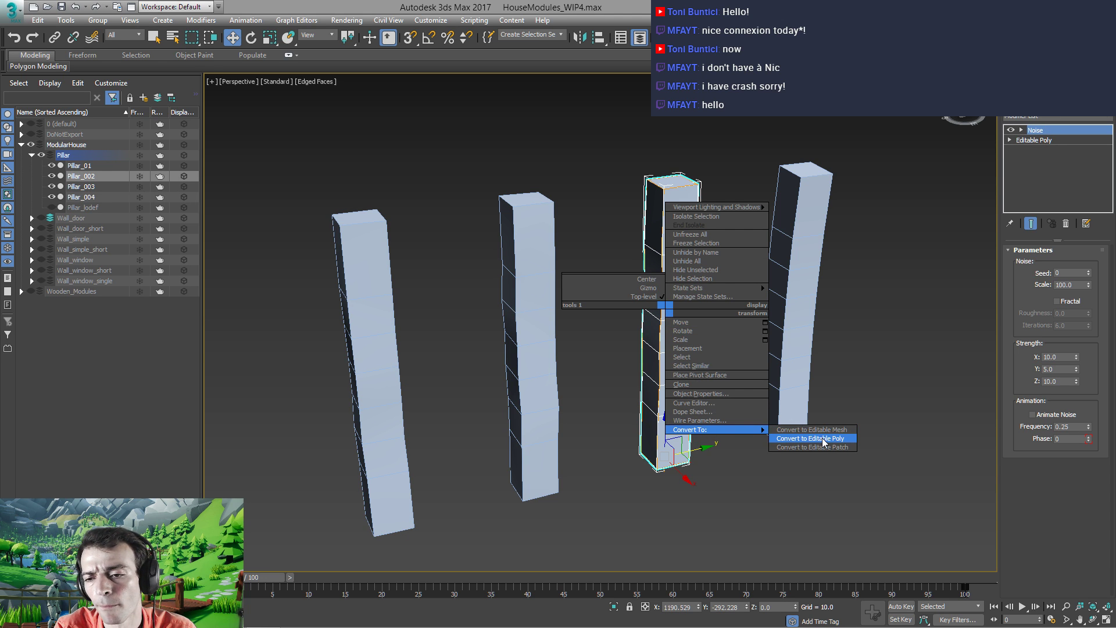
{"action": "left_click", "coordinate": [824, 439]}
Add a Bend modifier to Pillar_002 along the Z axis with an angle of 3 and a direction of 117
{"action": "left_click", "coordinate": [1035, 117]}
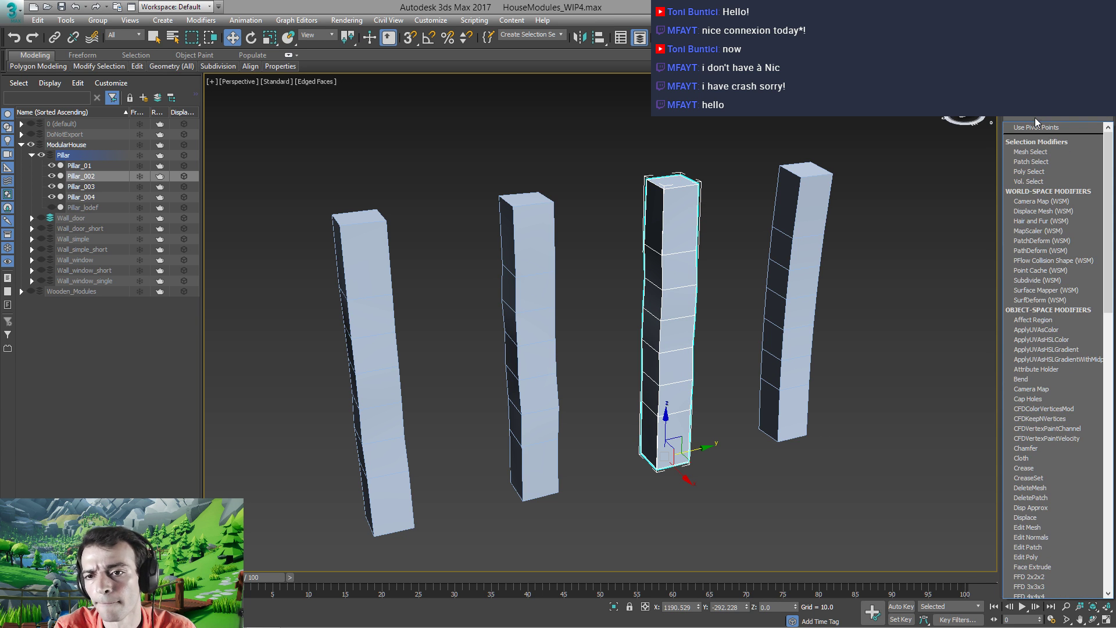
{"action": "key", "text": "b"}
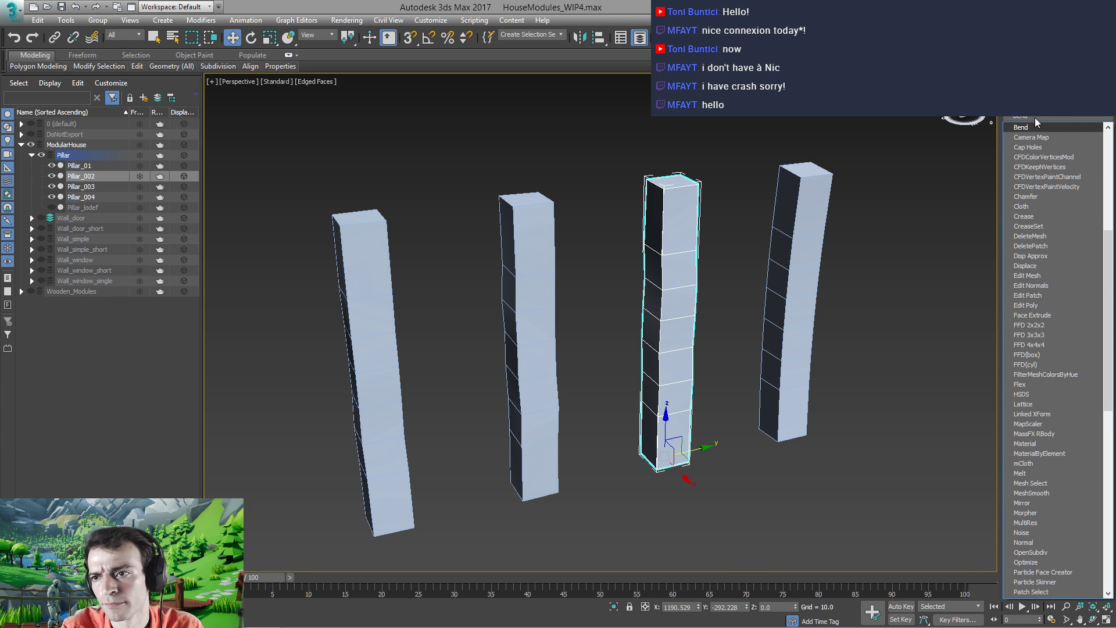
{"action": "left_click", "coordinate": [1021, 127]}
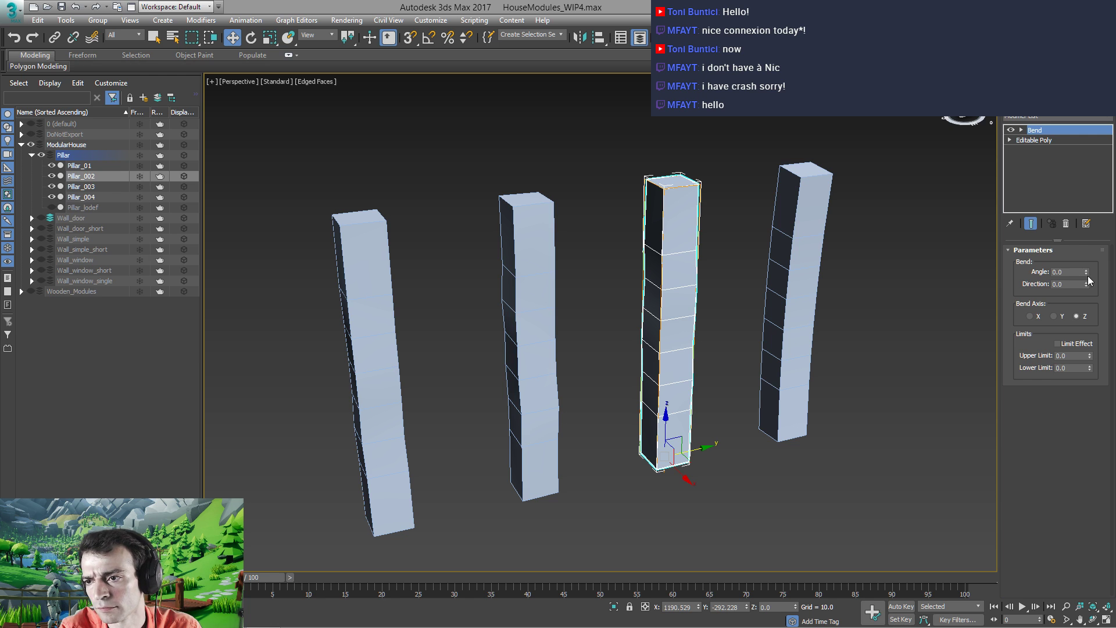
{"action": "left_click_drag", "start_coordinate": [1086, 271], "coordinate": [1059, 161]}
{"action": "middle_click_drag", "start_coordinate": [705, 351], "coordinate": [631, 304], "text": "alt"}
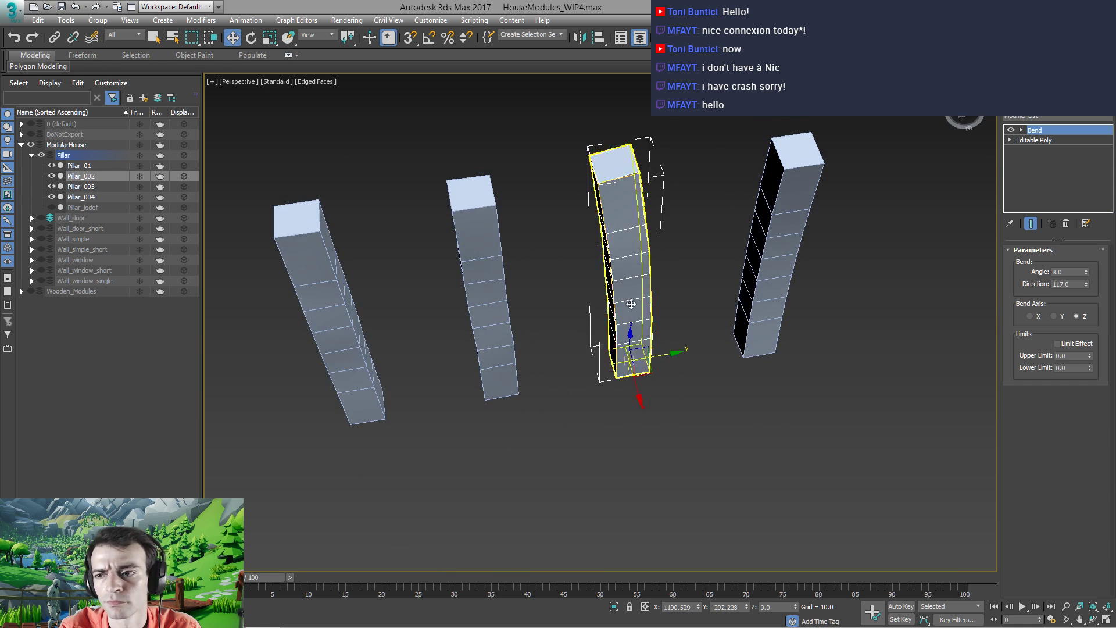
{"action": "double_click", "coordinate": [1071, 271]}
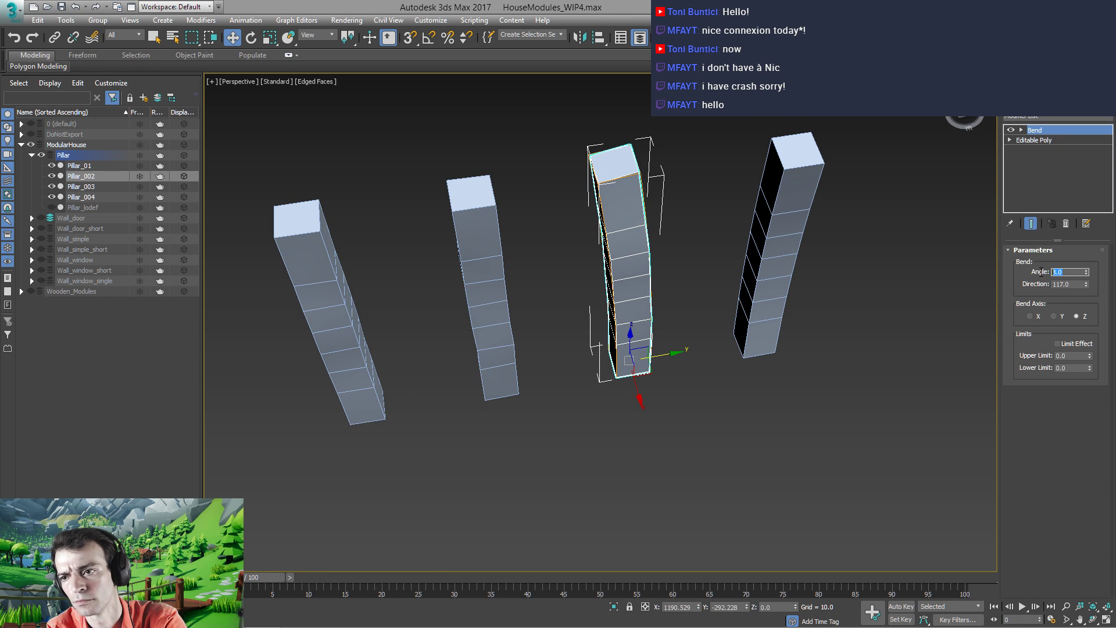
{"action": "key", "text": "Return"}
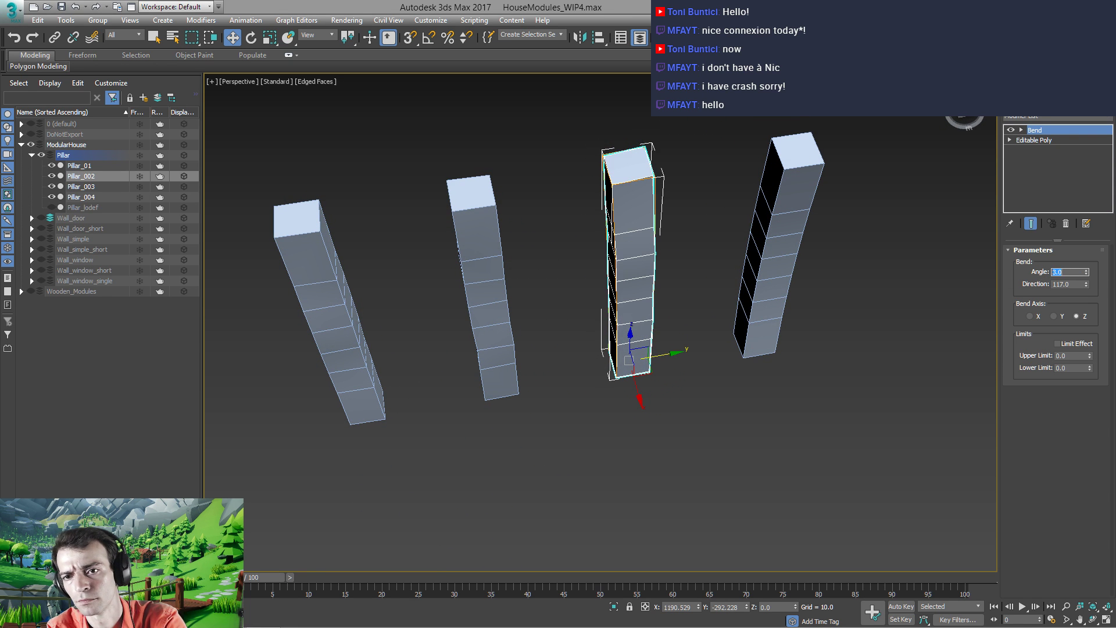
Move the Bend modifier's center up along Pillar_002's height, to about Z 286
{"action": "left_click", "coordinate": [1021, 130]}
{"action": "left_click", "coordinate": [1041, 149]}
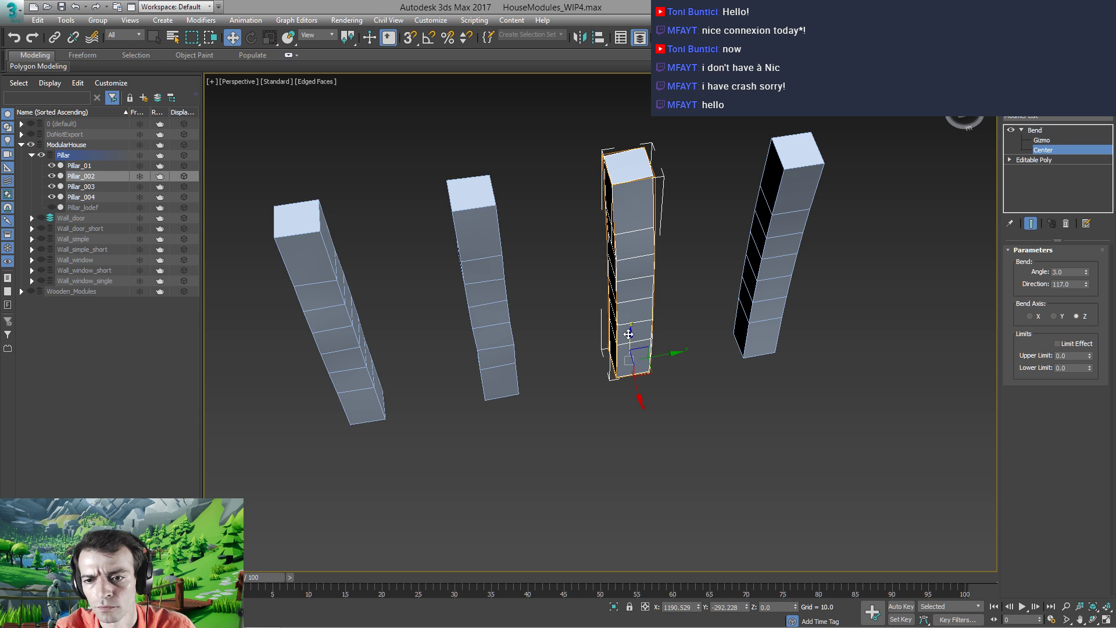
{"action": "left_click_drag", "start_coordinate": [628, 334], "coordinate": [660, 256]}
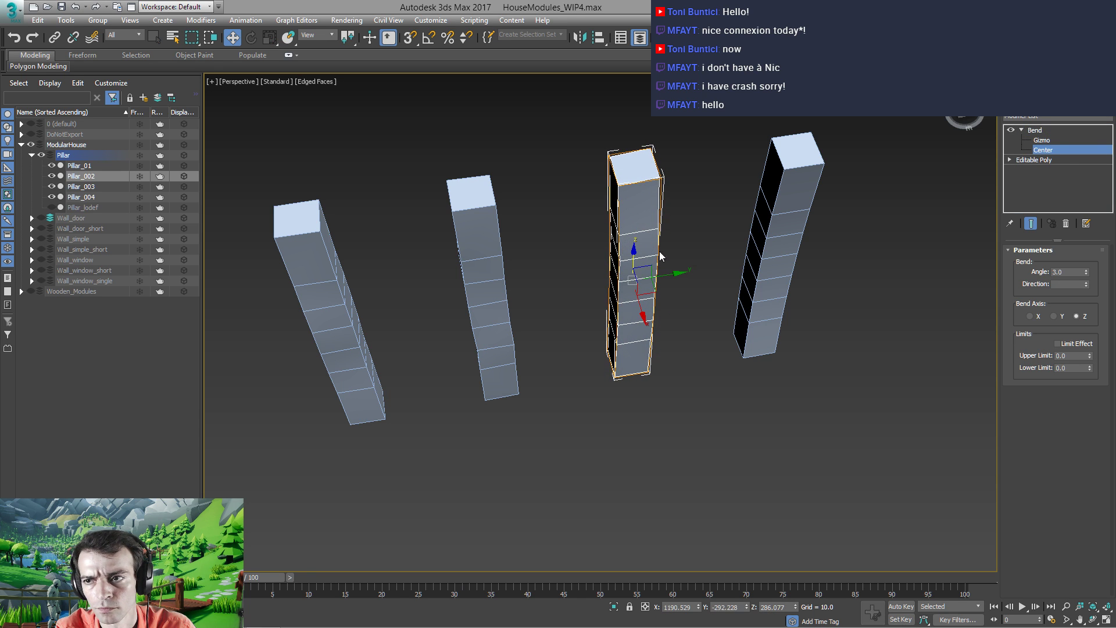
Convert the bent Pillar_002 to an Editable Poly
{"action": "right_click", "coordinate": [639, 223]}
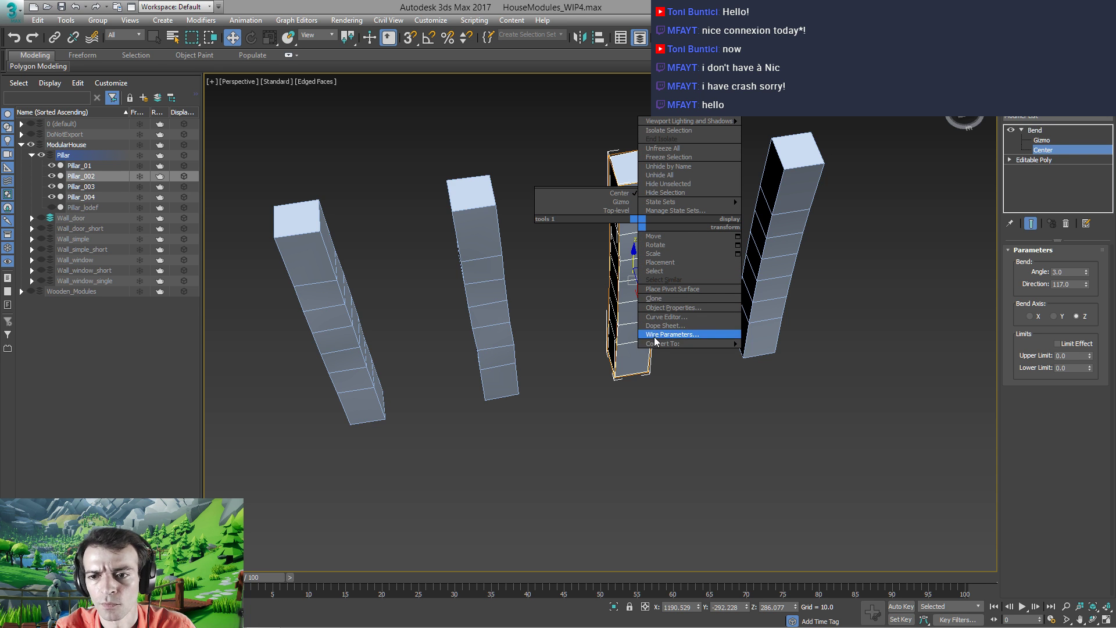
{"action": "mouse_move", "coordinate": [694, 343]}
{"action": "left_click", "coordinate": [786, 353]}
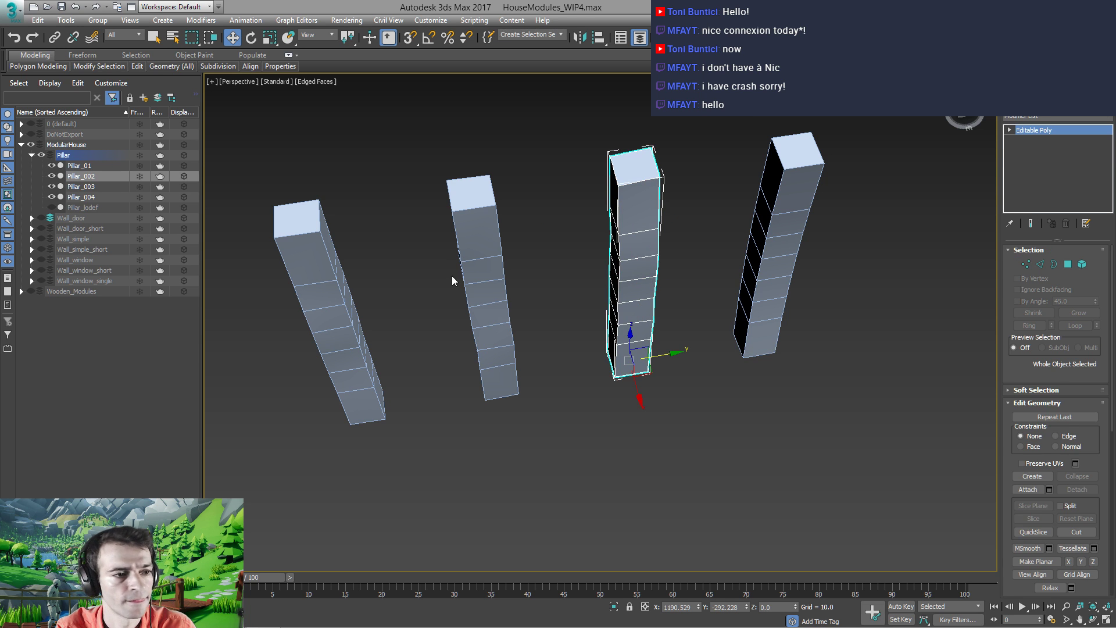
Convert Pillar_003 to an Editable Poly to bake in its noise
{"action": "middle_click_drag", "start_coordinate": [452, 276], "coordinate": [535, 285], "text": "alt"}
{"action": "left_click", "coordinate": [532, 301]}
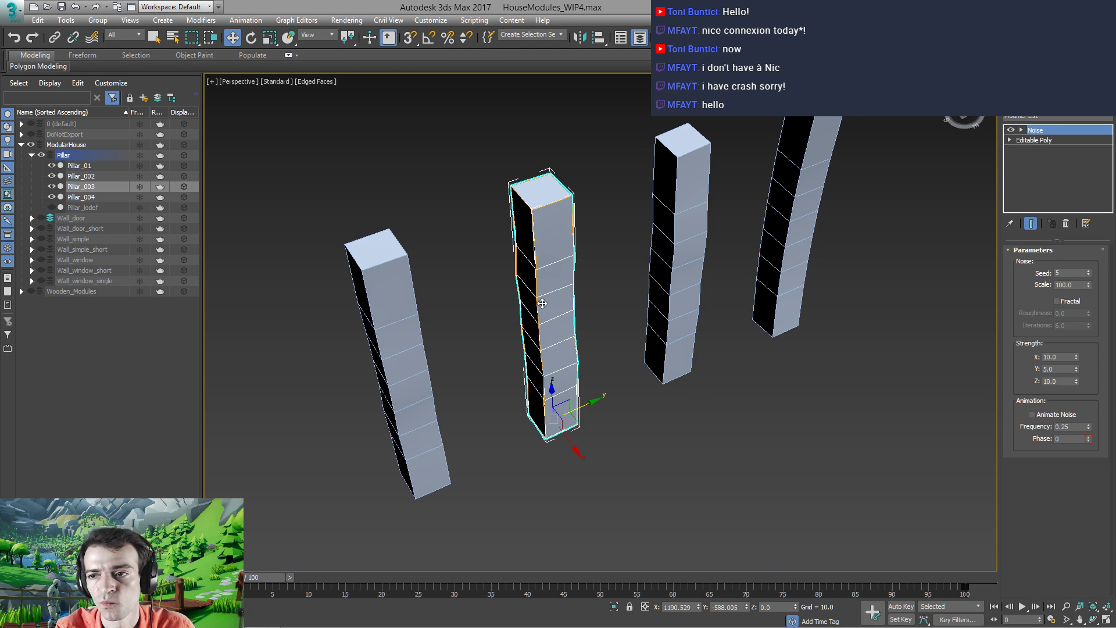
{"action": "right_click", "coordinate": [561, 297]}
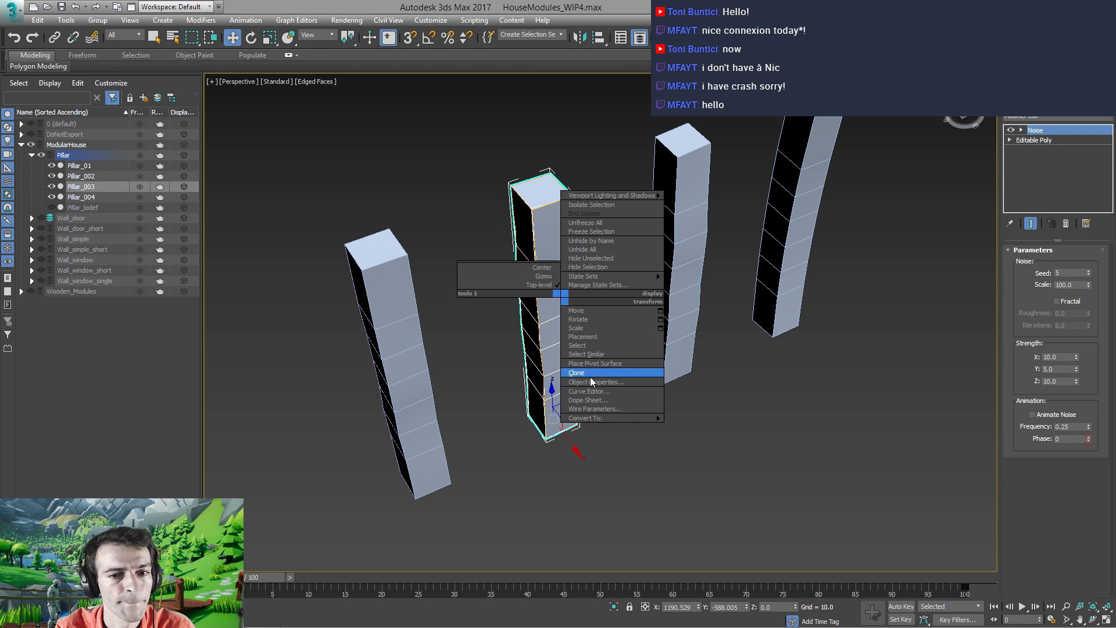
{"action": "mouse_move", "coordinate": [601, 419]}
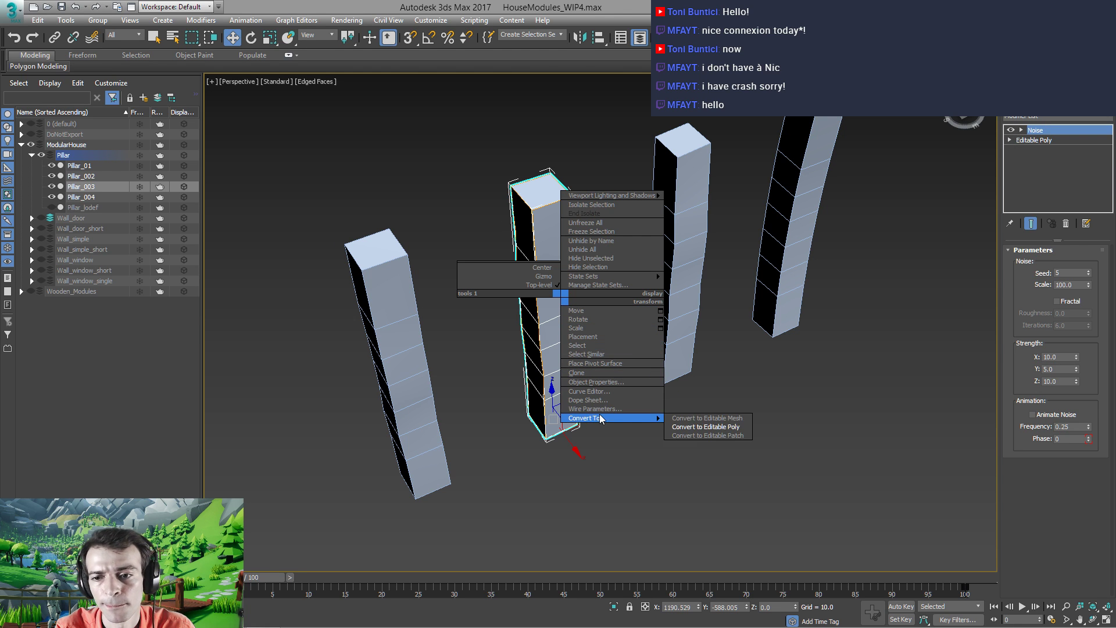
{"action": "left_click", "coordinate": [693, 426]}
Add a Bend modifier to Pillar_003 and move its center up along the pillar's height to about Z 275
{"action": "left_click", "coordinate": [1049, 118]}
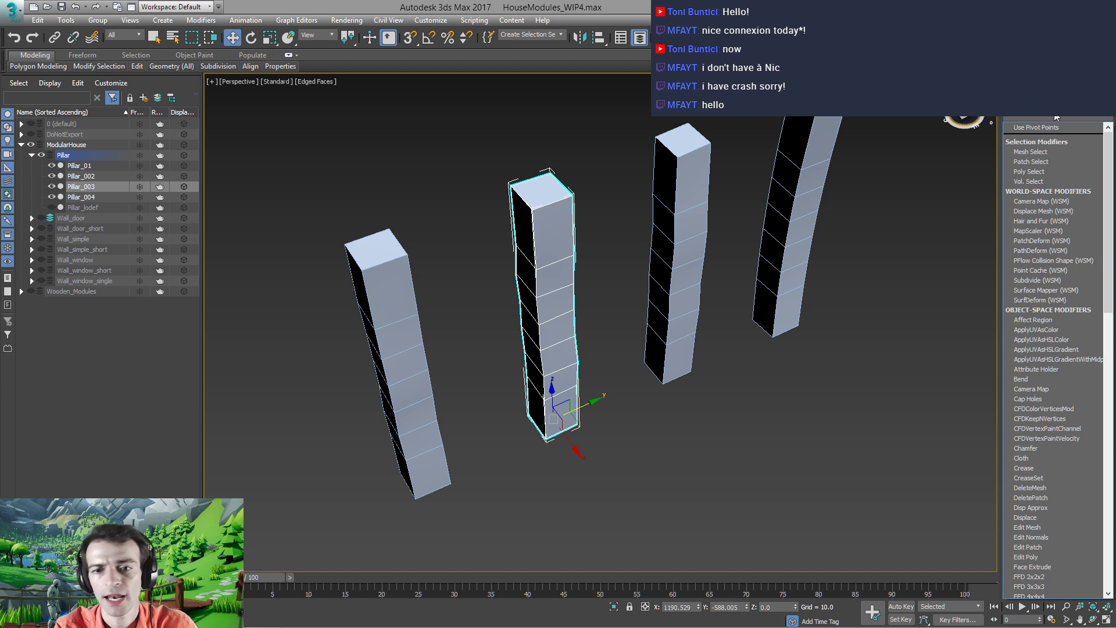
{"action": "key", "text": "b"}
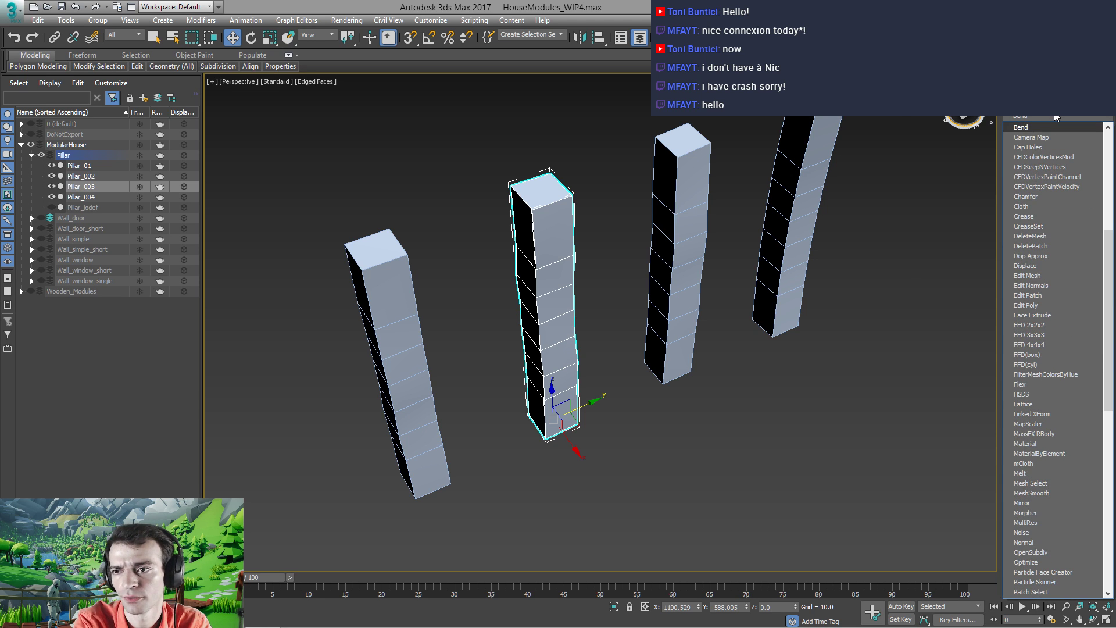
{"action": "key", "text": "Return"}
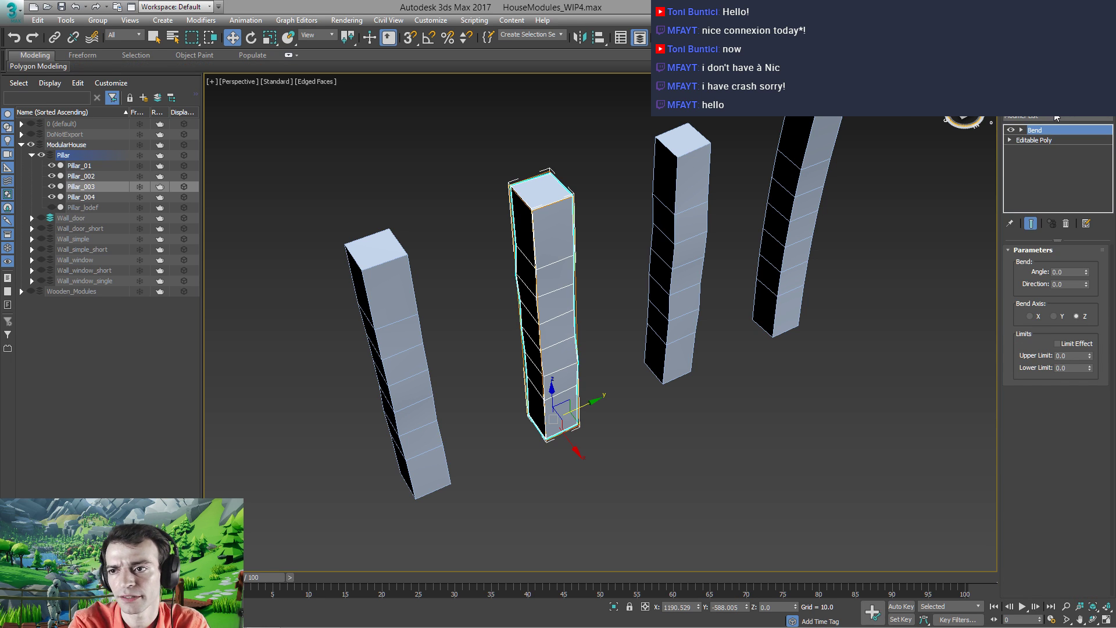
{"action": "left_click", "coordinate": [1021, 130]}
{"action": "left_click", "coordinate": [1043, 150]}
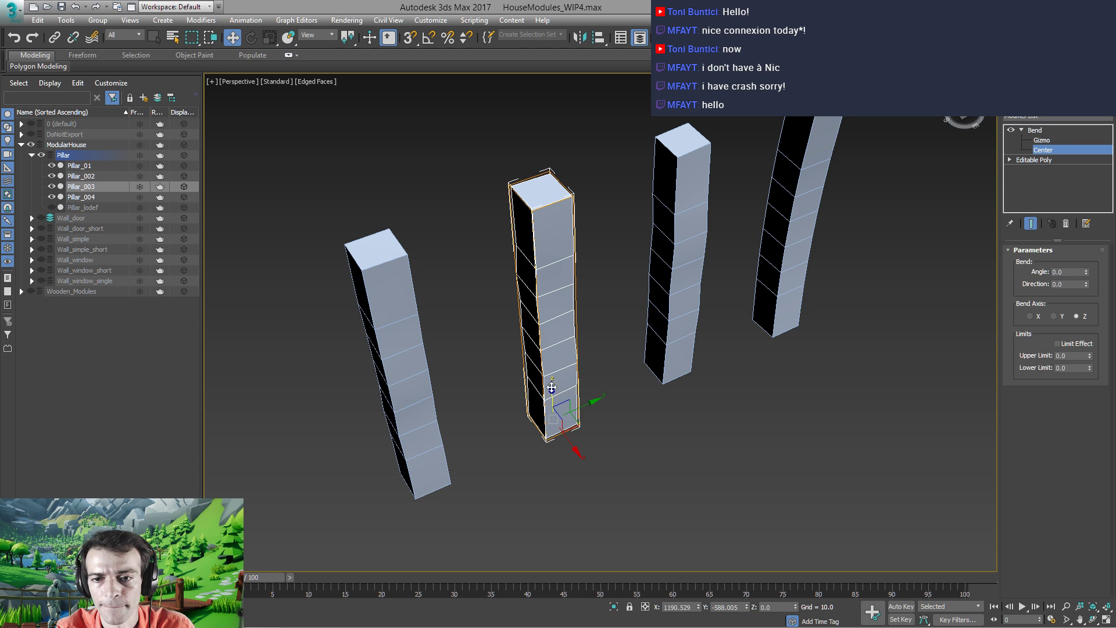
{"action": "left_click_drag", "start_coordinate": [551, 388], "coordinate": [547, 291]}
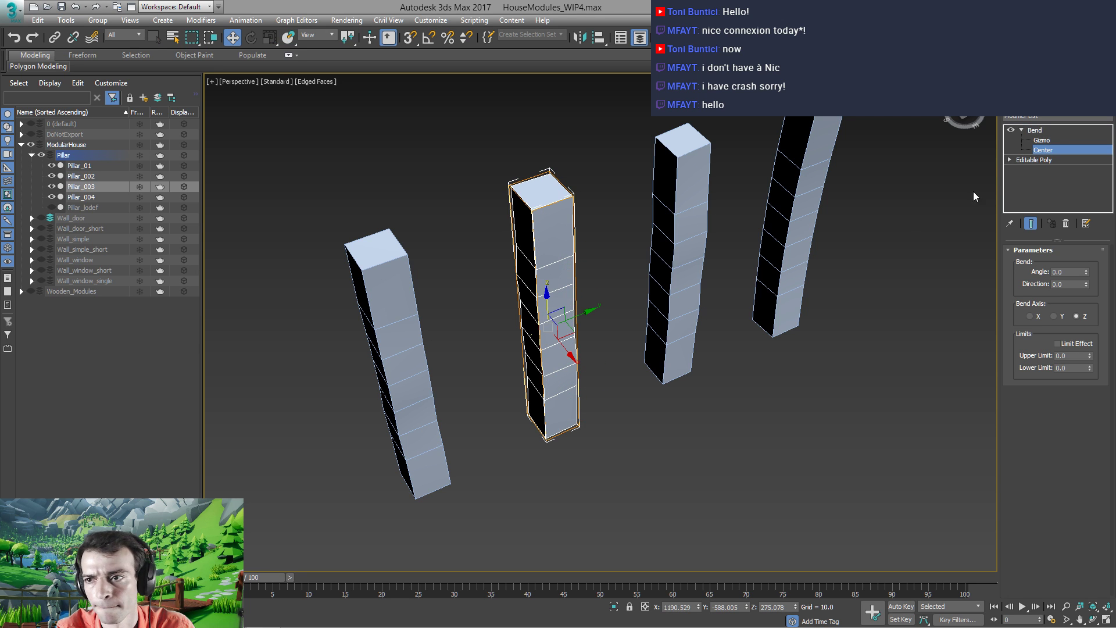
{"action": "left_click", "coordinate": [1021, 131]}
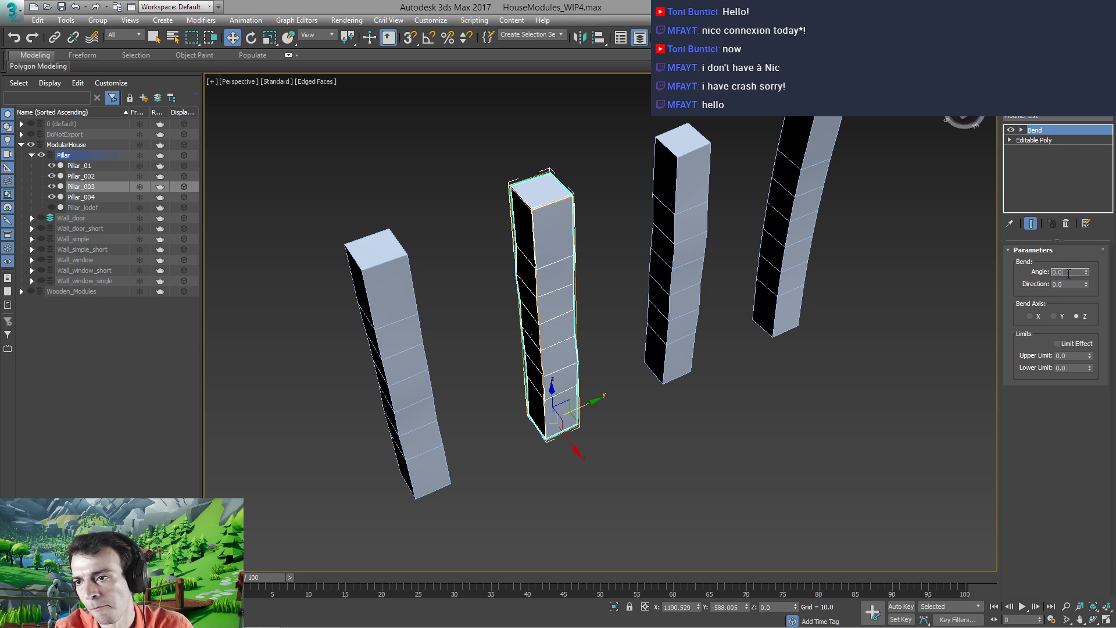
Set Pillar_003's Bend angle to 10 and its direction to 194.5
{"action": "type", "text": "3"}
{"action": "key", "text": "Return"}
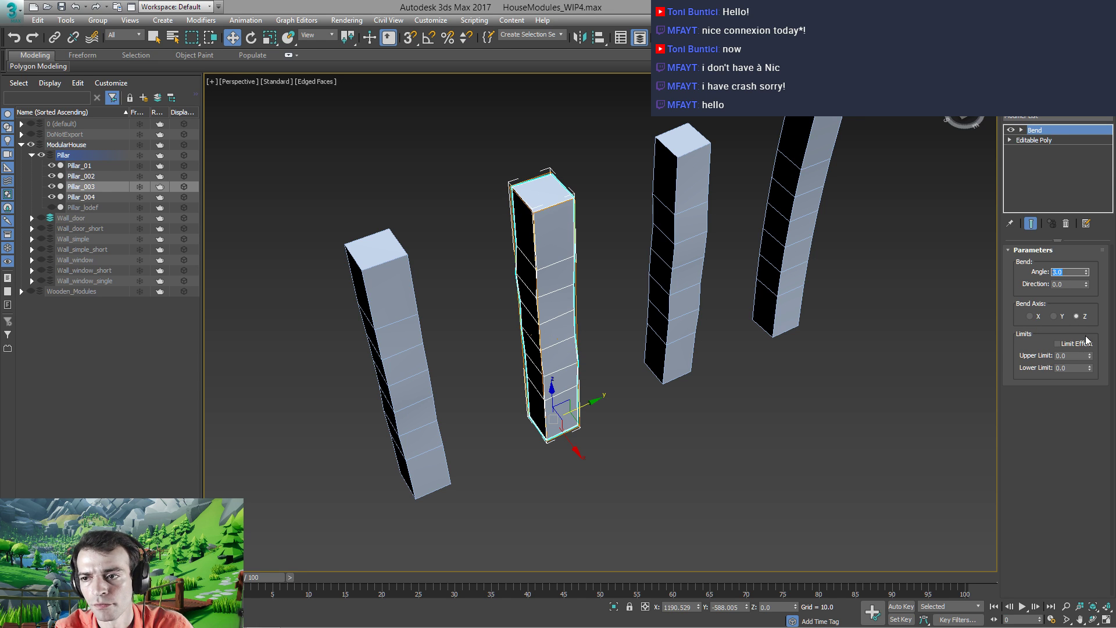
{"action": "left_click", "coordinate": [1071, 272]}
{"action": "type", "text": "10"}
{"action": "key", "text": "Return"}
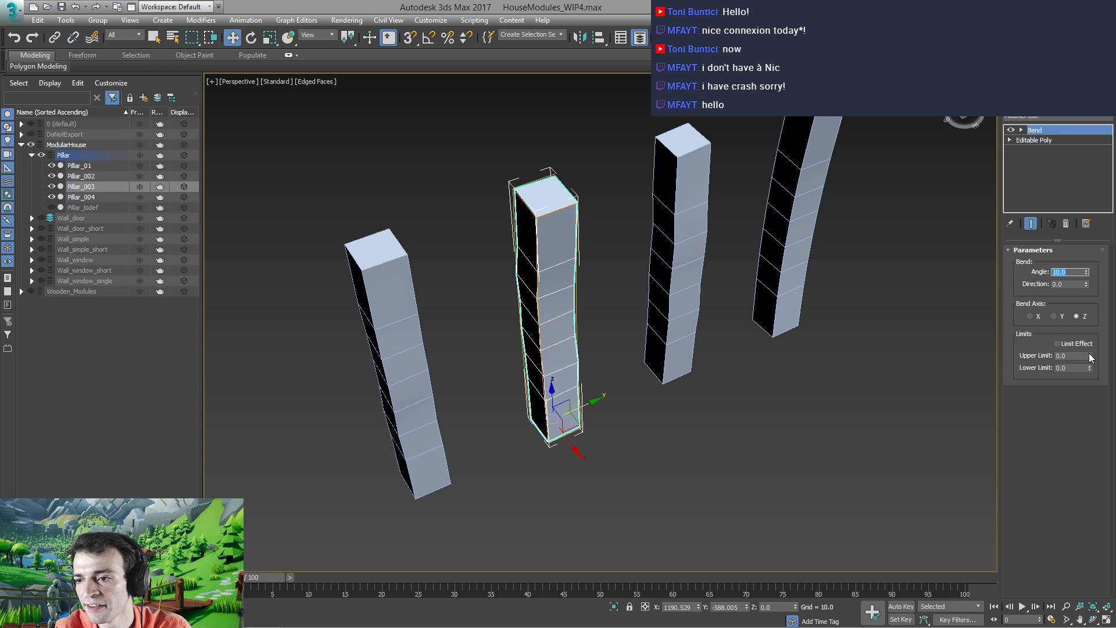
{"action": "mouse_move", "coordinate": [639, 341]}
{"action": "middle_mouse_down", "text": "alt"}
{"action": "mouse_move", "coordinate": [653, 320]}
{"action": "mouse_move", "coordinate": [632, 324]}
{"action": "middle_mouse_up", "text": "alt"}
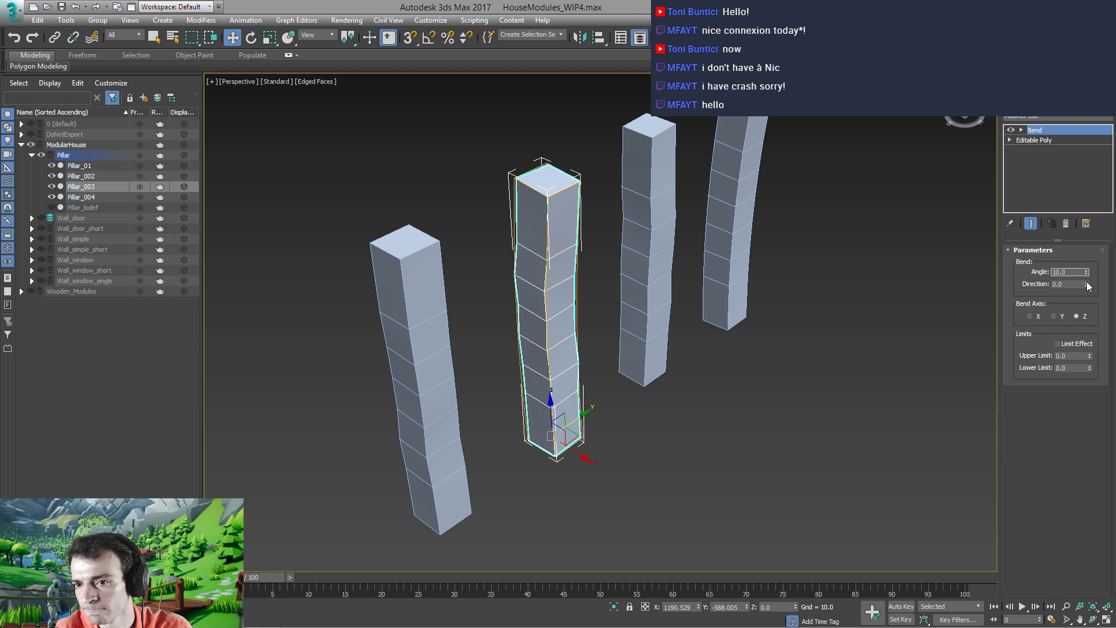
{"action": "left_click_drag", "start_coordinate": [1087, 284], "coordinate": [1087, 241]}
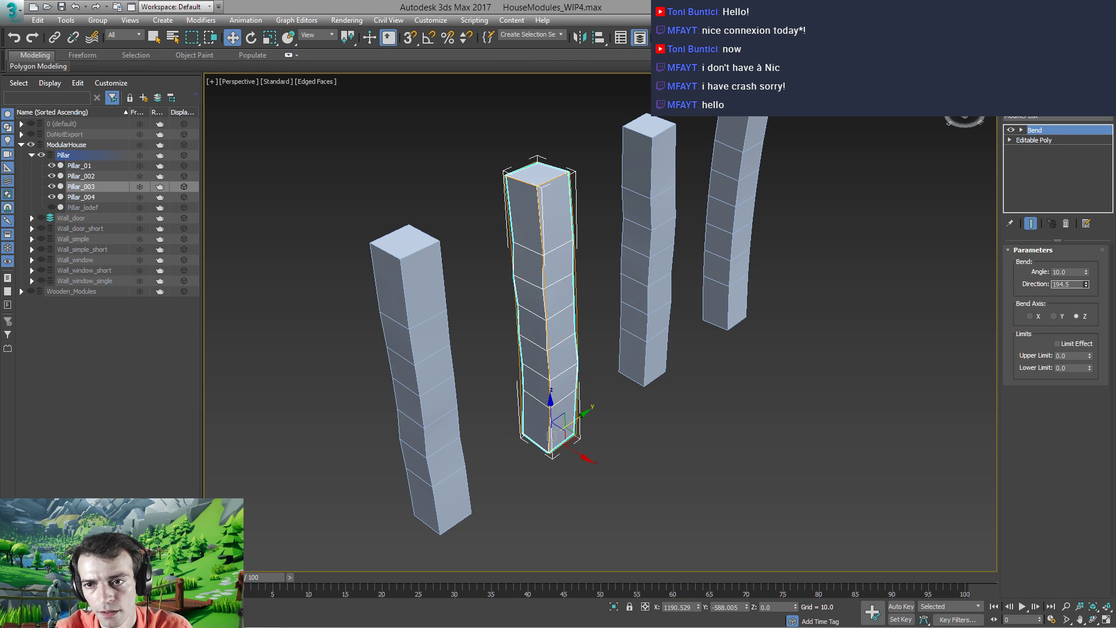
Convert the bent Pillar_003 to an Editable Poly
{"action": "middle_click_drag", "start_coordinate": [567, 295], "coordinate": [567, 325]}
{"action": "right_click", "coordinate": [548, 338]}
{"action": "mouse_move", "coordinate": [584, 452]}
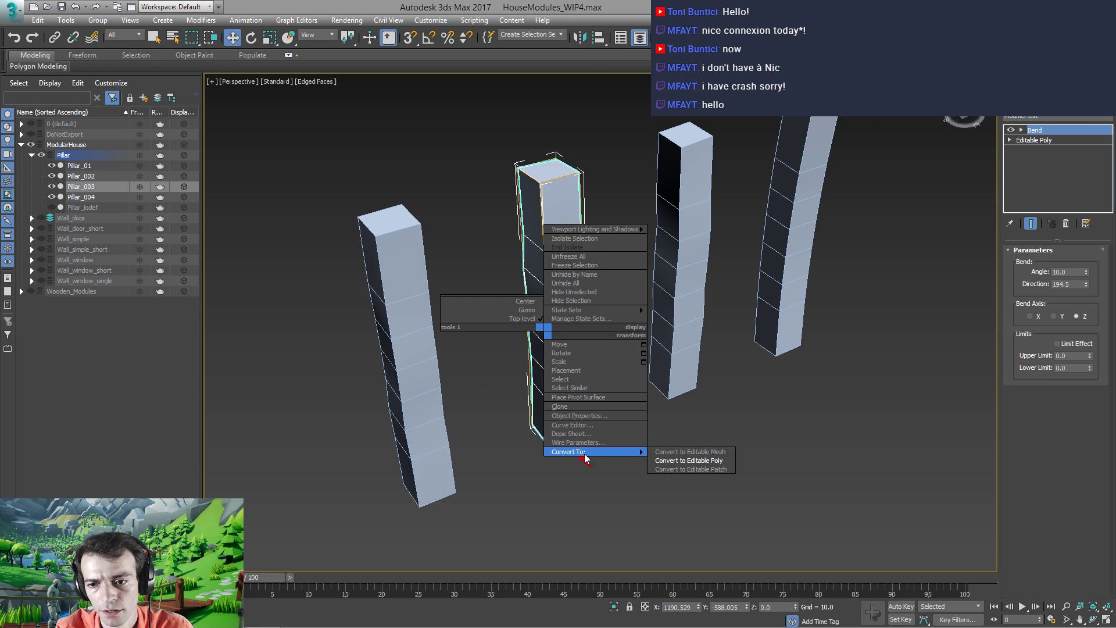
{"action": "left_click", "coordinate": [689, 461]}
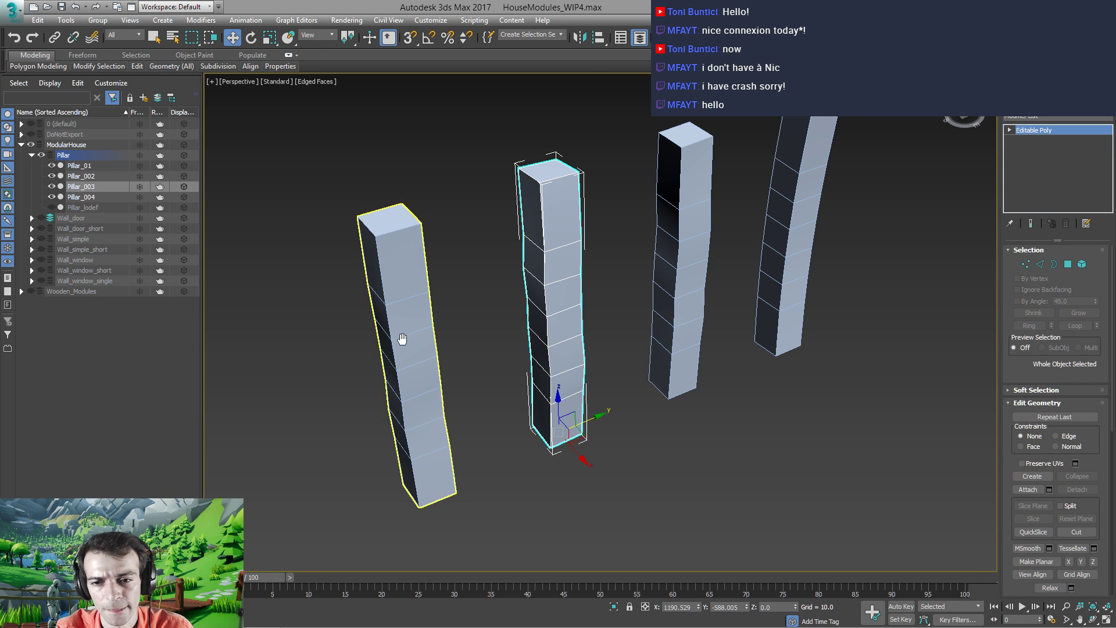
Select Pillar_004 and convert it to an Editable Poly to bake in its noise
{"action": "left_click", "coordinate": [398, 339]}
{"action": "middle_click_drag", "start_coordinate": [399, 339], "coordinate": [449, 340]}
{"action": "right_click", "coordinate": [455, 351]}
{"action": "right_click", "coordinate": [449, 338]}
{"action": "mouse_move", "coordinate": [478, 460]}
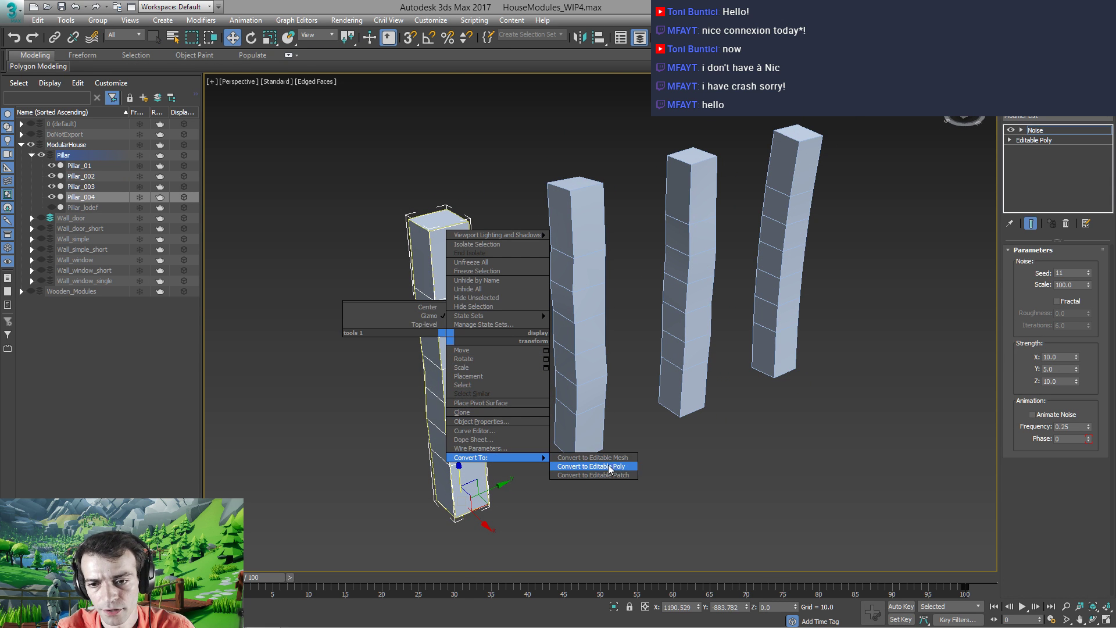
{"action": "left_click", "coordinate": [587, 465]}
At vertex level on Pillar_004, shift the lowest ring above the base about 2.5 units along the Y axis
{"action": "key", "text": "1"}
{"action": "middle_click_drag", "start_coordinate": [450, 351], "coordinate": [397, 290], "text": "alt"}
{"action": "left_click_drag", "start_coordinate": [392, 270], "coordinate": [490, 297]}
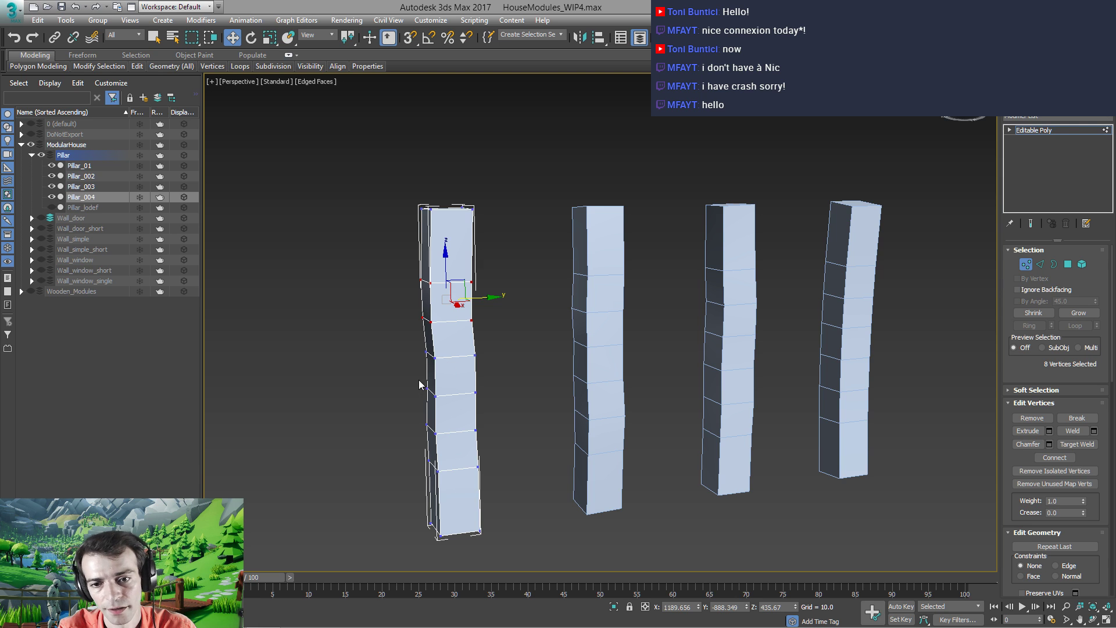
{"action": "left_click_drag", "start_coordinate": [489, 443], "coordinate": [495, 408]}
{"action": "middle_click_drag", "start_coordinate": [441, 454], "coordinate": [418, 459], "text": "alt"}
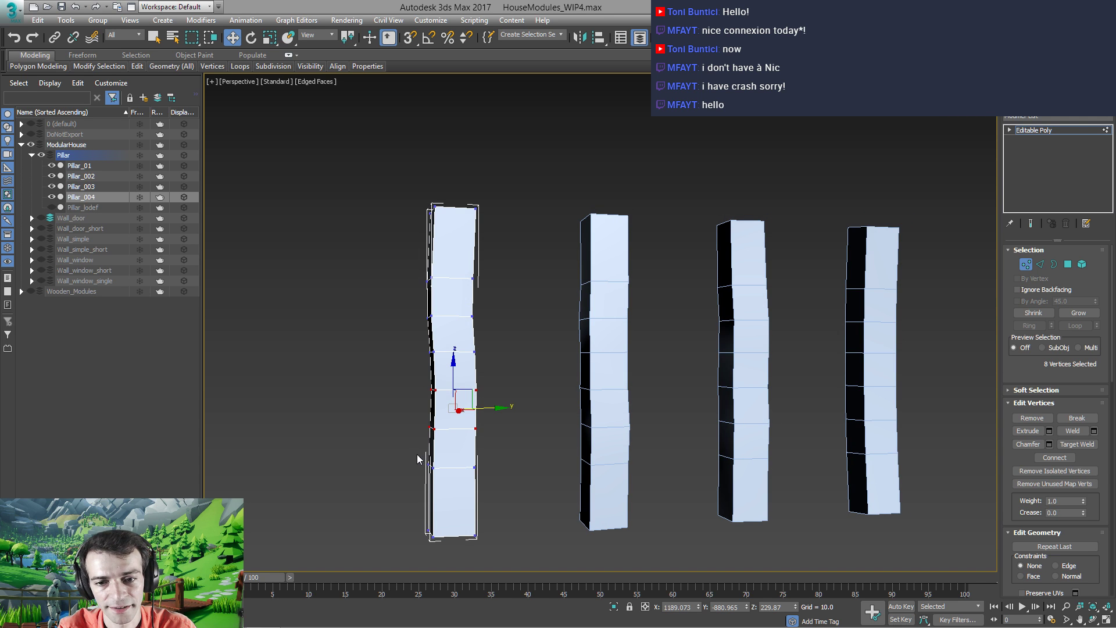
{"action": "left_click_drag", "start_coordinate": [486, 494], "coordinate": [486, 495]}
{"action": "middle_click_drag", "start_coordinate": [451, 465], "coordinate": [462, 469], "text": "alt"}
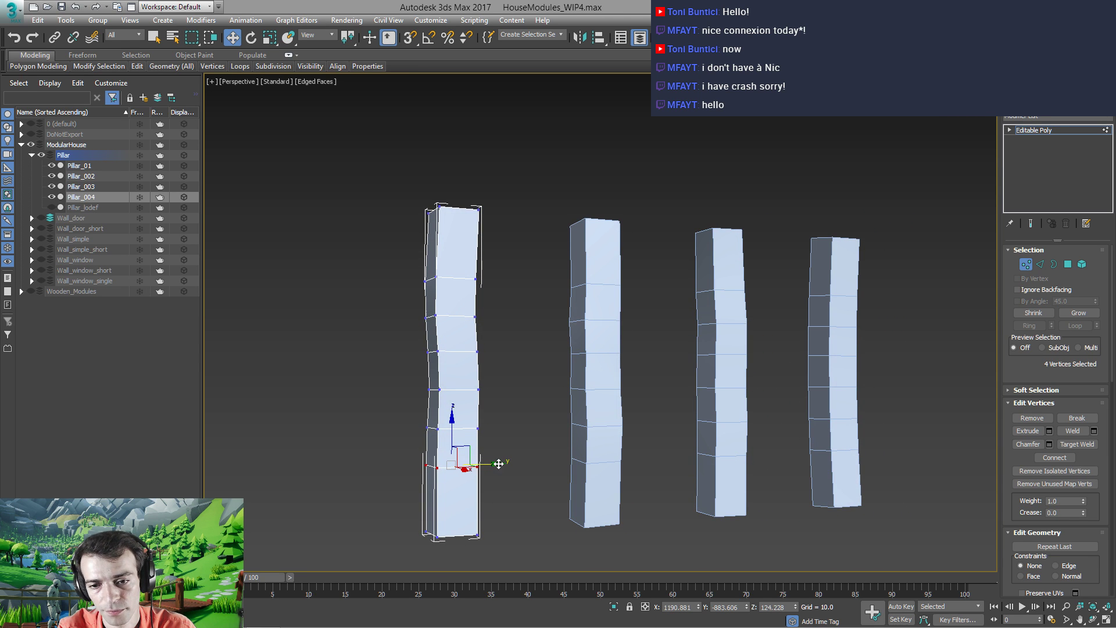
{"action": "left_click_drag", "start_coordinate": [498, 464], "coordinate": [494, 460]}
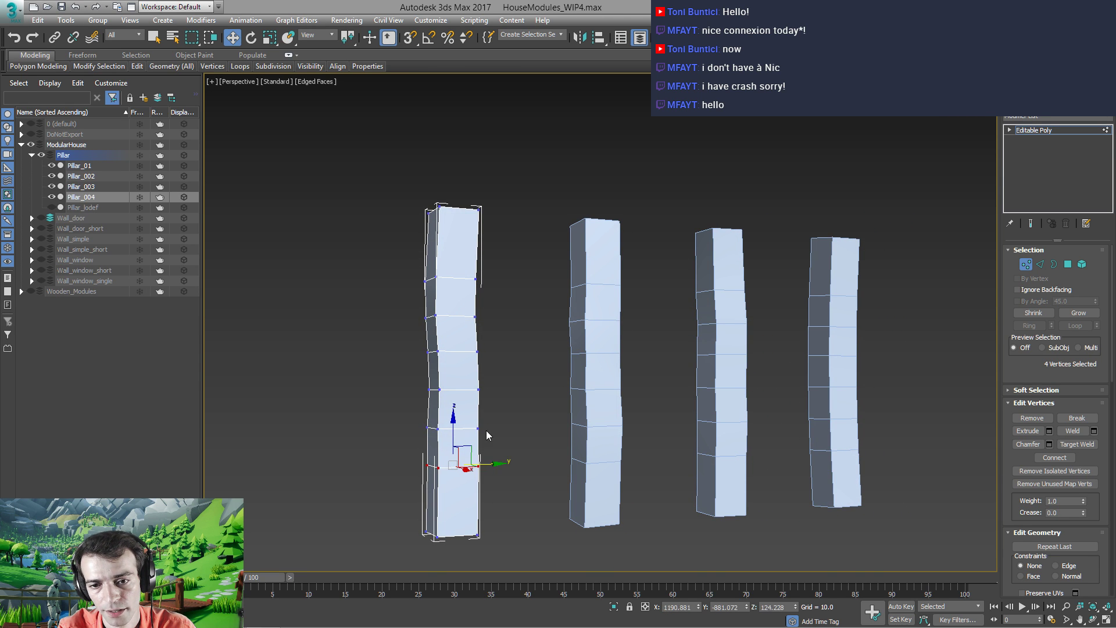
Select the two vertex rings at the middle of Pillar_004 and try scaling them to 114% in X and Y
{"action": "middle_click_drag", "start_coordinate": [486, 436], "coordinate": [490, 393], "text": "alt"}
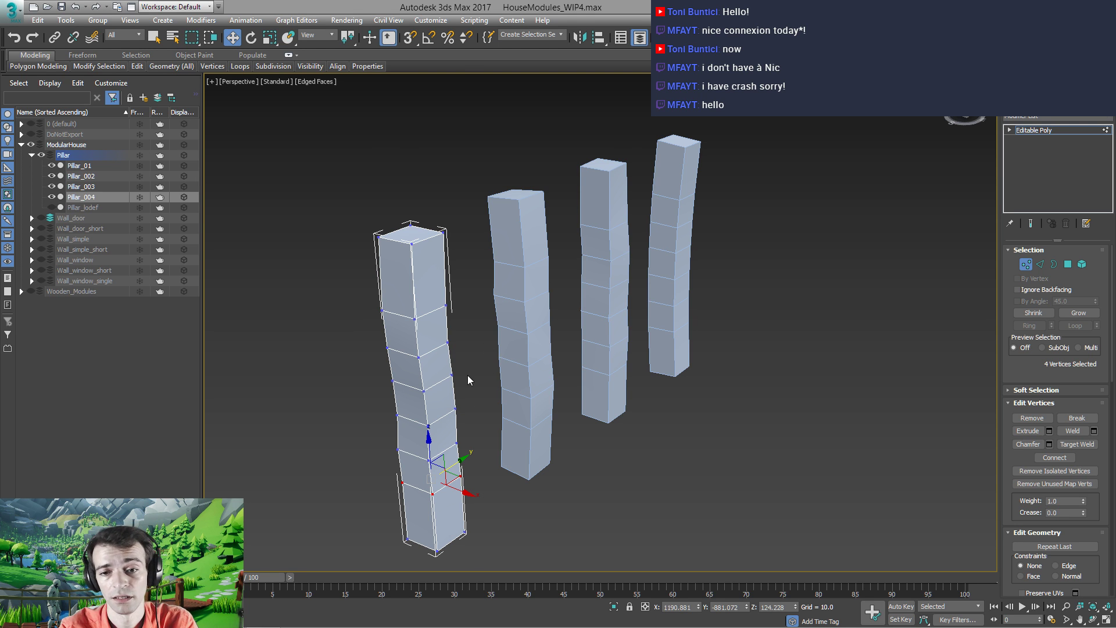
{"action": "middle_click_drag", "start_coordinate": [467, 377], "coordinate": [507, 370], "text": "alt"}
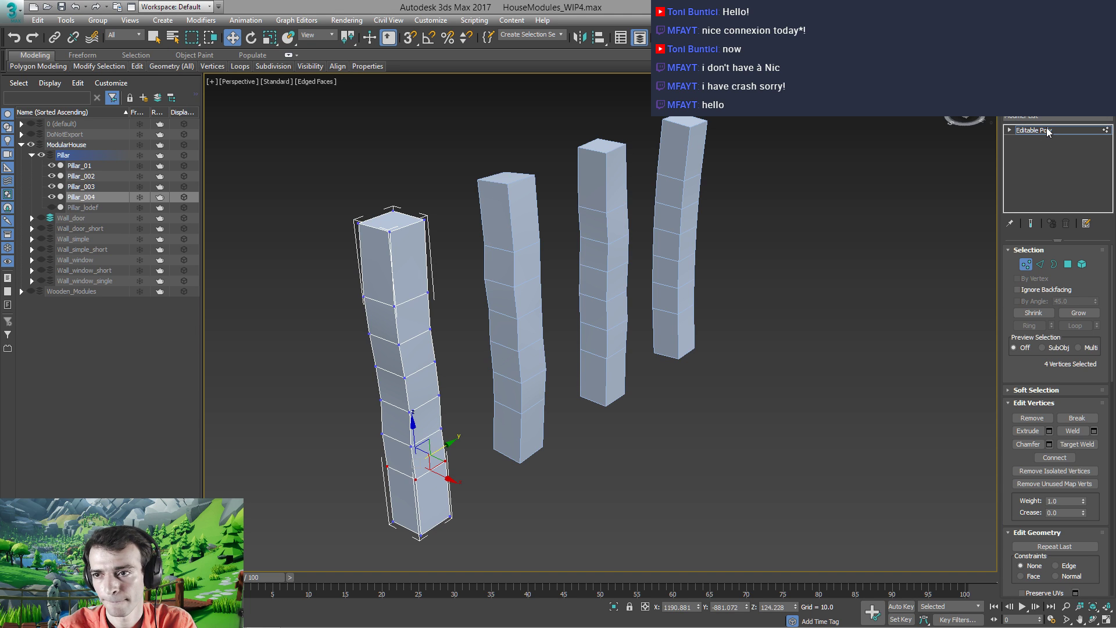
{"action": "middle_click_drag", "start_coordinate": [393, 391], "coordinate": [404, 372], "text": "alt"}
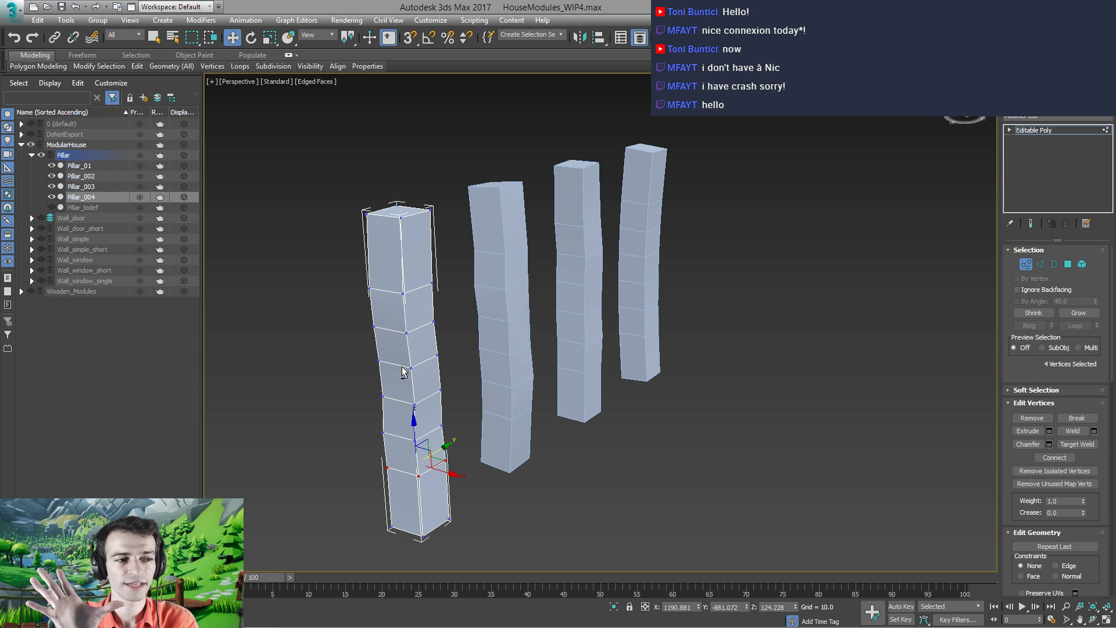
{"action": "middle_click_drag", "start_coordinate": [400, 344], "coordinate": [365, 344], "text": "alt"}
{"action": "left_click_drag", "start_coordinate": [358, 339], "coordinate": [451, 415]}
{"action": "middle_click_drag", "start_coordinate": [451, 415], "coordinate": [410, 373], "text": "alt"}
{"action": "key", "text": "r"}
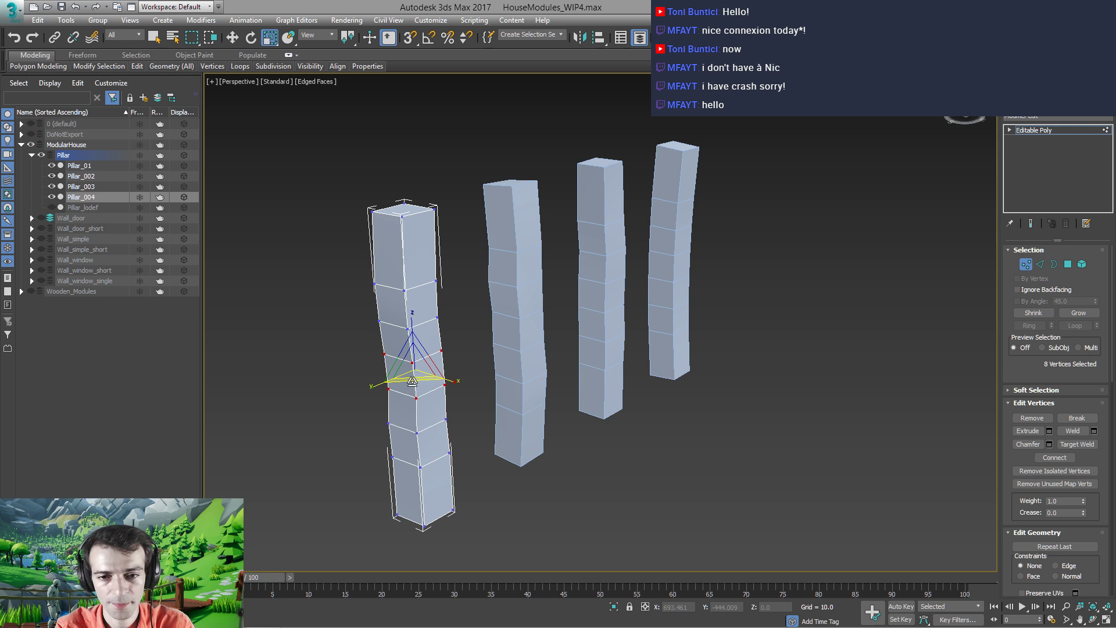
{"action": "left_click_drag", "start_coordinate": [414, 372], "coordinate": [418, 384]}
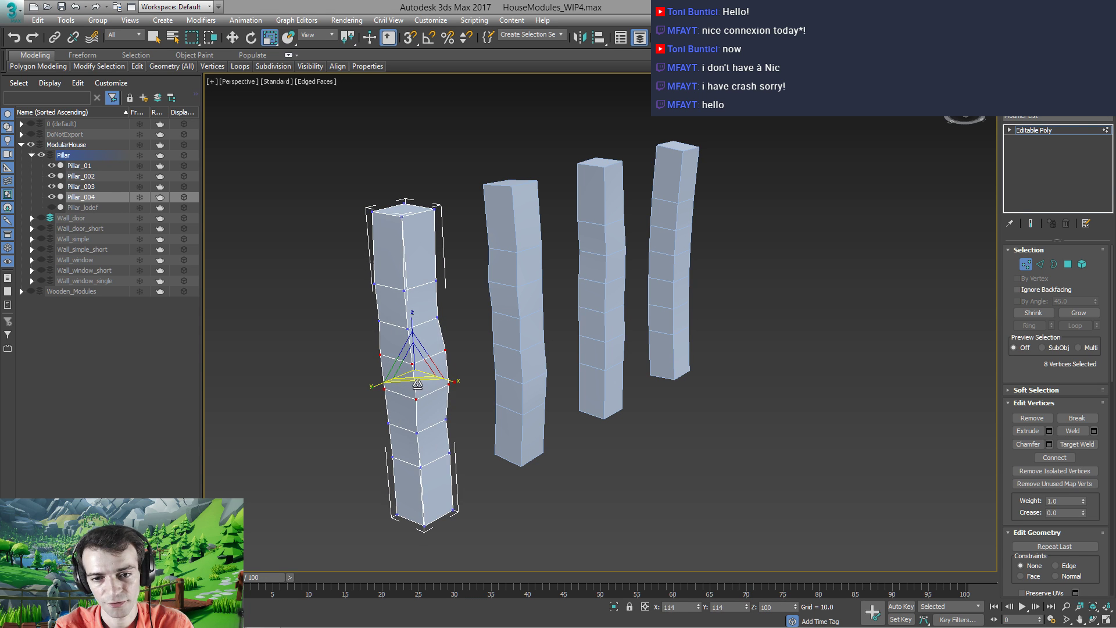
{"action": "key", "text": "ctrl+z"}
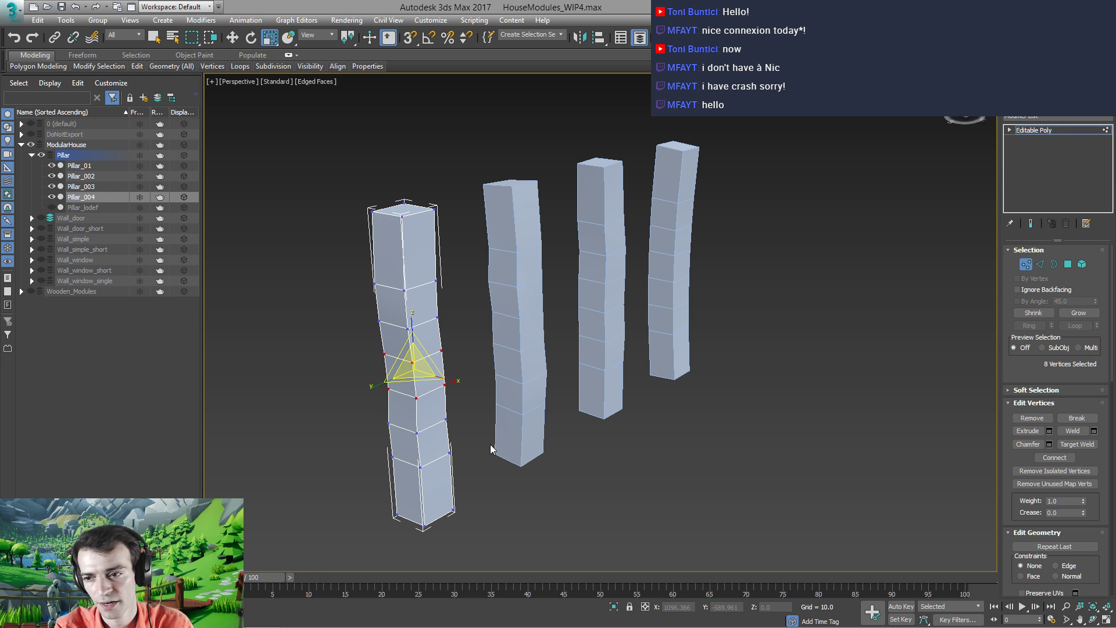
Enable Soft Selection with a falloff of 139.4 and scale Pillar_004's middle vertex rings slightly outward in X and Y
{"action": "left_click", "coordinate": [1009, 391]}
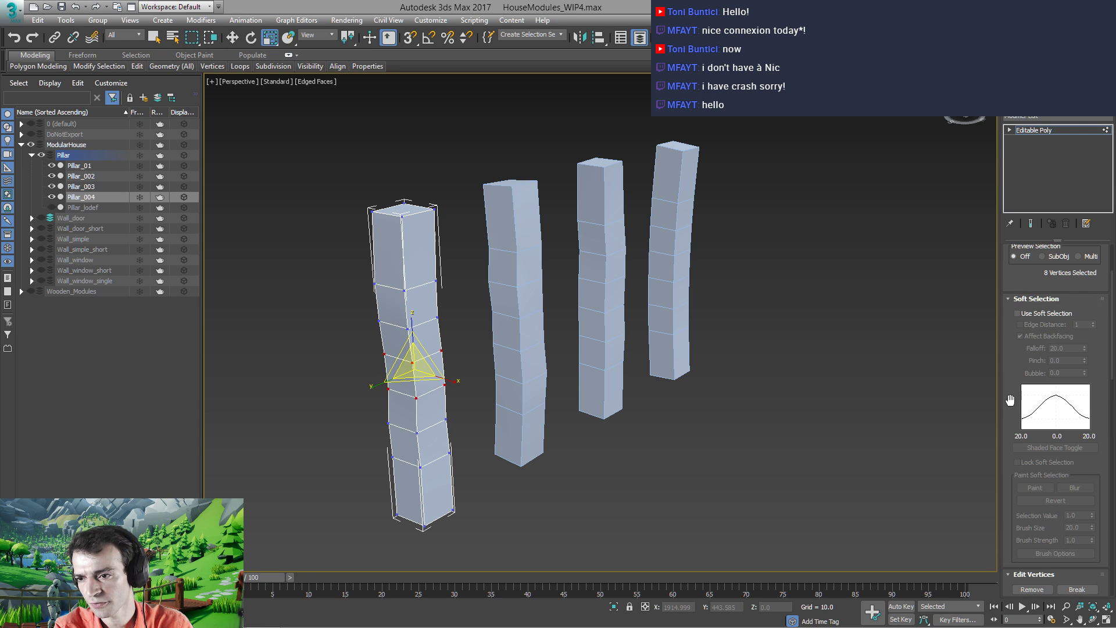
{"action": "left_click_drag", "start_coordinate": [1012, 415], "coordinate": [1023, 323]}
{"action": "left_click", "coordinate": [1017, 313]}
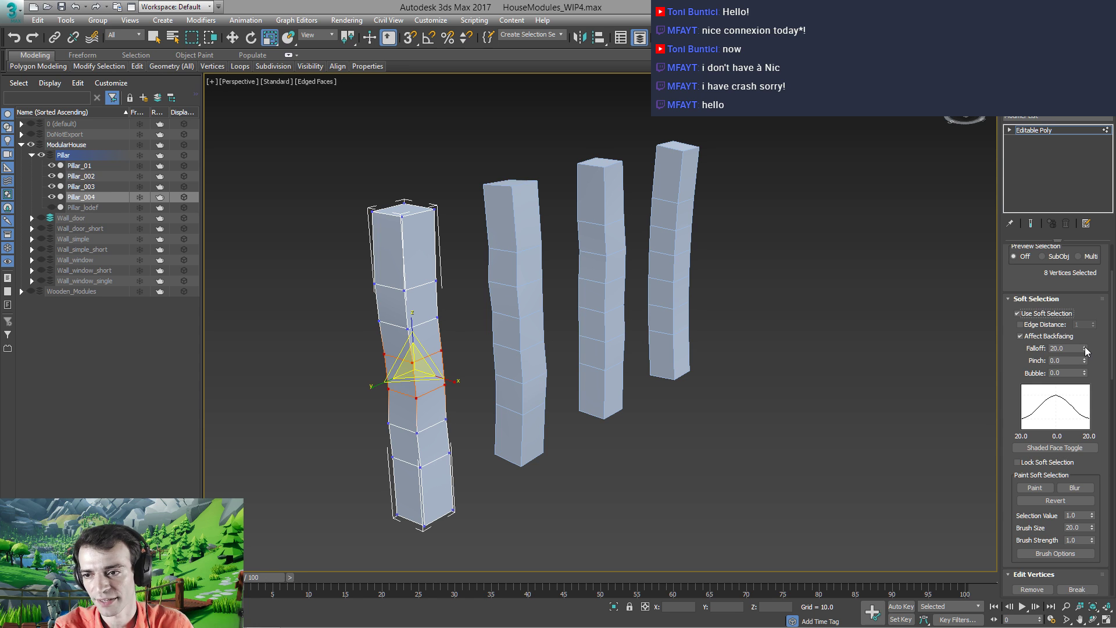
{"action": "left_click_drag", "start_coordinate": [1085, 347], "coordinate": [1085, 307]}
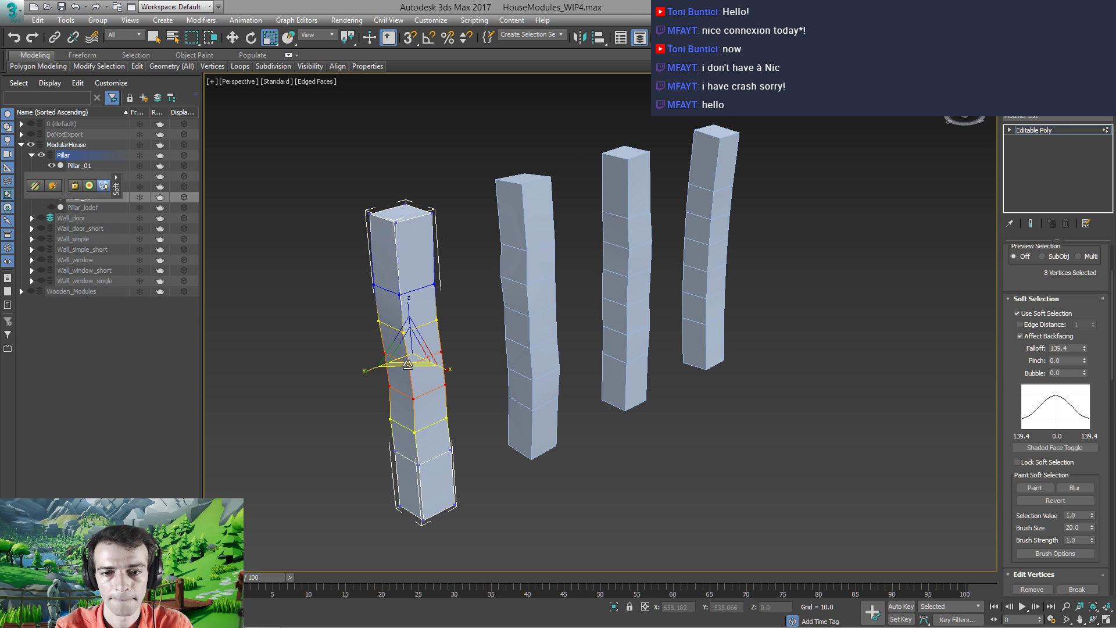
{"action": "left_click_drag", "start_coordinate": [408, 363], "coordinate": [407, 365]}
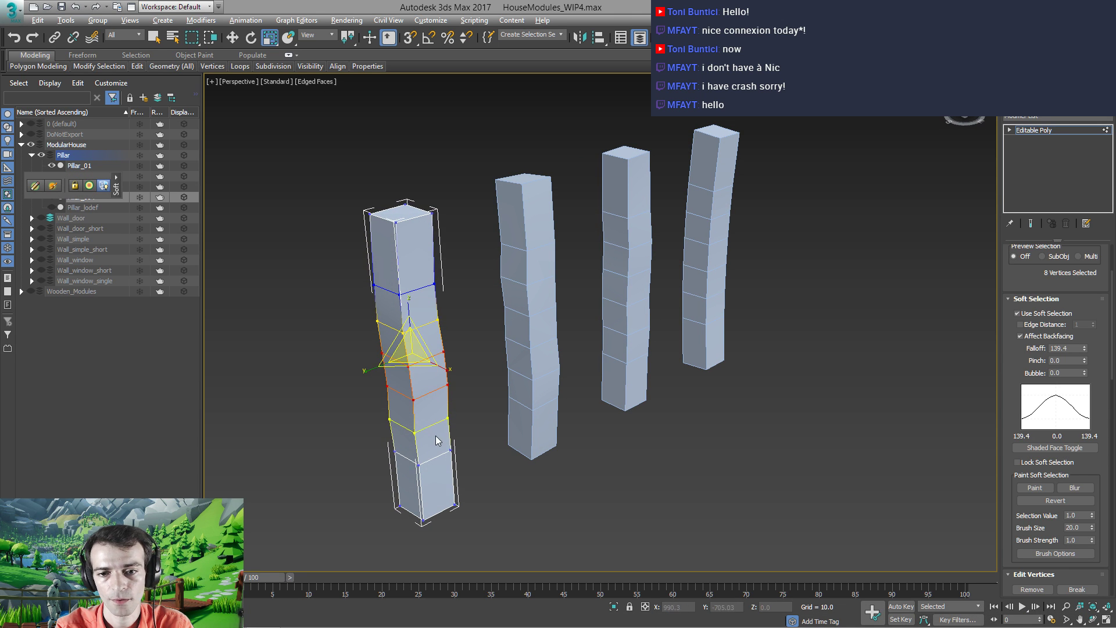
Convert the thickened Pillar_004 to an Editable Poly
{"action": "middle_click_drag", "start_coordinate": [407, 365], "coordinate": [424, 451], "text": "alt"}
{"action": "right_click", "coordinate": [424, 451]}
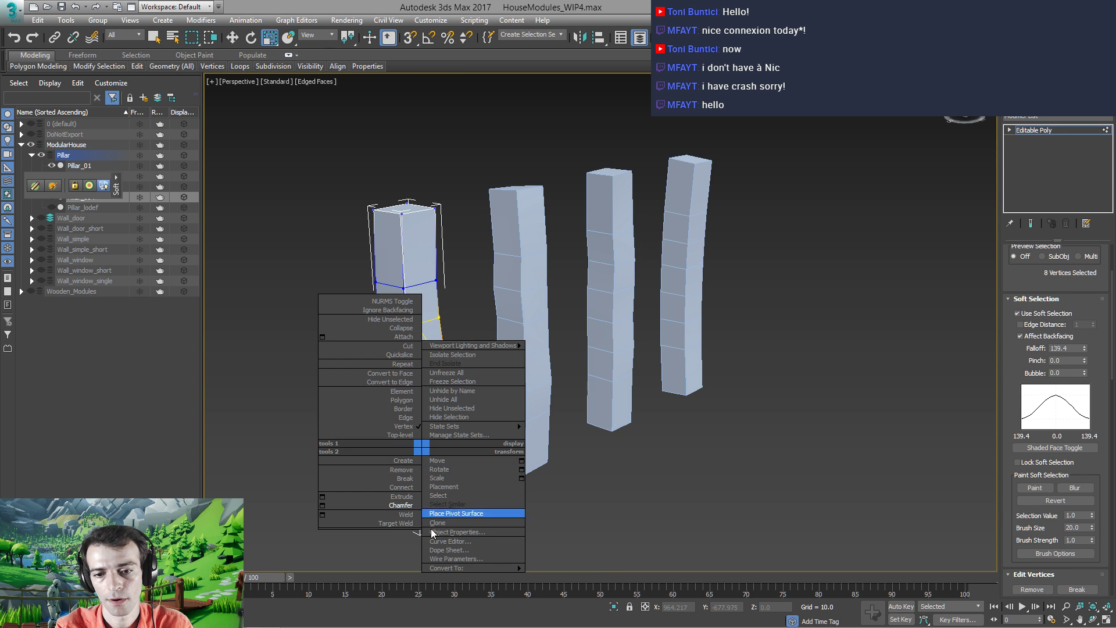
{"action": "mouse_move", "coordinate": [440, 568]}
{"action": "left_click", "coordinate": [559, 576]}
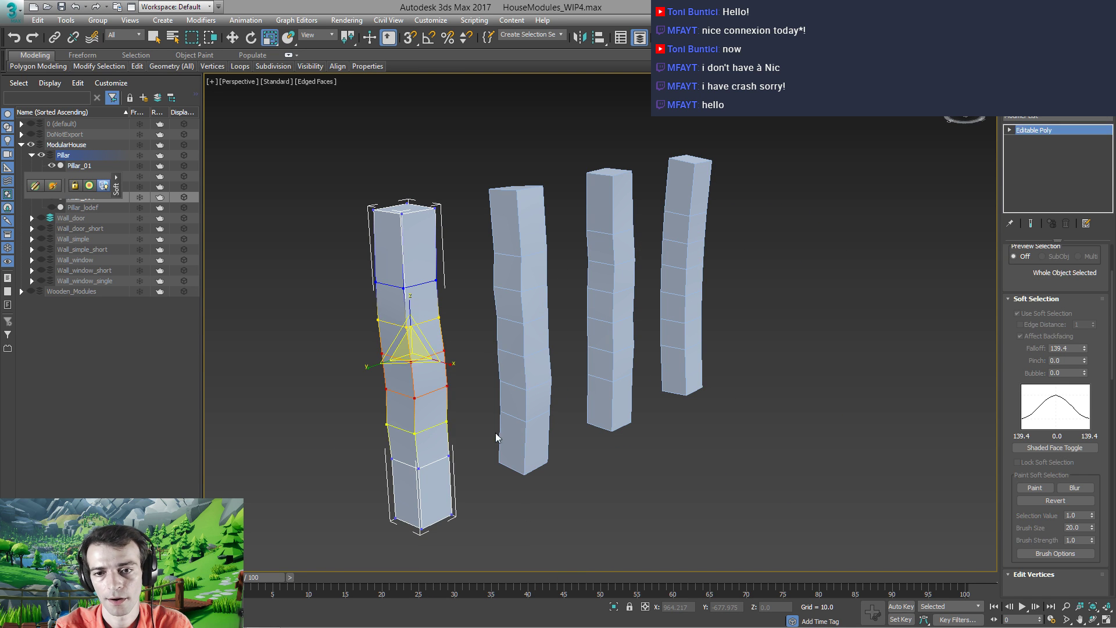
At vertex level on Pillar_003, select the lowest three vertex rings, including the base
{"action": "left_click", "coordinate": [517, 363]}
{"action": "middle_click_drag", "start_coordinate": [517, 364], "coordinate": [473, 447], "text": "alt"}
{"action": "key", "text": "1"}
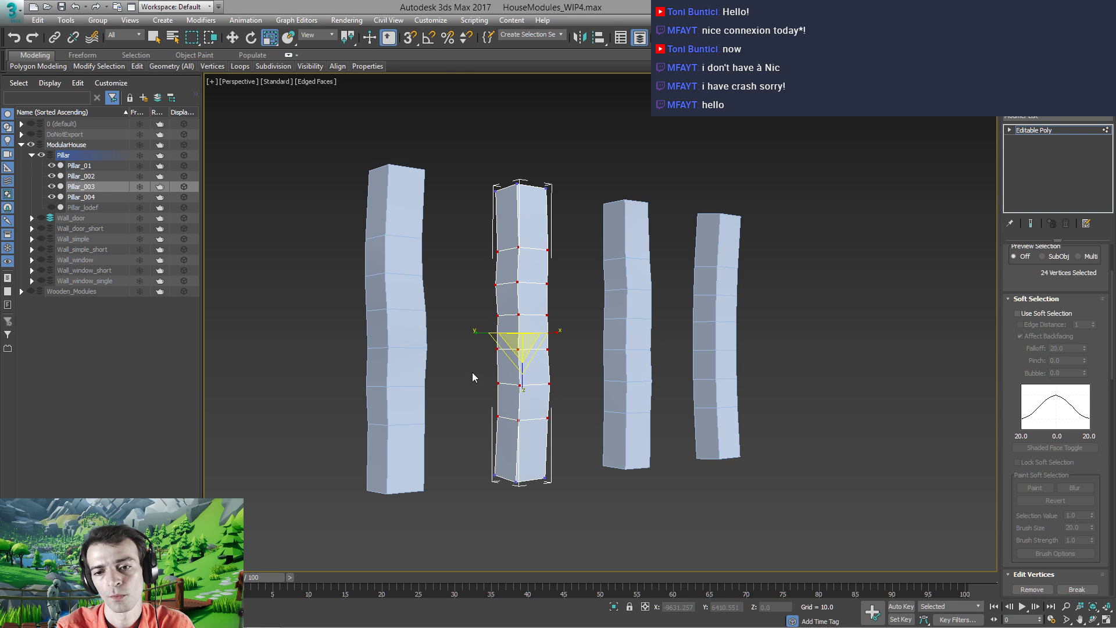
{"action": "left_click_drag", "start_coordinate": [472, 376], "coordinate": [573, 528]}
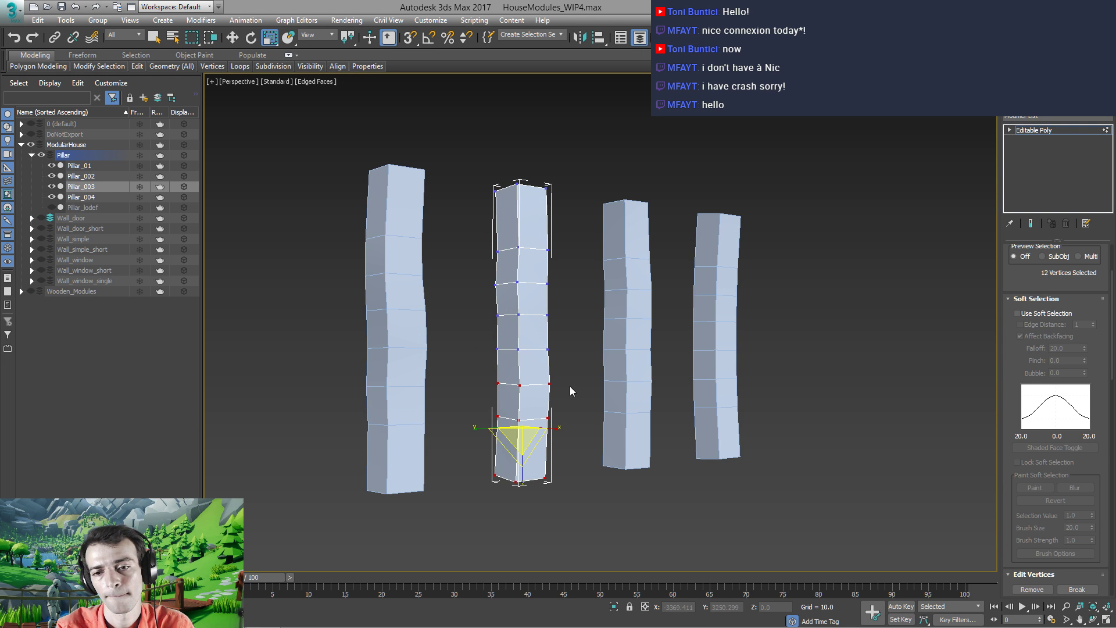
Enable Soft Selection with a falloff of 250 and scale Pillar_003's lower vertex rings to 110% in X and Y
{"action": "left_click", "coordinate": [1021, 315]}
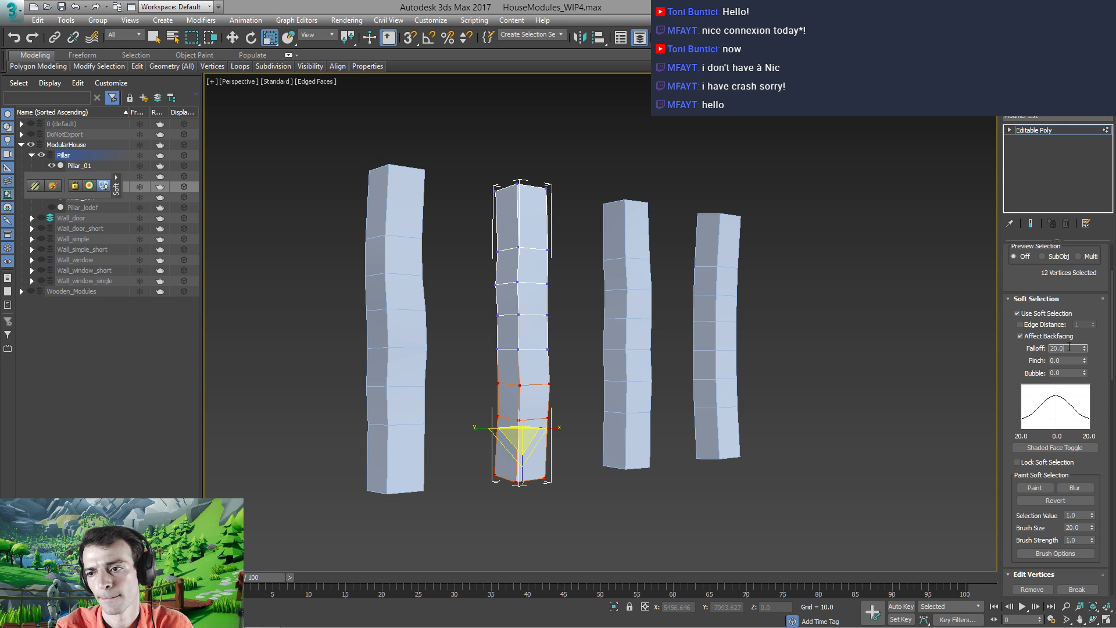
{"action": "type", "text": "80"}
{"action": "key", "text": "Return"}
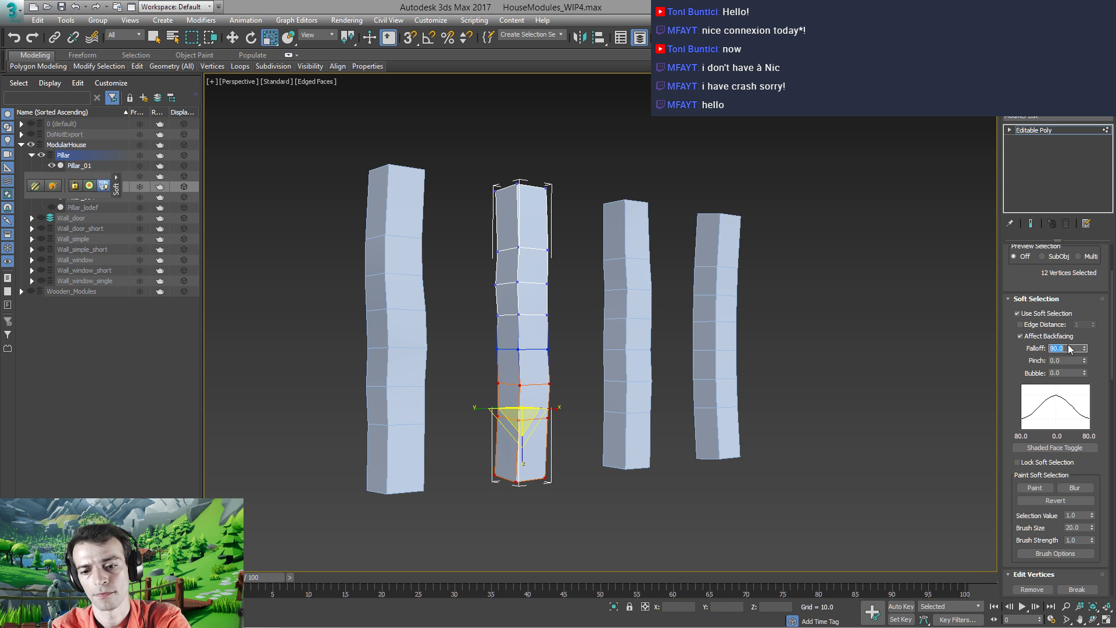
{"action": "type", "text": "200"}
{"action": "key", "text": "Return"}
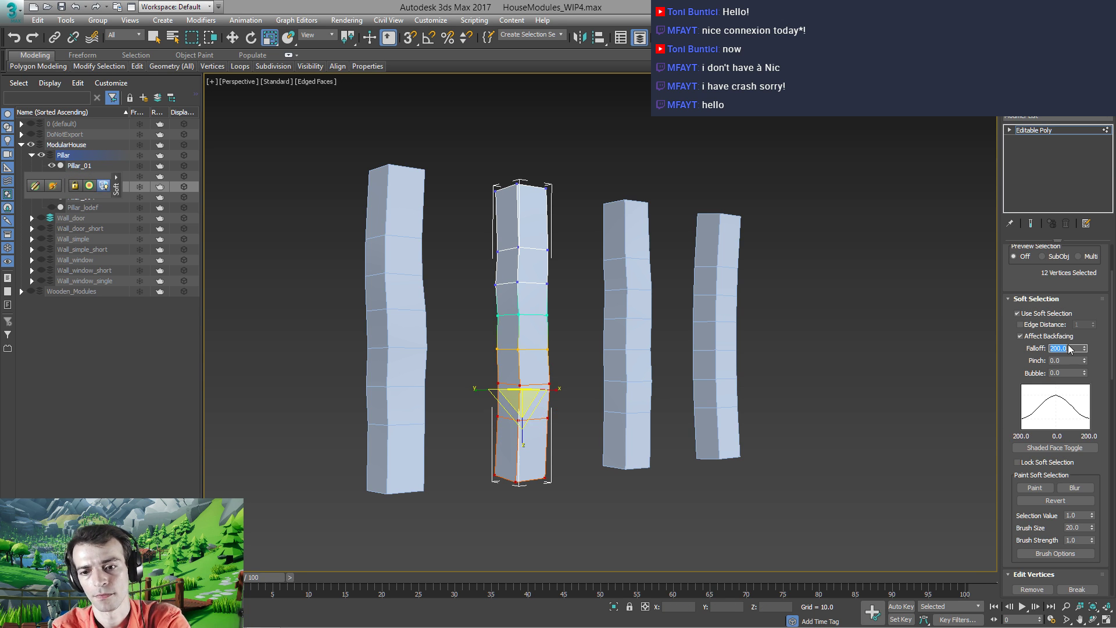
{"action": "type", "text": "350"}
{"action": "key", "text": "Return"}
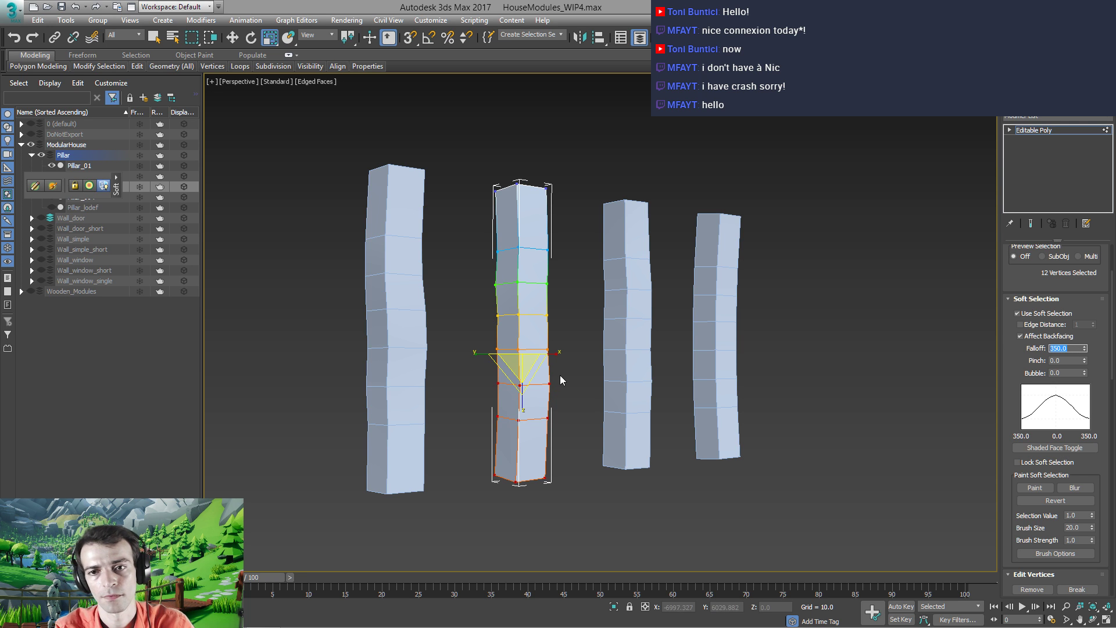
{"action": "type", "text": "250"}
{"action": "key", "text": "Return"}
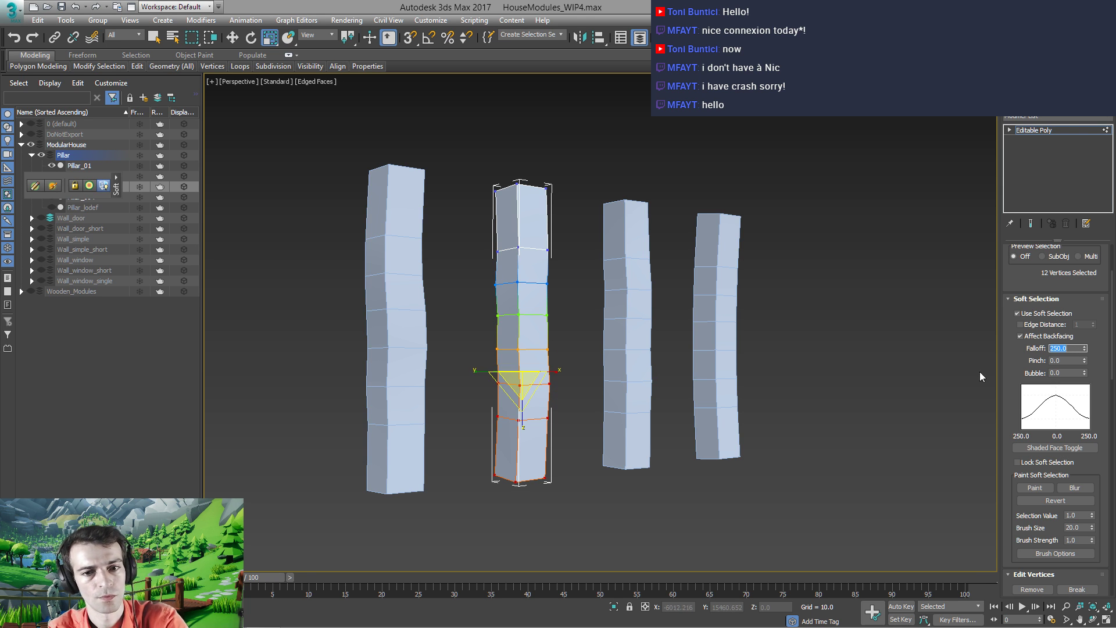
{"action": "middle_click_drag", "start_coordinate": [515, 388], "coordinate": [516, 385], "text": "alt"}
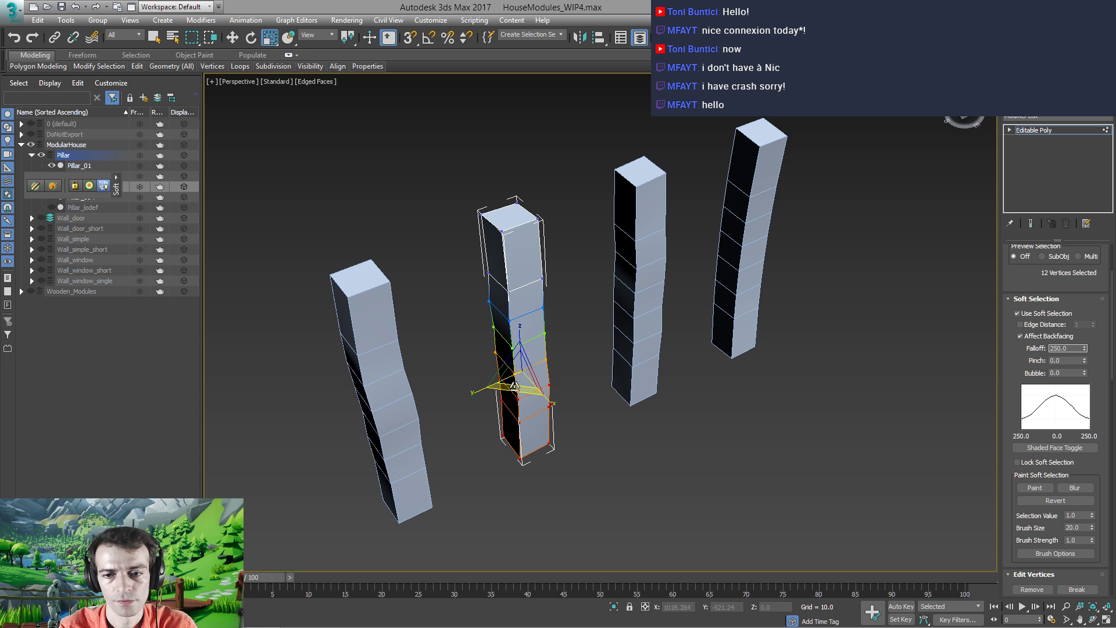
{"action": "left_click_drag", "start_coordinate": [516, 385], "coordinate": [514, 394]}
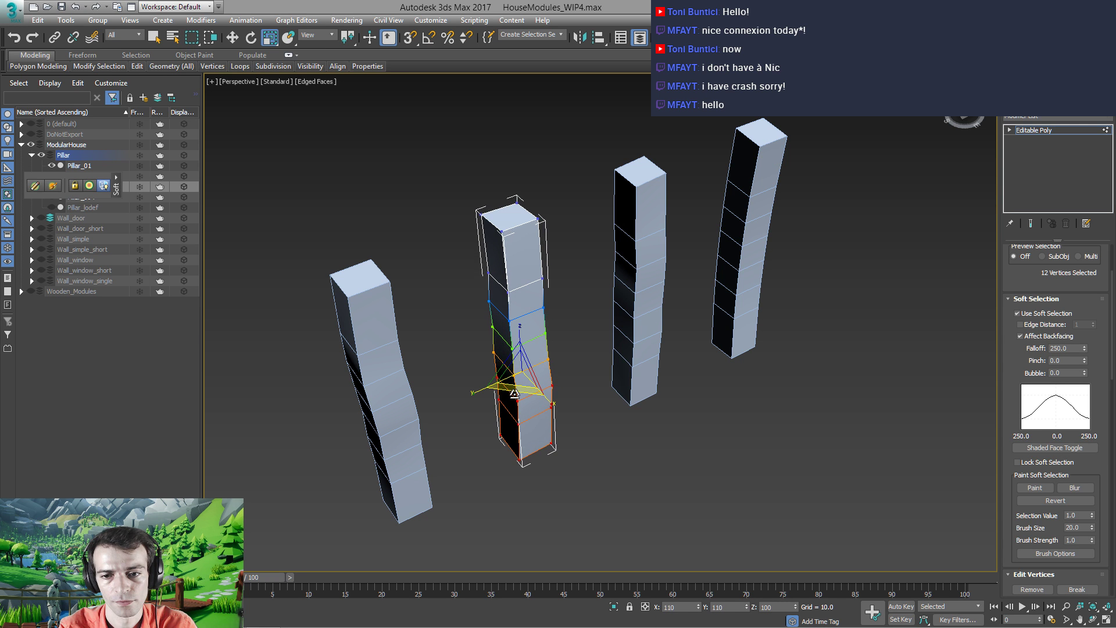
{"action": "middle_click_drag", "start_coordinate": [515, 394], "coordinate": [536, 336], "text": "alt"}
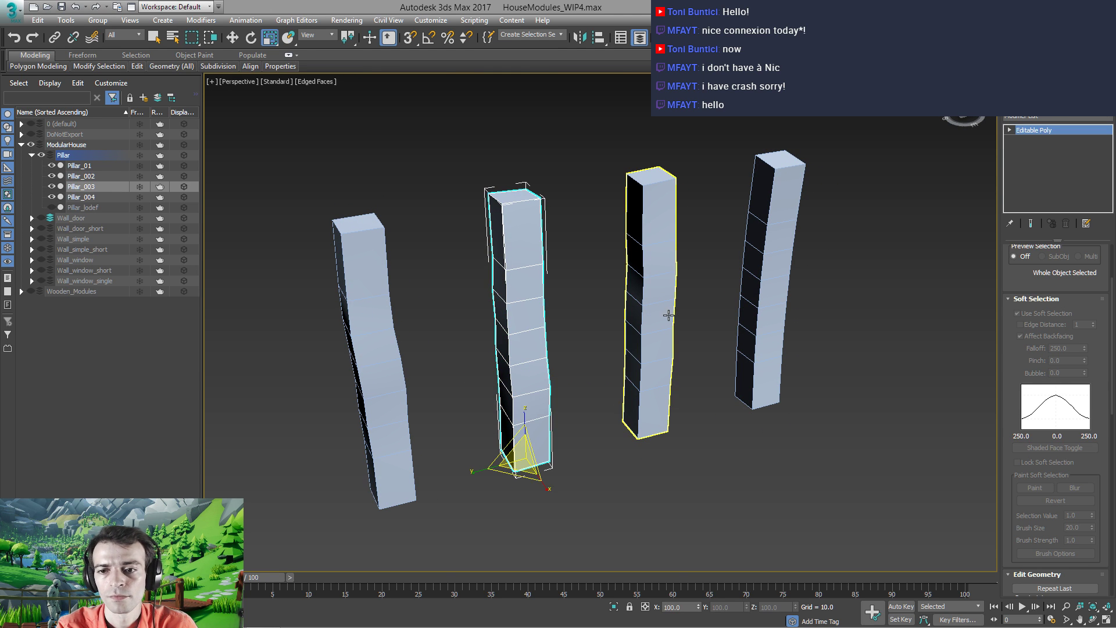
At vertex level on Pillar_002, select the upper four vertex rings, including the top
{"action": "left_click", "coordinate": [668, 312]}
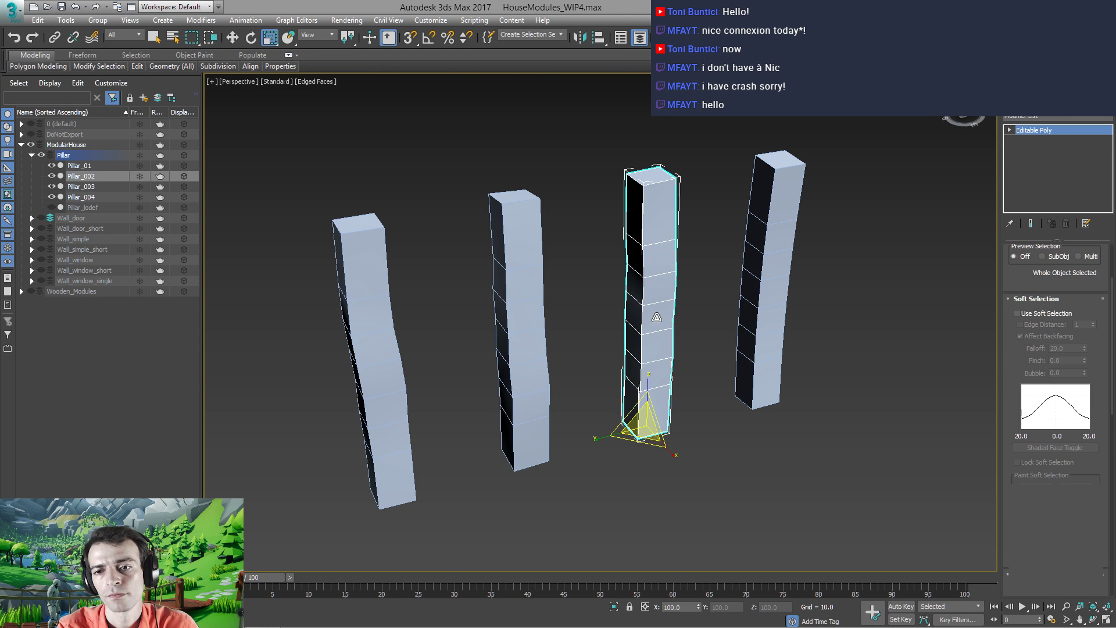
{"action": "left_click_drag", "start_coordinate": [601, 157], "coordinate": [682, 308]}
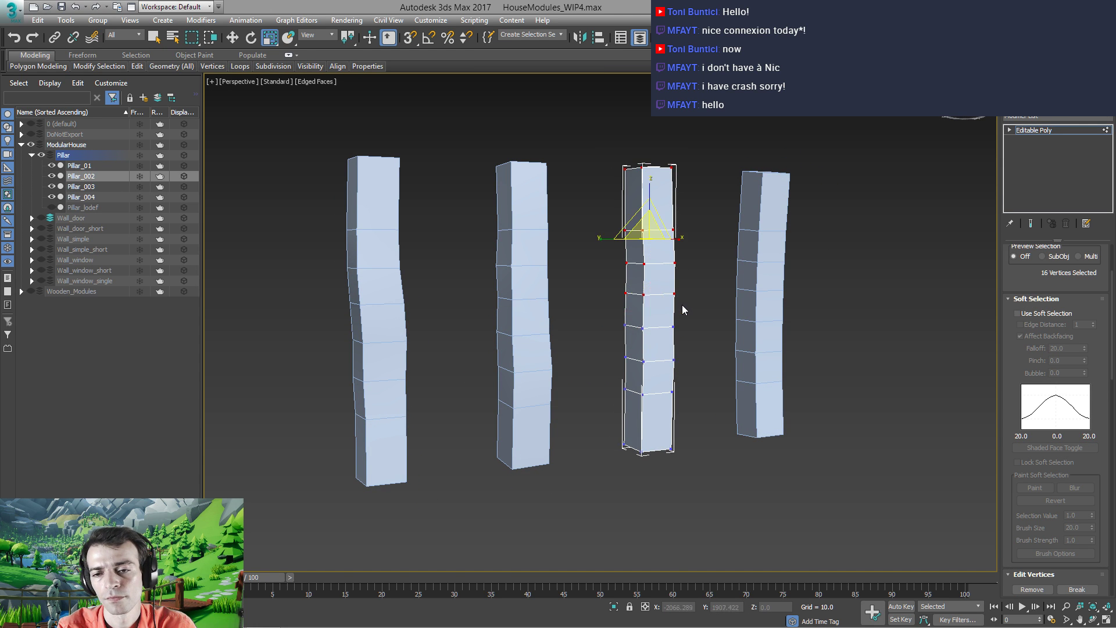
{"action": "middle_click_drag", "start_coordinate": [684, 308], "coordinate": [644, 252], "text": "alt"}
{"action": "left_click_drag", "start_coordinate": [640, 247], "coordinate": [641, 250]}
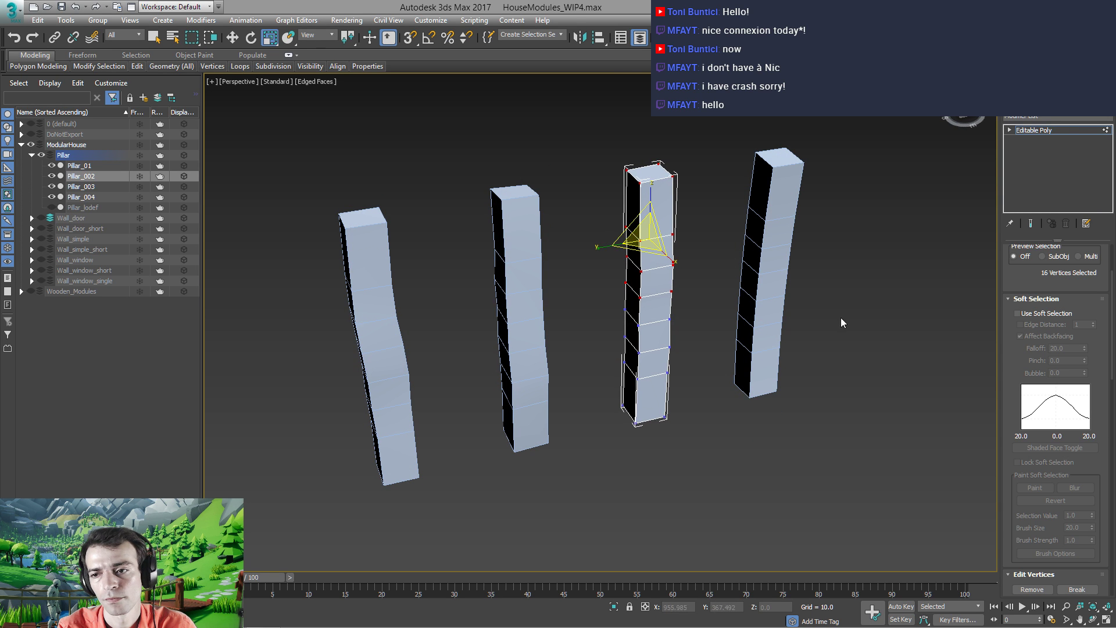
Enable Soft Selection with a falloff of 200 and scale Pillar_002's upper vertex rings to 112% in X and Y
{"action": "left_click", "coordinate": [1018, 313]}
{"action": "double_click", "coordinate": [1065, 348]}
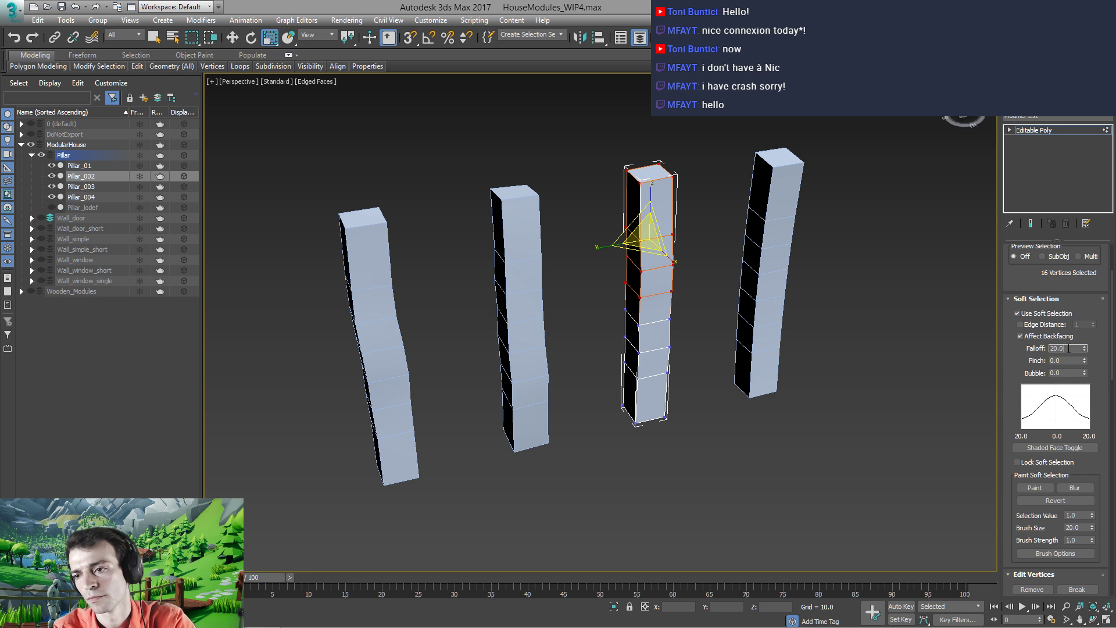
{"action": "type", "text": "200"}
{"action": "key", "text": "Return"}
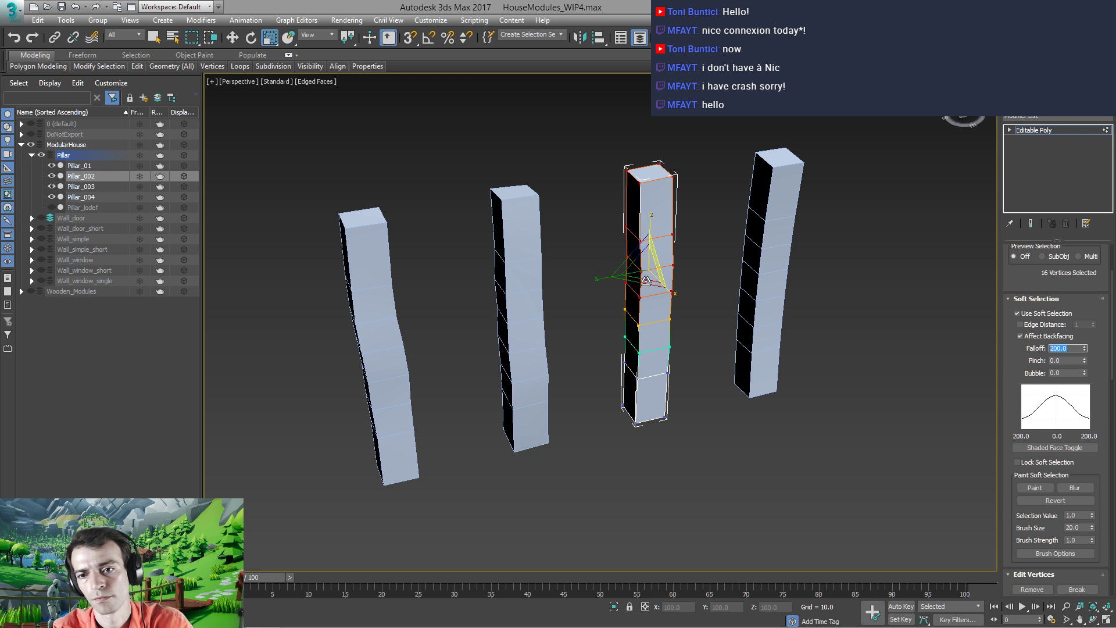
{"action": "left_click_drag", "start_coordinate": [633, 280], "coordinate": [633, 283]}
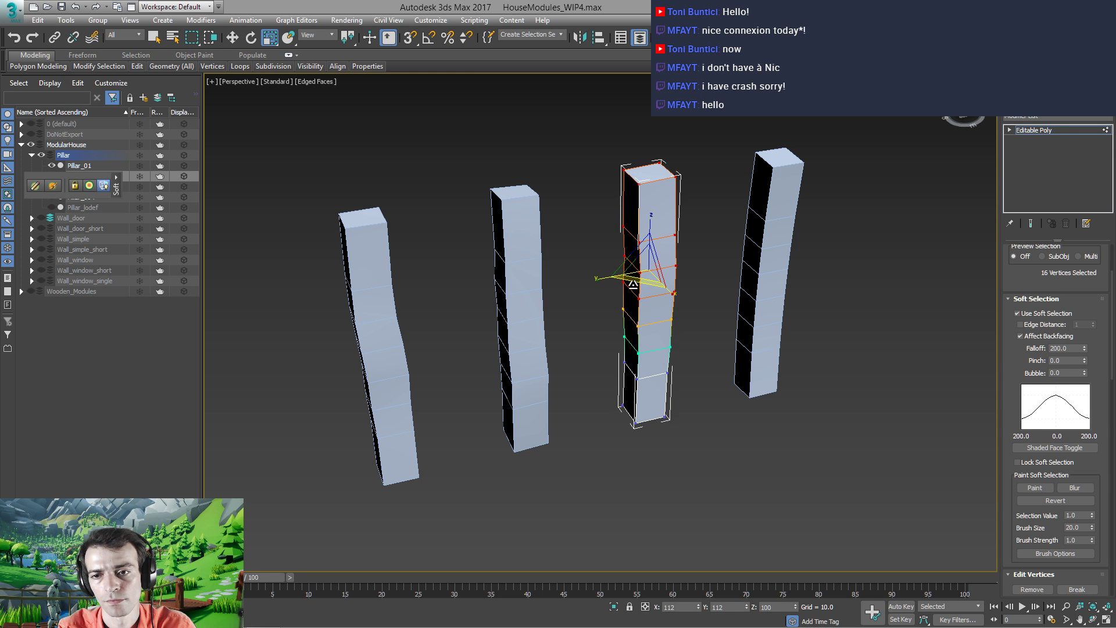
{"action": "middle_click_drag", "start_coordinate": [633, 284], "coordinate": [639, 299], "text": "alt"}
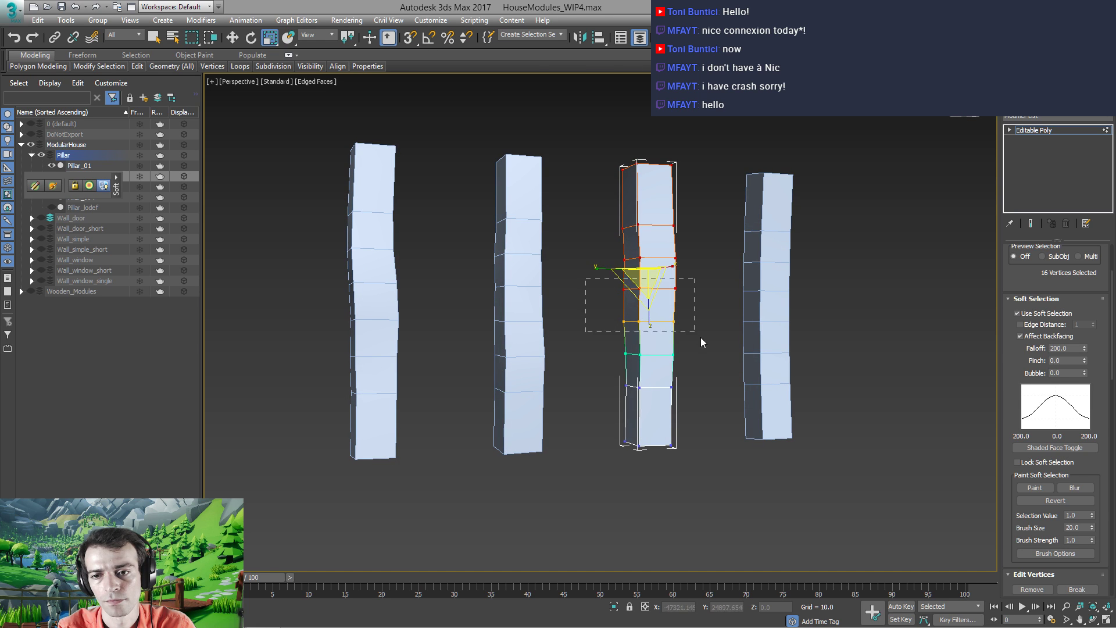
Select Pillar_002's two middle vertex rings, set the soft selection falloff to 100 and scale them to 86% in X and Y
{"action": "left_click_drag", "start_coordinate": [701, 339], "coordinate": [706, 347]}
{"action": "double_click", "coordinate": [1062, 349]}
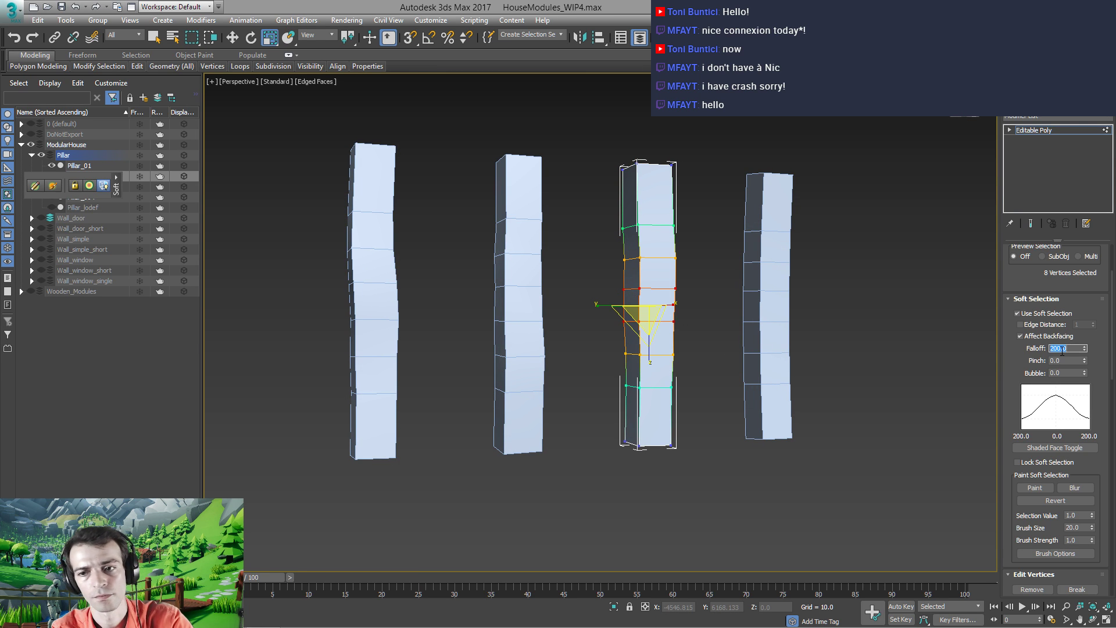
{"action": "type", "text": "100"}
{"action": "key", "text": "Return"}
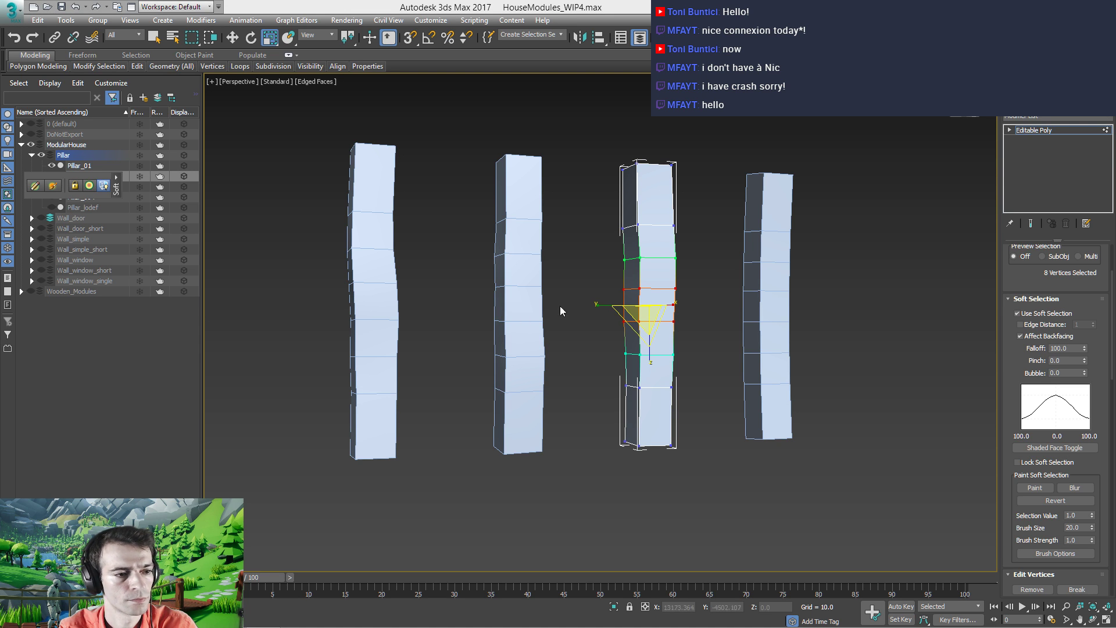
{"action": "middle_click_drag", "start_coordinate": [681, 313], "coordinate": [684, 339], "text": "alt"}
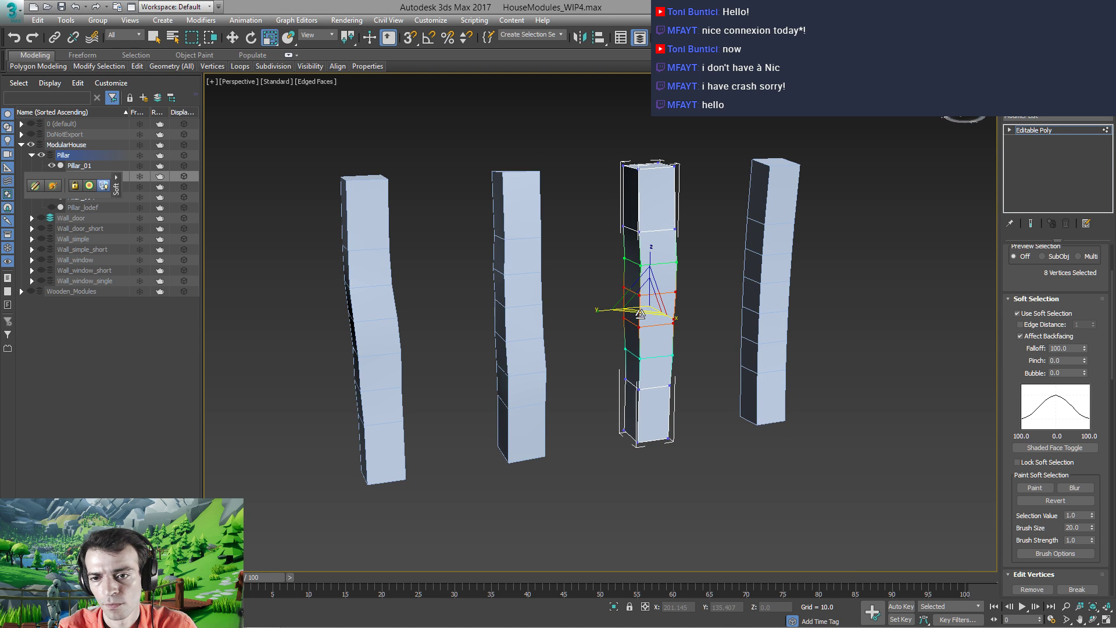
{"action": "left_click_drag", "start_coordinate": [640, 314], "coordinate": [638, 310]}
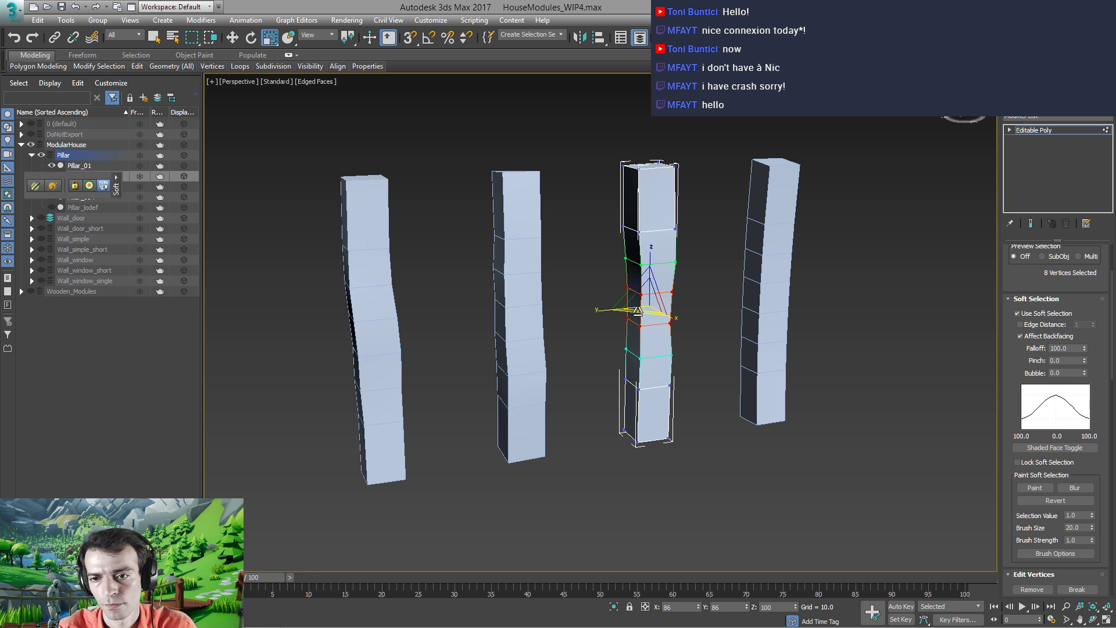
{"action": "middle_click_drag", "start_coordinate": [660, 320], "coordinate": [669, 338], "text": "alt"}
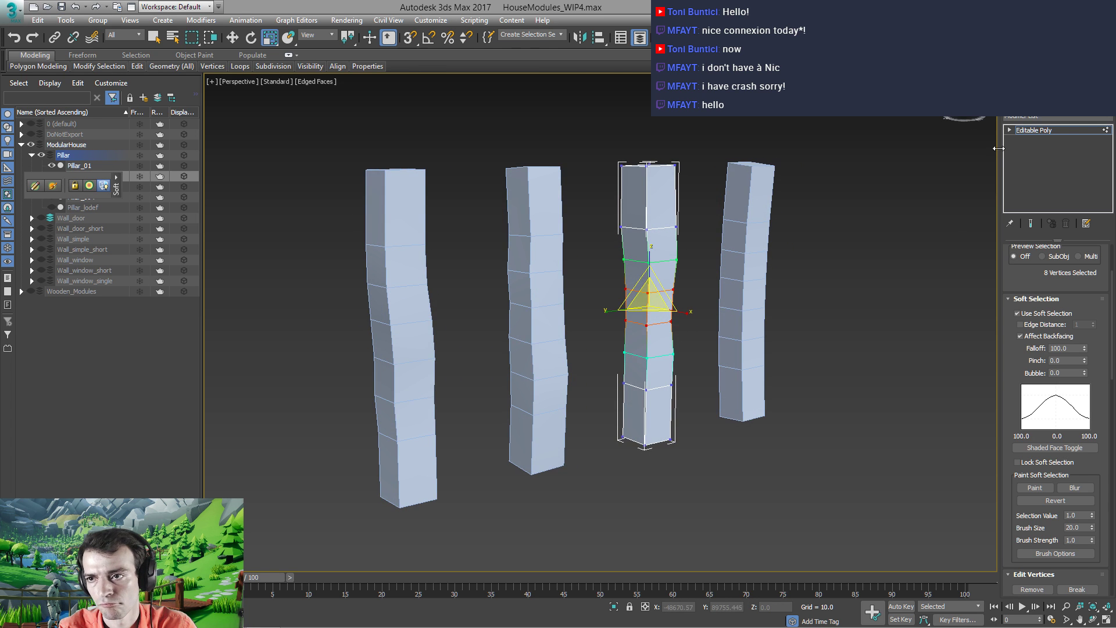
Leave vertex editing on Pillar_002 and convert the bent Pillar_01 to an Editable Poly
{"action": "left_click", "coordinate": [1045, 130]}
{"action": "middle_click_drag", "start_coordinate": [793, 287], "coordinate": [679, 298]}
{"action": "left_click", "coordinate": [668, 290]}
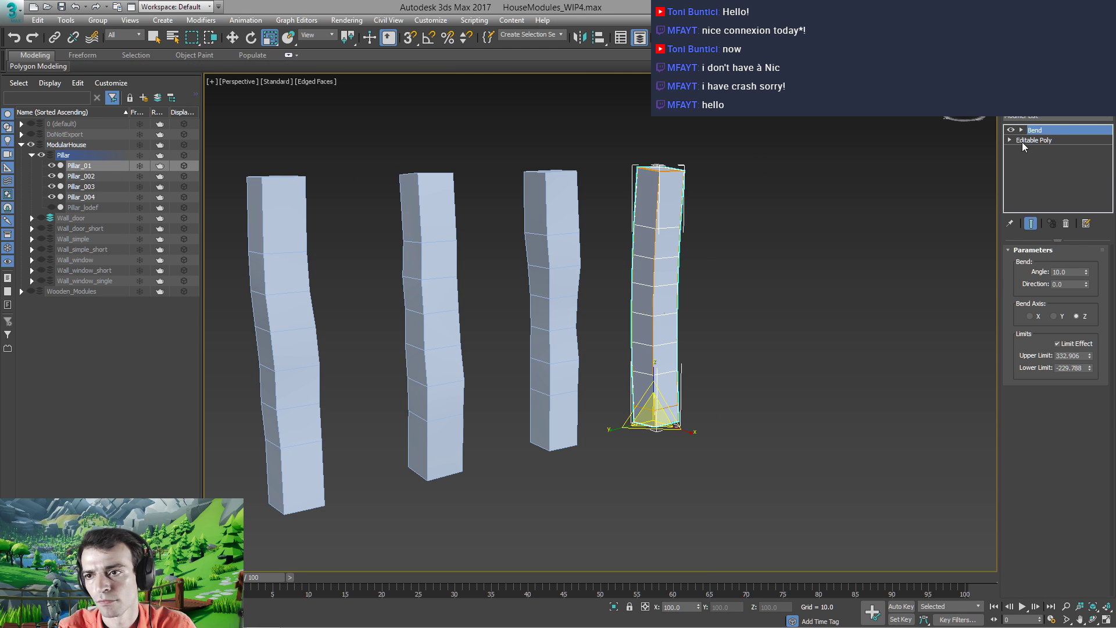
{"action": "right_click", "coordinate": [648, 303]}
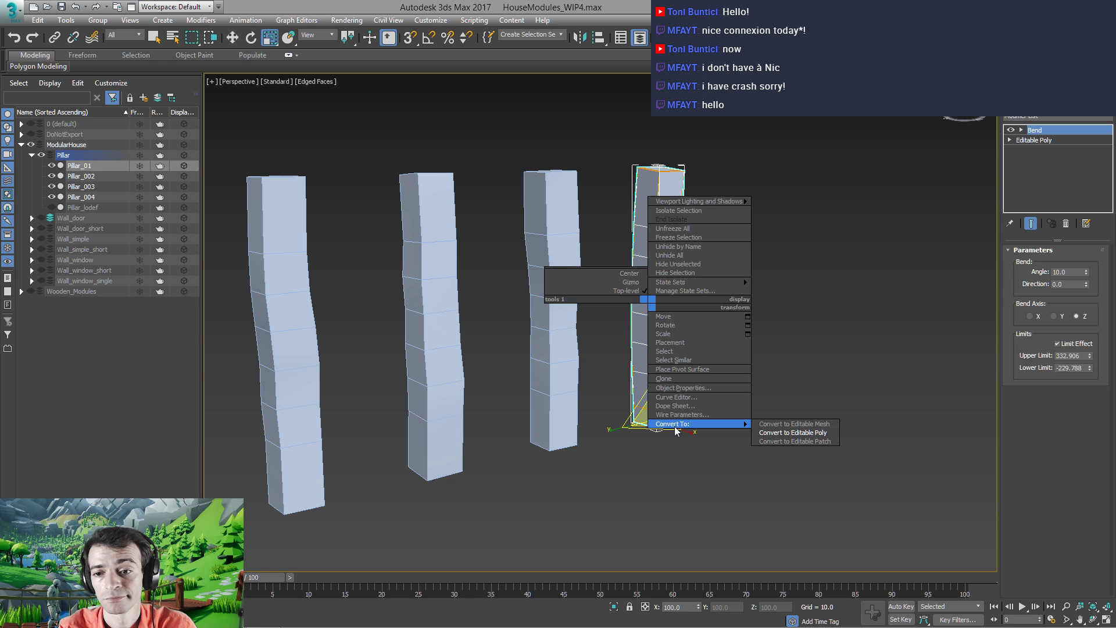
{"action": "mouse_move", "coordinate": [726, 424]}
{"action": "left_click", "coordinate": [1034, 130]}
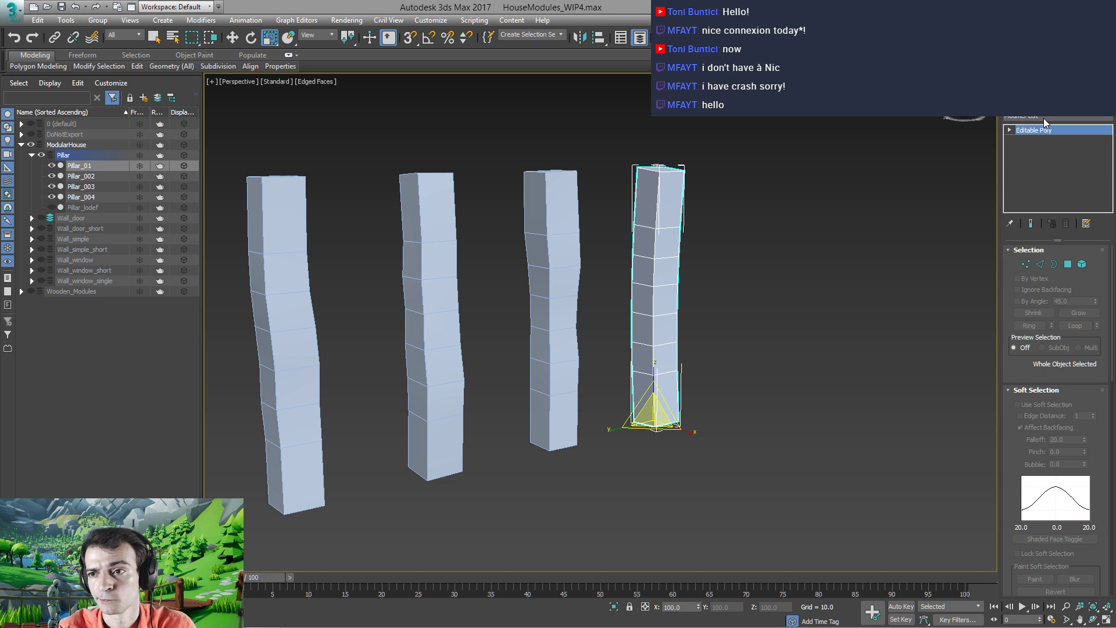
Add a Noise modifier to Pillar_01
{"action": "left_click", "coordinate": [1042, 117]}
{"action": "key", "text": "b"}
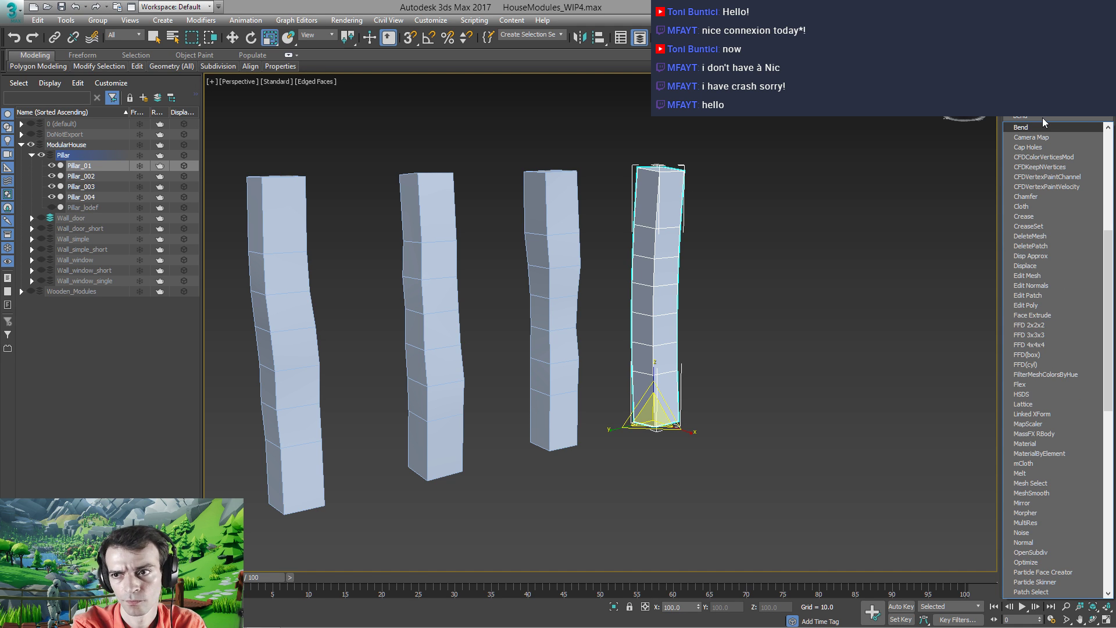
{"action": "key", "text": "Home"}
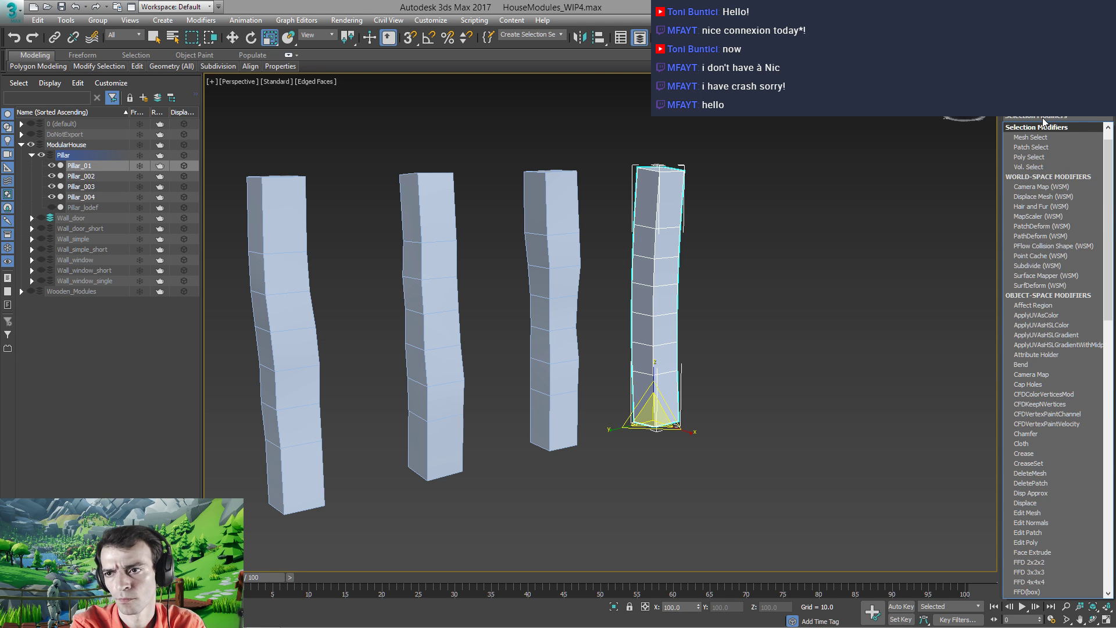
{"action": "key", "text": "n"}
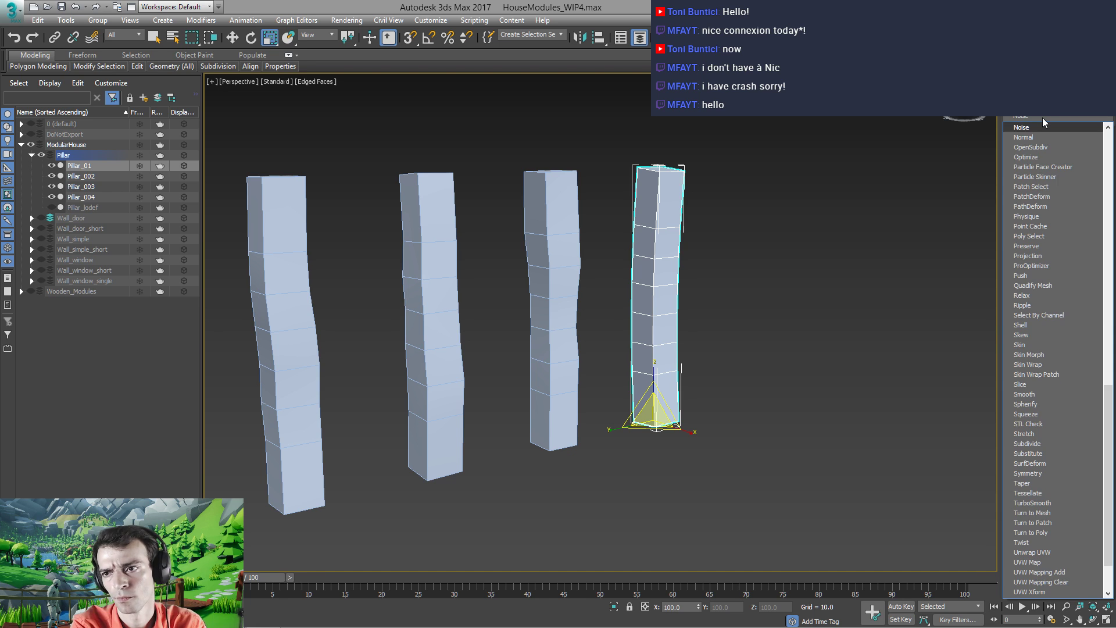
{"action": "key", "text": "Return"}
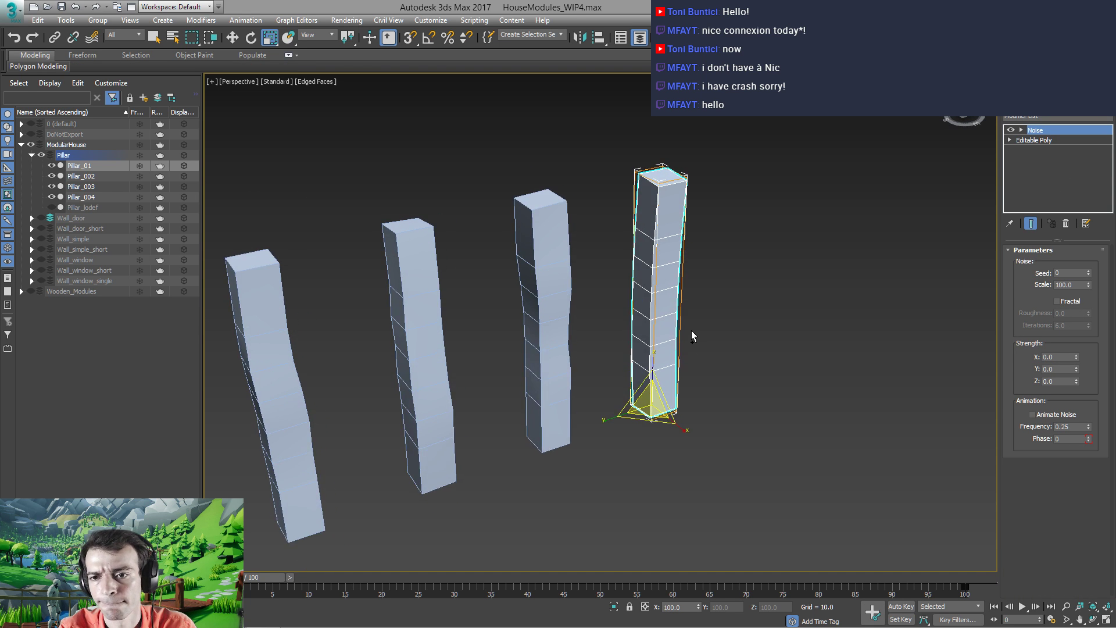
Set the Noise strength on Pillar_01 to 10 in X, Y and Z
{"action": "scroll", "coordinate": [686, 314], "scroll_direction": "up", "scroll_amount": 4}
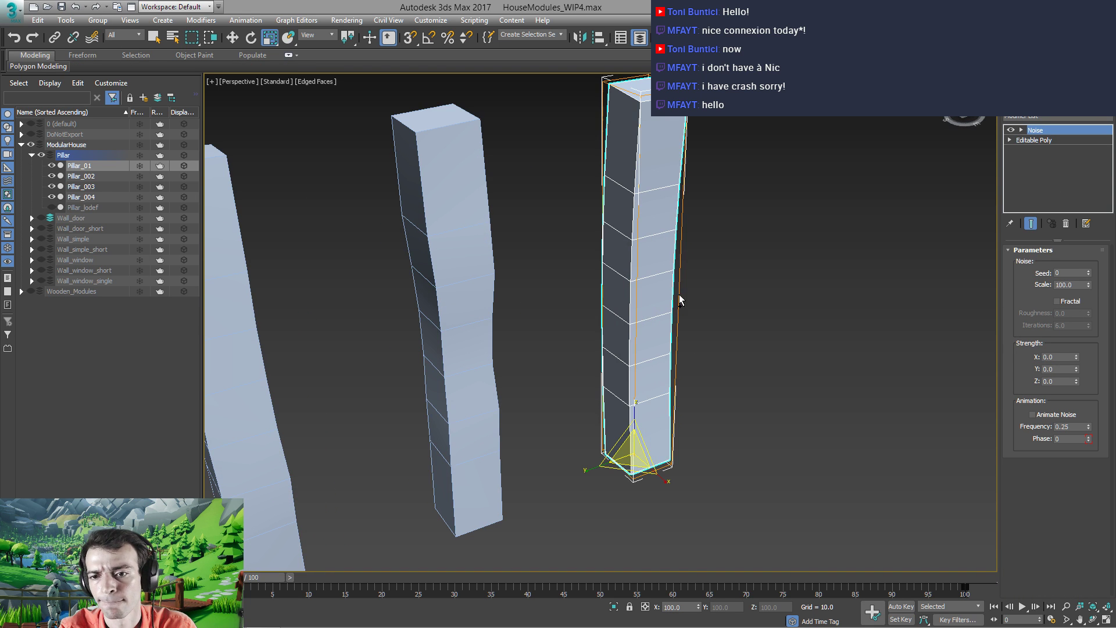
{"action": "double_click", "coordinate": [1064, 356]}
{"action": "type", "text": "10"}
{"action": "key", "text": "Return"}
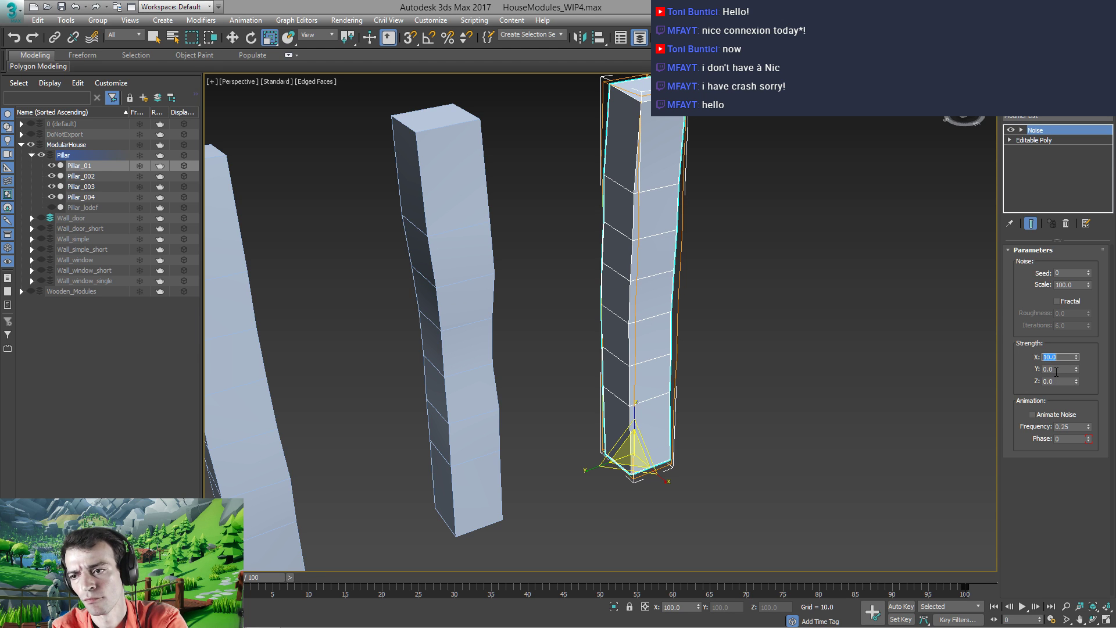
{"action": "double_click", "coordinate": [1057, 369]}
{"action": "type", "text": "10"}
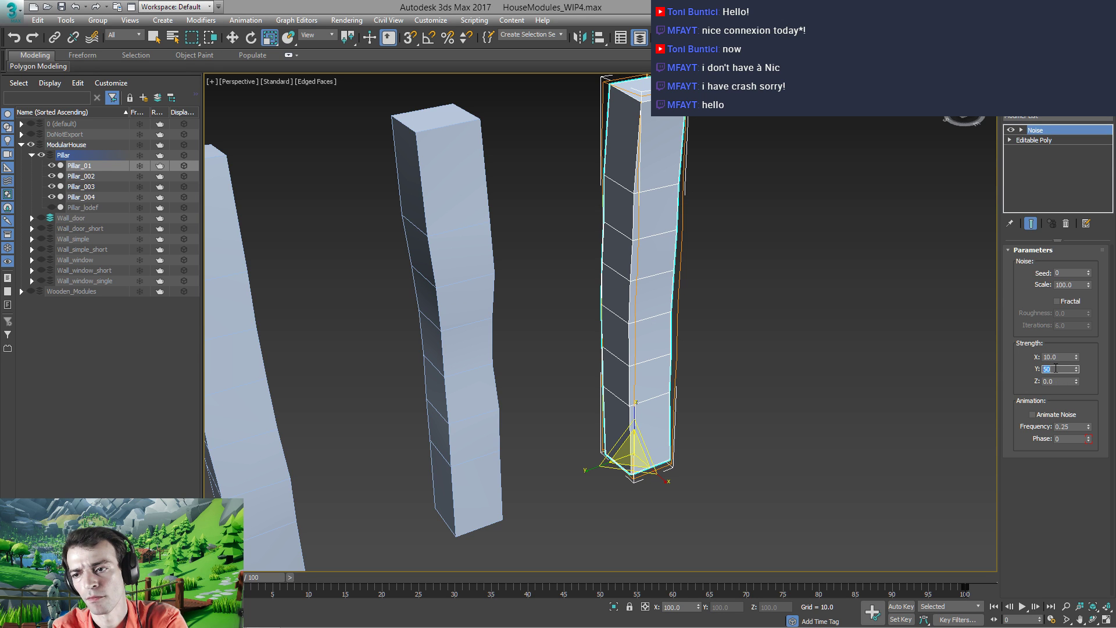
{"action": "key", "text": "Return"}
{"action": "double_click", "coordinate": [1057, 381]}
{"action": "type", "text": "10"}
{"action": "key", "text": "Return"}
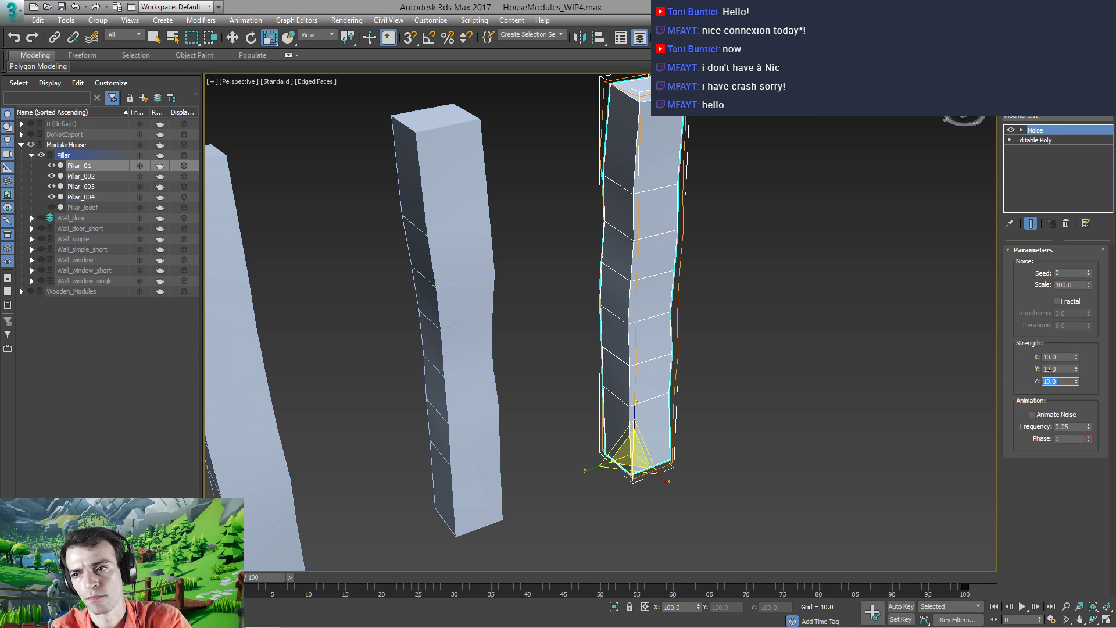
Set the Noise seed on Pillar_01 to 123
{"action": "double_click", "coordinate": [1068, 273]}
{"action": "type", "text": "123"}
{"action": "key", "text": "Return"}
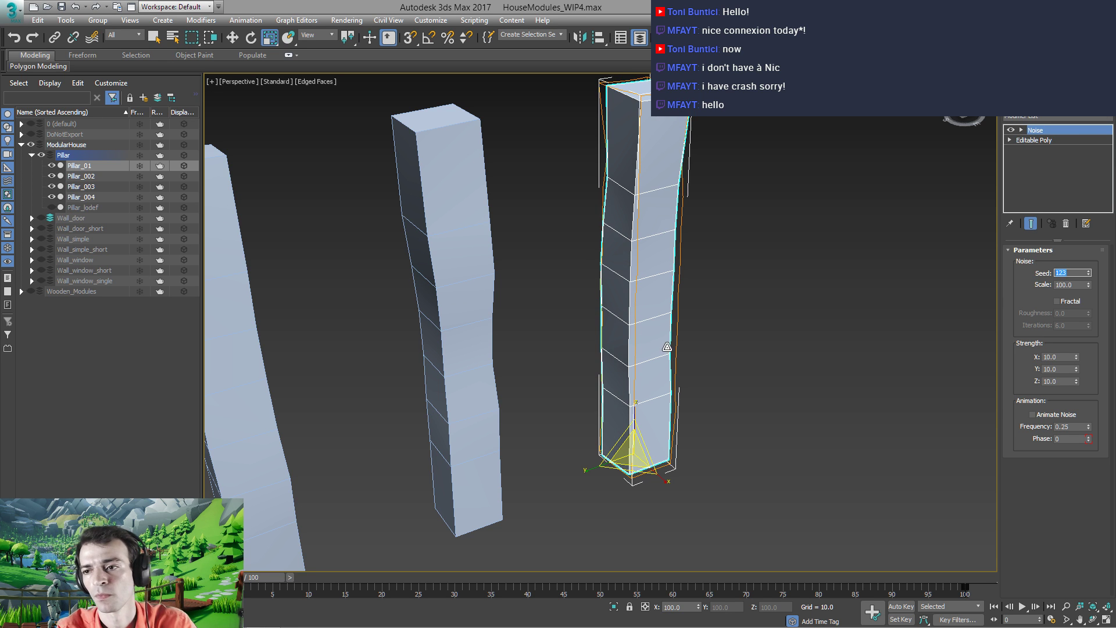
Convert Pillar_01 with its Noise deformation to an Editable Poly
{"action": "middle_click_drag", "start_coordinate": [615, 316], "coordinate": [564, 332]}
{"action": "right_click", "coordinate": [642, 334]}
{"action": "mouse_move", "coordinate": [681, 454]}
{"action": "left_click", "coordinate": [784, 461]}
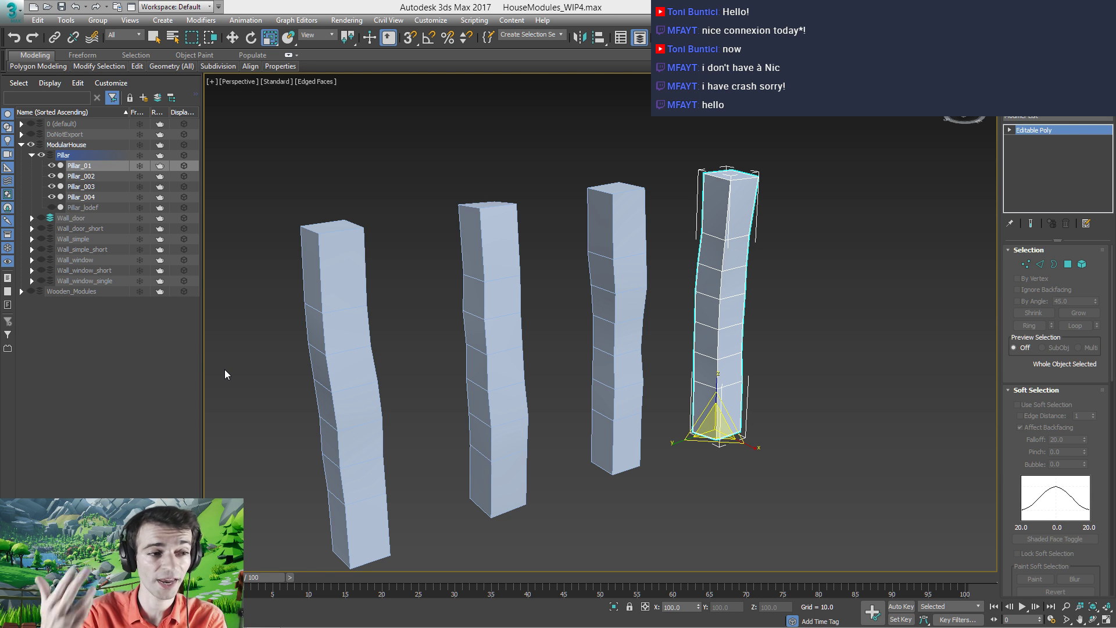
Select the eight vertices of the two edge rings just below the middle of Pillar_01 for scaling
{"action": "middle_click_drag", "start_coordinate": [629, 385], "coordinate": [649, 367]}
{"action": "middle_click_drag", "start_coordinate": [650, 367], "coordinate": [613, 366], "text": "alt"}
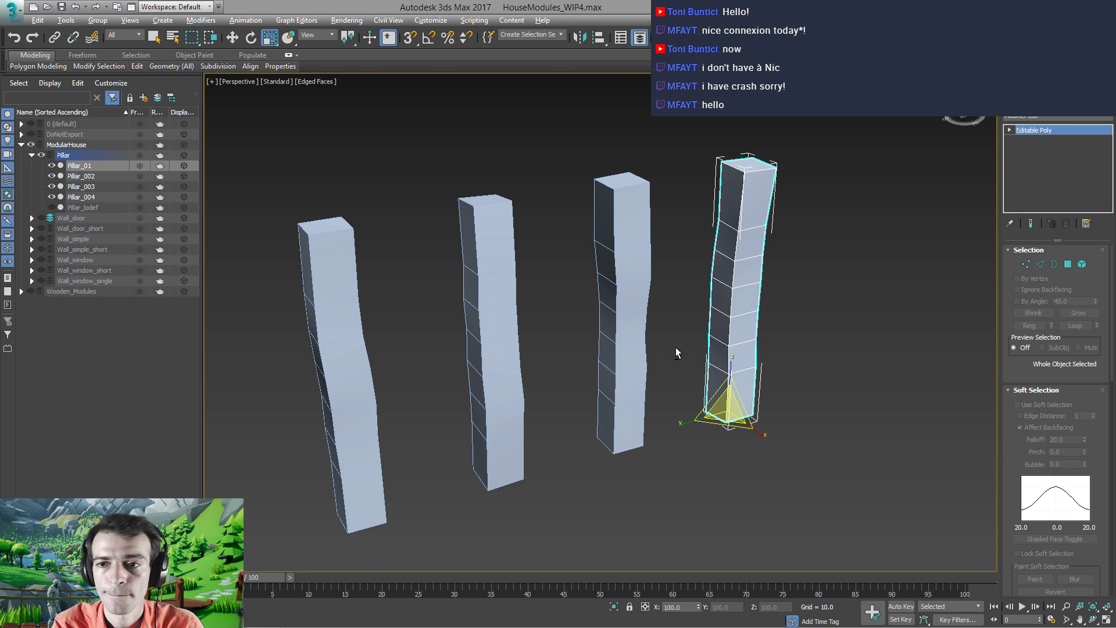
{"action": "middle_click_drag", "start_coordinate": [676, 348], "coordinate": [719, 324], "text": "alt"}
{"action": "key", "text": "1"}
{"action": "left_click", "coordinate": [688, 311]}
{"action": "key", "text": "q"}
{"action": "left_click_drag", "start_coordinate": [683, 297], "coordinate": [771, 357]}
{"action": "key", "text": "r"}
{"action": "middle_click_drag", "start_coordinate": [730, 326], "coordinate": [714, 332], "text": "alt"}
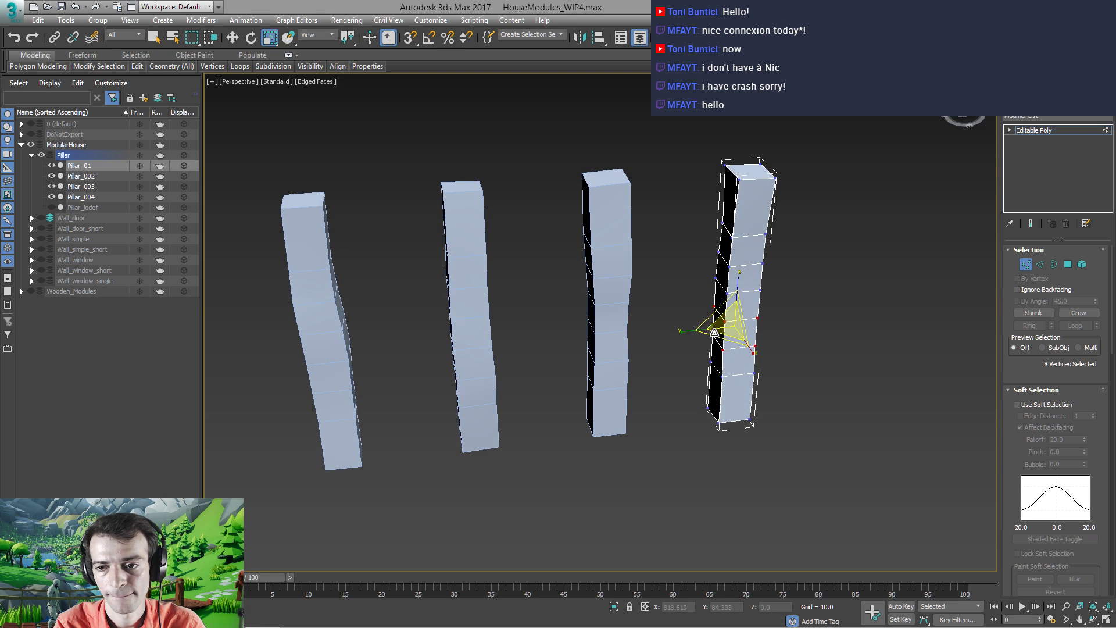
{"action": "left_click_drag", "start_coordinate": [714, 332], "coordinate": [720, 337]}
Enable soft selection with a falloff of 80 and scale the selected rings of Pillar_01
{"action": "left_click", "coordinate": [1018, 405]}
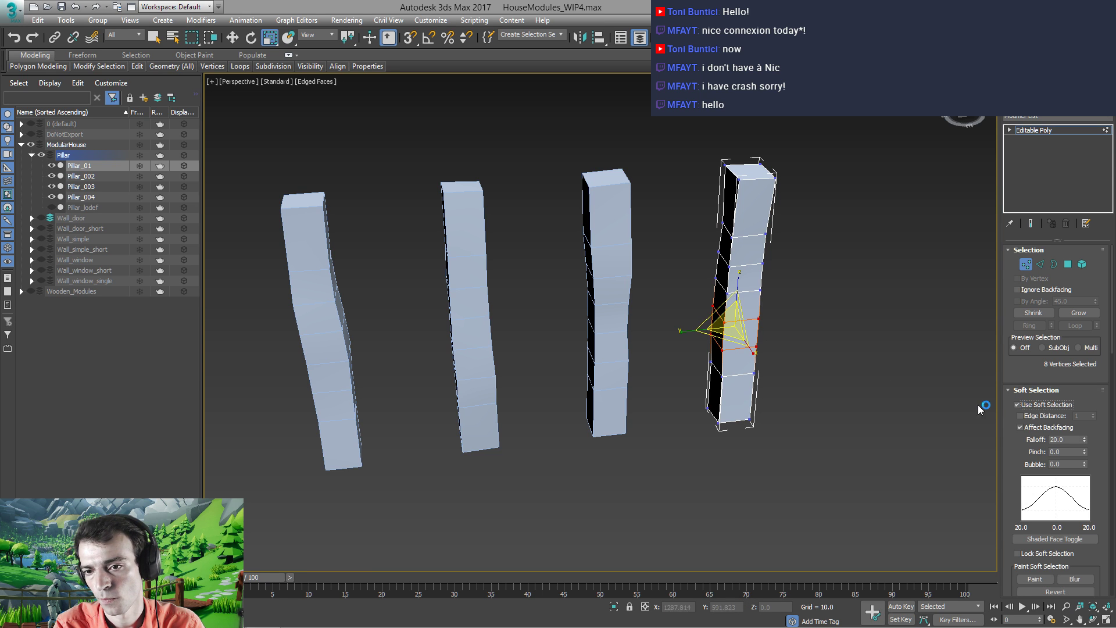
{"action": "left_click", "coordinate": [1068, 440]}
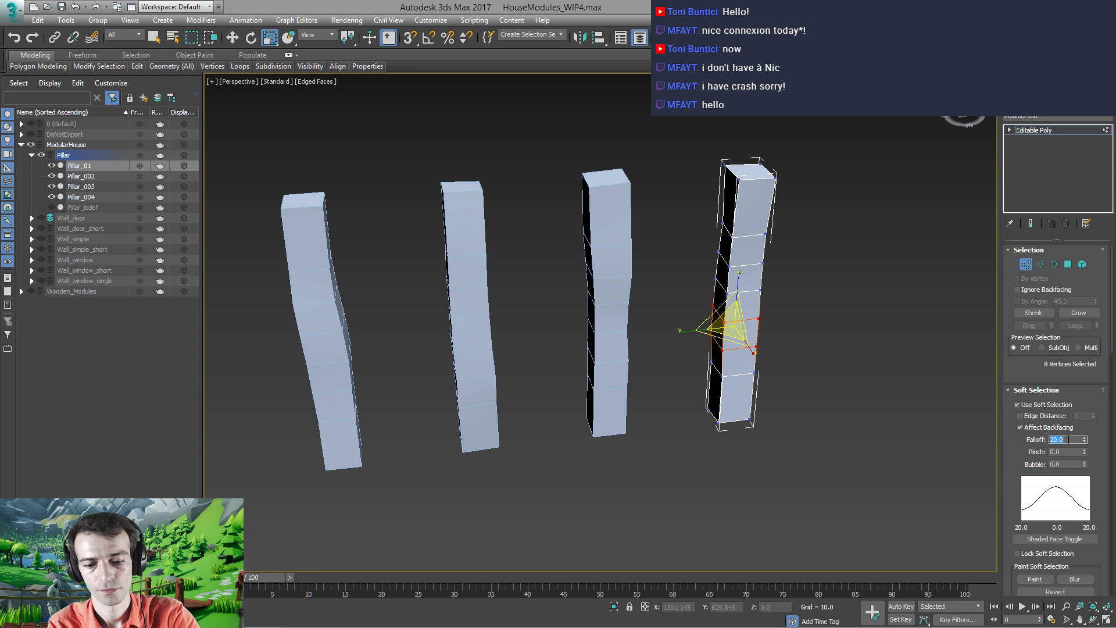
{"action": "type", "text": "80"}
{"action": "key", "text": "Return"}
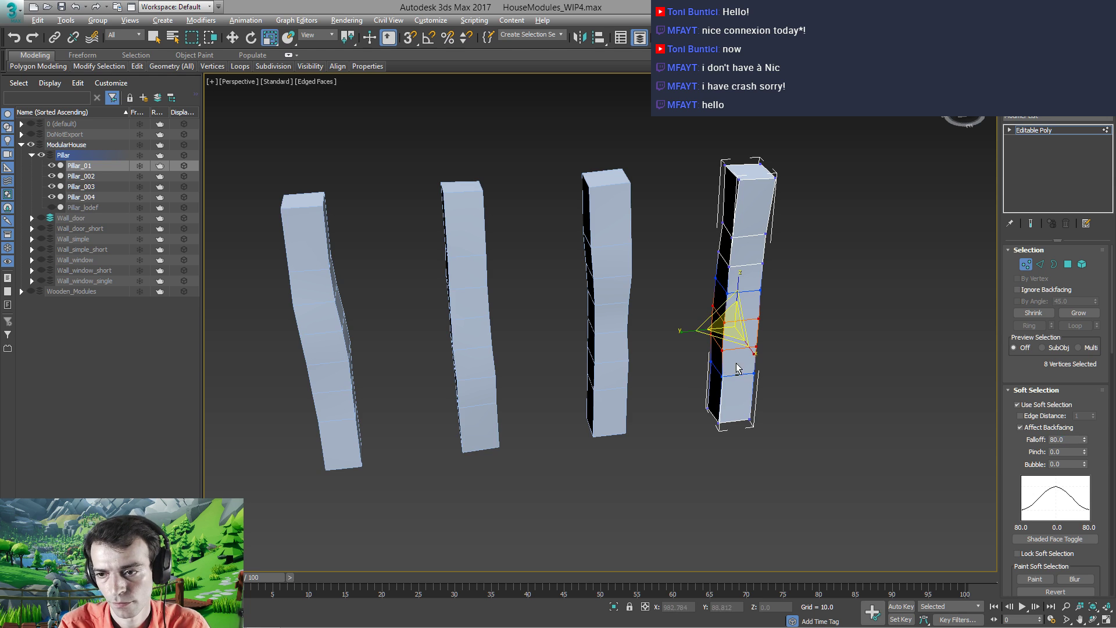
{"action": "left_click_drag", "start_coordinate": [734, 346], "coordinate": [730, 332]}
Set the soft selection falloff to 200, scale the selected rings of Pillar_01 wider, and leave vertex editing
{"action": "double_click", "coordinate": [1057, 439]}
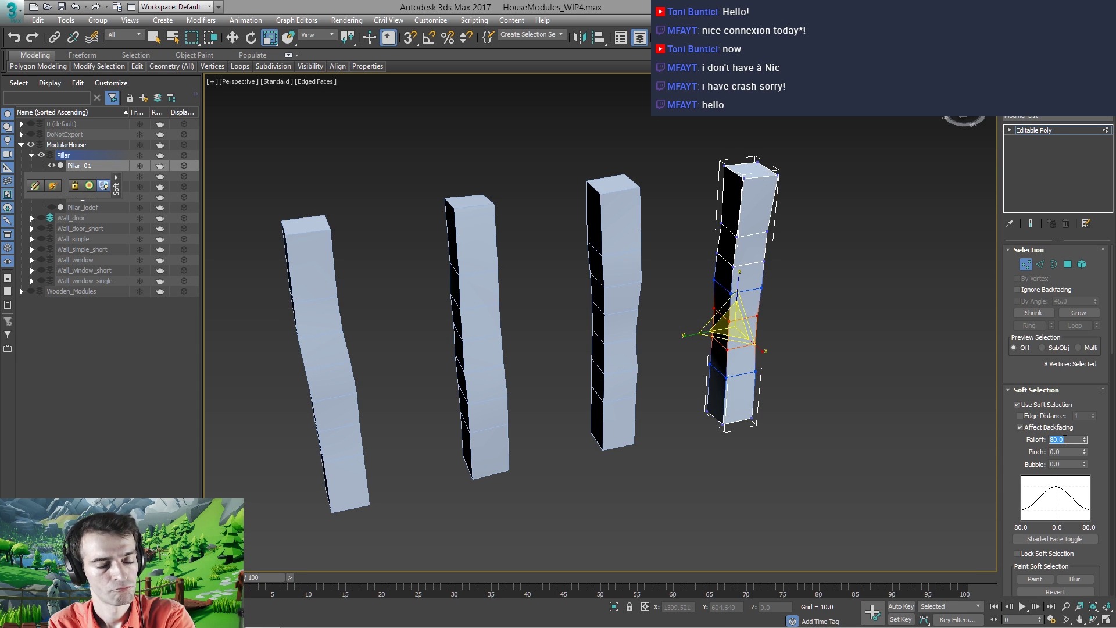
{"action": "type", "text": "200"}
{"action": "key", "text": "Return"}
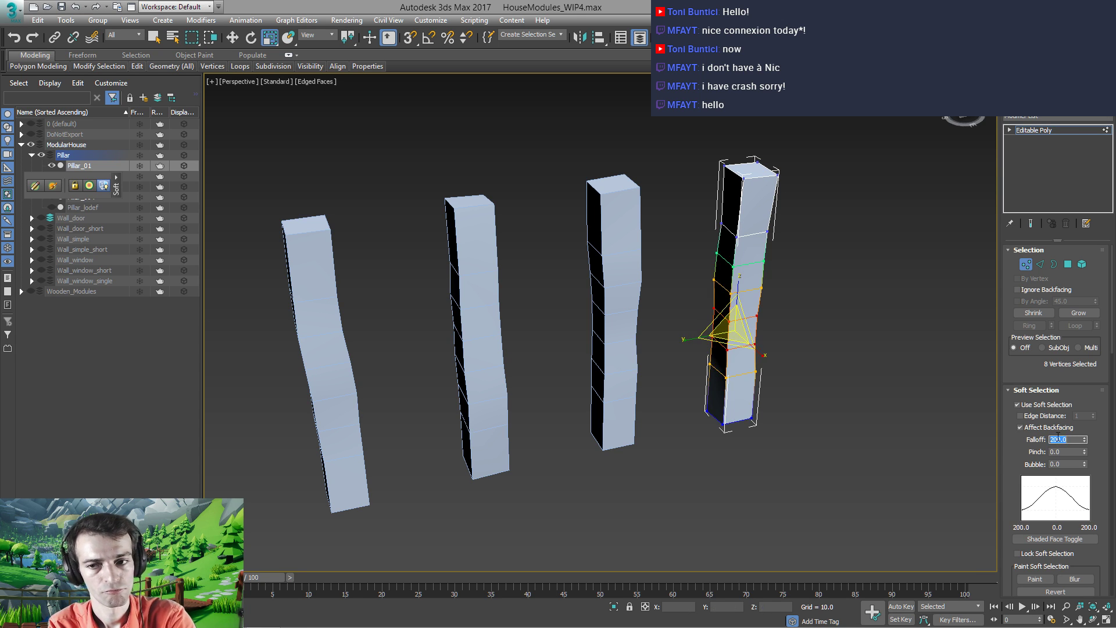
{"action": "left_click_drag", "start_coordinate": [731, 342], "coordinate": [731, 347]}
{"action": "left_click", "coordinate": [1015, 132]}
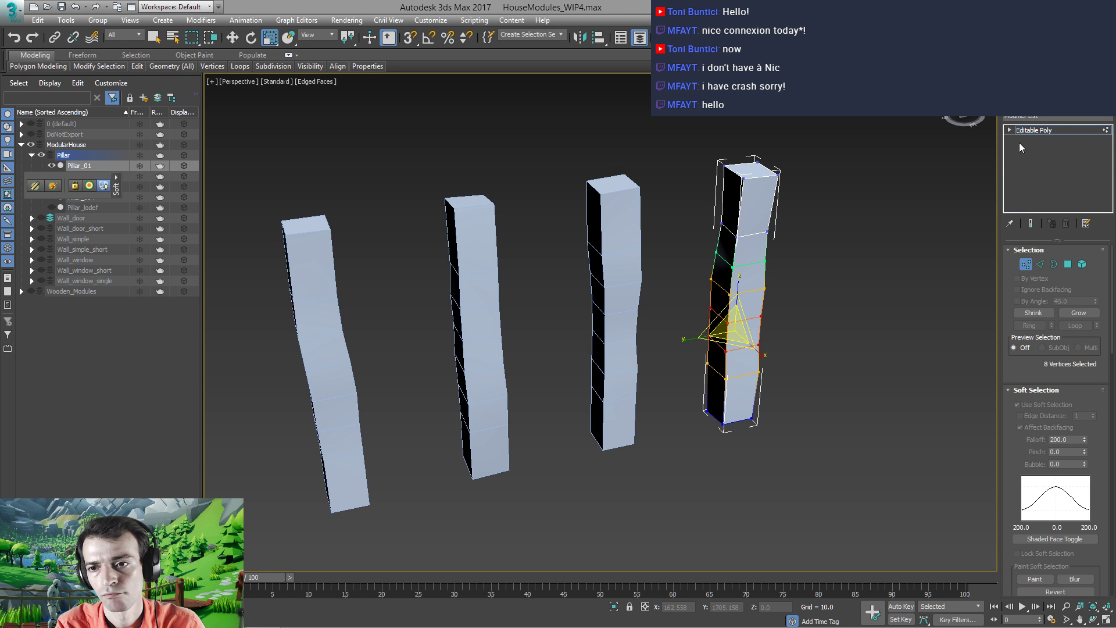
{"action": "scroll", "coordinate": [678, 307], "scroll_direction": "down", "scroll_amount": 3}
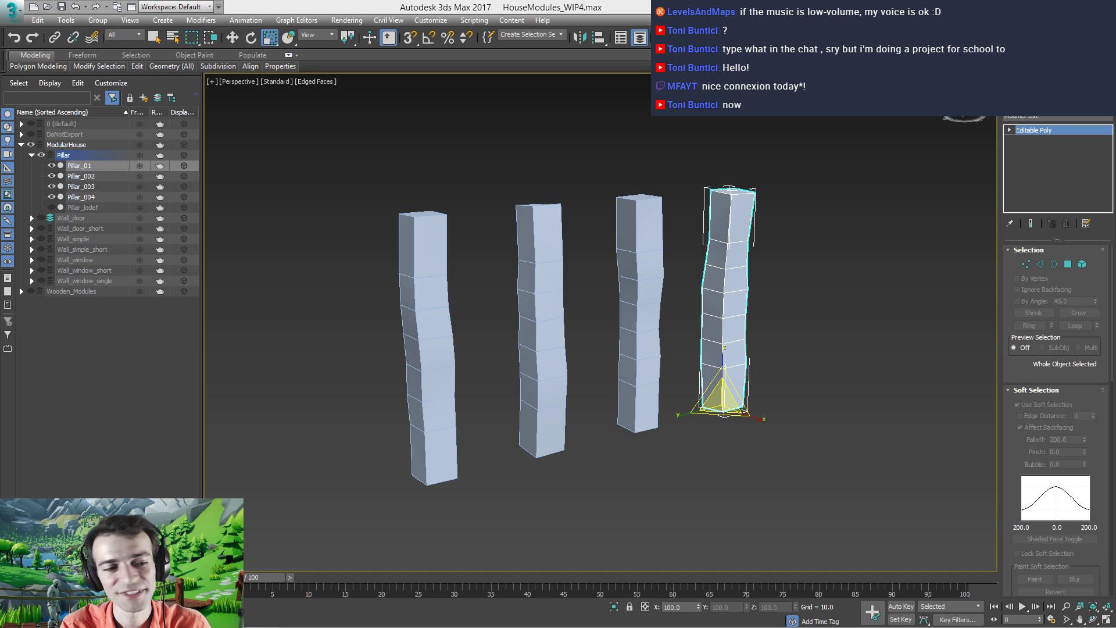
Examine the shapes of the four pillar variations from several angles
{"action": "middle_click_drag", "start_coordinate": [598, 393], "coordinate": [576, 367], "text": "alt"}
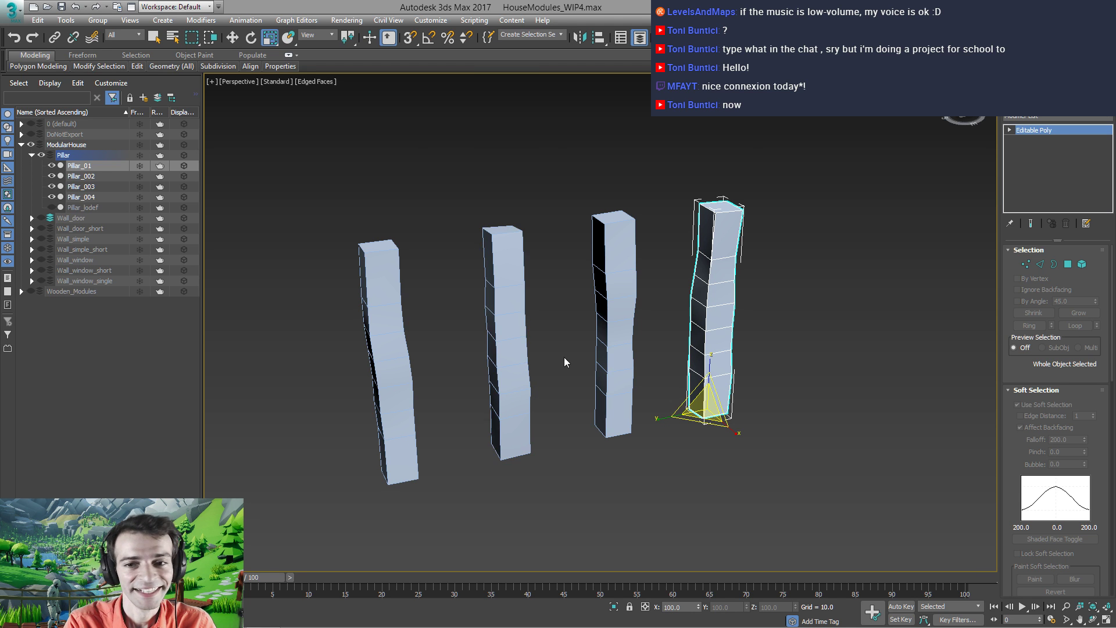
{"action": "mouse_move", "coordinate": [564, 357]}
{"action": "middle_mouse_down"}
{"action": "mouse_move", "coordinate": [548, 346]}
{"action": "mouse_move", "coordinate": [574, 365]}
{"action": "middle_mouse_up"}
{"action": "middle_click_drag", "start_coordinate": [684, 356], "coordinate": [622, 336], "text": "alt"}
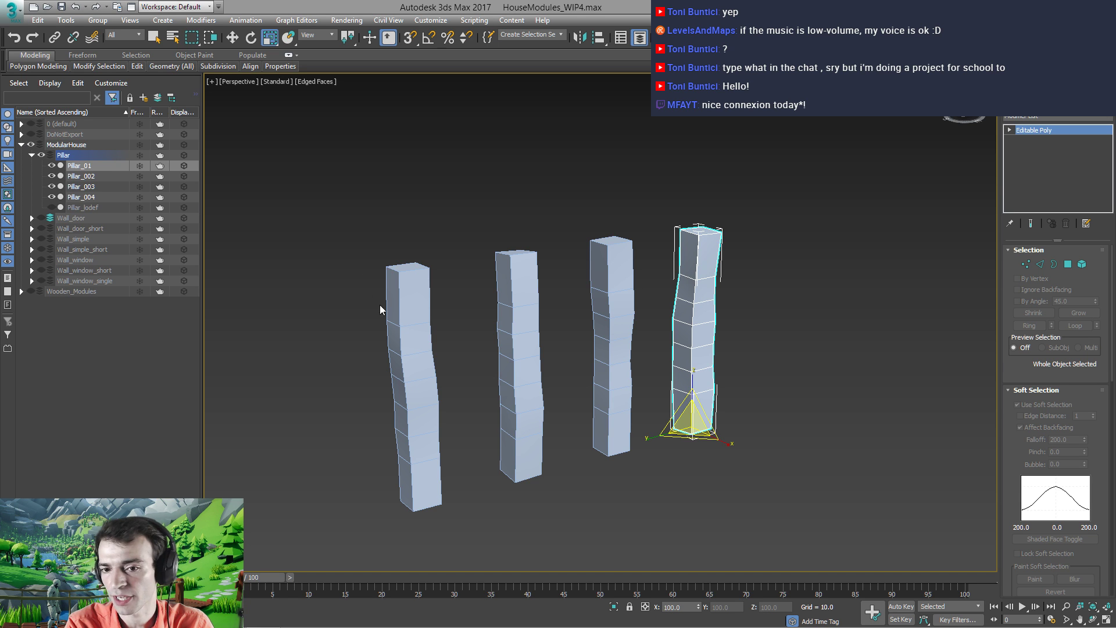
{"action": "middle_click_drag", "start_coordinate": [555, 353], "coordinate": [542, 372], "text": "alt"}
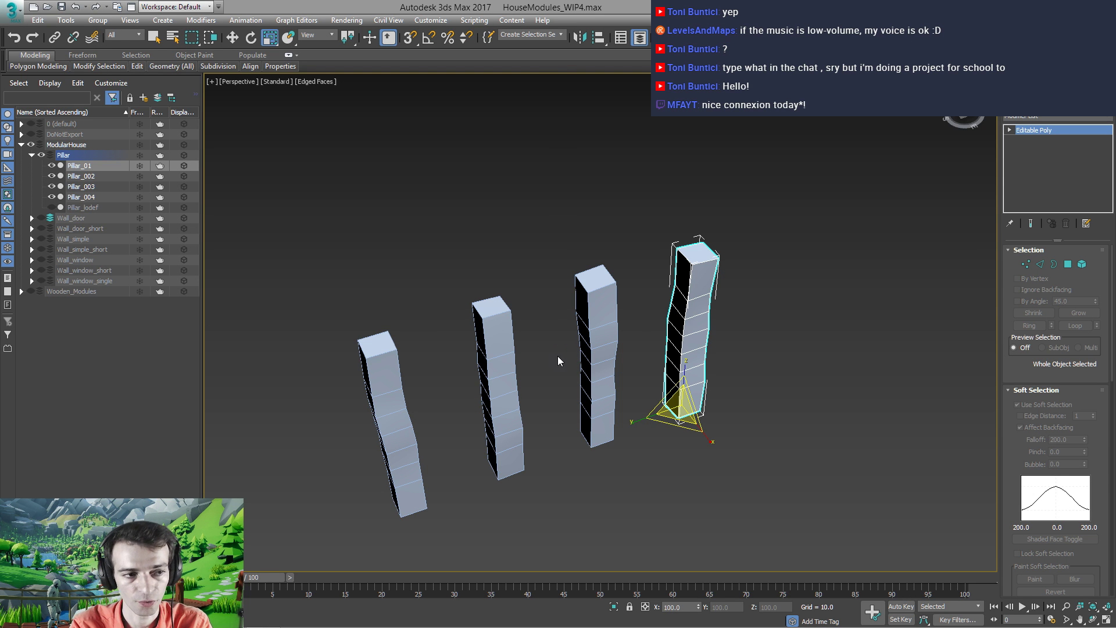
{"action": "middle_click_drag", "start_coordinate": [557, 356], "coordinate": [567, 356], "text": "alt"}
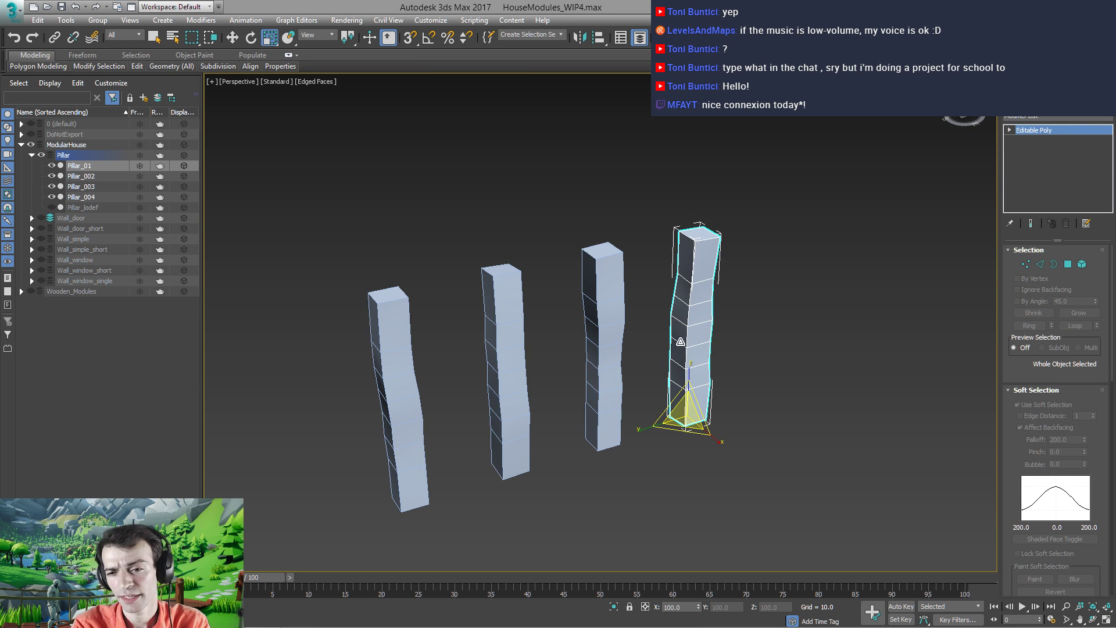
{"action": "key", "text": "q"}
{"action": "middle_click_drag", "start_coordinate": [648, 378], "coordinate": [652, 372], "text": "alt"}
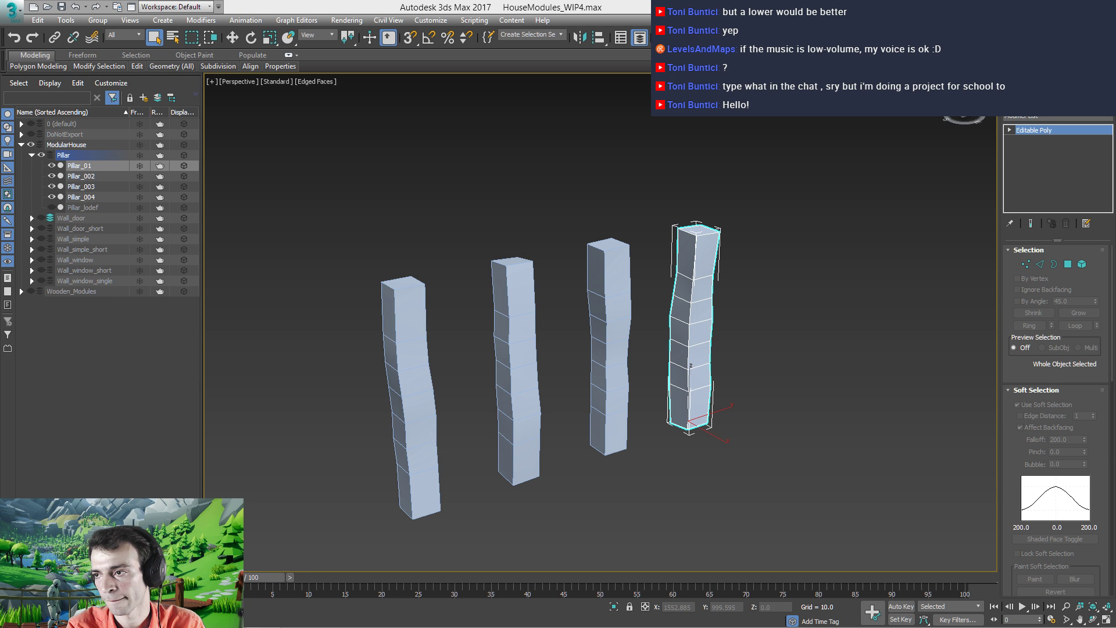
{"action": "mouse_move", "coordinate": [649, 426]}
{"action": "middle_mouse_down"}
{"action": "mouse_move", "coordinate": [530, 410]}
{"action": "mouse_move", "coordinate": [531, 391]}
{"action": "mouse_move", "coordinate": [529, 406]}
{"action": "middle_mouse_up"}
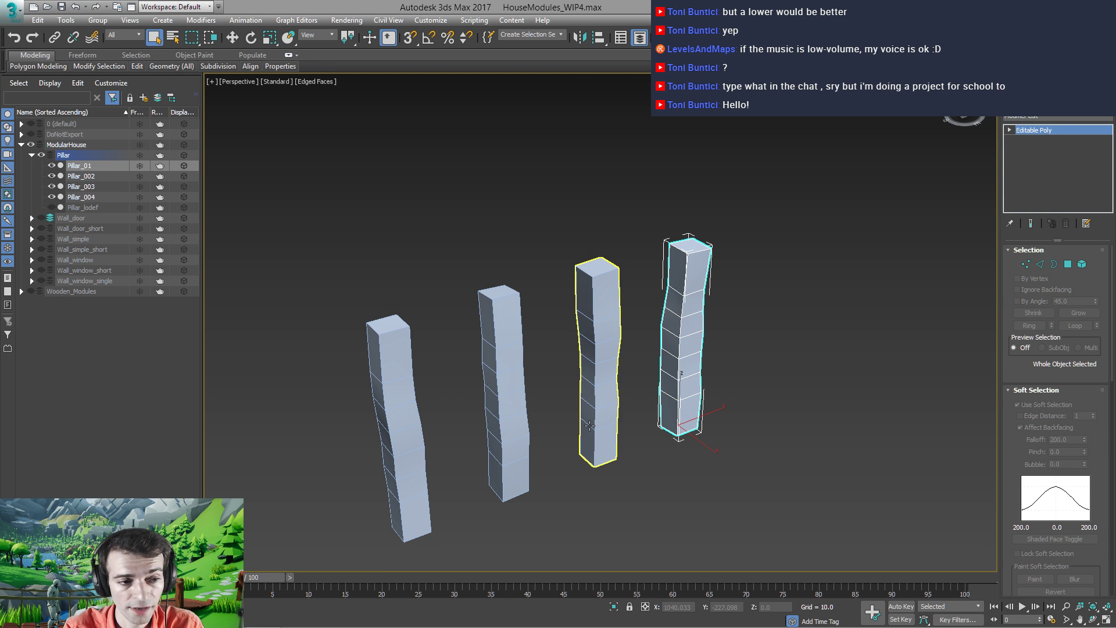
{"action": "mouse_move", "coordinate": [588, 427]}
{"action": "middle_mouse_down"}
{"action": "mouse_move", "coordinate": [626, 381]}
{"action": "mouse_move", "coordinate": [597, 385]}
{"action": "middle_mouse_up"}
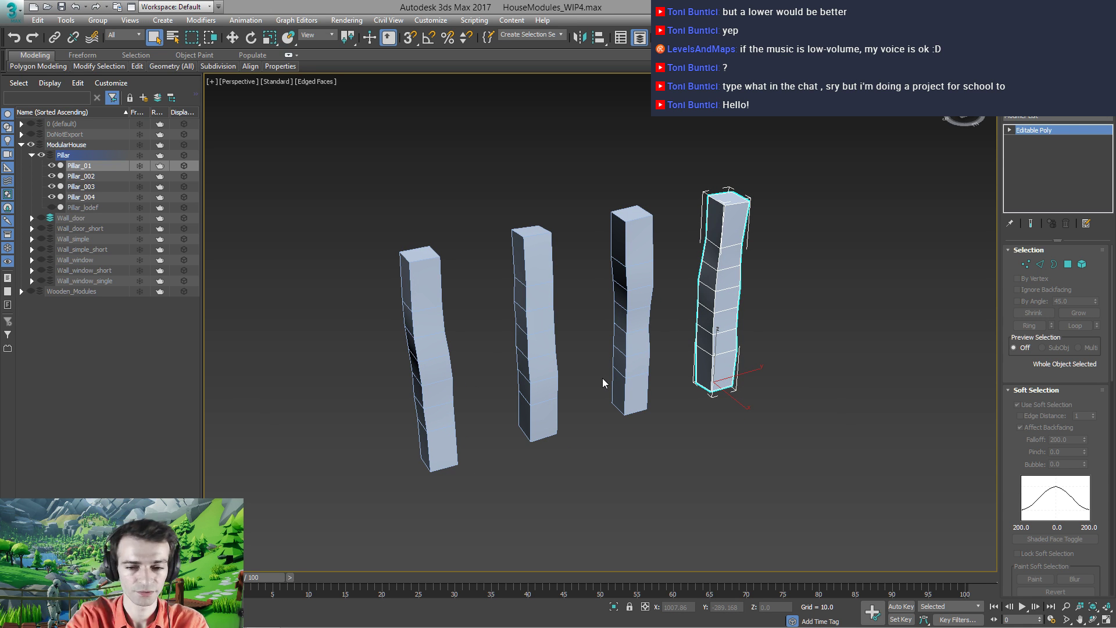
{"action": "mouse_move", "coordinate": [516, 346]}
{"action": "middle_mouse_down", "text": "alt"}
{"action": "mouse_move", "coordinate": [493, 380]}
{"action": "mouse_move", "coordinate": [506, 393]}
{"action": "middle_mouse_up", "text": "alt"}
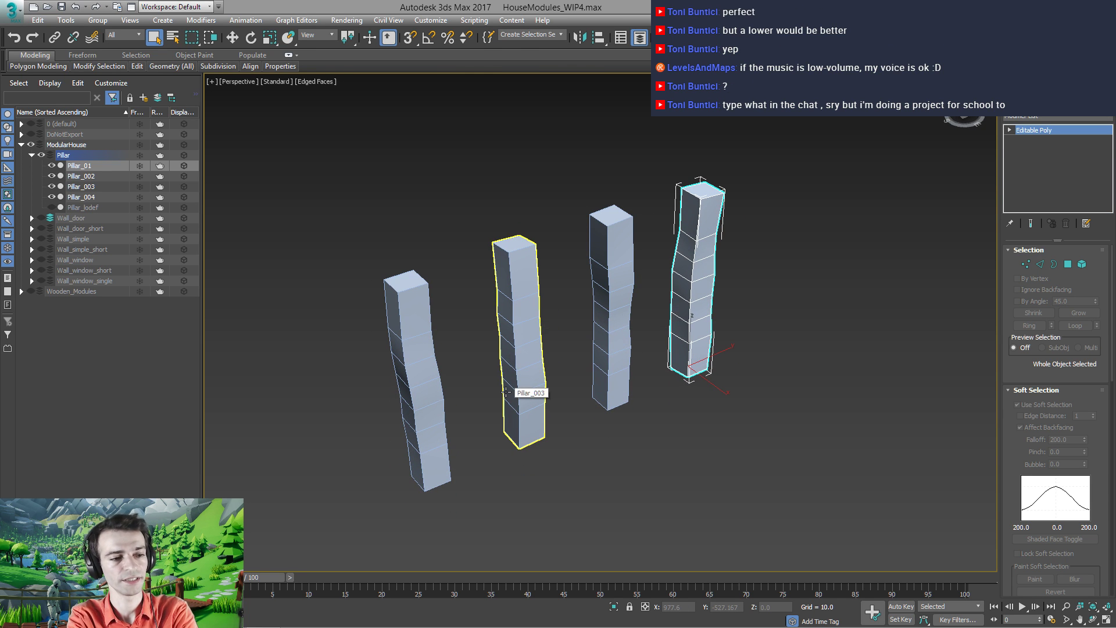
{"action": "middle_click_drag", "start_coordinate": [564, 343], "coordinate": [550, 410], "text": "alt"}
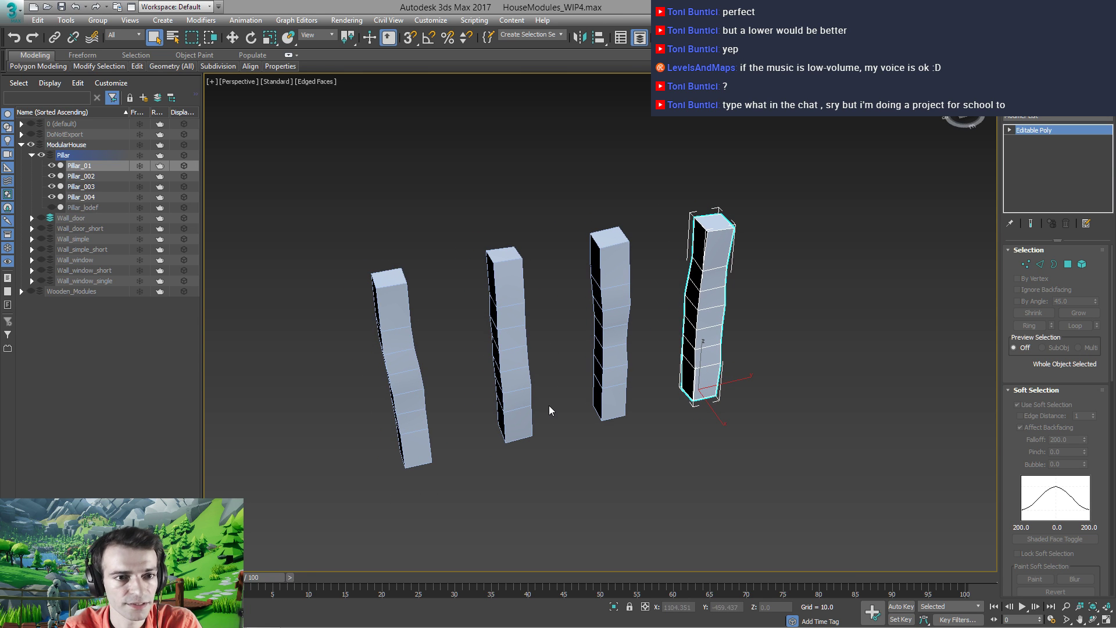
Show the DoNotExport layer and copy its upper cluster of seven small boxes to the far side of the pillars
{"action": "left_click", "coordinate": [31, 134]}
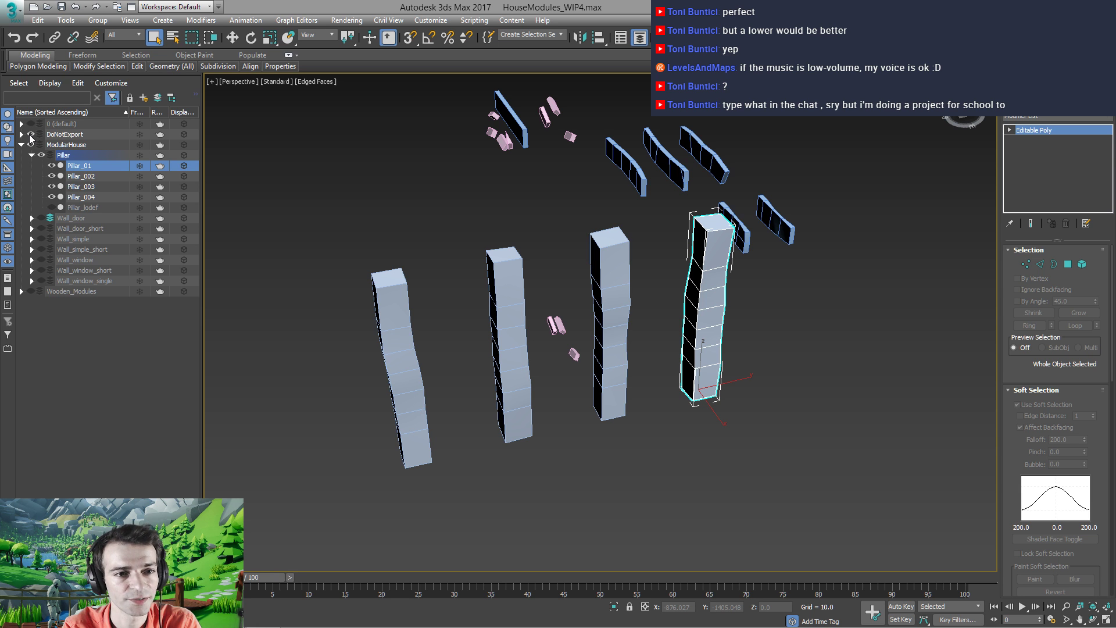
{"action": "middle_click_drag", "start_coordinate": [559, 201], "coordinate": [442, 267], "text": "alt"}
{"action": "left_click_drag", "start_coordinate": [418, 219], "coordinate": [580, 333]}
{"action": "middle_click_drag", "start_coordinate": [405, 305], "coordinate": [481, 315], "text": "alt"}
{"action": "key", "text": "w"}
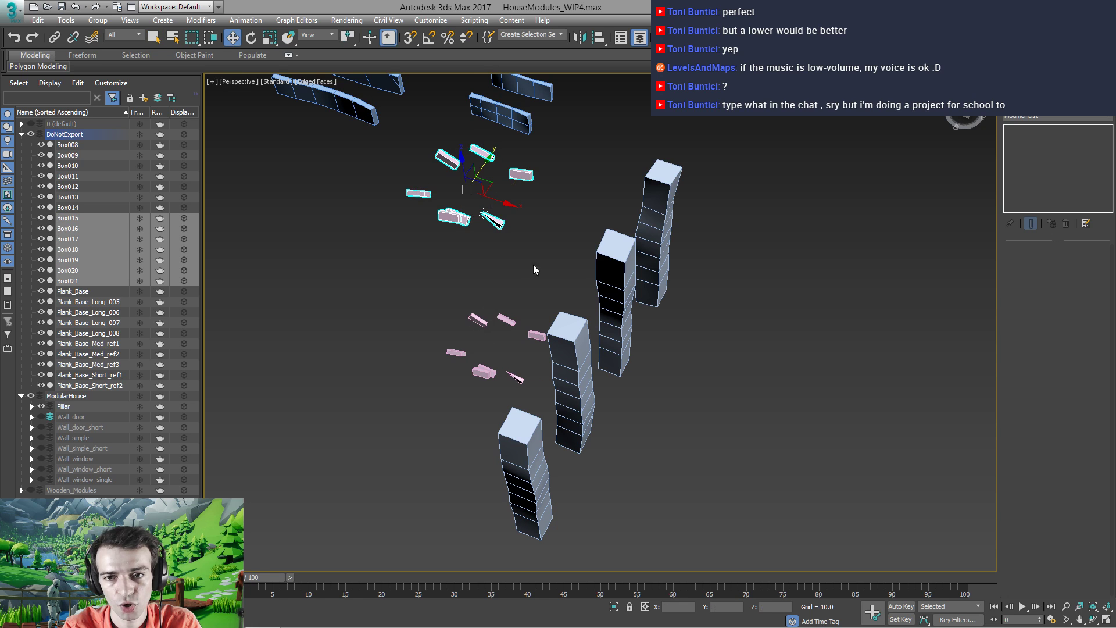
{"action": "mouse_move", "coordinate": [512, 214]}
{"action": "left_mouse_down", "text": "shift"}
{"action": "mouse_move", "coordinate": [790, 336]}
{"action": "mouse_move", "coordinate": [776, 340]}
{"action": "left_mouse_up", "text": "shift"}
{"action": "left_click", "coordinate": [560, 369]}
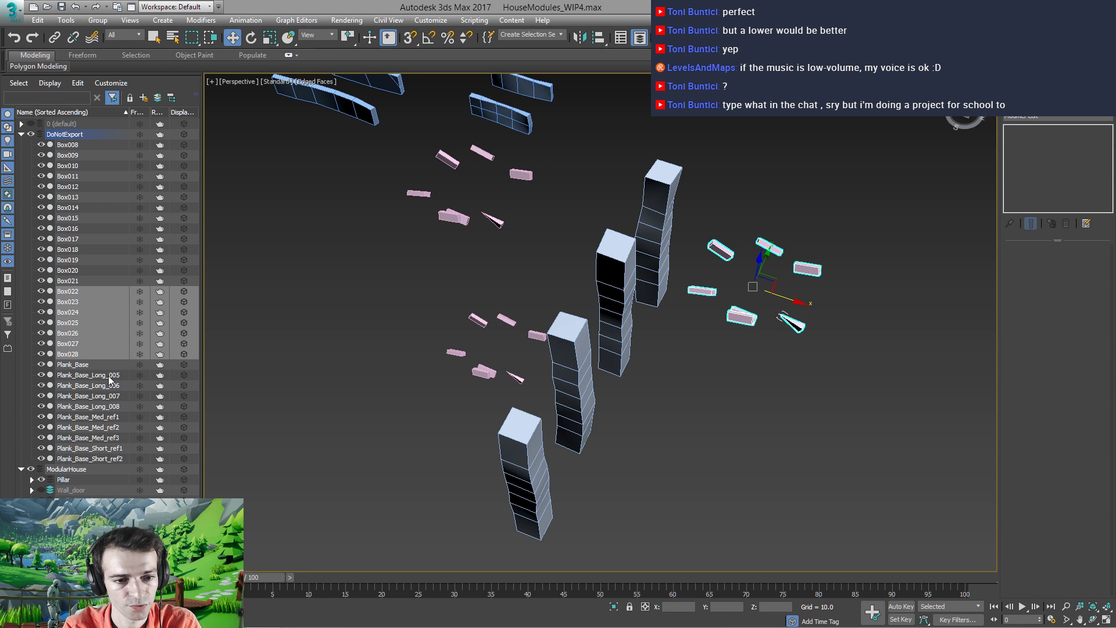
Transfer the copied boxes Box022 to Box028 into the Pillar layer and hide the DoNotExport layer
{"action": "left_click_drag", "start_coordinate": [80, 352], "coordinate": [63, 480]}
{"action": "left_click", "coordinate": [30, 135]}
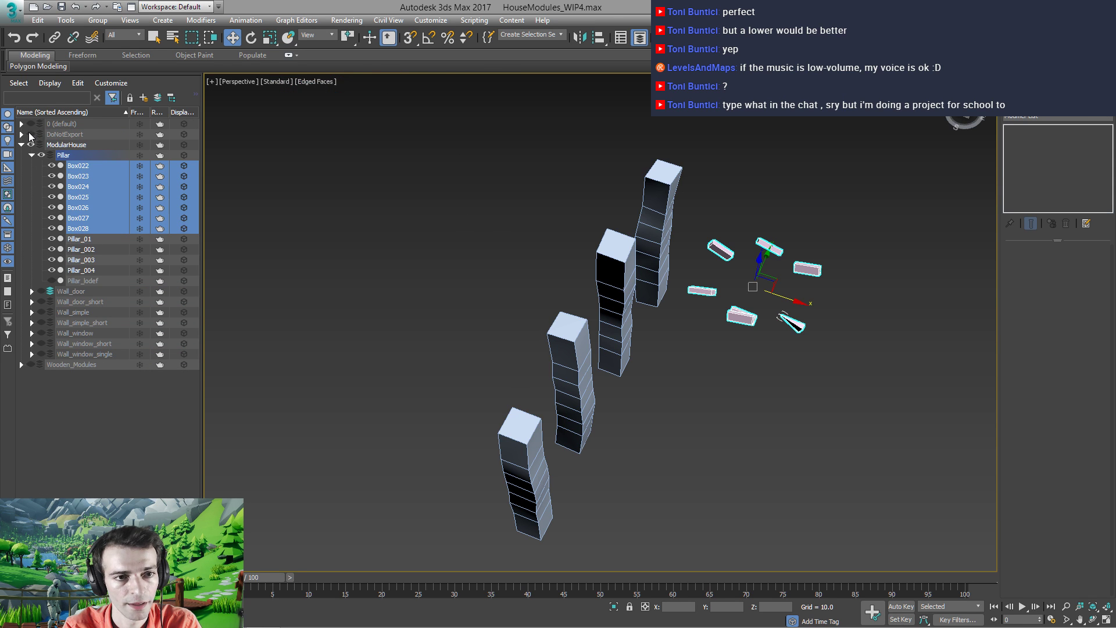
{"action": "middle_click_drag", "start_coordinate": [379, 252], "coordinate": [447, 276], "text": "alt"}
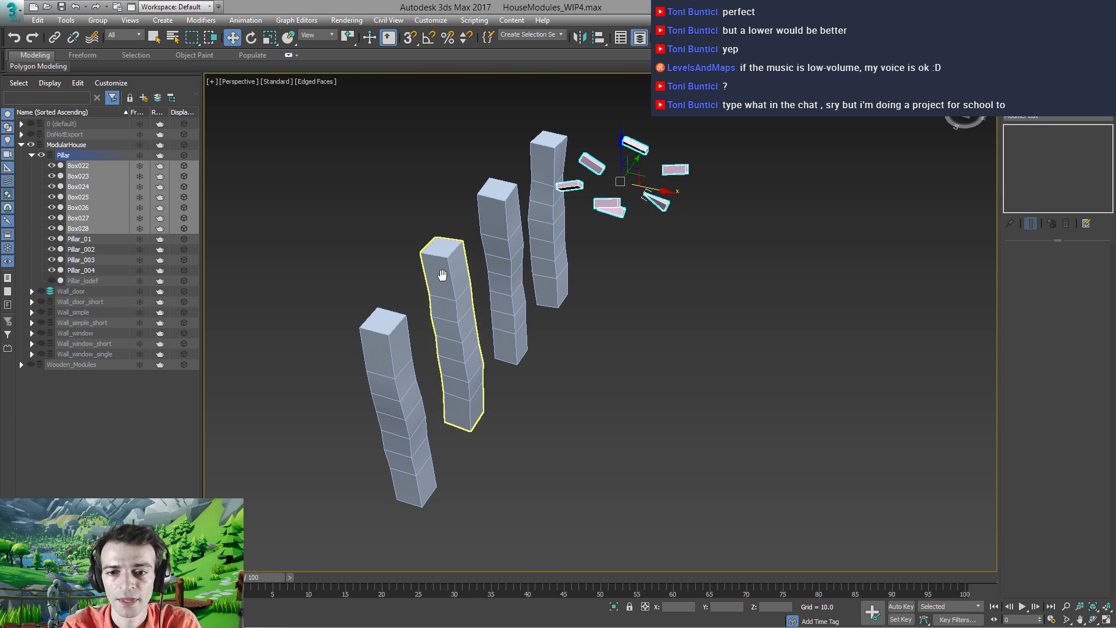
Move the seven small boxes about 364 units along X, farther away from the pillars
{"action": "left_click", "coordinate": [570, 186]}
{"action": "middle_click_drag", "start_coordinate": [571, 186], "coordinate": [573, 226], "text": "alt"}
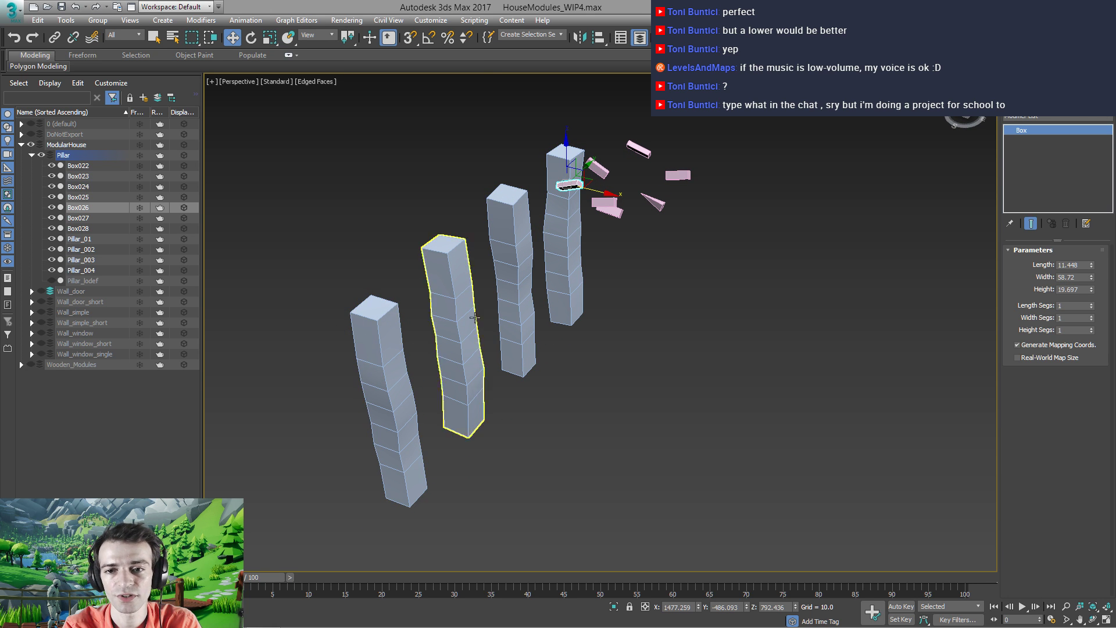
{"action": "middle_click_drag", "start_coordinate": [410, 351], "coordinate": [432, 322], "text": "alt"}
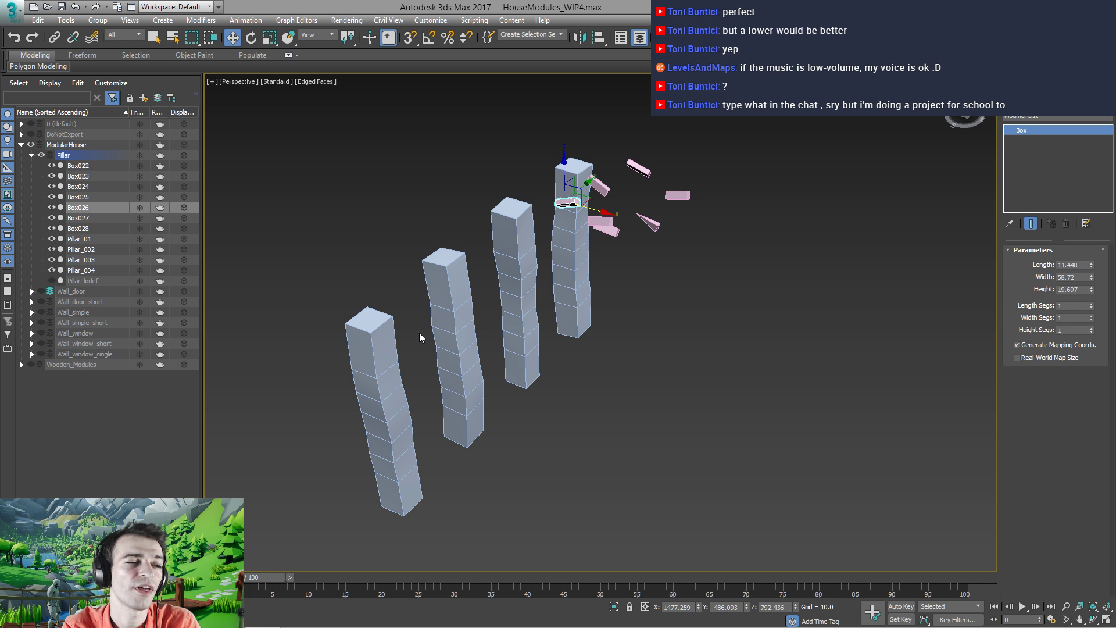
{"action": "mouse_move", "coordinate": [418, 342]}
{"action": "middle_mouse_down"}
{"action": "mouse_move", "coordinate": [435, 323]}
{"action": "mouse_move", "coordinate": [406, 332]}
{"action": "middle_mouse_up"}
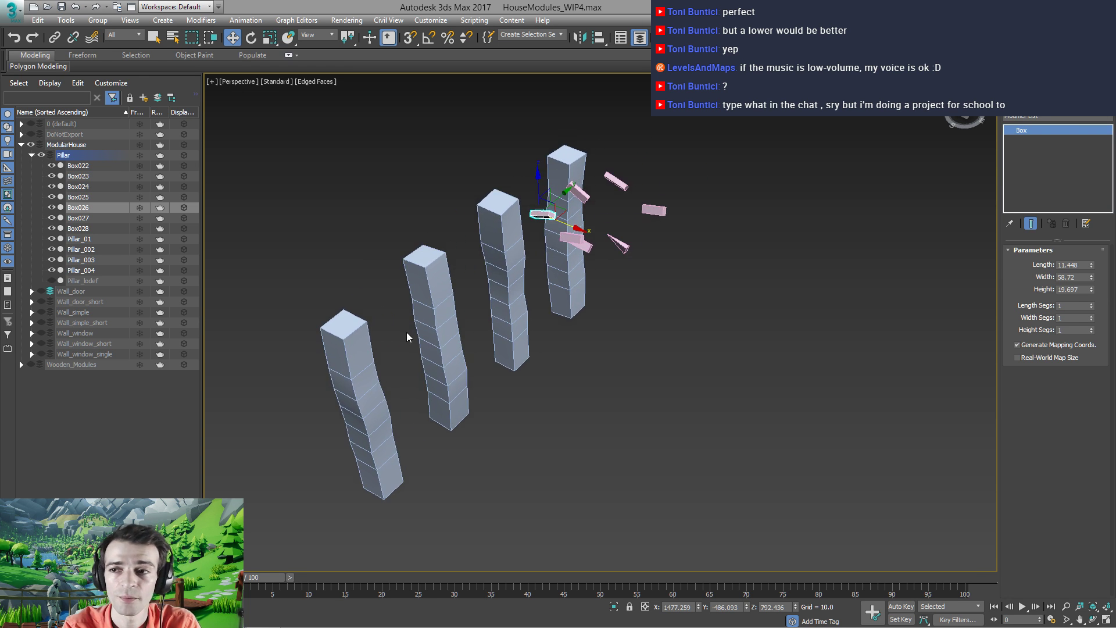
{"action": "middle_click_drag", "start_coordinate": [572, 244], "coordinate": [679, 136], "text": "alt"}
{"action": "left_click_drag", "start_coordinate": [531, 278], "coordinate": [532, 277]}
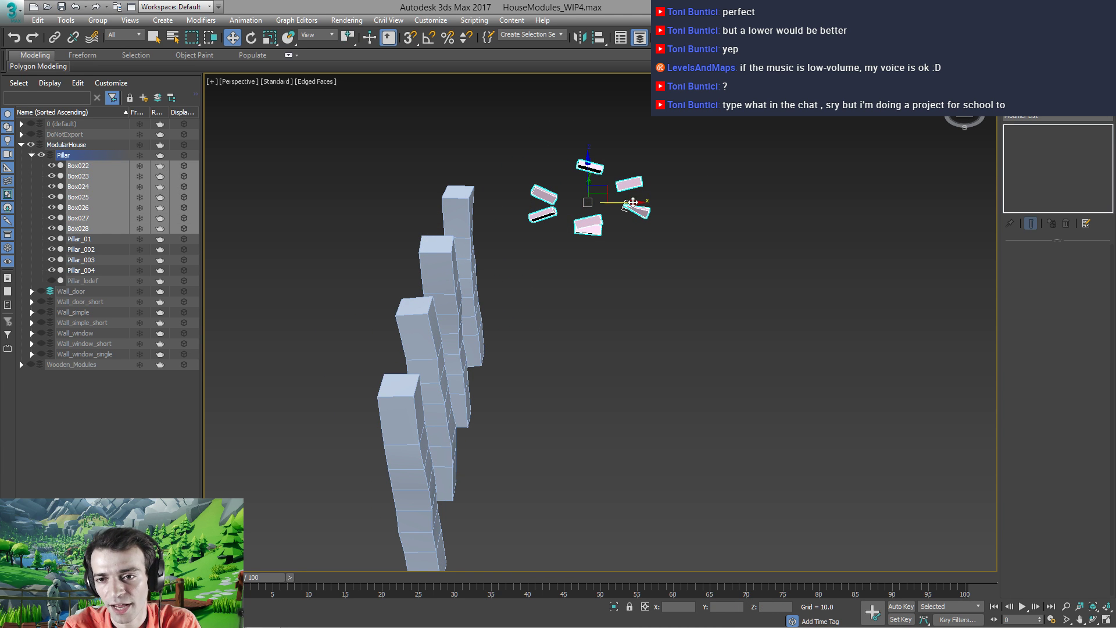
{"action": "middle_click_drag", "start_coordinate": [633, 202], "coordinate": [583, 377], "text": "alt"}
Clone Box026 as a copy and place it near the top of Pillar_004
{"action": "left_click", "coordinate": [719, 247]}
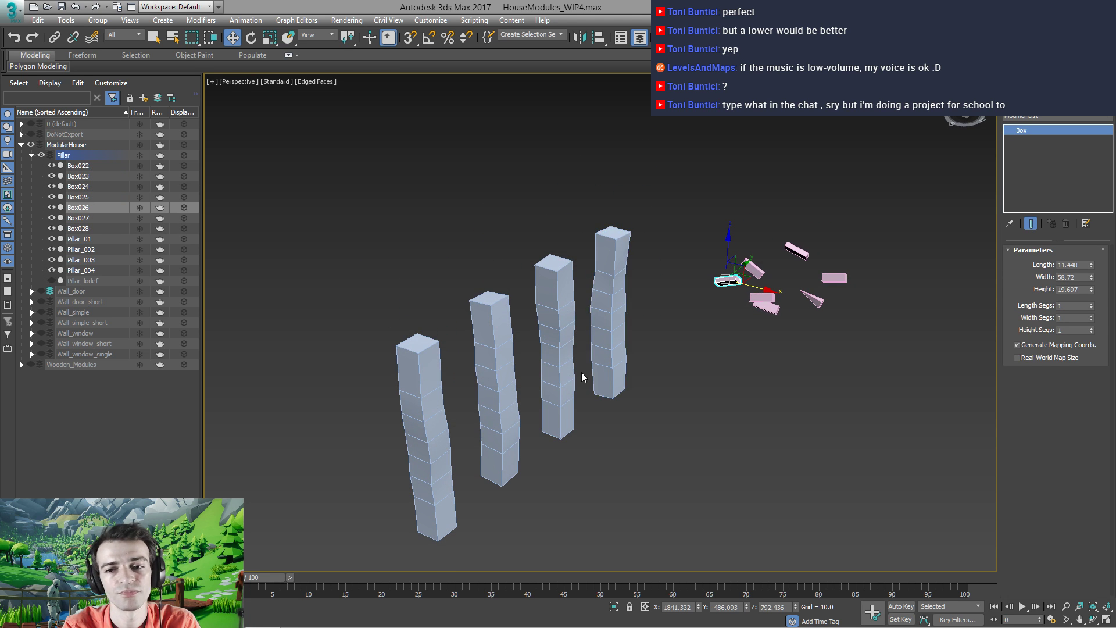
{"action": "mouse_move", "coordinate": [748, 278]}
{"action": "left_mouse_down", "text": "shift"}
{"action": "mouse_move", "coordinate": [508, 396]}
{"action": "mouse_move", "coordinate": [440, 371]}
{"action": "mouse_move", "coordinate": [445, 354]}
{"action": "mouse_move", "coordinate": [437, 358]}
{"action": "left_mouse_up", "text": "shift"}
{"action": "left_click", "coordinate": [555, 371]}
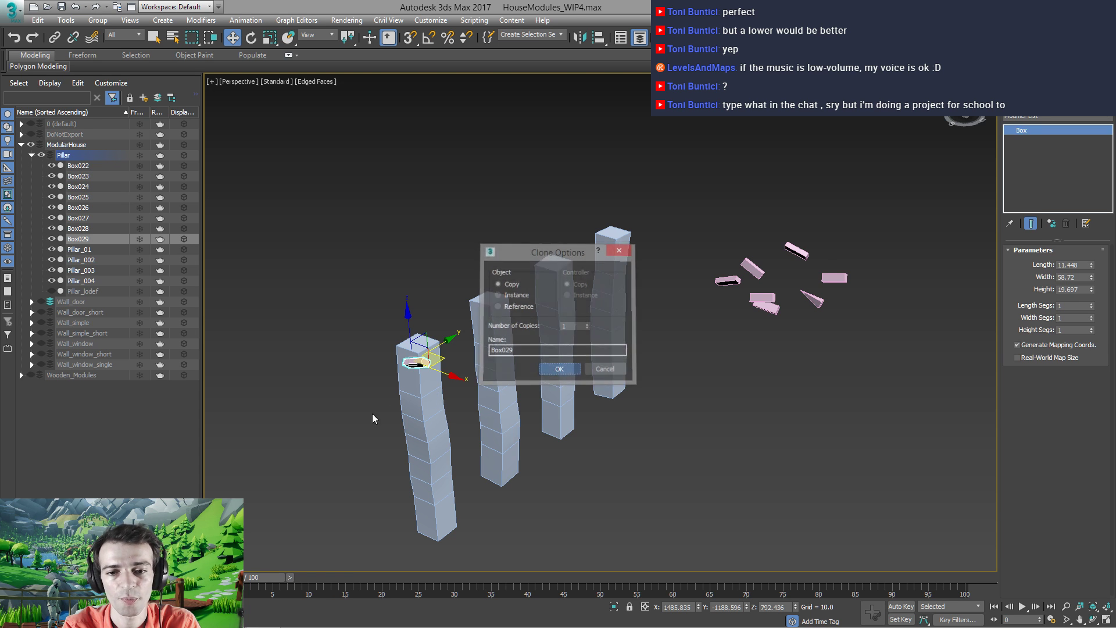
Align the cloned box's pivot point to the pivot point of Pillar_004 in position
{"action": "mouse_move", "coordinate": [372, 413]}
{"action": "middle_mouse_down", "text": "alt"}
{"action": "mouse_move", "coordinate": [387, 410]}
{"action": "mouse_move", "coordinate": [389, 424]}
{"action": "middle_mouse_up", "text": "alt"}
{"action": "key", "text": "alt+a"}
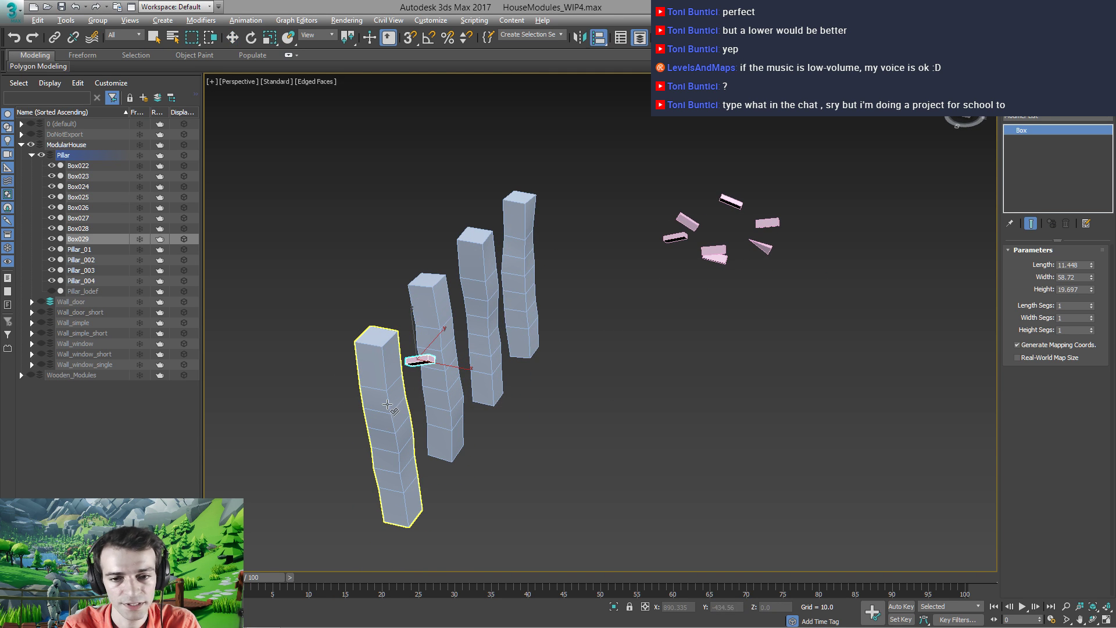
{"action": "left_click", "coordinate": [388, 409]}
{"action": "left_click", "coordinate": [510, 418]}
{"action": "left_click", "coordinate": [552, 417]}
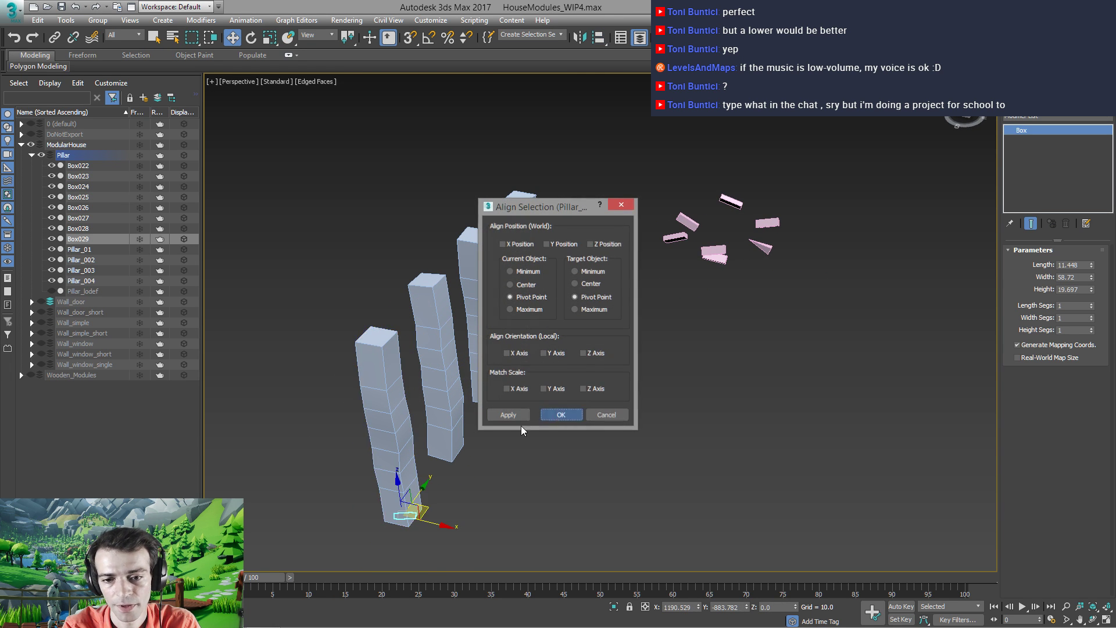
Raise the cloned box along Z to a height of about 260 inside Pillar_004
{"action": "middle_click_drag", "start_coordinate": [440, 469], "coordinate": [431, 471], "text": "alt"}
{"action": "left_click_drag", "start_coordinate": [429, 505], "coordinate": [417, 477]}
{"action": "middle_click_drag", "start_coordinate": [416, 477], "coordinate": [383, 451], "text": "alt"}
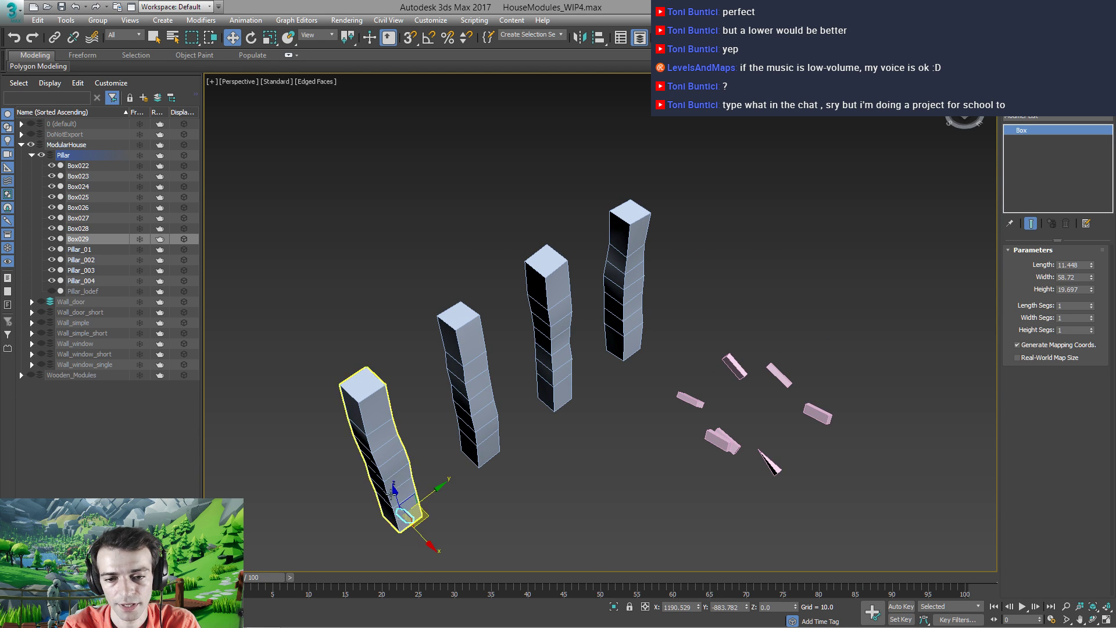
{"action": "middle_click_drag", "start_coordinate": [368, 497], "coordinate": [421, 407], "text": "alt"}
{"action": "scroll", "coordinate": [402, 469], "scroll_direction": "up", "scroll_amount": 3}
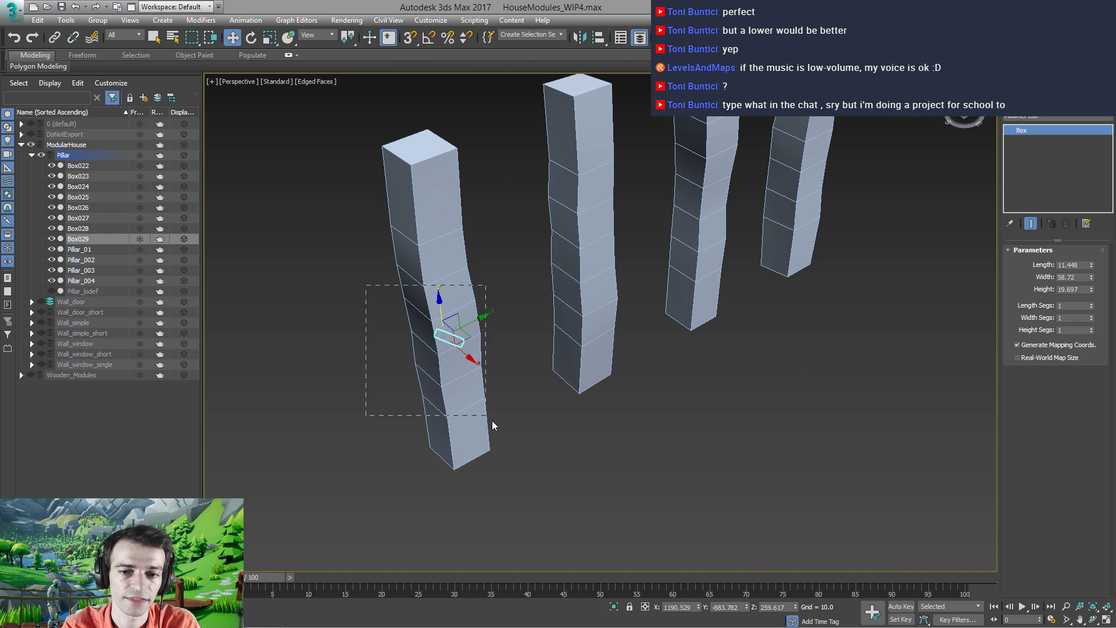
Isolate Pillar_004 together with the cloned box, display them in wireframe, and clear the selection
{"action": "left_click", "coordinate": [462, 405], "text": "ctrl"}
{"action": "right_click", "coordinate": [459, 403]}
{"action": "left_click", "coordinate": [468, 319]}
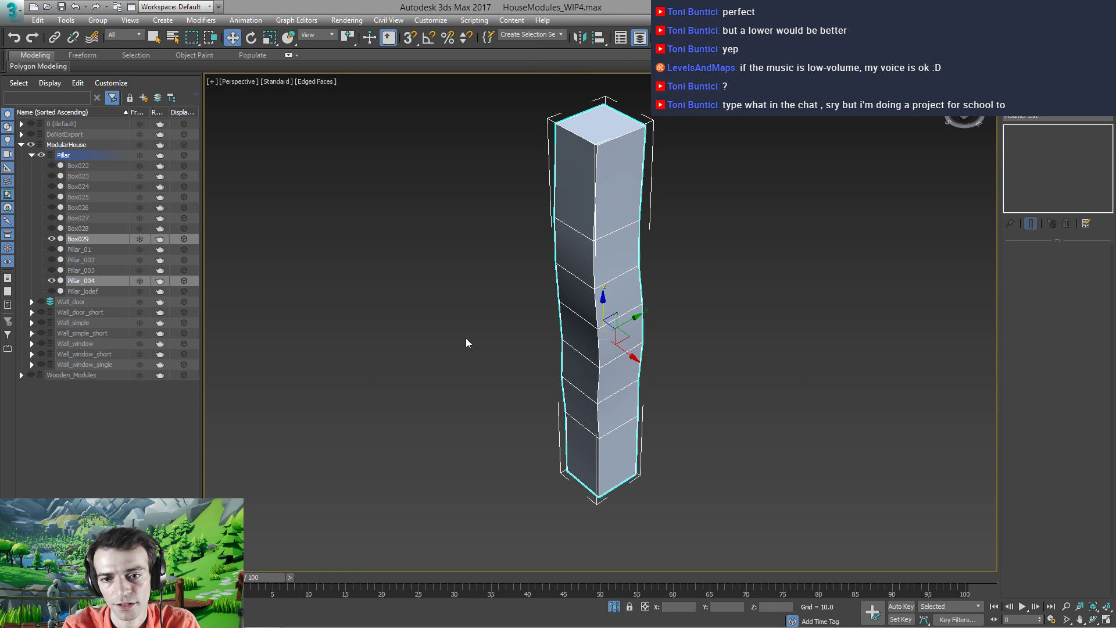
{"action": "mouse_move", "coordinate": [545, 385]}
{"action": "middle_mouse_down", "text": "alt"}
{"action": "mouse_move", "coordinate": [501, 414]}
{"action": "mouse_move", "coordinate": [526, 416]}
{"action": "mouse_move", "coordinate": [549, 395]}
{"action": "middle_mouse_up", "text": "alt"}
{"action": "key", "text": "F3"}
{"action": "left_click", "coordinate": [479, 382]}
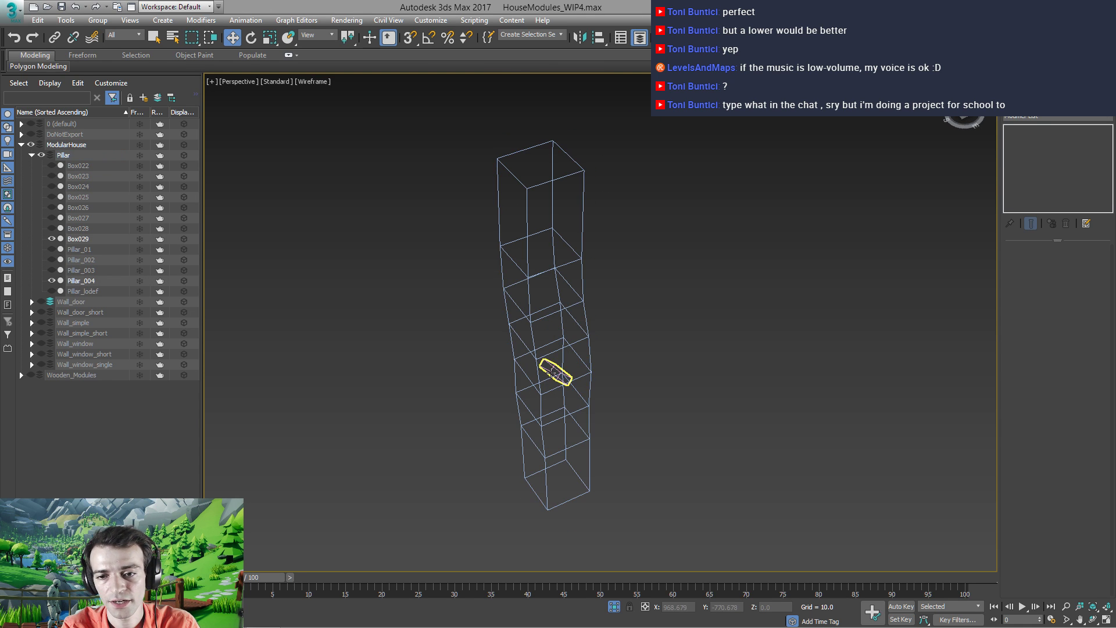
Move Box029 into the front corner of Pillar_004's lower half and display the model shaded with edged faces
{"action": "left_click", "coordinate": [558, 375]}
{"action": "left_click_drag", "start_coordinate": [571, 376], "coordinate": [536, 392]}
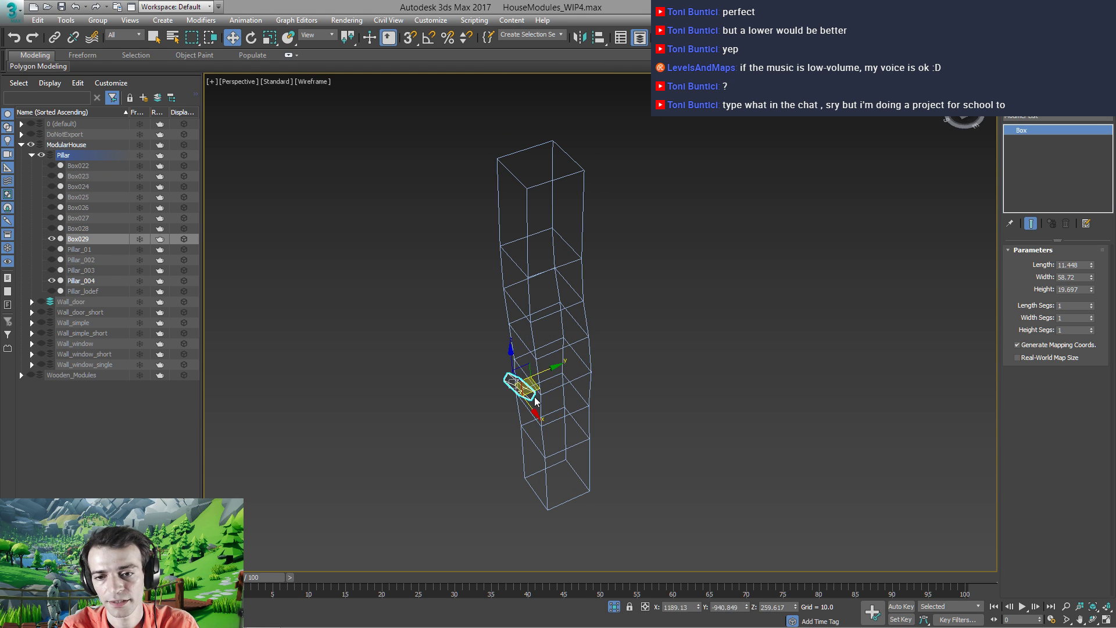
{"action": "mouse_move", "coordinate": [497, 434]}
{"action": "middle_mouse_down", "text": "alt"}
{"action": "mouse_move", "coordinate": [517, 413]}
{"action": "mouse_move", "coordinate": [496, 413]}
{"action": "middle_mouse_up", "text": "alt"}
{"action": "key", "text": "F3"}
{"action": "scroll", "coordinate": [506, 412], "scroll_direction": "up", "scroll_amount": 2}
{"action": "scroll", "coordinate": [523, 410], "scroll_direction": "up", "scroll_amount": 3}
{"action": "scroll", "coordinate": [523, 410], "scroll_direction": "up", "scroll_amount": 1}
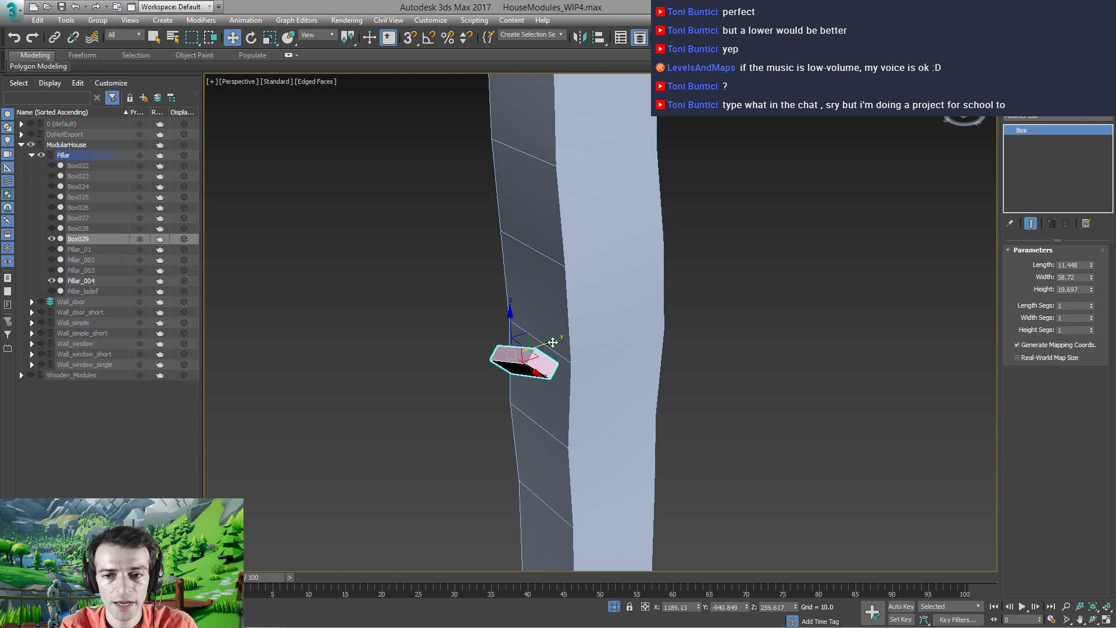
{"action": "left_click_drag", "start_coordinate": [553, 342], "coordinate": [524, 295]}
{"action": "key", "text": "r"}
{"action": "middle_click_drag", "start_coordinate": [523, 294], "coordinate": [603, 310], "text": "alt"}
Subtract Box029 from Pillar_004 with the ProBoolean compound object to cut a notch in the pillar's corner
{"action": "left_click", "coordinate": [601, 433]}
{"action": "key", "text": "q"}
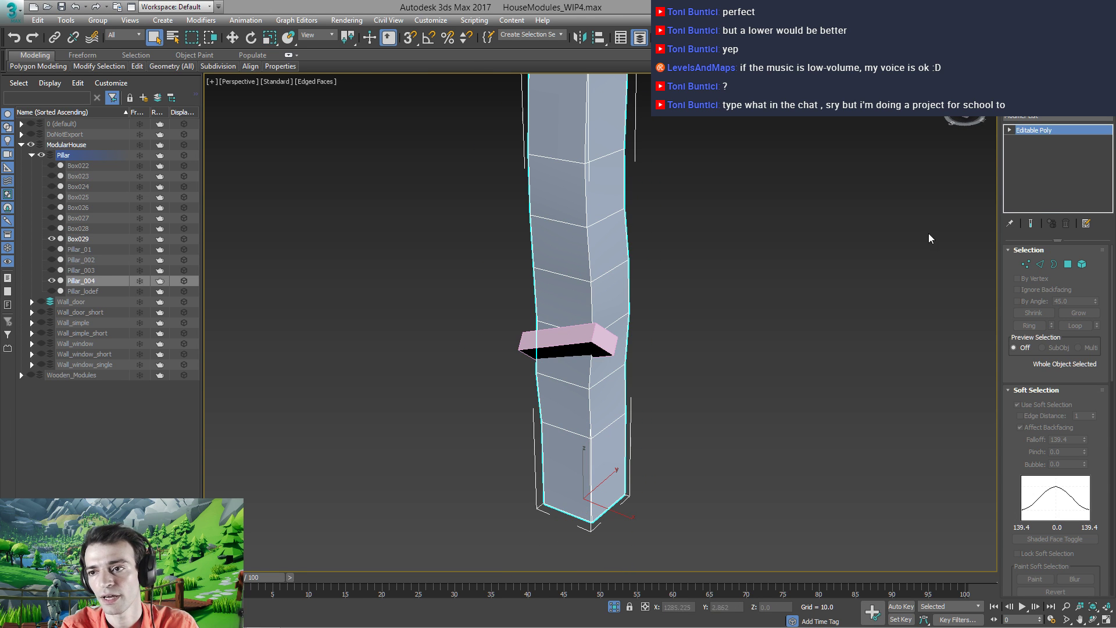
{"action": "left_click", "coordinate": [1035, 118]}
{"action": "left_click", "coordinate": [1035, 118]}
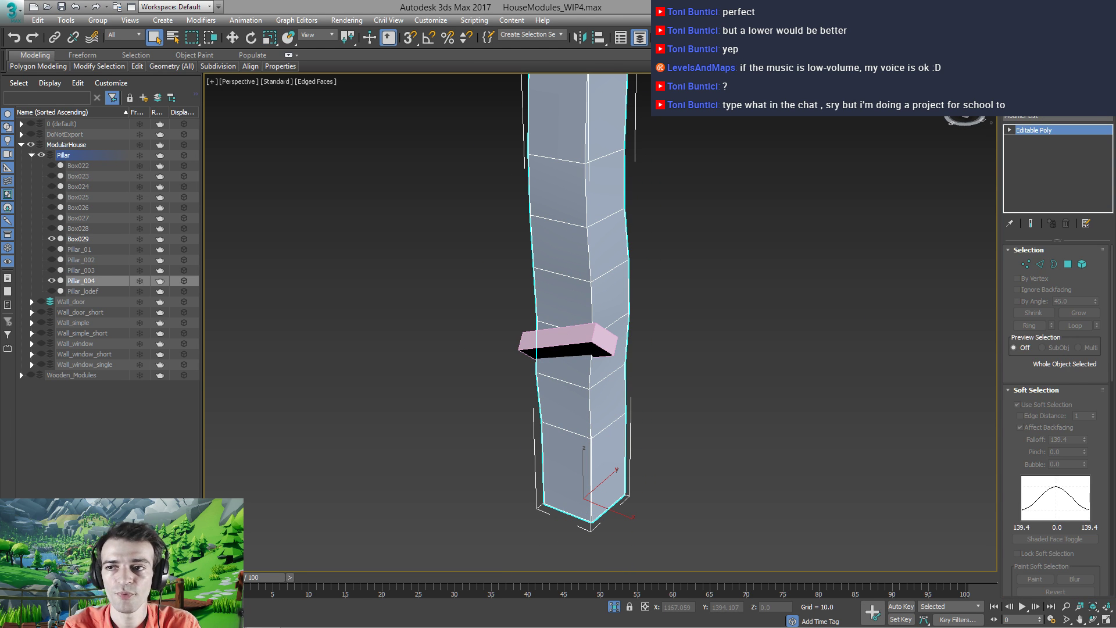
{"action": "left_click", "coordinate": [1012, 84]}
{"action": "left_click", "coordinate": [1028, 119]}
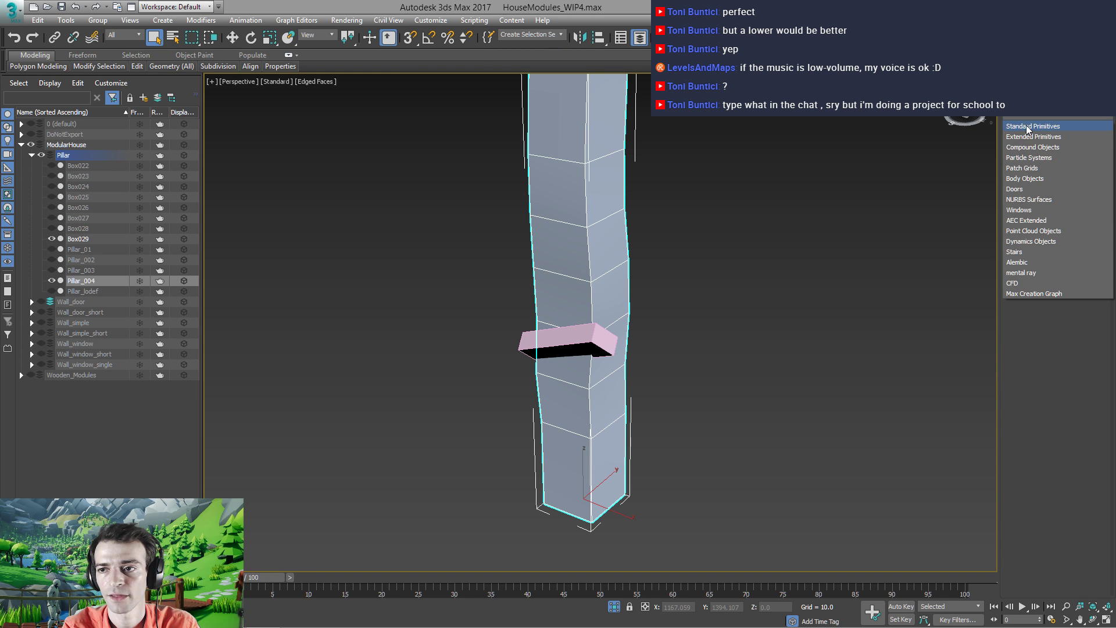
{"action": "left_click", "coordinate": [1024, 148]}
{"action": "left_click", "coordinate": [1033, 212]}
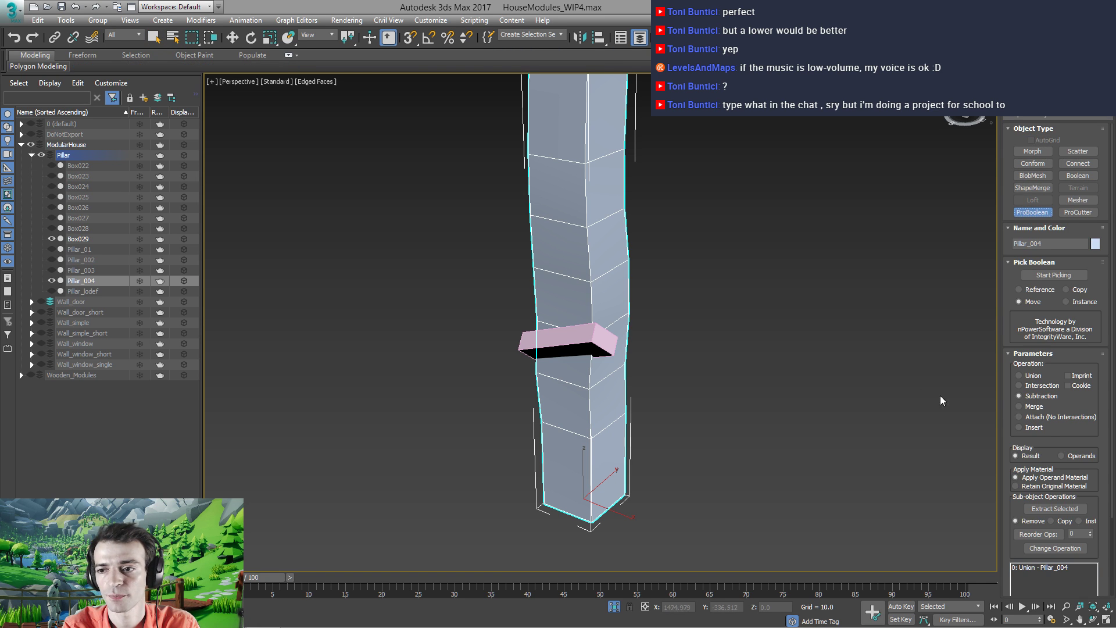
{"action": "left_click", "coordinate": [1041, 274]}
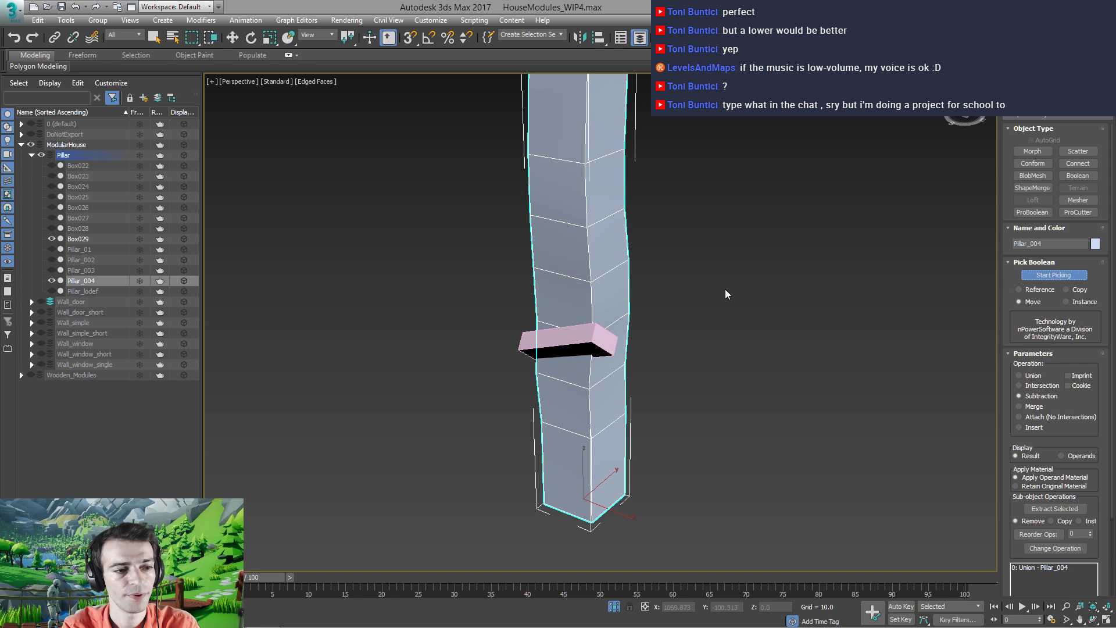
{"action": "left_click", "coordinate": [529, 341]}
{"action": "left_click", "coordinate": [1039, 276]}
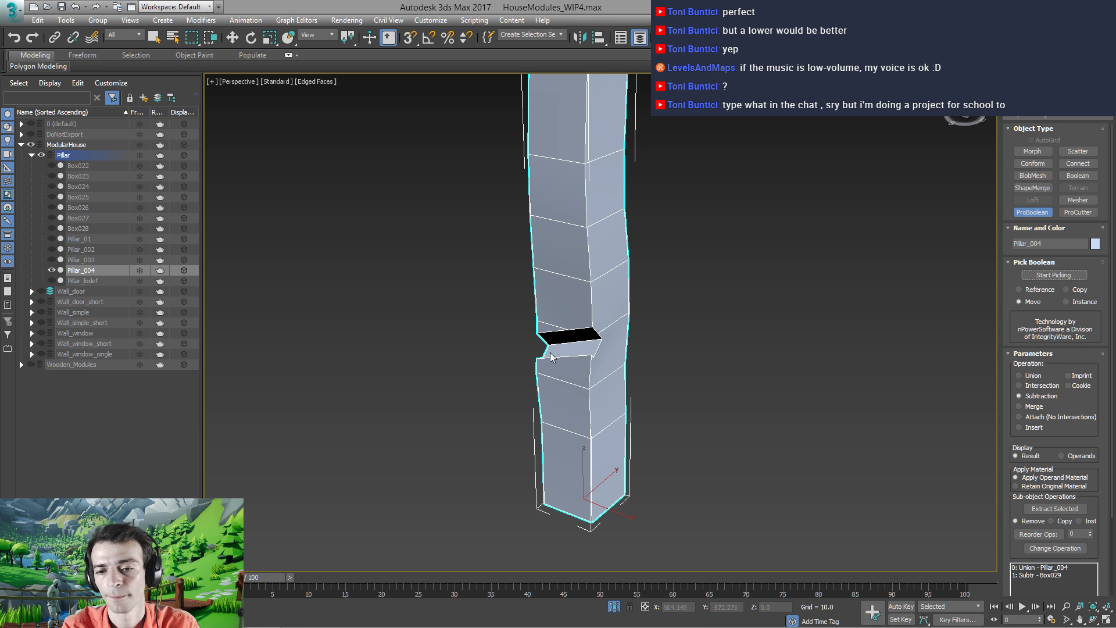
Exit ProBoolean on the notched Pillar_004 and end isolation to bring back the other pillars and cutting boxes
{"action": "middle_click_drag", "start_coordinate": [551, 357], "coordinate": [504, 369], "text": "alt"}
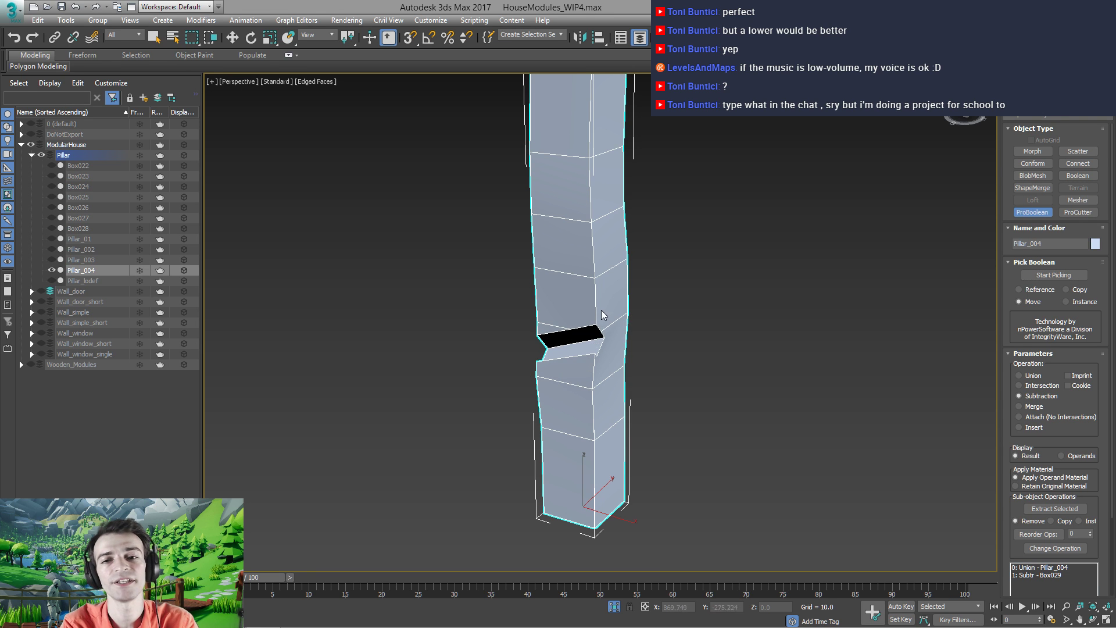
{"action": "scroll", "coordinate": [587, 311], "scroll_direction": "down", "scroll_amount": 4}
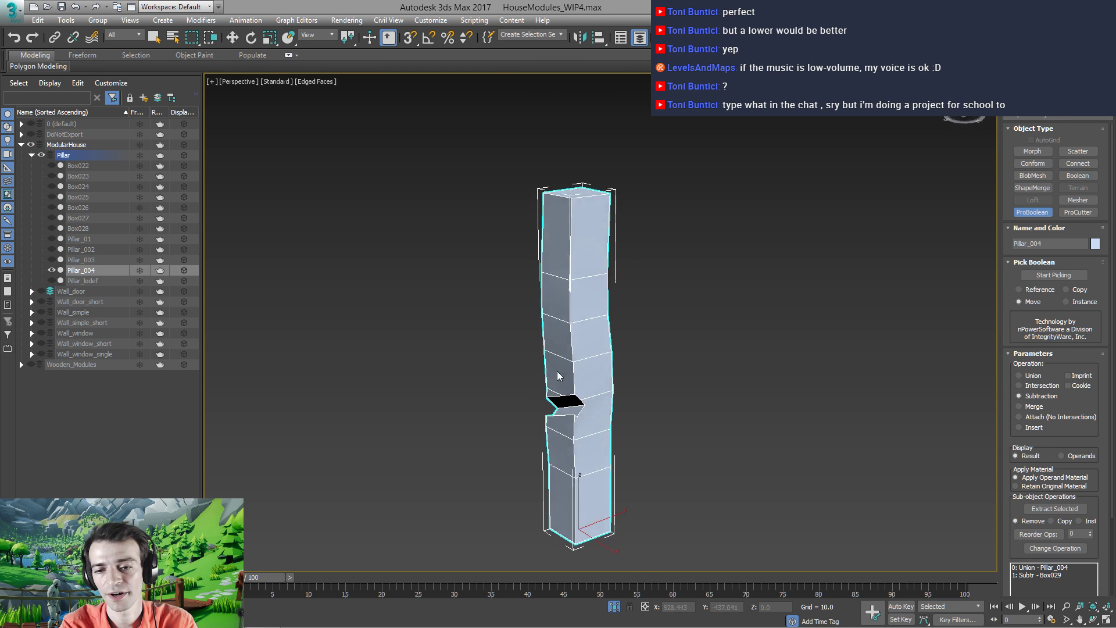
{"action": "mouse_move", "coordinate": [556, 371]}
{"action": "middle_mouse_down", "text": "alt"}
{"action": "mouse_move", "coordinate": [710, 343]}
{"action": "mouse_move", "coordinate": [634, 368]}
{"action": "mouse_move", "coordinate": [527, 379]}
{"action": "mouse_move", "coordinate": [592, 364]}
{"action": "mouse_move", "coordinate": [618, 384]}
{"action": "middle_mouse_up", "text": "alt"}
{"action": "left_click", "coordinate": [1034, 213]}
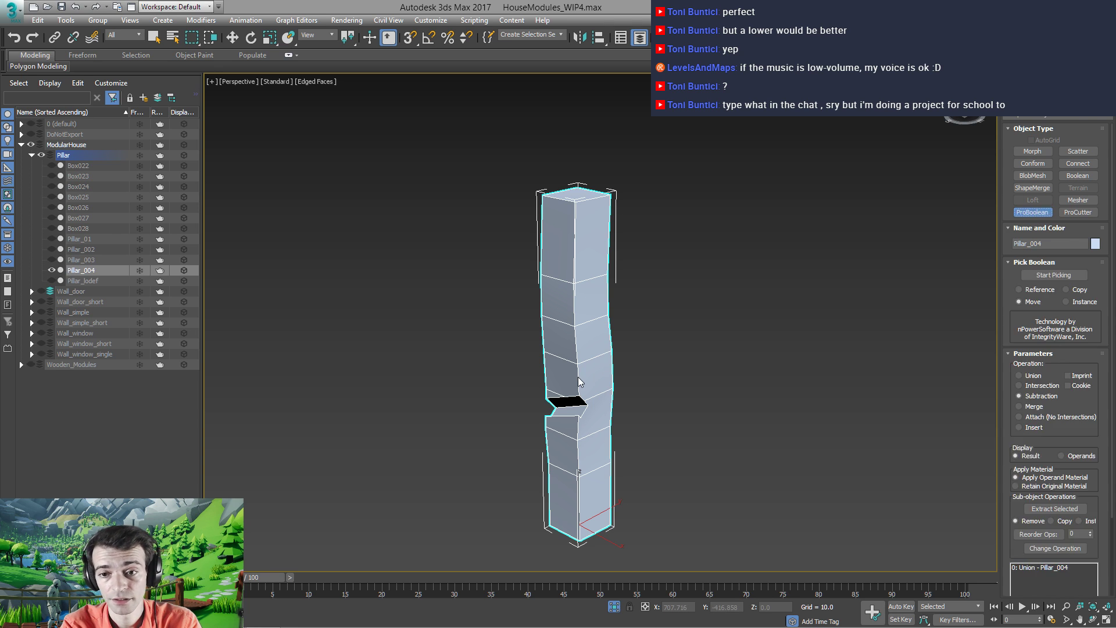
{"action": "right_click", "coordinate": [592, 361]}
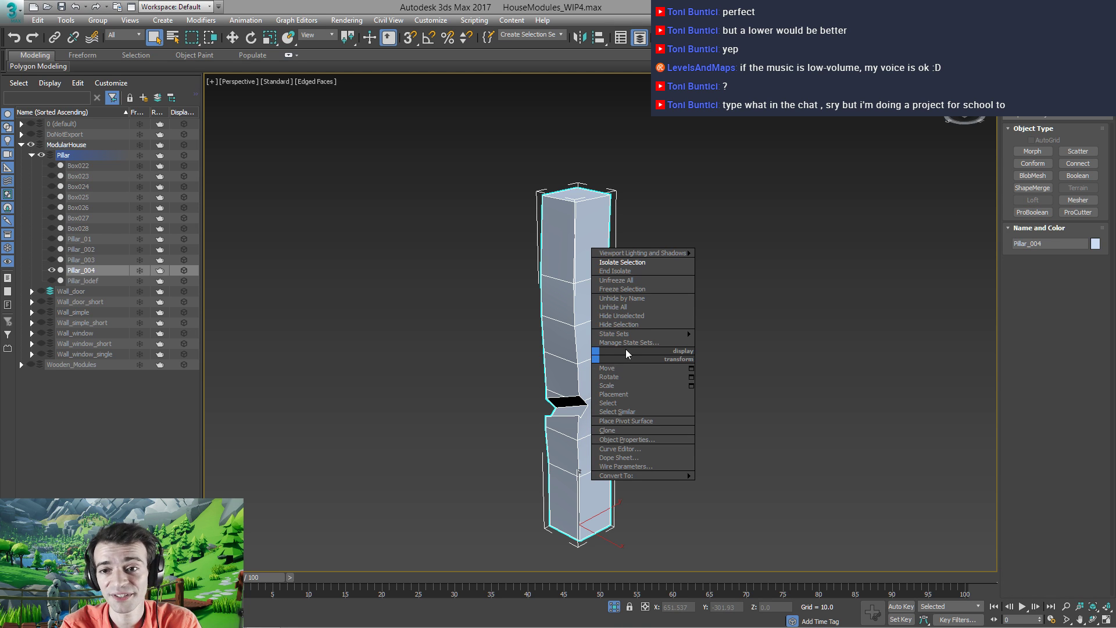
{"action": "left_click", "coordinate": [613, 263]}
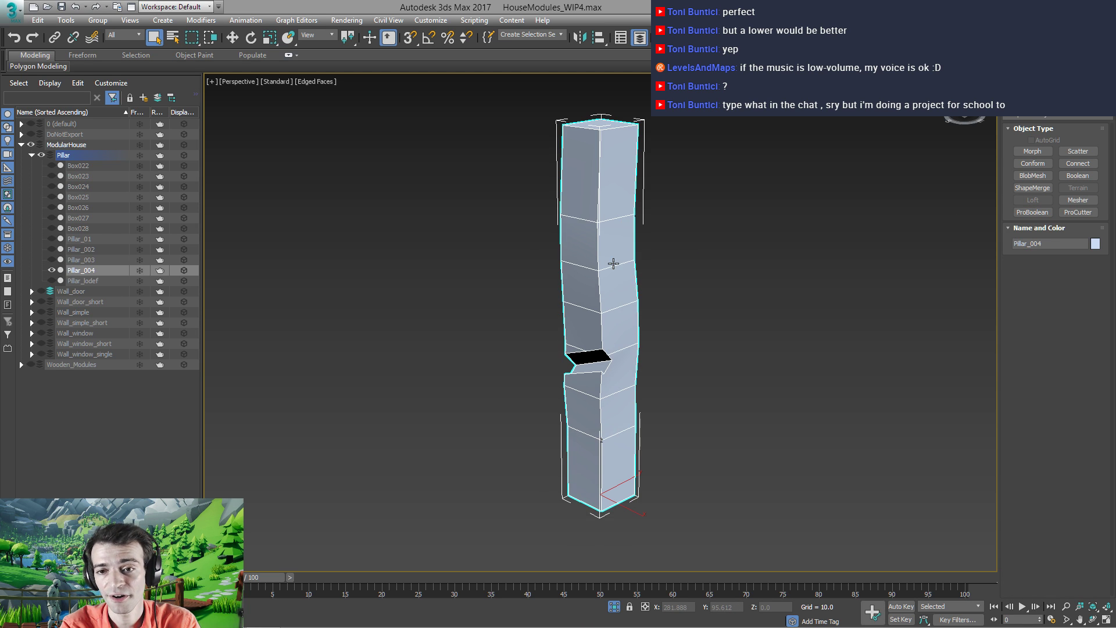
{"action": "right_click", "coordinate": [612, 260]}
{"action": "left_click", "coordinate": [641, 177]}
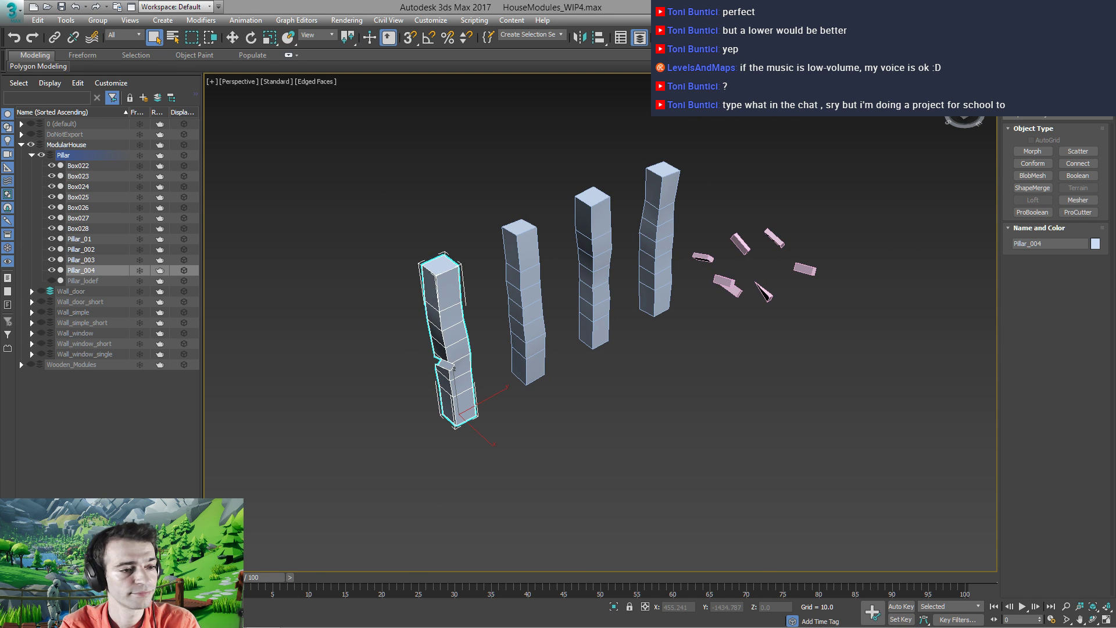
{"action": "key", "text": "XF86AudioLowerVolume"}
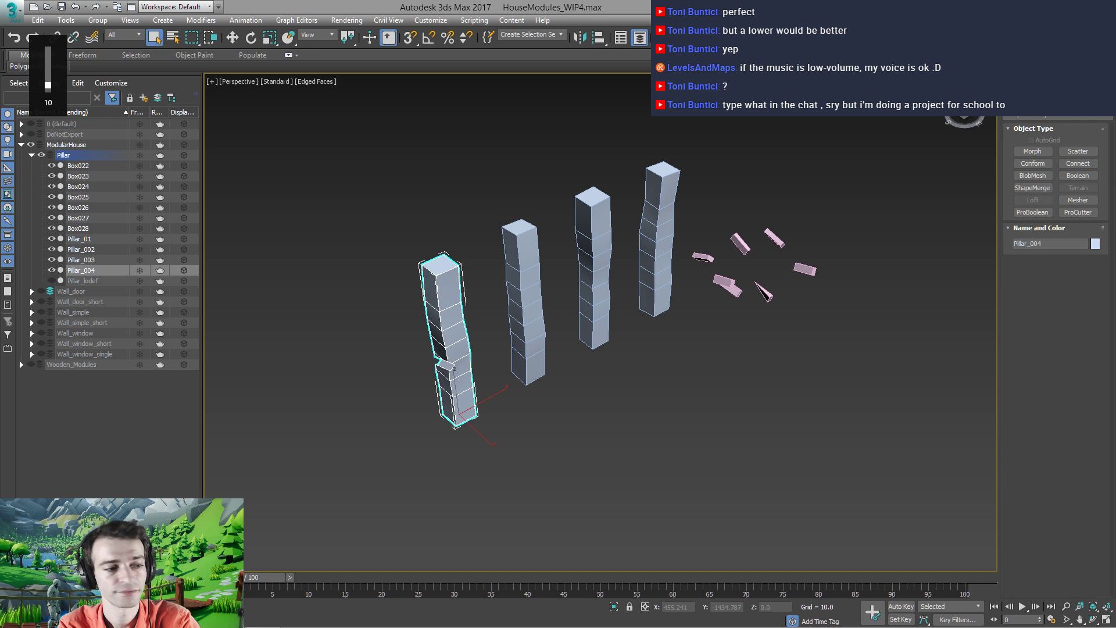
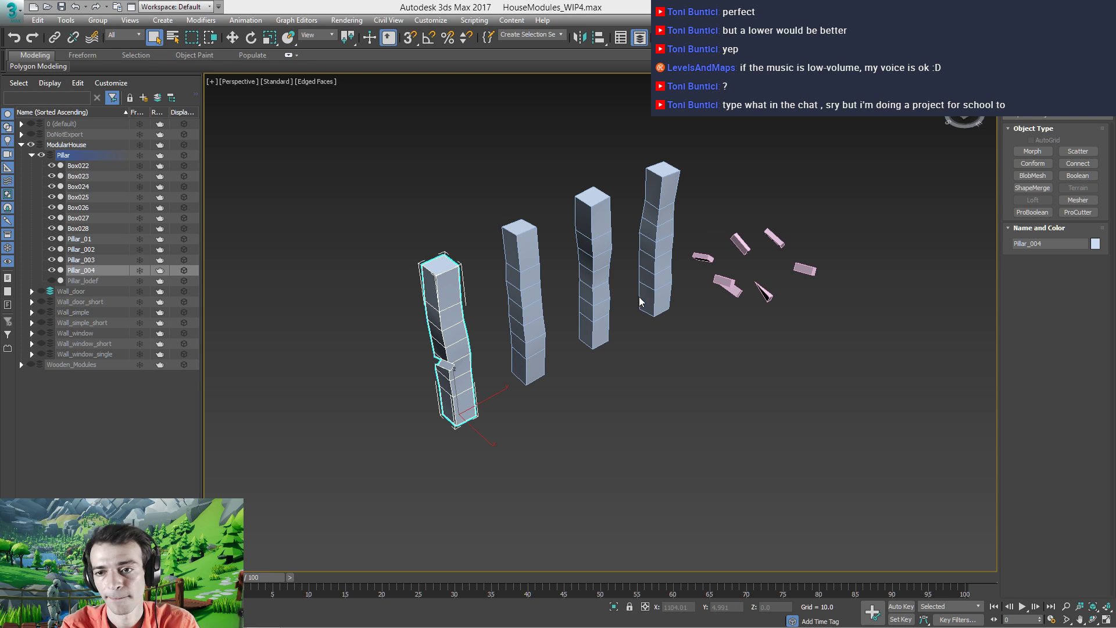
Clone Box027 as a copy and place it beside the top of Pillar_004
{"action": "middle_click_drag", "start_coordinate": [640, 301], "coordinate": [731, 251], "text": "alt"}
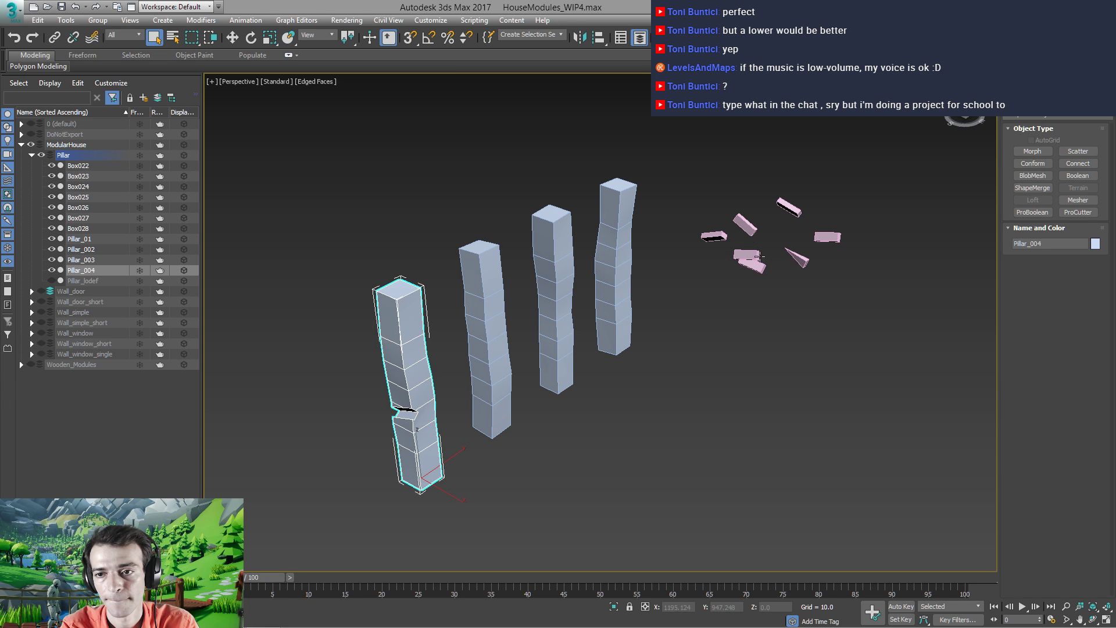
{"action": "left_click", "coordinate": [797, 259]}
{"action": "key", "text": "w"}
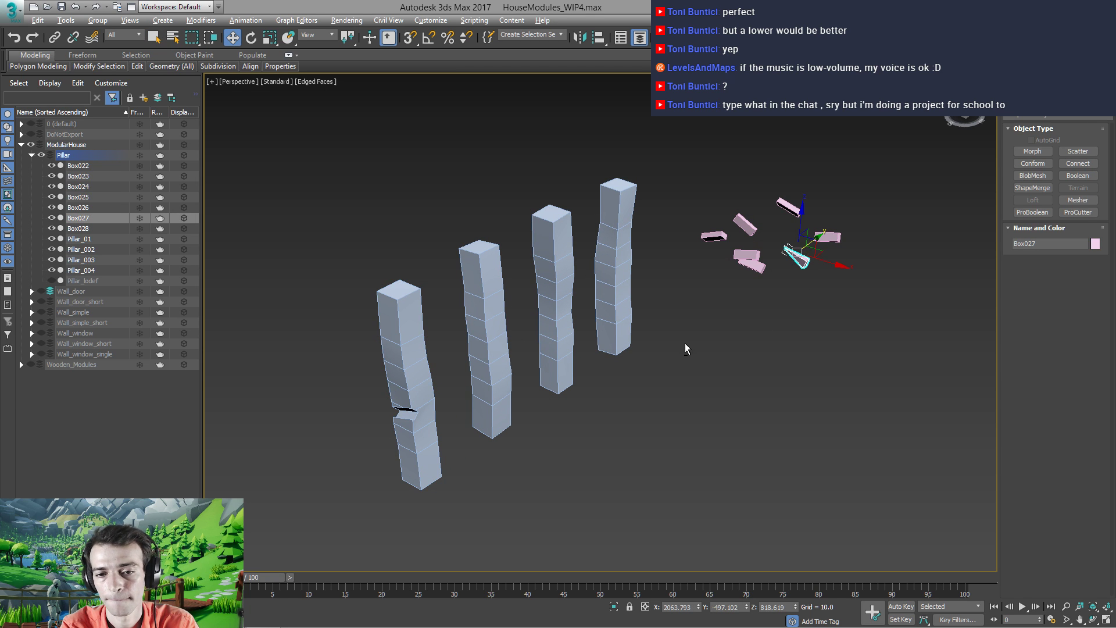
{"action": "scroll", "coordinate": [683, 344], "scroll_direction": "down", "scroll_amount": 1}
{"action": "mouse_move", "coordinate": [808, 249]}
{"action": "left_mouse_down"}
{"action": "mouse_move", "coordinate": [400, 318]}
{"action": "mouse_move", "coordinate": [402, 278]}
{"action": "left_mouse_up"}
{"action": "left_click", "coordinate": [560, 374]}
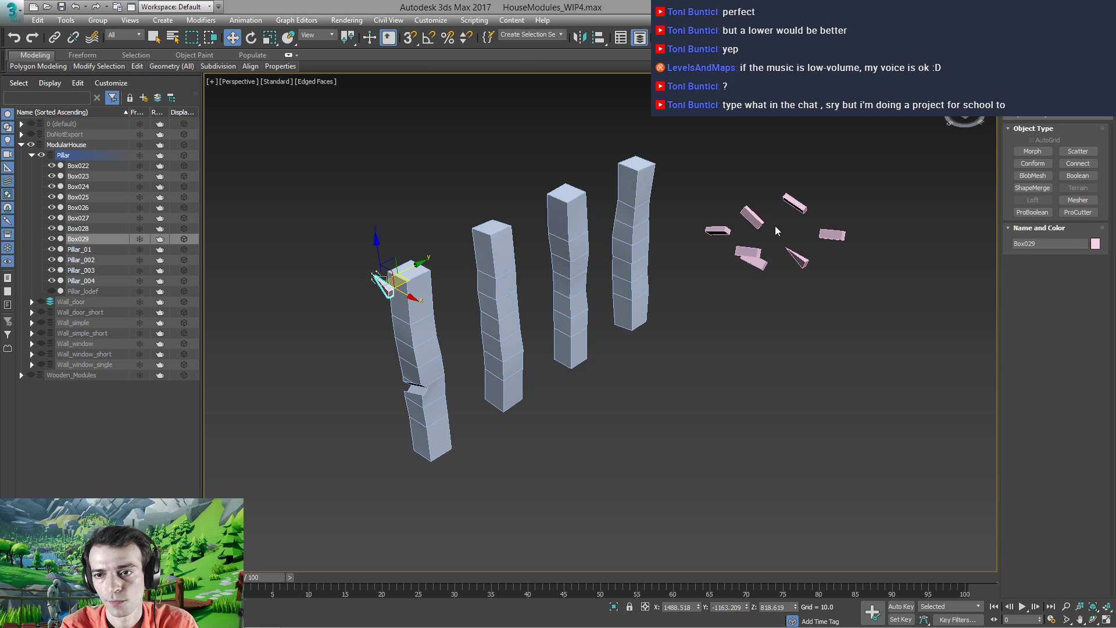
Clone Box025 as a copy and place it on the upper part of Pillar_004
{"action": "left_click", "coordinate": [756, 263]}
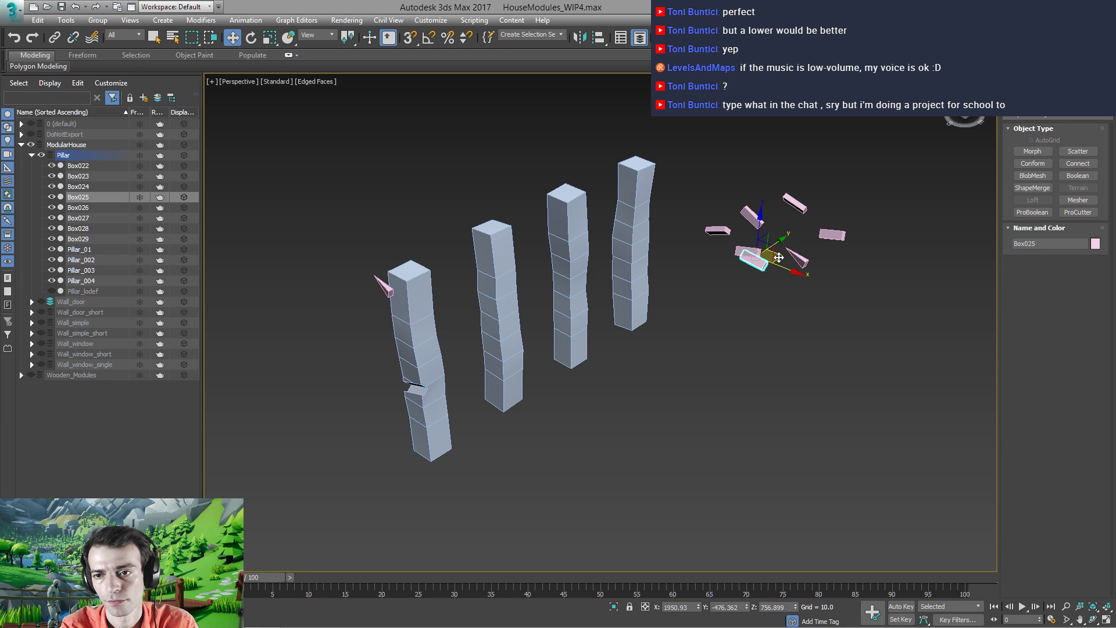
{"action": "mouse_move", "coordinate": [779, 258]}
{"action": "left_mouse_down", "text": "shift"}
{"action": "mouse_move", "coordinate": [511, 320]}
{"action": "mouse_move", "coordinate": [417, 307]}
{"action": "left_mouse_up", "text": "shift"}
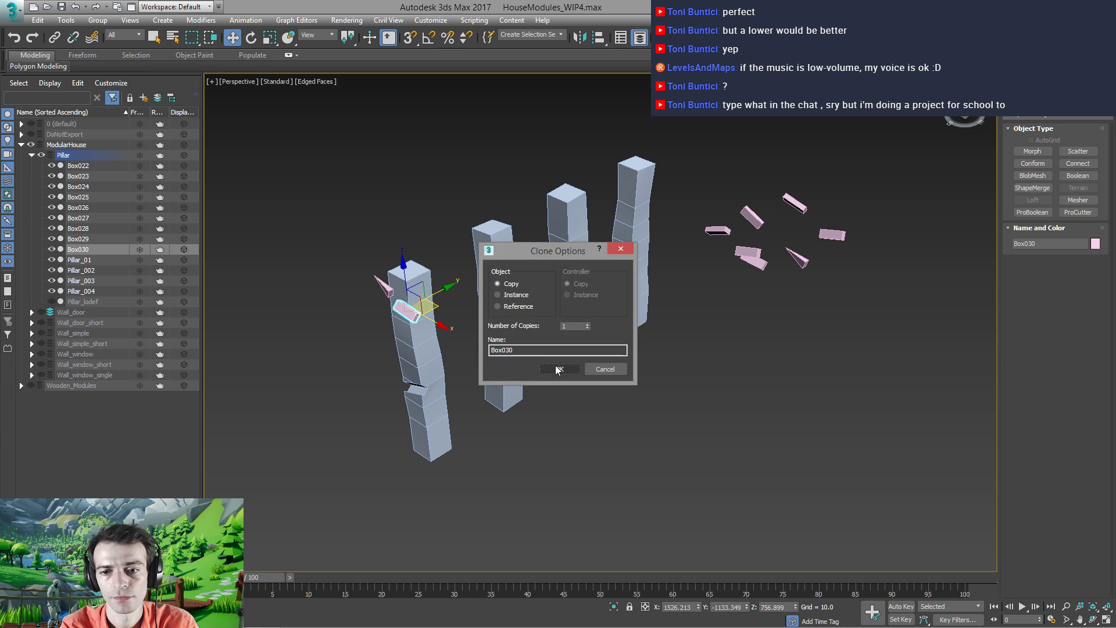
{"action": "left_click", "coordinate": [558, 370]}
Align the Box025 clone's pivot point to Pillar_004's pivot point in X and Y position
{"action": "key", "text": "alt+a"}
{"action": "left_click", "coordinate": [437, 337]}
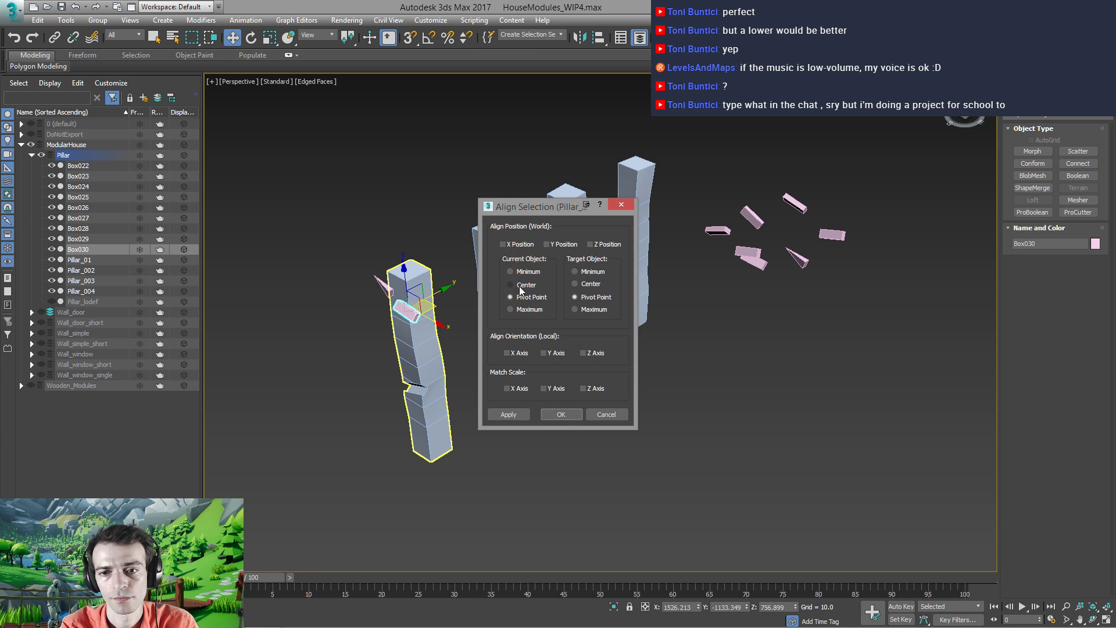
{"action": "left_click", "coordinate": [513, 245]}
{"action": "left_click", "coordinate": [560, 244]}
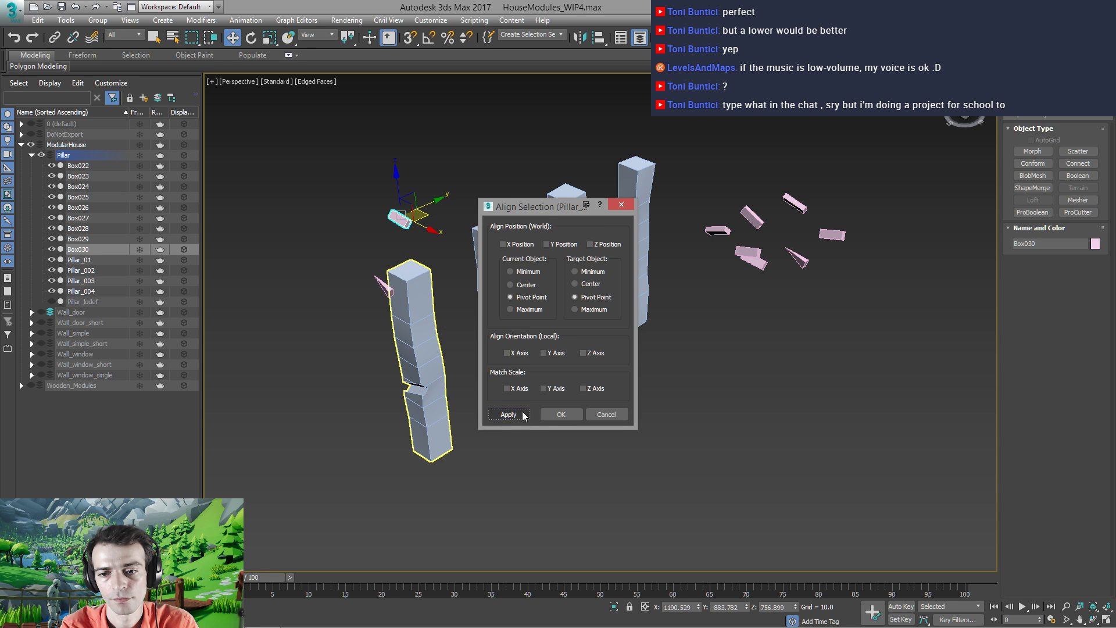
{"action": "left_click", "coordinate": [560, 414]}
Align the Box027 clone's pivot point to Pillar_004's pivot point in X and Y position only
{"action": "left_click", "coordinate": [384, 287]}
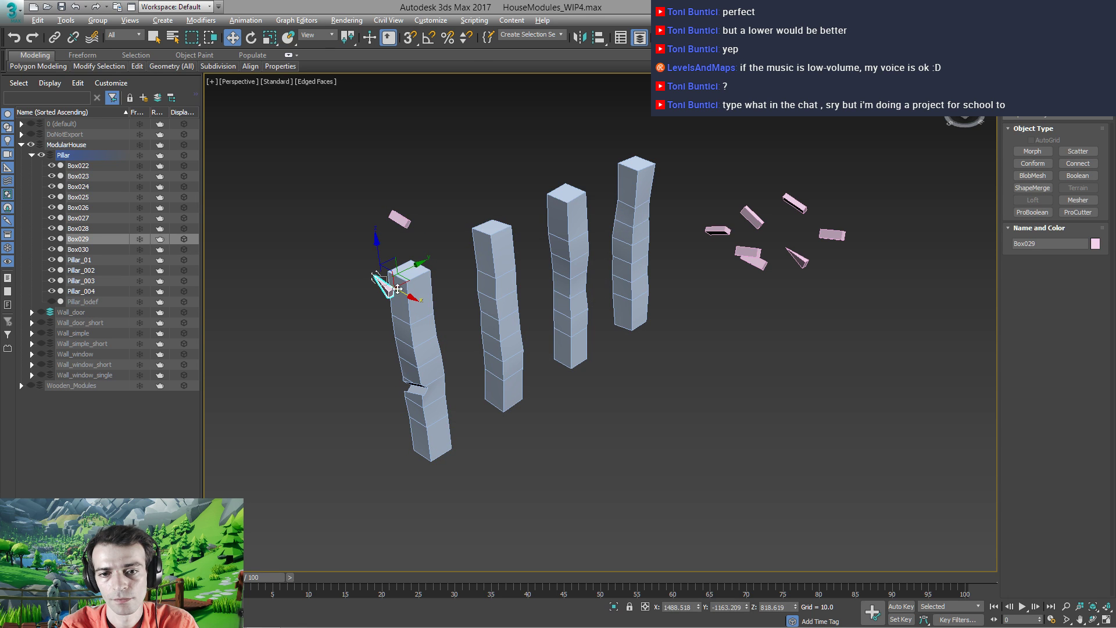
{"action": "key", "text": "alt+a"}
{"action": "left_click", "coordinate": [415, 282]}
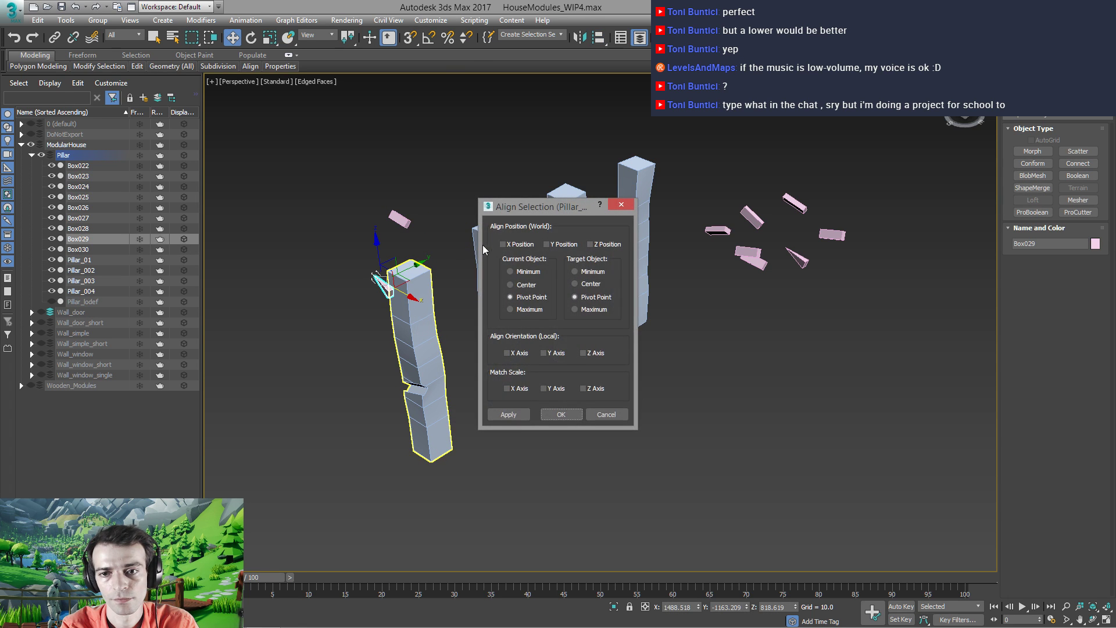
{"action": "left_click", "coordinate": [551, 245]}
{"action": "left_click", "coordinate": [509, 414]}
{"action": "left_click", "coordinate": [561, 414]}
Lower the Box027 clone into the side face of Pillar_004's upper part and clear the selection
{"action": "middle_click_drag", "start_coordinate": [384, 291], "coordinate": [435, 289]}
{"action": "scroll", "coordinate": [436, 297], "scroll_direction": "up", "scroll_amount": 2}
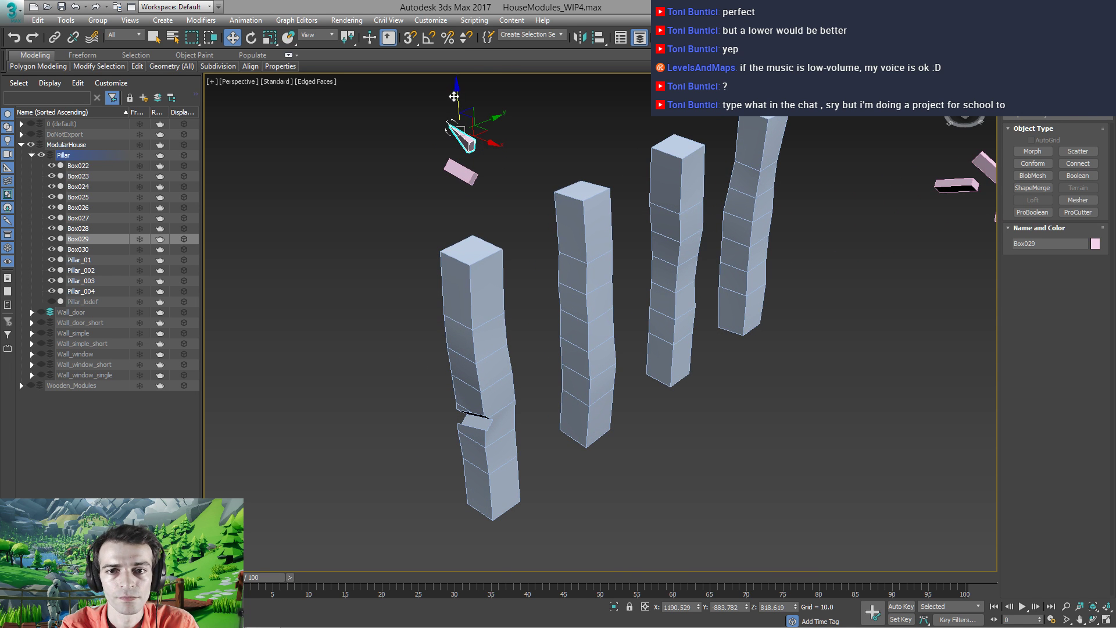
{"action": "left_click_drag", "start_coordinate": [454, 96], "coordinate": [514, 318]}
{"action": "left_click", "coordinate": [516, 323]}
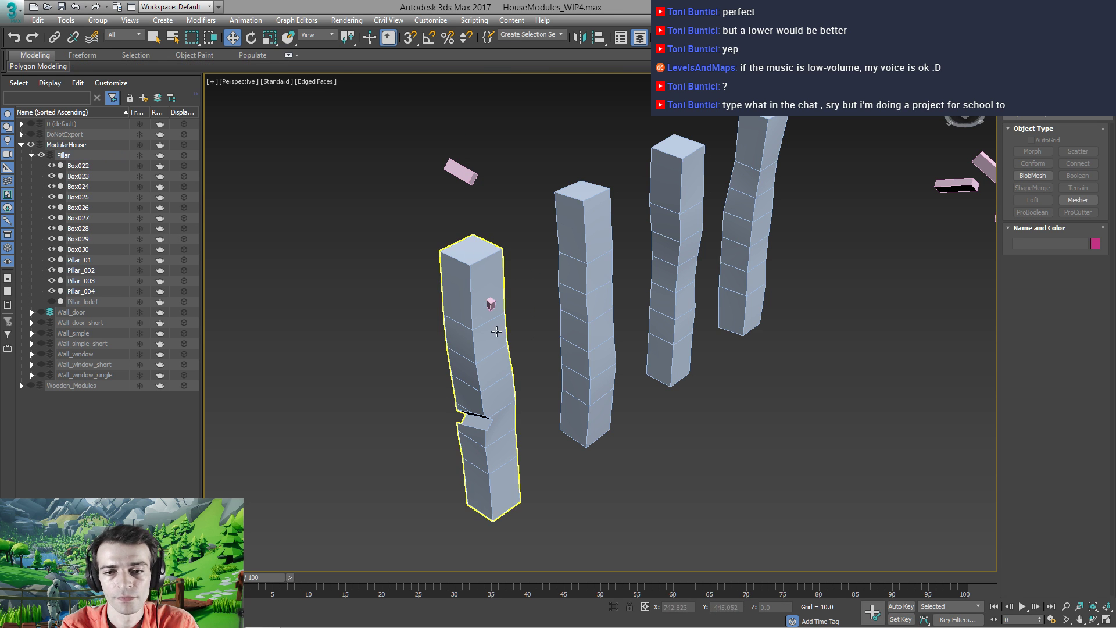
Move the Box025 clone down from above Pillar_004 to the vertical corner near the pillar's top
{"action": "middle_click_drag", "start_coordinate": [496, 332], "coordinate": [468, 295], "text": "alt"}
{"action": "left_click", "coordinate": [469, 162]}
{"action": "middle_click_drag", "start_coordinate": [468, 163], "coordinate": [487, 232], "text": "alt"}
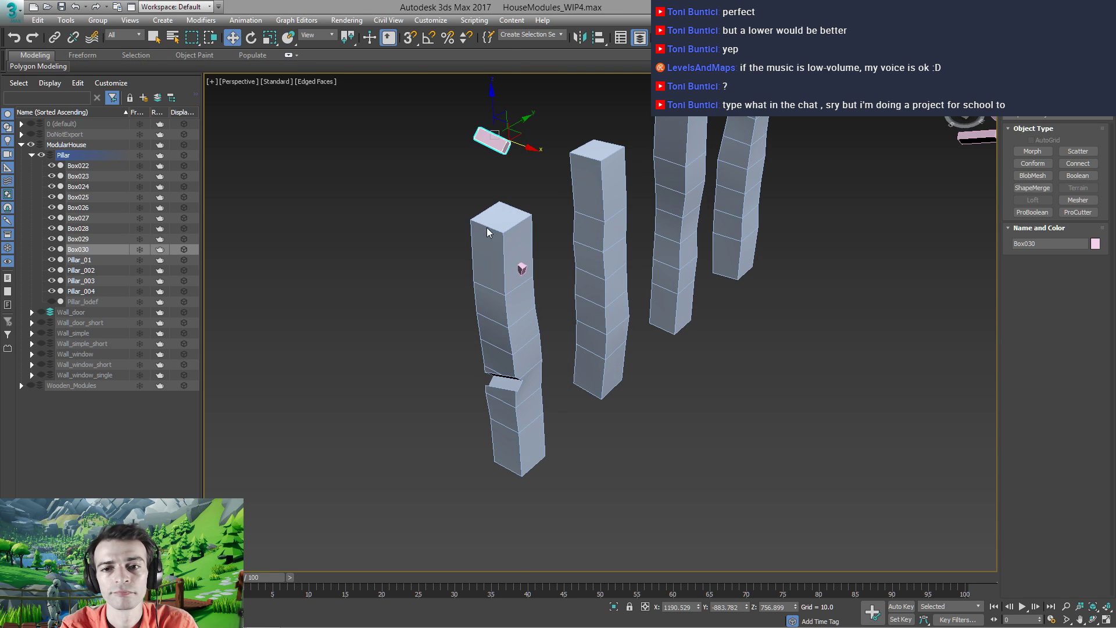
{"action": "left_click_drag", "start_coordinate": [519, 132], "coordinate": [532, 261]}
{"action": "middle_click_drag", "start_coordinate": [532, 262], "coordinate": [465, 346], "text": "alt"}
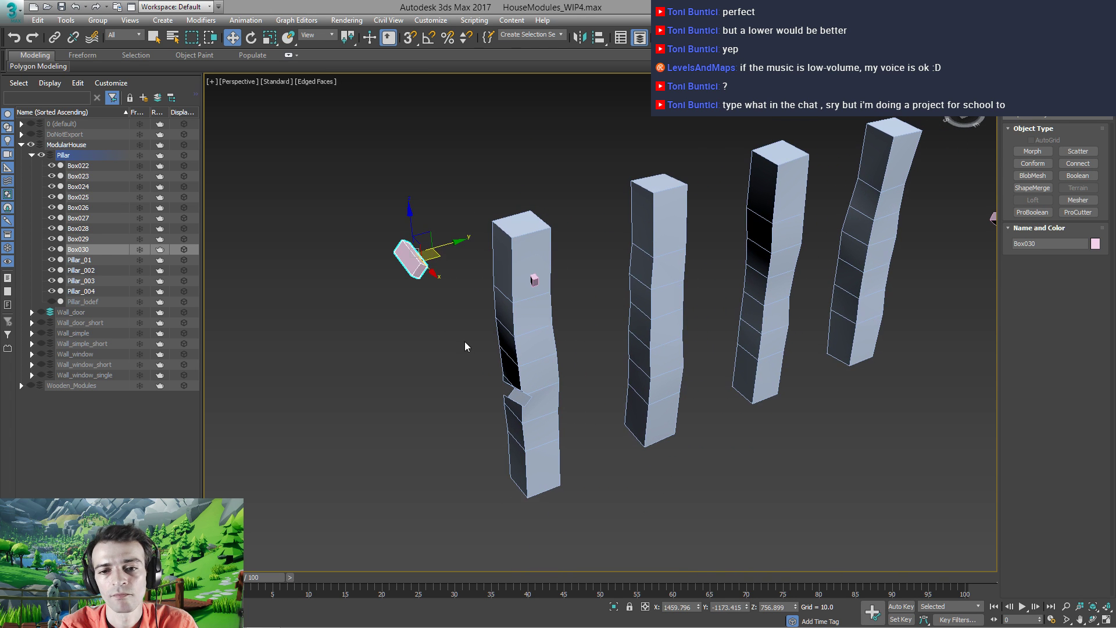
{"action": "left_click_drag", "start_coordinate": [411, 216], "coordinate": [567, 314]}
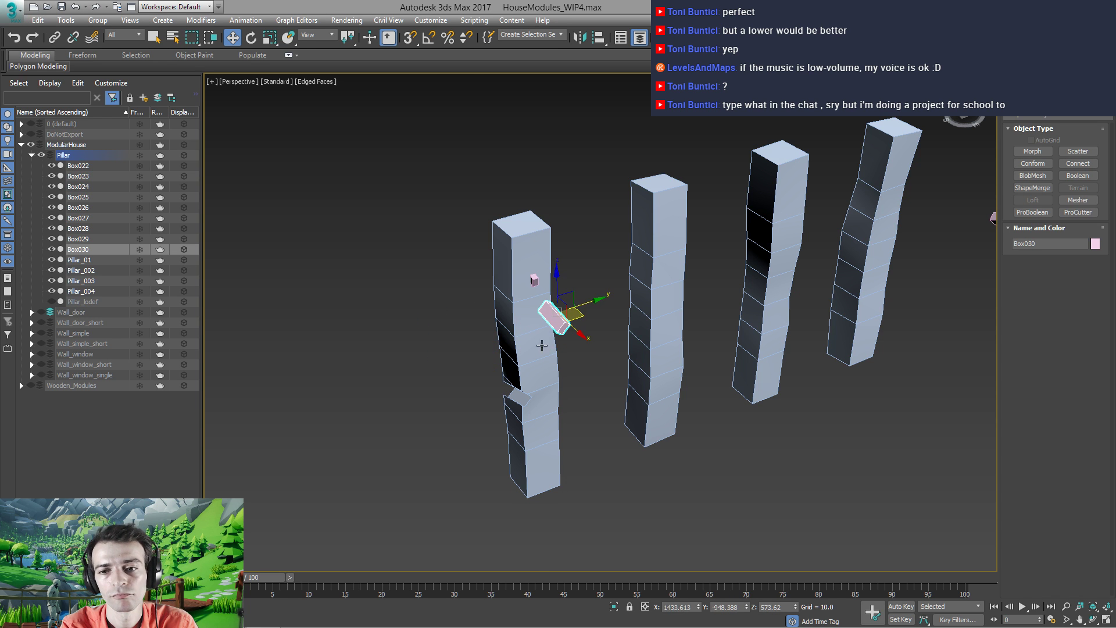
{"action": "scroll", "coordinate": [533, 314], "scroll_direction": "up", "scroll_amount": 5}
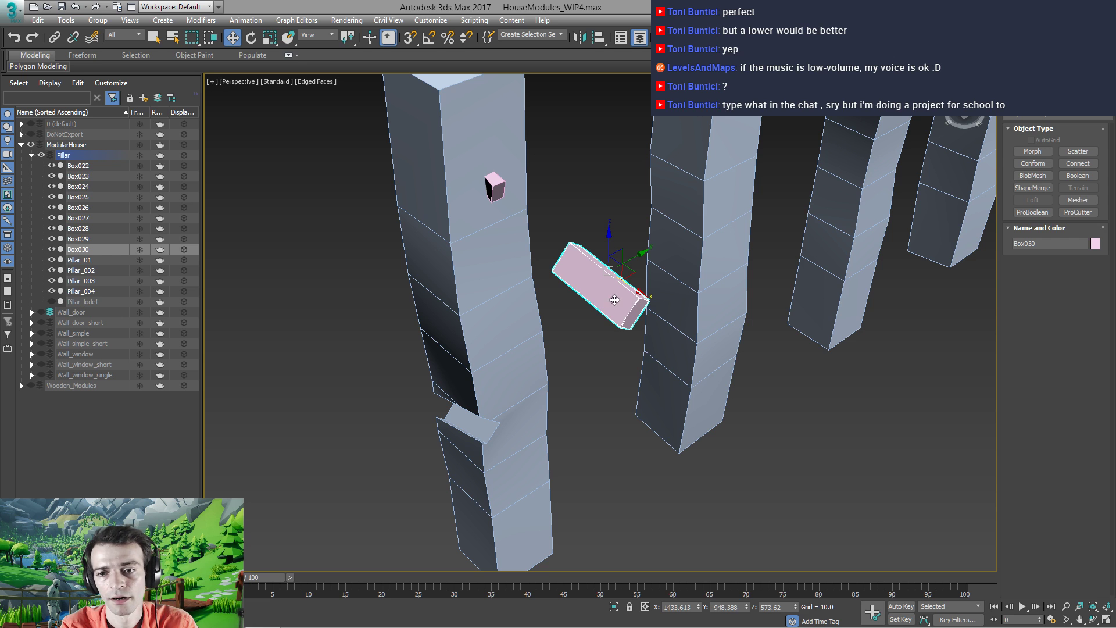
{"action": "left_click_drag", "start_coordinate": [638, 294], "coordinate": [470, 121]}
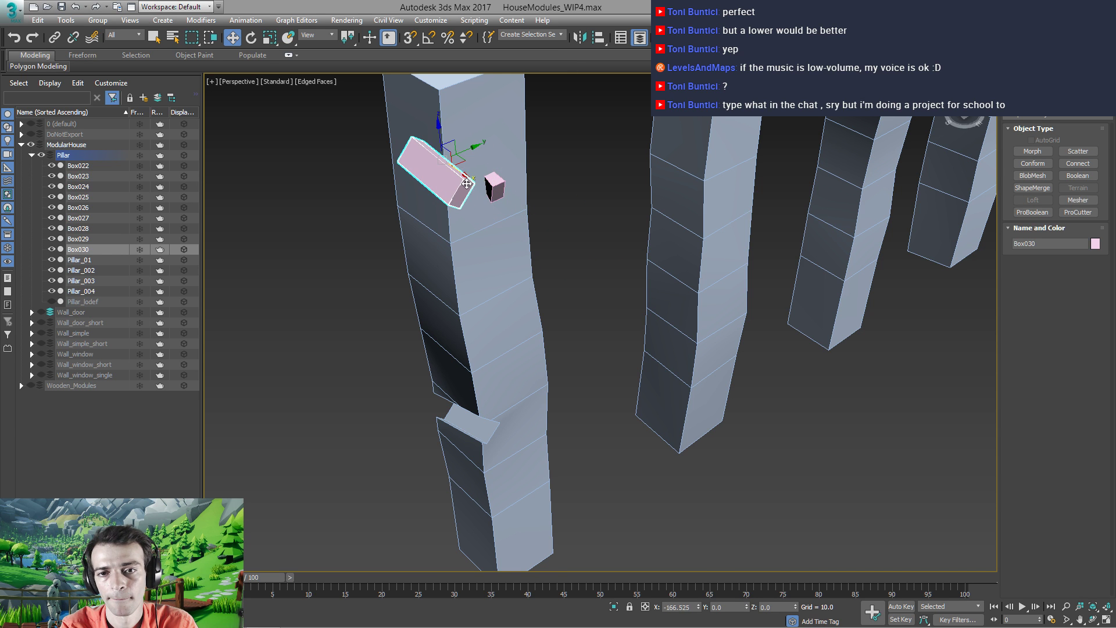
Rotate the Box025 clone about Z by about -74 degrees and reposition it against Pillar_004's upper corner
{"action": "scroll", "coordinate": [446, 268], "scroll_direction": "up", "scroll_amount": 2}
{"action": "key", "text": "e"}
{"action": "left_click_drag", "start_coordinate": [443, 176], "coordinate": [356, 168]}
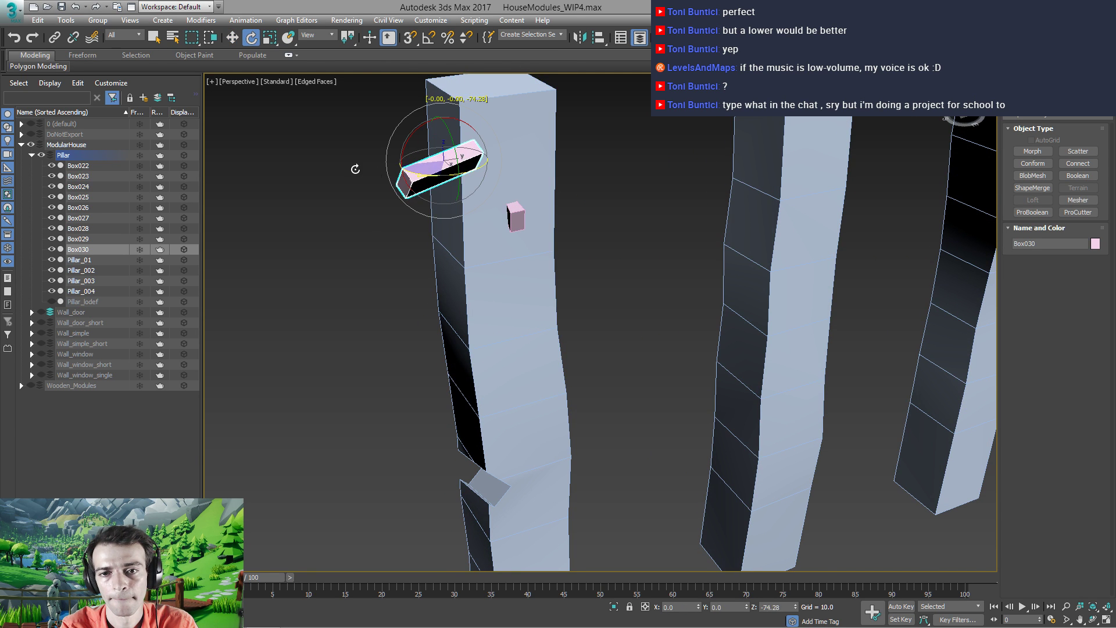
{"action": "key", "text": "w"}
{"action": "left_click_drag", "start_coordinate": [474, 186], "coordinate": [441, 235]}
Rotate Box030 about X by about 54 degrees and move it diagonally across the vertical corner of Pillar_004's upper part
{"action": "key", "text": "r"}
{"action": "middle_click_drag", "start_coordinate": [440, 235], "coordinate": [437, 292], "text": "alt"}
{"action": "key", "text": "e"}
{"action": "left_click_drag", "start_coordinate": [437, 292], "coordinate": [425, 340]}
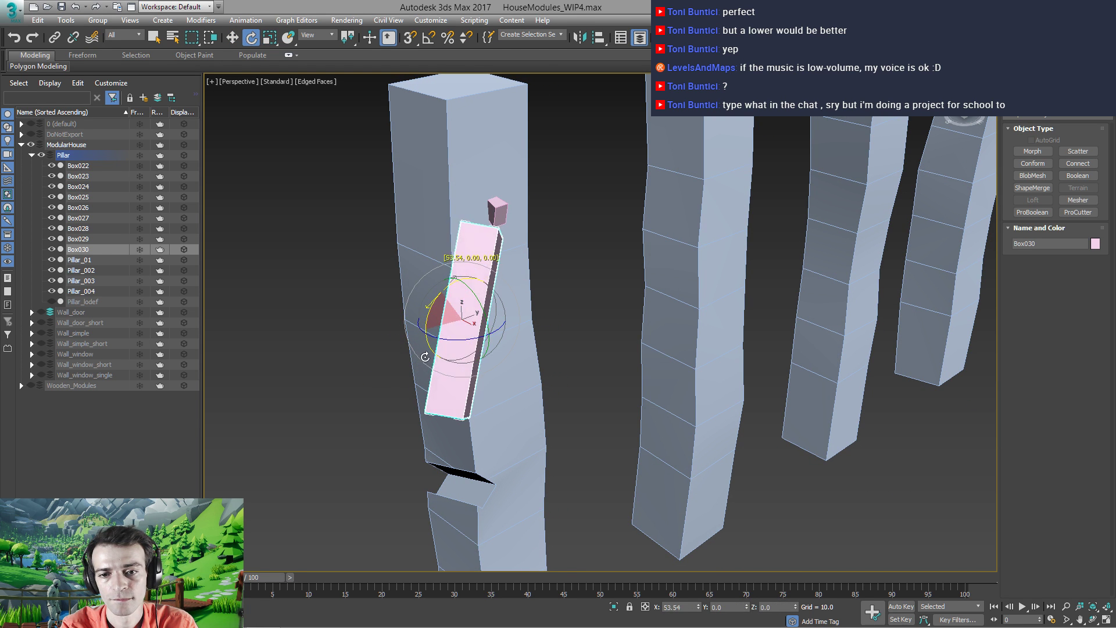
{"action": "key", "text": "w"}
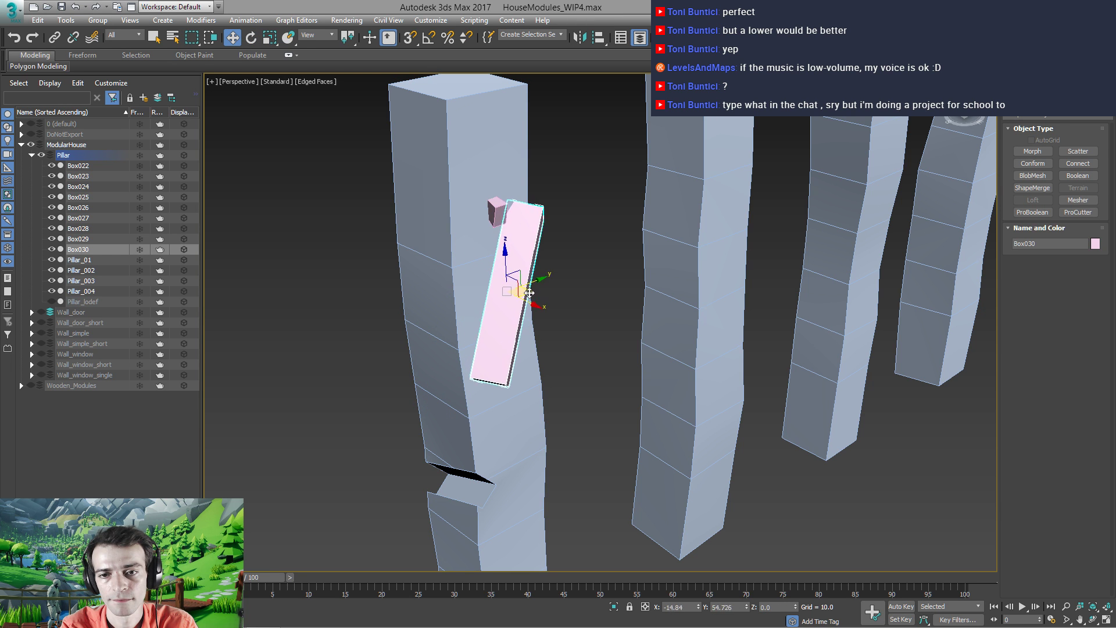
{"action": "middle_click_drag", "start_coordinate": [515, 306], "coordinate": [422, 313], "text": "alt"}
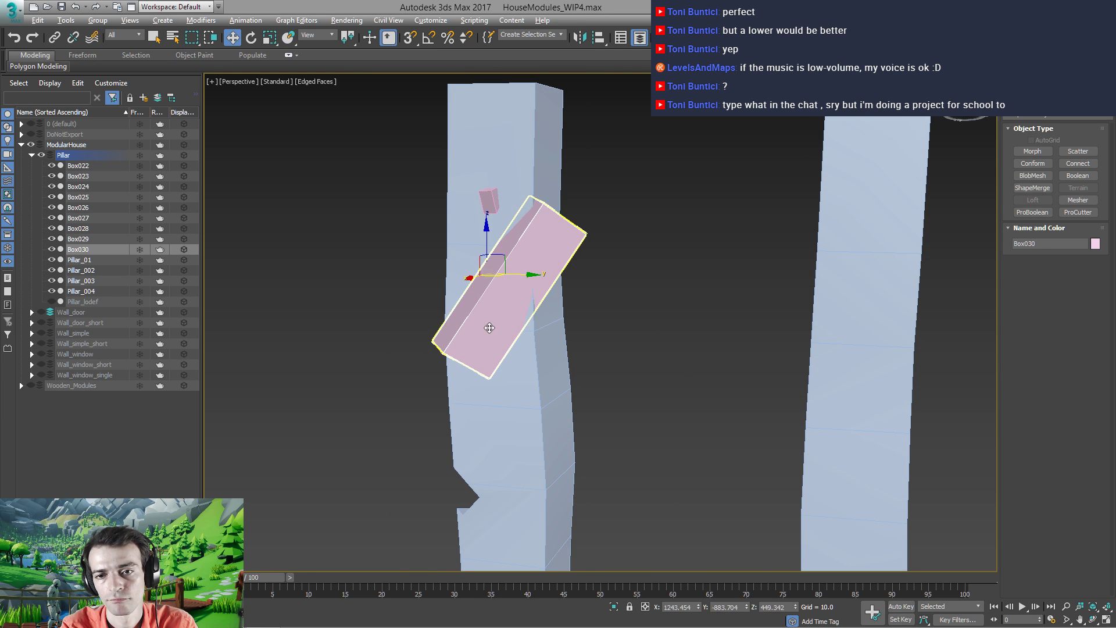
{"action": "mouse_move", "coordinate": [490, 328]}
{"action": "middle_mouse_down", "text": "alt"}
{"action": "mouse_move", "coordinate": [556, 309]}
{"action": "mouse_move", "coordinate": [504, 316]}
{"action": "mouse_move", "coordinate": [500, 327]}
{"action": "middle_mouse_up", "text": "alt"}
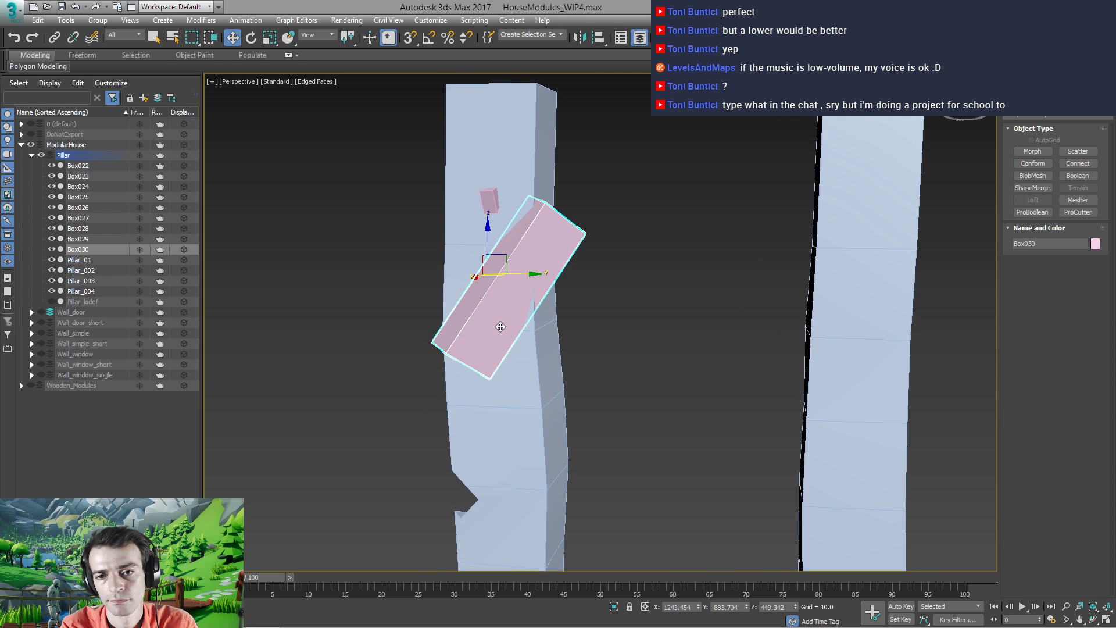
{"action": "middle_click_drag", "start_coordinate": [497, 286], "coordinate": [464, 323], "text": "alt"}
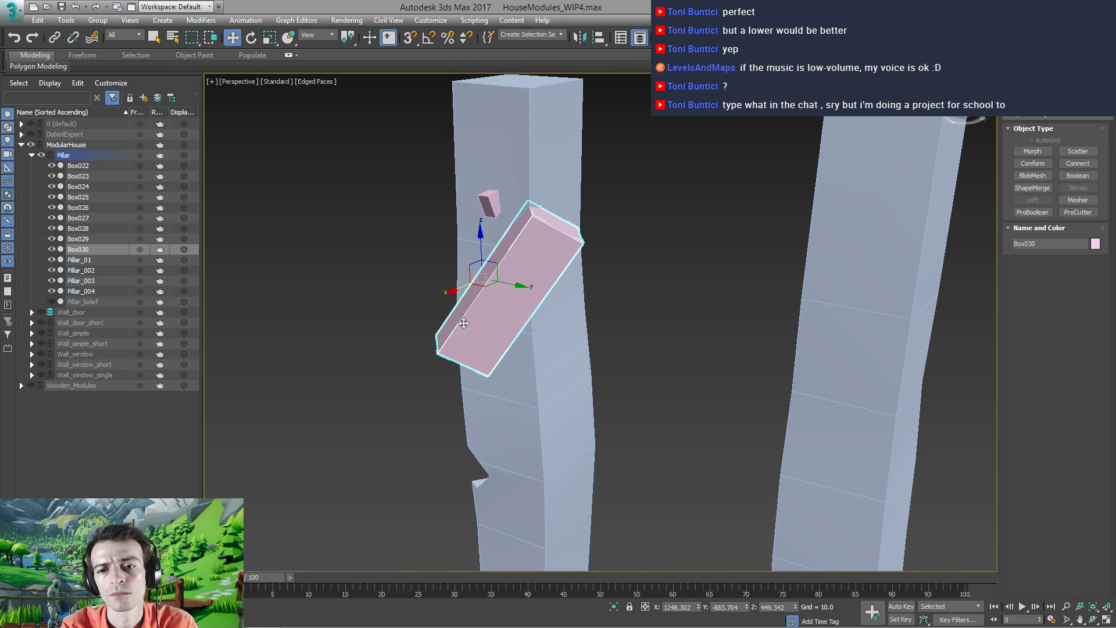
Lengthen Box030 along its own X axis using the Local reference coordinate system, with a last stretch of about 126 percent
{"action": "key", "text": "r"}
{"action": "left_click", "coordinate": [317, 35]}
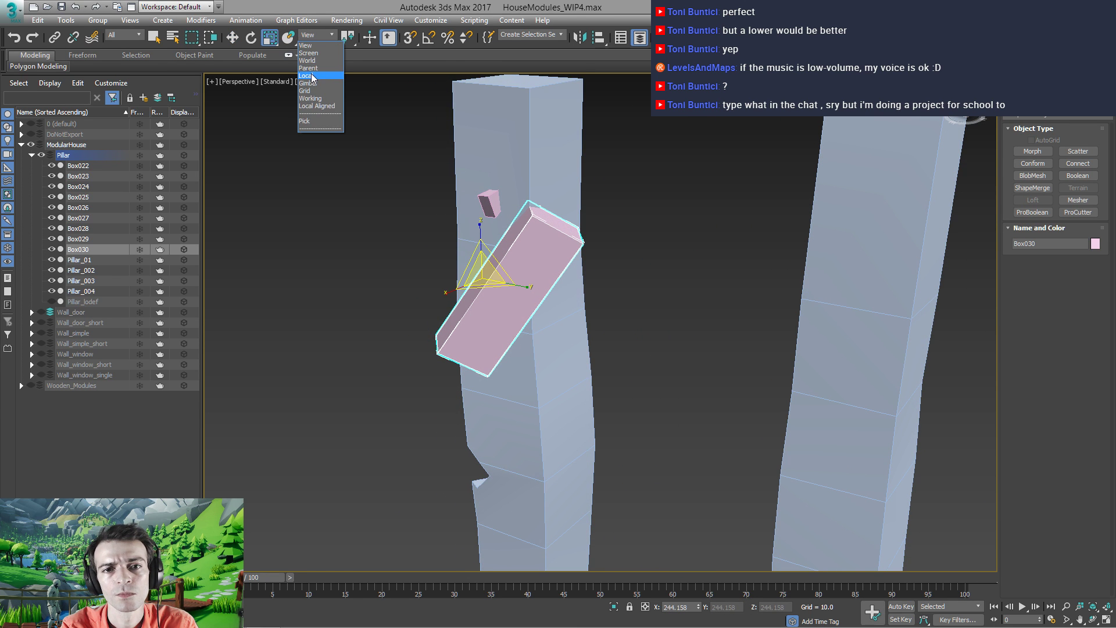
{"action": "left_click", "coordinate": [314, 82]}
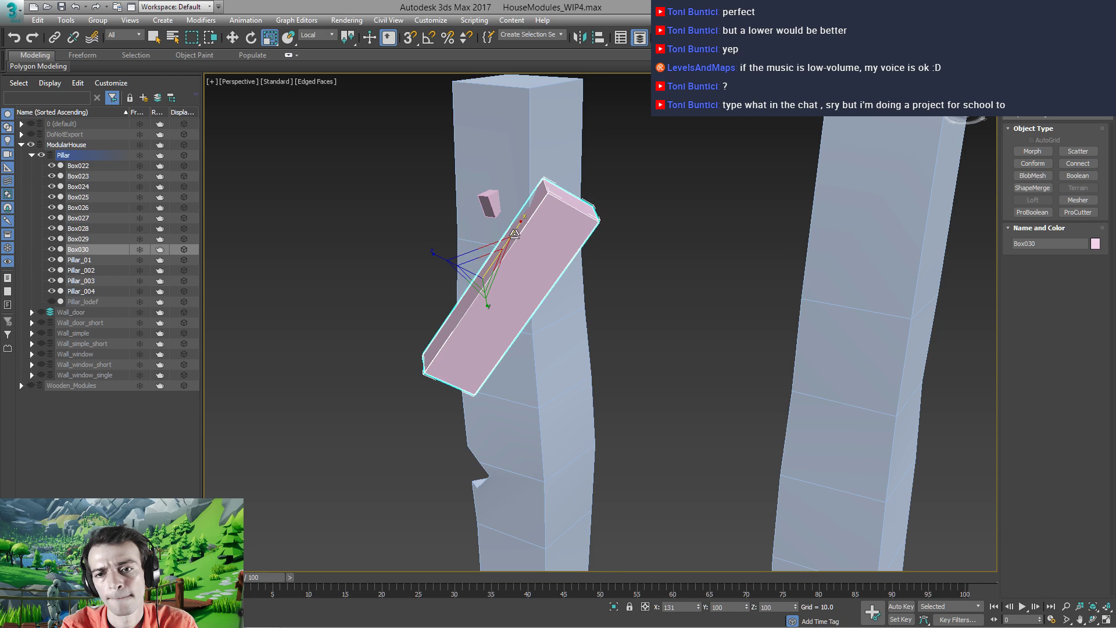
{"action": "middle_click_drag", "start_coordinate": [484, 292], "coordinate": [464, 354], "text": "alt"}
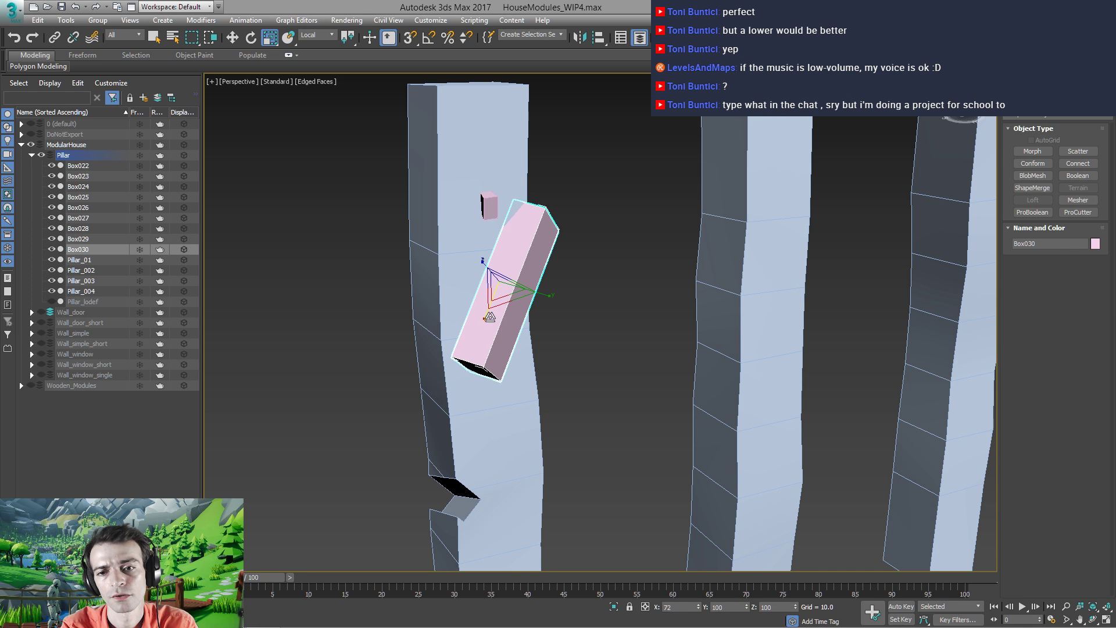
{"action": "left_click_drag", "start_coordinate": [490, 317], "coordinate": [480, 341]}
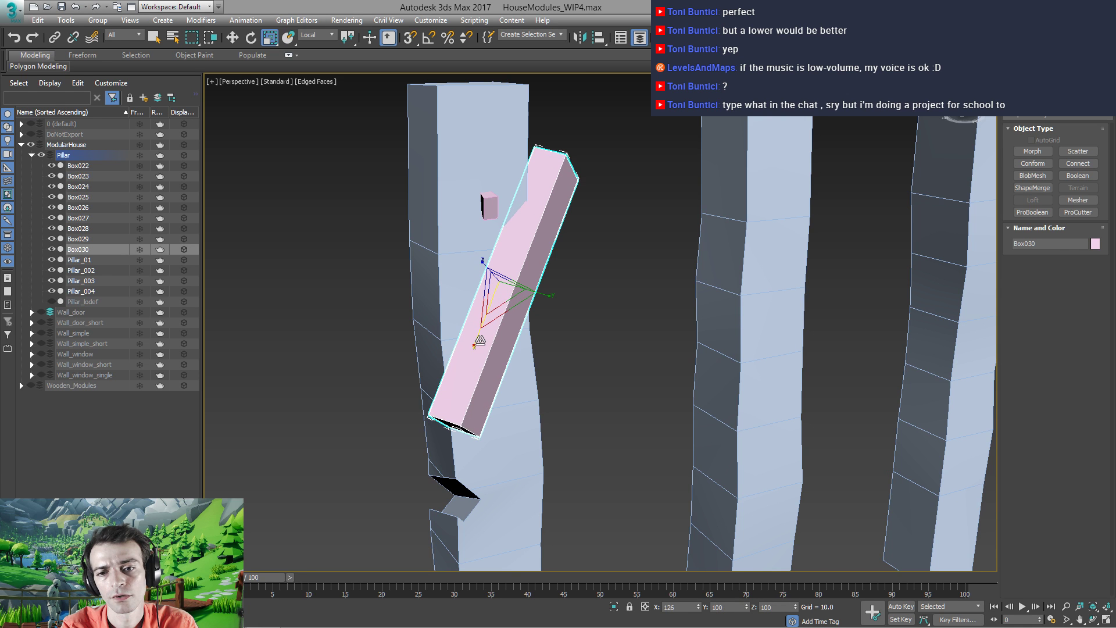
Rotate Box029 about Y by about -75 degrees and scale it up uniformly to about 143 percent
{"action": "left_click", "coordinate": [489, 213]}
{"action": "key", "text": "e"}
{"action": "middle_click_drag", "start_coordinate": [446, 221], "coordinate": [476, 318], "text": "alt"}
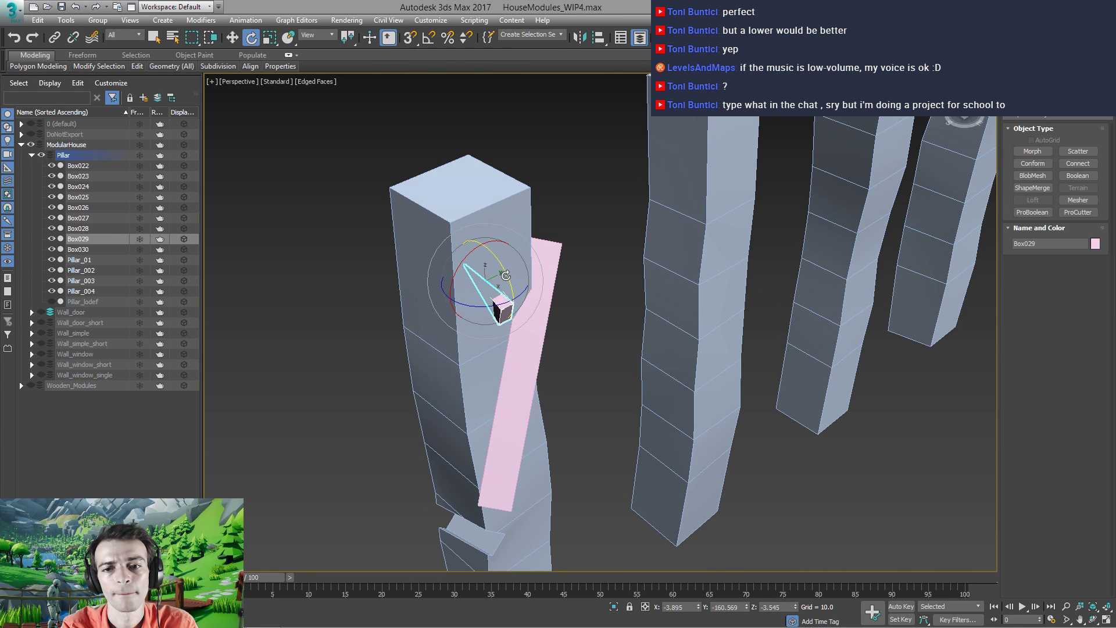
{"action": "left_click_drag", "start_coordinate": [508, 273], "coordinate": [465, 190]}
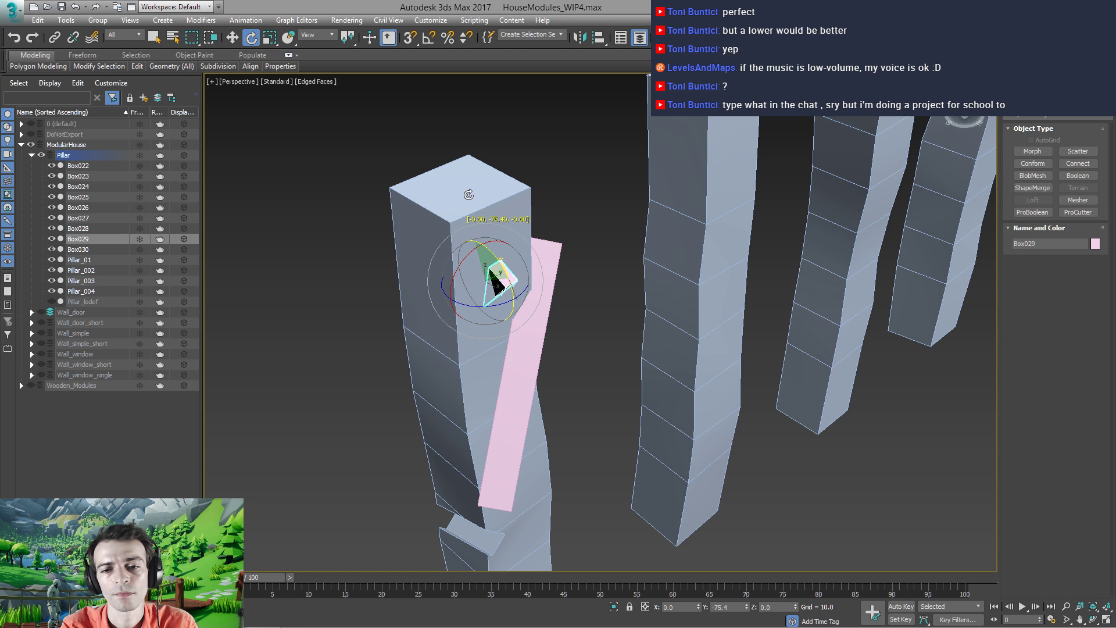
{"action": "key", "text": "r"}
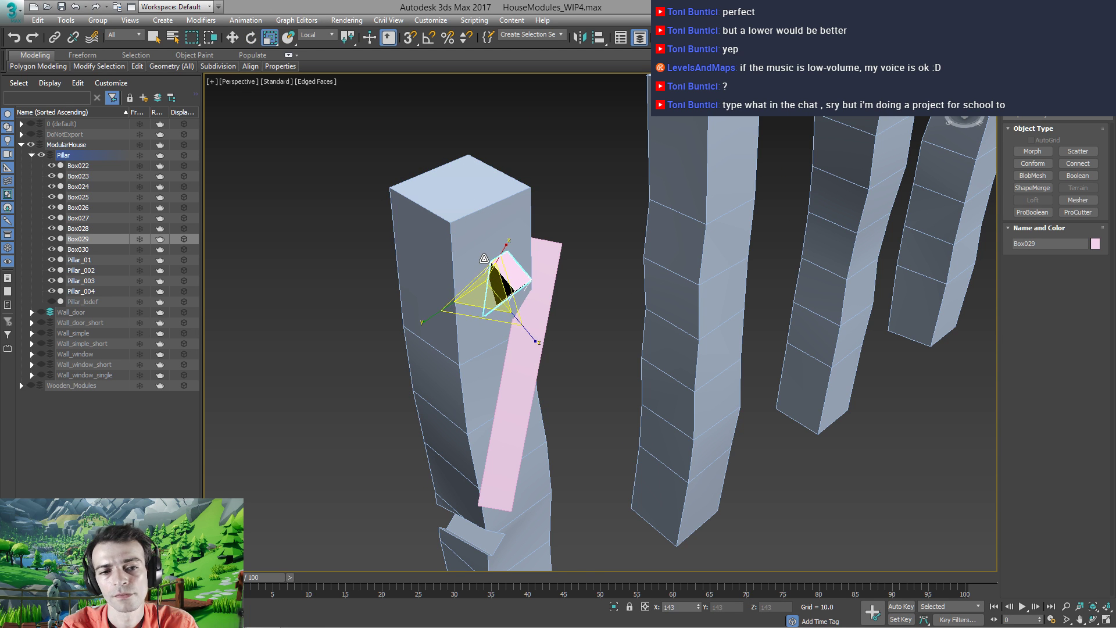
{"action": "middle_click_drag", "start_coordinate": [484, 258], "coordinate": [488, 307], "text": "alt"}
Raise Box029 to Pillar_004's top end and adjust its tilt, including about -30 degrees around Y
{"action": "key", "text": "e"}
{"action": "left_click_drag", "start_coordinate": [489, 307], "coordinate": [515, 267]}
{"action": "key", "text": "w"}
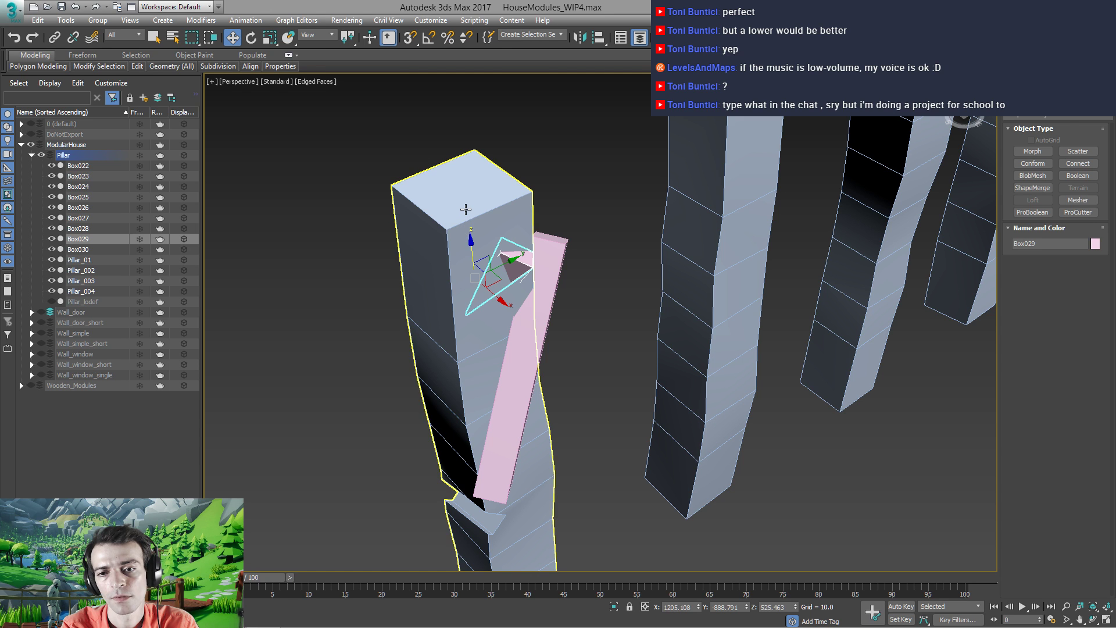
{"action": "left_click_drag", "start_coordinate": [475, 248], "coordinate": [465, 188]}
{"action": "middle_click_drag", "start_coordinate": [468, 258], "coordinate": [450, 259], "text": "alt"}
{"action": "key", "text": "e"}
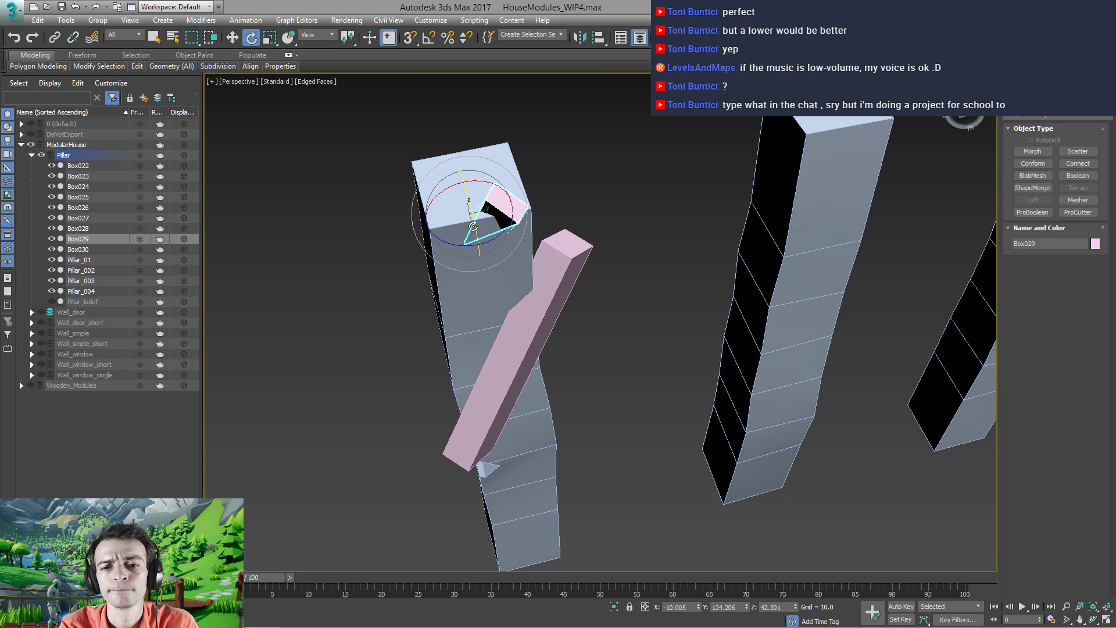
{"action": "left_click_drag", "start_coordinate": [469, 225], "coordinate": [465, 192]}
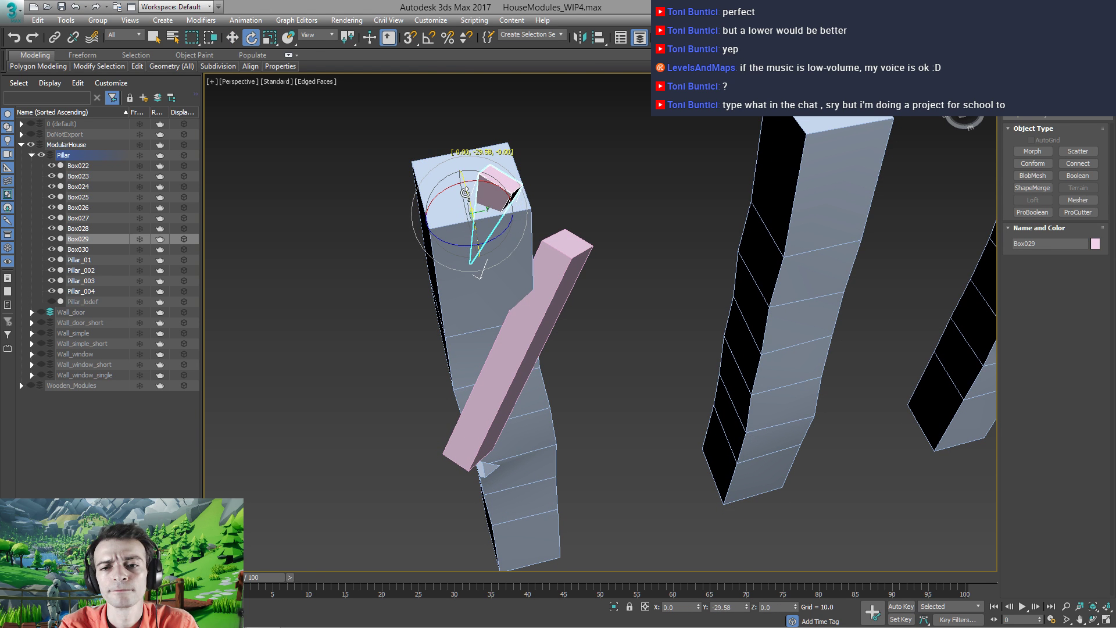
Reset Box029's absolute world rotation to 0 in X, Y and Z
{"action": "right_click", "coordinate": [251, 37]}
{"action": "double_click", "coordinate": [697, 301]}
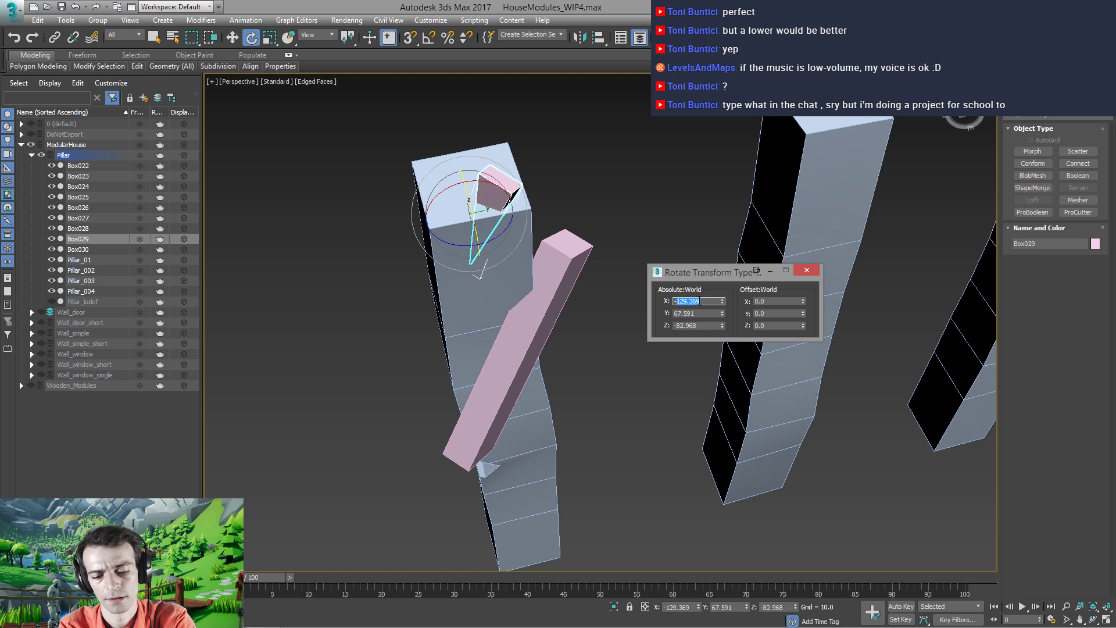
{"action": "type", "text": "0"}
{"action": "key", "text": "Return"}
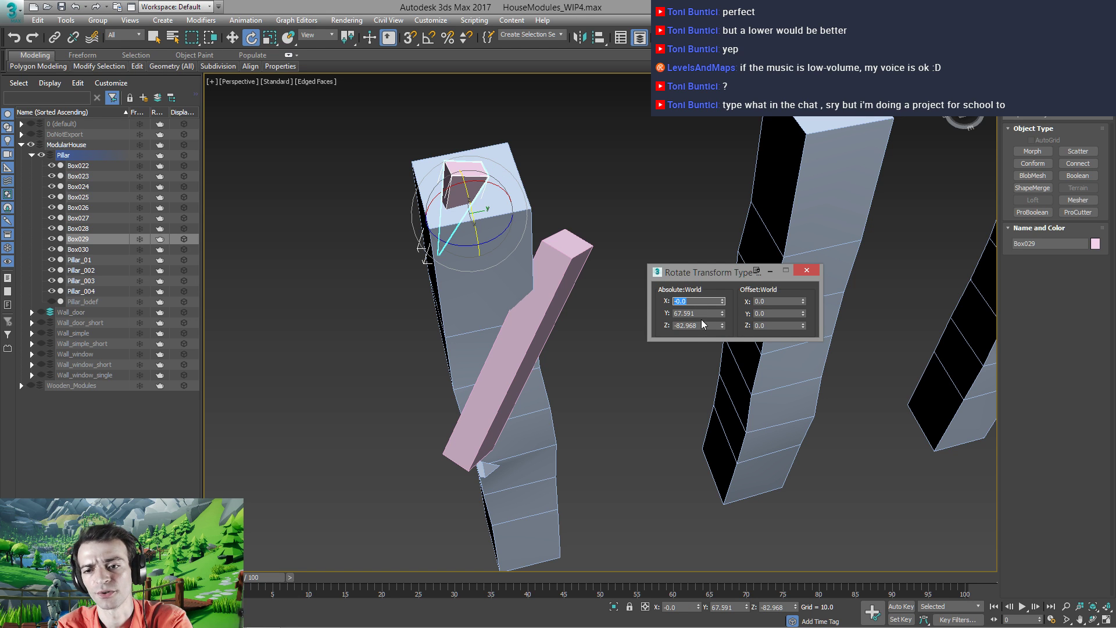
{"action": "key", "text": "Tab"}
{"action": "type", "text": "0"}
{"action": "key", "text": "Return"}
{"action": "double_click", "coordinate": [702, 325]}
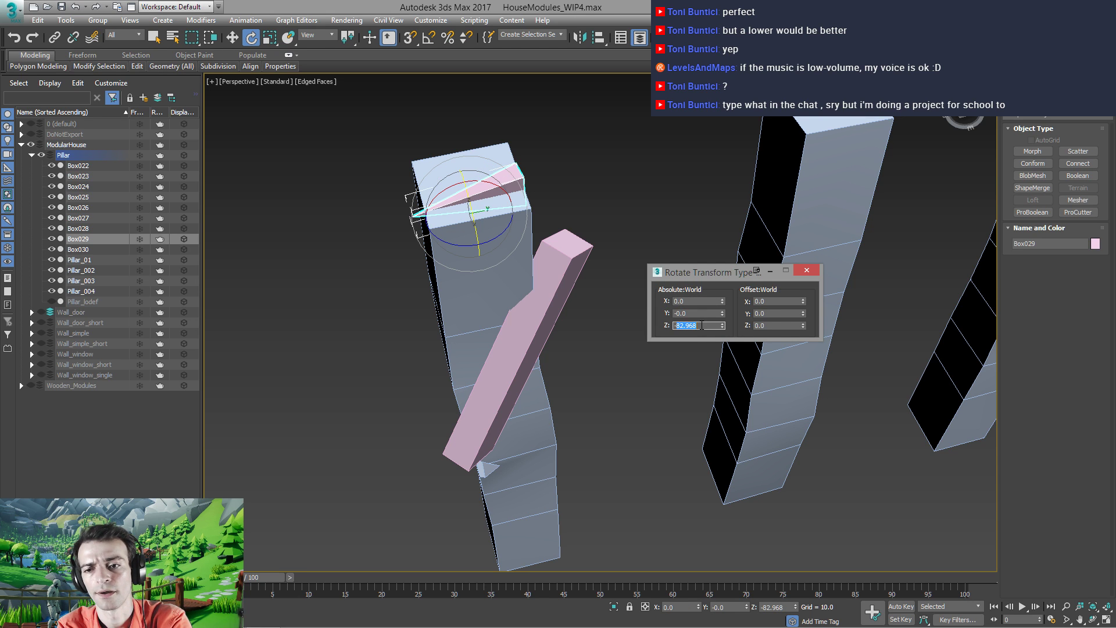
{"action": "type", "text": "0"}
{"action": "key", "text": "Return"}
{"action": "left_click", "coordinate": [806, 270]}
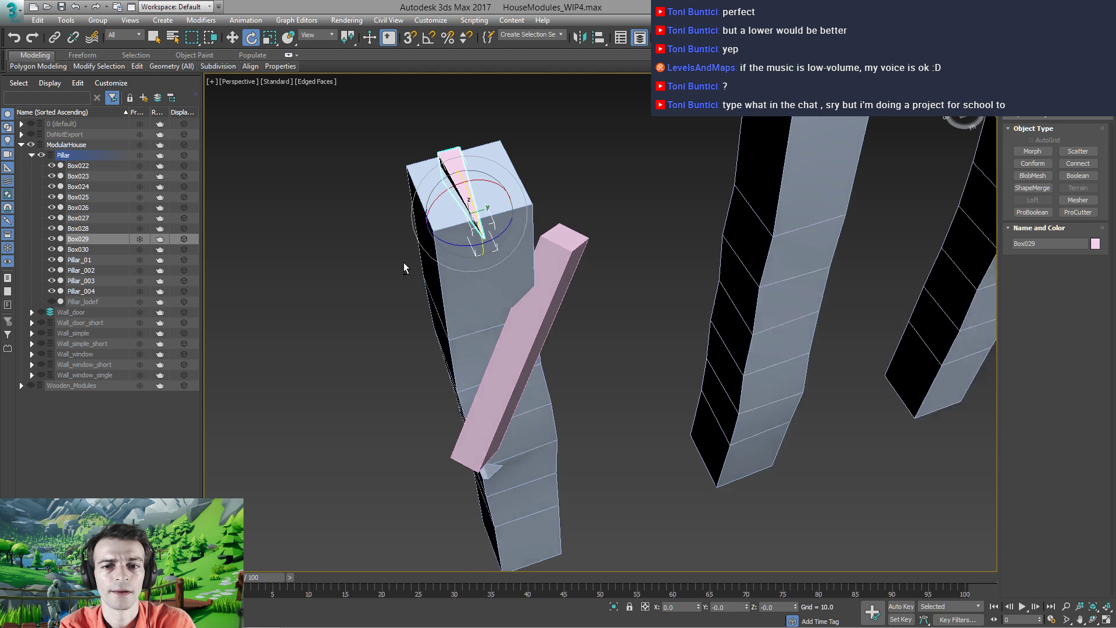
Turn Box029 slightly and move it so its wide end overhangs an edge of Pillar_004's top face
{"action": "middle_click_drag", "start_coordinate": [403, 263], "coordinate": [469, 272], "text": "alt"}
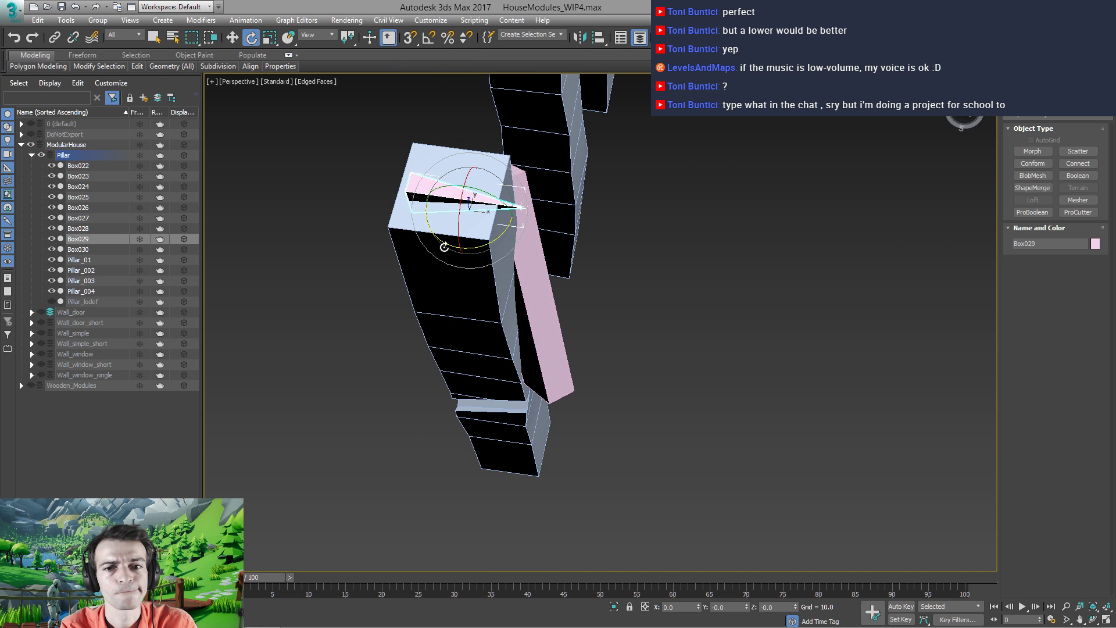
{"action": "left_click_drag", "start_coordinate": [440, 242], "coordinate": [458, 241]}
{"action": "key", "text": "w"}
{"action": "left_click_drag", "start_coordinate": [496, 200], "coordinate": [464, 203]}
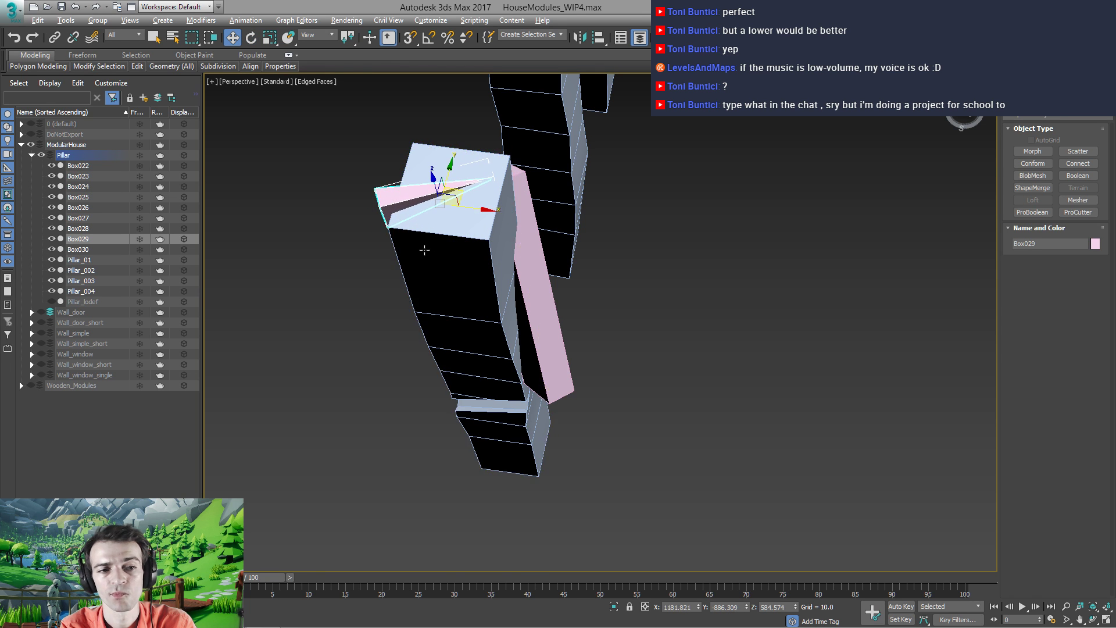
Tilt Box029 so that it cuts diagonally through the rim of Pillar_004's top face
{"action": "middle_click_drag", "start_coordinate": [425, 250], "coordinate": [467, 298], "text": "alt"}
{"action": "scroll", "coordinate": [440, 234], "scroll_direction": "up", "scroll_amount": 4}
{"action": "middle_click_drag", "start_coordinate": [467, 298], "coordinate": [484, 285], "text": "alt"}
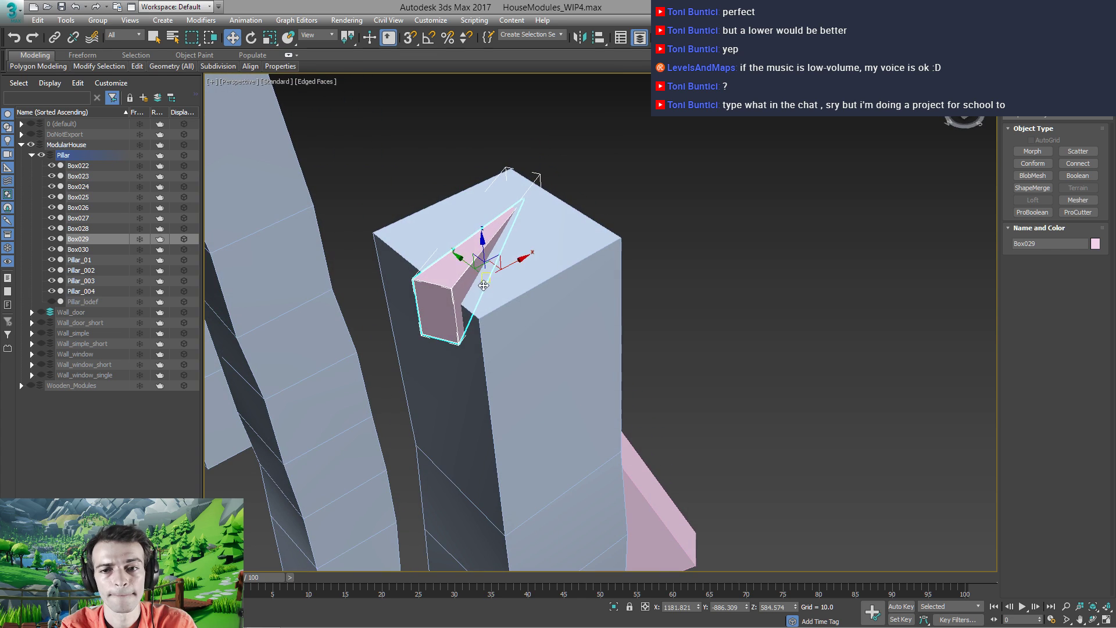
{"action": "key", "text": "e"}
{"action": "left_click_drag", "start_coordinate": [487, 284], "coordinate": [510, 282]}
{"action": "middle_click_drag", "start_coordinate": [508, 299], "coordinate": [558, 277], "text": "alt"}
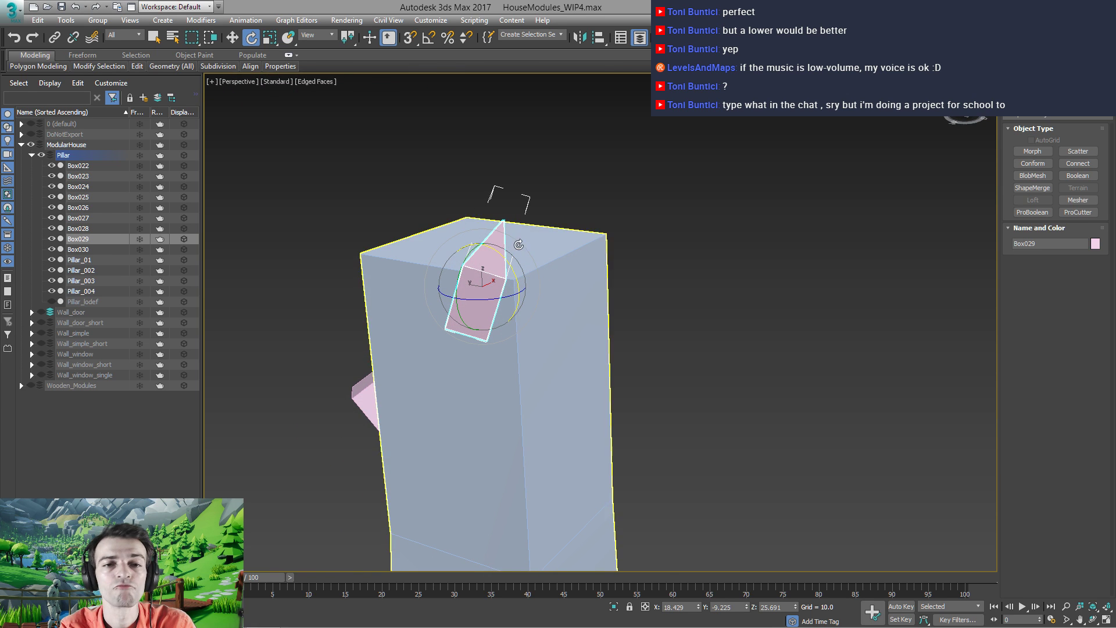
Subtract Box030 and Box029 from Pillar_004 with its ProBoolean operation
{"action": "middle_click_drag", "start_coordinate": [640, 298], "coordinate": [508, 425], "text": "alt"}
{"action": "scroll", "coordinate": [536, 319], "scroll_direction": "down", "scroll_amount": 5}
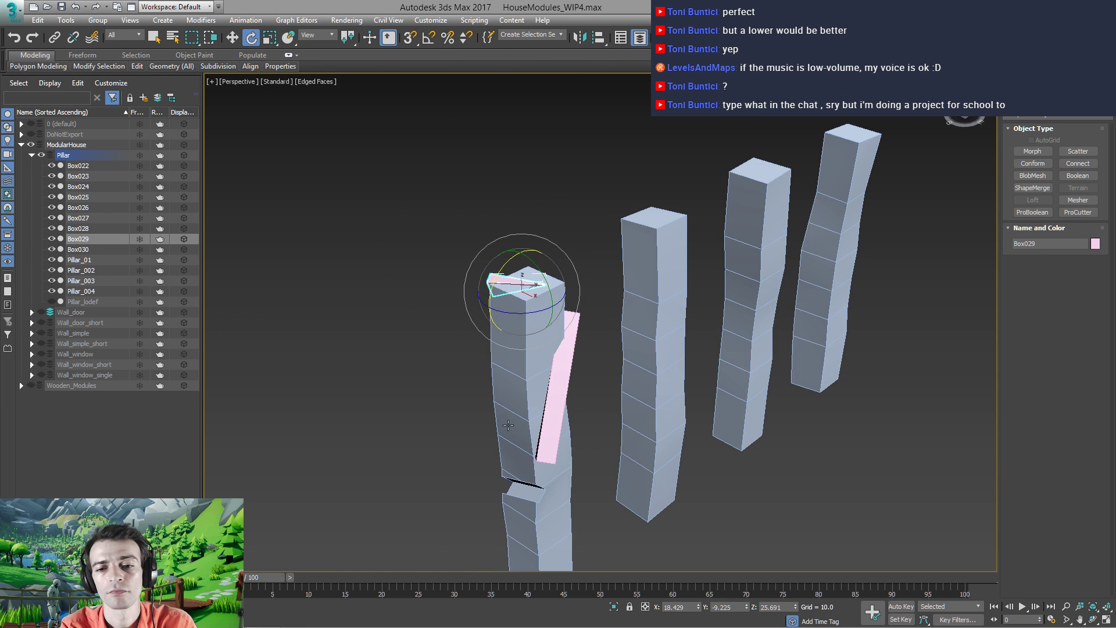
{"action": "left_click", "coordinate": [533, 392]}
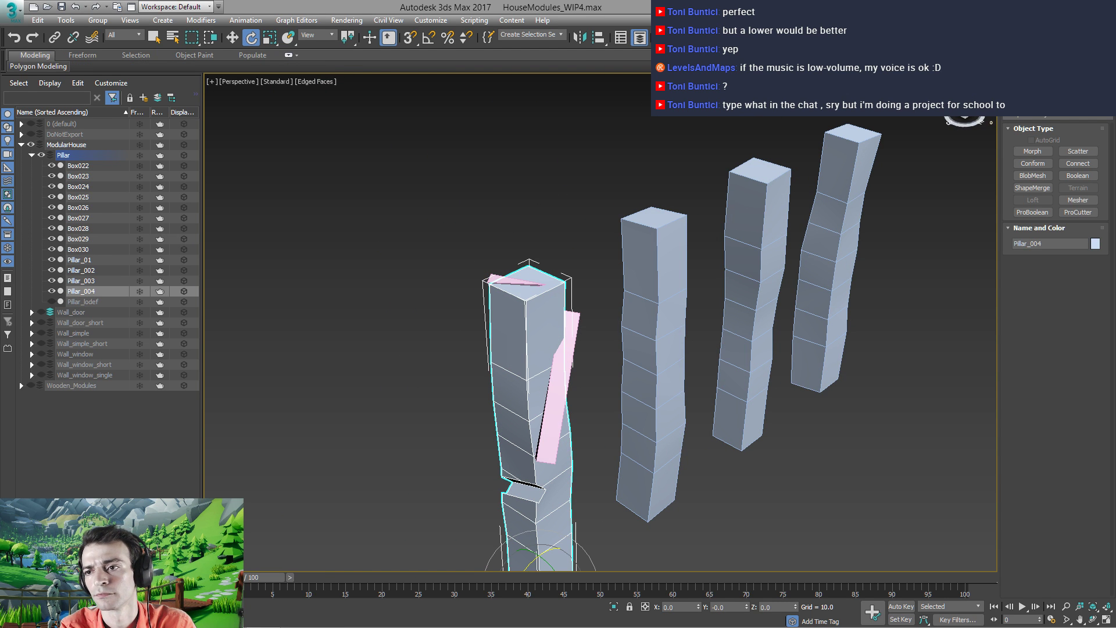
{"action": "left_click", "coordinate": [1027, 83]}
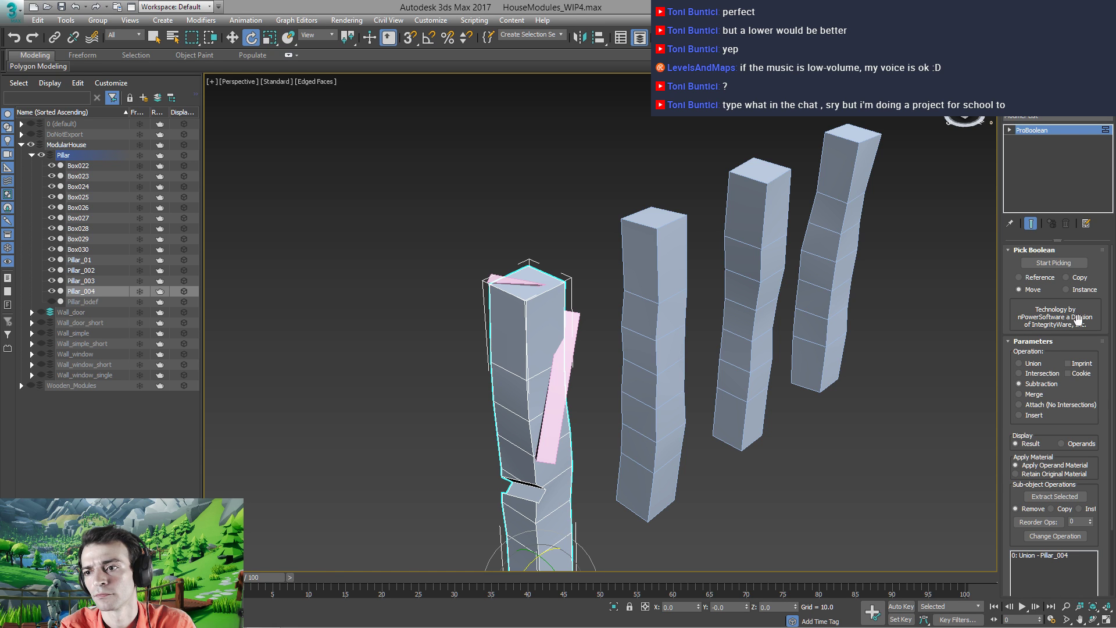
{"action": "left_click", "coordinate": [1054, 262]}
{"action": "left_click", "coordinate": [557, 385]}
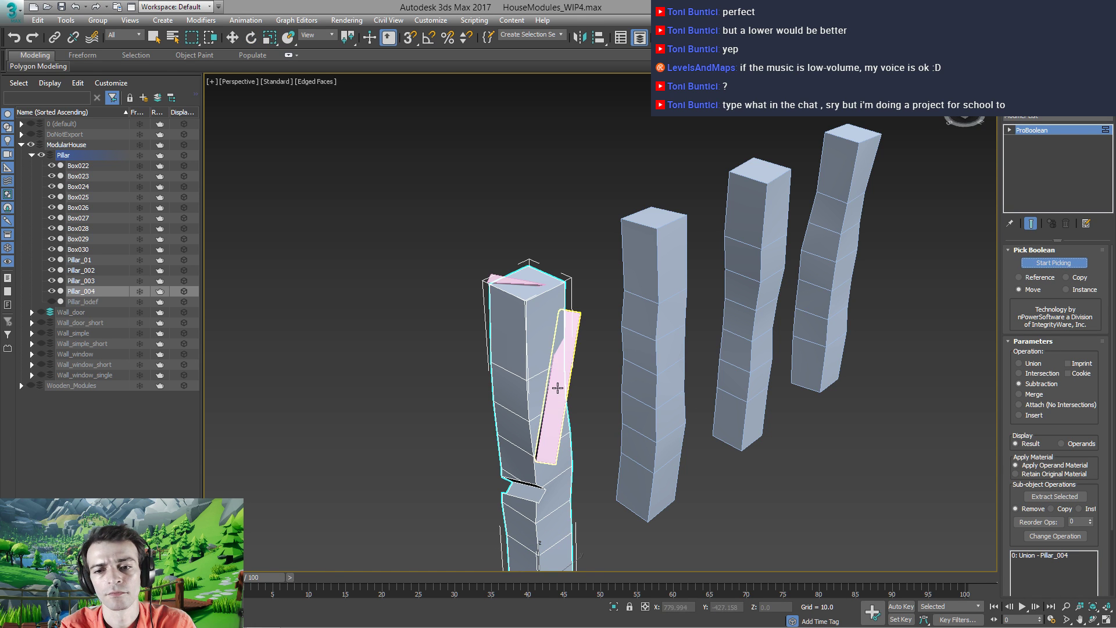
{"action": "left_click", "coordinate": [512, 297]}
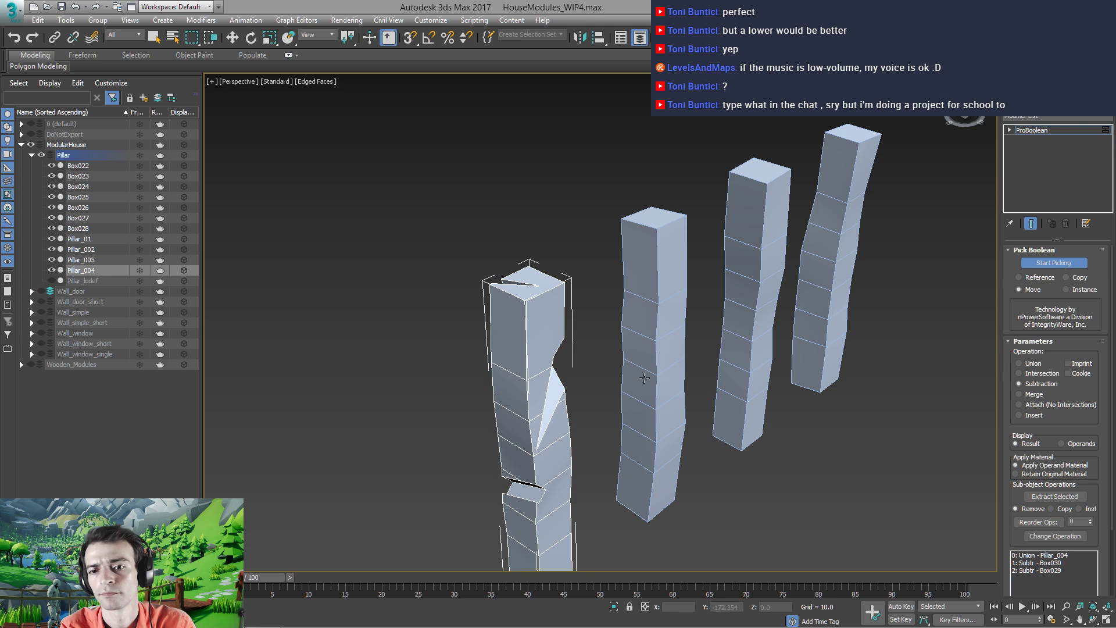
Convert the chipped Pillar_004 to an Editable Poly
{"action": "middle_click_drag", "start_coordinate": [511, 406], "coordinate": [535, 413], "text": "alt"}
{"action": "key", "text": "w"}
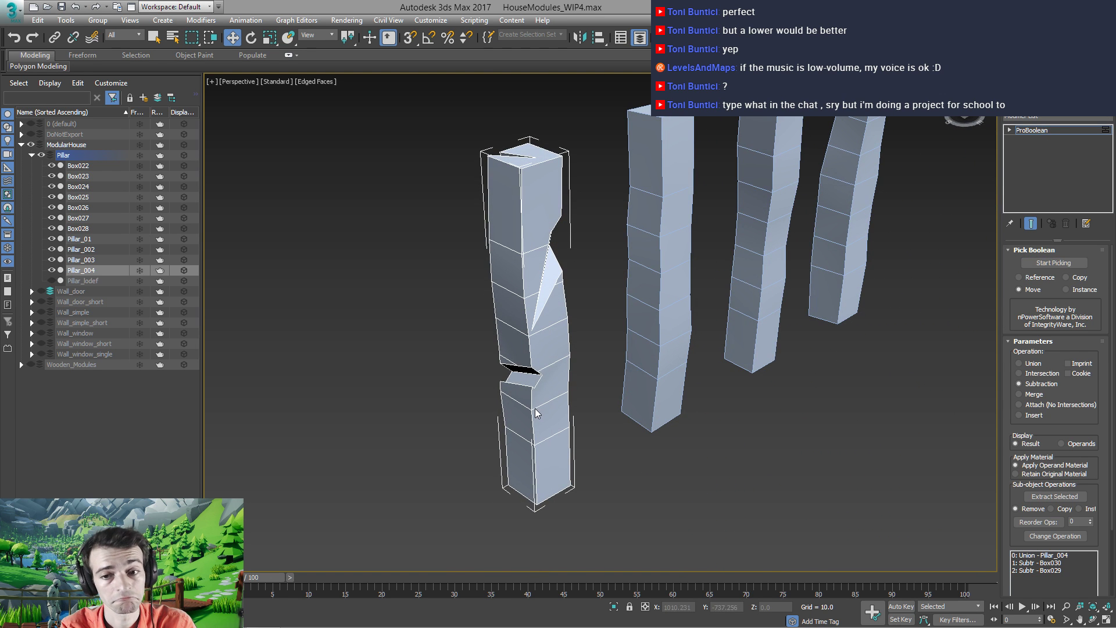
{"action": "right_click", "coordinate": [537, 428]}
{"action": "mouse_move", "coordinate": [582, 550]}
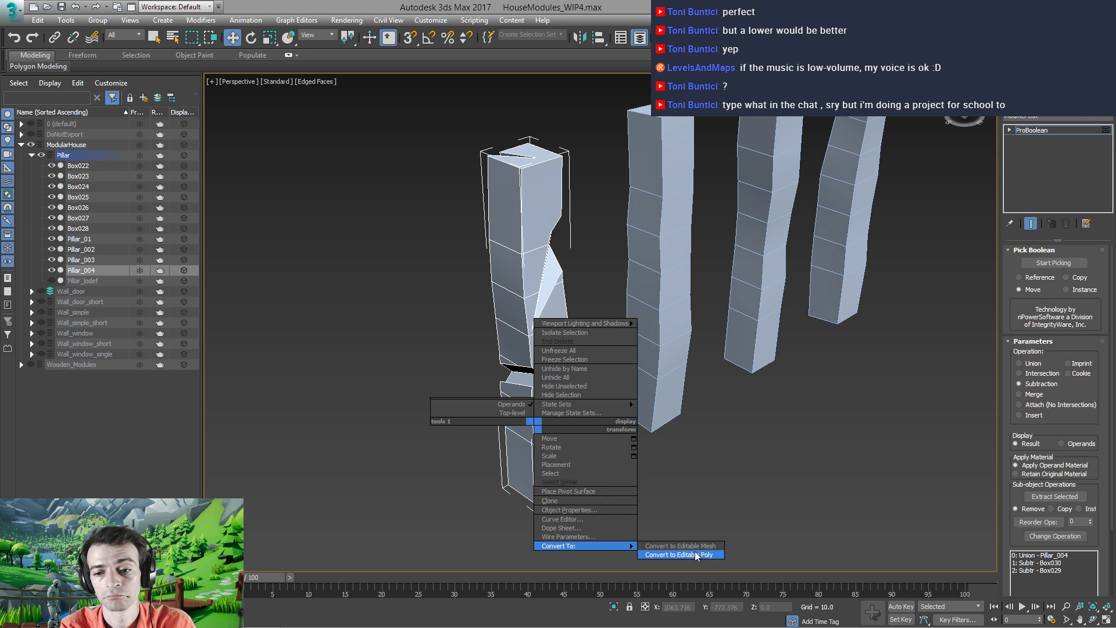
{"action": "left_click", "coordinate": [668, 553]}
Apply an Unwrap UVW modifier to Pillar_004 and select all of its polygons
{"action": "middle_click_drag", "start_coordinate": [541, 359], "coordinate": [574, 390]}
{"action": "middle_click_drag", "start_coordinate": [574, 390], "coordinate": [567, 383], "text": "alt"}
{"action": "scroll", "coordinate": [567, 383], "scroll_direction": "down", "scroll_amount": 3}
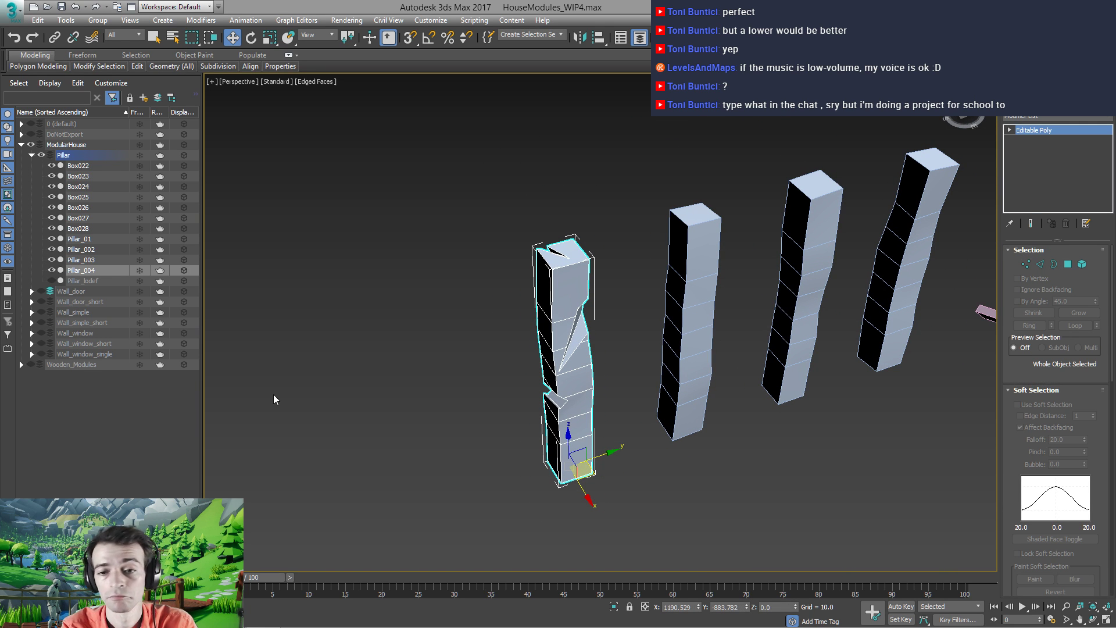
{"action": "middle_click_drag", "start_coordinate": [426, 356], "coordinate": [567, 386], "text": "alt"}
{"action": "scroll", "coordinate": [568, 386], "scroll_direction": "up", "scroll_amount": 3}
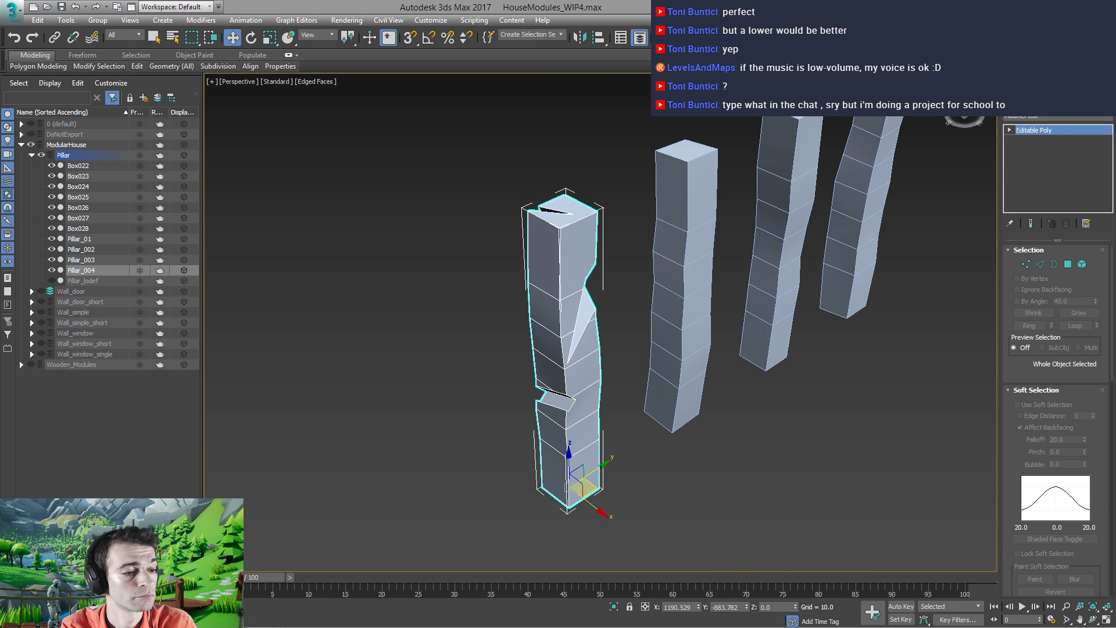
{"action": "left_click", "coordinate": [1026, 118]}
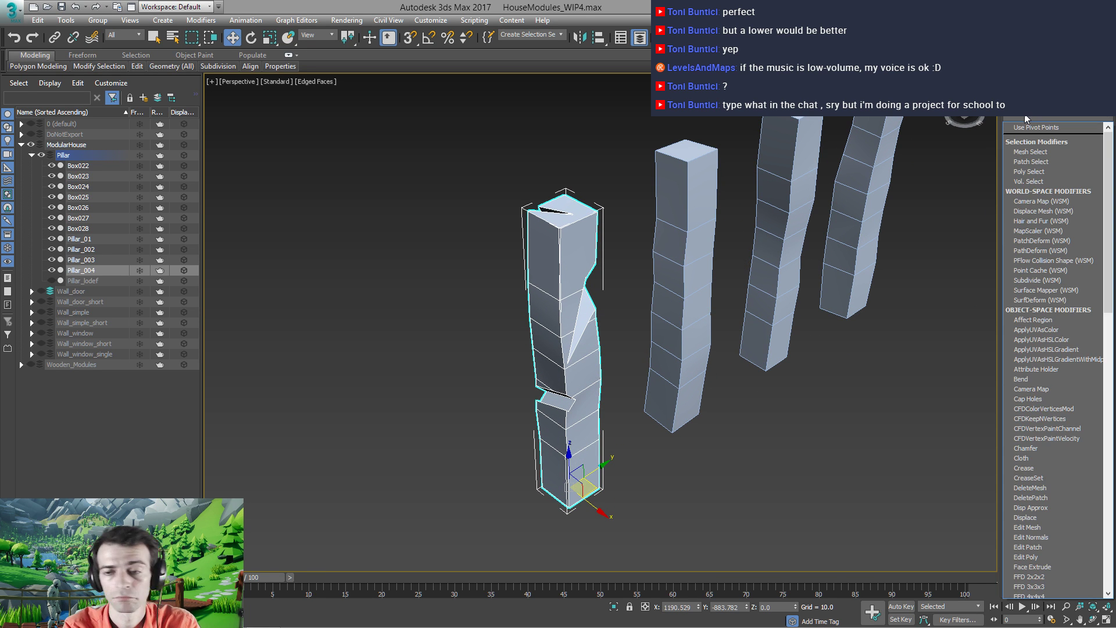
{"action": "key", "text": "u"}
{"action": "key", "text": "Return"}
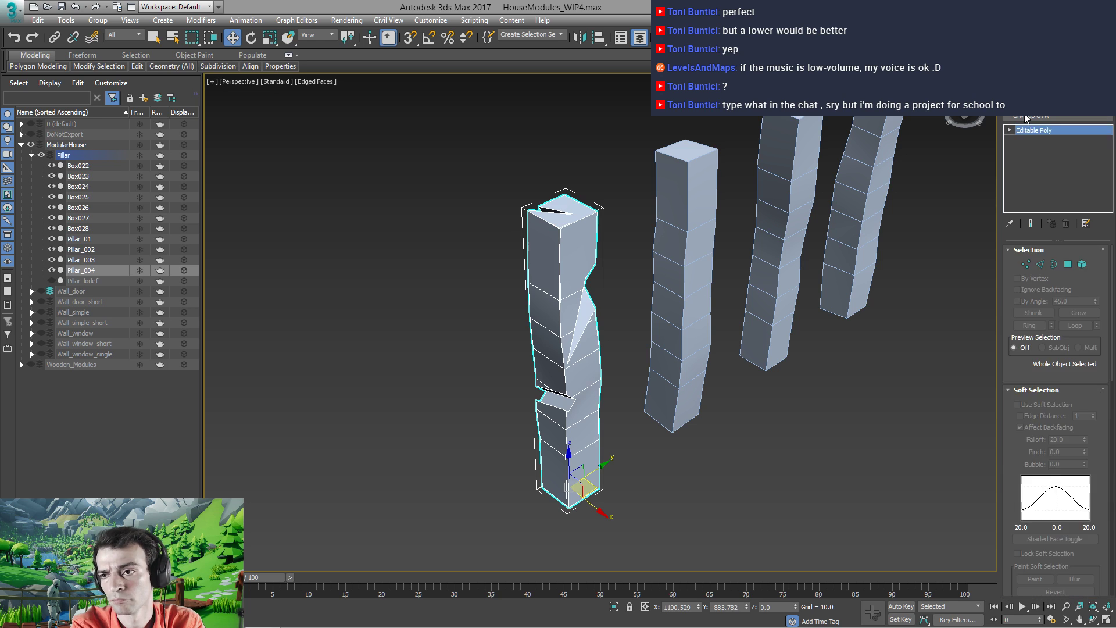
{"action": "key", "text": "ctrl+a"}
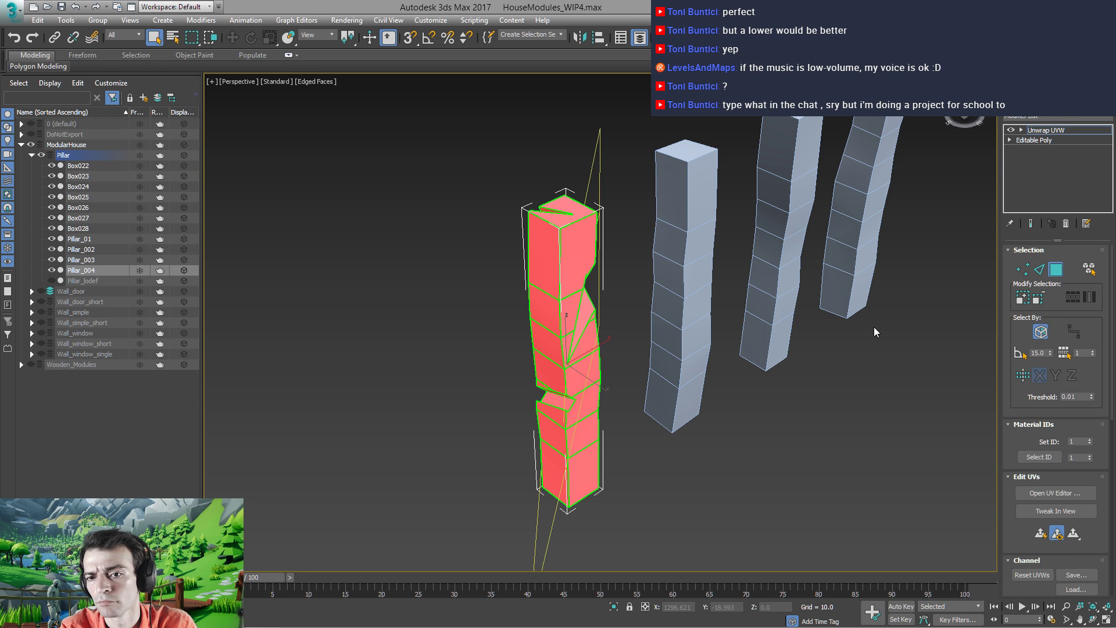
Unwrap all of Pillar_004's selected polygons in the UV editor using Flatten Mapping with the default settings
{"action": "left_click", "coordinate": [1033, 493]}
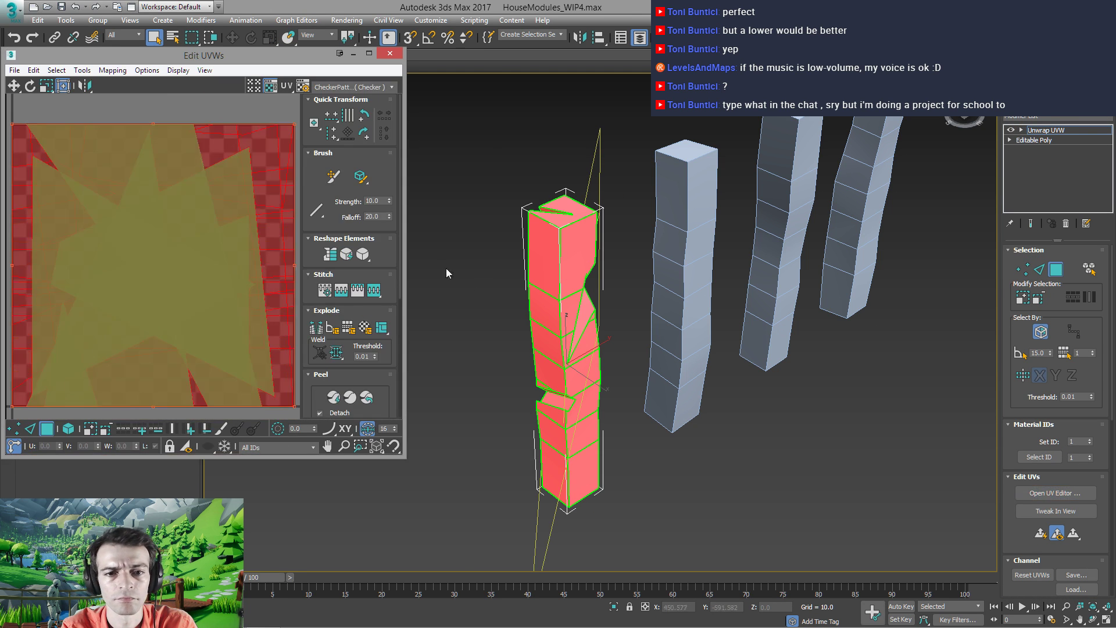
{"action": "left_click", "coordinate": [111, 71]}
{"action": "left_click", "coordinate": [111, 83]}
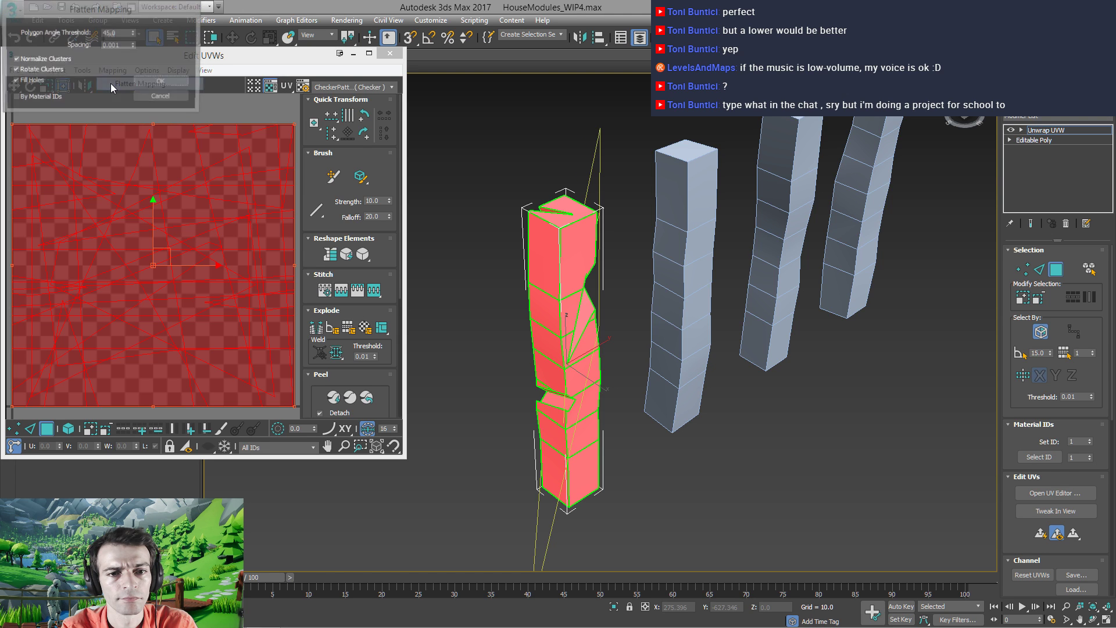
{"action": "left_click", "coordinate": [160, 82]}
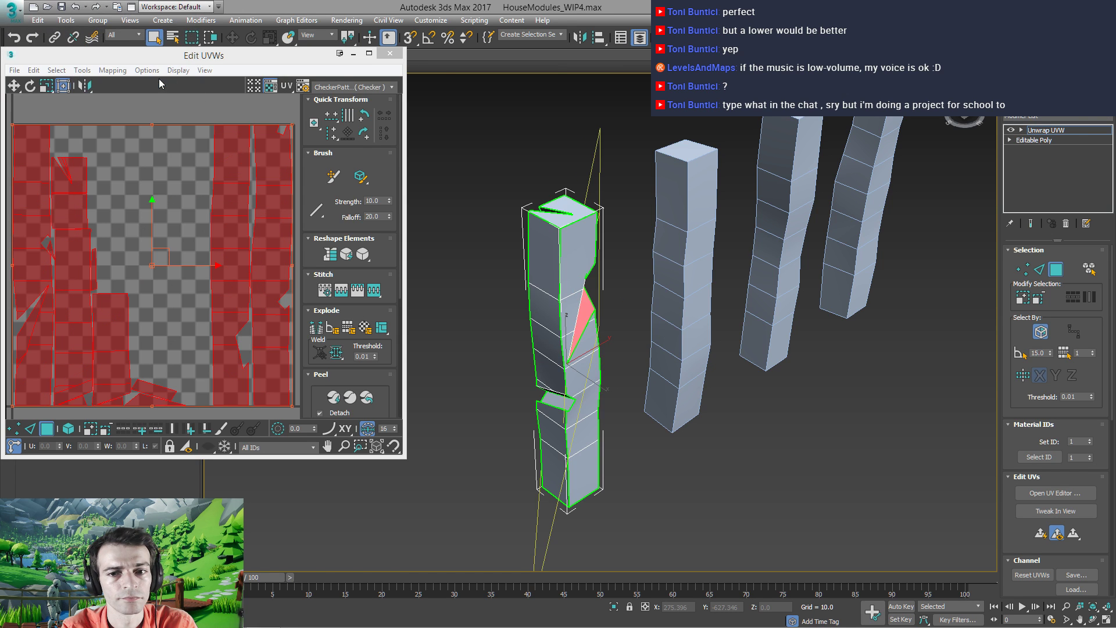
{"action": "left_click", "coordinate": [390, 54]}
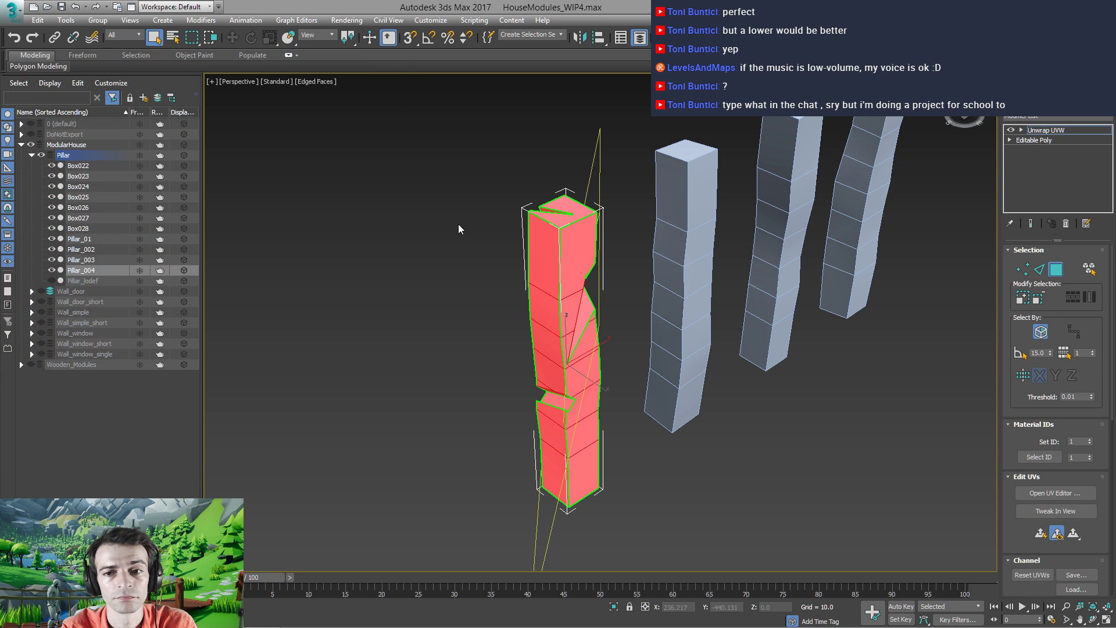
Collapse the unwrapped Pillar_004 to an Editable Poly
{"action": "right_click", "coordinate": [548, 294]}
{"action": "mouse_move", "coordinate": [609, 412]}
{"action": "left_click", "coordinate": [690, 419]}
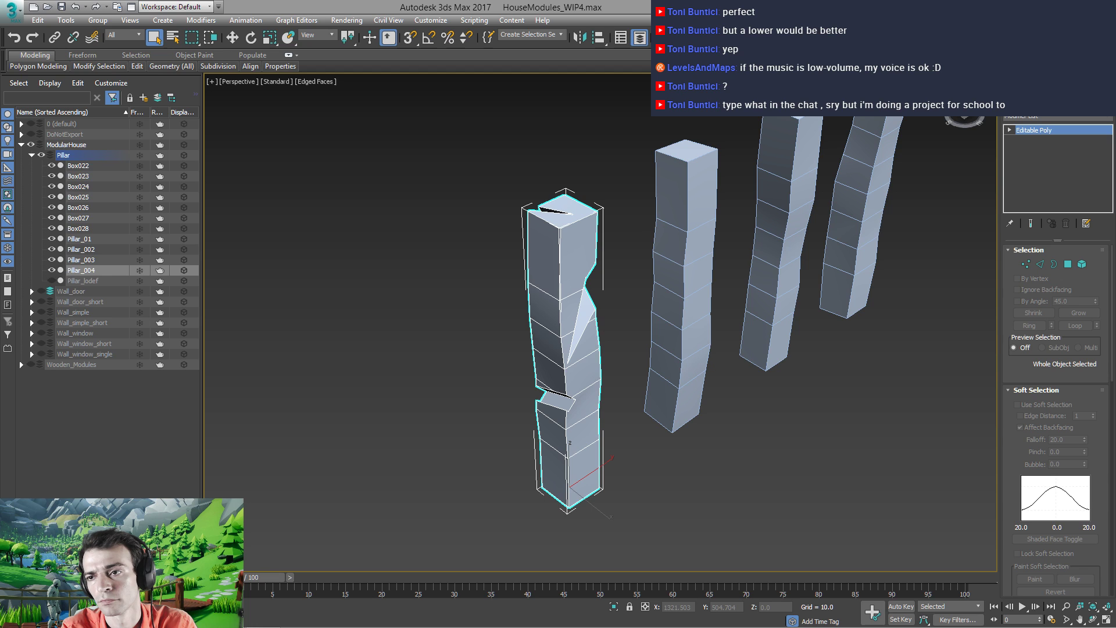
Try to center the pivot of Pillar_004 on the object
{"action": "left_click", "coordinate": [1047, 119]}
{"action": "left_click", "coordinate": [1046, 116]}
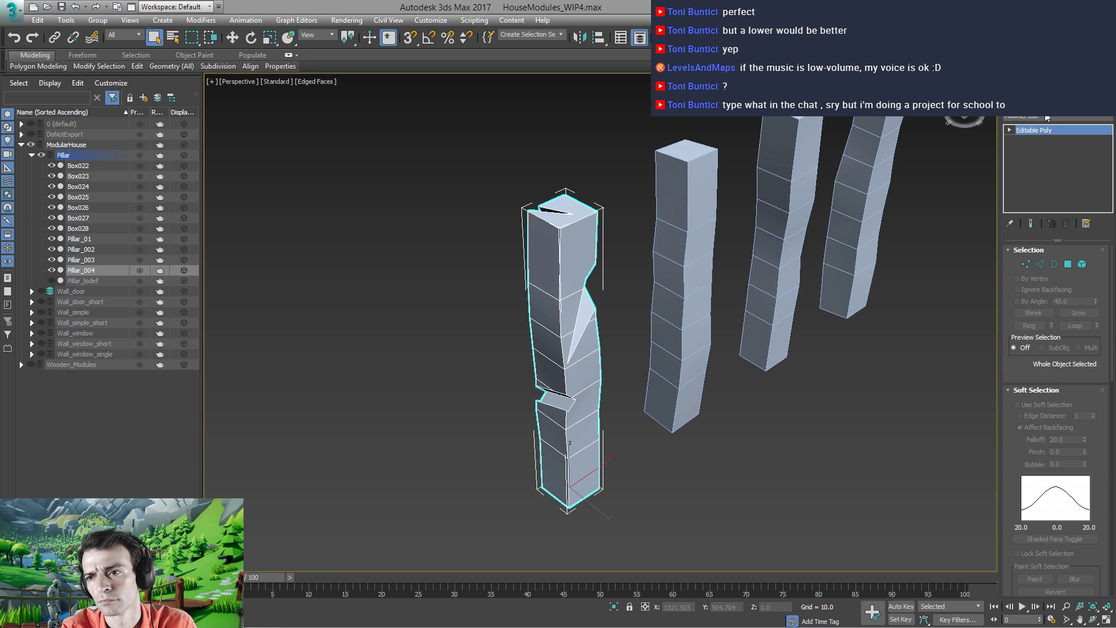
{"action": "left_click", "coordinate": [1041, 114]}
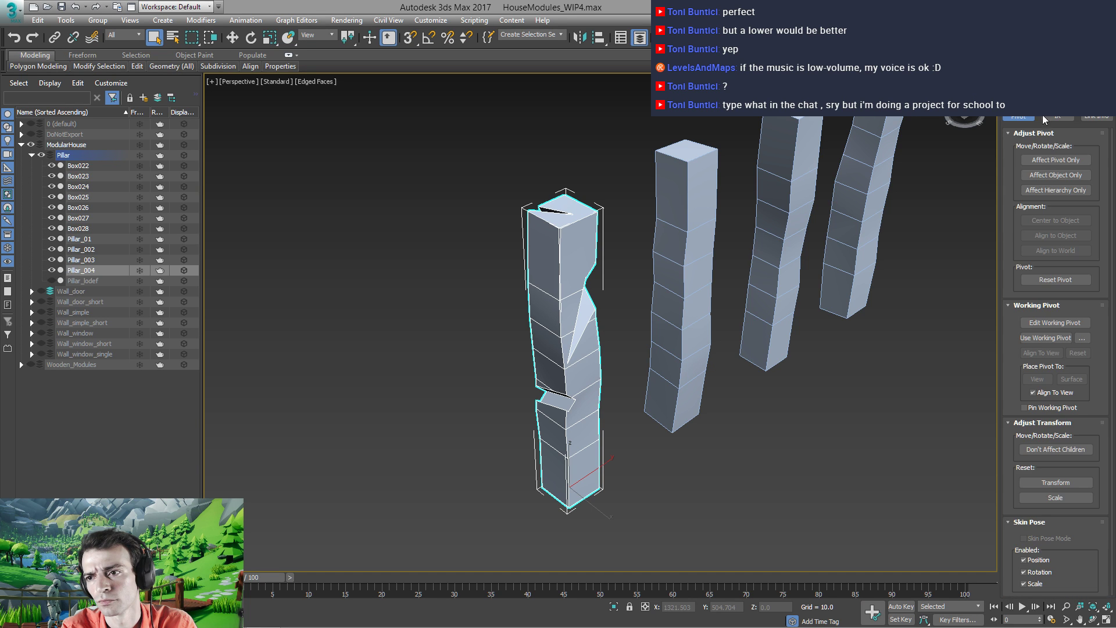
{"action": "left_click", "coordinate": [1050, 163]}
{"action": "left_click", "coordinate": [1047, 220]}
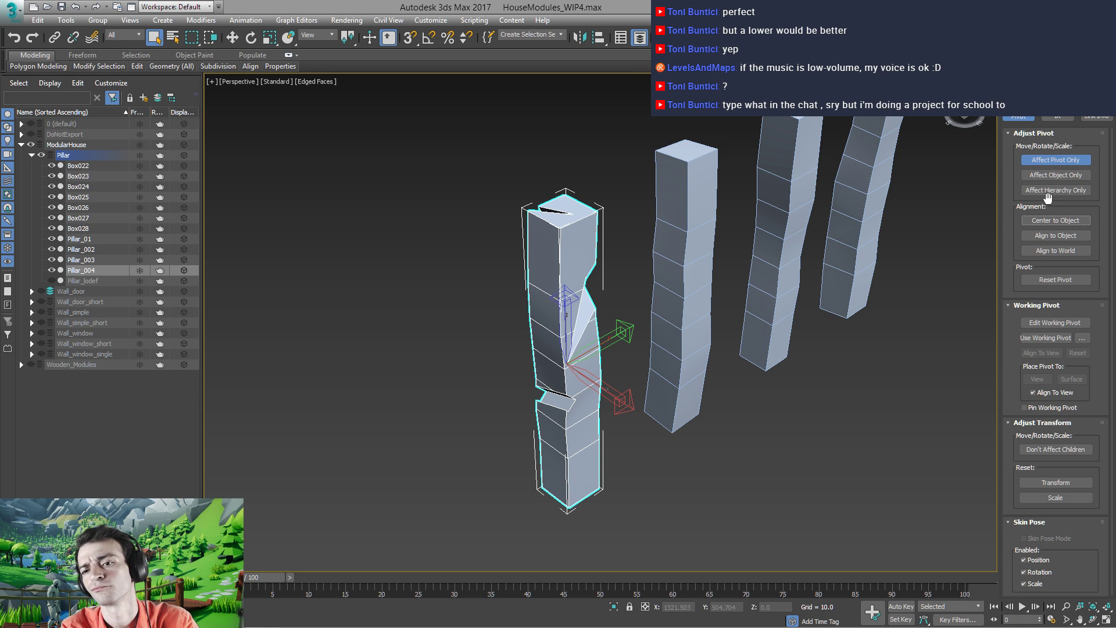
{"action": "left_click", "coordinate": [1050, 192]}
{"action": "middle_click_drag", "start_coordinate": [716, 398], "coordinate": [668, 327]}
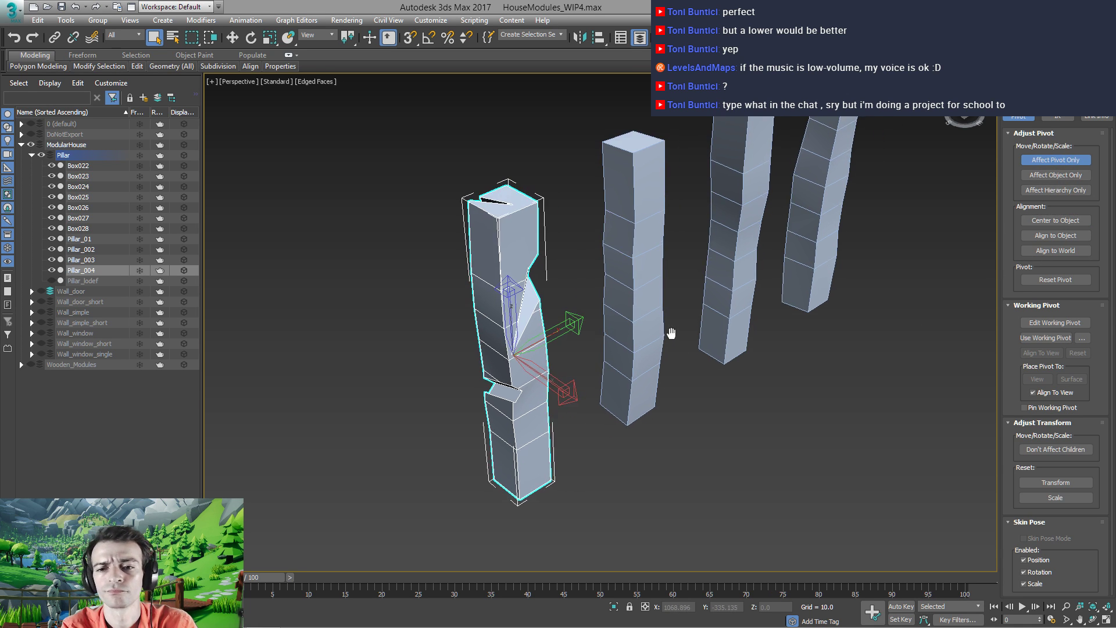
{"action": "key", "text": "ctrl+z"}
{"action": "left_click", "coordinate": [1041, 162]}
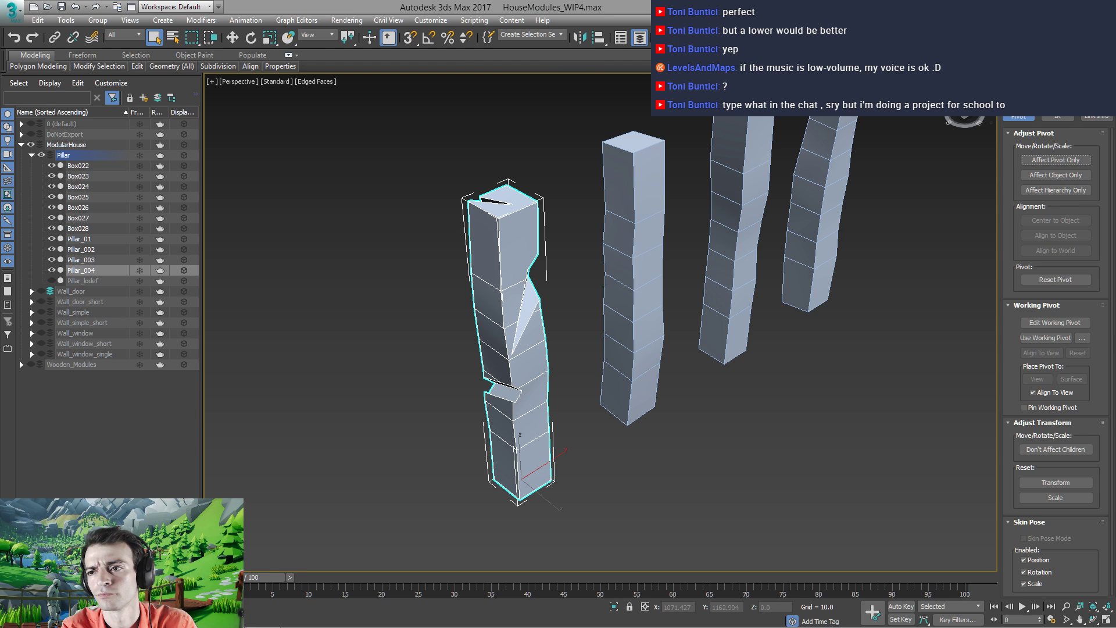
Reset the XForm of Pillar_004 and convert the pillar back to an Editable Poly
{"action": "left_click", "coordinate": [1098, 100]}
{"action": "left_click", "coordinate": [1048, 225]}
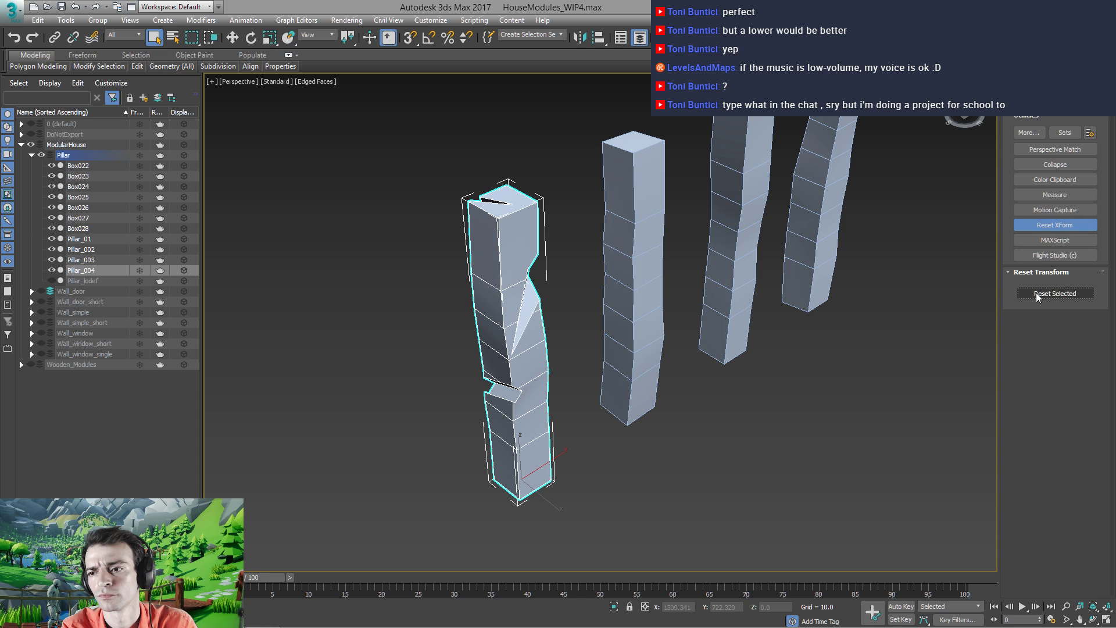
{"action": "left_click", "coordinate": [1037, 291]}
{"action": "left_click", "coordinate": [1052, 226]}
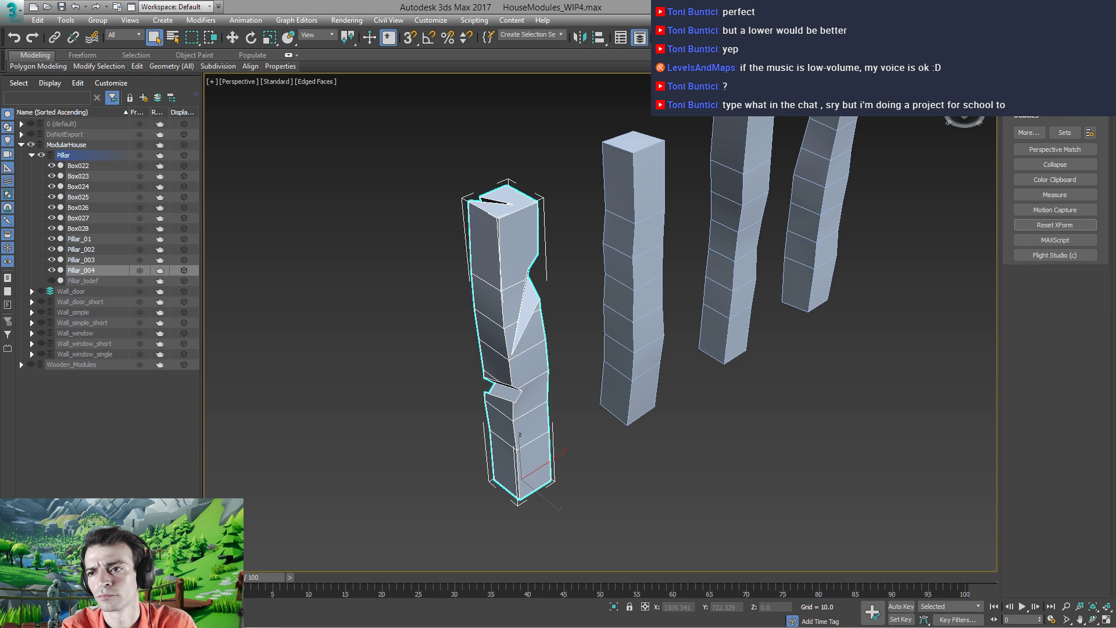
{"action": "left_click", "coordinate": [1015, 100]}
{"action": "right_click", "coordinate": [608, 348]}
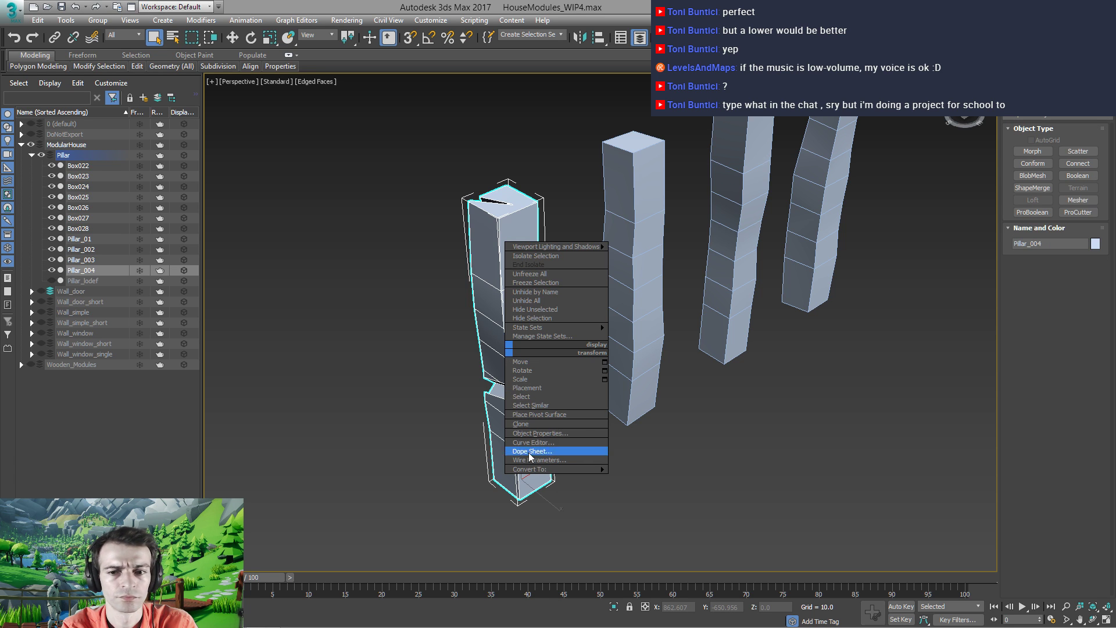
{"action": "left_click", "coordinate": [611, 477]}
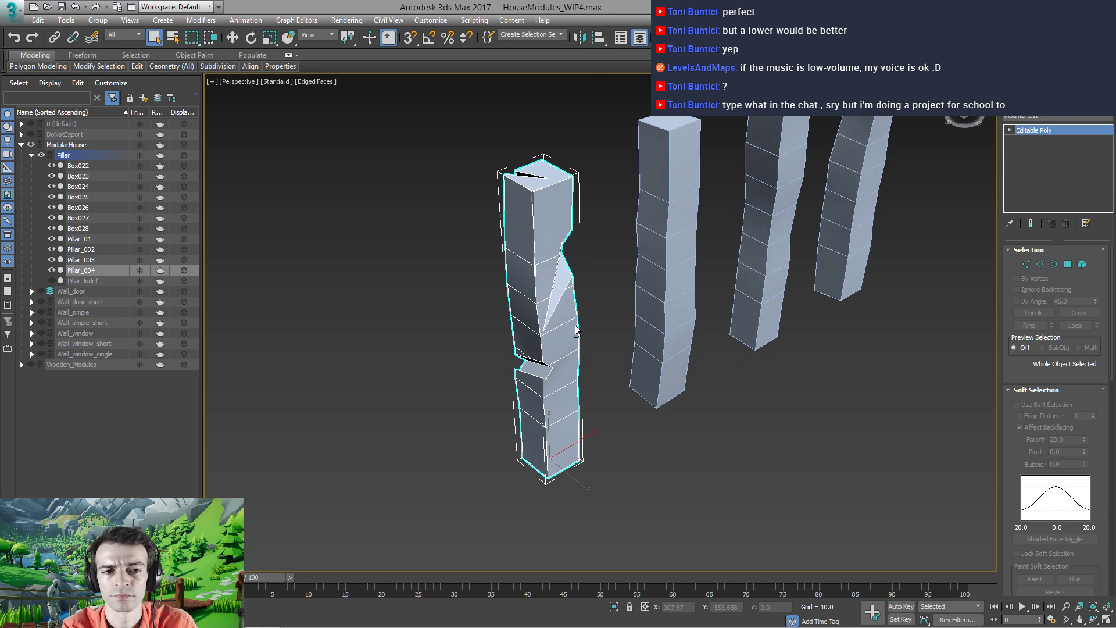
{"action": "scroll", "coordinate": [541, 314], "scroll_direction": "up", "scroll_amount": 2}
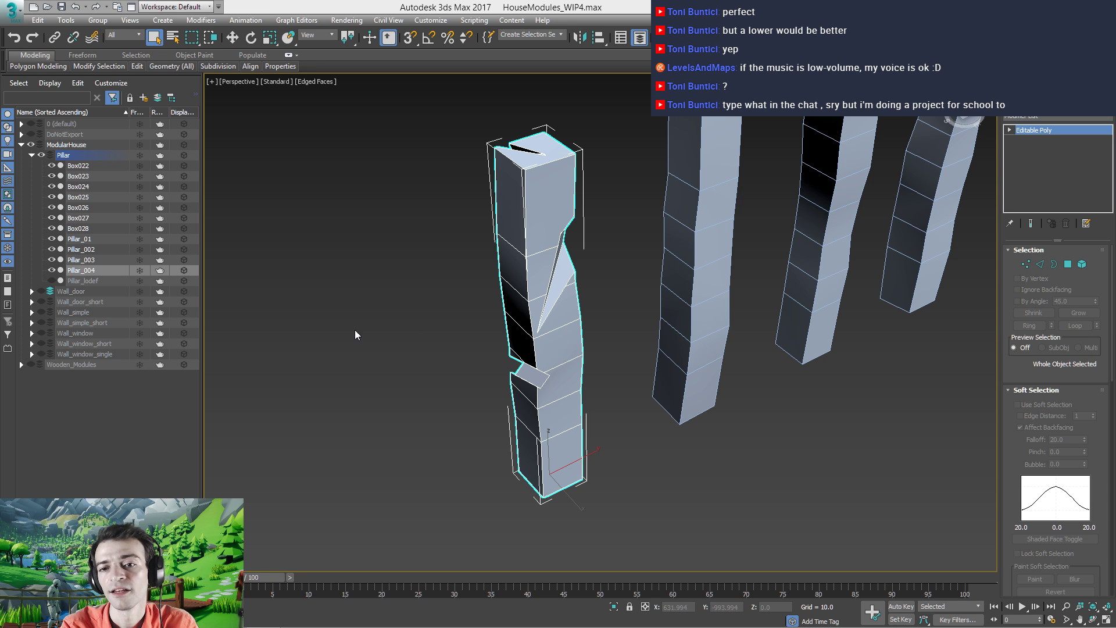
{"action": "middle_click_drag", "start_coordinate": [542, 323], "coordinate": [567, 339], "text": "alt"}
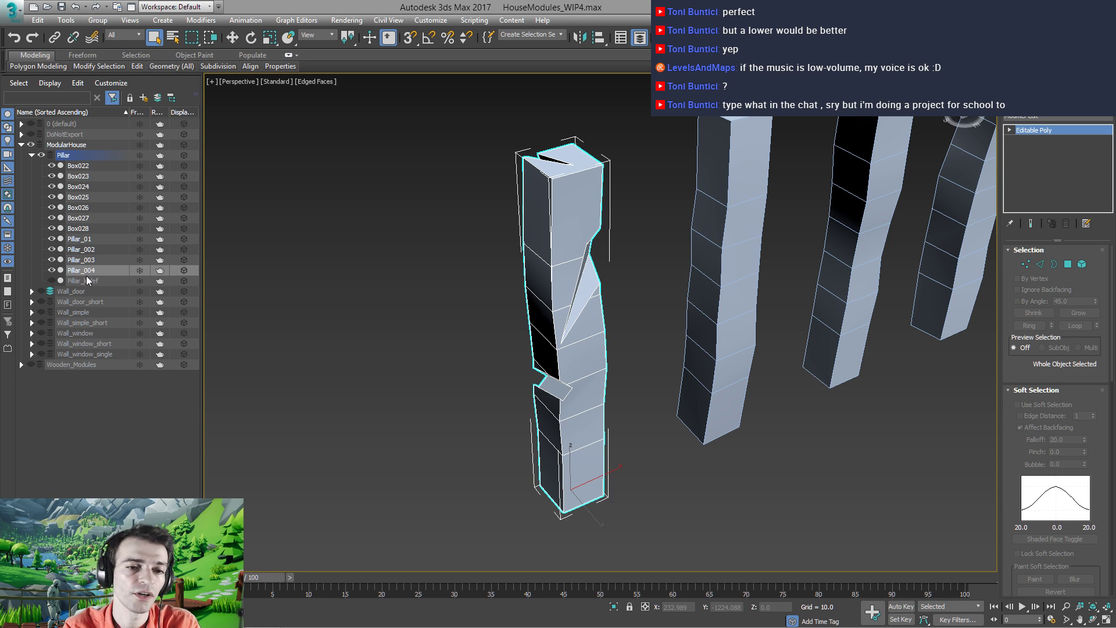
{"action": "middle_click_drag", "start_coordinate": [585, 372], "coordinate": [567, 358], "text": "alt"}
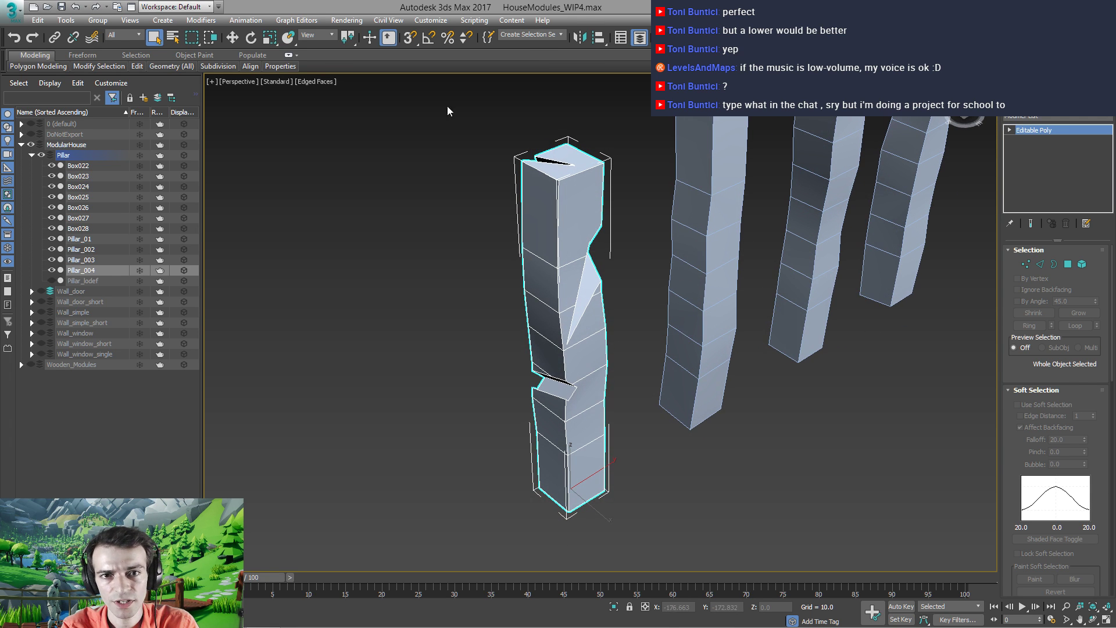
Move Pillar_004 to the world origin by setting its absolute X and Y positions to 0, keeping Z at 0
{"action": "left_click", "coordinate": [232, 37]}
{"action": "right_click", "coordinate": [230, 38]}
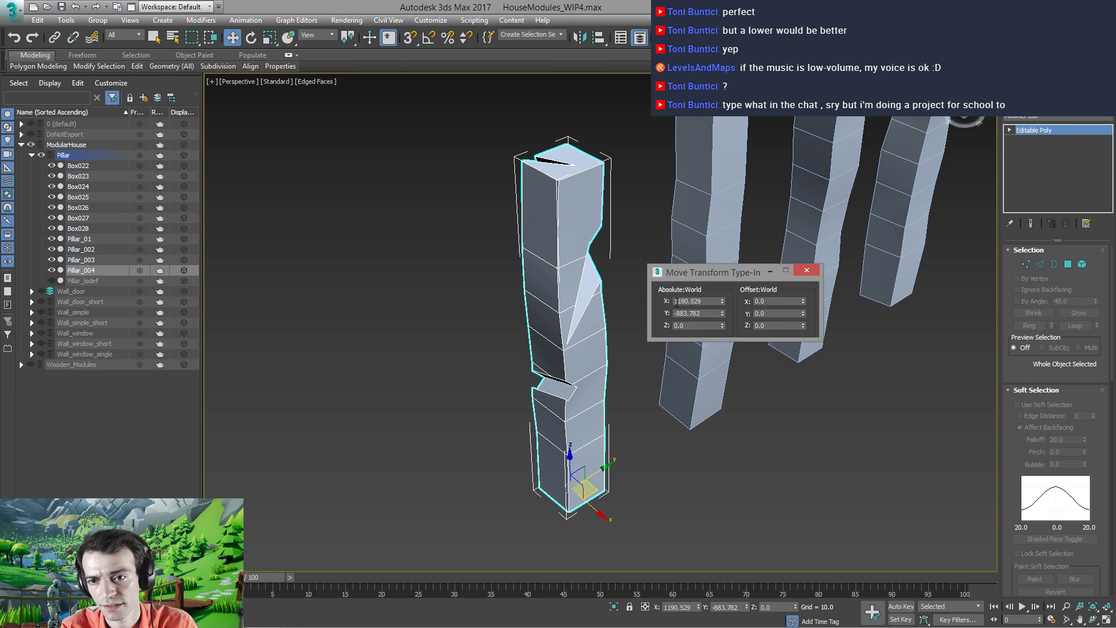
{"action": "double_click", "coordinate": [713, 301]}
{"action": "type", "text": "0"}
{"action": "key", "text": "Return"}
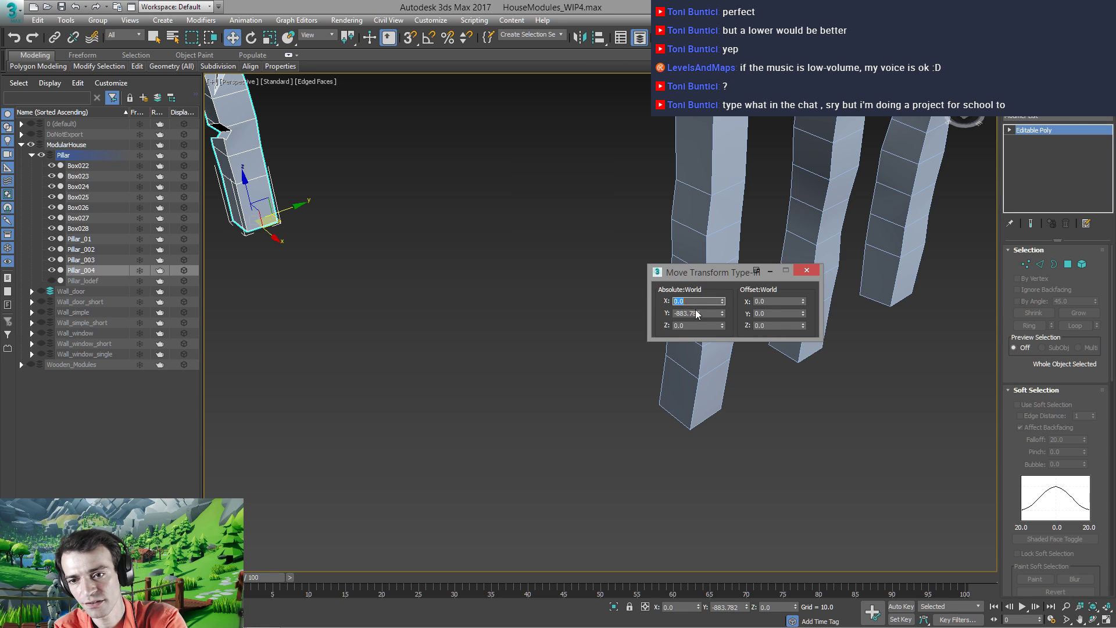
{"action": "double_click", "coordinate": [699, 313]}
{"action": "type", "text": "0"}
{"action": "key", "text": "Return"}
{"action": "double_click", "coordinate": [689, 325]}
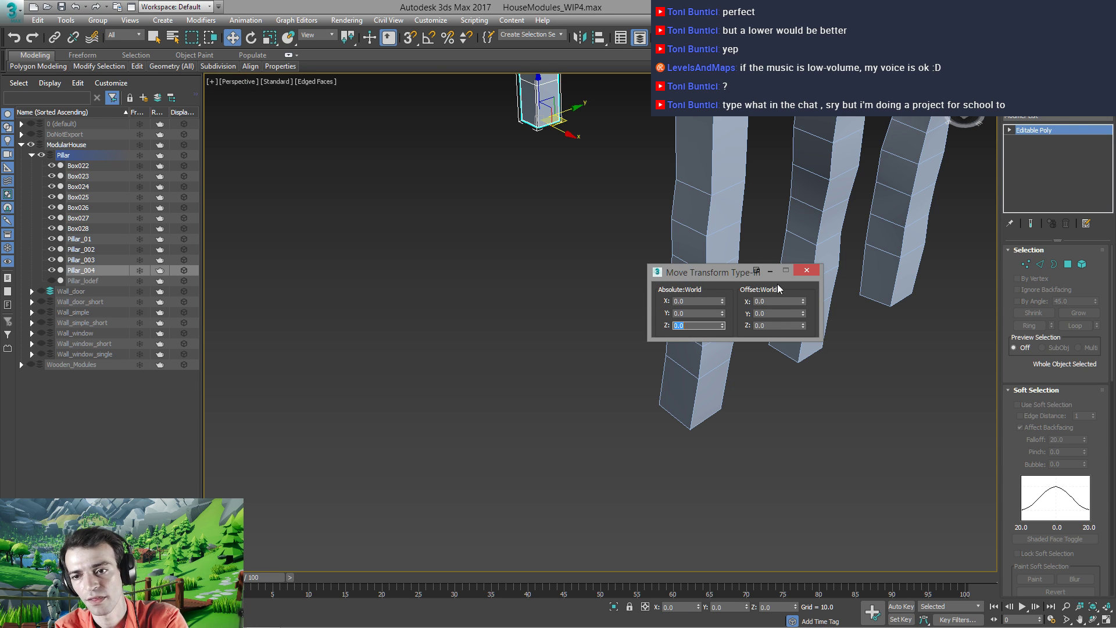
{"action": "left_click", "coordinate": [806, 270]}
{"action": "middle_click_drag", "start_coordinate": [472, 187], "coordinate": [490, 331]}
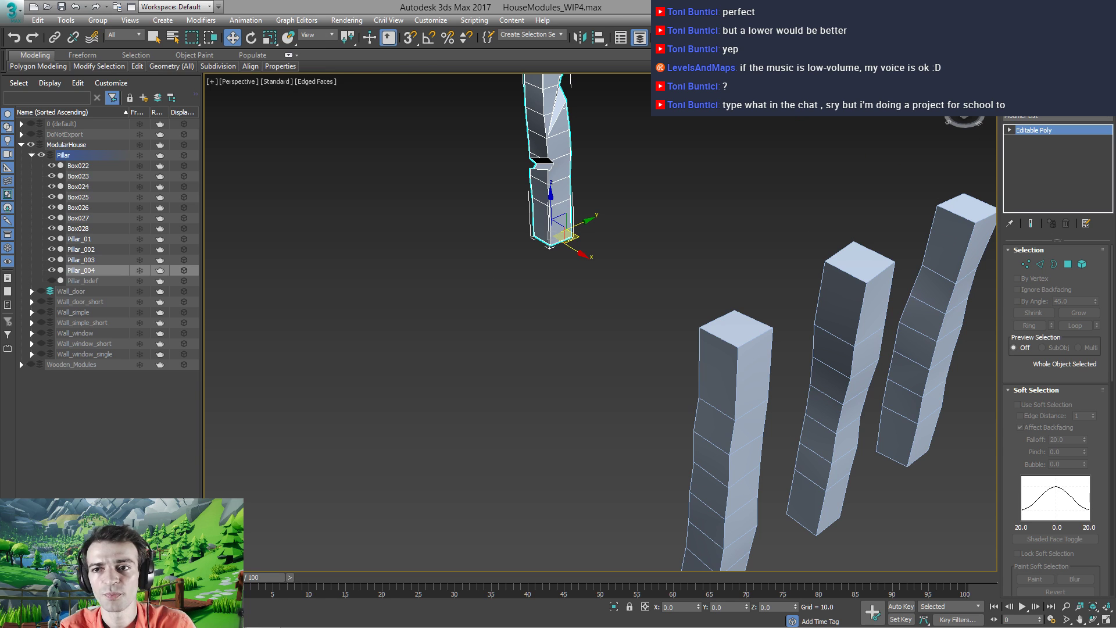
Export the selected Pillar_004 as an FBX file named Pillar_04 into the StaticMeshes\Props\ModularHouse folder, using the current FBX export options
{"action": "key", "text": "ctrl+e"}
{"action": "left_click", "coordinate": [154, 27]}
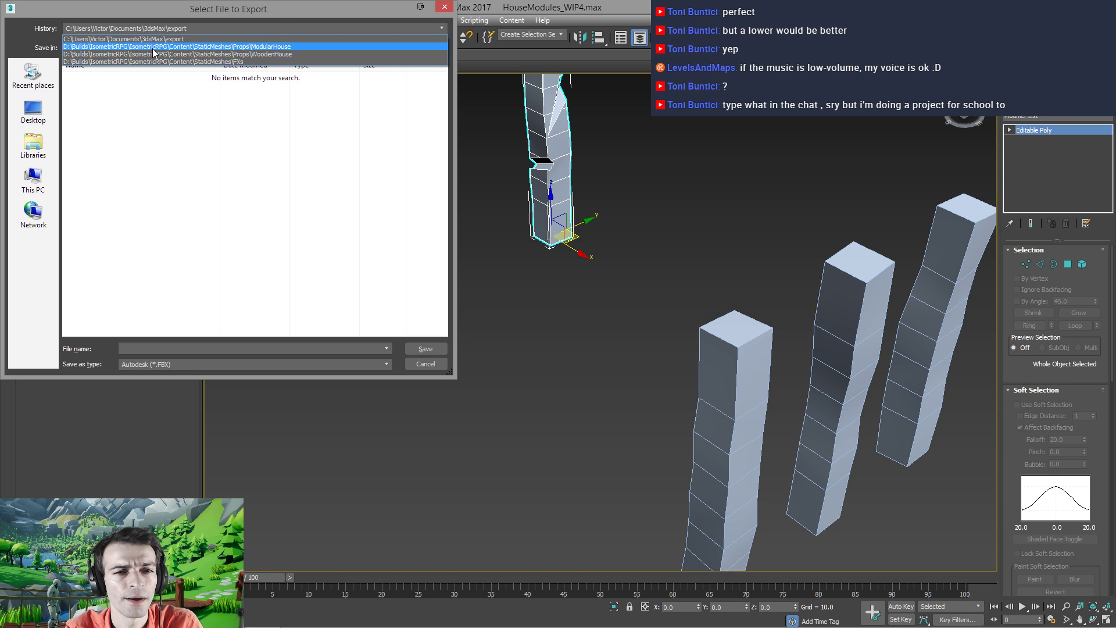
{"action": "left_click", "coordinate": [148, 54]}
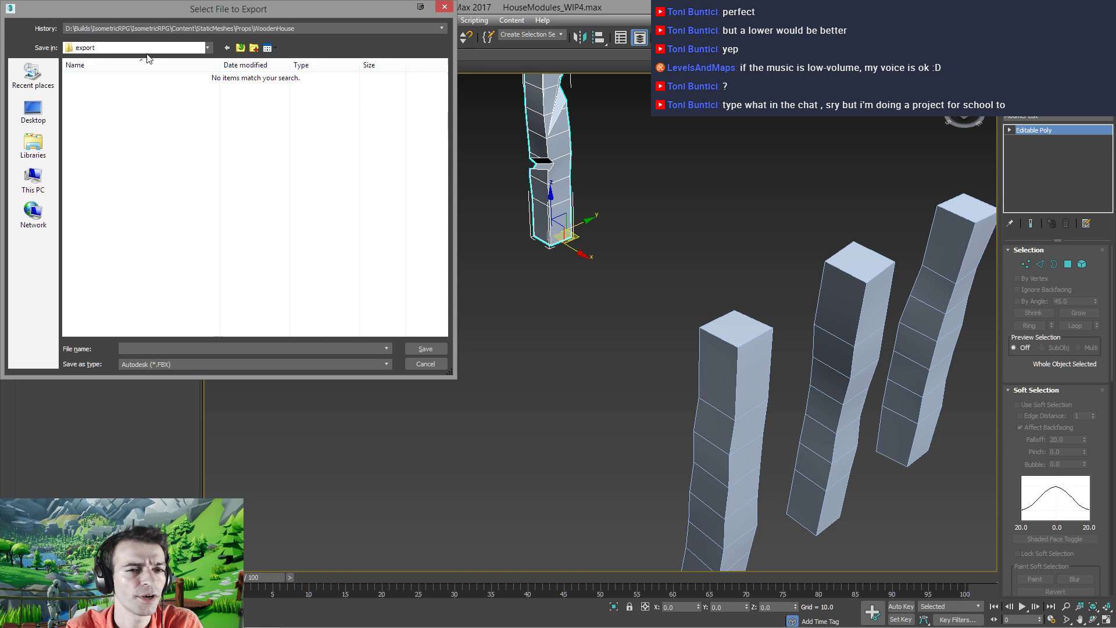
{"action": "left_click", "coordinate": [249, 29]}
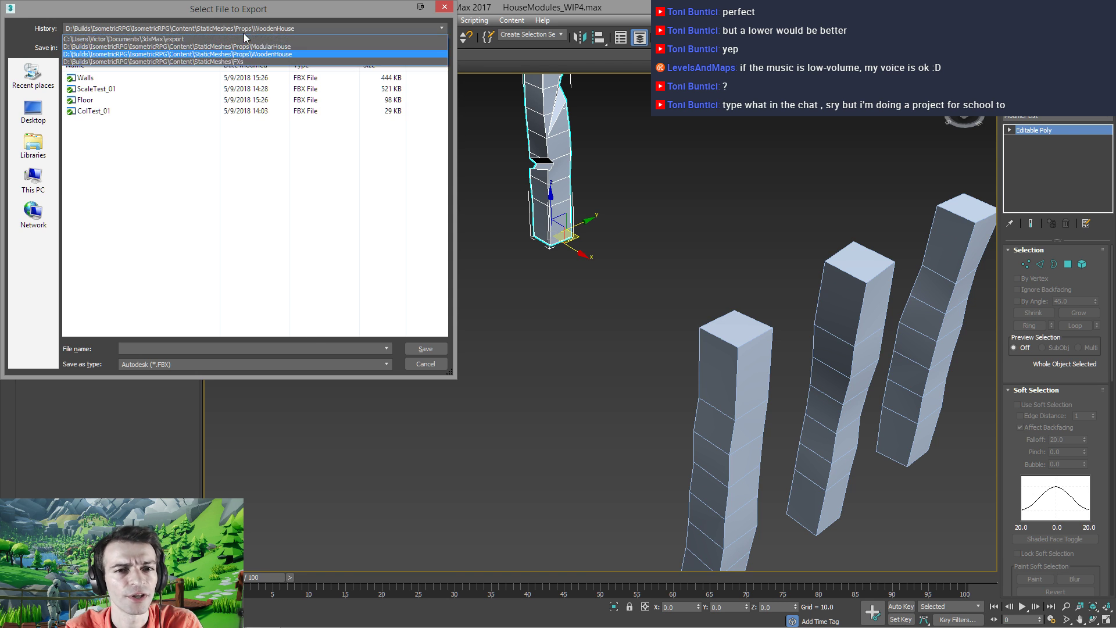
{"action": "left_click", "coordinate": [192, 43]}
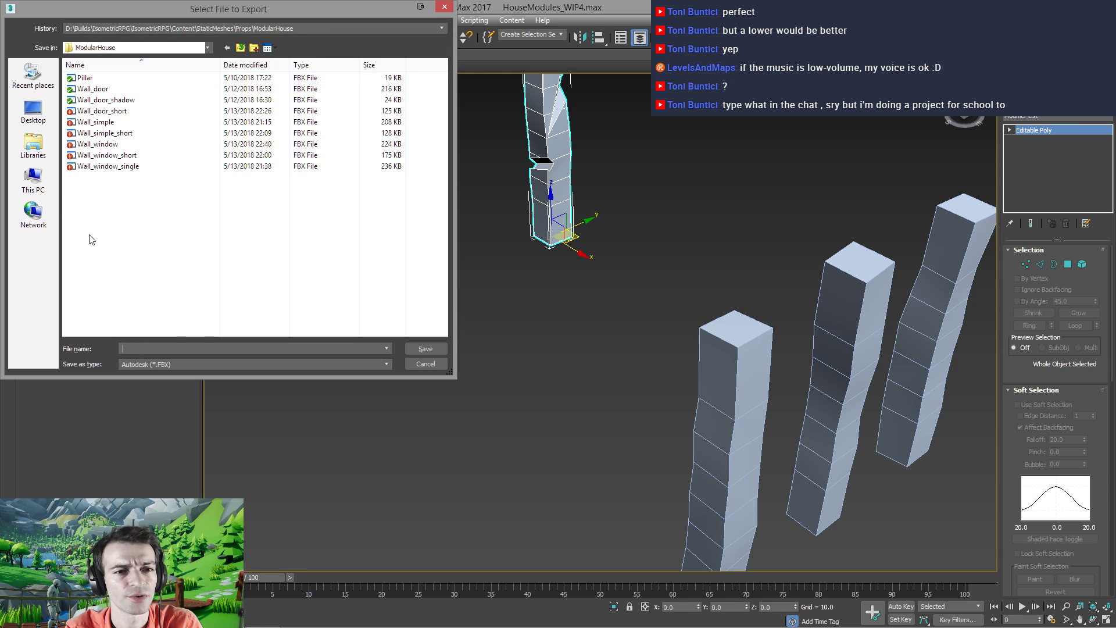
{"action": "left_click", "coordinate": [87, 78]}
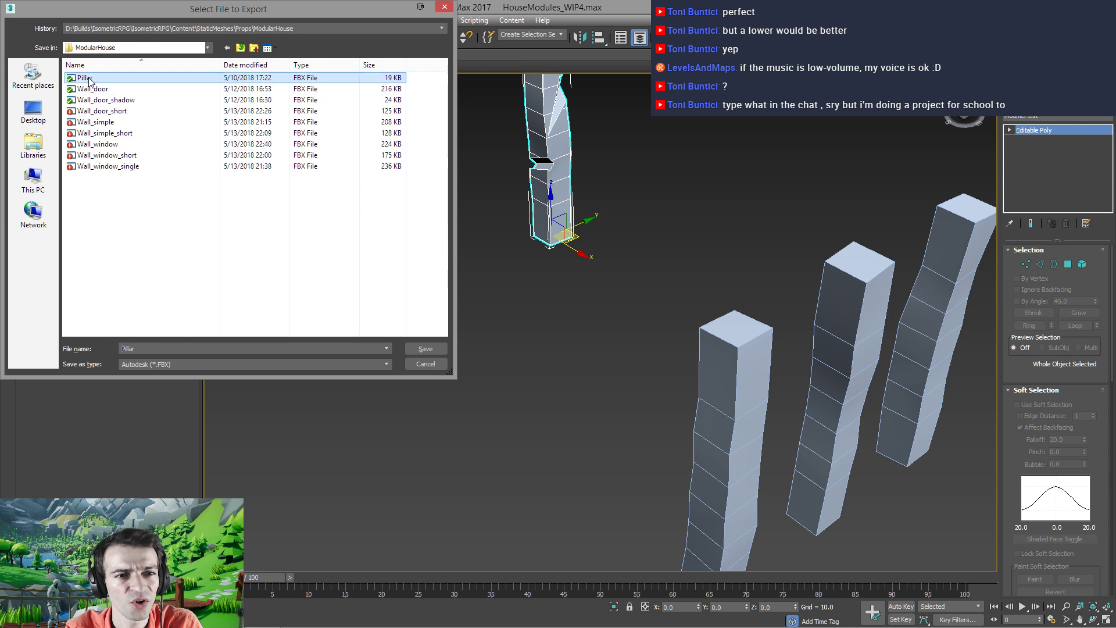
{"action": "left_click", "coordinate": [157, 347]}
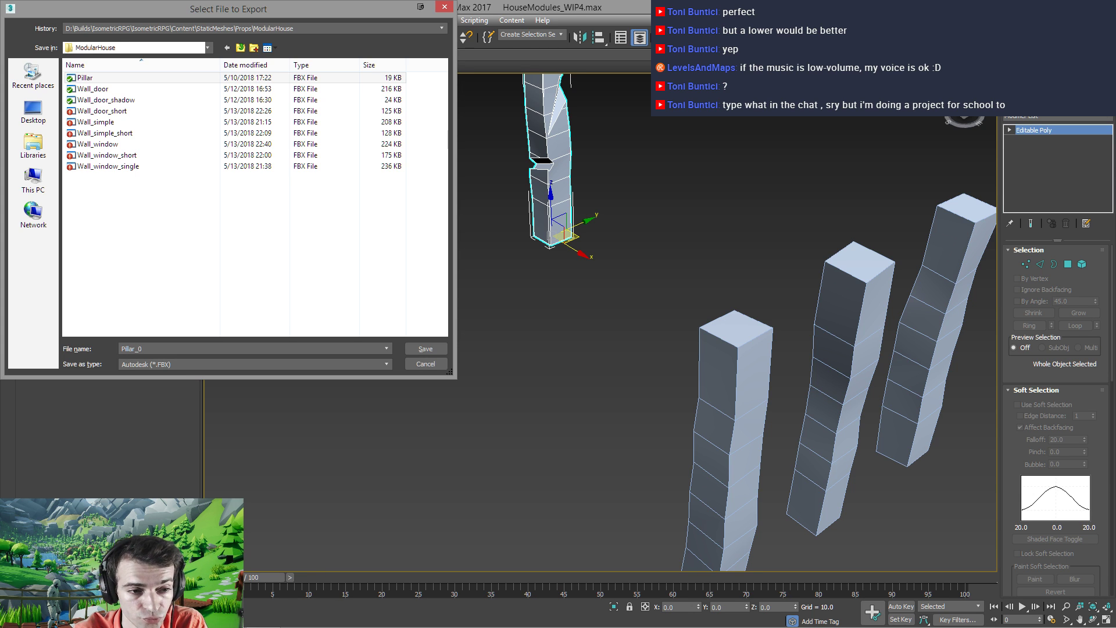
{"action": "type", "text": "_04"}
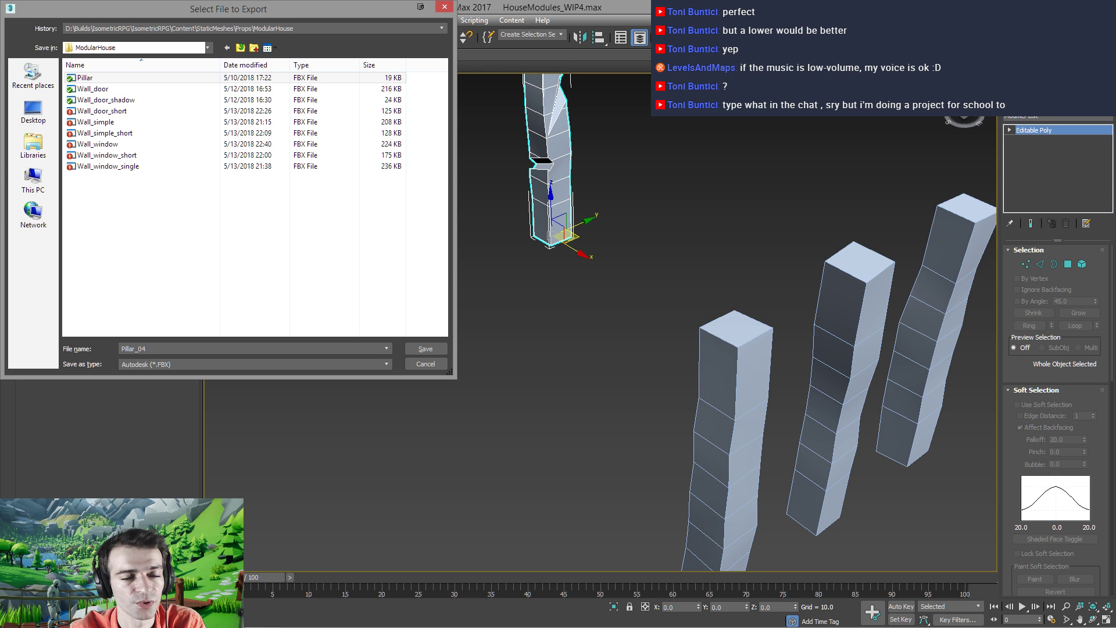
{"action": "key", "text": "Return"}
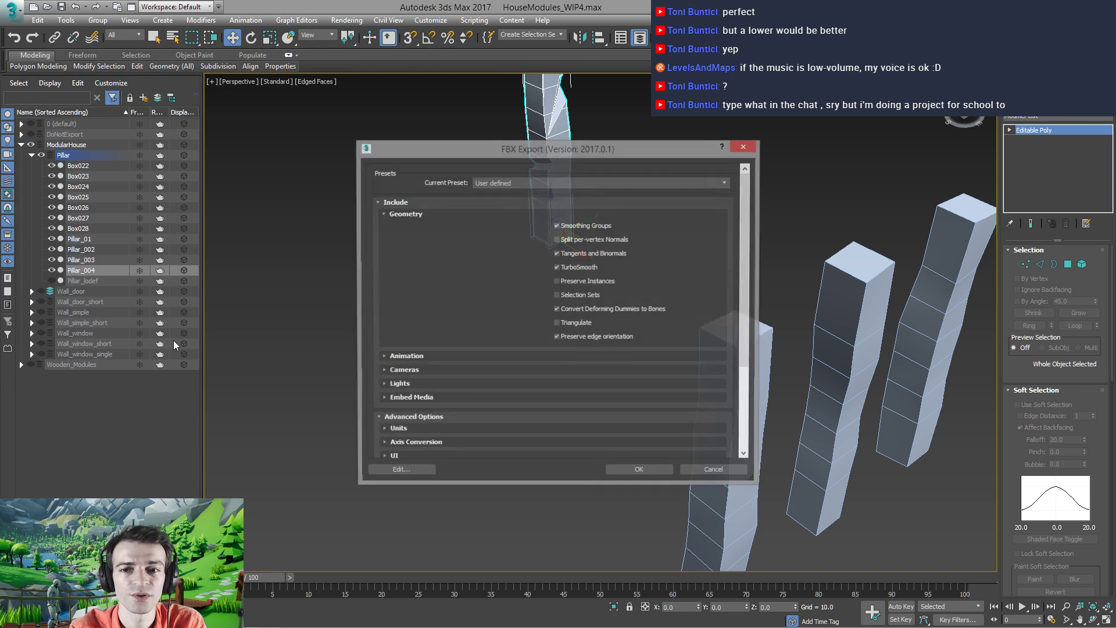
{"action": "left_click", "coordinate": [641, 473]}
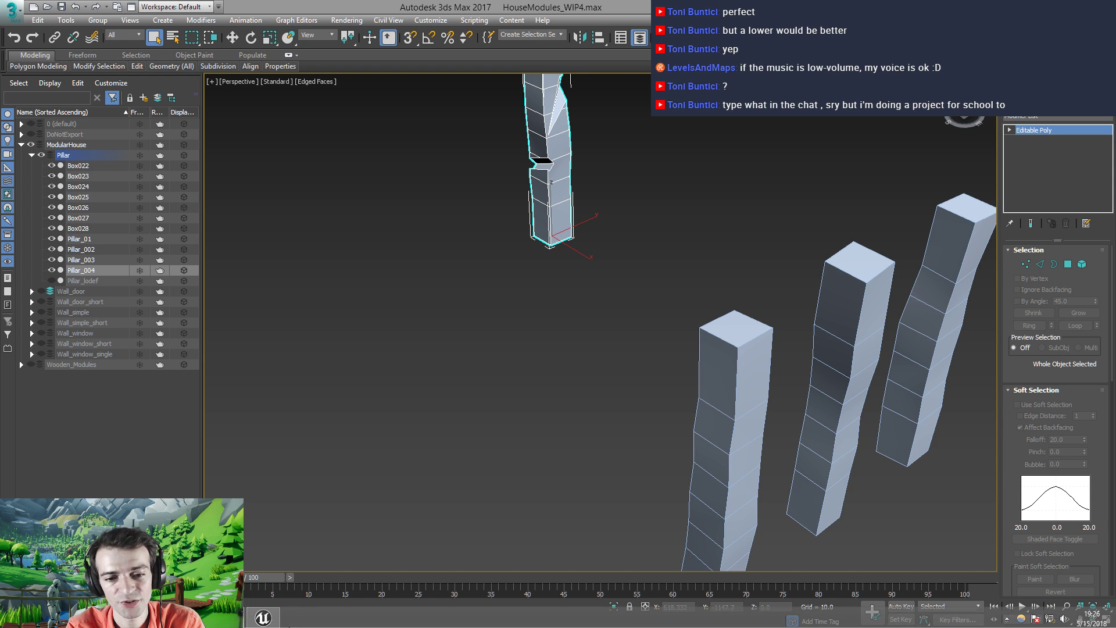
Switch to Unreal Editor and import the detected Pillar_04 static mesh with Auto Generate Collision enabled
{"action": "left_click", "coordinate": [270, 617]}
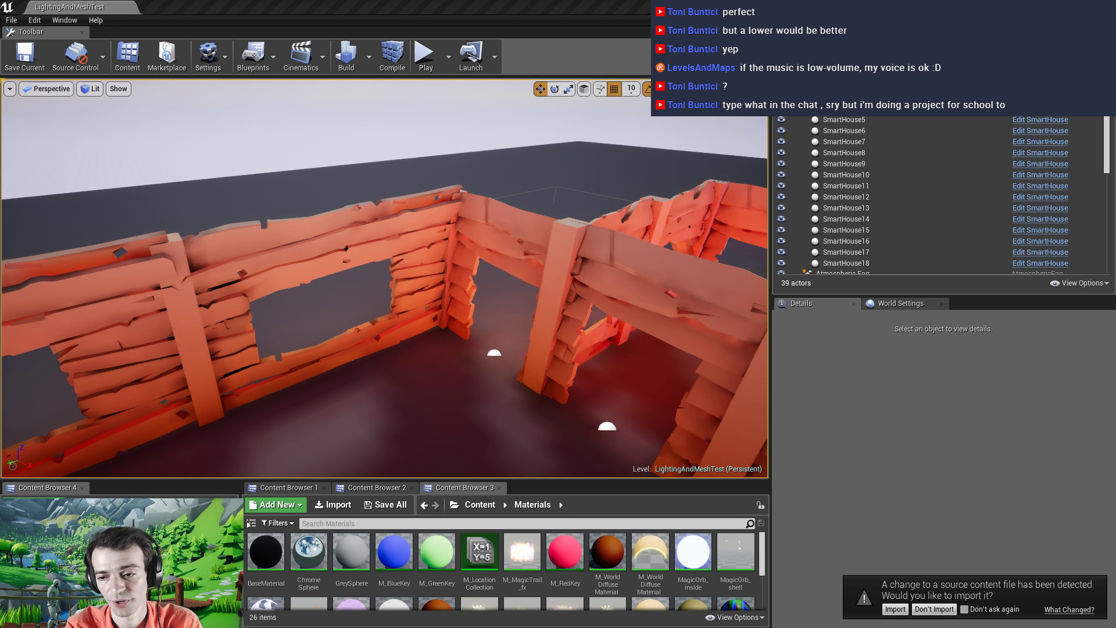
{"action": "left_click", "coordinate": [895, 608]}
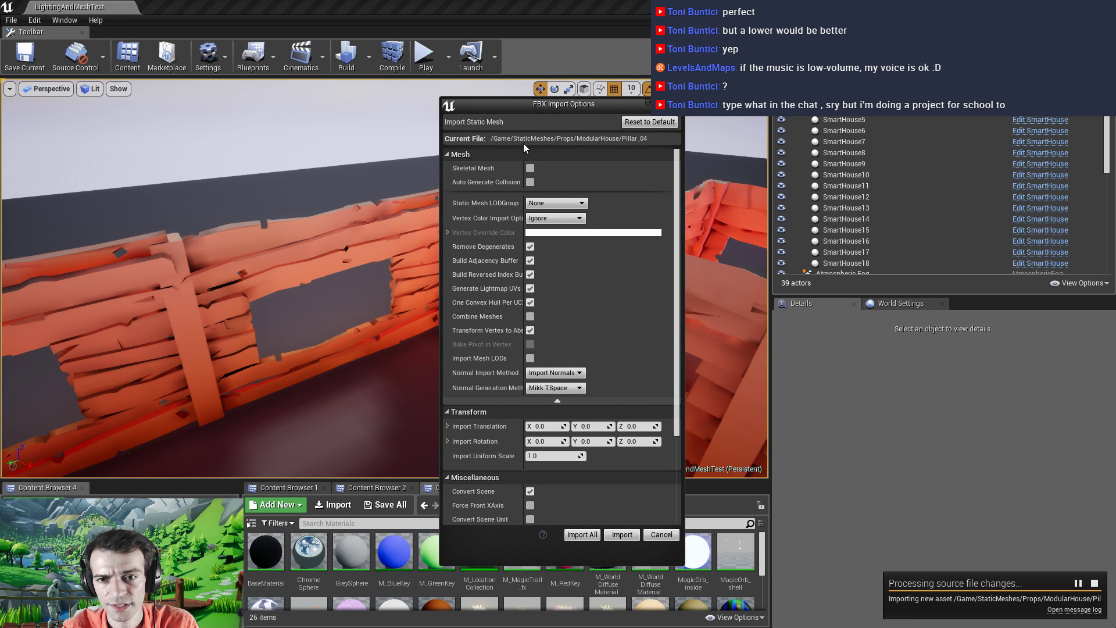
{"action": "left_click", "coordinate": [530, 183]}
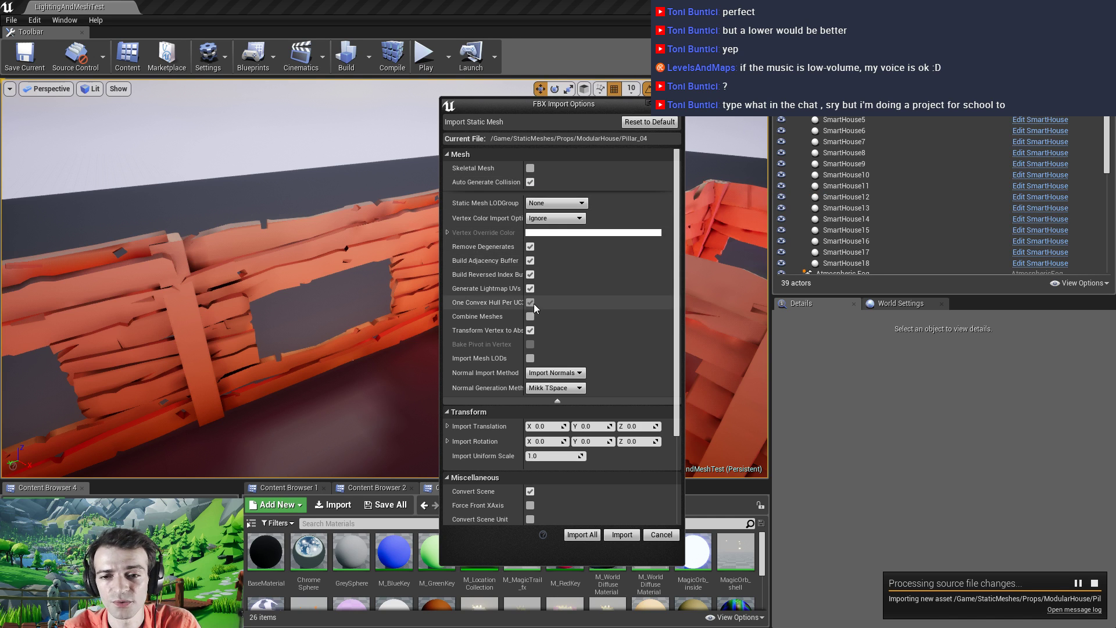
{"action": "scroll", "coordinate": [534, 304], "scroll_direction": "down", "scroll_amount": 4}
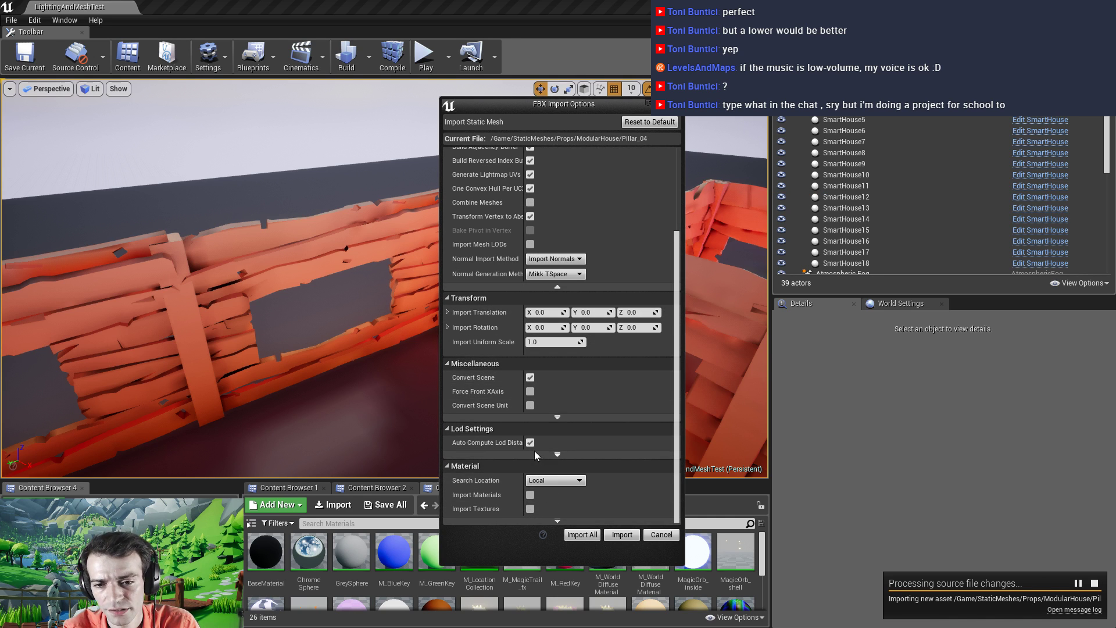
{"action": "left_click", "coordinate": [580, 538]}
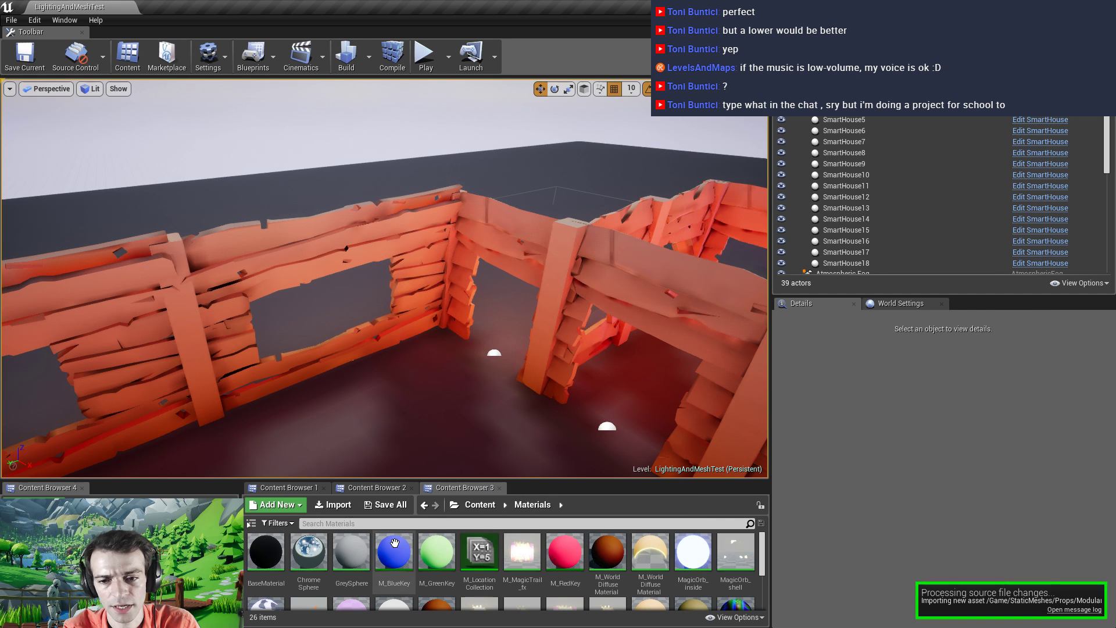
Find the imported Pillar_04 mesh in the ModularHouse folder and open it in a maximized Static Mesh Editor
{"action": "left_click", "coordinate": [361, 487]}
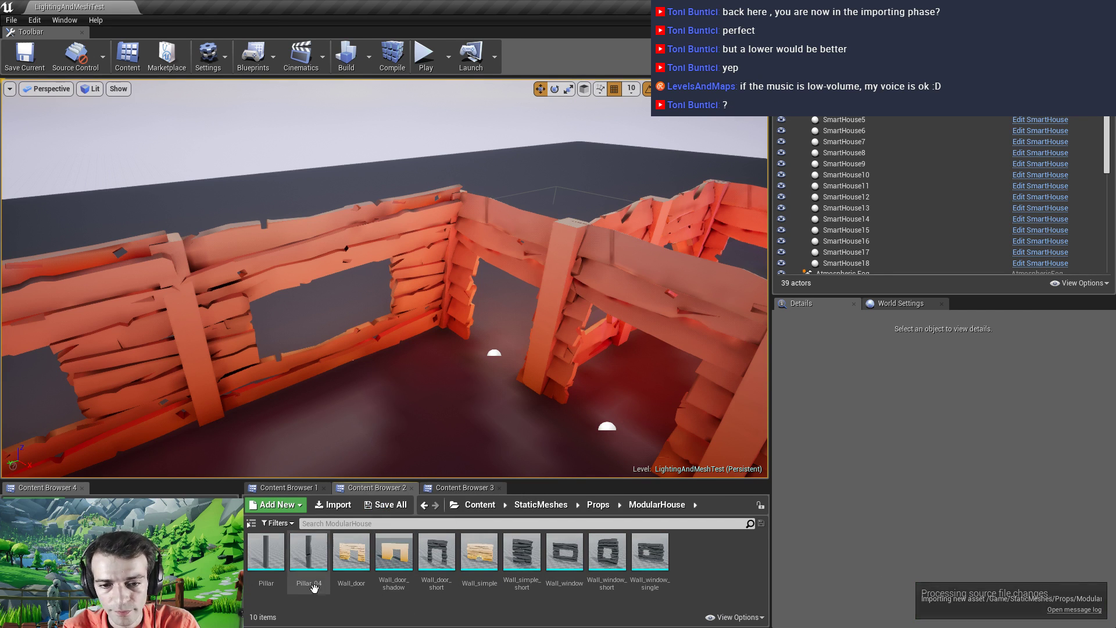
{"action": "left_click", "coordinate": [308, 557]}
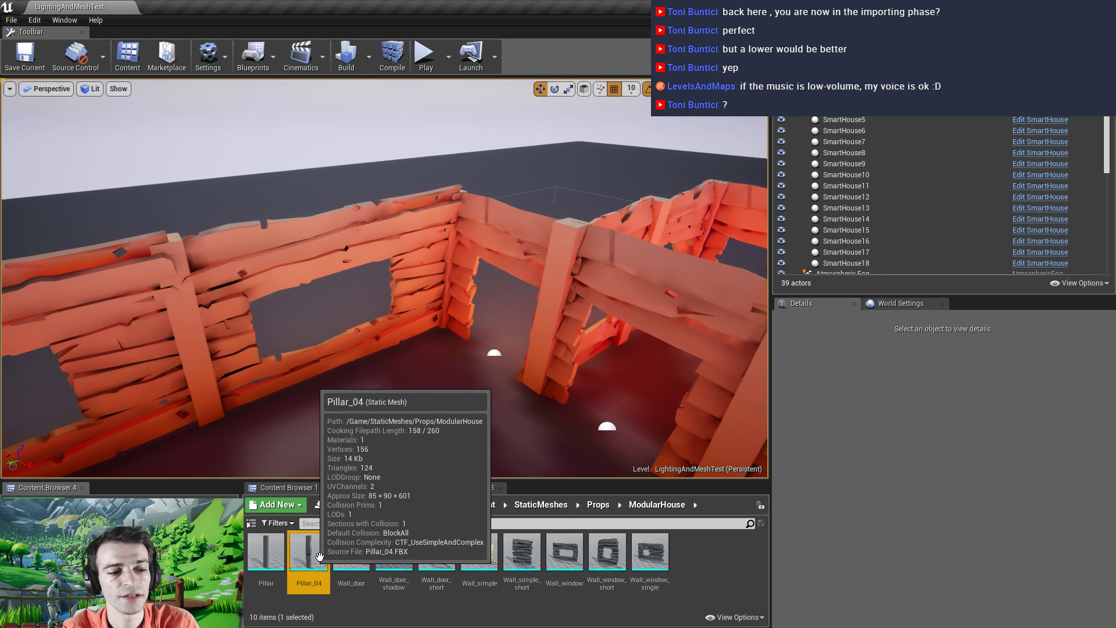
{"action": "right_click_drag", "start_coordinate": [399, 385], "coordinate": [399, 385]}
{"action": "right_click_drag", "start_coordinate": [384, 279], "coordinate": [311, 451]}
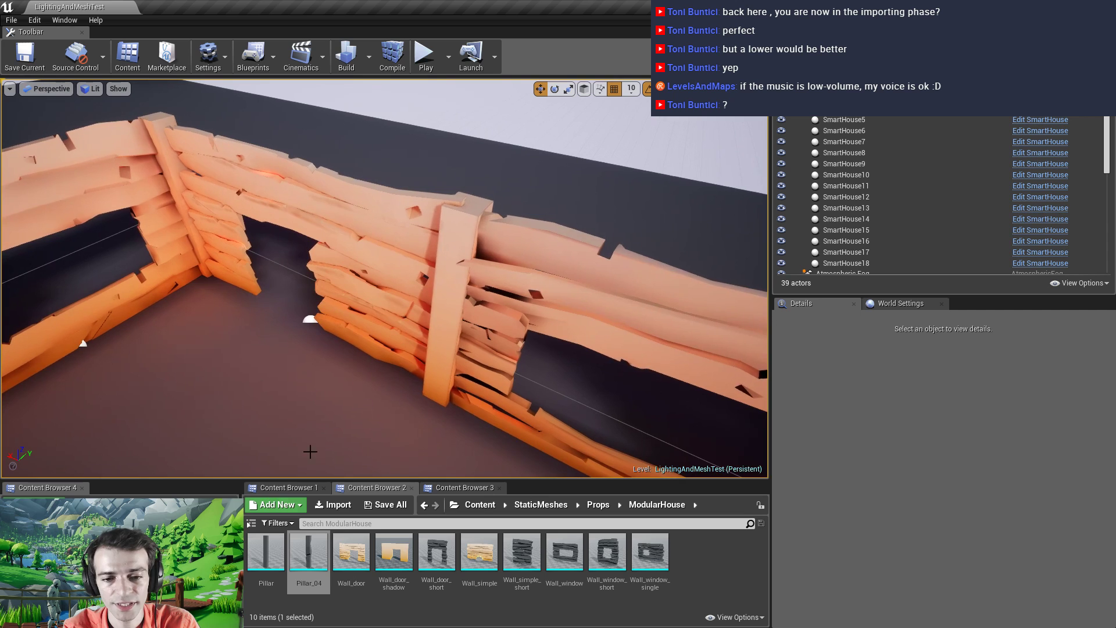
{"action": "double_click", "coordinate": [311, 559]}
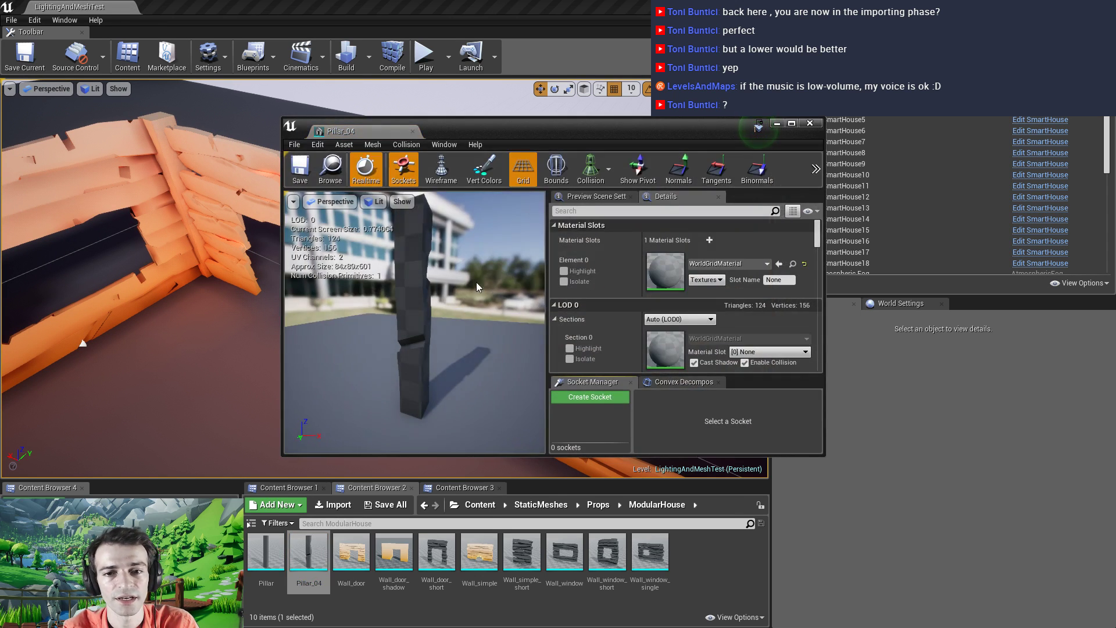
{"action": "double_click", "coordinate": [559, 132]}
{"action": "mouse_move", "coordinate": [318, 335]}
{"action": "left_mouse_down"}
{"action": "mouse_move", "coordinate": [256, 394]}
{"action": "mouse_move", "coordinate": [303, 349]}
{"action": "left_mouse_up"}
{"action": "mouse_move", "coordinate": [280, 389]}
{"action": "left_mouse_down"}
{"action": "mouse_move", "coordinate": [273, 378]}
{"action": "mouse_move", "coordinate": [291, 372]}
{"action": "mouse_move", "coordinate": [281, 390]}
{"action": "left_mouse_up"}
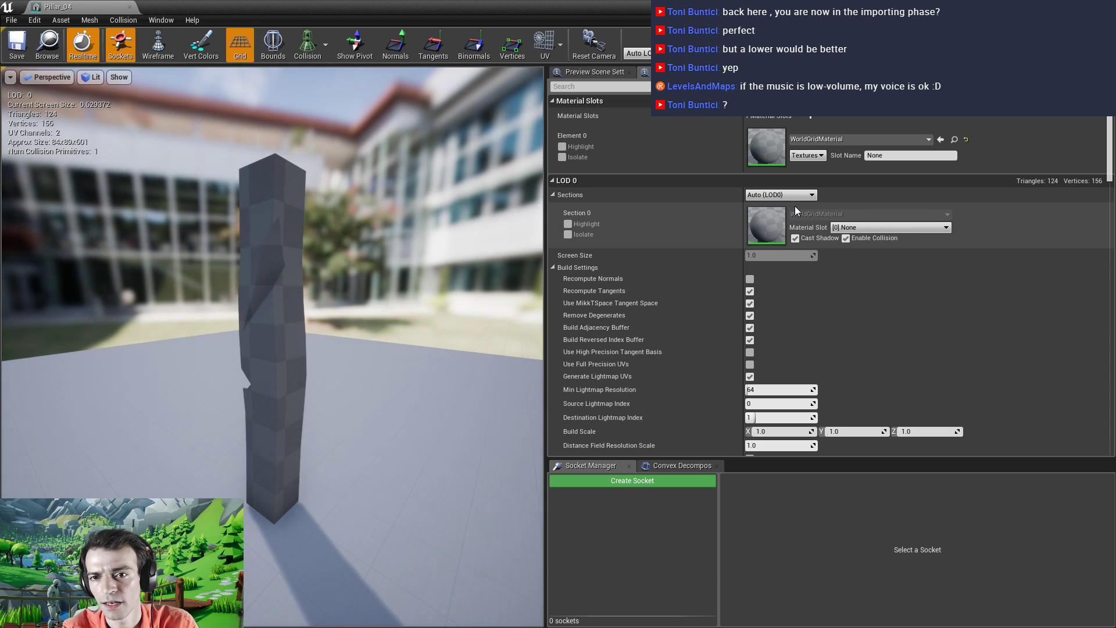
Assign the MI_Opacity_Solid material to the Element 0 material slot of Pillar_04
{"action": "left_click", "coordinate": [881, 139]}
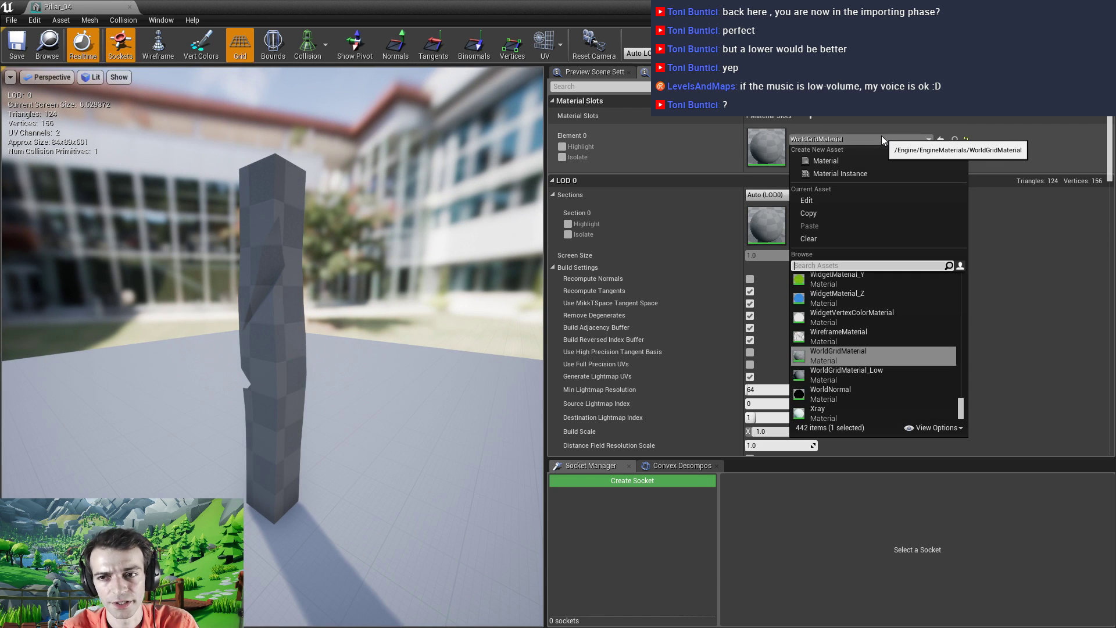
{"action": "type", "text": "diffuse"}
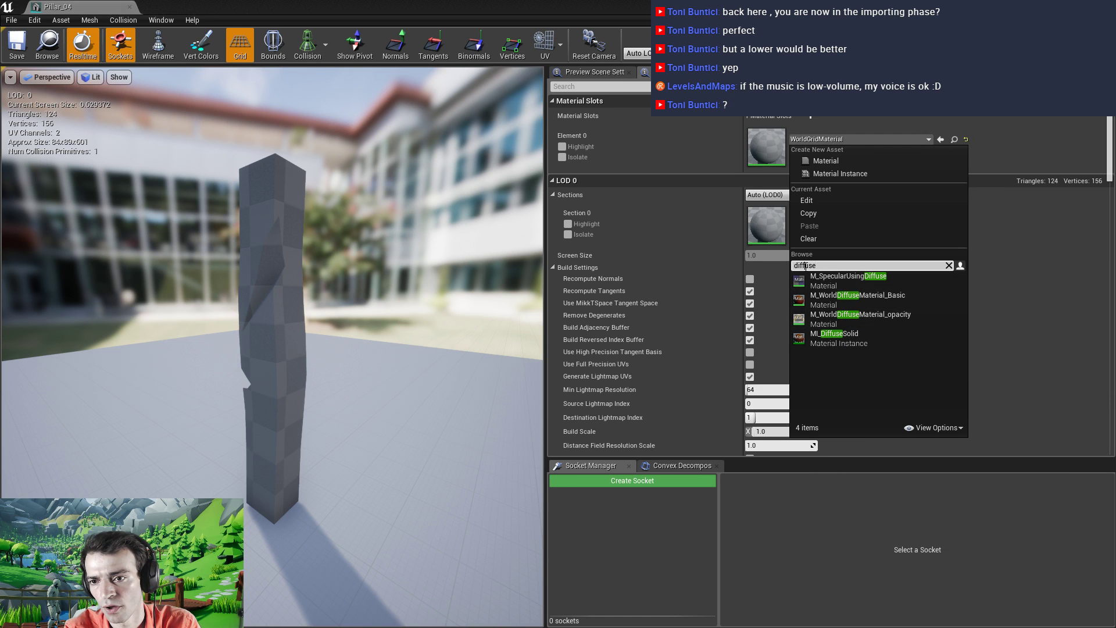
{"action": "type", "text": "MI"}
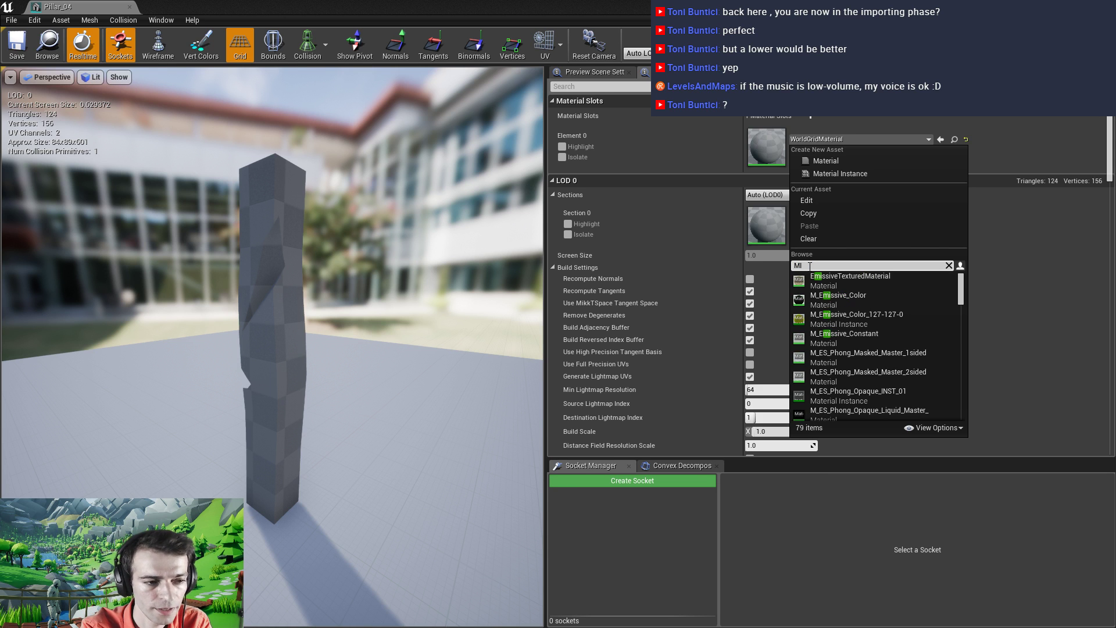
{"action": "key", "text": "BackSpace"}
{"action": "key", "text": "BackSpace"}
{"action": "type", "text": "o"}
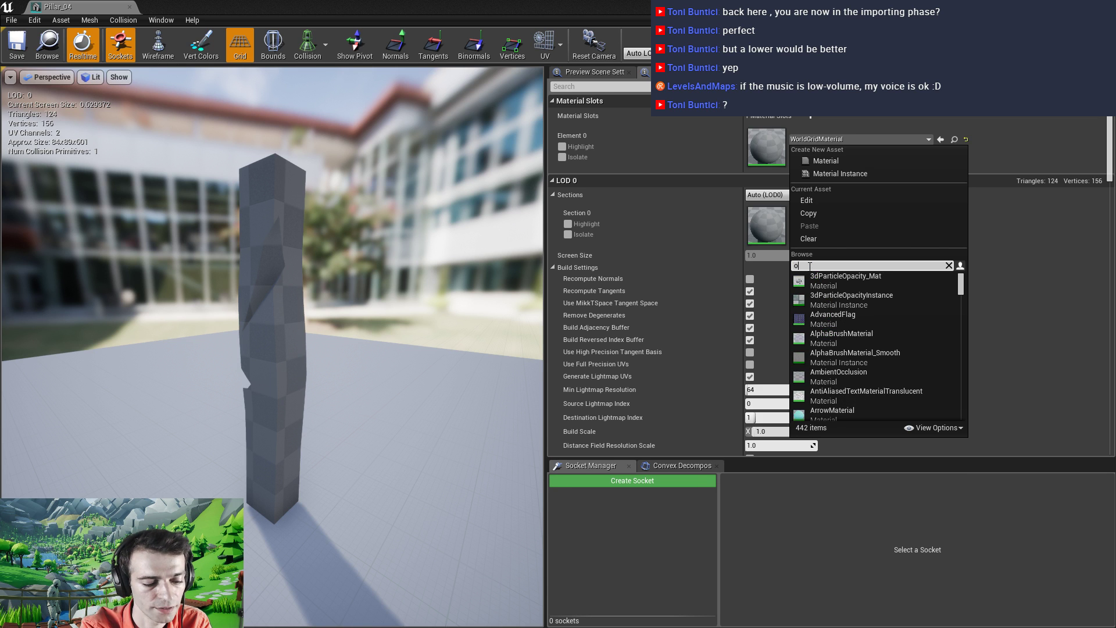
{"action": "type", "text": "pacity"}
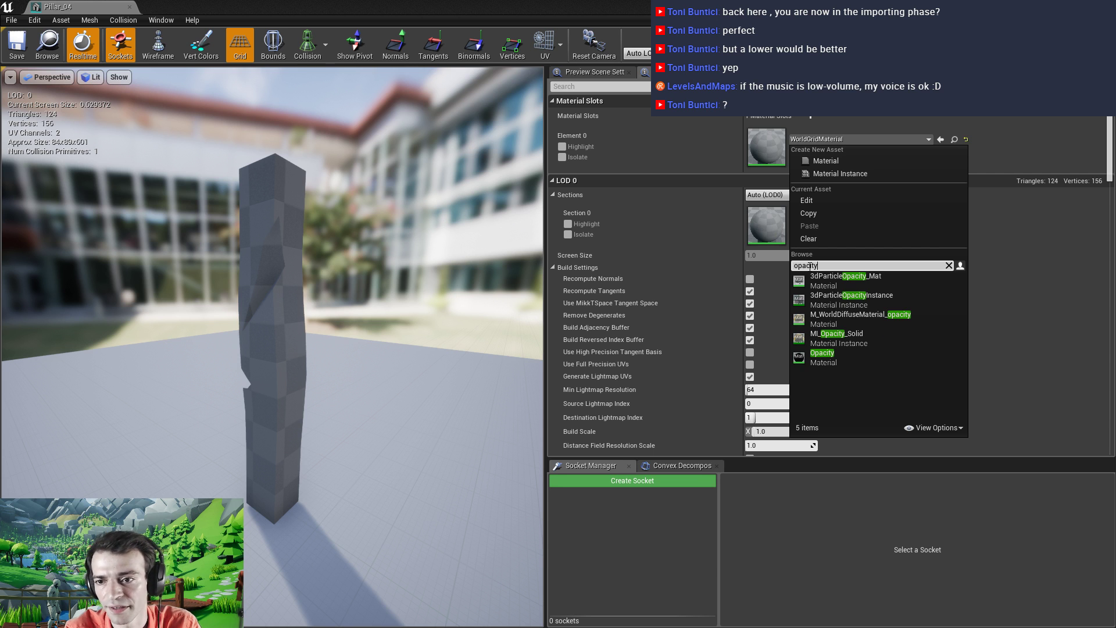
{"action": "left_click", "coordinate": [858, 337]}
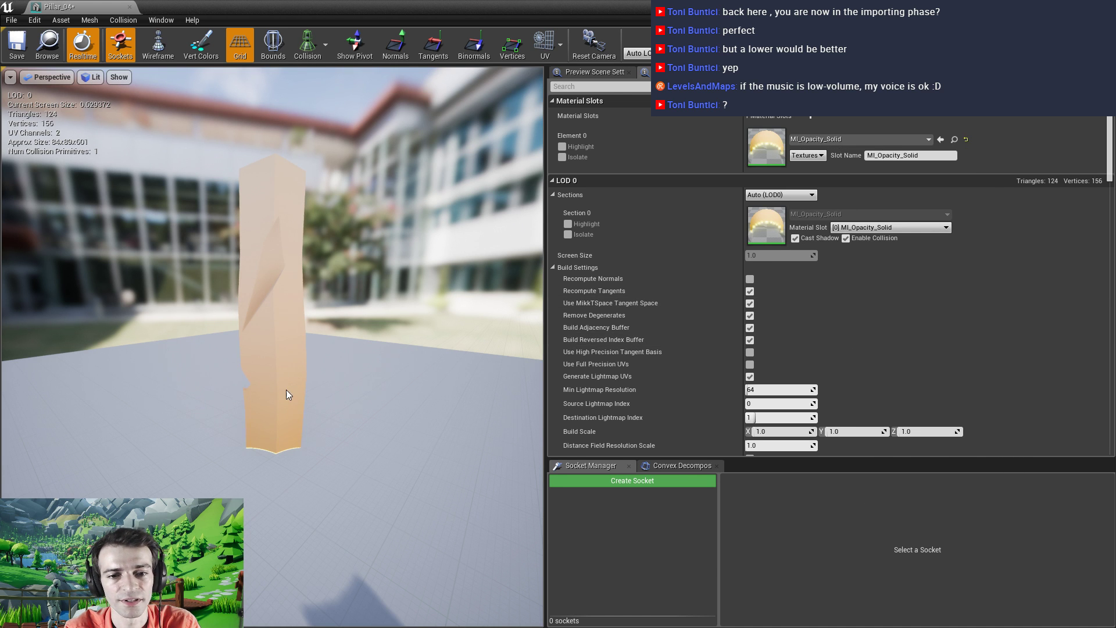
Show the simple collision of Pillar_04 and inspect its fit around the pillar from several sides
{"action": "left_click_drag", "start_coordinate": [281, 383], "coordinate": [258, 461]}
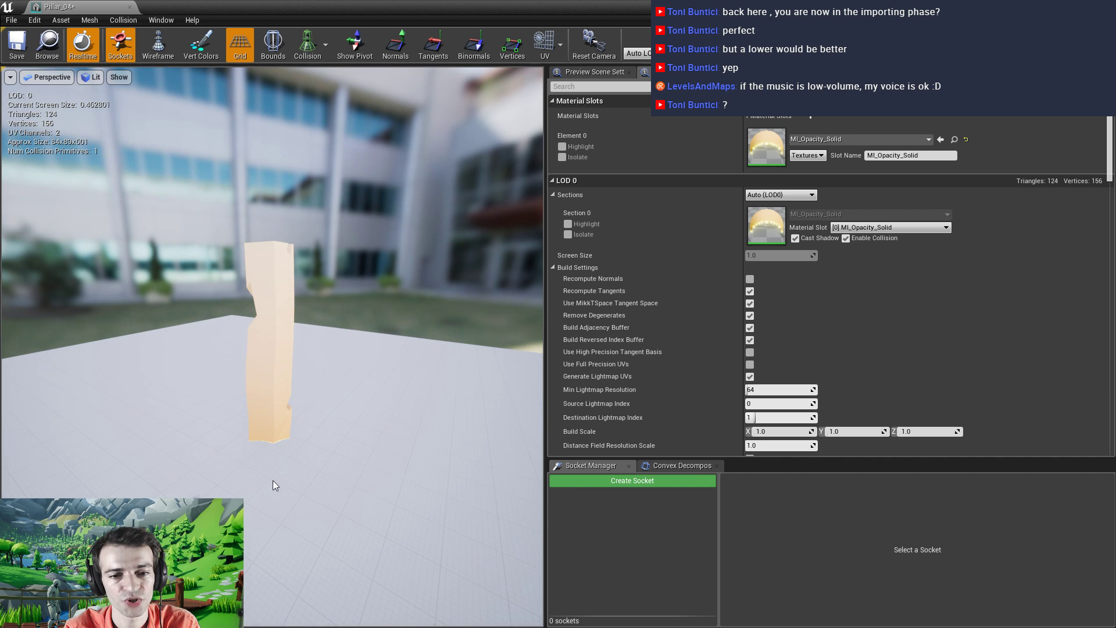
{"action": "left_click_drag", "start_coordinate": [269, 454], "coordinate": [317, 458]}
{"action": "mouse_move", "coordinate": [273, 454]}
{"action": "right_mouse_down"}
{"action": "mouse_move", "coordinate": [355, 453]}
{"action": "mouse_move", "coordinate": [247, 452]}
{"action": "mouse_move", "coordinate": [256, 378]}
{"action": "mouse_move", "coordinate": [259, 453]}
{"action": "mouse_move", "coordinate": [276, 451]}
{"action": "mouse_move", "coordinate": [265, 453]}
{"action": "mouse_move", "coordinate": [262, 438]}
{"action": "right_mouse_up"}
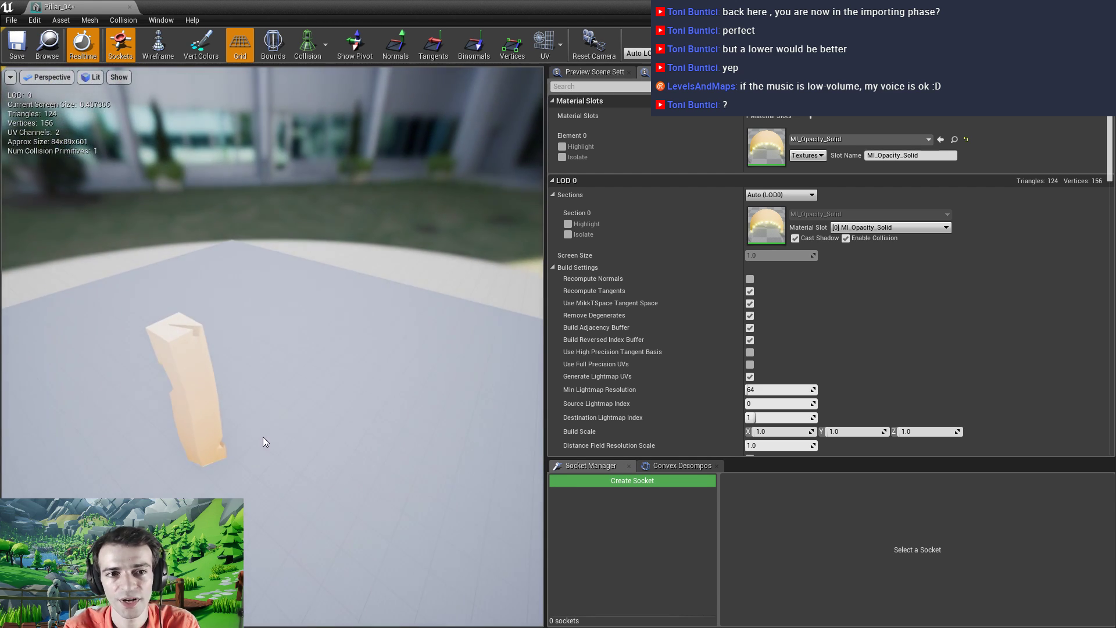
{"action": "left_click", "coordinate": [320, 48]}
{"action": "left_click", "coordinate": [320, 78]}
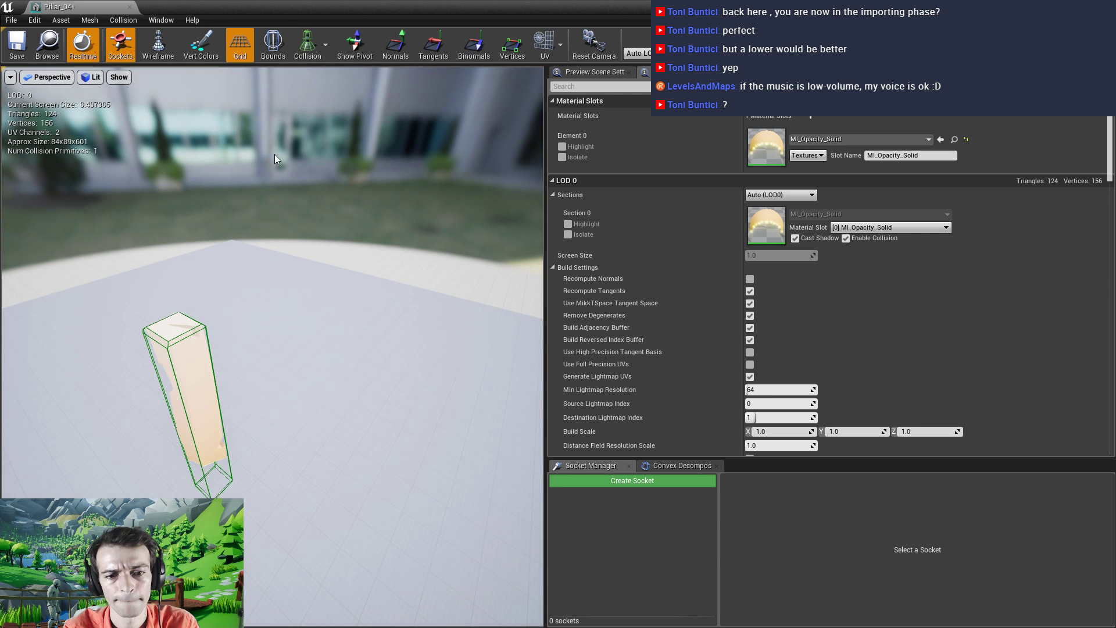
{"action": "right_click_drag", "start_coordinate": [254, 477], "coordinate": [133, 449]}
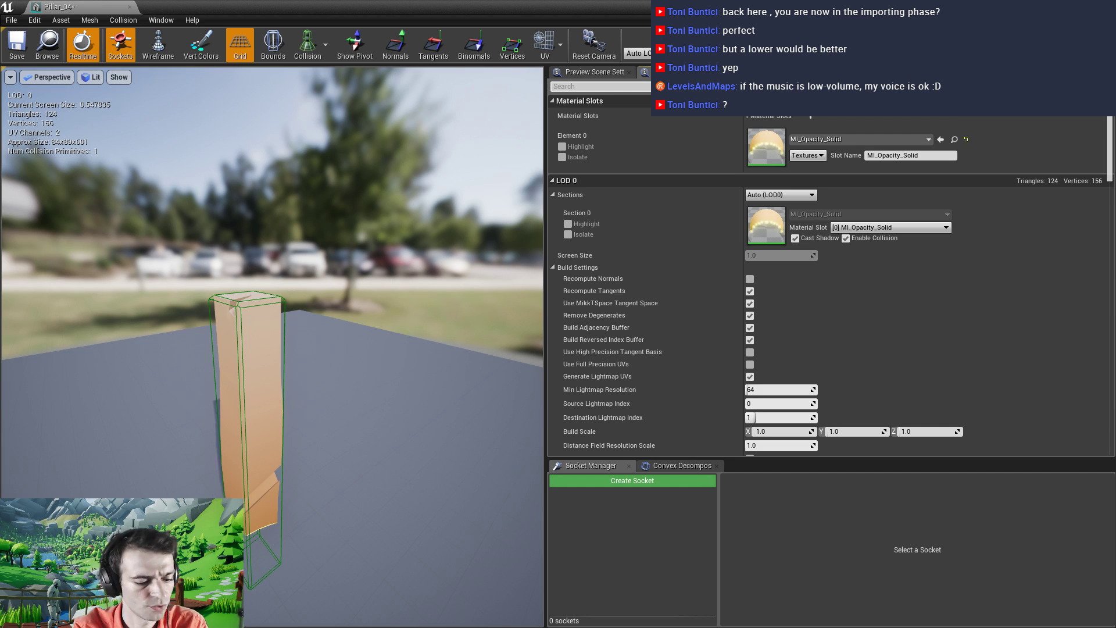
Disable Auto Generate Collision in the asset import settings of Pillar_04
{"action": "type", "text": "colli"}
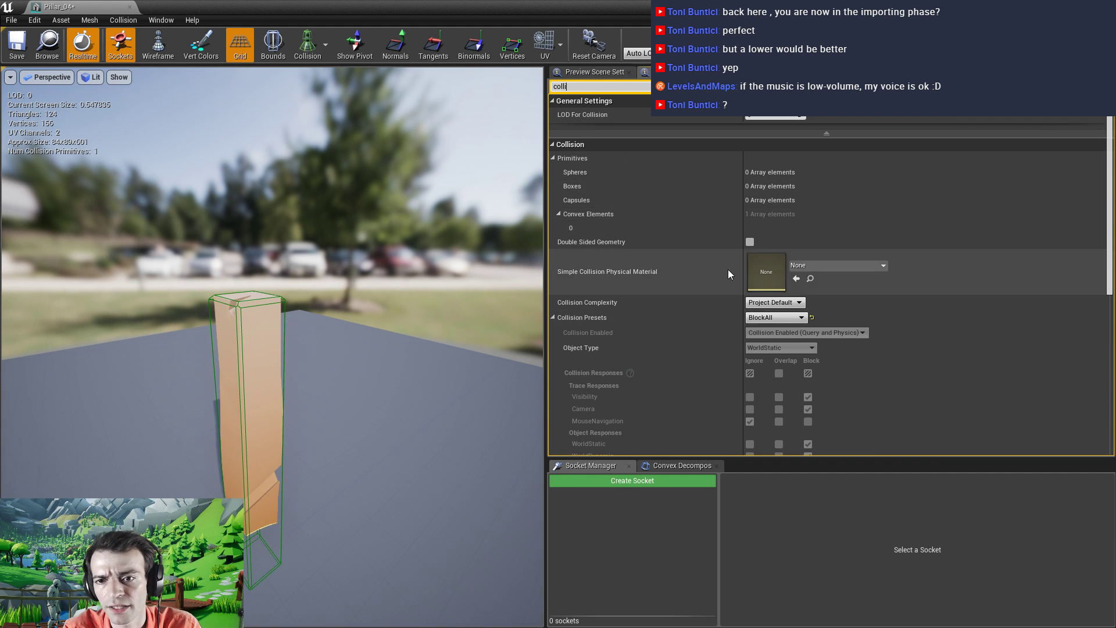
{"action": "scroll", "coordinate": [729, 270], "scroll_direction": "down", "scroll_amount": 10}
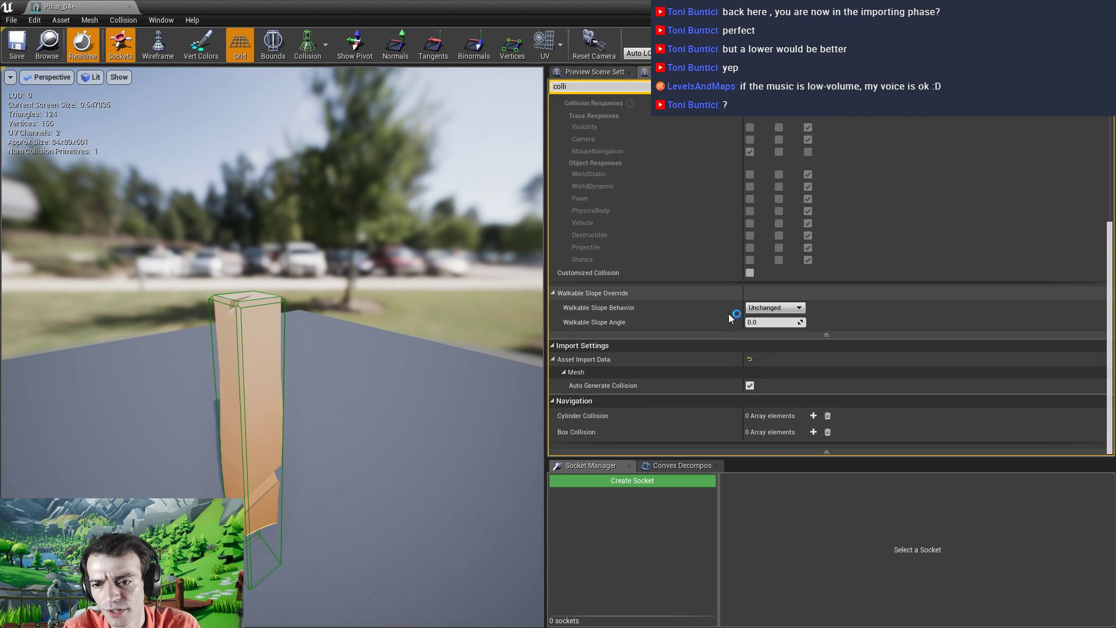
{"action": "left_click", "coordinate": [750, 386]}
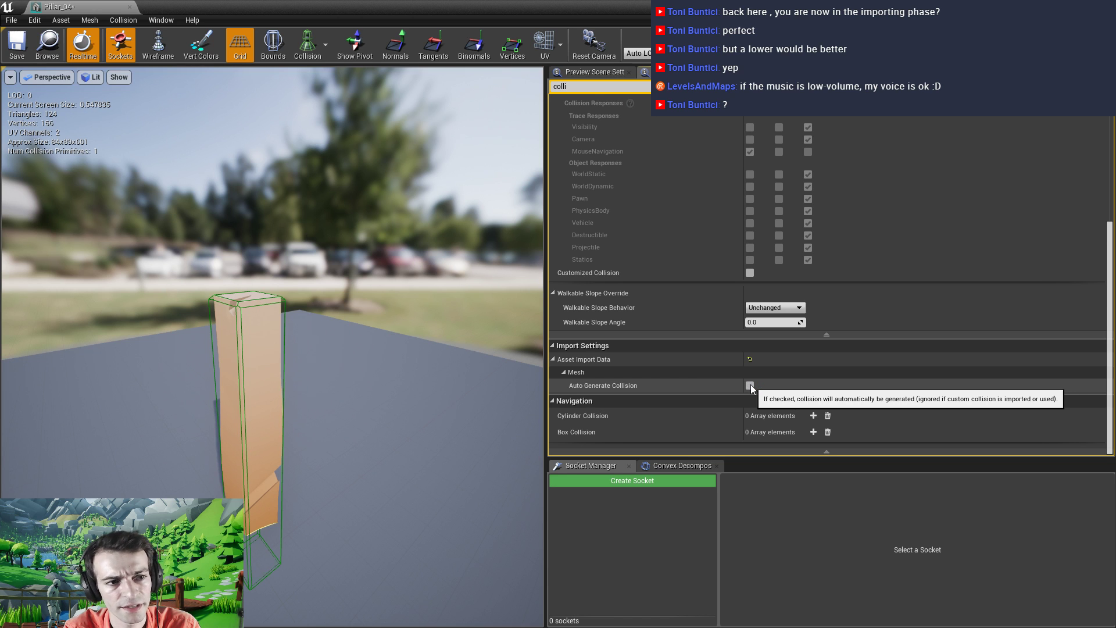
Replace the generated convex collision of Pillar_04 with a Box Simplified Collision, and save and close the mesh
{"action": "left_click", "coordinate": [249, 547]}
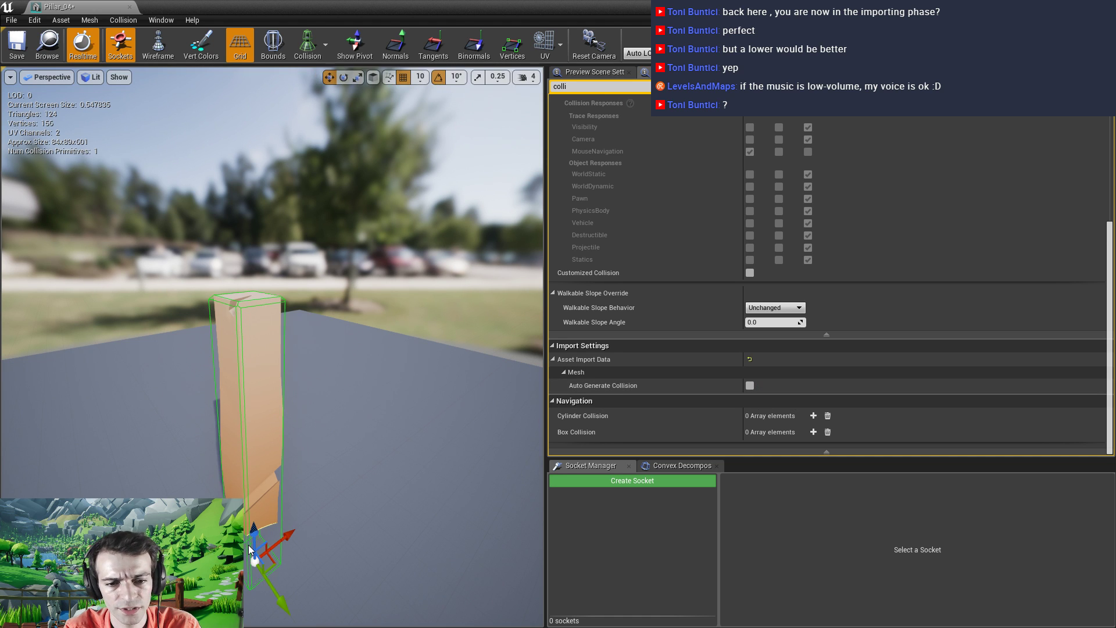
{"action": "key", "text": "Delete"}
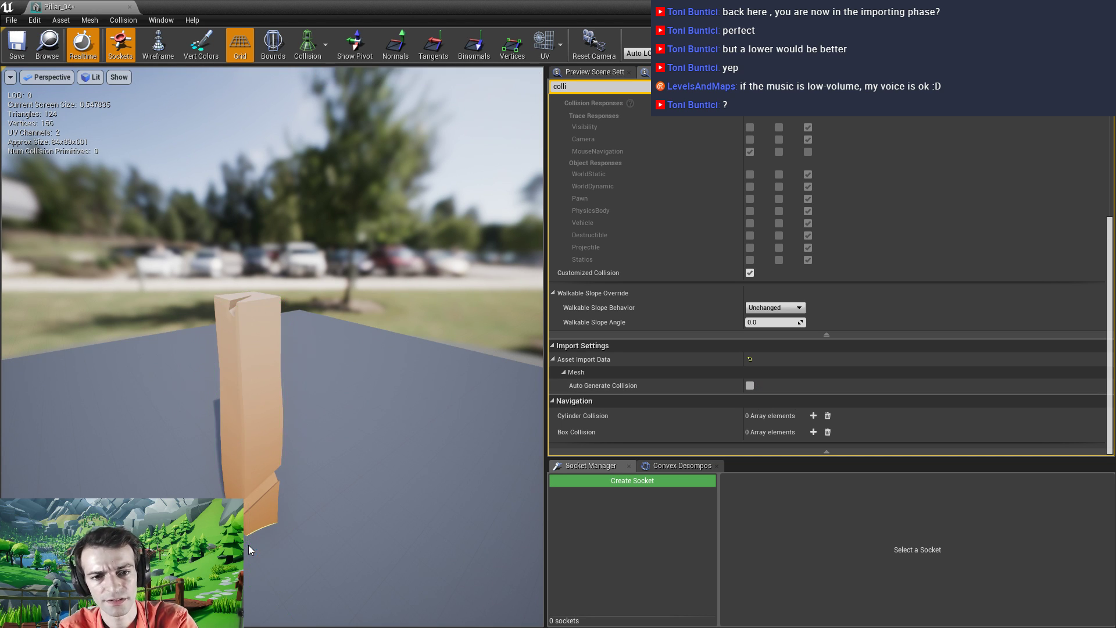
{"action": "left_click", "coordinate": [121, 21]}
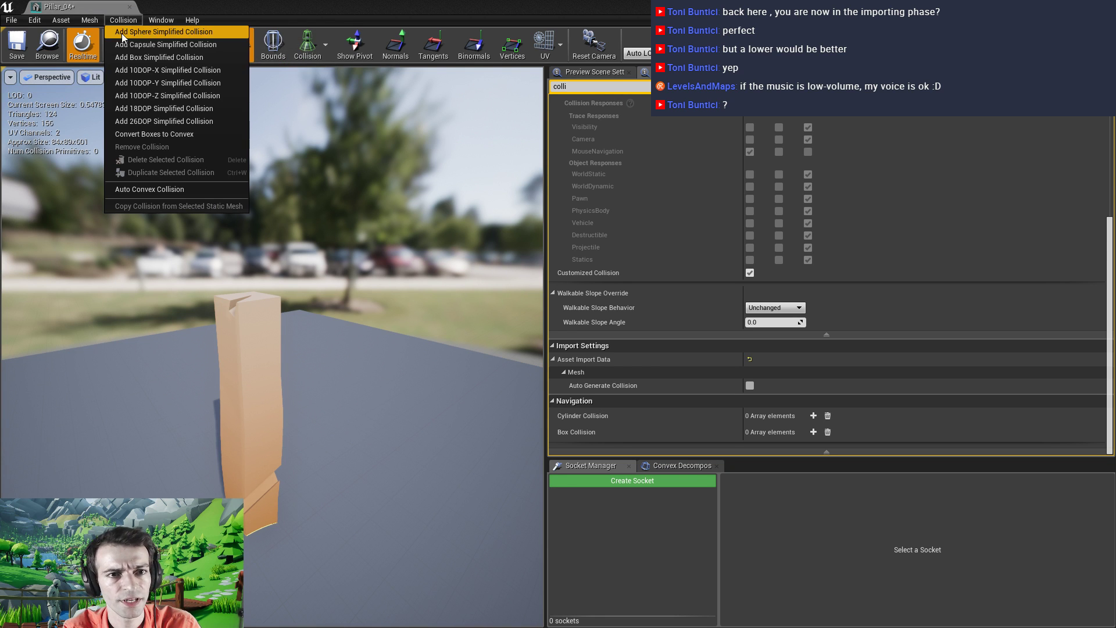
{"action": "left_click", "coordinate": [126, 57]}
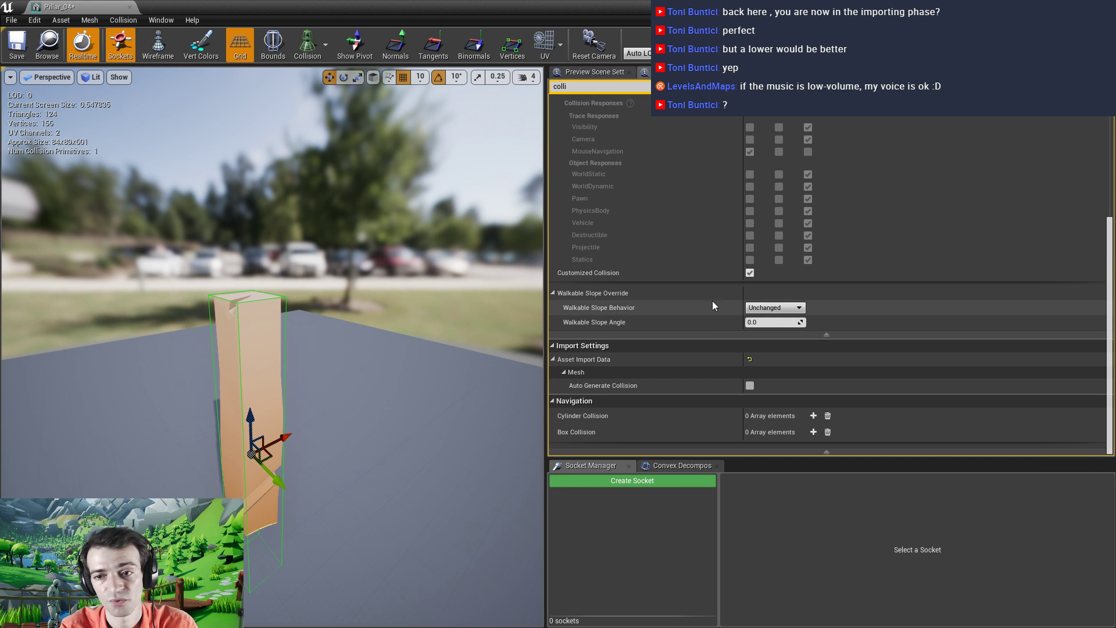
{"action": "left_click", "coordinate": [17, 46]}
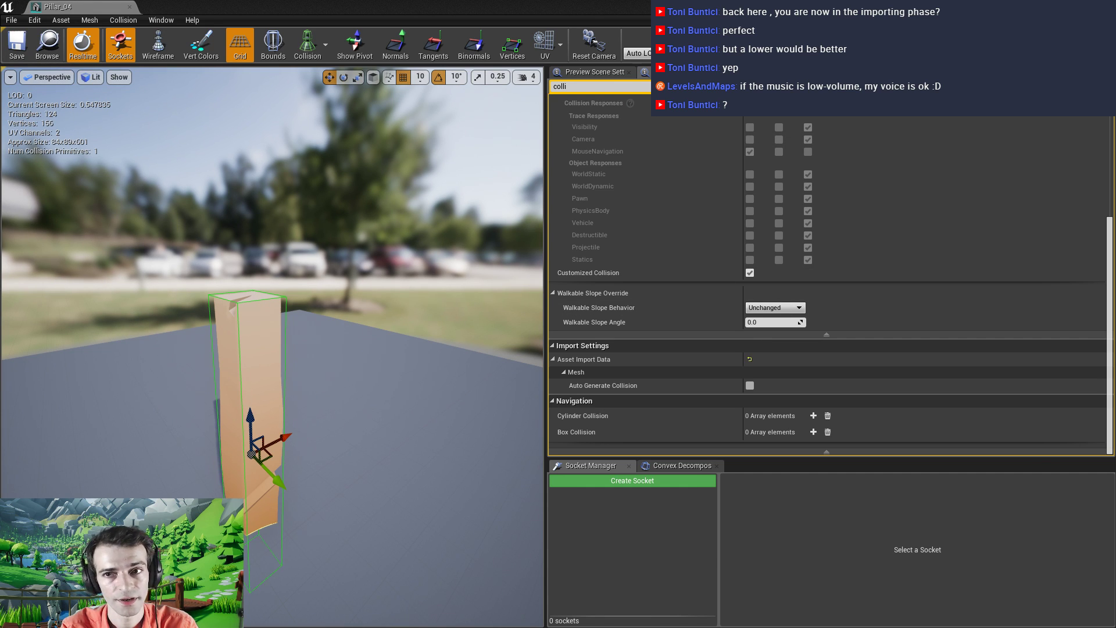
{"action": "left_click", "coordinate": [129, 6]}
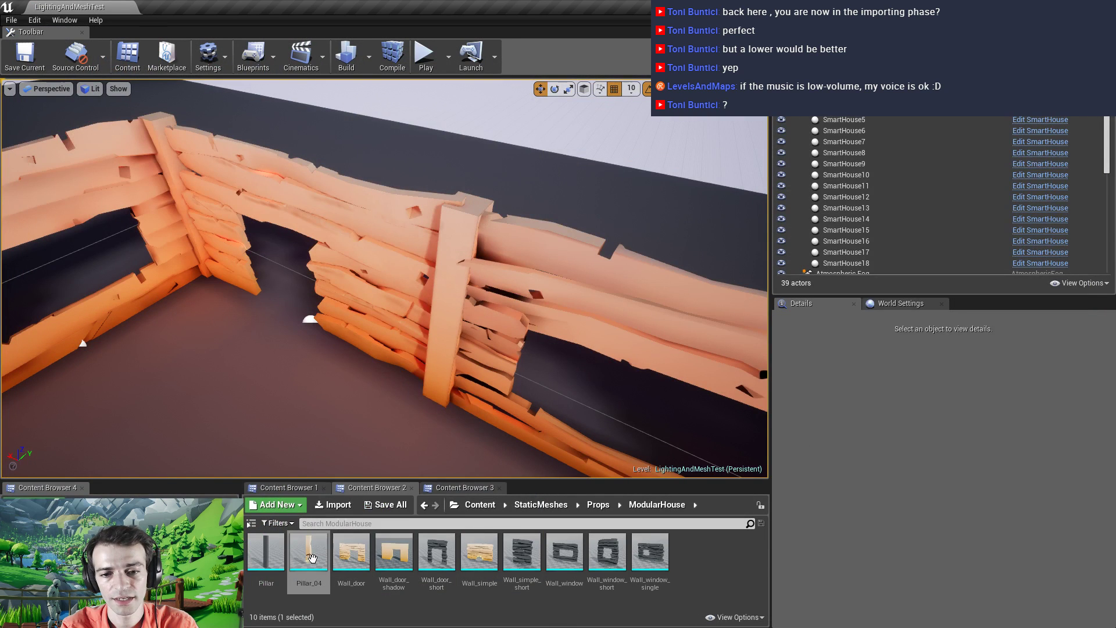
Select the SmartHouse12 door wall in the level, focus on it and examine the pillars around the house corner
{"action": "left_click", "coordinate": [393, 266]}
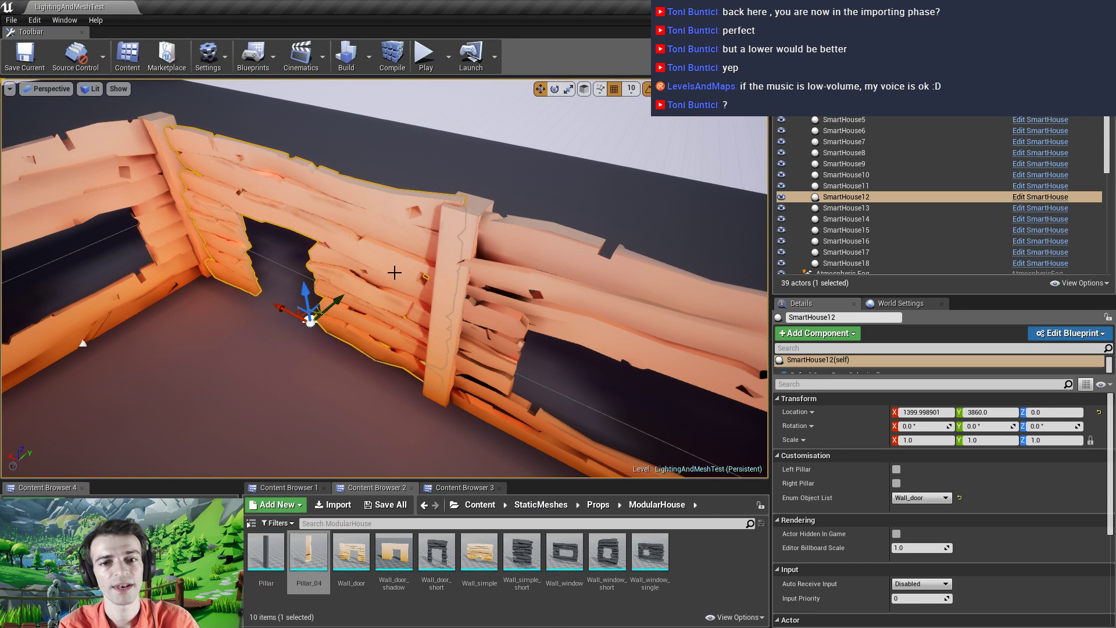
{"action": "key", "text": "f"}
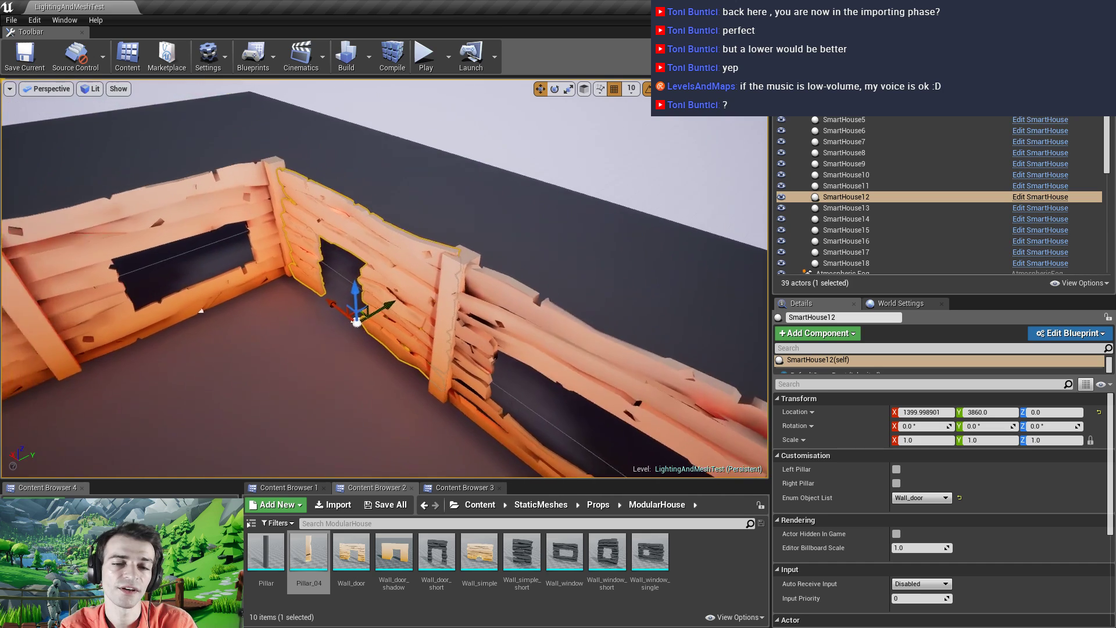
{"action": "left_click_drag", "start_coordinate": [407, 279], "coordinate": [480, 288], "text": "alt"}
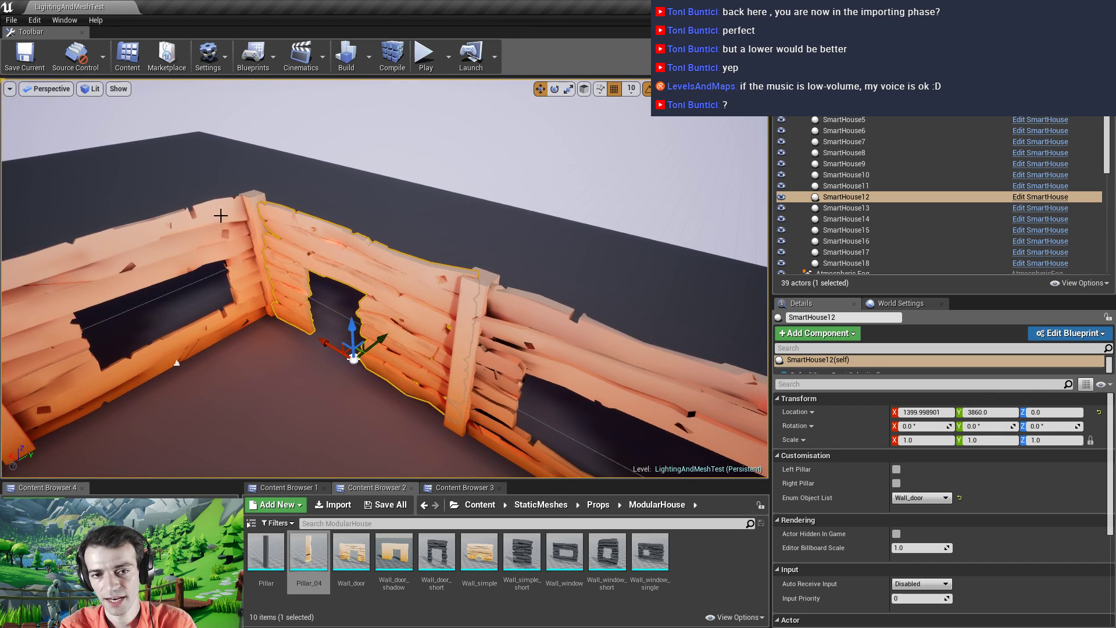
{"action": "left_click_drag", "start_coordinate": [220, 216], "coordinate": [133, 218], "text": "alt"}
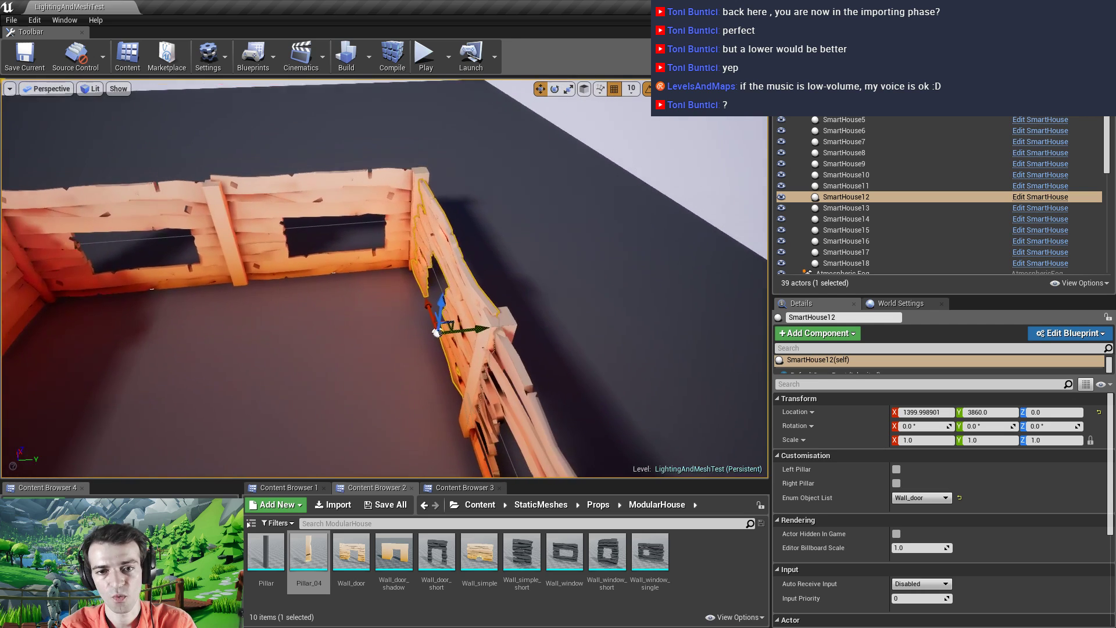
Duplicate the selected door wall along the Y axis, placing the copy outside the house at Y 4650
{"action": "left_click_drag", "start_coordinate": [450, 386], "coordinate": [450, 375], "text": "alt"}
{"action": "left_click_drag", "start_coordinate": [476, 340], "coordinate": [608, 317], "text": "alt"}
{"action": "key", "text": "f"}
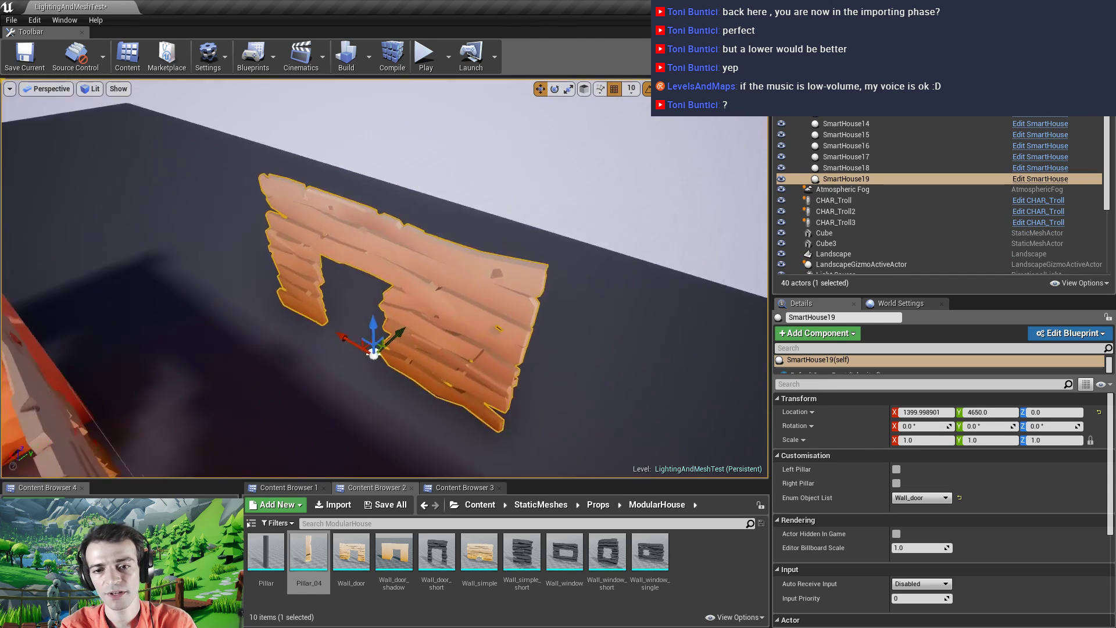
{"action": "left_click_drag", "start_coordinate": [558, 355], "coordinate": [523, 349], "text": "alt"}
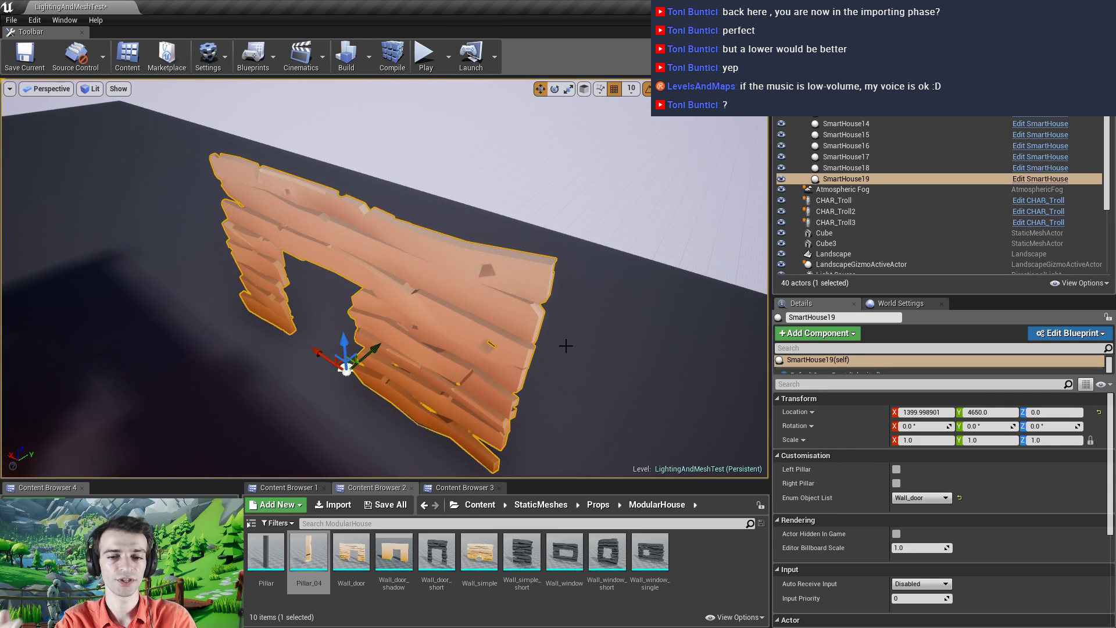
Set the duplicated wall's Enum Object List to Wall_window and enable both its Left Pillar and Right Pillar
{"action": "left_click", "coordinate": [929, 498]}
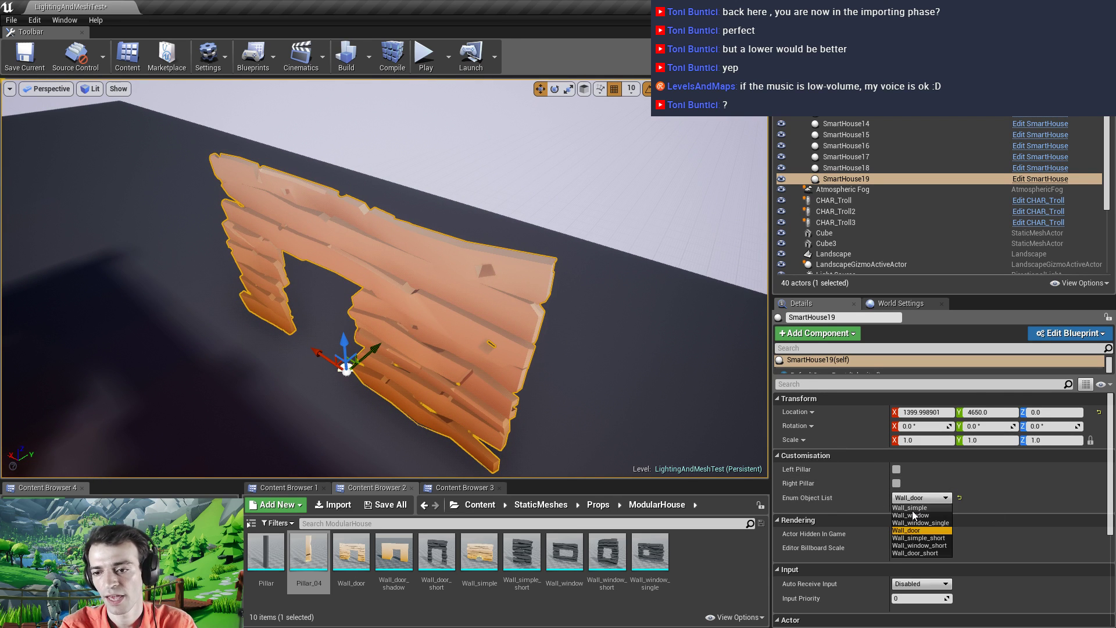
{"action": "left_click", "coordinate": [912, 510]}
{"action": "left_click", "coordinate": [921, 497]}
{"action": "left_click", "coordinate": [915, 519]}
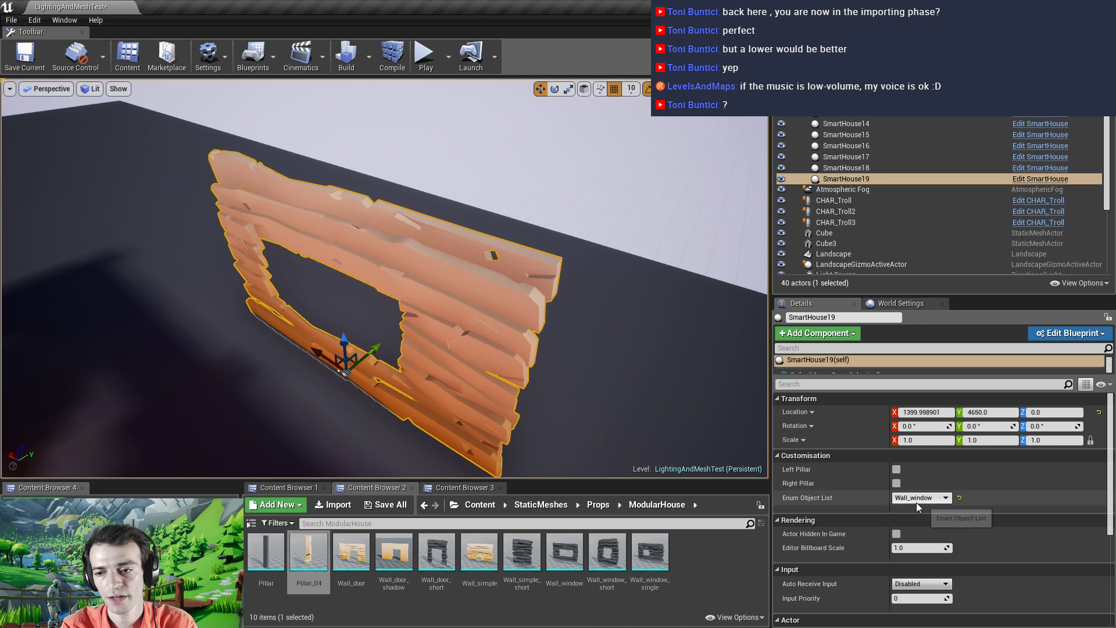
{"action": "left_click", "coordinate": [896, 484]}
{"action": "left_click", "coordinate": [896, 469]}
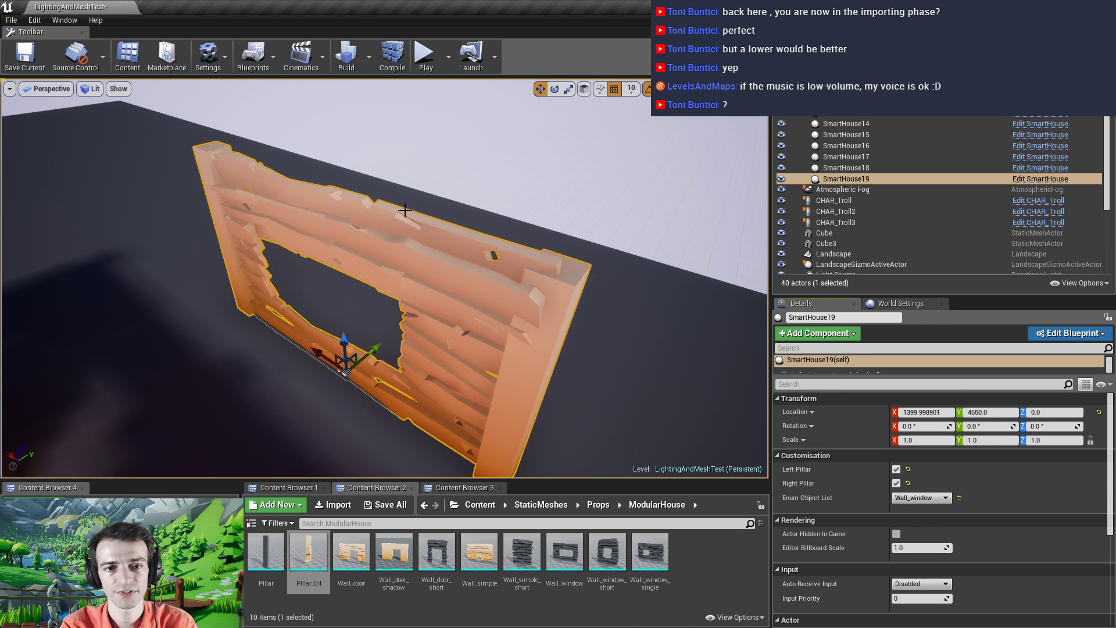
Test the window wall's pillar options by switching the Left Pillar and Right Pillar off and back on
{"action": "left_click_drag", "start_coordinate": [555, 277], "coordinate": [372, 332], "text": "alt"}
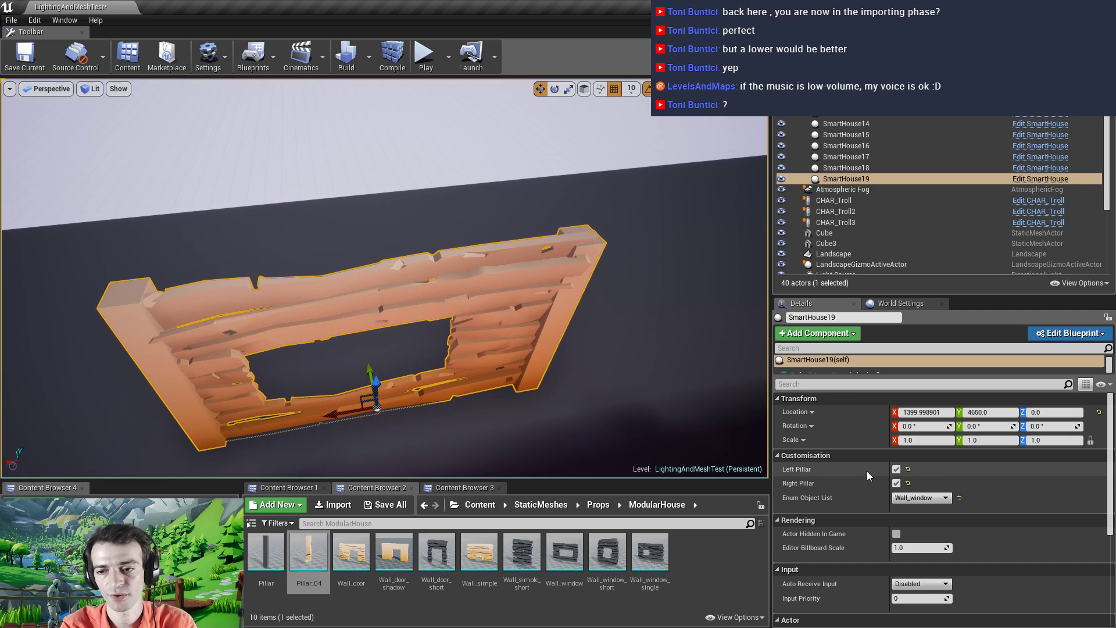
{"action": "left_click", "coordinate": [896, 469]}
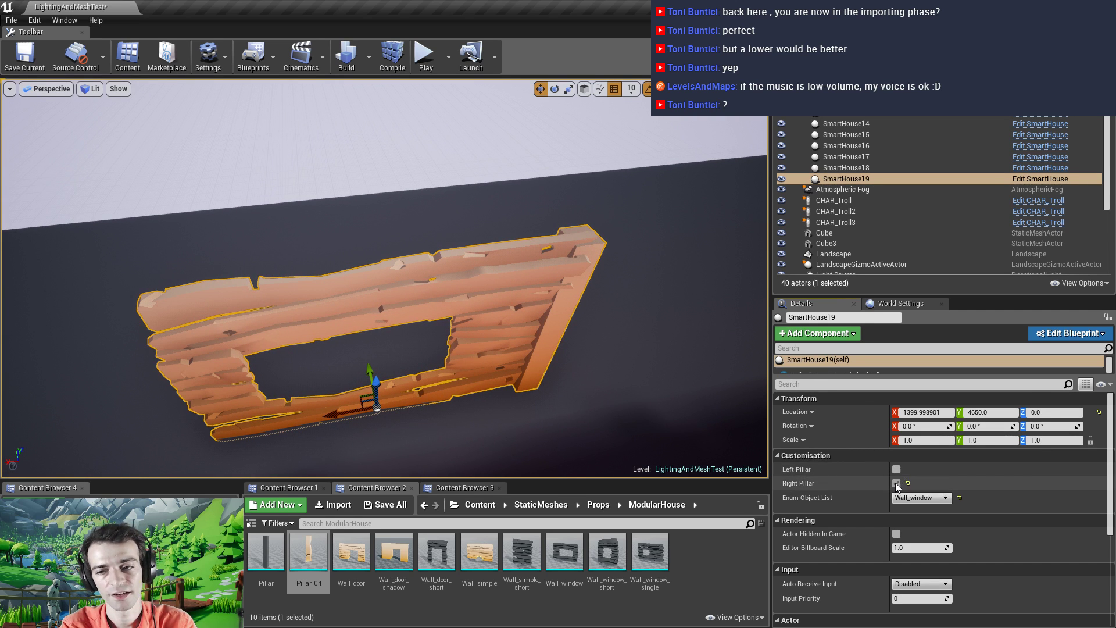
{"action": "left_click", "coordinate": [896, 483]}
{"action": "left_click", "coordinate": [897, 483]}
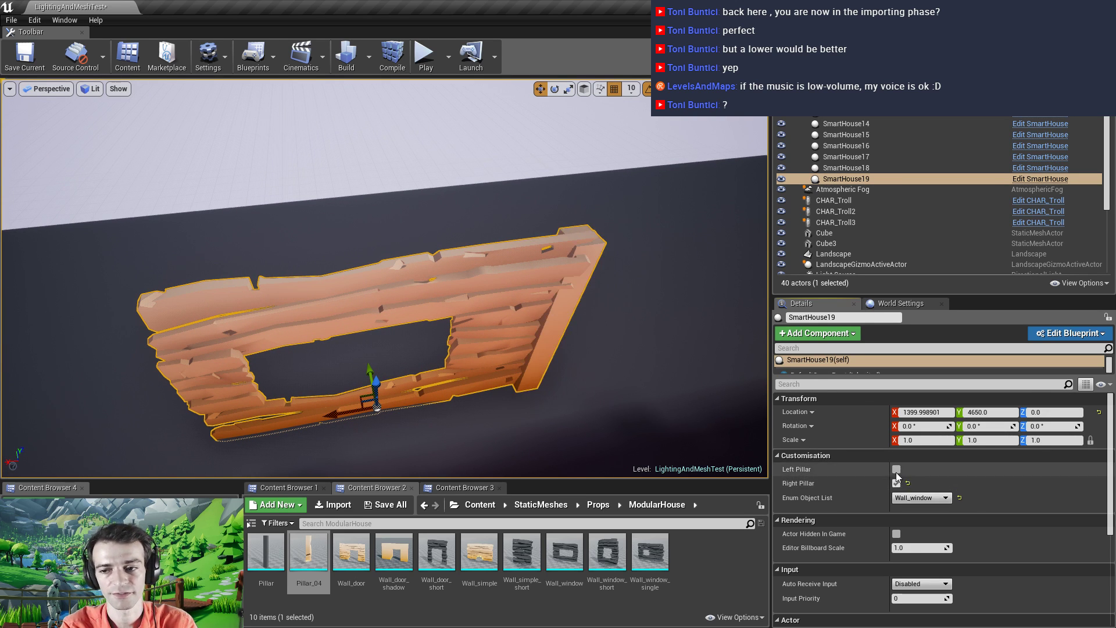
{"action": "left_click", "coordinate": [897, 469]}
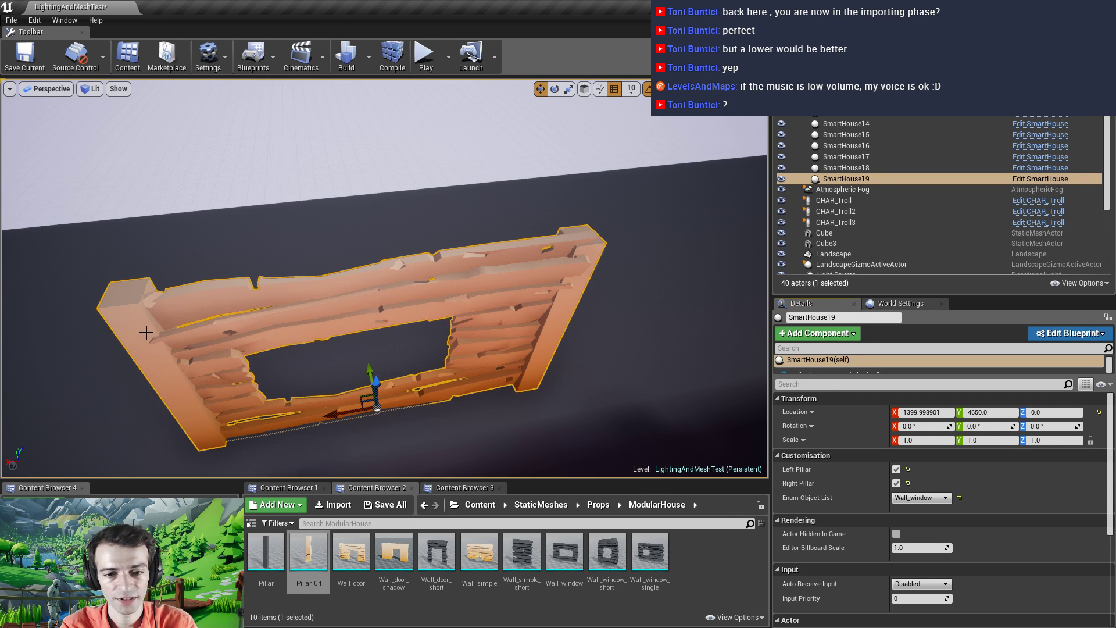
Locate the window wall's SmartHouse blueprint asset in the project content and open it for editing
{"action": "right_click", "coordinate": [381, 237]}
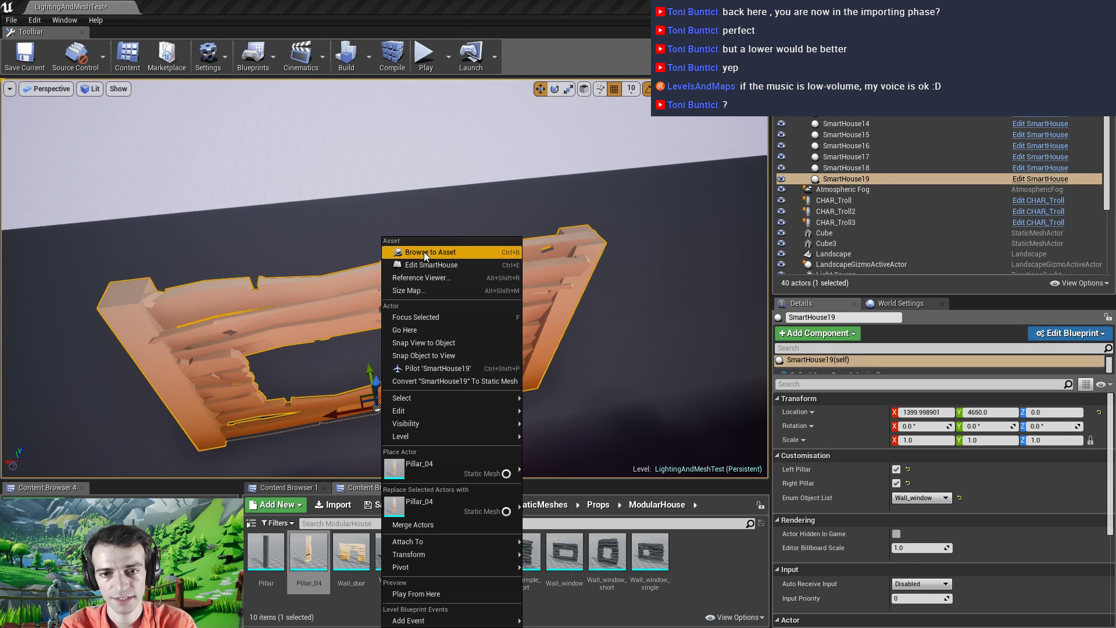
{"action": "left_click", "coordinate": [424, 248]}
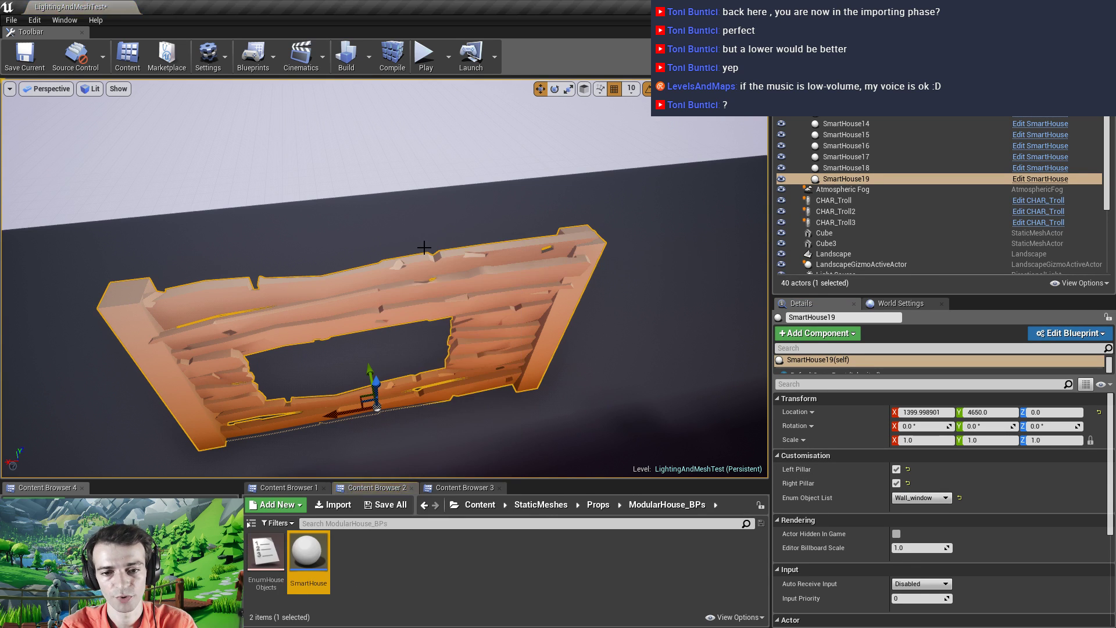
{"action": "double_click", "coordinate": [311, 559]}
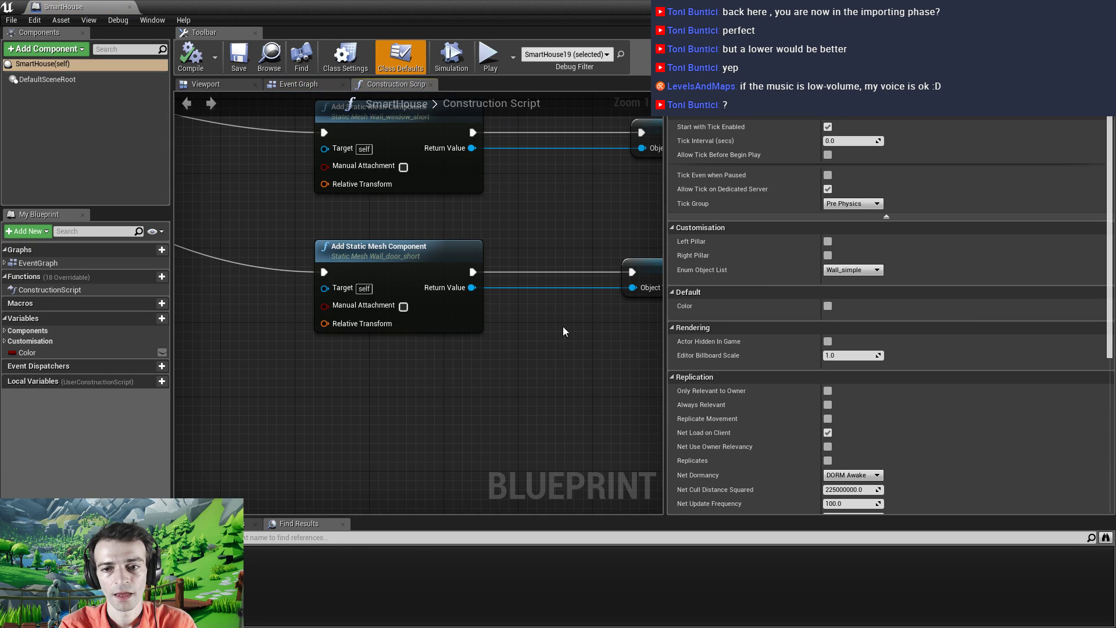
Widen the graph area and examine the Construction Script from the wall mesh branches to the RightPillar and Pillar LEFT groups
{"action": "right_click_drag", "start_coordinate": [562, 326], "coordinate": [390, 431]}
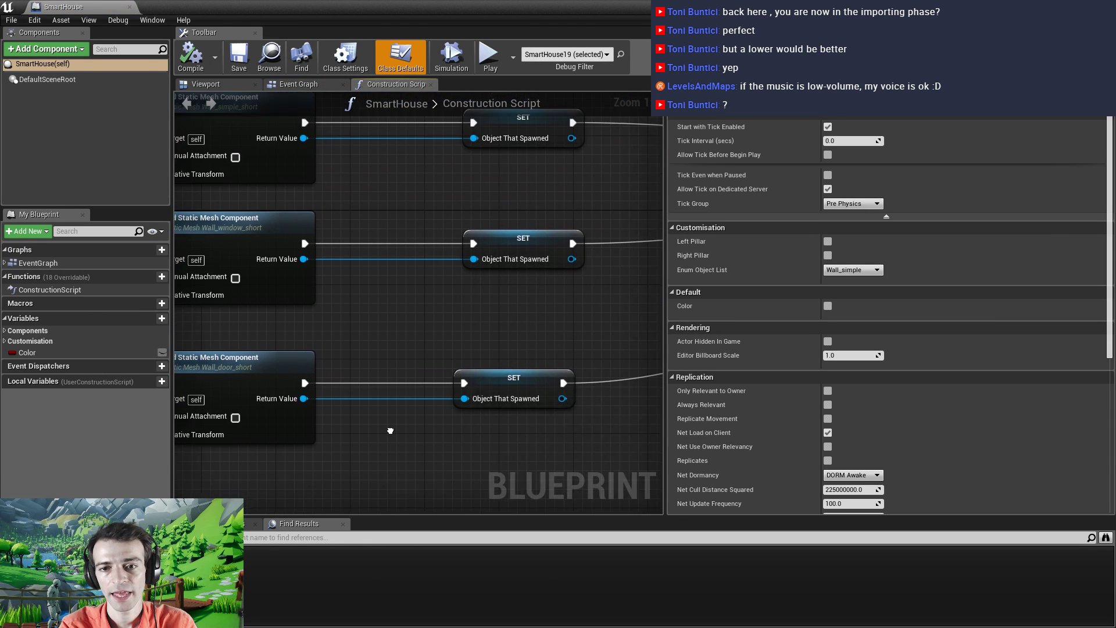
{"action": "scroll", "coordinate": [392, 326], "scroll_direction": "down", "scroll_amount": 6}
{"action": "right_click_drag", "start_coordinate": [535, 361], "coordinate": [351, 322]}
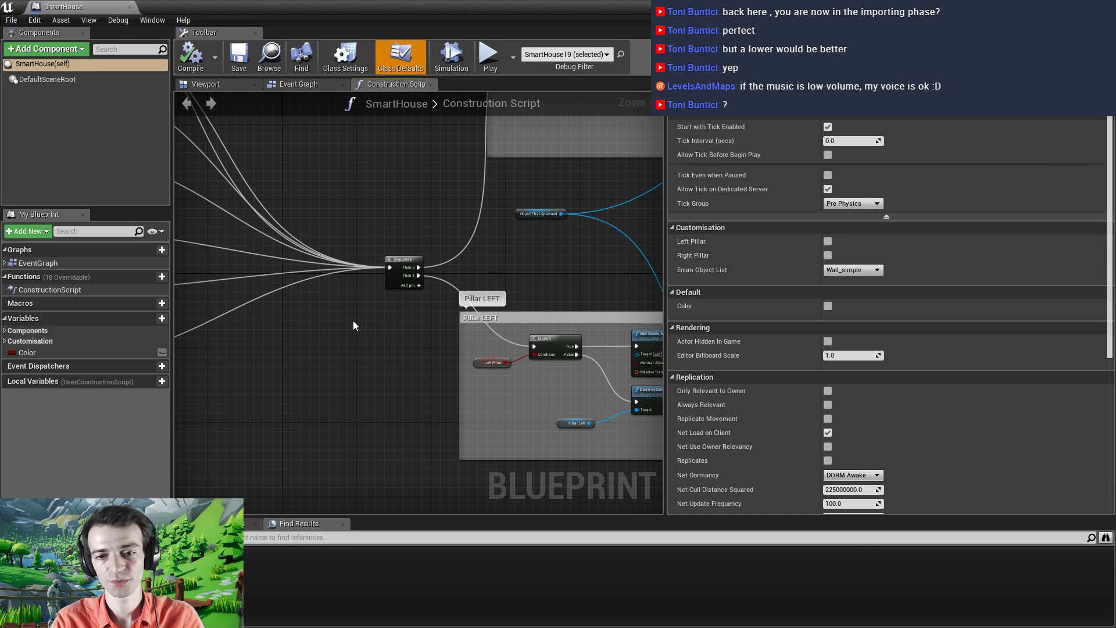
{"action": "left_click_drag", "start_coordinate": [661, 291], "coordinate": [882, 307]}
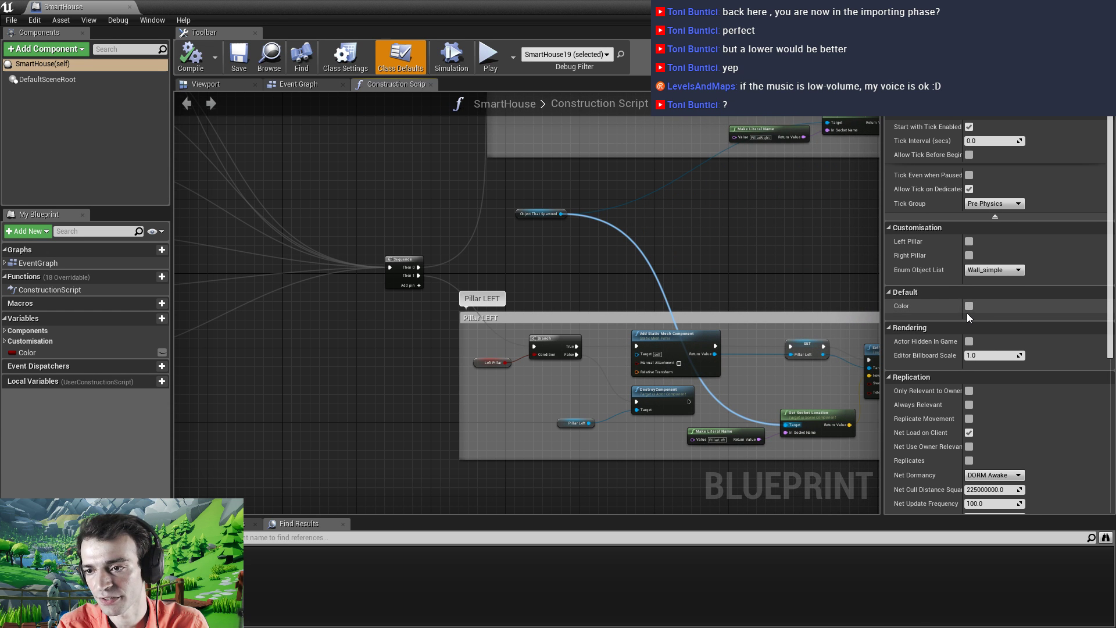
{"action": "left_click_drag", "start_coordinate": [961, 312], "coordinate": [1002, 297]}
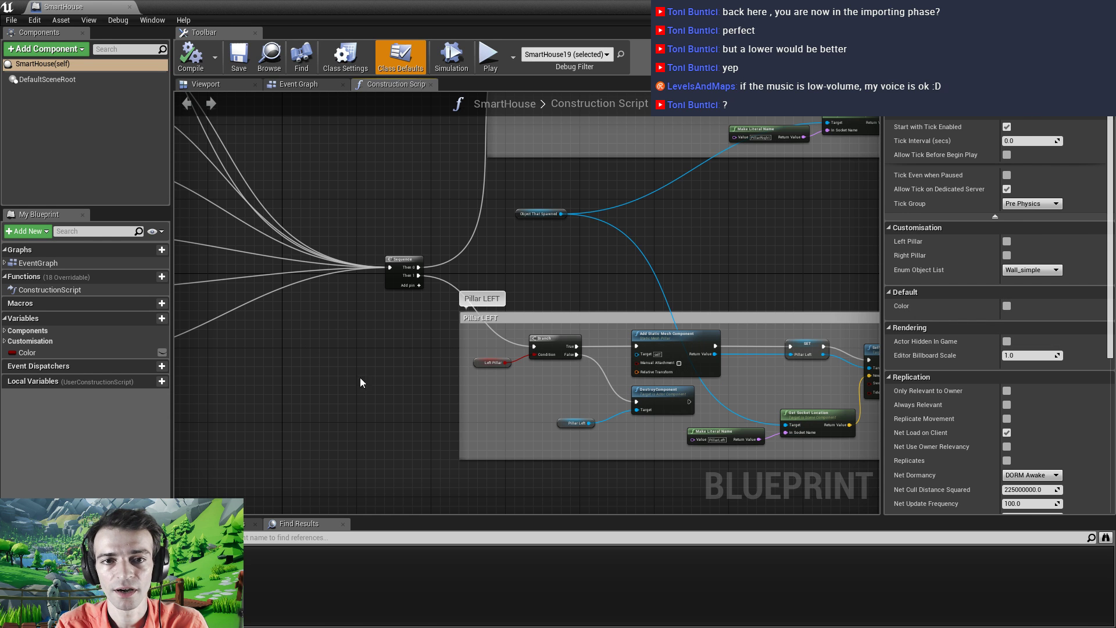
{"action": "scroll", "coordinate": [360, 378], "scroll_direction": "down", "scroll_amount": 4}
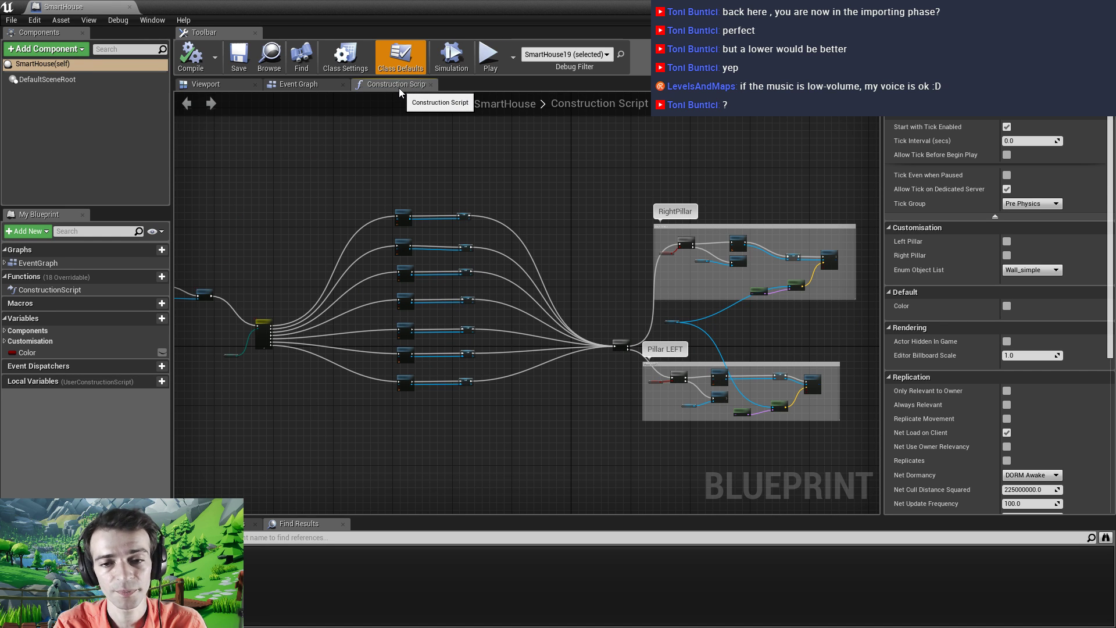
{"action": "right_click_drag", "start_coordinate": [284, 180], "coordinate": [410, 182]}
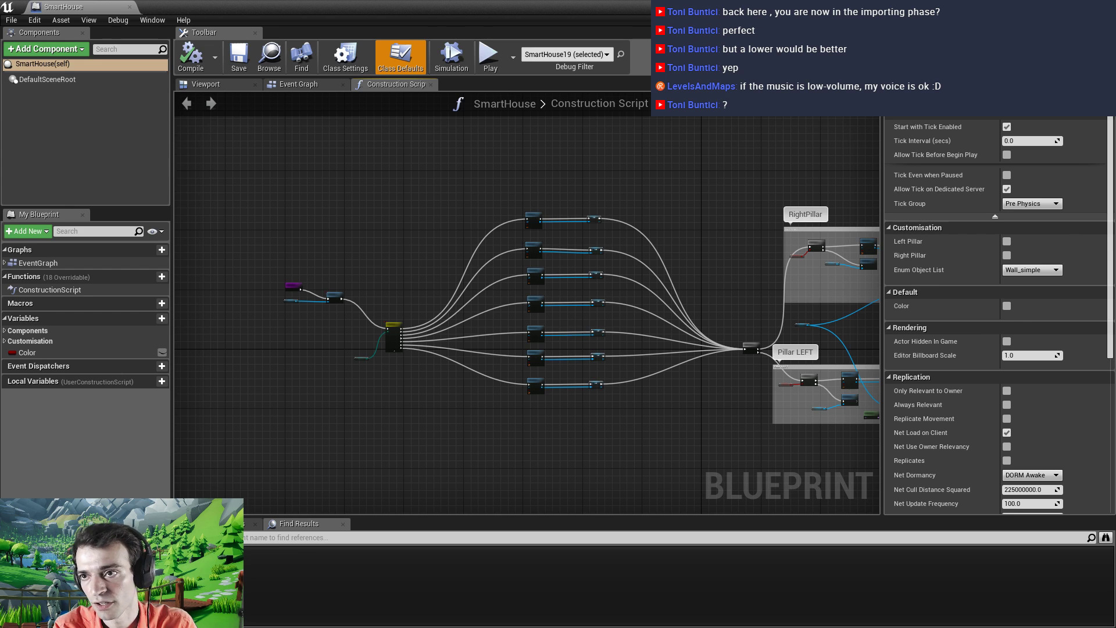
Return to the level and test the duplicated window wall's Left Pillar by switching it off and back on
{"action": "key", "text": "alt+Tab"}
{"action": "left_click_drag", "start_coordinate": [396, 340], "coordinate": [315, 356], "text": "alt"}
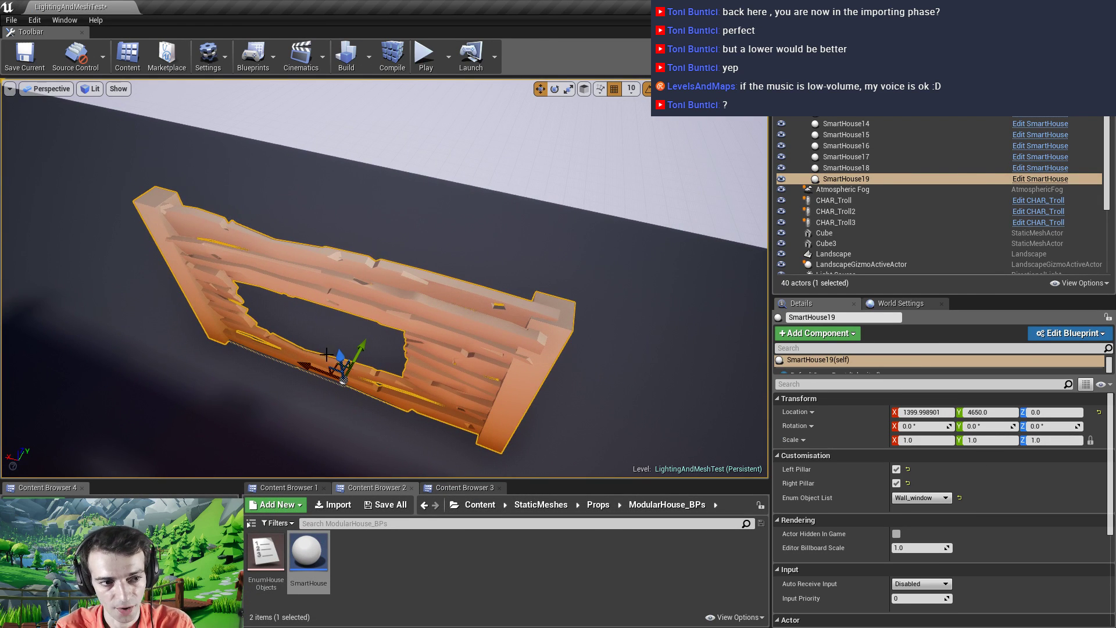
{"action": "left_click_drag", "start_coordinate": [490, 408], "coordinate": [426, 409], "text": "alt"}
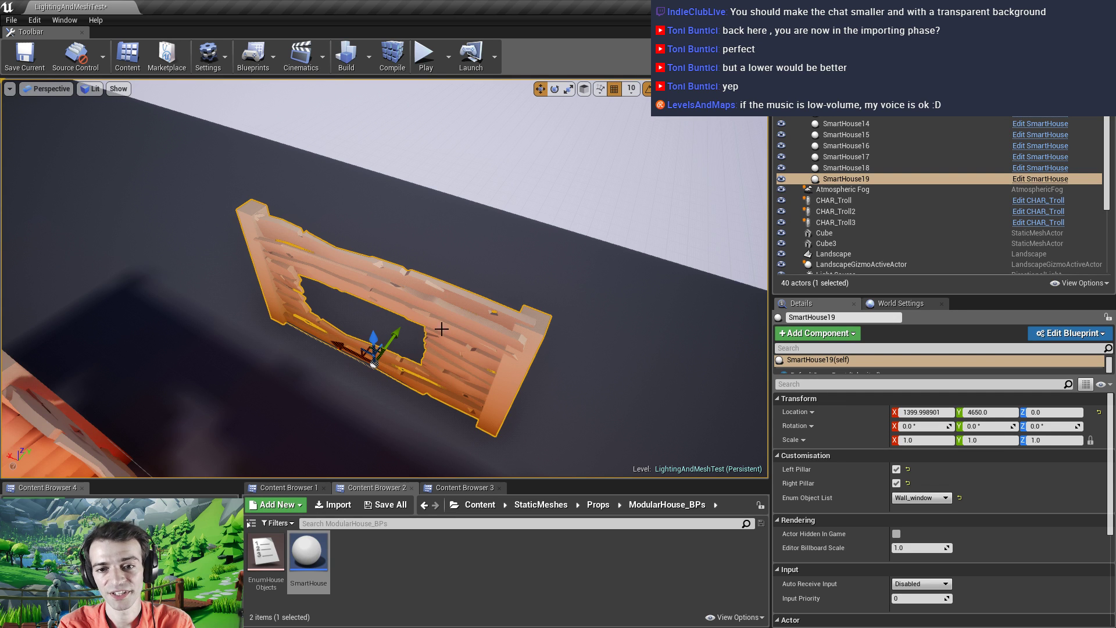
{"action": "left_click_drag", "start_coordinate": [442, 329], "coordinate": [431, 329], "text": "alt"}
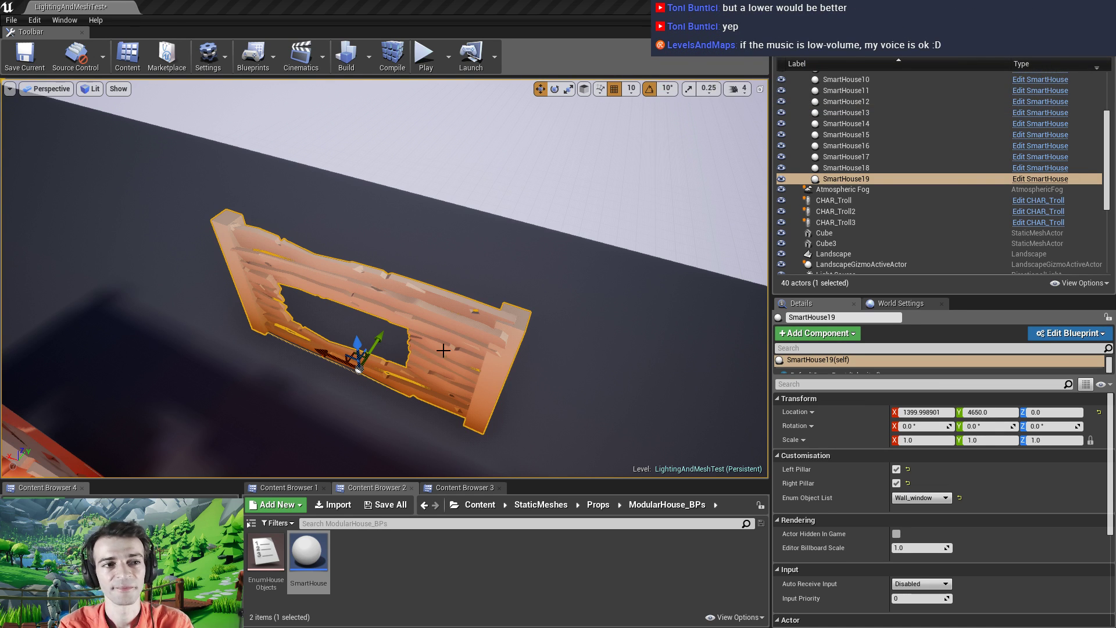
{"action": "right_click_drag", "start_coordinate": [444, 350], "coordinate": [472, 347]}
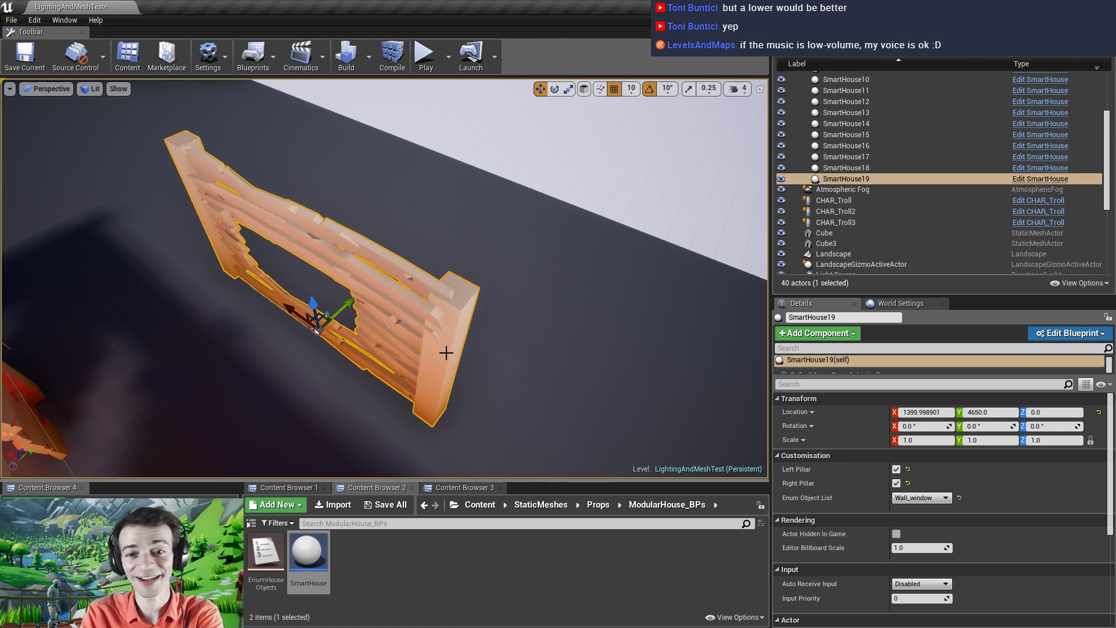
{"action": "right_click_drag", "start_coordinate": [395, 346], "coordinate": [453, 366]}
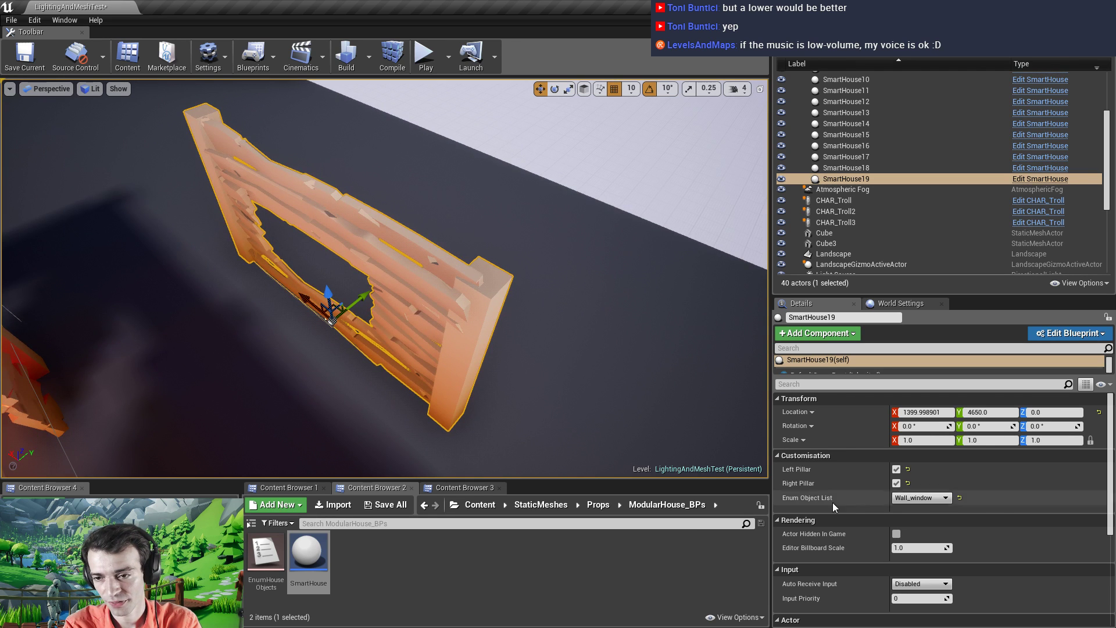
{"action": "left_click", "coordinate": [896, 469]}
{"action": "left_click", "coordinate": [897, 469]}
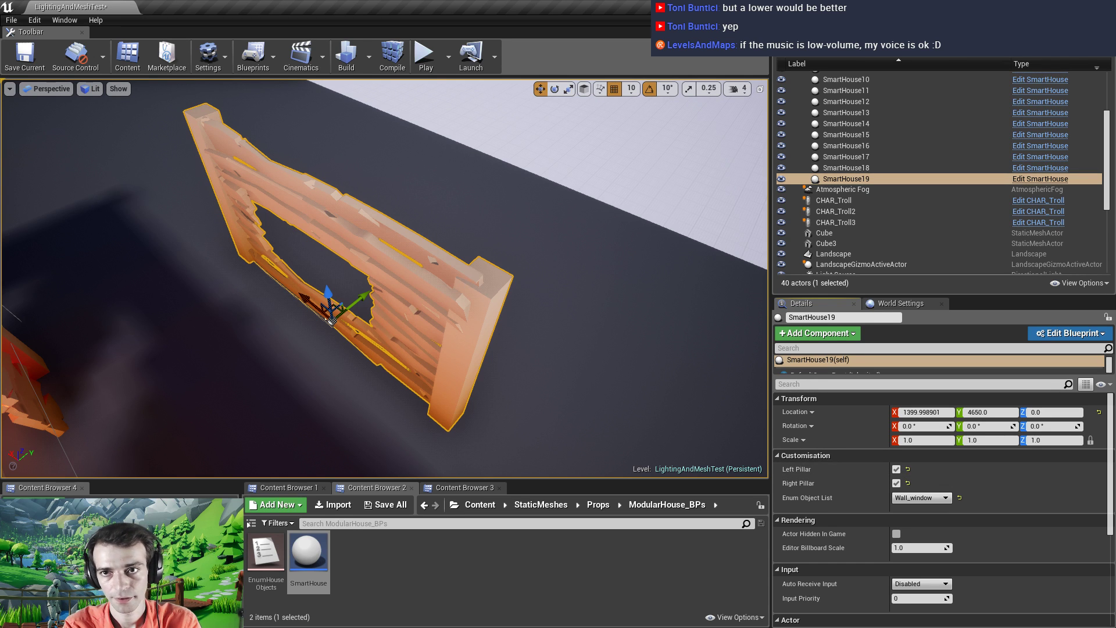
Reopen the SmartHouse blueprint and examine the DestroyComponent and Switch on EnumHouseObjects nodes at the start of the Construction Script
{"action": "right_click", "coordinate": [309, 556]}
{"action": "double_click", "coordinate": [309, 558]}
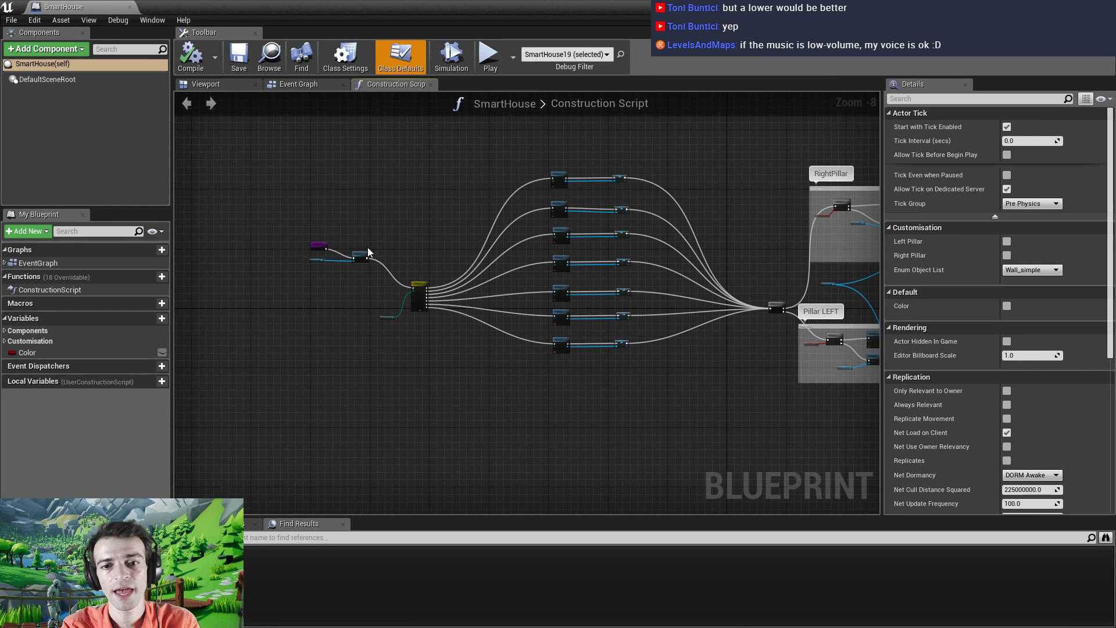
{"action": "left_click_drag", "start_coordinate": [294, 162], "coordinate": [718, 433]}
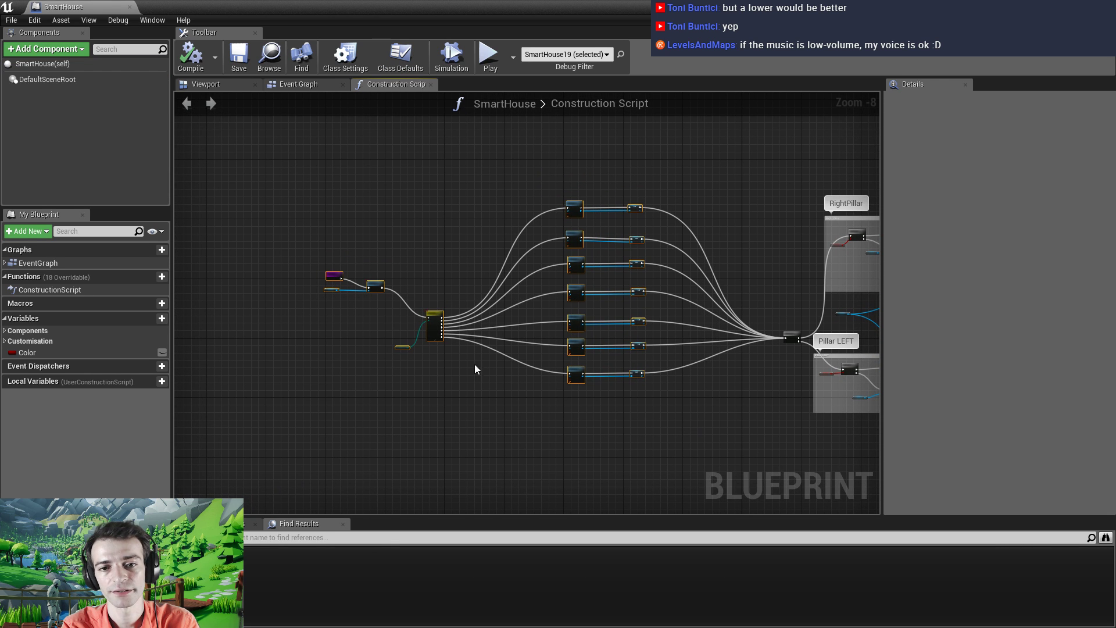
{"action": "scroll", "coordinate": [358, 284], "scroll_direction": "up", "scroll_amount": 9}
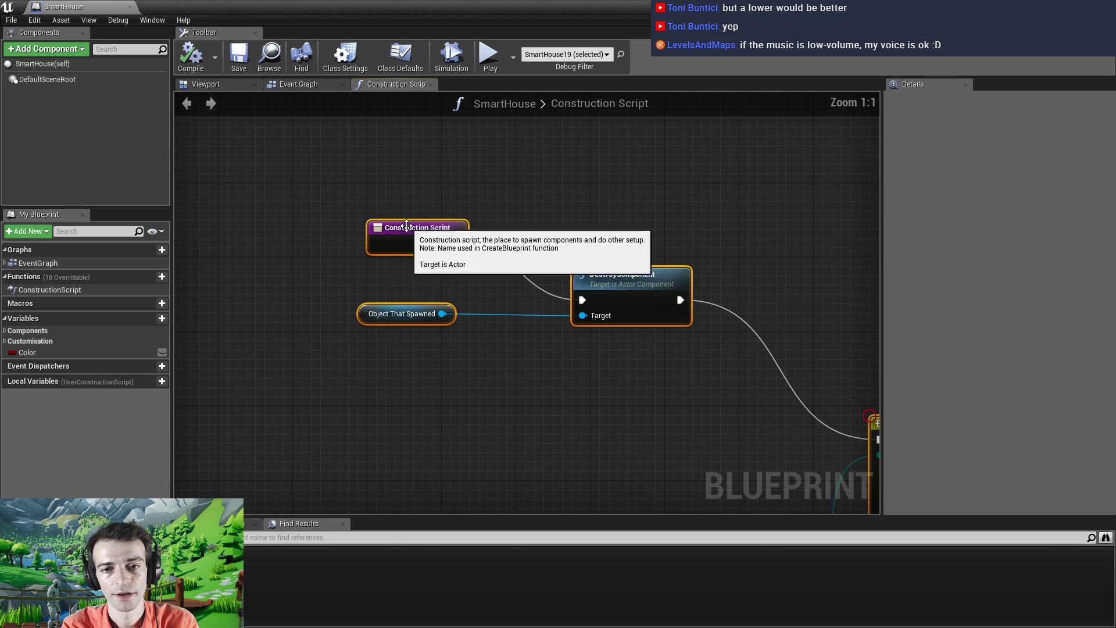
{"action": "right_click_drag", "start_coordinate": [563, 215], "coordinate": [377, 213]}
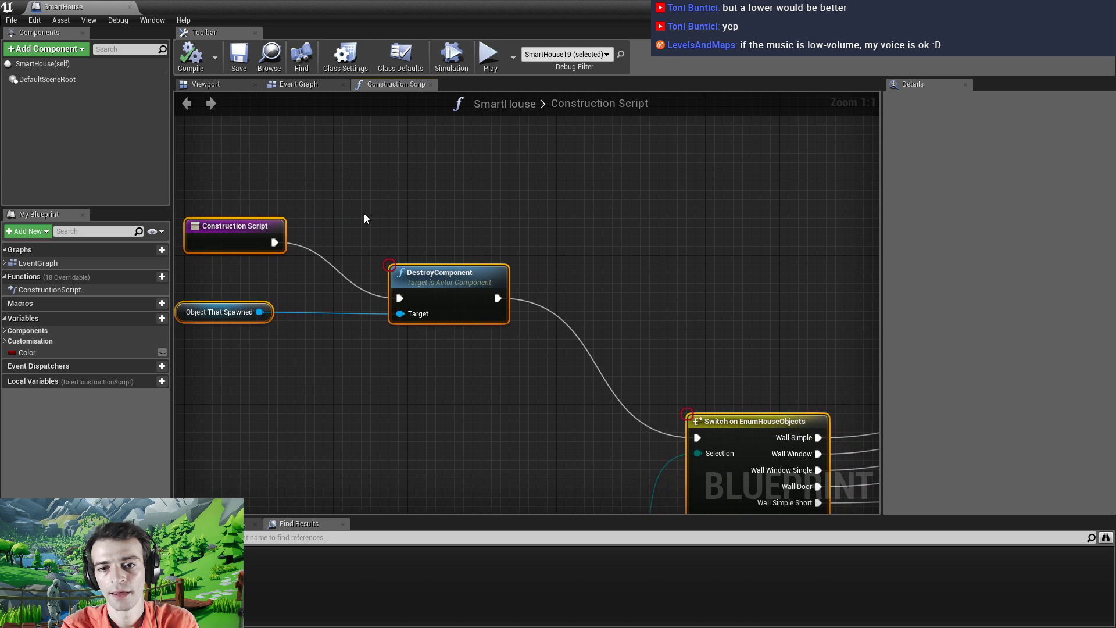
{"action": "scroll", "coordinate": [393, 215], "scroll_direction": "down", "scroll_amount": 2}
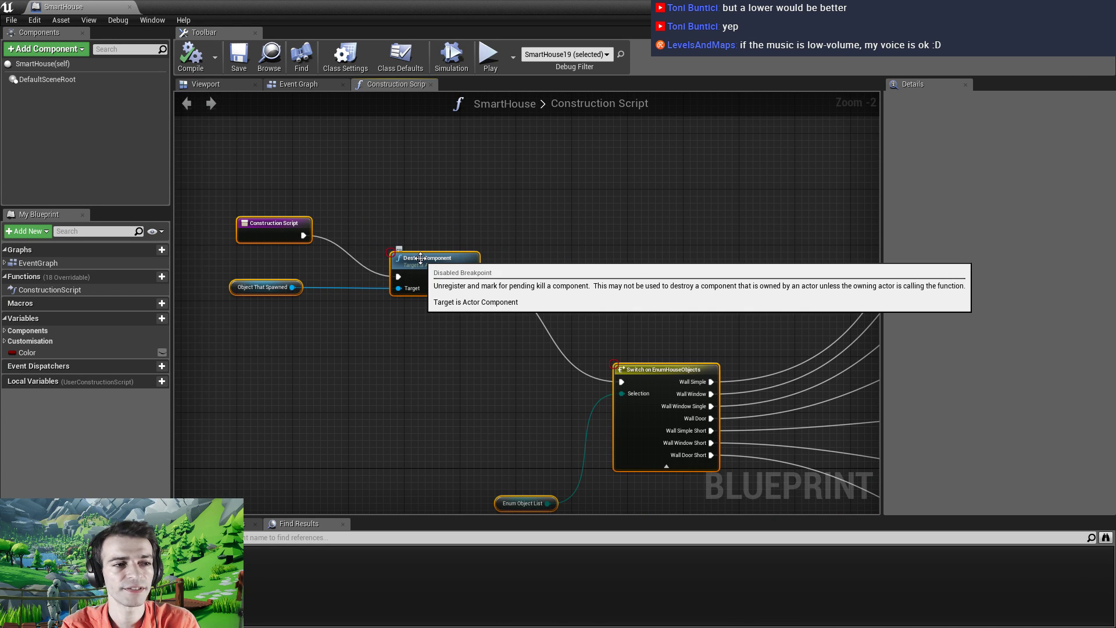
Move the Construction Script entry node farther left to leave more room before the DestroyComponent node
{"action": "left_click", "coordinate": [416, 209]}
{"action": "left_click", "coordinate": [271, 228]}
{"action": "right_click_drag", "start_coordinate": [375, 208], "coordinate": [567, 206]}
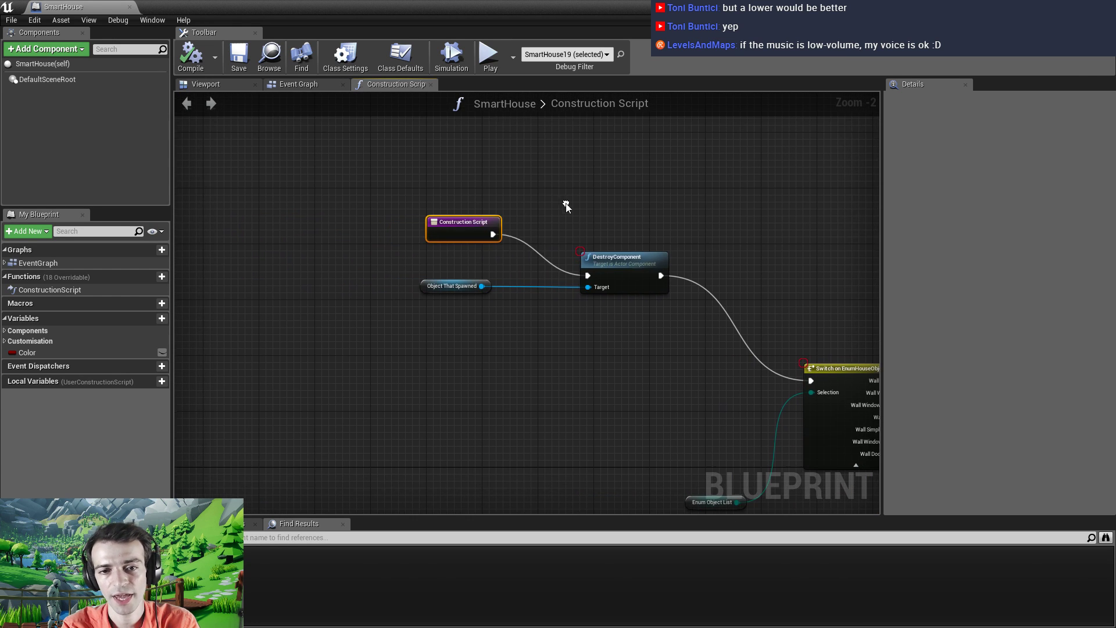
{"action": "left_click_drag", "start_coordinate": [465, 224], "coordinate": [315, 223]}
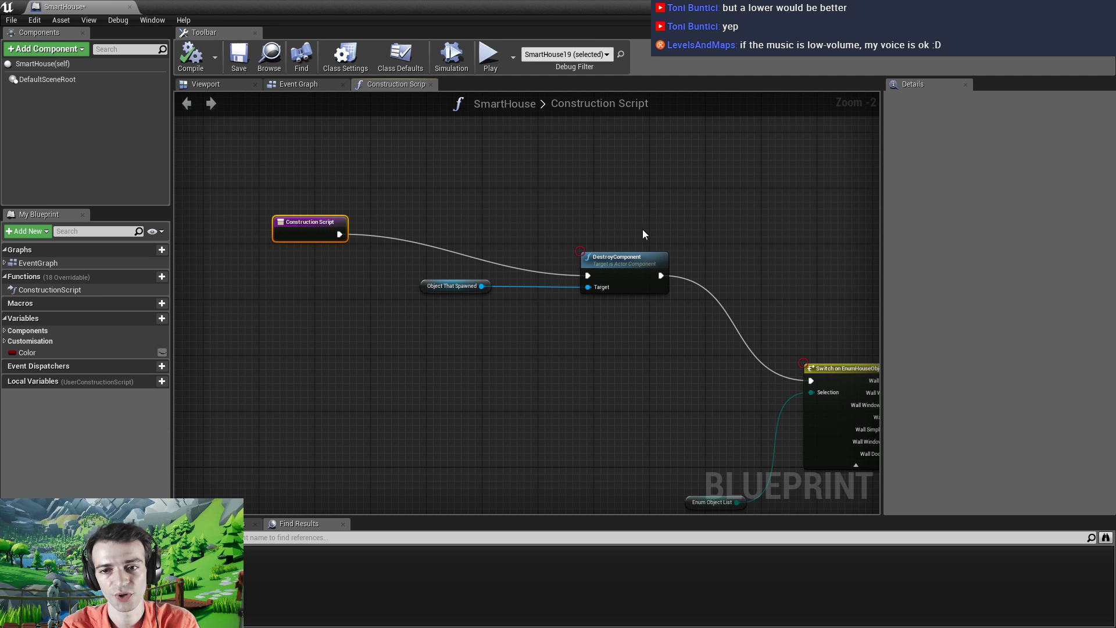
{"action": "right_click_drag", "start_coordinate": [643, 229], "coordinate": [563, 214]}
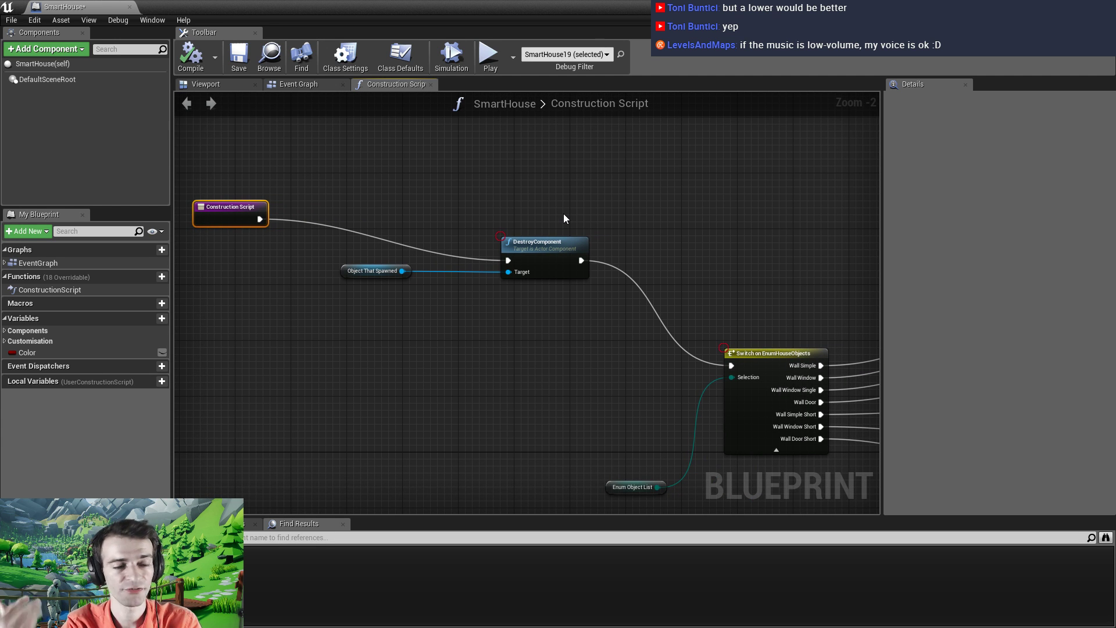
Group the Object That Spawned and DestroyComponent nodes in a comment box titled "Destroy older selections"
{"action": "left_click", "coordinate": [329, 195]}
{"action": "left_click_drag", "start_coordinate": [321, 188], "coordinate": [601, 336]}
{"action": "right_click", "coordinate": [555, 245]}
{"action": "left_click", "coordinate": [585, 537]}
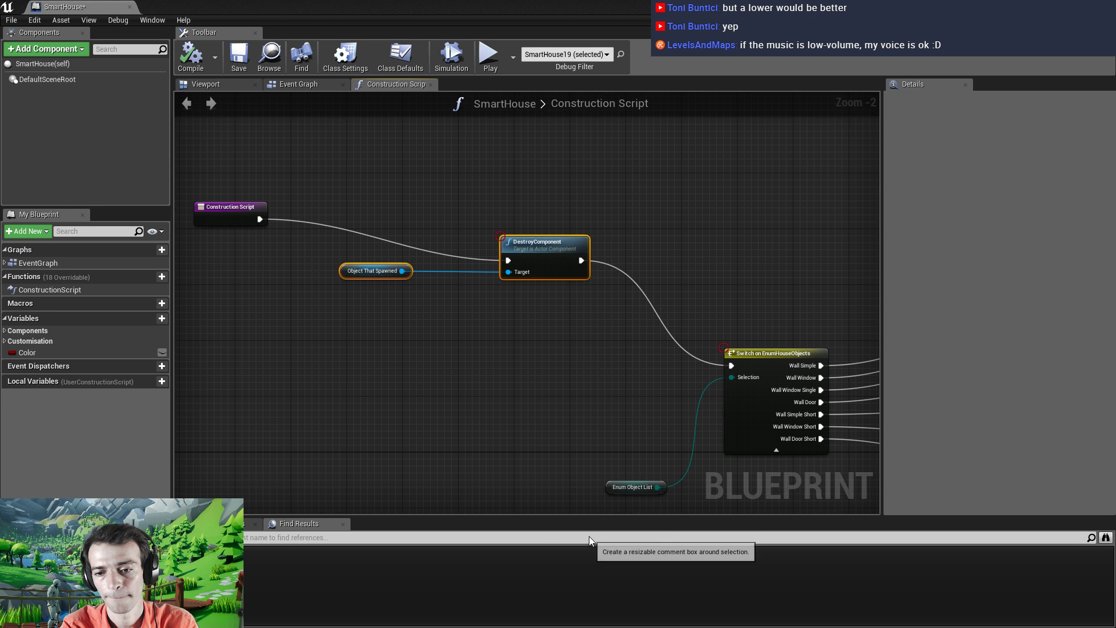
{"action": "type", "text": "Destroy older selections"}
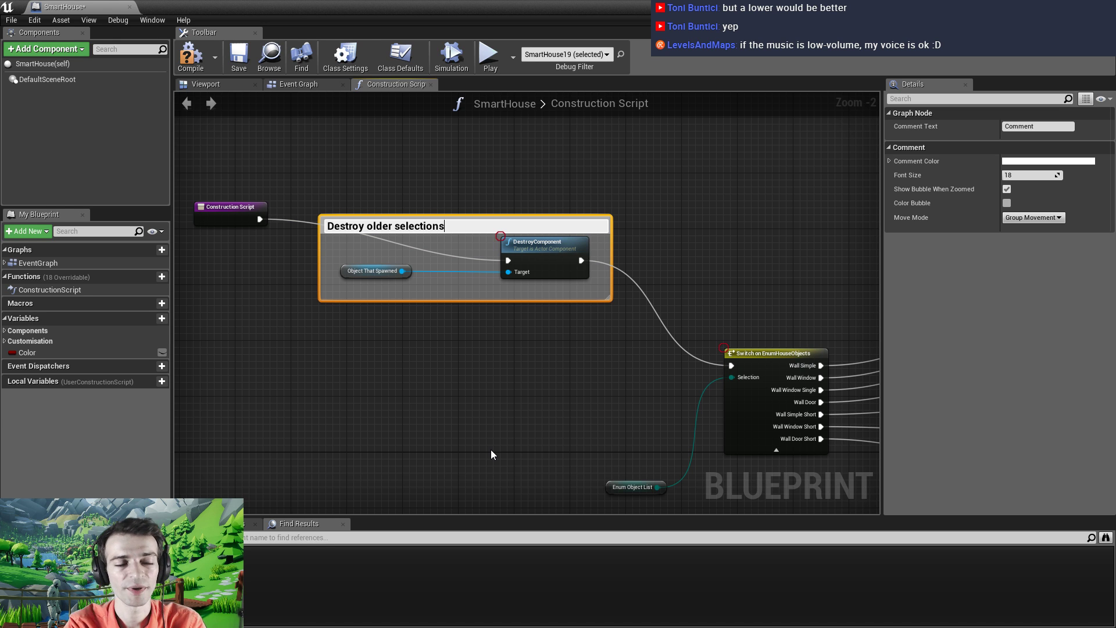
{"action": "left_click", "coordinate": [490, 476]}
{"action": "right_click_drag", "start_coordinate": [486, 386], "coordinate": [402, 351]}
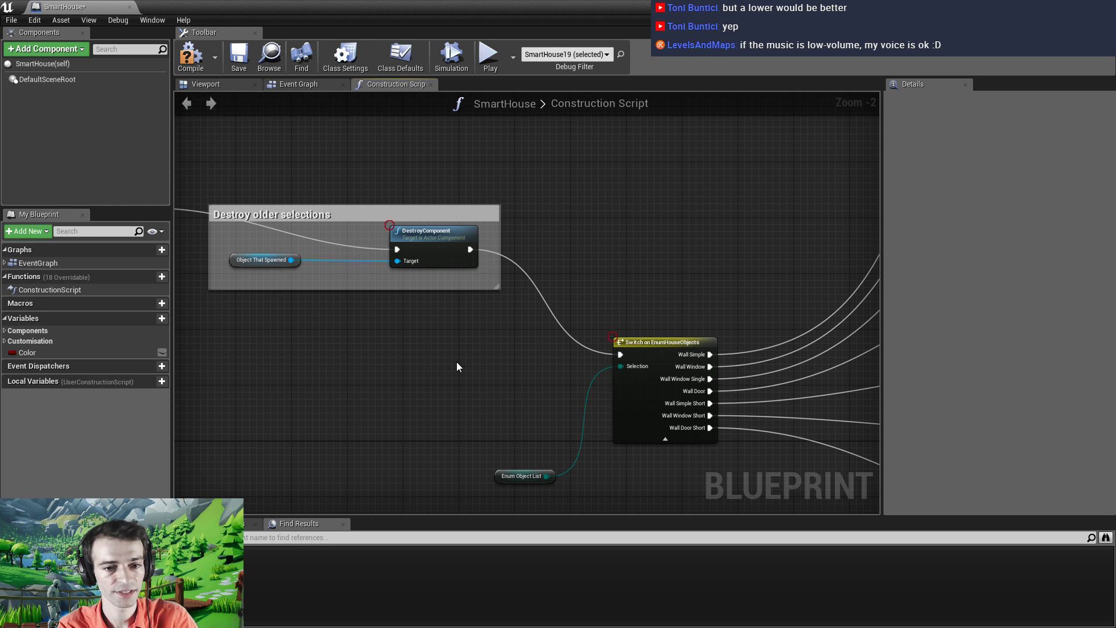
Enclose the Switch on EnumHouseObjects node, its Enum Object List input and all seven Add Static Mesh Component branches in a comment box
{"action": "right_click_drag", "start_coordinate": [455, 364], "coordinate": [264, 301]}
{"action": "scroll", "coordinate": [265, 301], "scroll_direction": "down", "scroll_amount": 2}
{"action": "scroll", "coordinate": [266, 304], "scroll_direction": "down", "scroll_amount": 2}
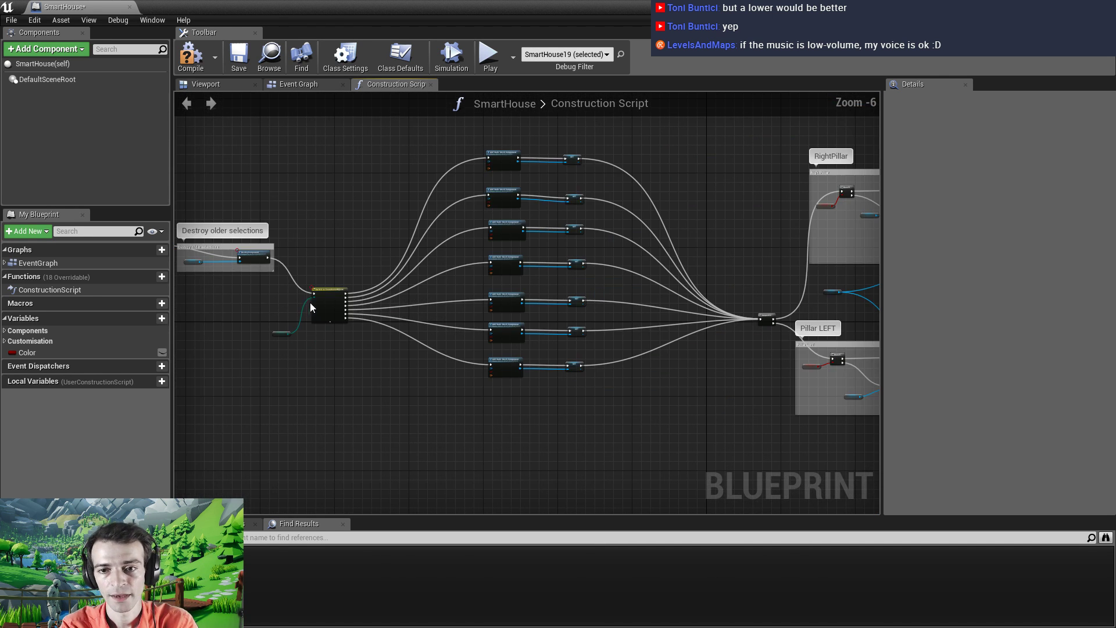
{"action": "right_click_drag", "start_coordinate": [404, 297], "coordinate": [451, 352]}
{"action": "left_click_drag", "start_coordinate": [668, 182], "coordinate": [328, 458]}
{"action": "right_click_drag", "start_coordinate": [328, 458], "coordinate": [397, 454]}
{"action": "left_click_drag", "start_coordinate": [450, 341], "coordinate": [478, 340]}
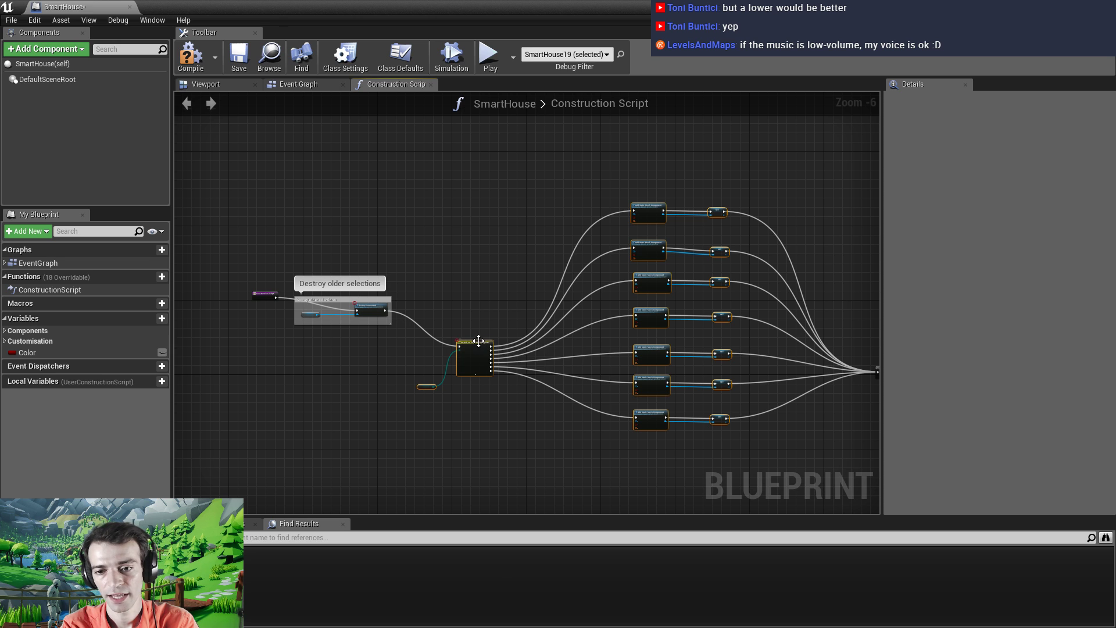
{"action": "right_click", "coordinate": [479, 341]}
{"action": "left_click", "coordinate": [501, 331]}
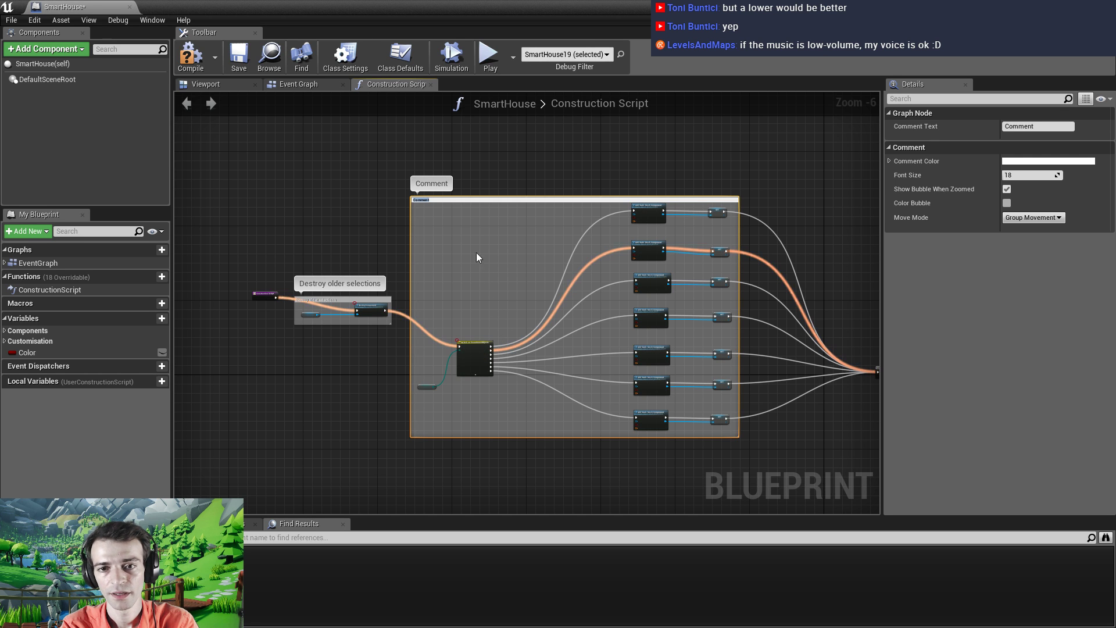
Title the new comment box around the switch and mesh branches "Select wall model"
{"action": "scroll", "coordinate": [462, 256], "scroll_direction": "up", "scroll_amount": 3}
{"action": "scroll", "coordinate": [454, 262], "scroll_direction": "up", "scroll_amount": 1}
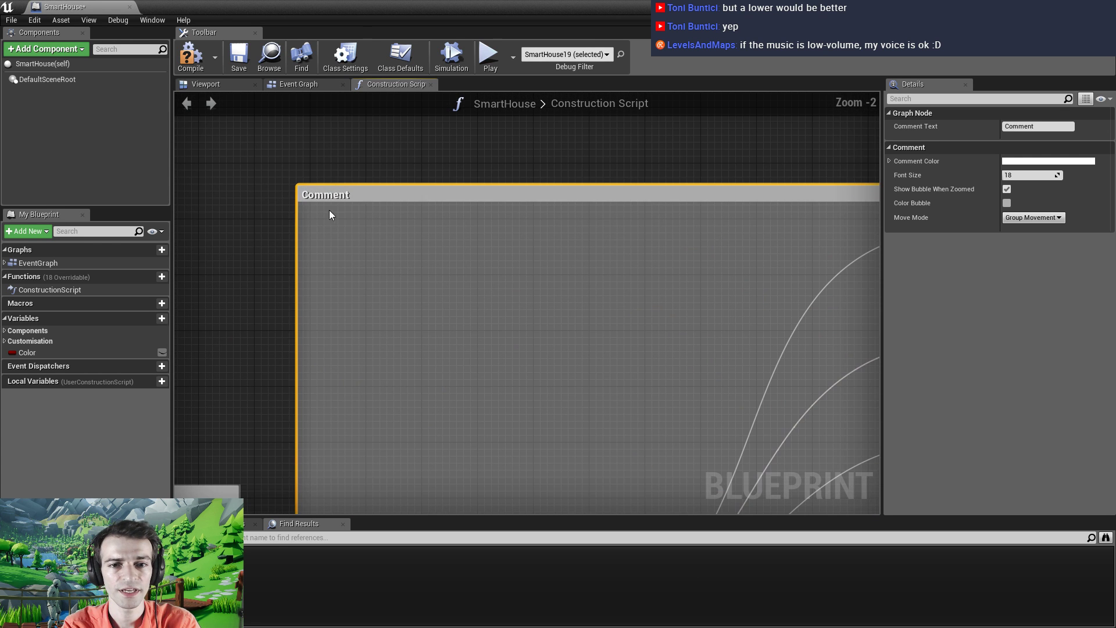
{"action": "double_click", "coordinate": [325, 197]}
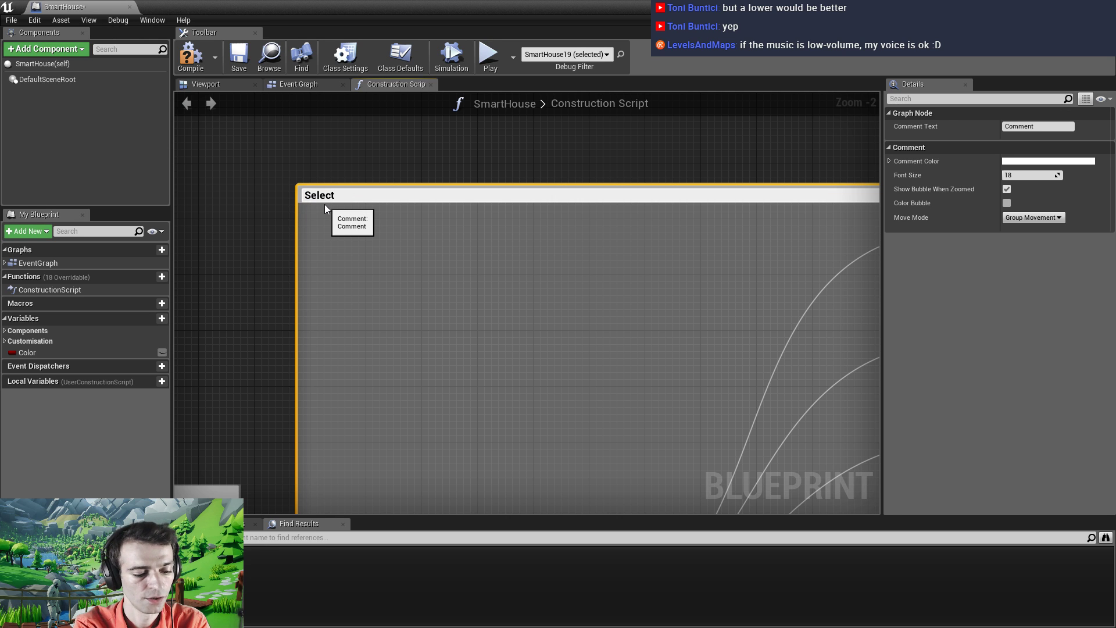
{"action": "type", "text": "Select wall "}
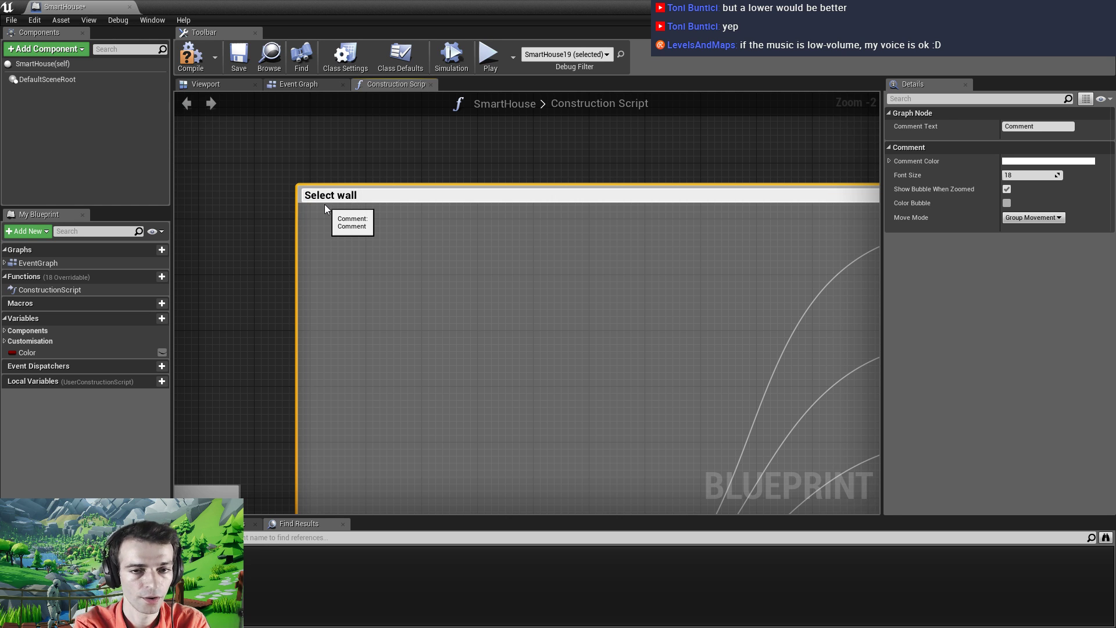
{"action": "type", "text": "model"}
{"action": "key", "text": "Return"}
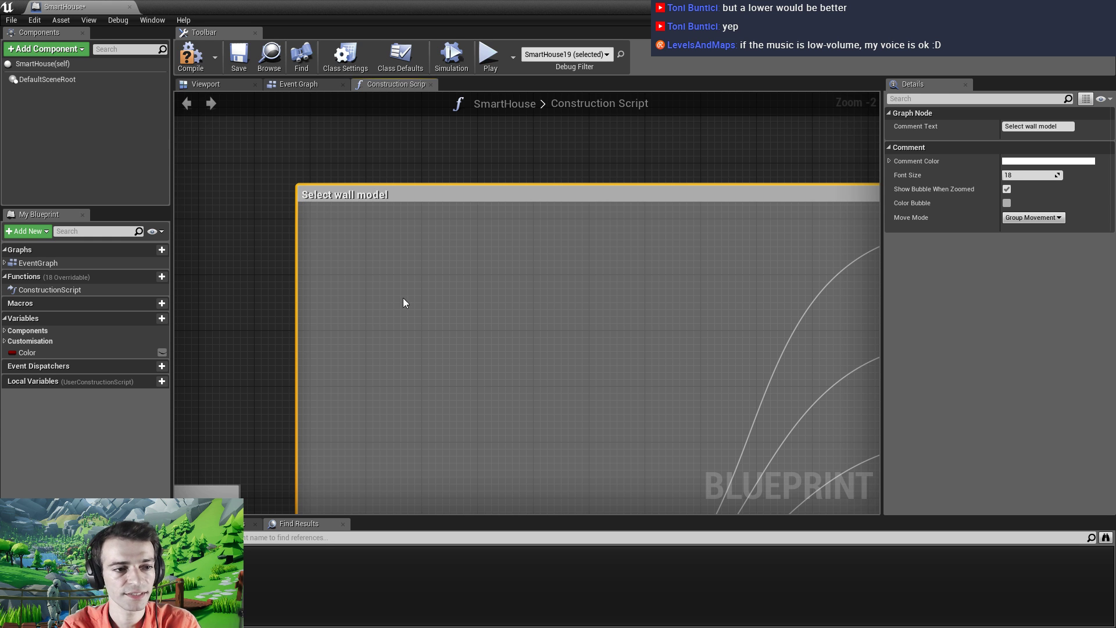
Widen the "Select wall model" comment box on its right side so all the SET nodes fit inside
{"action": "right_click_drag", "start_coordinate": [490, 339], "coordinate": [438, 252]}
{"action": "scroll", "coordinate": [440, 252], "scroll_direction": "down", "scroll_amount": 3}
{"action": "right_click_drag", "start_coordinate": [513, 292], "coordinate": [409, 236]}
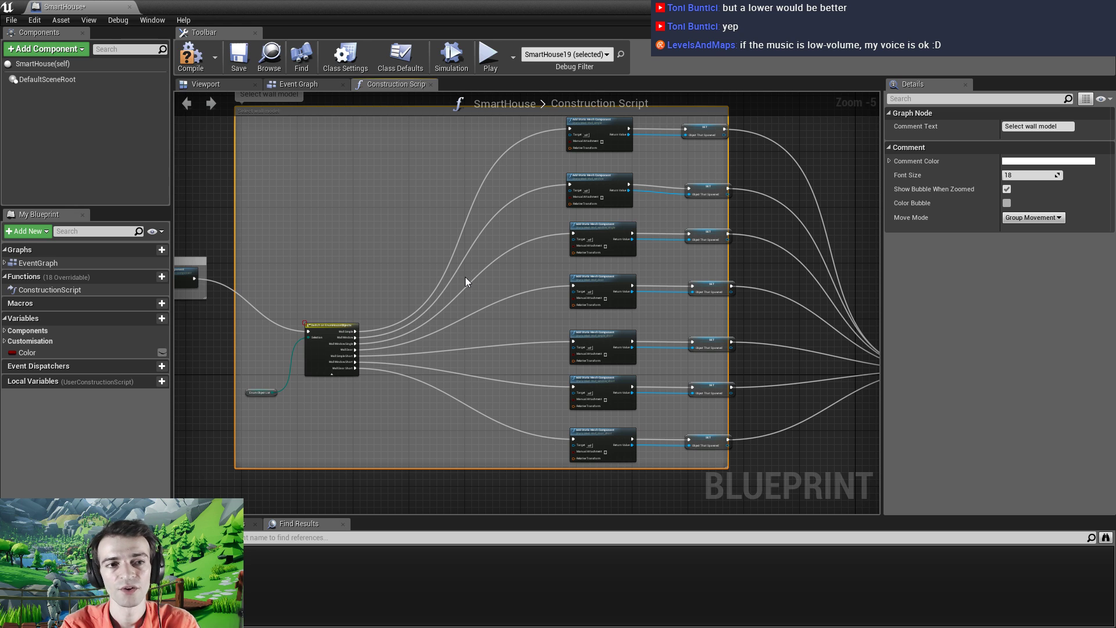
{"action": "right_click_drag", "start_coordinate": [465, 277], "coordinate": [429, 301]}
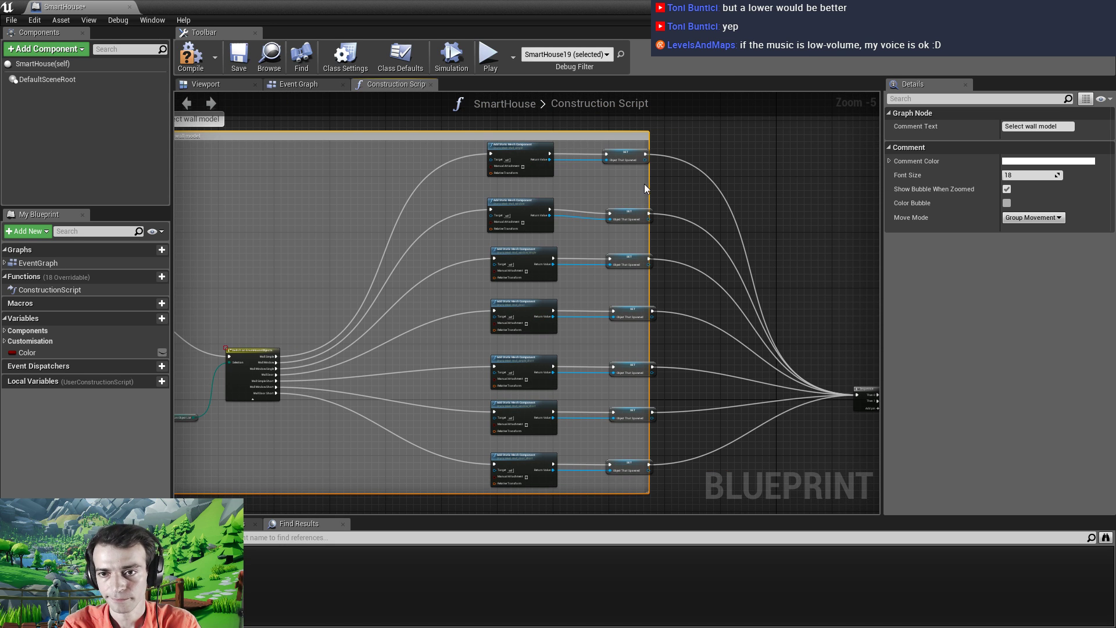
{"action": "left_click_drag", "start_coordinate": [649, 189], "coordinate": [669, 188]}
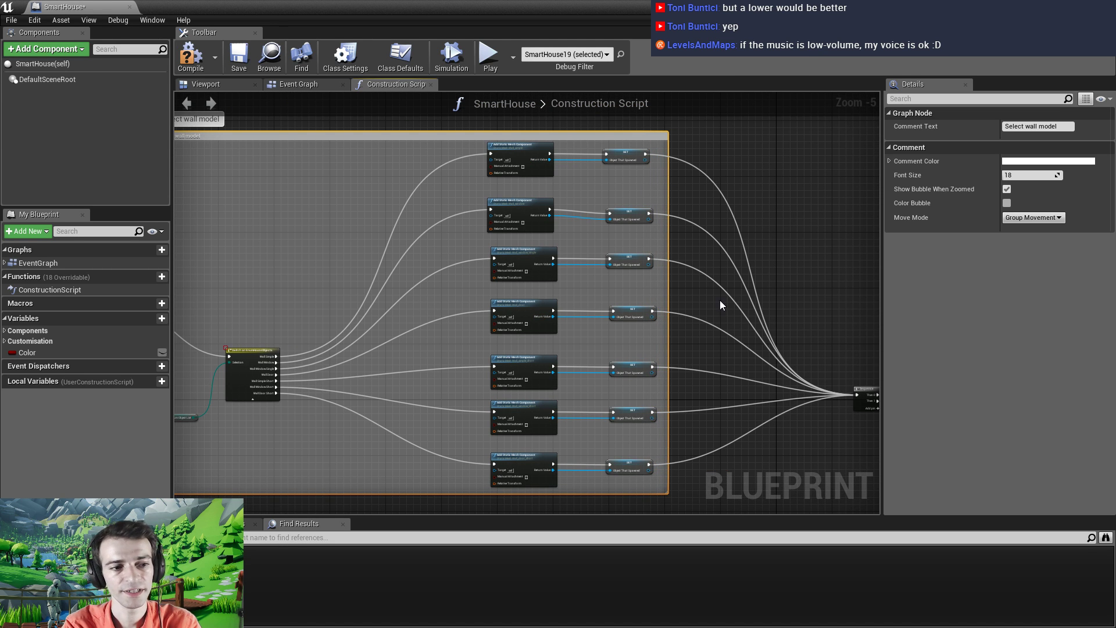
Examine the RightPillar branch logic and the Add Static Mesh Component node's properties, widening the Details area
{"action": "right_click_drag", "start_coordinate": [720, 300], "coordinate": [354, 271]}
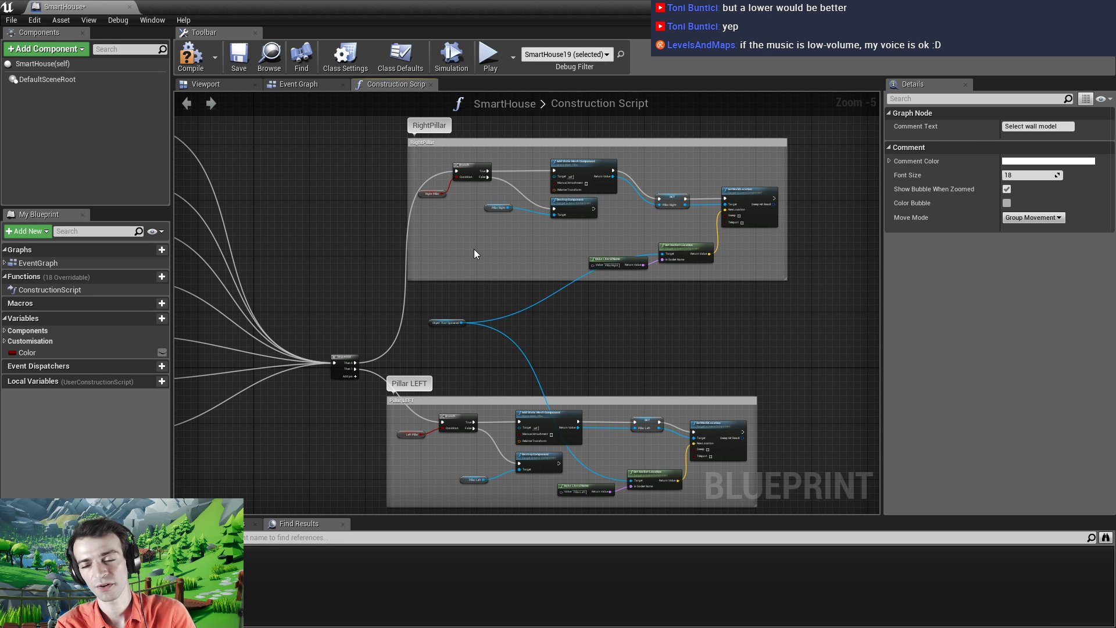
{"action": "scroll", "coordinate": [473, 242], "scroll_direction": "up", "scroll_amount": 4}
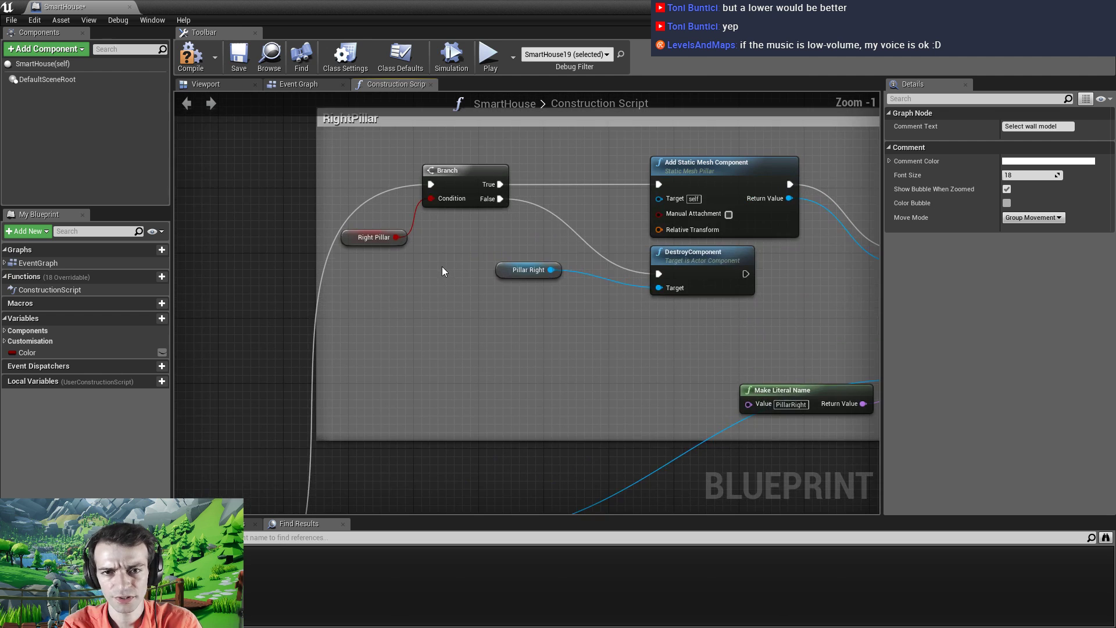
{"action": "right_click_drag", "start_coordinate": [442, 271], "coordinate": [411, 353]}
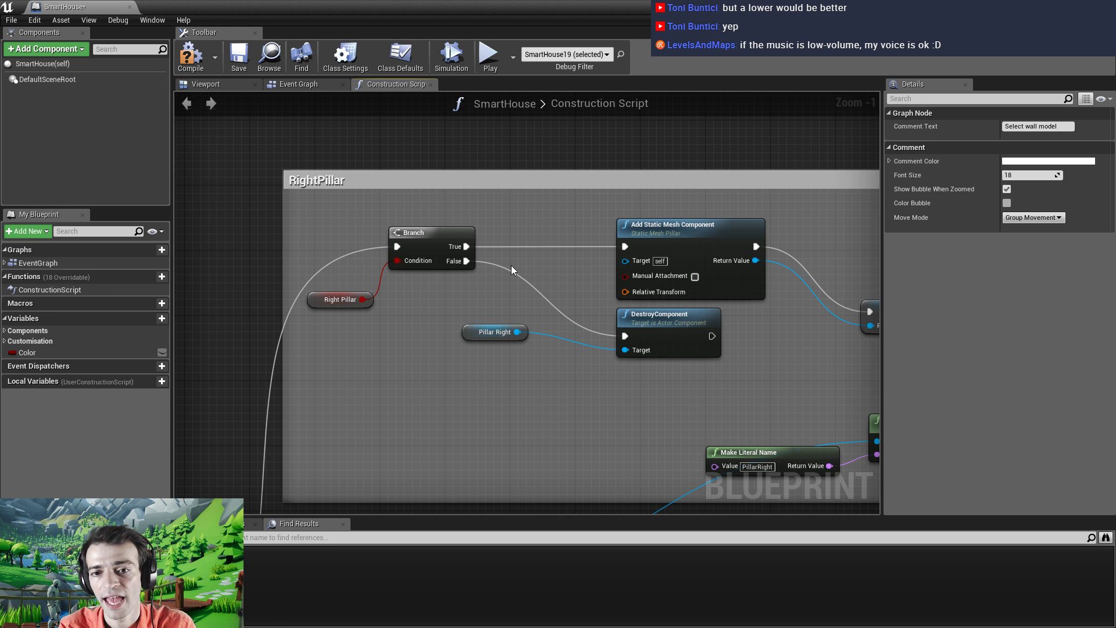
{"action": "right_click_drag", "start_coordinate": [464, 298], "coordinate": [412, 289]}
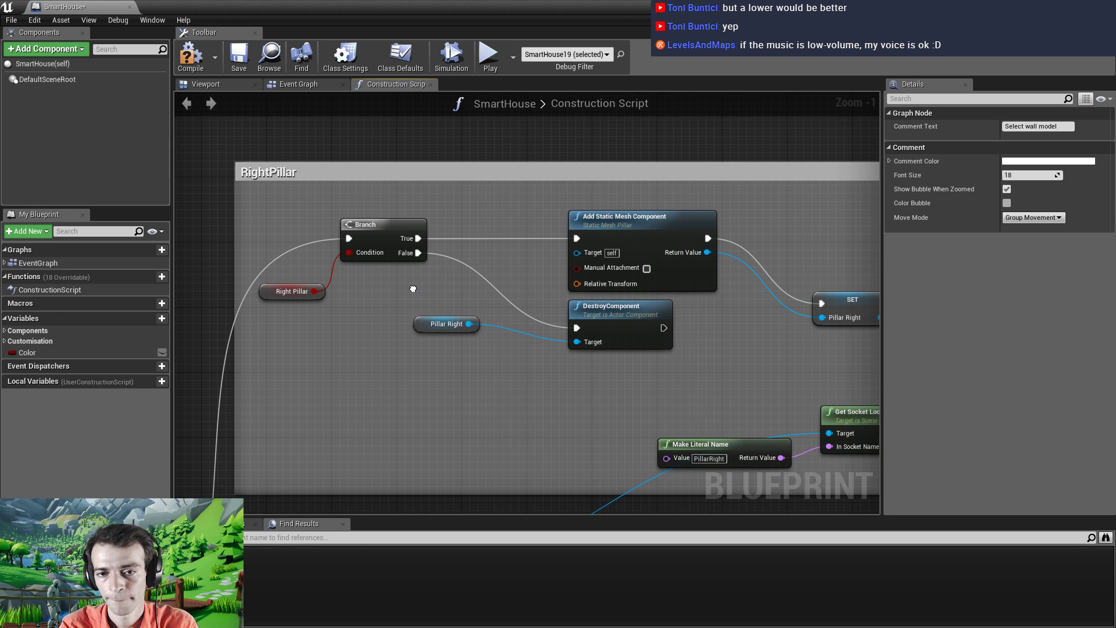
{"action": "right_click_drag", "start_coordinate": [536, 261], "coordinate": [403, 287]}
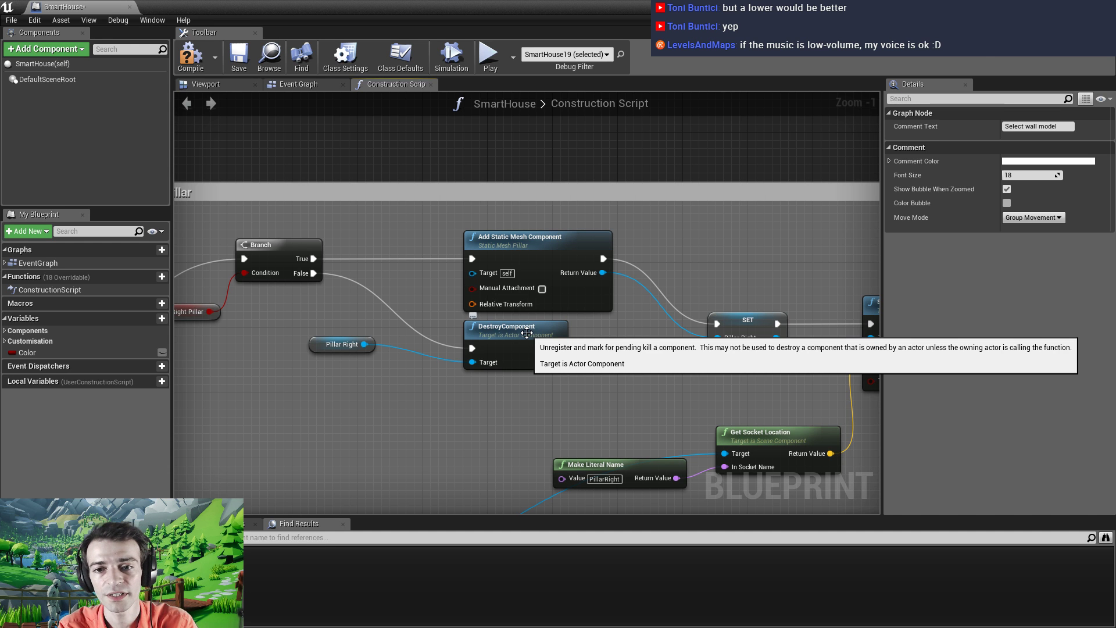
{"action": "left_click", "coordinate": [530, 242]}
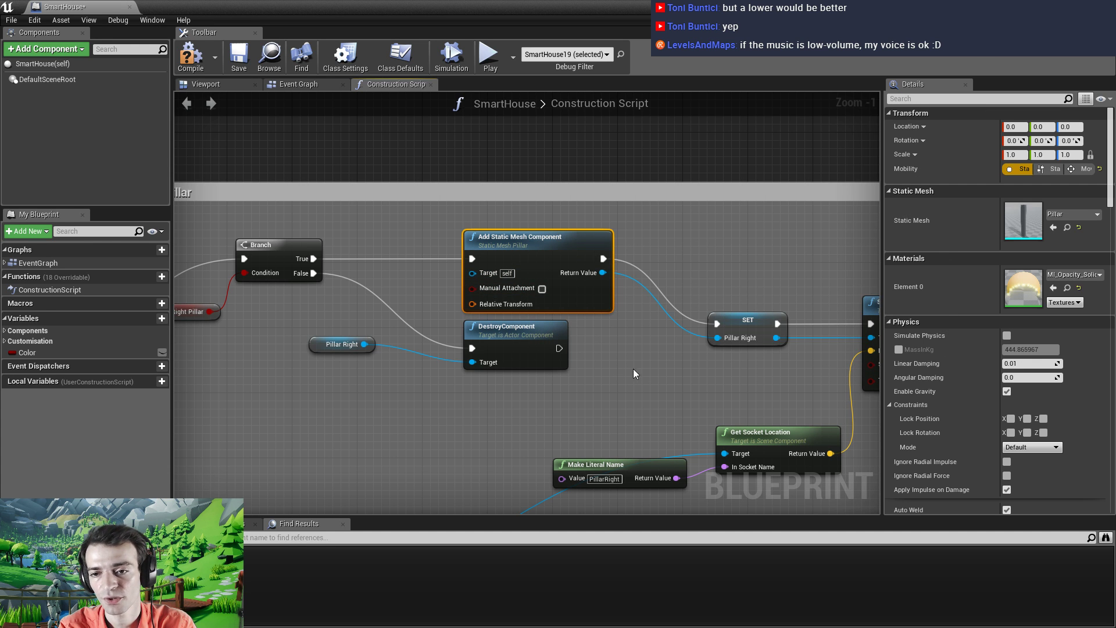
{"action": "right_click_drag", "start_coordinate": [634, 370], "coordinate": [569, 365]}
{"action": "right_click_drag", "start_coordinate": [427, 240], "coordinate": [481, 244]}
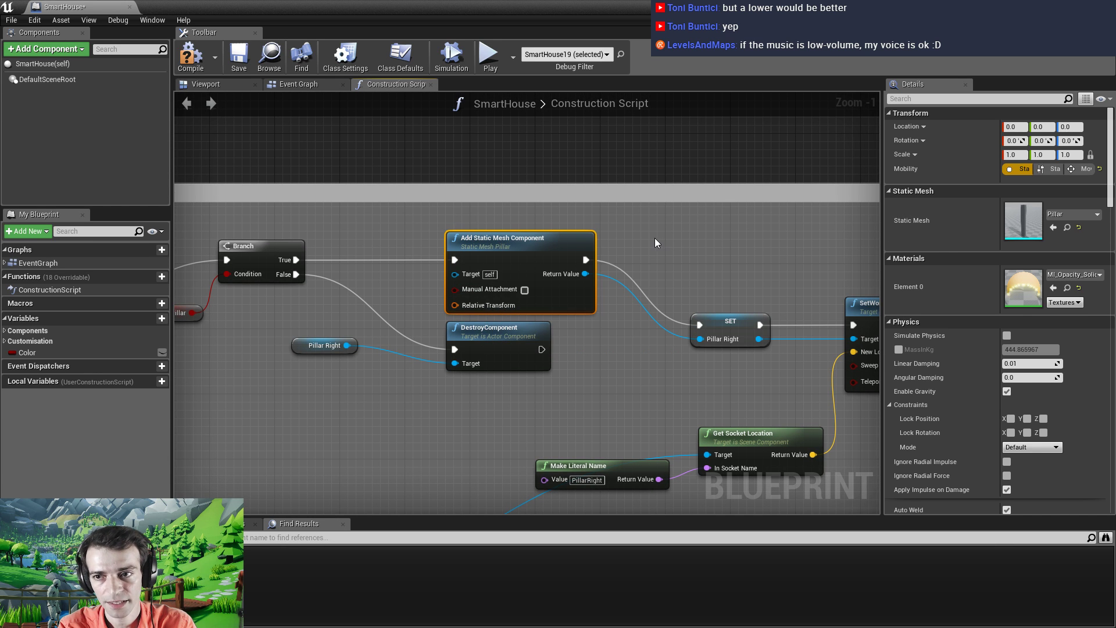
{"action": "left_click_drag", "start_coordinate": [883, 239], "coordinate": [821, 234]}
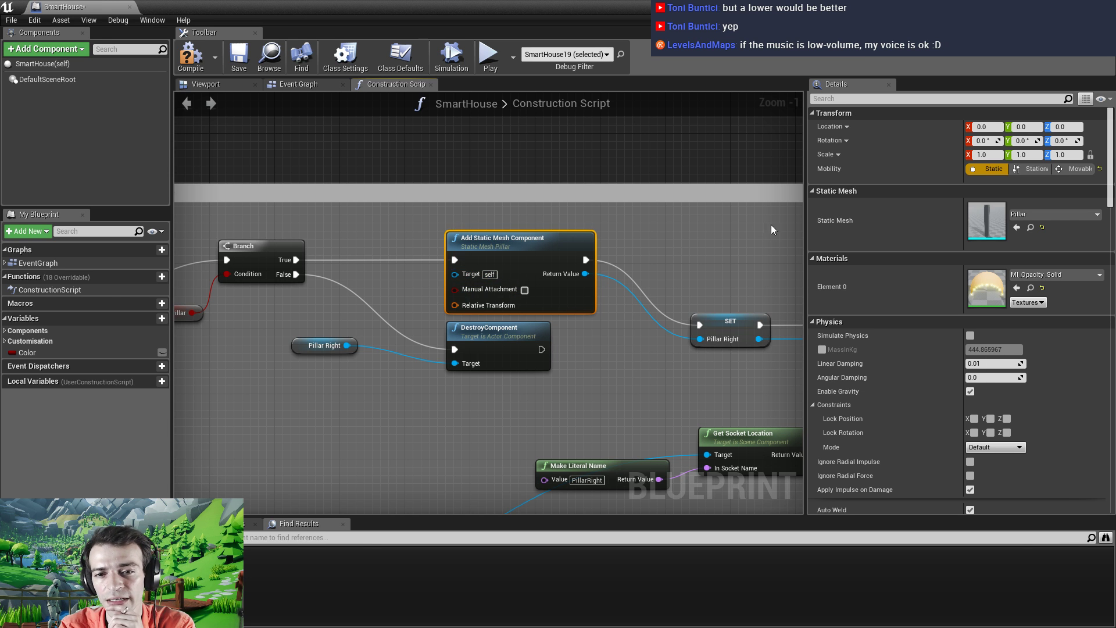
Search all possible blueprint actions for "static mesh component" with Context Sensitive off, then close the list
{"action": "right_click_drag", "start_coordinate": [479, 211], "coordinate": [450, 335]}
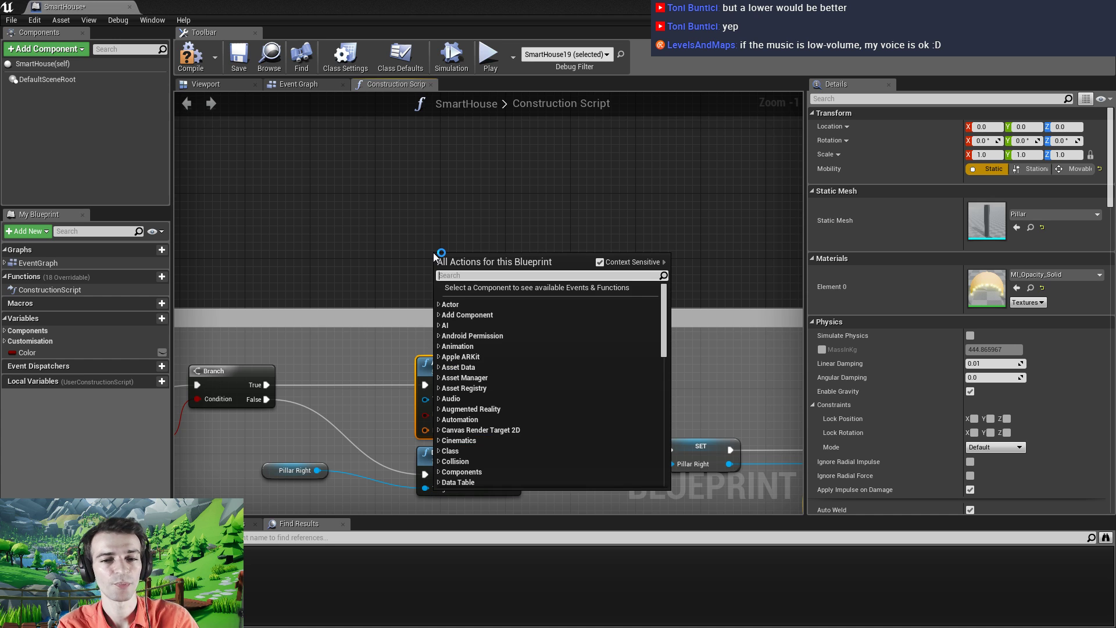
{"action": "type", "text": "static mesh"}
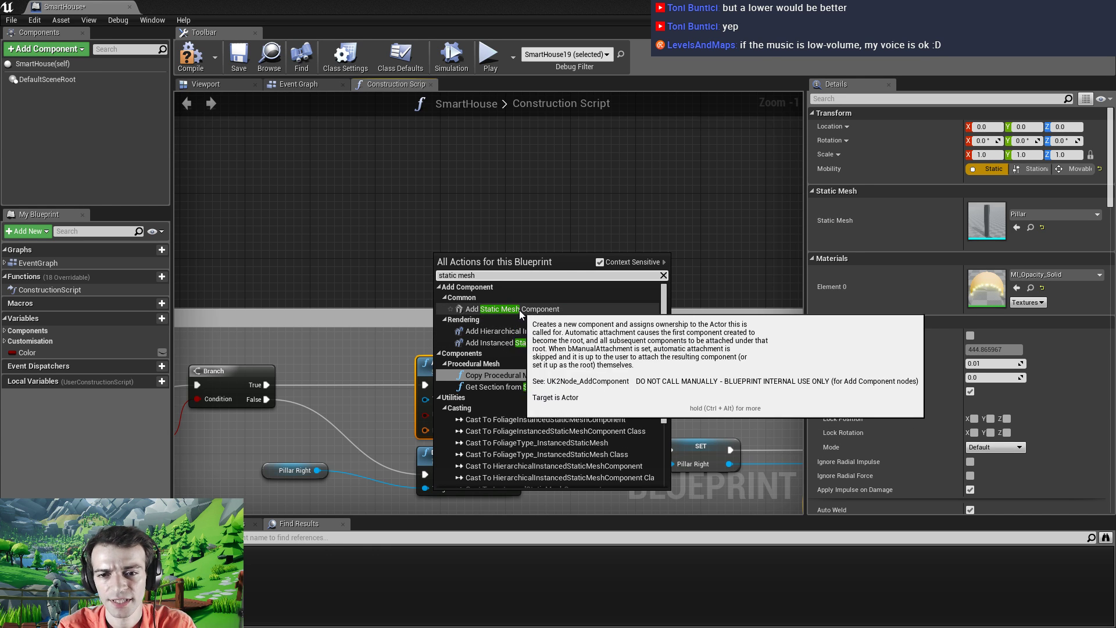
{"action": "left_click", "coordinate": [600, 262]}
{"action": "left_click", "coordinate": [483, 276]}
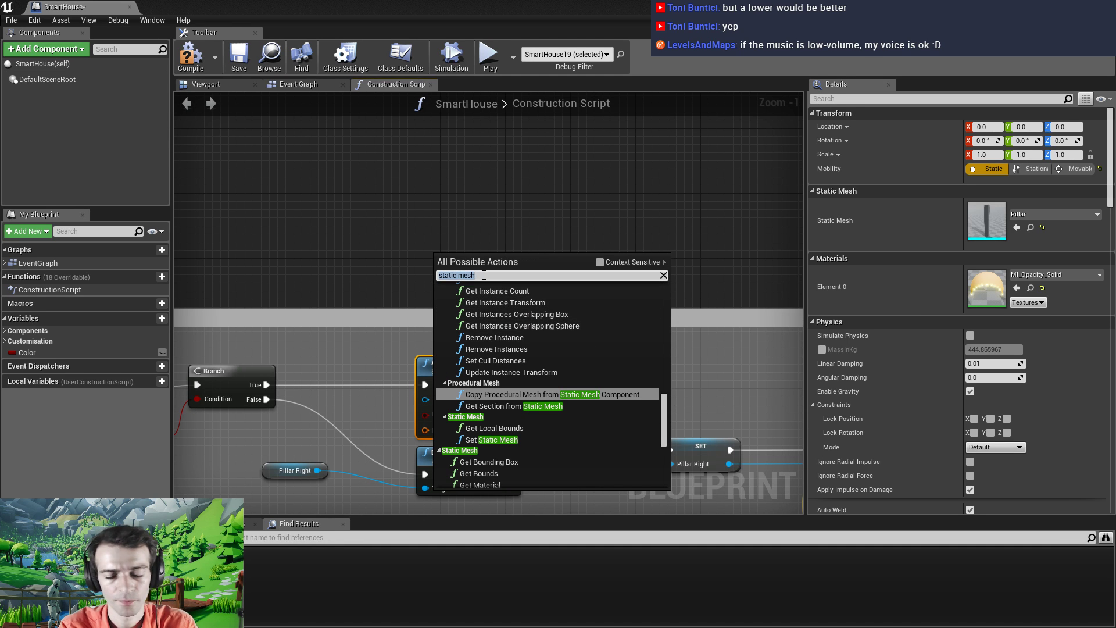
{"action": "left_click", "coordinate": [484, 276]}
{"action": "type", "text": "component"}
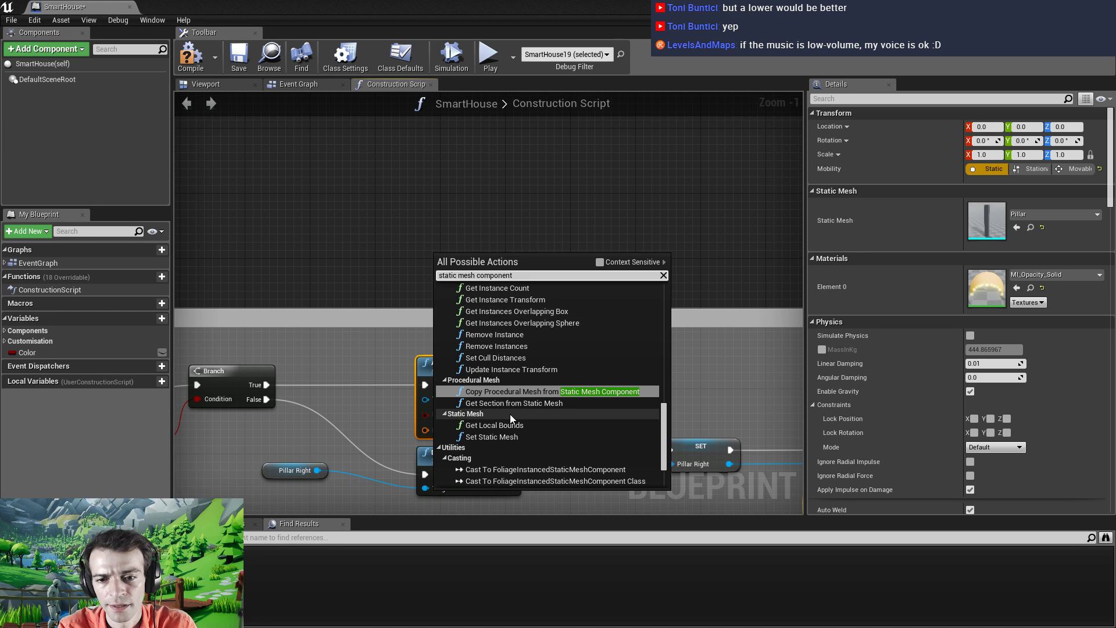
{"action": "scroll", "coordinate": [499, 410], "scroll_direction": "down", "scroll_amount": 1}
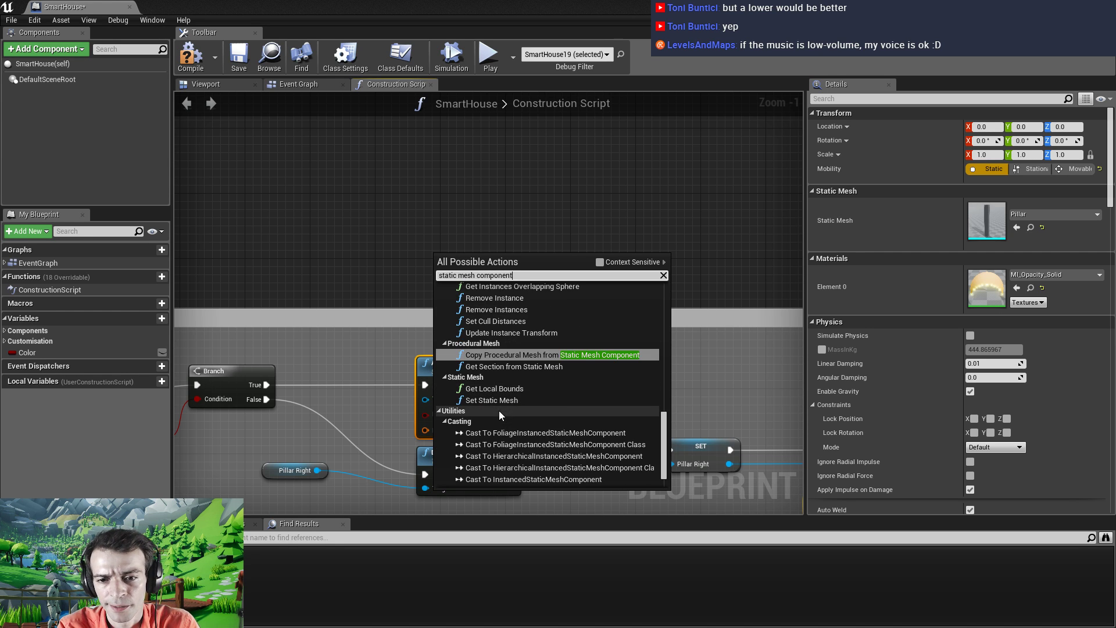
{"action": "scroll", "coordinate": [509, 411], "scroll_direction": "up", "scroll_amount": 2}
{"action": "scroll", "coordinate": [509, 411], "scroll_direction": "up", "scroll_amount": 1}
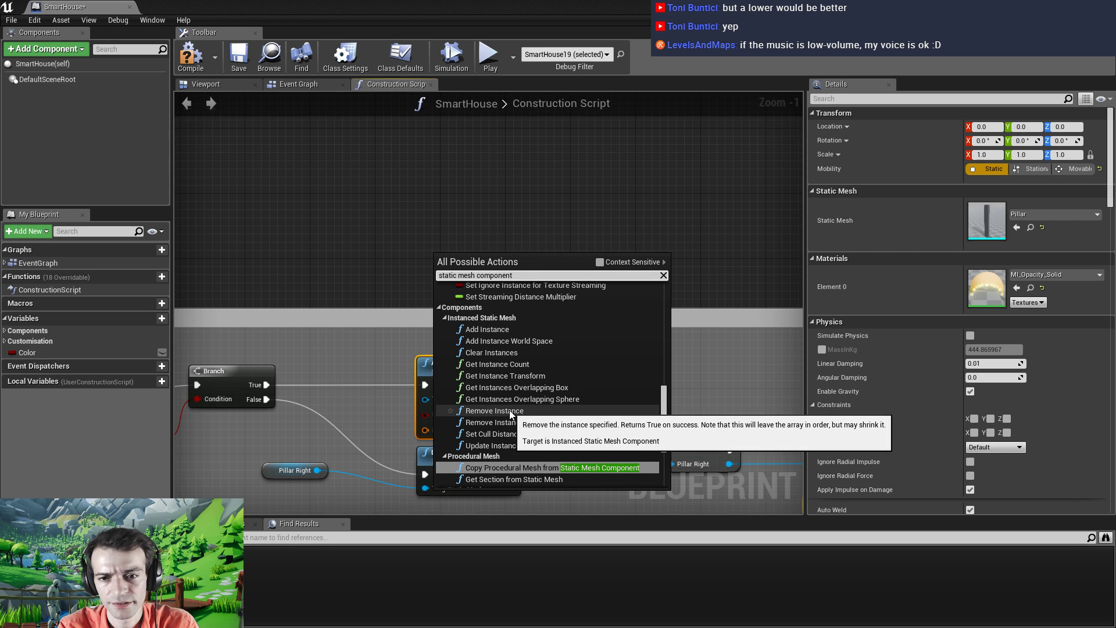
{"action": "left_click", "coordinate": [504, 216]}
Label the RightPillar Add Static Mesh Component node with the comment "DEFAULT PILLAR" and paste a copy of it above
{"action": "right_click_drag", "start_coordinate": [448, 320], "coordinate": [529, 283]}
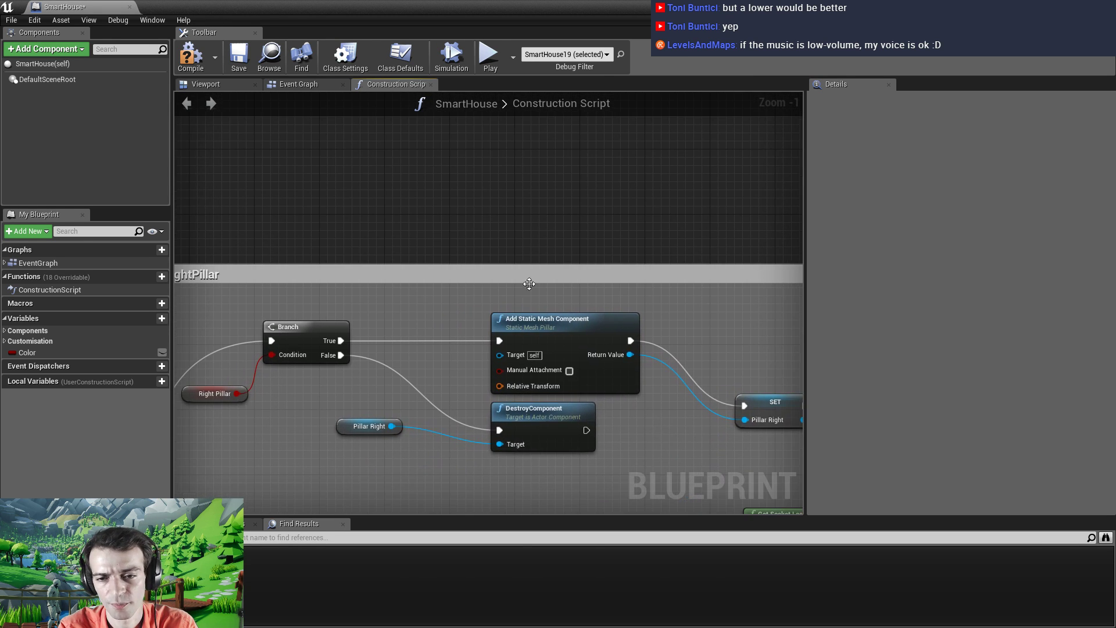
{"action": "left_click", "coordinate": [558, 319]}
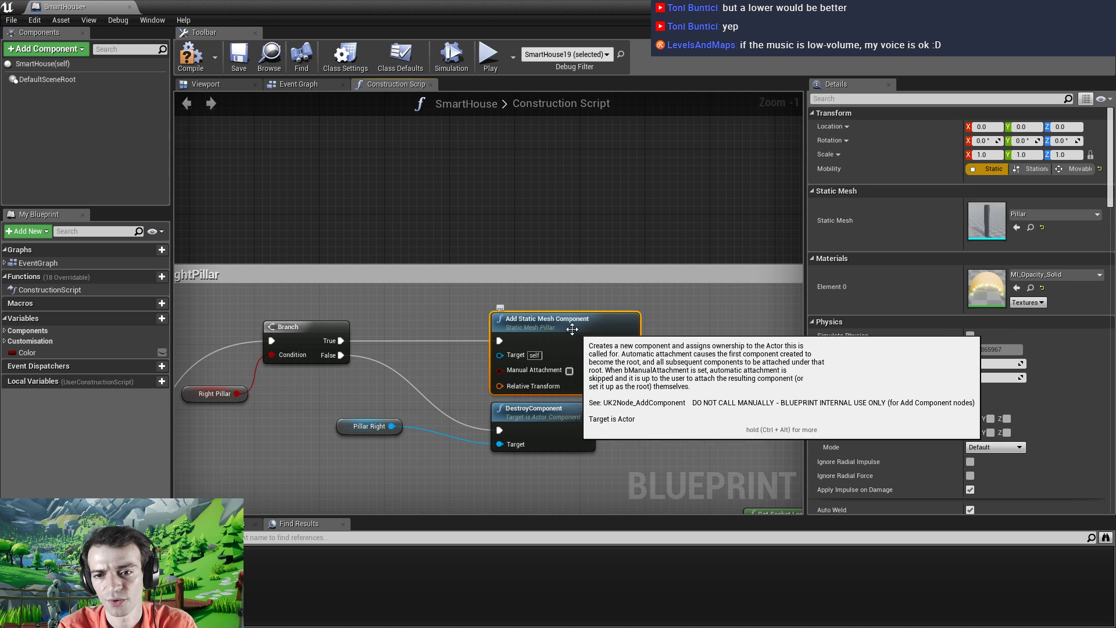
{"action": "left_click", "coordinate": [501, 308]}
{"action": "left_click", "coordinate": [507, 301]}
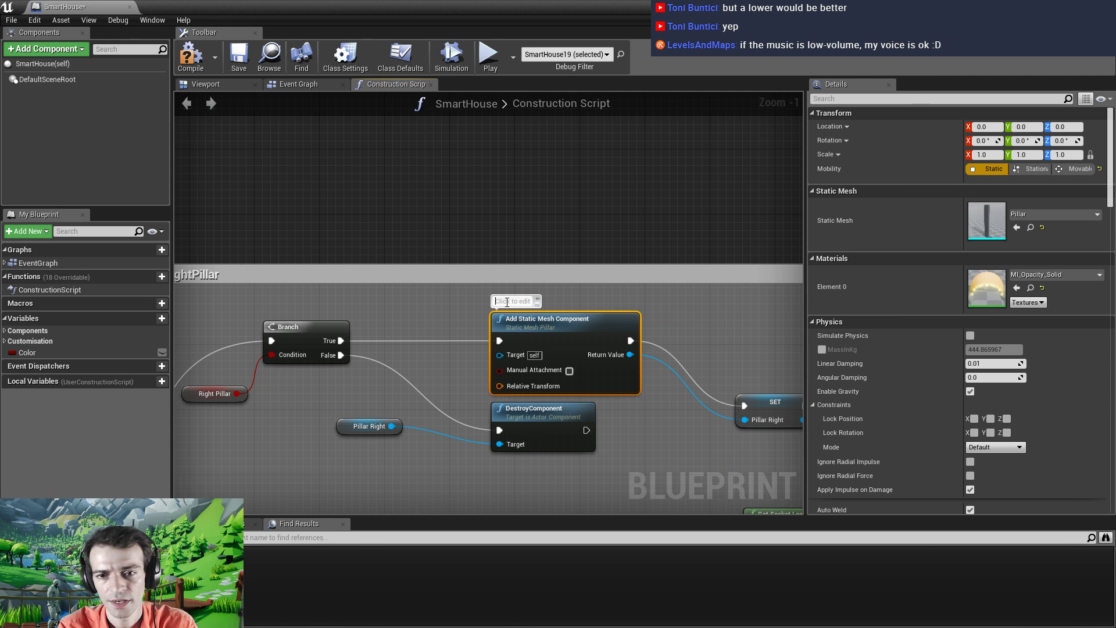
{"action": "type", "text": "DEFAULT PILLAR"}
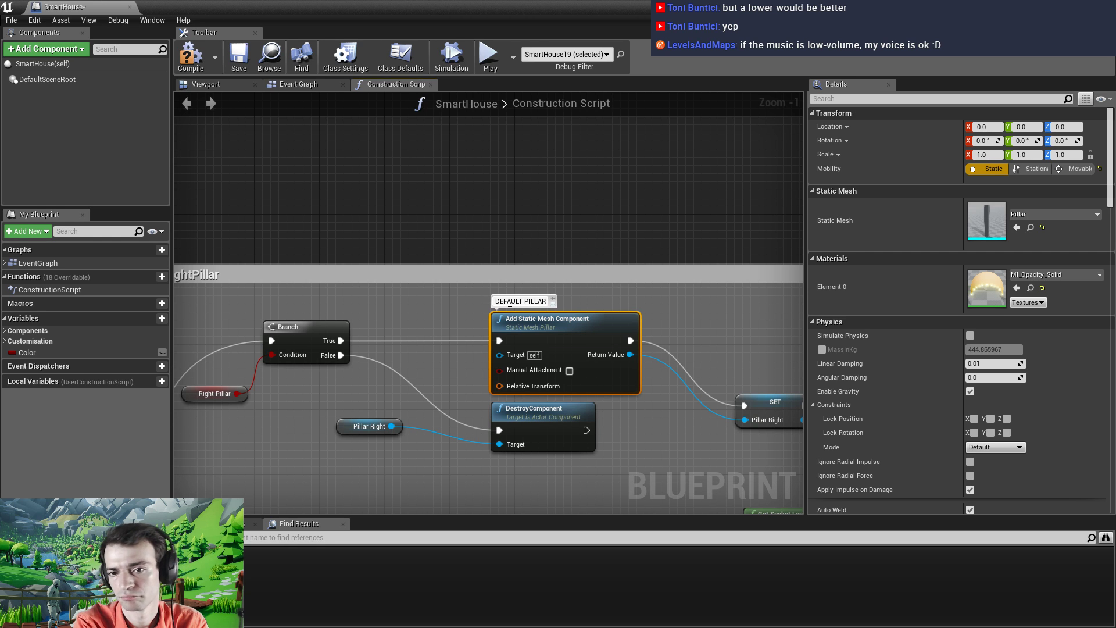
{"action": "key", "text": "Return"}
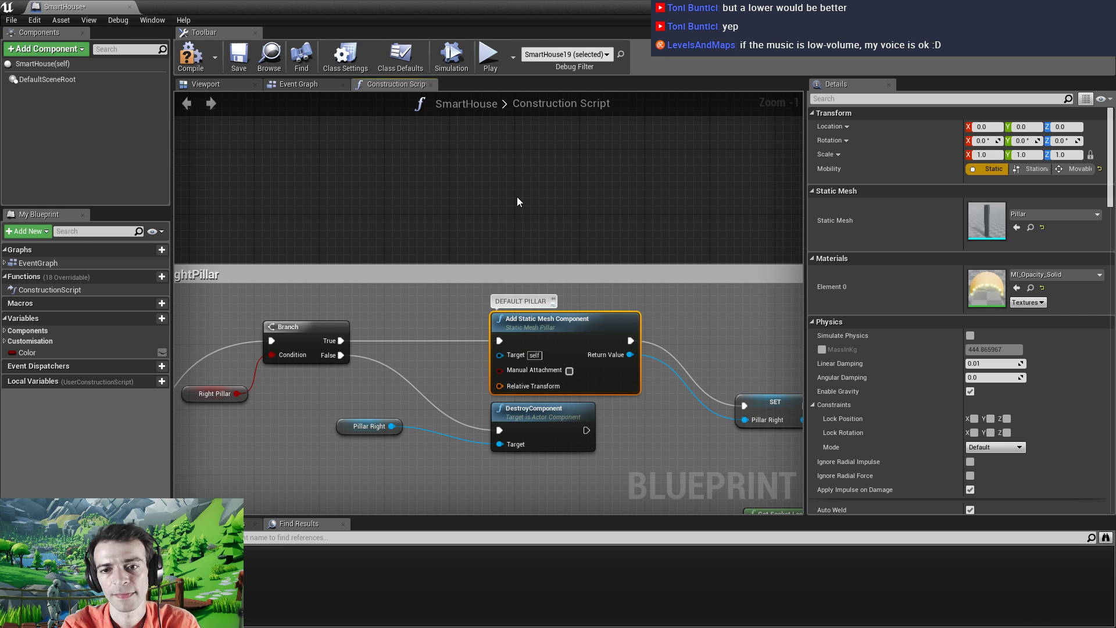
{"action": "key", "text": "ctrl+v"}
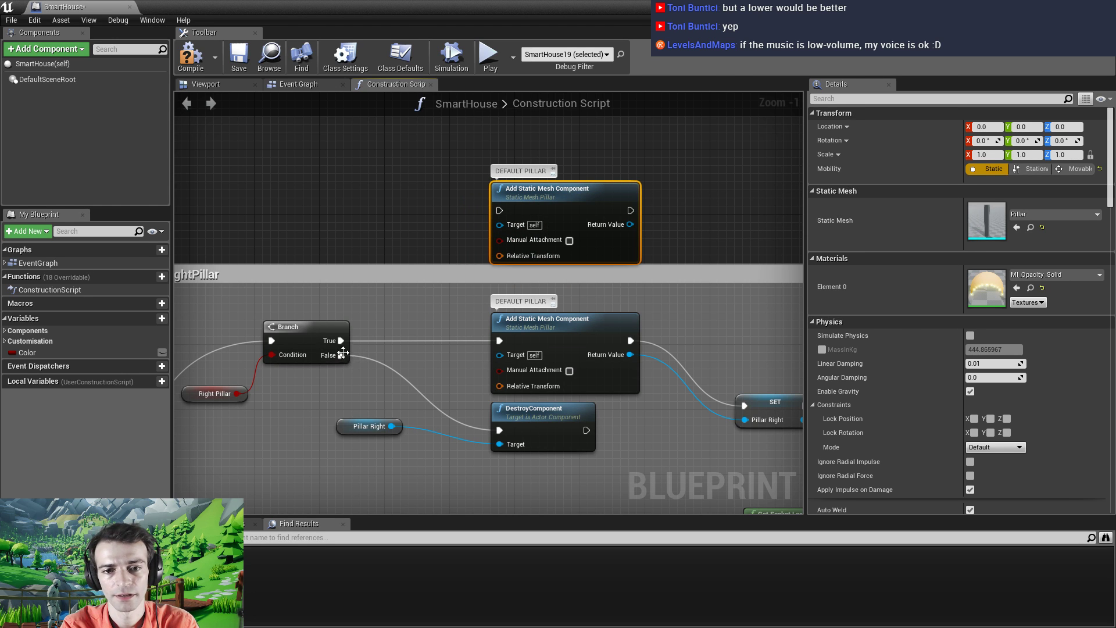
{"action": "right_click_drag", "start_coordinate": [590, 286], "coordinate": [534, 302]}
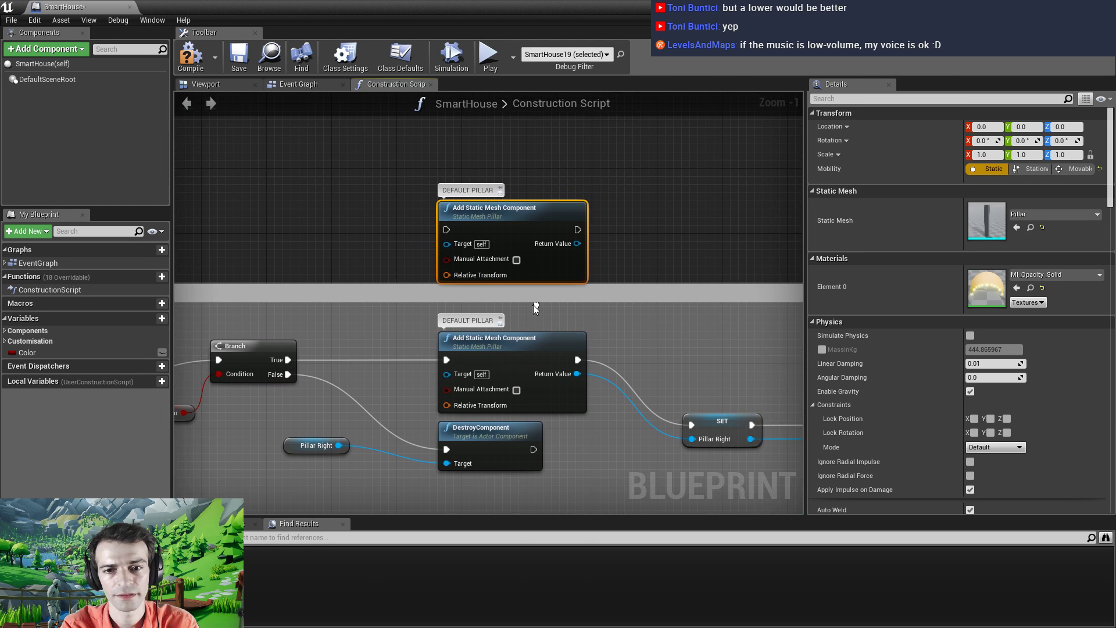
Add a Random Integer node beside the pasted Add Static Mesh Component node, with Context Sensitive on while searching actions for "random"
{"action": "right_click", "coordinate": [329, 237]}
{"action": "type", "text": "random"}
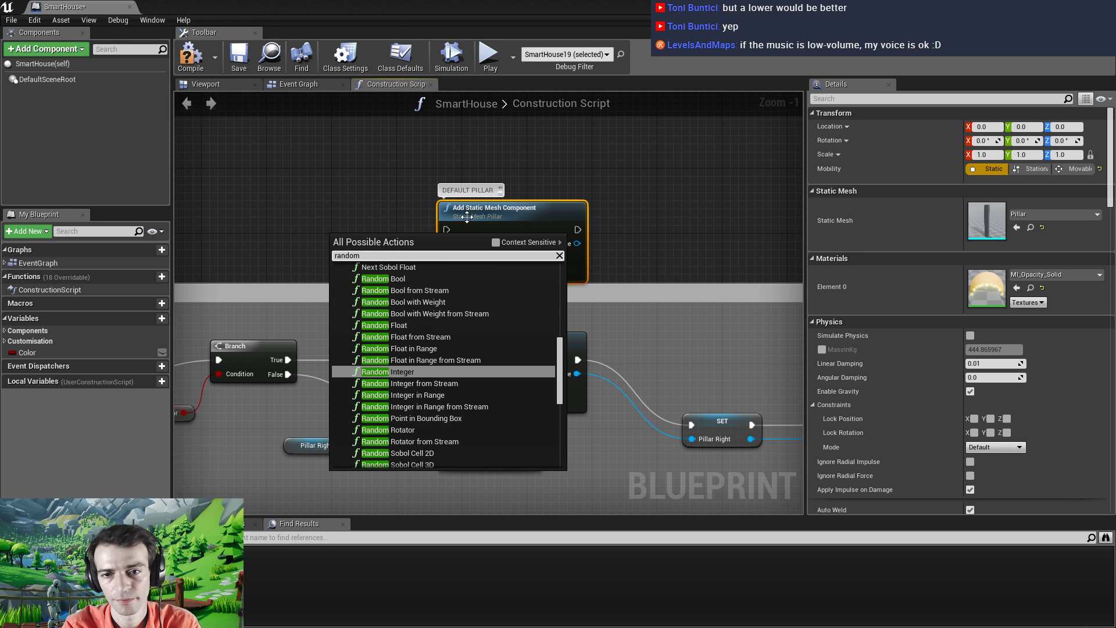
{"action": "left_click", "coordinate": [496, 242]}
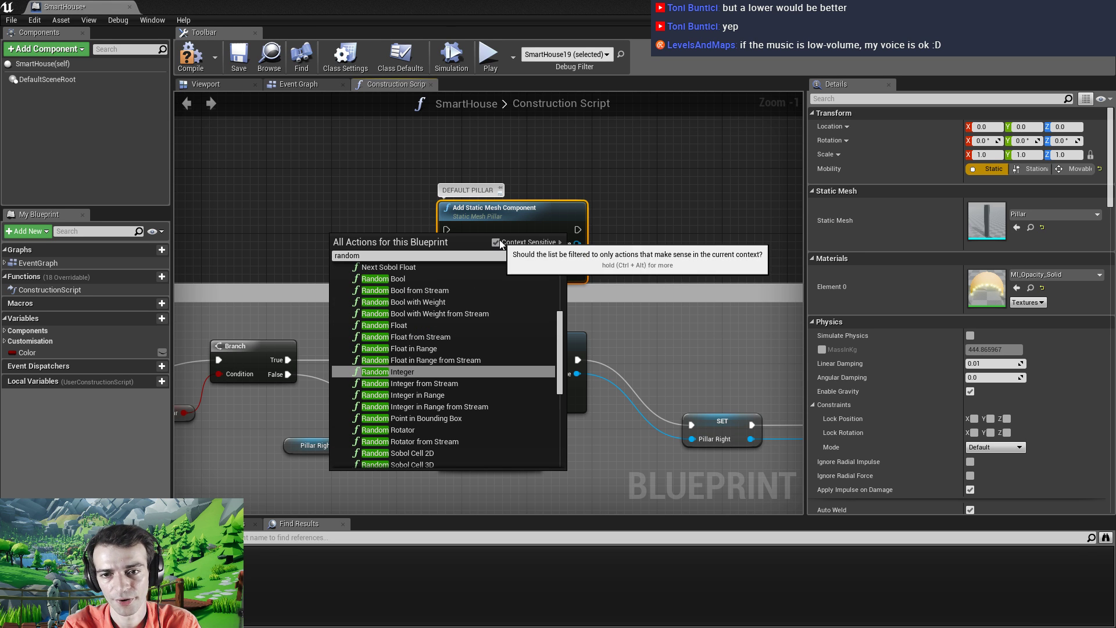
{"action": "left_click", "coordinate": [359, 256]}
{"action": "scroll", "coordinate": [438, 328], "scroll_direction": "down", "scroll_amount": 6}
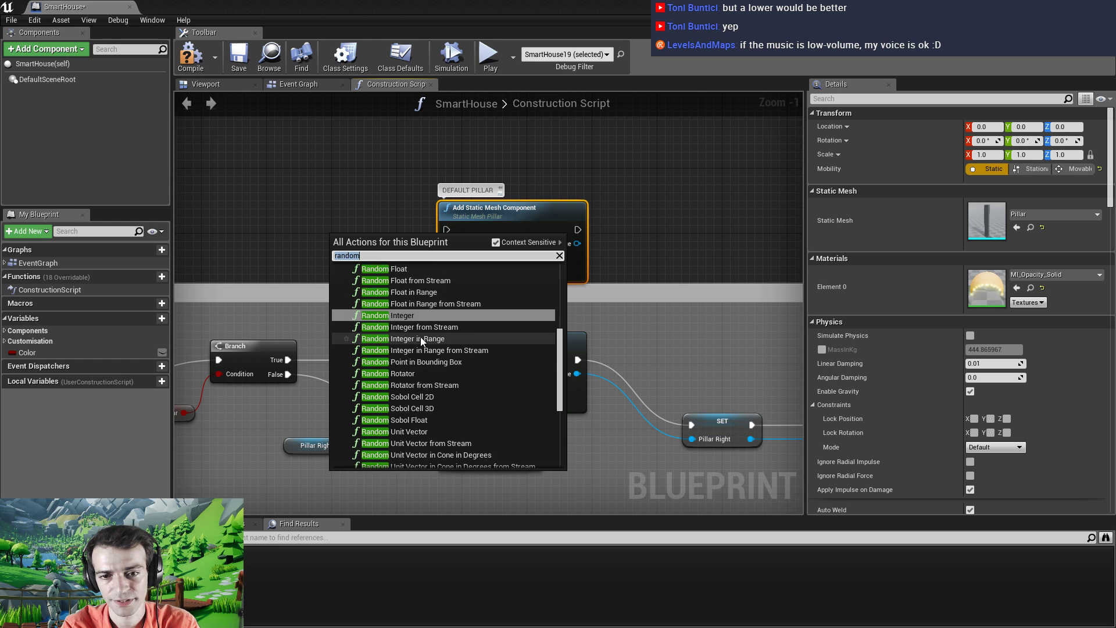
{"action": "scroll", "coordinate": [466, 389], "scroll_direction": "up", "scroll_amount": 10}
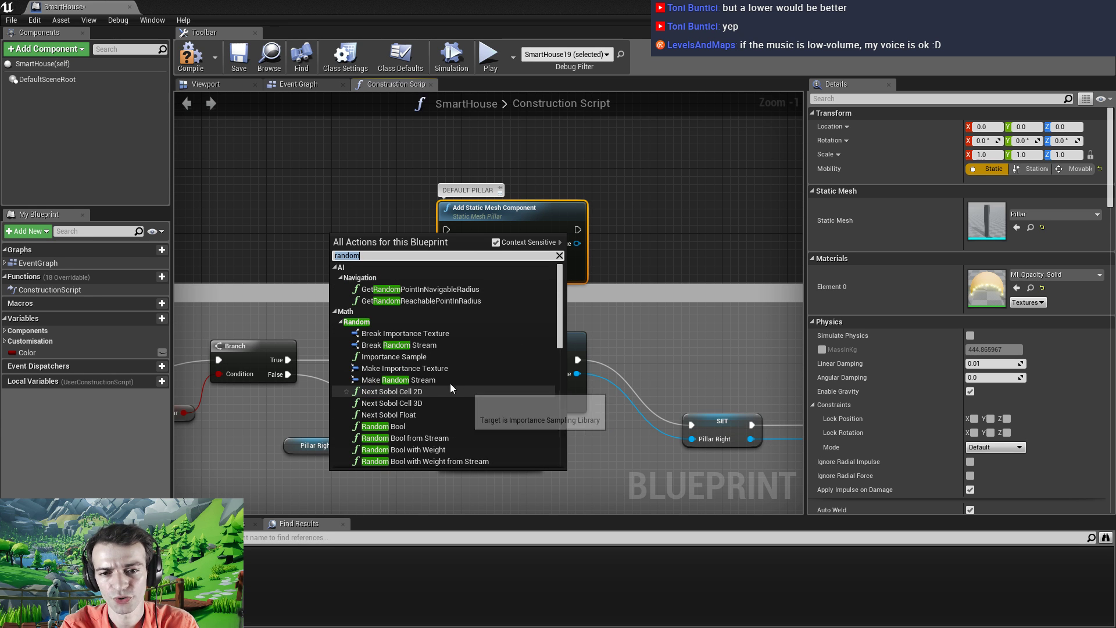
{"action": "left_click", "coordinate": [340, 322]}
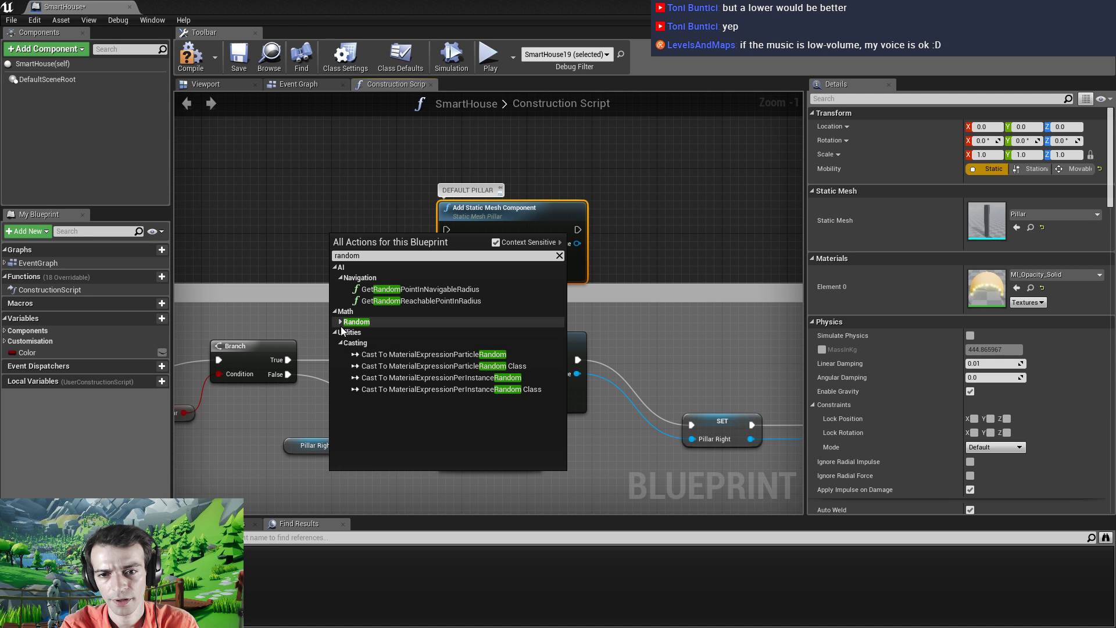
{"action": "left_click", "coordinate": [341, 322]}
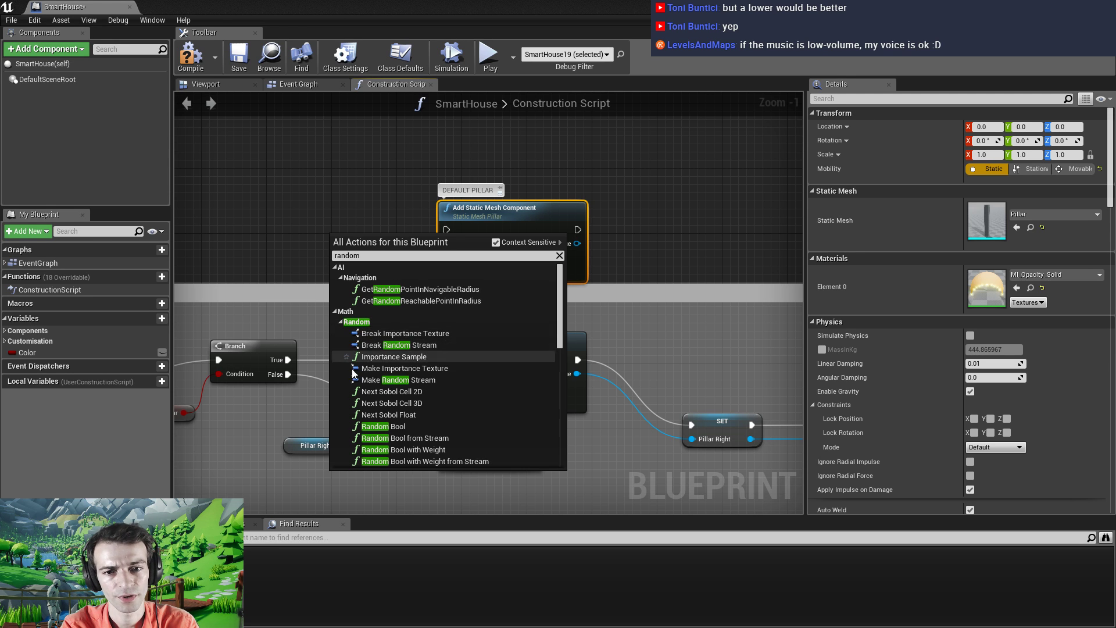
{"action": "scroll", "coordinate": [379, 382], "scroll_direction": "down", "scroll_amount": 2}
{"action": "scroll", "coordinate": [379, 380], "scroll_direction": "down", "scroll_amount": 2}
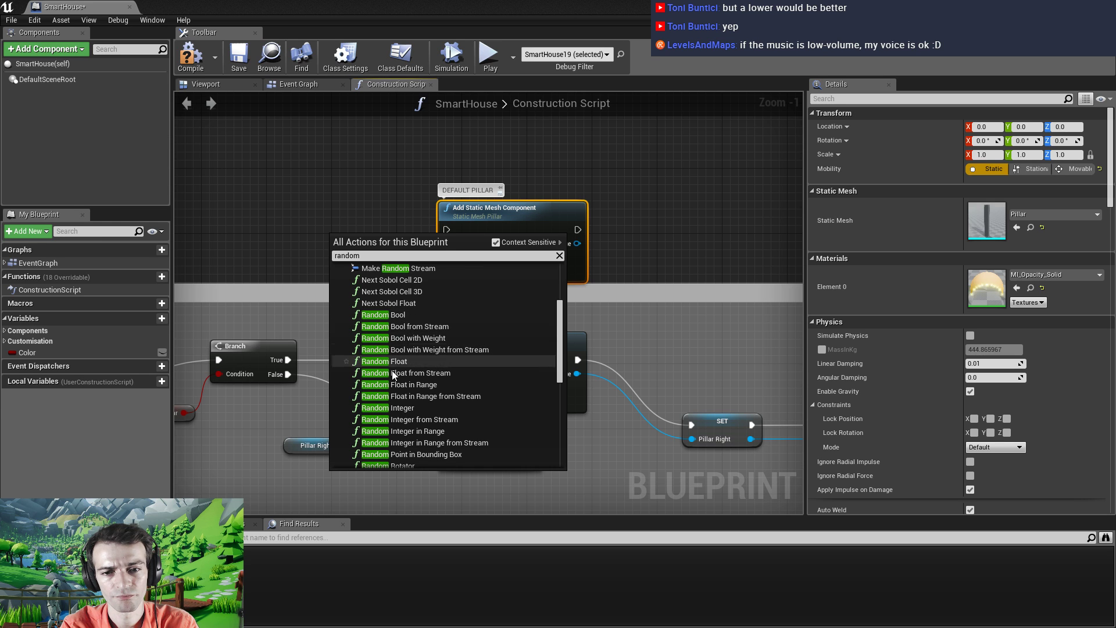
{"action": "left_click", "coordinate": [408, 408]}
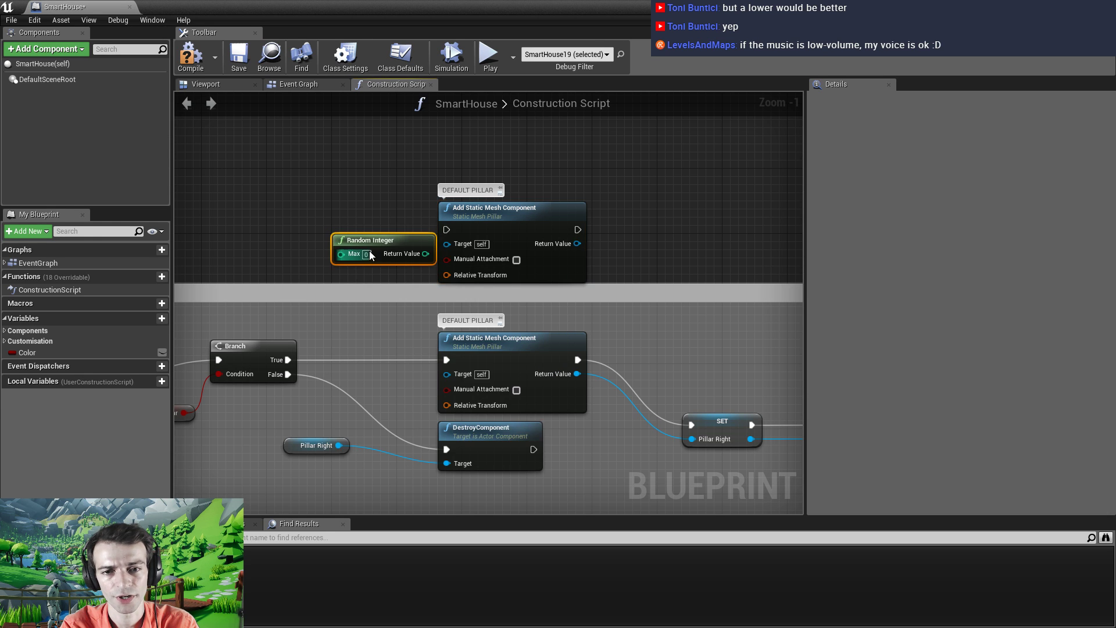
Move the Random Integer node away from the pasted DEFAULT PILLAR node and set its Max to 4
{"action": "right_click_drag", "start_coordinate": [382, 295], "coordinate": [521, 381]}
{"action": "left_click_drag", "start_coordinate": [516, 319], "coordinate": [418, 279]}
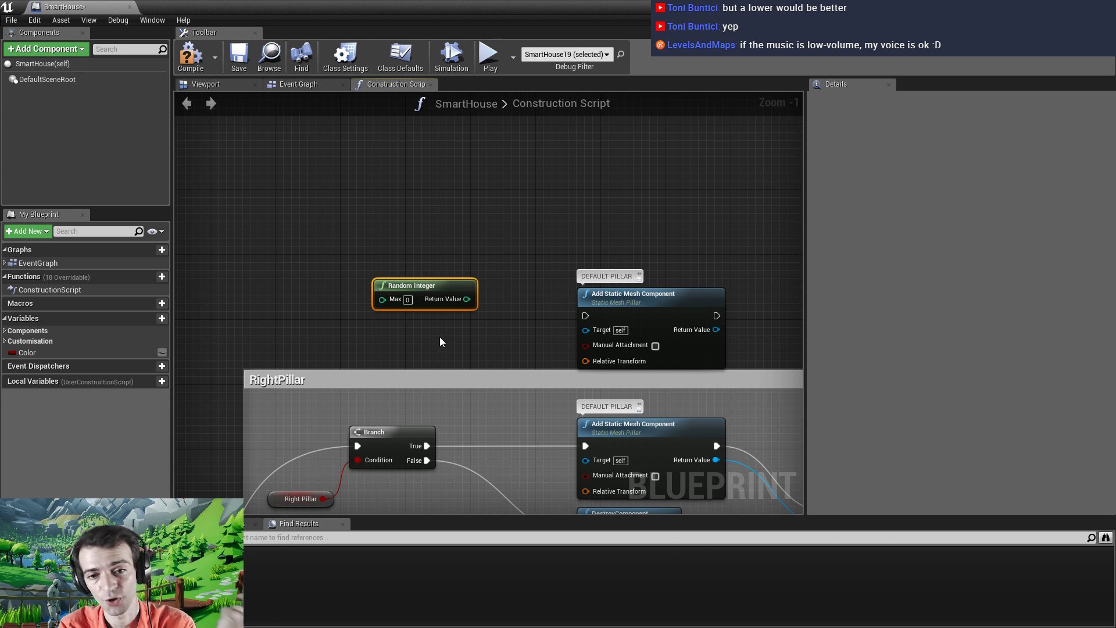
{"action": "right_click_drag", "start_coordinate": [392, 334], "coordinate": [329, 317]}
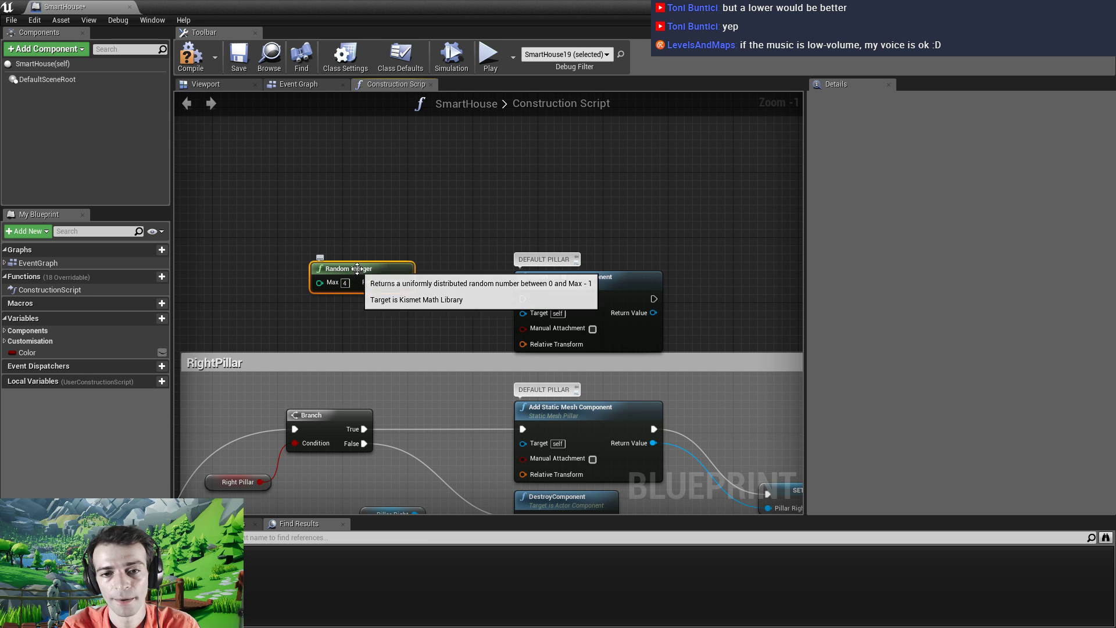
{"action": "right_click", "coordinate": [348, 357]}
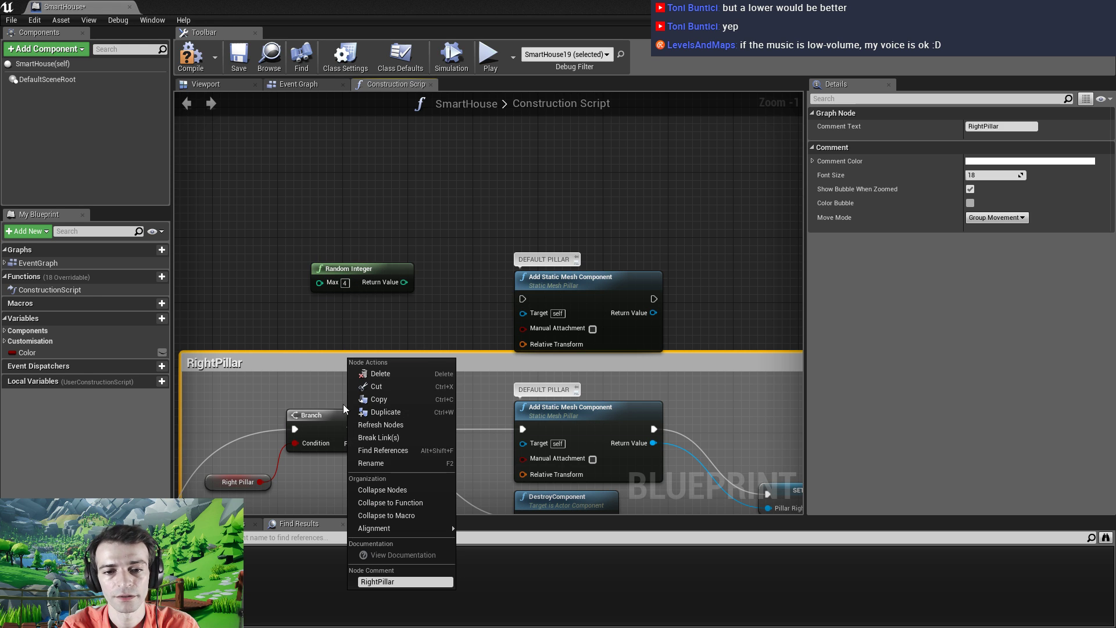
{"action": "left_click", "coordinate": [281, 329]}
{"action": "left_click", "coordinate": [363, 279]}
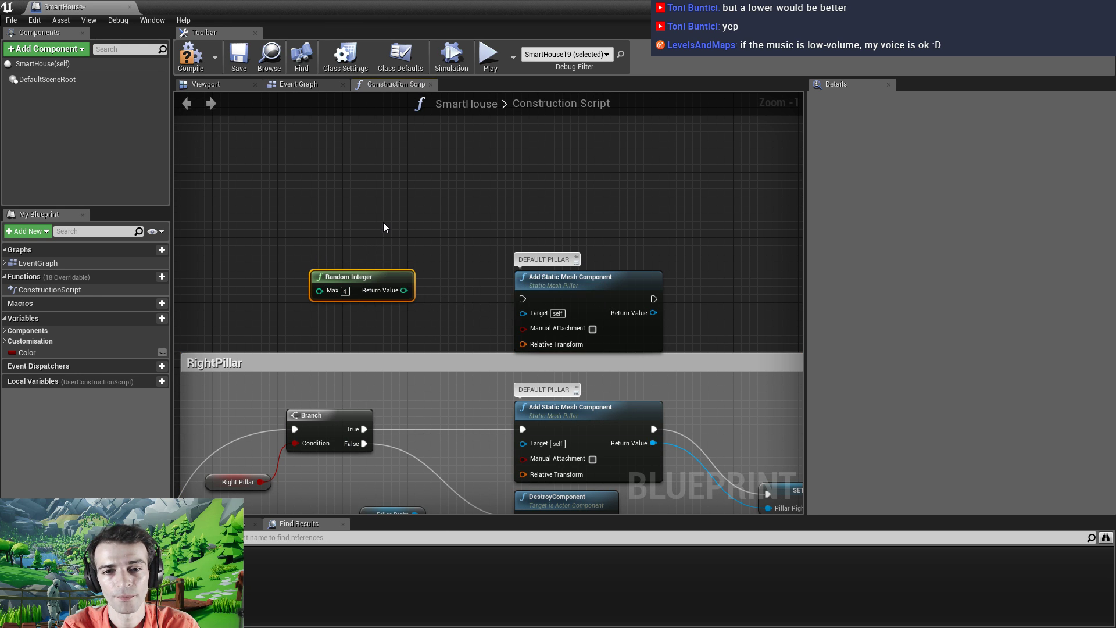
Add a Select node and place it in the empty space above the Random Integer and pasted pillar nodes
{"action": "right_click", "coordinate": [384, 221]}
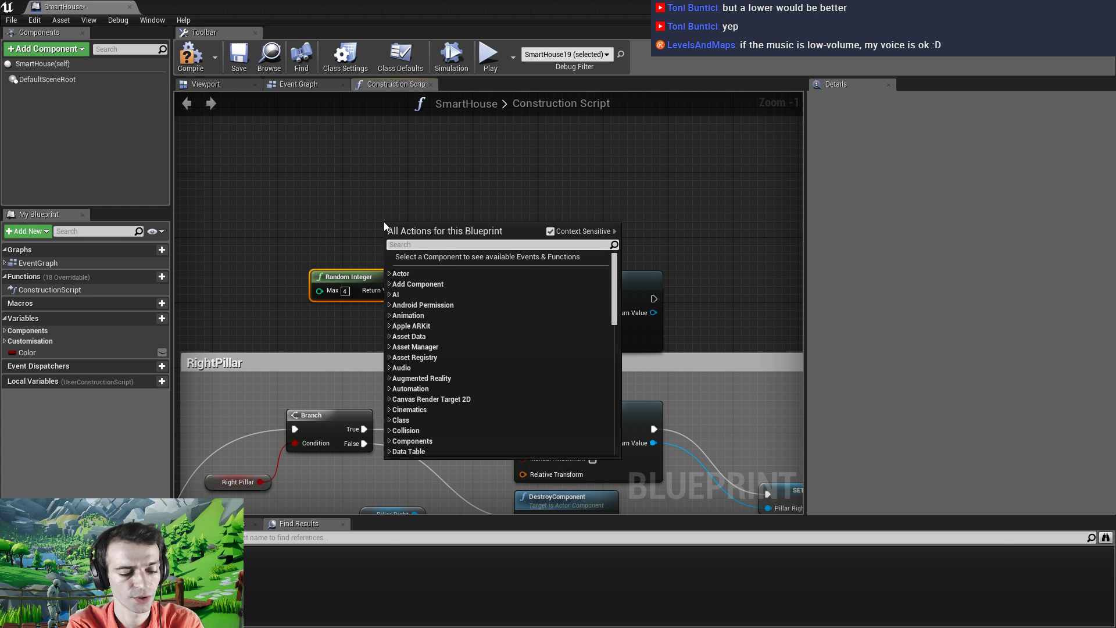
{"action": "type", "text": "selector"}
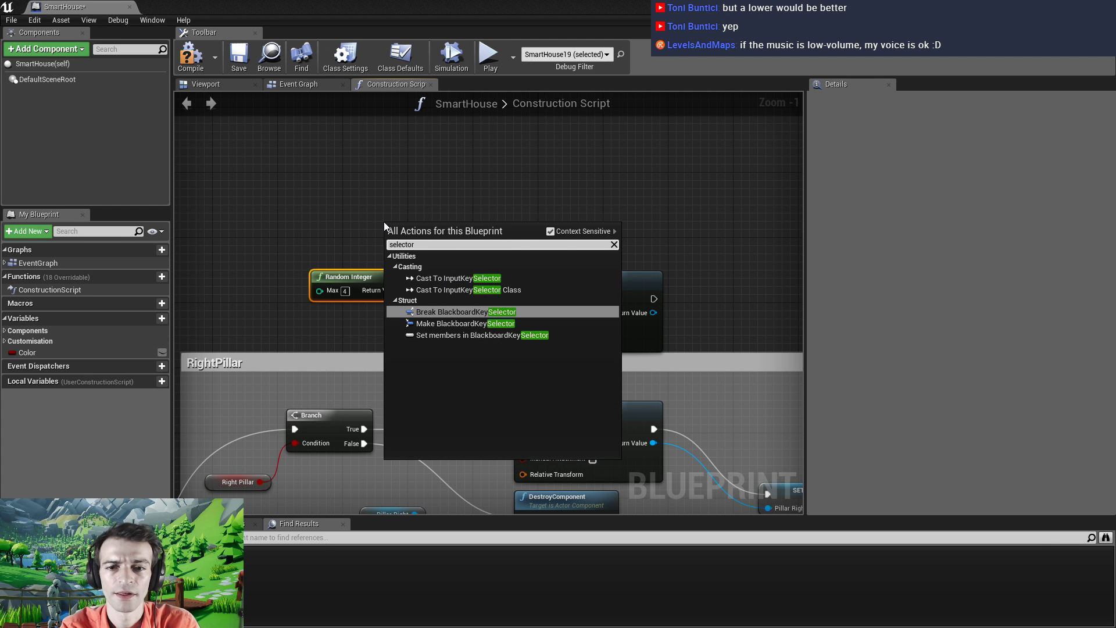
{"action": "key", "text": "BackSpace"}
{"action": "key", "text": "BackSpace"}
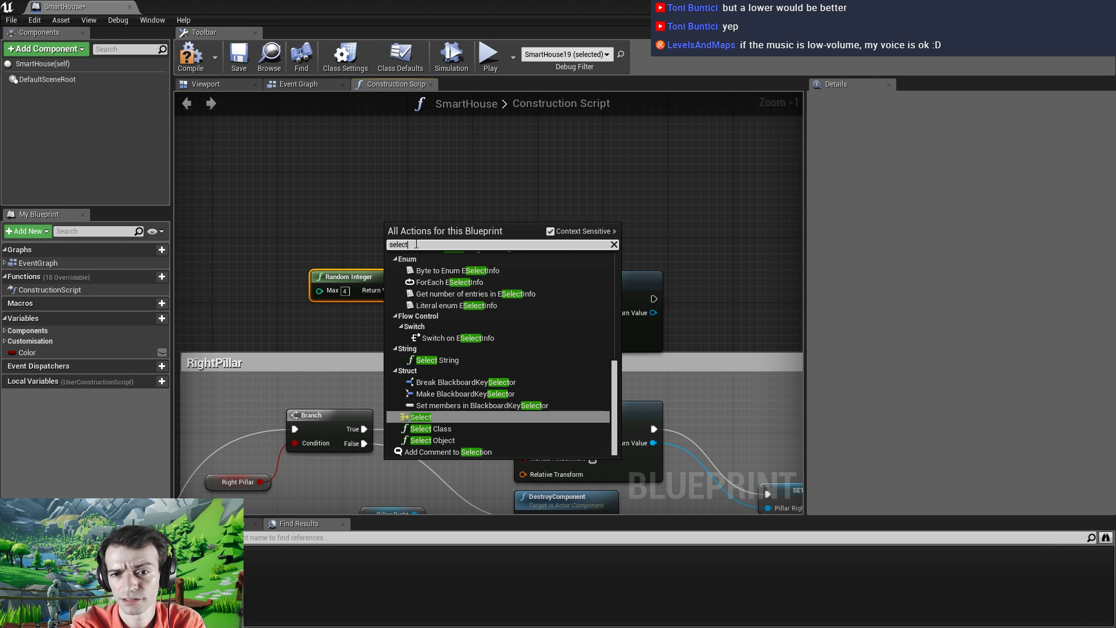
{"action": "left_click", "coordinate": [438, 418]}
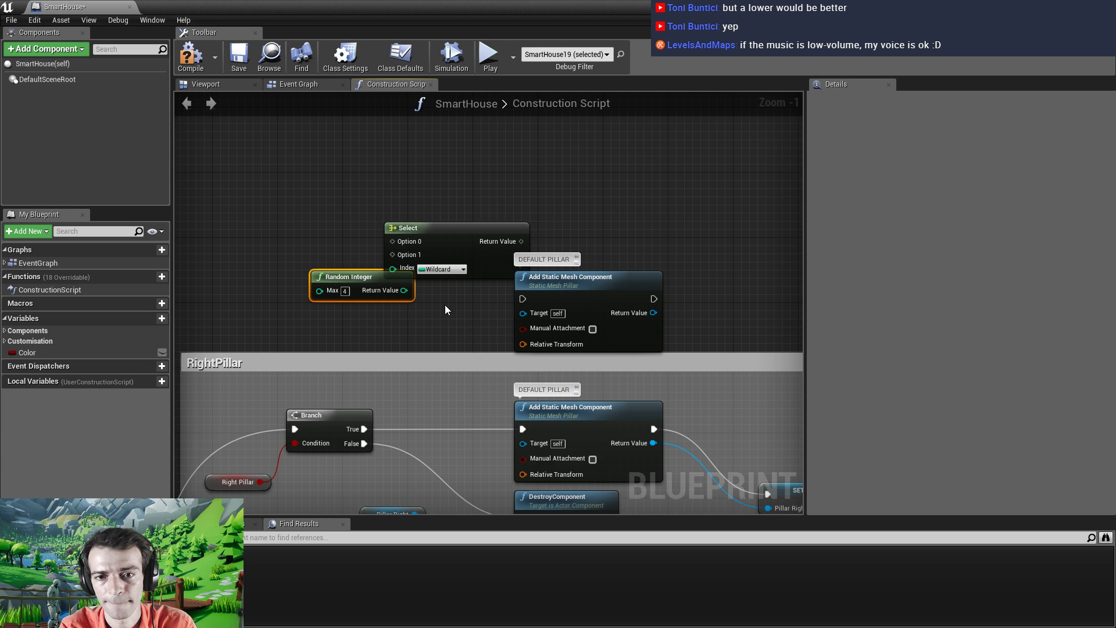
{"action": "right_click_drag", "start_coordinate": [444, 304], "coordinate": [361, 341]}
{"action": "left_click_drag", "start_coordinate": [355, 292], "coordinate": [429, 186]}
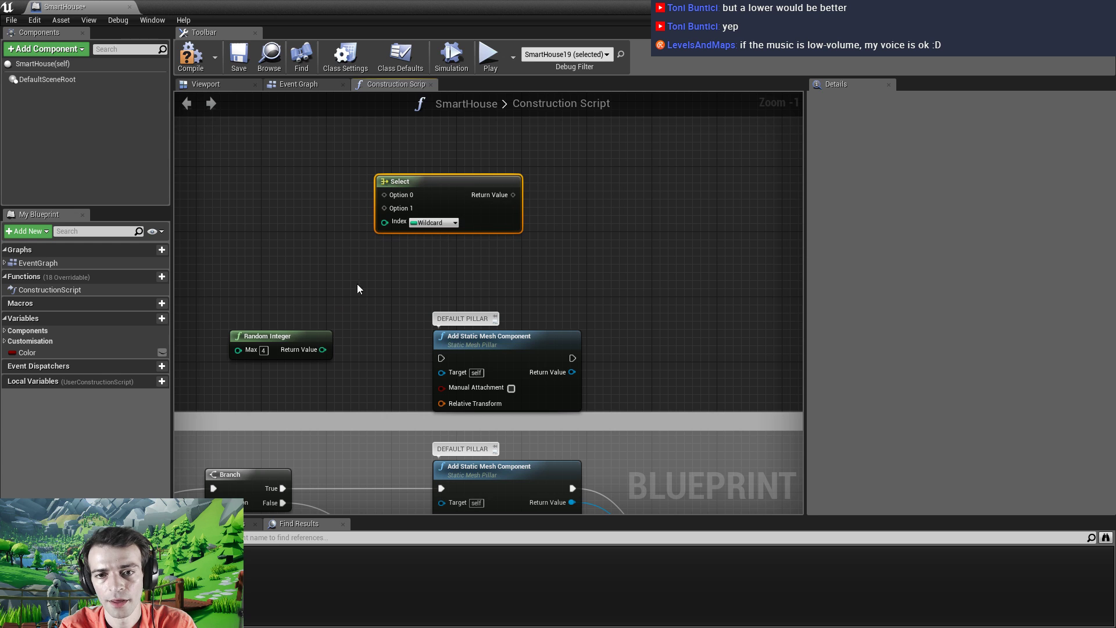
Connect Random Integer's Return Value to the Select node's Index and move the two nodes closer together
{"action": "left_click_drag", "start_coordinate": [323, 349], "coordinate": [384, 223]}
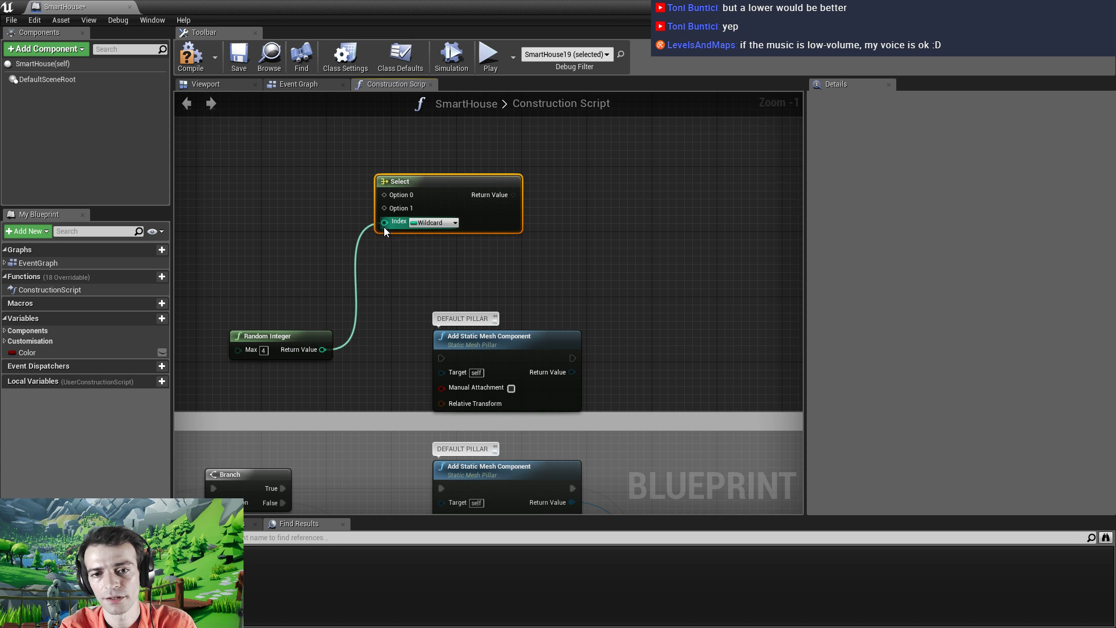
{"action": "right_click_drag", "start_coordinate": [399, 200], "coordinate": [476, 375]}
{"action": "scroll", "coordinate": [444, 298], "scroll_direction": "down", "scroll_amount": 1}
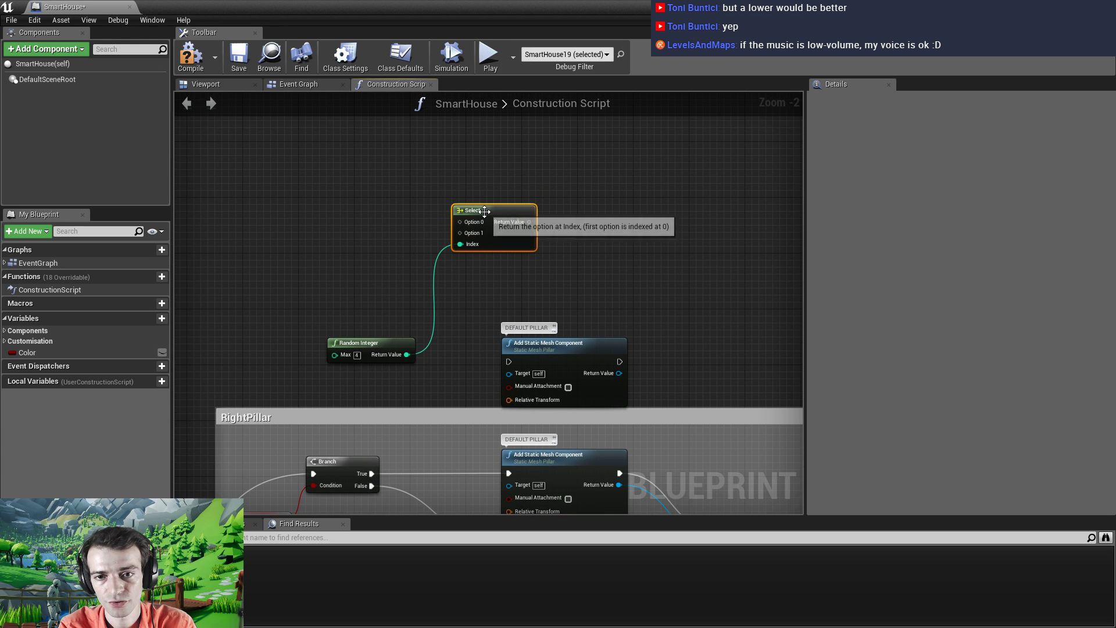
{"action": "left_click_drag", "start_coordinate": [487, 211], "coordinate": [458, 246]}
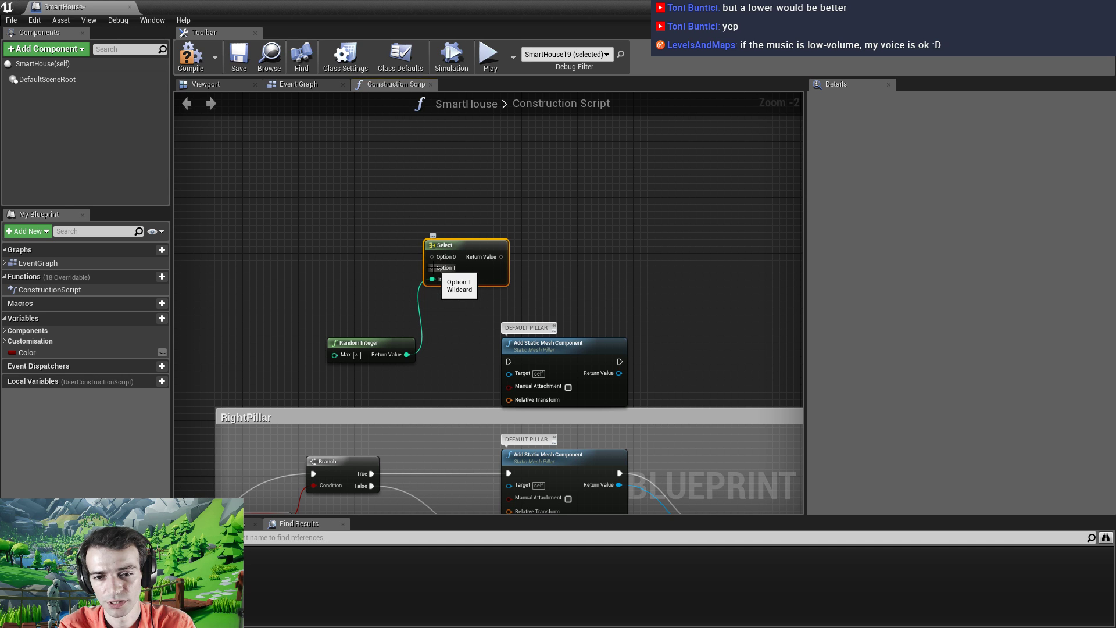
{"action": "left_click_drag", "start_coordinate": [383, 343], "coordinate": [376, 302]}
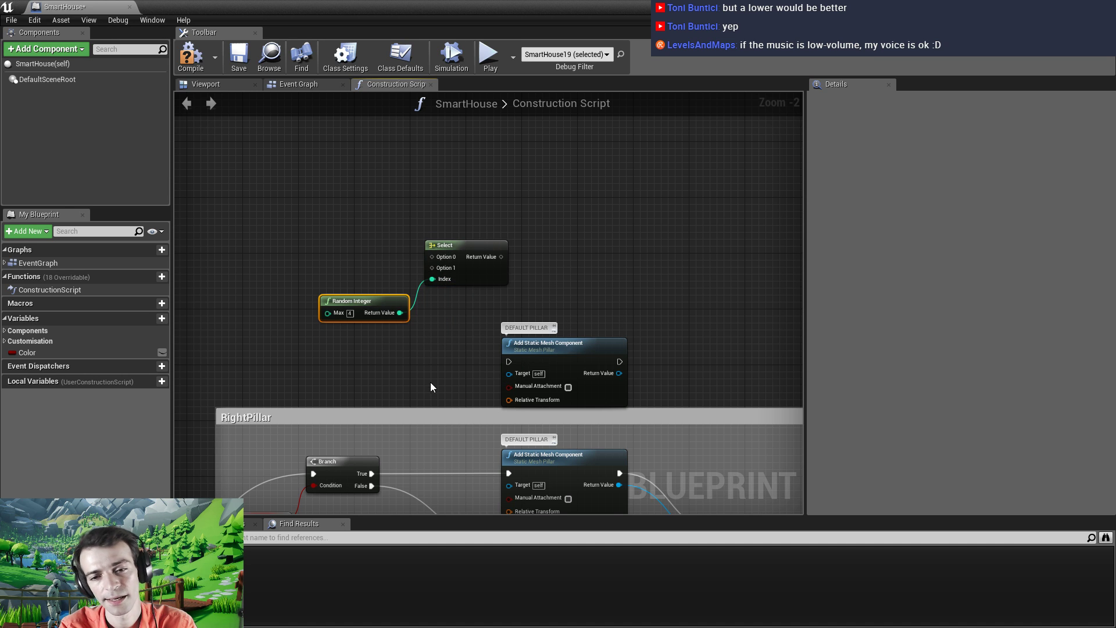
Search the blueprint actions for "select" and look through the available select and switch nodes
{"action": "right_click_drag", "start_coordinate": [430, 386], "coordinate": [391, 360]}
{"action": "right_click", "coordinate": [393, 360]}
{"action": "type", "text": "se"}
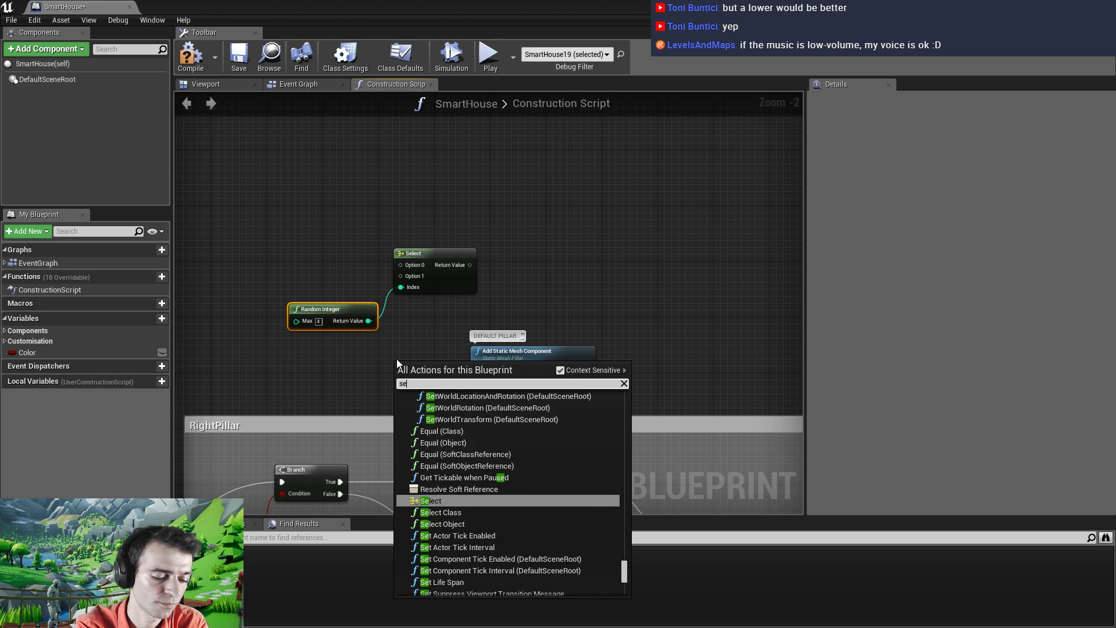
{"action": "type", "text": "lect"}
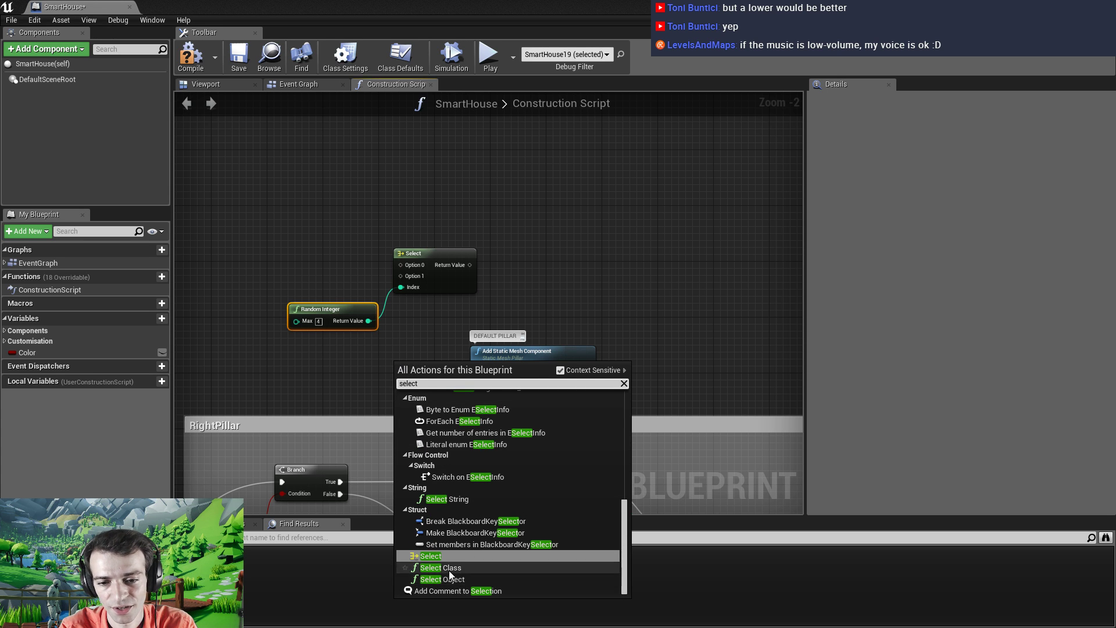
{"action": "scroll", "coordinate": [467, 529], "scroll_direction": "up", "scroll_amount": 10}
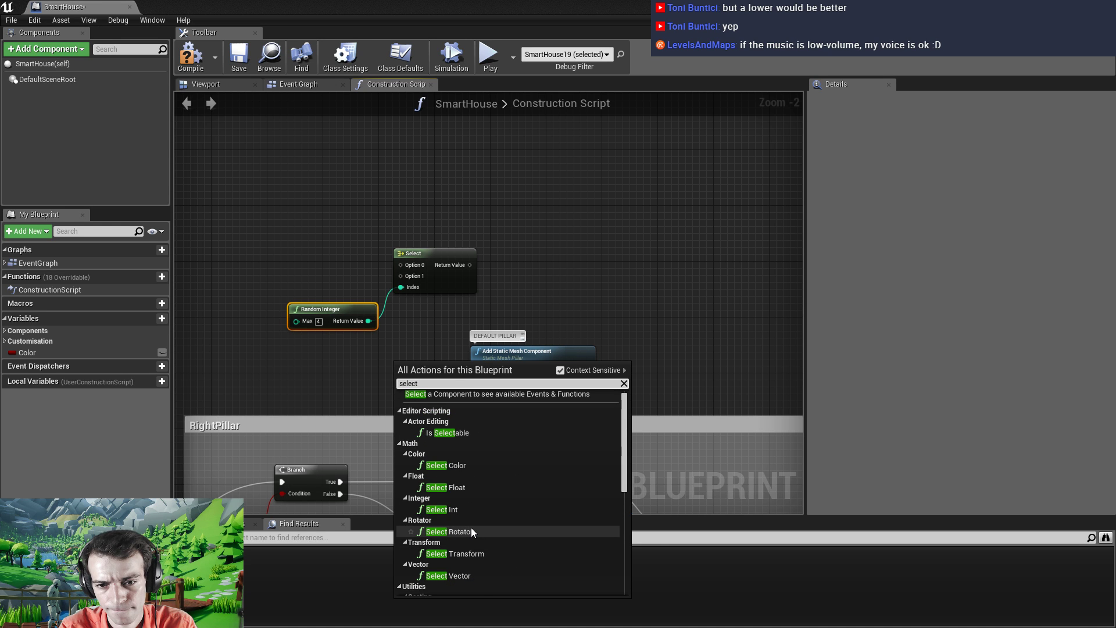
{"action": "scroll", "coordinate": [507, 469], "scroll_direction": "down", "scroll_amount": 5}
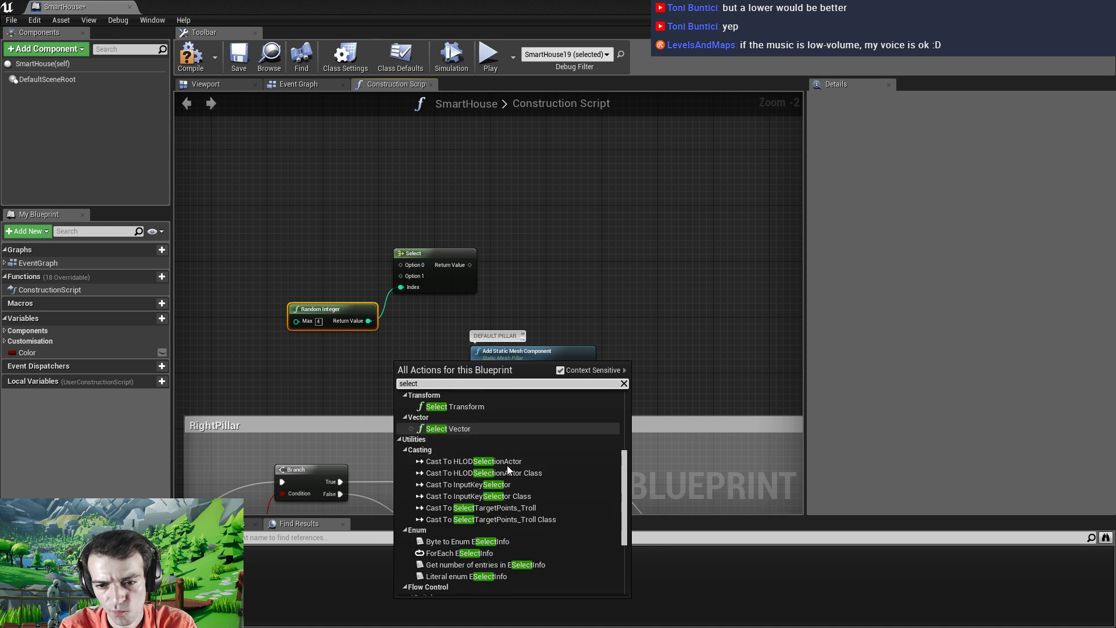
{"action": "scroll", "coordinate": [507, 465], "scroll_direction": "down", "scroll_amount": 3}
Search the blueprint actions for "switch on" and add a Switch on Int node below the Random Integer node
{"action": "double_click", "coordinate": [412, 384]}
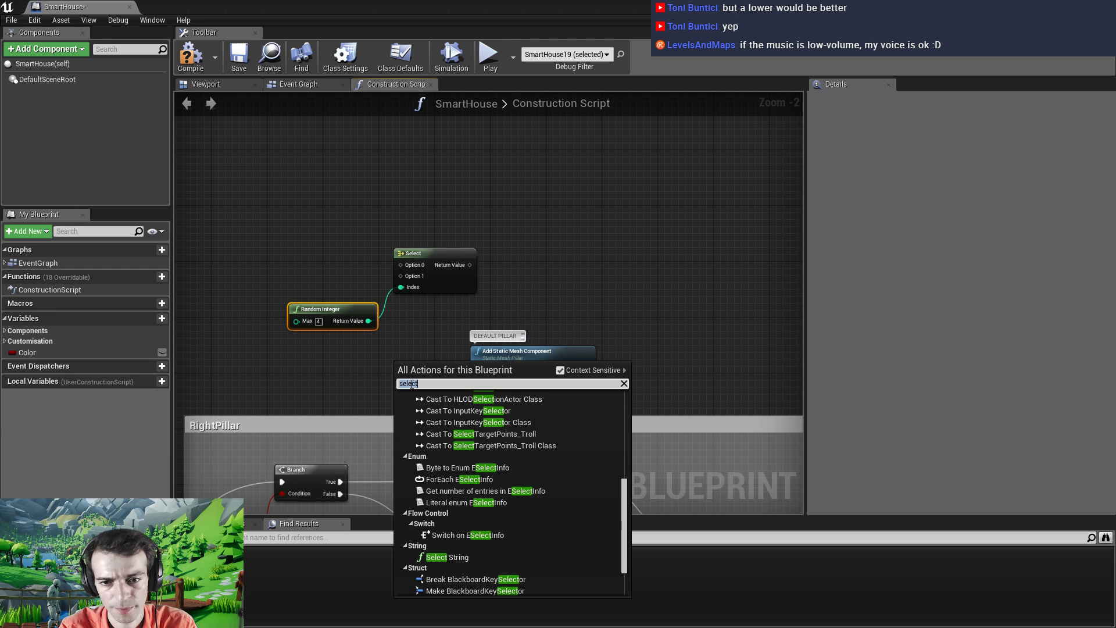
{"action": "type", "text": "switch"}
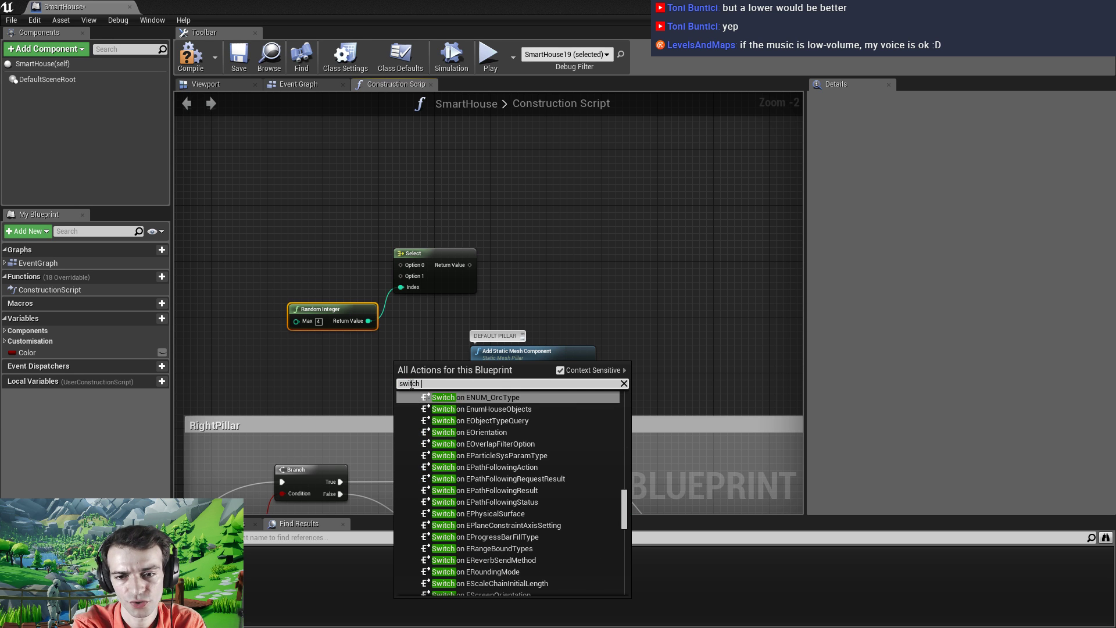
{"action": "type", "text": " on inte"}
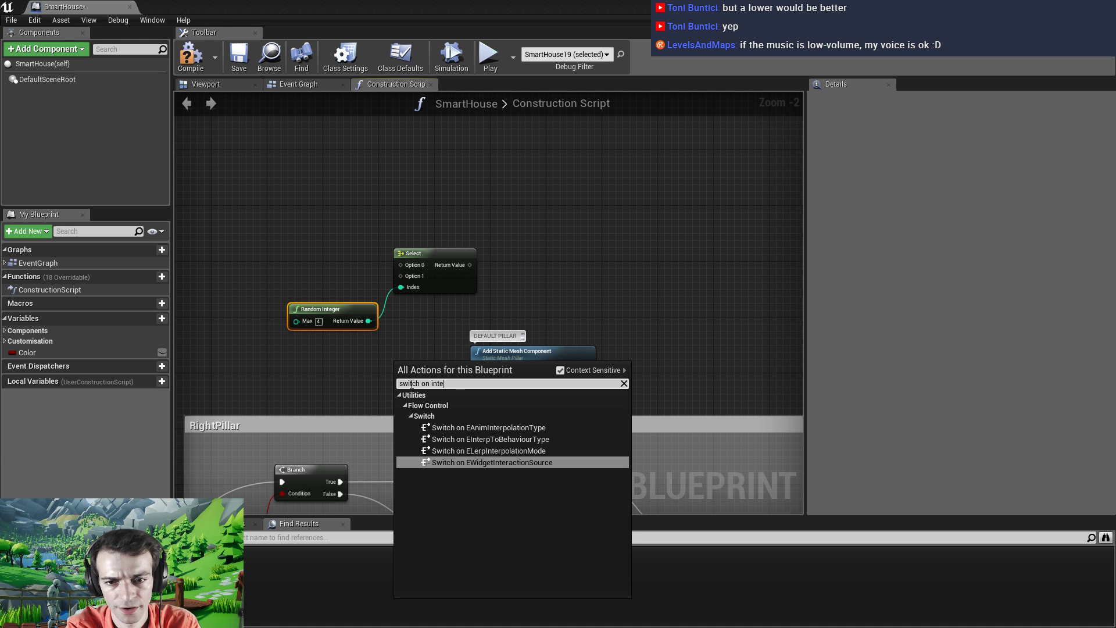
{"action": "key", "text": "BackSpace"}
{"action": "key", "text": "BackSpace"}
{"action": "key", "text": "BackSpace"}
{"action": "key", "text": "BackSpace"}
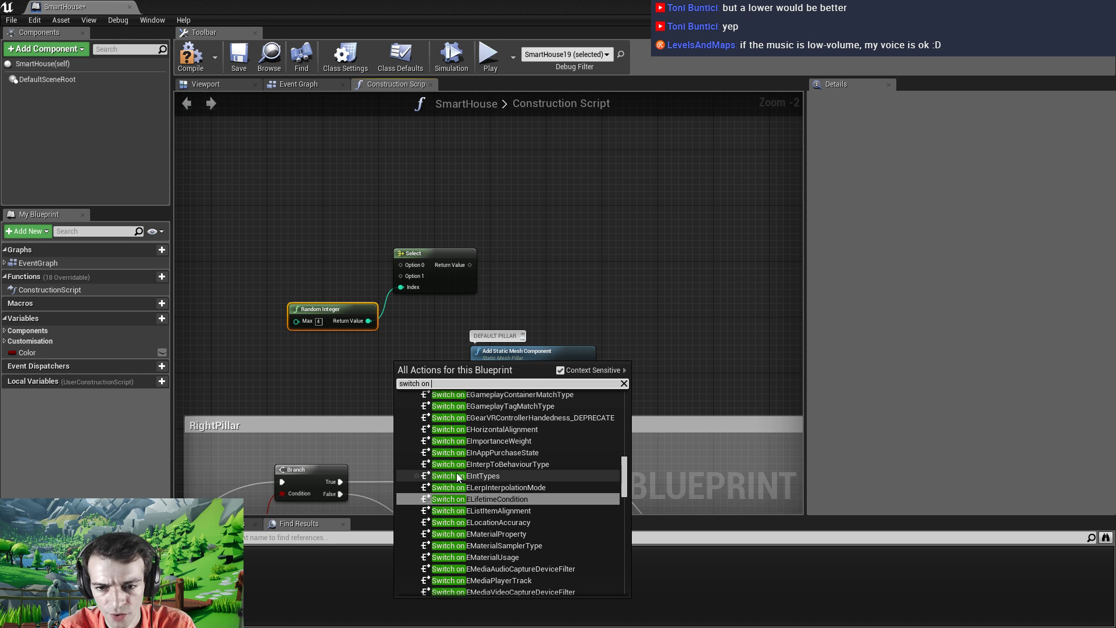
{"action": "scroll", "coordinate": [480, 476], "scroll_direction": "up", "scroll_amount": 10}
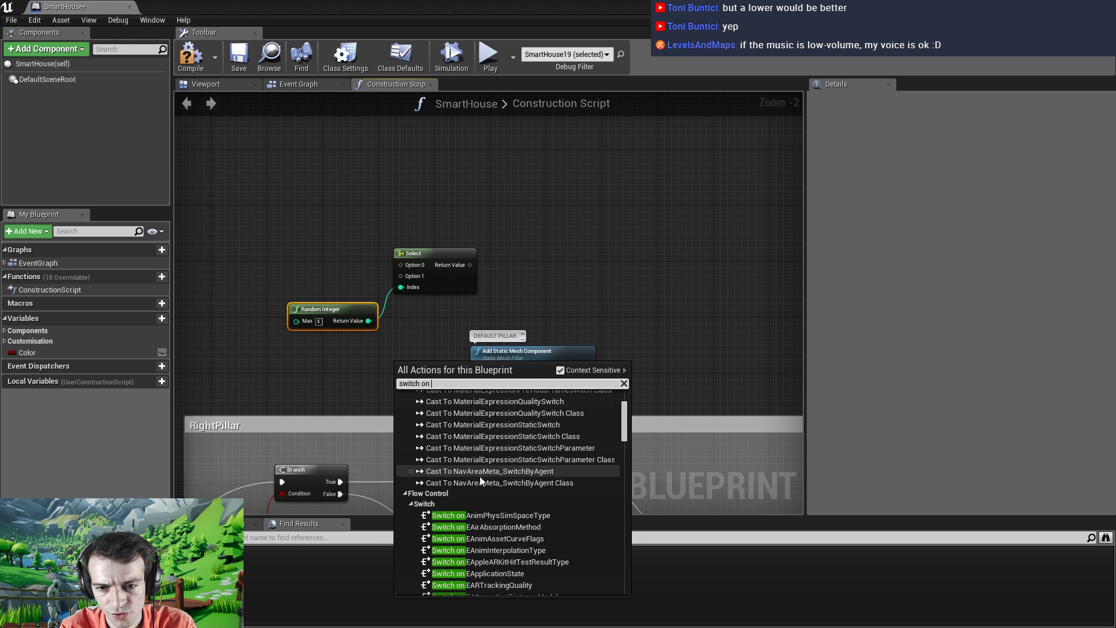
{"action": "scroll", "coordinate": [479, 476], "scroll_direction": "up", "scroll_amount": 3}
{"action": "scroll", "coordinate": [479, 483], "scroll_direction": "down", "scroll_amount": 5}
{"action": "scroll", "coordinate": [479, 483], "scroll_direction": "down", "scroll_amount": 10}
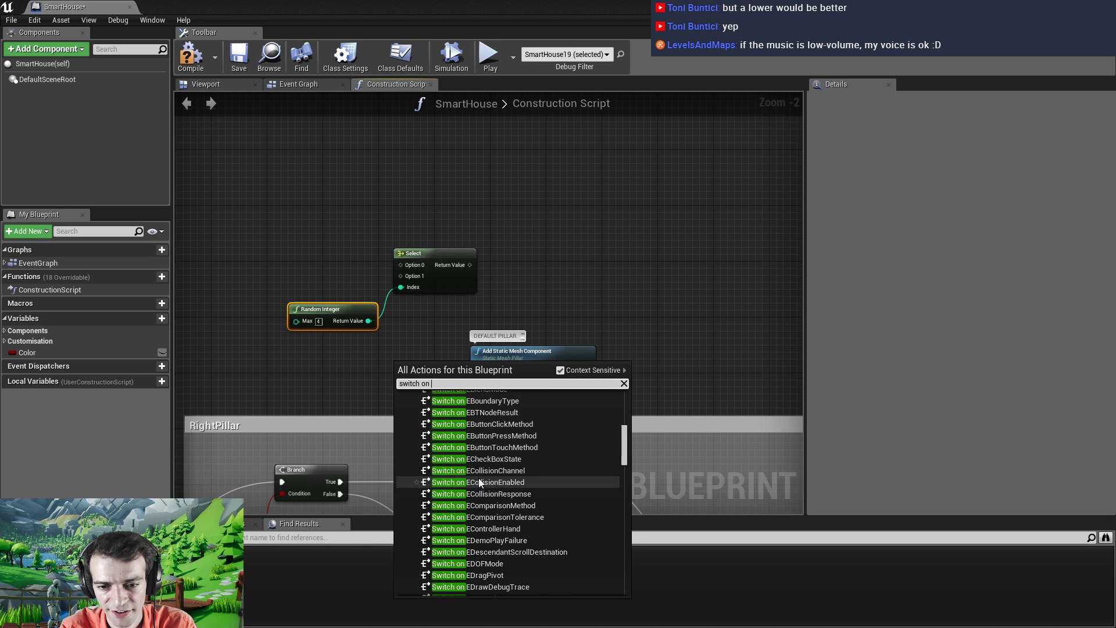
{"action": "scroll", "coordinate": [478, 478], "scroll_direction": "down", "scroll_amount": 12}
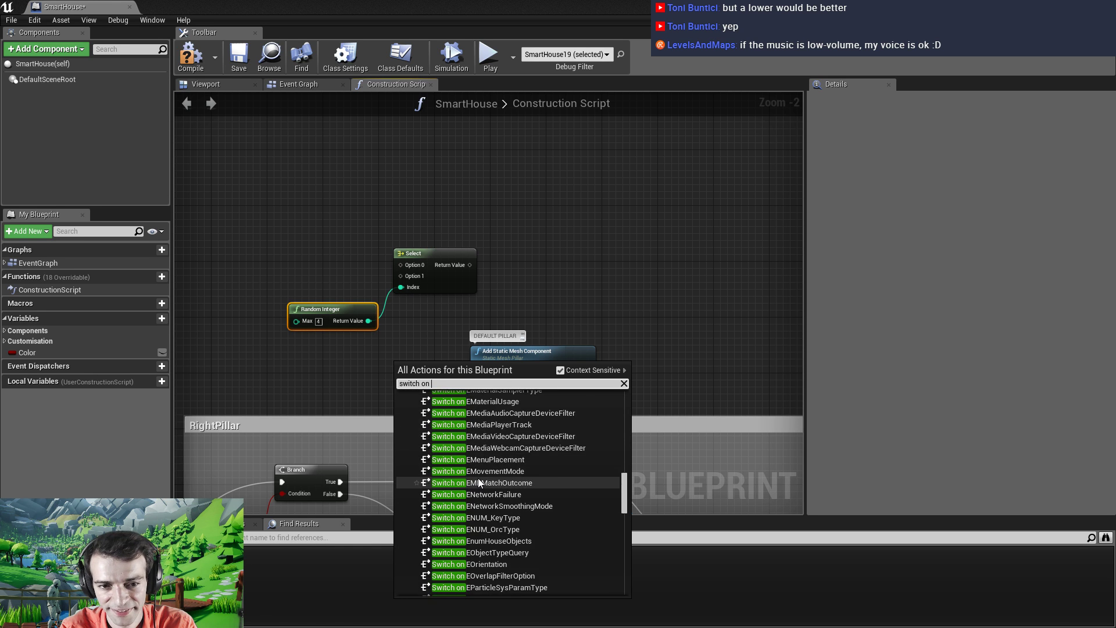
{"action": "scroll", "coordinate": [477, 478], "scroll_direction": "down", "scroll_amount": 12}
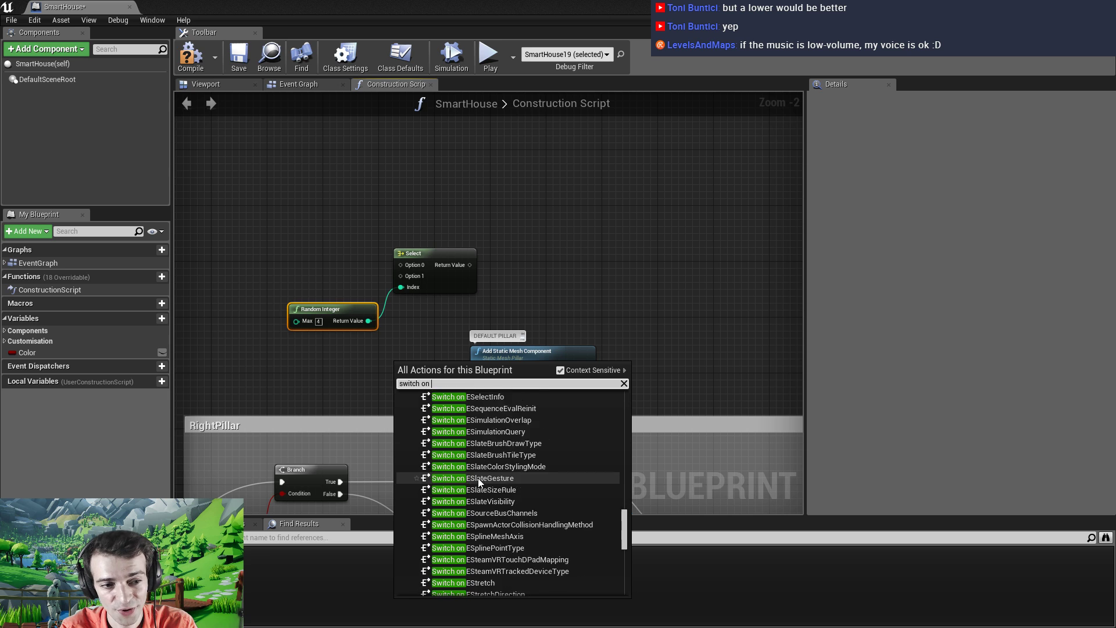
{"action": "scroll", "coordinate": [478, 478], "scroll_direction": "down", "scroll_amount": 1}
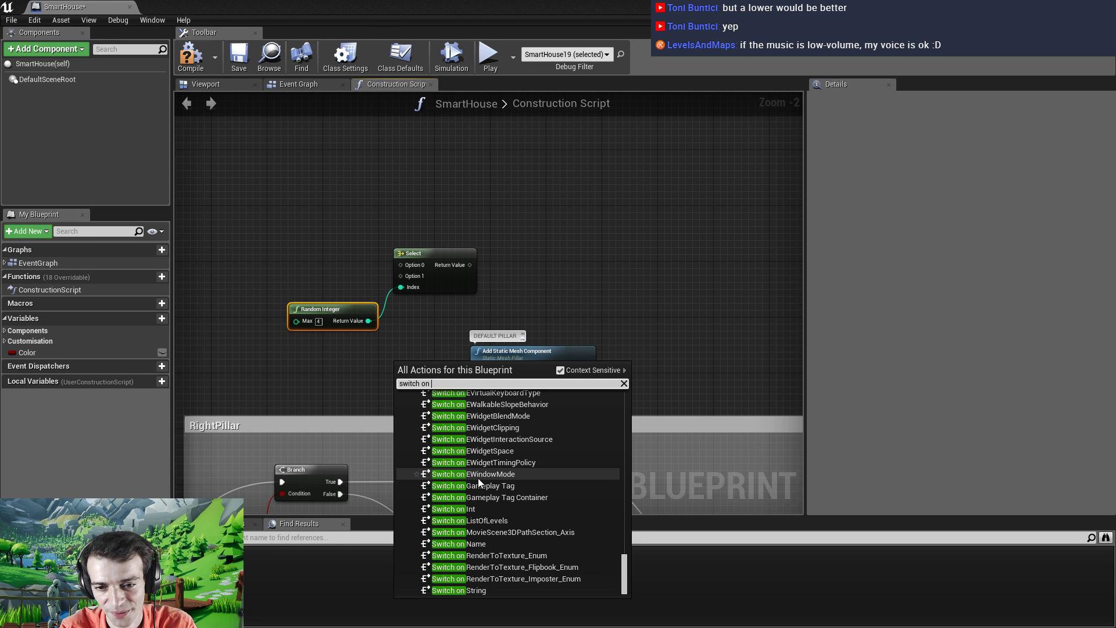
{"action": "left_click", "coordinate": [483, 509]}
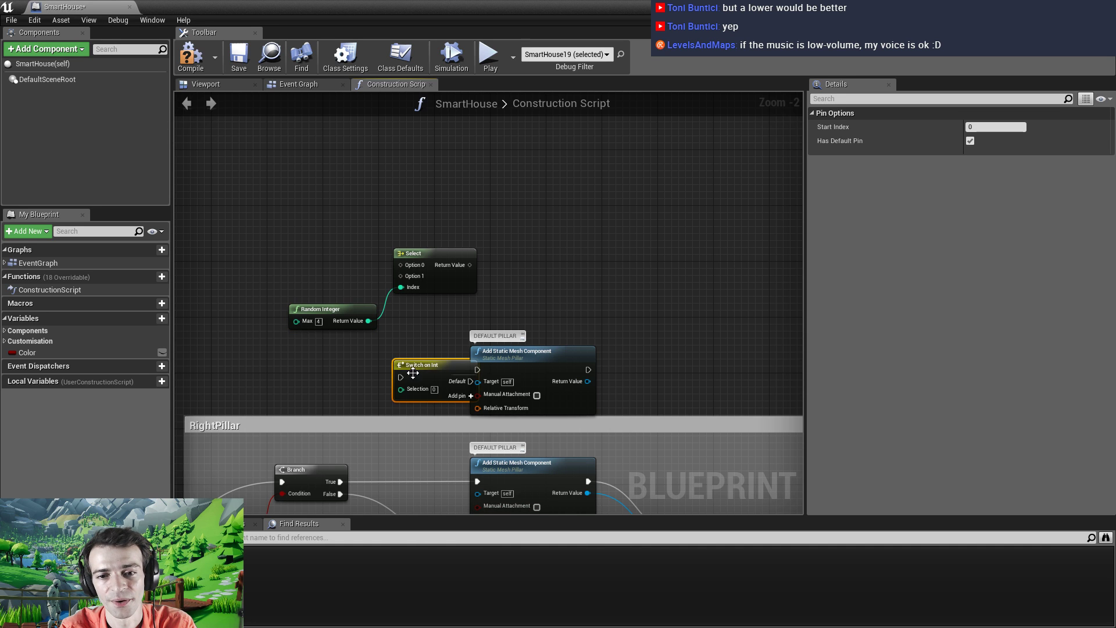
Move the Switch on Int node above Random Integer, delete the Select node, and connect Random Integer's Return Value to the switch's Selection
{"action": "left_click_drag", "start_coordinate": [413, 372], "coordinate": [427, 193]}
{"action": "left_click", "coordinate": [426, 253]}
{"action": "key", "text": "Delete"}
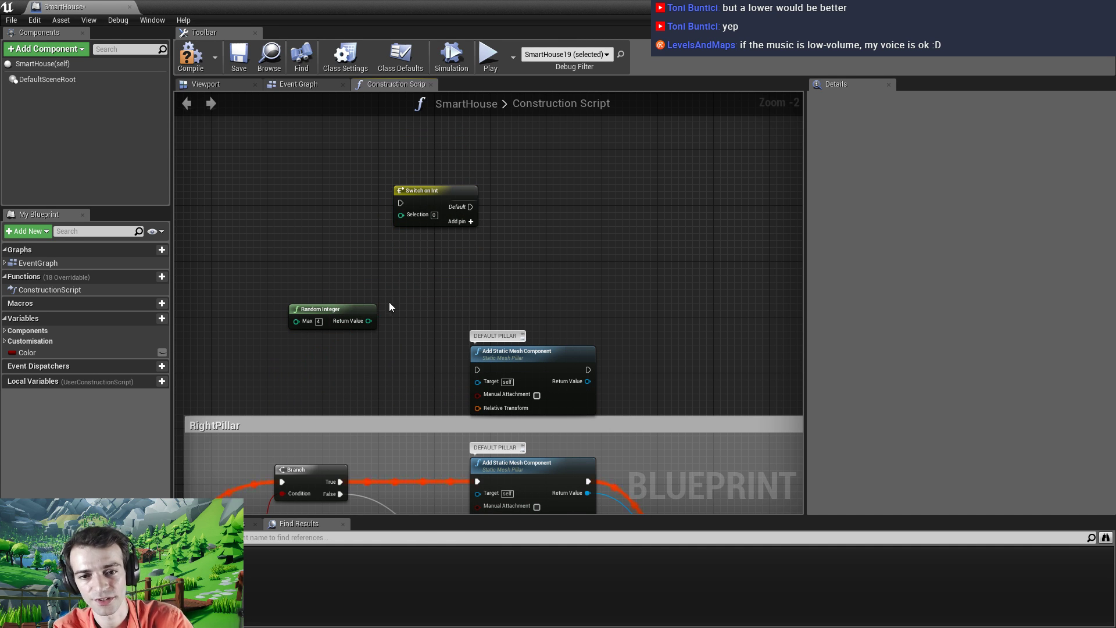
{"action": "right_click_drag", "start_coordinate": [393, 283], "coordinate": [411, 314]}
{"action": "left_click_drag", "start_coordinate": [386, 353], "coordinate": [439, 259]}
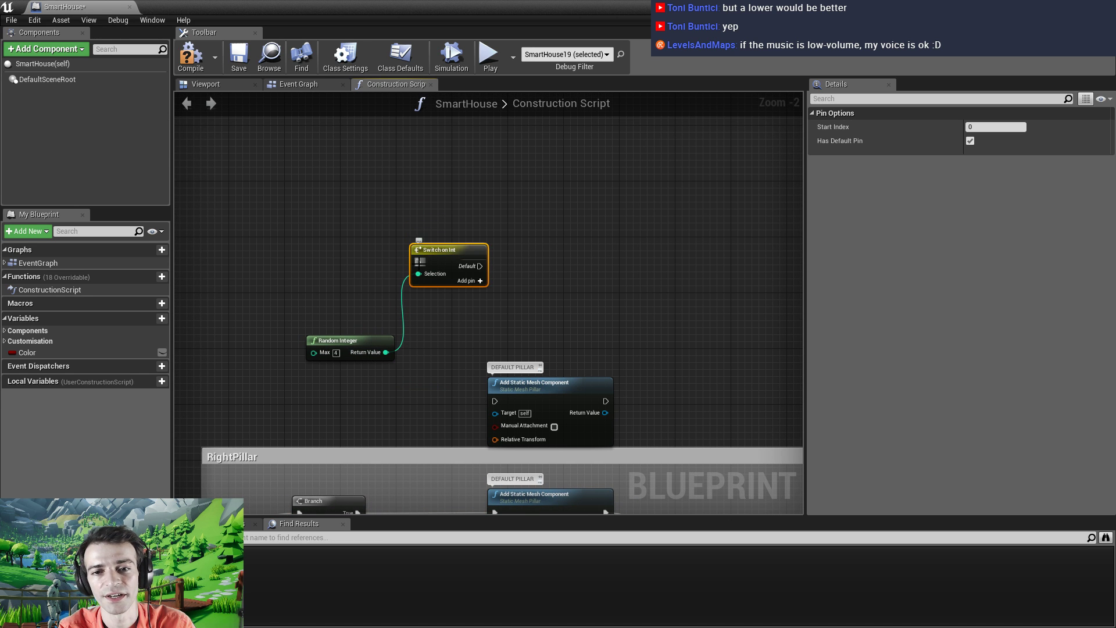
Add output pins 0 to 3 to the Switch on Int node and move Random Integer further away from it
{"action": "left_click", "coordinate": [468, 281]}
{"action": "left_click", "coordinate": [468, 294]}
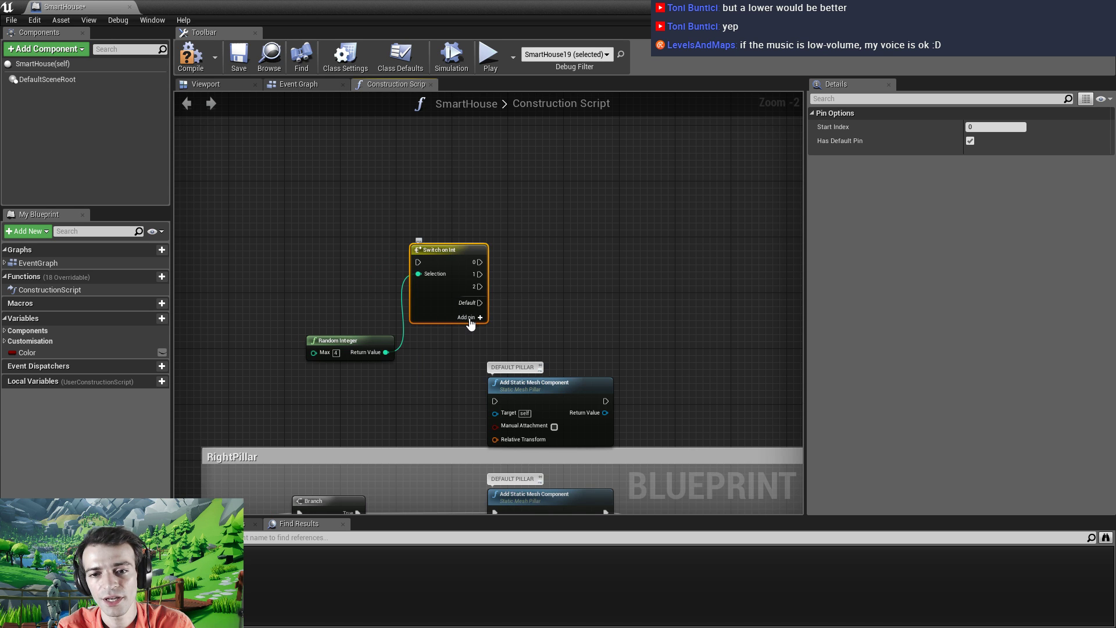
{"action": "left_click", "coordinate": [470, 323]}
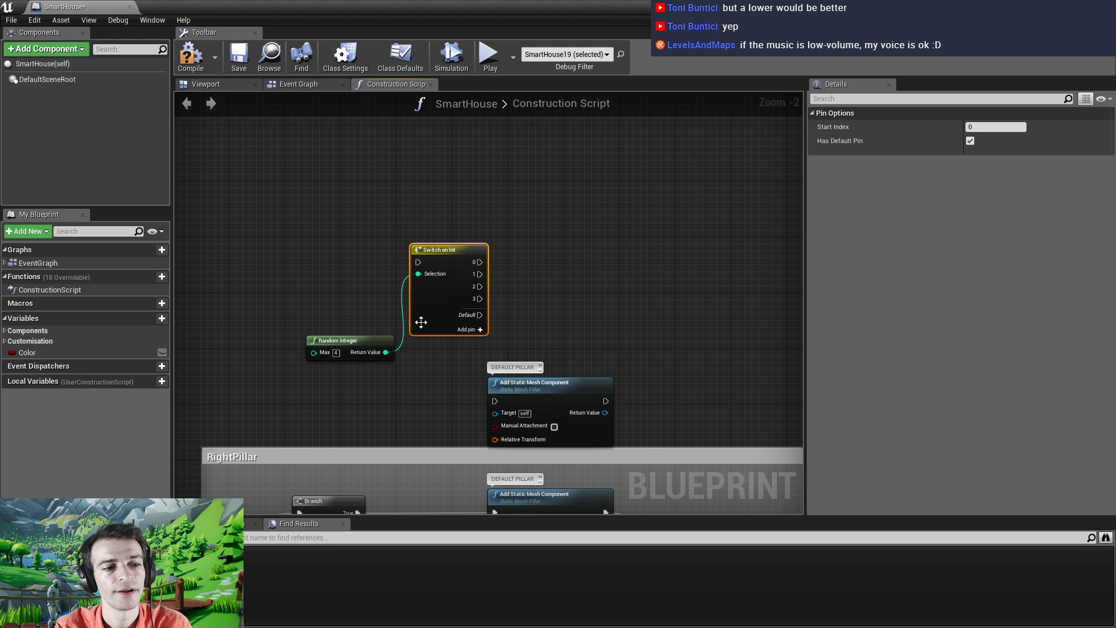
{"action": "left_click_drag", "start_coordinate": [381, 347], "coordinate": [352, 327]}
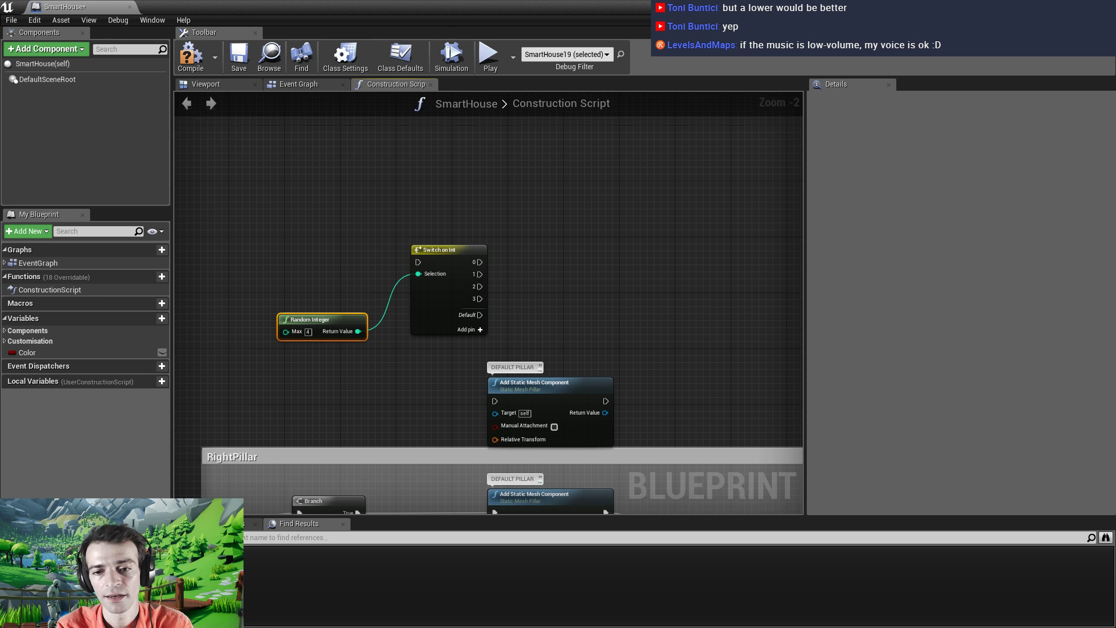
Connect the RightPillar Branch's True output to the Switch on Int execution input and set Random Integer's Max to 1
{"action": "right_click_drag", "start_coordinate": [526, 373], "coordinate": [530, 293]}
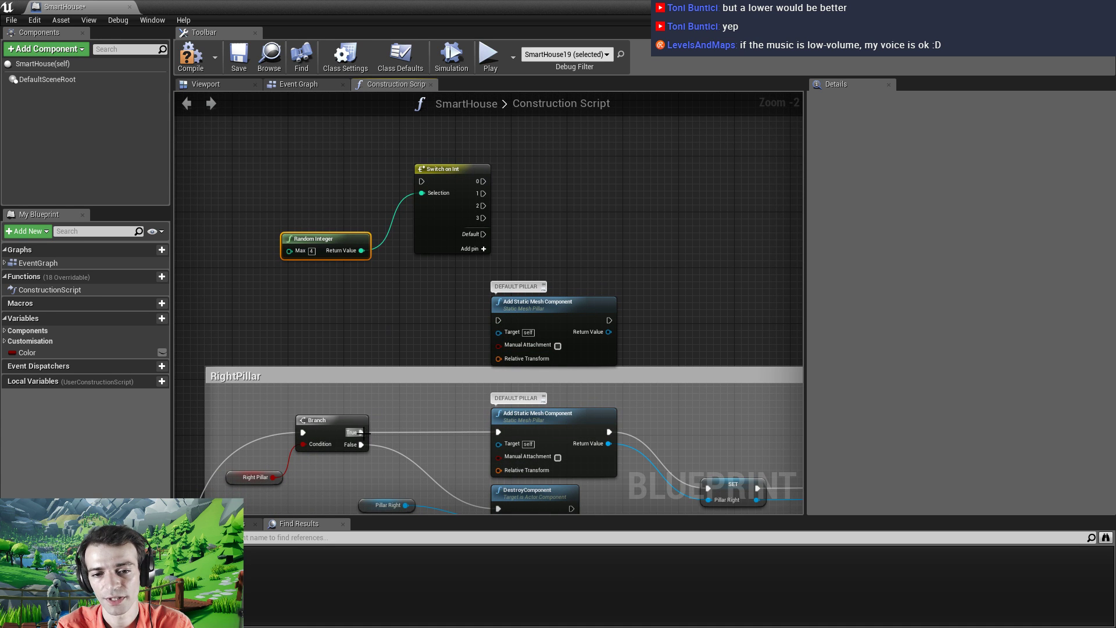
{"action": "left_click_drag", "start_coordinate": [360, 432], "coordinate": [420, 181]}
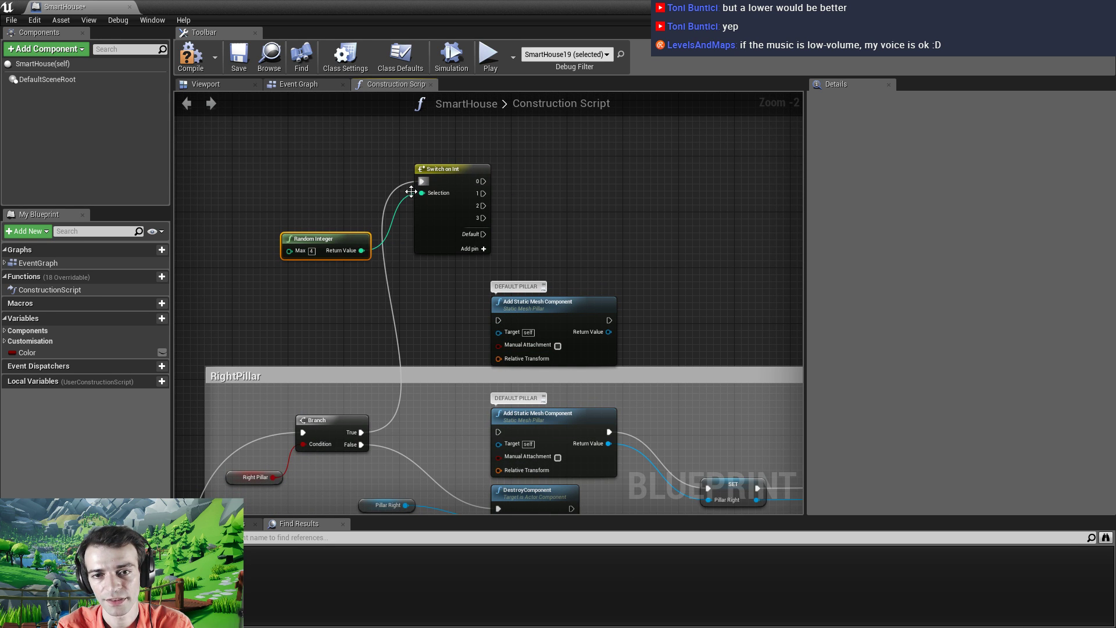
{"action": "left_click", "coordinate": [312, 251]}
{"action": "type", "text": "2"}
{"action": "key", "text": "Return"}
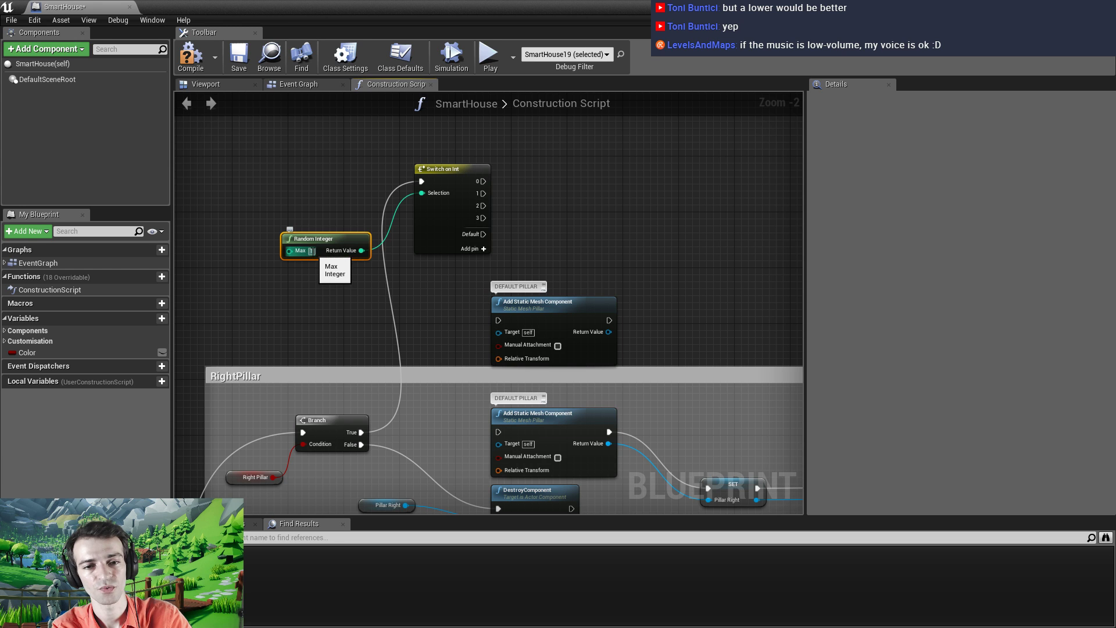
Connect Switch on Int output 0 to the upper Add Static Mesh Component node and output 1 to the lower one
{"action": "left_click_drag", "start_coordinate": [483, 181], "coordinate": [494, 319]}
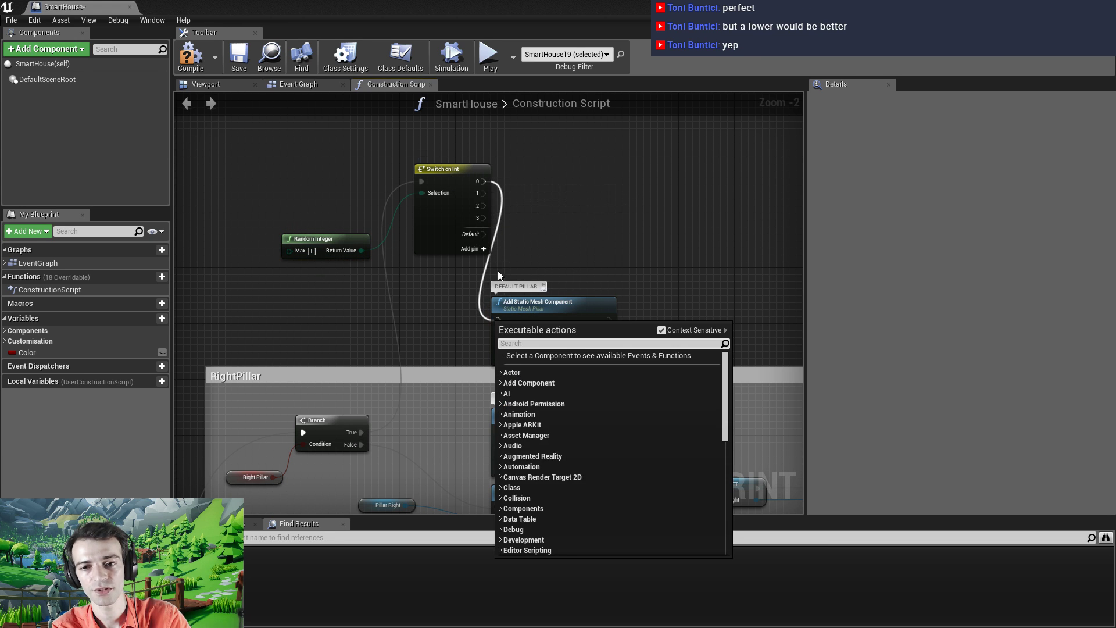
{"action": "left_click", "coordinate": [550, 248]}
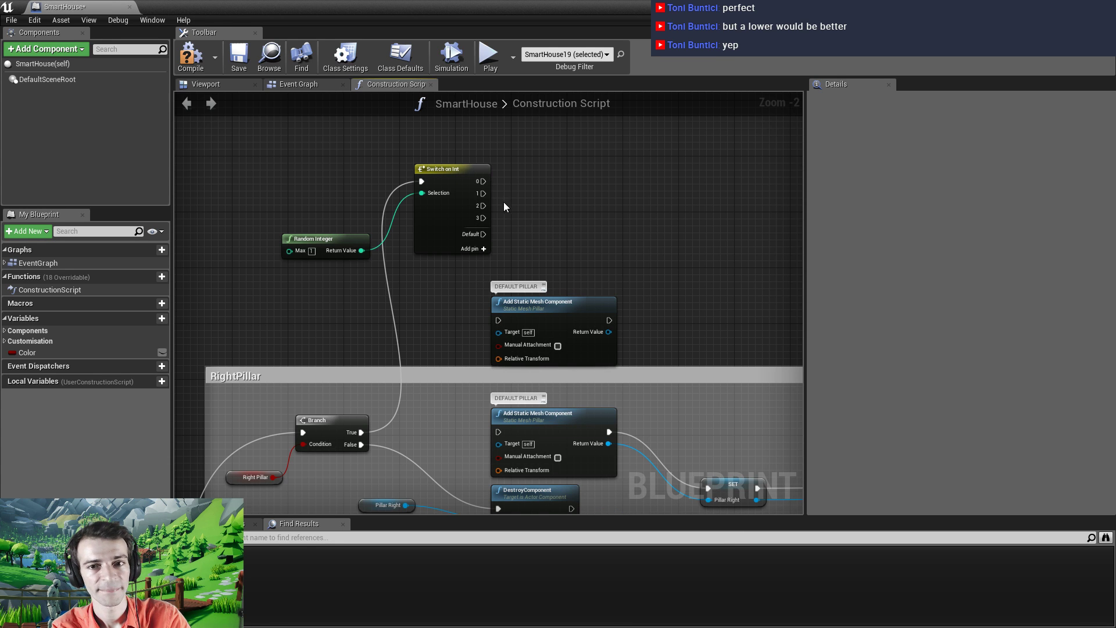
{"action": "left_click_drag", "start_coordinate": [484, 180], "coordinate": [498, 319]}
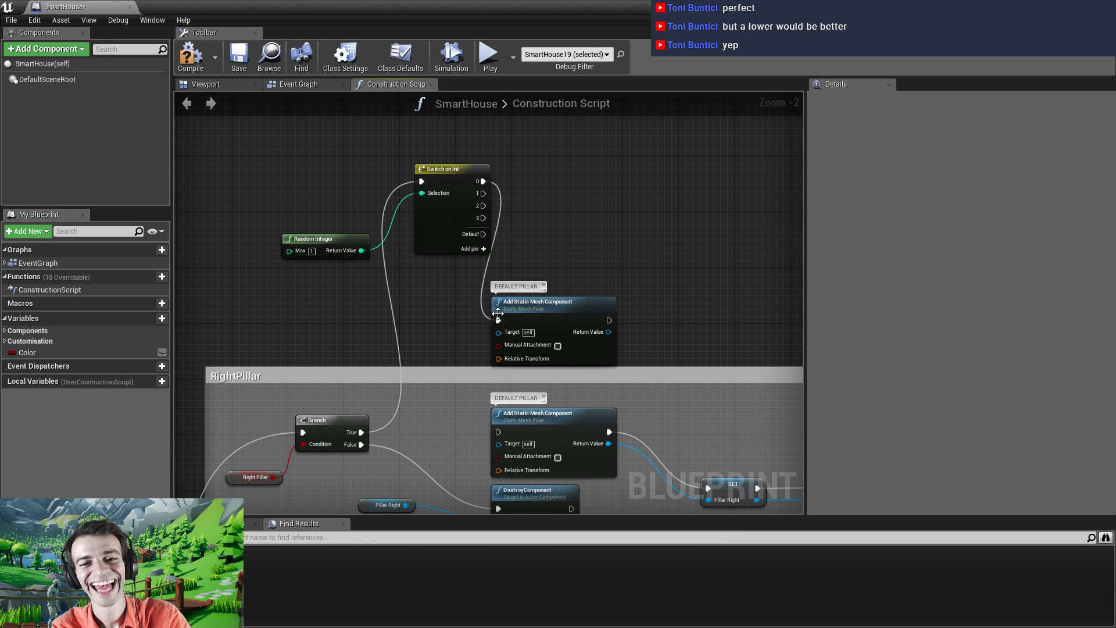
{"action": "left_click_drag", "start_coordinate": [294, 171], "coordinate": [444, 256]}
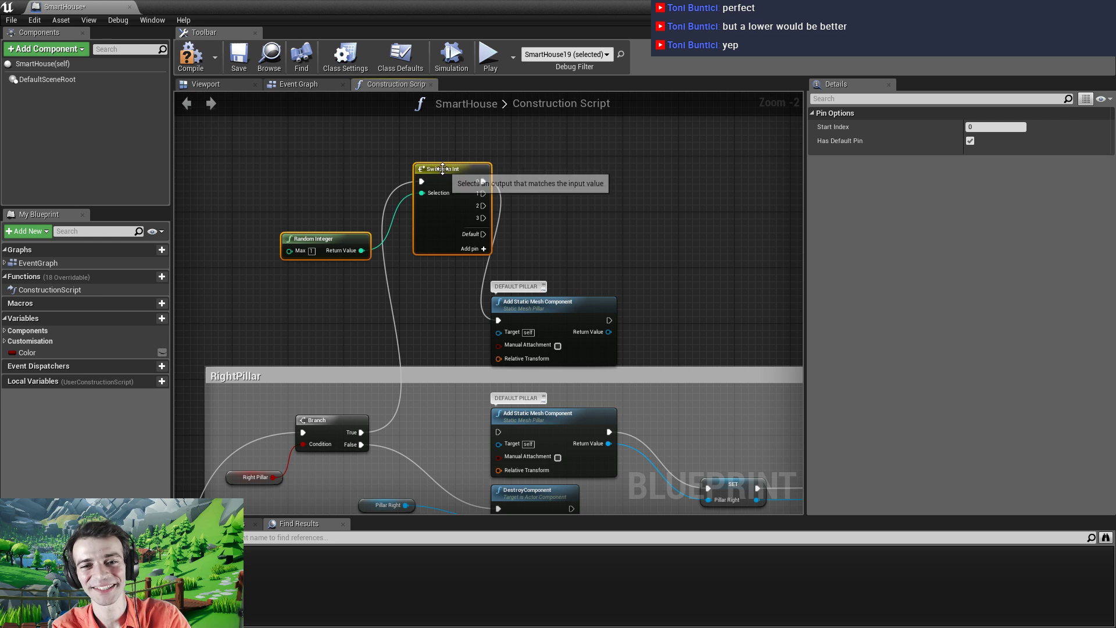
{"action": "left_click_drag", "start_coordinate": [444, 165], "coordinate": [498, 431]}
{"action": "scroll", "coordinate": [523, 262], "scroll_direction": "down", "scroll_amount": 2}
{"action": "right_click_drag", "start_coordinate": [570, 279], "coordinate": [531, 230]}
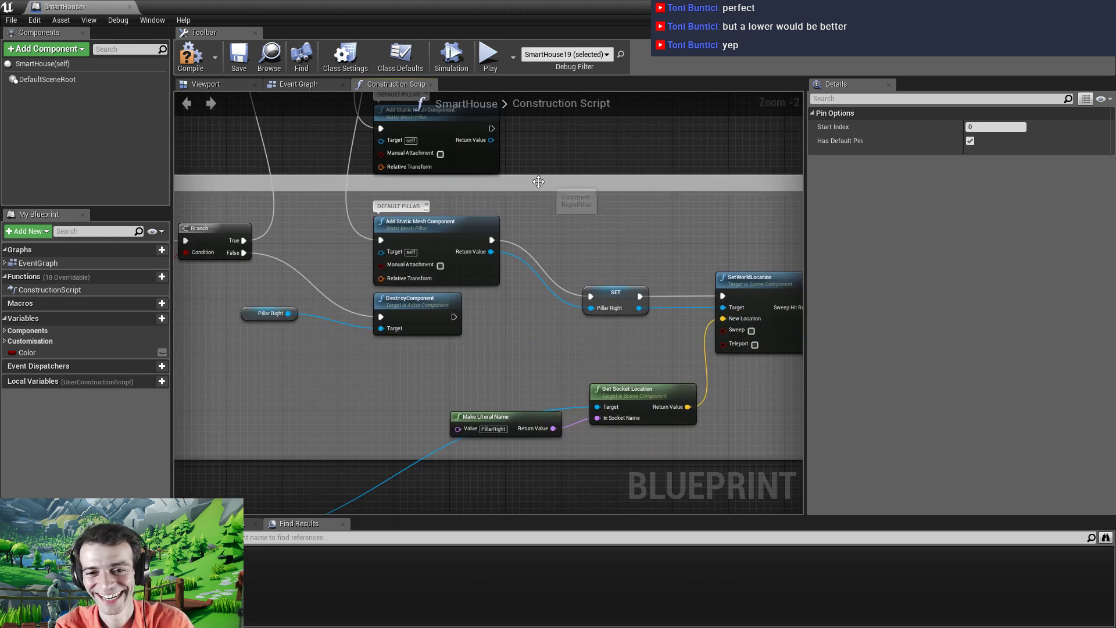
{"action": "right_click_drag", "start_coordinate": [530, 180], "coordinate": [574, 296]}
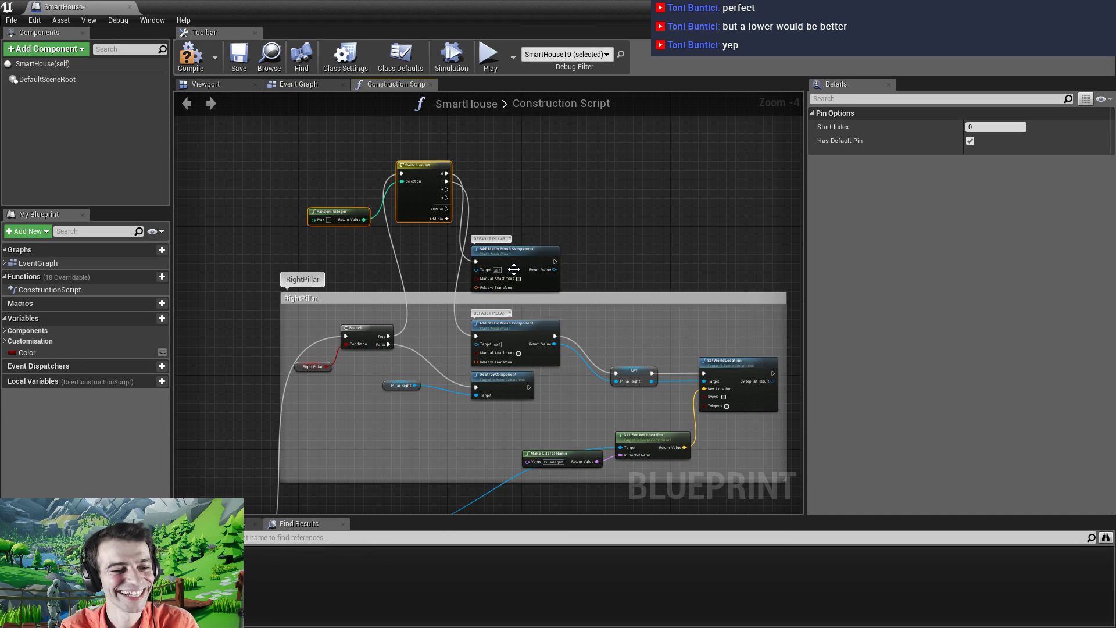
{"action": "mouse_move", "coordinate": [525, 212]}
{"action": "right_mouse_down"}
{"action": "mouse_move", "coordinate": [522, 200]}
{"action": "mouse_move", "coordinate": [529, 214]}
{"action": "right_mouse_up"}
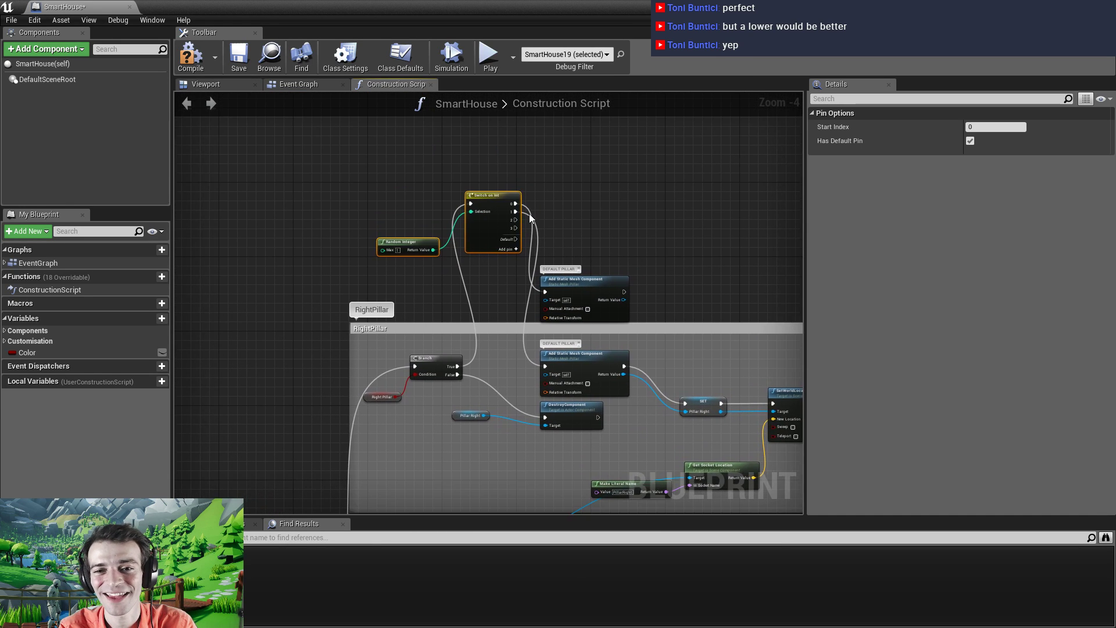
{"action": "scroll", "coordinate": [465, 227], "scroll_direction": "up", "scroll_amount": 3}
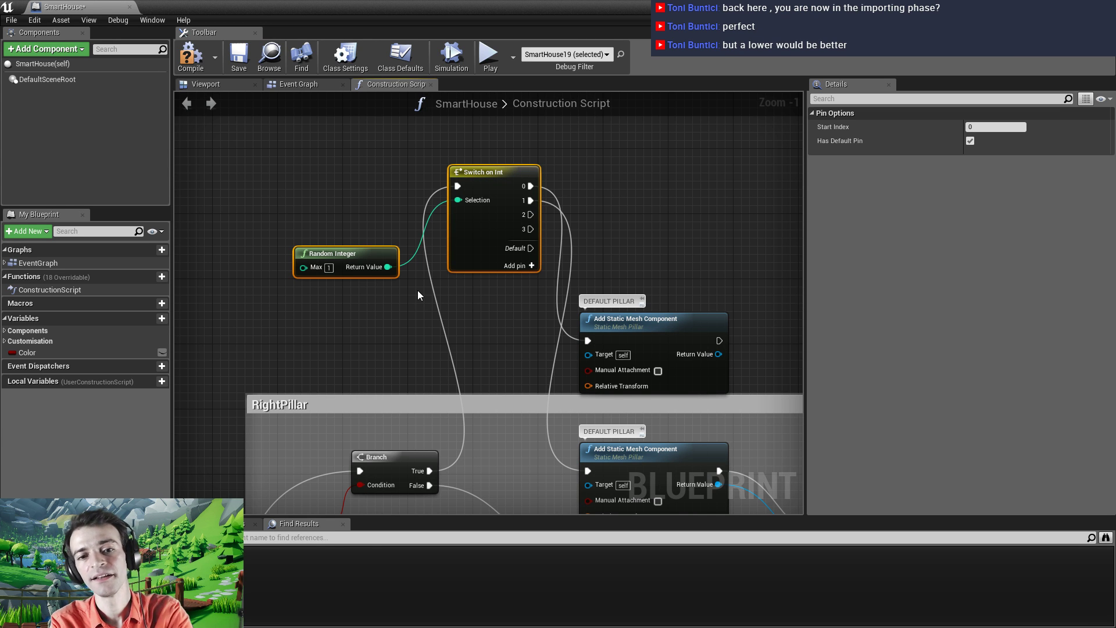
{"action": "left_click", "coordinate": [351, 256]}
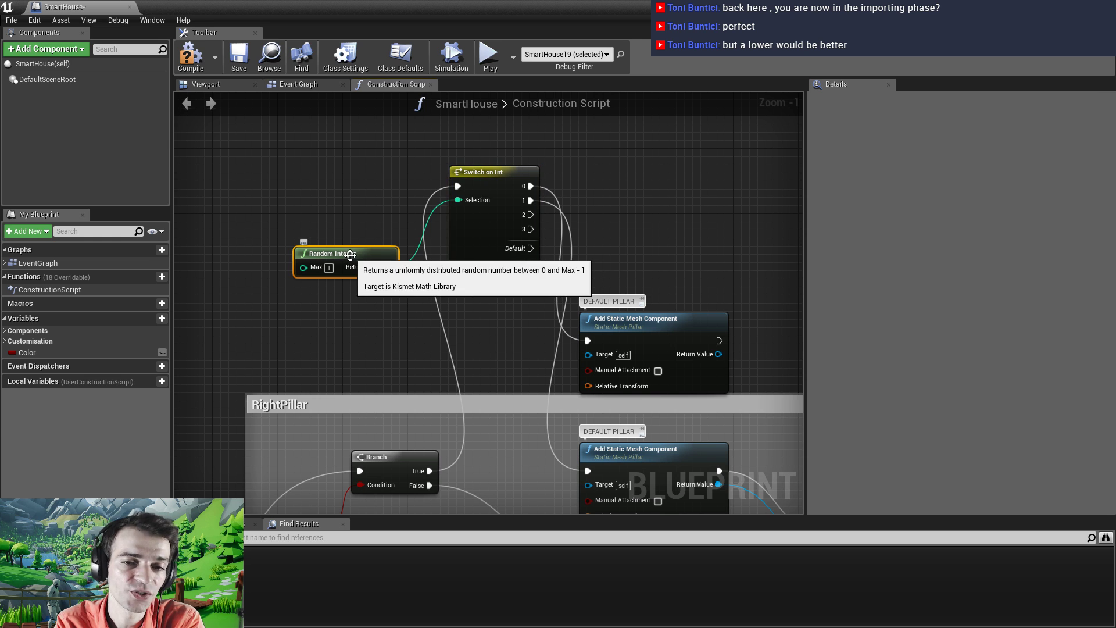
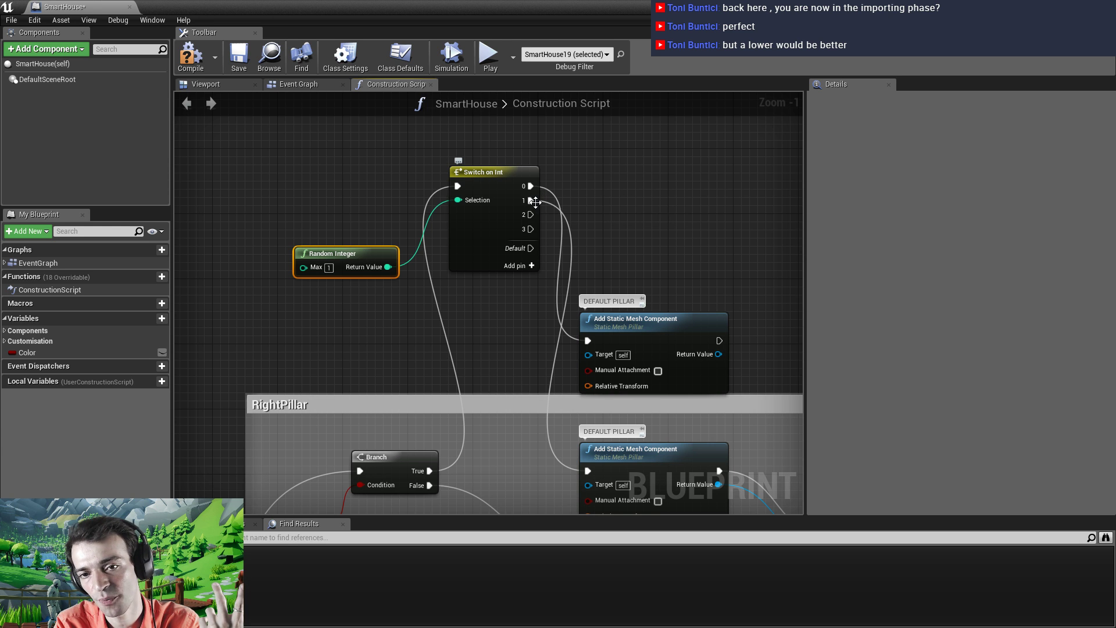
Try wiring the upper Add Static Mesh Component node's execution output and Return Value into the existing Pillar Right SET node
{"action": "right_click_drag", "start_coordinate": [655, 227], "coordinate": [485, 161]}
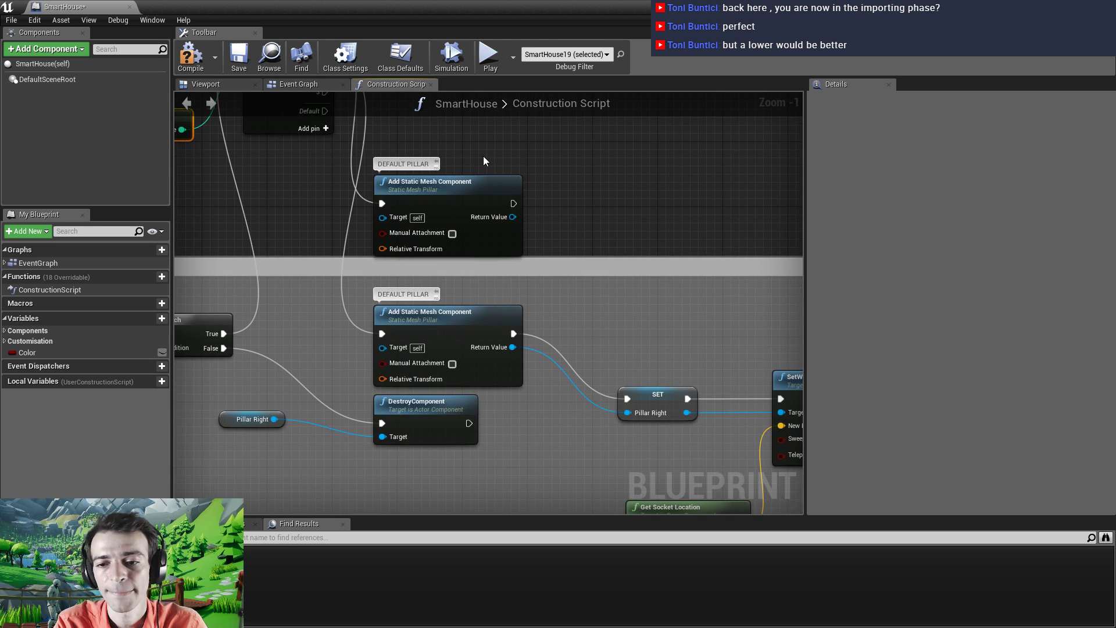
{"action": "left_click_drag", "start_coordinate": [514, 203], "coordinate": [627, 399]}
{"action": "left_click_drag", "start_coordinate": [513, 217], "coordinate": [629, 417]}
Move the Pillar Right SET node up level with the lower pillar node and paste a copy beside the upper pillar node
{"action": "right_click_drag", "start_coordinate": [601, 458], "coordinate": [499, 397]}
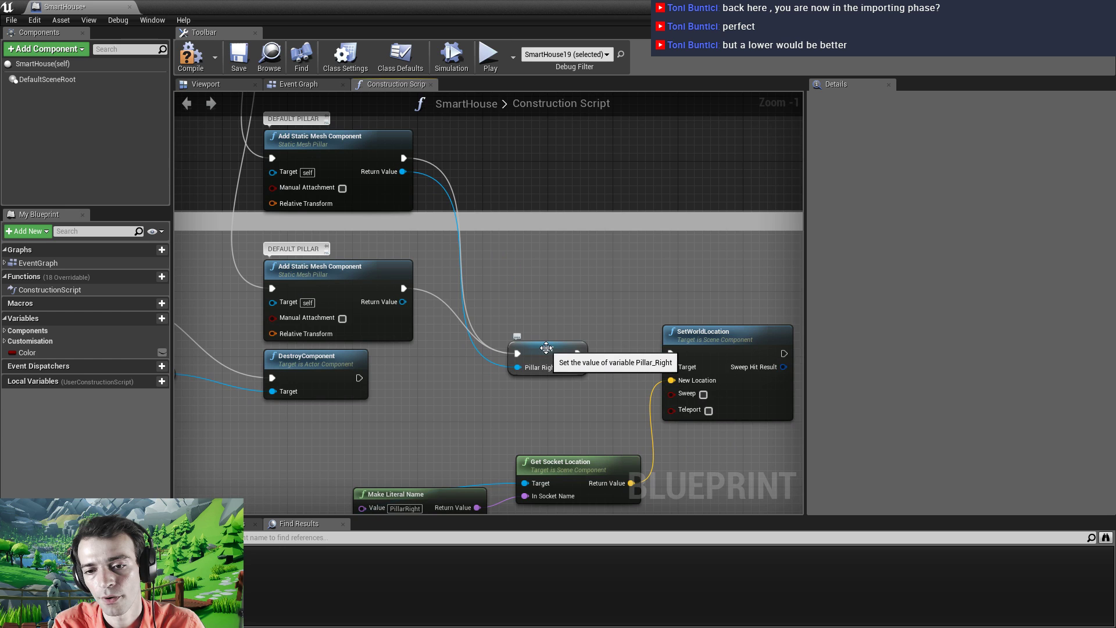
{"action": "left_click_drag", "start_coordinate": [546, 355], "coordinate": [538, 281]}
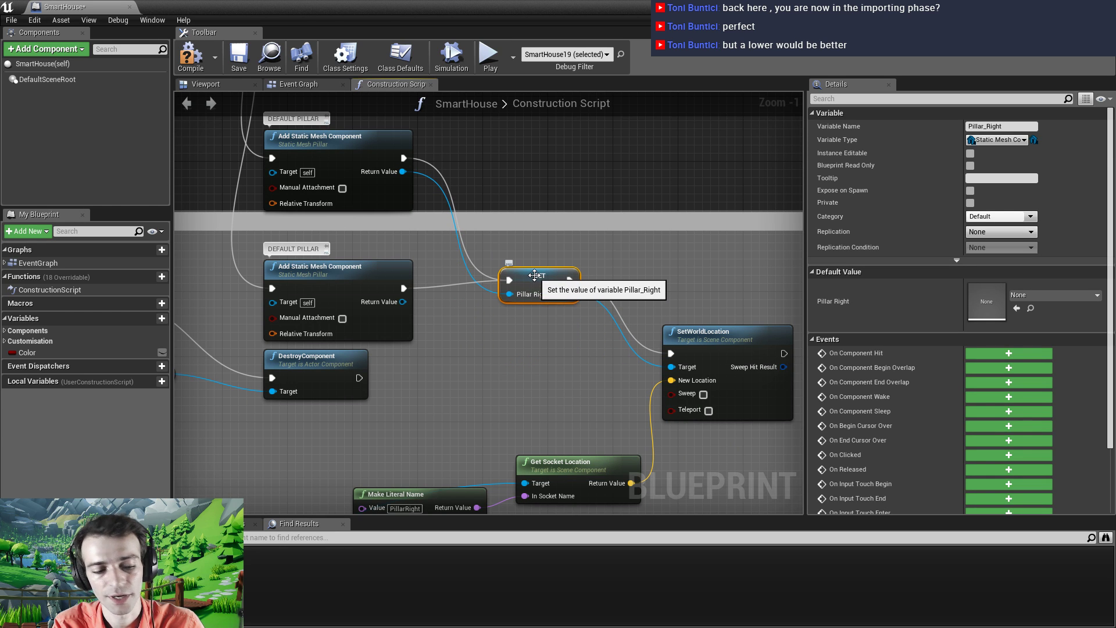
{"action": "key", "text": "ctrl+c"}
{"action": "left_click", "coordinate": [522, 162]}
{"action": "key", "text": "ctrl+v"}
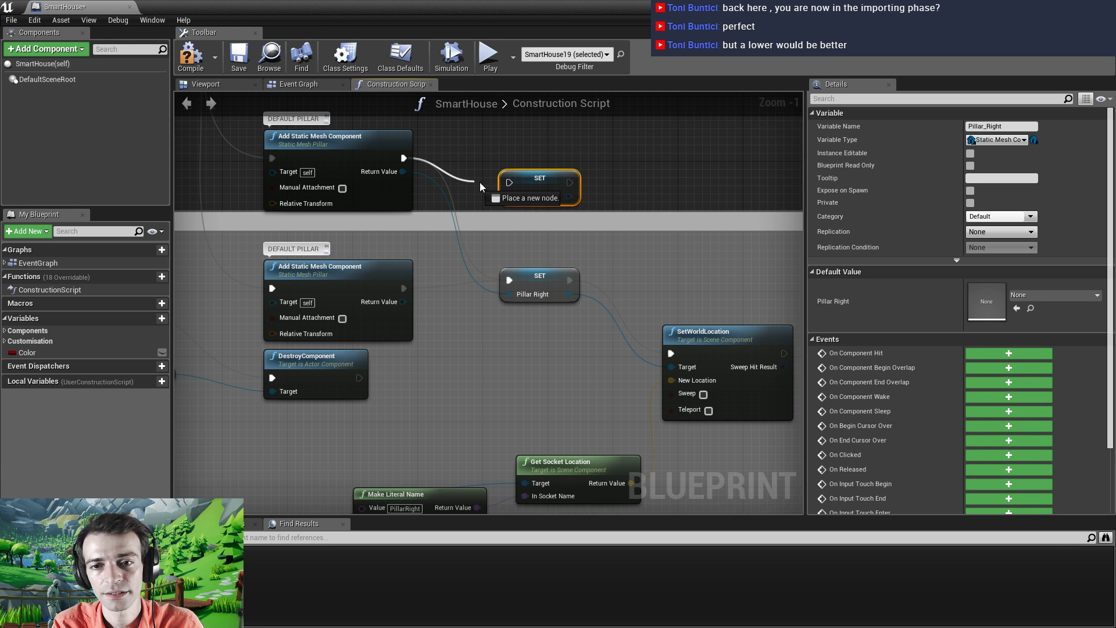
Wire each Add Static Mesh Component node to its own Pillar Right SET node, and connect the copied SET to SetWorldLocation's execution input
{"action": "left_click_drag", "start_coordinate": [403, 171], "coordinate": [509, 197]}
{"action": "left_click_drag", "start_coordinate": [404, 301], "coordinate": [510, 294]}
{"action": "right_click_drag", "start_coordinate": [587, 228], "coordinate": [538, 232]}
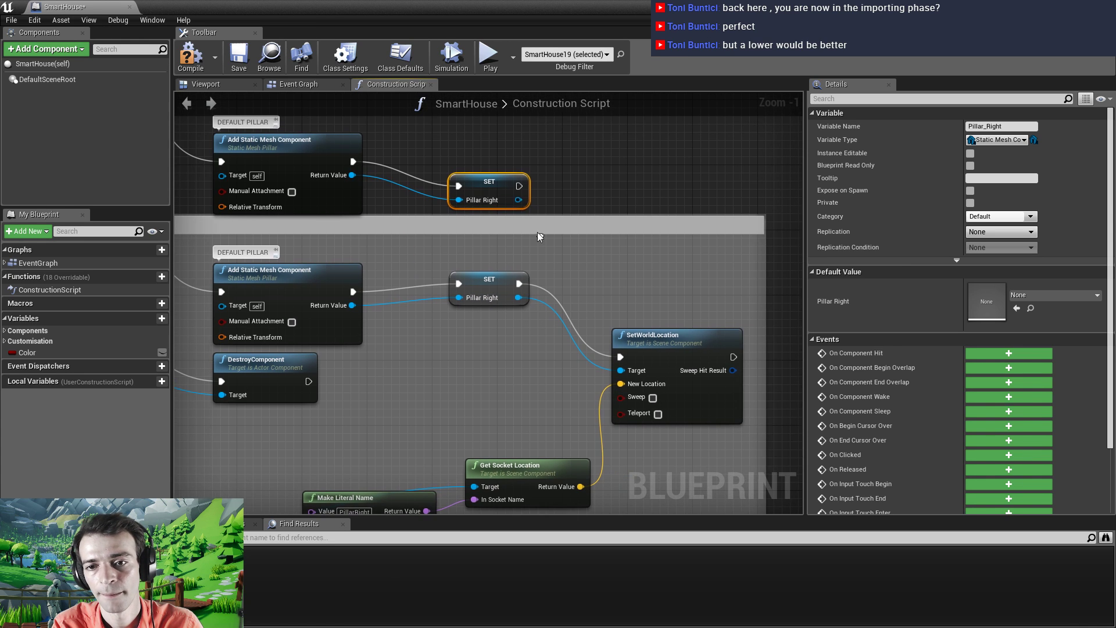
{"action": "left_click_drag", "start_coordinate": [519, 187], "coordinate": [620, 356]}
{"action": "right_click_drag", "start_coordinate": [539, 390], "coordinate": [544, 347]}
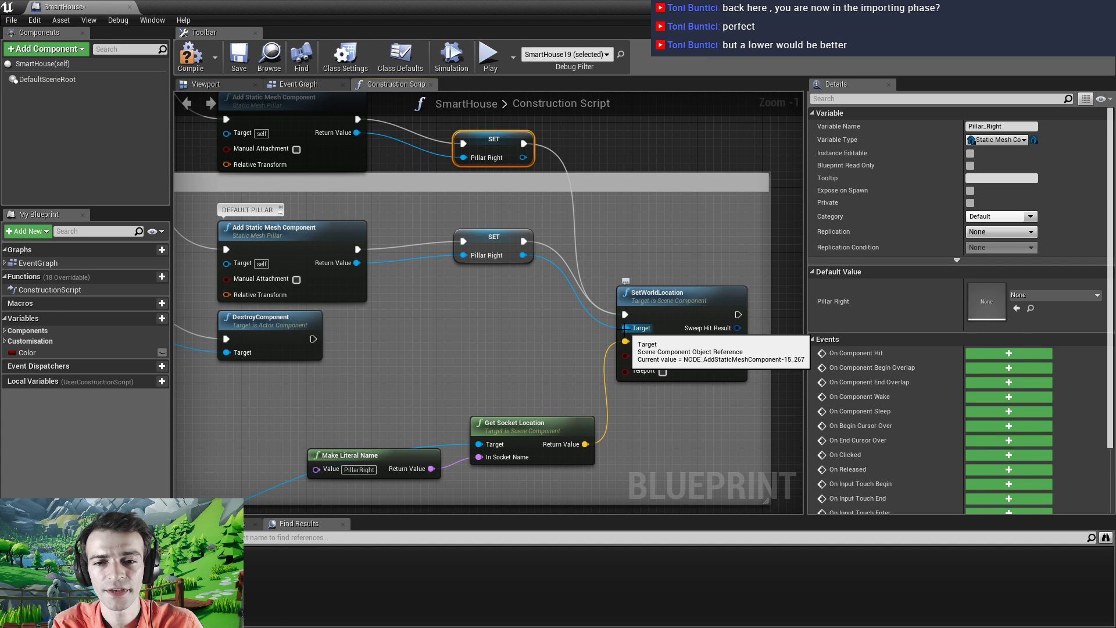
Feed SetWorldLocation's Target from a Pillar_Right variable node and break the link from the lower SET node's output
{"action": "left_click", "coordinate": [5, 331]}
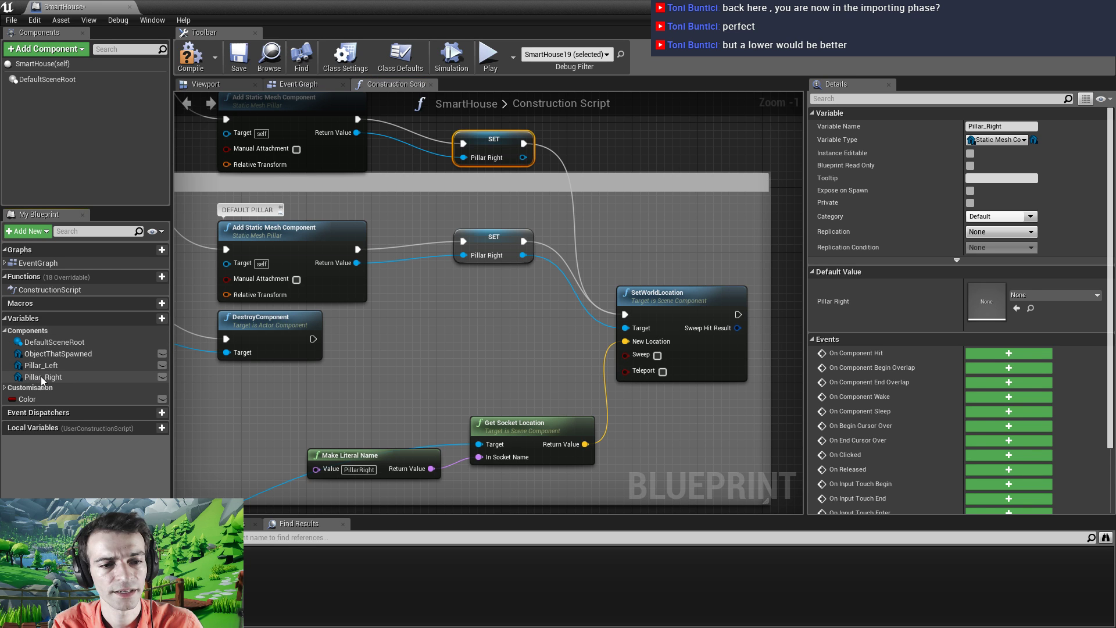
{"action": "left_click_drag", "start_coordinate": [41, 377], "coordinate": [626, 328]}
{"action": "left_click", "coordinate": [496, 337]}
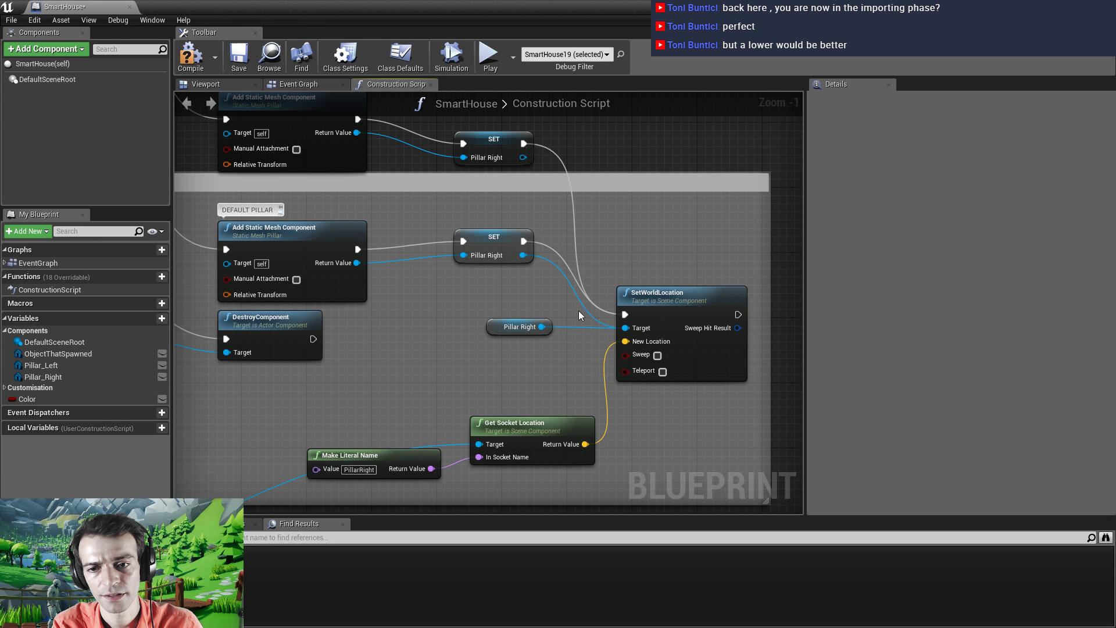
{"action": "right_click", "coordinate": [522, 254]}
{"action": "left_click", "coordinate": [558, 280]}
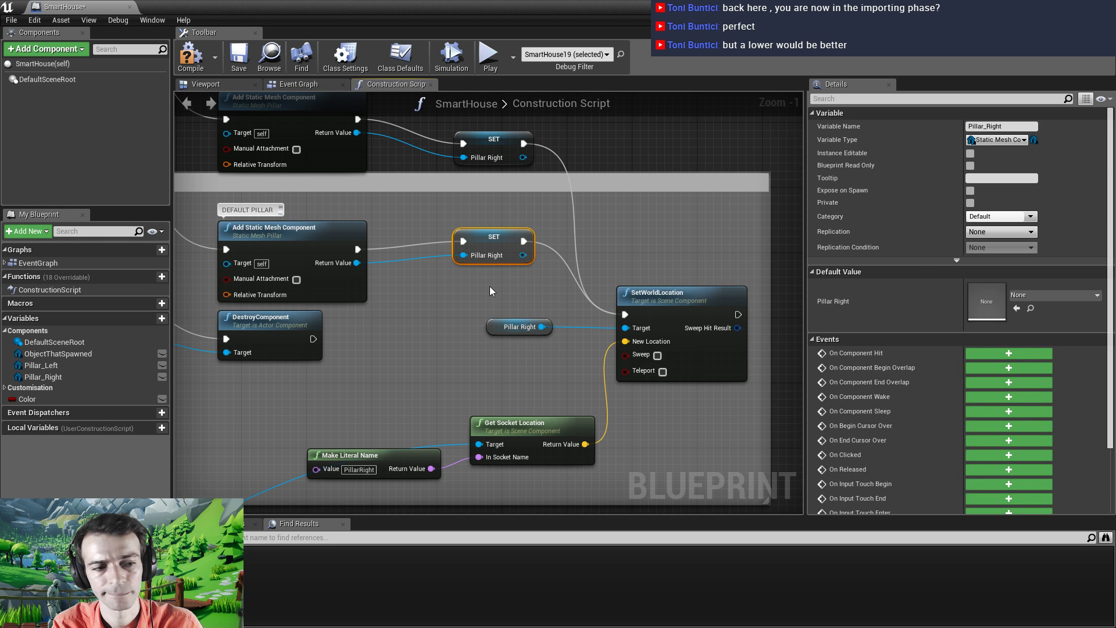
Compile and save the SmartHouse blueprint, and return to the level editor
{"action": "scroll", "coordinate": [500, 303], "scroll_direction": "down", "scroll_amount": 1}
{"action": "scroll", "coordinate": [514, 319], "scroll_direction": "down", "scroll_amount": 1}
{"action": "right_click_drag", "start_coordinate": [510, 317], "coordinate": [541, 360]}
{"action": "scroll", "coordinate": [529, 366], "scroll_direction": "down", "scroll_amount": 1}
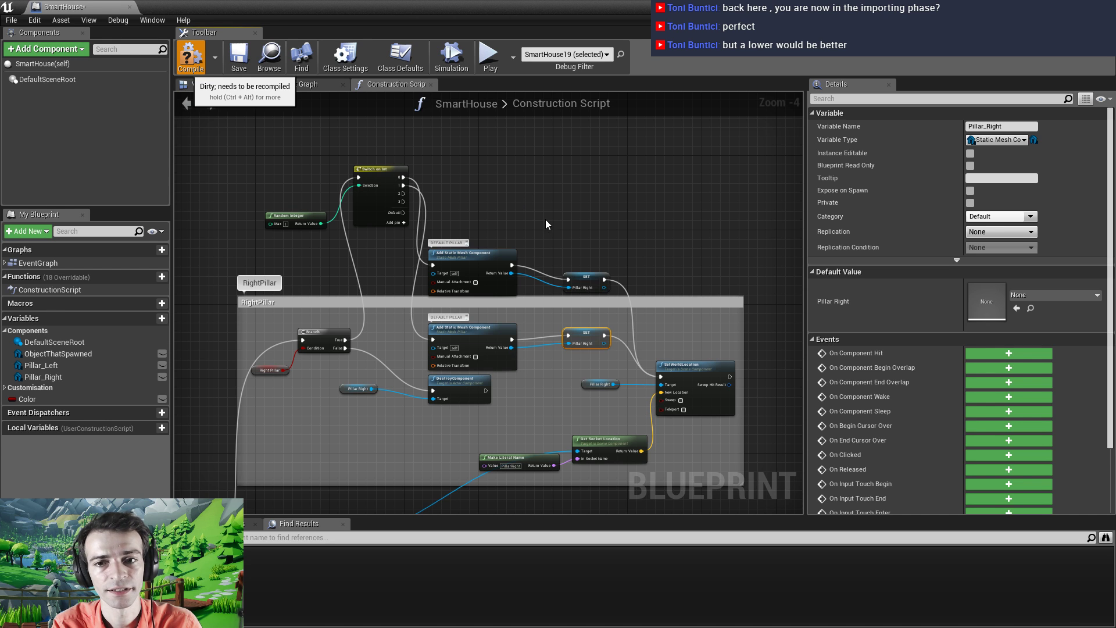
{"action": "key", "text": "F7"}
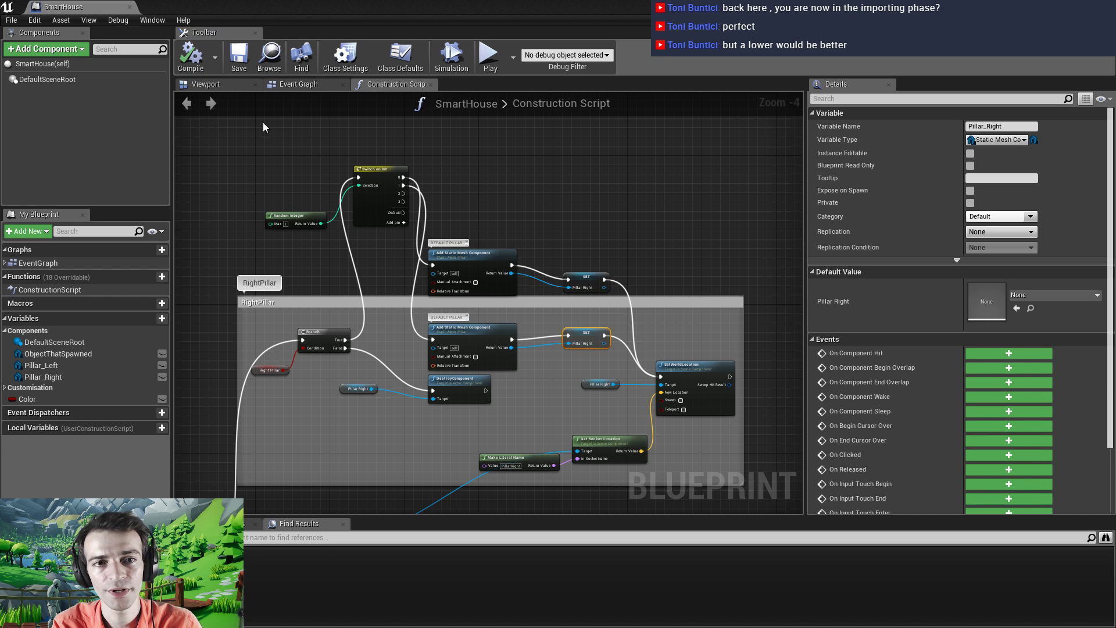
{"action": "left_click", "coordinate": [233, 66]}
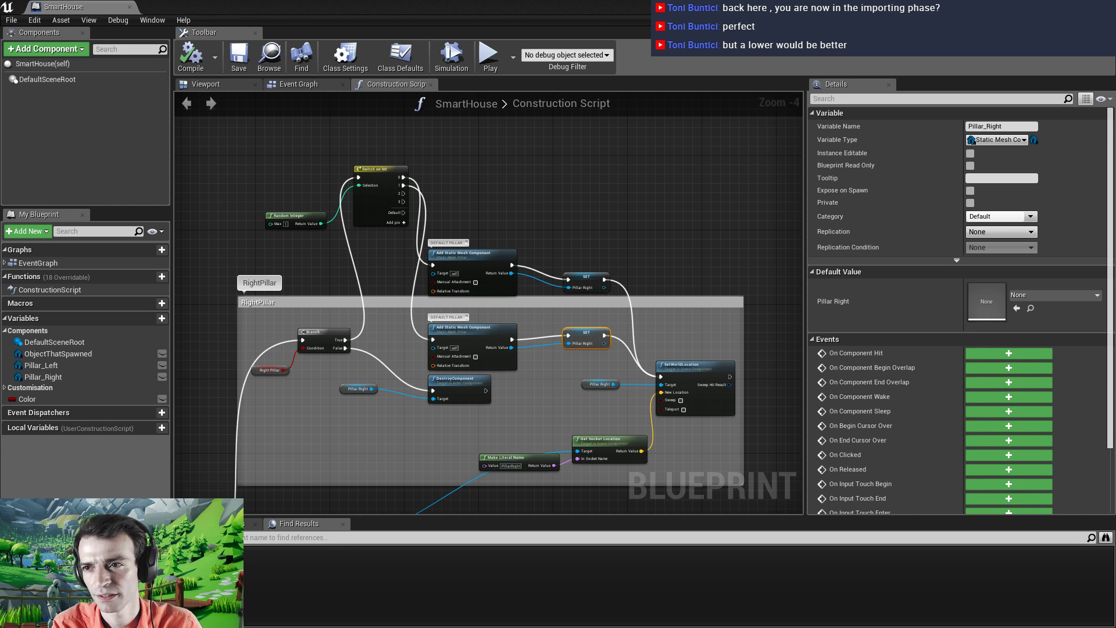
{"action": "left_click", "coordinate": [1062, 7]}
Toggle SmartHouse19's Right Pillar option off and on repeatedly to test the random pillar selection on the window wall
{"action": "right_click_drag", "start_coordinate": [505, 318], "coordinate": [486, 299]}
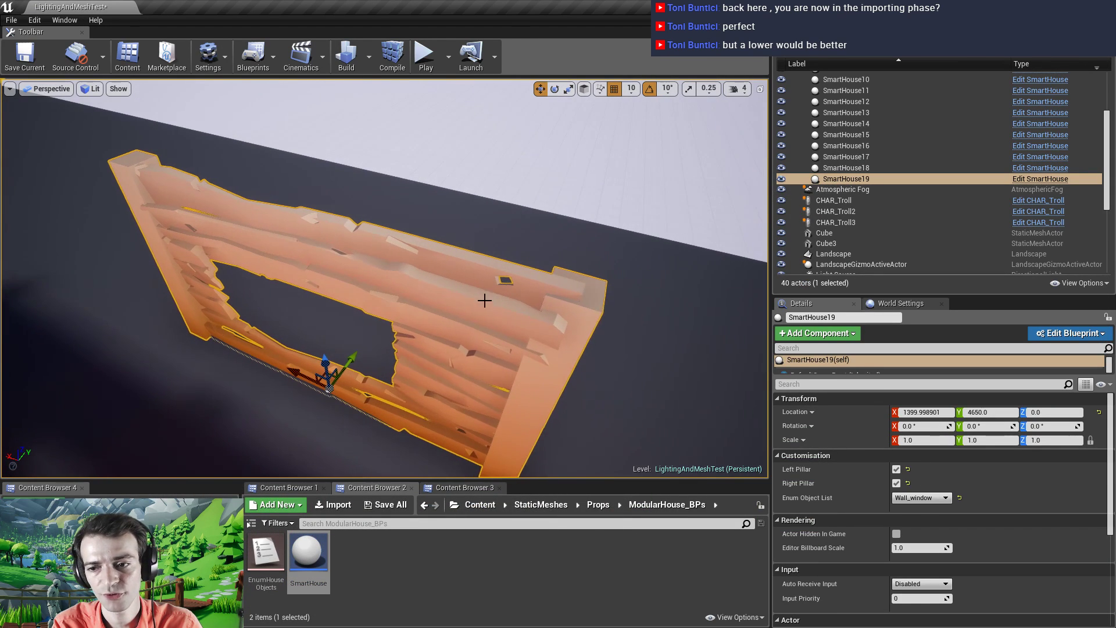
{"action": "left_click", "coordinate": [897, 483]}
{"action": "left_click", "coordinate": [897, 484]}
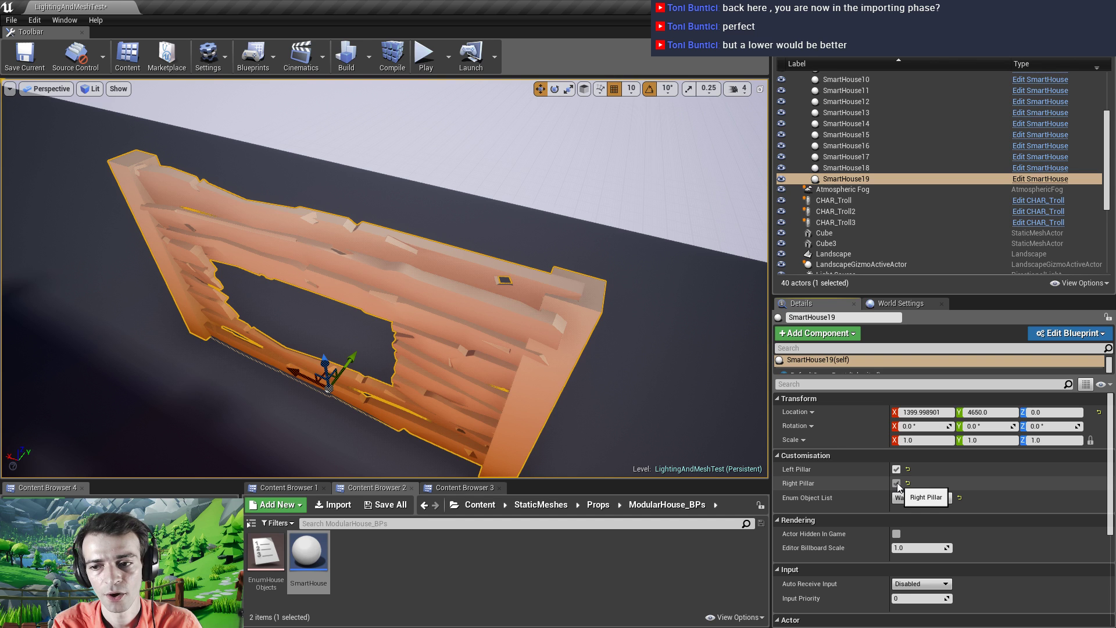
{"action": "right_click_drag", "start_coordinate": [333, 216], "coordinate": [373, 215]}
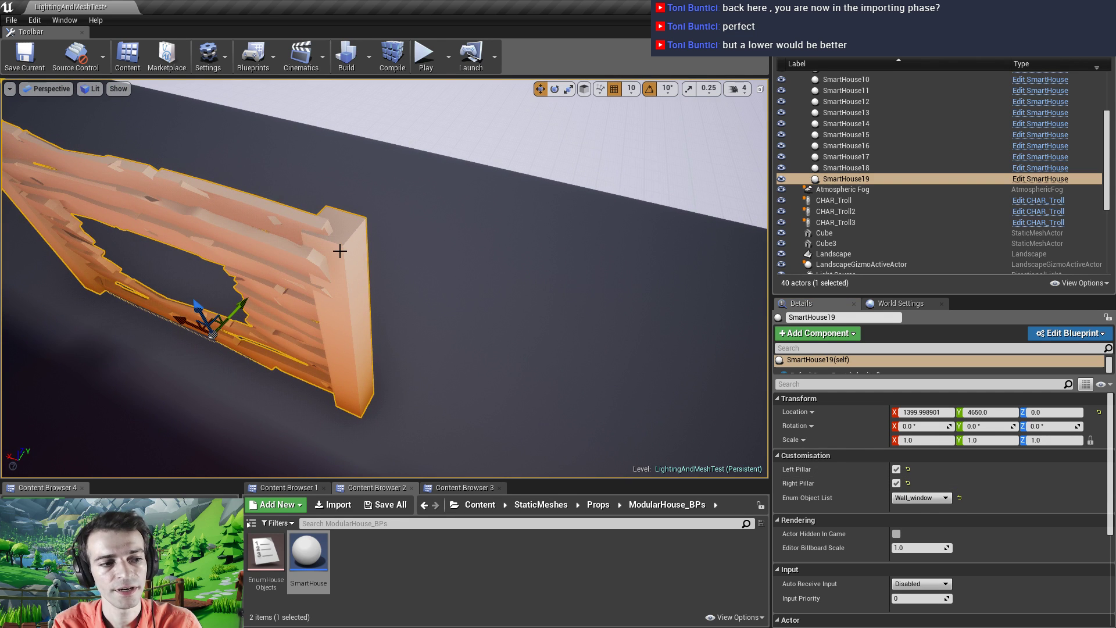
{"action": "left_click", "coordinate": [897, 485]}
{"action": "left_click", "coordinate": [896, 485]}
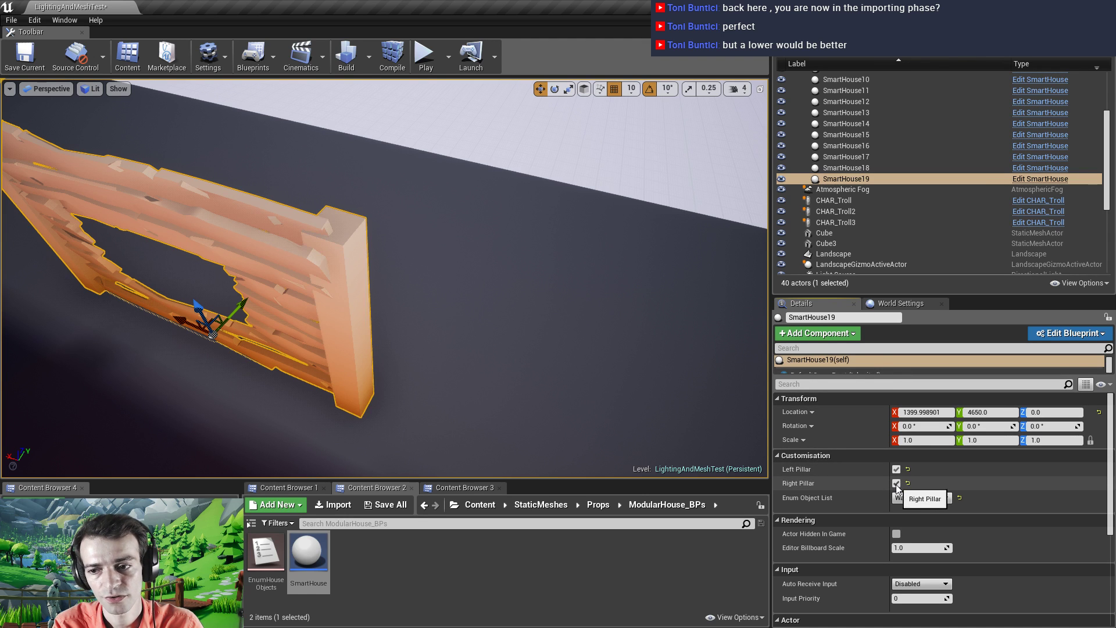
{"action": "left_click", "coordinate": [896, 485]}
{"action": "left_click", "coordinate": [896, 485]}
{"action": "left_click", "coordinate": [896, 484]}
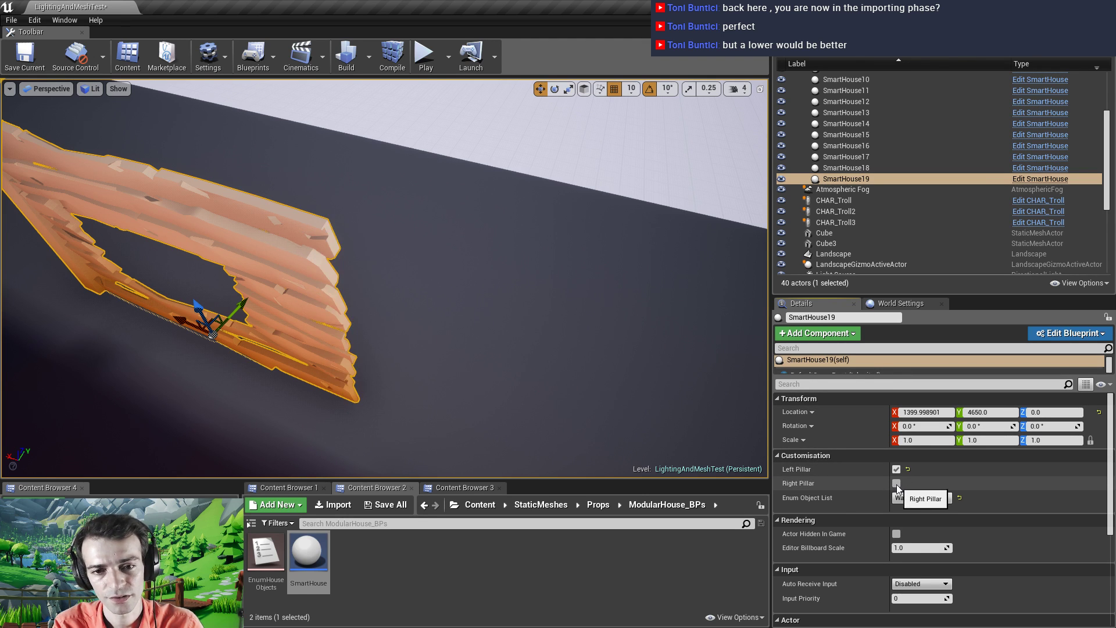
Leave SmartHouse19's Right Pillar option enabled and duplicate the window wall along the Y axis to about Y 5160
{"action": "left_click", "coordinate": [896, 485]}
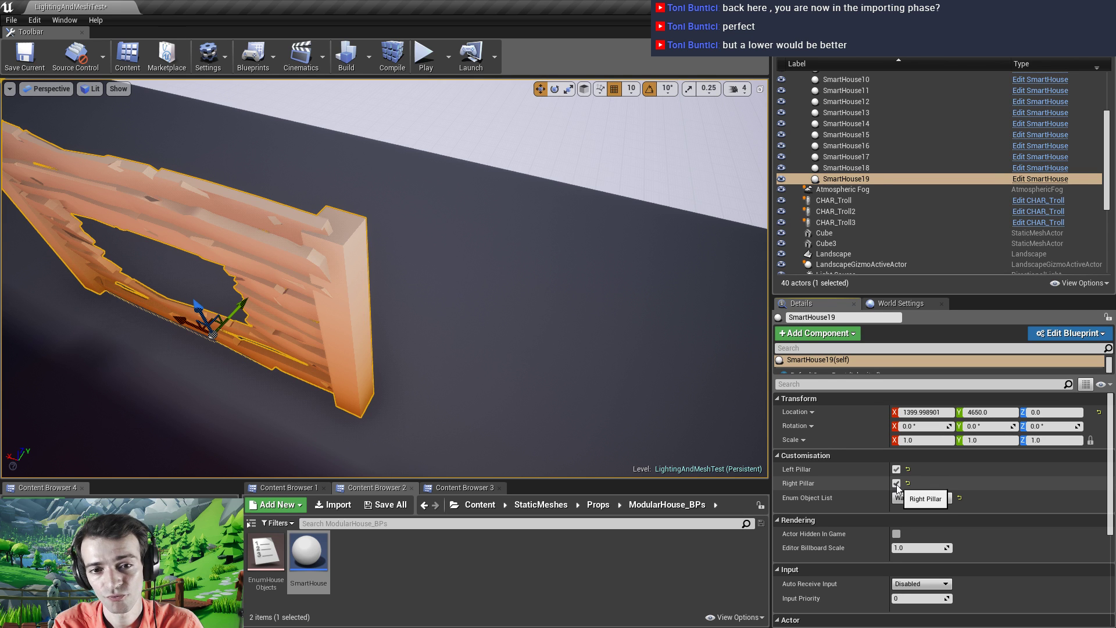
{"action": "left_click", "coordinate": [896, 485]}
{"action": "left_click", "coordinate": [896, 485]}
{"action": "right_click_drag", "start_coordinate": [334, 290], "coordinate": [322, 315]}
{"action": "left_click_drag", "start_coordinate": [337, 324], "coordinate": [424, 272], "text": "alt"}
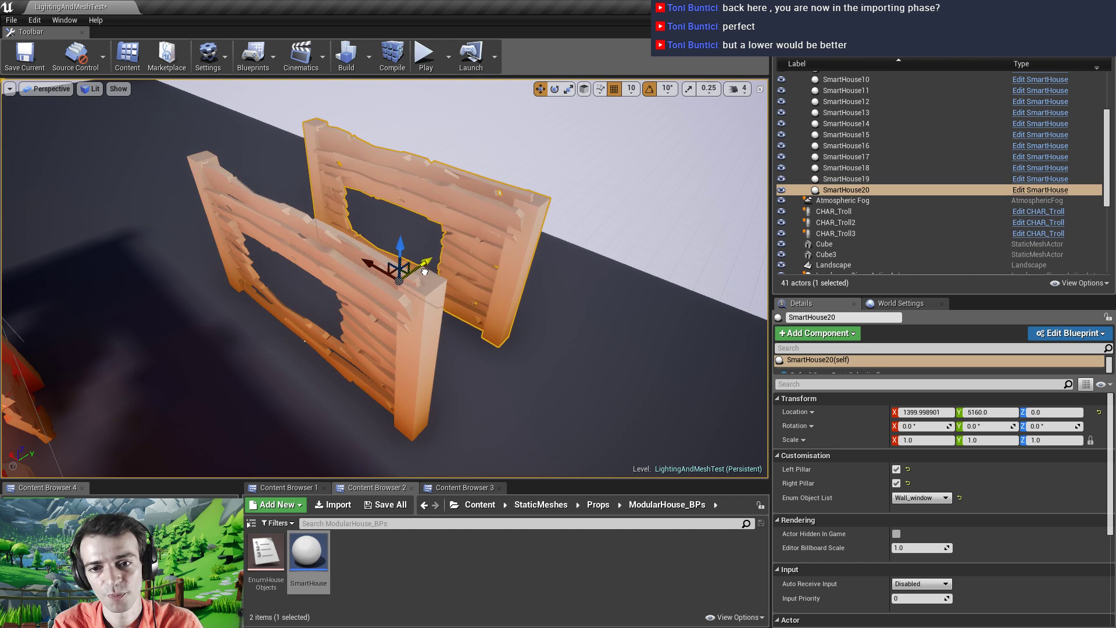
Toggle the duplicated wall's Right Pillar and Left Pillar options off and on repeatedly to test the pillar selection
{"action": "right_click_drag", "start_coordinate": [478, 293], "coordinate": [523, 262]}
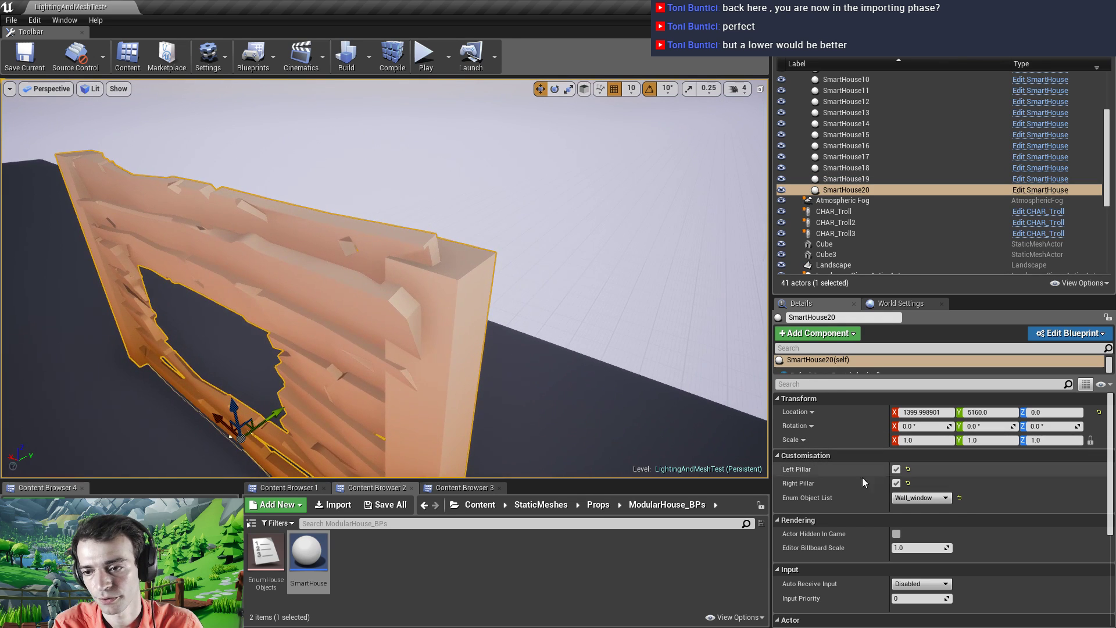
{"action": "left_click", "coordinate": [896, 484]}
{"action": "left_click", "coordinate": [896, 484]}
{"action": "left_click", "coordinate": [896, 470]}
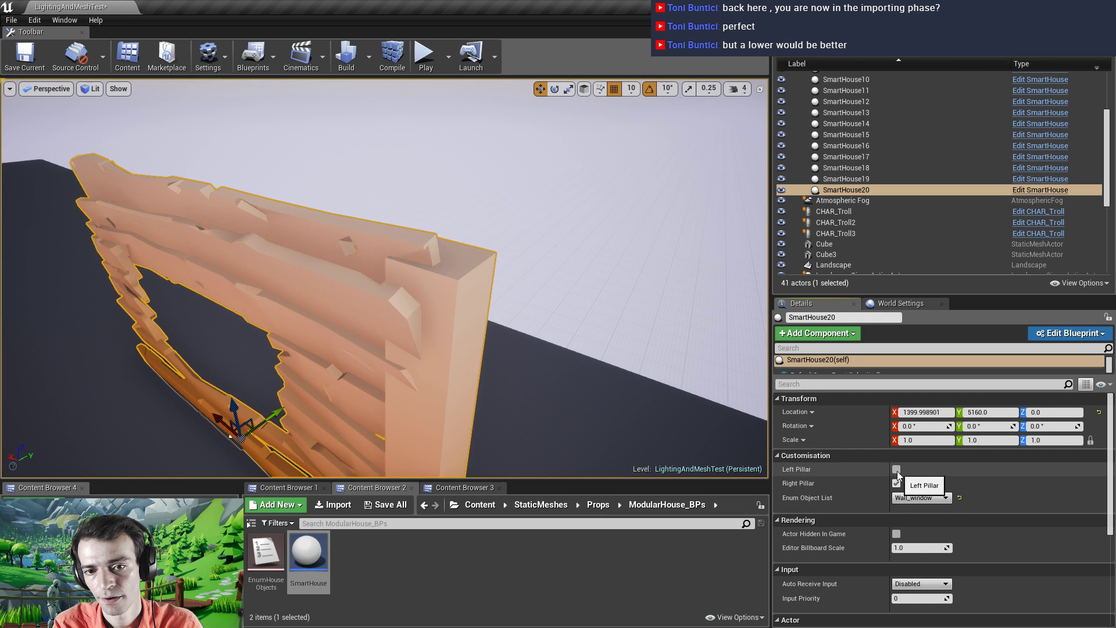
{"action": "left_click", "coordinate": [896, 470]}
{"action": "left_click", "coordinate": [896, 469]}
{"action": "left_click", "coordinate": [897, 469]}
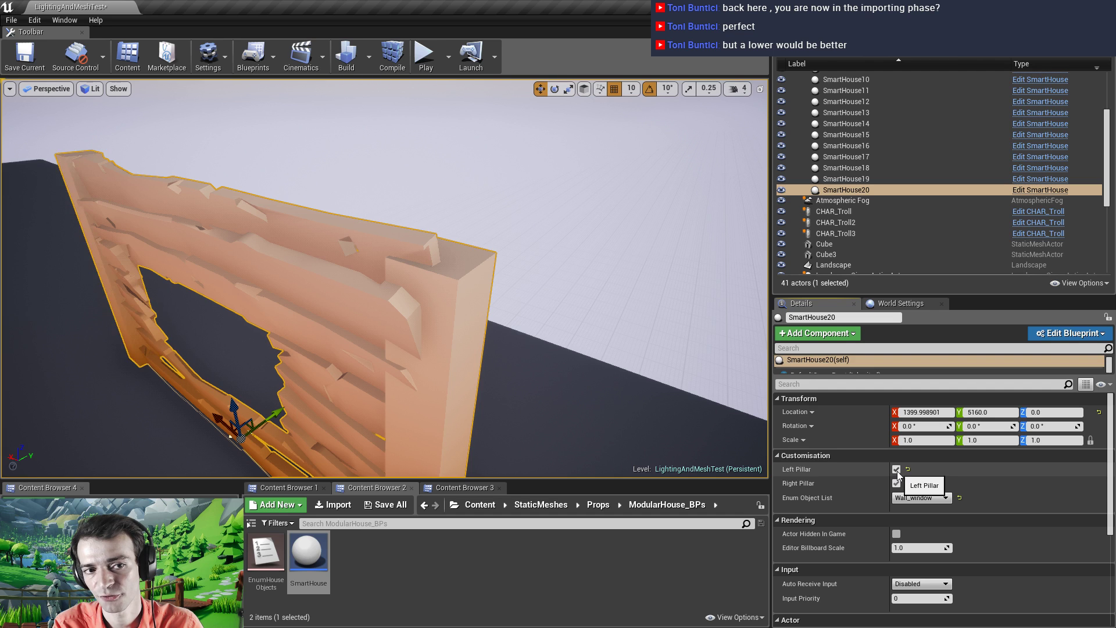
{"action": "left_click", "coordinate": [897, 470]}
{"action": "left_click", "coordinate": [897, 469]}
{"action": "left_click", "coordinate": [898, 472]}
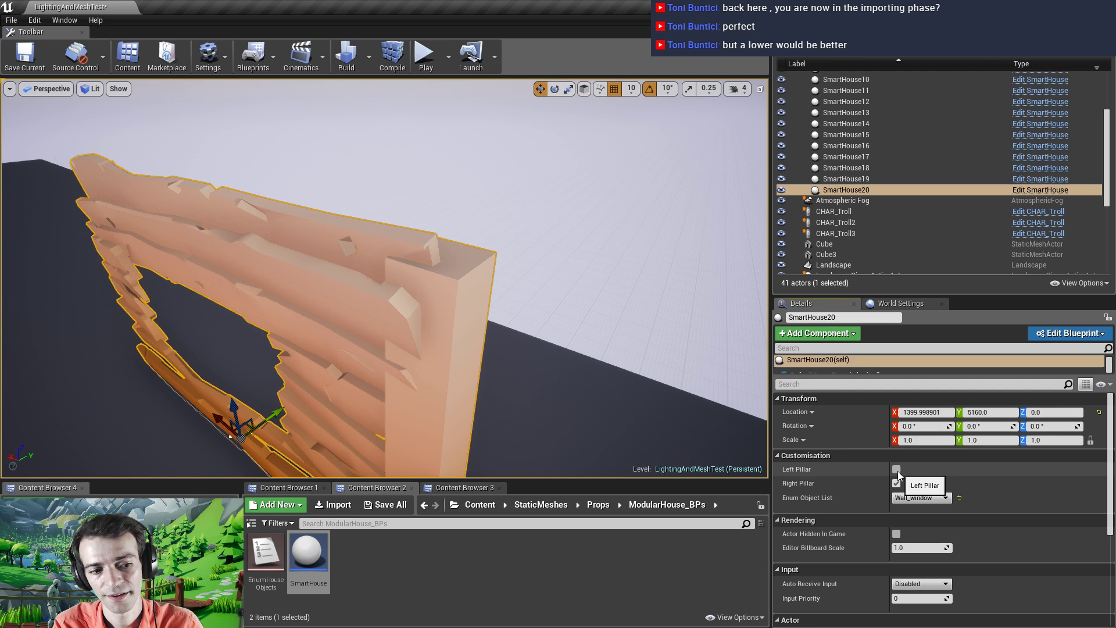
{"action": "left_click", "coordinate": [898, 471]}
{"action": "left_click", "coordinate": [898, 471]}
{"action": "left_click", "coordinate": [898, 472]}
{"action": "left_click", "coordinate": [896, 484]}
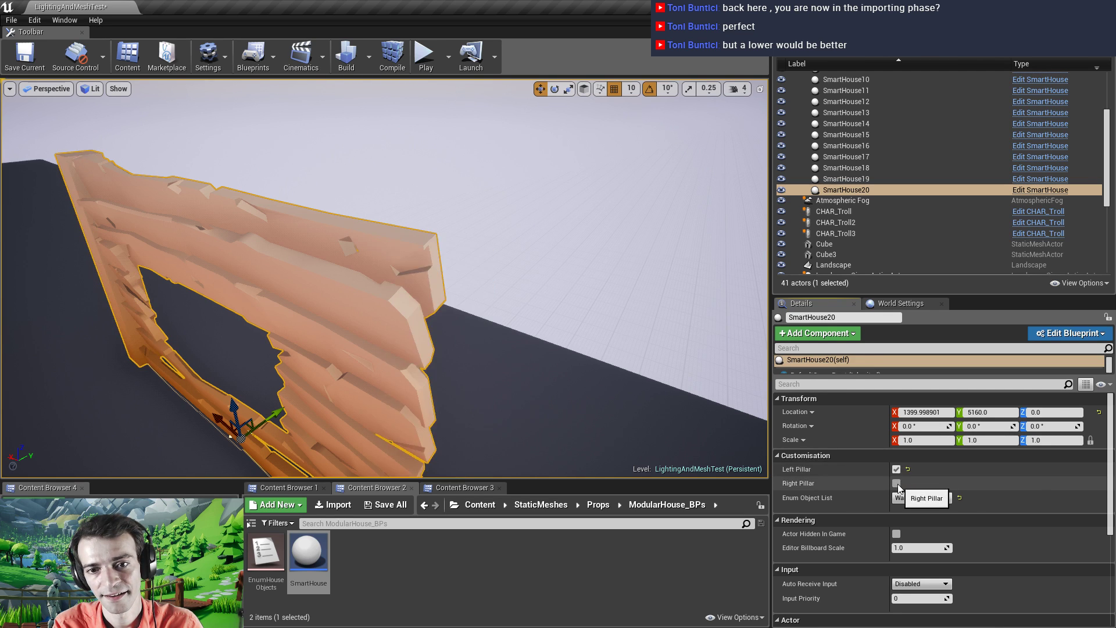
{"action": "left_click", "coordinate": [896, 483]}
{"action": "left_click", "coordinate": [897, 483]}
{"action": "left_click", "coordinate": [896, 483]}
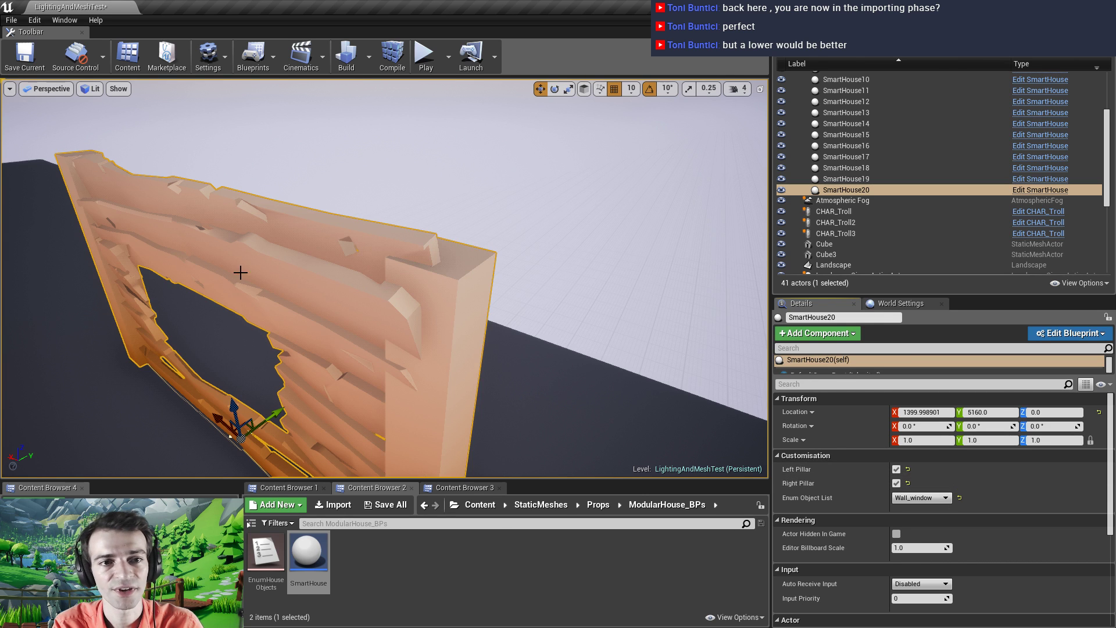
Reopen the SmartHouse Construction Script and change the upper Add Static Mesh Component node's comment to PILLAR 04
{"action": "double_click", "coordinate": [308, 553]}
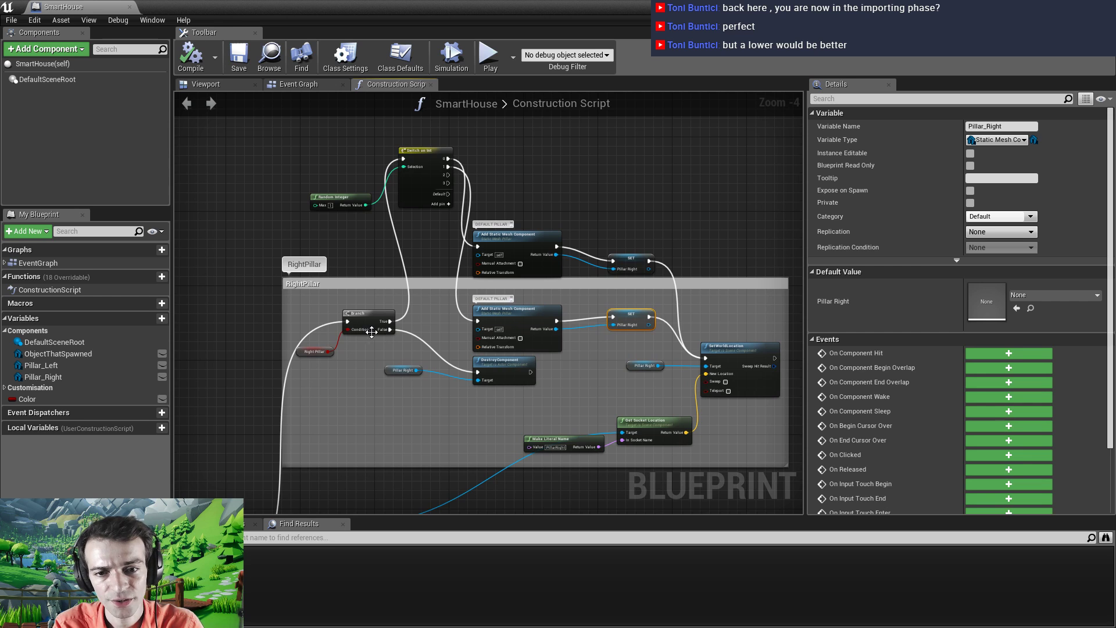
{"action": "scroll", "coordinate": [372, 332], "scroll_direction": "up", "scroll_amount": 2}
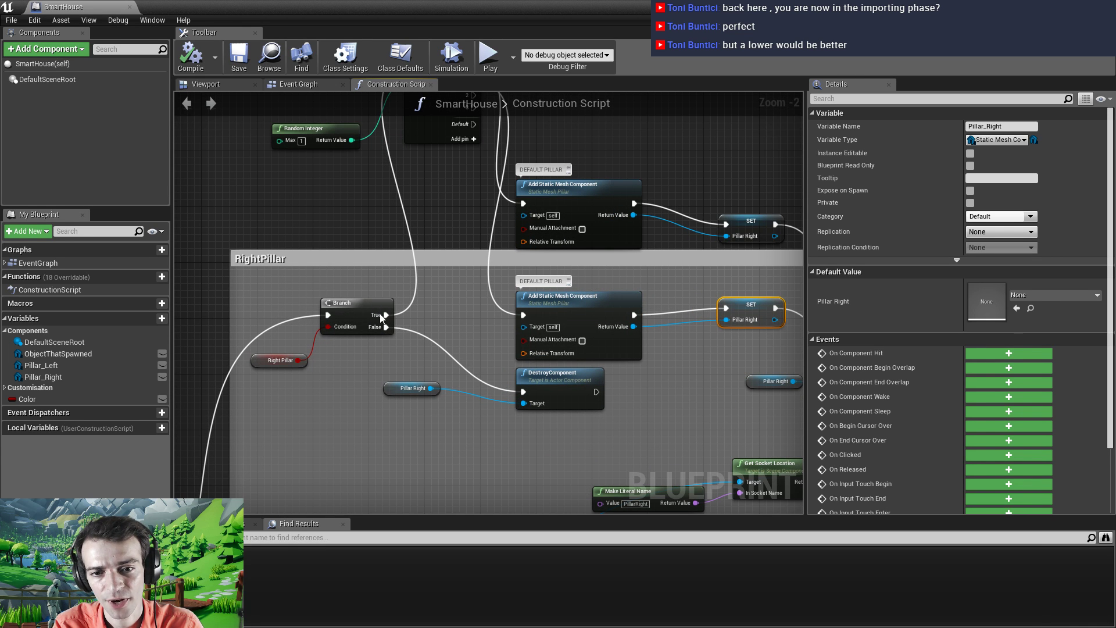
{"action": "right_click_drag", "start_coordinate": [430, 298], "coordinate": [406, 398]}
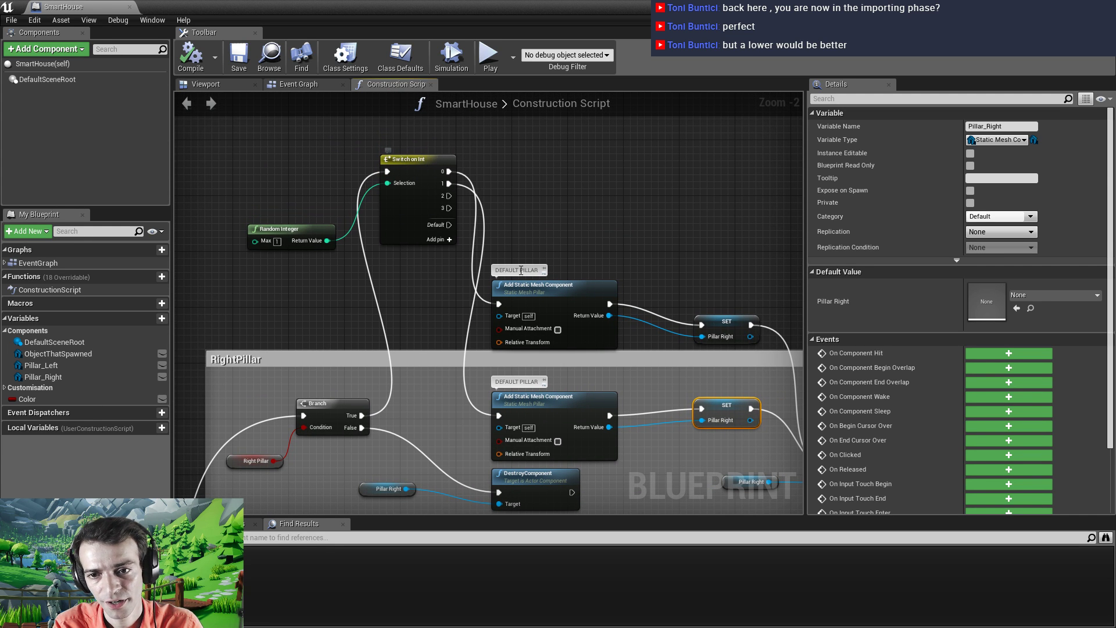
{"action": "left_click", "coordinate": [550, 296]}
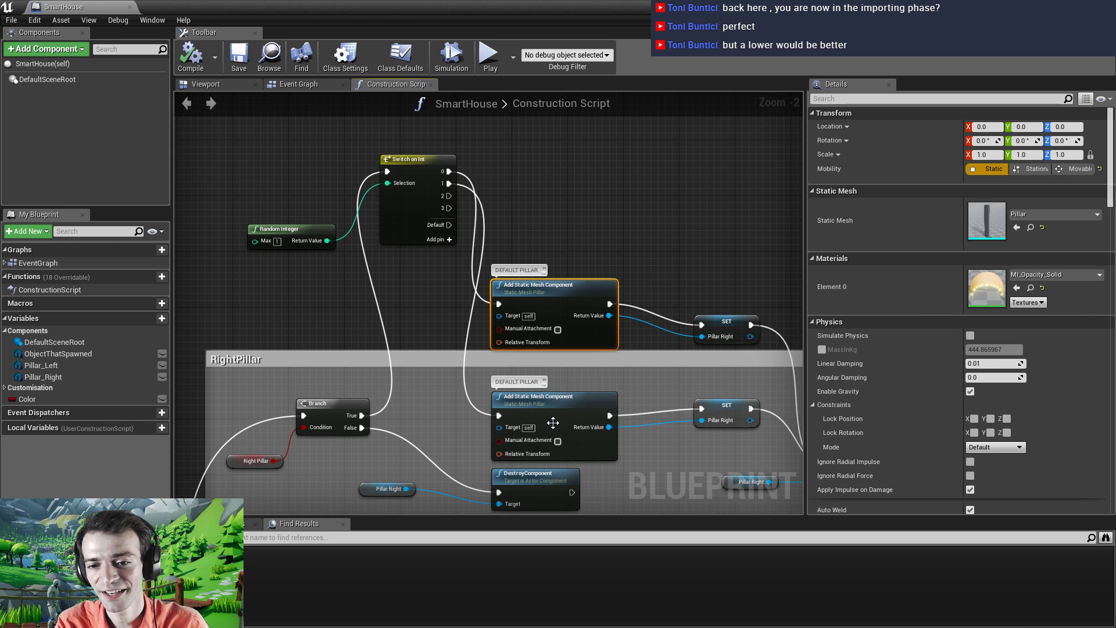
{"action": "left_click", "coordinate": [553, 404]}
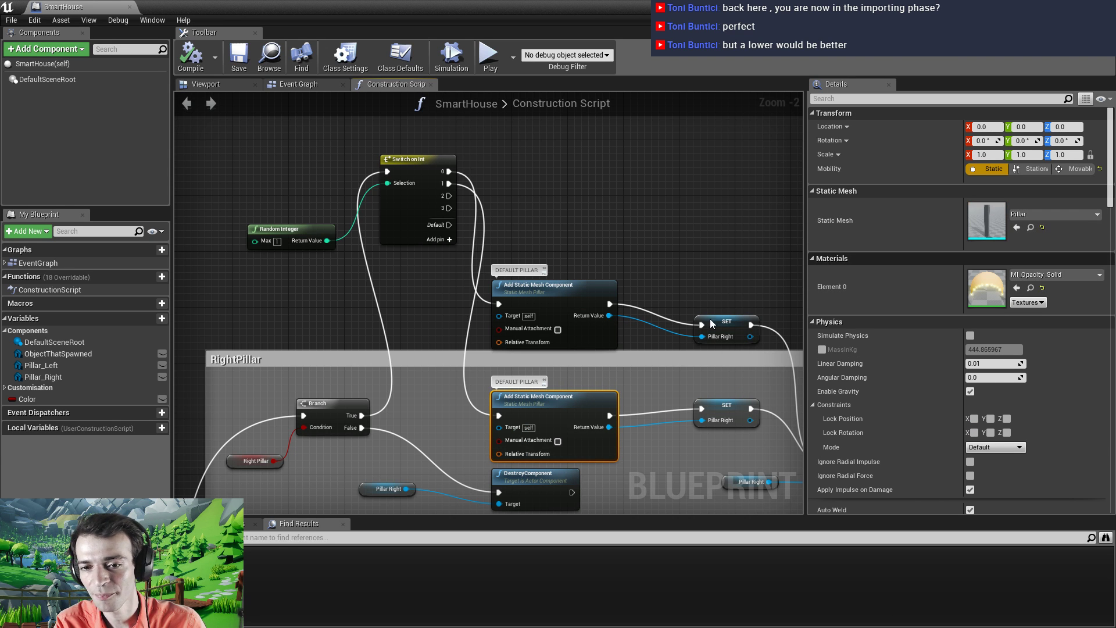
{"action": "left_click", "coordinate": [513, 266]}
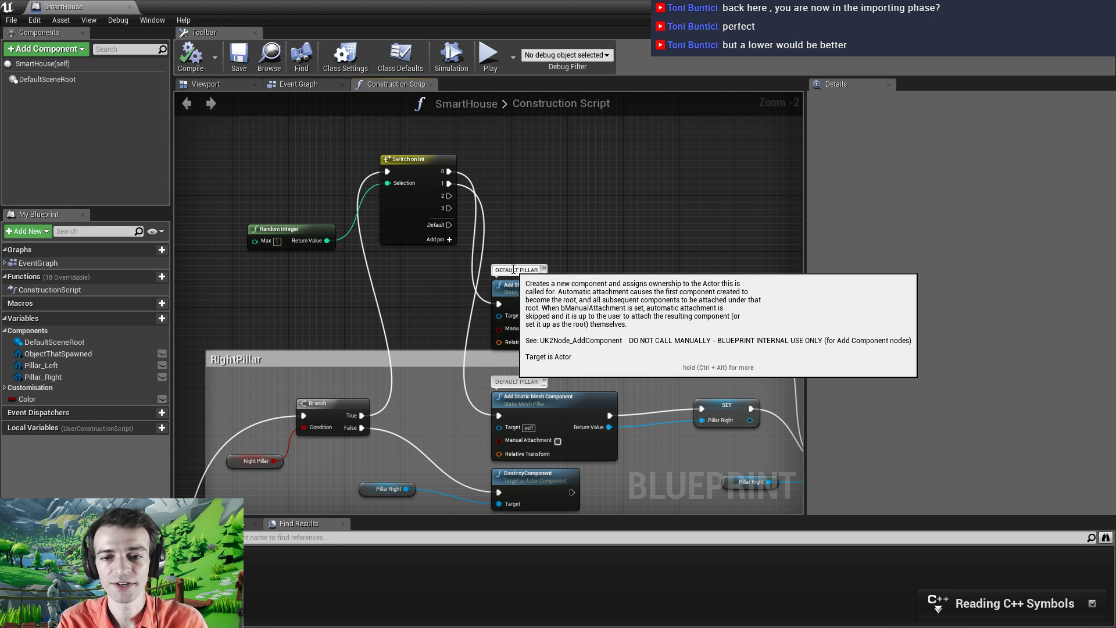
{"action": "double_click", "coordinate": [513, 269]}
{"action": "key", "text": "BackSpace"}
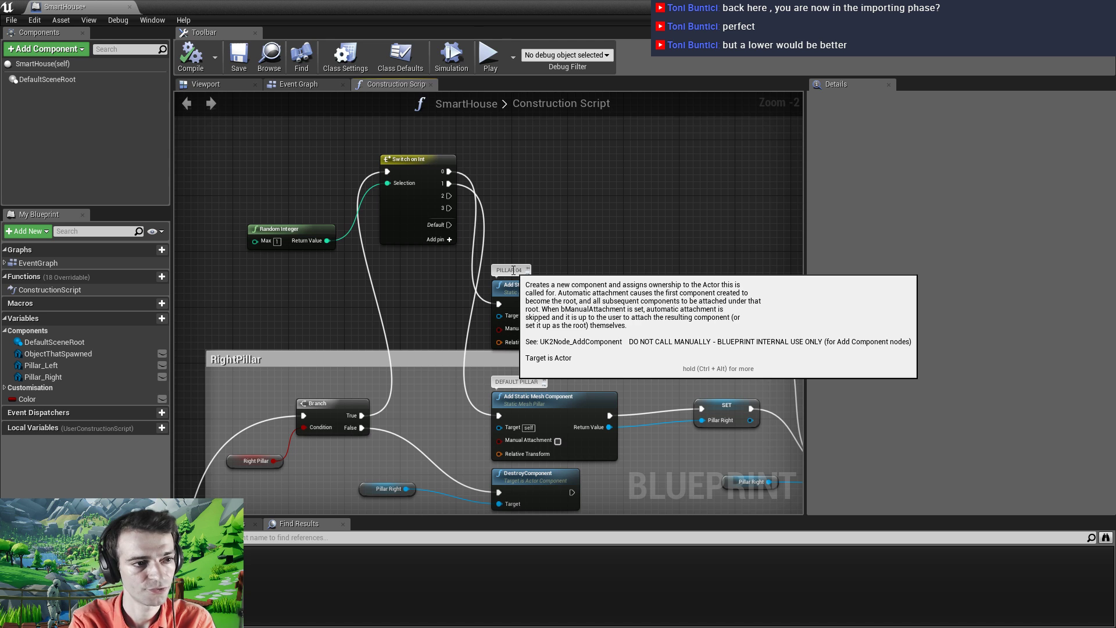
Set the static mesh of the Add Static Mesh Component node labelled PILLAR 04 to Pillar_04
{"action": "scroll", "coordinate": [504, 293], "scroll_direction": "up", "scroll_amount": 3}
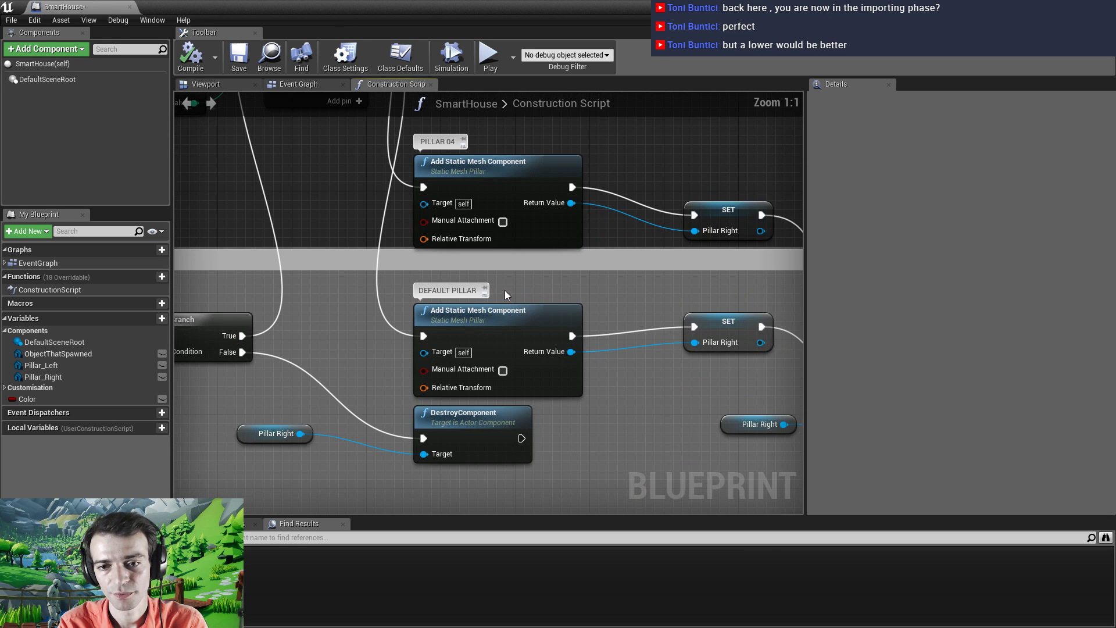
{"action": "left_click", "coordinate": [488, 207]}
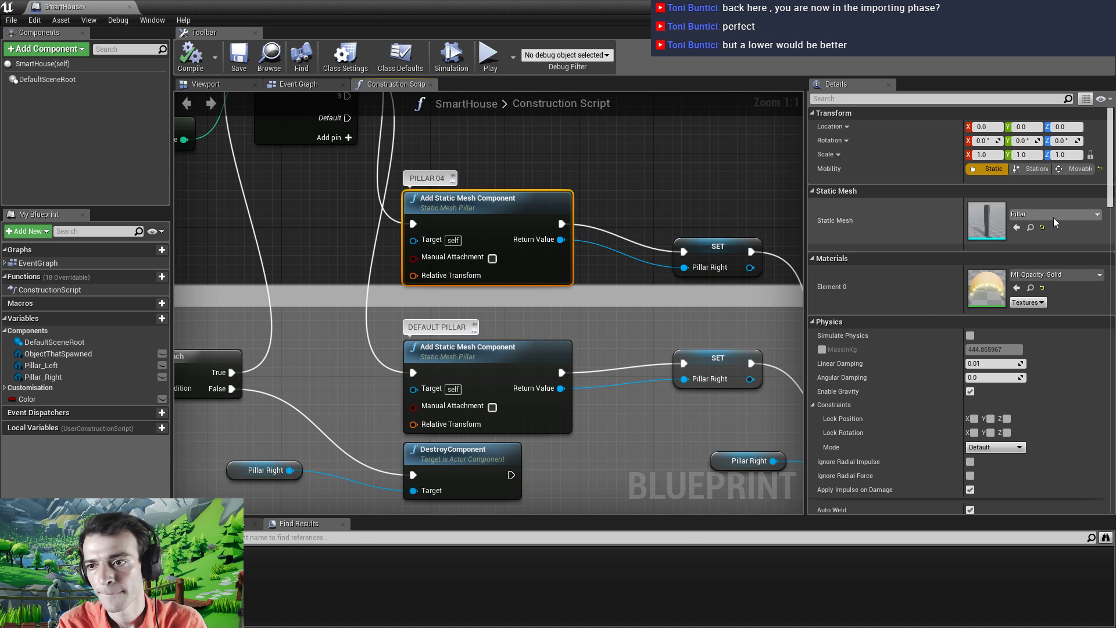
{"action": "left_click", "coordinate": [1053, 215]}
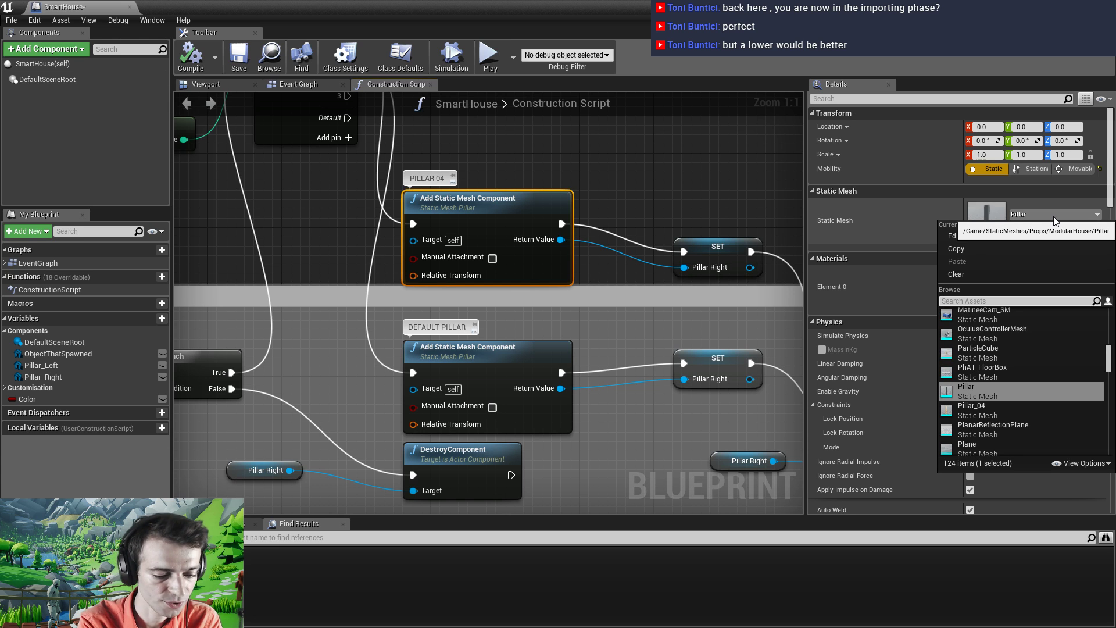
{"action": "type", "text": "pillar"}
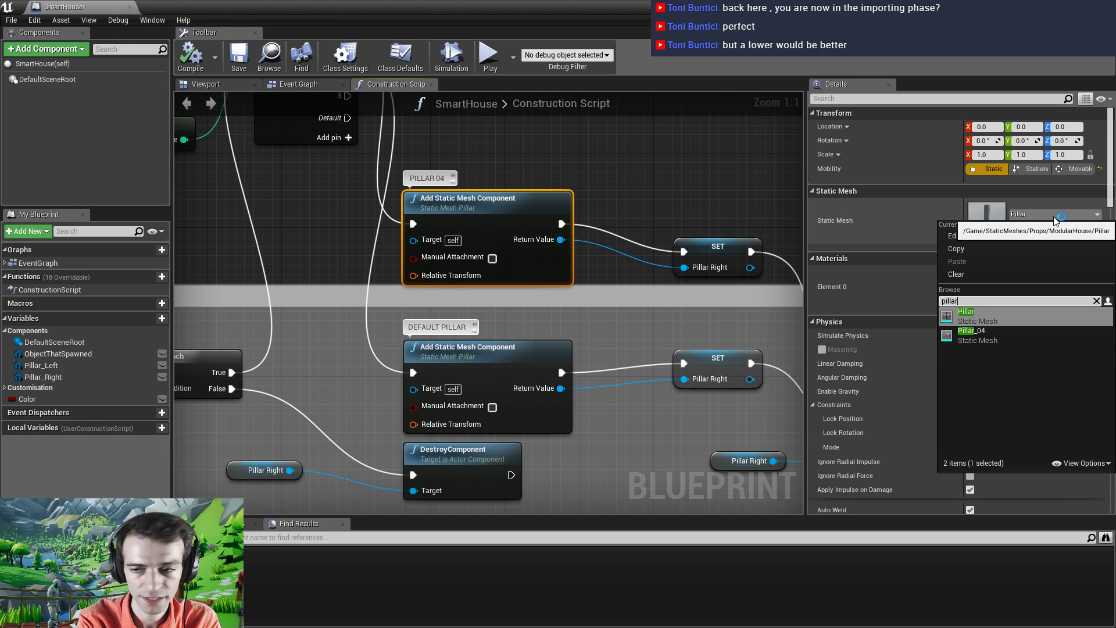
{"action": "type", "text": "_"}
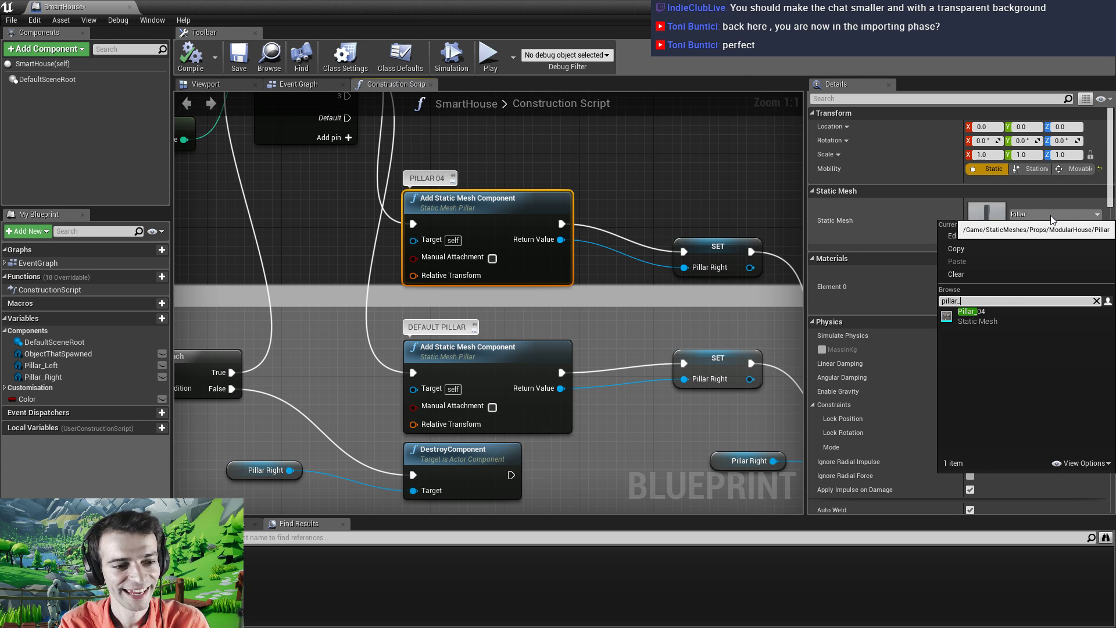
{"action": "left_click", "coordinate": [988, 318]}
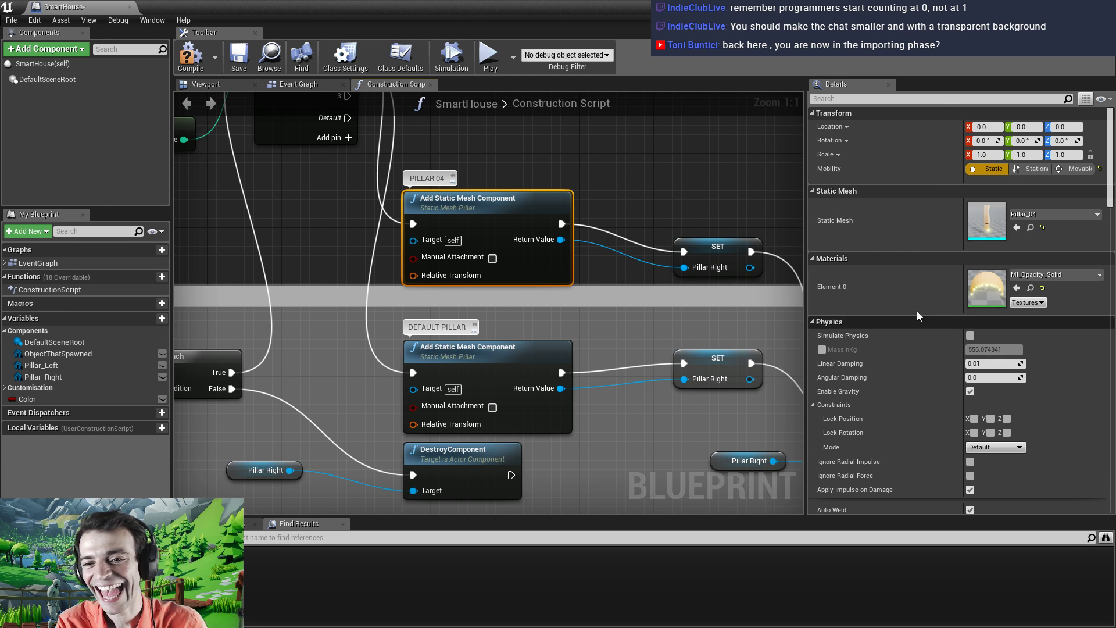
Compile and save the SmartHouse blueprint with the new pillar mesh, and switch back to the level editor
{"action": "right_click_drag", "start_coordinate": [633, 273], "coordinate": [629, 248]}
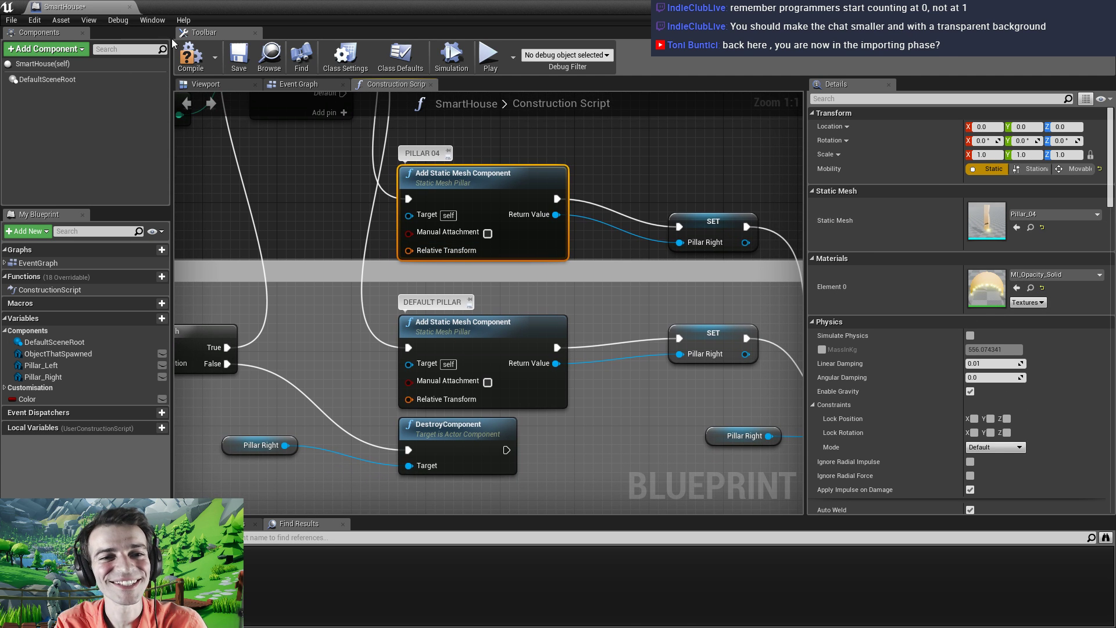
{"action": "left_click", "coordinate": [239, 59]}
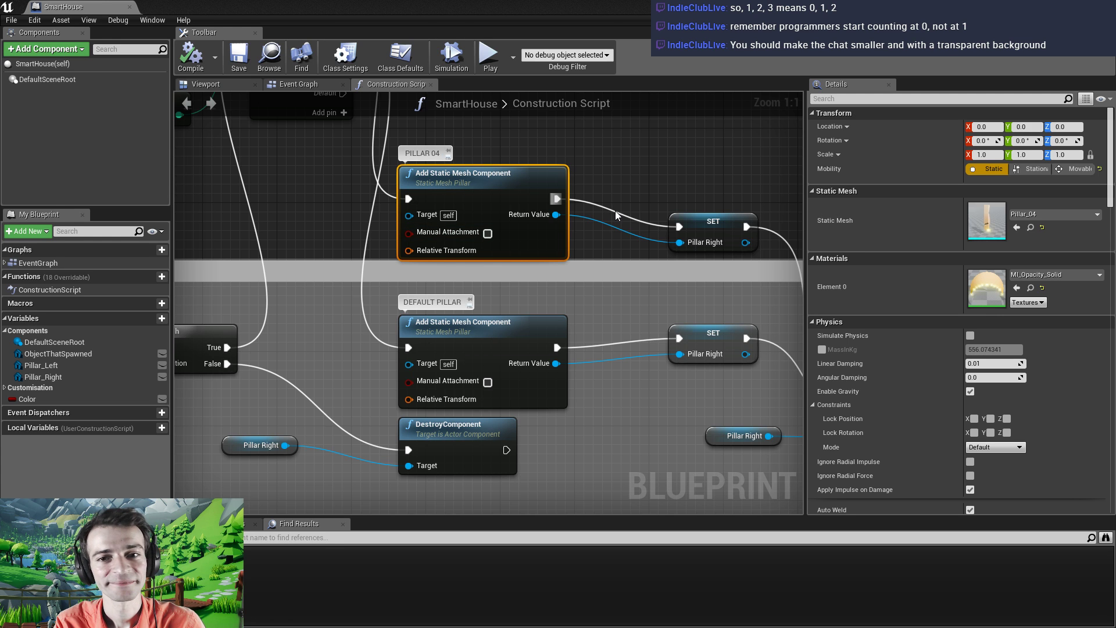
{"action": "right_click_drag", "start_coordinate": [580, 245], "coordinate": [593, 258]}
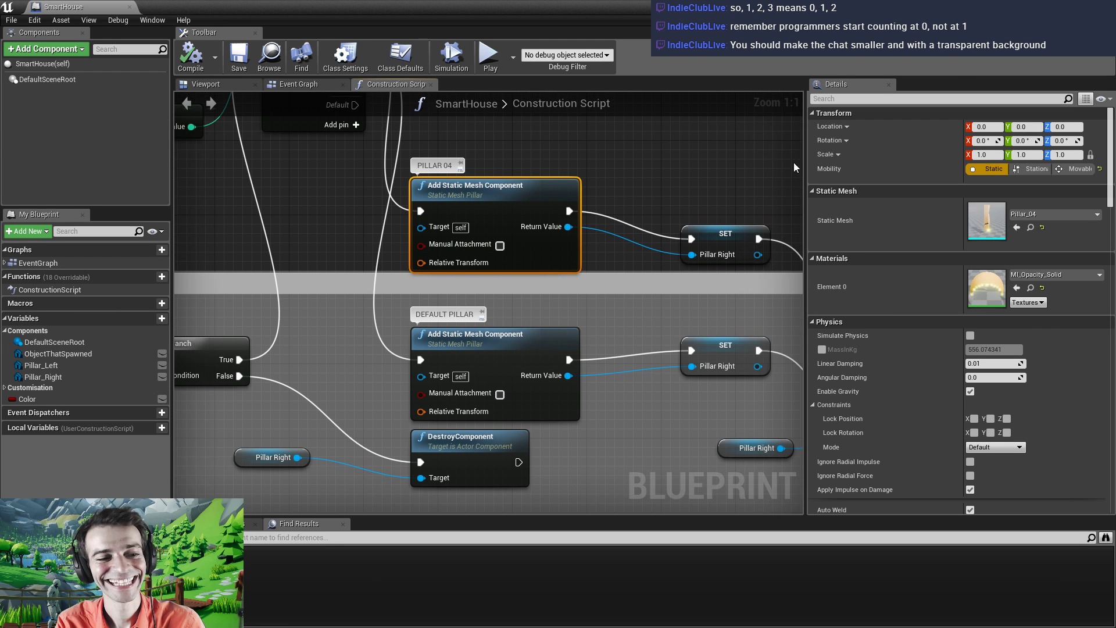
{"action": "key", "text": "alt+Tab"}
Toggle SmartHouse20's Right Pillar option off and on repeatedly to check which pillar mesh the random selection spawns
{"action": "right_click_drag", "start_coordinate": [440, 312], "coordinate": [401, 320]}
{"action": "right_click_drag", "start_coordinate": [468, 276], "coordinate": [433, 242]}
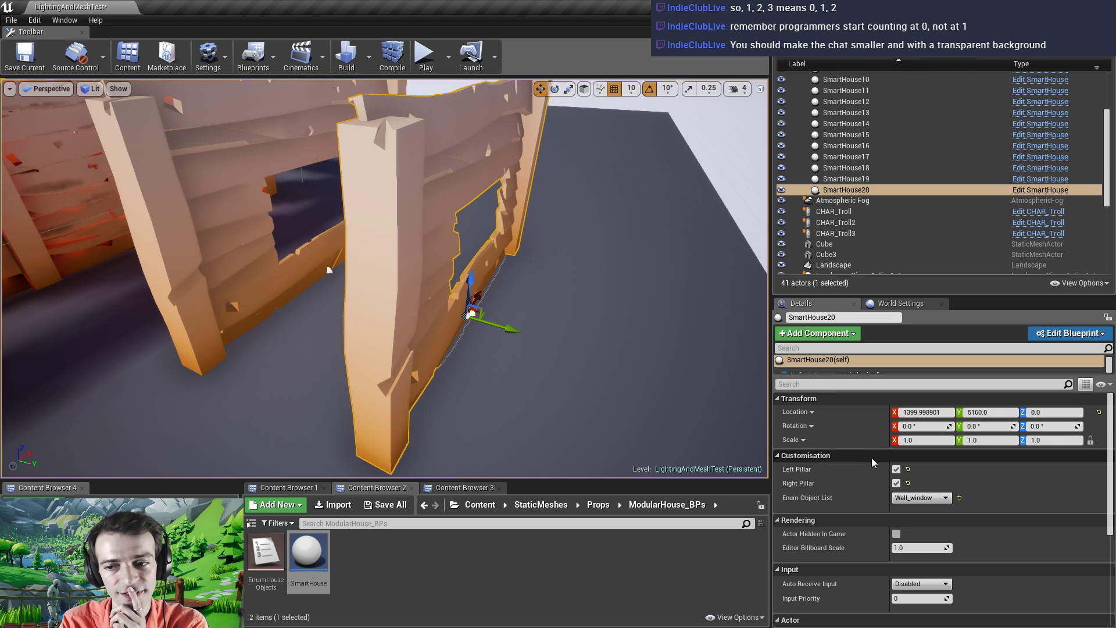
{"action": "left_click", "coordinate": [898, 486]}
{"action": "left_click", "coordinate": [898, 486]}
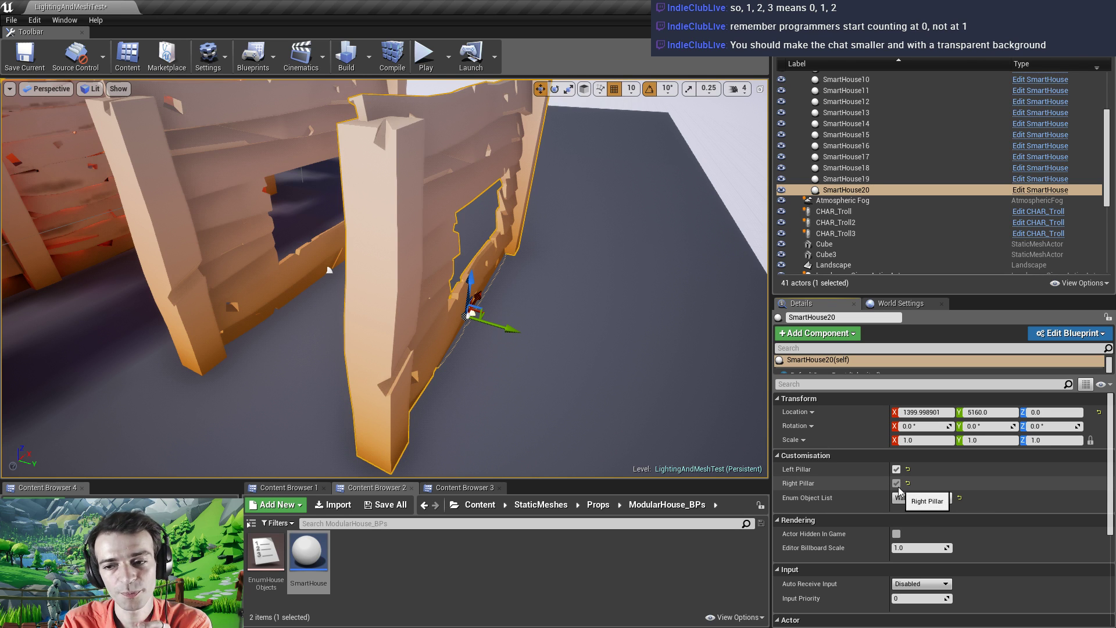
{"action": "left_click", "coordinate": [897, 485]}
{"action": "left_click", "coordinate": [897, 484]}
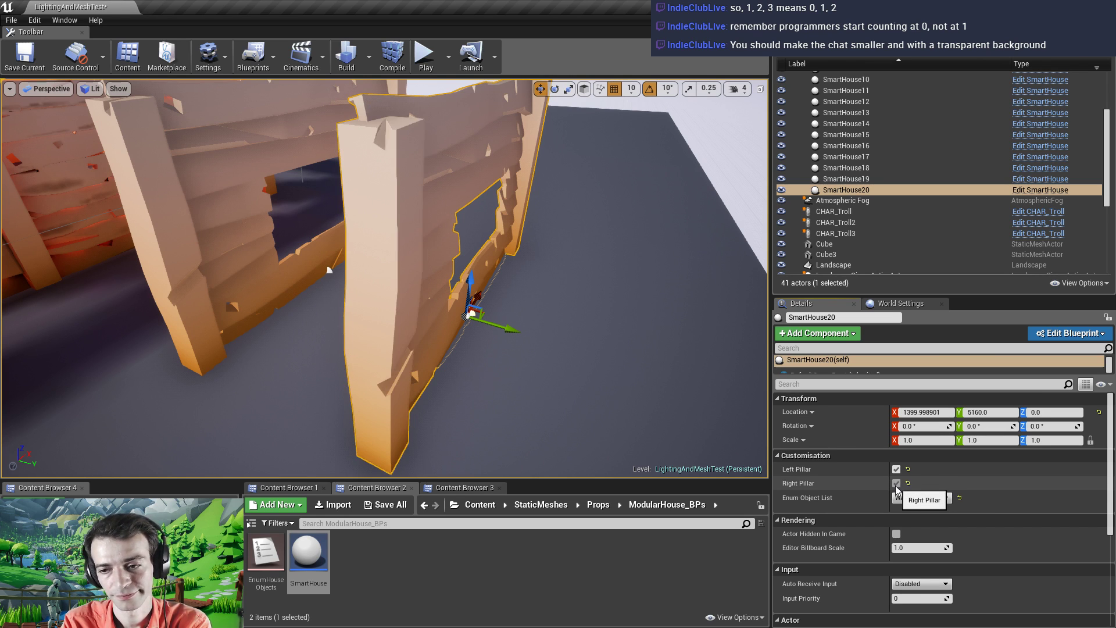
{"action": "left_click", "coordinate": [897, 485]}
{"action": "left_click", "coordinate": [897, 485]}
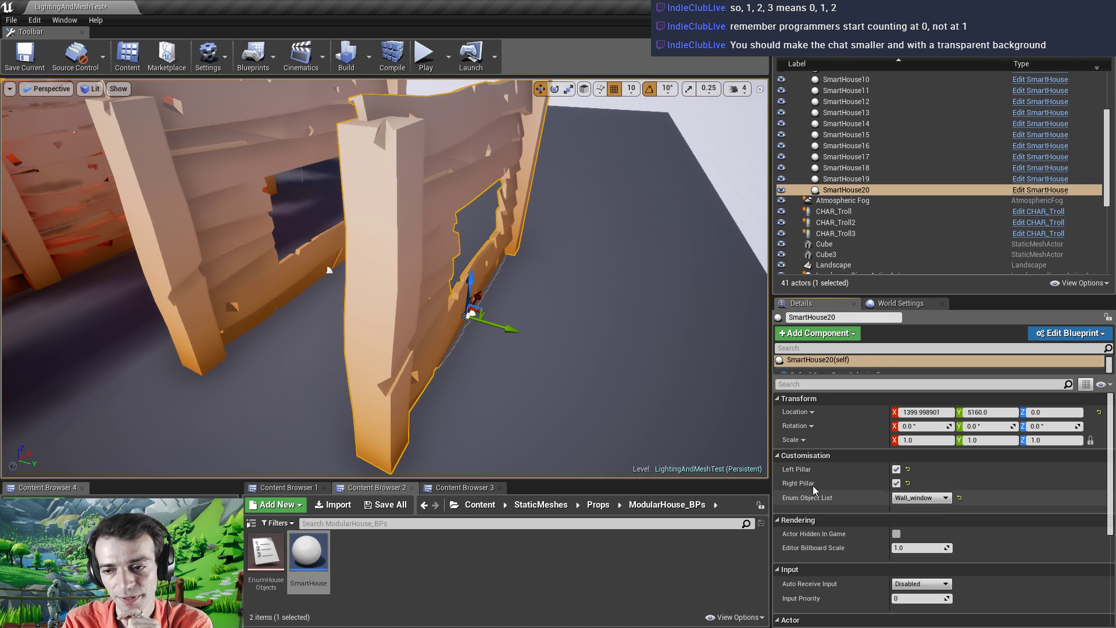
{"action": "left_click", "coordinate": [897, 485]}
{"action": "left_click", "coordinate": [897, 484]}
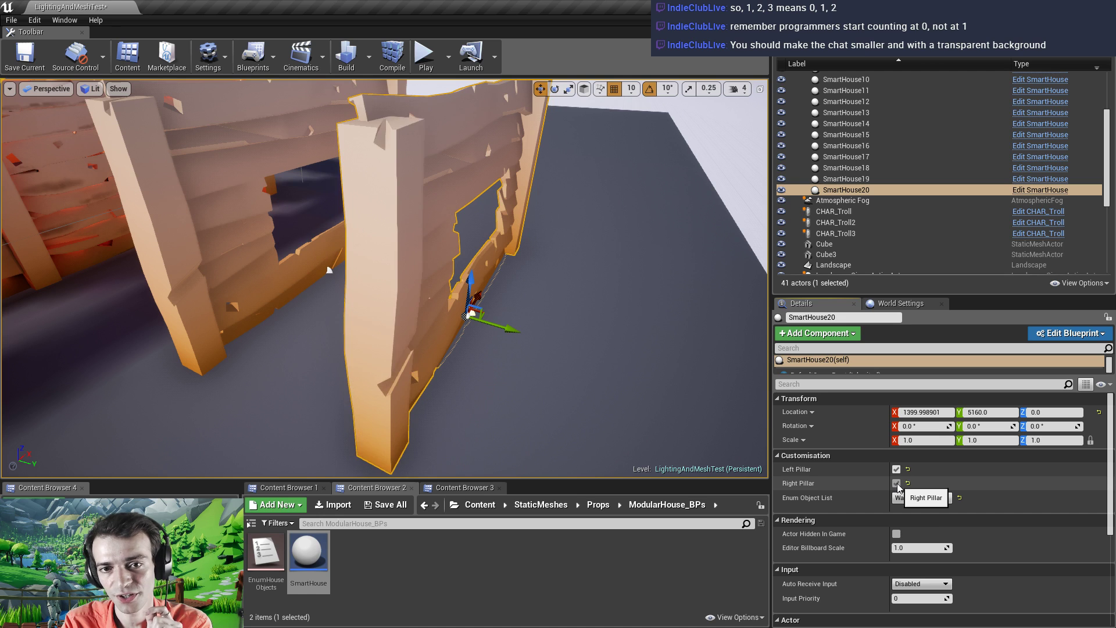
{"action": "left_click", "coordinate": [896, 485]}
{"action": "left_click", "coordinate": [897, 485]}
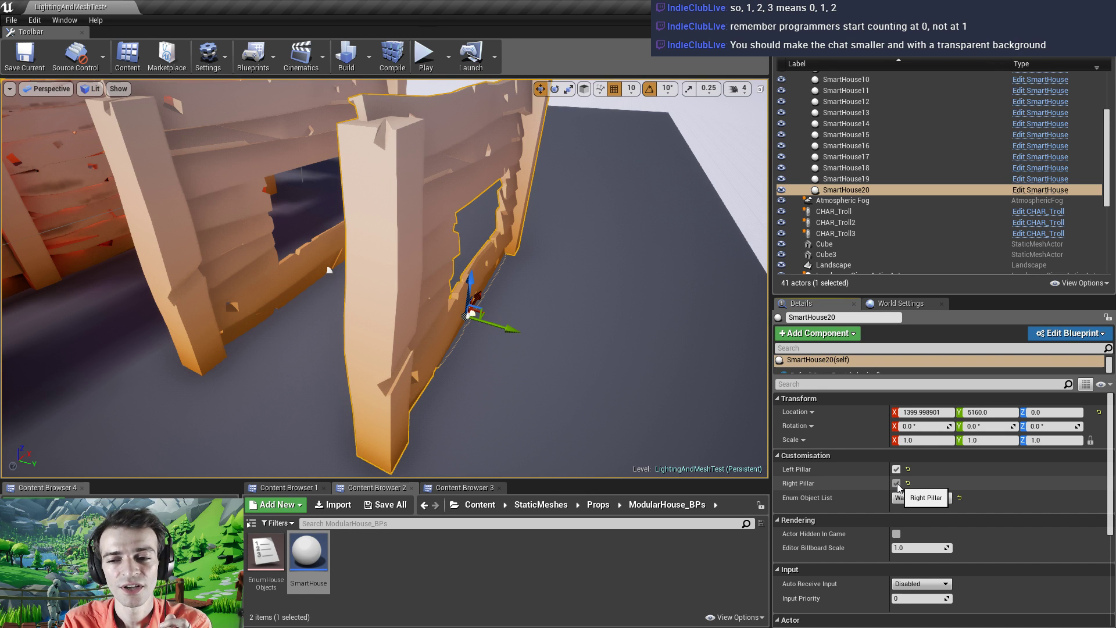
{"action": "left_click", "coordinate": [897, 485]}
{"action": "left_click", "coordinate": [897, 484]}
{"action": "left_click", "coordinate": [897, 485]}
{"action": "left_click", "coordinate": [897, 484]}
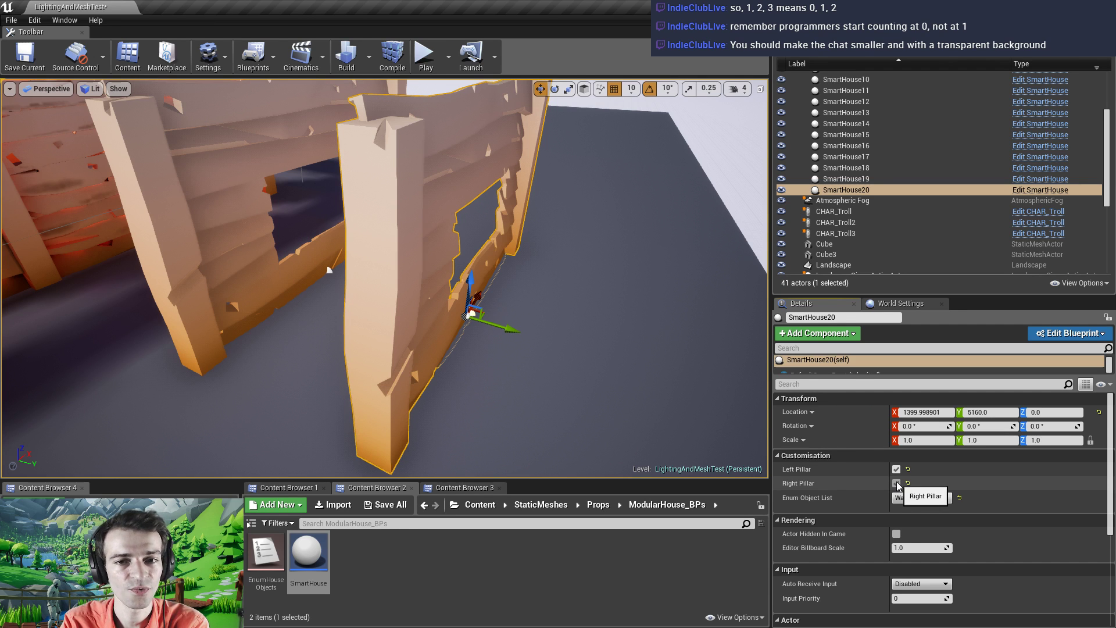
{"action": "left_click", "coordinate": [897, 485]}
{"action": "left_click", "coordinate": [897, 485]}
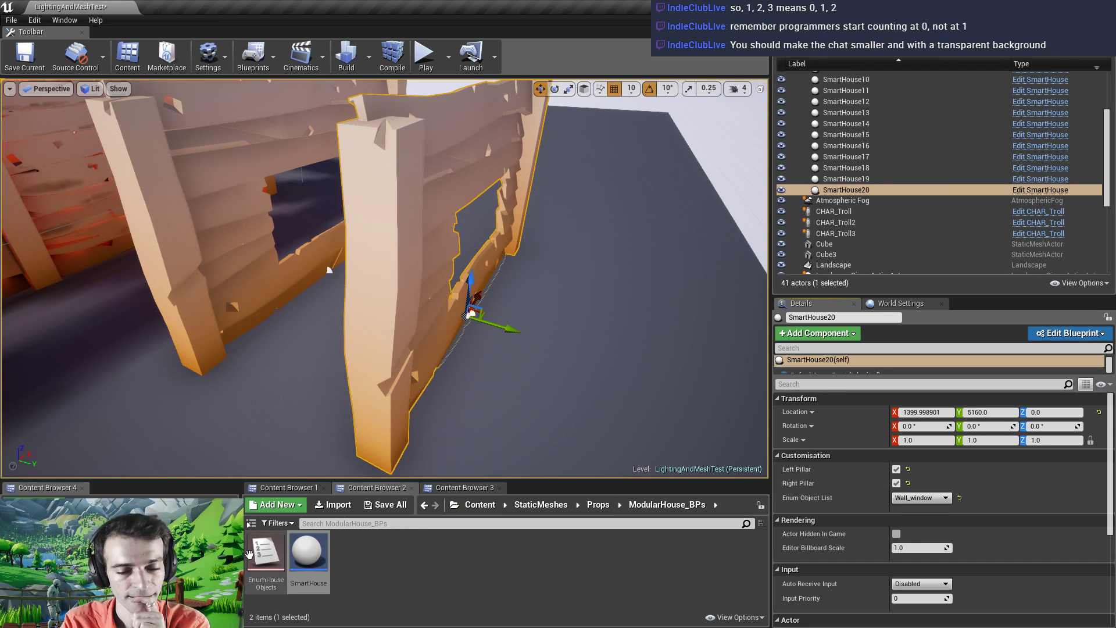
Reopen the SmartHouse Construction Script and add a Print String node fed by the Random Integer node's Return Value
{"action": "double_click", "coordinate": [309, 561]}
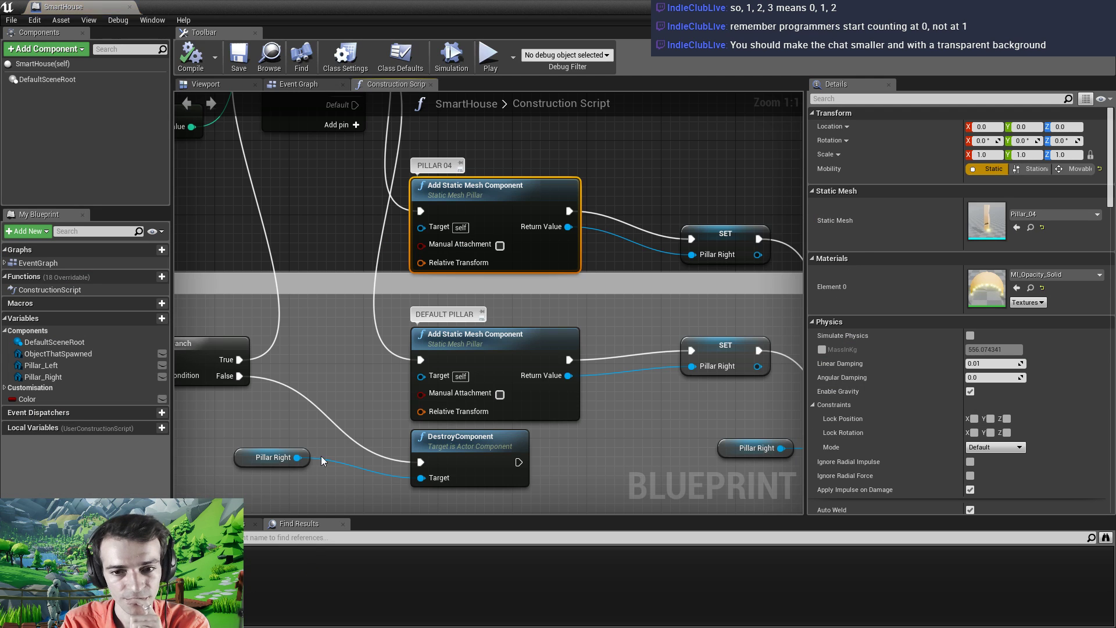
{"action": "right_click_drag", "start_coordinate": [345, 348], "coordinate": [438, 451]}
{"action": "right_click_drag", "start_coordinate": [412, 346], "coordinate": [445, 369]}
{"action": "right_click_drag", "start_coordinate": [349, 286], "coordinate": [365, 438]}
{"action": "left_click_drag", "start_coordinate": [347, 402], "coordinate": [435, 184]}
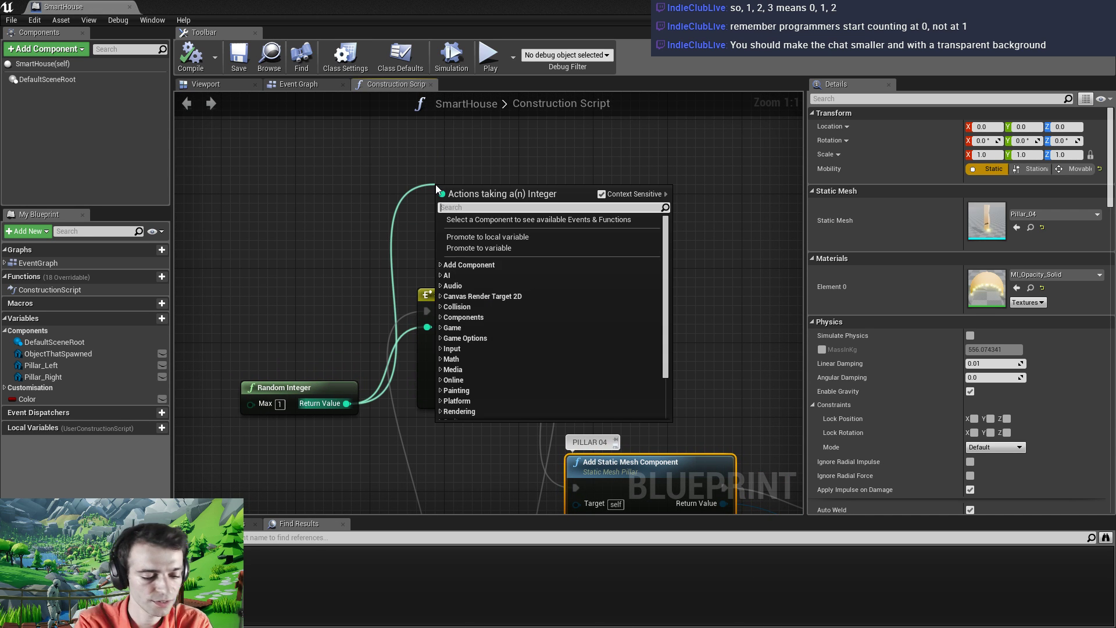
{"action": "type", "text": "pri"}
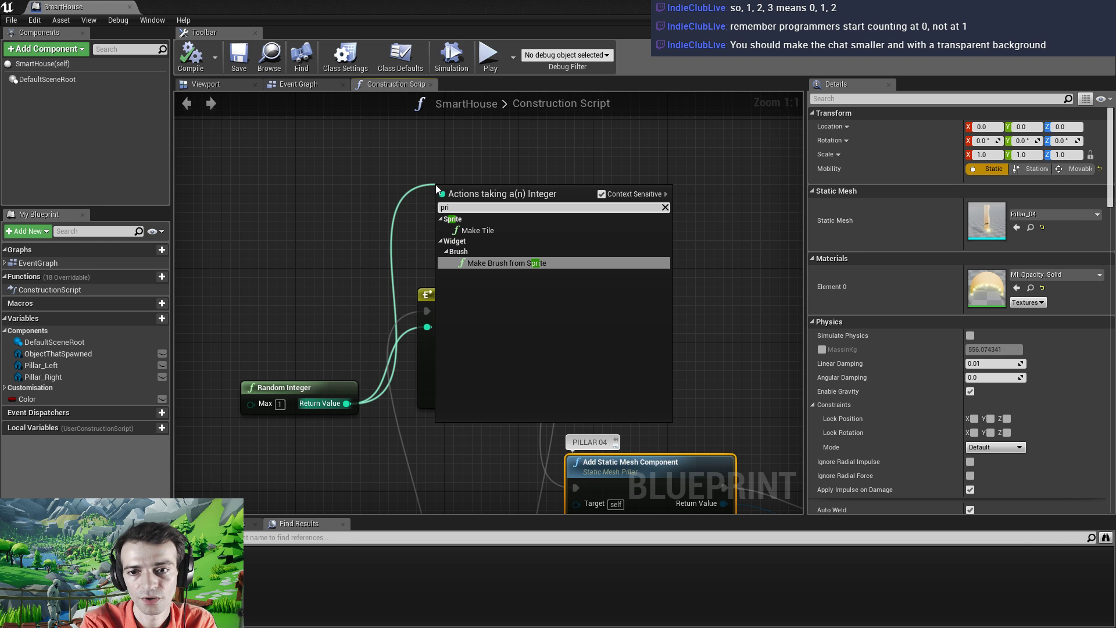
{"action": "type", "text": "nt"}
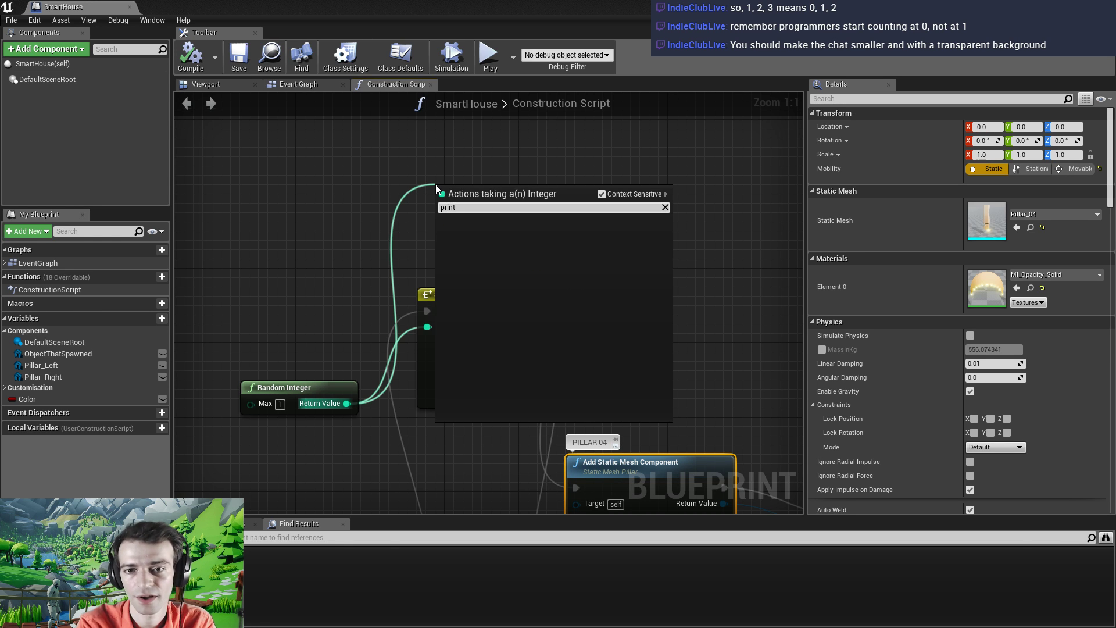
{"action": "left_click", "coordinate": [601, 193]}
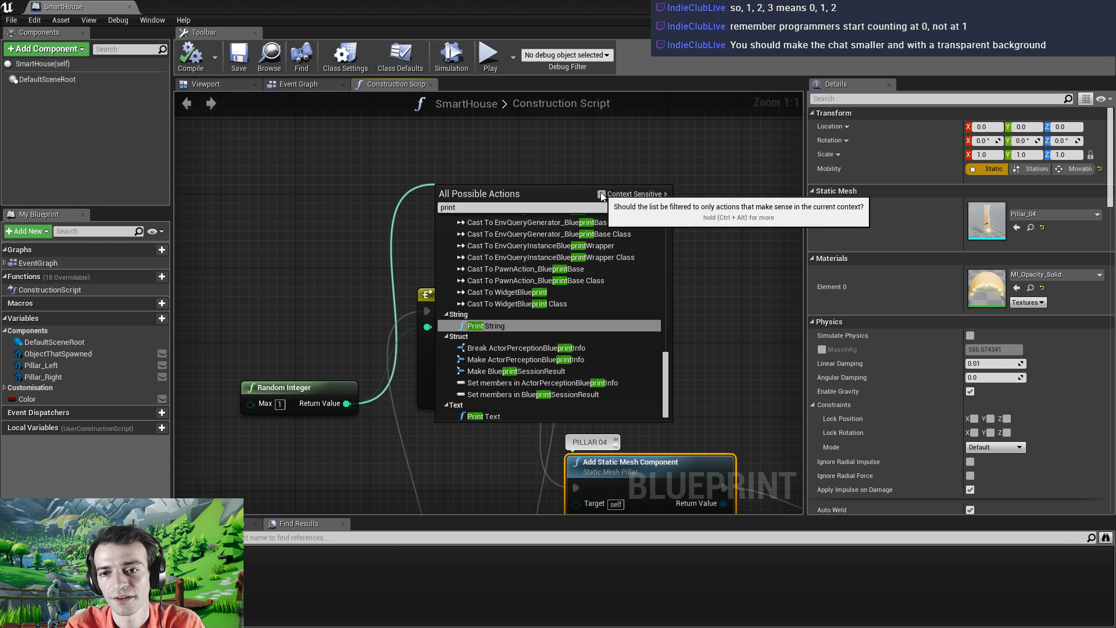
{"action": "left_click", "coordinate": [488, 315]}
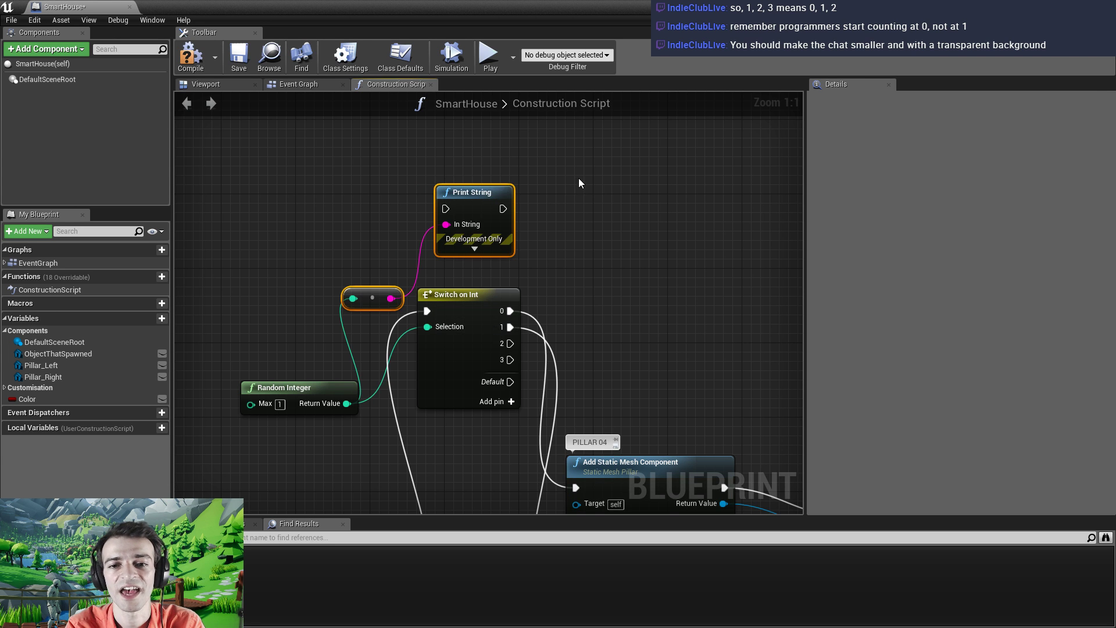
Connect the Switch on Int node's Default output to Print String, and move the Random Integer node up beside the string conversion
{"action": "right_click_drag", "start_coordinate": [578, 178], "coordinate": [561, 250]}
{"action": "left_click_drag", "start_coordinate": [458, 272], "coordinate": [465, 235]}
{"action": "right_click_drag", "start_coordinate": [413, 369], "coordinate": [425, 320]}
{"action": "left_click_drag", "start_coordinate": [476, 315], "coordinate": [515, 151]}
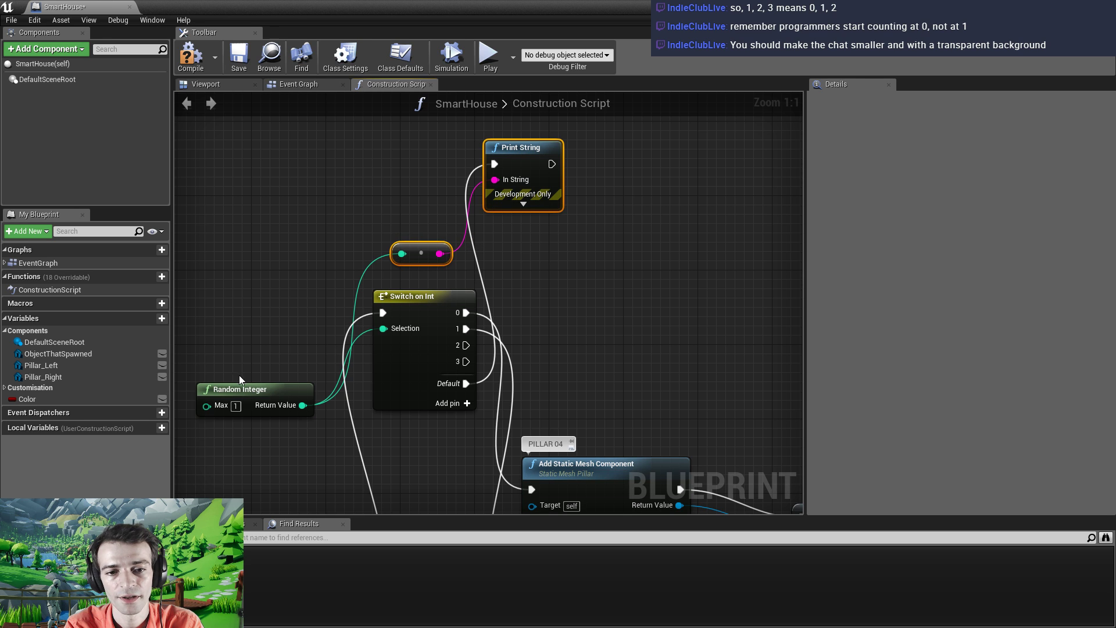
{"action": "left_click_drag", "start_coordinate": [250, 386], "coordinate": [250, 210]}
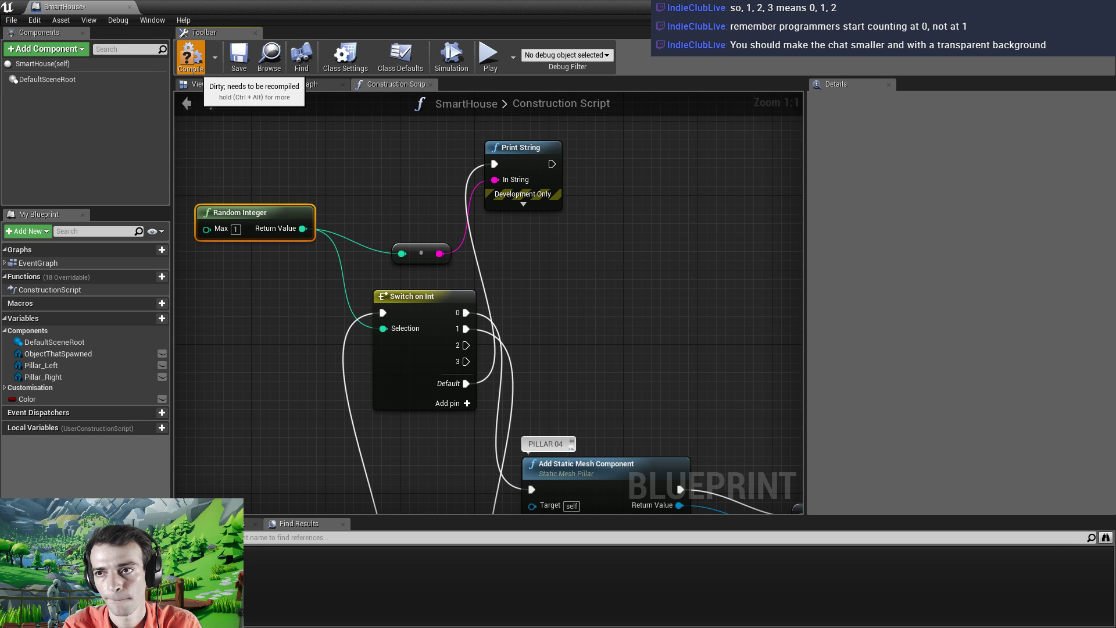
Compile the blueprint and repeatedly toggle SmartHouse20's Right Pillar option in the level to check the printed value and the spawned pillar
{"action": "left_click", "coordinate": [191, 56]}
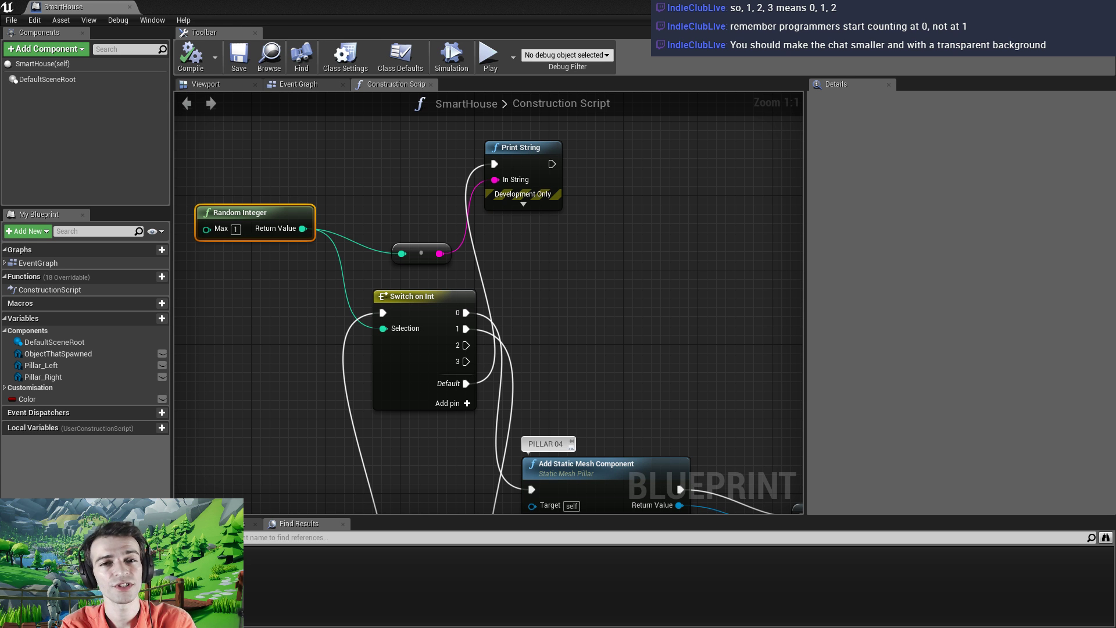
{"action": "left_click", "coordinate": [1071, 5]}
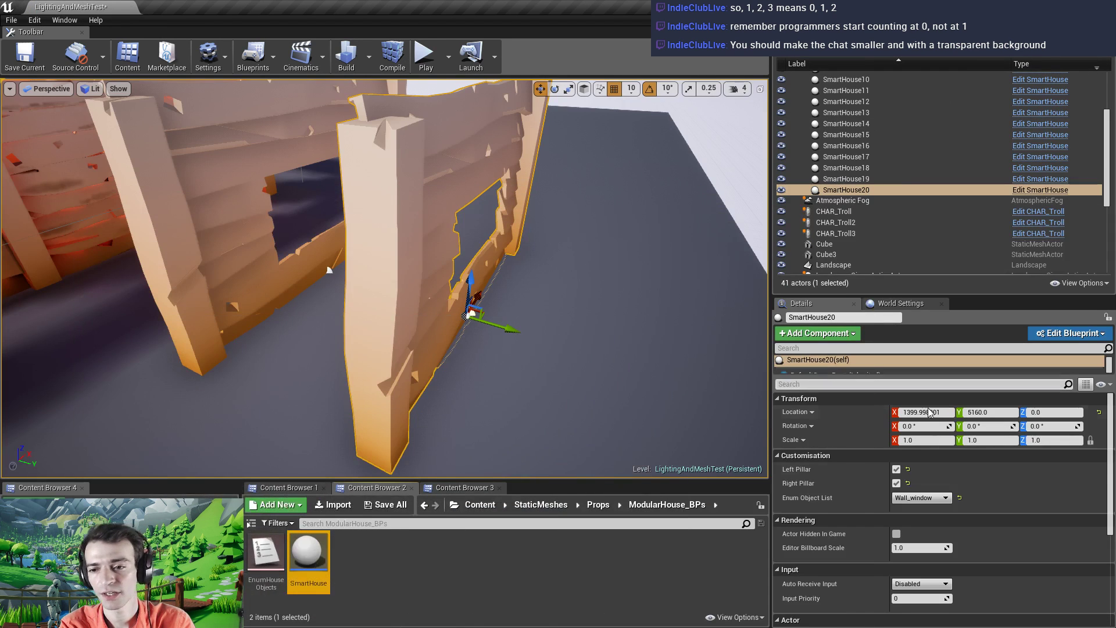
{"action": "left_click", "coordinate": [896, 483]}
{"action": "left_click", "coordinate": [896, 483]}
{"action": "left_click", "coordinate": [896, 483]}
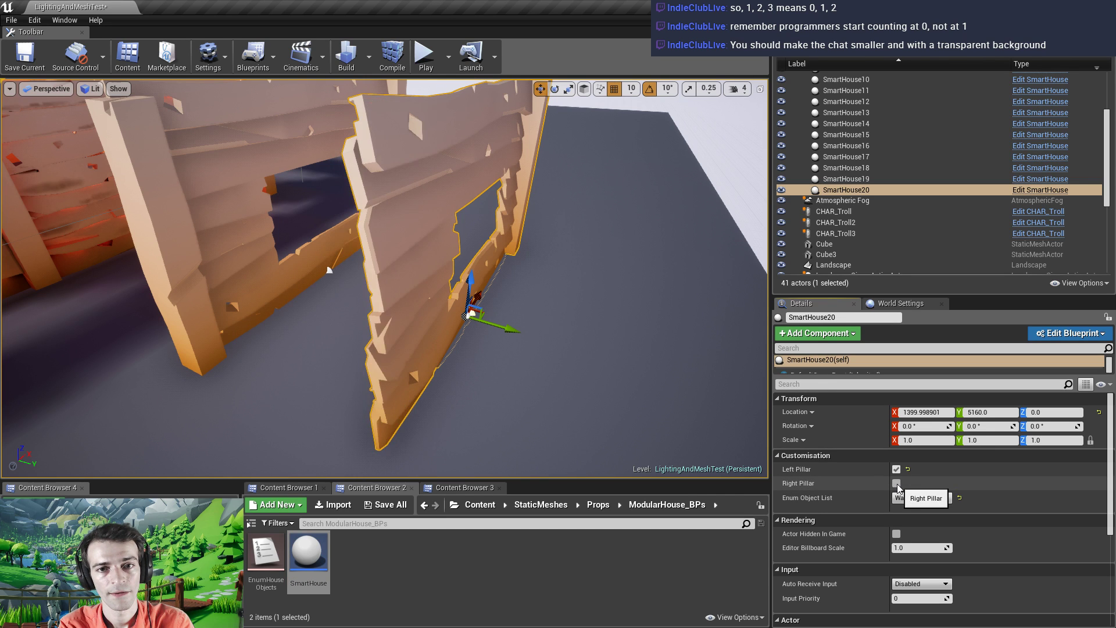
{"action": "left_click", "coordinate": [896, 483]}
{"action": "left_click", "coordinate": [896, 483]}
{"action": "left_click", "coordinate": [897, 484]}
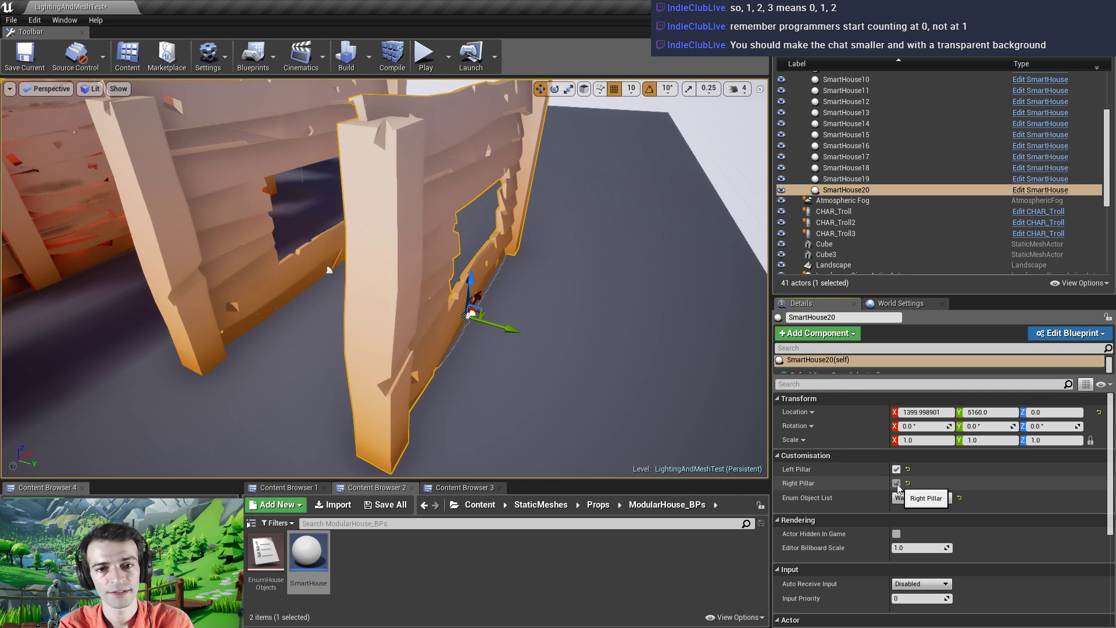
{"action": "mouse_move", "coordinate": [362, 248]}
{"action": "right_mouse_down"}
{"action": "mouse_move", "coordinate": [326, 244]}
{"action": "mouse_move", "coordinate": [350, 241]}
{"action": "mouse_move", "coordinate": [369, 261]}
{"action": "mouse_move", "coordinate": [349, 255]}
{"action": "right_mouse_up"}
{"action": "key", "text": "s"}
{"action": "key", "text": "w"}
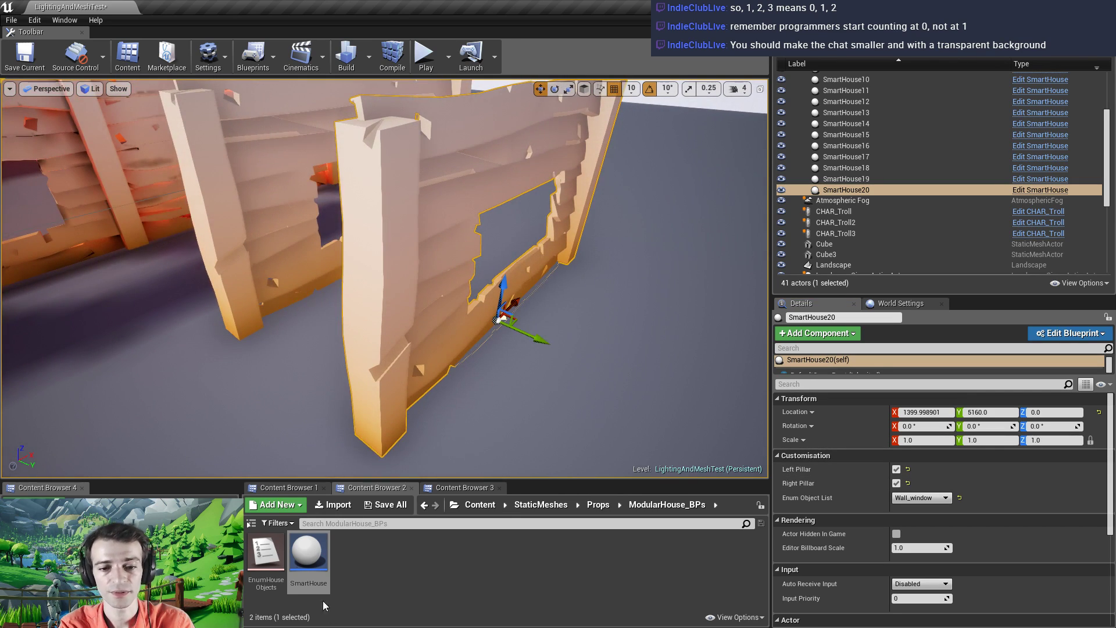
Reopen the SmartHouse Construction Script at the Random Integer and Switch on Int nodes
{"action": "left_click", "coordinate": [306, 559]}
{"action": "double_click", "coordinate": [307, 560]}
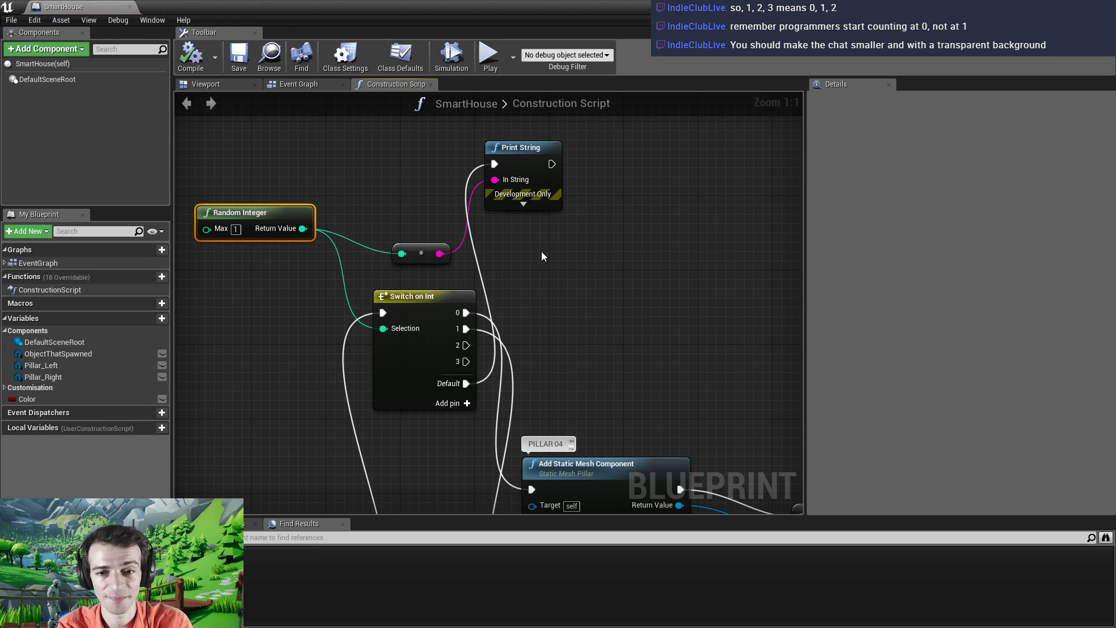
{"action": "scroll", "coordinate": [552, 302], "scroll_direction": "up", "scroll_amount": 2}
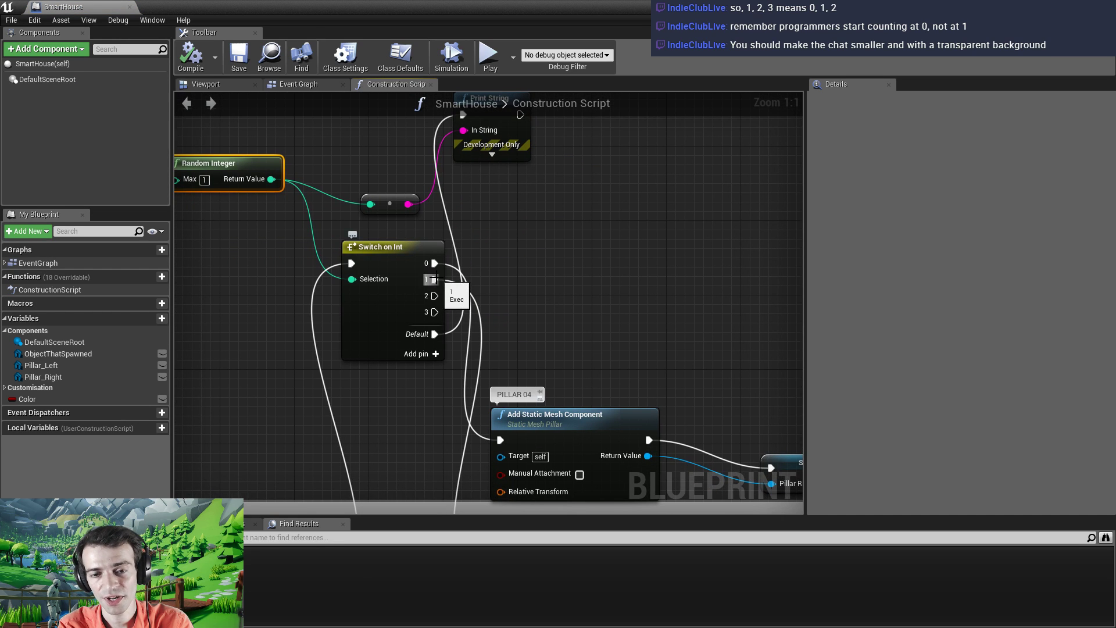
{"action": "left_click", "coordinate": [205, 179]}
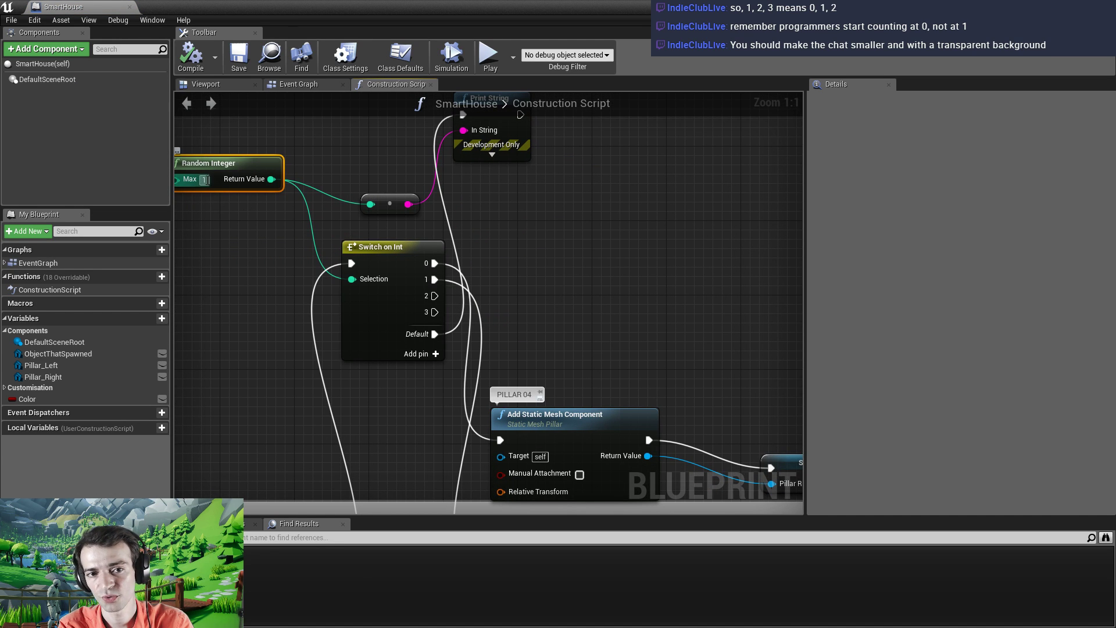
{"action": "type", "text": "2"}
{"action": "key", "text": "Return"}
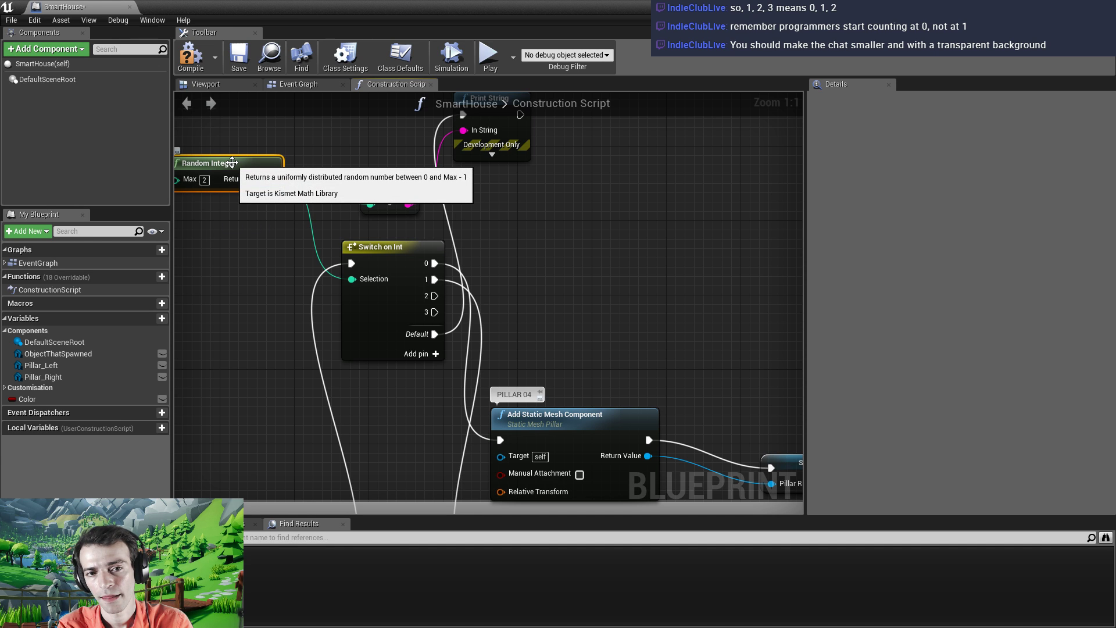
{"action": "left_click", "coordinate": [205, 179]}
{"action": "type", "text": "1"}
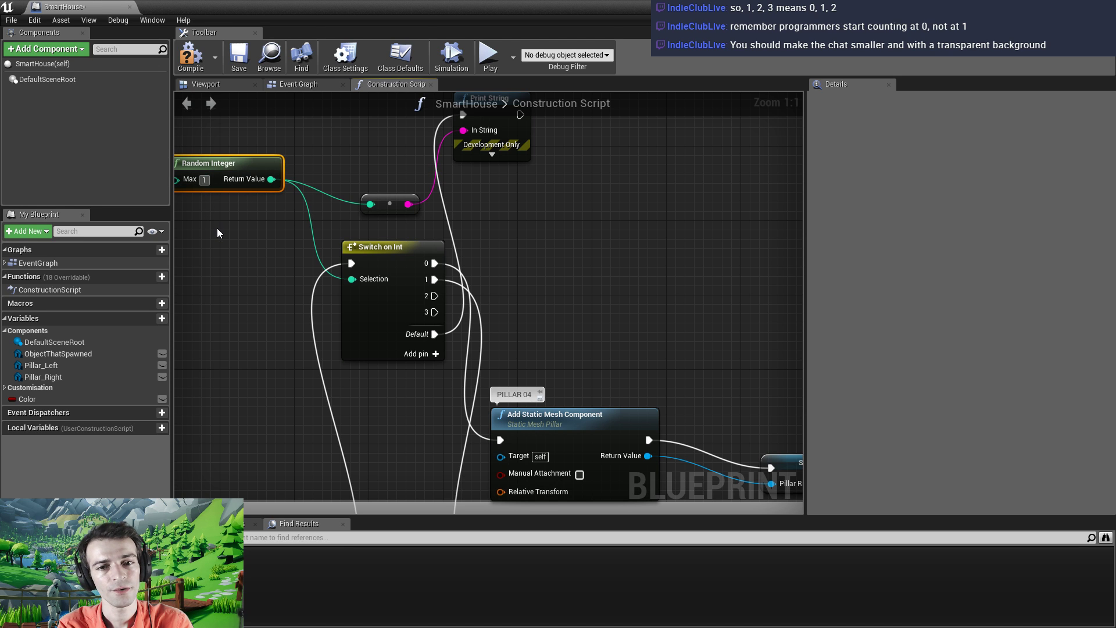
{"action": "left_click", "coordinate": [219, 231]}
Break the link from Switch on Int's Default output, and delete the Print String and string conversion nodes
{"action": "right_click", "coordinate": [434, 335]}
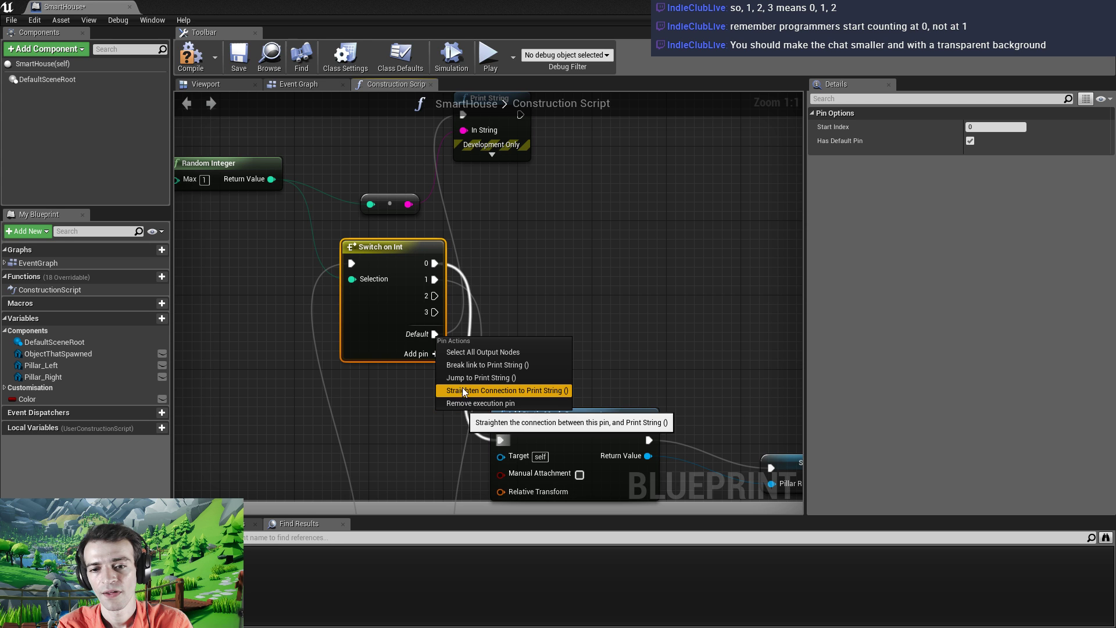
{"action": "left_click", "coordinate": [465, 366]}
{"action": "right_click_drag", "start_coordinate": [478, 197], "coordinate": [538, 285]}
{"action": "left_click_drag", "start_coordinate": [609, 169], "coordinate": [431, 294]}
{"action": "key", "text": "Delete"}
{"action": "right_click_drag", "start_coordinate": [431, 294], "coordinate": [497, 258]}
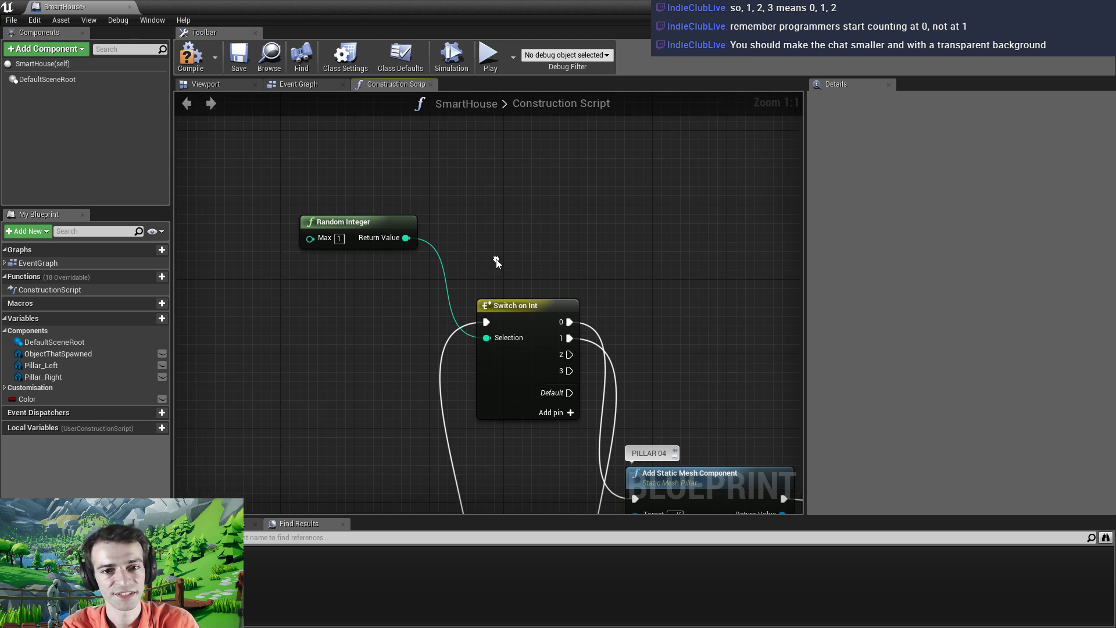
Set the Random Integer node's Max to 2 and move the node down beside Switch on Int
{"action": "left_click", "coordinate": [355, 221]}
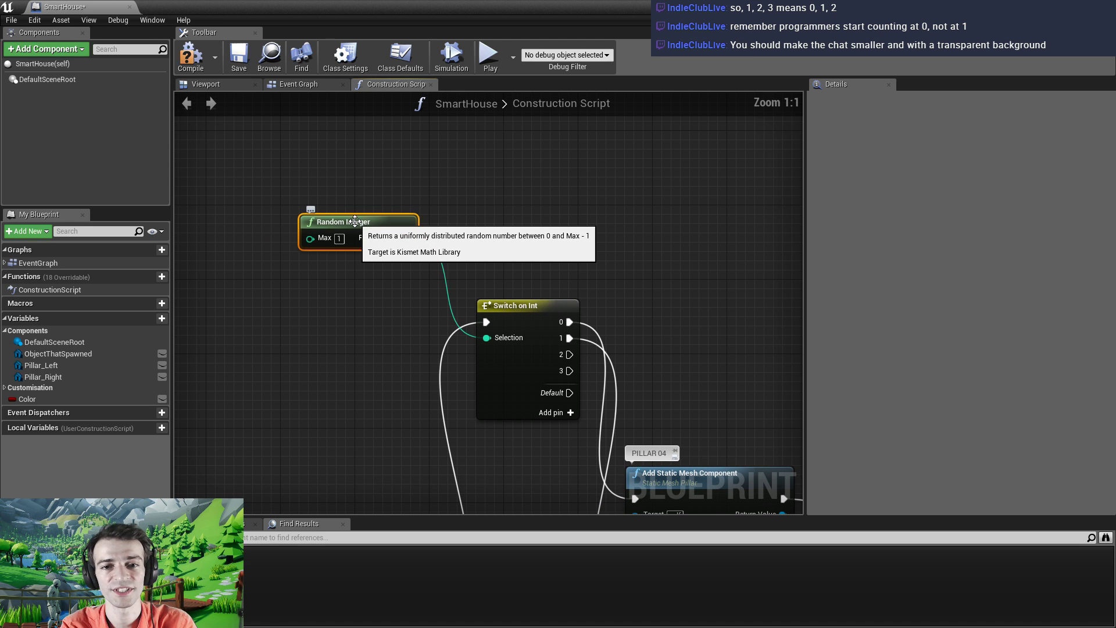
{"action": "right_click_drag", "start_coordinate": [355, 220], "coordinate": [372, 248]}
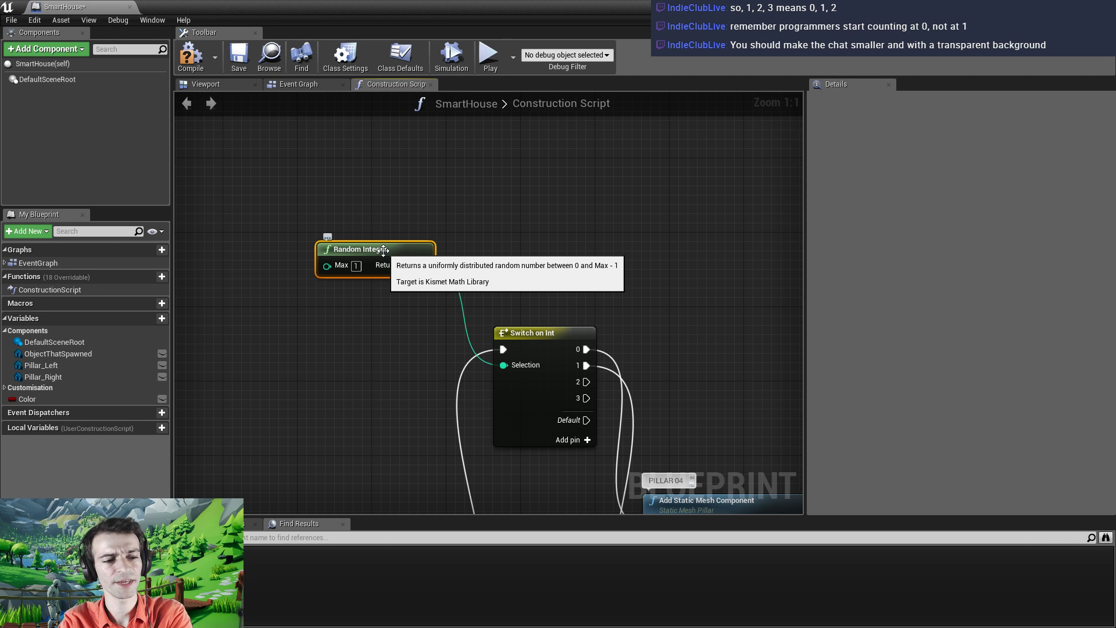
{"action": "left_click", "coordinate": [356, 266]}
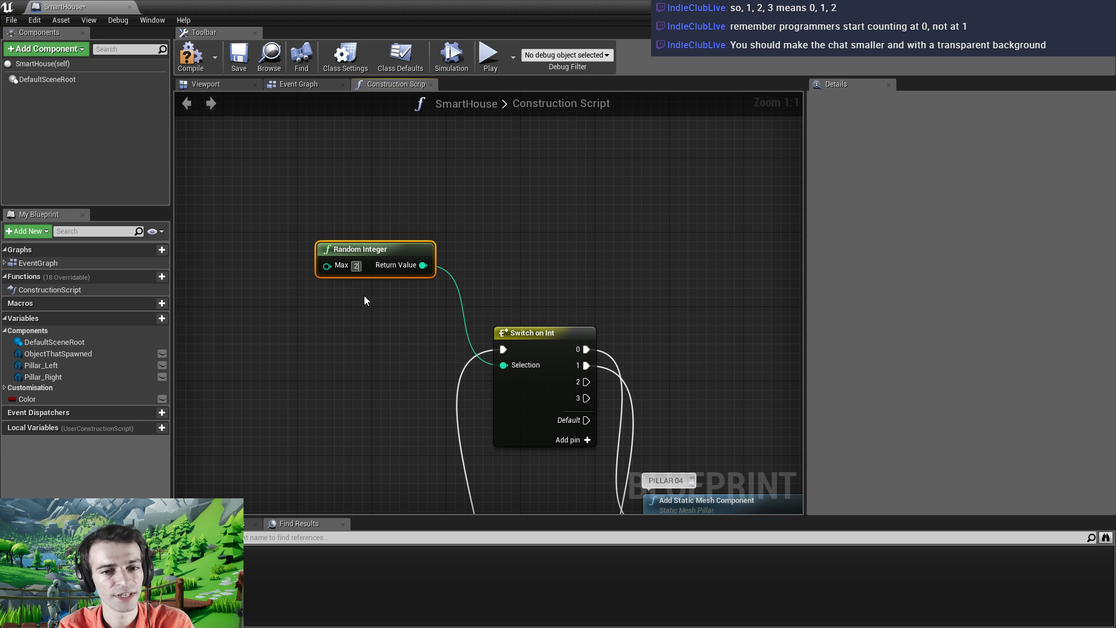
{"action": "left_click_drag", "start_coordinate": [380, 256], "coordinate": [371, 321]}
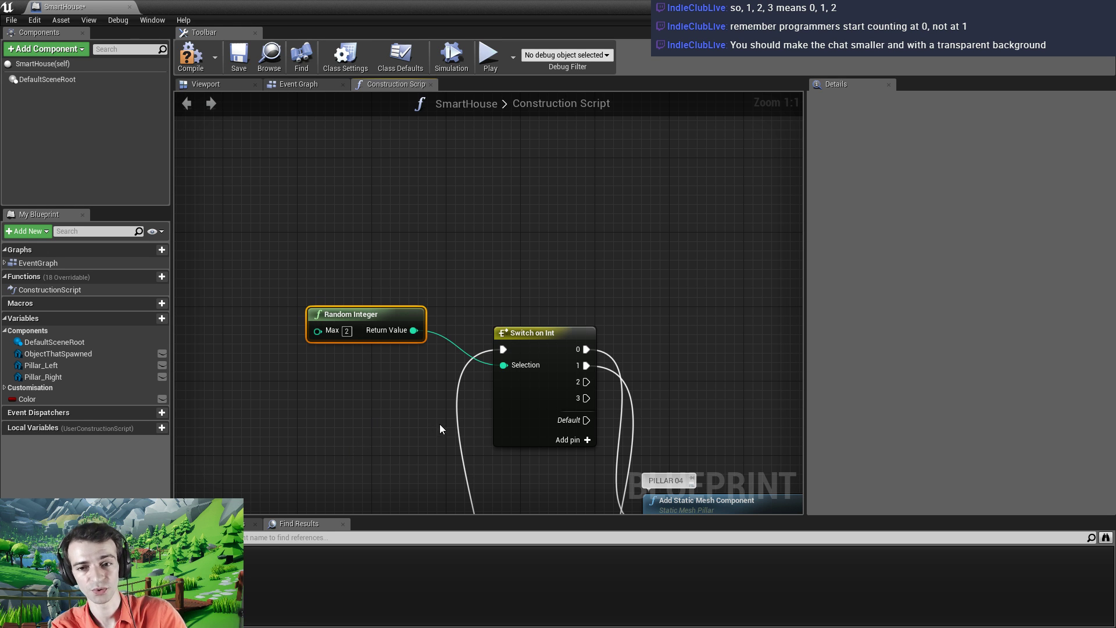
Connect Switch on Int's output 2 to the PILLAR 04 Add Static Mesh Component node, and break the link from output 0
{"action": "right_click_drag", "start_coordinate": [439, 424], "coordinate": [291, 213]}
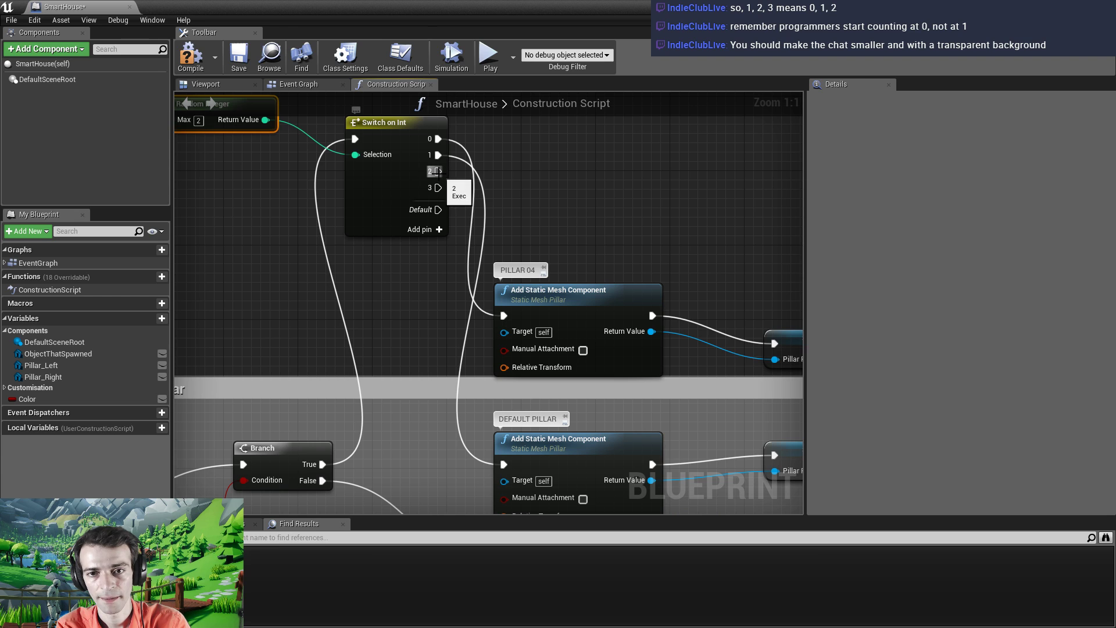
{"action": "left_click_drag", "start_coordinate": [438, 171], "coordinate": [503, 317]}
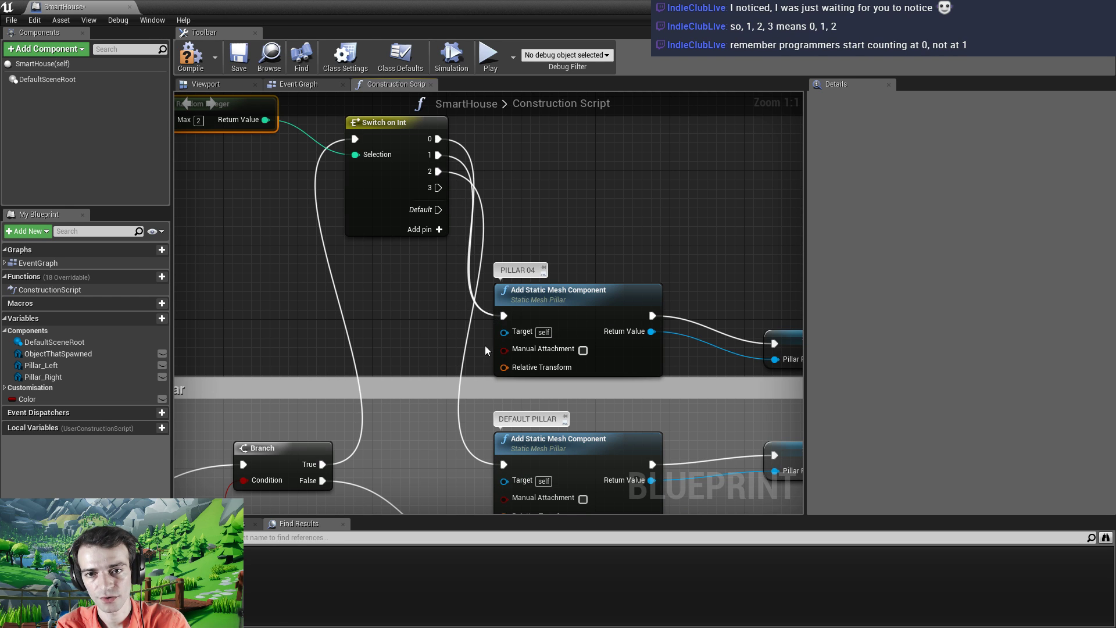
{"action": "right_click", "coordinate": [438, 139]}
{"action": "left_click", "coordinate": [468, 166]}
{"action": "right_click_drag", "start_coordinate": [521, 183], "coordinate": [542, 235]}
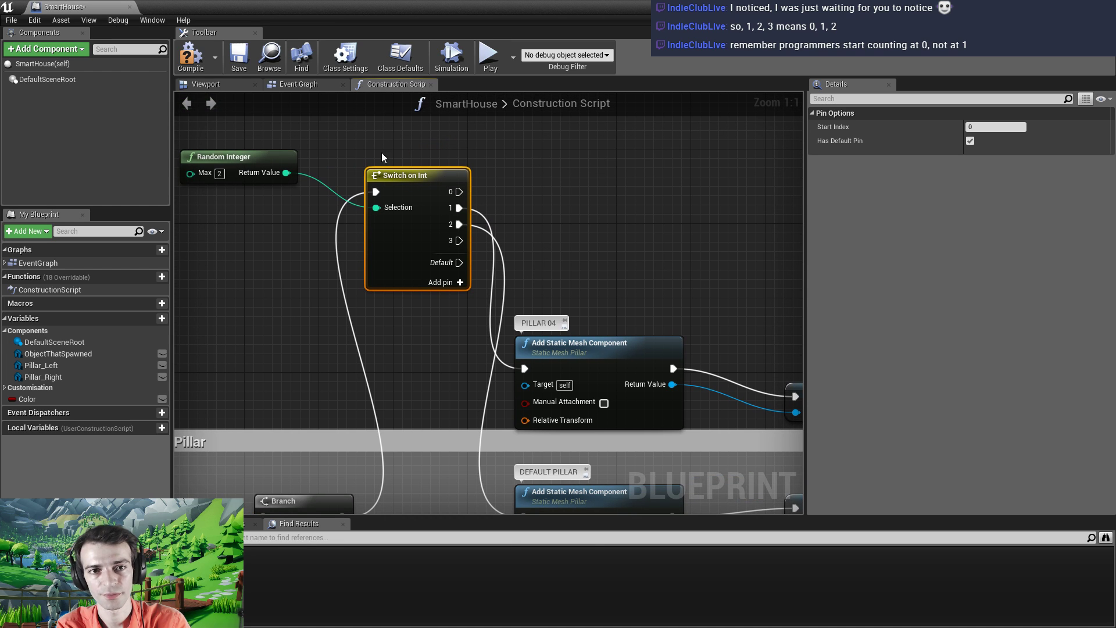
Compile and save the rewired SmartHouse blueprint, and return to the level editor
{"action": "left_click", "coordinate": [241, 63]}
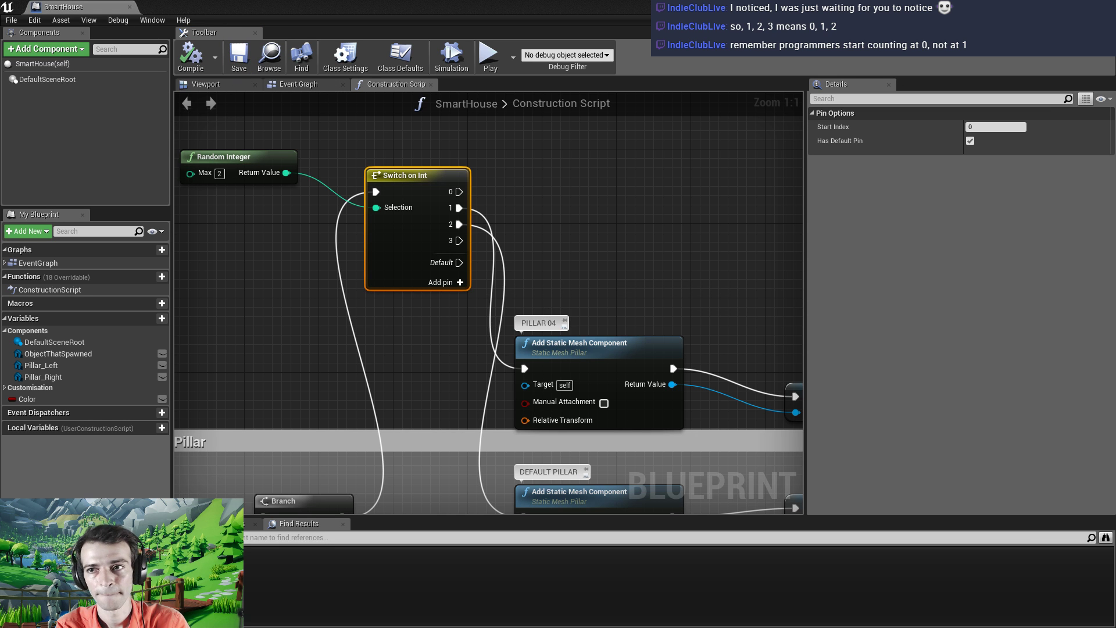
{"action": "left_click", "coordinate": [1069, 6]}
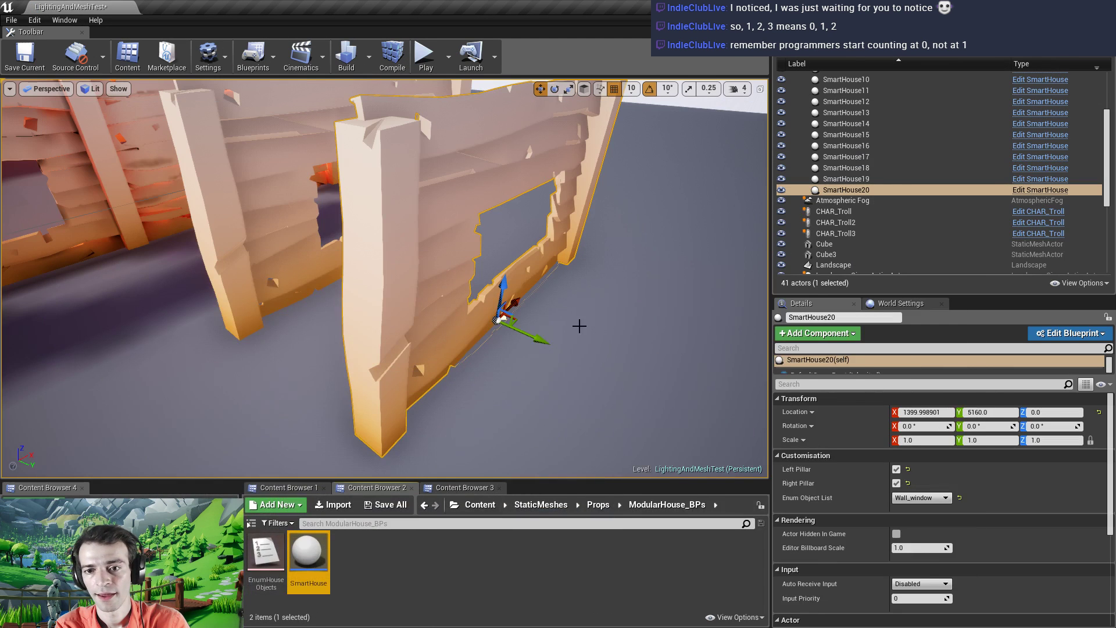
Toggle SmartHouse20's Right Pillar option off and on repeatedly to check which pillar spawns with the new switch outputs
{"action": "left_click_drag", "start_coordinate": [482, 341], "coordinate": [526, 336], "text": "alt"}
{"action": "left_click", "coordinate": [896, 483]}
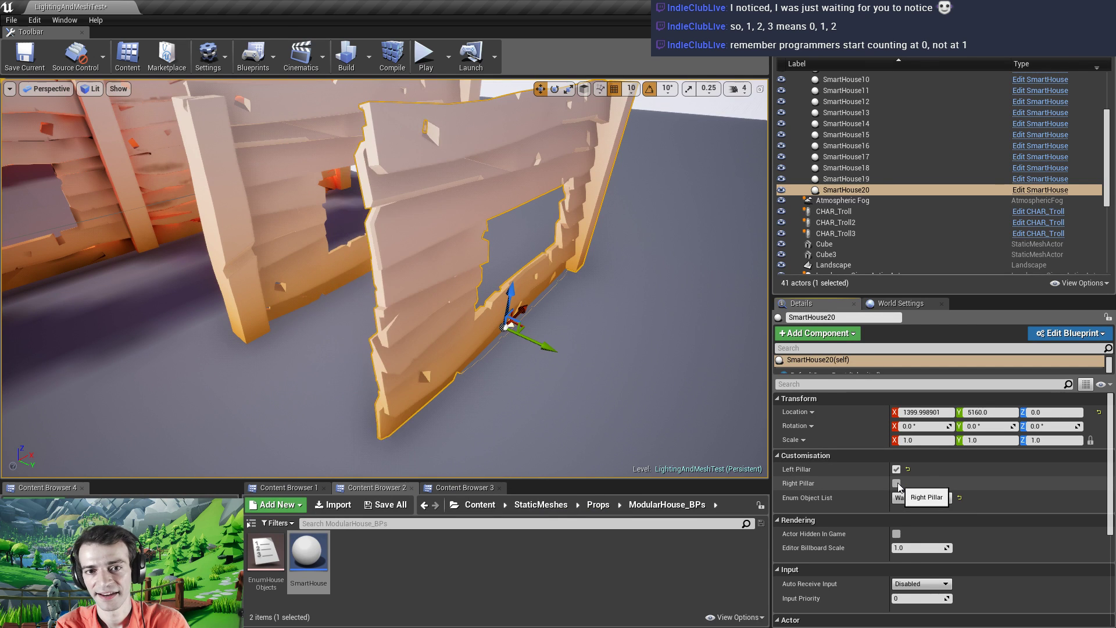
{"action": "left_click", "coordinate": [896, 483]}
{"action": "left_click", "coordinate": [896, 483]}
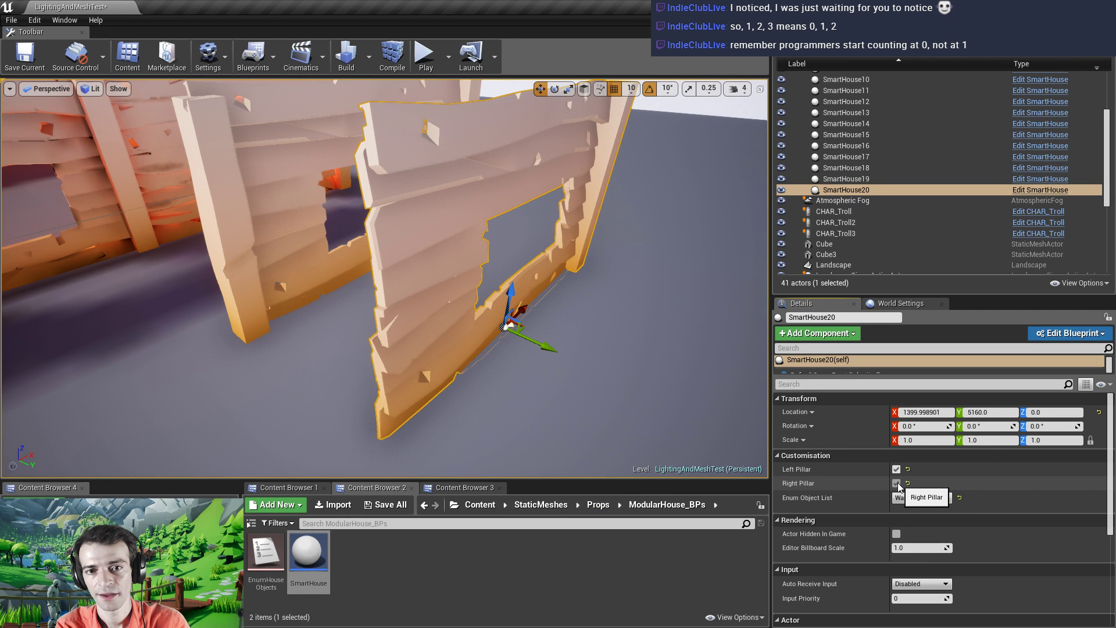
{"action": "left_click_drag", "start_coordinate": [707, 417], "coordinate": [755, 404], "text": "alt"}
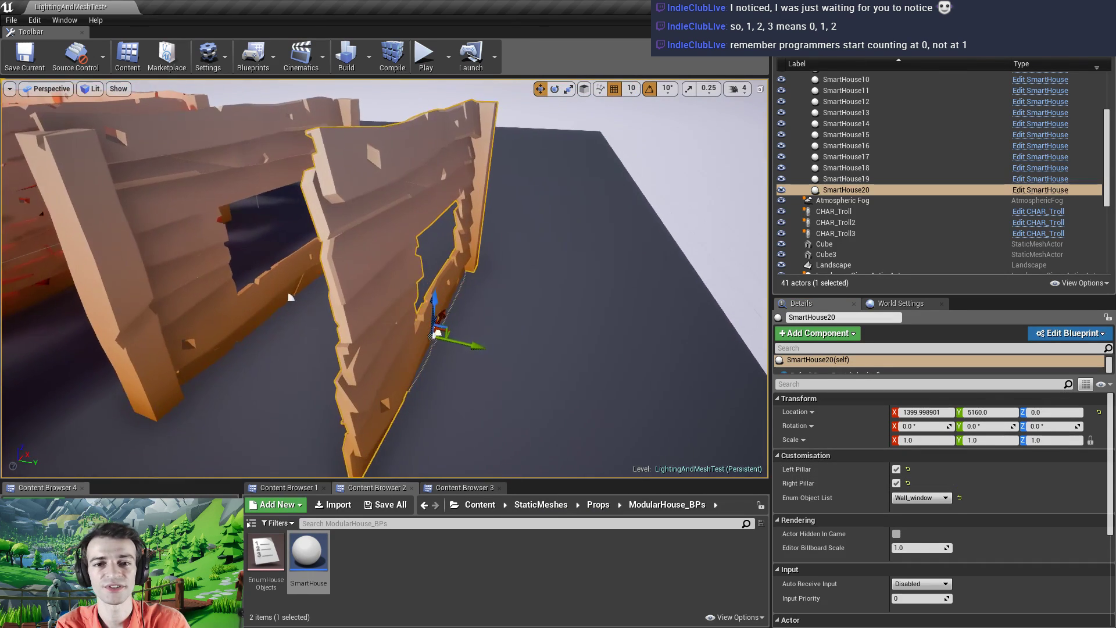
{"action": "left_click", "coordinate": [896, 484]}
{"action": "left_click", "coordinate": [897, 484]}
{"action": "left_click", "coordinate": [896, 483]}
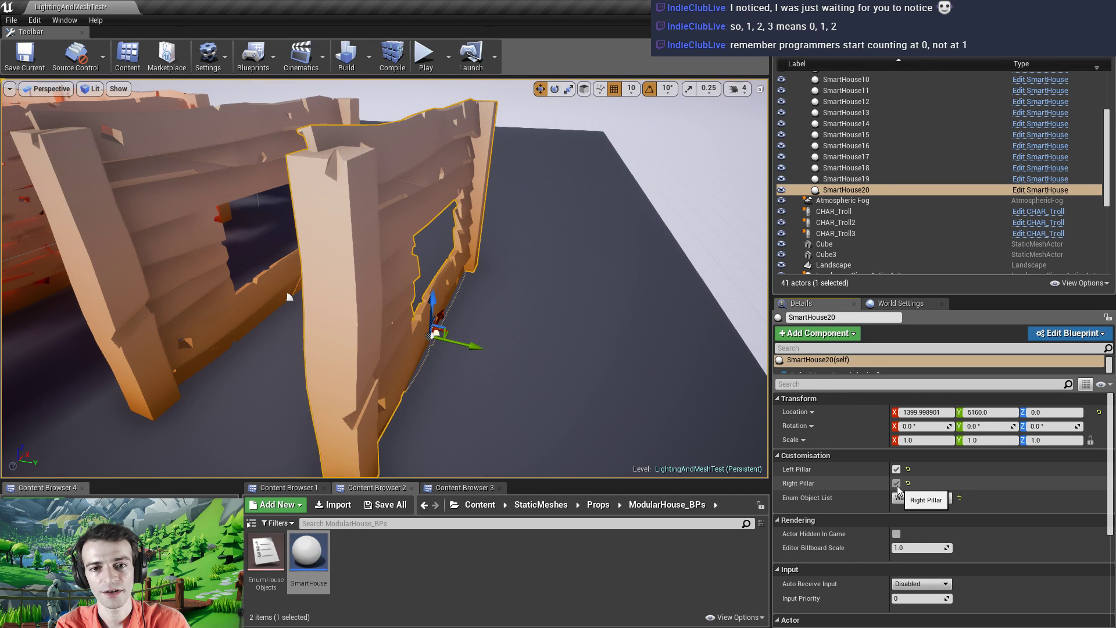
{"action": "left_click", "coordinate": [897, 483]}
{"action": "left_click", "coordinate": [896, 483]}
{"action": "left_click", "coordinate": [896, 483]}
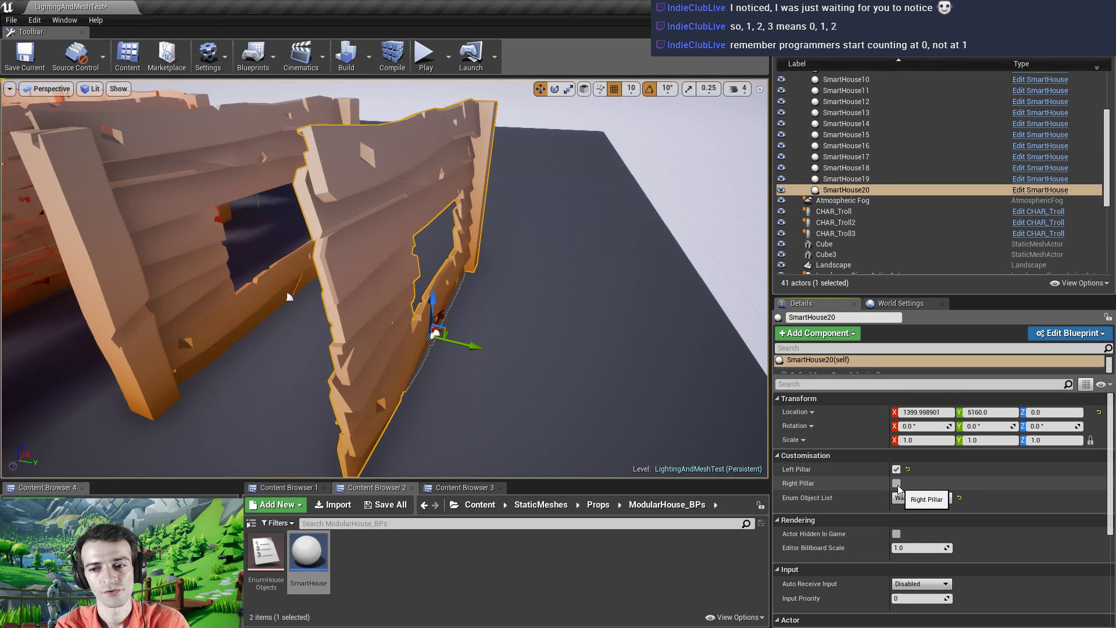
{"action": "left_click", "coordinate": [896, 483]}
{"action": "left_click", "coordinate": [896, 483]}
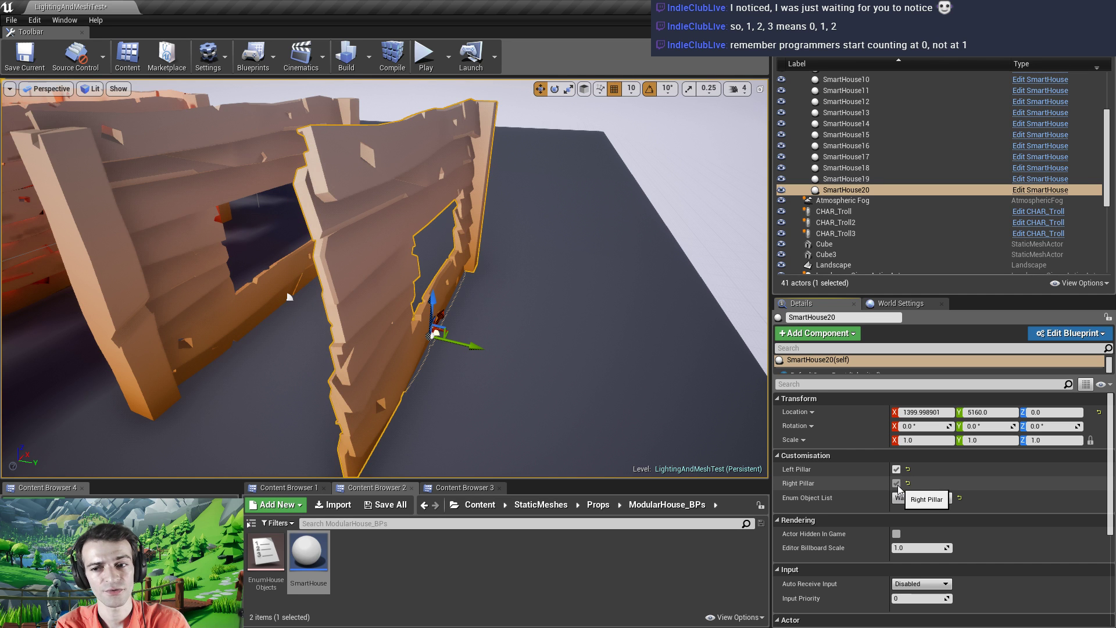
Switch SmartHouse20's Right Pillar option again and check its wall end for a missing pillar
{"action": "right_click_drag", "start_coordinate": [406, 262], "coordinate": [378, 264]}
{"action": "right_click_drag", "start_coordinate": [569, 415], "coordinate": [569, 415]}
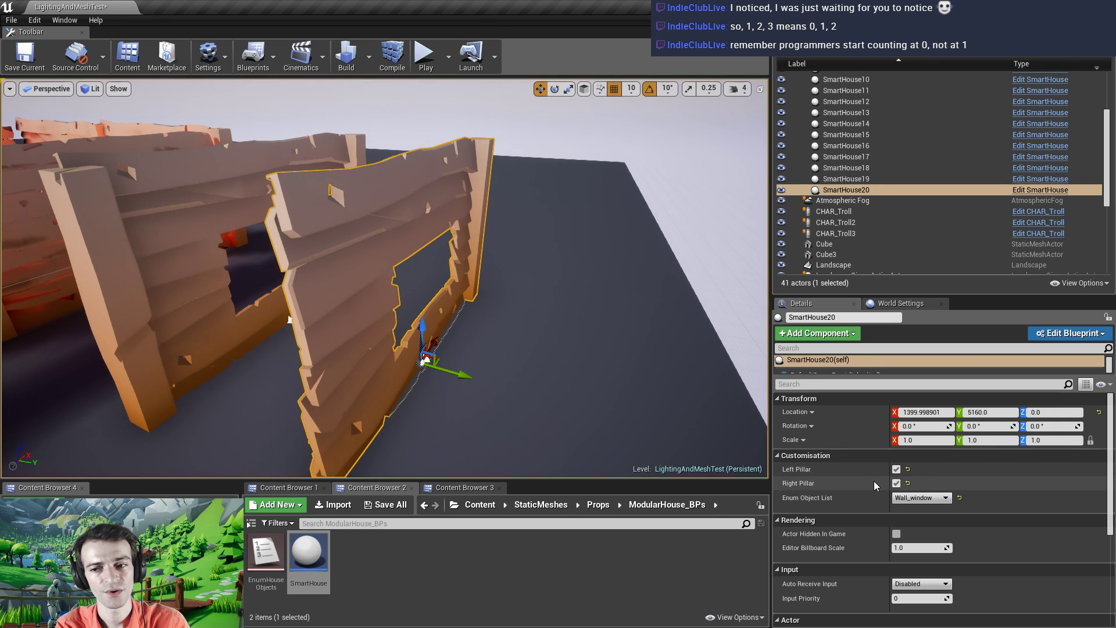
{"action": "left_click", "coordinate": [896, 484]}
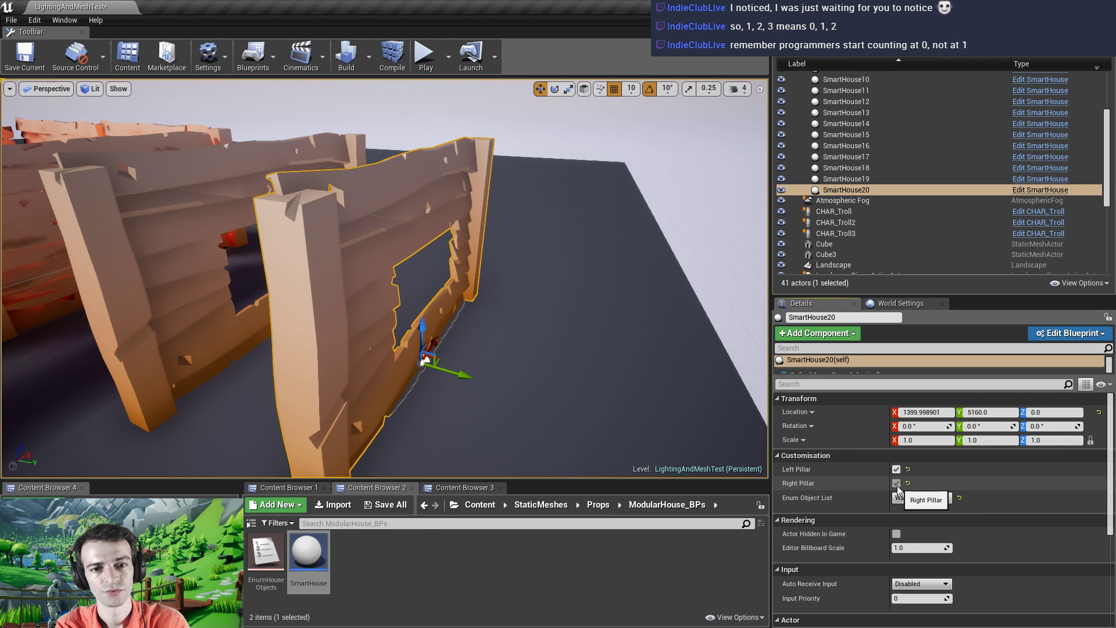
{"action": "left_click", "coordinate": [897, 484]}
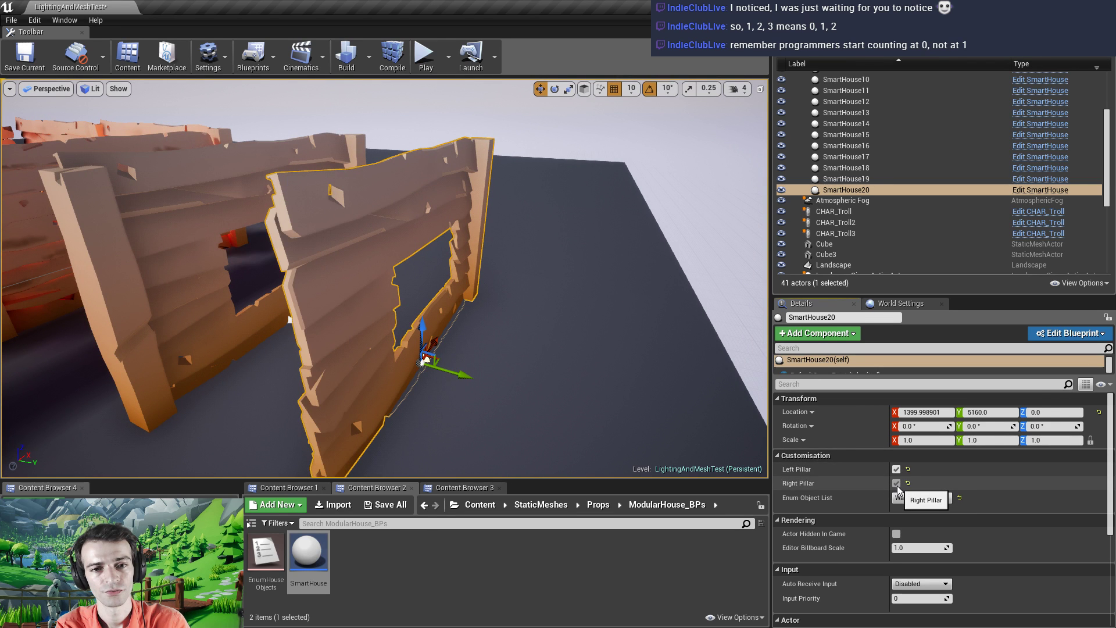
Open the SmartHouse blueprint and move the Random Integer node level with Switch on Int's Selection input
{"action": "double_click", "coordinate": [314, 561]}
{"action": "right_click_drag", "start_coordinate": [326, 256], "coordinate": [374, 296]}
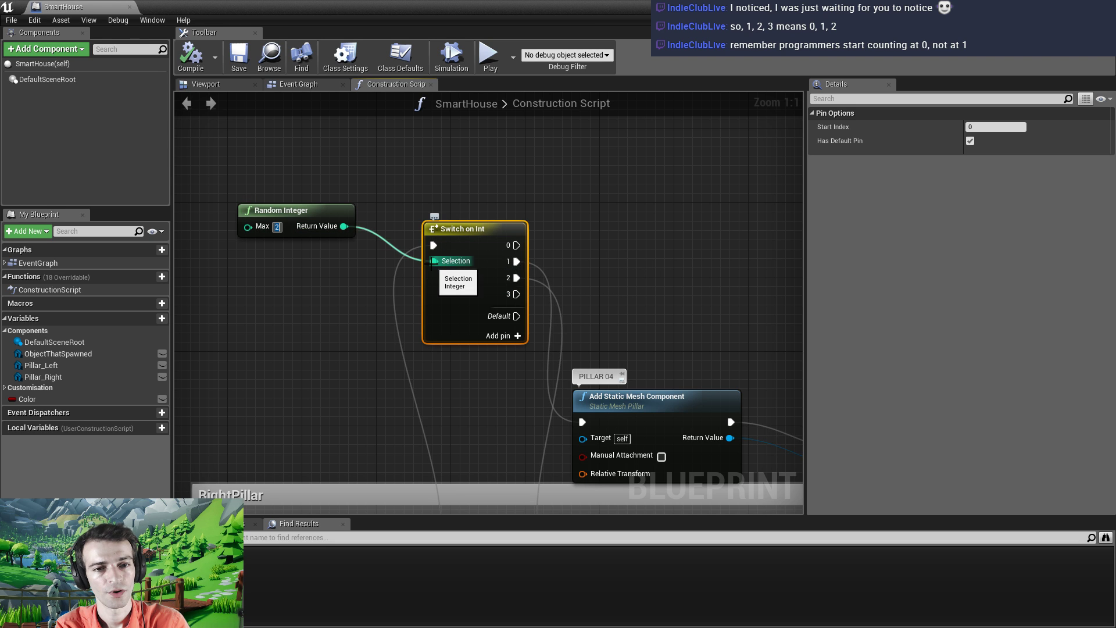
{"action": "left_click", "coordinate": [320, 233]}
{"action": "right_click_drag", "start_coordinate": [341, 289], "coordinate": [365, 308]}
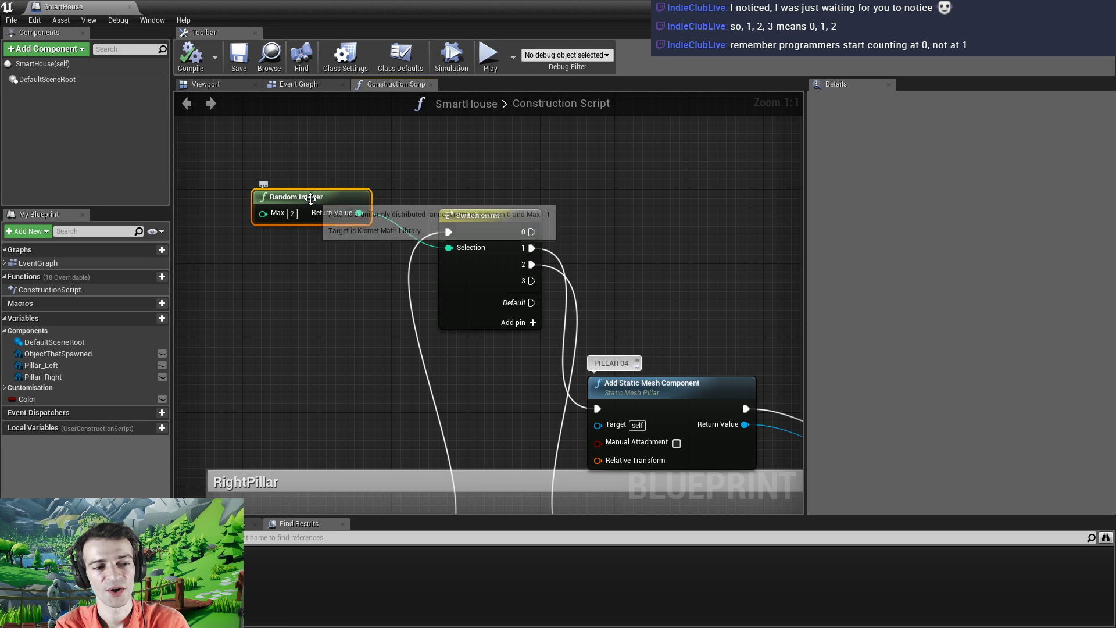
{"action": "left_click_drag", "start_coordinate": [311, 194], "coordinate": [303, 231]}
{"action": "right_click_drag", "start_coordinate": [324, 331], "coordinate": [322, 363]}
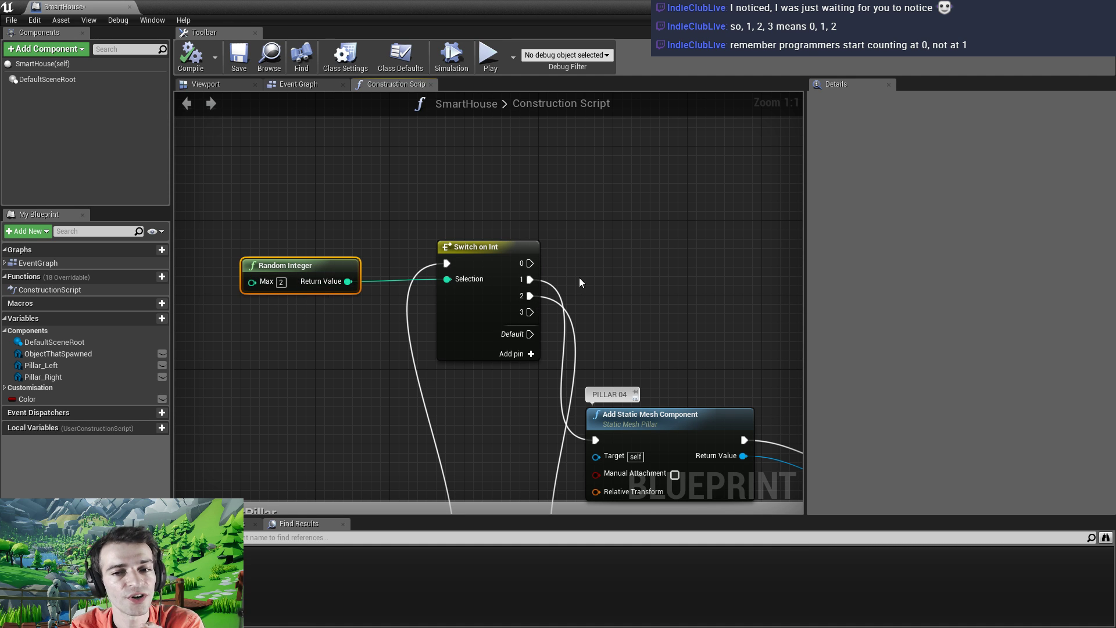
Break Switch on Int's output 2 link, connect output 0 to the DEFAULT PILLAR Add Static Mesh Component node, and save the blueprint
{"action": "right_click_drag", "start_coordinate": [579, 277], "coordinate": [543, 238]}
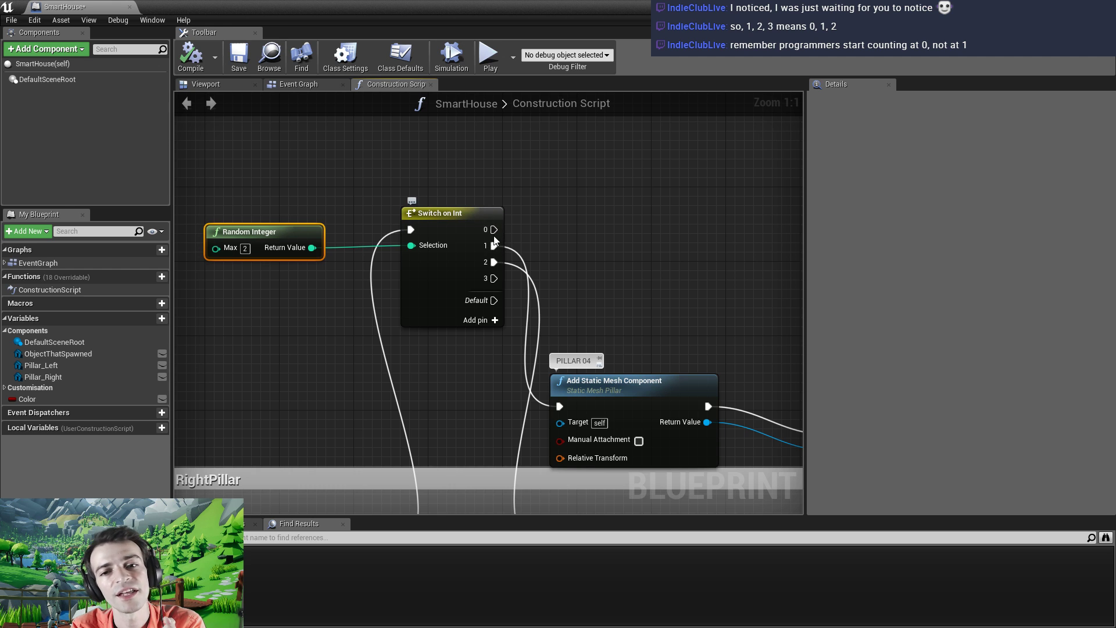
{"action": "right_click", "coordinate": [495, 262]}
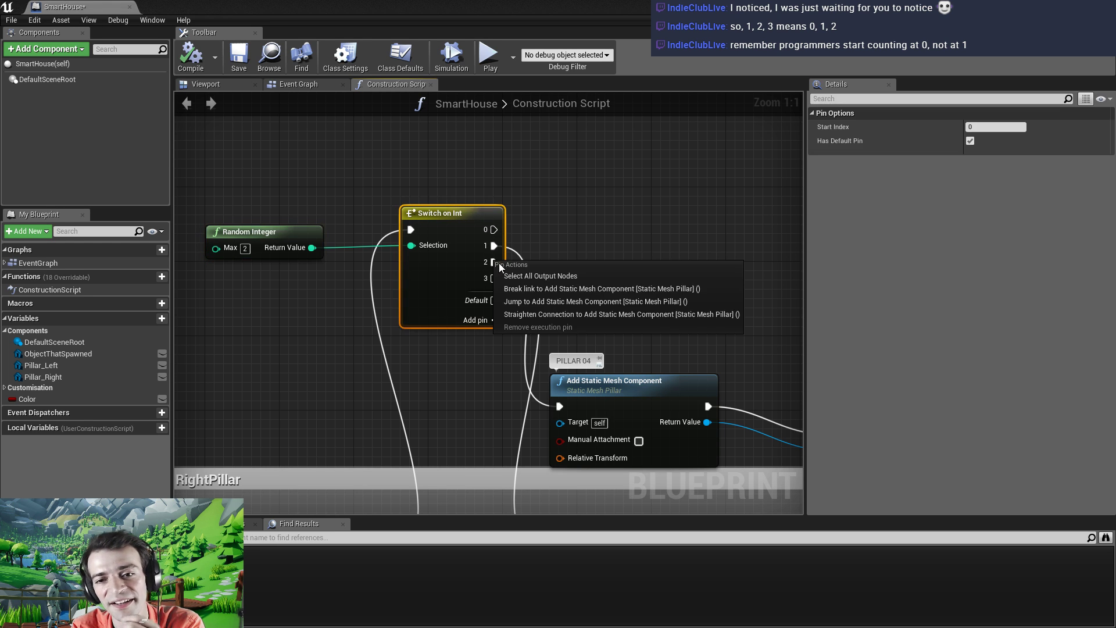
{"action": "left_click", "coordinate": [521, 287]}
{"action": "right_click_drag", "start_coordinate": [567, 312], "coordinate": [565, 261]}
{"action": "left_click_drag", "start_coordinate": [492, 179], "coordinate": [557, 446]}
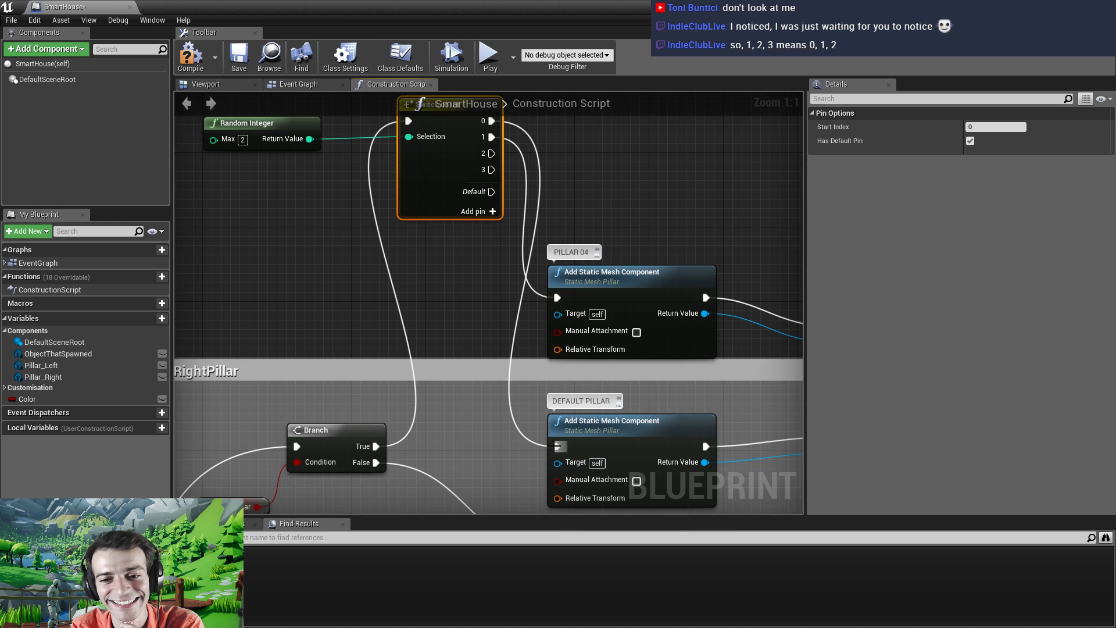
{"action": "left_click", "coordinate": [241, 67]}
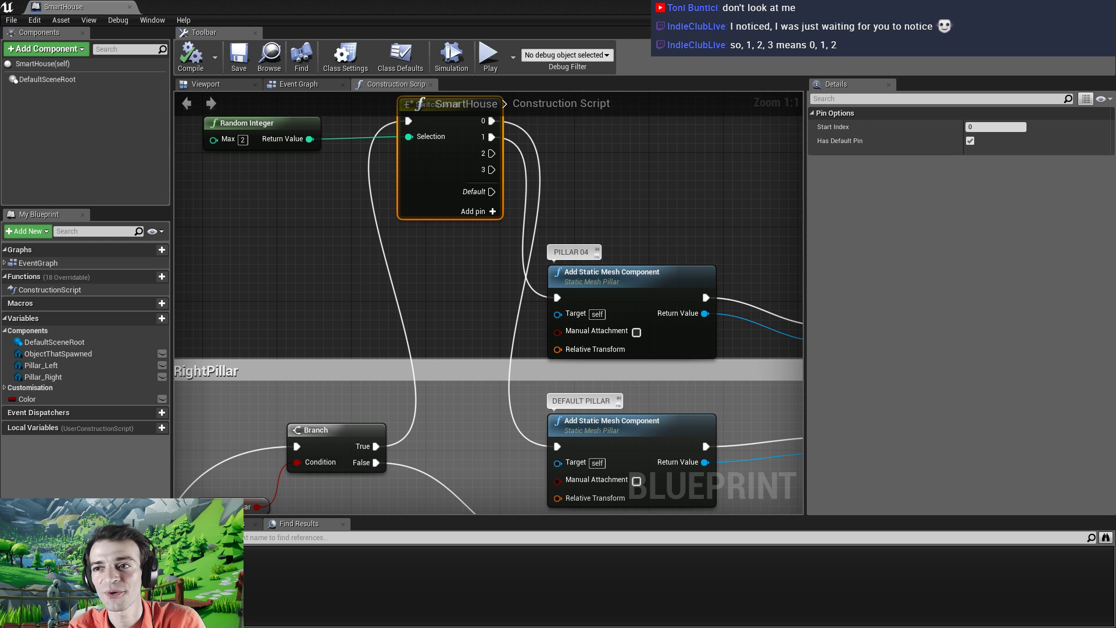
{"action": "left_click", "coordinate": [1058, 7]}
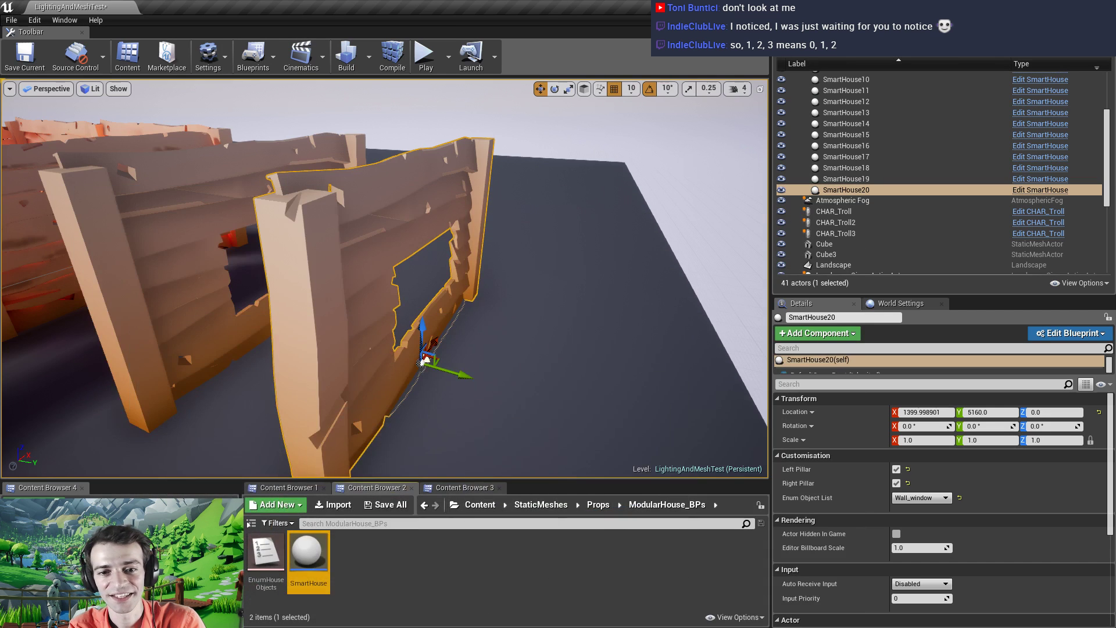
Toggle SmartHouse20's Right Pillar option in the level to test pillar spawning from switch outputs 0 and 1
{"action": "right_click_drag", "start_coordinate": [376, 336], "coordinate": [349, 337]}
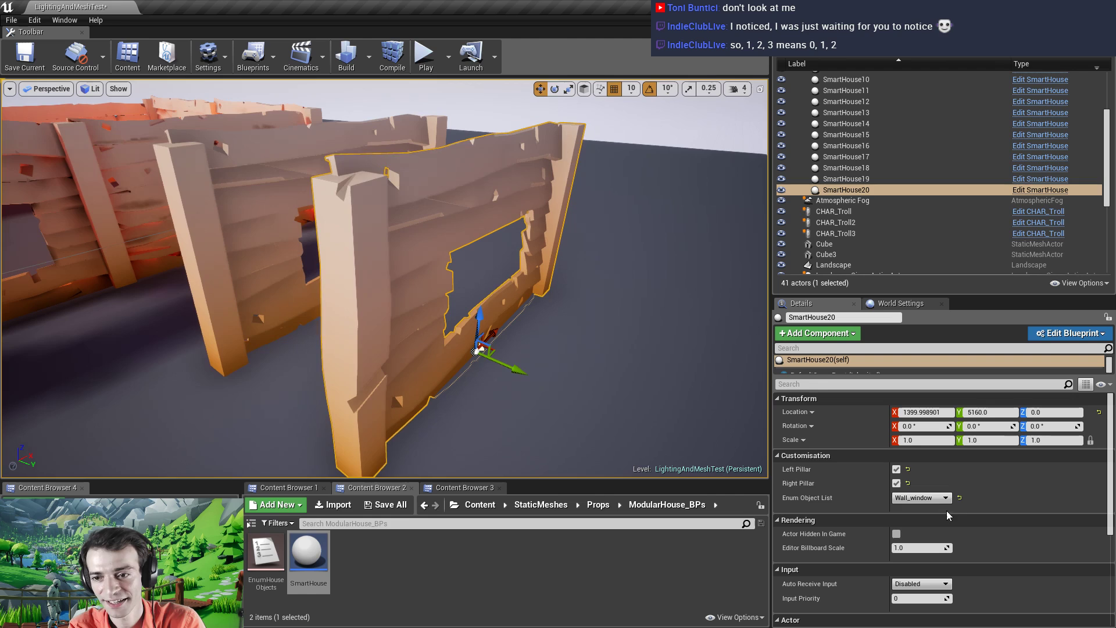
{"action": "left_click", "coordinate": [896, 483]}
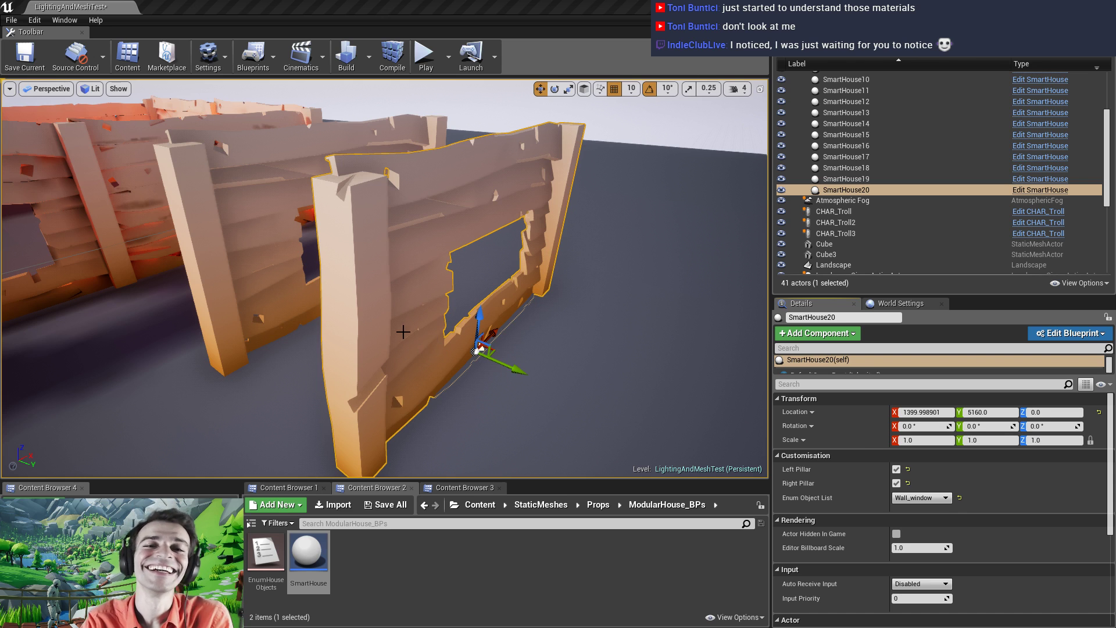
{"action": "key", "text": "f"}
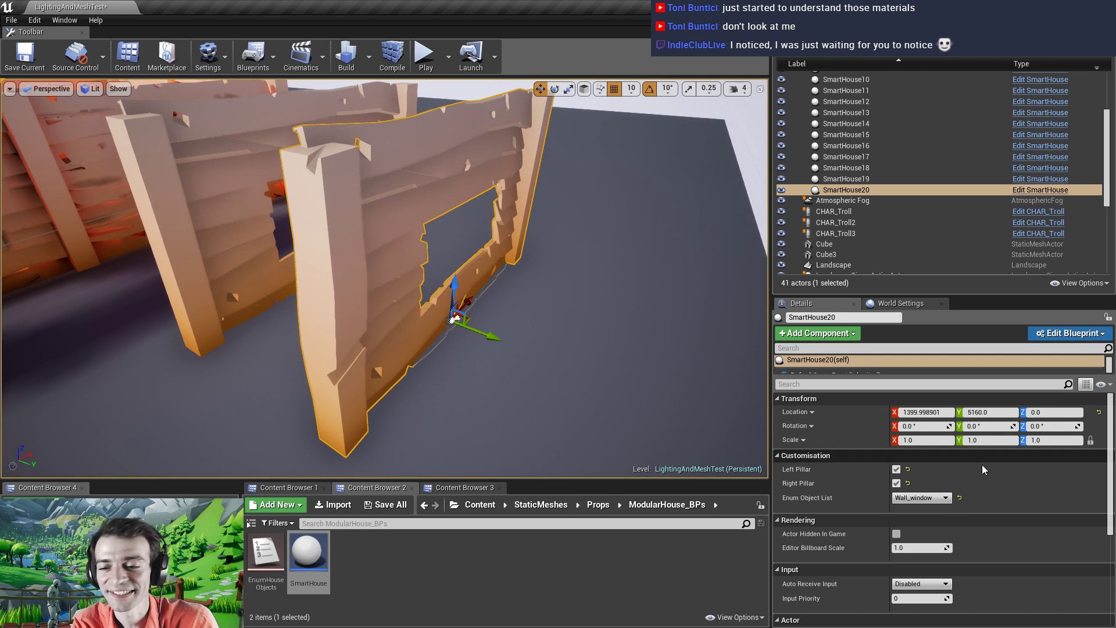
{"action": "left_click", "coordinate": [897, 484]}
{"action": "left_click", "coordinate": [896, 484]}
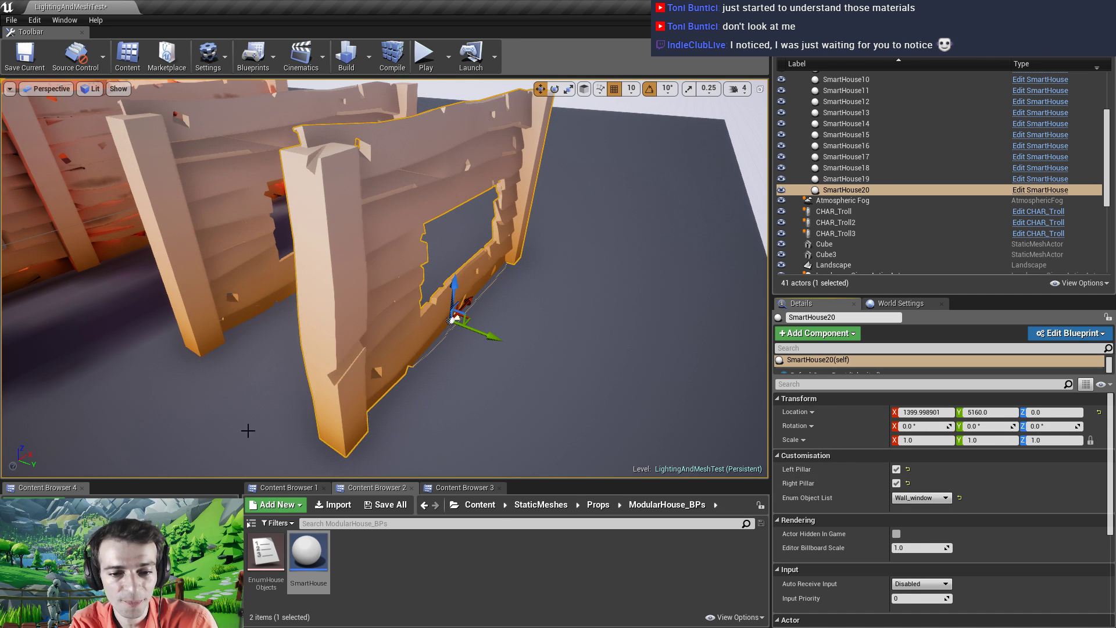
Reopen the SmartHouse blueprint, re-enter 2 as the Random Integer node's Max, and review the right pillar wiring
{"action": "double_click", "coordinate": [308, 572]}
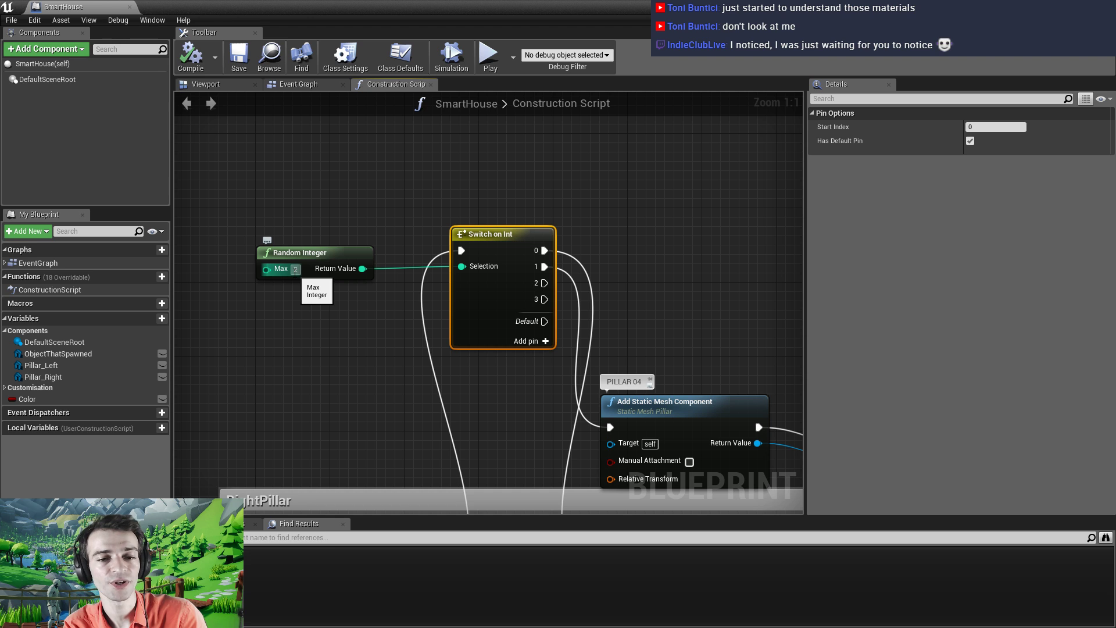
{"action": "left_click", "coordinate": [295, 270]}
{"action": "type", "text": "2"}
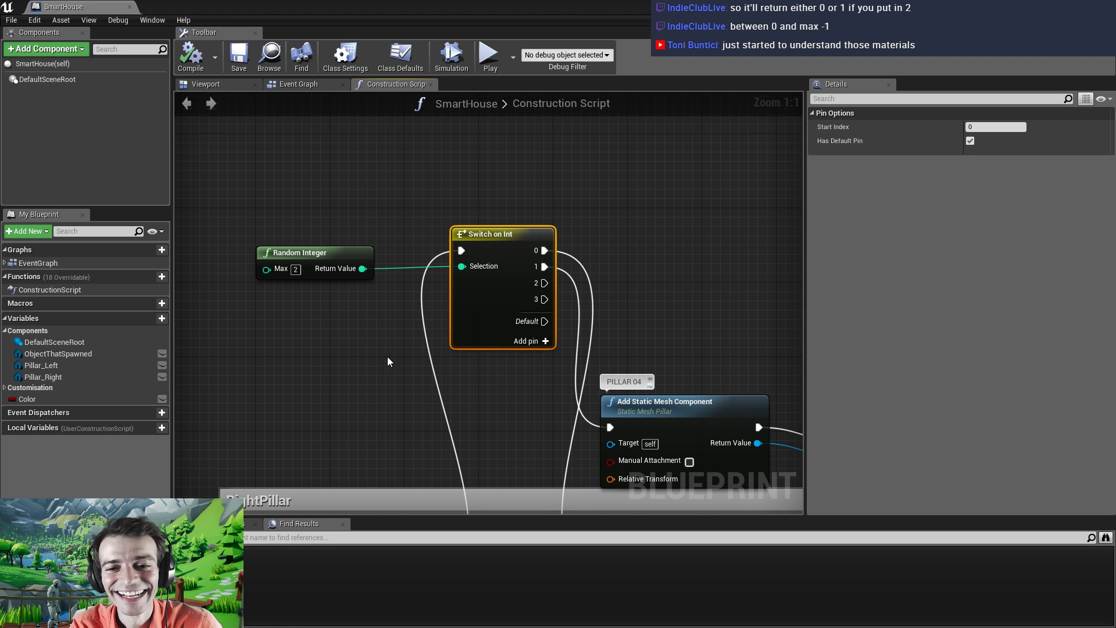
{"action": "right_click", "coordinate": [365, 337]}
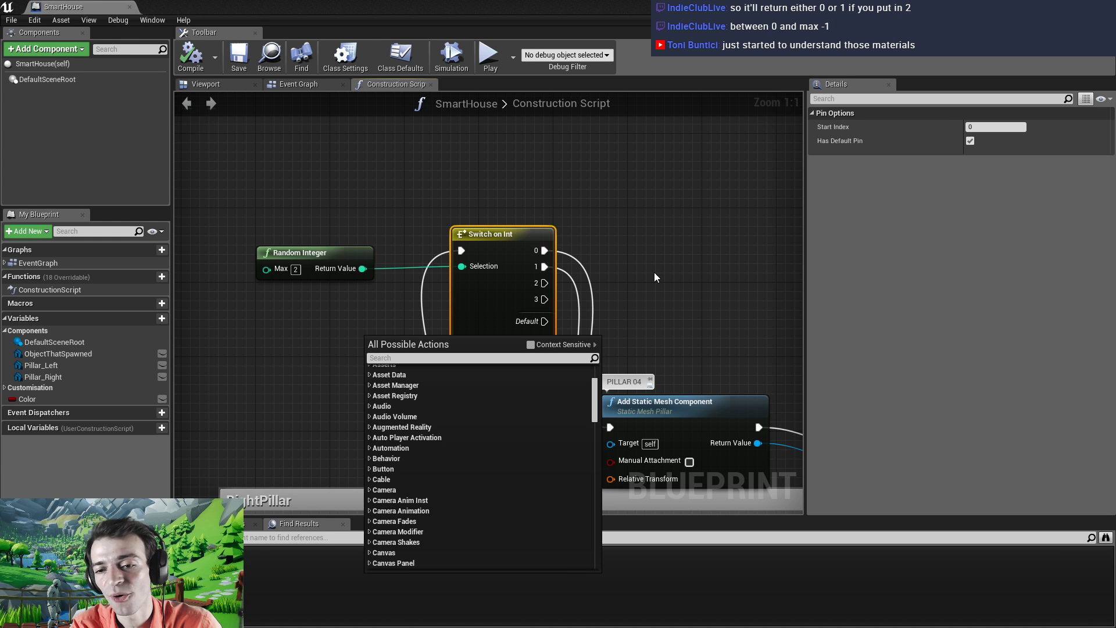
{"action": "left_click", "coordinate": [654, 272]}
{"action": "scroll", "coordinate": [634, 330], "scroll_direction": "down", "scroll_amount": 3}
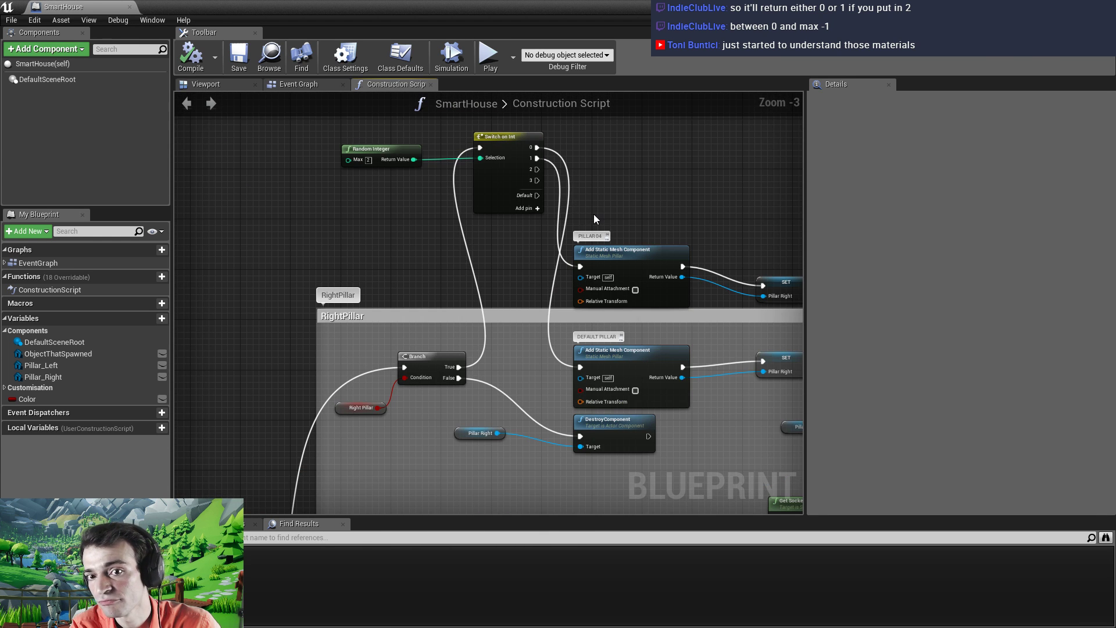
{"action": "right_click_drag", "start_coordinate": [616, 203], "coordinate": [592, 249]}
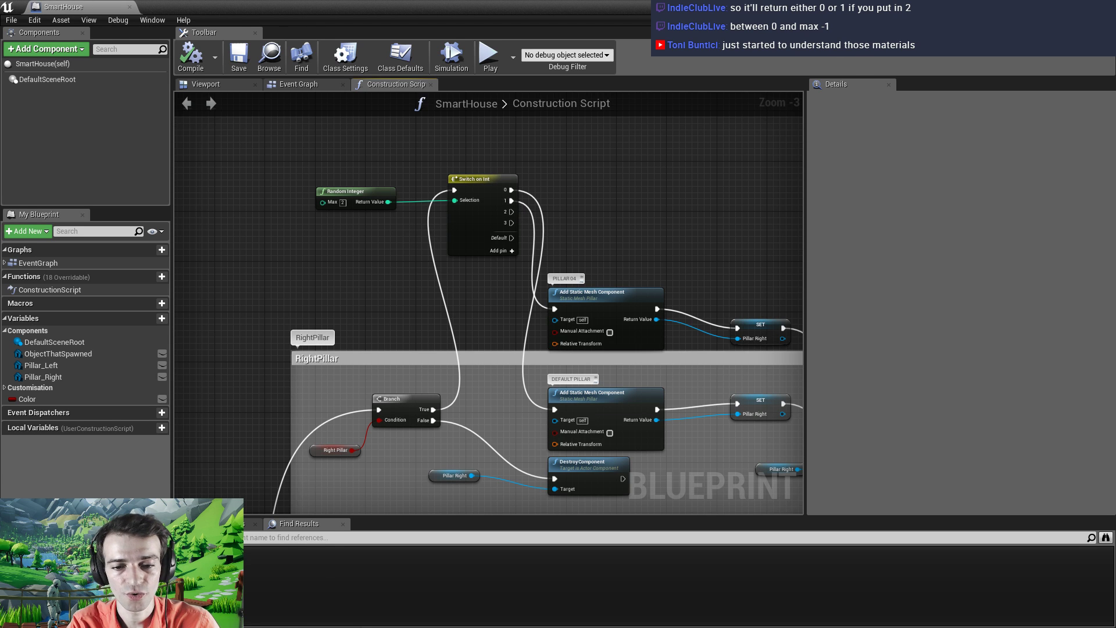
Switch to 3ds Max and select Pillar_01, examining the undamaged pillars and the loose boxes beside them
{"action": "key", "text": "alt+Tab"}
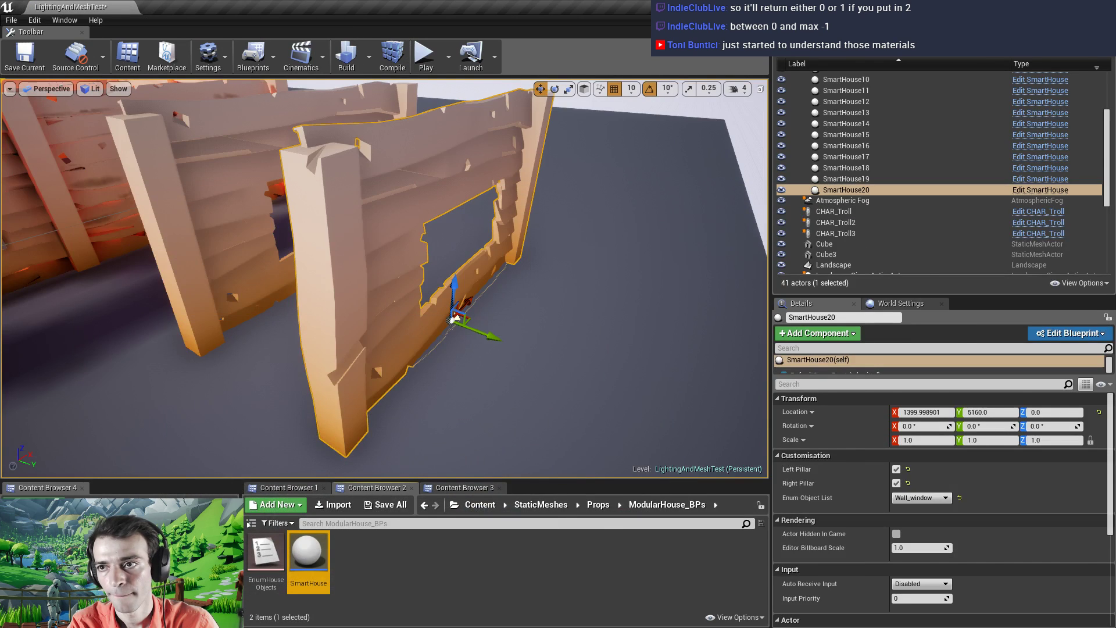
{"action": "key", "text": "alt+Tab"}
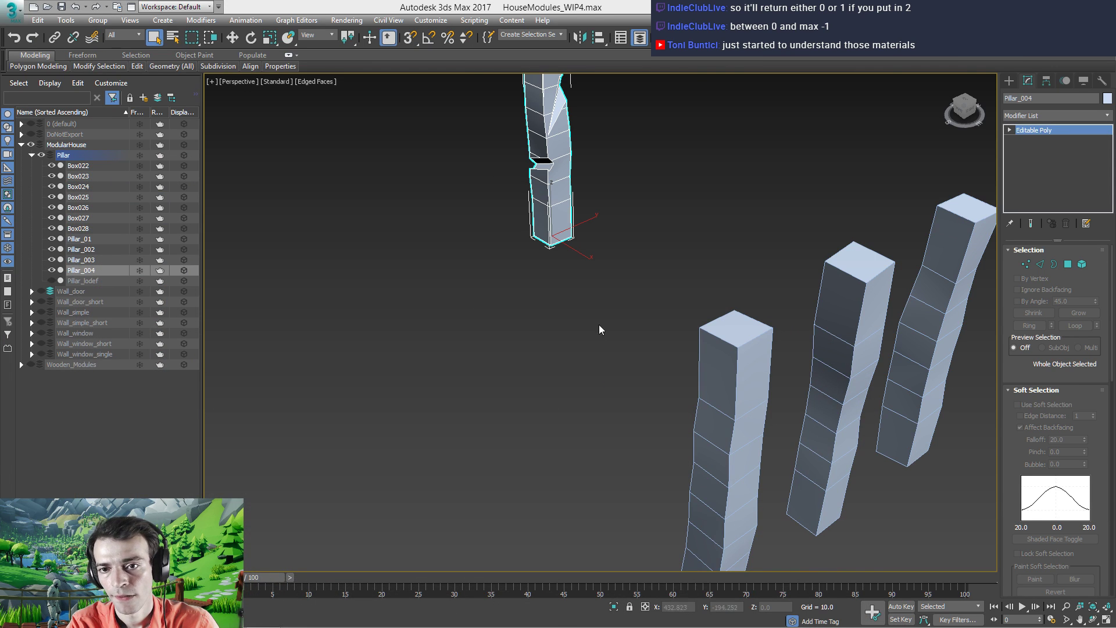
{"action": "right_click", "coordinate": [568, 317]}
{"action": "left_click", "coordinate": [452, 387]}
{"action": "middle_click_drag", "start_coordinate": [651, 334], "coordinate": [452, 341]}
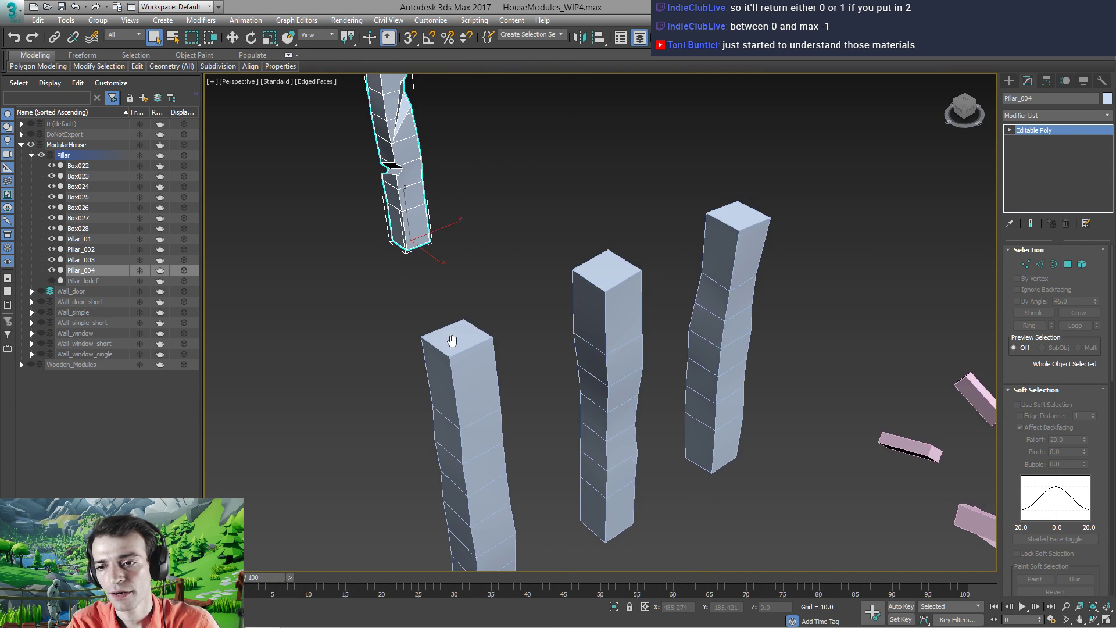
{"action": "left_click", "coordinate": [730, 317]}
{"action": "middle_click_drag", "start_coordinate": [726, 317], "coordinate": [651, 322]}
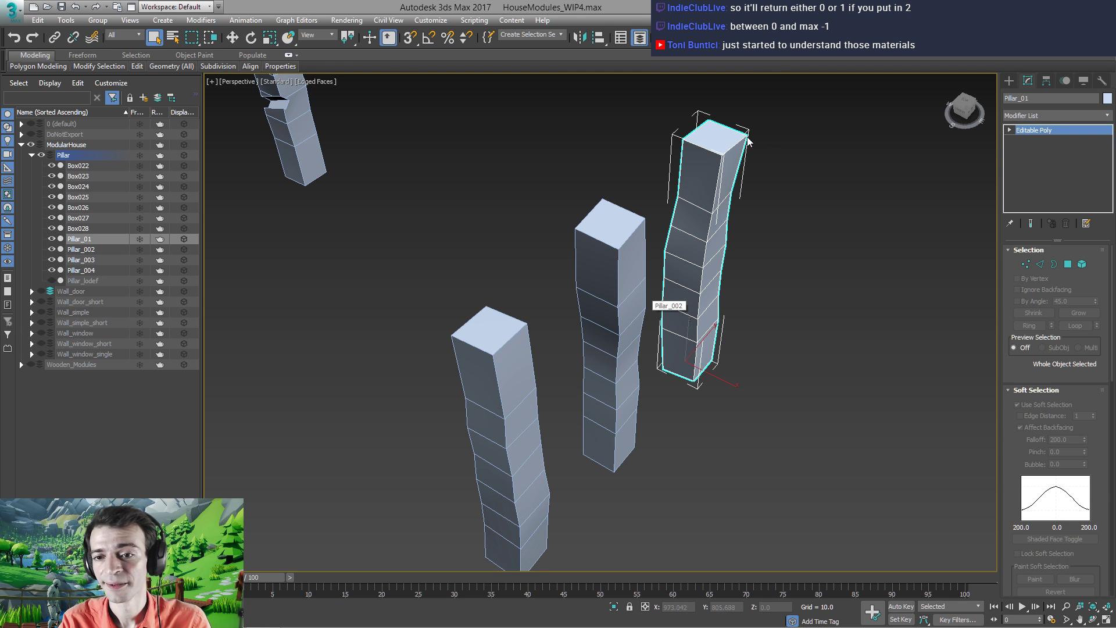
{"action": "middle_click_drag", "start_coordinate": [623, 340], "coordinate": [587, 326], "text": "alt"}
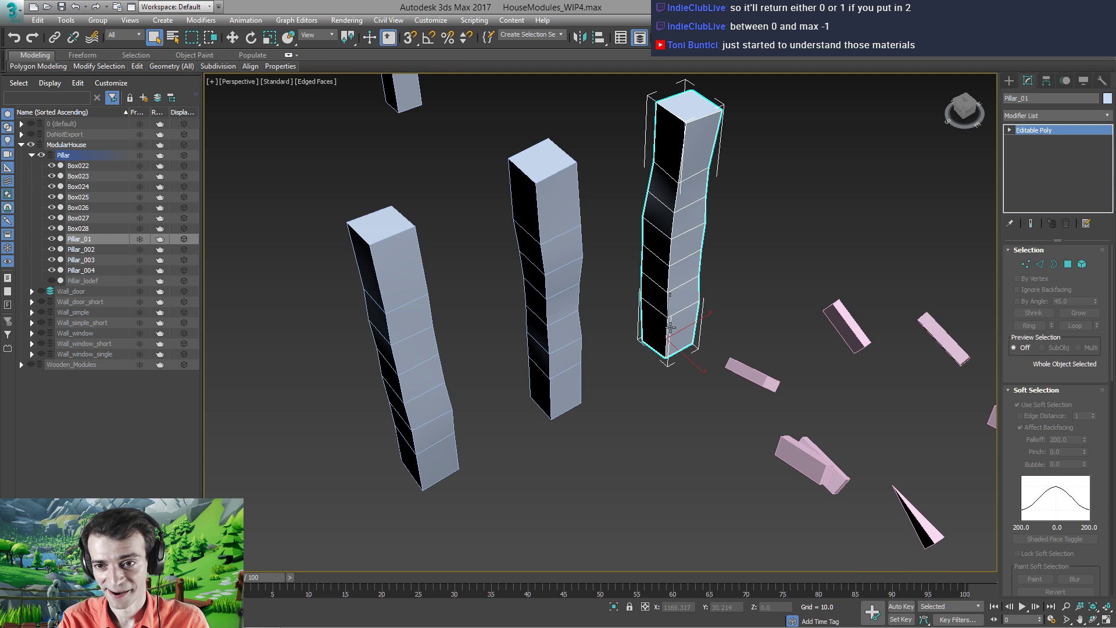
{"action": "middle_click_drag", "start_coordinate": [670, 329], "coordinate": [727, 447], "text": "alt"}
Select the loose box Box026 and move it beside the top of Pillar_01
{"action": "left_click", "coordinate": [744, 433]}
{"action": "key", "text": "w"}
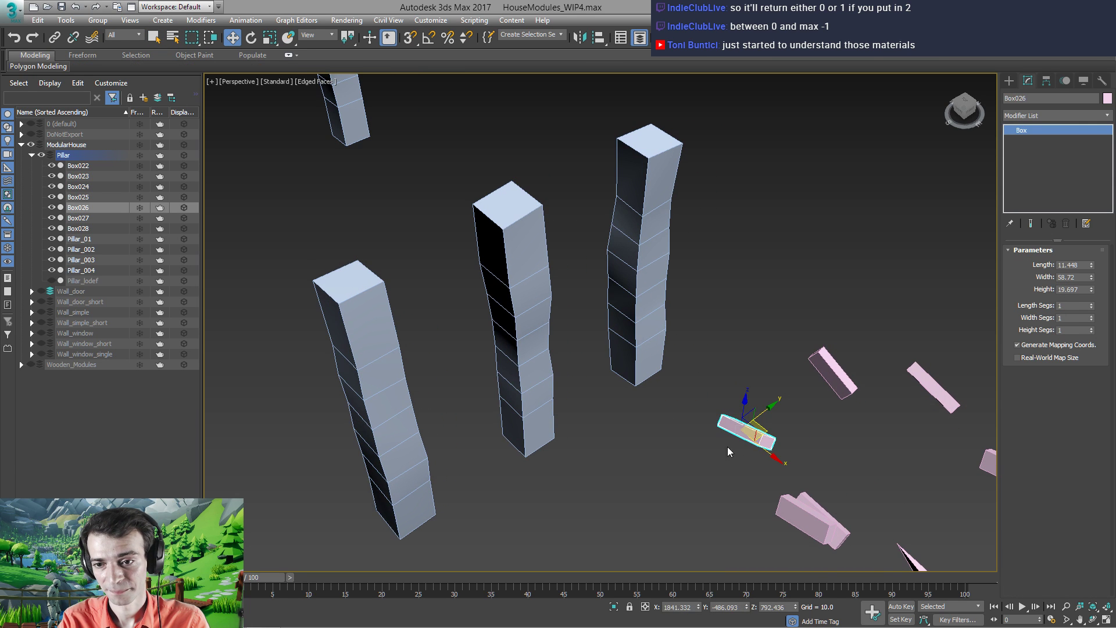
{"action": "left_click_drag", "start_coordinate": [768, 440], "coordinate": [653, 217]}
{"action": "middle_click_drag", "start_coordinate": [638, 278], "coordinate": [627, 241], "text": "alt"}
Rotate Box026 into a diagonal orientation of about X 13.7, Y 131.9 and Z 48.6 degrees
{"action": "key", "text": "e"}
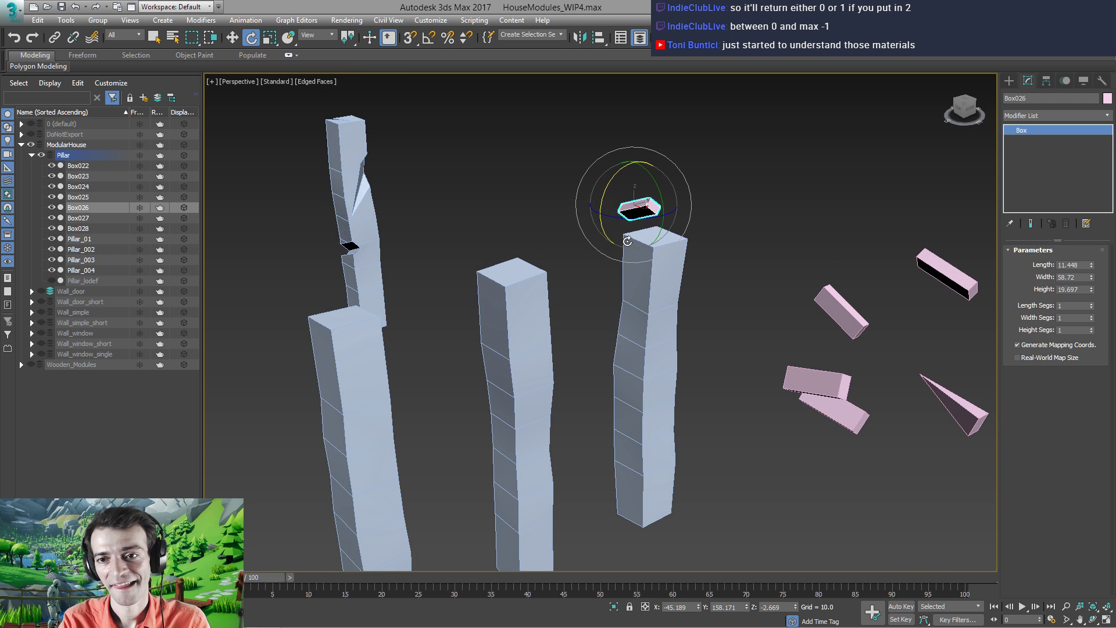
{"action": "left_click_drag", "start_coordinate": [658, 193], "coordinate": [645, 212]}
{"action": "middle_click_drag", "start_coordinate": [646, 213], "coordinate": [598, 224], "text": "alt"}
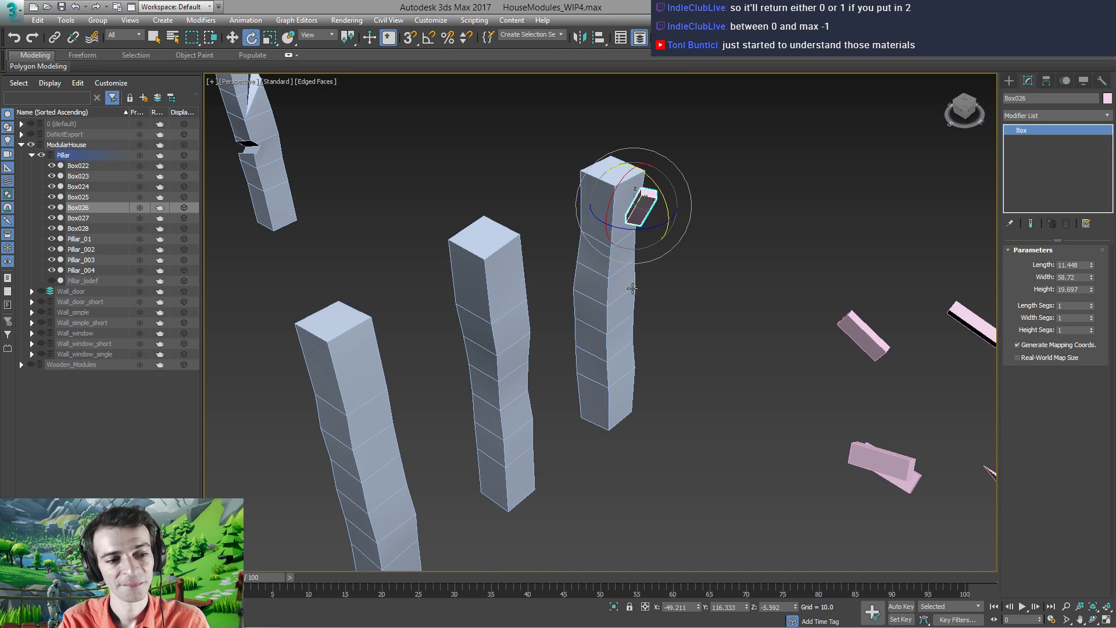
{"action": "left_click_drag", "start_coordinate": [595, 225], "coordinate": [638, 161]}
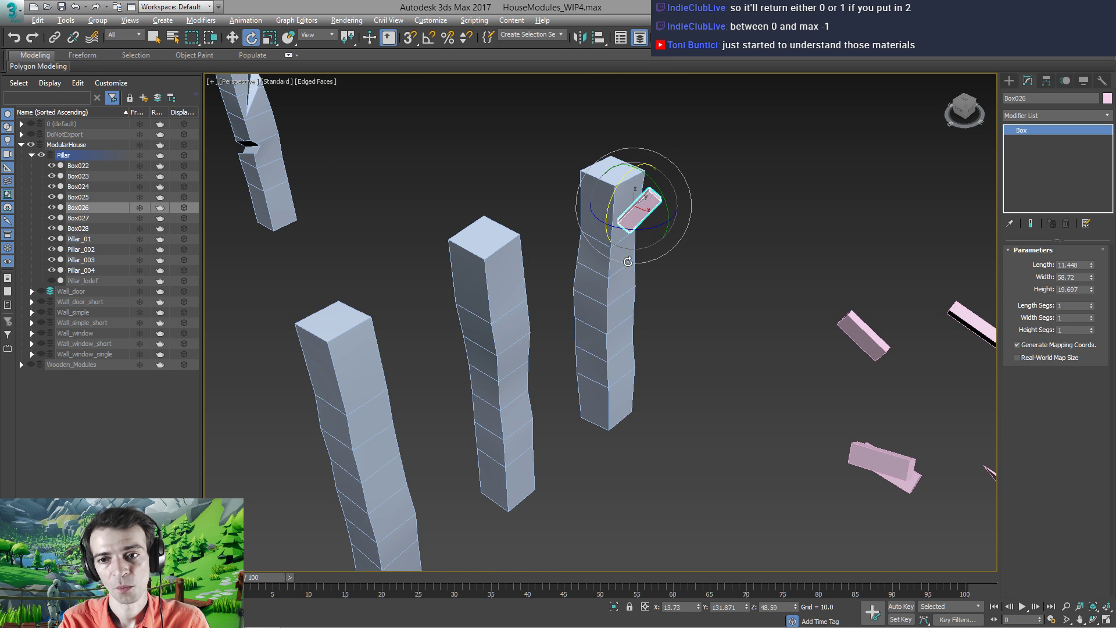
{"action": "middle_click_drag", "start_coordinate": [628, 262], "coordinate": [625, 260], "text": "alt"}
Move Box026 against Pillar_01's corner edge just below the top, at about X 1249, Y -57, Z 579
{"action": "key", "text": "w"}
{"action": "left_click_drag", "start_coordinate": [656, 210], "coordinate": [677, 110]}
{"action": "middle_click_drag", "start_coordinate": [652, 240], "coordinate": [627, 287]}
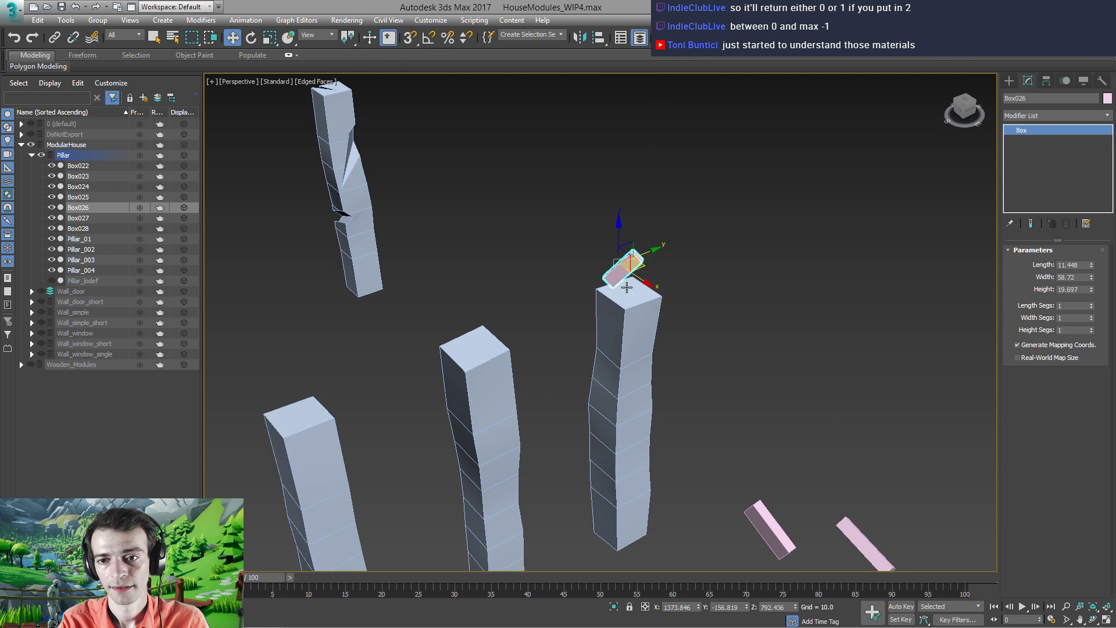
{"action": "left_click_drag", "start_coordinate": [619, 225], "coordinate": [621, 343]}
{"action": "middle_click_drag", "start_coordinate": [621, 343], "coordinate": [609, 363], "text": "alt"}
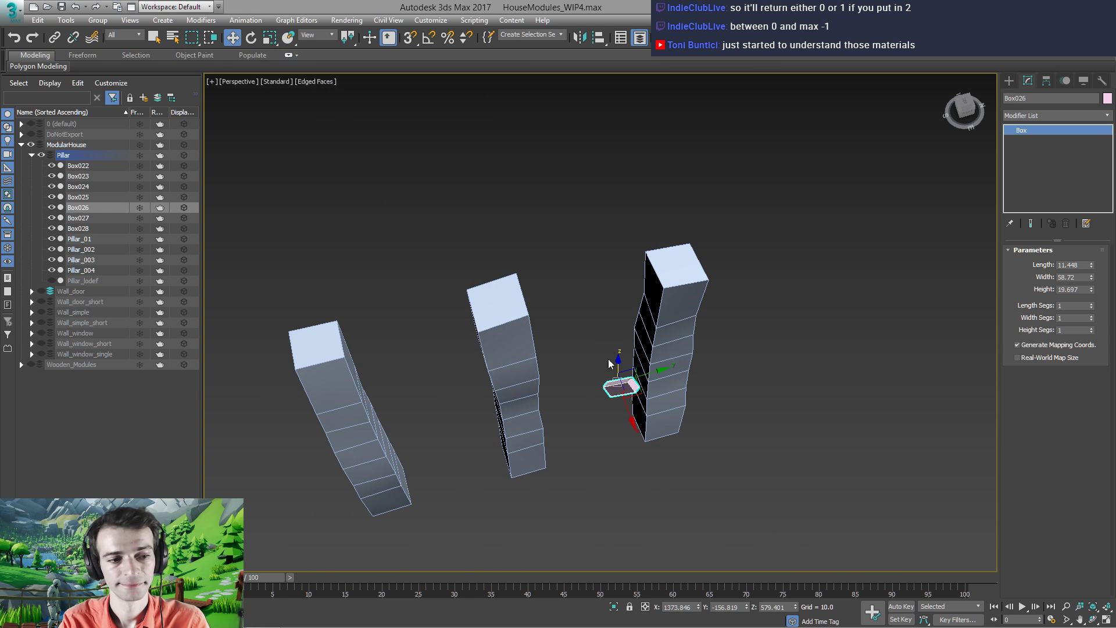
{"action": "left_click_drag", "start_coordinate": [636, 395], "coordinate": [672, 311]}
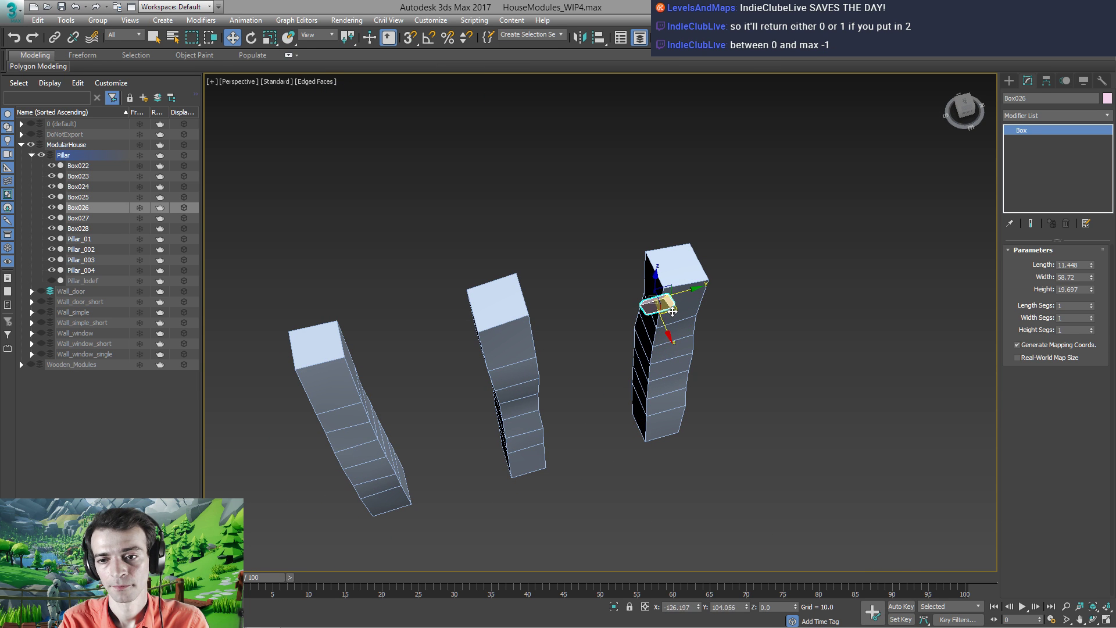
{"action": "middle_click_drag", "start_coordinate": [622, 372], "coordinate": [623, 244], "text": "alt"}
{"action": "scroll", "coordinate": [650, 294], "scroll_direction": "down", "scroll_amount": 1}
{"action": "scroll", "coordinate": [644, 279], "scroll_direction": "up", "scroll_amount": 3}
{"action": "scroll", "coordinate": [640, 266], "scroll_direction": "up", "scroll_amount": 2}
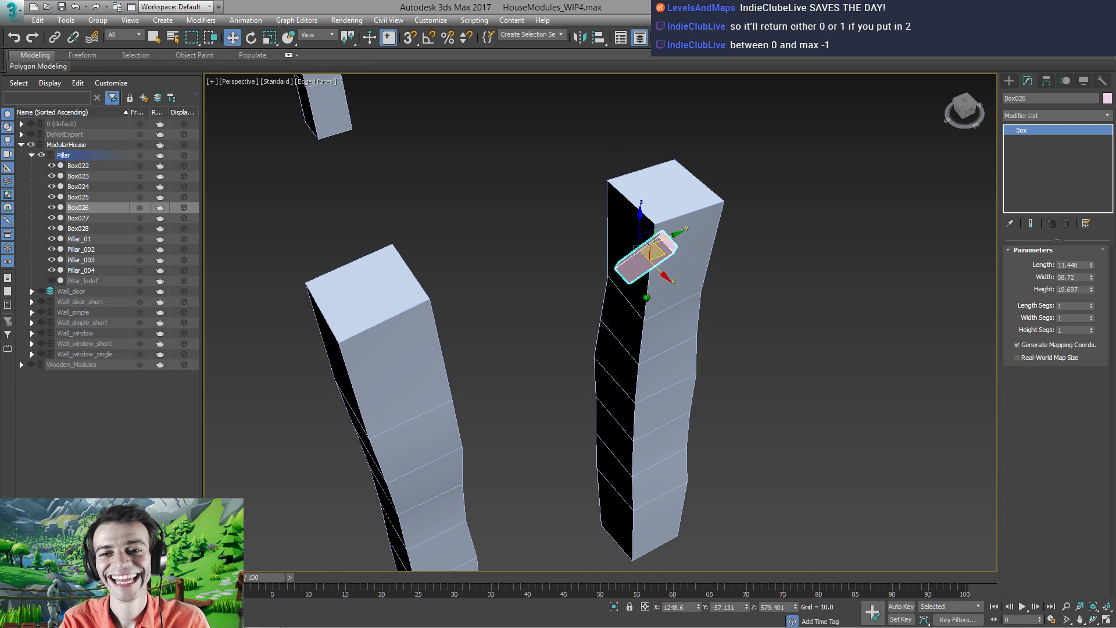
Lower Box026 along Pillar_01's corner edge to about Z 441 and enlarge the box uniformly
{"action": "left_click_drag", "start_coordinate": [641, 216], "coordinate": [642, 329]}
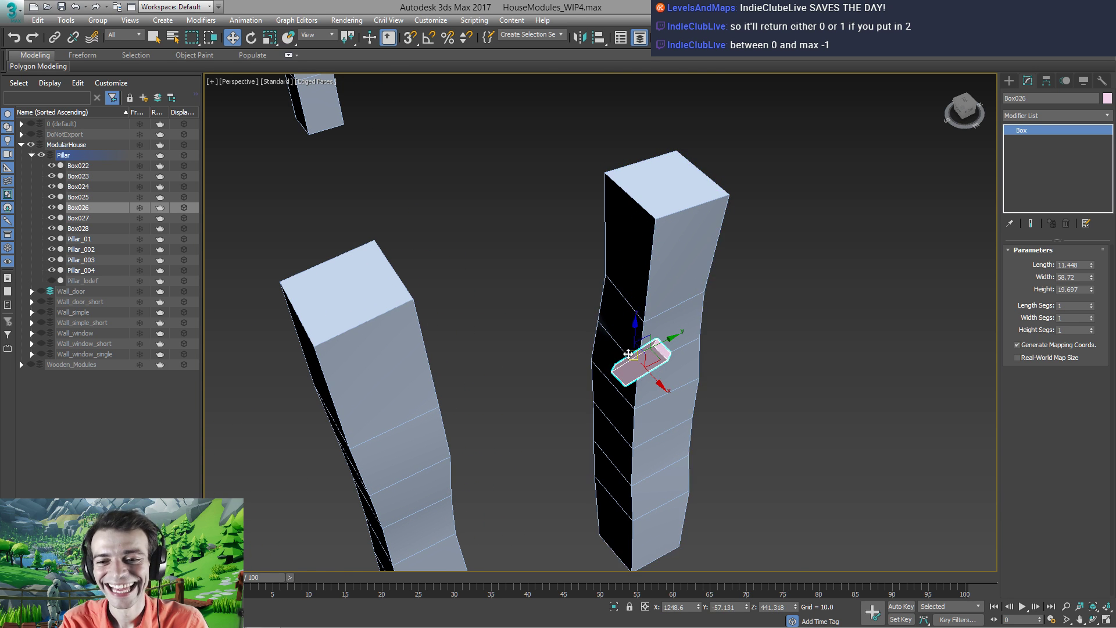
{"action": "middle_click_drag", "start_coordinate": [642, 329], "coordinate": [654, 370], "text": "alt"}
{"action": "key", "text": "e"}
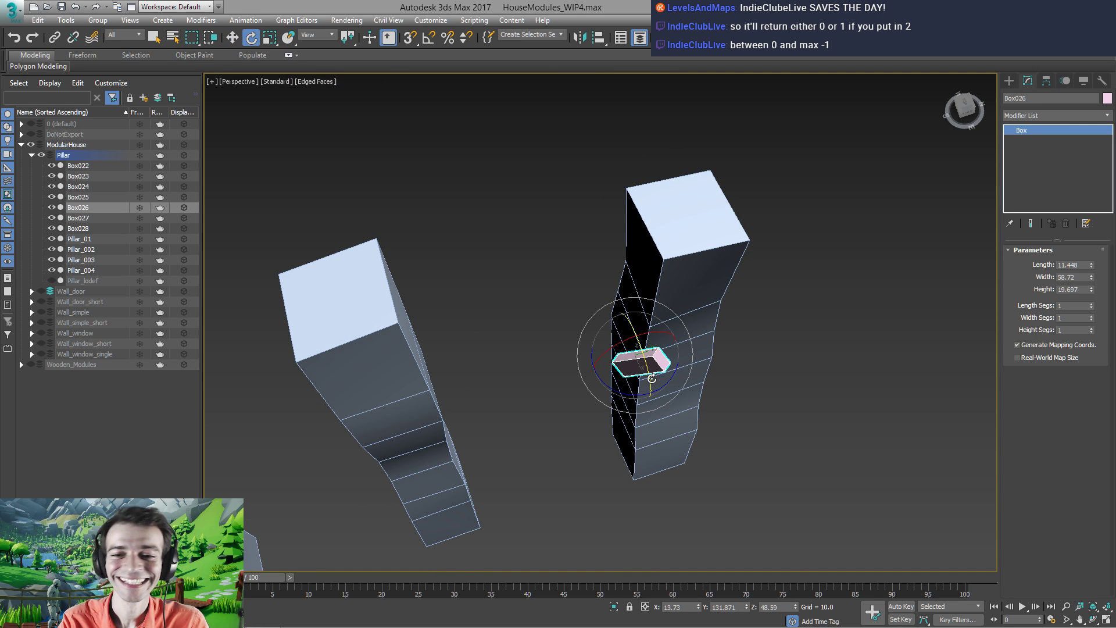
{"action": "key", "text": "r"}
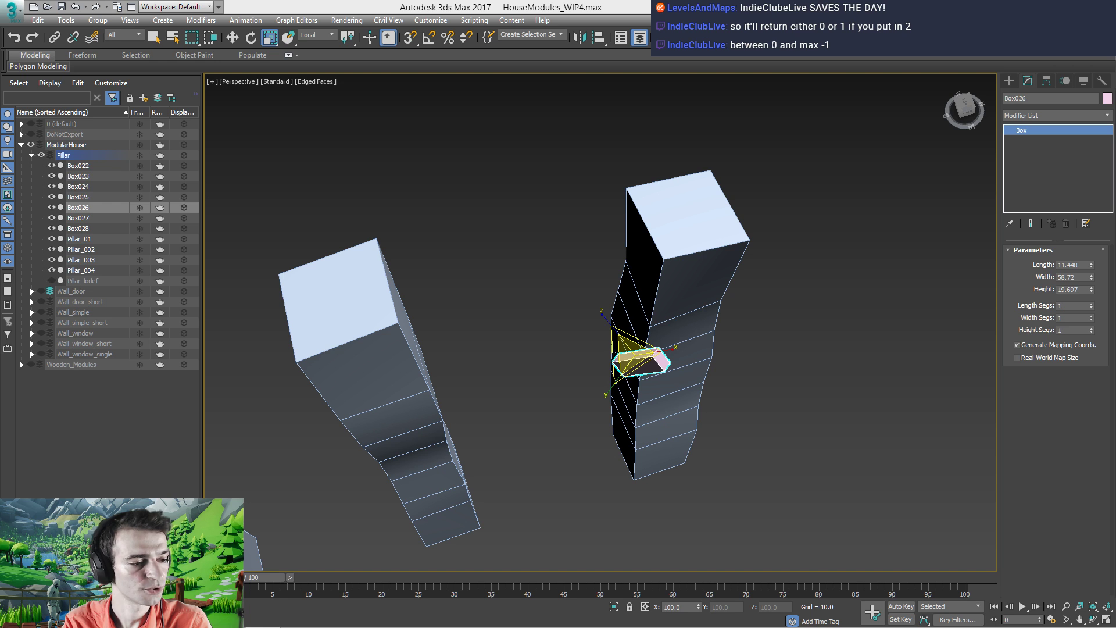
{"action": "middle_click_drag", "start_coordinate": [714, 310], "coordinate": [683, 309]}
{"action": "middle_click_drag", "start_coordinate": [682, 309], "coordinate": [705, 304], "text": "alt"}
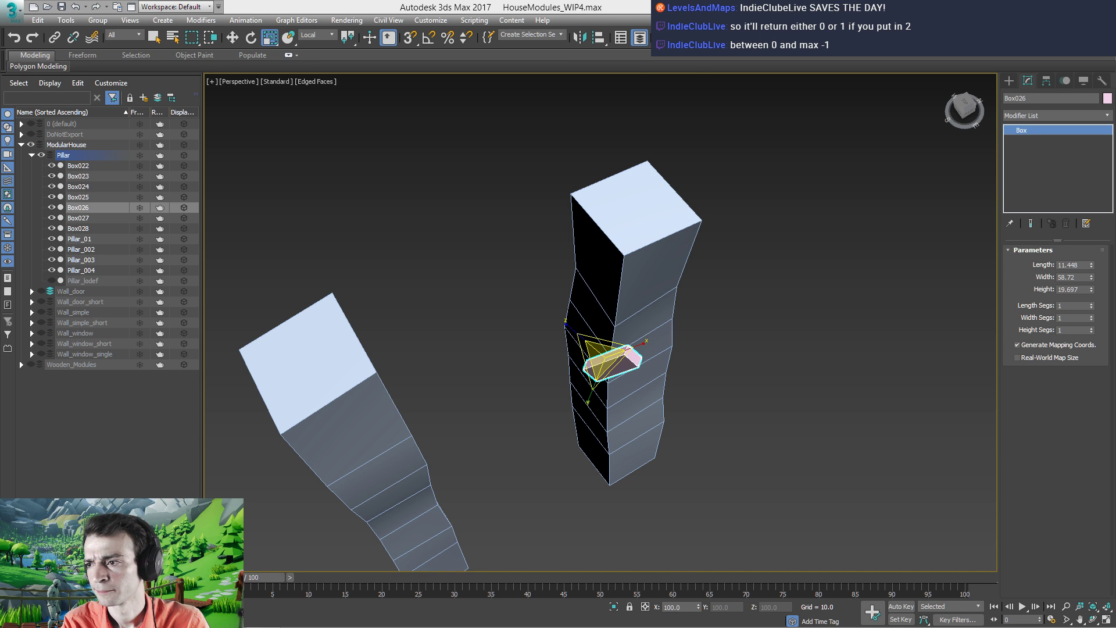
{"action": "middle_click_drag", "start_coordinate": [594, 300], "coordinate": [561, 291]}
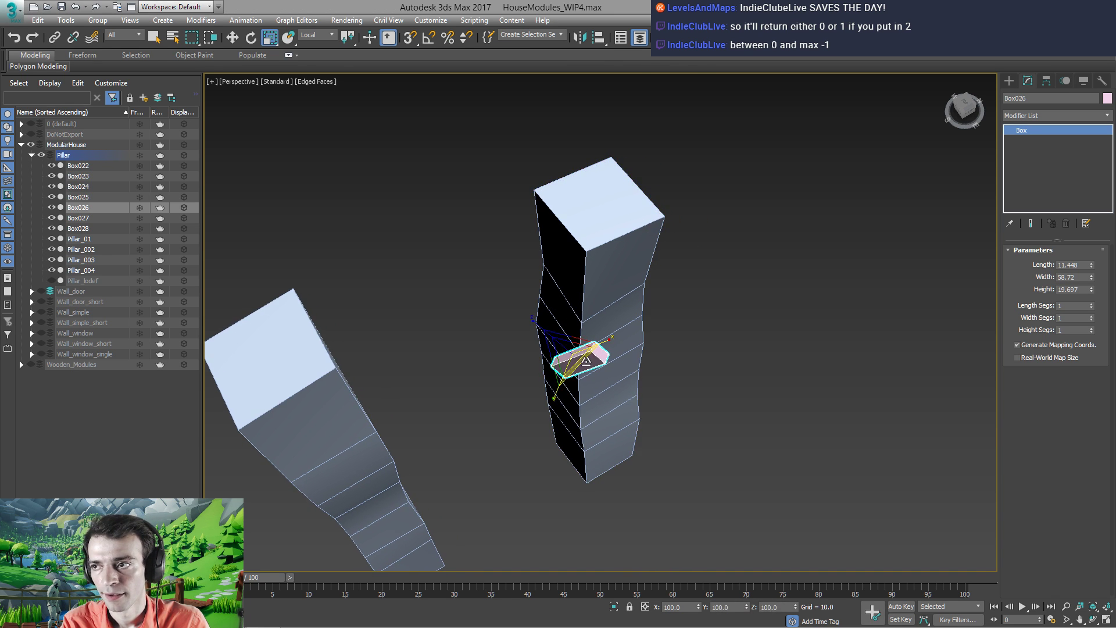
{"action": "middle_click_drag", "start_coordinate": [590, 357], "coordinate": [585, 344]}
{"action": "scroll", "coordinate": [585, 344], "scroll_direction": "up", "scroll_amount": 2}
{"action": "left_click_drag", "start_coordinate": [585, 345], "coordinate": [574, 318]}
Rotate Box026 to about X -167, Y 47, Z -74 degrees so it leans steeply across the pillar's corner
{"action": "key", "text": "e"}
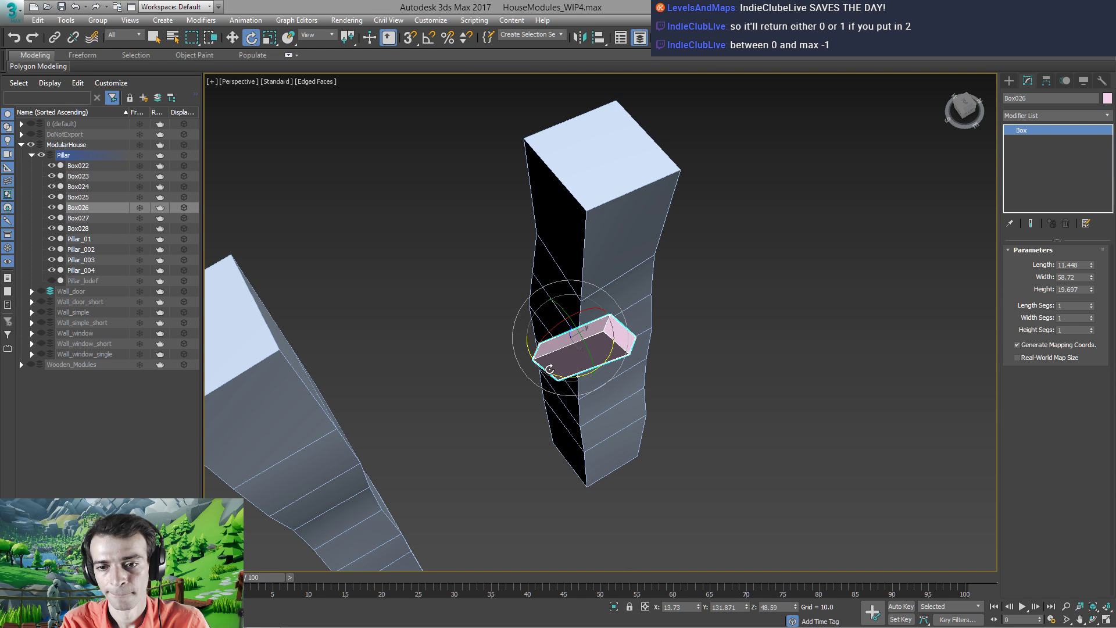
{"action": "left_click_drag", "start_coordinate": [549, 369], "coordinate": [639, 373]}
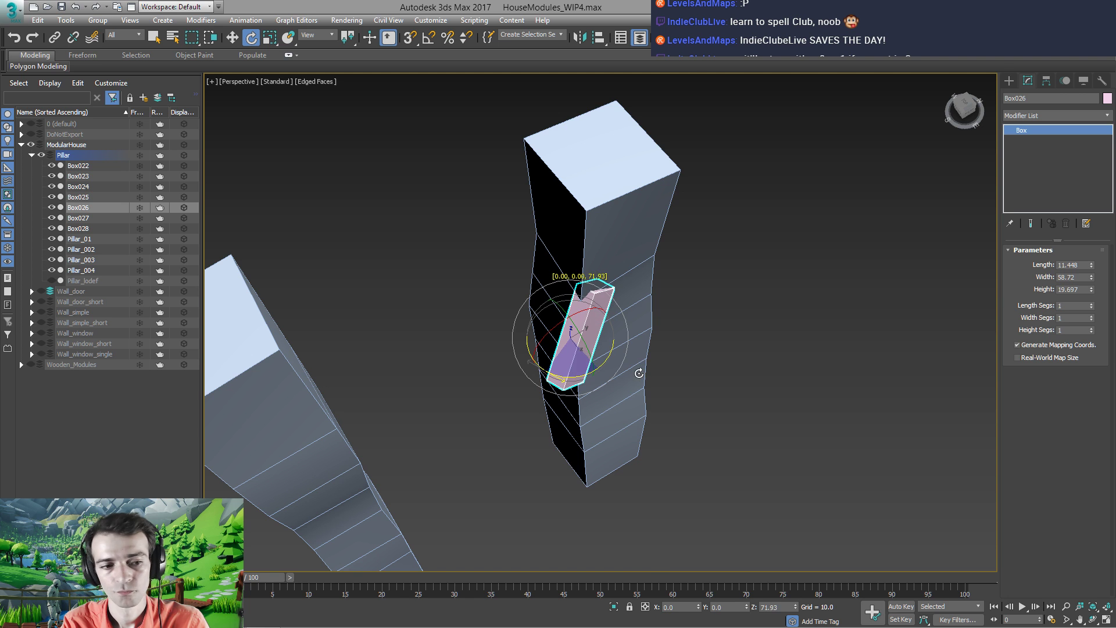
{"action": "middle_click_drag", "start_coordinate": [639, 373], "coordinate": [577, 326], "text": "alt"}
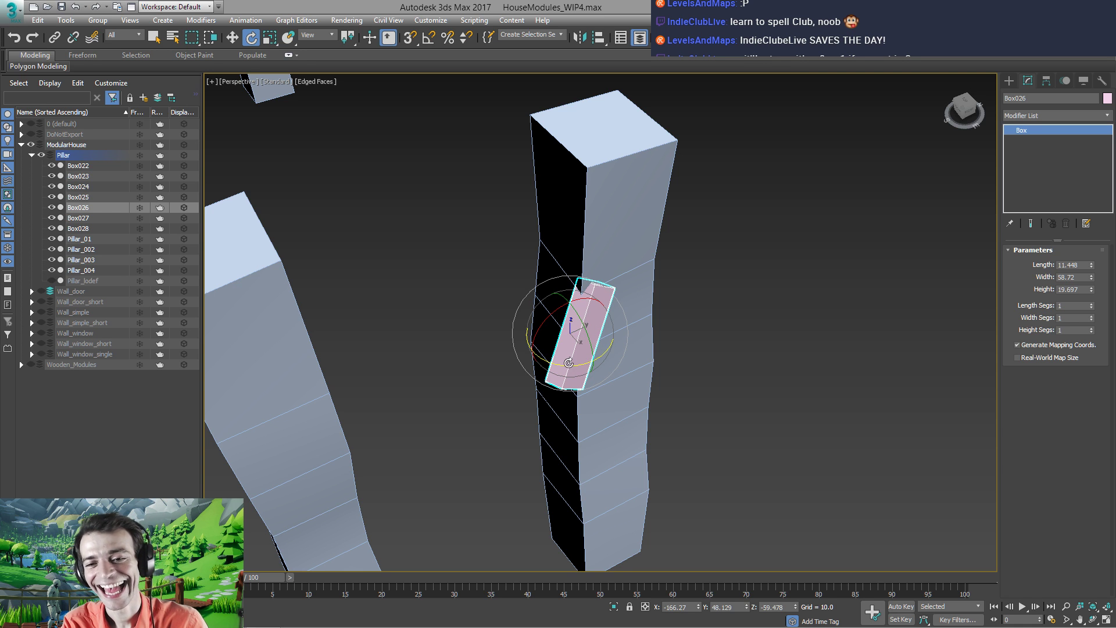
{"action": "left_click_drag", "start_coordinate": [569, 362], "coordinate": [552, 365]}
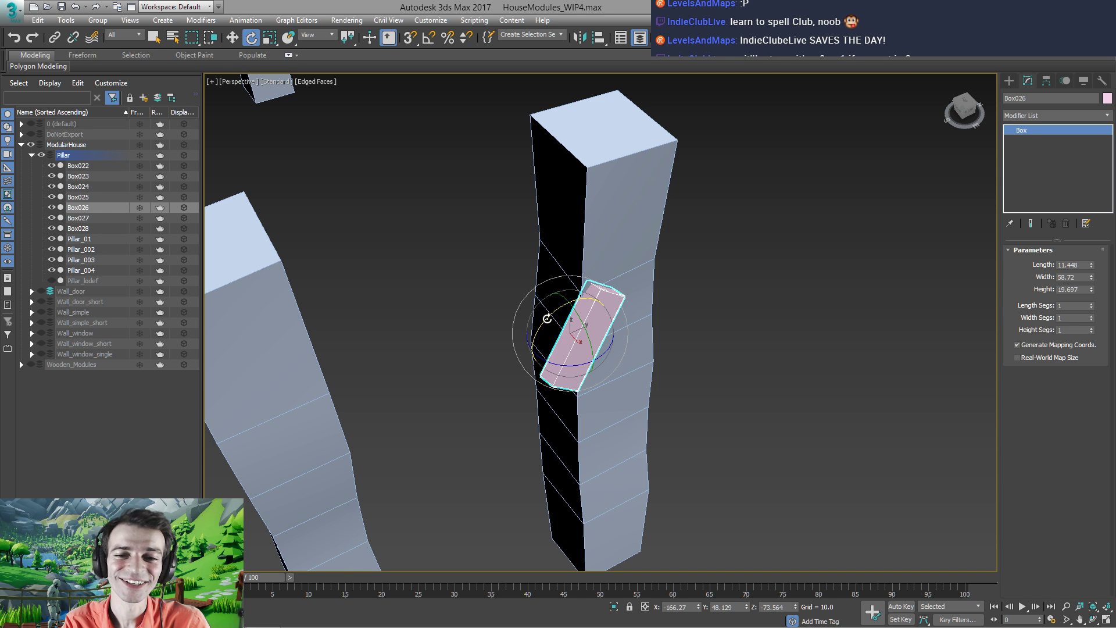
{"action": "left_click_drag", "start_coordinate": [547, 319], "coordinate": [550, 318]}
{"action": "middle_click_drag", "start_coordinate": [598, 322], "coordinate": [553, 366], "text": "alt"}
Move Box026 horizontally along the pillar from the front corner towards the neighbouring side edge
{"action": "key", "text": "w"}
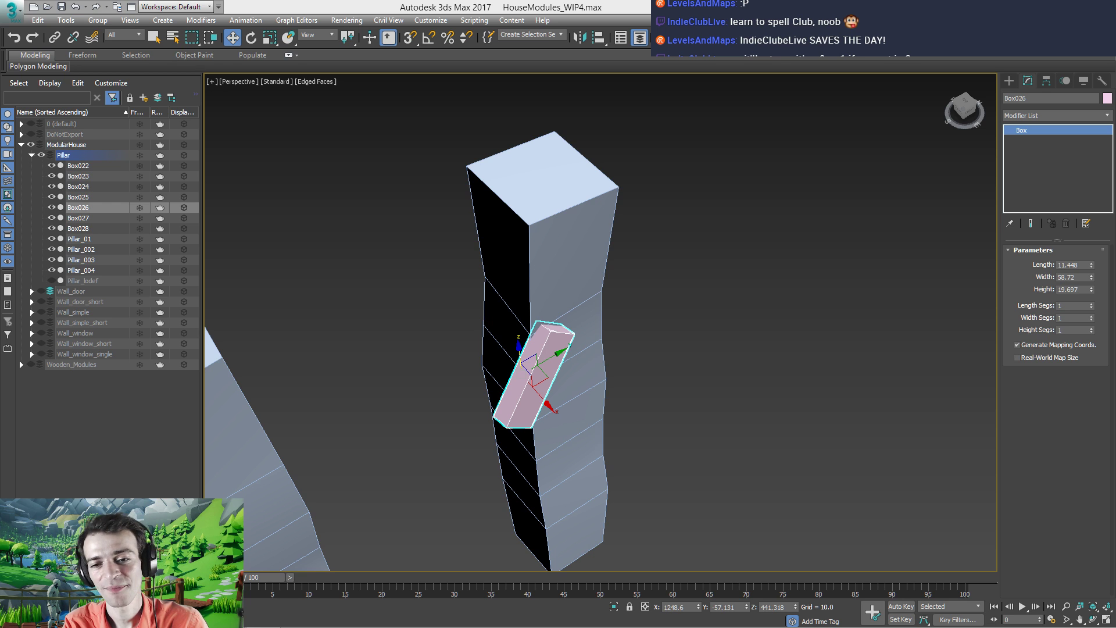
{"action": "middle_click_drag", "start_coordinate": [543, 353], "coordinate": [505, 416]}
{"action": "left_click_drag", "start_coordinate": [501, 408], "coordinate": [533, 381]}
{"action": "middle_click_drag", "start_coordinate": [508, 407], "coordinate": [509, 403], "text": "alt"}
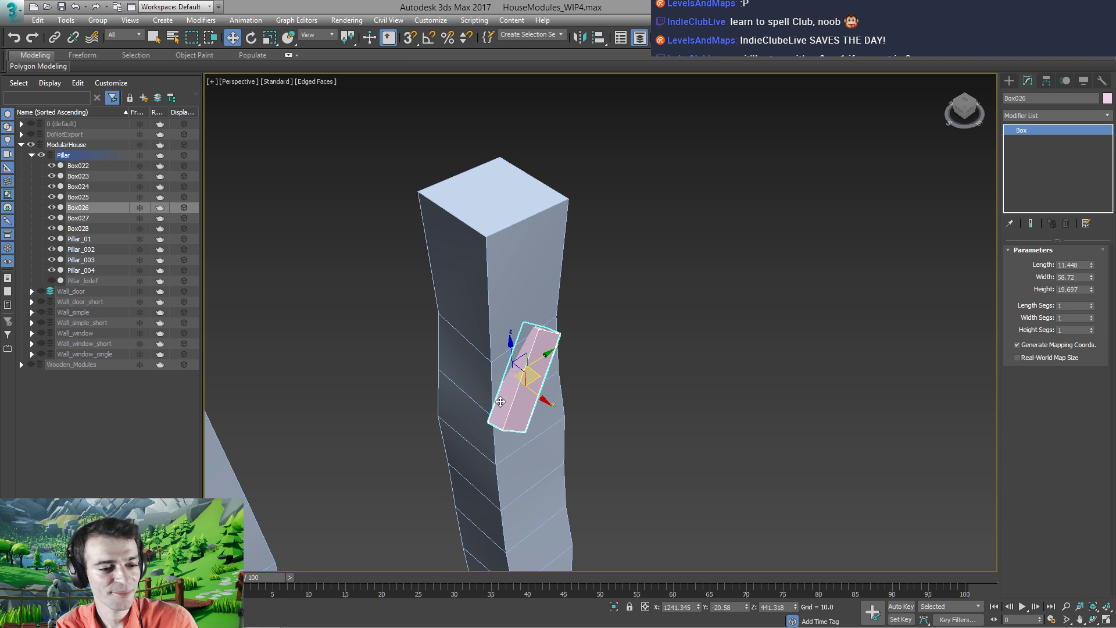
{"action": "middle_click_drag", "start_coordinate": [493, 378], "coordinate": [535, 394], "text": "alt"}
{"action": "left_click_drag", "start_coordinate": [530, 382], "coordinate": [547, 367]}
{"action": "middle_click_drag", "start_coordinate": [546, 367], "coordinate": [482, 382], "text": "alt"}
Stretch Box026 along its local X axis to about 136% and rotate it to about X -169, Y 47, Z -76 degrees
{"action": "key", "text": "r"}
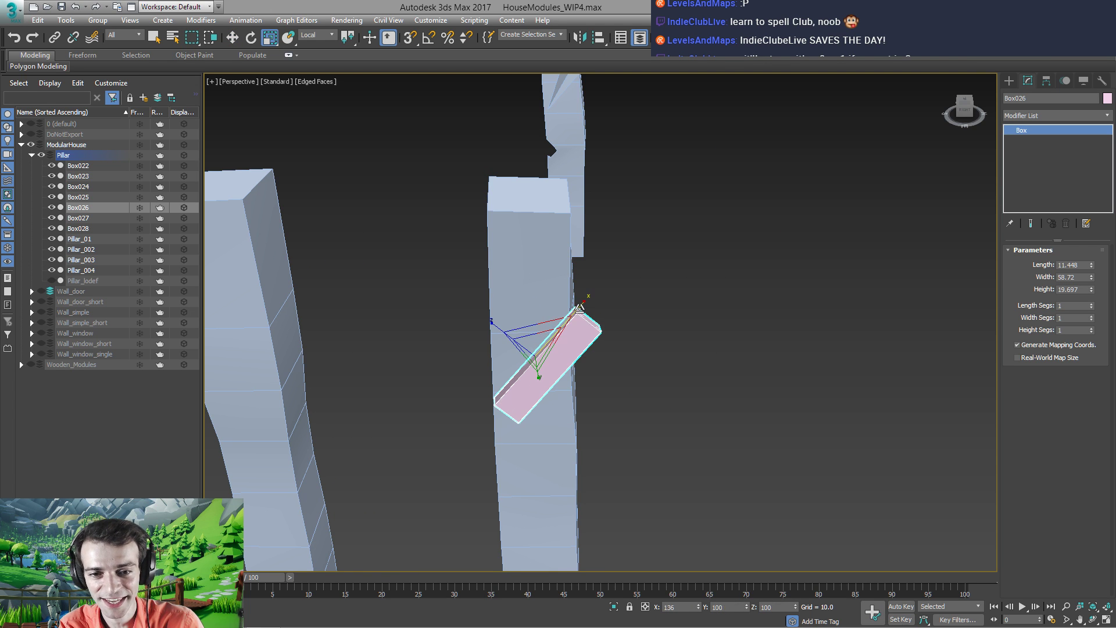
{"action": "middle_click_drag", "start_coordinate": [565, 319], "coordinate": [529, 399], "text": "alt"}
{"action": "key", "text": "e"}
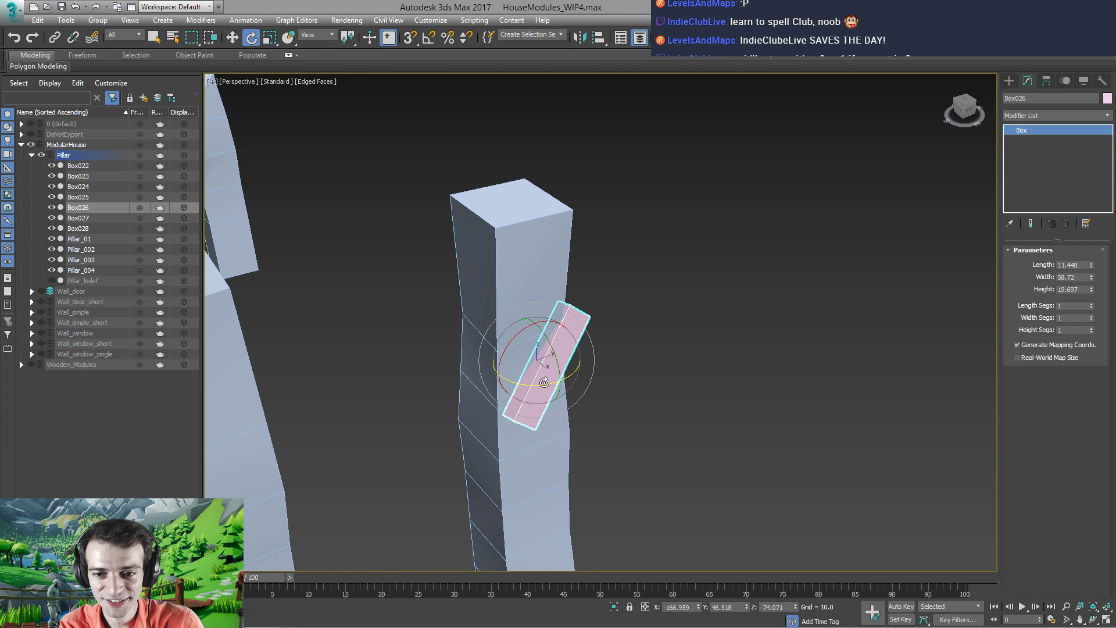
{"action": "left_click_drag", "start_coordinate": [558, 365], "coordinate": [526, 365]}
Make an independent copy of the wedge-shaped Box027 near the pillar holding Box026
{"action": "middle_click_drag", "start_coordinate": [526, 365], "coordinate": [585, 455], "text": "alt"}
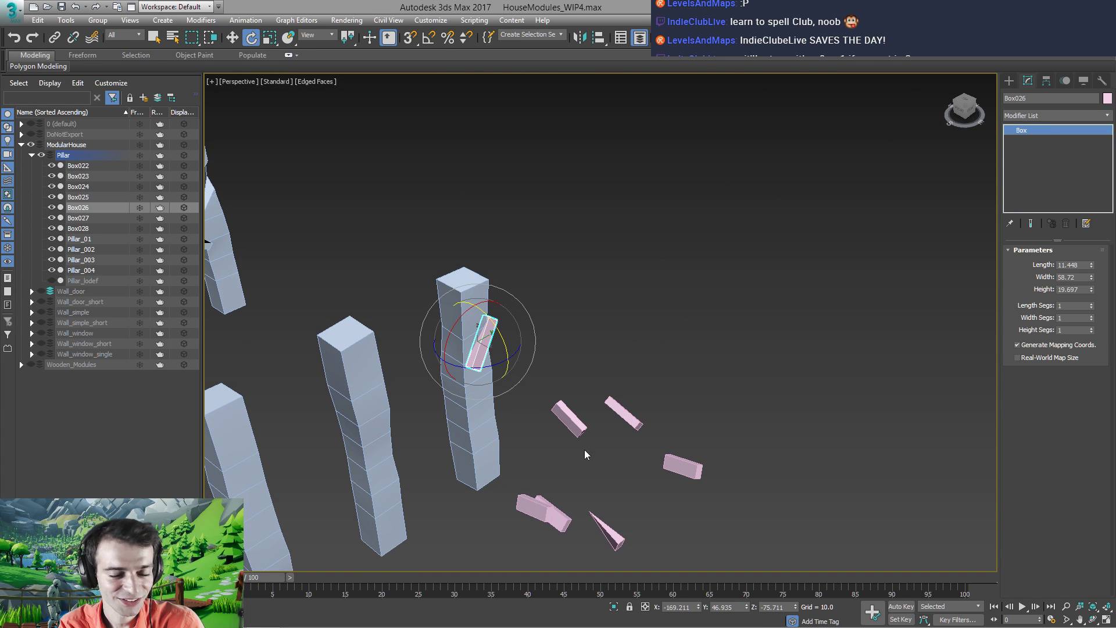
{"action": "left_click", "coordinate": [618, 541]}
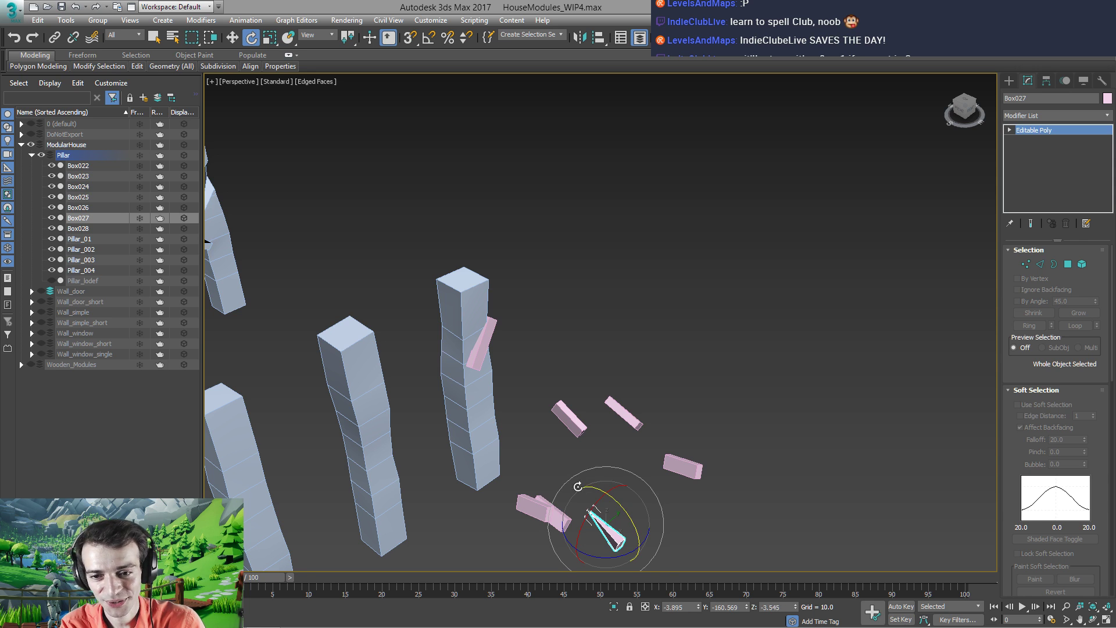
{"action": "key", "text": "w"}
{"action": "mouse_move", "coordinate": [627, 512]}
{"action": "left_mouse_down", "text": "shift"}
{"action": "mouse_move", "coordinate": [505, 326]}
{"action": "mouse_move", "coordinate": [510, 411]}
{"action": "left_mouse_up", "text": "shift"}
{"action": "left_click", "coordinate": [559, 370]}
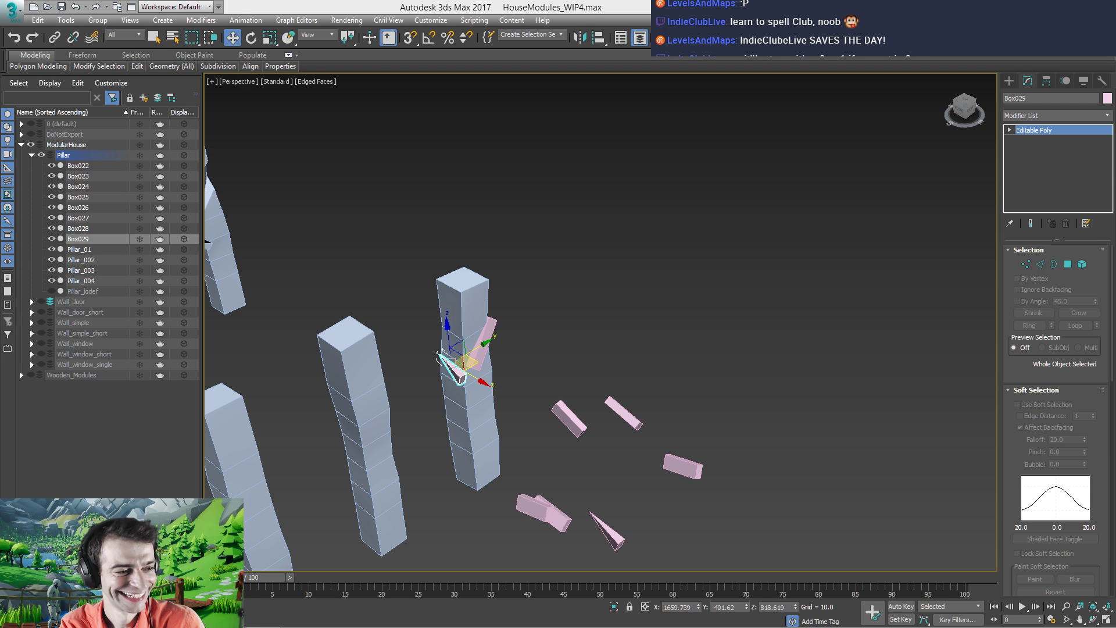
Move the copied wedge against the lower part of Pillar_01, below Box026, at about Z 258
{"action": "middle_click_drag", "start_coordinate": [407, 361], "coordinate": [459, 357], "text": "alt"}
{"action": "left_click_drag", "start_coordinate": [438, 284], "coordinate": [440, 442]}
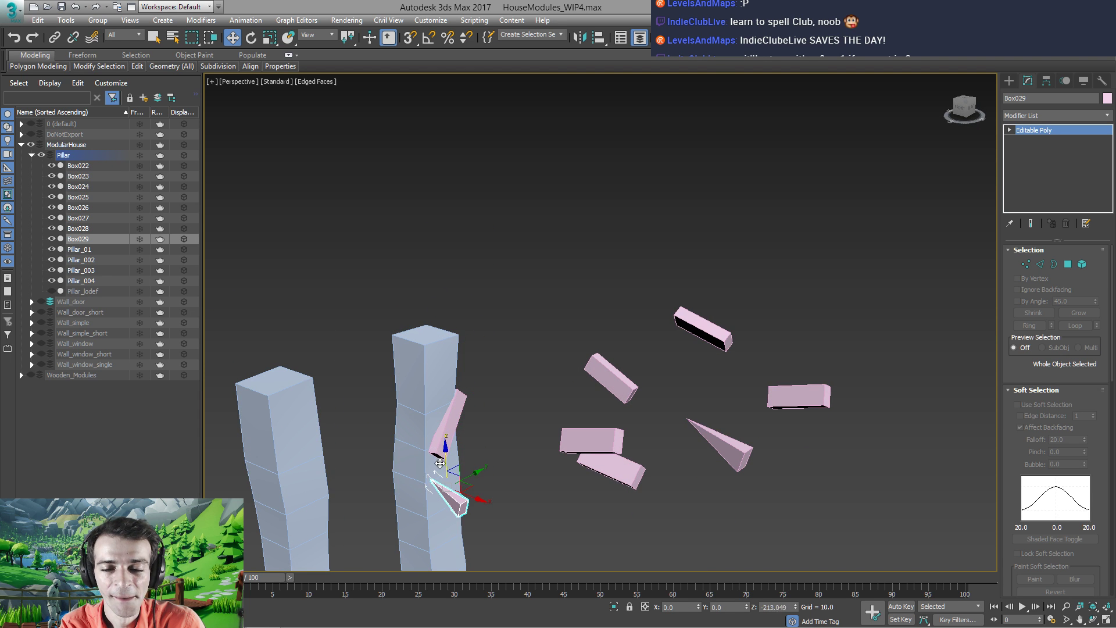
{"action": "middle_click_drag", "start_coordinate": [440, 441], "coordinate": [468, 504], "text": "alt"}
{"action": "left_click_drag", "start_coordinate": [472, 488], "coordinate": [481, 242]}
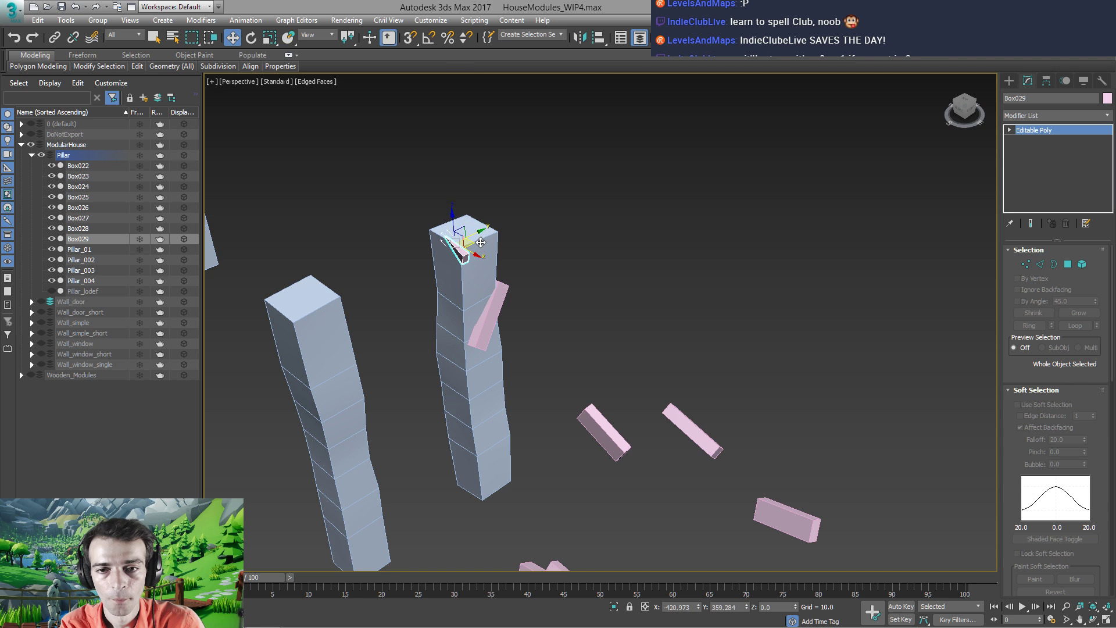
{"action": "middle_click_drag", "start_coordinate": [456, 279], "coordinate": [460, 284], "text": "alt"}
{"action": "left_click_drag", "start_coordinate": [456, 205], "coordinate": [468, 395]}
{"action": "middle_click_drag", "start_coordinate": [469, 399], "coordinate": [436, 418], "text": "alt"}
Scale the copied wedge Box029 up uniformly until it is wider than the pillar
{"action": "key", "text": "r"}
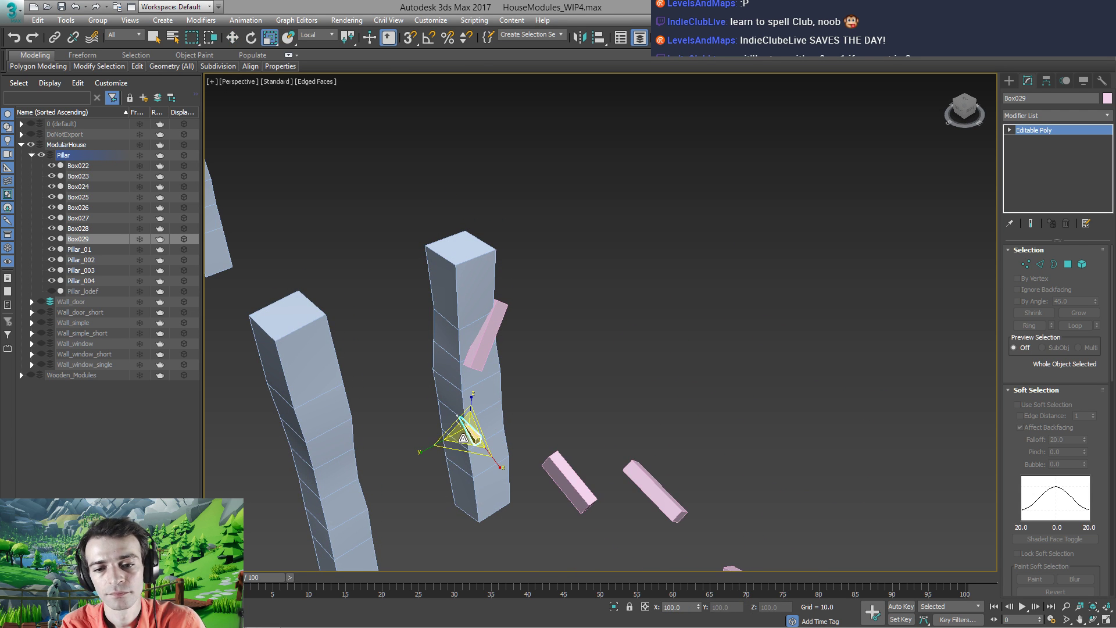
{"action": "left_click_drag", "start_coordinate": [483, 443], "coordinate": [471, 250]}
{"action": "right_click", "coordinate": [471, 250]}
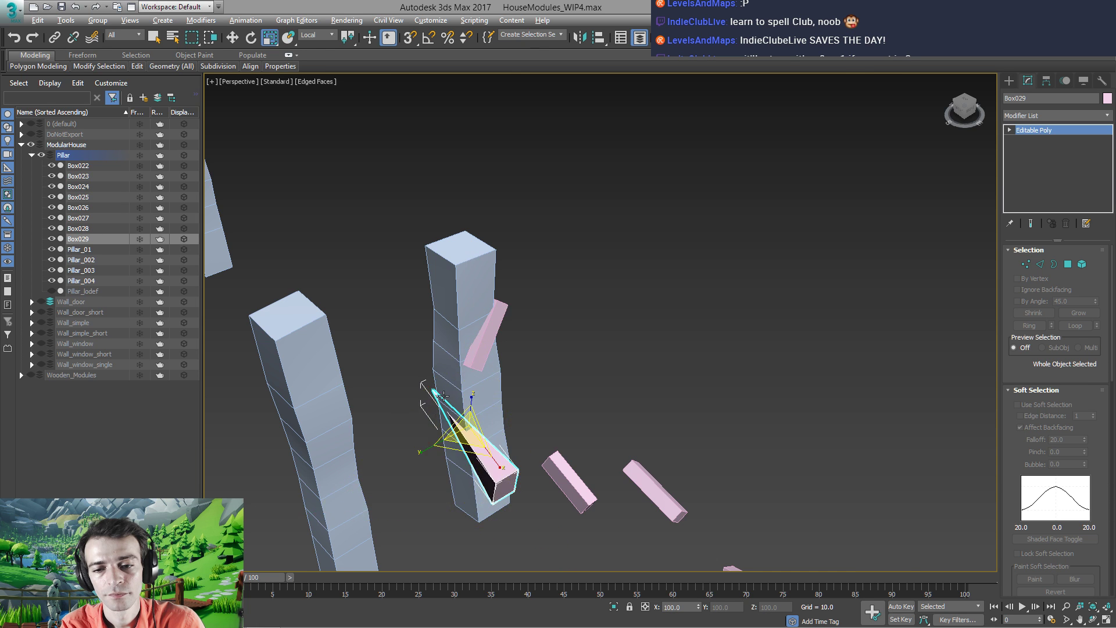
{"action": "middle_click_drag", "start_coordinate": [444, 398], "coordinate": [485, 402], "text": "alt"}
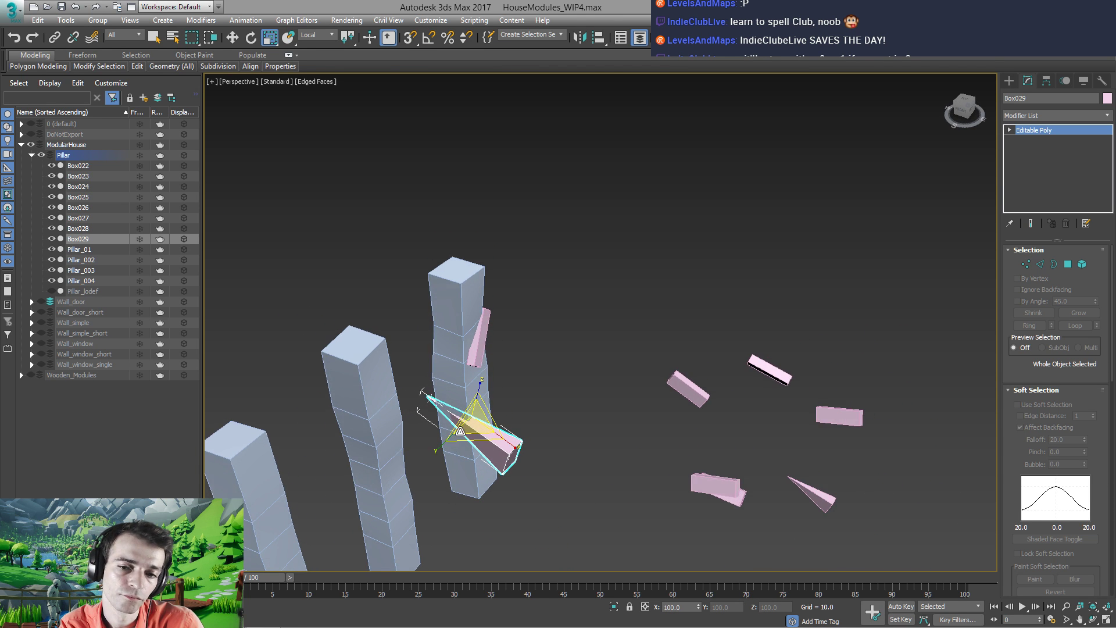
Shift Box029 to the pillar's front corner at about X 1167, Y -41, and turn its wide end outwards
{"action": "scroll", "coordinate": [453, 404], "scroll_direction": "up", "scroll_amount": 6}
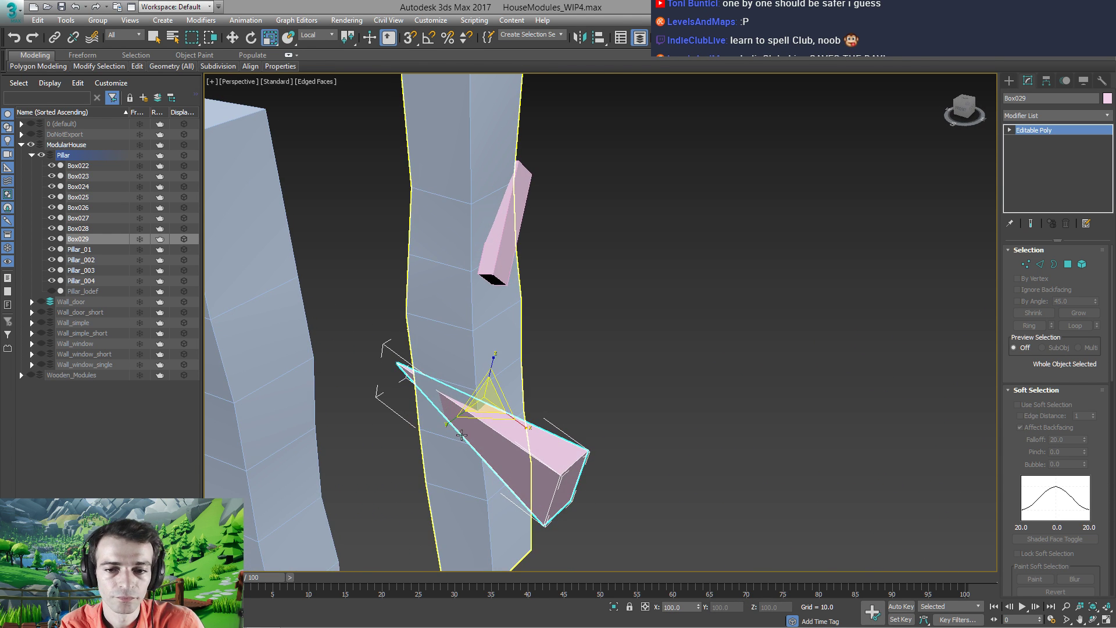
{"action": "key", "text": "w"}
{"action": "left_click_drag", "start_coordinate": [524, 410], "coordinate": [468, 386]}
{"action": "middle_click_drag", "start_coordinate": [501, 388], "coordinate": [476, 387], "text": "alt"}
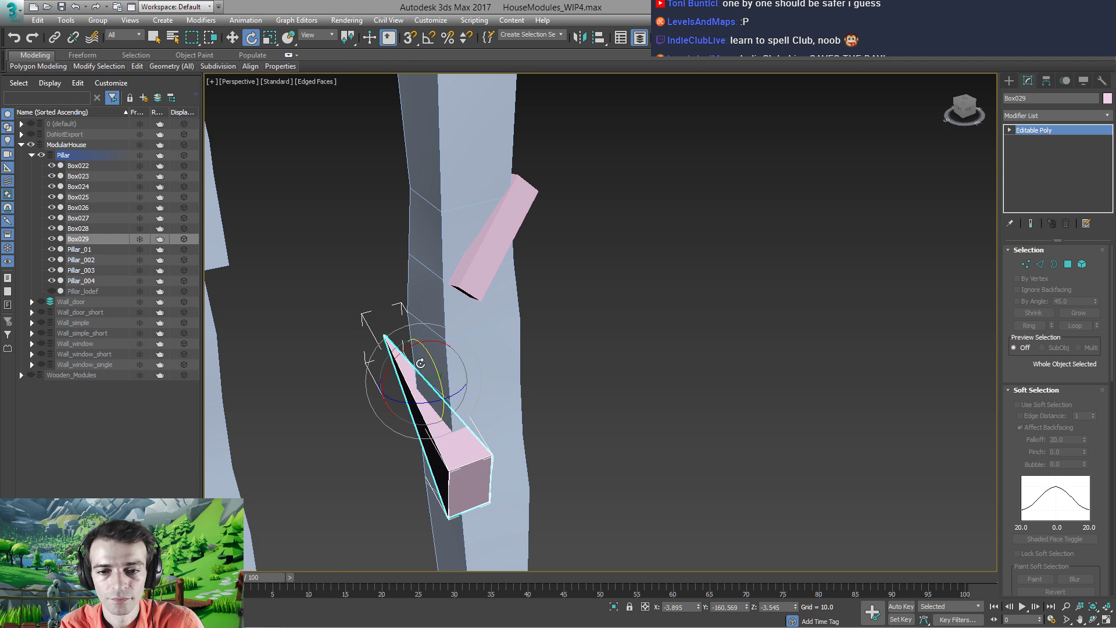
{"action": "left_click_drag", "start_coordinate": [401, 354], "coordinate": [431, 338]}
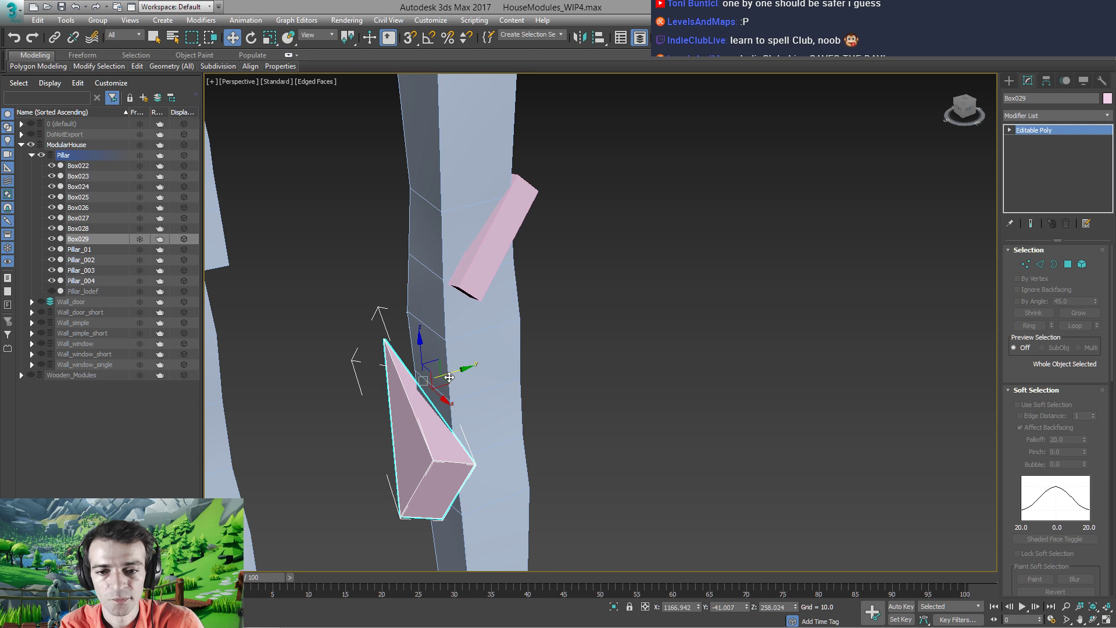
Tilt Box029 to about X 32, Y -138, Z -16 degrees and place it at about X 1187, Y -34, Z 258
{"action": "left_click_drag", "start_coordinate": [449, 378], "coordinate": [456, 376]}
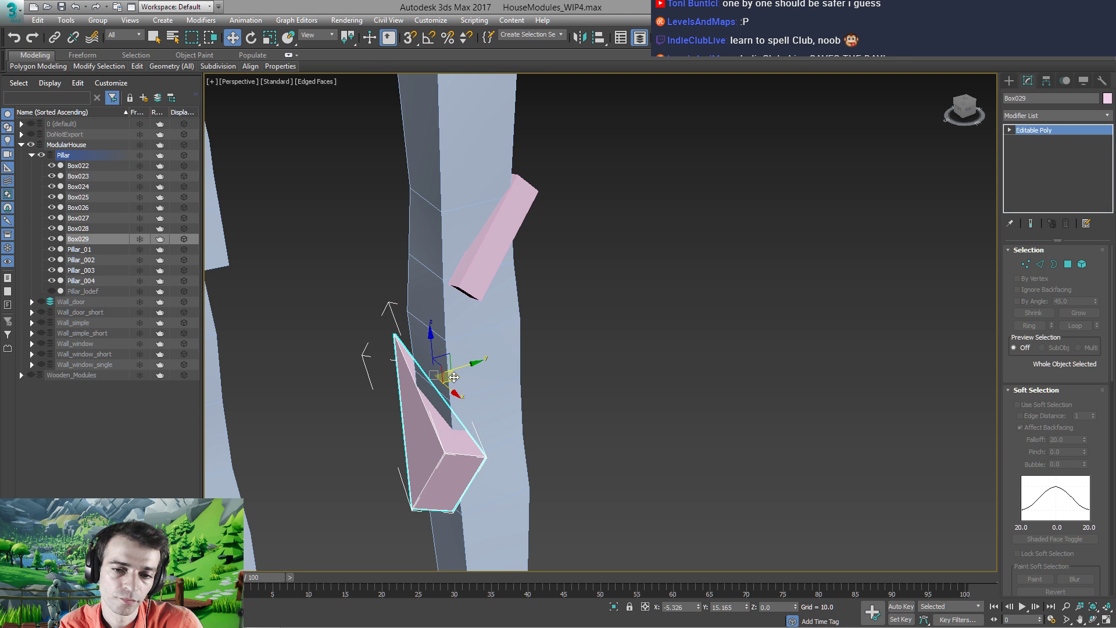
{"action": "middle_click_drag", "start_coordinate": [447, 388], "coordinate": [455, 386], "text": "alt"}
{"action": "left_click_drag", "start_coordinate": [442, 364], "coordinate": [456, 389]}
{"action": "key", "text": "w"}
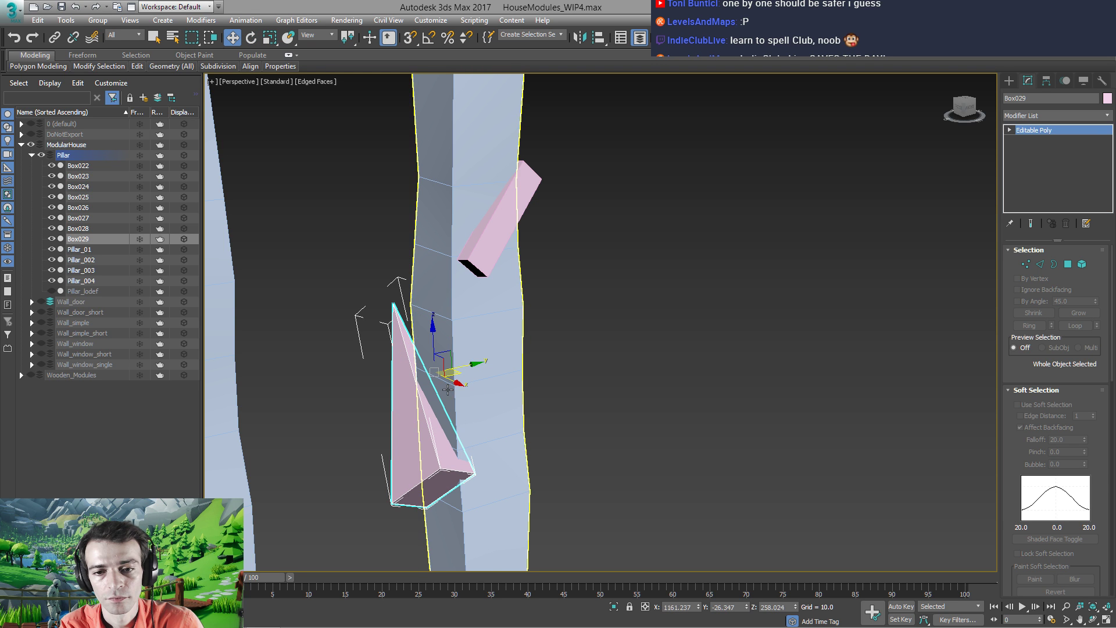
{"action": "left_click_drag", "start_coordinate": [456, 375], "coordinate": [460, 382]}
{"action": "middle_click_drag", "start_coordinate": [419, 432], "coordinate": [473, 379], "text": "alt"}
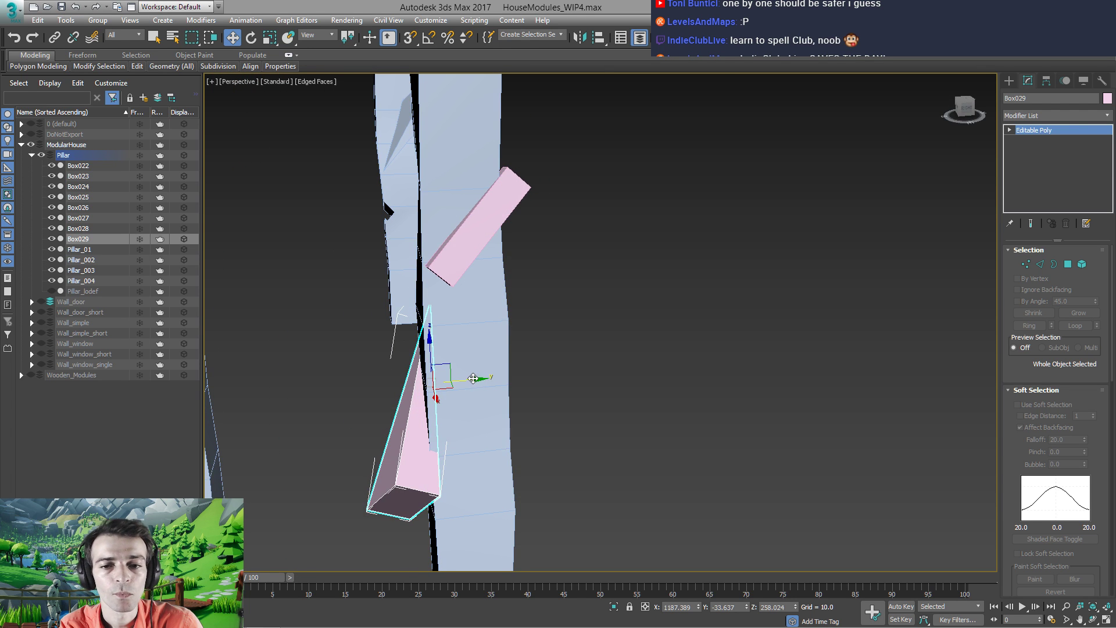
Copy Box029 about 104 units along Y and rotate the copy to about X -9, Y 113, Z -32 degrees
{"action": "left_click_drag", "start_coordinate": [474, 378], "coordinate": [578, 378], "text": "shift"}
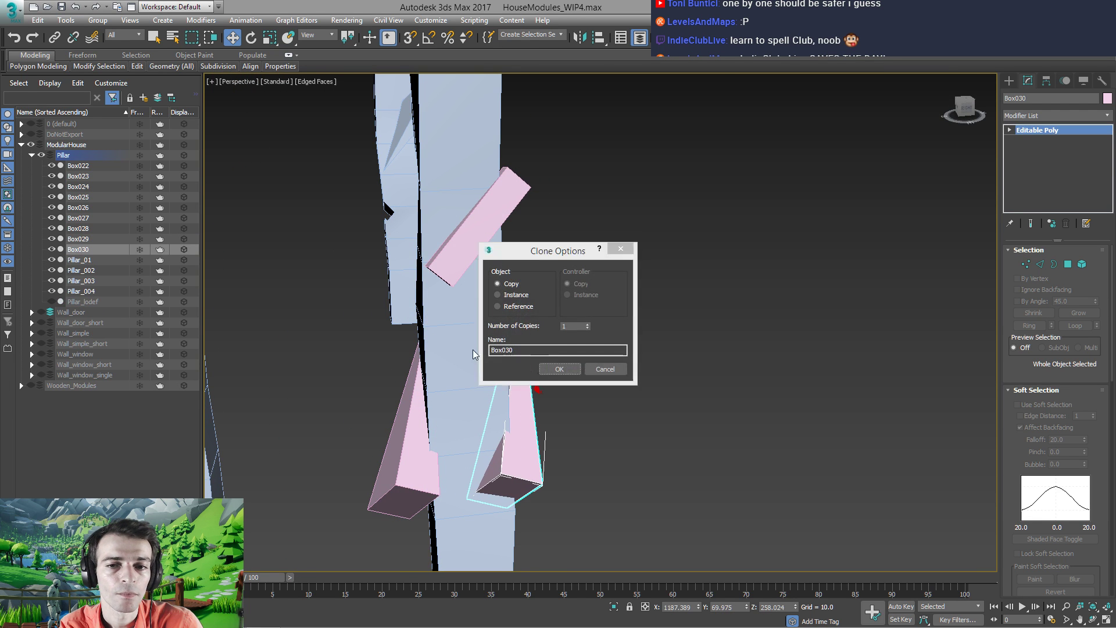
{"action": "left_click", "coordinate": [577, 370]}
{"action": "mouse_move", "coordinate": [453, 369]}
{"action": "middle_mouse_down", "text": "alt"}
{"action": "mouse_move", "coordinate": [461, 418]}
{"action": "mouse_move", "coordinate": [494, 426]}
{"action": "middle_mouse_up", "text": "alt"}
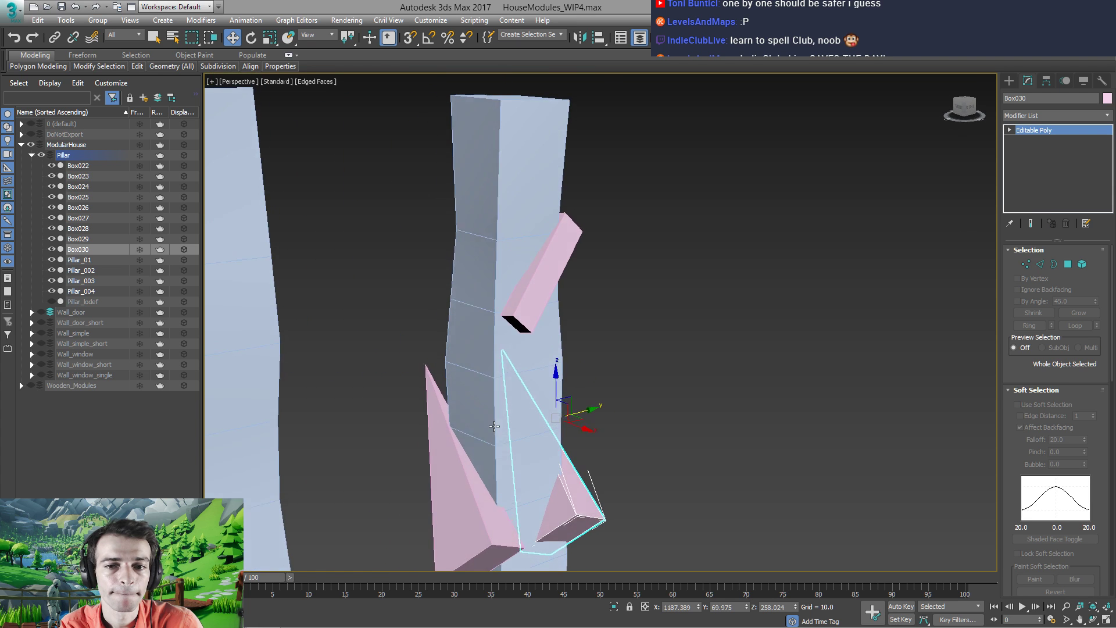
{"action": "scroll", "coordinate": [494, 426], "scroll_direction": "down", "scroll_amount": 4}
{"action": "key", "text": "e"}
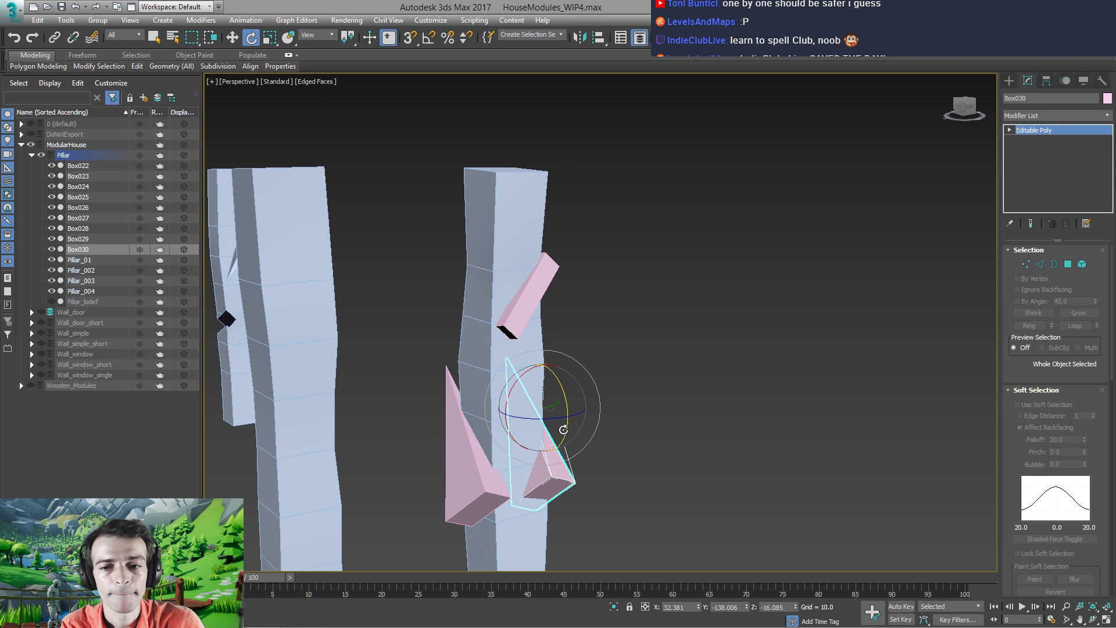
{"action": "left_click_drag", "start_coordinate": [569, 409], "coordinate": [502, 279]}
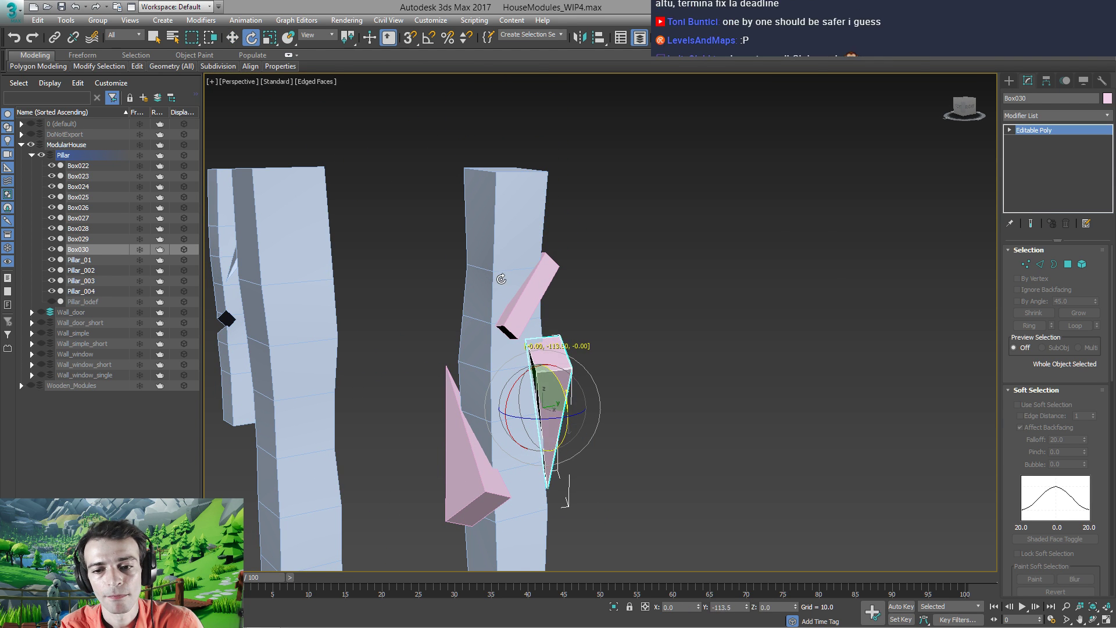
{"action": "middle_click_drag", "start_coordinate": [476, 347], "coordinate": [527, 352], "text": "alt"}
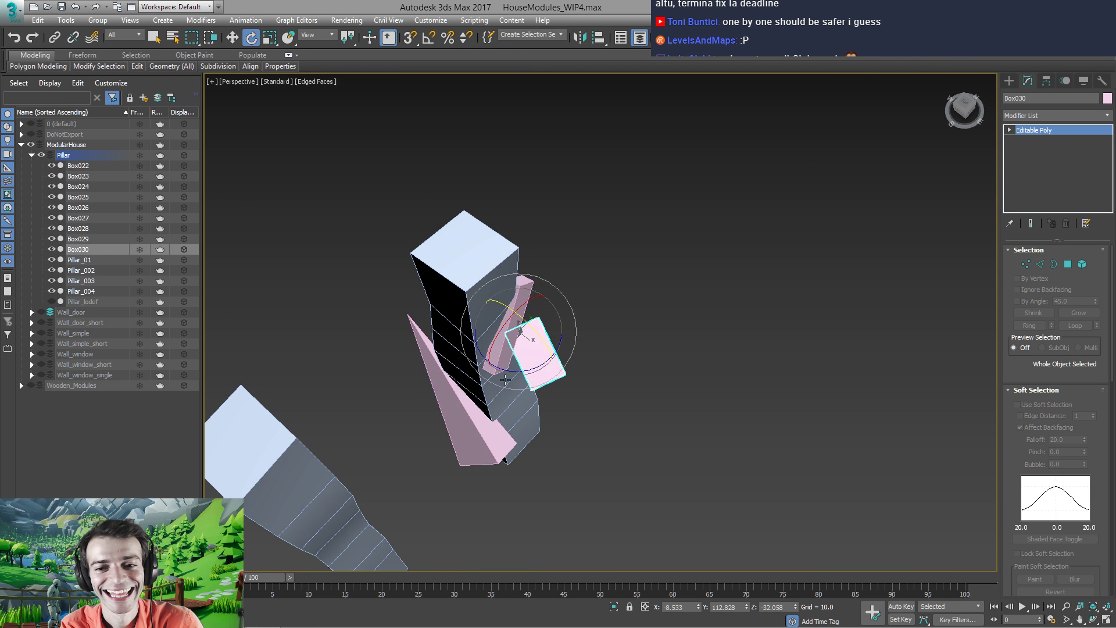
Move Box030 across to the opposite side of the pillar and raise it about 183 units along Z
{"action": "key", "text": "w"}
{"action": "left_click_drag", "start_coordinate": [541, 337], "coordinate": [493, 340]}
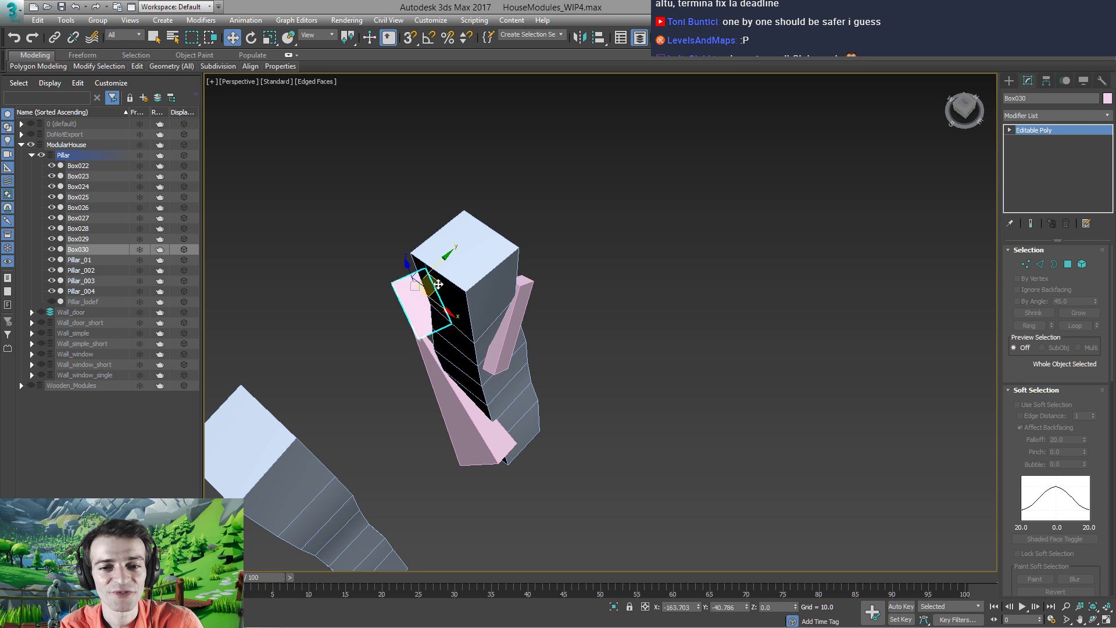
{"action": "middle_click_drag", "start_coordinate": [416, 339], "coordinate": [386, 394], "text": "alt"}
{"action": "left_click_drag", "start_coordinate": [398, 387], "coordinate": [402, 374]}
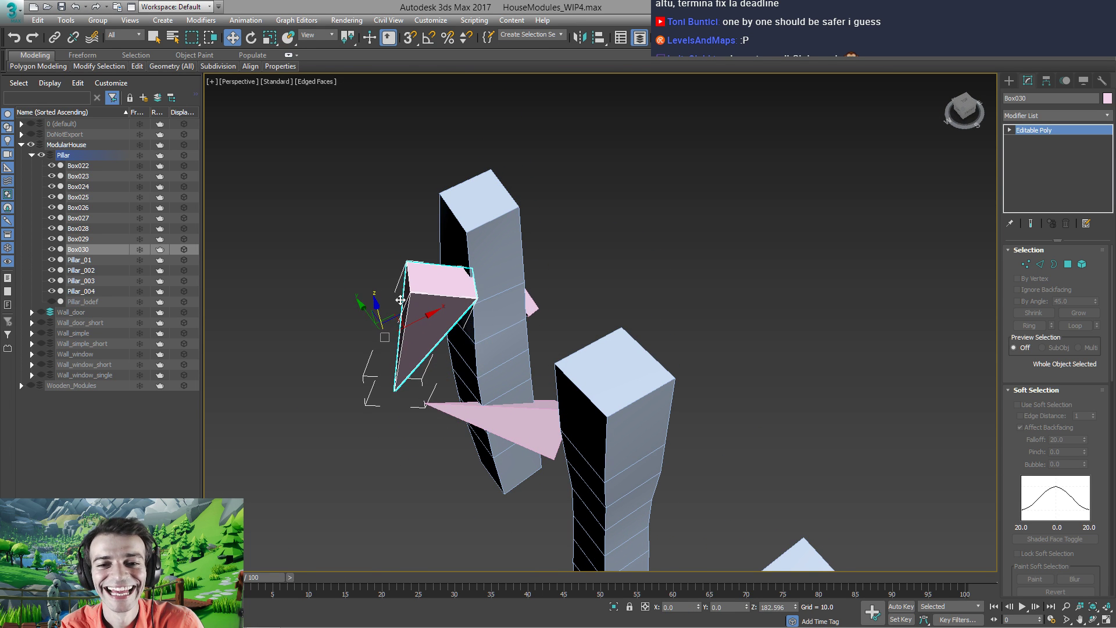
Shift Box030 into the pillar's corner edge at about X 1123, Y -21, Z 442
{"action": "middle_click_drag", "start_coordinate": [420, 331], "coordinate": [388, 325], "text": "alt"}
{"action": "left_click_drag", "start_coordinate": [410, 324], "coordinate": [421, 313]}
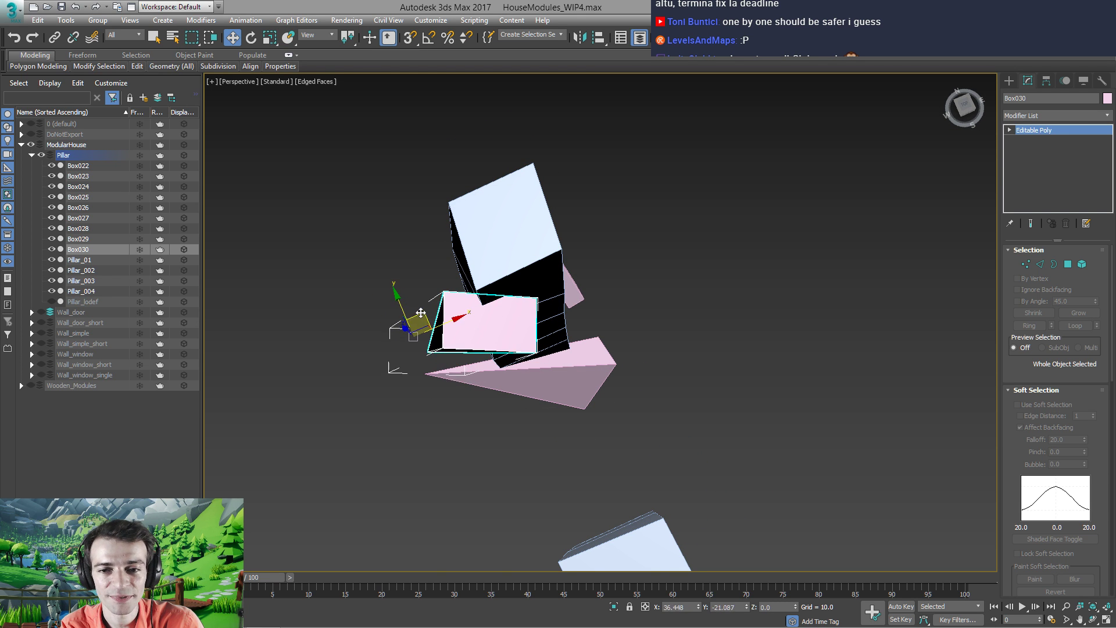
{"action": "middle_click_drag", "start_coordinate": [414, 309], "coordinate": [439, 340], "text": "alt"}
{"action": "key", "text": "r"}
{"action": "key", "text": "w"}
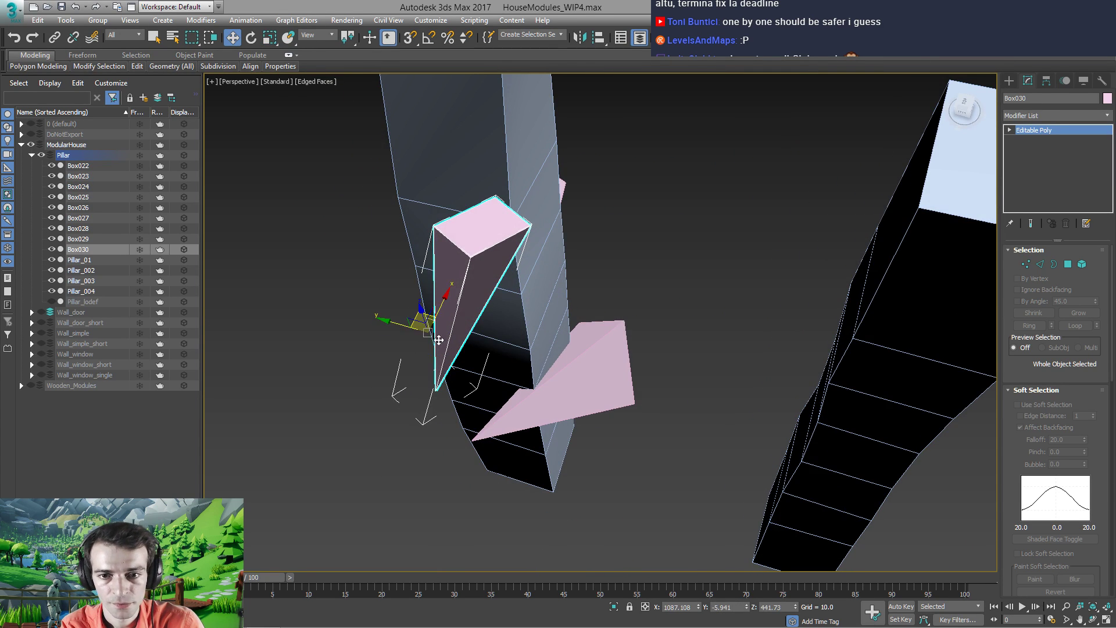
{"action": "left_click_drag", "start_coordinate": [418, 319], "coordinate": [461, 280]}
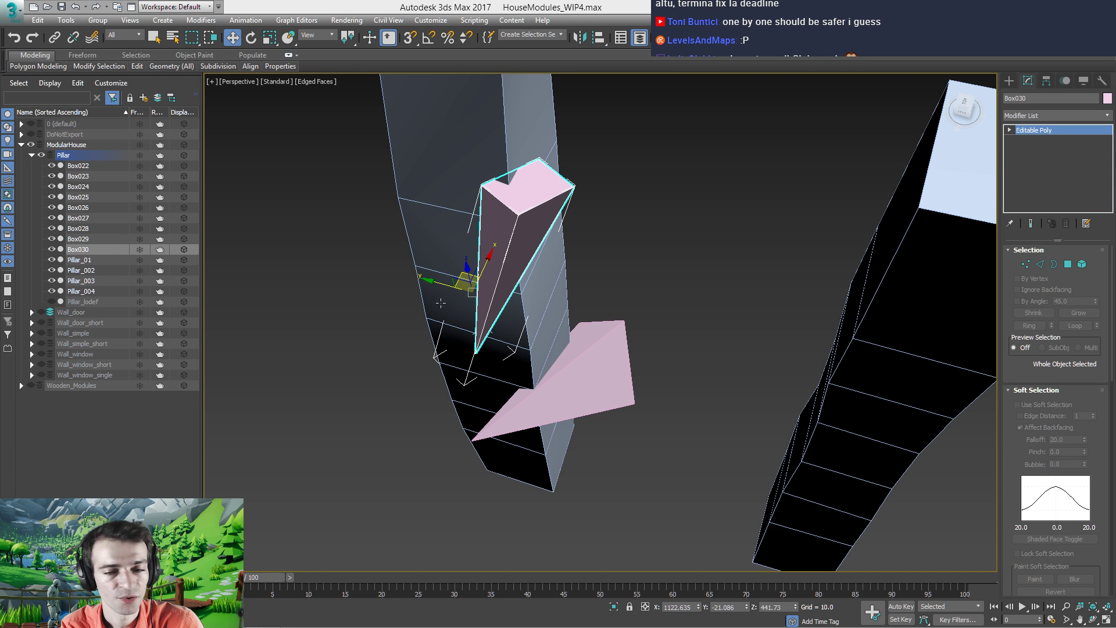
Rotate Box030 about -6 degrees around X and nudge it to about X 1121, Y -22
{"action": "middle_click_drag", "start_coordinate": [440, 303], "coordinate": [489, 352], "text": "alt"}
{"action": "key", "text": "e"}
{"action": "left_click_drag", "start_coordinate": [500, 327], "coordinate": [478, 334]}
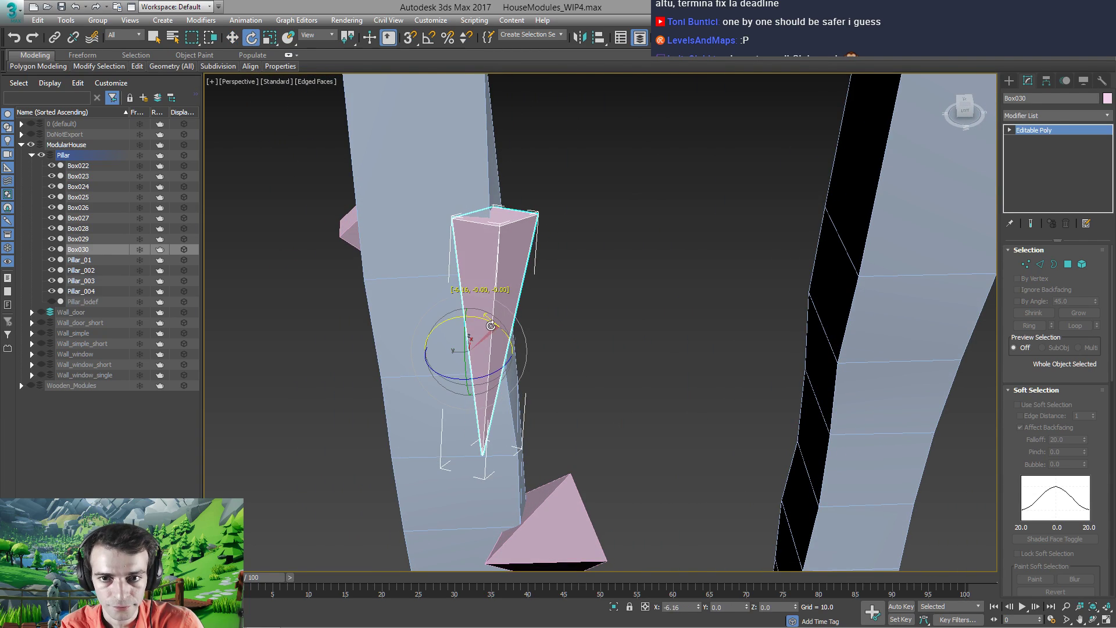
{"action": "middle_click_drag", "start_coordinate": [466, 344], "coordinate": [436, 352], "text": "alt"}
{"action": "key", "text": "w"}
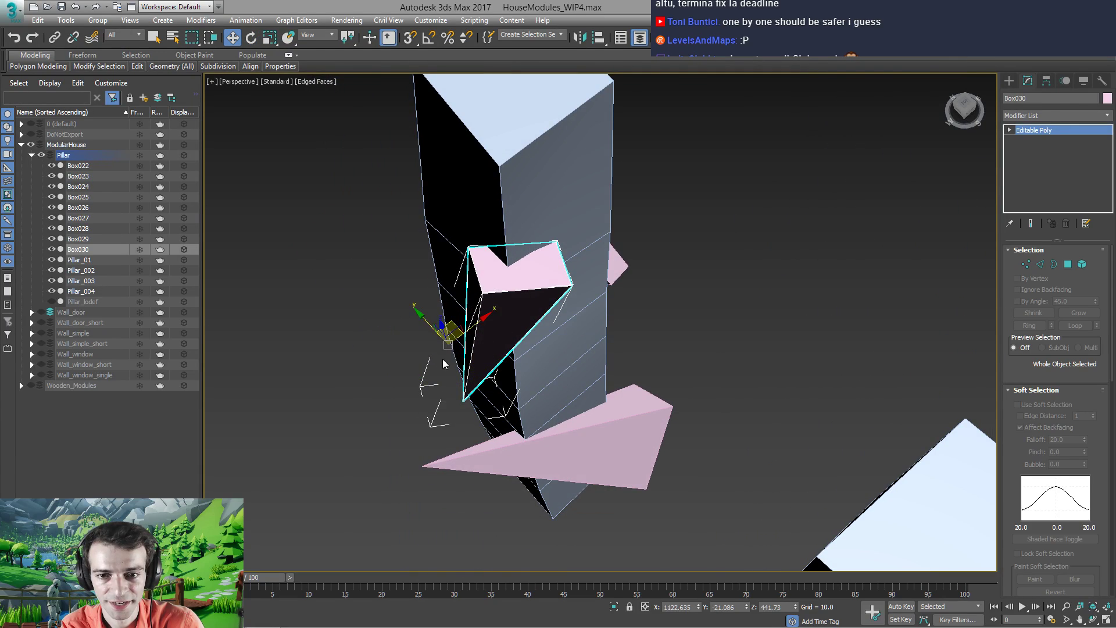
{"action": "middle_click_drag", "start_coordinate": [459, 313], "coordinate": [453, 332], "text": "alt"}
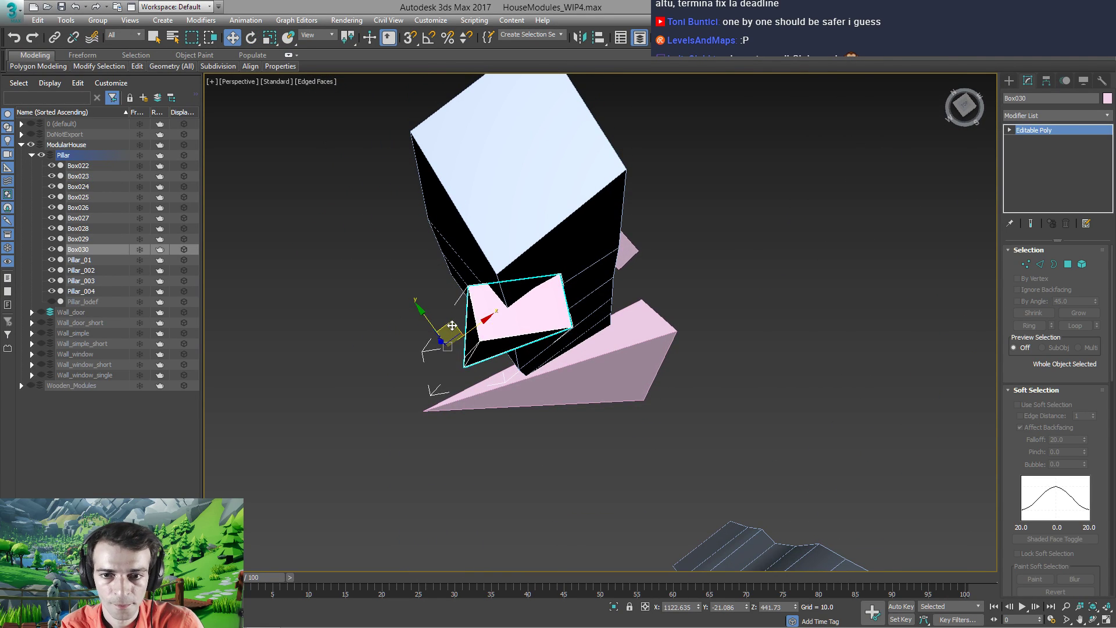
{"action": "left_click_drag", "start_coordinate": [453, 325], "coordinate": [450, 328]}
{"action": "middle_click_drag", "start_coordinate": [622, 355], "coordinate": [607, 258], "text": "alt"}
{"action": "scroll", "coordinate": [573, 395], "scroll_direction": "down", "scroll_amount": 5}
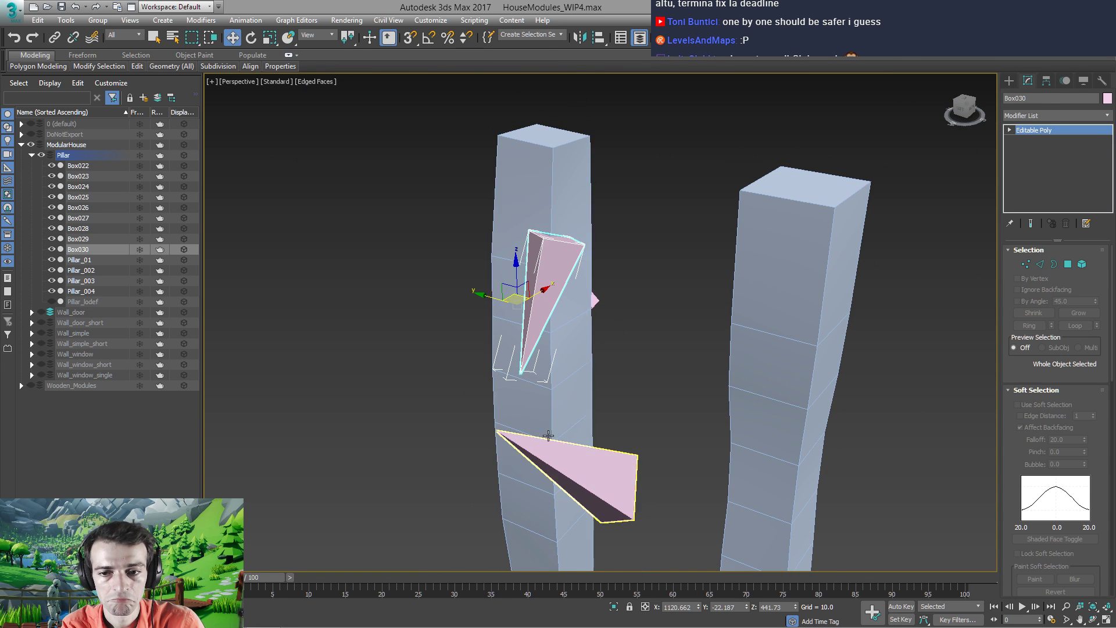
Subtract Box030, Box029 and Box026 from Pillar_01 with ProBoolean
{"action": "left_click", "coordinate": [570, 399]}
{"action": "left_click", "coordinate": [1011, 80]}
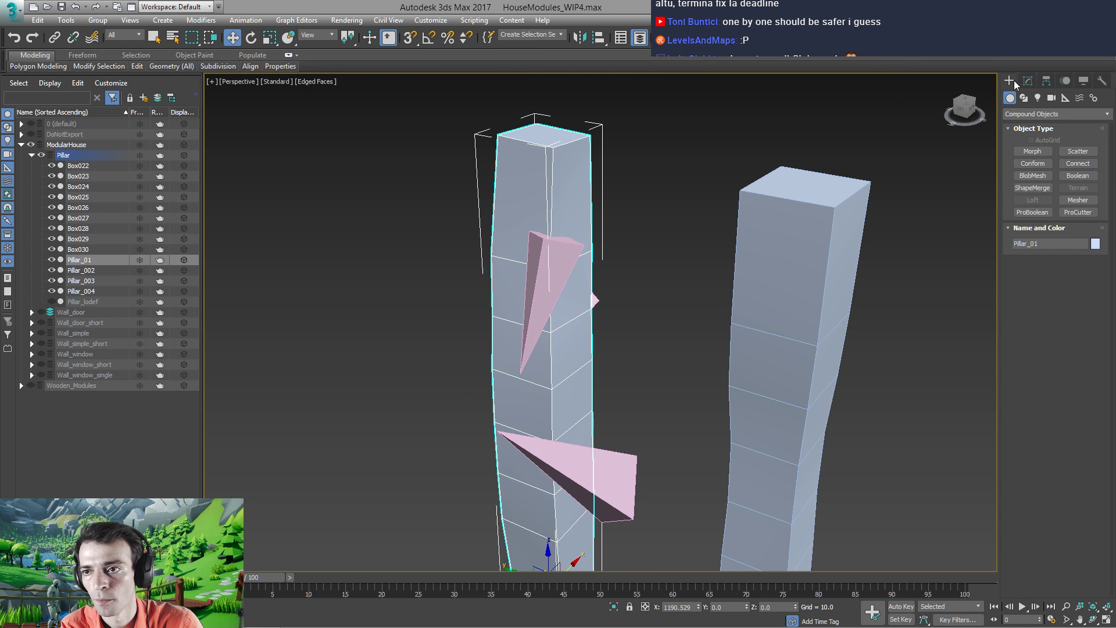
{"action": "left_click", "coordinate": [1028, 117]}
{"action": "left_click", "coordinate": [1028, 118]}
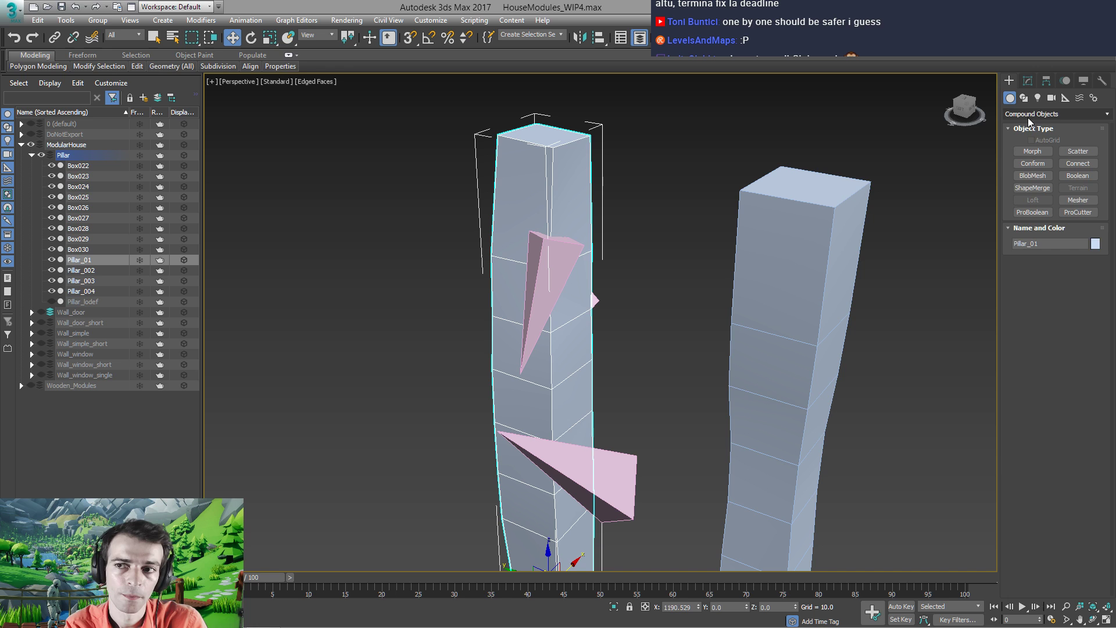
{"action": "left_click", "coordinate": [1033, 212]}
{"action": "left_click", "coordinate": [1041, 274]}
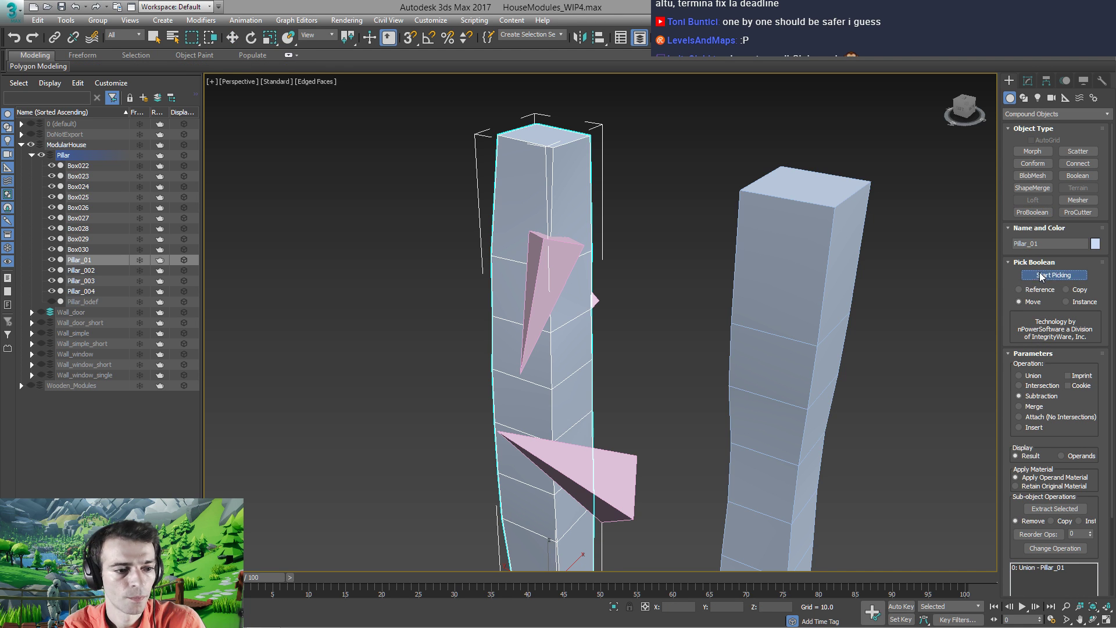
{"action": "left_click", "coordinate": [573, 364]}
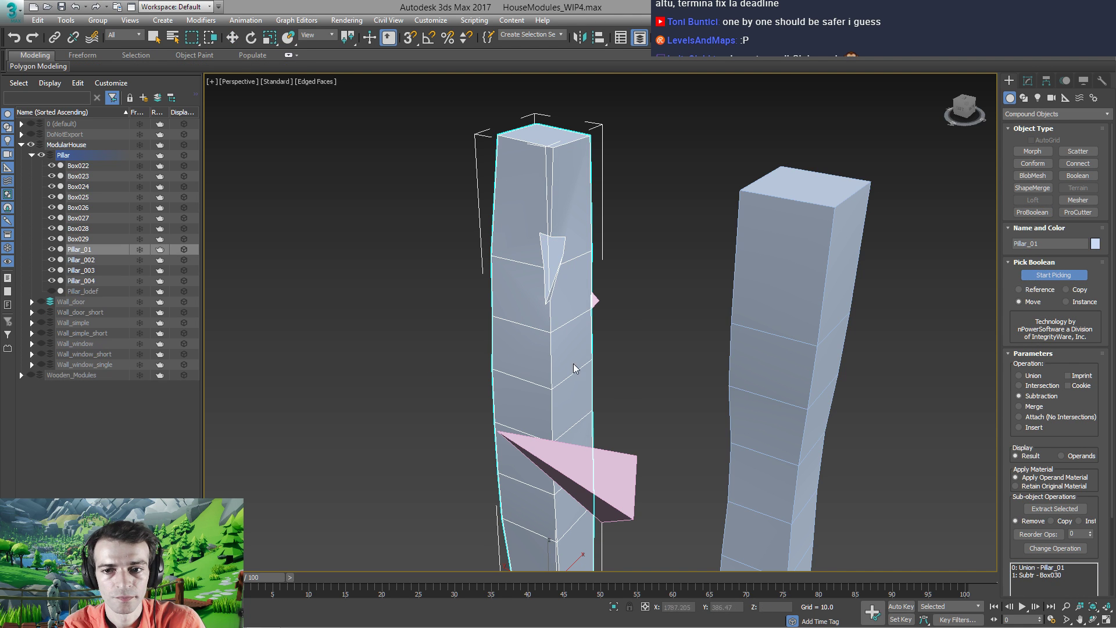
{"action": "left_click", "coordinate": [600, 480]}
{"action": "left_click", "coordinate": [597, 300]}
{"action": "middle_click_drag", "start_coordinate": [619, 347], "coordinate": [637, 323], "text": "alt"}
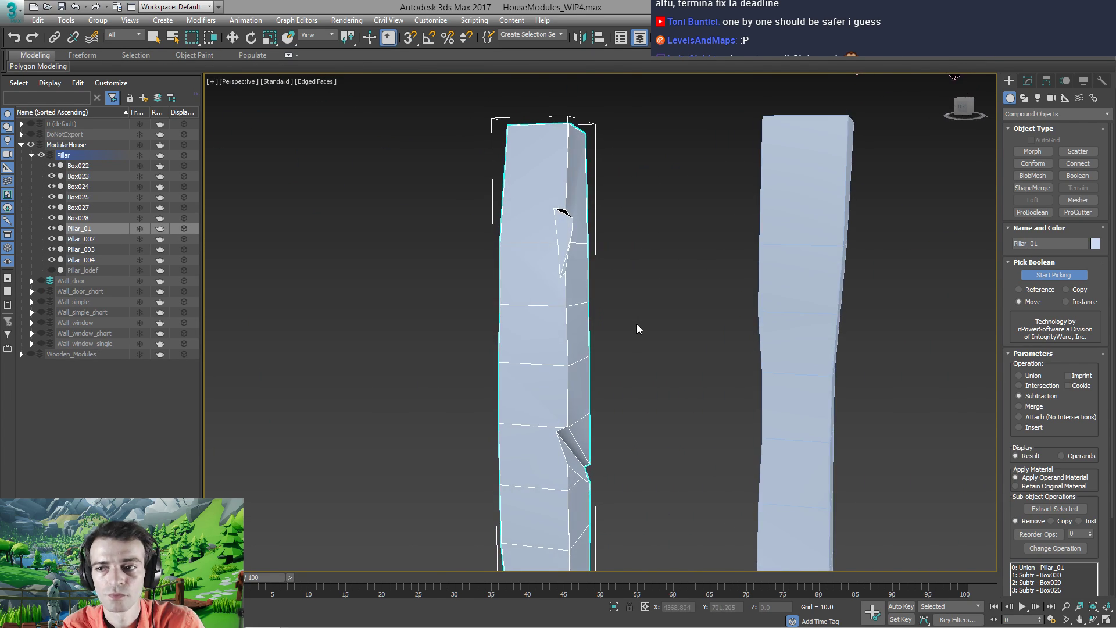
Convert the cut Pillar_01 to an Editable Poly
{"action": "right_click", "coordinate": [556, 343]}
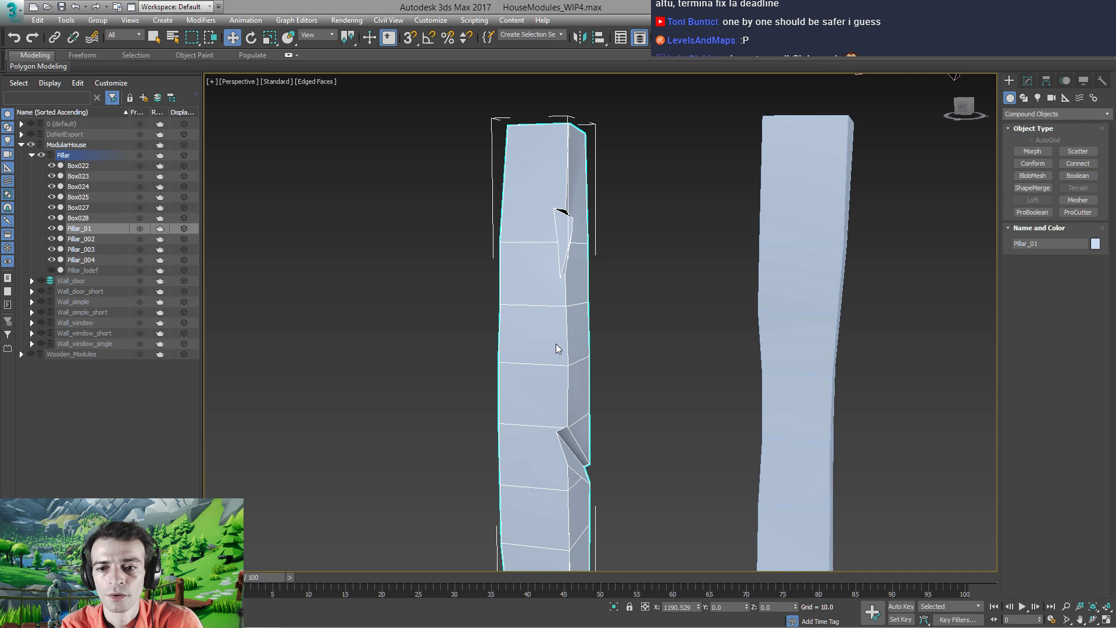
{"action": "right_click", "coordinate": [558, 356]}
{"action": "mouse_move", "coordinate": [616, 477]}
{"action": "left_click", "coordinate": [682, 487]}
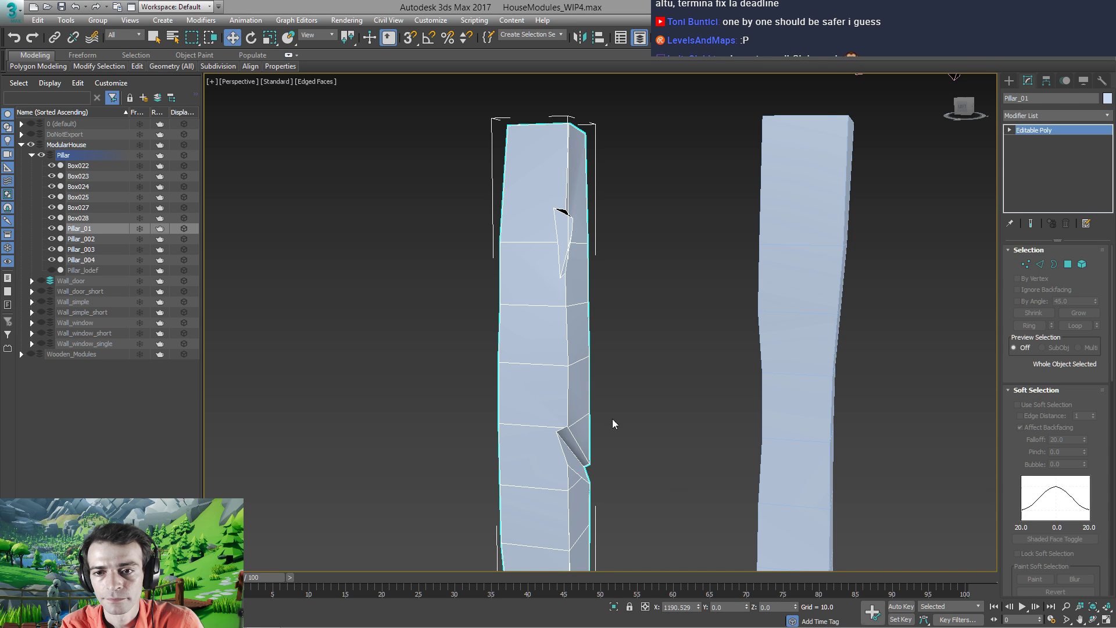
Reset the transform of Pillar_01 with Reset XForm
{"action": "middle_click_drag", "start_coordinate": [612, 418], "coordinate": [493, 299]}
{"action": "scroll", "coordinate": [518, 253], "scroll_direction": "down", "scroll_amount": 1}
{"action": "scroll", "coordinate": [493, 299], "scroll_direction": "down", "scroll_amount": 3}
{"action": "scroll", "coordinate": [493, 299], "scroll_direction": "up", "scroll_amount": 1}
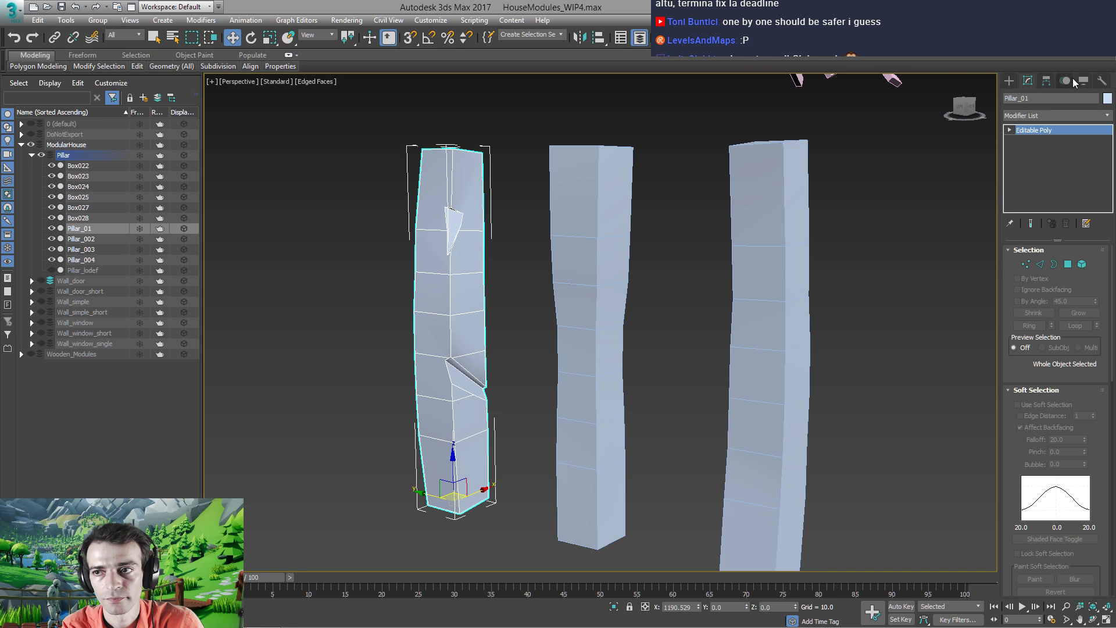
{"action": "left_click", "coordinate": [1101, 81]}
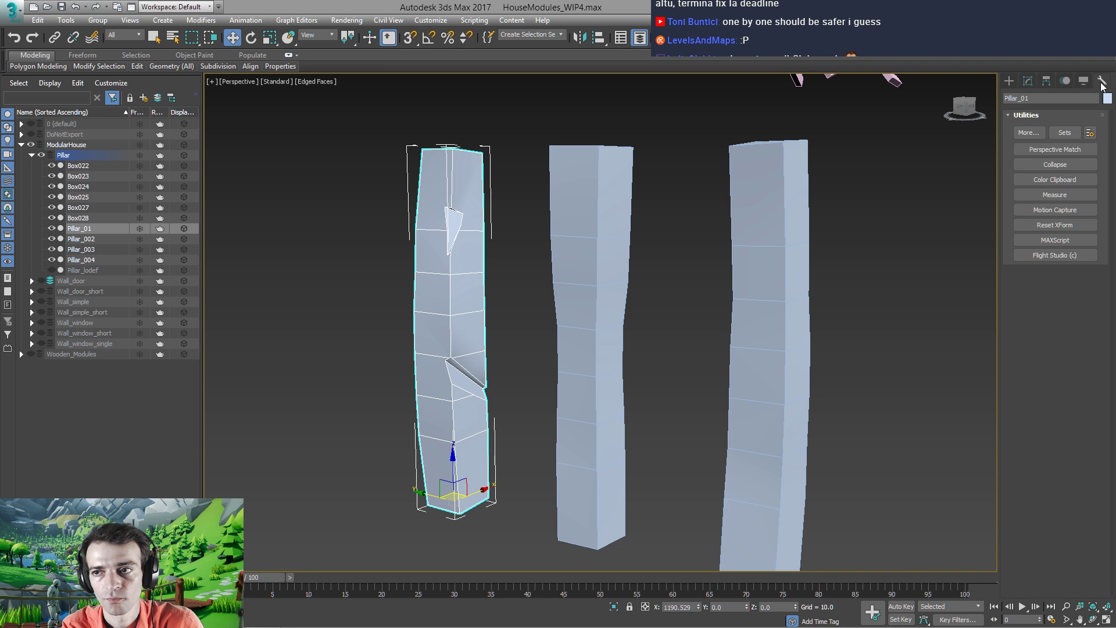
{"action": "left_click", "coordinate": [1047, 225]}
{"action": "left_click", "coordinate": [1044, 294]}
{"action": "left_click", "coordinate": [1031, 222]}
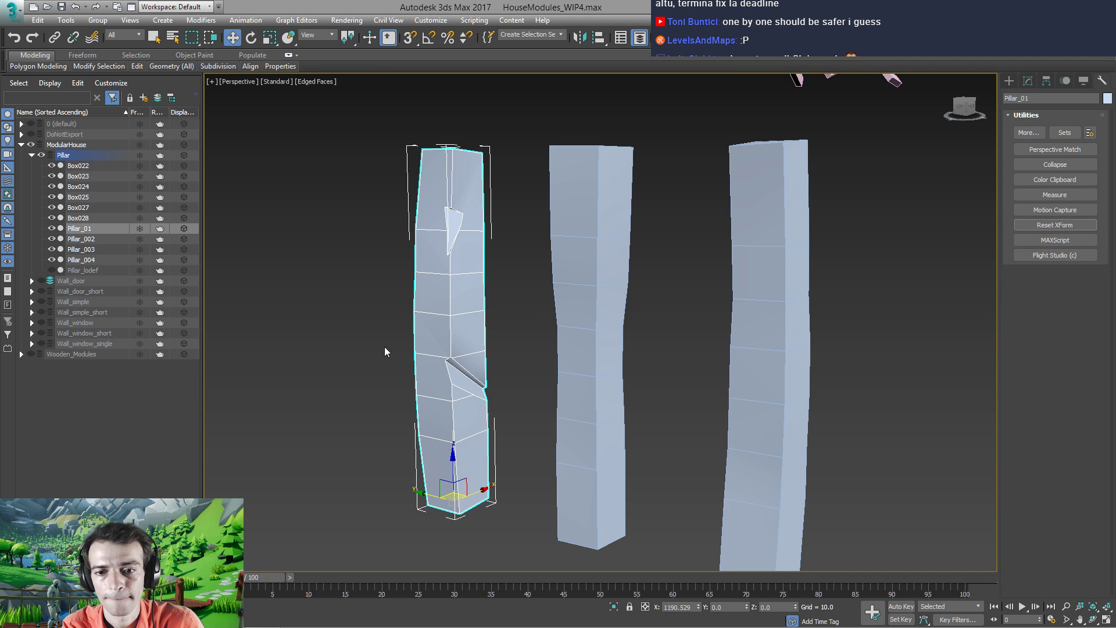
Add an Unwrap UVW modifier to Pillar_01 and select all of its polygons
{"action": "middle_click_drag", "start_coordinate": [385, 346], "coordinate": [461, 336], "text": "alt"}
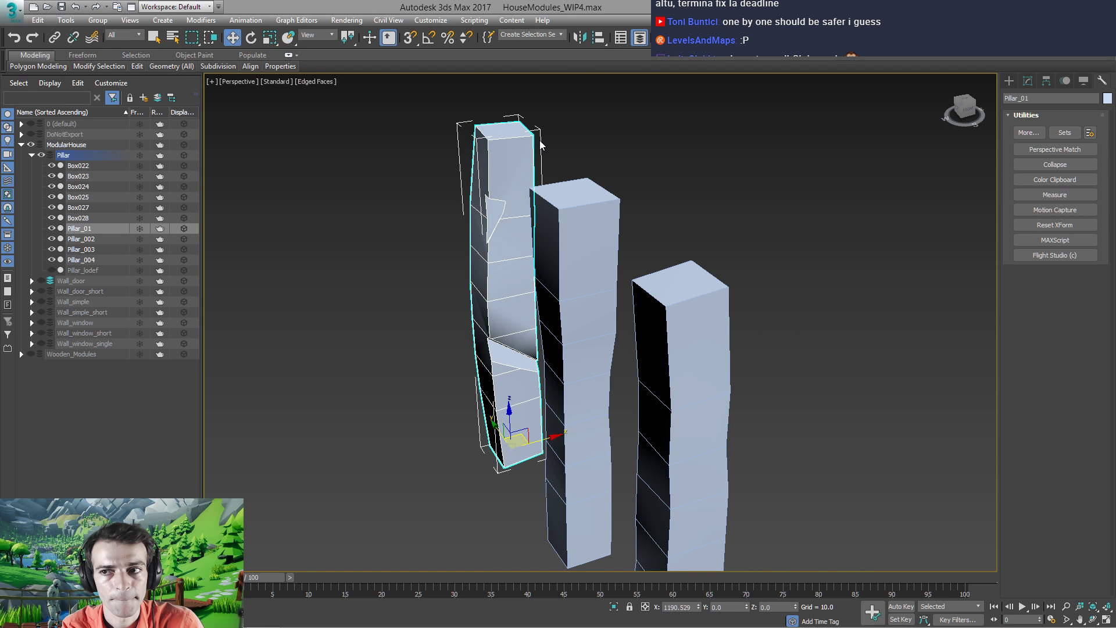
{"action": "left_click", "coordinate": [1028, 81]}
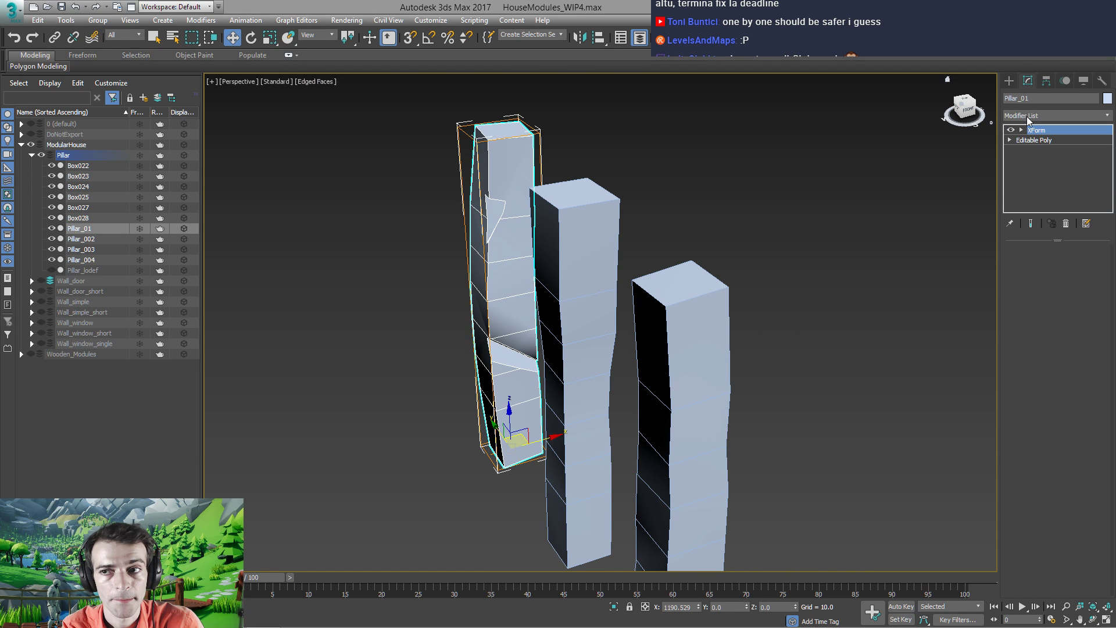
{"action": "left_click", "coordinate": [1027, 115]}
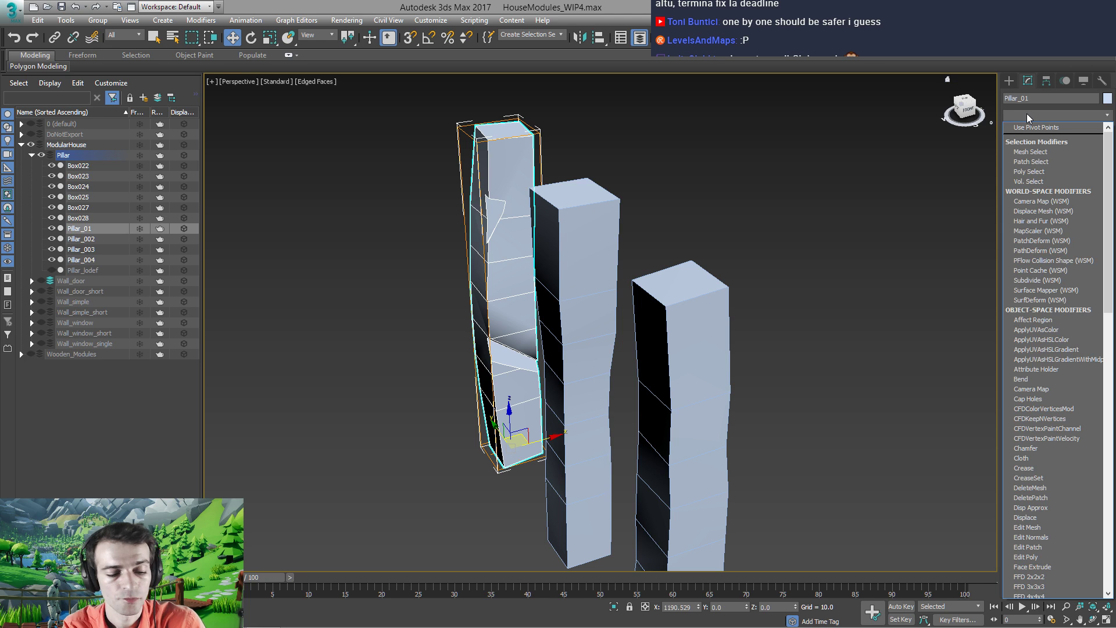
{"action": "key", "text": "u"}
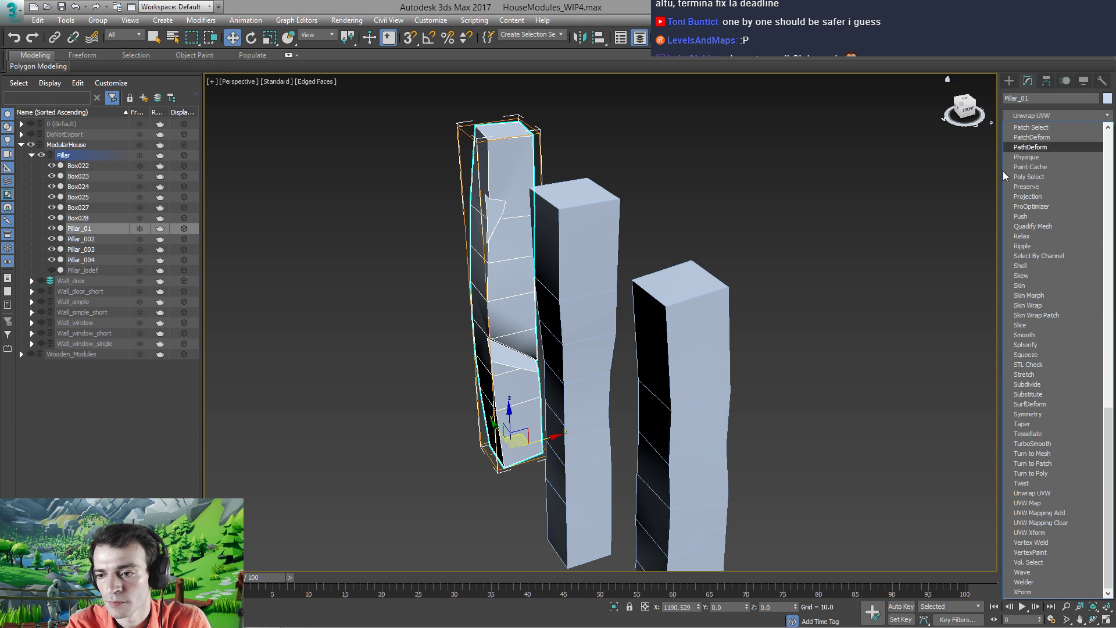
{"action": "left_click", "coordinate": [1053, 492]}
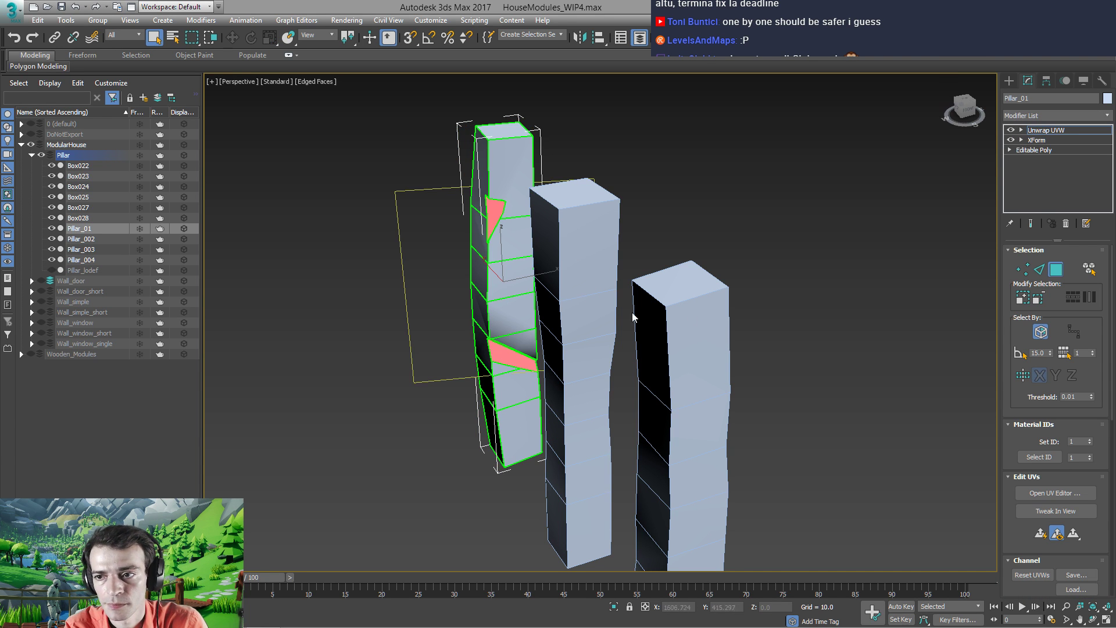
{"action": "key", "text": "ctrl+a"}
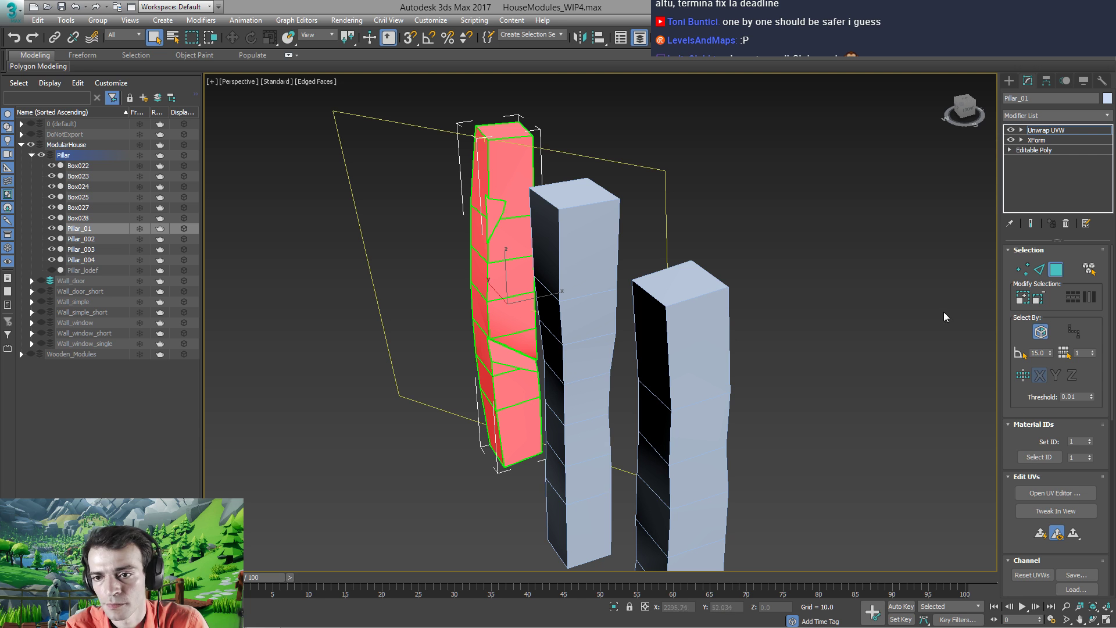
Flatten-map the selected polygons in the UV editor with a 45 polygon angle threshold and 0.001 spacing
{"action": "left_click", "coordinate": [1035, 493]}
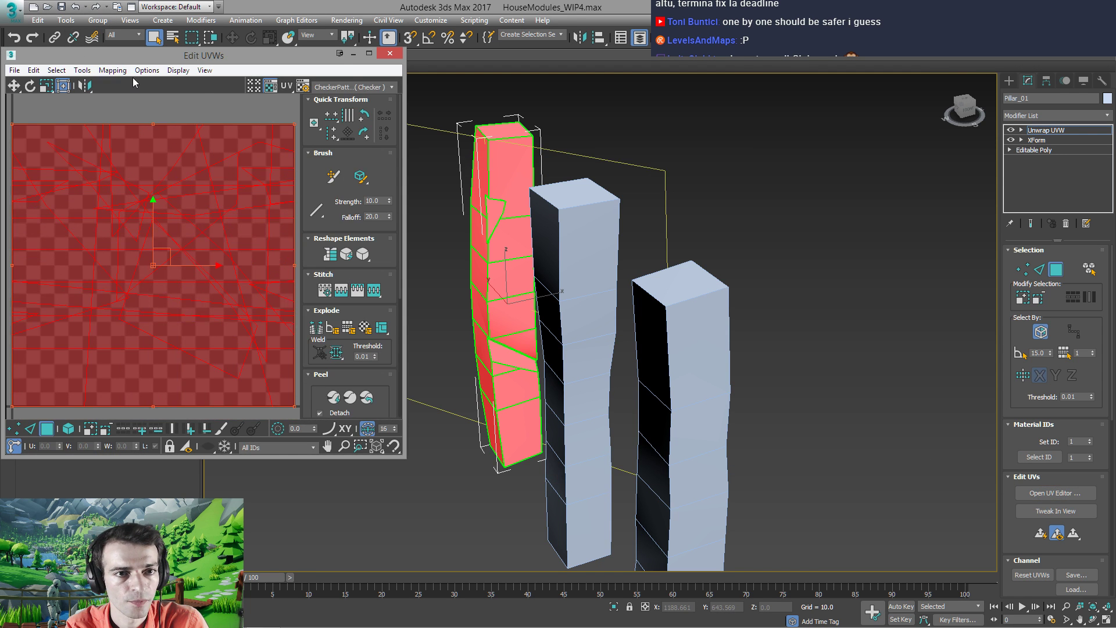
{"action": "left_click", "coordinate": [112, 70]}
{"action": "left_click", "coordinate": [132, 84]}
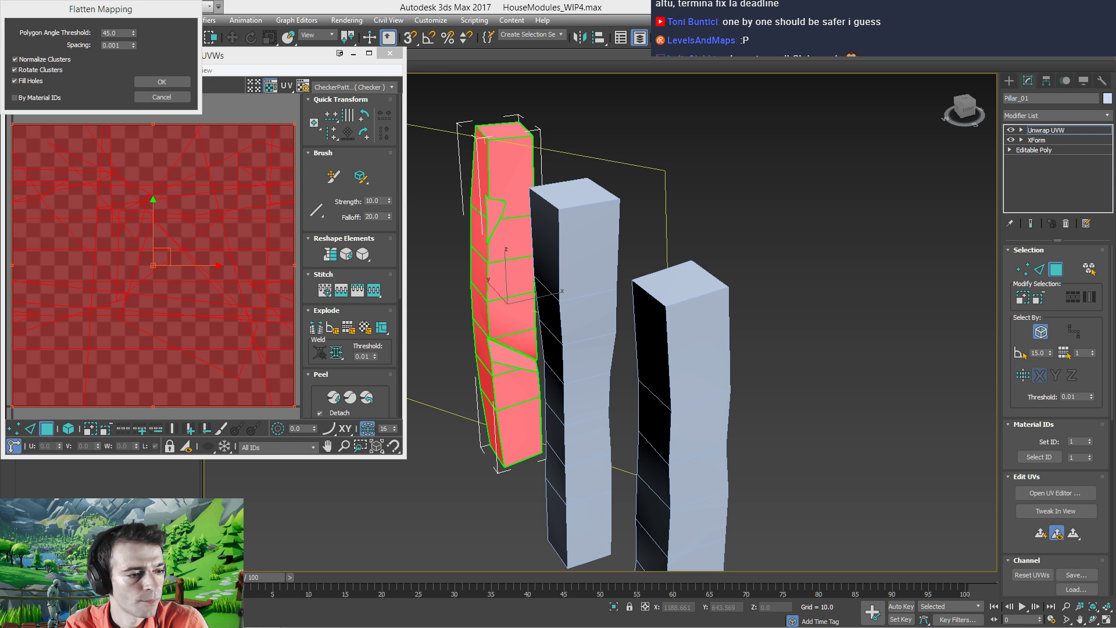
{"action": "left_click", "coordinate": [155, 80]}
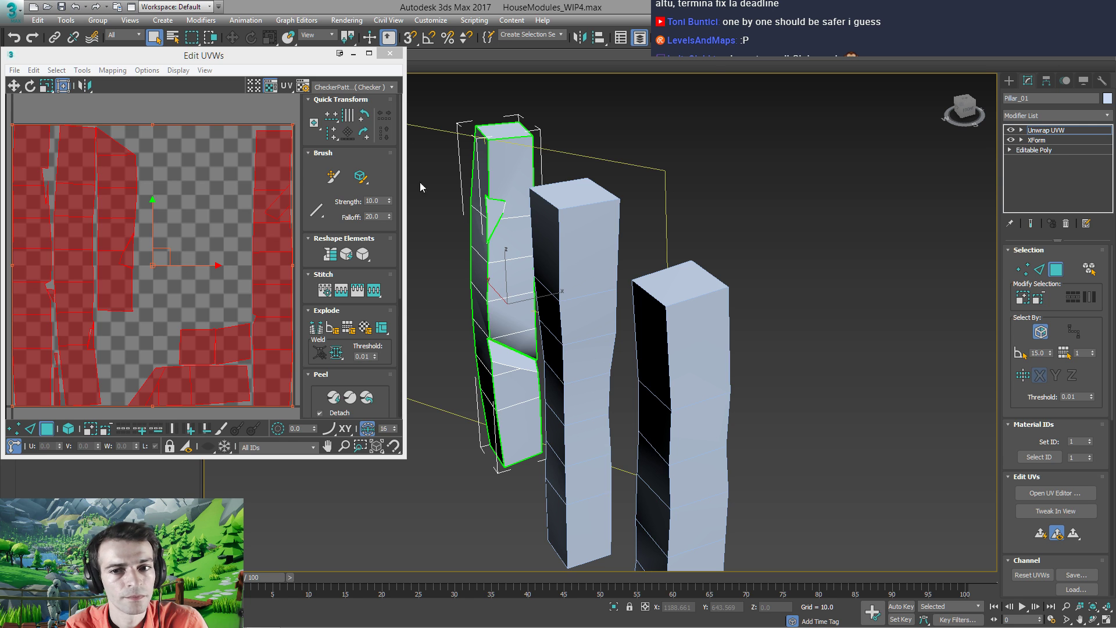
Collapse Pillar_01's XForm and Unwrap UVW modifiers into an Editable Poly
{"action": "right_click", "coordinate": [483, 268]}
{"action": "mouse_move", "coordinate": [521, 391]}
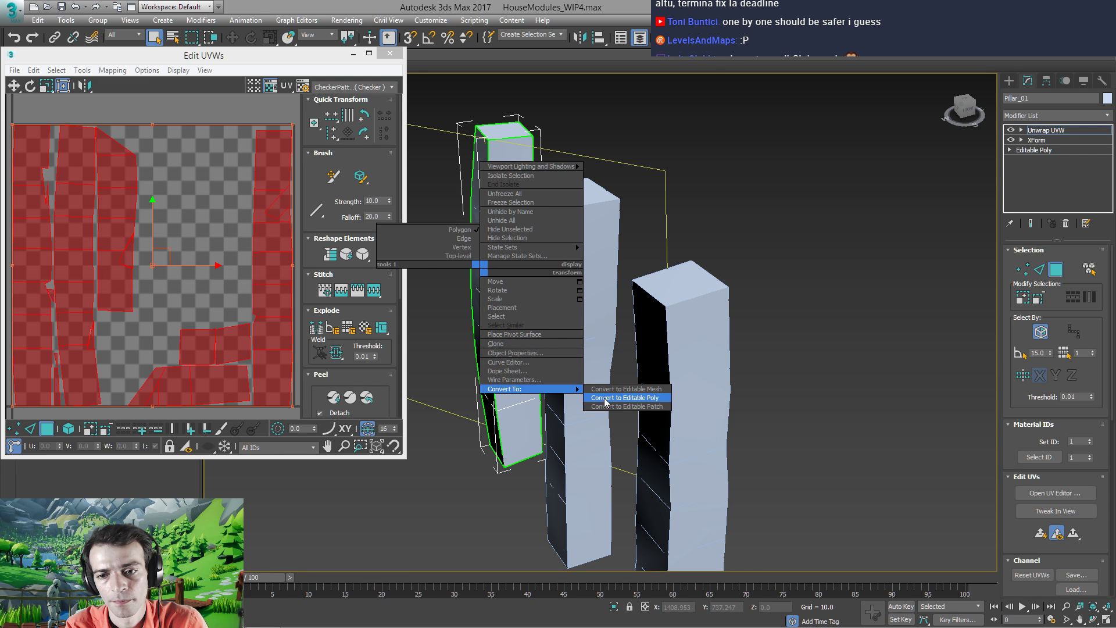
{"action": "left_click", "coordinate": [625, 398]}
Target-weld the extra vertex on the upper notch's slanted edge onto the vertex at the notch's lower tip
{"action": "middle_click_drag", "start_coordinate": [545, 302], "coordinate": [570, 316], "text": "alt"}
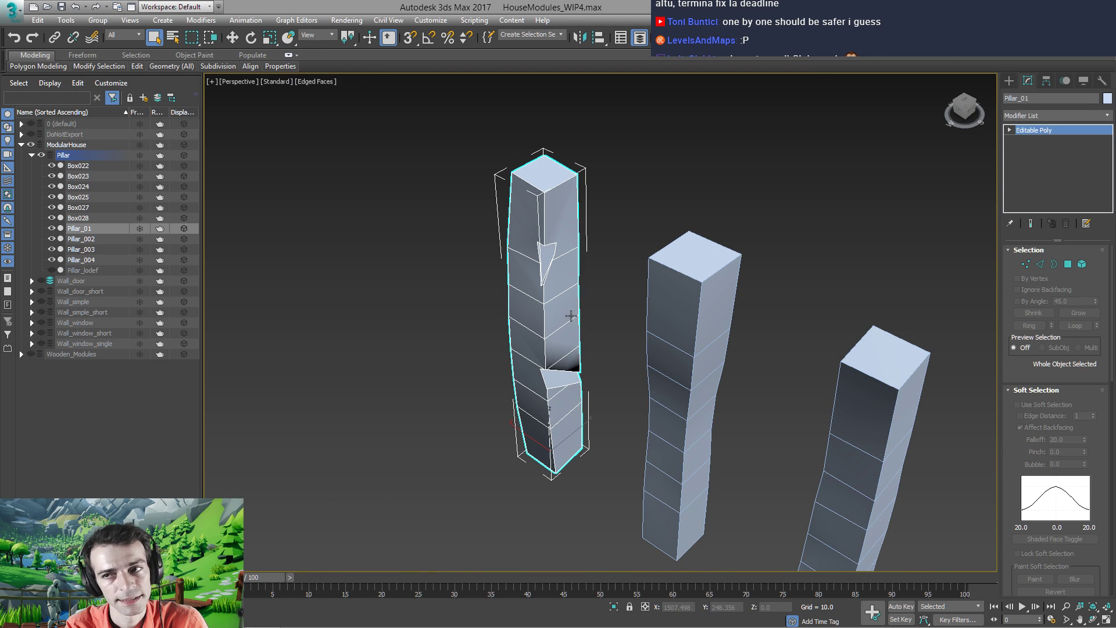
{"action": "key", "text": "1"}
{"action": "key", "text": "z"}
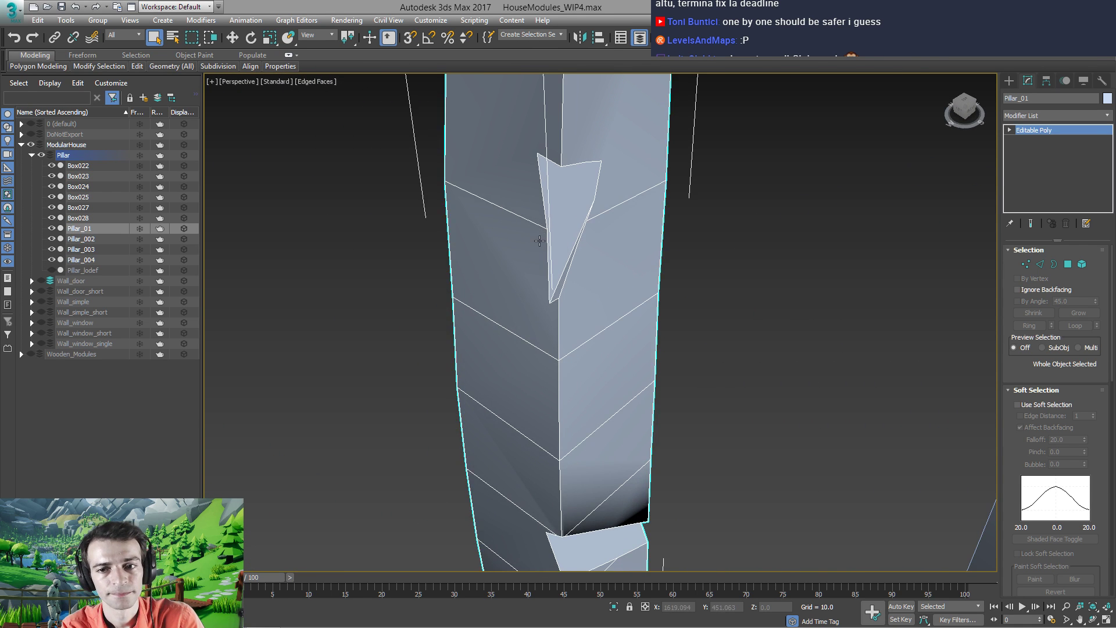
{"action": "middle_click_drag", "start_coordinate": [546, 279], "coordinate": [569, 270], "text": "alt"}
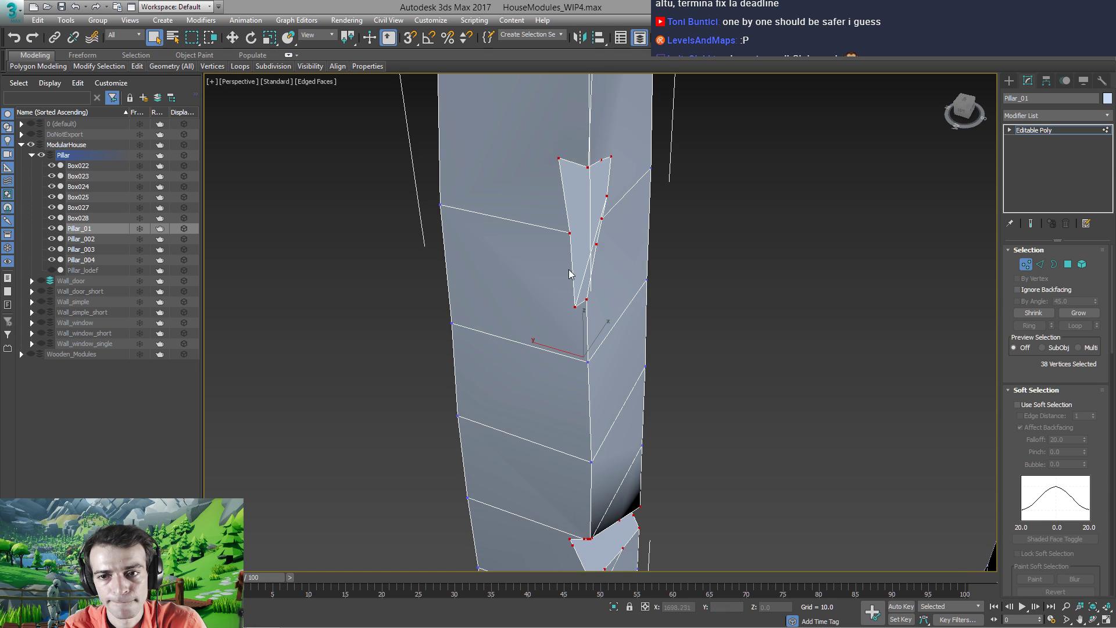
{"action": "left_click", "coordinate": [599, 245]}
{"action": "right_click", "coordinate": [596, 245]}
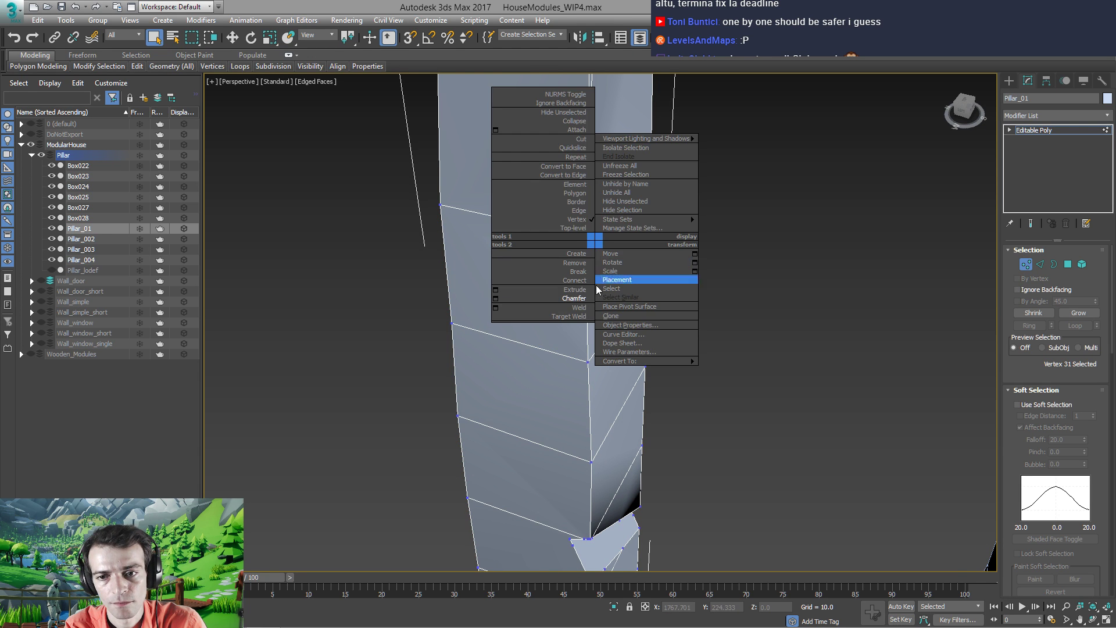
{"action": "left_click", "coordinate": [575, 319]}
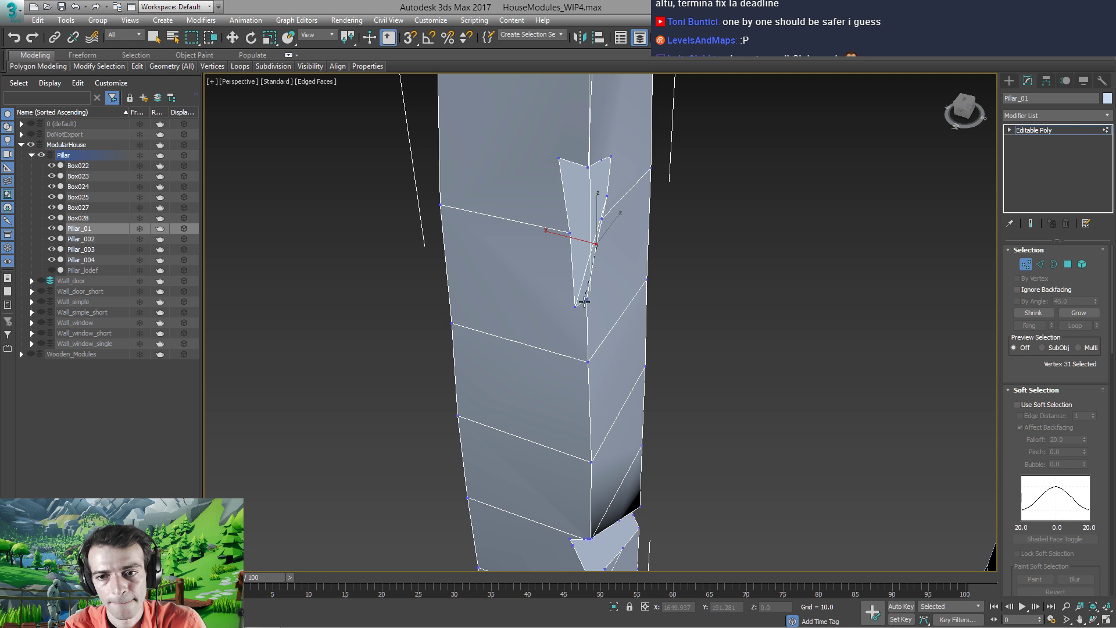
{"action": "left_click", "coordinate": [584, 302]}
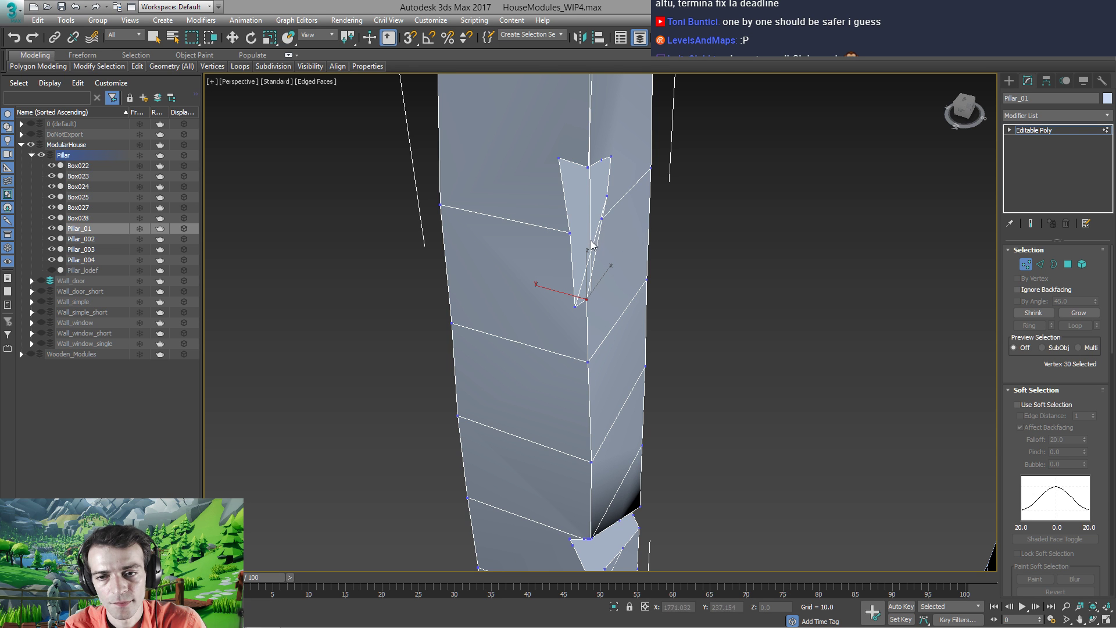
Move the vertex on the upper notch's slanted edge along Y to about -40.8, widening the cut
{"action": "mouse_move", "coordinate": [591, 240]}
{"action": "middle_mouse_down", "text": "alt"}
{"action": "mouse_move", "coordinate": [618, 232]}
{"action": "mouse_move", "coordinate": [599, 241]}
{"action": "middle_mouse_up", "text": "alt"}
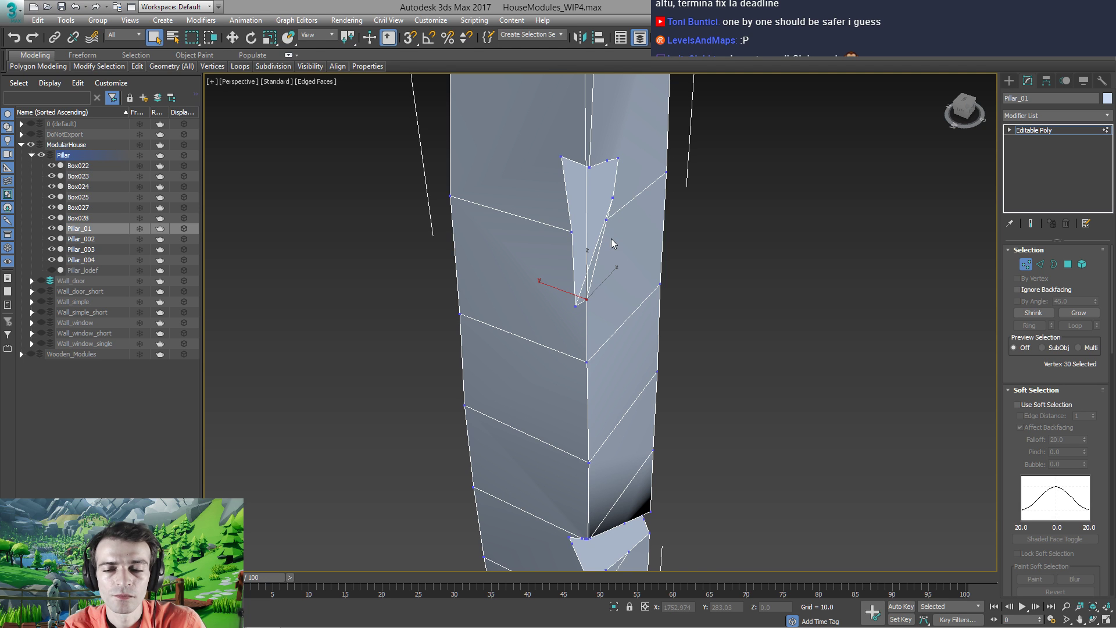
{"action": "key", "text": "w"}
{"action": "left_click", "coordinate": [607, 221]}
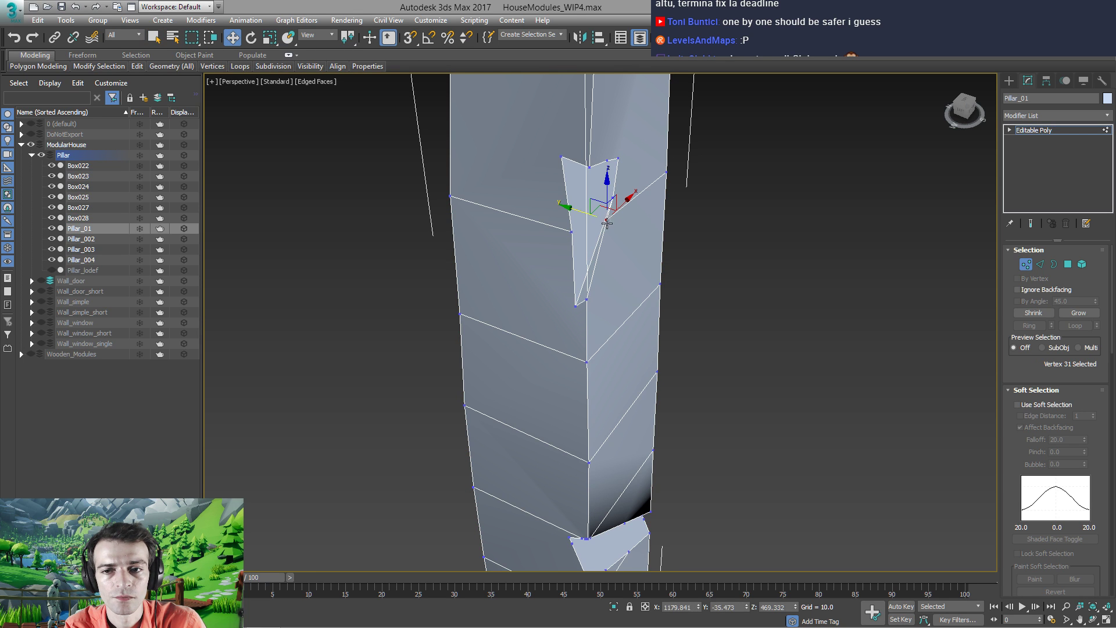
{"action": "left_click_drag", "start_coordinate": [576, 214], "coordinate": [580, 211]}
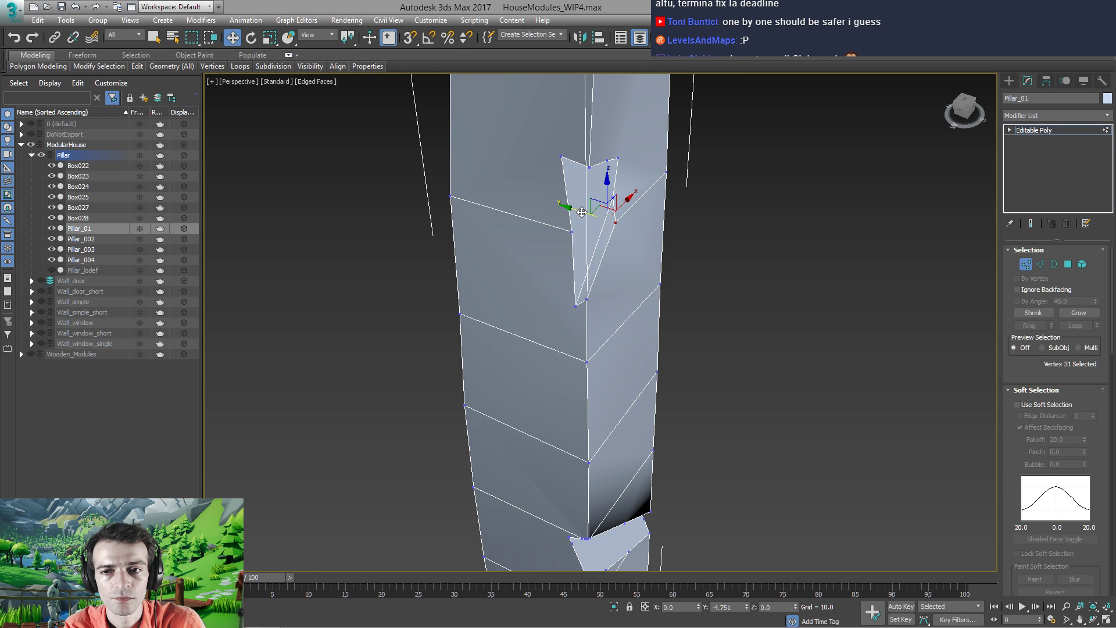
{"action": "middle_click_drag", "start_coordinate": [621, 229], "coordinate": [650, 239], "text": "alt"}
{"action": "key", "text": "1"}
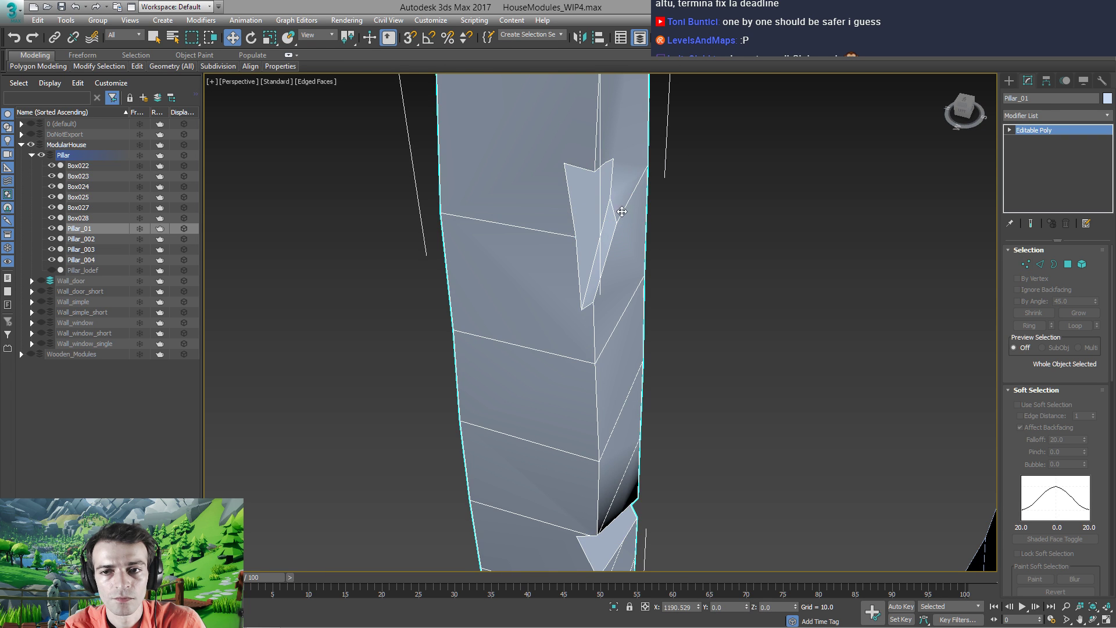
Connect the upper notch's top corner vertex to the vertex on the pillar's neighbouring vertical edge
{"action": "middle_click_drag", "start_coordinate": [621, 175], "coordinate": [609, 177], "text": "alt"}
{"action": "key", "text": "1"}
{"action": "left_click", "coordinate": [608, 171]}
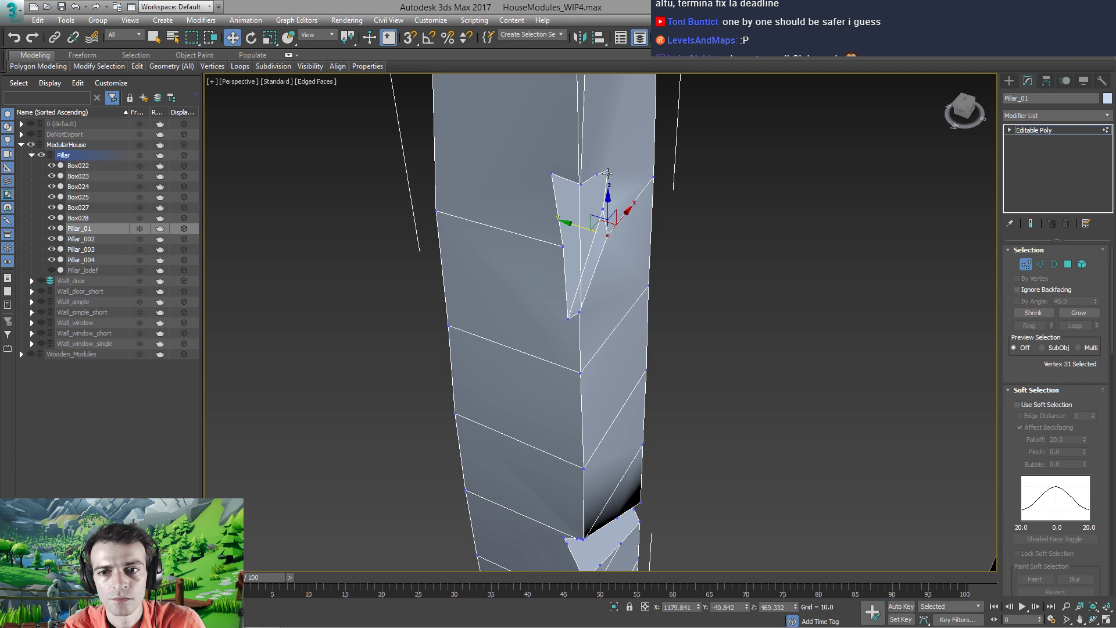
{"action": "left_click", "coordinate": [653, 177], "text": "ctrl"}
{"action": "right_click", "coordinate": [648, 175]}
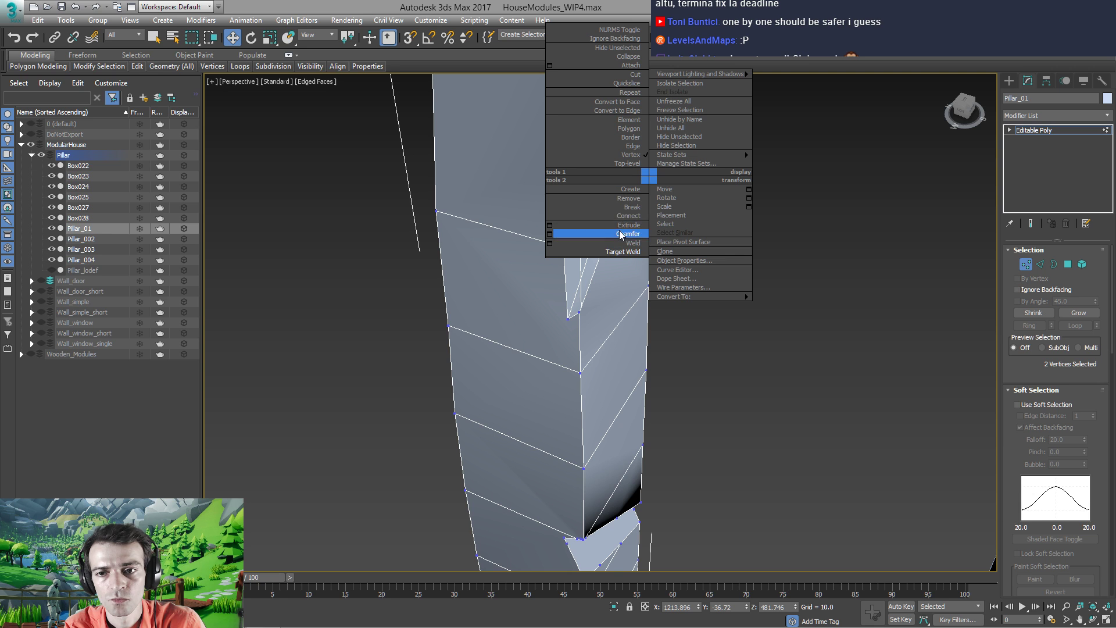
{"action": "left_click", "coordinate": [618, 216]}
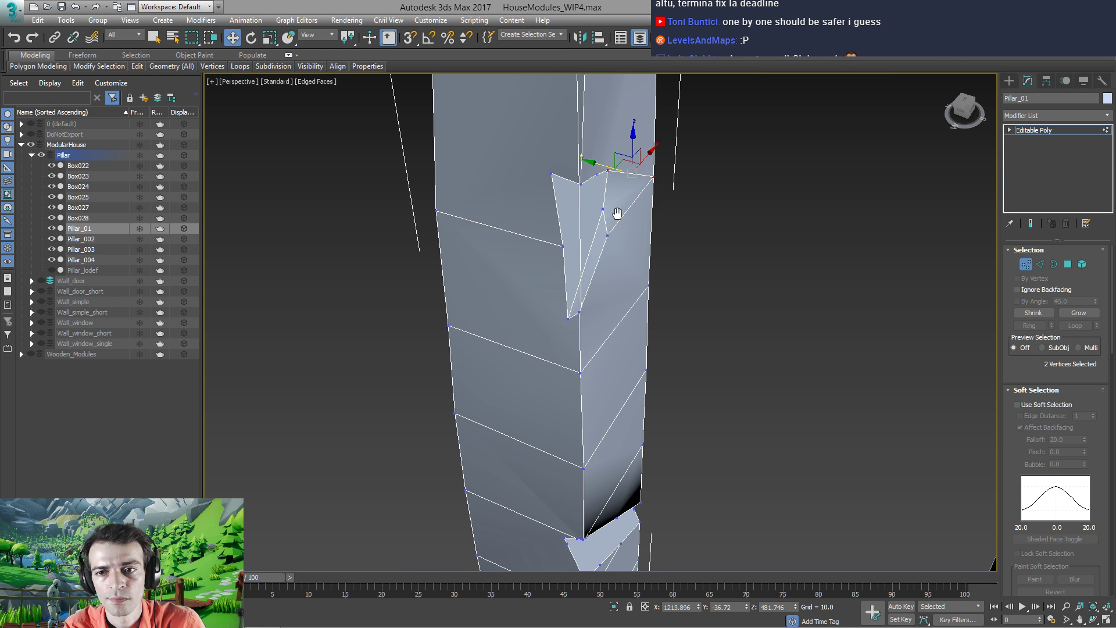
Target-weld the extra vertex on the upper notch's top edge onto a neighbouring vertex
{"action": "middle_click_drag", "start_coordinate": [618, 213], "coordinate": [562, 234], "text": "alt"}
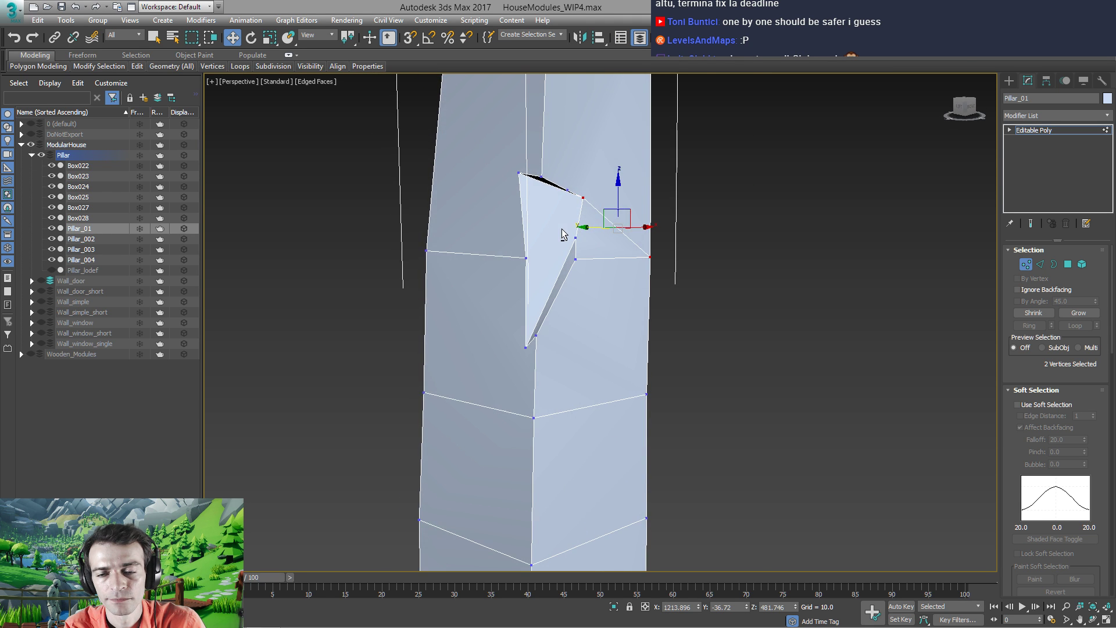
{"action": "right_click", "coordinate": [568, 190]}
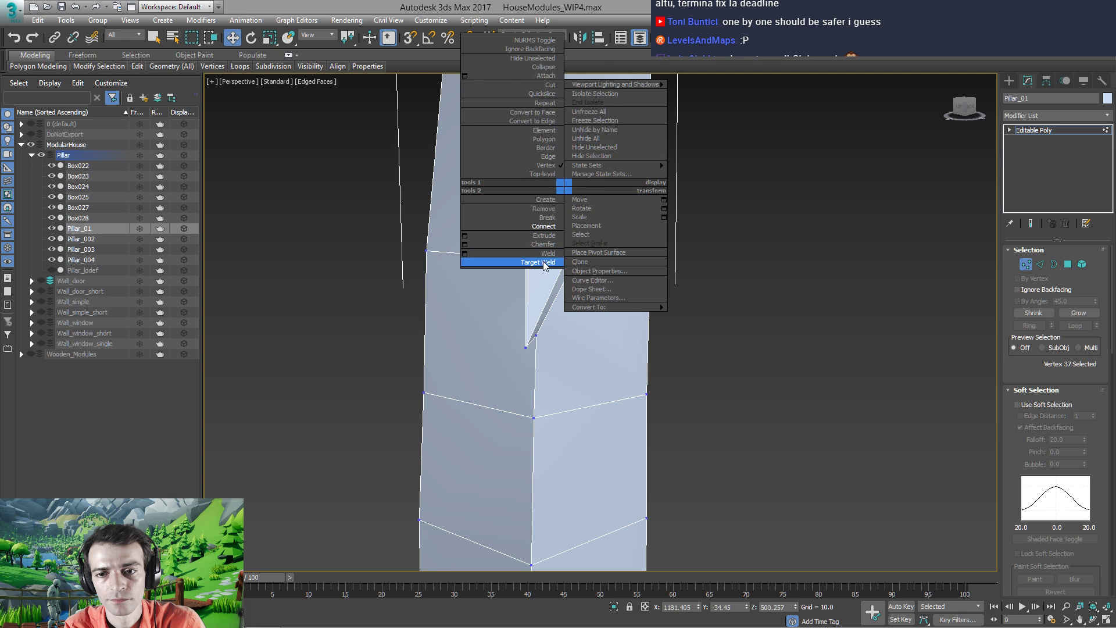
{"action": "left_click", "coordinate": [512, 264]}
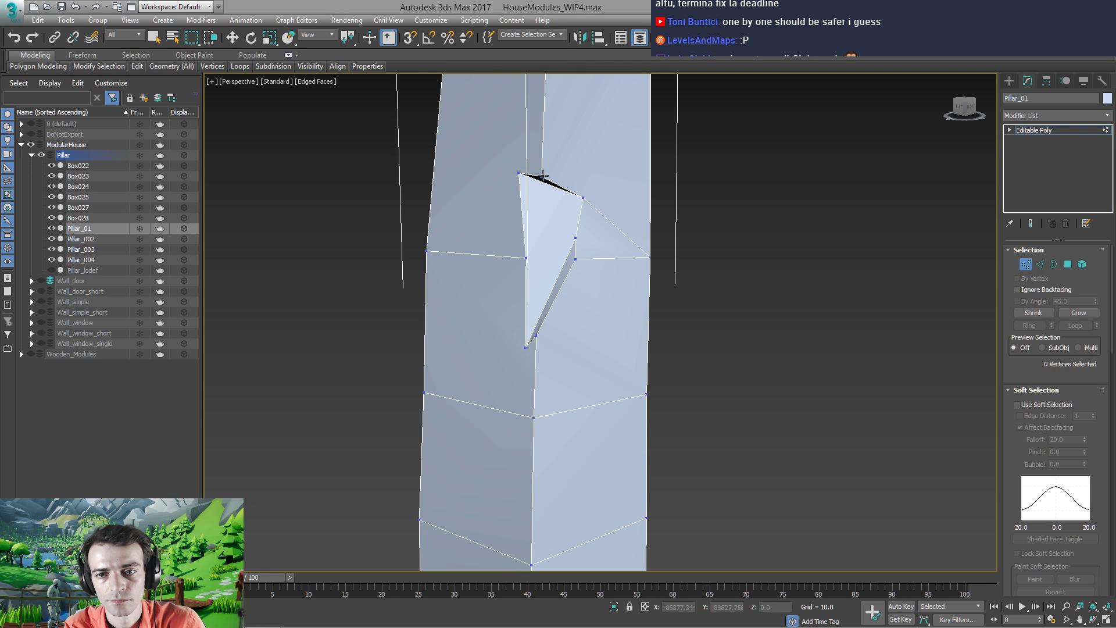
{"action": "middle_click_drag", "start_coordinate": [549, 221], "coordinate": [576, 278], "text": "alt"}
{"action": "key", "text": "w"}
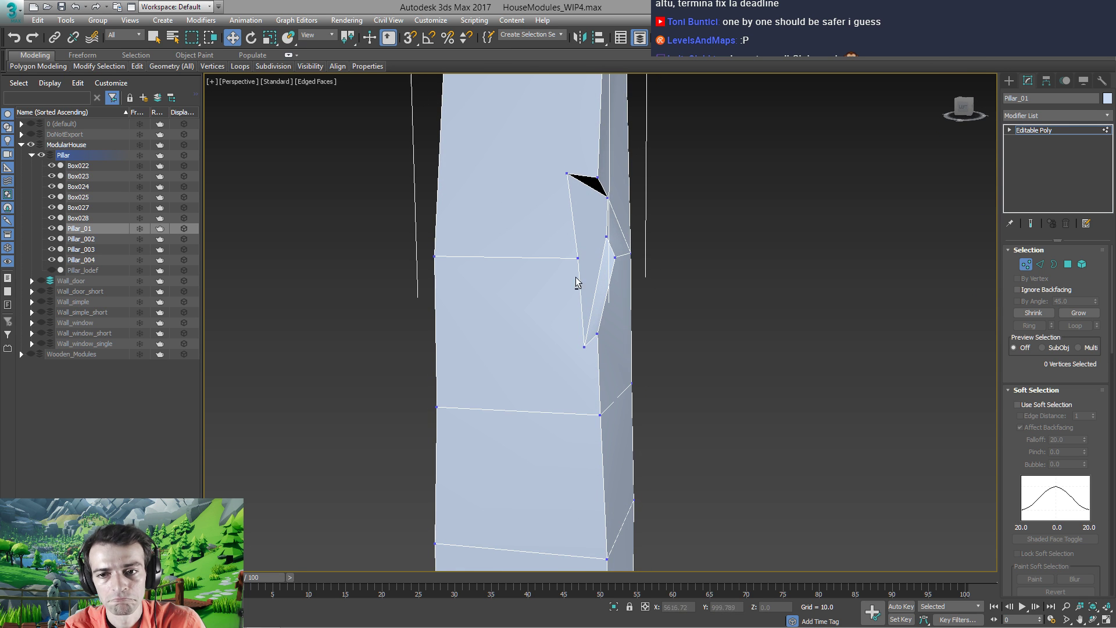
Connect the vertex just below the upper notch's top corner to the same vertex on the pillar's neighbouring vertical edge
{"action": "middle_click_drag", "start_coordinate": [578, 332], "coordinate": [563, 298], "text": "alt"}
{"action": "scroll", "coordinate": [563, 297], "scroll_direction": "down", "scroll_amount": 5}
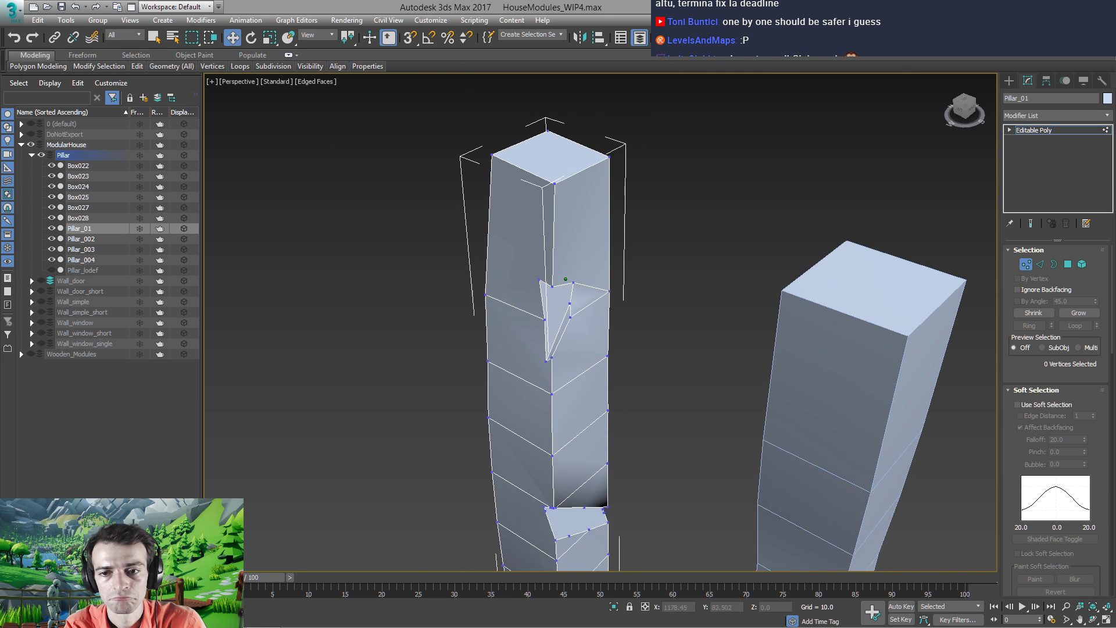
{"action": "middle_click_drag", "start_coordinate": [529, 512], "coordinate": [556, 426], "text": "alt"}
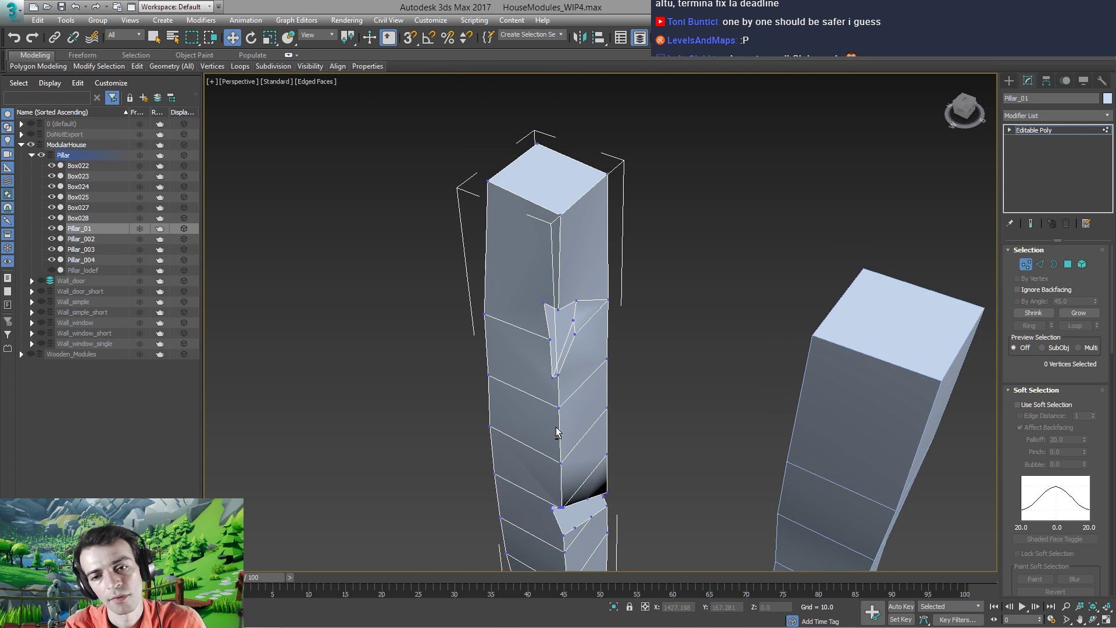
{"action": "left_click", "coordinate": [573, 323]}
{"action": "key", "text": "q"}
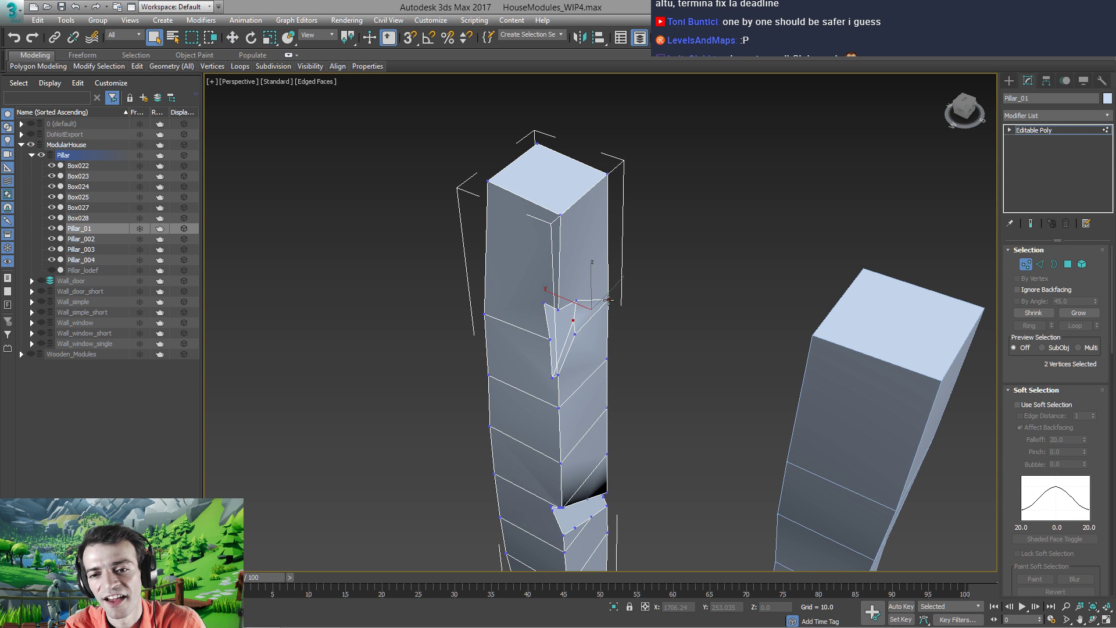
{"action": "right_click", "coordinate": [607, 299]}
{"action": "left_click", "coordinate": [578, 336]}
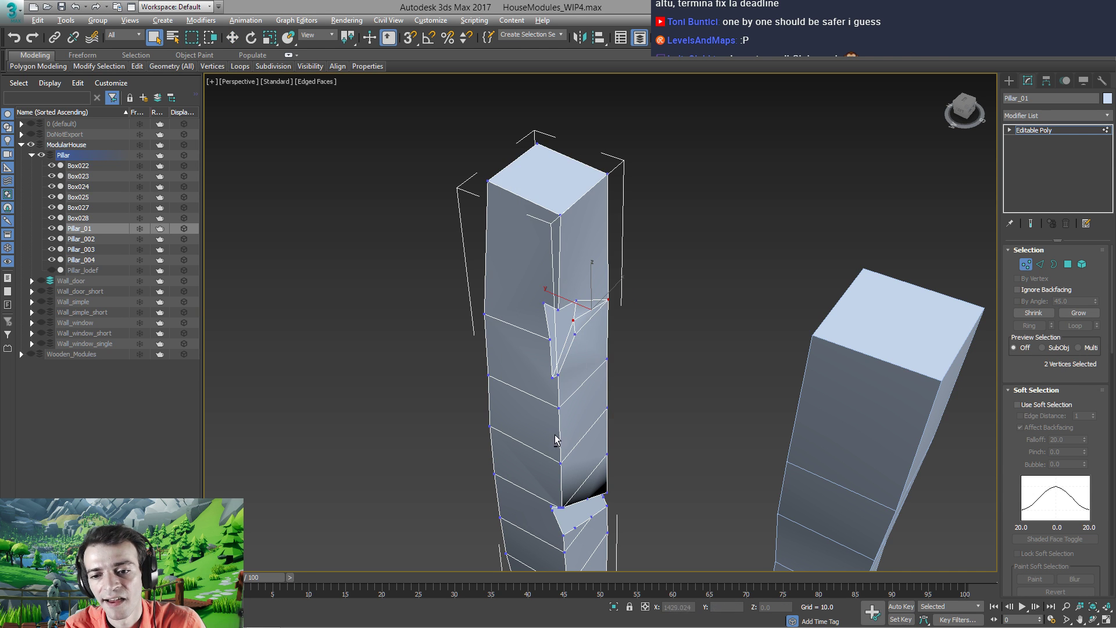
Target-weld the extra vertex near the lower notch's tip onto the tip vertex on the pillar's corner edge
{"action": "middle_click_drag", "start_coordinate": [555, 440], "coordinate": [566, 399], "text": "alt"}
{"action": "scroll", "coordinate": [561, 304], "scroll_direction": "up", "scroll_amount": 5}
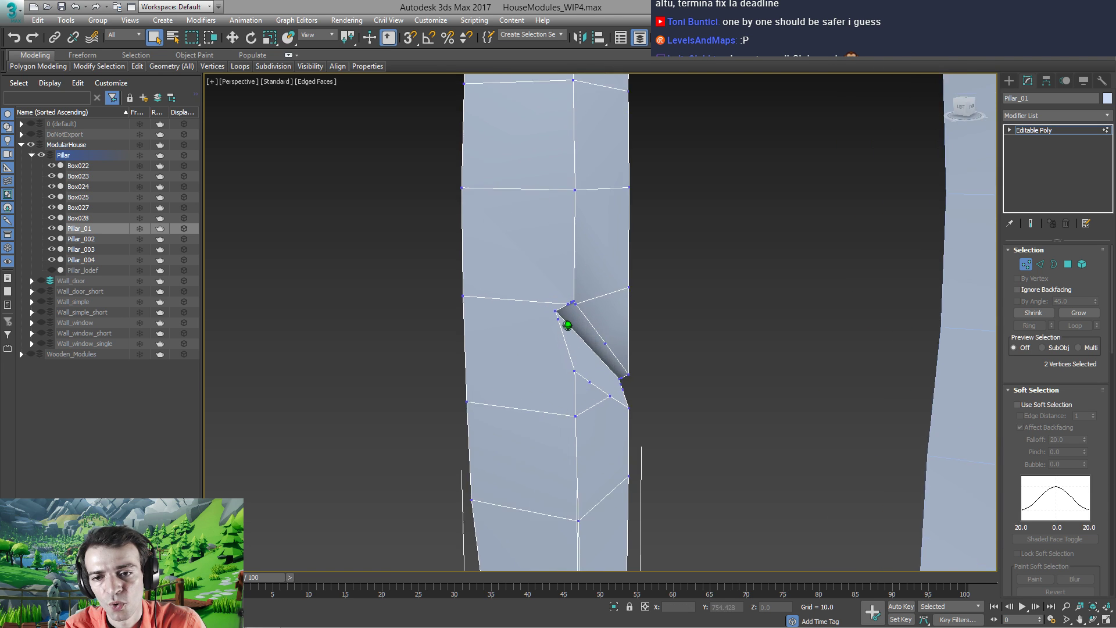
{"action": "scroll", "coordinate": [558, 311], "scroll_direction": "up", "scroll_amount": 8}
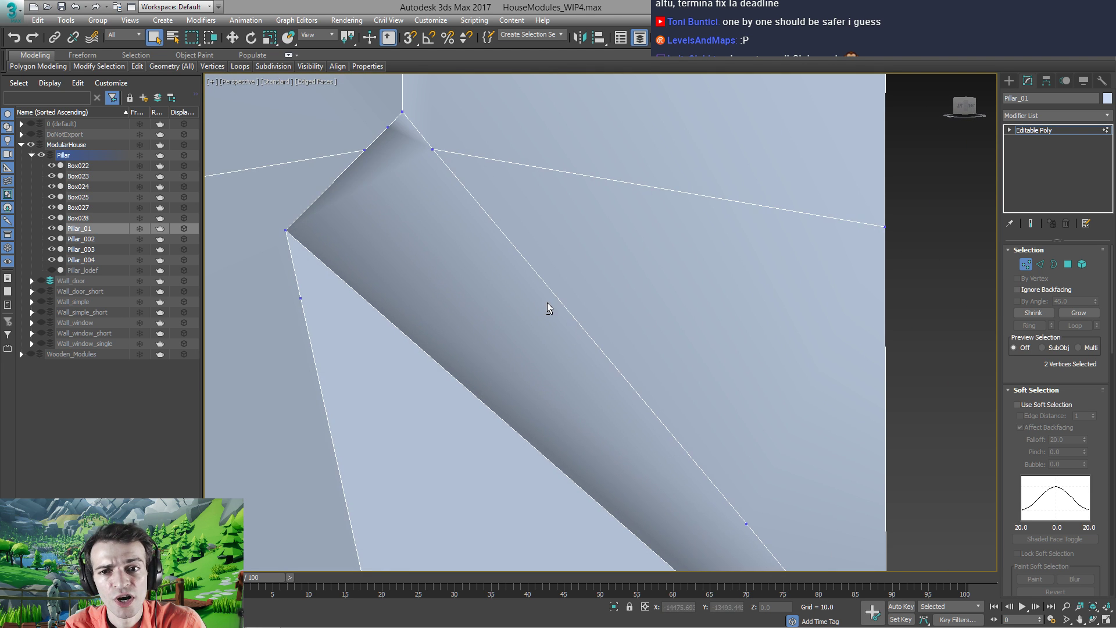
{"action": "scroll", "coordinate": [547, 306], "scroll_direction": "down", "scroll_amount": 3}
{"action": "right_click", "coordinate": [425, 265]}
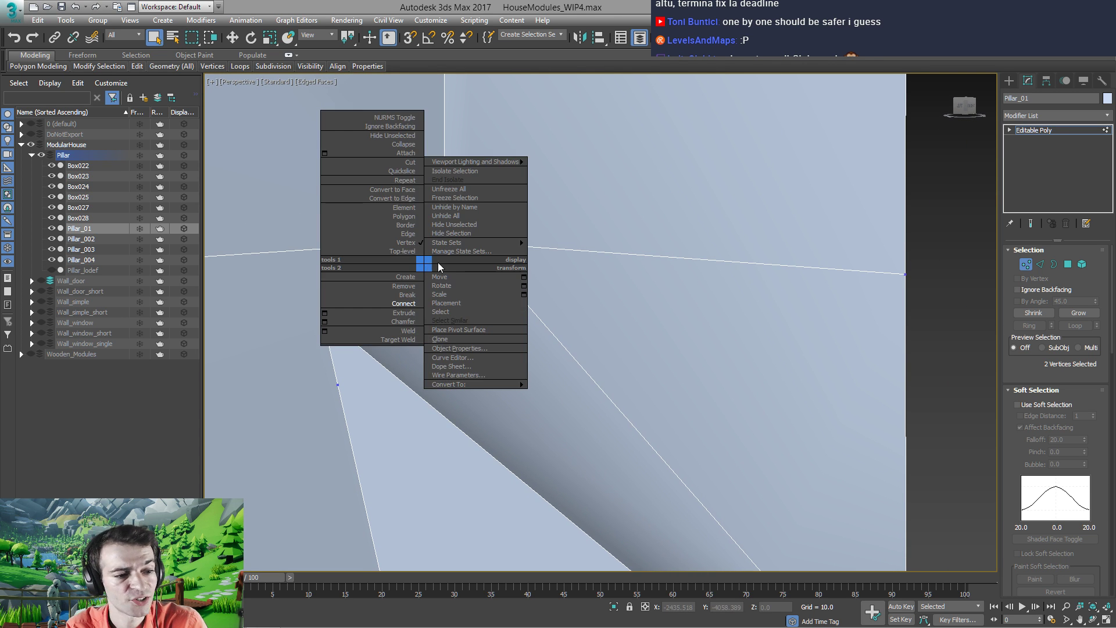
{"action": "left_click", "coordinate": [401, 339]}
{"action": "left_click", "coordinate": [441, 208]}
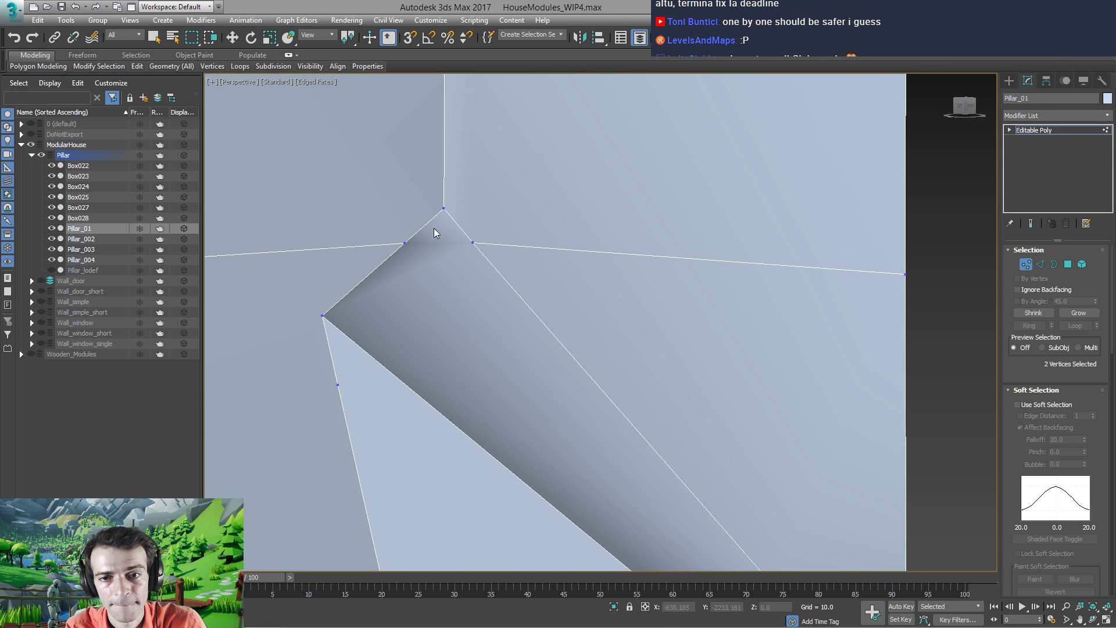
Connect the two vertices on either side of the lower notch's tip with an edge
{"action": "middle_click_drag", "start_coordinate": [413, 270], "coordinate": [469, 229]}
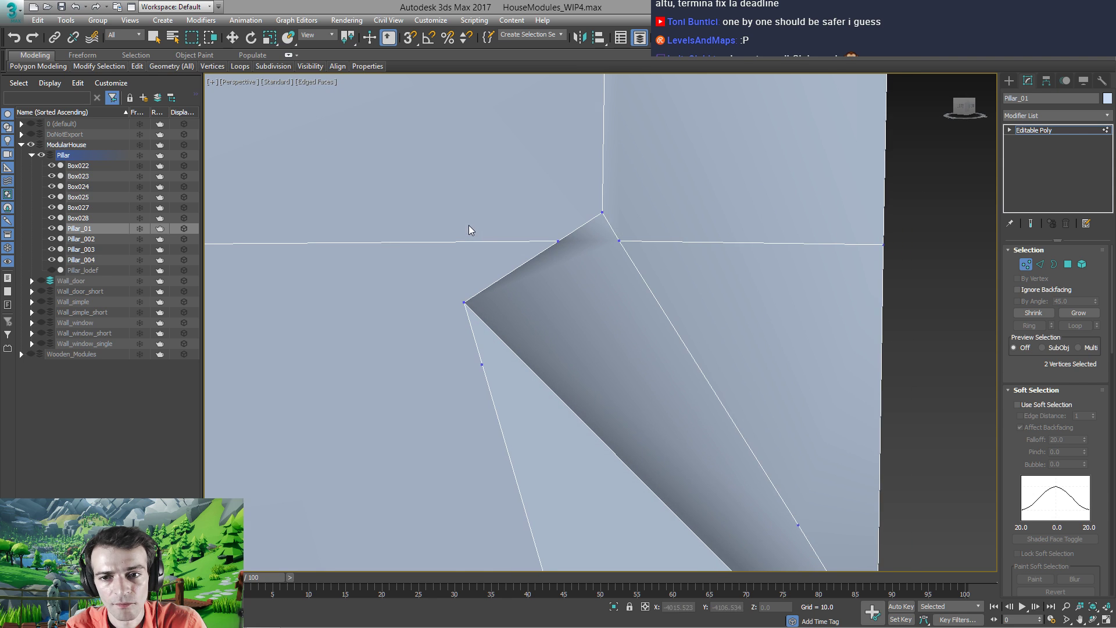
{"action": "key", "text": "w"}
{"action": "left_click", "coordinate": [559, 242]}
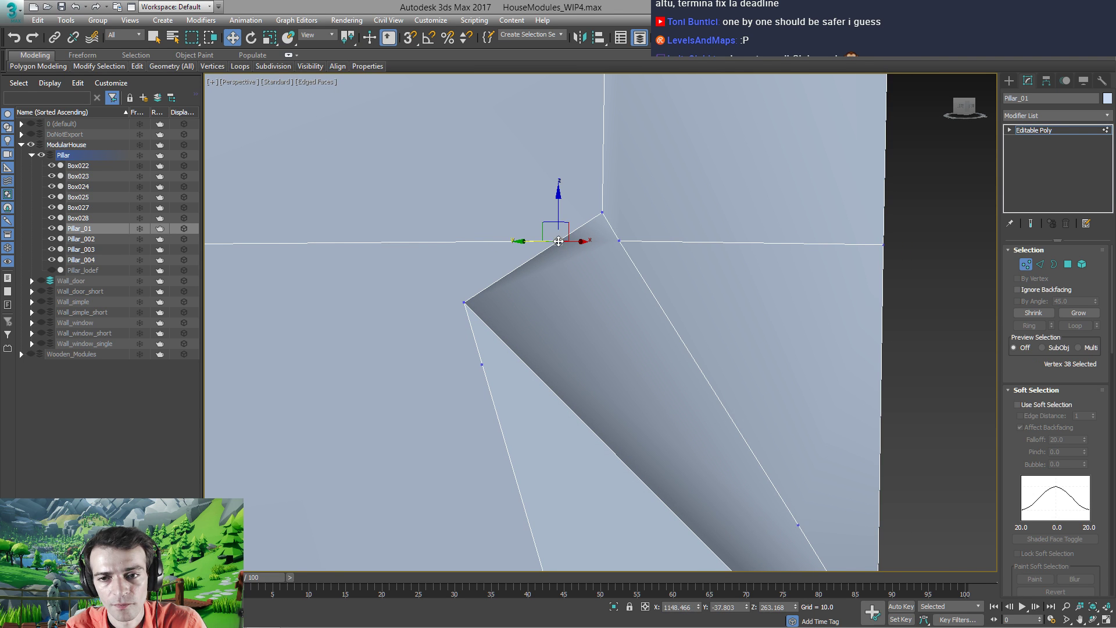
{"action": "key", "text": "q"}
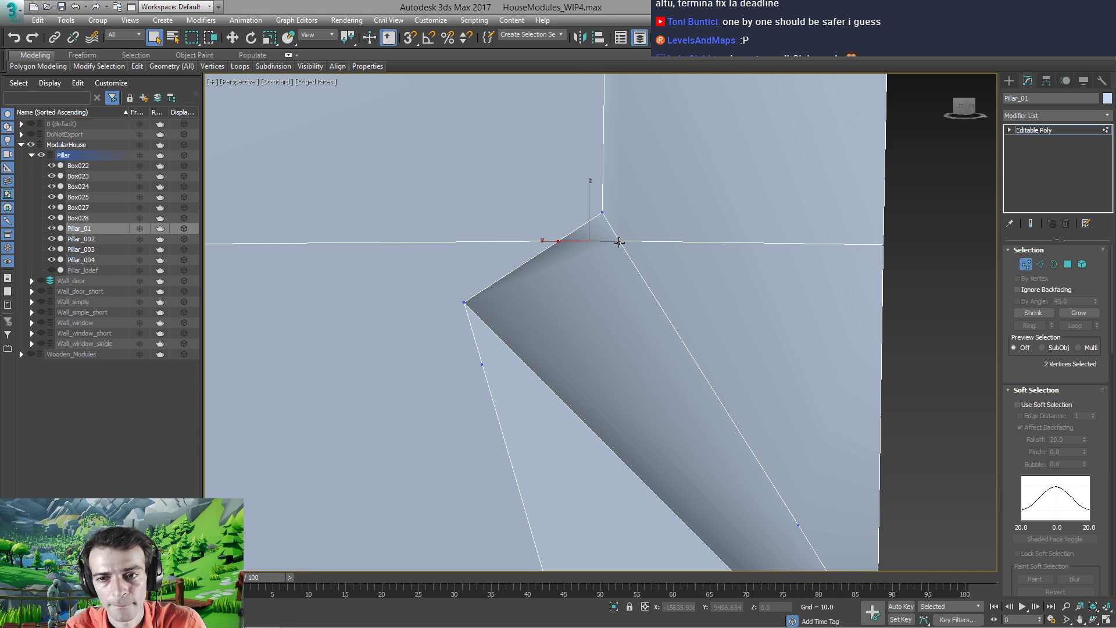
{"action": "right_click", "coordinate": [619, 243]}
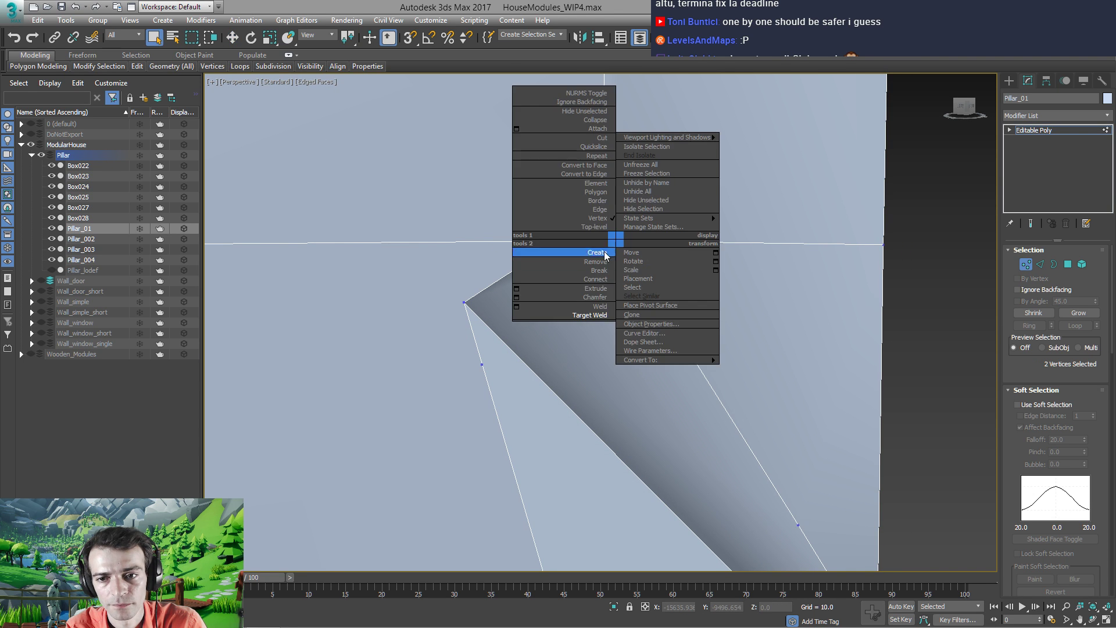
{"action": "left_click", "coordinate": [575, 282]}
{"action": "middle_click_drag", "start_coordinate": [573, 281], "coordinate": [539, 334], "text": "alt"}
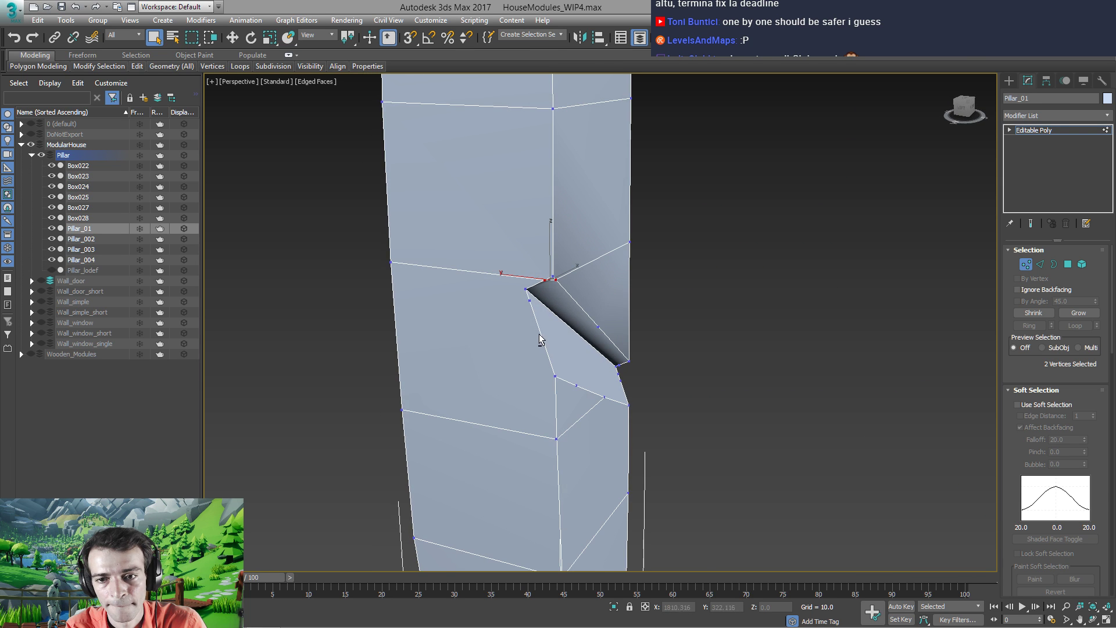
Target-weld the extra vertices along the lower notch's side and bottom edges onto its corner vertices
{"action": "key", "text": "1"}
{"action": "right_click", "coordinate": [529, 320]}
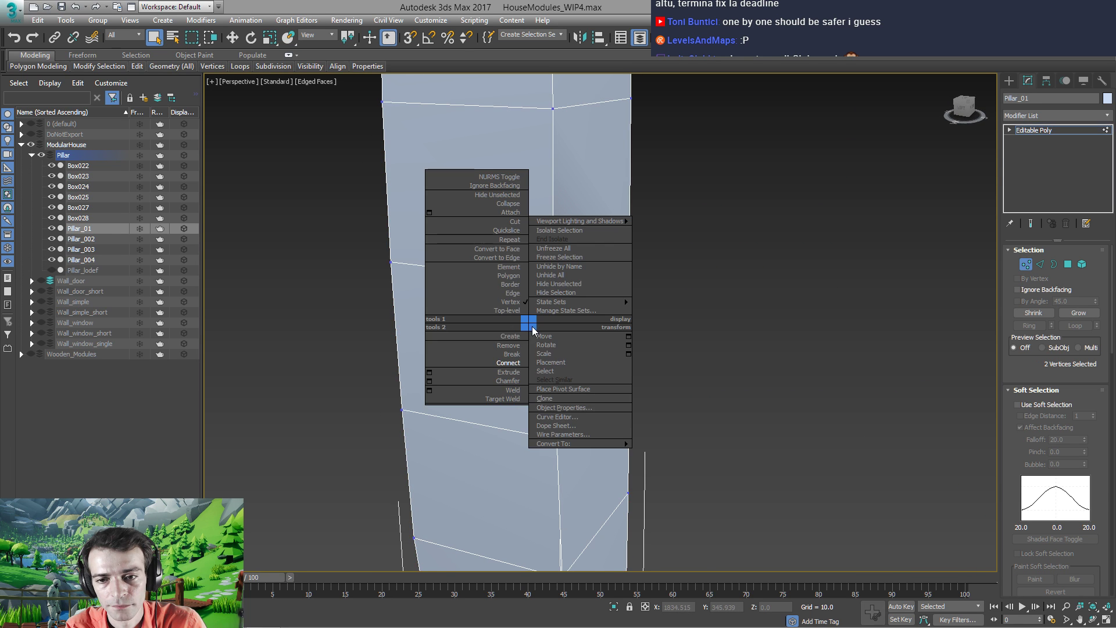
{"action": "left_click", "coordinate": [500, 398]}
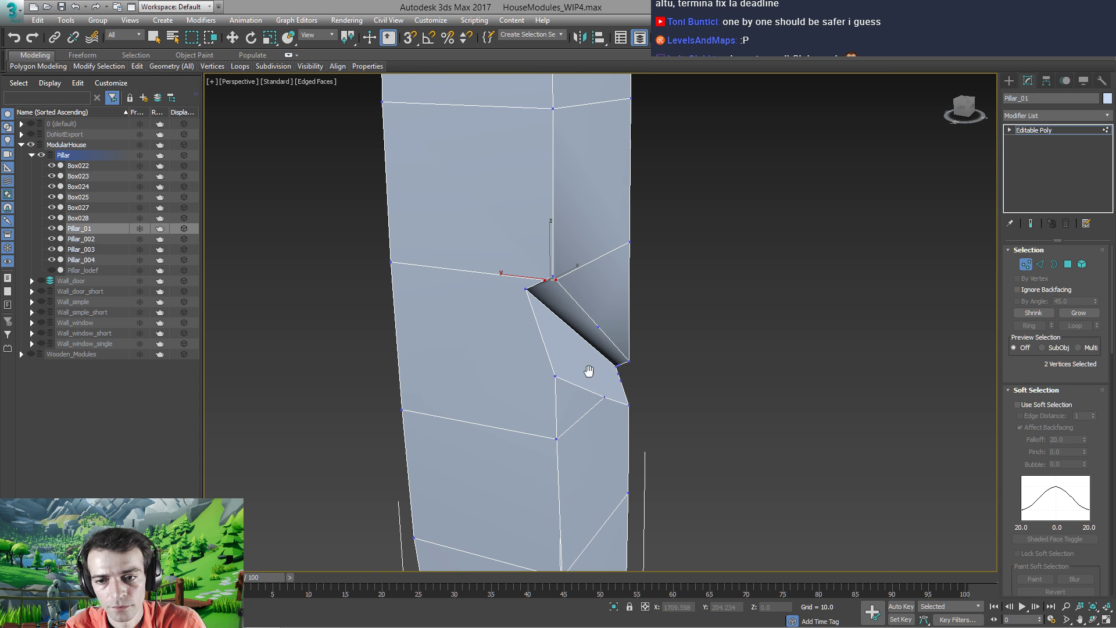
{"action": "middle_click_drag", "start_coordinate": [588, 370], "coordinate": [367, 302], "text": "alt"}
{"action": "scroll", "coordinate": [564, 344], "scroll_direction": "up", "scroll_amount": 3}
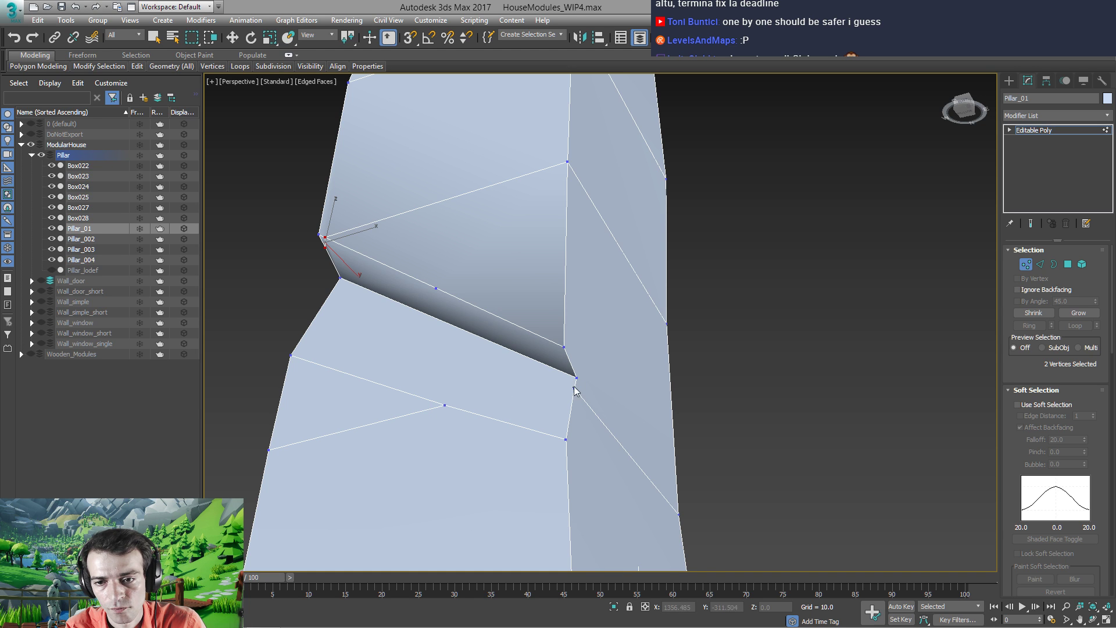
{"action": "left_click", "coordinate": [566, 440]}
{"action": "scroll", "coordinate": [421, 386], "scroll_direction": "down", "scroll_amount": 6}
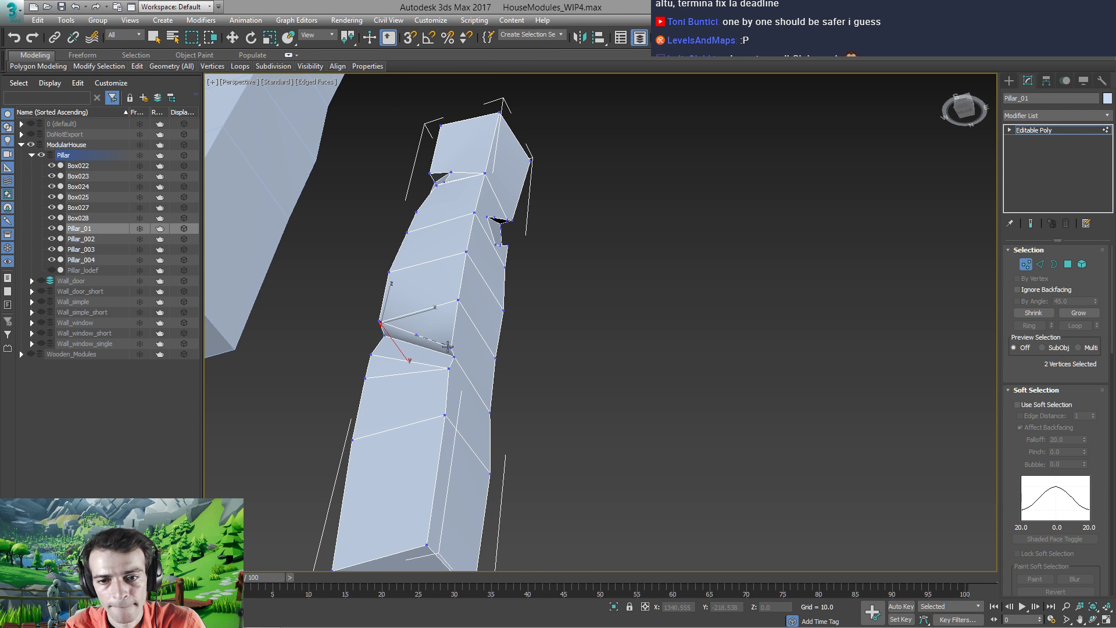
Connect the pillar's top corner vertex to the top corner vertex of the slanted notch on another side
{"action": "middle_click_drag", "start_coordinate": [460, 355], "coordinate": [348, 396], "text": "alt"}
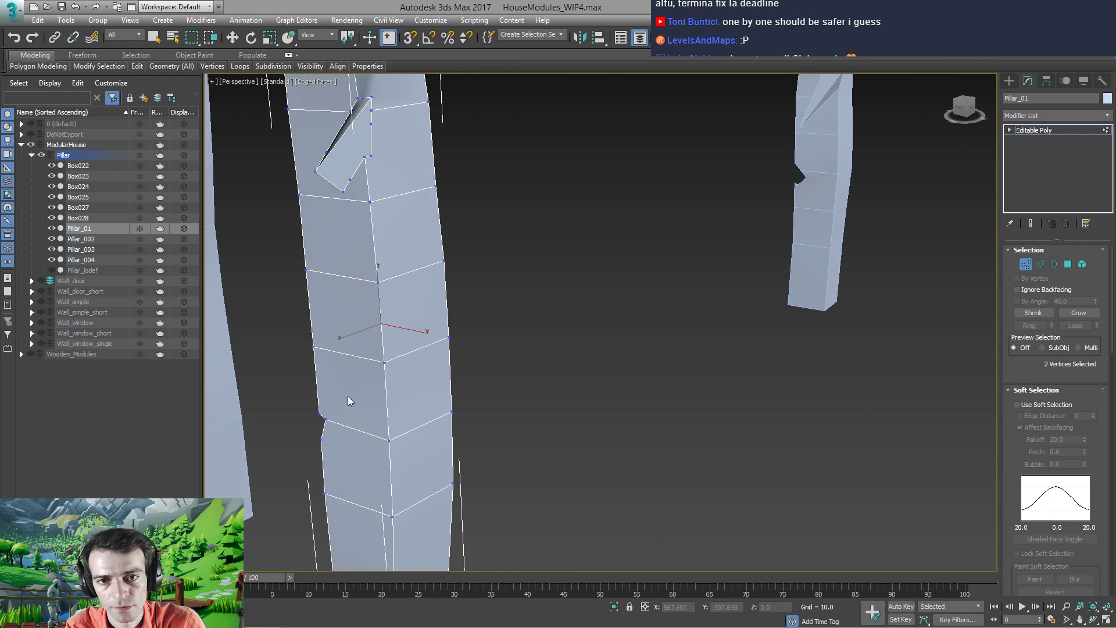
{"action": "middle_click_drag", "start_coordinate": [328, 240], "coordinate": [414, 254]}
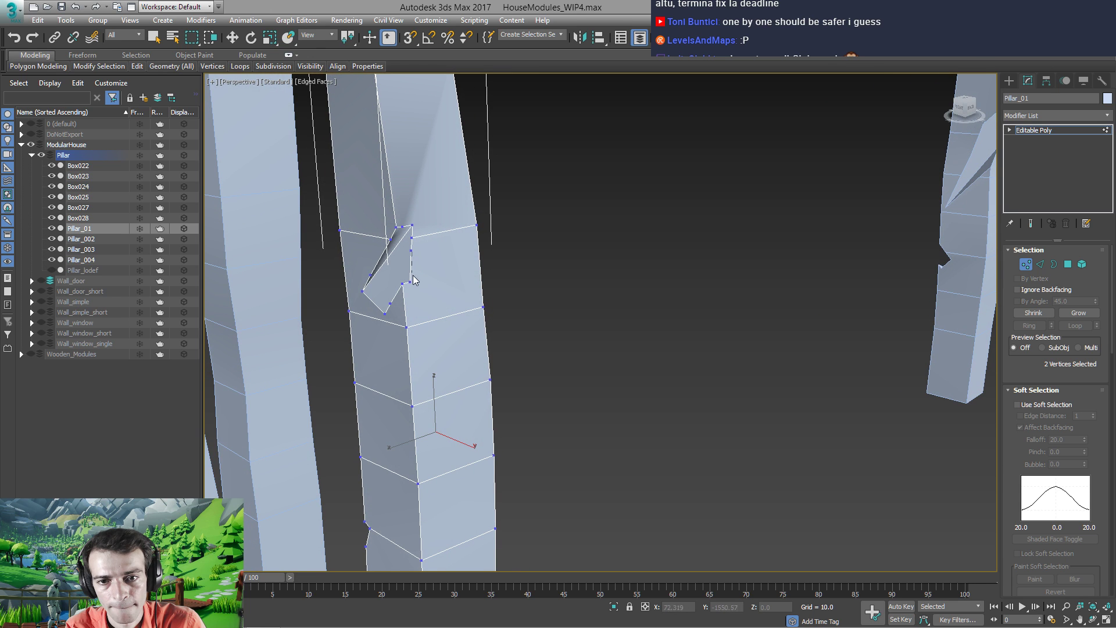
{"action": "scroll", "coordinate": [390, 273], "scroll_direction": "up", "scroll_amount": 2}
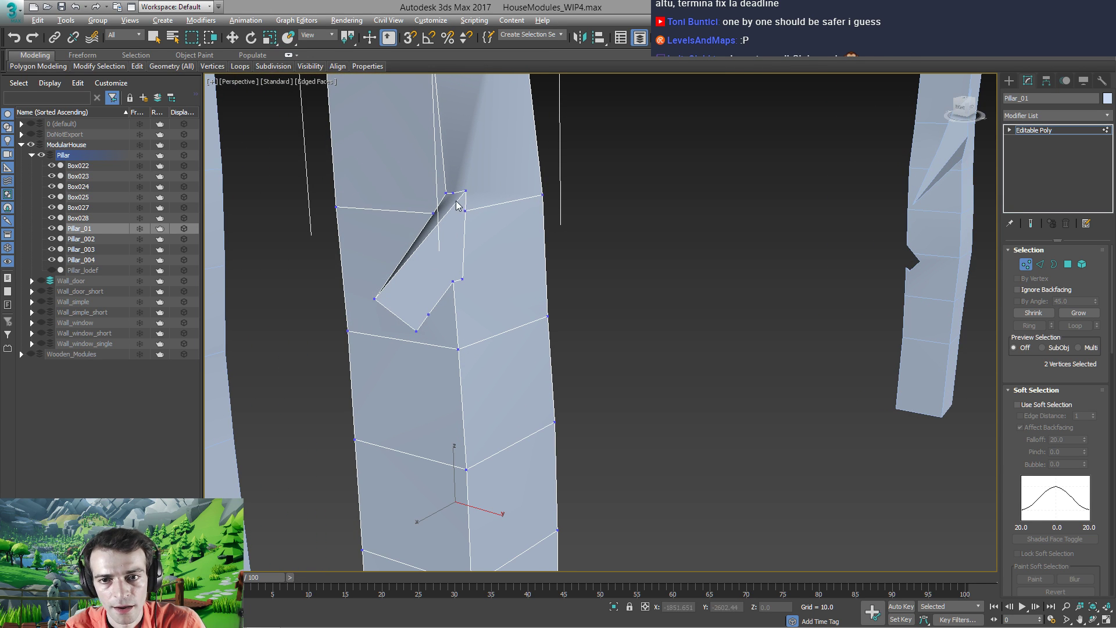
{"action": "middle_click_drag", "start_coordinate": [466, 191], "coordinate": [449, 304], "text": "alt"}
{"action": "key", "text": "1"}
{"action": "key", "text": "w"}
{"action": "key", "text": "1"}
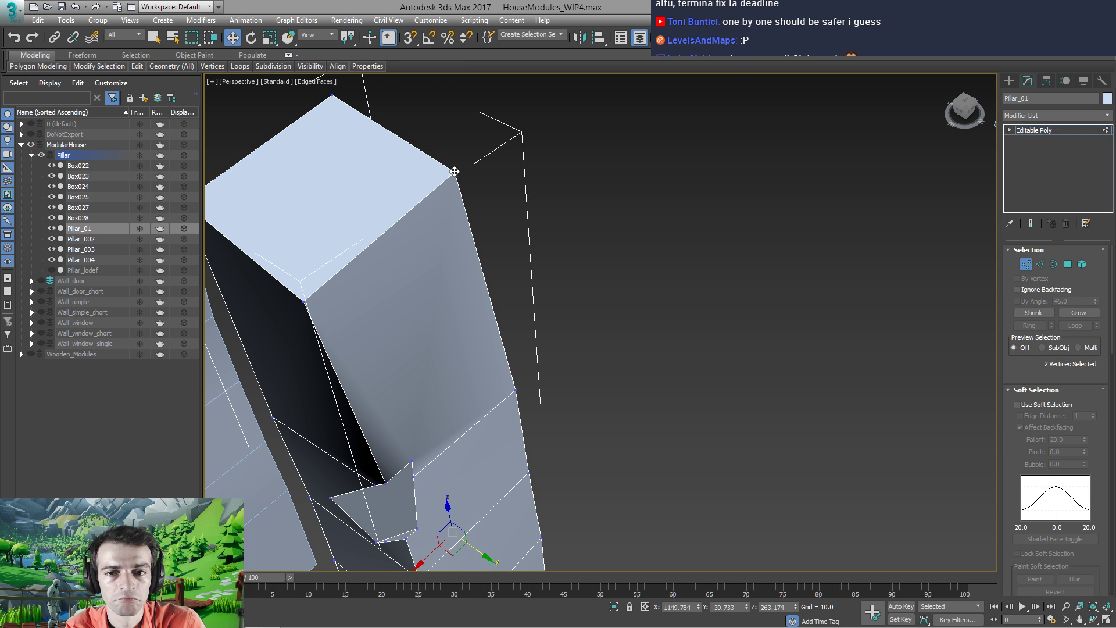
{"action": "left_click", "coordinate": [455, 172]}
{"action": "key", "text": "q"}
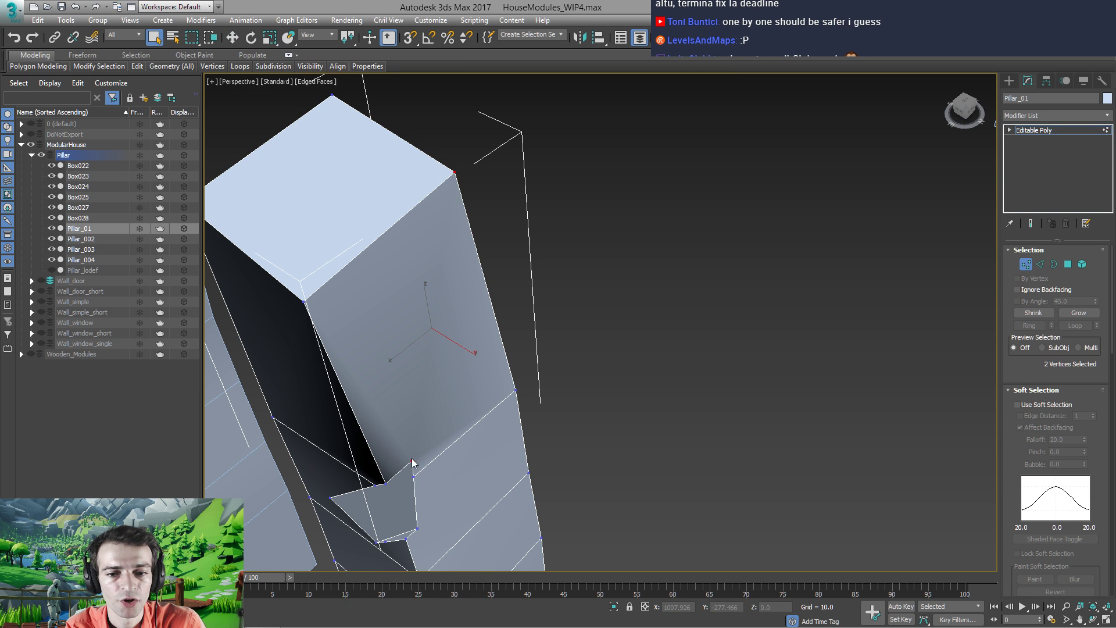
{"action": "right_click", "coordinate": [412, 463]}
{"action": "left_click", "coordinate": [384, 514]}
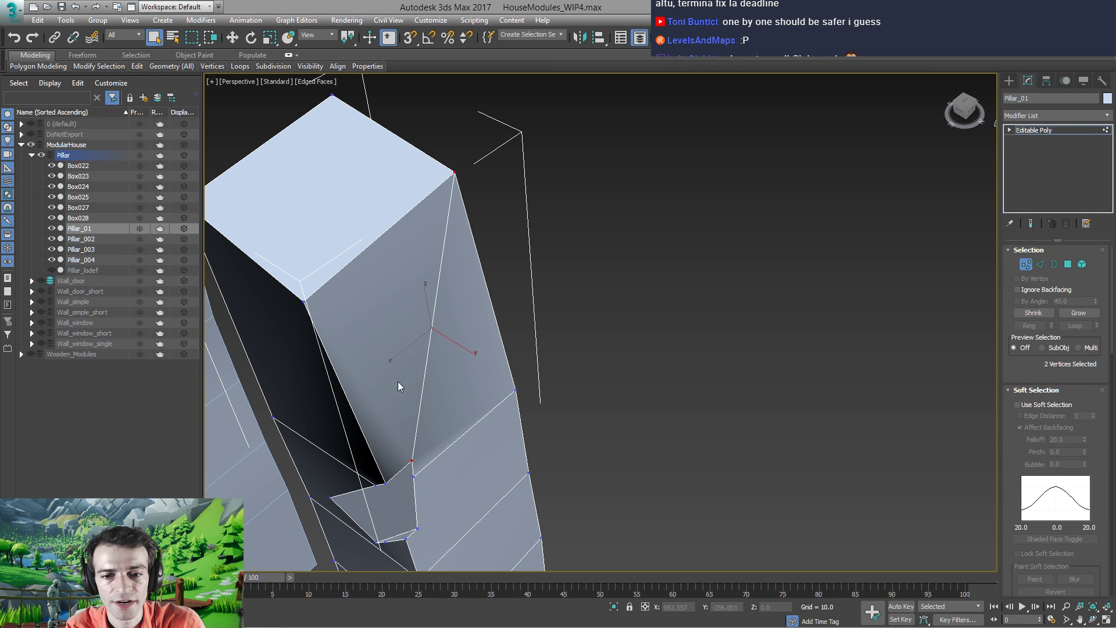
{"action": "middle_click_drag", "start_coordinate": [398, 386], "coordinate": [426, 363], "text": "alt"}
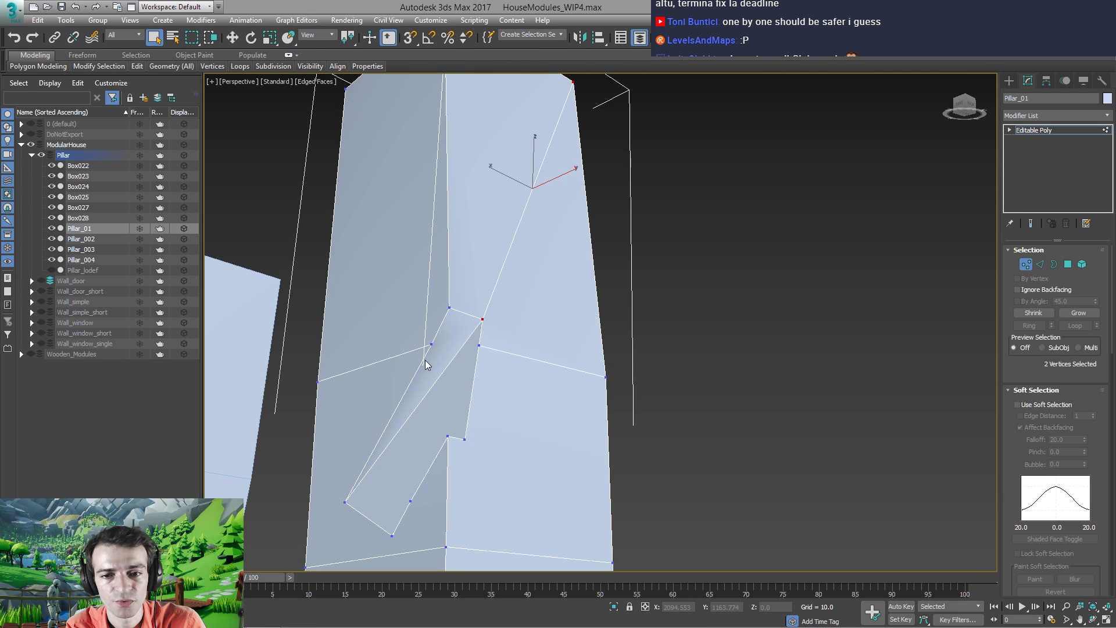
Connect the vertex on the slanted notch's long side, where the horizontal edge ends, to the notch's top corner vertex
{"action": "left_click", "coordinate": [431, 343]}
{"action": "left_click", "coordinate": [481, 317], "text": "ctrl"}
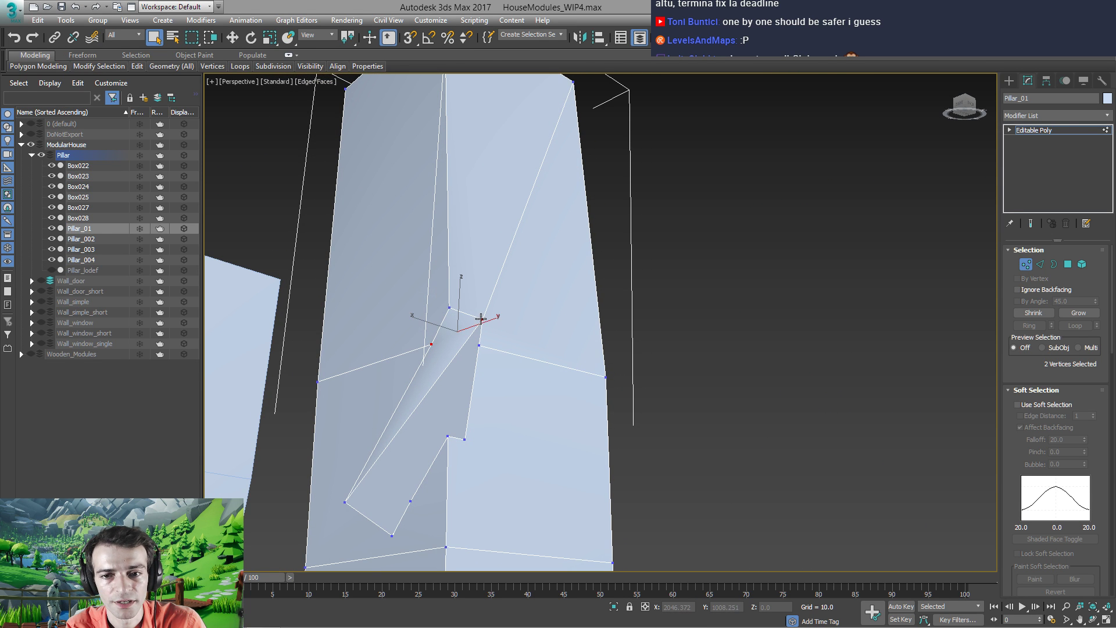
{"action": "right_click", "coordinate": [478, 317]}
{"action": "left_click", "coordinate": [430, 355]}
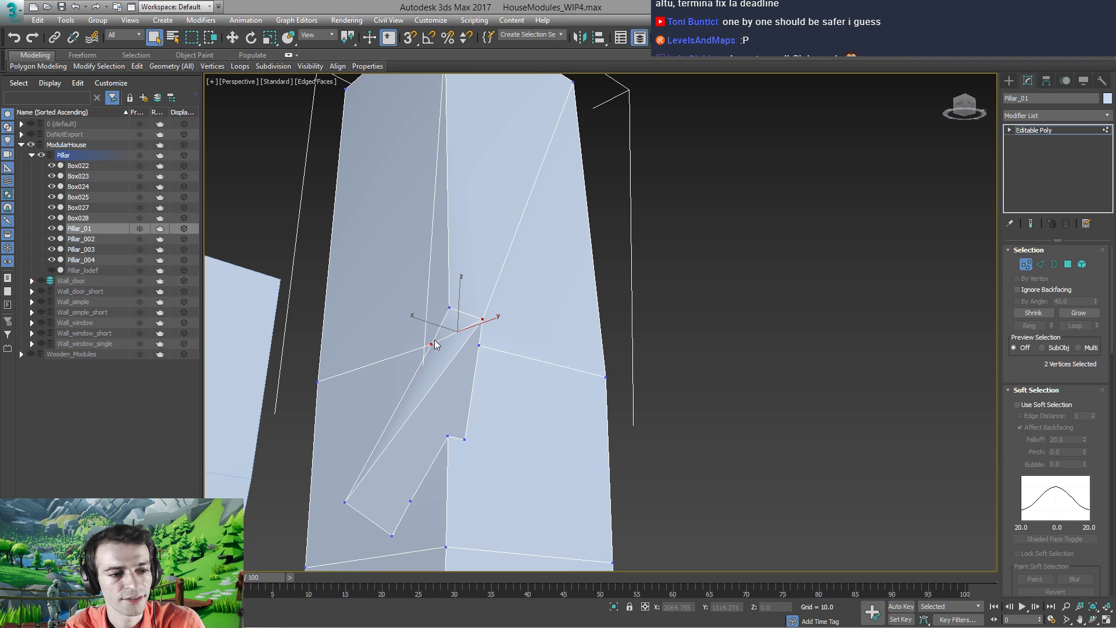
Convert the cleaned-up Pillar_01 mesh to an Editable Poly
{"action": "middle_click_drag", "start_coordinate": [434, 345], "coordinate": [560, 314], "text": "alt"}
{"action": "right_click", "coordinate": [560, 314]}
{"action": "mouse_move", "coordinate": [582, 435]}
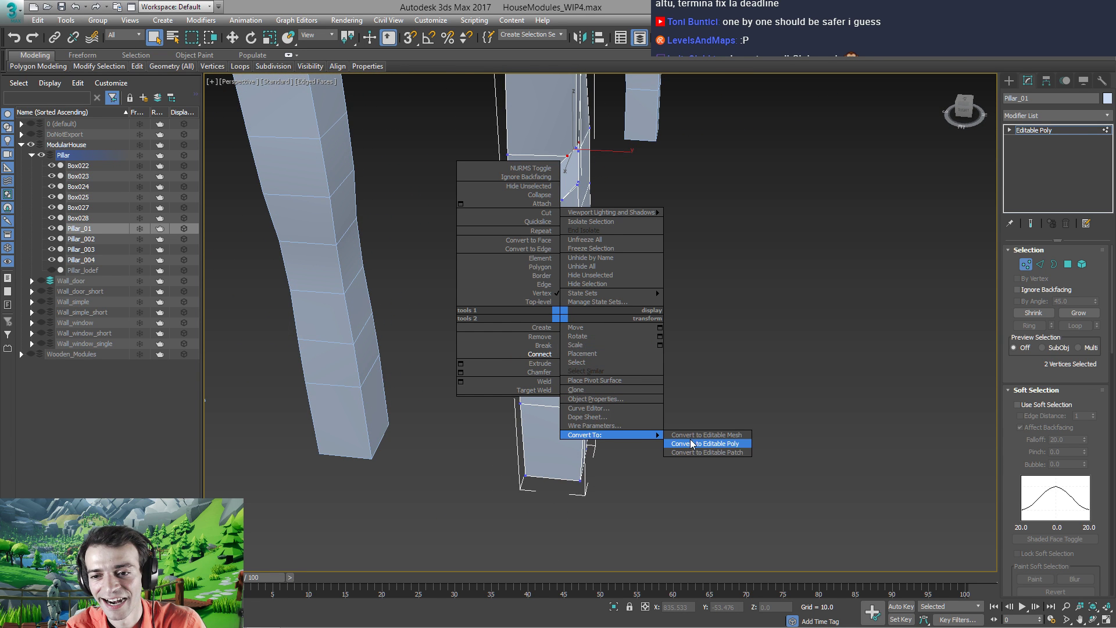
{"action": "left_click", "coordinate": [691, 444]}
Add an Unwrap UVW modifier to Pillar_01 and apply Flatten Mapping to its UVs
{"action": "left_click", "coordinate": [1065, 115]}
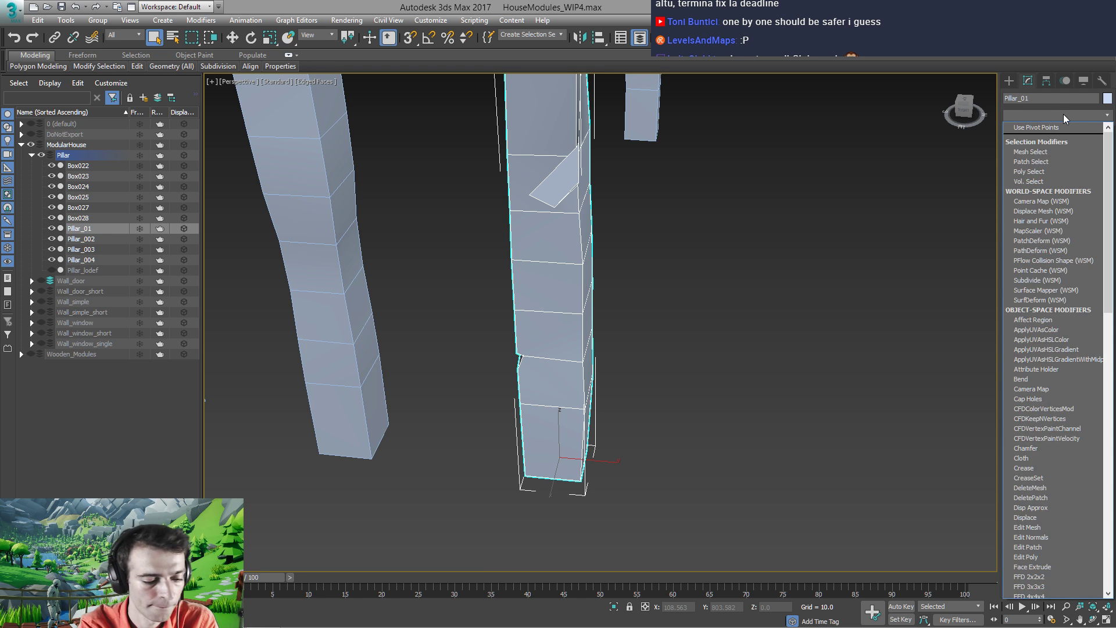
{"action": "type", "text": "un"}
{"action": "key", "text": "Return"}
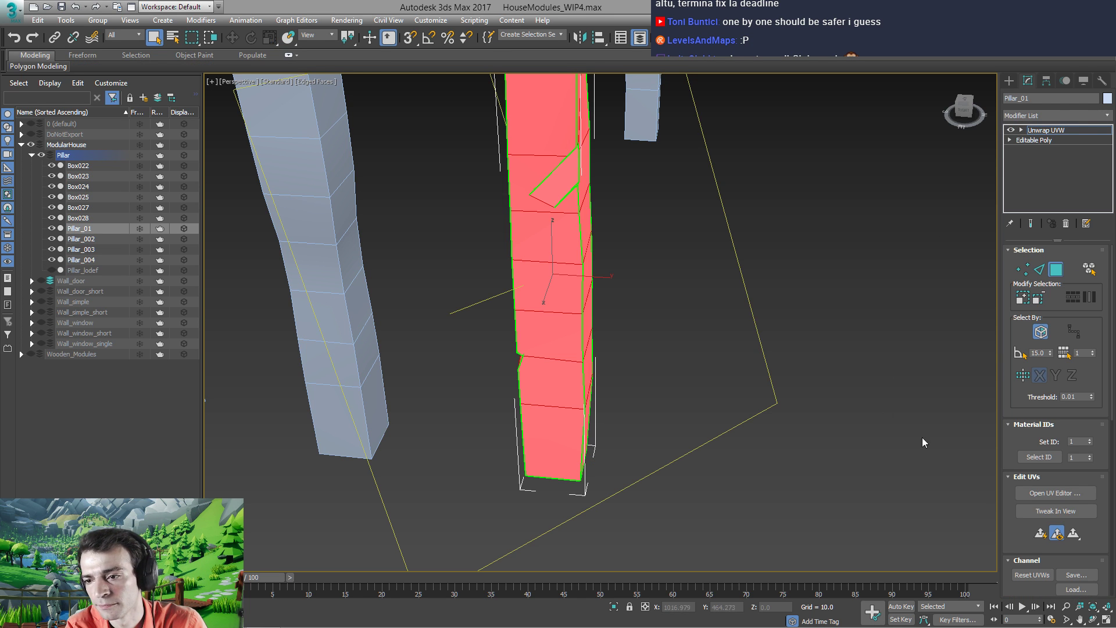
{"action": "left_click", "coordinate": [1056, 492]}
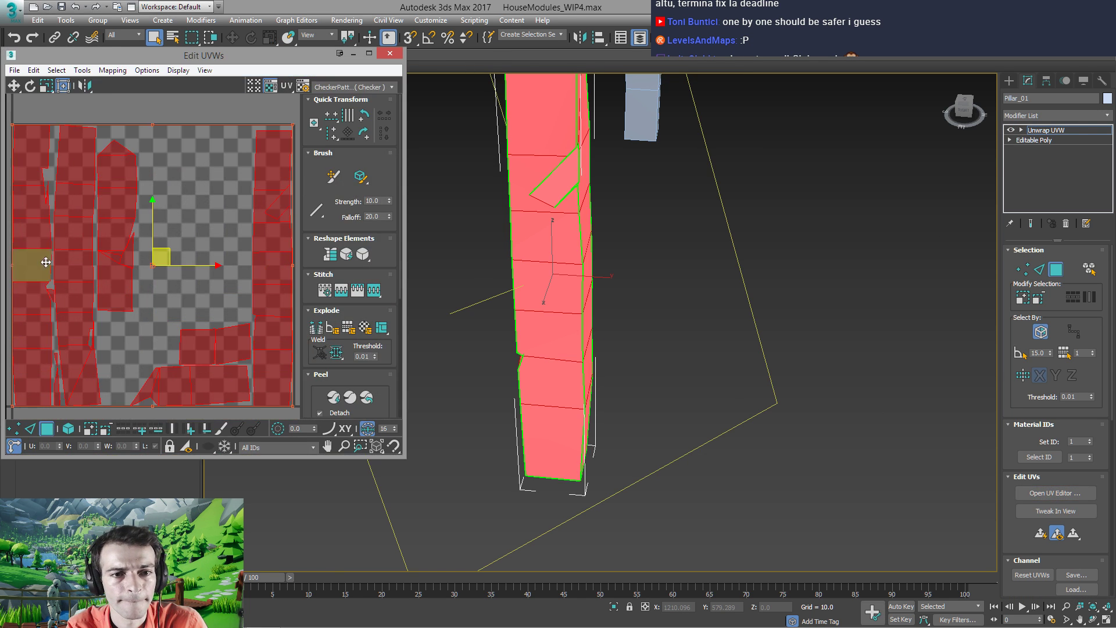
{"action": "left_click", "coordinate": [113, 70]}
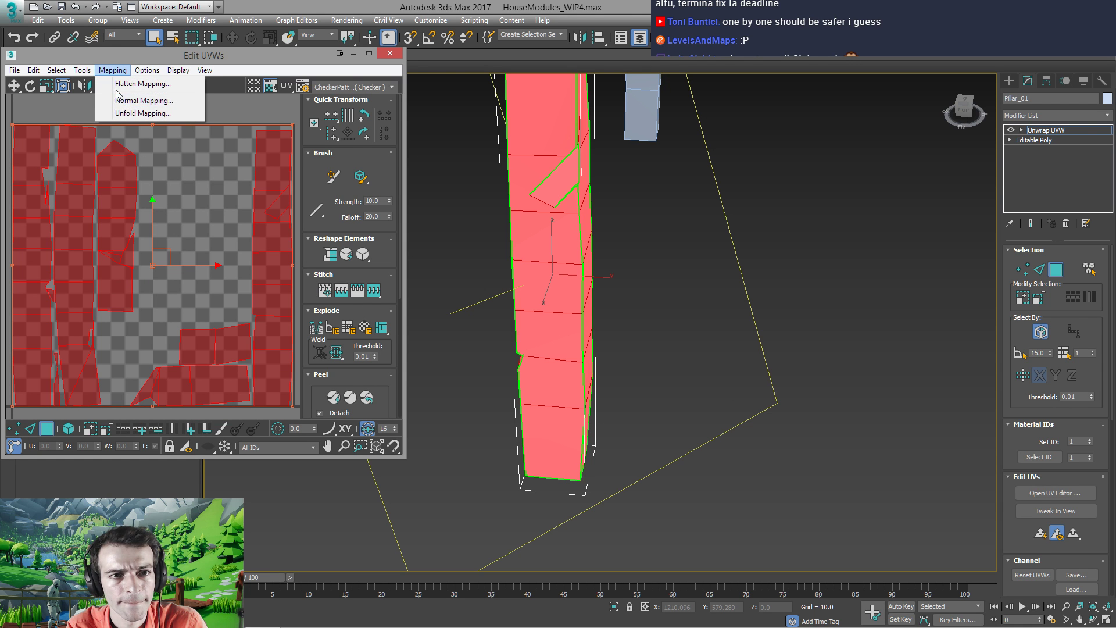
{"action": "left_click", "coordinate": [129, 81]}
{"action": "left_click", "coordinate": [153, 83]}
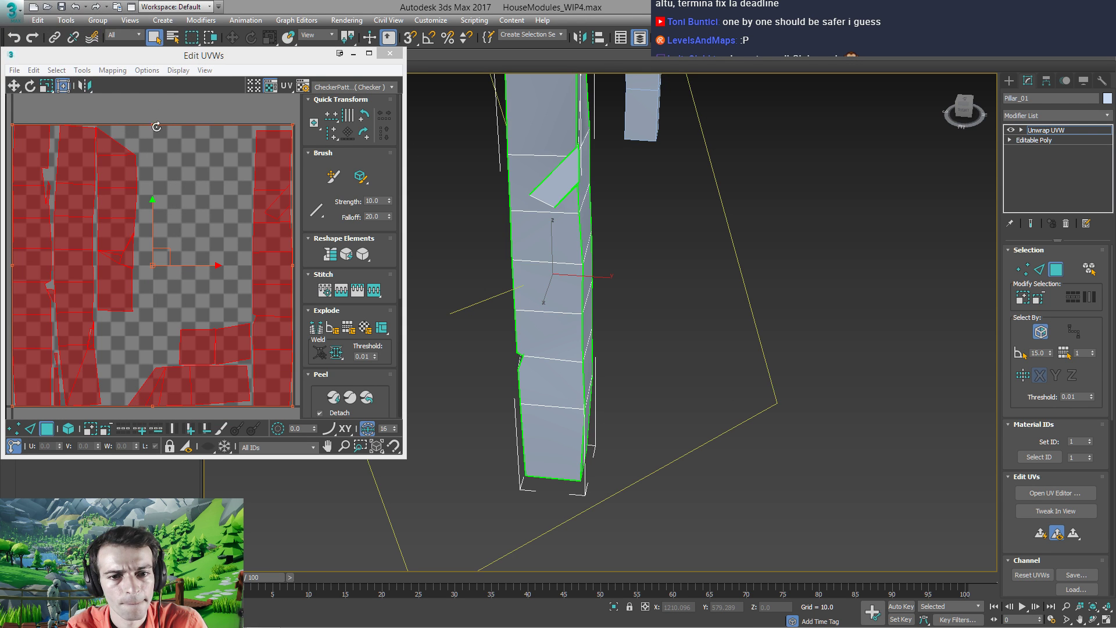
{"action": "left_click", "coordinate": [385, 55]}
Collapse the Unwrap UVW modifier on Pillar_01 by converting the object to an Editable Poly
{"action": "right_click", "coordinate": [545, 286]}
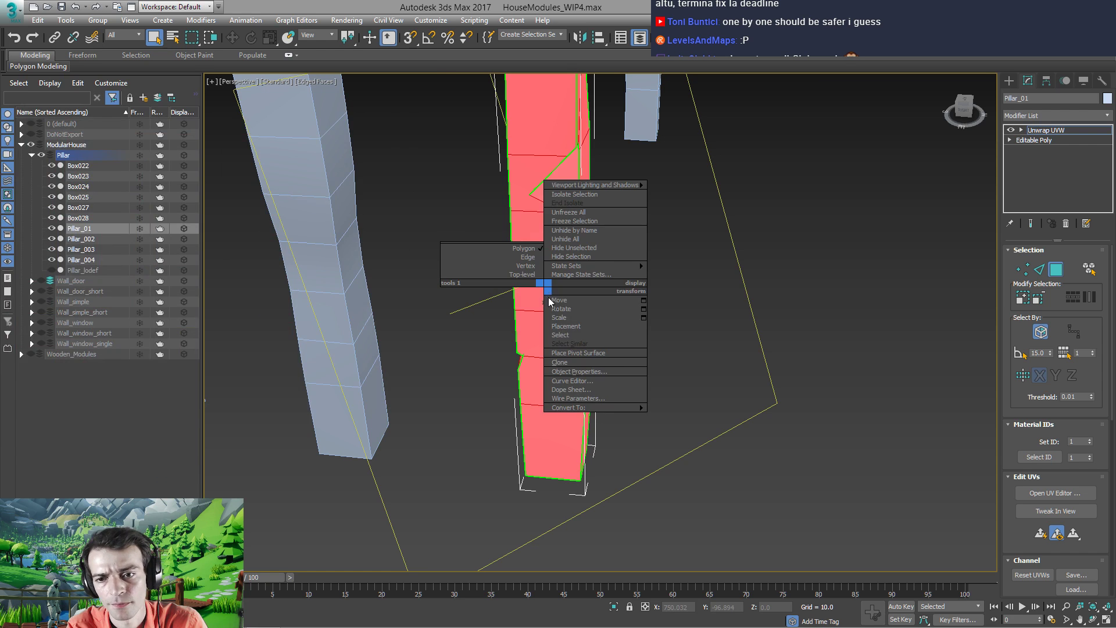
{"action": "mouse_move", "coordinate": [582, 407]}
{"action": "left_click", "coordinate": [692, 420]}
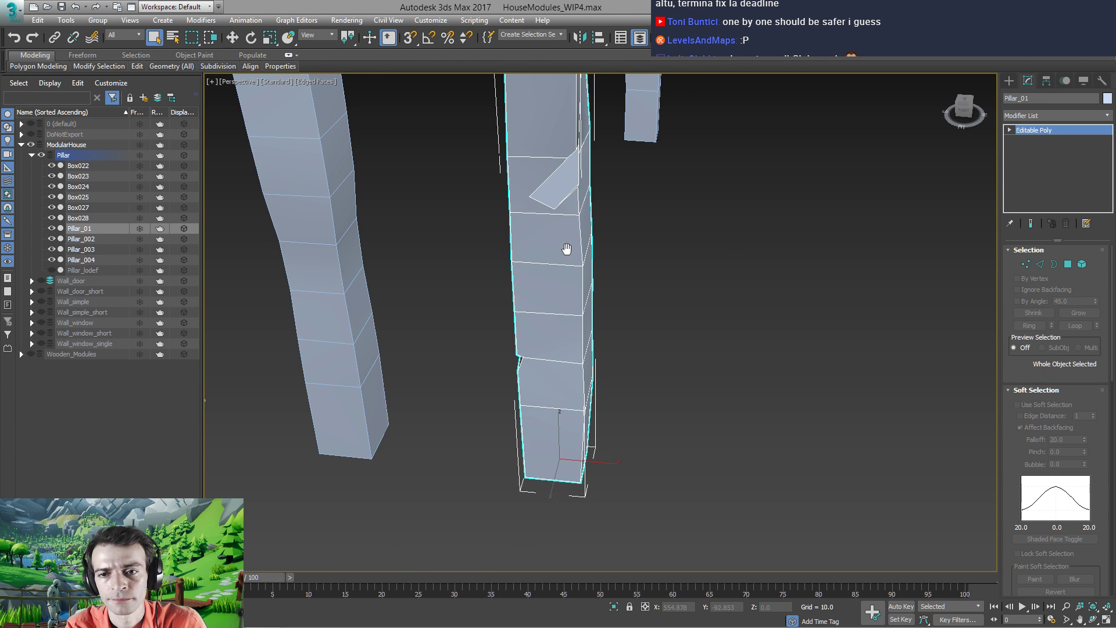
Export Pillar_01 as FBX over the existing Pillar file in the ModularHouse folder, using the current export settings
{"action": "middle_click_drag", "start_coordinate": [569, 250], "coordinate": [462, 218], "text": "alt"}
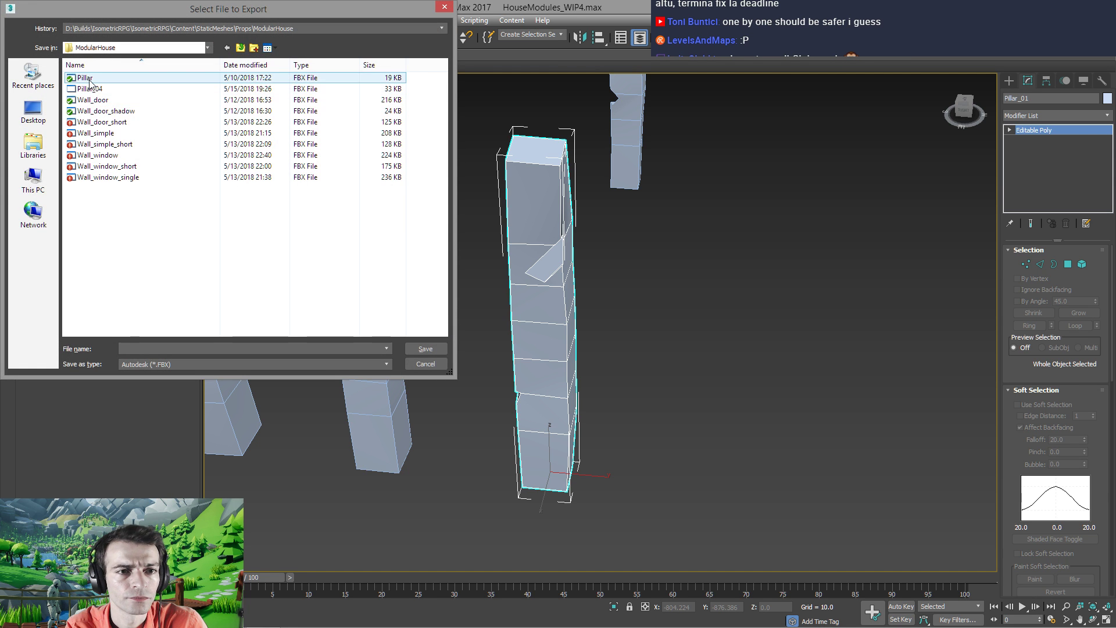
{"action": "double_click", "coordinate": [87, 78]}
{"action": "left_click", "coordinate": [611, 371]}
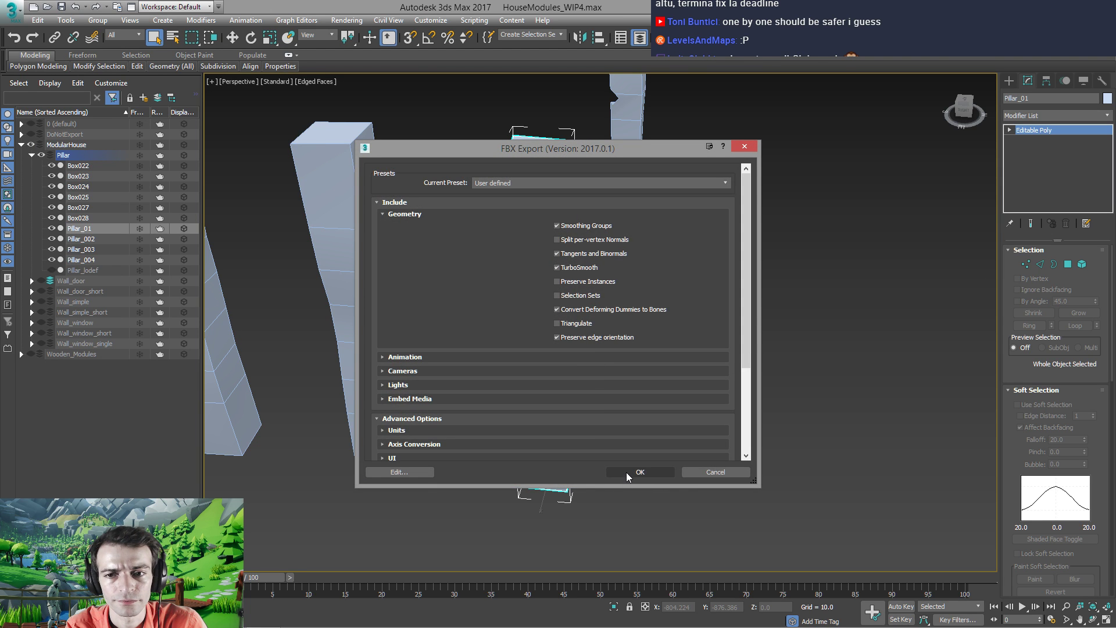
{"action": "left_click", "coordinate": [626, 472]}
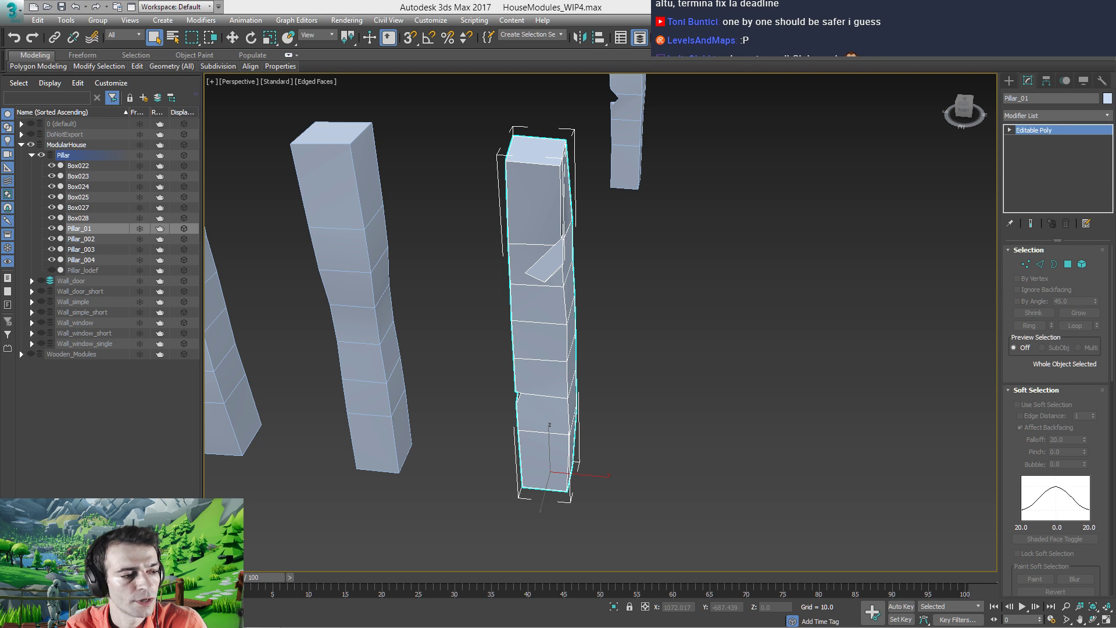
Switch to Unreal Editor and import the changed source content file
{"action": "mouse_move", "coordinate": [513, 626]}
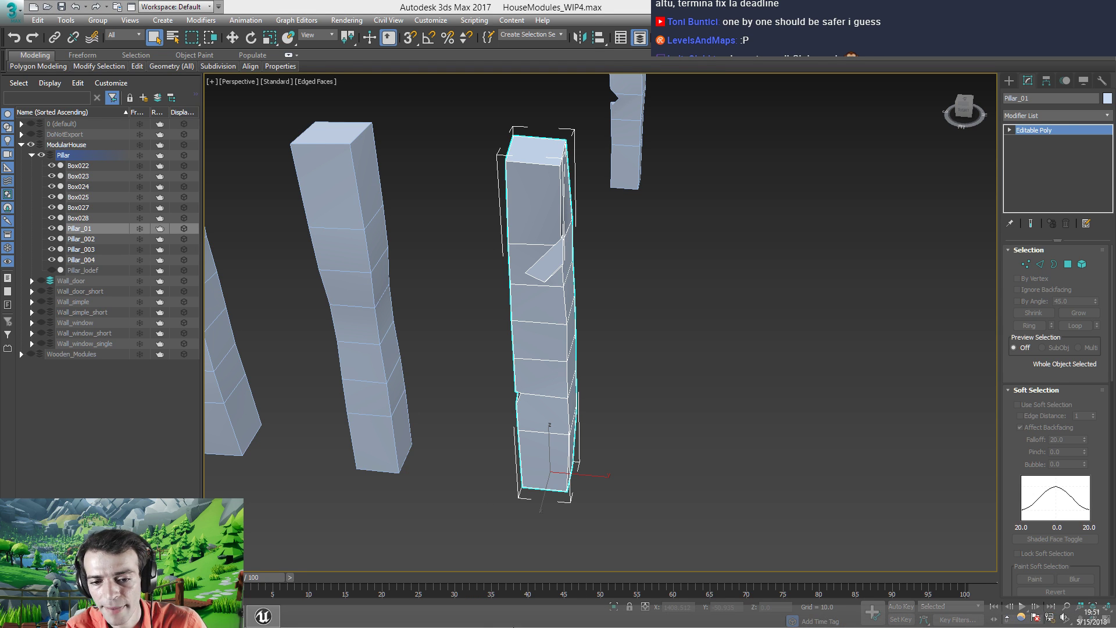
{"action": "left_click", "coordinate": [262, 616]}
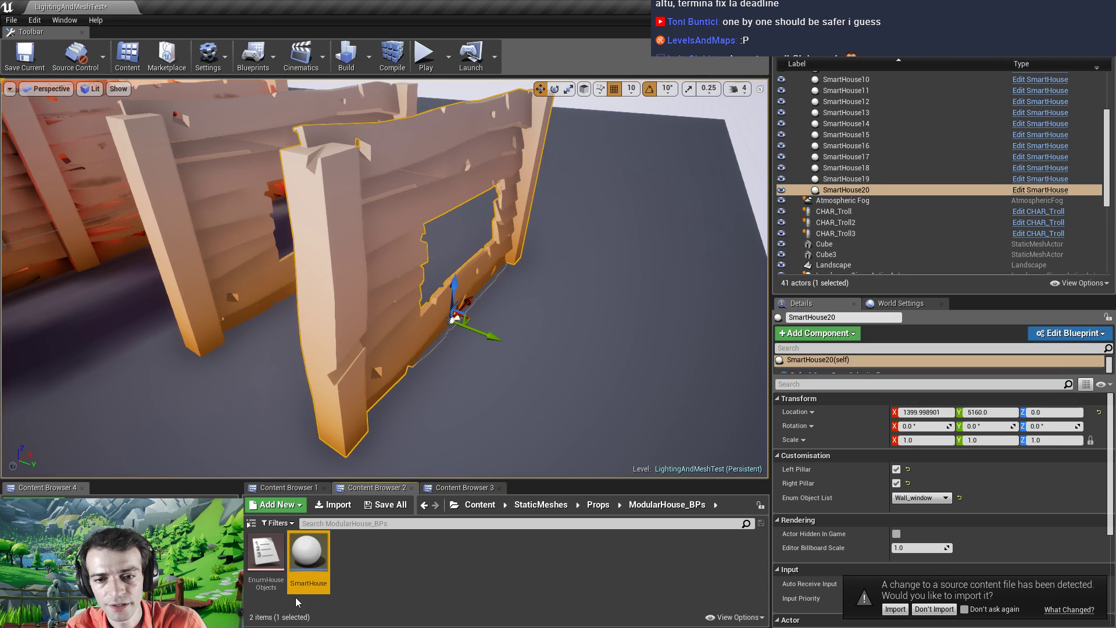
{"action": "left_click", "coordinate": [901, 611]}
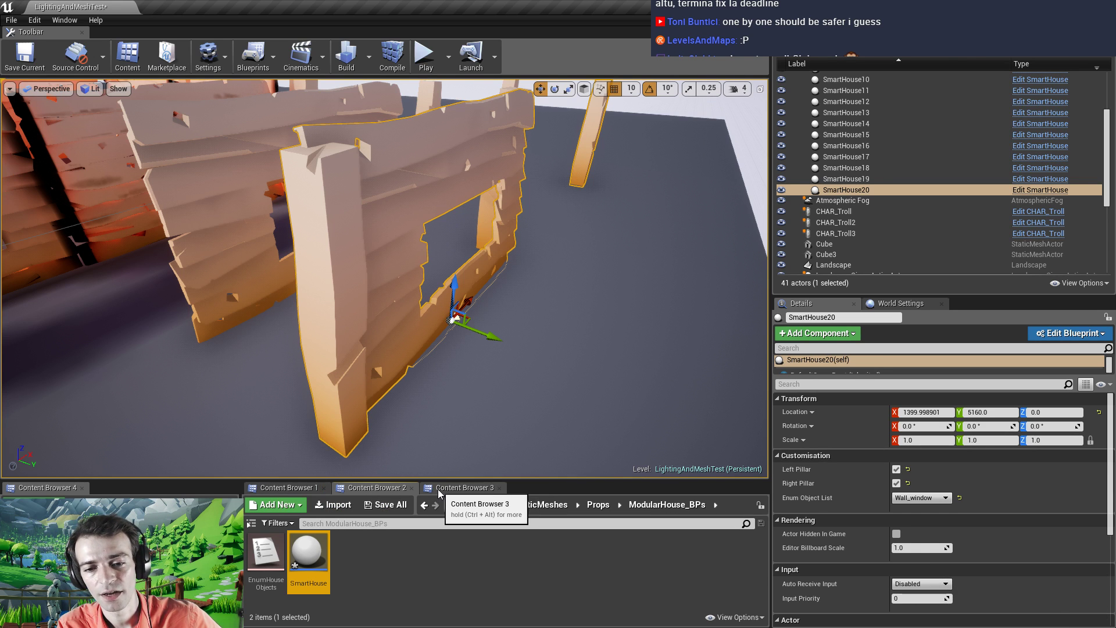
Browse to Content/StaticMeshes/Props/ModularHouse and open the Pillar static mesh
{"action": "left_click", "coordinate": [462, 488]}
{"action": "left_click", "coordinate": [375, 487]}
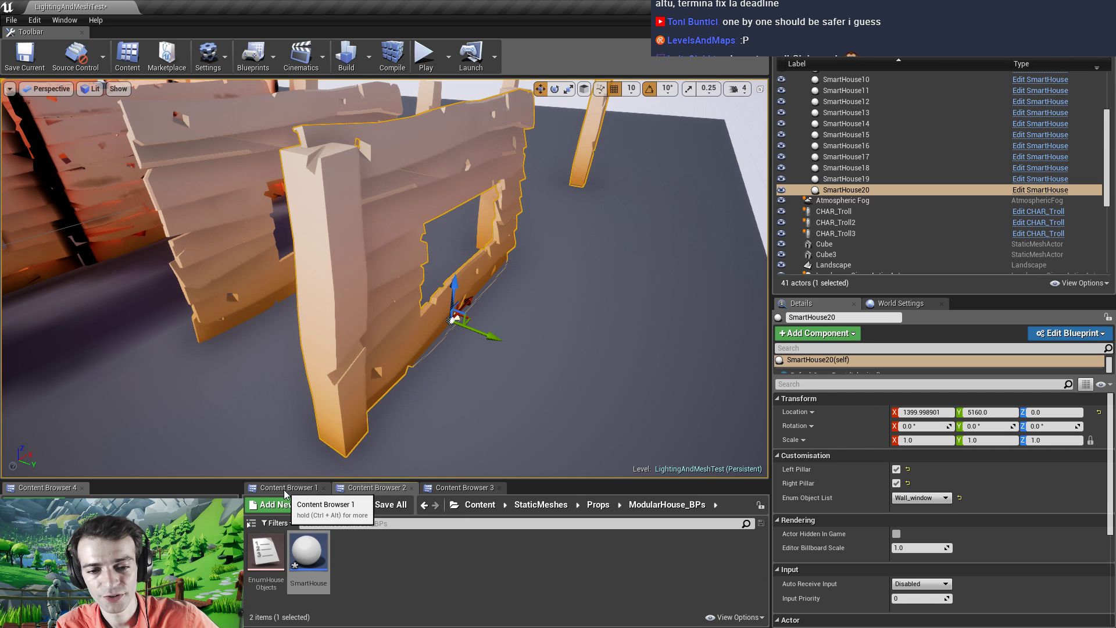
{"action": "left_click", "coordinate": [287, 487]}
{"action": "left_click", "coordinate": [377, 487]}
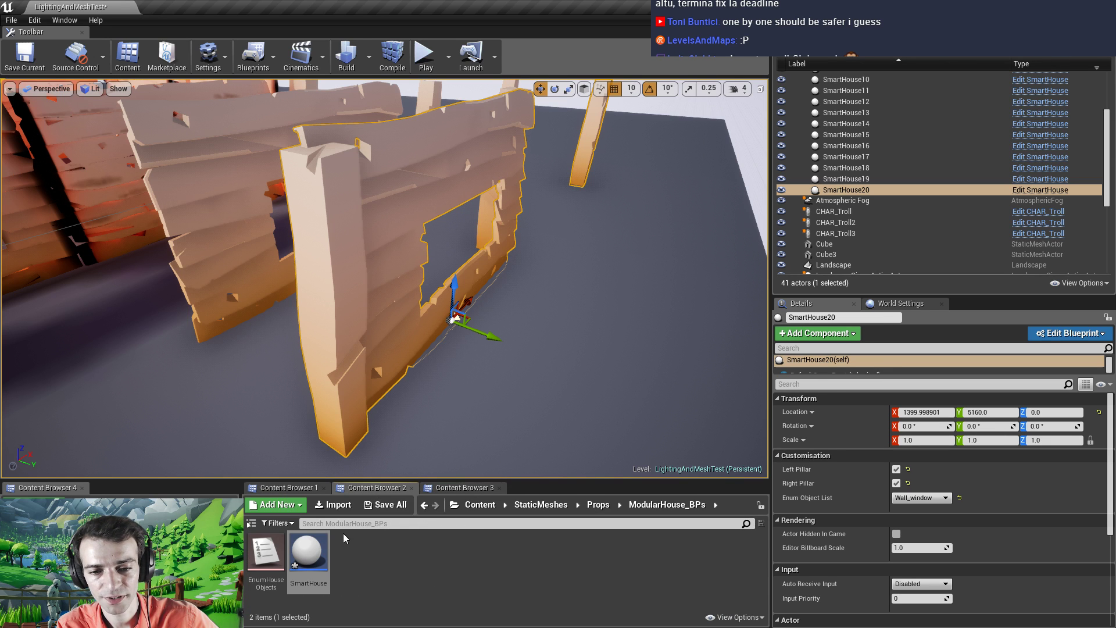
{"action": "left_click", "coordinate": [454, 491]}
{"action": "left_click", "coordinate": [478, 507]}
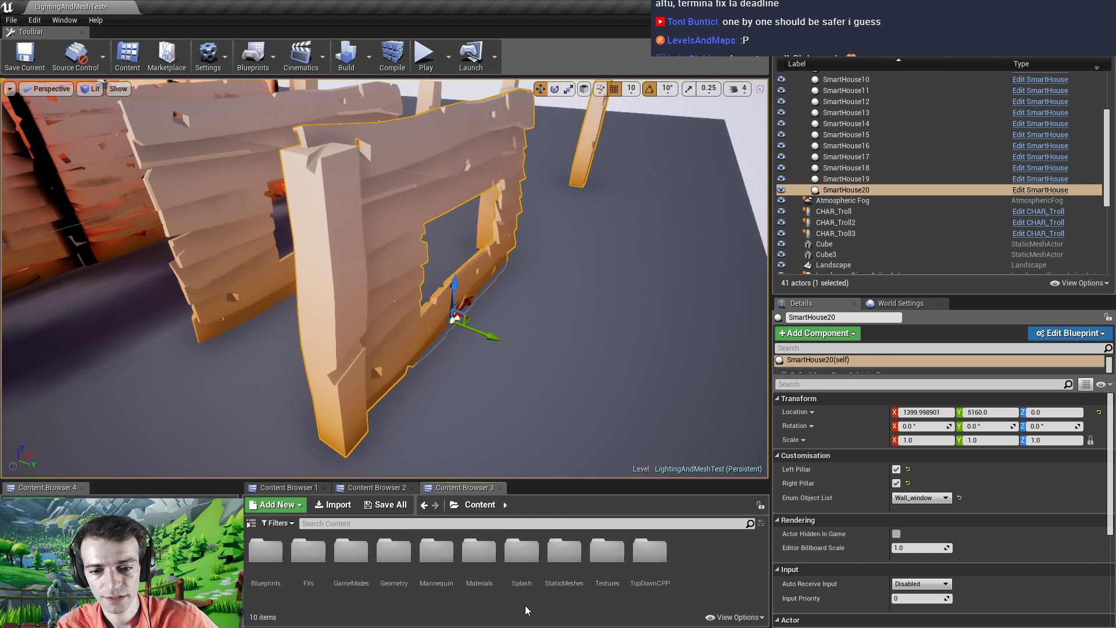
{"action": "double_click", "coordinate": [564, 550]}
{"action": "double_click", "coordinate": [307, 558]}
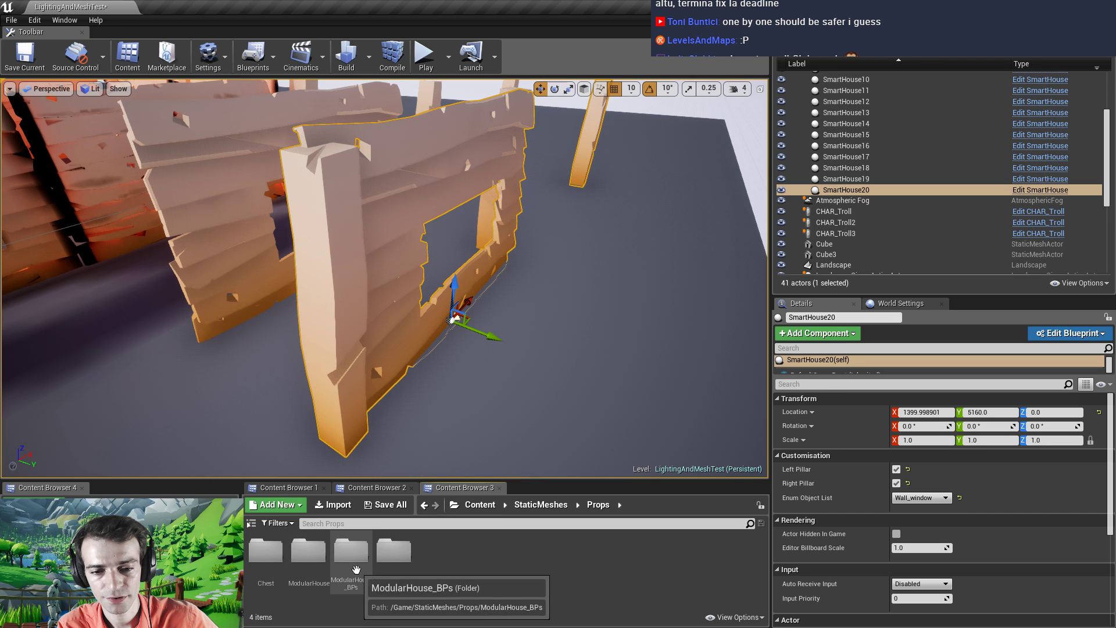
{"action": "double_click", "coordinate": [308, 553]}
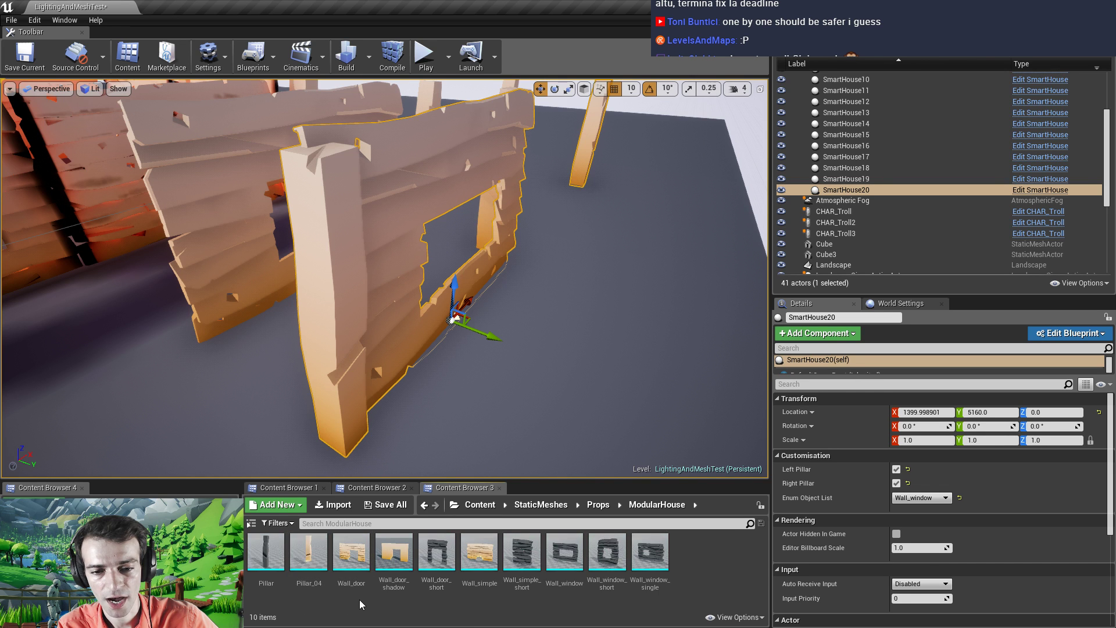
{"action": "double_click", "coordinate": [266, 552]}
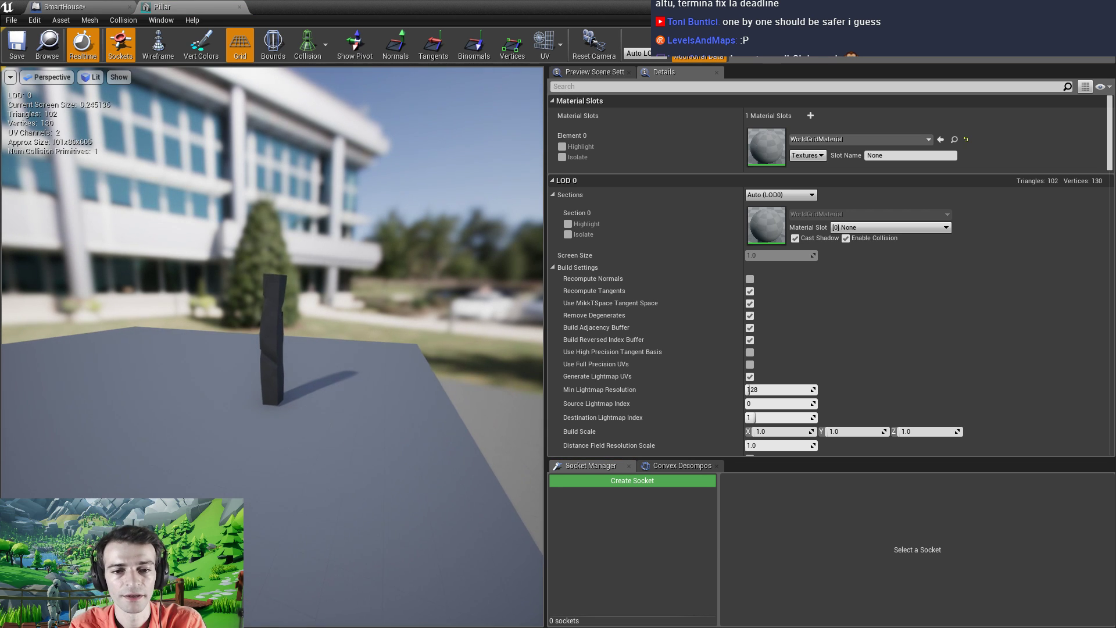
Assign the MI_Opacity_Solid material to the Pillar mesh's Element 0 slot and inspect the mesh from another side
{"action": "scroll", "coordinate": [261, 348], "scroll_direction": "up", "scroll_amount": 4}
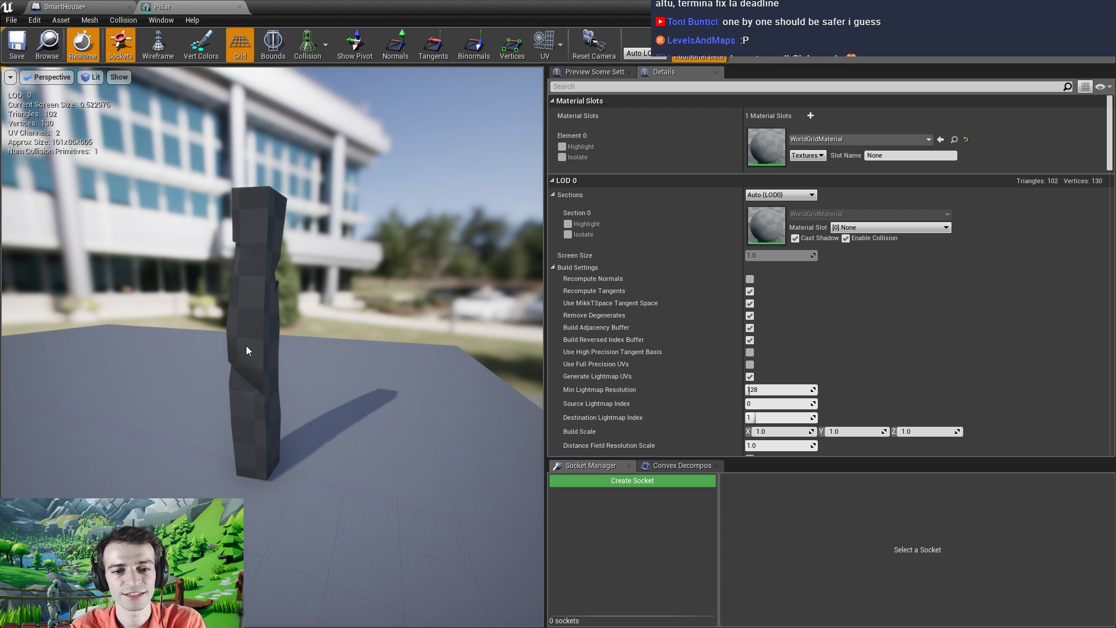
{"action": "left_click", "coordinate": [861, 137]}
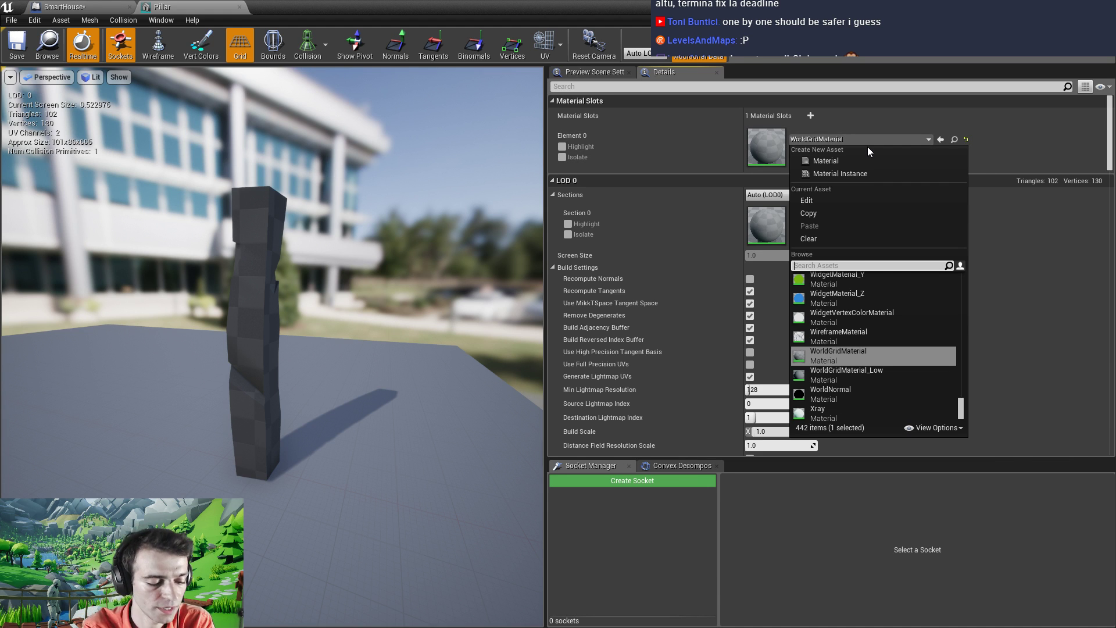
{"action": "type", "text": "opaci"}
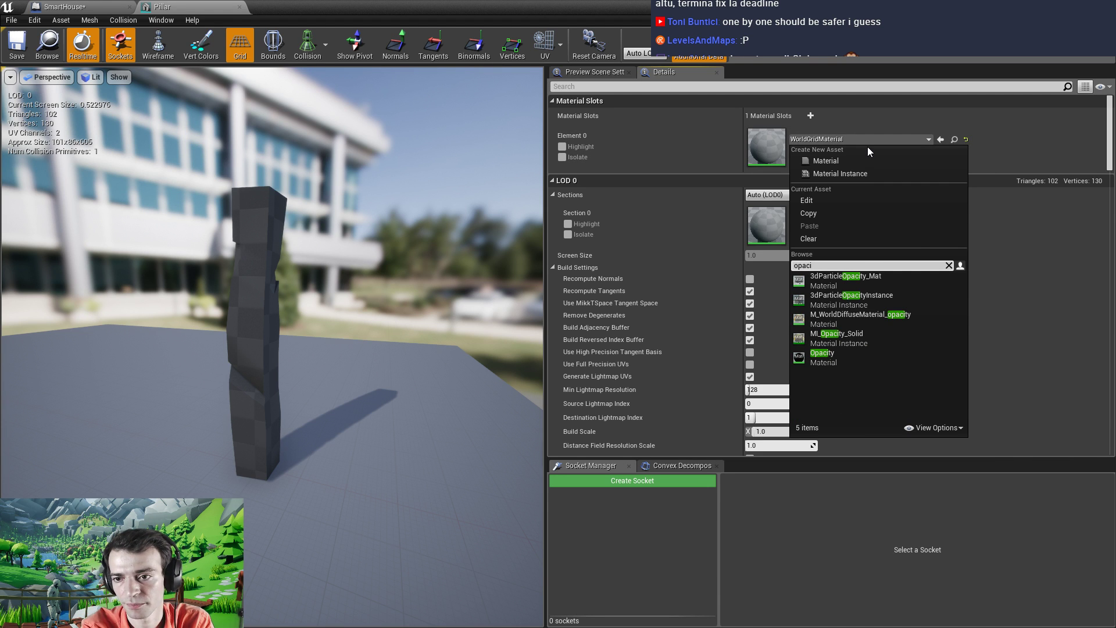
{"action": "left_click", "coordinate": [850, 337]}
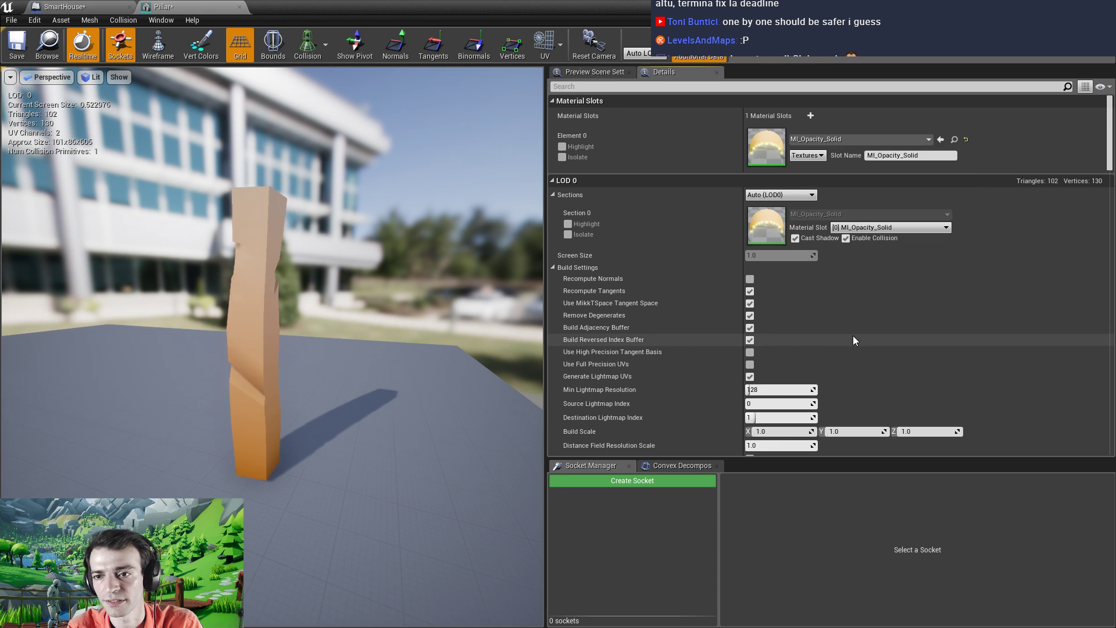
{"action": "left_click_drag", "start_coordinate": [250, 347], "coordinate": [264, 293]}
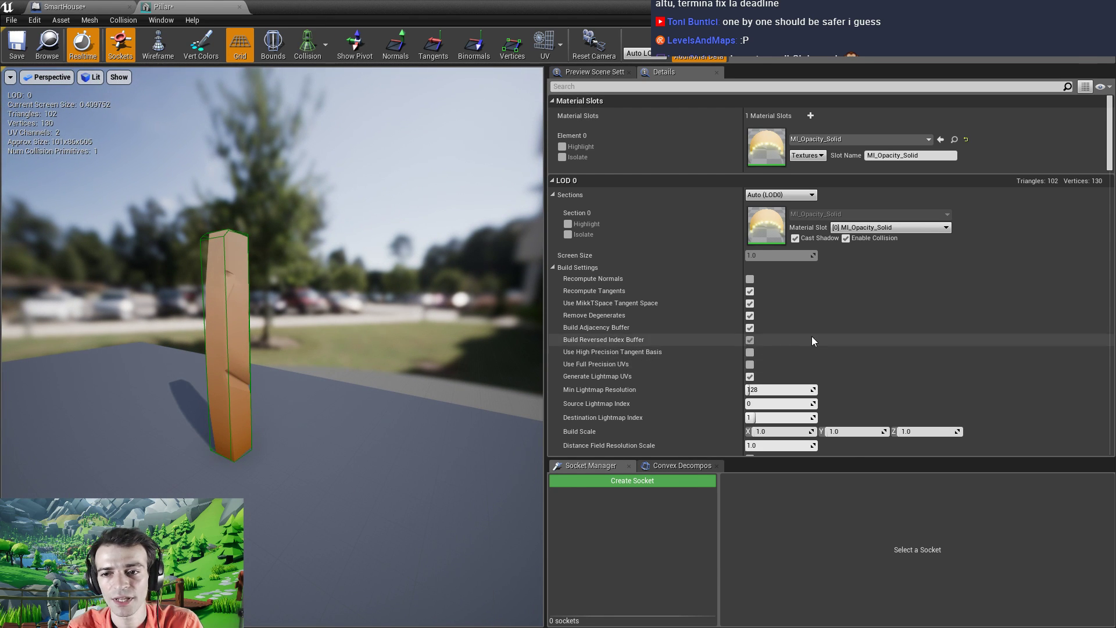
Filter the Pillar mesh's details by "generate" to find its generation settings
{"action": "scroll", "coordinate": [814, 332], "scroll_direction": "down", "scroll_amount": 10}
{"action": "scroll", "coordinate": [820, 322], "scroll_direction": "down", "scroll_amount": 5}
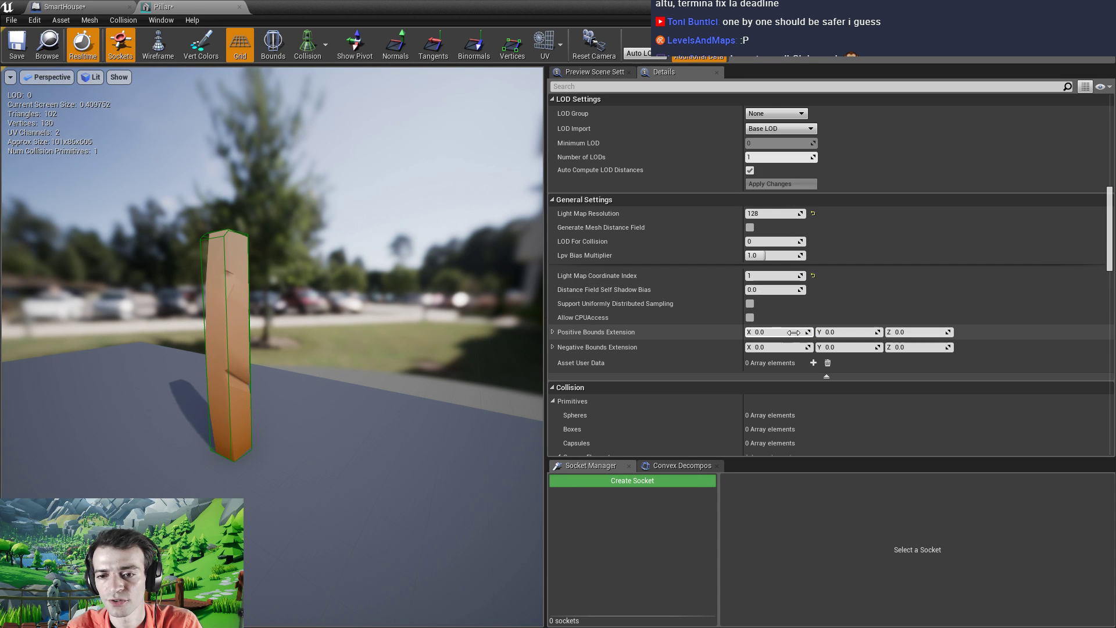
{"action": "left_click", "coordinate": [588, 86]}
{"action": "type", "text": "fener"}
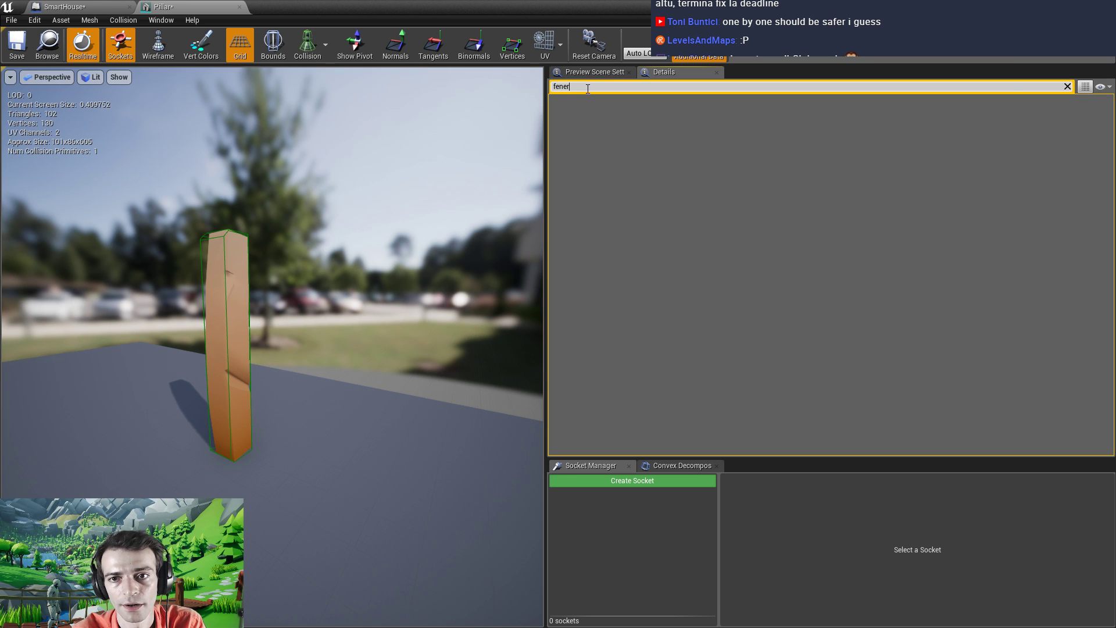
{"action": "key", "text": "BackSpace"}
{"action": "key", "text": "BackSpace"}
{"action": "key", "text": "BackSpace"}
{"action": "type", "text": "generate"}
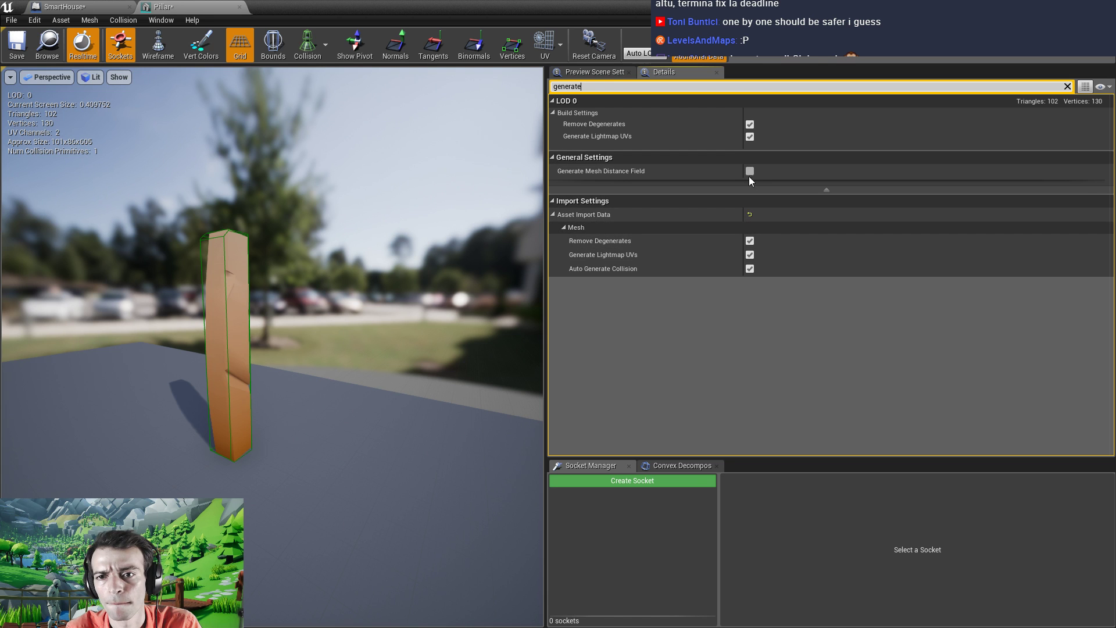
Filter the pillar mesh's details for "collision" and disable Auto Generate Collision in its import settings
{"action": "type", "text": "collision"}
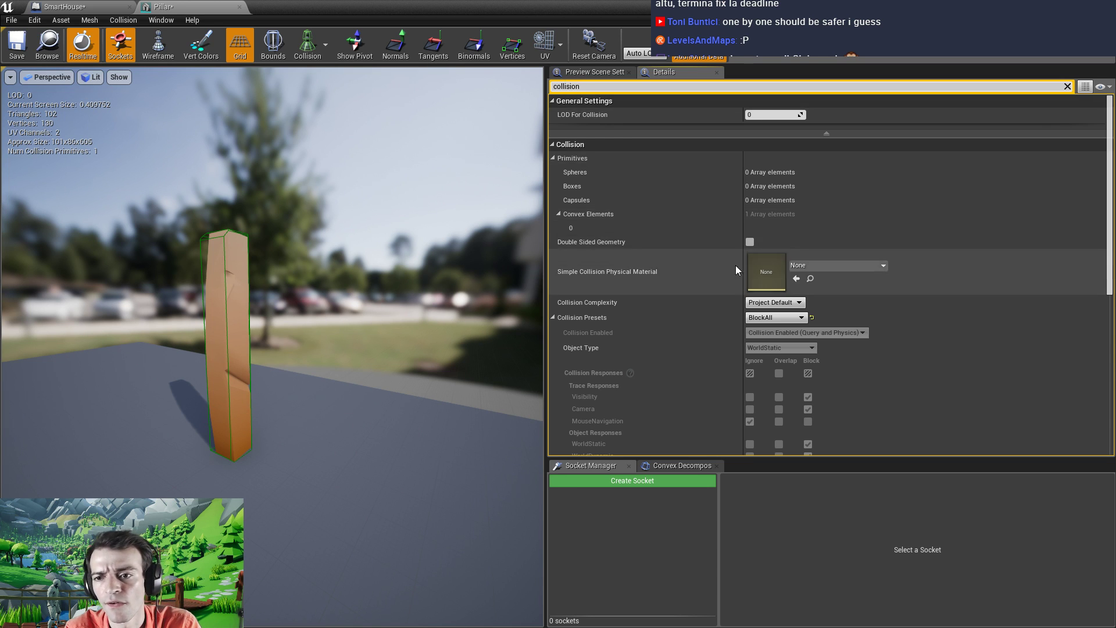
{"action": "scroll", "coordinate": [730, 290], "scroll_direction": "down", "scroll_amount": 5}
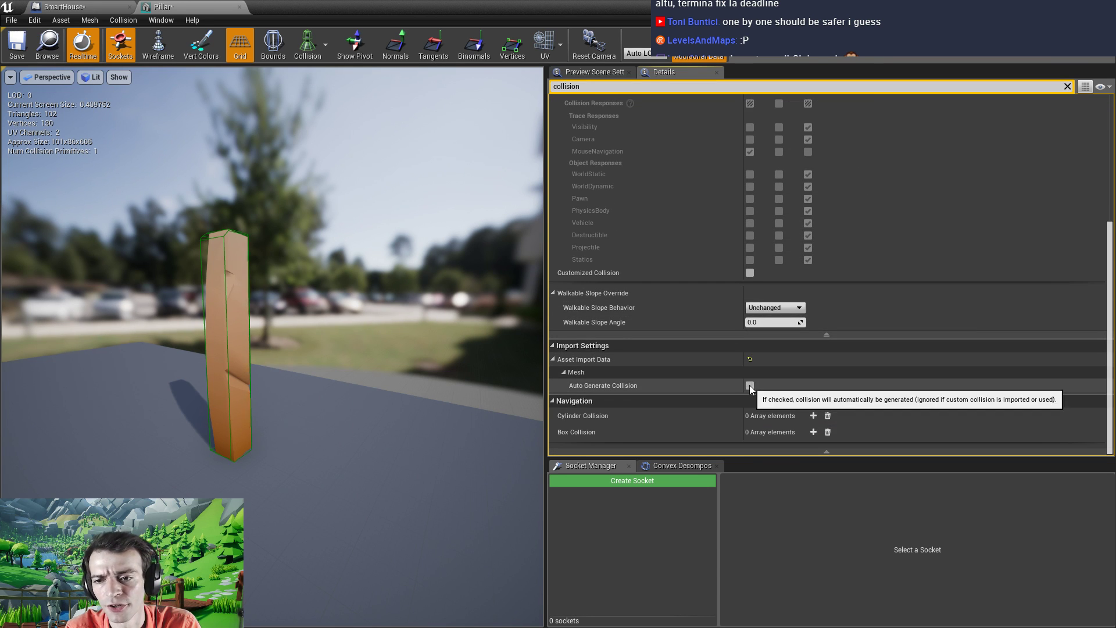
{"action": "left_click", "coordinate": [749, 385]}
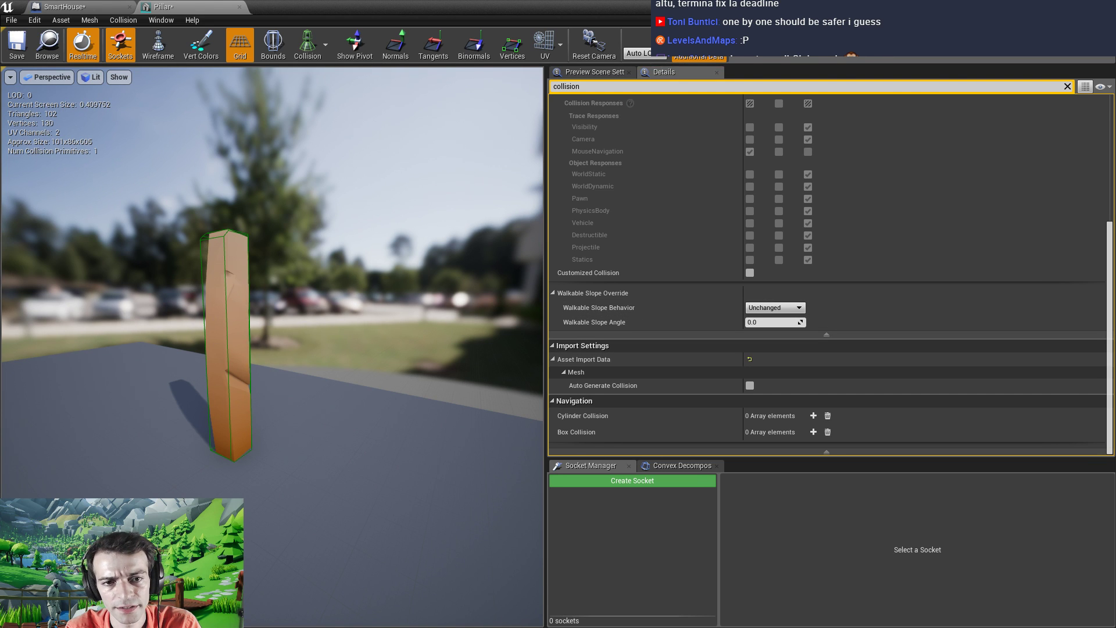
Replace the pillar's convex collision with a box simplified collision and save the mesh
{"action": "left_click", "coordinate": [202, 243]}
{"action": "key", "text": "Delete"}
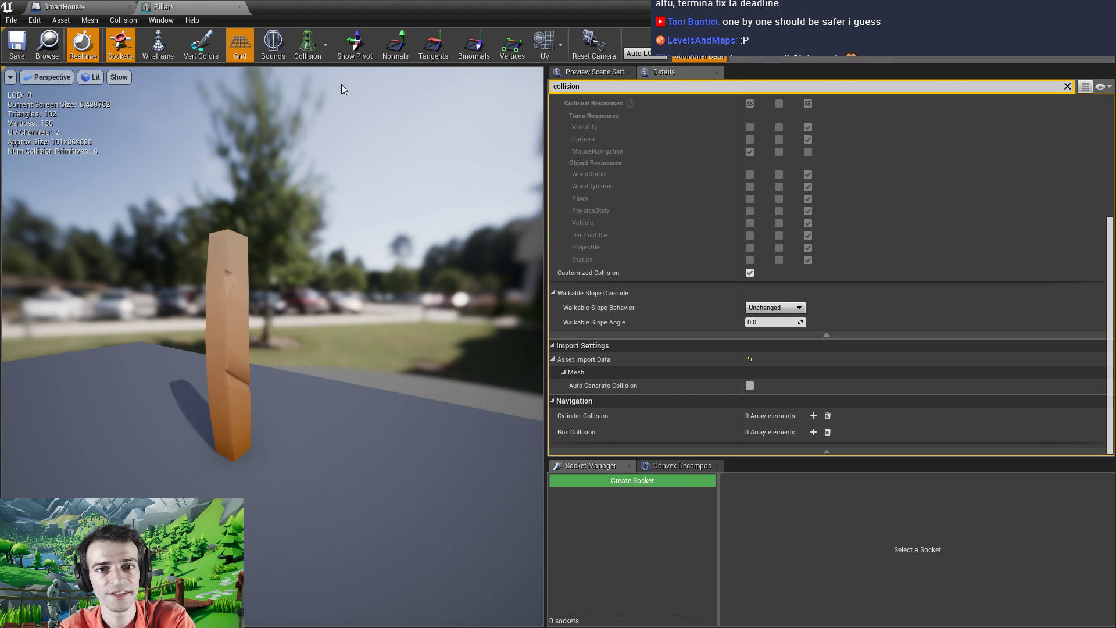
{"action": "left_click", "coordinate": [110, 22]}
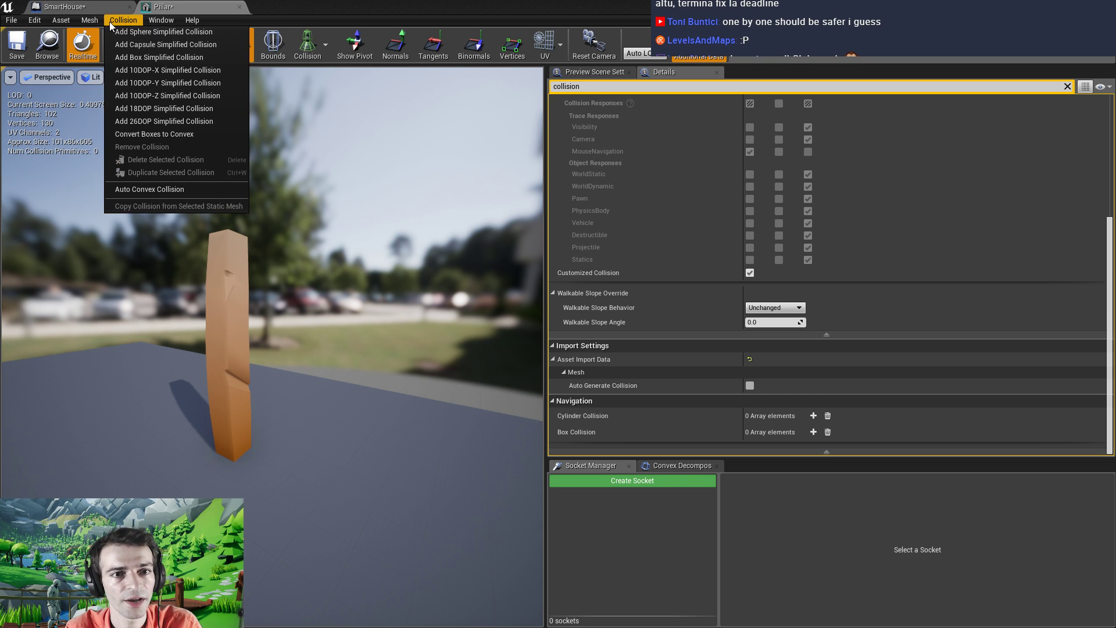
{"action": "left_click", "coordinate": [132, 57]}
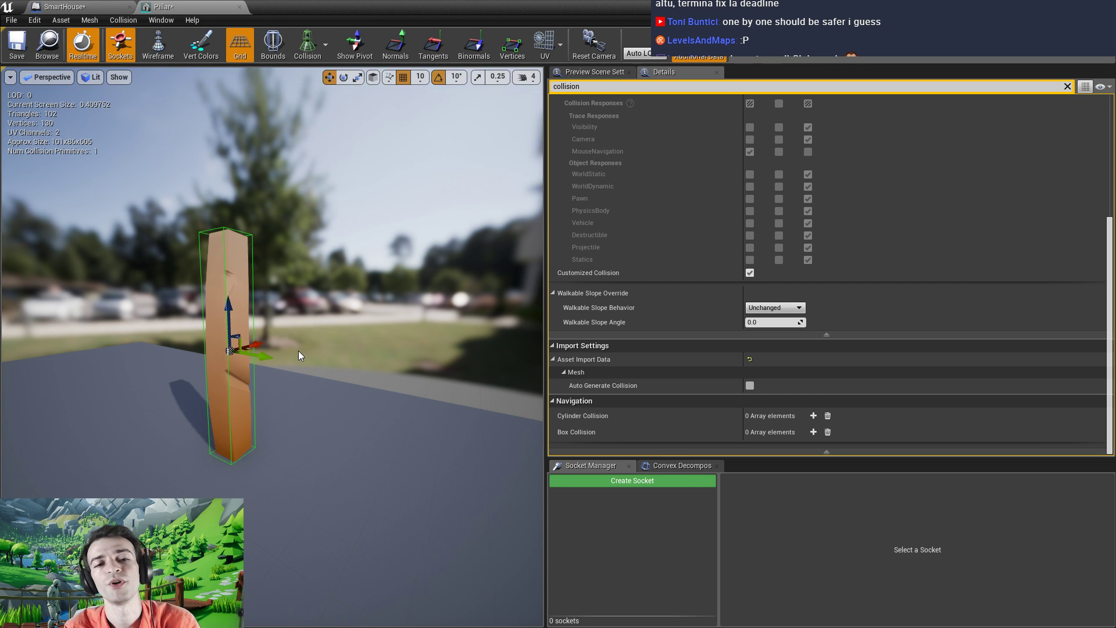
{"action": "left_click", "coordinate": [17, 43]}
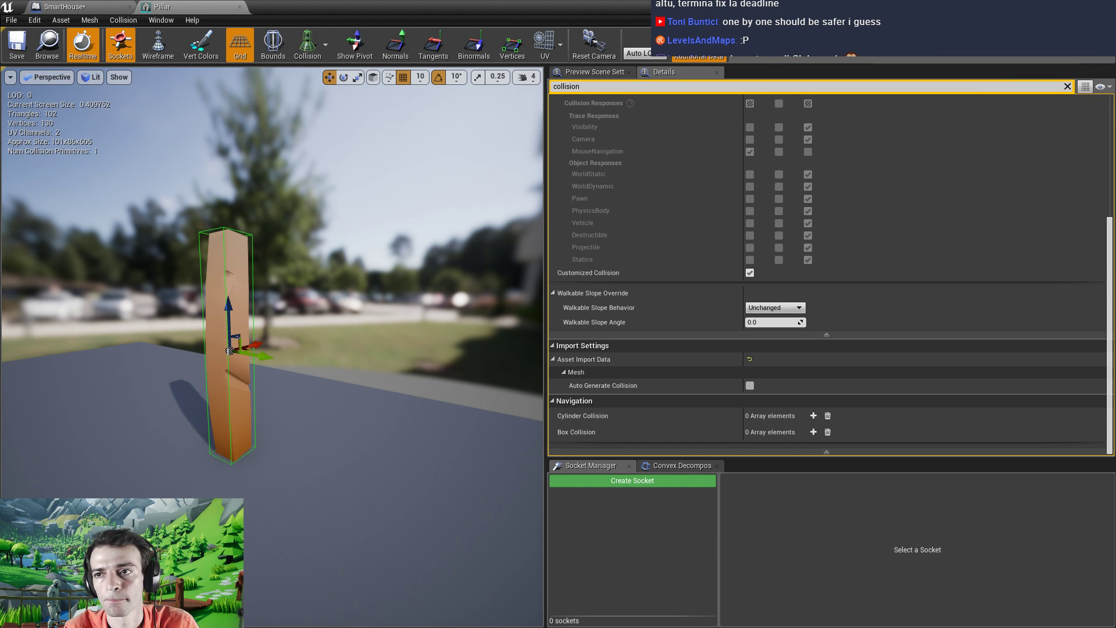
Switch to the level editor and toggle SmartHouse20's Right Pillar option to check that pillar's placement against the window wall
{"action": "key", "text": "alt+Tab"}
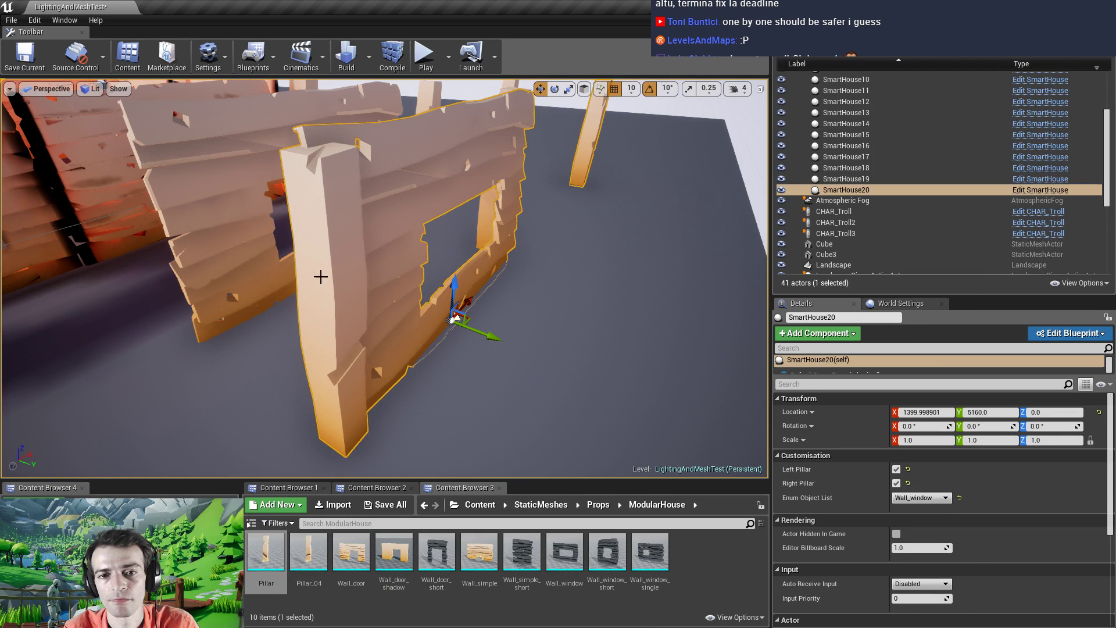
{"action": "left_click", "coordinate": [897, 483]}
{"action": "left_click", "coordinate": [898, 484]}
{"action": "left_click", "coordinate": [897, 483]}
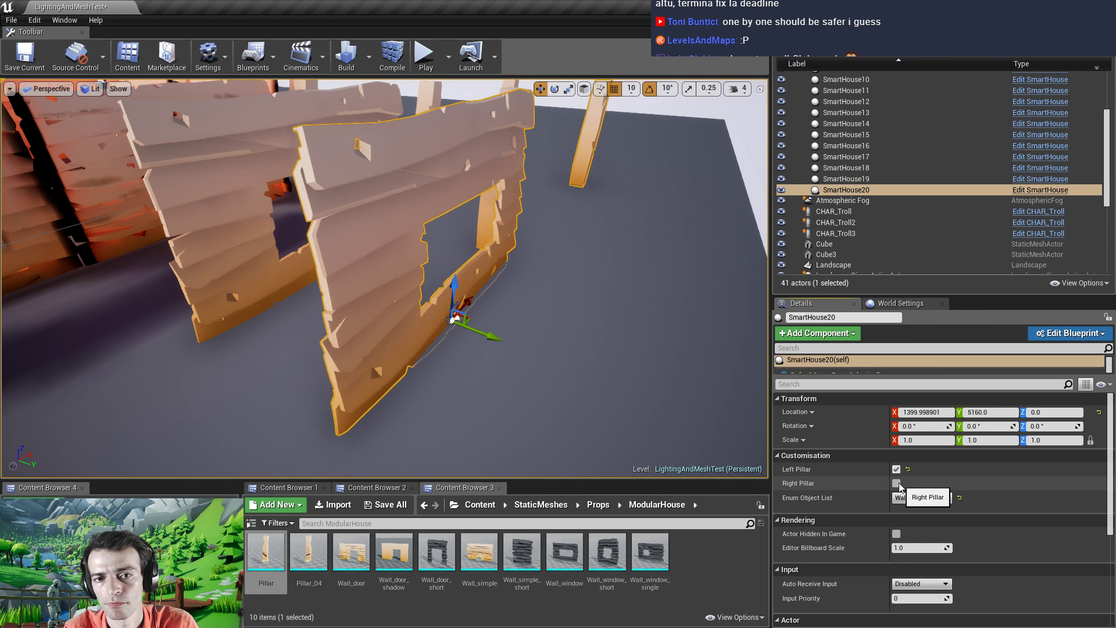
{"action": "left_click", "coordinate": [897, 483]}
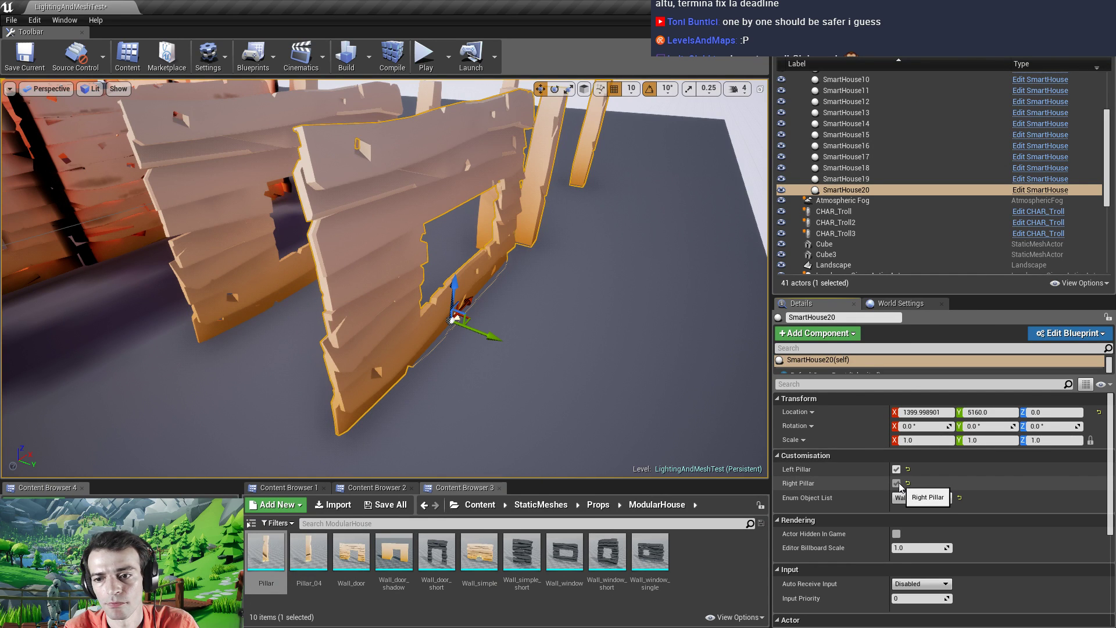
{"action": "left_click", "coordinate": [897, 483]}
{"action": "left_click", "coordinate": [897, 483]}
{"action": "right_click_drag", "start_coordinate": [587, 323], "coordinate": [553, 309]}
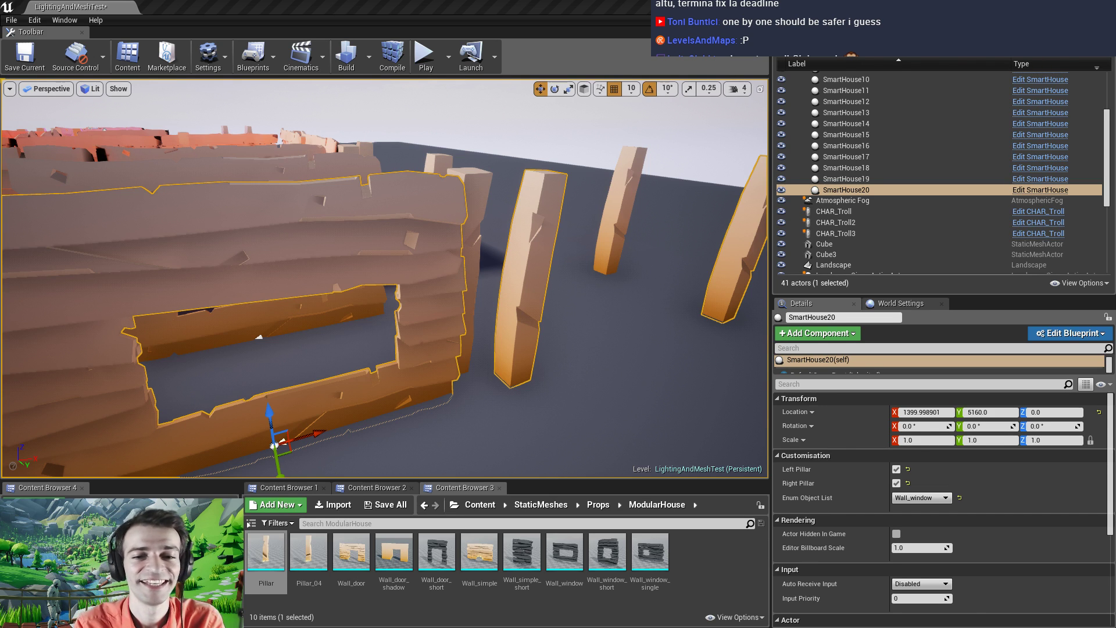
{"action": "mouse_move", "coordinate": [441, 332]}
{"action": "right_mouse_down"}
{"action": "mouse_move", "coordinate": [395, 351]}
{"action": "mouse_move", "coordinate": [378, 302]}
{"action": "mouse_move", "coordinate": [369, 316]}
{"action": "mouse_move", "coordinate": [380, 349]}
{"action": "mouse_move", "coordinate": [369, 357]}
{"action": "mouse_move", "coordinate": [380, 346]}
{"action": "mouse_move", "coordinate": [372, 338]}
{"action": "mouse_move", "coordinate": [455, 344]}
{"action": "right_mouse_up"}
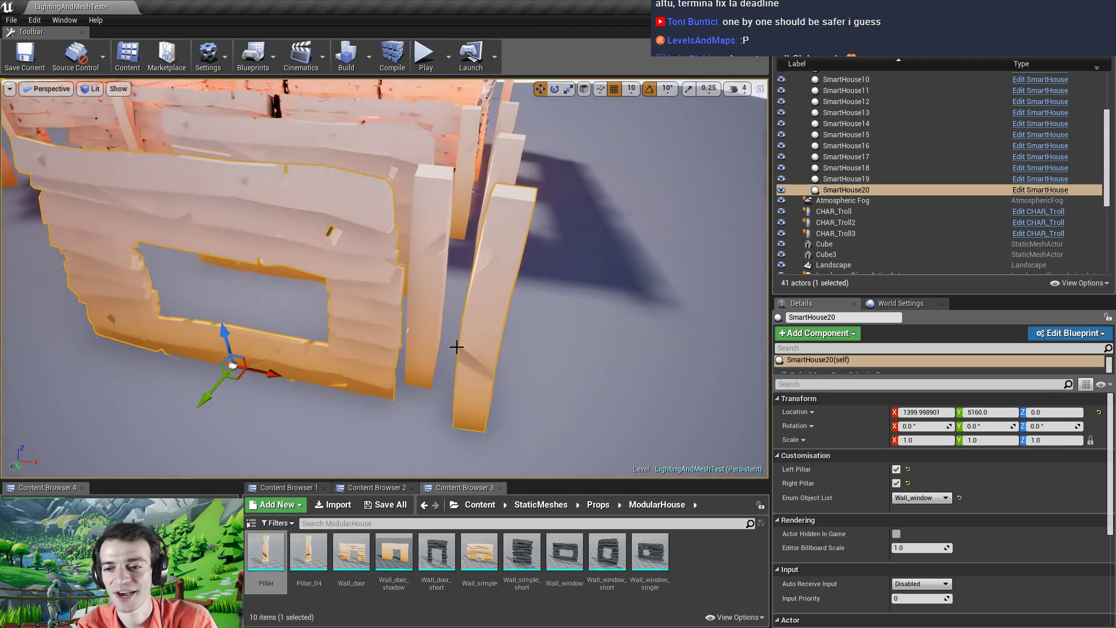
Toggle the Left Pillar and Right Pillar options of SmartHouse20 in turn to compare both pillar positions, leaving both enabled
{"action": "left_click", "coordinate": [896, 469]}
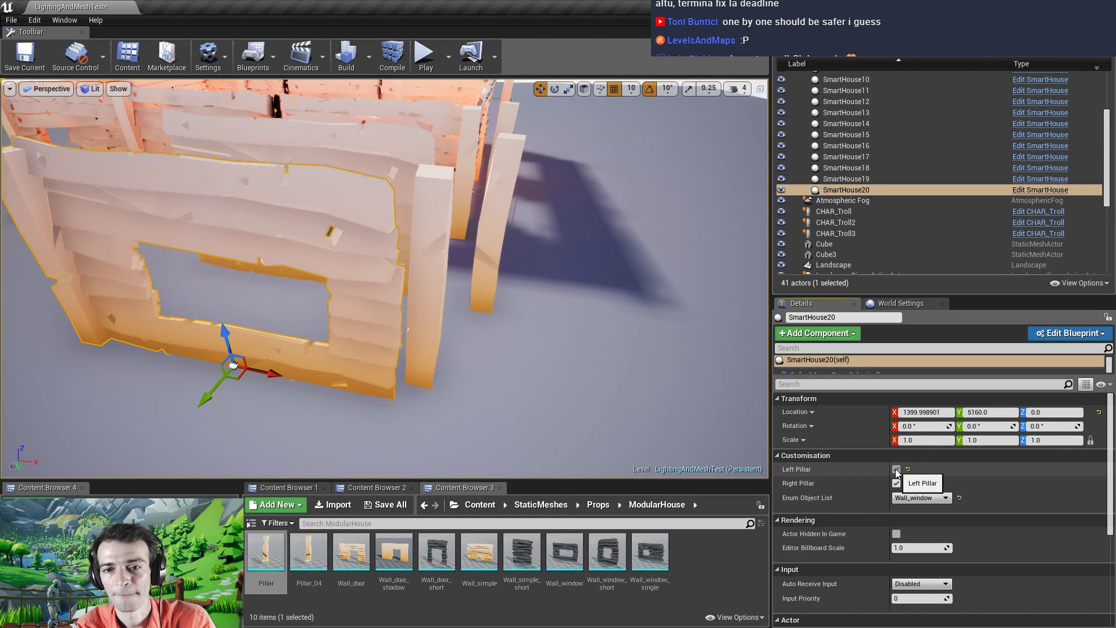
{"action": "left_click", "coordinate": [897, 483]}
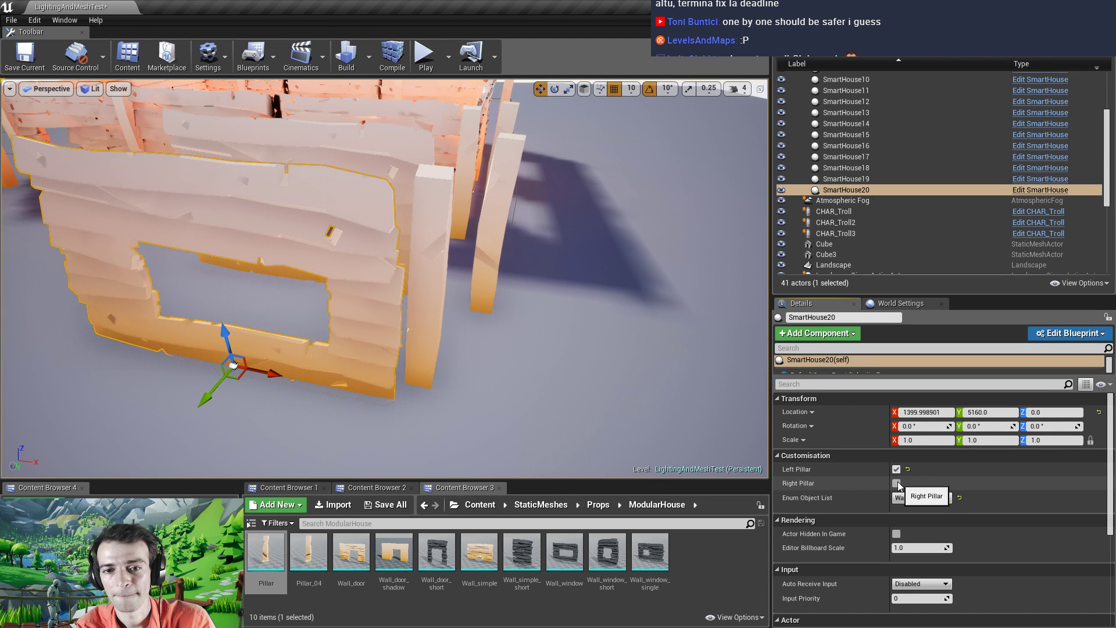
{"action": "left_click", "coordinate": [897, 482]}
{"action": "left_click", "coordinate": [896, 469]}
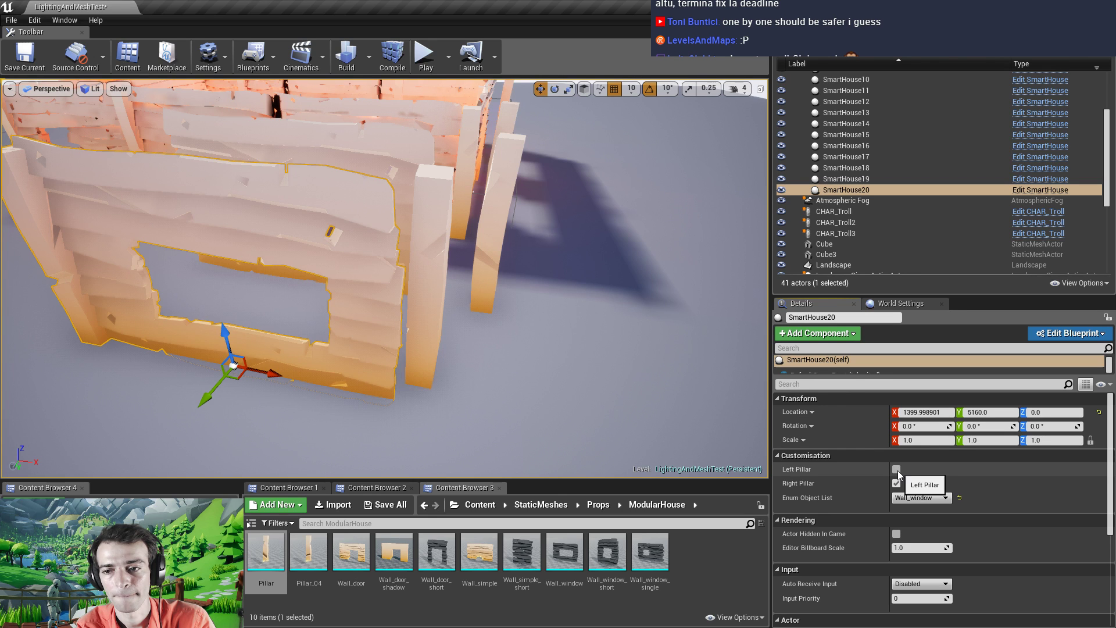
{"action": "left_click", "coordinate": [899, 483]}
{"action": "left_click", "coordinate": [900, 485]}
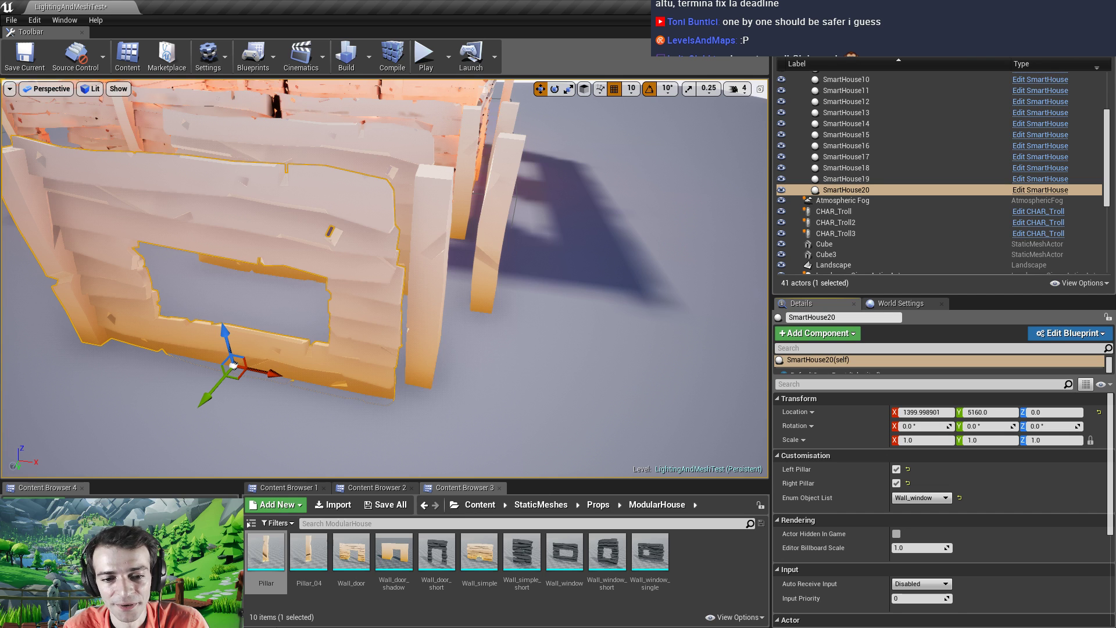
Switch to 3ds Max and move Pillar_01 to absolute world X 0
{"action": "key", "text": "alt+Tab"}
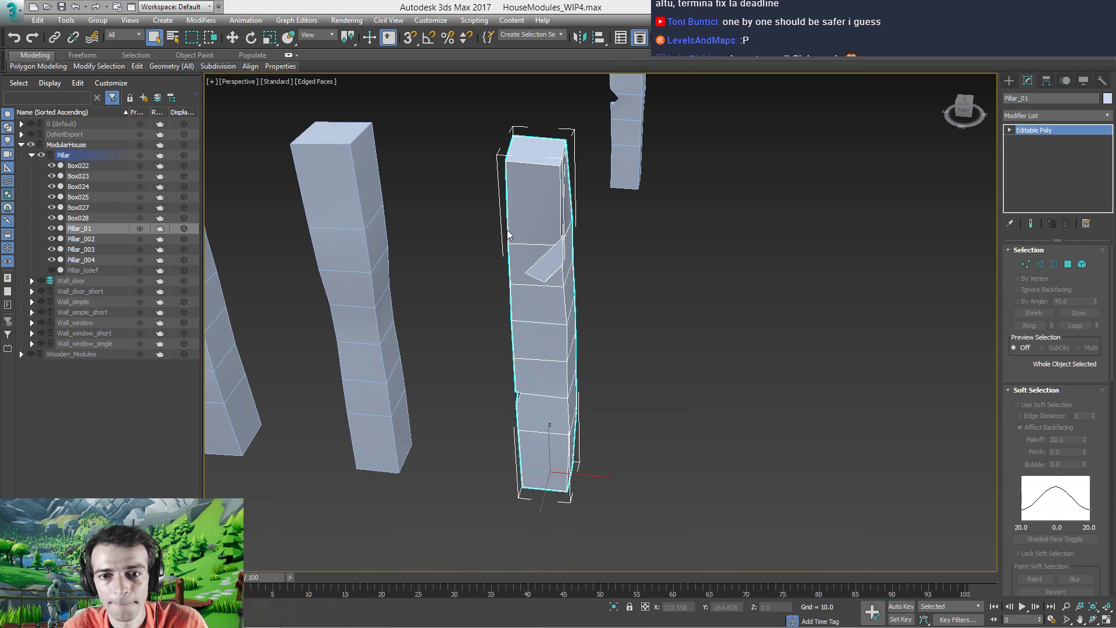
{"action": "right_click", "coordinate": [546, 346]}
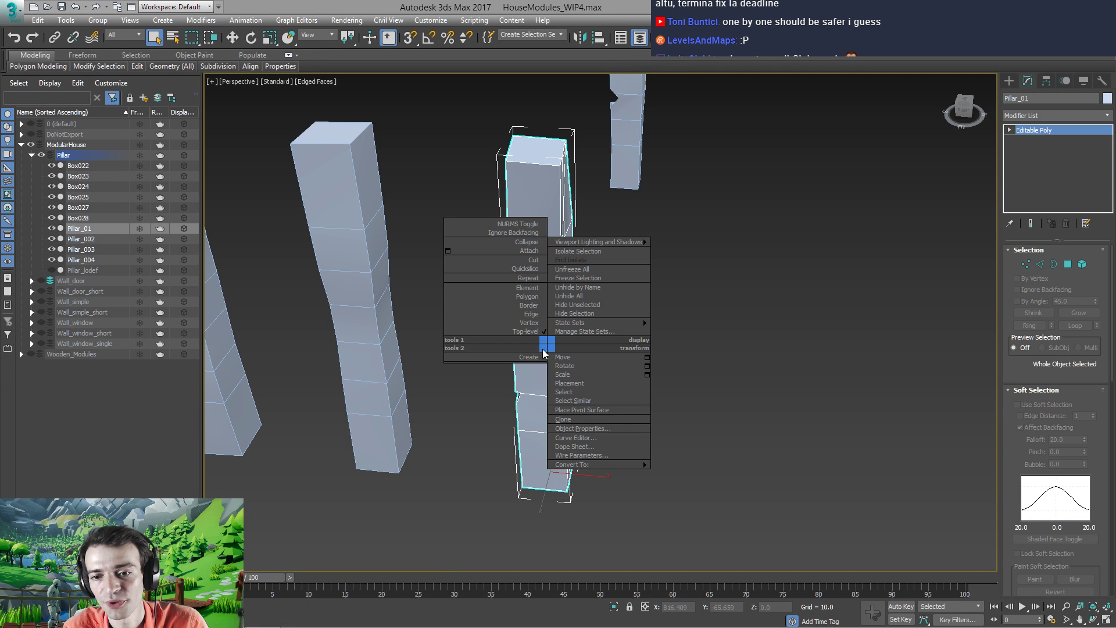
{"action": "middle_click_drag", "start_coordinate": [548, 379], "coordinate": [496, 384], "text": "alt"}
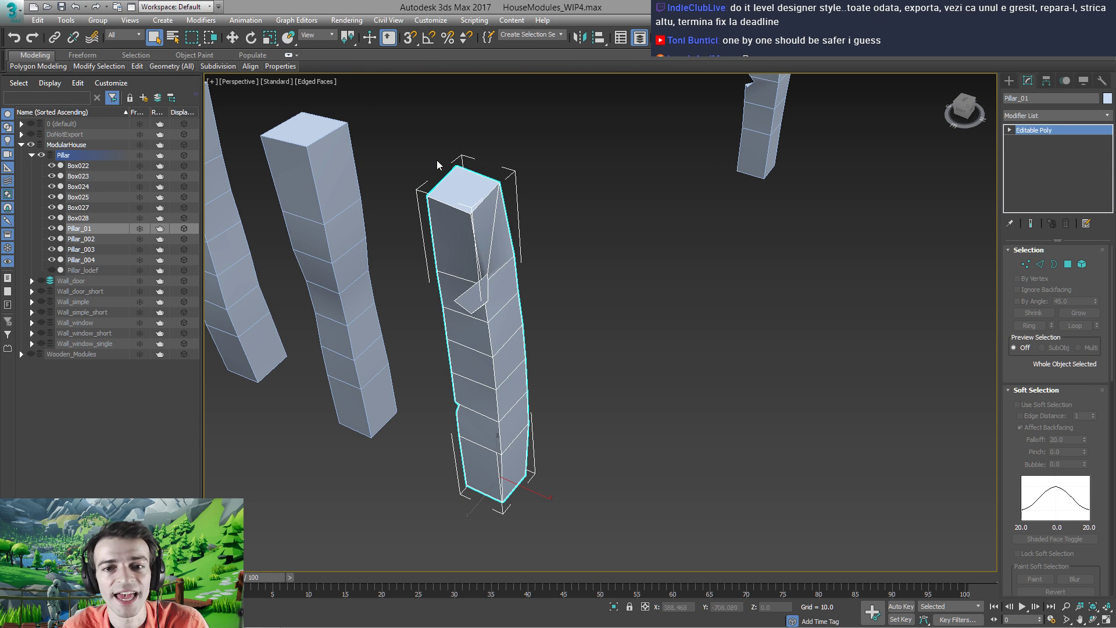
{"action": "left_click", "coordinate": [232, 37]}
{"action": "key", "text": "F12"}
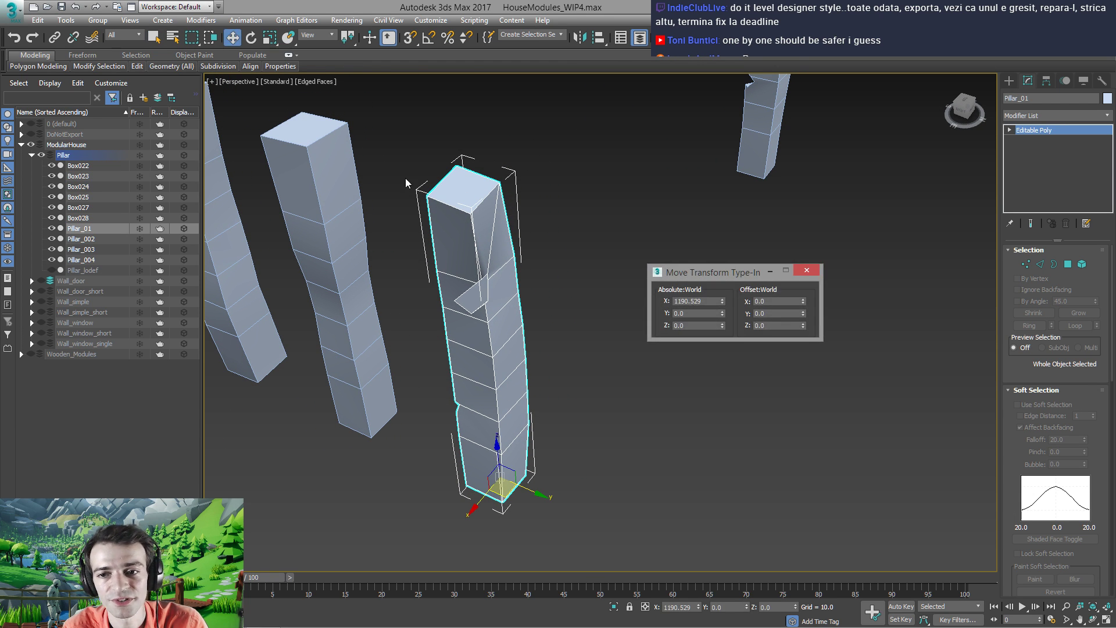
{"action": "type", "text": "0"}
{"action": "key", "text": "Return"}
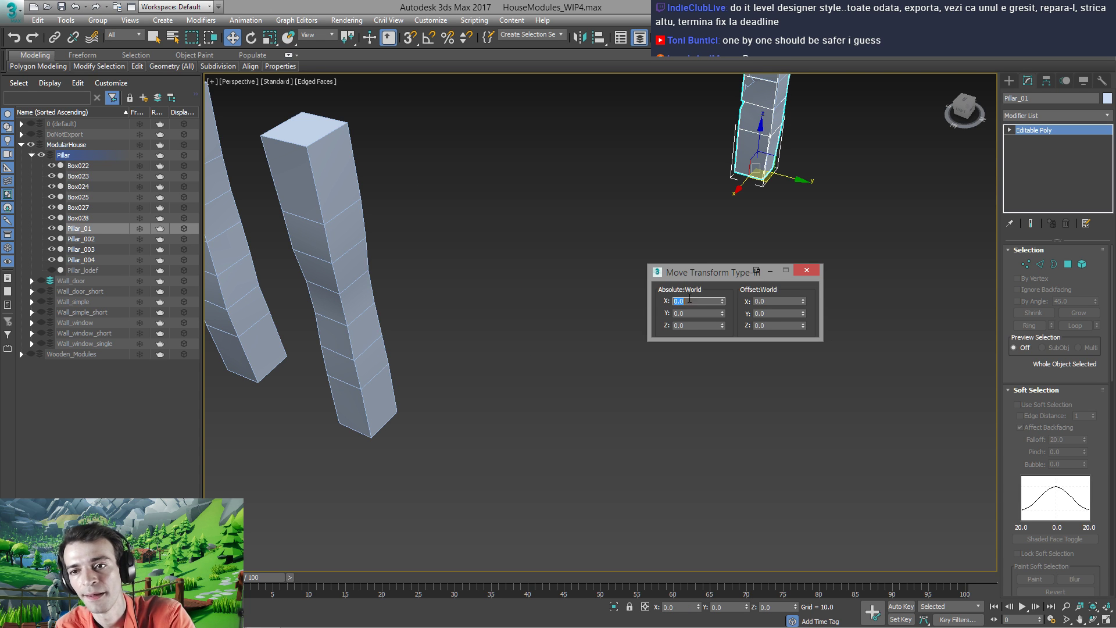
{"action": "left_click", "coordinate": [807, 271]}
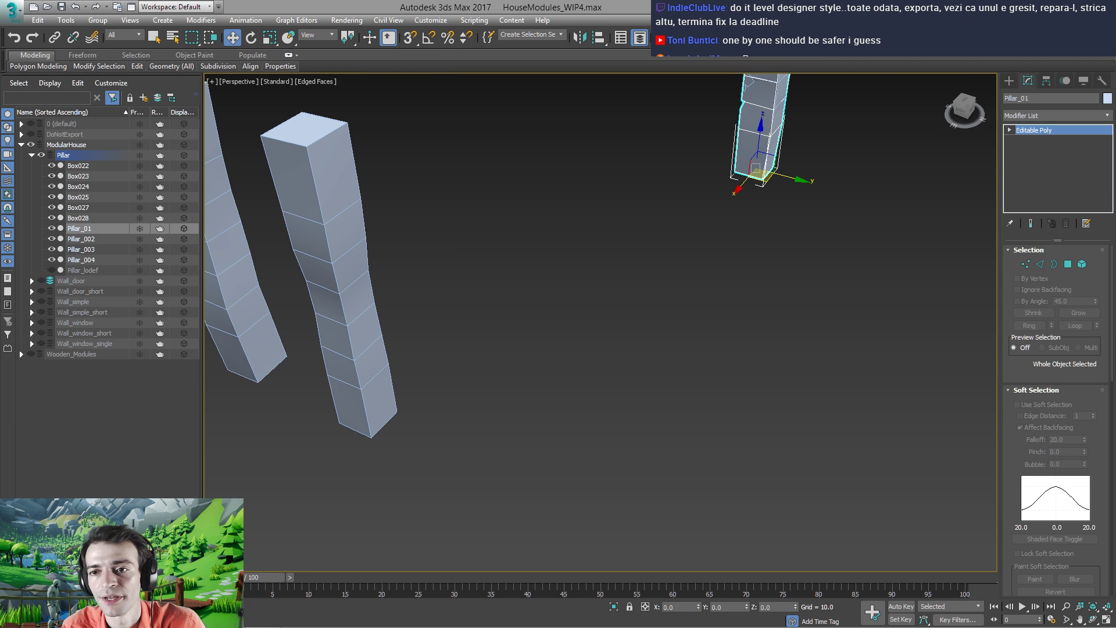
Export Pillar_01 as FBX over the existing file in the ModularHouse folder, keeping the current export options
{"action": "double_click", "coordinate": [87, 79]}
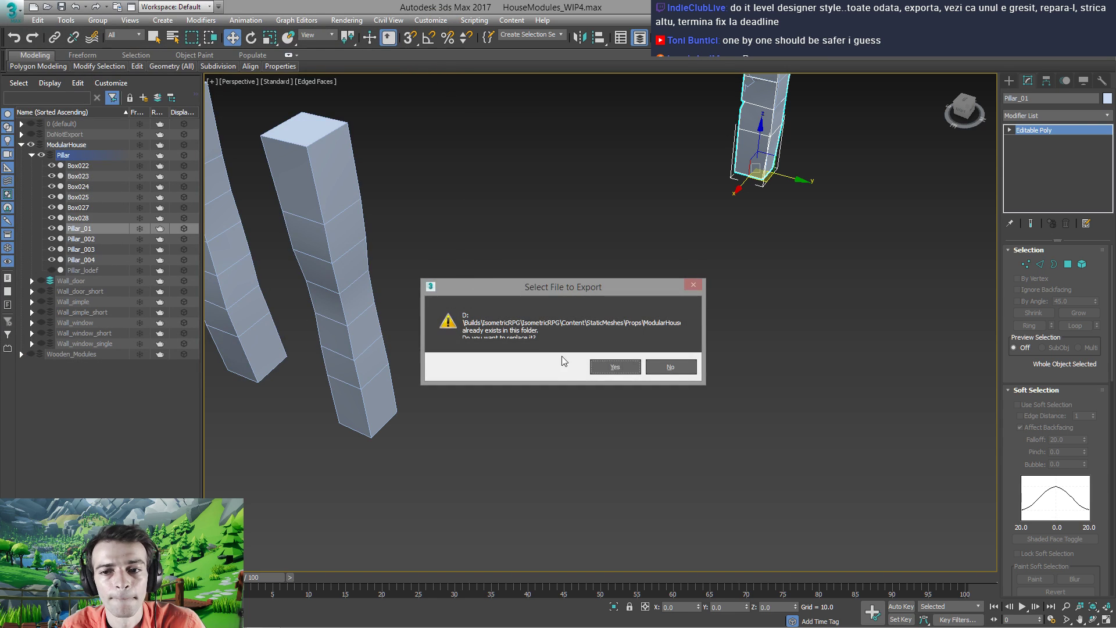
{"action": "left_click", "coordinate": [598, 366]}
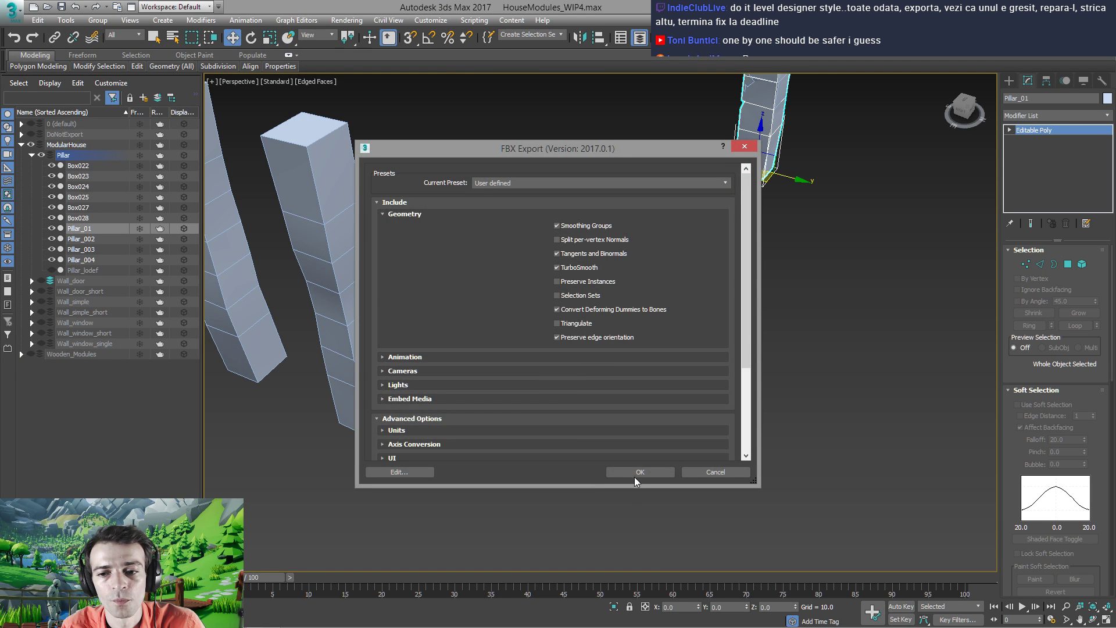
{"action": "left_click", "coordinate": [638, 473]}
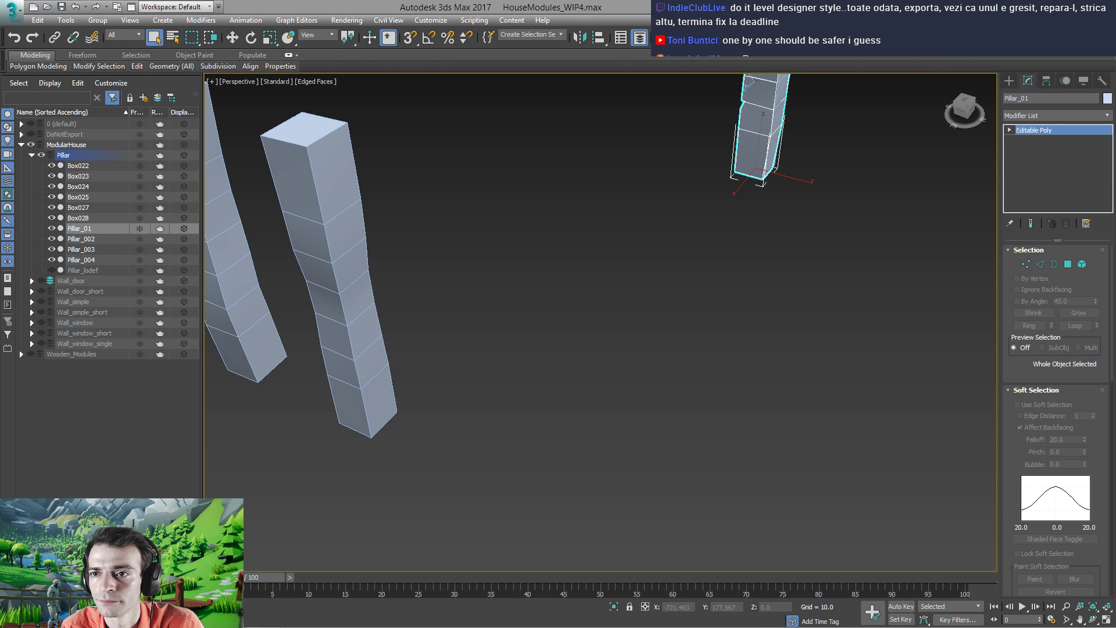
Switch back to Unreal Editor and import the changed source file of the pillar
{"action": "left_click", "coordinate": [1058, 6]}
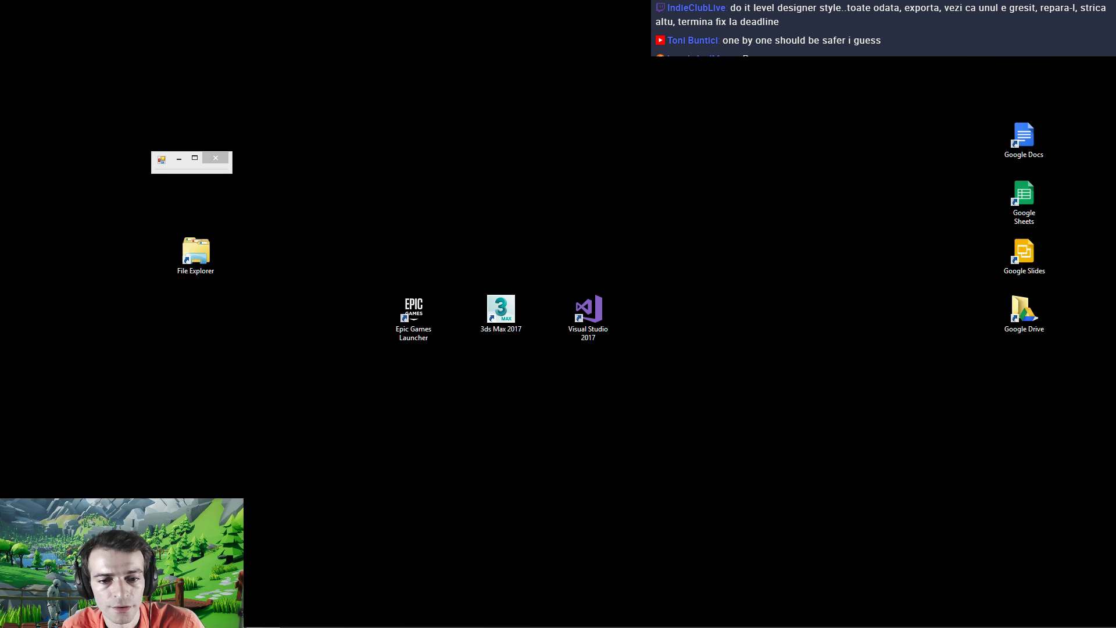
{"action": "left_click", "coordinate": [263, 616]}
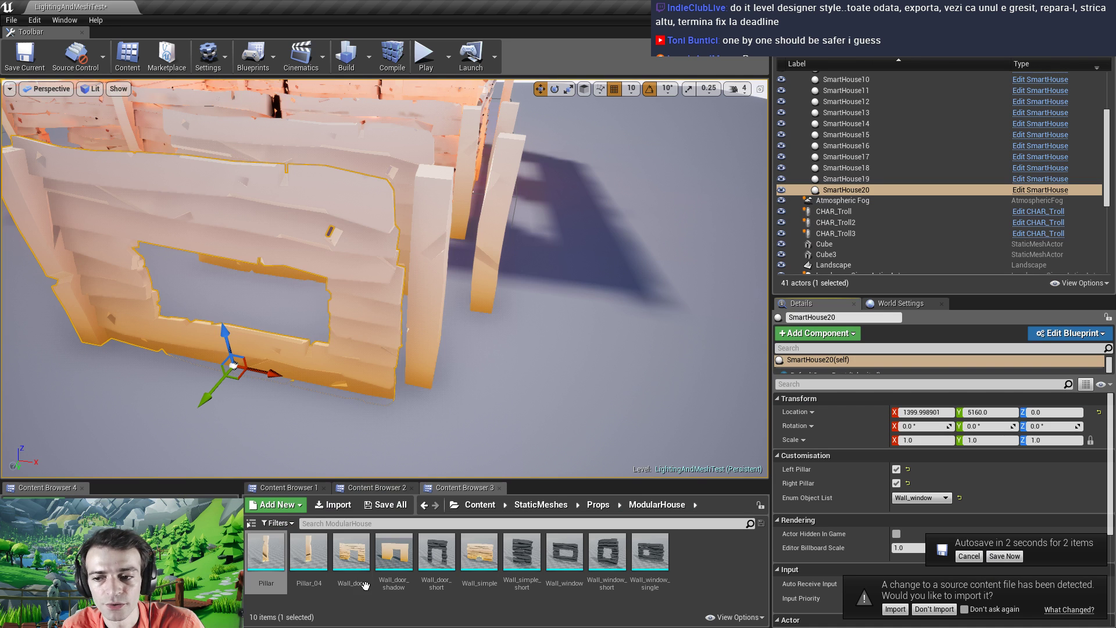
{"action": "left_click", "coordinate": [896, 609]}
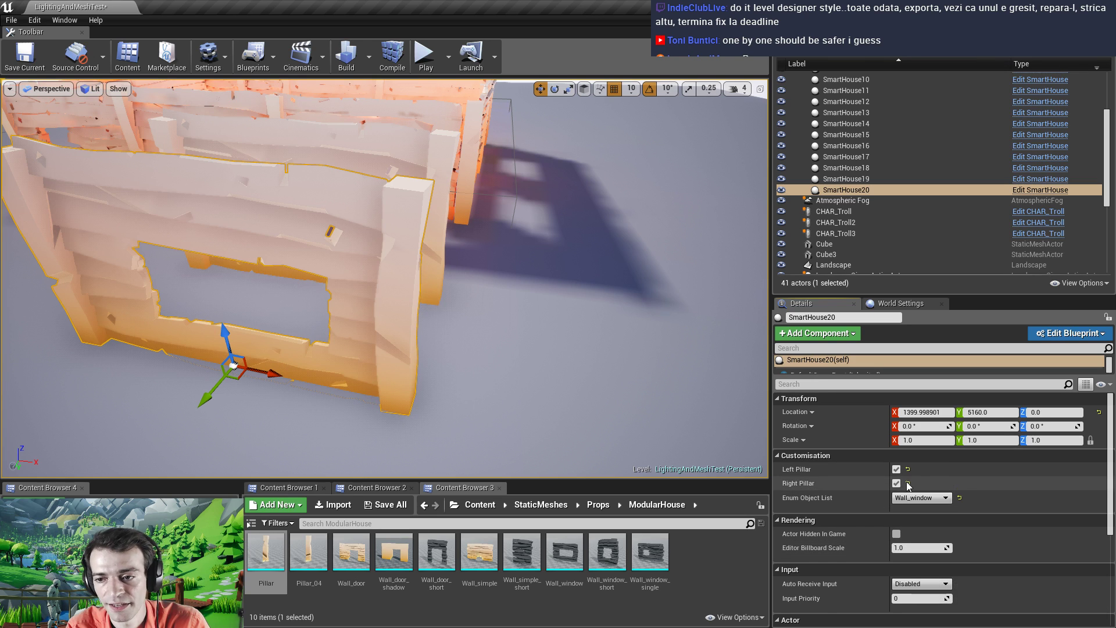
Toggle SmartHouse20's Right Pillar option off and on, and inspect the reimported pillar against the window wall from several sides
{"action": "left_click", "coordinate": [897, 485]}
{"action": "left_click", "coordinate": [897, 485]}
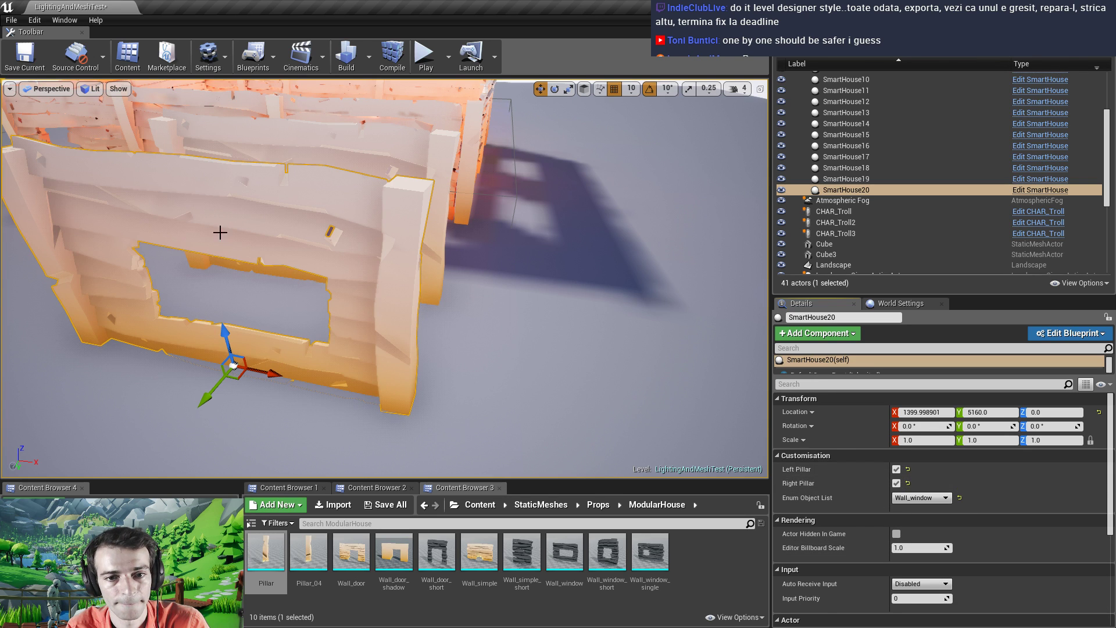
{"action": "right_click_drag", "start_coordinate": [205, 241], "coordinate": [205, 241]}
{"action": "right_click_drag", "start_coordinate": [353, 241], "coordinate": [353, 240]}
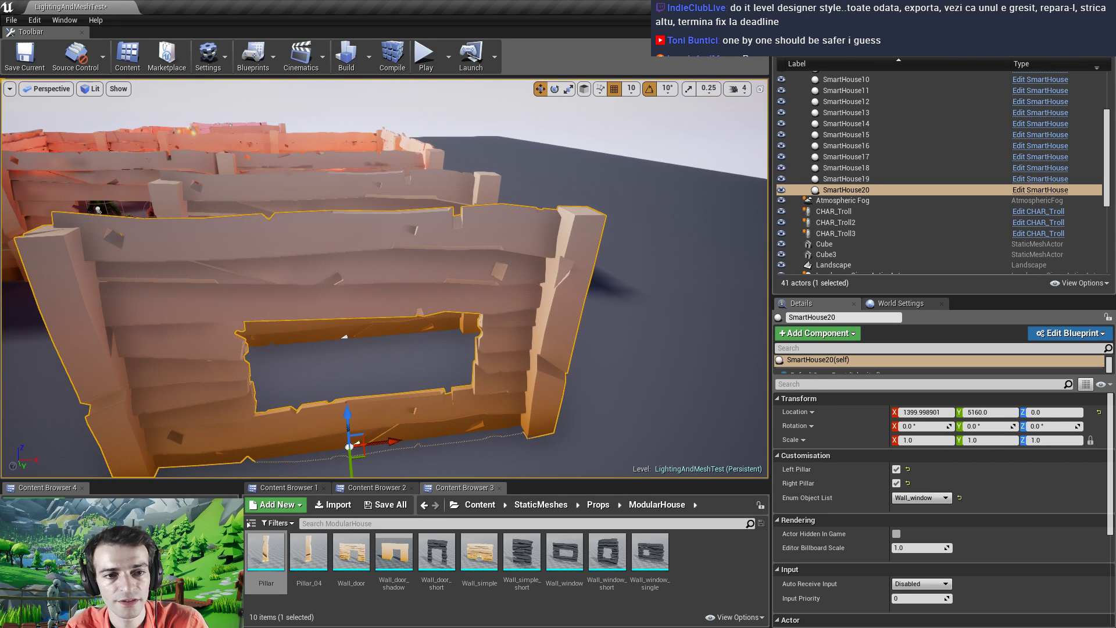
{"action": "right_click_drag", "start_coordinate": [372, 273], "coordinate": [372, 273]}
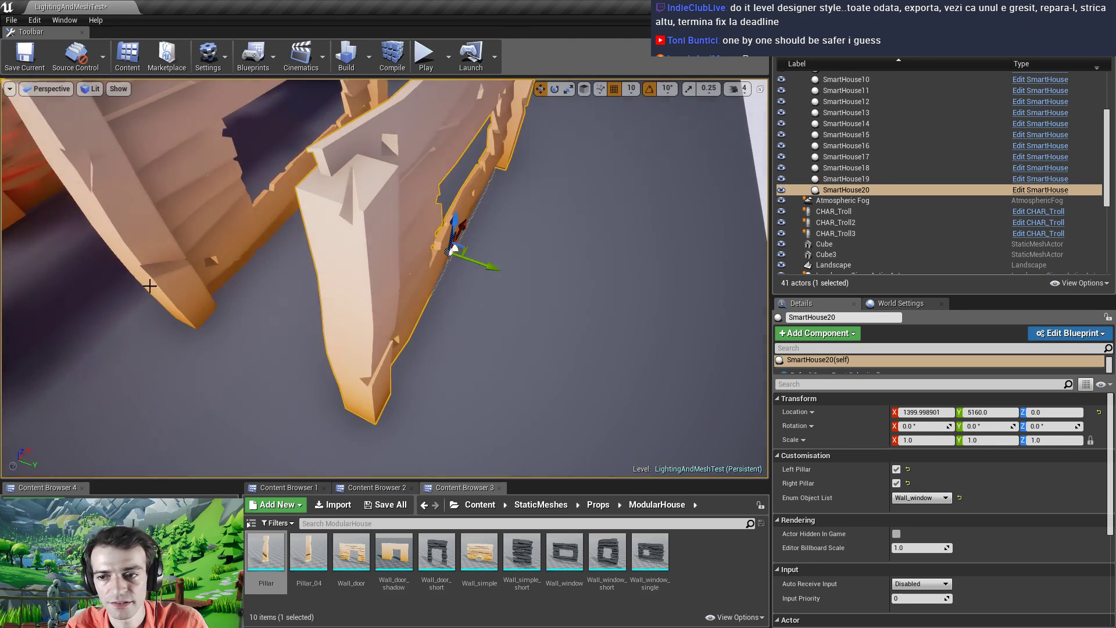
{"action": "left_click", "coordinate": [897, 484]}
{"action": "left_click", "coordinate": [897, 484]}
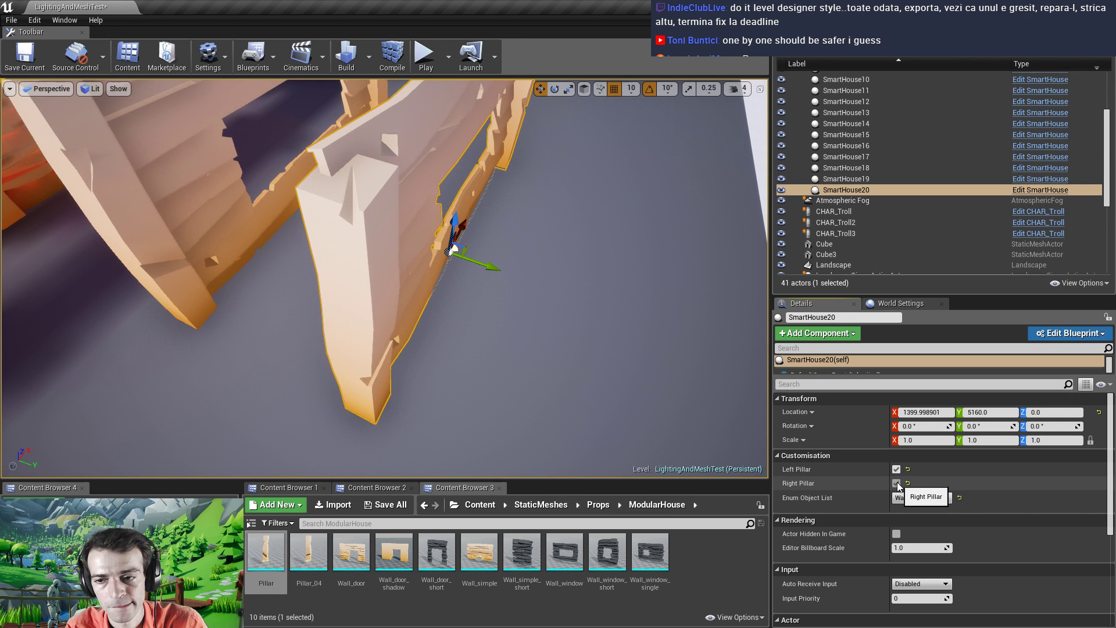
{"action": "left_click", "coordinate": [896, 484]}
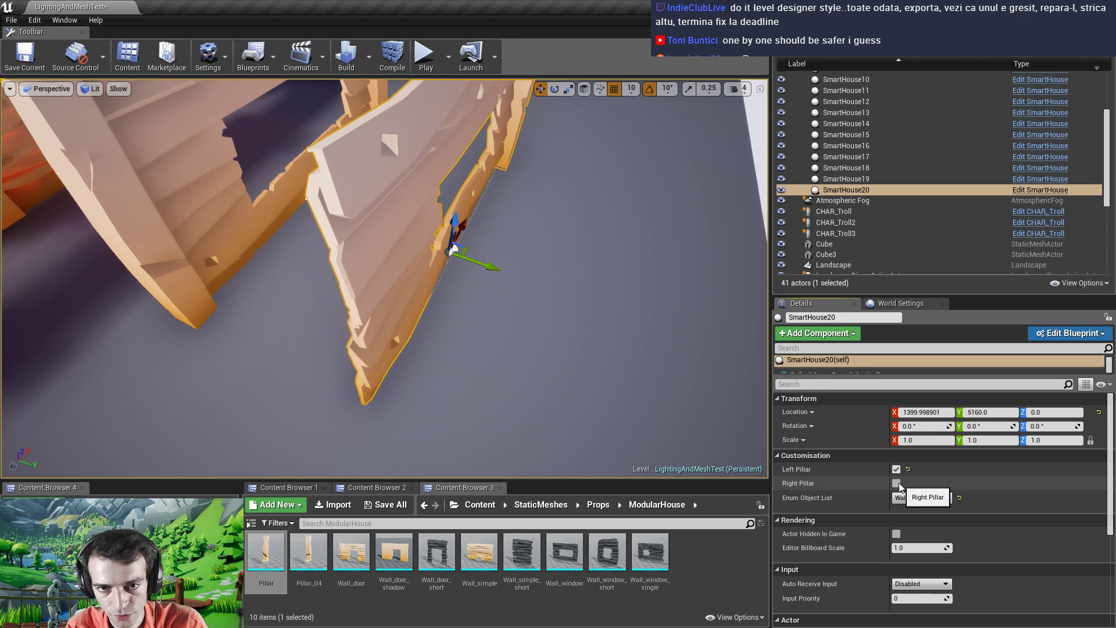
{"action": "left_click", "coordinate": [897, 484]}
{"action": "mouse_move", "coordinate": [361, 246]}
{"action": "right_mouse_down"}
{"action": "mouse_move", "coordinate": [179, 290]}
{"action": "mouse_move", "coordinate": [370, 248]}
{"action": "right_mouse_up"}
{"action": "right_click_drag", "start_coordinate": [397, 292], "coordinate": [390, 283]}
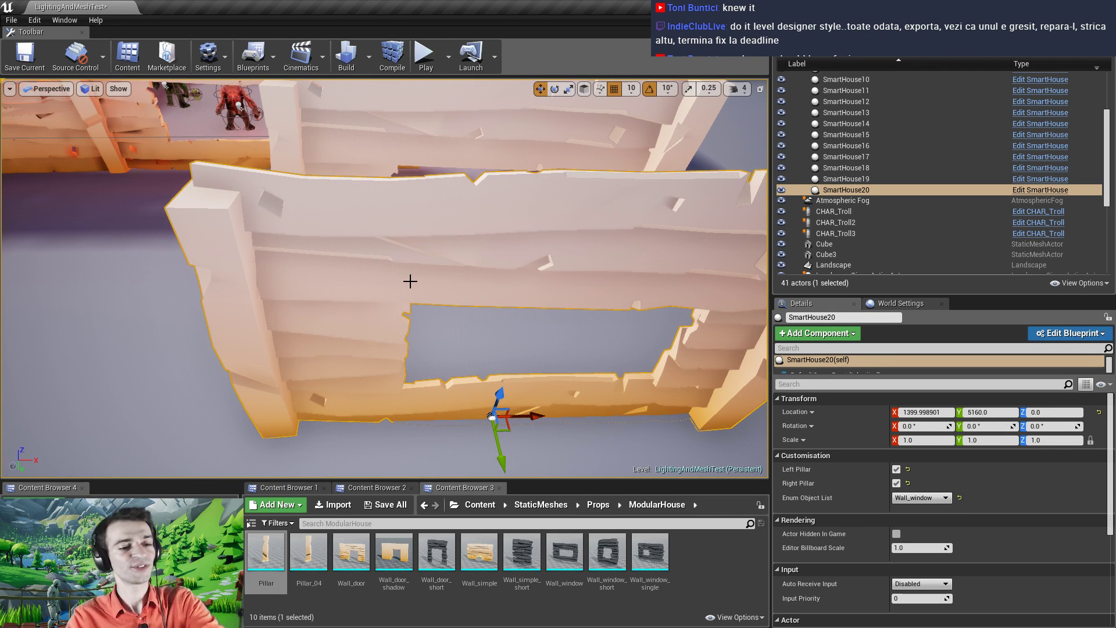
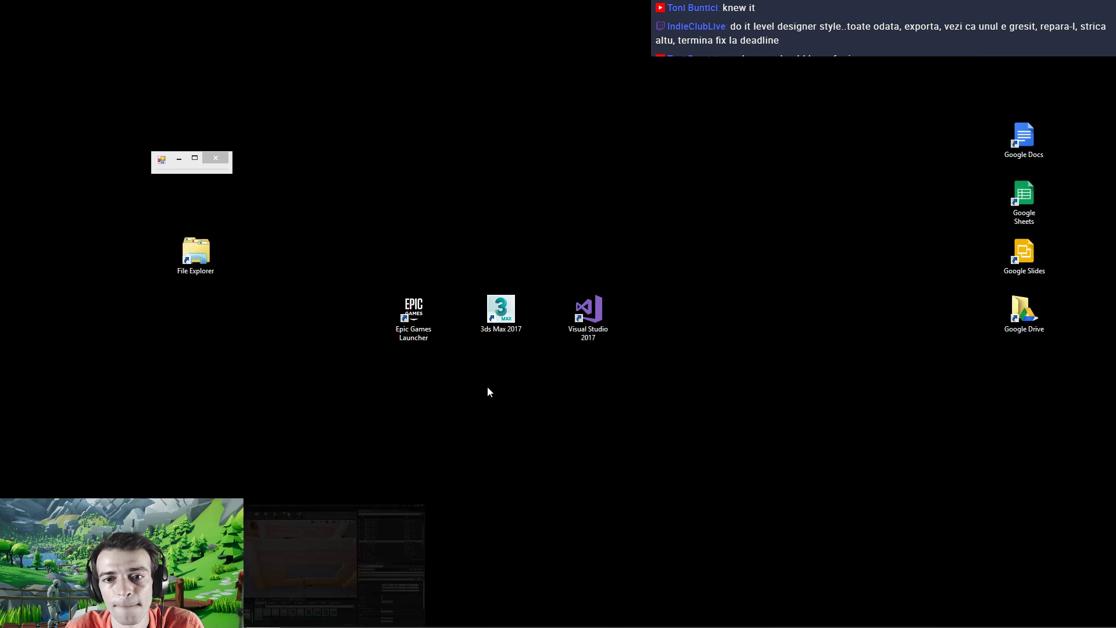
Switch to 3ds Max and move the pink Box022 from the loose group over to the nearer uncut pillar
{"action": "mouse_move", "coordinate": [249, 587]}
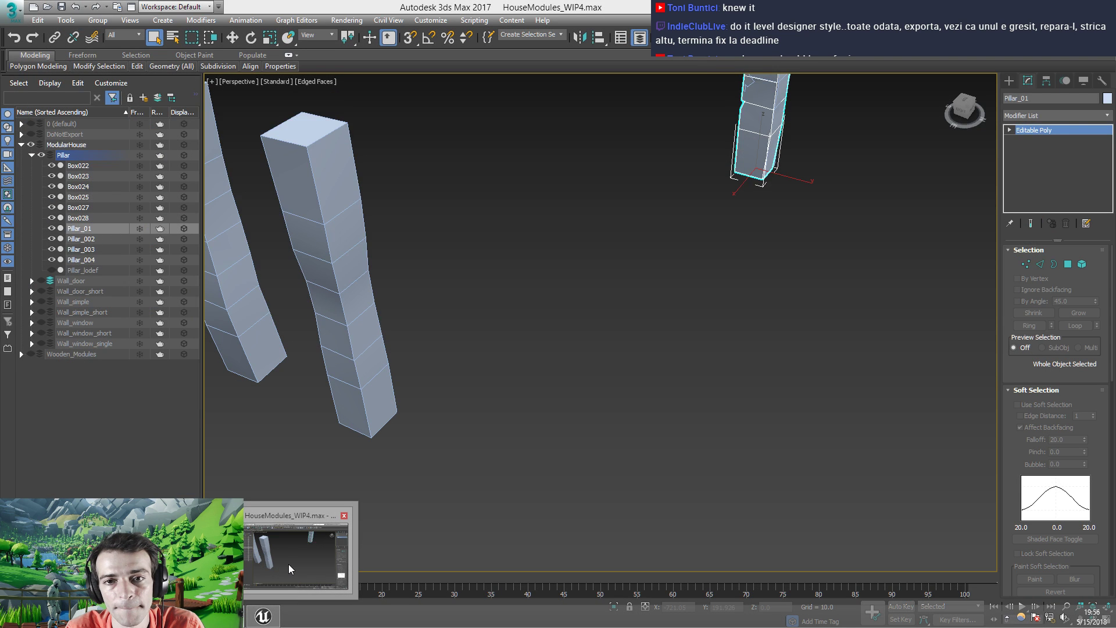
{"action": "left_click", "coordinate": [288, 563]}
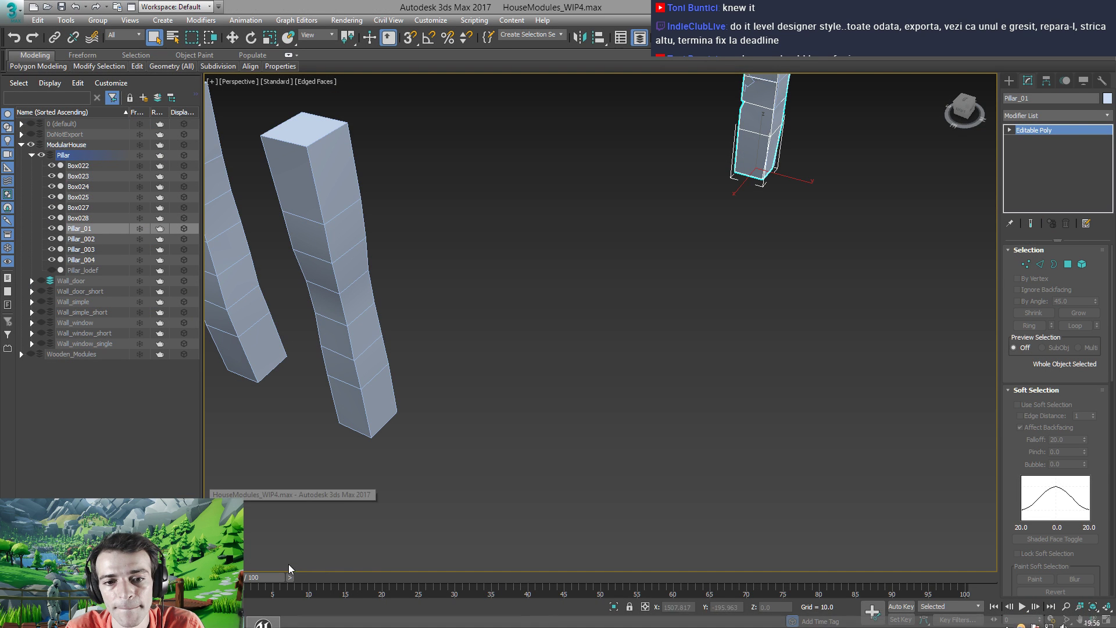
{"action": "middle_click_drag", "start_coordinate": [474, 325], "coordinate": [560, 409]}
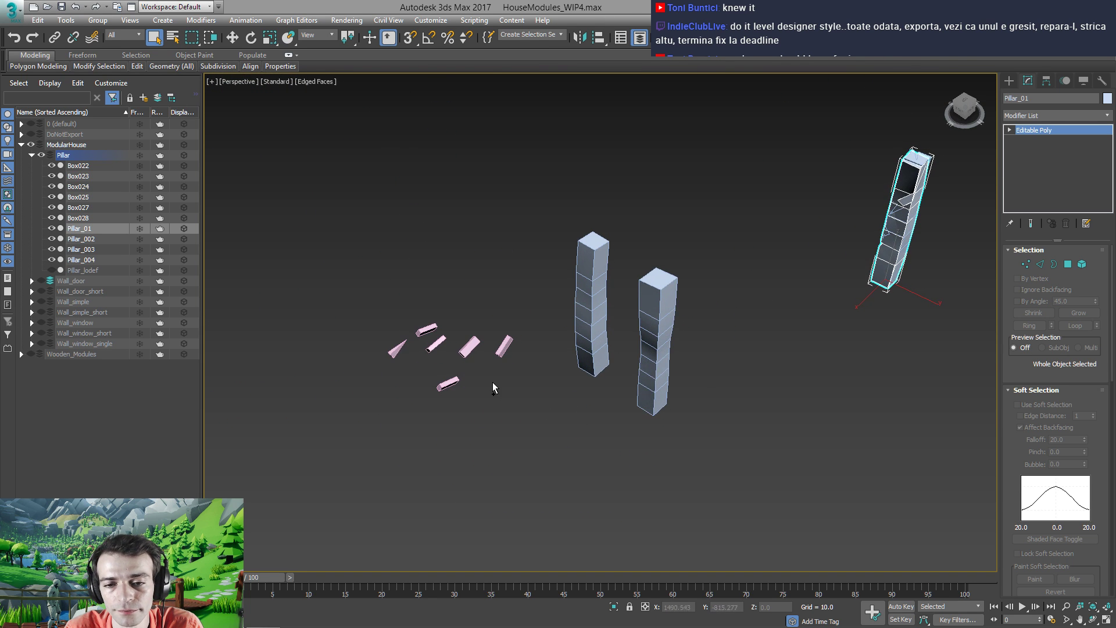
{"action": "middle_click_drag", "start_coordinate": [493, 384], "coordinate": [489, 378], "text": "alt"}
{"action": "left_click", "coordinate": [458, 335]}
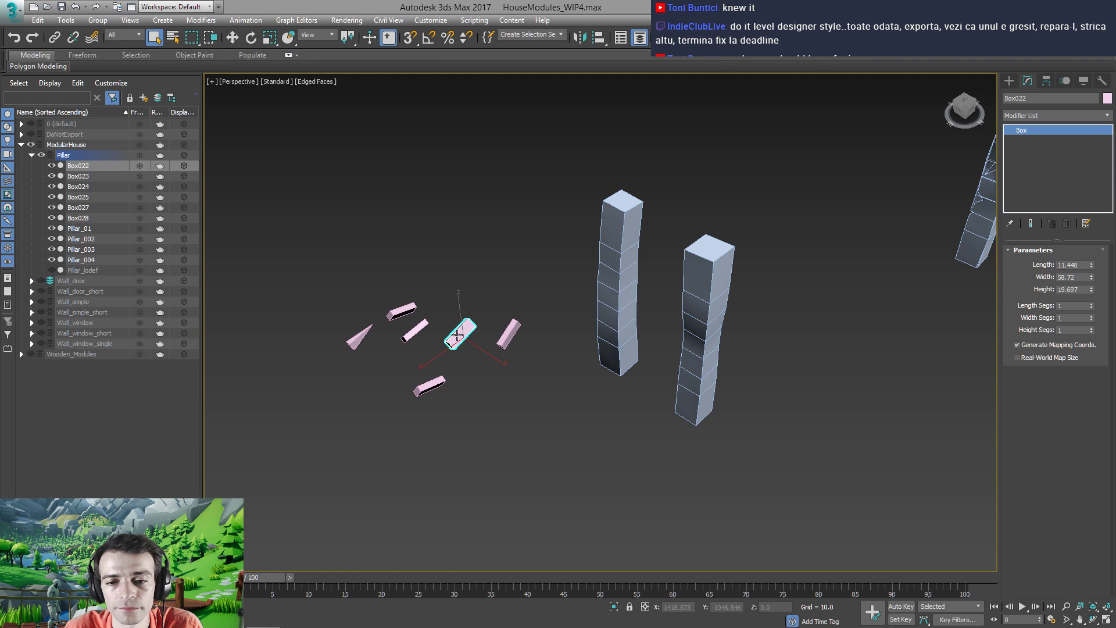
{"action": "key", "text": "w"}
{"action": "left_click_drag", "start_coordinate": [458, 336], "coordinate": [718, 284]}
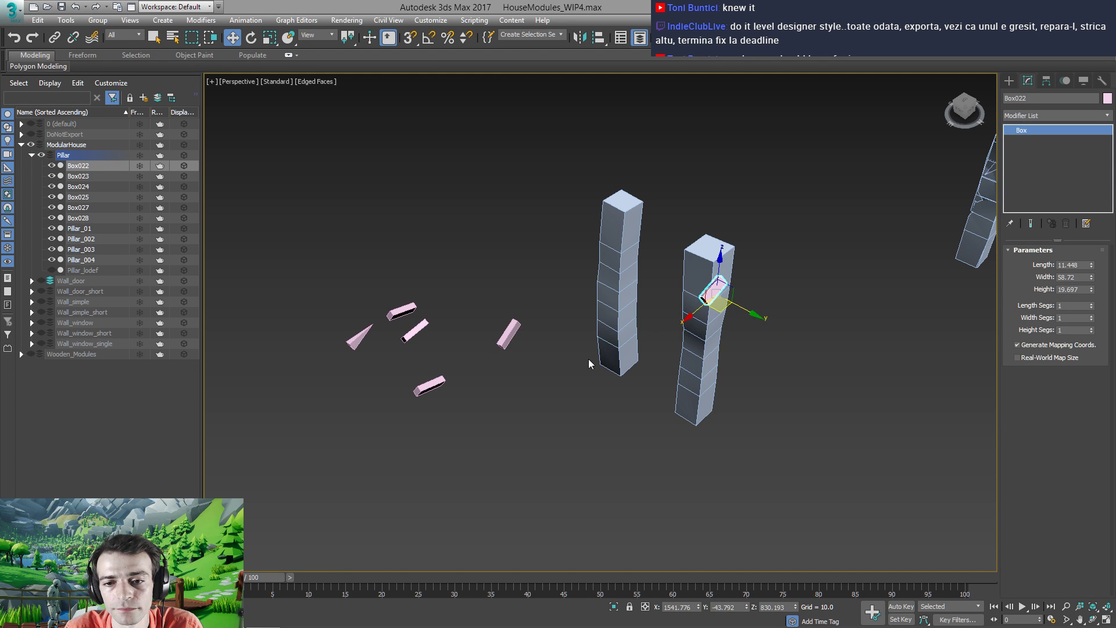
Move Box023 and Box025 over to the farther uncut pillar and Box027 beside Box022 at the nearer pillar
{"action": "left_click", "coordinate": [431, 386]}
{"action": "left_click_drag", "start_coordinate": [431, 386], "coordinate": [626, 220]}
{"action": "left_click", "coordinate": [360, 339]}
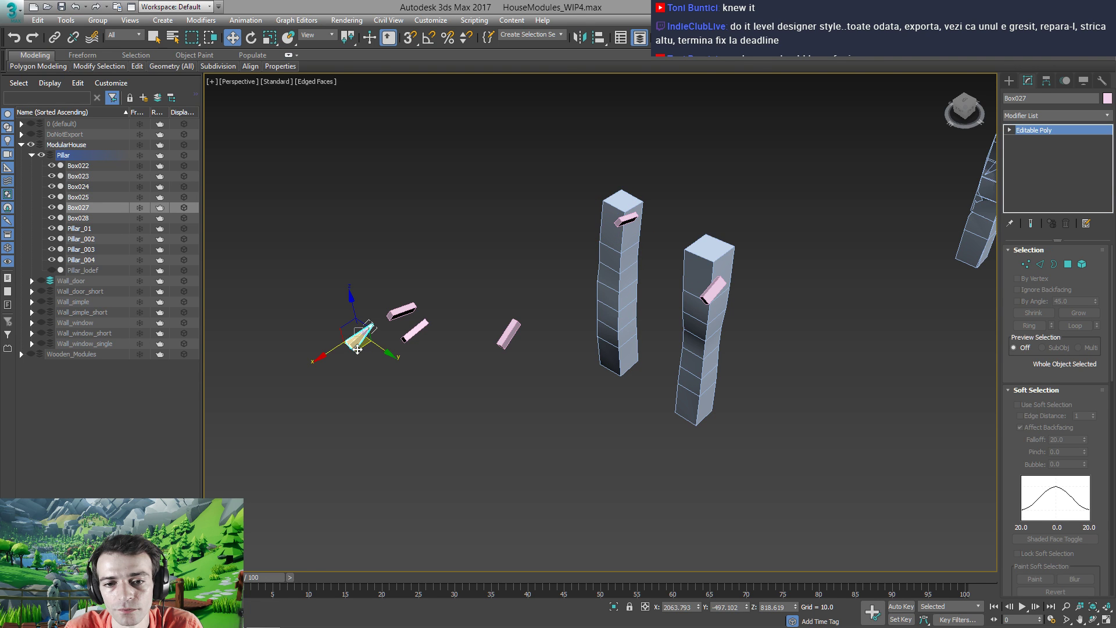
{"action": "left_click_drag", "start_coordinate": [357, 347], "coordinate": [724, 324]}
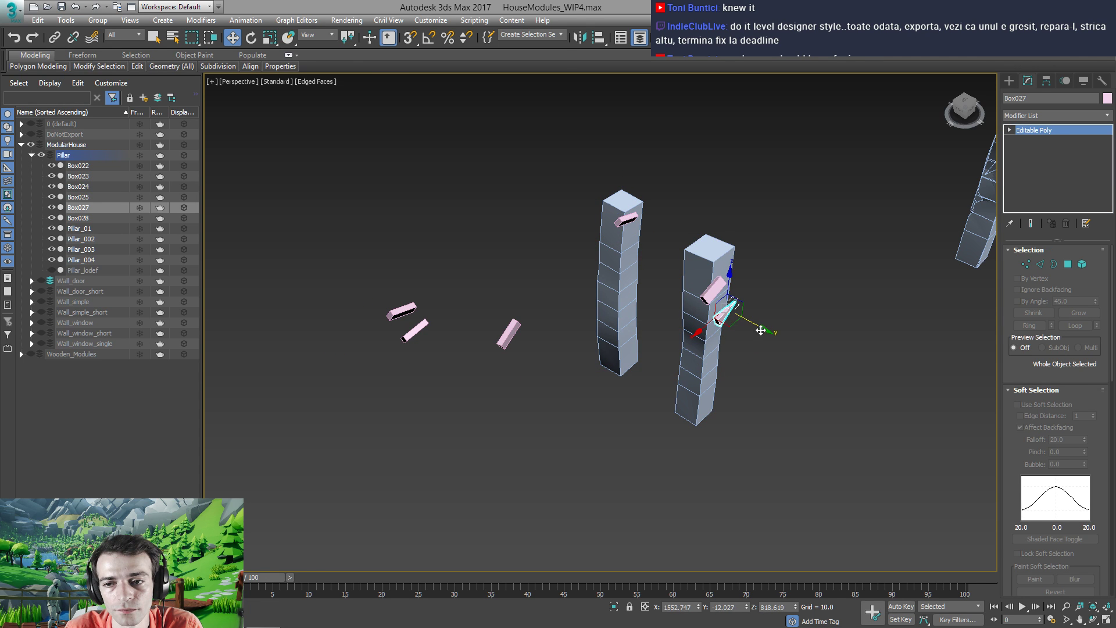
{"action": "left_click", "coordinate": [414, 328]}
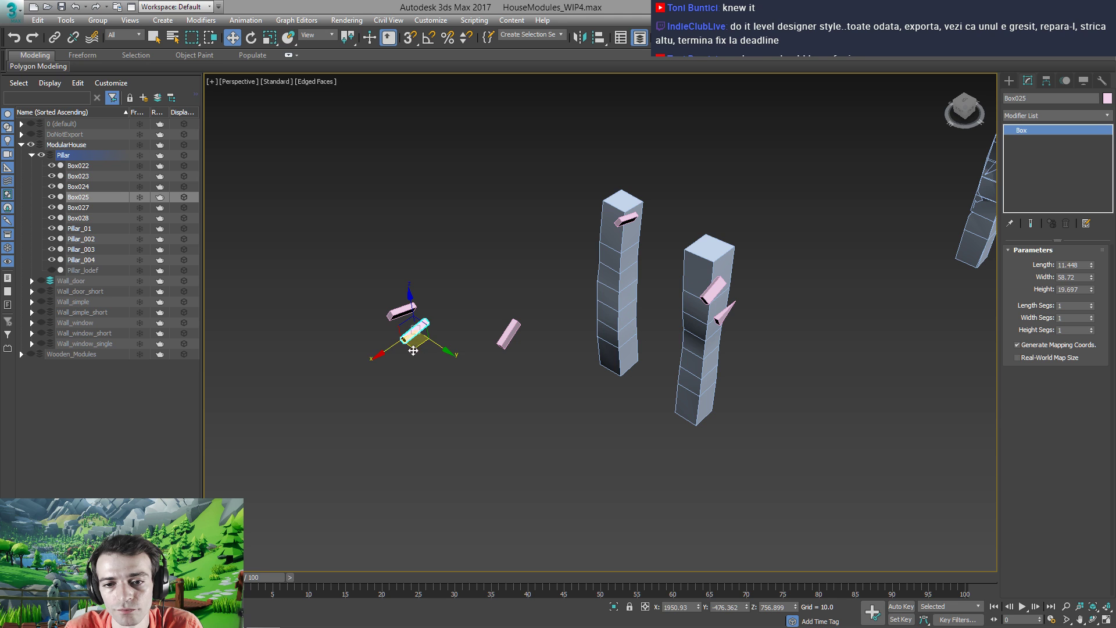
{"action": "left_click_drag", "start_coordinate": [414, 328], "coordinate": [621, 268]}
Align Box023 and Box025 to the farther pillar in X and Y position only, pivot point to pivot point
{"action": "middle_click_drag", "start_coordinate": [593, 329], "coordinate": [602, 271], "text": "alt"}
{"action": "left_click", "coordinate": [625, 197], "text": "ctrl"}
{"action": "key", "text": "alt+a"}
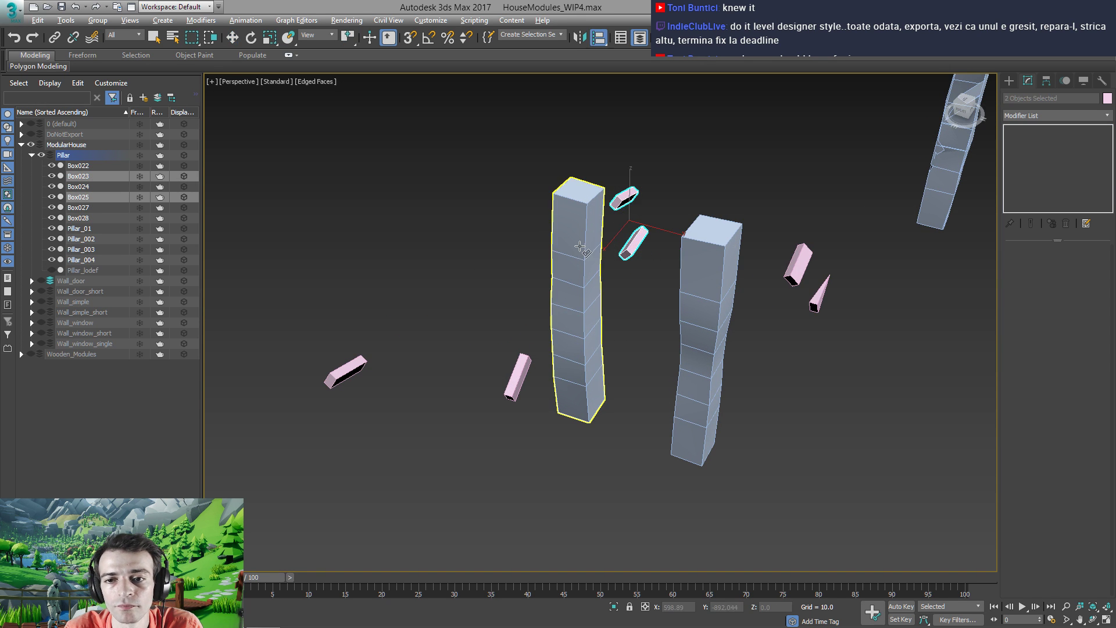
{"action": "left_click", "coordinate": [579, 246]}
{"action": "left_click", "coordinate": [517, 245]}
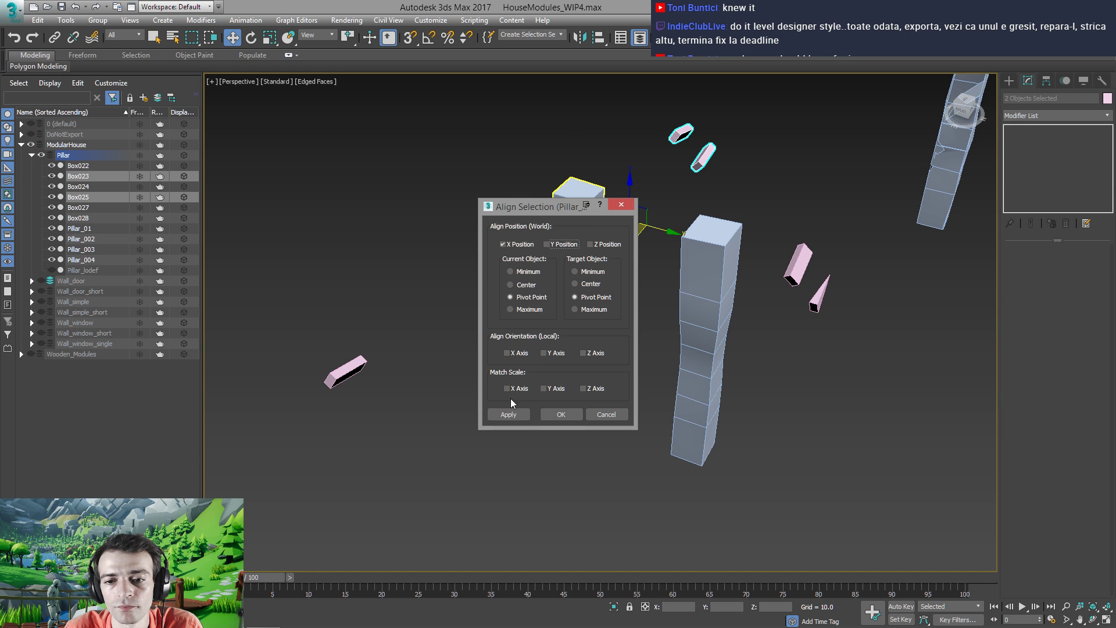
{"action": "left_click", "coordinate": [553, 251]}
{"action": "left_click", "coordinate": [561, 414]}
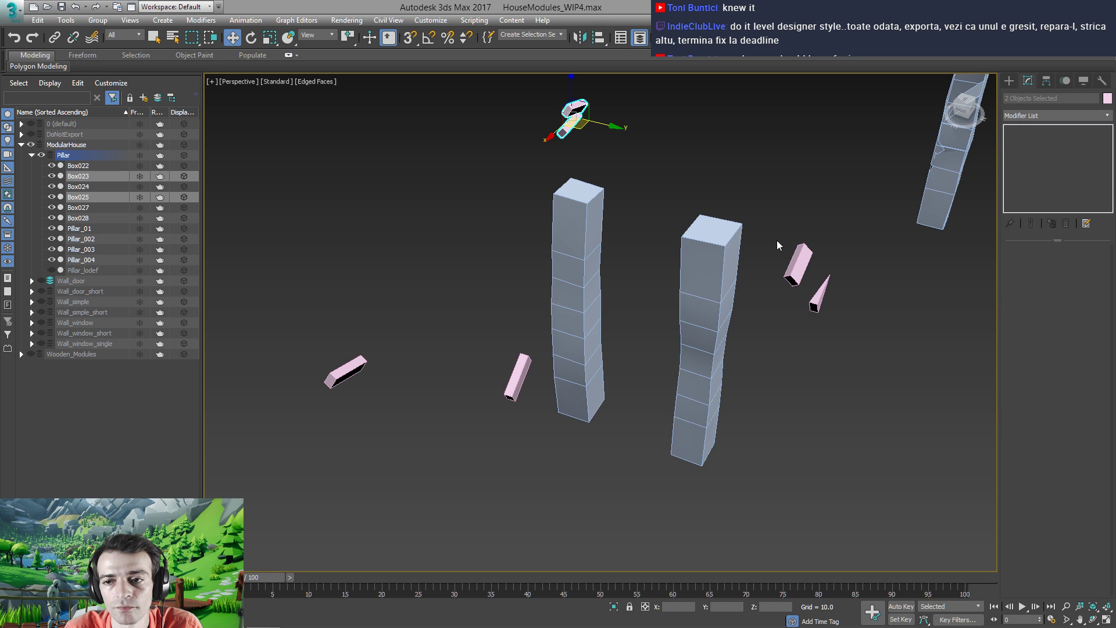
Align Box022 and Box027 to the nearer pillar in X and Y position only, pivot point to pivot point
{"action": "left_click_drag", "start_coordinate": [777, 240], "coordinate": [837, 317]}
{"action": "key", "text": "alt+a"}
{"action": "left_click", "coordinate": [718, 262]}
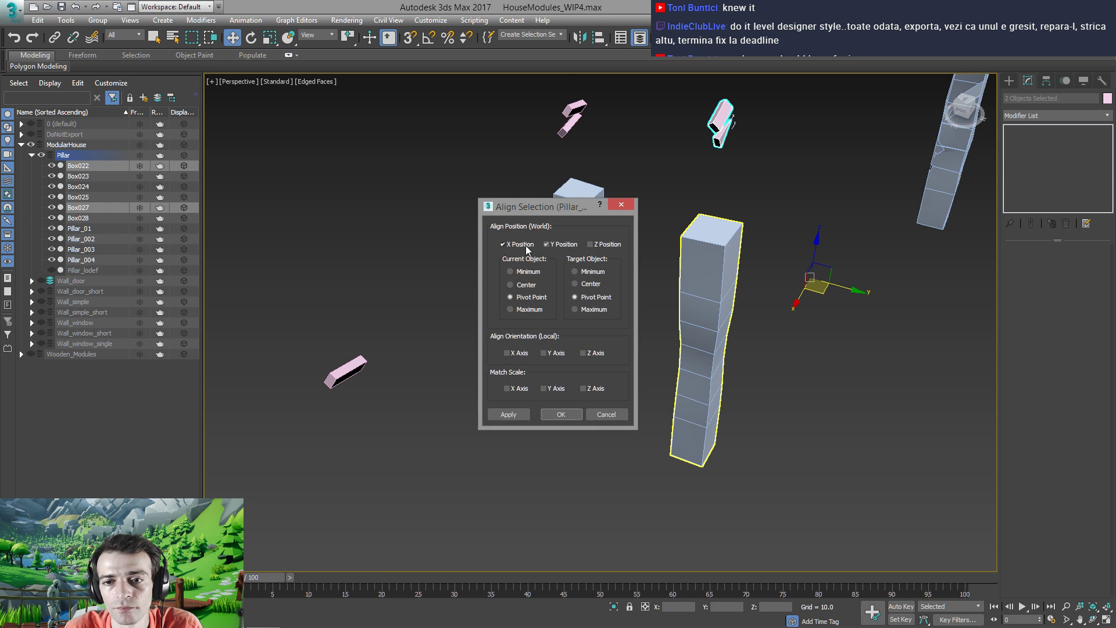
{"action": "left_click", "coordinate": [561, 414]}
Lower the wedge-shaped Box027 to the upper part of the nearer pillar and scale it up
{"action": "middle_click_drag", "start_coordinate": [567, 417], "coordinate": [617, 312], "text": "alt"}
{"action": "scroll", "coordinate": [617, 312], "scroll_direction": "up", "scroll_amount": 2}
{"action": "left_click", "coordinate": [640, 183]}
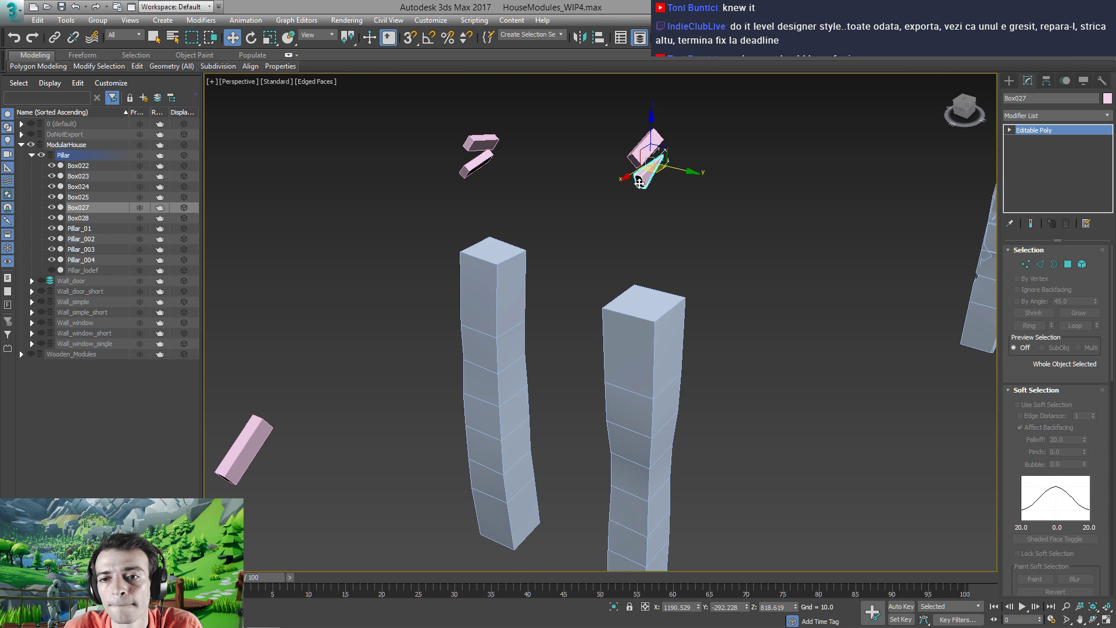
{"action": "left_click_drag", "start_coordinate": [647, 133], "coordinate": [655, 371]}
{"action": "middle_click_drag", "start_coordinate": [655, 371], "coordinate": [643, 388], "text": "alt"}
{"action": "scroll", "coordinate": [644, 385], "scroll_direction": "up", "scroll_amount": 2}
{"action": "key", "text": "r"}
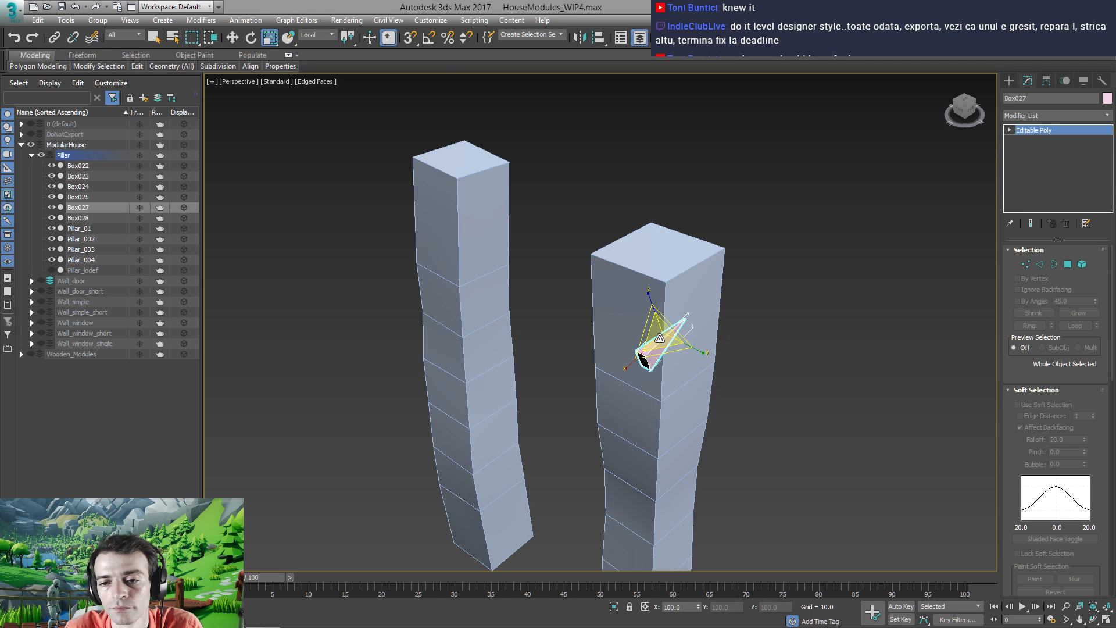
{"action": "left_click_drag", "start_coordinate": [662, 314], "coordinate": [679, 280]}
Rotate Box027 so its wedge points down, shift it about -25.5 on X against the pillar's upper corner, and widen it along its Y axis
{"action": "key", "text": "e"}
{"action": "middle_click_drag", "start_coordinate": [679, 281], "coordinate": [623, 306], "text": "alt"}
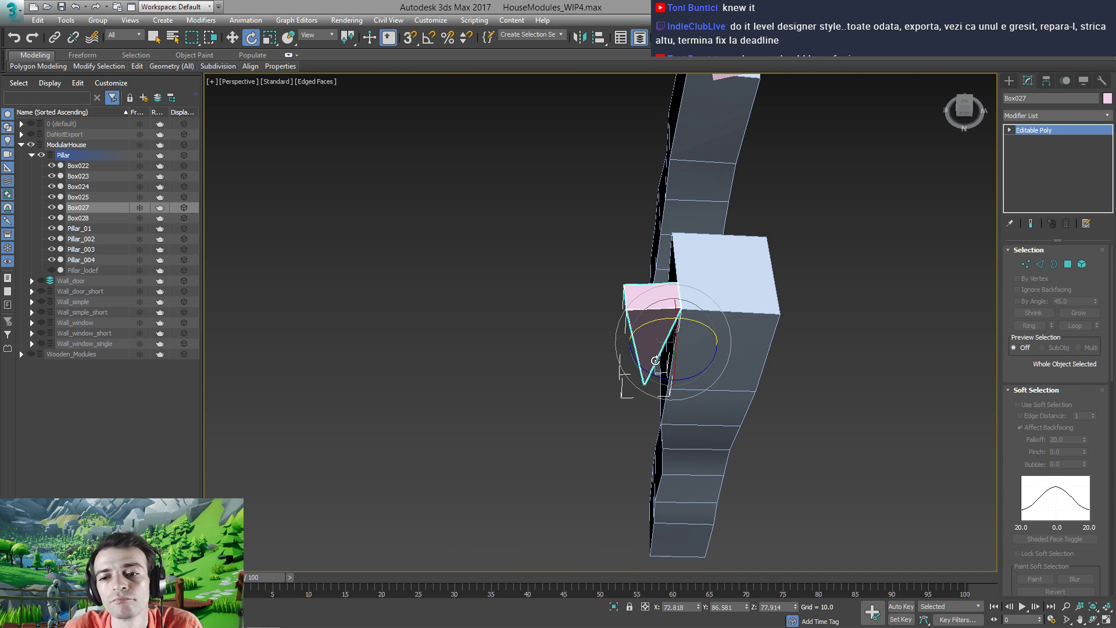
{"action": "key", "text": "w"}
{"action": "left_click_drag", "start_coordinate": [633, 336], "coordinate": [659, 333]}
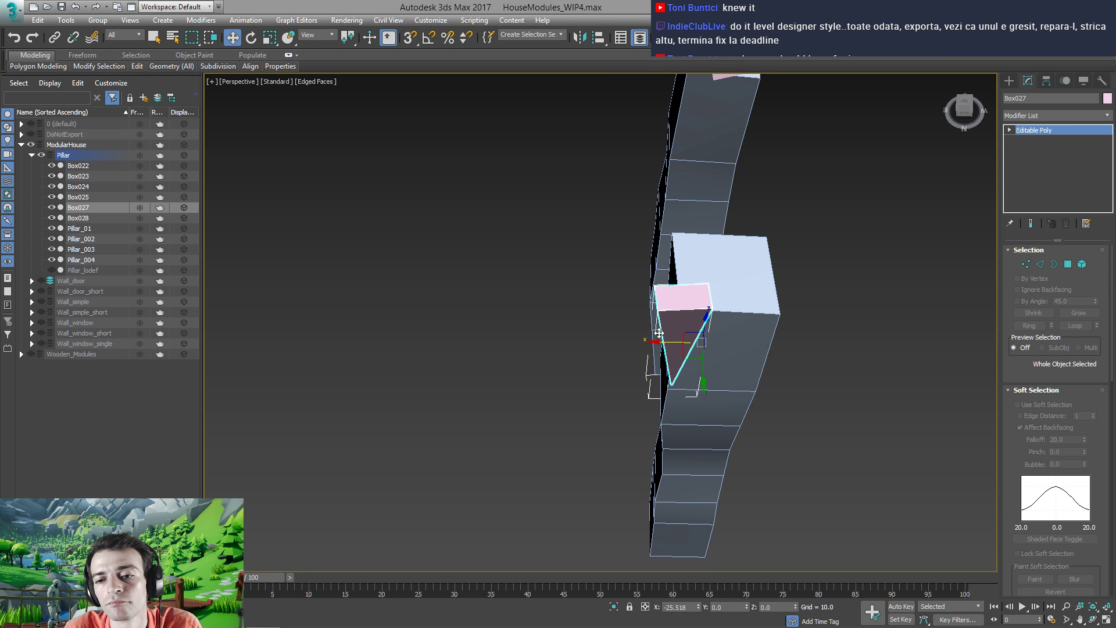
{"action": "middle_click_drag", "start_coordinate": [659, 332], "coordinate": [726, 336], "text": "alt"}
{"action": "key", "text": "r"}
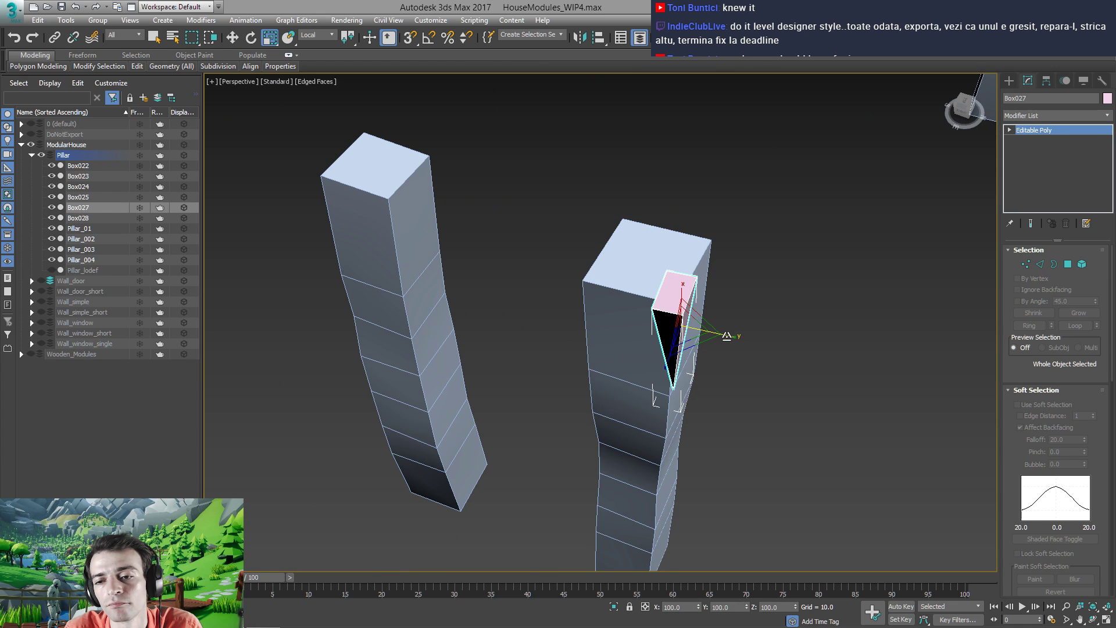
{"action": "left_click_drag", "start_coordinate": [727, 336], "coordinate": [777, 349]}
{"action": "middle_click_drag", "start_coordinate": [777, 349], "coordinate": [652, 269], "text": "alt"}
{"action": "scroll", "coordinate": [628, 280], "scroll_direction": "down", "scroll_amount": 4}
{"action": "middle_click_drag", "start_coordinate": [533, 267], "coordinate": [536, 286]}
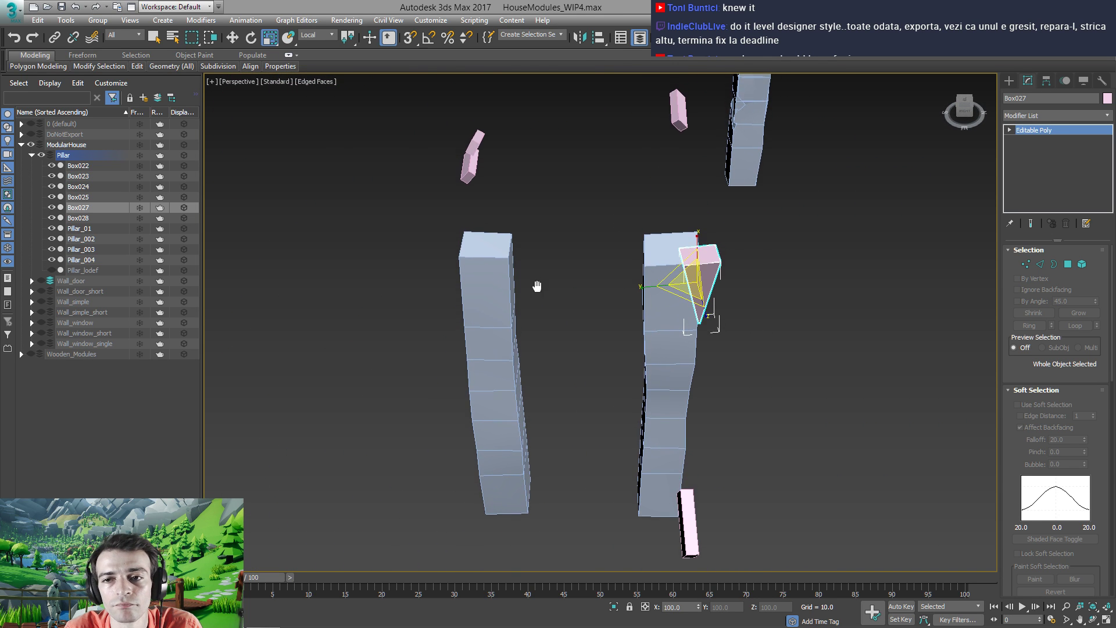
Lower Box022 to about Z 368.5 at the nearer pillar's middle and move it out to about X 1229.7
{"action": "left_click", "coordinate": [672, 121]}
{"action": "key", "text": "w"}
{"action": "left_click_drag", "start_coordinate": [683, 88], "coordinate": [675, 337]}
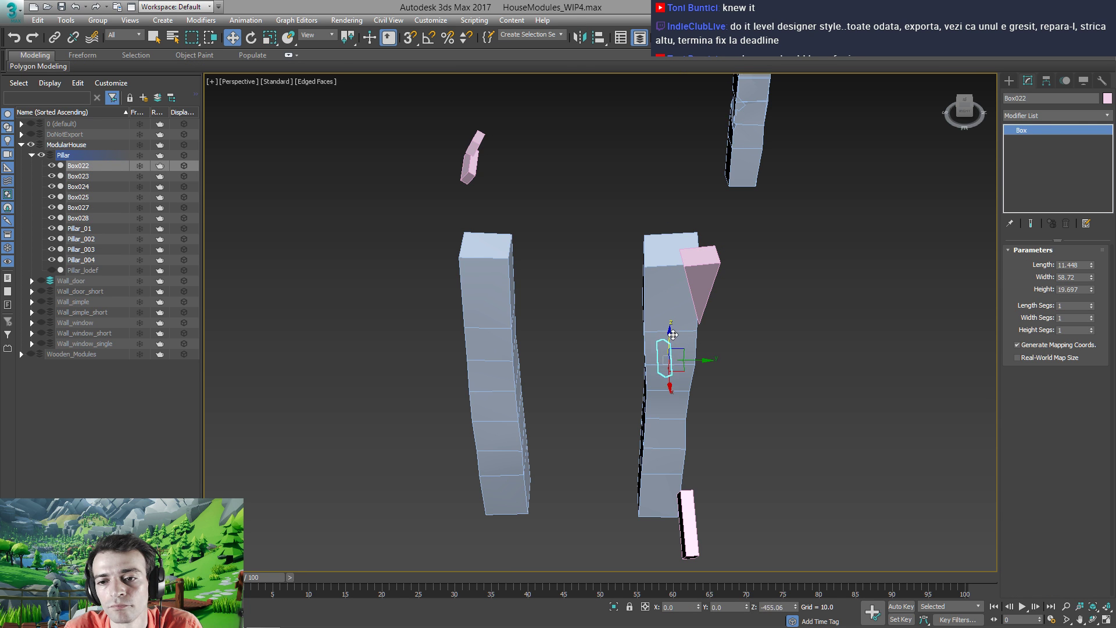
{"action": "mouse_move", "coordinate": [669, 349]}
{"action": "middle_mouse_down", "text": "alt"}
{"action": "mouse_move", "coordinate": [675, 357]}
{"action": "mouse_move", "coordinate": [665, 347]}
{"action": "middle_mouse_up", "text": "alt"}
{"action": "scroll", "coordinate": [666, 360], "scroll_direction": "up", "scroll_amount": 4}
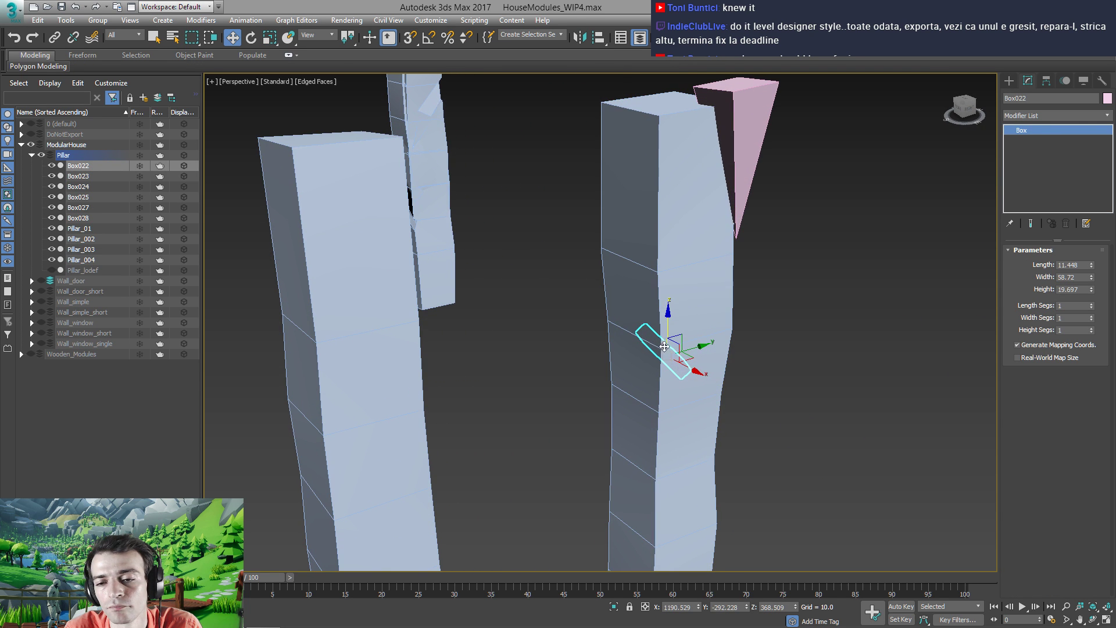
{"action": "left_click_drag", "start_coordinate": [696, 373], "coordinate": [731, 398]}
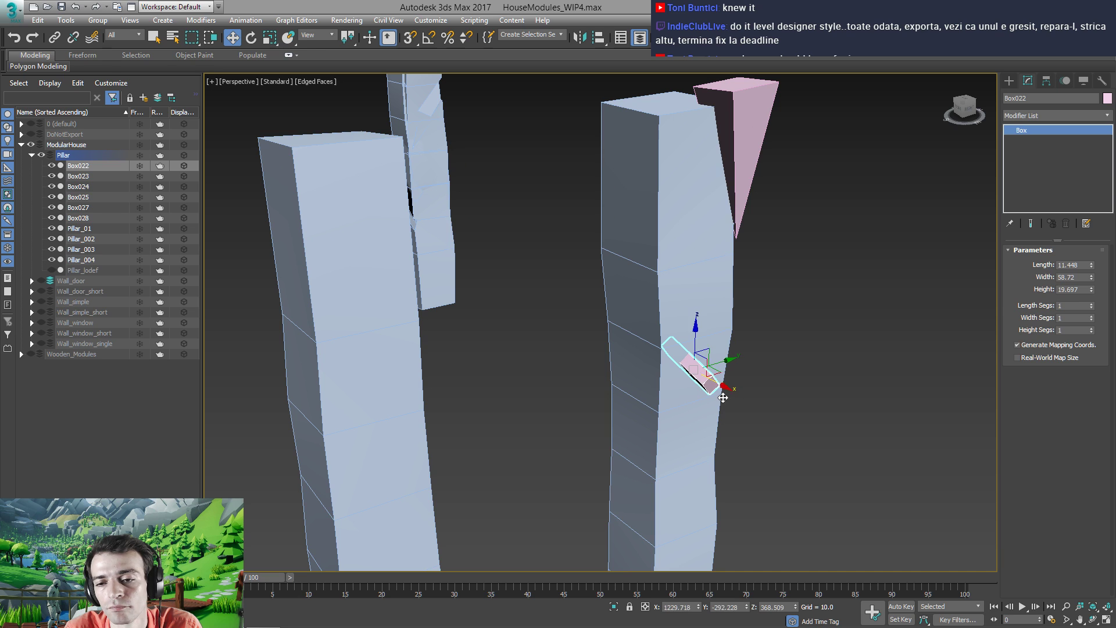
Rotate Box022 about 60 degrees around Y so it stands upright, and lengthen it along the pillar
{"action": "key", "text": "e"}
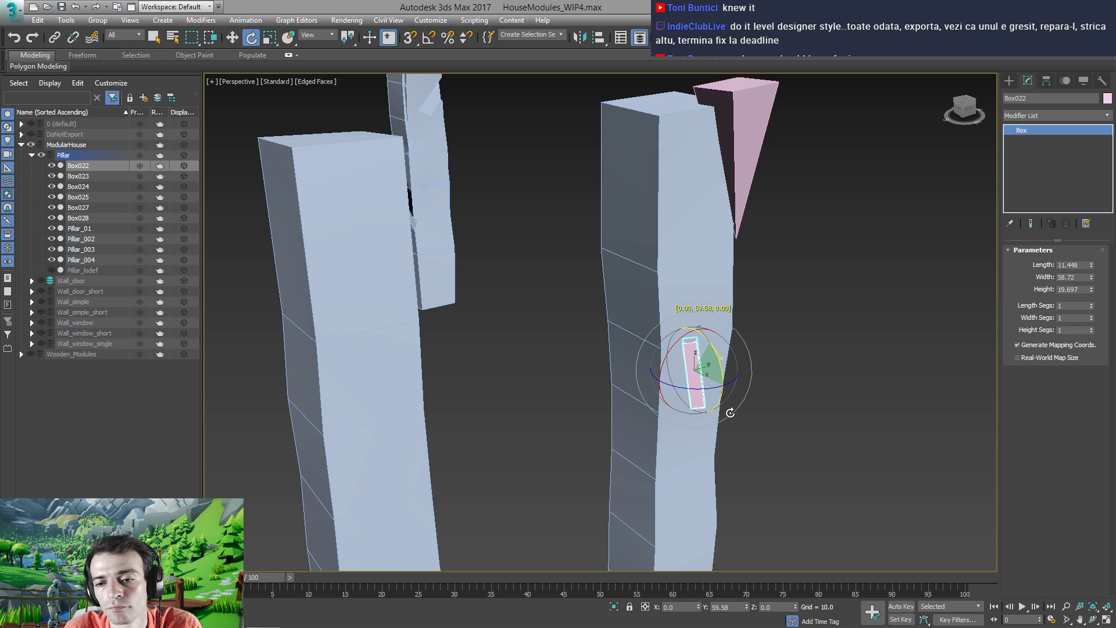
{"action": "key", "text": "r"}
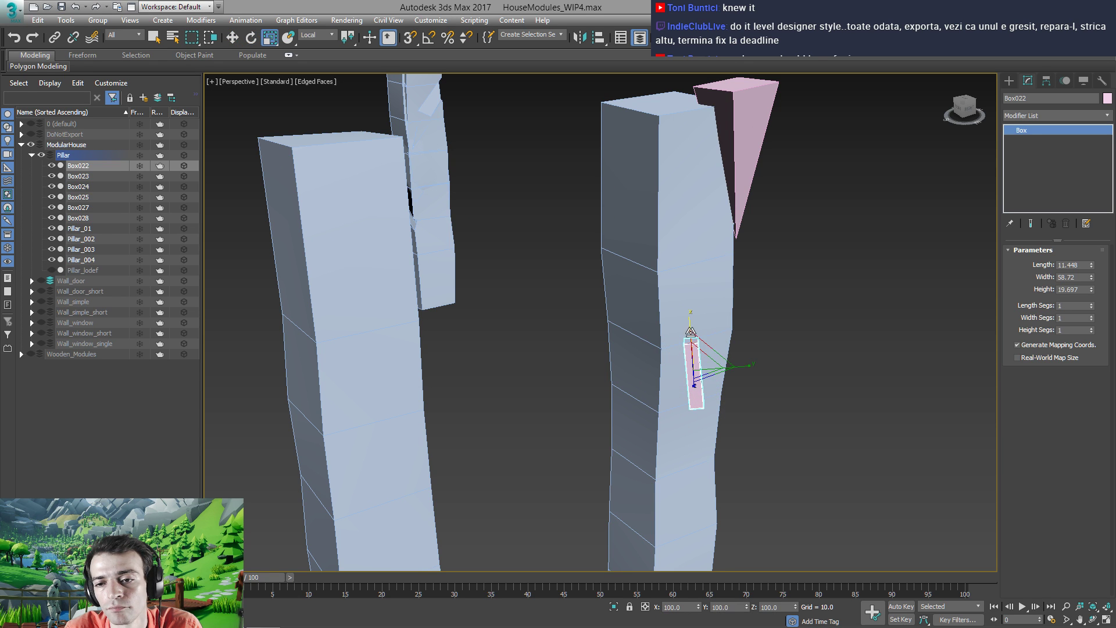
{"action": "left_click_drag", "start_coordinate": [689, 325], "coordinate": [682, 274]}
{"action": "middle_click_drag", "start_coordinate": [707, 327], "coordinate": [704, 382], "text": "alt"}
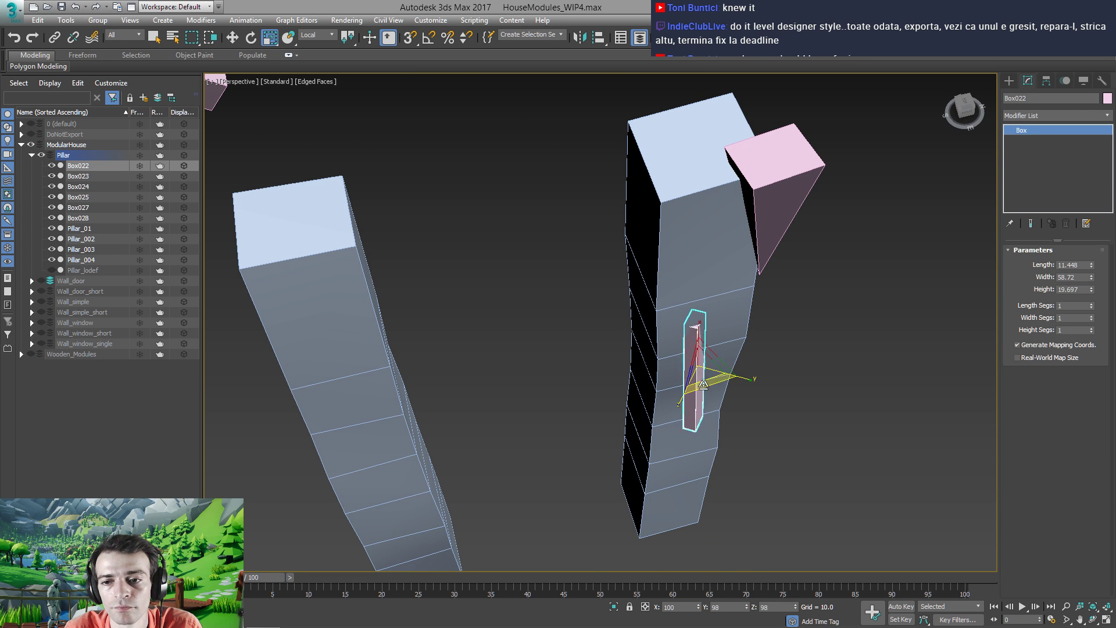
{"action": "middle_click_drag", "start_coordinate": [669, 416], "coordinate": [708, 348], "text": "alt"}
Reposition Box022 at the pillar's side and scale it to about 172% along its Y axis
{"action": "key", "text": "e"}
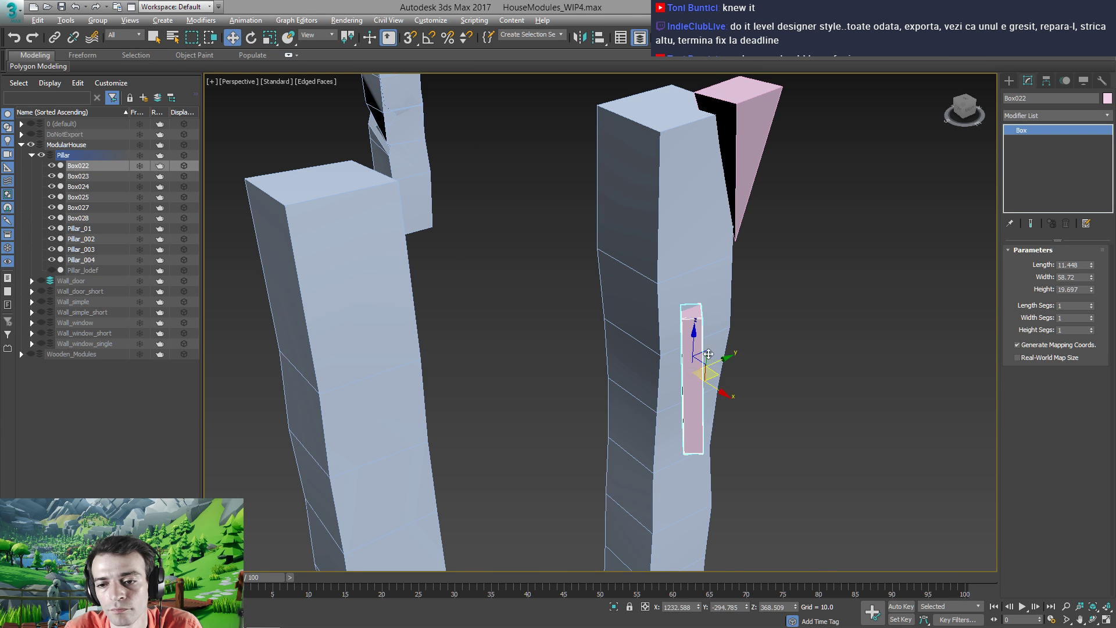
{"action": "middle_click_drag", "start_coordinate": [708, 353], "coordinate": [692, 379], "text": "alt"}
{"action": "key", "text": "e"}
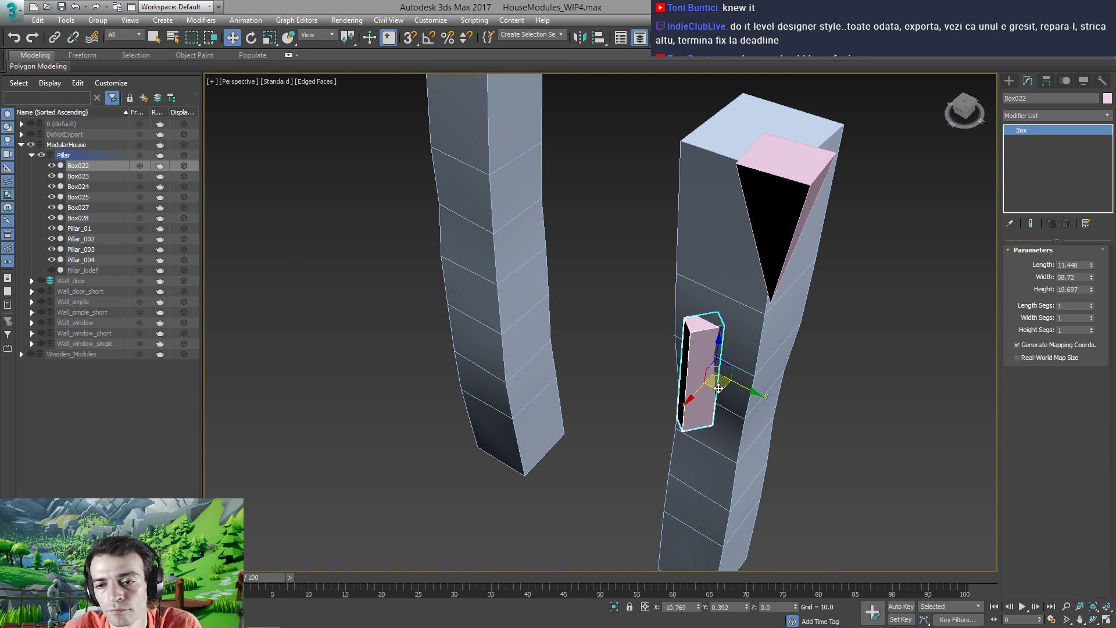
{"action": "middle_click_drag", "start_coordinate": [708, 390], "coordinate": [709, 385], "text": "alt"}
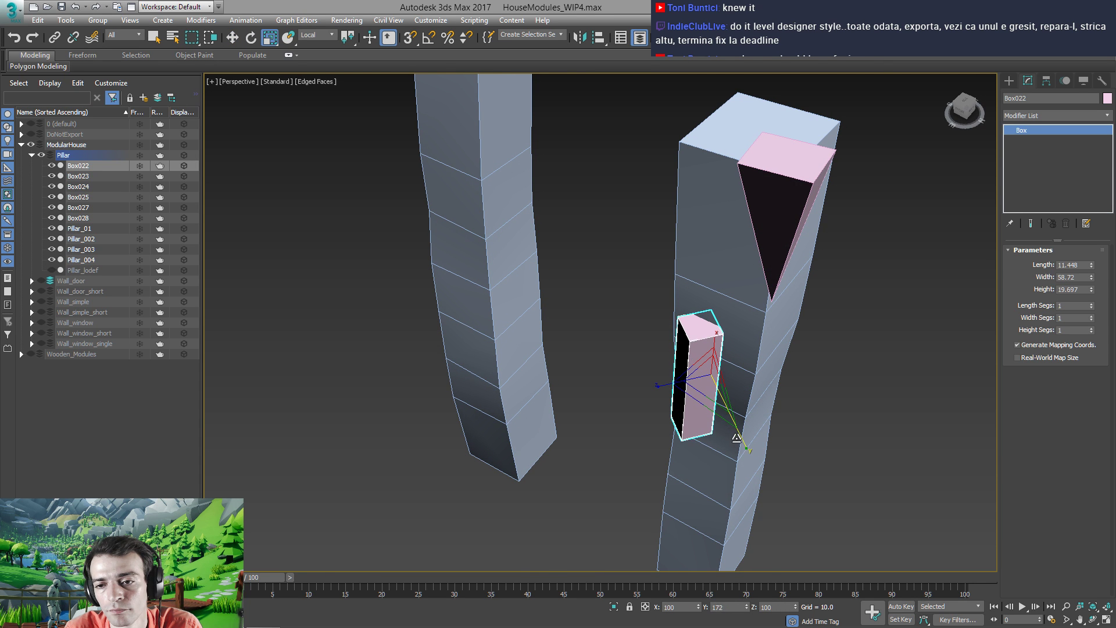
Tilt Box022 along the pillar's edge and shift it to about Y -277.9
{"action": "middle_click_drag", "start_coordinate": [737, 437], "coordinate": [723, 343], "text": "alt"}
{"action": "key", "text": "e"}
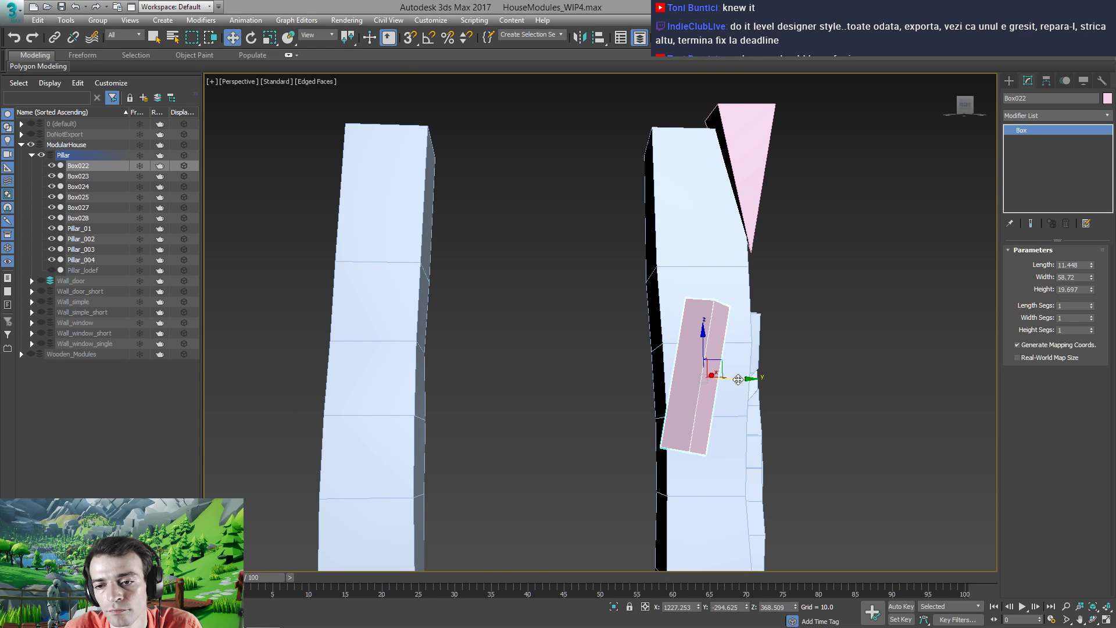
{"action": "middle_click_drag", "start_coordinate": [758, 384], "coordinate": [696, 435], "text": "alt"}
Clone Box022 as a single copy on the pillar's opposite side, at about X 1102.4
{"action": "scroll", "coordinate": [720, 426], "scroll_direction": "down", "scroll_amount": 5}
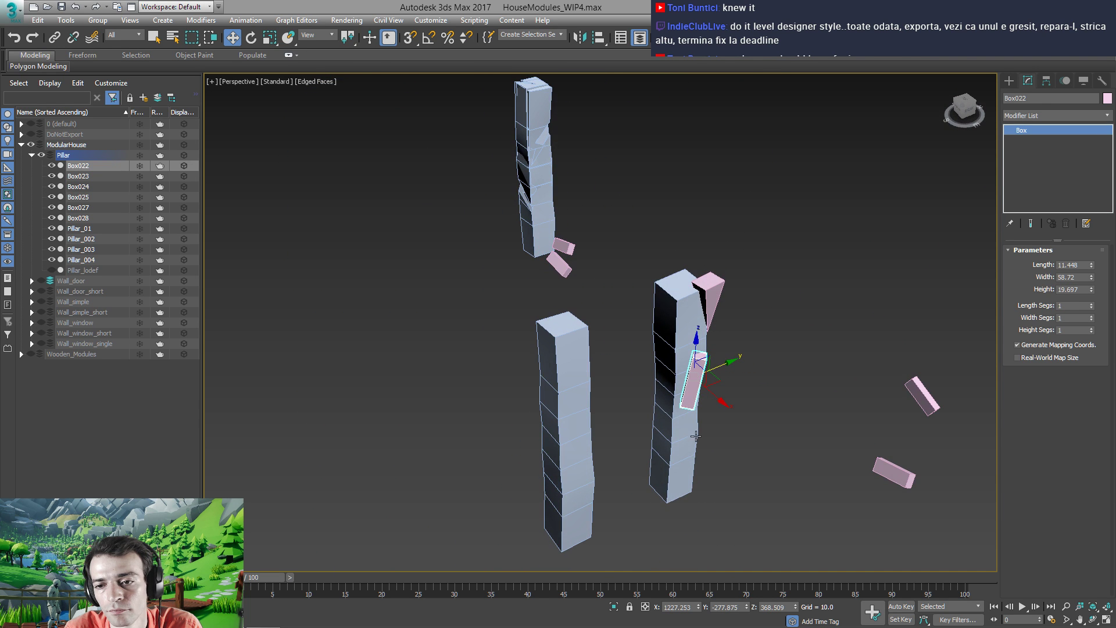
{"action": "left_click_drag", "start_coordinate": [715, 412], "coordinate": [659, 399], "text": "shift"}
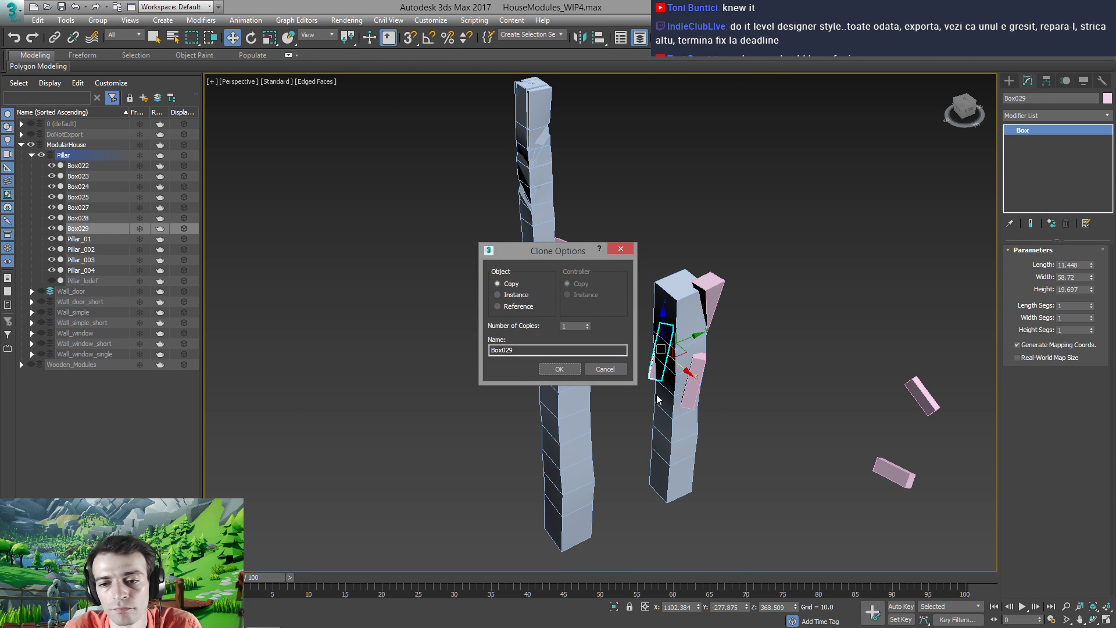
{"action": "left_click", "coordinate": [555, 369]}
Rotate the copied box about -41 degrees around X and tilt it around Y
{"action": "middle_click_drag", "start_coordinate": [558, 367], "coordinate": [995, 206], "text": "alt"}
{"action": "scroll", "coordinate": [652, 375], "scroll_direction": "up", "scroll_amount": 6}
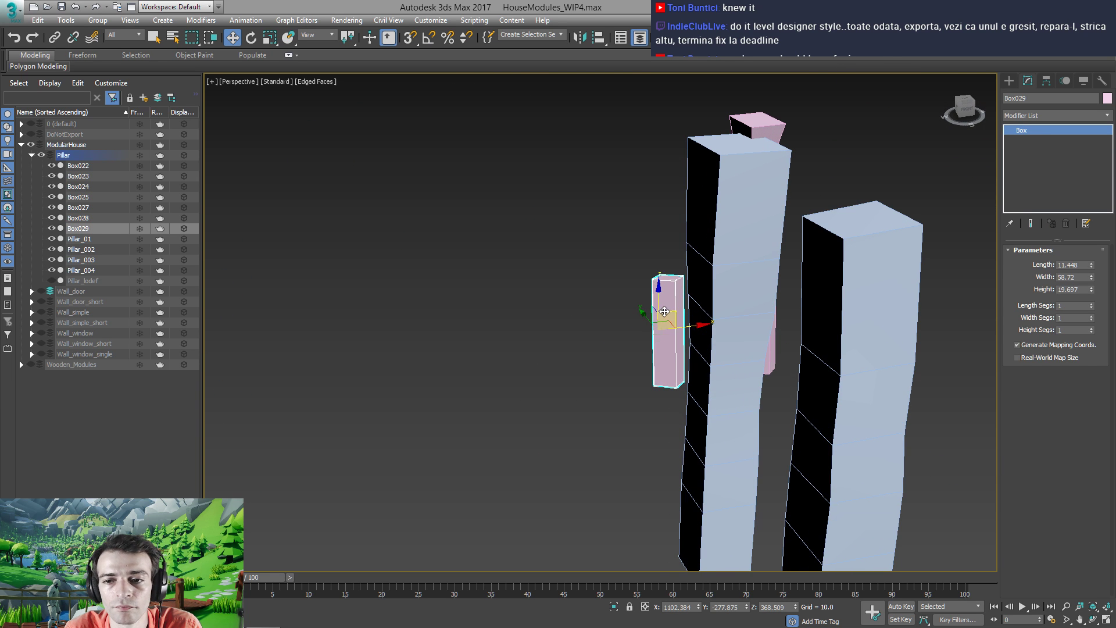
{"action": "key", "text": "e"}
{"action": "left_click_drag", "start_coordinate": [663, 317], "coordinate": [649, 274]}
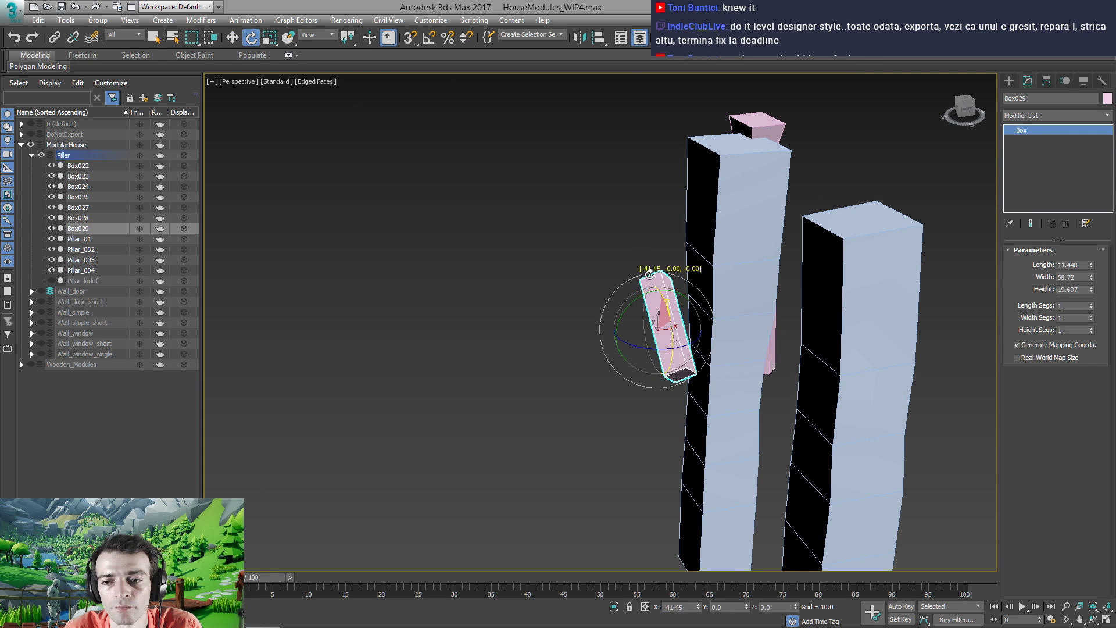
{"action": "left_click_drag", "start_coordinate": [626, 310], "coordinate": [660, 291]}
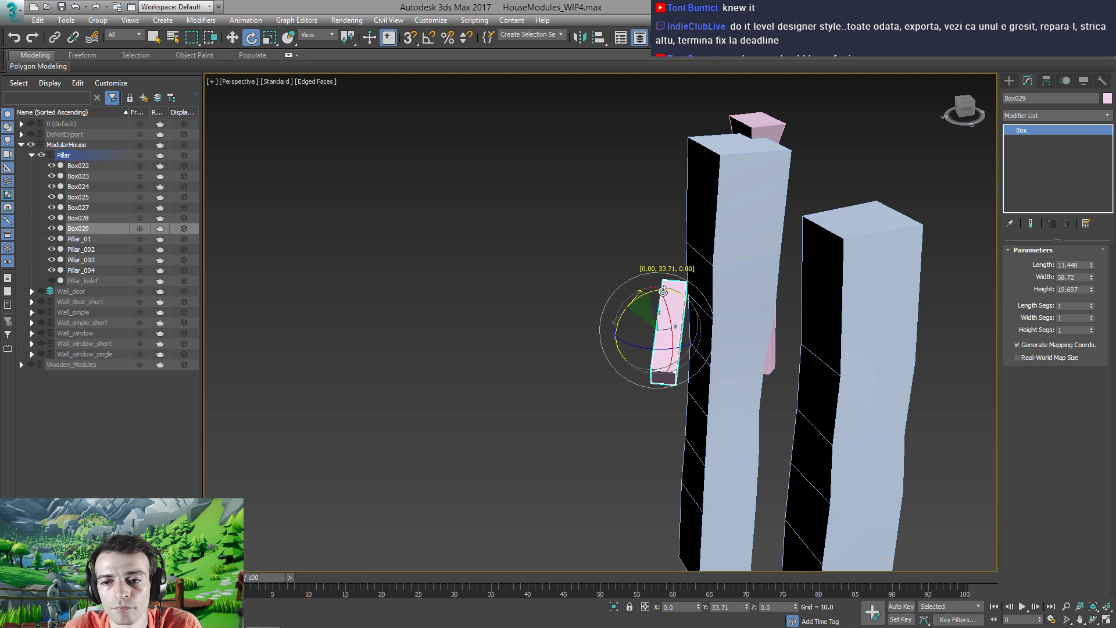
Lower the copied box to about Z 154.3 and push it into the pillar's lower edge at about X 1135.6
{"action": "left_click_drag", "start_coordinate": [661, 342], "coordinate": [655, 434]}
{"action": "key", "text": "w"}
{"action": "middle_click_drag", "start_coordinate": [653, 409], "coordinate": [549, 269]}
{"action": "scroll", "coordinate": [575, 326], "scroll_direction": "up", "scroll_amount": 2}
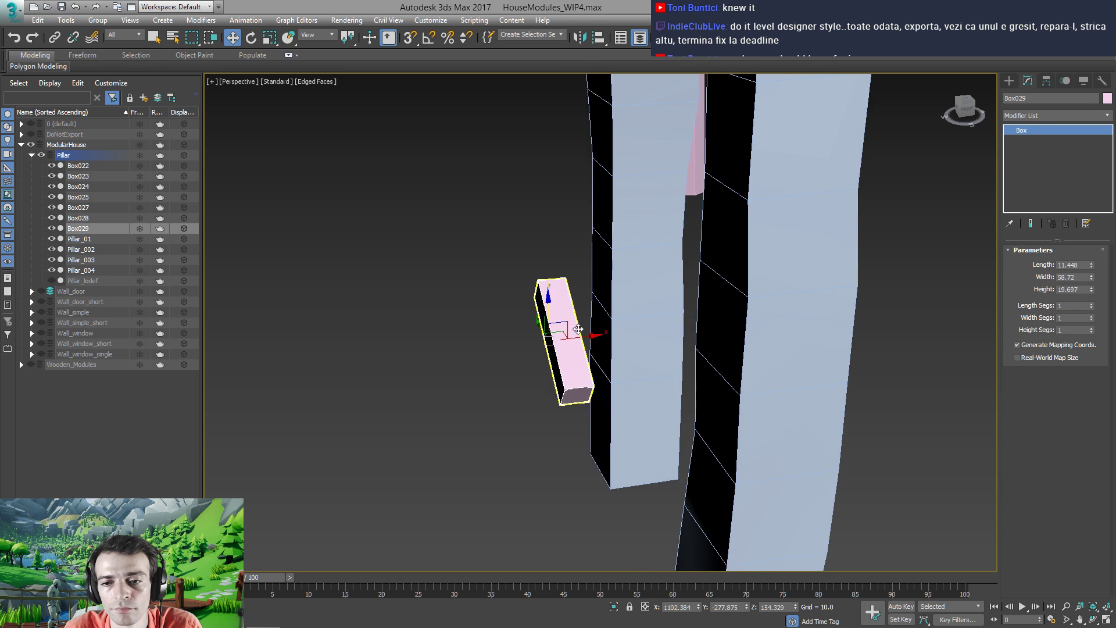
{"action": "left_click_drag", "start_coordinate": [593, 331], "coordinate": [627, 333]}
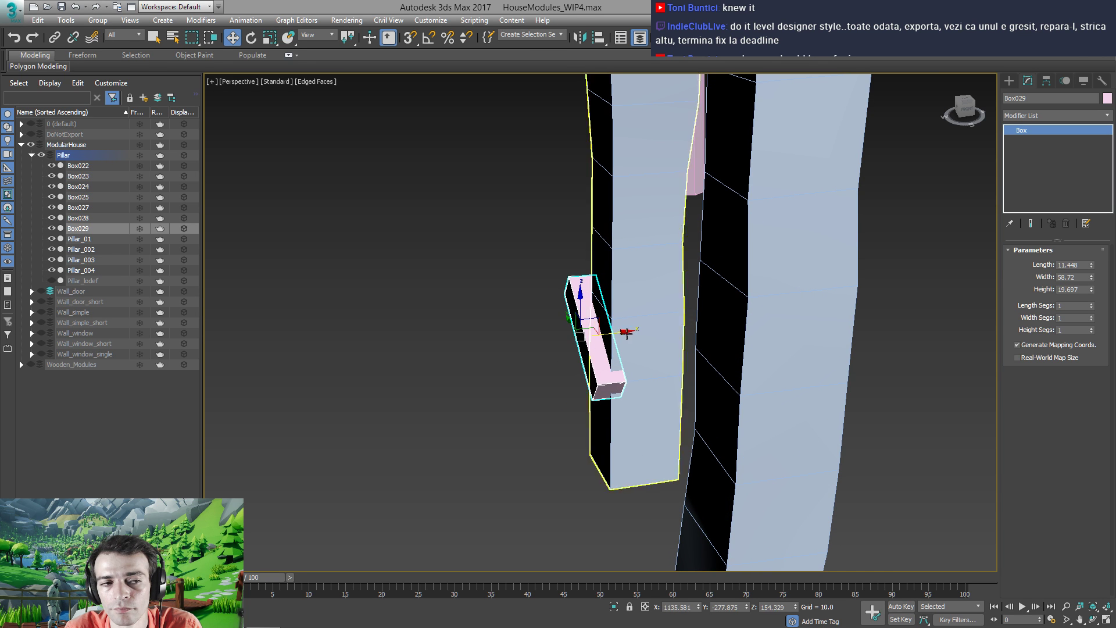
Shift Box029 to about Y -288.0 and rotate it about 35.4 degrees around X against the pillar's lower edge
{"action": "middle_click_drag", "start_coordinate": [626, 333], "coordinate": [677, 323], "text": "alt"}
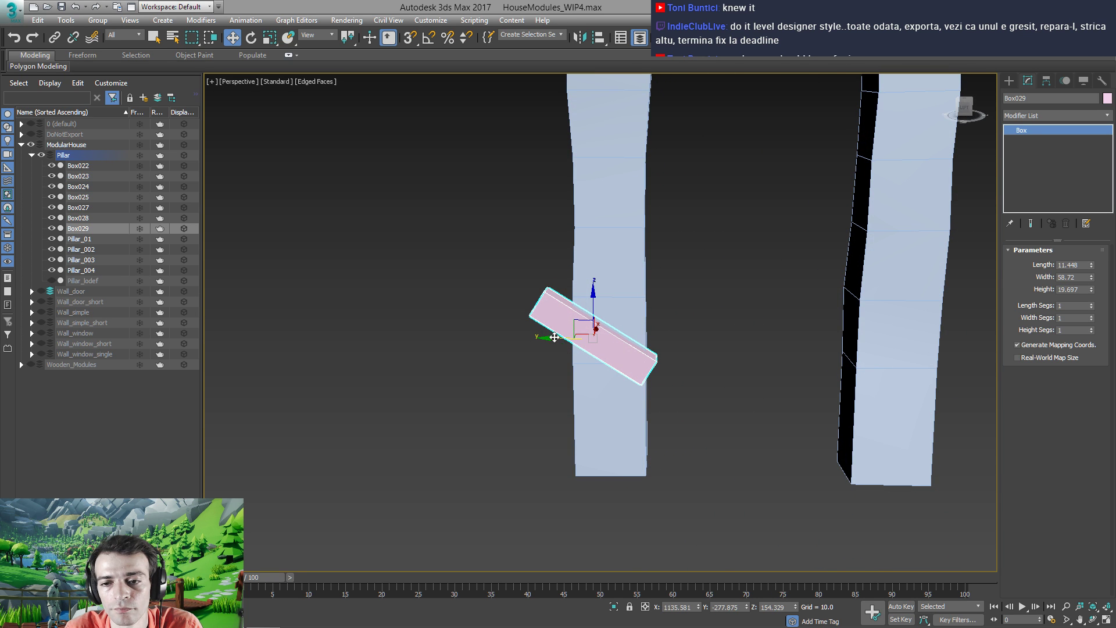
{"action": "left_click_drag", "start_coordinate": [554, 337], "coordinate": [560, 338]}
{"action": "mouse_move", "coordinate": [559, 338]}
{"action": "middle_mouse_down", "text": "alt"}
{"action": "mouse_move", "coordinate": [672, 314]}
{"action": "mouse_move", "coordinate": [524, 341]}
{"action": "mouse_move", "coordinate": [543, 340]}
{"action": "middle_mouse_up", "text": "alt"}
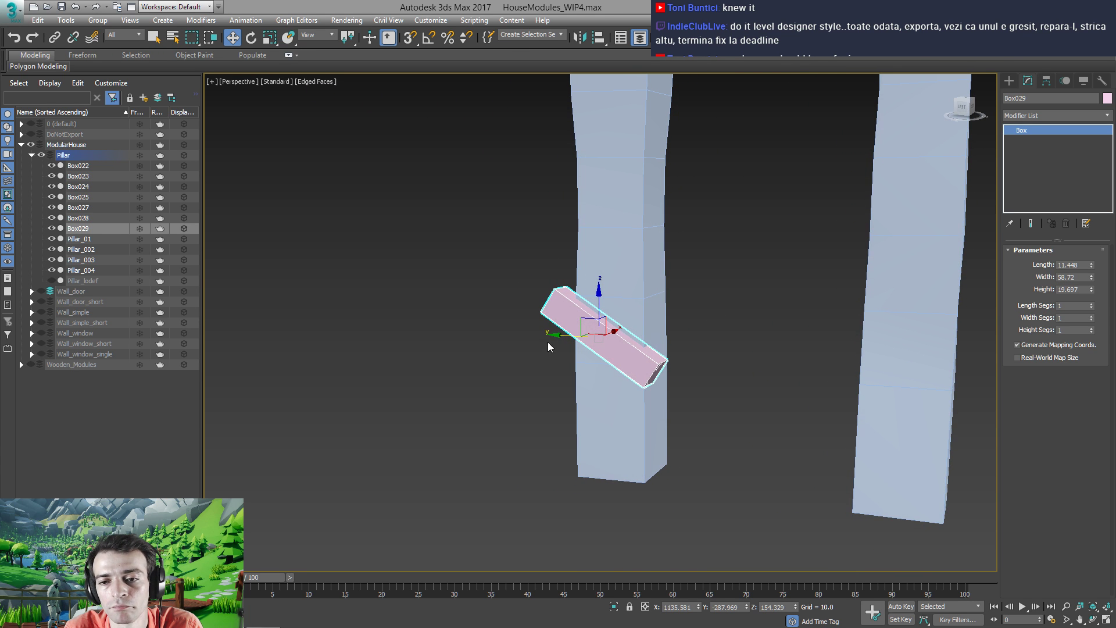
{"action": "key", "text": "e"}
{"action": "left_click_drag", "start_coordinate": [638, 328], "coordinate": [635, 347]}
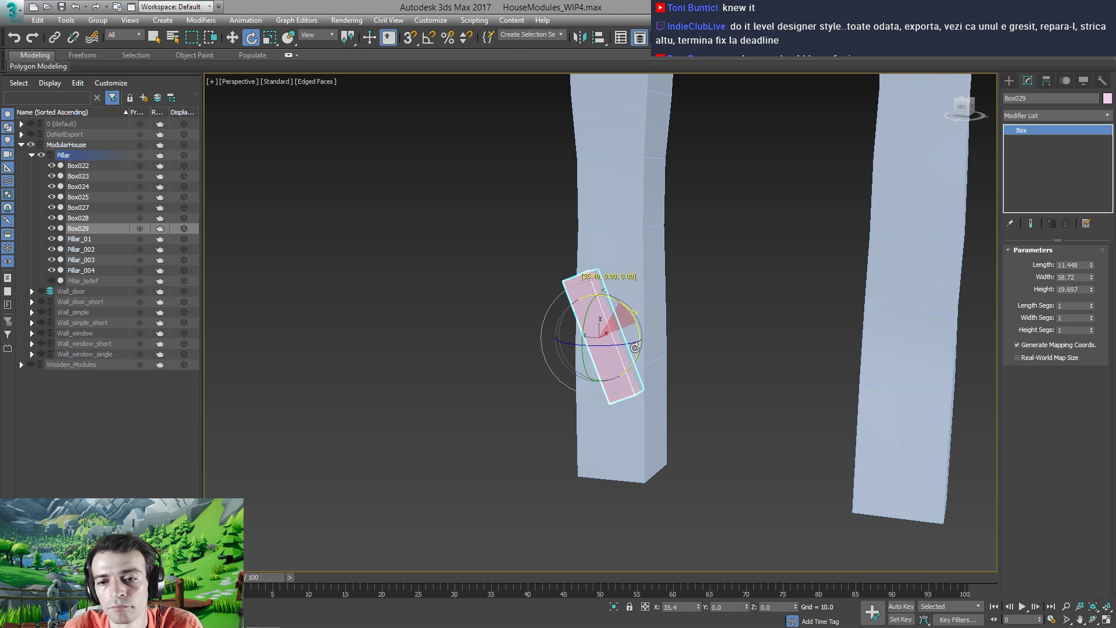
Slide Box029 to about Y -316.6 onto the pillar's edge and rotate it about -2.65 degrees around X
{"action": "key", "text": "w"}
{"action": "left_click_drag", "start_coordinate": [559, 334], "coordinate": [579, 337]}
{"action": "mouse_move", "coordinate": [613, 309]}
{"action": "middle_mouse_down", "text": "alt"}
{"action": "mouse_move", "coordinate": [651, 306]}
{"action": "mouse_move", "coordinate": [643, 272]}
{"action": "mouse_move", "coordinate": [626, 315]}
{"action": "middle_mouse_up", "text": "alt"}
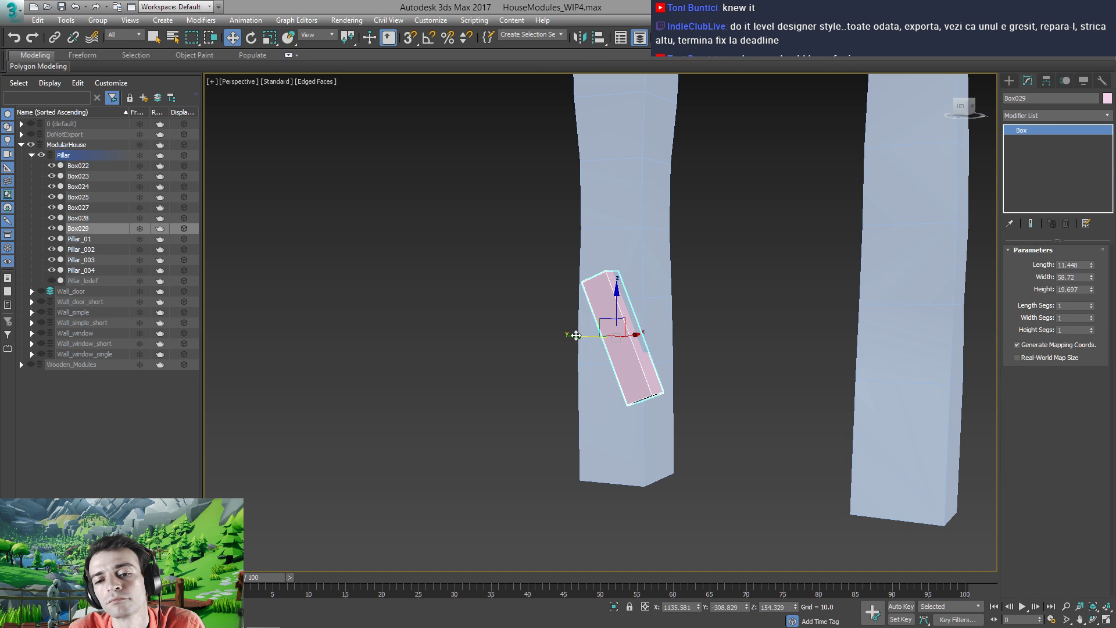
{"action": "left_click_drag", "start_coordinate": [576, 336], "coordinate": [584, 338]}
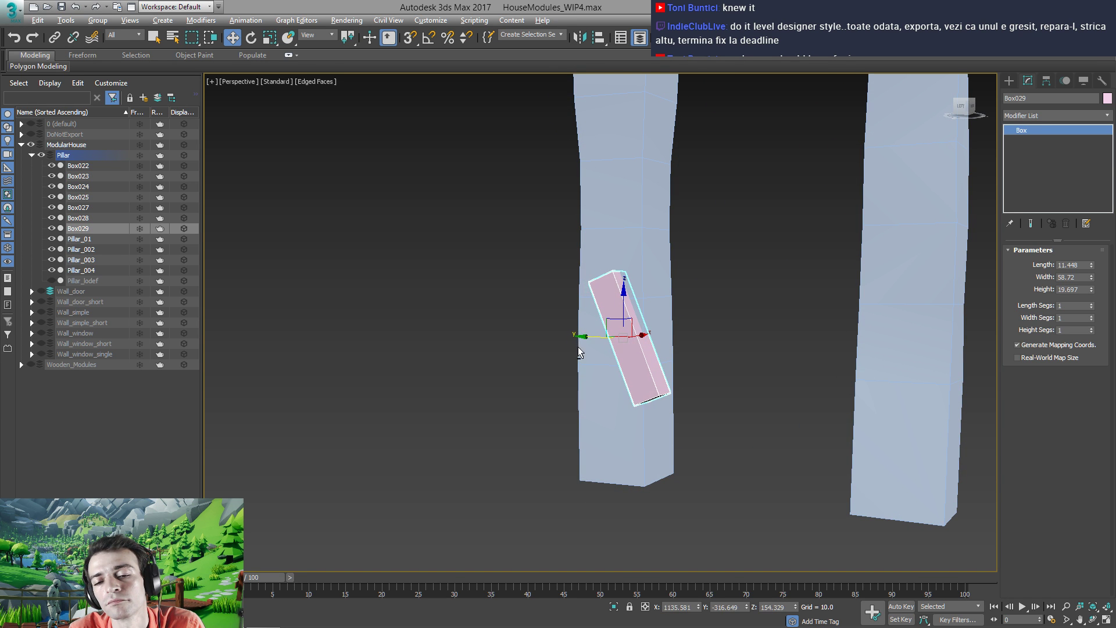
{"action": "middle_click_drag", "start_coordinate": [579, 352], "coordinate": [677, 311], "text": "alt"}
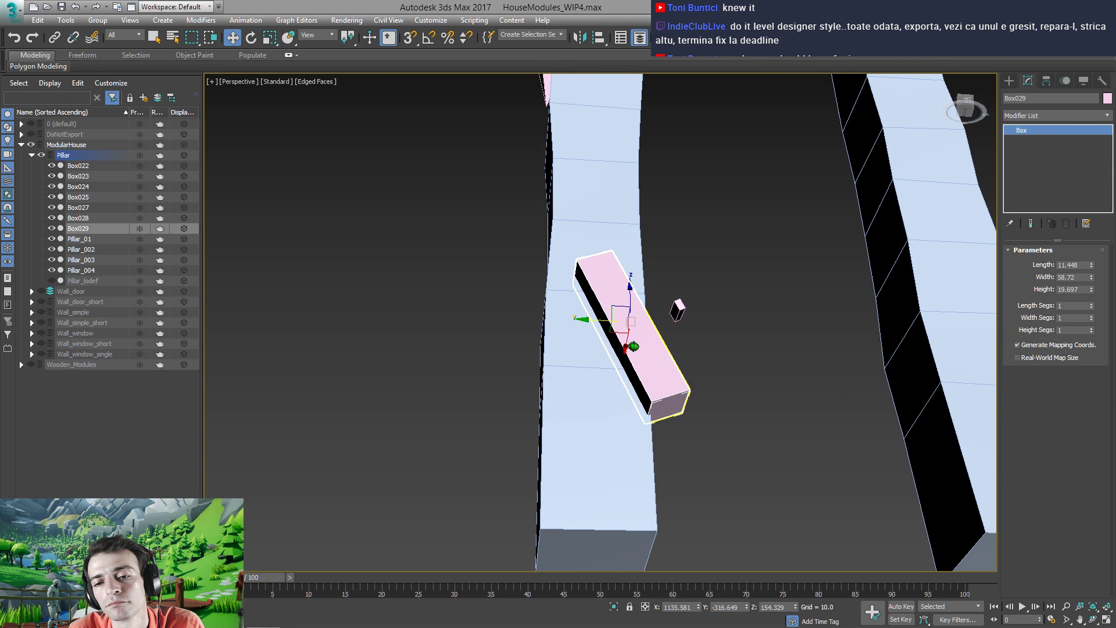
{"action": "key", "text": "e"}
{"action": "left_click_drag", "start_coordinate": [596, 338], "coordinate": [601, 343]}
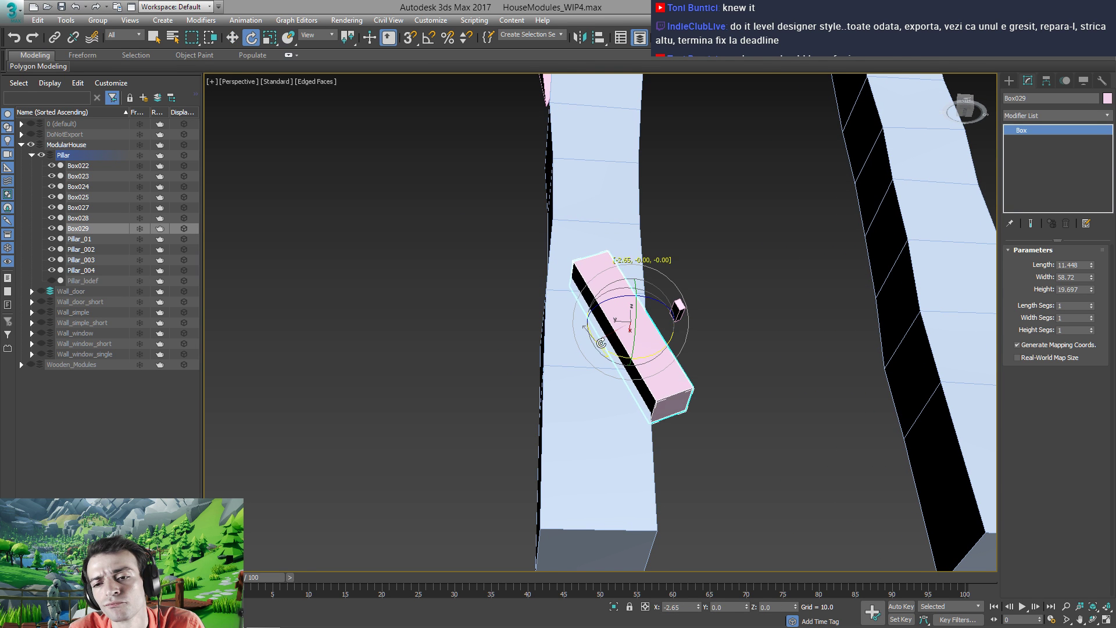
Clone the wedge-shaped Box027 as a single copy onto the neighbouring uncut pillar, at about Y -601.1
{"action": "middle_click_drag", "start_coordinate": [601, 343], "coordinate": [558, 378], "text": "alt"}
{"action": "scroll", "coordinate": [608, 302], "scroll_direction": "down", "scroll_amount": 4}
{"action": "middle_click_drag", "start_coordinate": [610, 291], "coordinate": [599, 334], "text": "alt"}
{"action": "middle_click_drag", "start_coordinate": [610, 250], "coordinate": [524, 298]}
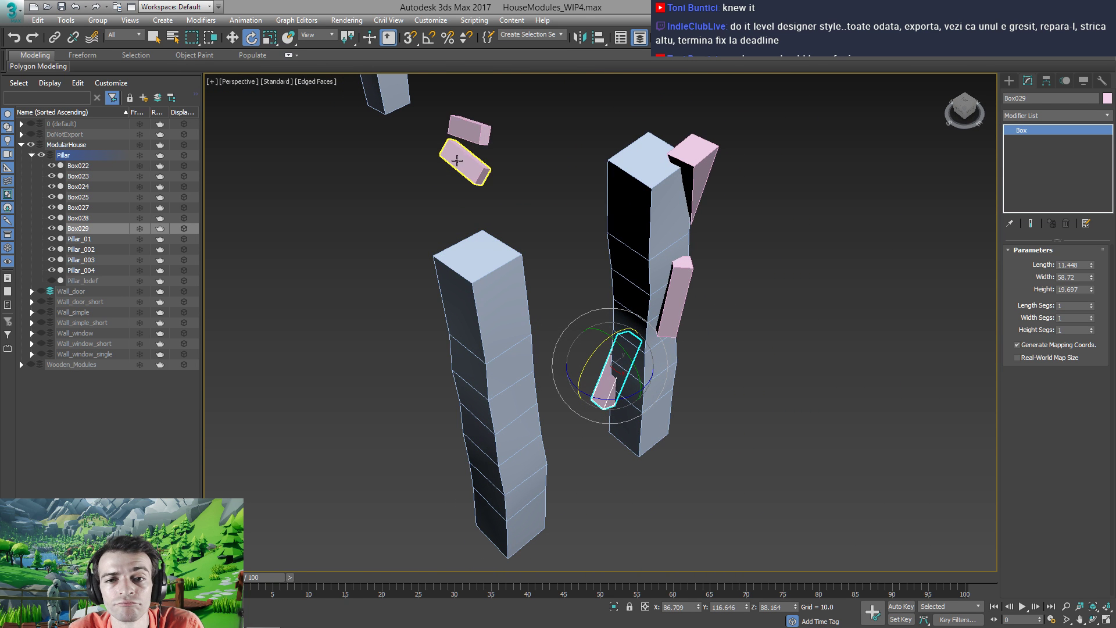
{"action": "left_click", "coordinate": [700, 158]}
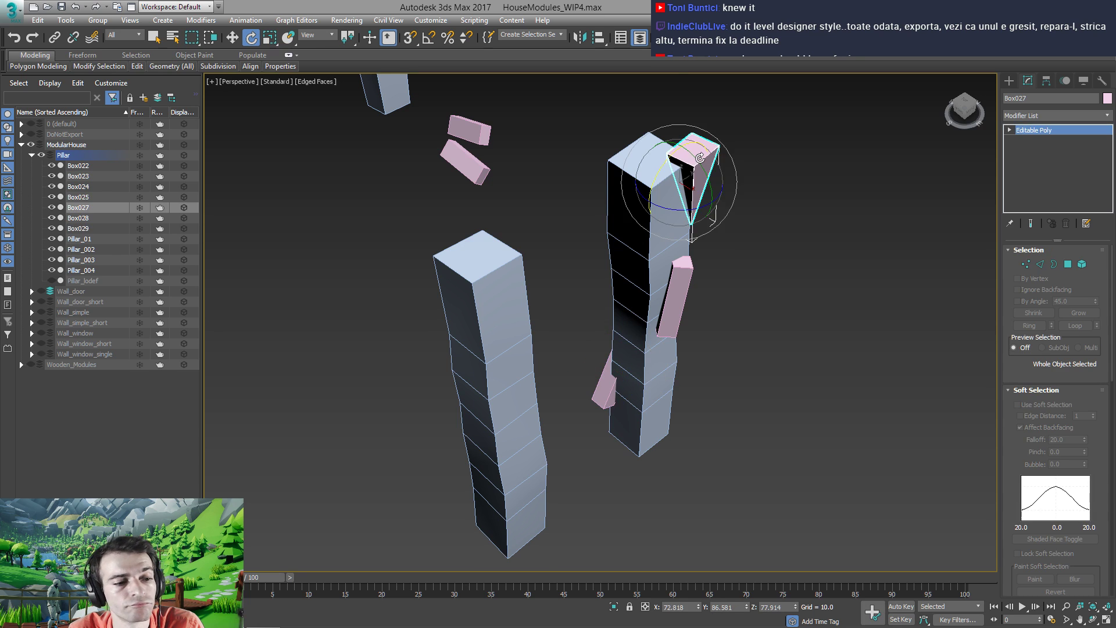
{"action": "key", "text": "w"}
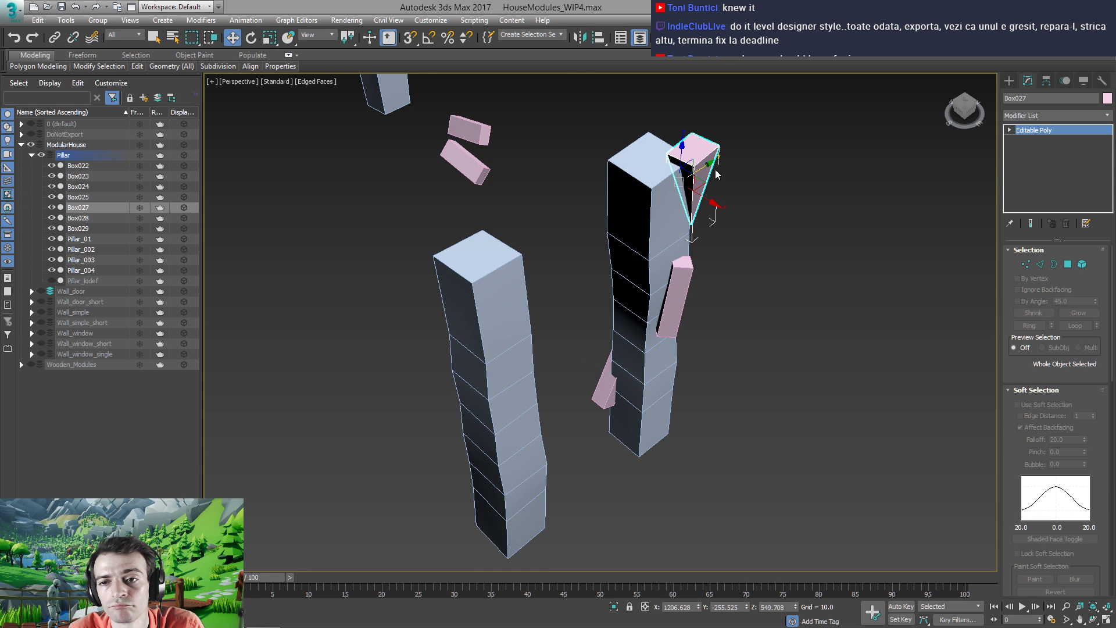
{"action": "left_click_drag", "start_coordinate": [583, 261], "coordinate": [453, 344], "text": "shift"}
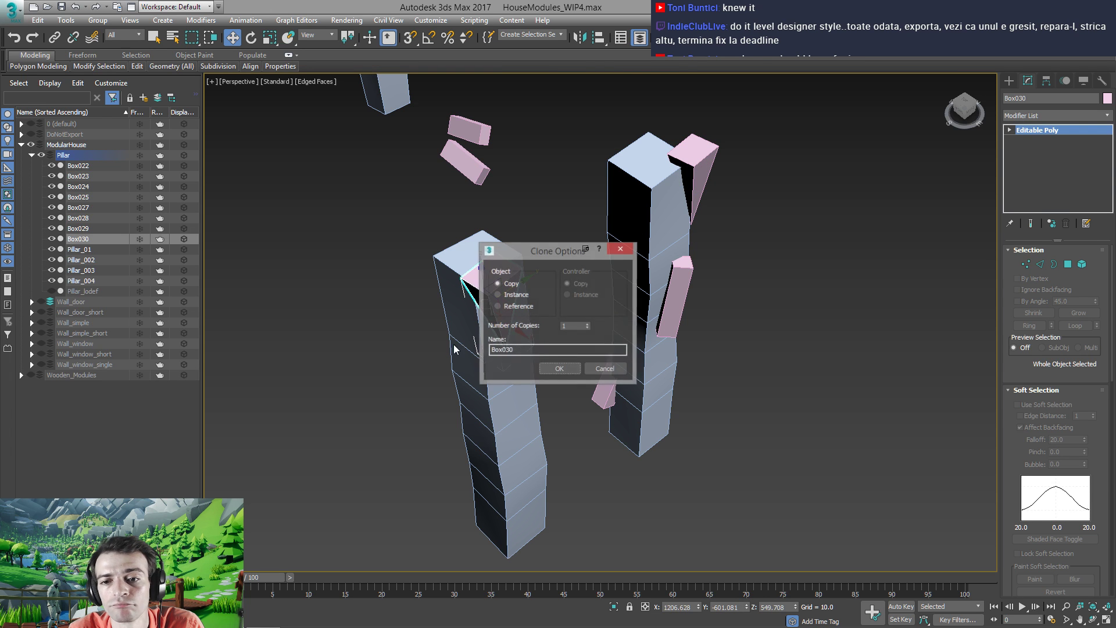
{"action": "left_click", "coordinate": [560, 371]}
Lower the copied wedge to the pillar's middle section and adjust its rotation and scale at the edge
{"action": "middle_click_drag", "start_coordinate": [465, 391], "coordinate": [513, 326], "text": "alt"}
{"action": "left_click_drag", "start_coordinate": [545, 199], "coordinate": [514, 356]}
{"action": "mouse_move", "coordinate": [527, 378]}
{"action": "middle_mouse_down", "text": "alt"}
{"action": "mouse_move", "coordinate": [505, 379]}
{"action": "mouse_move", "coordinate": [516, 354]}
{"action": "mouse_move", "coordinate": [541, 378]}
{"action": "middle_mouse_up", "text": "alt"}
{"action": "key", "text": "e"}
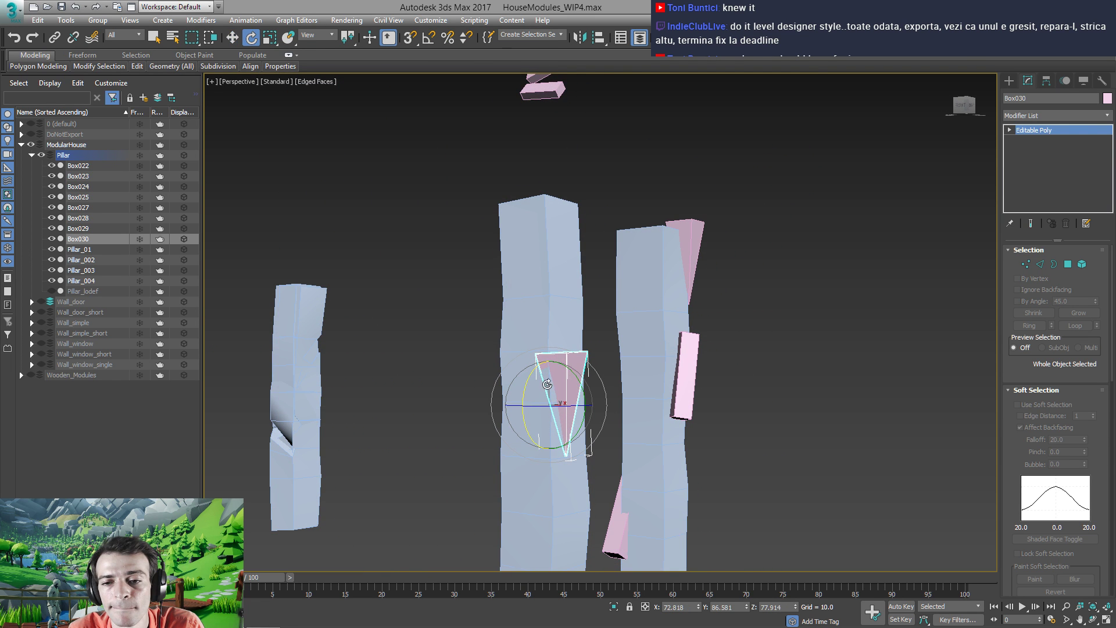
{"action": "left_click_drag", "start_coordinate": [581, 381], "coordinate": [578, 375]}
{"action": "middle_click_drag", "start_coordinate": [575, 375], "coordinate": [555, 384], "text": "alt"}
{"action": "key", "text": "r"}
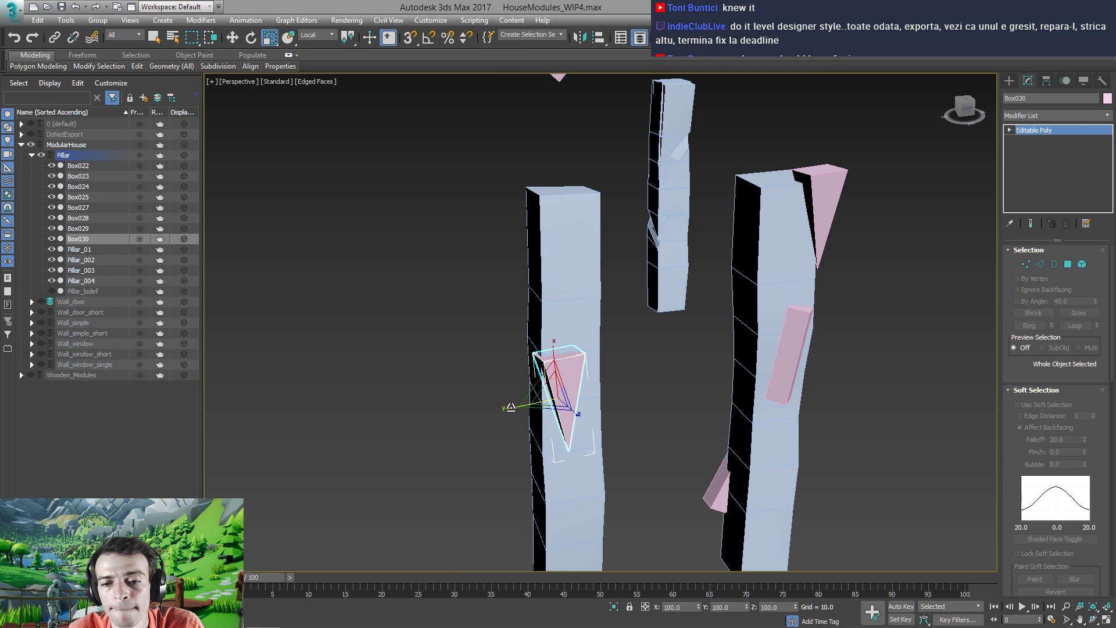
Move Box025 over to the neighbouring pillar and align only its Z position with Box030, pivot point to pivot point
{"action": "middle_click_drag", "start_coordinate": [491, 413], "coordinate": [537, 286], "text": "alt"}
{"action": "left_click", "coordinate": [509, 93]}
{"action": "key", "text": "w"}
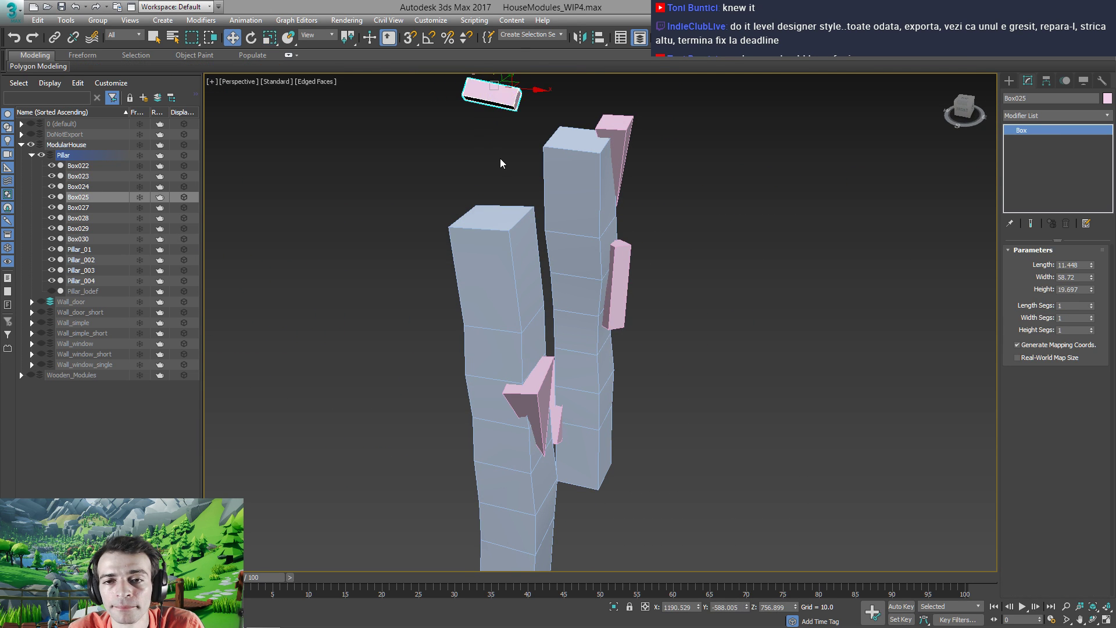
{"action": "middle_click_drag", "start_coordinate": [500, 158], "coordinate": [497, 176], "text": "alt"}
{"action": "left_click_drag", "start_coordinate": [521, 83], "coordinate": [507, 153]}
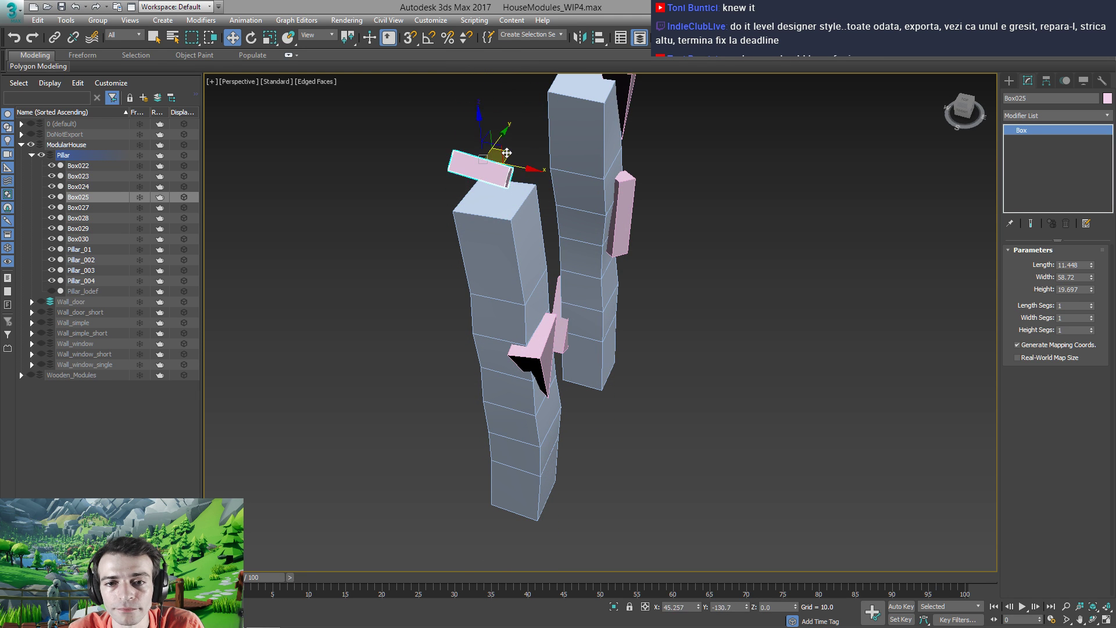
{"action": "middle_click_drag", "start_coordinate": [490, 269], "coordinate": [501, 256], "text": "alt"}
{"action": "key", "text": "alt+a"}
{"action": "left_click", "coordinate": [518, 403]}
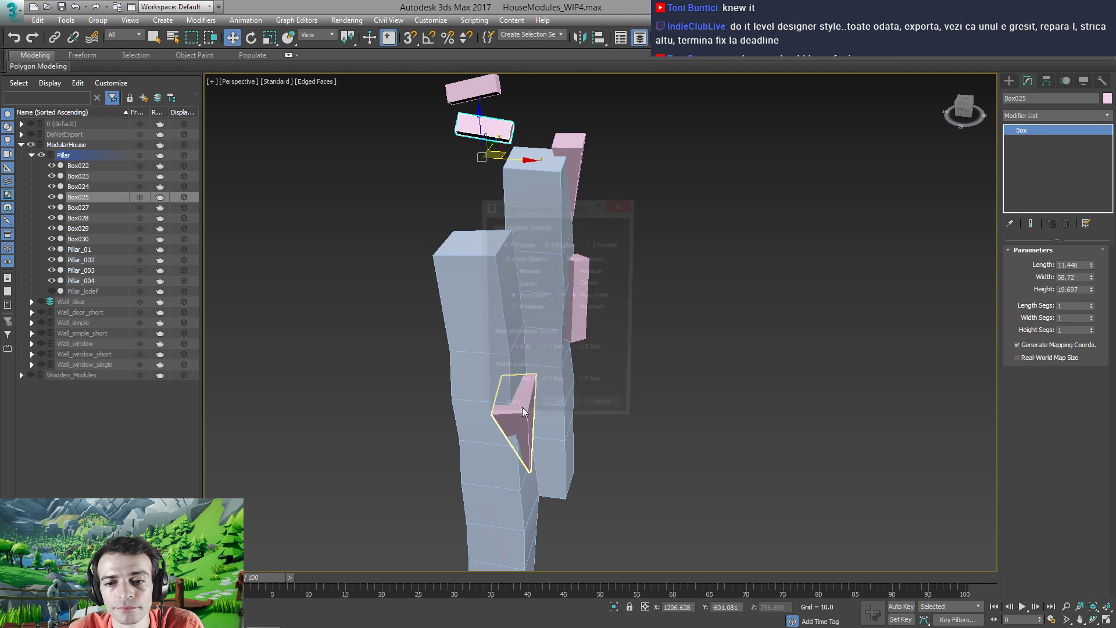
{"action": "left_click", "coordinate": [590, 245]}
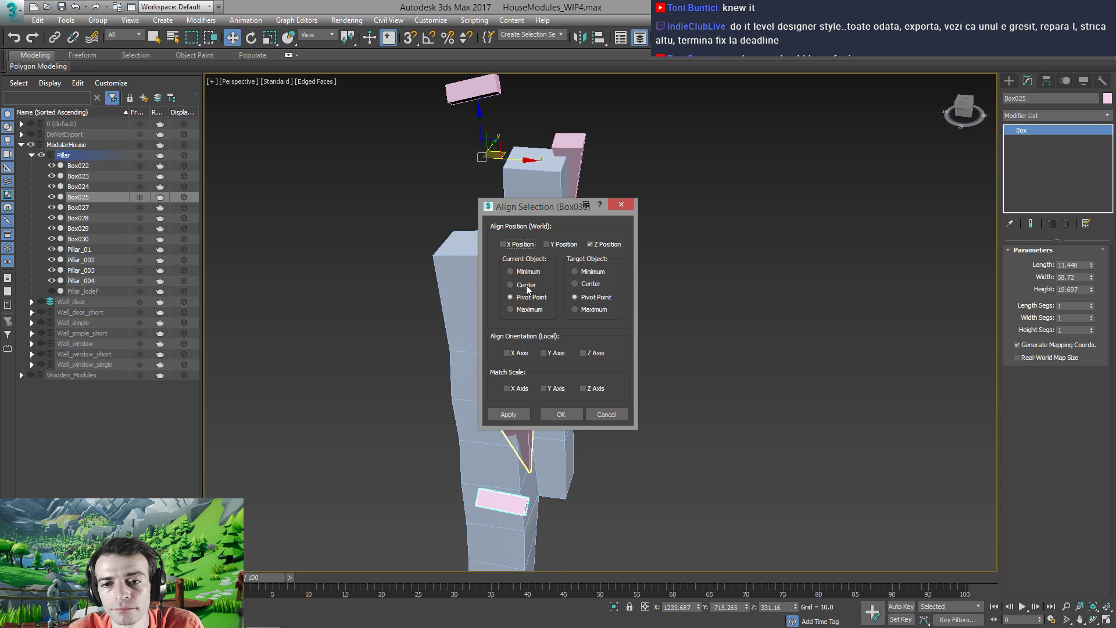
{"action": "left_click", "coordinate": [561, 414]}
Lower Box025 to about Z 140.8, level it and push it into the pillar's lower edge
{"action": "middle_click_drag", "start_coordinate": [456, 481], "coordinate": [521, 294], "text": "alt"}
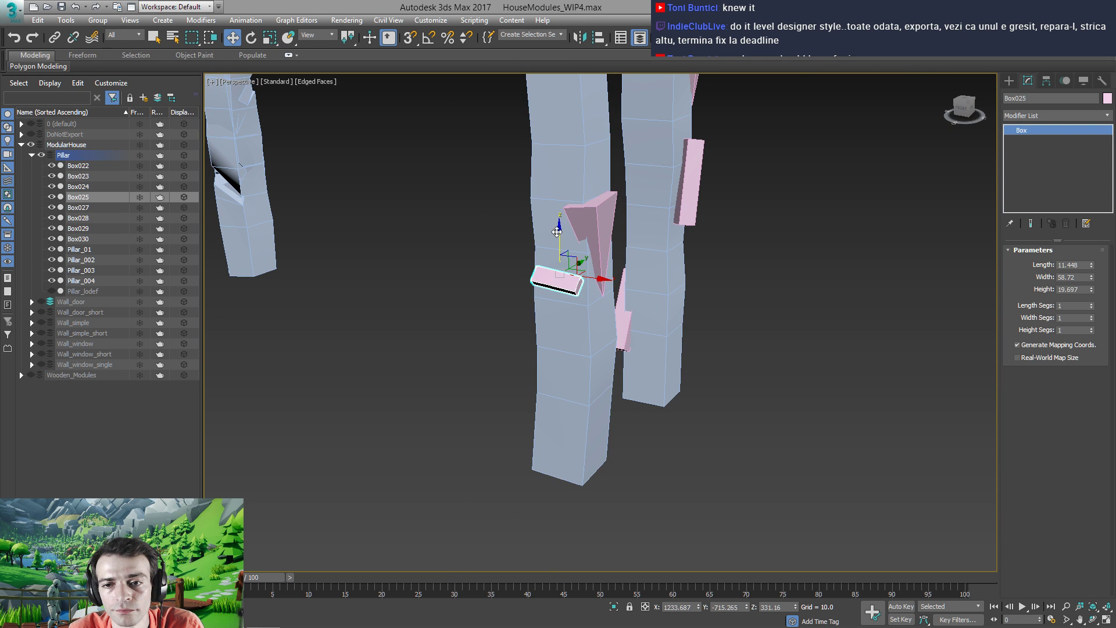
{"action": "left_click_drag", "start_coordinate": [558, 234], "coordinate": [567, 303]}
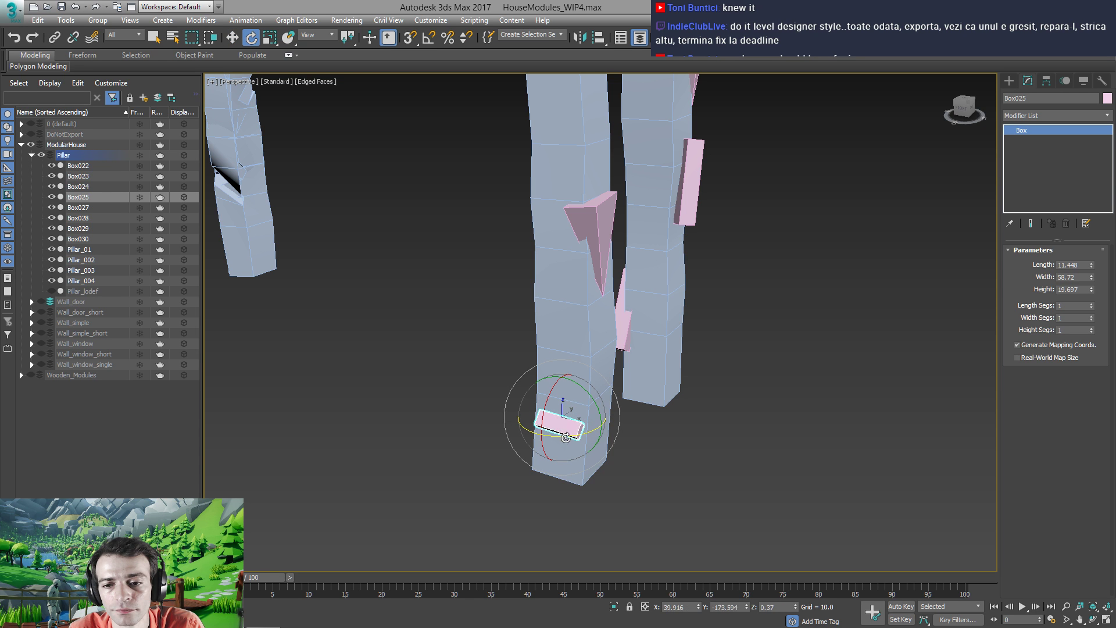
{"action": "key", "text": "r"}
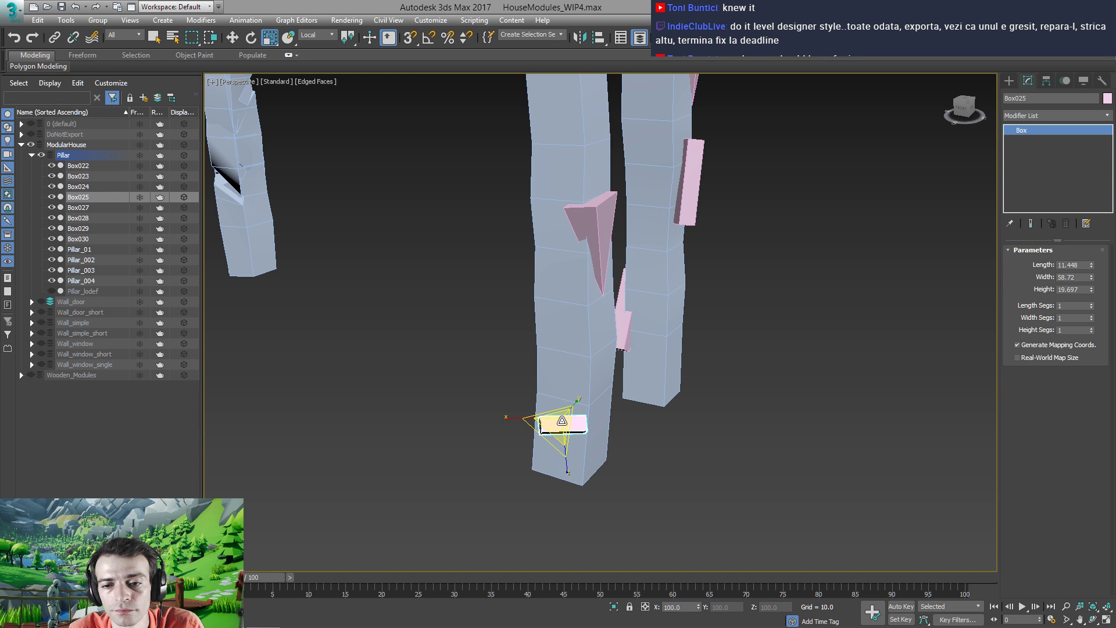
{"action": "key", "text": "w"}
{"action": "middle_click_drag", "start_coordinate": [565, 412], "coordinate": [582, 416], "text": "alt"}
{"action": "left_click_drag", "start_coordinate": [588, 403], "coordinate": [618, 353]}
{"action": "middle_click_drag", "start_coordinate": [606, 363], "coordinate": [637, 354], "text": "alt"}
Scale Box025 to about 132% along its local Y axis and rotate it diagonally across the edge using the Local coordinate system
{"action": "key", "text": "r"}
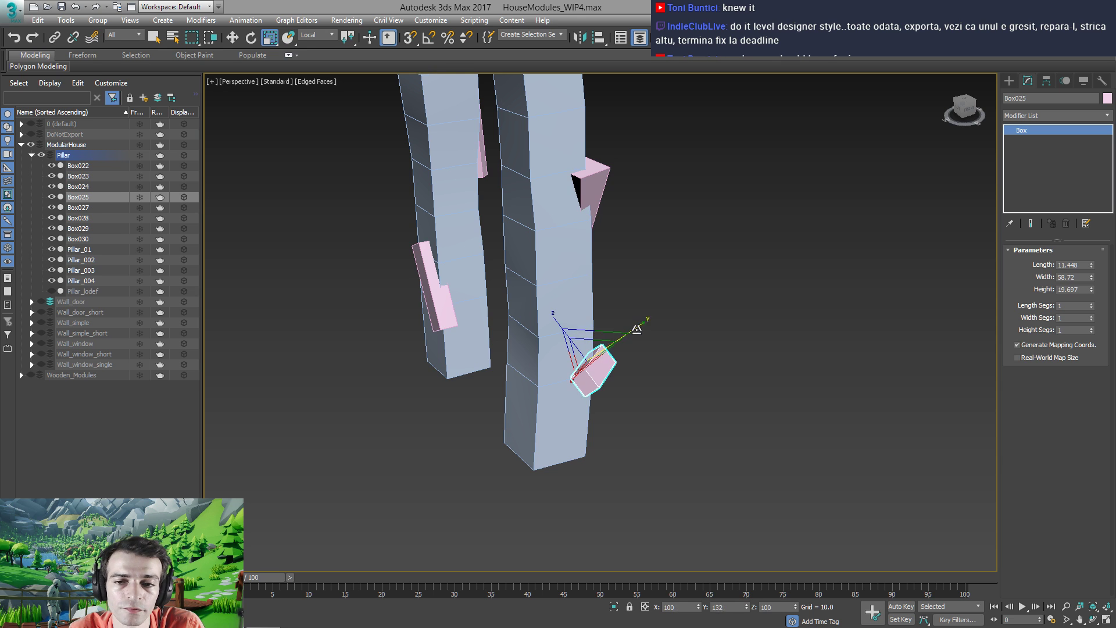
{"action": "middle_click_drag", "start_coordinate": [652, 312], "coordinate": [600, 371], "text": "alt"}
{"action": "key", "text": "w"}
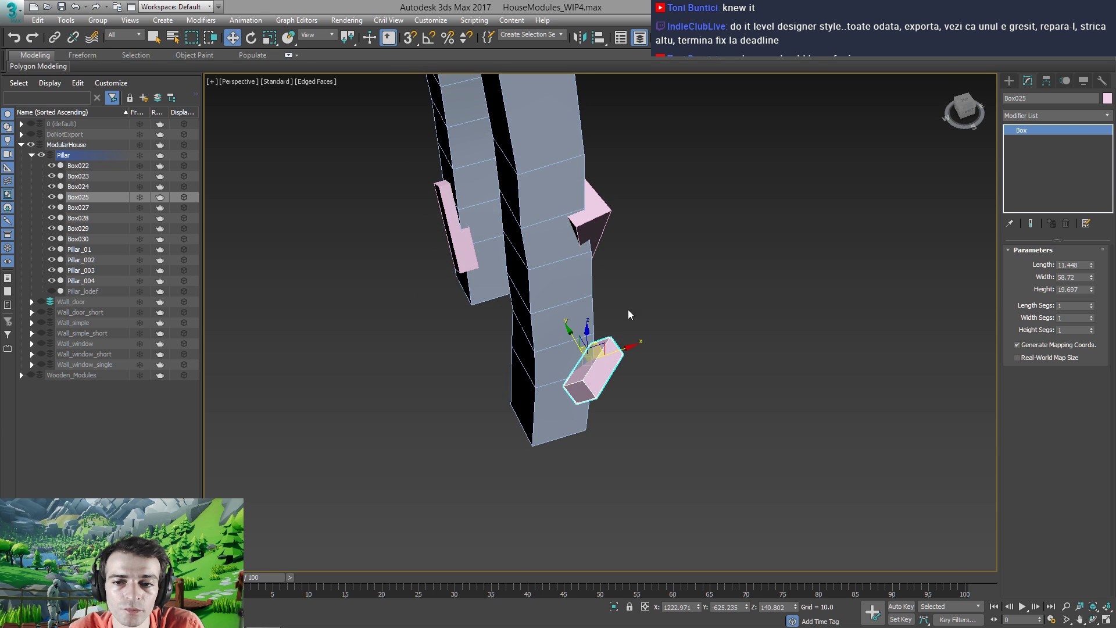
{"action": "middle_click_drag", "start_coordinate": [628, 315], "coordinate": [612, 336], "text": "alt"}
{"action": "key", "text": "e"}
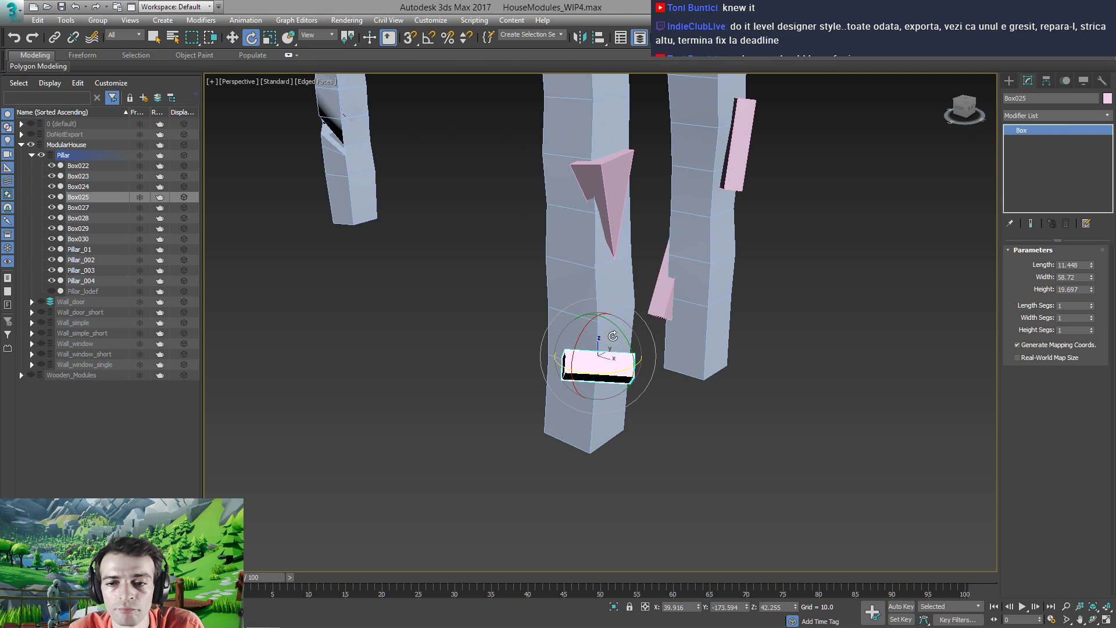
{"action": "left_click", "coordinate": [314, 35]}
{"action": "left_click", "coordinate": [303, 76]}
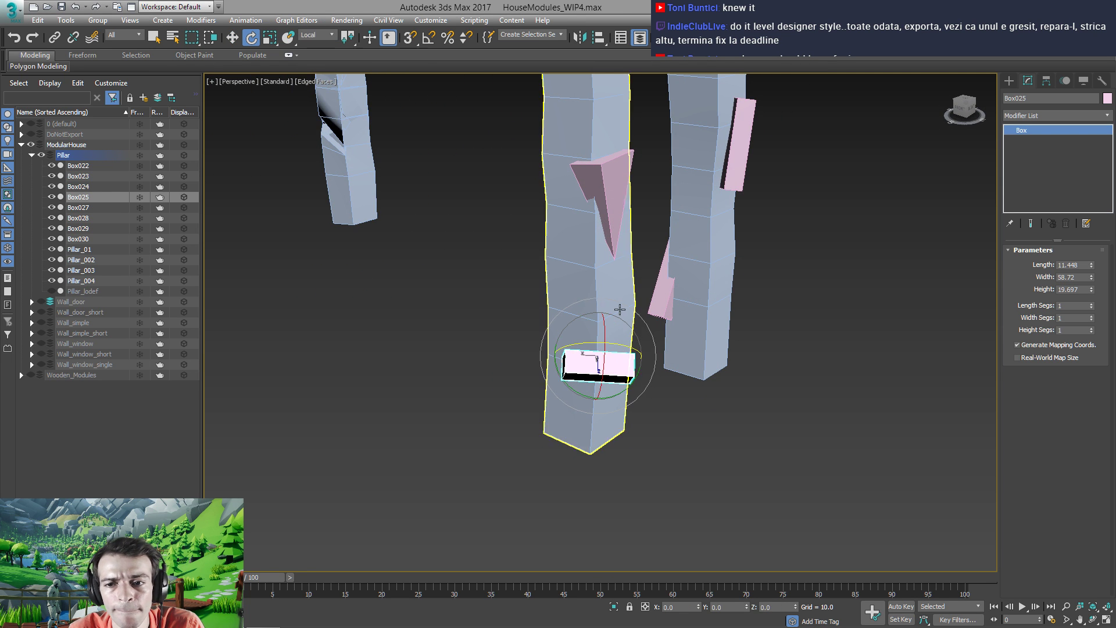
{"action": "left_click_drag", "start_coordinate": [622, 396], "coordinate": [554, 389]}
{"action": "middle_click_drag", "start_coordinate": [551, 389], "coordinate": [570, 291], "text": "alt"}
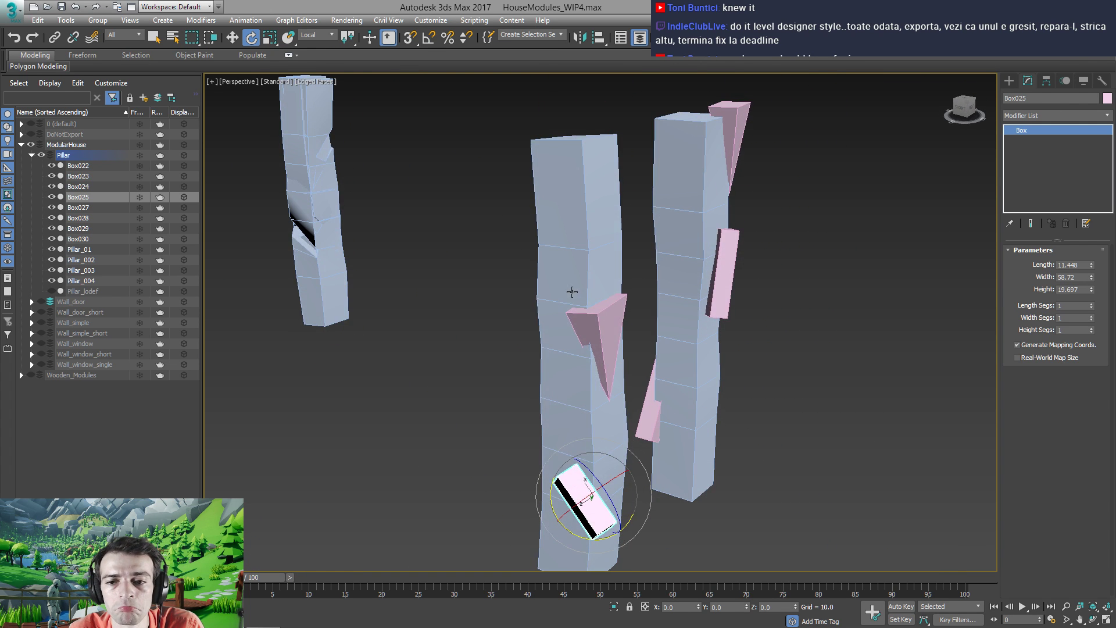
Clone Box025 as a single copy on the pillar's opposite side, at about X 1134.8, Y -548.4
{"action": "key", "text": "w"}
{"action": "middle_click_drag", "start_coordinate": [558, 354], "coordinate": [615, 496], "text": "alt"}
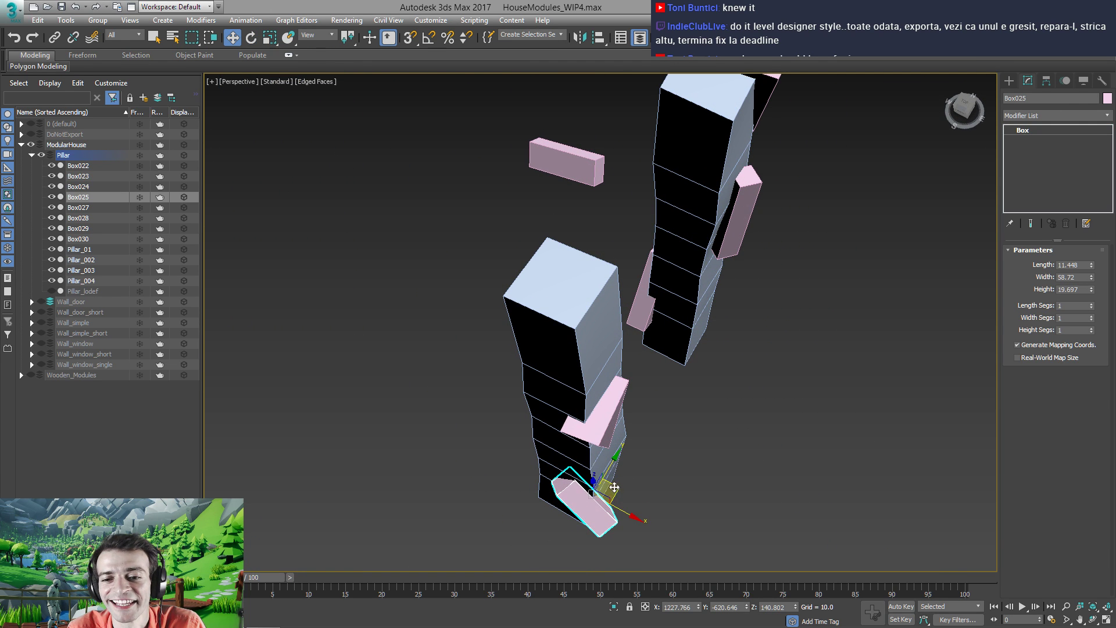
{"action": "left_click_drag", "start_coordinate": [614, 497], "coordinate": [563, 400], "text": "shift"}
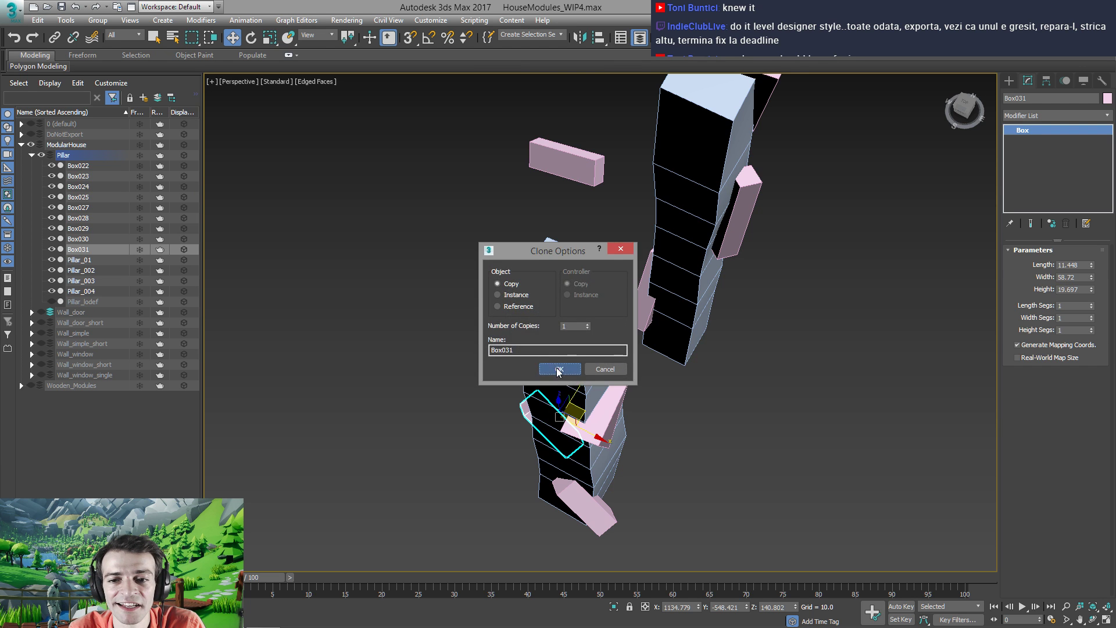
{"action": "key", "text": "Return"}
Rotate the copied box more upright, raise it to about Z 442.3 and shift it along X at the pillar's upper edge
{"action": "mouse_move", "coordinate": [564, 400]}
{"action": "middle_mouse_down", "text": "alt"}
{"action": "mouse_move", "coordinate": [532, 408]}
{"action": "mouse_move", "coordinate": [549, 401]}
{"action": "mouse_move", "coordinate": [546, 417]}
{"action": "middle_mouse_up", "text": "alt"}
{"action": "key", "text": "e"}
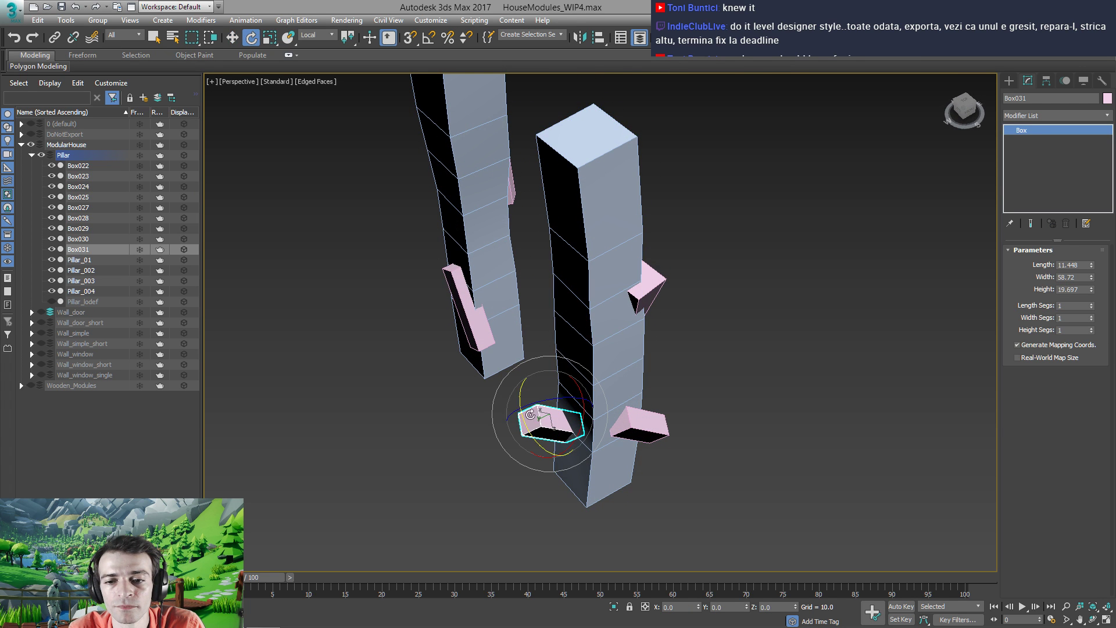
{"action": "left_click_drag", "start_coordinate": [539, 402], "coordinate": [549, 218]}
{"action": "key", "text": "w"}
{"action": "middle_click_drag", "start_coordinate": [542, 313], "coordinate": [659, 281], "text": "alt"}
{"action": "middle_click_drag", "start_coordinate": [495, 233], "coordinate": [499, 253], "text": "alt"}
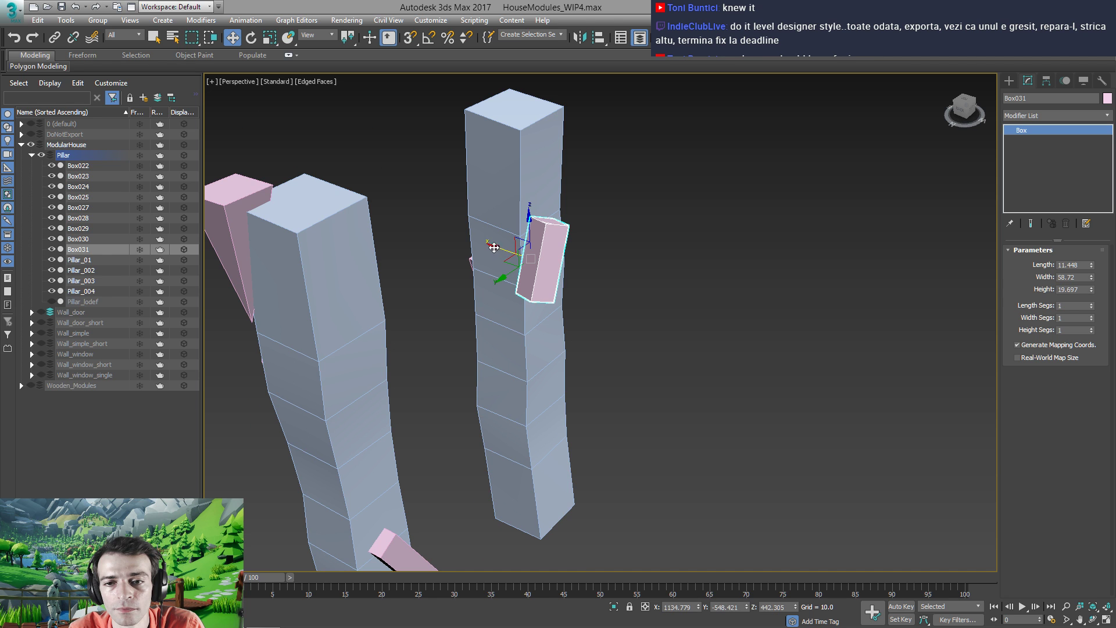
{"action": "left_click_drag", "start_coordinate": [493, 247], "coordinate": [485, 244]}
Subtract the three intersecting cutters, Box025, Box030 and Box031, from Pillar_003 using ProBoolean
{"action": "mouse_move", "coordinate": [535, 333]}
{"action": "middle_mouse_down", "text": "alt"}
{"action": "mouse_move", "coordinate": [502, 279]}
{"action": "mouse_move", "coordinate": [648, 302]}
{"action": "mouse_move", "coordinate": [540, 314]}
{"action": "middle_mouse_up", "text": "alt"}
{"action": "scroll", "coordinate": [538, 325], "scroll_direction": "down", "scroll_amount": 5}
{"action": "left_click", "coordinate": [533, 341]}
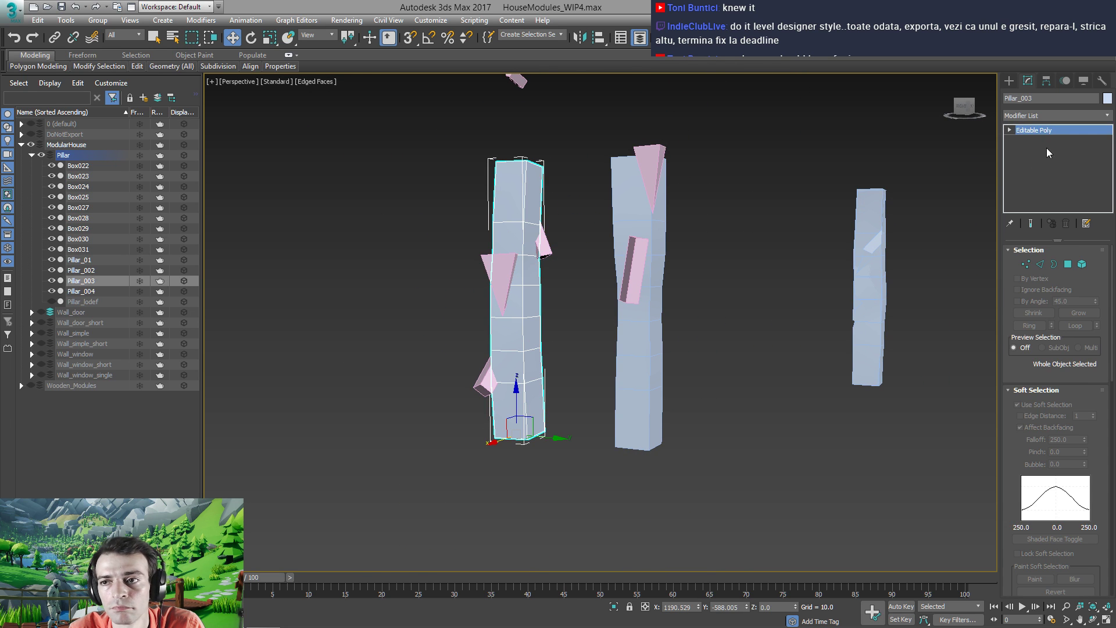
{"action": "left_click", "coordinate": [1009, 82]}
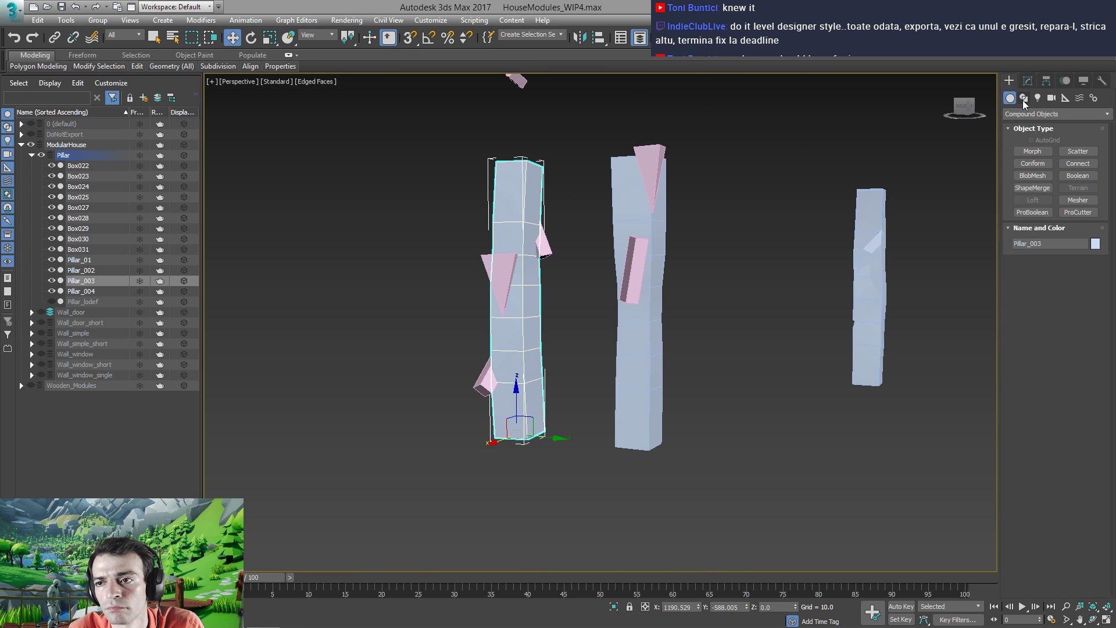
{"action": "left_click", "coordinate": [1032, 213]}
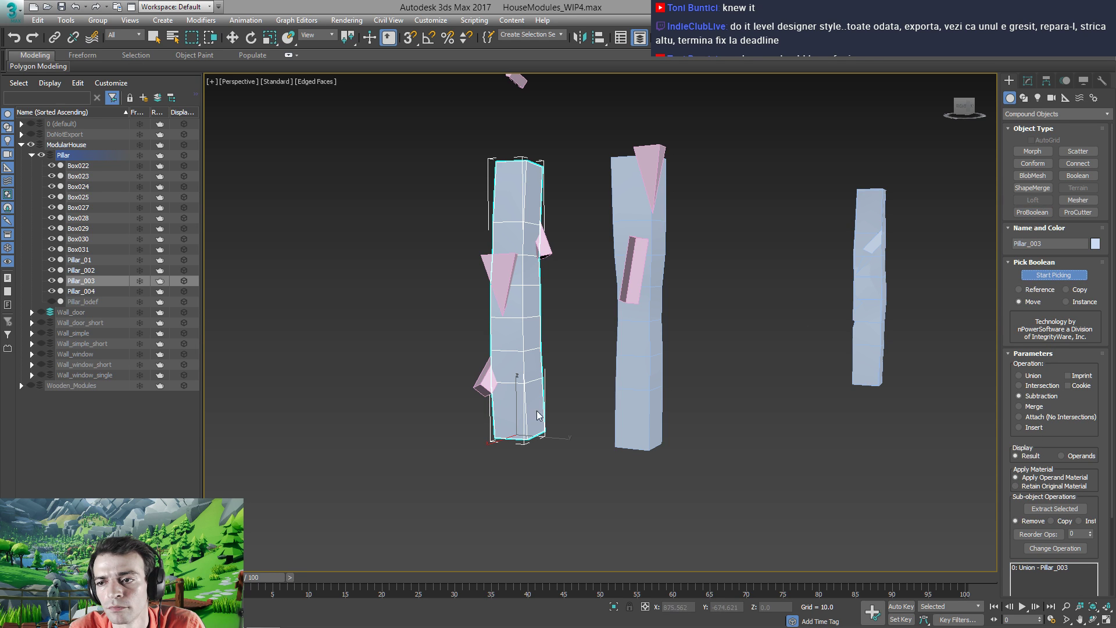
{"action": "left_click", "coordinate": [483, 381]}
{"action": "left_click", "coordinate": [501, 271]}
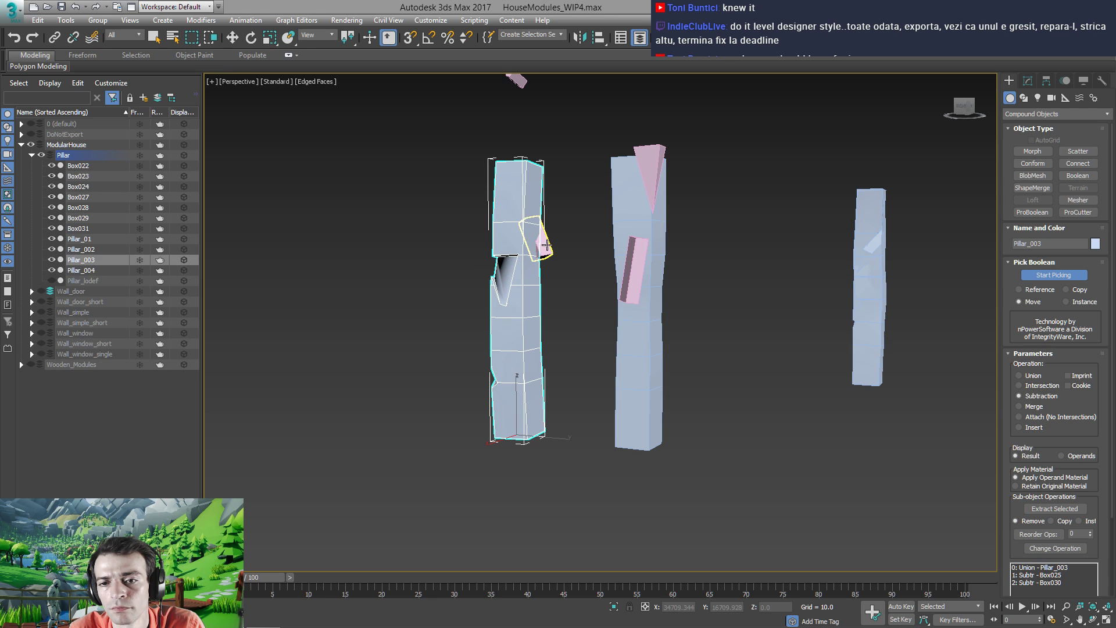
{"action": "left_click", "coordinate": [544, 244]}
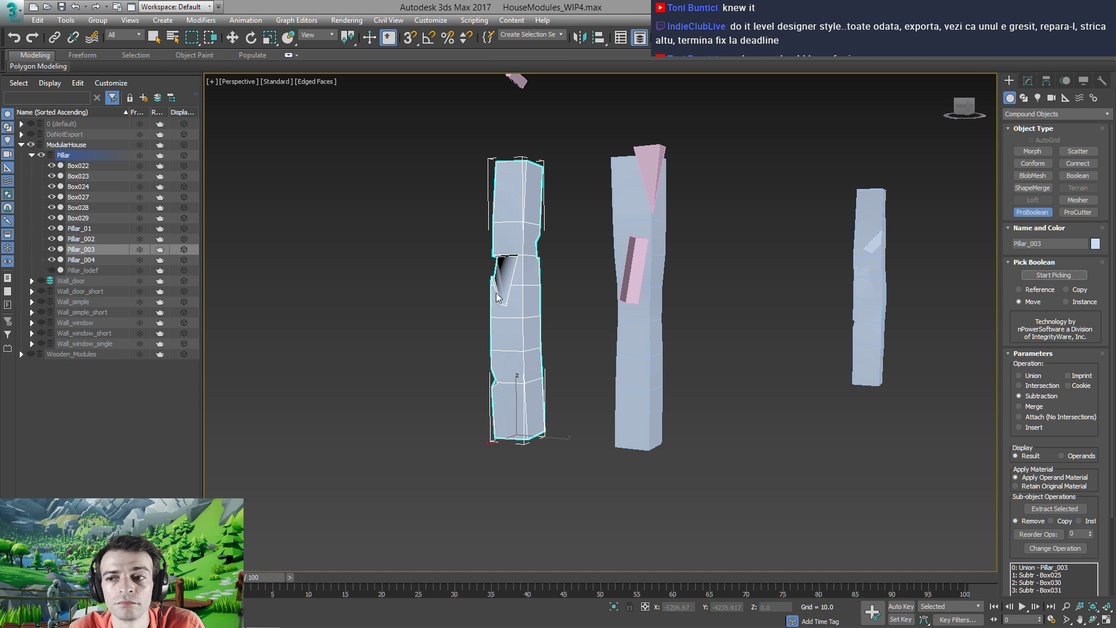
{"action": "middle_click_drag", "start_coordinate": [497, 296], "coordinate": [519, 315], "text": "alt"}
{"action": "key", "text": "w"}
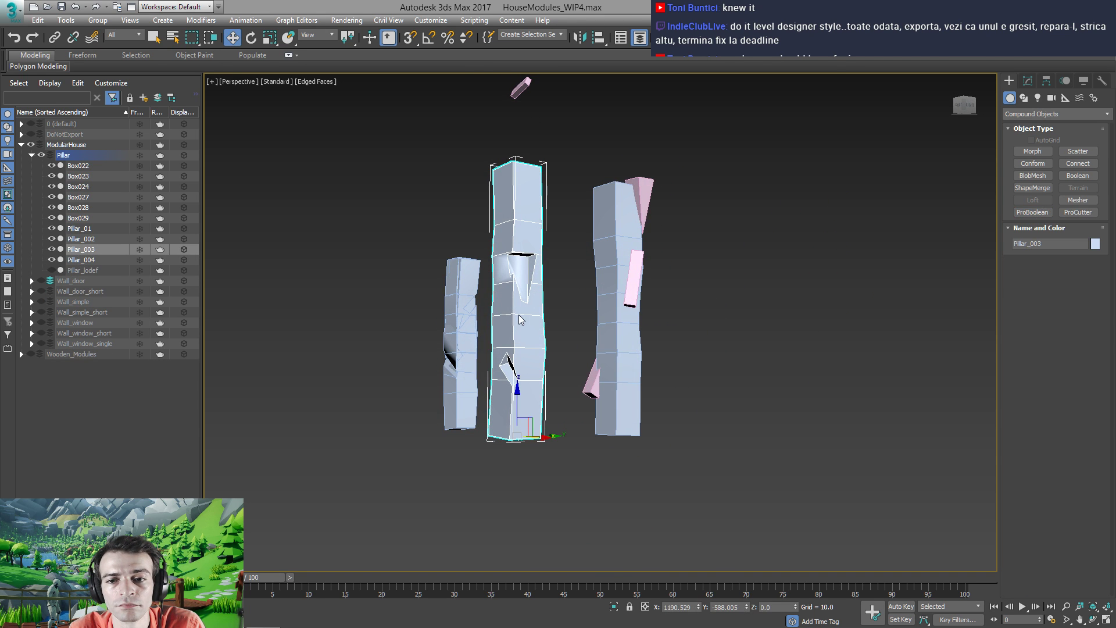
Convert Pillar_003 to an Editable Poly and show its vertices around the lower notch
{"action": "right_click", "coordinate": [534, 389]}
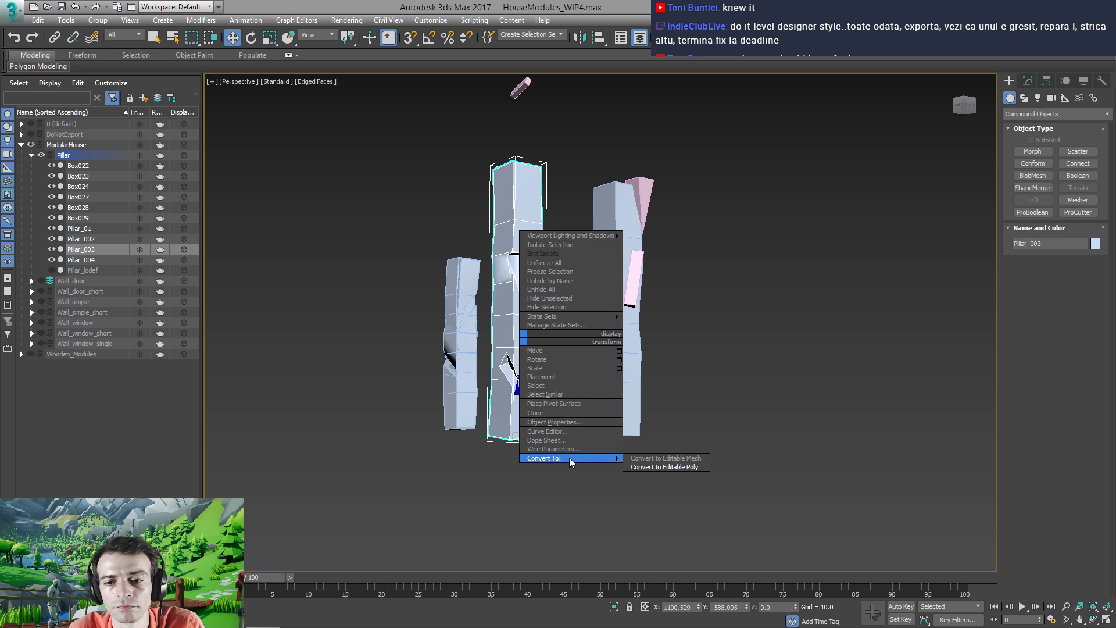
{"action": "left_click", "coordinate": [663, 467]}
{"action": "scroll", "coordinate": [488, 354], "scroll_direction": "up", "scroll_amount": 5}
{"action": "middle_click_drag", "start_coordinate": [488, 353], "coordinate": [579, 376], "text": "alt"}
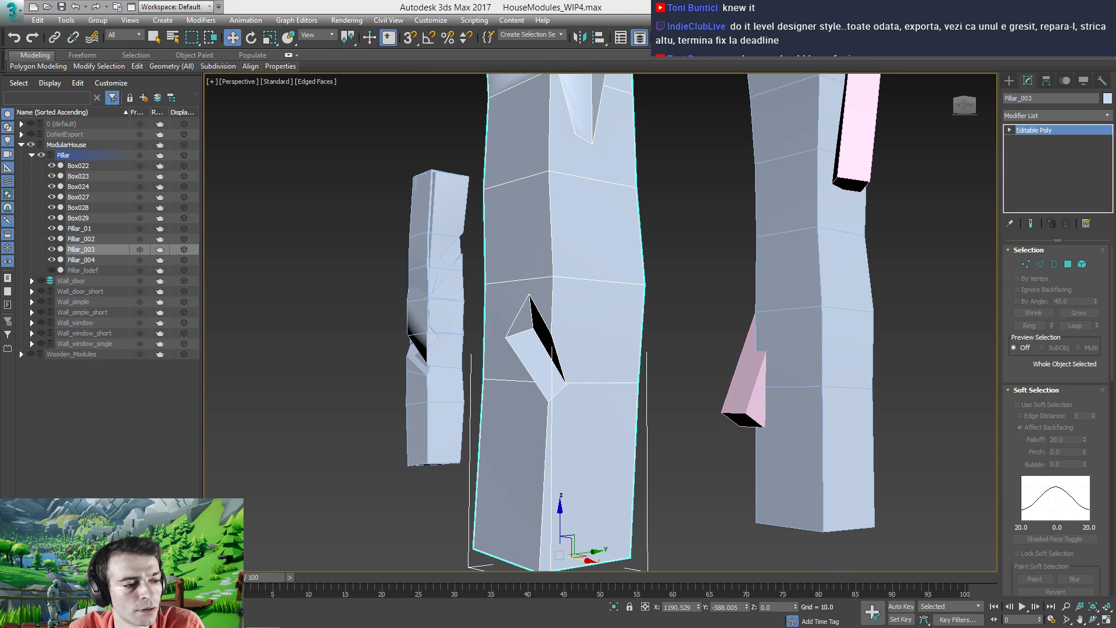
{"action": "middle_click_drag", "start_coordinate": [364, 461], "coordinate": [497, 341], "text": "alt"}
{"action": "key", "text": "1"}
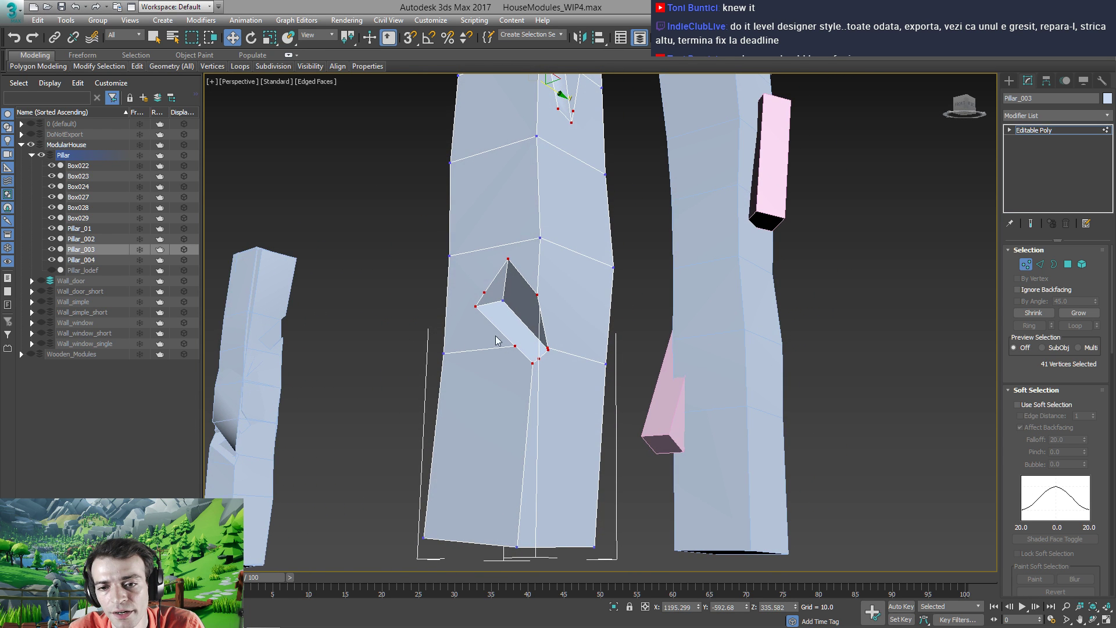
Target-weld the surplus vertices around Pillar_003's lower notch into their neighbouring corner and edge-loop vertices
{"action": "right_click", "coordinate": [476, 339]}
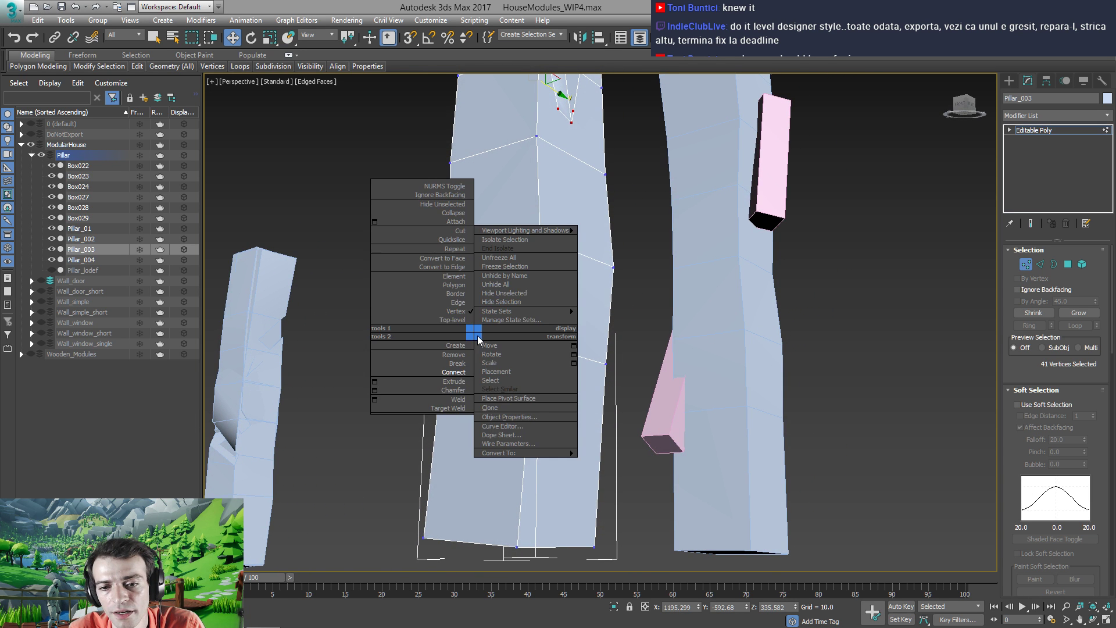
{"action": "left_click", "coordinate": [444, 409]}
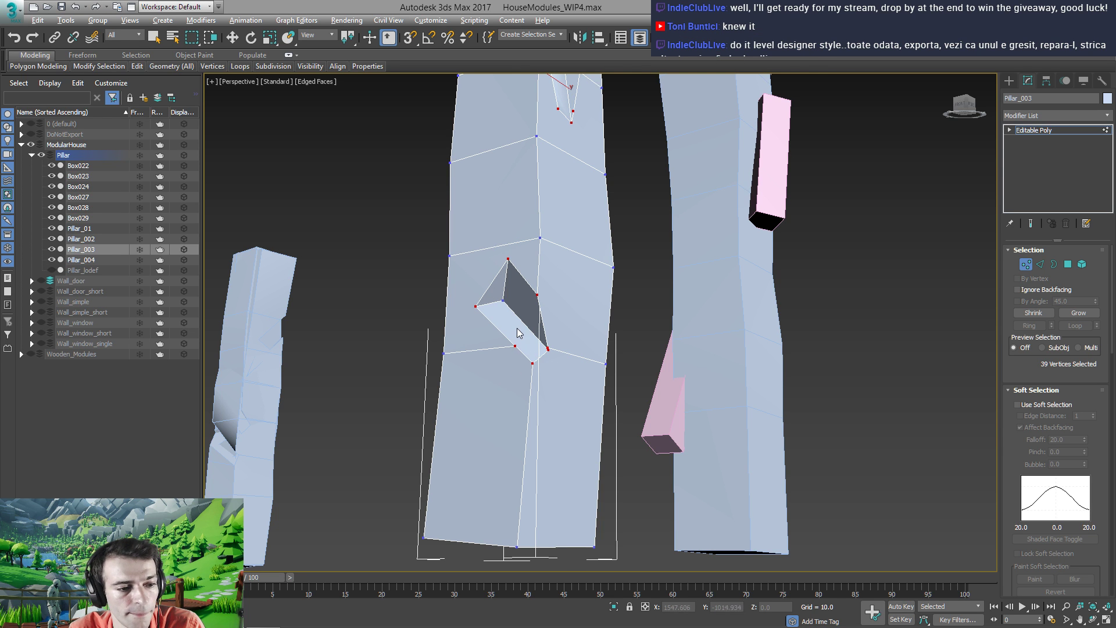
{"action": "scroll", "coordinate": [519, 333], "scroll_direction": "up", "scroll_amount": 6}
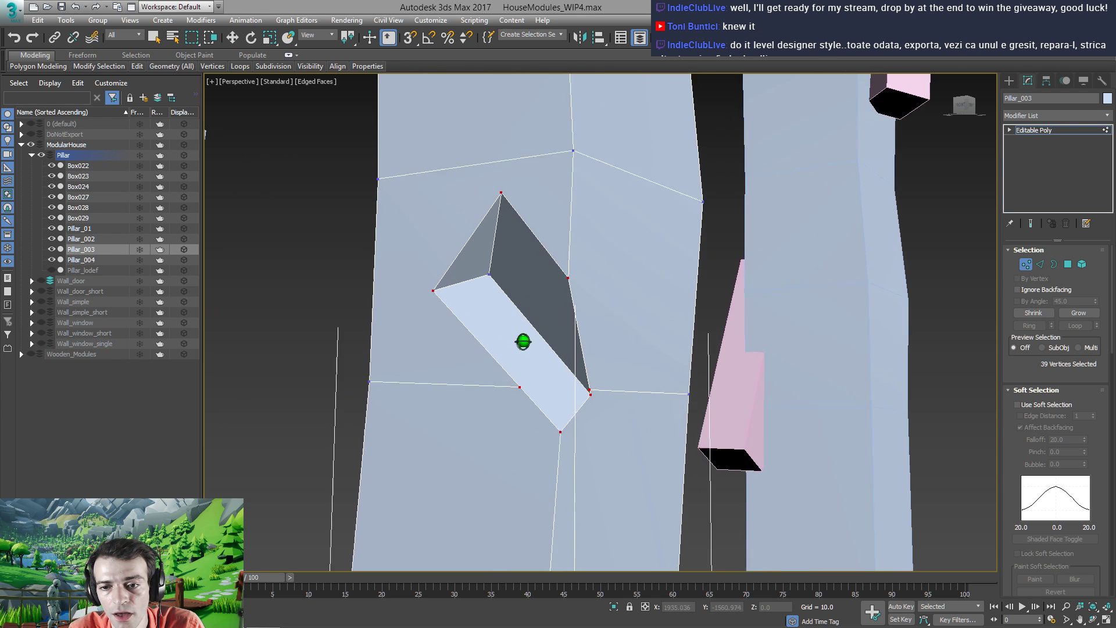
{"action": "scroll", "coordinate": [523, 341], "scroll_direction": "up", "scroll_amount": 4}
{"action": "middle_click_drag", "start_coordinate": [616, 413], "coordinate": [529, 337]}
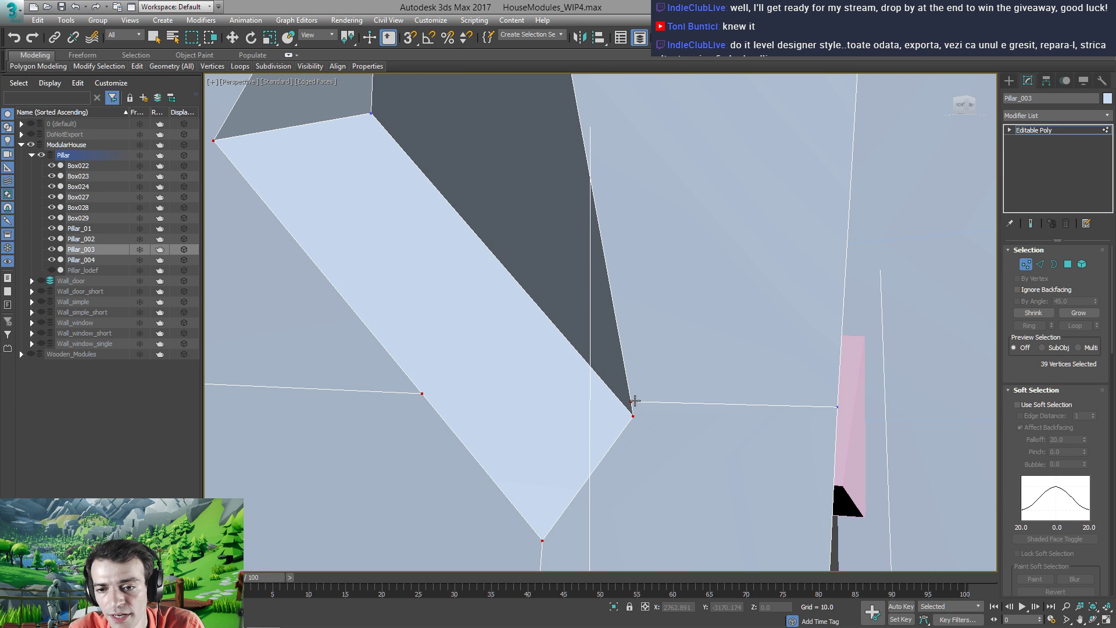
{"action": "scroll", "coordinate": [591, 345], "scroll_direction": "down", "scroll_amount": 5}
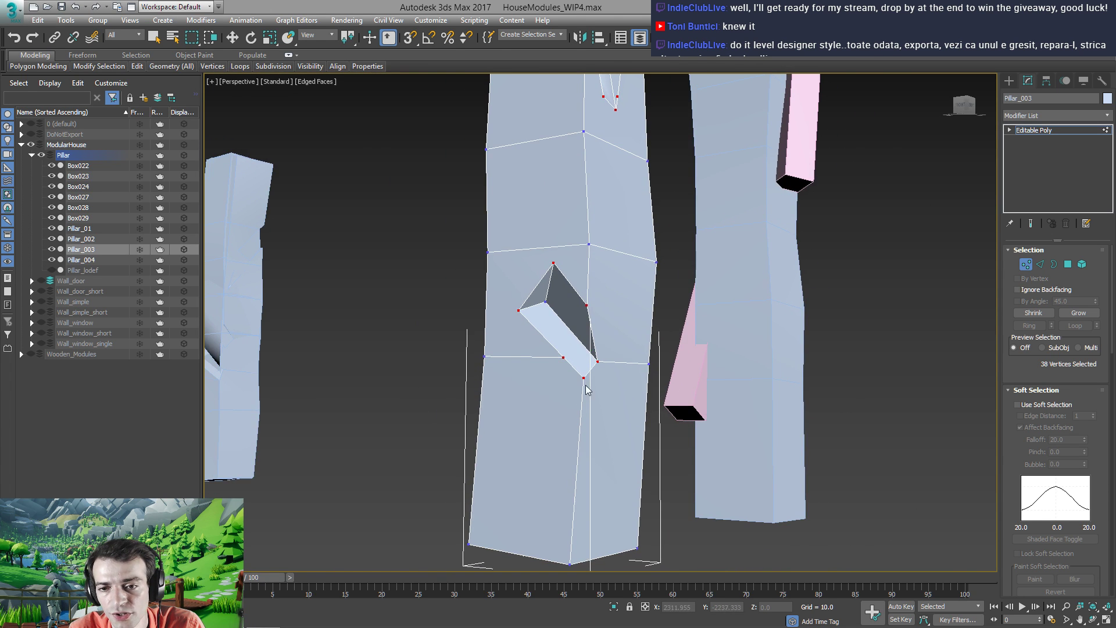
Target-weld the two extra vertices beside the edge-loop vertex on the upper notch's short inner-corner side
{"action": "scroll", "coordinate": [584, 385], "scroll_direction": "up", "scroll_amount": 3}
{"action": "middle_click_drag", "start_coordinate": [468, 206], "coordinate": [449, 263], "text": "alt"}
{"action": "scroll", "coordinate": [464, 213], "scroll_direction": "up", "scroll_amount": 4}
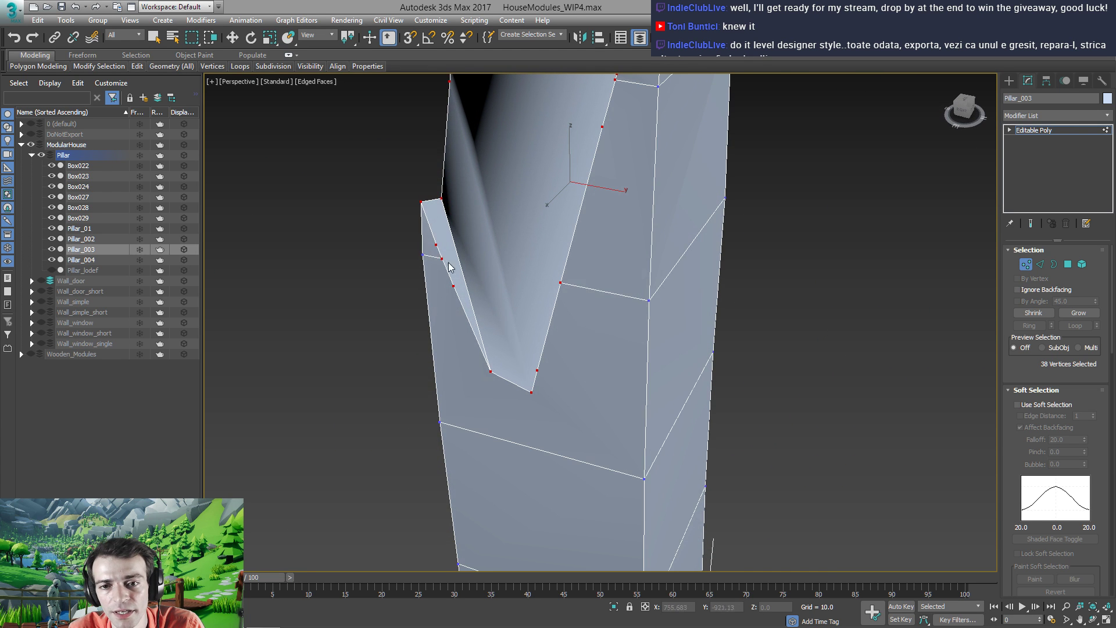
{"action": "left_click", "coordinate": [443, 259]}
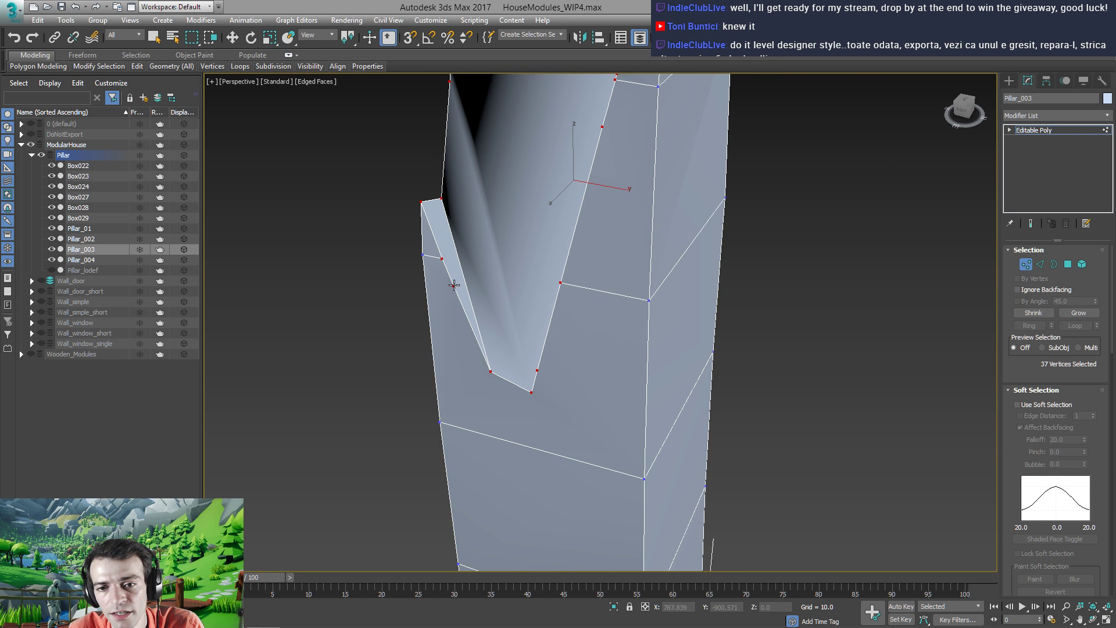
{"action": "left_click", "coordinate": [441, 260]}
Target-weld the stray vertices along the upper notch's long slanted side into the loop vertex and the top corner
{"action": "middle_click_drag", "start_coordinate": [469, 313], "coordinate": [561, 398], "text": "alt"}
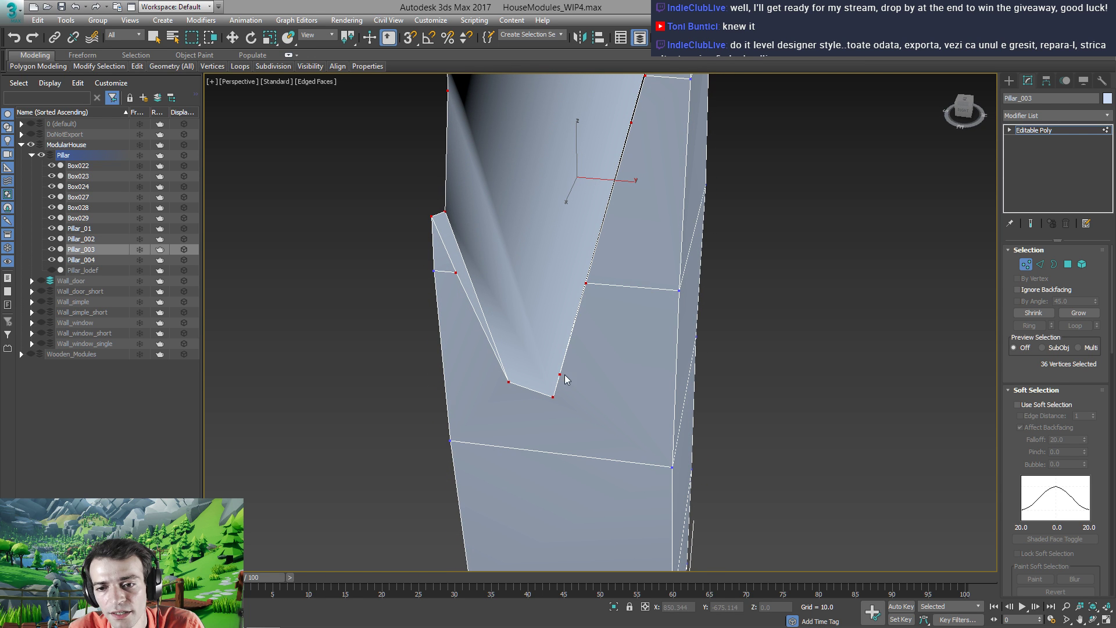
{"action": "left_click", "coordinate": [586, 286]}
{"action": "middle_click_drag", "start_coordinate": [586, 286], "coordinate": [636, 161], "text": "alt"}
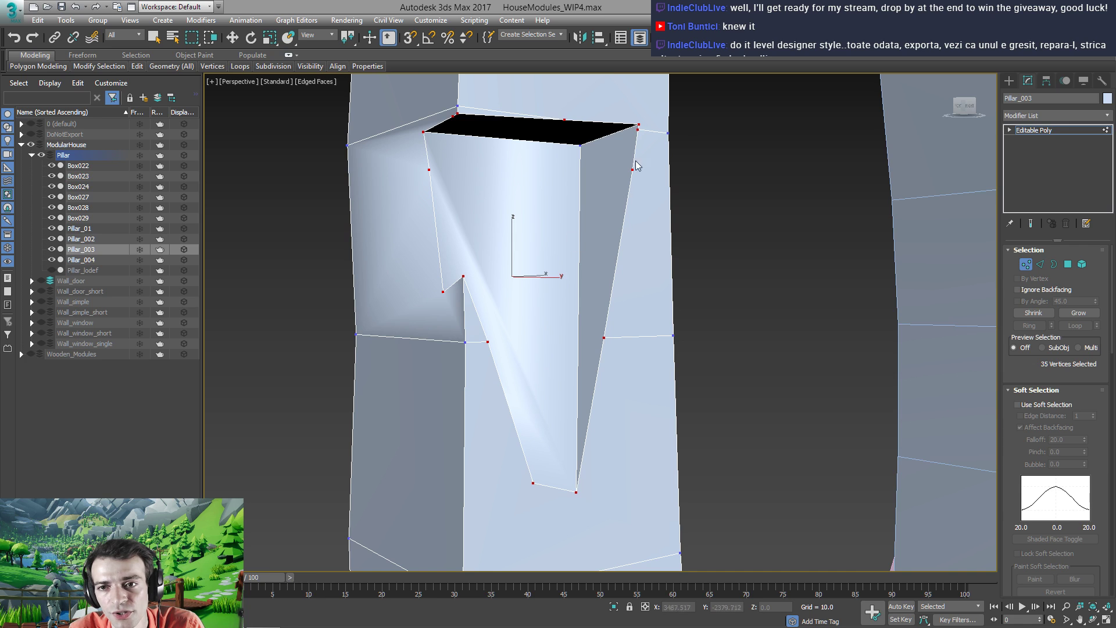
{"action": "left_click", "coordinate": [638, 124]}
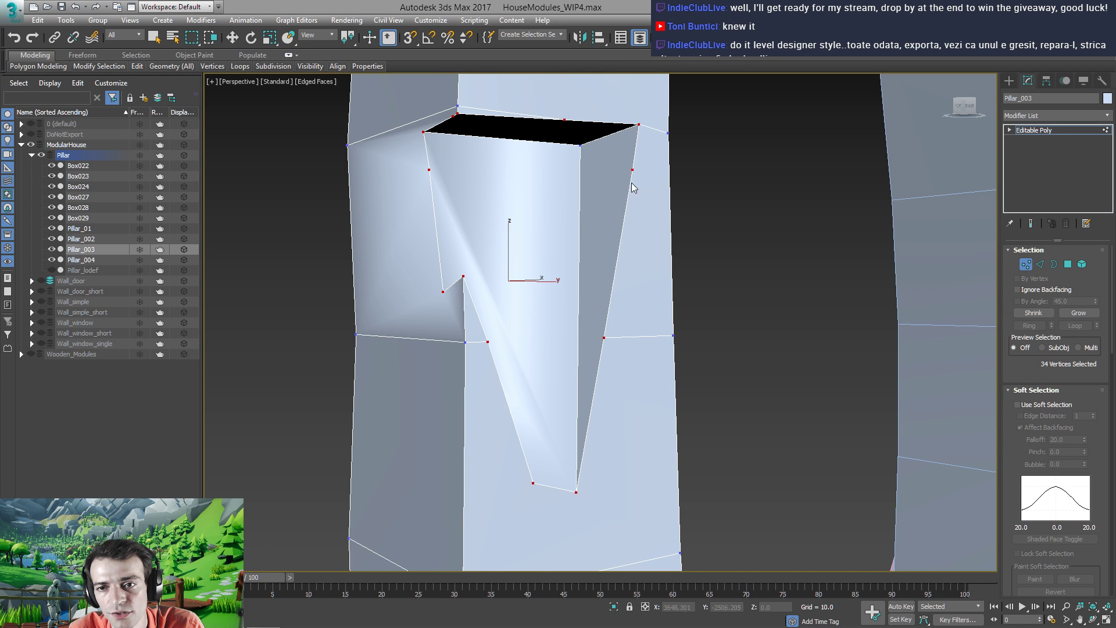
{"action": "left_click", "coordinate": [638, 125]}
Connect the vertex just below the upper notch's top outer corner to the notch's inner top corner
{"action": "middle_click_drag", "start_coordinate": [546, 153], "coordinate": [561, 262], "text": "alt"}
{"action": "left_click", "coordinate": [467, 214]}
{"action": "key", "text": "q"}
{"action": "left_click", "coordinate": [457, 271]}
{"action": "left_click", "coordinate": [563, 263], "text": "ctrl"}
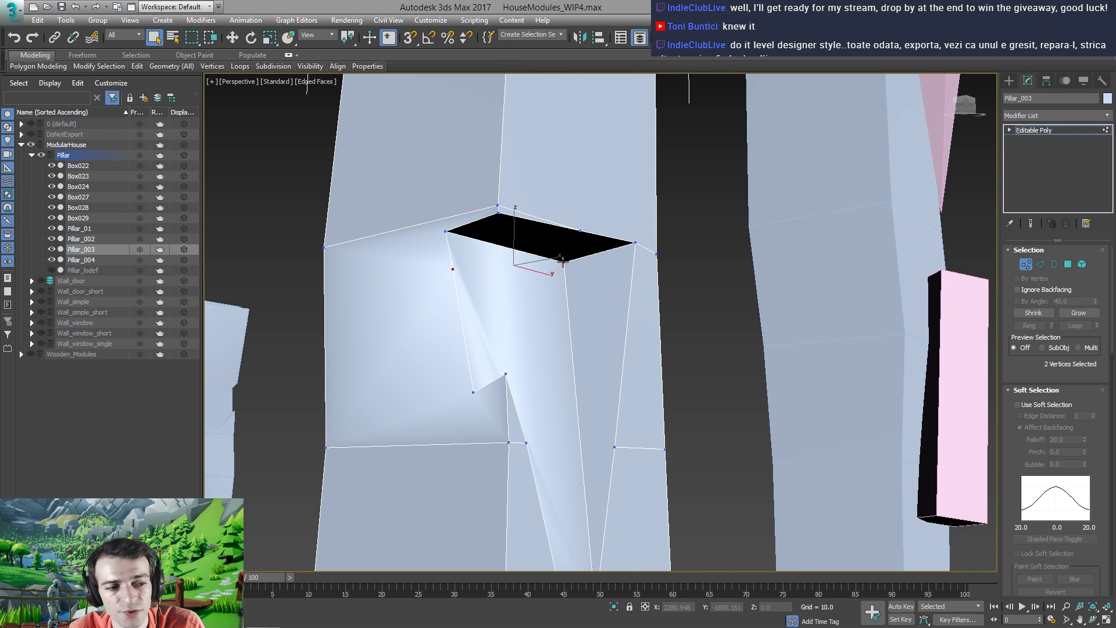
{"action": "right_click", "coordinate": [520, 265]}
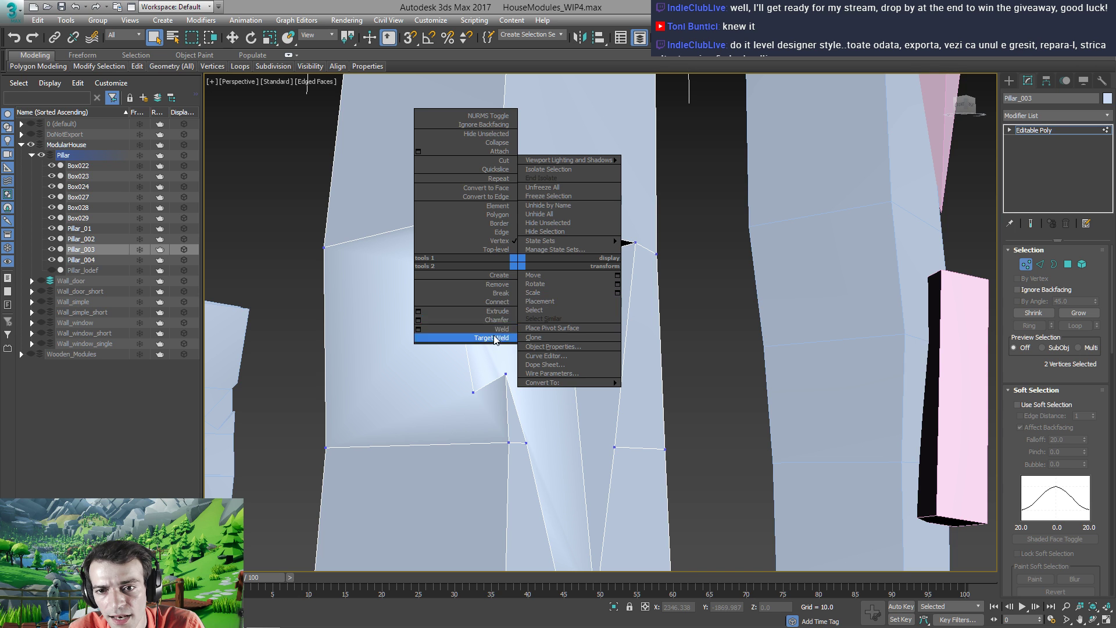
{"action": "left_click", "coordinate": [492, 302]}
Insert a vertex midway on the upper notch's inner vertical edge
{"action": "middle_click_drag", "start_coordinate": [500, 394], "coordinate": [519, 365], "text": "alt"}
{"action": "left_click", "coordinate": [427, 344]}
{"action": "key", "text": "1"}
{"action": "key", "text": "2"}
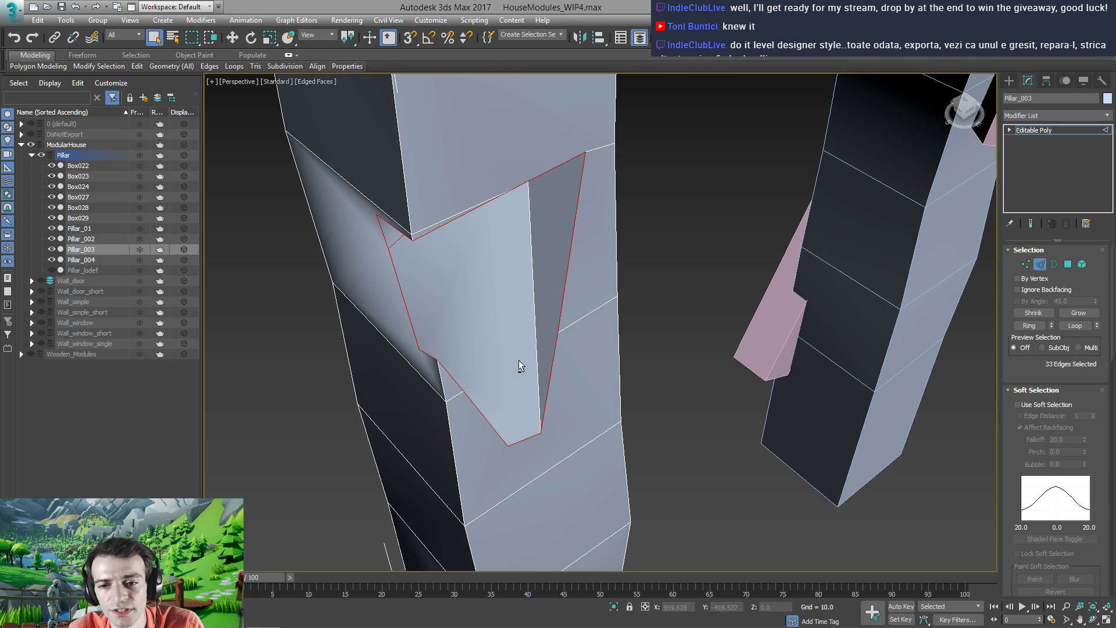
{"action": "left_click", "coordinate": [1009, 394]}
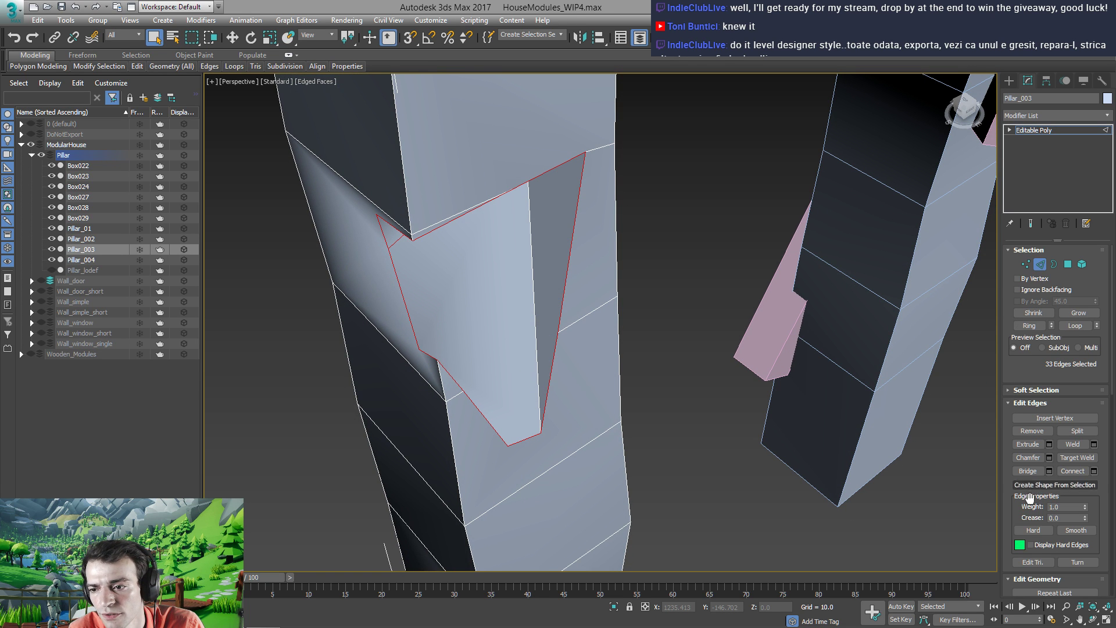
{"action": "left_click", "coordinate": [1047, 422]}
{"action": "middle_click_drag", "start_coordinate": [521, 365], "coordinate": [497, 387], "text": "alt"}
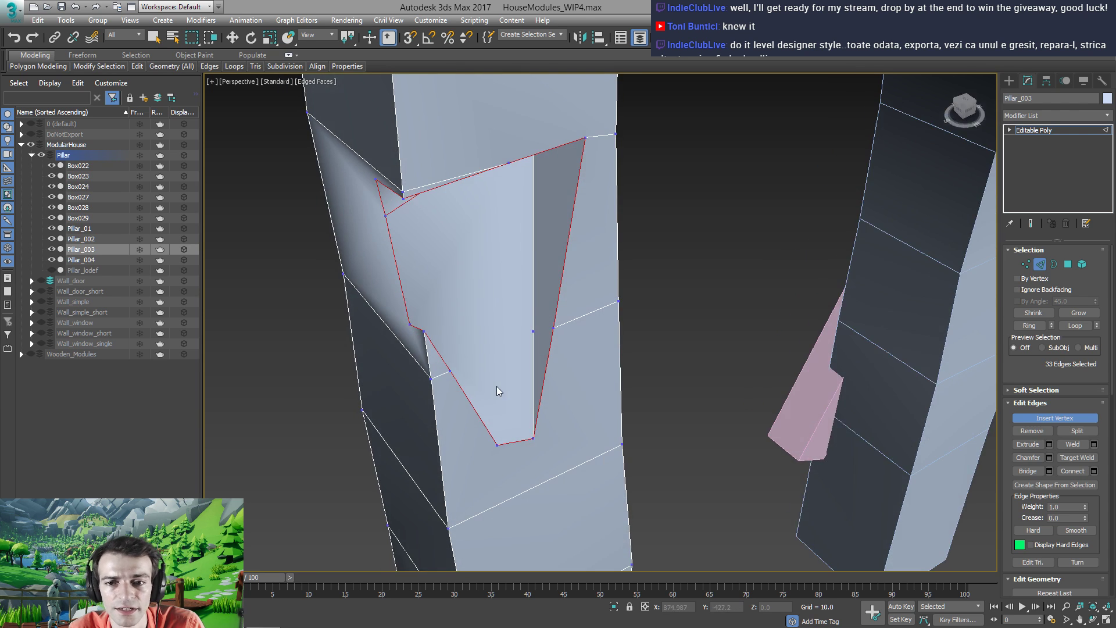
Connect the notch's protruding side vertex, the inserted inner-edge vertex and the loop vertex on the opposite side
{"action": "key", "text": "1"}
{"action": "middle_click_drag", "start_coordinate": [500, 346], "coordinate": [387, 357], "text": "alt"}
{"action": "scroll", "coordinate": [507, 327], "scroll_direction": "up", "scroll_amount": 3}
{"action": "left_click", "coordinate": [311, 308]}
{"action": "middle_click_drag", "start_coordinate": [311, 308], "coordinate": [551, 319], "text": "alt"}
{"action": "left_click", "coordinate": [538, 306], "text": "ctrl"}
{"action": "left_click", "coordinate": [569, 310], "text": "ctrl"}
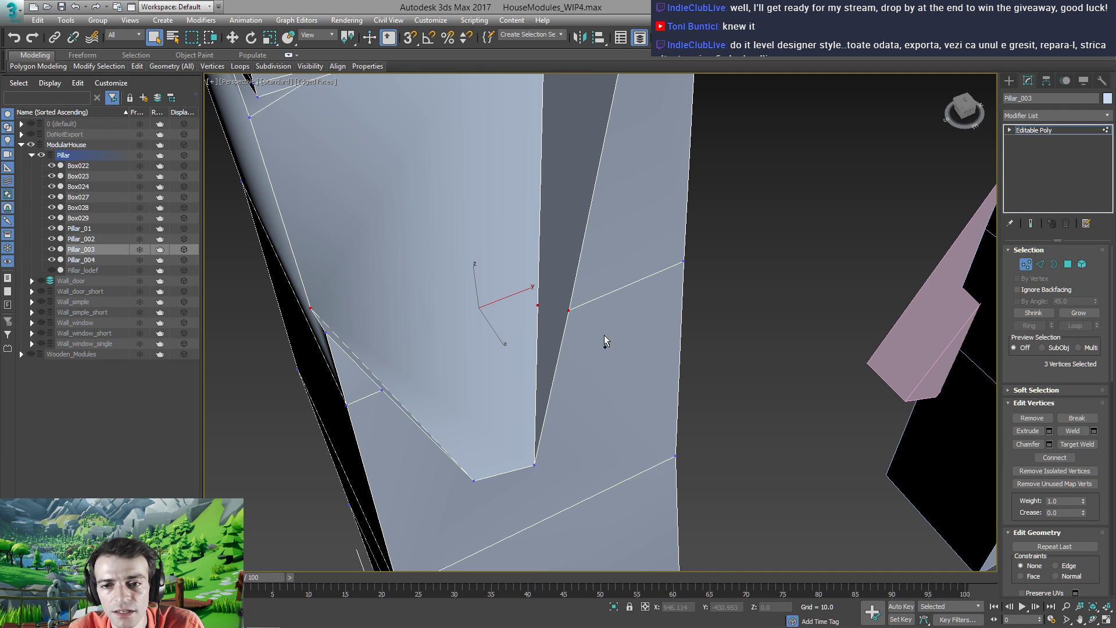
{"action": "left_click", "coordinate": [1044, 455]}
{"action": "middle_click_drag", "start_coordinate": [476, 358], "coordinate": [414, 380], "text": "alt"}
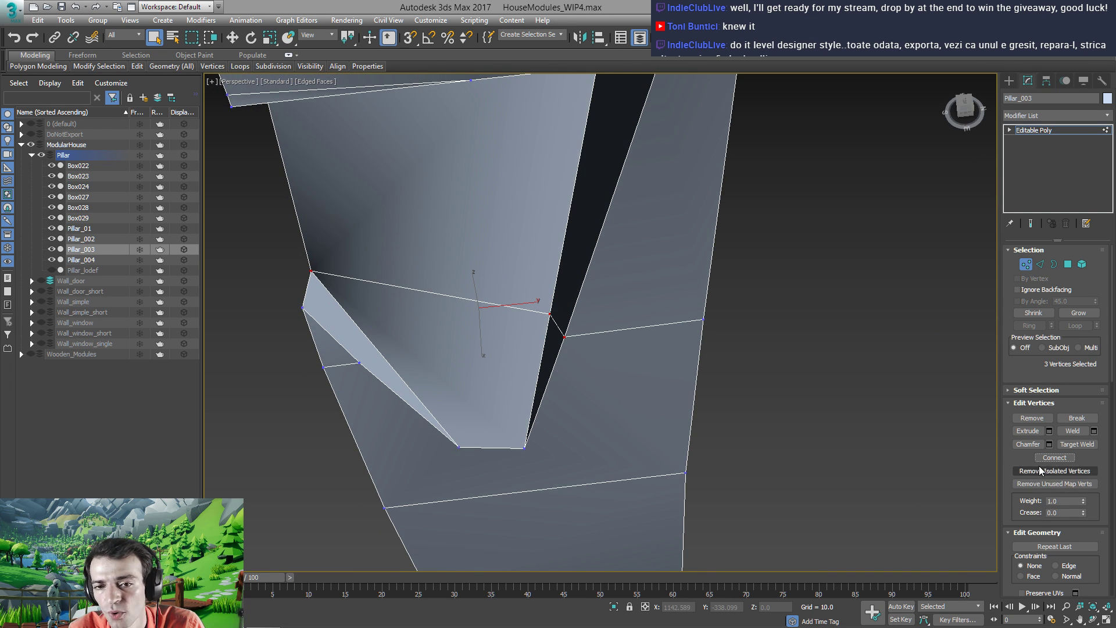
{"action": "middle_click_drag", "start_coordinate": [407, 316], "coordinate": [430, 291], "text": "alt"}
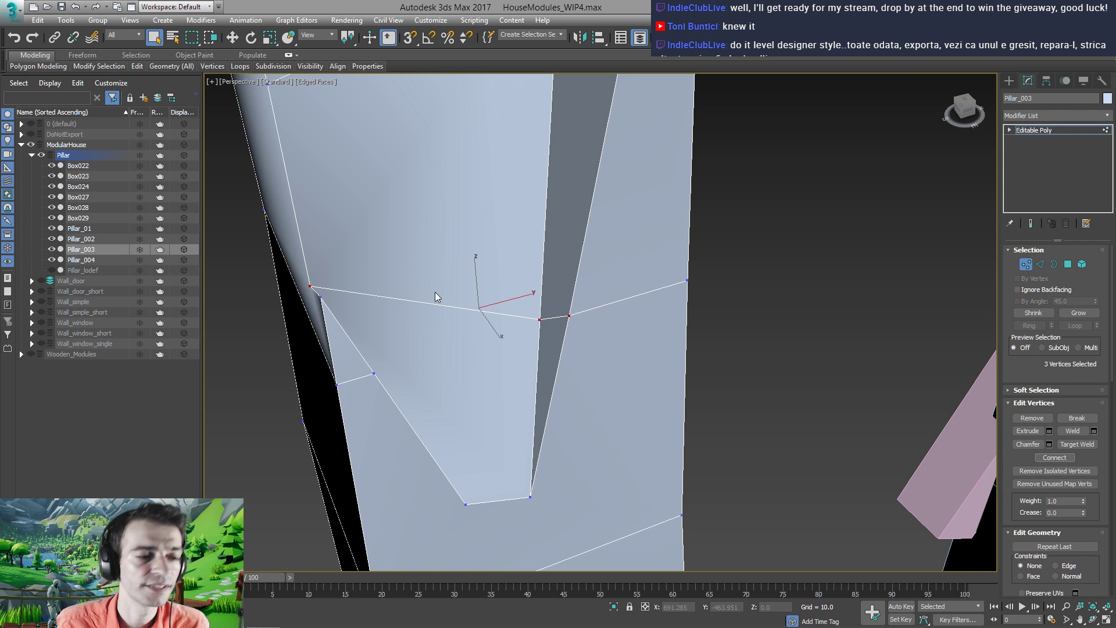
{"action": "middle_click_drag", "start_coordinate": [233, 434], "coordinate": [371, 329], "text": "alt"}
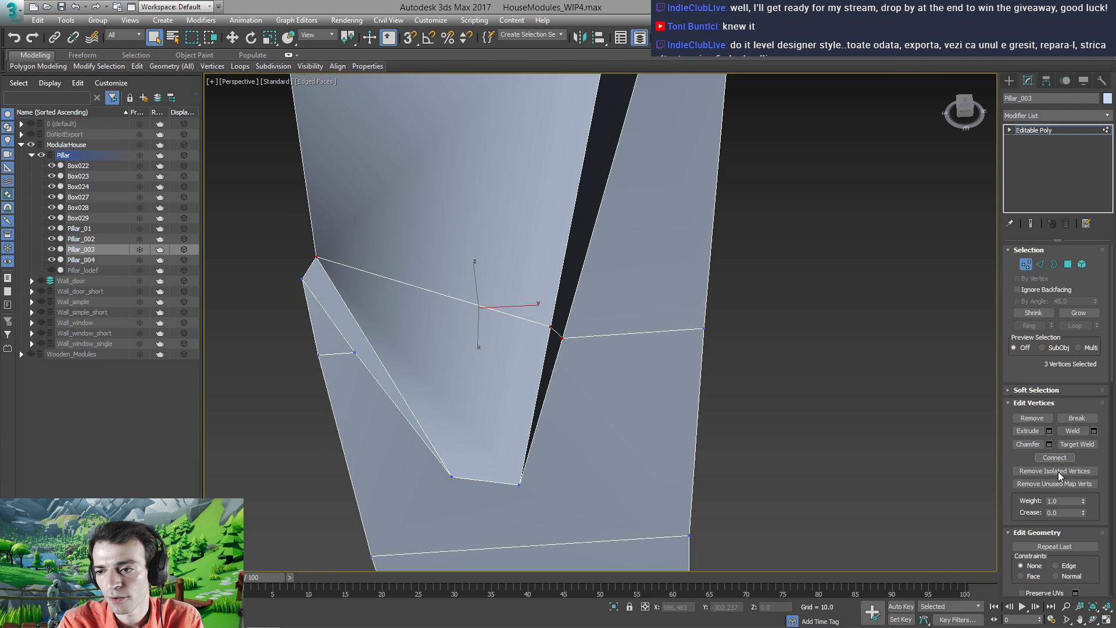
Insert another vertex on the inner slanted edge of the upper notch, level with the pillar's horizontal edge loop
{"action": "left_click", "coordinate": [1032, 459]}
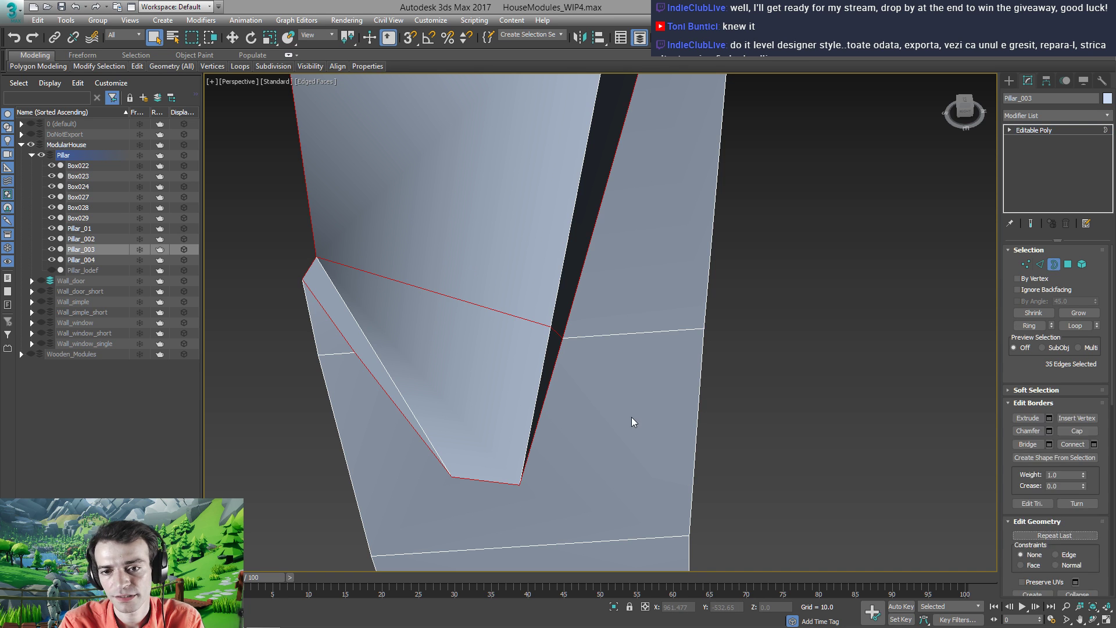
{"action": "key", "text": "2"}
{"action": "left_click", "coordinate": [1041, 417]}
{"action": "left_click", "coordinate": [373, 350]}
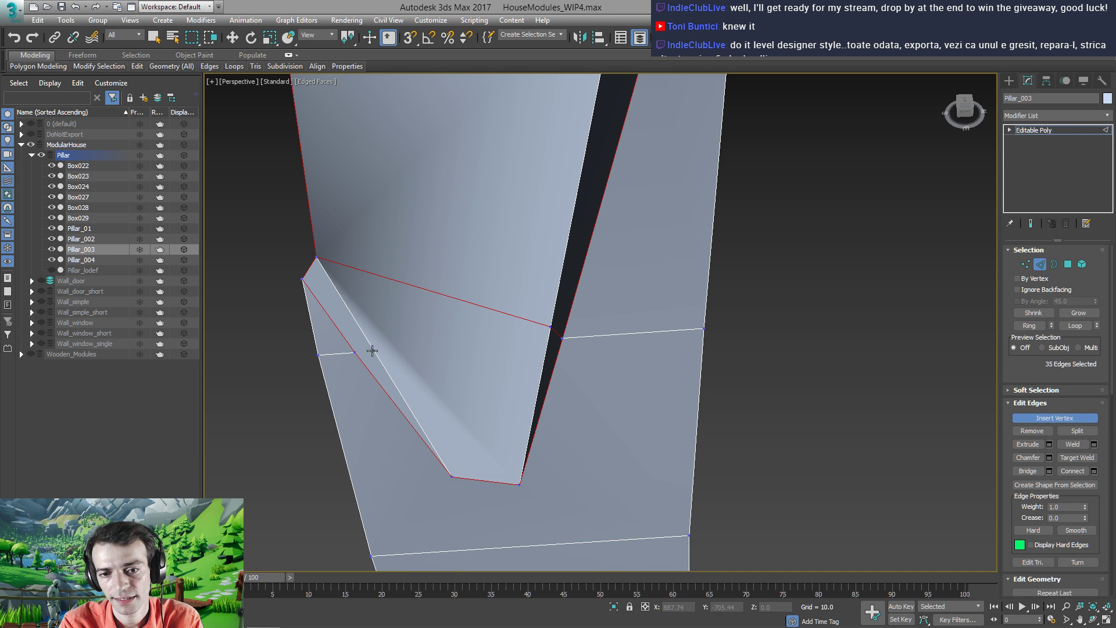
Connect the outer loop vertex, the slanted-edge vertex and the inner vertical edge's vertex to continue the loop through the notch
{"action": "key", "text": "1"}
{"action": "left_click", "coordinate": [354, 352]}
{"action": "left_click", "coordinate": [374, 350], "text": "ctrl"}
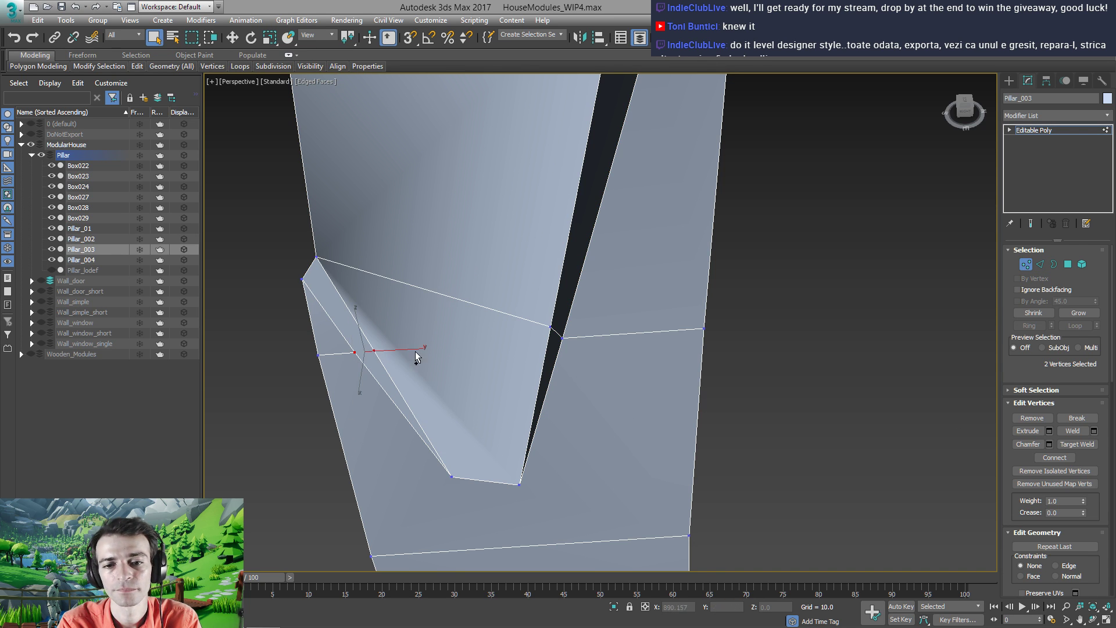
{"action": "left_click", "coordinate": [551, 327], "text": "ctrl"}
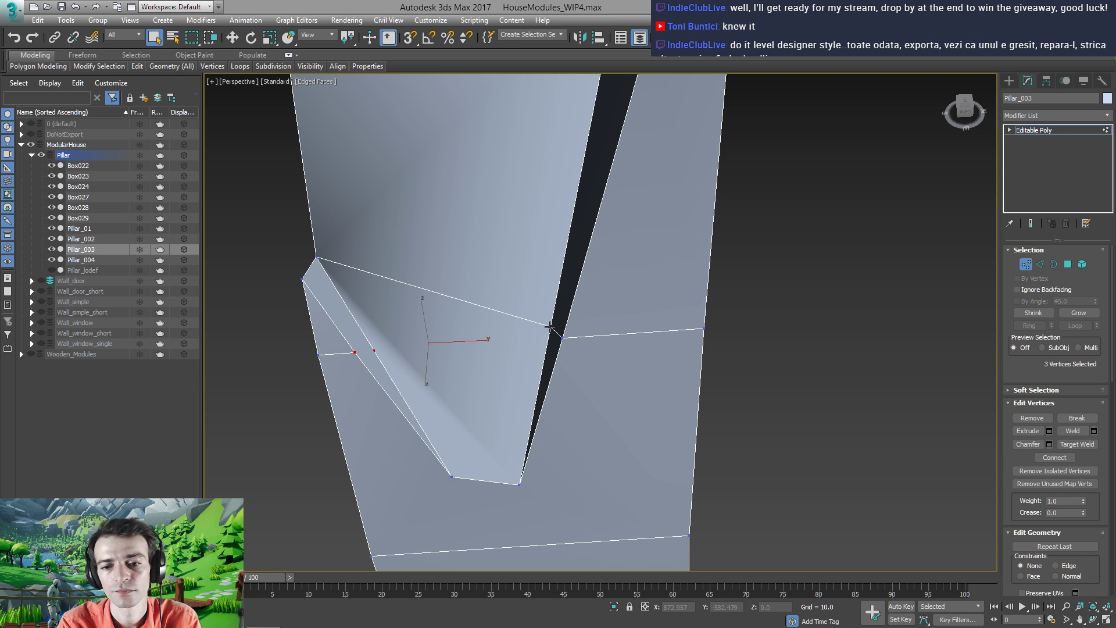
{"action": "left_click", "coordinate": [1055, 458]}
{"action": "middle_click_drag", "start_coordinate": [504, 438], "coordinate": [410, 375], "text": "alt"}
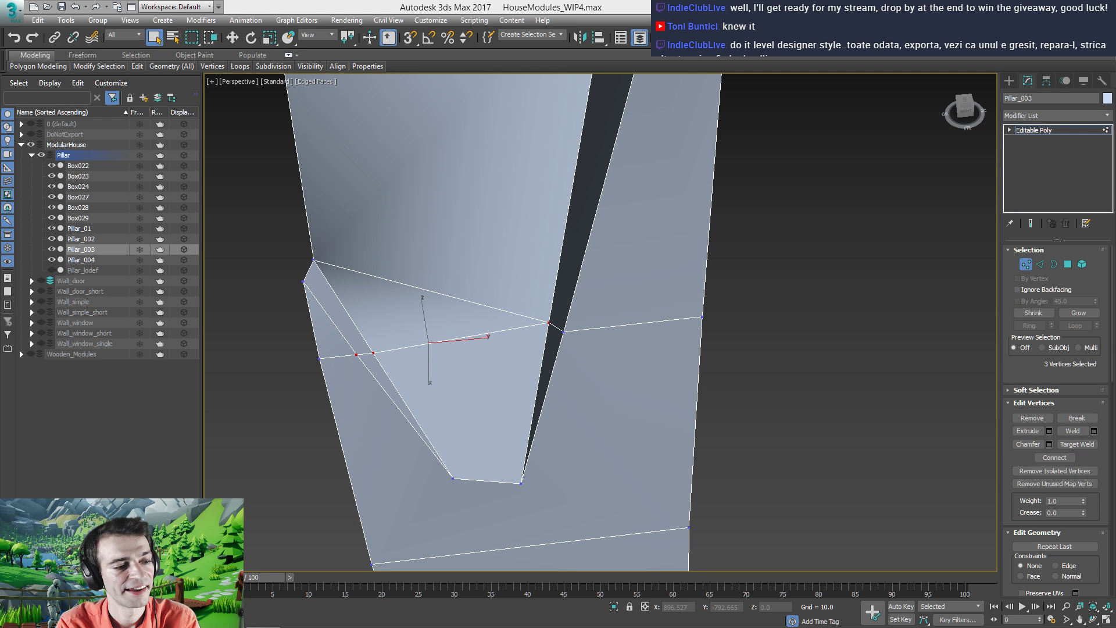
{"action": "middle_click_drag", "start_coordinate": [427, 454], "coordinate": [493, 319], "text": "alt"}
{"action": "scroll", "coordinate": [408, 349], "scroll_direction": "down", "scroll_amount": 4}
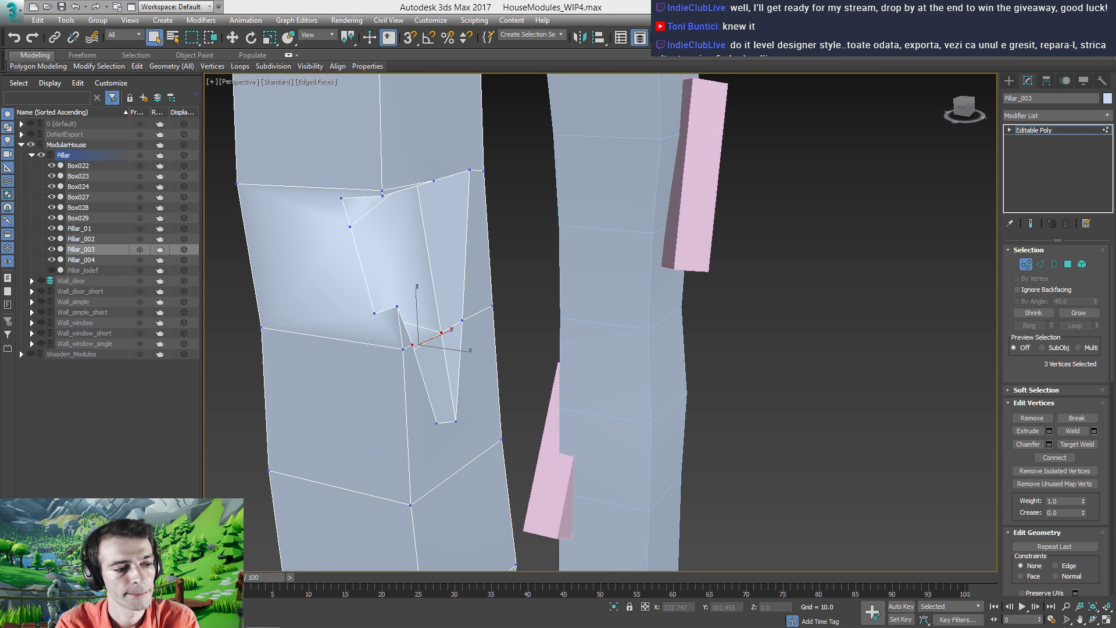
{"action": "middle_click_drag", "start_coordinate": [293, 299], "coordinate": [361, 229], "text": "alt"}
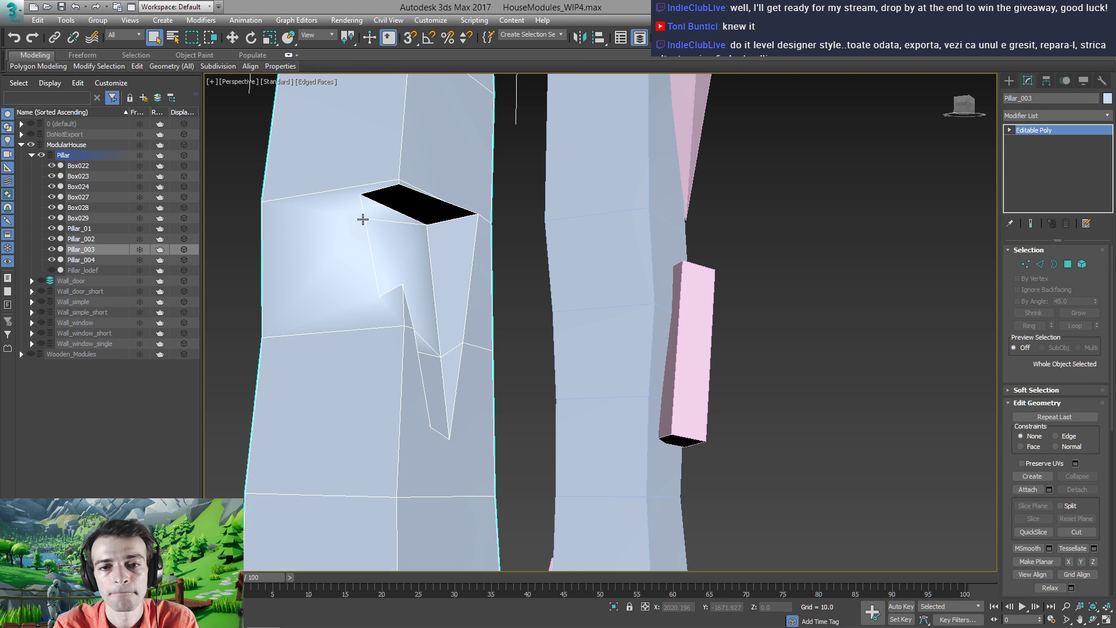
Target-weld the vertex below the upper notch's top outer corner into that corner and leave vertex editing
{"action": "left_click", "coordinate": [363, 219]}
{"action": "right_click", "coordinate": [363, 218]}
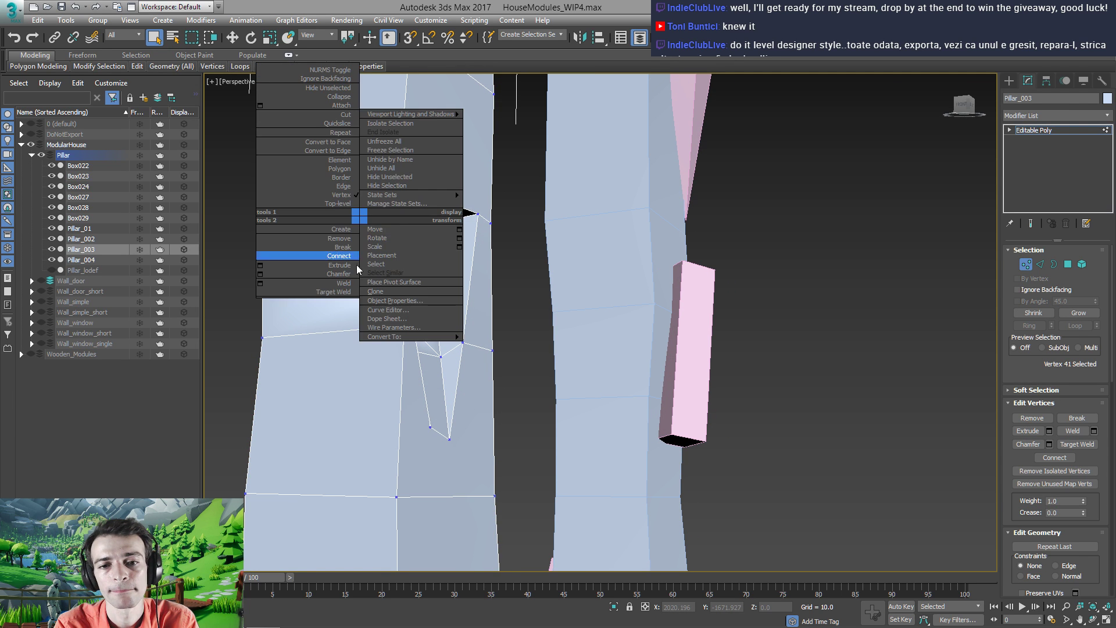
{"action": "left_click", "coordinate": [343, 294]}
{"action": "left_click", "coordinate": [365, 216]}
{"action": "left_click", "coordinate": [360, 194]}
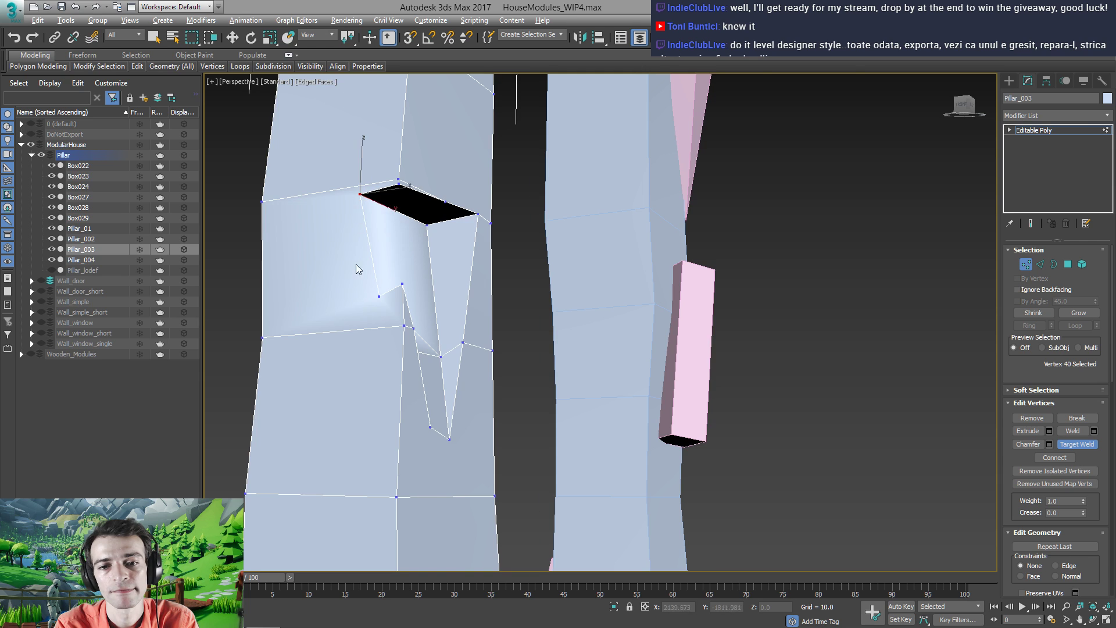
{"action": "middle_click_drag", "start_coordinate": [356, 265], "coordinate": [349, 297], "text": "alt"}
{"action": "scroll", "coordinate": [378, 337], "scroll_direction": "down", "scroll_amount": 3}
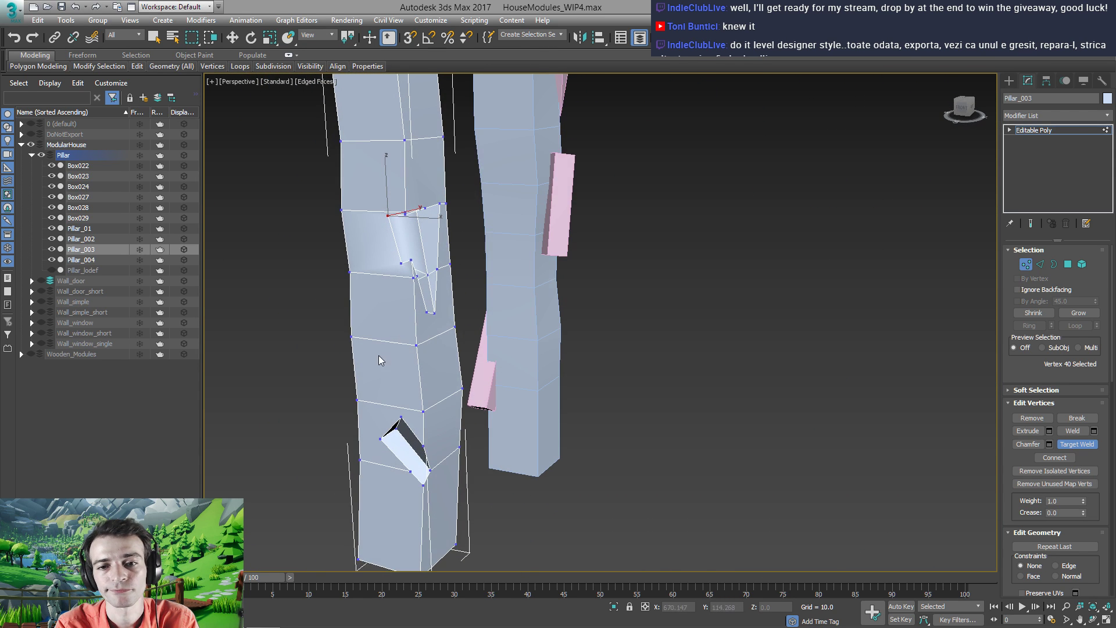
{"action": "left_click", "coordinate": [1055, 129]}
{"action": "key", "text": "w"}
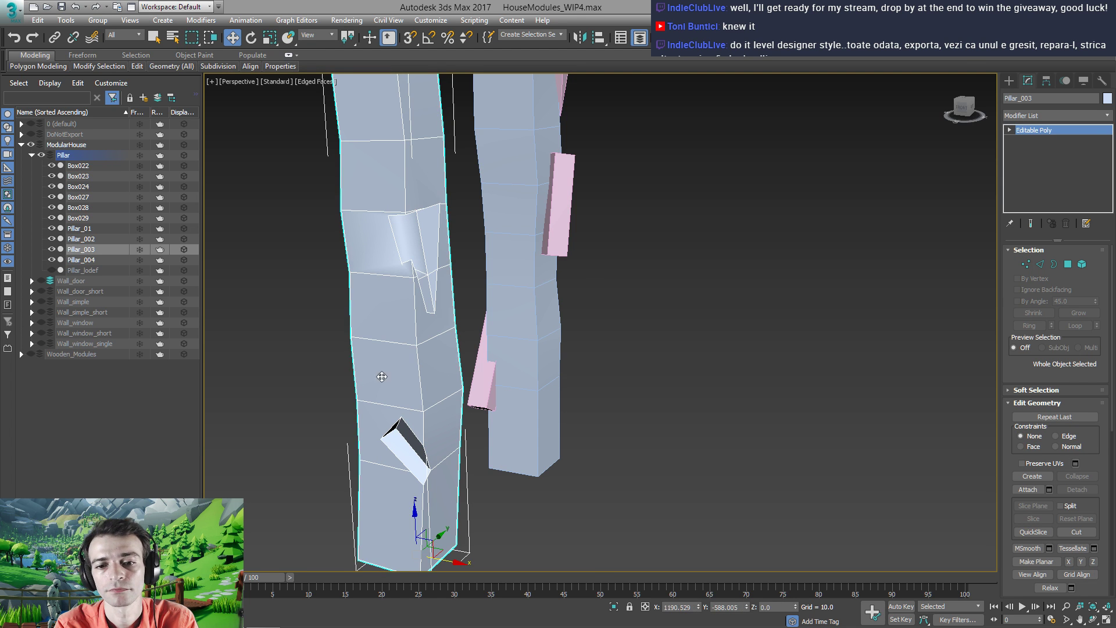
Chamfer the two consecutive vertical corner edges at Pillar_003's mid-height, between the side notch and the lower notch
{"action": "middle_click_drag", "start_coordinate": [431, 364], "coordinate": [525, 356], "text": "alt"}
{"action": "key", "text": "2"}
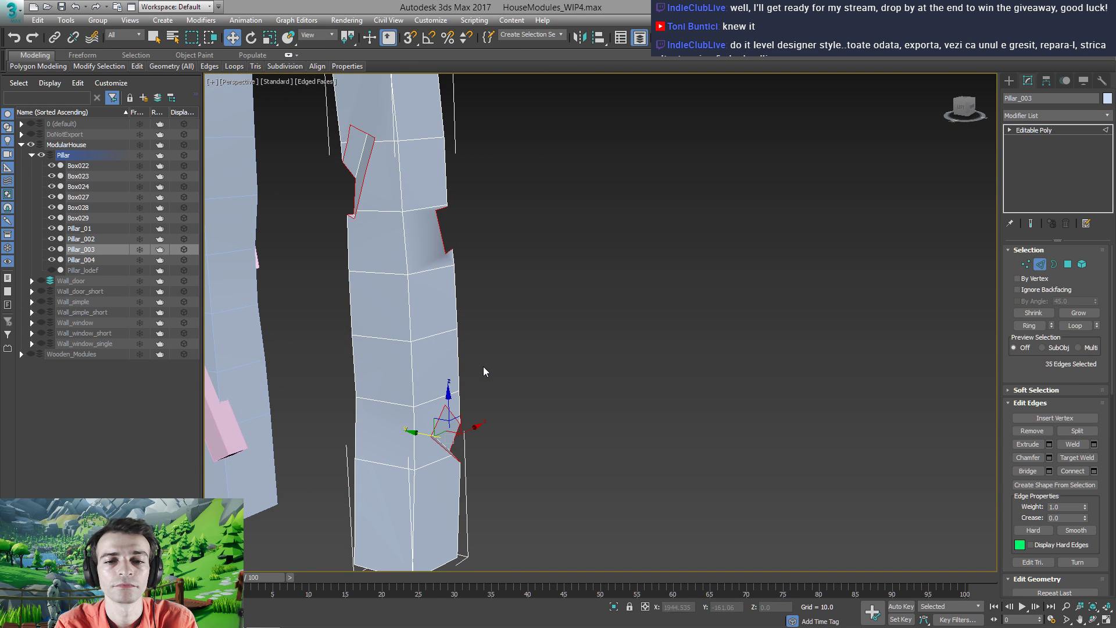
{"action": "left_click", "coordinate": [407, 326]}
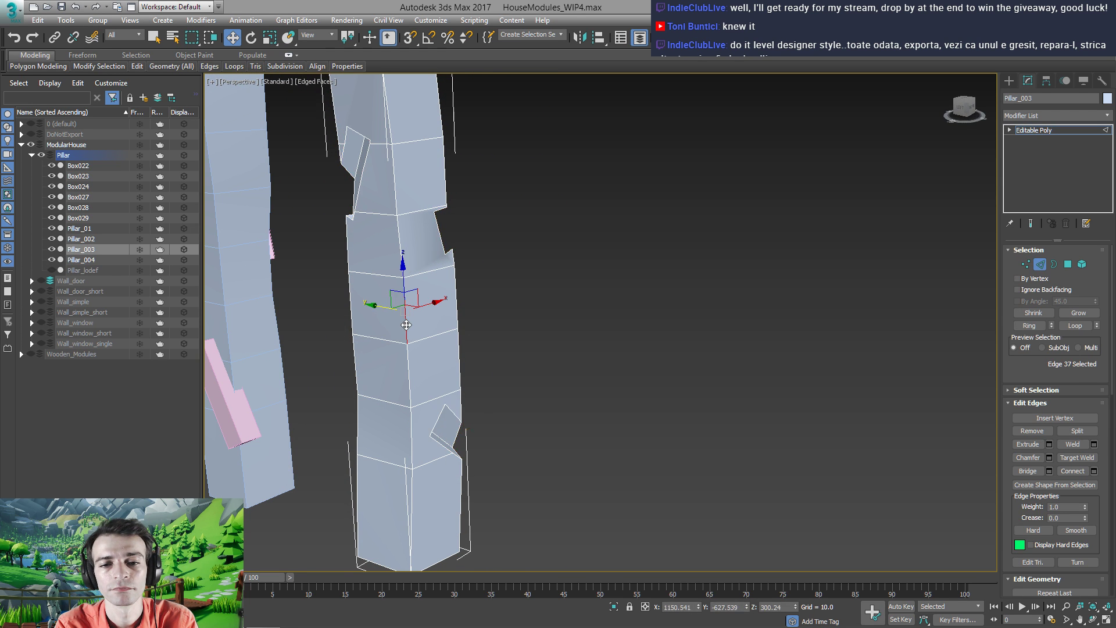
{"action": "key", "text": "q"}
{"action": "left_click", "coordinate": [410, 374]}
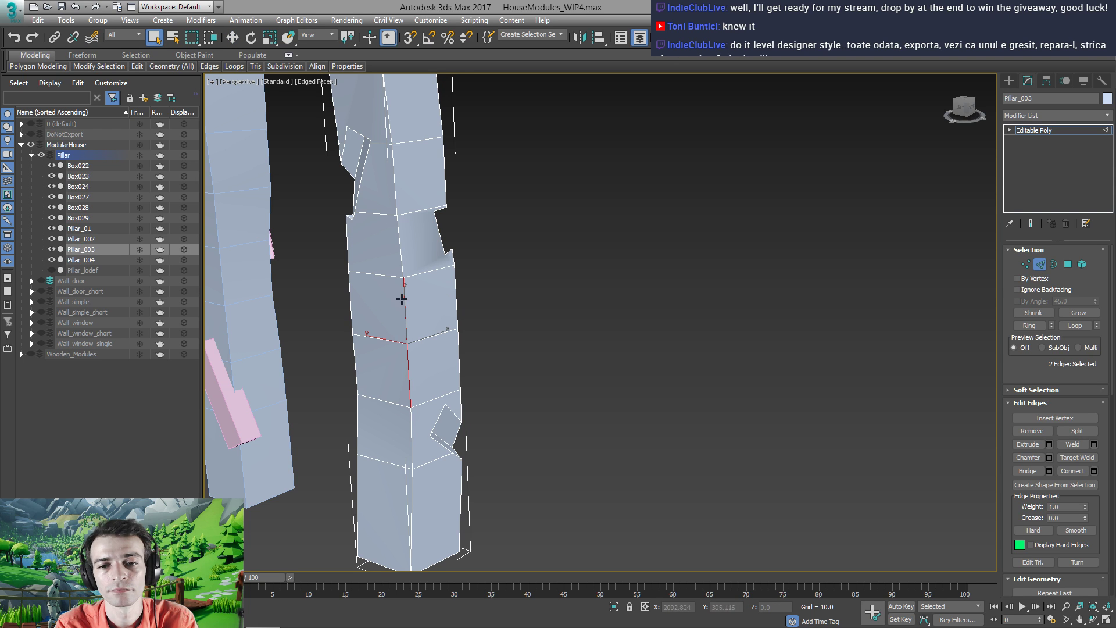
{"action": "right_click", "coordinate": [409, 365]}
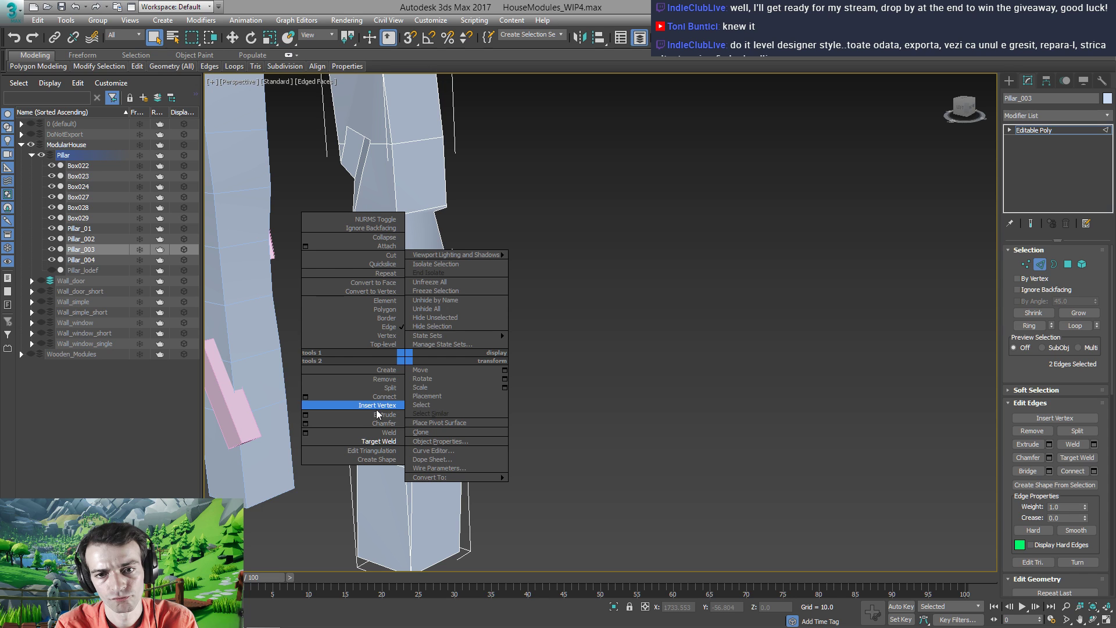
{"action": "left_click", "coordinate": [1027, 458]}
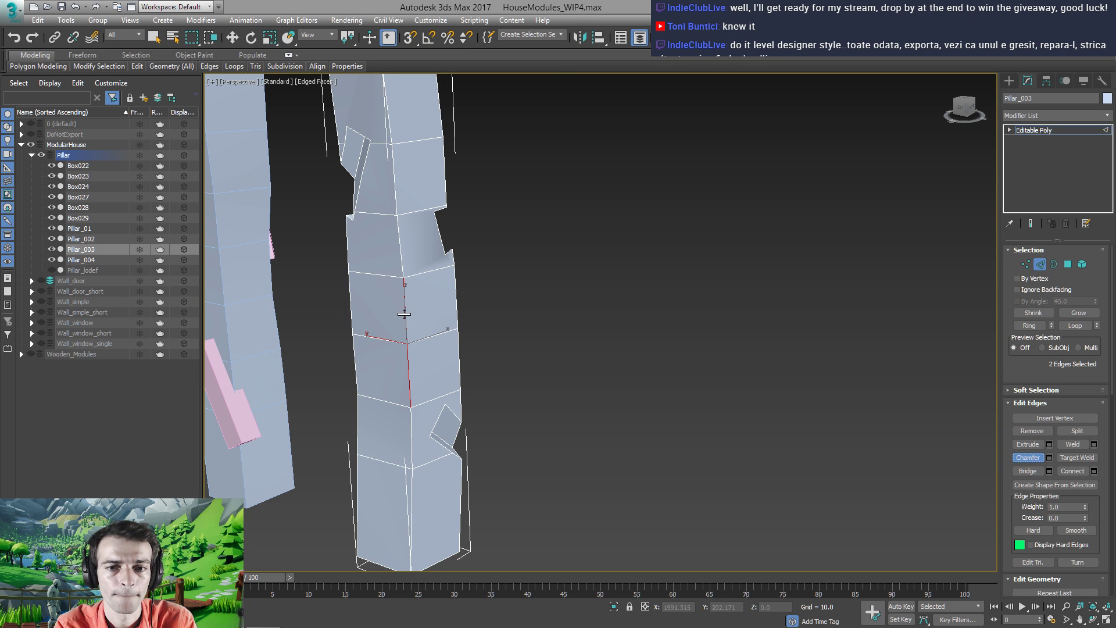
{"action": "left_click_drag", "start_coordinate": [405, 313], "coordinate": [394, 242]}
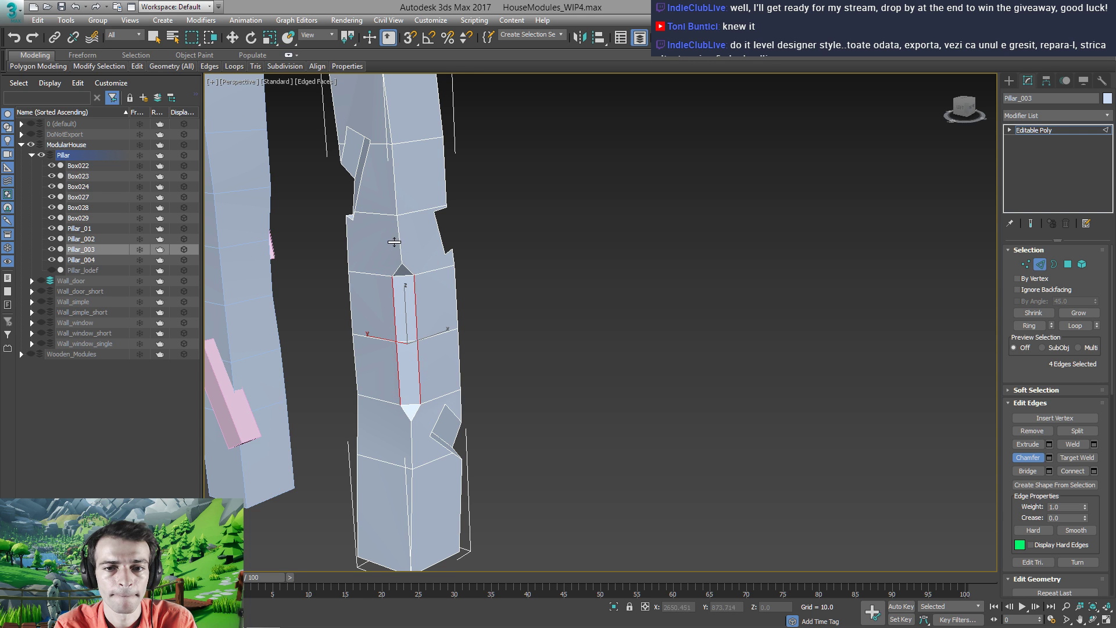
Chamfer Pillar_003's top-cap edge above the upper slanted notch
{"action": "middle_click_drag", "start_coordinate": [394, 242], "coordinate": [481, 371], "text": "alt"}
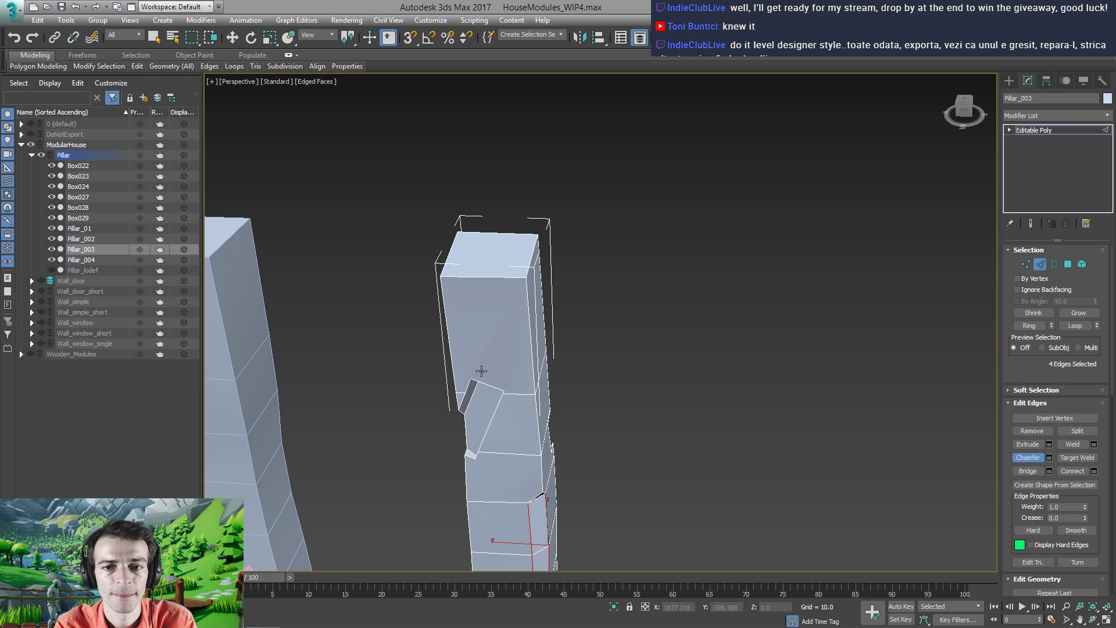
{"action": "left_click", "coordinate": [475, 278]}
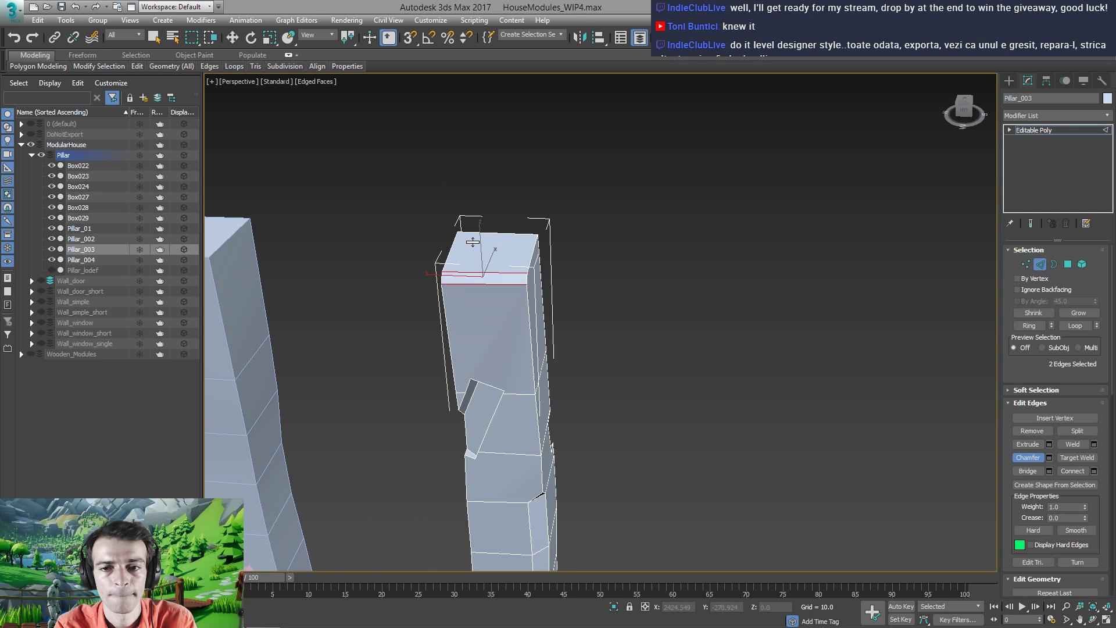
{"action": "middle_click_drag", "start_coordinate": [473, 247], "coordinate": [519, 306], "text": "alt"}
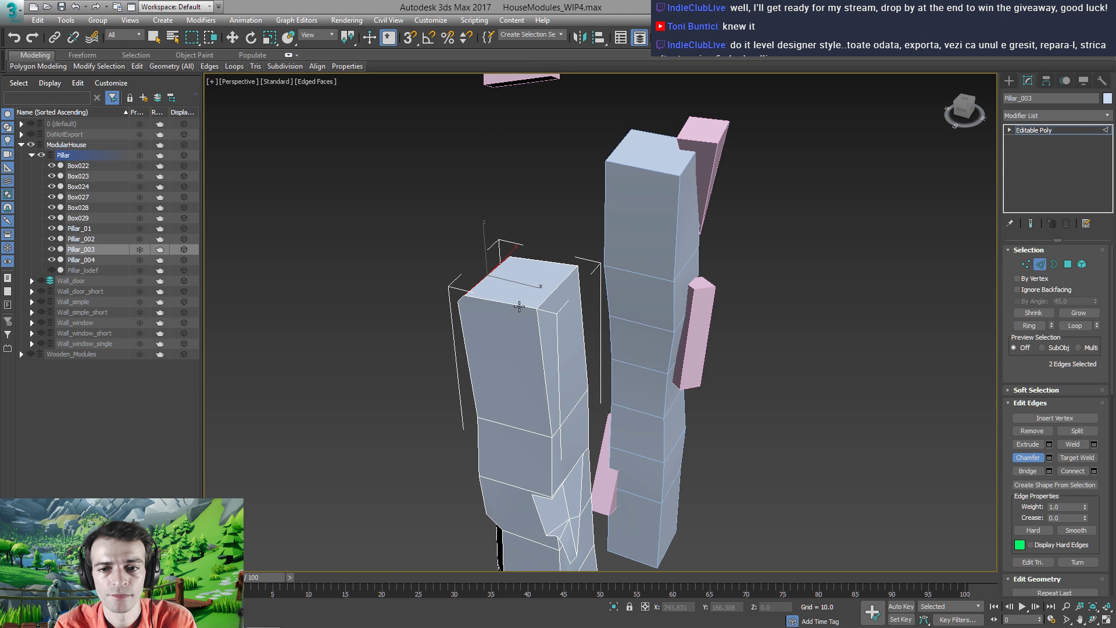
Chamfer two adjoining top-cap edges together with the vertical corner edge running down from where they meet
{"action": "left_click", "coordinate": [522, 308]}
{"action": "right_click", "coordinate": [540, 302]}
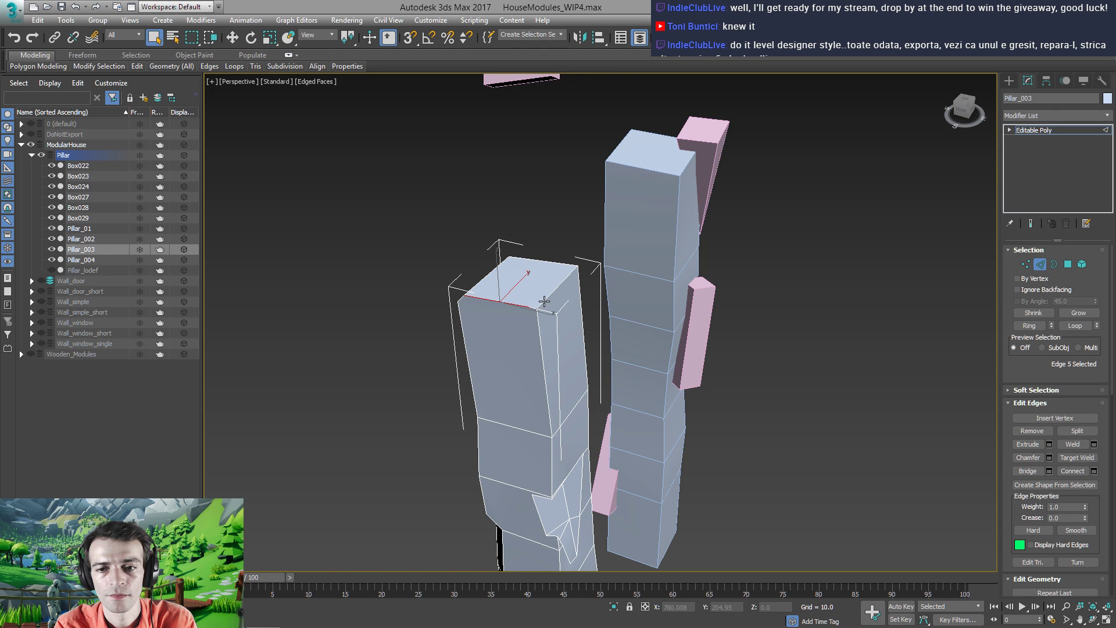
{"action": "left_click", "coordinate": [544, 301], "text": "ctrl"}
{"action": "left_click", "coordinate": [541, 342], "text": "ctrl"}
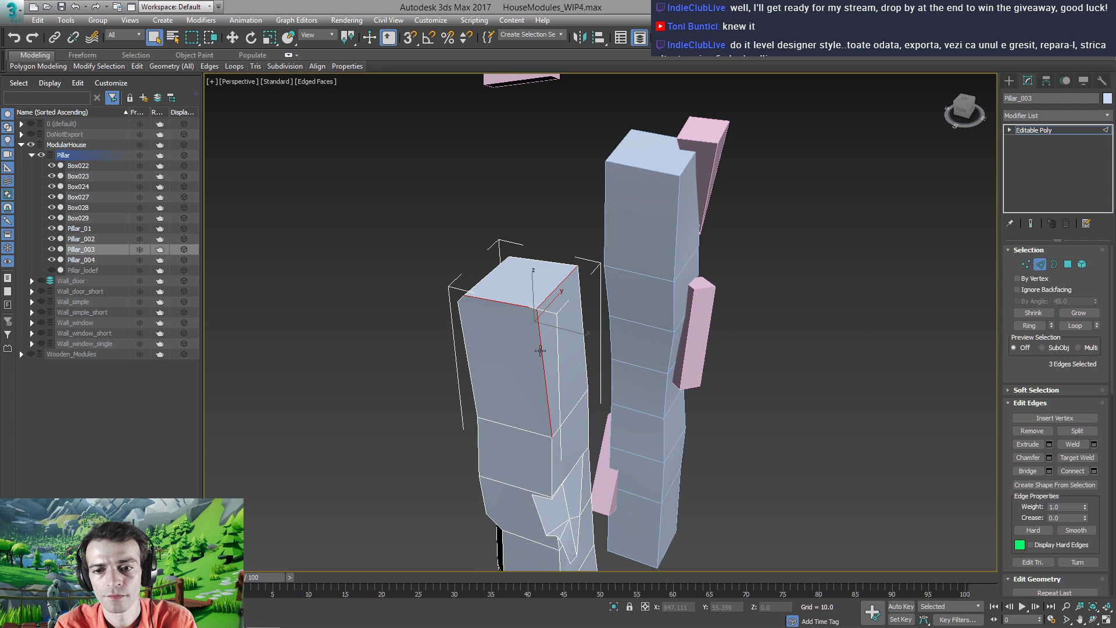
{"action": "left_click", "coordinate": [1028, 458]}
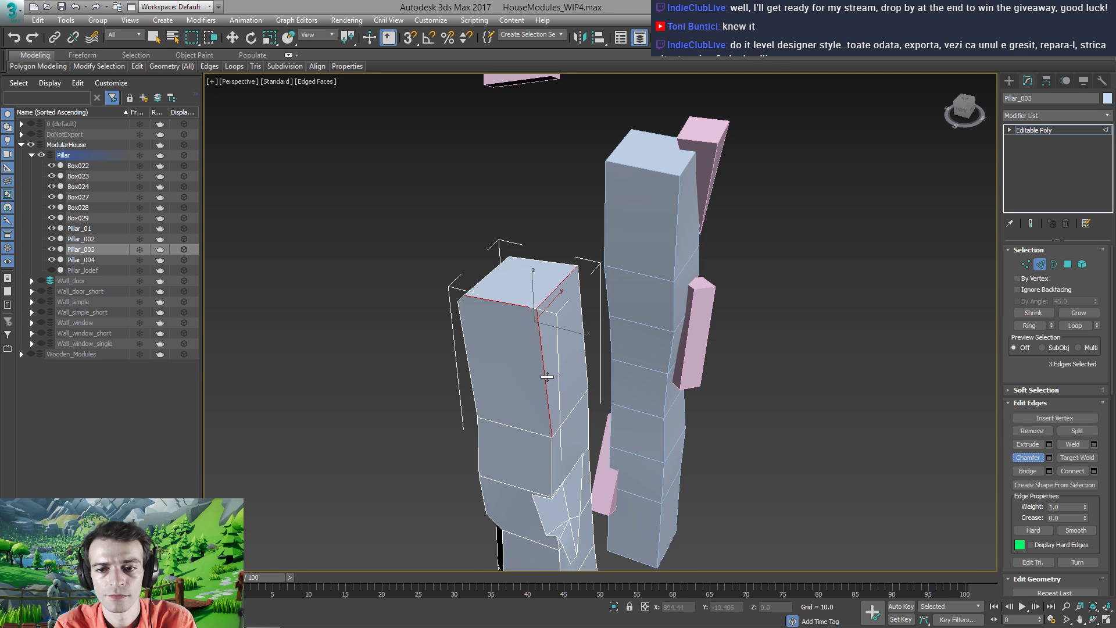
{"action": "left_click_drag", "start_coordinate": [547, 377], "coordinate": [523, 349]}
{"action": "middle_click_drag", "start_coordinate": [523, 349], "coordinate": [473, 374], "text": "alt"}
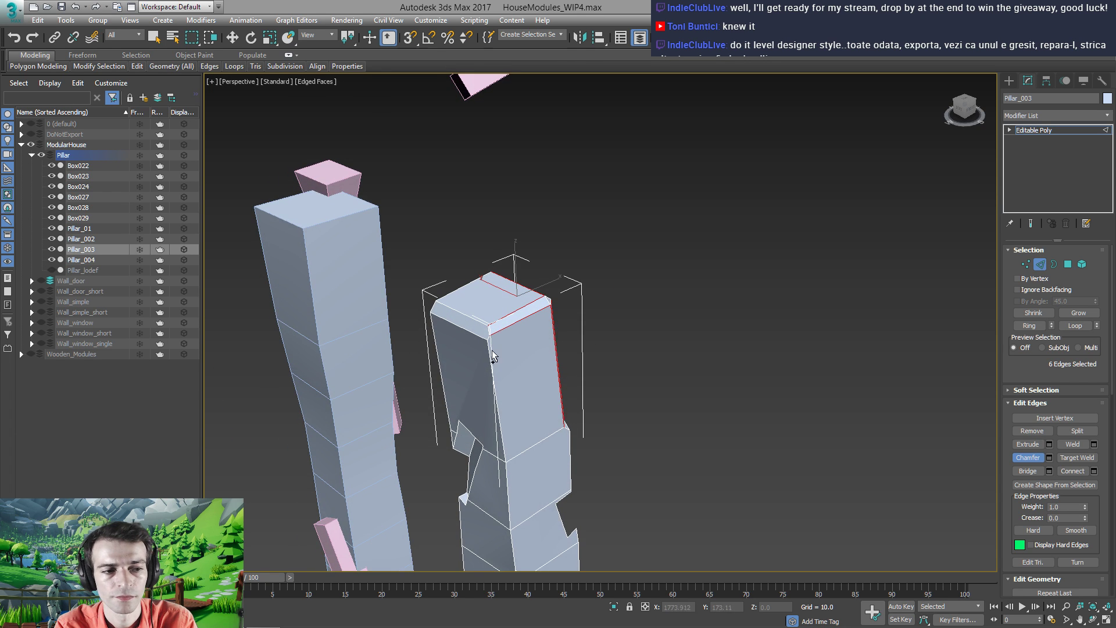
{"action": "scroll", "coordinate": [493, 356], "scroll_direction": "up", "scroll_amount": 5}
{"action": "key", "text": "1"}
{"action": "right_click", "coordinate": [518, 376]}
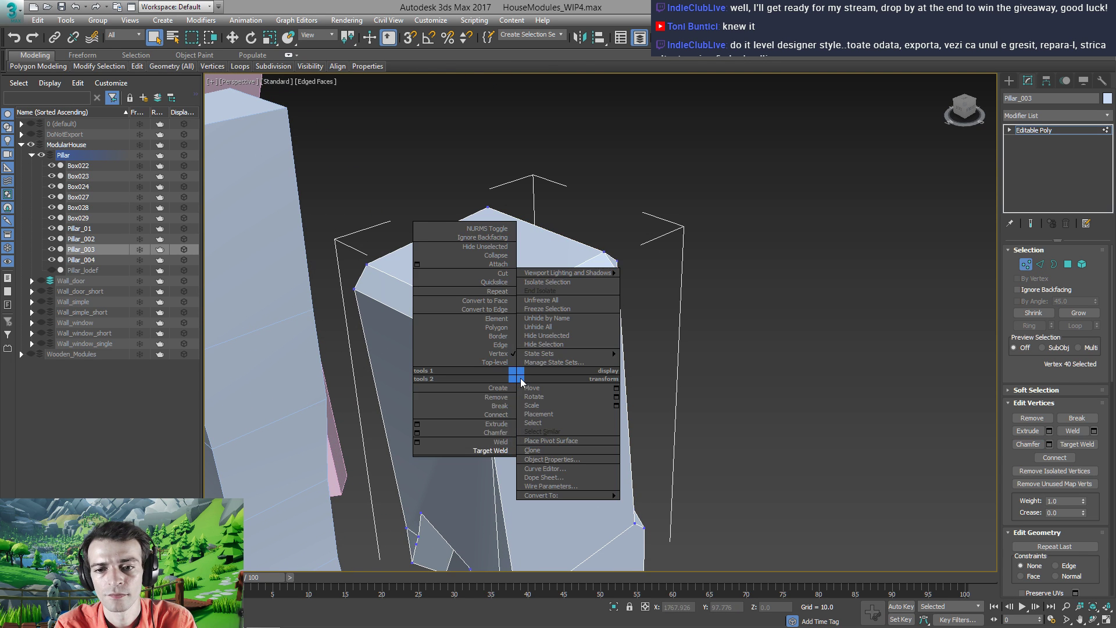
{"action": "left_click", "coordinate": [490, 450]}
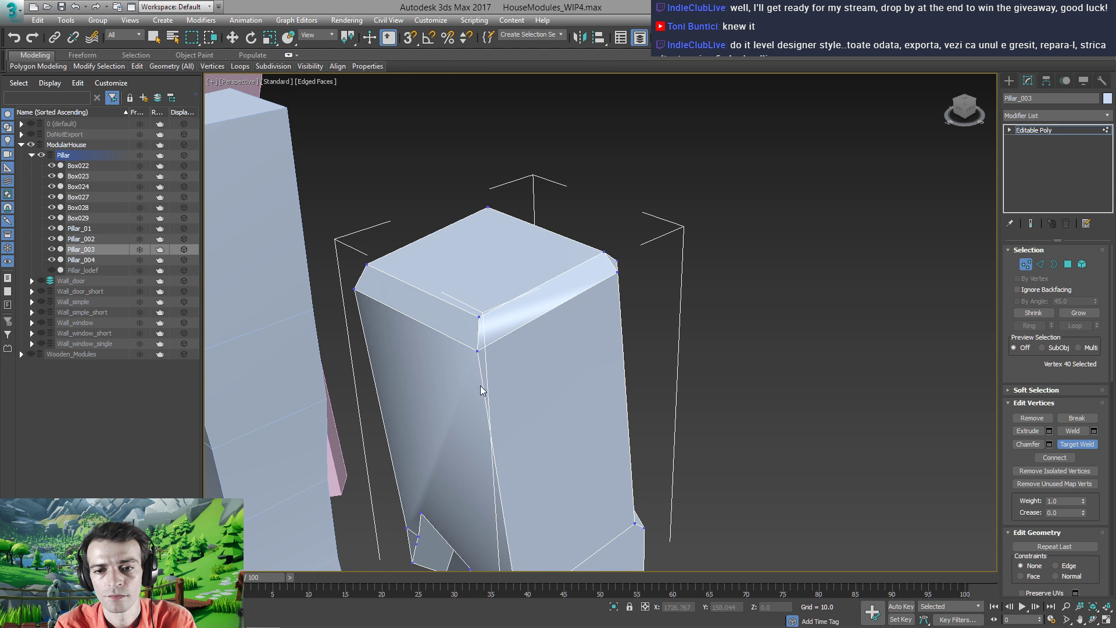
{"action": "middle_click_drag", "start_coordinate": [480, 385], "coordinate": [599, 361], "text": "alt"}
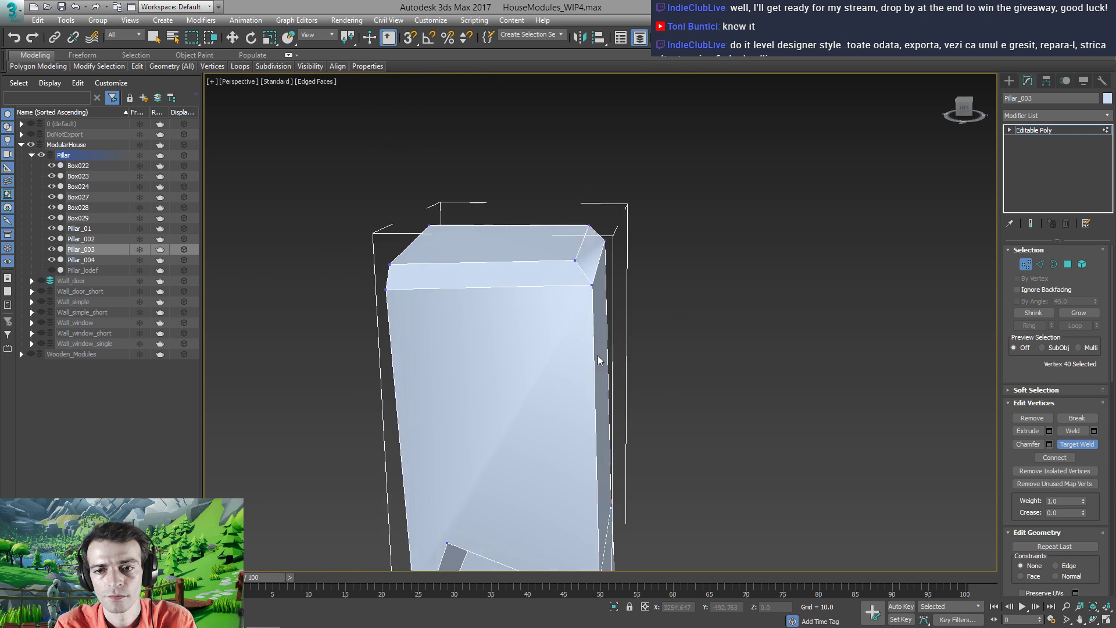
Chamfer the horizontal loop edge on Pillar_003's side face, one loop above the lowest one
{"action": "scroll", "coordinate": [553, 374], "scroll_direction": "down", "scroll_amount": 6}
{"action": "middle_click_drag", "start_coordinate": [542, 426], "coordinate": [677, 409]}
{"action": "scroll", "coordinate": [717, 360], "scroll_direction": "up", "scroll_amount": 4}
{"action": "scroll", "coordinate": [682, 377], "scroll_direction": "up", "scroll_amount": 3}
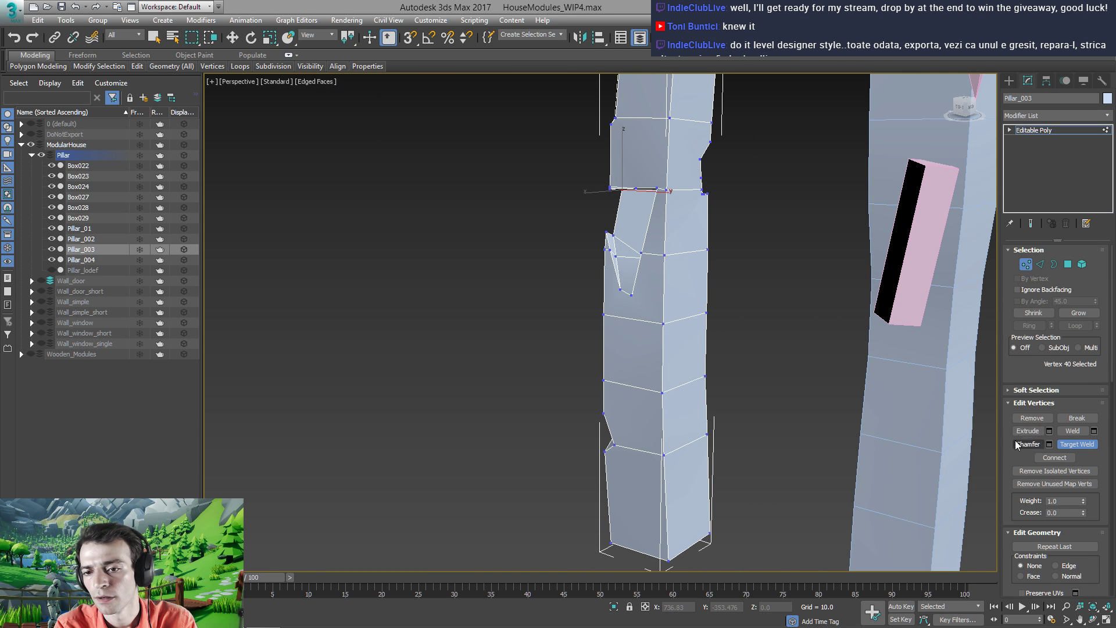
{"action": "key", "text": "2"}
{"action": "left_click", "coordinate": [678, 385]}
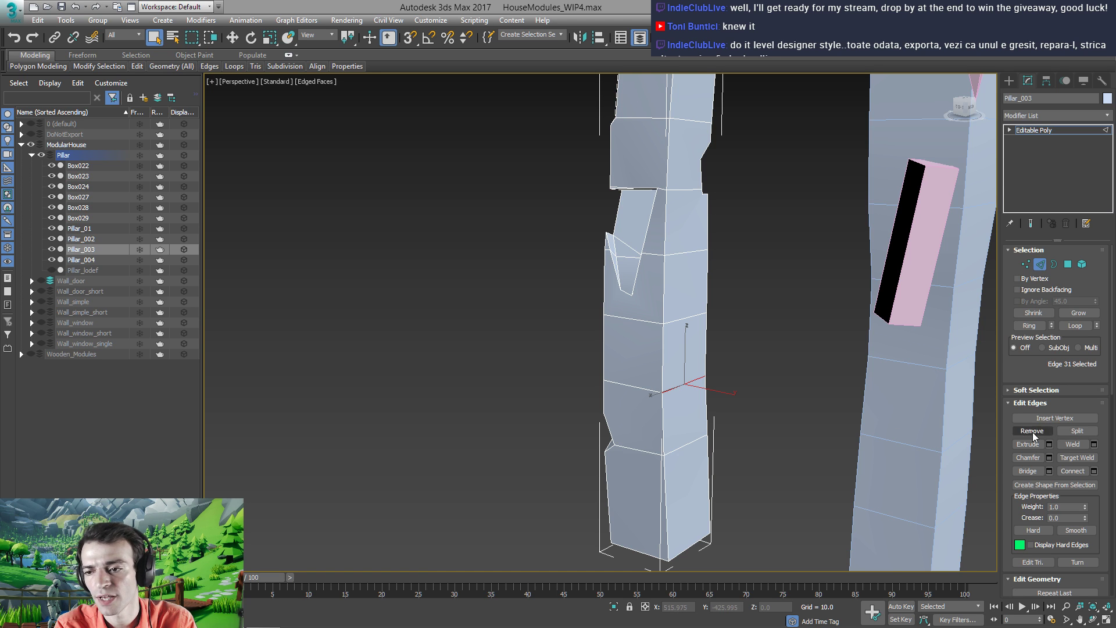
{"action": "left_click", "coordinate": [1028, 458]}
{"action": "left_click_drag", "start_coordinate": [672, 387], "coordinate": [676, 354]}
{"action": "middle_click_drag", "start_coordinate": [676, 354], "coordinate": [619, 342]}
{"action": "scroll", "coordinate": [615, 347], "scroll_direction": "up", "scroll_amount": 3}
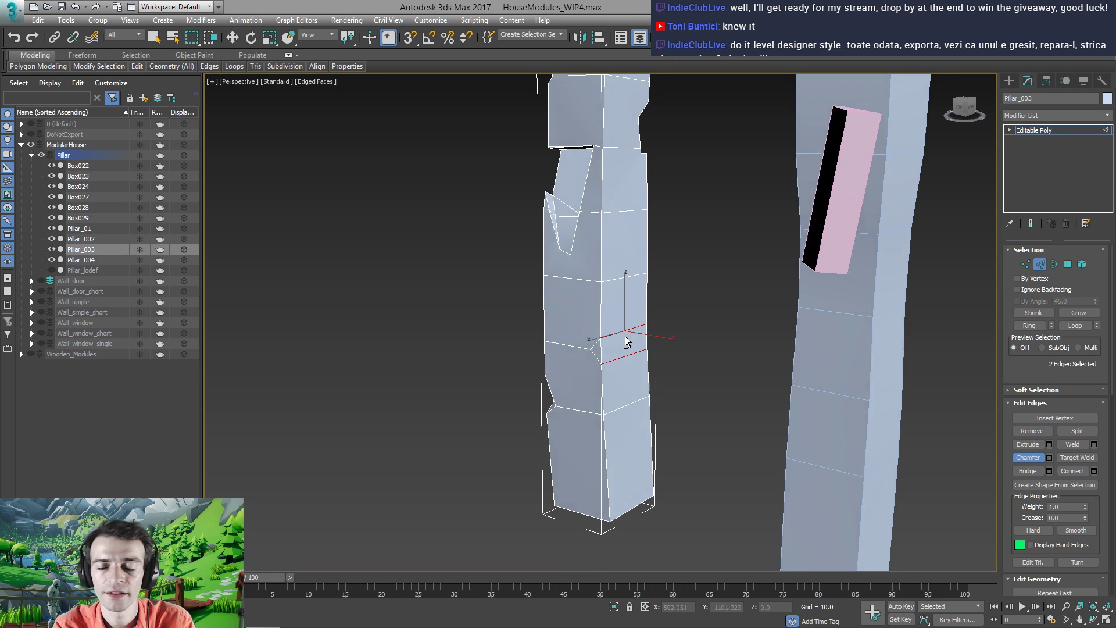
Delete the chamfered strip polygon and the small triangular polygons at both of its ends
{"action": "key", "text": "4"}
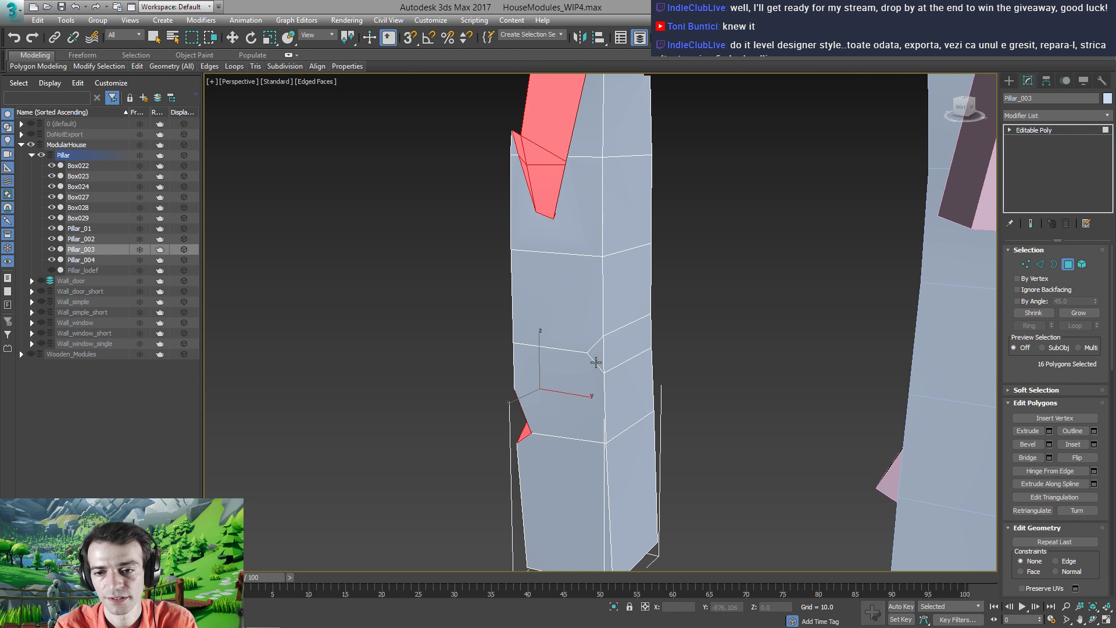
{"action": "left_click", "coordinate": [602, 358]}
{"action": "left_click", "coordinate": [632, 346], "text": "ctrl"}
{"action": "middle_click_drag", "start_coordinate": [631, 346], "coordinate": [633, 372], "text": "alt"}
{"action": "left_click", "coordinate": [662, 368], "text": "ctrl"}
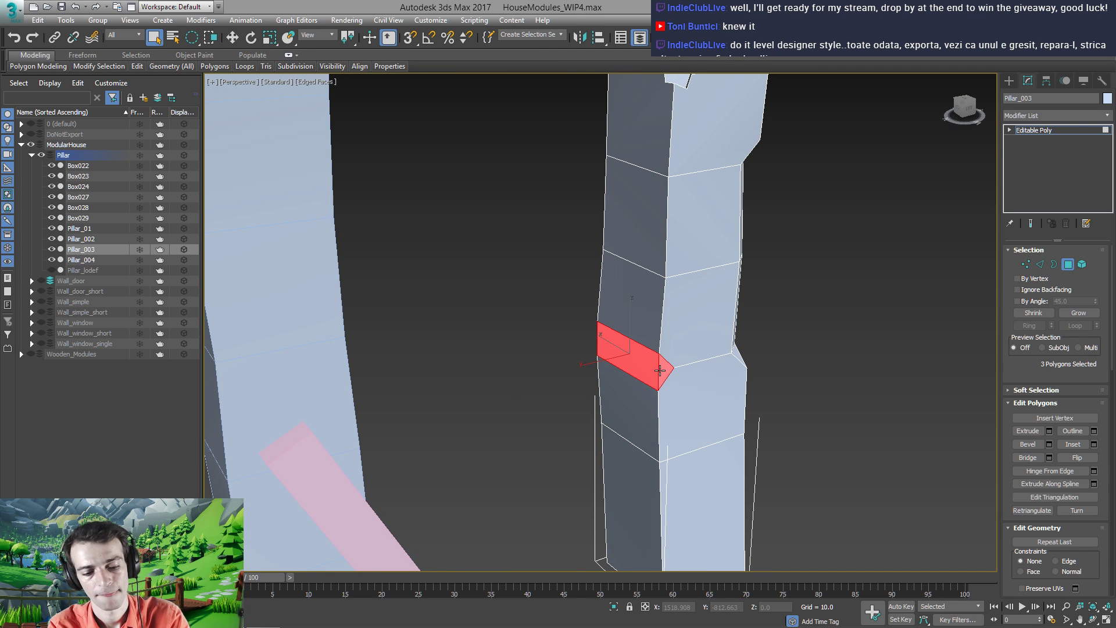
{"action": "key", "text": "Delete"}
Bridge the V-shaped border edges at both ends of the opening to form a notch, and leave edge editing
{"action": "middle_click_drag", "start_coordinate": [625, 398], "coordinate": [660, 336], "text": "alt"}
{"action": "key", "text": "2"}
{"action": "left_click", "coordinate": [674, 365]}
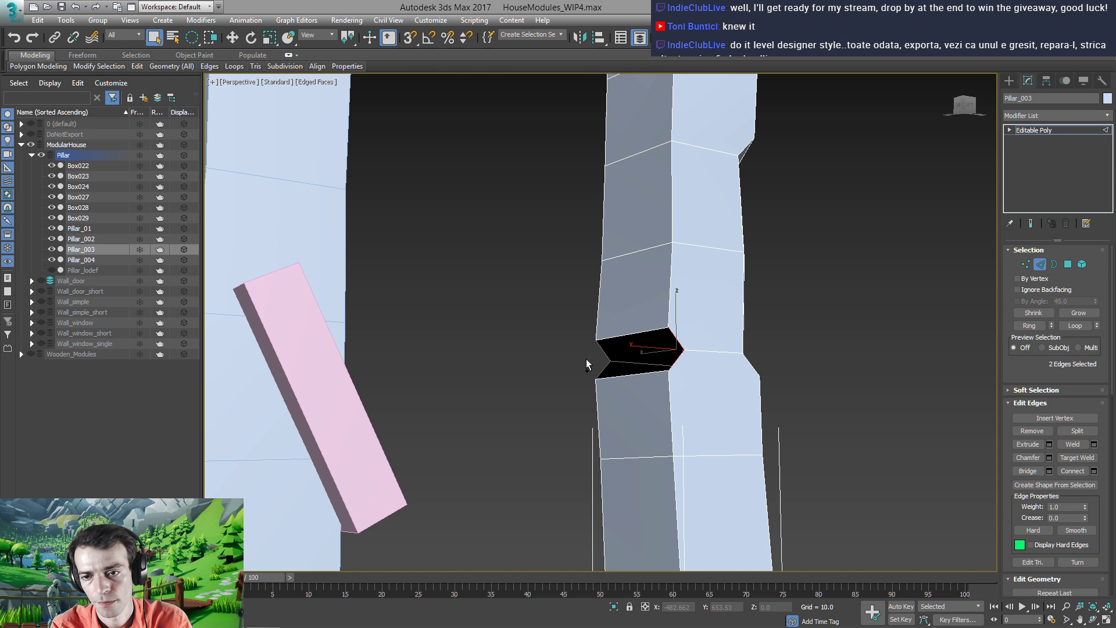
{"action": "double_click", "coordinate": [602, 371]}
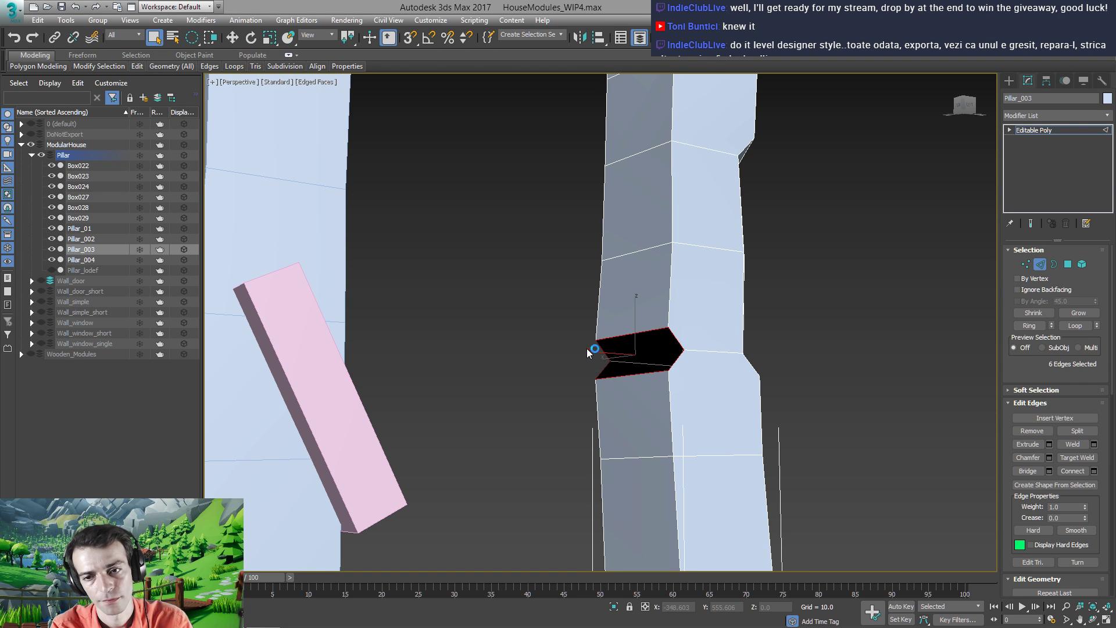
{"action": "left_click", "coordinate": [588, 349]}
{"action": "left_click", "coordinate": [604, 353]}
{"action": "left_click", "coordinate": [604, 367], "text": "ctrl"}
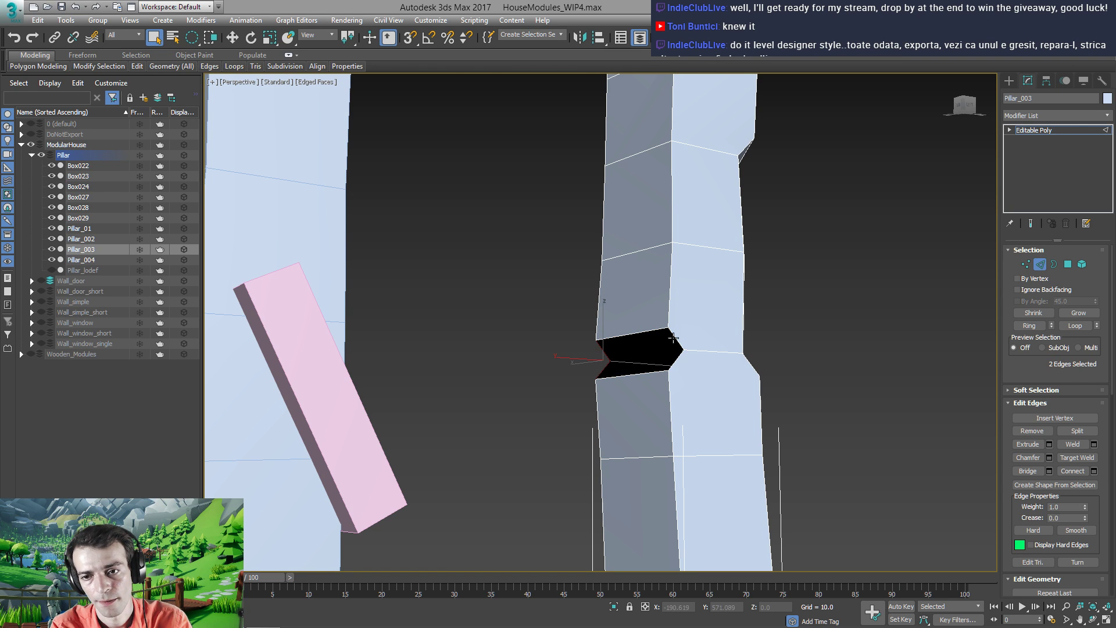
{"action": "left_click", "coordinate": [1028, 472]}
{"action": "middle_click_drag", "start_coordinate": [640, 348], "coordinate": [577, 363], "text": "alt"}
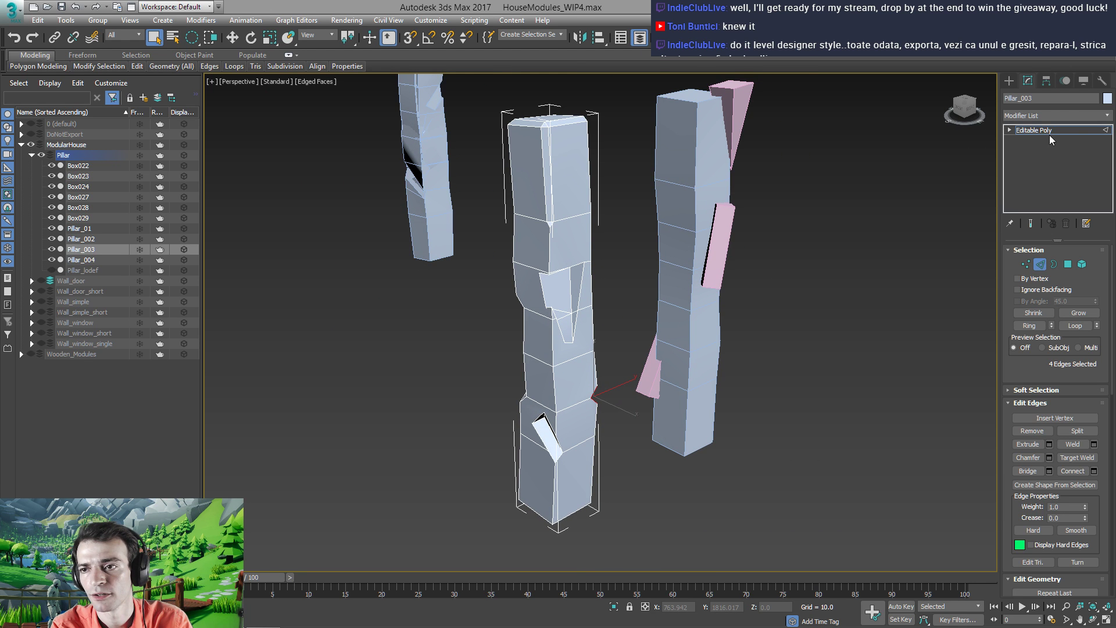
{"action": "left_click", "coordinate": [1048, 130]}
Subtract the lower, middle and top box cutters (Box029, Box022, Box027) from Pillar_002 with ProBoolean
{"action": "middle_click_drag", "start_coordinate": [860, 212], "coordinate": [538, 376], "text": "alt"}
{"action": "left_click", "coordinate": [591, 343]}
{"action": "left_click", "coordinate": [1010, 82]}
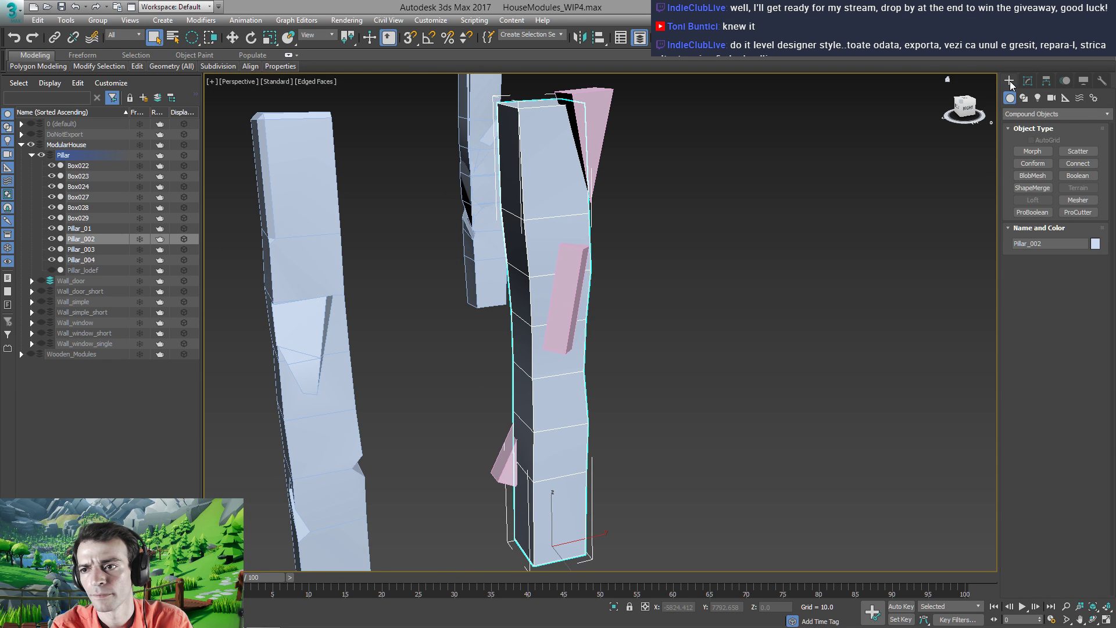
{"action": "left_click", "coordinate": [1031, 212]}
{"action": "left_click", "coordinate": [1054, 275]}
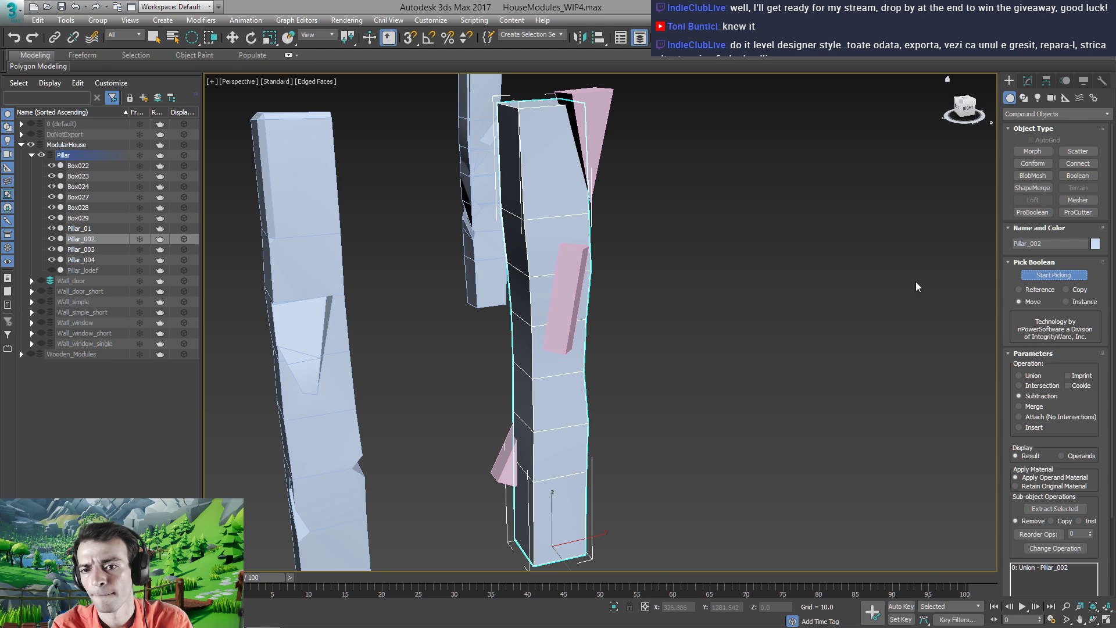
{"action": "left_click", "coordinate": [496, 471]}
{"action": "left_click", "coordinate": [574, 315]}
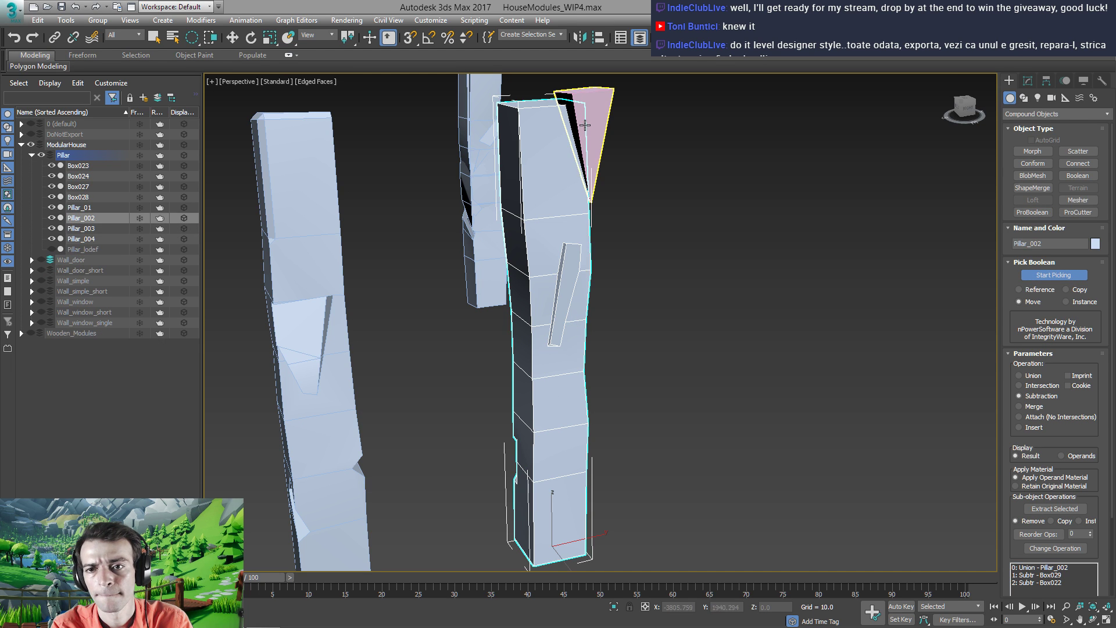
{"action": "left_click", "coordinate": [597, 114]}
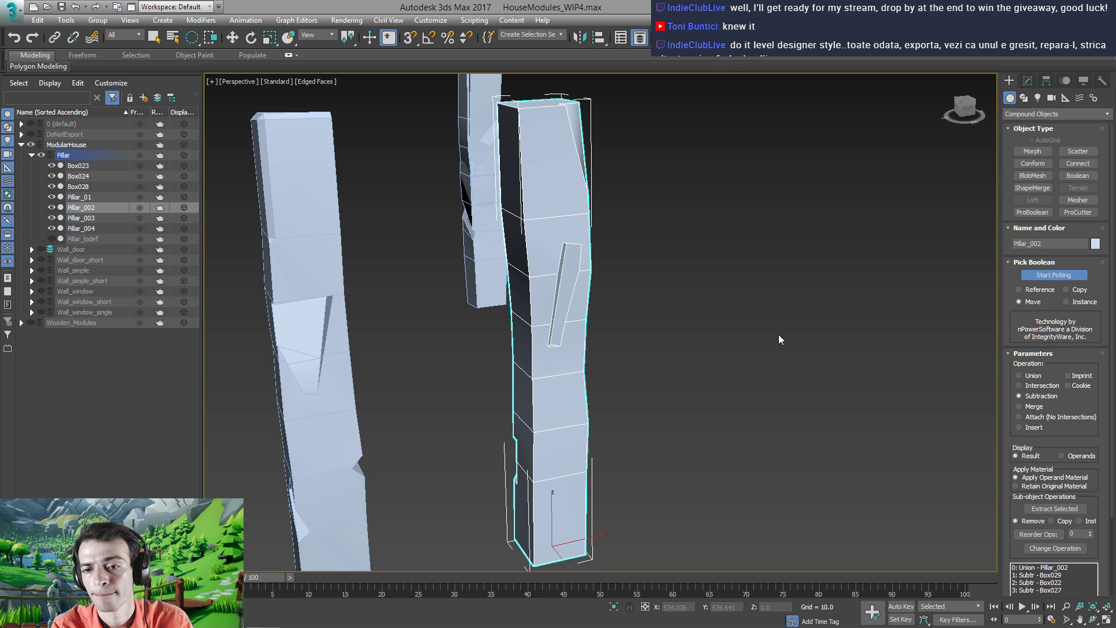
Convert the cut Pillar_002 to an Editable Poly
{"action": "key", "text": "w"}
{"action": "right_click", "coordinate": [620, 327]}
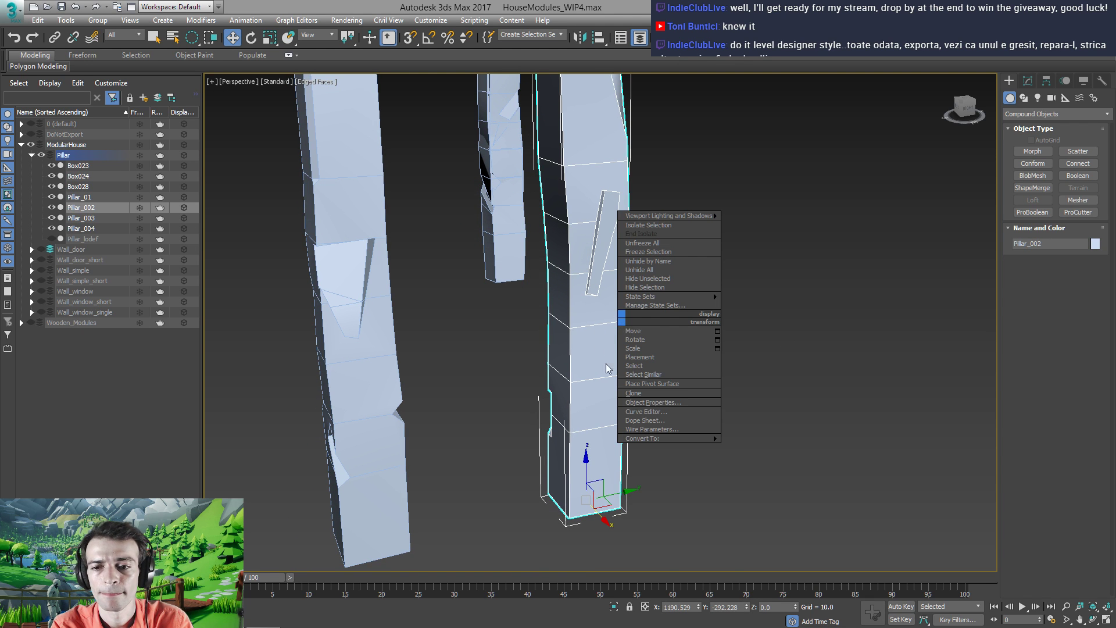
{"action": "mouse_move", "coordinate": [661, 437]}
{"action": "left_click", "coordinate": [759, 445]}
Target-weld the extra vertex on the lower notch's straight vertical edge to the loop vertex just above it
{"action": "key", "text": "1"}
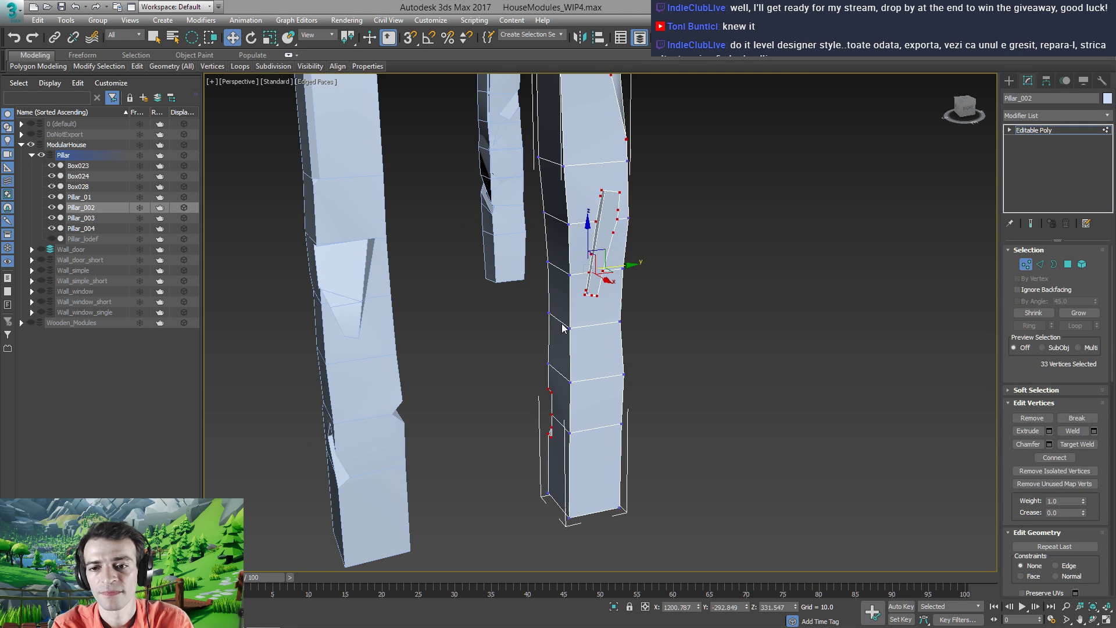
{"action": "middle_click_drag", "start_coordinate": [563, 325], "coordinate": [722, 264], "text": "alt"}
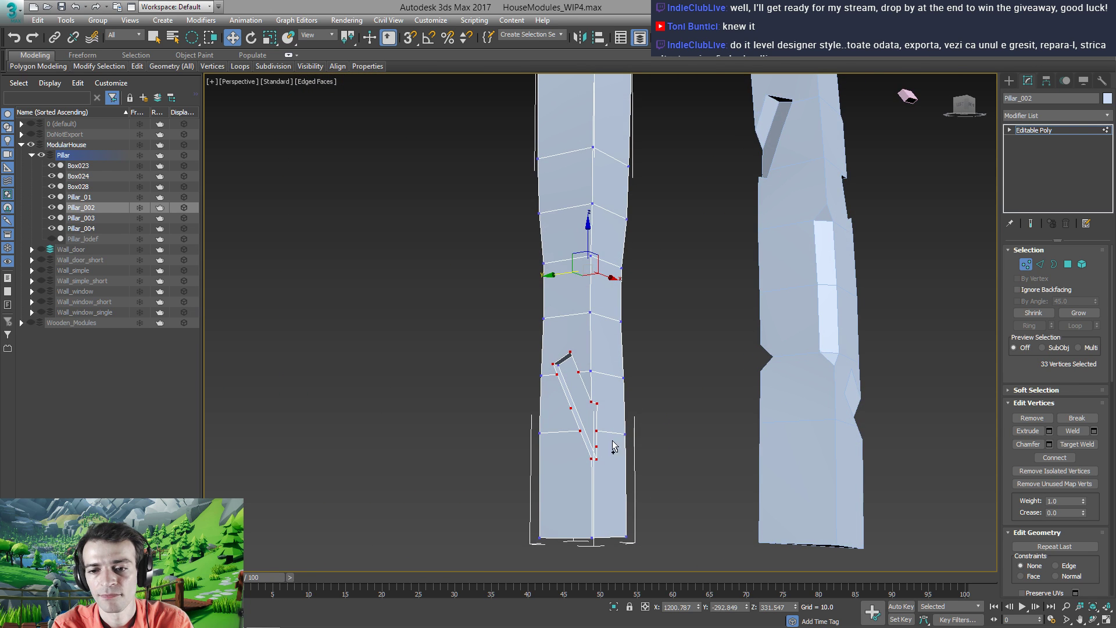
{"action": "scroll", "coordinate": [585, 421], "scroll_direction": "up", "scroll_amount": 3}
{"action": "right_click", "coordinate": [585, 420]}
{"action": "left_click", "coordinate": [555, 497]}
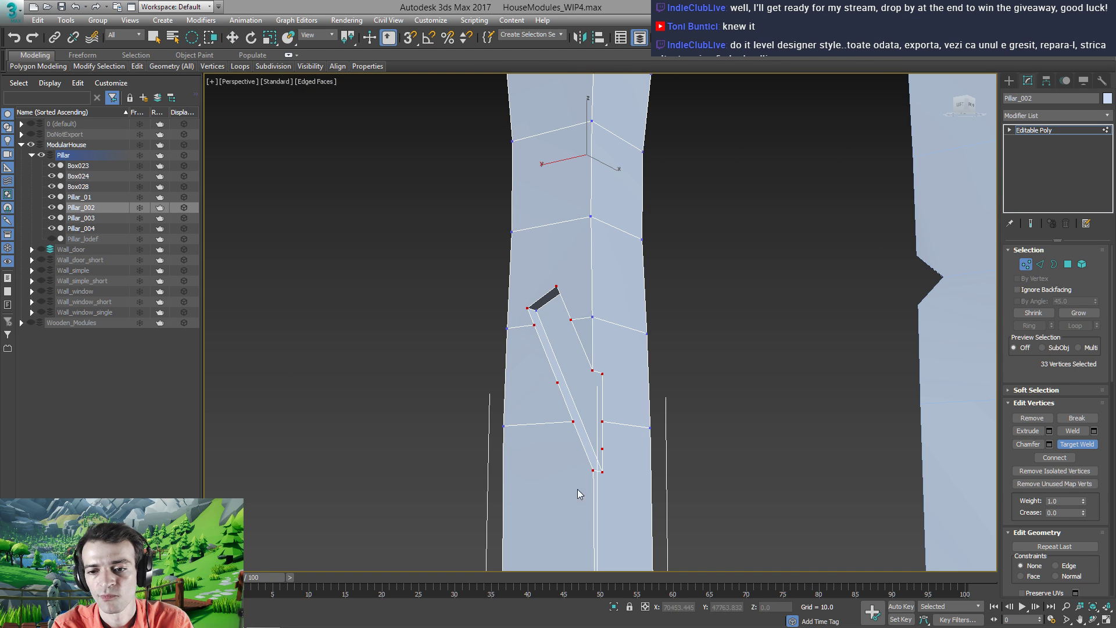
{"action": "left_click", "coordinate": [603, 447]}
{"action": "left_click", "coordinate": [601, 423]}
{"action": "mouse_move", "coordinate": [592, 404]}
{"action": "middle_mouse_down", "text": "alt"}
{"action": "mouse_move", "coordinate": [642, 374]}
{"action": "mouse_move", "coordinate": [583, 401]}
{"action": "middle_mouse_up", "text": "alt"}
{"action": "key", "text": "w"}
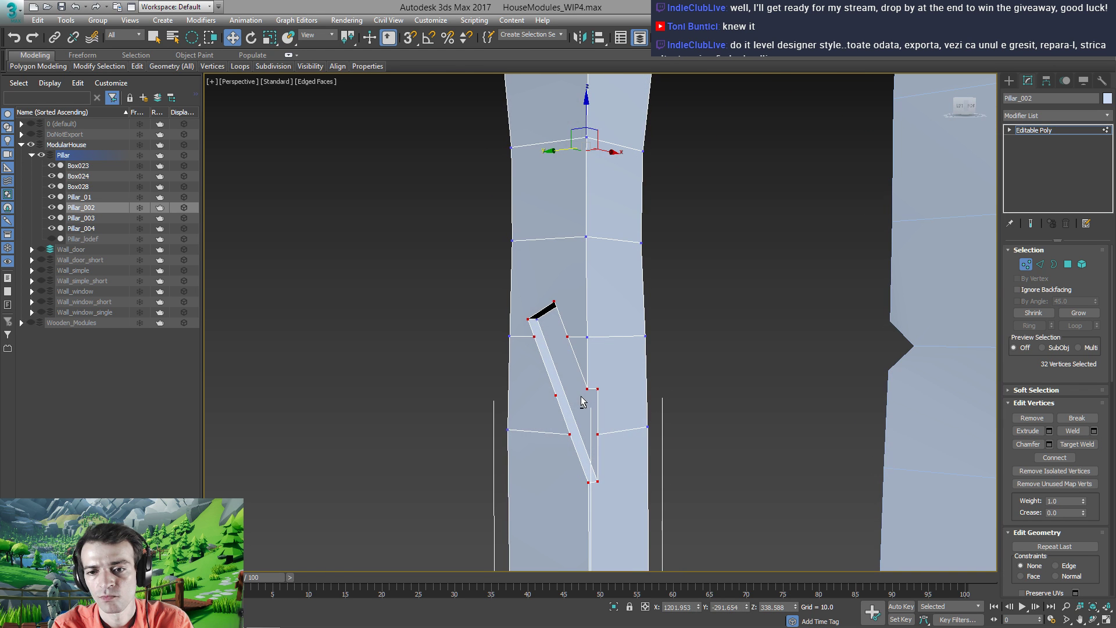
Target-weld the extra vertex on the lower notch's slanted edge to the loop vertex just below it
{"action": "left_click", "coordinate": [557, 395]}
{"action": "right_click", "coordinate": [553, 410]}
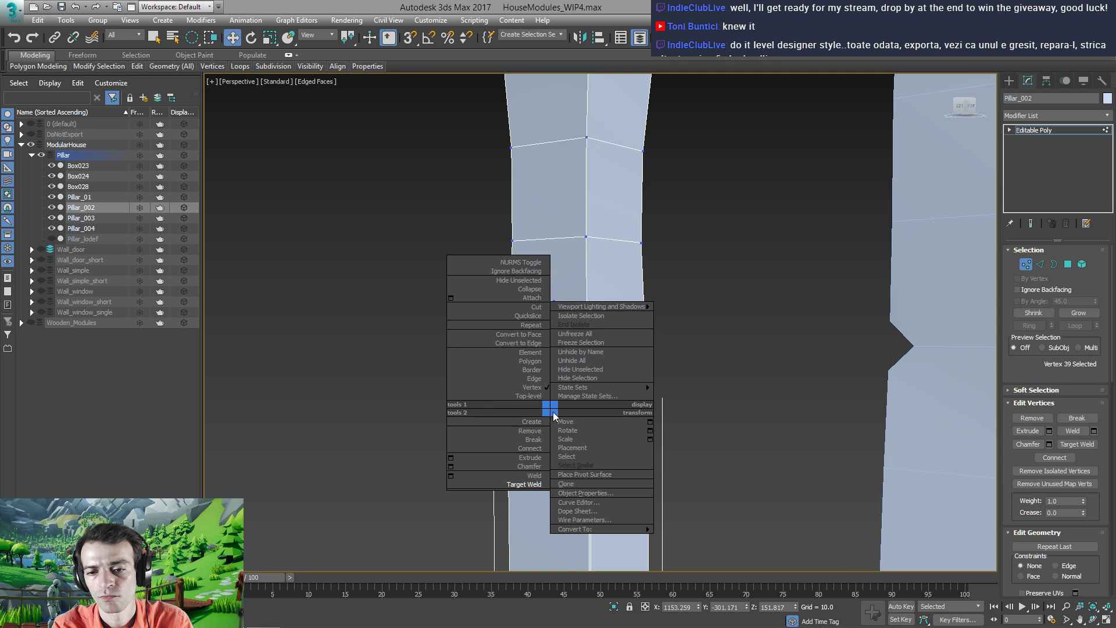
{"action": "left_click", "coordinate": [536, 465]}
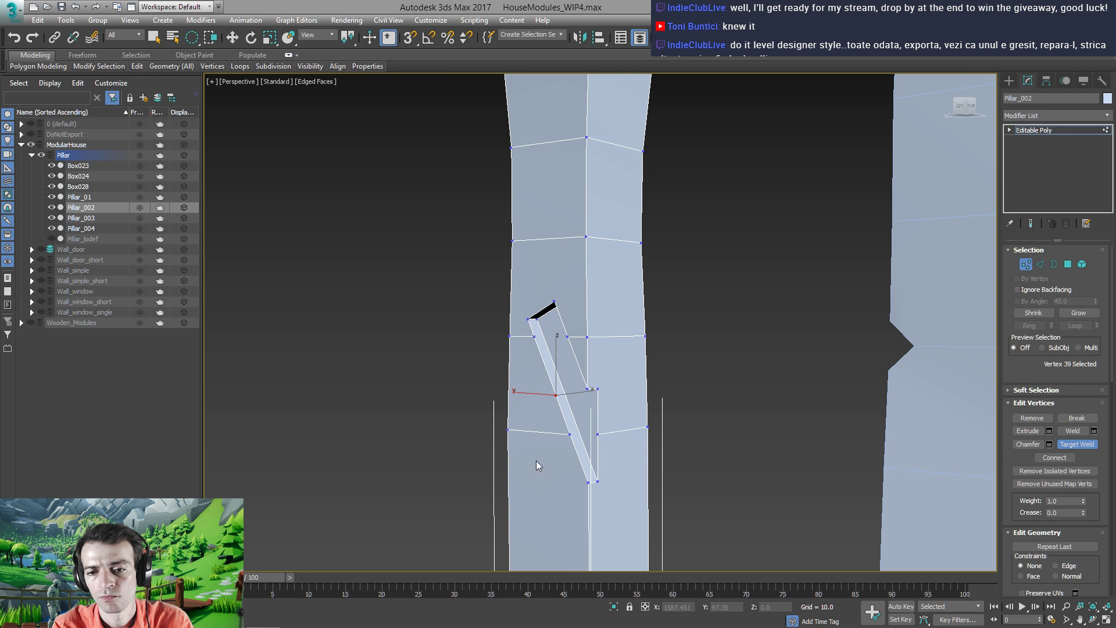
{"action": "left_click", "coordinate": [568, 435]}
{"action": "middle_click_drag", "start_coordinate": [568, 436], "coordinate": [602, 414], "text": "alt"}
{"action": "middle_click_drag", "start_coordinate": [601, 346], "coordinate": [483, 304], "text": "alt"}
{"action": "key", "text": "w"}
Isolate Pillar_002 so only that pillar is shown
{"action": "right_click", "coordinate": [483, 304]}
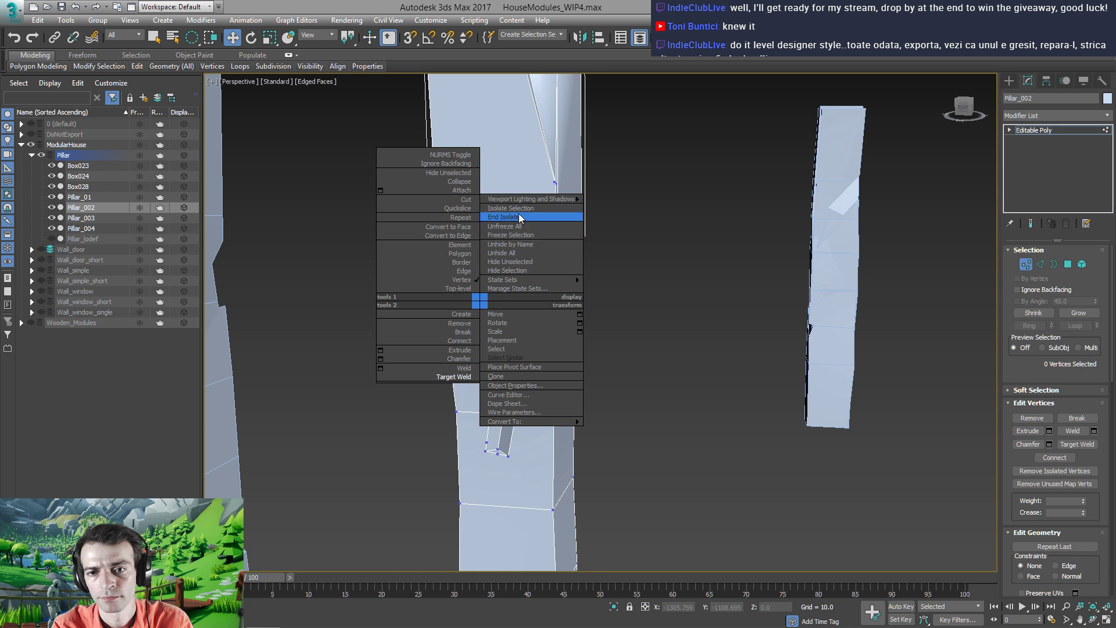
{"action": "left_click", "coordinate": [515, 217]}
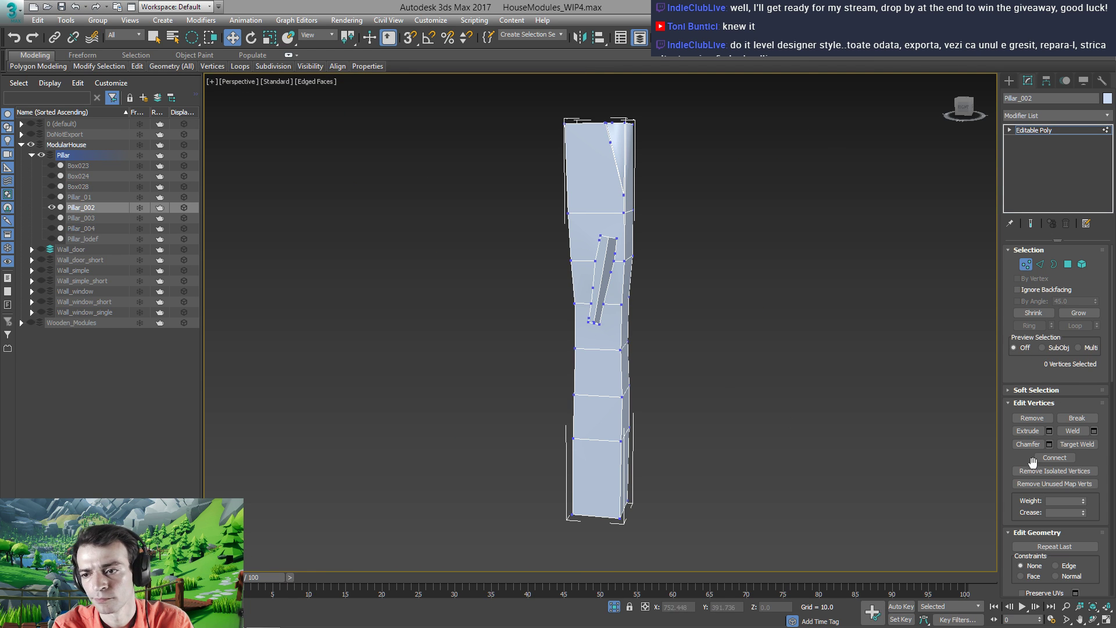
{"action": "right_click", "coordinate": [633, 417]}
{"action": "left_click", "coordinate": [583, 489]}
{"action": "scroll", "coordinate": [620, 307], "scroll_direction": "up", "scroll_amount": 5}
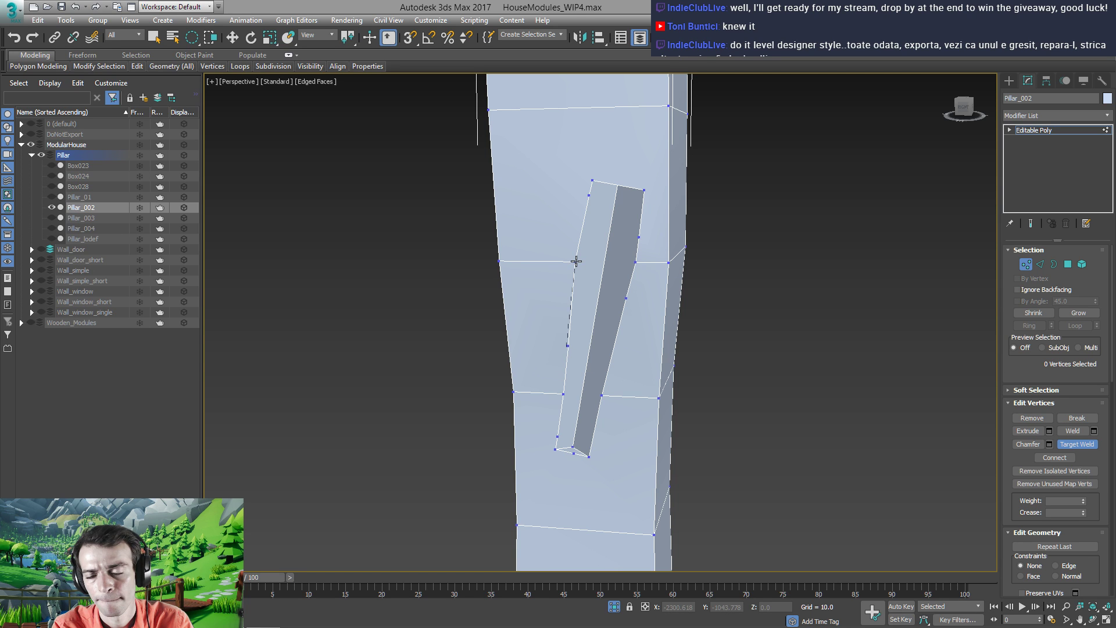
{"action": "key", "text": "w"}
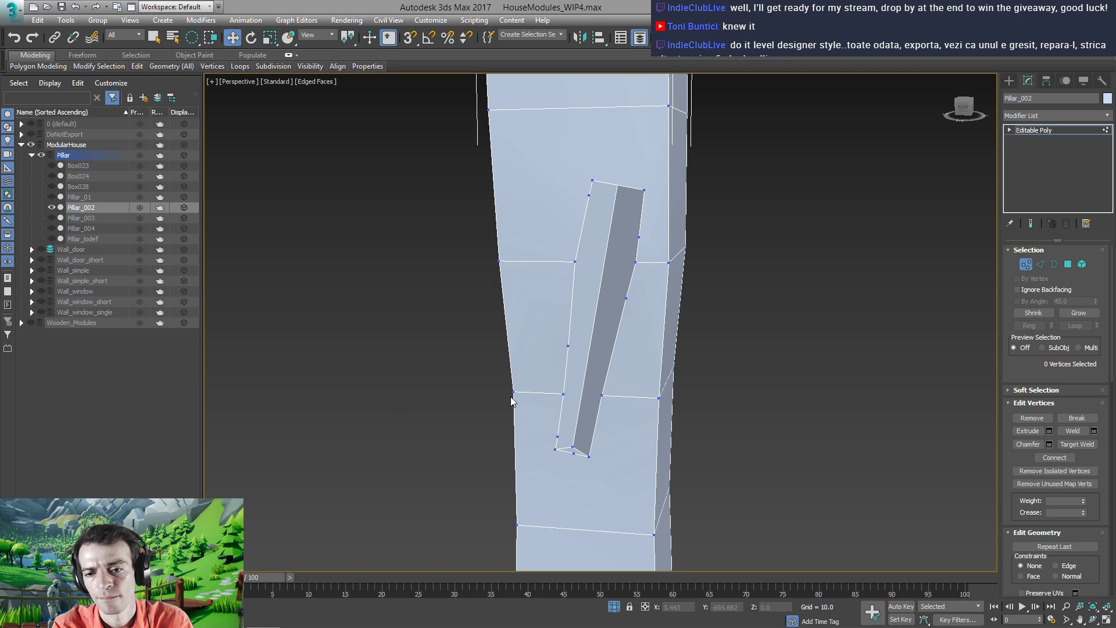
Target-weld the extra vertex in the middle of the long groove's bottom edge to the groove's bottom-left corner vertex
{"action": "middle_click_drag", "start_coordinate": [511, 393], "coordinate": [535, 373], "text": "alt"}
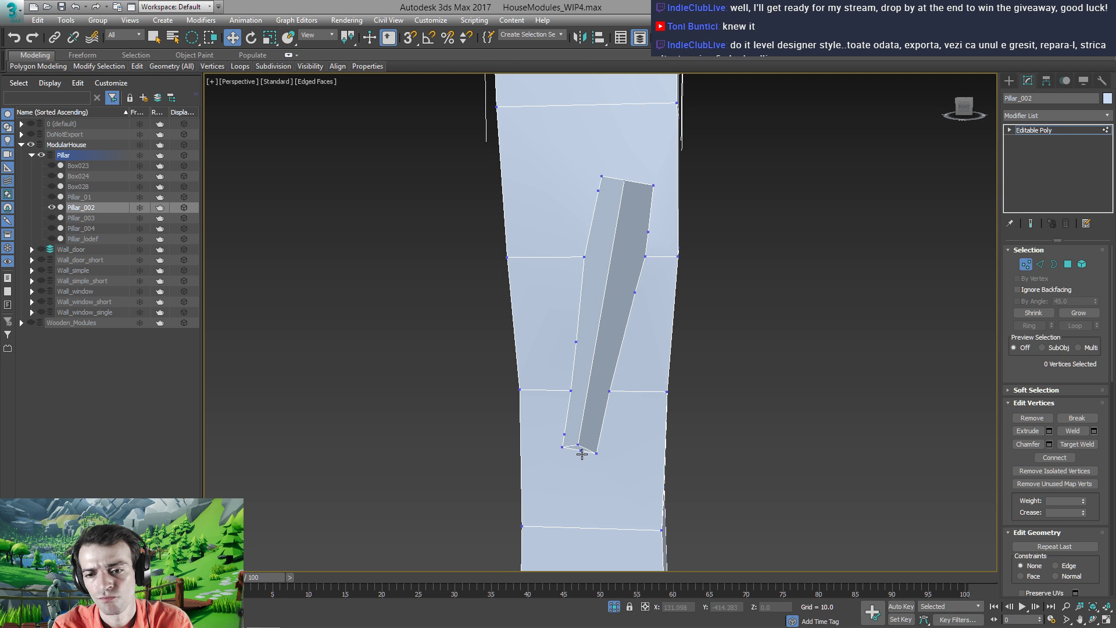
{"action": "left_click", "coordinate": [582, 454]}
{"action": "left_click_drag", "start_coordinate": [582, 454], "coordinate": [559, 451]}
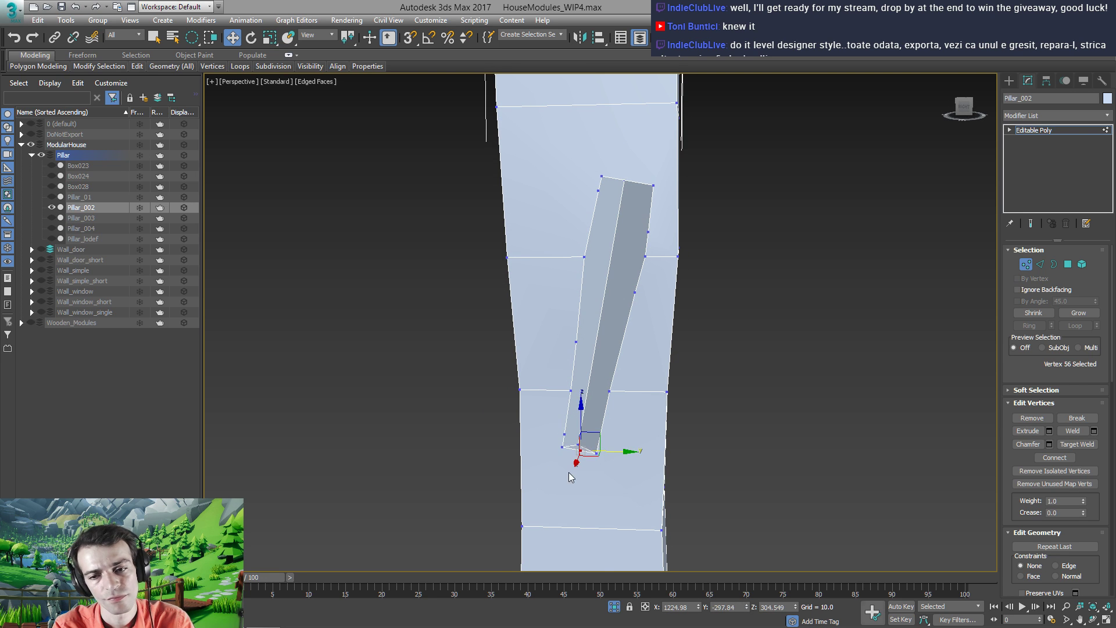
{"action": "right_click", "coordinate": [567, 468]}
{"action": "left_click", "coordinate": [526, 541]}
{"action": "left_click", "coordinate": [576, 449]}
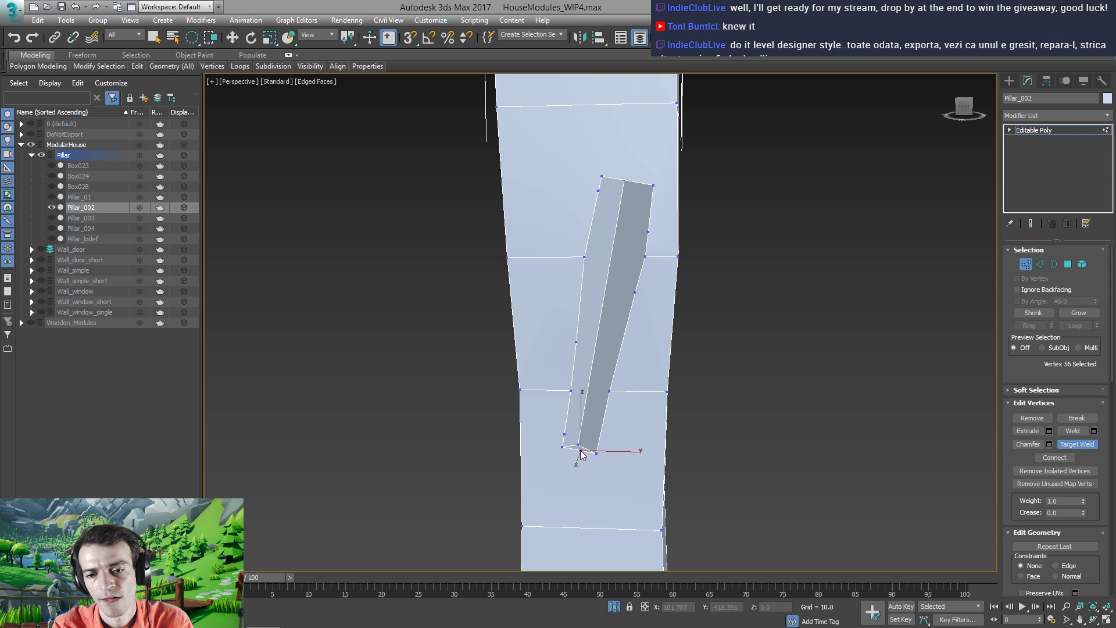
{"action": "left_click", "coordinate": [561, 447]}
{"action": "middle_click_drag", "start_coordinate": [576, 445], "coordinate": [561, 463], "text": "alt"}
{"action": "key", "text": "q"}
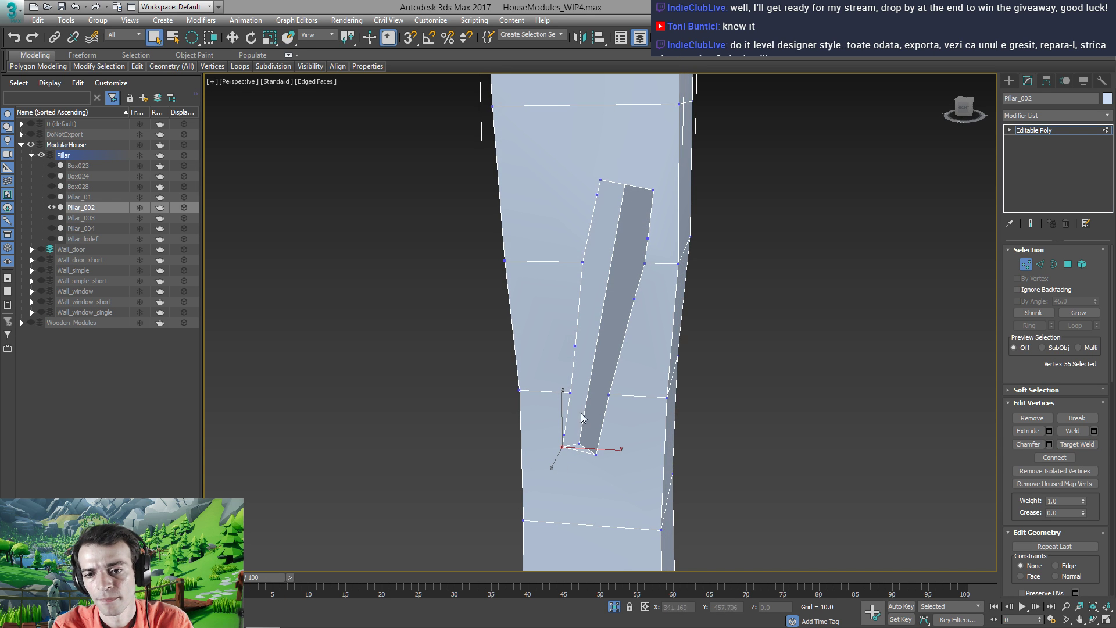
Insert three vertices along the long groove's inner crease edge and return to vertex editing
{"action": "middle_click_drag", "start_coordinate": [587, 396], "coordinate": [605, 394], "text": "alt"}
{"action": "mouse_move", "coordinate": [642, 269]}
{"action": "middle_mouse_down", "text": "alt"}
{"action": "mouse_move", "coordinate": [610, 258]}
{"action": "mouse_move", "coordinate": [631, 273]}
{"action": "middle_mouse_up", "text": "alt"}
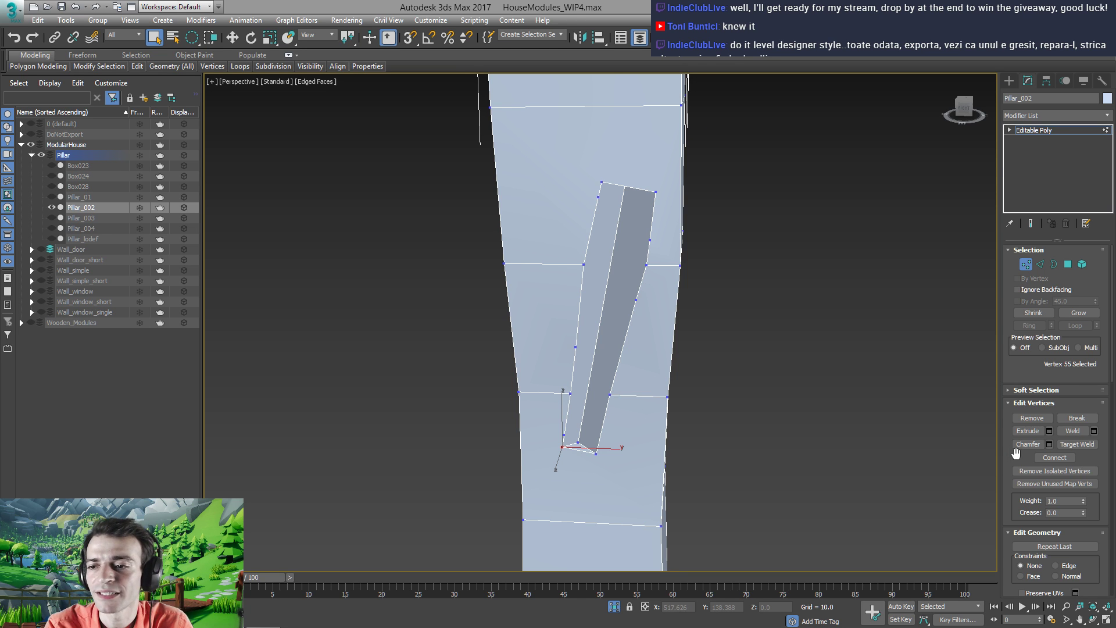
{"action": "key", "text": "2"}
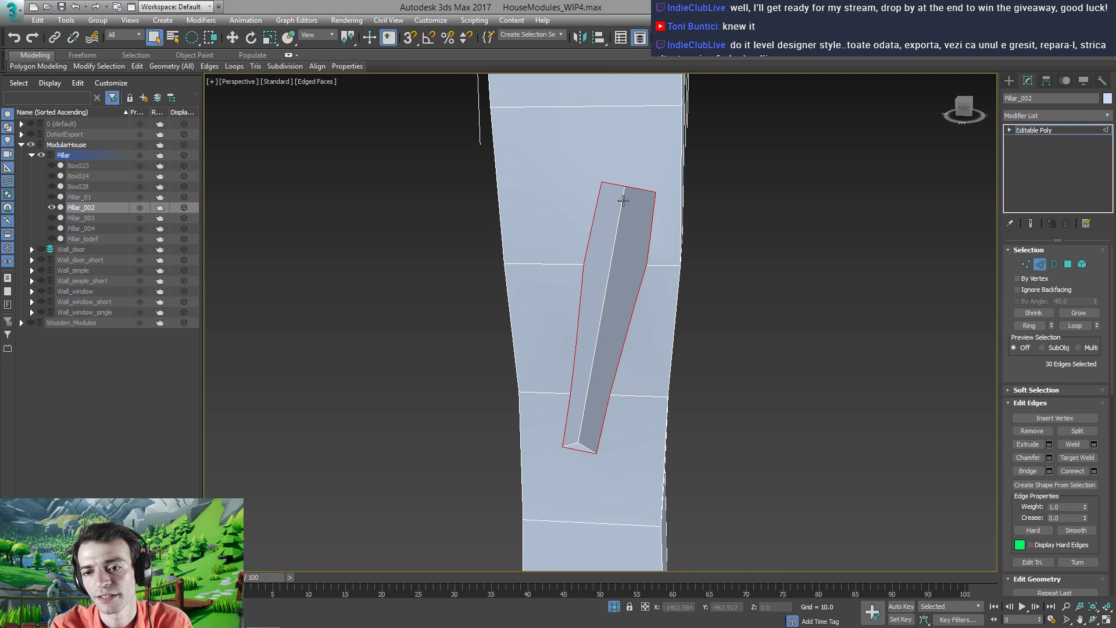
{"action": "left_click", "coordinate": [1056, 417]}
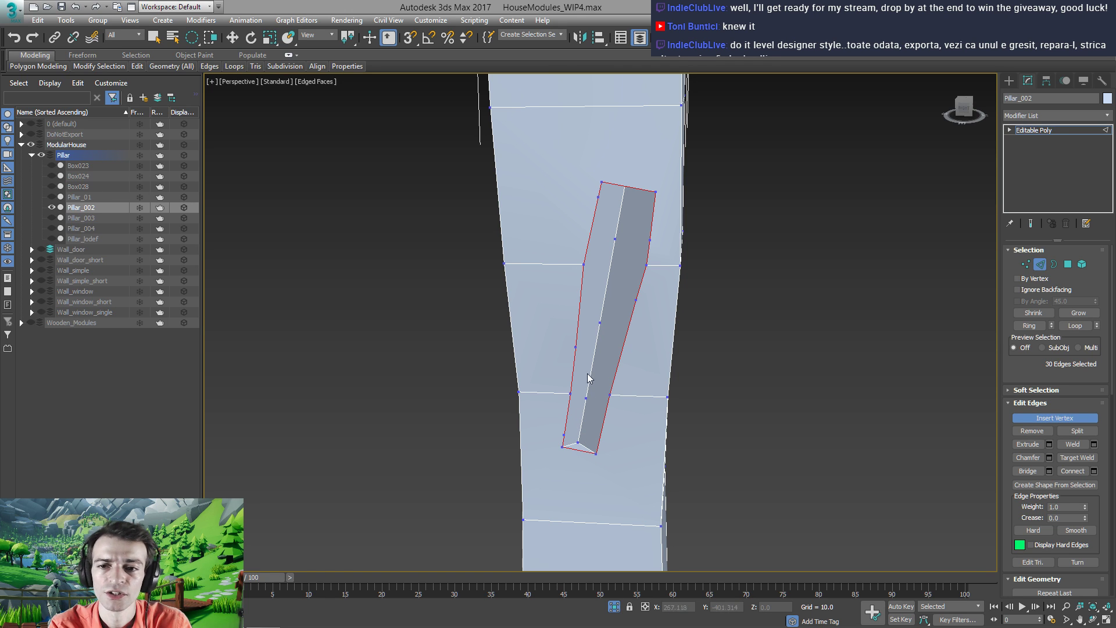
{"action": "left_click", "coordinate": [1052, 419]}
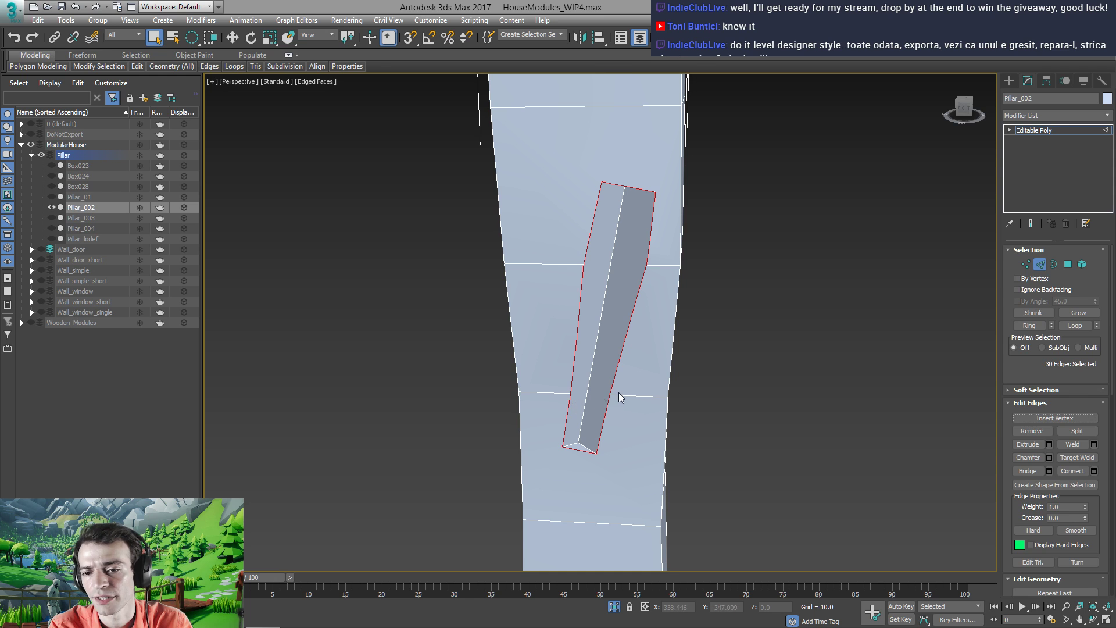
{"action": "key", "text": "1"}
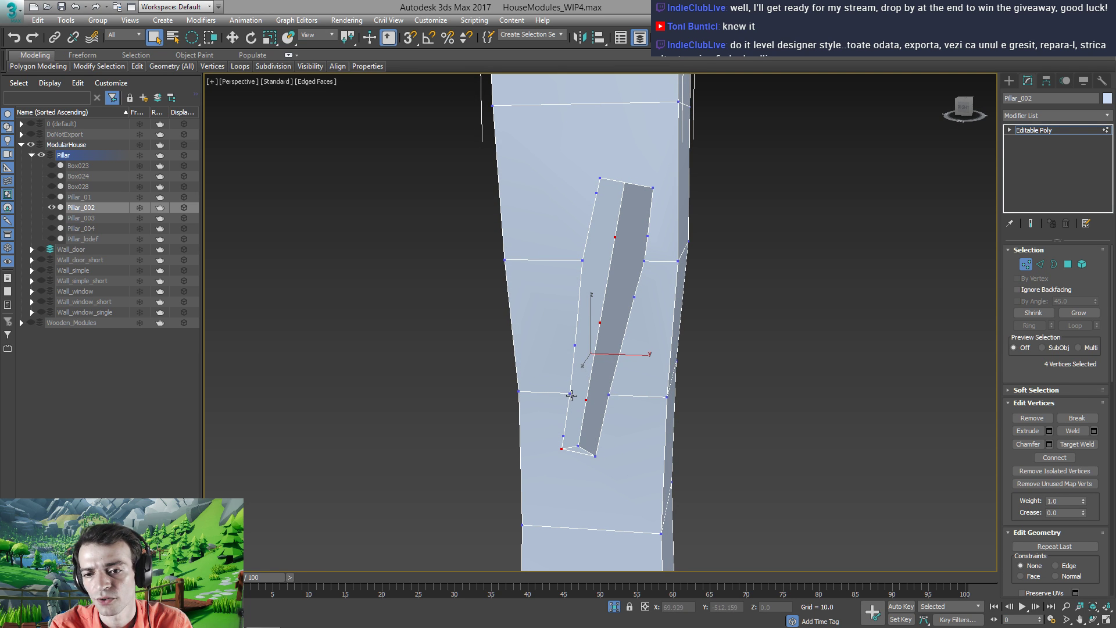
Try to connect the lowest crease vertex with both groove-side loop vertices in one operation, and undo it
{"action": "left_click", "coordinate": [570, 394]}
{"action": "left_click", "coordinate": [586, 400], "text": "ctrl"}
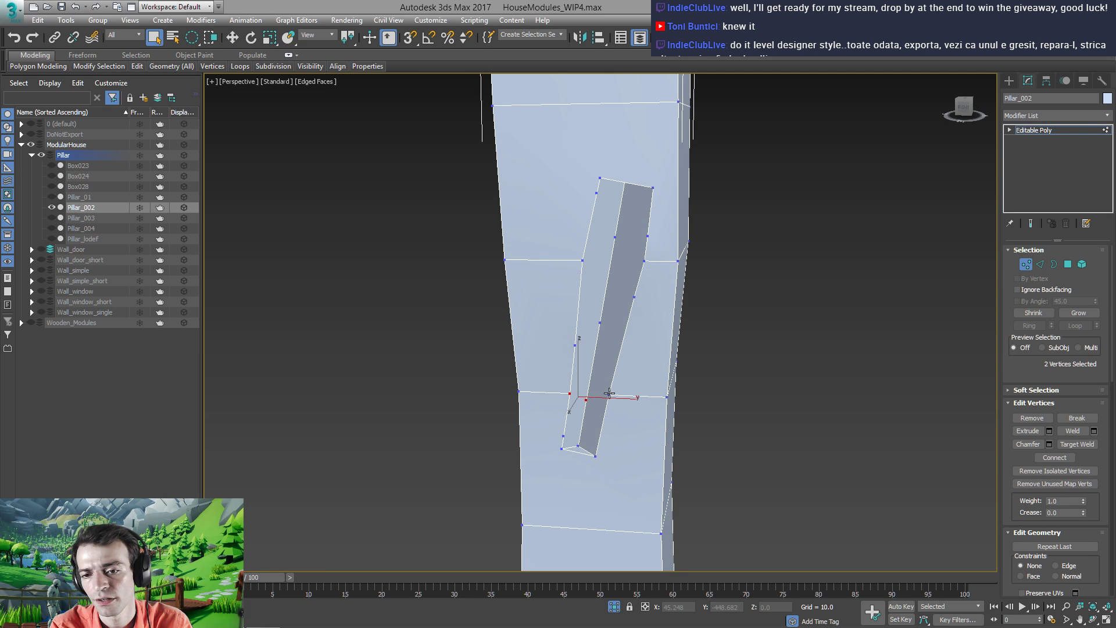
{"action": "left_click", "coordinate": [609, 394], "text": "ctrl"}
{"action": "left_click", "coordinate": [1051, 458]}
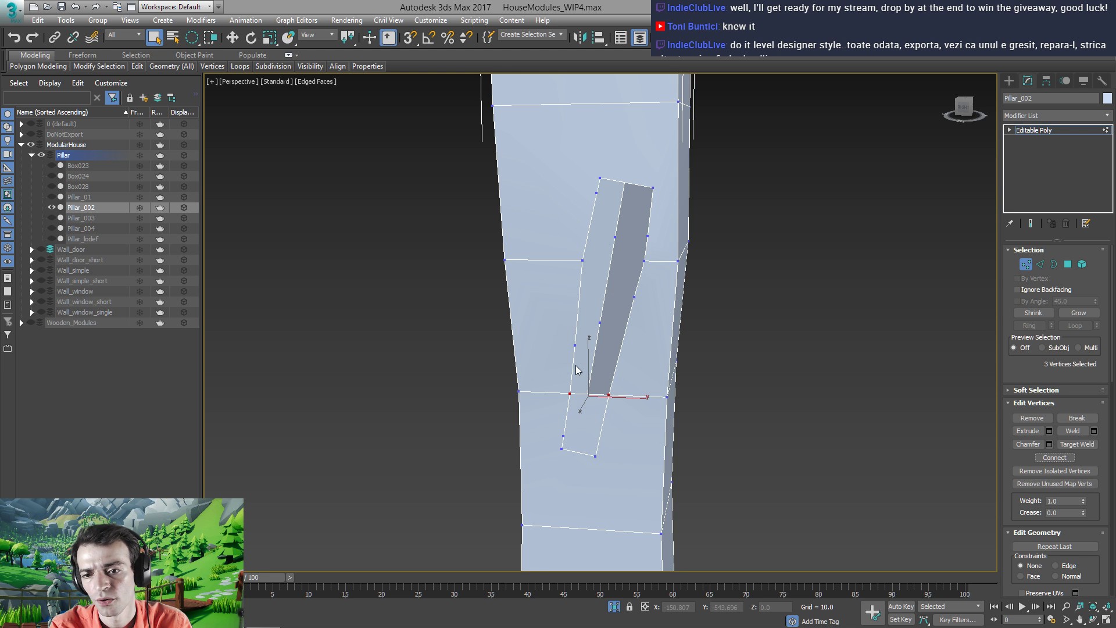
{"action": "key", "text": "ctrl+z"}
Connect the lowest crease vertex to the loop vertex on each side of the groove, one pair at a time
{"action": "mouse_move", "coordinate": [589, 404]}
{"action": "middle_mouse_down", "text": "alt"}
{"action": "mouse_move", "coordinate": [579, 402]}
{"action": "mouse_move", "coordinate": [599, 402]}
{"action": "mouse_move", "coordinate": [593, 420]}
{"action": "middle_mouse_up", "text": "alt"}
{"action": "scroll", "coordinate": [592, 420], "scroll_direction": "up", "scroll_amount": 2}
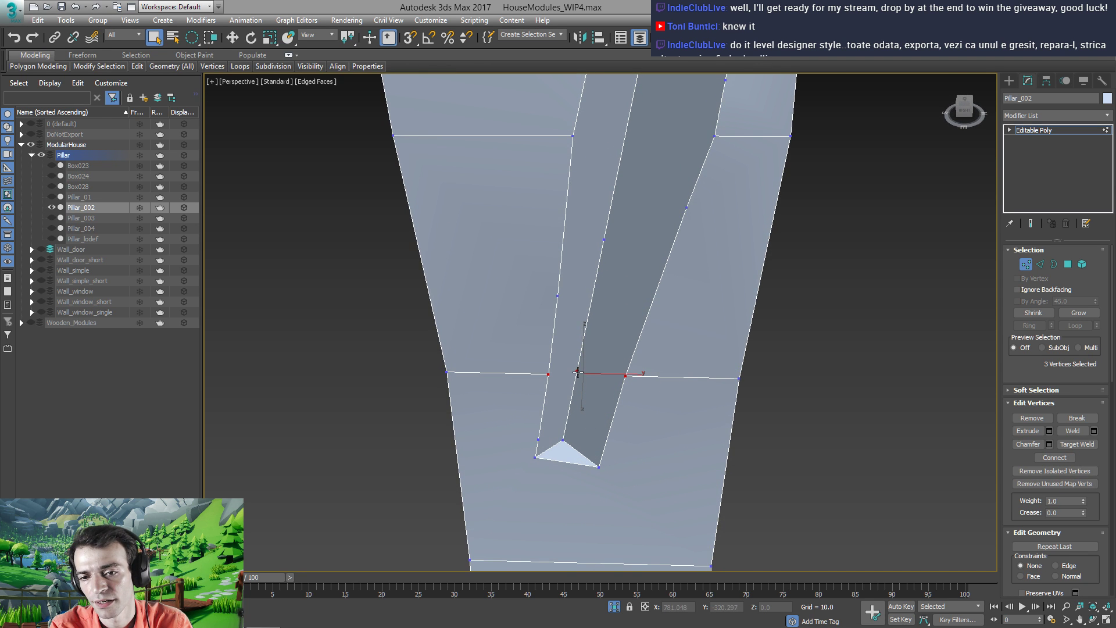
{"action": "left_click", "coordinate": [578, 372]}
{"action": "left_click", "coordinate": [625, 377], "text": "ctrl"}
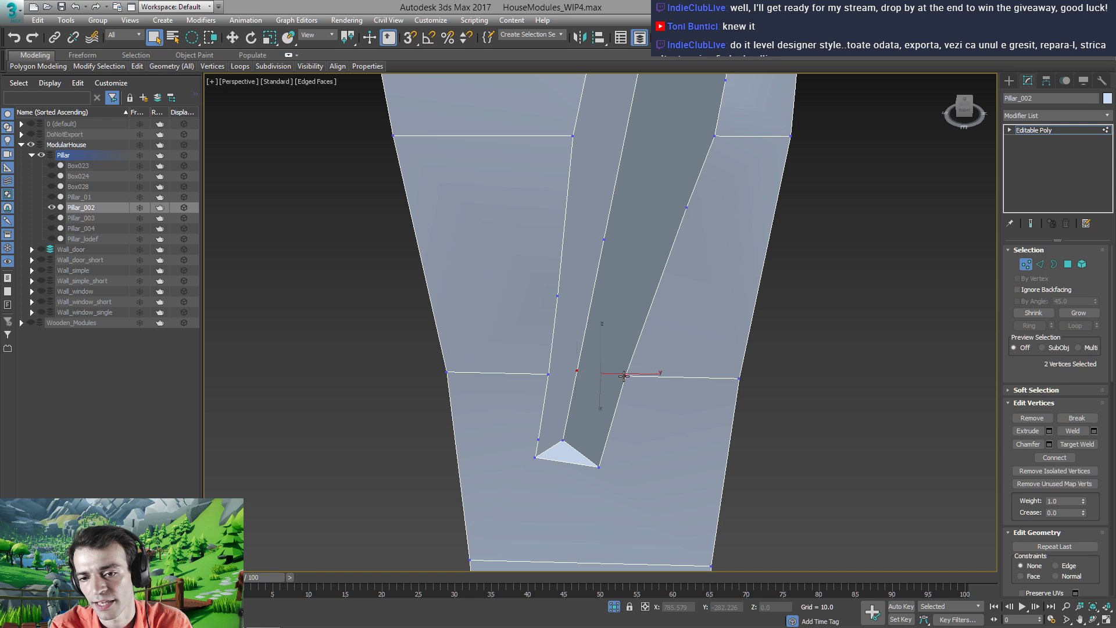
{"action": "left_click", "coordinate": [1055, 457]}
{"action": "left_click", "coordinate": [547, 373]}
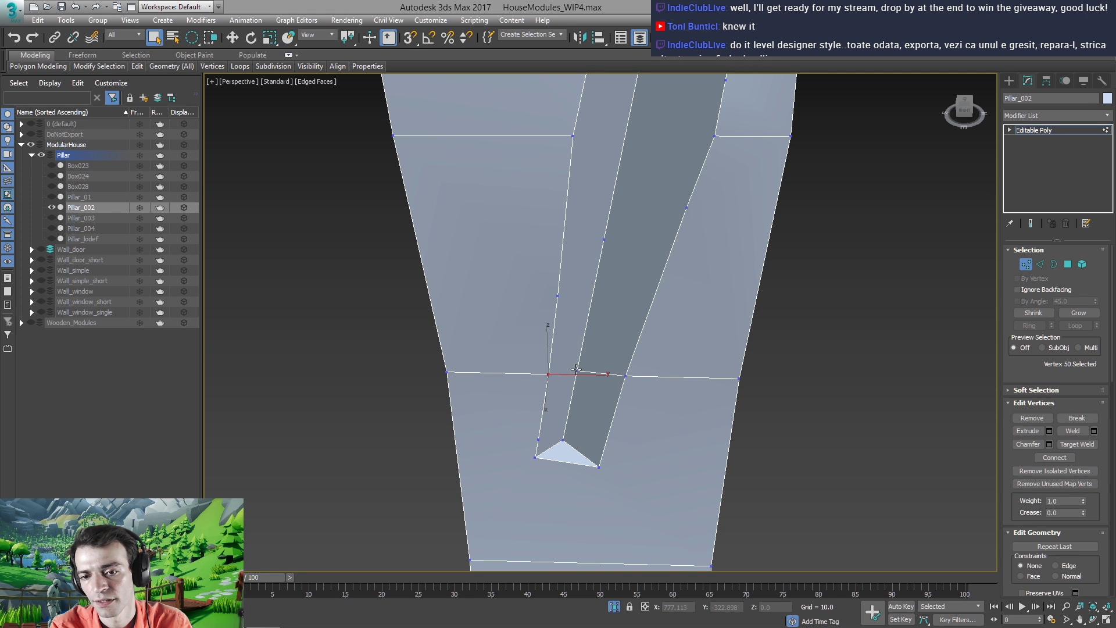
{"action": "left_click", "coordinate": [576, 370], "text": "ctrl"}
{"action": "middle_click_drag", "start_coordinate": [643, 406], "coordinate": [609, 335], "text": "alt"}
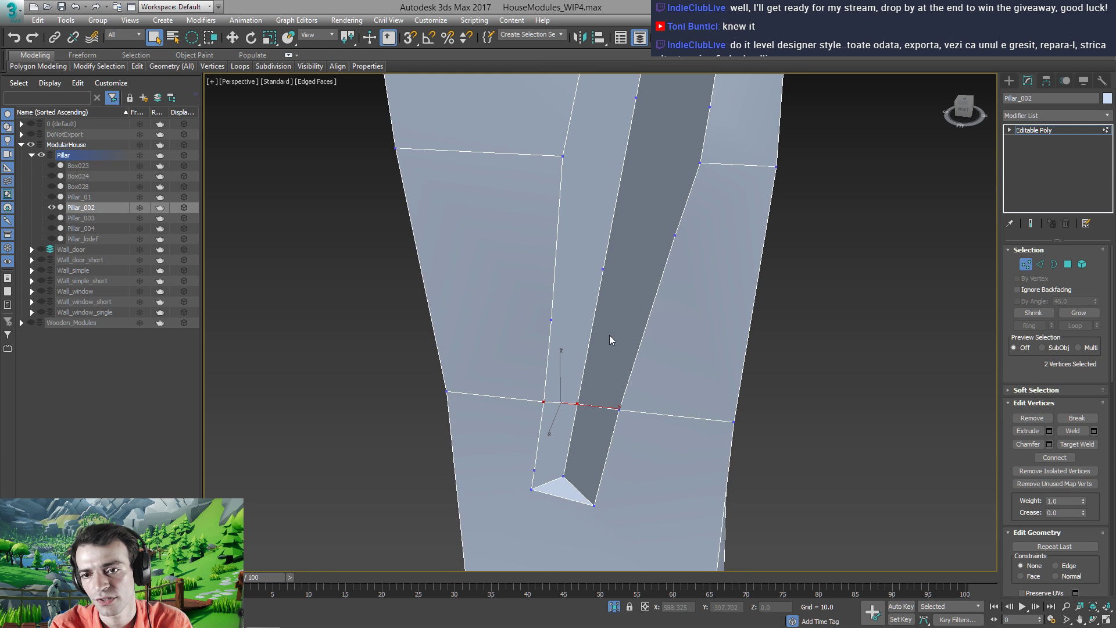
Connect the middle crease vertex to the free vertex on each side edge of the groove
{"action": "left_click", "coordinate": [674, 238]}
{"action": "left_click", "coordinate": [604, 270], "text": "ctrl"}
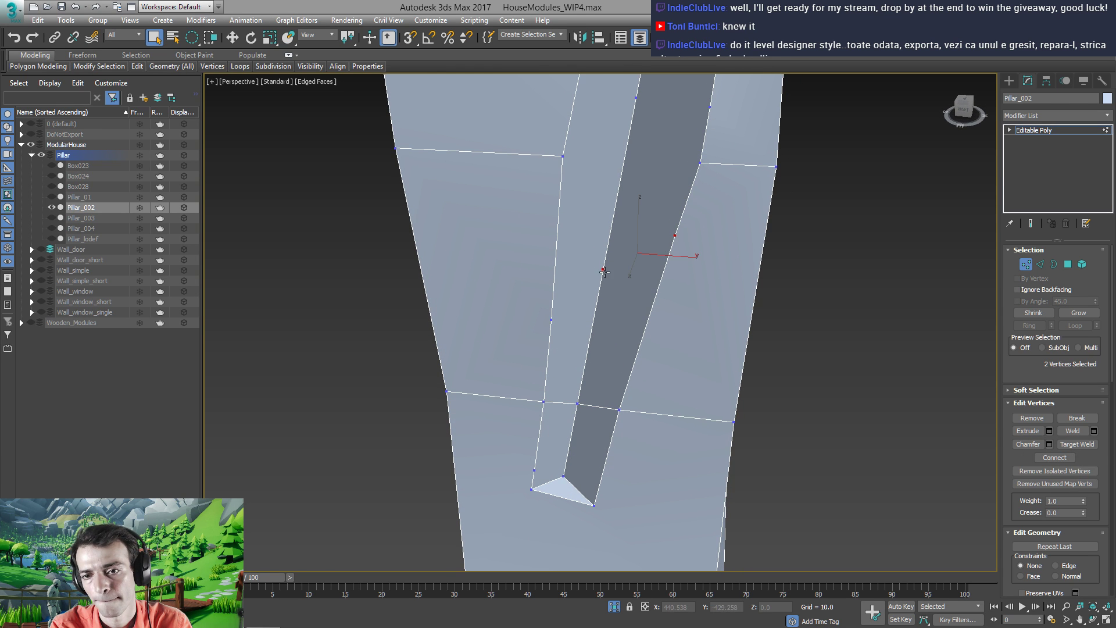
{"action": "left_click", "coordinate": [603, 267]}
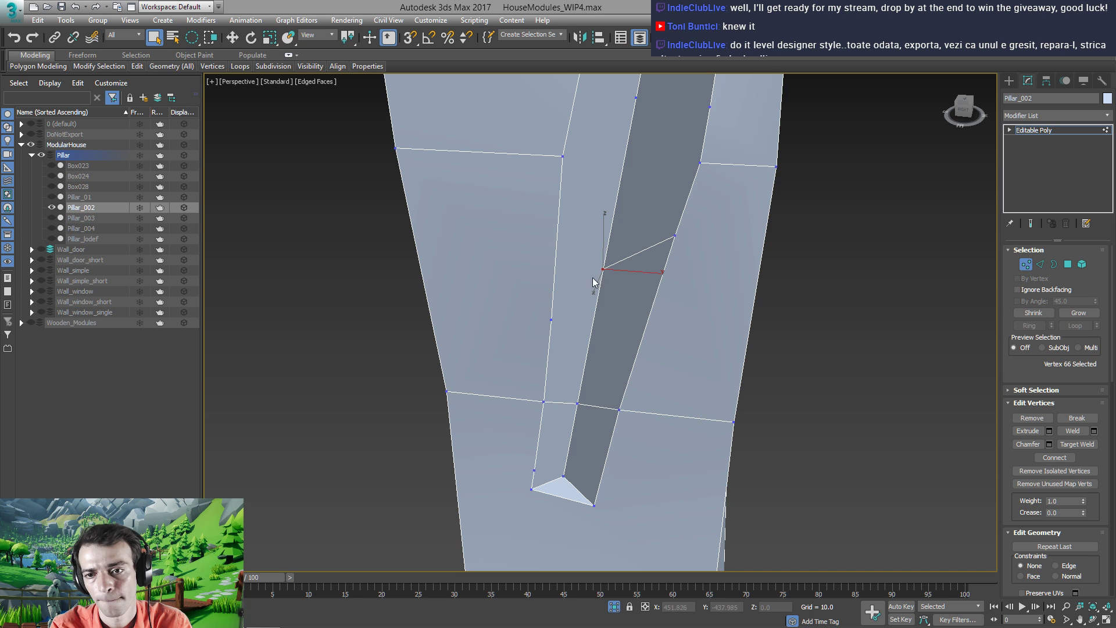
{"action": "left_click", "coordinate": [551, 321], "text": "ctrl"}
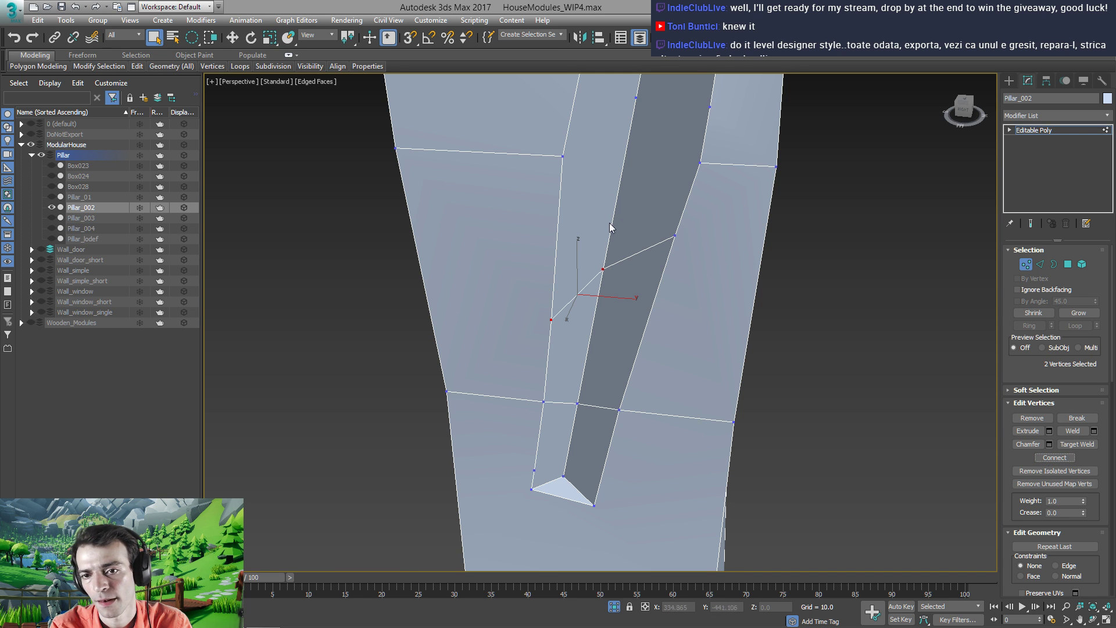
{"action": "middle_click_drag", "start_coordinate": [609, 222], "coordinate": [600, 261]}
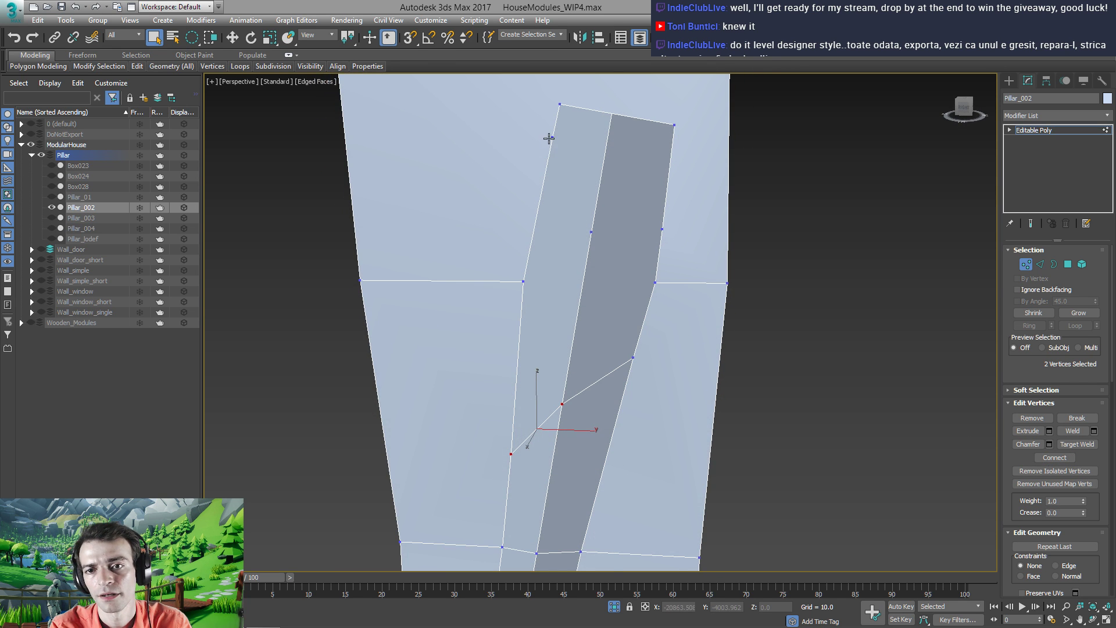
Try to connect the upper crease vertex with the free vertices on the groove's upper side edges, and undo it
{"action": "left_click", "coordinate": [549, 139]}
{"action": "middle_click_drag", "start_coordinate": [548, 138], "coordinate": [588, 230], "text": "alt"}
{"action": "left_click", "coordinate": [598, 238], "text": "ctrl"}
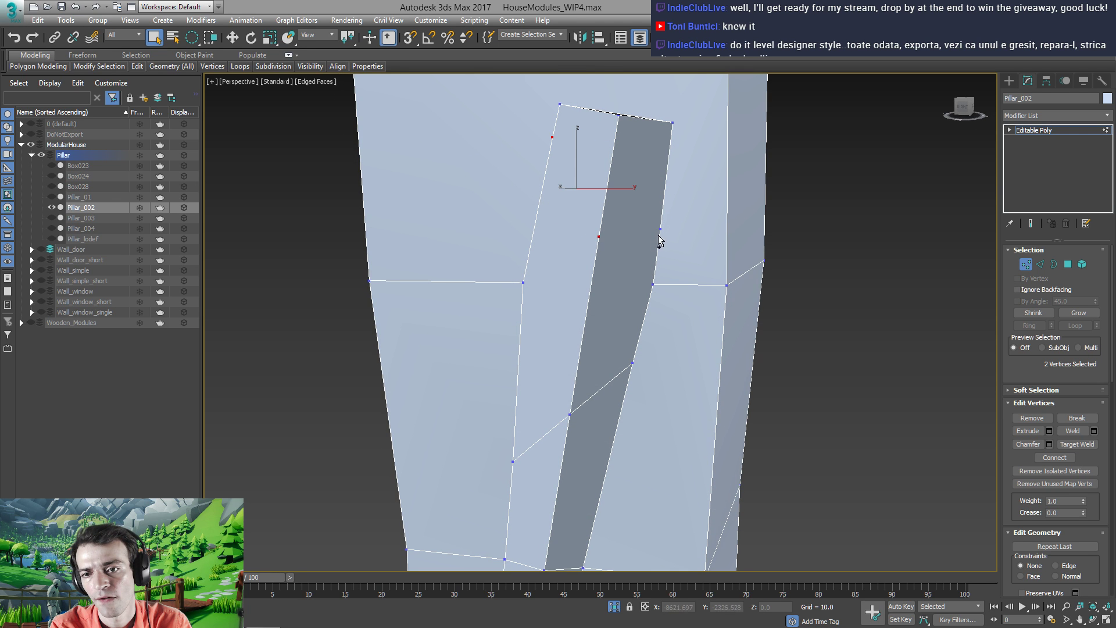
{"action": "left_click", "coordinate": [661, 229], "text": "ctrl"}
{"action": "middle_click_drag", "start_coordinate": [661, 229], "coordinate": [551, 187], "text": "alt"}
{"action": "left_click", "coordinate": [1054, 457]}
{"action": "key", "text": "ctrl+z"}
Try to connect the upper crease vertex with both upper loop vertices in one operation, and undo it
{"action": "left_click", "coordinate": [520, 278]}
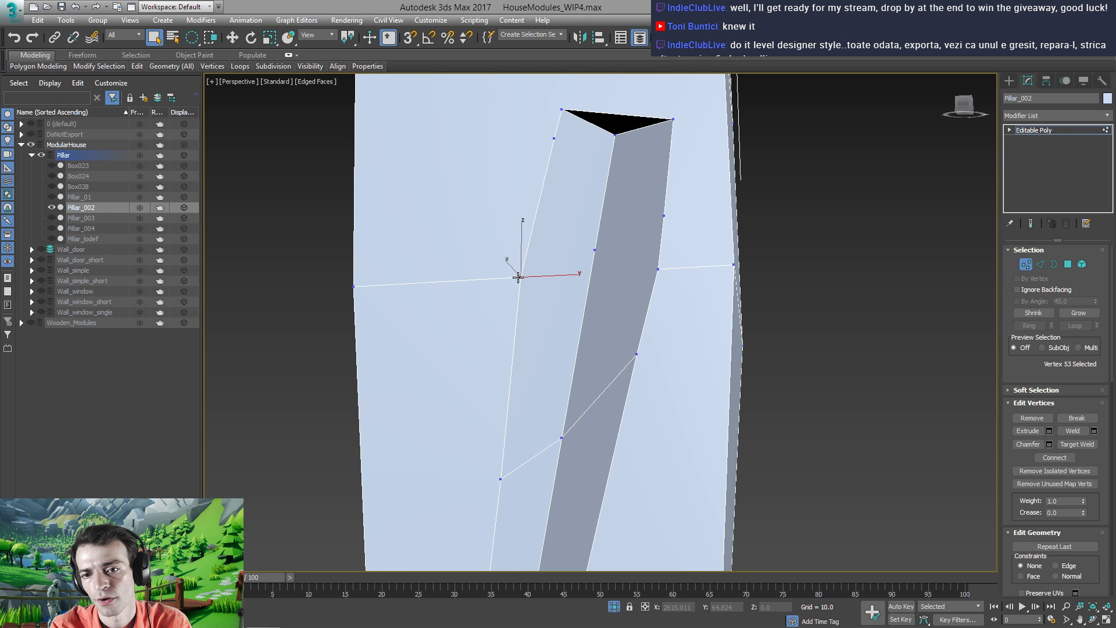
{"action": "left_click", "coordinate": [595, 251], "text": "ctrl"}
{"action": "left_click", "coordinate": [656, 269], "text": "ctrl"}
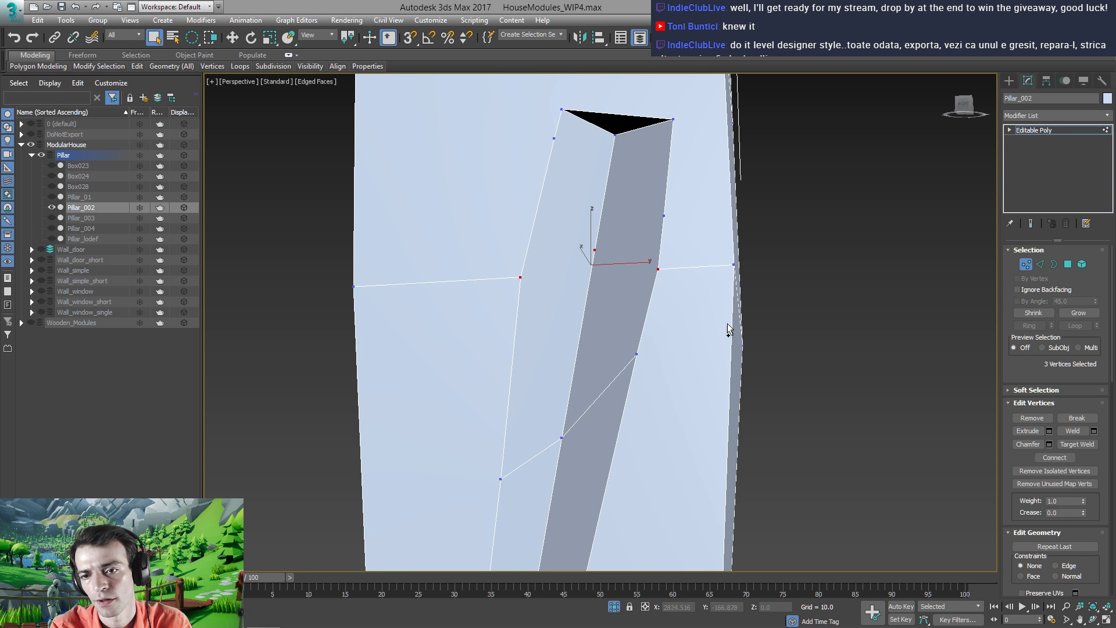
{"action": "left_click", "coordinate": [1054, 458]}
{"action": "key", "text": "ctrl+z"}
Connect the upper crease vertex to the upper loop vertex on each side of the groove, one pair at a time
{"action": "left_click", "coordinate": [656, 271]}
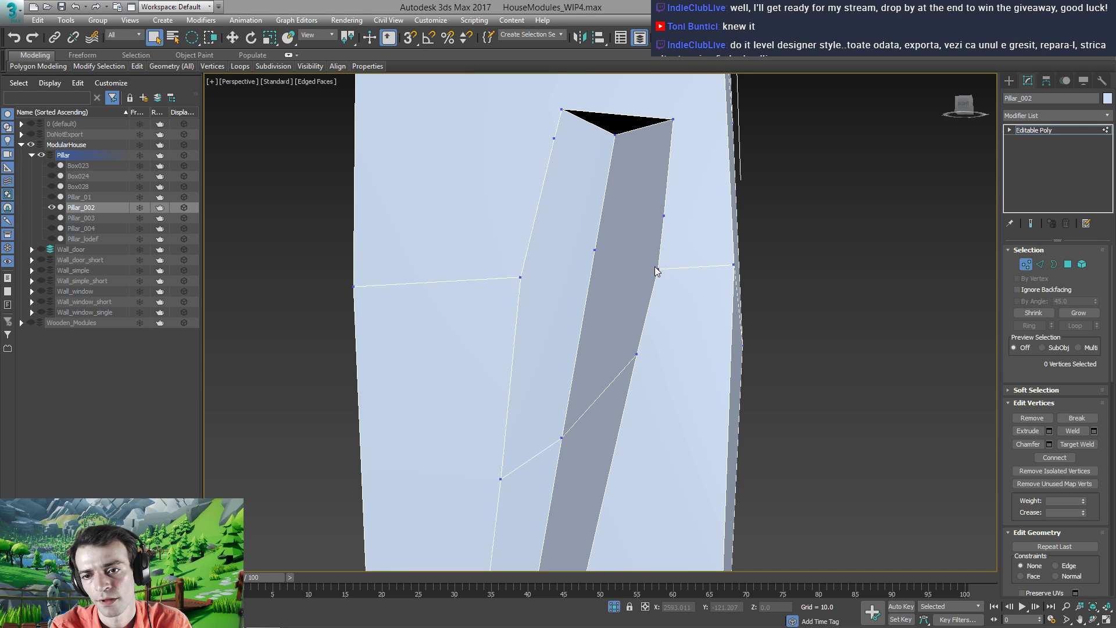
{"action": "left_click", "coordinate": [655, 271]}
{"action": "left_click", "coordinate": [593, 250], "text": "ctrl"}
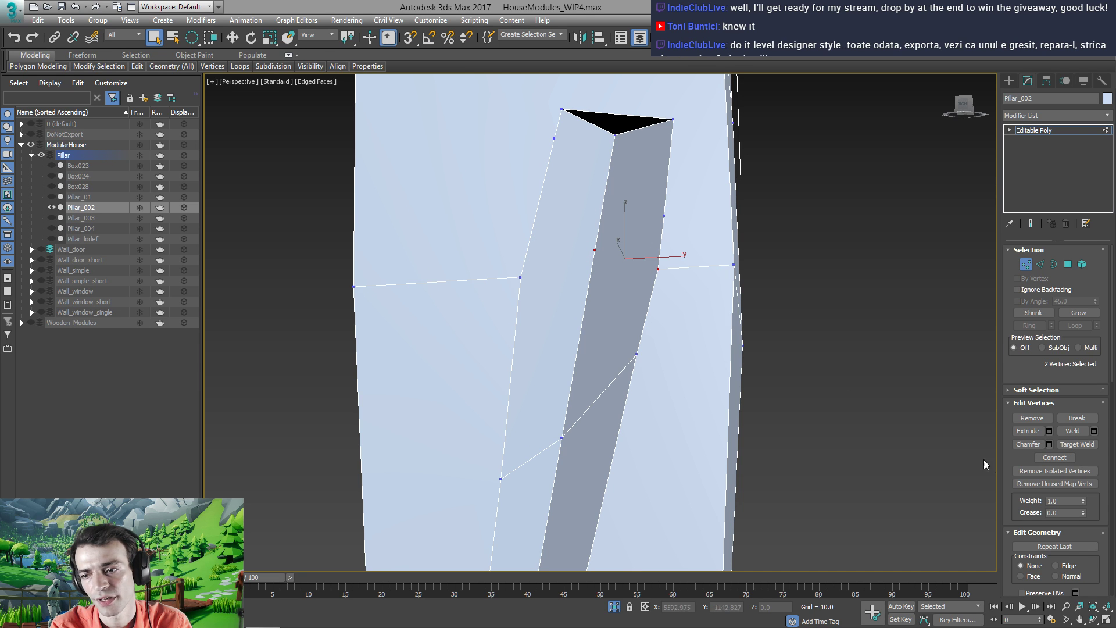
{"action": "left_click", "coordinate": [1055, 459]}
{"action": "left_click", "coordinate": [518, 278]}
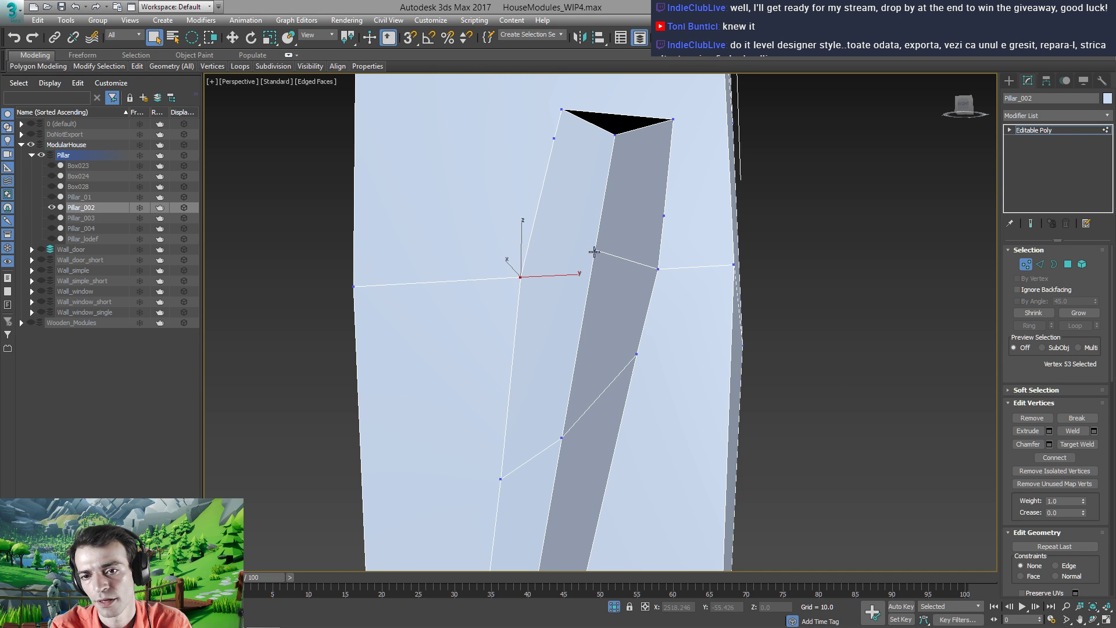
{"action": "left_click", "coordinate": [594, 251], "text": "ctrl"}
{"action": "left_click", "coordinate": [1055, 458]}
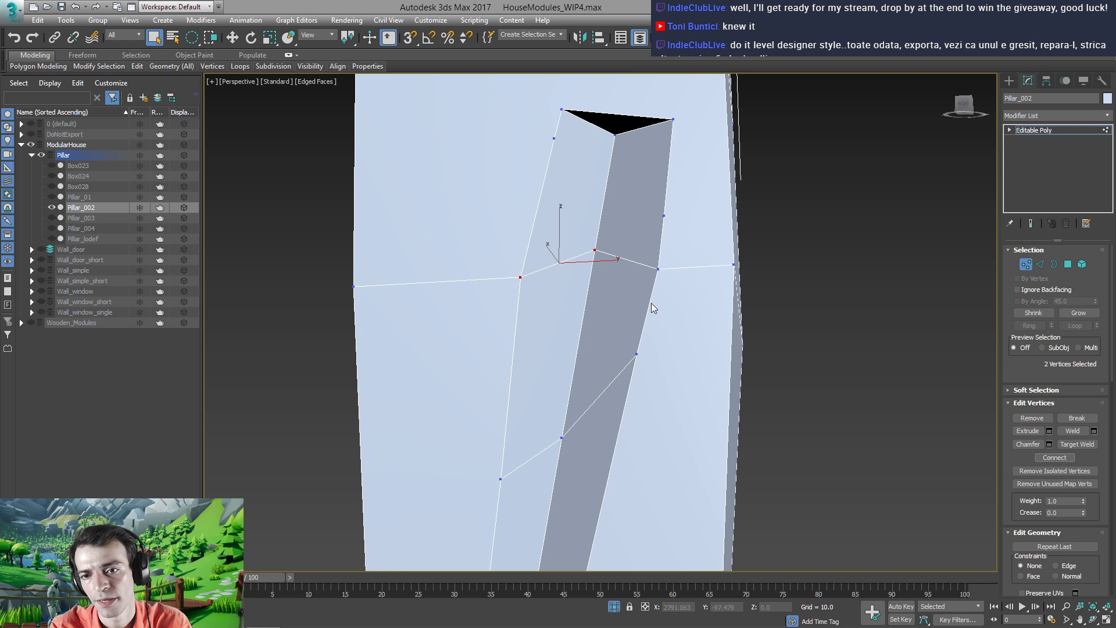
Move the upper crease vertex down along the groove, closer to the level of the adjacent loop vertices
{"action": "middle_click_drag", "start_coordinate": [601, 256], "coordinate": [605, 252], "text": "alt"}
{"action": "left_click", "coordinate": [595, 250]}
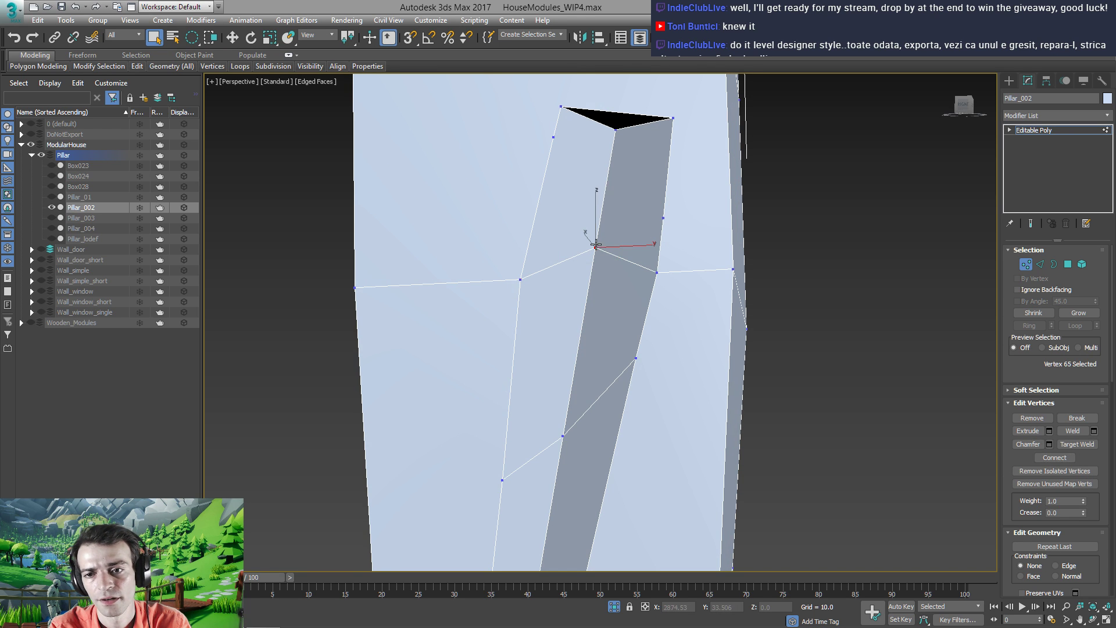
{"action": "key", "text": "2"}
{"action": "key", "text": "1"}
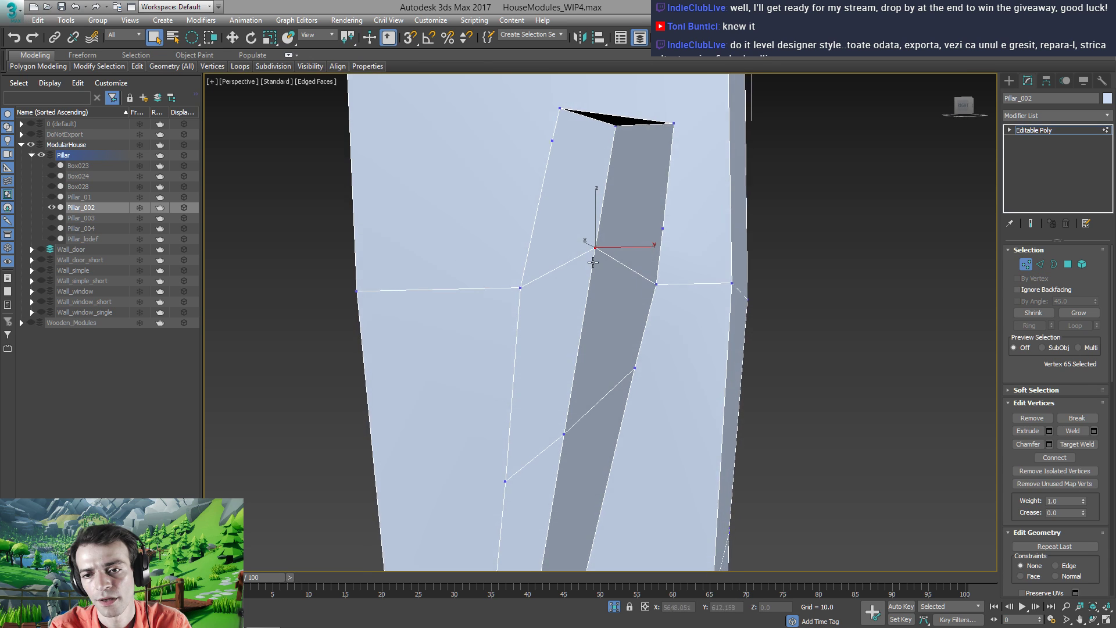
{"action": "key", "text": "w"}
{"action": "middle_click_drag", "start_coordinate": [597, 261], "coordinate": [575, 259], "text": "alt"}
{"action": "left_click_drag", "start_coordinate": [583, 251], "coordinate": [577, 284]}
Target-weld the stray vertices on the groove's side edges into its two top corners and one bottom corner
{"action": "right_click", "coordinate": [577, 284]}
{"action": "middle_click_drag", "start_coordinate": [580, 337], "coordinate": [560, 250], "text": "alt"}
{"action": "right_click", "coordinate": [560, 250]}
{"action": "left_click", "coordinate": [530, 326]}
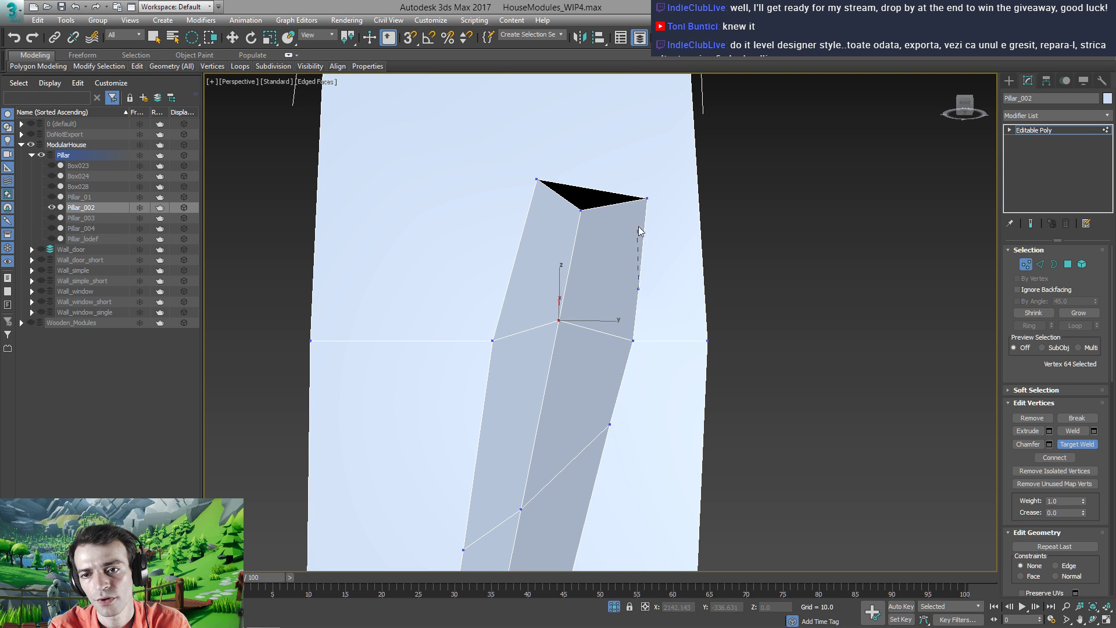
{"action": "left_click", "coordinate": [645, 198]}
{"action": "scroll", "coordinate": [611, 265], "scroll_direction": "down", "scroll_amount": 3}
{"action": "middle_click_drag", "start_coordinate": [611, 264], "coordinate": [555, 401], "text": "alt"}
{"action": "left_click", "coordinate": [557, 412]}
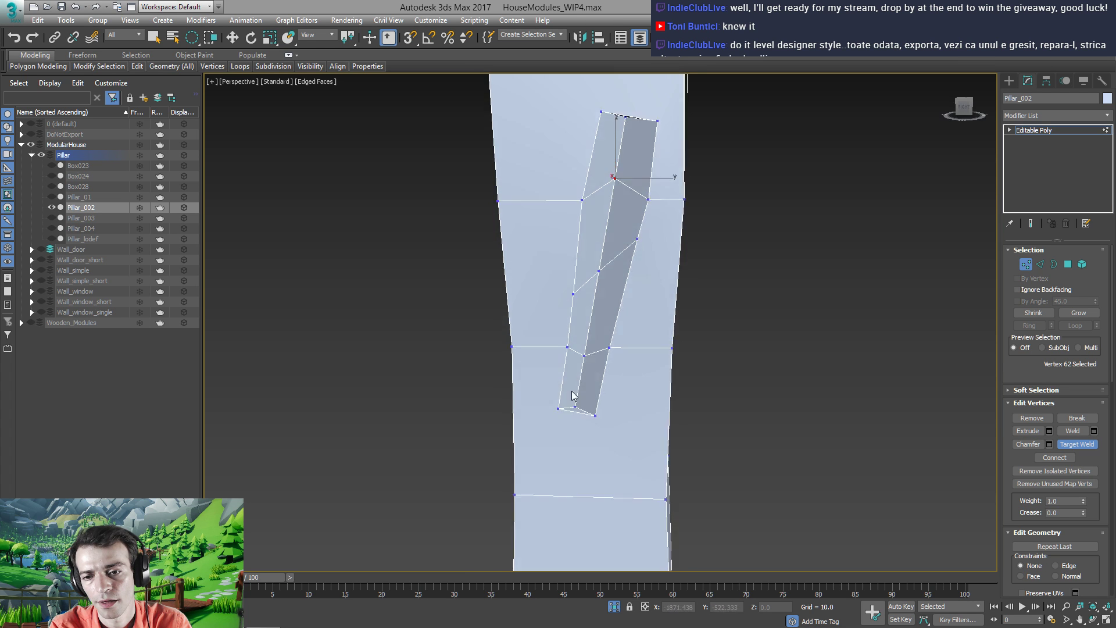
{"action": "middle_click_drag", "start_coordinate": [558, 410], "coordinate": [588, 360], "text": "alt"}
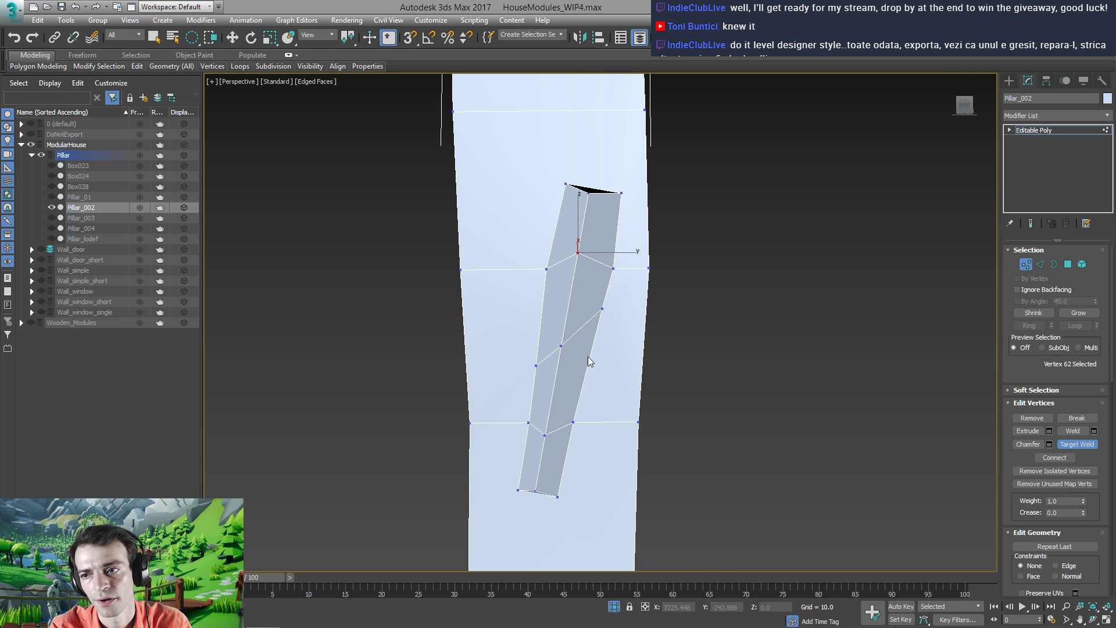
Switch the reference coordinate system to Local and move the groove's top inner vertex slightly
{"action": "key", "text": "w"}
{"action": "middle_click_drag", "start_coordinate": [578, 226], "coordinate": [439, 132], "text": "alt"}
{"action": "left_click", "coordinate": [588, 198]}
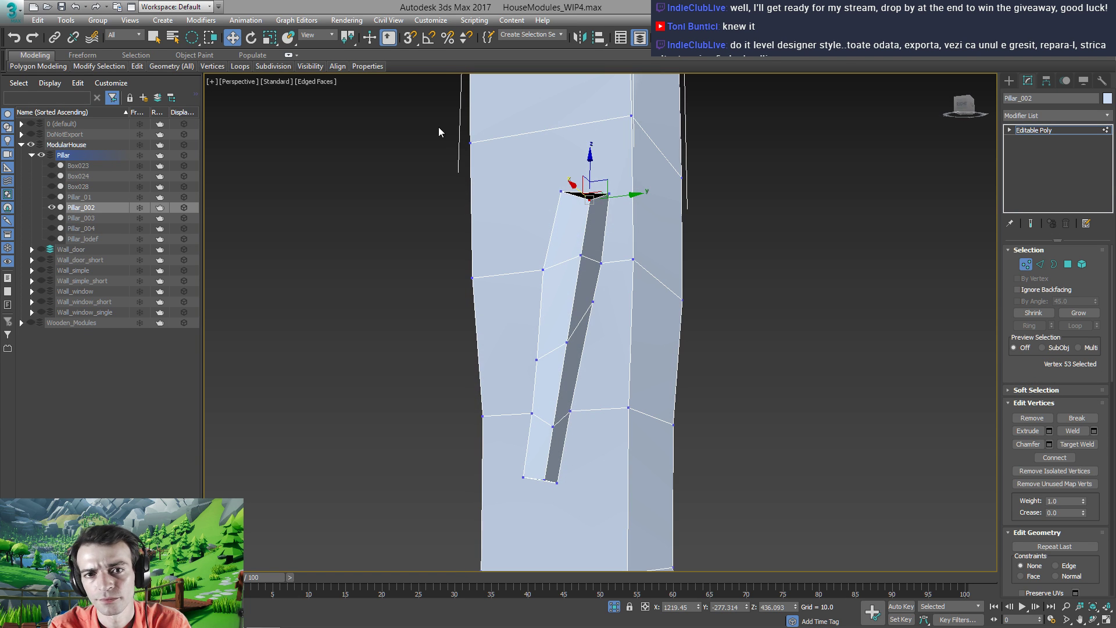
{"action": "left_click", "coordinate": [312, 38]}
{"action": "left_click", "coordinate": [321, 93]}
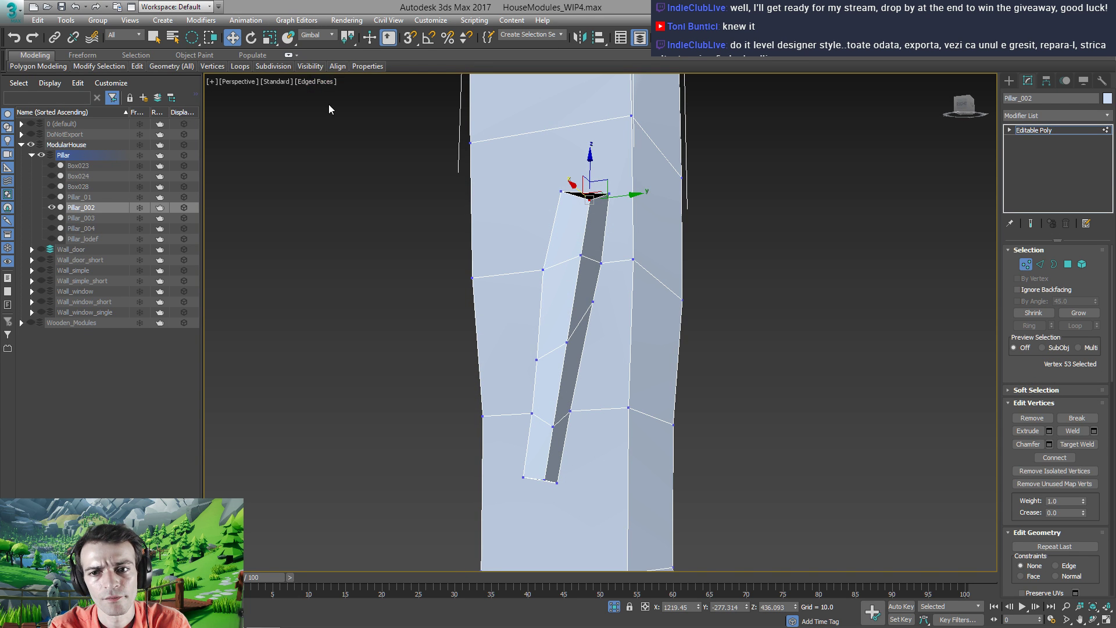
{"action": "left_click", "coordinate": [312, 38]}
{"action": "left_click", "coordinate": [317, 83]}
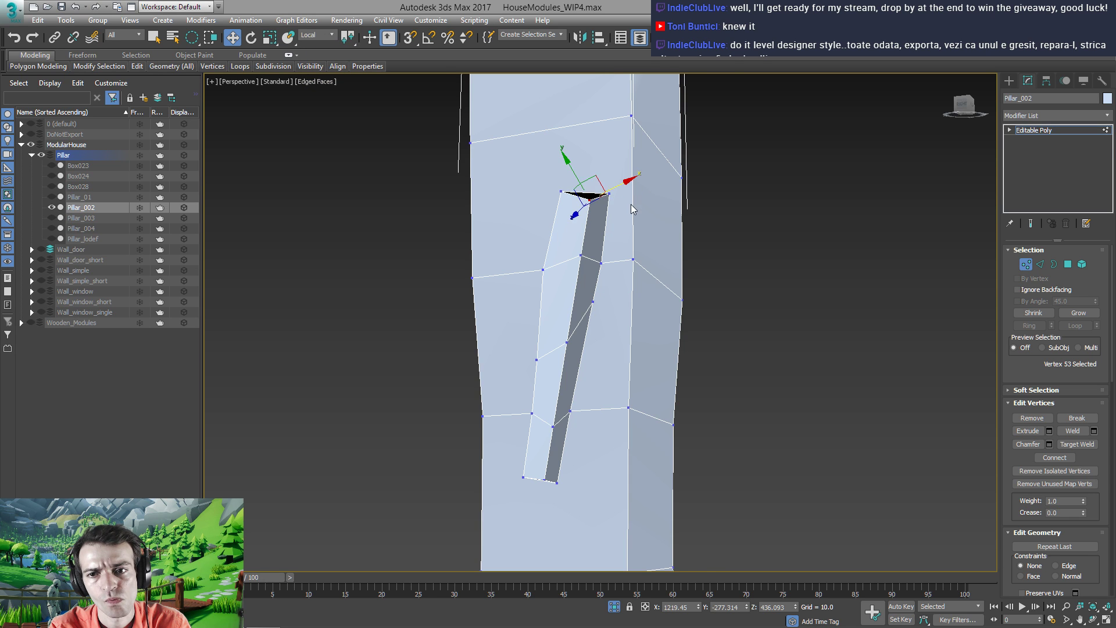
{"action": "middle_click_drag", "start_coordinate": [630, 204], "coordinate": [599, 213], "text": "alt"}
{"action": "left_click_drag", "start_coordinate": [576, 193], "coordinate": [574, 207]}
Move the groove's bottom inner vertex slightly upward and deeper into the pillar
{"action": "middle_click_drag", "start_coordinate": [576, 336], "coordinate": [581, 380], "text": "alt"}
{"action": "left_click", "coordinate": [557, 441]}
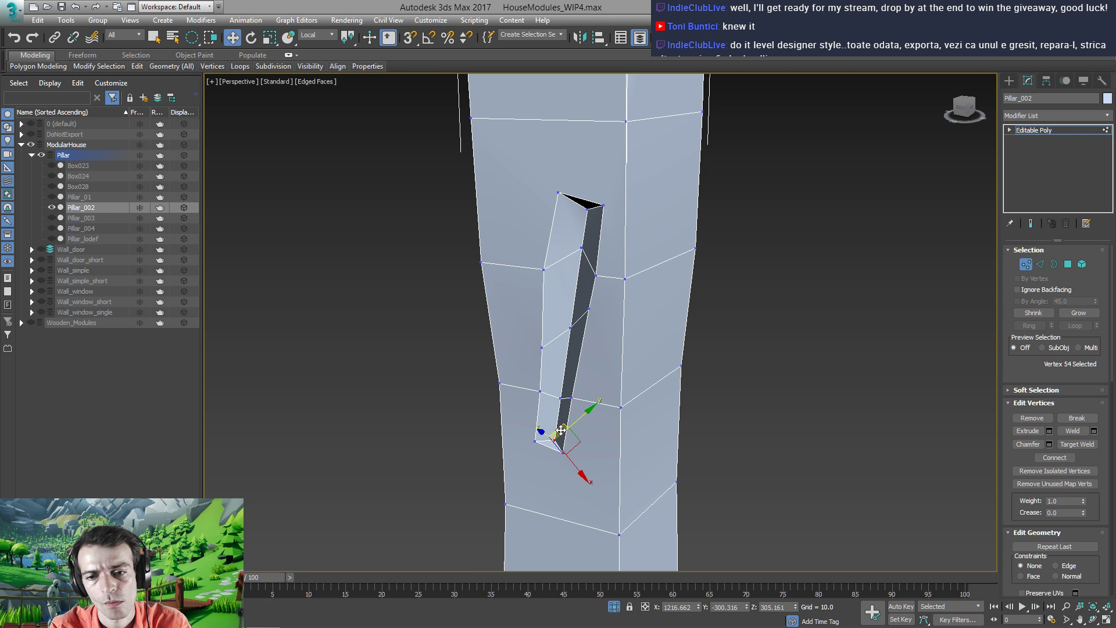
{"action": "left_click_drag", "start_coordinate": [561, 430], "coordinate": [559, 426]}
{"action": "middle_click_drag", "start_coordinate": [559, 426], "coordinate": [631, 253], "text": "alt"}
{"action": "scroll", "coordinate": [563, 326], "scroll_direction": "down", "scroll_amount": 4}
{"action": "scroll", "coordinate": [627, 241], "scroll_direction": "up", "scroll_amount": 4}
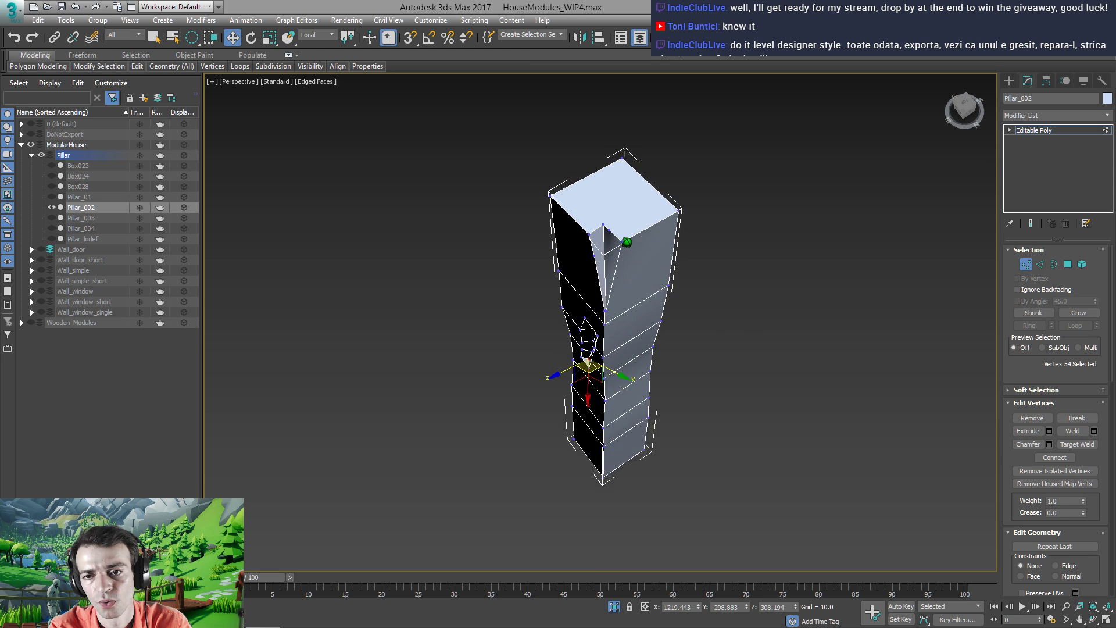
{"action": "scroll", "coordinate": [627, 242], "scroll_direction": "up", "scroll_amount": 3}
{"action": "right_click", "coordinate": [592, 242]}
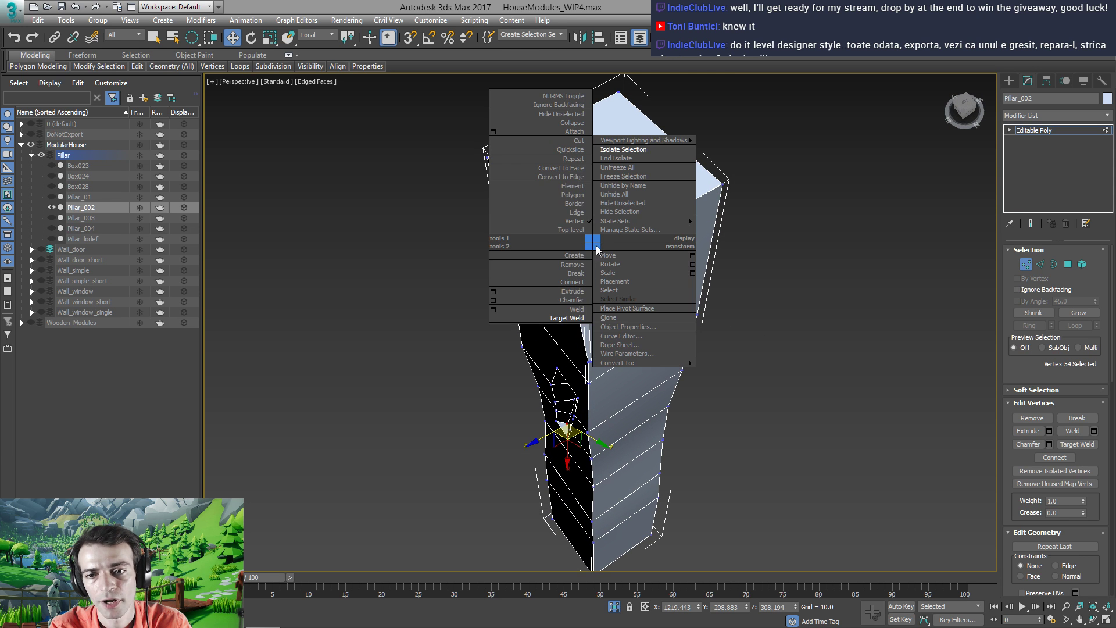
{"action": "left_click", "coordinate": [566, 317]}
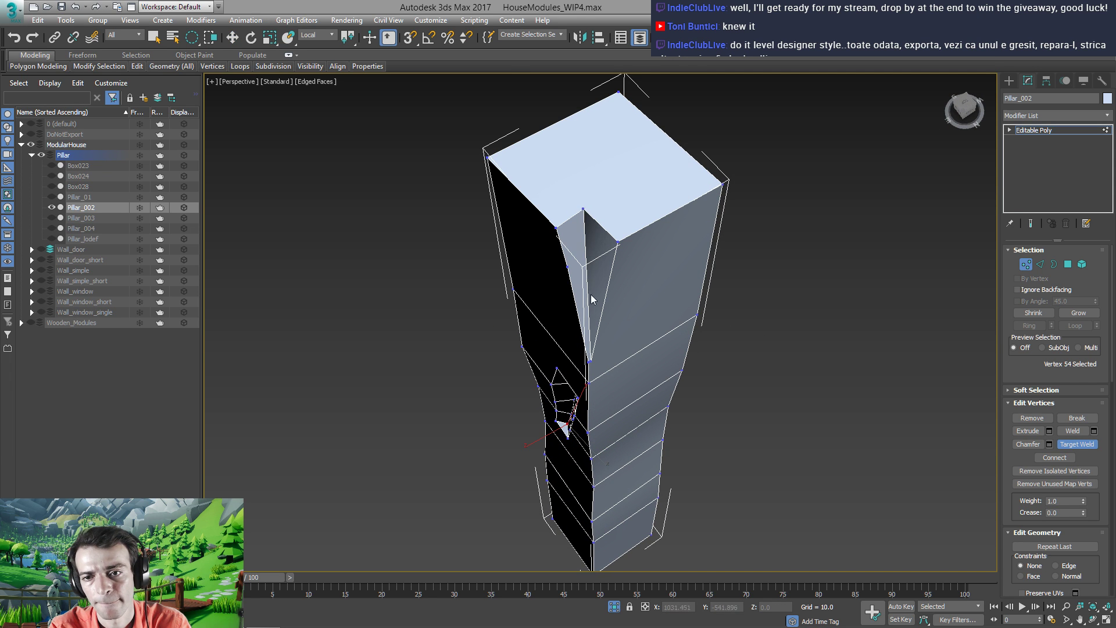
{"action": "scroll", "coordinate": [599, 297], "scroll_direction": "up", "scroll_amount": 3}
{"action": "scroll", "coordinate": [602, 276], "scroll_direction": "down", "scroll_amount": 2}
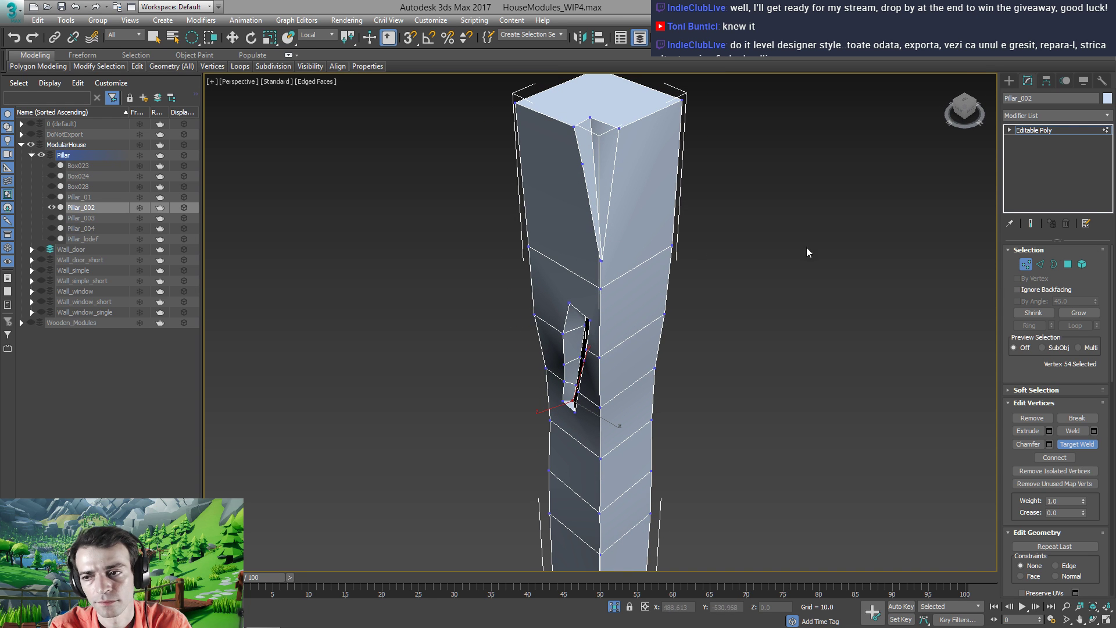
{"action": "left_click", "coordinate": [1064, 132]}
Chamfer the three lowest consecutive edges of the pillar corner beside the groove
{"action": "scroll", "coordinate": [590, 343], "scroll_direction": "up", "scroll_amount": 2}
{"action": "middle_click_drag", "start_coordinate": [590, 343], "coordinate": [609, 330], "text": "alt"}
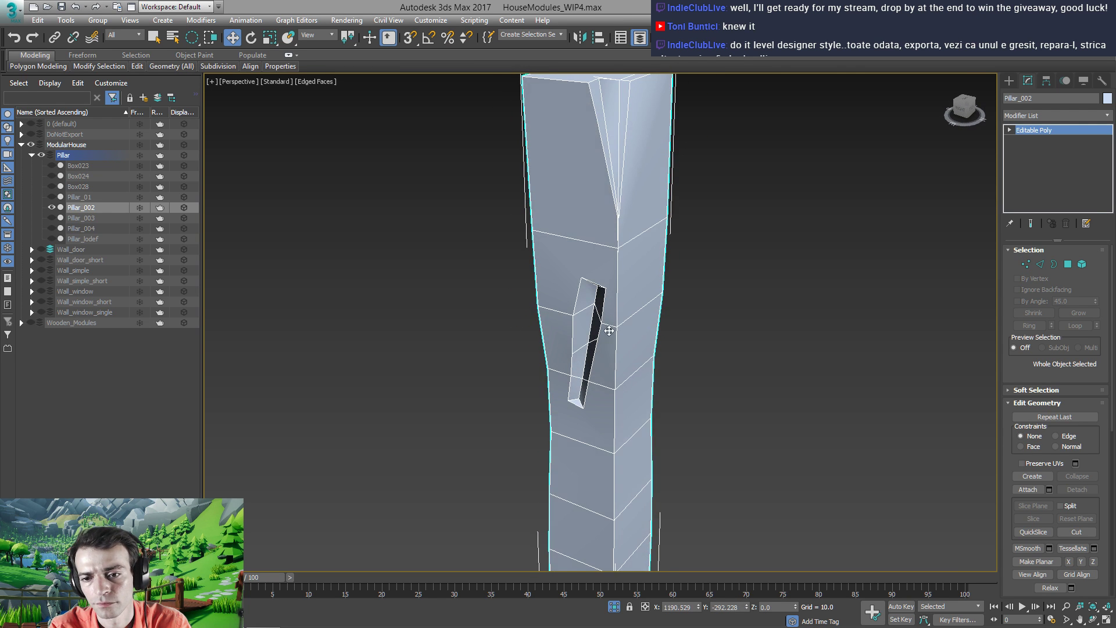
{"action": "middle_click_drag", "start_coordinate": [610, 406], "coordinate": [584, 302]}
{"action": "key", "text": "2"}
{"action": "key", "text": "q"}
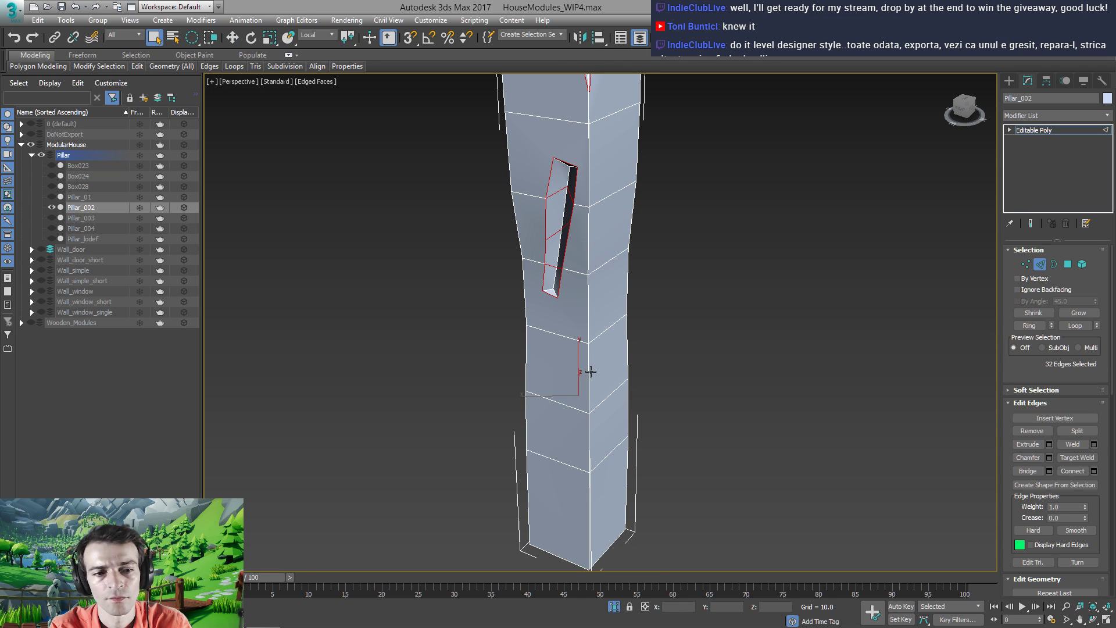
{"action": "left_click", "coordinate": [588, 366]}
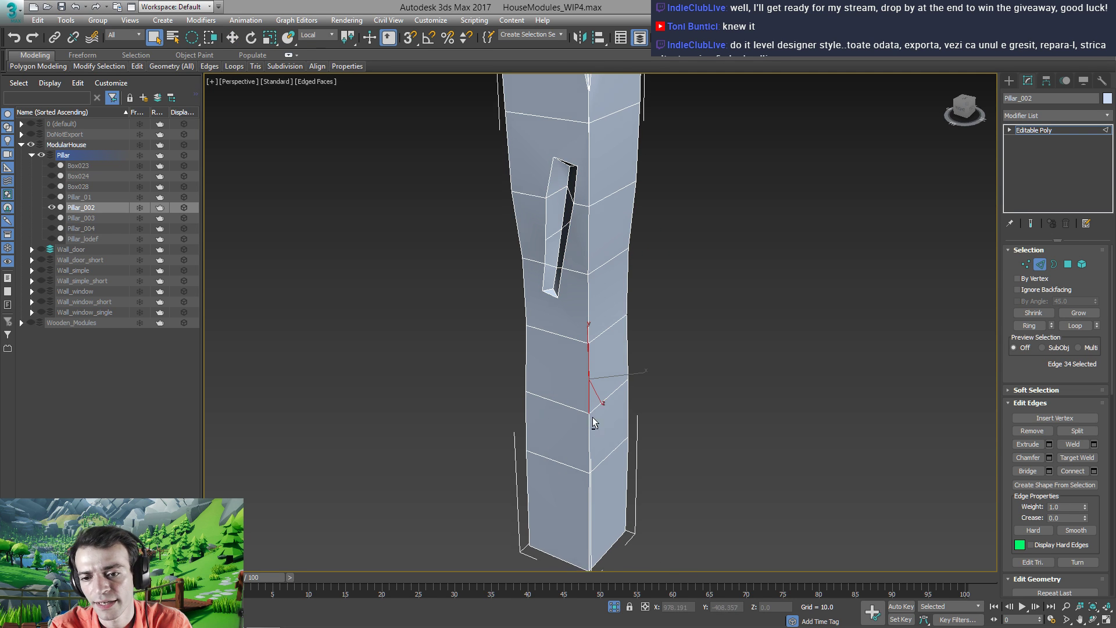
{"action": "middle_click_drag", "start_coordinate": [589, 430], "coordinate": [587, 447], "text": "alt"}
{"action": "left_click", "coordinate": [587, 437], "text": "ctrl"}
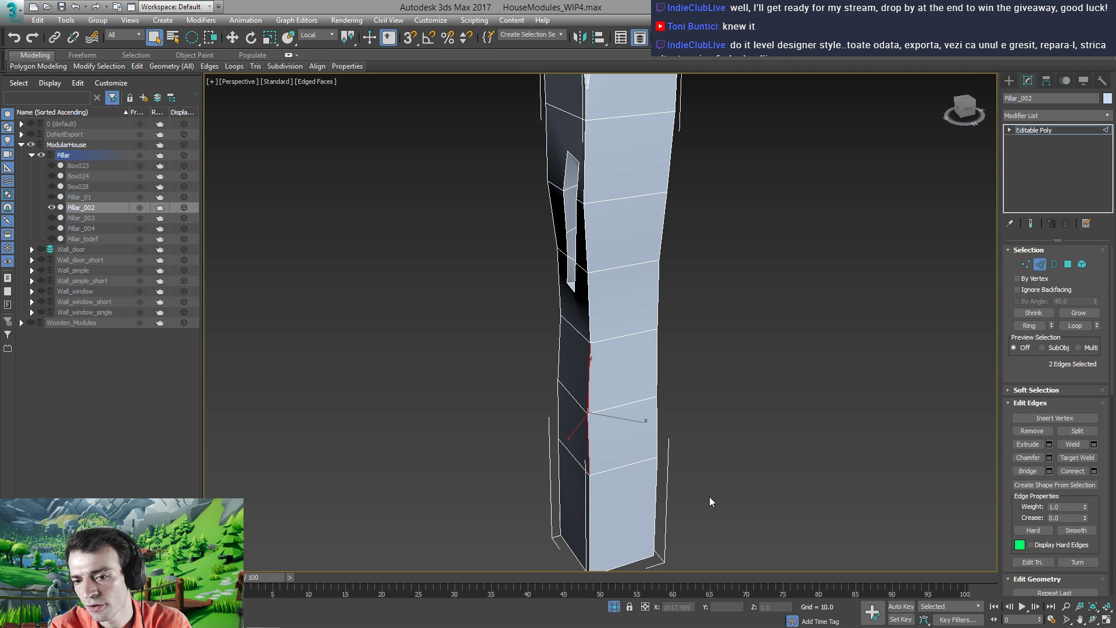
{"action": "left_click", "coordinate": [587, 535], "text": "ctrl"}
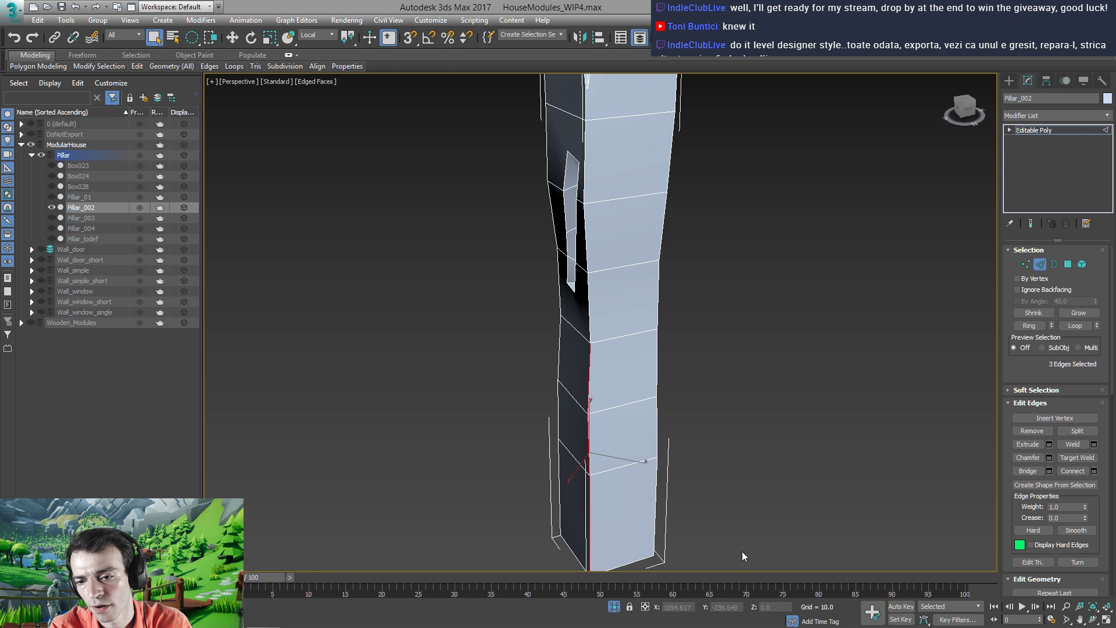
{"action": "left_click", "coordinate": [1028, 457]}
{"action": "left_click_drag", "start_coordinate": [590, 437], "coordinate": [576, 370]}
Chamfer three consecutive edges on another corner's upper part together with one short edge midway down the neighbouring corner
{"action": "middle_click_drag", "start_coordinate": [577, 369], "coordinate": [679, 302], "text": "alt"}
{"action": "left_click", "coordinate": [636, 397]}
{"action": "middle_click_drag", "start_coordinate": [612, 307], "coordinate": [594, 312]}
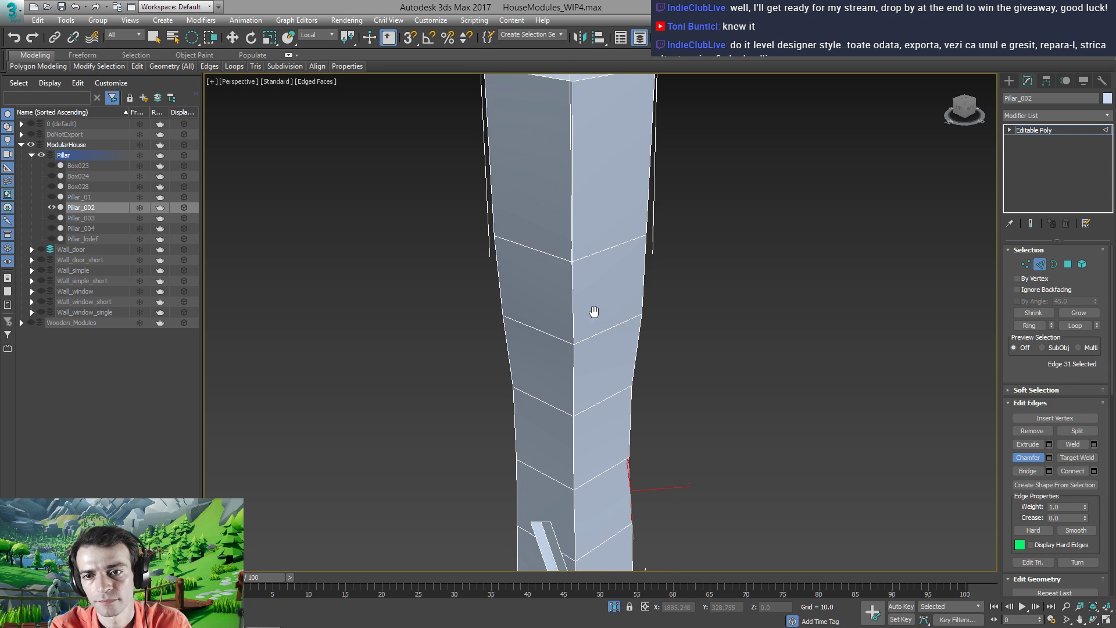
{"action": "left_click", "coordinate": [571, 219], "text": "ctrl"}
{"action": "left_click", "coordinate": [573, 302], "text": "ctrl"}
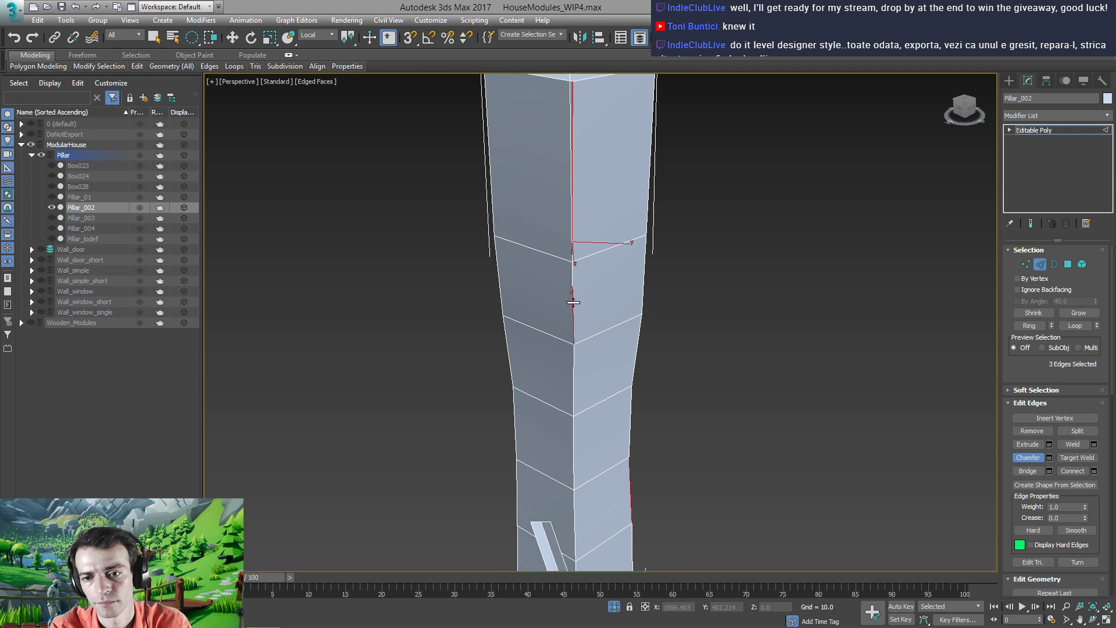
{"action": "left_click", "coordinate": [574, 381], "text": "ctrl"}
{"action": "left_click_drag", "start_coordinate": [574, 381], "coordinate": [583, 333]}
Chamfer the top edge of the new corner bevel, undoing a first small chamfer in favour of a wider one
{"action": "middle_click_drag", "start_coordinate": [583, 333], "coordinate": [559, 327], "text": "alt"}
{"action": "left_click", "coordinate": [530, 240]}
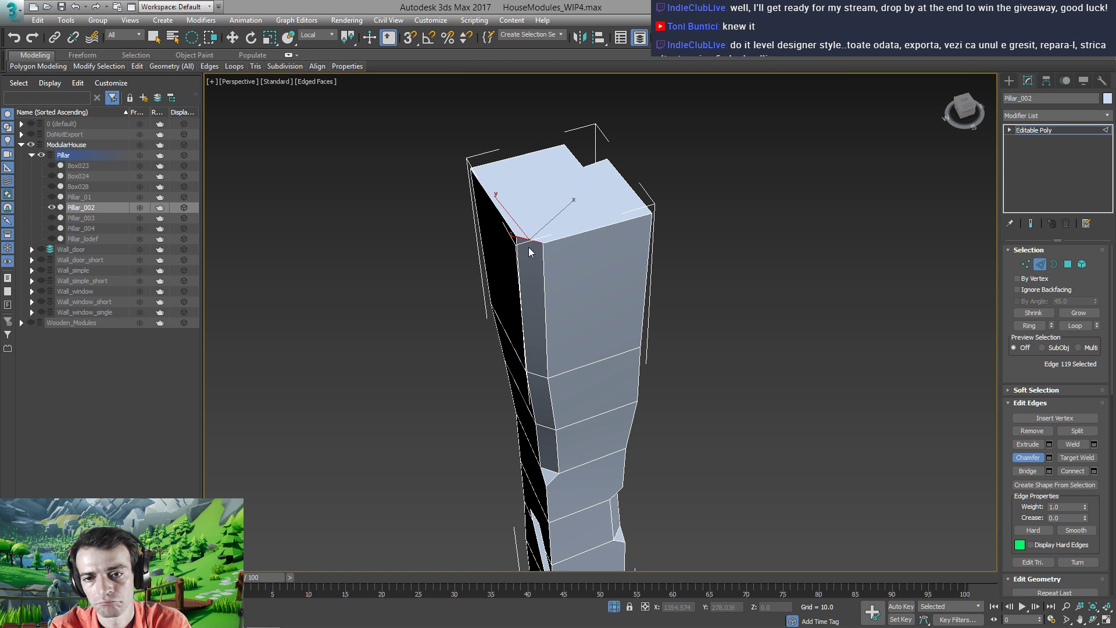
{"action": "left_click", "coordinate": [535, 209]}
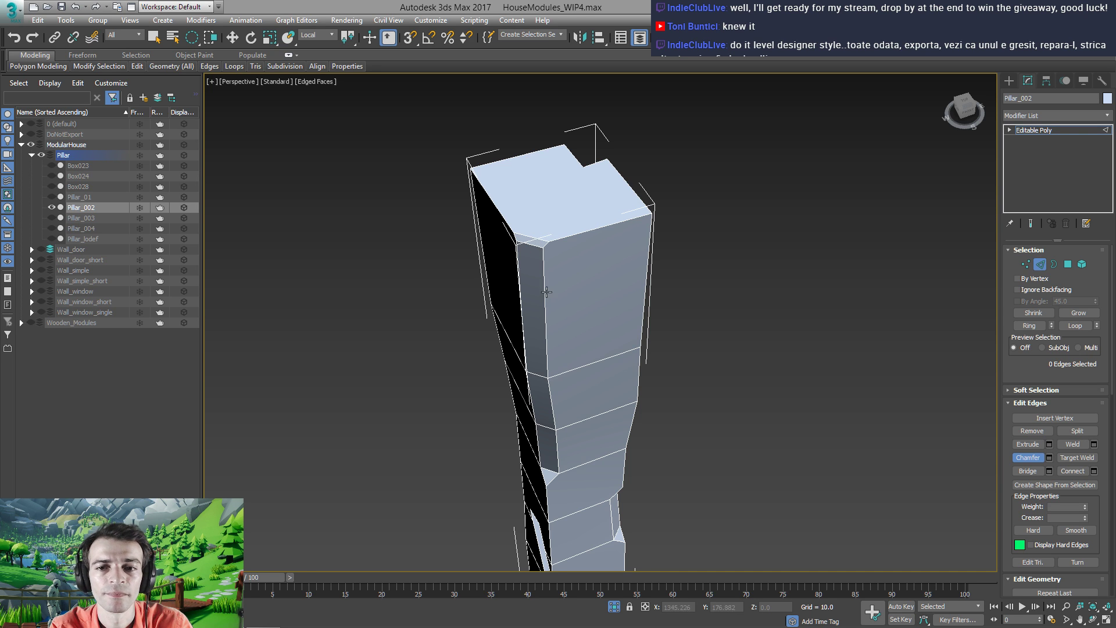
{"action": "middle_click_drag", "start_coordinate": [547, 292], "coordinate": [555, 323], "text": "alt"}
{"action": "key", "text": "ctrl+z"}
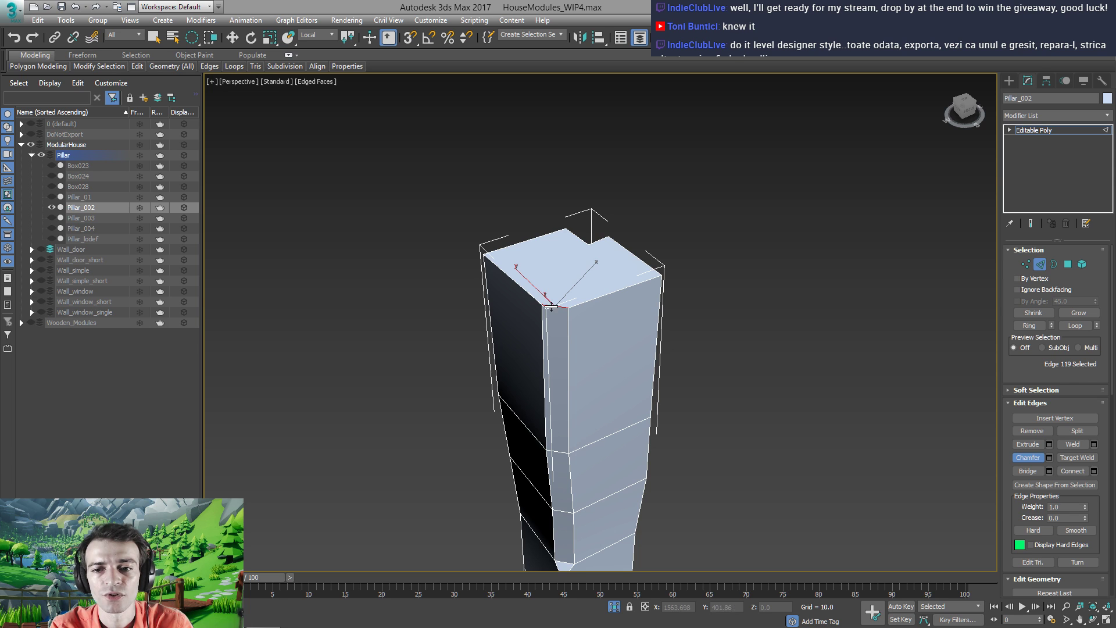
{"action": "left_click_drag", "start_coordinate": [551, 303], "coordinate": [560, 278]}
{"action": "middle_click_drag", "start_coordinate": [559, 278], "coordinate": [372, 298], "text": "alt"}
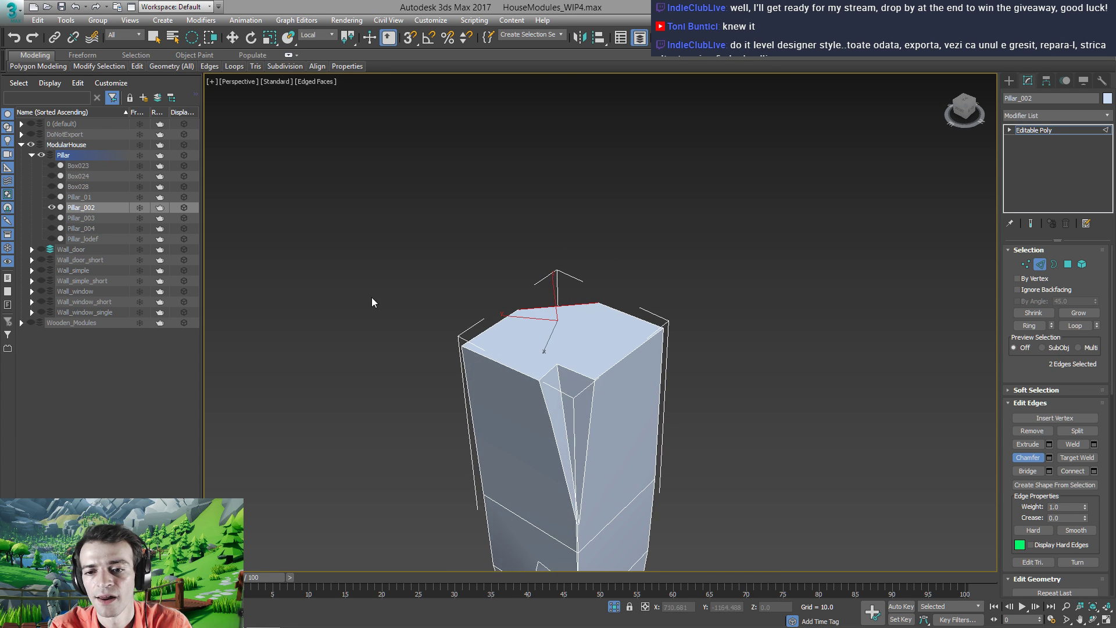
Chamfer the two top edges of the corner notch together with its inner crease edge
{"action": "left_click", "coordinate": [553, 372]}
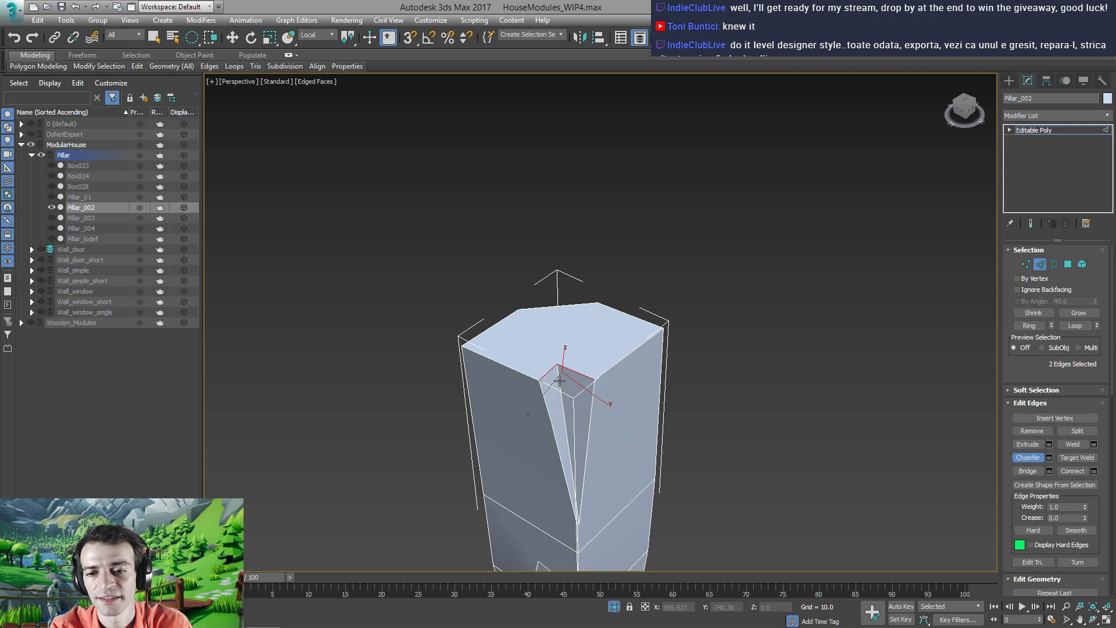
{"action": "double_click", "coordinate": [560, 380]}
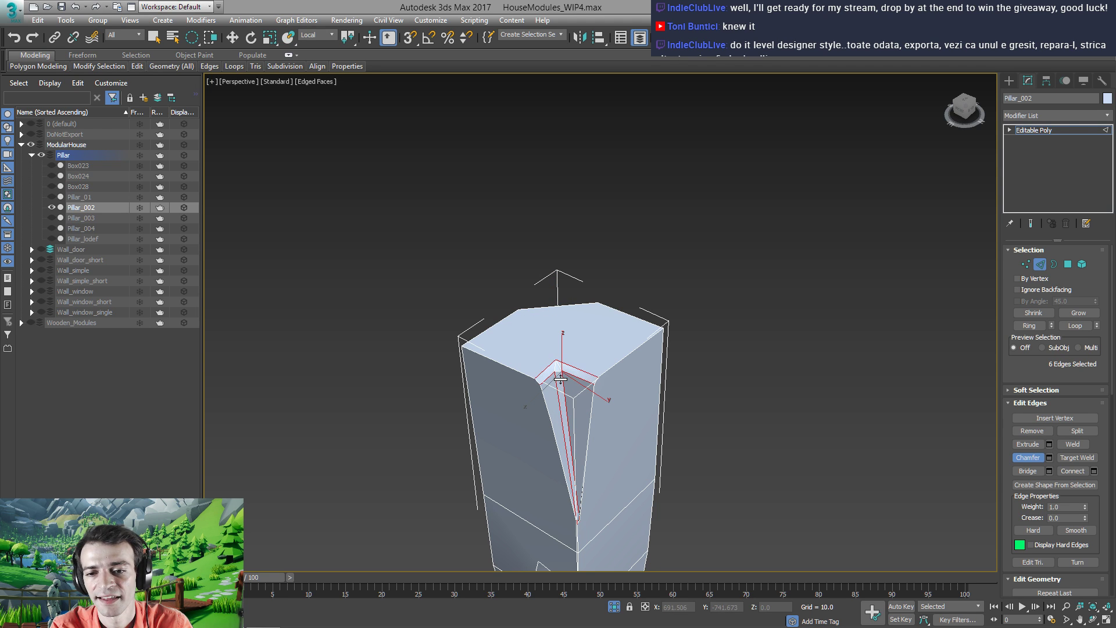
{"action": "left_click_drag", "start_coordinate": [561, 379], "coordinate": [559, 369]}
{"action": "middle_click_drag", "start_coordinate": [570, 375], "coordinate": [594, 379], "text": "alt"}
{"action": "left_click", "coordinate": [1039, 131]}
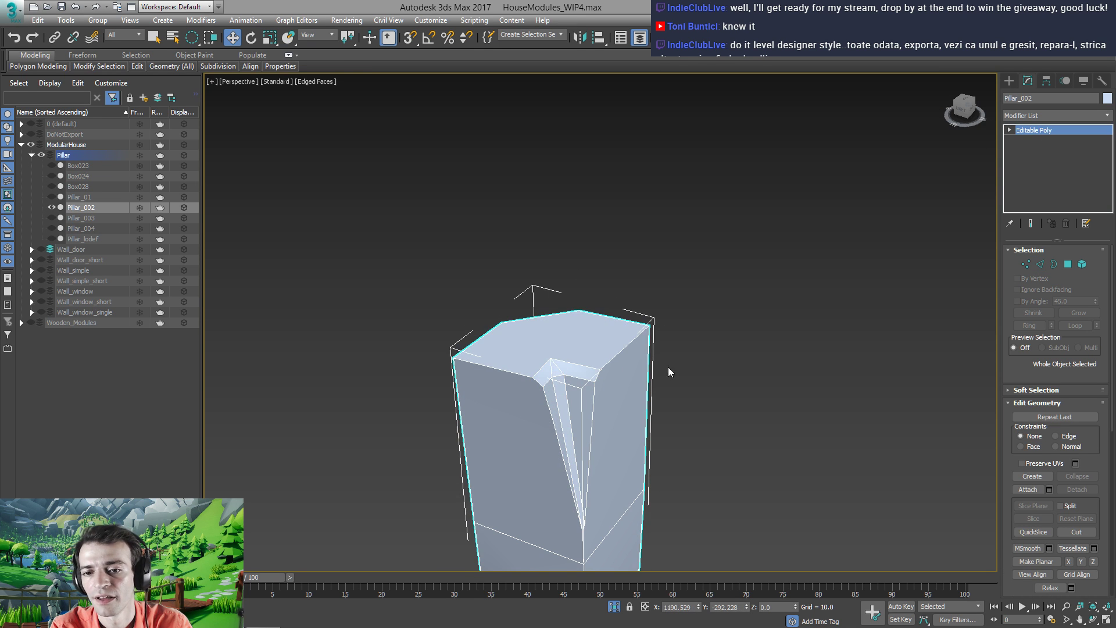
Select all polygons of the pillar and clear their smoothing groups
{"action": "scroll", "coordinate": [583, 366], "scroll_direction": "down", "scroll_amount": 4}
{"action": "middle_click_drag", "start_coordinate": [581, 428], "coordinate": [569, 436], "text": "alt"}
{"action": "scroll", "coordinate": [563, 273], "scroll_direction": "down", "scroll_amount": 2}
{"action": "middle_click_drag", "start_coordinate": [568, 387], "coordinate": [556, 329]}
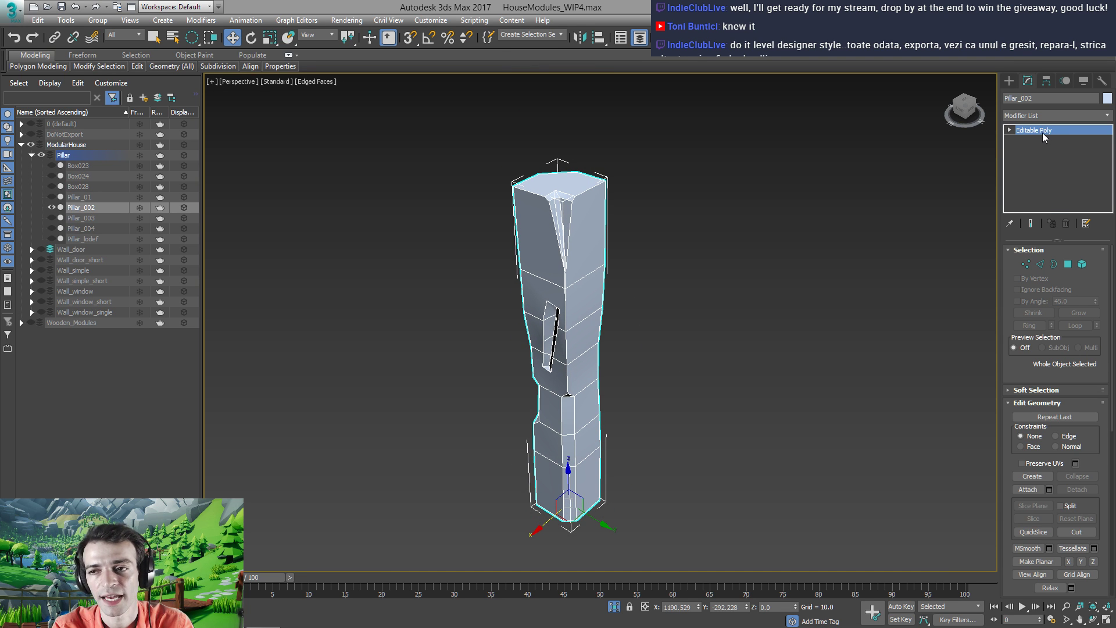
{"action": "left_click", "coordinate": [1069, 264]}
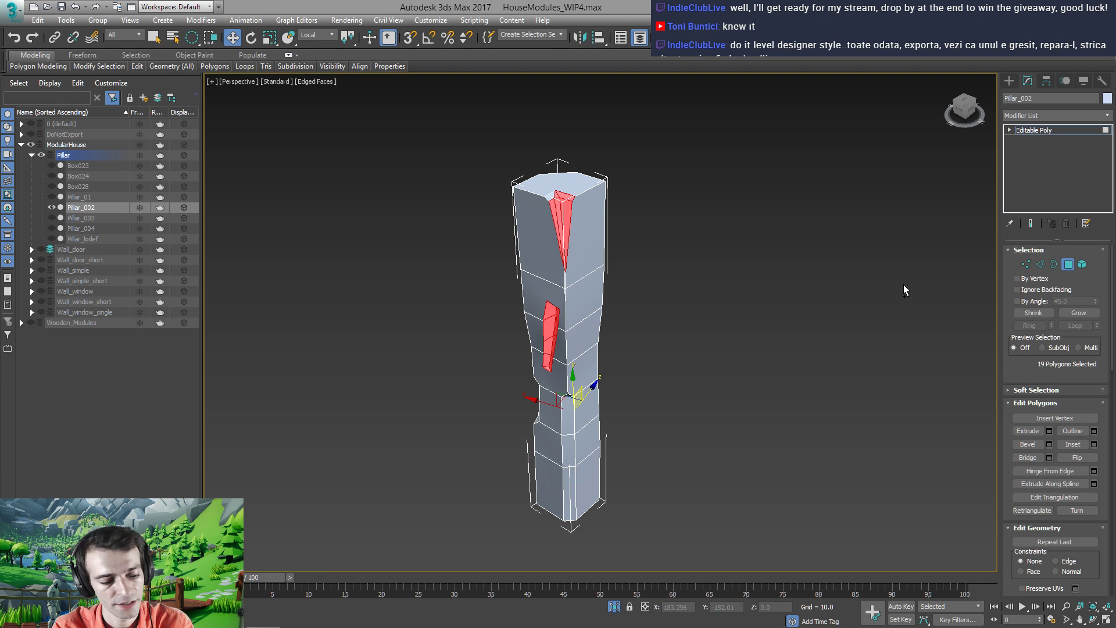
{"action": "key", "text": "ctrl+a"}
{"action": "scroll", "coordinate": [1013, 490], "scroll_direction": "down", "scroll_amount": 5}
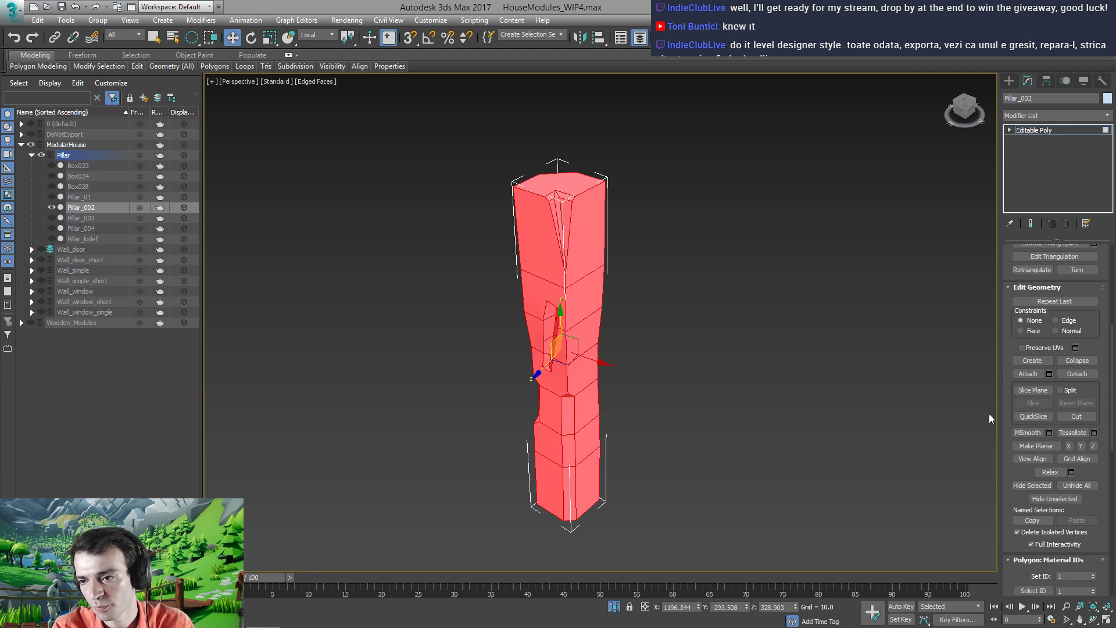
{"action": "scroll", "coordinate": [1006, 476], "scroll_direction": "down", "scroll_amount": 4}
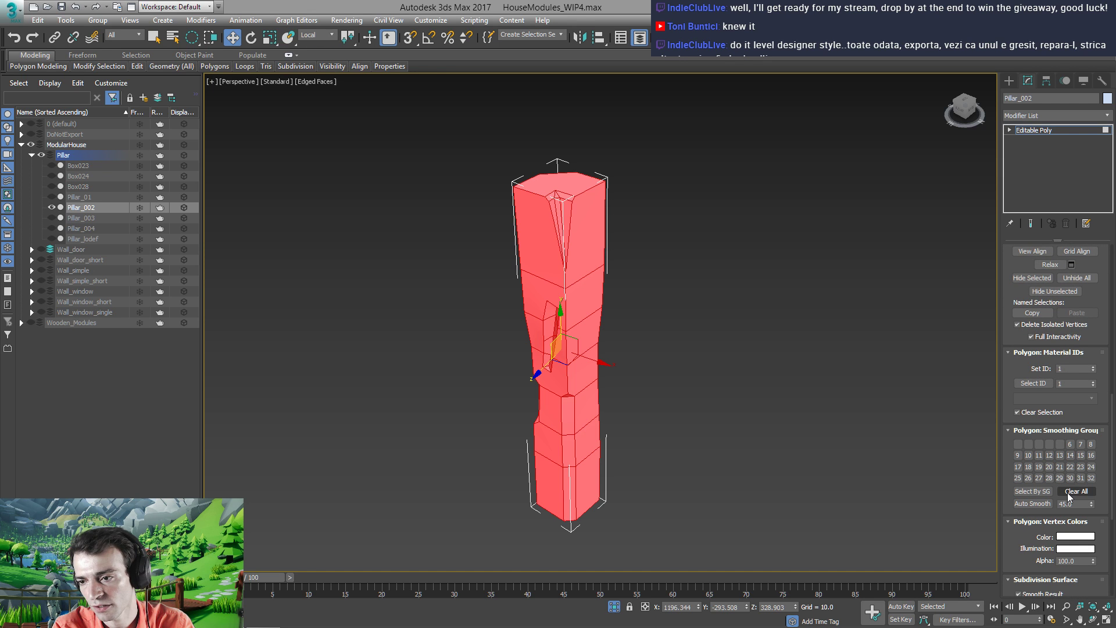
{"action": "left_click", "coordinate": [1067, 493]}
Set the auto smooth threshold to 15 and auto-smooth all the pillar's polygons
{"action": "double_click", "coordinate": [1074, 504]}
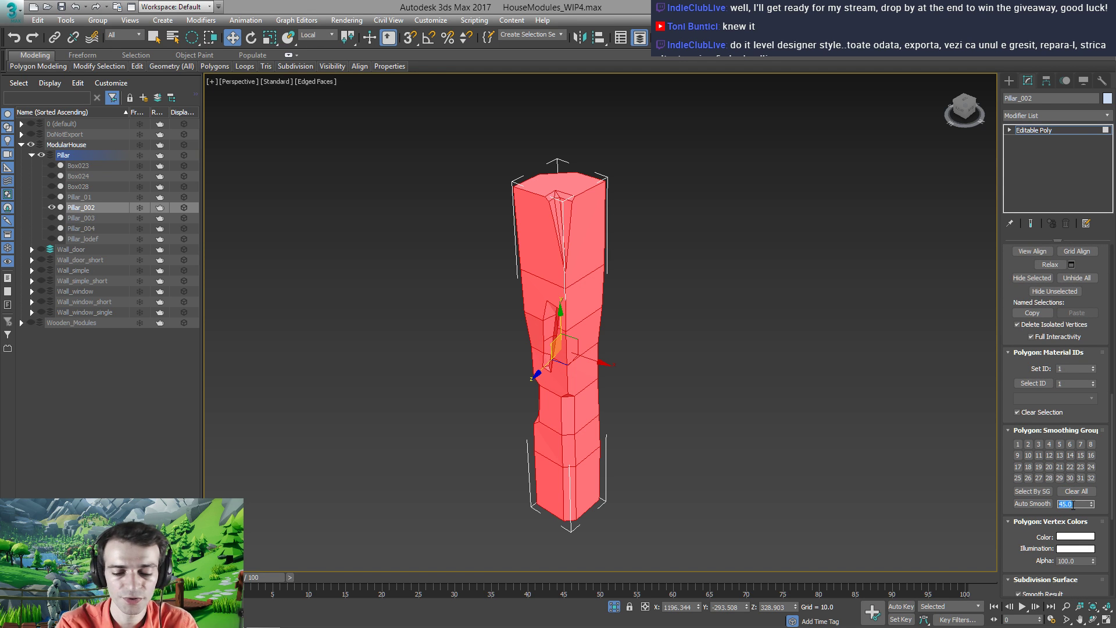
{"action": "type", "text": "15"}
{"action": "key", "text": "Return"}
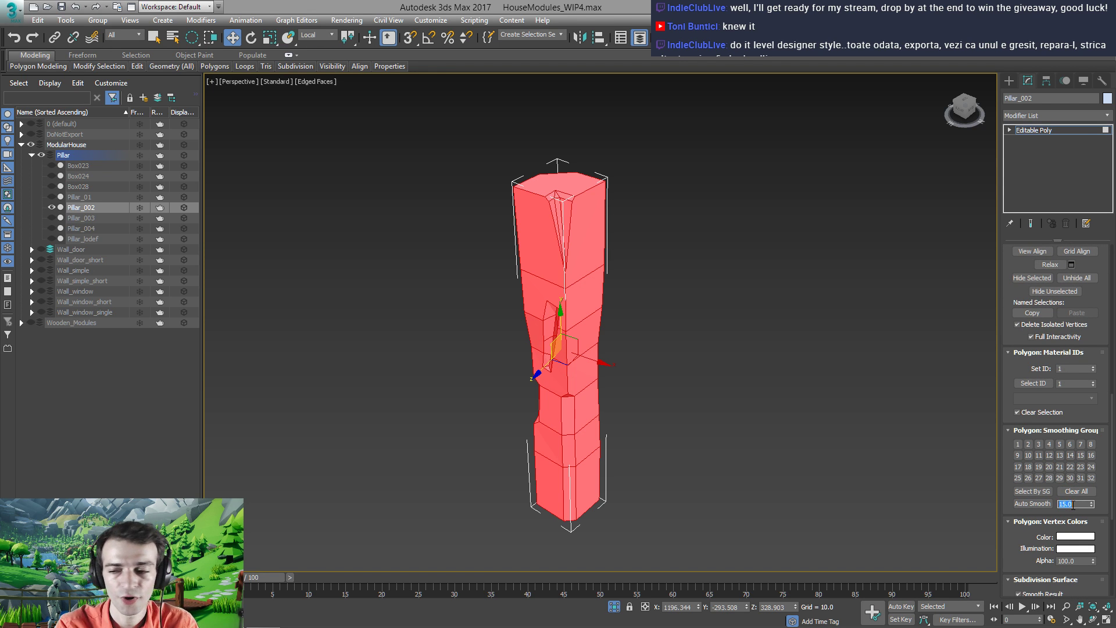
{"action": "left_click", "coordinate": [1032, 504]}
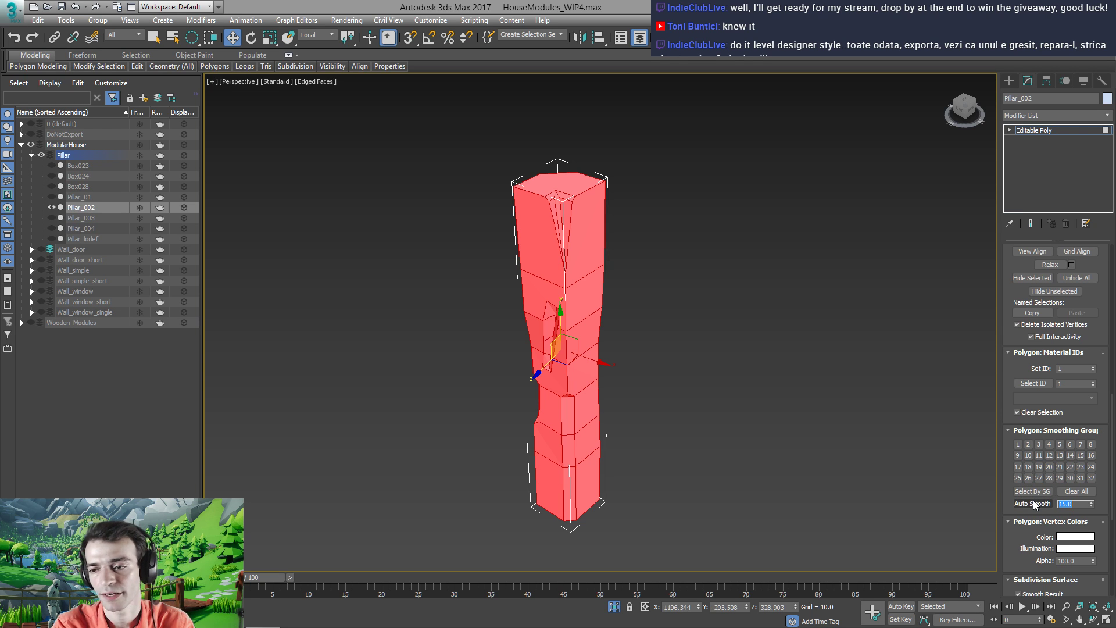
{"action": "left_click", "coordinate": [1028, 502]}
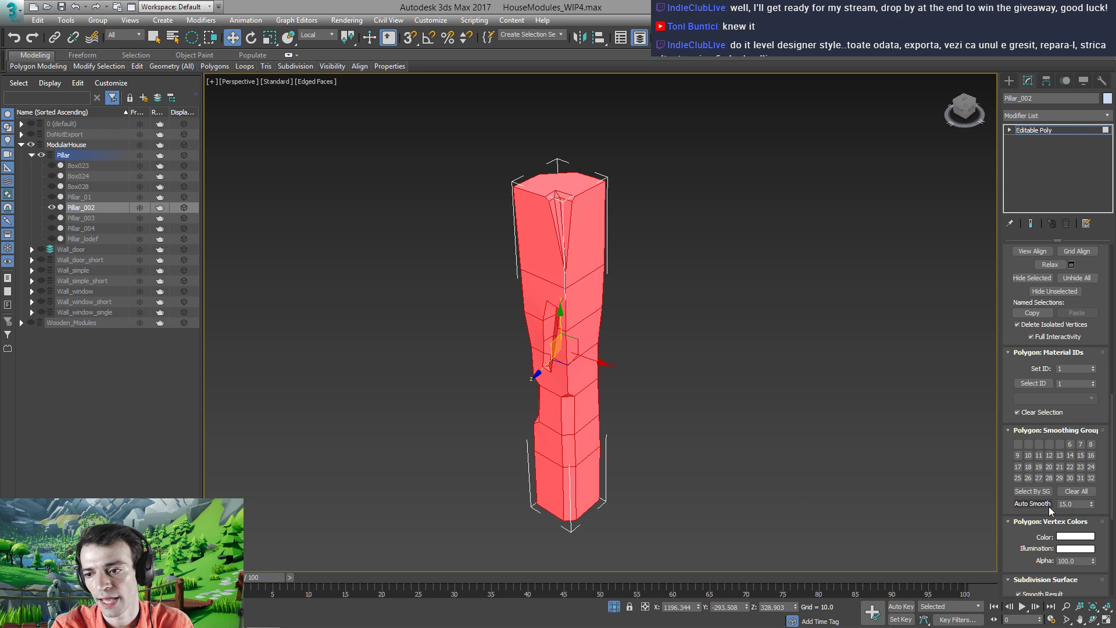
Deselect the polygons and end the isolation to bring back the other pillar variants and box cutters
{"action": "left_click", "coordinate": [725, 427]}
{"action": "middle_click_drag", "start_coordinate": [614, 426], "coordinate": [587, 413], "text": "alt"}
{"action": "scroll", "coordinate": [571, 397], "scroll_direction": "down", "scroll_amount": 3}
{"action": "middle_click_drag", "start_coordinate": [532, 452], "coordinate": [652, 358]}
{"action": "right_click", "coordinate": [652, 359]}
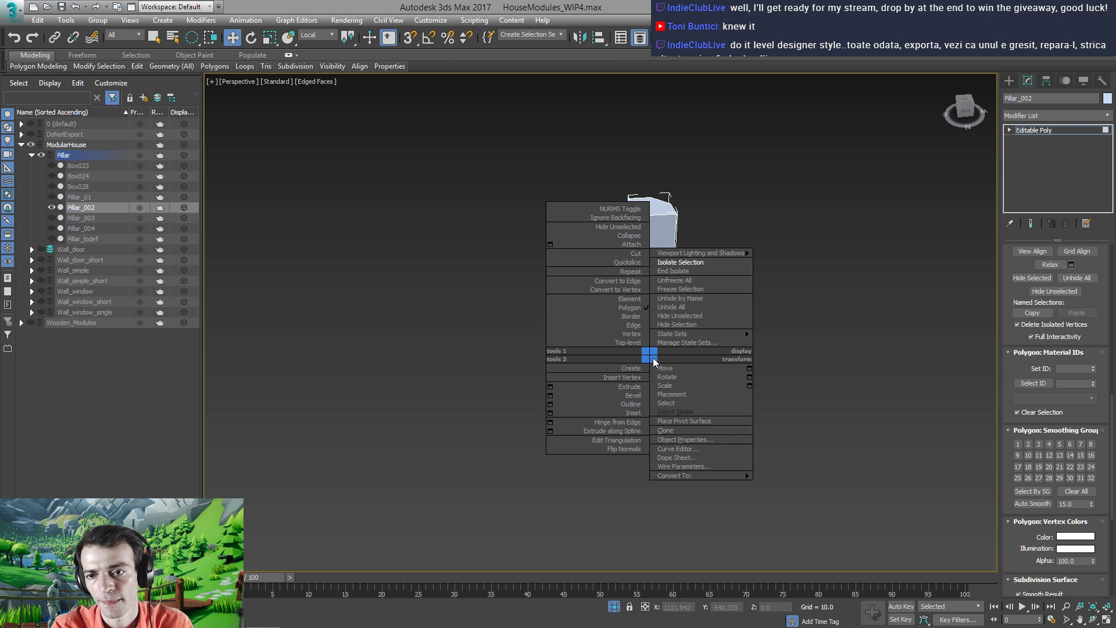
{"action": "left_click", "coordinate": [700, 269]}
{"action": "scroll", "coordinate": [698, 297], "scroll_direction": "down", "scroll_amount": 5}
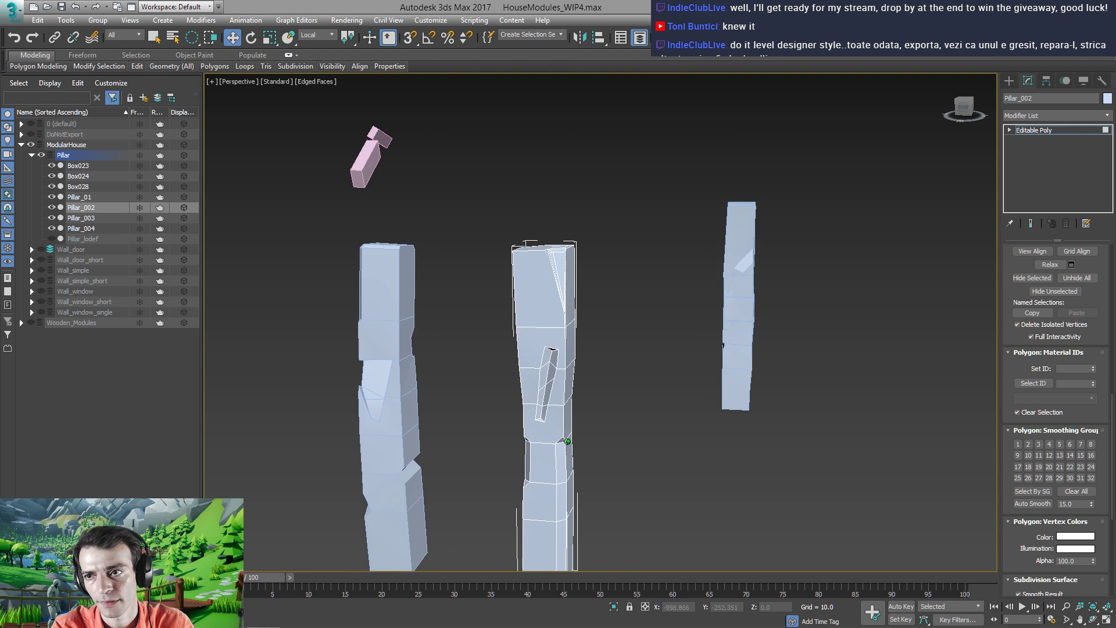
Leave polygon editing on Pillar_002 and select the neighbouring pillar variant, Pillar_003
{"action": "middle_click_drag", "start_coordinate": [620, 350], "coordinate": [747, 307]}
{"action": "key", "text": "ctrl"}
{"action": "key", "text": "ctrl"}
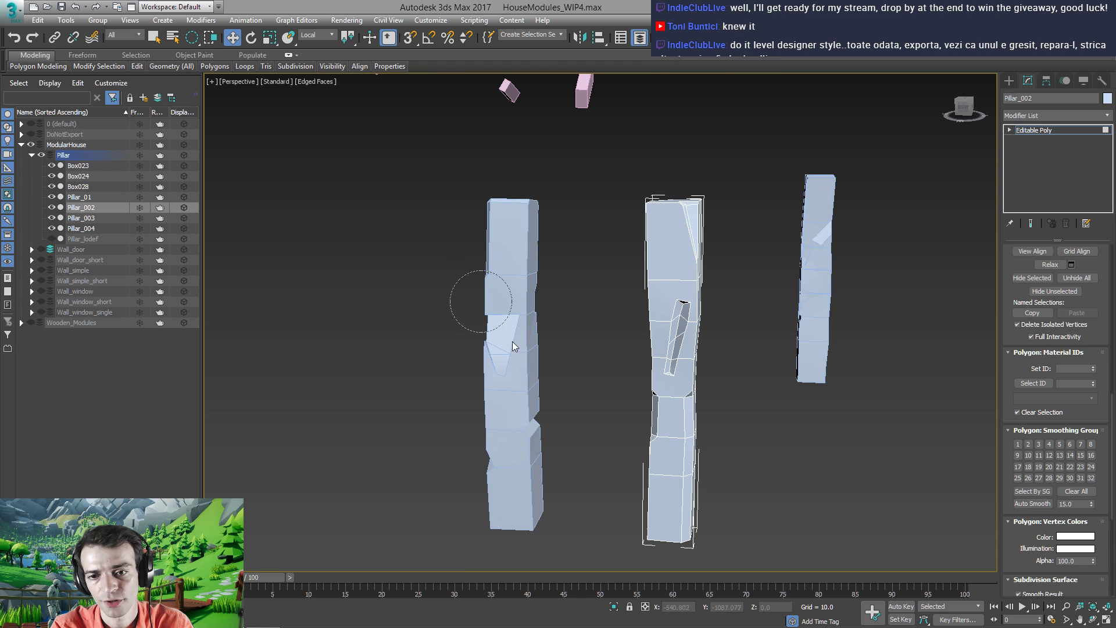
{"action": "key", "text": "q"}
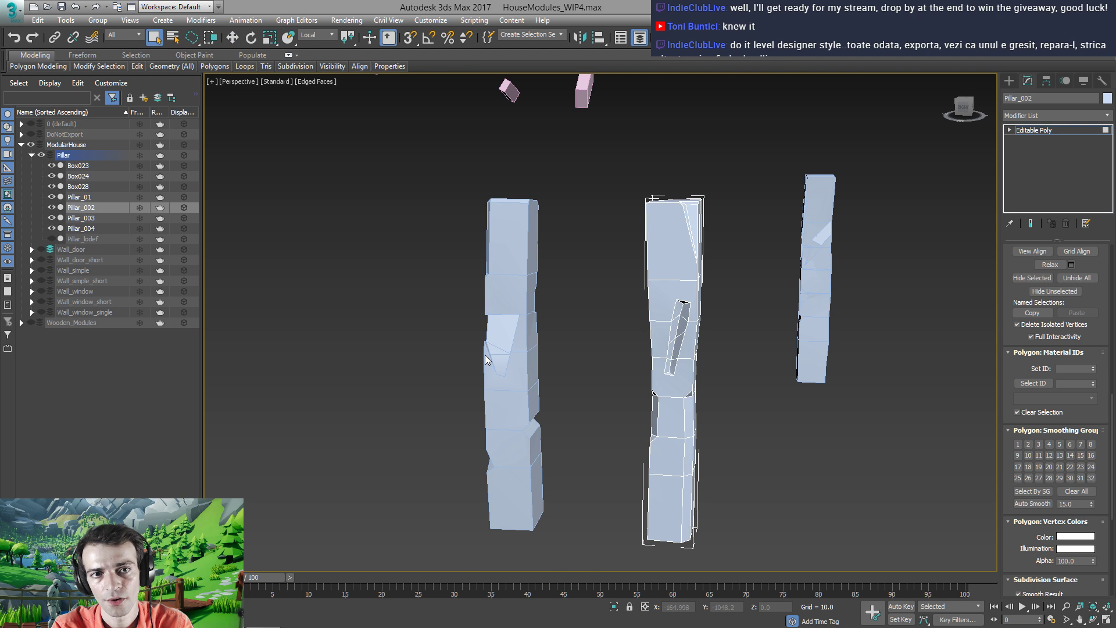
{"action": "key", "text": "q"}
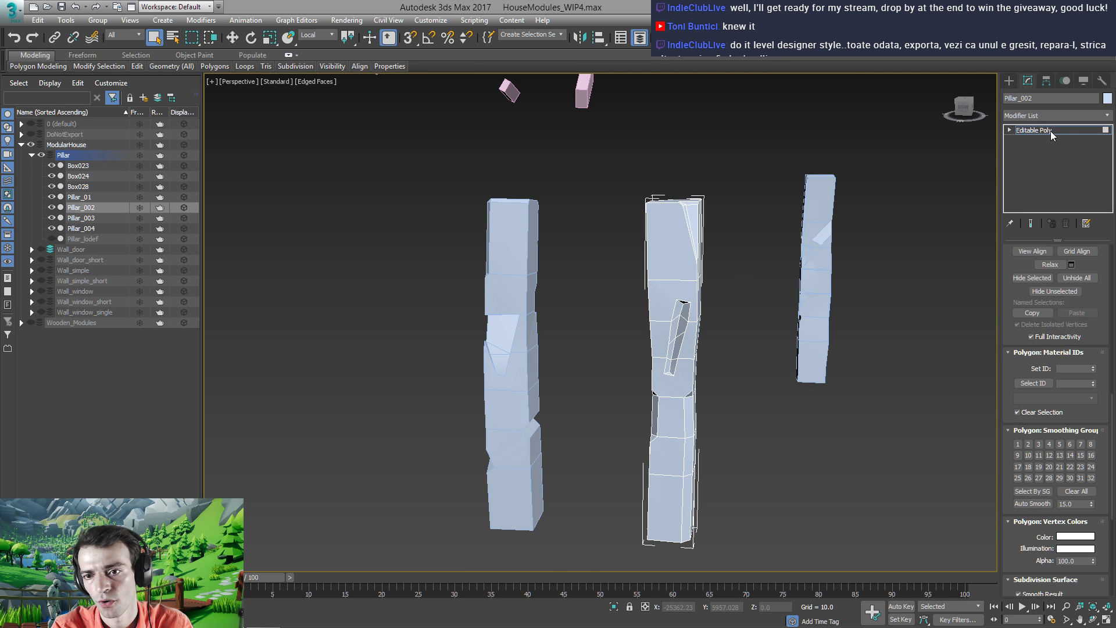
{"action": "left_click", "coordinate": [1051, 131]}
{"action": "left_click", "coordinate": [506, 296]}
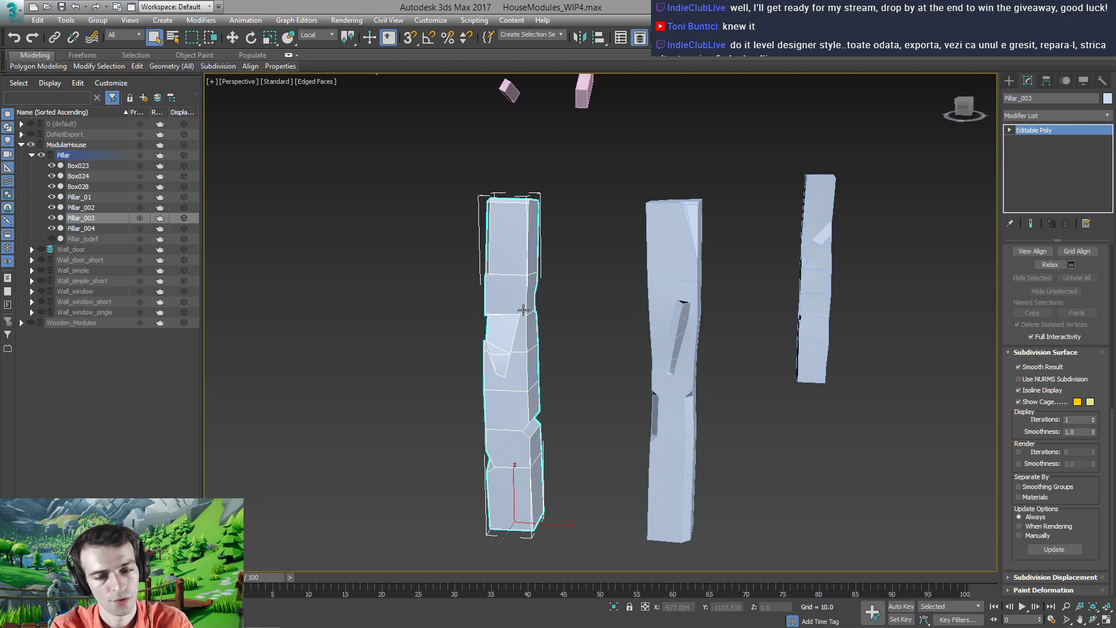
Auto-smooth all polygons of Pillar_003 with a threshold of 15 and convert the pillar to Editable Poly
{"action": "key", "text": "4"}
{"action": "key", "text": "ctrl+a"}
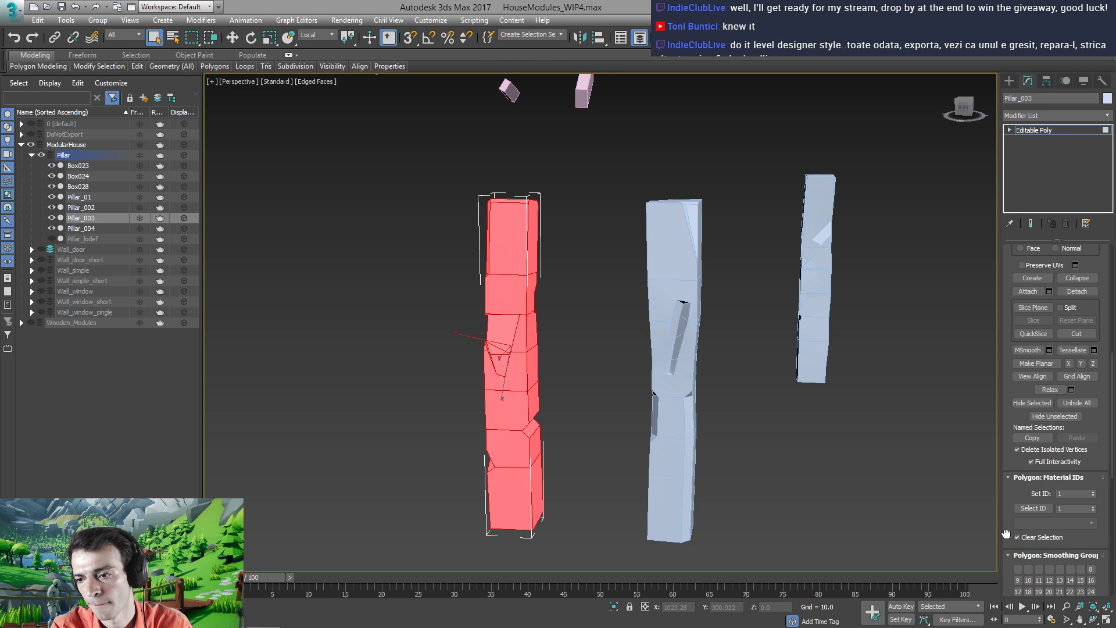
{"action": "scroll", "coordinate": [1029, 386], "scroll_direction": "down", "scroll_amount": 4}
{"action": "left_click", "coordinate": [1072, 398]}
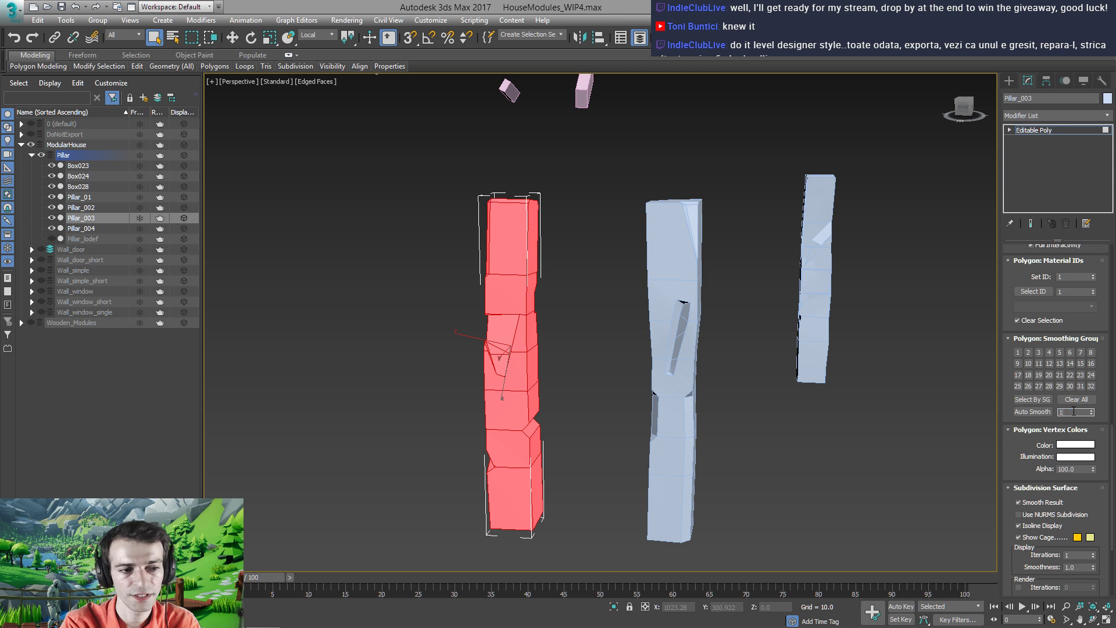
{"action": "left_click", "coordinate": [1033, 414]}
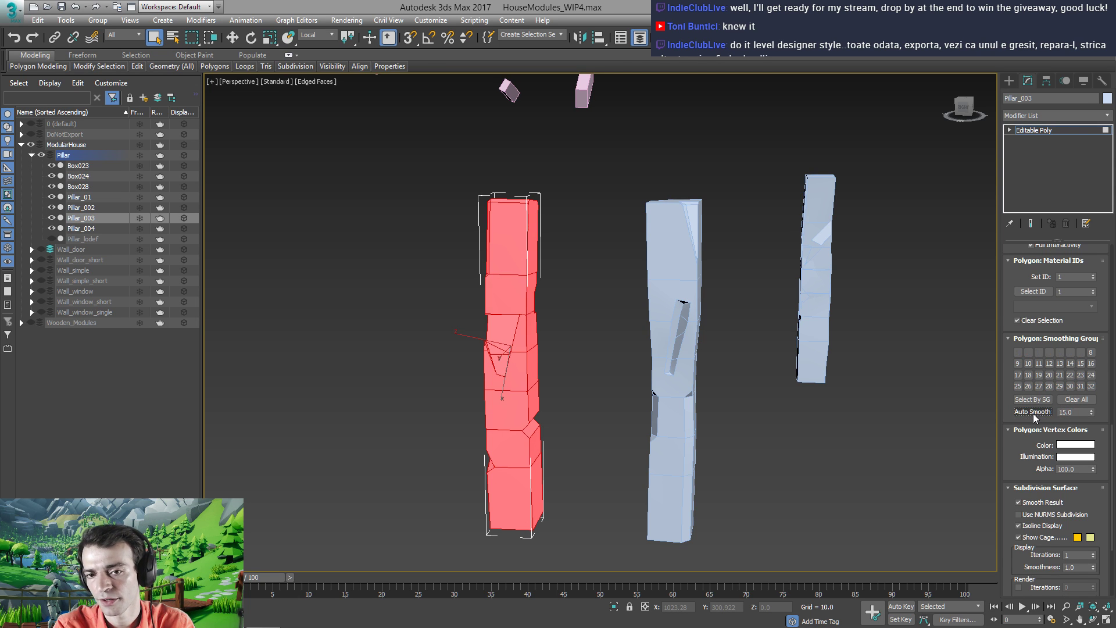
{"action": "right_click", "coordinate": [531, 387]}
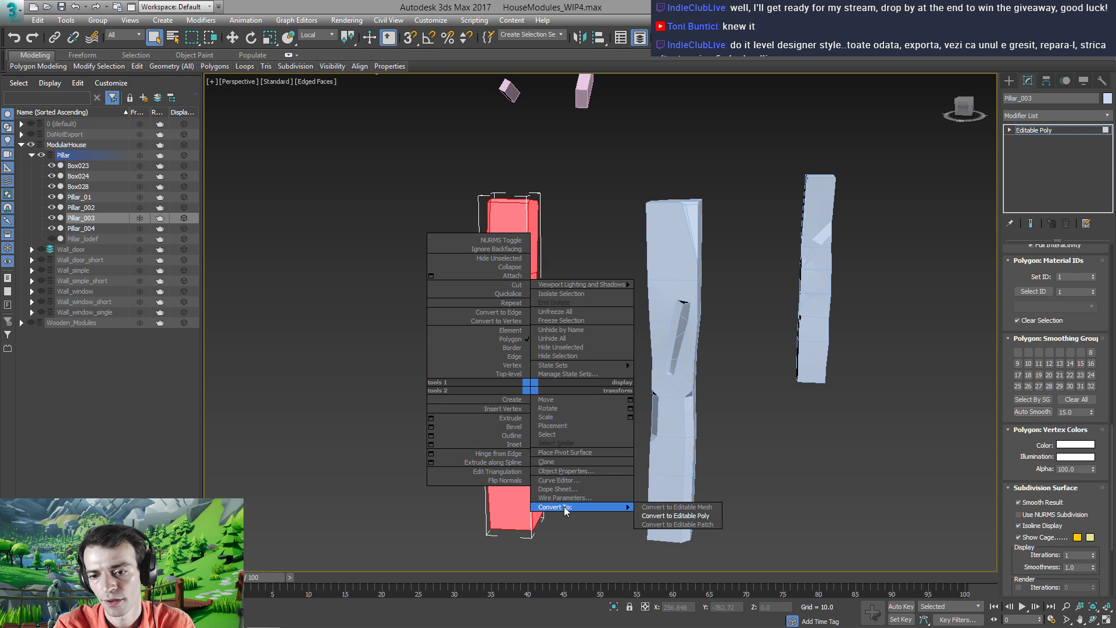
{"action": "left_click", "coordinate": [675, 516]}
Select Pillar_002 and reset its transform with Reset XForm
{"action": "middle_click_drag", "start_coordinate": [595, 349], "coordinate": [550, 353]}
{"action": "scroll", "coordinate": [524, 358], "scroll_direction": "down", "scroll_amount": 3}
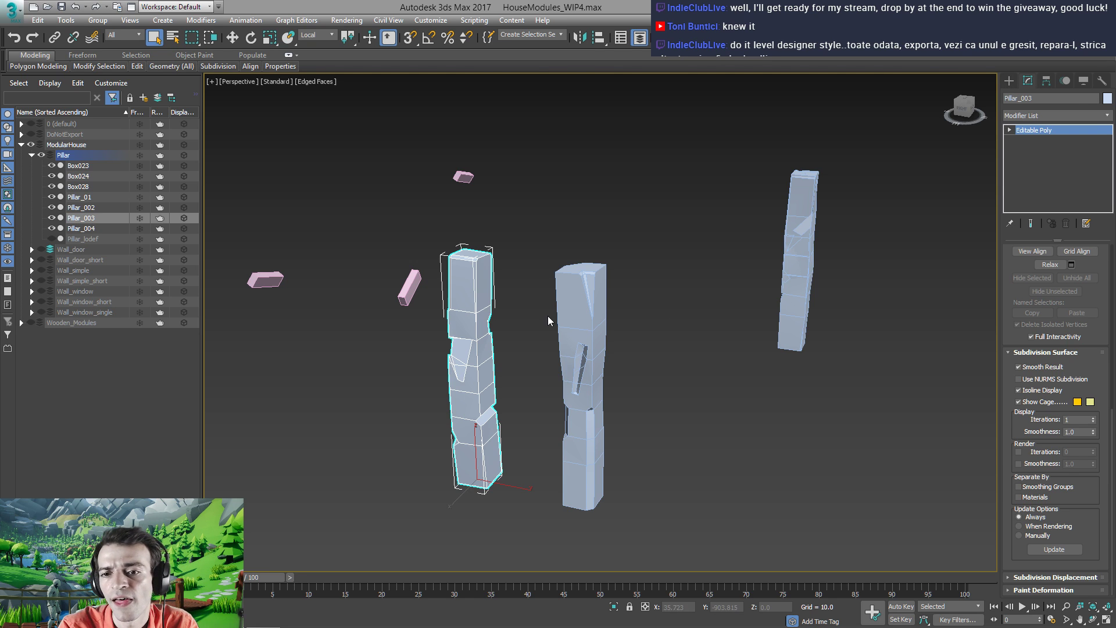
{"action": "left_click", "coordinate": [595, 316]}
{"action": "left_click", "coordinate": [1102, 80]}
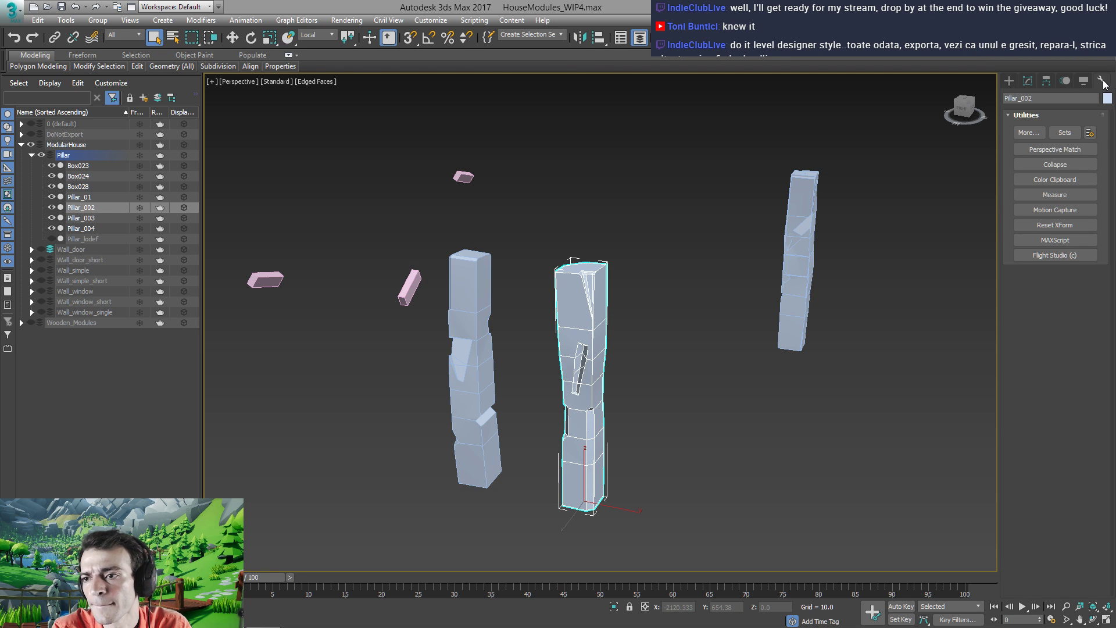
{"action": "left_click", "coordinate": [1050, 225]}
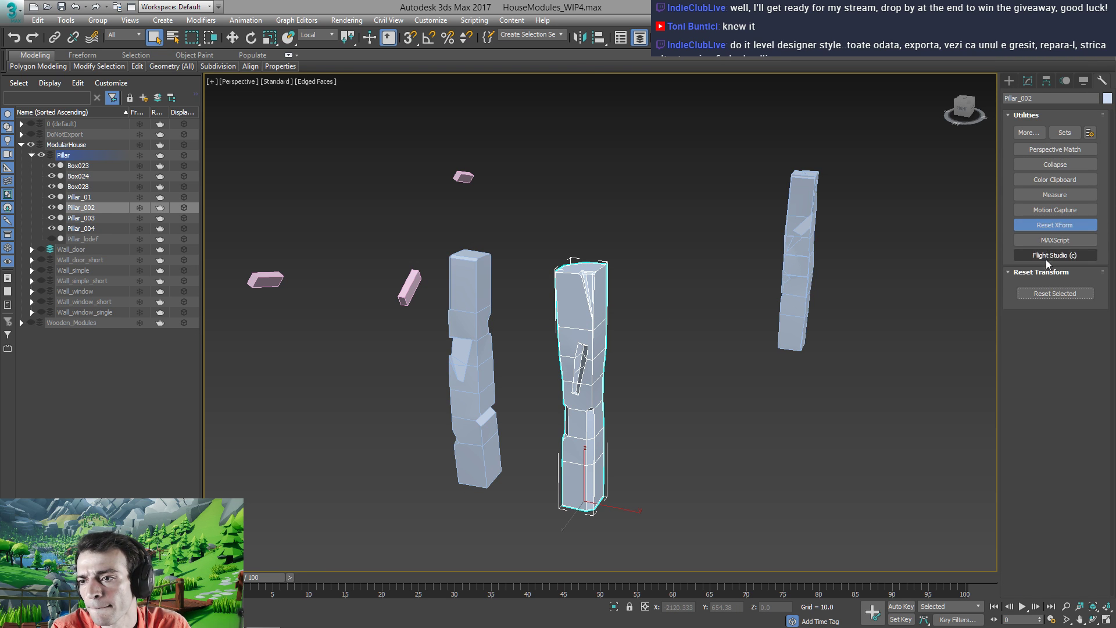
{"action": "left_click", "coordinate": [1045, 294]}
{"action": "left_click", "coordinate": [1051, 225]}
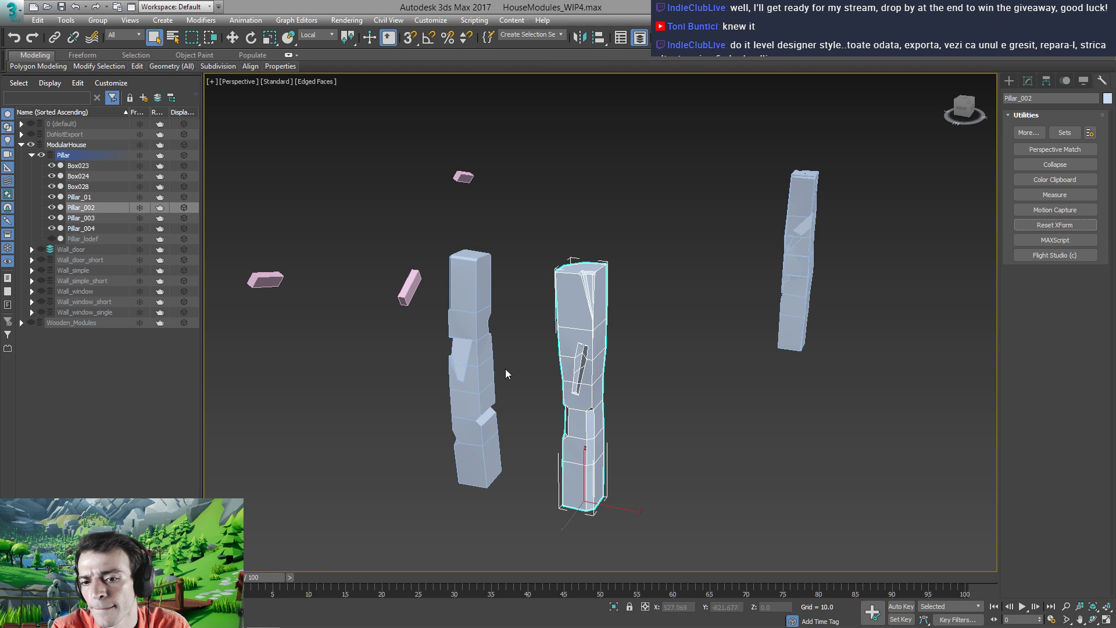
Reset the transform of Pillar_003 with Reset XForm and collapse it to Editable Poly
{"action": "left_click", "coordinate": [476, 362]}
{"action": "left_click", "coordinate": [1033, 225]}
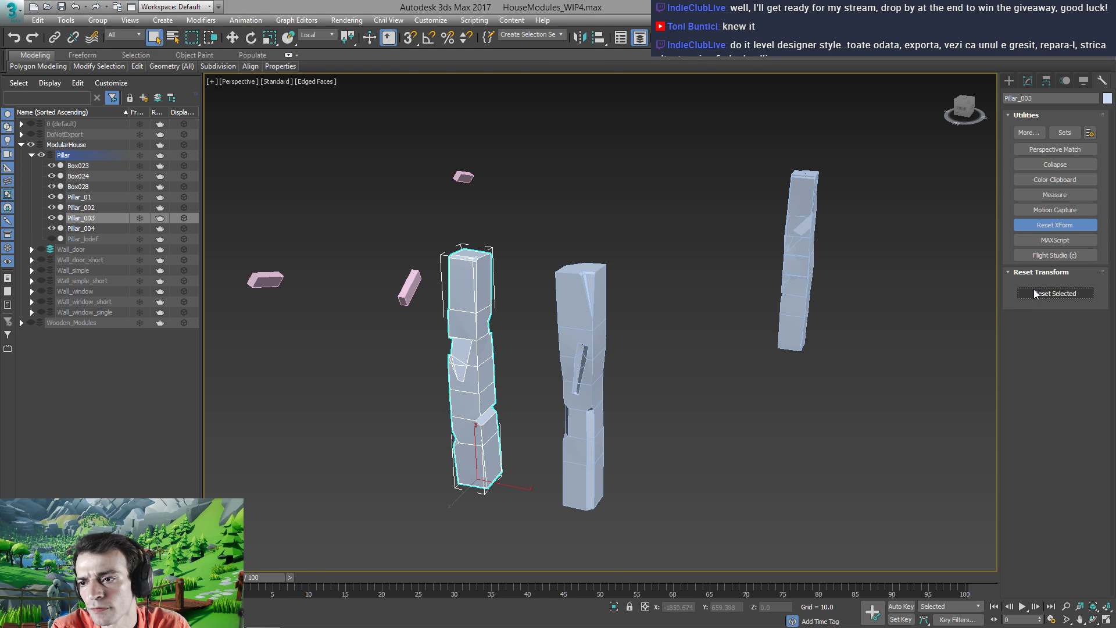
{"action": "left_click", "coordinate": [1027, 228]}
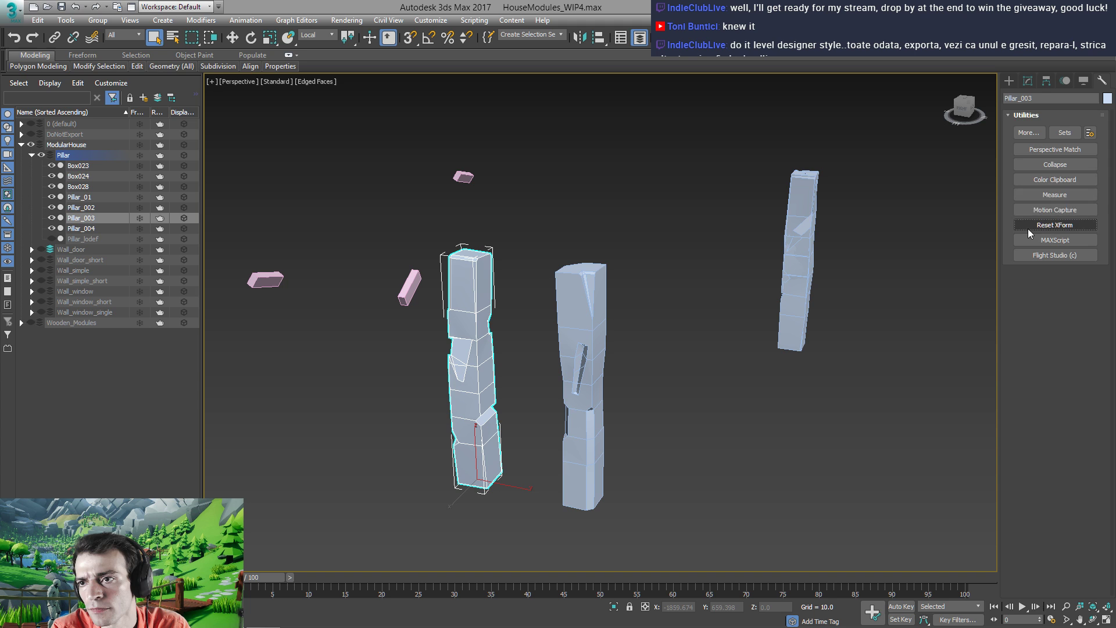
{"action": "left_click", "coordinate": [1028, 80]}
{"action": "right_click", "coordinate": [478, 356]}
{"action": "mouse_move", "coordinate": [501, 477]}
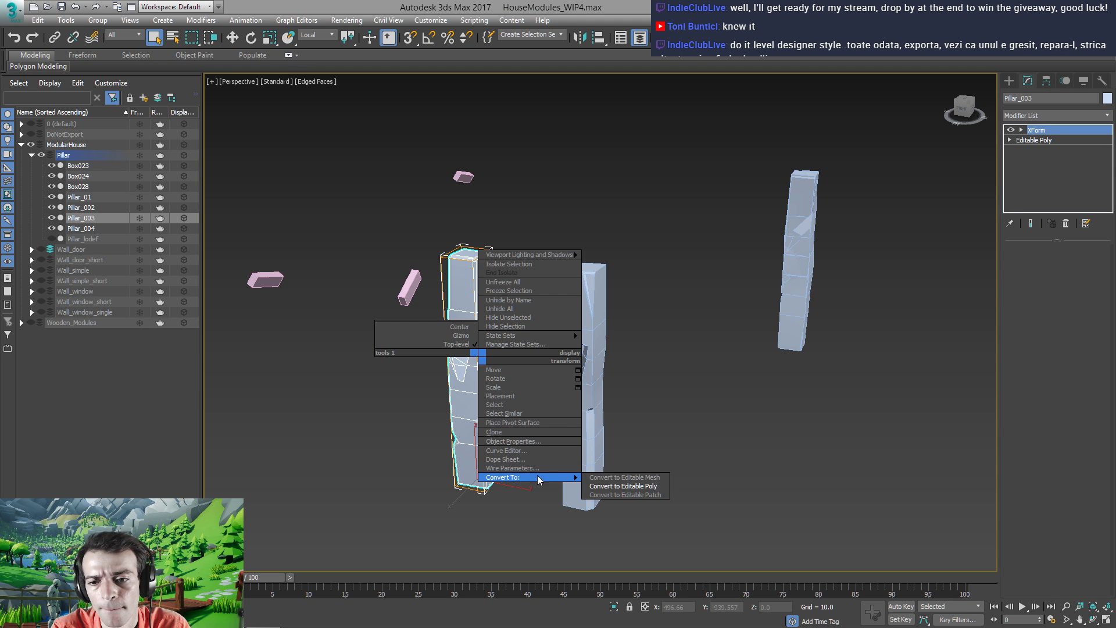
{"action": "left_click", "coordinate": [638, 486]}
Add an Unwrap UVW modifier to Pillar_003, lay out its UVs with Flatten Mapping and close the UV editor
{"action": "left_click", "coordinate": [1042, 114]}
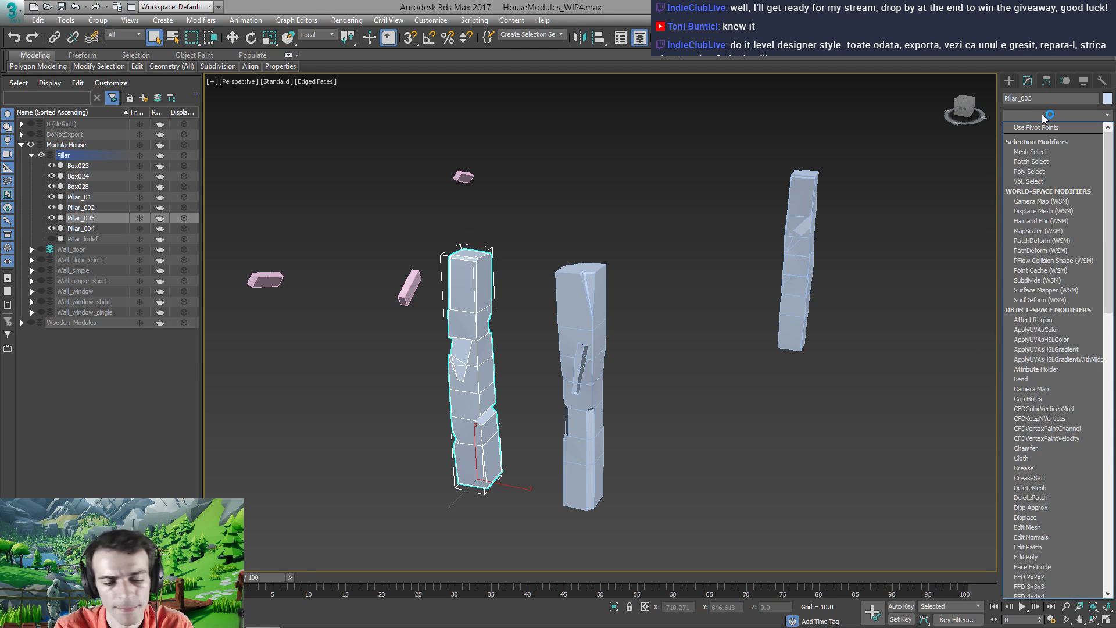
{"action": "scroll", "coordinate": [1042, 114], "scroll_direction": "down", "scroll_amount": 5}
{"action": "key", "text": "u"}
{"action": "key", "text": "Return"}
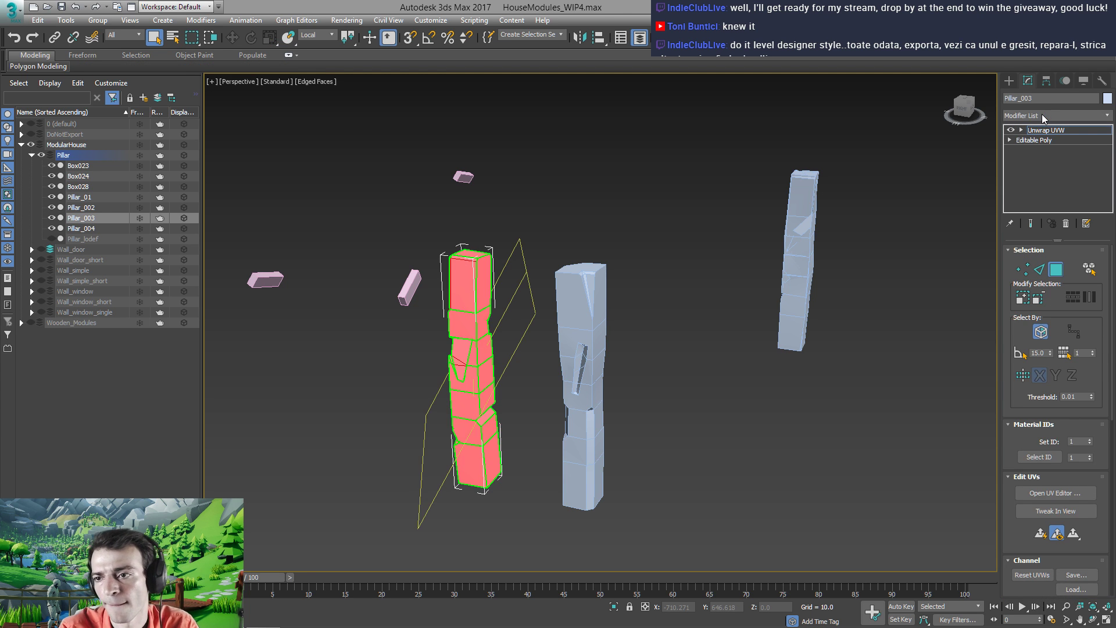
{"action": "left_click", "coordinate": [1035, 493]}
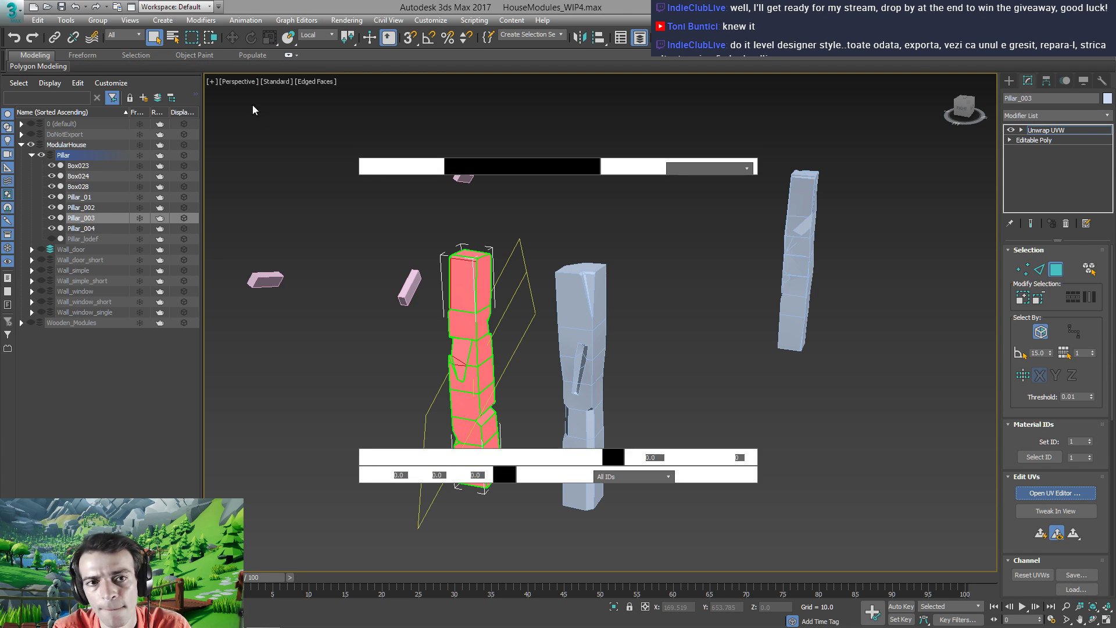
{"action": "left_click", "coordinate": [112, 70]}
{"action": "left_click", "coordinate": [125, 82]}
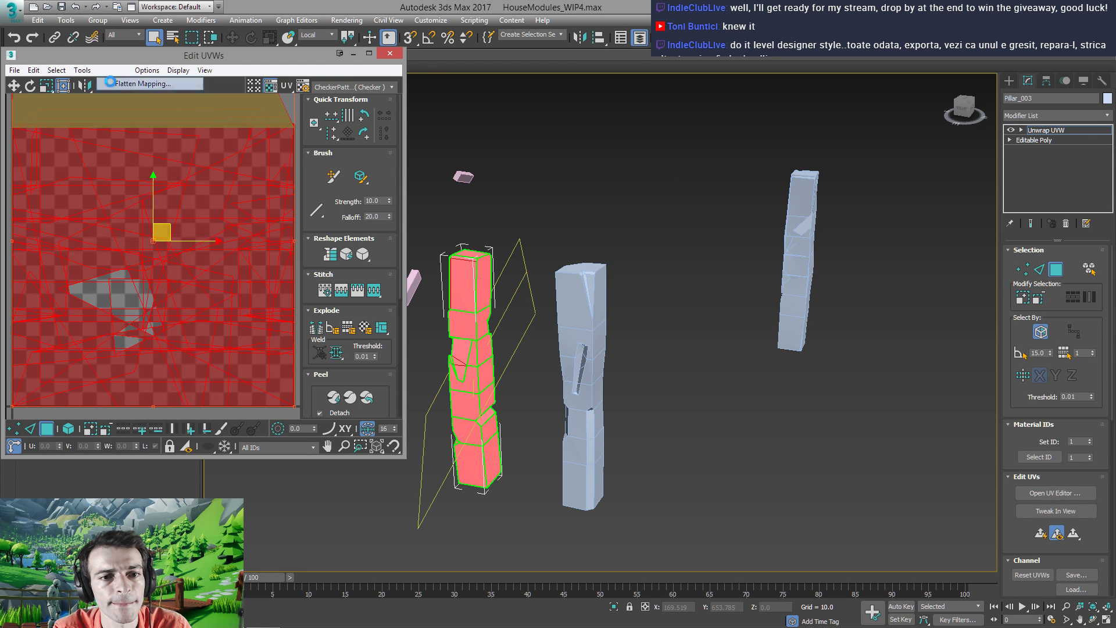
{"action": "left_click", "coordinate": [149, 85]}
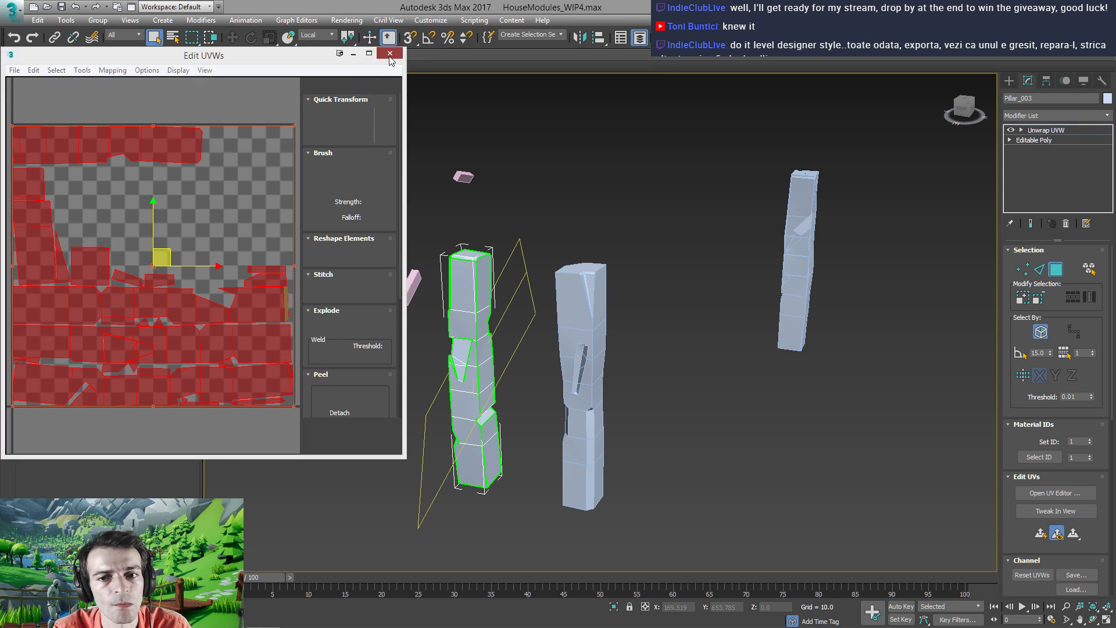
{"action": "left_click", "coordinate": [390, 53]}
Collapse the unwrapped Pillar_003 to Editable Poly
{"action": "right_click", "coordinate": [489, 327]}
{"action": "mouse_move", "coordinate": [533, 435]}
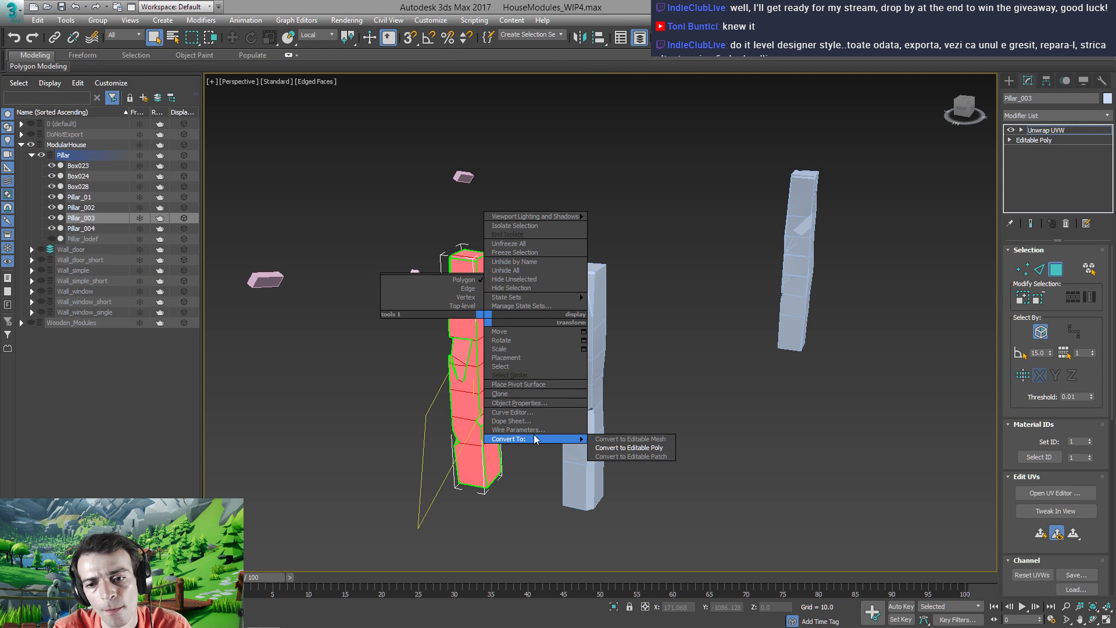
{"action": "left_click", "coordinate": [621, 443]}
Select Pillar_002 and collapse its XForm modifier to Editable Poly
{"action": "left_click", "coordinate": [590, 423]}
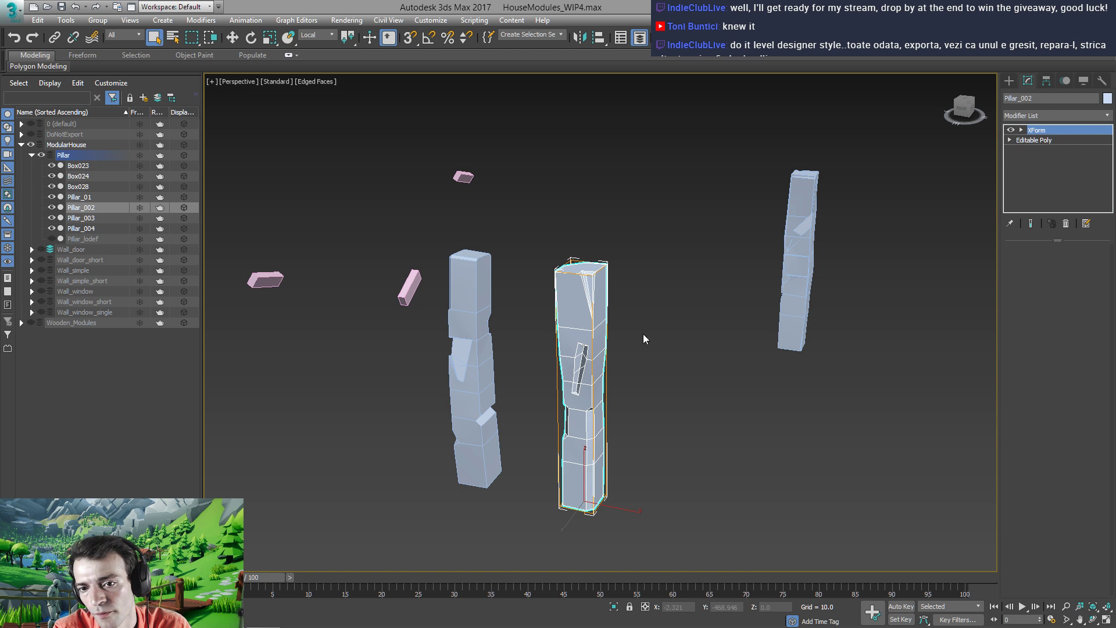
{"action": "right_click", "coordinate": [593, 347]}
{"action": "mouse_move", "coordinate": [627, 461]}
{"action": "left_click", "coordinate": [718, 470]}
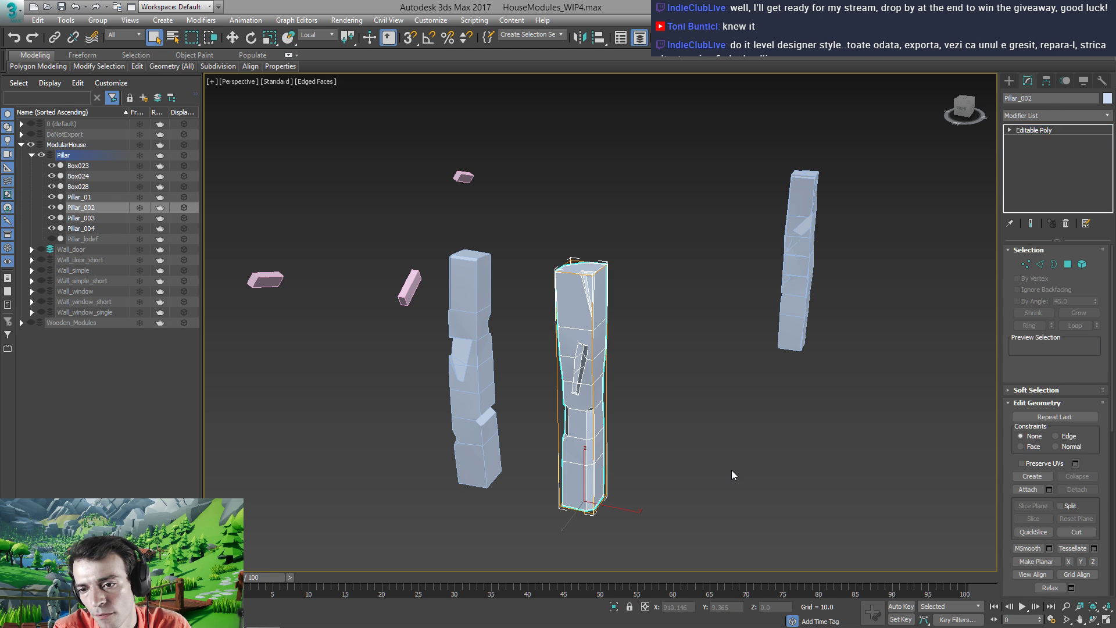
Add an Unwrap UVW modifier to Pillar_002, select all its polygons and open the UV editor
{"action": "left_click", "coordinate": [1072, 114]}
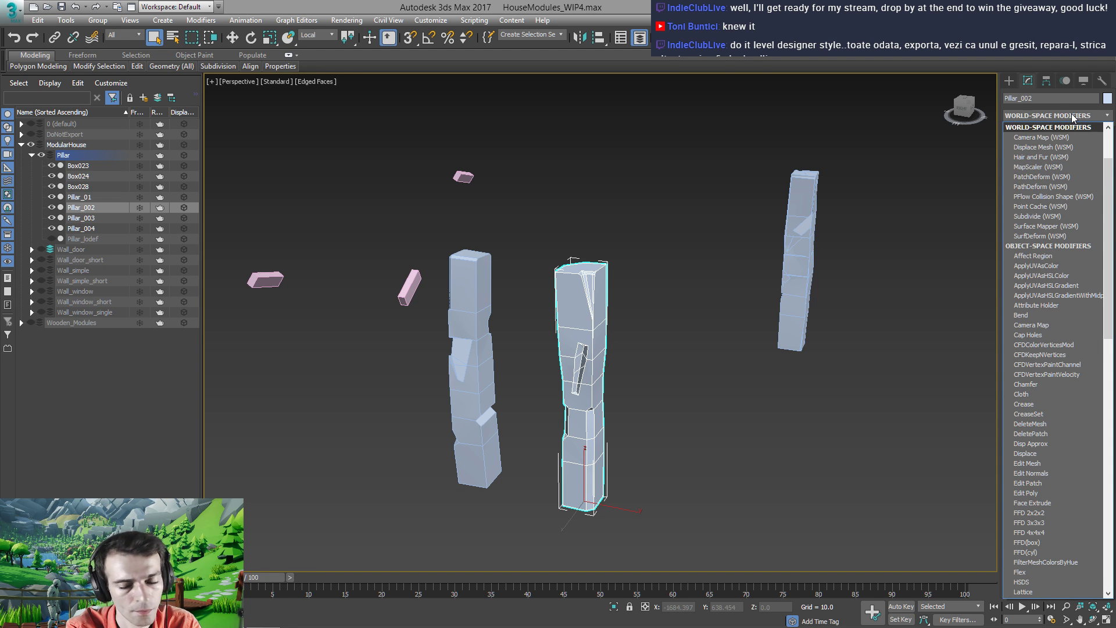
{"action": "left_click", "coordinate": [1048, 116]}
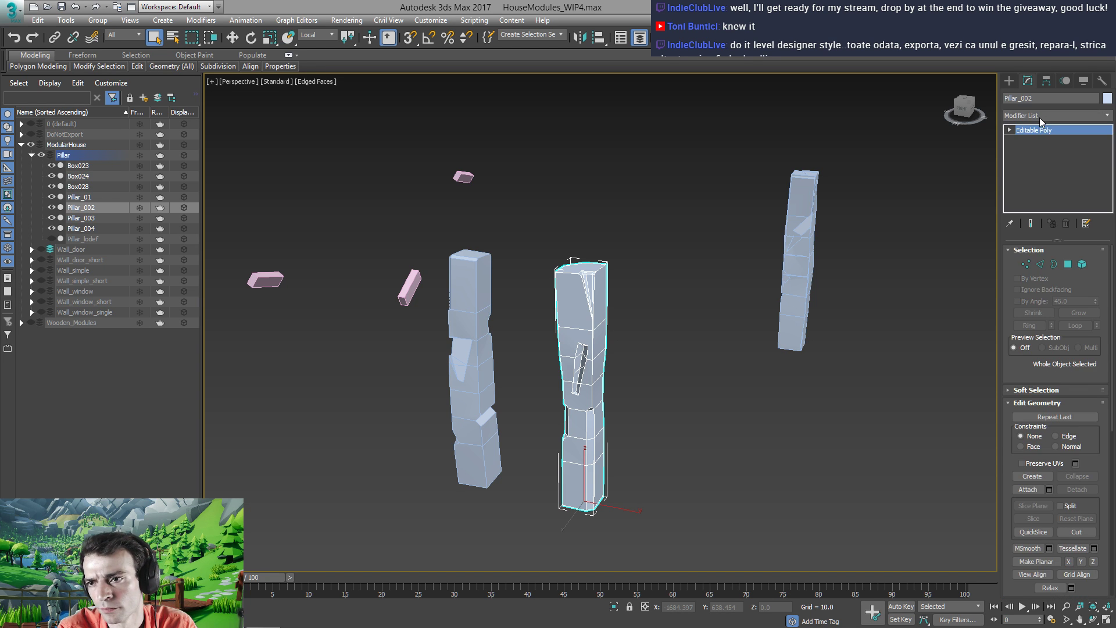
{"action": "left_click", "coordinate": [1039, 116]}
{"action": "type", "text": "u"}
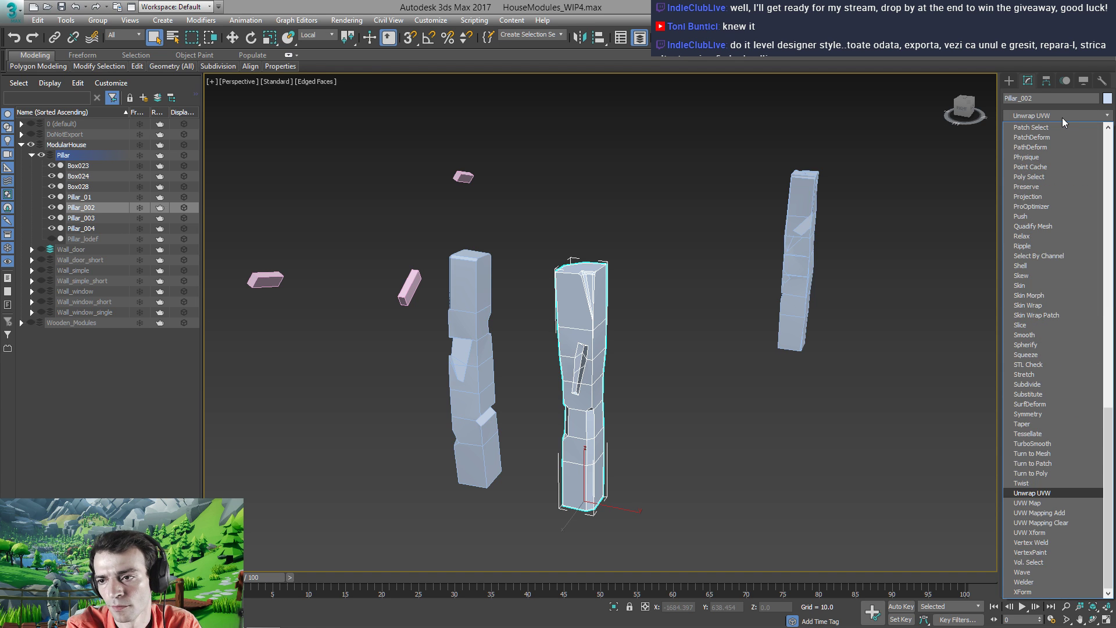
{"action": "key", "text": "Return"}
{"action": "key", "text": "ctrl+a"}
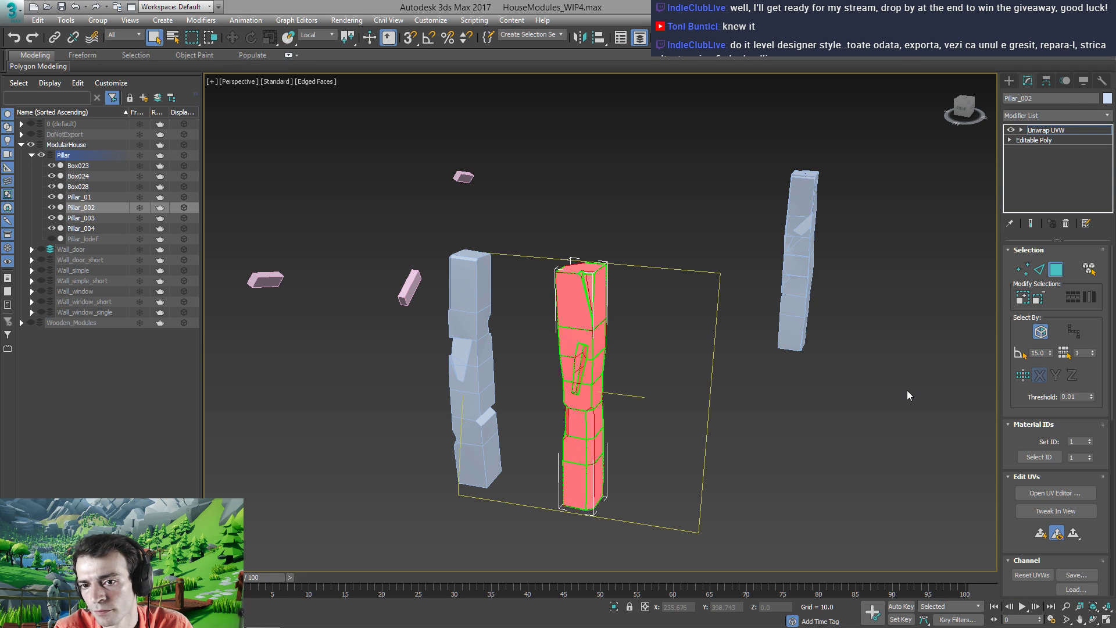
{"action": "left_click", "coordinate": [1040, 493]}
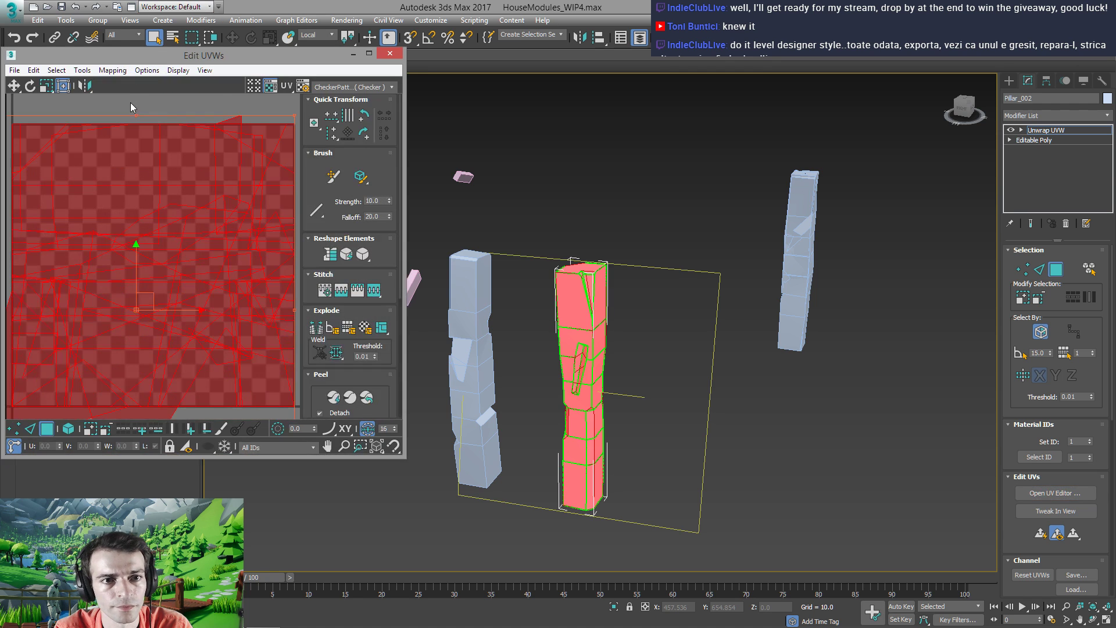
Flatten the UVs of Pillar_002 with a polygon angle threshold of 45 and a spacing of 0.001
{"action": "left_click", "coordinate": [111, 69]}
{"action": "left_click", "coordinate": [122, 84]}
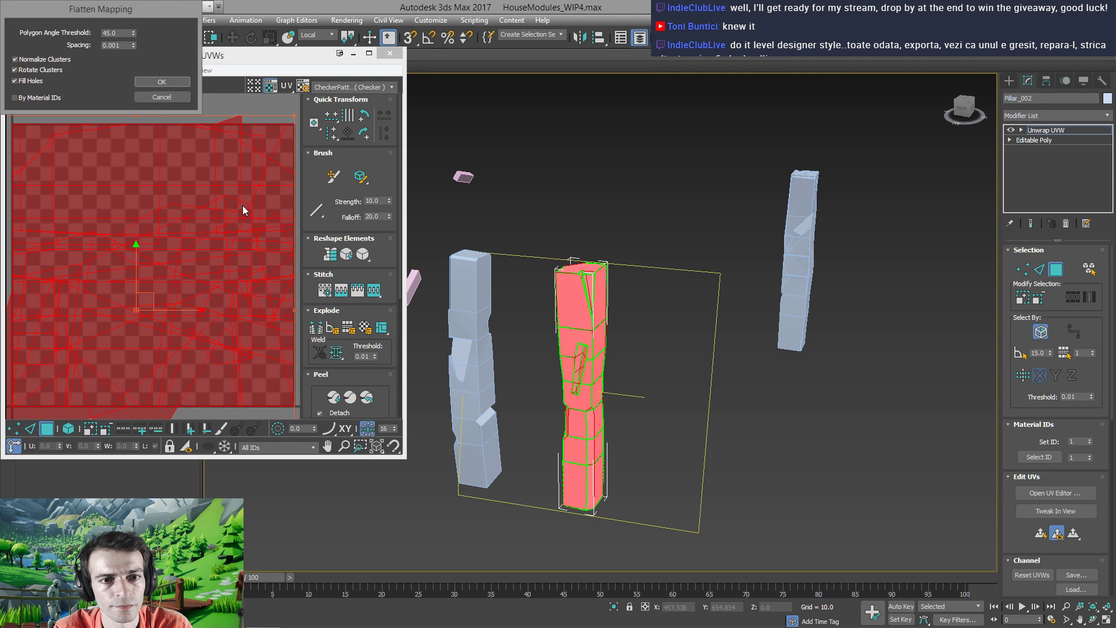
{"action": "left_click", "coordinate": [148, 83]}
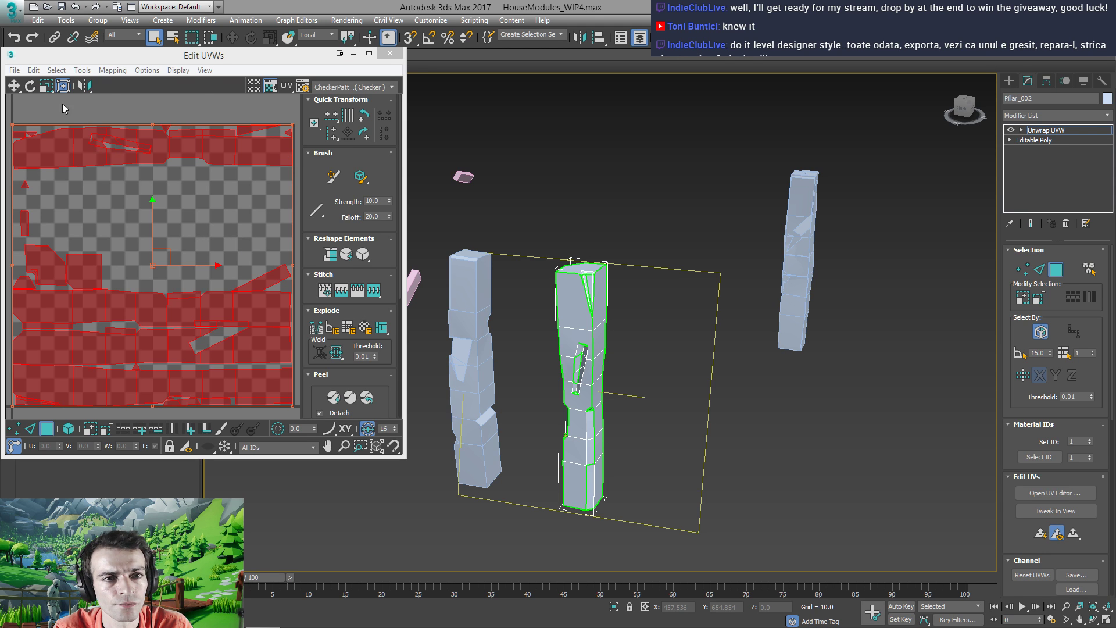
Try Flatten Mapping on Pillar_002's UVs with the spacing raised to 0.1
{"action": "left_click", "coordinate": [113, 70]}
{"action": "left_click", "coordinate": [121, 84]}
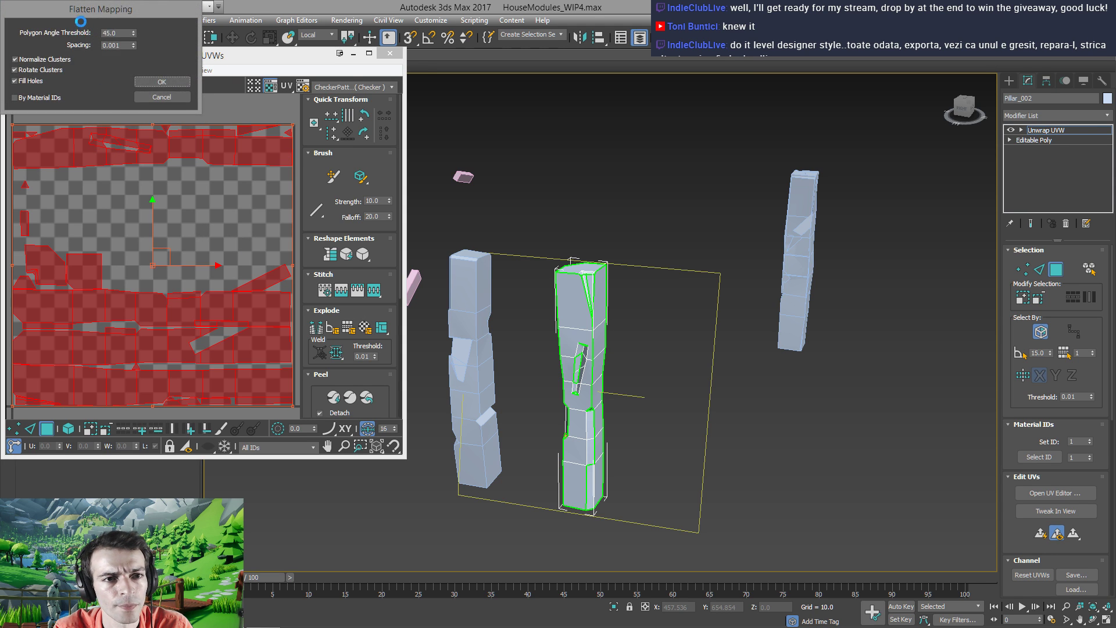
{"action": "double_click", "coordinate": [116, 45]}
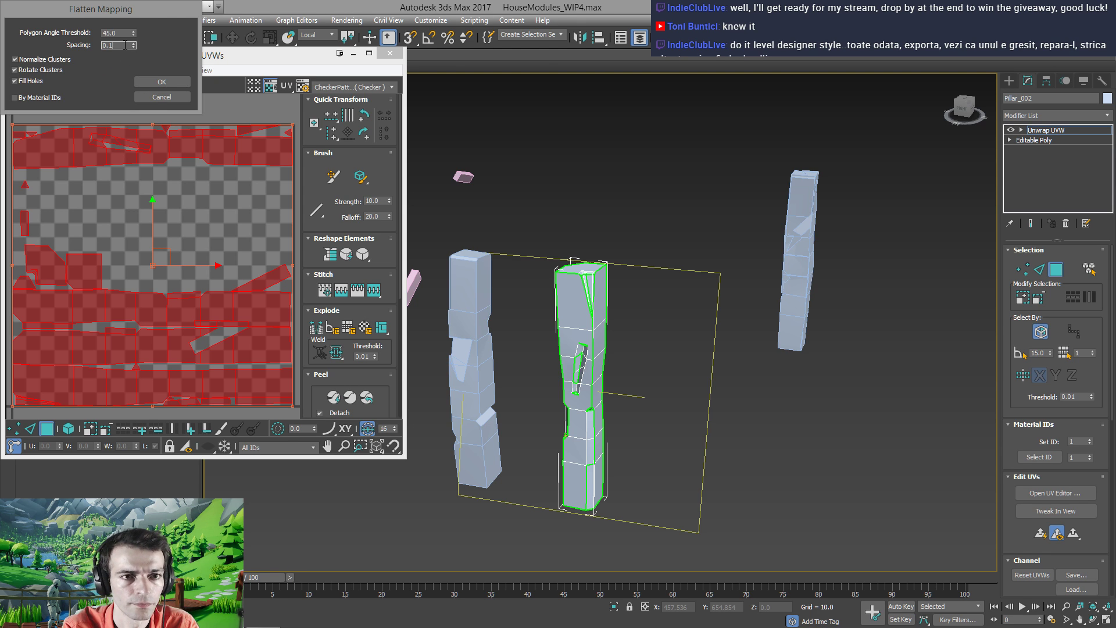
{"action": "left_click", "coordinate": [166, 83]}
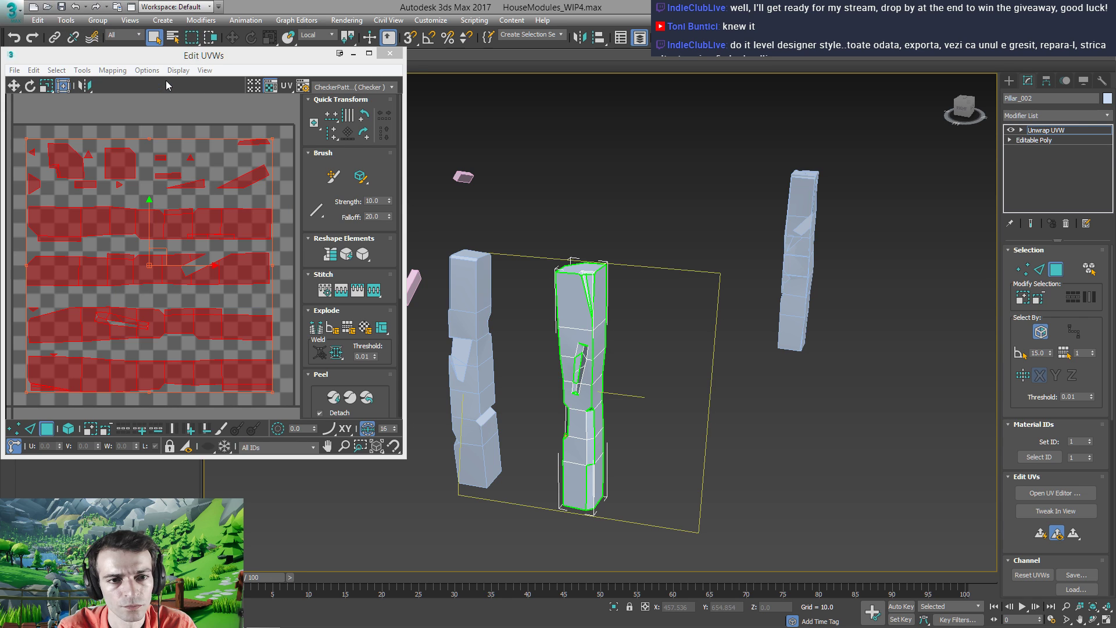
Flatten the UVs of Pillar_002 again with a spacing of 0.01
{"action": "left_click", "coordinate": [113, 69]}
{"action": "left_click", "coordinate": [125, 83]}
{"action": "double_click", "coordinate": [110, 47]}
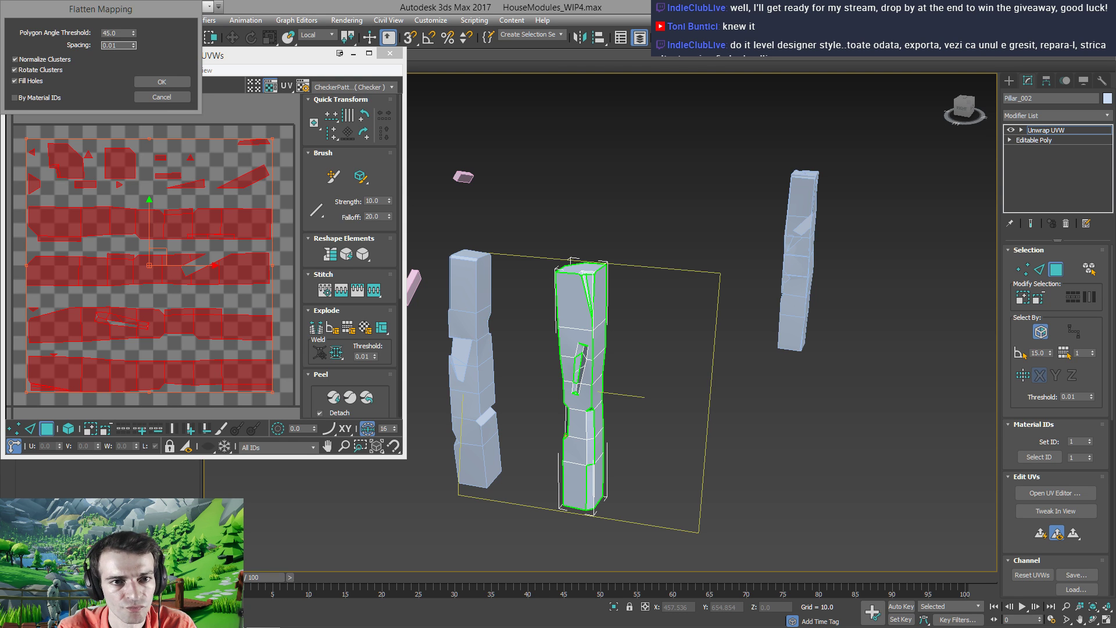
{"action": "left_click", "coordinate": [154, 83]}
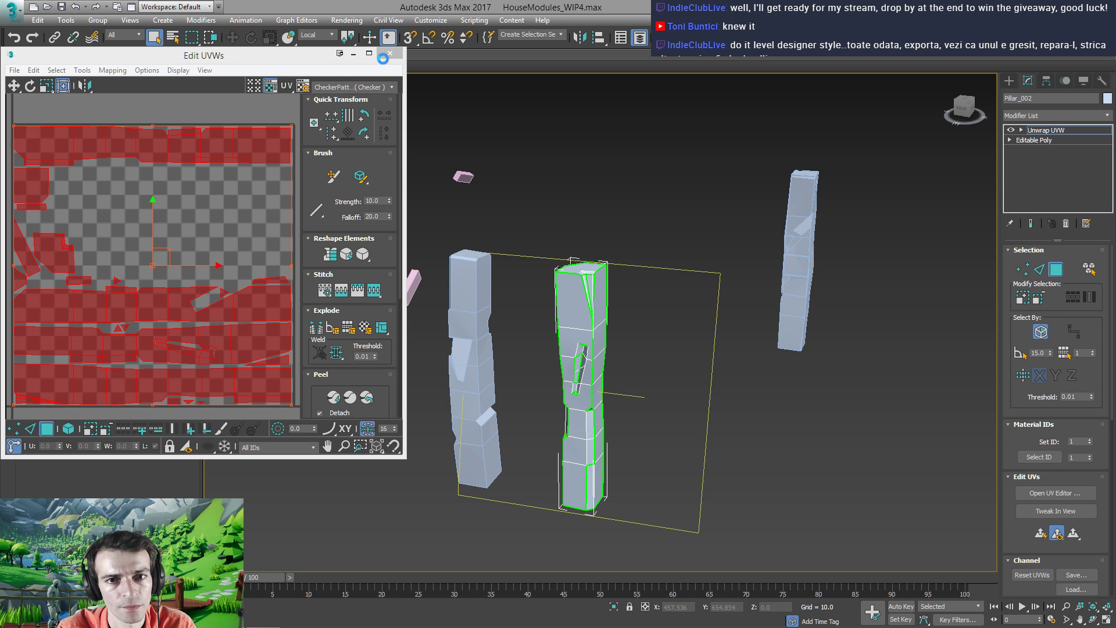
Close the UV editor and convert Pillar_002 to an Editable Poly
{"action": "left_click", "coordinate": [390, 53]}
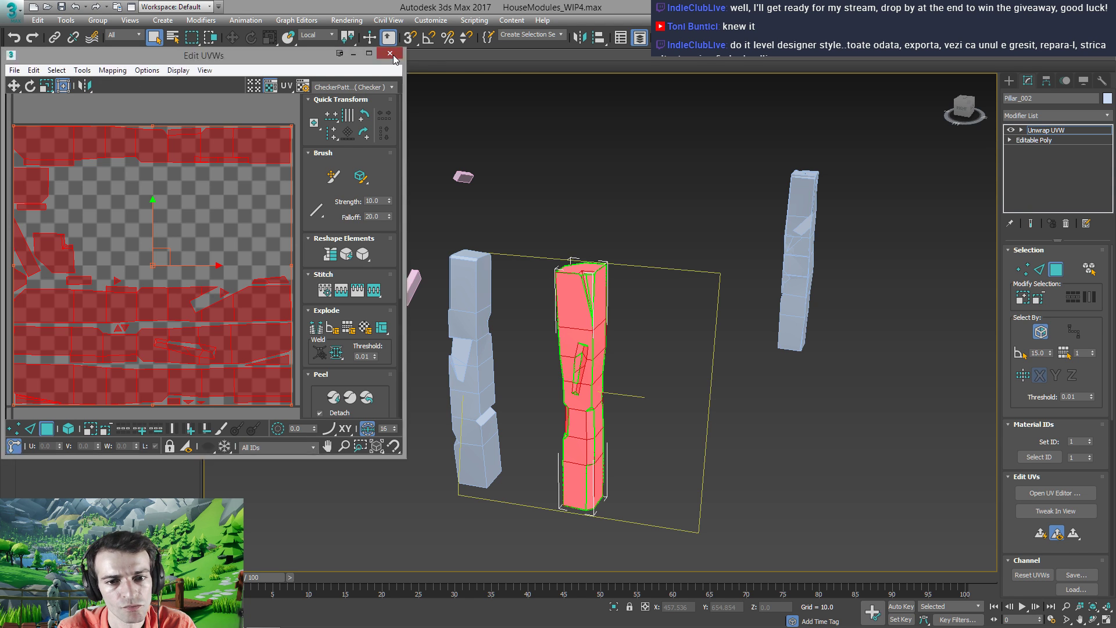
{"action": "right_click", "coordinate": [572, 349]}
{"action": "mouse_move", "coordinate": [628, 471]}
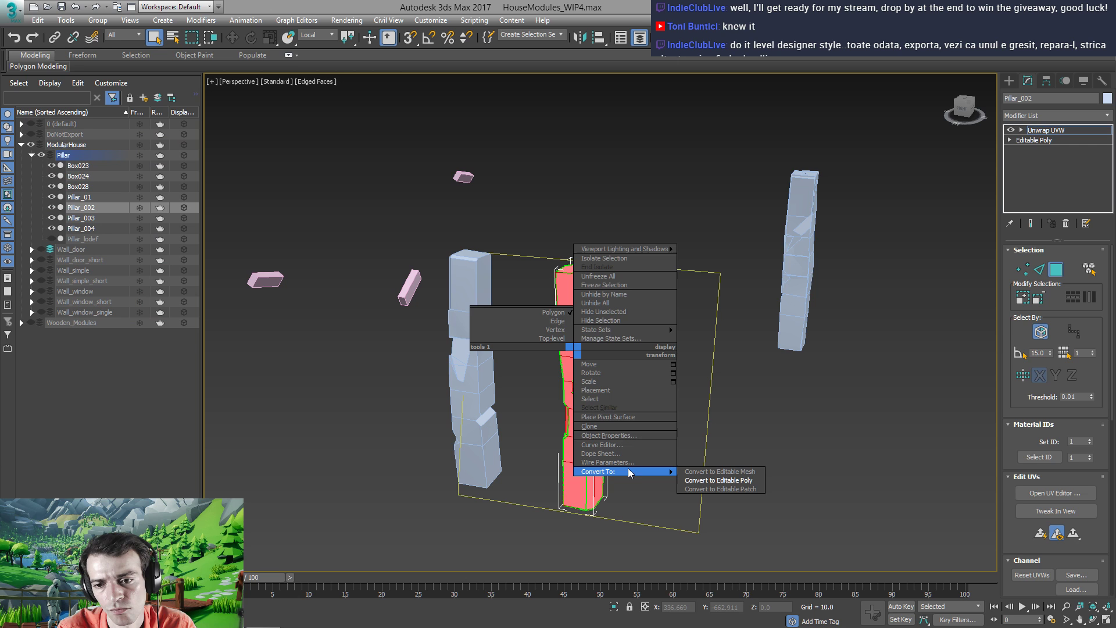
{"action": "left_click", "coordinate": [719, 480]}
{"action": "middle_click_drag", "start_coordinate": [575, 384], "coordinate": [604, 342]}
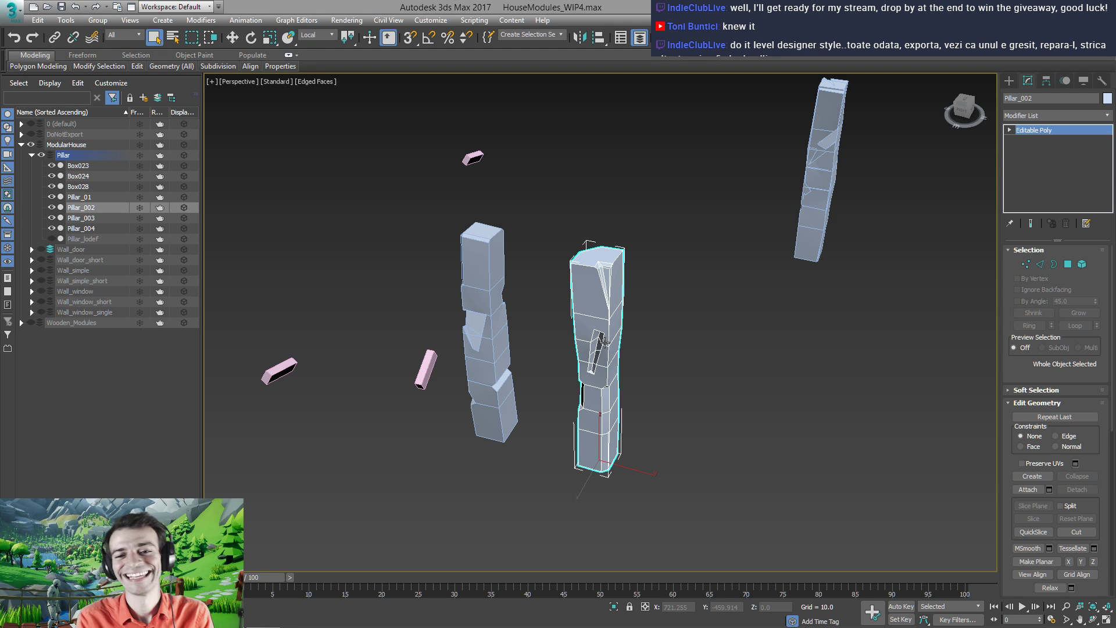
Move Pillar_002 to the world origin by setting its absolute X and Y positions to 0
{"action": "right_click", "coordinate": [232, 37]}
{"action": "double_click", "coordinate": [695, 301]}
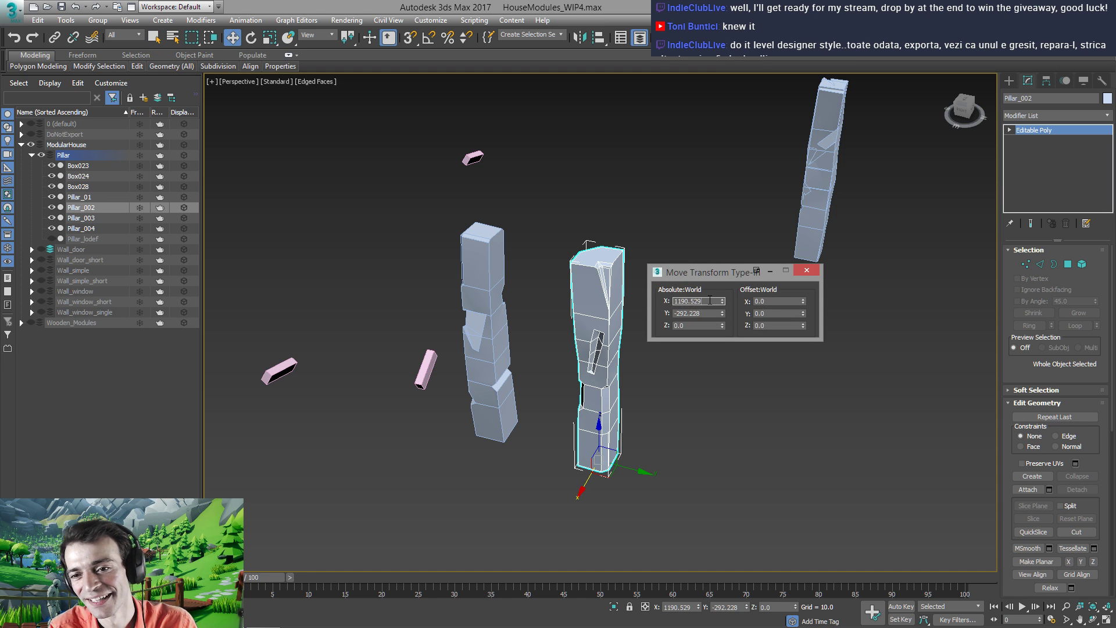
{"action": "type", "text": "0"}
{"action": "key", "text": "Return"}
{"action": "double_click", "coordinate": [701, 313]}
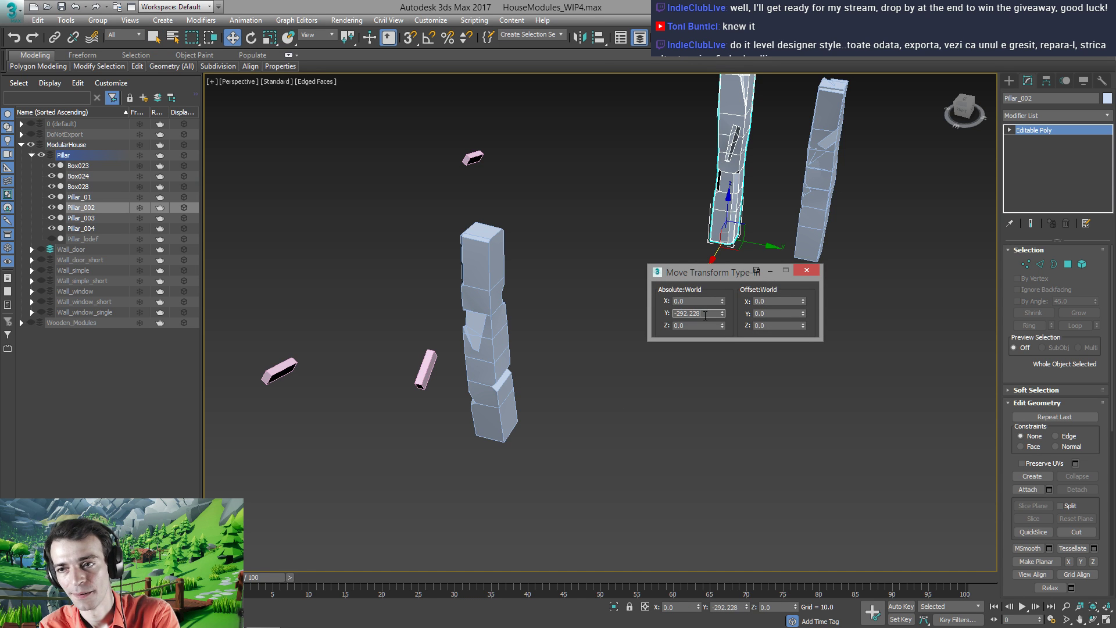
{"action": "type", "text": "0"}
{"action": "key", "text": "Return"}
{"action": "left_click", "coordinate": [803, 271]}
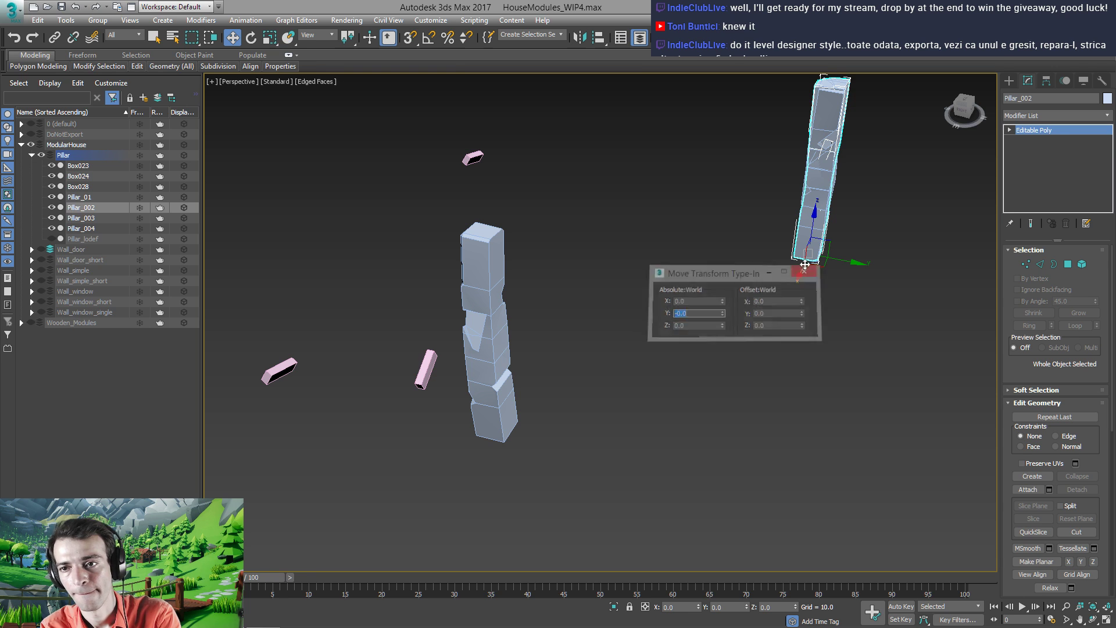
Export Pillar_002 as Pillar_02 in FBX format to the ModularHouse folder, keeping the current export options
{"action": "left_click", "coordinate": [131, 7]}
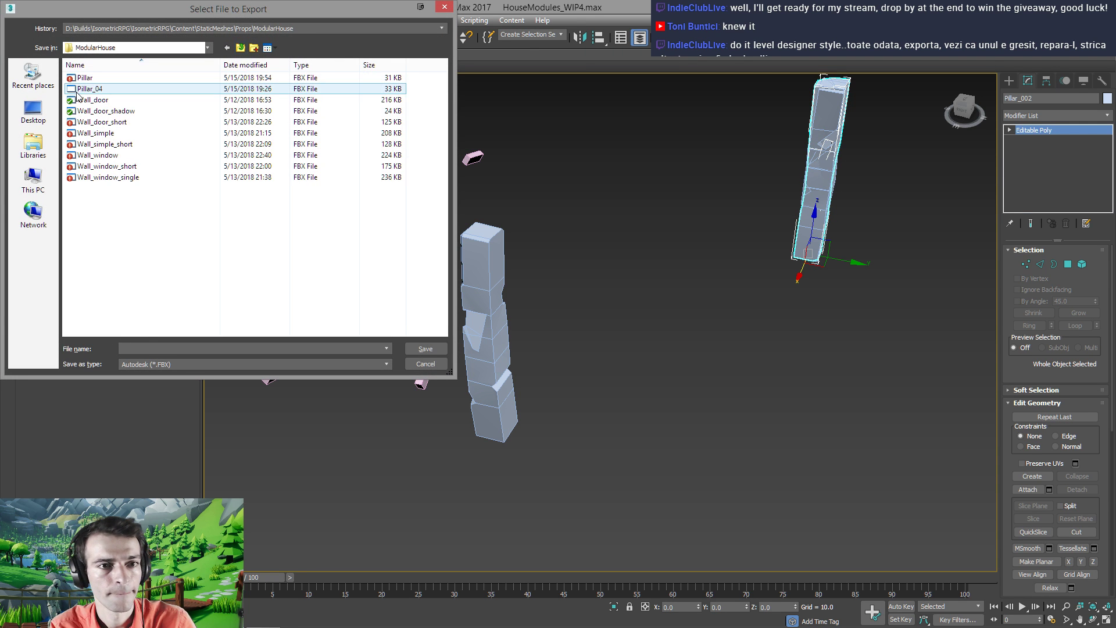
{"action": "left_click", "coordinate": [90, 89]}
{"action": "left_click", "coordinate": [184, 348]}
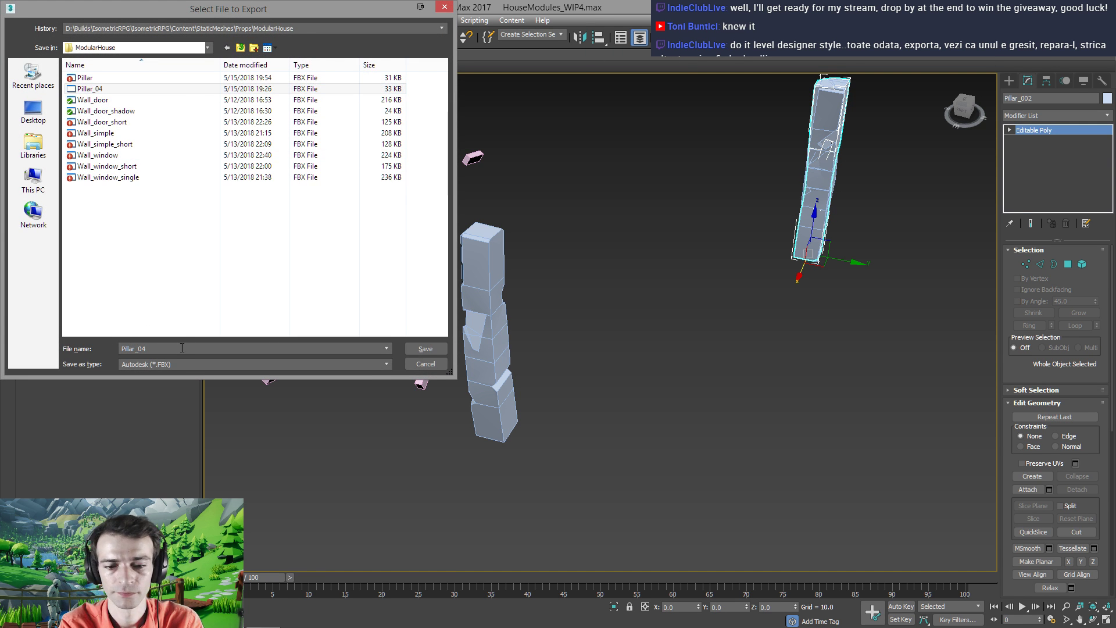
{"action": "key", "text": "Return"}
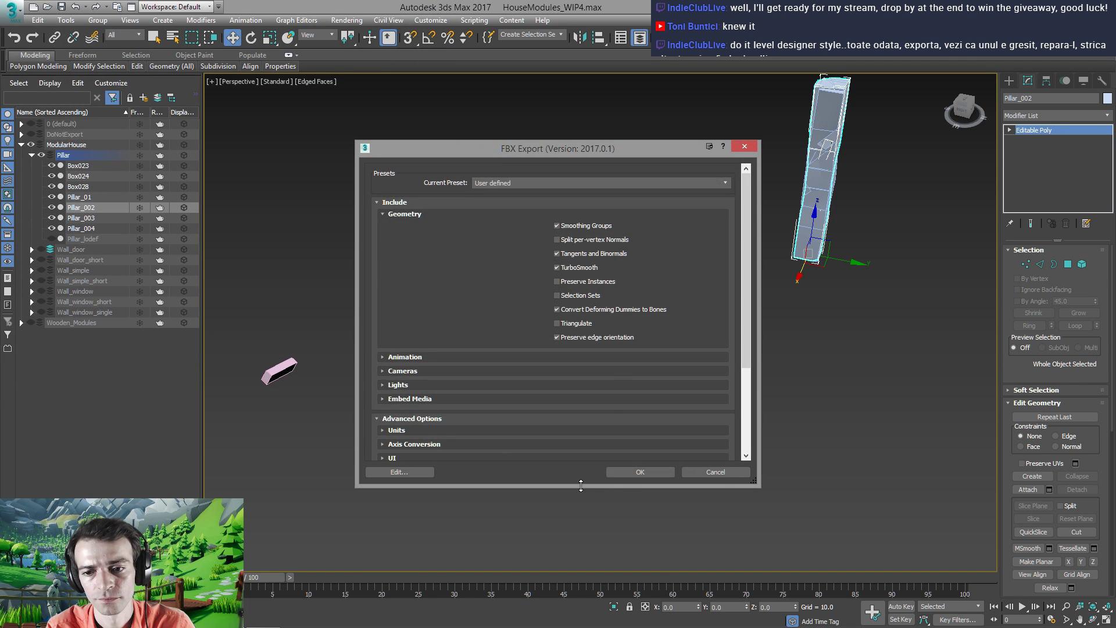
{"action": "left_click", "coordinate": [639, 471]}
Select Pillar_003 and set its absolute X and Y positions to 0
{"action": "left_click", "coordinate": [500, 352]}
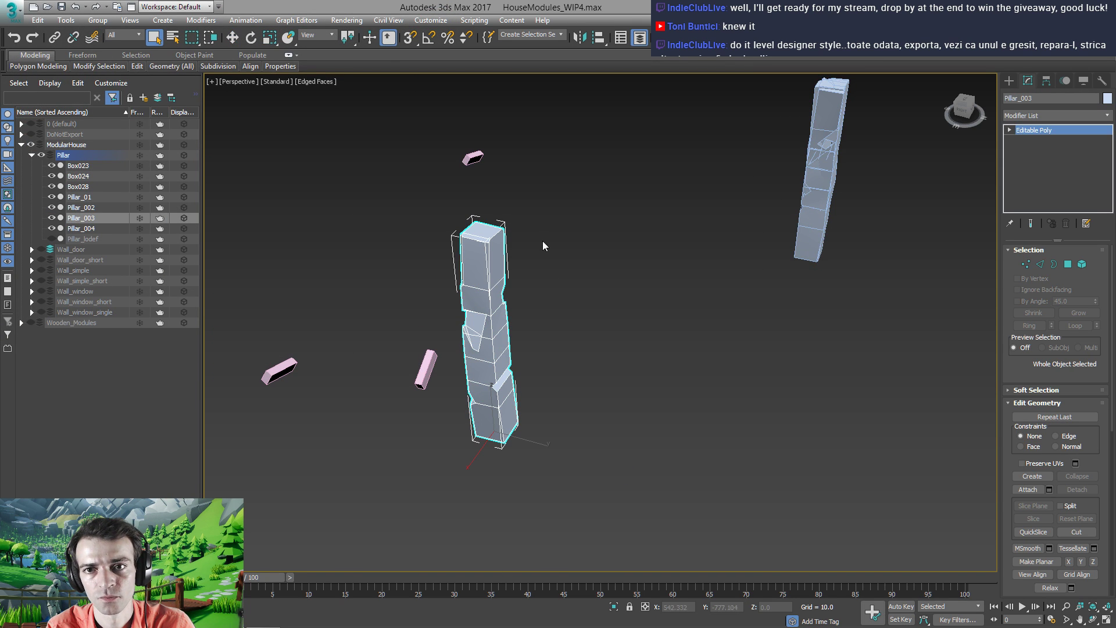
{"action": "right_click", "coordinate": [232, 37]}
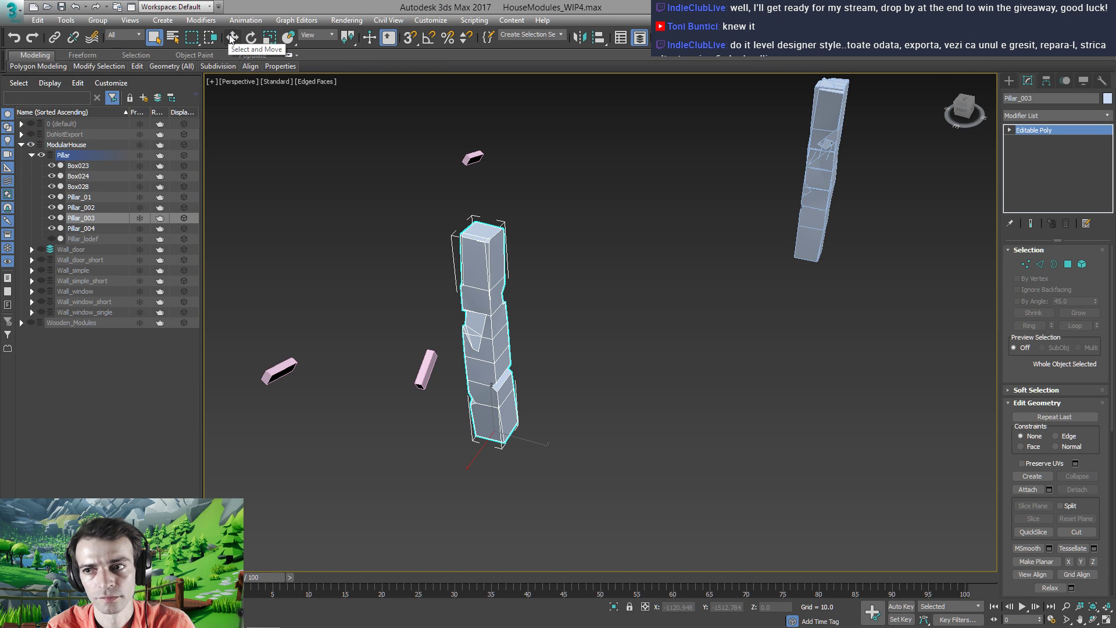
{"action": "double_click", "coordinate": [691, 300]}
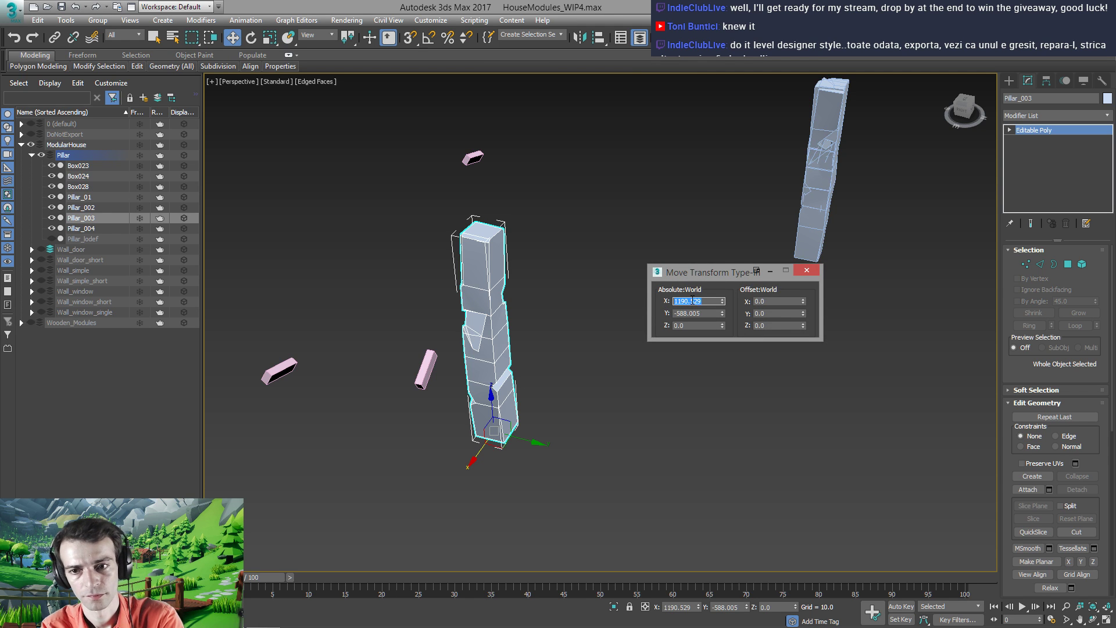
{"action": "type", "text": "0"}
{"action": "key", "text": "Return"}
{"action": "key", "text": "Tab"}
{"action": "type", "text": "0"}
{"action": "key", "text": "Return"}
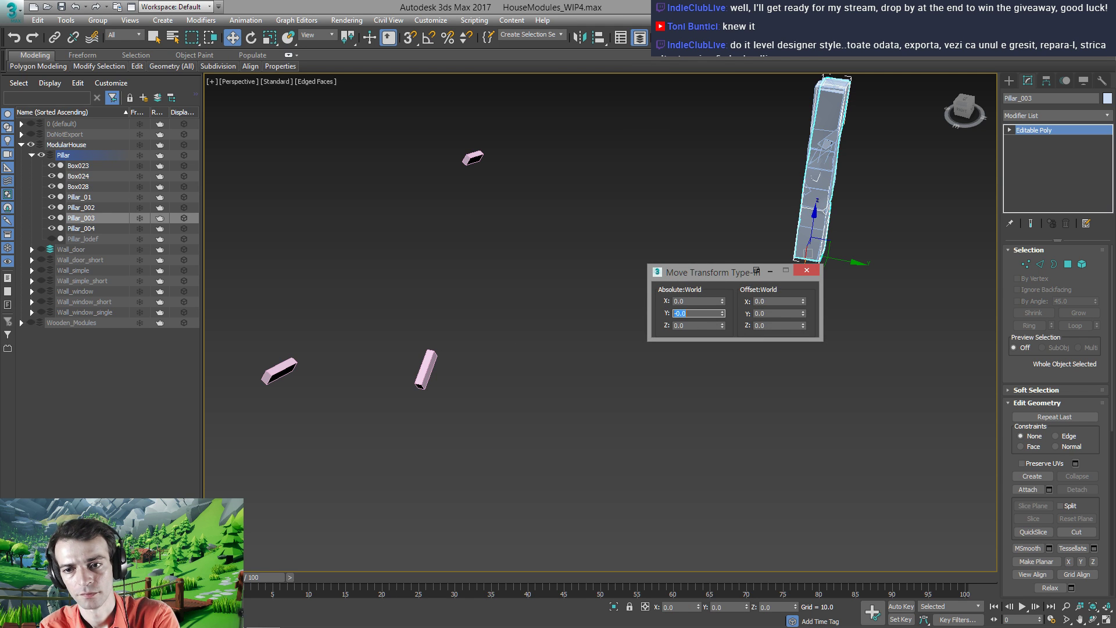
{"action": "left_click", "coordinate": [807, 271]}
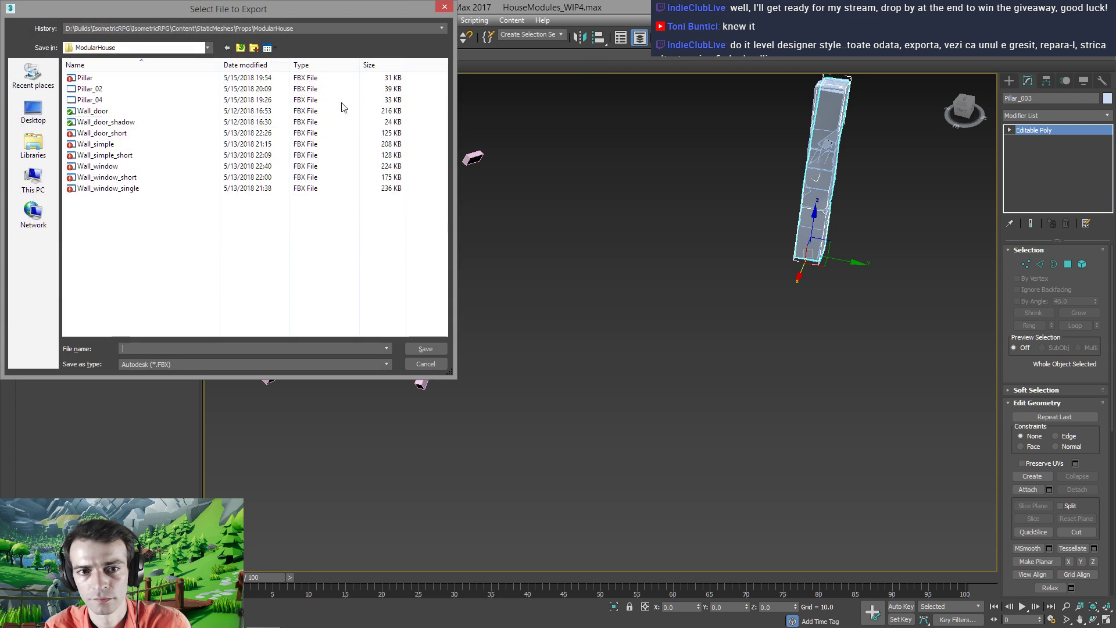
Export Pillar_003 as Pillar_03 in FBX format to the ModularHouse folder, keeping the current export options
{"action": "left_click", "coordinate": [146, 99]}
{"action": "double_click", "coordinate": [162, 349]}
{"action": "left_click", "coordinate": [162, 349]}
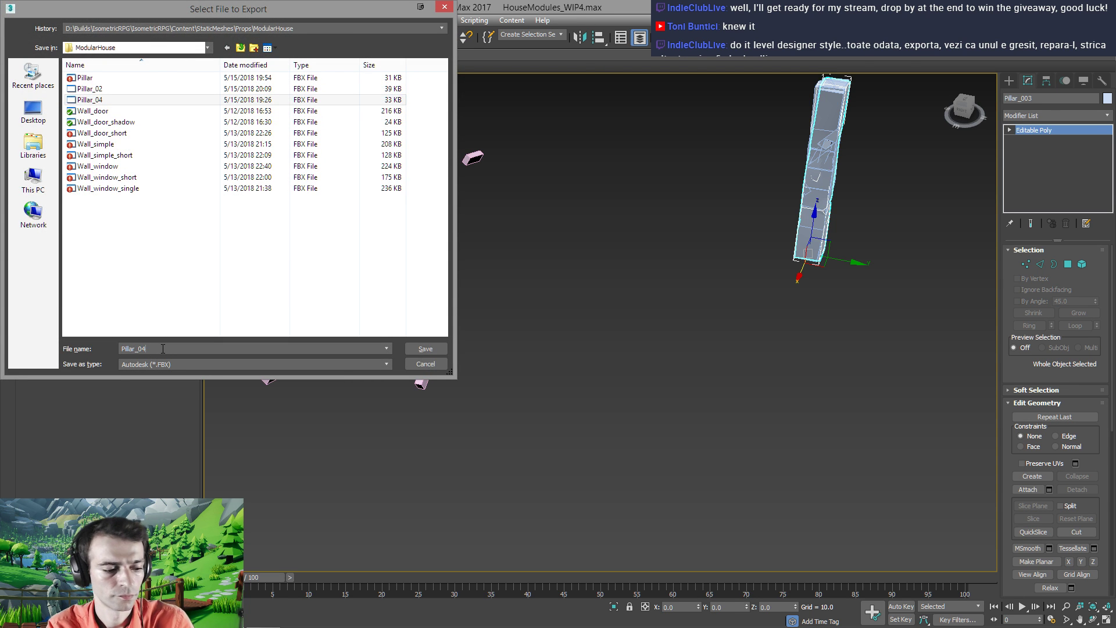
{"action": "type", "text": "3"}
{"action": "key", "text": "Return"}
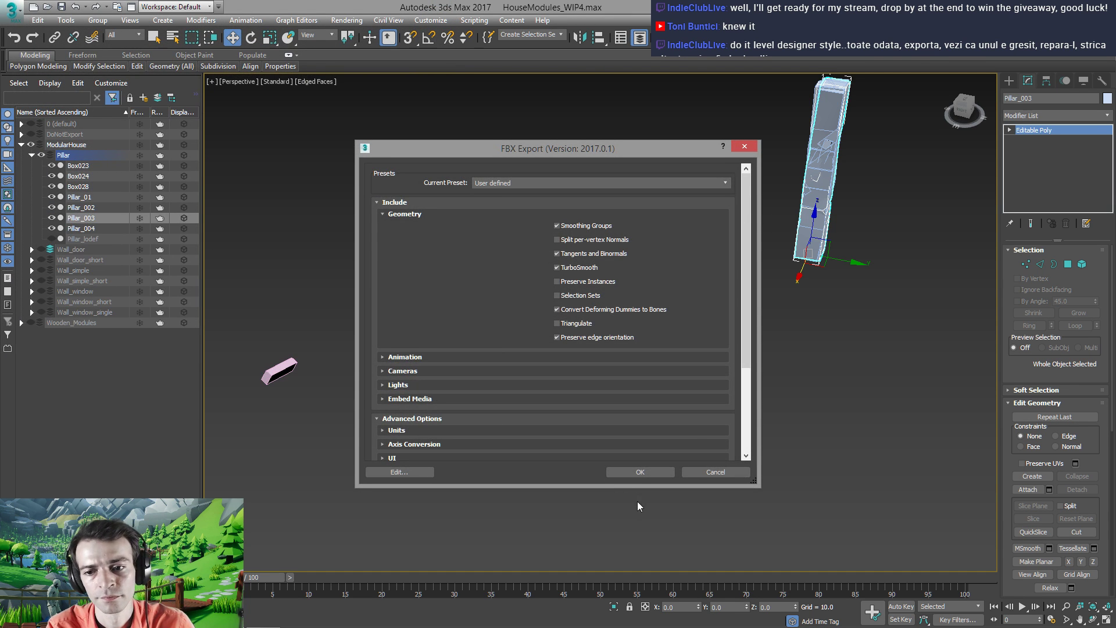
{"action": "left_click", "coordinate": [639, 472]}
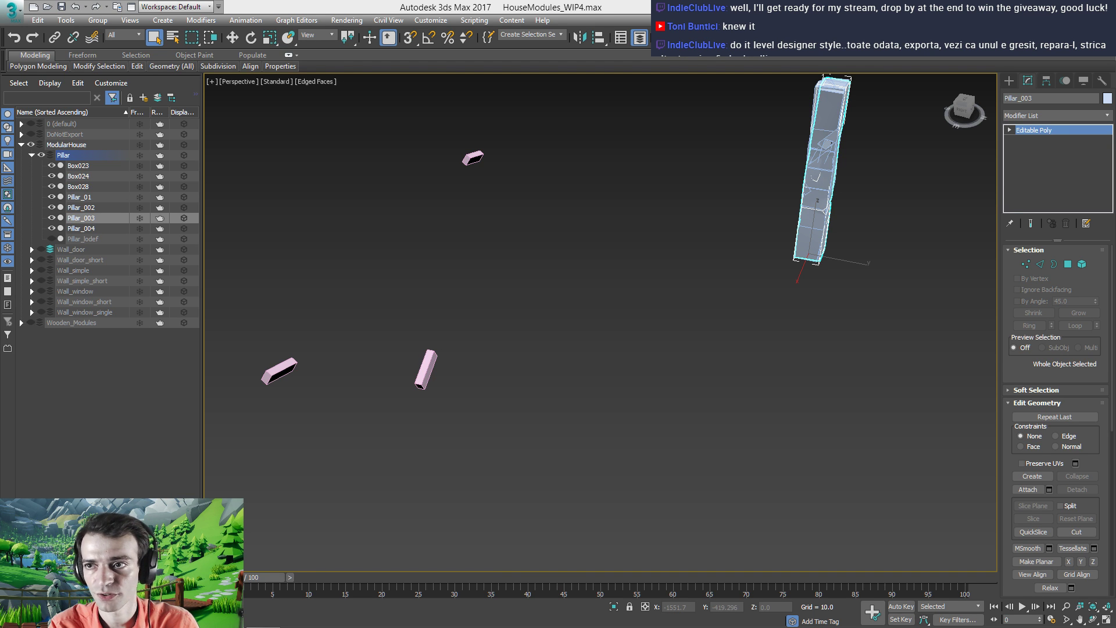
Switch to Unreal Editor and import the detected Pillar_02 and Pillar_03 source files with Auto Generate Collision disabled
{"action": "key", "text": "super+d"}
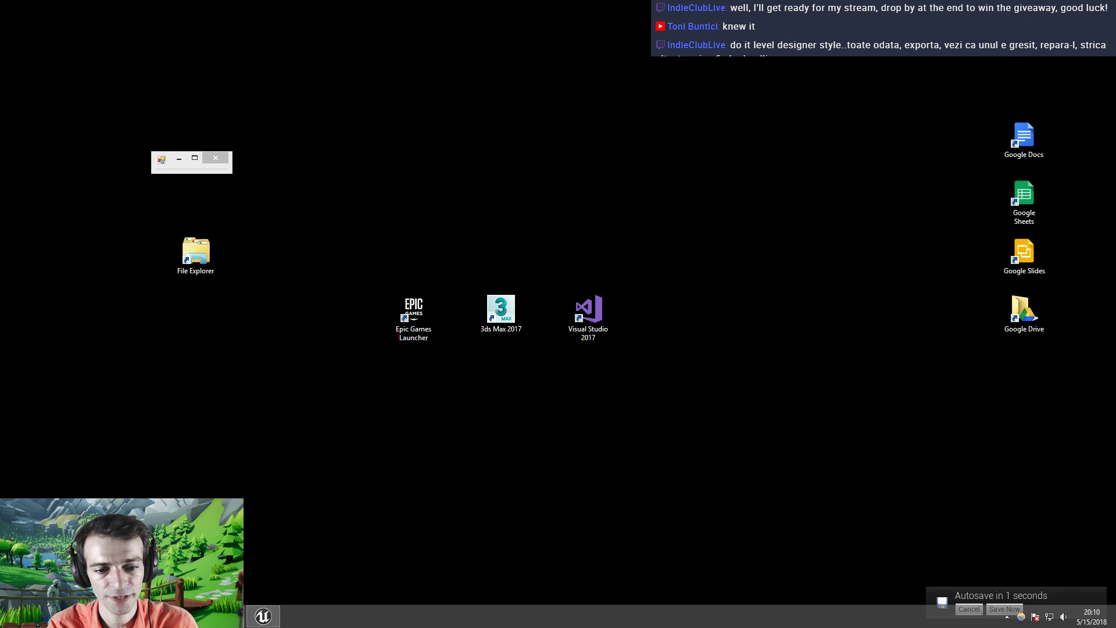
{"action": "left_click", "coordinate": [275, 622]}
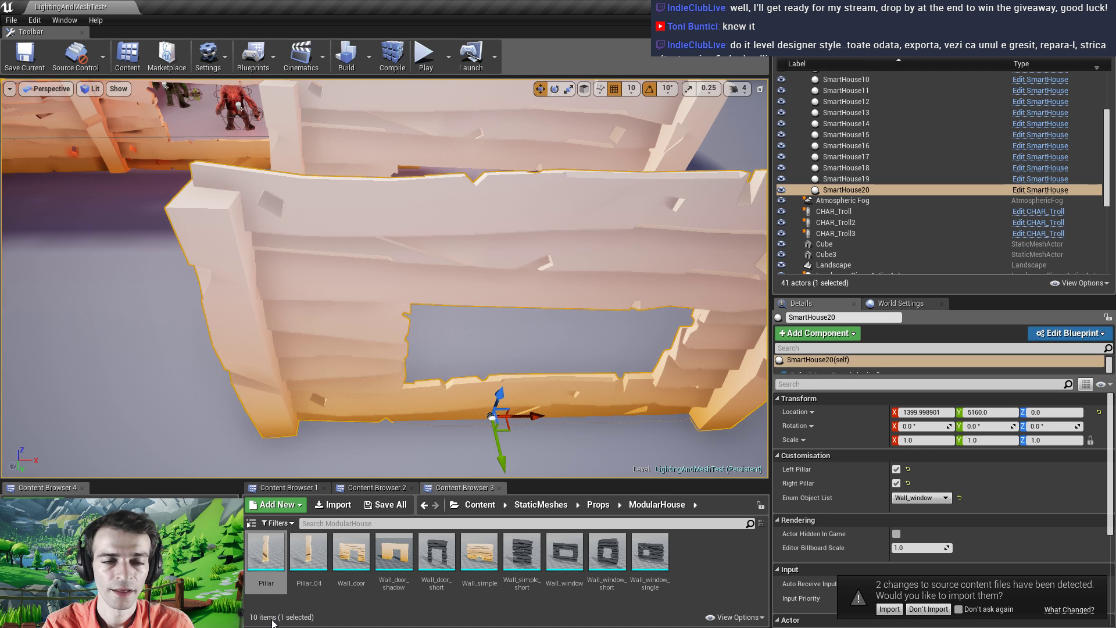
{"action": "right_click_drag", "start_coordinate": [474, 290], "coordinate": [614, 406]}
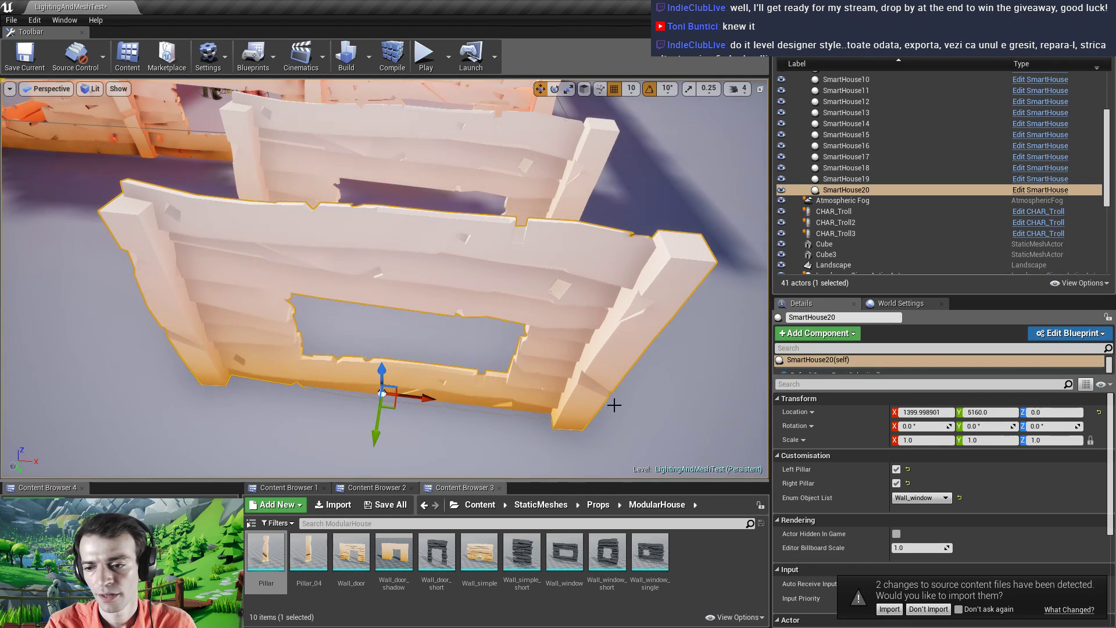
{"action": "left_click", "coordinate": [890, 609]}
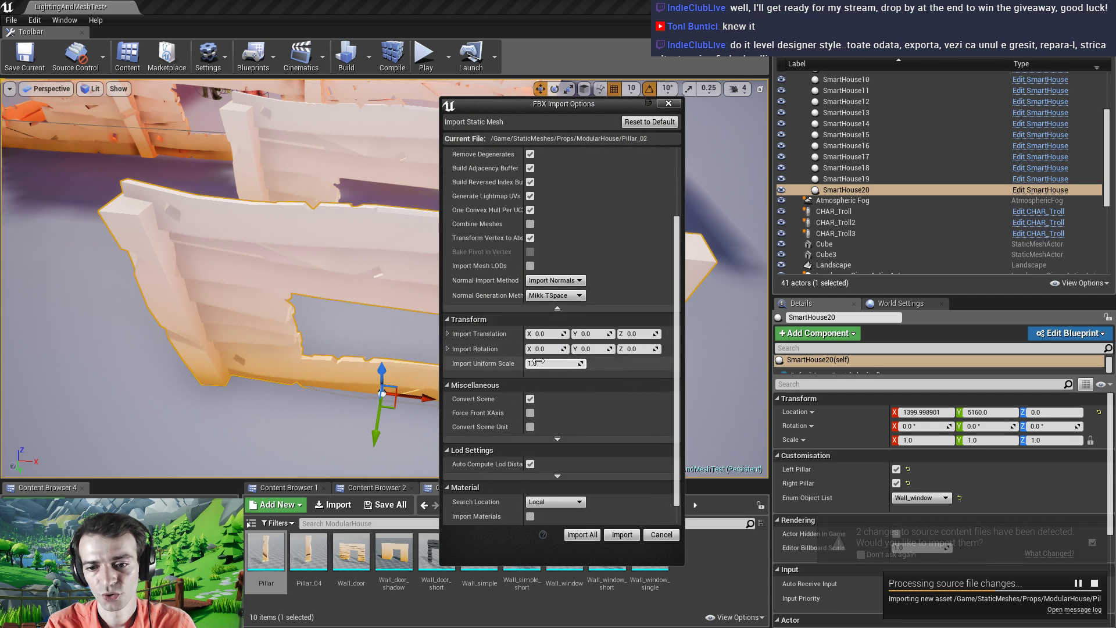
{"action": "scroll", "coordinate": [535, 362], "scroll_direction": "up", "scroll_amount": 3}
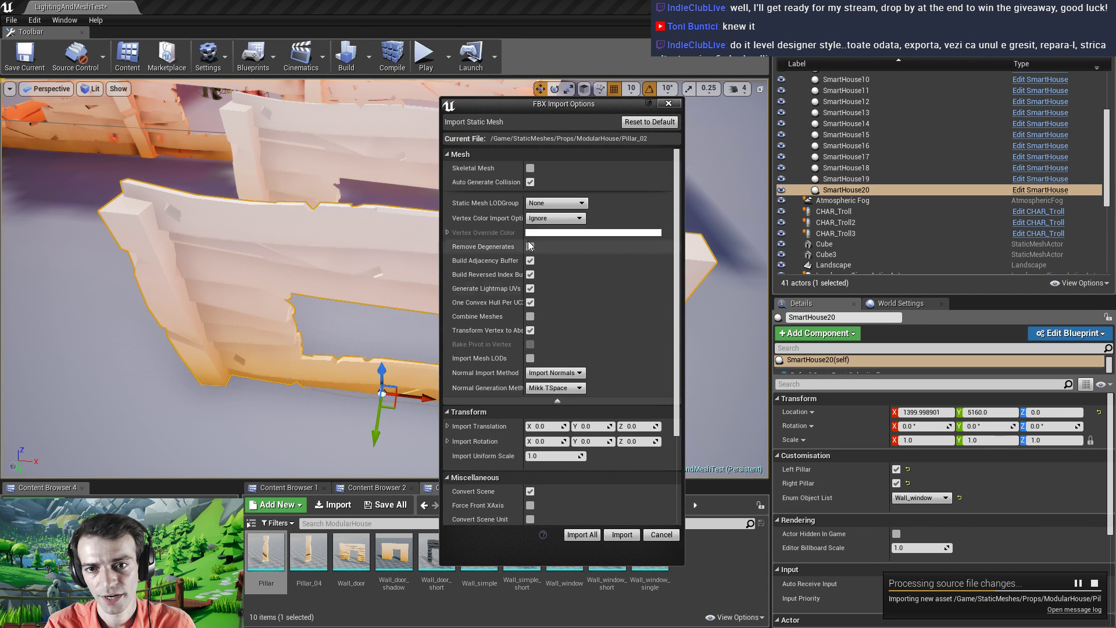
{"action": "left_click", "coordinate": [530, 182]}
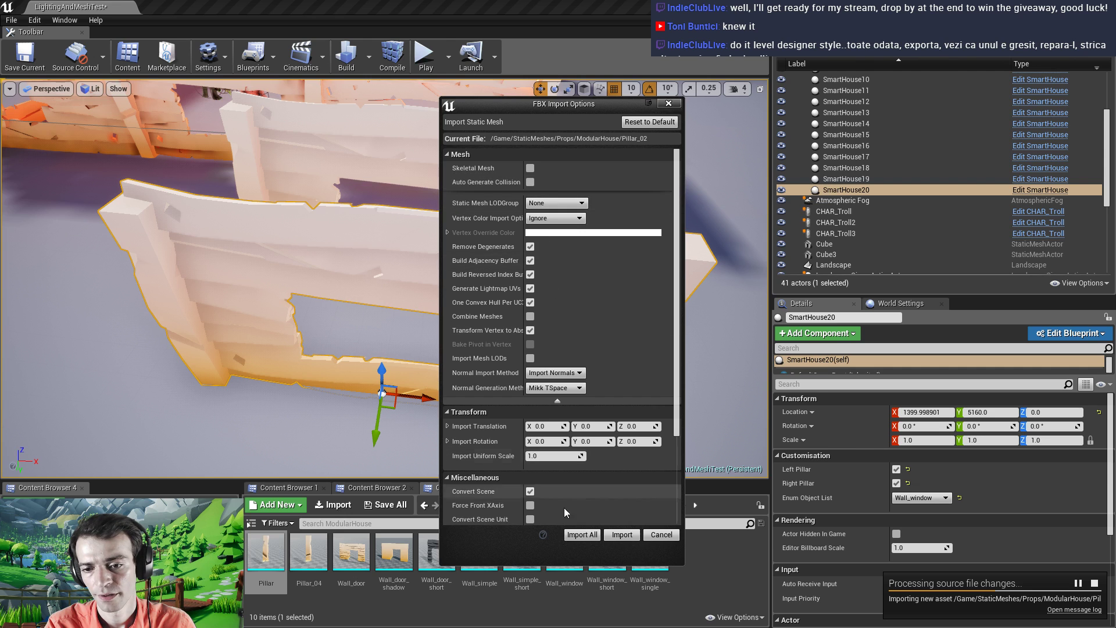
{"action": "left_click", "coordinate": [582, 534]}
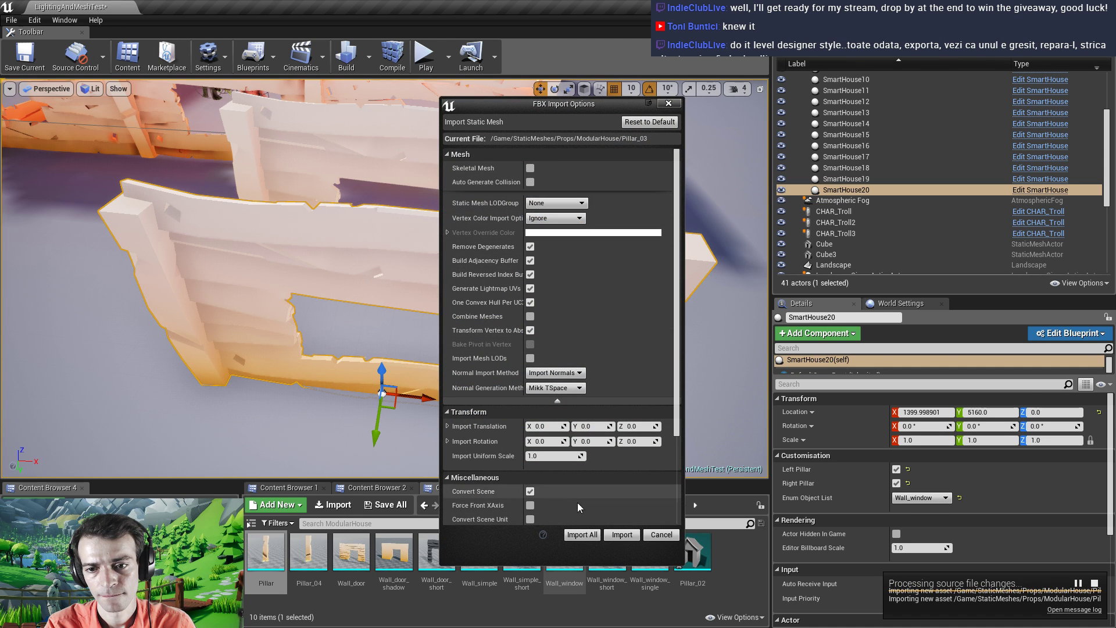
{"action": "left_click", "coordinate": [582, 535]}
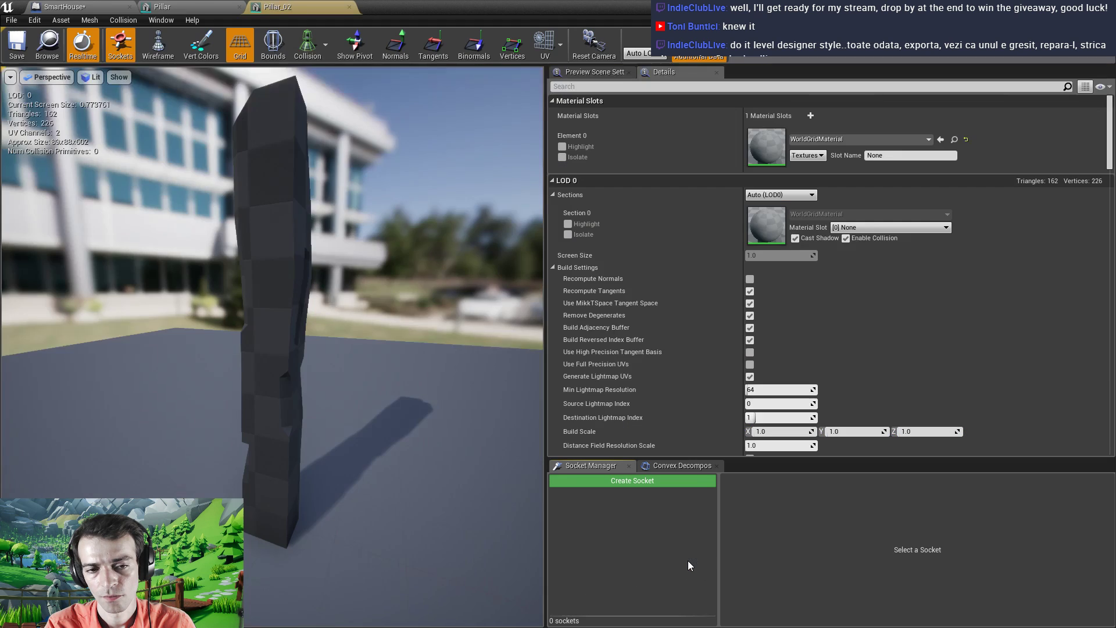
Add a box simplified collision to the Pillar_02 static mesh
{"action": "left_click_drag", "start_coordinate": [292, 331], "coordinate": [256, 335]}
{"action": "left_click", "coordinate": [308, 45]}
{"action": "left_click", "coordinate": [306, 78]}
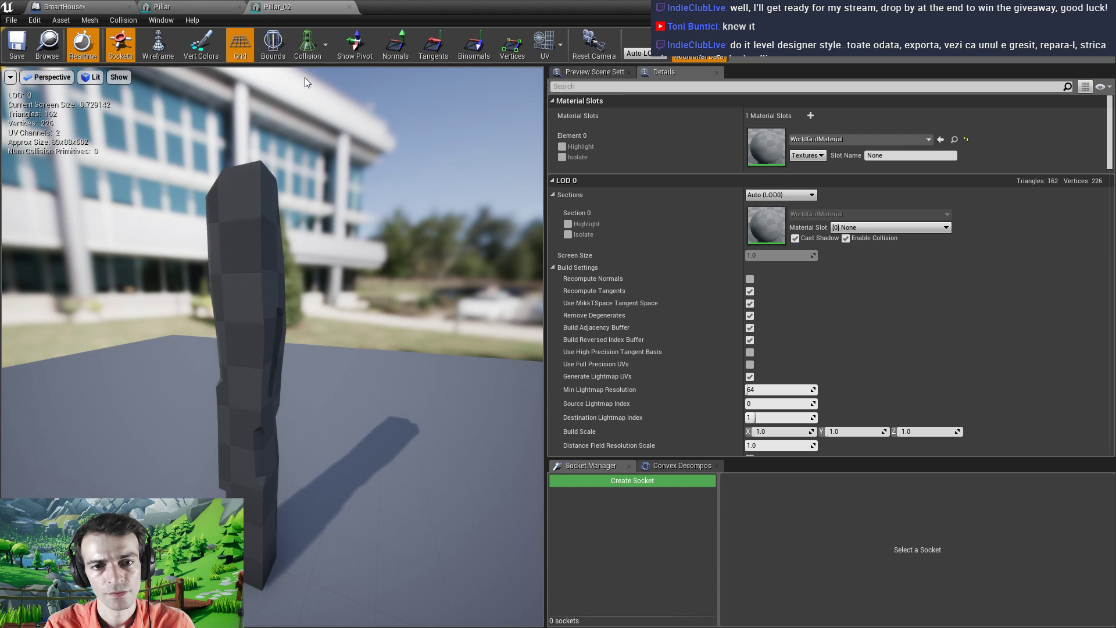
{"action": "left_click", "coordinate": [131, 20]}
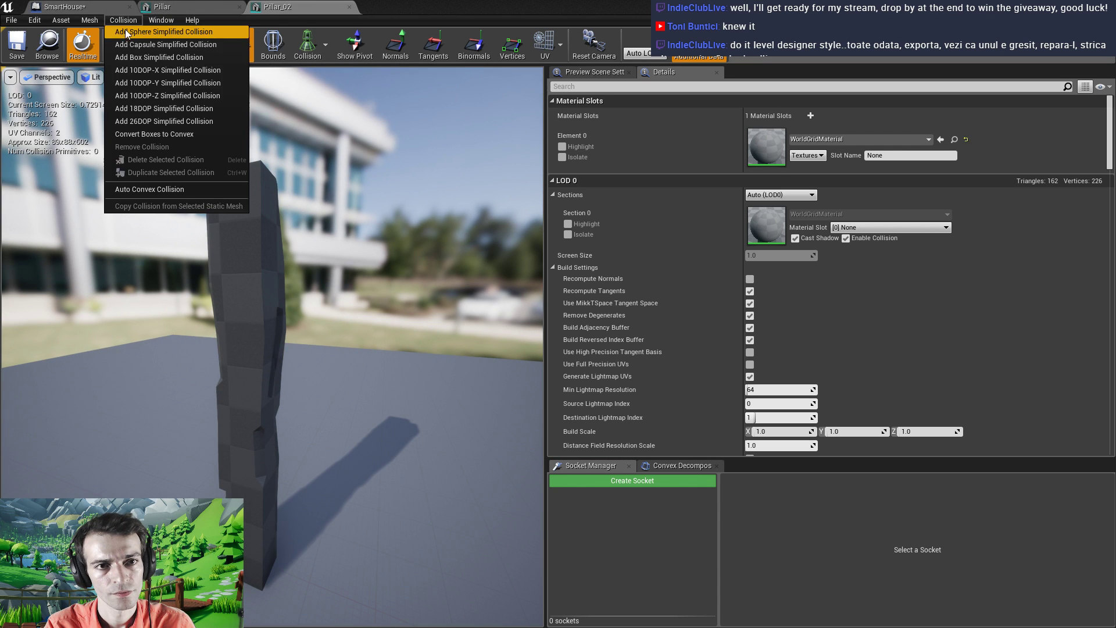
{"action": "left_click", "coordinate": [139, 58]}
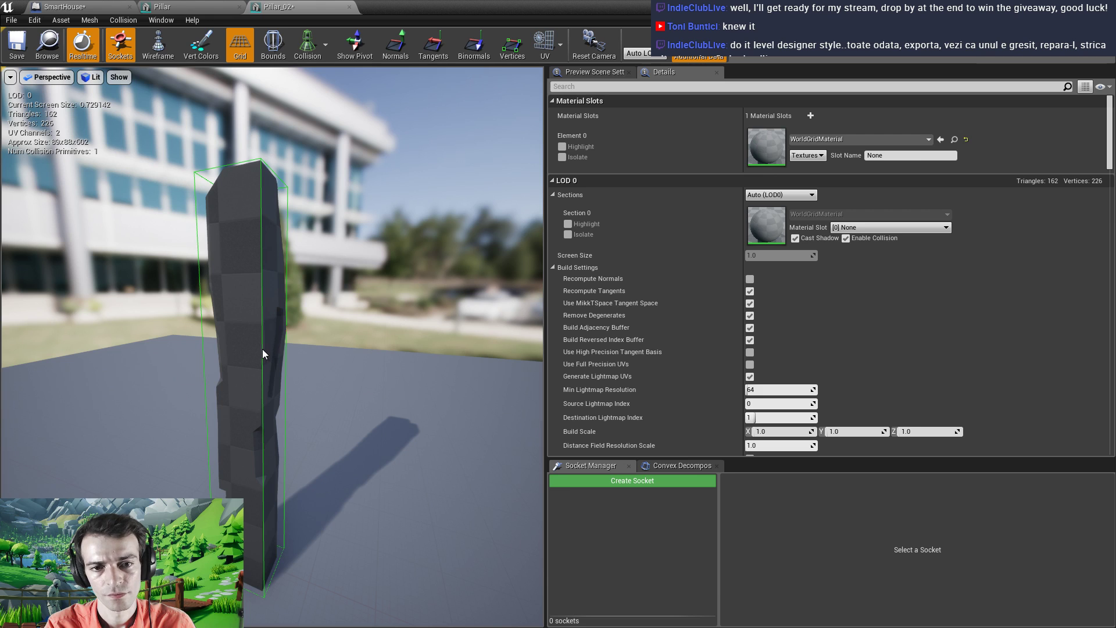
Assign the MI_Opacity_Solid material instance to Pillar_02's material slot and save the mesh
{"action": "left_click", "coordinate": [870, 141]}
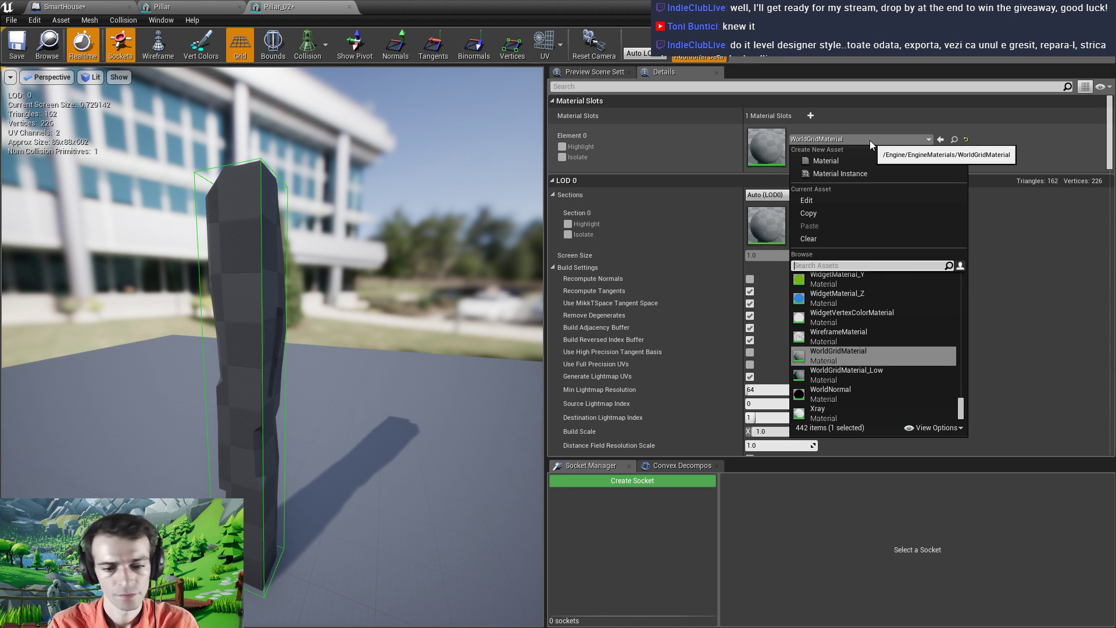
{"action": "type", "text": "opacity"}
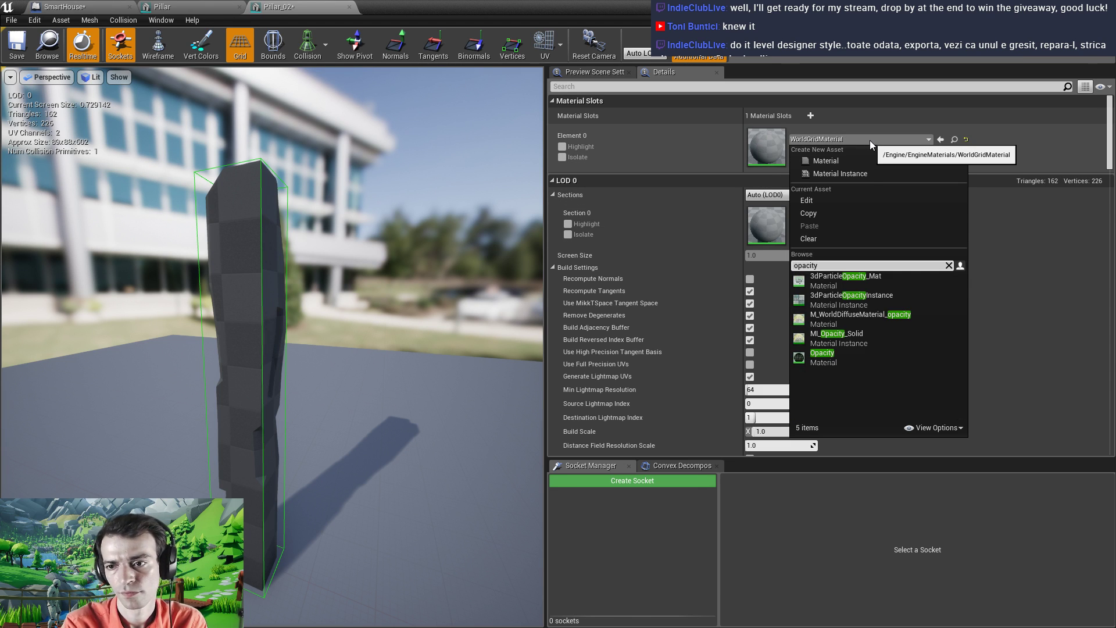
{"action": "left_click", "coordinate": [849, 340]}
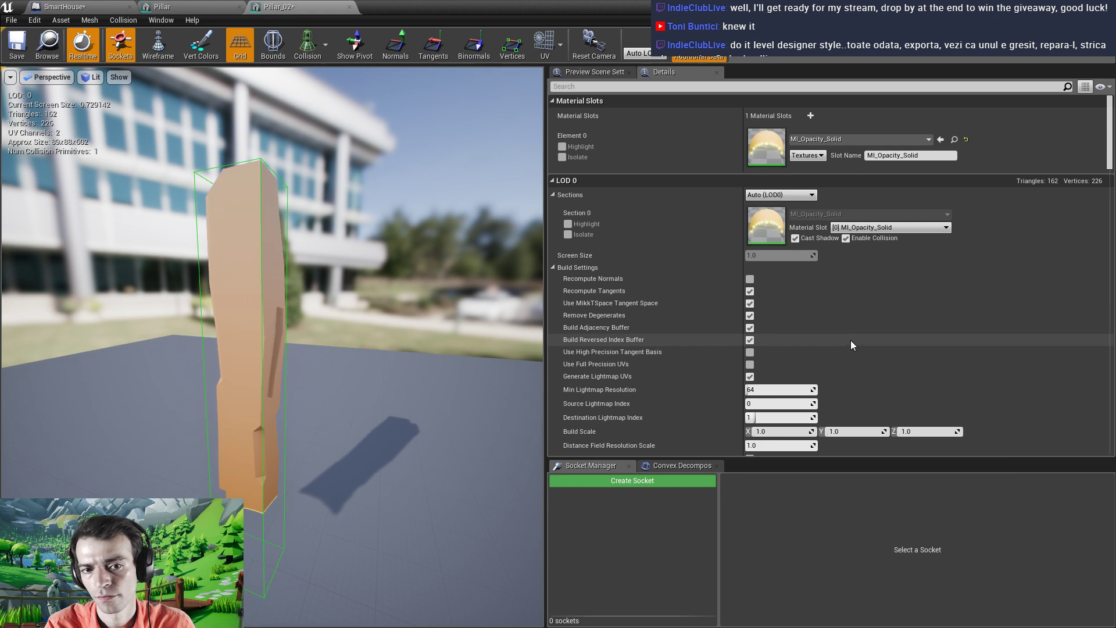
{"action": "left_click", "coordinate": [18, 46]}
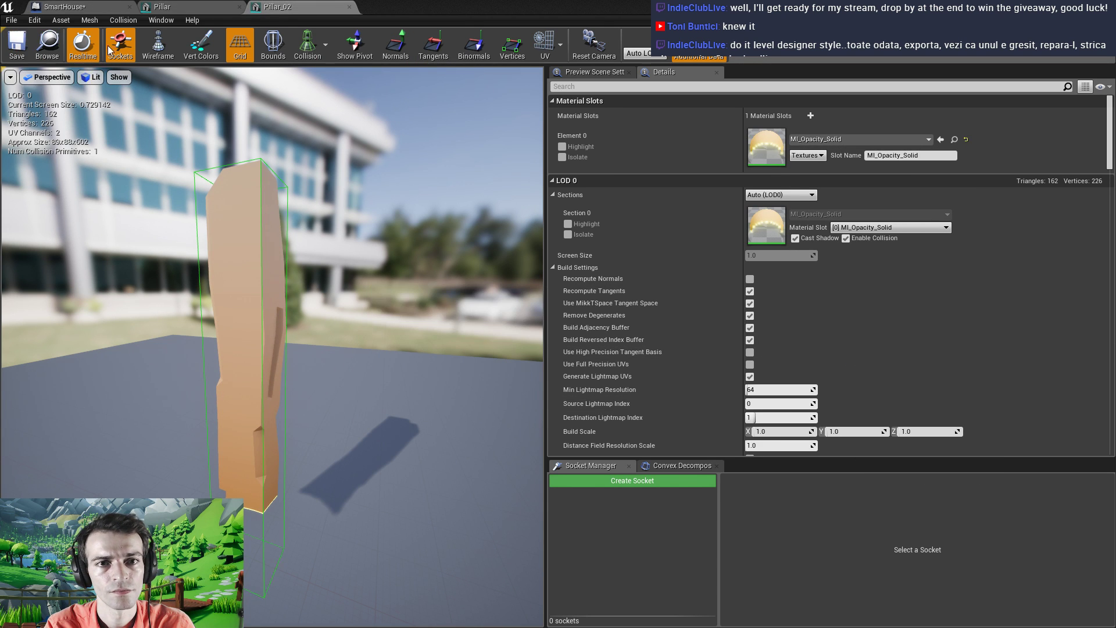
Open the Pillar_03 static mesh from the ModularHouse folder and add a box simplified collision to it
{"action": "left_click", "coordinate": [1073, 7]}
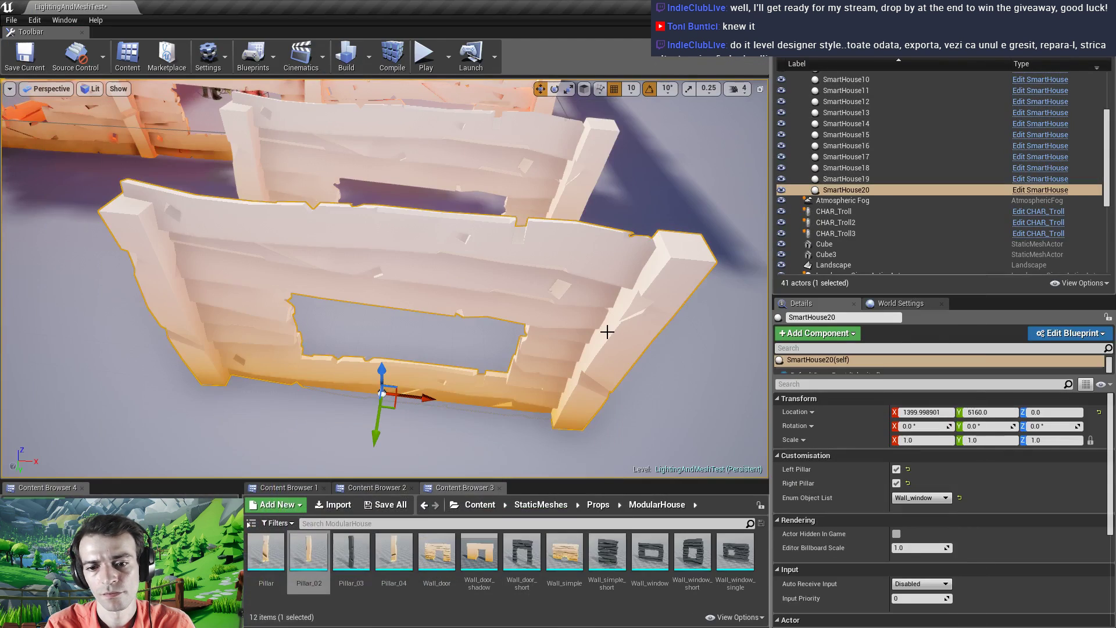
{"action": "double_click", "coordinate": [342, 559]}
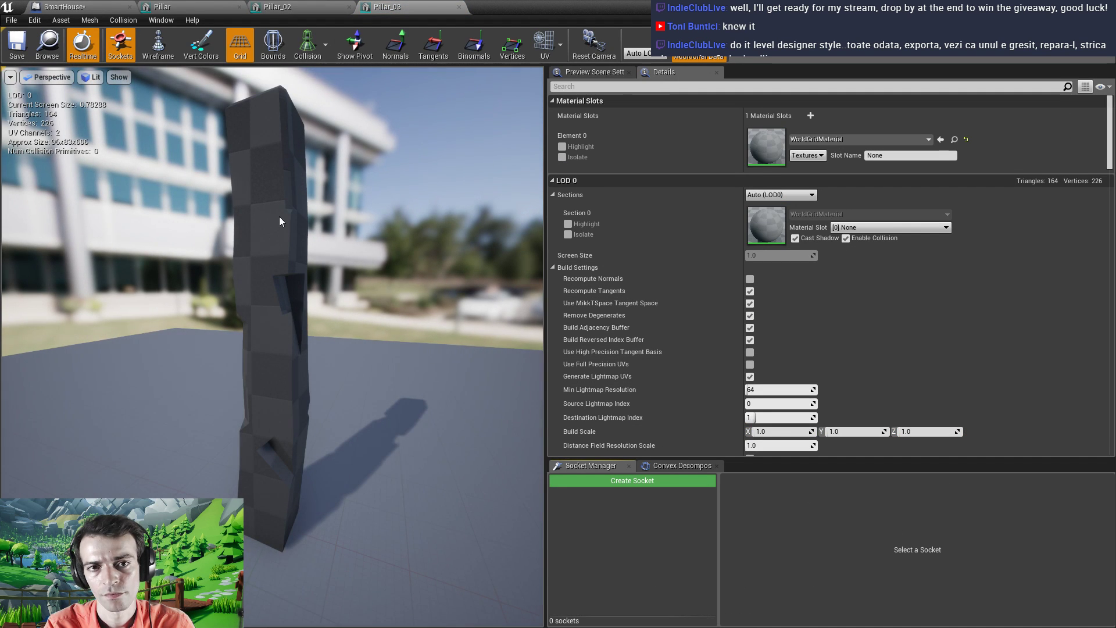
{"action": "left_click", "coordinate": [122, 20]}
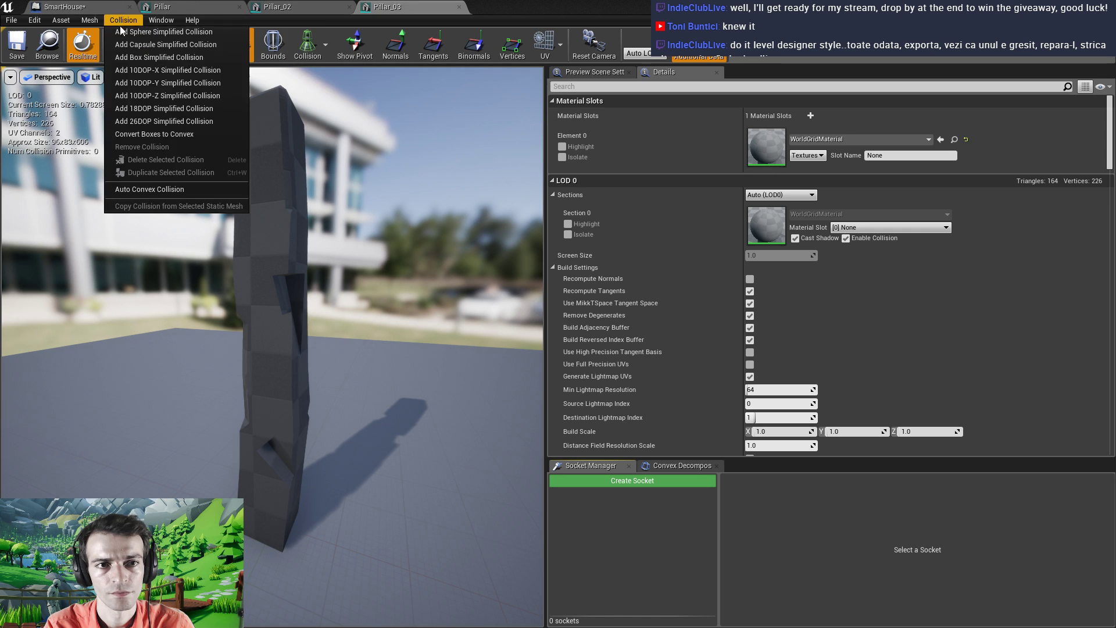
{"action": "left_click", "coordinate": [123, 58]}
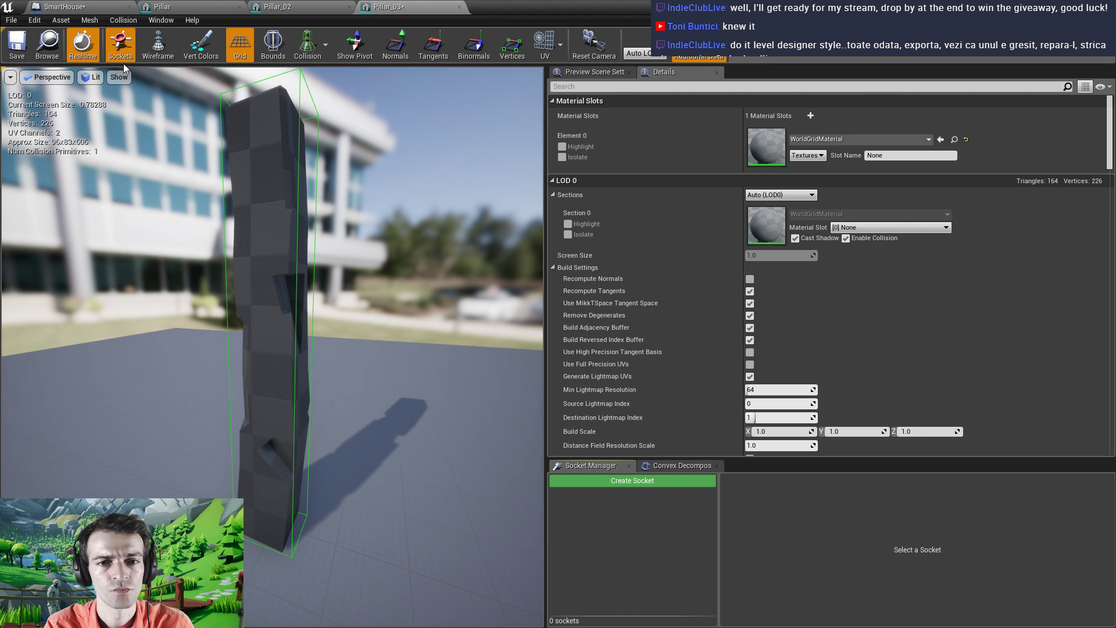
Assign the MI_Opacity_Solid material instance to Pillar_03's material slot and save the mesh
{"action": "left_click", "coordinate": [881, 139]}
{"action": "type", "text": "opacity"}
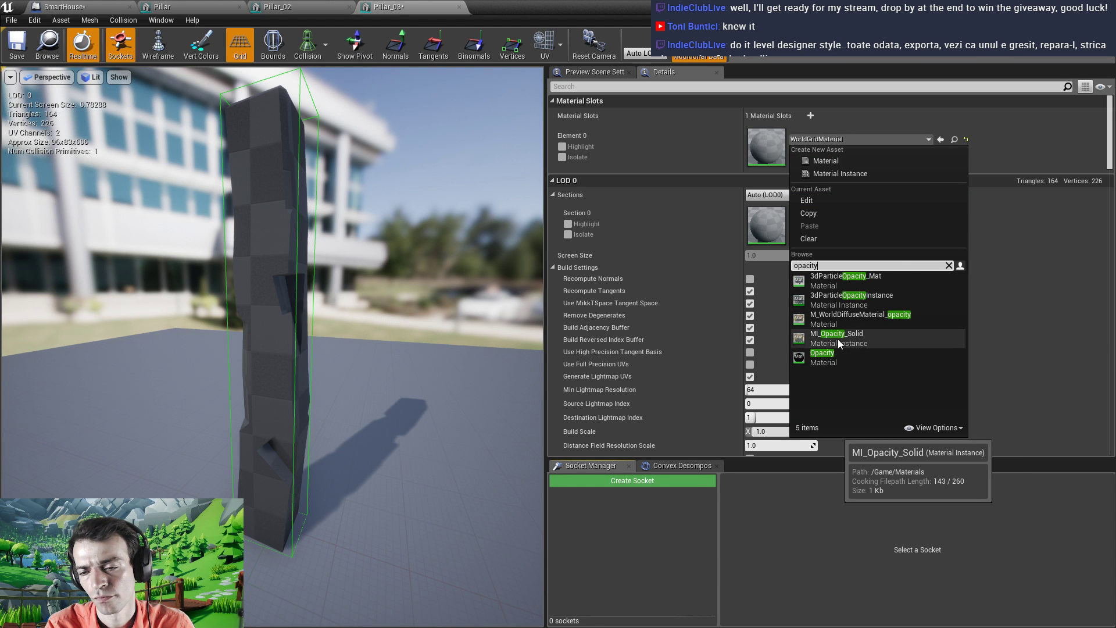
{"action": "left_click", "coordinate": [838, 339]}
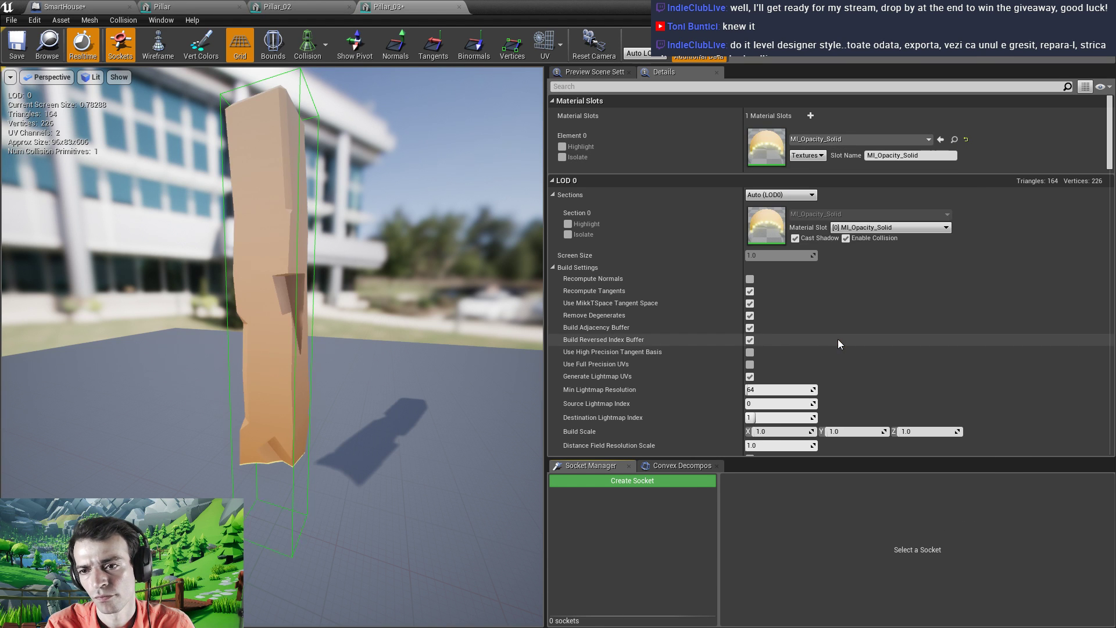
{"action": "left_click", "coordinate": [20, 35]}
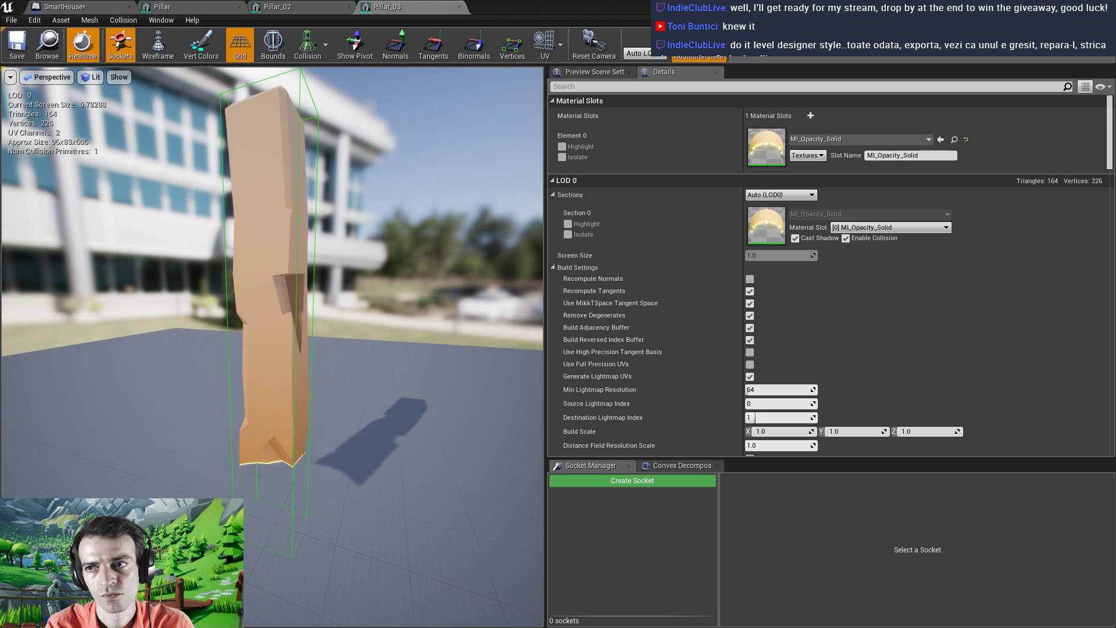
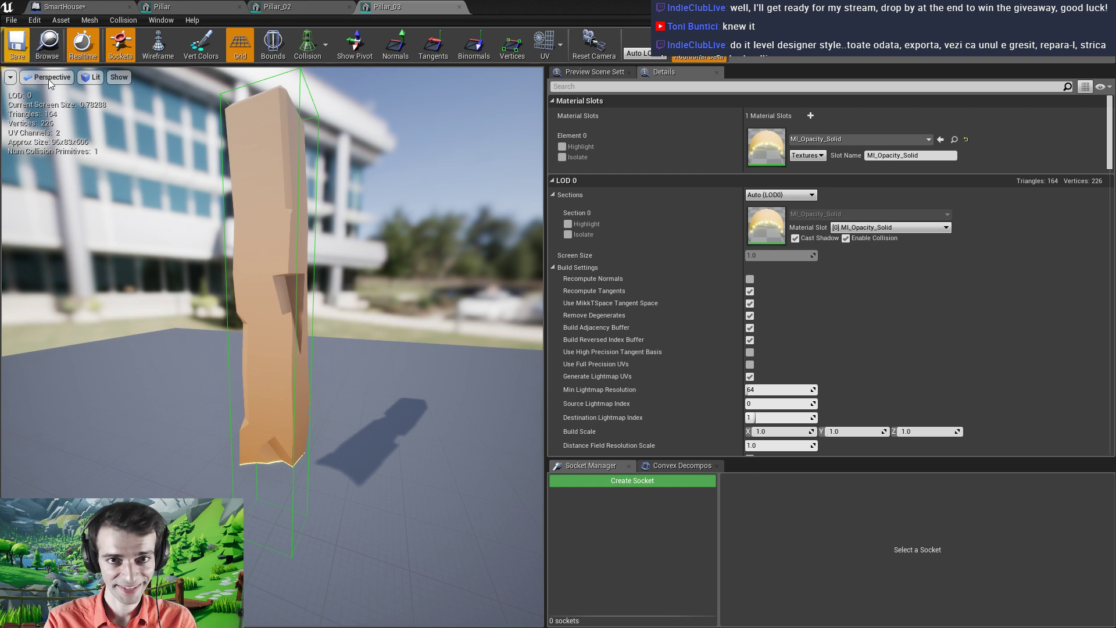
In the SmartHouse construction script, duplicate the Pillar 04 Add Static Mesh Component node above it, label the copy PILLAR 03 and set its mesh to Pillar_03
{"action": "left_click", "coordinate": [104, 7]}
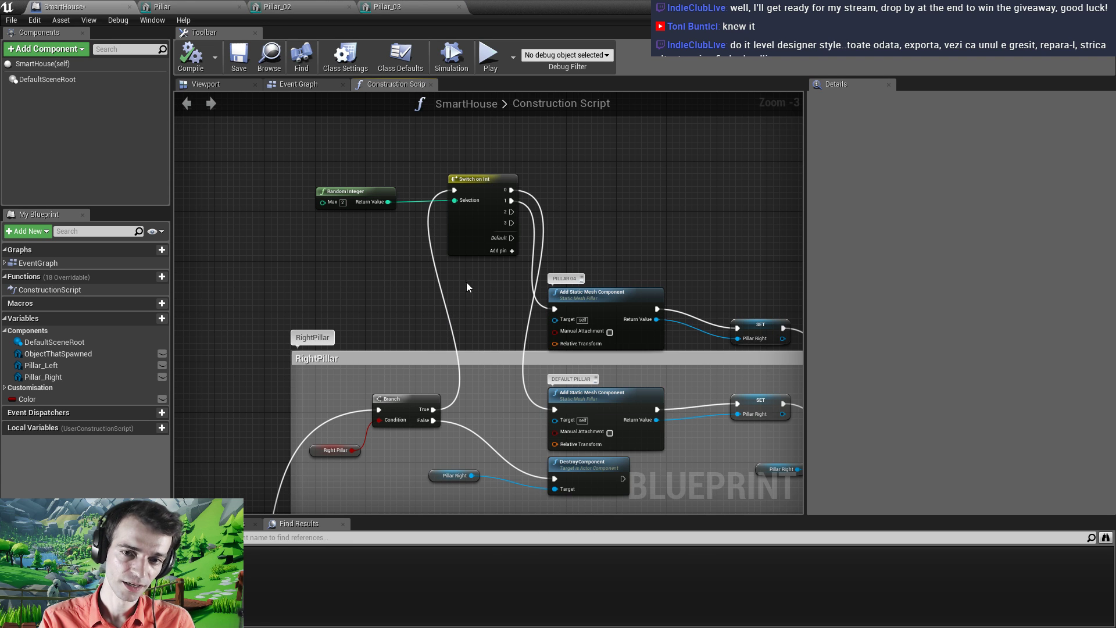
{"action": "right_click_drag", "start_coordinate": [637, 212], "coordinate": [491, 284]}
{"action": "left_click", "coordinate": [461, 365]}
{"action": "key", "text": "ctrl+c"}
{"action": "left_click", "coordinate": [448, 273]}
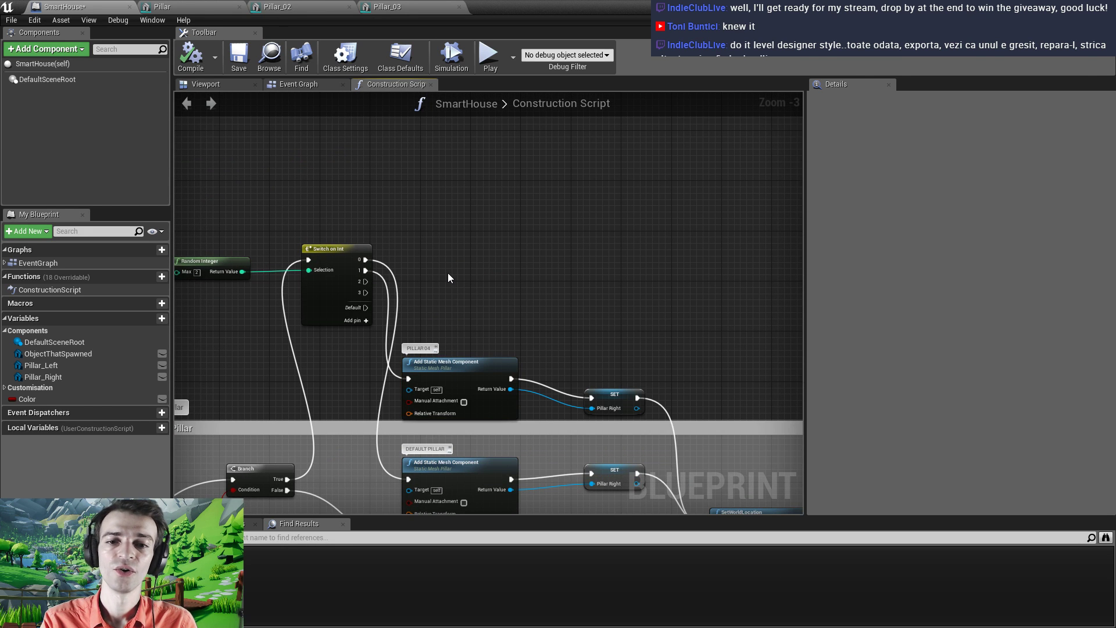
{"action": "key", "text": "ctrl+v"}
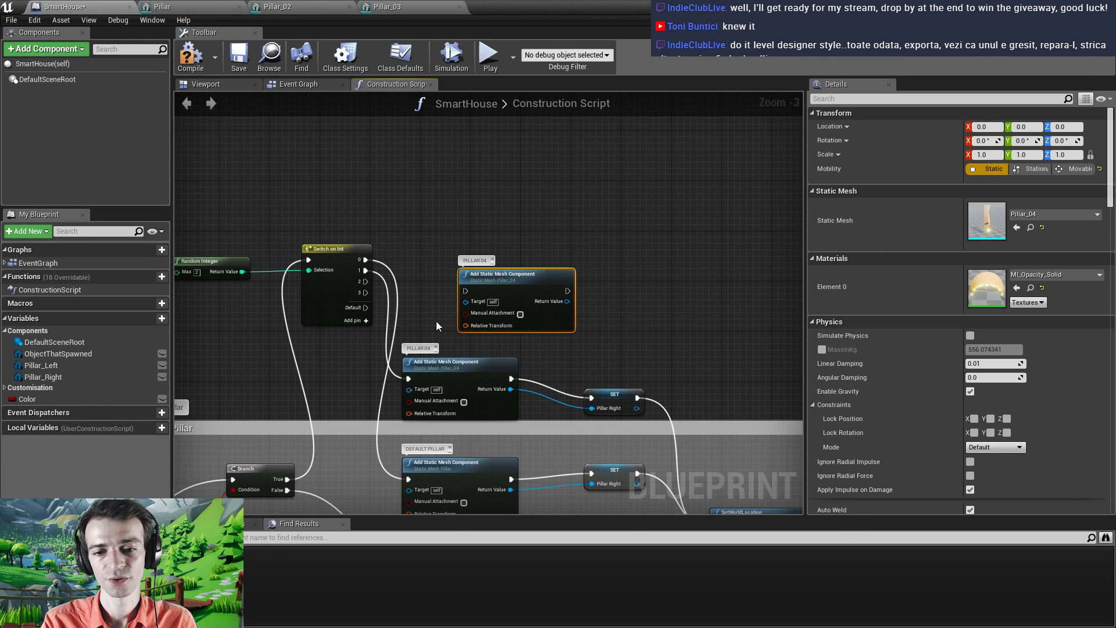
{"action": "left_click", "coordinate": [445, 361]}
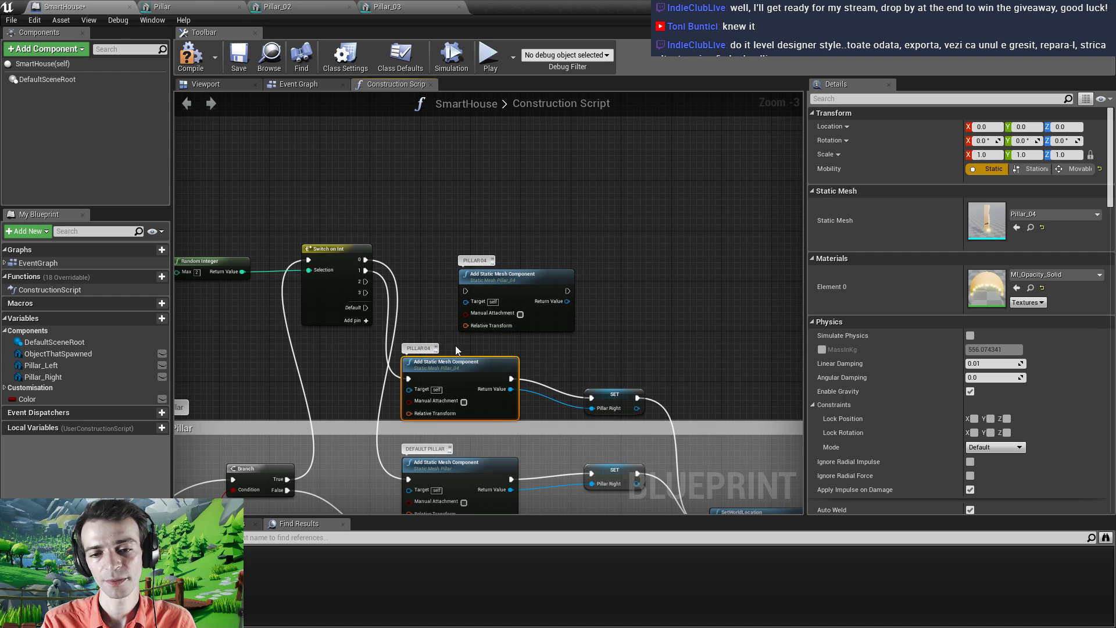
{"action": "left_click_drag", "start_coordinate": [506, 278], "coordinate": [453, 260]}
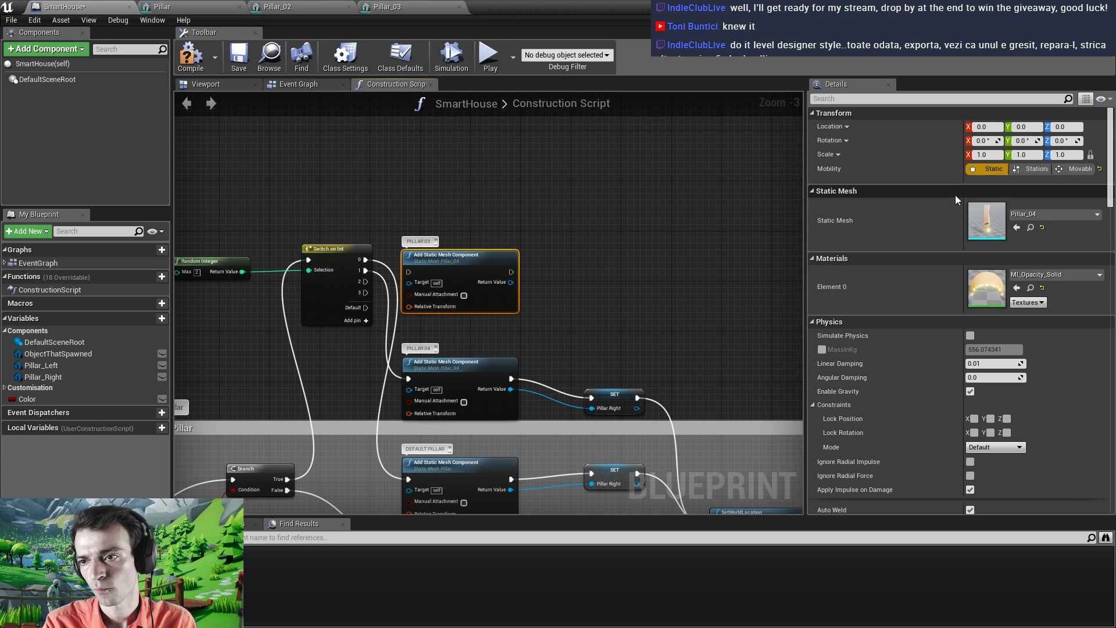
{"action": "left_click", "coordinate": [1036, 214]}
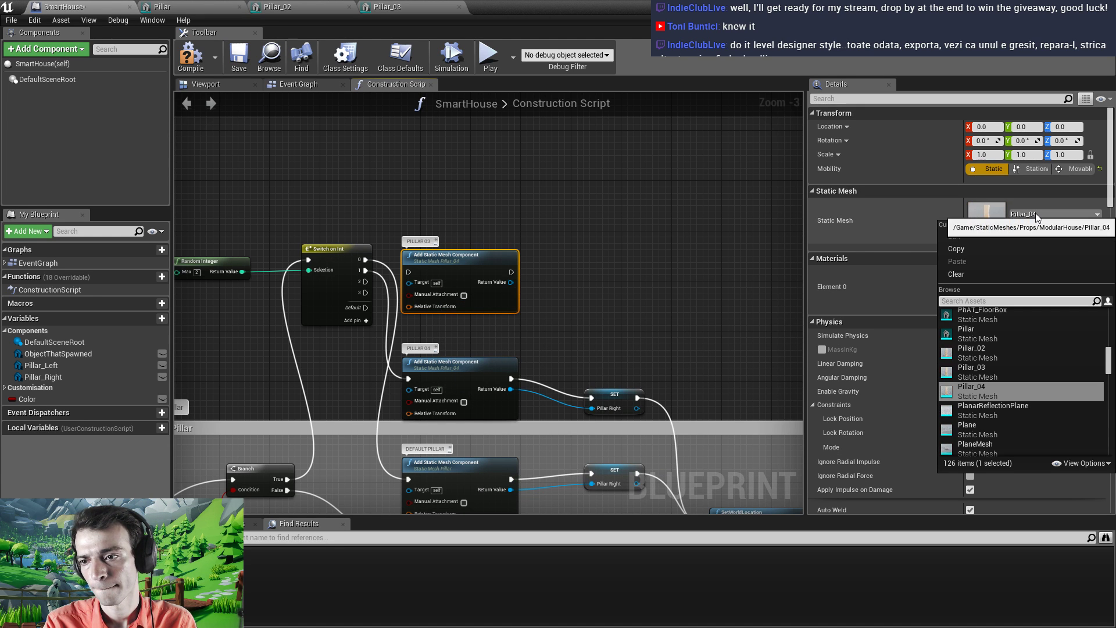
{"action": "left_click", "coordinate": [1009, 371]}
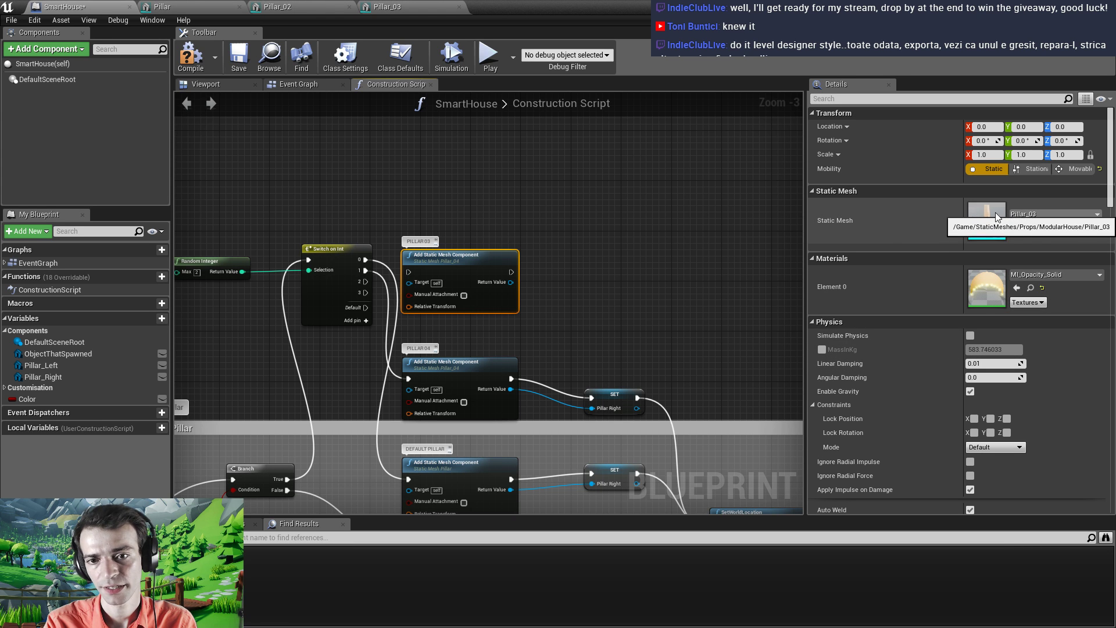
Paste another Add Static Mesh Component node above the Pillar 03 one, label it PILLAR 02 and set its static mesh to Pillar_02
{"action": "left_click", "coordinate": [458, 199]}
{"action": "key", "text": "ctrl+v"}
{"action": "left_click_drag", "start_coordinate": [503, 201], "coordinate": [455, 155]}
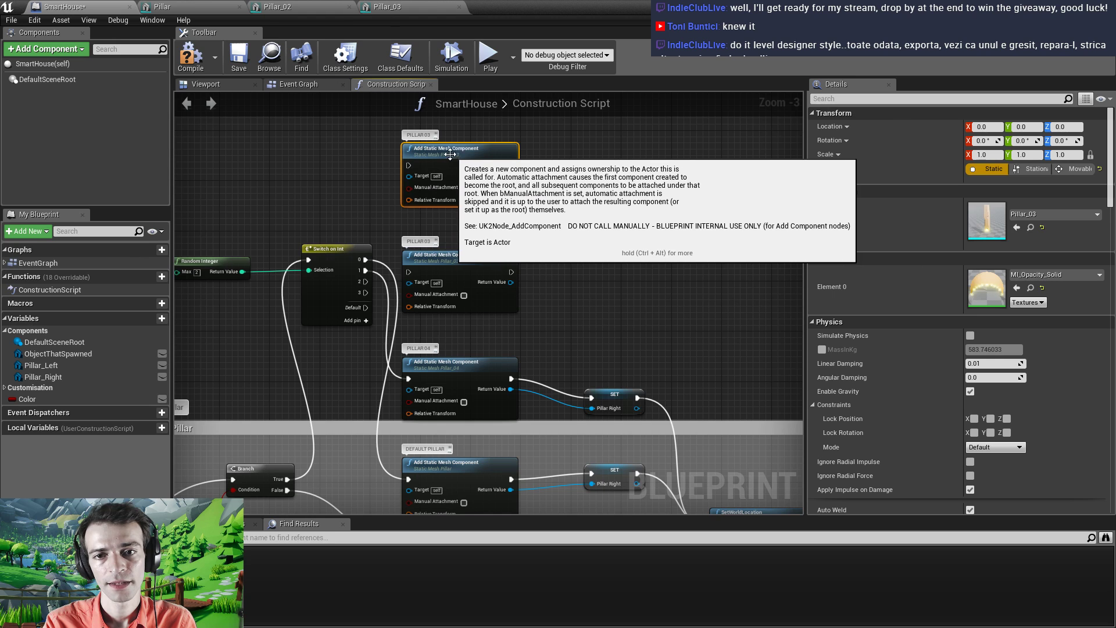
{"action": "left_click", "coordinate": [429, 135]}
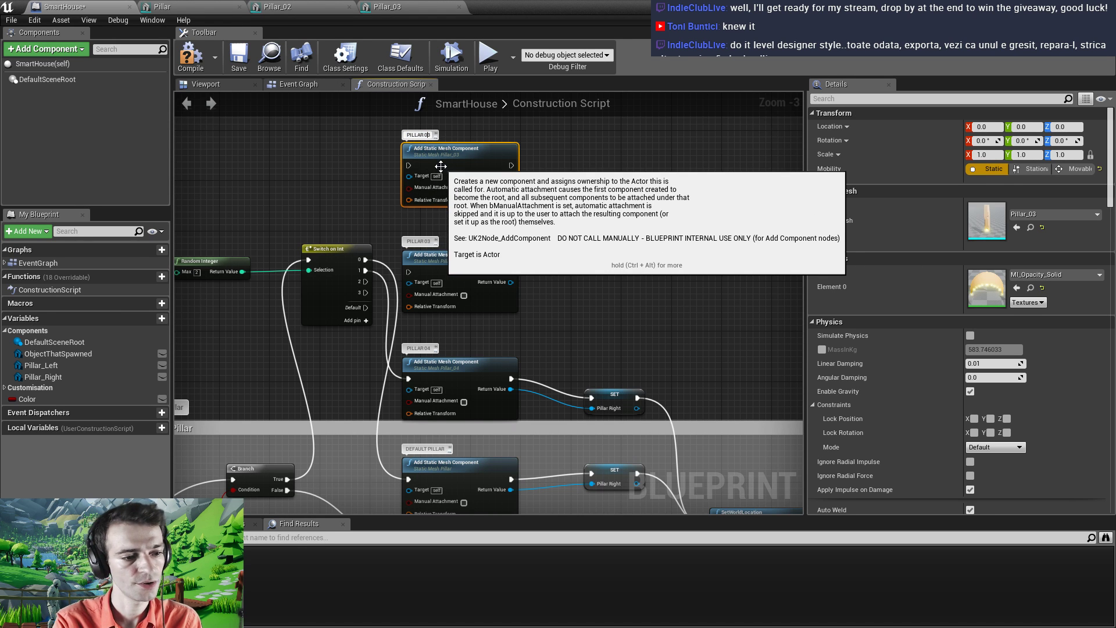
{"action": "left_click", "coordinate": [461, 132]}
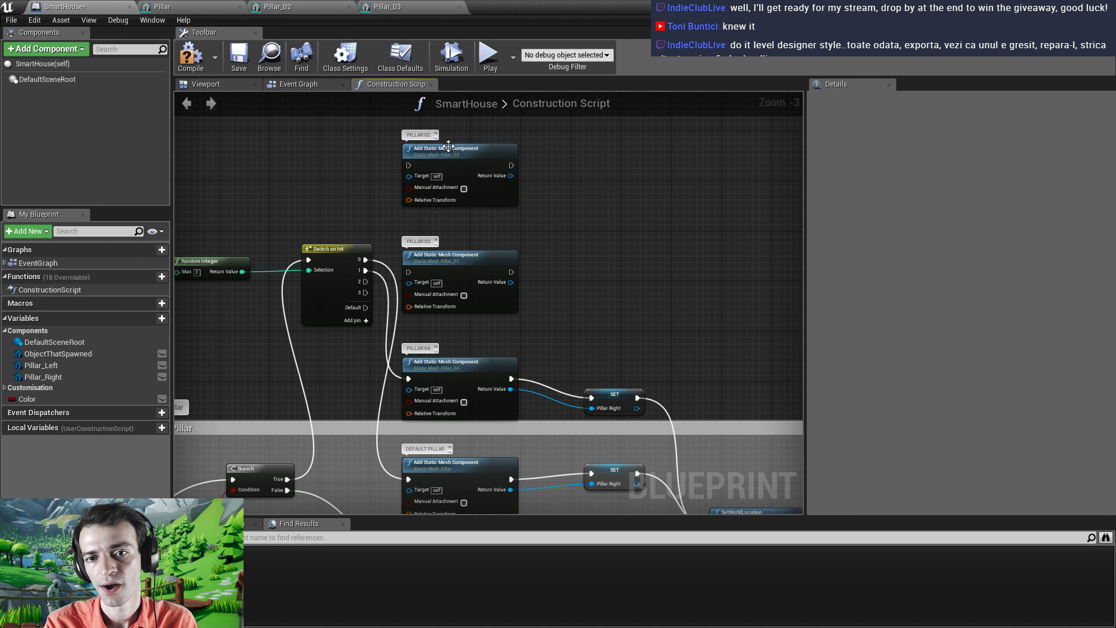
{"action": "left_click", "coordinate": [448, 152]}
{"action": "left_click", "coordinate": [1042, 215]}
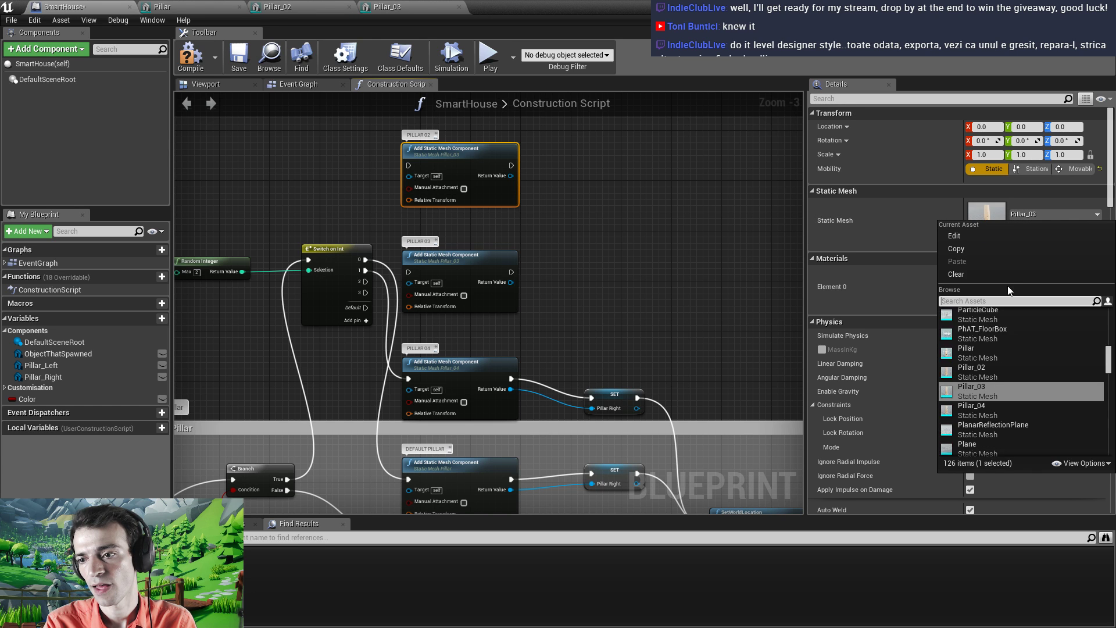
{"action": "left_click", "coordinate": [1004, 375]}
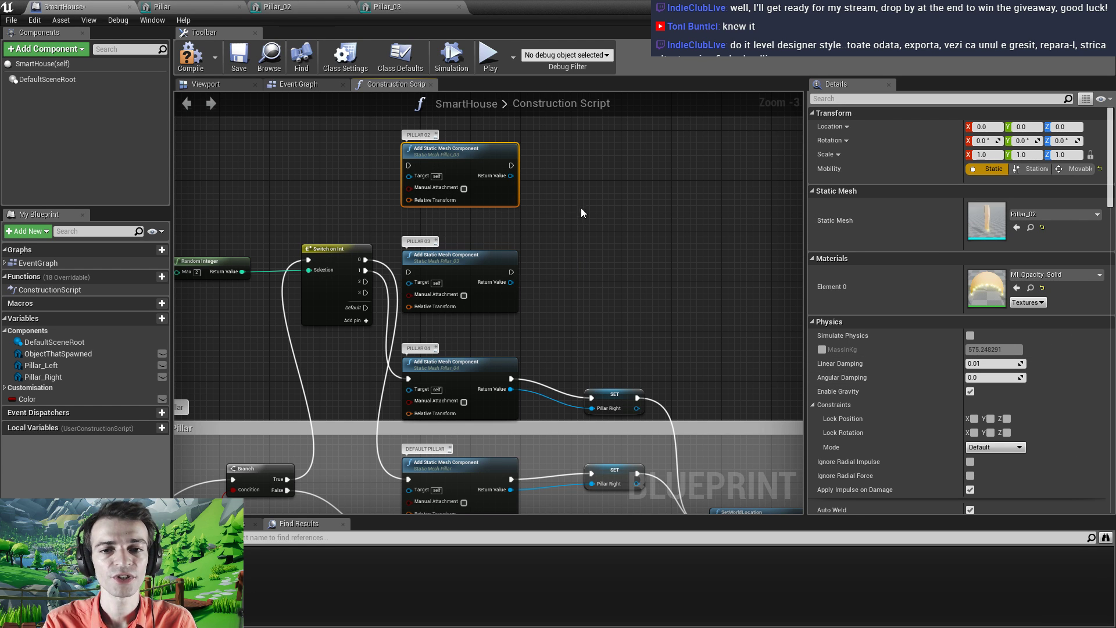
Move the Default Pillar Add Static Mesh Component node above the Pillar 02 node
{"action": "scroll", "coordinate": [506, 262], "scroll_direction": "down", "scroll_amount": 2}
{"action": "scroll", "coordinate": [452, 293], "scroll_direction": "up", "scroll_amount": 2}
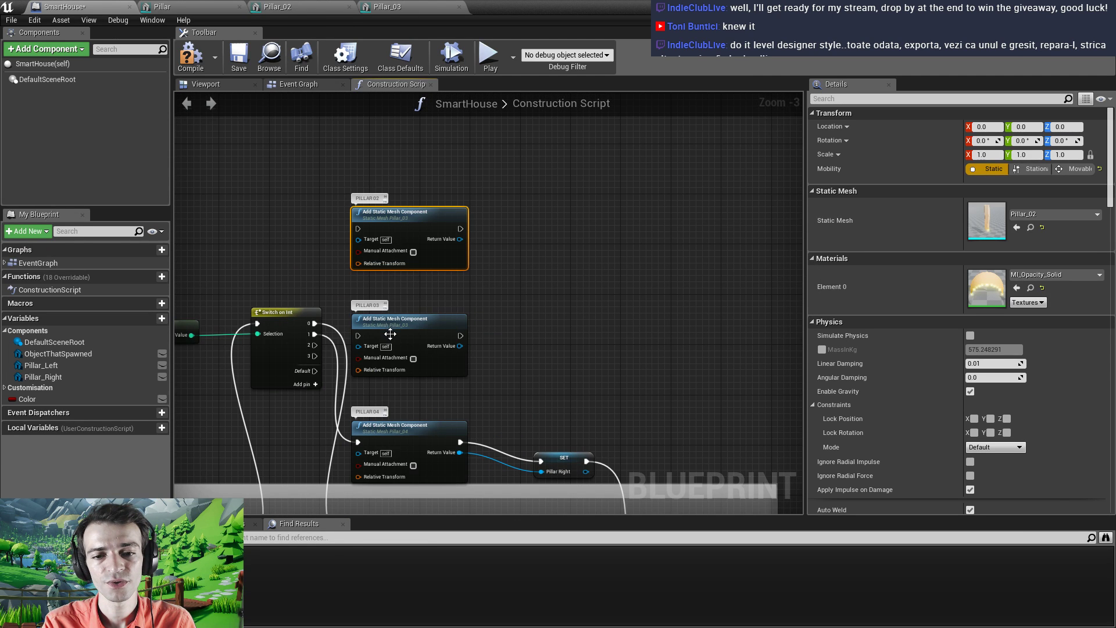
{"action": "right_click_drag", "start_coordinate": [397, 413], "coordinate": [402, 315]}
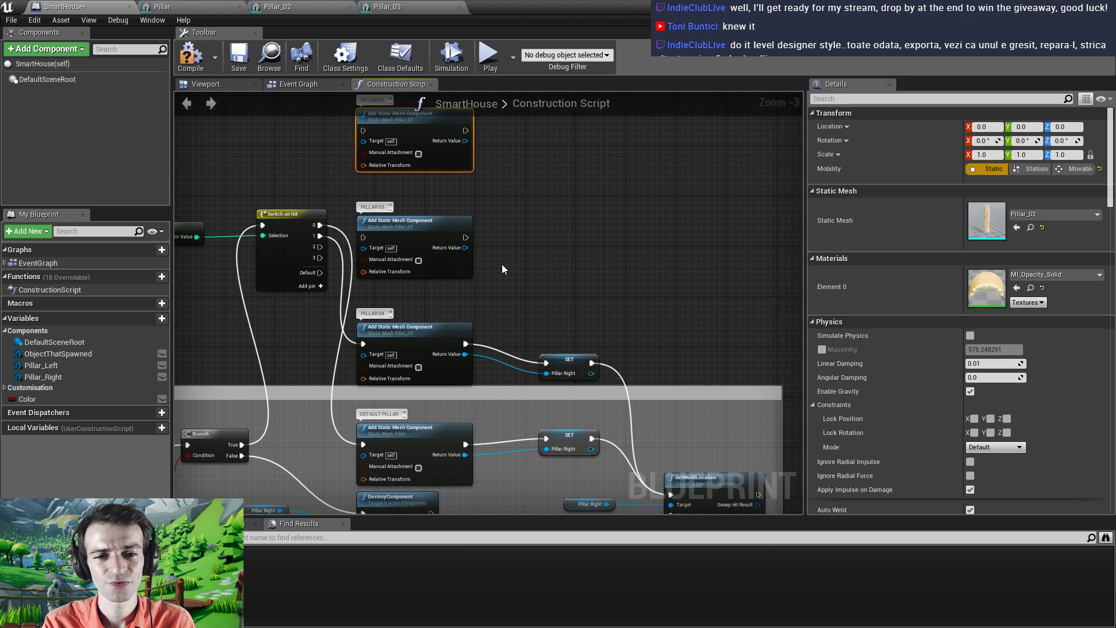
{"action": "right_click_drag", "start_coordinate": [501, 264], "coordinate": [498, 301]}
{"action": "left_click_drag", "start_coordinate": [427, 464], "coordinate": [427, 190]}
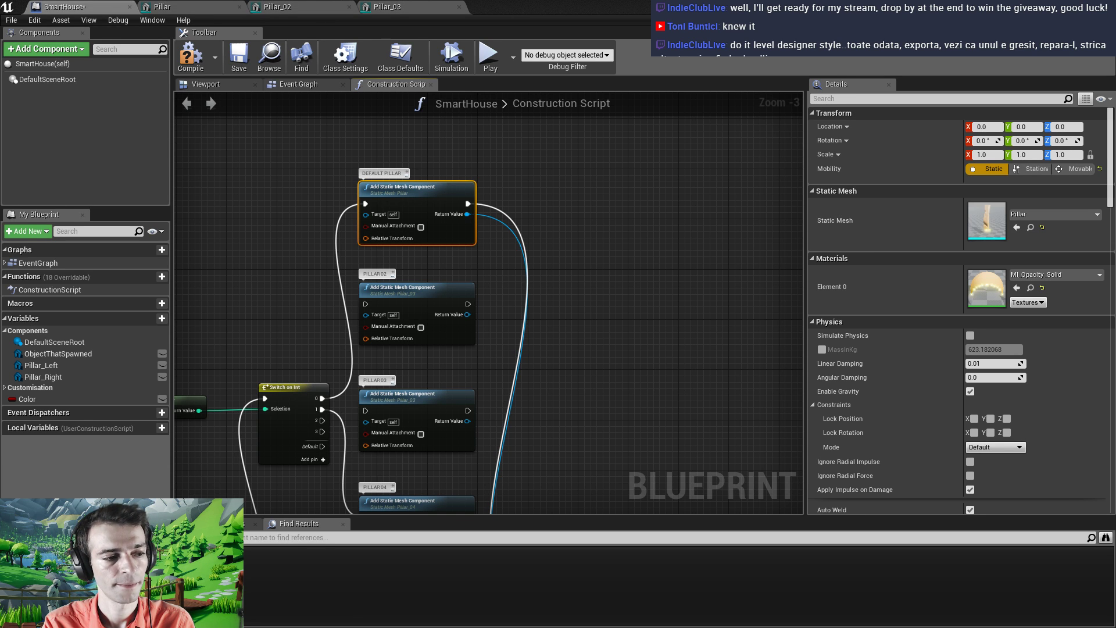
Connect Switch on Int outputs 1, 2 and 3 to the Pillar 02, Pillar 03 and Pillar 04 mesh nodes respectively
{"action": "right_click_drag", "start_coordinate": [294, 299], "coordinate": [296, 266]}
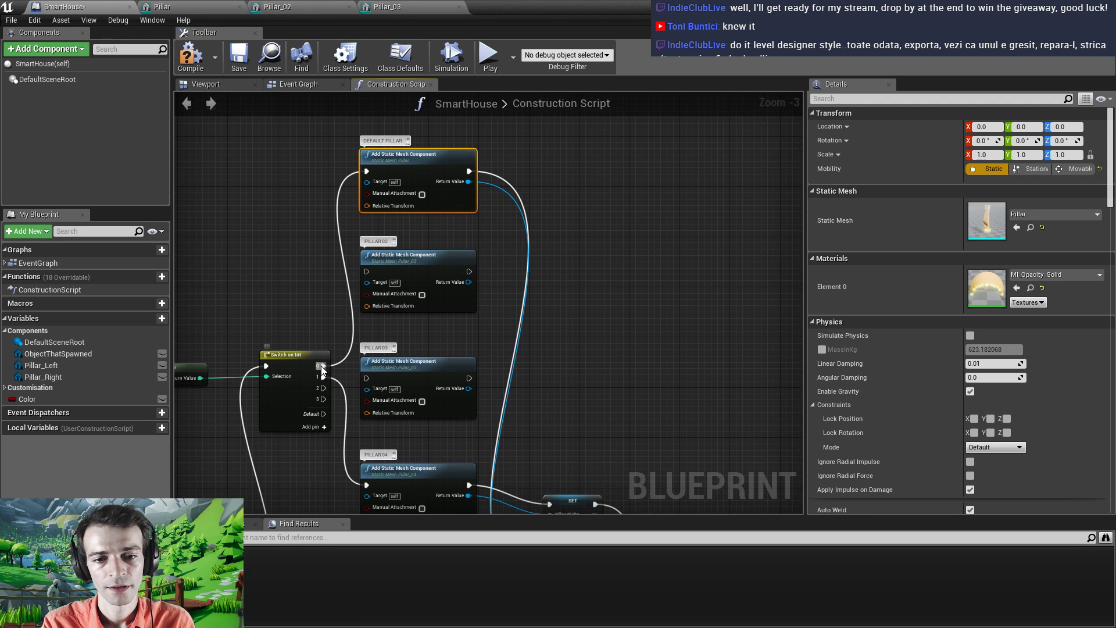
{"action": "left_click_drag", "start_coordinate": [323, 377], "coordinate": [365, 378]}
{"action": "right_click_drag", "start_coordinate": [339, 465], "coordinate": [357, 311]}
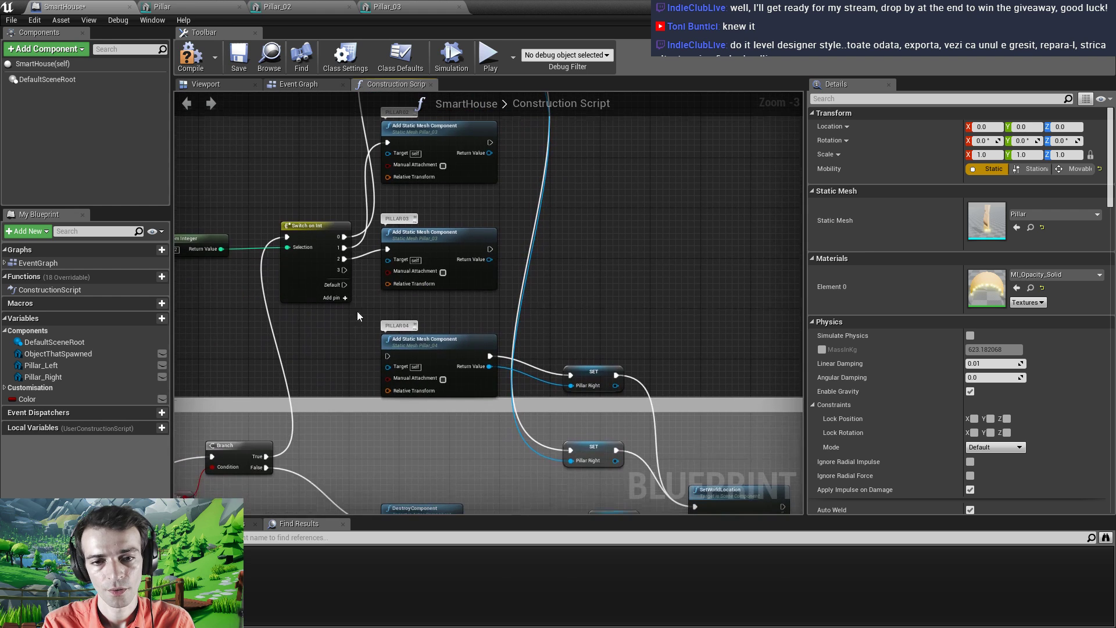
{"action": "left_click_drag", "start_coordinate": [343, 271], "coordinate": [387, 356]}
Move the Default Pillar's SET Pillar Right node up beside its Add Static Mesh Component node
{"action": "right_click_drag", "start_coordinate": [514, 367], "coordinate": [446, 458]}
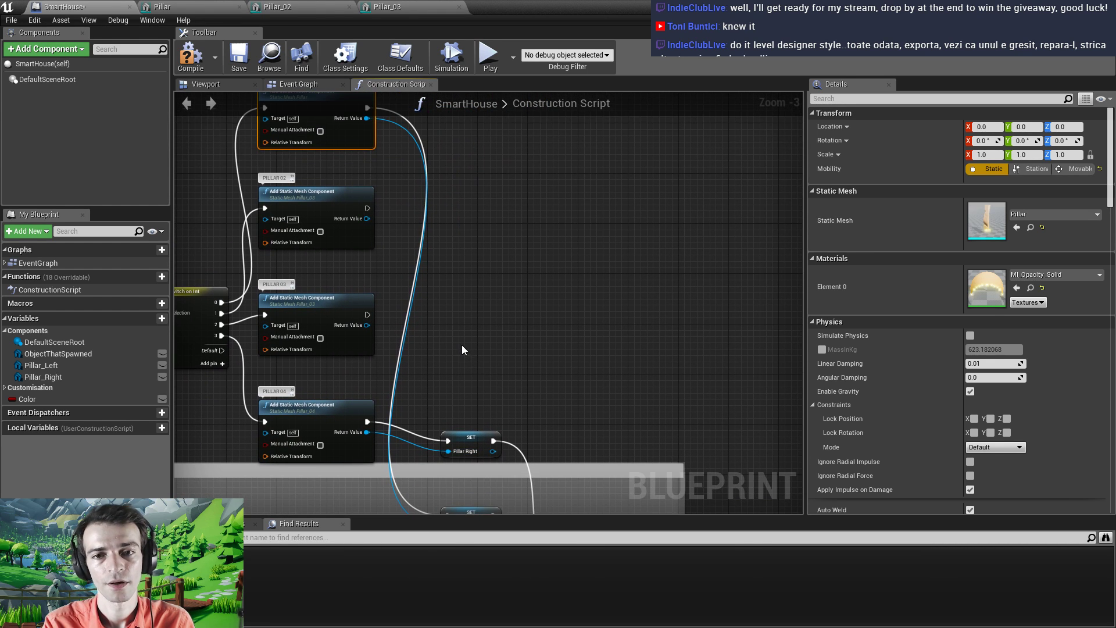
{"action": "scroll", "coordinate": [459, 332], "scroll_direction": "down", "scroll_amount": 2}
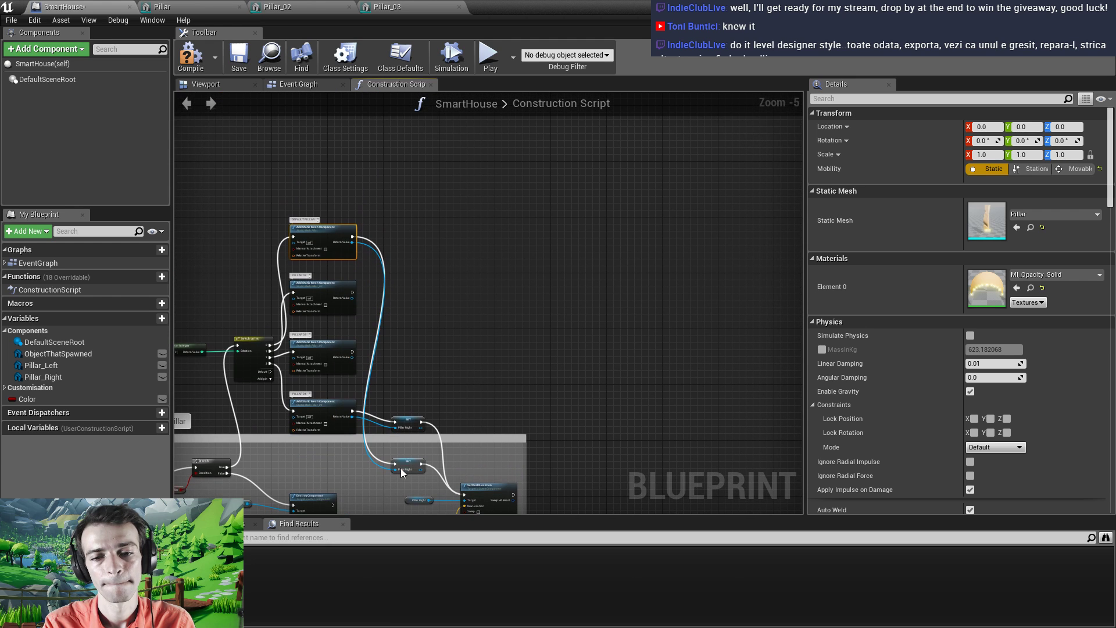
{"action": "left_click_drag", "start_coordinate": [408, 463], "coordinate": [399, 238]}
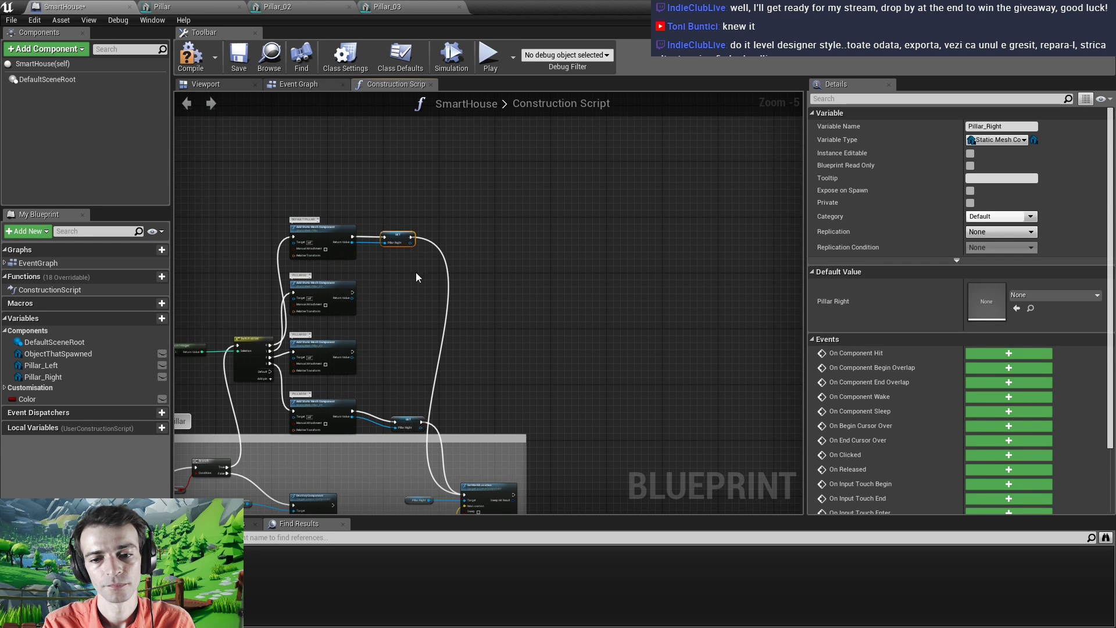
Widen the RightPillar comment box and shift the SetWorldLocation node with its input nodes toward the box's far end
{"action": "right_click_drag", "start_coordinate": [467, 388], "coordinate": [487, 279]}
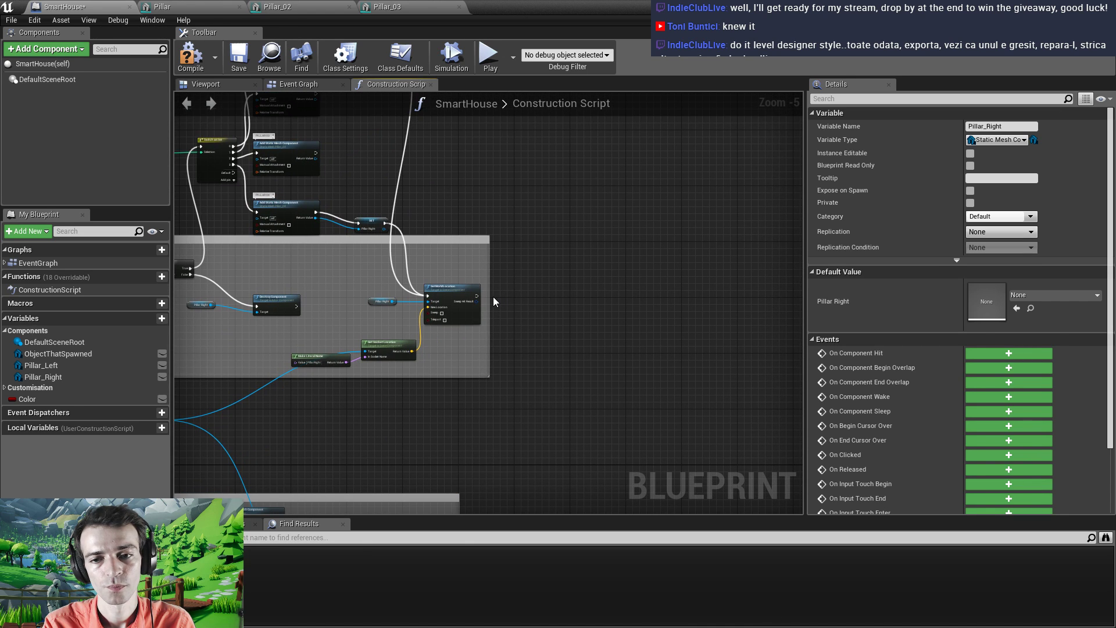
{"action": "left_click_drag", "start_coordinate": [490, 298], "coordinate": [715, 302]}
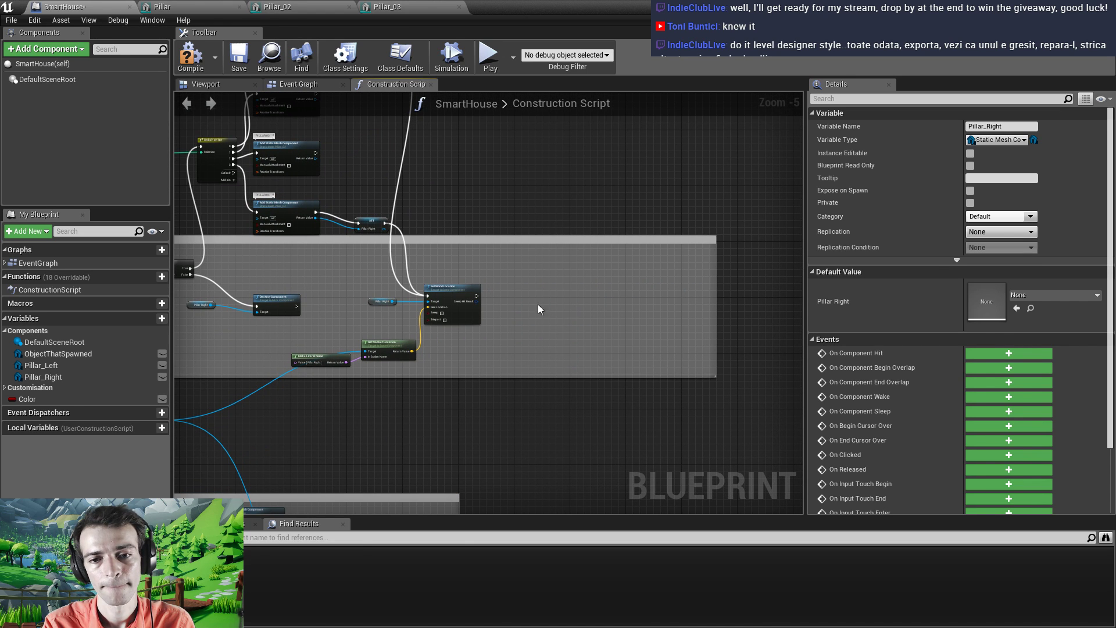
{"action": "left_click_drag", "start_coordinate": [334, 400], "coordinate": [587, 289]}
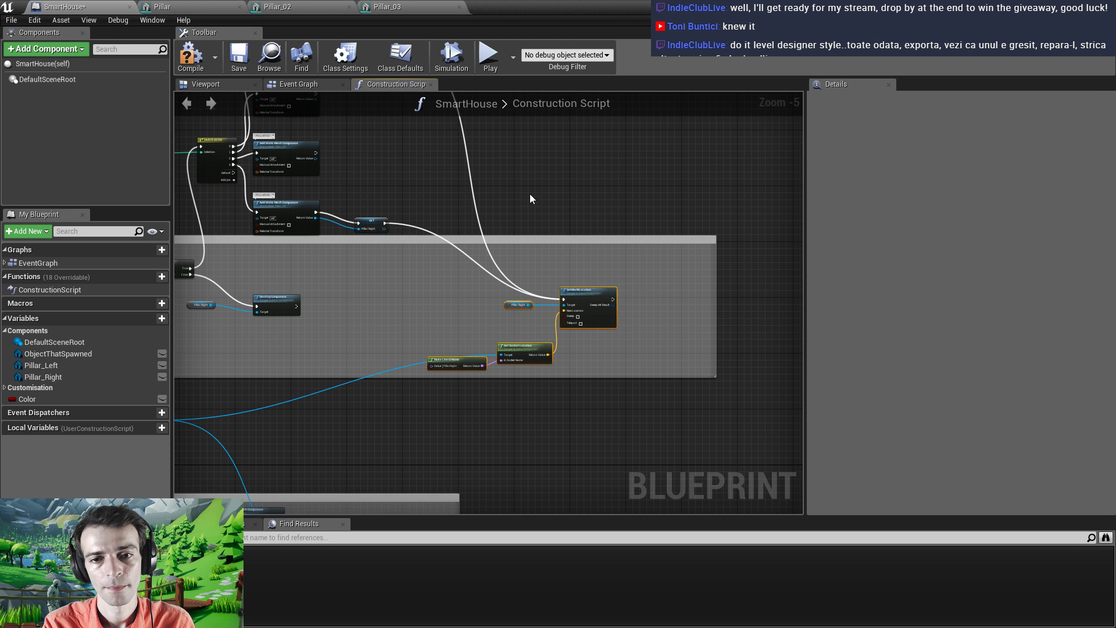
Duplicate the SET Pillar Right node beside Pillar 02 and wire that mesh node's execution and return value into it
{"action": "right_click_drag", "start_coordinate": [529, 194], "coordinate": [602, 368]}
{"action": "scroll", "coordinate": [413, 304], "scroll_direction": "up", "scroll_amount": 2}
{"action": "scroll", "coordinate": [391, 283], "scroll_direction": "up", "scroll_amount": 1}
{"action": "right_click_drag", "start_coordinate": [391, 282], "coordinate": [391, 342]}
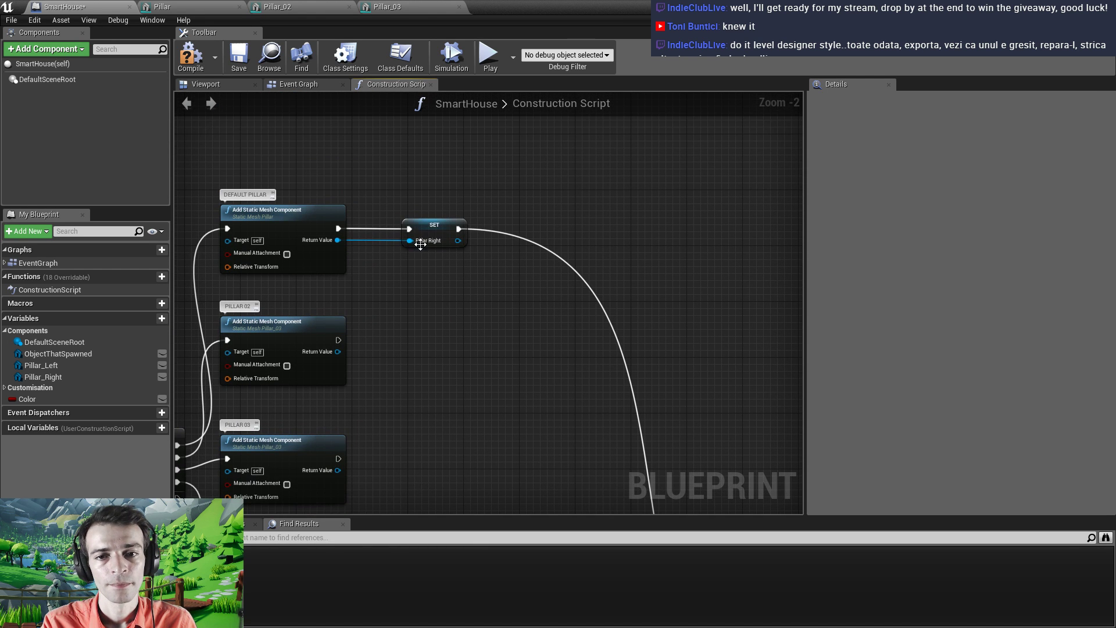
{"action": "left_click", "coordinate": [421, 226]}
{"action": "left_click", "coordinate": [420, 311]}
{"action": "key", "text": "ctrl+v"}
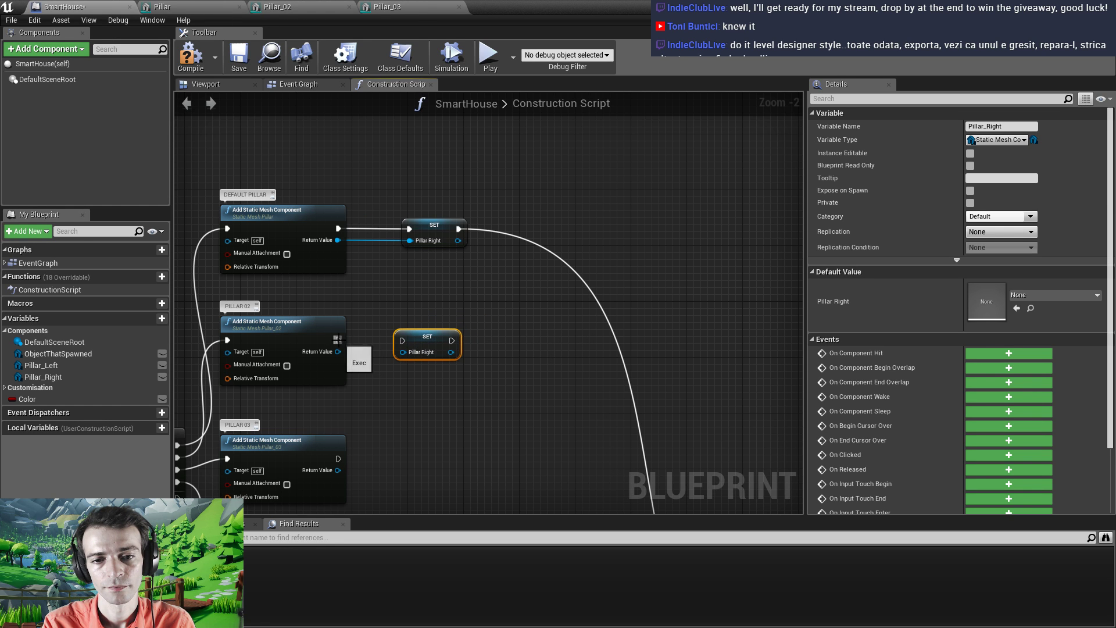
{"action": "left_click_drag", "start_coordinate": [337, 340], "coordinate": [401, 352]}
Paste a SET Pillar Right node beside Pillar 03, wire it to that mesh node's execution and return value, and connect it to SetWorldLocation
{"action": "right_click_drag", "start_coordinate": [401, 352], "coordinate": [406, 233]}
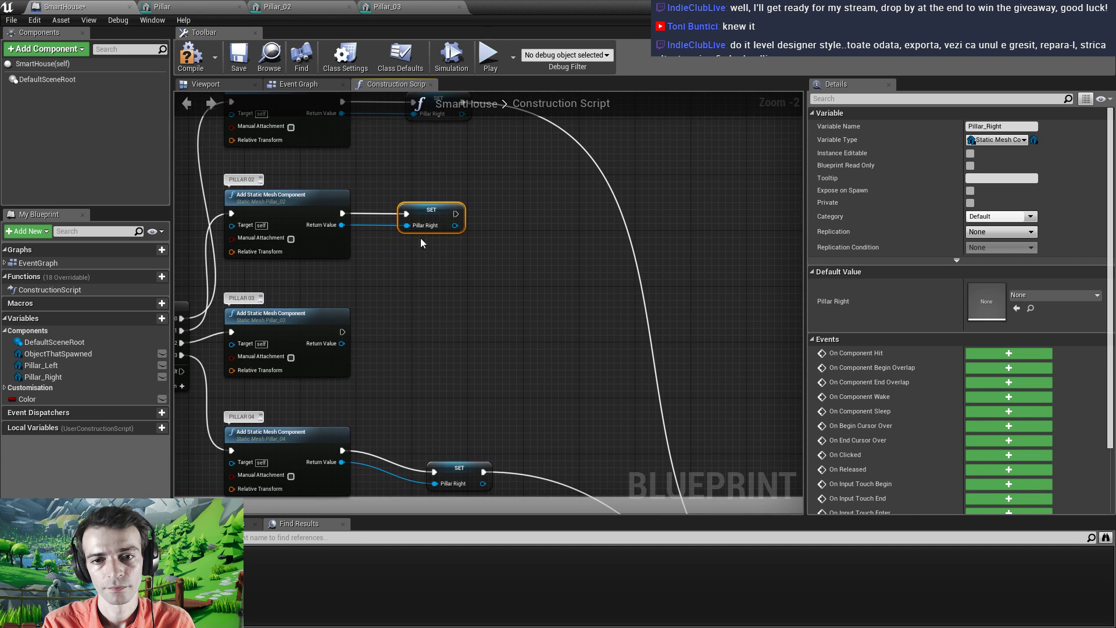
{"action": "left_click", "coordinate": [425, 308]}
{"action": "key", "text": "ctrl+v"}
{"action": "left_click_drag", "start_coordinate": [421, 344], "coordinate": [408, 318]}
{"action": "left_click_drag", "start_coordinate": [342, 332], "coordinate": [413, 326]}
{"action": "left_click_drag", "start_coordinate": [342, 344], "coordinate": [413, 338]}
{"action": "right_click_drag", "start_coordinate": [491, 407], "coordinate": [351, 273]}
{"action": "left_click_drag", "start_coordinate": [314, 191], "coordinate": [696, 449]}
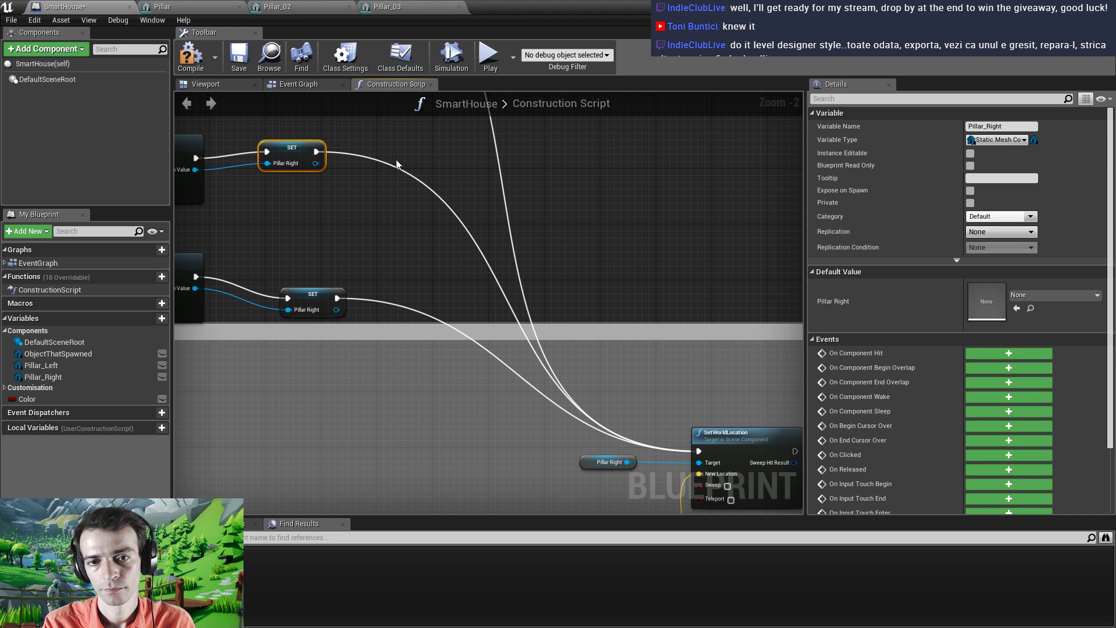
Connect the execution output of Pillar 02's SET Pillar Right node to SetWorldLocation and save the SmartHouse blueprint
{"action": "right_click_drag", "start_coordinate": [354, 131], "coordinate": [351, 255]}
{"action": "scroll", "coordinate": [351, 255], "scroll_direction": "down", "scroll_amount": 1}
{"action": "right_click_drag", "start_coordinate": [409, 322], "coordinate": [378, 249]}
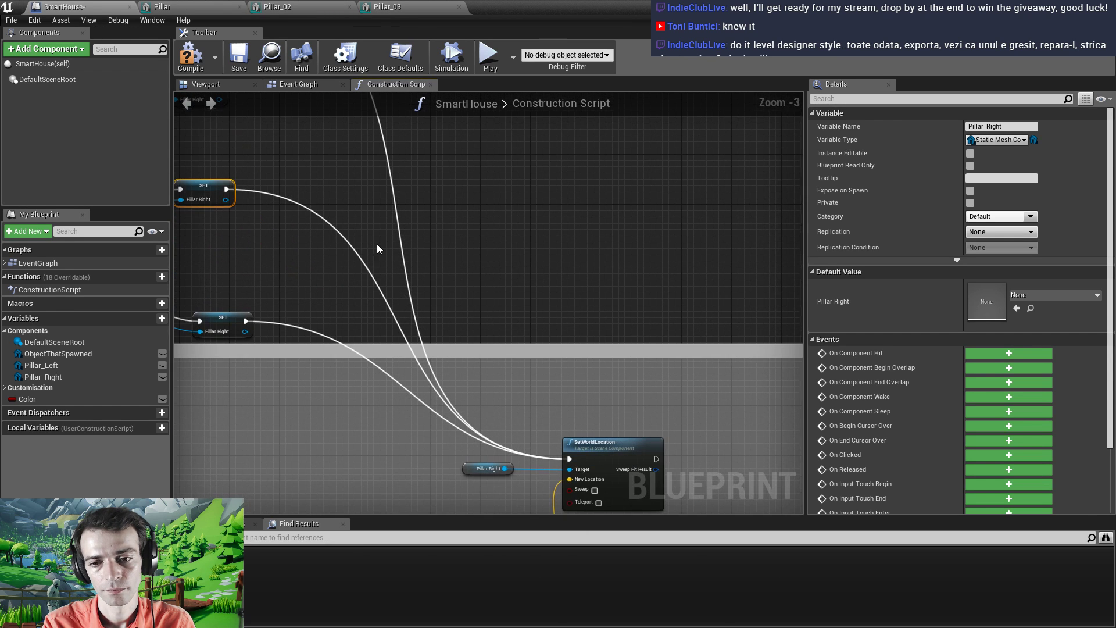
{"action": "right_click_drag", "start_coordinate": [245, 179], "coordinate": [283, 195]}
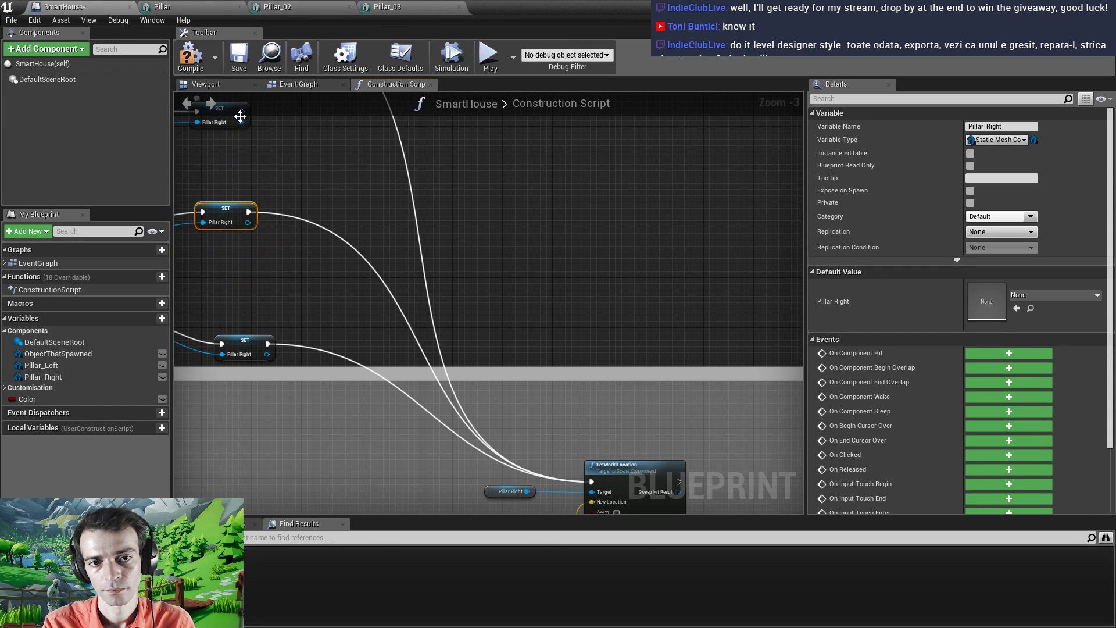
{"action": "right_click_drag", "start_coordinate": [248, 130], "coordinate": [255, 140]}
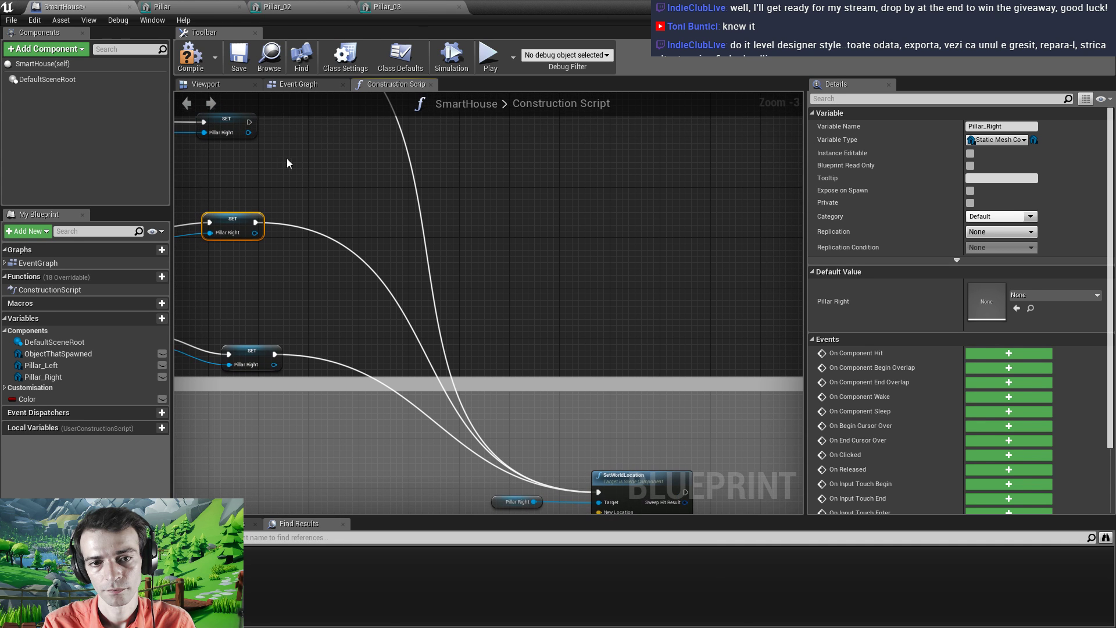
{"action": "left_click_drag", "start_coordinate": [243, 112], "coordinate": [598, 459]}
{"action": "scroll", "coordinate": [358, 216], "scroll_direction": "down", "scroll_amount": 3}
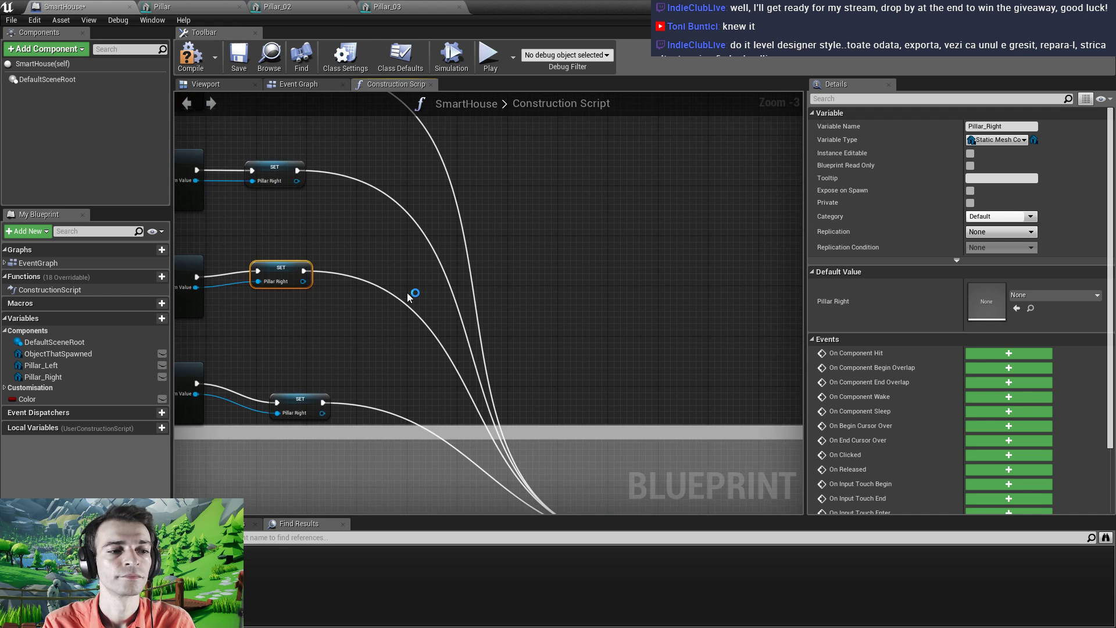
{"action": "right_click_drag", "start_coordinate": [372, 332], "coordinate": [458, 315]}
{"action": "scroll", "coordinate": [458, 314], "scroll_direction": "up", "scroll_amount": 2}
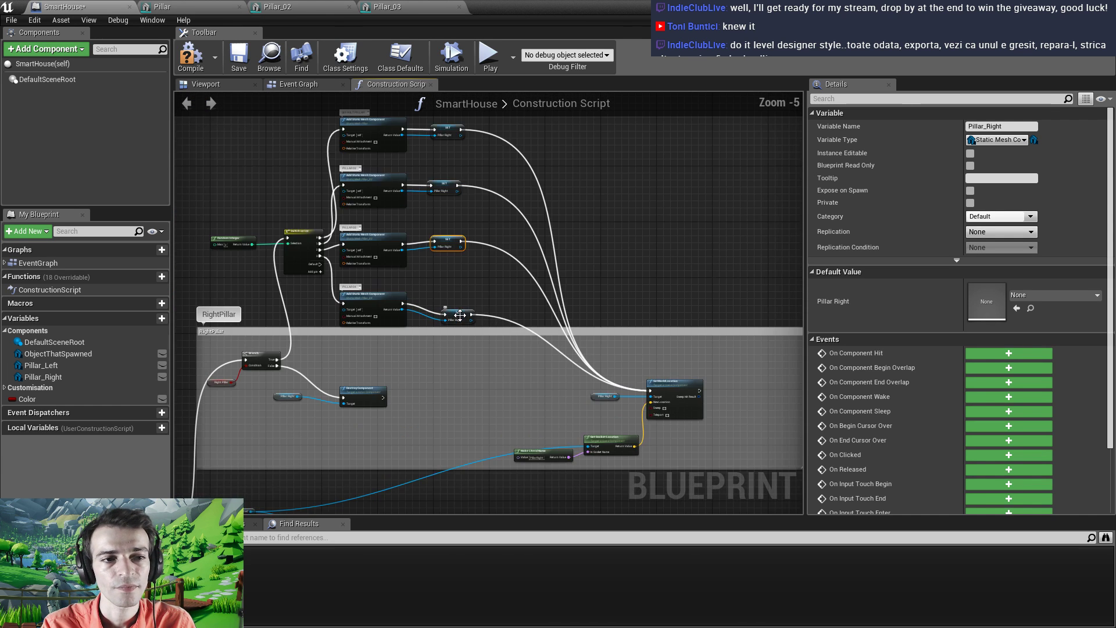
{"action": "right_click_drag", "start_coordinate": [386, 354], "coordinate": [468, 372]}
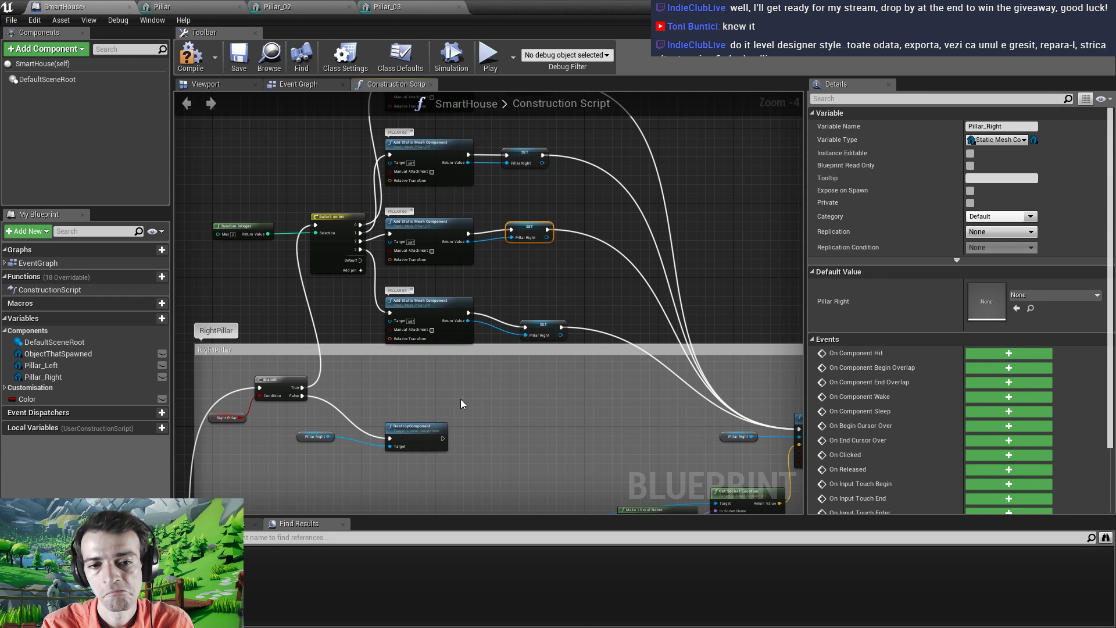
{"action": "left_click", "coordinate": [238, 66]}
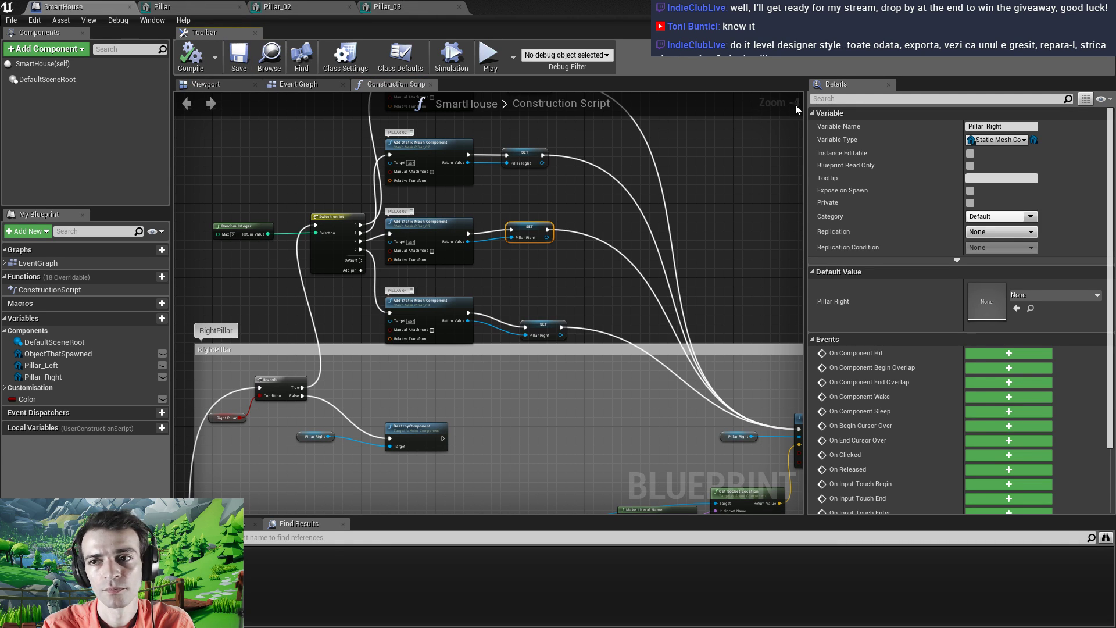
Switch to the level editor and turn SmartHouse20's Right Pillar and Left Pillar options off and back on to re-roll the pillar mesh
{"action": "key", "text": "alt+Tab"}
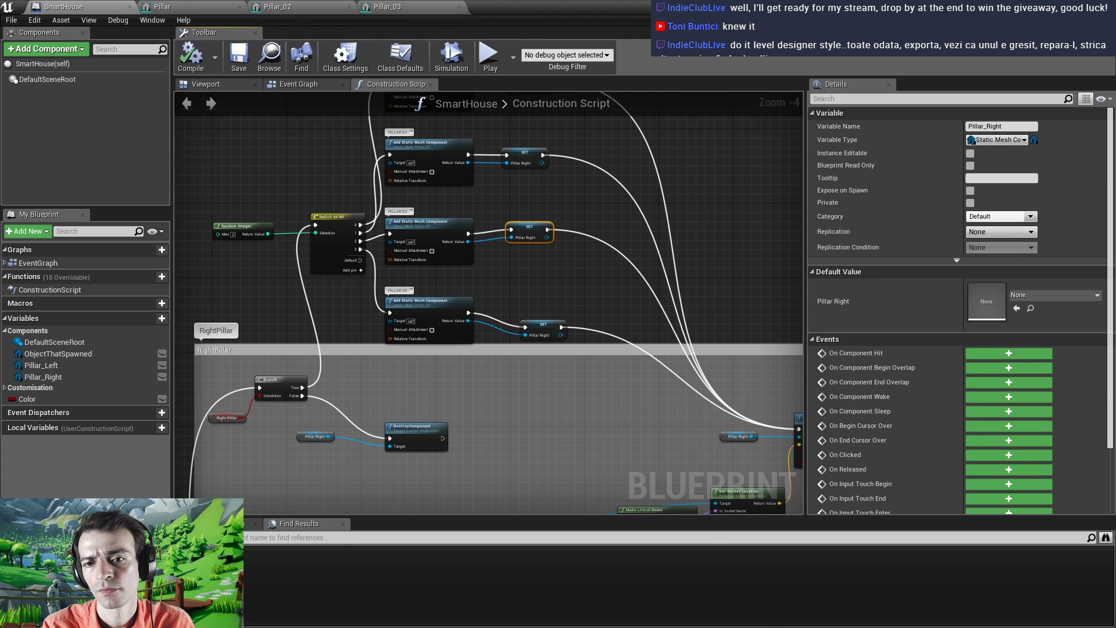
{"action": "right_click_drag", "start_coordinate": [420, 294], "coordinate": [580, 393]}
{"action": "left_click", "coordinate": [896, 483]}
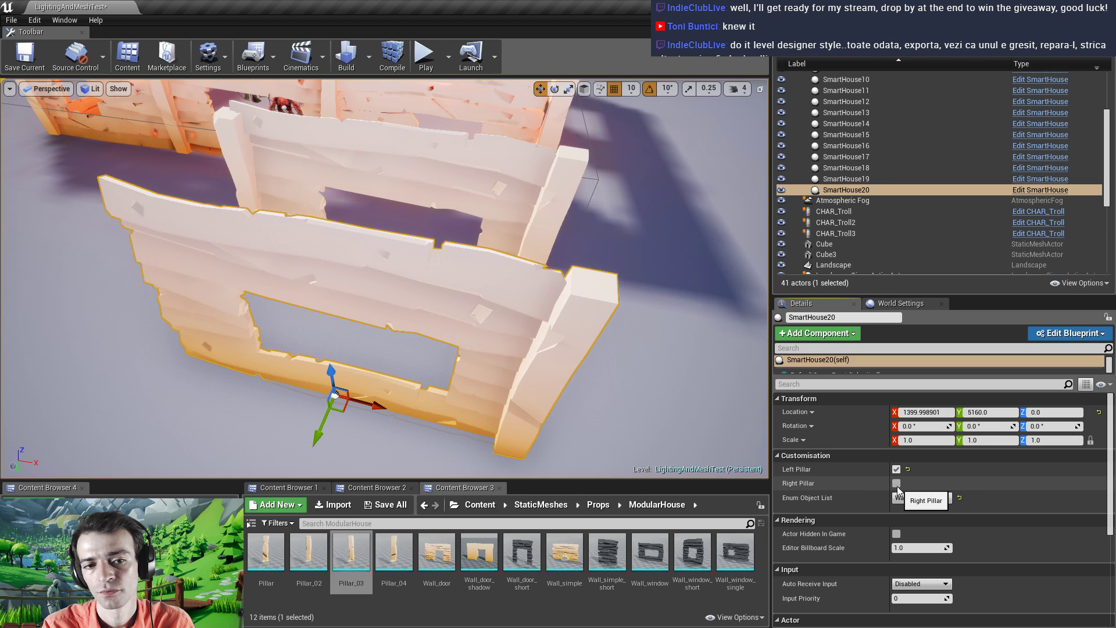
{"action": "left_click", "coordinate": [897, 483]}
{"action": "left_click", "coordinate": [896, 470]}
{"action": "left_click", "coordinate": [896, 470]}
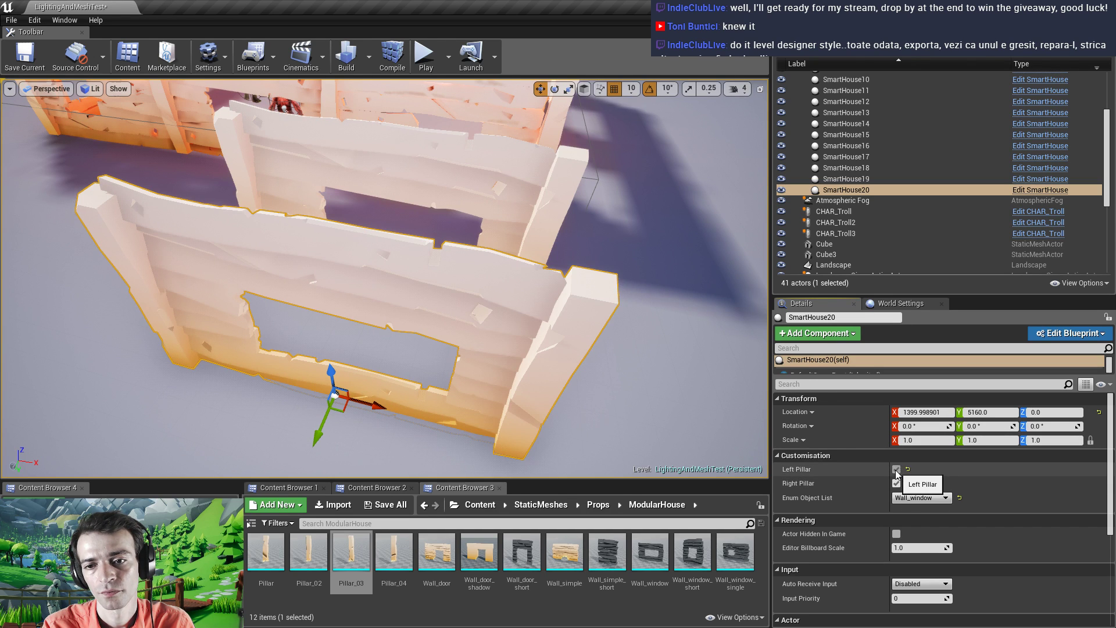
Select the SmartHouse19 wall and turn its Left Pillar option off and back on
{"action": "left_click", "coordinate": [485, 182]}
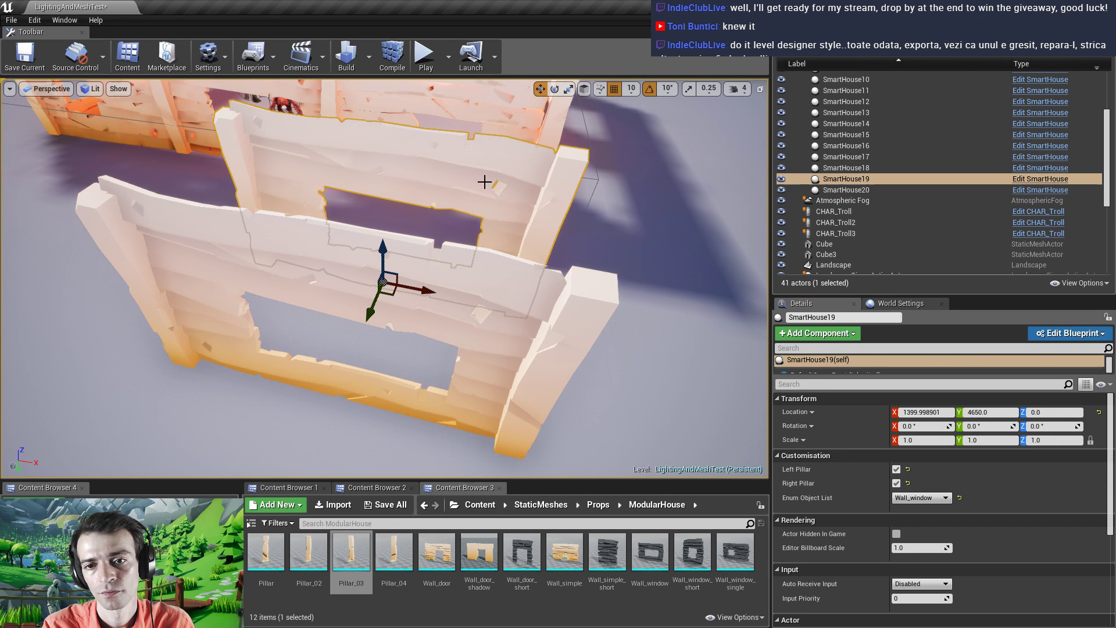
{"action": "left_click", "coordinate": [896, 470]}
{"action": "left_click", "coordinate": [897, 469]}
Select the SmartHouse10 single-window wall inside the red house and toggle its Right Pillar option
{"action": "right_click_drag", "start_coordinate": [383, 279], "coordinate": [348, 273]}
{"action": "right_click_drag", "start_coordinate": [485, 199], "coordinate": [485, 198]}
{"action": "left_click", "coordinate": [357, 331]}
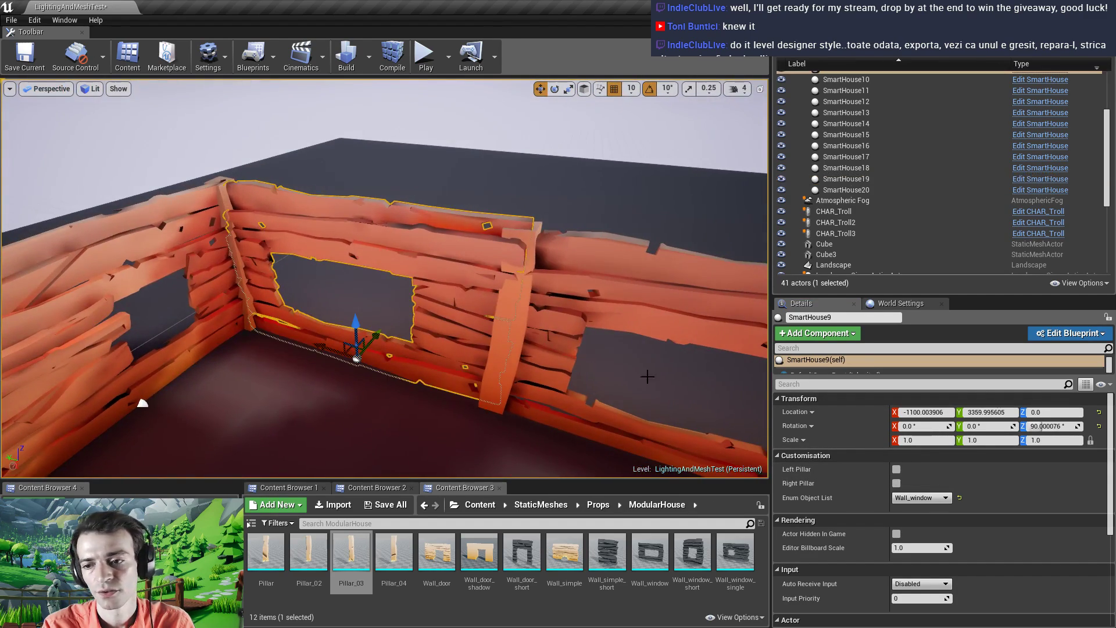
{"action": "left_click", "coordinate": [106, 239]}
{"action": "right_click_drag", "start_coordinate": [266, 263], "coordinate": [166, 266]}
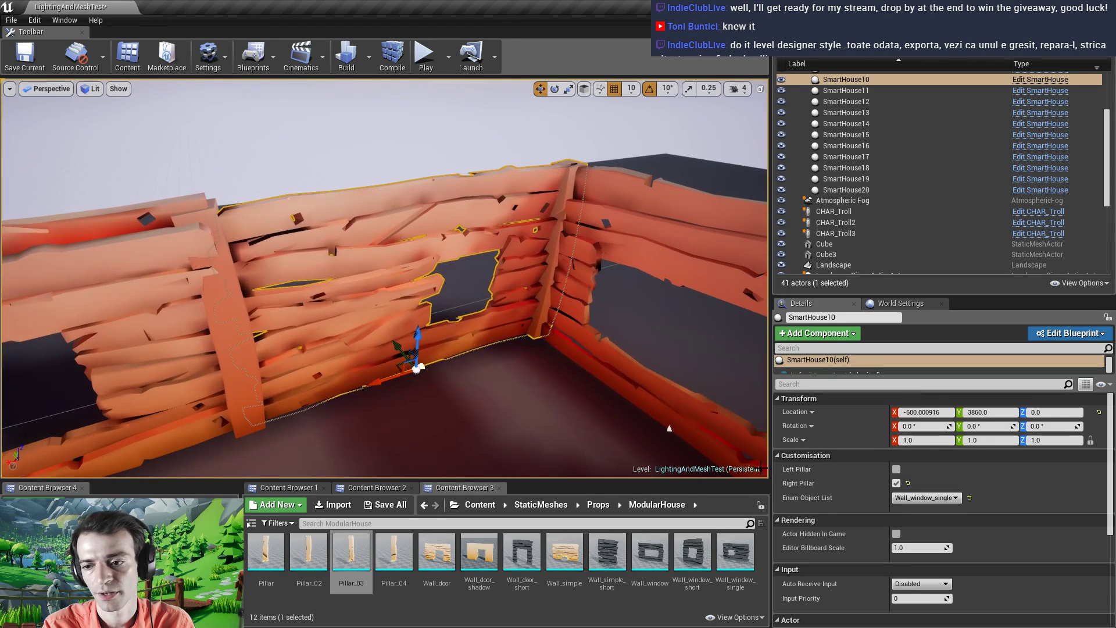
{"action": "left_click", "coordinate": [895, 483]}
Select the neighbouring SmartHouse11 window wall and turn its Right Pillar option off and back on to re-roll the mesh
{"action": "mouse_move", "coordinate": [544, 284]}
{"action": "right_mouse_down"}
{"action": "mouse_move", "coordinate": [534, 272]}
{"action": "mouse_move", "coordinate": [533, 282]}
{"action": "right_mouse_up"}
{"action": "key", "text": "s"}
{"action": "left_click", "coordinate": [227, 258]}
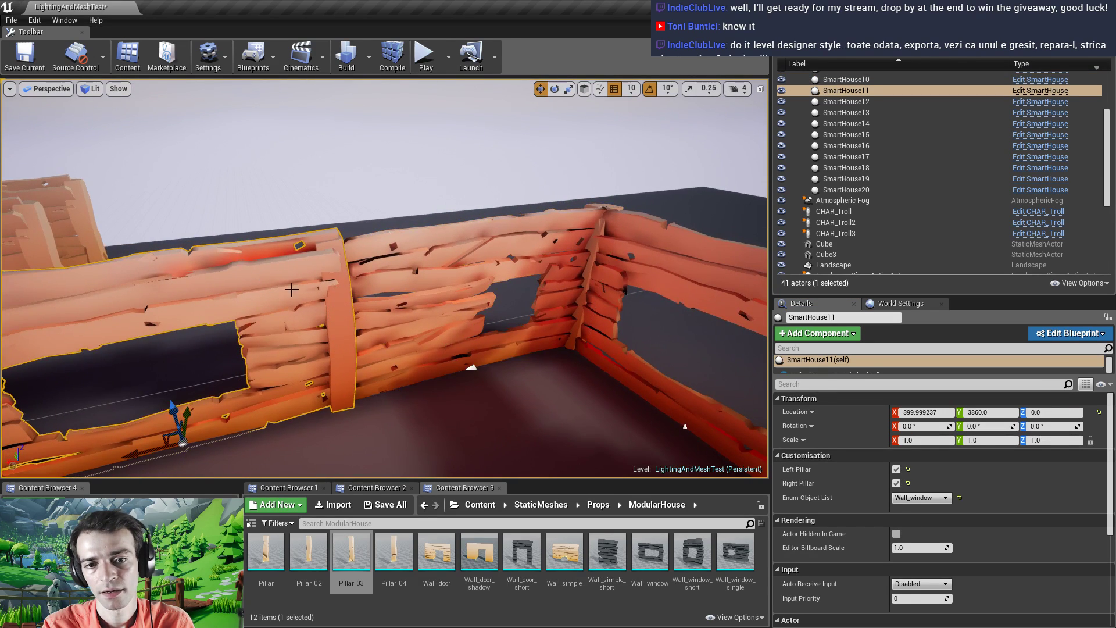
{"action": "key", "text": "f"}
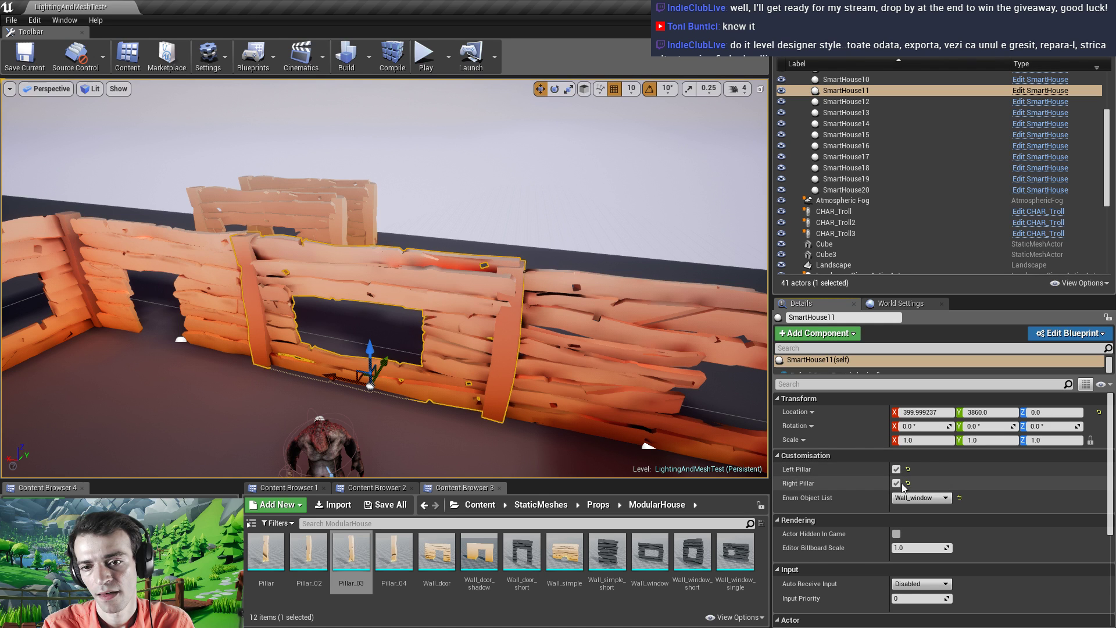
{"action": "left_click", "coordinate": [899, 484]}
{"action": "left_click", "coordinate": [899, 484]}
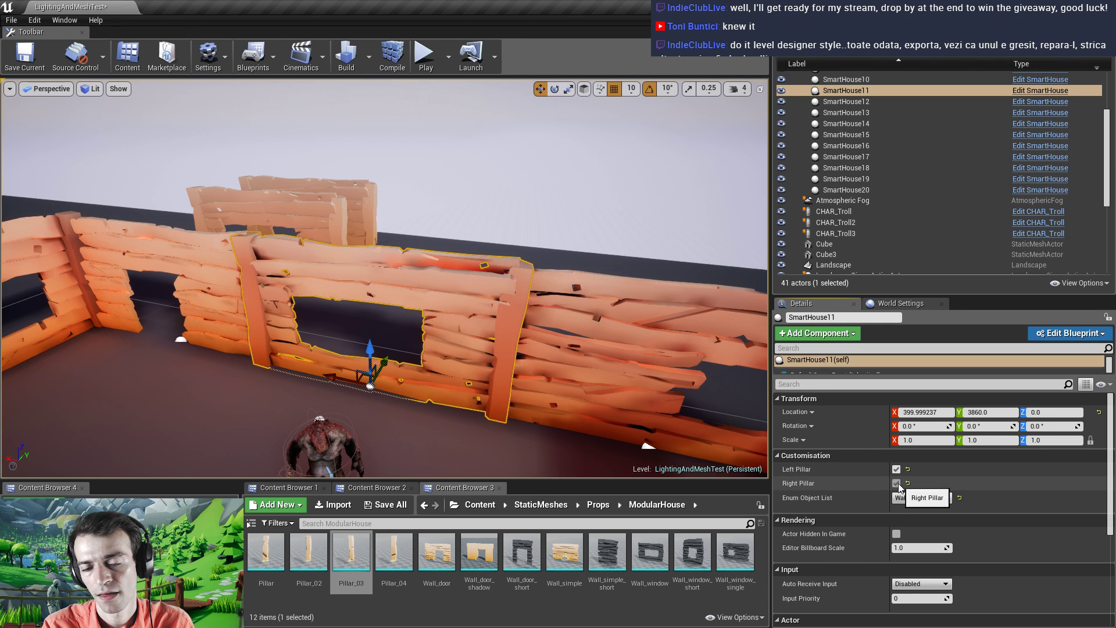
Turn SmartHouse11's Left Pillar option off and on repeatedly and inspect the wall's pillars from inside the house
{"action": "key", "text": "w"}
{"action": "right_click_drag", "start_coordinate": [497, 338], "coordinate": [491, 308]}
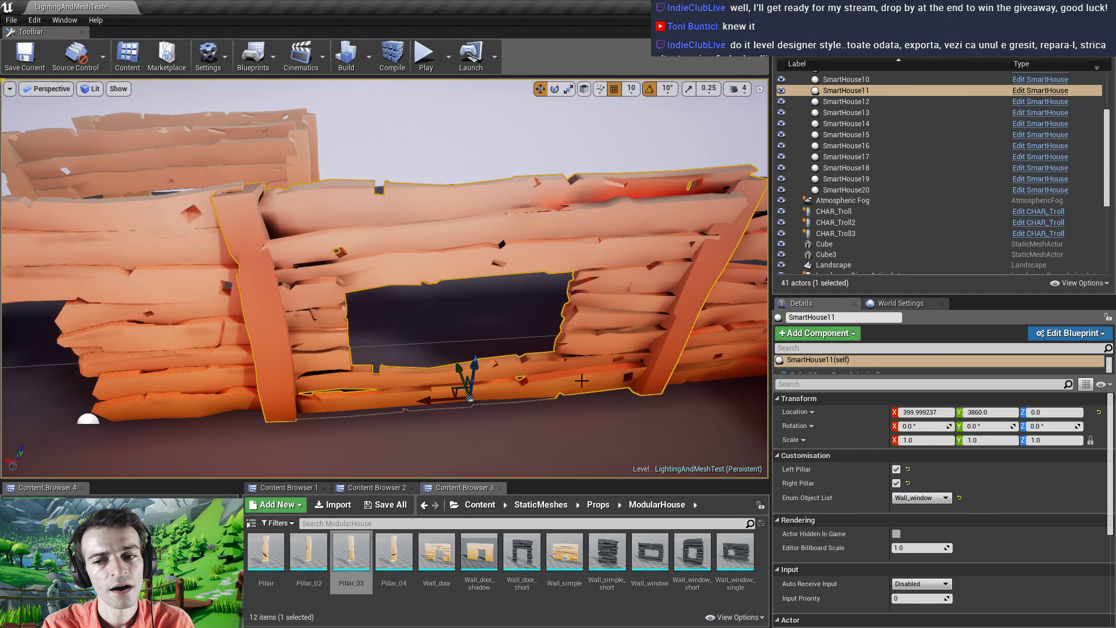
{"action": "left_click", "coordinate": [897, 470]}
{"action": "left_click", "coordinate": [896, 470]}
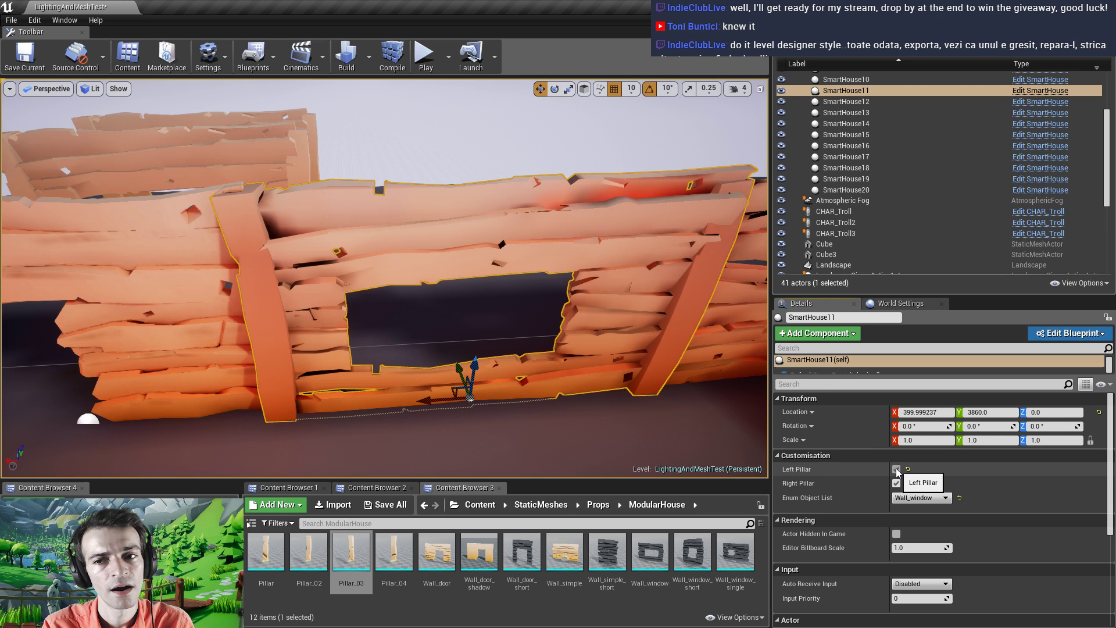
{"action": "left_click", "coordinate": [896, 470]}
{"action": "left_click", "coordinate": [897, 470]}
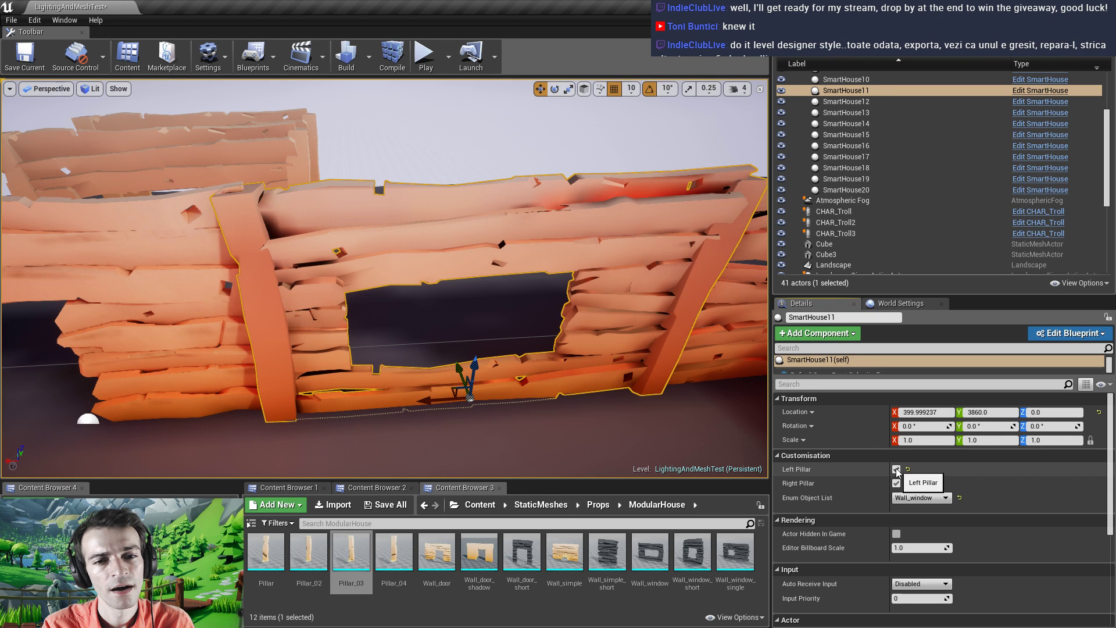
{"action": "left_click", "coordinate": [897, 469]}
{"action": "left_click", "coordinate": [896, 470]}
{"action": "left_click", "coordinate": [897, 470]}
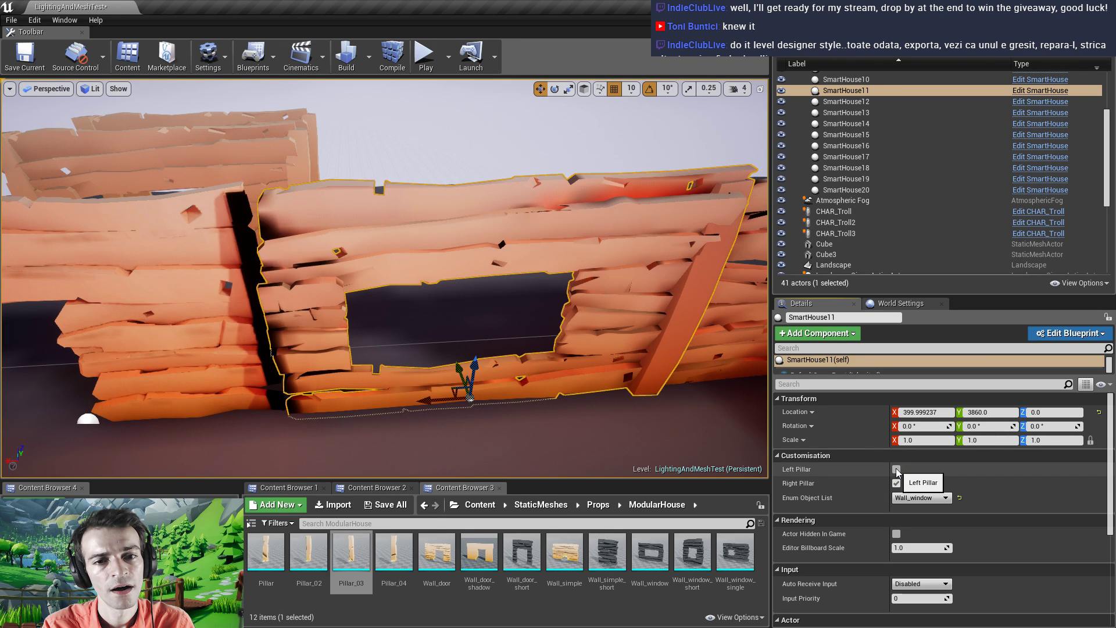
{"action": "left_click", "coordinate": [897, 469]}
{"action": "right_click_drag", "start_coordinate": [389, 292], "coordinate": [564, 356]}
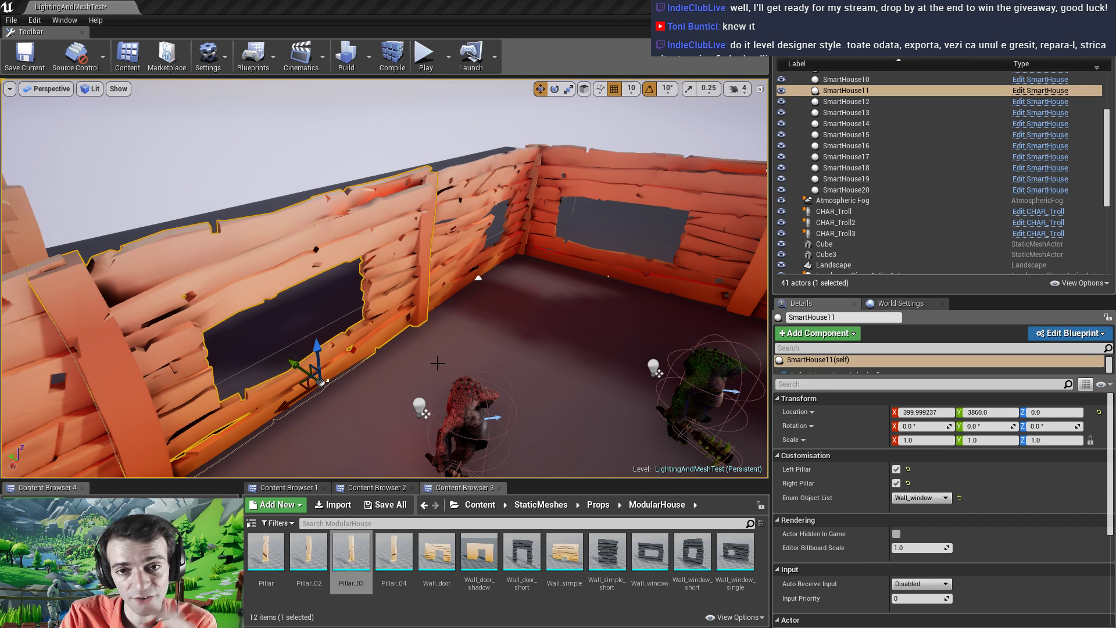
{"action": "right_click_drag", "start_coordinate": [361, 334], "coordinate": [356, 333]}
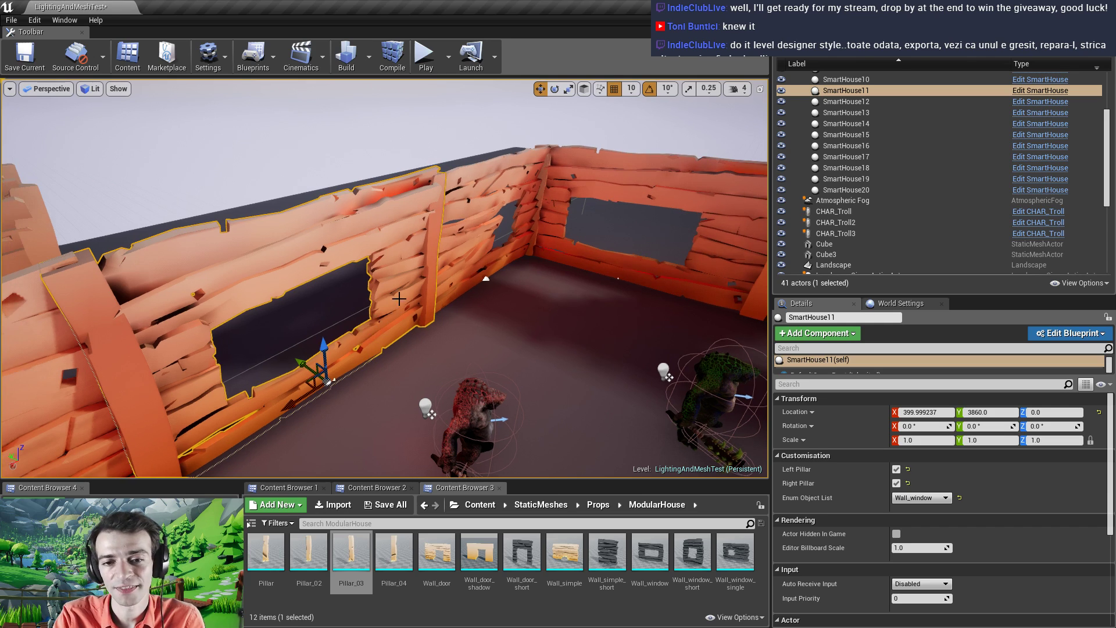
{"action": "mouse_move", "coordinate": [399, 299]}
{"action": "right_mouse_down"}
{"action": "mouse_move", "coordinate": [414, 308]}
{"action": "mouse_move", "coordinate": [401, 308]}
{"action": "right_mouse_up"}
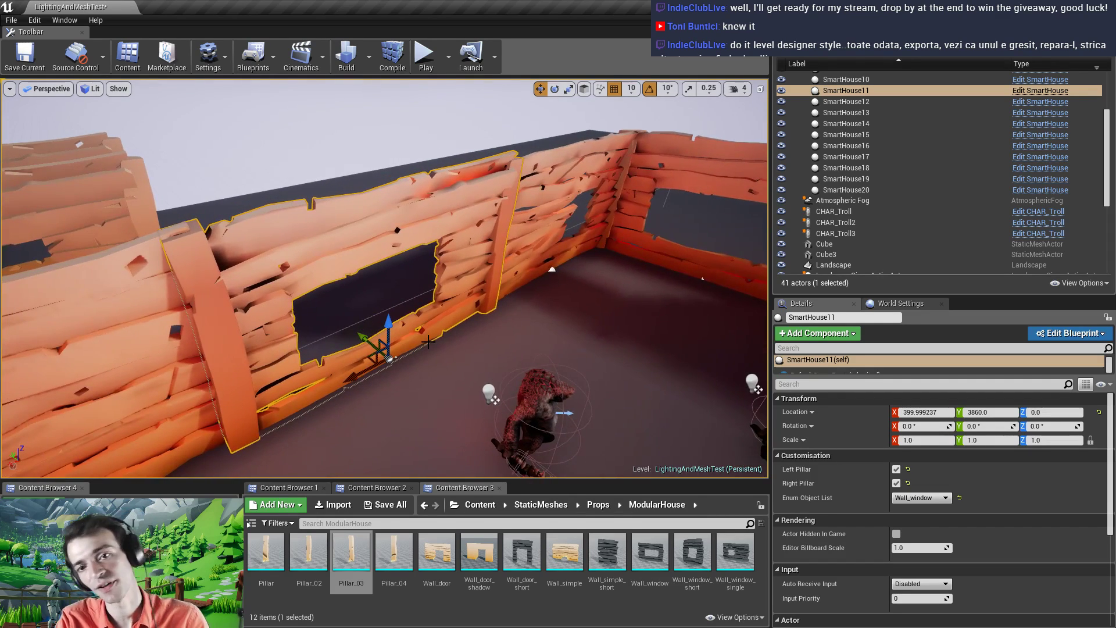
Find the SmartHouse blueprint in the ModularHouse_BPs folder and reopen its Construction Script around the Sequence and pillar sections
{"action": "left_click", "coordinate": [300, 491]}
{"action": "left_click", "coordinate": [355, 488]}
{"action": "left_click", "coordinate": [316, 559]}
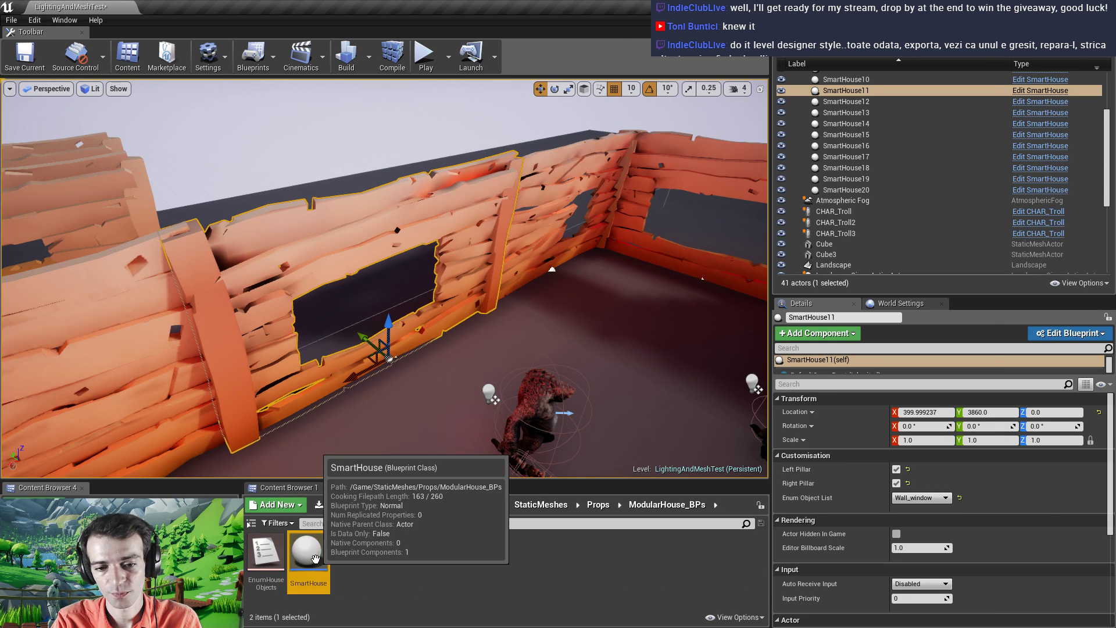
{"action": "double_click", "coordinate": [315, 558]}
{"action": "scroll", "coordinate": [448, 329], "scroll_direction": "up", "scroll_amount": 3}
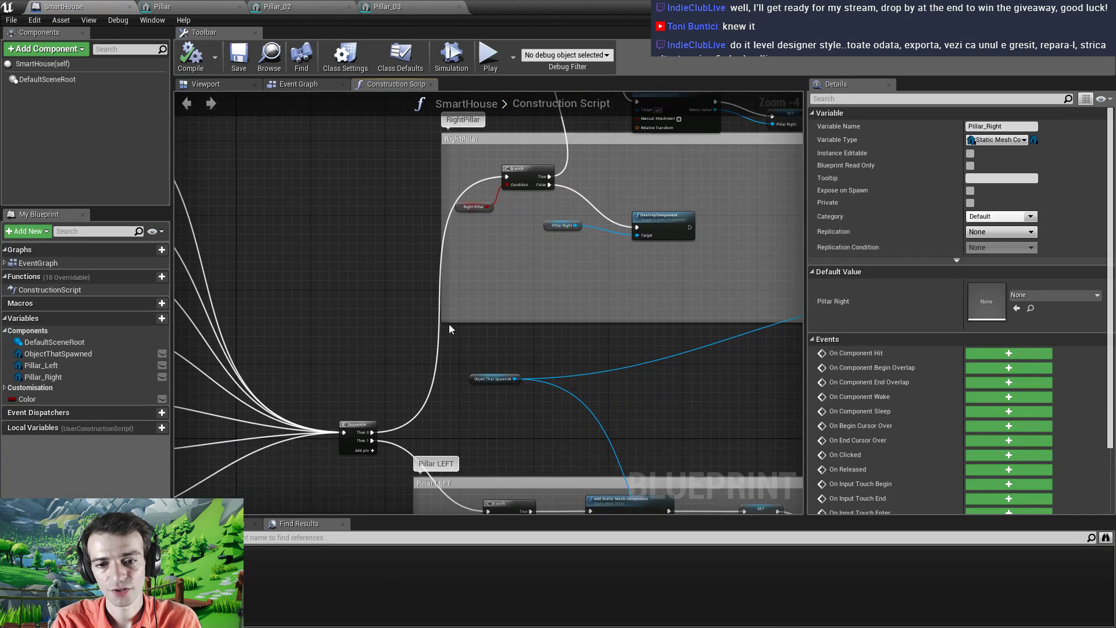
Enlarge the Pillar LEFT comment box to the right and downward, making its width similar to the RightPillar box
{"action": "right_click_drag", "start_coordinate": [449, 329], "coordinate": [437, 118]}
{"action": "scroll", "coordinate": [379, 197], "scroll_direction": "up", "scroll_amount": 2}
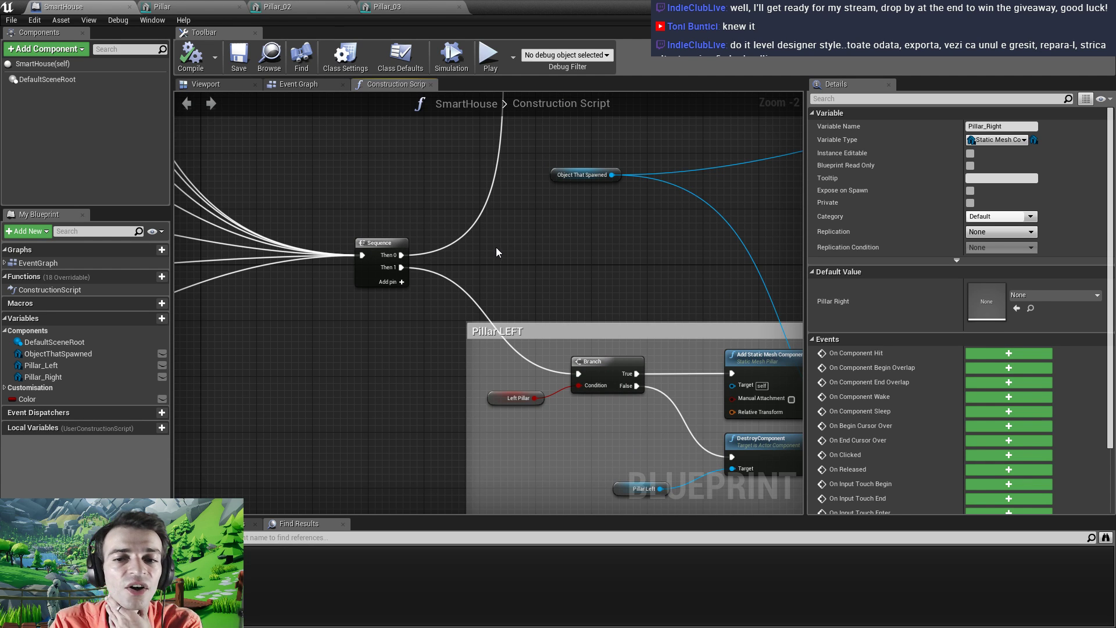
{"action": "right_click_drag", "start_coordinate": [497, 252], "coordinate": [471, 262]}
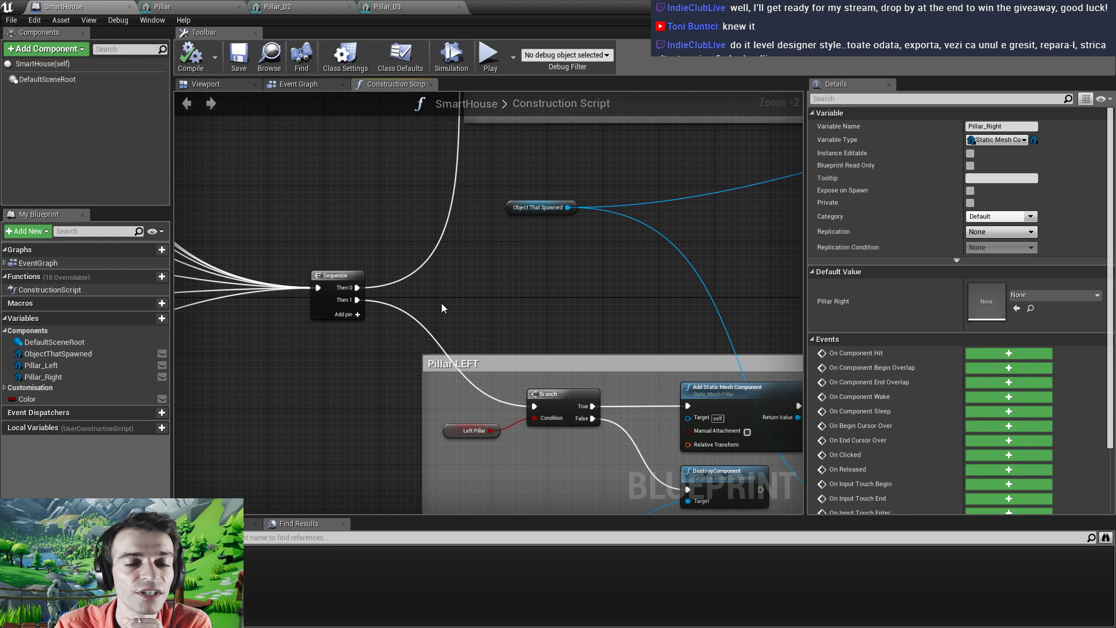
{"action": "scroll", "coordinate": [466, 252], "scroll_direction": "down", "scroll_amount": 4}
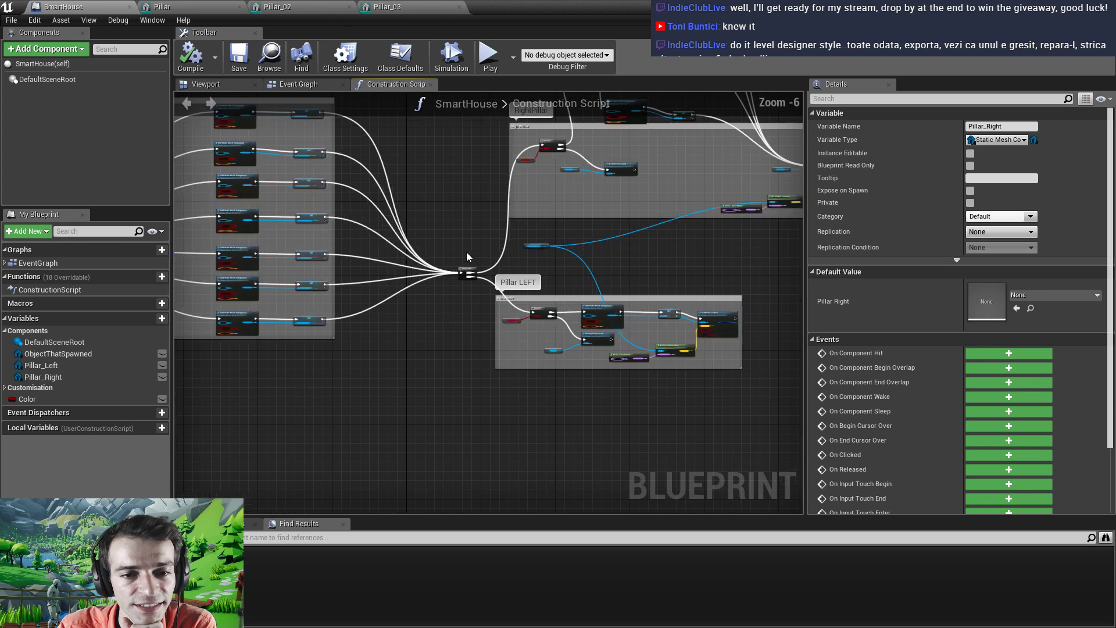
{"action": "right_click_drag", "start_coordinate": [422, 217], "coordinate": [361, 301]}
{"action": "right_click_drag", "start_coordinate": [550, 352], "coordinate": [480, 323]}
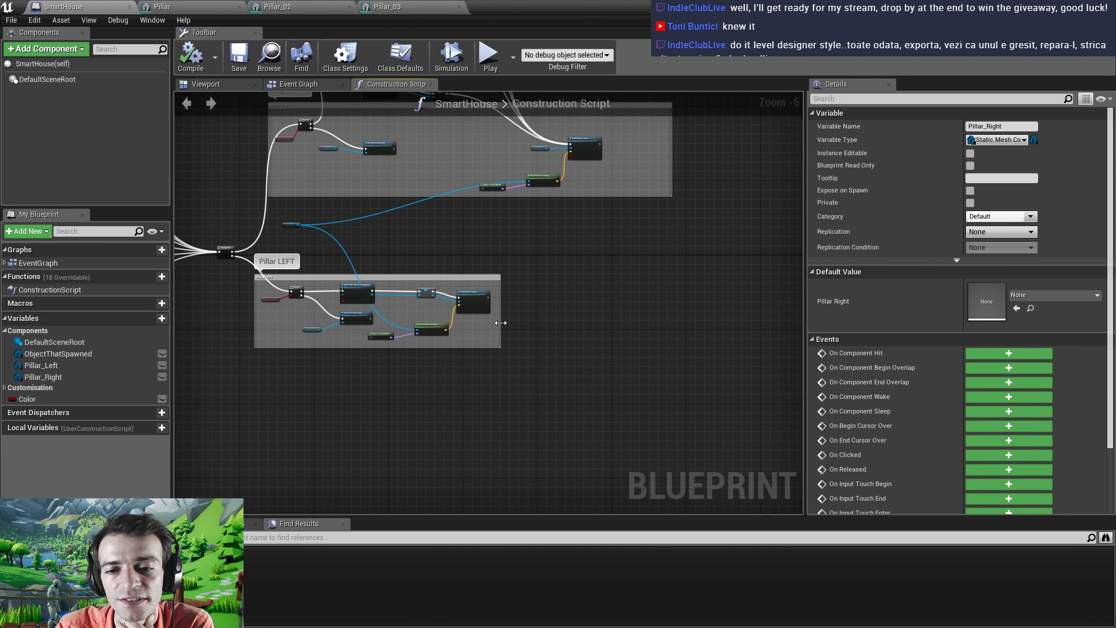
{"action": "left_click_drag", "start_coordinate": [500, 327], "coordinate": [680, 328]}
{"action": "right_click_drag", "start_coordinate": [482, 360], "coordinate": [499, 396]}
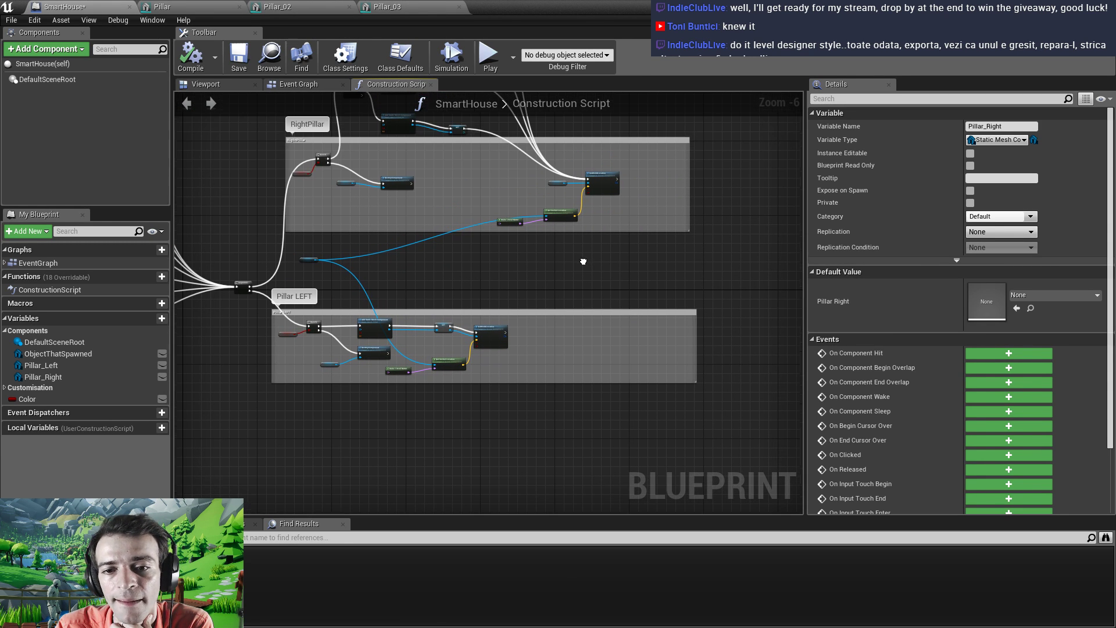
{"action": "left_click_drag", "start_coordinate": [496, 382], "coordinate": [509, 478]}
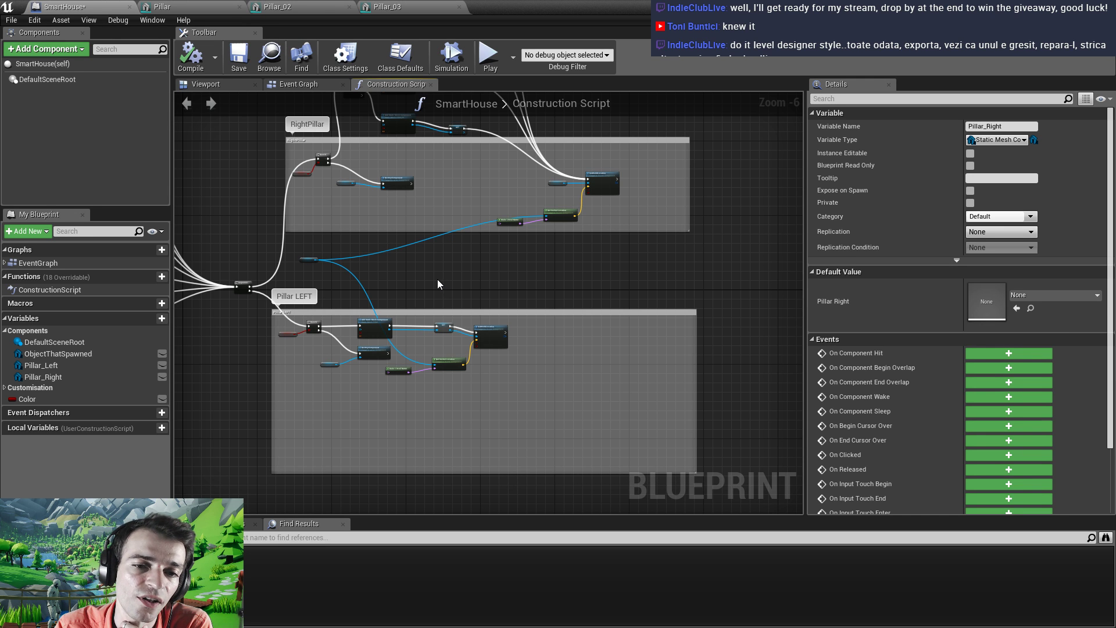
Move all nodes of the Pillar LEFT group lower inside their comment box
{"action": "right_click_drag", "start_coordinate": [438, 284], "coordinate": [466, 308]}
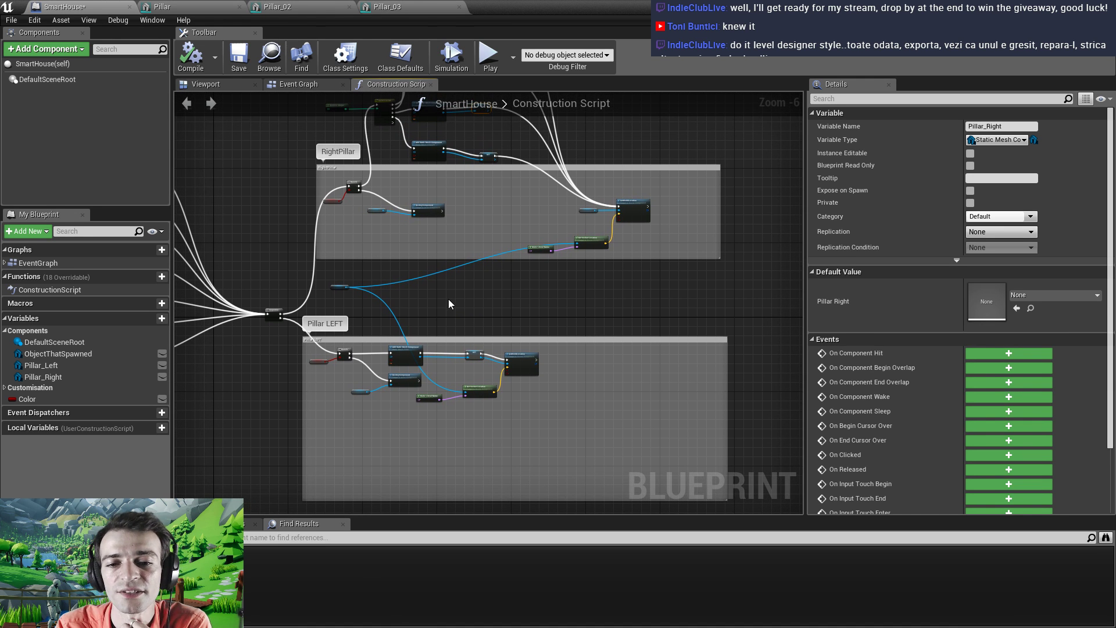
{"action": "right_click_drag", "start_coordinate": [337, 443], "coordinate": [349, 431]}
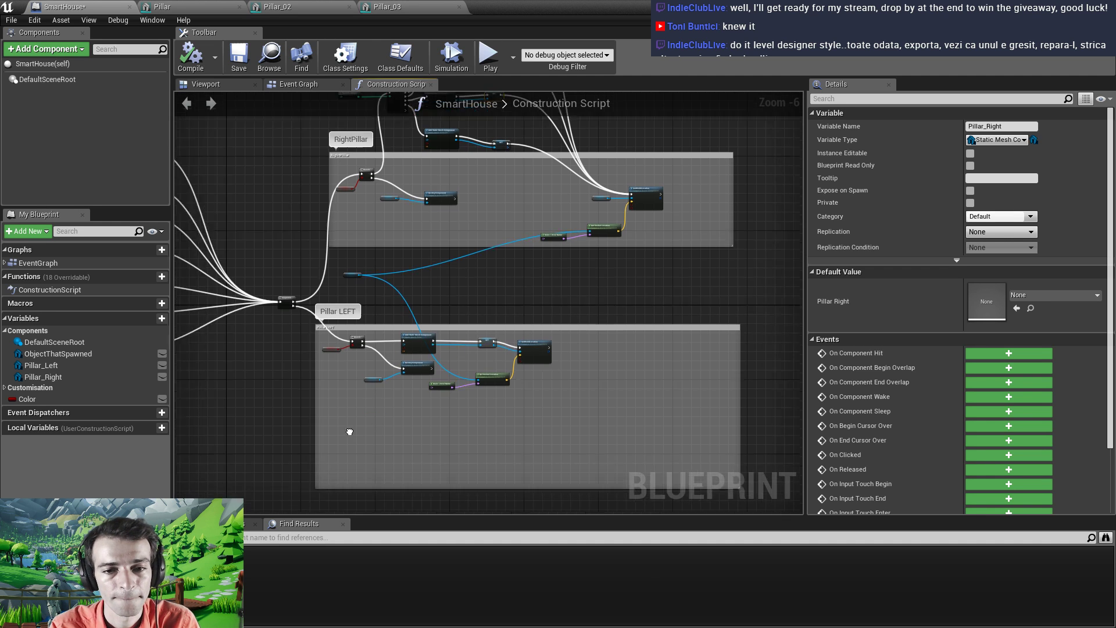
{"action": "scroll", "coordinate": [358, 404], "scroll_direction": "up", "scroll_amount": 2}
{"action": "scroll", "coordinate": [313, 336], "scroll_direction": "down", "scroll_amount": 2}
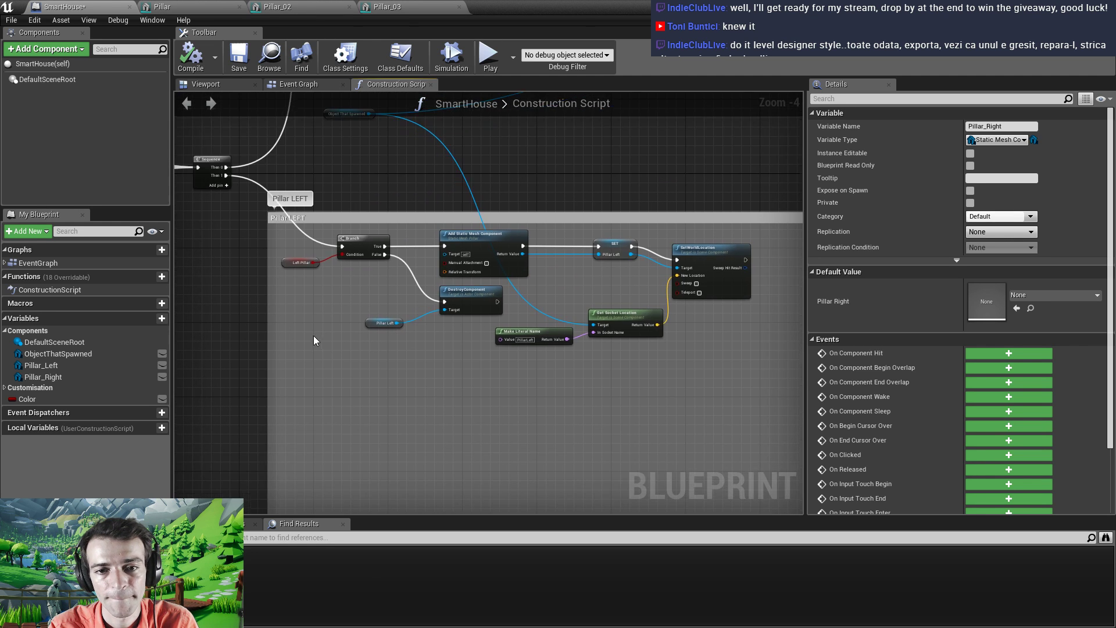
{"action": "left_click_drag", "start_coordinate": [256, 286], "coordinate": [540, 348]}
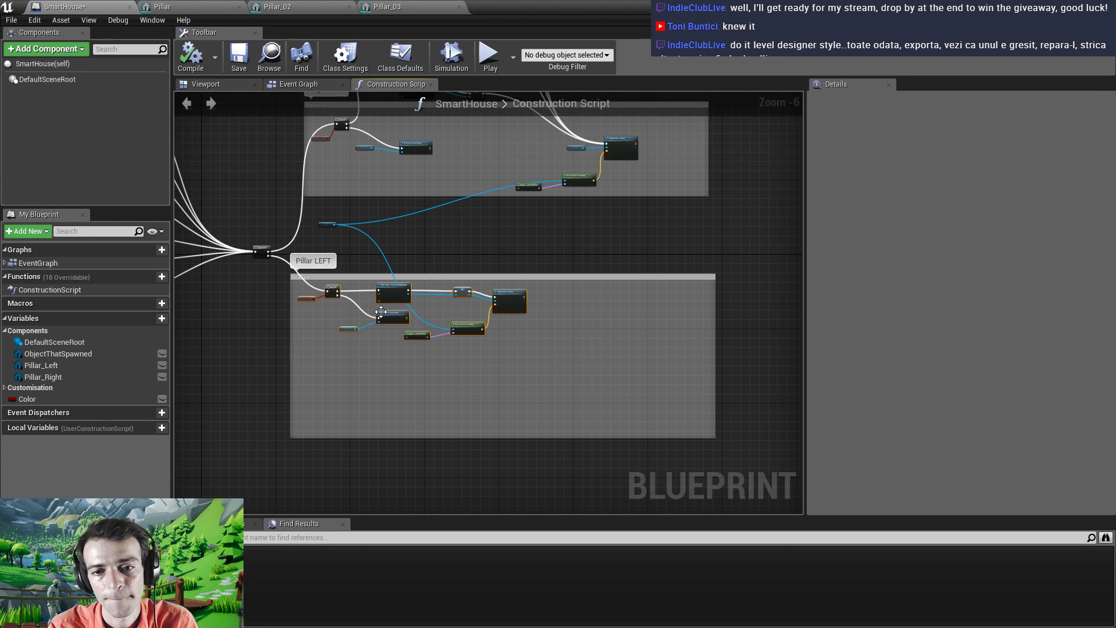
{"action": "left_click_drag", "start_coordinate": [385, 290], "coordinate": [387, 356]}
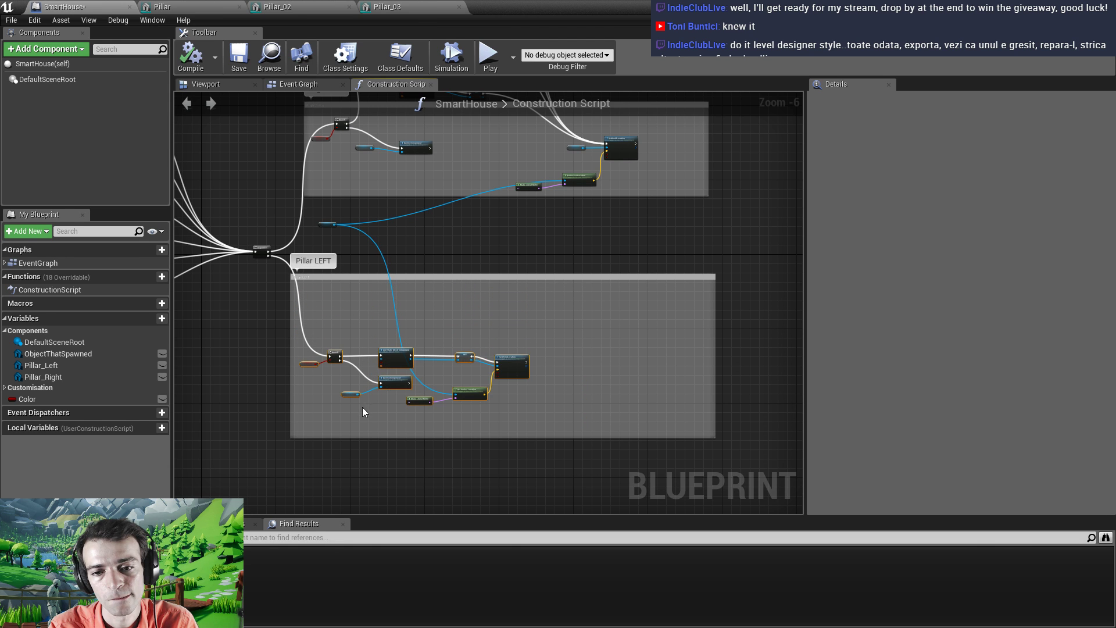
Extend the RightPillar comment box upward to enclose the switch, Add Static Mesh Component and SET nodes above it
{"action": "scroll", "coordinate": [385, 377], "scroll_direction": "up", "scroll_amount": 3}
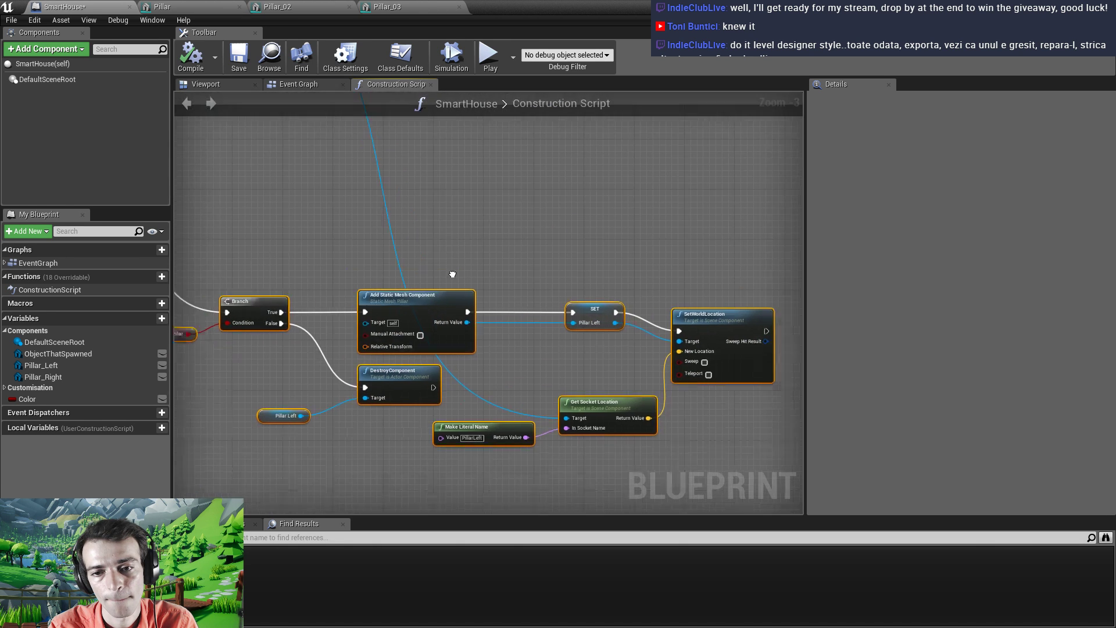
{"action": "scroll", "coordinate": [440, 257], "scroll_direction": "down", "scroll_amount": 5}
{"action": "right_click_drag", "start_coordinate": [441, 257], "coordinate": [442, 333]}
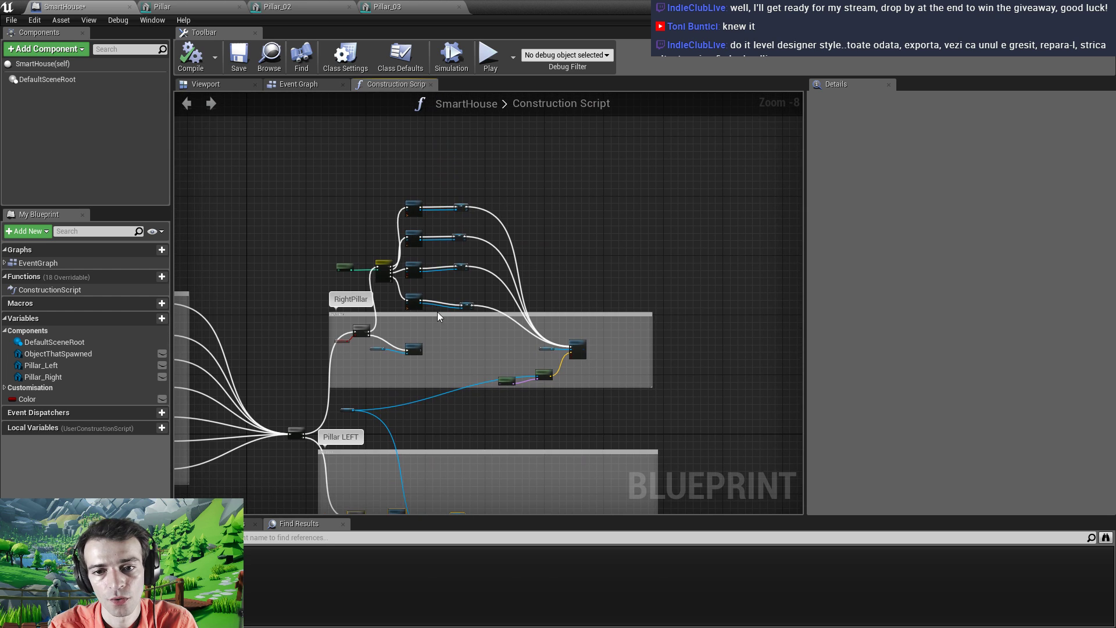
{"action": "left_click", "coordinate": [437, 314]}
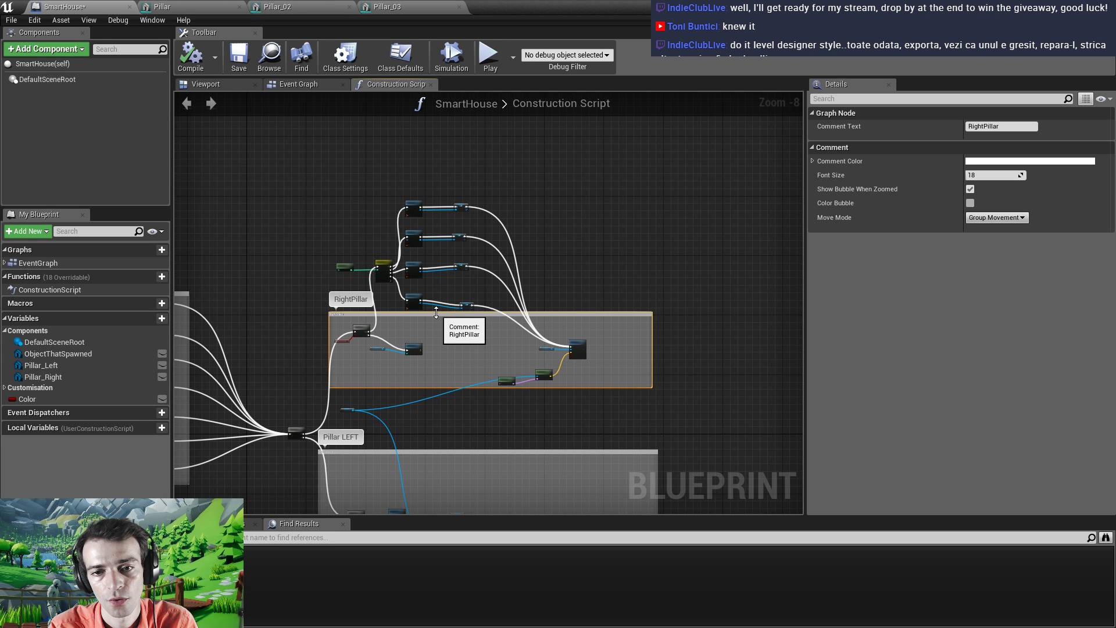
{"action": "left_click_drag", "start_coordinate": [438, 314], "coordinate": [437, 182]}
Extend the Pillar LEFT comment box further downward and move all its nodes toward its lower edge
{"action": "right_click_drag", "start_coordinate": [447, 336], "coordinate": [453, 182]}
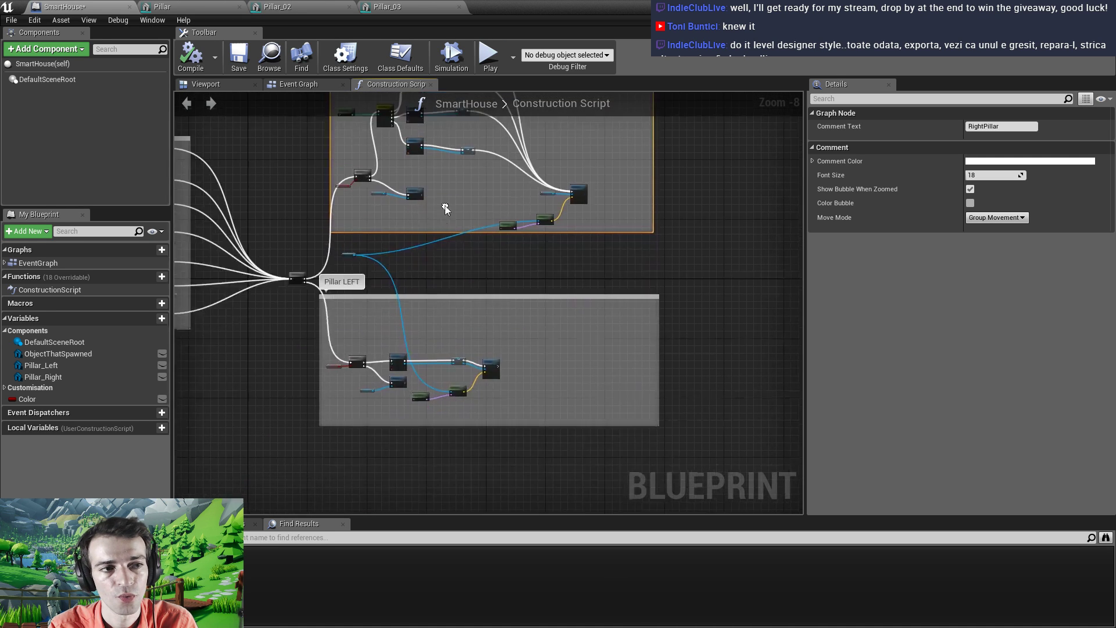
{"action": "right_click_drag", "start_coordinate": [458, 288], "coordinate": [500, 156]}
{"action": "left_click_drag", "start_coordinate": [499, 295], "coordinate": [480, 343]}
{"action": "left_click_drag", "start_coordinate": [340, 211], "coordinate": [565, 273]}
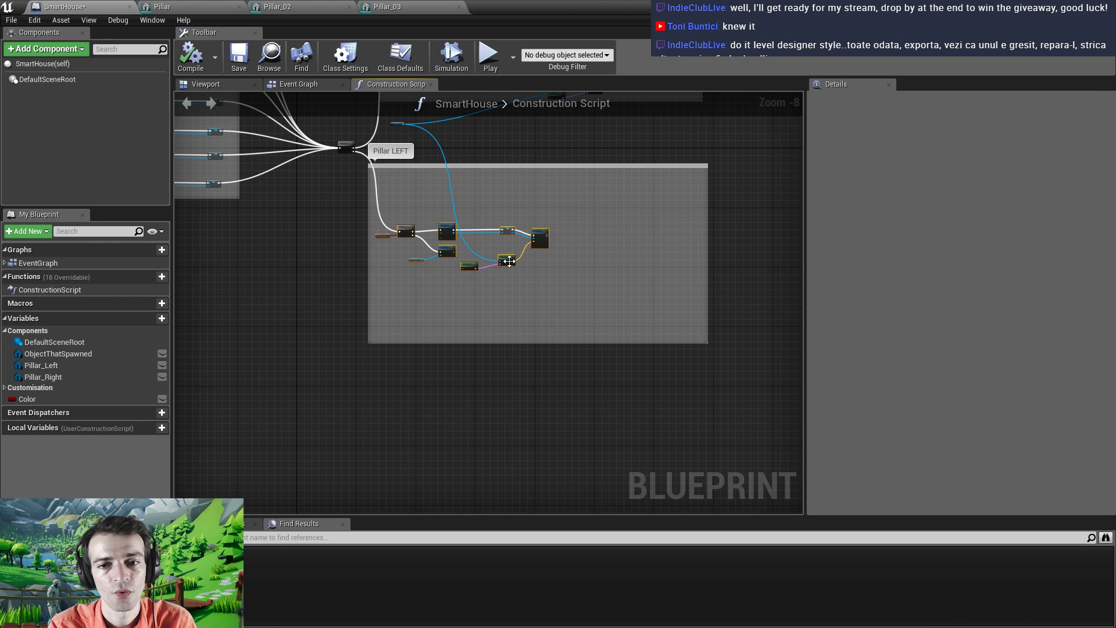
{"action": "scroll", "coordinate": [415, 233], "scroll_direction": "up", "scroll_amount": 3}
{"action": "left_click_drag", "start_coordinate": [487, 215], "coordinate": [489, 343]}
{"action": "scroll", "coordinate": [410, 282], "scroll_direction": "up", "scroll_amount": 3}
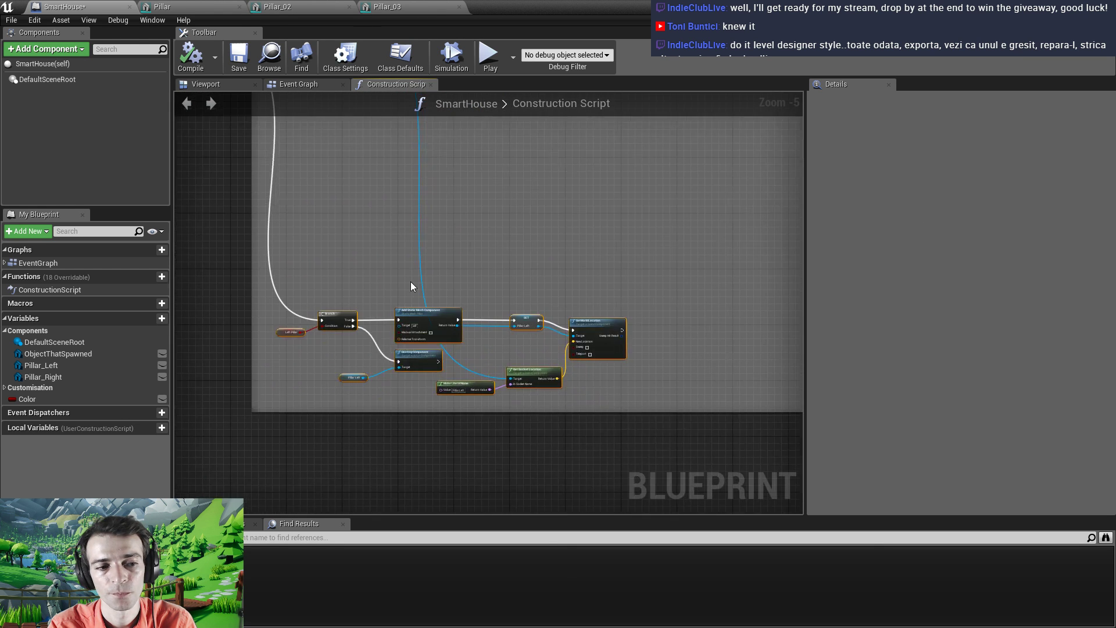
Label the Add Static Mesh Component node in the Pillar LEFT group with the comment DEFAULT PILLAR
{"action": "left_click", "coordinate": [484, 353]}
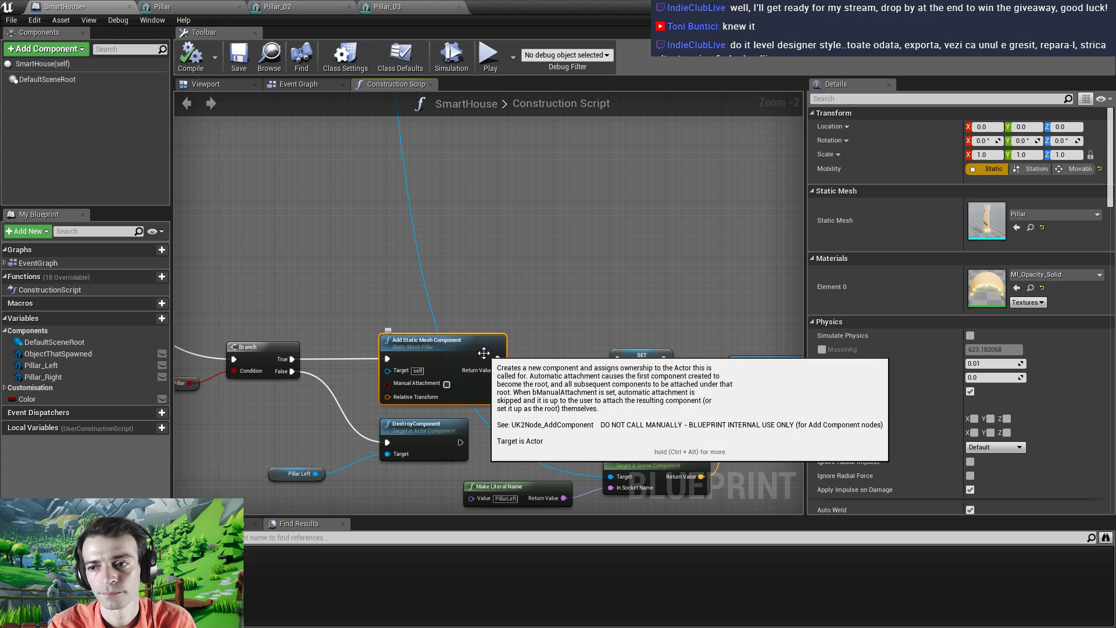
{"action": "left_click", "coordinate": [387, 331]}
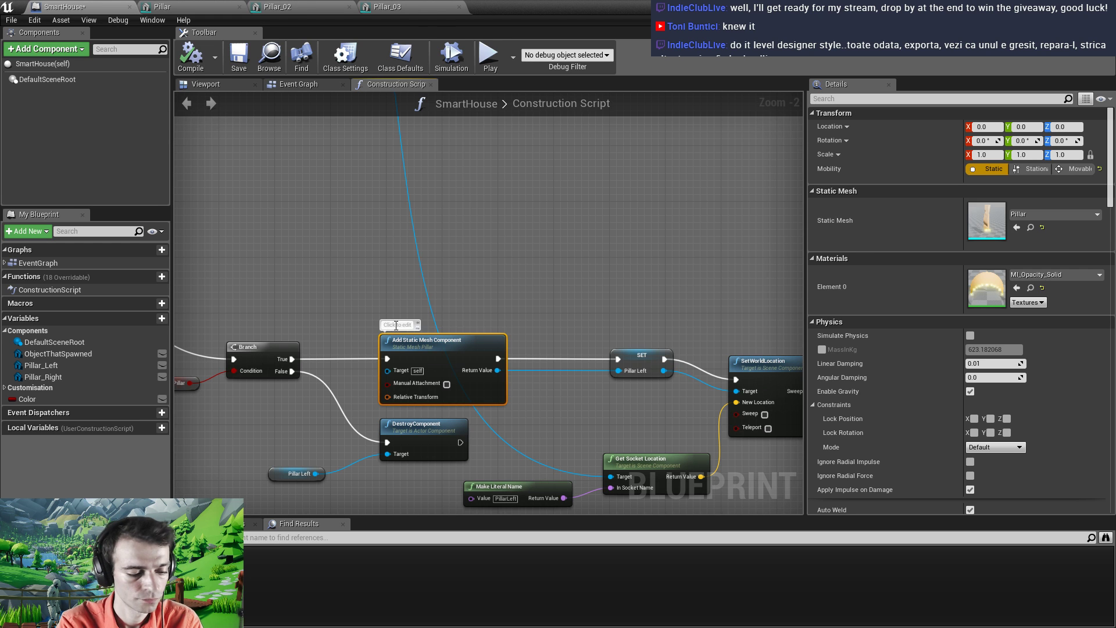
{"action": "type", "text": "DEFAULT PI"}
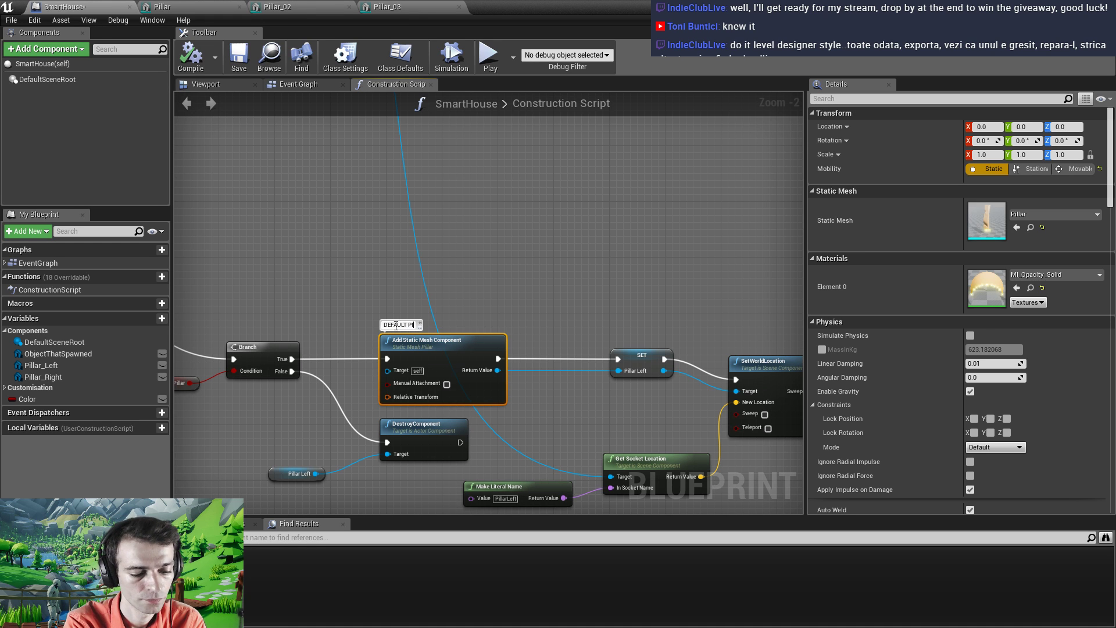
{"action": "type", "text": "LLAR"}
{"action": "key", "text": "Return"}
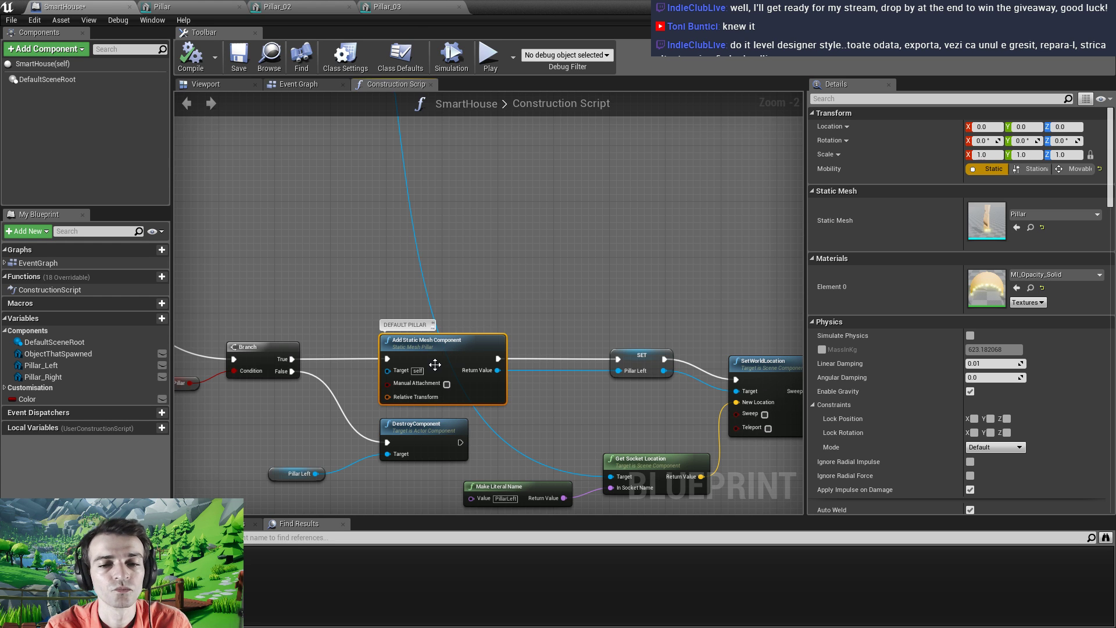
Paste a copy of the DEFAULT PILLAR node above it, label it PILLAR 02 and set its static mesh to Pillar_02
{"action": "right_click_drag", "start_coordinate": [457, 340], "coordinate": [503, 384]}
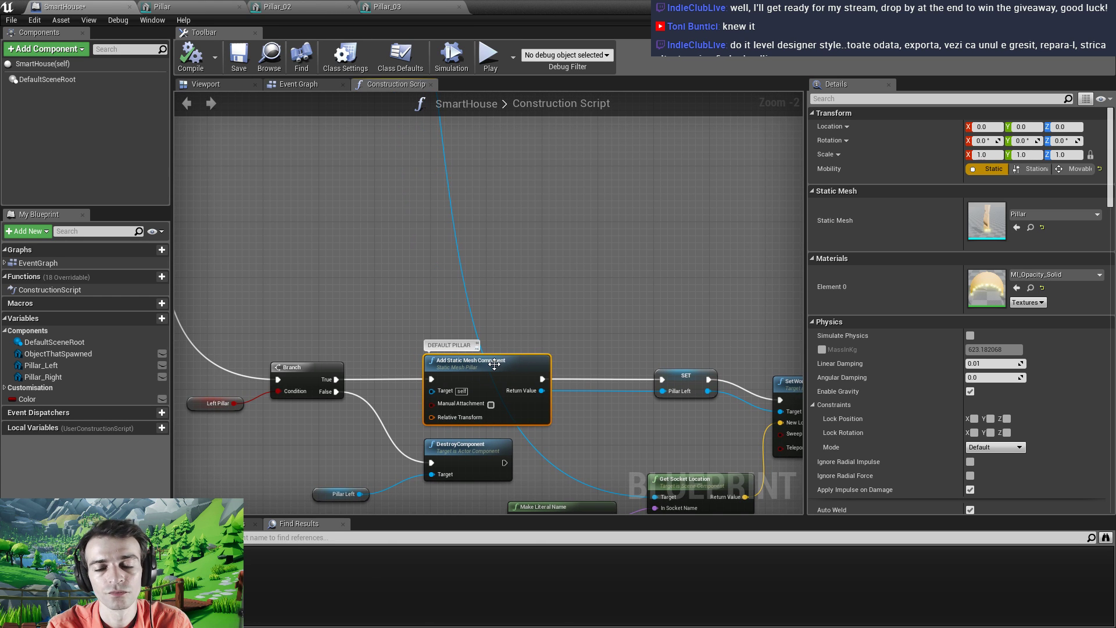
{"action": "left_click", "coordinate": [424, 256]}
{"action": "key", "text": "ctrl+v"}
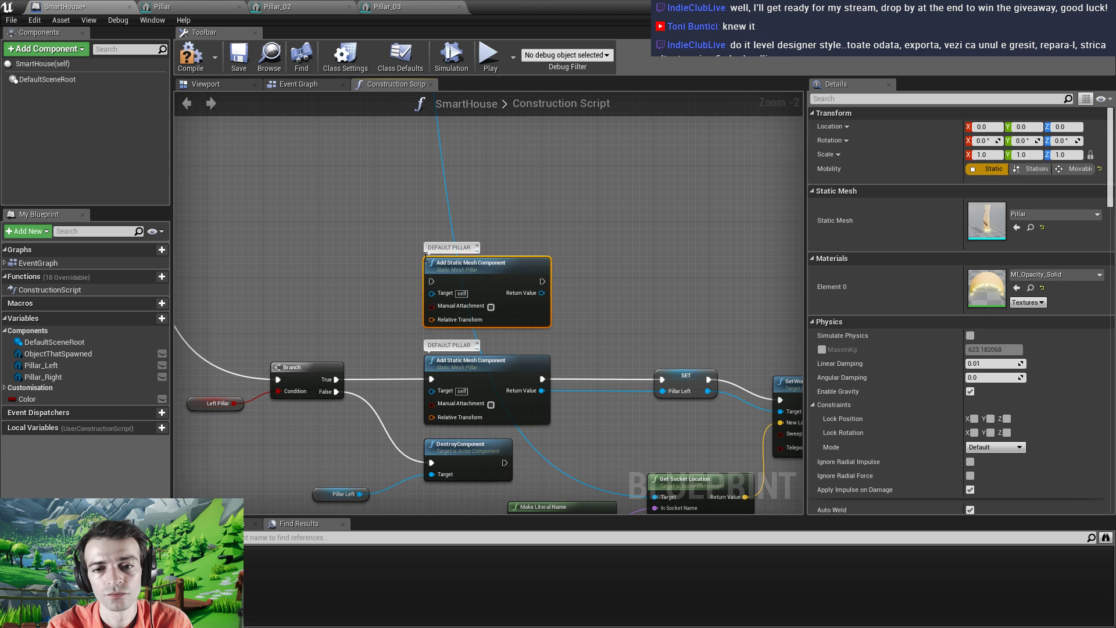
{"action": "double_click", "coordinate": [451, 248]}
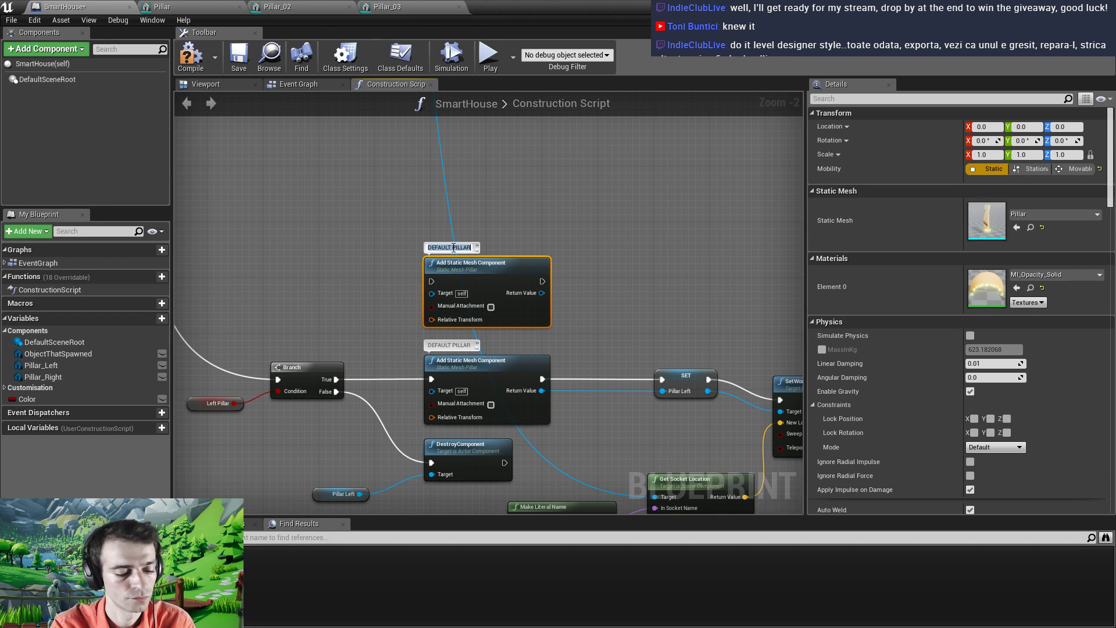
{"action": "type", "text": "PILLA"}
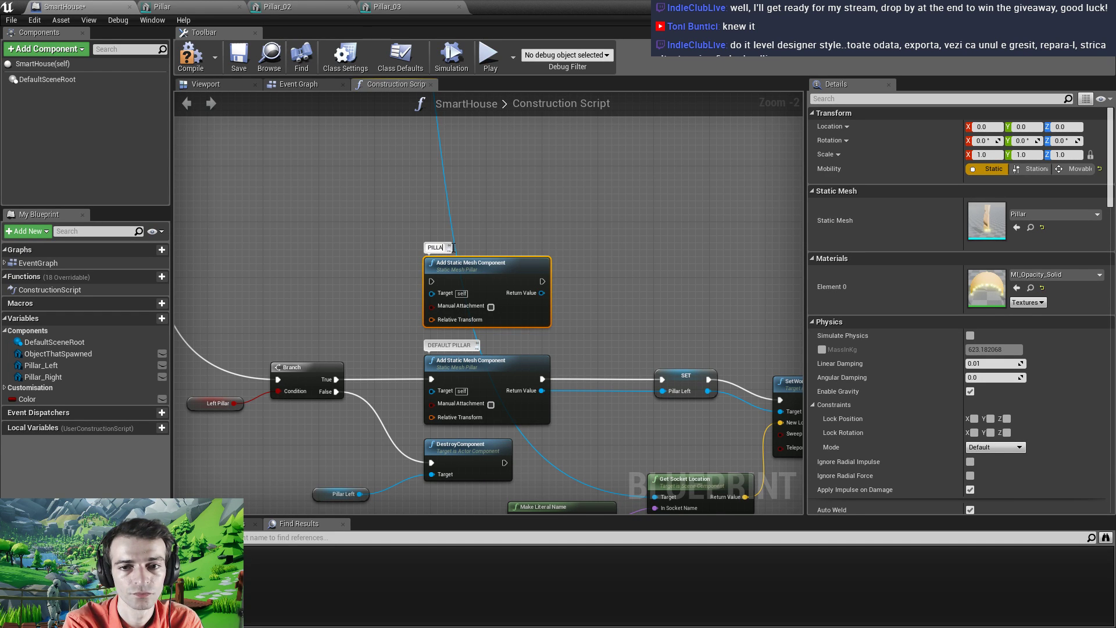
{"action": "type", "text": "R 02"}
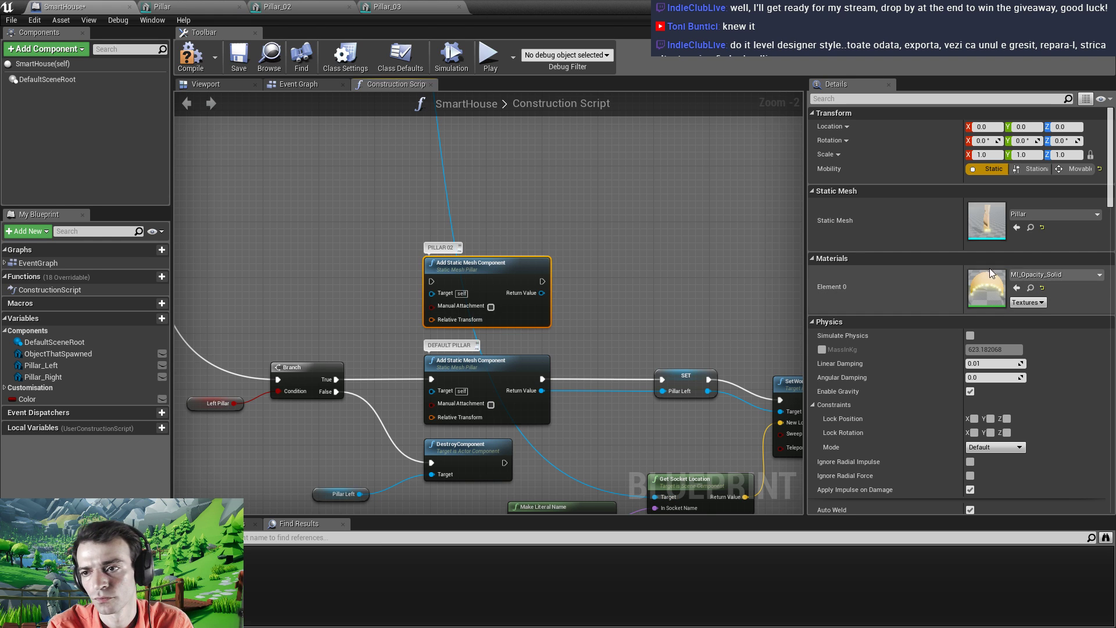
{"action": "left_click", "coordinate": [1062, 214]}
{"action": "left_click", "coordinate": [979, 411]}
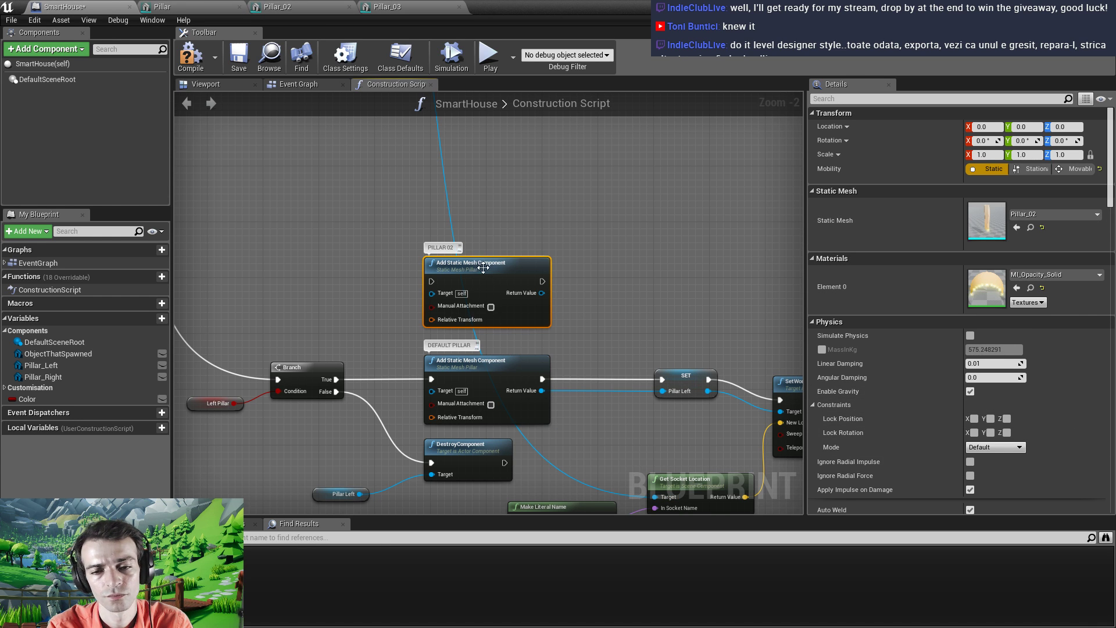
Move the DEFAULT PILLAR node and its SET node above PILLAR 02, and shift all three to the top of the Pillar LEFT box
{"action": "right_click_drag", "start_coordinate": [483, 267], "coordinate": [459, 325]}
{"action": "left_click", "coordinate": [481, 421]}
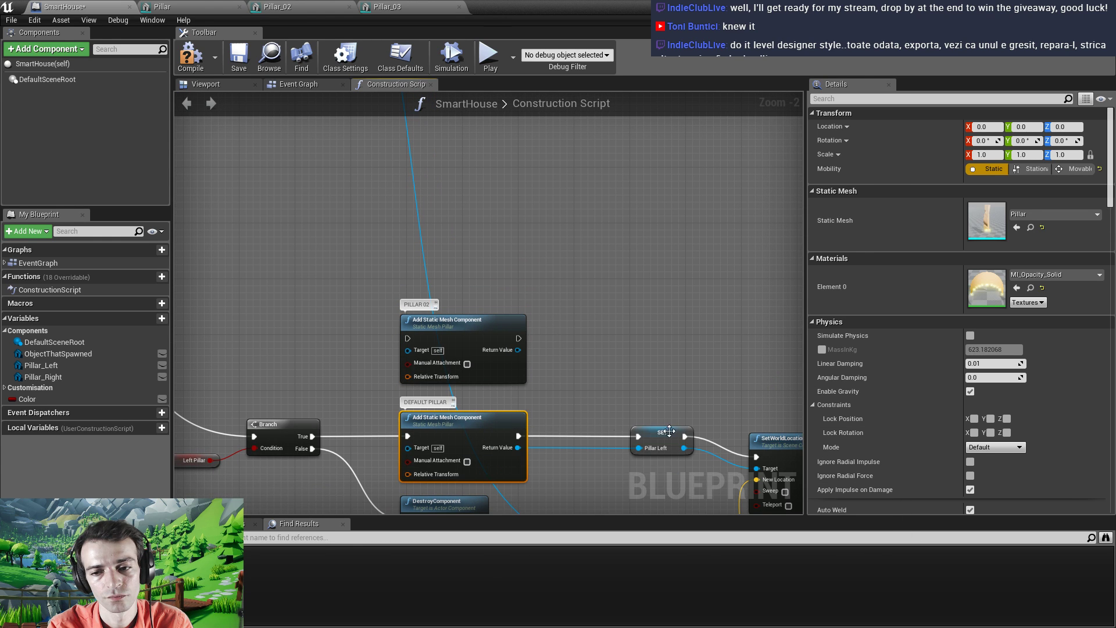
{"action": "left_click", "coordinate": [657, 437], "text": "ctrl"}
{"action": "left_click_drag", "start_coordinate": [657, 437], "coordinate": [657, 241]}
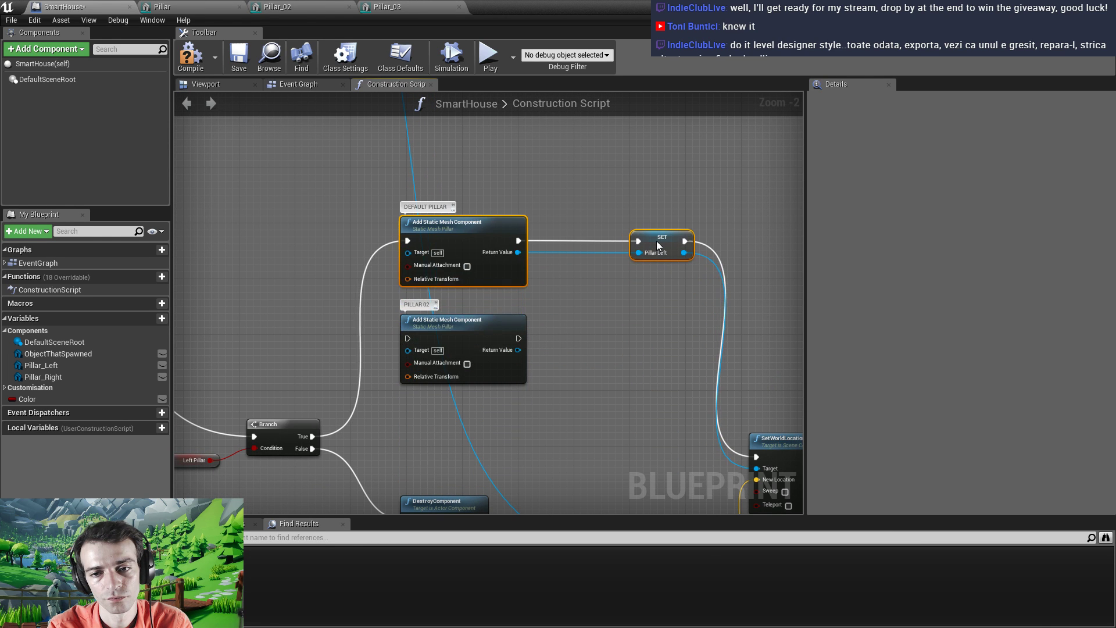
{"action": "right_click_drag", "start_coordinate": [600, 280], "coordinate": [529, 403]}
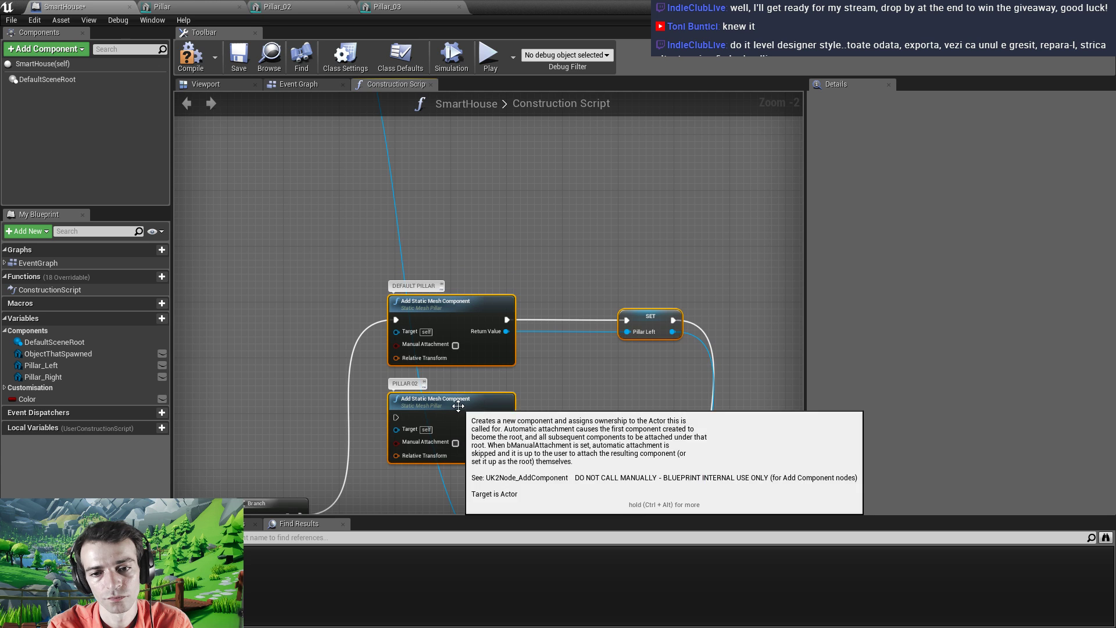
{"action": "scroll", "coordinate": [529, 404], "scroll_direction": "down", "scroll_amount": 2}
{"action": "left_click_drag", "start_coordinate": [466, 421], "coordinate": [466, 259]}
{"action": "left_click", "coordinate": [453, 326]}
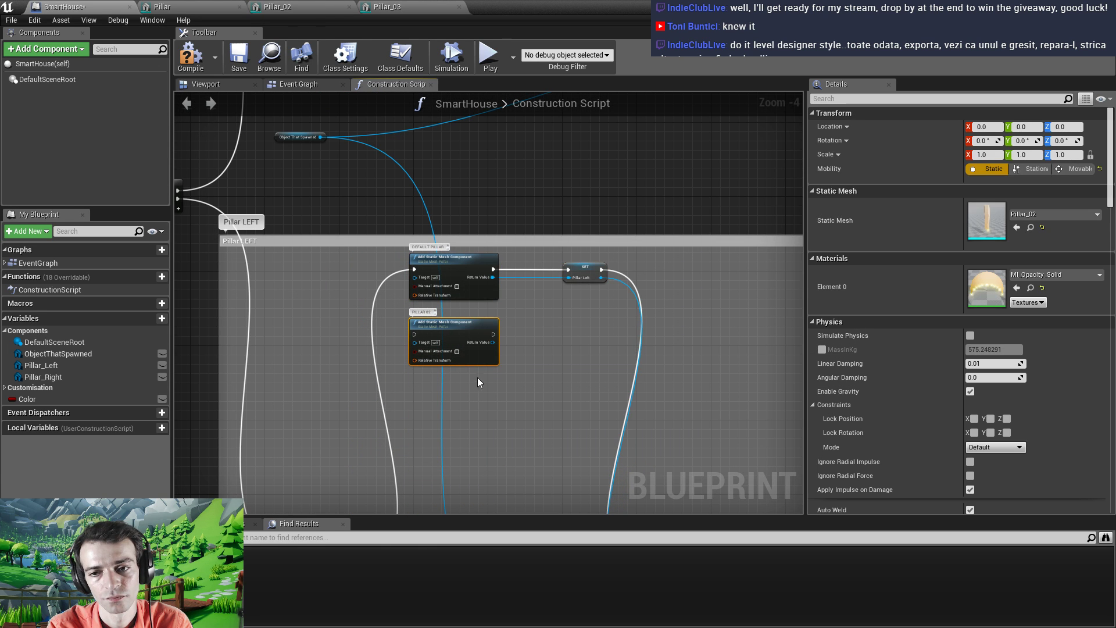
Duplicate the PILLAR 02 node below it and label the copy PILLAR 03
{"action": "right_click_drag", "start_coordinate": [482, 418], "coordinate": [483, 322]}
{"action": "scroll", "coordinate": [472, 293], "scroll_direction": "up", "scroll_amount": 1}
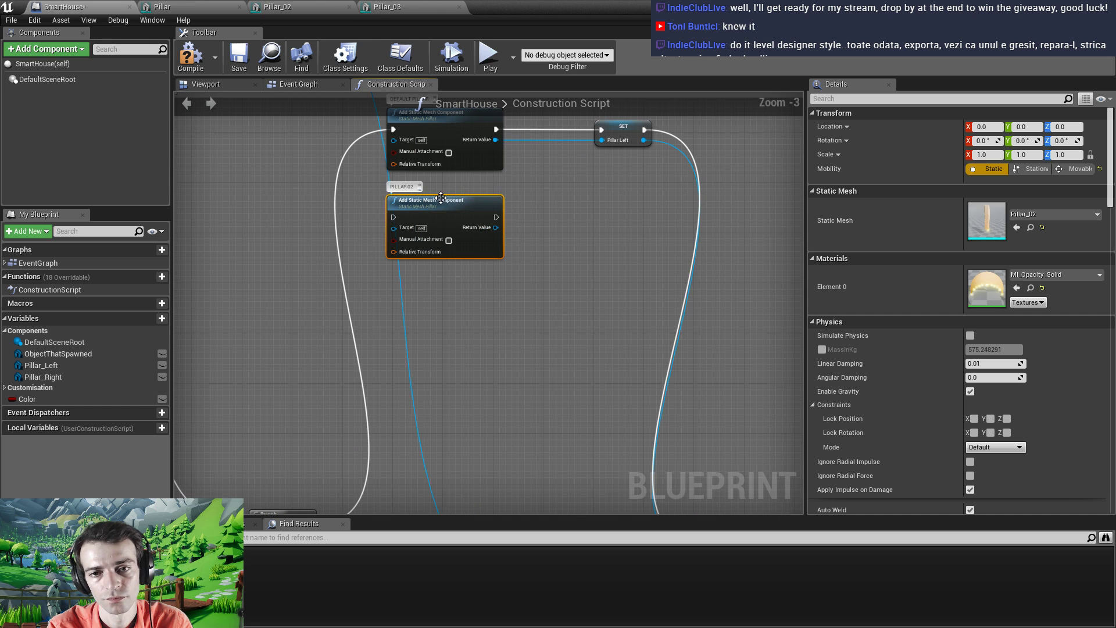
{"action": "key", "text": "ctrl+c"}
{"action": "key", "text": "ctrl+v"}
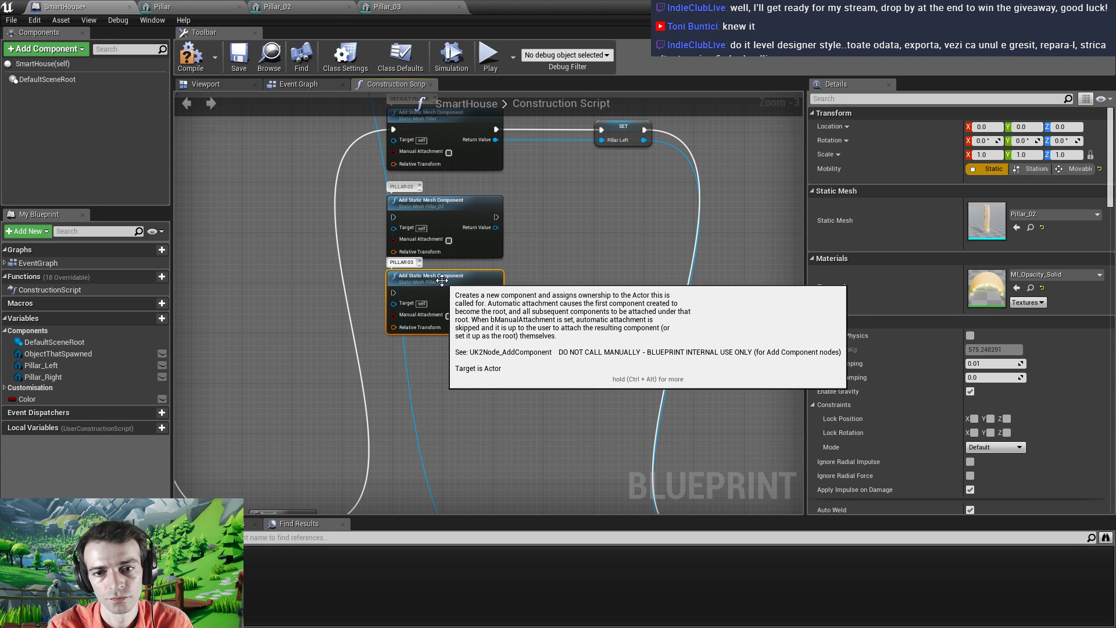
{"action": "key", "text": "Return"}
Duplicate the PILLAR 03 node below it in the Pillar LEFT group and label the copy PILLAR 04
{"action": "key", "text": "ctrl+c"}
{"action": "key", "text": "ctrl+v"}
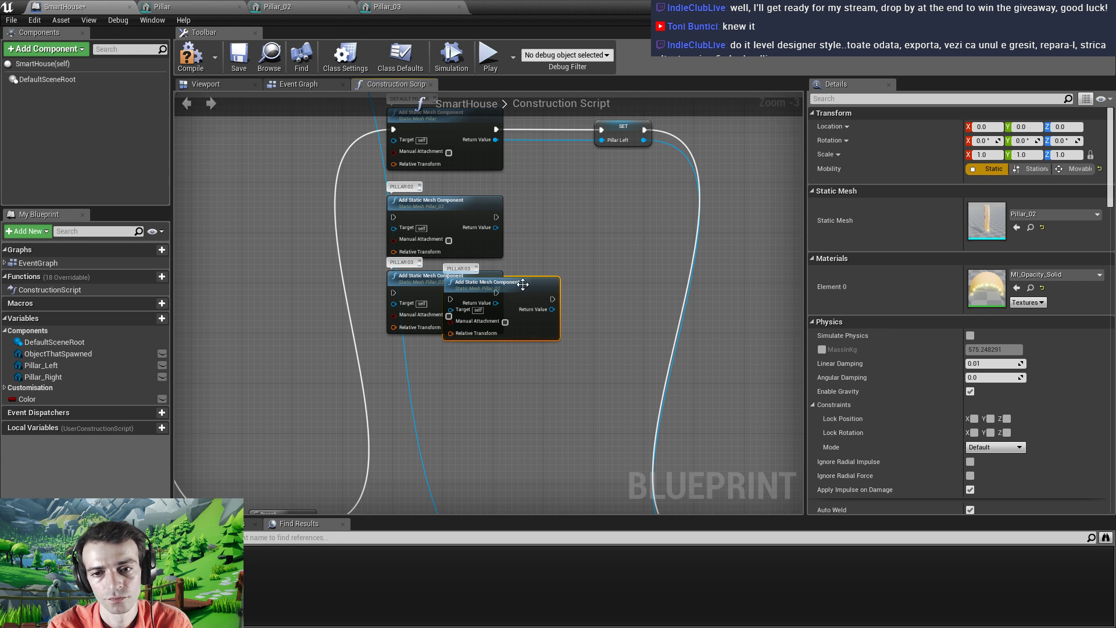
{"action": "left_click_drag", "start_coordinate": [523, 284], "coordinate": [464, 359]}
{"action": "double_click", "coordinate": [409, 343]}
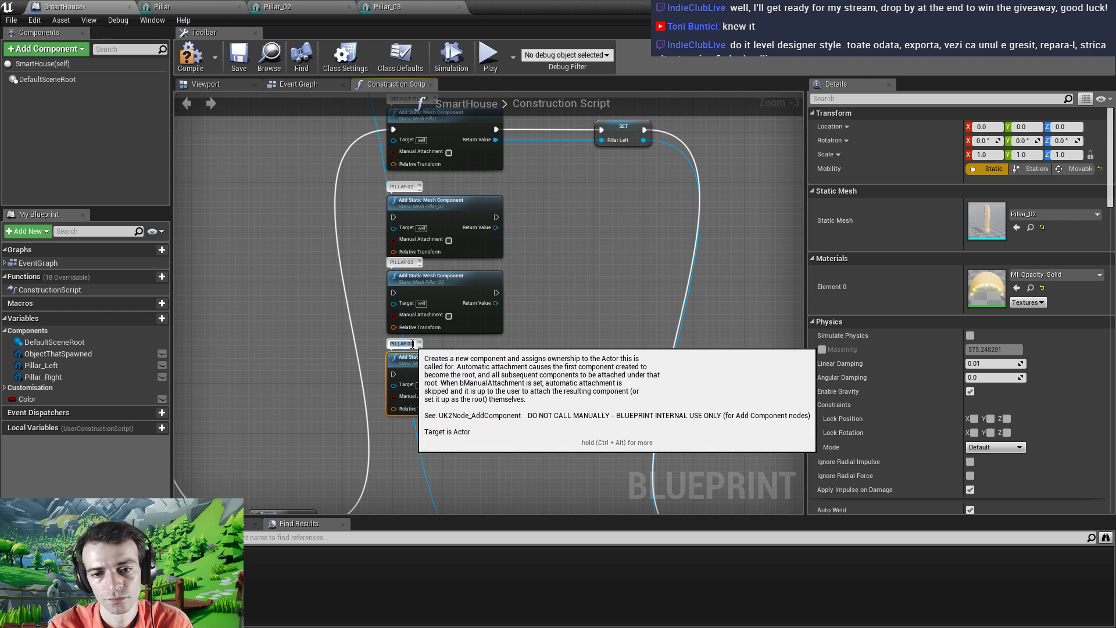
{"action": "key", "text": "Return"}
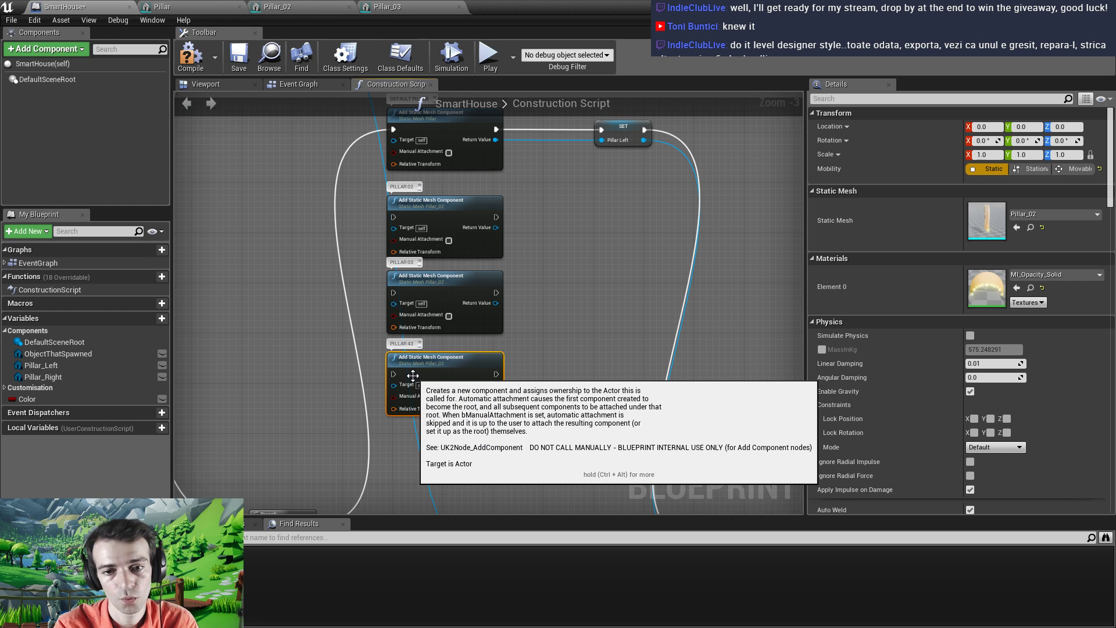
{"action": "scroll", "coordinate": [413, 372], "scroll_direction": "up", "scroll_amount": 3}
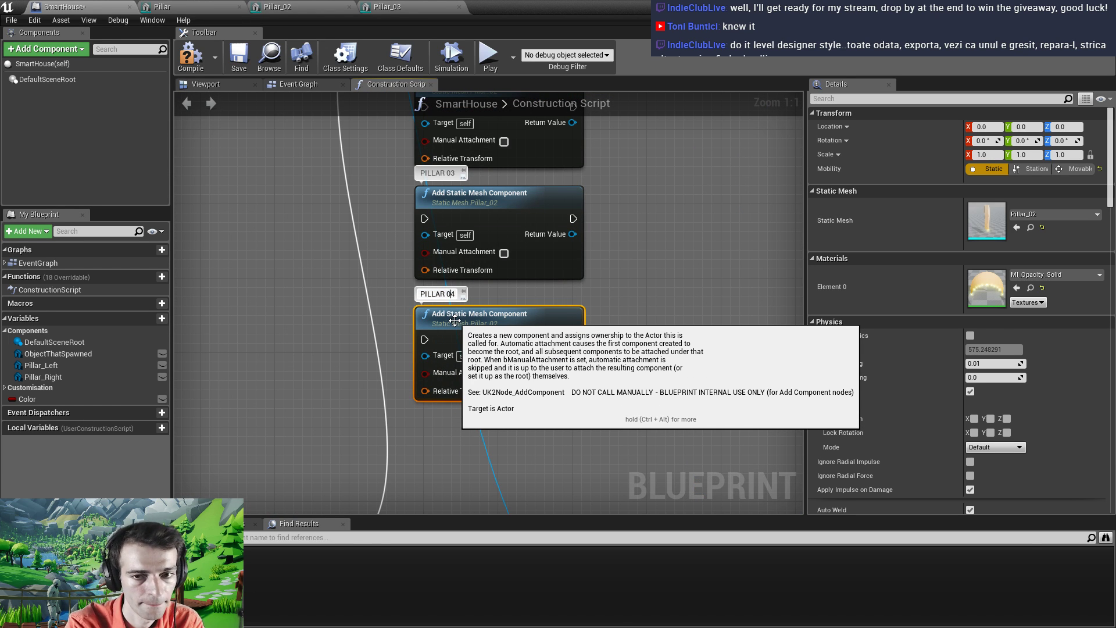
Set the PILLAR 04 node's static mesh to Pillar_04 and the PILLAR 03 node's static mesh to Pillar_03
{"action": "left_click", "coordinate": [1056, 214]}
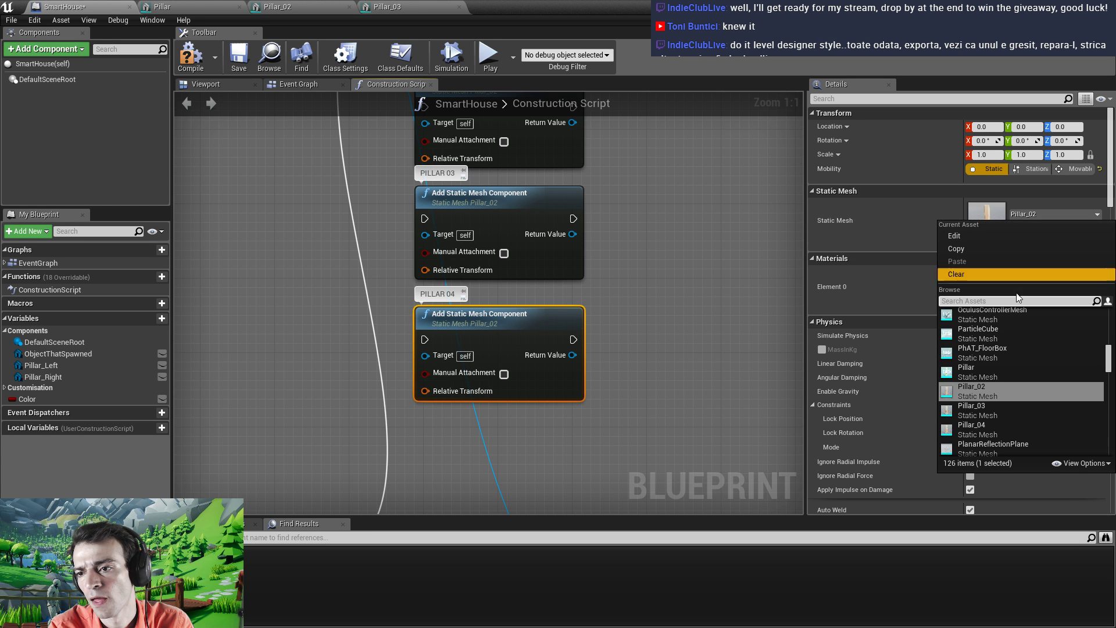
{"action": "left_click", "coordinate": [983, 428]}
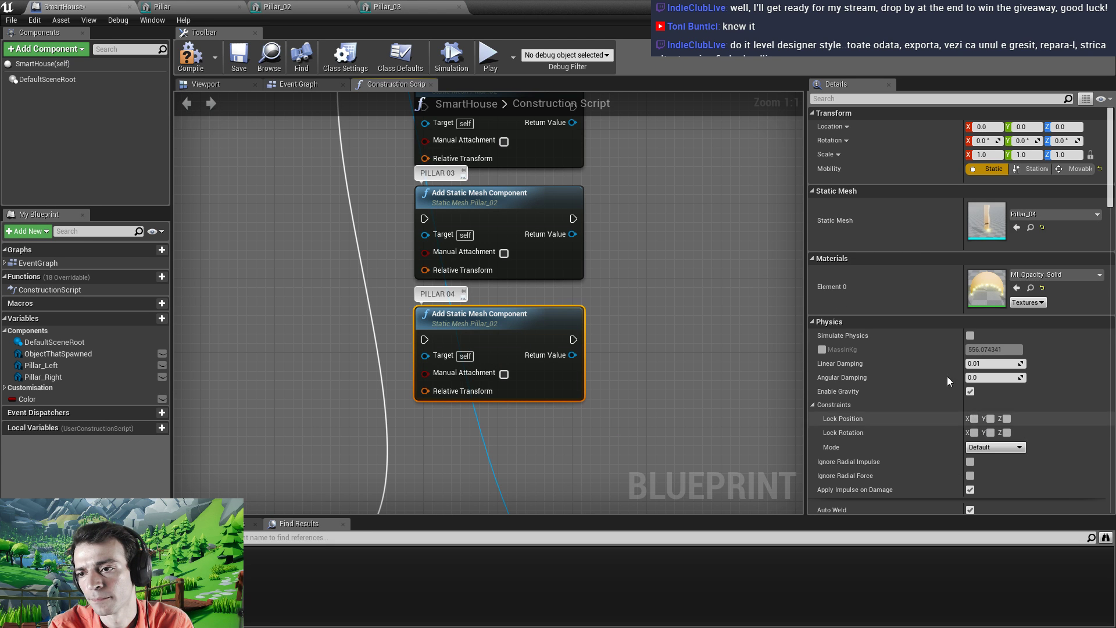
{"action": "left_click", "coordinate": [500, 197]}
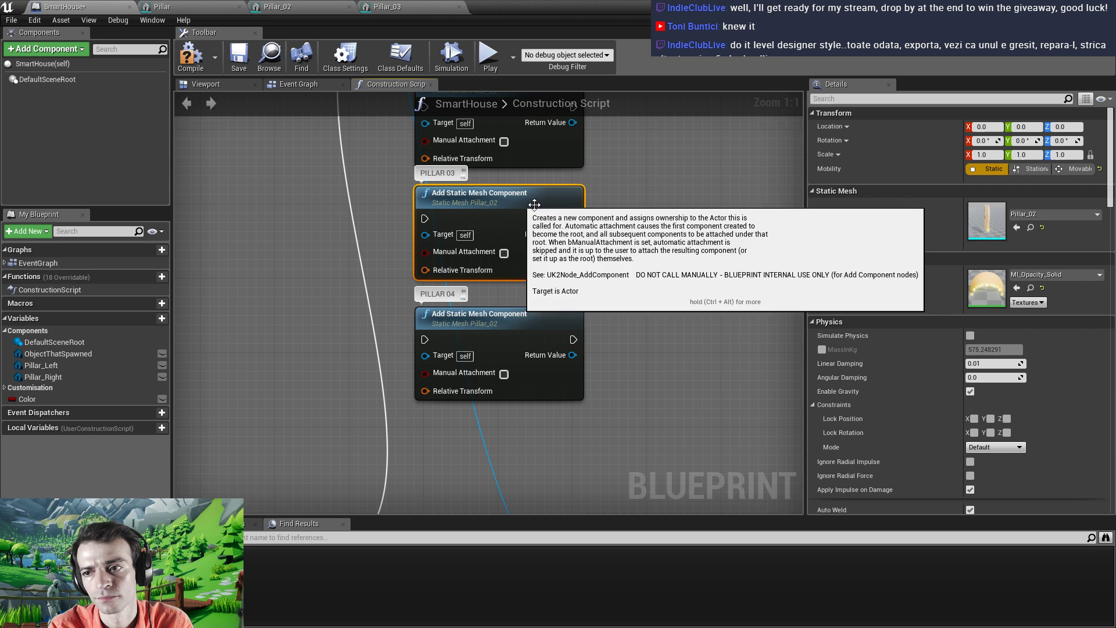
{"action": "left_click", "coordinate": [1048, 213]}
{"action": "left_click", "coordinate": [992, 413]}
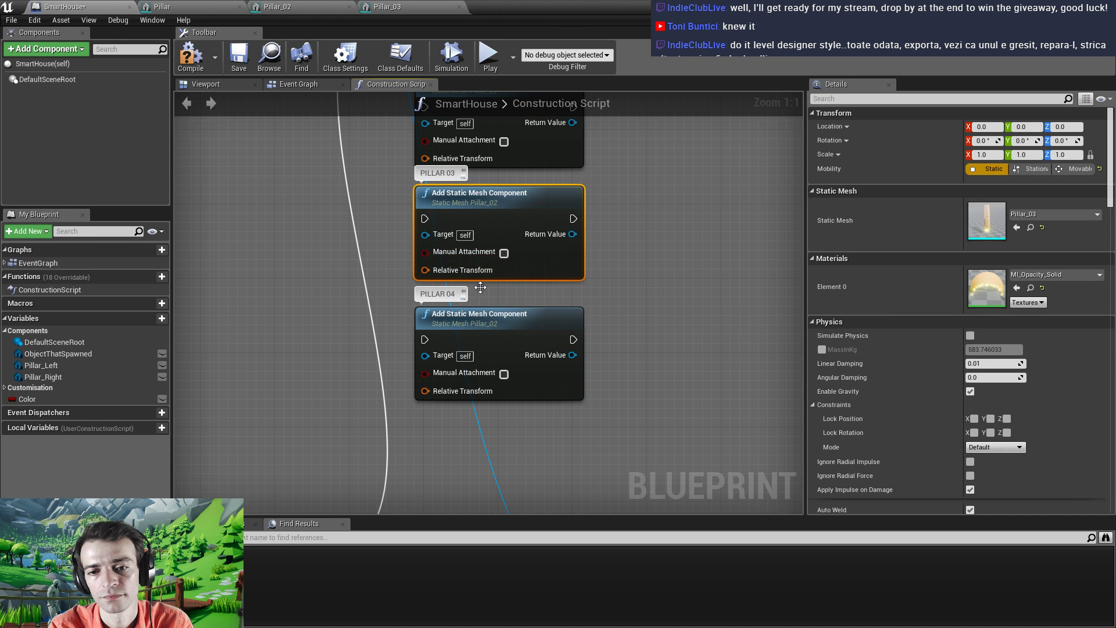
Copy the Random Integer and Switch on Int nodes from the RightPillar group into the Pillar LEFT group
{"action": "scroll", "coordinate": [480, 287], "scroll_direction": "down", "scroll_amount": 4}
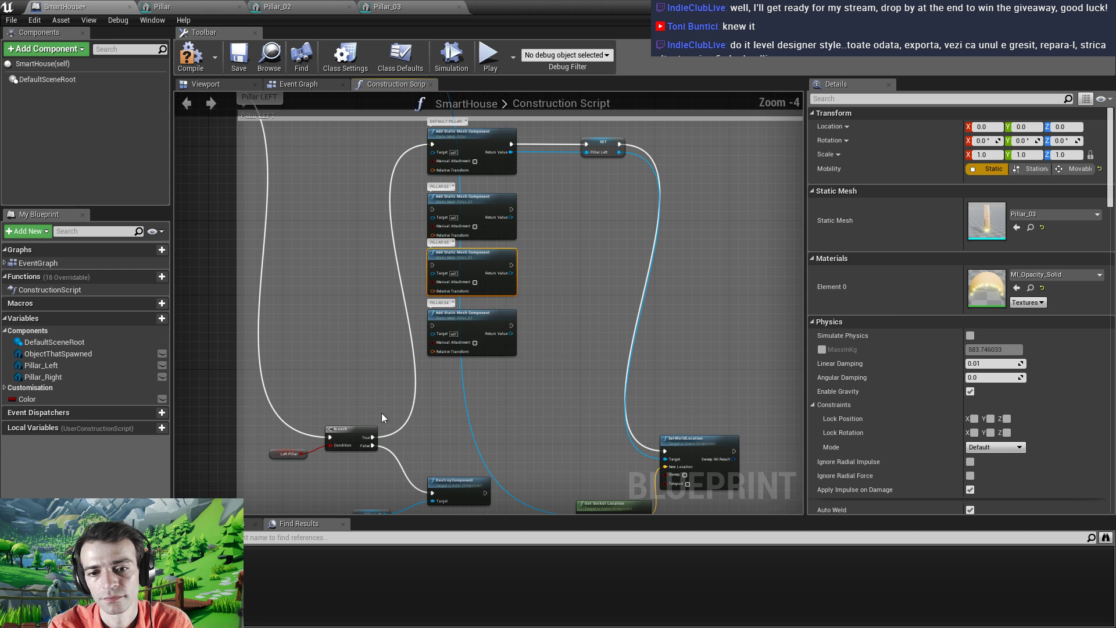
{"action": "right_click_drag", "start_coordinate": [456, 451], "coordinate": [490, 14]}
{"action": "right_click_drag", "start_coordinate": [401, 264], "coordinate": [425, 383]}
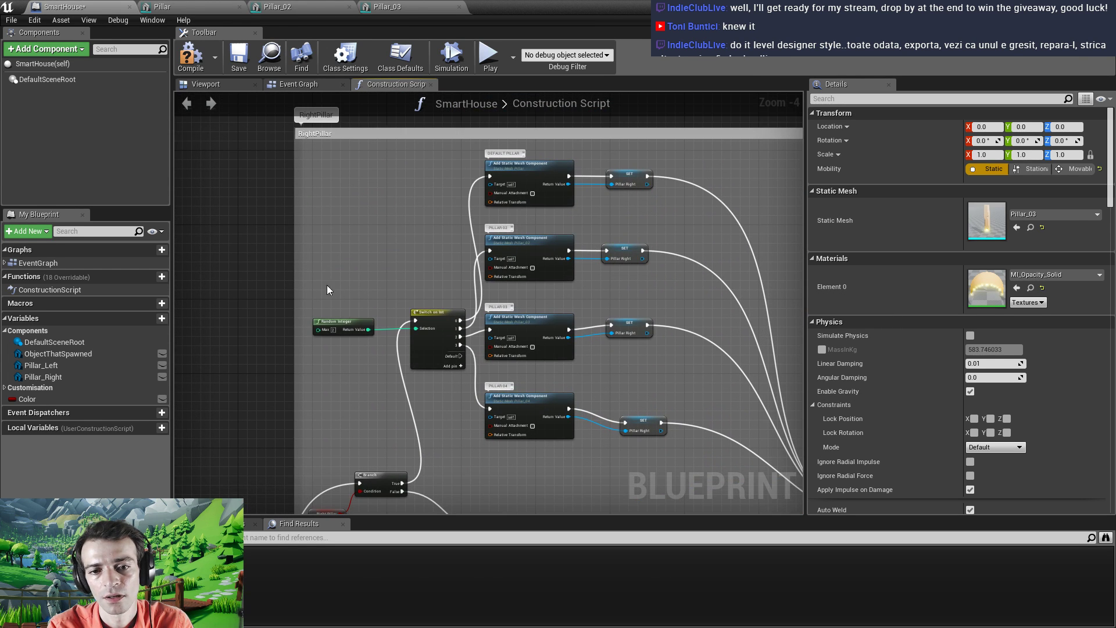
{"action": "left_click", "coordinate": [440, 361]}
{"action": "right_click_drag", "start_coordinate": [475, 468], "coordinate": [490, 82]}
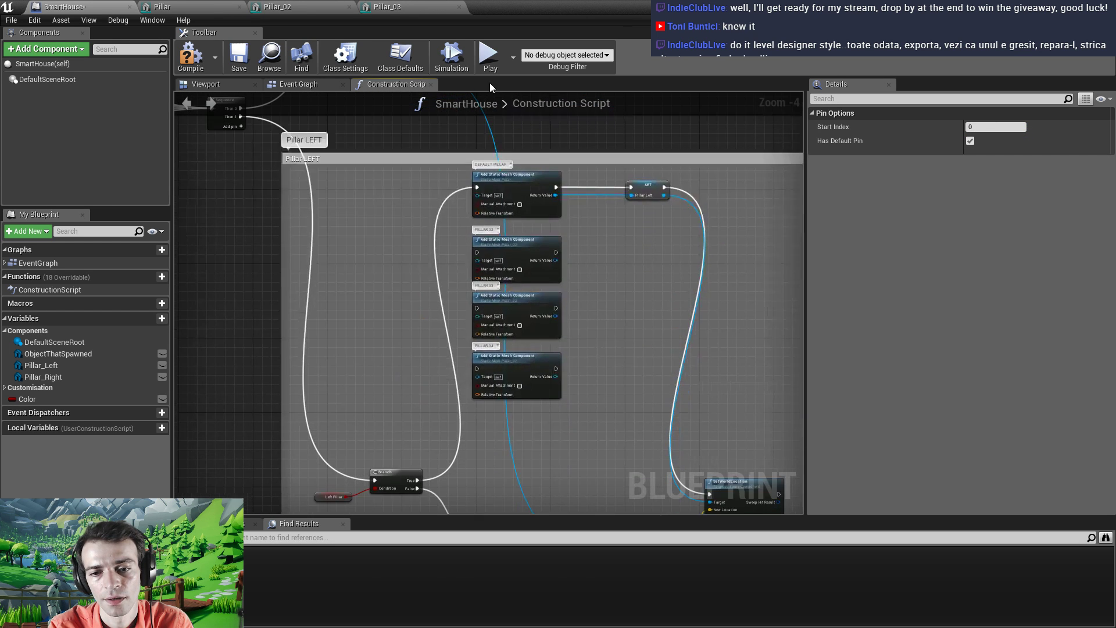
{"action": "key", "text": "ctrl+v"}
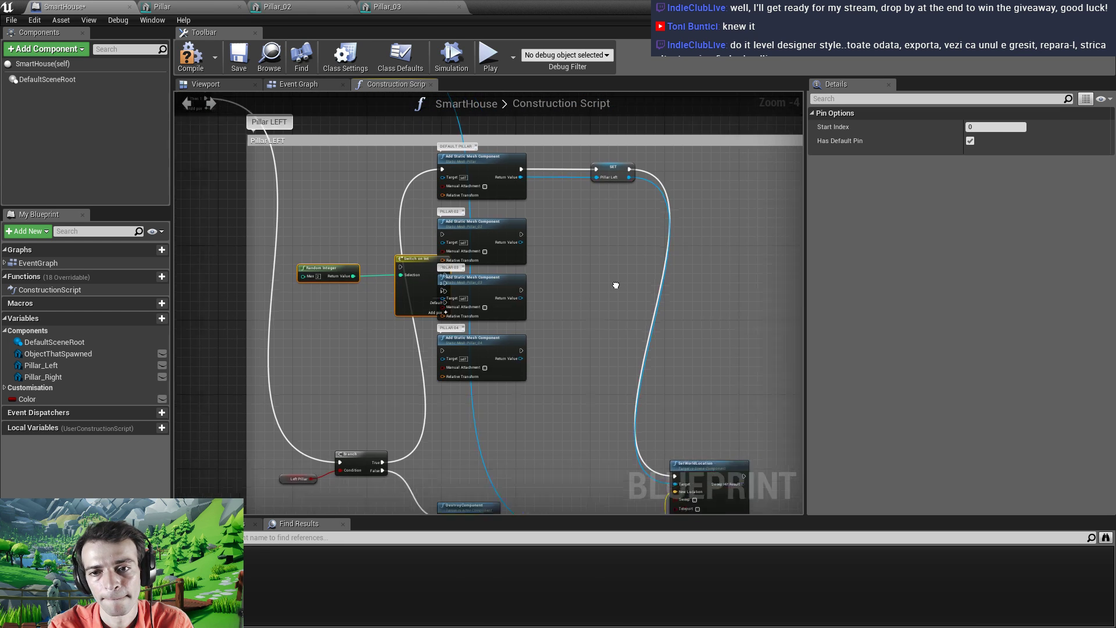
{"action": "scroll", "coordinate": [507, 272], "scroll_direction": "down", "scroll_amount": 1}
{"action": "scroll", "coordinate": [507, 267], "scroll_direction": "down", "scroll_amount": 1}
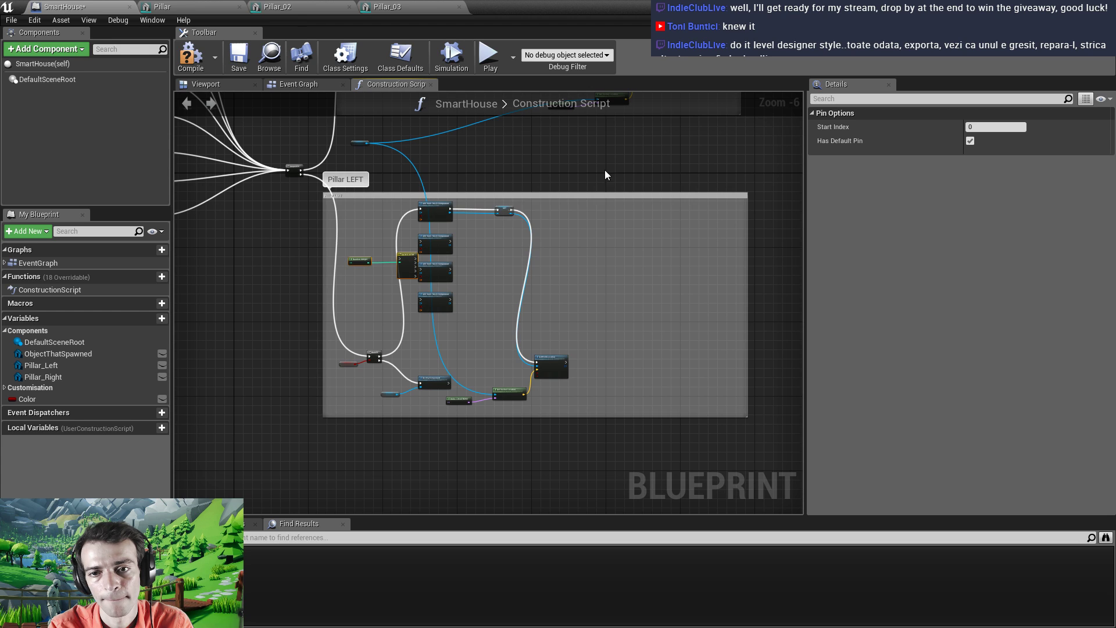
Shift the four pillar nodes, SET, SetWorldLocation and socket nodes sideways to make room for the pasted Switch on Int
{"action": "left_click", "coordinate": [436, 361]}
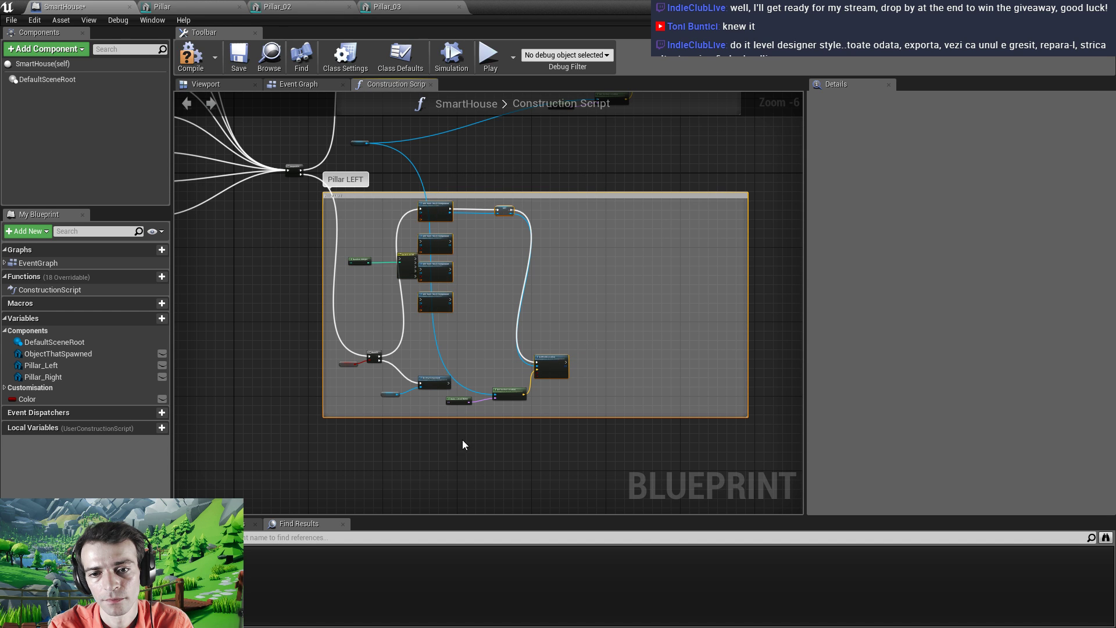
{"action": "left_click_drag", "start_coordinate": [504, 403], "coordinate": [495, 398]}
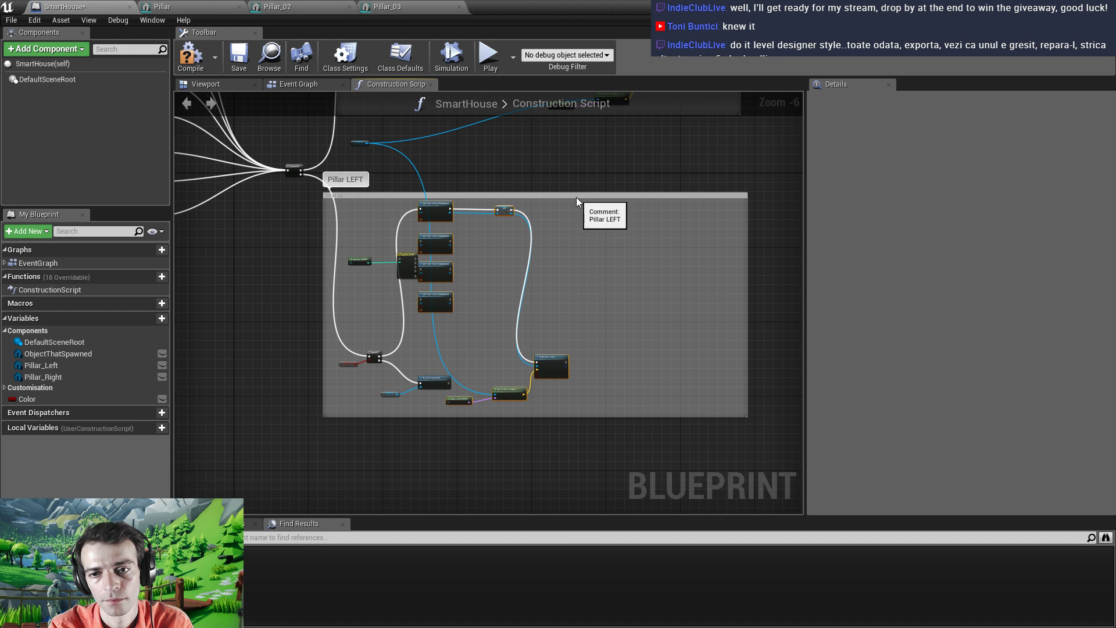
{"action": "left_click_drag", "start_coordinate": [555, 357], "coordinate": [613, 356]}
{"action": "scroll", "coordinate": [451, 316], "scroll_direction": "up", "scroll_amount": 3}
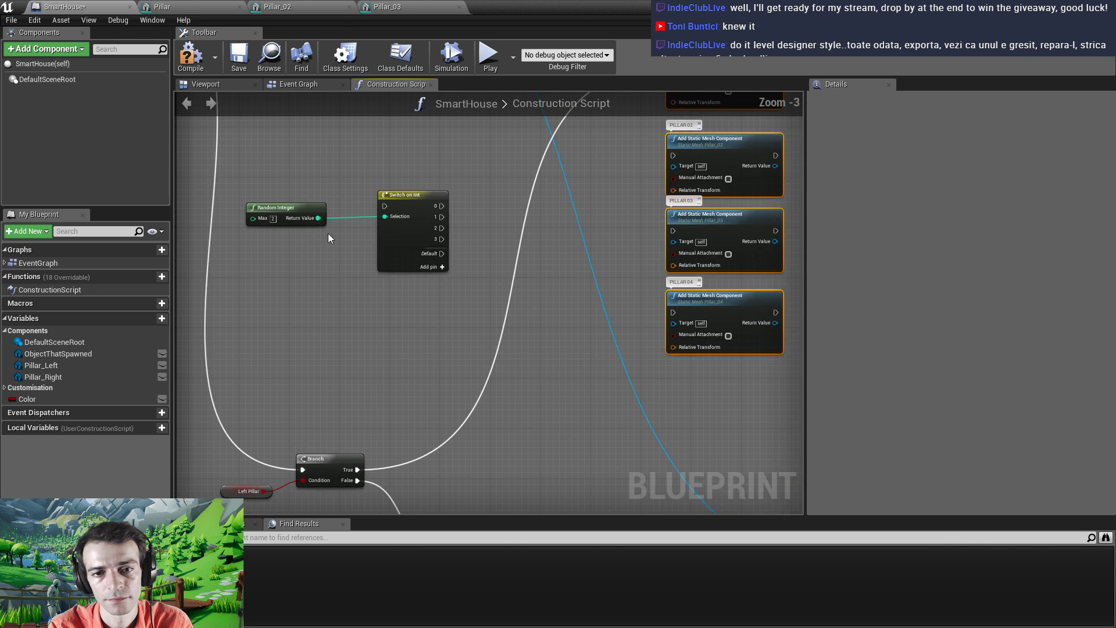
Reposition the Random Integer and Switch on Int nodes, and connect the Branch node's True output to Switch on Int
{"action": "left_click", "coordinate": [414, 195]}
{"action": "left_click_drag", "start_coordinate": [414, 194], "coordinate": [489, 207]}
{"action": "left_click_drag", "start_coordinate": [356, 469], "coordinate": [459, 218]}
{"action": "right_click_drag", "start_coordinate": [503, 221], "coordinate": [478, 329]}
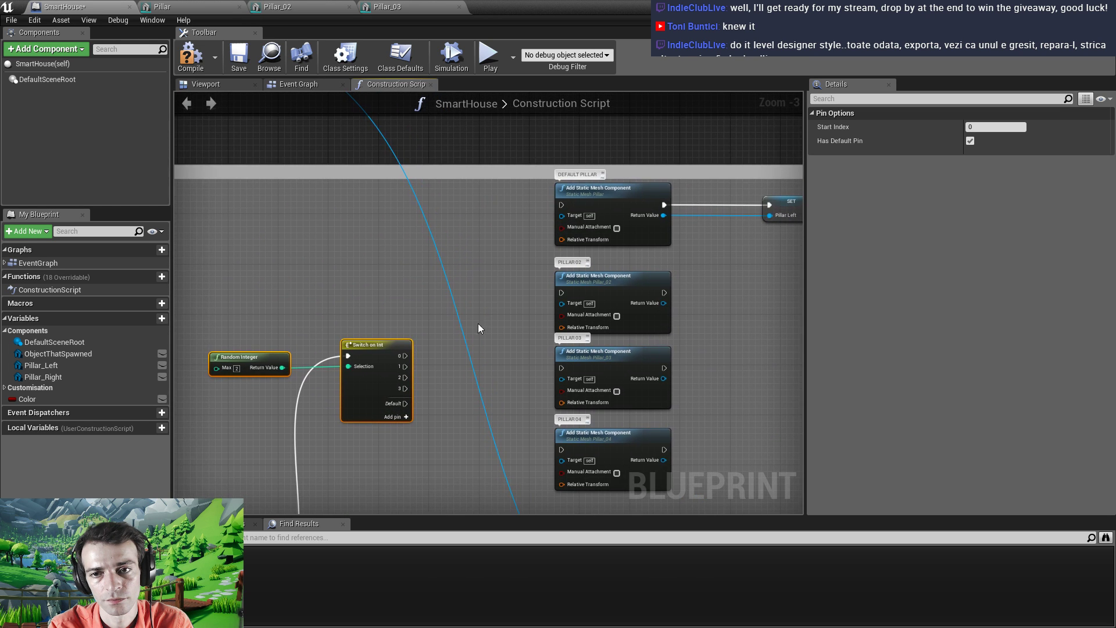
Connect Switch on Int outputs 0, 1, 2 and 3 to DEFAULT PILLAR, PILLAR 02, PILLAR 03 and PILLAR 04 respectively
{"action": "left_click_drag", "start_coordinate": [404, 355], "coordinate": [561, 293]}
{"action": "left_click_drag", "start_coordinate": [405, 377], "coordinate": [561, 368]}
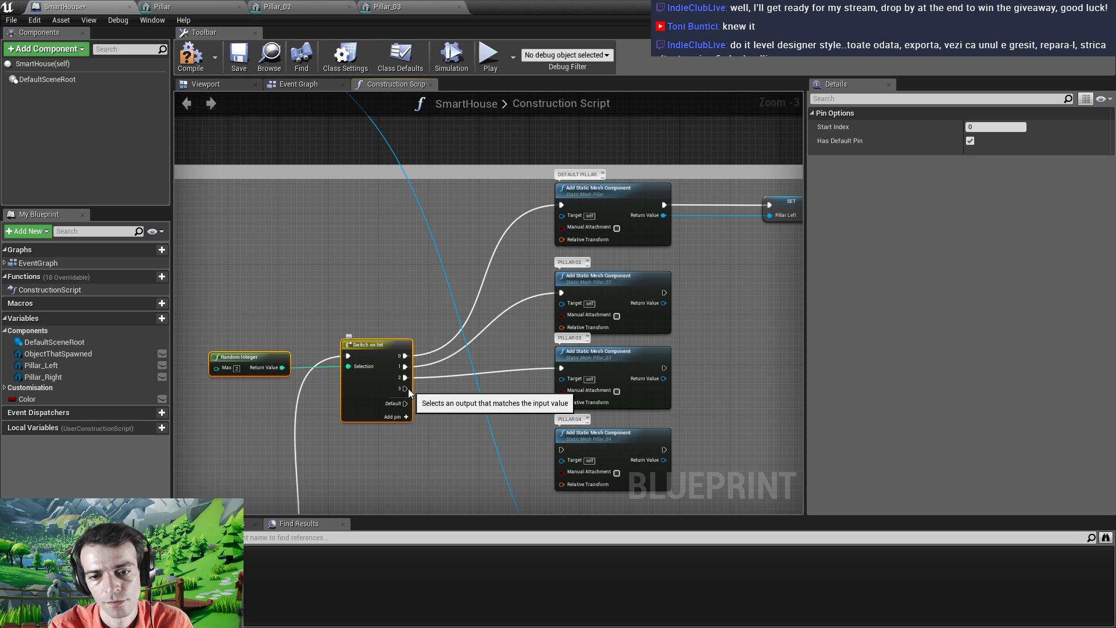
{"action": "left_click_drag", "start_coordinate": [407, 388], "coordinate": [553, 450]}
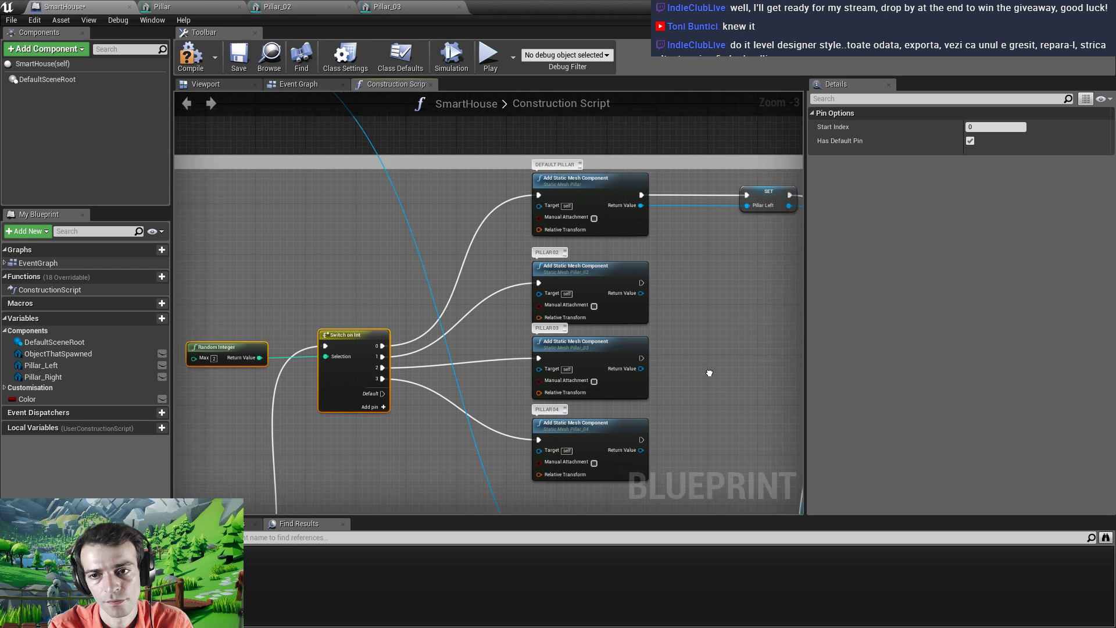
Paste three copies of the SET Pillar Left node, one beside each of PILLAR 02, PILLAR 03 and PILLAR 04
{"action": "right_click_drag", "start_coordinate": [710, 373], "coordinate": [452, 248]}
{"action": "left_click", "coordinate": [471, 230]}
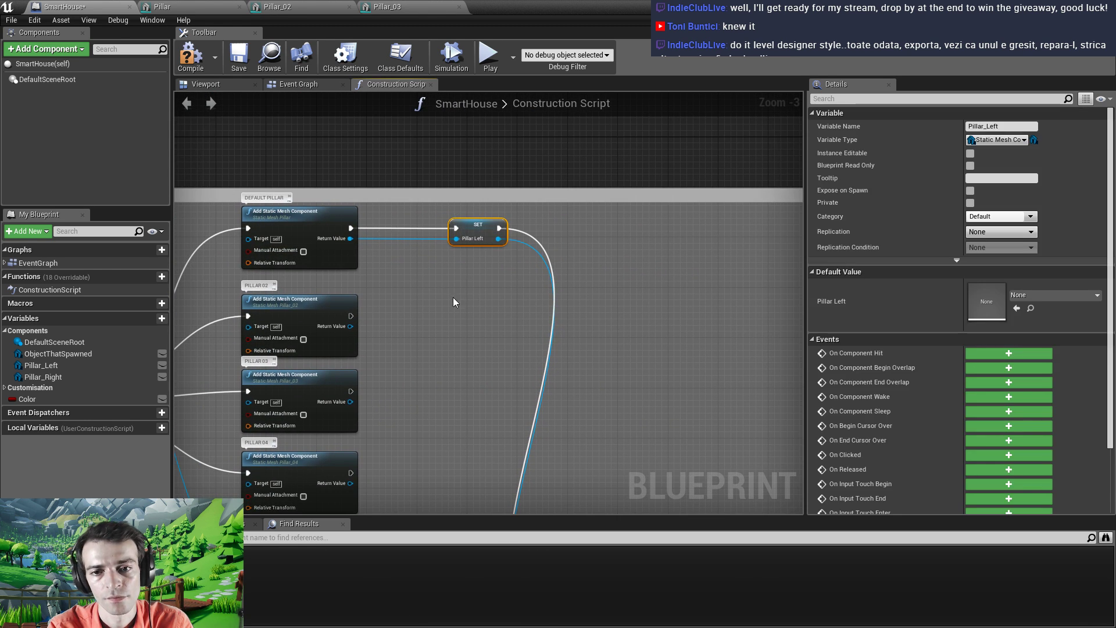
{"action": "key", "text": "ctrl+c"}
{"action": "key", "text": "ctrl+v"}
{"action": "key", "text": "ctrl+v"}
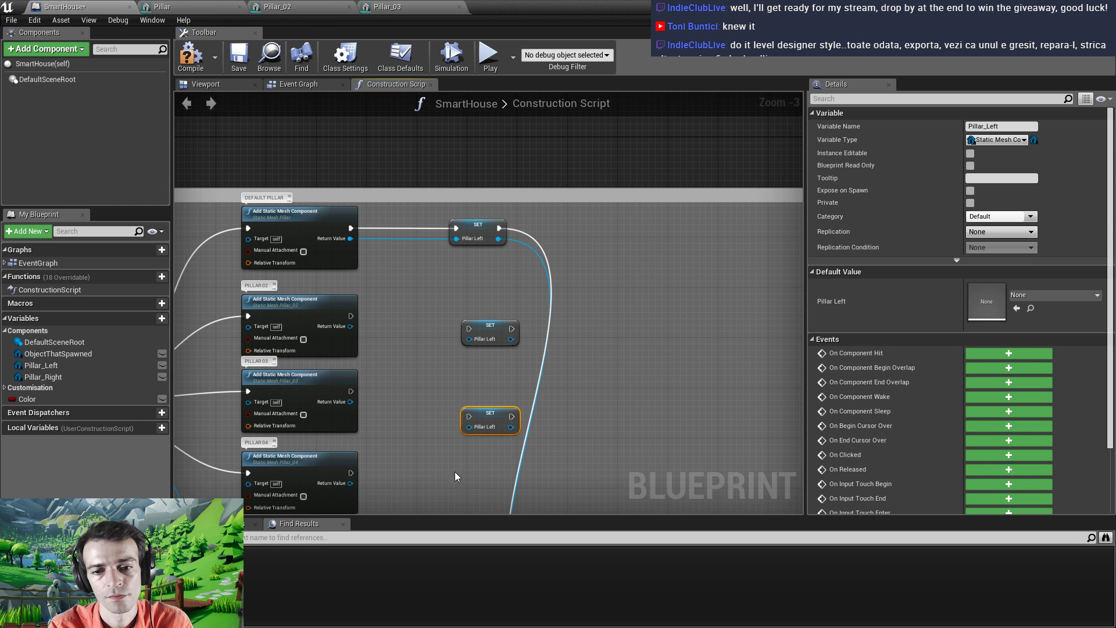
{"action": "key", "text": "ctrl+v"}
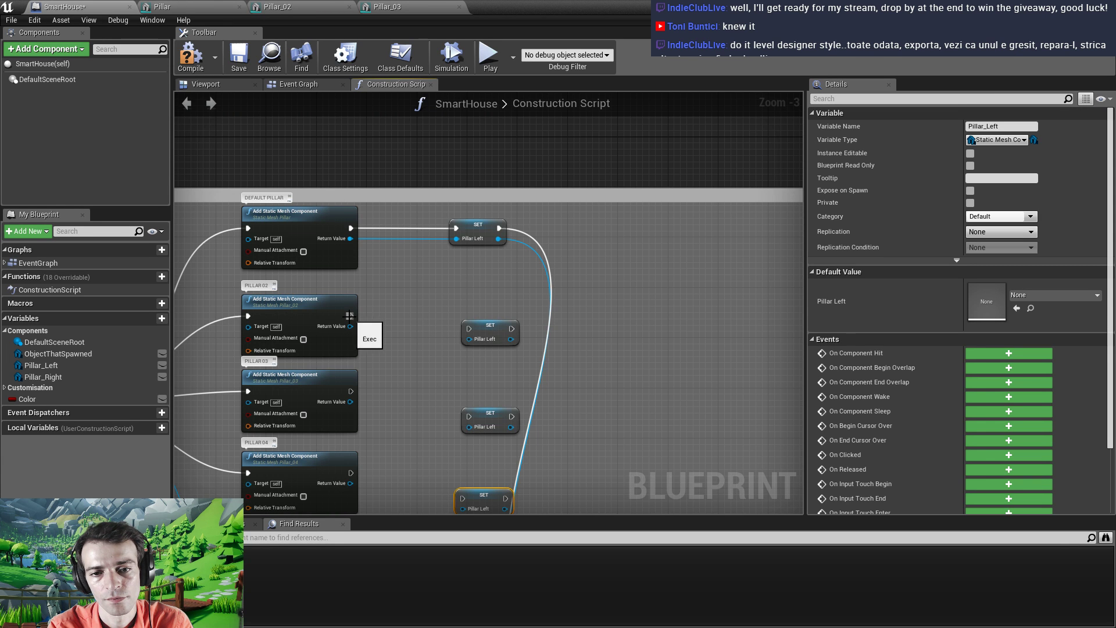
Connect the execution and Return Value outputs of PILLAR 02, PILLAR 03 and PILLAR 04 to their own SET Pillar Left nodes
{"action": "left_click_drag", "start_coordinate": [351, 315], "coordinate": [469, 329]}
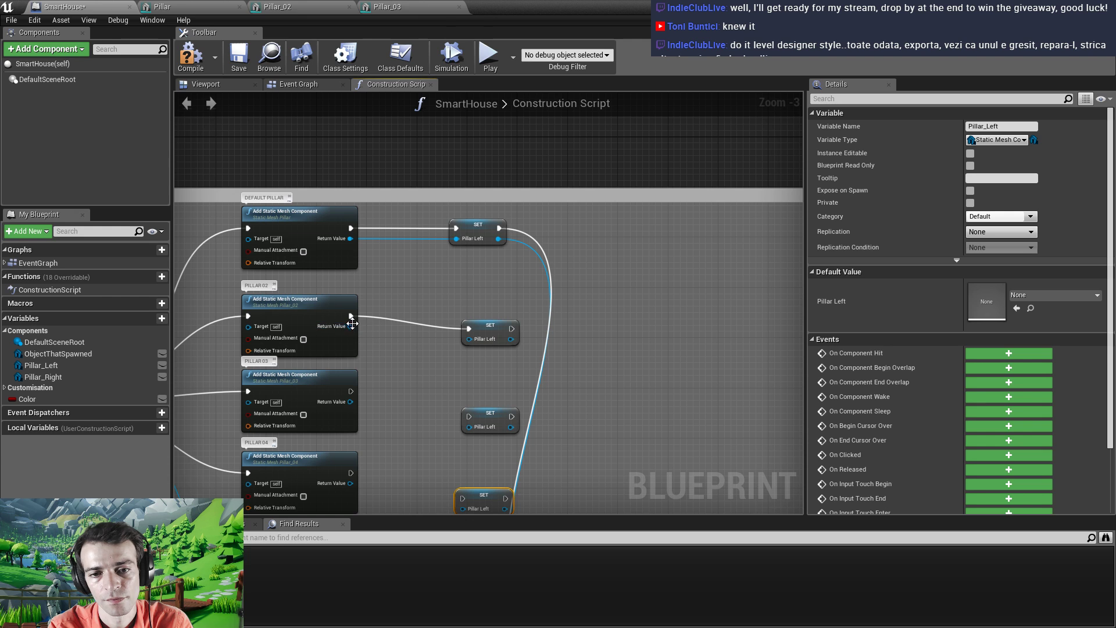
{"action": "left_click_drag", "start_coordinate": [350, 326], "coordinate": [470, 339]}
{"action": "left_click_drag", "start_coordinate": [350, 391], "coordinate": [469, 417]}
{"action": "left_click_drag", "start_coordinate": [351, 401], "coordinate": [469, 427]}
{"action": "right_click_drag", "start_coordinate": [441, 461], "coordinate": [432, 308]}
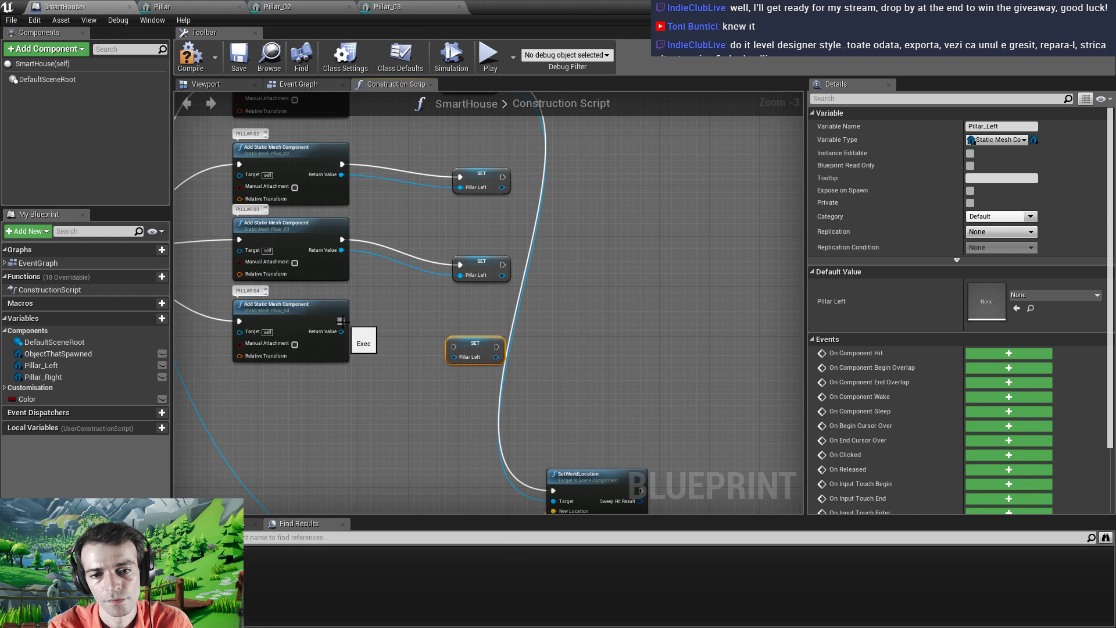
{"action": "left_click_drag", "start_coordinate": [342, 321], "coordinate": [452, 358]}
{"action": "right_click_drag", "start_coordinate": [550, 406], "coordinate": [490, 387]}
{"action": "scroll", "coordinate": [487, 383], "scroll_direction": "down", "scroll_amount": 1}
{"action": "right_click_drag", "start_coordinate": [491, 321], "coordinate": [477, 331]}
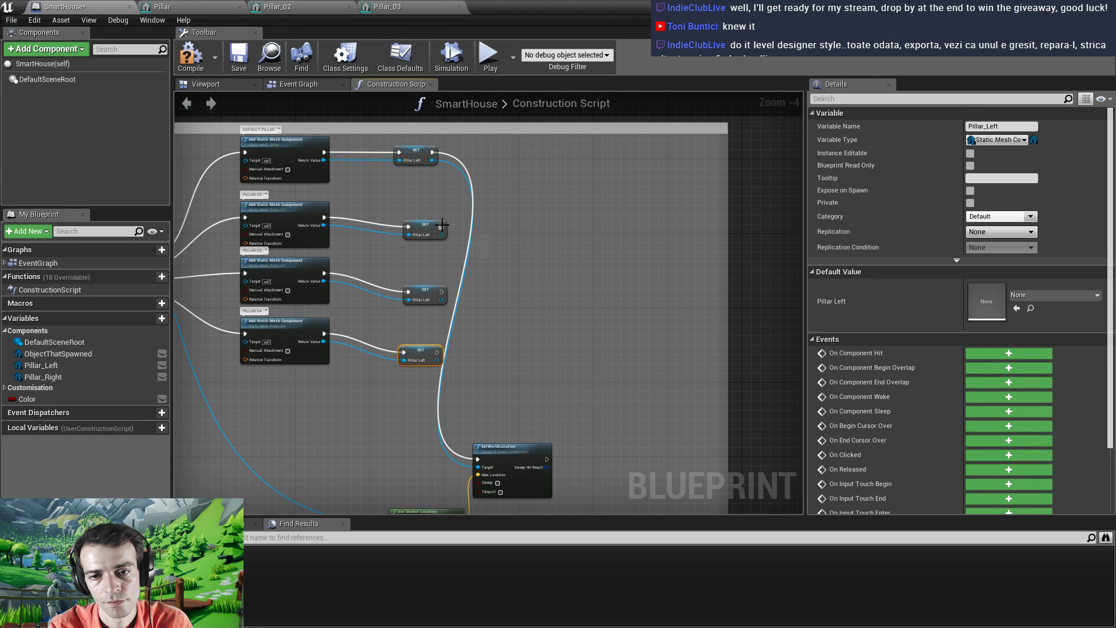
Connect the three new SET nodes' execution outputs to SetWorldLocation and move all four SET nodes closer to the pillar nodes
{"action": "left_click_drag", "start_coordinate": [442, 226], "coordinate": [476, 458]}
{"action": "left_click_drag", "start_coordinate": [444, 291], "coordinate": [477, 458]}
{"action": "left_click_drag", "start_coordinate": [436, 351], "coordinate": [477, 458]}
{"action": "left_click_drag", "start_coordinate": [369, 164], "coordinate": [397, 351]}
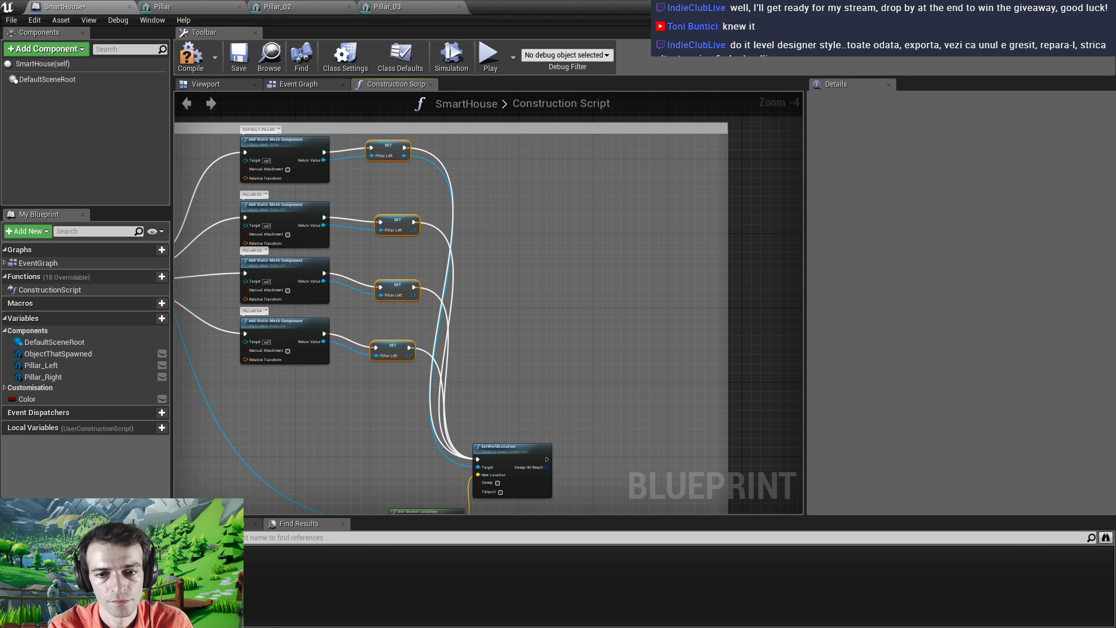
Add a Pillar Left getter beside SetWorldLocation and connect it to the Target input
{"action": "scroll", "coordinate": [492, 277], "scroll_direction": "up", "scroll_amount": 2}
{"action": "left_click", "coordinate": [78, 365]}
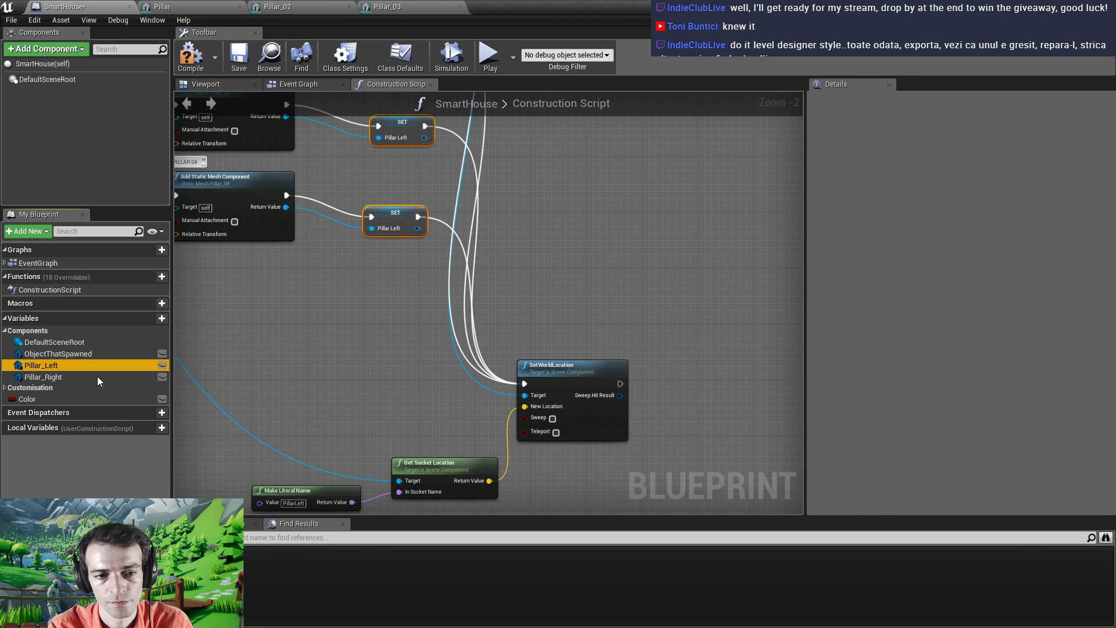
{"action": "left_click_drag", "start_coordinate": [98, 377], "coordinate": [525, 395]}
{"action": "left_click", "coordinate": [468, 401]}
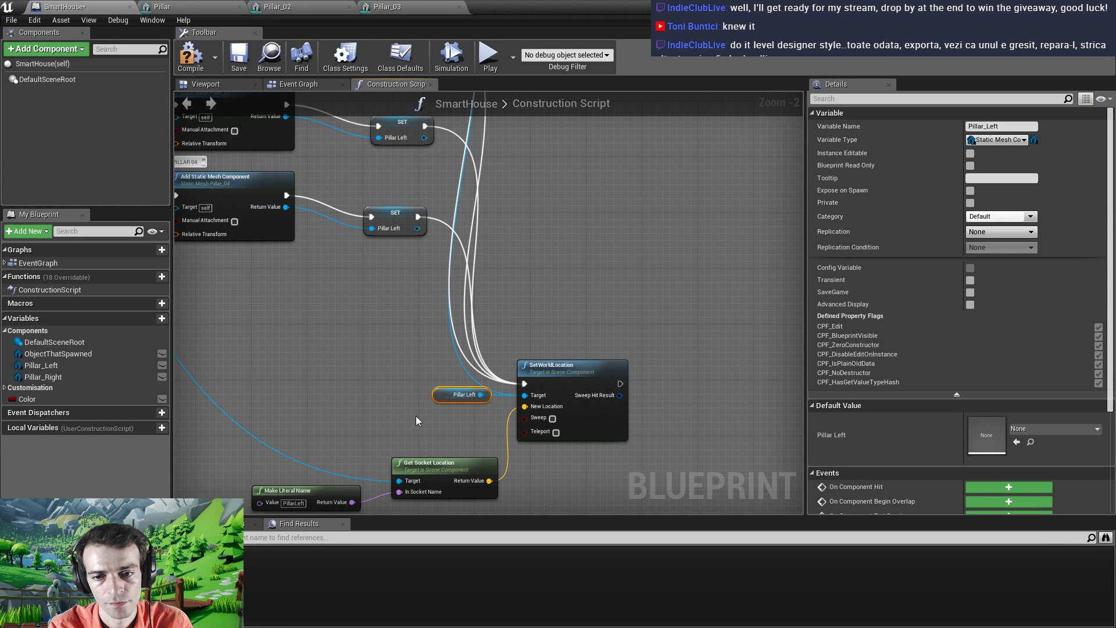
Remove the SET node's link to SetWorldLocation's Target so that only the Pillar Left getter feeds it
{"action": "right_click_drag", "start_coordinate": [417, 416], "coordinate": [371, 396]}
{"action": "right_click", "coordinate": [472, 393]}
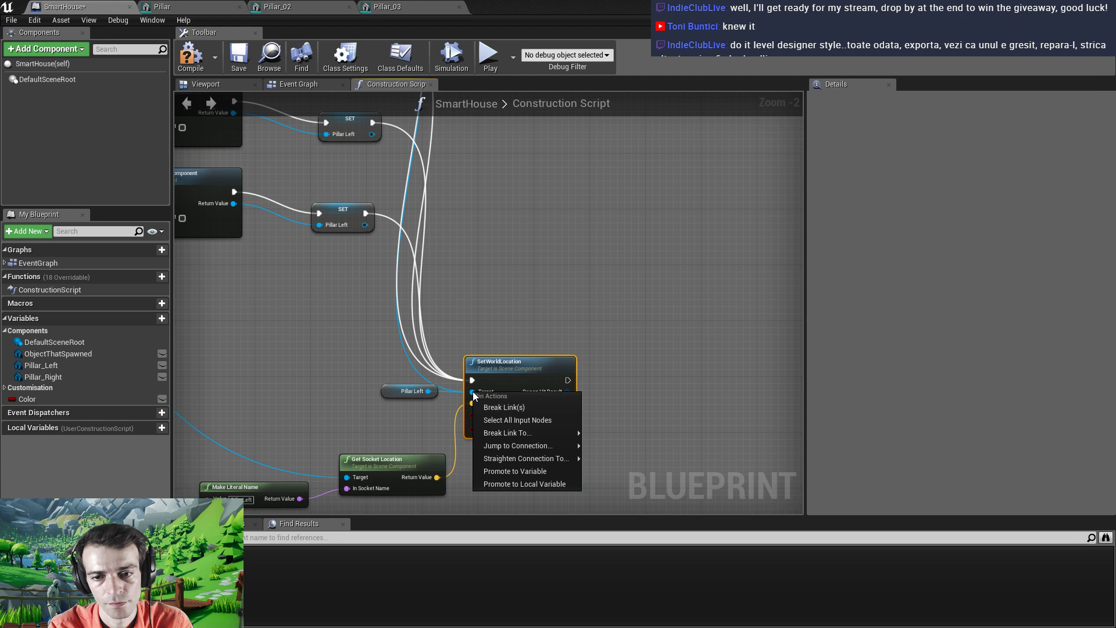
{"action": "mouse_move", "coordinate": [493, 433]}
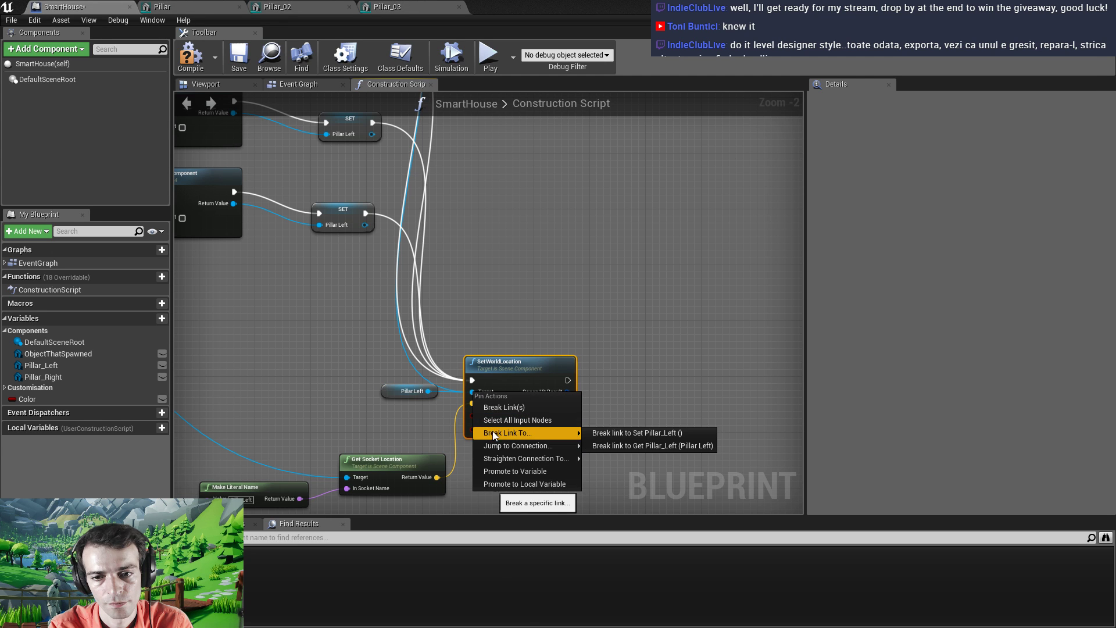
{"action": "left_click", "coordinate": [619, 445]}
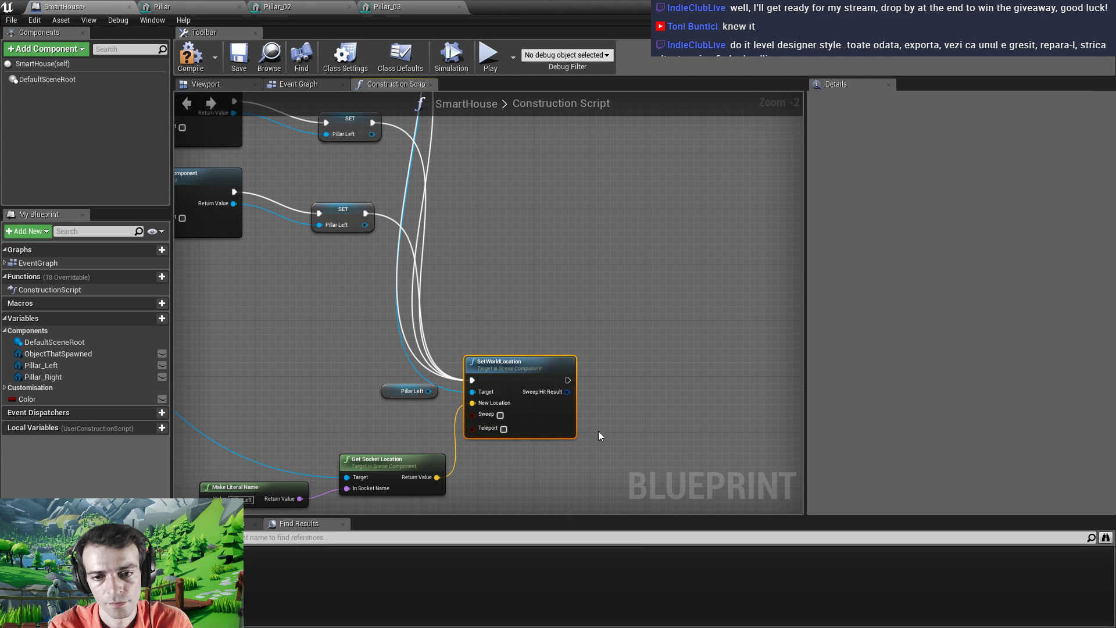
{"action": "right_click", "coordinate": [472, 394]}
{"action": "left_click", "coordinate": [500, 442]}
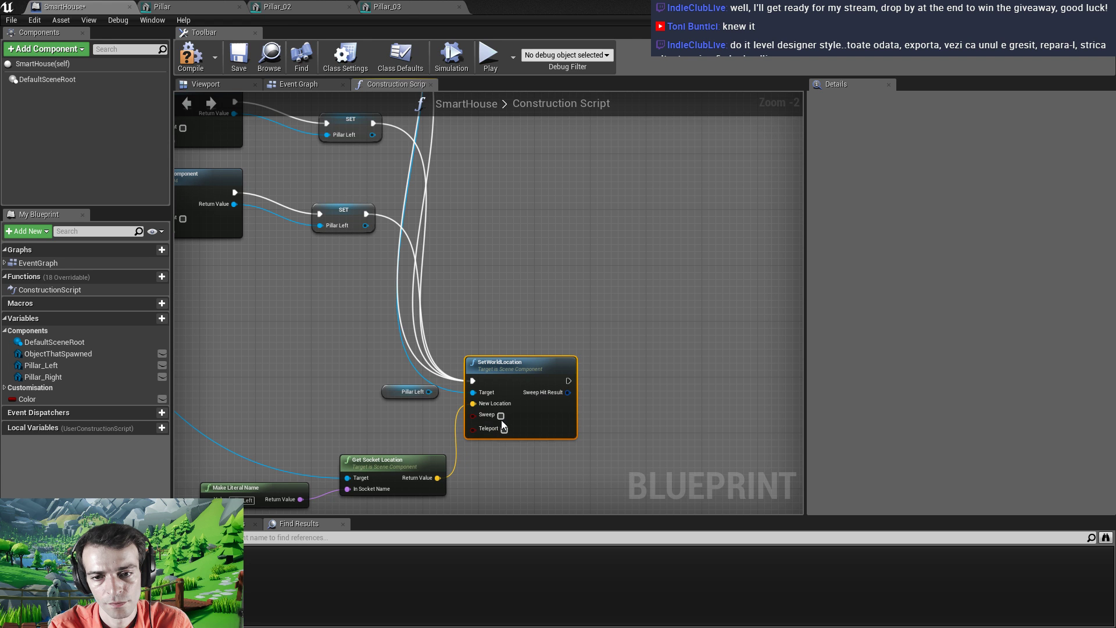
{"action": "left_click_drag", "start_coordinate": [428, 391], "coordinate": [468, 397]}
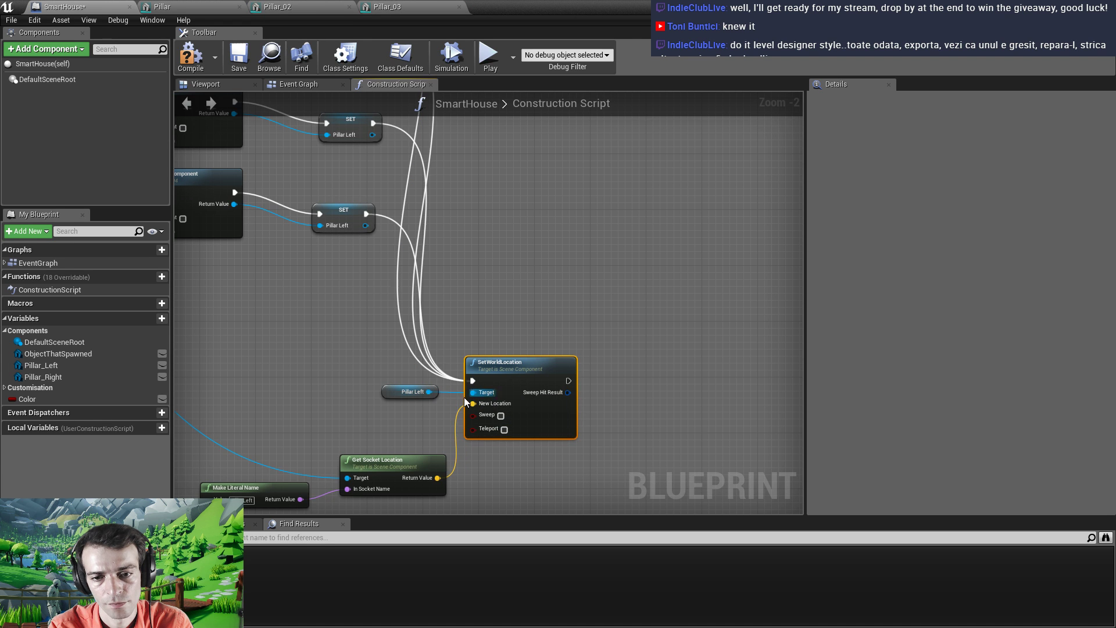
Compile and save the SmartHouse blueprint
{"action": "scroll", "coordinate": [468, 400], "scroll_direction": "down", "scroll_amount": 3}
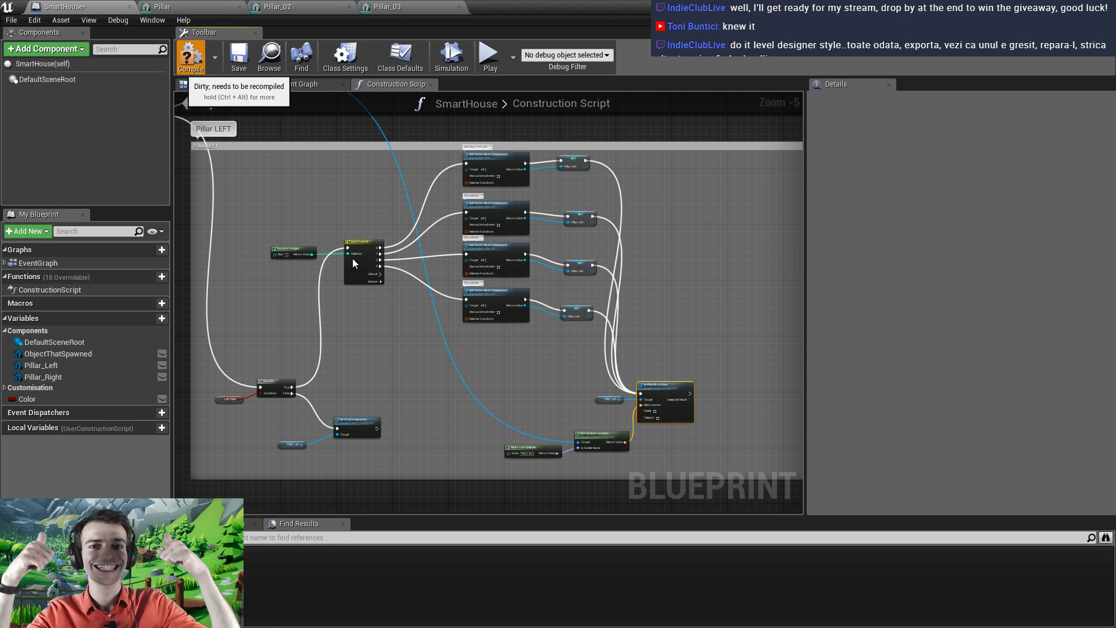
{"action": "key", "text": "ctrl+s"}
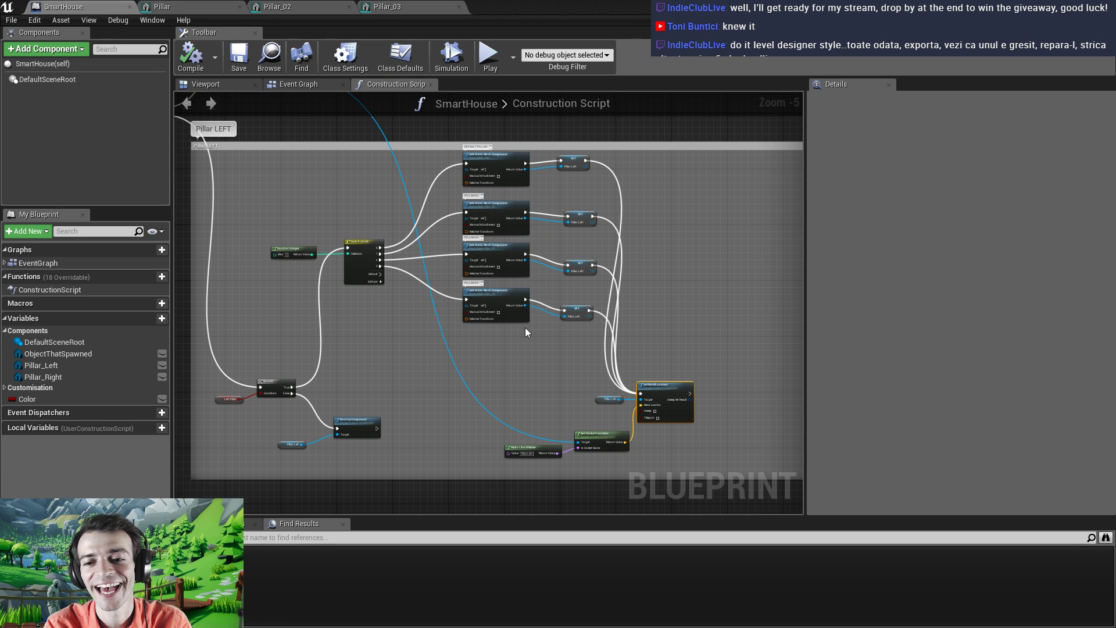
Switch to the level editor and examine the pillars on the modular house walls from close up and from above
{"action": "scroll", "coordinate": [505, 379], "scroll_direction": "down", "scroll_amount": 2}
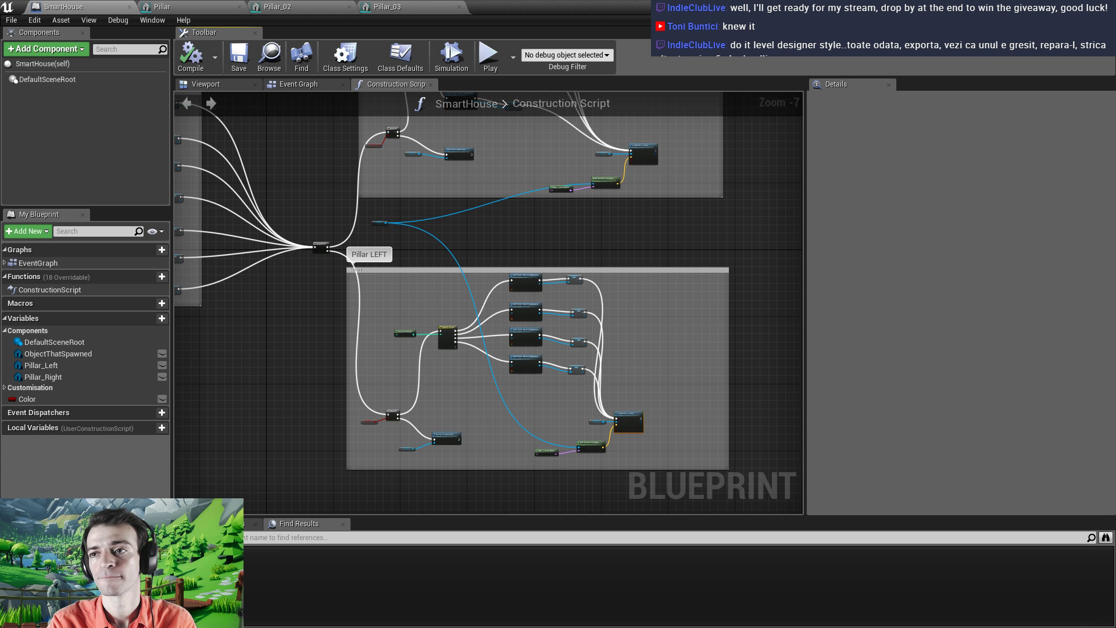
{"action": "left_click", "coordinate": [1064, 5]}
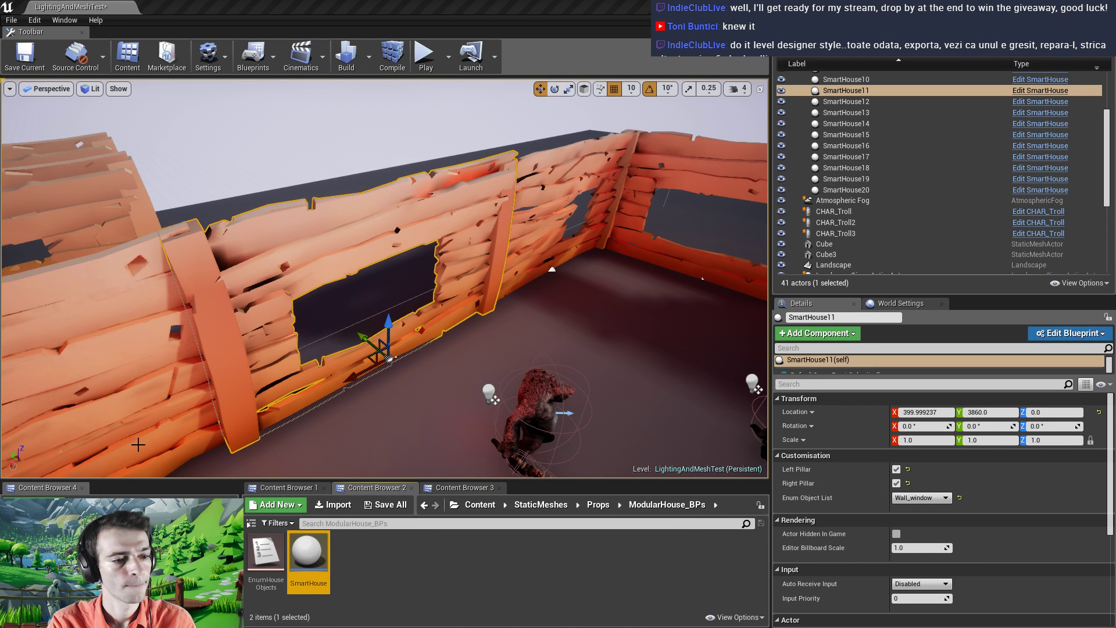
{"action": "mouse_move", "coordinate": [372, 380]}
{"action": "right_mouse_down"}
{"action": "mouse_move", "coordinate": [348, 413]}
{"action": "mouse_move", "coordinate": [371, 380]}
{"action": "right_mouse_up"}
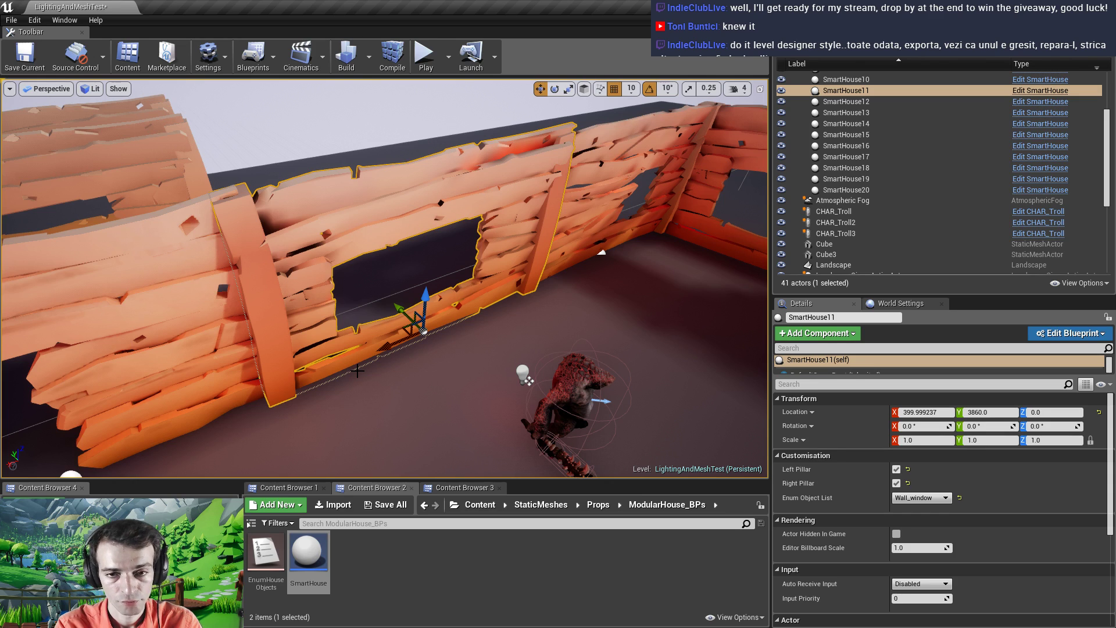
{"action": "right_click_drag", "start_coordinate": [357, 378], "coordinate": [372, 400]}
{"action": "right_click_drag", "start_coordinate": [325, 334], "coordinate": [379, 362]}
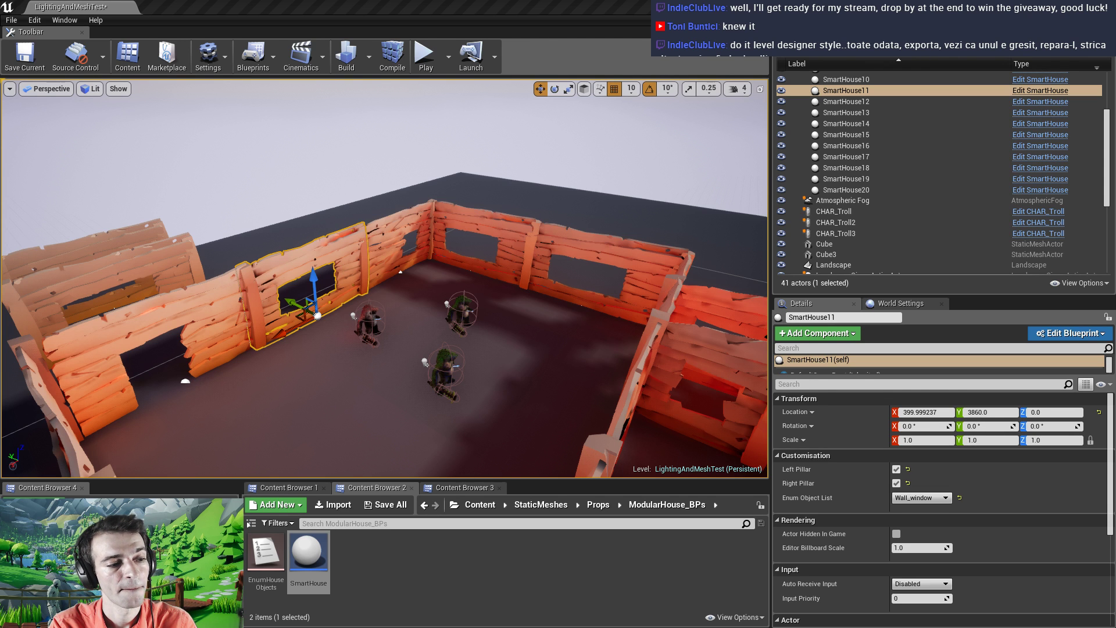
{"action": "key", "text": "s"}
{"action": "right_click_drag", "start_coordinate": [338, 369], "coordinate": [343, 402]}
{"action": "key", "text": "d"}
Delete all SmartHouse walls of the modular house and the two detached walls beside it, keeping only its short door wall
{"action": "left_click", "coordinate": [568, 283]}
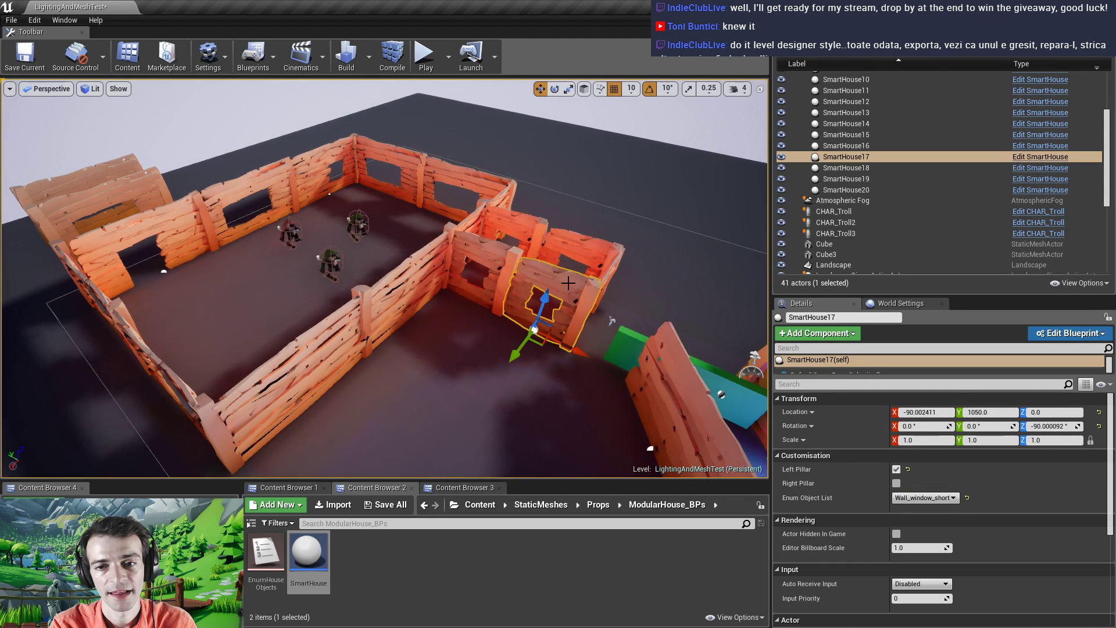
{"action": "left_click", "coordinate": [586, 253], "text": "ctrl"}
{"action": "left_click", "coordinate": [512, 233], "text": "ctrl"}
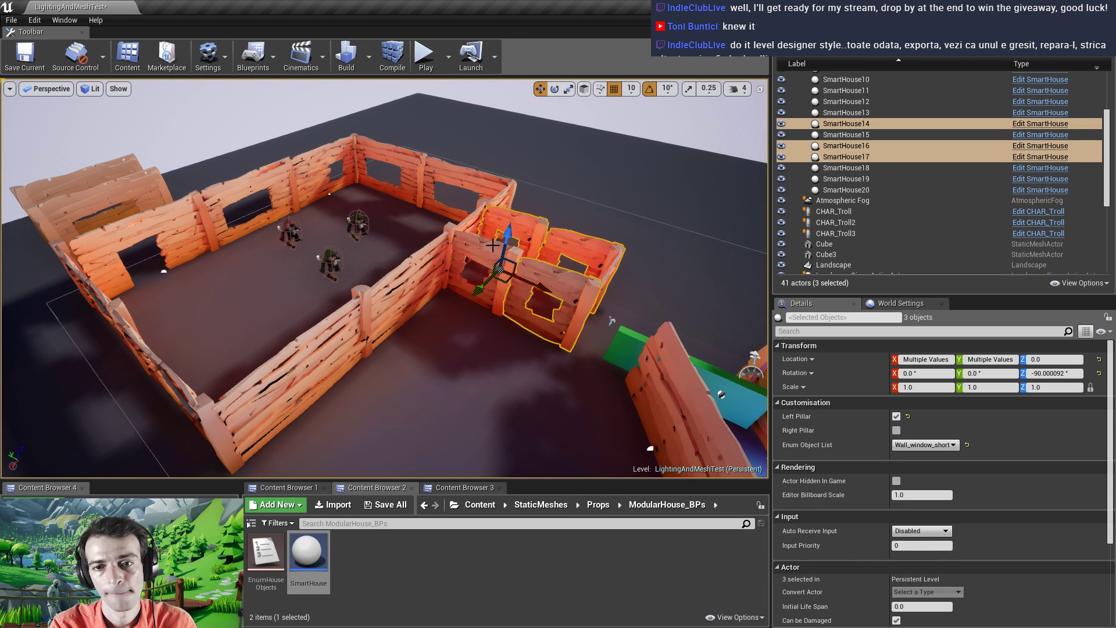
{"action": "left_click", "coordinate": [468, 268], "text": "ctrl"}
{"action": "left_click", "coordinate": [253, 383], "text": "ctrl"}
{"action": "left_click", "coordinate": [377, 294], "text": "ctrl"}
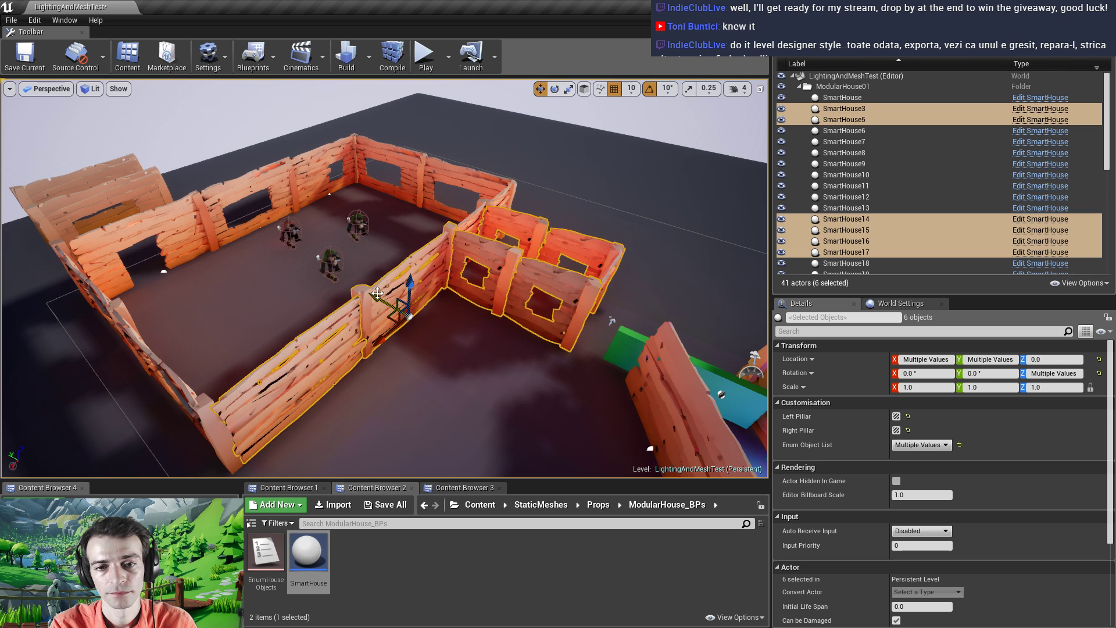
{"action": "left_click", "coordinate": [473, 217], "text": "ctrl"}
{"action": "left_click", "coordinate": [500, 198], "text": "ctrl"}
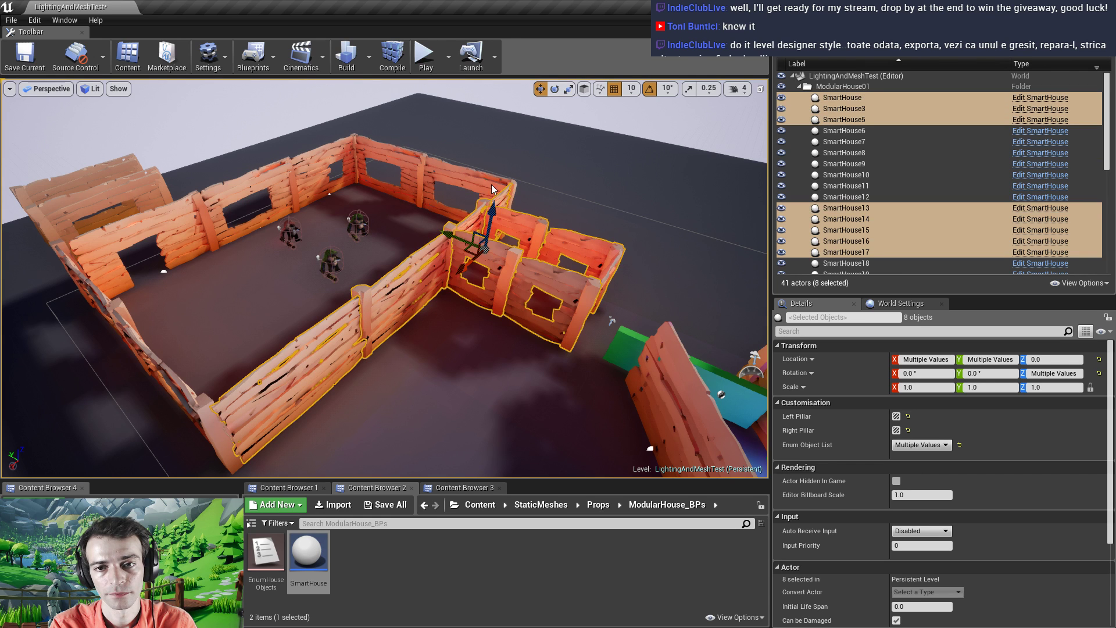
{"action": "left_click", "coordinate": [465, 174], "text": "ctrl"}
{"action": "left_click", "coordinate": [395, 166], "text": "ctrl"}
{"action": "left_click", "coordinate": [307, 165], "text": "ctrl"}
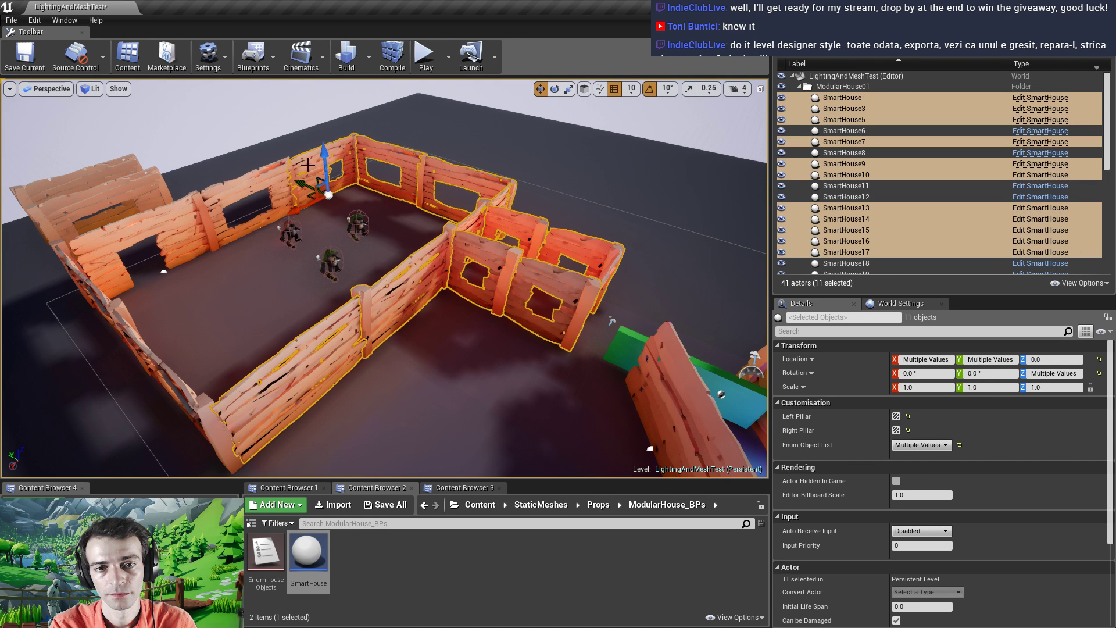
{"action": "left_click", "coordinate": [256, 183], "text": "ctrl"}
{"action": "left_click", "coordinate": [118, 261], "text": "ctrl"}
{"action": "key", "text": "a"}
{"action": "mouse_move", "coordinate": [203, 322]}
{"action": "right_mouse_down"}
{"action": "mouse_move", "coordinate": [157, 320]}
{"action": "mouse_move", "coordinate": [204, 322]}
{"action": "right_mouse_up"}
{"action": "left_click", "coordinate": [401, 305], "text": "ctrl"}
{"action": "left_click", "coordinate": [352, 285], "text": "ctrl"}
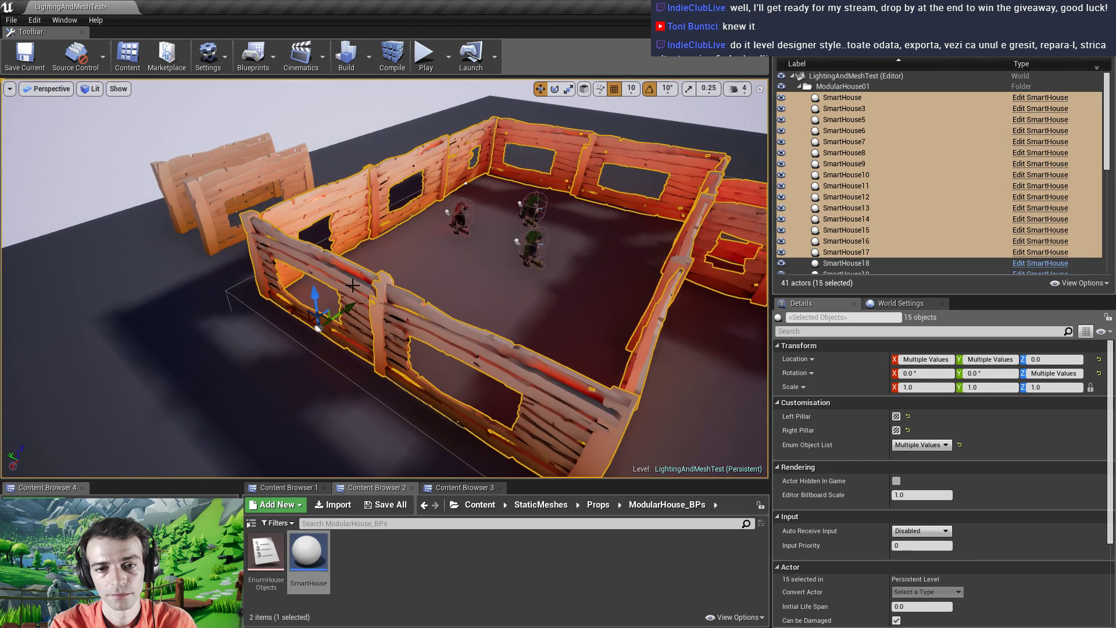
{"action": "left_click", "coordinate": [237, 186], "text": "ctrl"}
{"action": "left_click", "coordinate": [208, 160], "text": "ctrl"}
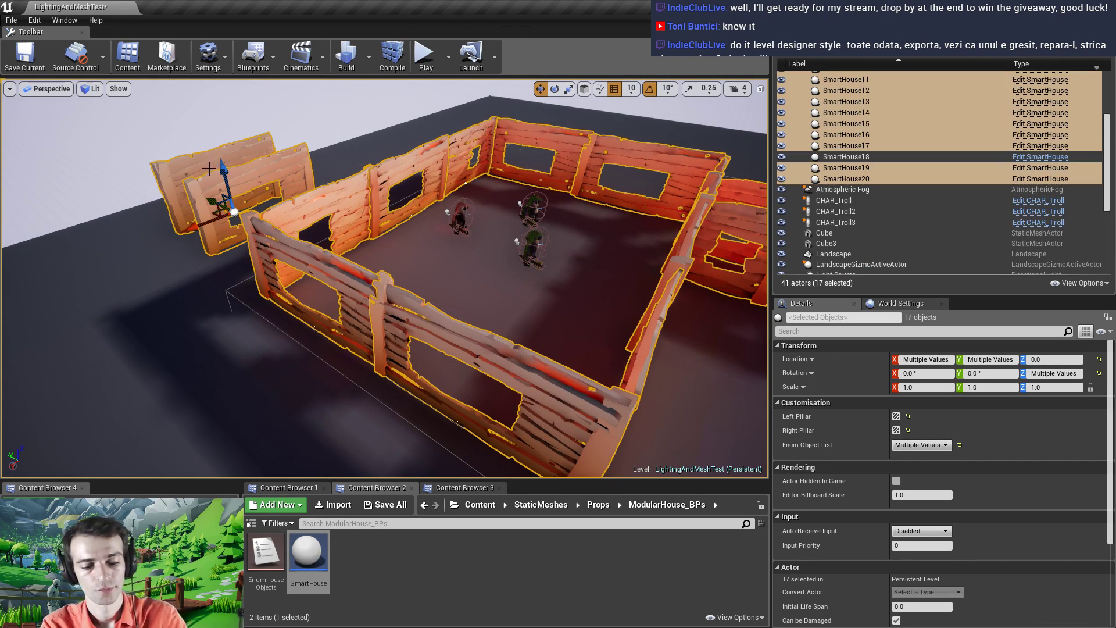
{"action": "key", "text": "Delete"}
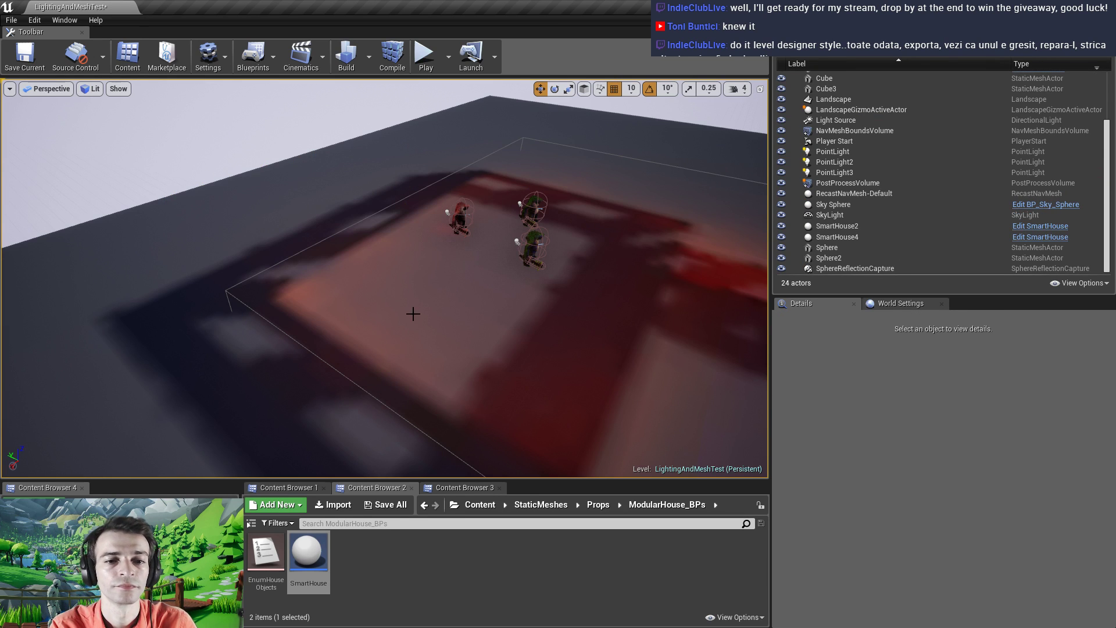
Duplicate the remaining short door wall, turn the copy to -90° around Z and place it at the corner, at about X -80, Y 1080
{"action": "right_click_drag", "start_coordinate": [412, 314], "coordinate": [546, 318]}
{"action": "left_click", "coordinate": [496, 227]}
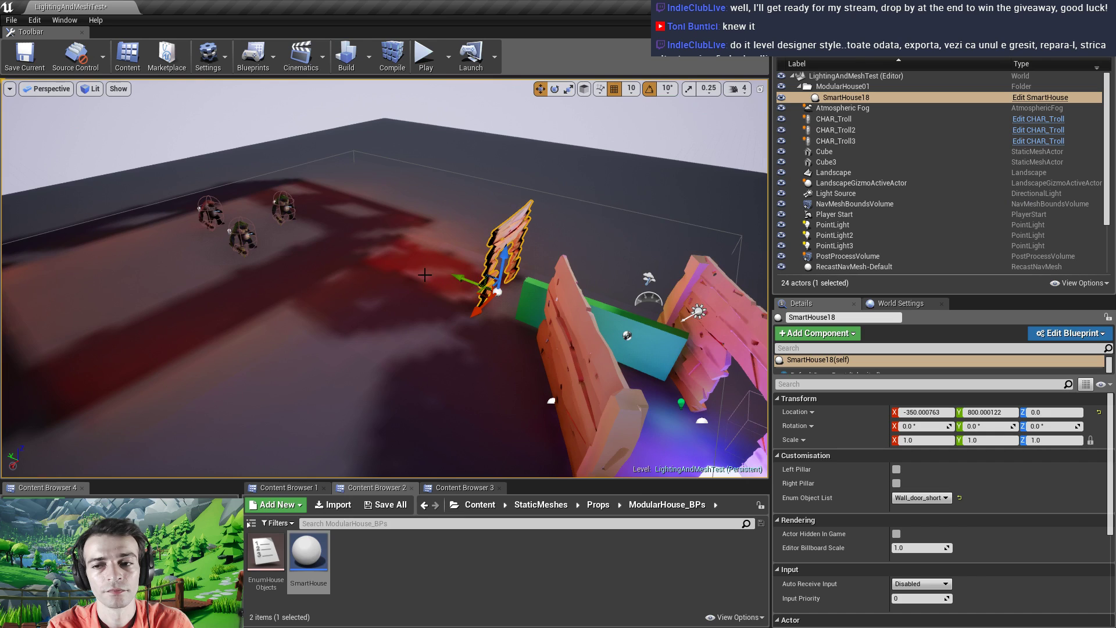
{"action": "right_click_drag", "start_coordinate": [496, 228], "coordinate": [430, 465]}
{"action": "key", "text": "e"}
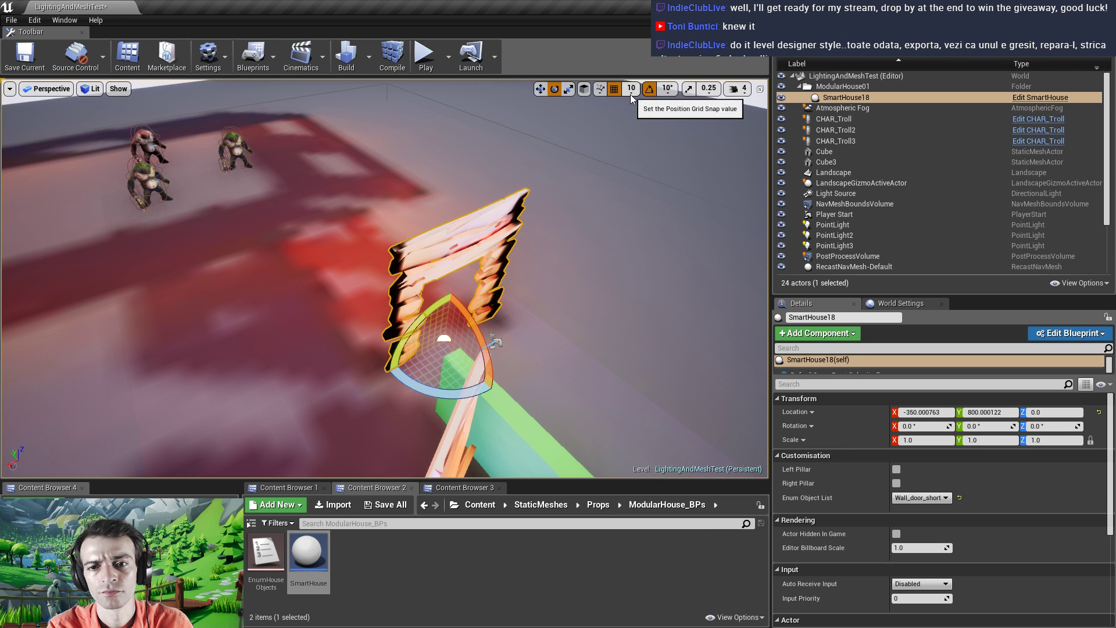
{"action": "left_click_drag", "start_coordinate": [422, 392], "coordinate": [503, 407], "text": "alt"}
{"action": "key", "text": "w"}
{"action": "left_click_drag", "start_coordinate": [421, 392], "coordinate": [351, 340], "text": "alt"}
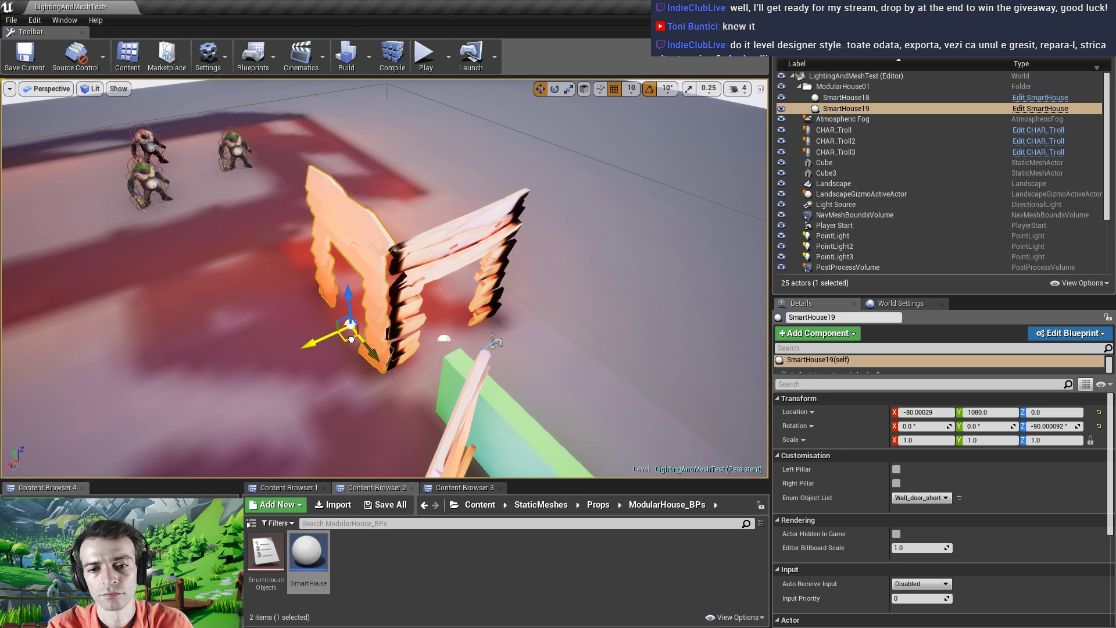
Try turning the duplicated side wall by 180° around Z
{"action": "key", "text": "e"}
{"action": "left_click_drag", "start_coordinate": [326, 375], "coordinate": [267, 368]}
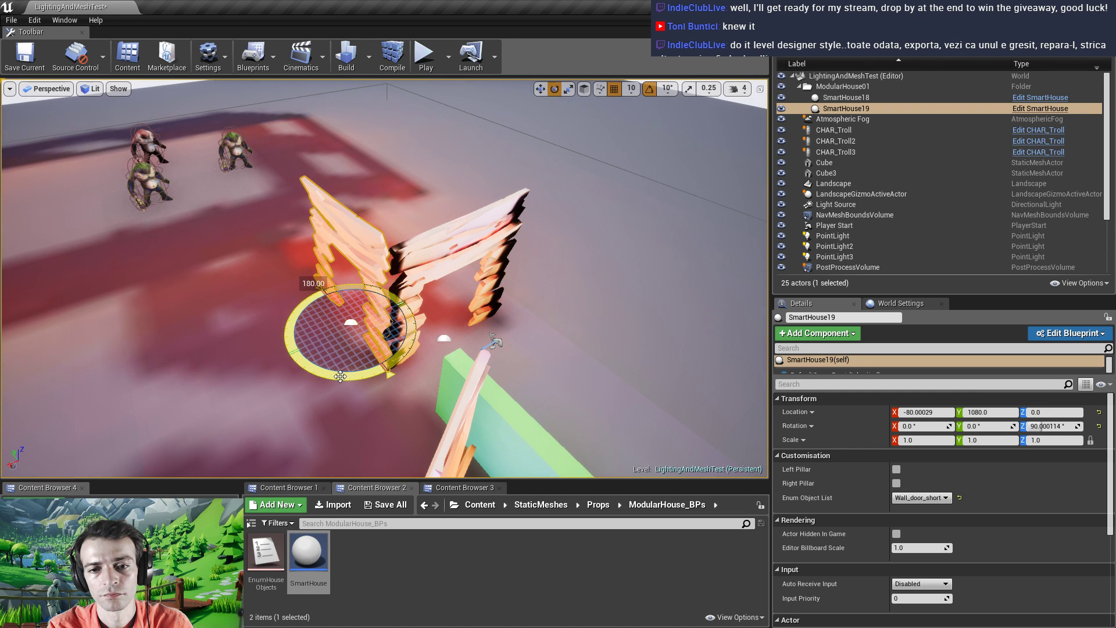
{"action": "key", "text": "w"}
{"action": "left_click_drag", "start_coordinate": [417, 323], "coordinate": [473, 337], "text": "alt"}
{"action": "key", "text": "e"}
{"action": "left_click_drag", "start_coordinate": [329, 372], "coordinate": [407, 421]}
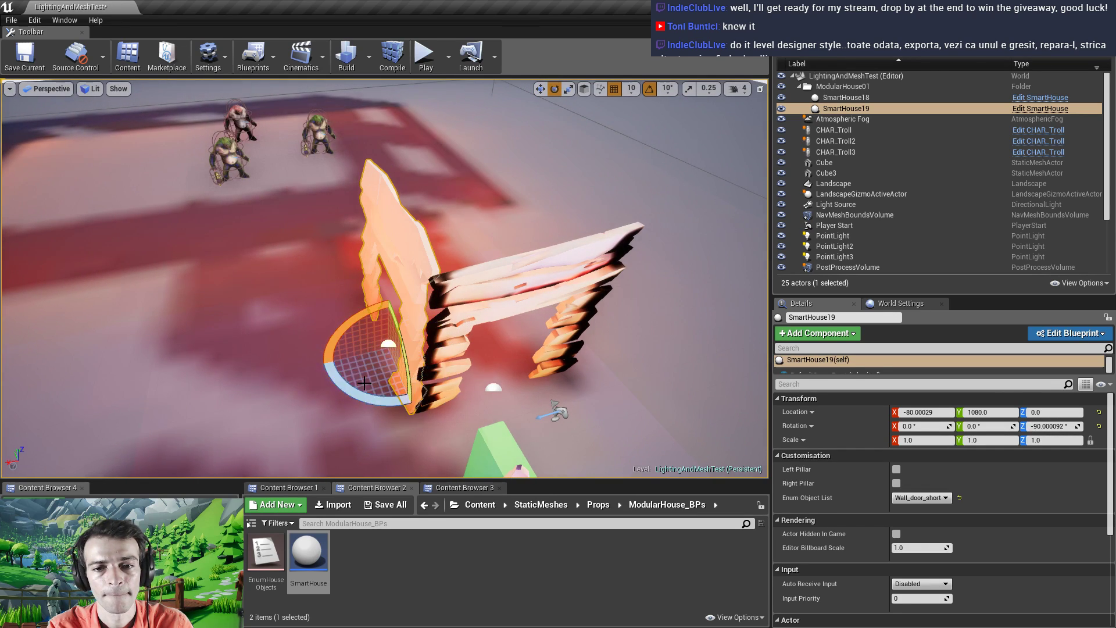
Duplicate the side wall to the opposite end of the door wall, at about X -640, and rotate the copy to face the other way
{"action": "key", "text": "w"}
{"action": "left_click_drag", "start_coordinate": [407, 372], "coordinate": [427, 367], "text": "alt"}
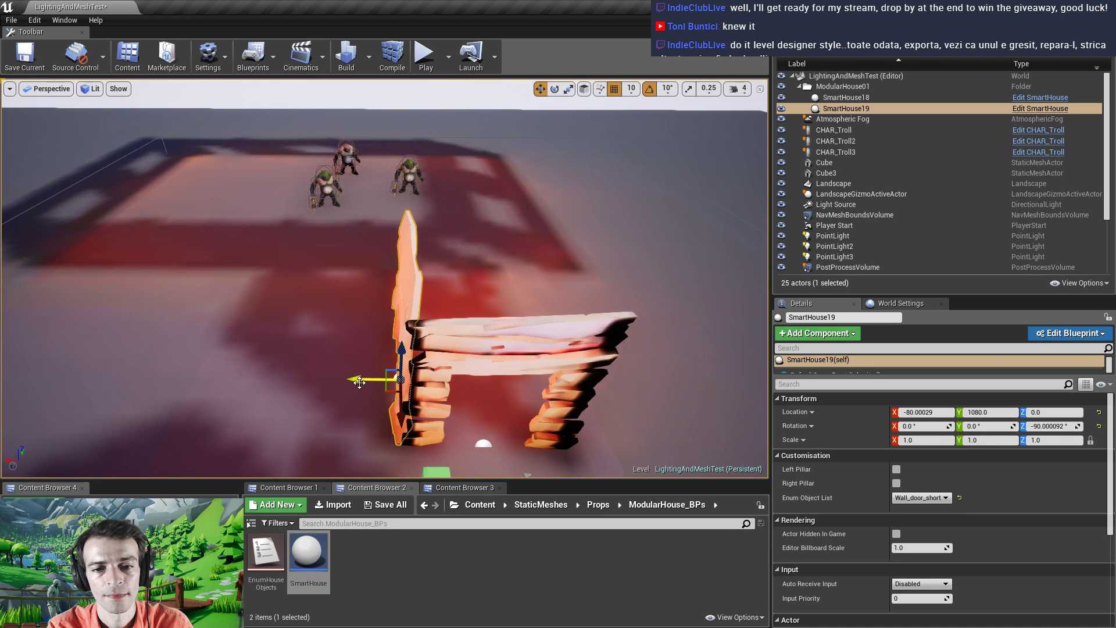
{"action": "left_click_drag", "start_coordinate": [359, 380], "coordinate": [512, 375], "text": "alt"}
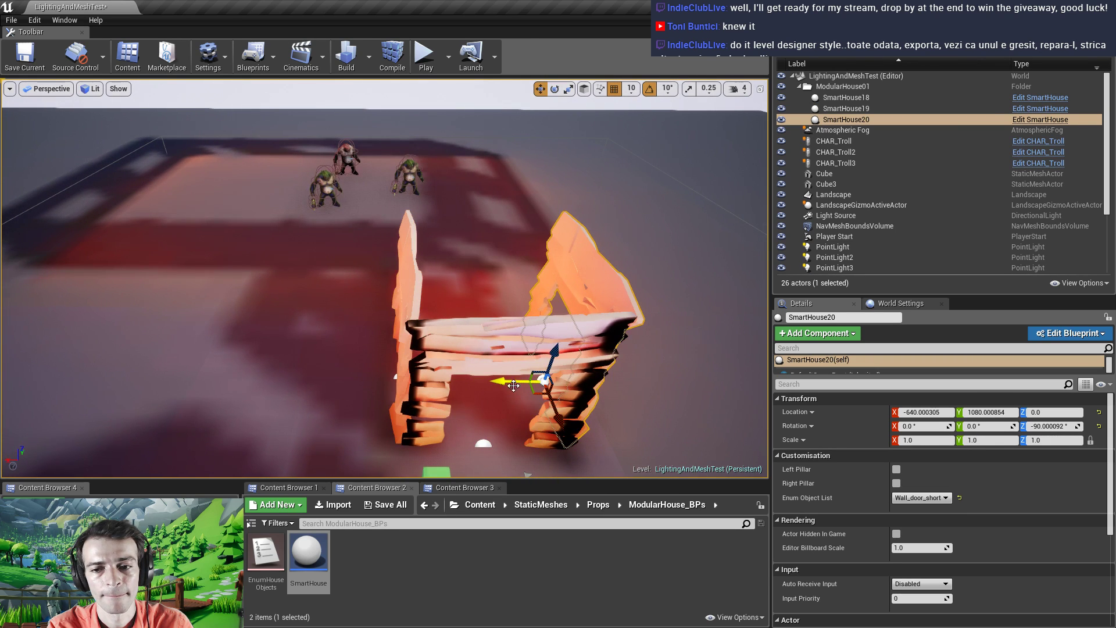
{"action": "right_click_drag", "start_coordinate": [512, 375], "coordinate": [517, 405]}
{"action": "key", "text": "e"}
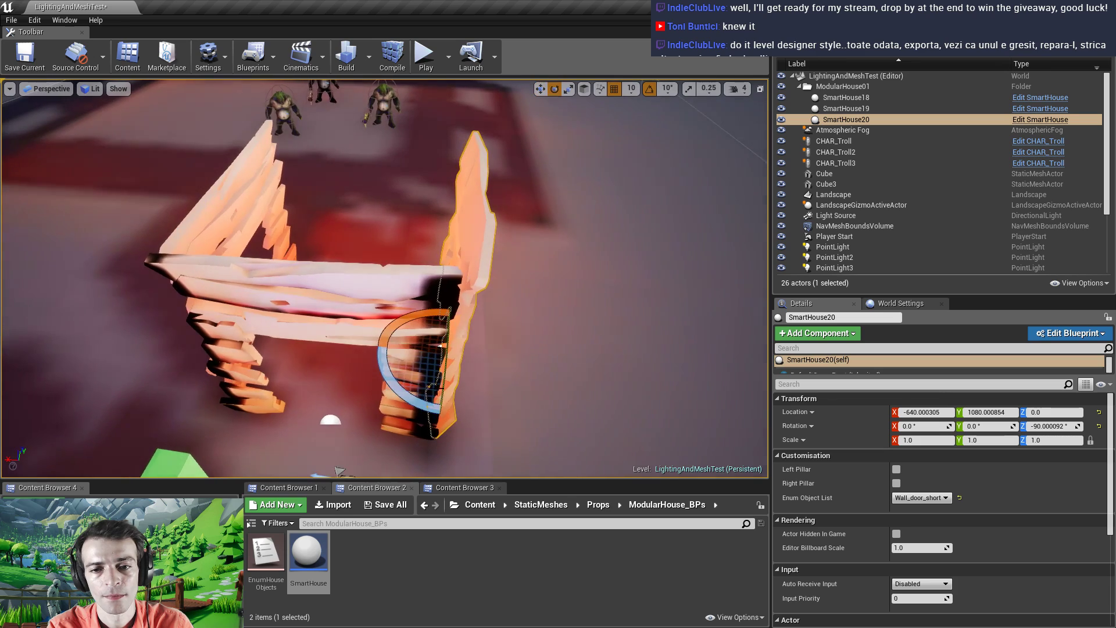
{"action": "mouse_move", "coordinate": [407, 398]}
{"action": "left_mouse_down"}
{"action": "mouse_move", "coordinate": [476, 427]}
{"action": "mouse_move", "coordinate": [393, 387]}
{"action": "left_mouse_up"}
Select both parallel side walls and duplicate them along Y to extend the corridor by one segment
{"action": "right_click_drag", "start_coordinate": [380, 309], "coordinate": [329, 313]}
{"action": "left_click", "coordinate": [352, 330], "text": "ctrl"}
{"action": "key", "text": "w"}
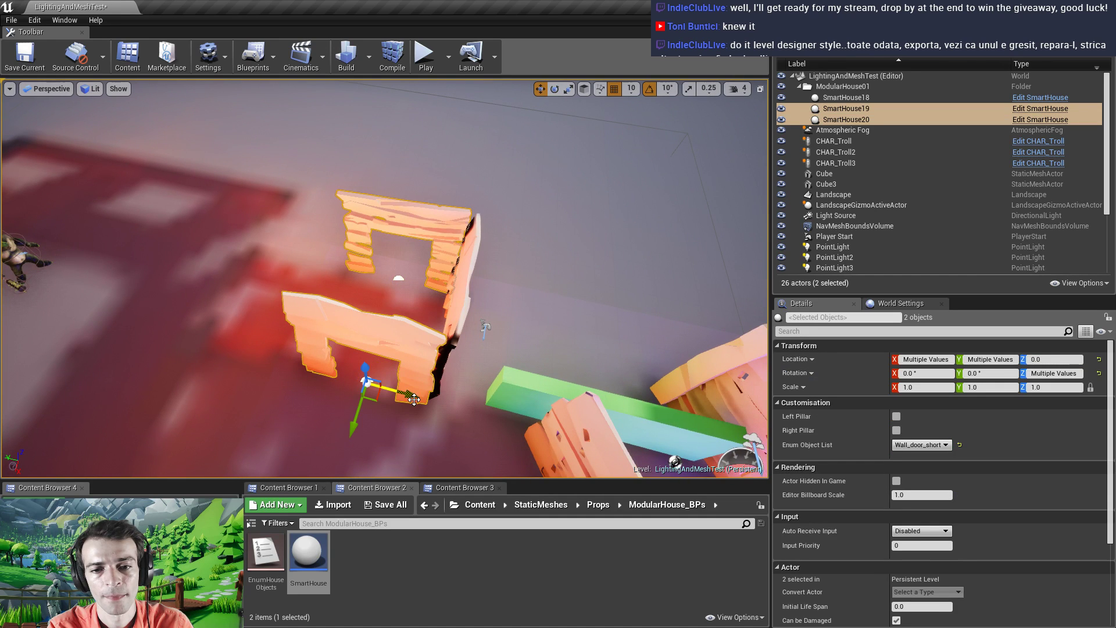
{"action": "left_click_drag", "start_coordinate": [414, 399], "coordinate": [283, 387], "text": "alt"}
Duplicate the corridor's end wall, turn the copy to 180° around Z and set it perpendicular at the corridor's end, about X 180, Y 1920
{"action": "right_click_drag", "start_coordinate": [328, 348], "coordinate": [423, 368]}
{"action": "left_click", "coordinate": [315, 295]}
{"action": "left_click_drag", "start_coordinate": [418, 366], "coordinate": [326, 327], "text": "alt"}
{"action": "key", "text": "e"}
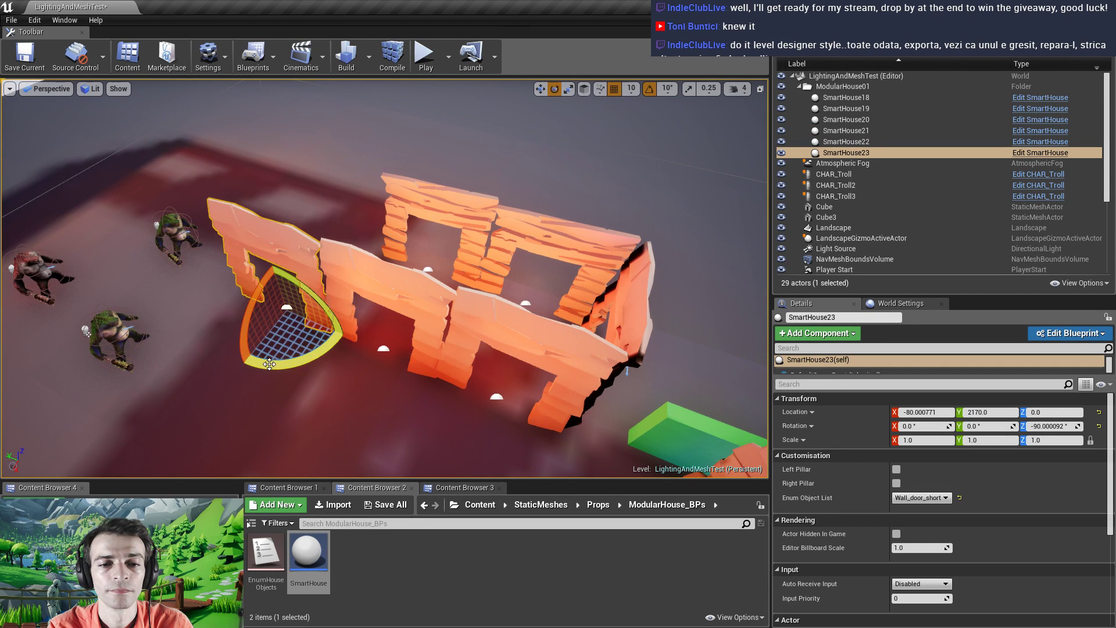
{"action": "left_click_drag", "start_coordinate": [269, 364], "coordinate": [324, 264]}
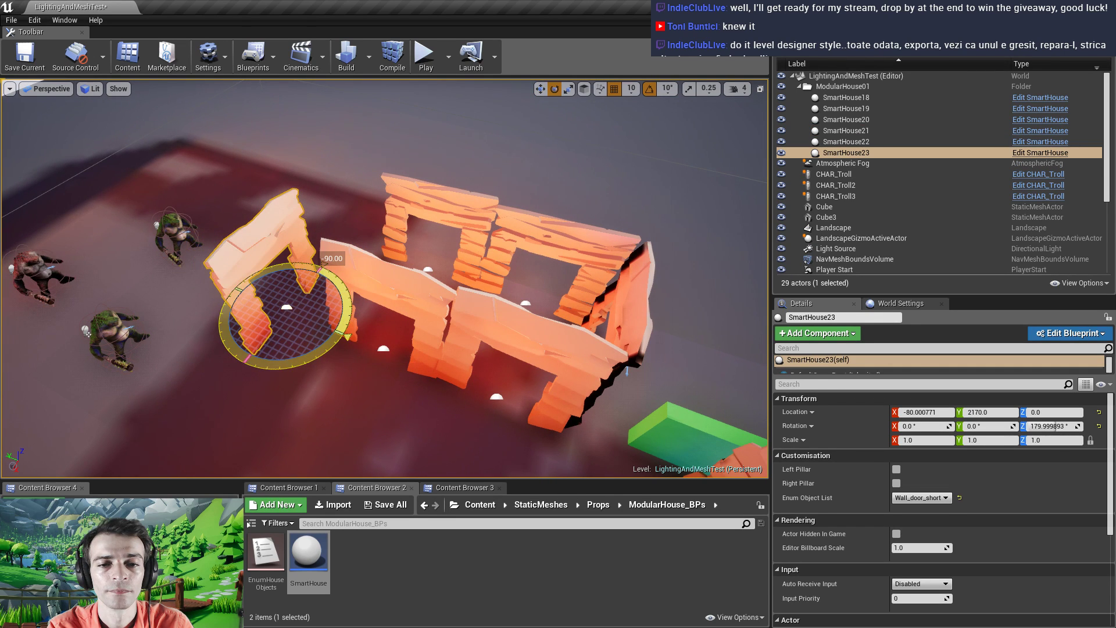
{"action": "key", "text": "w"}
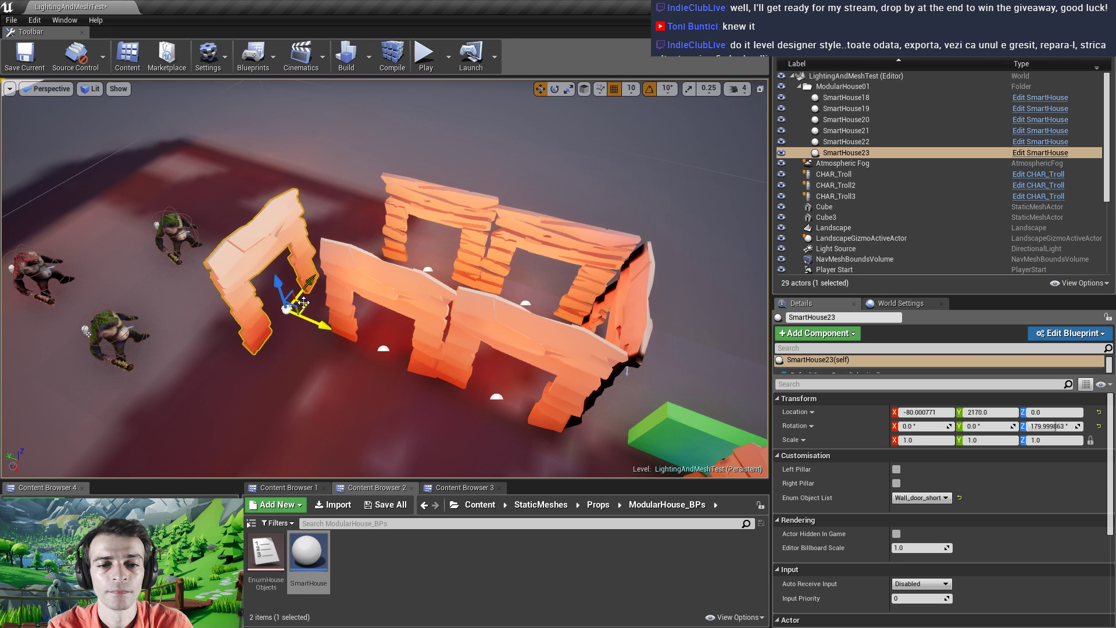
{"action": "left_click_drag", "start_coordinate": [303, 302], "coordinate": [315, 364]}
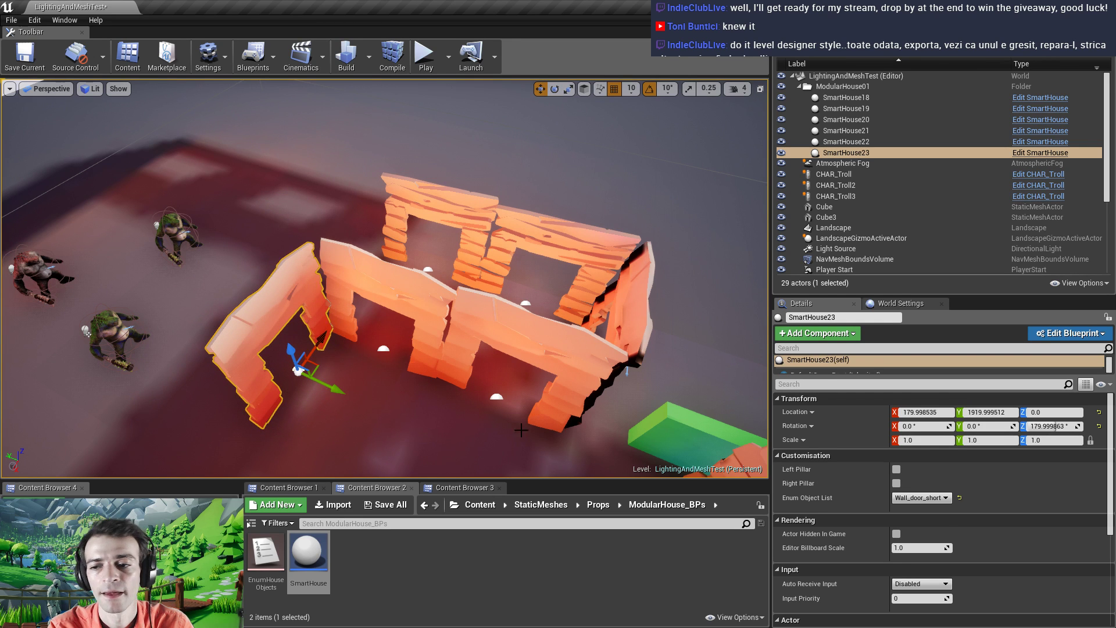
Change the perpendicular wall's object type to Wall_window and slide it along X to about 400 so it meets the corridor
{"action": "left_click", "coordinate": [921, 498]}
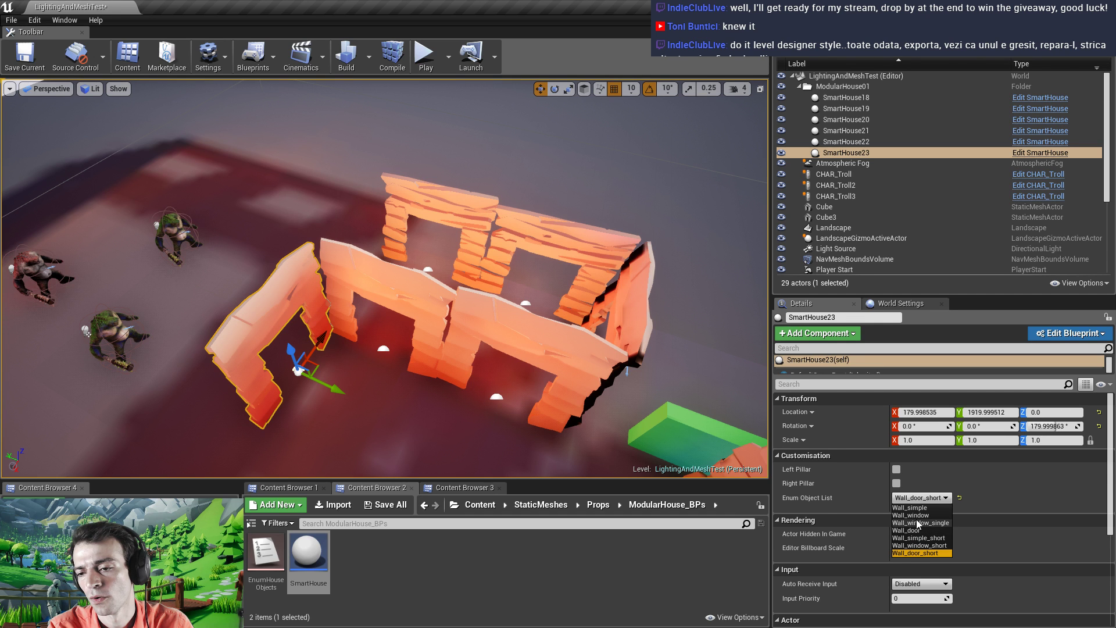
{"action": "left_click", "coordinate": [911, 515]}
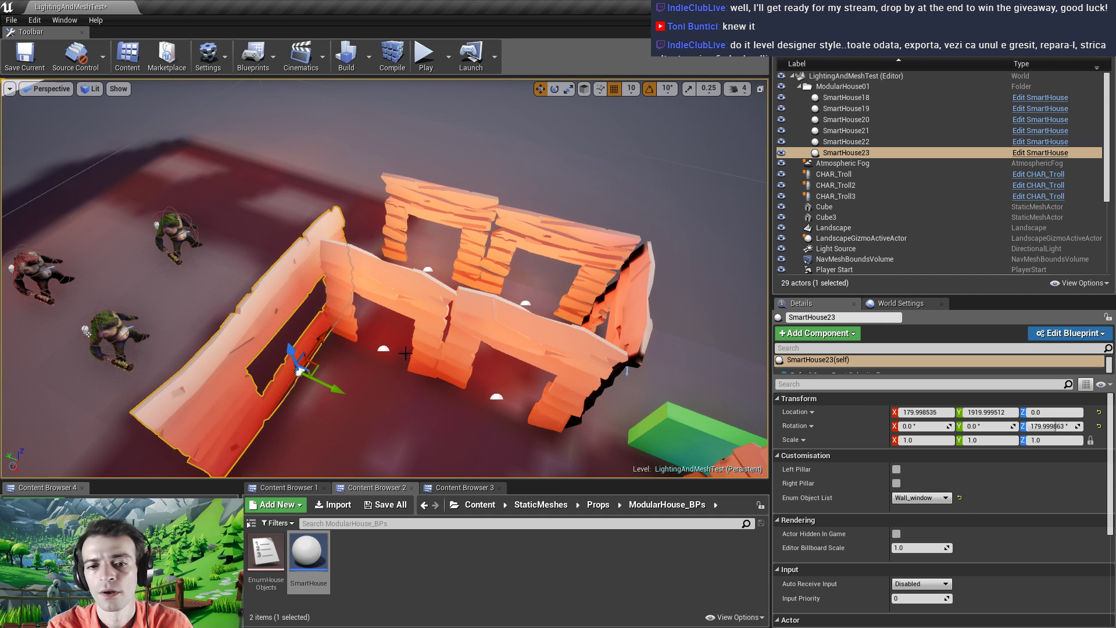
{"action": "key", "text": "f"}
{"action": "left_click_drag", "start_coordinate": [457, 321], "coordinate": [420, 340]}
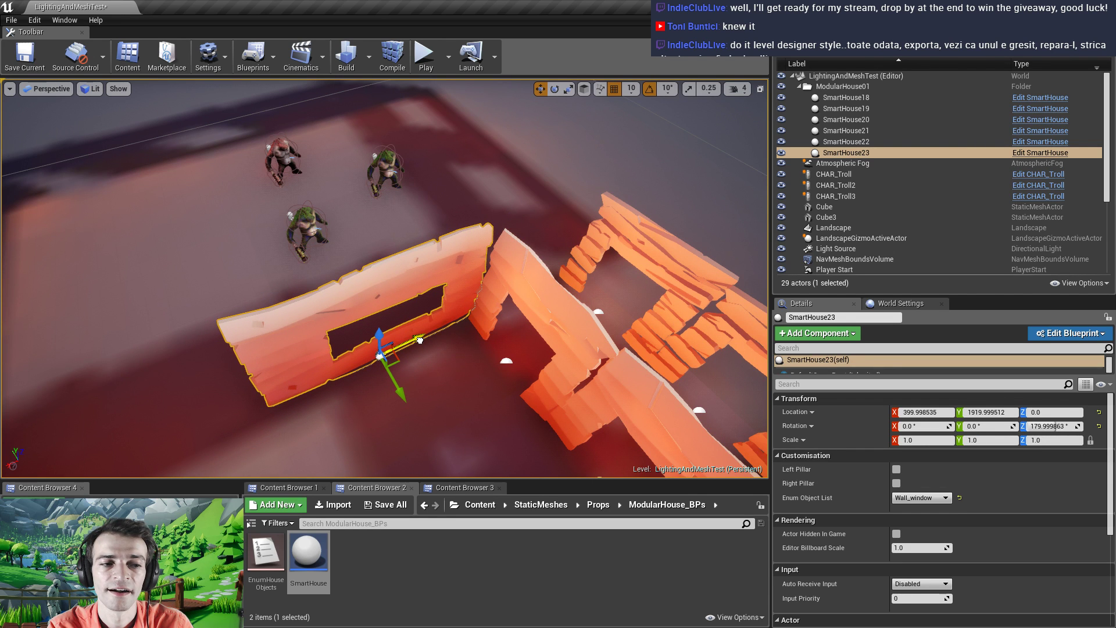
Duplicate the window wall along X so that the copy continues the wall line
{"action": "scroll", "coordinate": [456, 314], "scroll_direction": "down", "scroll_amount": 3}
{"action": "right_click_drag", "start_coordinate": [457, 314], "coordinate": [506, 343]}
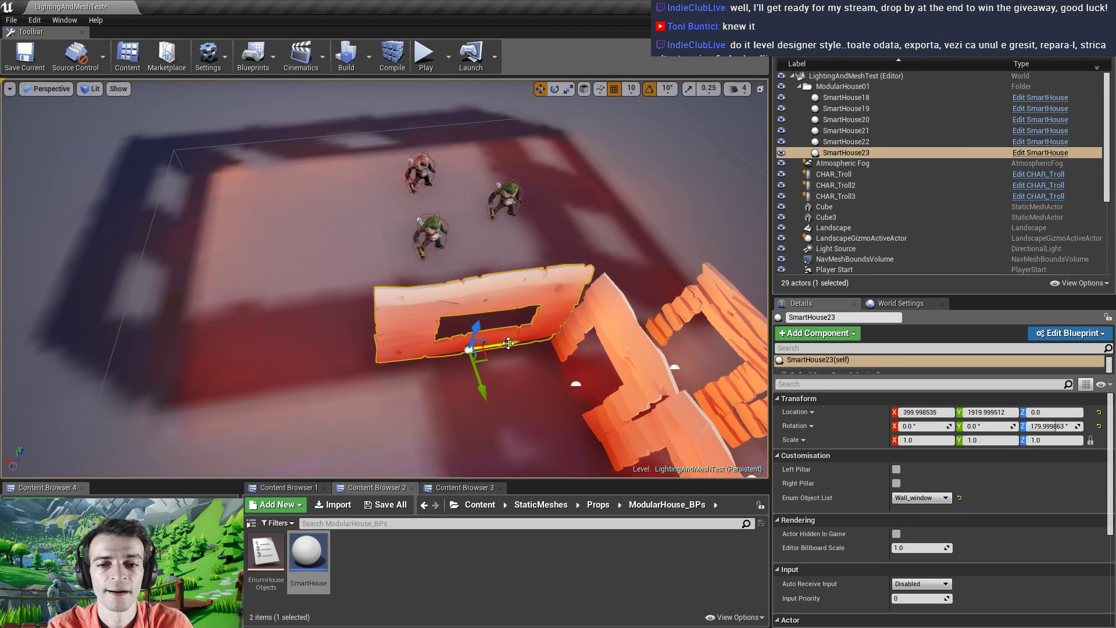
{"action": "left_click_drag", "start_coordinate": [505, 344], "coordinate": [324, 368], "text": "alt"}
{"action": "right_click_drag", "start_coordinate": [343, 358], "coordinate": [382, 343]}
{"action": "left_click", "coordinate": [440, 306], "text": "ctrl"}
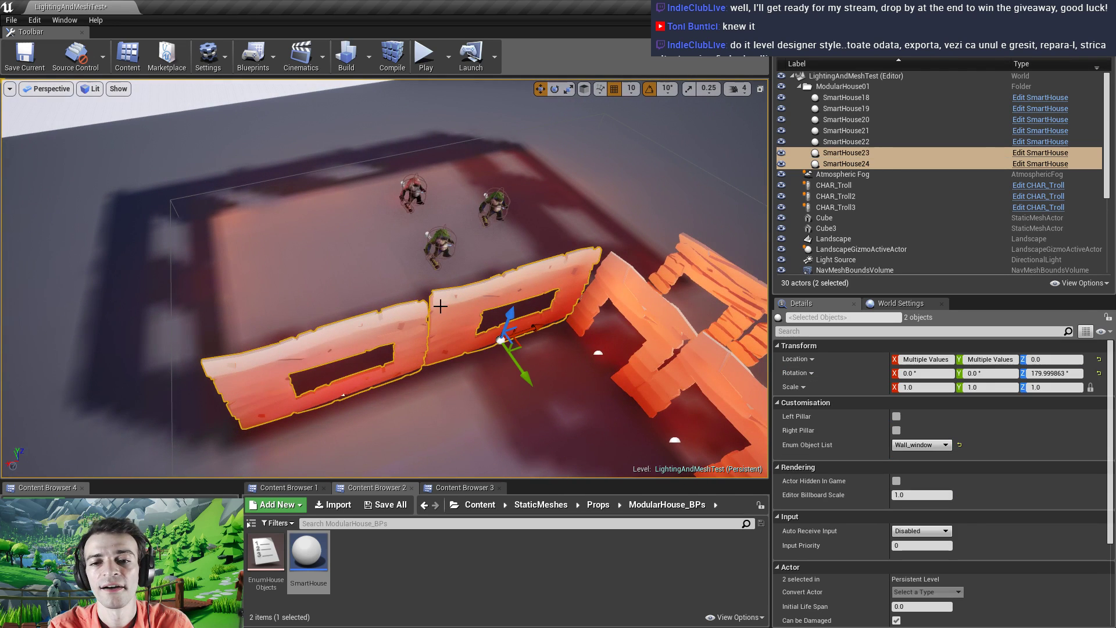
Duplicate the outer window wall, turn the copy to -90° around Z and fit it to the corner at about Y 2430
{"action": "left_click", "coordinate": [333, 346]}
{"action": "key", "text": "e"}
{"action": "left_click_drag", "start_coordinate": [415, 410], "coordinate": [261, 427]}
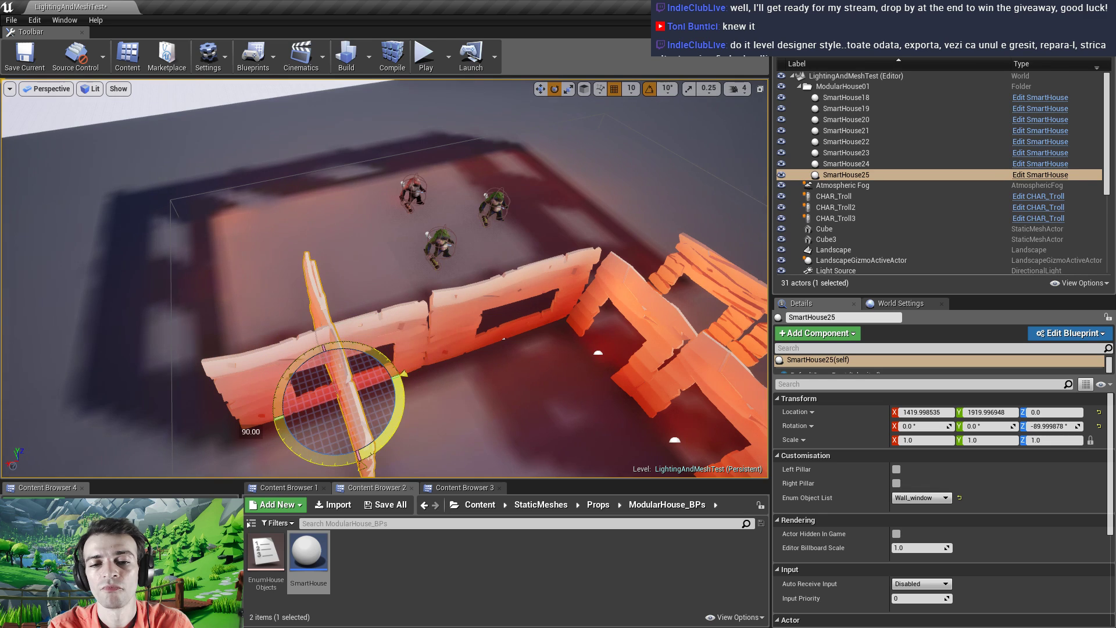
{"action": "right_click_drag", "start_coordinate": [431, 324], "coordinate": [529, 340]}
{"action": "key", "text": "w"}
{"action": "left_click_drag", "start_coordinate": [416, 312], "coordinate": [300, 318]}
{"action": "mouse_move", "coordinate": [391, 349]}
{"action": "right_mouse_down"}
{"action": "mouse_move", "coordinate": [372, 357]}
{"action": "mouse_move", "coordinate": [425, 345]}
{"action": "mouse_move", "coordinate": [390, 361]}
{"action": "right_mouse_up"}
{"action": "mouse_move", "coordinate": [458, 407]}
{"action": "right_mouse_down"}
{"action": "mouse_move", "coordinate": [384, 401]}
{"action": "mouse_move", "coordinate": [458, 408]}
{"action": "right_mouse_up"}
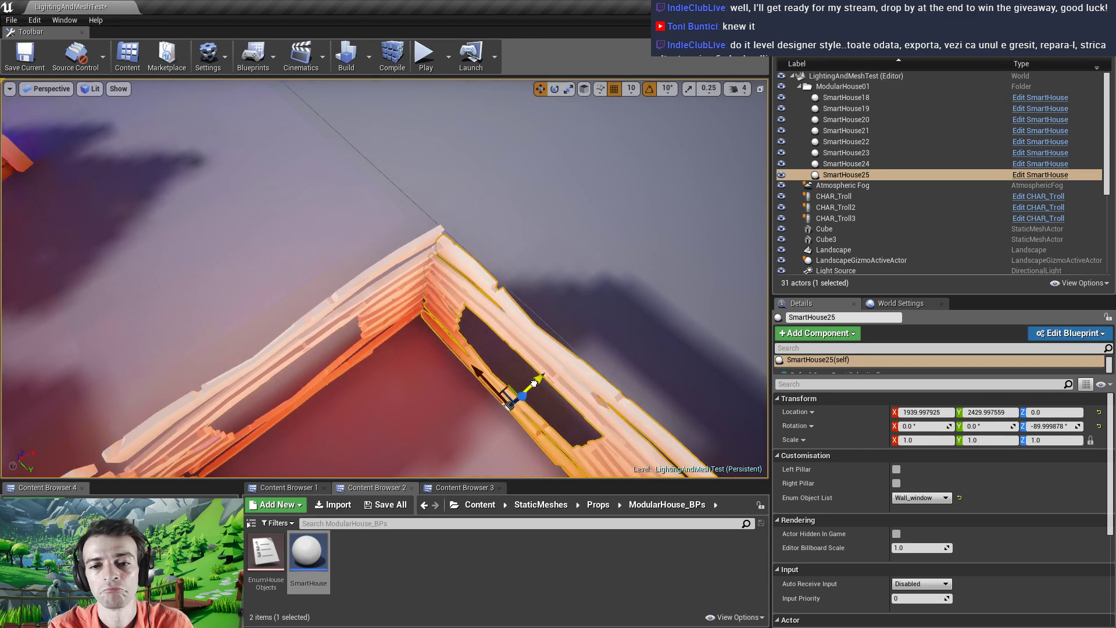
{"action": "left_click_drag", "start_coordinate": [534, 384], "coordinate": [538, 380]}
Duplicate the corner window wall along Y to about 3450 so the side wall continues in line
{"action": "mouse_move", "coordinate": [455, 356]}
{"action": "right_mouse_down"}
{"action": "mouse_move", "coordinate": [500, 357]}
{"action": "mouse_move", "coordinate": [456, 357]}
{"action": "right_mouse_up"}
{"action": "left_click_drag", "start_coordinate": [367, 302], "coordinate": [537, 297], "text": "alt"}
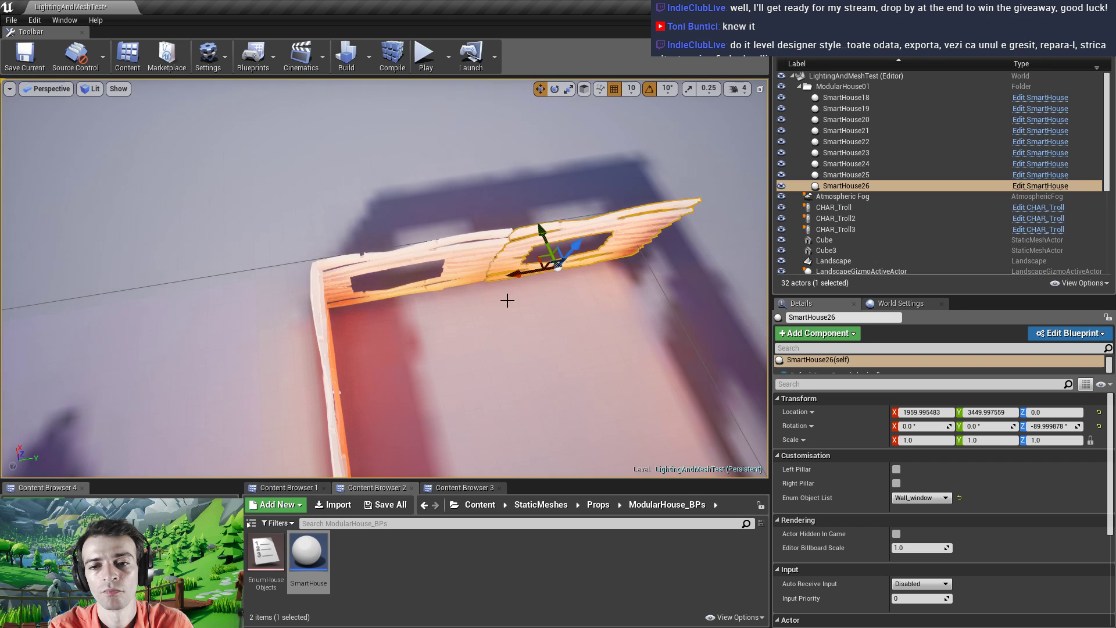
{"action": "right_click_drag", "start_coordinate": [507, 300], "coordinate": [674, 301]}
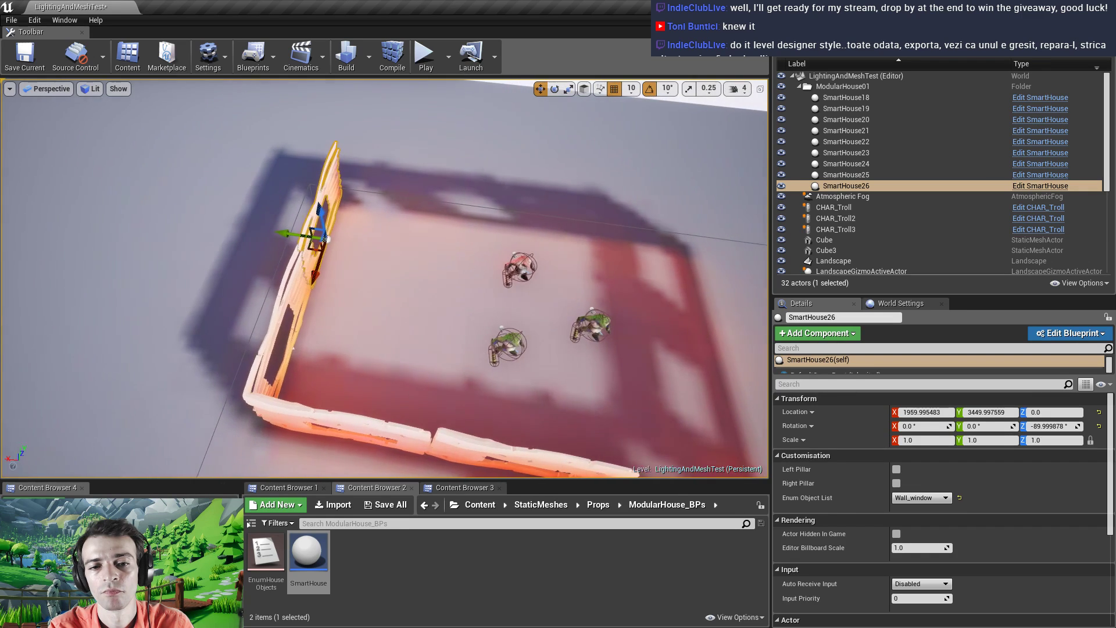
Duplicate both side window walls to the opposite side of the room and turn the copies to 90° around Z
{"action": "left_click", "coordinate": [295, 287], "text": "ctrl"}
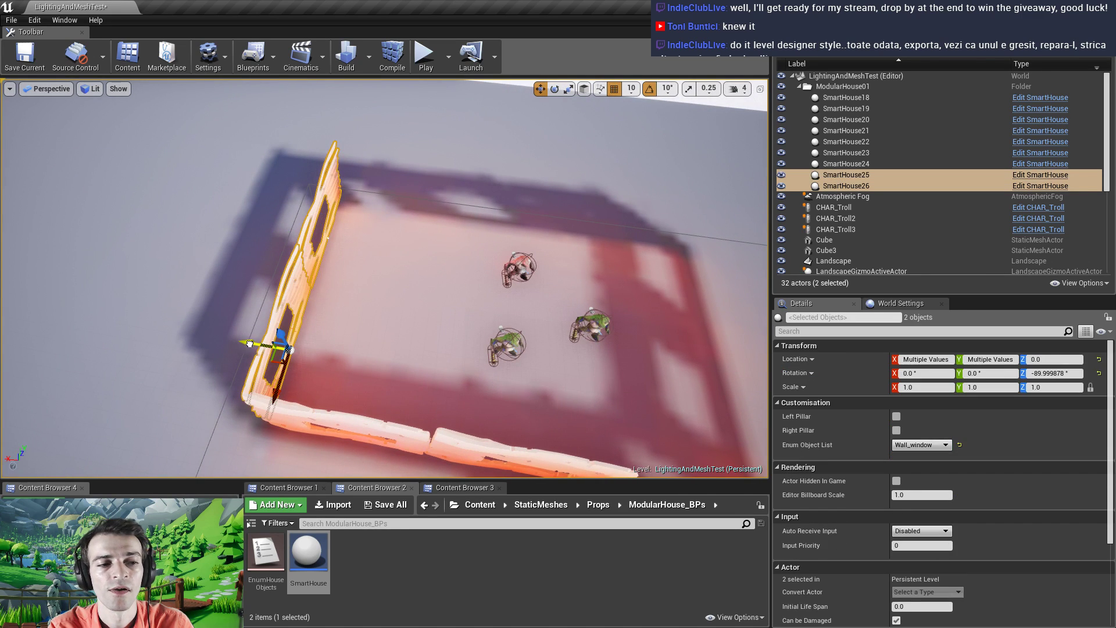
{"action": "left_click_drag", "start_coordinate": [250, 343], "coordinate": [618, 274], "text": "alt"}
{"action": "right_click_drag", "start_coordinate": [618, 274], "coordinate": [529, 372]}
{"action": "key", "text": "e"}
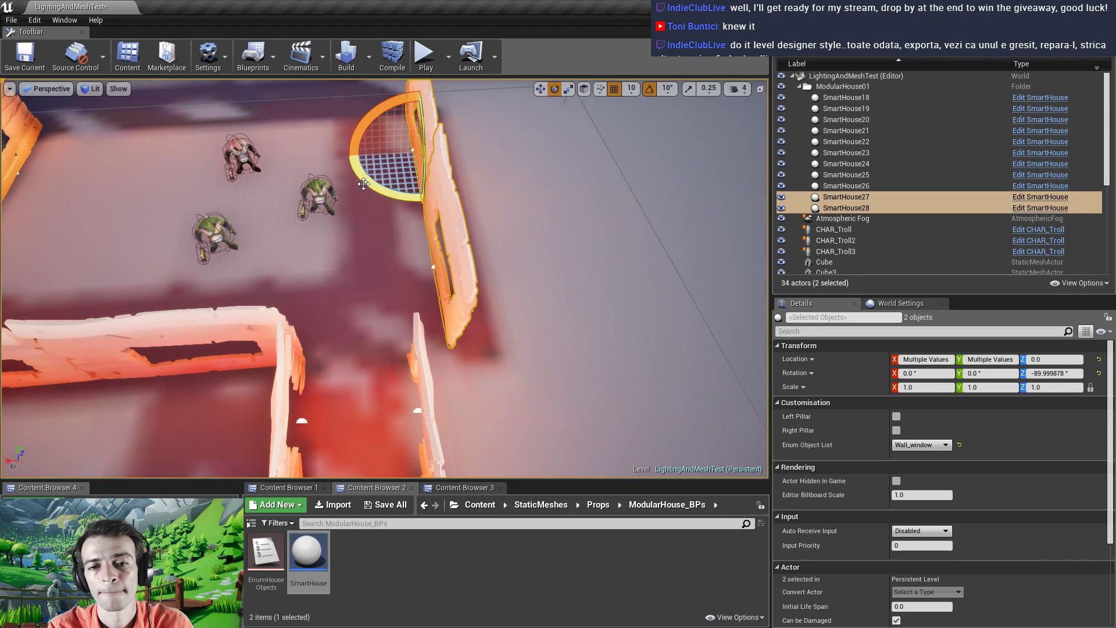
{"action": "left_click_drag", "start_coordinate": [363, 184], "coordinate": [355, 109]}
{"action": "right_click_drag", "start_coordinate": [333, 233], "coordinate": [515, 234]}
{"action": "key", "text": "w"}
{"action": "left_click", "coordinate": [495, 243]}
{"action": "left_click_drag", "start_coordinate": [495, 243], "coordinate": [410, 283]}
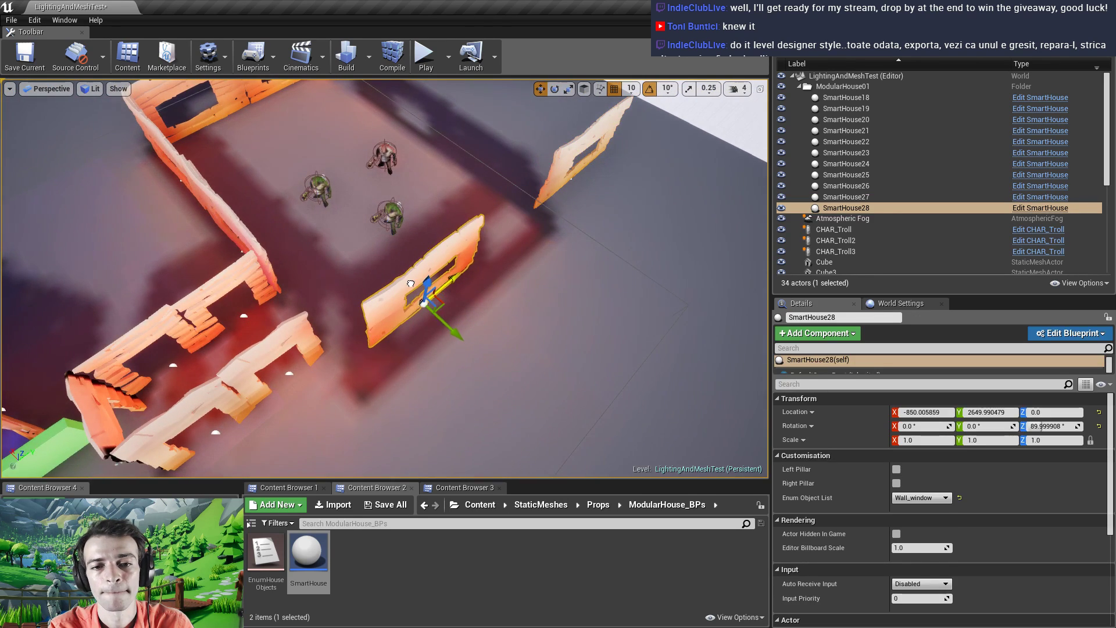
{"action": "key", "text": "ctrl+z"}
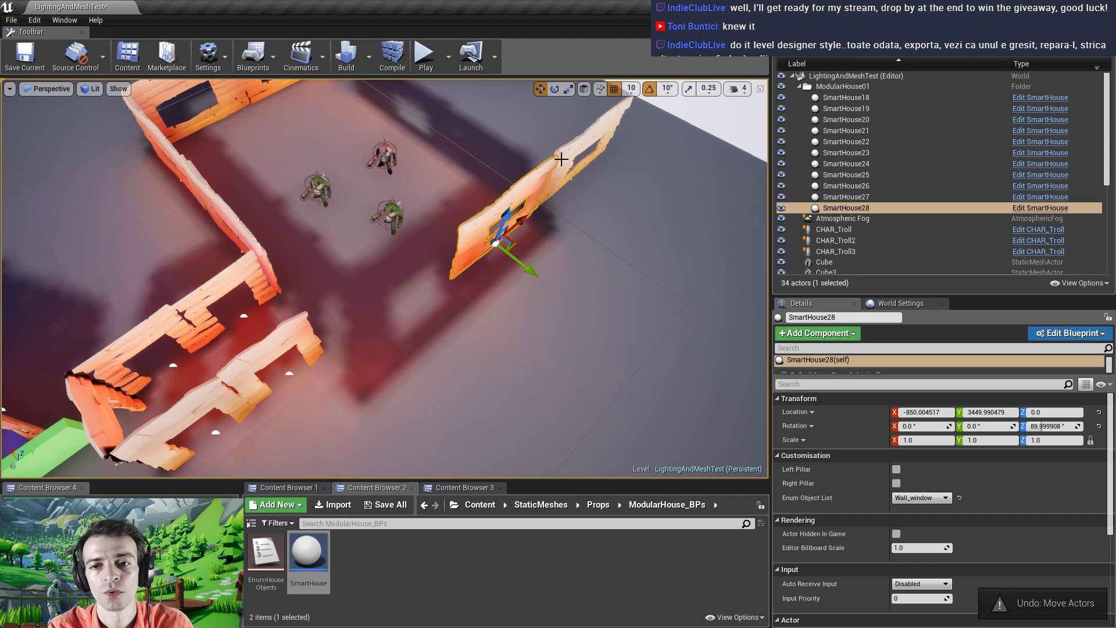
Select both opposite side walls, save the level and slide the pair along Y towards the corridor end of the room
{"action": "left_click", "coordinate": [533, 190], "text": "ctrl"}
{"action": "key", "text": "ctrl+s"}
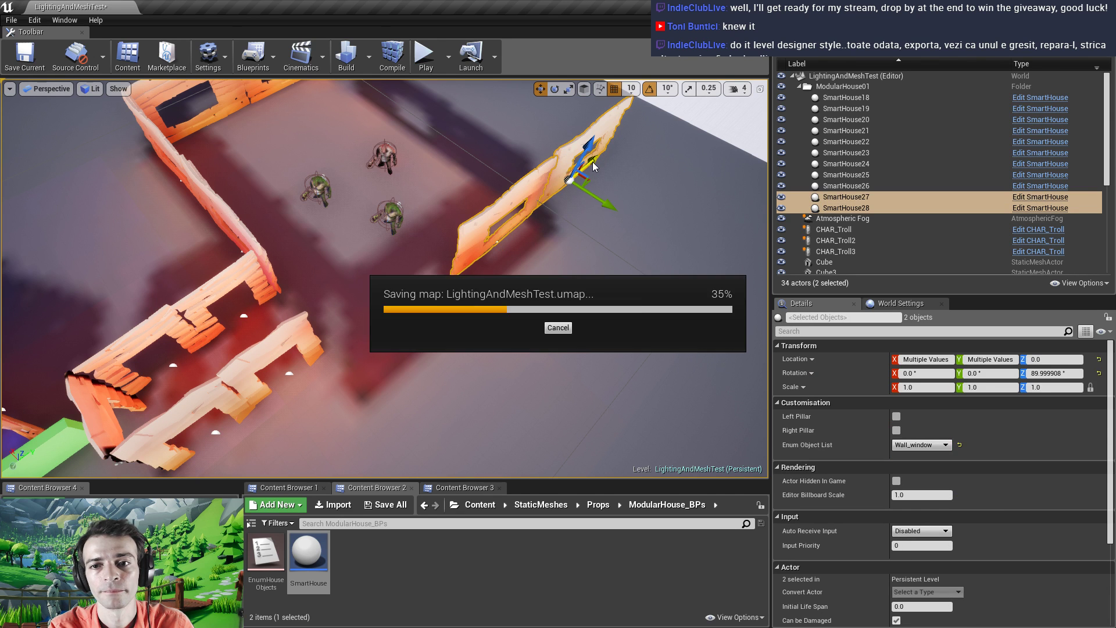
{"action": "left_click_drag", "start_coordinate": [591, 161], "coordinate": [522, 223]}
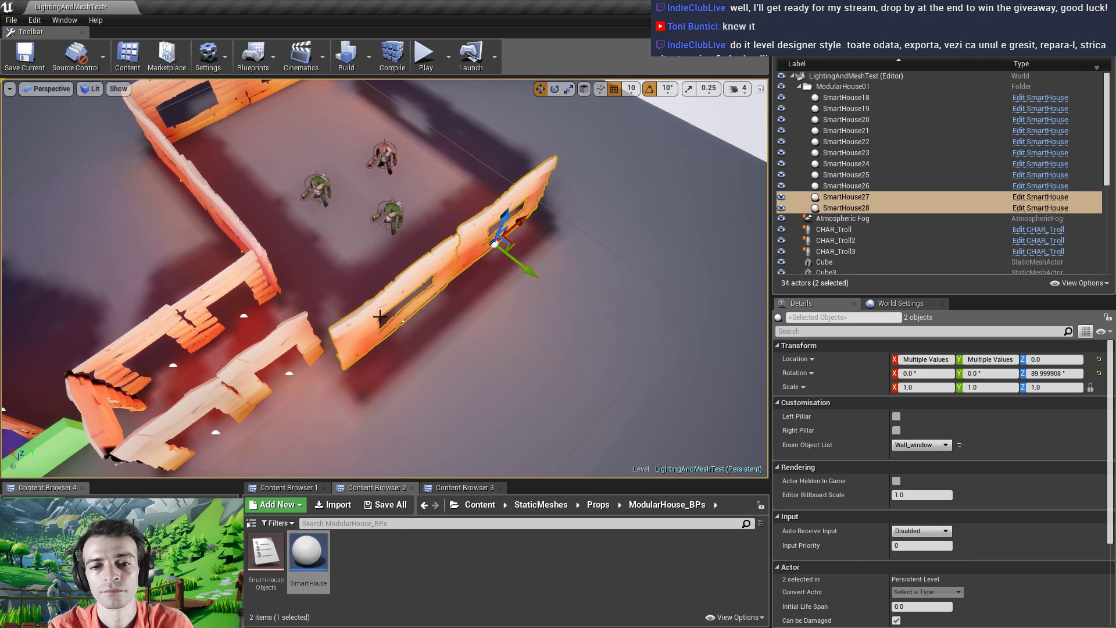
{"action": "right_click_drag", "start_coordinate": [380, 317], "coordinate": [437, 316]}
{"action": "right_click_drag", "start_coordinate": [372, 332], "coordinate": [294, 384]}
Duplicate the window wall beside the corridor along X to about -1150, on the other side of the corridor opening
{"action": "right_click_drag", "start_coordinate": [281, 203], "coordinate": [366, 201]}
{"action": "left_click", "coordinate": [314, 250]}
{"action": "right_click_drag", "start_coordinate": [314, 249], "coordinate": [272, 289]}
{"action": "left_click_drag", "start_coordinate": [276, 303], "coordinate": [553, 303], "text": "alt"}
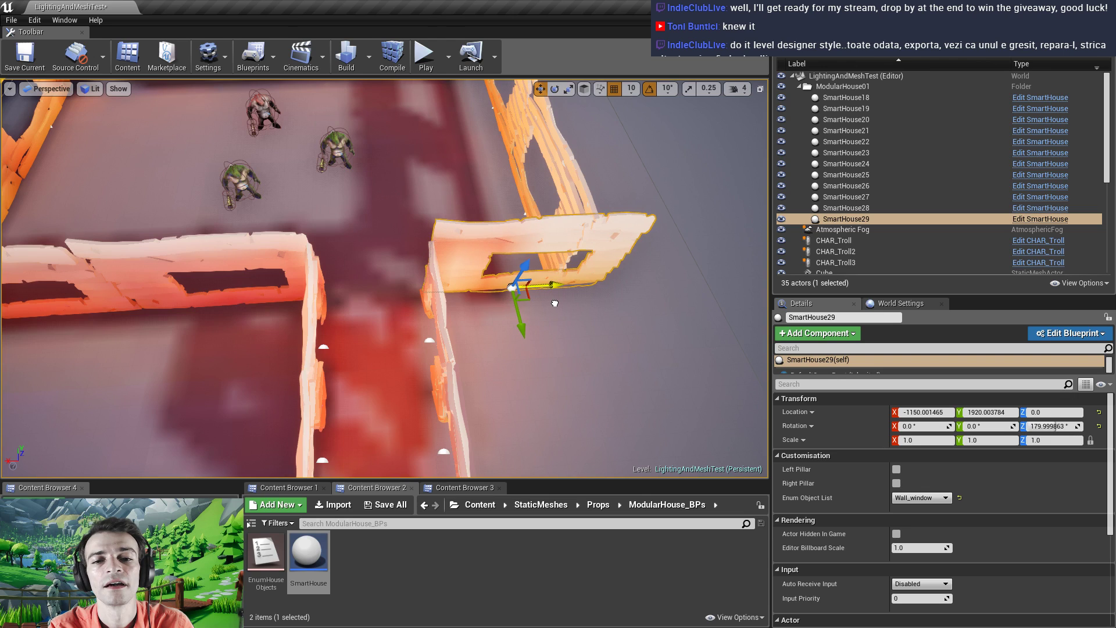
Move the two opposite side walls outward along X to about -1660 so they meet the end of the new window wall
{"action": "right_click_drag", "start_coordinate": [418, 273], "coordinate": [386, 269]}
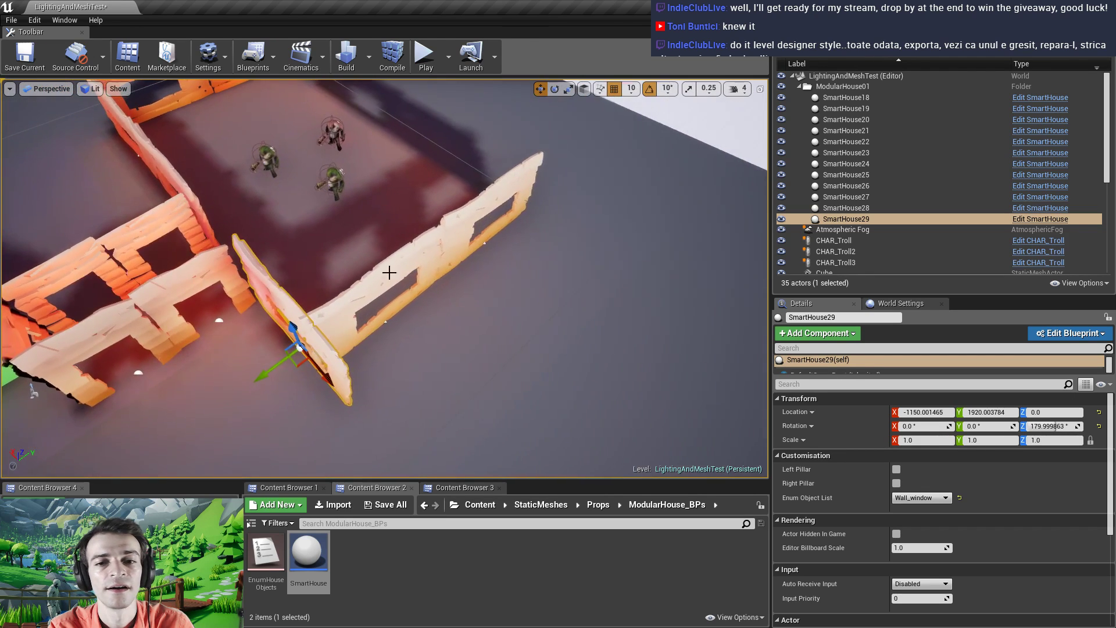
{"action": "left_click", "coordinate": [399, 258]}
{"action": "left_click", "coordinate": [455, 231], "text": "ctrl"}
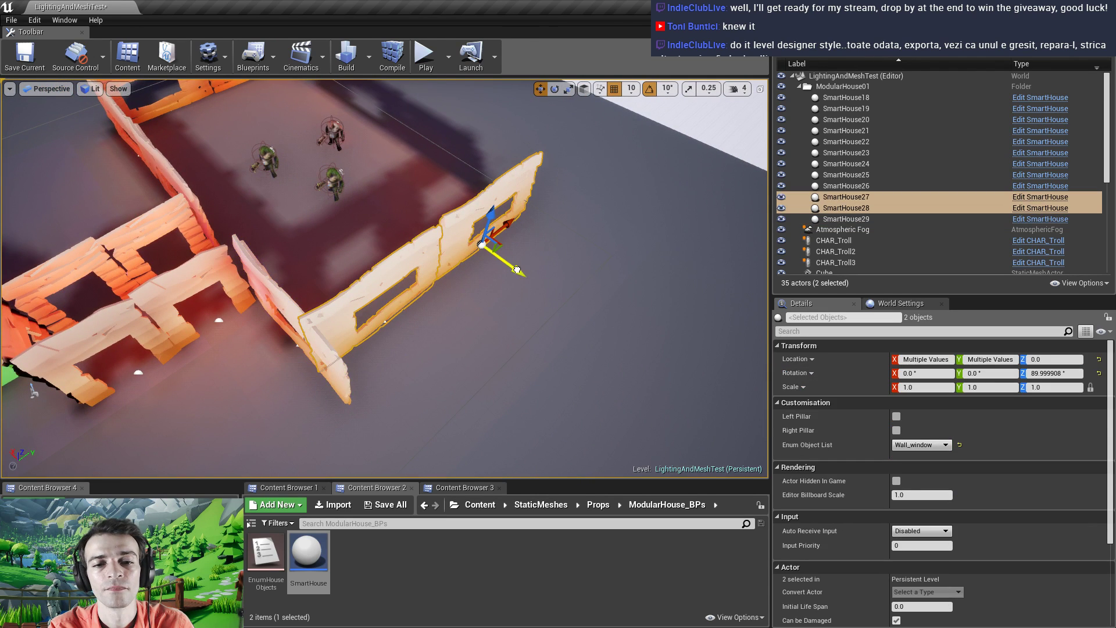
{"action": "left_click_drag", "start_coordinate": [517, 271], "coordinate": [541, 296]}
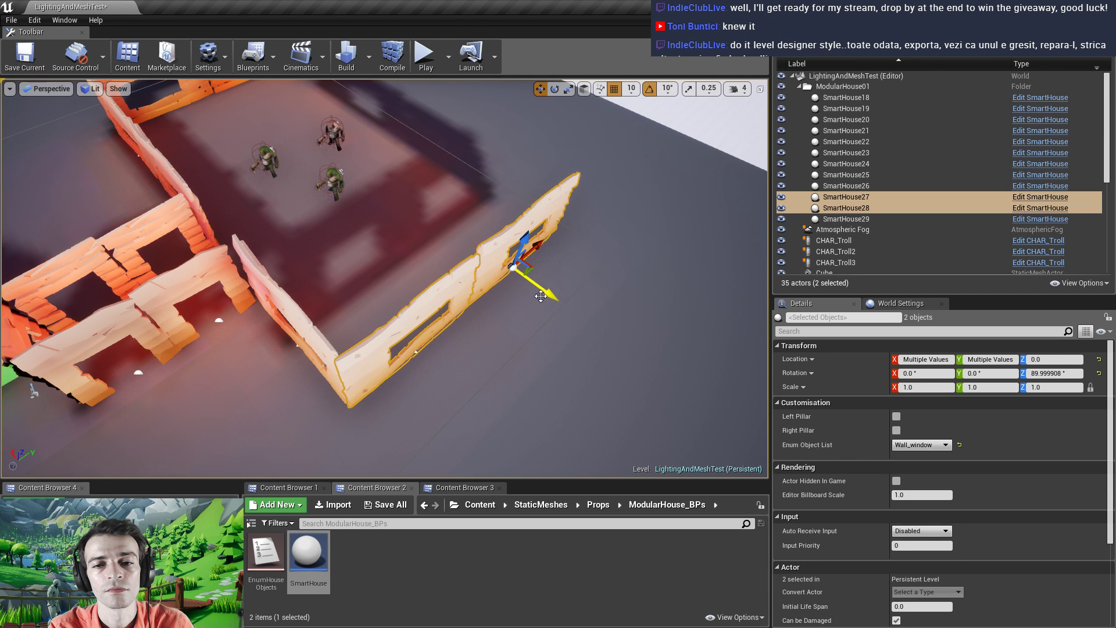
{"action": "left_click", "coordinate": [542, 247]}
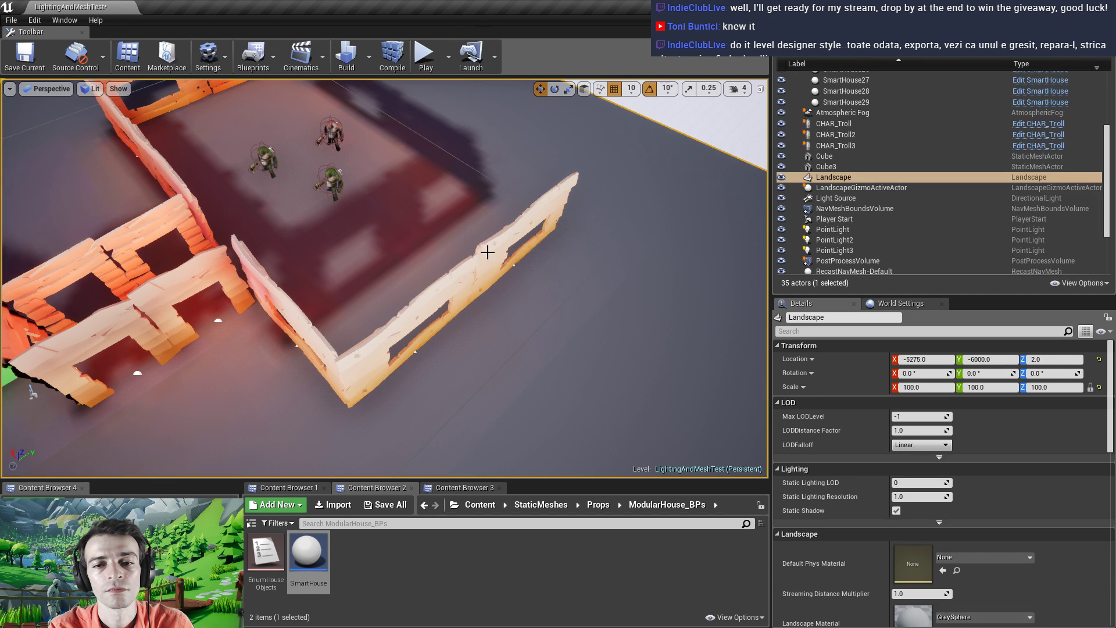
{"action": "key", "text": "ctrl+z"}
{"action": "left_click_drag", "start_coordinate": [438, 332], "coordinate": [446, 325]}
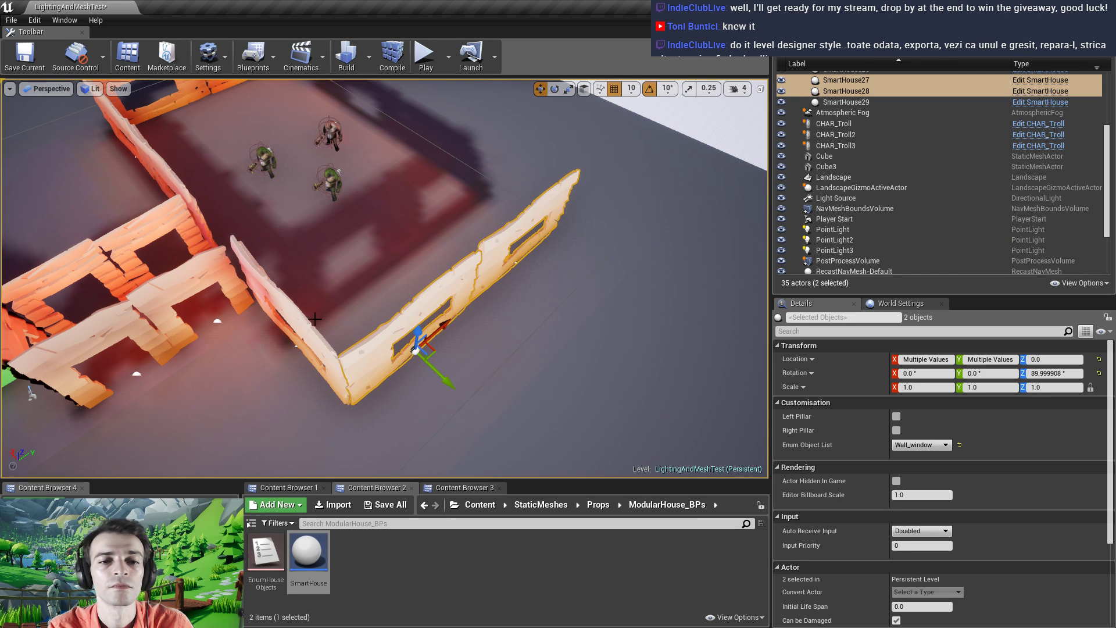
Duplicate the two window walls beside the corridor, turn the copies to 0° around Z and fit them to the far corner at about Y 3960
{"action": "left_click_drag", "start_coordinate": [315, 318], "coordinate": [161, 286], "text": "alt"}
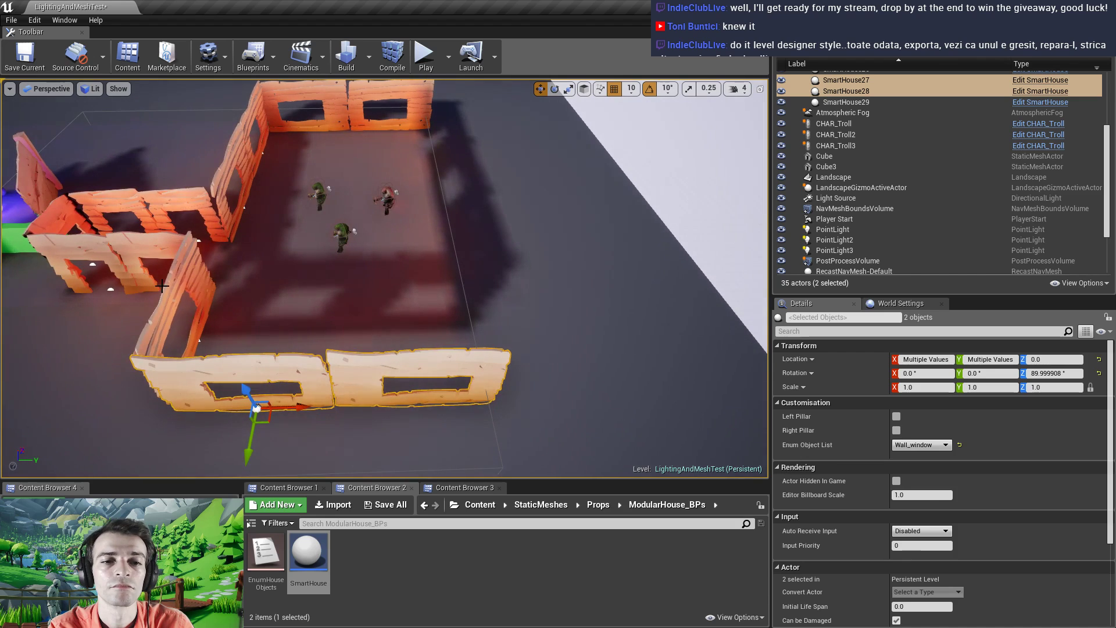
{"action": "left_click", "coordinate": [183, 280]}
{"action": "left_click", "coordinate": [234, 141]}
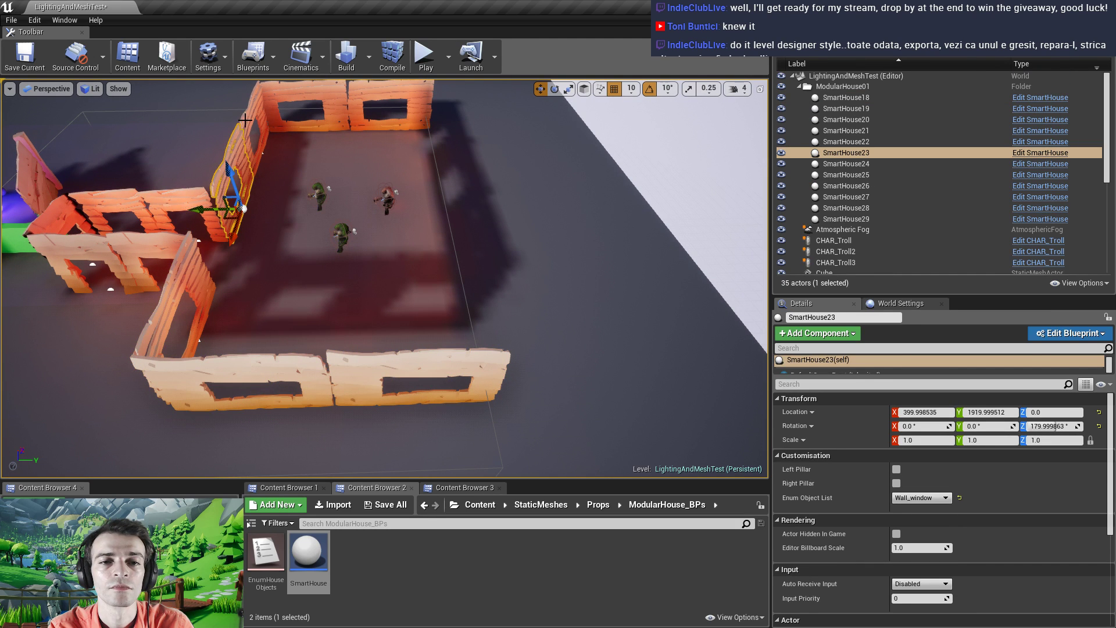
{"action": "left_click", "coordinate": [228, 154], "text": "ctrl"}
{"action": "left_click_drag", "start_coordinate": [218, 154], "coordinate": [444, 192], "text": "alt"}
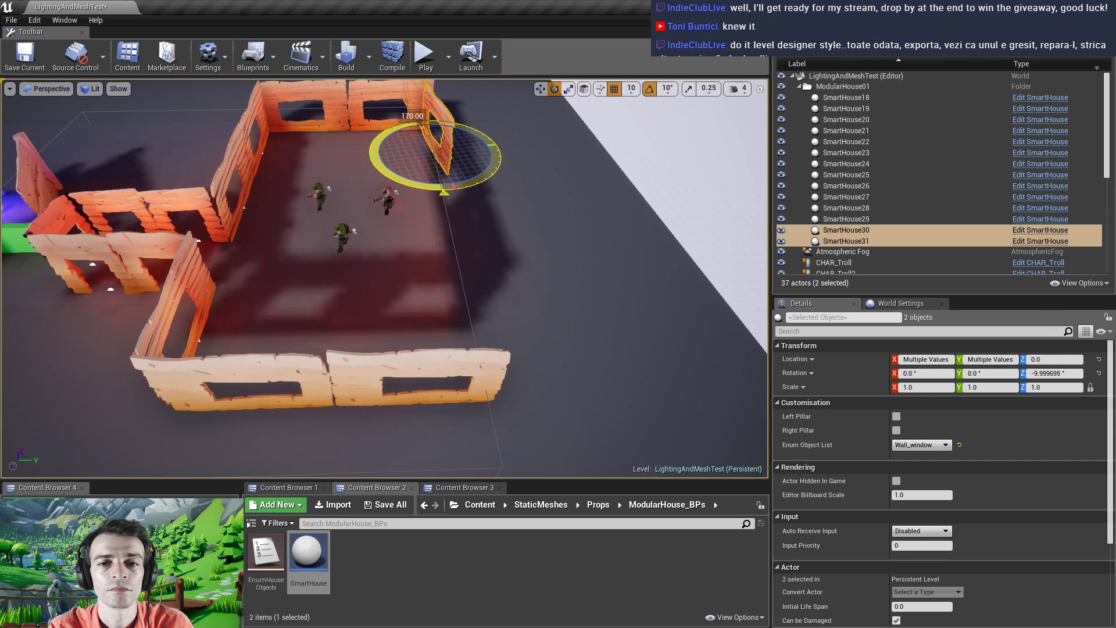
{"action": "right_click_drag", "start_coordinate": [575, 242], "coordinate": [418, 243]}
{"action": "key", "text": "w"}
{"action": "left_click_drag", "start_coordinate": [678, 210], "coordinate": [441, 311]}
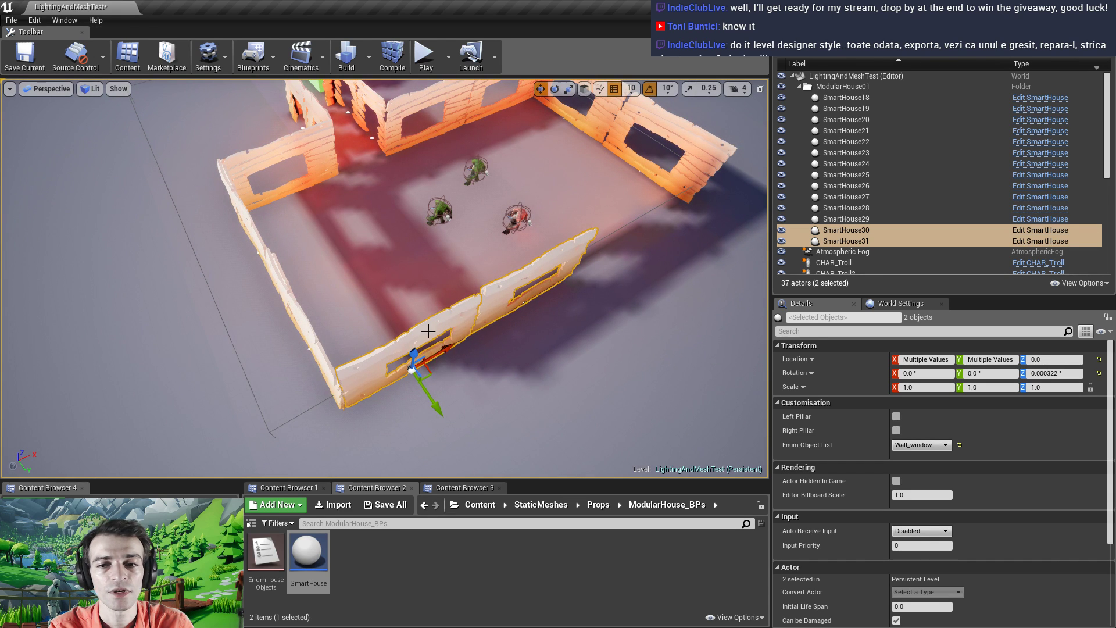
{"action": "right_click_drag", "start_coordinate": [428, 331], "coordinate": [469, 302]}
Duplicate the inner window wall of the far side along X to about 920 to extend the wall line
{"action": "left_click", "coordinate": [484, 328]}
{"action": "right_click_drag", "start_coordinate": [526, 326], "coordinate": [546, 317]}
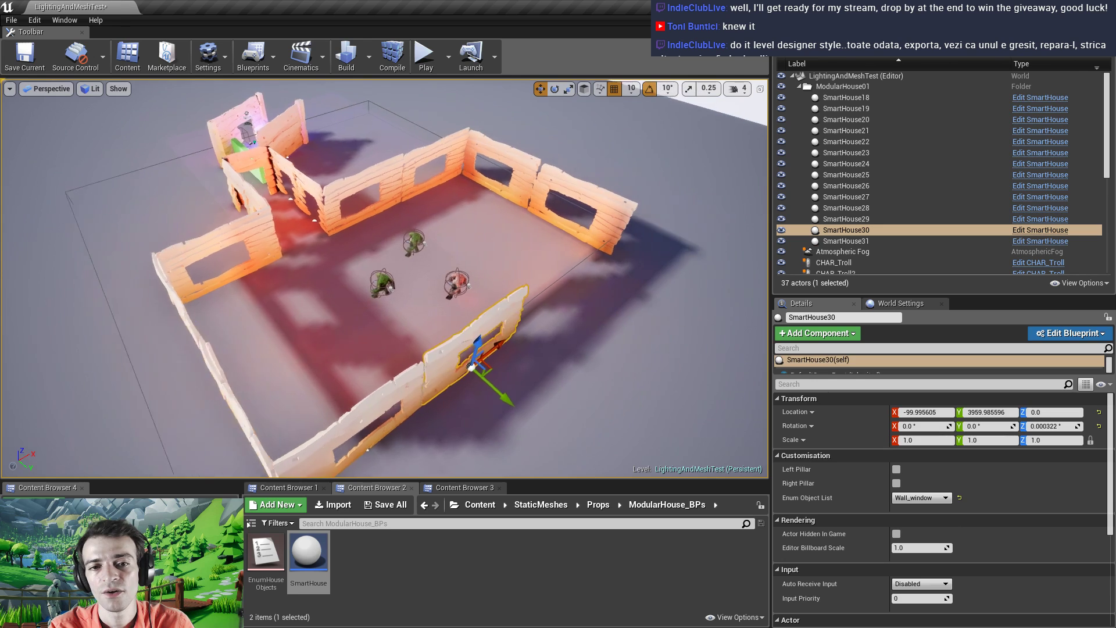
{"action": "right_click_drag", "start_coordinate": [471, 367], "coordinate": [429, 361]}
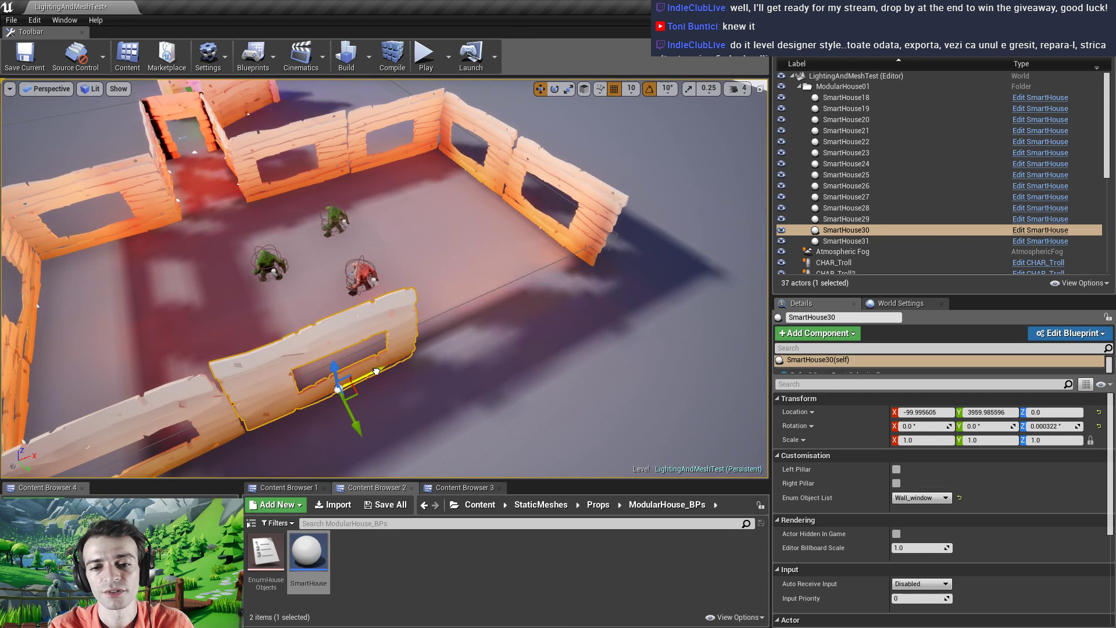
{"action": "left_click_drag", "start_coordinate": [376, 370], "coordinate": [530, 318], "text": "alt"}
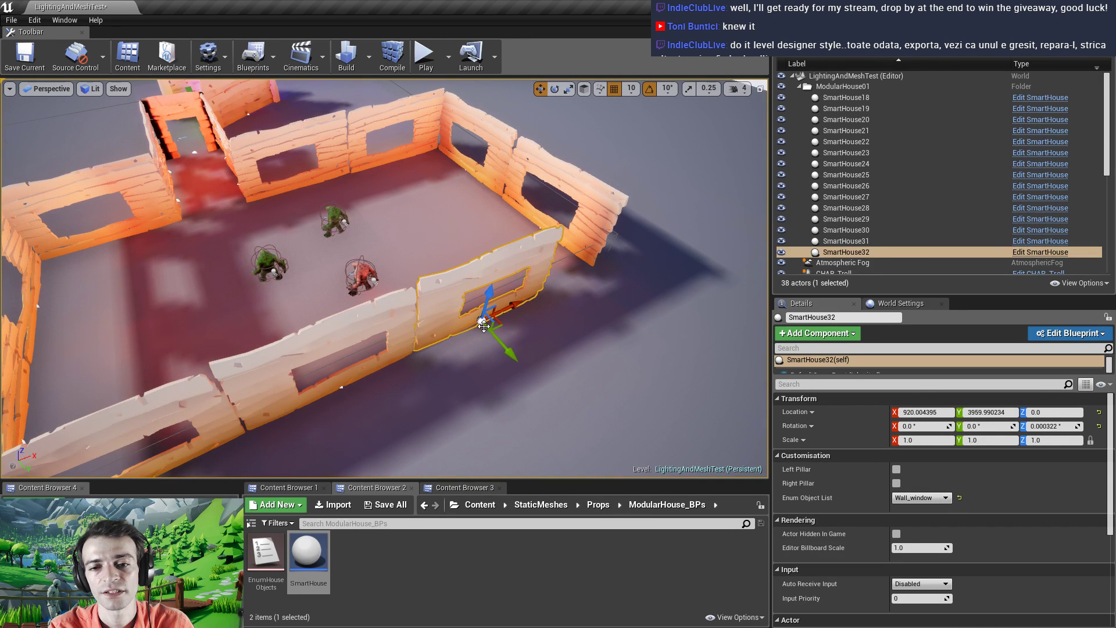
Duplicate the far side's last window wall along X to about 1670 and change the copy's object type to Wall_door_short
{"action": "right_click_drag", "start_coordinate": [453, 297], "coordinate": [396, 302]}
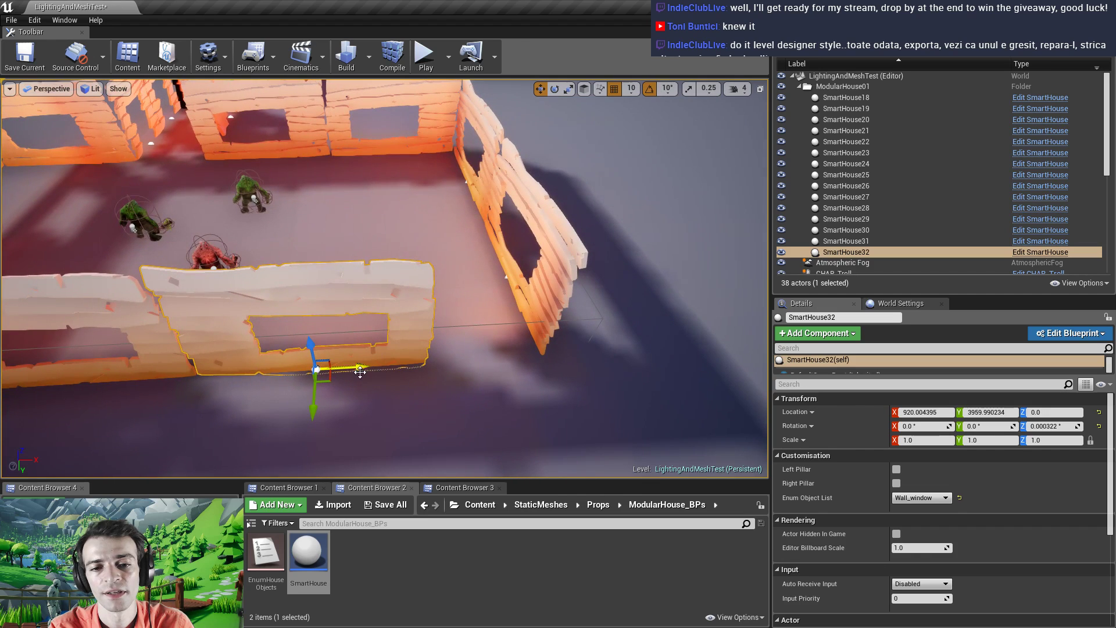
{"action": "left_click_drag", "start_coordinate": [351, 367], "coordinate": [515, 359], "text": "alt"}
{"action": "left_click", "coordinate": [921, 497]}
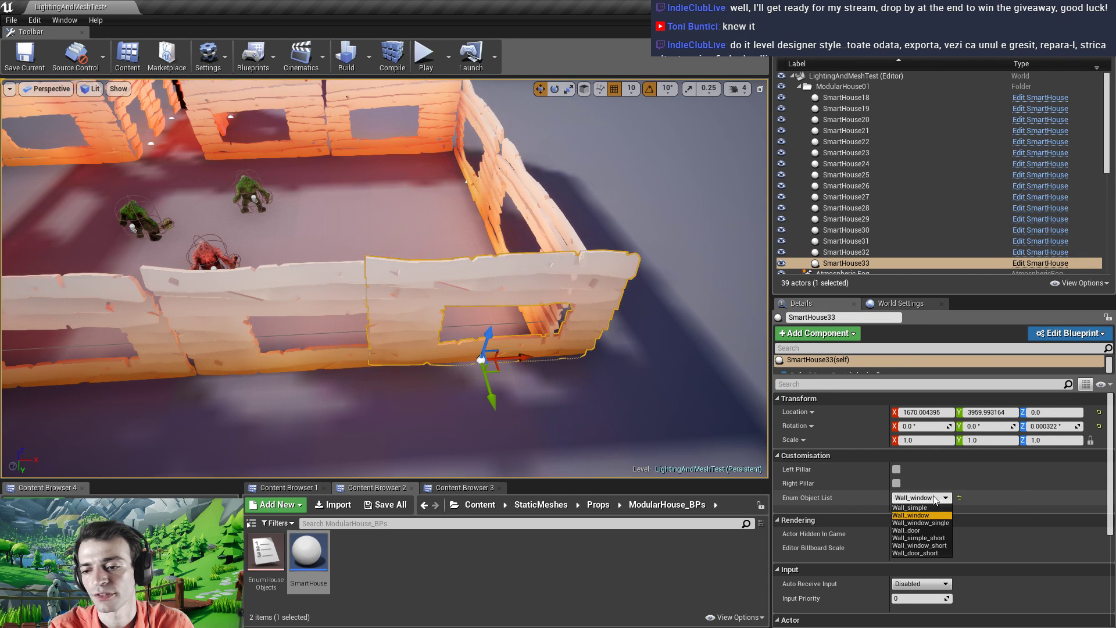
{"action": "left_click", "coordinate": [921, 554]}
{"action": "right_click_drag", "start_coordinate": [530, 385], "coordinate": [494, 388]}
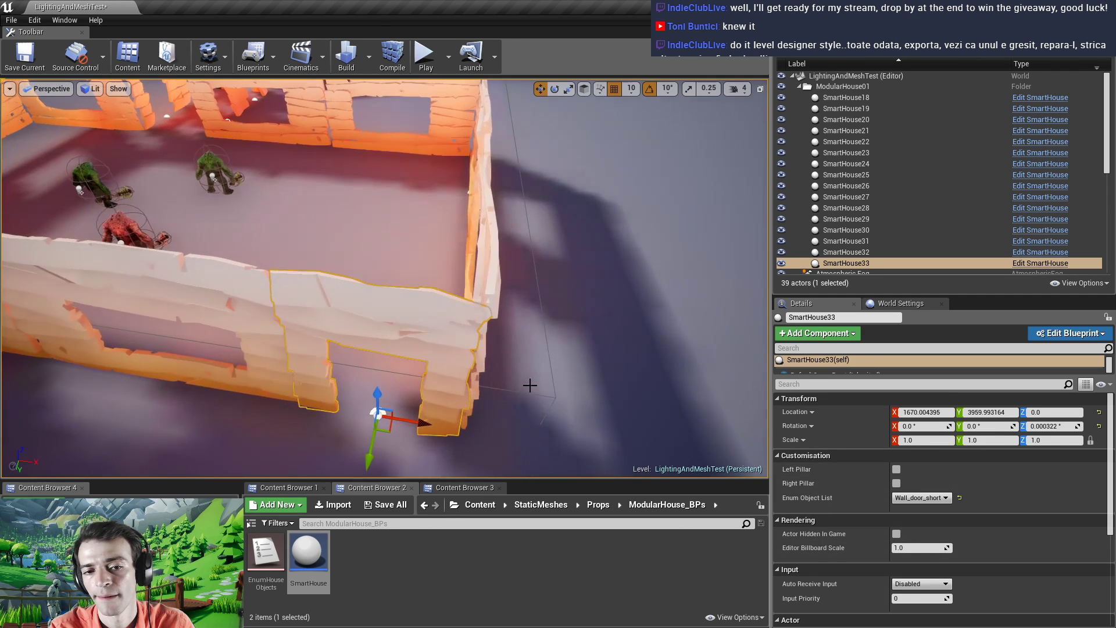
{"action": "right_click_drag", "start_coordinate": [413, 400], "coordinate": [340, 375]}
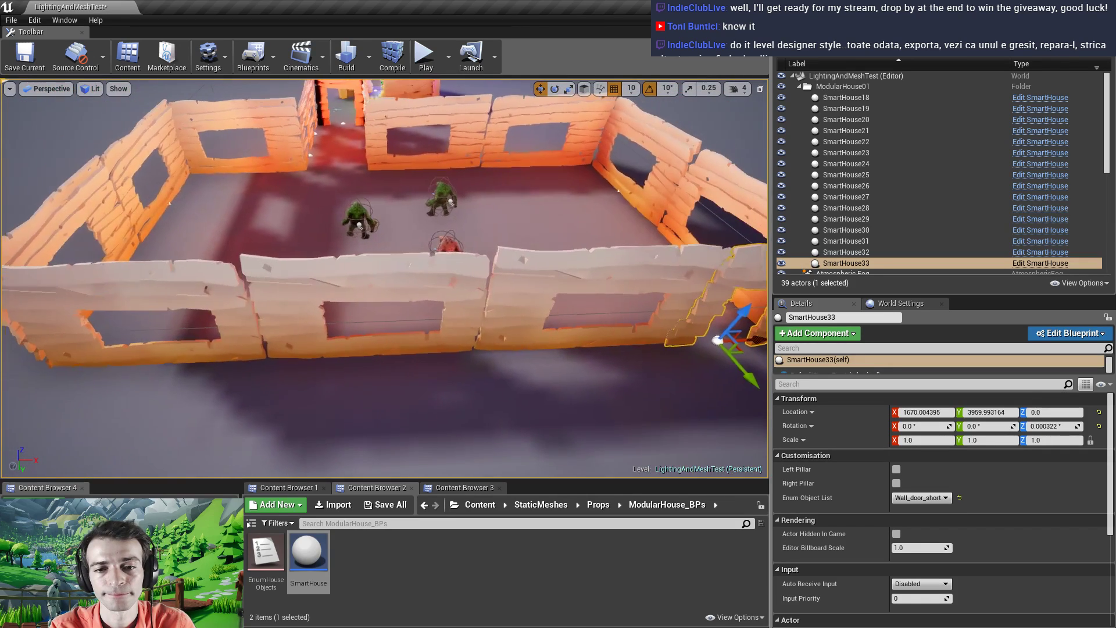
Try Wall_door_short and Wall_window_short on the far side's outer wall at X -1120, and settle on Wall_window_single
{"action": "left_click", "coordinate": [304, 277]}
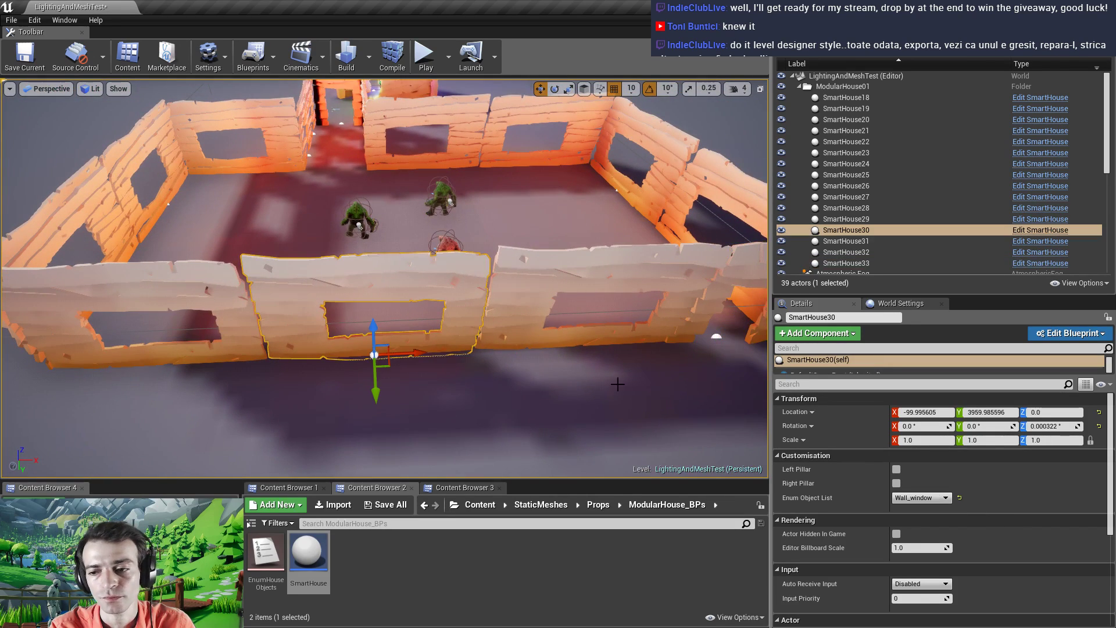
{"action": "left_click", "coordinate": [145, 287]}
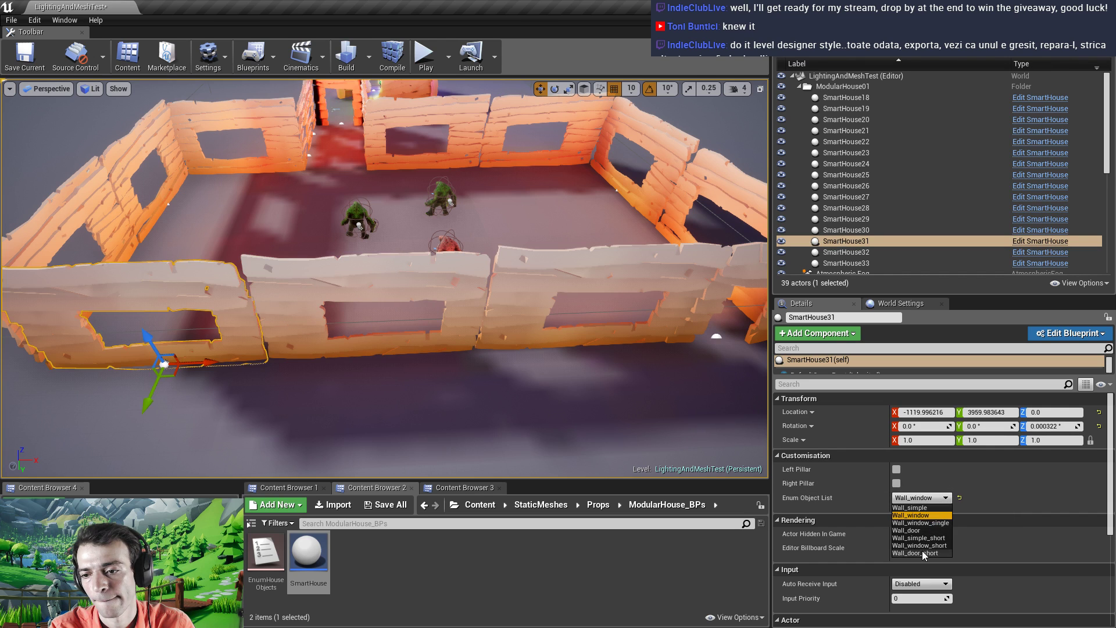
{"action": "left_click", "coordinate": [923, 553]}
{"action": "left_click", "coordinate": [918, 499]}
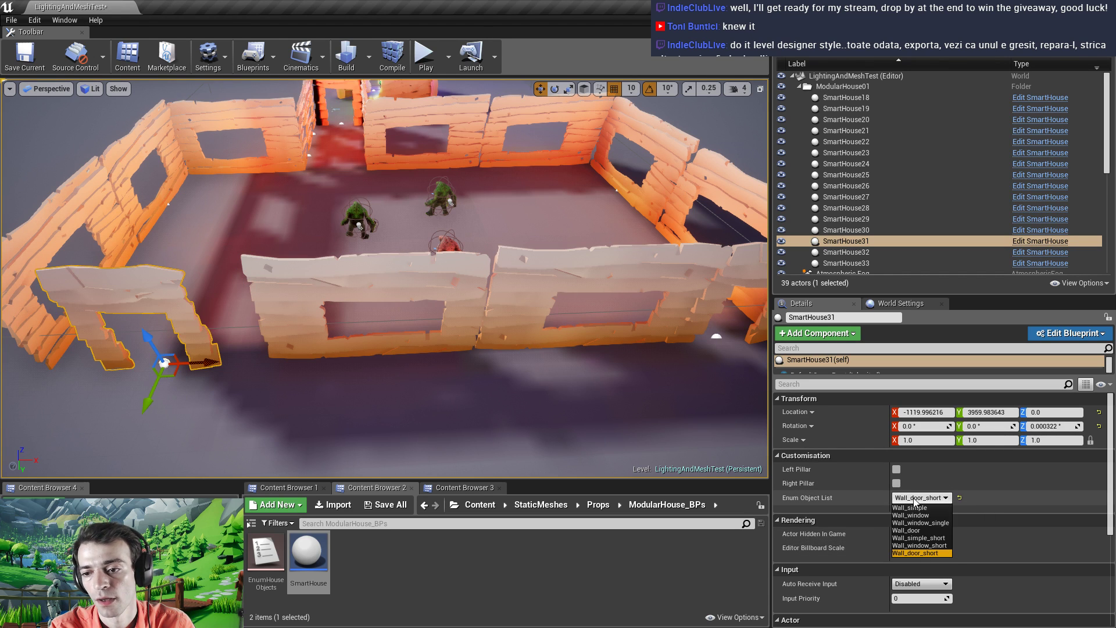
{"action": "left_click", "coordinate": [917, 545]}
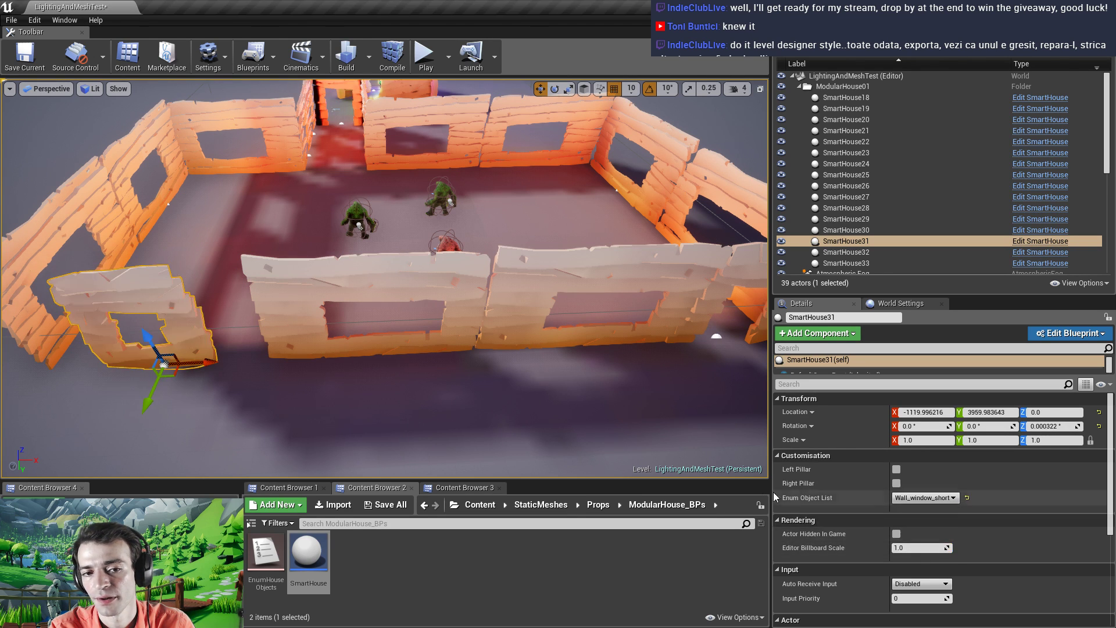
{"action": "left_click", "coordinate": [916, 498]}
{"action": "left_click", "coordinate": [921, 523]}
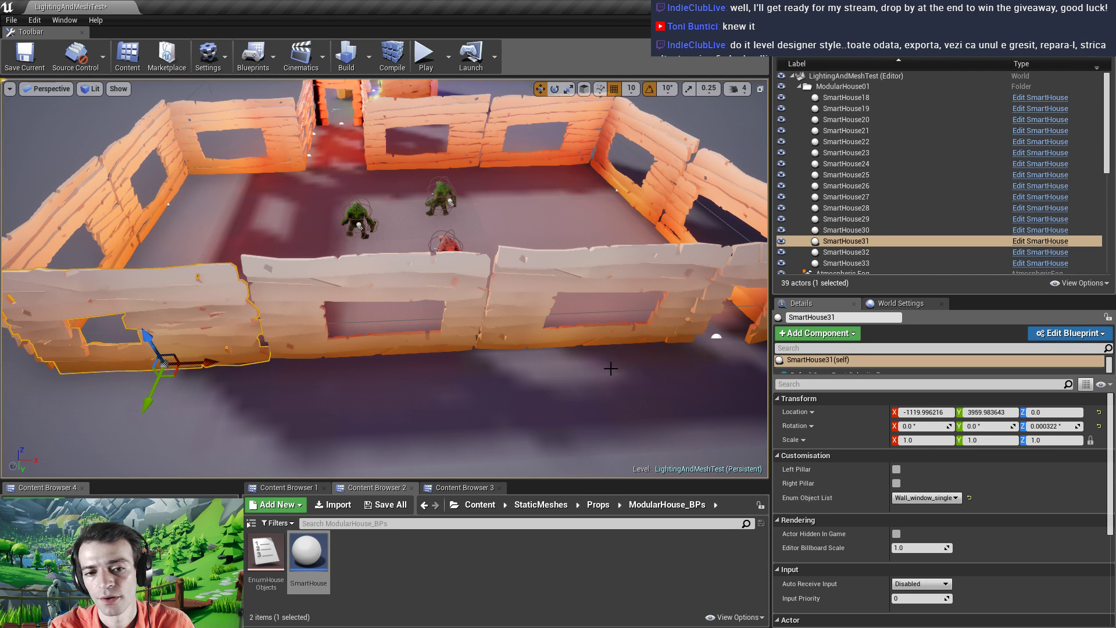
Change the far wall next to the short door to Wall_simple and nudge it slightly along X
{"action": "left_click", "coordinate": [546, 261]}
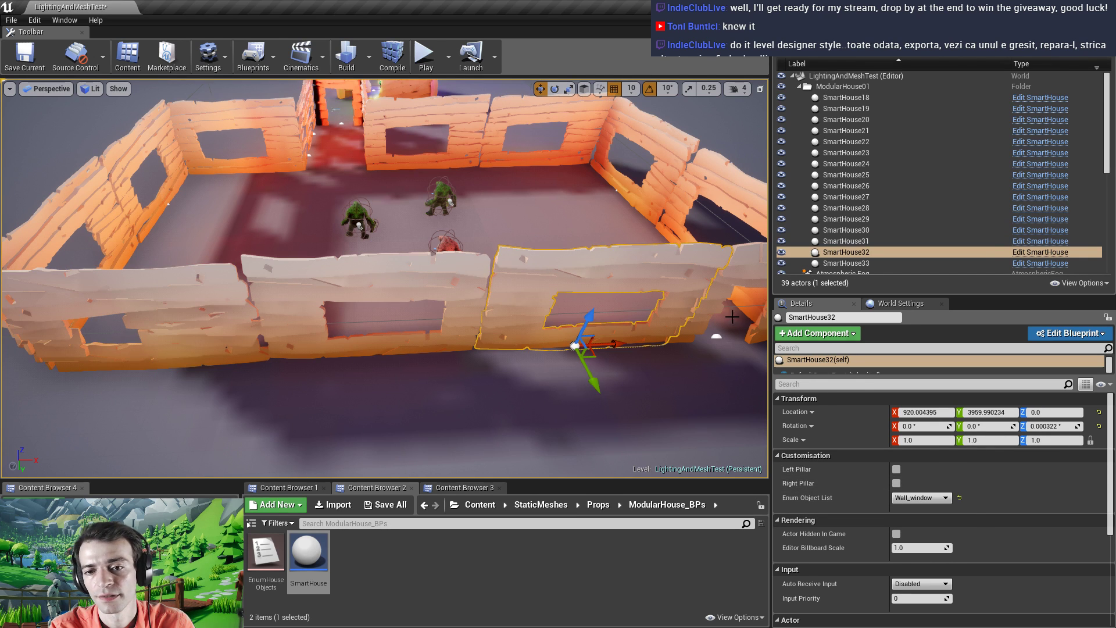
{"action": "left_click", "coordinate": [908, 507]}
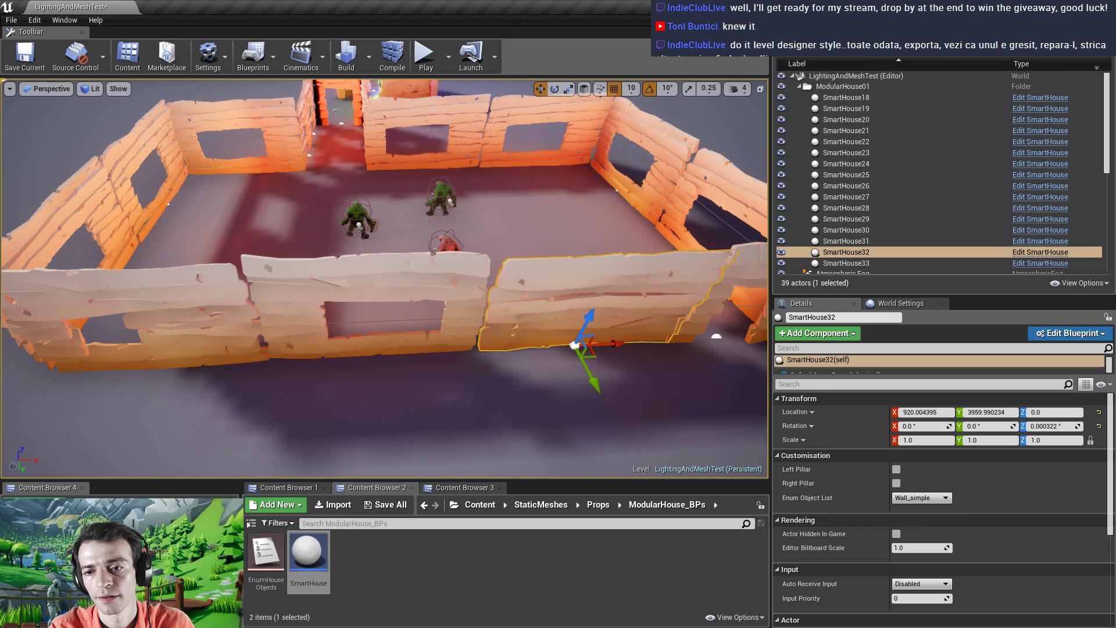
{"action": "key", "text": "f"}
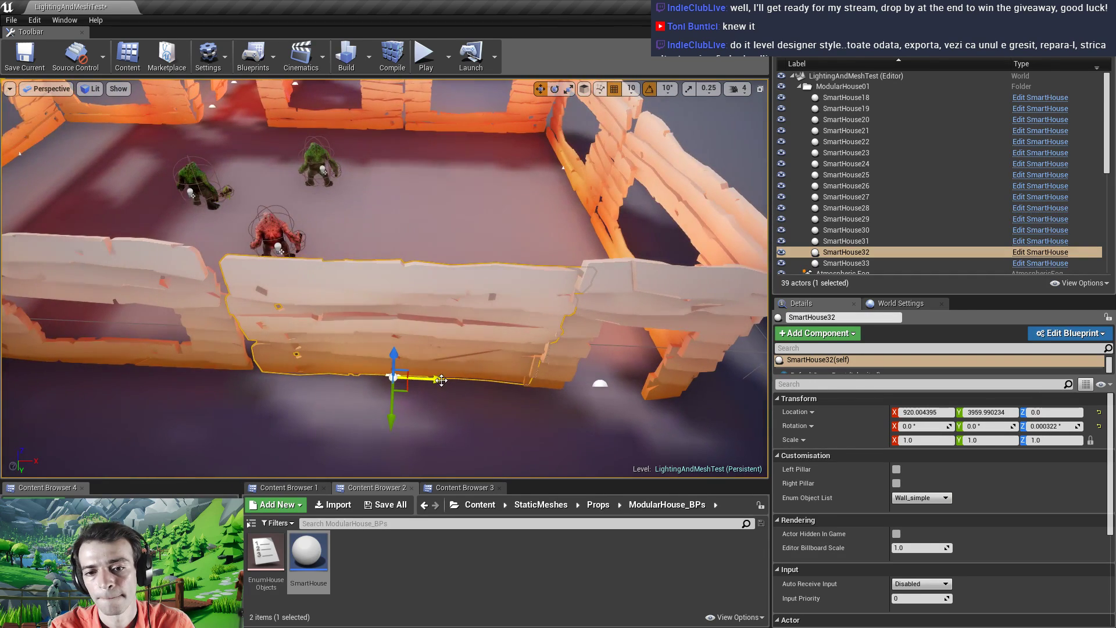
{"action": "left_click_drag", "start_coordinate": [441, 380], "coordinate": [435, 380]}
Change the window wall at the corner of the X -1660 end side to Wall_simple and move it along Y to about 3450
{"action": "right_click_drag", "start_coordinate": [434, 380], "coordinate": [291, 367]}
{"action": "left_click", "coordinate": [402, 327]}
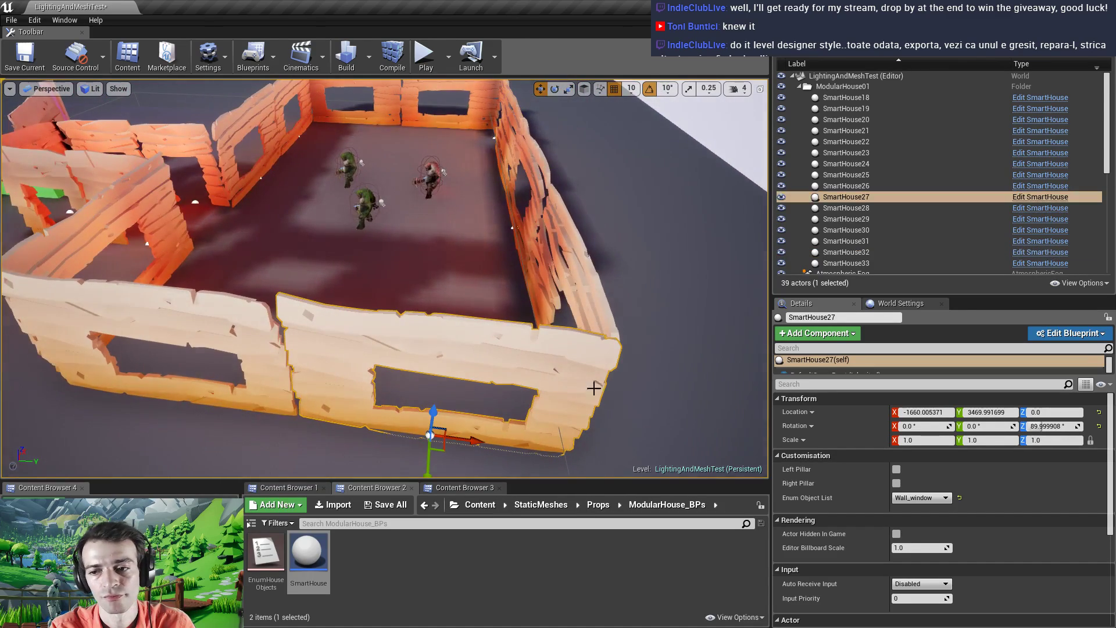
{"action": "left_click", "coordinate": [921, 498]}
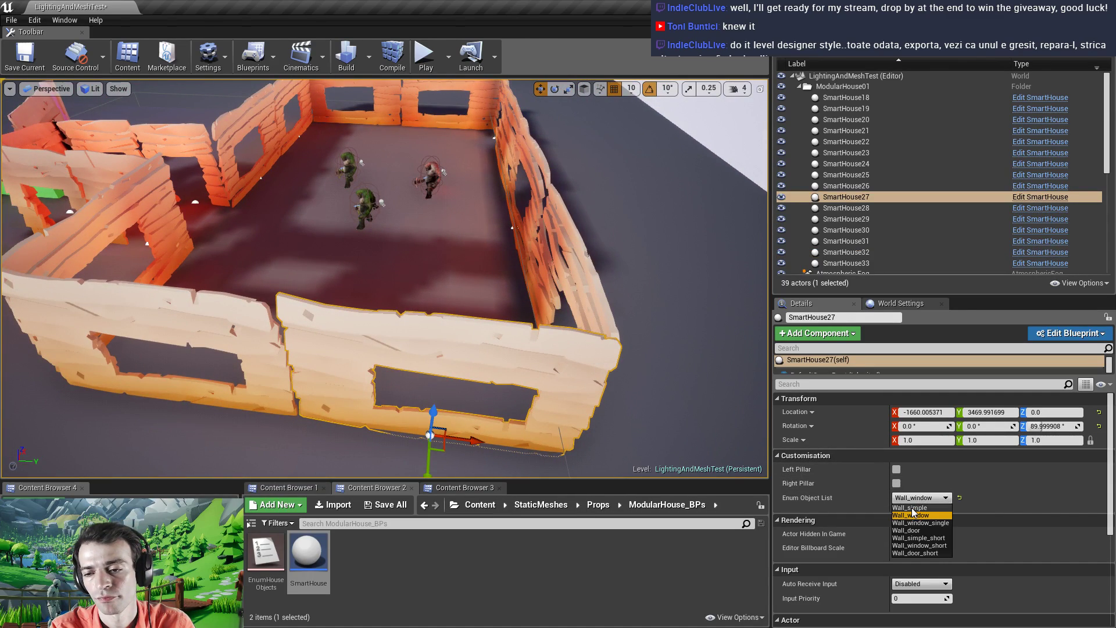
{"action": "left_click", "coordinate": [911, 508]}
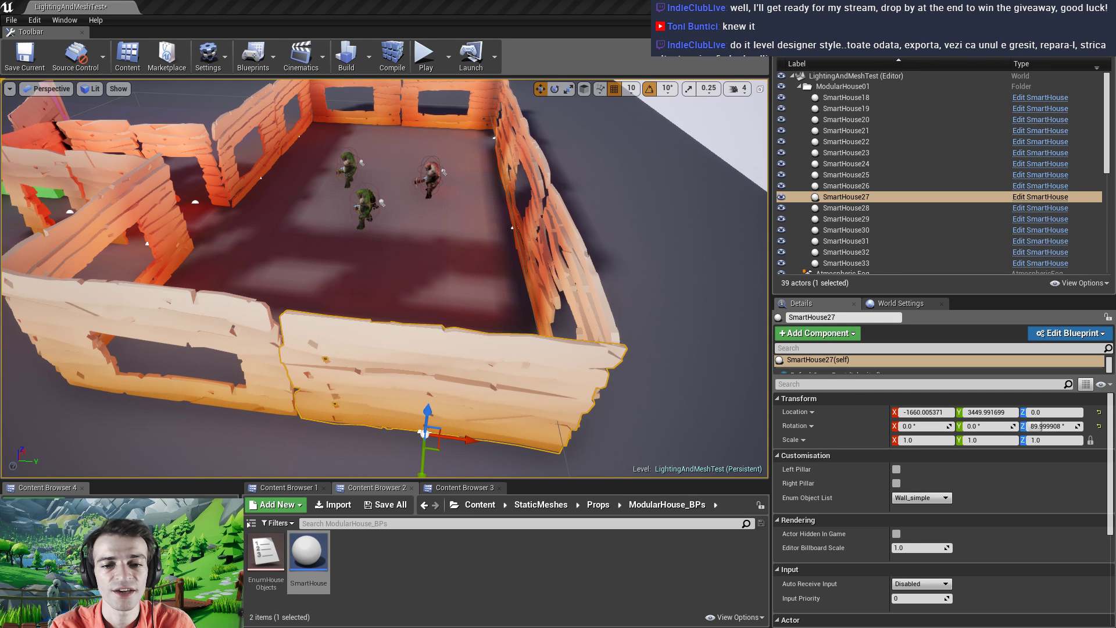
Enable both pillars on the neighbouring window wall at Y 2450, toggling the left pillar to get another random variant
{"action": "right_click_drag", "start_coordinate": [383, 279], "coordinate": [298, 199]}
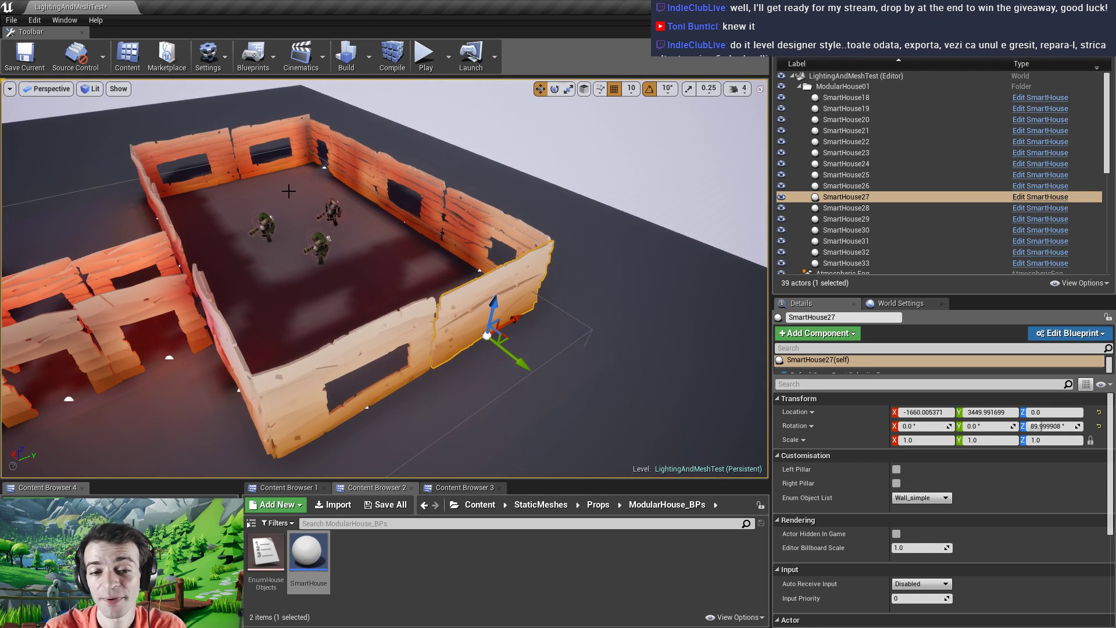
{"action": "left_click", "coordinate": [335, 362]}
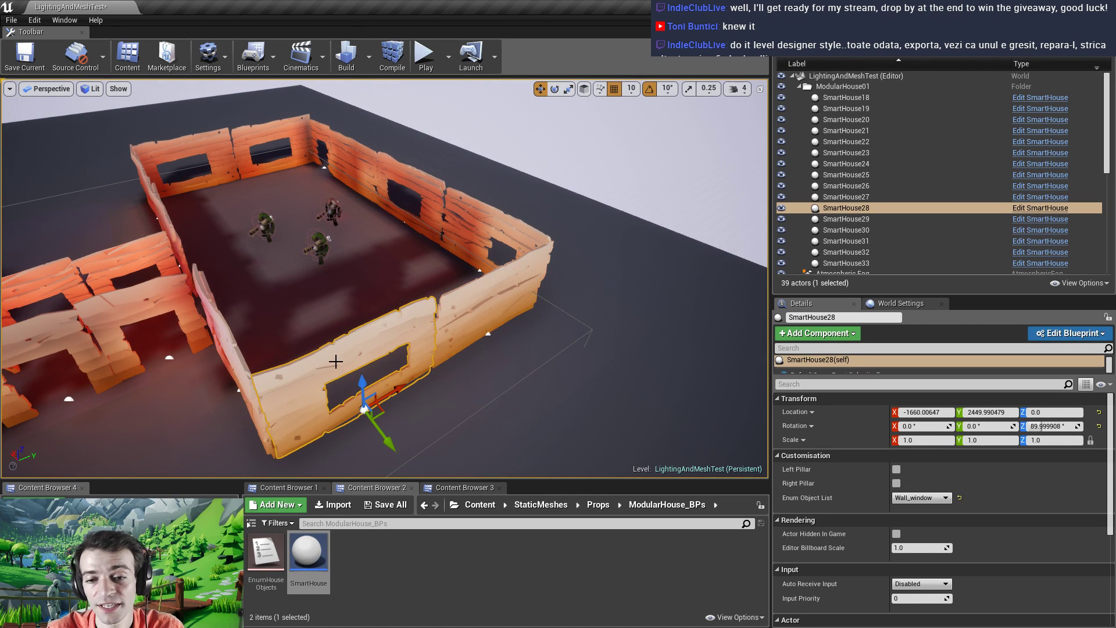
{"action": "left_click", "coordinate": [897, 469]}
{"action": "left_click", "coordinate": [897, 469]}
{"action": "right_click_drag", "start_coordinate": [383, 279], "coordinate": [317, 264]}
{"action": "right_click_drag", "start_coordinate": [361, 396], "coordinate": [332, 382]}
{"action": "left_click", "coordinate": [896, 470]}
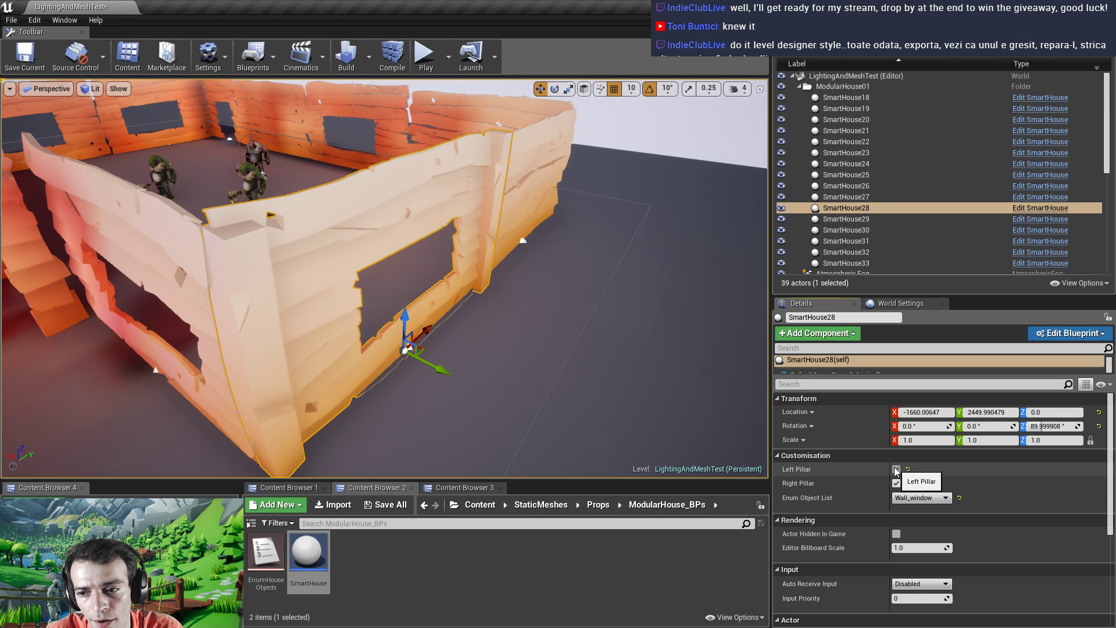
{"action": "left_click", "coordinate": [897, 469]}
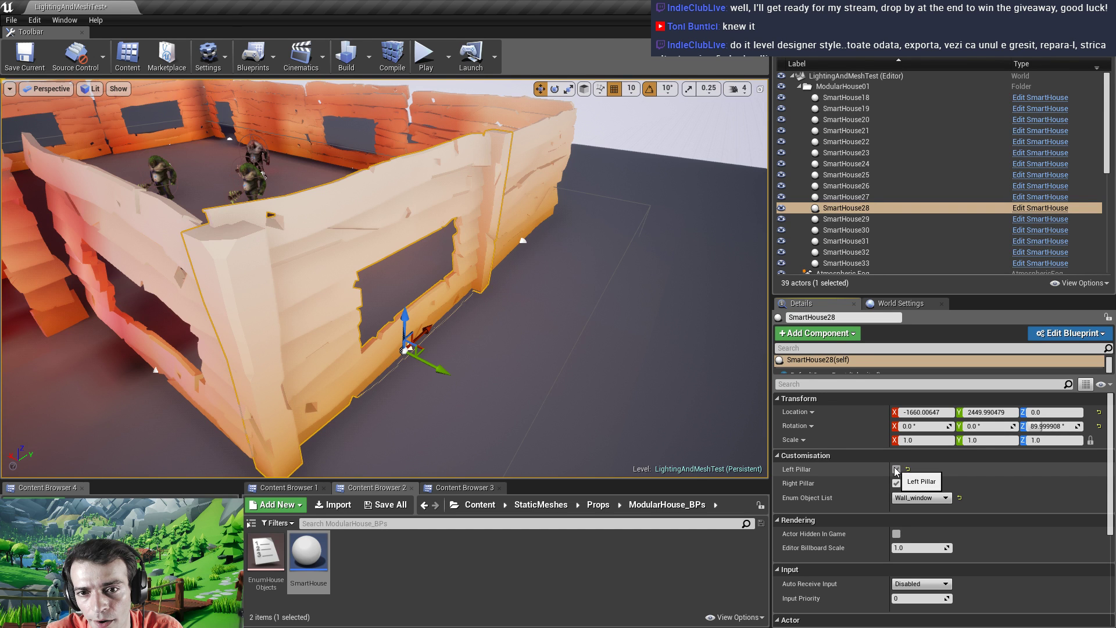
{"action": "left_click", "coordinate": [896, 470]}
Enable the left pillar on the simple wall at Y 3450 to cover the house corner
{"action": "key", "text": "d"}
{"action": "right_click_drag", "start_coordinate": [398, 281], "coordinate": [349, 272]}
{"action": "key", "text": "s"}
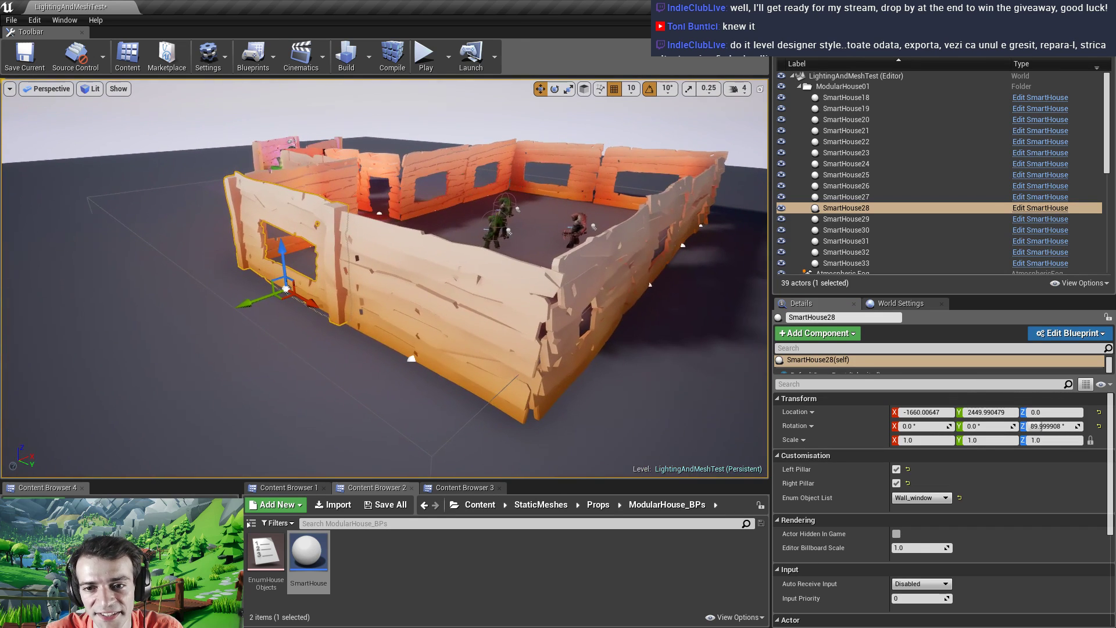
{"action": "left_click", "coordinate": [423, 270]}
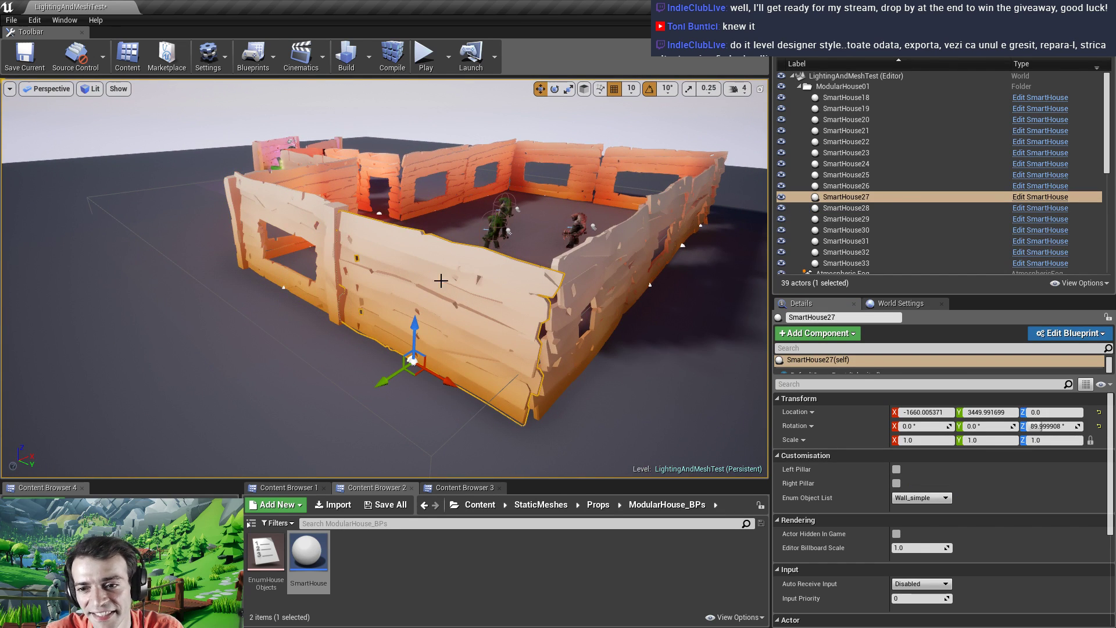
{"action": "left_click", "coordinate": [896, 469]}
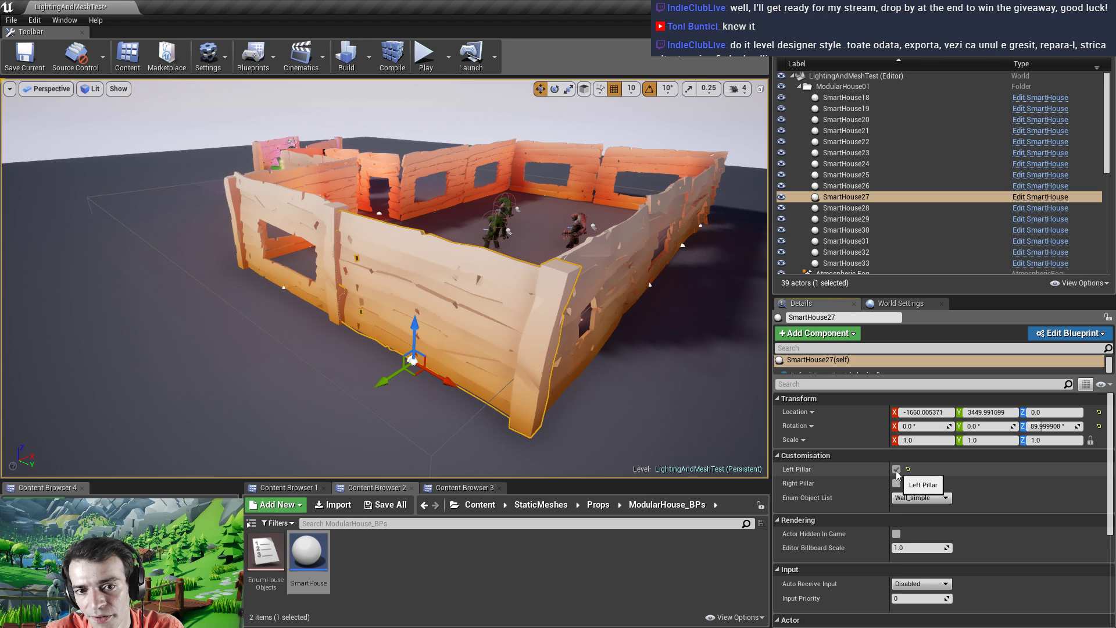
Enable the right and left pillars on the far side's window wall at about X -100
{"action": "right_click_drag", "start_coordinate": [727, 436], "coordinate": [697, 430]}
{"action": "right_click_drag", "start_coordinate": [566, 317], "coordinate": [563, 274]}
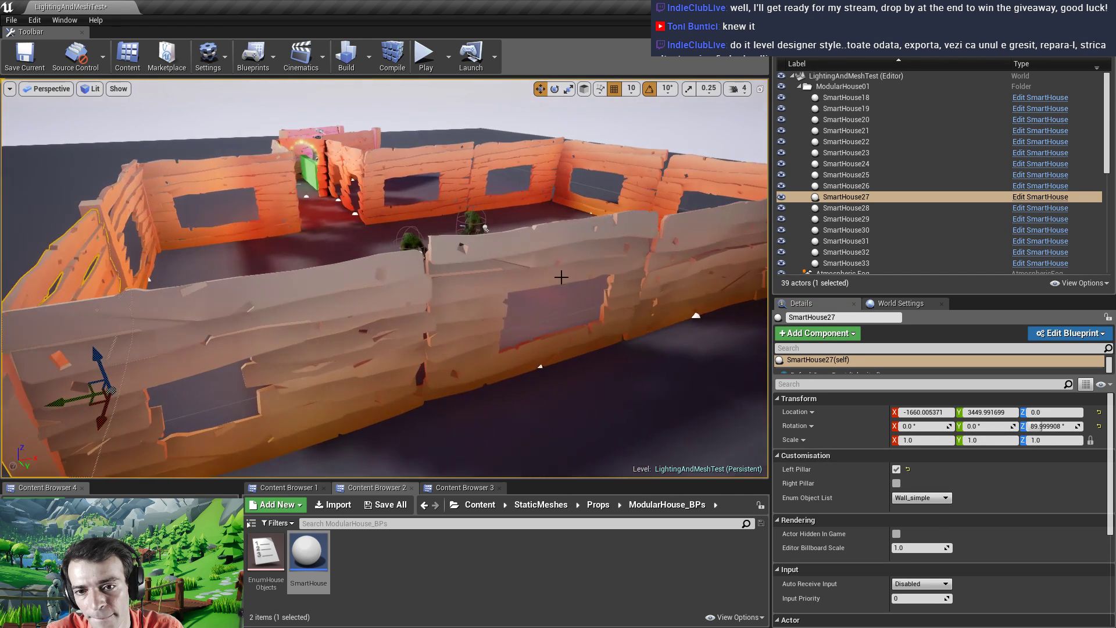
{"action": "left_click", "coordinate": [535, 369]}
{"action": "left_click", "coordinate": [897, 483]}
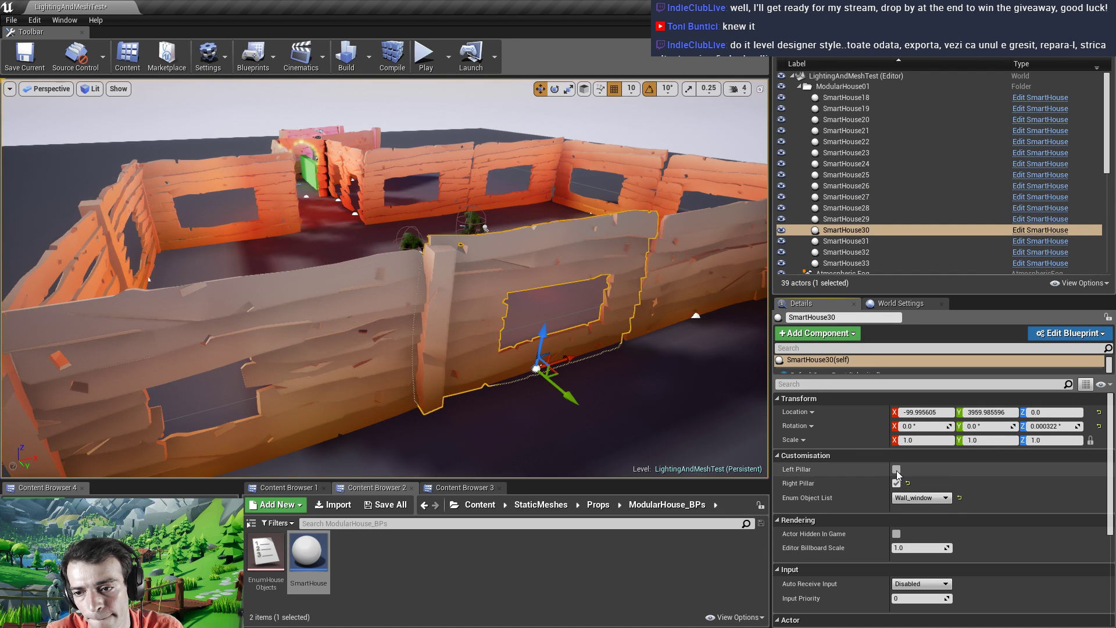
{"action": "left_click", "coordinate": [896, 468]}
Toggle the right and left pillars of that window wall to reroll their random meshes, leaving both enabled
{"action": "right_click_drag", "start_coordinate": [558, 303], "coordinate": [581, 303]}
{"action": "left_click", "coordinate": [896, 483]}
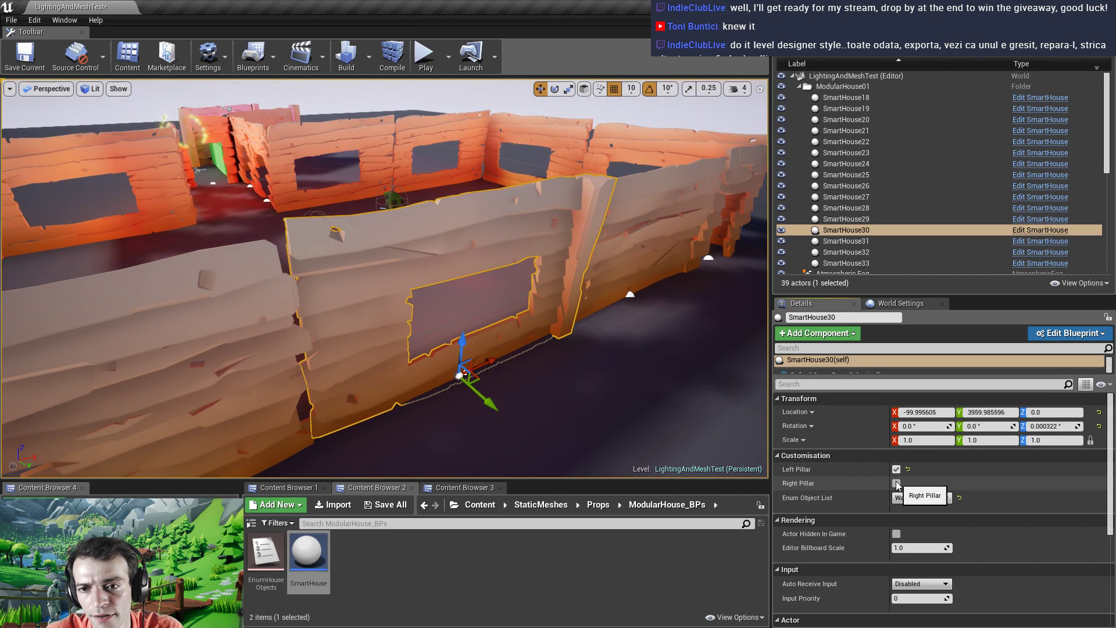
{"action": "left_click", "coordinate": [896, 483]}
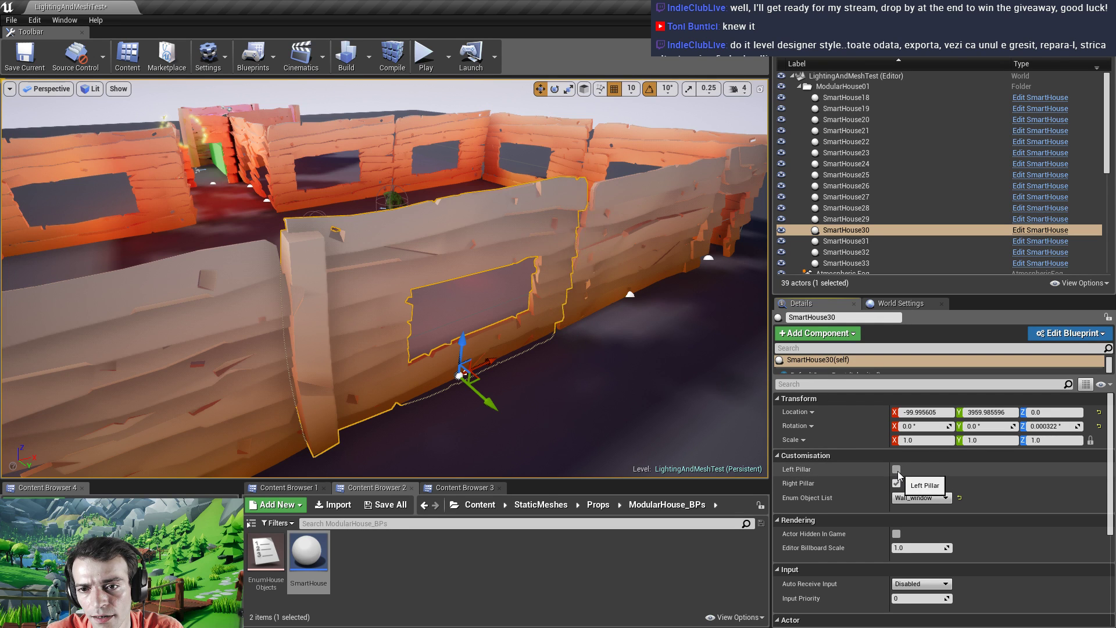
{"action": "left_click", "coordinate": [896, 469]}
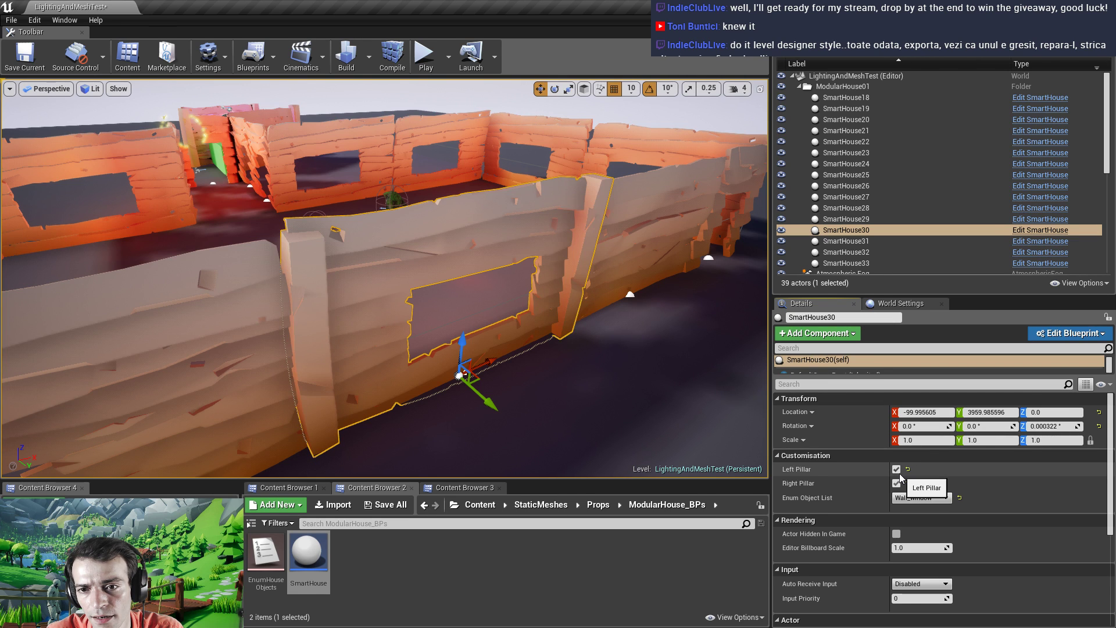
{"action": "left_click", "coordinate": [900, 475]}
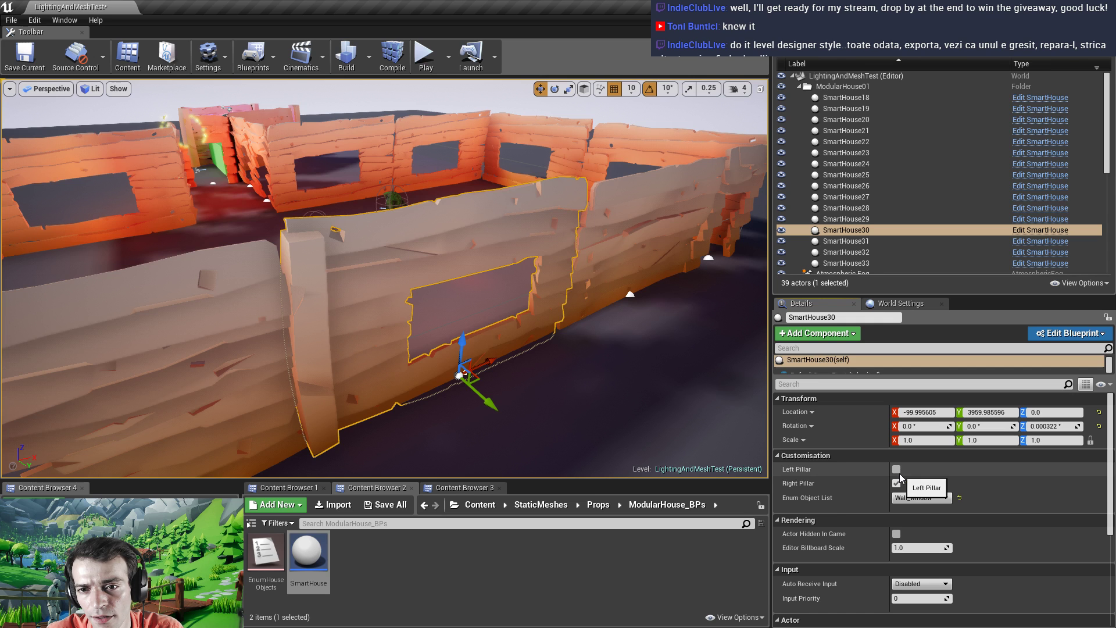
{"action": "left_click", "coordinate": [900, 475]}
{"action": "left_click", "coordinate": [899, 475]}
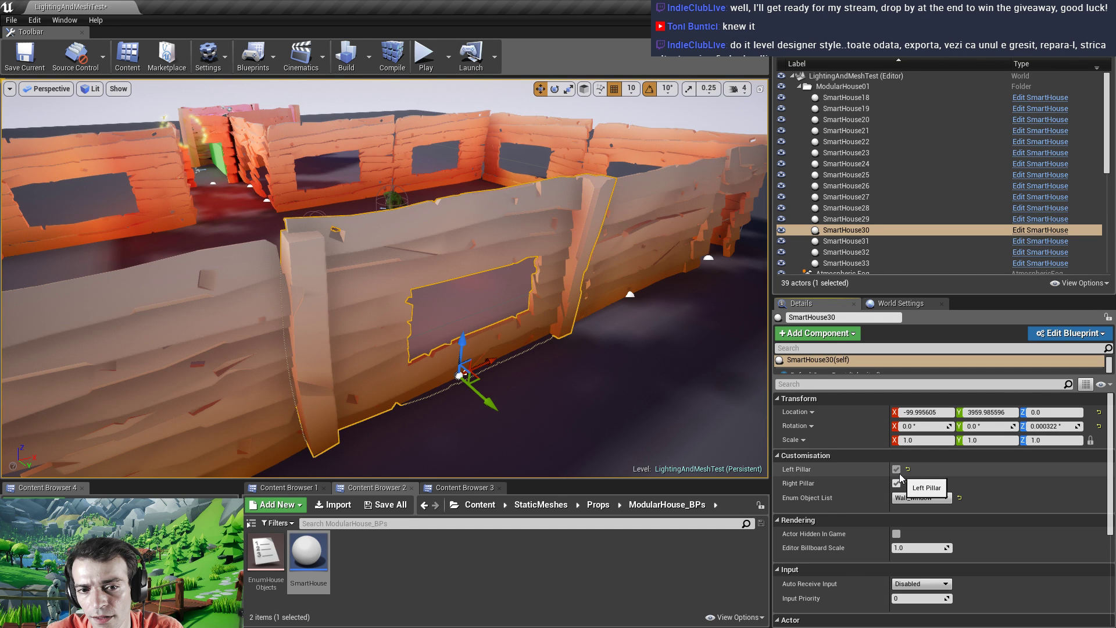
Enable the left and right pillars on the Wall_door_short piece at X 1670 and view the doorway up close
{"action": "right_click_drag", "start_coordinate": [581, 348], "coordinate": [481, 288]}
{"action": "key", "text": "d"}
{"action": "left_click", "coordinate": [466, 353]}
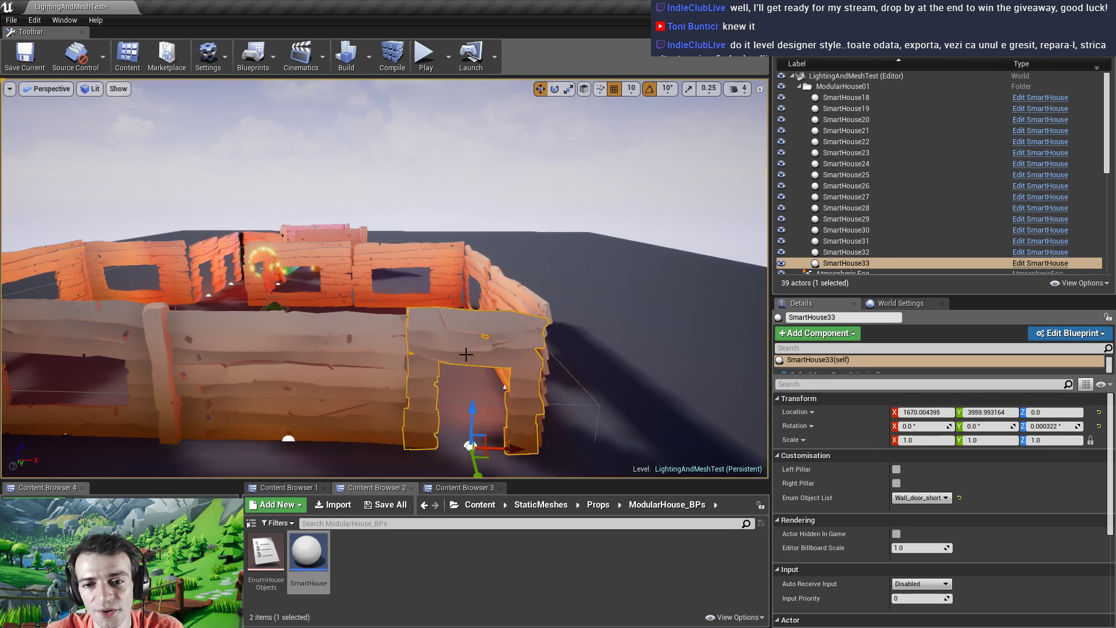
{"action": "key", "text": "d"}
{"action": "right_click_drag", "start_coordinate": [466, 353], "coordinate": [442, 344]}
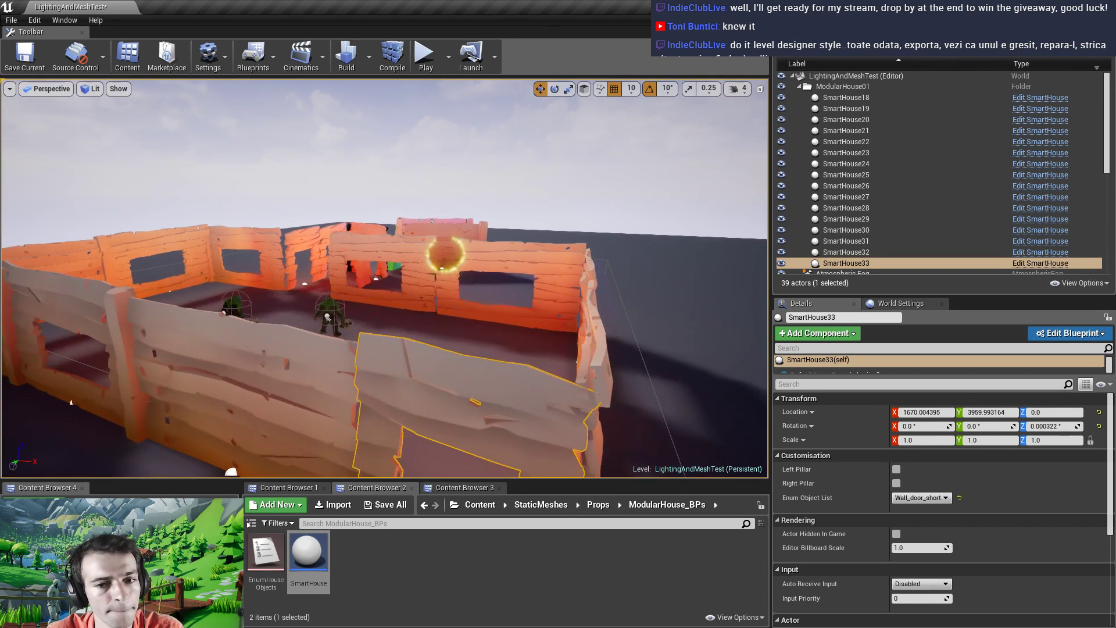
{"action": "left_click", "coordinate": [897, 483]}
{"action": "left_click", "coordinate": [896, 469]}
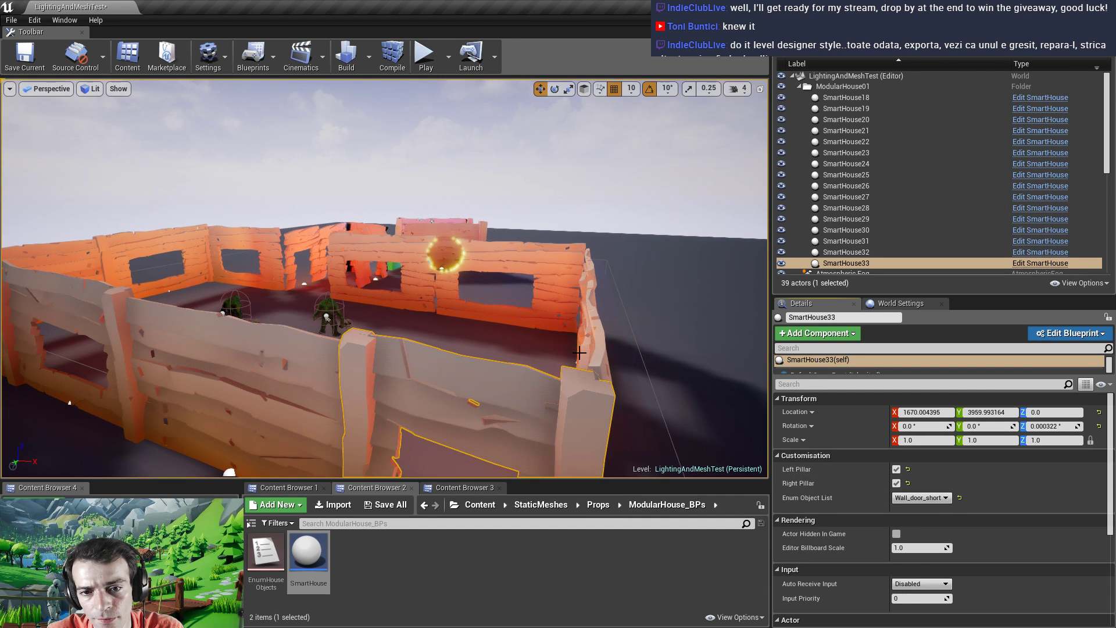
{"action": "right_click_drag", "start_coordinate": [567, 359], "coordinate": [567, 412]}
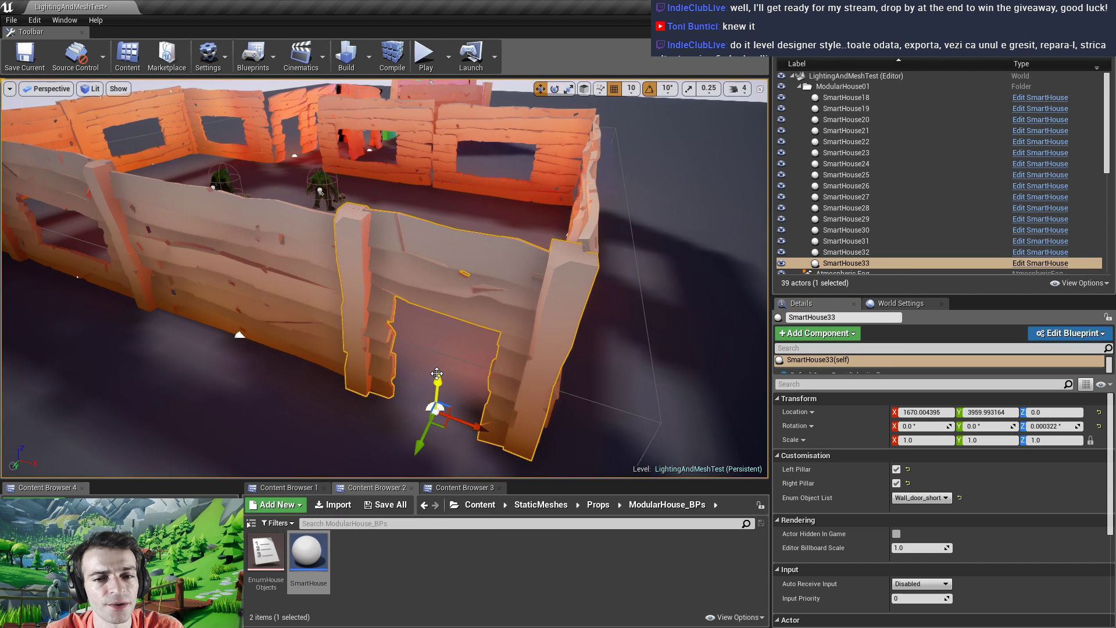
{"action": "right_click_drag", "start_coordinate": [426, 310], "coordinate": [460, 301]}
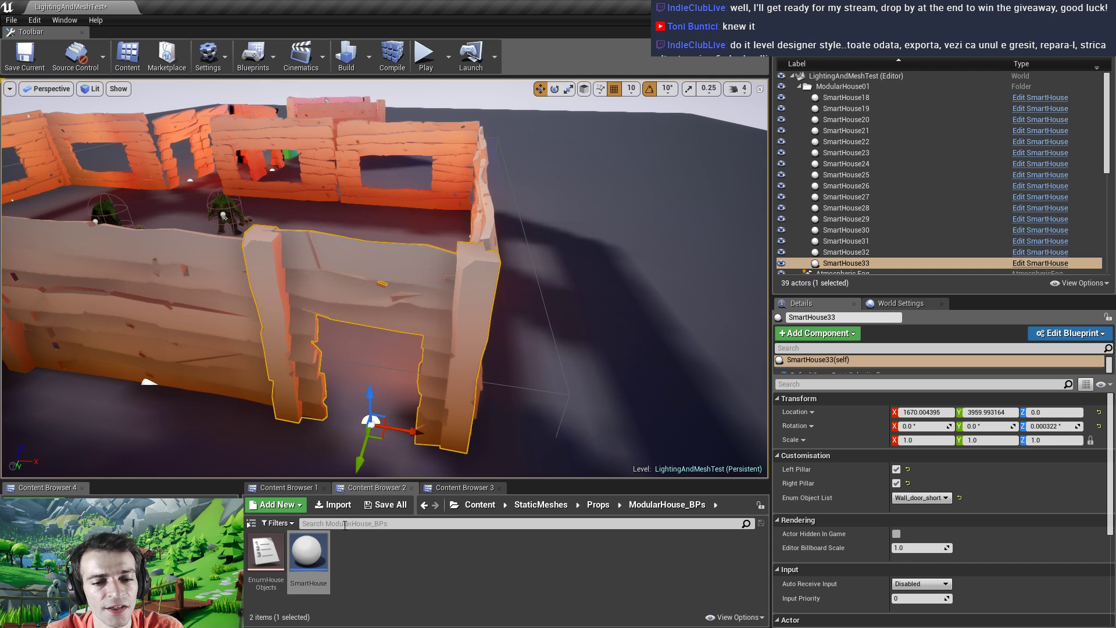
Open the SmartHouse blueprint and examine how the Left Pillar branch feeds the Random Integer, Switch on Int and DestroyComponent nodes
{"action": "double_click", "coordinate": [315, 561]}
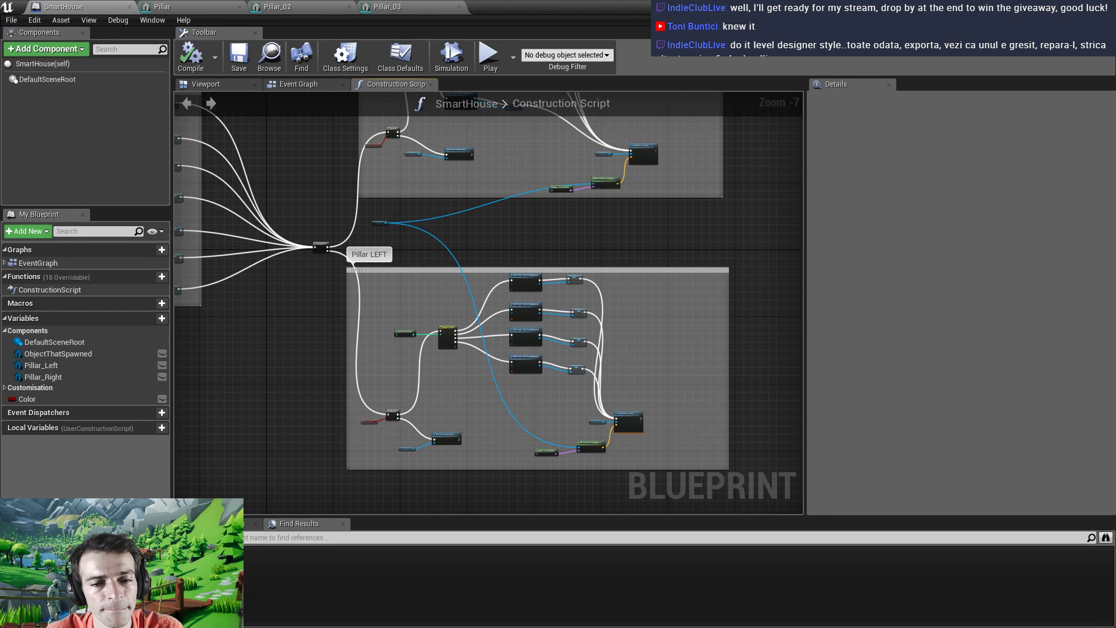
{"action": "scroll", "coordinate": [429, 353], "scroll_direction": "up", "scroll_amount": 5}
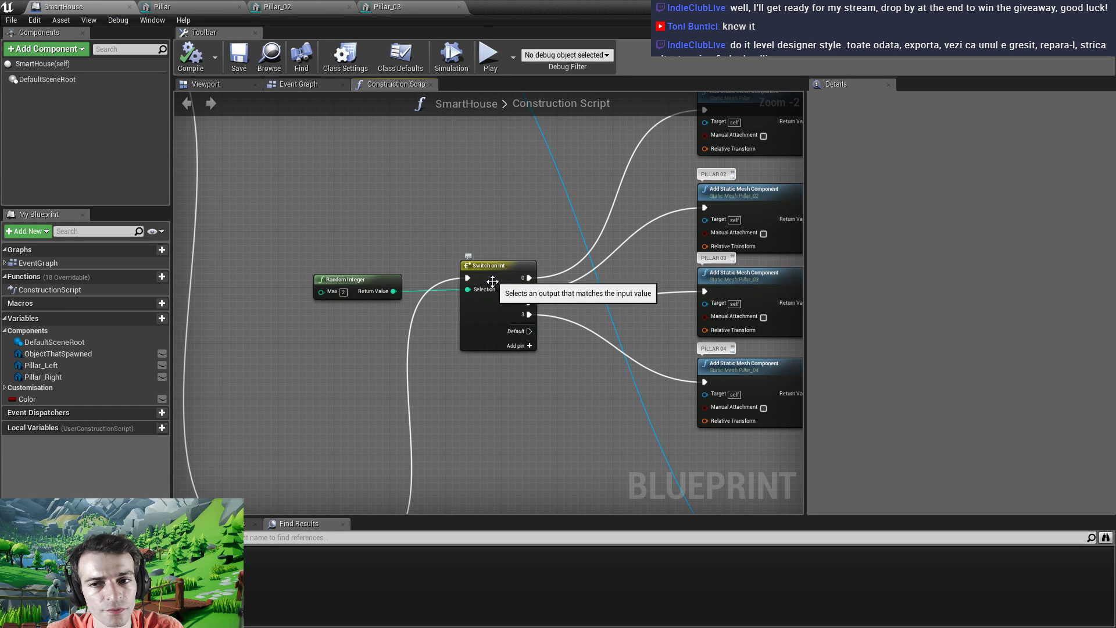
{"action": "right_click_drag", "start_coordinate": [554, 422], "coordinate": [491, 441]}
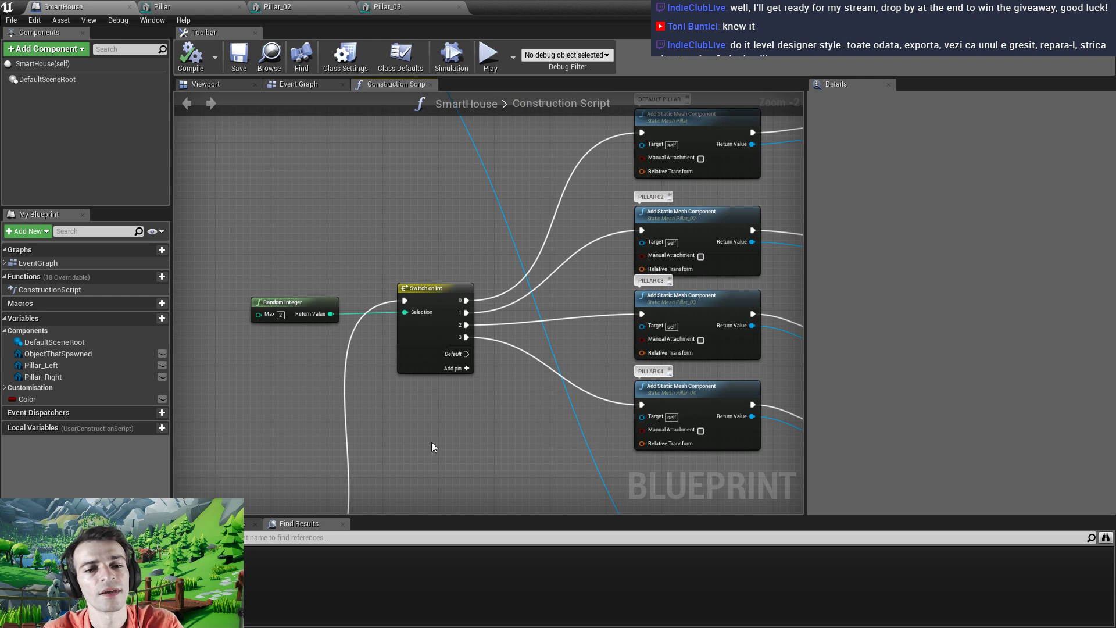
{"action": "right_click_drag", "start_coordinate": [305, 355], "coordinate": [323, 393]}
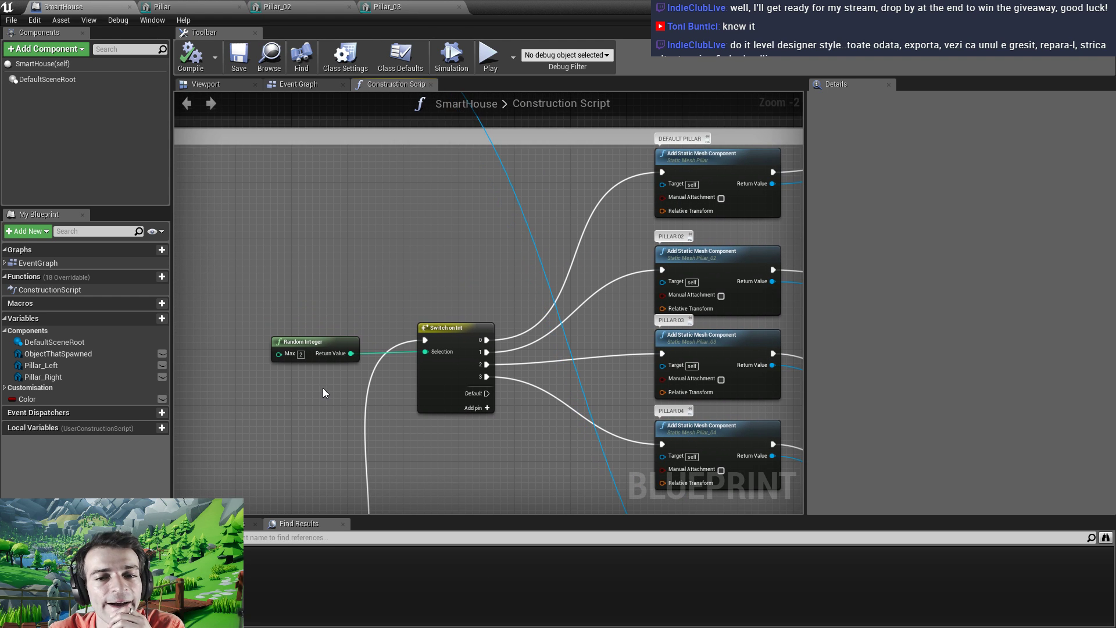
{"action": "right_click_drag", "start_coordinate": [298, 430], "coordinate": [458, 269]}
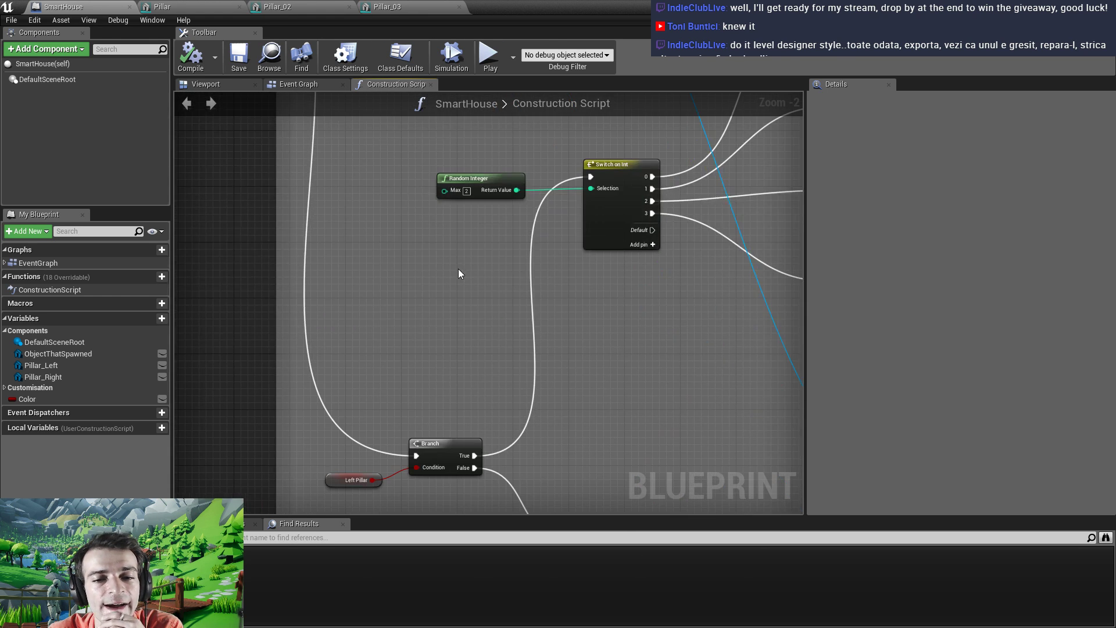
{"action": "scroll", "coordinate": [453, 271], "scroll_direction": "down", "scroll_amount": 1}
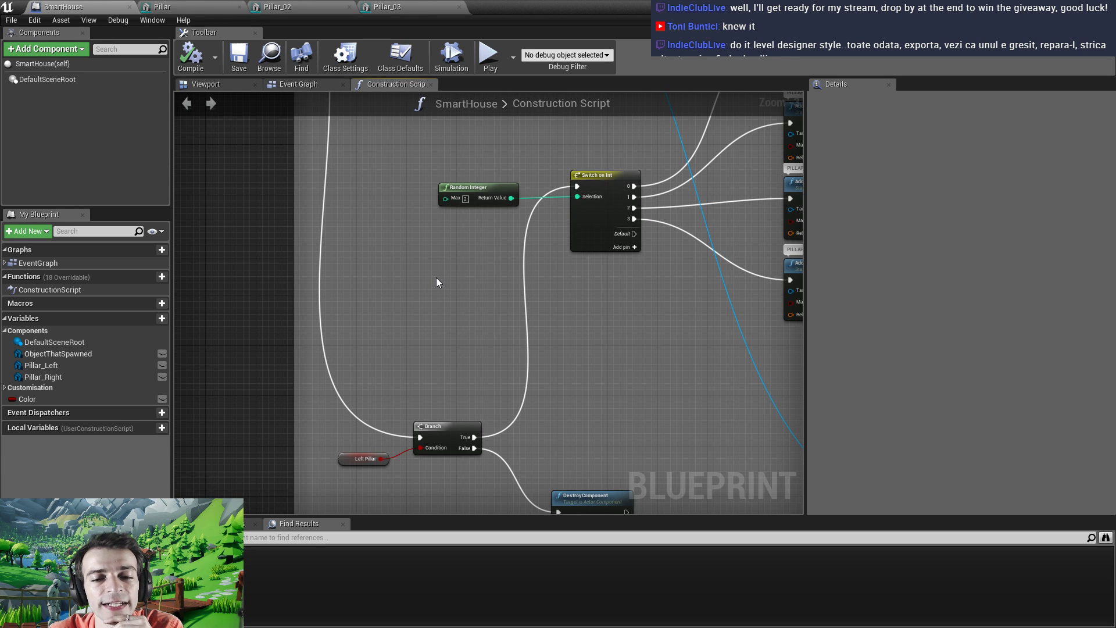
{"action": "right_click_drag", "start_coordinate": [431, 329], "coordinate": [418, 307]}
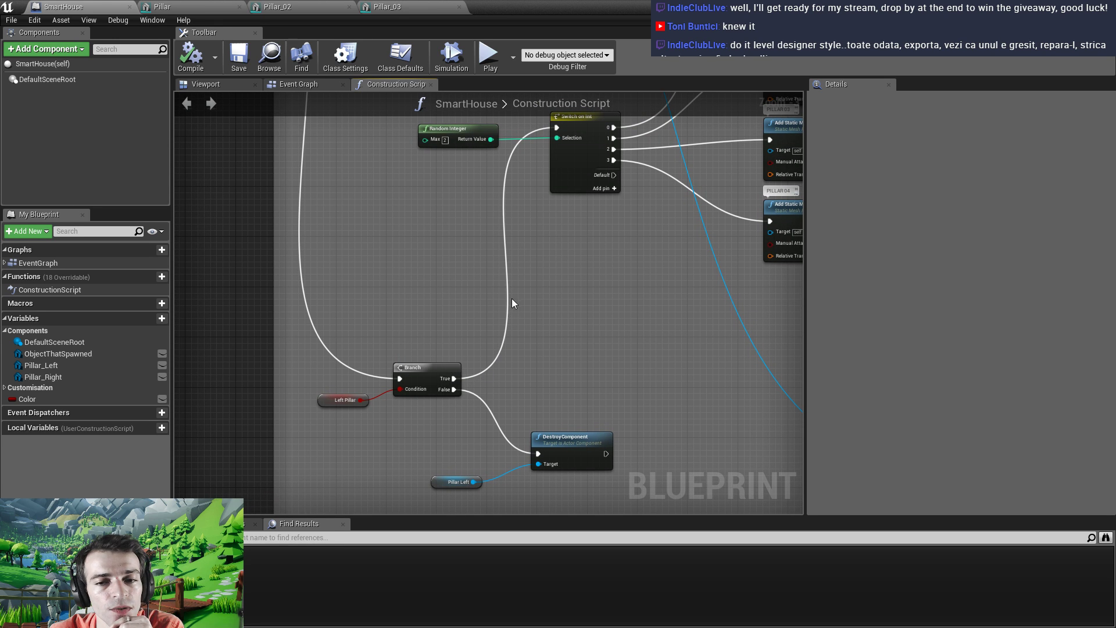
{"action": "right_click_drag", "start_coordinate": [491, 291], "coordinate": [423, 317]}
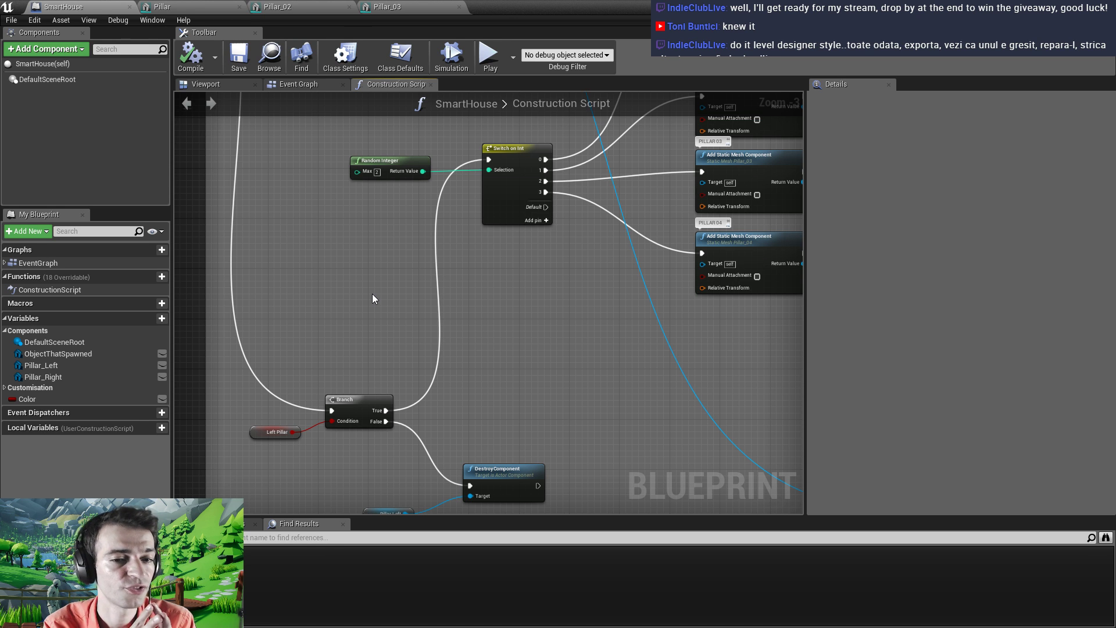
Trace the Construction Script's execution flow from the object SET nodes through the Sequence node into the Pillar LEFT group
{"action": "scroll", "coordinate": [355, 308], "scroll_direction": "down", "scroll_amount": 3}
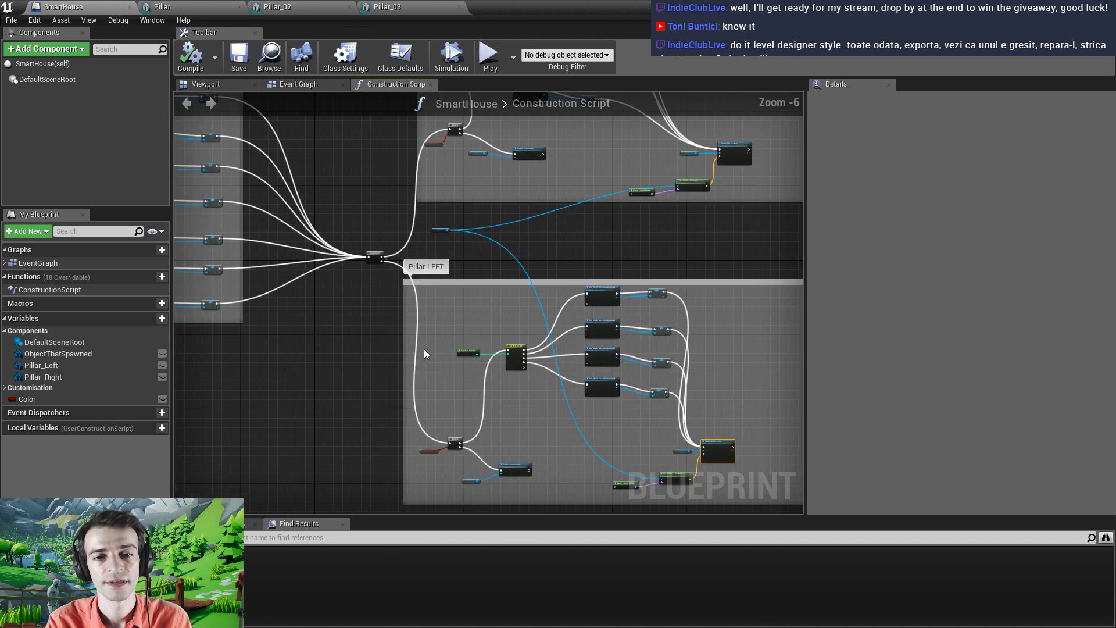
{"action": "right_click_drag", "start_coordinate": [424, 349], "coordinate": [548, 379]}
{"action": "scroll", "coordinate": [548, 363], "scroll_direction": "up", "scroll_amount": 2}
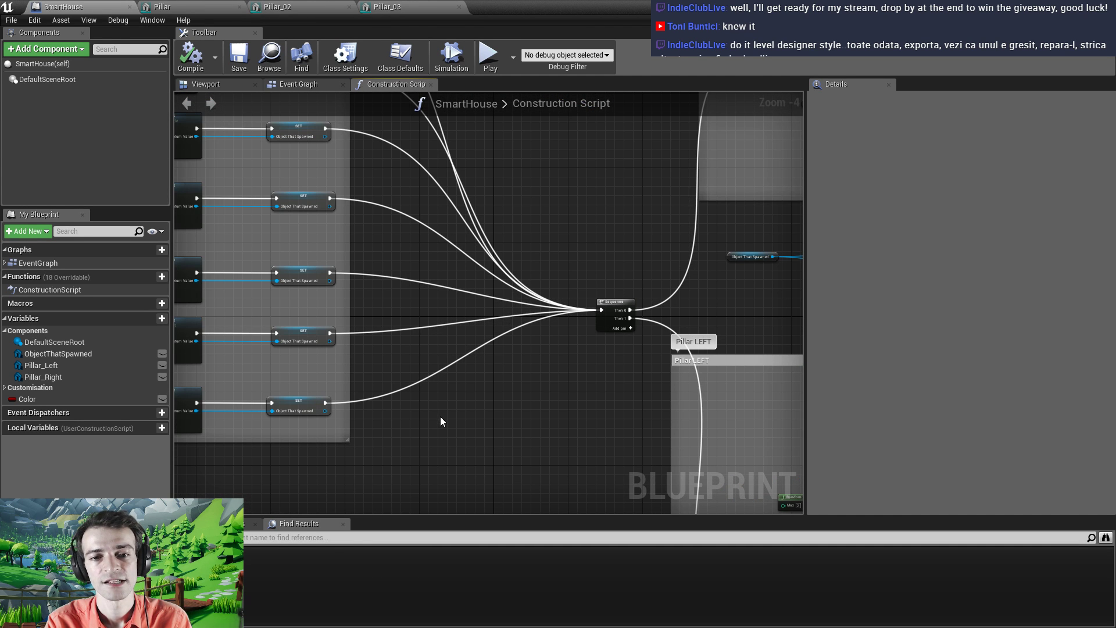
{"action": "right_click_drag", "start_coordinate": [441, 416], "coordinate": [295, 257]}
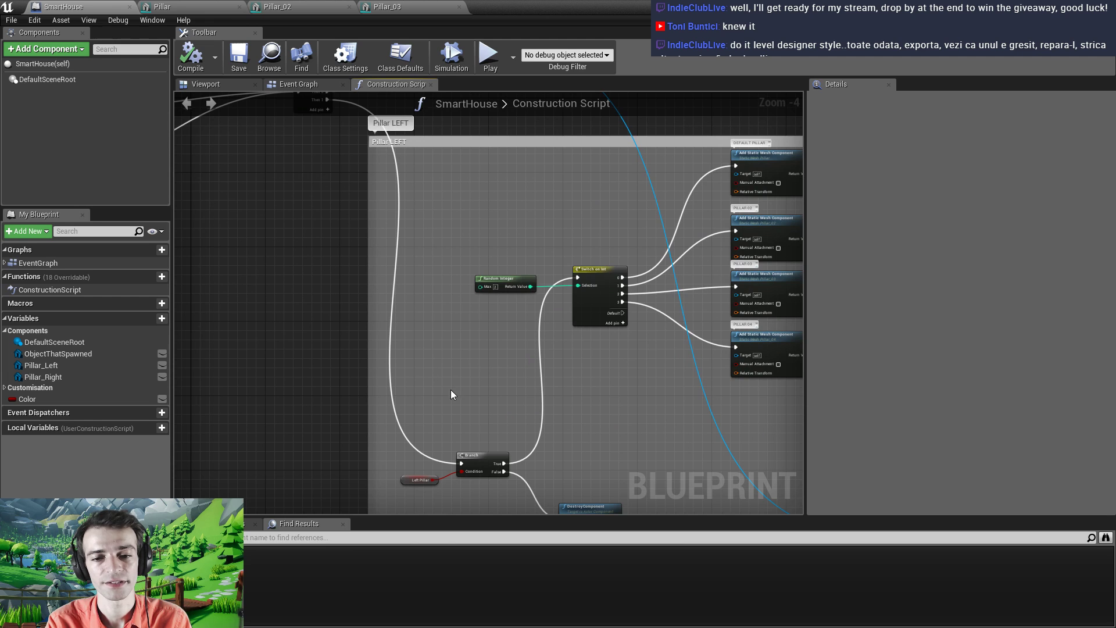
{"action": "right_click_drag", "start_coordinate": [442, 349], "coordinate": [422, 360]}
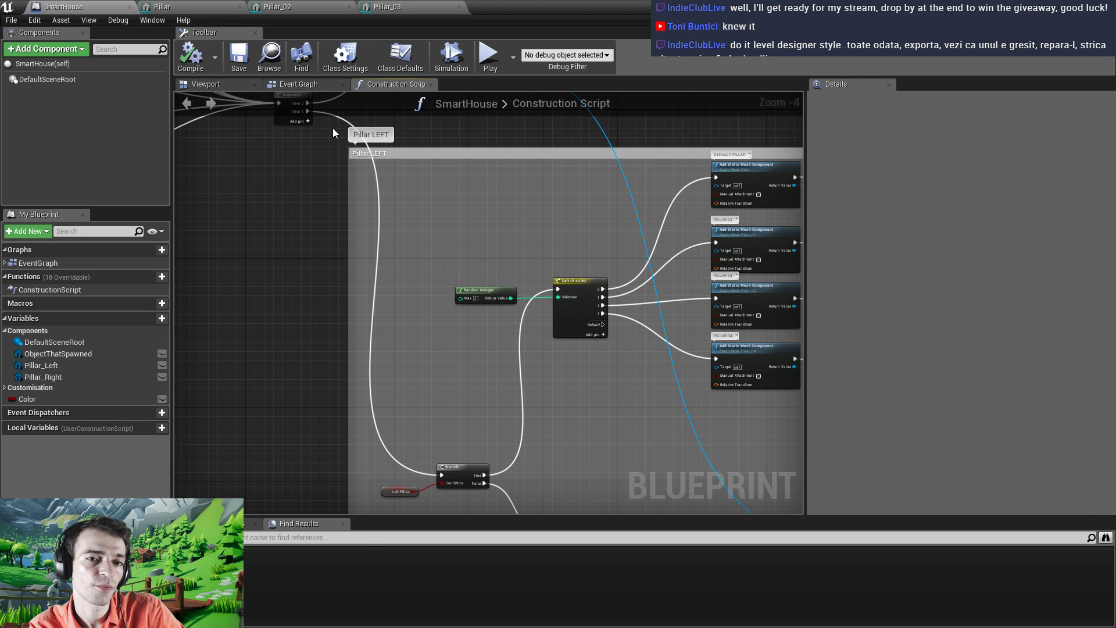
{"action": "right_click_drag", "start_coordinate": [406, 398], "coordinate": [433, 250]}
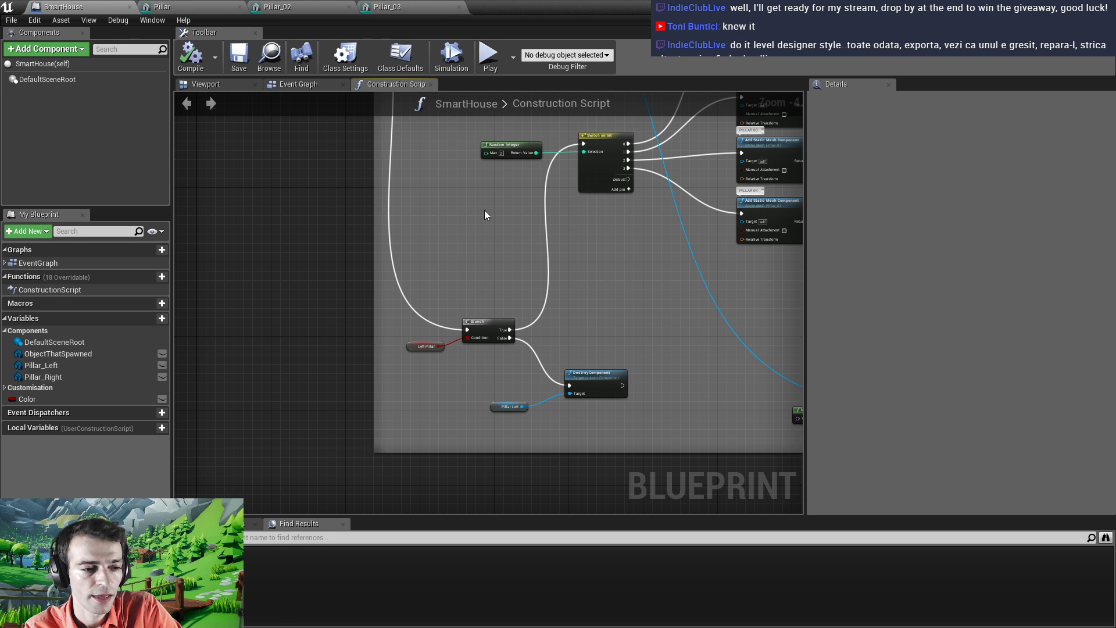
Examine how the Sequence node and the Object That Spawned variable feed the two pillar groups in the Construction Script
{"action": "scroll", "coordinate": [484, 211], "scroll_direction": "down", "scroll_amount": 2}
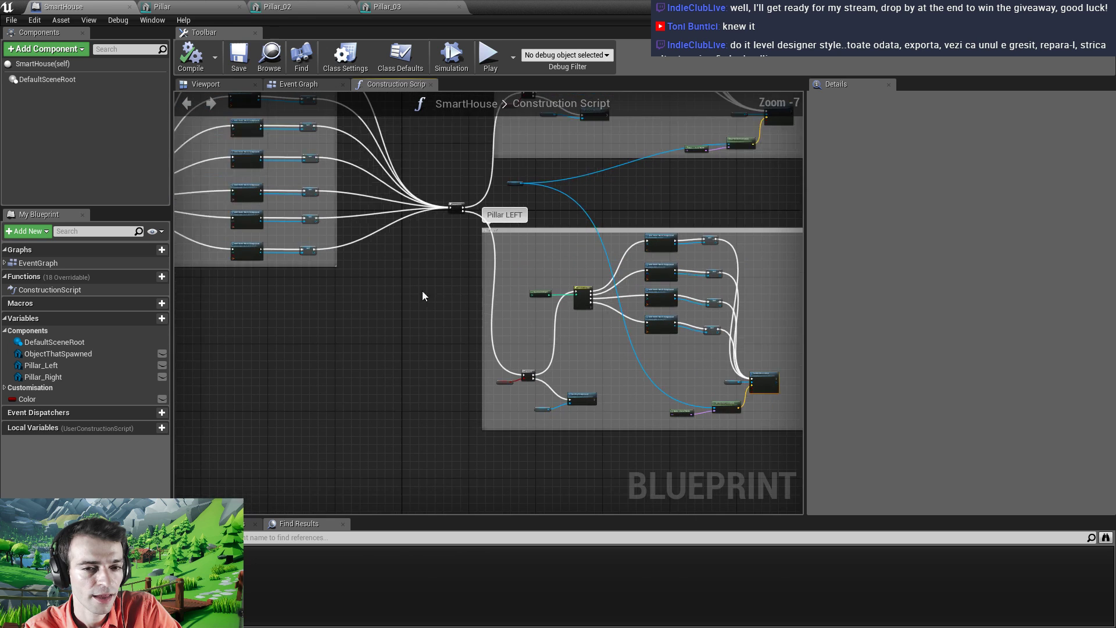
{"action": "right_click_drag", "start_coordinate": [424, 294], "coordinate": [705, 404]}
{"action": "scroll", "coordinate": [531, 260], "scroll_direction": "up", "scroll_amount": 1}
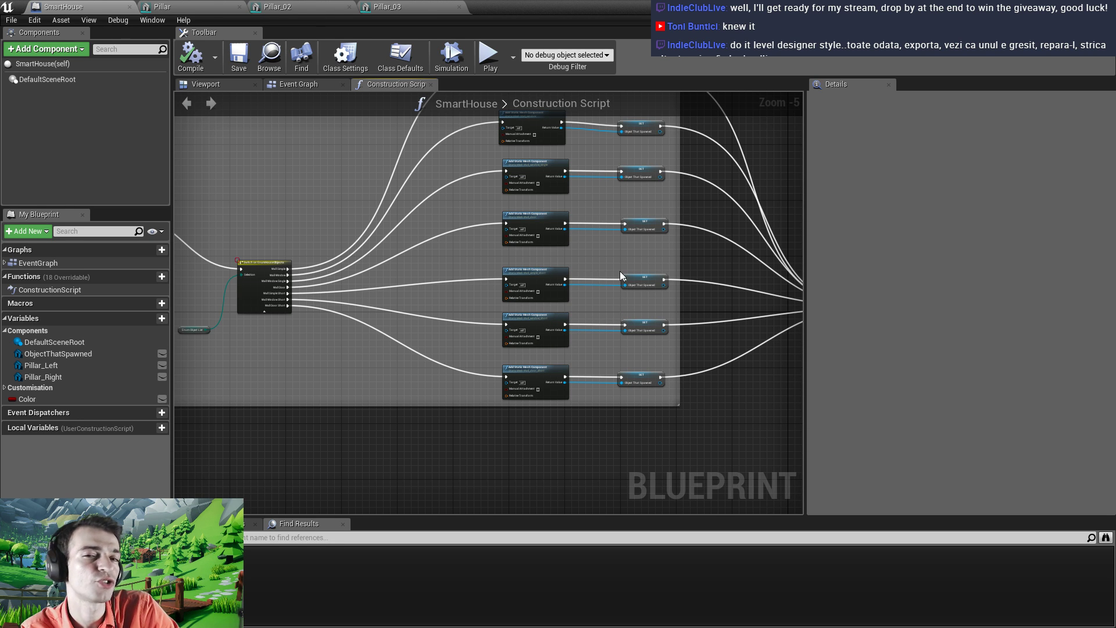
{"action": "right_click_drag", "start_coordinate": [627, 290], "coordinate": [439, 317]}
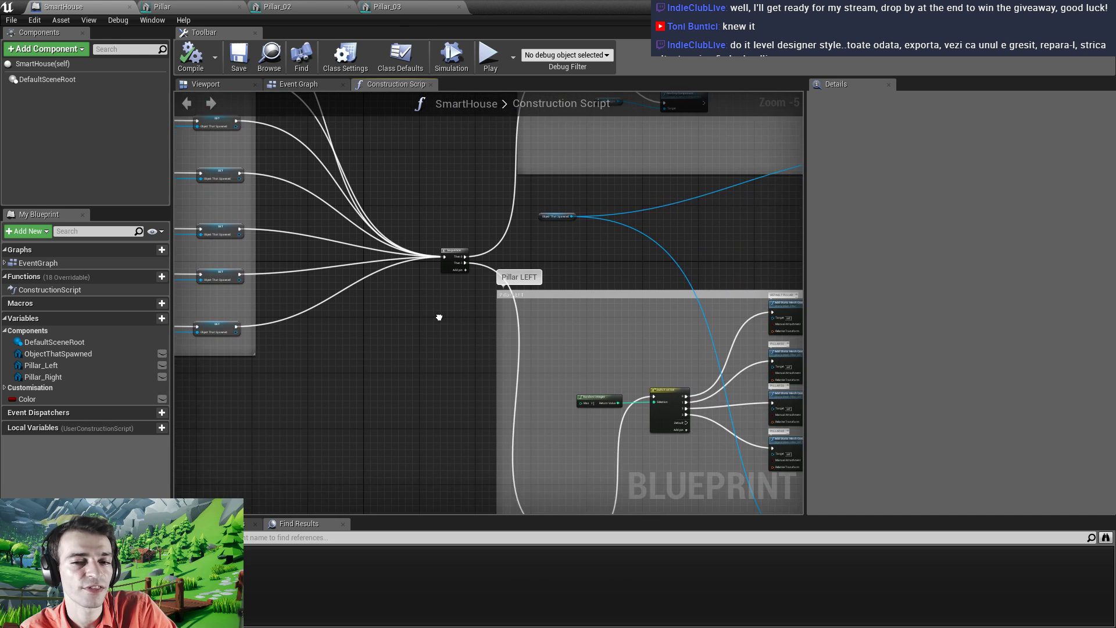
{"action": "scroll", "coordinate": [439, 317], "scroll_direction": "down", "scroll_amount": 2}
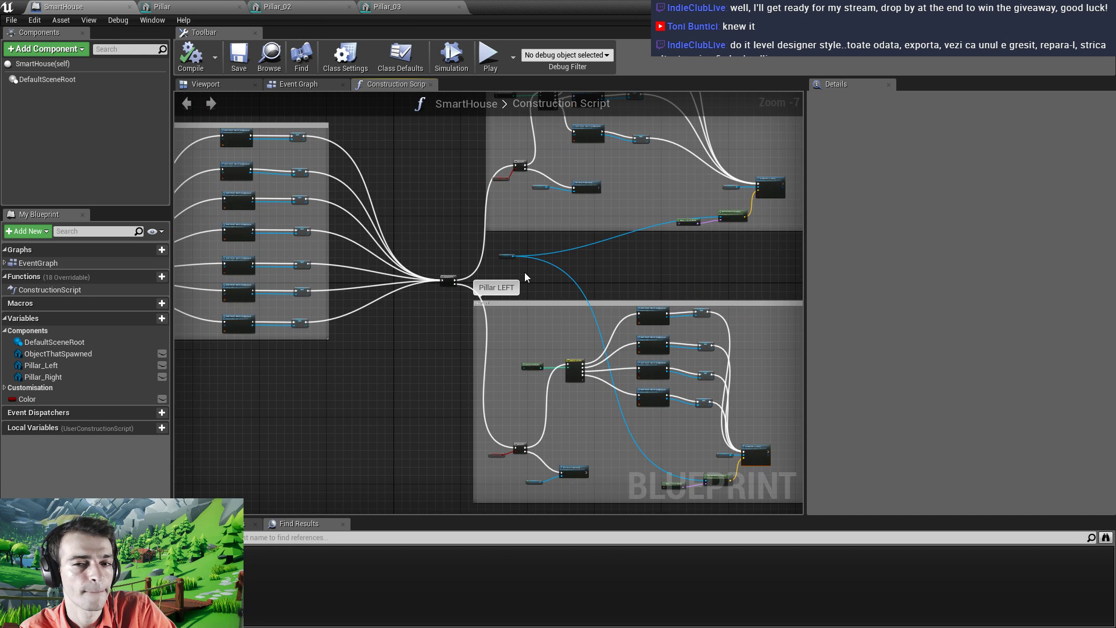
{"action": "scroll", "coordinate": [524, 271], "scroll_direction": "up", "scroll_amount": 2}
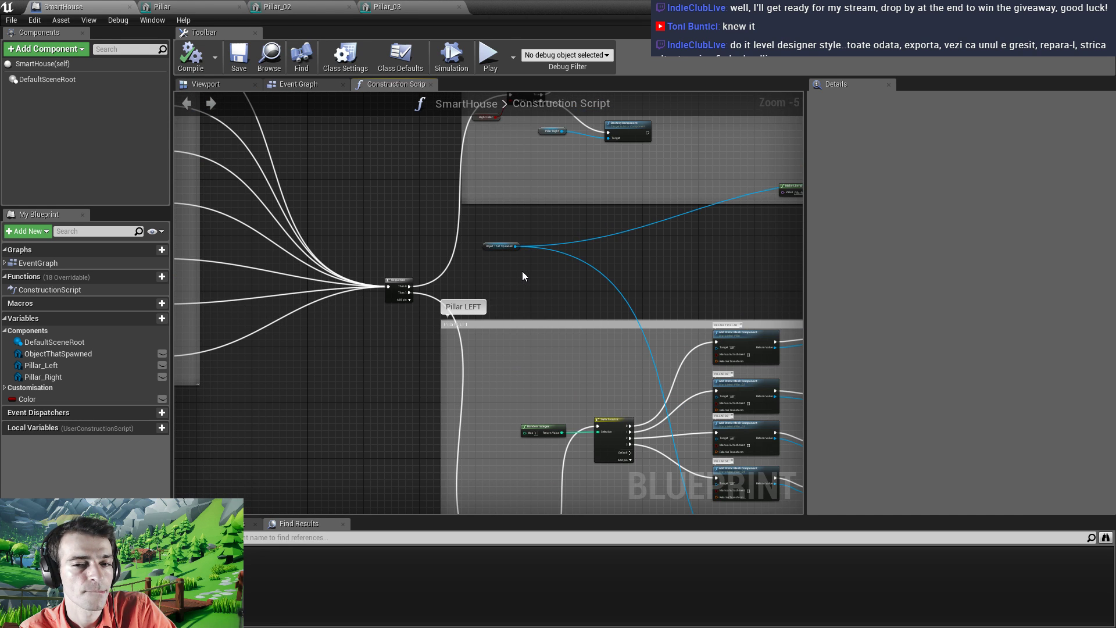
{"action": "scroll", "coordinate": [522, 276], "scroll_direction": "up", "scroll_amount": 1}
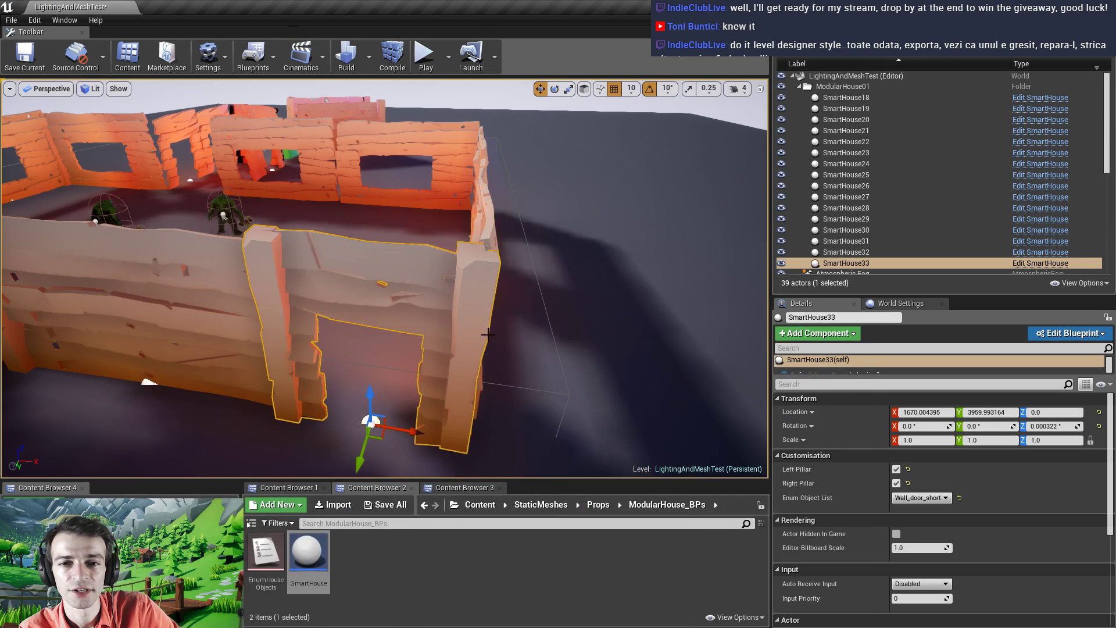
Return to the level and enable the right and left pillars on the window wall at X 1960, Y 2430
{"action": "right_click_drag", "start_coordinate": [383, 279], "coordinate": [329, 265]}
{"action": "key", "text": "d"}
{"action": "left_click", "coordinate": [448, 250]}
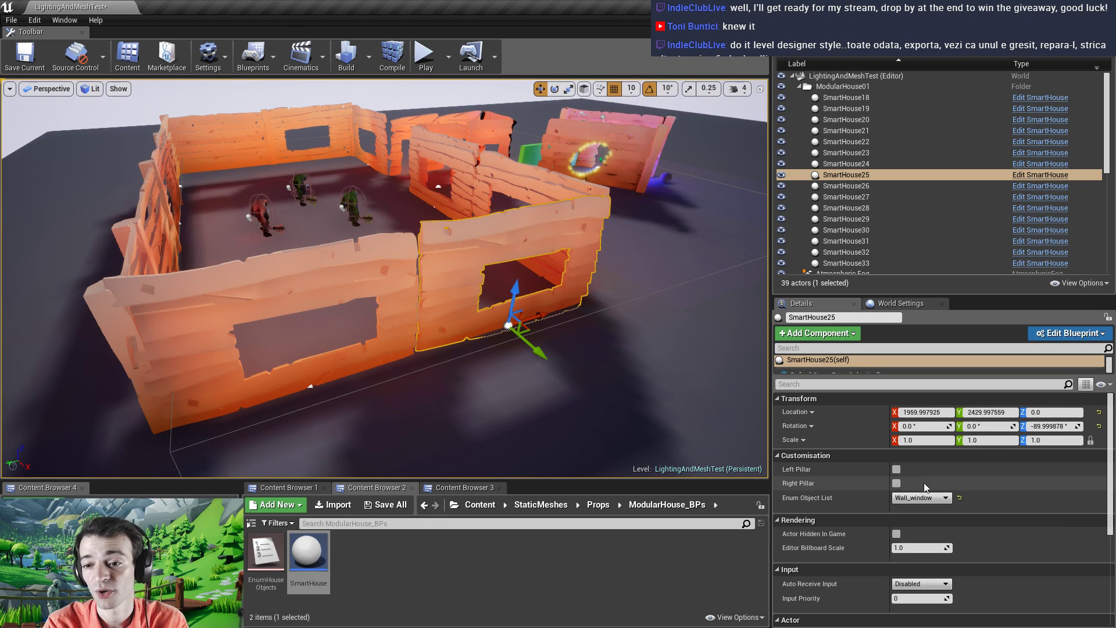
{"action": "left_click", "coordinate": [896, 484]}
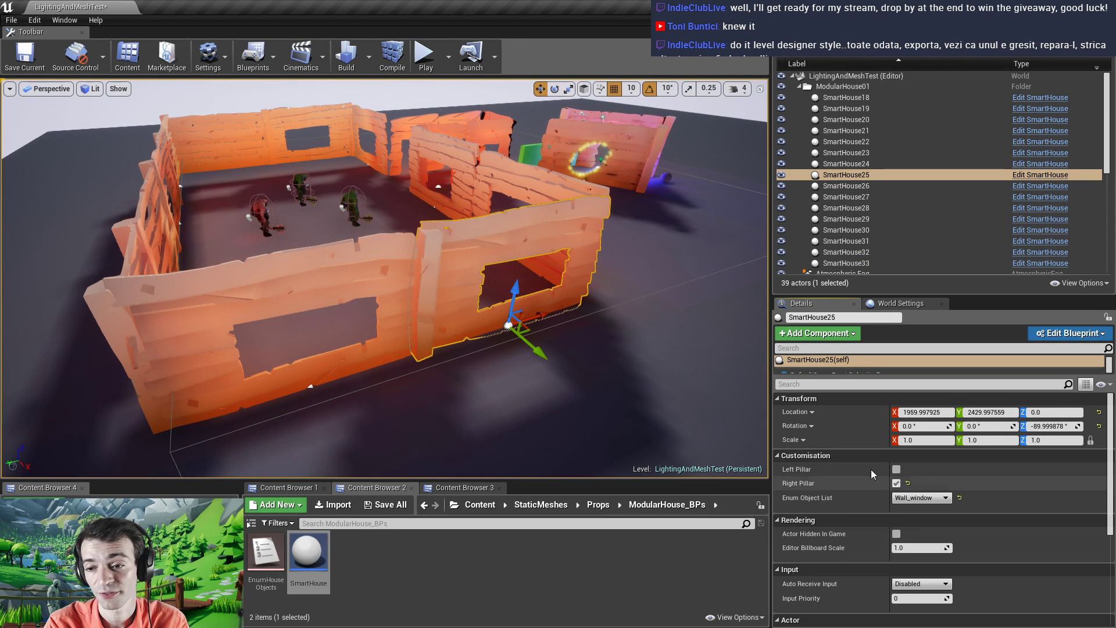
{"action": "key", "text": "d"}
{"action": "right_click_drag", "start_coordinate": [633, 354], "coordinate": [555, 299]}
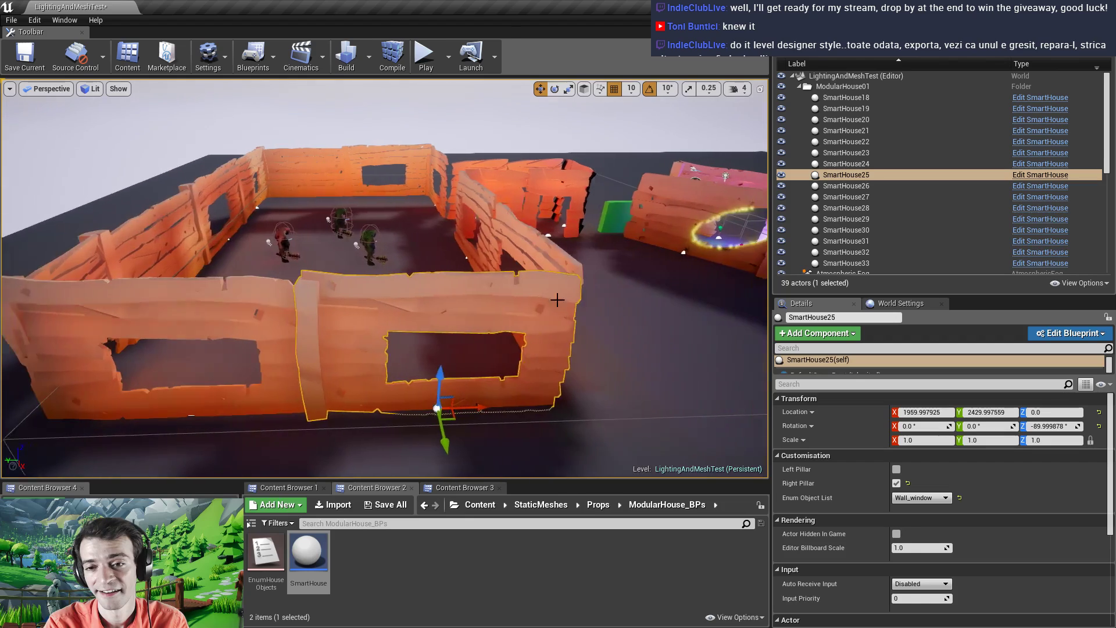
{"action": "left_click", "coordinate": [896, 469]}
Enable the left and right pillars on the window wall at X 400, Y 1920
{"action": "right_click_drag", "start_coordinate": [523, 360], "coordinate": [345, 266]}
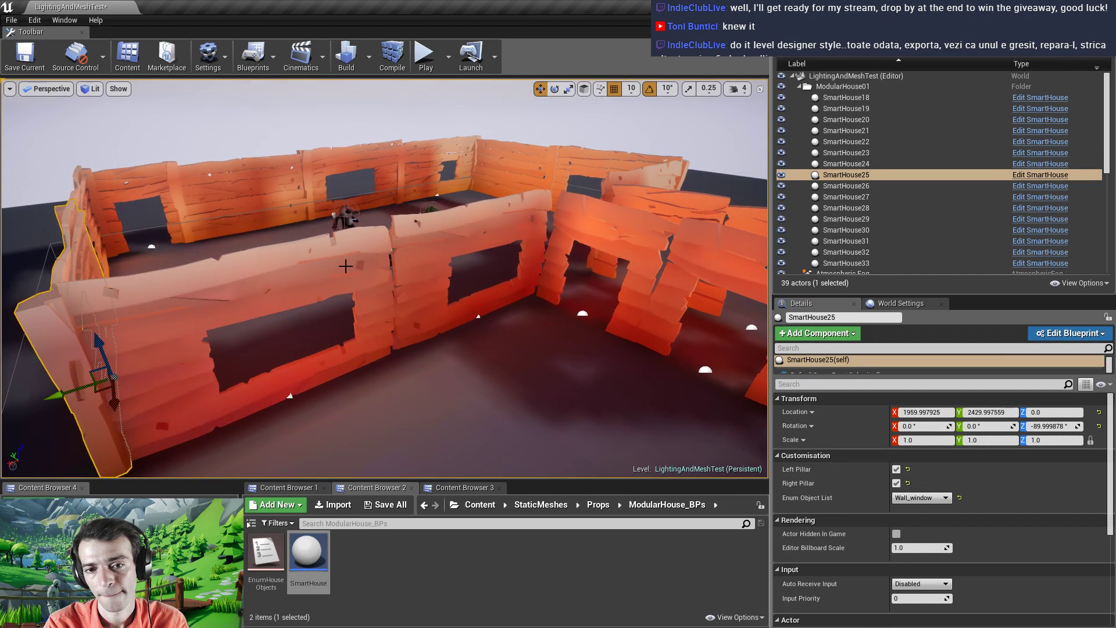
{"action": "left_click", "coordinate": [418, 253]}
{"action": "left_click", "coordinate": [896, 469]}
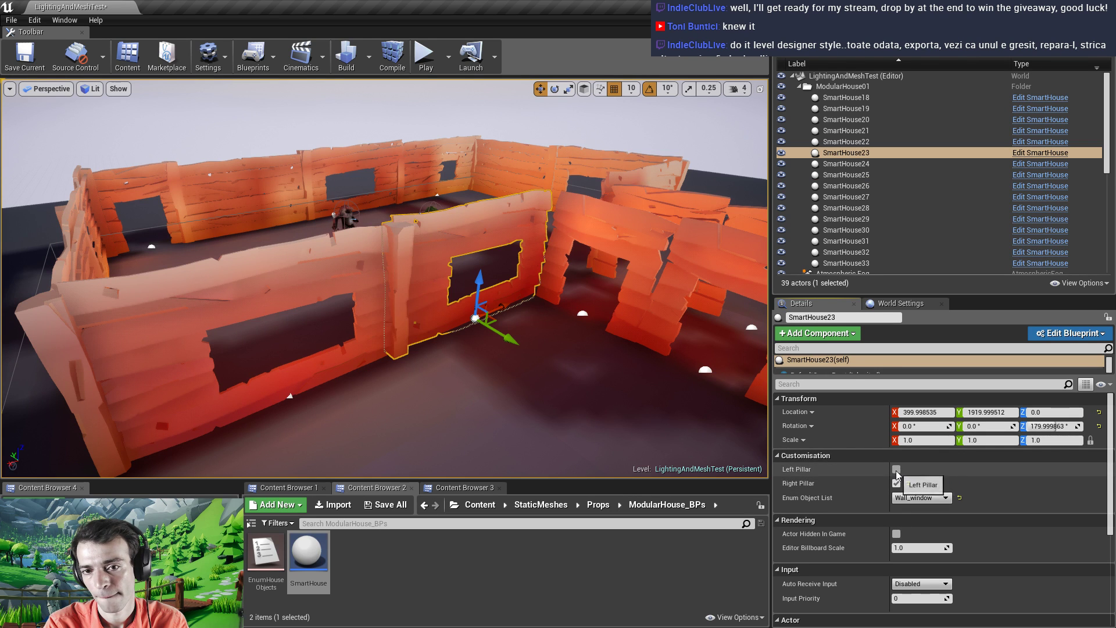
{"action": "left_click", "coordinate": [897, 484]}
Enable the left and right pillars on the Wall_door_short piece at X -80, Y 1080
{"action": "right_click_drag", "start_coordinate": [678, 382], "coordinate": [569, 291]}
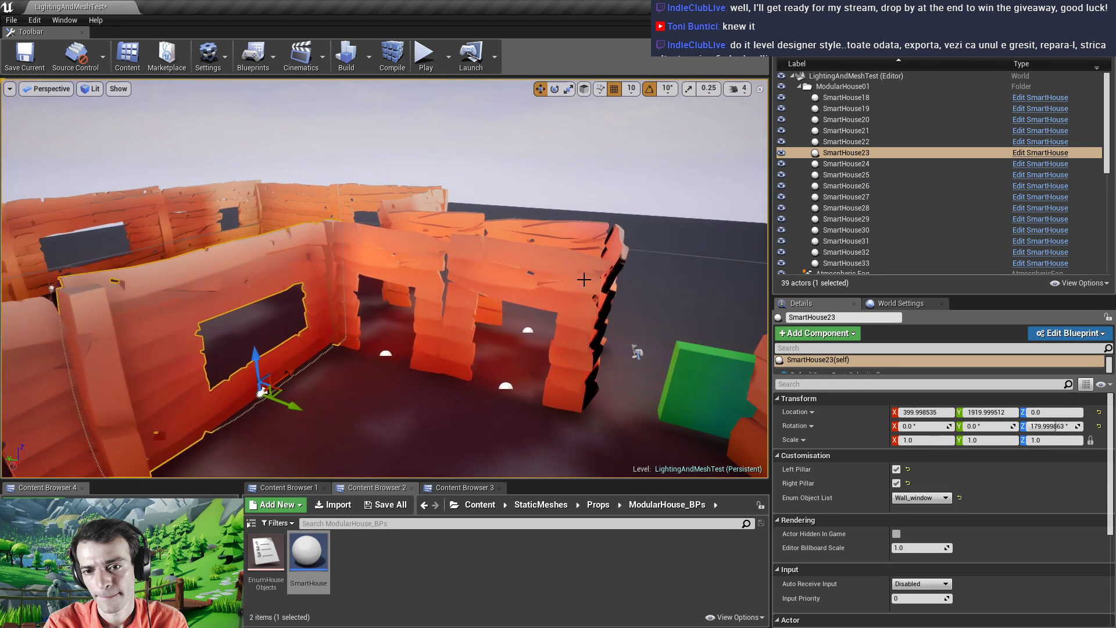
{"action": "left_click", "coordinate": [544, 267]}
{"action": "left_click", "coordinate": [896, 469]}
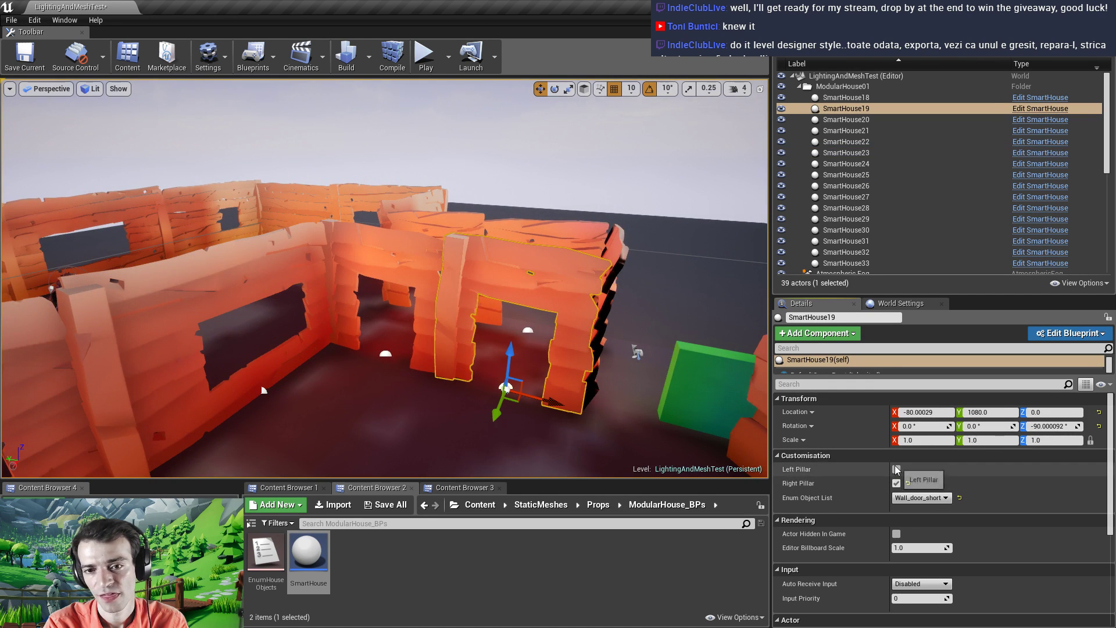
{"action": "left_click", "coordinate": [896, 483]}
Rotate the Wall_door_short piece at X -350, Y 800 to about 180° around Z and enable its left pillar
{"action": "right_click_drag", "start_coordinate": [529, 335], "coordinate": [490, 275]}
{"action": "left_click", "coordinate": [491, 275]}
{"action": "key", "text": "e"}
{"action": "left_click_drag", "start_coordinate": [459, 459], "coordinate": [395, 447]}
{"action": "left_click_drag", "start_coordinate": [388, 390], "coordinate": [532, 439]}
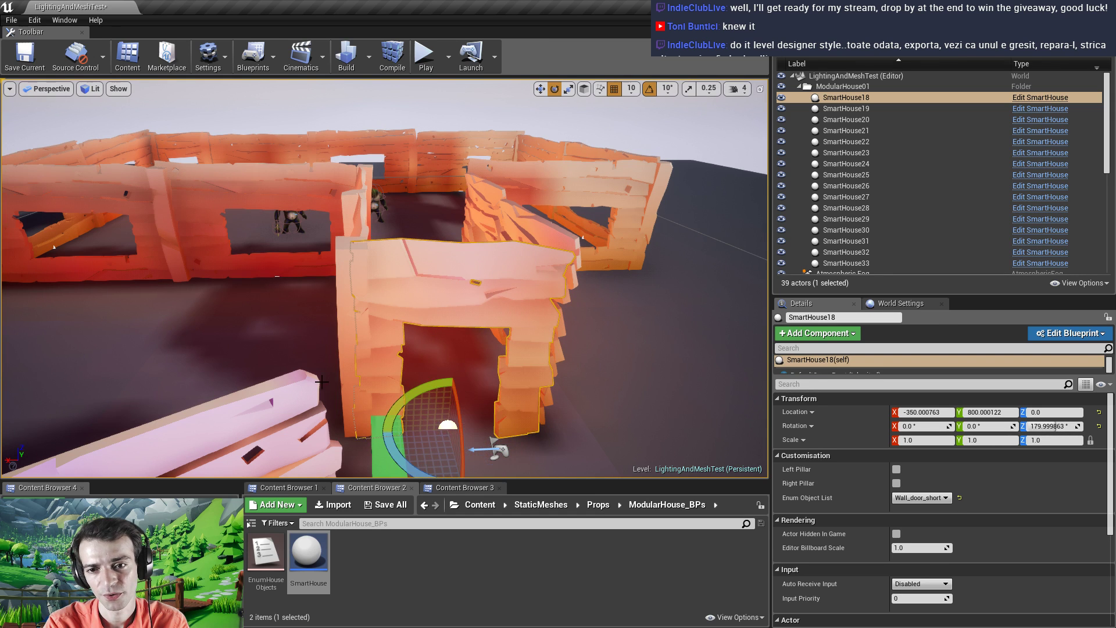
{"action": "left_click", "coordinate": [896, 469]}
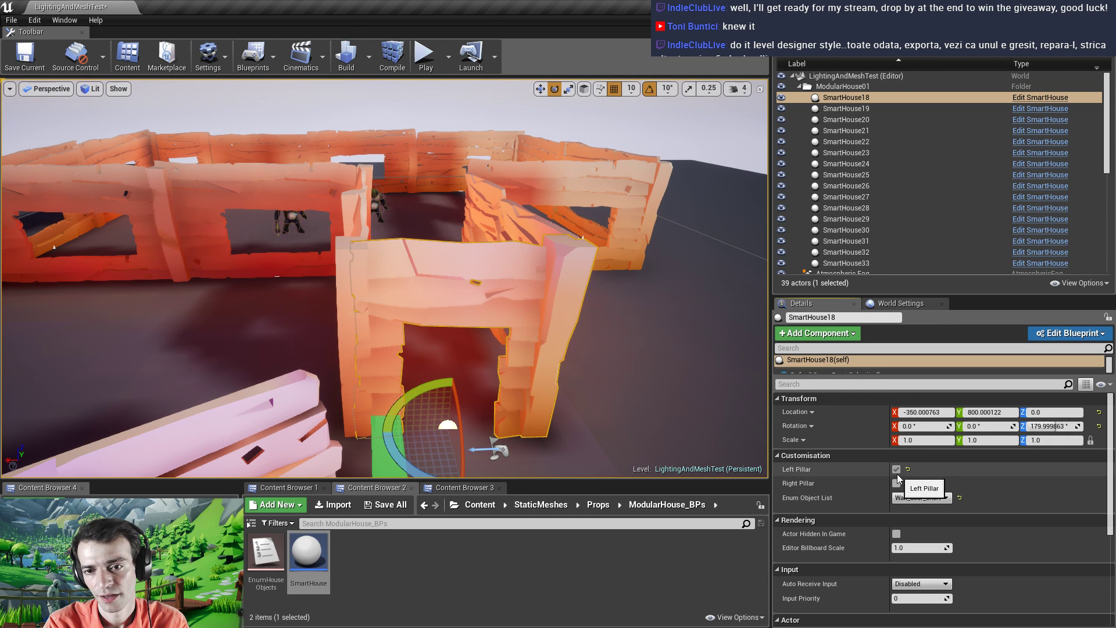
Enable both pillars on the Wall_door_short piece at X -640, Y 1620, toggling the left one off and on to reroll its mesh
{"action": "right_click_drag", "start_coordinate": [506, 271], "coordinate": [506, 272]}
{"action": "left_click", "coordinate": [590, 273]}
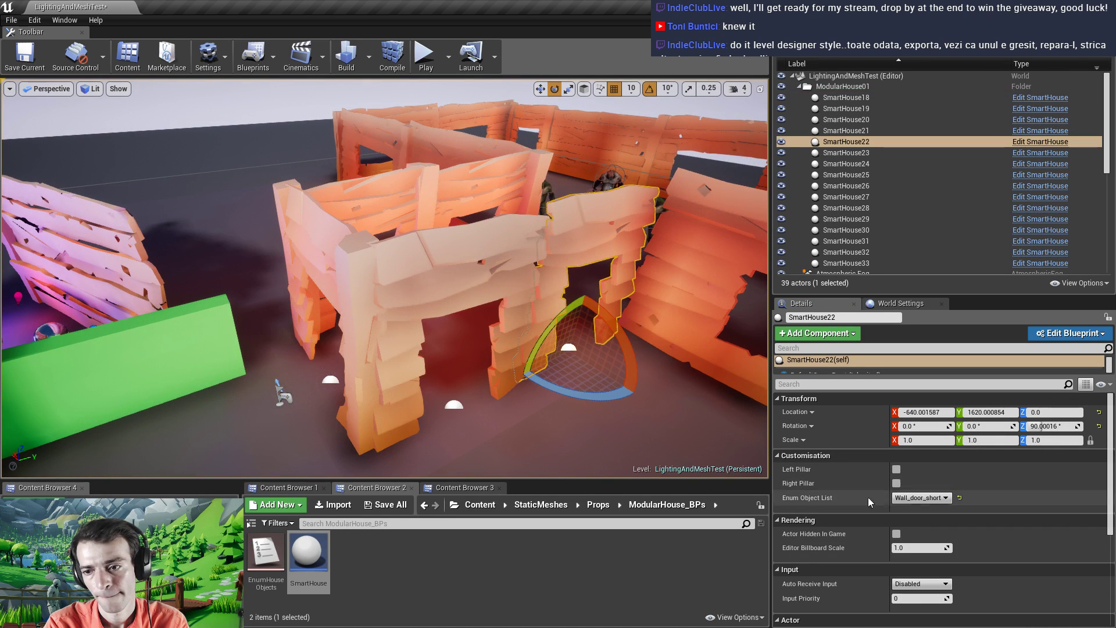
{"action": "left_click", "coordinate": [897, 483]}
{"action": "left_click", "coordinate": [896, 469]}
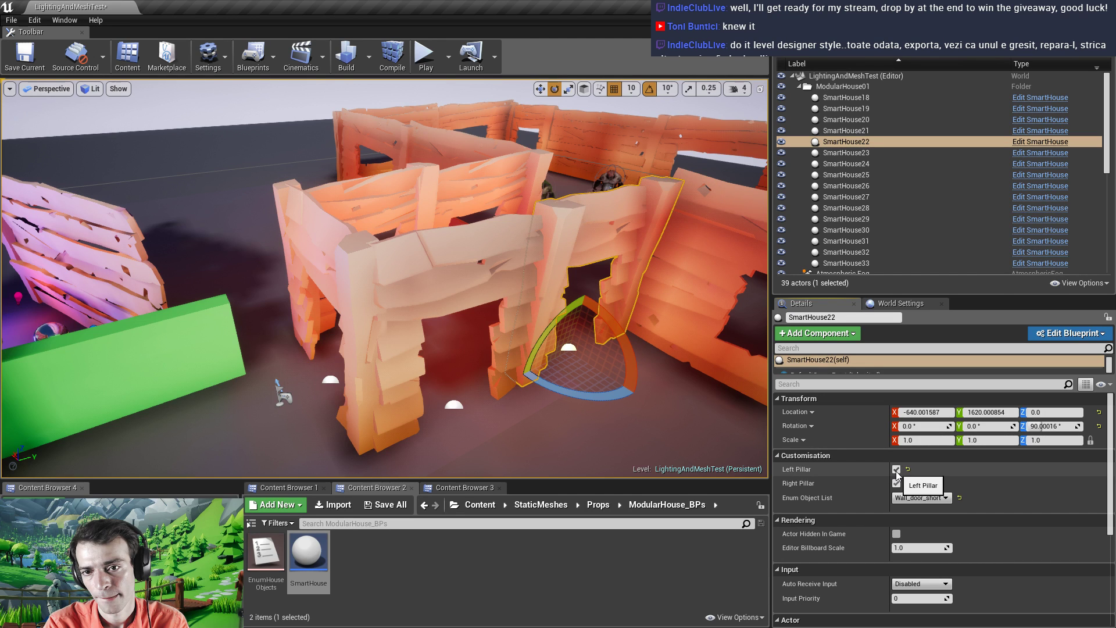
{"action": "left_click", "coordinate": [896, 470]}
{"action": "left_click", "coordinate": [897, 470]}
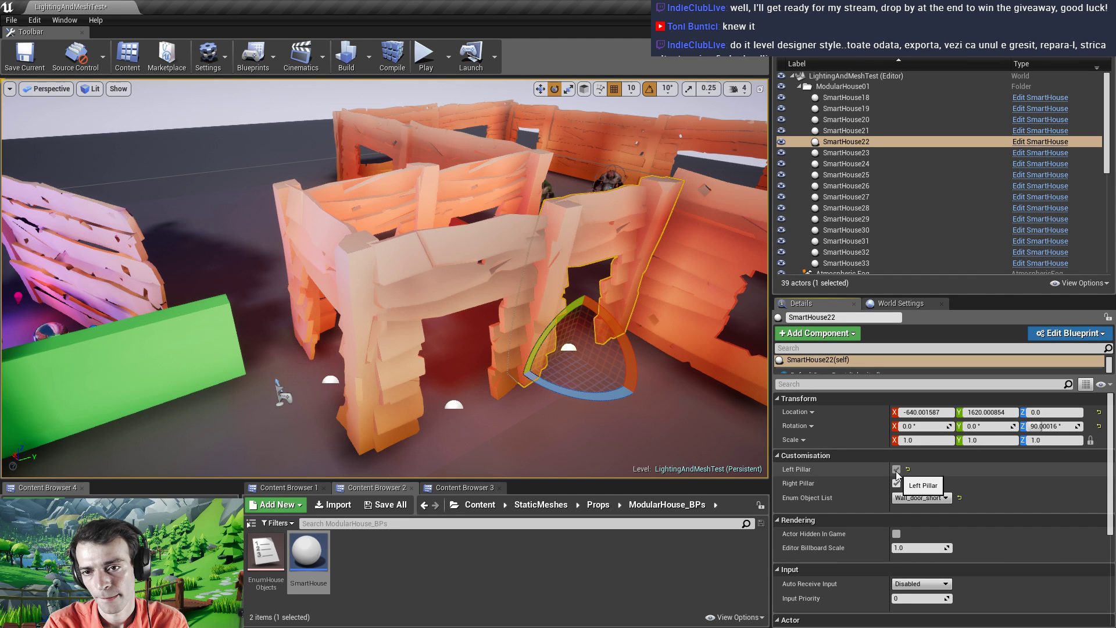
{"action": "mouse_move", "coordinate": [635, 288]}
{"action": "right_mouse_down"}
{"action": "mouse_move", "coordinate": [702, 290]}
{"action": "mouse_move", "coordinate": [619, 293]}
{"action": "right_mouse_up"}
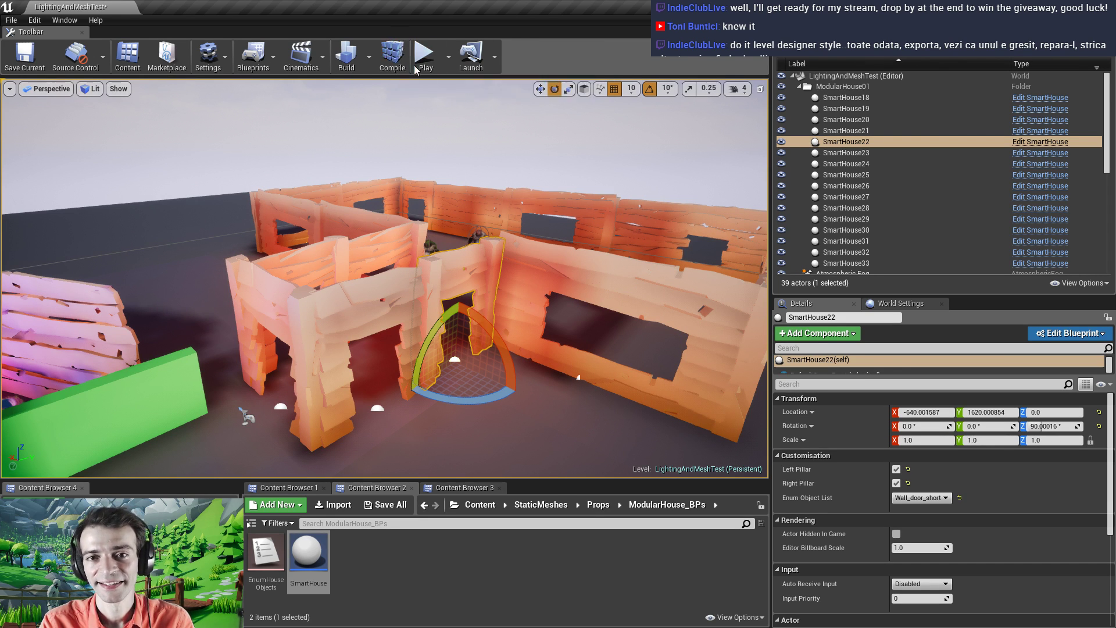
Set the lighting quality to Preview and build the level
{"action": "left_click", "coordinate": [369, 61]}
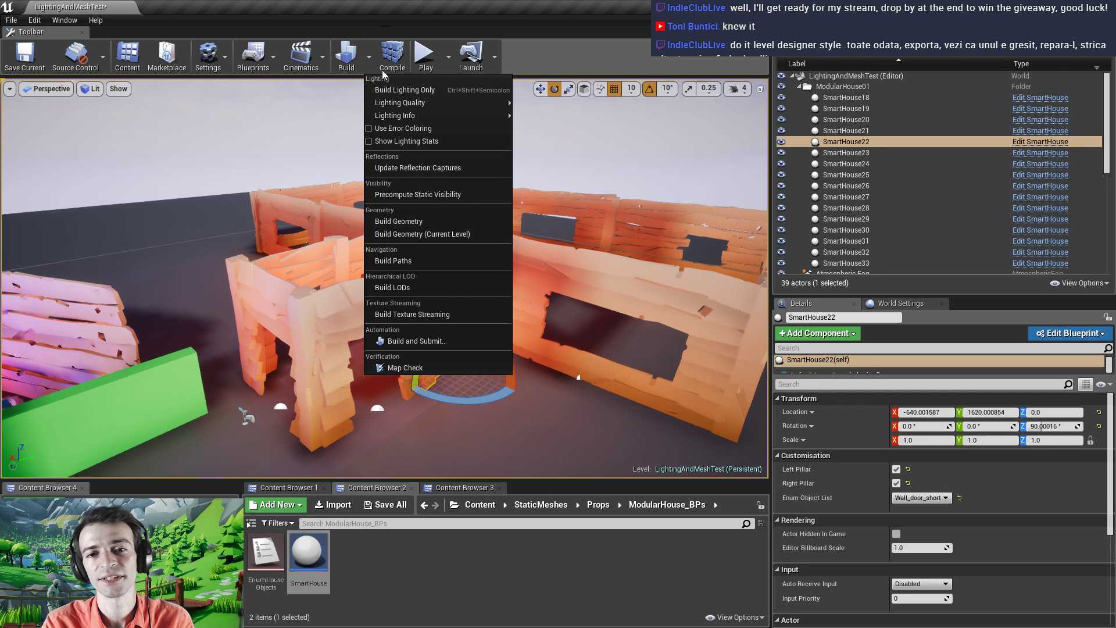
{"action": "mouse_move", "coordinate": [405, 106]}
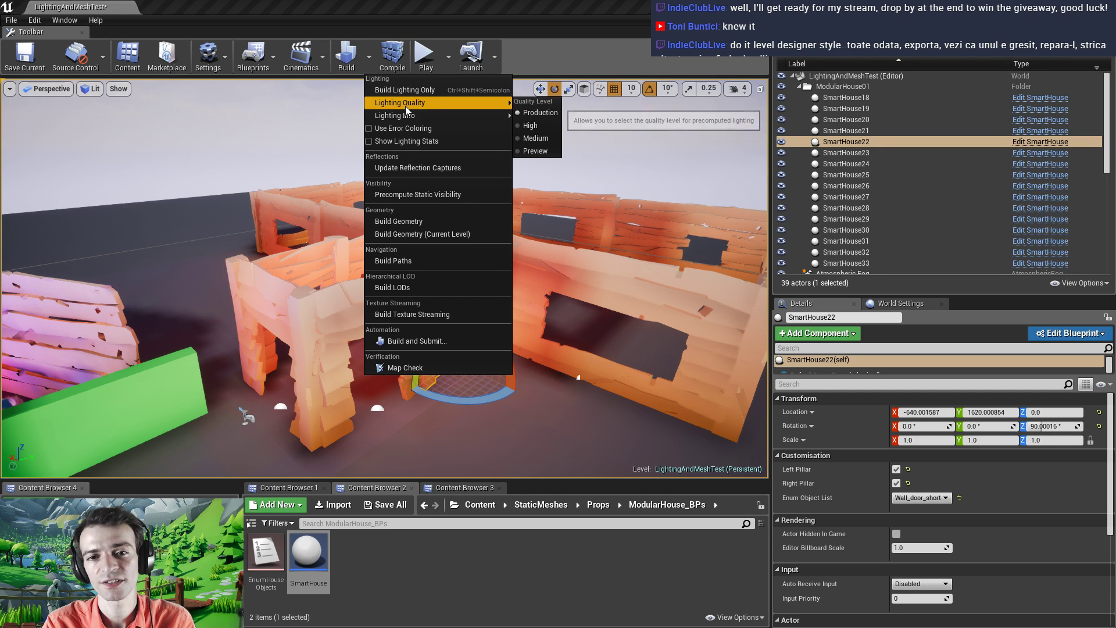
{"action": "left_click", "coordinate": [529, 151]}
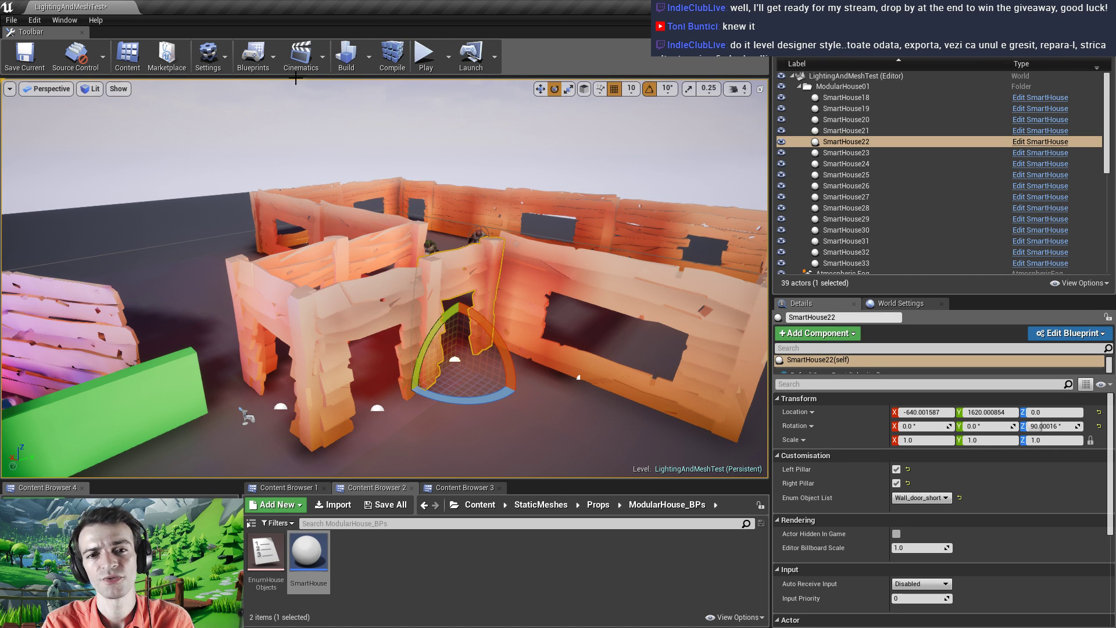
{"action": "left_click", "coordinate": [346, 57]}
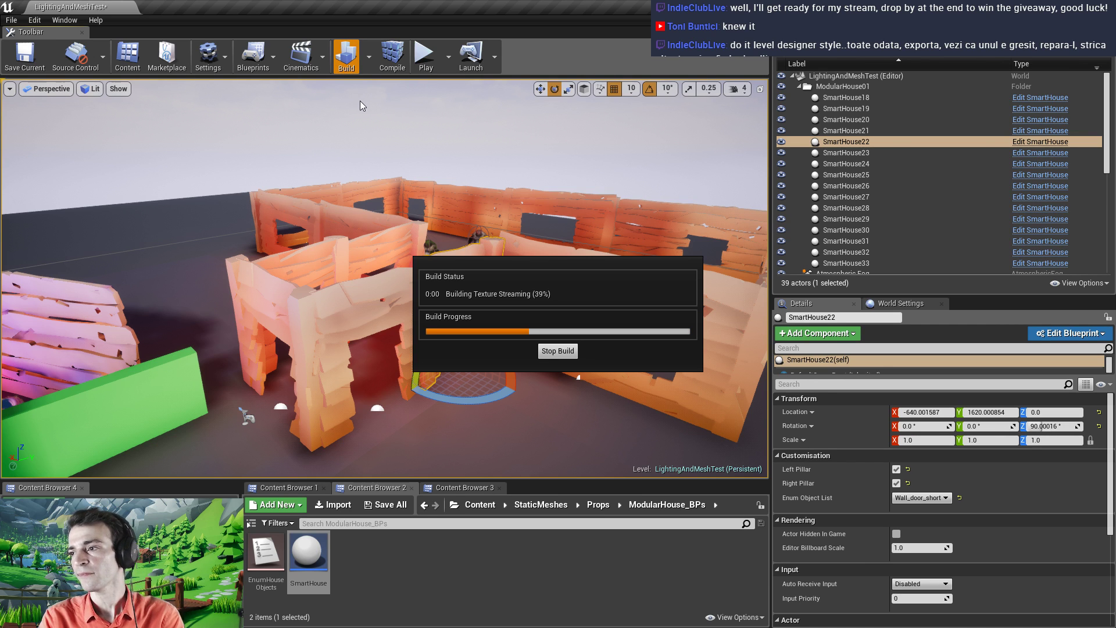
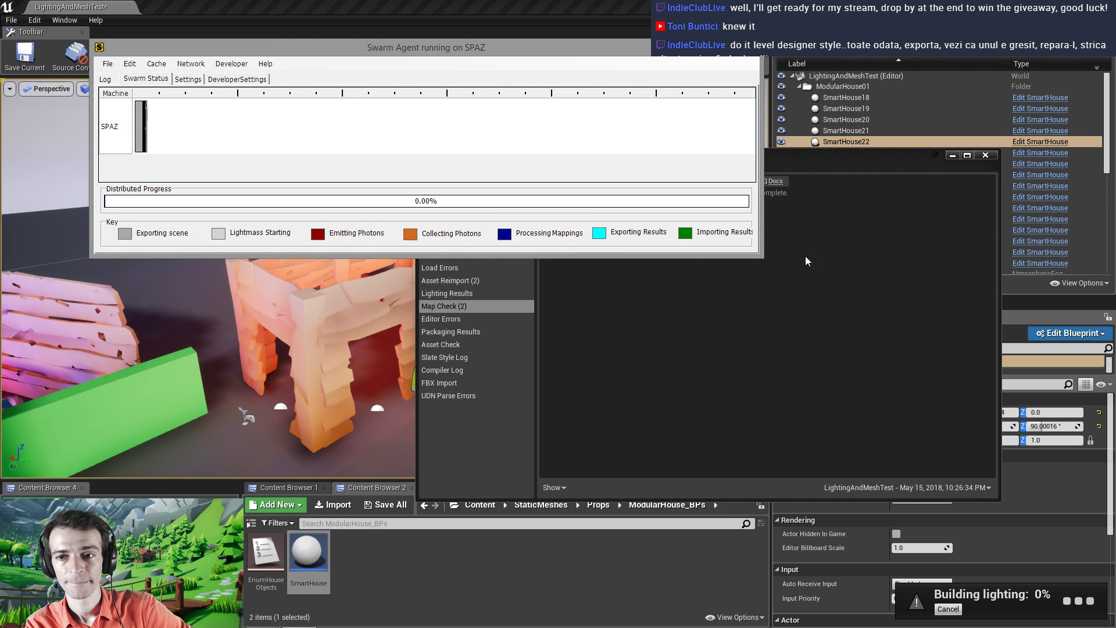
Widen the Swarm Agent window to follow the lighting build until it finishes, then close it and minimise the Message Log
{"action": "left_click_drag", "start_coordinate": [761, 256], "coordinate": [894, 248]}
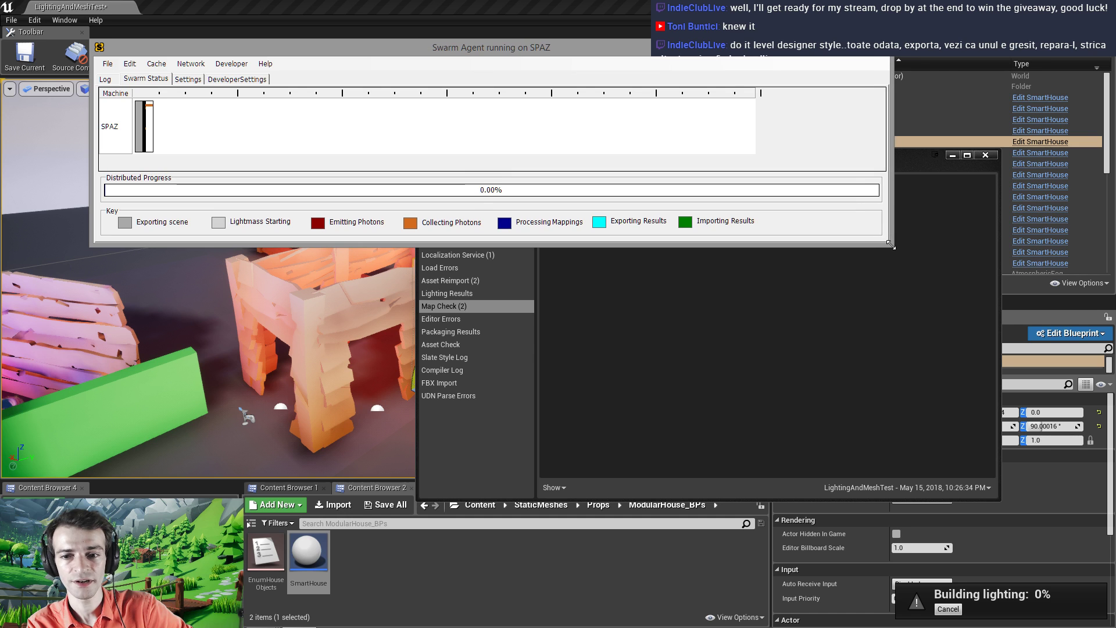
{"action": "left_click", "coordinate": [987, 156]}
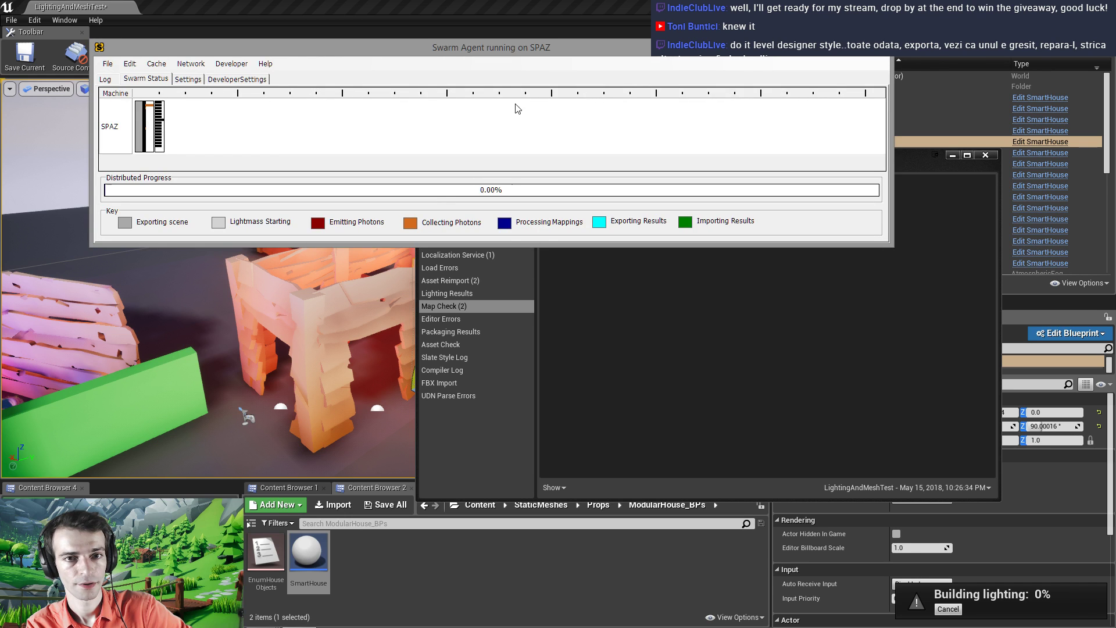
{"action": "left_click_drag", "start_coordinate": [450, 50], "coordinate": [482, 90]}
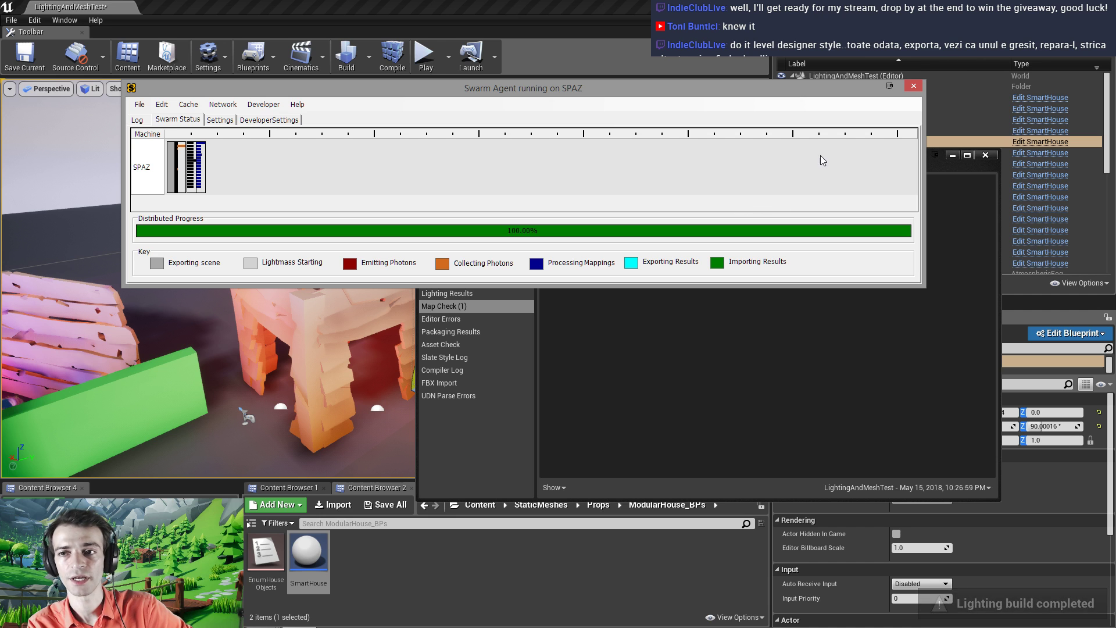
{"action": "left_click", "coordinate": [912, 85]}
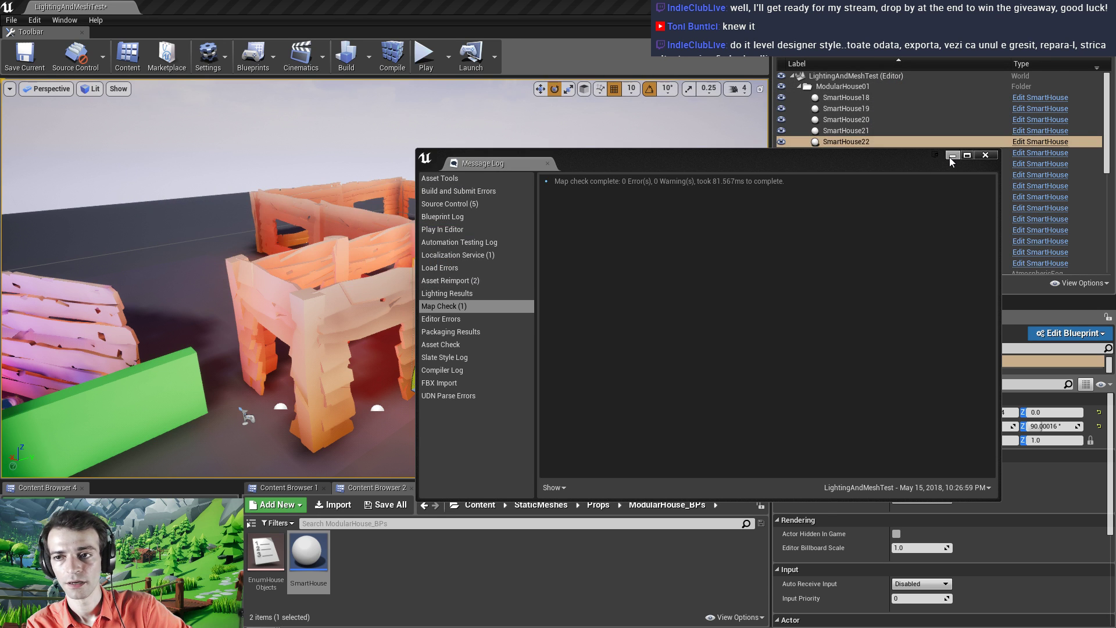
{"action": "left_click", "coordinate": [951, 155]}
Inspect the rebuilt lighting around the house and up close where the short doorway's pillar meets the window wall
{"action": "mouse_move", "coordinate": [531, 322]}
{"action": "right_mouse_down"}
{"action": "mouse_move", "coordinate": [547, 329]}
{"action": "mouse_move", "coordinate": [529, 329]}
{"action": "right_mouse_up"}
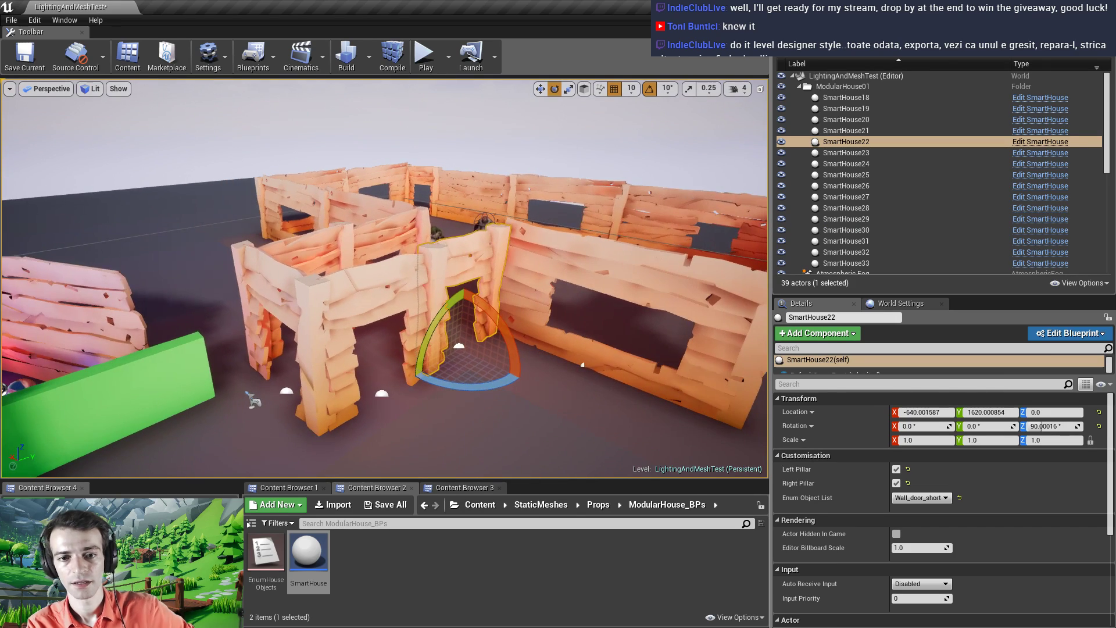
{"action": "right_click_drag", "start_coordinate": [445, 269], "coordinate": [321, 268]}
{"action": "right_click_drag", "start_coordinate": [384, 279], "coordinate": [506, 270]}
{"action": "key", "text": "w"}
{"action": "key", "text": "s"}
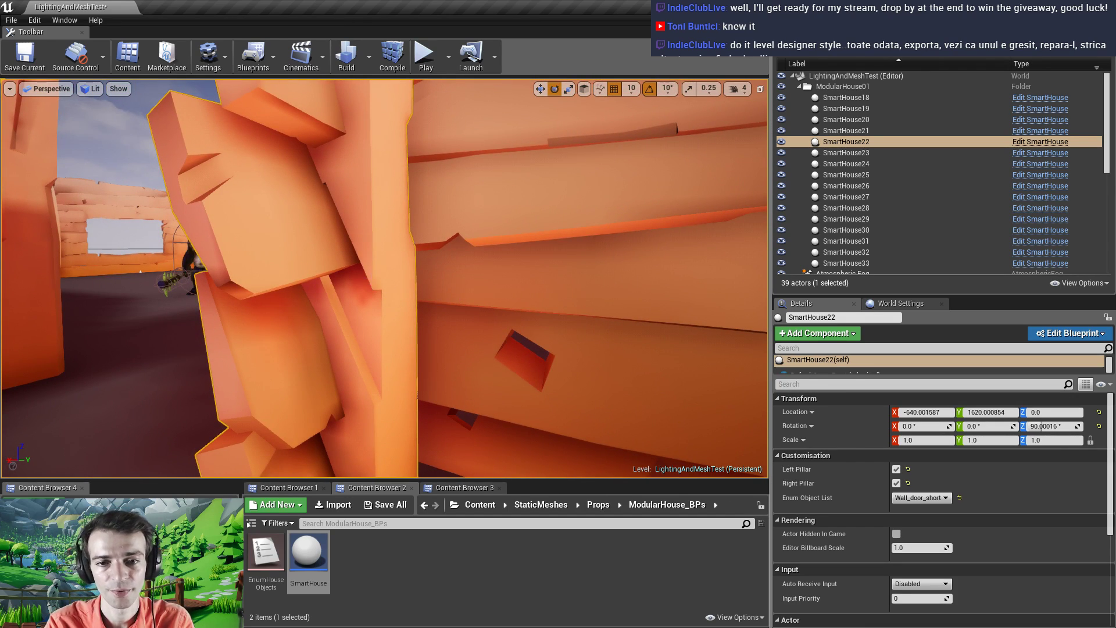
{"action": "right_click_drag", "start_coordinate": [383, 279], "coordinate": [387, 296]}
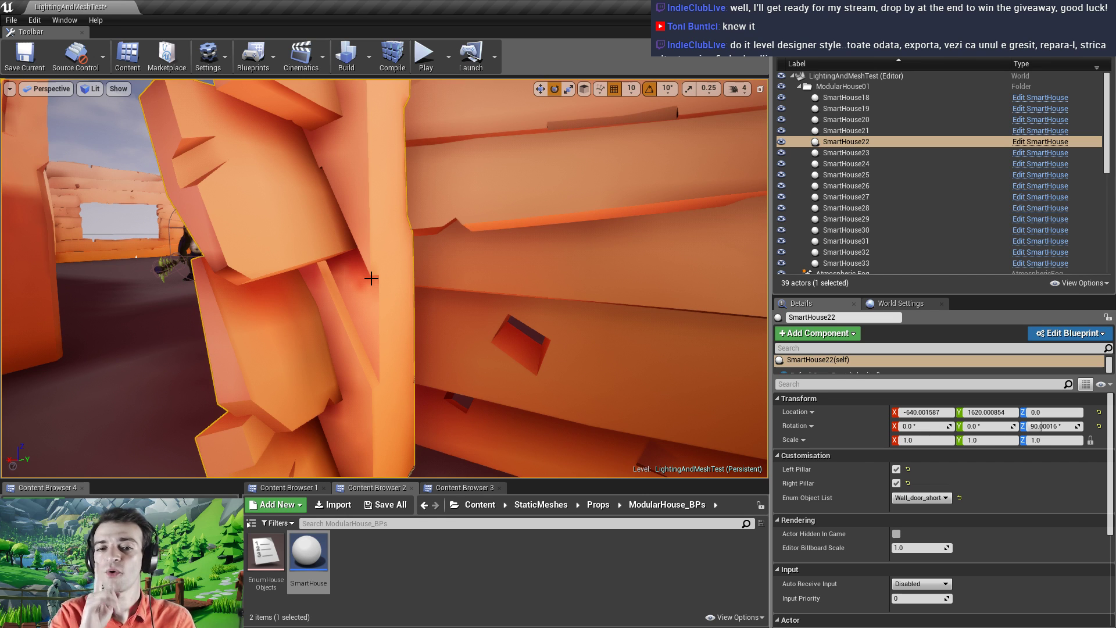
Open the Pillar static mesh from the ModularHouse folder and move its offset collision hull back over the pillar
{"action": "left_click", "coordinate": [303, 487]}
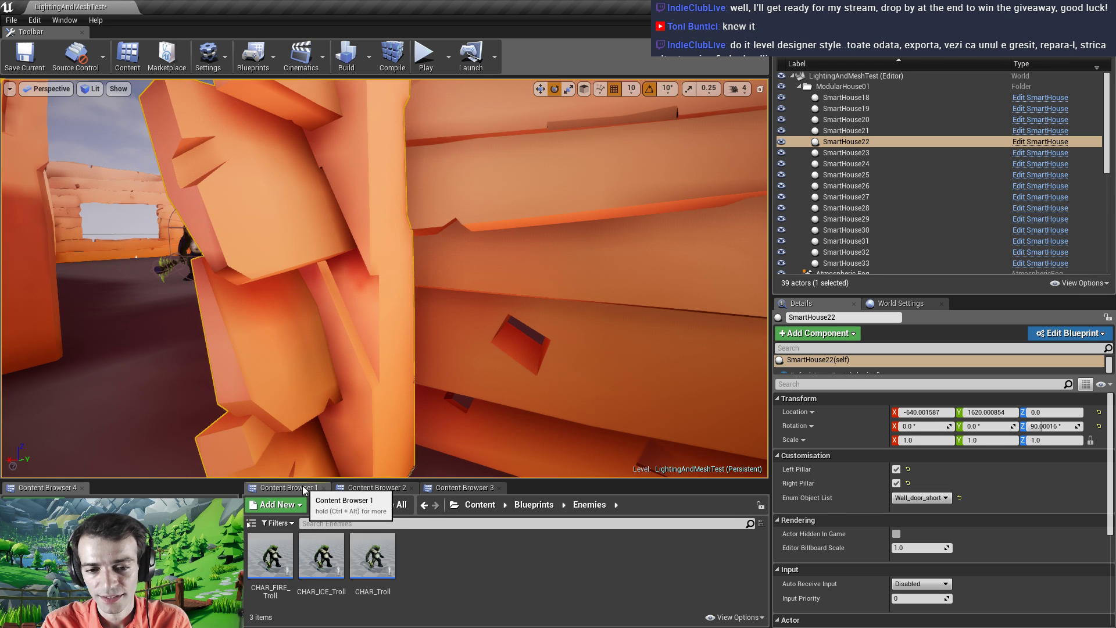
{"action": "left_click", "coordinate": [445, 490]}
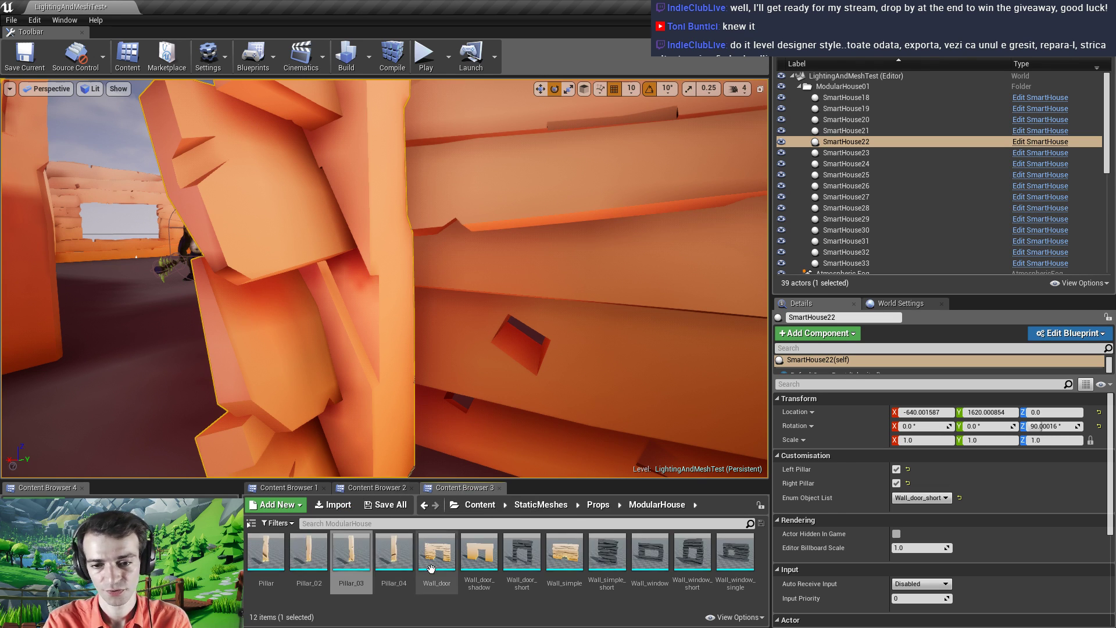
{"action": "double_click", "coordinate": [267, 560]}
{"action": "right_click_drag", "start_coordinate": [246, 341], "coordinate": [275, 343]}
{"action": "left_click", "coordinate": [363, 356]}
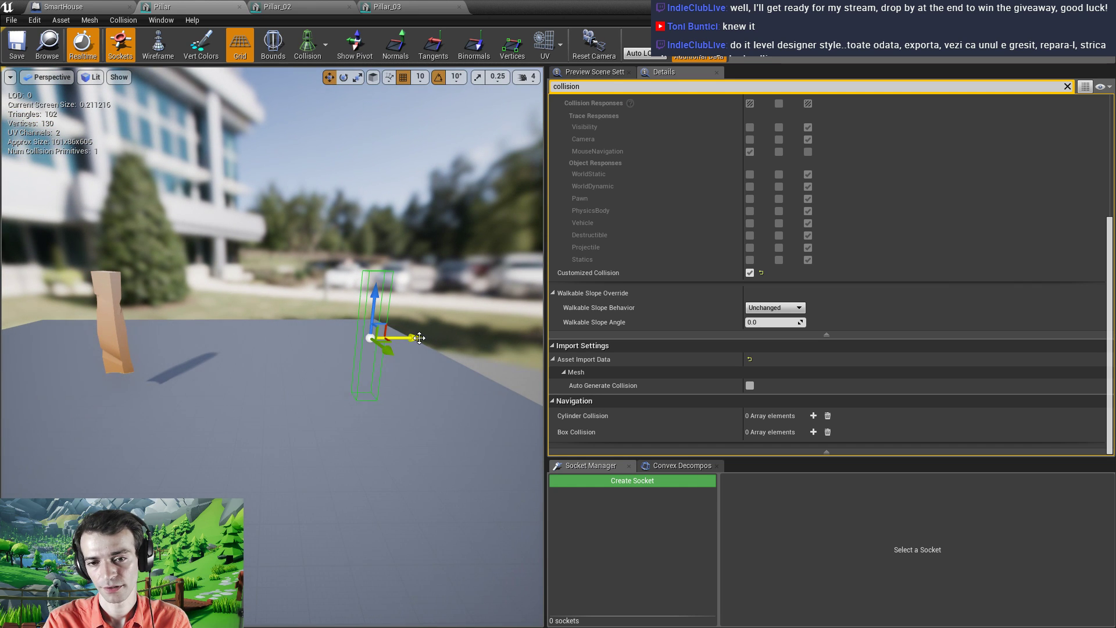
{"action": "left_click_drag", "start_coordinate": [416, 338], "coordinate": [163, 338]}
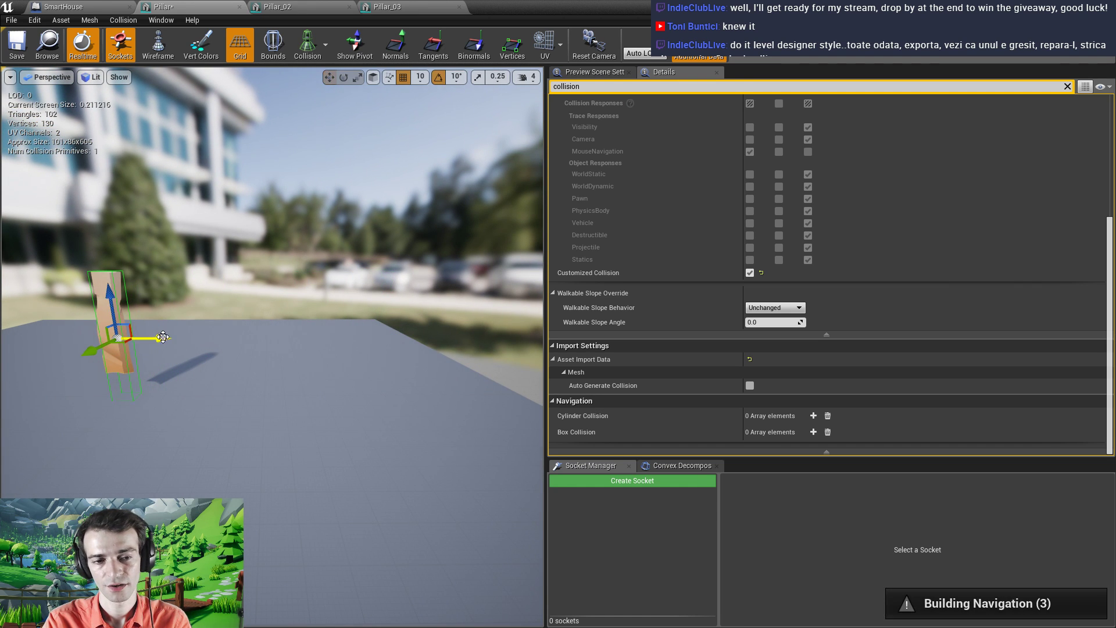
Replace the Pillar mesh's collision hull with a simplified box collision and save the mesh
{"action": "key", "text": "Delete"}
{"action": "left_click", "coordinate": [115, 20]}
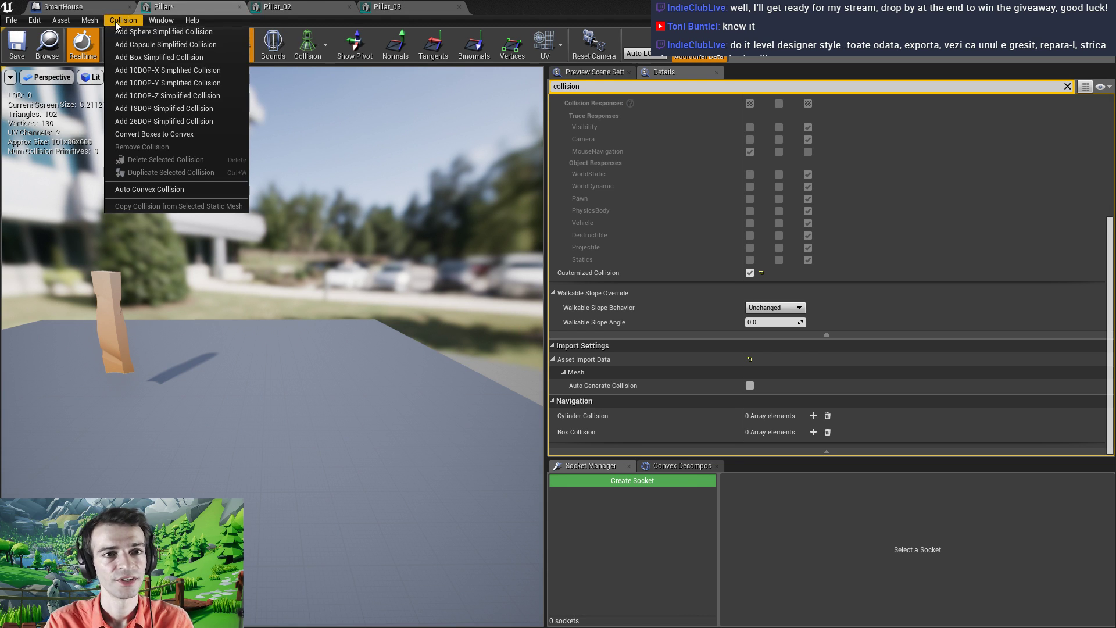
{"action": "left_click", "coordinate": [131, 57]}
{"action": "key", "text": "f"}
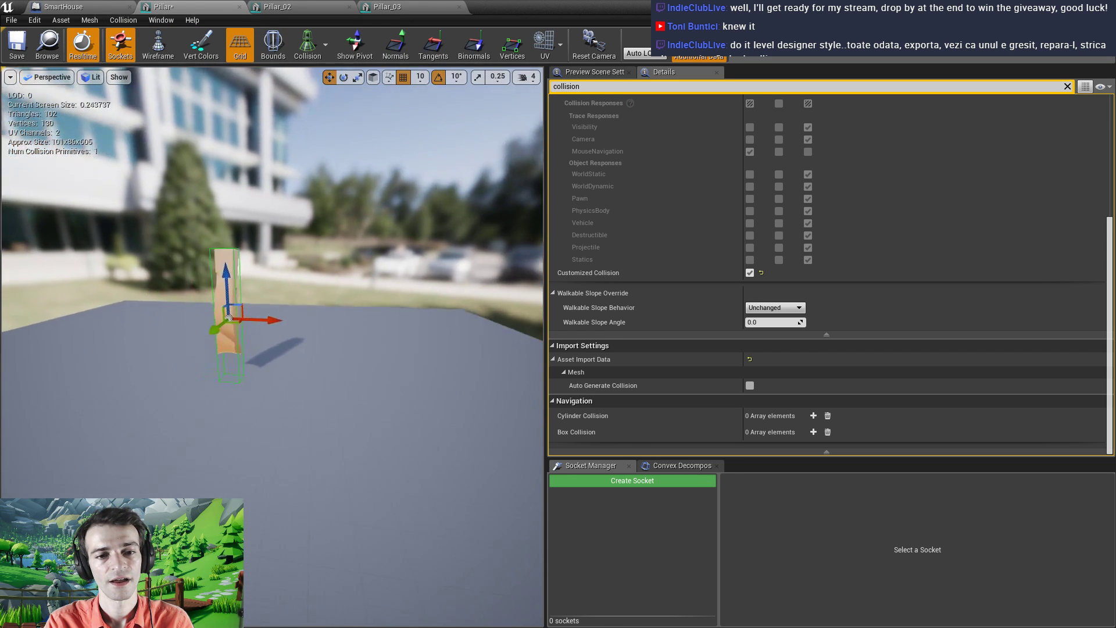
{"action": "left_click", "coordinate": [12, 55]}
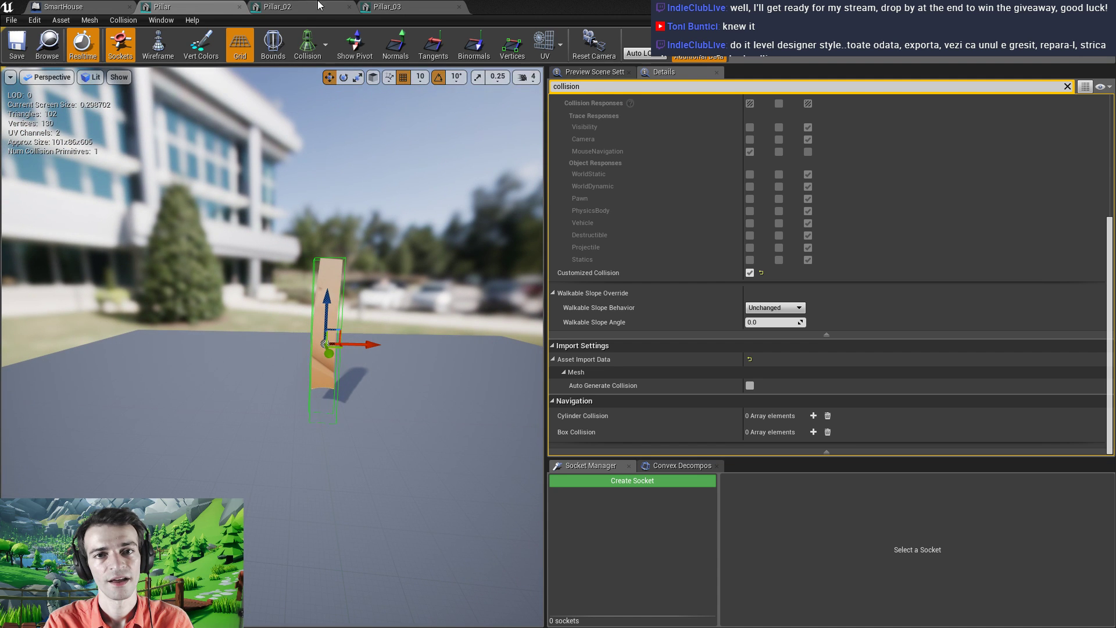
Examine the collision boxes of Pillar_02 and Pillar_03 from different angles
{"action": "left_click", "coordinate": [301, 6]}
{"action": "right_click_drag", "start_coordinate": [260, 310], "coordinate": [111, 328]}
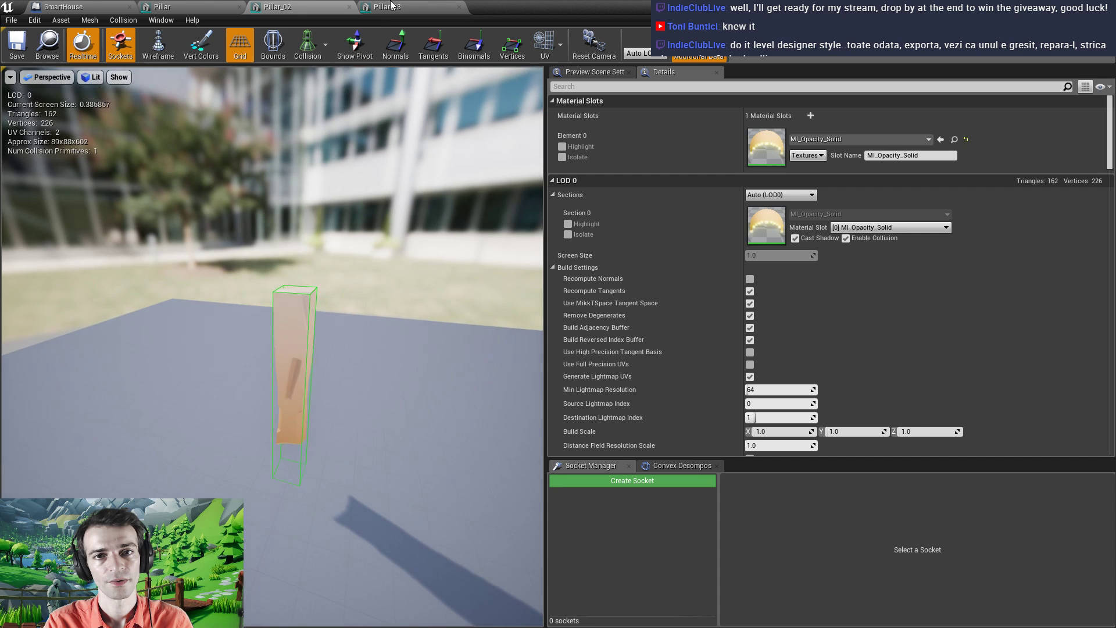
{"action": "left_click", "coordinate": [391, 6]}
{"action": "right_click_drag", "start_coordinate": [299, 343], "coordinate": [275, 72]}
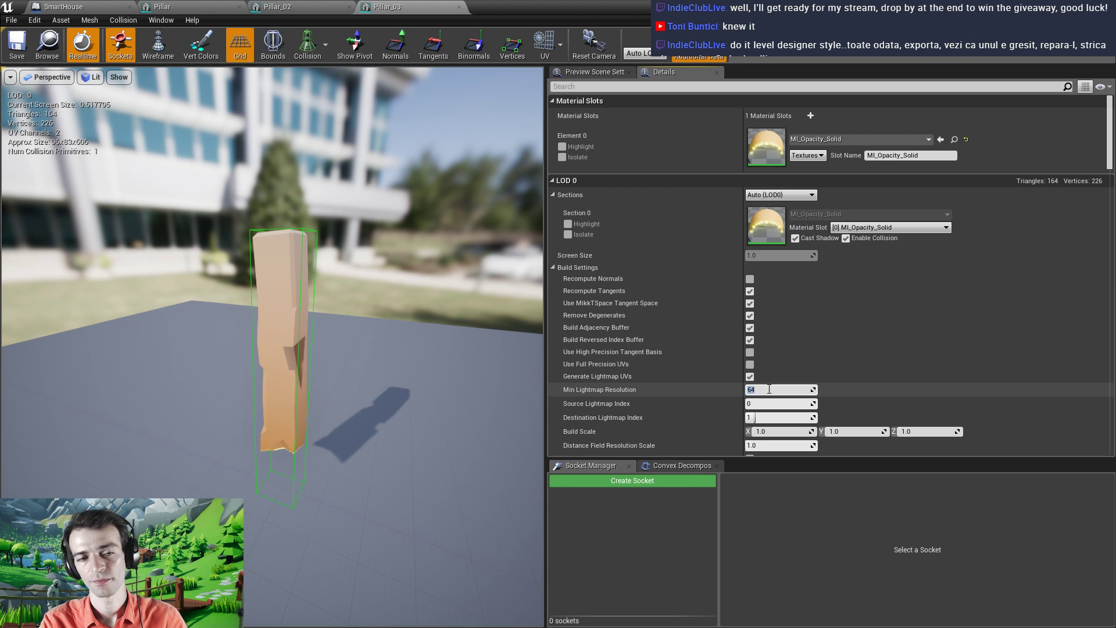
Filter the Pillar mesh's details for "lightmap" to check its lightmap resolution settings
{"action": "left_click", "coordinate": [221, 7]}
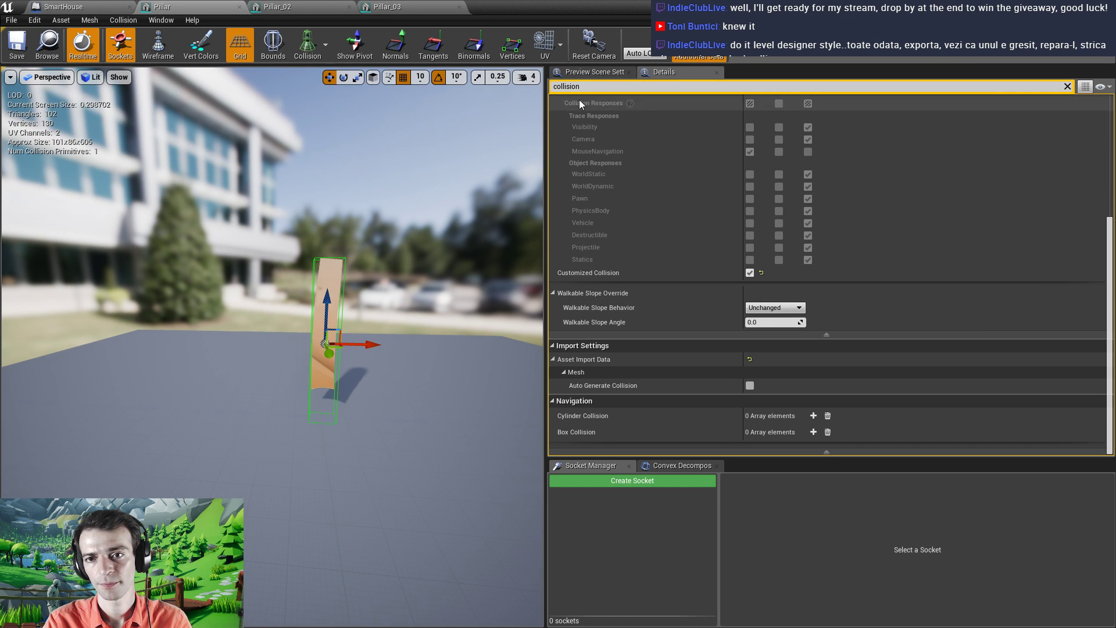
{"action": "left_click", "coordinate": [567, 87]}
{"action": "type", "text": "lightmap"}
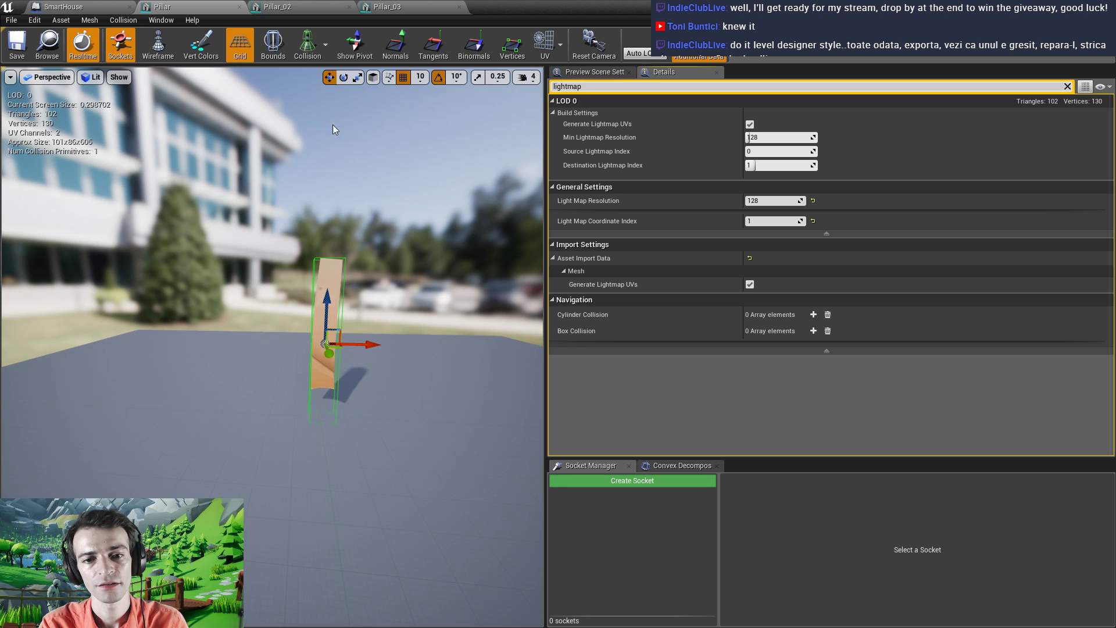
Set both the Min Lightmap Resolution and the Light Map Resolution of Pillar_02 to 128 and save the mesh
{"action": "left_click", "coordinate": [269, 6]}
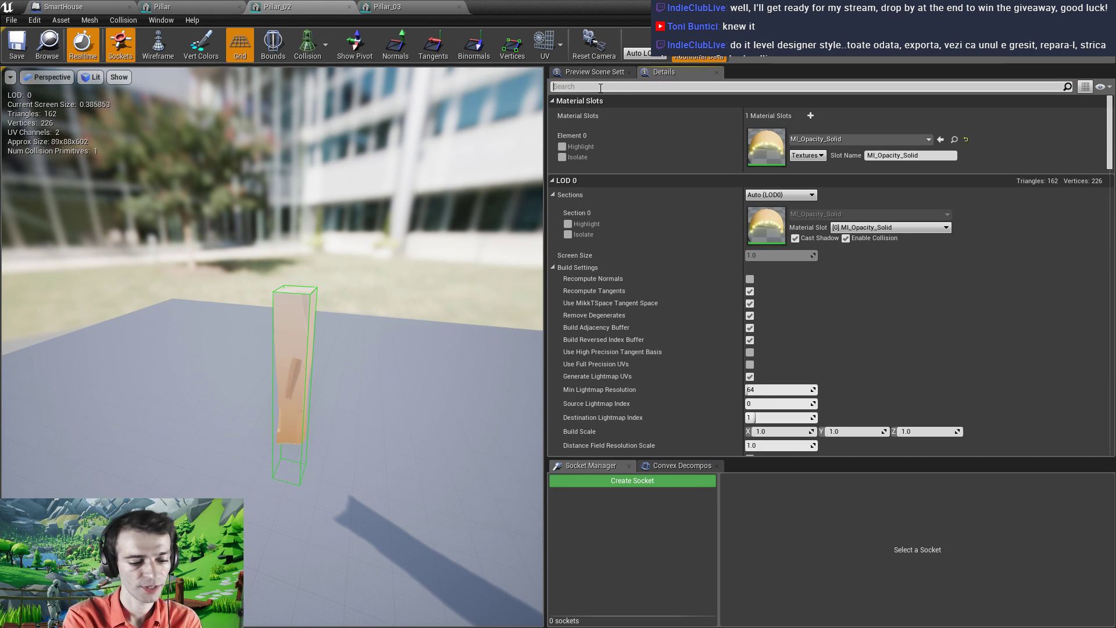
{"action": "type", "text": "light"}
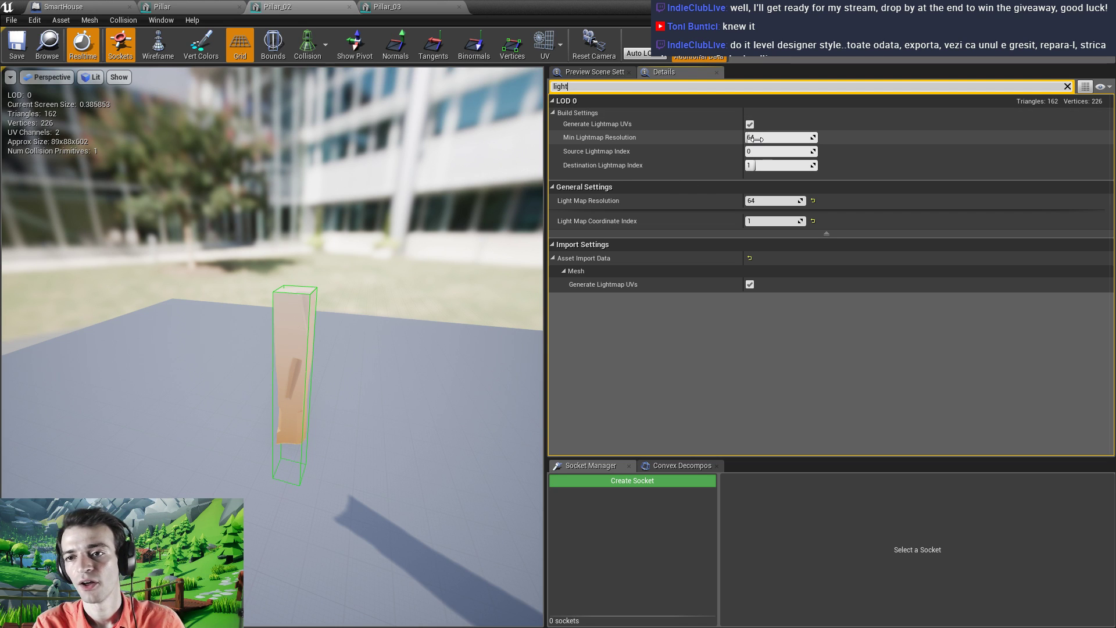
{"action": "left_click", "coordinate": [758, 138]}
{"action": "type", "text": "128"}
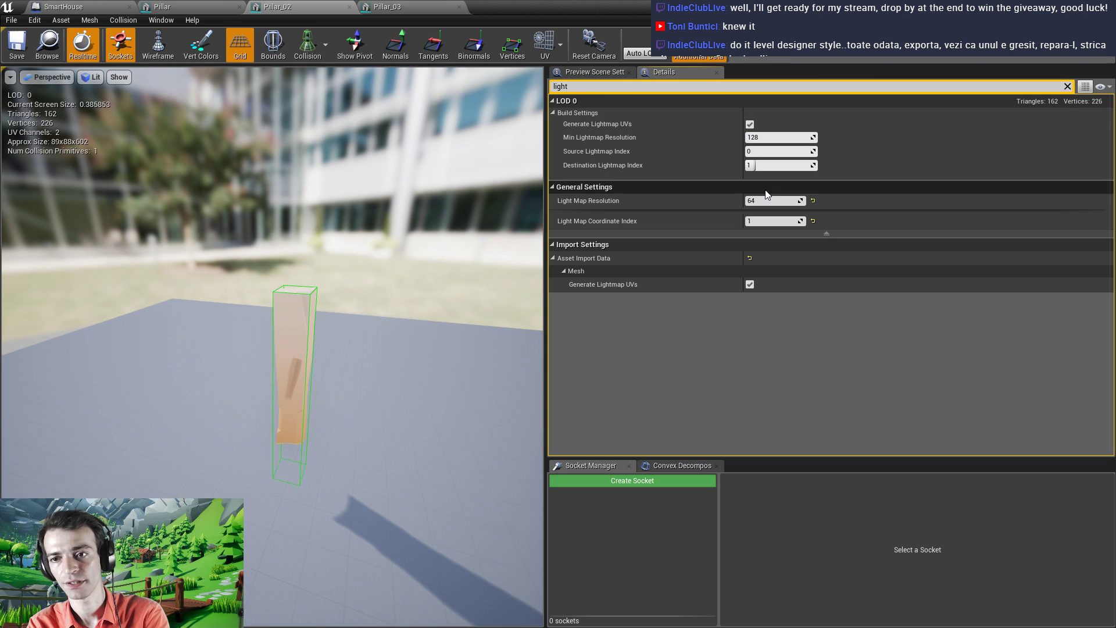
{"action": "left_click", "coordinate": [765, 201]}
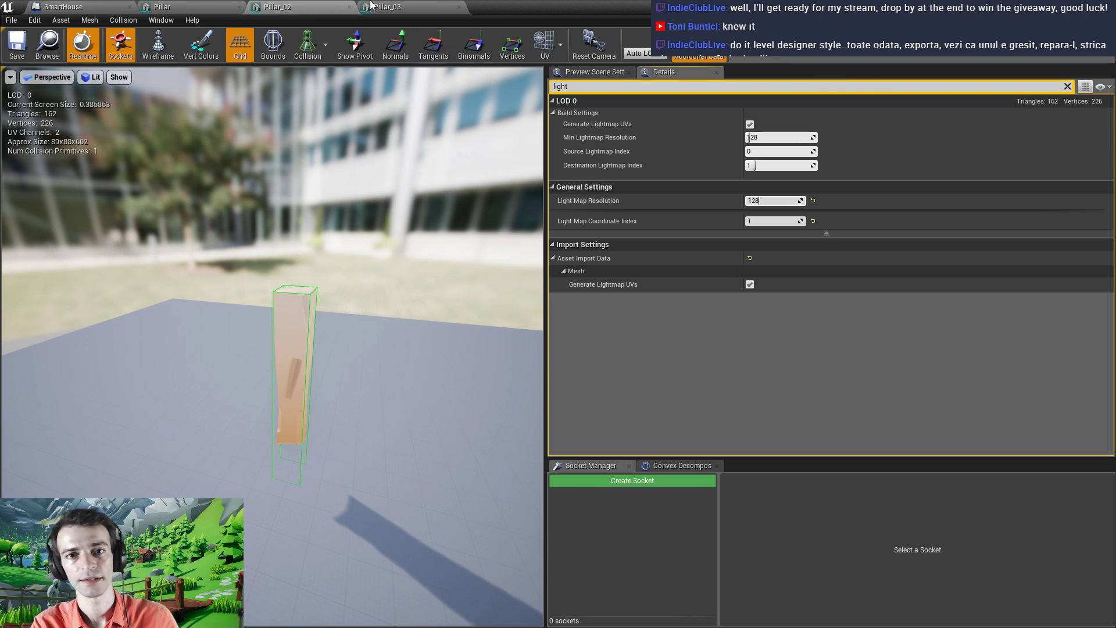
{"action": "left_click", "coordinate": [403, 7]}
{"action": "left_click", "coordinate": [290, 7]}
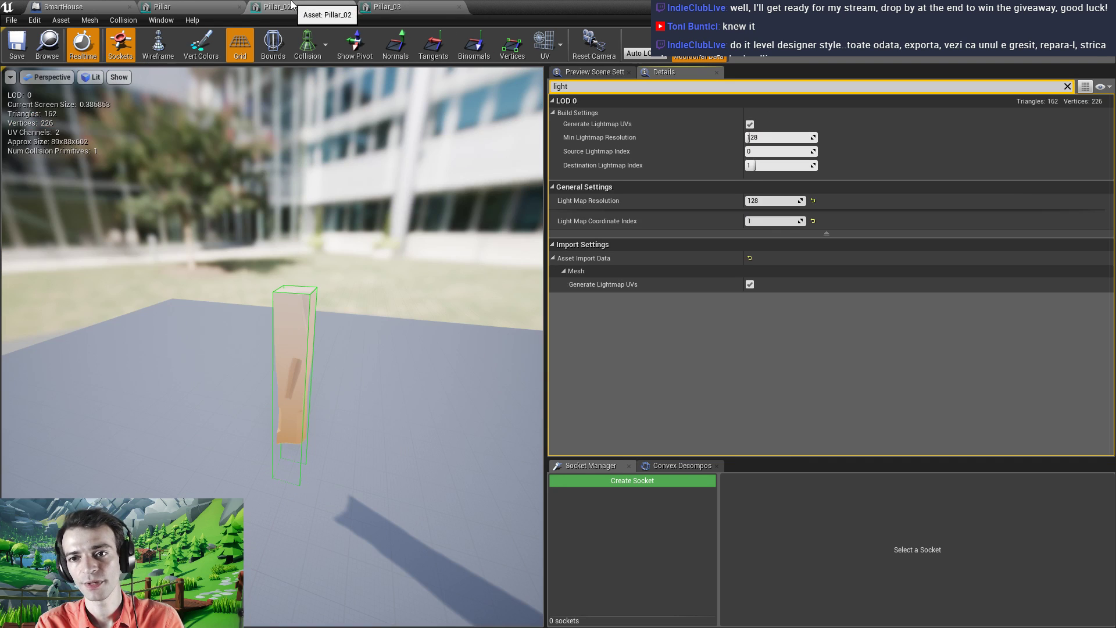
{"action": "left_click", "coordinate": [19, 46]}
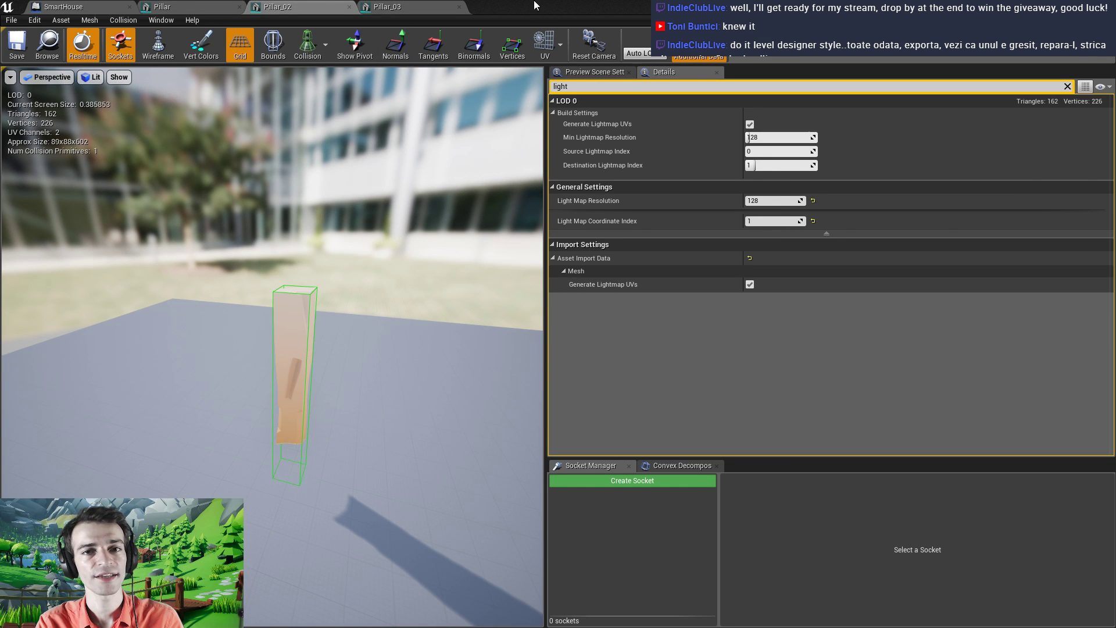
Set both the Min Lightmap Resolution and the Light Map Resolution of Pillar_03 to 128 and save the mesh
{"action": "left_click", "coordinate": [433, 9]}
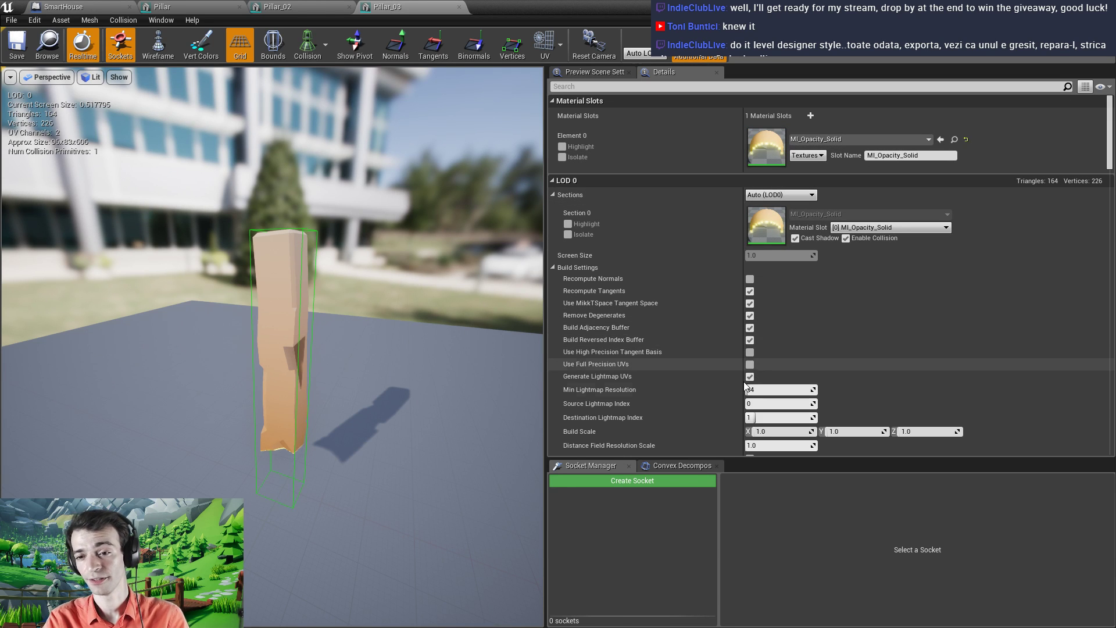
{"action": "left_click", "coordinate": [599, 86]}
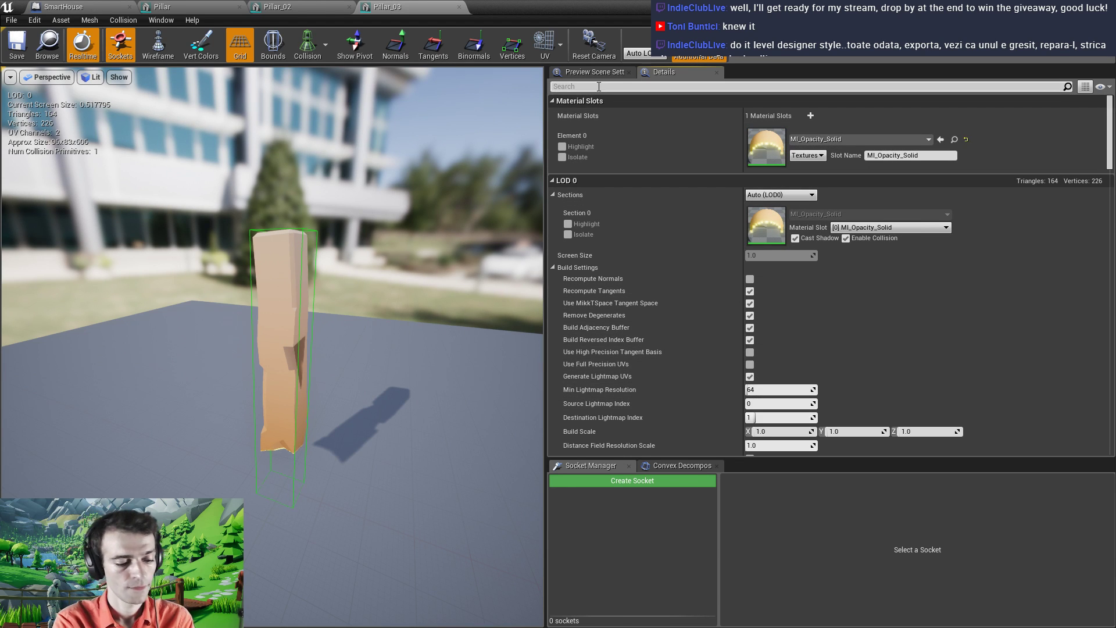
{"action": "type", "text": "light"}
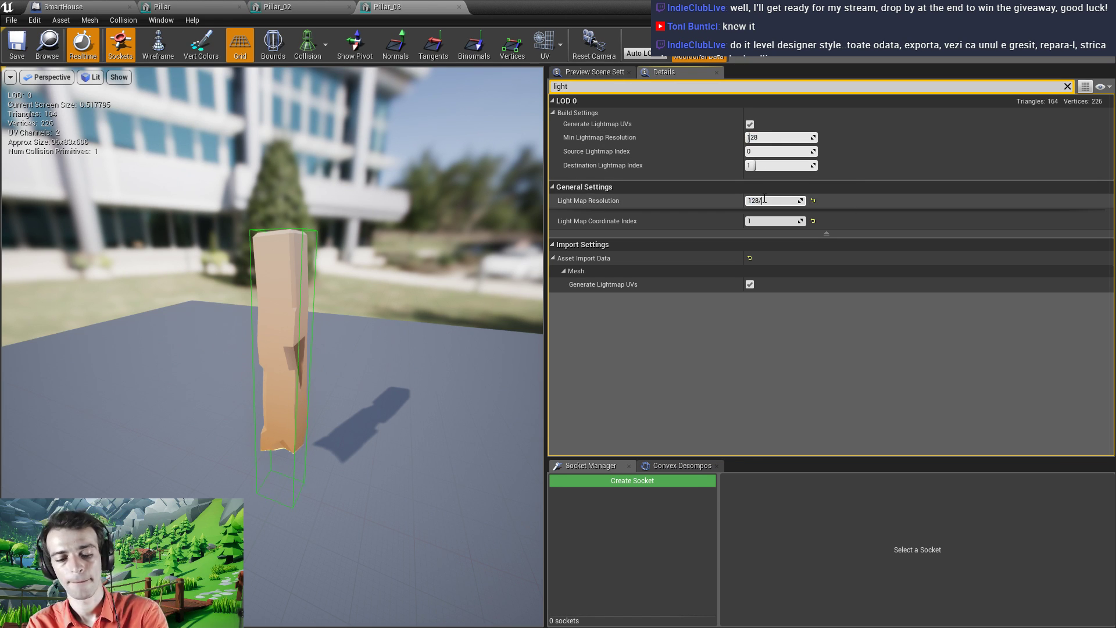
{"action": "left_click", "coordinate": [18, 46]}
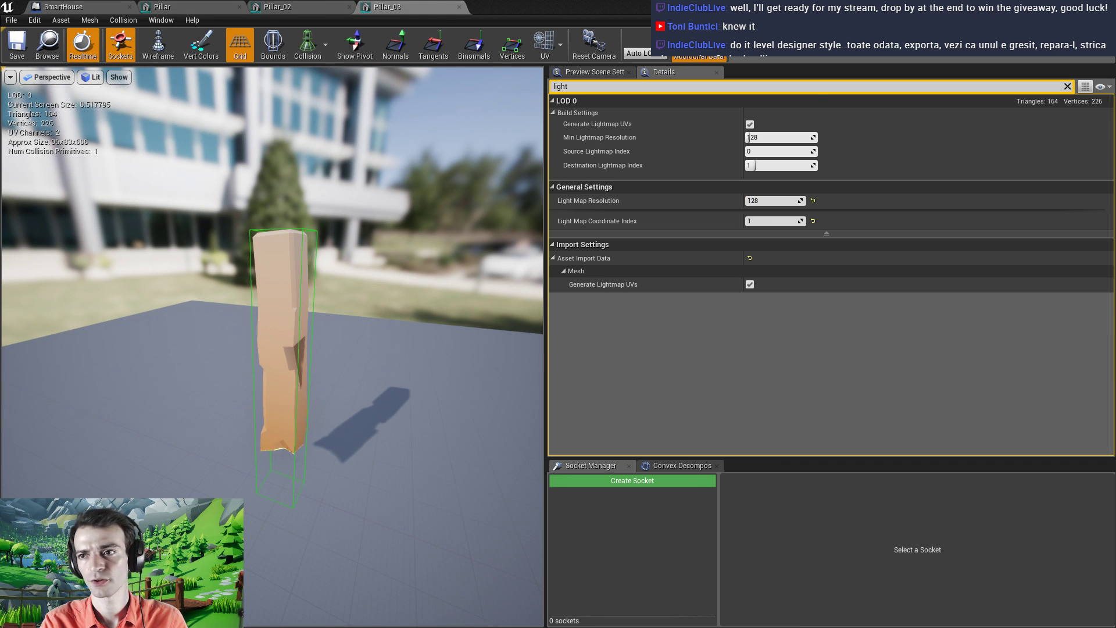
Open the Pillar_04 static mesh from the ModularHouse folder and show its simple collision
{"action": "key", "text": "alt+Tab"}
{"action": "double_click", "coordinate": [384, 559]}
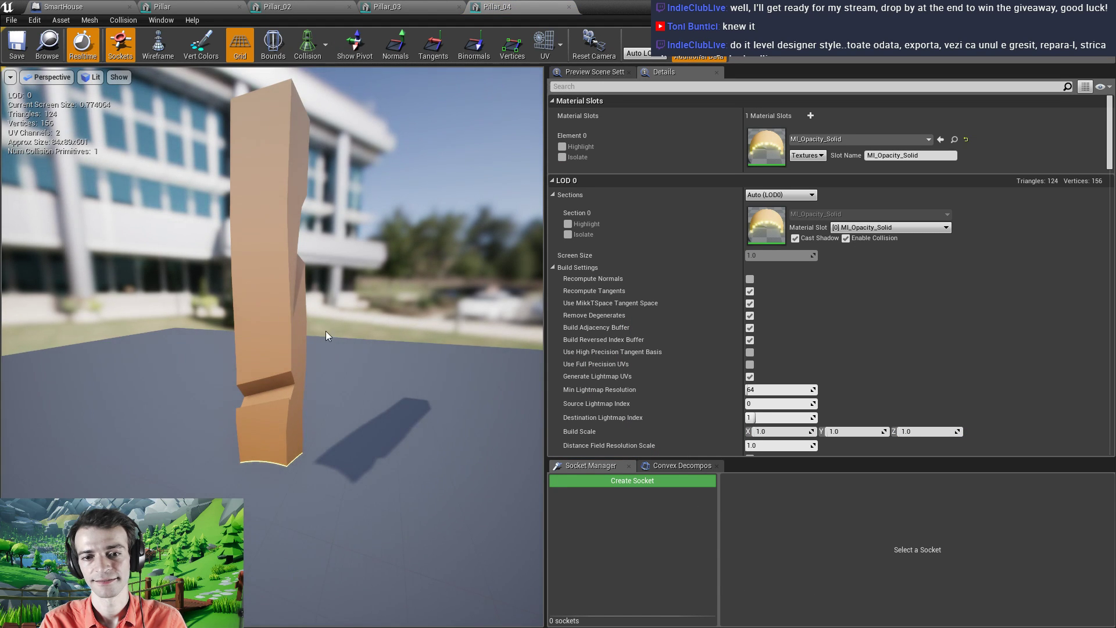
{"action": "right_click_drag", "start_coordinate": [325, 330], "coordinate": [326, 155]}
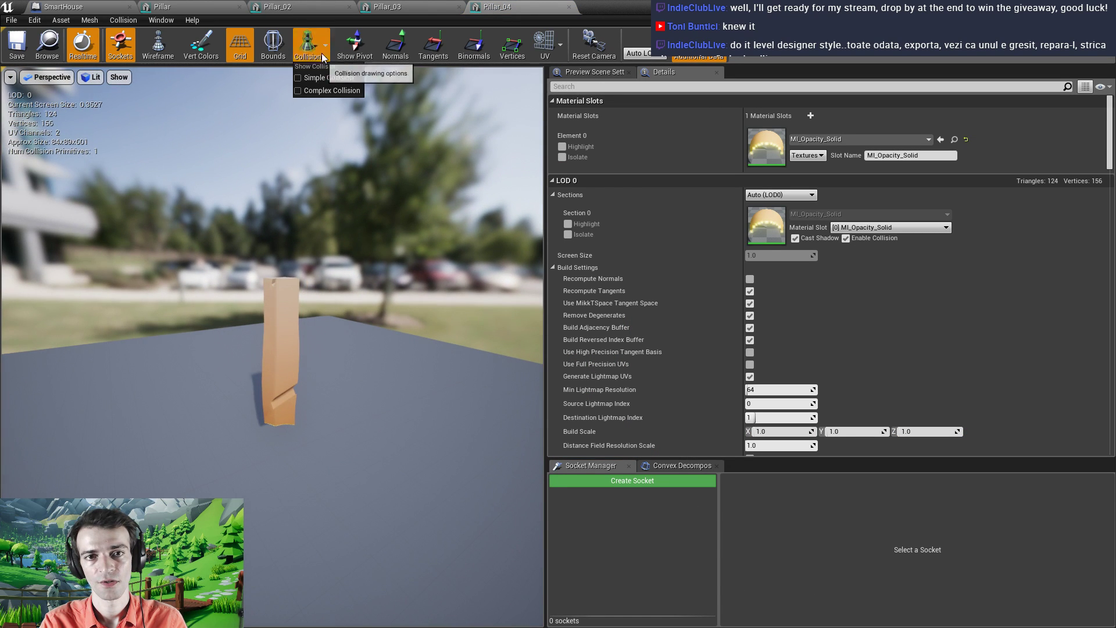
{"action": "left_click", "coordinate": [323, 78]}
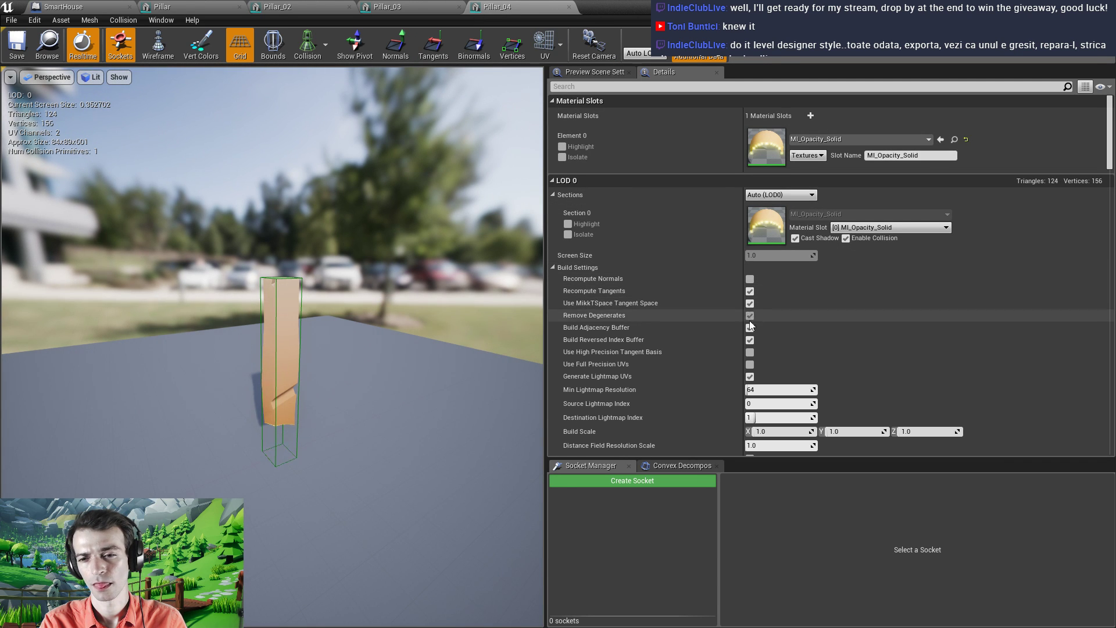
Set Pillar_04's Min Lightmap Resolution to 128, adjust its Light Map Resolution to match, and save the mesh
{"action": "left_click", "coordinate": [612, 87]}
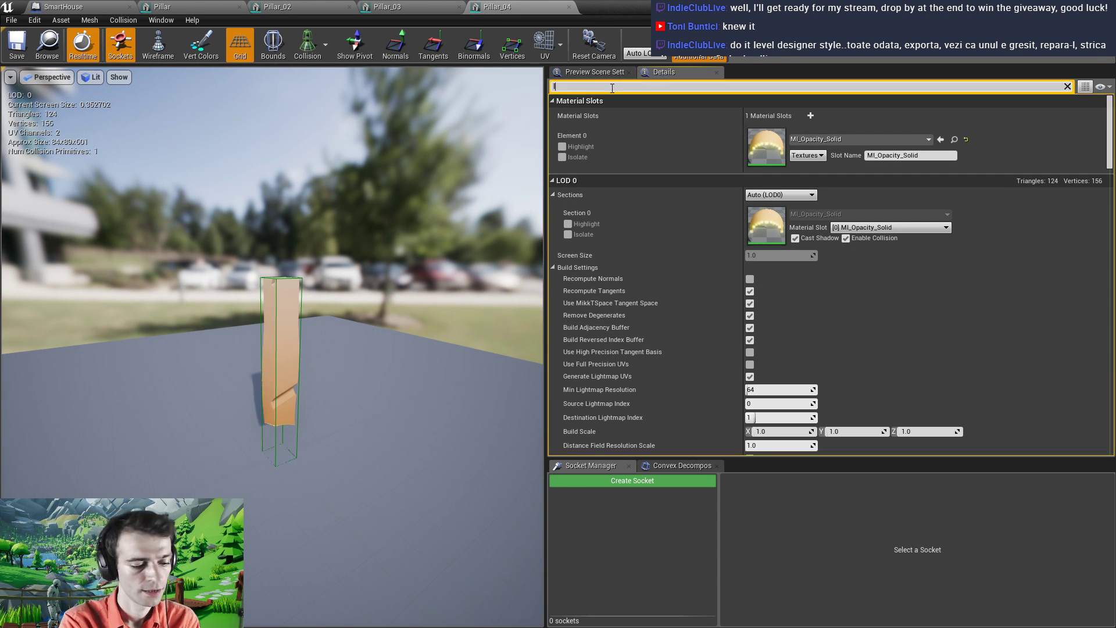
{"action": "type", "text": "light"}
{"action": "left_click", "coordinate": [774, 136]}
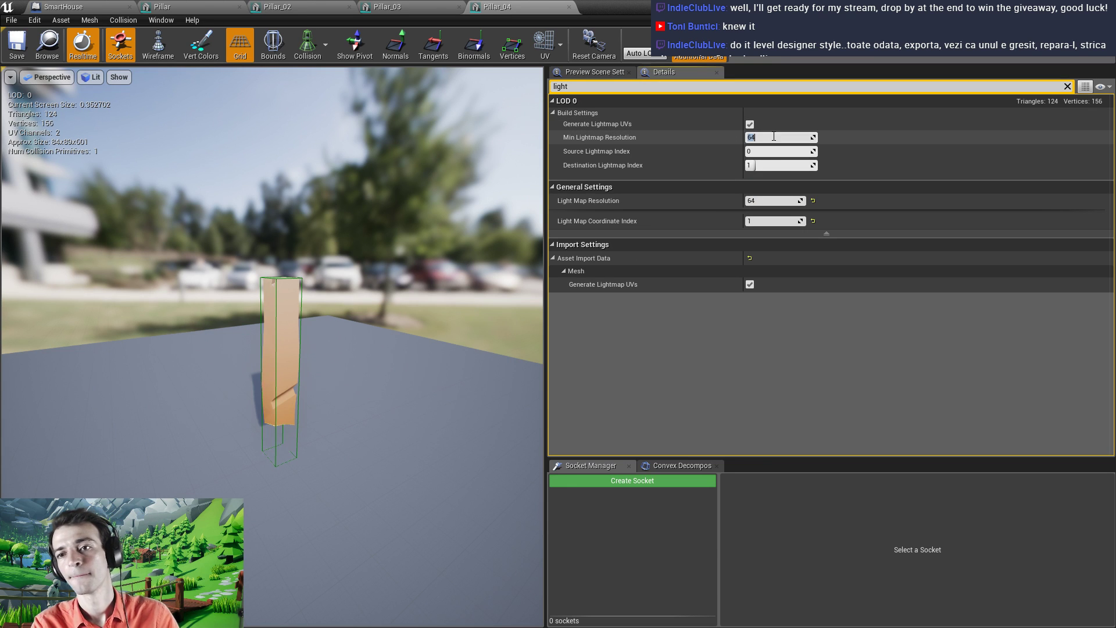
{"action": "type", "text": "128"}
{"action": "key", "text": "Return"}
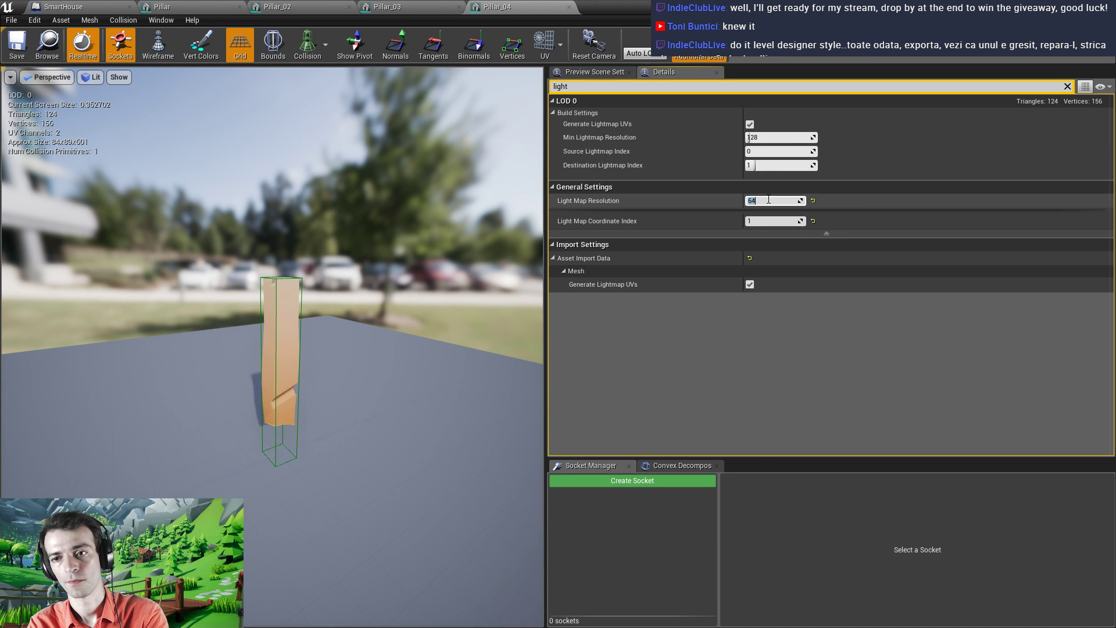
{"action": "left_click", "coordinate": [24, 54]}
{"action": "left_click_drag", "start_coordinate": [281, 419], "coordinate": [145, 421]}
Review the lightmap settings of Pillar_03, Pillar_02 and Pillar once more
{"action": "left_click", "coordinate": [391, 6]}
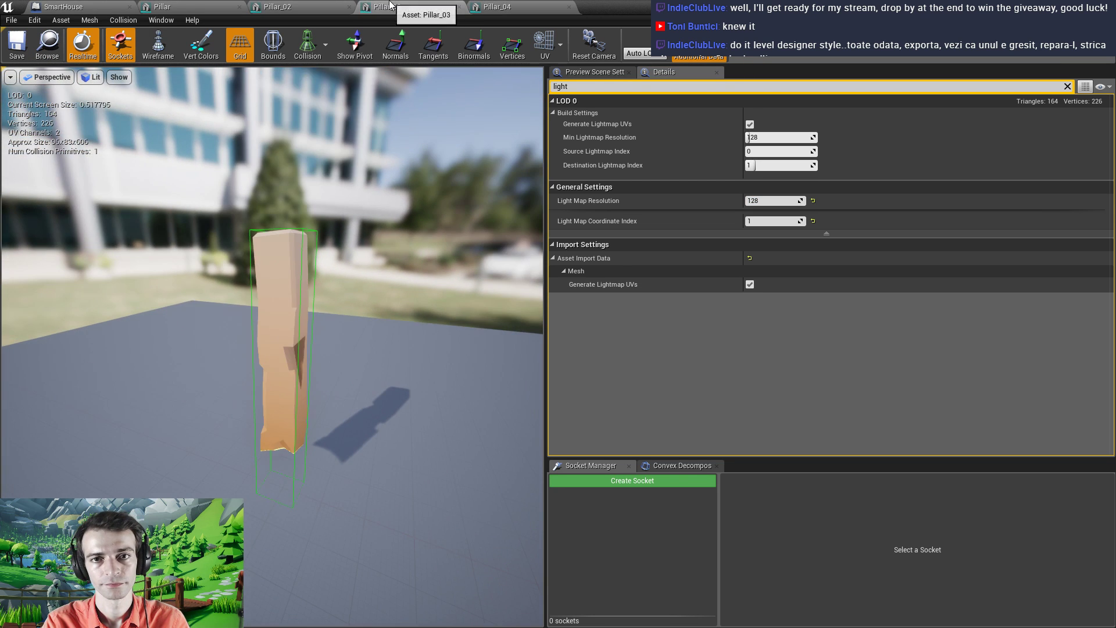
{"action": "left_click", "coordinate": [312, 6]}
{"action": "left_click", "coordinate": [196, 6]}
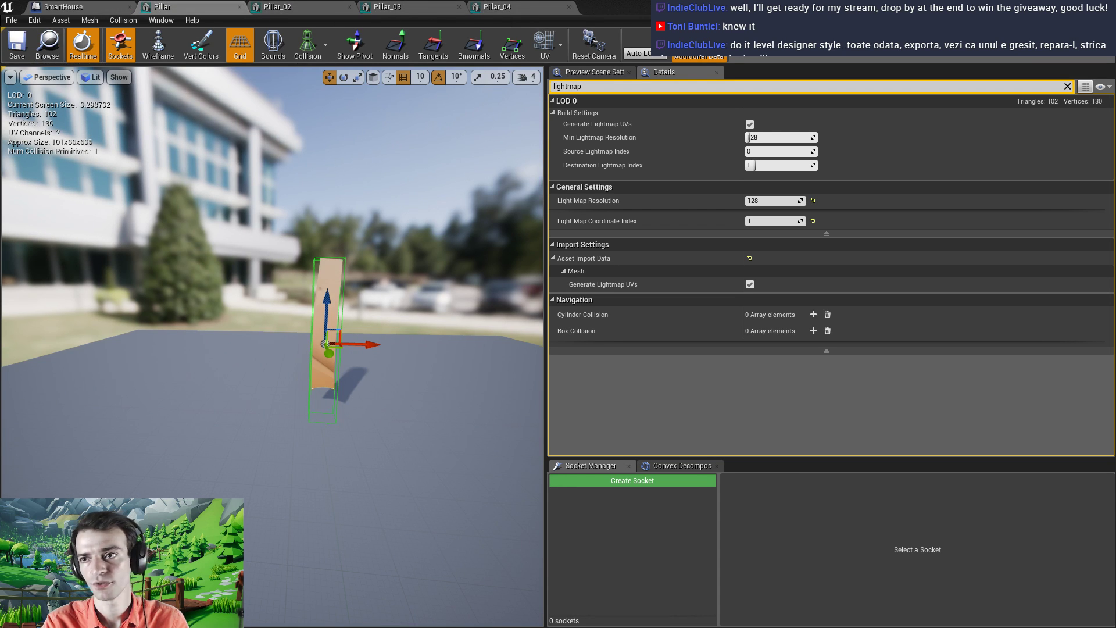
Return to the LightingAndMeshTest level and rebuild it with the updated pillar meshes
{"action": "key", "text": "alt+Tab"}
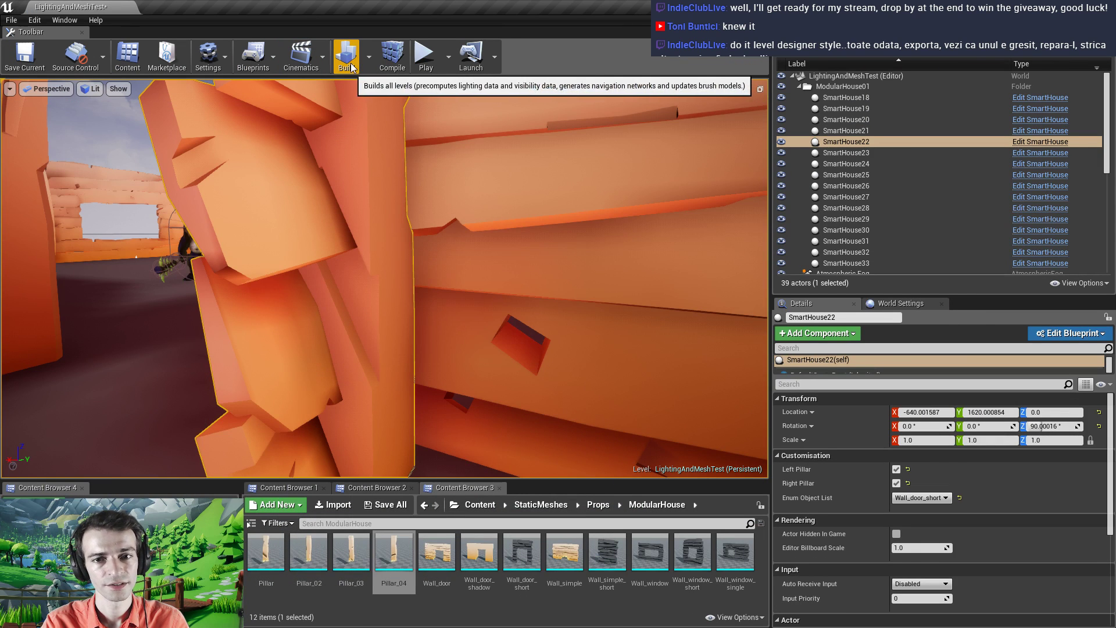
{"action": "left_click", "coordinate": [356, 67]}
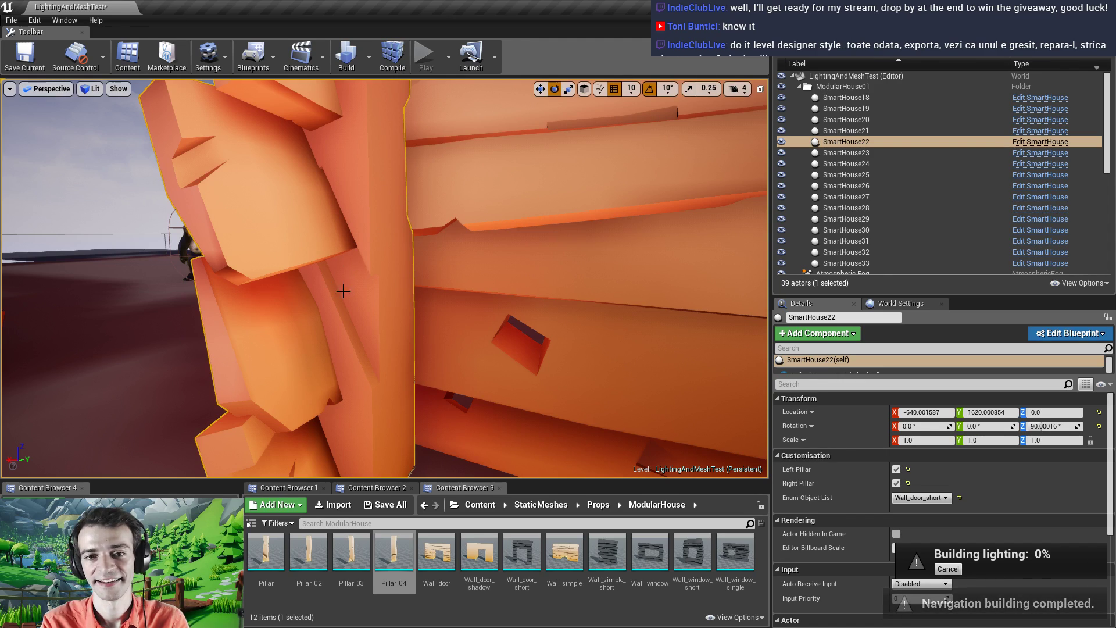
{"action": "scroll", "coordinate": [384, 278], "scroll_direction": "down", "scroll_amount": 10}
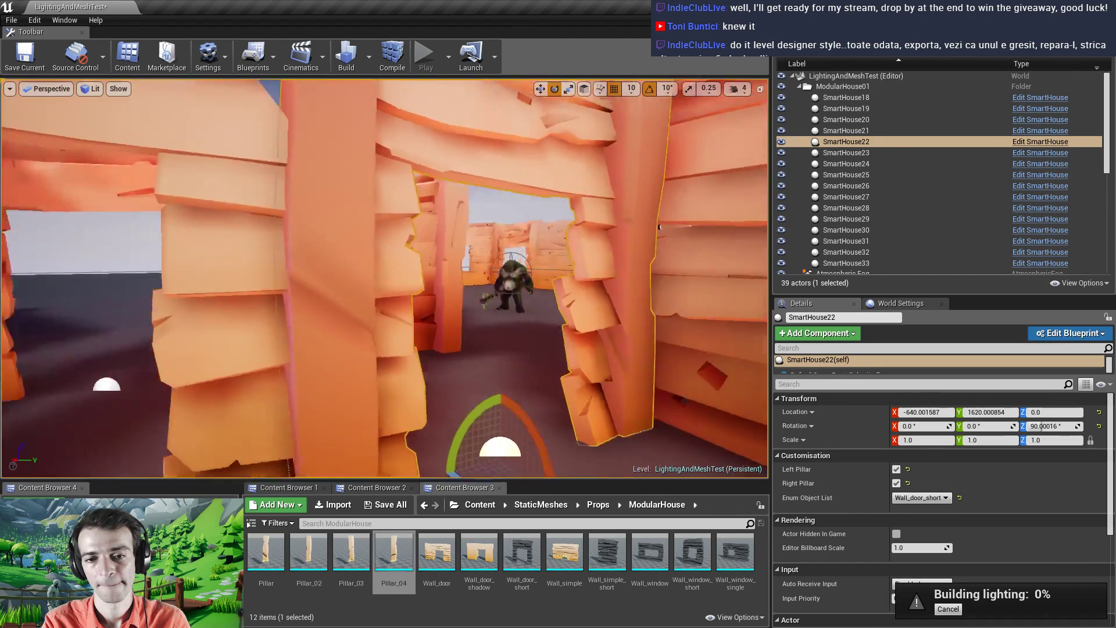
Inspect the rebuilt lighting on the house's pillars, window walls, corners and doorway from several sides
{"action": "left_click_drag", "start_coordinate": [384, 277], "coordinate": [283, 346]}
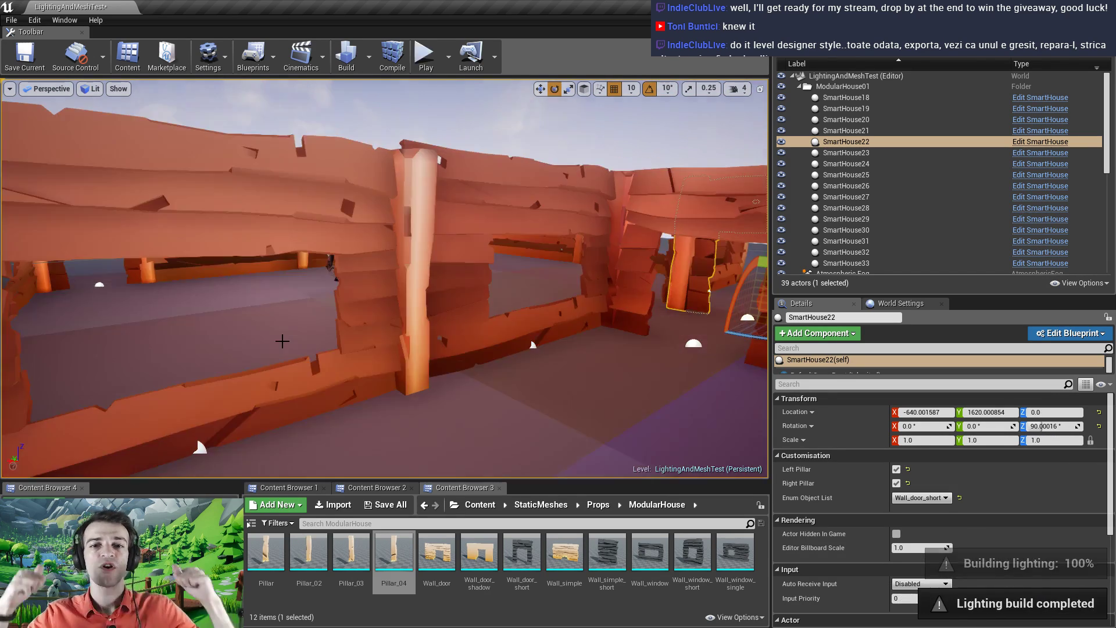
{"action": "left_click_drag", "start_coordinate": [282, 340], "coordinate": [352, 269]}
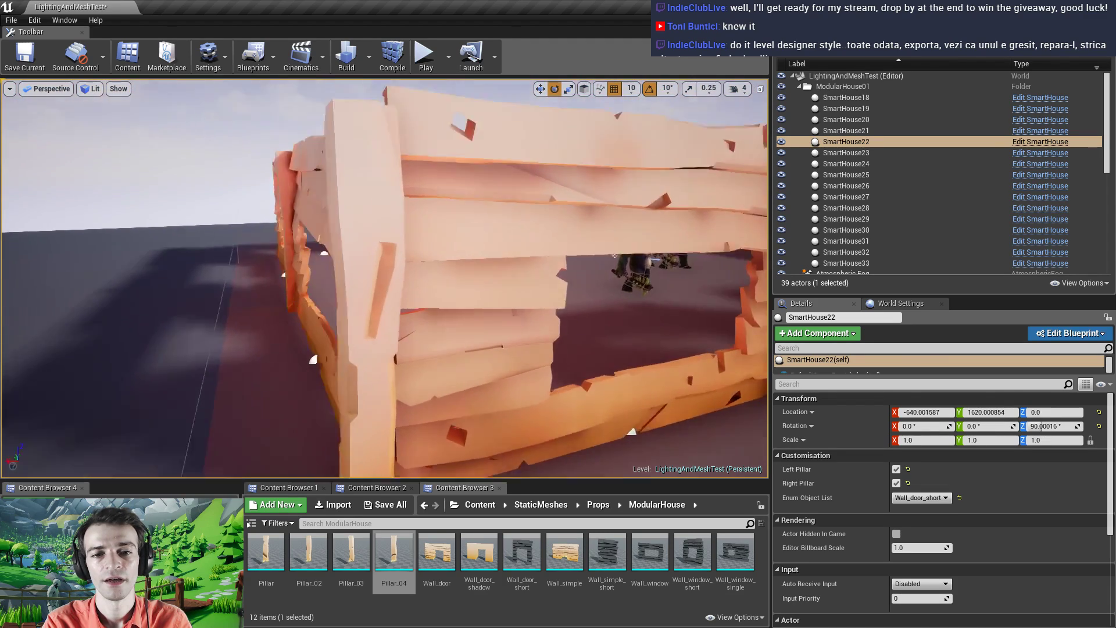
{"action": "right_click_drag", "start_coordinate": [352, 268], "coordinate": [529, 298]}
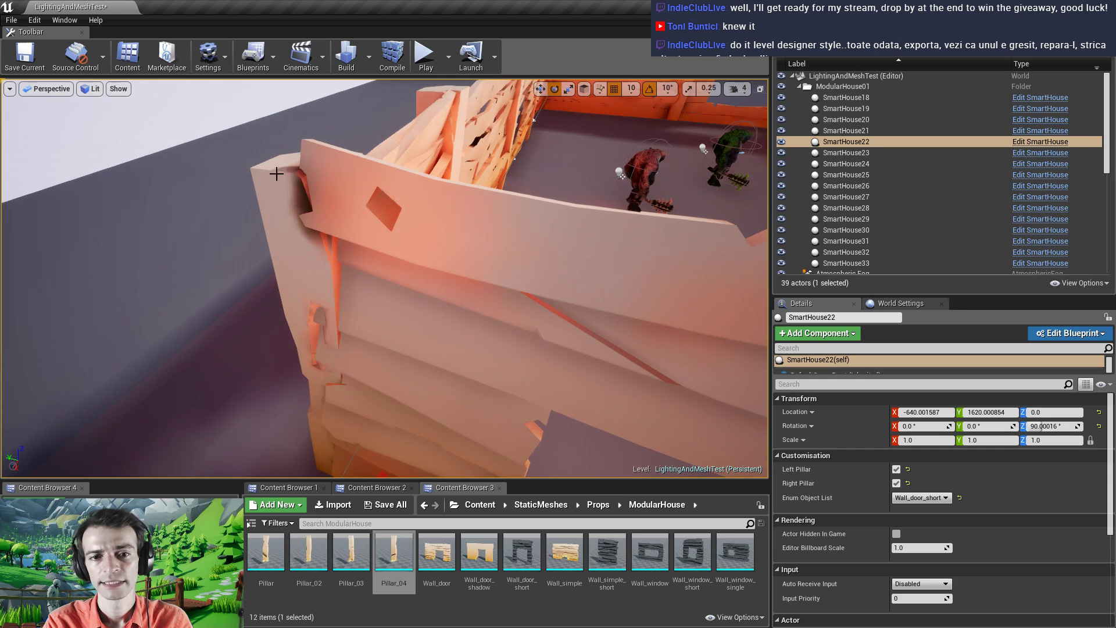
{"action": "right_click_drag", "start_coordinate": [313, 208], "coordinate": [343, 231]}
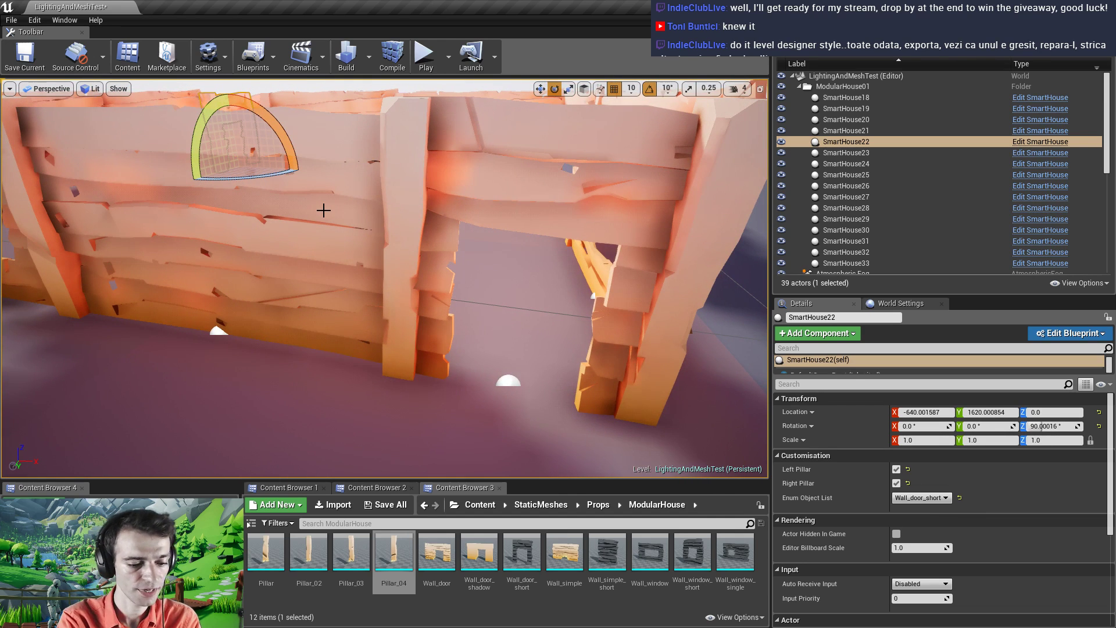
Start a playtest of the level and run the character through the modular house's doorways and along its outer walls
{"action": "key", "text": "alt+p"}
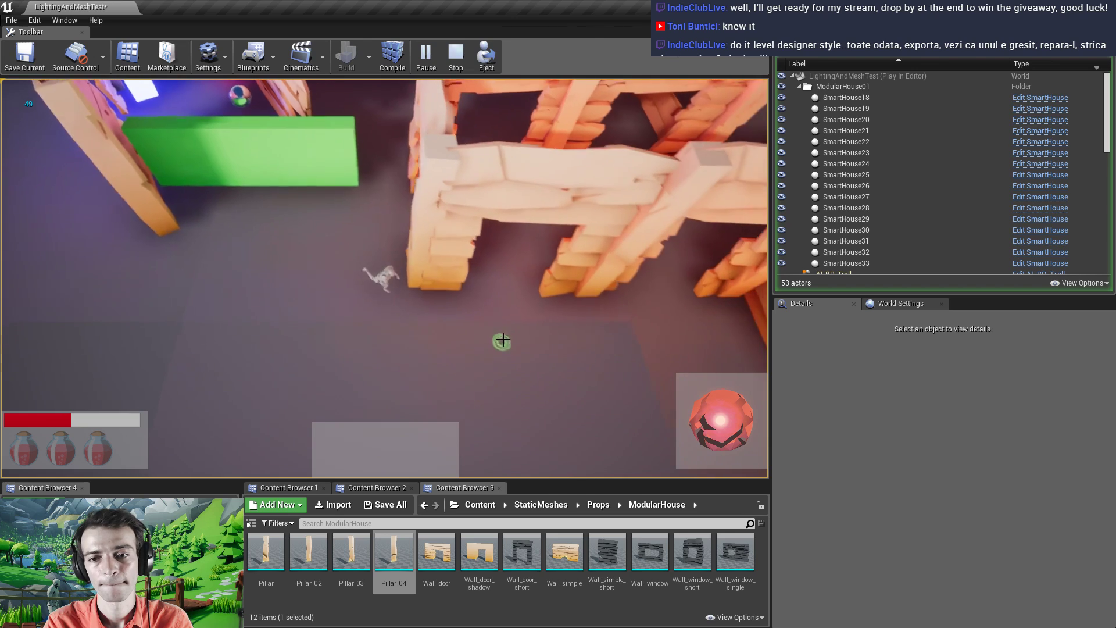
{"action": "left_click_drag", "start_coordinate": [476, 250], "coordinate": [406, 232]}
{"action": "left_click", "coordinate": [480, 325]}
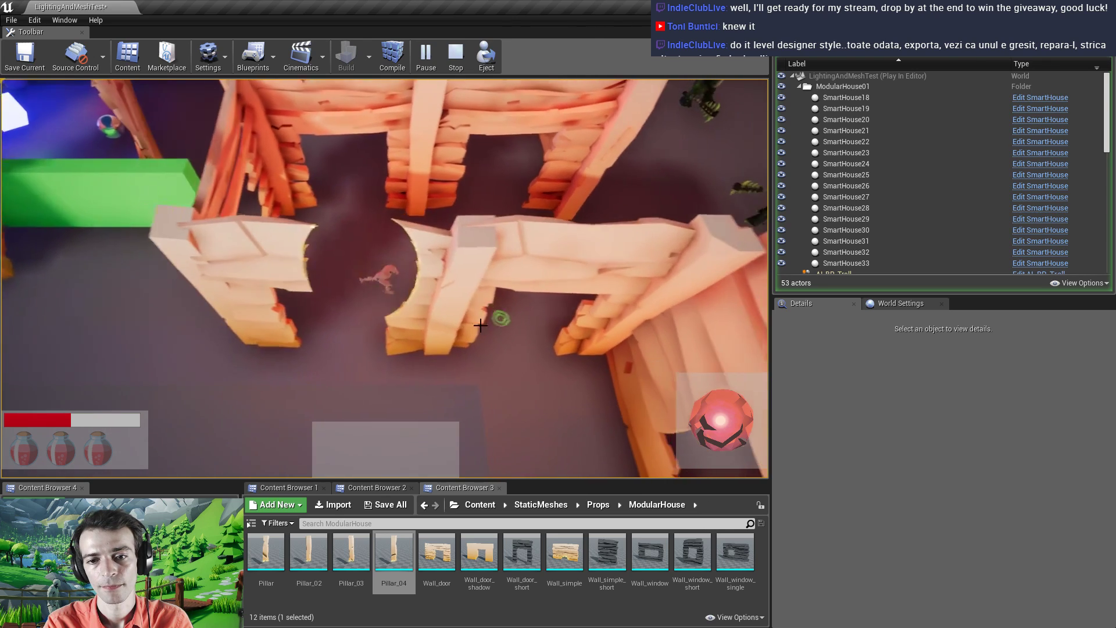
{"action": "left_click", "coordinate": [430, 219]}
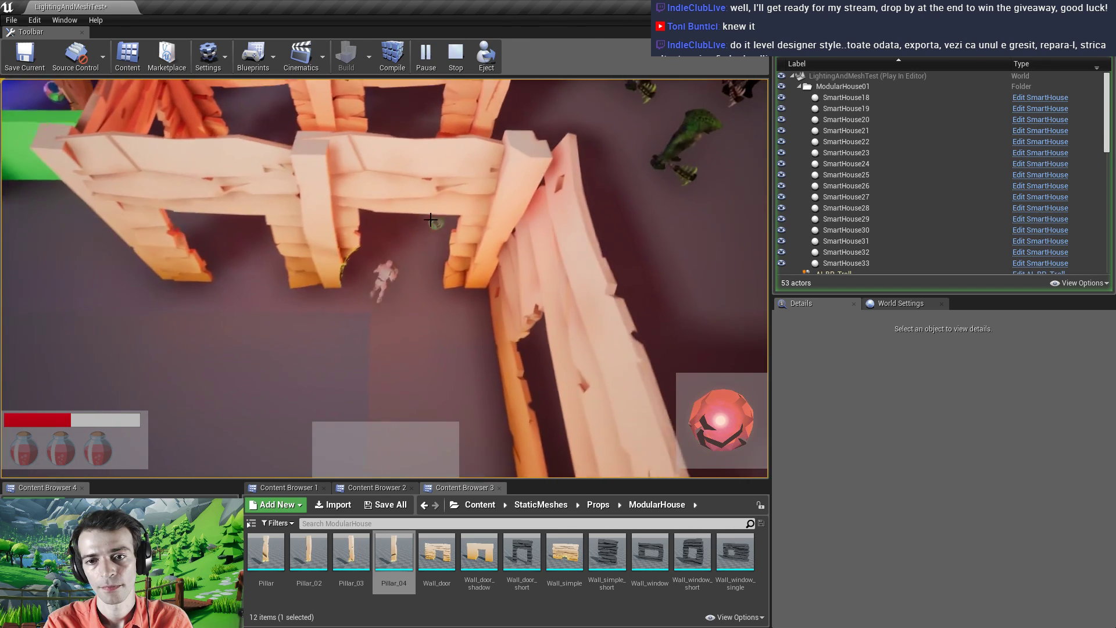
{"action": "mouse_move", "coordinate": [498, 279]}
{"action": "left_mouse_down"}
{"action": "mouse_move", "coordinate": [496, 324]}
{"action": "mouse_move", "coordinate": [438, 344]}
{"action": "mouse_move", "coordinate": [481, 285]}
{"action": "mouse_move", "coordinate": [461, 244]}
{"action": "mouse_move", "coordinate": [313, 242]}
{"action": "mouse_move", "coordinate": [391, 224]}
{"action": "mouse_move", "coordinate": [356, 194]}
{"action": "mouse_move", "coordinate": [393, 191]}
{"action": "mouse_move", "coordinate": [384, 155]}
{"action": "mouse_move", "coordinate": [372, 191]}
{"action": "mouse_move", "coordinate": [471, 227]}
{"action": "mouse_move", "coordinate": [482, 345]}
{"action": "mouse_move", "coordinate": [474, 349]}
{"action": "mouse_move", "coordinate": [456, 311]}
{"action": "mouse_move", "coordinate": [496, 312]}
{"action": "mouse_move", "coordinate": [483, 337]}
{"action": "mouse_move", "coordinate": [496, 356]}
{"action": "mouse_move", "coordinate": [452, 390]}
{"action": "mouse_move", "coordinate": [359, 378]}
{"action": "left_mouse_up"}
{"action": "left_click_drag", "start_coordinate": [344, 380], "coordinate": [395, 268]}
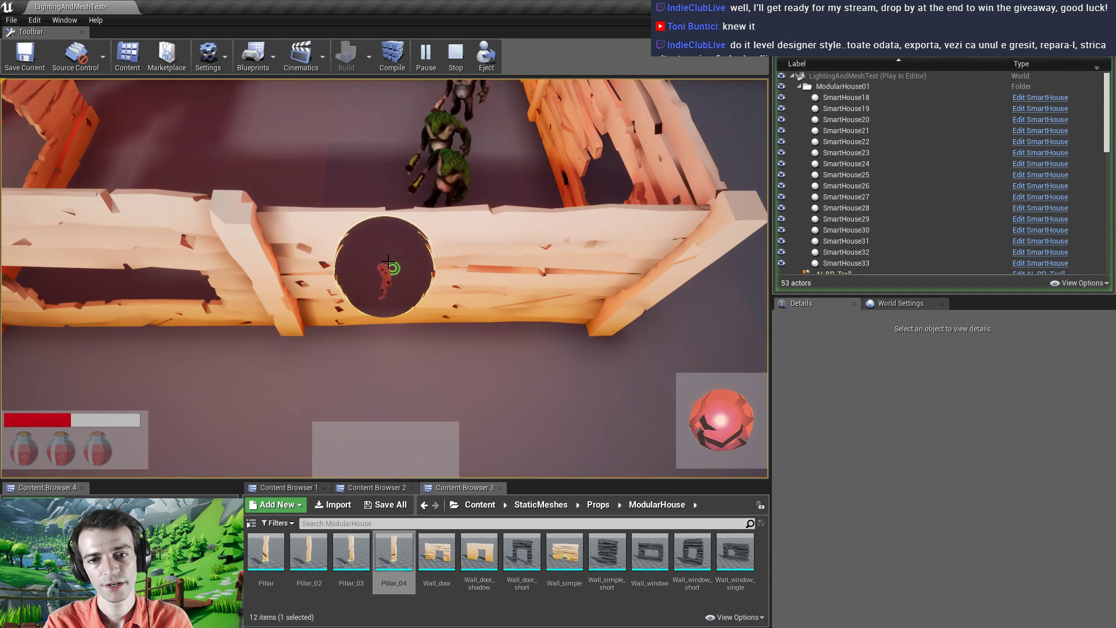
Fight the enemies inside the house while testing the see-through walls, and lead them out through the doorways
{"action": "right_click", "coordinate": [386, 243]}
{"action": "mouse_move", "coordinate": [276, 239]}
{"action": "left_mouse_down"}
{"action": "mouse_move", "coordinate": [255, 323]}
{"action": "mouse_move", "coordinate": [324, 291]}
{"action": "mouse_move", "coordinate": [386, 234]}
{"action": "mouse_move", "coordinate": [406, 315]}
{"action": "mouse_move", "coordinate": [411, 250]}
{"action": "mouse_move", "coordinate": [468, 246]}
{"action": "mouse_move", "coordinate": [421, 227]}
{"action": "left_mouse_up"}
{"action": "right_click", "coordinate": [405, 315]}
{"action": "right_click", "coordinate": [488, 234]}
{"action": "mouse_move", "coordinate": [488, 234]}
{"action": "left_mouse_down"}
{"action": "mouse_move", "coordinate": [421, 199]}
{"action": "mouse_move", "coordinate": [459, 212]}
{"action": "mouse_move", "coordinate": [432, 173]}
{"action": "mouse_move", "coordinate": [413, 180]}
{"action": "mouse_move", "coordinate": [442, 158]}
{"action": "mouse_move", "coordinate": [428, 145]}
{"action": "left_mouse_up"}
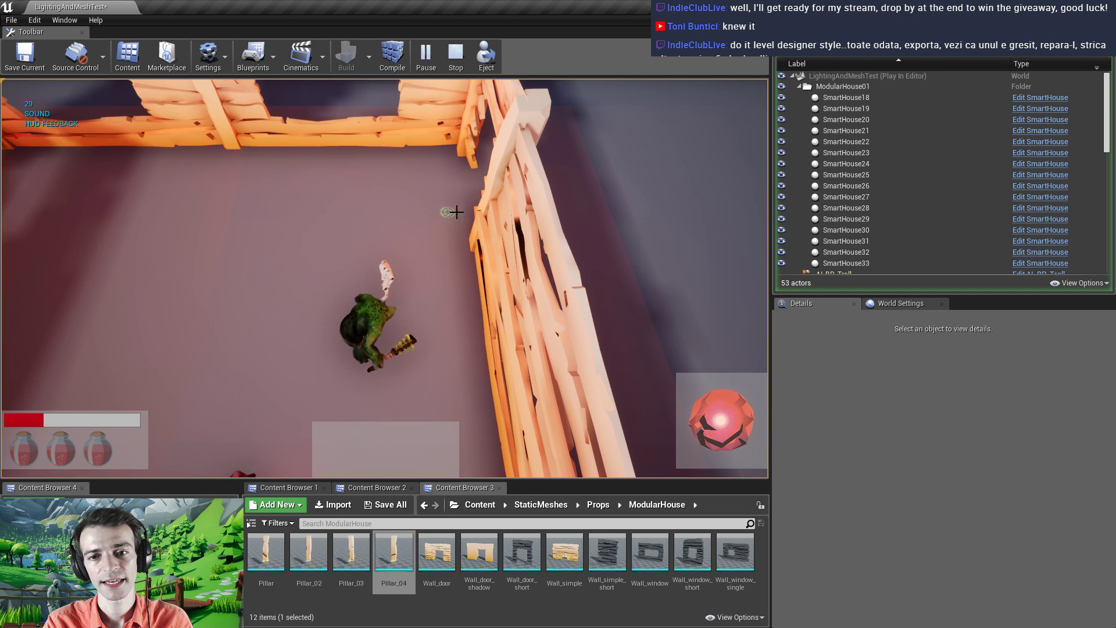
{"action": "mouse_move", "coordinate": [276, 176]}
{"action": "left_mouse_down"}
{"action": "mouse_move", "coordinate": [140, 254]}
{"action": "mouse_move", "coordinate": [119, 199]}
{"action": "mouse_move", "coordinate": [244, 364]}
{"action": "mouse_move", "coordinate": [244, 389]}
{"action": "mouse_move", "coordinate": [264, 386]}
{"action": "mouse_move", "coordinate": [289, 424]}
{"action": "mouse_move", "coordinate": [408, 368]}
{"action": "mouse_move", "coordinate": [369, 389]}
{"action": "mouse_move", "coordinate": [324, 331]}
{"action": "mouse_move", "coordinate": [368, 347]}
{"action": "mouse_move", "coordinate": [466, 302]}
{"action": "mouse_move", "coordinate": [393, 356]}
{"action": "mouse_move", "coordinate": [252, 237]}
{"action": "mouse_move", "coordinate": [351, 225]}
{"action": "mouse_move", "coordinate": [316, 283]}
{"action": "mouse_move", "coordinate": [291, 380]}
{"action": "mouse_move", "coordinate": [341, 323]}
{"action": "mouse_move", "coordinate": [359, 351]}
{"action": "left_mouse_up"}
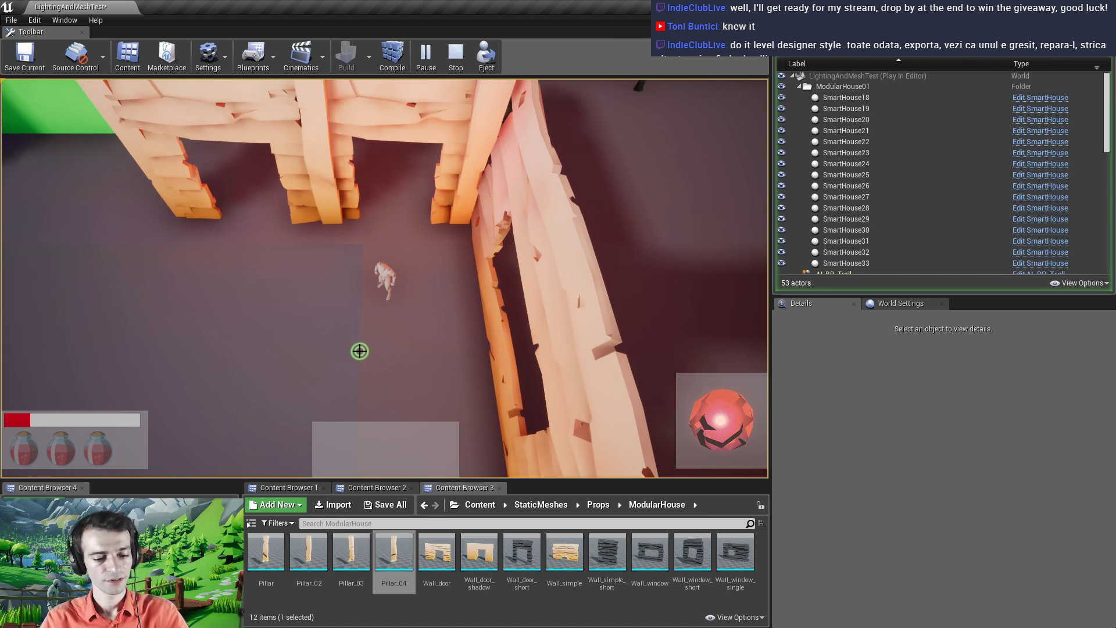
Switch the playtest to full screen and fight the green troll with orb shots outside the window wall
{"action": "key", "text": "F11"}
{"action": "mouse_move", "coordinate": [430, 411]}
{"action": "left_mouse_down"}
{"action": "mouse_move", "coordinate": [471, 451]}
{"action": "mouse_move", "coordinate": [630, 431]}
{"action": "mouse_move", "coordinate": [672, 381]}
{"action": "left_mouse_up"}
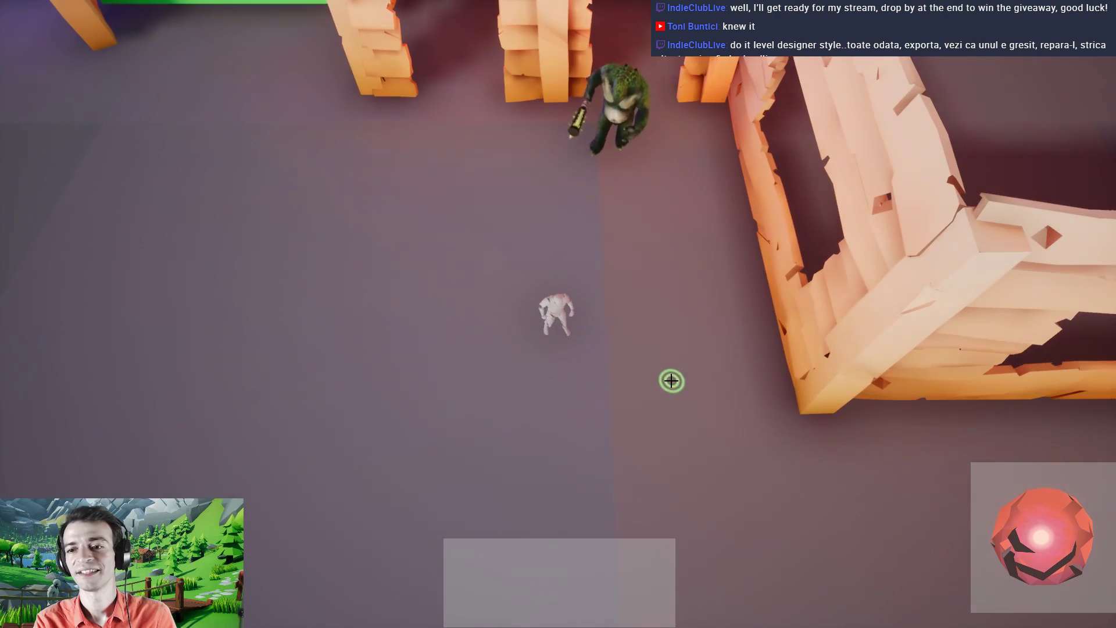
{"action": "mouse_move", "coordinate": [667, 333]}
{"action": "left_mouse_down"}
{"action": "mouse_move", "coordinate": [668, 359]}
{"action": "mouse_move", "coordinate": [593, 419]}
{"action": "mouse_move", "coordinate": [630, 399]}
{"action": "mouse_move", "coordinate": [692, 314]}
{"action": "mouse_move", "coordinate": [715, 314]}
{"action": "mouse_move", "coordinate": [715, 327]}
{"action": "left_mouse_up"}
{"action": "right_click", "coordinate": [411, 331]}
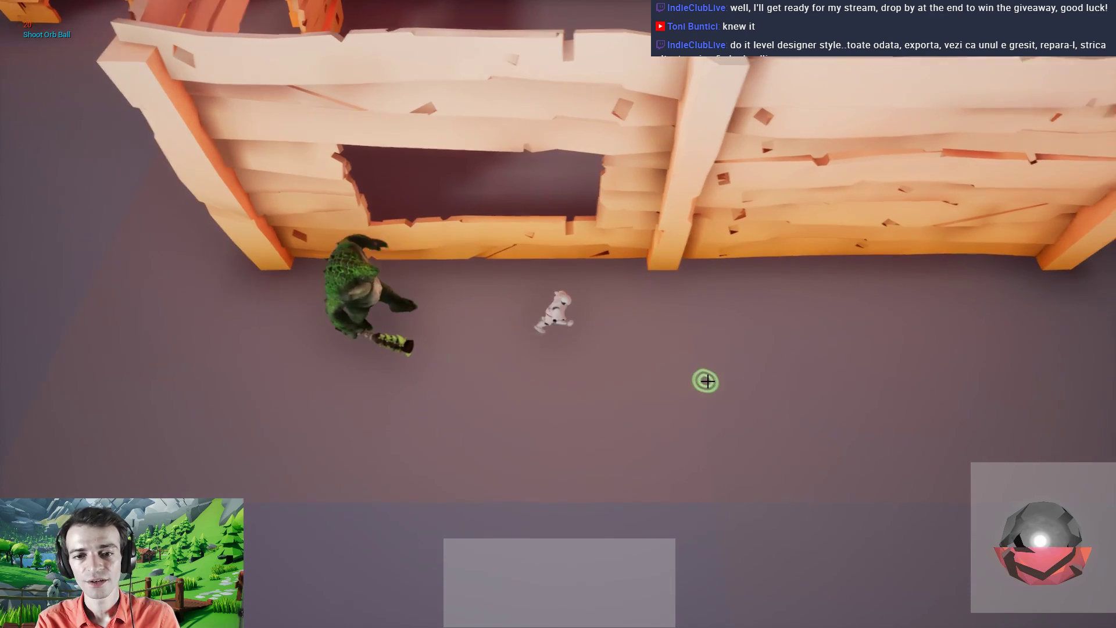
{"action": "right_click", "coordinate": [262, 313]}
{"action": "left_click", "coordinate": [753, 376]}
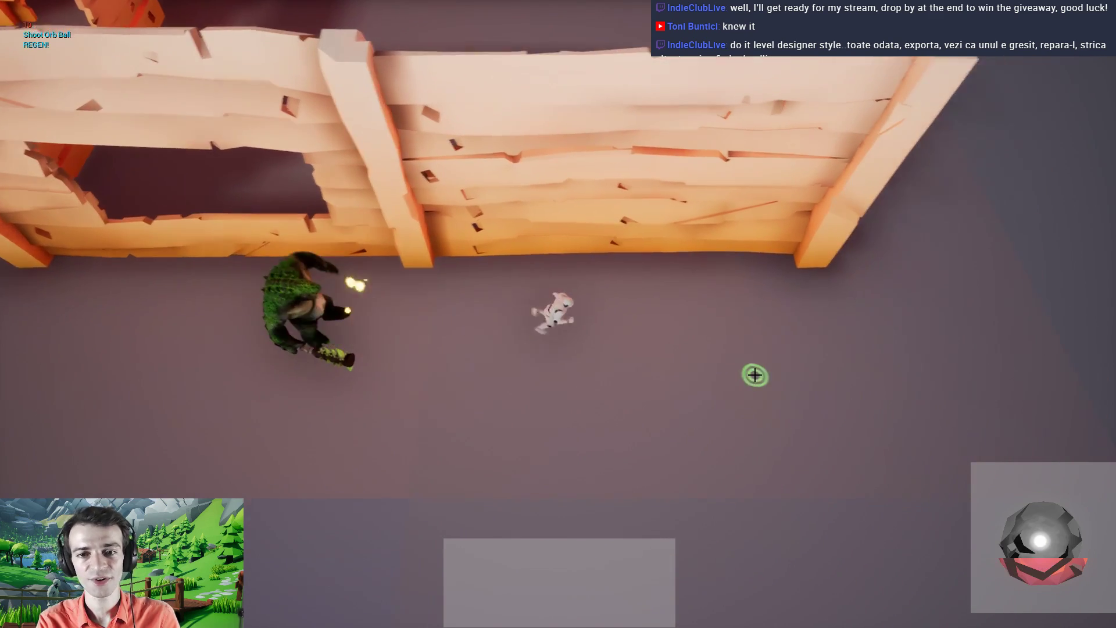
{"action": "right_click", "coordinate": [396, 306]}
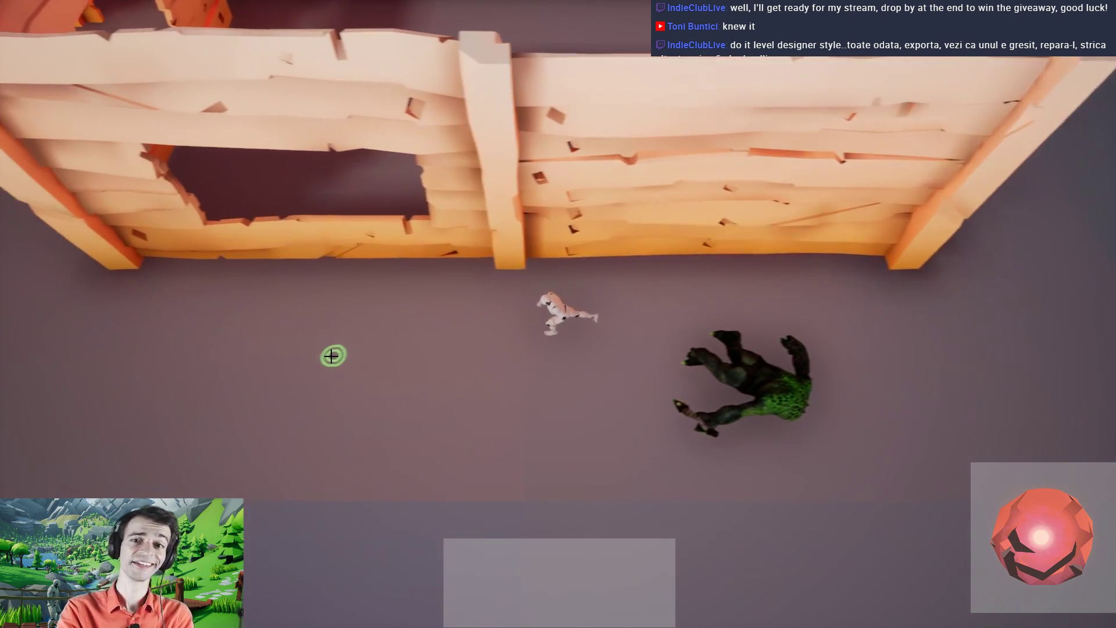
Run the character around the house corner, through the doorway and into the interior to check the walls and pillars in play
{"action": "key", "text": "a"}
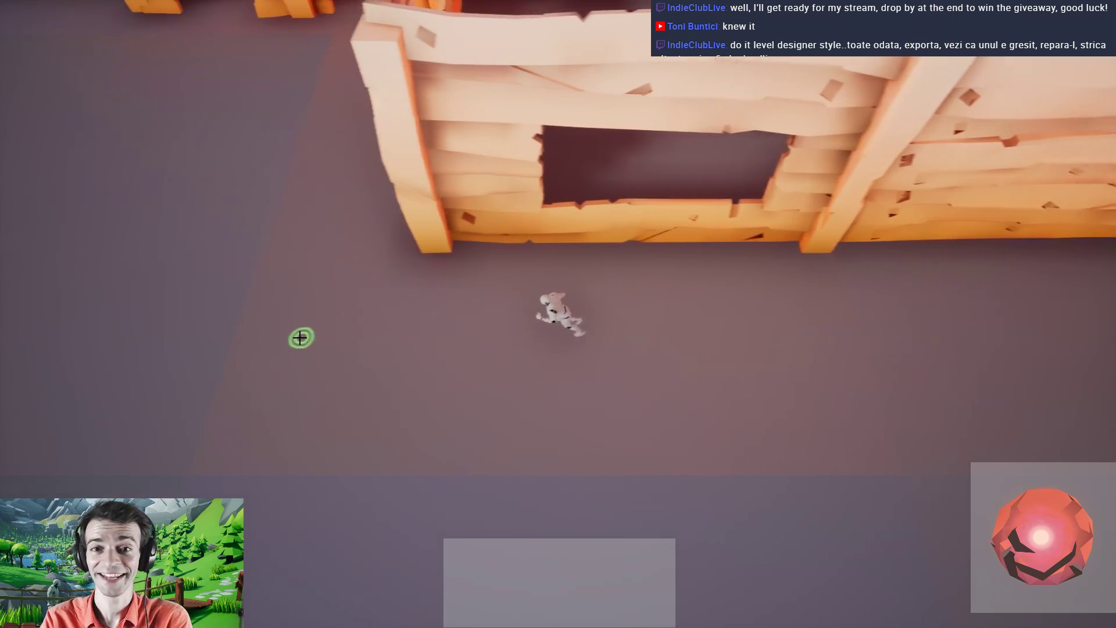
{"action": "key", "text": "w"}
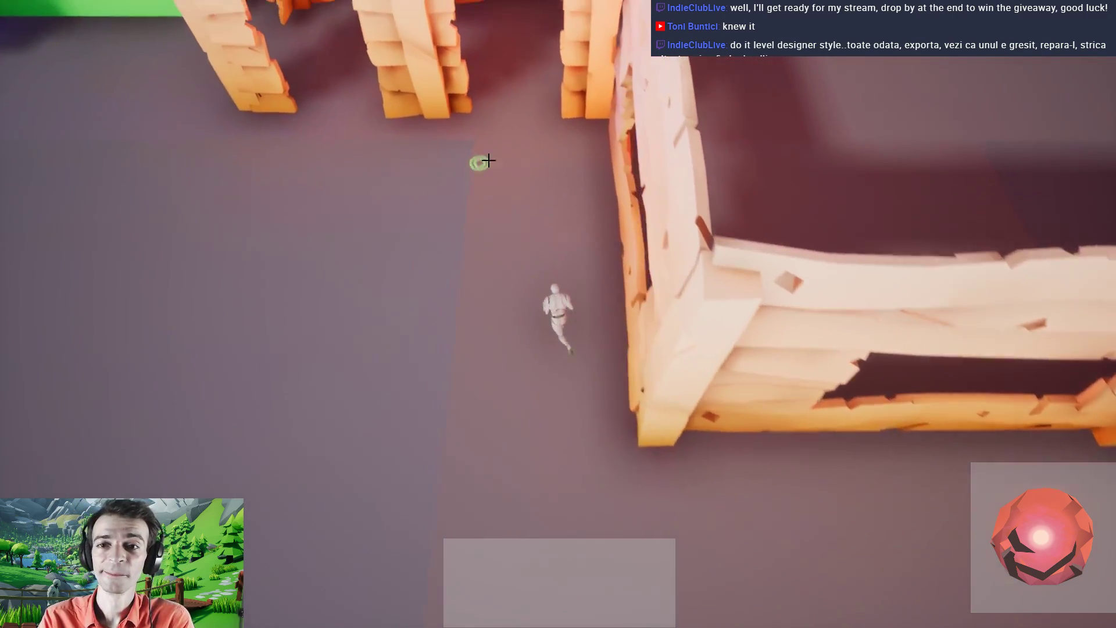
{"action": "key", "text": "w"}
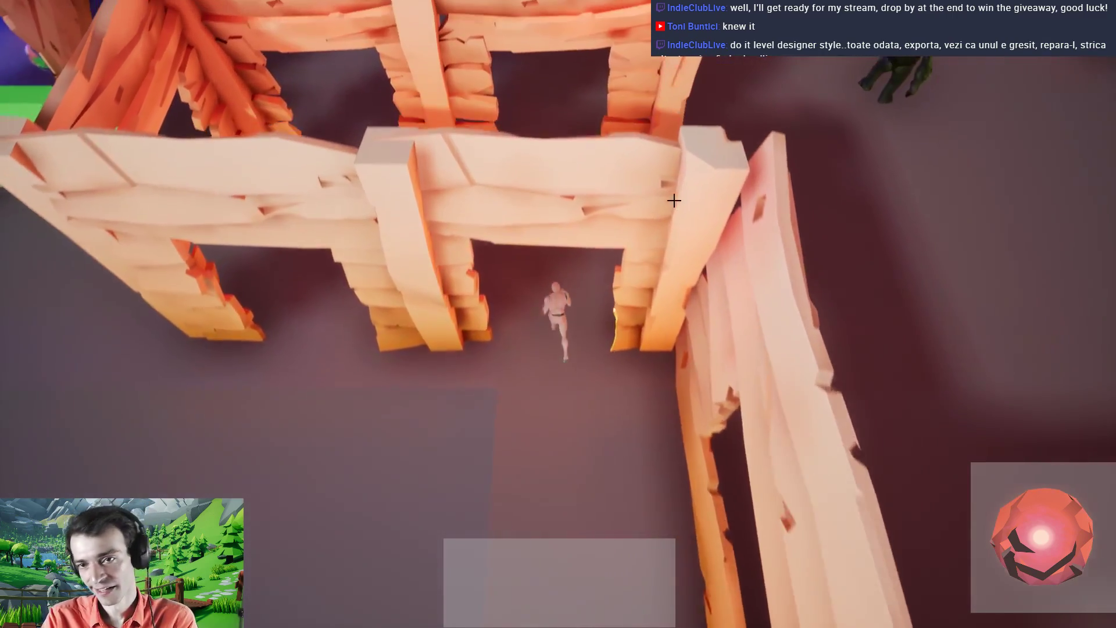
{"action": "key", "text": "d"}
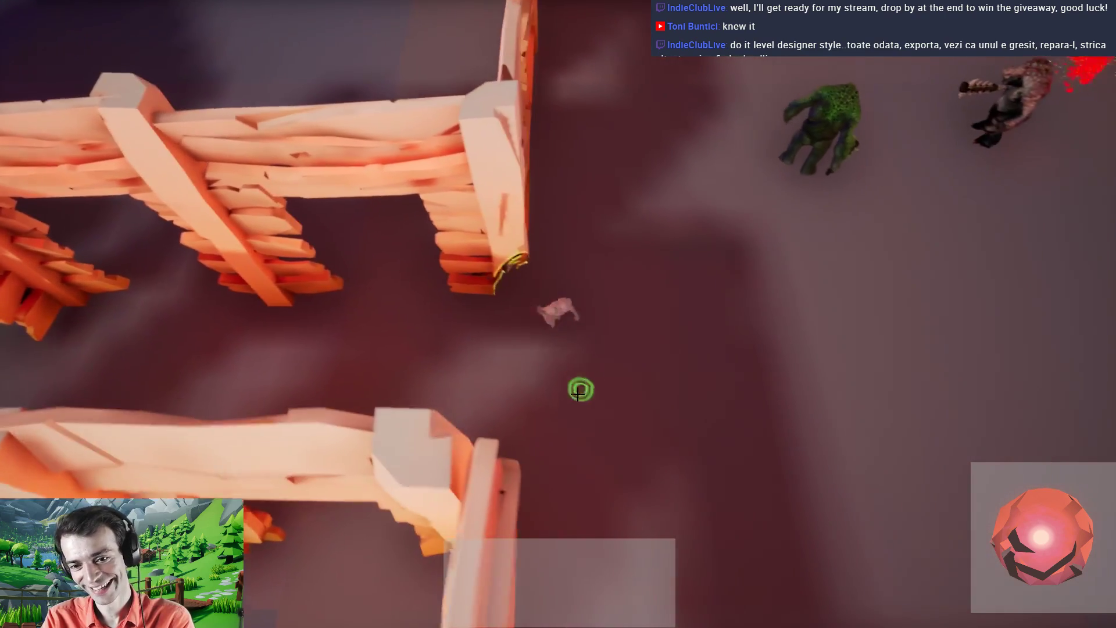
{"action": "key", "text": "d"}
{"action": "key", "text": "s"}
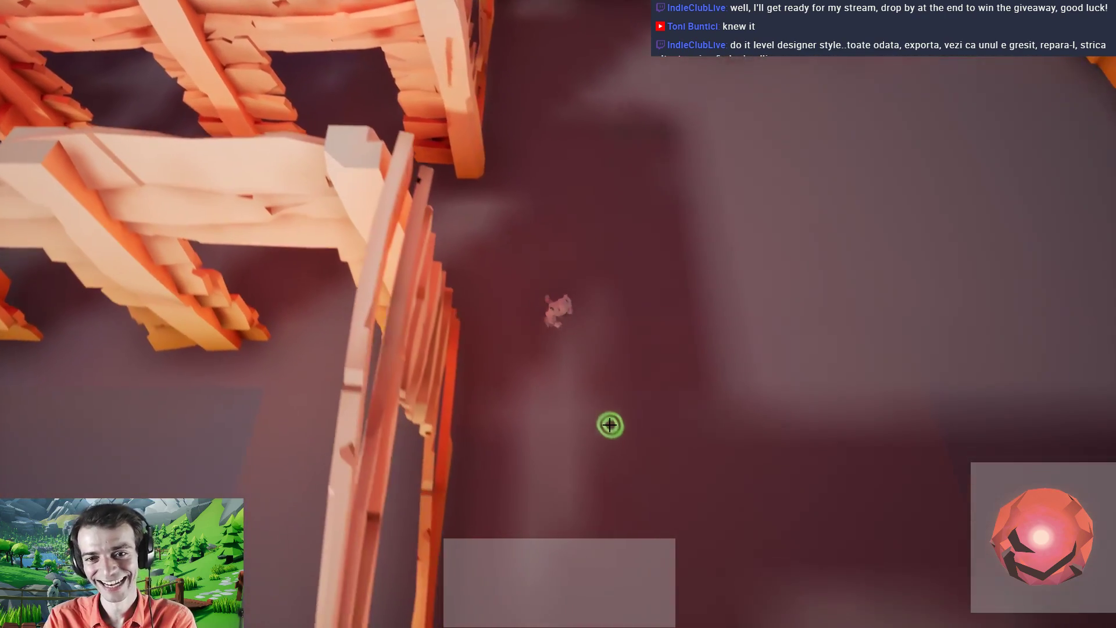
{"action": "key", "text": "w"}
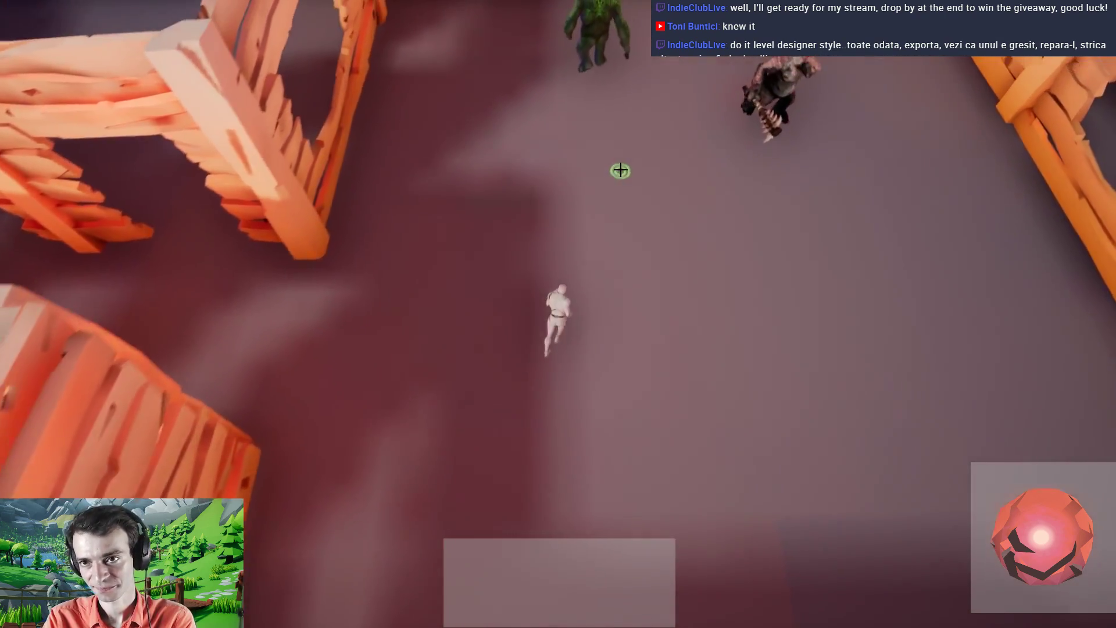
Fight the two remaining enemies inside the house, dodging between them and shooting orbs
{"action": "left_click", "coordinate": [640, 206]}
{"action": "key", "text": "w"}
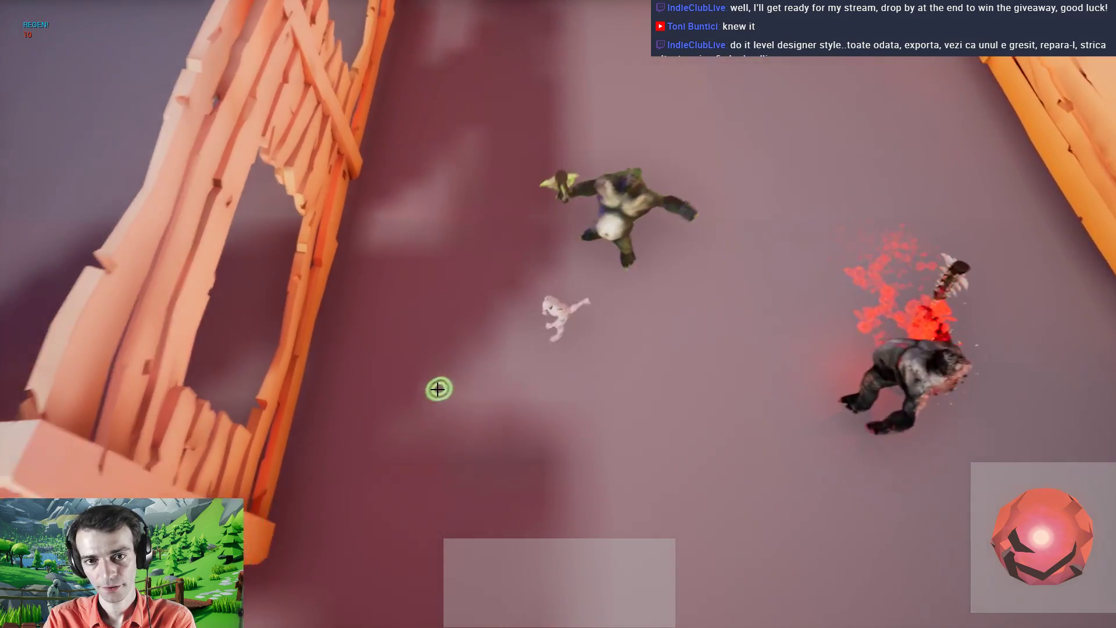
{"action": "key", "text": "a"}
{"action": "left_click", "coordinate": [605, 241]}
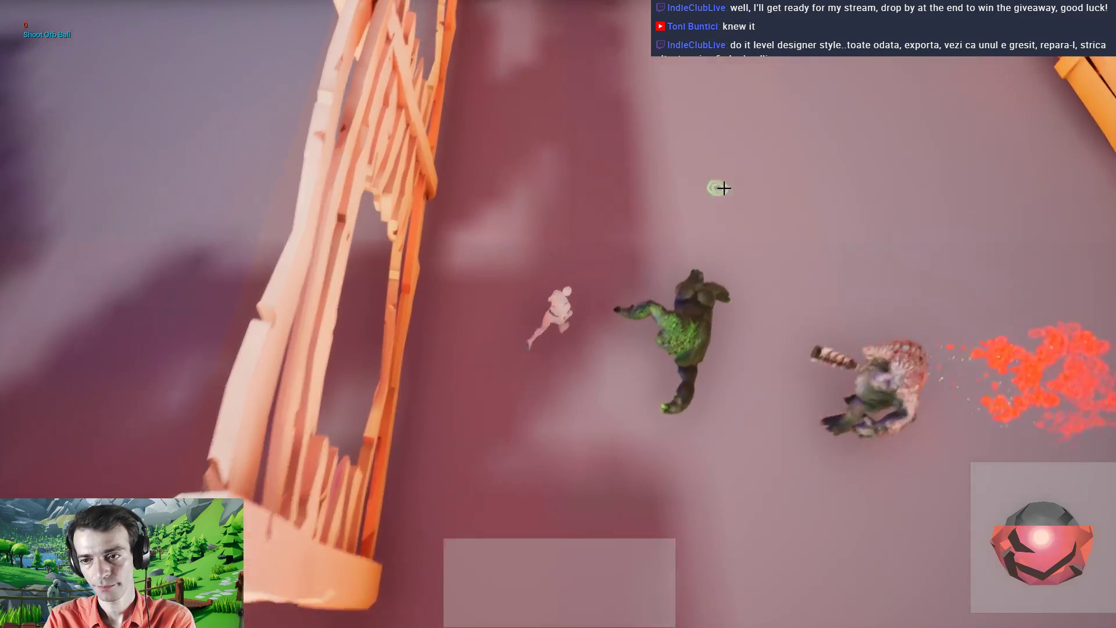
{"action": "left_click_drag", "start_coordinate": [724, 188], "coordinate": [436, 404]}
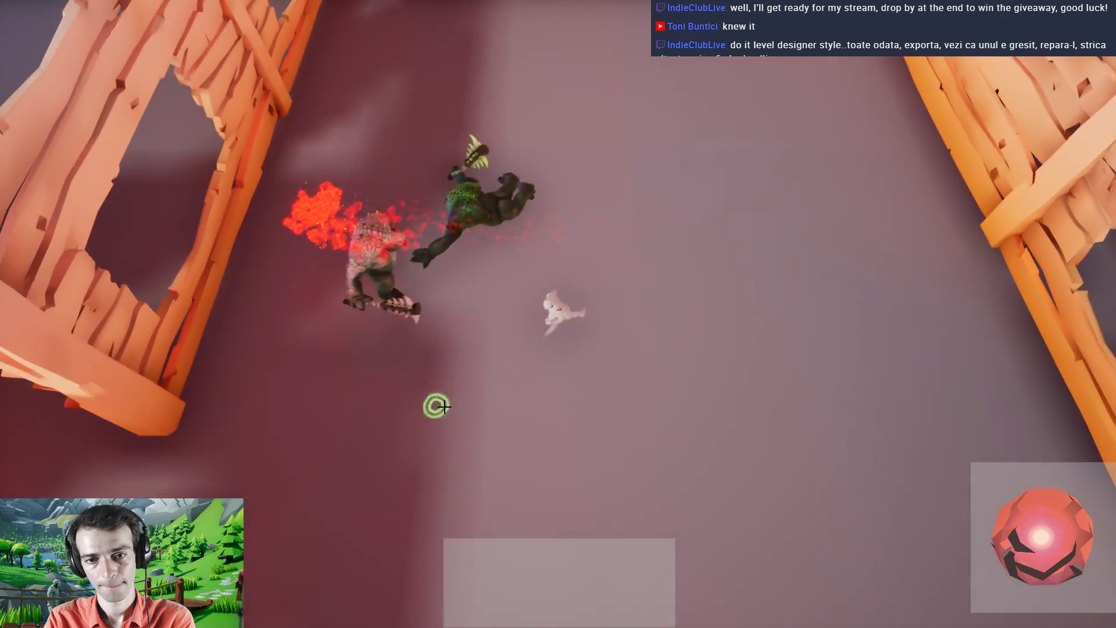
{"action": "left_click", "coordinate": [459, 192]}
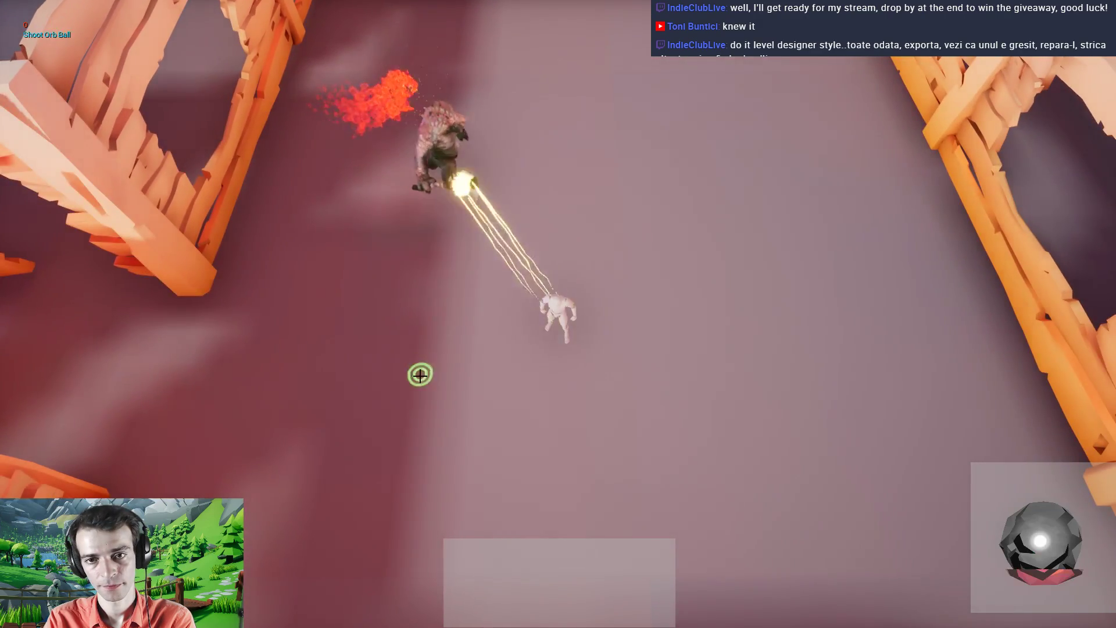
Walk the character up to the window wall, end the playtest and leave full screen
{"action": "mouse_move", "coordinate": [439, 368]}
{"action": "left_mouse_down"}
{"action": "mouse_move", "coordinate": [500, 289]}
{"action": "mouse_move", "coordinate": [674, 264]}
{"action": "mouse_move", "coordinate": [562, 241]}
{"action": "mouse_move", "coordinate": [744, 291]}
{"action": "mouse_move", "coordinate": [740, 316]}
{"action": "mouse_move", "coordinate": [655, 386]}
{"action": "mouse_move", "coordinate": [636, 368]}
{"action": "mouse_move", "coordinate": [587, 254]}
{"action": "mouse_move", "coordinate": [590, 378]}
{"action": "mouse_move", "coordinate": [553, 401]}
{"action": "mouse_move", "coordinate": [556, 436]}
{"action": "mouse_move", "coordinate": [583, 448]}
{"action": "mouse_move", "coordinate": [539, 471]}
{"action": "mouse_move", "coordinate": [483, 442]}
{"action": "mouse_move", "coordinate": [438, 316]}
{"action": "mouse_move", "coordinate": [466, 301]}
{"action": "mouse_move", "coordinate": [357, 399]}
{"action": "mouse_move", "coordinate": [459, 518]}
{"action": "mouse_move", "coordinate": [548, 486]}
{"action": "mouse_move", "coordinate": [630, 434]}
{"action": "mouse_move", "coordinate": [521, 459]}
{"action": "mouse_move", "coordinate": [520, 487]}
{"action": "mouse_move", "coordinate": [620, 403]}
{"action": "mouse_move", "coordinate": [605, 429]}
{"action": "mouse_move", "coordinate": [563, 413]}
{"action": "mouse_move", "coordinate": [543, 377]}
{"action": "mouse_move", "coordinate": [401, 351]}
{"action": "left_mouse_up"}
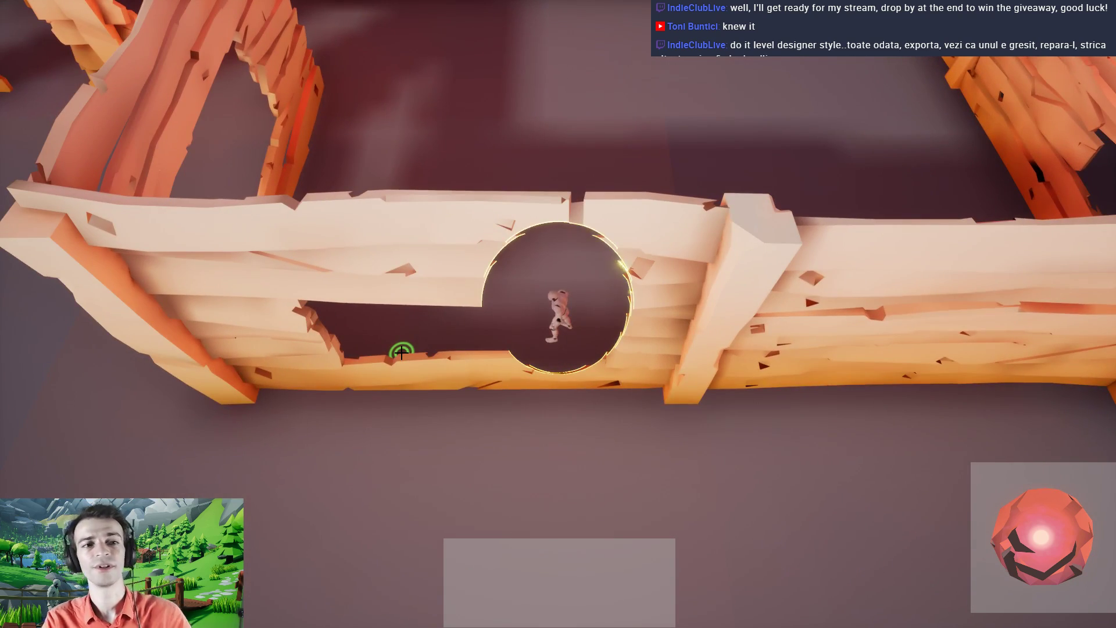
{"action": "key", "text": "Escape"}
{"action": "key", "text": "F11"}
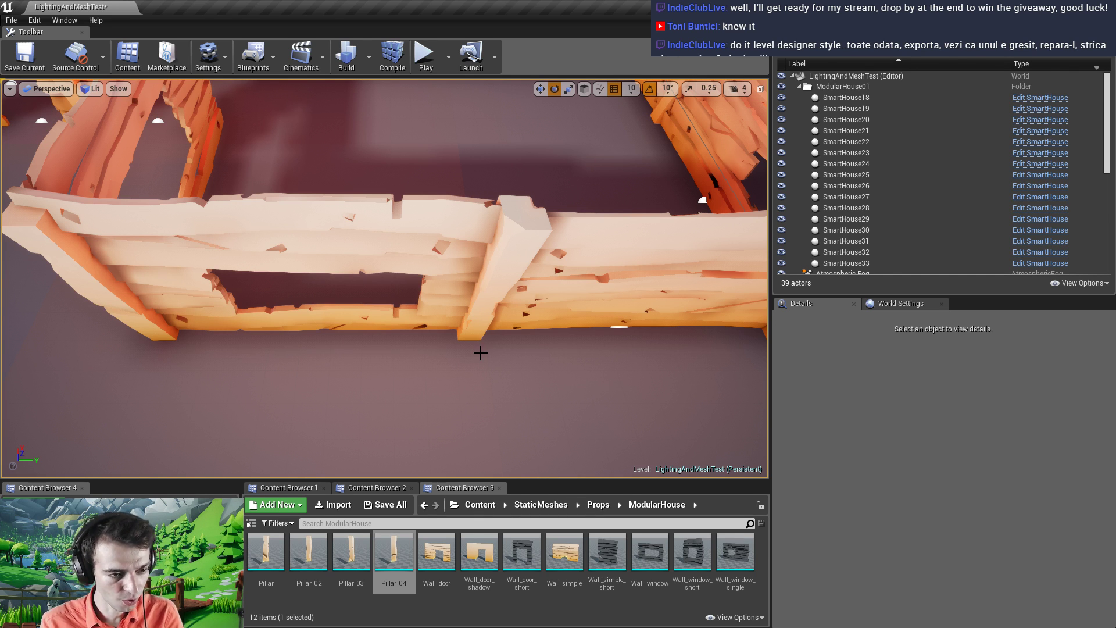
Inspect the window wall, inner corner and pillars from inside the house in the level viewport
{"action": "right_click_drag", "start_coordinate": [420, 340], "coordinate": [382, 236]}
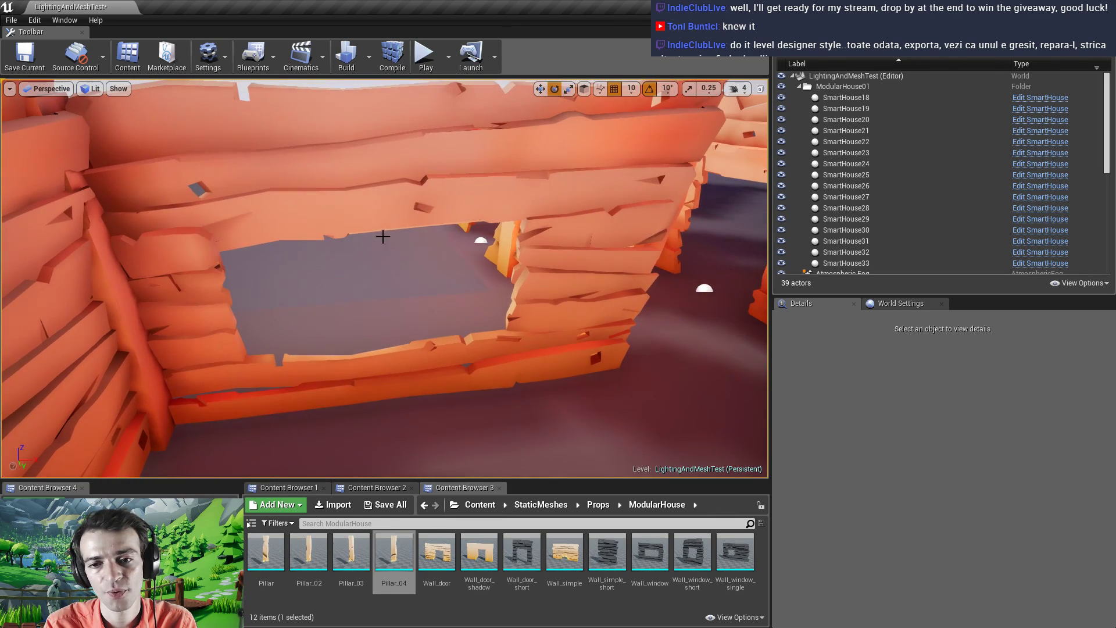
{"action": "right_click_drag", "start_coordinate": [344, 317], "coordinate": [326, 316]}
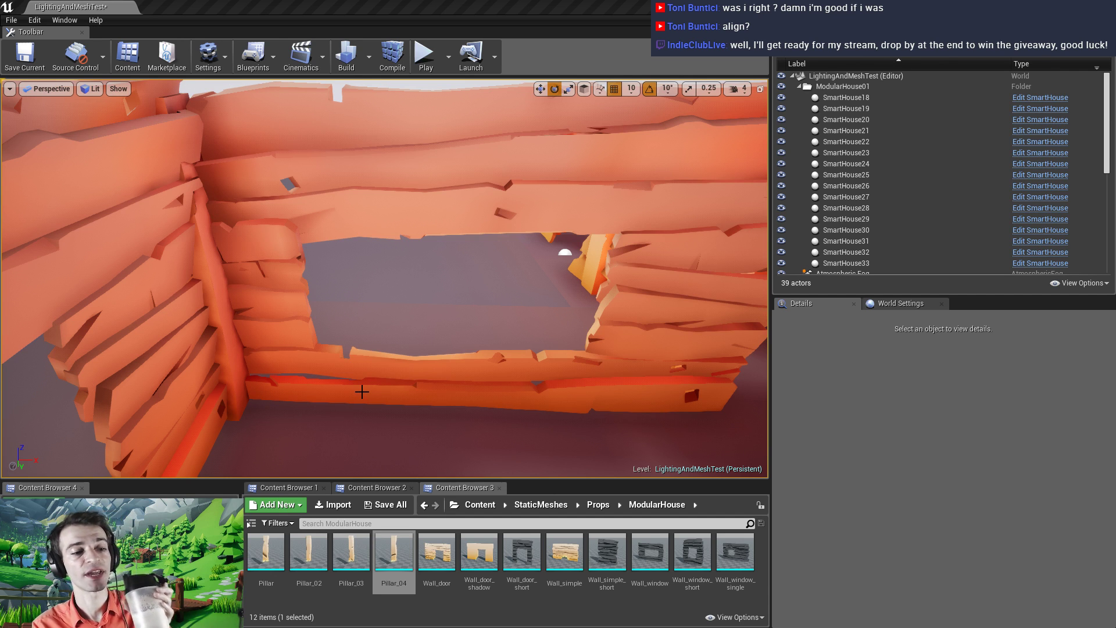
{"action": "right_click_drag", "start_coordinate": [419, 399], "coordinate": [432, 400]}
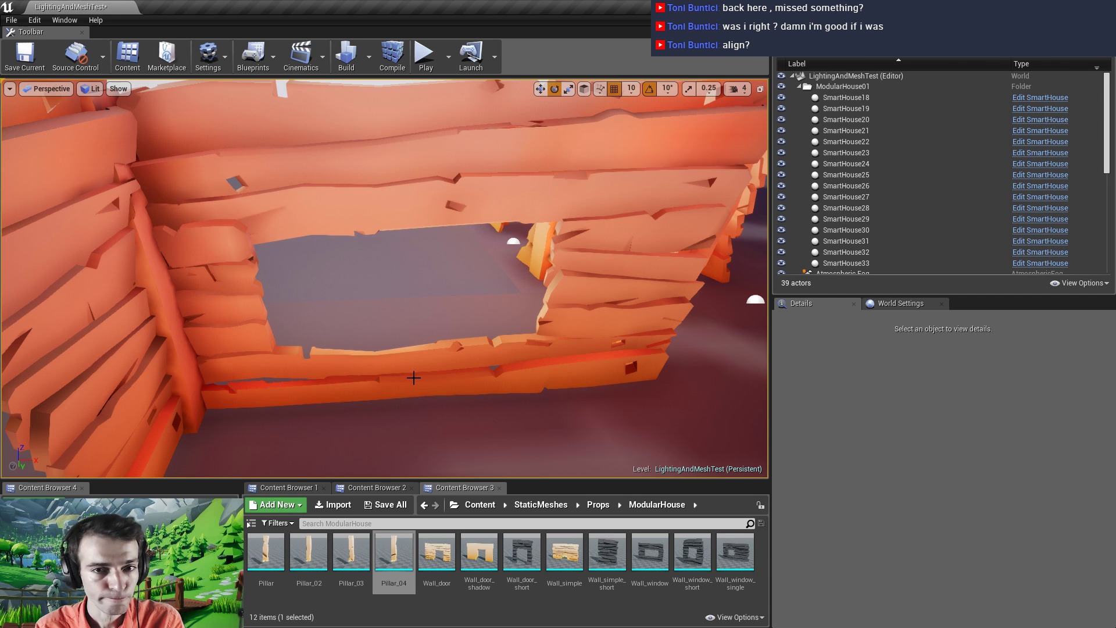
{"action": "key", "text": "s"}
{"action": "mouse_move", "coordinate": [409, 378]}
{"action": "right_mouse_down"}
{"action": "mouse_move", "coordinate": [510, 365]}
{"action": "mouse_move", "coordinate": [508, 352]}
{"action": "mouse_move", "coordinate": [408, 377]}
{"action": "right_mouse_up"}
{"action": "key", "text": "w"}
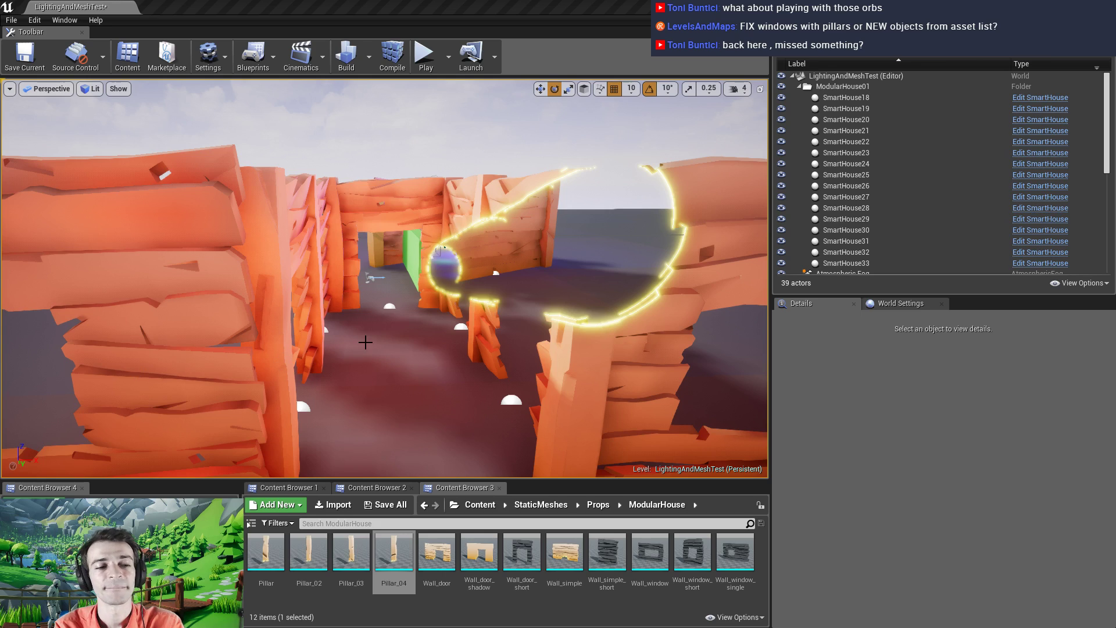
{"action": "right_click_drag", "start_coordinate": [365, 343], "coordinate": [383, 397]}
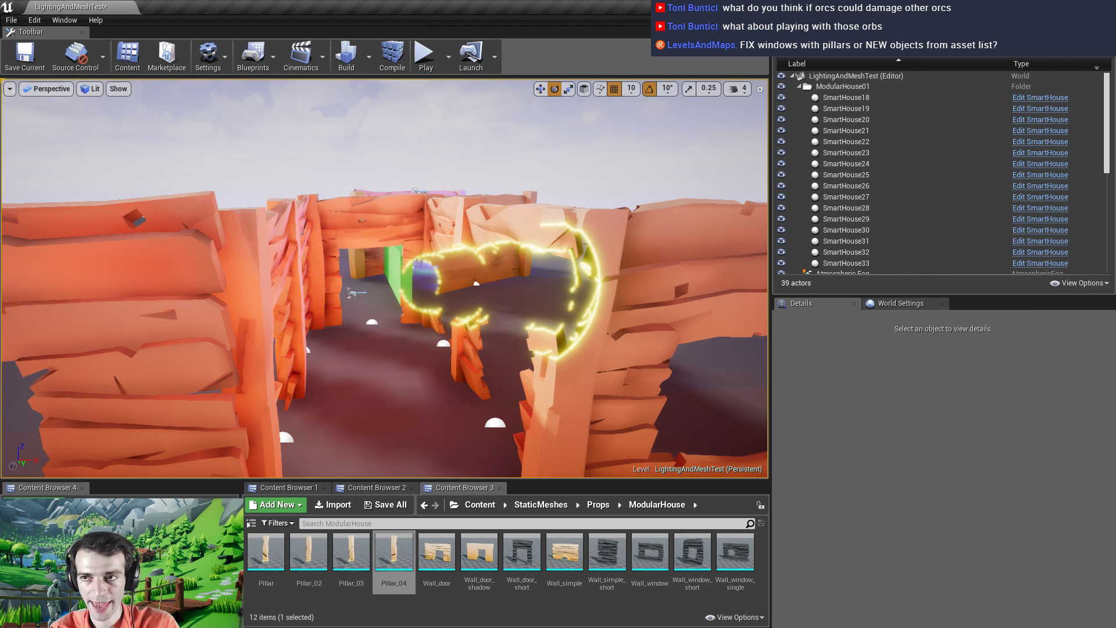
Minimize the Unreal Editor and switch to 3ds Max with the HouseModules_WIP4.max scene
{"action": "left_click", "coordinate": [1057, 6]}
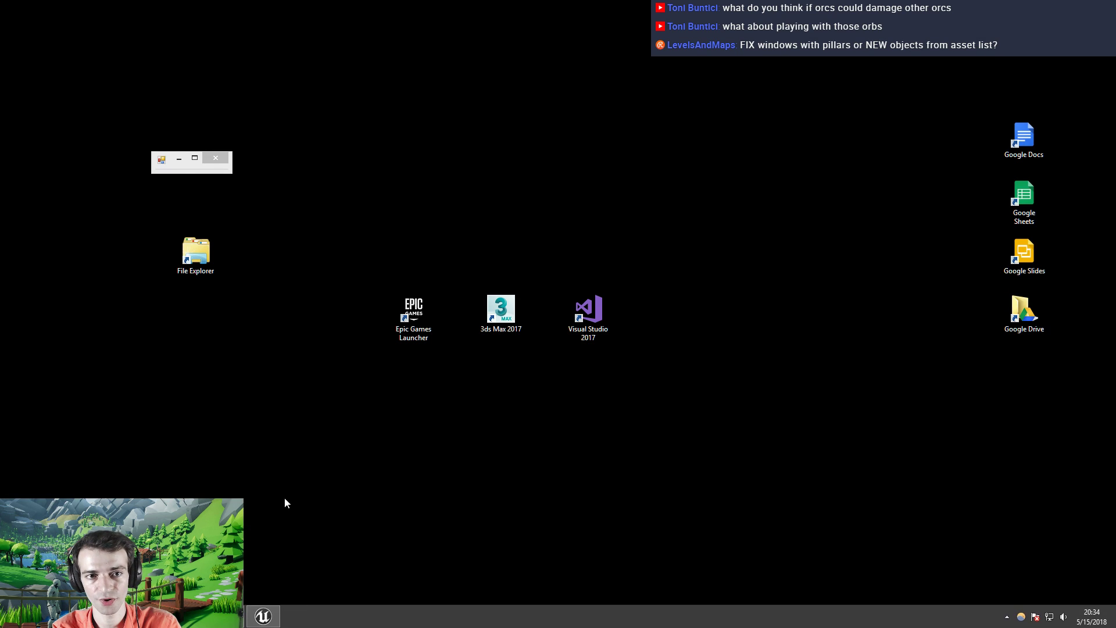
{"action": "left_click_drag", "start_coordinate": [194, 173], "coordinate": [192, 207]}
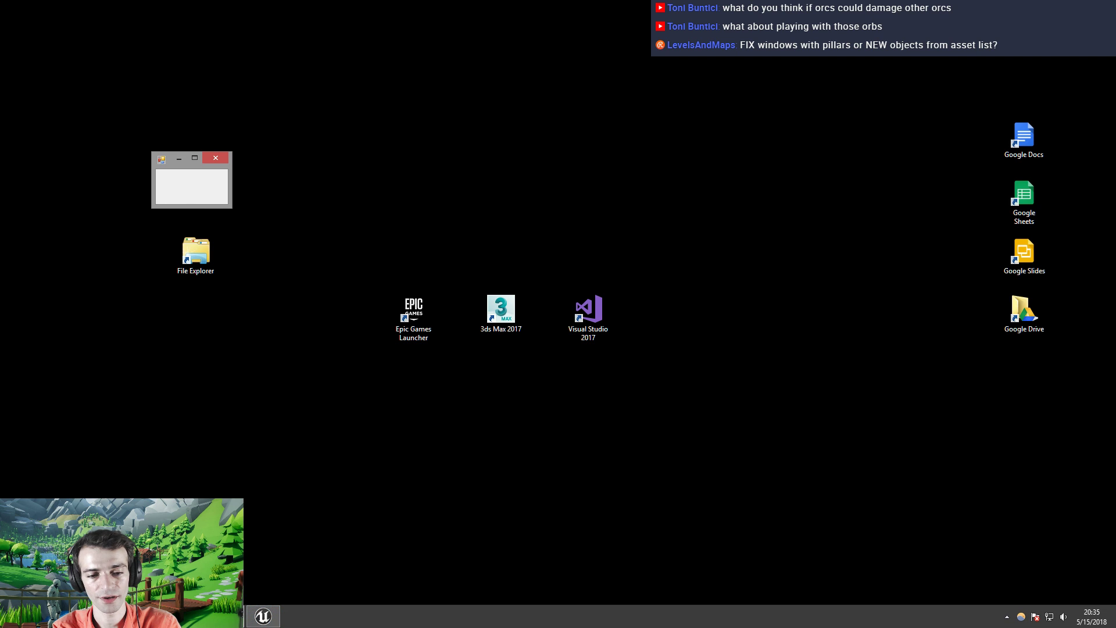
{"action": "left_click", "coordinate": [274, 550]}
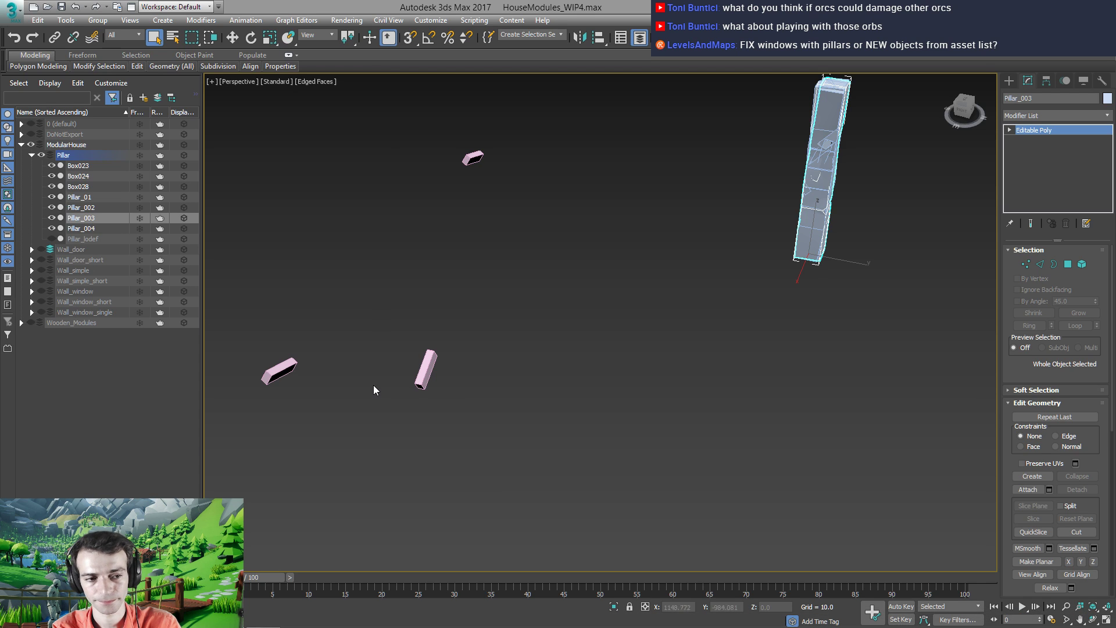
{"action": "right_click", "coordinate": [537, 312]}
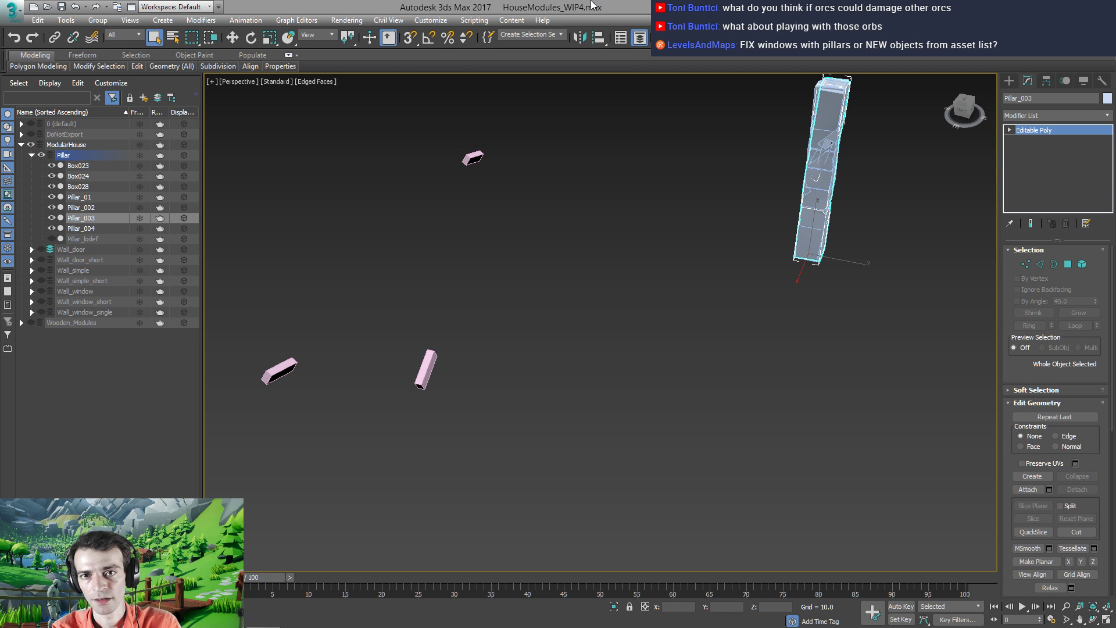
Check which objects in the Pillar layer are the pillars, and delete the stray boxes Box023, Box024 and Box028
{"action": "left_click", "coordinate": [86, 208]}
{"action": "left_click", "coordinate": [86, 197]}
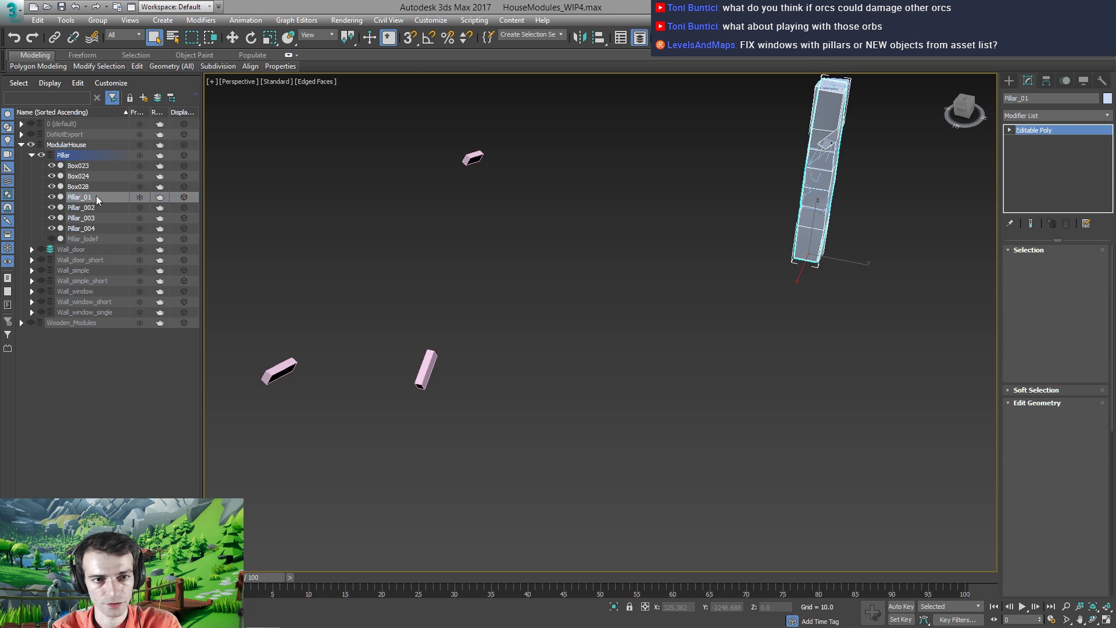
{"action": "left_click", "coordinate": [80, 210]}
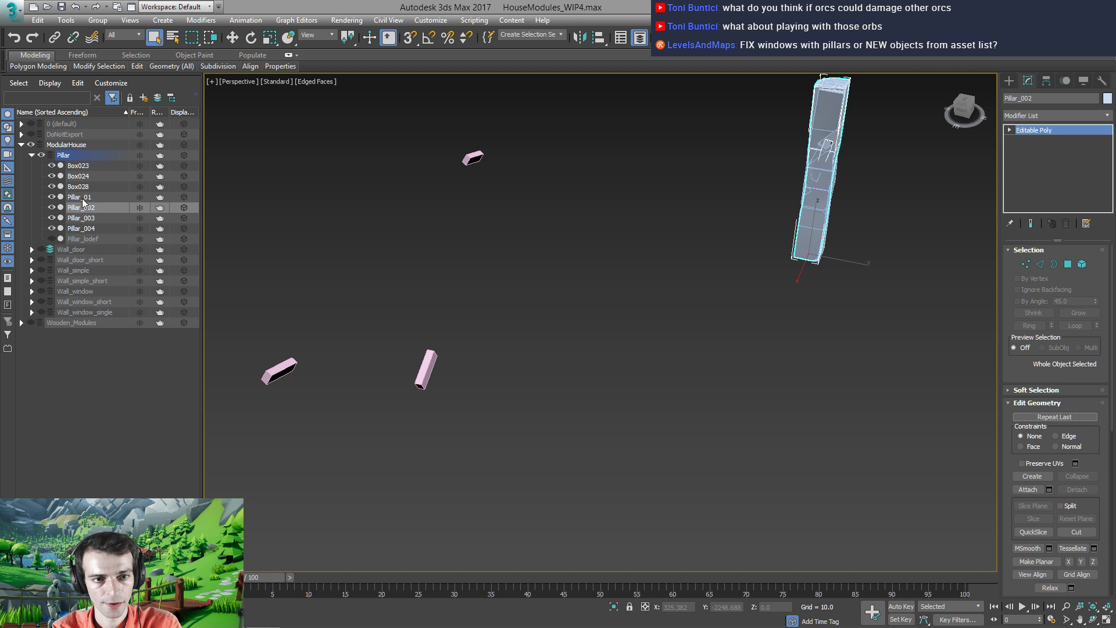
{"action": "left_click", "coordinate": [83, 198]}
{"action": "left_click", "coordinate": [81, 187]}
{"action": "left_click", "coordinate": [82, 166], "text": "shift"}
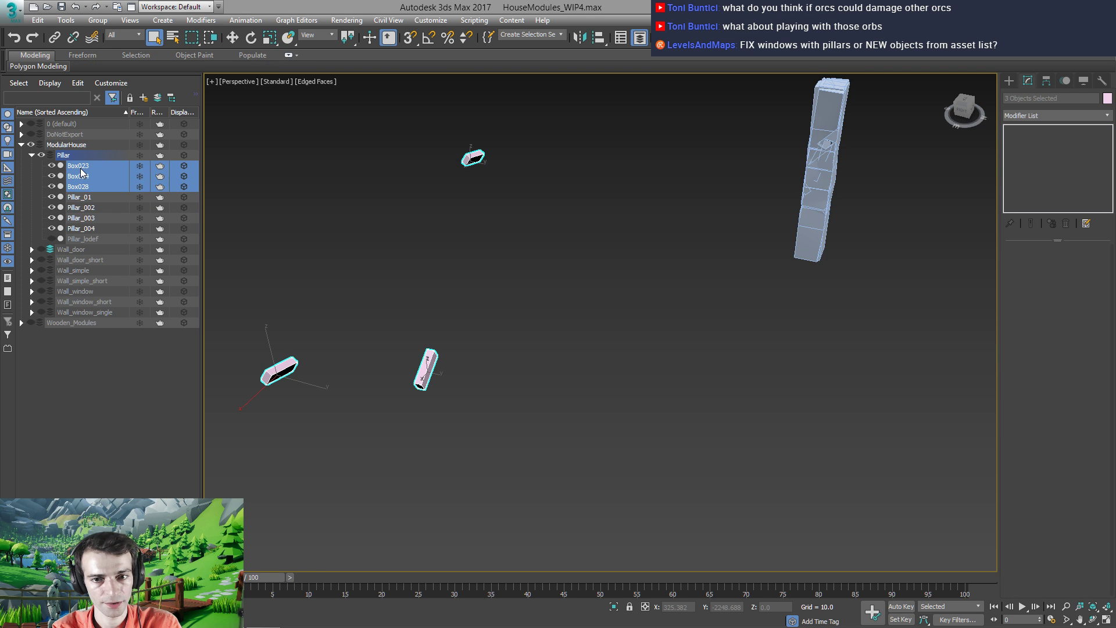
{"action": "key", "text": "Delete"}
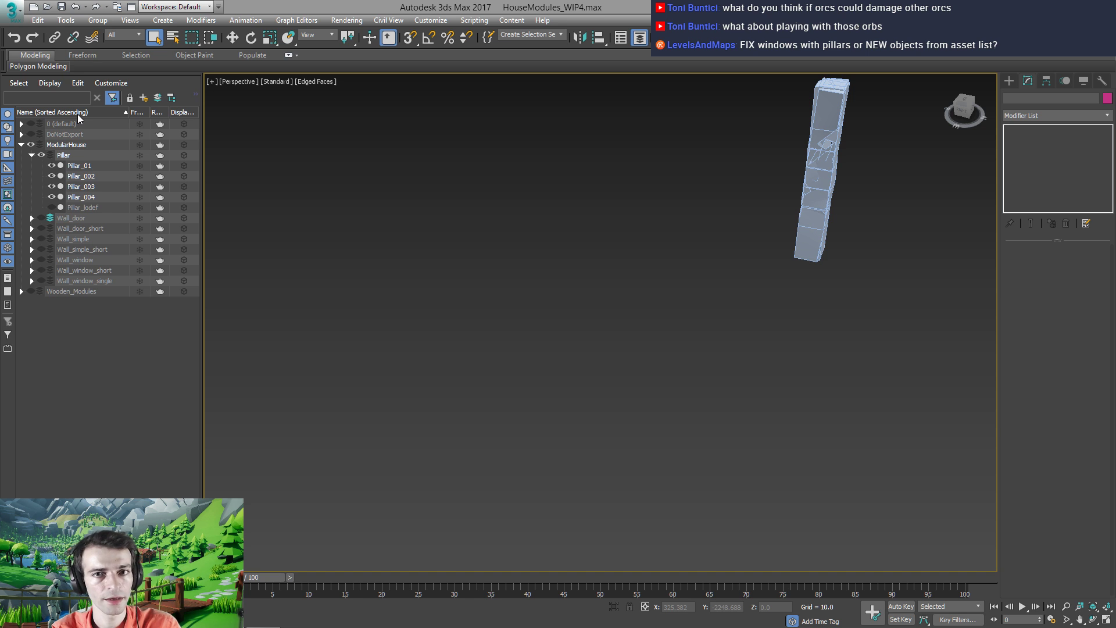
Save the scene as HouseModules_WIP5 in the HouseModules source folder
{"action": "left_click", "coordinate": [10, 11]}
{"action": "left_click", "coordinate": [61, 145]}
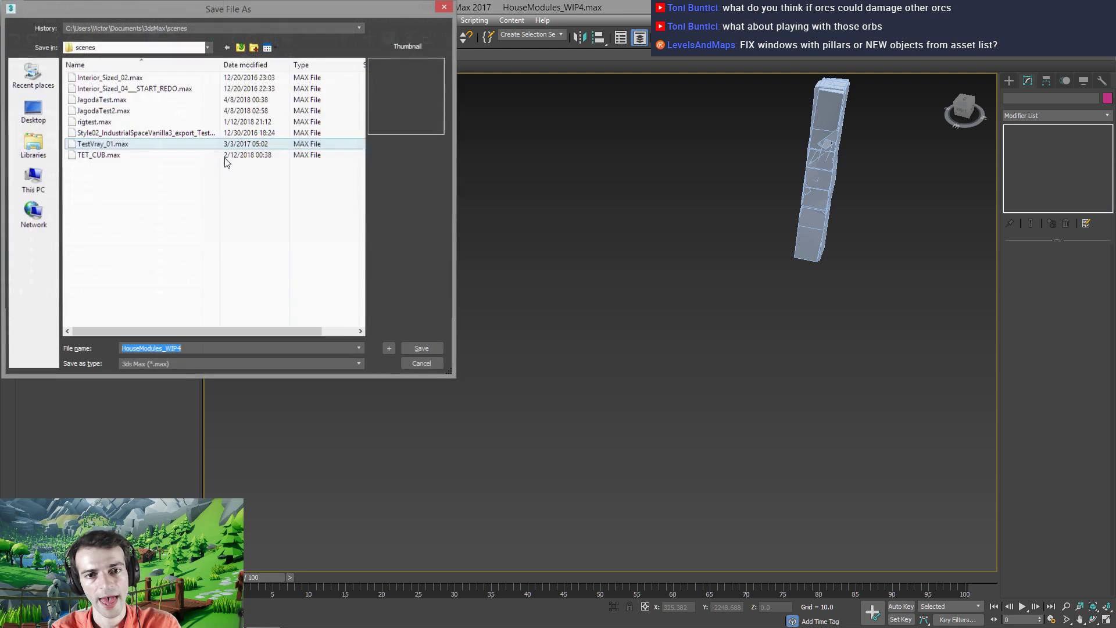
{"action": "left_click", "coordinate": [179, 28]}
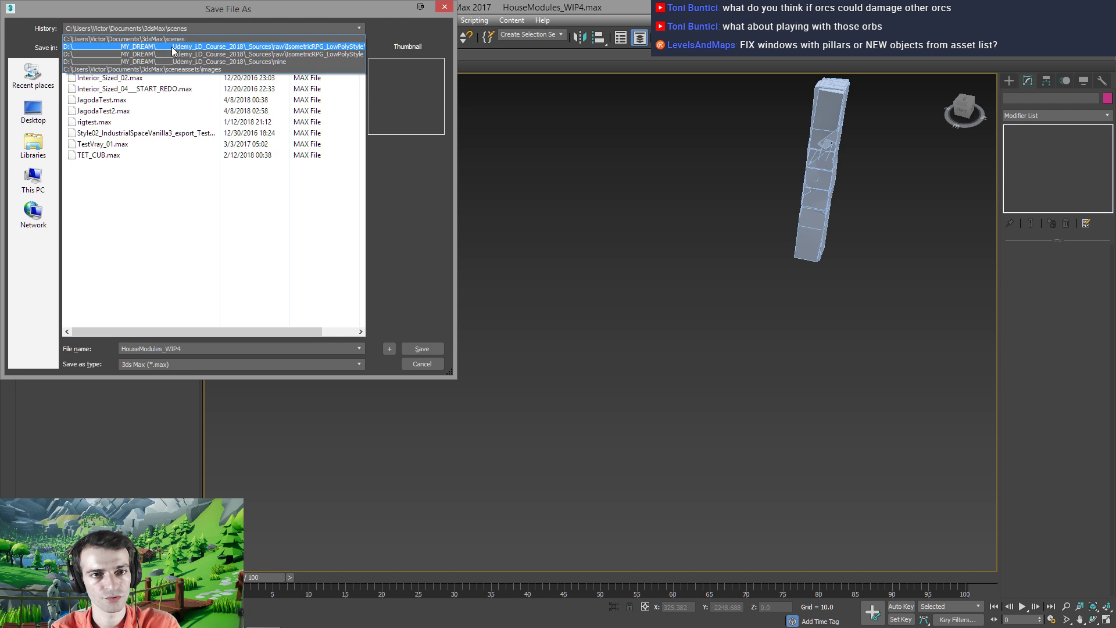
{"action": "left_click", "coordinate": [175, 34]}
{"action": "left_click", "coordinate": [194, 348]}
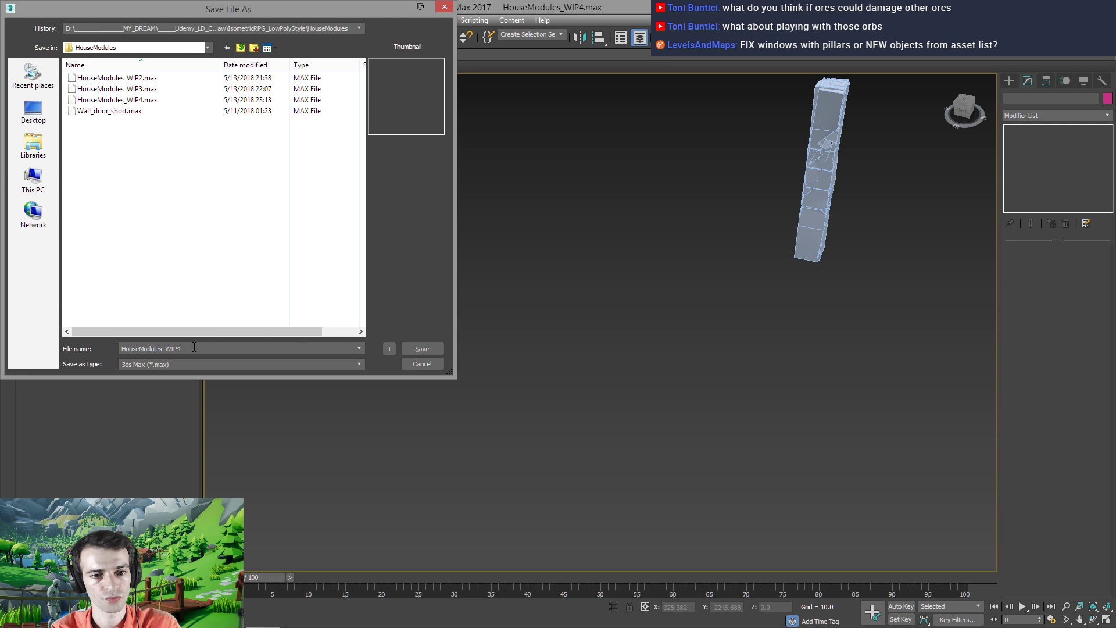
{"action": "key", "text": "Return"}
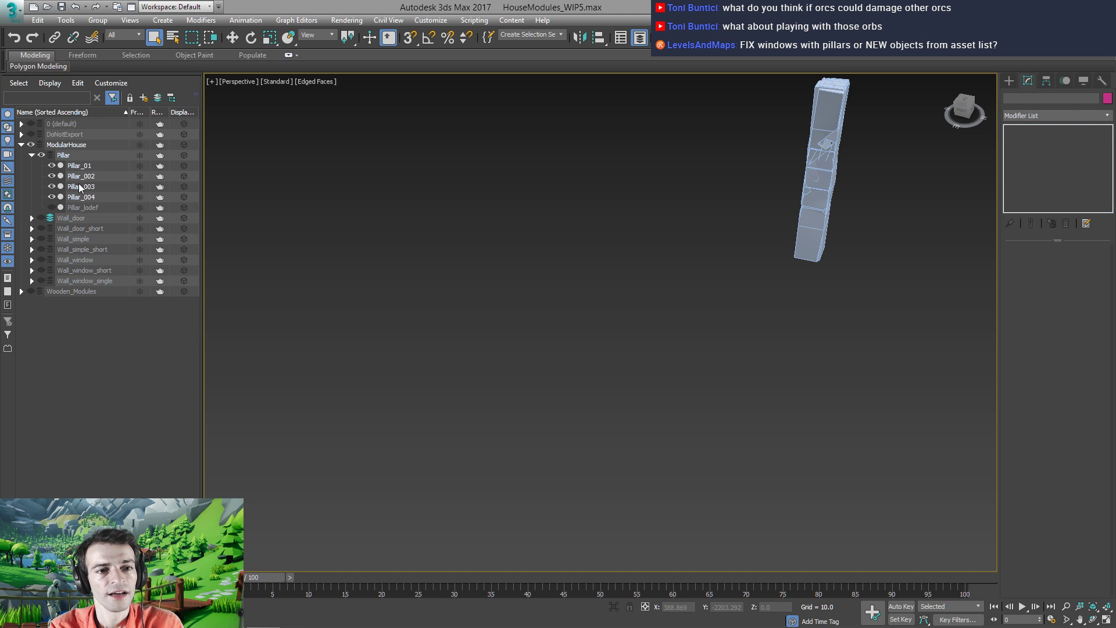
Copy Pillar_01 through Pillar_004 beside the originals and put the four copies in the Wall_window layer
{"action": "left_click", "coordinate": [87, 167]}
{"action": "left_click", "coordinate": [95, 197], "text": "shift"}
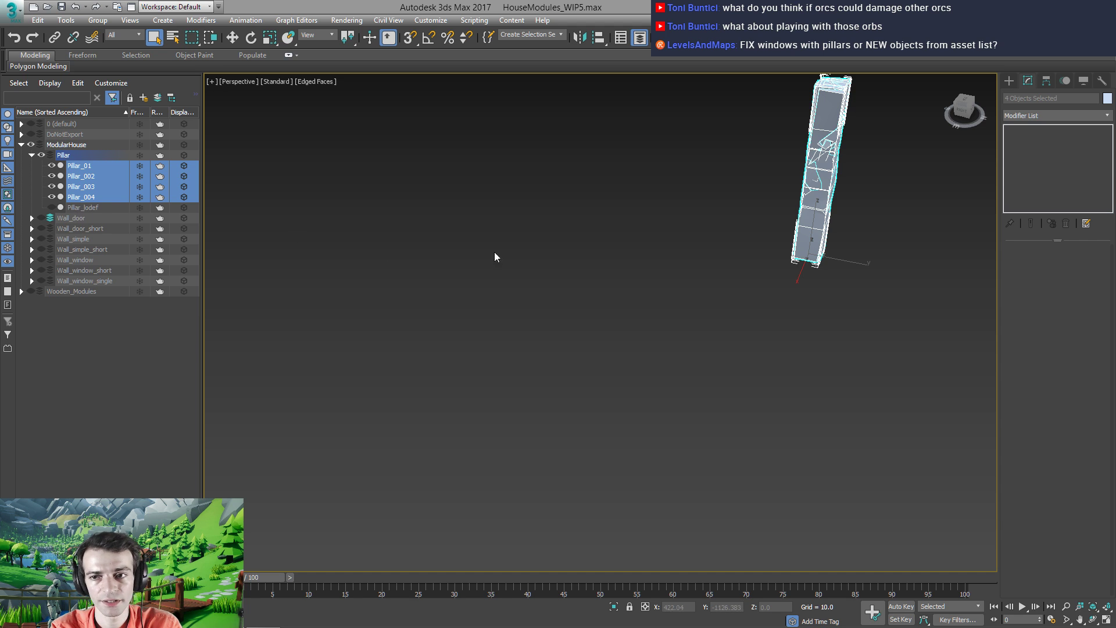
{"action": "key", "text": "w"}
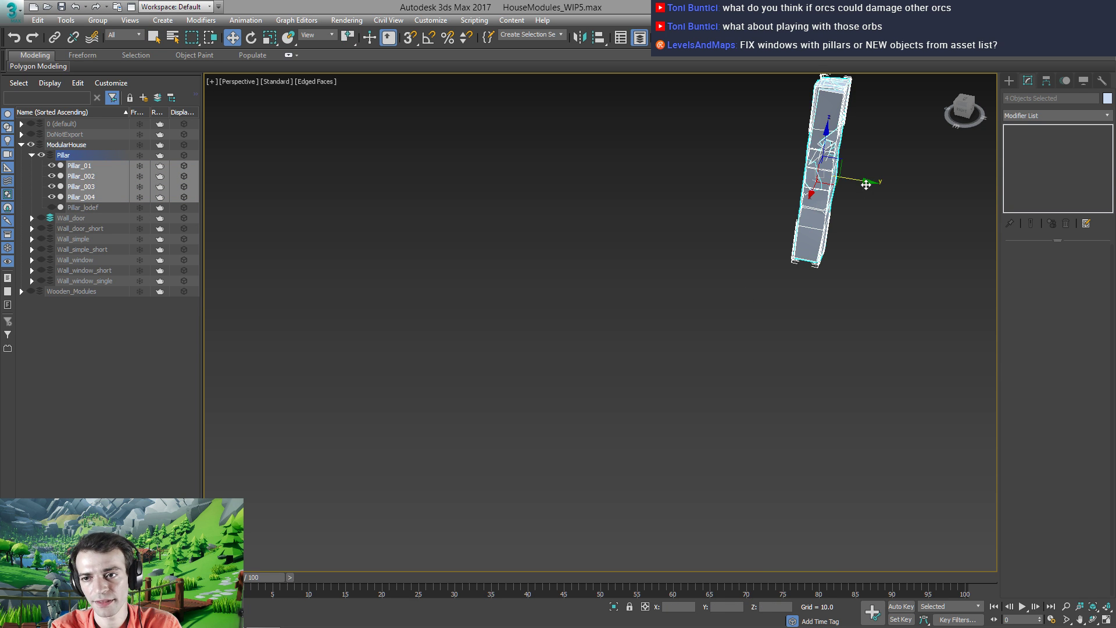
{"action": "left_click_drag", "start_coordinate": [866, 185], "coordinate": [756, 165], "text": "shift"}
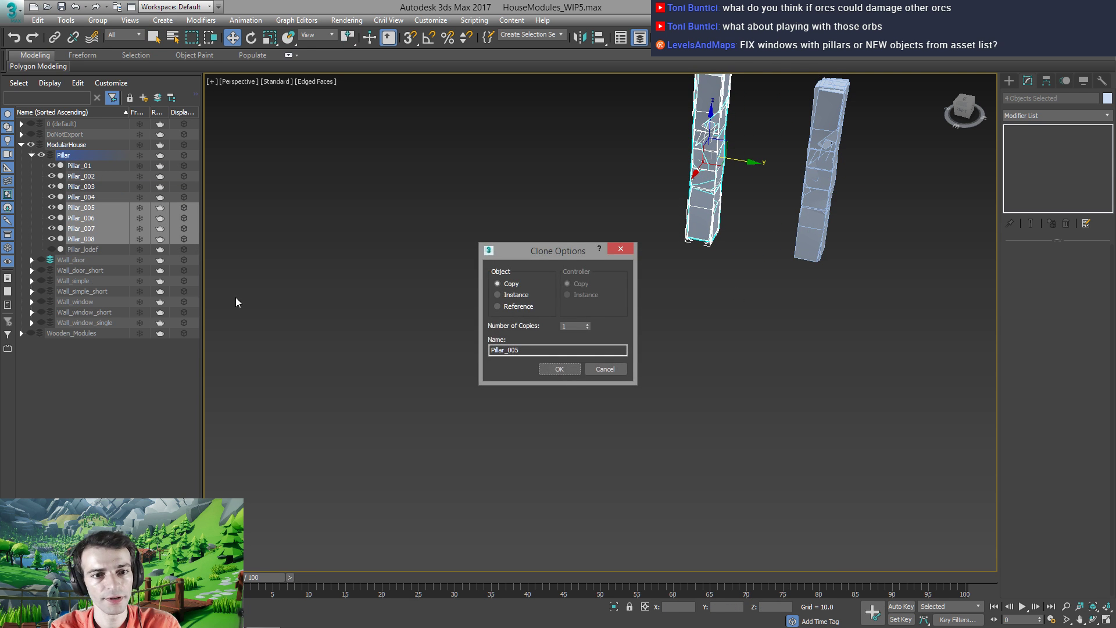
{"action": "left_click", "coordinate": [552, 370]}
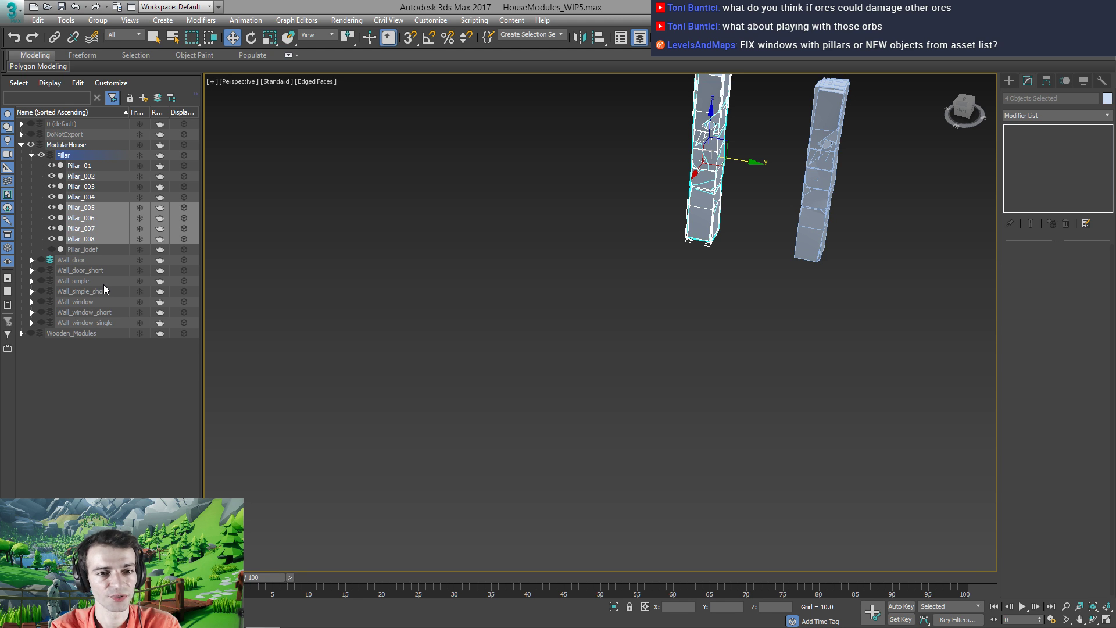
{"action": "left_click_drag", "start_coordinate": [85, 240], "coordinate": [85, 306]}
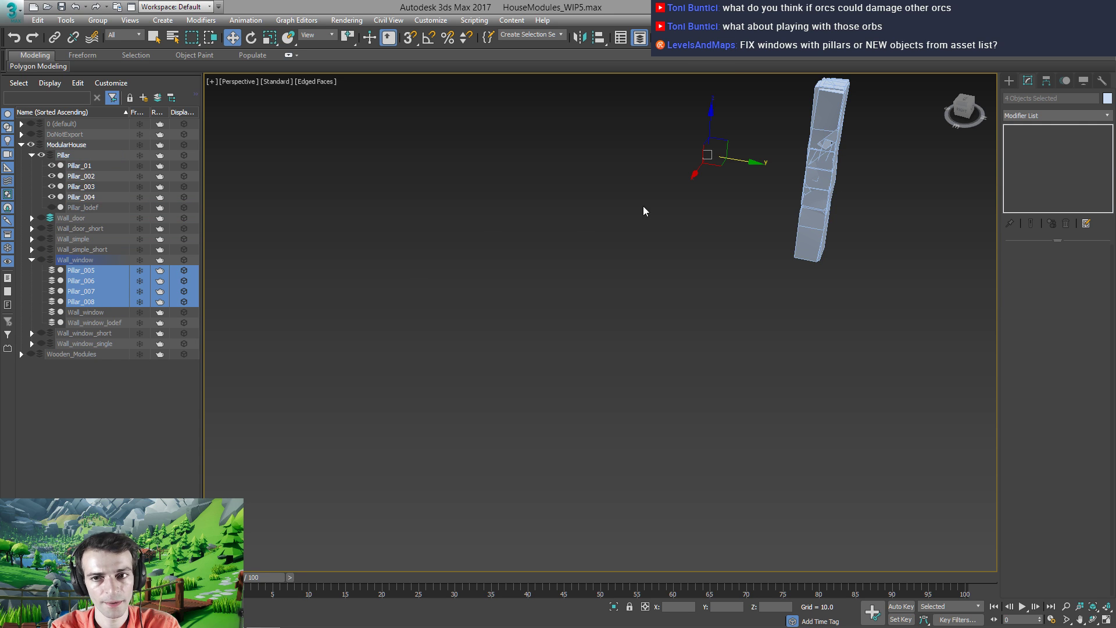
Make two more copies of the four-pillar set, placing one in the Wall_window_short layer and the other in Wall_window_single
{"action": "left_click_drag", "start_coordinate": [754, 166], "coordinate": [702, 157], "text": "shift"}
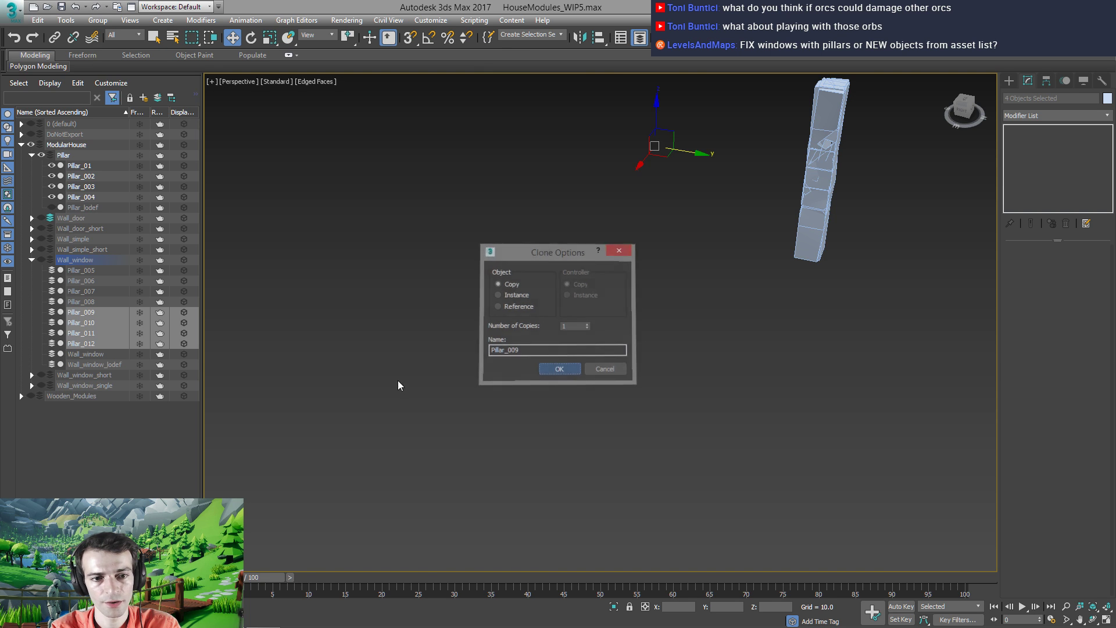
{"action": "key", "text": "Return"}
{"action": "mouse_move", "coordinate": [85, 347]}
{"action": "left_mouse_down"}
{"action": "mouse_move", "coordinate": [84, 384]}
{"action": "mouse_move", "coordinate": [85, 375]}
{"action": "left_mouse_up"}
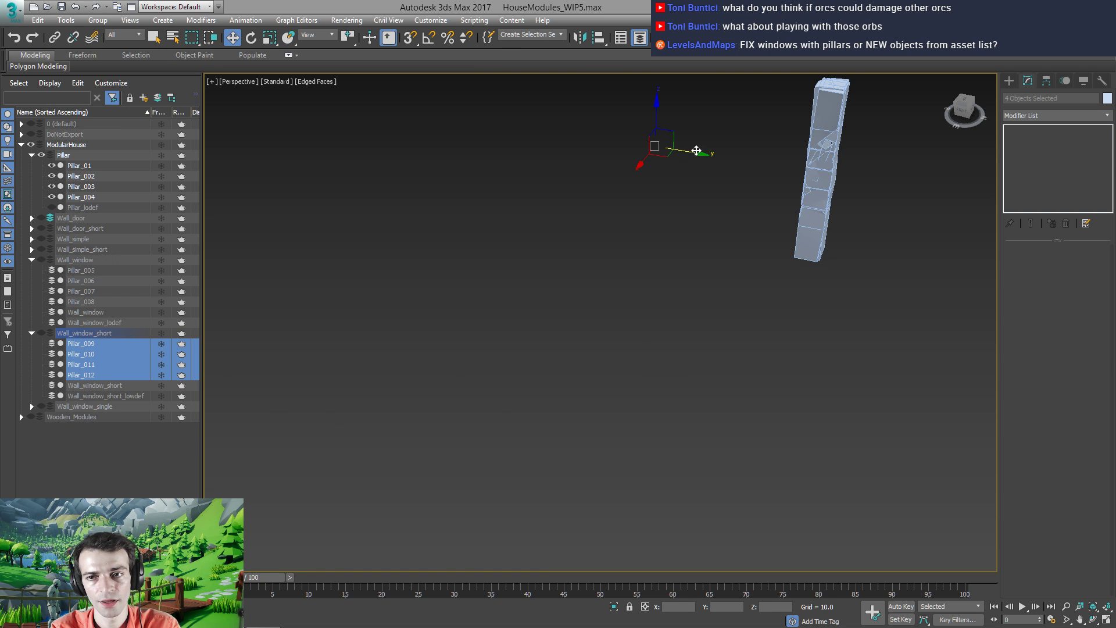
{"action": "left_click_drag", "start_coordinate": [697, 152], "coordinate": [638, 143], "text": "shift"}
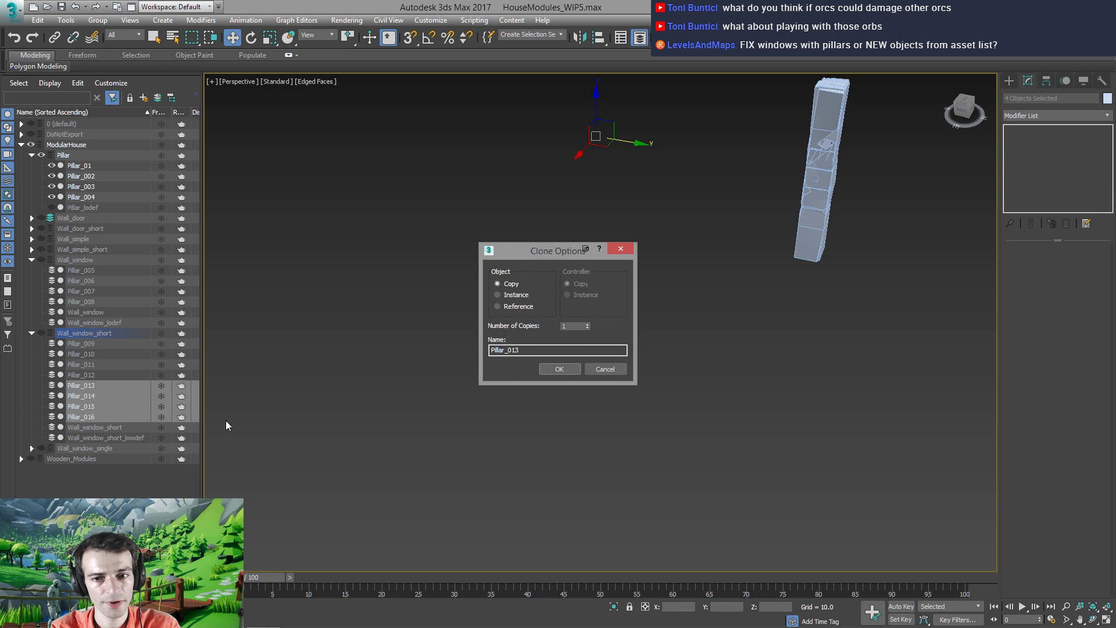
{"action": "left_click", "coordinate": [560, 370]}
{"action": "left_click_drag", "start_coordinate": [93, 417], "coordinate": [110, 450]}
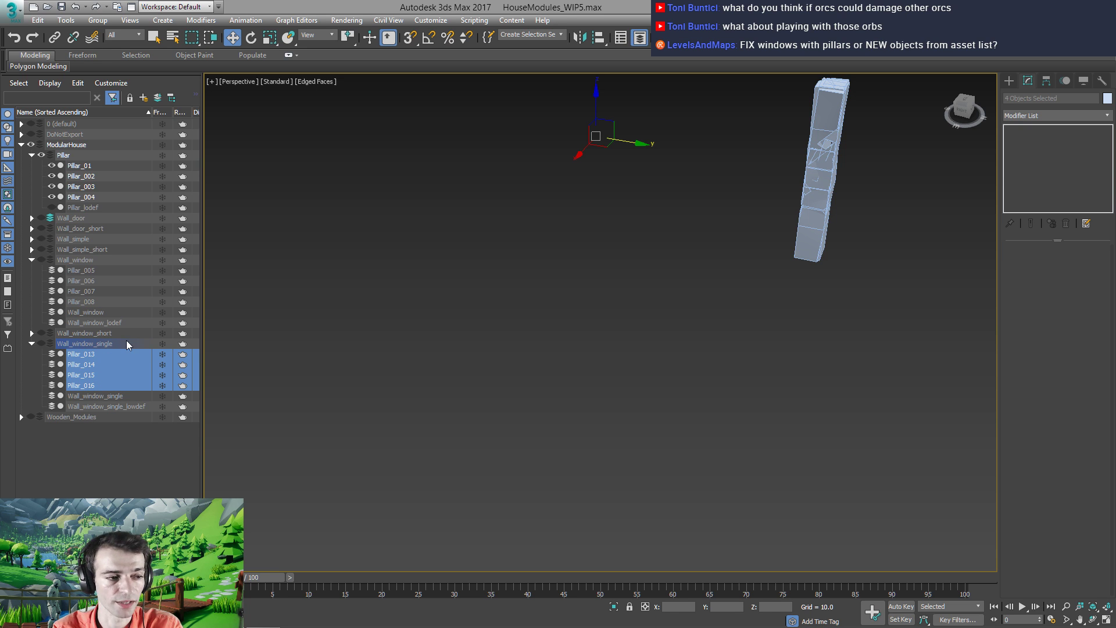
{"action": "left_click", "coordinate": [32, 333]}
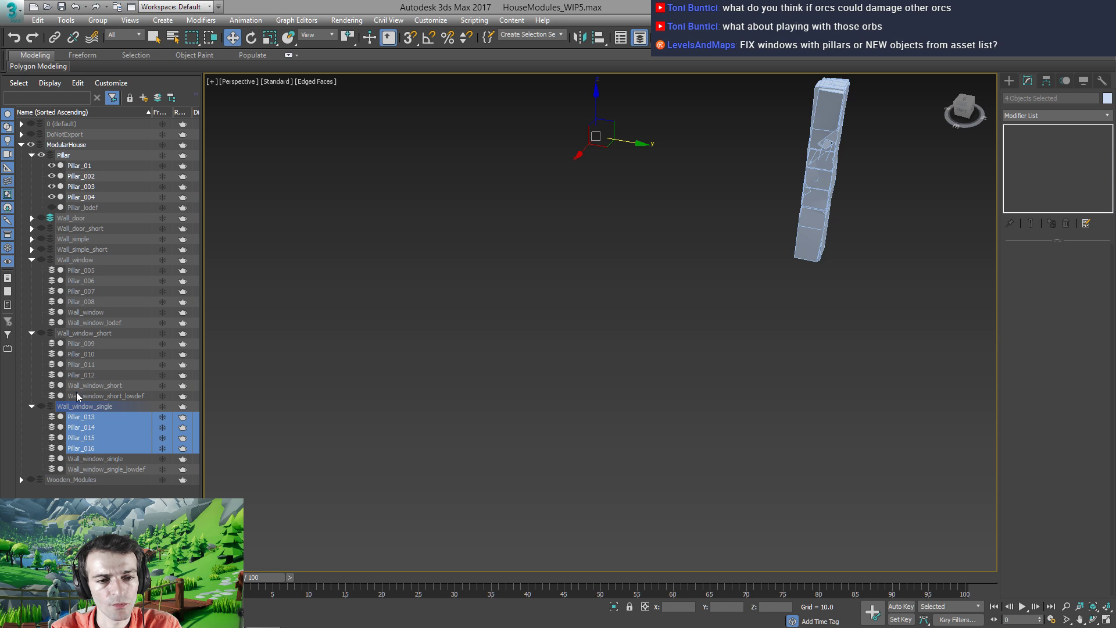
Copy the four-pillar set twice again, assigning one set to the Wall_door layer and the other to Wall_door_short
{"action": "left_click_drag", "start_coordinate": [633, 143], "coordinate": [568, 155]}
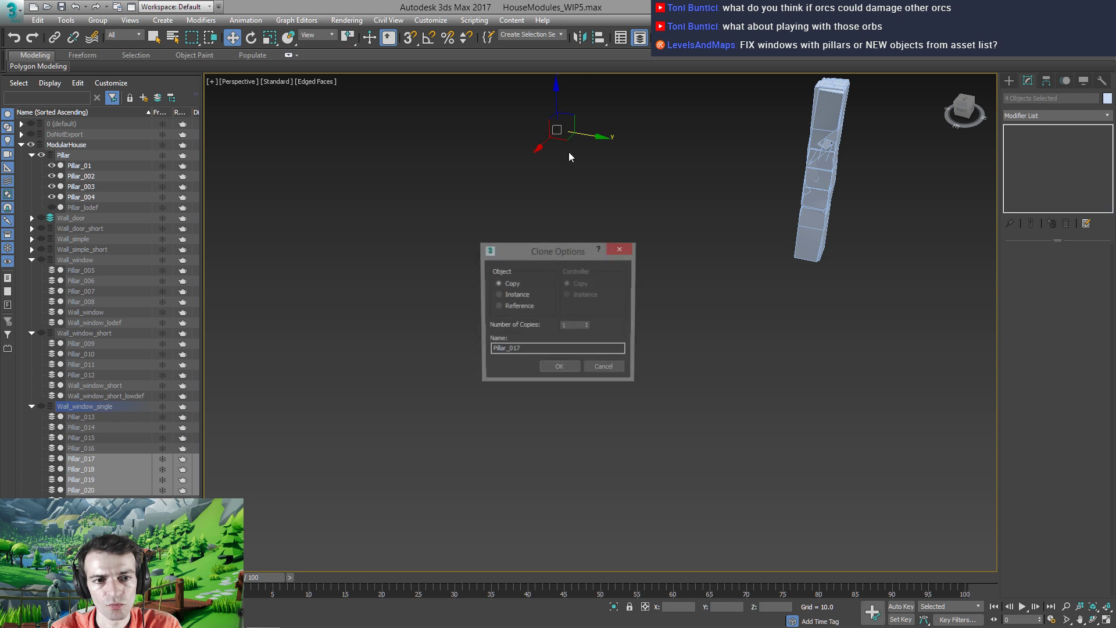
{"action": "left_click", "coordinate": [560, 373]}
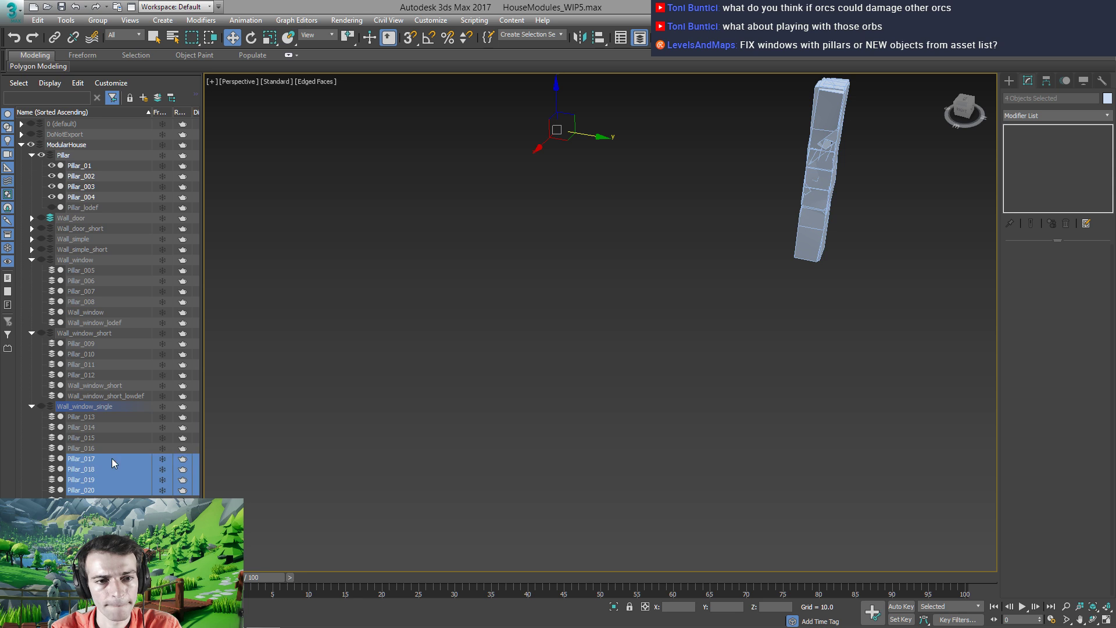
{"action": "left_click_drag", "start_coordinate": [112, 458], "coordinate": [89, 217]}
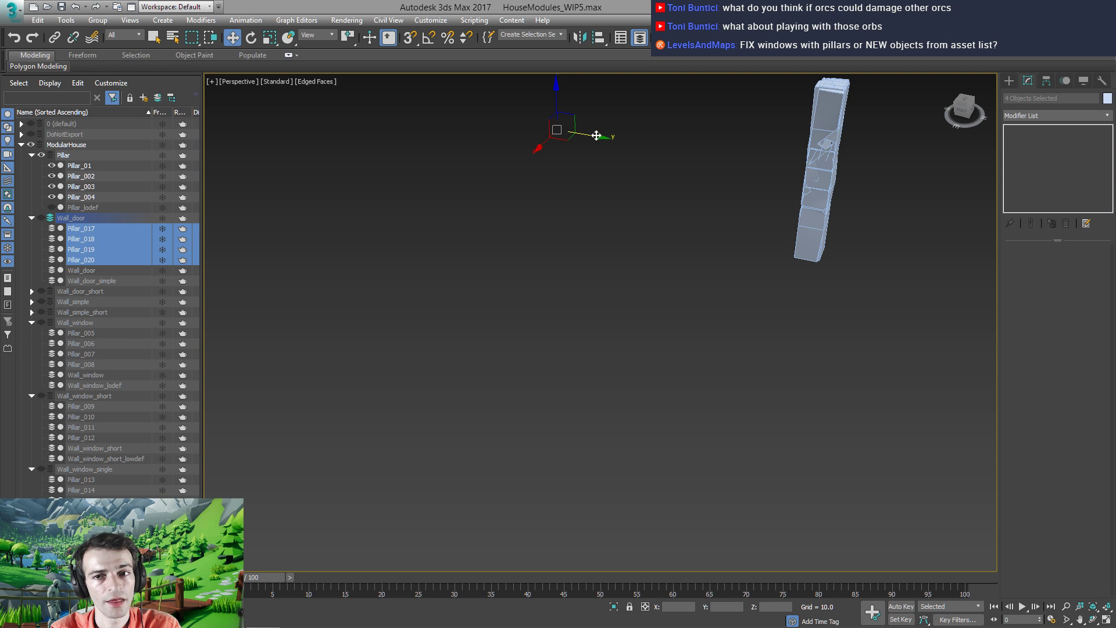
{"action": "left_click_drag", "start_coordinate": [596, 136], "coordinate": [630, 151]}
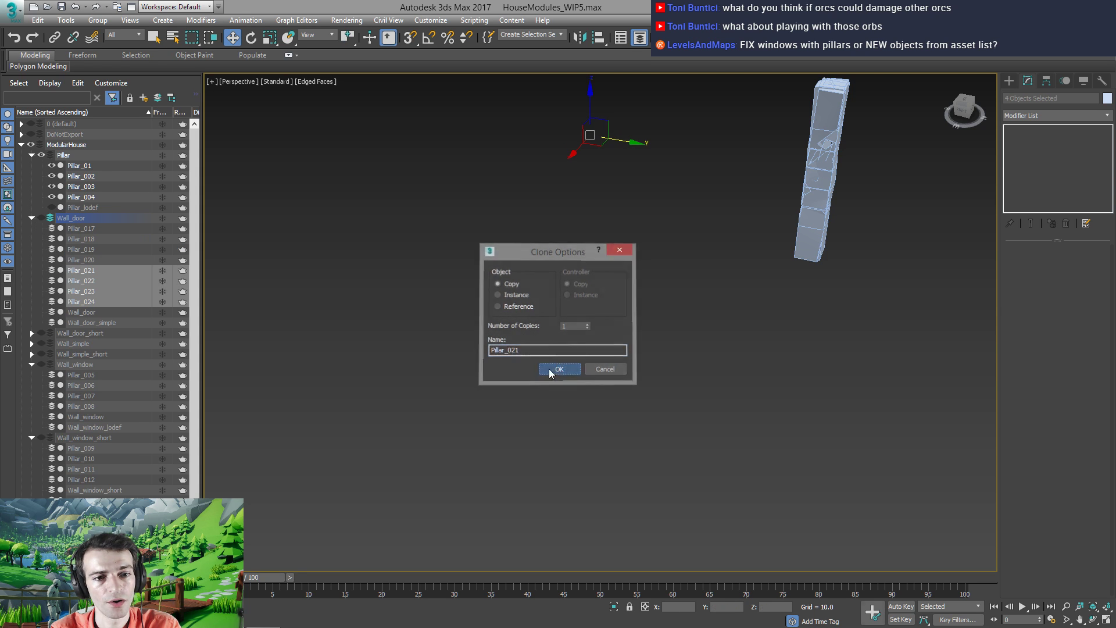
{"action": "left_click", "coordinate": [559, 372]}
{"action": "left_click_drag", "start_coordinate": [91, 308], "coordinate": [99, 333]}
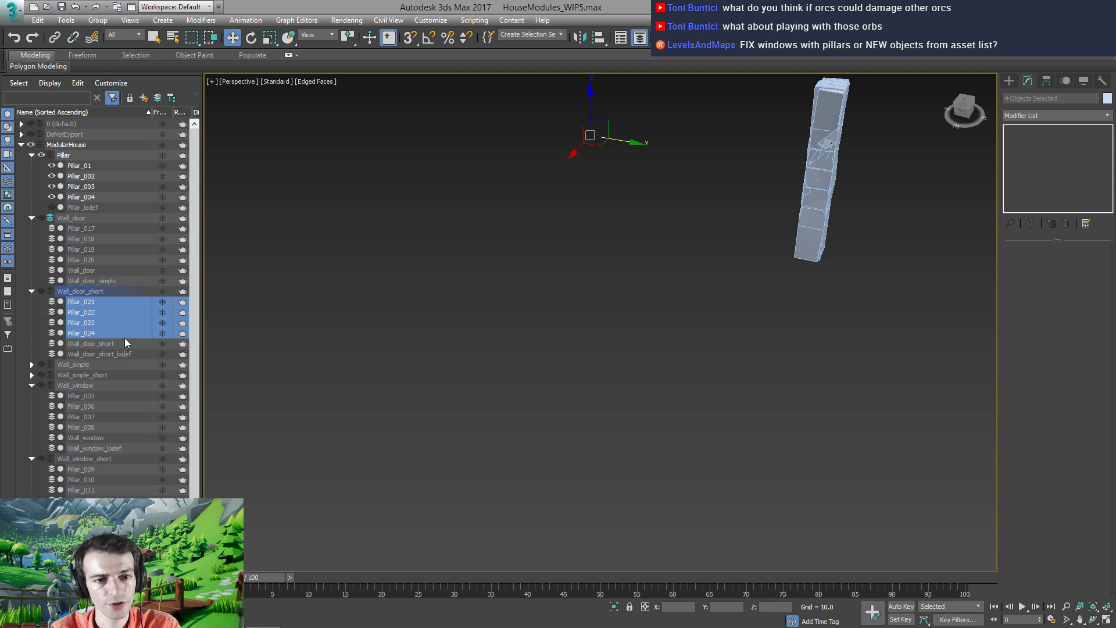
{"action": "left_click_drag", "start_coordinate": [627, 142], "coordinate": [673, 152], "text": "shift"}
{"action": "left_click", "coordinate": [555, 372]}
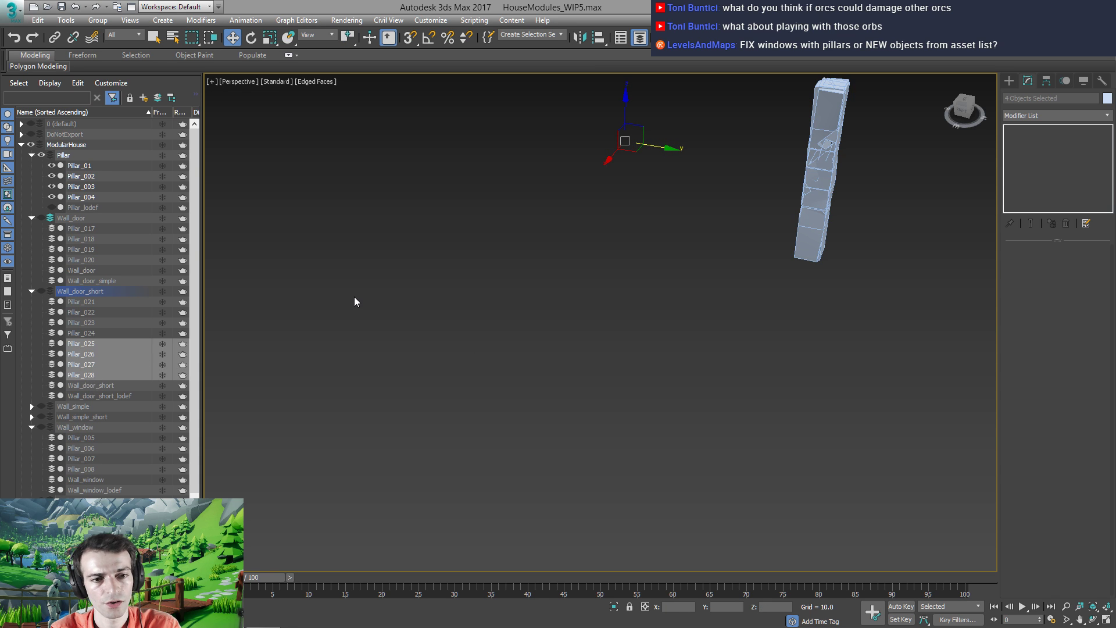
{"action": "key", "text": "Delete"}
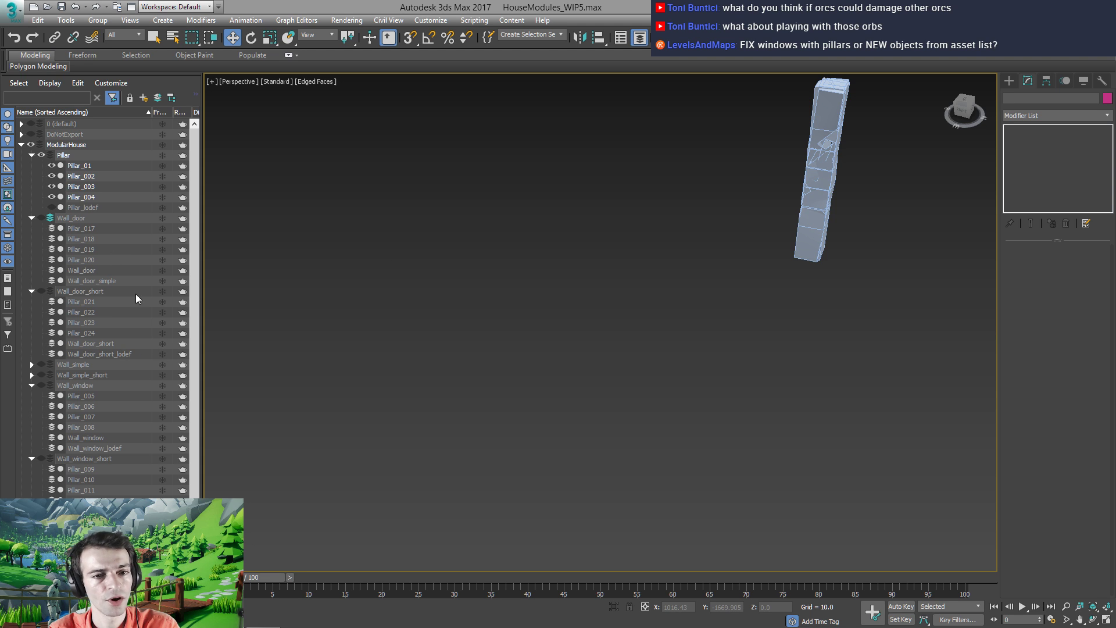
Show the Wall_door layer and hide the Pillar layer
{"action": "left_click", "coordinate": [63, 217]}
{"action": "left_click", "coordinate": [42, 218]}
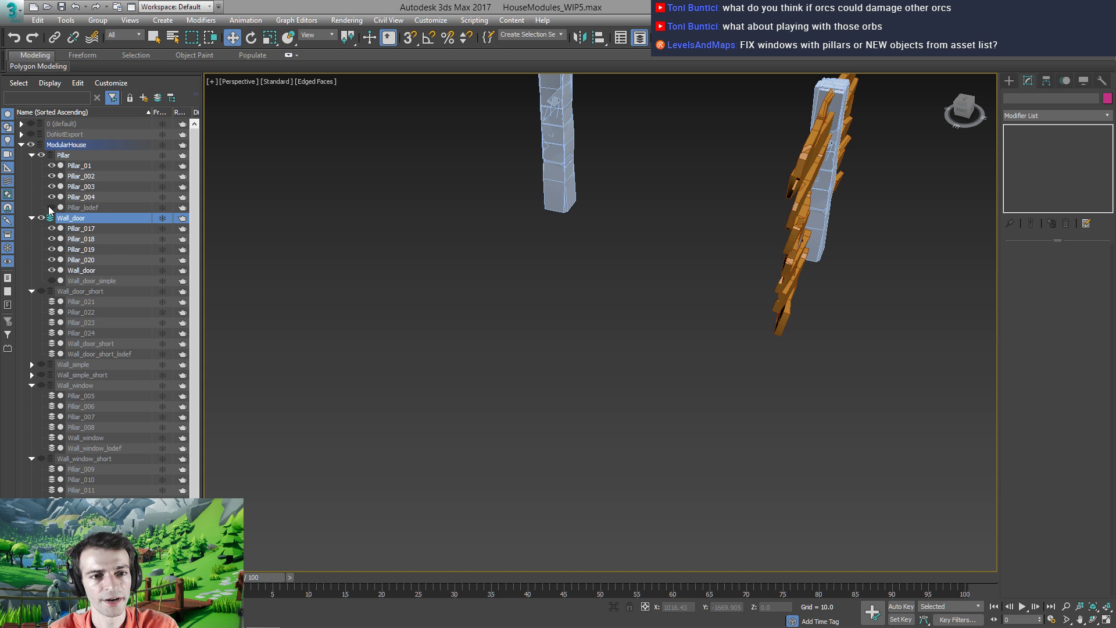
{"action": "left_click", "coordinate": [42, 155]}
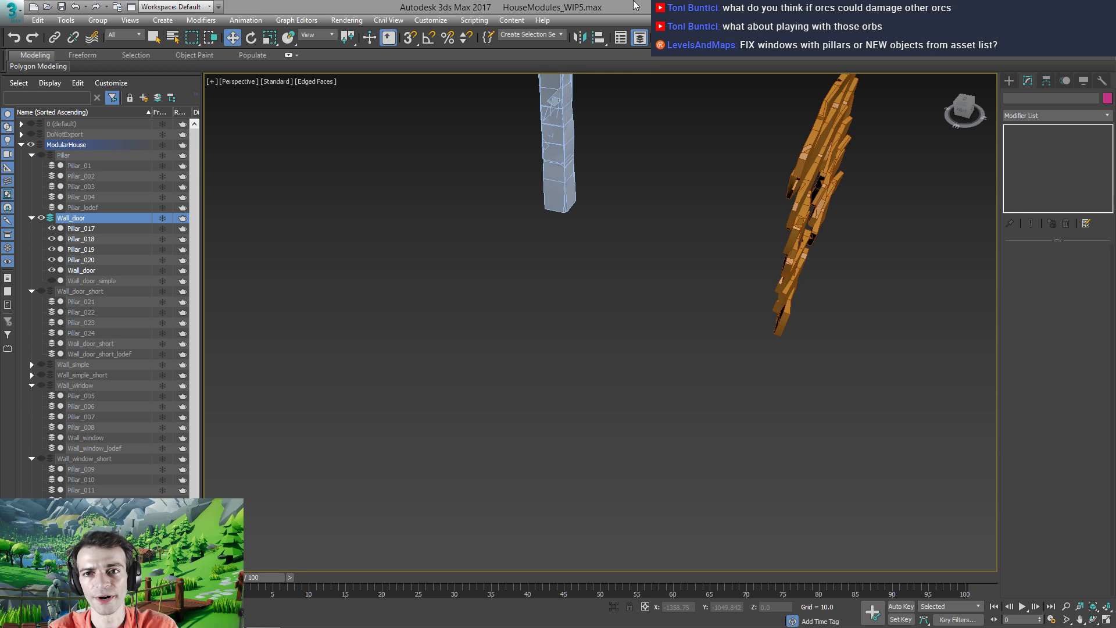
{"action": "right_click", "coordinate": [671, 323]}
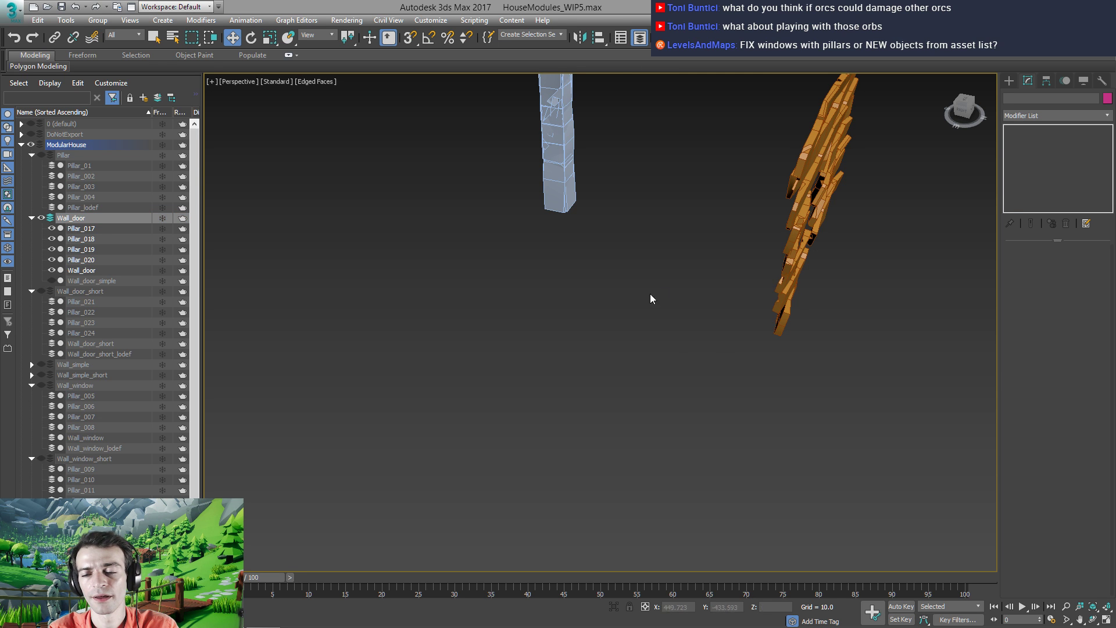
Move Pillar_020 from the copied set against the door wall, along the left side of the door opening
{"action": "middle_click_drag", "start_coordinate": [650, 294], "coordinate": [569, 340], "text": "alt"}
{"action": "middle_click_drag", "start_coordinate": [502, 374], "coordinate": [555, 307]}
{"action": "left_click", "coordinate": [435, 358]}
{"action": "middle_click_drag", "start_coordinate": [537, 270], "coordinate": [481, 339], "text": "alt"}
{"action": "left_click_drag", "start_coordinate": [433, 377], "coordinate": [763, 254]}
{"action": "mouse_move", "coordinate": [661, 271]}
{"action": "middle_mouse_down", "text": "alt"}
{"action": "mouse_move", "coordinate": [615, 284]}
{"action": "mouse_move", "coordinate": [663, 263]}
{"action": "middle_mouse_up", "text": "alt"}
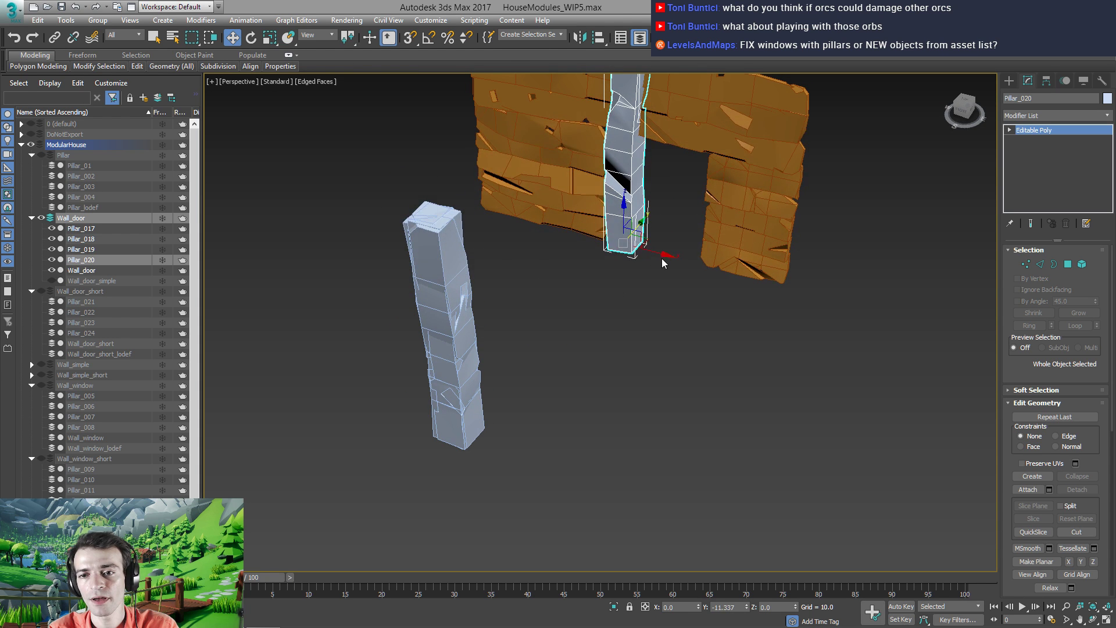
{"action": "left_click_drag", "start_coordinate": [664, 263], "coordinate": [640, 246]}
{"action": "middle_click_drag", "start_coordinate": [640, 246], "coordinate": [590, 294], "text": "alt"}
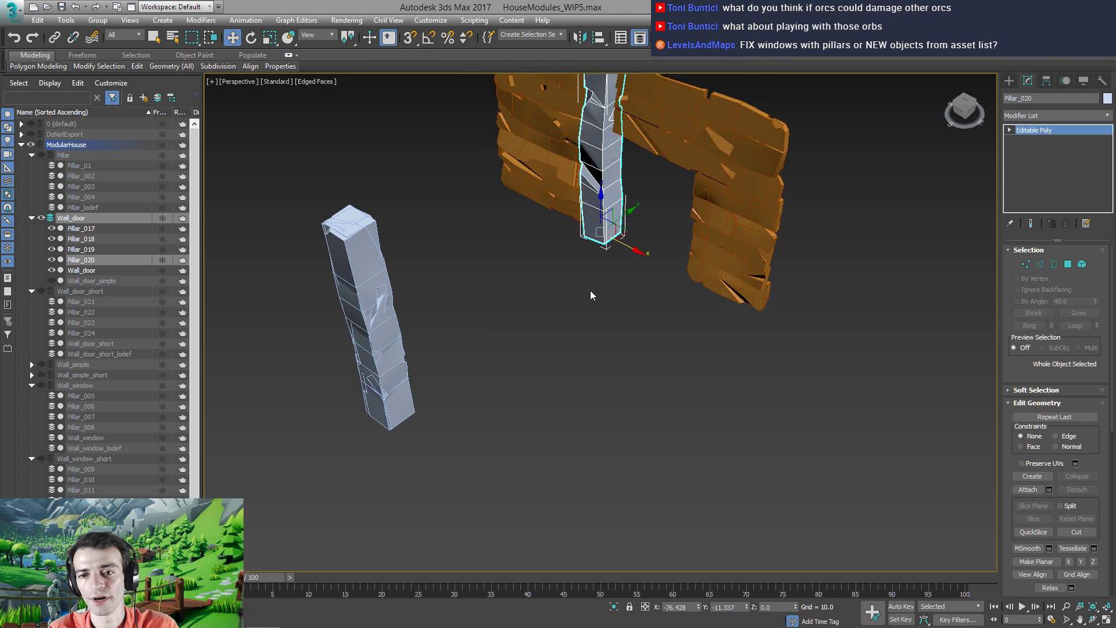
Move Pillar_018 against the door wall, along the right side of the door opening
{"action": "left_click", "coordinate": [363, 365]}
{"action": "left_click_drag", "start_coordinate": [373, 377], "coordinate": [690, 272]}
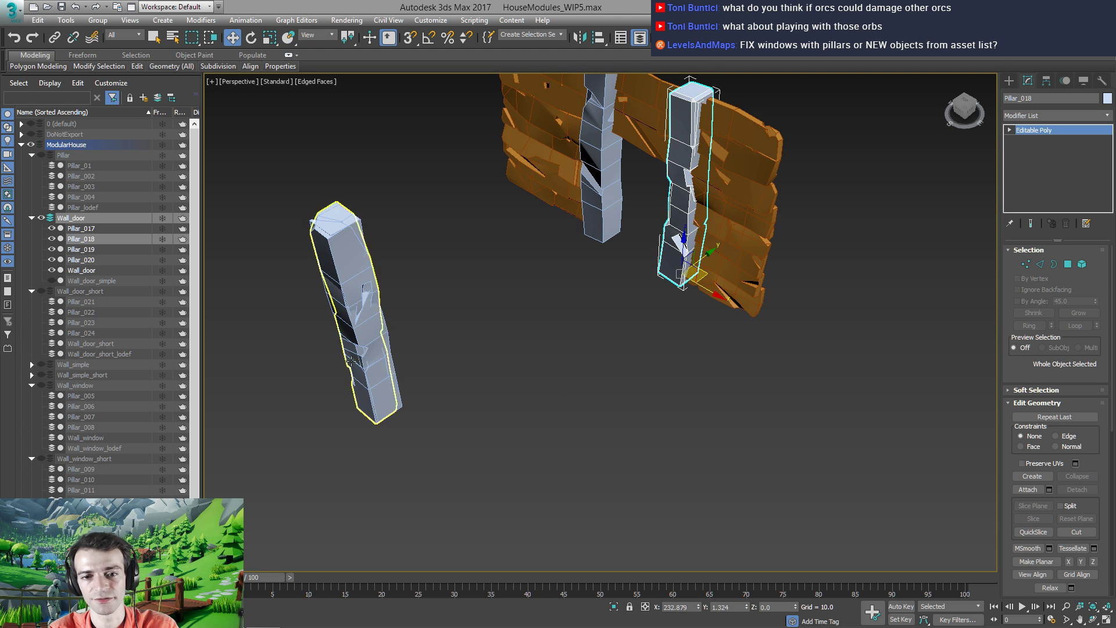
{"action": "left_click", "coordinate": [350, 361]}
{"action": "middle_click_drag", "start_coordinate": [350, 361], "coordinate": [494, 353], "text": "alt"}
{"action": "left_click", "coordinate": [536, 378]}
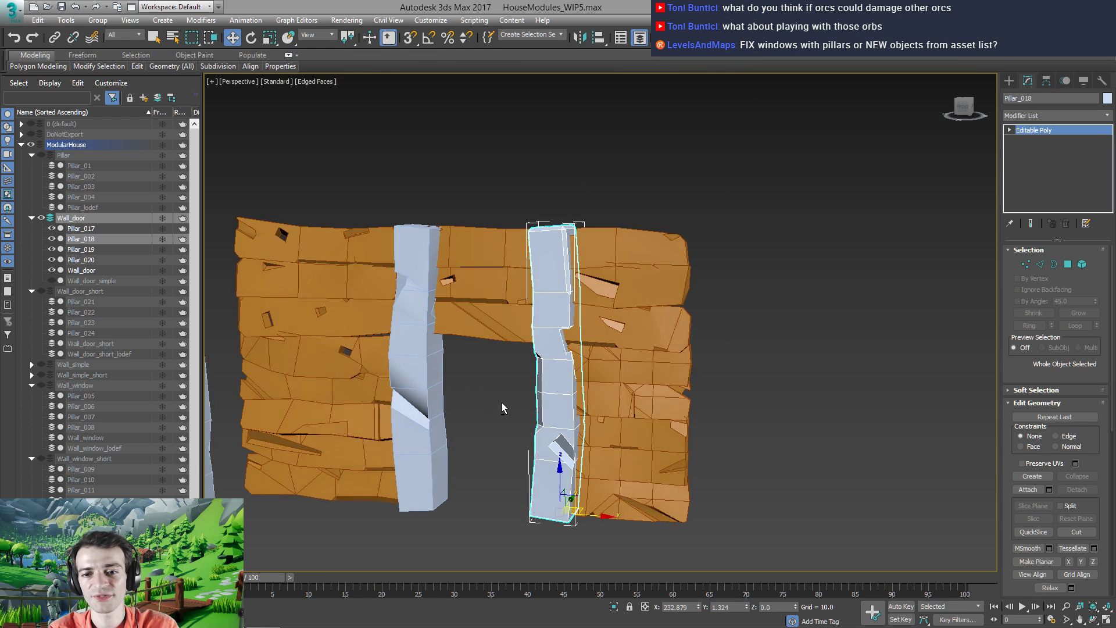
Rotate Pillar_019 to horizontal with angle snap on and move it across the foot of the two door pillars
{"action": "middle_click_drag", "start_coordinate": [501, 403], "coordinate": [542, 326], "text": "alt"}
{"action": "scroll", "coordinate": [418, 351], "scroll_direction": "down", "scroll_amount": 3}
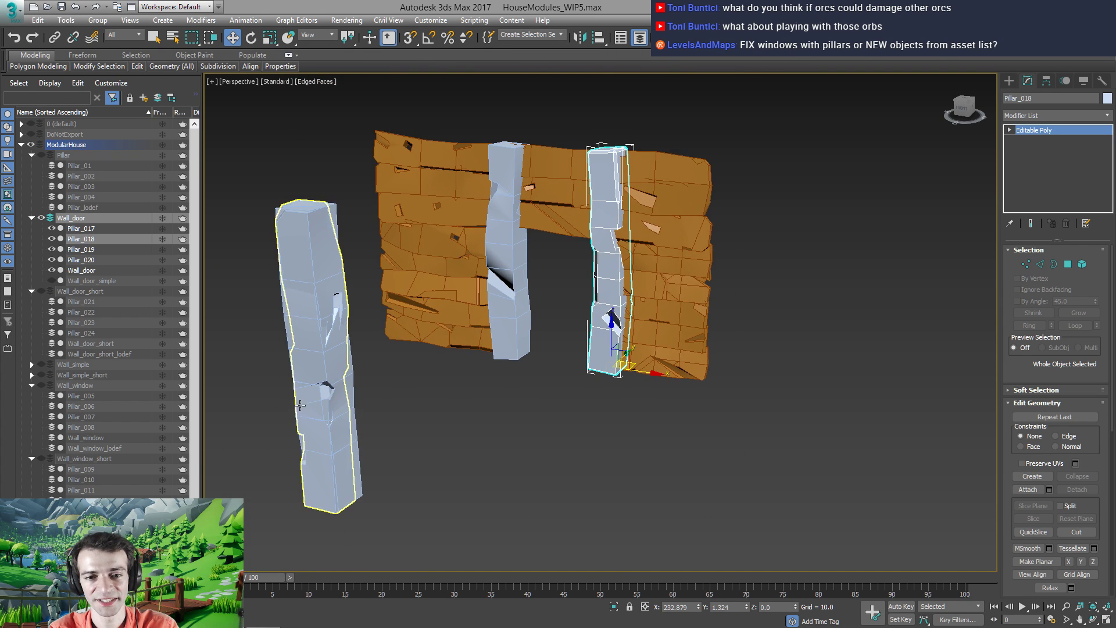
{"action": "left_click", "coordinate": [358, 499]}
{"action": "key", "text": "e"}
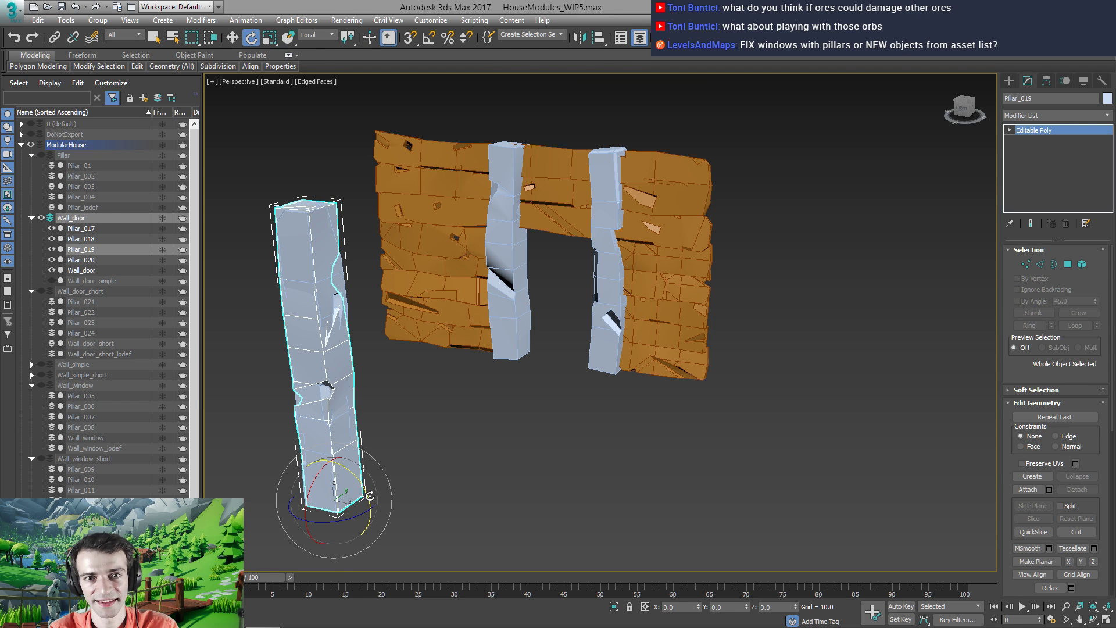
{"action": "key", "text": "a"}
{"action": "left_click_drag", "start_coordinate": [369, 495], "coordinate": [349, 465]}
{"action": "left_click_drag", "start_coordinate": [341, 452], "coordinate": [675, 377]}
{"action": "key", "text": "w"}
Delete the leftover Pillar_017 and raise the horizontal beam to span the top of the door opening
{"action": "left_click", "coordinate": [334, 401]}
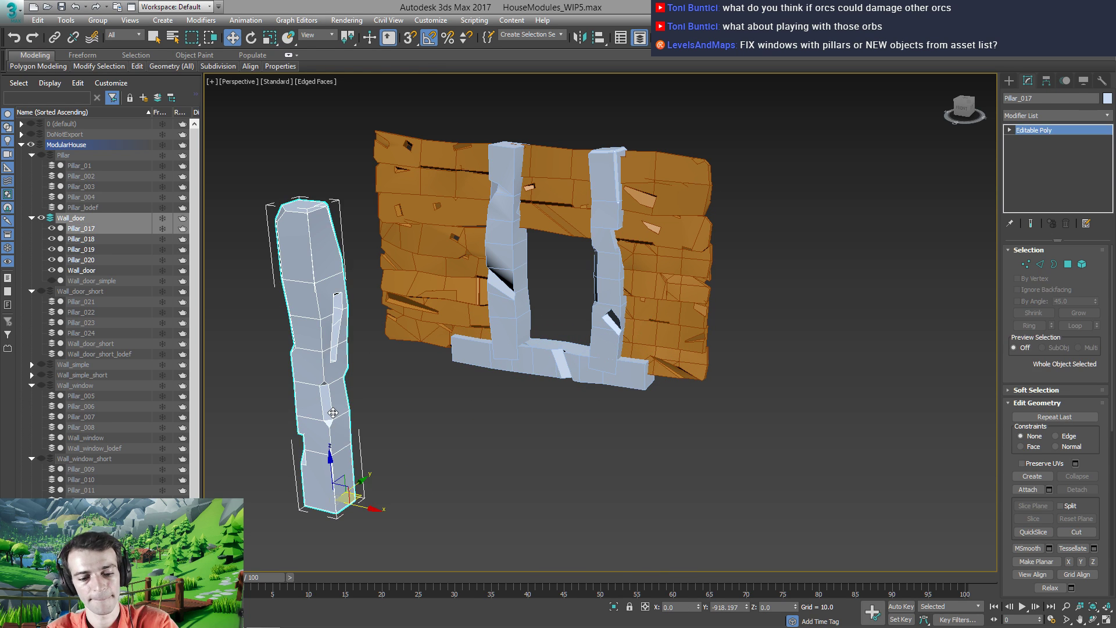
{"action": "key", "text": "Delete"}
{"action": "middle_click_drag", "start_coordinate": [377, 414], "coordinate": [645, 388], "text": "alt"}
{"action": "left_click", "coordinate": [549, 401]}
{"action": "scroll", "coordinate": [644, 388], "scroll_direction": "up", "scroll_amount": 3}
{"action": "left_click_drag", "start_coordinate": [685, 410], "coordinate": [691, 237]}
Scale the horizontal beam's cross-section down to about 71 percent on its local X and Y axes
{"action": "middle_click_drag", "start_coordinate": [553, 281], "coordinate": [574, 288], "text": "alt"}
{"action": "key", "text": "r"}
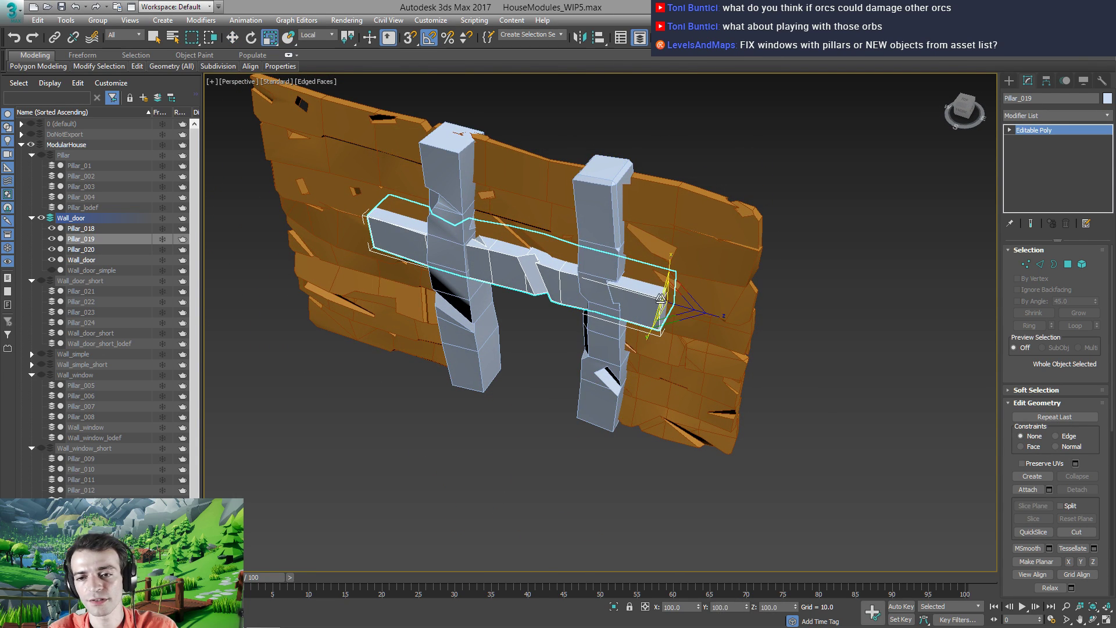
{"action": "left_click_drag", "start_coordinate": [661, 298], "coordinate": [662, 315]}
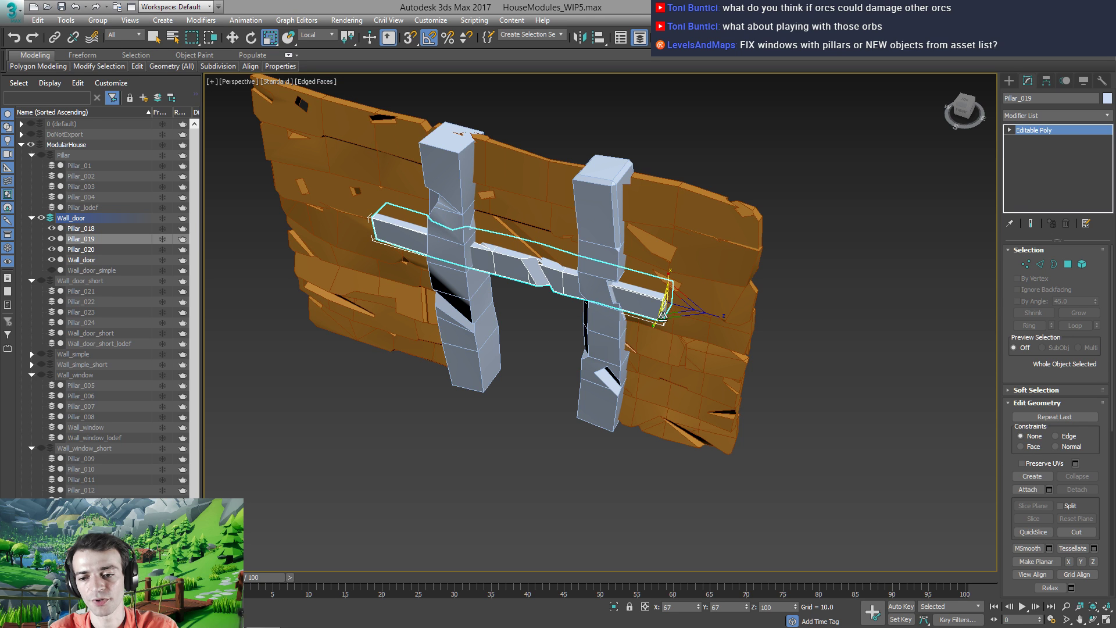
{"action": "left_click_drag", "start_coordinate": [662, 316], "coordinate": [663, 316]}
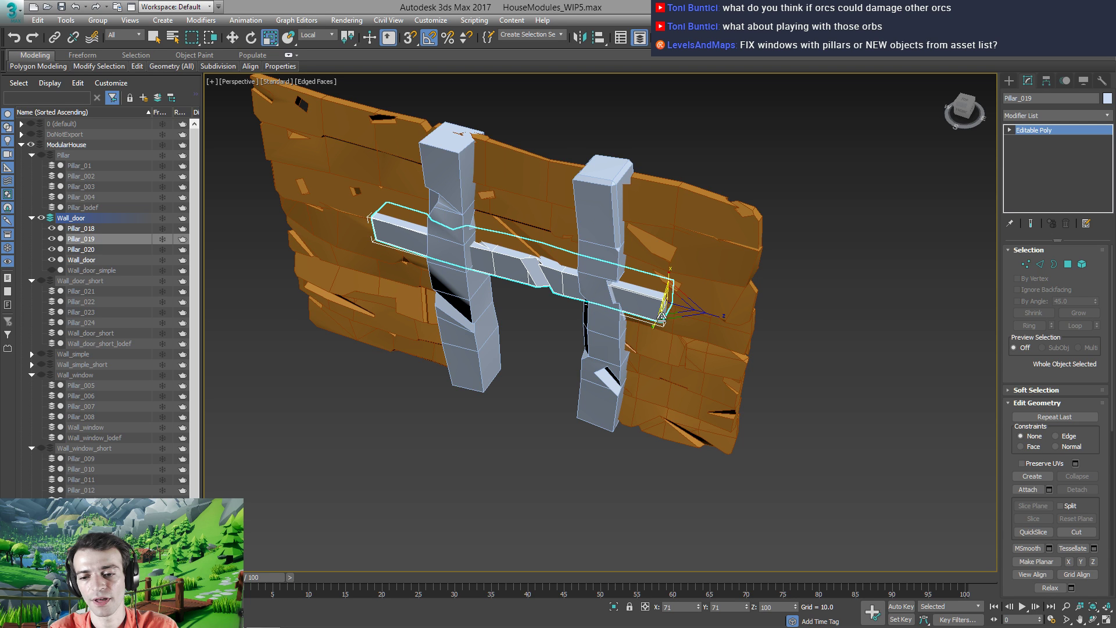
{"action": "left_click_drag", "start_coordinate": [663, 315], "coordinate": [663, 316]}
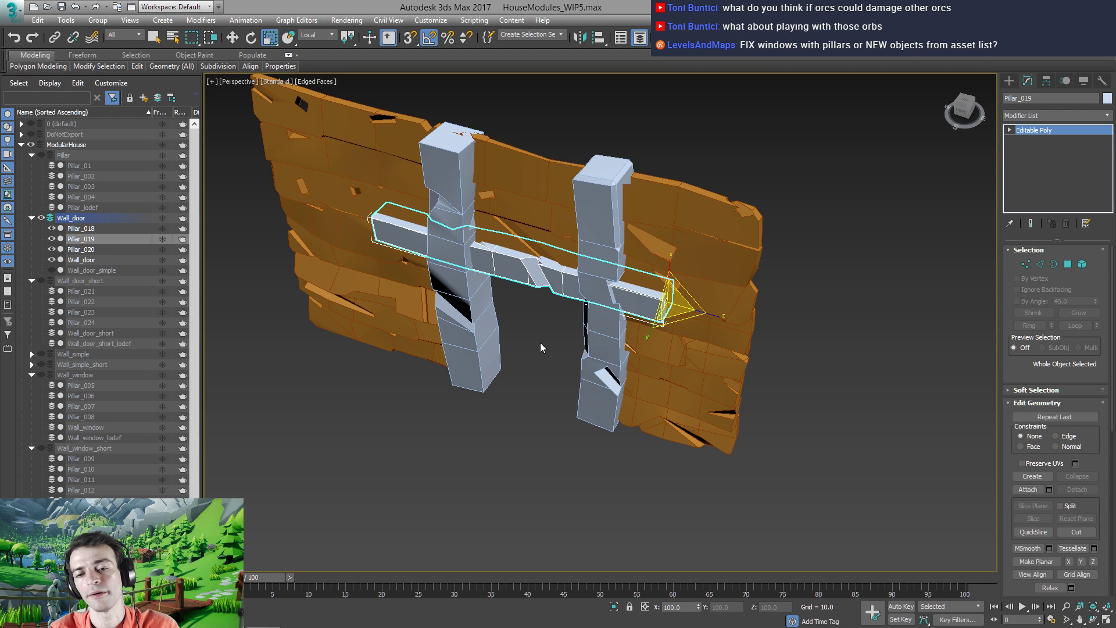
Scale both vertical door pillars, Pillar_020 and Pillar_018, to 70 percent on their local X and Y axes
{"action": "middle_click_drag", "start_coordinate": [539, 343], "coordinate": [550, 333], "text": "alt"}
{"action": "left_click", "coordinate": [462, 389]}
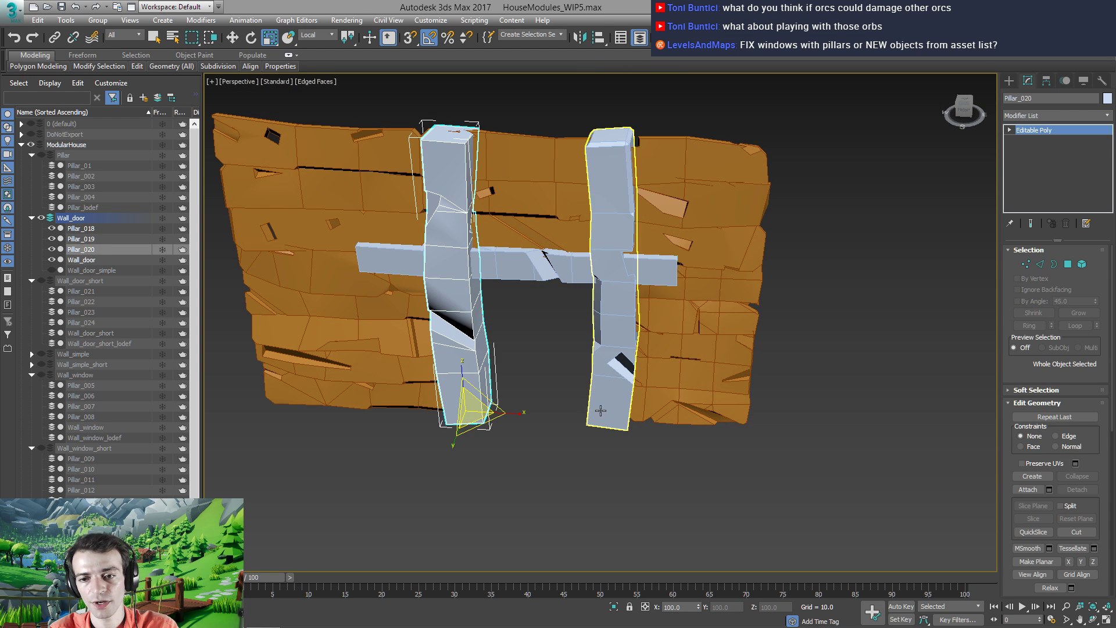
{"action": "left_click", "coordinate": [602, 407], "text": "ctrl"}
{"action": "key", "text": "q"}
{"action": "middle_click_drag", "start_coordinate": [605, 408], "coordinate": [571, 422], "text": "alt"}
{"action": "key", "text": "e"}
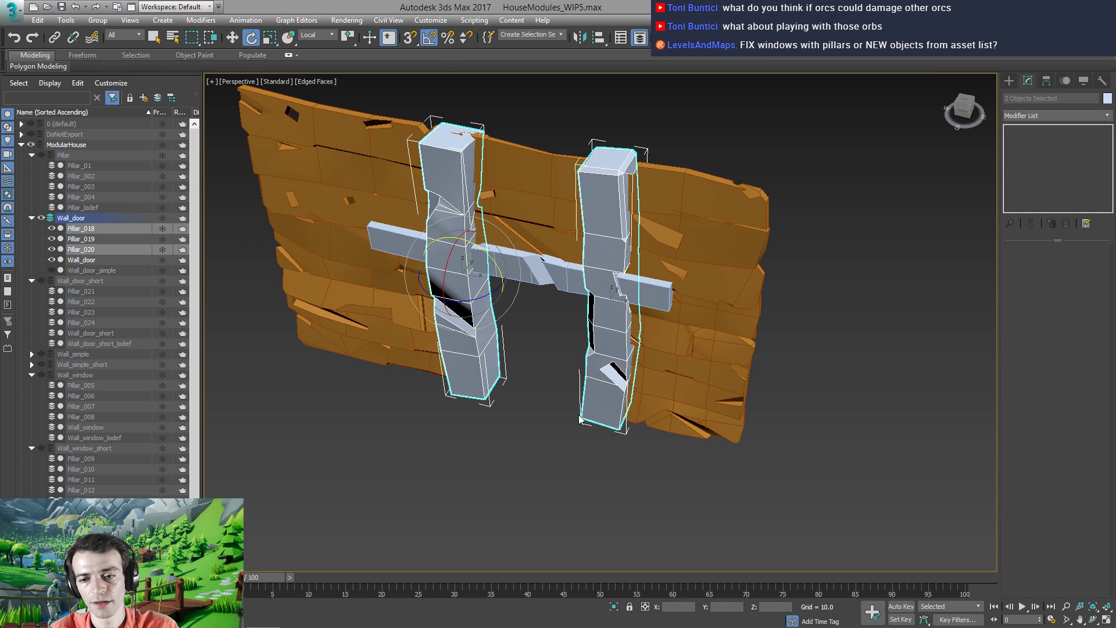
{"action": "key", "text": "r"}
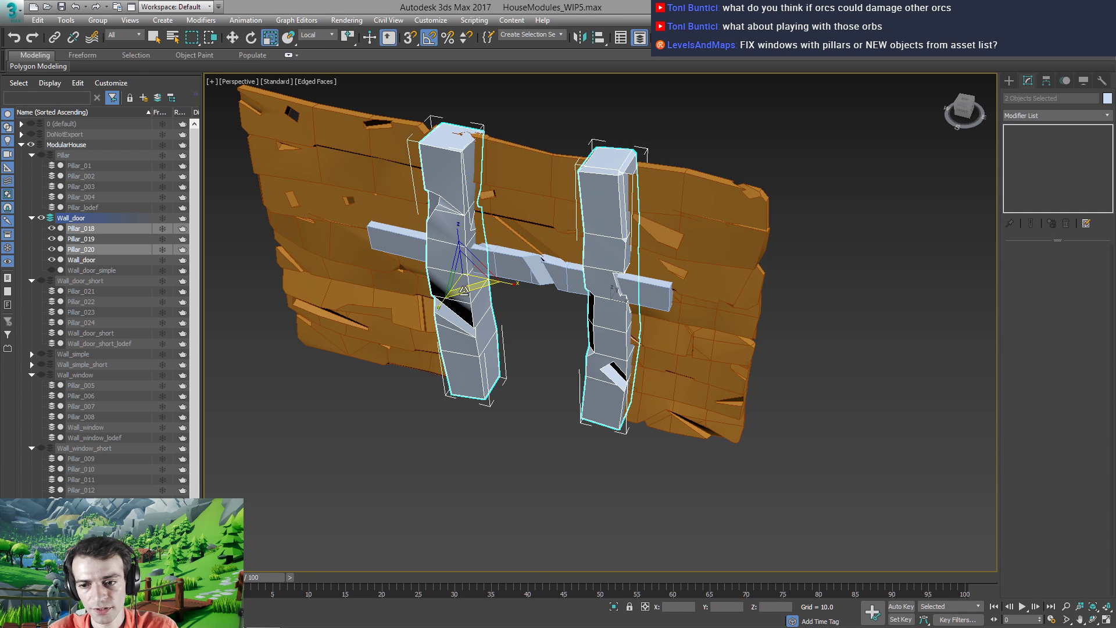
{"action": "mouse_move", "coordinate": [464, 289]}
{"action": "left_mouse_down"}
{"action": "mouse_move", "coordinate": [472, 294]}
{"action": "mouse_move", "coordinate": [451, 277]}
{"action": "left_mouse_up"}
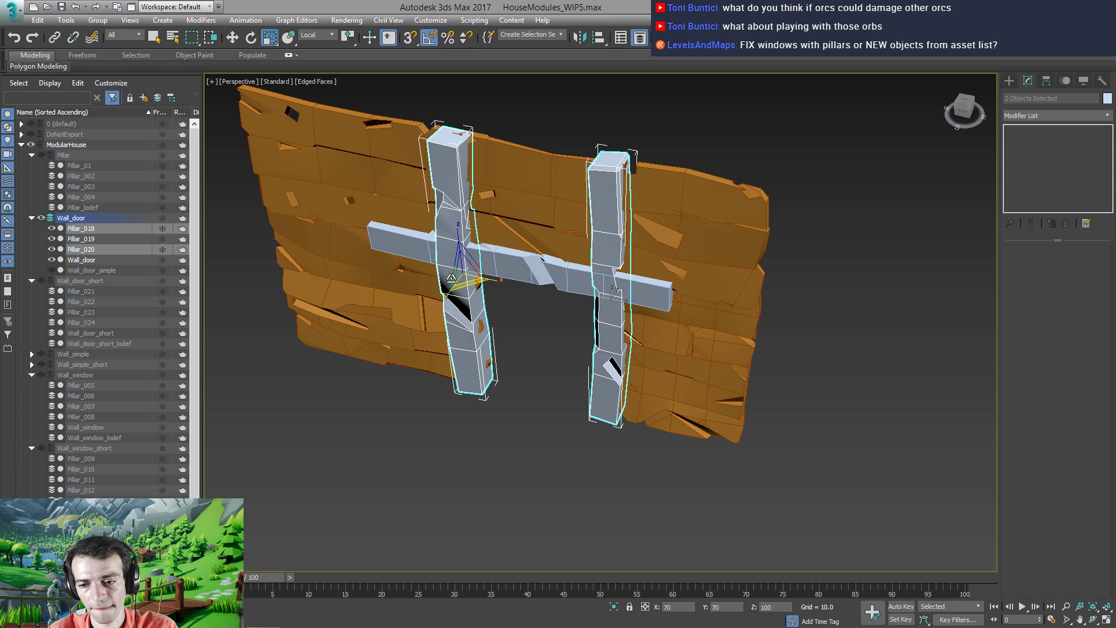
Scale the horizontal beam's cross-section up slightly so it is thicker than the slimmed pillars
{"action": "middle_click_drag", "start_coordinate": [543, 342], "coordinate": [576, 277], "text": "alt"}
{"action": "left_click", "coordinate": [531, 269]}
{"action": "left_click_drag", "start_coordinate": [641, 319], "coordinate": [638, 304]}
Move Pillar_020 about 15 units along X toward the door opening and shift Pillar_018 along X to about 245.8
{"action": "middle_click_drag", "start_coordinate": [463, 351], "coordinate": [507, 378], "text": "alt"}
{"action": "scroll", "coordinate": [519, 324], "scroll_direction": "up", "scroll_amount": 2}
{"action": "left_click", "coordinate": [458, 414]}
{"action": "key", "text": "w"}
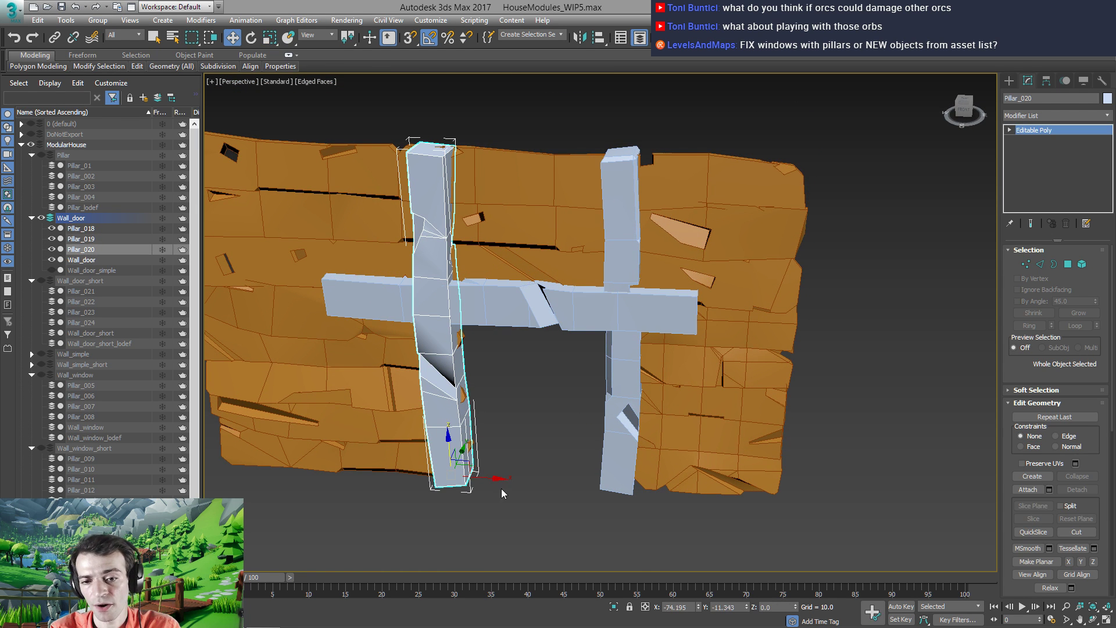
{"action": "left_click_drag", "start_coordinate": [494, 480], "coordinate": [502, 480]}
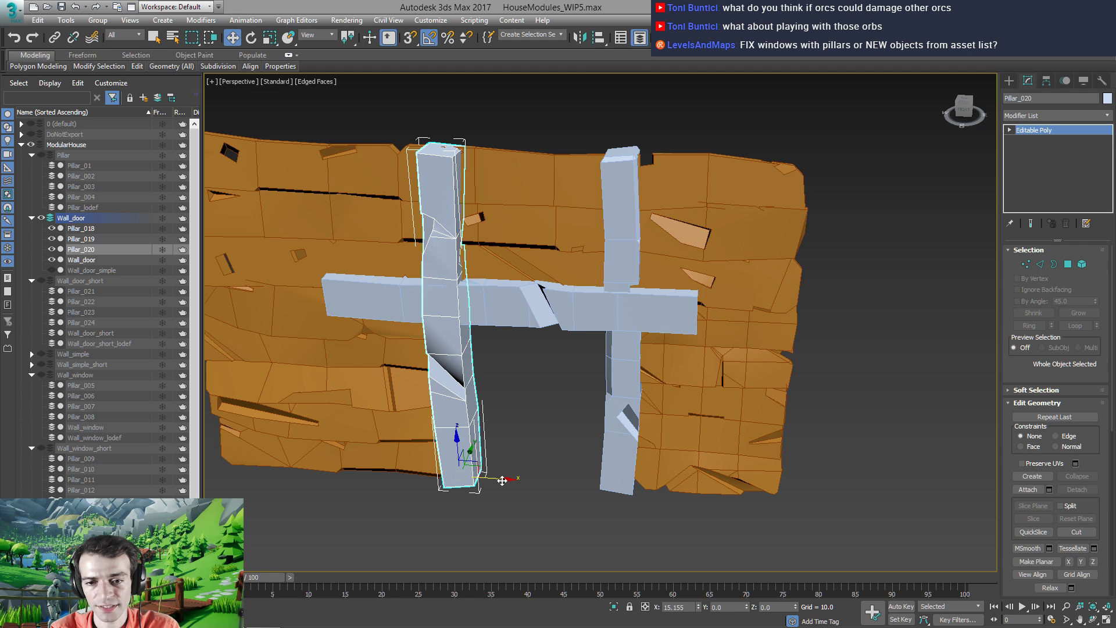
{"action": "left_click", "coordinate": [597, 499]}
{"action": "mouse_move", "coordinate": [666, 487]}
{"action": "left_mouse_down"}
{"action": "mouse_move", "coordinate": [620, 486]}
{"action": "mouse_move", "coordinate": [667, 490]}
{"action": "left_mouse_up"}
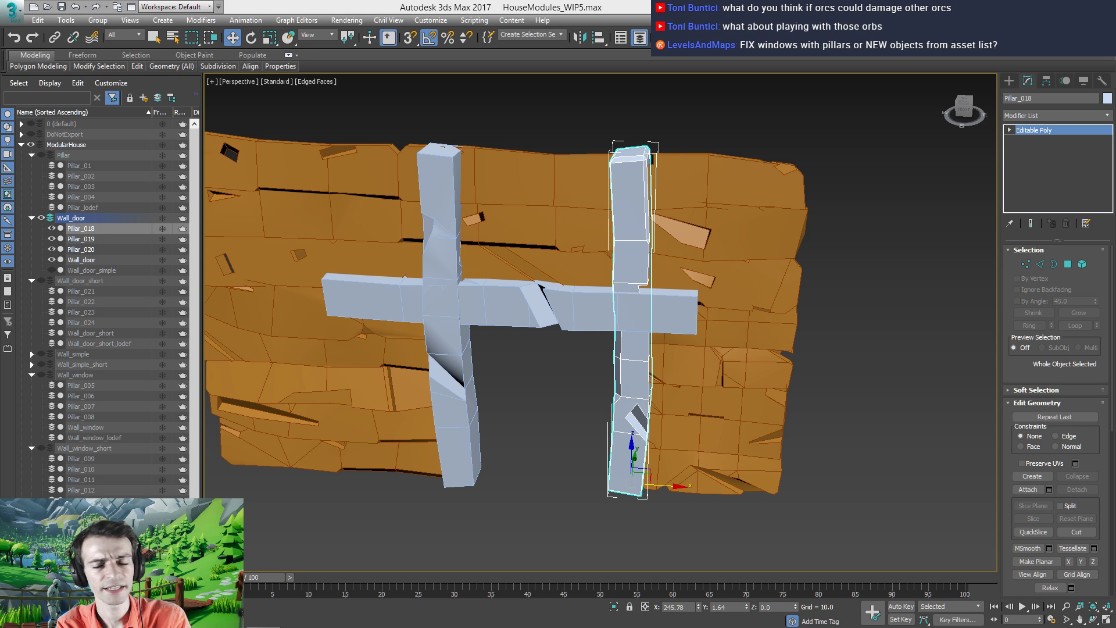
Lower Pillar_020 about 22 units on Z so its foot extends below the wall's bottom edge
{"action": "middle_click_drag", "start_coordinate": [542, 403], "coordinate": [571, 383], "text": "alt"}
{"action": "middle_click_drag", "start_coordinate": [518, 440], "coordinate": [473, 403]}
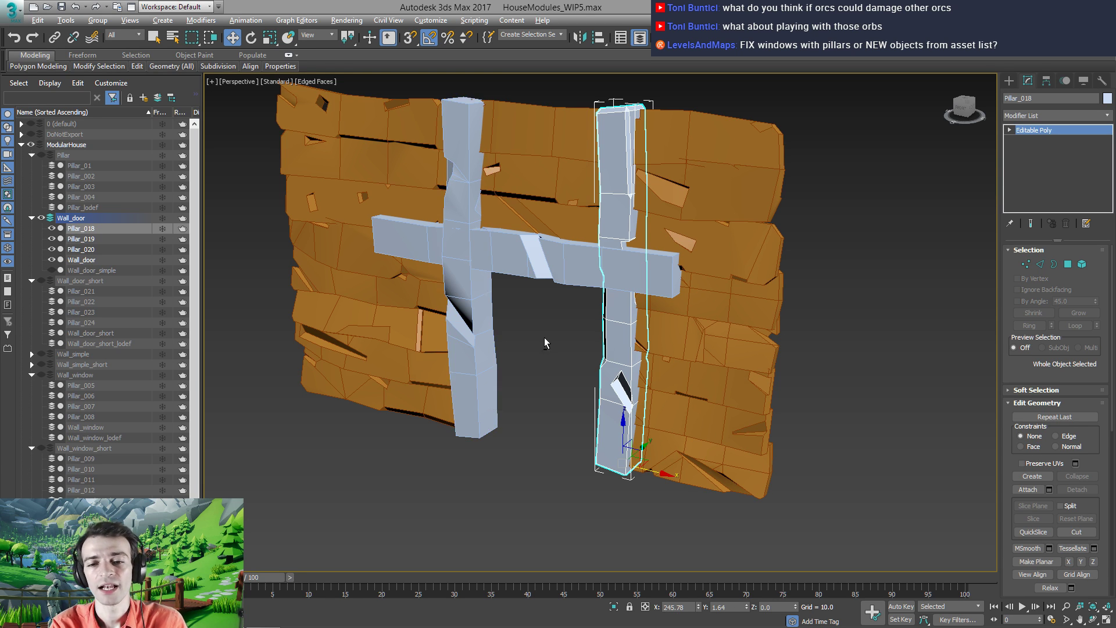
{"action": "middle_click_drag", "start_coordinate": [544, 337], "coordinate": [582, 341], "text": "alt"}
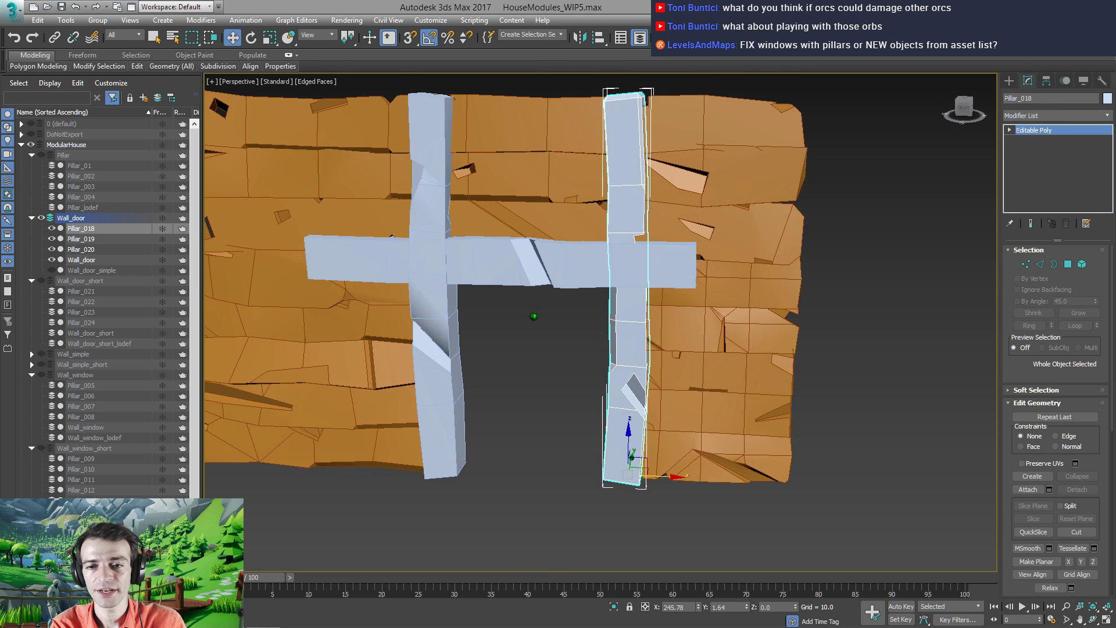
{"action": "left_click", "coordinate": [498, 266]}
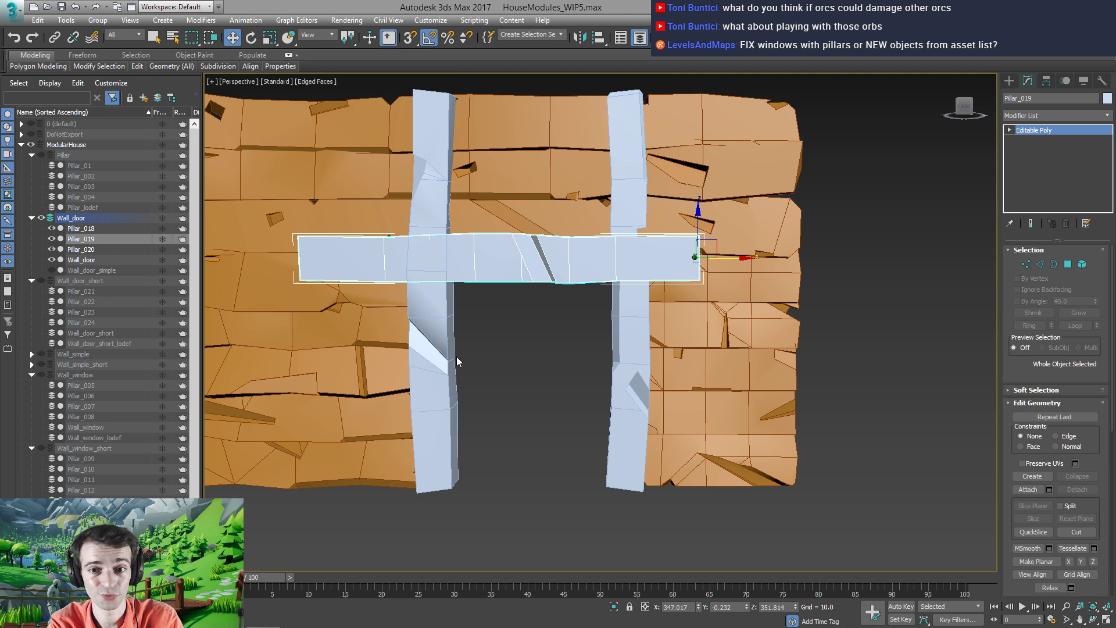
{"action": "middle_click_drag", "start_coordinate": [480, 330], "coordinate": [436, 257], "text": "alt"}
{"action": "left_click", "coordinate": [435, 256]}
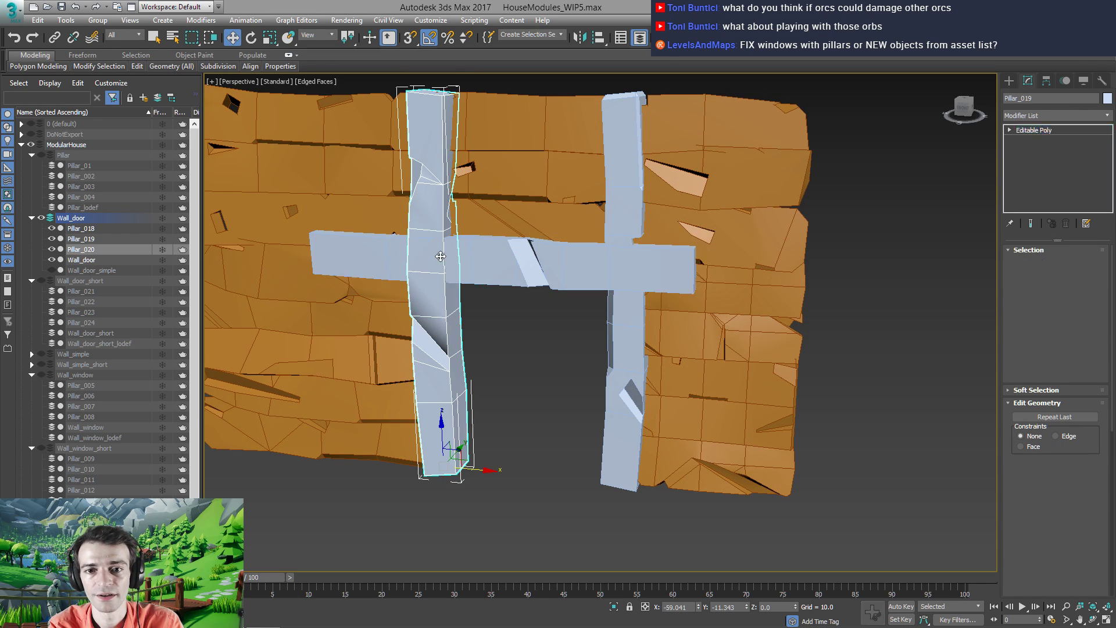
{"action": "middle_click_drag", "start_coordinate": [464, 325], "coordinate": [441, 428], "text": "alt"}
{"action": "left_click_drag", "start_coordinate": [439, 430], "coordinate": [438, 463]}
{"action": "middle_click_drag", "start_coordinate": [439, 462], "coordinate": [487, 492], "text": "alt"}
Fine-tune Pillar_020 along X to about -62.7, checking its alignment with the door opening in wireframe
{"action": "left_click", "coordinate": [475, 493]}
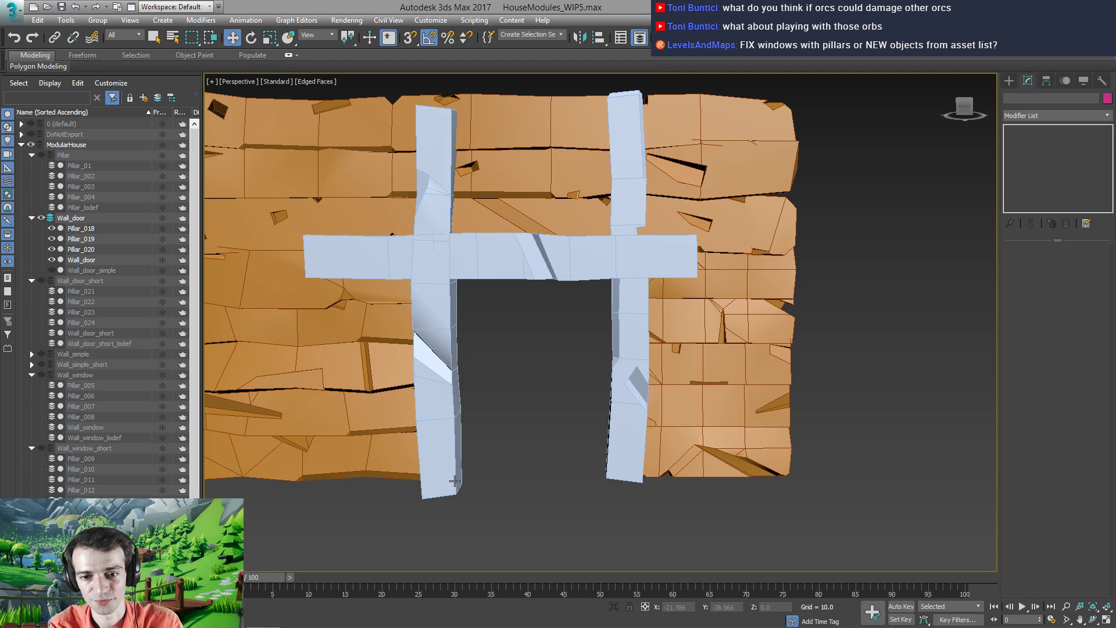
{"action": "left_click", "coordinate": [453, 487]}
{"action": "mouse_move", "coordinate": [486, 492]}
{"action": "left_mouse_down"}
{"action": "mouse_move", "coordinate": [459, 492]}
{"action": "mouse_move", "coordinate": [487, 492]}
{"action": "left_mouse_up"}
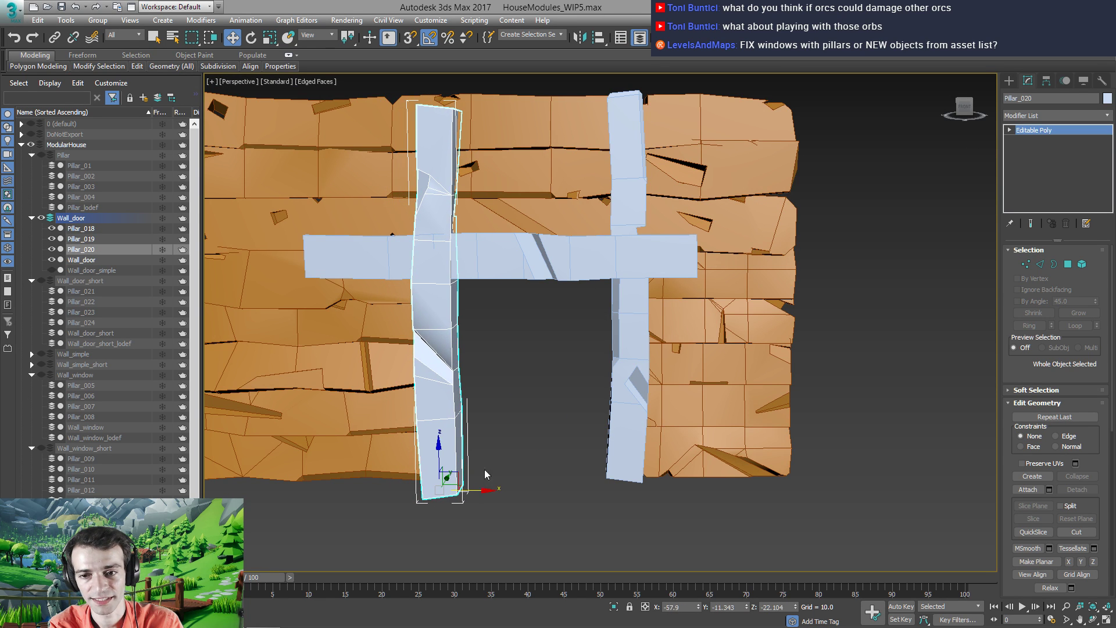
{"action": "scroll", "coordinate": [479, 455], "scroll_direction": "up", "scroll_amount": 1}
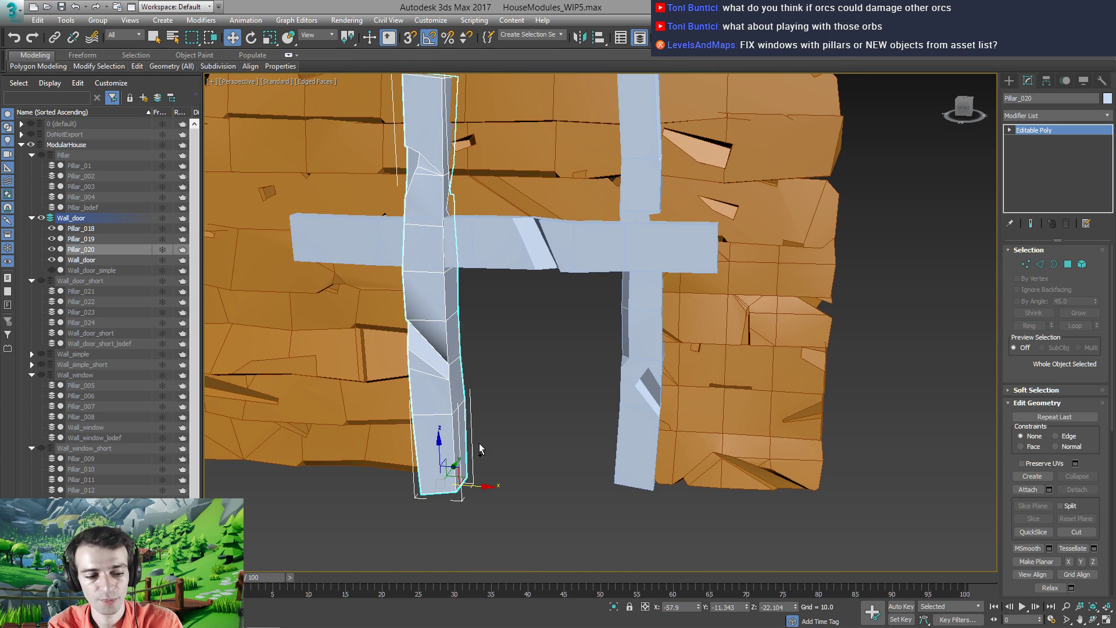
{"action": "key", "text": "F3"}
{"action": "mouse_move", "coordinate": [486, 446]}
{"action": "middle_mouse_down", "text": "alt"}
{"action": "mouse_move", "coordinate": [474, 432]}
{"action": "mouse_move", "coordinate": [486, 428]}
{"action": "middle_mouse_up", "text": "alt"}
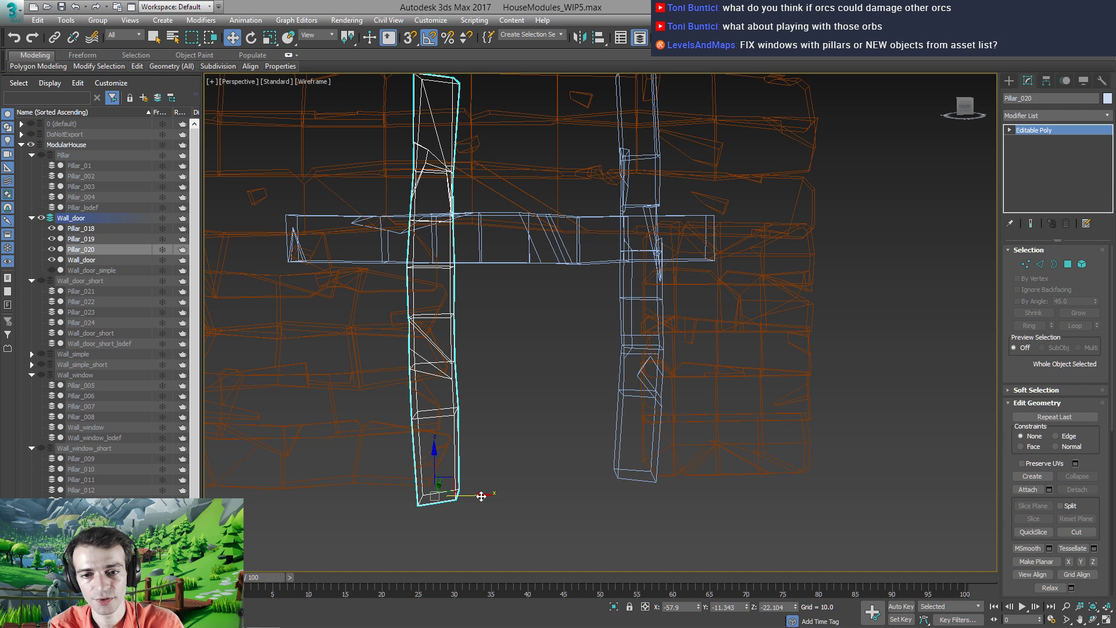
{"action": "left_click_drag", "start_coordinate": [482, 496], "coordinate": [478, 496]}
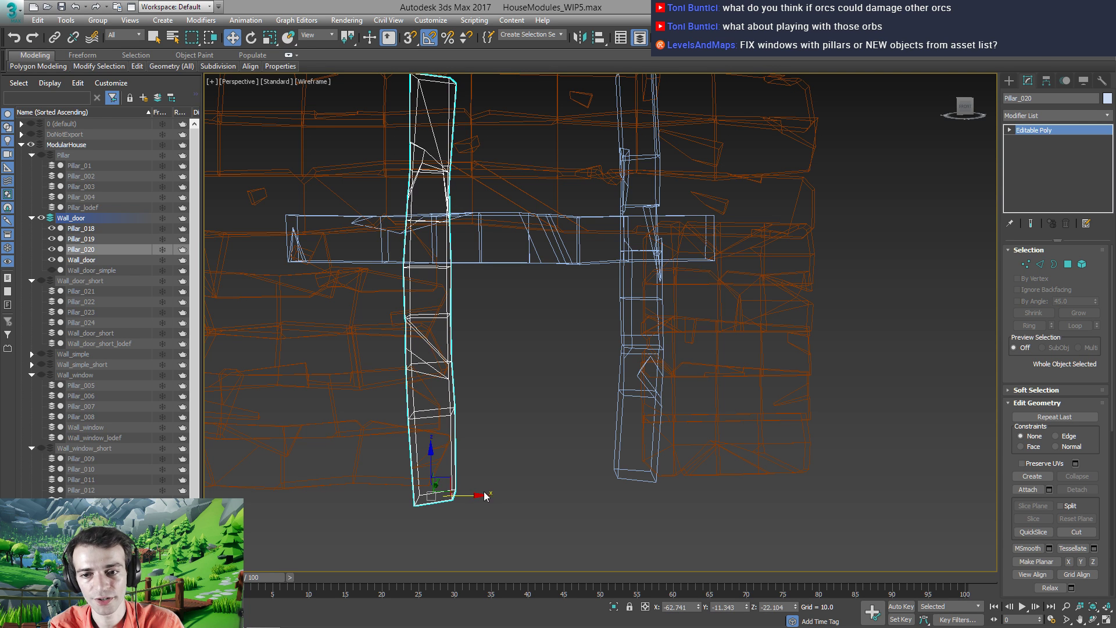
Move Pillar_018 outward along X to about 271.4 and lower it about 21 units on Z
{"action": "left_click", "coordinate": [622, 427]}
{"action": "middle_click_drag", "start_coordinate": [622, 427], "coordinate": [605, 426], "text": "alt"}
{"action": "left_click_drag", "start_coordinate": [682, 469], "coordinate": [699, 469]}
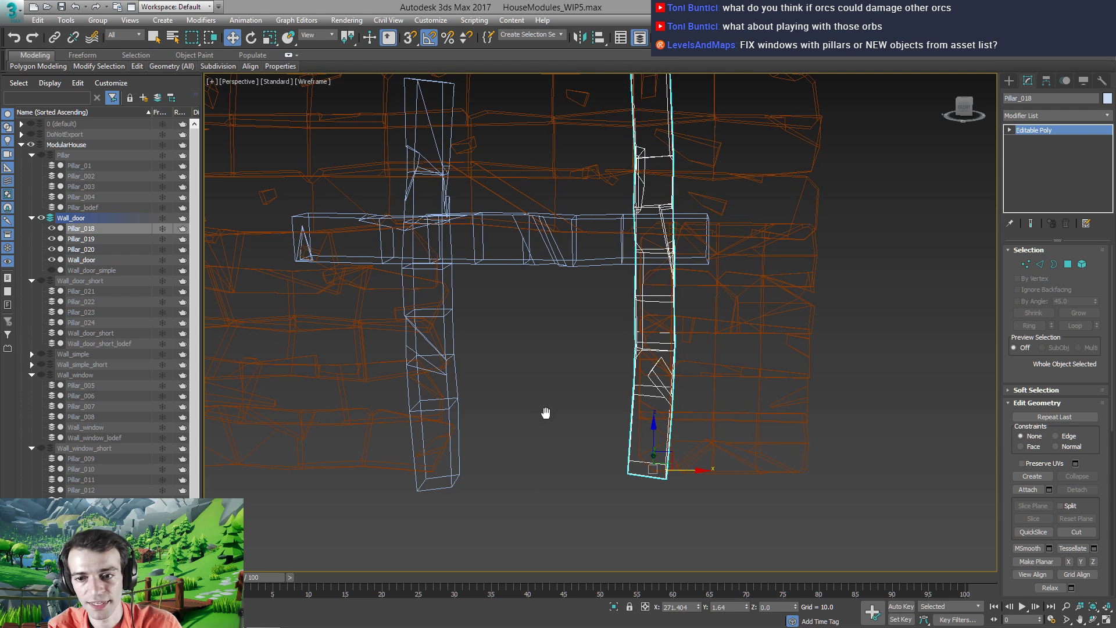
{"action": "middle_click_drag", "start_coordinate": [543, 411], "coordinate": [534, 409]}
{"action": "left_click_drag", "start_coordinate": [645, 421], "coordinate": [642, 435]}
Raise the horizontal beam Pillar_019 about 35 units to Z 386.345, above the door opening, and restore shaded display
{"action": "middle_click_drag", "start_coordinate": [495, 330], "coordinate": [511, 343], "text": "alt"}
{"action": "left_click", "coordinate": [497, 258]}
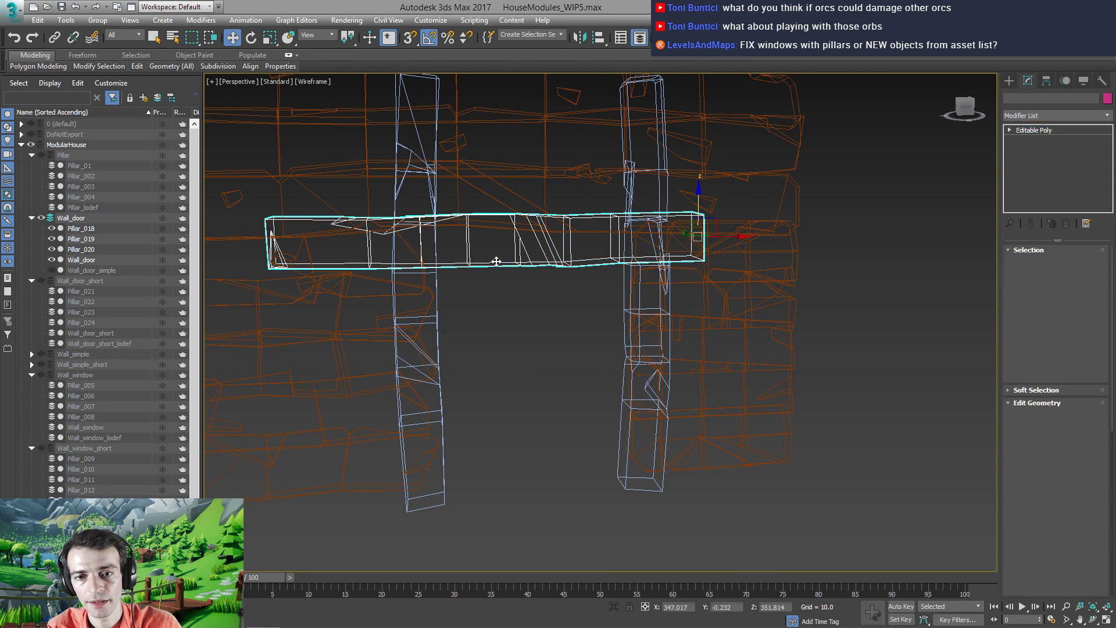
{"action": "middle_click_drag", "start_coordinate": [498, 258], "coordinate": [483, 315], "text": "alt"}
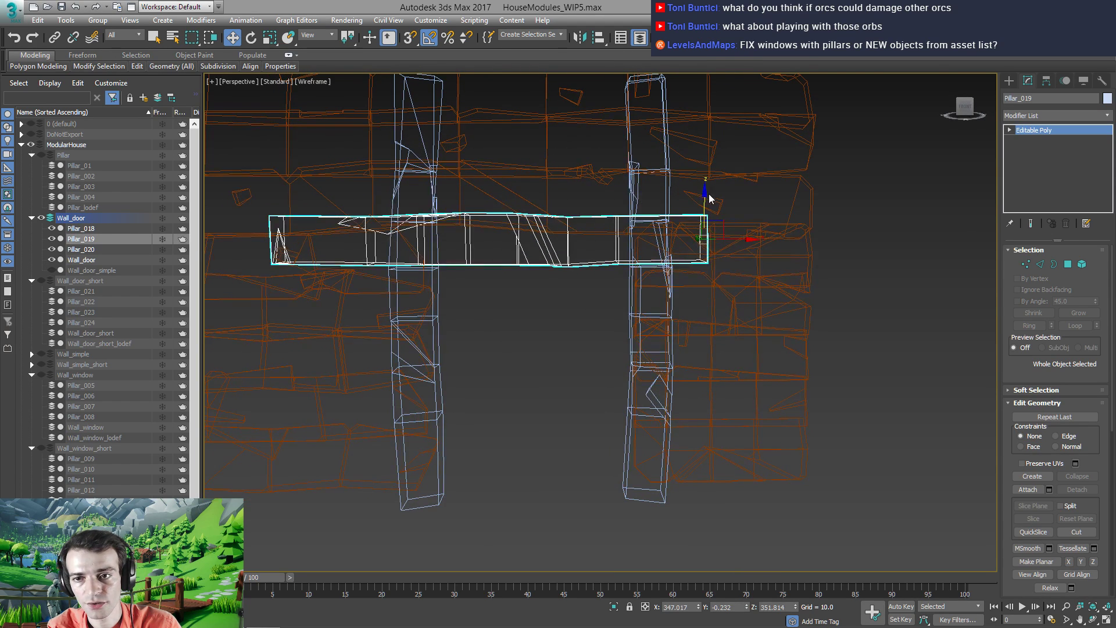
{"action": "left_click_drag", "start_coordinate": [702, 201], "coordinate": [705, 173]}
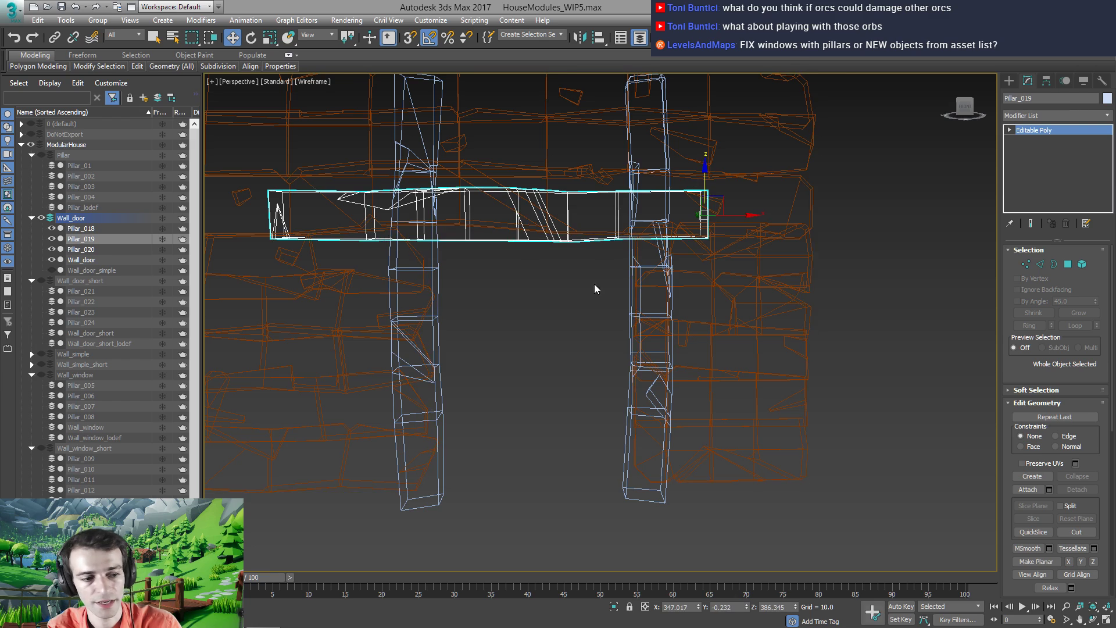
{"action": "mouse_move", "coordinate": [594, 284]}
{"action": "middle_mouse_down", "text": "alt"}
{"action": "mouse_move", "coordinate": [577, 311]}
{"action": "mouse_move", "coordinate": [523, 267]}
{"action": "mouse_move", "coordinate": [532, 336]}
{"action": "middle_mouse_up", "text": "alt"}
{"action": "key", "text": "F3"}
{"action": "scroll", "coordinate": [512, 279], "scroll_direction": "up", "scroll_amount": 2}
{"action": "scroll", "coordinate": [532, 334], "scroll_direction": "up", "scroll_amount": 1}
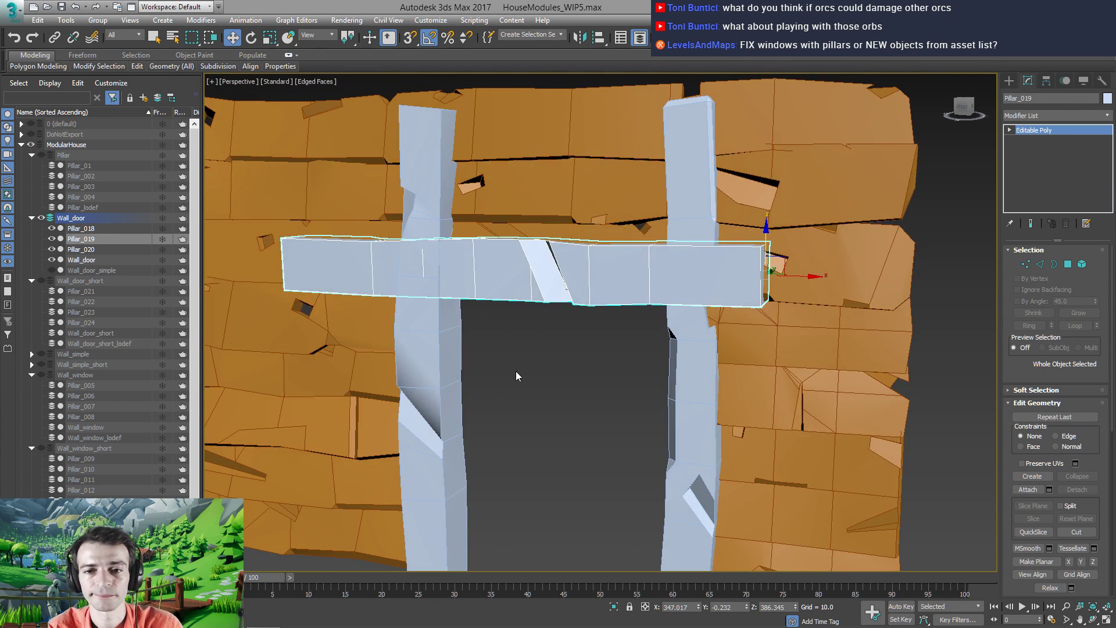
{"action": "middle_click_drag", "start_coordinate": [535, 282], "coordinate": [530, 324], "text": "alt"}
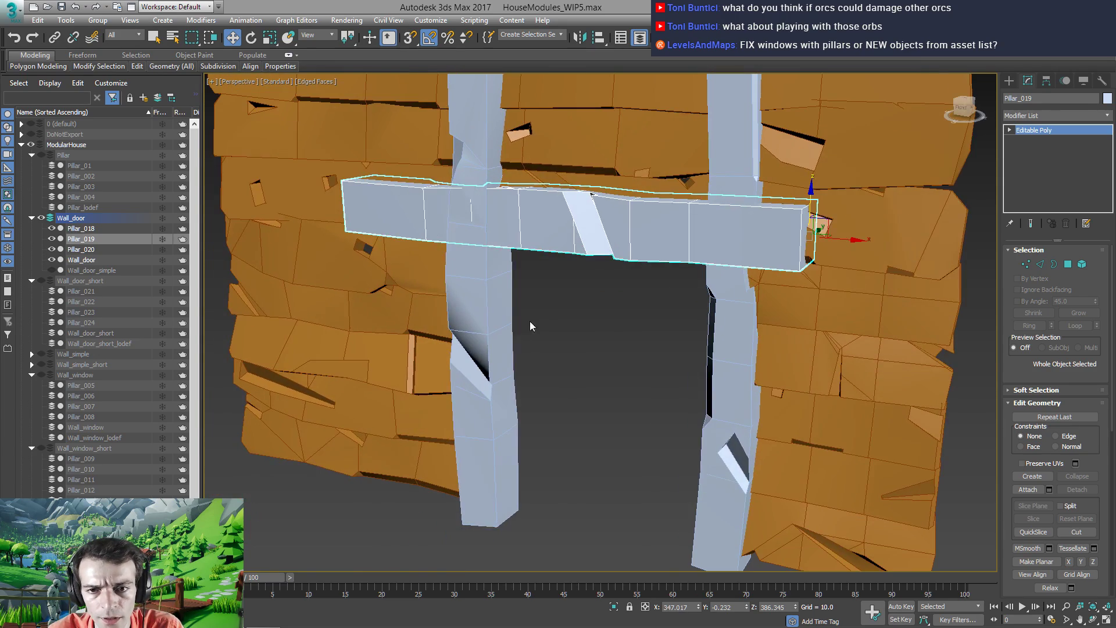
Delete Pillar_020's upper polygons so the pillar ends inside the horizontal beam, and leave polygon editing
{"action": "left_click", "coordinate": [480, 284]}
{"action": "middle_click_drag", "start_coordinate": [481, 284], "coordinate": [550, 293], "text": "alt"}
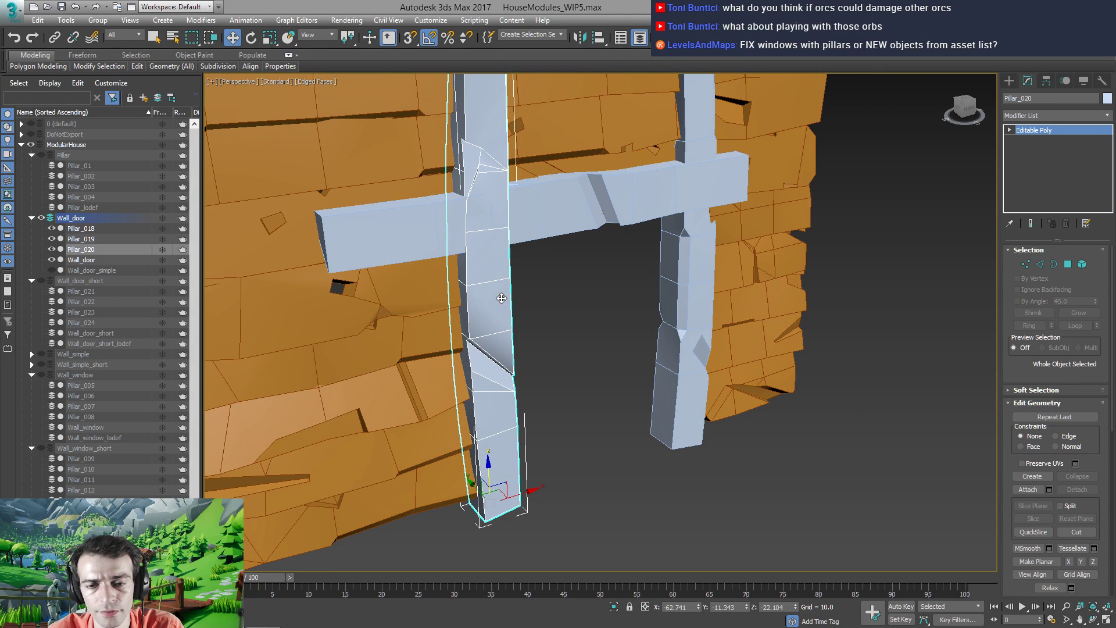
{"action": "key", "text": "4"}
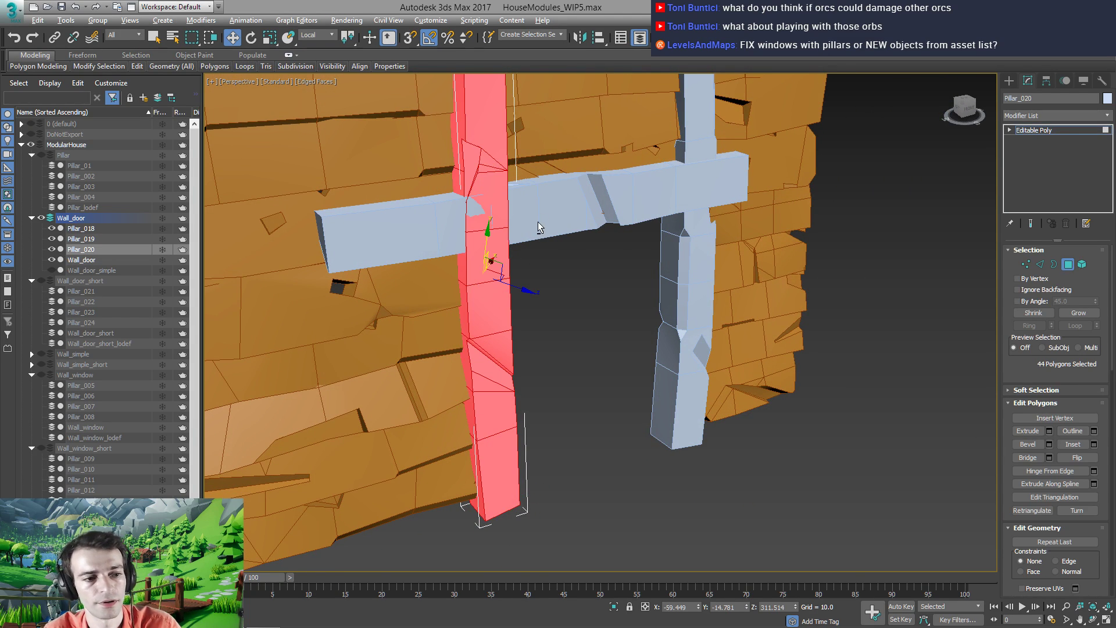
{"action": "middle_click_drag", "start_coordinate": [539, 222], "coordinate": [396, 224], "text": "alt"}
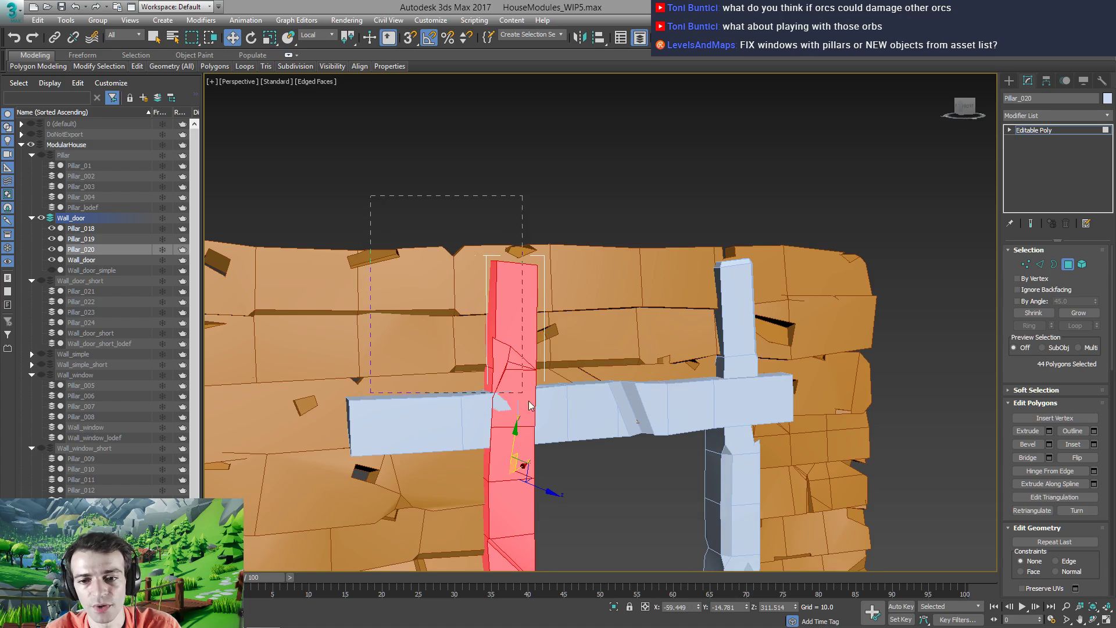
{"action": "left_click_drag", "start_coordinate": [560, 444], "coordinate": [560, 443]}
{"action": "mouse_move", "coordinate": [560, 444]}
{"action": "middle_mouse_down", "text": "alt"}
{"action": "mouse_move", "coordinate": [568, 451]}
{"action": "mouse_move", "coordinate": [498, 455]}
{"action": "mouse_move", "coordinate": [448, 422]}
{"action": "mouse_move", "coordinate": [539, 445]}
{"action": "mouse_move", "coordinate": [495, 480]}
{"action": "mouse_move", "coordinate": [374, 449]}
{"action": "mouse_move", "coordinate": [382, 464]}
{"action": "mouse_move", "coordinate": [492, 448]}
{"action": "middle_mouse_up", "text": "alt"}
{"action": "left_click", "coordinate": [514, 462], "text": "alt"}
{"action": "key", "text": "F3"}
{"action": "key", "text": "F3"}
{"action": "key", "text": "Delete"}
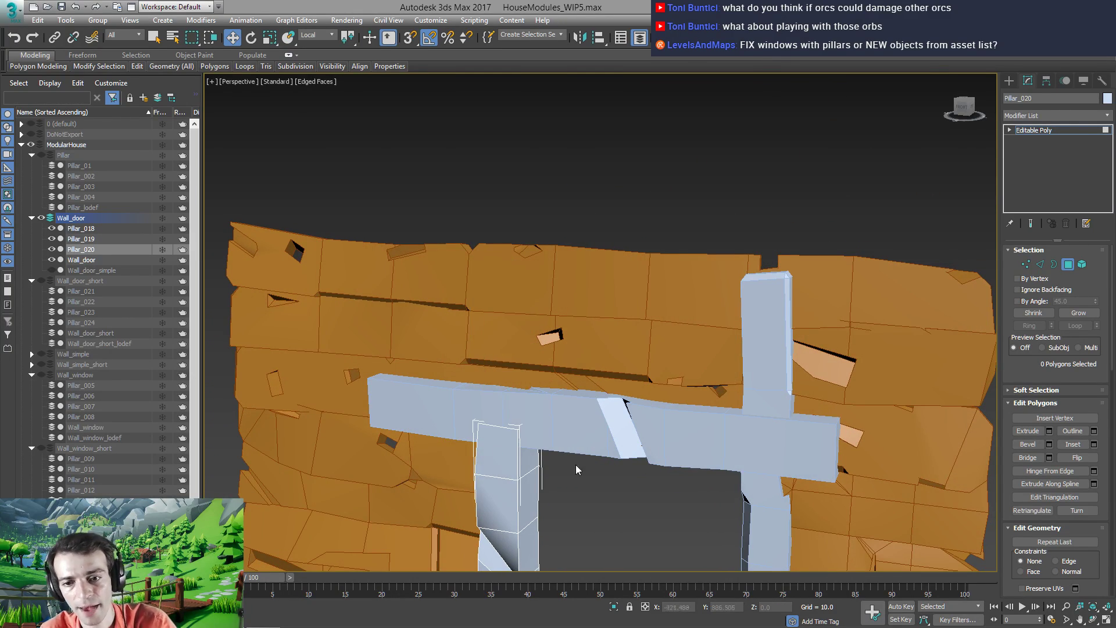
{"action": "middle_click_drag", "start_coordinate": [575, 465], "coordinate": [588, 453], "text": "alt"}
{"action": "left_click", "coordinate": [1027, 131]}
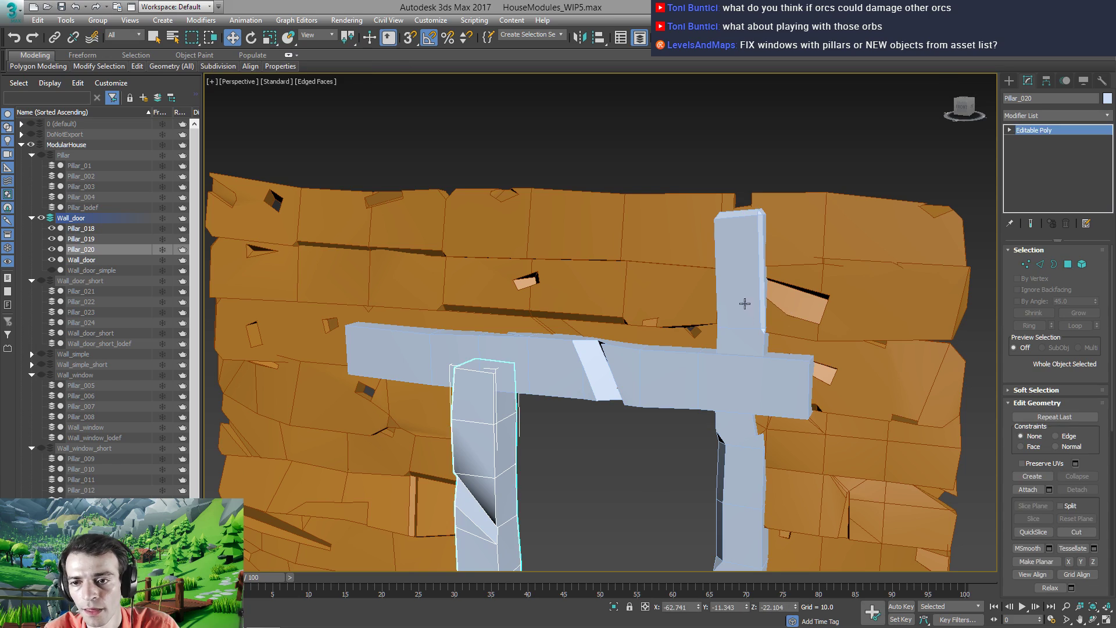
Select the polygons of Pillar_018's upper section, from its top end down to inside the horizontal beam, in wireframe
{"action": "left_click", "coordinate": [744, 282]}
{"action": "middle_click_drag", "start_coordinate": [745, 282], "coordinate": [588, 386], "text": "alt"}
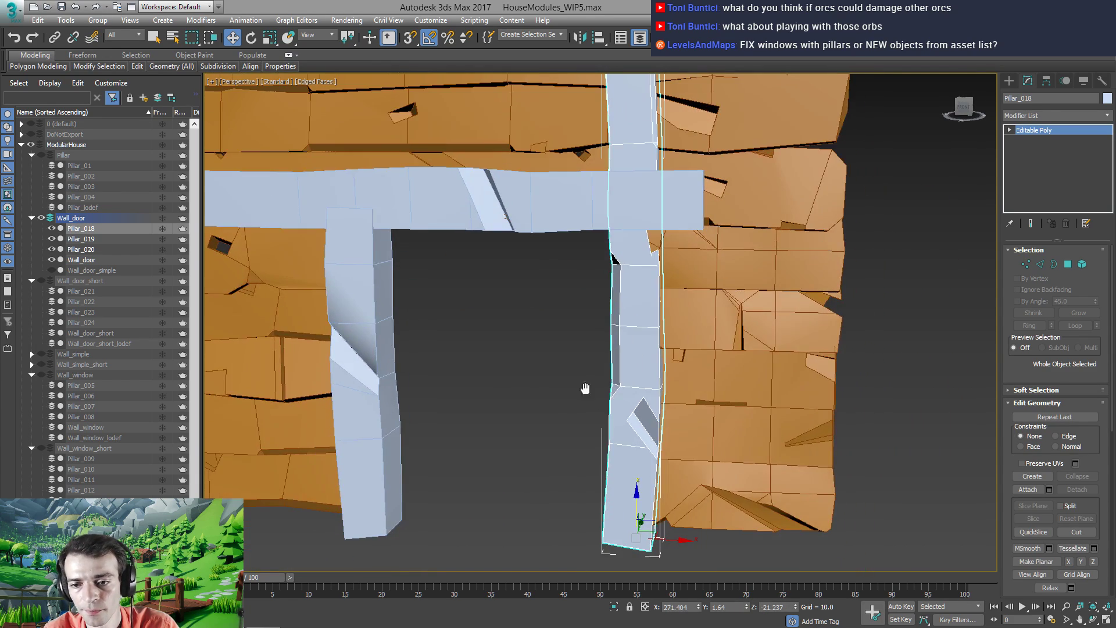
{"action": "key", "text": "F3"}
{"action": "middle_click_drag", "start_coordinate": [600, 277], "coordinate": [541, 391], "text": "alt"}
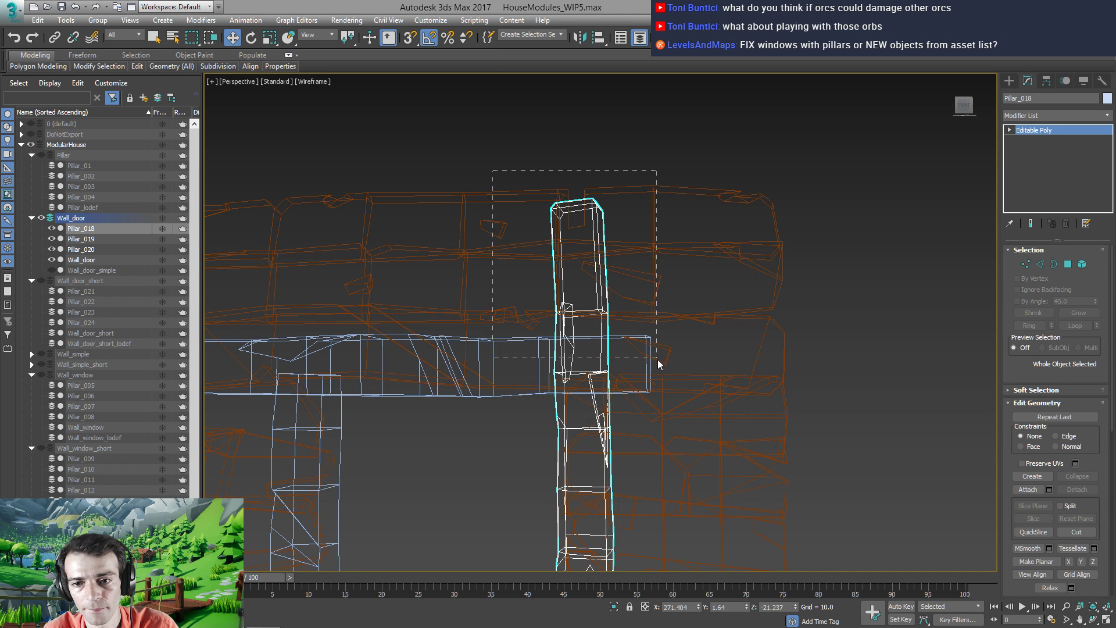
{"action": "left_click_drag", "start_coordinate": [658, 360], "coordinate": [658, 362]}
{"action": "left_click", "coordinate": [517, 459]}
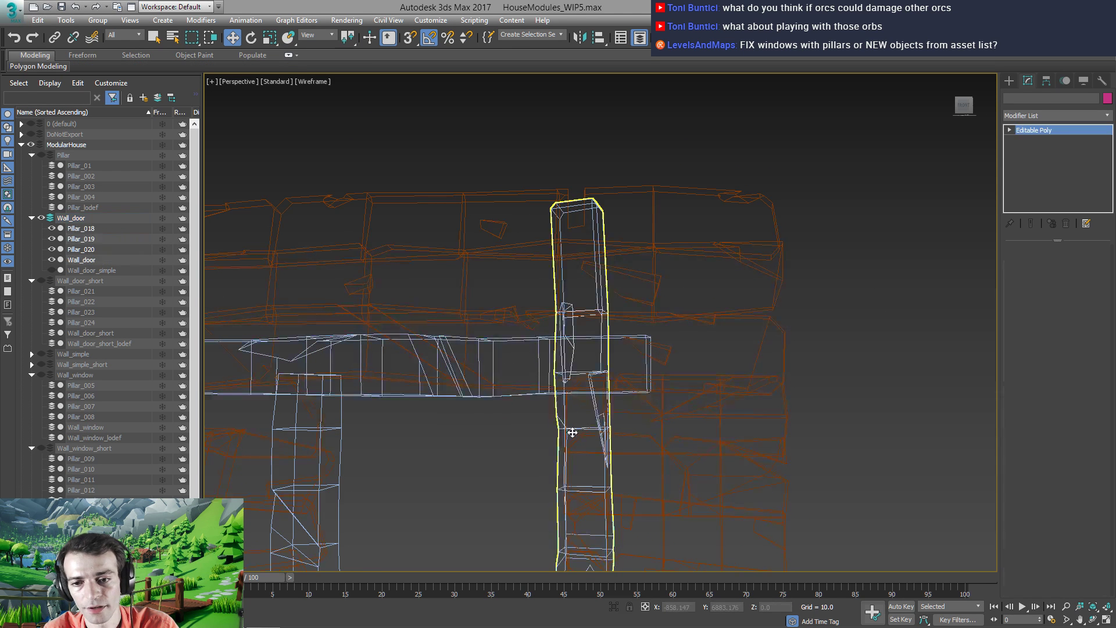
{"action": "left_click", "coordinate": [572, 433]}
{"action": "key", "text": "4"}
{"action": "key", "text": "ctrl+a"}
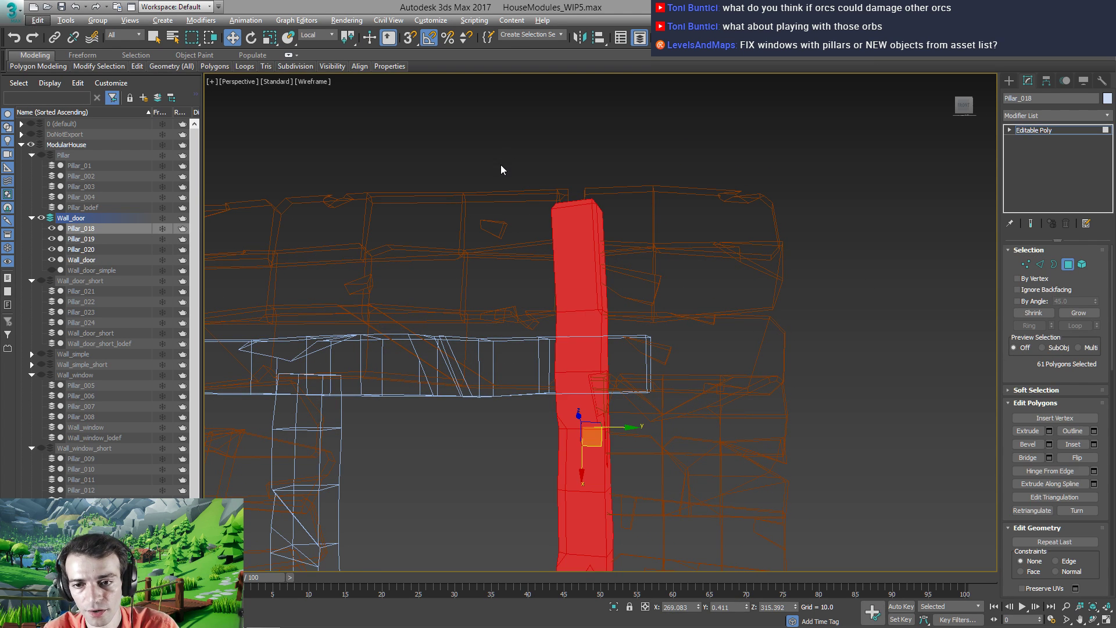
{"action": "left_click_drag", "start_coordinate": [629, 362], "coordinate": [630, 364]}
{"action": "middle_click_drag", "start_coordinate": [630, 364], "coordinate": [575, 382], "text": "alt"}
{"action": "middle_click_drag", "start_coordinate": [575, 382], "coordinate": [404, 388], "text": "alt"}
{"action": "middle_click_drag", "start_coordinate": [505, 383], "coordinate": [534, 347], "text": "alt"}
{"action": "scroll", "coordinate": [587, 374], "scroll_direction": "up", "scroll_amount": 2}
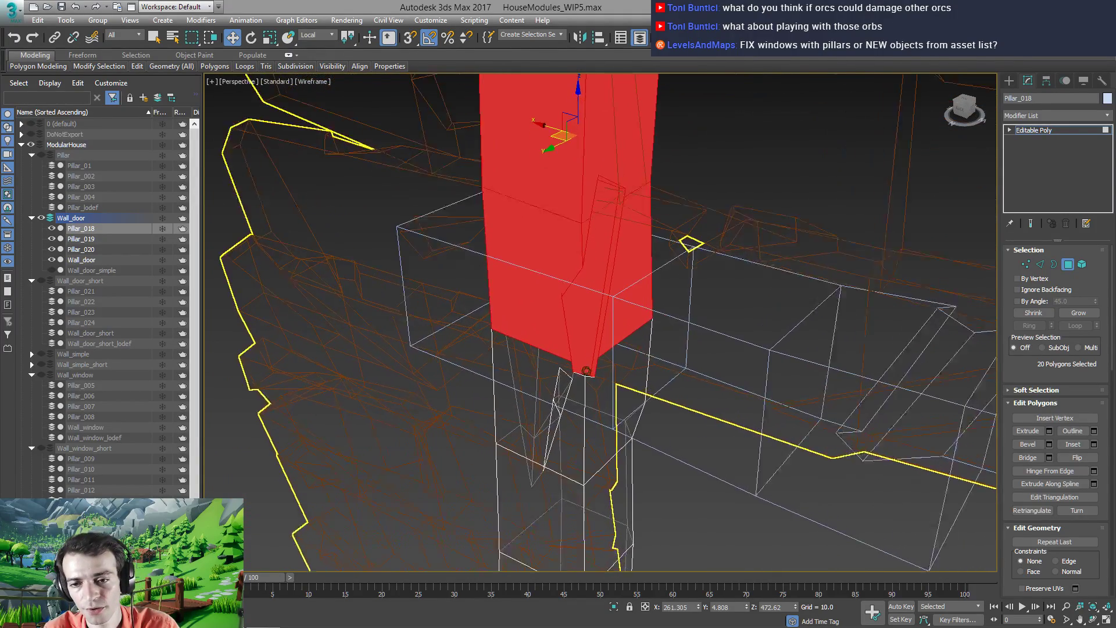
Isolate Pillar_018 and display it shaded with edged faces around the lower boundary of the selected polygons
{"action": "right_click", "coordinate": [585, 345]}
{"action": "left_click", "coordinate": [616, 252]}
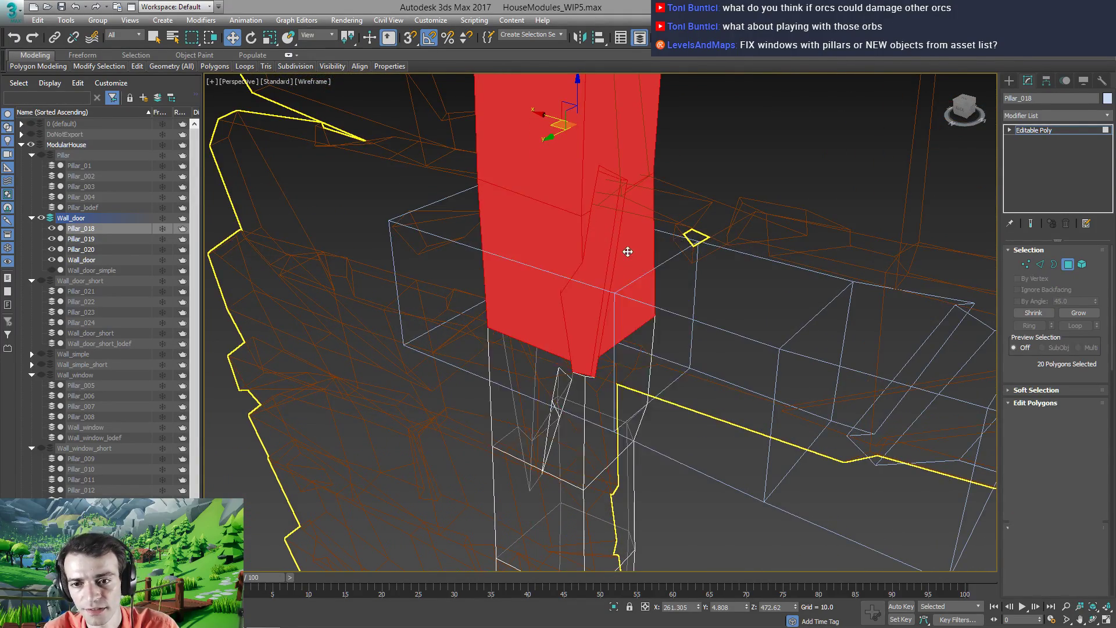
{"action": "mouse_move", "coordinate": [606, 426]}
{"action": "middle_mouse_down"}
{"action": "mouse_move", "coordinate": [590, 332]}
{"action": "mouse_move", "coordinate": [585, 374]}
{"action": "mouse_move", "coordinate": [569, 381]}
{"action": "middle_mouse_up"}
{"action": "key", "text": "F3"}
{"action": "middle_click_drag", "start_coordinate": [569, 381], "coordinate": [543, 375], "text": "alt"}
{"action": "scroll", "coordinate": [554, 336], "scroll_direction": "up", "scroll_amount": 5}
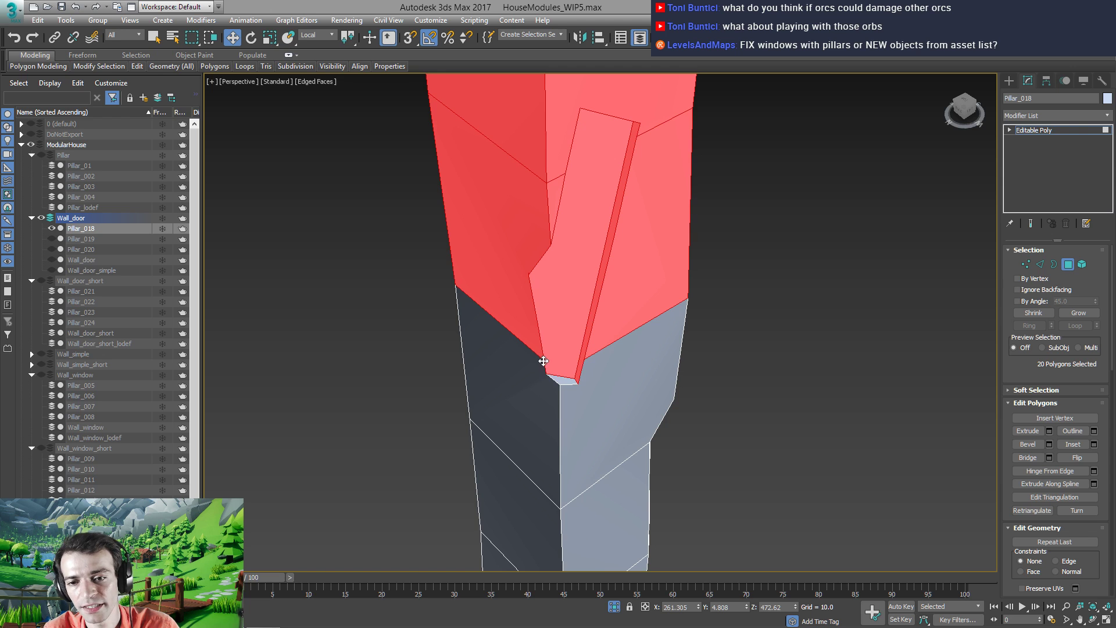
Insert vertices on the long edges of Pillar_018's corner chip, level with the boundary of the upper section
{"action": "key", "text": "2"}
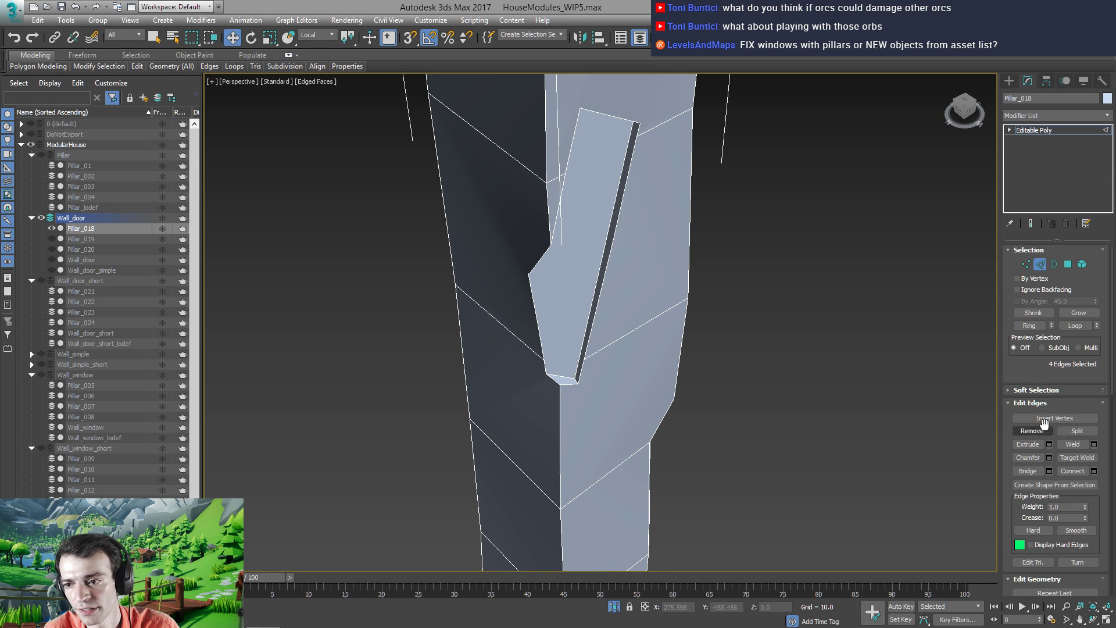
{"action": "middle_click_drag", "start_coordinate": [559, 373], "coordinate": [580, 385], "text": "alt"}
{"action": "key", "text": "1"}
{"action": "key", "text": "w"}
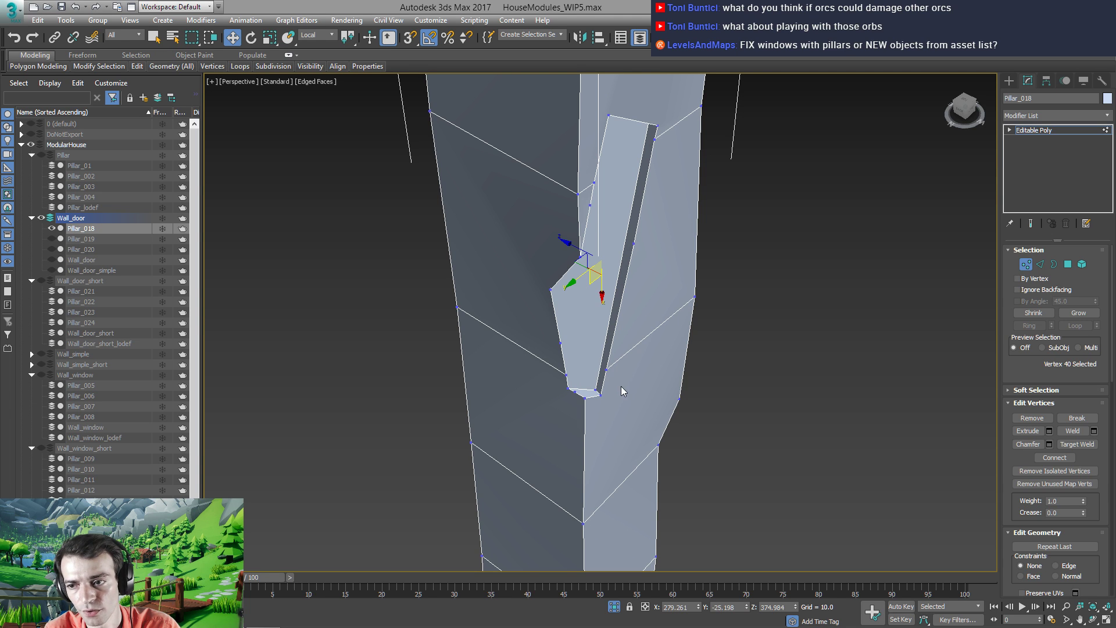
{"action": "key", "text": "2"}
{"action": "left_click", "coordinate": [1055, 418]}
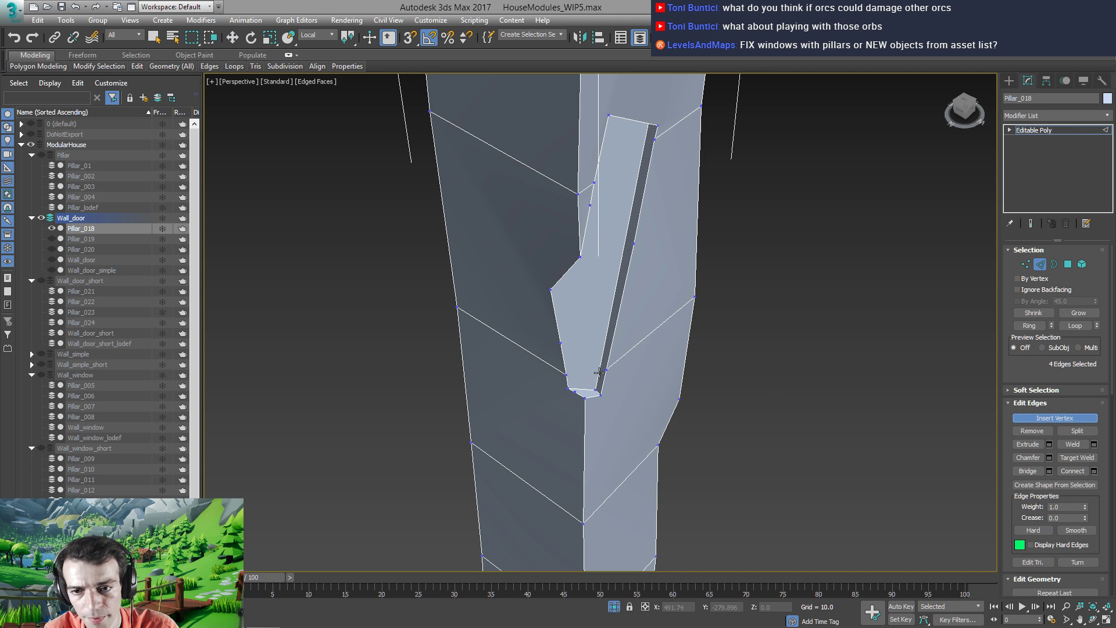
Connect the chip's new vertices to each other and to the pillar's cut line, splitting the chip at that level
{"action": "key", "text": "1"}
{"action": "middle_click_drag", "start_coordinate": [594, 381], "coordinate": [579, 353], "text": "alt"}
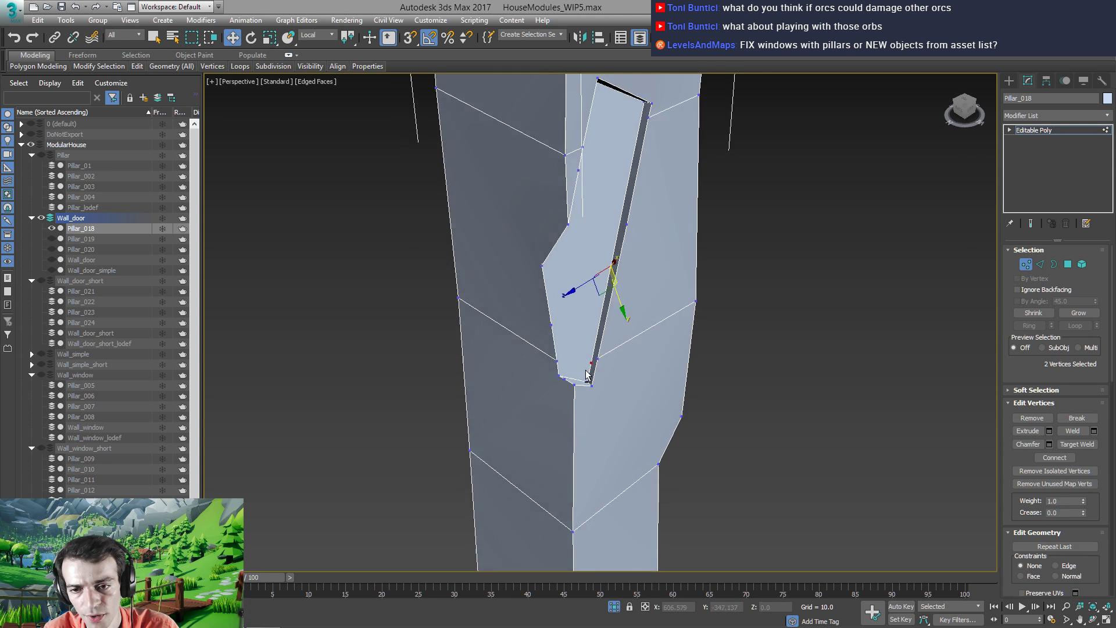
{"action": "scroll", "coordinate": [577, 347], "scroll_direction": "up", "scroll_amount": 2}
{"action": "key", "text": "q"}
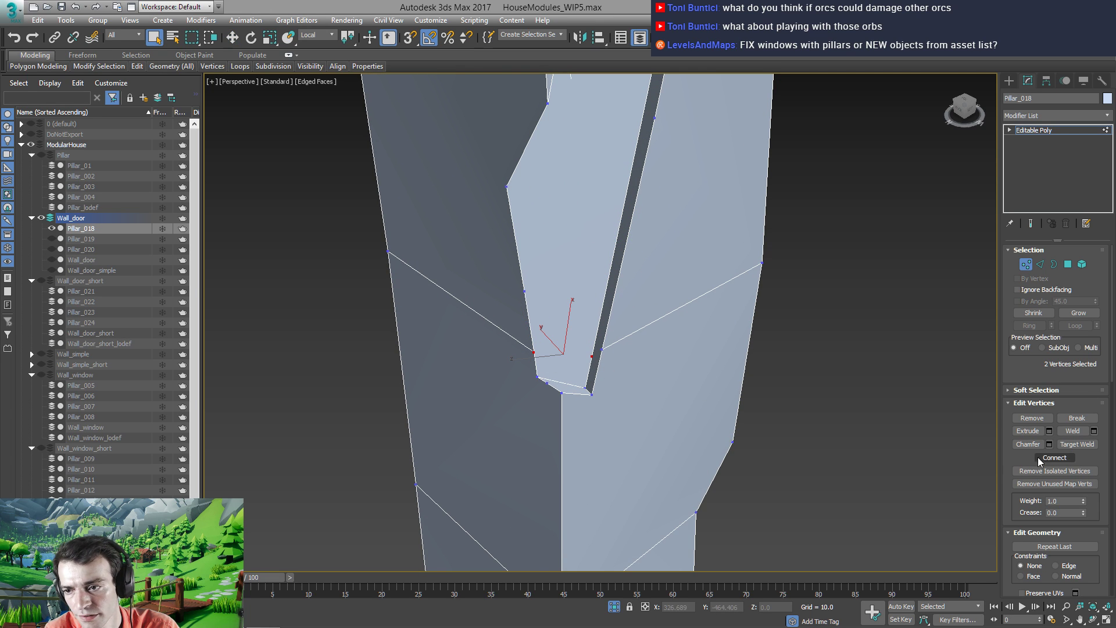
{"action": "left_click", "coordinate": [601, 349]}
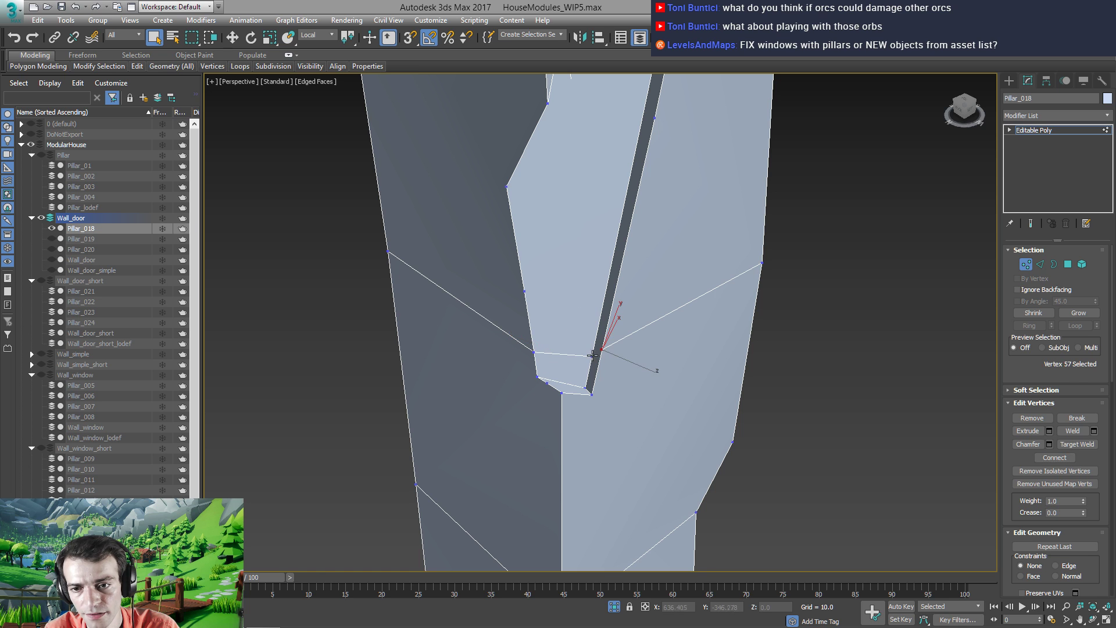
{"action": "left_click", "coordinate": [1072, 458]}
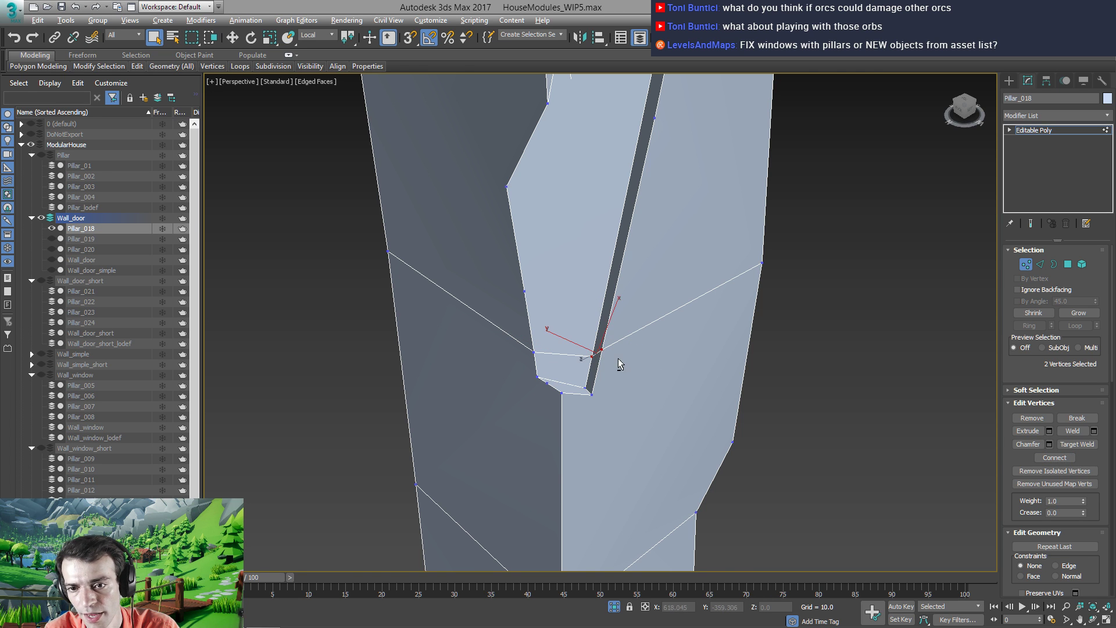
Continue the cut on the pillar's opposite side by connecting the vertex pairs above the recessed notch
{"action": "mouse_move", "coordinate": [620, 364]}
{"action": "middle_mouse_down", "text": "alt"}
{"action": "mouse_move", "coordinate": [465, 361]}
{"action": "mouse_move", "coordinate": [661, 391]}
{"action": "mouse_move", "coordinate": [610, 382]}
{"action": "mouse_move", "coordinate": [592, 356]}
{"action": "mouse_move", "coordinate": [617, 367]}
{"action": "middle_mouse_up", "text": "alt"}
{"action": "key", "text": "2"}
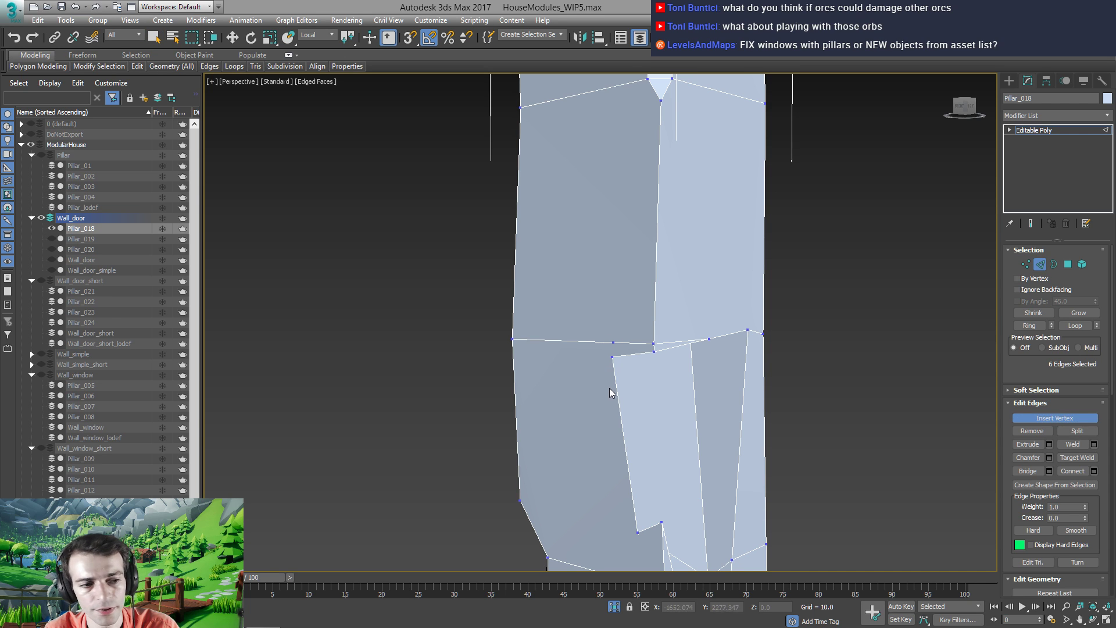
{"action": "key", "text": "1"}
{"action": "left_click", "coordinate": [611, 357], "text": "ctrl"}
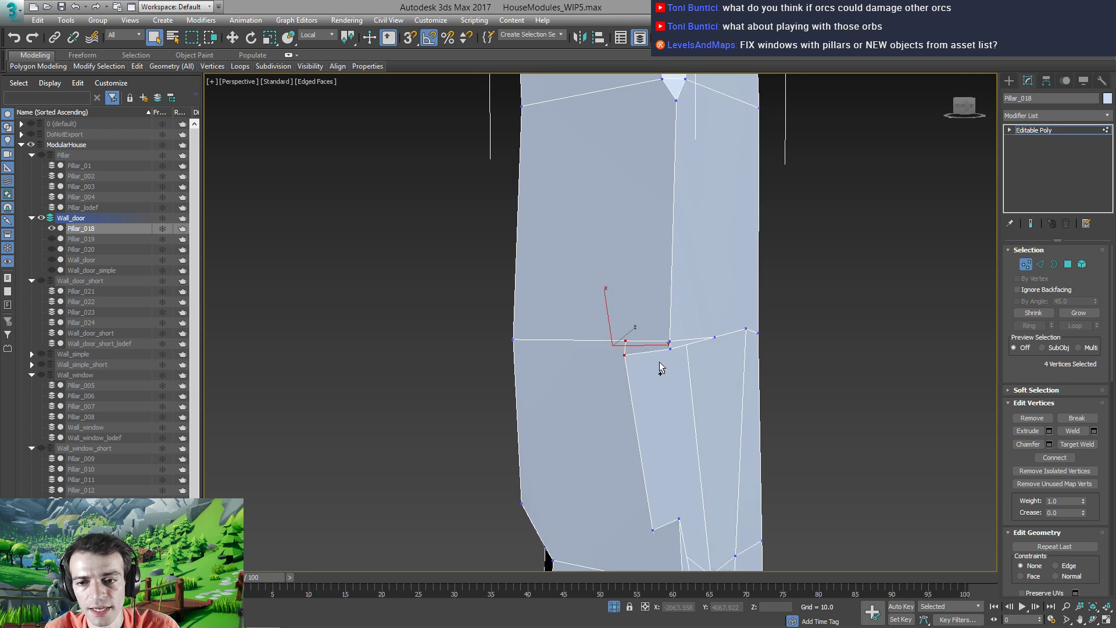
{"action": "scroll", "coordinate": [660, 366], "scroll_direction": "down", "scroll_amount": 3}
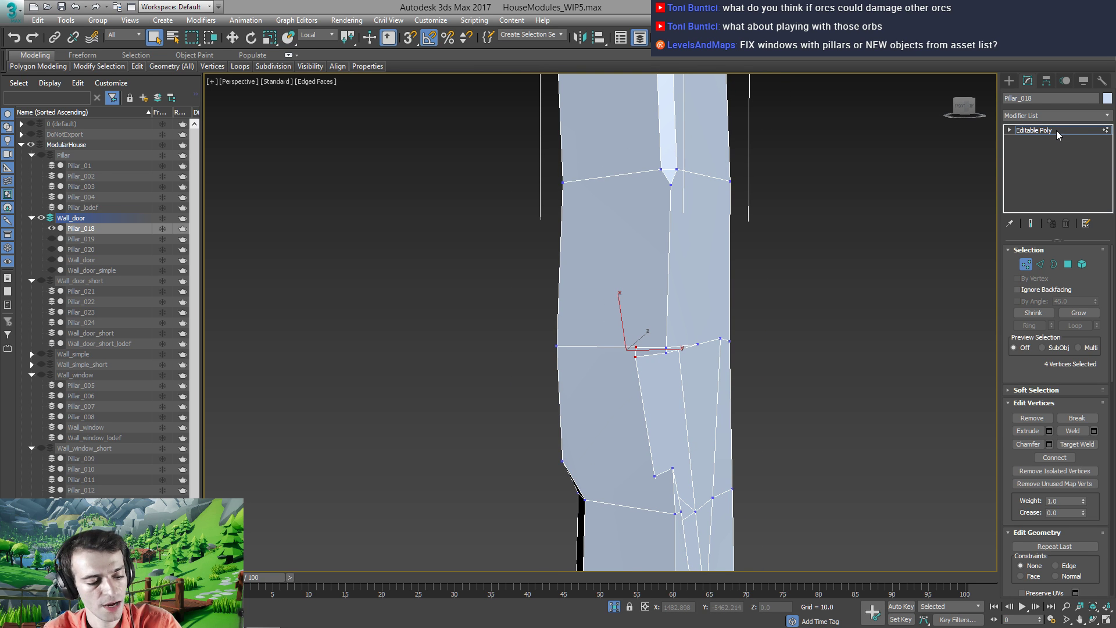
Add the leftover notch polygons to the upper selection, delete all of Pillar_018's upper section, and leave polygon editing
{"action": "key", "text": "4"}
{"action": "middle_click_drag", "start_coordinate": [732, 301], "coordinate": [686, 321], "text": "alt"}
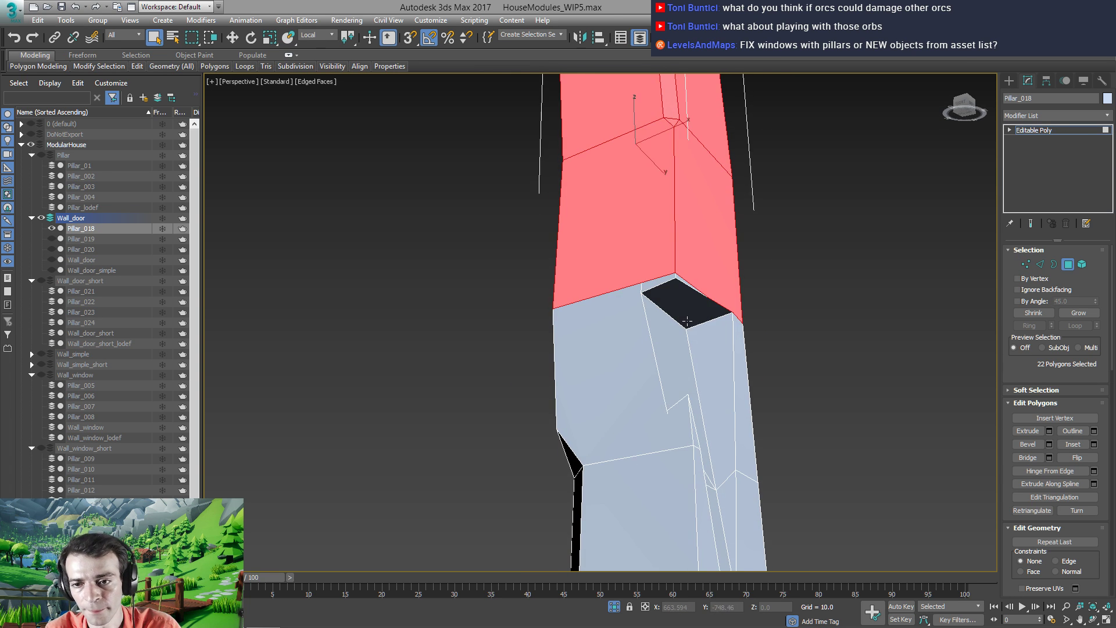
{"action": "scroll", "coordinate": [666, 287], "scroll_direction": "up", "scroll_amount": 2}
{"action": "left_click", "coordinate": [681, 290], "text": "ctrl"}
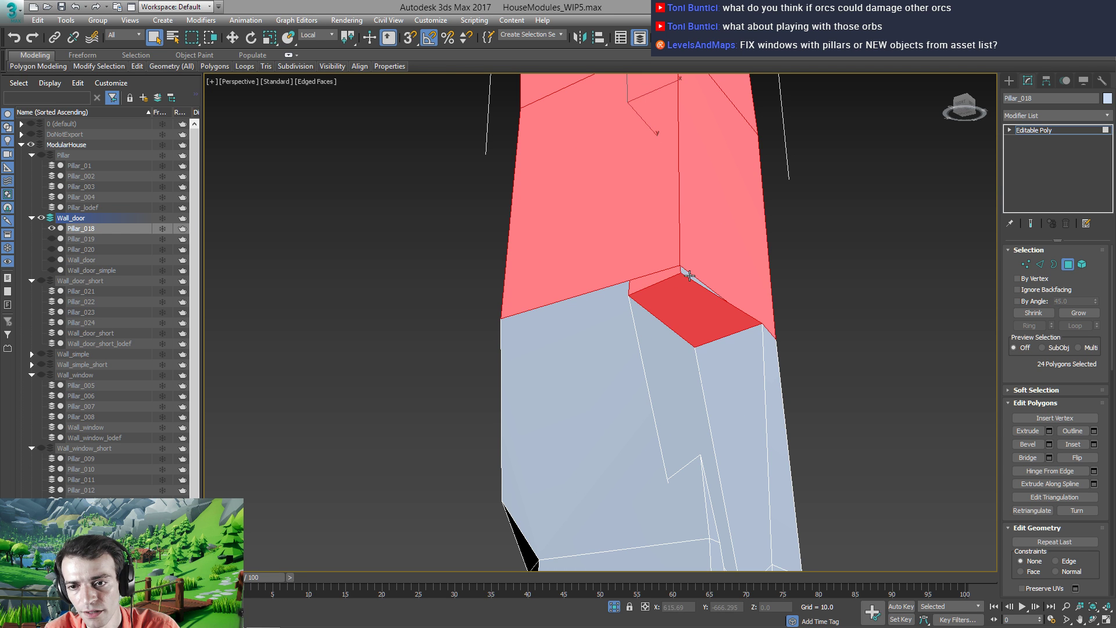
{"action": "left_click", "coordinate": [689, 276], "text": "ctrl"}
{"action": "middle_click_drag", "start_coordinate": [674, 306], "coordinate": [610, 420], "text": "alt"}
{"action": "left_click_drag", "start_coordinate": [650, 397], "coordinate": [645, 395], "text": "alt"}
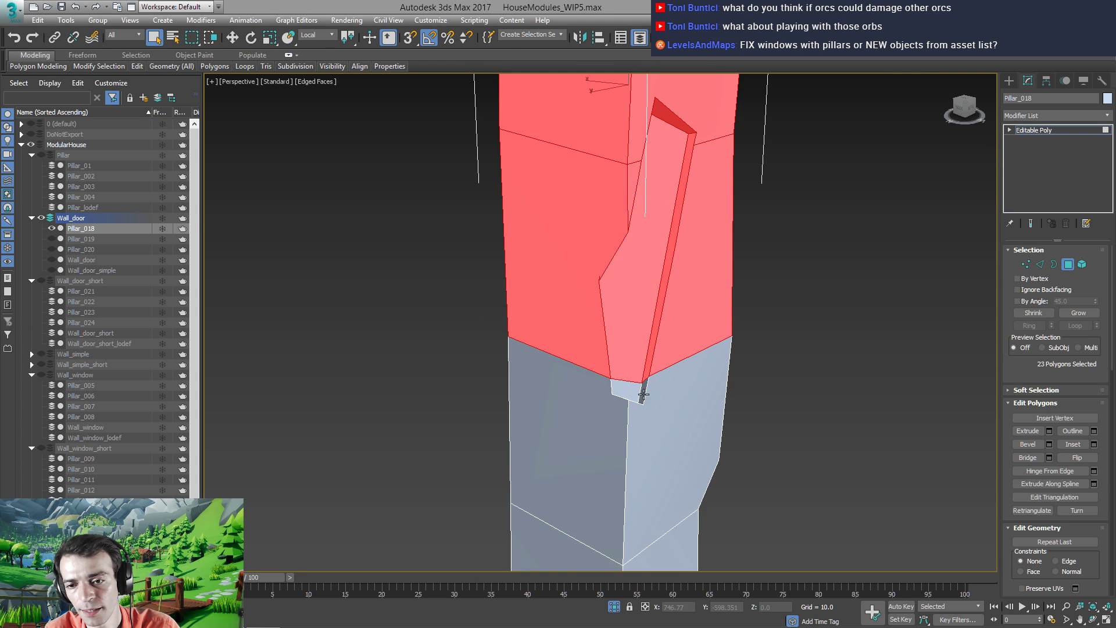
{"action": "mouse_move", "coordinate": [643, 393]}
{"action": "middle_mouse_down", "text": "alt"}
{"action": "mouse_move", "coordinate": [620, 421]}
{"action": "mouse_move", "coordinate": [629, 408]}
{"action": "middle_mouse_up", "text": "alt"}
{"action": "key", "text": "Delete"}
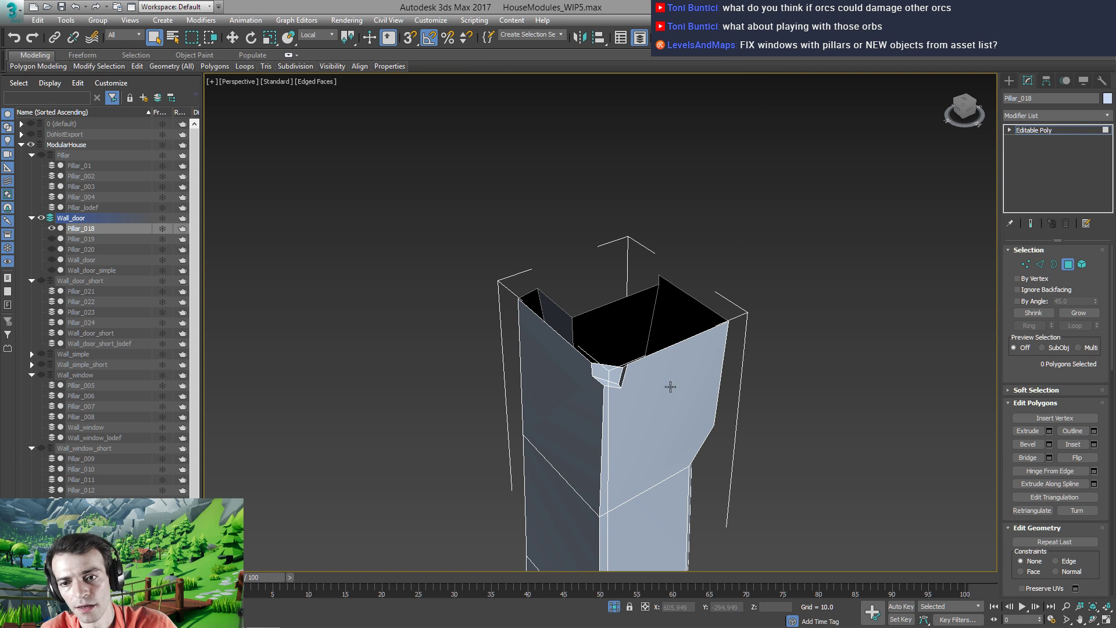
{"action": "left_click", "coordinate": [1052, 131]}
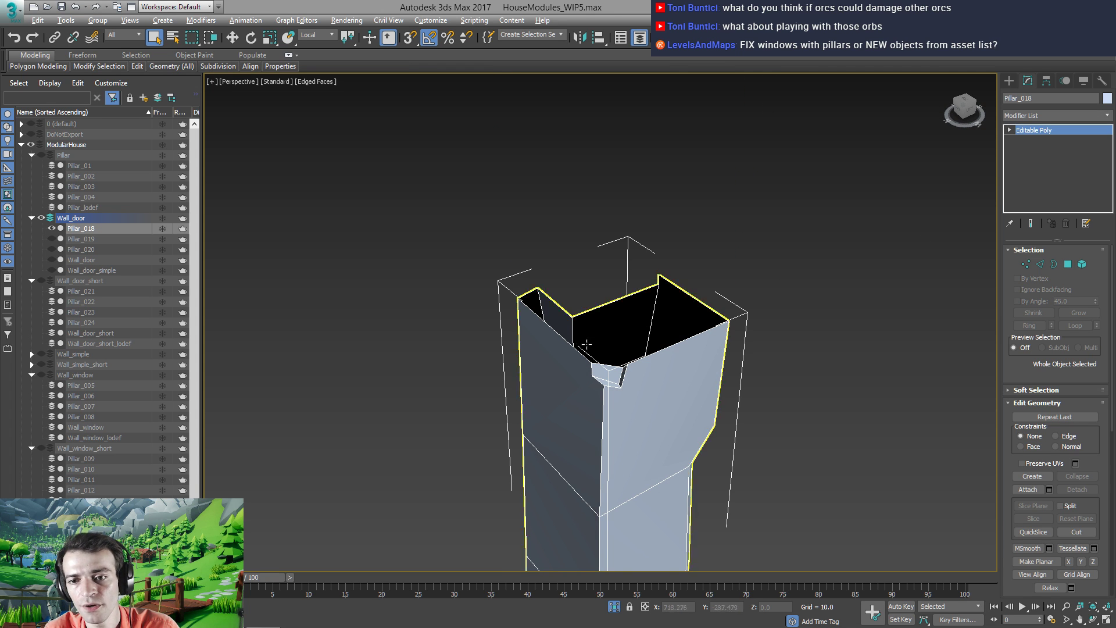
Target-weld the doubled vertices on the pillar's open rim beside the notch
{"action": "middle_click_drag", "start_coordinate": [769, 261], "coordinate": [797, 351], "text": "alt"}
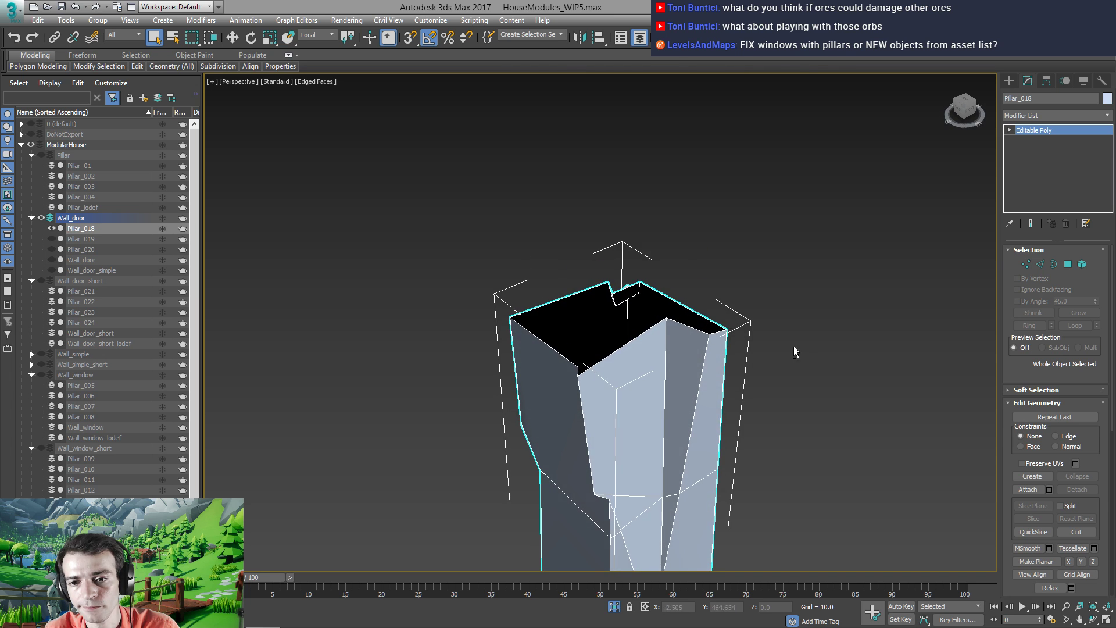
{"action": "key", "text": "1"}
{"action": "mouse_move", "coordinate": [565, 372]}
{"action": "middle_mouse_down", "text": "alt"}
{"action": "mouse_move", "coordinate": [478, 356]}
{"action": "mouse_move", "coordinate": [494, 366]}
{"action": "mouse_move", "coordinate": [557, 360]}
{"action": "middle_mouse_up", "text": "alt"}
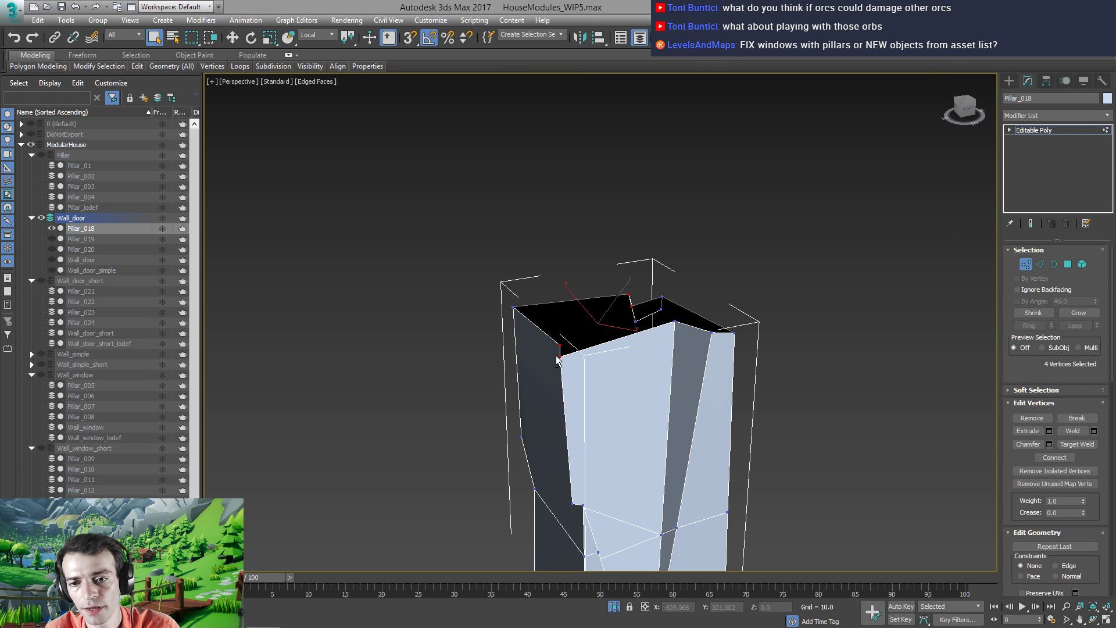
{"action": "right_click", "coordinate": [550, 352]}
{"action": "left_click", "coordinate": [512, 430]}
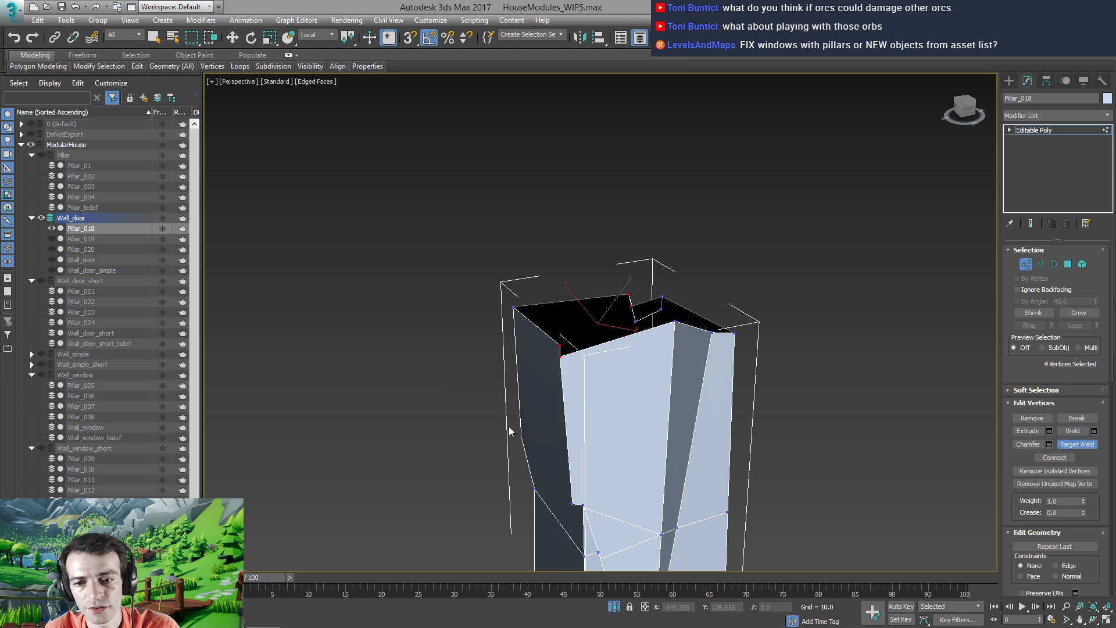
{"action": "left_click", "coordinate": [560, 355]}
Cap the open border at the top of Pillar_018
{"action": "middle_click_drag", "start_coordinate": [565, 375], "coordinate": [613, 329], "text": "alt"}
{"action": "key", "text": "3"}
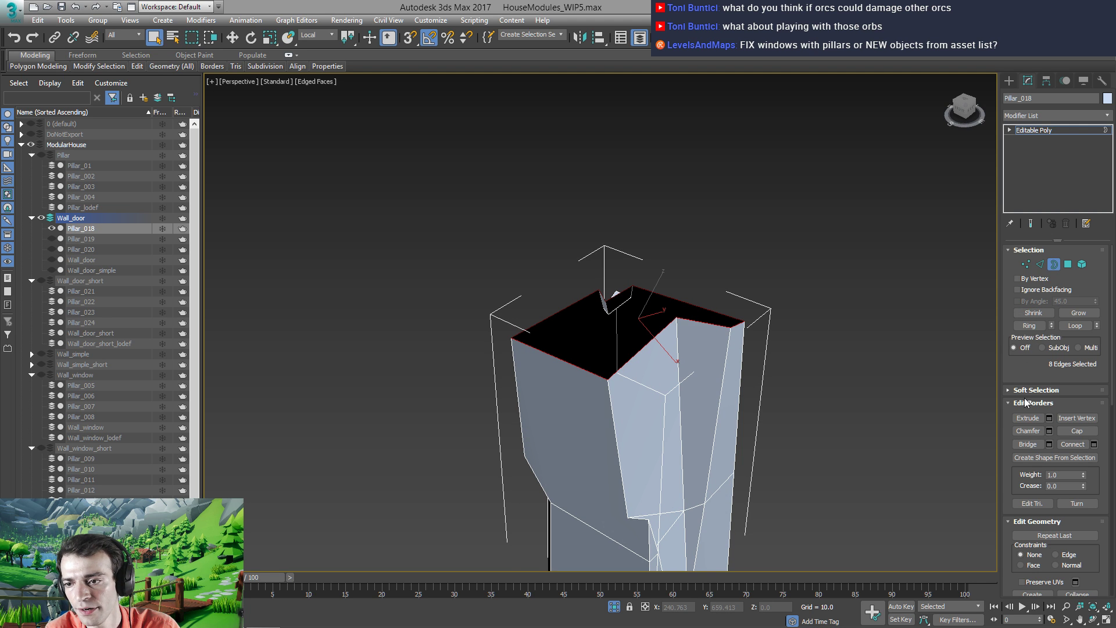
{"action": "left_click", "coordinate": [1076, 431]}
Flatten the new cap polygon by scaling it down along Z, and leave polygon editing
{"action": "middle_click_drag", "start_coordinate": [658, 336], "coordinate": [616, 336], "text": "alt"}
{"action": "key", "text": "4"}
{"action": "left_click", "coordinate": [615, 315]}
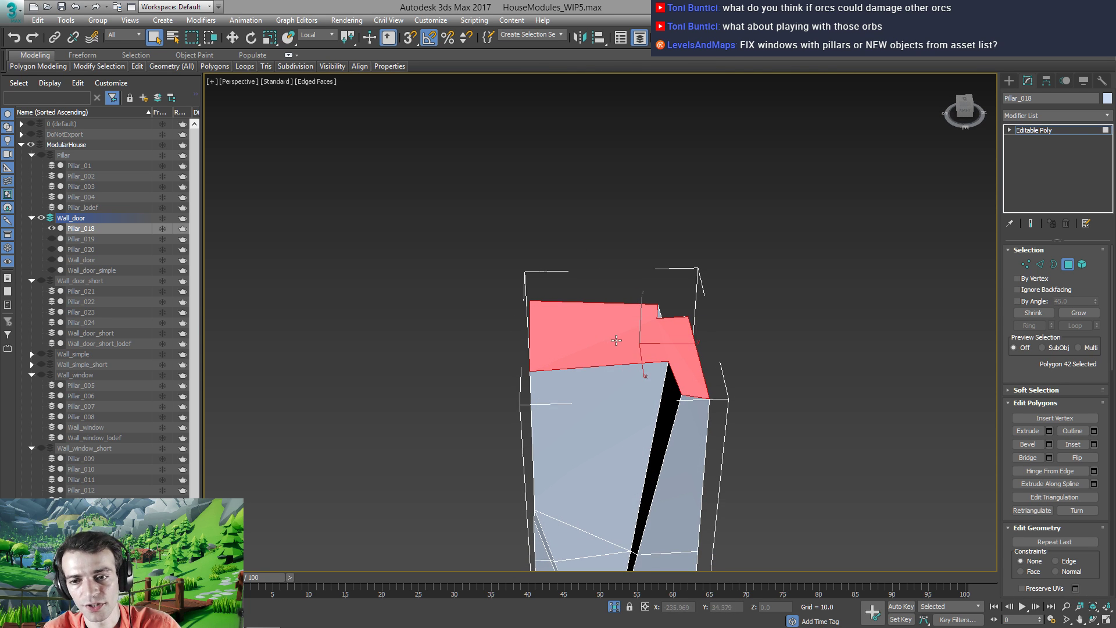
{"action": "key", "text": "r"}
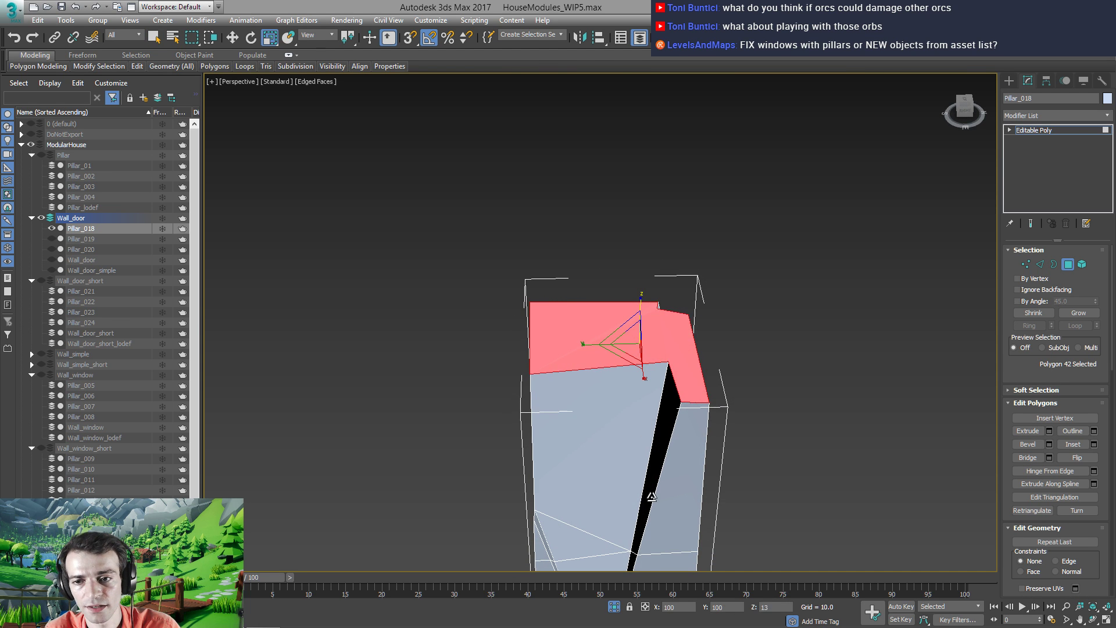
{"action": "middle_click_drag", "start_coordinate": [573, 391], "coordinate": [950, 216], "text": "alt"}
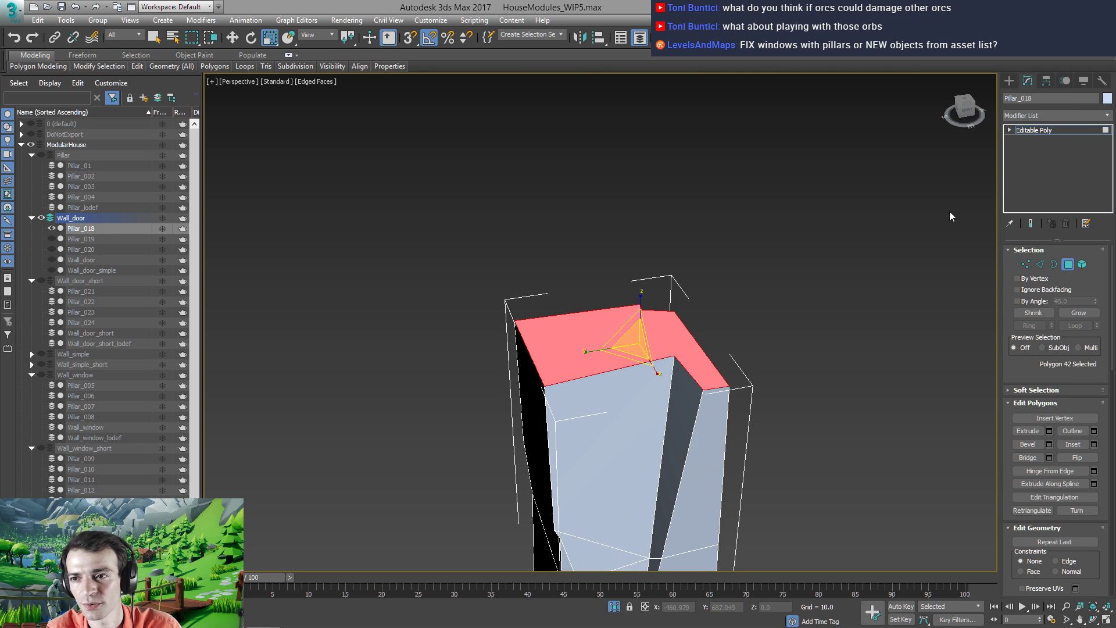
{"action": "left_click", "coordinate": [1040, 130]}
Connect the cap's outer corner vertex to the inner notch vertex diagonally across the cap
{"action": "middle_click_drag", "start_coordinate": [647, 329], "coordinate": [668, 388], "text": "alt"}
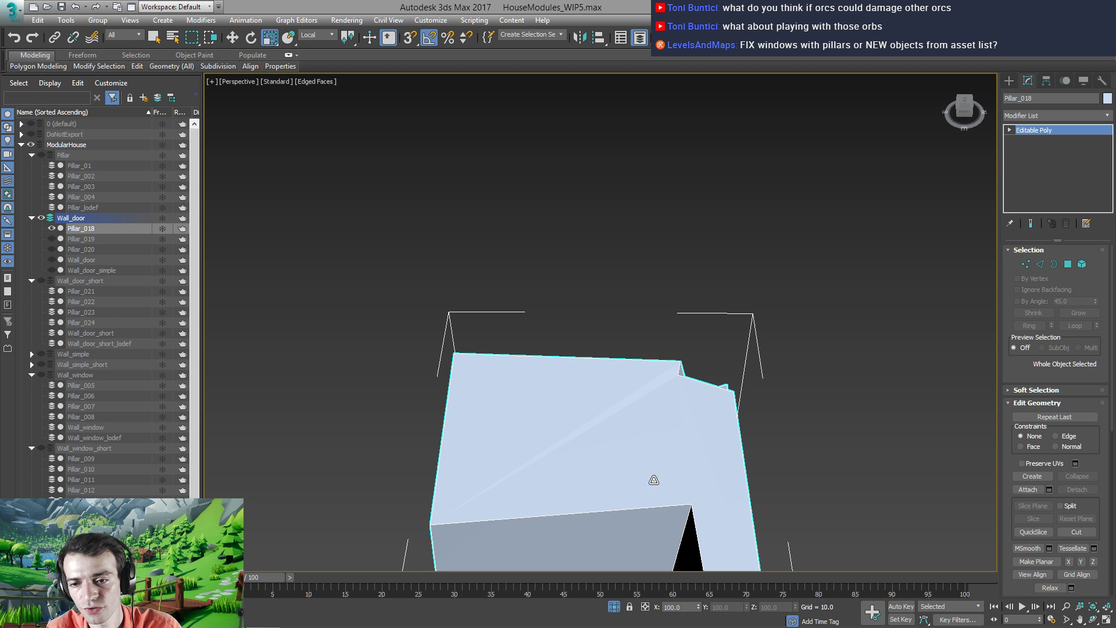
{"action": "key", "text": "1"}
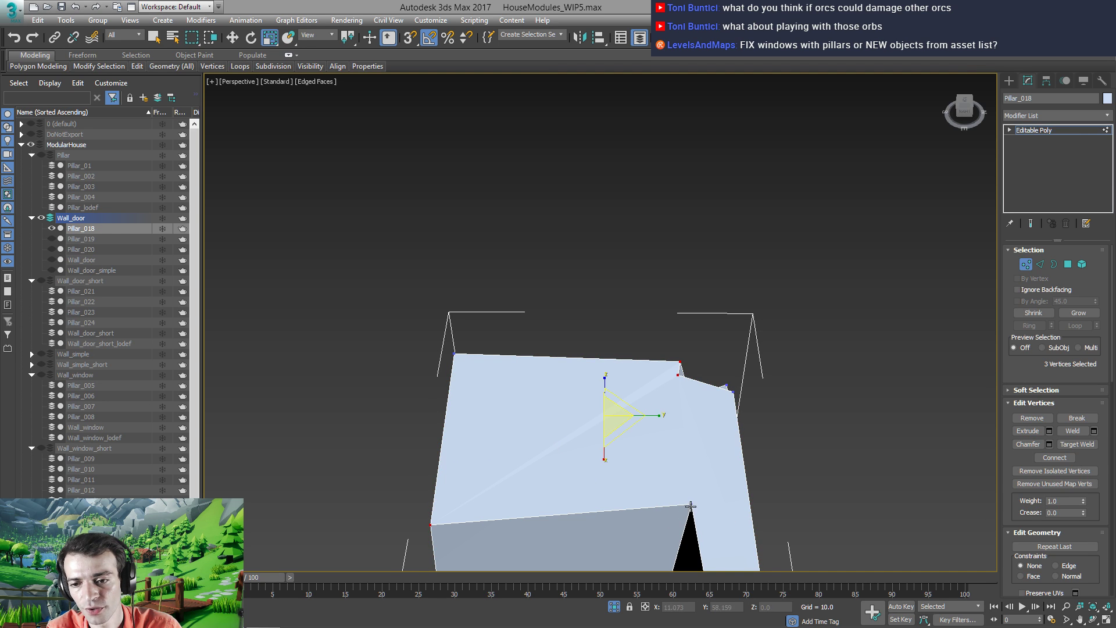
{"action": "key", "text": "q"}
{"action": "scroll", "coordinate": [591, 386], "scroll_direction": "up", "scroll_amount": 6}
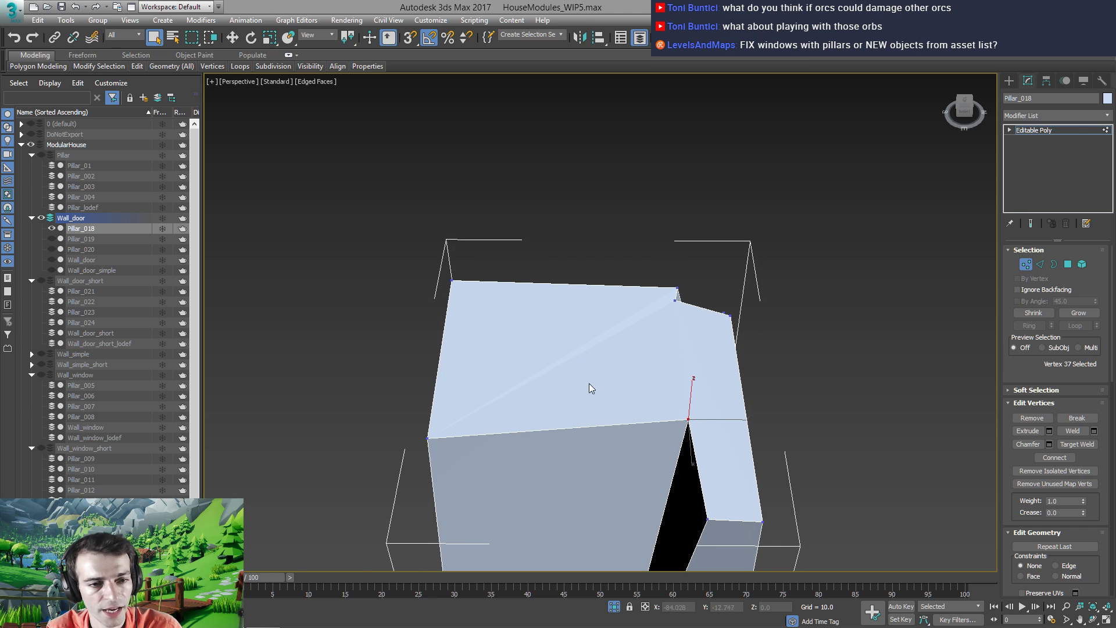
{"action": "middle_click_drag", "start_coordinate": [584, 381], "coordinate": [577, 337], "text": "alt"}
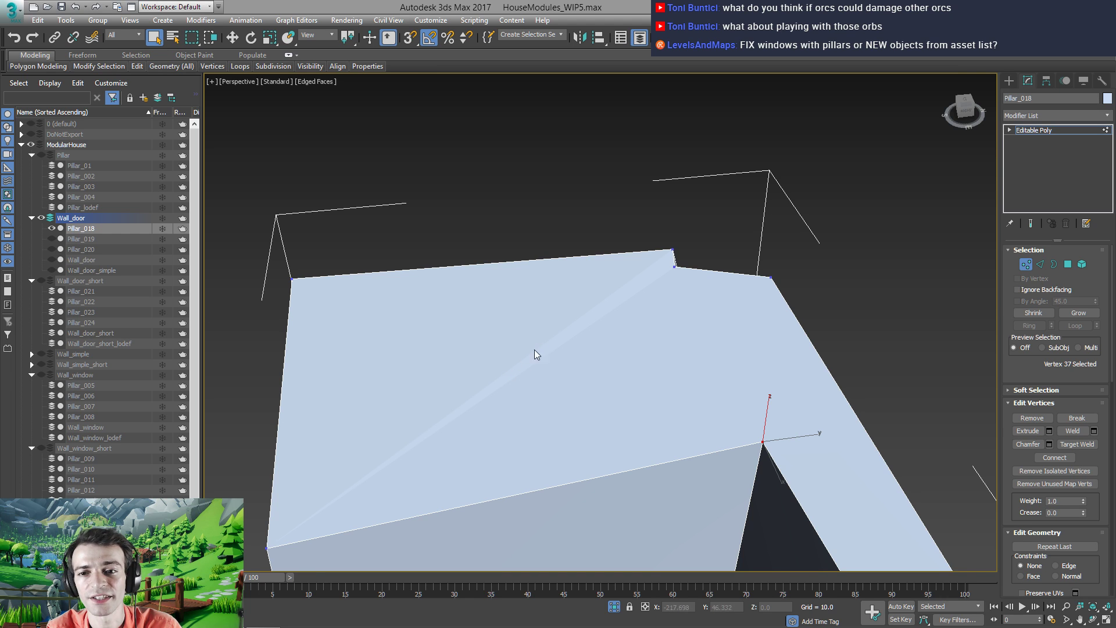
{"action": "left_click", "coordinate": [289, 279], "text": "ctrl"}
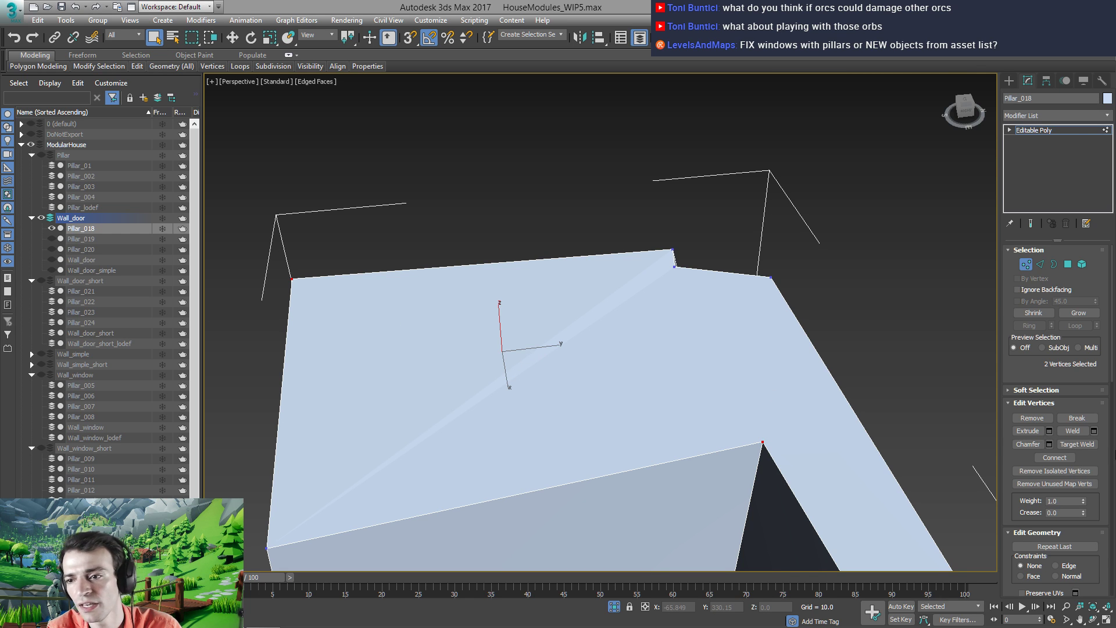
{"action": "left_click", "coordinate": [1052, 458]}
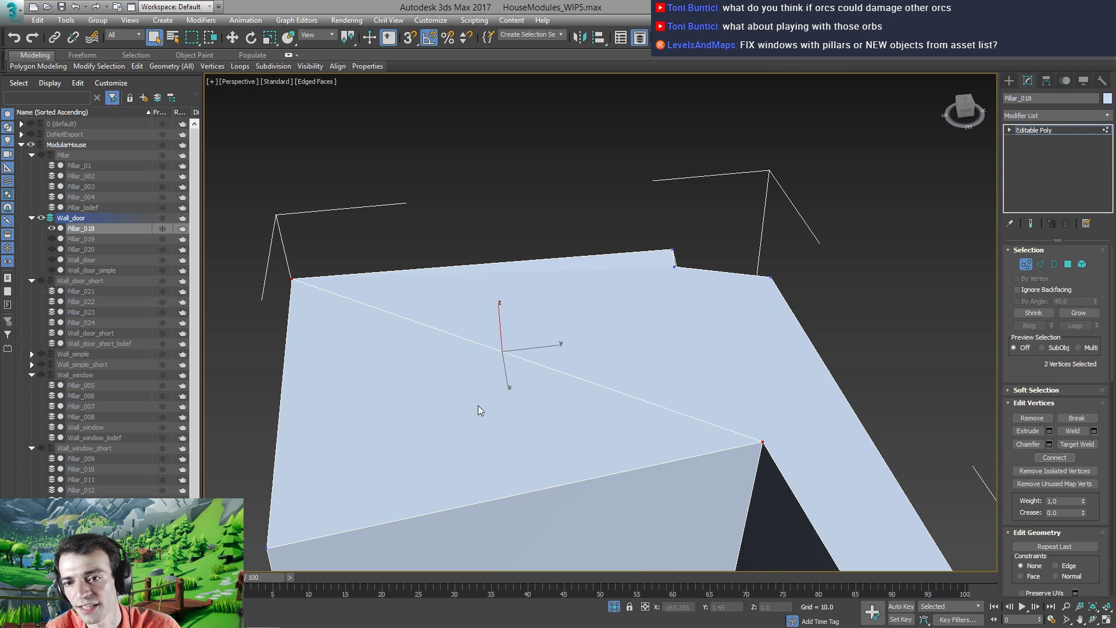
{"action": "middle_click_drag", "start_coordinate": [478, 405], "coordinate": [633, 319], "text": "alt"}
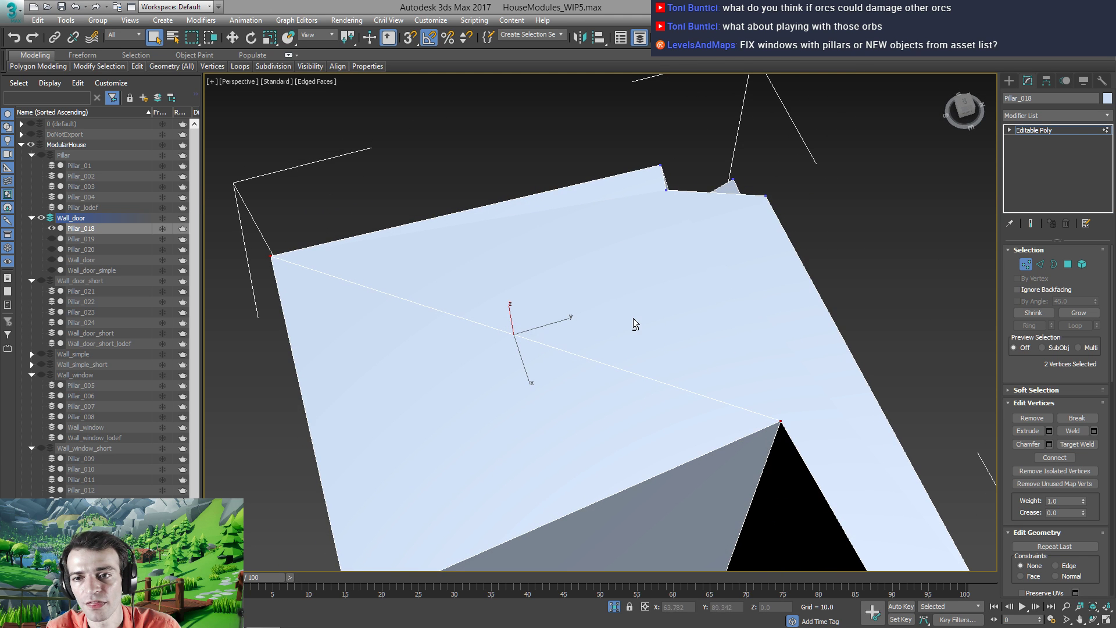
Connect the notch vertex on the pillar's top face to the opposite corner vertex with a new edge, and leave vertex editing
{"action": "left_click", "coordinate": [666, 190]}
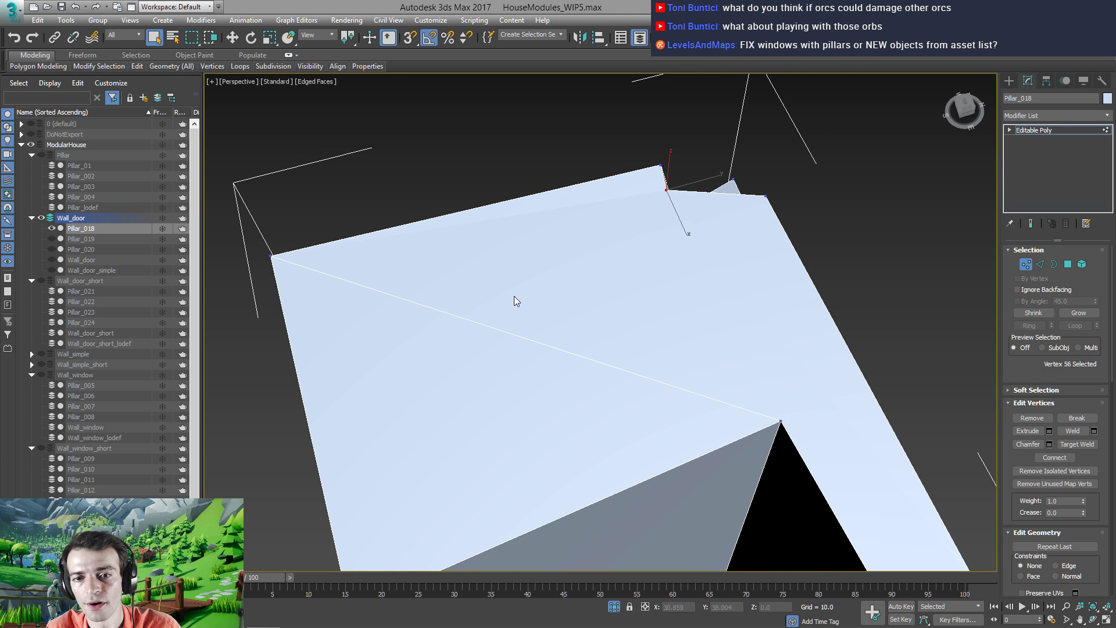
{"action": "middle_click_drag", "start_coordinate": [535, 344], "coordinate": [713, 348], "text": "alt"}
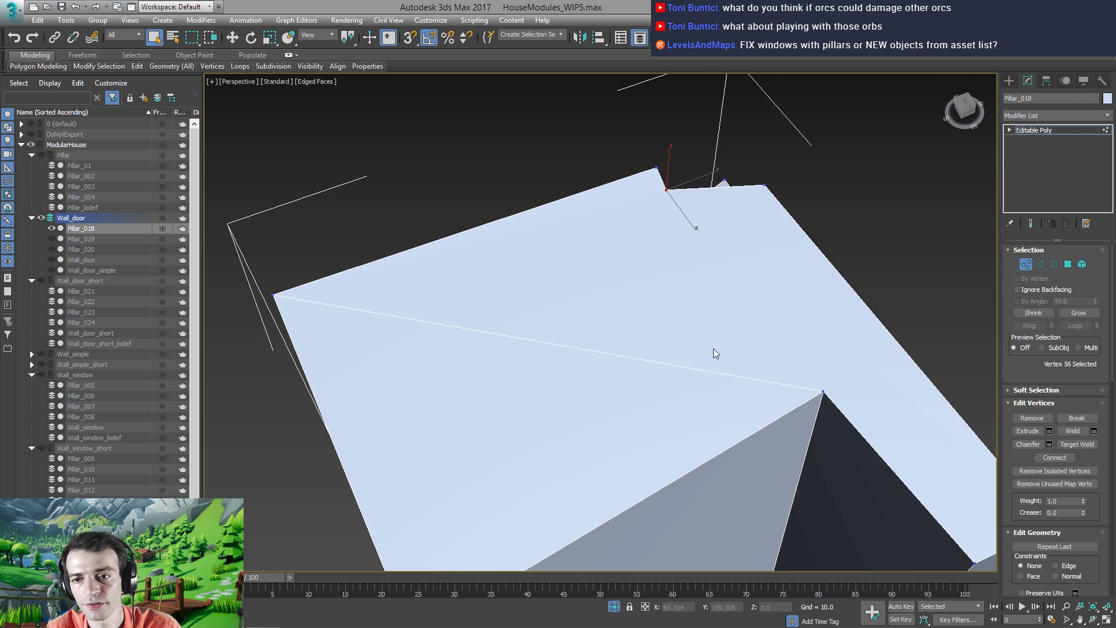
{"action": "left_click", "coordinate": [823, 389], "text": "ctrl"}
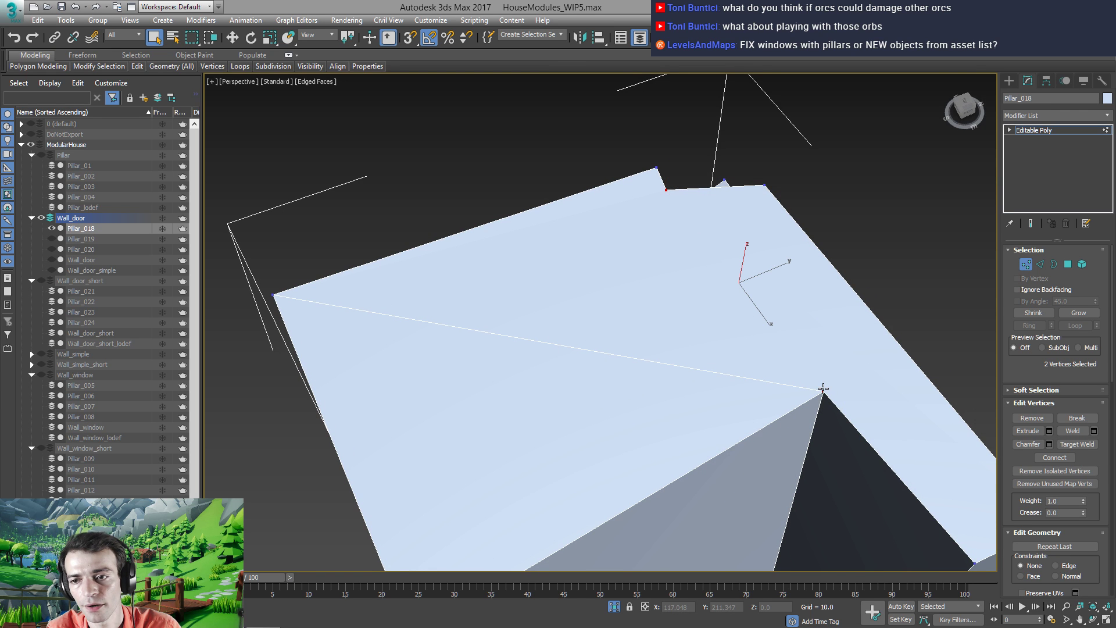
{"action": "left_click", "coordinate": [1037, 456]}
{"action": "middle_click_drag", "start_coordinate": [631, 338], "coordinate": [732, 273], "text": "alt"}
{"action": "scroll", "coordinate": [686, 289], "scroll_direction": "down", "scroll_amount": 3}
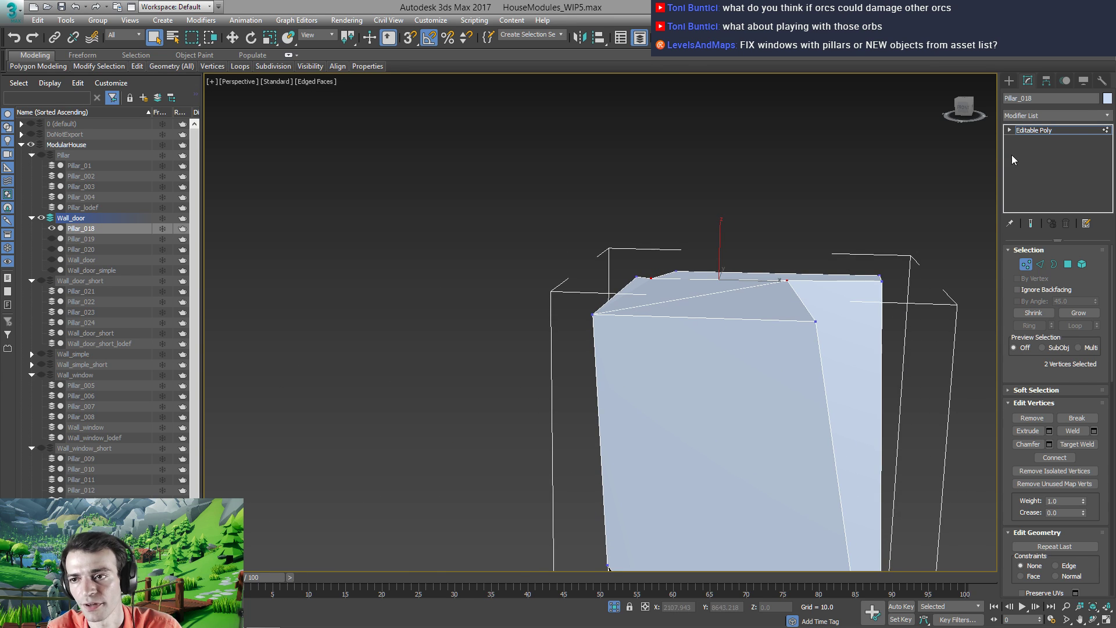
{"action": "left_click", "coordinate": [1038, 130]}
End the isolation of the pillar to bring back the rest of the door wall
{"action": "middle_click_drag", "start_coordinate": [678, 319], "coordinate": [588, 279], "text": "alt"}
{"action": "scroll", "coordinate": [578, 349], "scroll_direction": "down", "scroll_amount": 2}
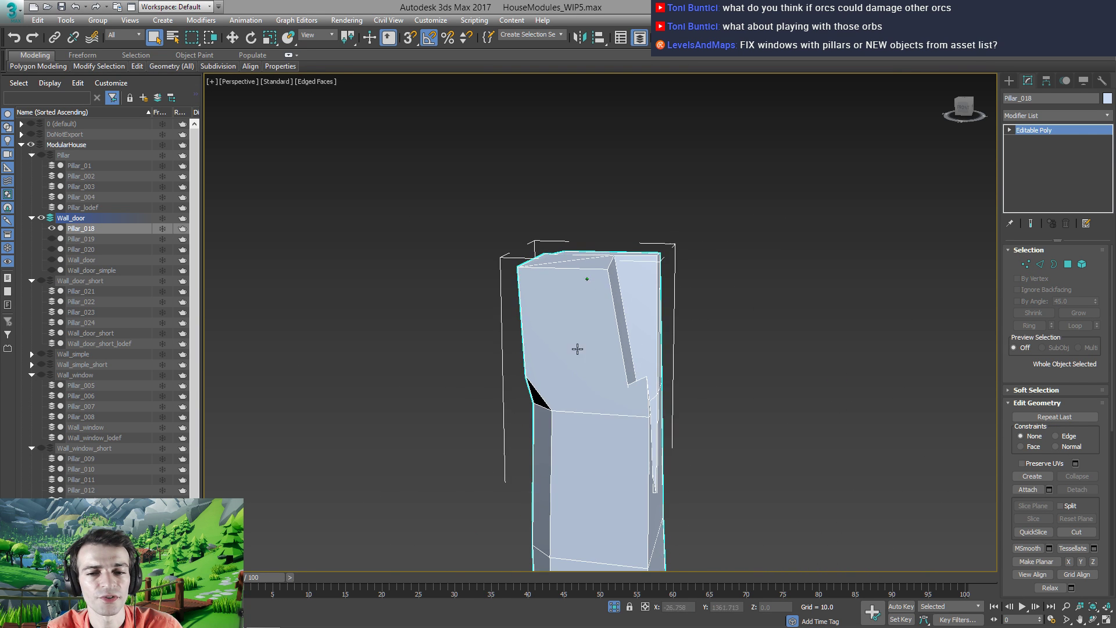
{"action": "mouse_move", "coordinate": [578, 349]}
{"action": "middle_mouse_down", "text": "alt"}
{"action": "mouse_move", "coordinate": [576, 385]}
{"action": "mouse_move", "coordinate": [600, 459]}
{"action": "mouse_move", "coordinate": [585, 289]}
{"action": "mouse_move", "coordinate": [579, 351]}
{"action": "mouse_move", "coordinate": [567, 354]}
{"action": "middle_mouse_up", "text": "alt"}
{"action": "scroll", "coordinate": [576, 385], "scroll_direction": "down", "scroll_amount": 2}
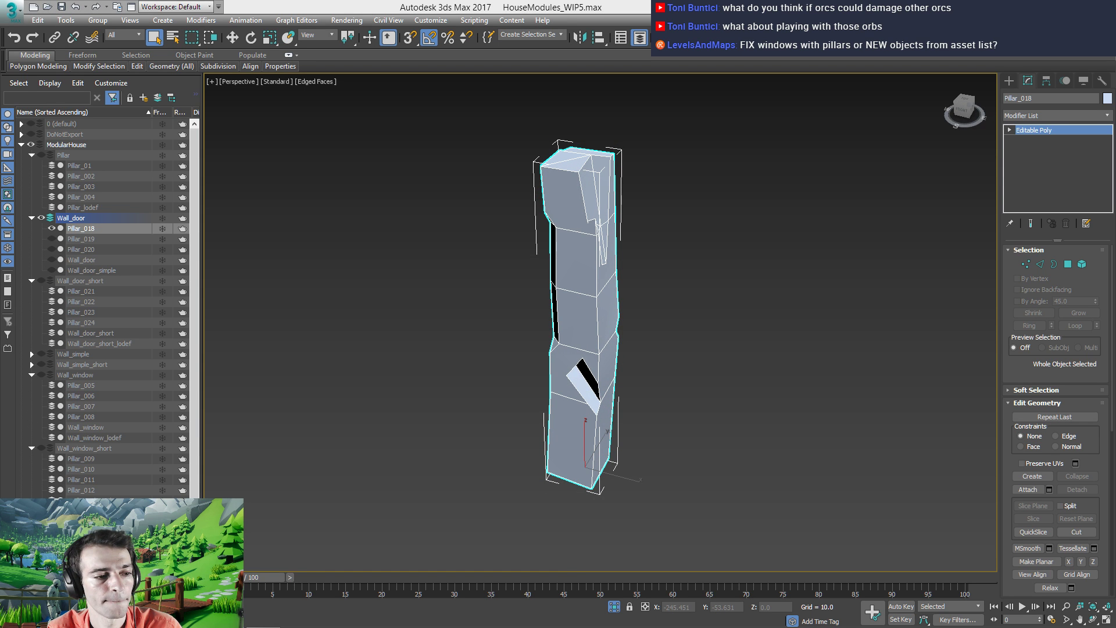
{"action": "middle_click_drag", "start_coordinate": [430, 425], "coordinate": [540, 389], "text": "alt"}
{"action": "key", "text": "1"}
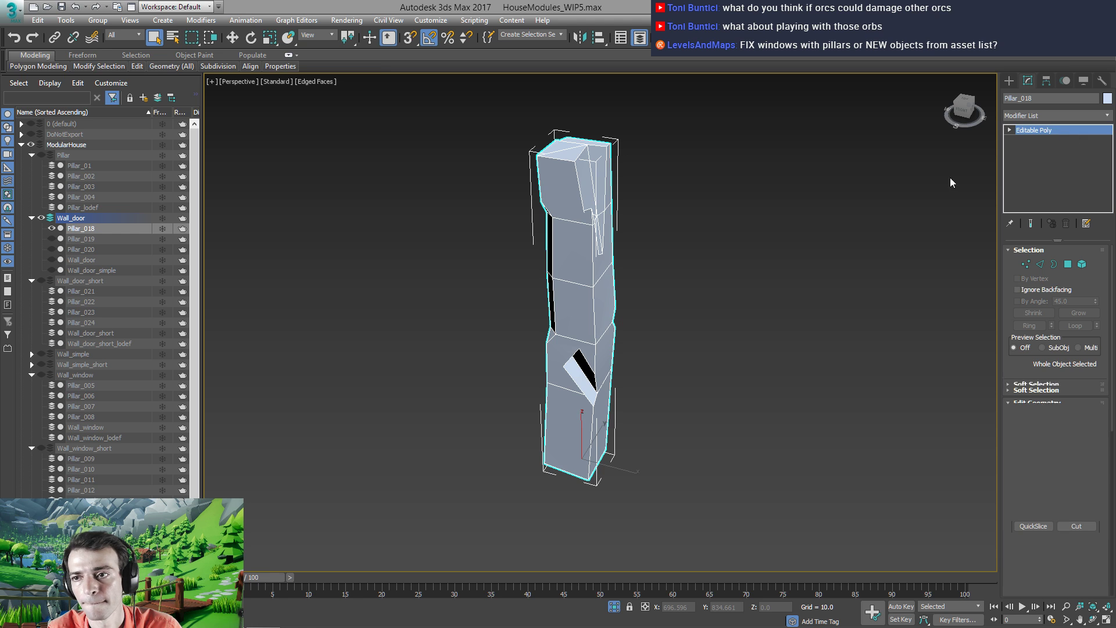
{"action": "left_click", "coordinate": [1046, 131]}
{"action": "right_click", "coordinate": [599, 296]}
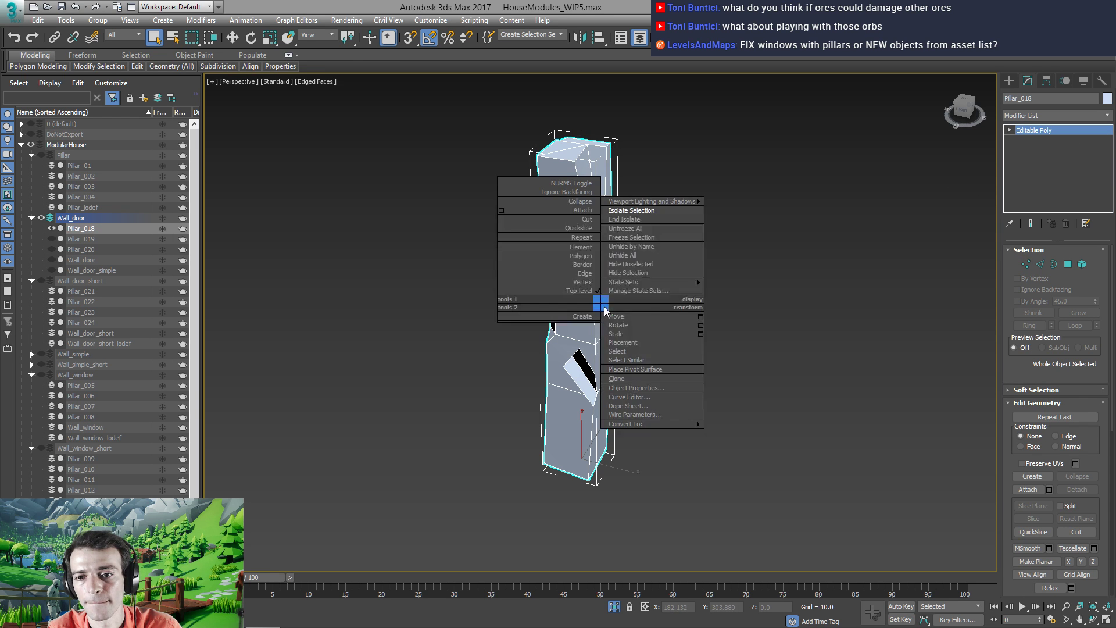
{"action": "left_click", "coordinate": [616, 220]}
Select the horizontal beam above the doorway and rotate it about its long axis
{"action": "scroll", "coordinate": [615, 239], "scroll_direction": "down", "scroll_amount": 3}
{"action": "middle_click_drag", "start_coordinate": [668, 312], "coordinate": [651, 361], "text": "alt"}
{"action": "left_click", "coordinate": [634, 255]}
{"action": "middle_click_drag", "start_coordinate": [634, 254], "coordinate": [558, 221], "text": "alt"}
{"action": "key", "text": "e"}
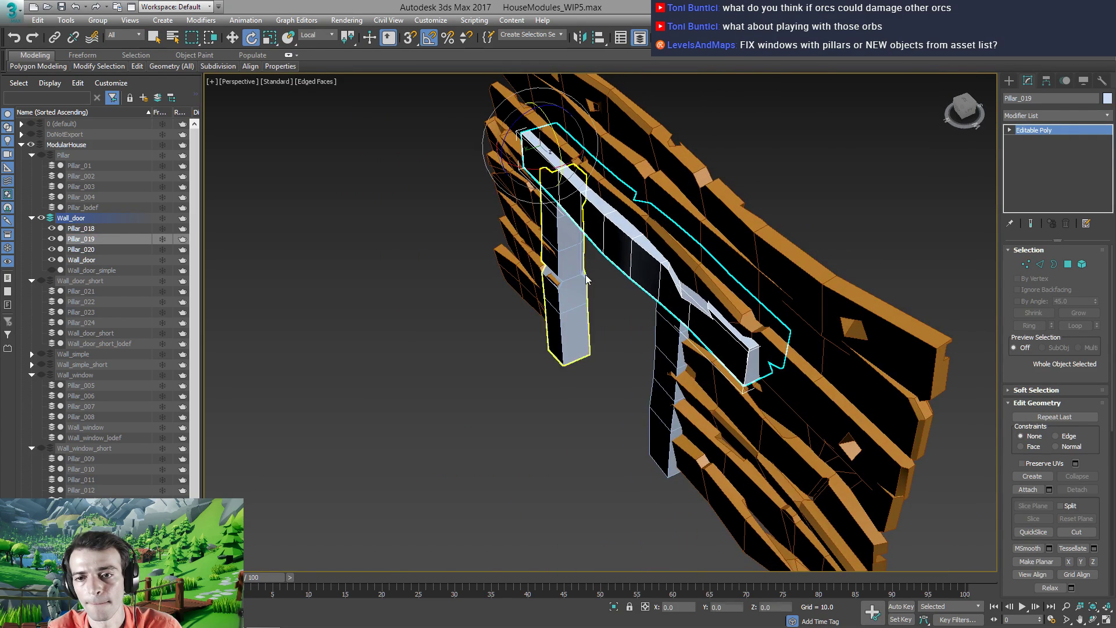
{"action": "left_click_drag", "start_coordinate": [516, 126], "coordinate": [486, 167]}
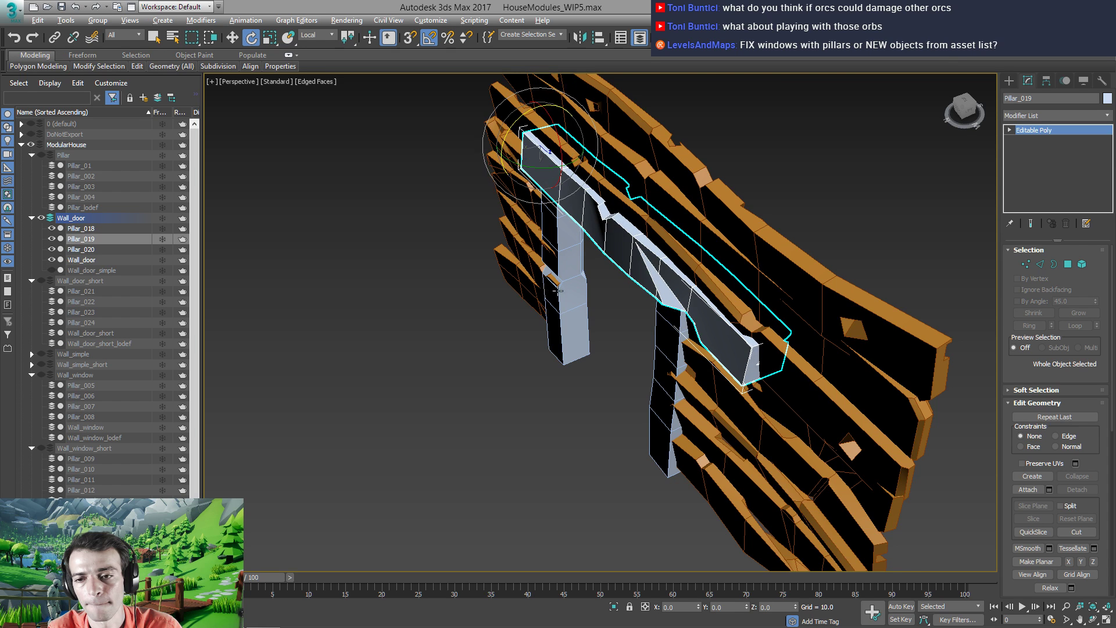
Slide the horizontal beam along X to about 512 so its far end lines up with the pillar
{"action": "middle_click_drag", "start_coordinate": [558, 291], "coordinate": [625, 270], "text": "alt"}
{"action": "key", "text": "w"}
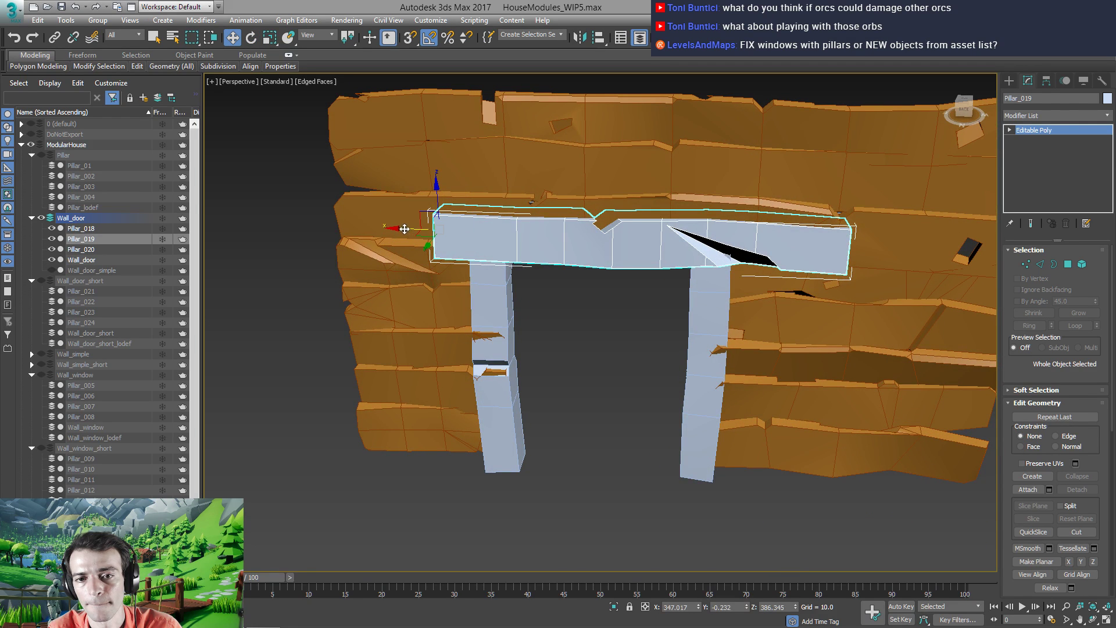
{"action": "left_click_drag", "start_coordinate": [405, 229], "coordinate": [300, 234]}
{"action": "middle_click_drag", "start_coordinate": [361, 292], "coordinate": [512, 274], "text": "alt"}
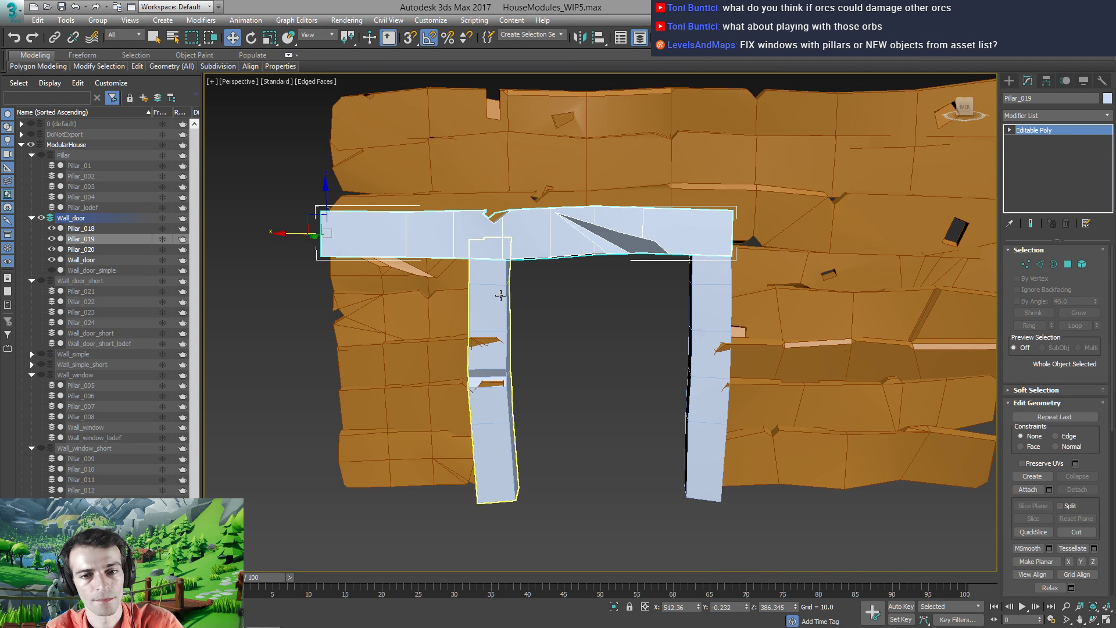
Delete the polygons of the beam section that overhangs beyond the side pillar, using wireframe display to select them
{"action": "key", "text": "F3"}
{"action": "key", "text": "4"}
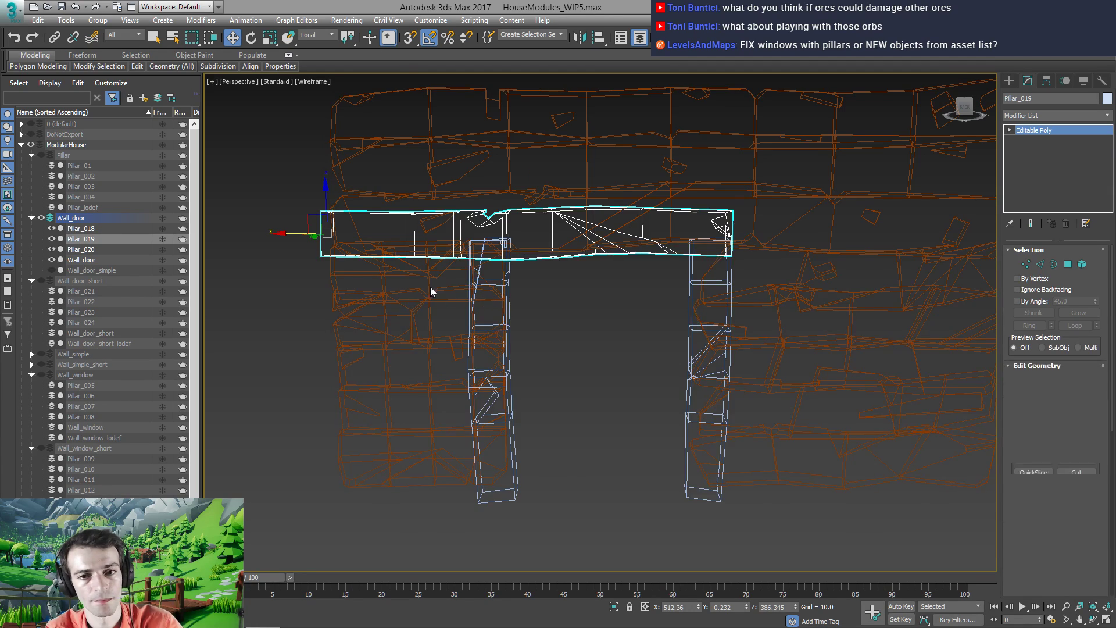
{"action": "key", "text": "ctrl+a"}
{"action": "middle_click_drag", "start_coordinate": [431, 295], "coordinate": [480, 291]}
{"action": "left_click_drag", "start_coordinate": [399, 269], "coordinate": [504, 321]}
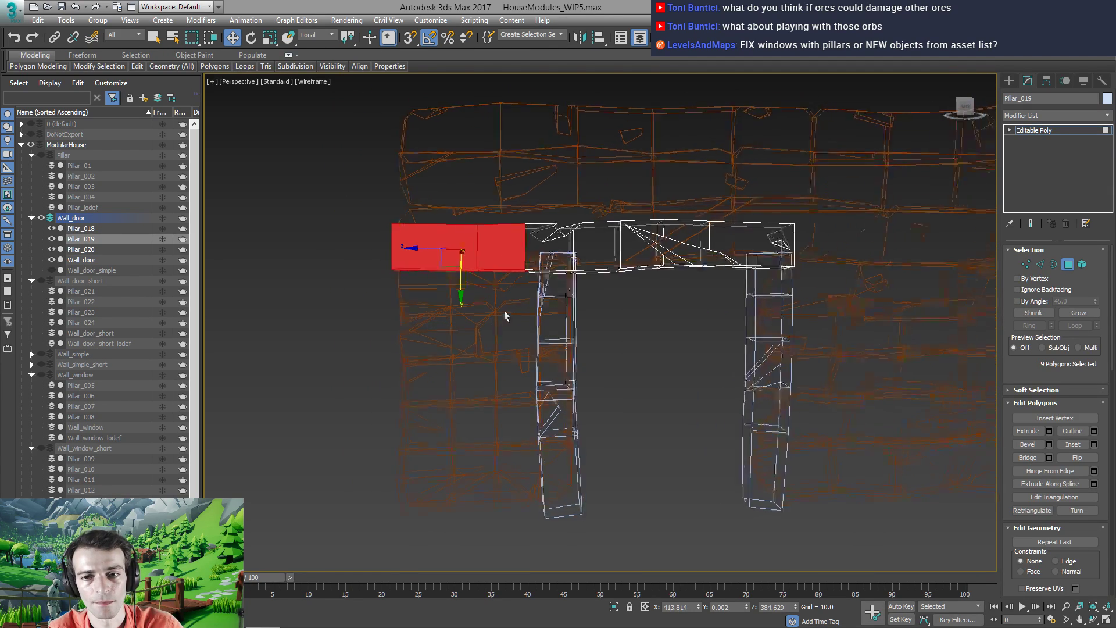
{"action": "middle_click_drag", "start_coordinate": [504, 310], "coordinate": [518, 287], "text": "alt"}
{"action": "key", "text": "Delete"}
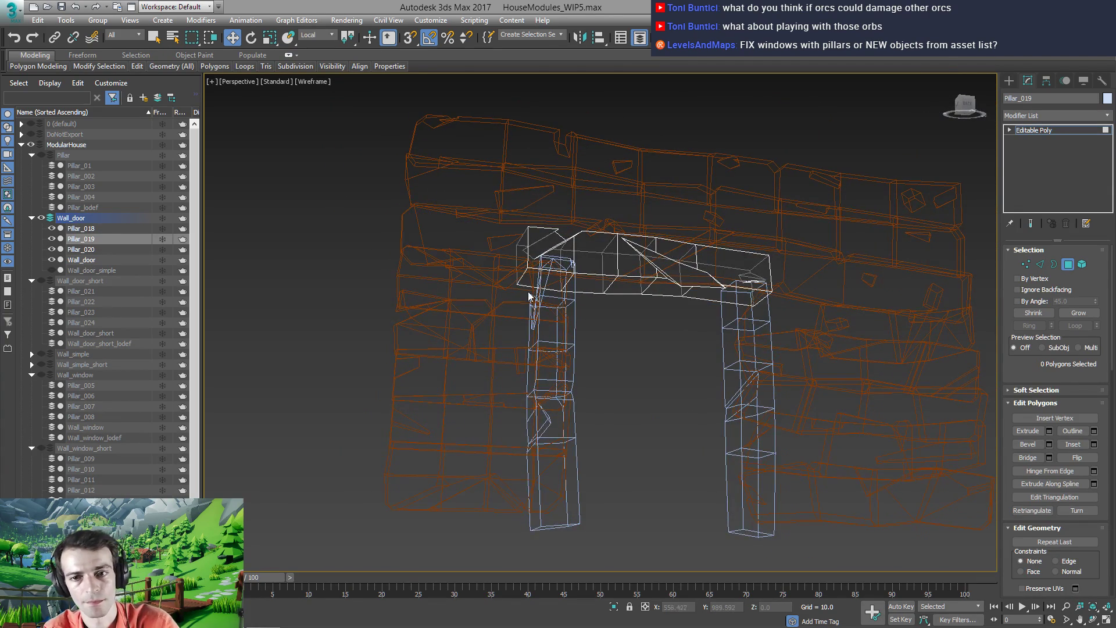
Cap the open border at the cut end of the beam, return to shaded display and leave border editing
{"action": "key", "text": "3"}
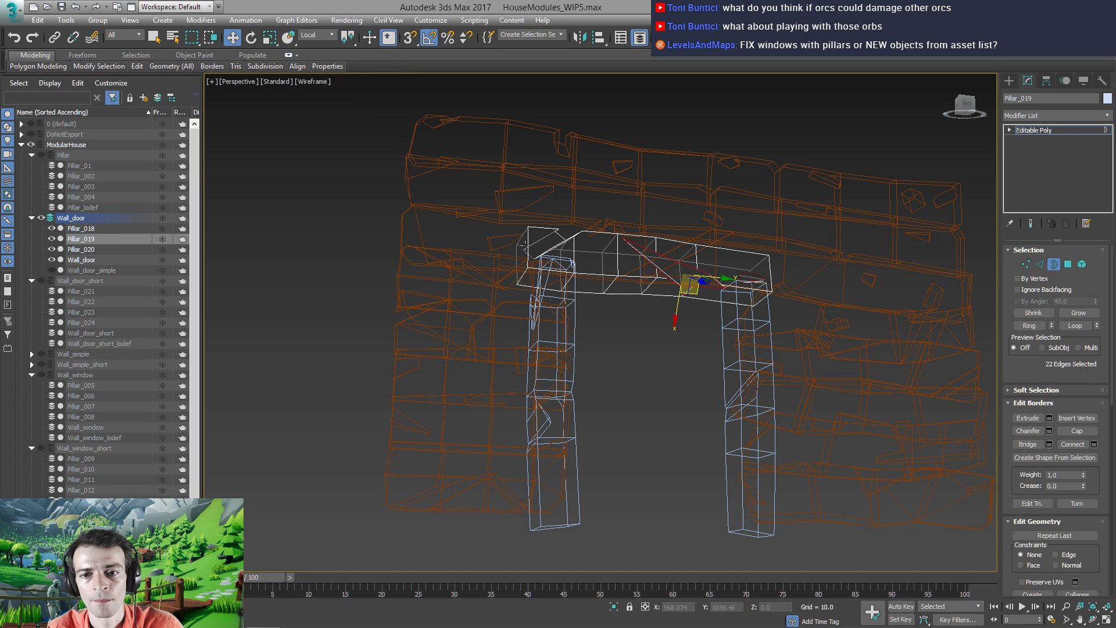
{"action": "left_click", "coordinate": [528, 238]}
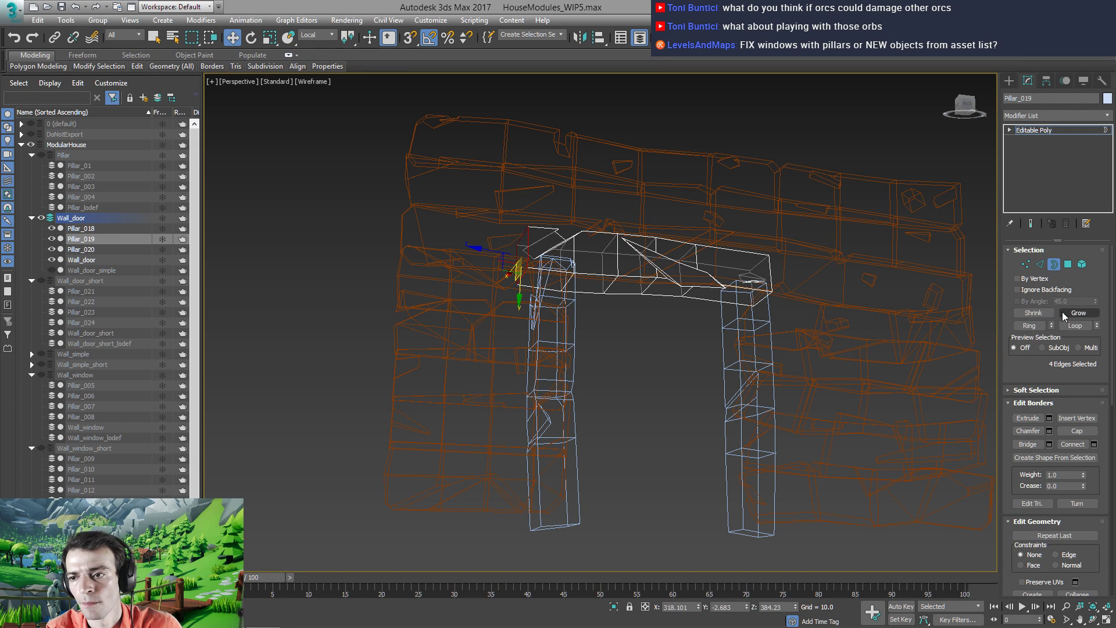
{"action": "left_click", "coordinate": [1073, 431]}
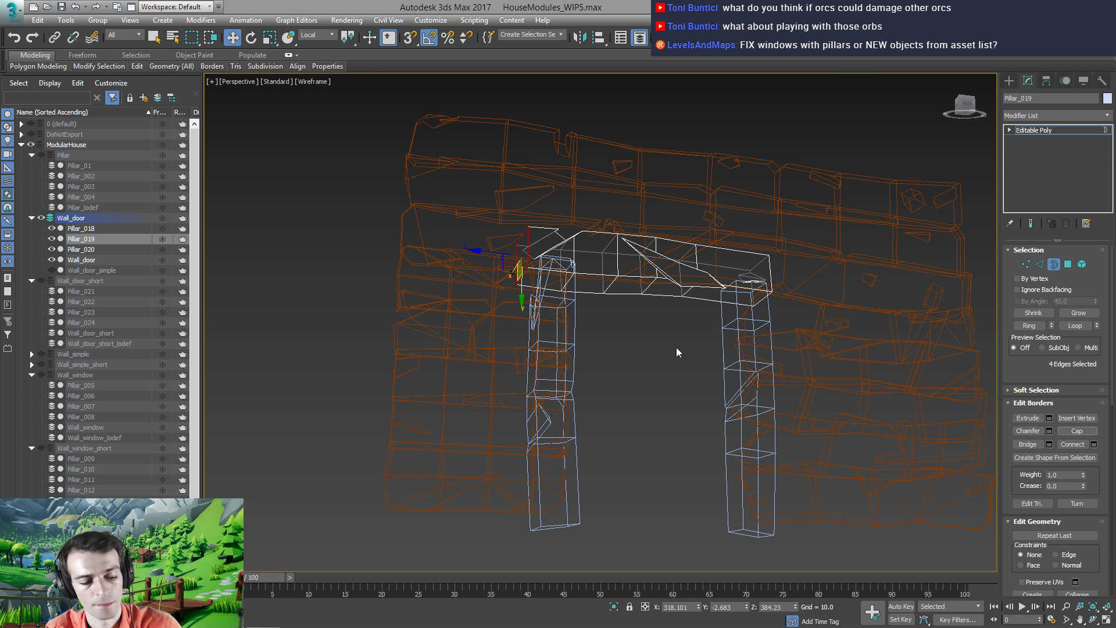
{"action": "key", "text": "F3"}
{"action": "middle_click_drag", "start_coordinate": [615, 287], "coordinate": [565, 312], "text": "alt"}
{"action": "left_click", "coordinate": [1056, 131]}
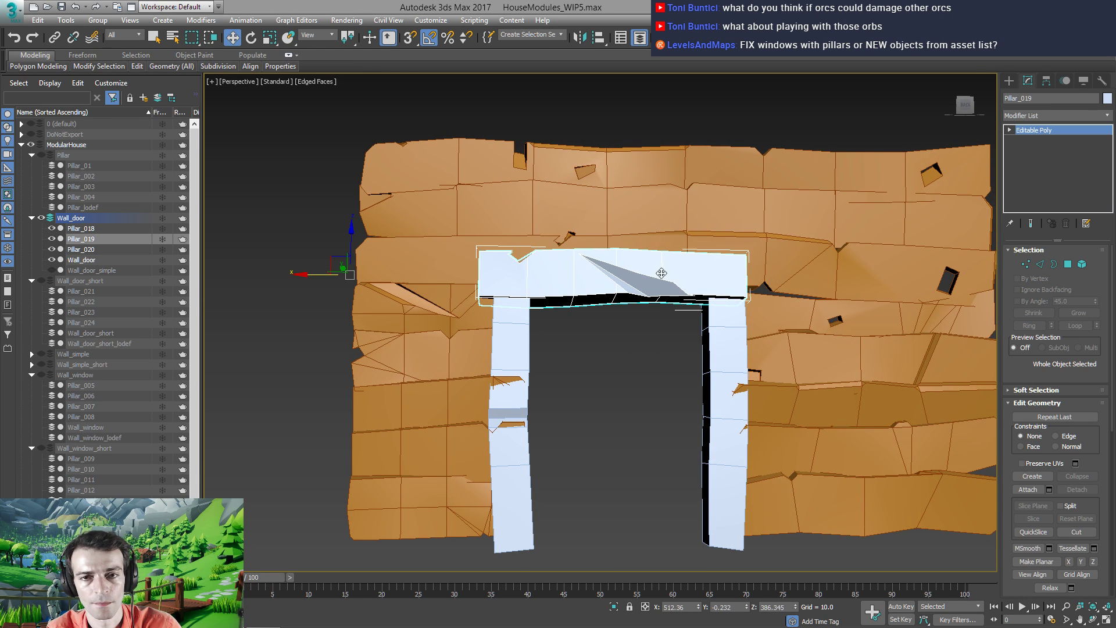
Center the beam's pivot on the object
{"action": "left_click", "coordinate": [1046, 80]}
{"action": "left_click", "coordinate": [1055, 160]}
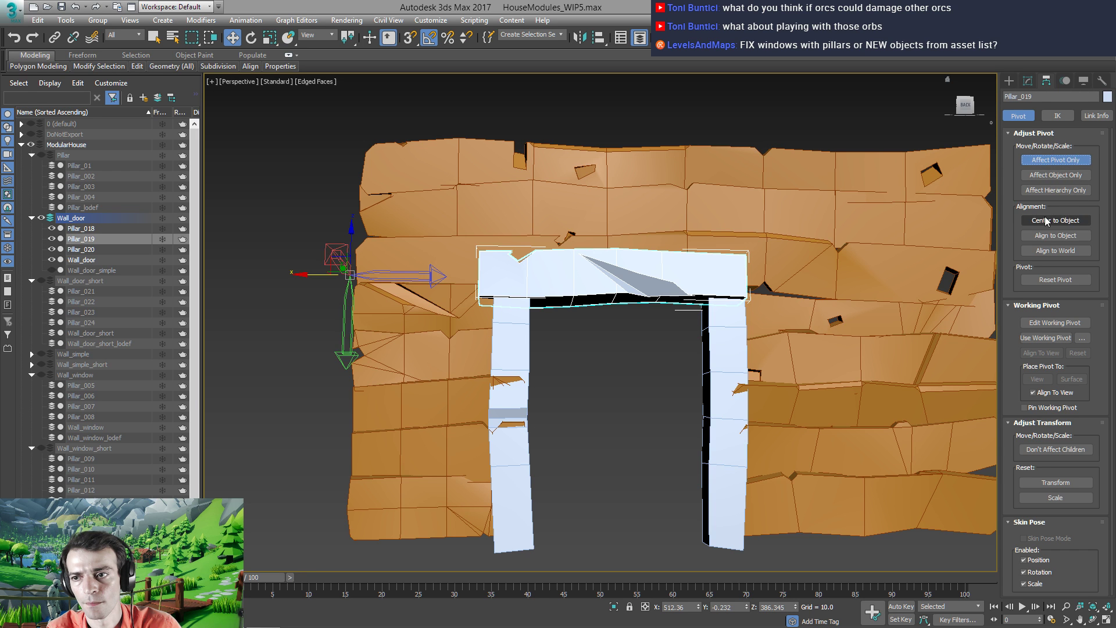
{"action": "left_click", "coordinate": [1047, 221]}
{"action": "left_click", "coordinate": [1055, 159]}
Fine-tune the beam's position so it rests across the tops of both door pillars
{"action": "left_click_drag", "start_coordinate": [575, 283], "coordinate": [590, 277]}
{"action": "middle_click_drag", "start_coordinate": [590, 277], "coordinate": [617, 231], "text": "alt"}
{"action": "mouse_move", "coordinate": [617, 232]}
{"action": "left_mouse_down"}
{"action": "mouse_move", "coordinate": [611, 211]}
{"action": "mouse_move", "coordinate": [604, 228]}
{"action": "left_mouse_up"}
{"action": "middle_click_drag", "start_coordinate": [614, 314], "coordinate": [621, 230], "text": "alt"}
{"action": "left_click_drag", "start_coordinate": [622, 224], "coordinate": [621, 224]}
Select the beam together with both door pillars and shift the whole frame slightly along Z
{"action": "left_click", "coordinate": [515, 333], "text": "ctrl"}
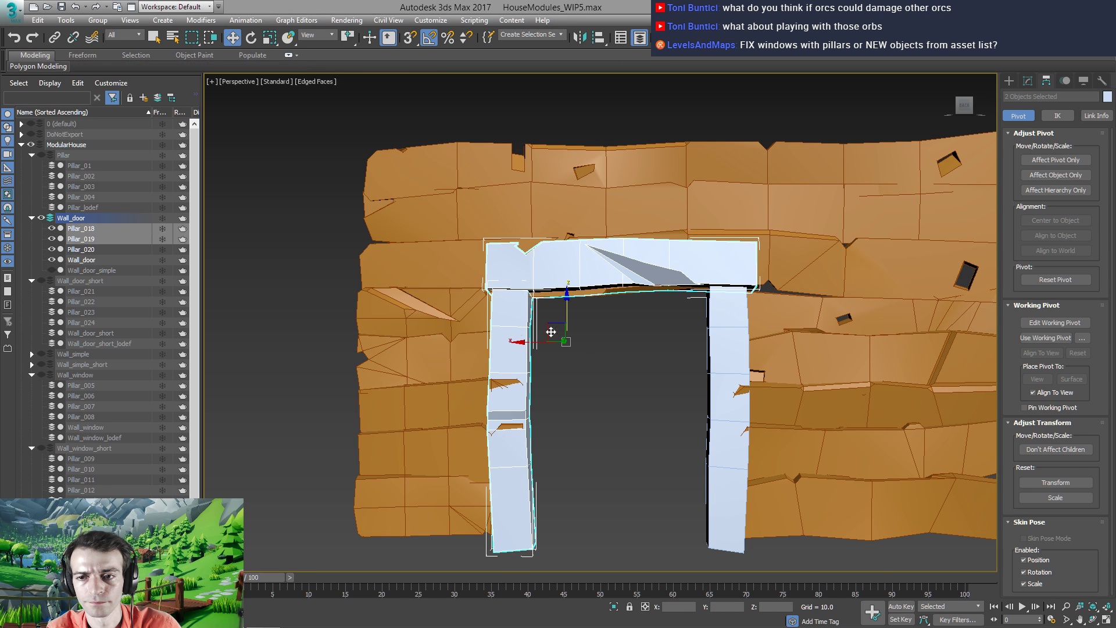
{"action": "left_click", "coordinate": [715, 349], "text": "ctrl"}
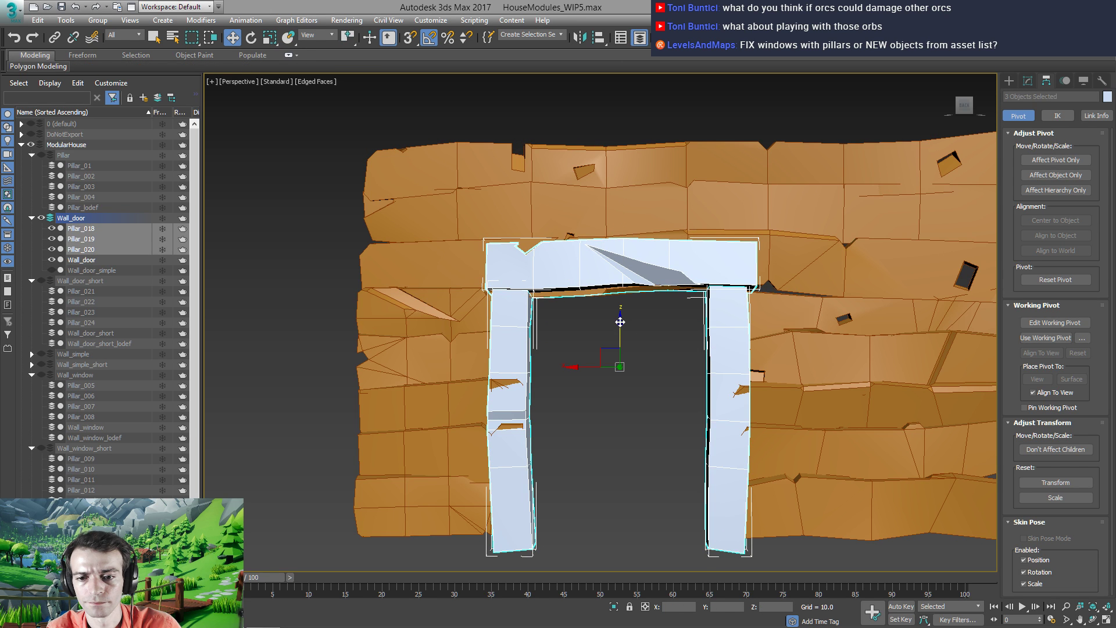
{"action": "mouse_move", "coordinate": [619, 321]}
{"action": "left_mouse_down"}
{"action": "mouse_move", "coordinate": [615, 313]}
{"action": "mouse_move", "coordinate": [613, 332]}
{"action": "left_mouse_up"}
{"action": "middle_click_drag", "start_coordinate": [613, 332], "coordinate": [528, 312], "text": "alt"}
{"action": "scroll", "coordinate": [526, 312], "scroll_direction": "up", "scroll_amount": 4}
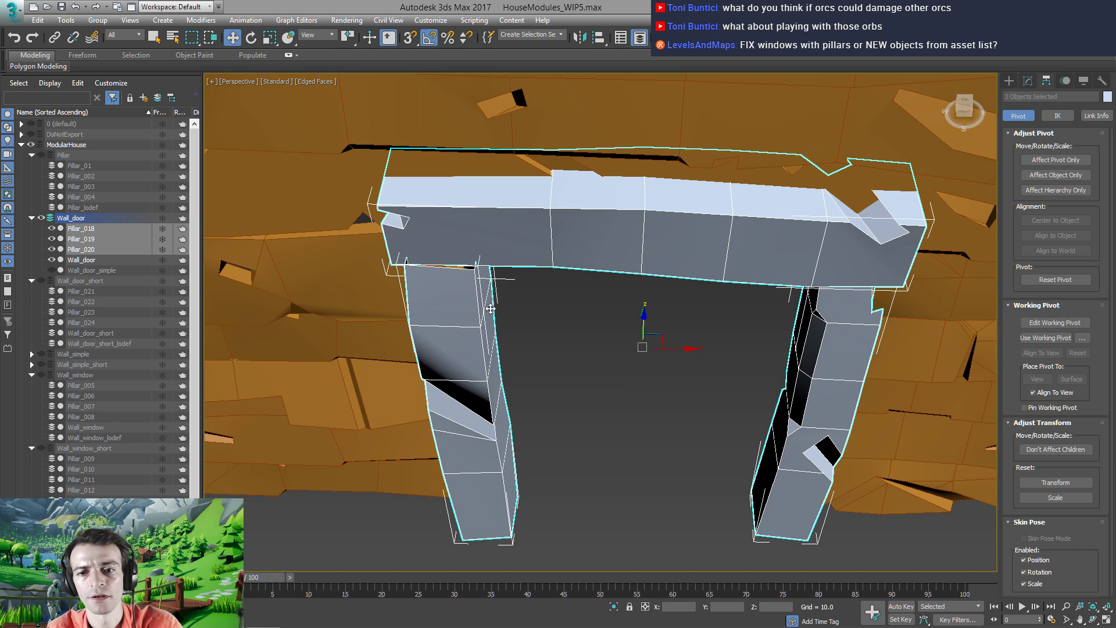
Cap the open top border of Pillar_020 and leave border editing
{"action": "left_click", "coordinate": [490, 309]}
{"action": "key", "text": "3"}
{"action": "left_click", "coordinate": [461, 271]}
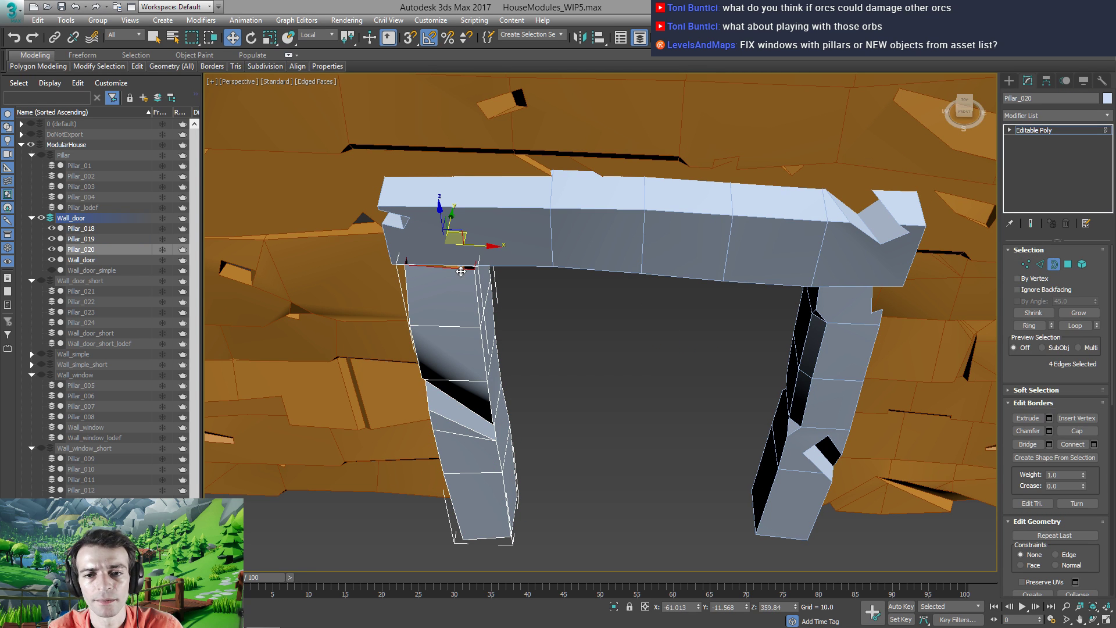
{"action": "left_click", "coordinate": [1071, 431]}
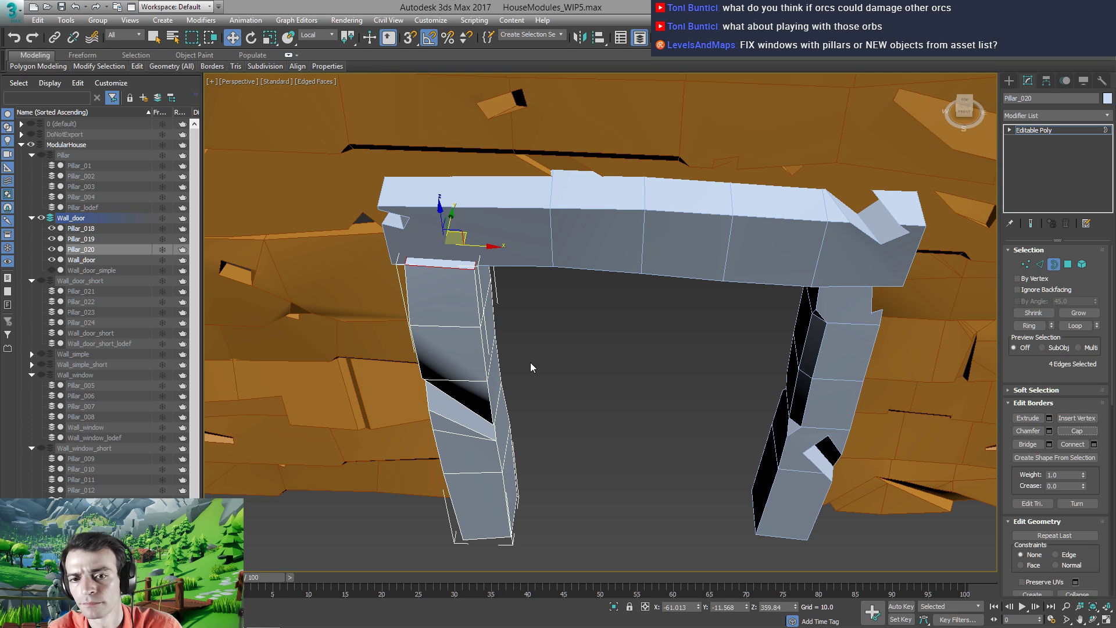
{"action": "left_click", "coordinate": [565, 333]}
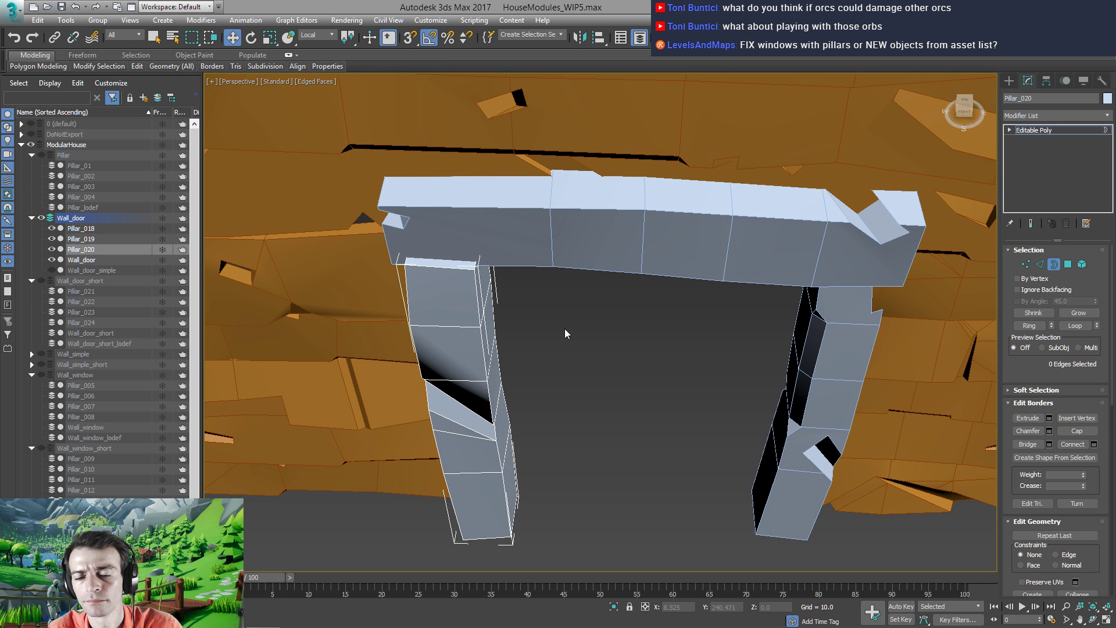
{"action": "left_click", "coordinate": [1041, 131]}
Attach both door pillars and the horizontal beam to the Wall_door mesh
{"action": "middle_click_drag", "start_coordinate": [653, 316], "coordinate": [501, 316], "text": "alt"}
{"action": "scroll", "coordinate": [575, 328], "scroll_direction": "up", "scroll_amount": 5}
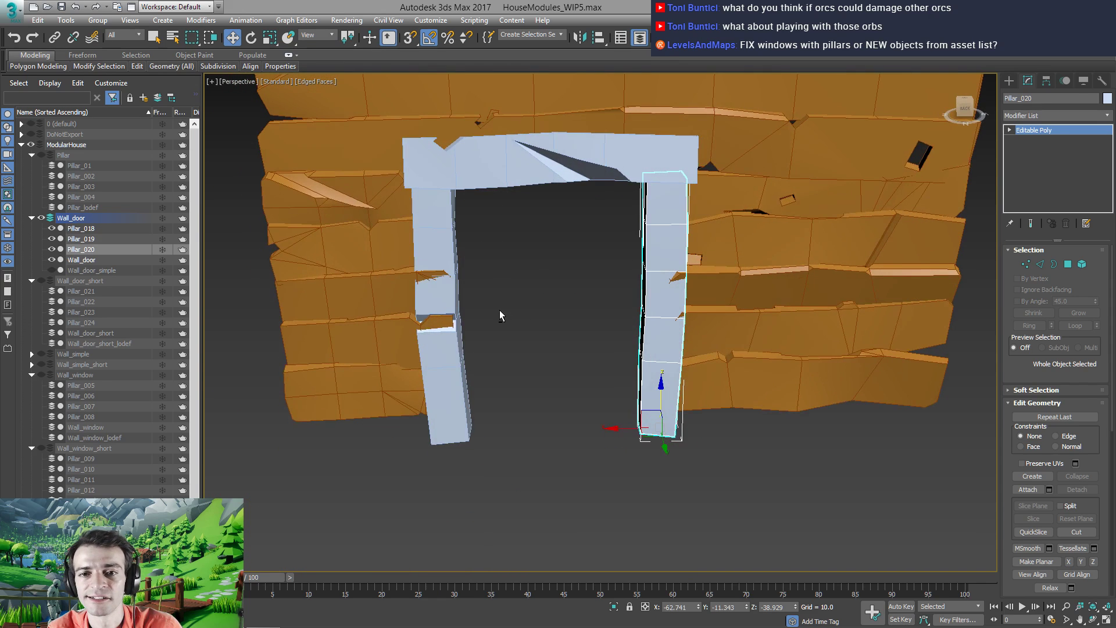
{"action": "left_click", "coordinate": [740, 302]}
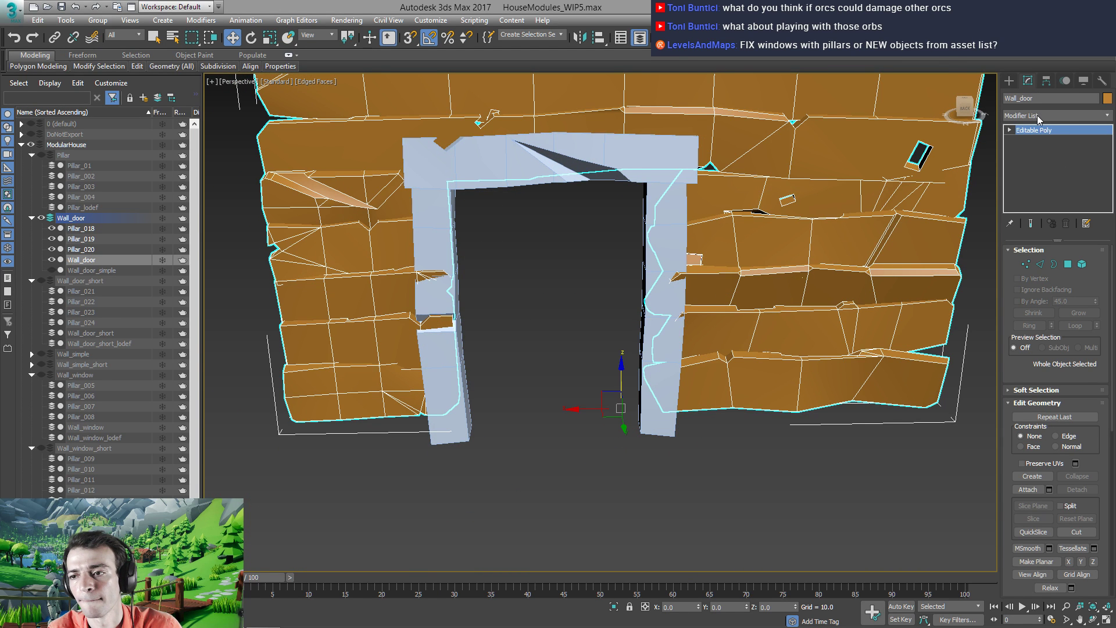
{"action": "left_click", "coordinate": [1068, 265]}
{"action": "left_click", "coordinate": [1068, 265]}
{"action": "left_click", "coordinate": [1028, 490]}
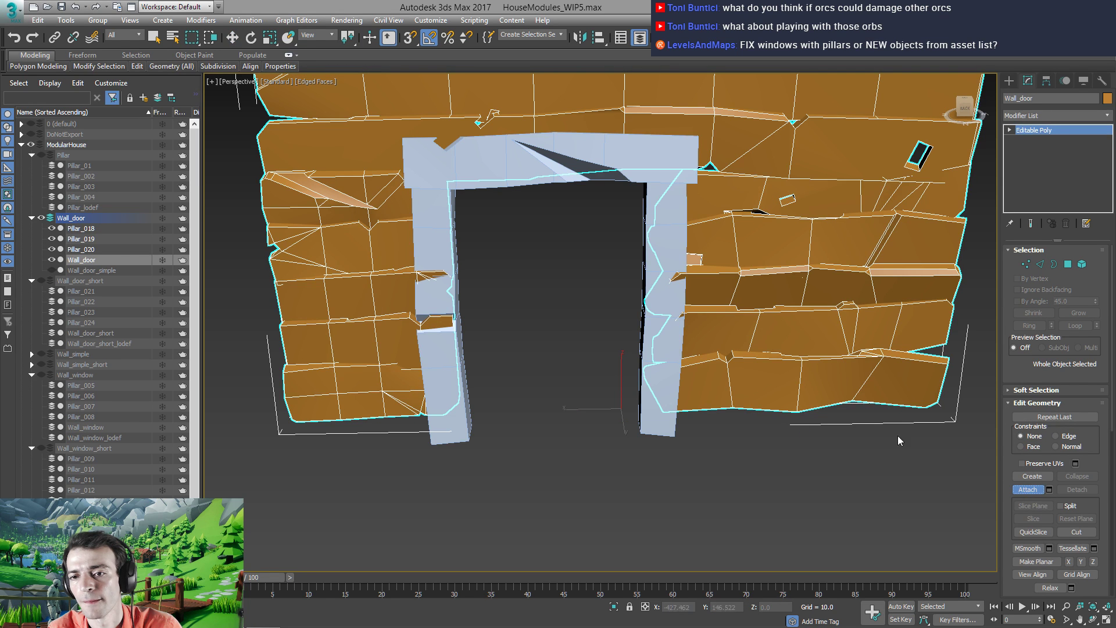
{"action": "left_click", "coordinate": [662, 312]}
{"action": "left_click", "coordinate": [439, 239]}
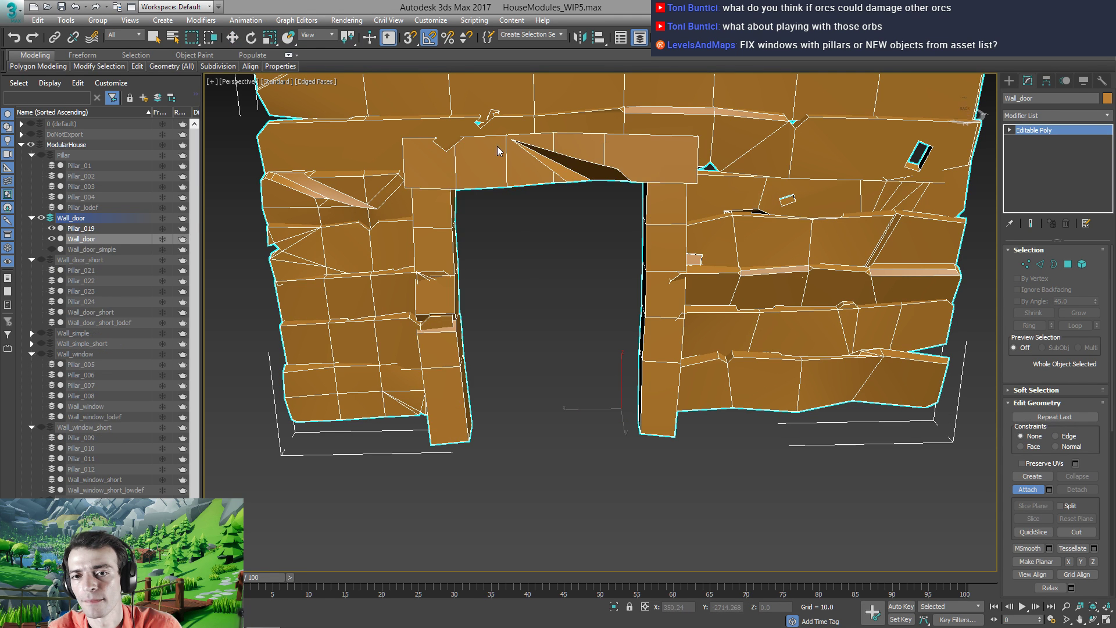
Add an Unwrap UVW modifier to Wall_door from polygon selection mode
{"action": "left_click", "coordinate": [1068, 264]}
{"action": "left_click", "coordinate": [1037, 115]}
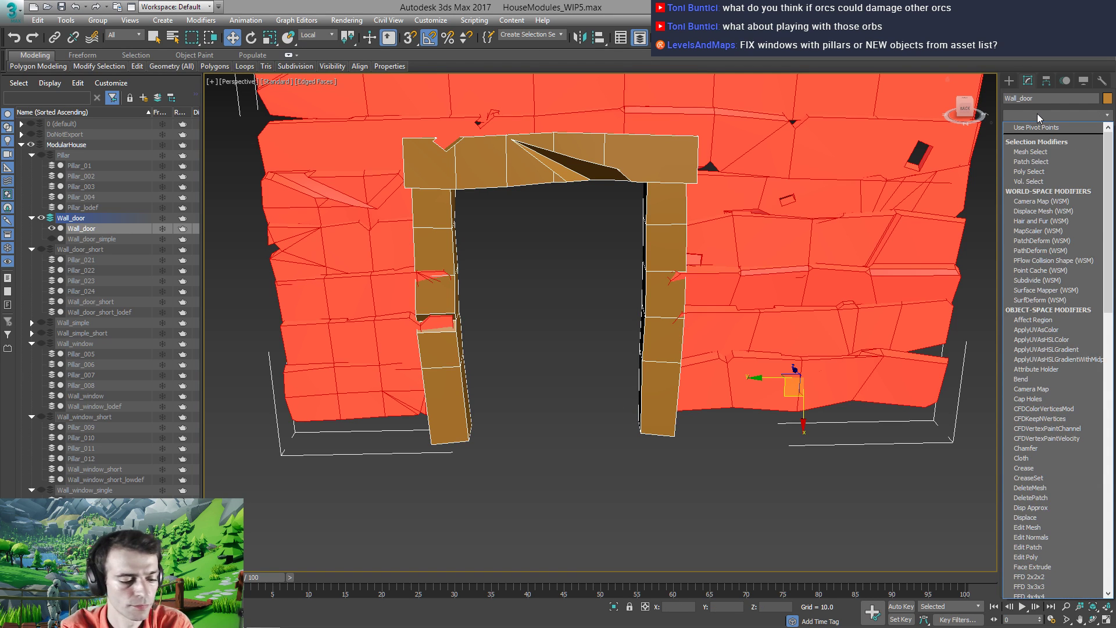
{"action": "key", "text": "u"}
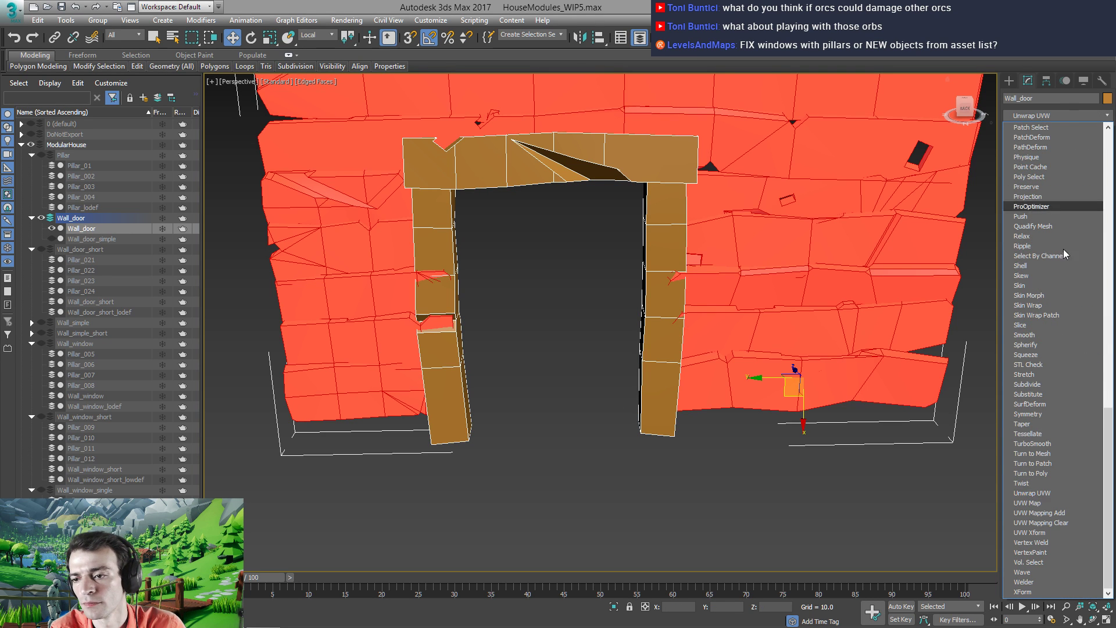
{"action": "left_click", "coordinate": [1031, 493]}
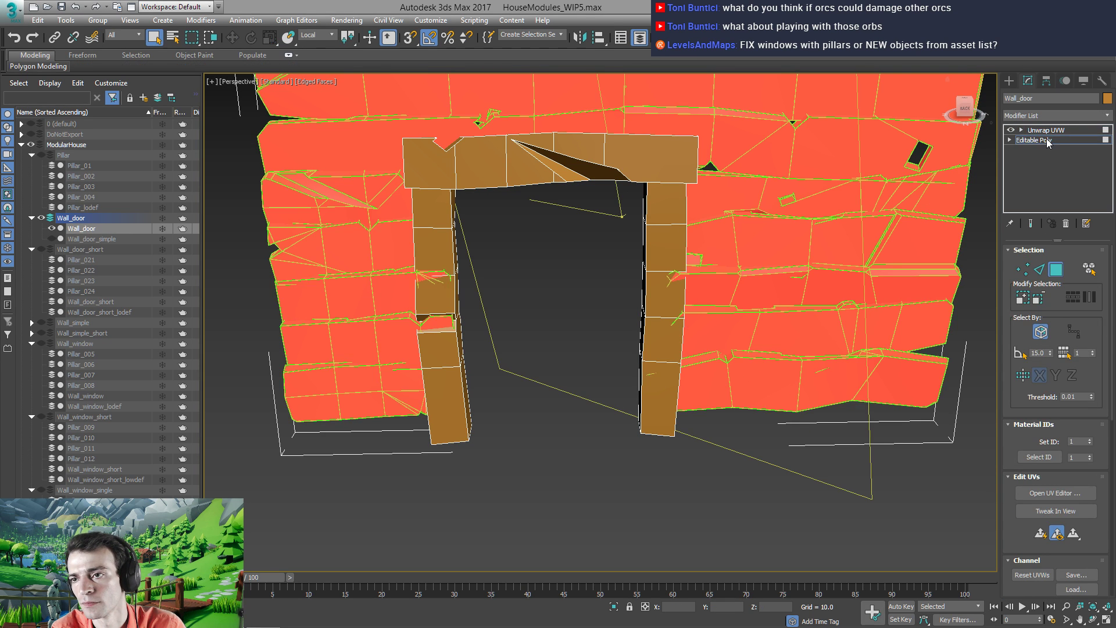
Select all of Wall_door's polygons in the Unwrap UVW modifier and open the UV editor
{"action": "left_click", "coordinate": [1048, 141]}
{"action": "left_click", "coordinate": [1067, 133]}
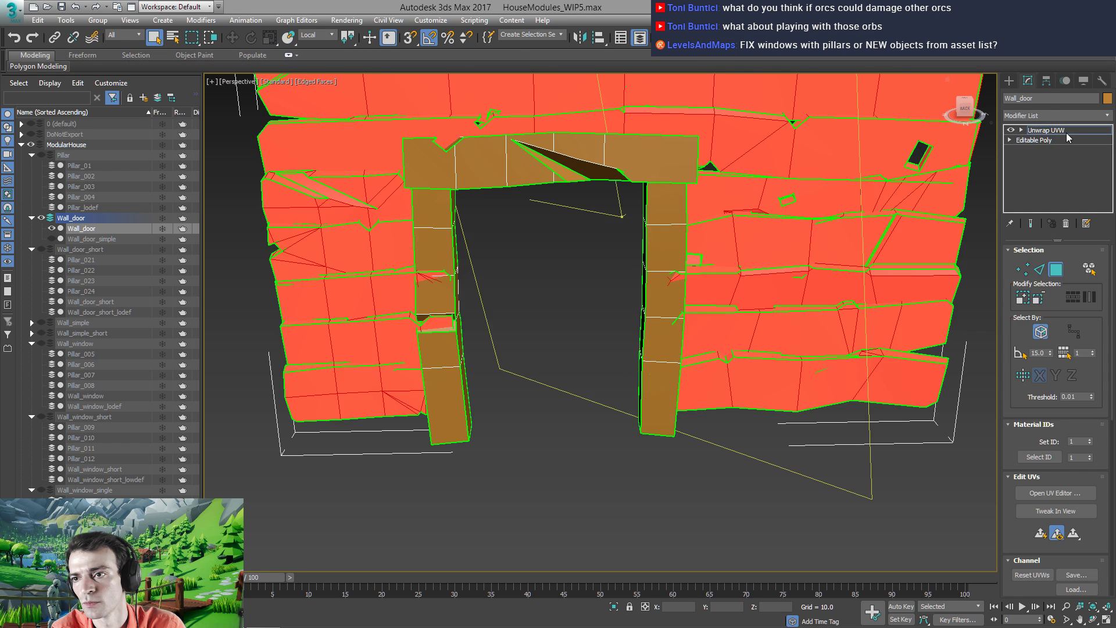
{"action": "key", "text": "ctrl+a"}
{"action": "left_click", "coordinate": [1055, 492]}
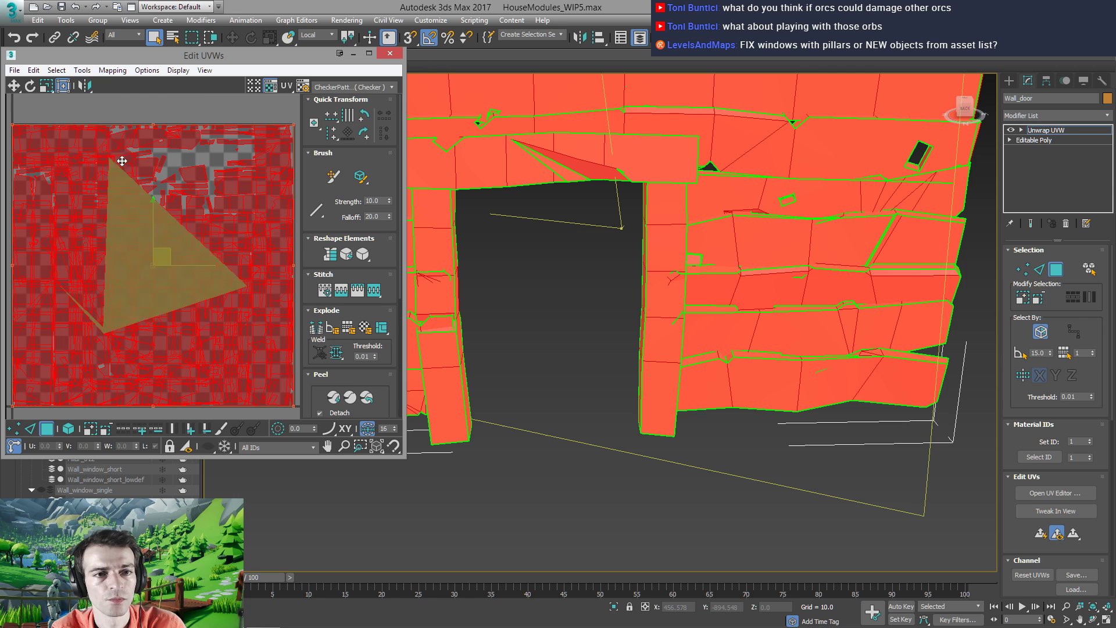
Flatten-map all of Wall_door's polygons with a 45 degree angle threshold and 0.01 spacing
{"action": "left_click", "coordinate": [113, 70]}
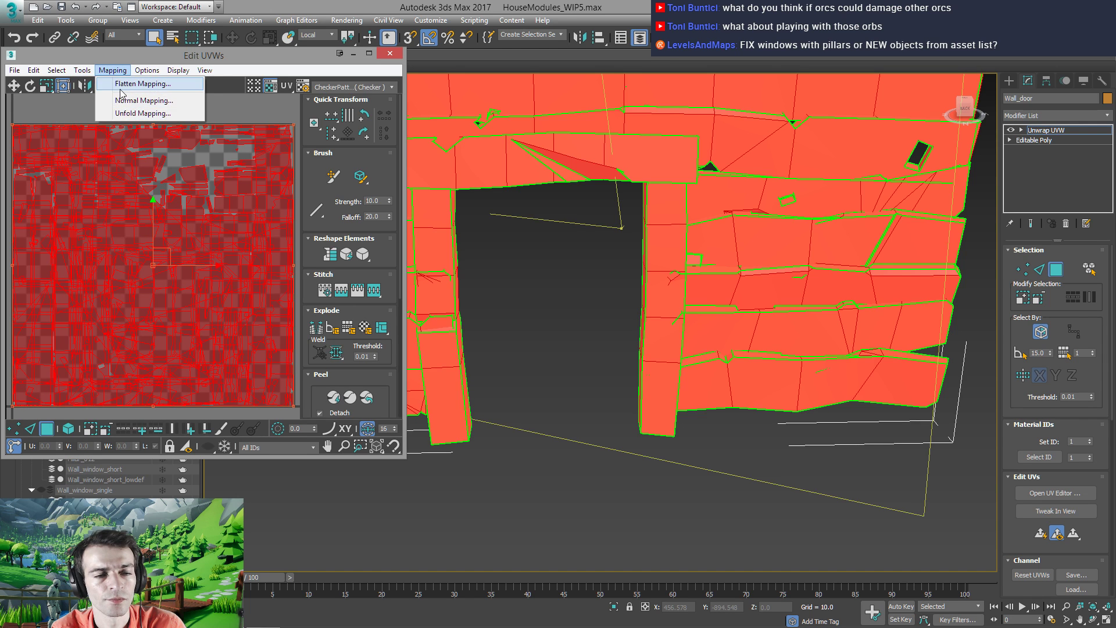
{"action": "left_click", "coordinate": [119, 83]}
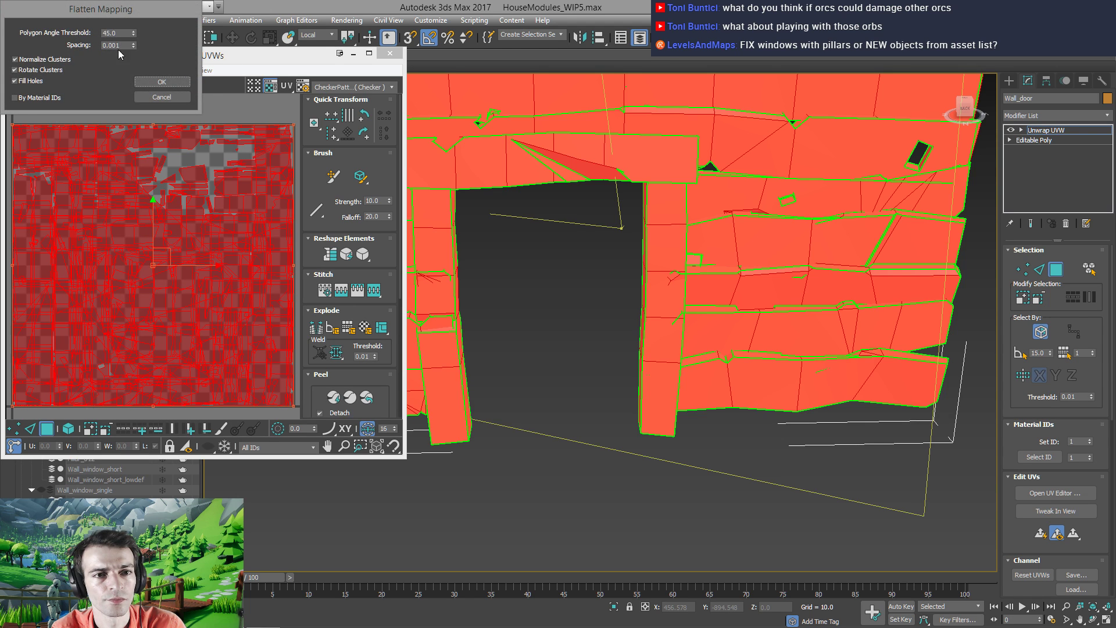
{"action": "left_click", "coordinate": [148, 83]}
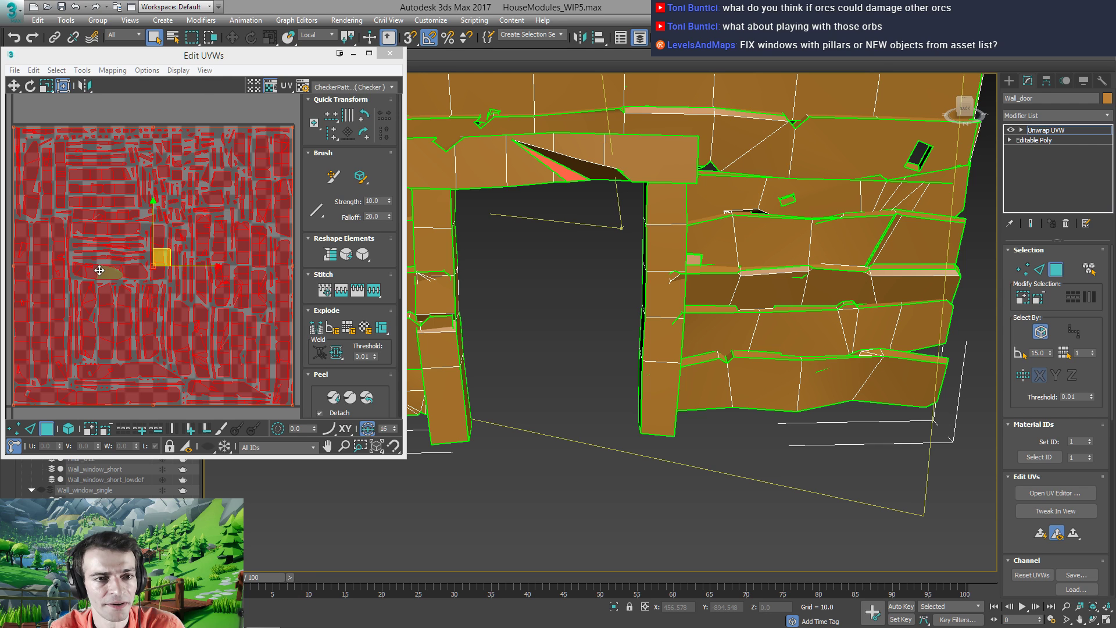
Flatten-map Wall_door's polygons again with tighter spacing between the UV clusters
{"action": "left_click", "coordinate": [111, 71]}
{"action": "left_click", "coordinate": [119, 81]}
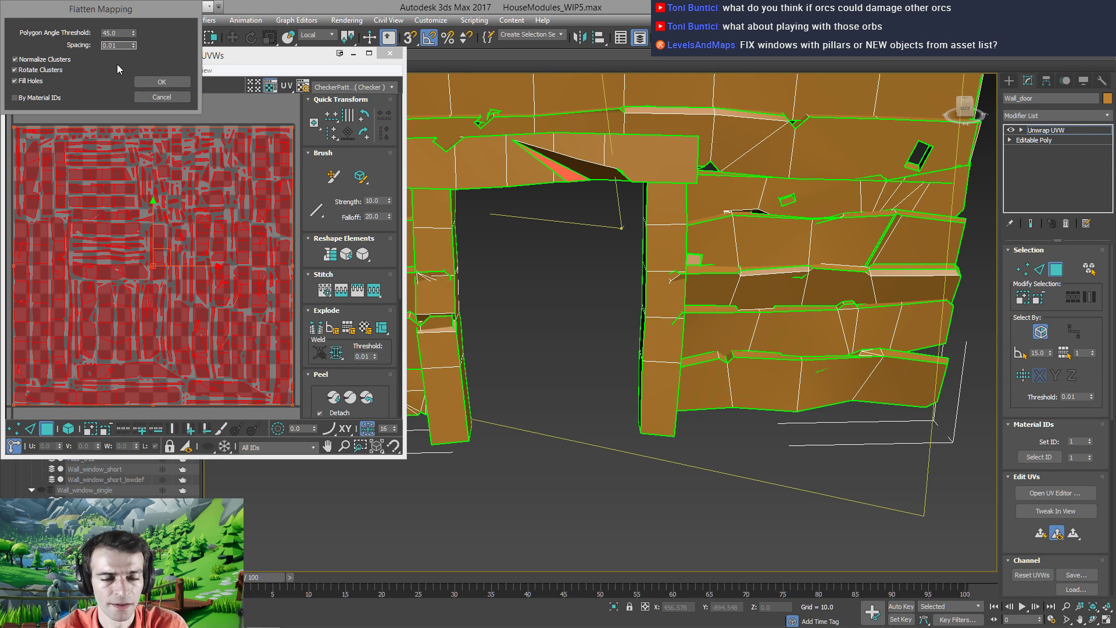
{"action": "left_click", "coordinate": [161, 81]}
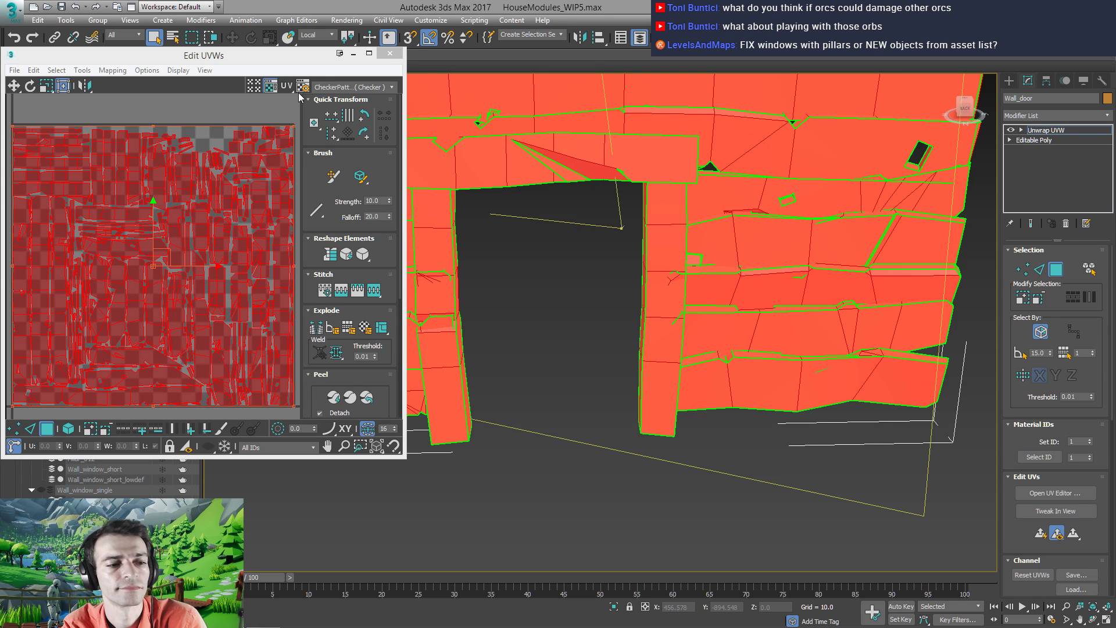
Close the UV editor and convert Wall_door to Editable Poly
{"action": "left_click", "coordinate": [389, 53]}
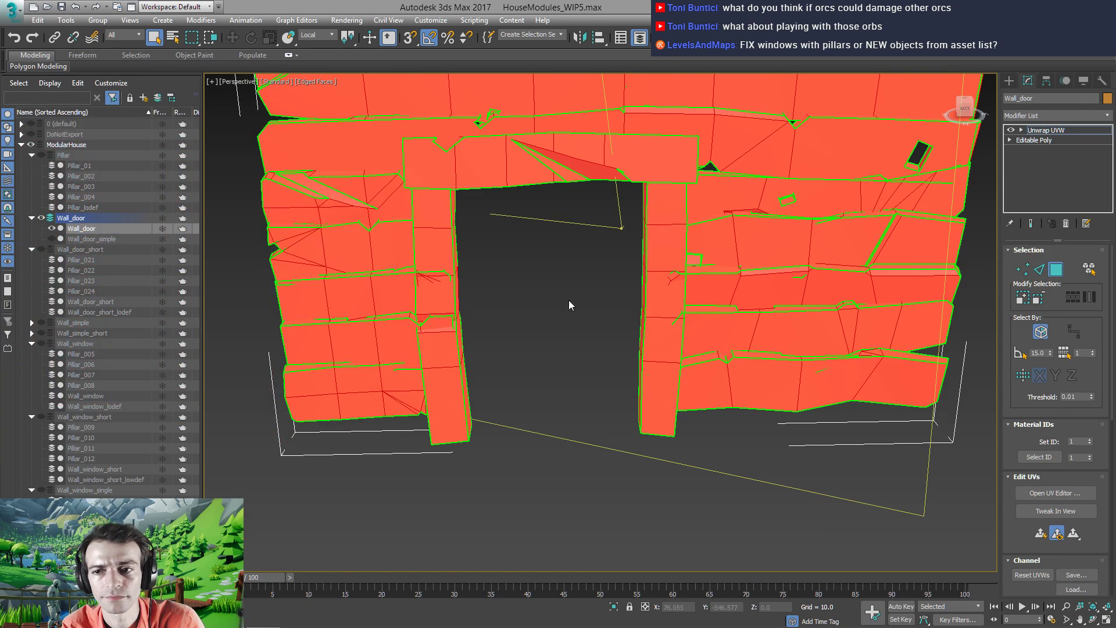
{"action": "right_click", "coordinate": [582, 222]}
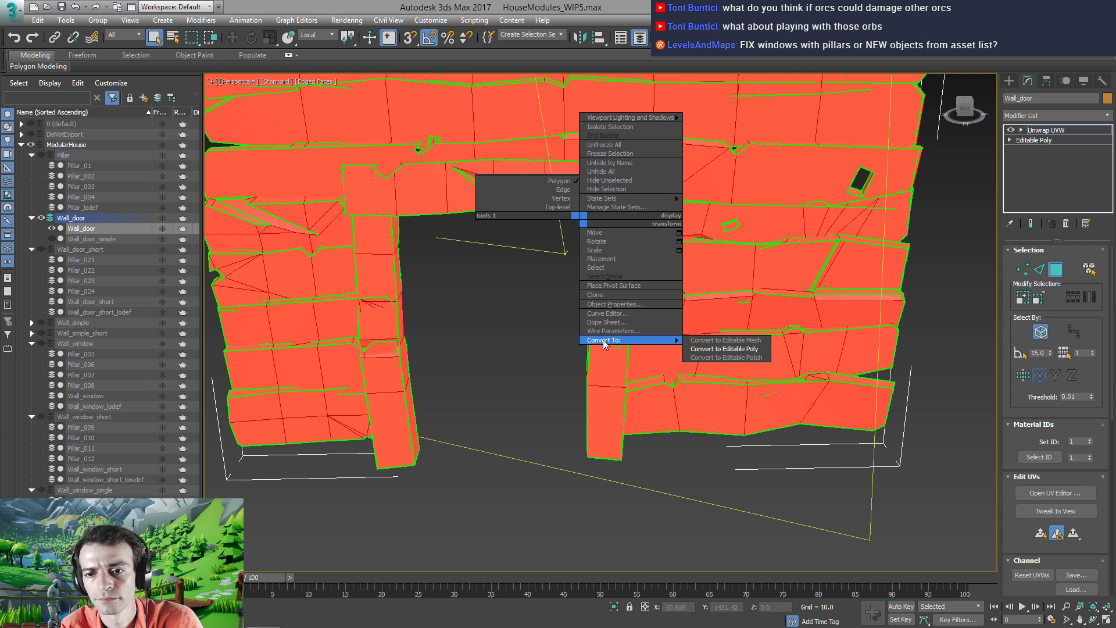
{"action": "left_click", "coordinate": [716, 350]}
Export the selected Wall_door mesh as FBX to the ModularHouse folder, overwriting the existing Wall_door file
{"action": "scroll", "coordinate": [604, 281], "scroll_direction": "up", "scroll_amount": 2}
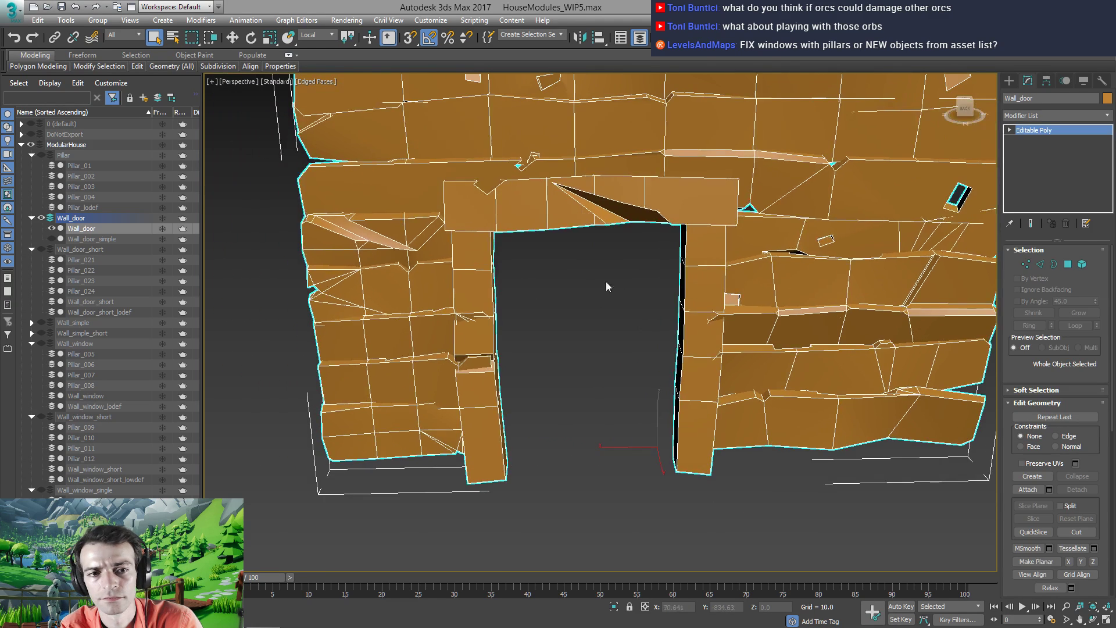
{"action": "middle_click_drag", "start_coordinate": [602, 285], "coordinate": [584, 299], "text": "alt"}
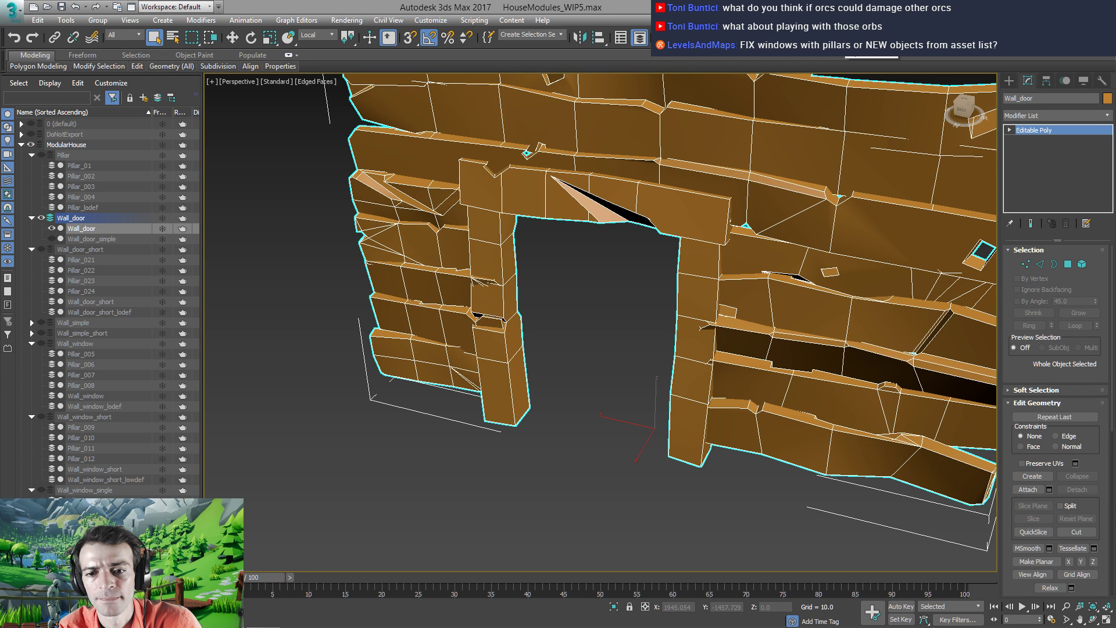
{"action": "left_click", "coordinate": [845, 39]}
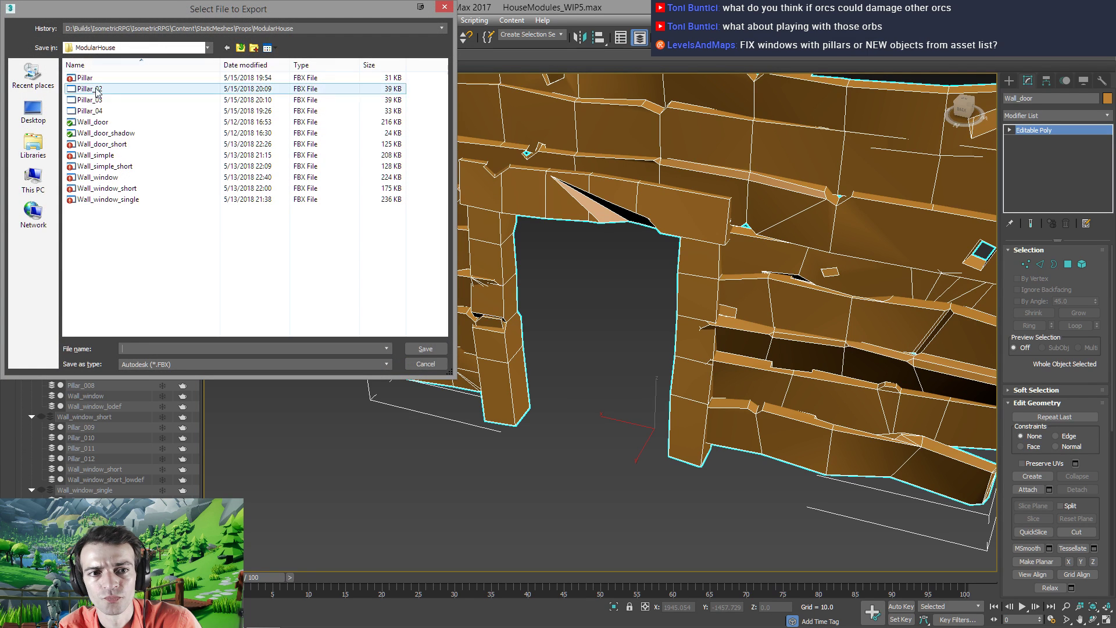
{"action": "left_click_drag", "start_coordinate": [154, 12], "coordinate": [398, 117]}
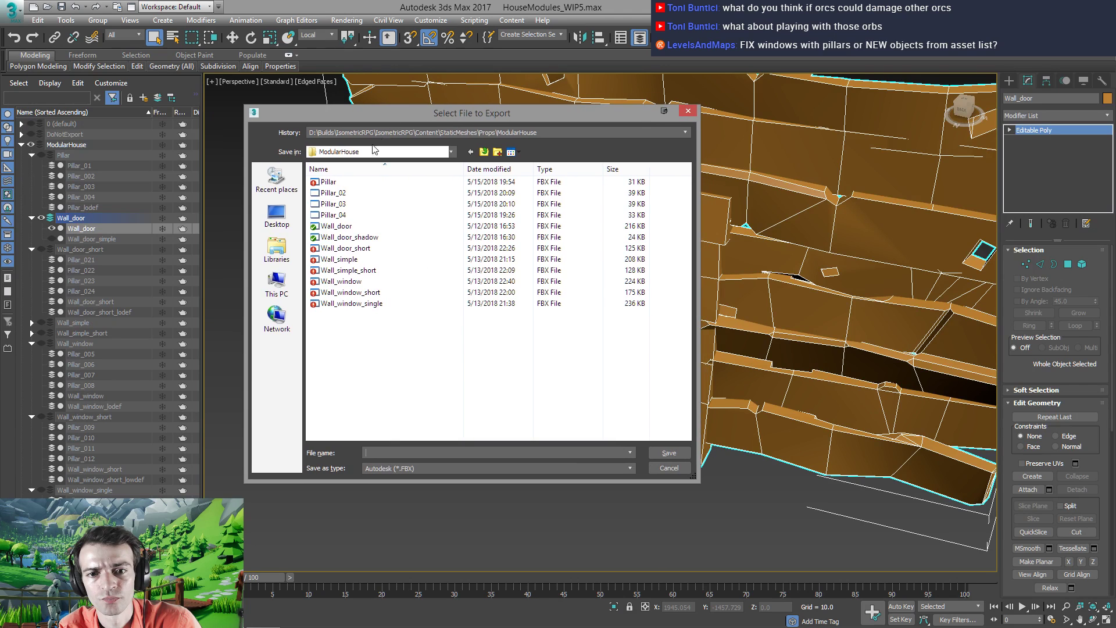
{"action": "double_click", "coordinate": [343, 226]}
{"action": "left_click", "coordinate": [593, 368]}
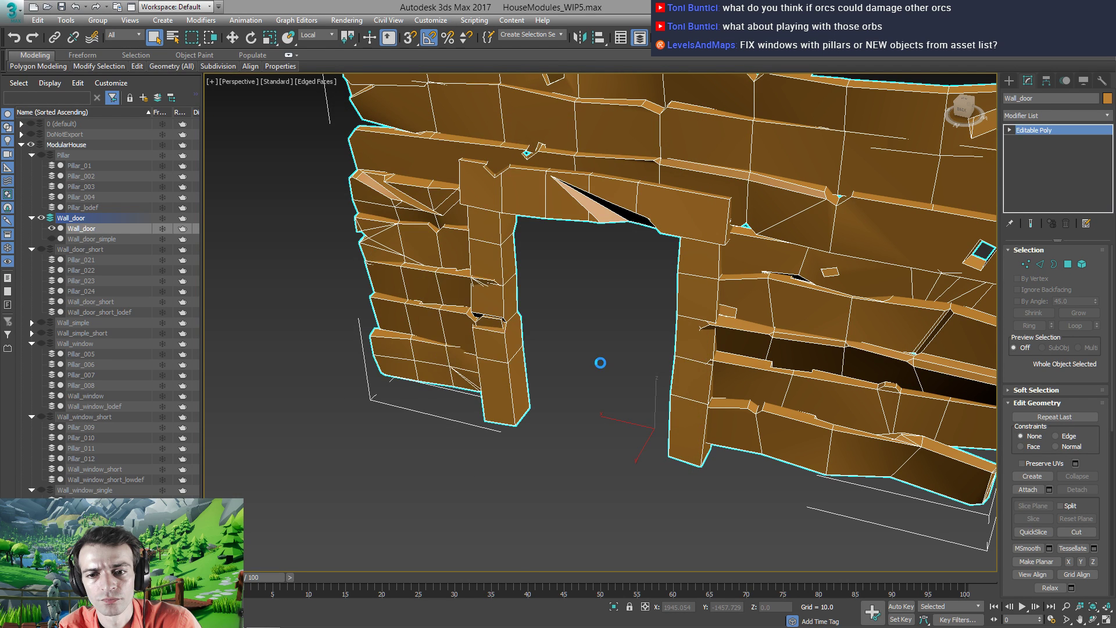
{"action": "left_click", "coordinate": [634, 473]}
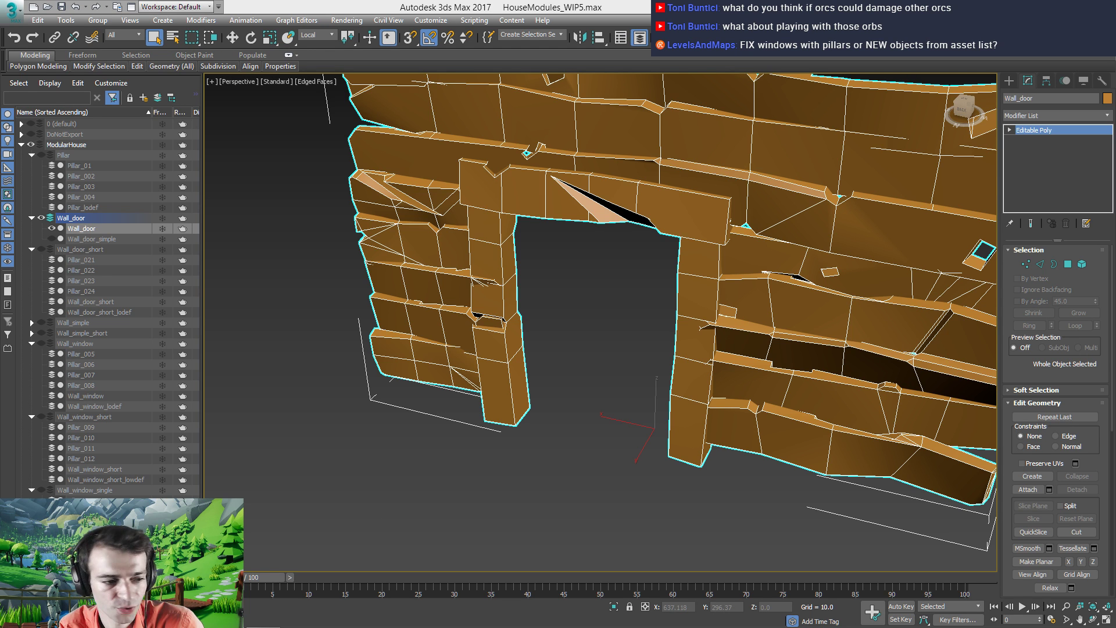
Switch to Unreal Editor and import the changed Wall_door source file
{"action": "left_click", "coordinate": [259, 620]}
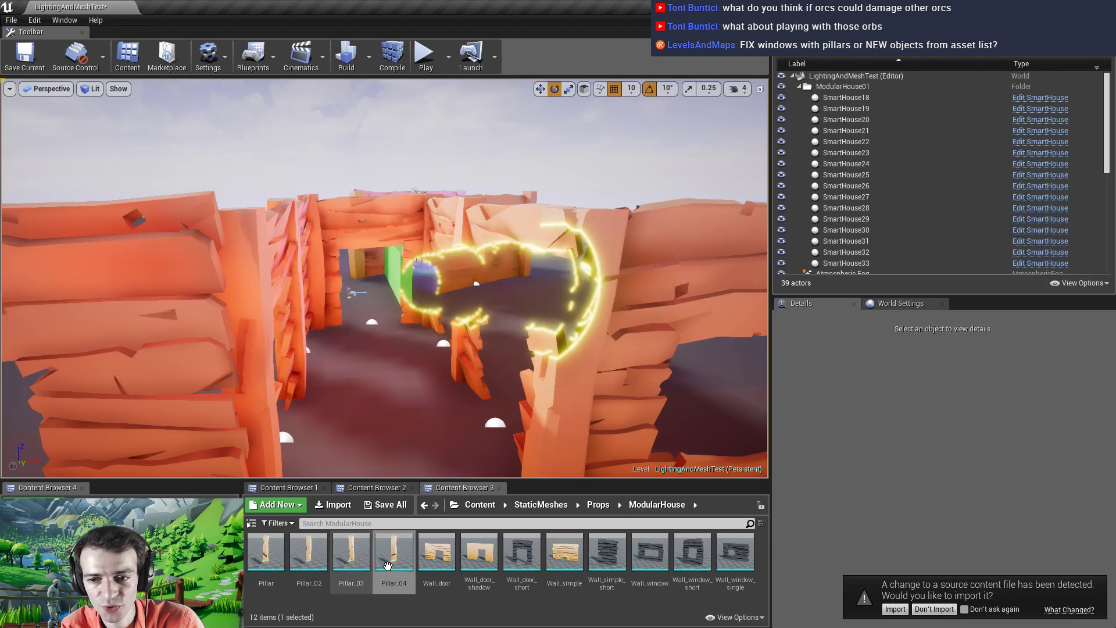
{"action": "left_click", "coordinate": [895, 608]}
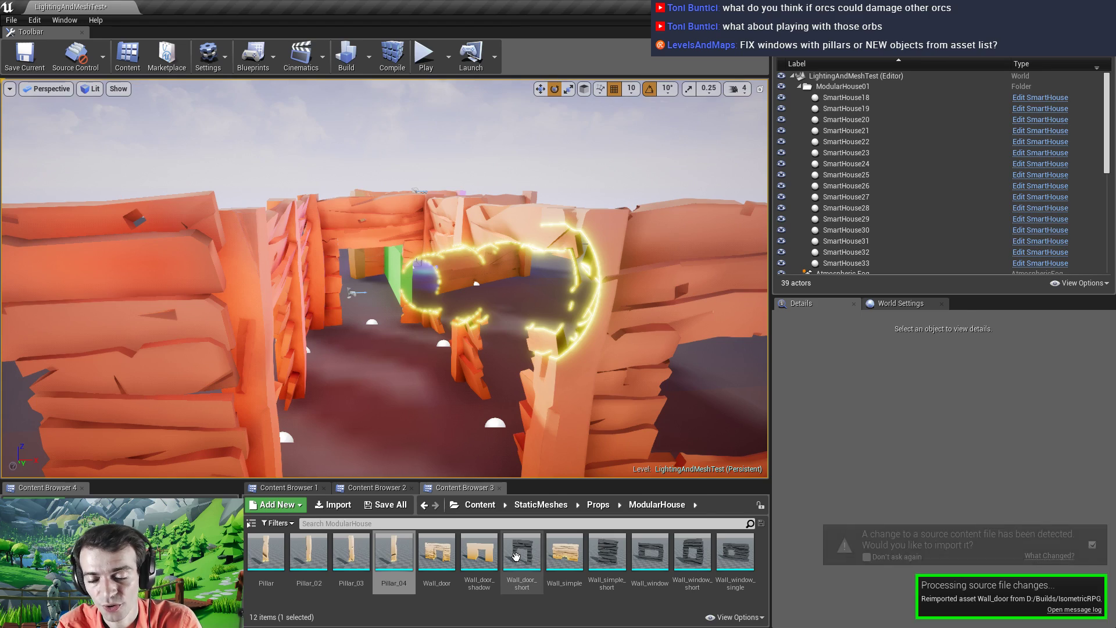
Change SmartHouse25 from a window wall to Wall_door in its Enum Object List
{"action": "right_click_drag", "start_coordinate": [409, 362], "coordinate": [87, 352]}
{"action": "left_click", "coordinate": [438, 281]}
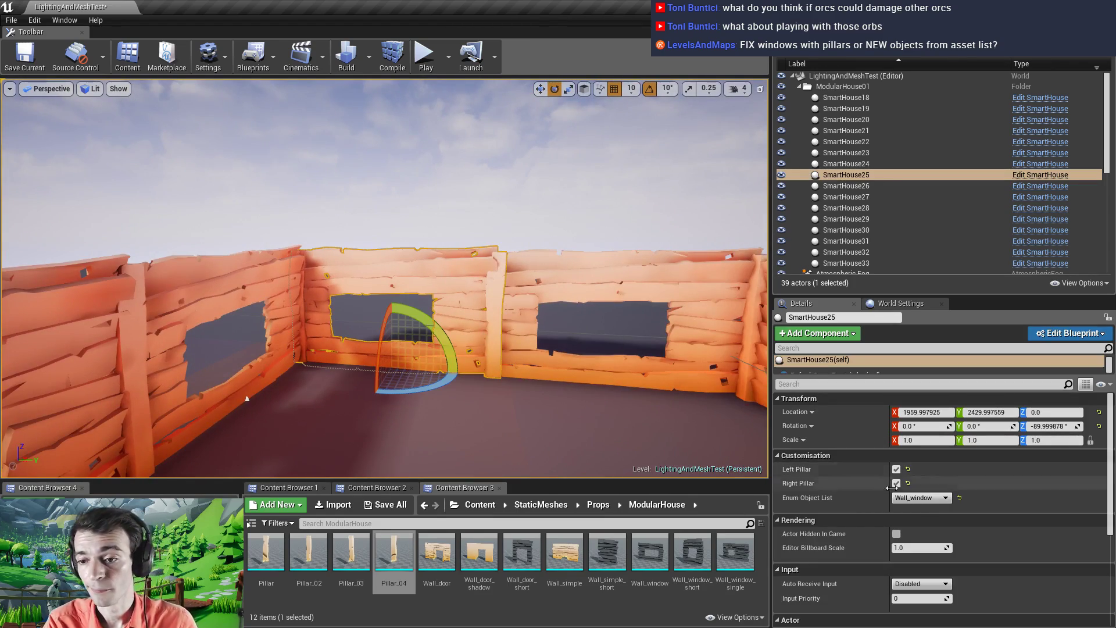
{"action": "left_click", "coordinate": [921, 498]}
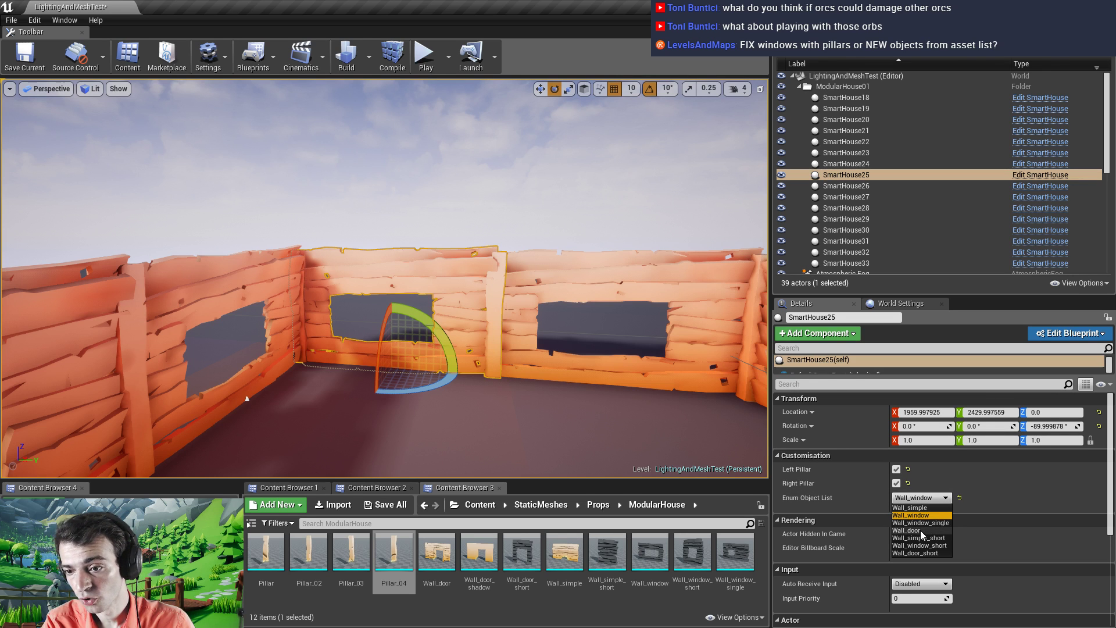
{"action": "left_click", "coordinate": [917, 531]}
Build the level and examine the door frame of SmartHouse25 from several sides
{"action": "right_click_drag", "start_coordinate": [87, 352], "coordinate": [87, 343]}
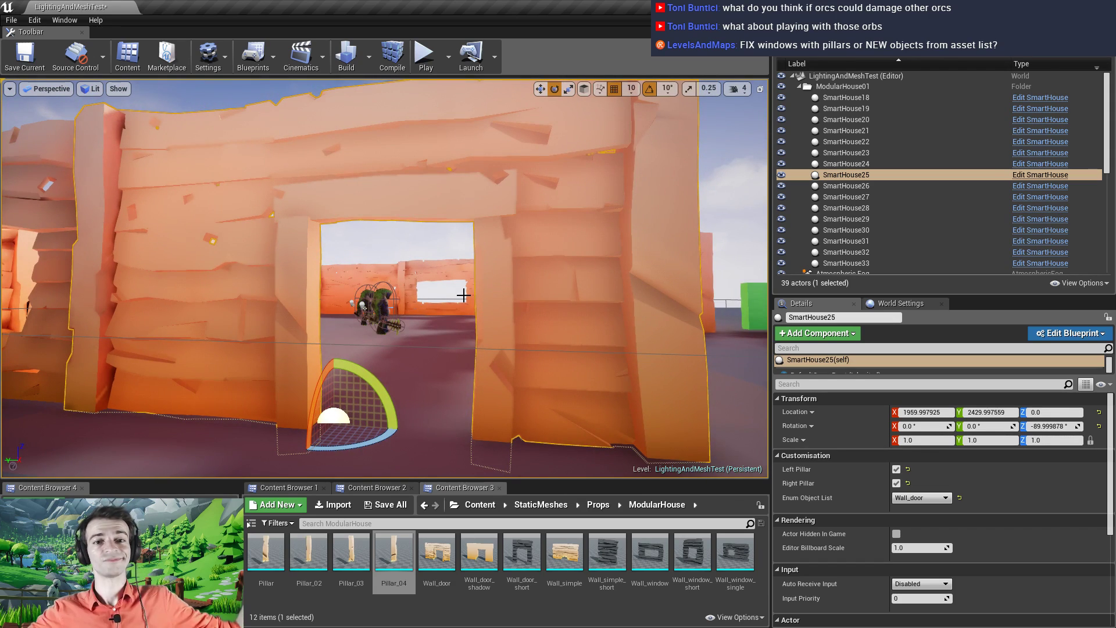
{"action": "right_click_drag", "start_coordinate": [419, 224], "coordinate": [411, 232]}
{"action": "left_click", "coordinate": [346, 56]}
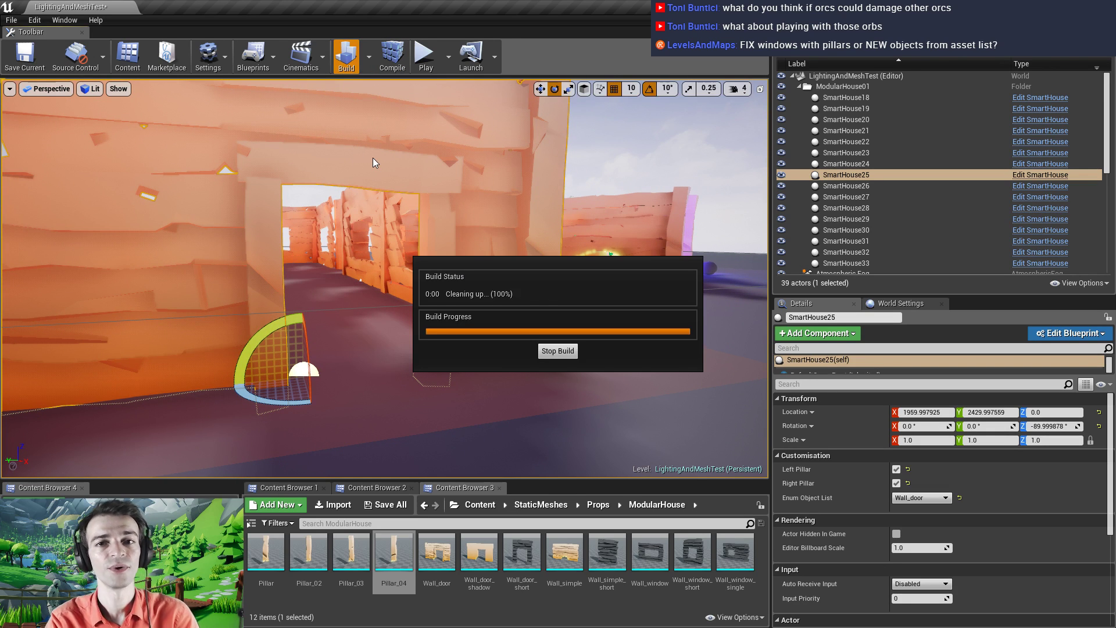
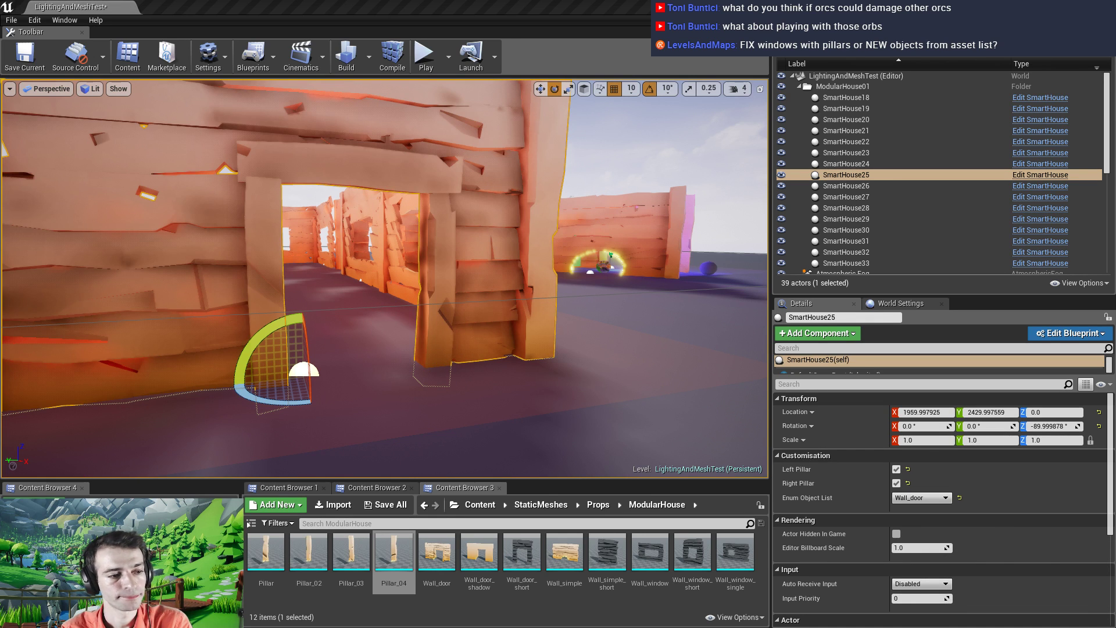
{"action": "mouse_move", "coordinate": [371, 293]}
{"action": "right_mouse_down"}
{"action": "mouse_move", "coordinate": [375, 273]}
{"action": "mouse_move", "coordinate": [356, 294]}
{"action": "right_mouse_up"}
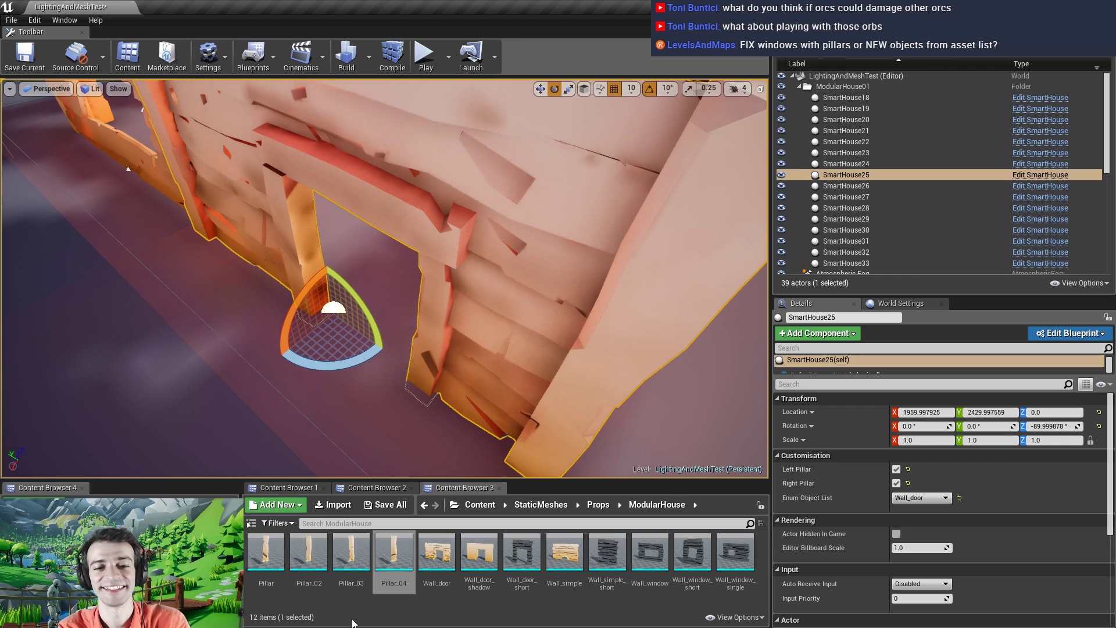
Switch back to 3ds Max, hide the Wall_door layer and show the Wall_door_short layer
{"action": "left_click_drag", "start_coordinate": [455, 541], "coordinate": [647, 348]}
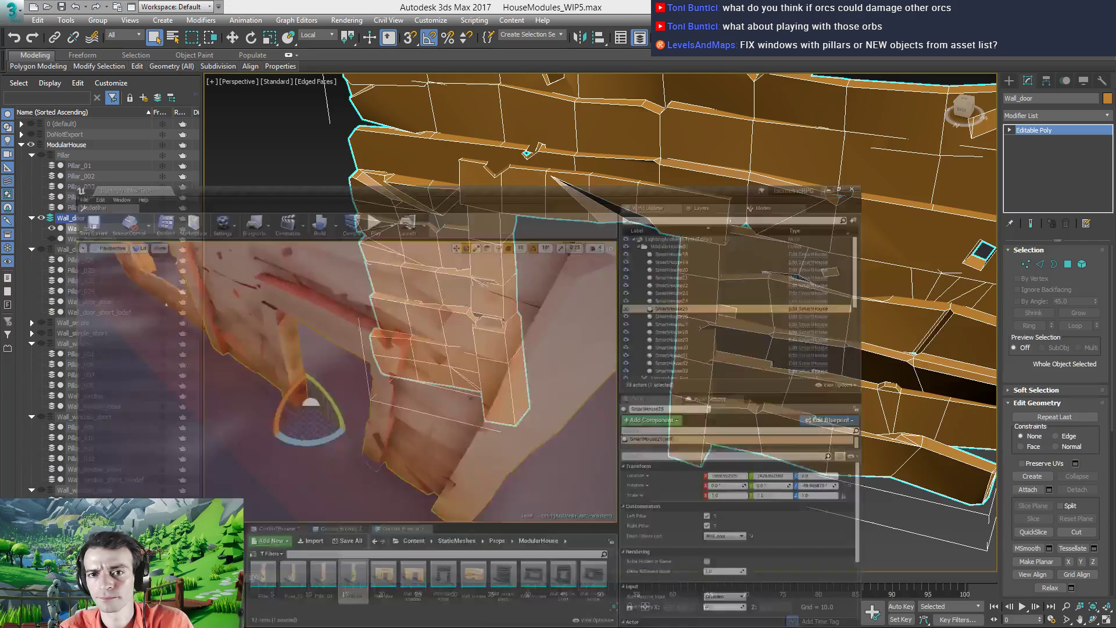
{"action": "key", "text": "alt+Tab"}
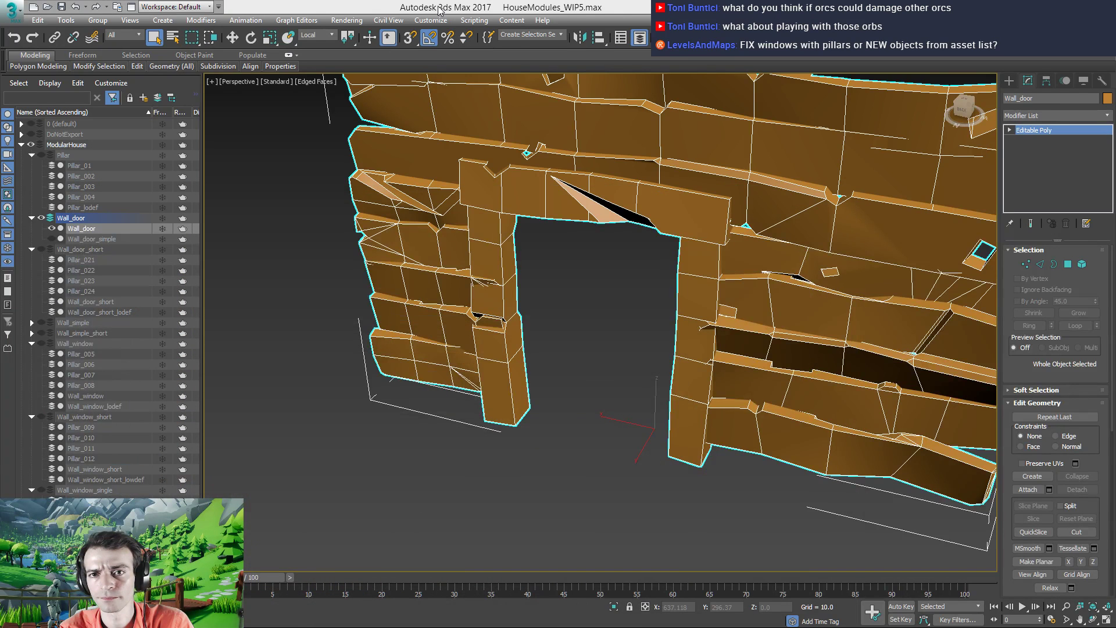
{"action": "left_click", "coordinate": [41, 218]}
{"action": "left_click", "coordinate": [41, 249]}
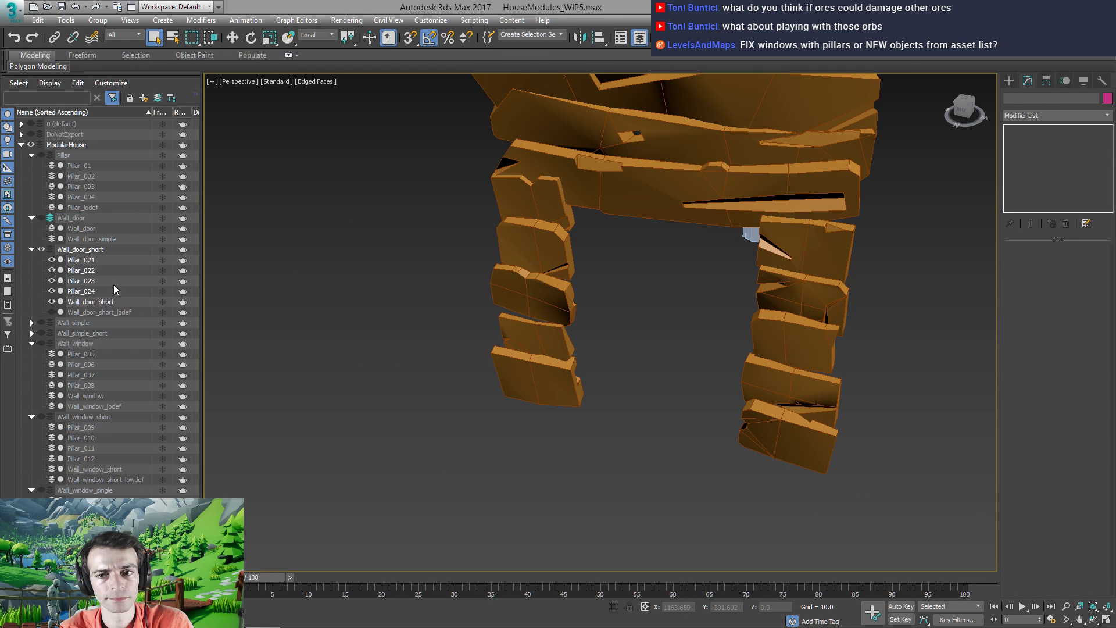
Spread the overlapping pillars of Wall_door_short apart along the Y axis, moving Pillar_022, Pillar_023 and Pillar_024 to separate spots
{"action": "right_click", "coordinate": [654, 374]}
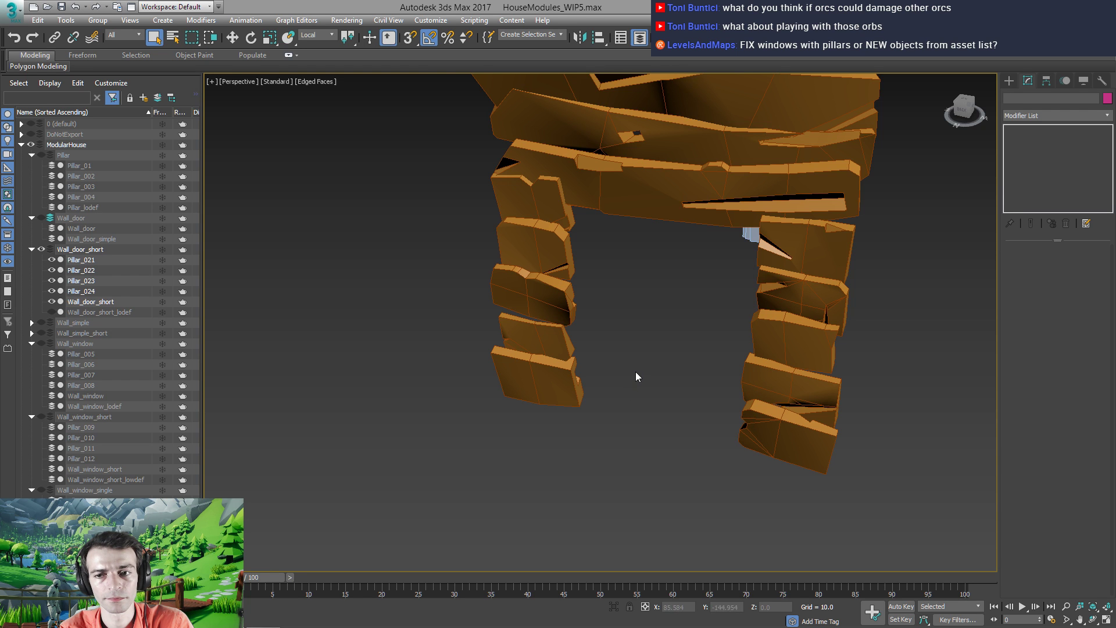
{"action": "middle_click_drag", "start_coordinate": [636, 371], "coordinate": [750, 279]}
{"action": "left_click", "coordinate": [750, 279]}
{"action": "middle_click_drag", "start_coordinate": [730, 333], "coordinate": [658, 413], "text": "alt"}
{"action": "key", "text": "w"}
{"action": "left_click_drag", "start_coordinate": [702, 412], "coordinate": [552, 363]}
{"action": "left_click", "coordinate": [708, 397]}
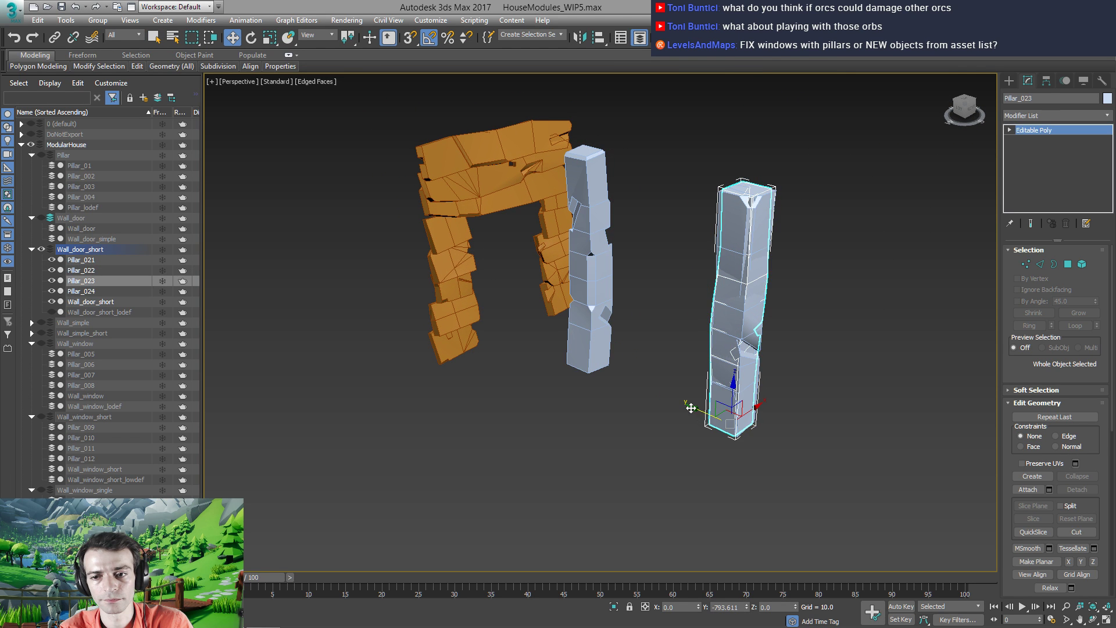
{"action": "left_click_drag", "start_coordinate": [691, 408], "coordinate": [614, 388]}
{"action": "left_click", "coordinate": [729, 372]}
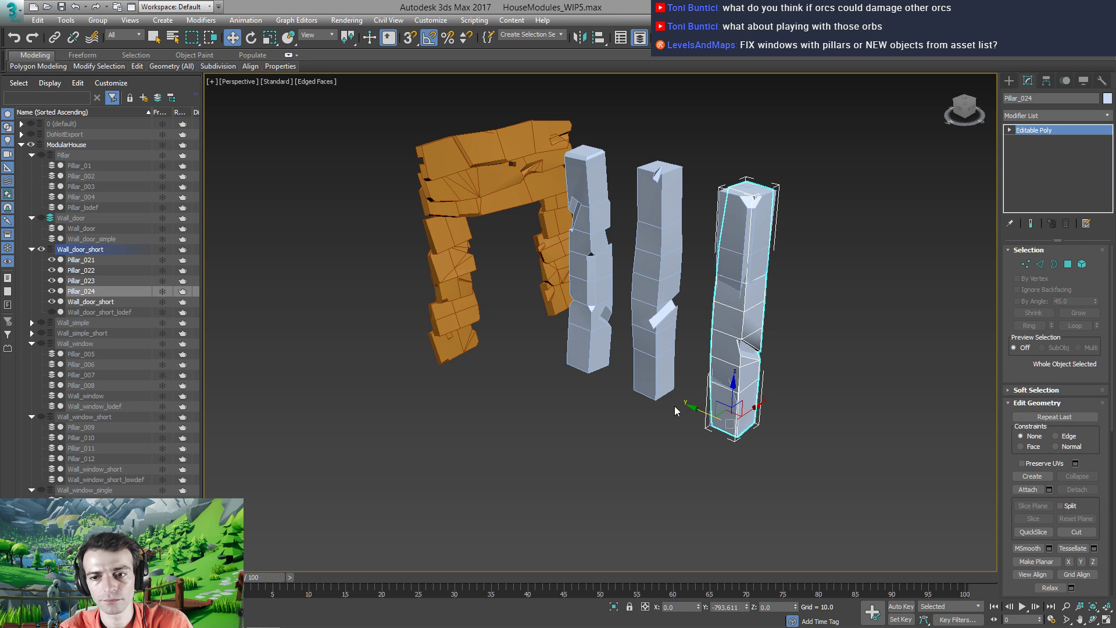
{"action": "left_click_drag", "start_coordinate": [696, 410], "coordinate": [811, 437]}
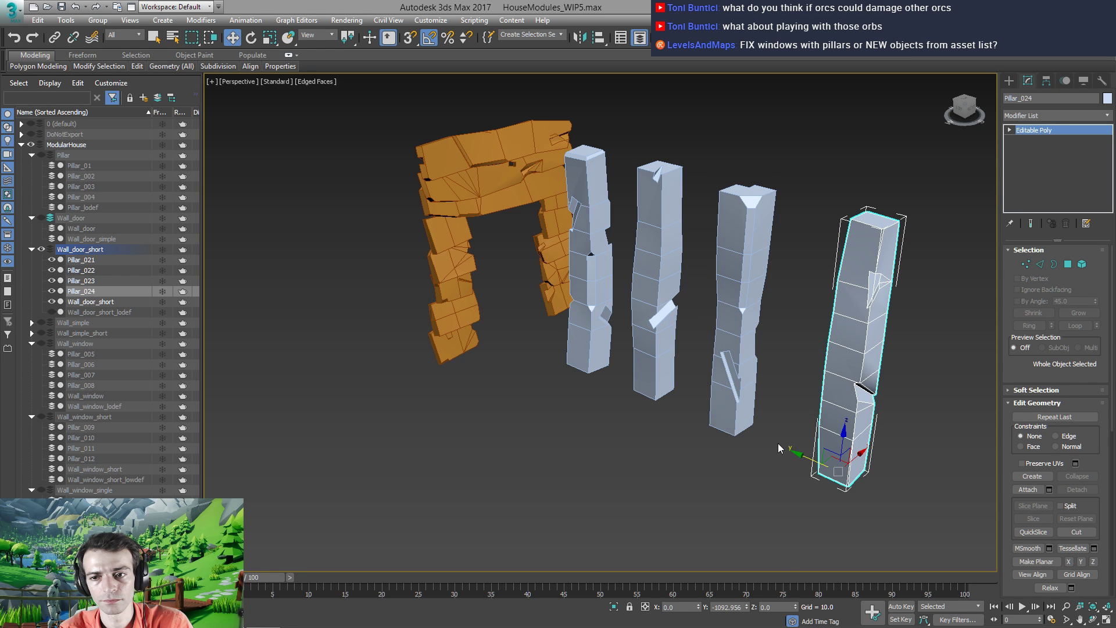
Compare the four separated pillars beside the short door wall and delete Pillar_023
{"action": "middle_click_drag", "start_coordinate": [811, 437], "coordinate": [536, 353], "text": "alt"}
{"action": "middle_click_drag", "start_coordinate": [563, 342], "coordinate": [505, 334], "text": "alt"}
{"action": "left_click", "coordinate": [572, 345]}
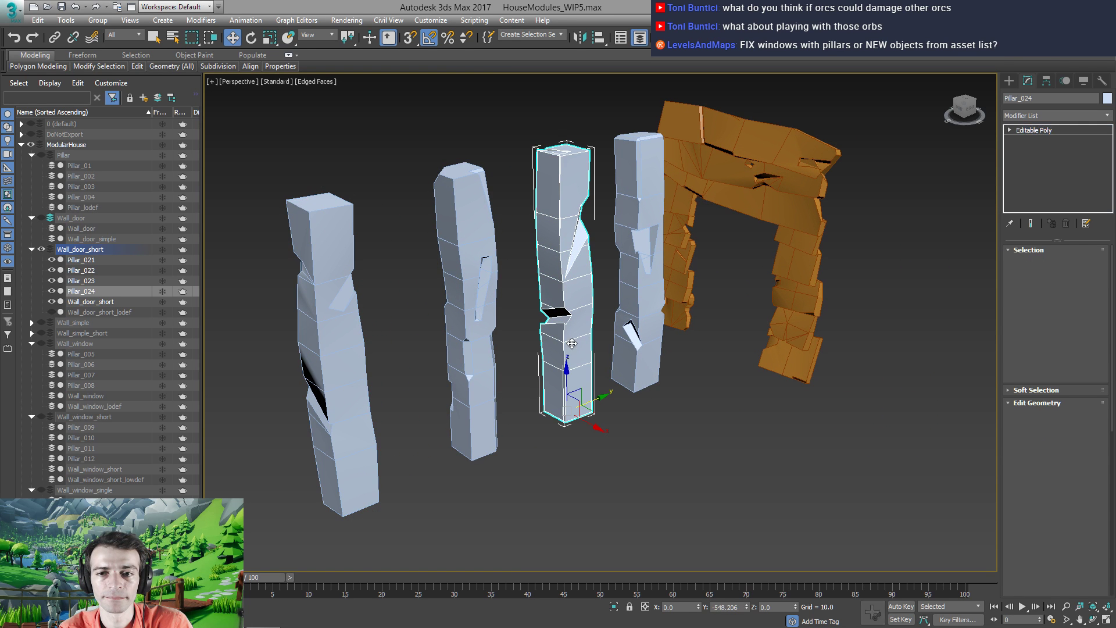
{"action": "left_click", "coordinate": [484, 327]}
{"action": "middle_click_drag", "start_coordinate": [509, 344], "coordinate": [660, 331], "text": "alt"}
{"action": "left_click", "coordinate": [662, 331]}
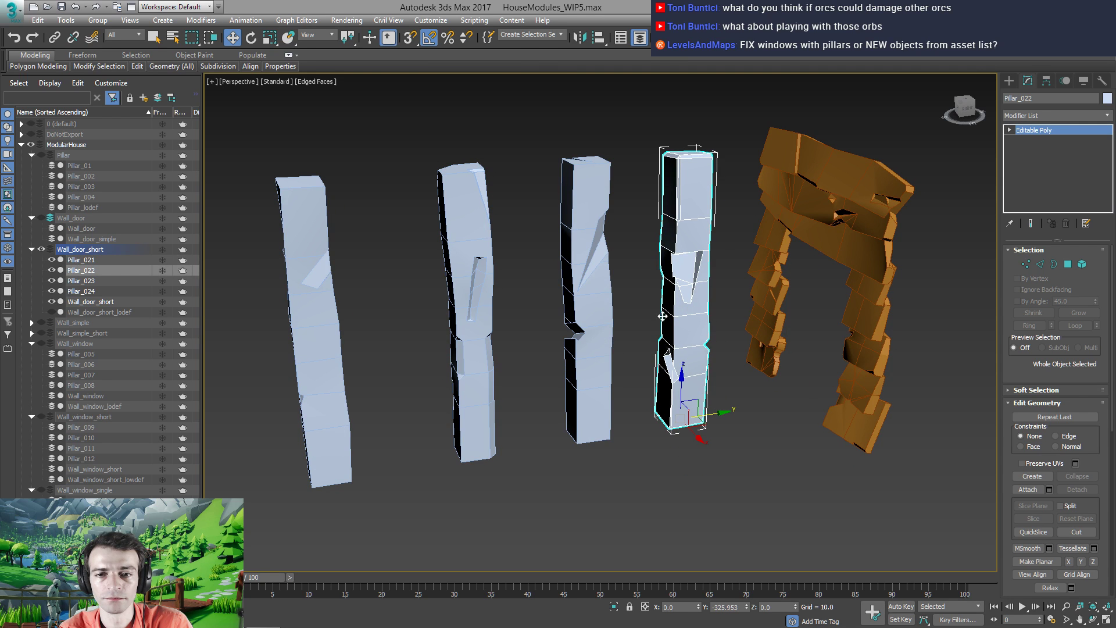
{"action": "left_click", "coordinate": [483, 336]}
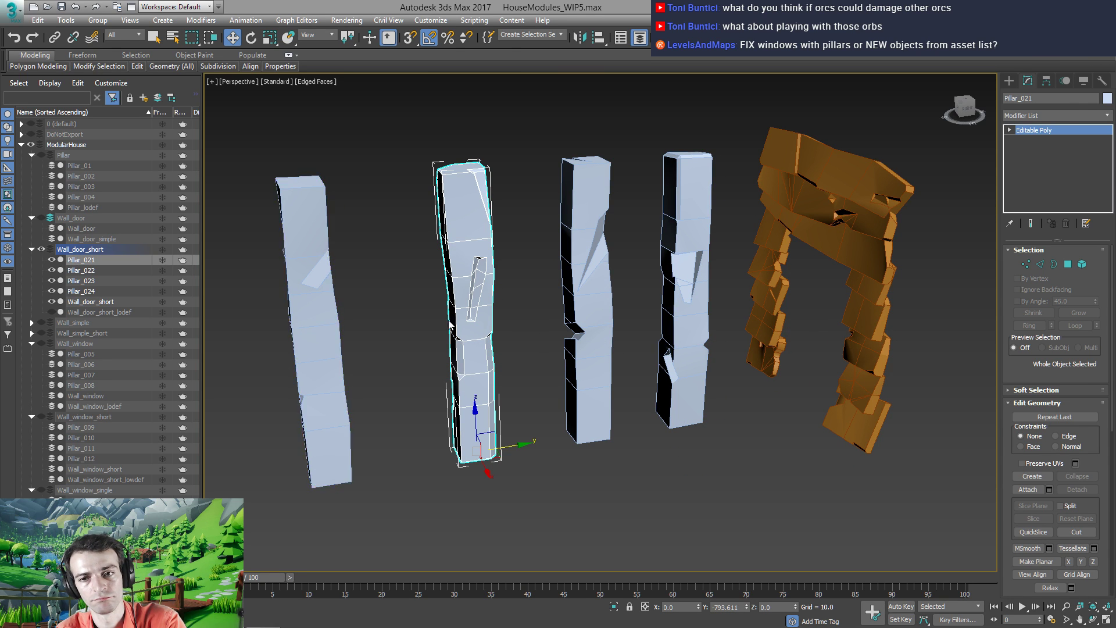
{"action": "left_click", "coordinate": [592, 308]}
{"action": "key", "text": "Delete"}
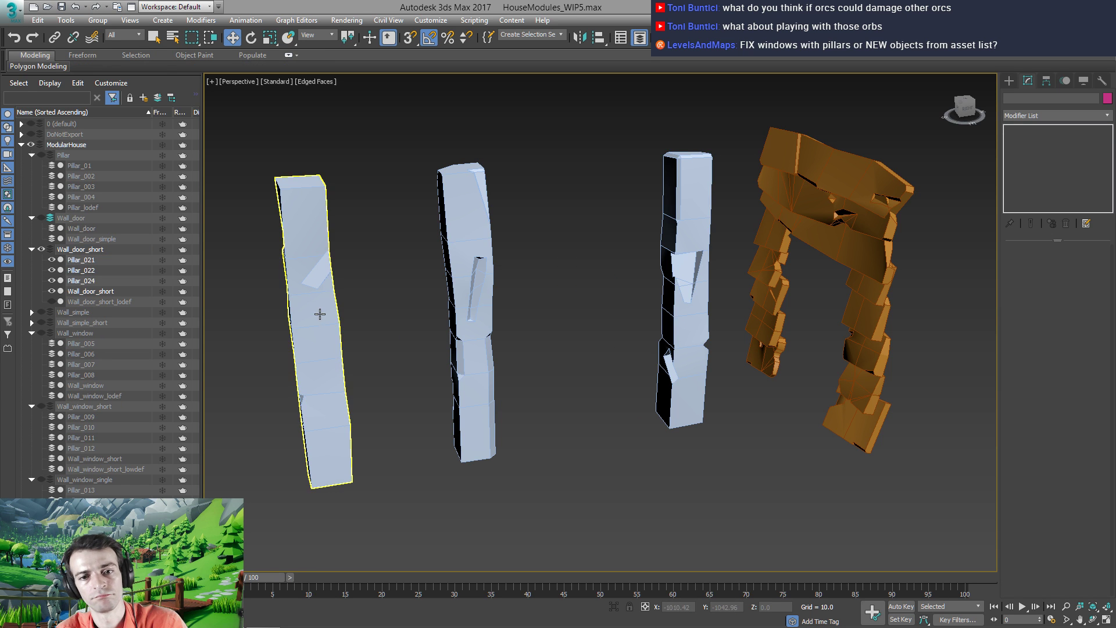
Move Pillar_024 along the Y axis into the gap between Pillar_021 and Pillar_022, at about Y -593.7
{"action": "left_click", "coordinate": [319, 313]}
{"action": "left_click_drag", "start_coordinate": [366, 474], "coordinate": [606, 451]}
Mirror Pillar_024's geometry about the Z axis without making a clone
{"action": "middle_click_drag", "start_coordinate": [530, 385], "coordinate": [582, 416], "text": "alt"}
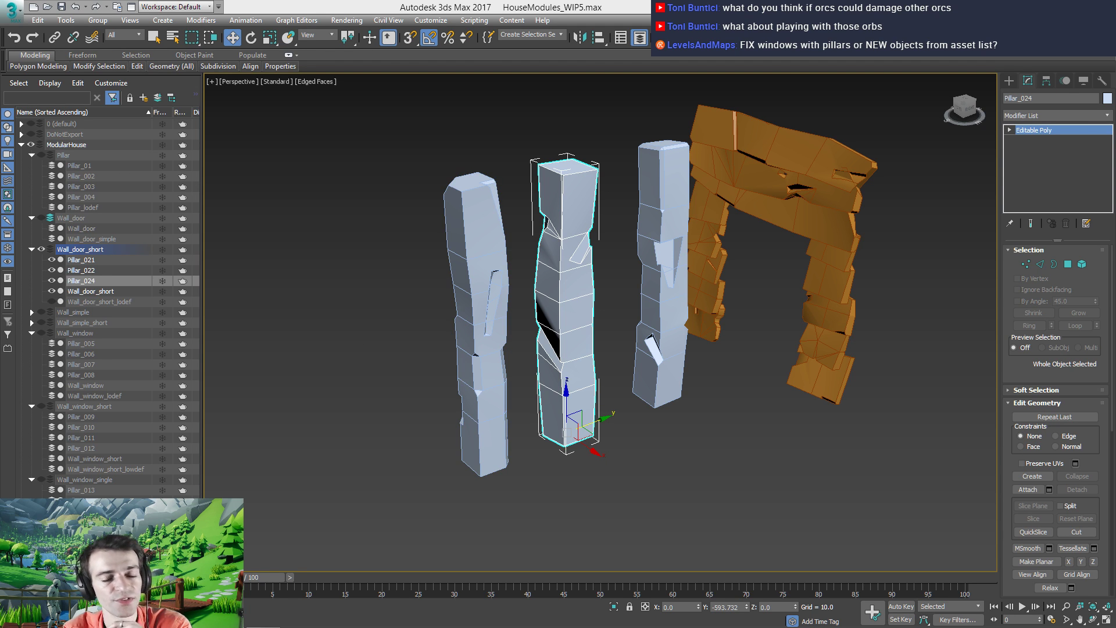
{"action": "middle_click_drag", "start_coordinate": [550, 319], "coordinate": [537, 324], "text": "alt"}
{"action": "scroll", "coordinate": [533, 344], "scroll_direction": "up", "scroll_amount": 2}
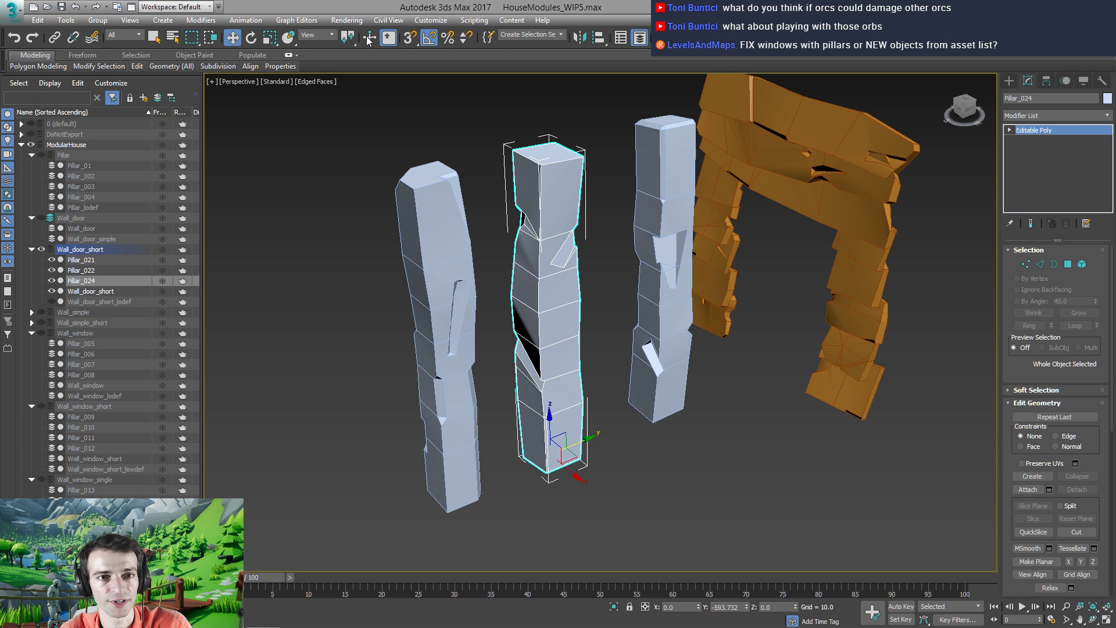
{"action": "left_click", "coordinate": [65, 21]}
{"action": "left_click", "coordinate": [84, 214]}
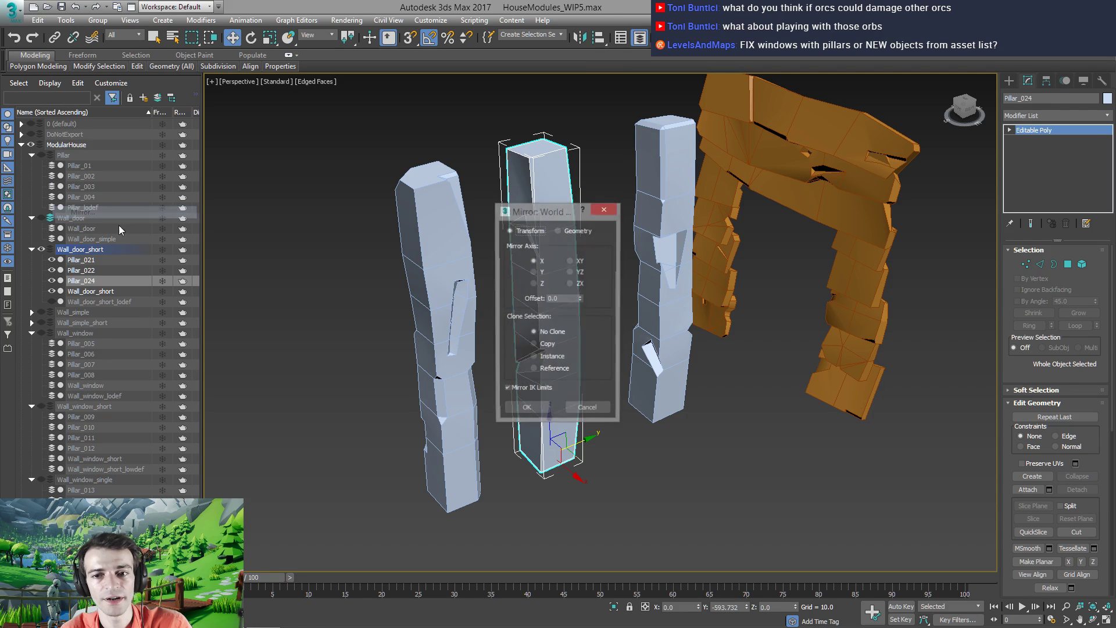
{"action": "left_click_drag", "start_coordinate": [553, 215], "coordinate": [726, 179]}
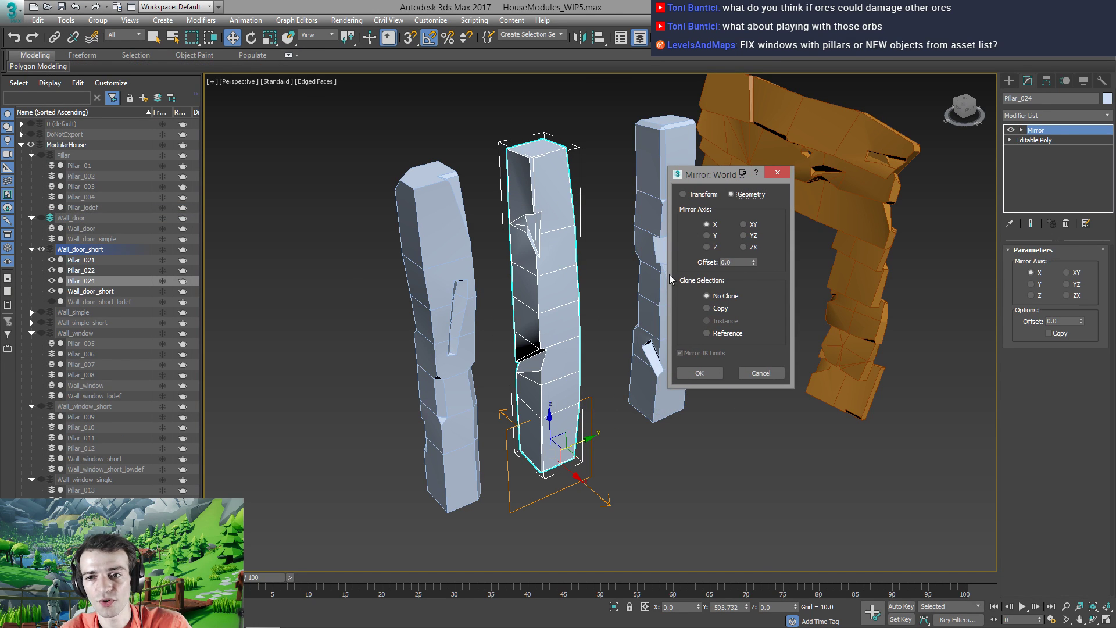
{"action": "left_click", "coordinate": [707, 246]}
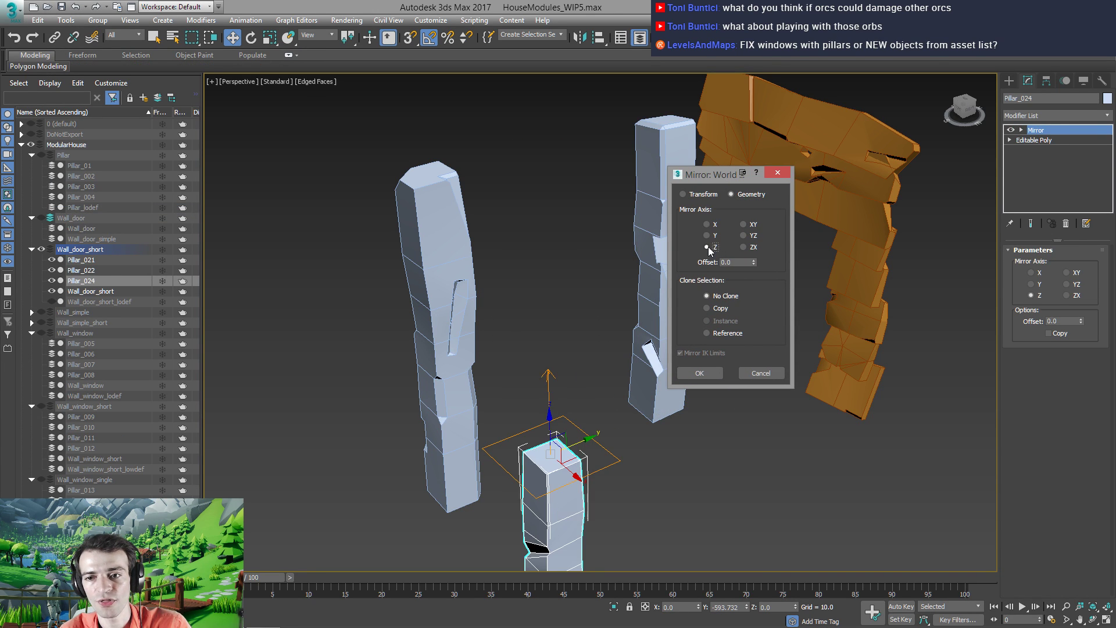
{"action": "left_click", "coordinate": [699, 372]}
Raise the mirrored Pillar_024 to about Z 599 and convert it to Editable Poly
{"action": "left_click_drag", "start_coordinate": [551, 425], "coordinate": [518, 125]}
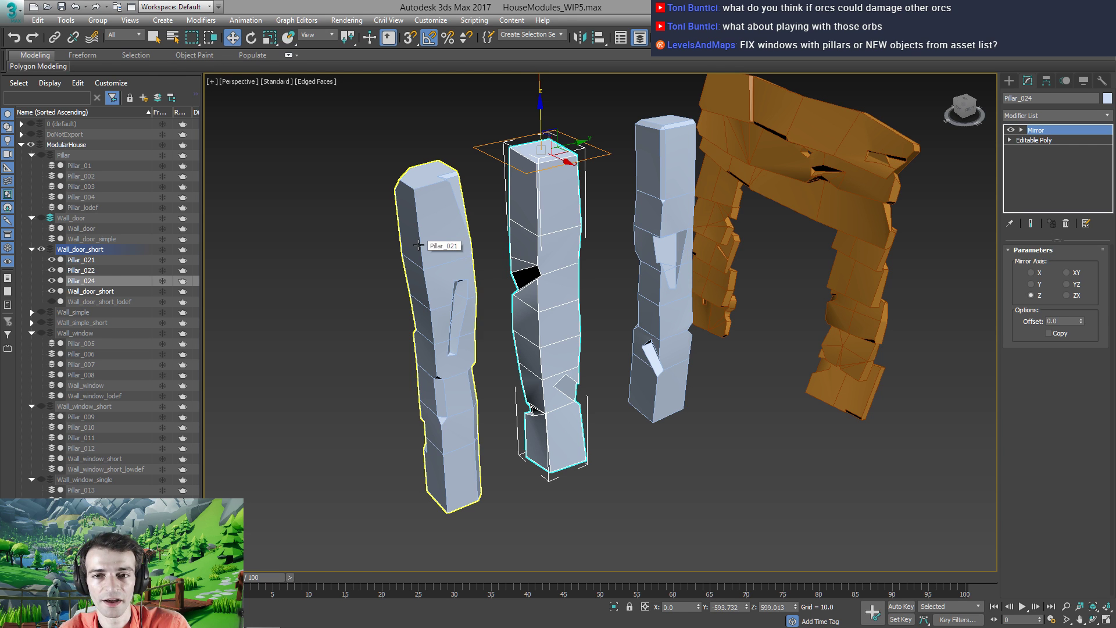
{"action": "right_click", "coordinate": [557, 258]}
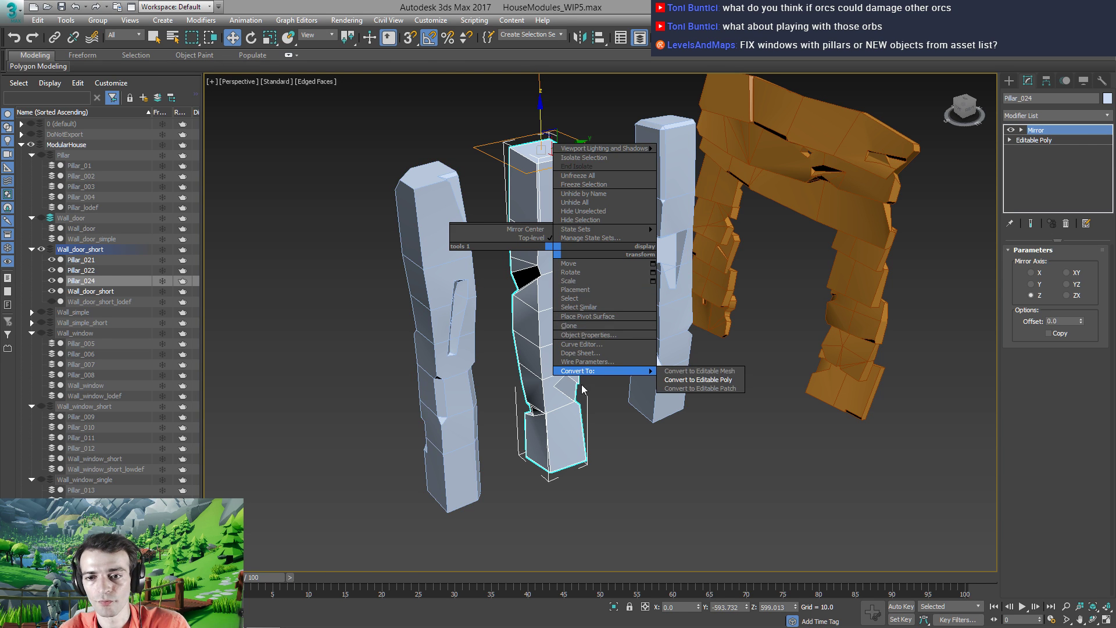
{"action": "left_click", "coordinate": [683, 380]}
Rotate Pillar_021 upside down and raise it along the Z axis to about 601.6
{"action": "left_click", "coordinate": [462, 448]}
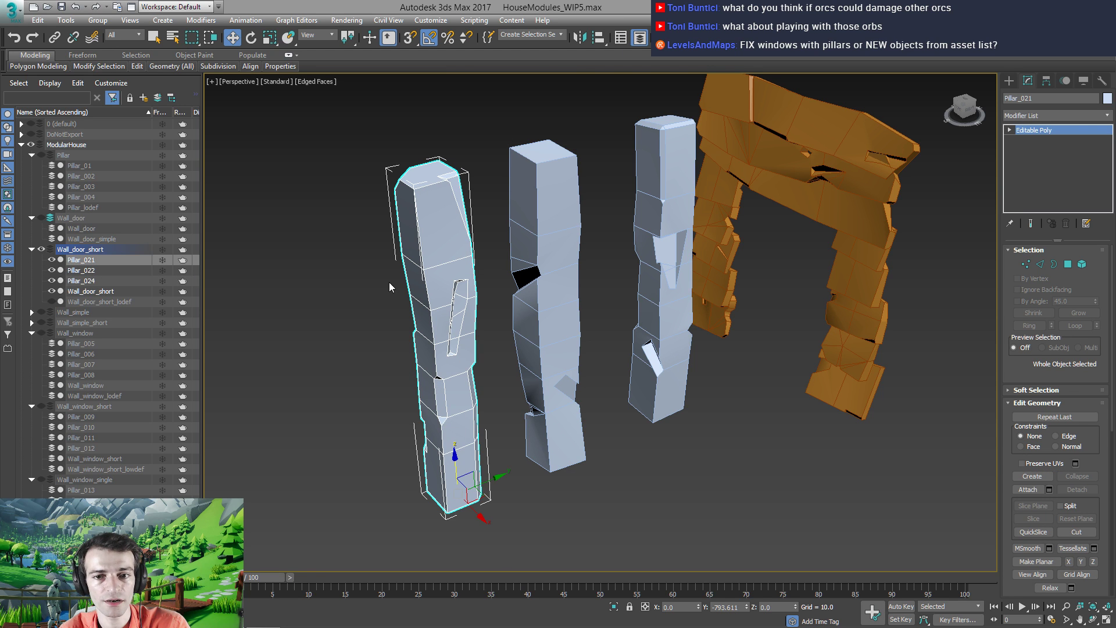
{"action": "key", "text": "e"}
{"action": "middle_click_drag", "start_coordinate": [417, 421], "coordinate": [405, 330]}
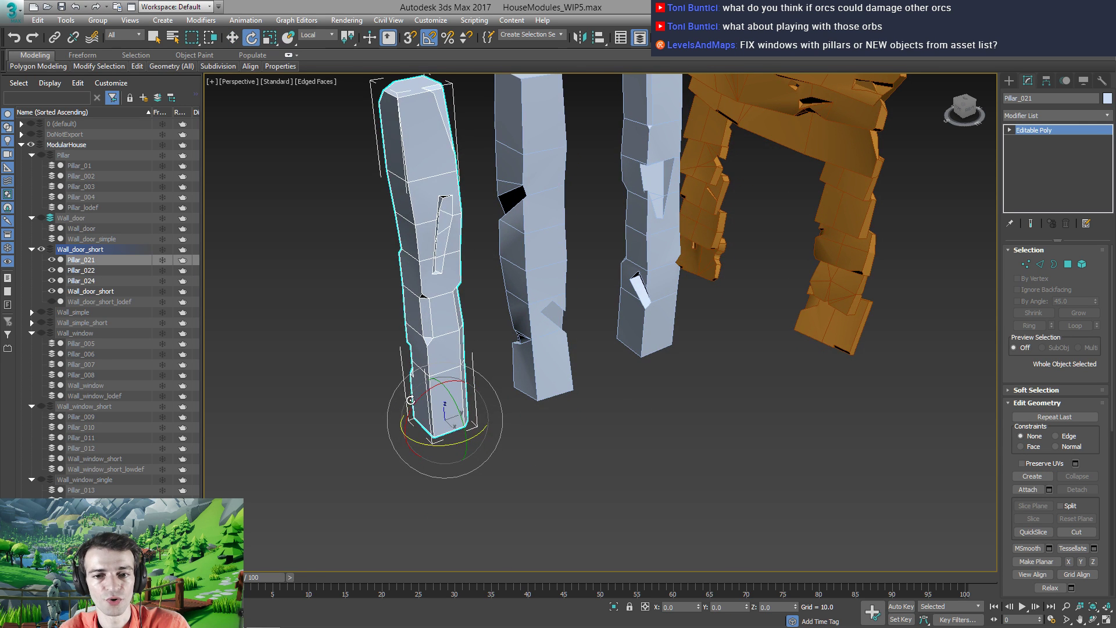
{"action": "left_click_drag", "start_coordinate": [406, 411], "coordinate": [395, 513]}
{"action": "key", "text": "w"}
{"action": "left_click_drag", "start_coordinate": [443, 396], "coordinate": [386, 57]}
Convert the flipped Pillar_021 to Editable Poly
{"action": "middle_click_drag", "start_coordinate": [397, 206], "coordinate": [410, 258]}
{"action": "right_click", "coordinate": [411, 257]}
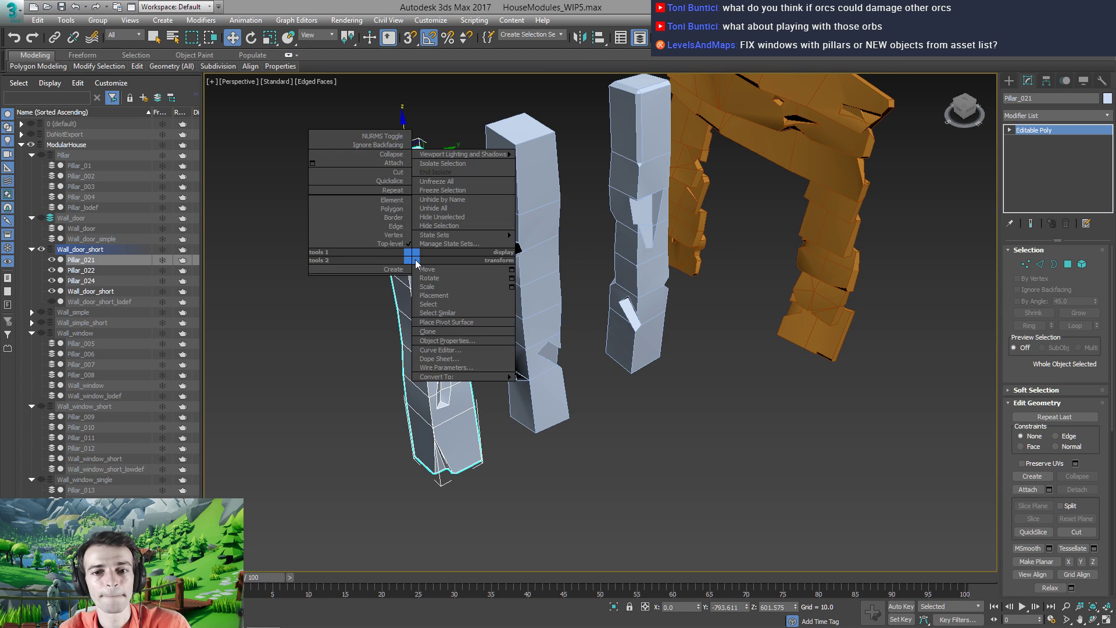
{"action": "mouse_move", "coordinate": [460, 376]}
{"action": "left_click", "coordinate": [546, 386]}
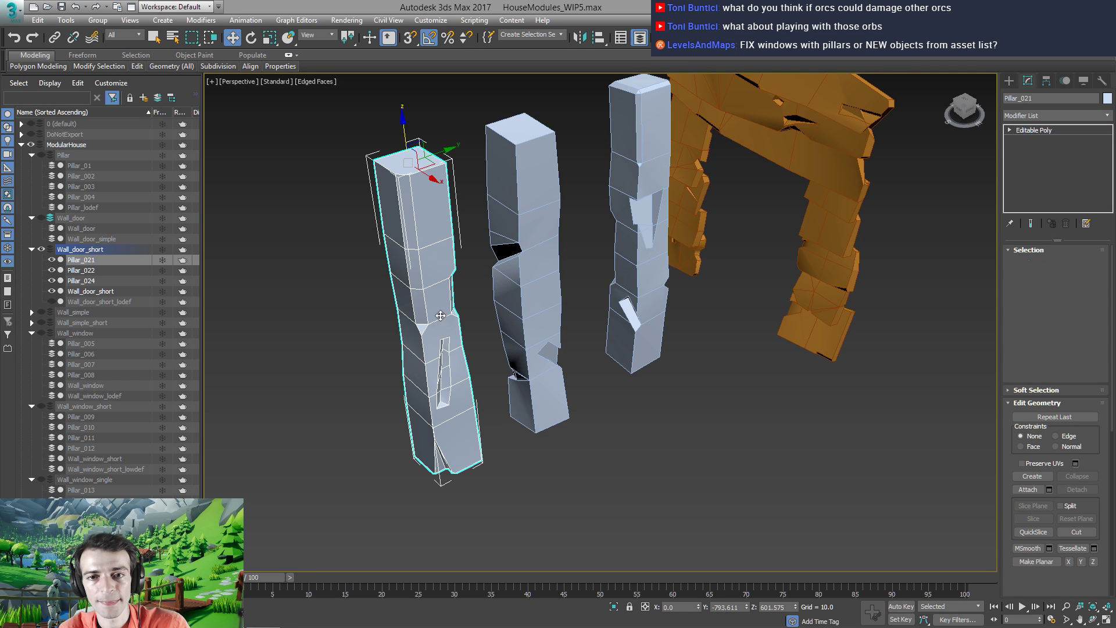
{"action": "middle_click_drag", "start_coordinate": [436, 293], "coordinate": [442, 312]}
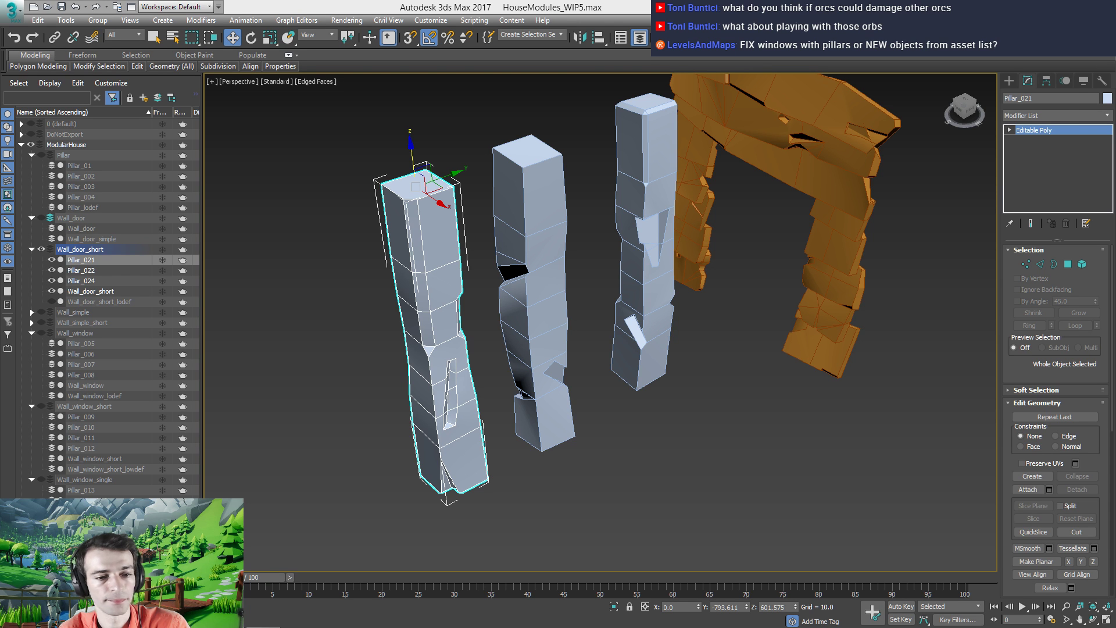
{"action": "middle_click_drag", "start_coordinate": [493, 298], "coordinate": [466, 346], "text": "alt"}
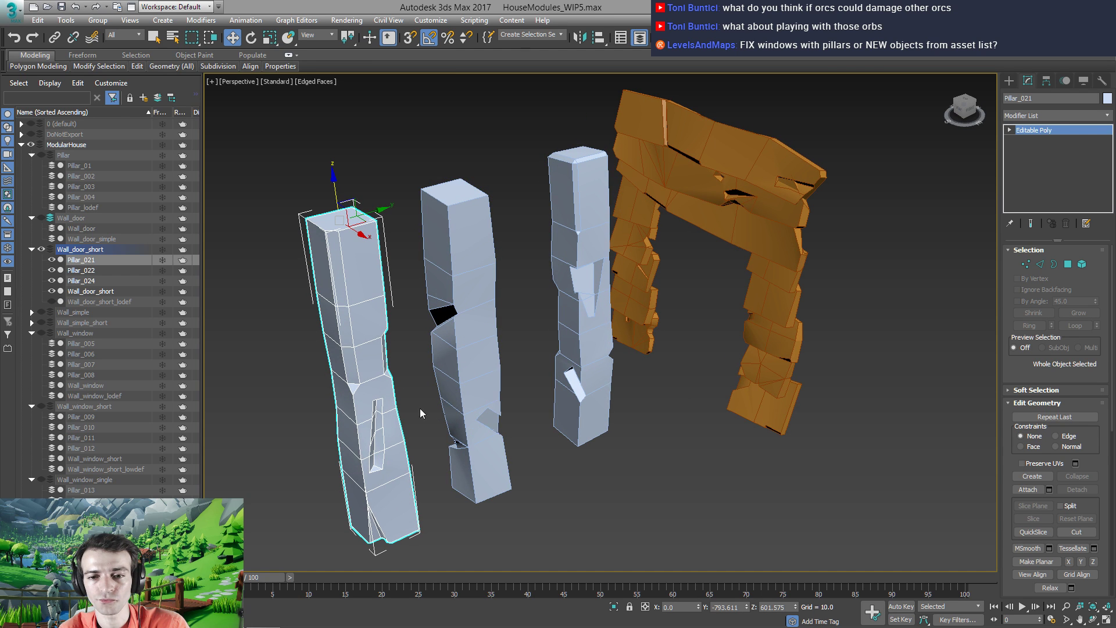
Select Pillar_021, Pillar_022 and Pillar_024 together and scale them thinner in the local XY plane
{"action": "left_click", "coordinate": [465, 385]}
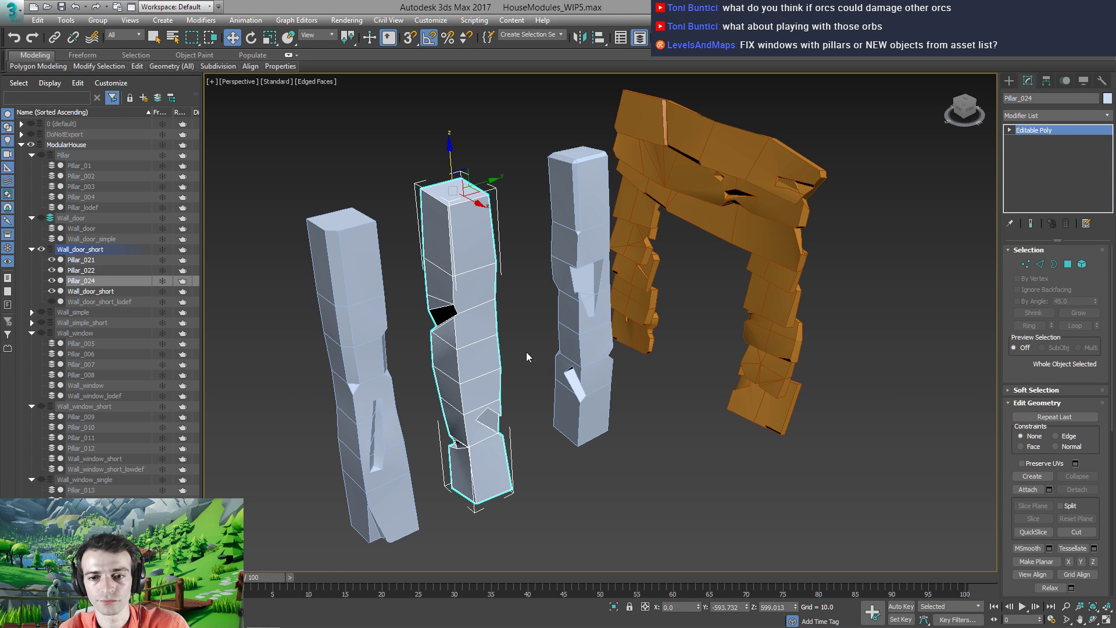
{"action": "left_click", "coordinate": [590, 330]}
{"action": "left_click", "coordinate": [474, 374], "text": "ctrl"}
{"action": "left_click", "coordinate": [389, 400], "text": "ctrl"}
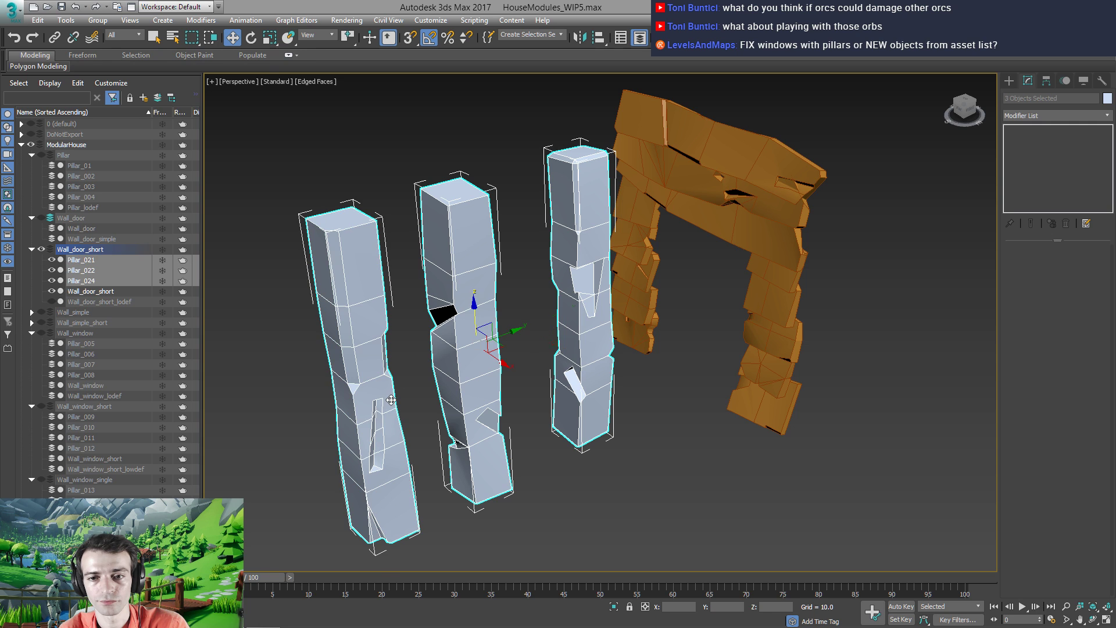
{"action": "key", "text": "r"}
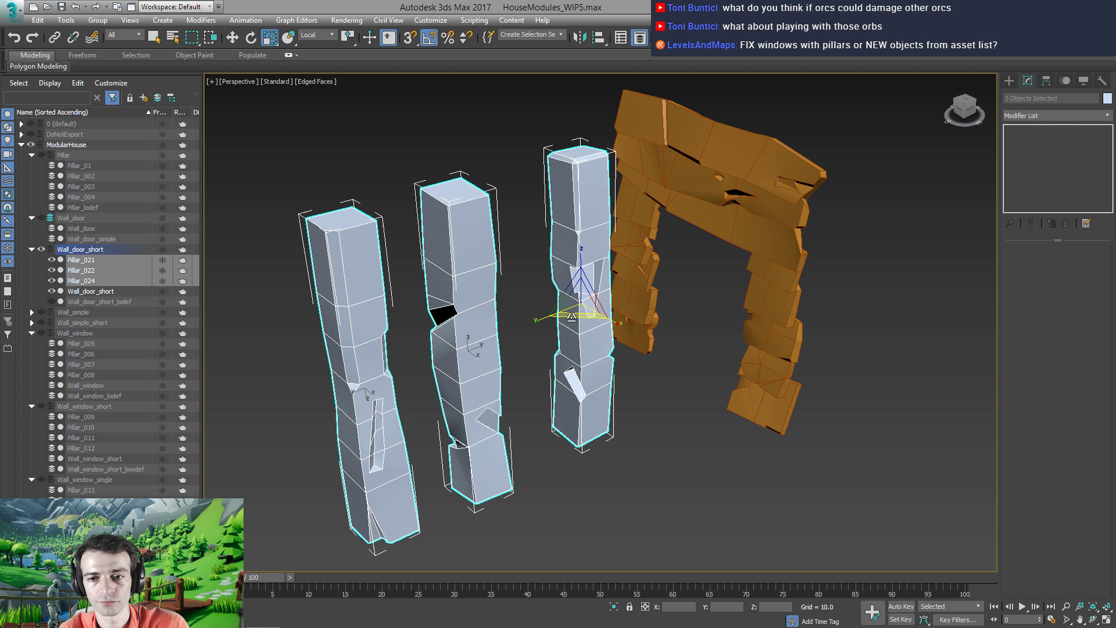
{"action": "left_click_drag", "start_coordinate": [572, 317], "coordinate": [588, 305]}
Move Pillar_022 in the XY plane to one side of the short door opening, at about X 116.2, Y -13.4
{"action": "key", "text": "w"}
{"action": "middle_click_drag", "start_coordinate": [522, 371], "coordinate": [536, 358]}
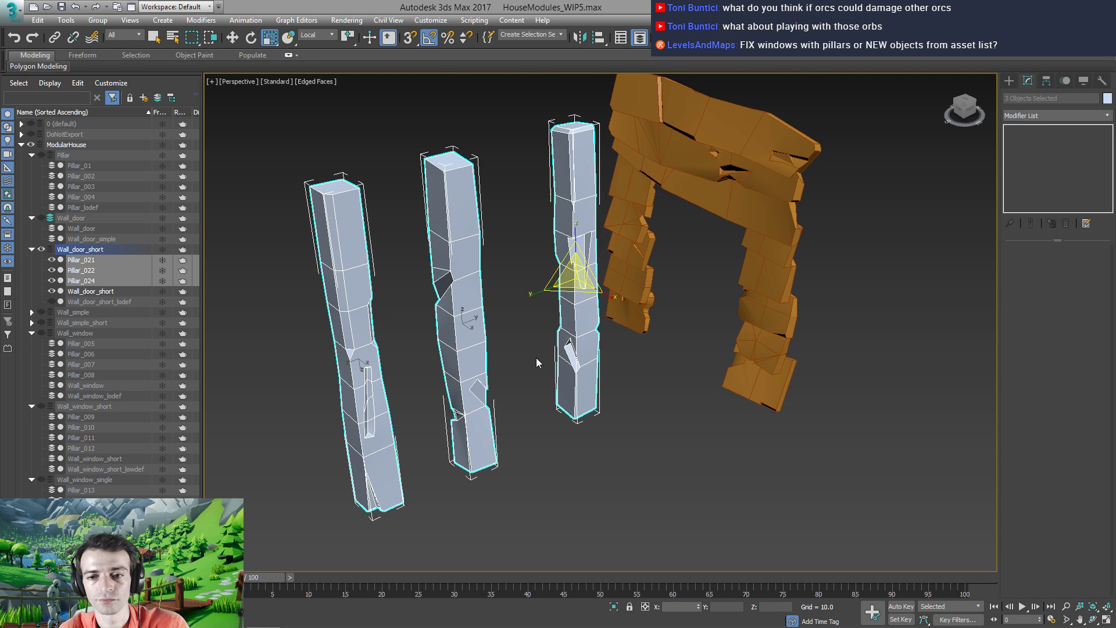
{"action": "left_click", "coordinate": [575, 369]}
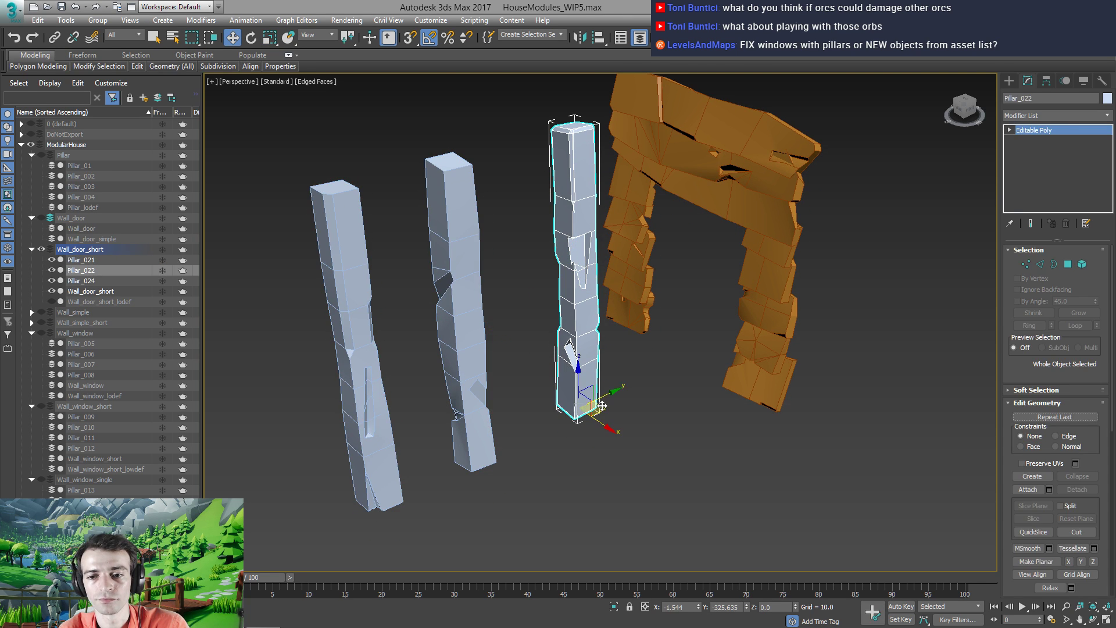
{"action": "left_click_drag", "start_coordinate": [603, 405], "coordinate": [748, 379]}
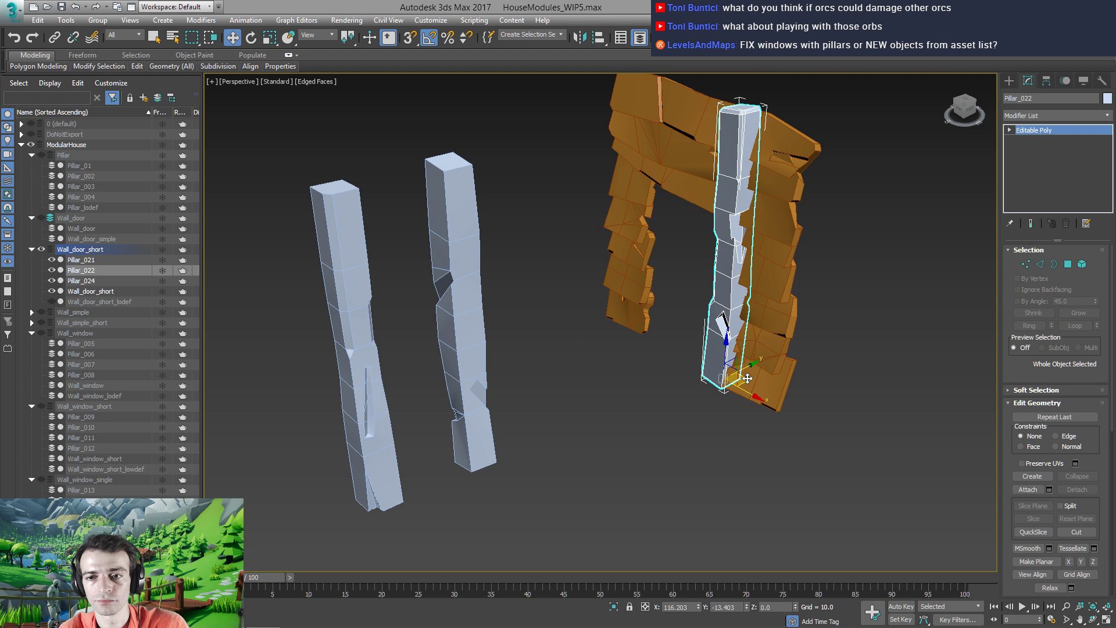
Align Pillar_024 to Pillar_022's pivot in X and Y, and move it along X to about -157.9 on the opening's opposite side
{"action": "left_click", "coordinate": [470, 420]}
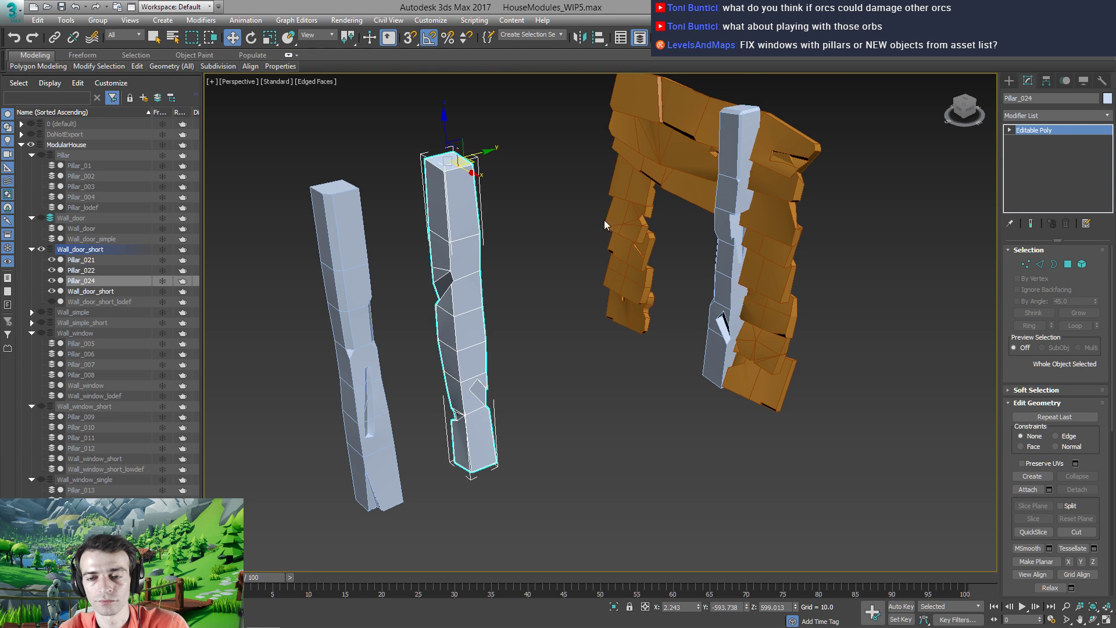
{"action": "key", "text": "alt+a"}
{"action": "left_click", "coordinate": [723, 270]}
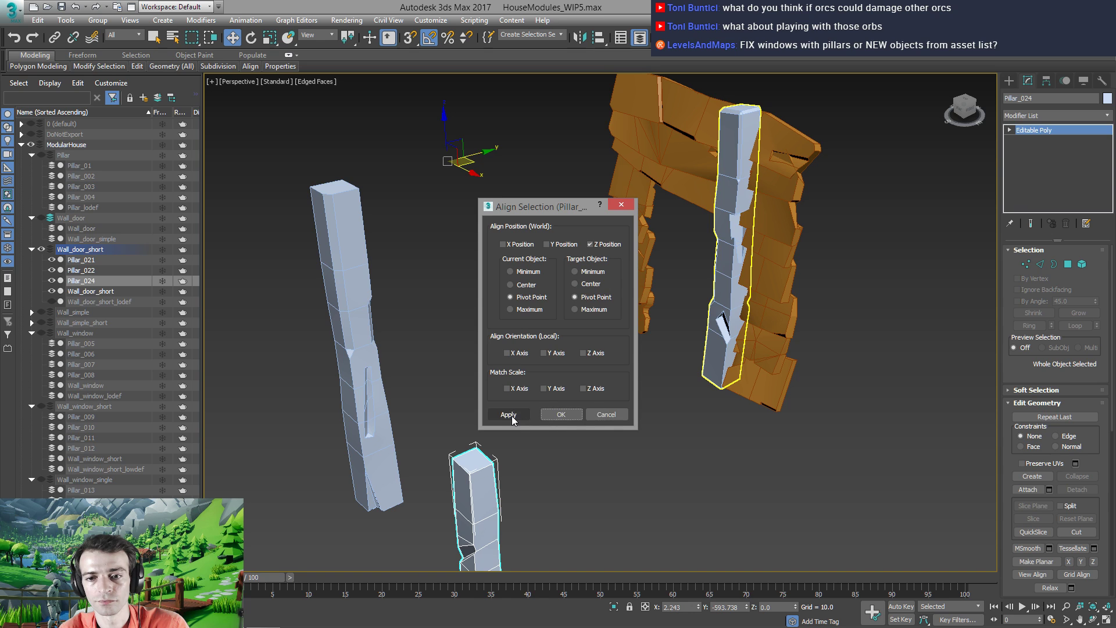
{"action": "left_click", "coordinate": [503, 244]}
{"action": "left_click", "coordinate": [546, 245]}
{"action": "left_click", "coordinate": [590, 244]}
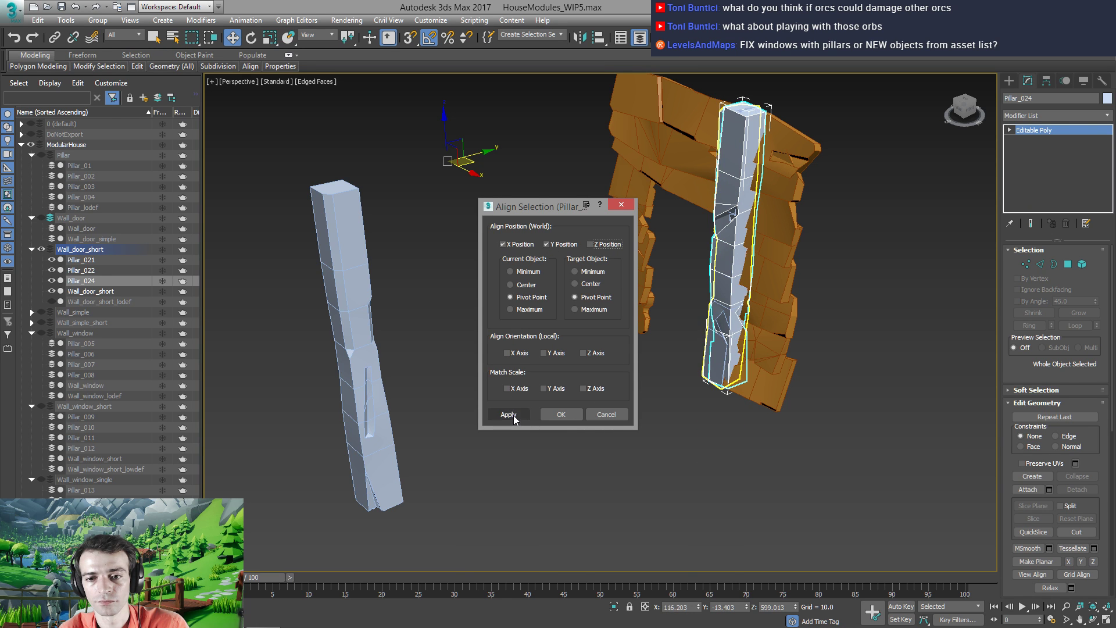
{"action": "left_click", "coordinate": [561, 413]}
{"action": "left_click_drag", "start_coordinate": [773, 125], "coordinate": [682, 108]}
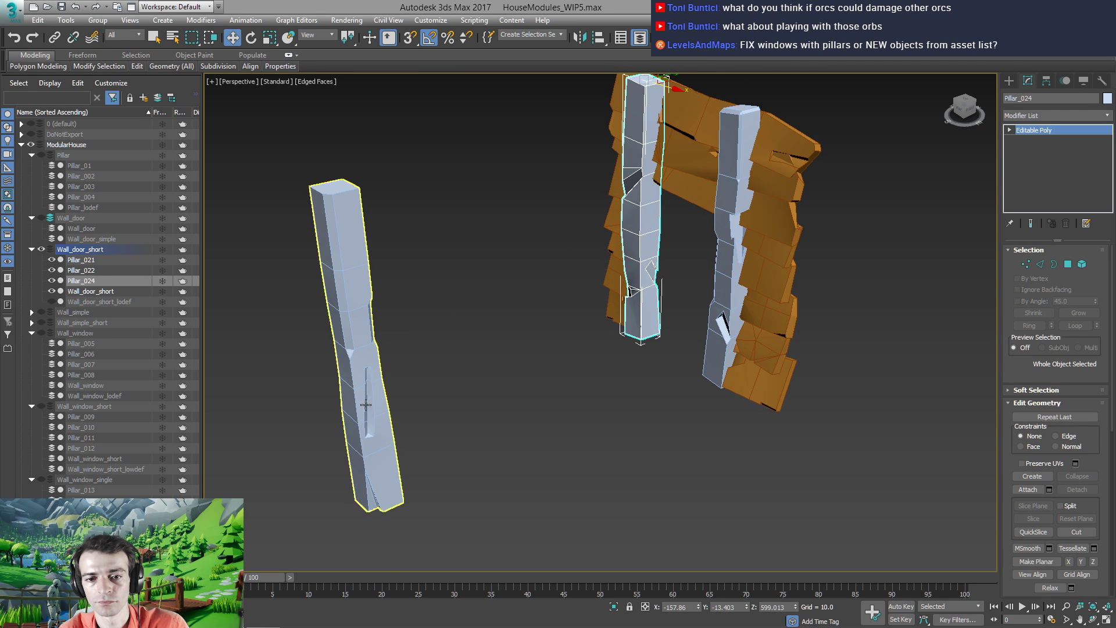
Rotate Pillar_021 to lie horizontally, parallel to the short door wall
{"action": "left_click", "coordinate": [383, 401]}
{"action": "key", "text": "e"}
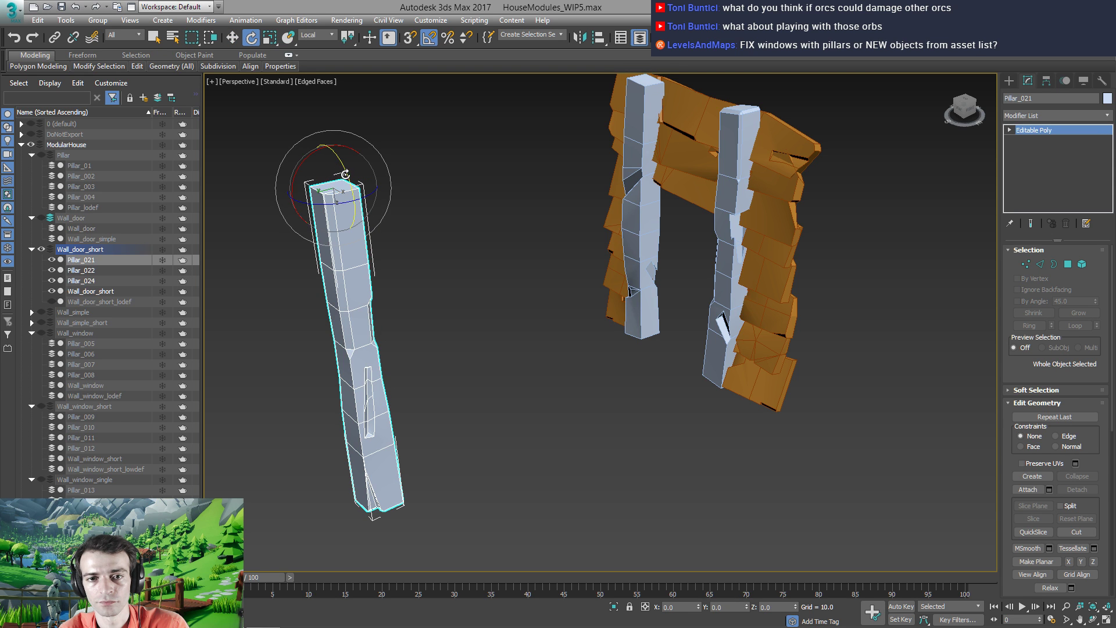
{"action": "left_click_drag", "start_coordinate": [346, 174], "coordinate": [310, 137]}
{"action": "left_click", "coordinate": [273, 116]}
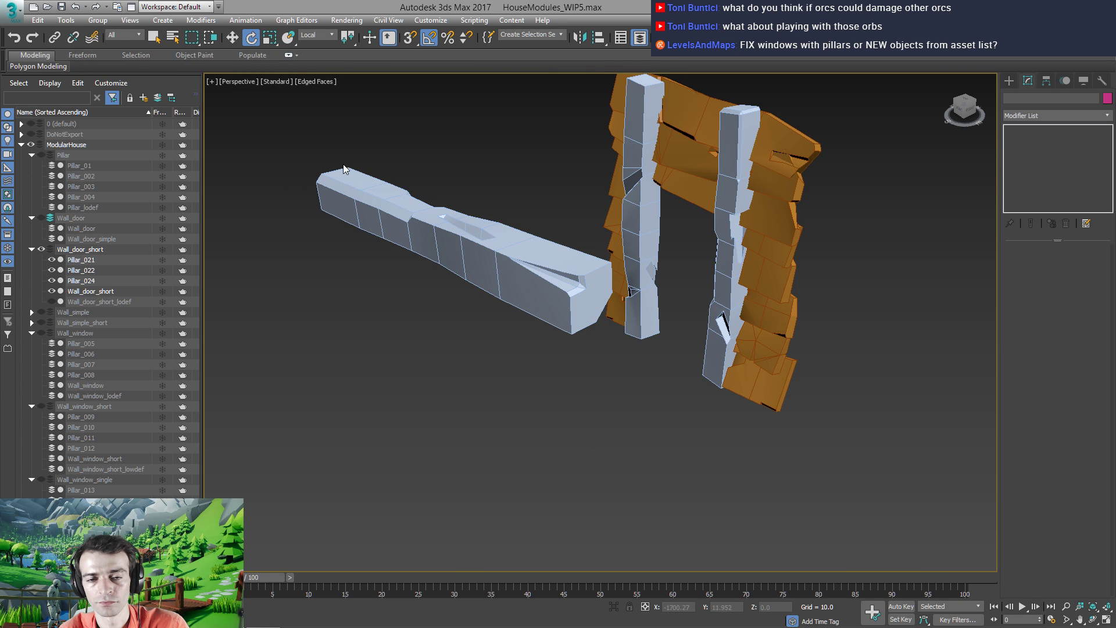
{"action": "left_click", "coordinate": [348, 192]}
{"action": "left_click_drag", "start_coordinate": [348, 192], "coordinate": [360, 259]}
Move the horizontal Pillar_021 across the top of the door opening so it spans both upright pillars
{"action": "key", "text": "w"}
{"action": "left_click_drag", "start_coordinate": [390, 295], "coordinate": [735, 143]}
{"action": "middle_click_drag", "start_coordinate": [694, 254], "coordinate": [473, 313], "text": "alt"}
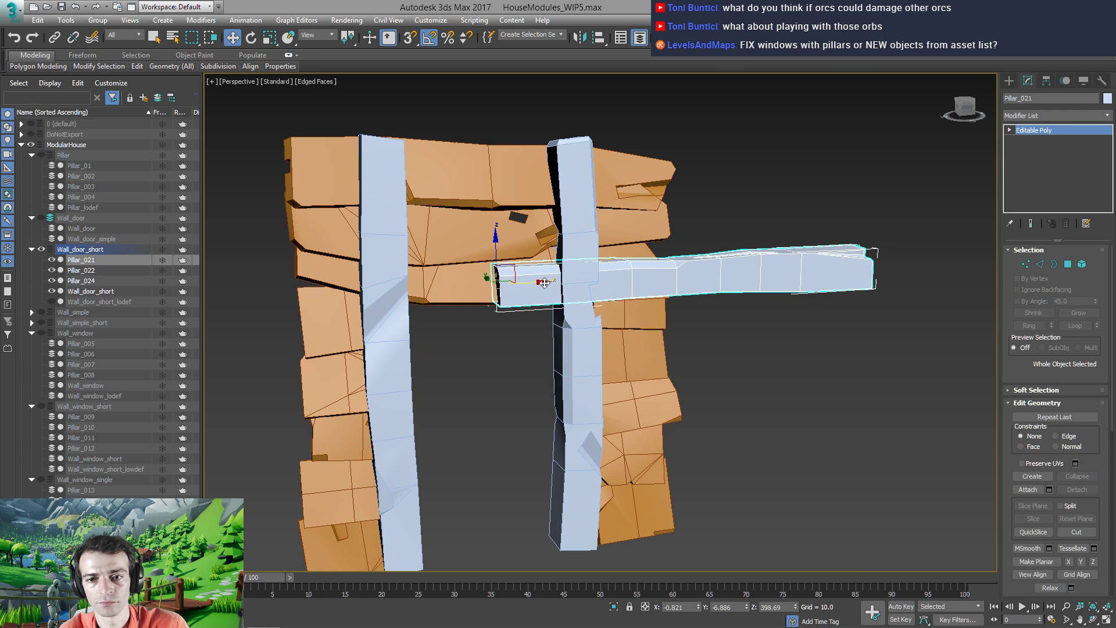
{"action": "left_click_drag", "start_coordinate": [544, 283], "coordinate": [394, 290]}
{"action": "middle_click_drag", "start_coordinate": [395, 313], "coordinate": [386, 344], "text": "alt"}
Tilt the horizontal Pillar_021 by -5 degrees about its local Y axis
{"action": "key", "text": "e"}
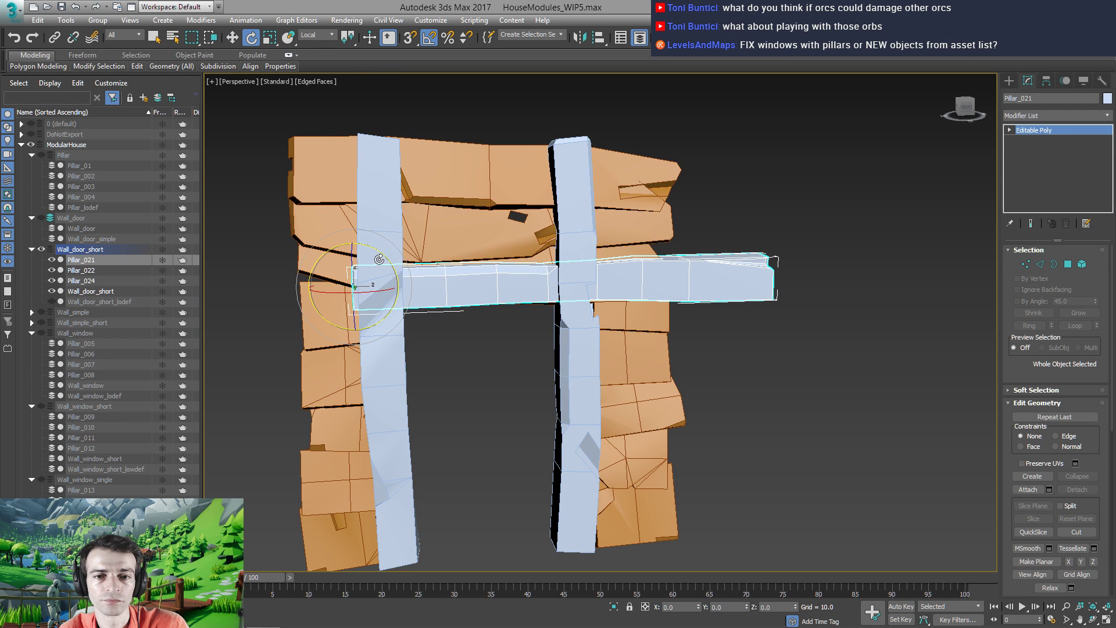
{"action": "mouse_move", "coordinate": [381, 248]}
{"action": "left_mouse_down"}
{"action": "mouse_move", "coordinate": [382, 280]}
{"action": "mouse_move", "coordinate": [378, 266]}
{"action": "left_mouse_up"}
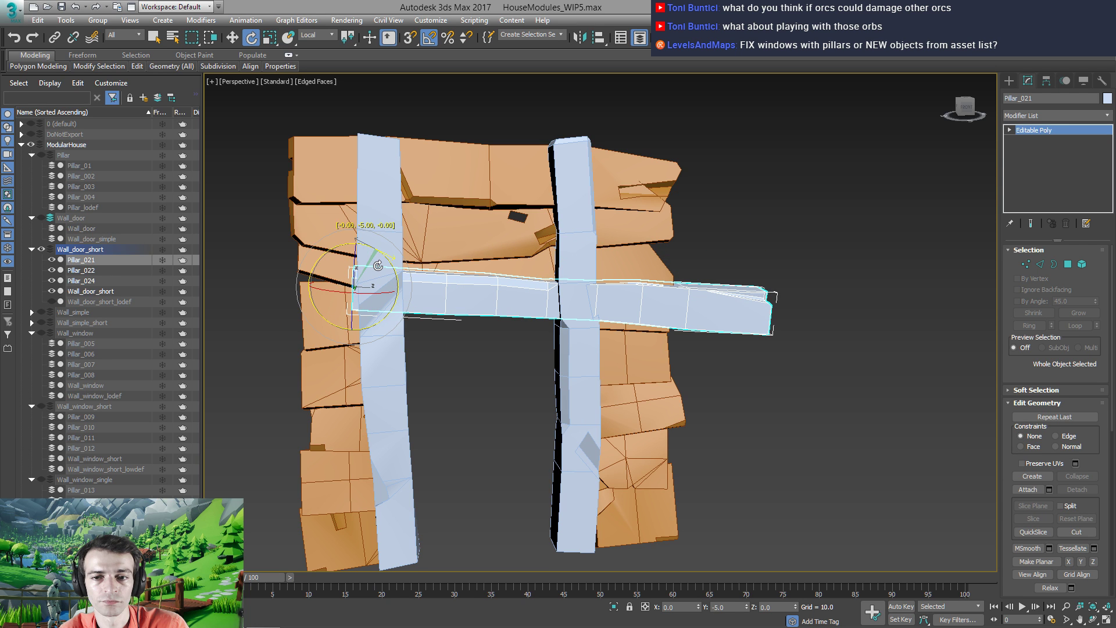
{"action": "middle_click_drag", "start_coordinate": [418, 331], "coordinate": [452, 327], "text": "alt"}
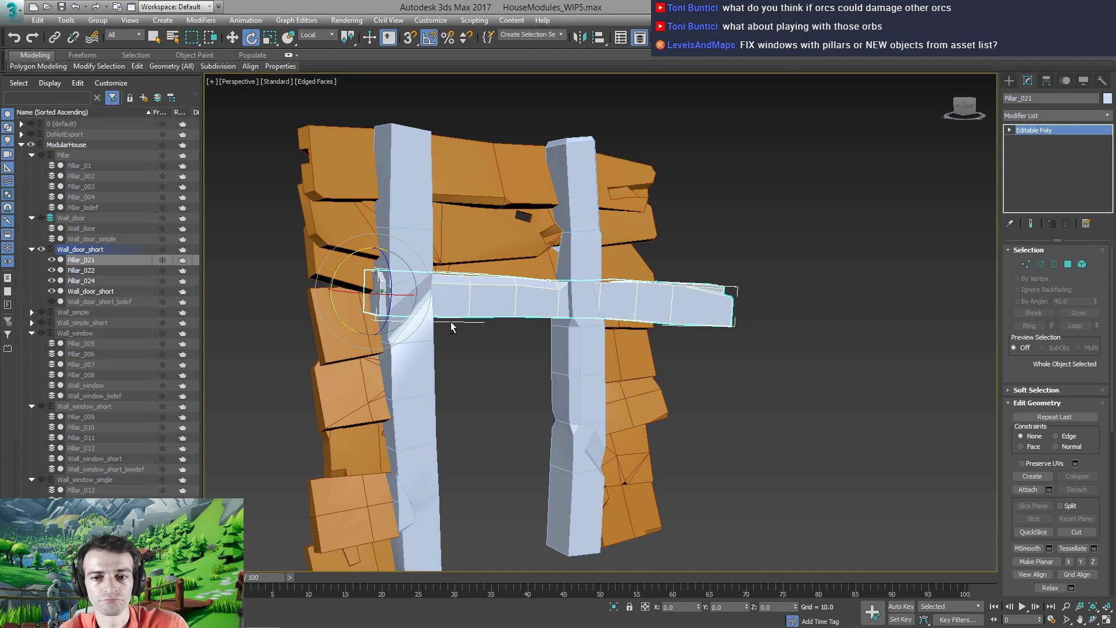
Nudge Pillar_021 slightly upward and shift it along the Y axis to sit in front of the uprights
{"action": "key", "text": "w"}
{"action": "left_click_drag", "start_coordinate": [370, 251], "coordinate": [367, 247]}
{"action": "middle_click_drag", "start_coordinate": [396, 290], "coordinate": [407, 326], "text": "alt"}
{"action": "left_click_drag", "start_coordinate": [403, 324], "coordinate": [452, 321]}
{"action": "key", "text": "r"}
{"action": "middle_click_drag", "start_coordinate": [452, 321], "coordinate": [469, 385], "text": "alt"}
{"action": "key", "text": "q"}
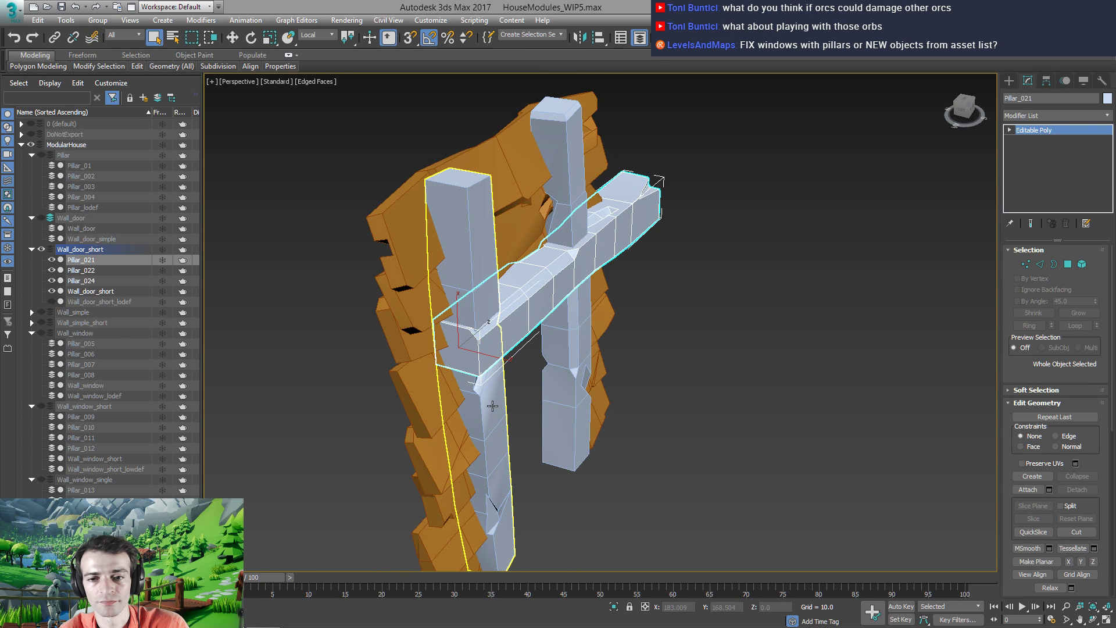
Check the three frame pillars together and shift Pillar_024 along the Y axis to about 0.1, into the wall boards
{"action": "left_click", "coordinate": [493, 406], "text": "ctrl"}
{"action": "left_click", "coordinate": [562, 407], "text": "ctrl"}
{"action": "key", "text": "w"}
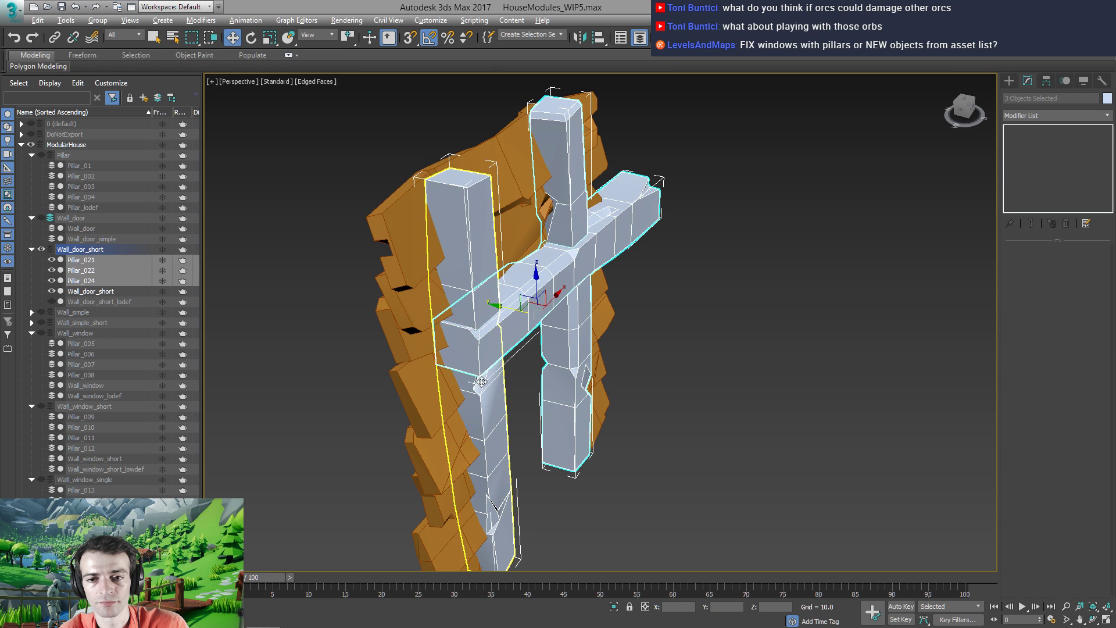
{"action": "middle_click_drag", "start_coordinate": [482, 381], "coordinate": [466, 134], "text": "alt"}
{"action": "left_click", "coordinate": [371, 307]}
{"action": "left_click_drag", "start_coordinate": [441, 103], "coordinate": [436, 107]}
Scale Pillar_024 slightly along its local Y axis to adjust its depth
{"action": "middle_click_drag", "start_coordinate": [325, 302], "coordinate": [456, 306], "text": "alt"}
{"action": "key", "text": "r"}
{"action": "scroll", "coordinate": [400, 256], "scroll_direction": "up", "scroll_amount": 3}
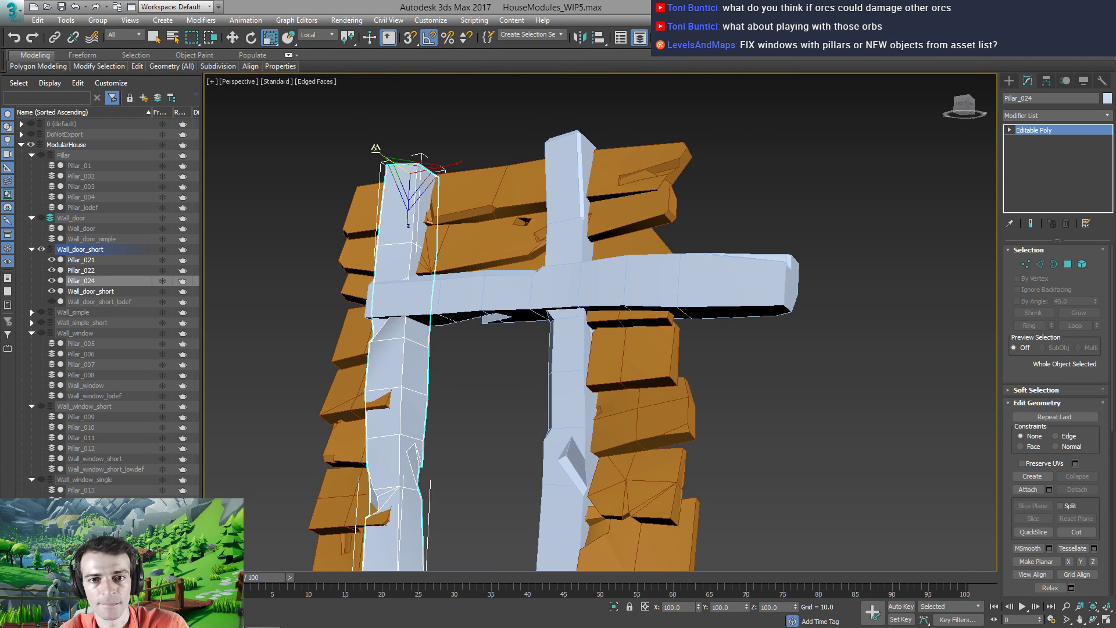
{"action": "left_click_drag", "start_coordinate": [375, 150], "coordinate": [366, 145]}
{"action": "middle_click_drag", "start_coordinate": [411, 203], "coordinate": [359, 207], "text": "alt"}
Move Pillar_024 along the Y axis to about -7.1 and shift it back by about 3.6
{"action": "key", "text": "w"}
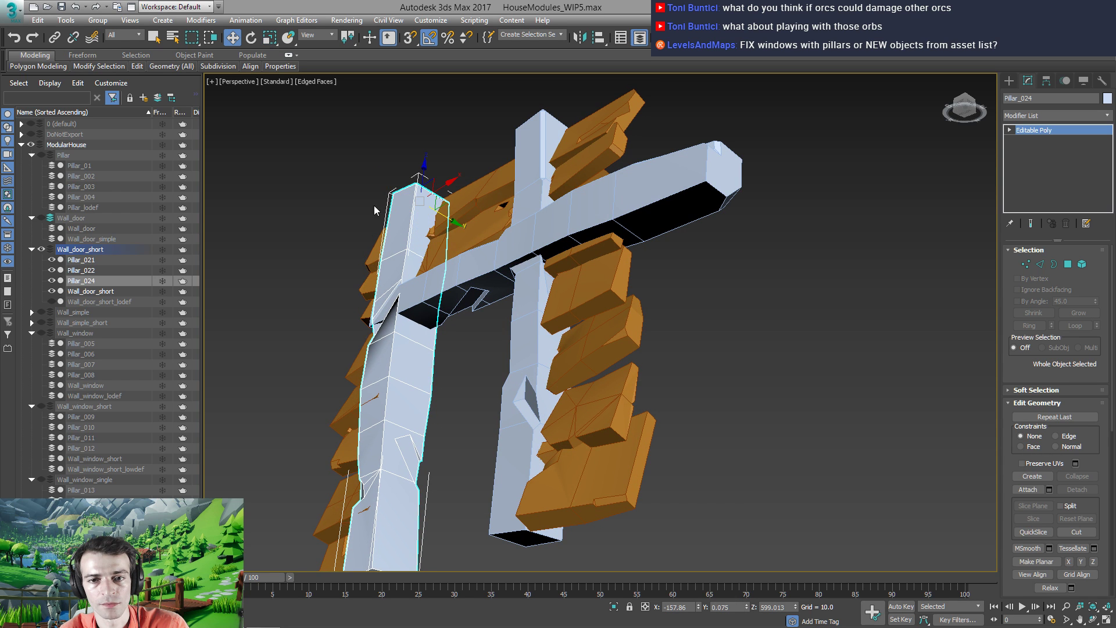
{"action": "left_click_drag", "start_coordinate": [463, 223], "coordinate": [449, 222]}
{"action": "middle_click_drag", "start_coordinate": [448, 222], "coordinate": [518, 152], "text": "alt"}
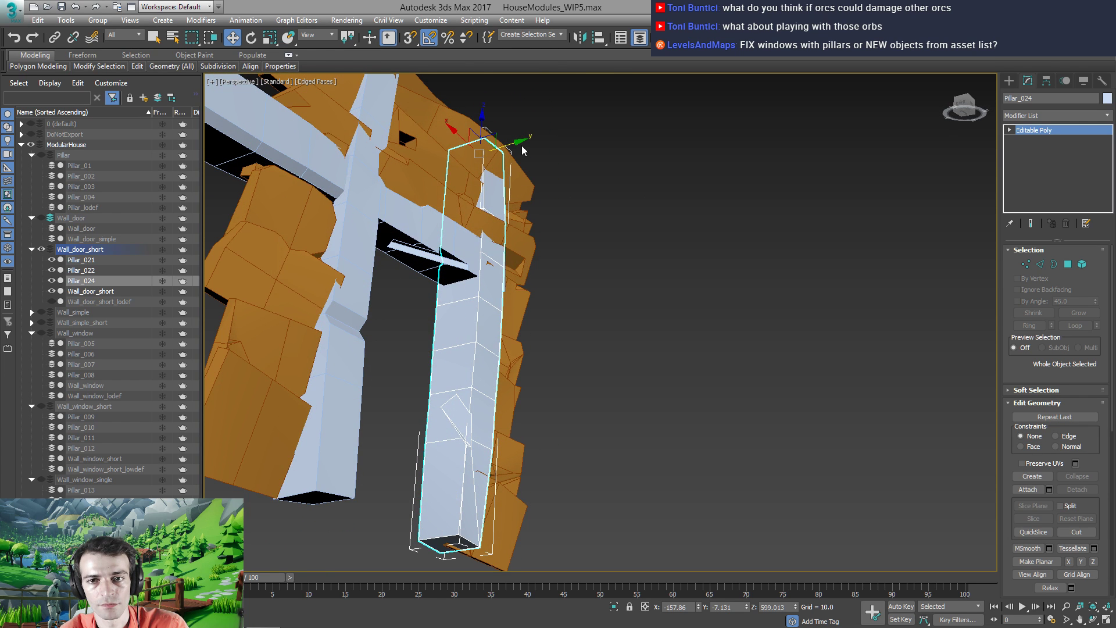
{"action": "left_click_drag", "start_coordinate": [520, 142], "coordinate": [522, 143]}
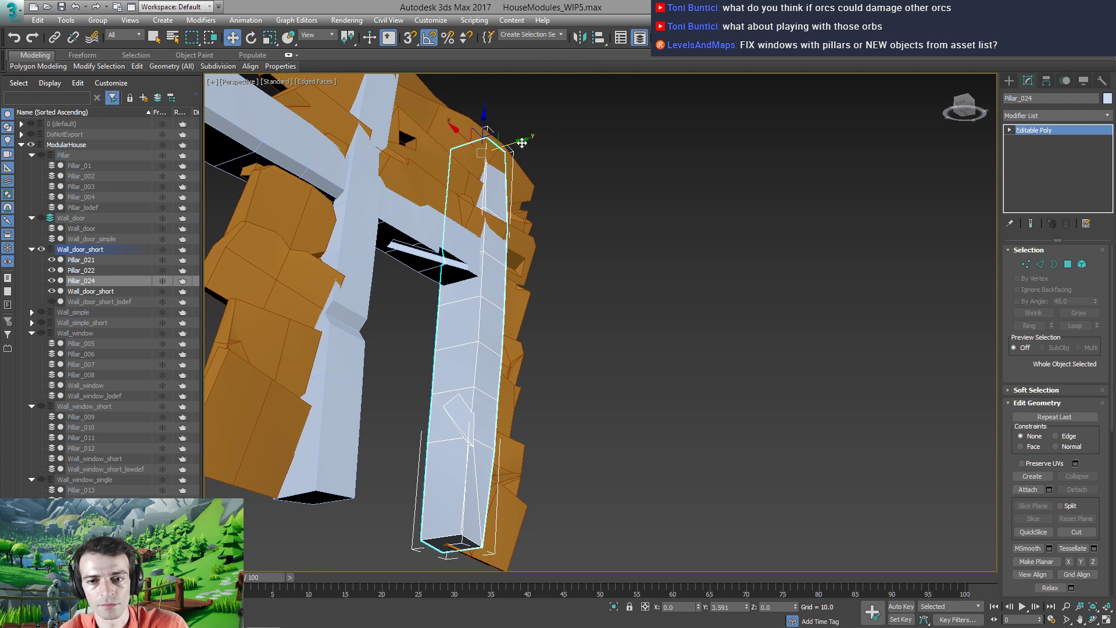
Lower Pillar_024 along the Z axis to about 489.5
{"action": "middle_click_drag", "start_coordinate": [511, 172], "coordinate": [531, 365], "text": "alt"}
{"action": "left_click_drag", "start_coordinate": [470, 87], "coordinate": [455, 165]}
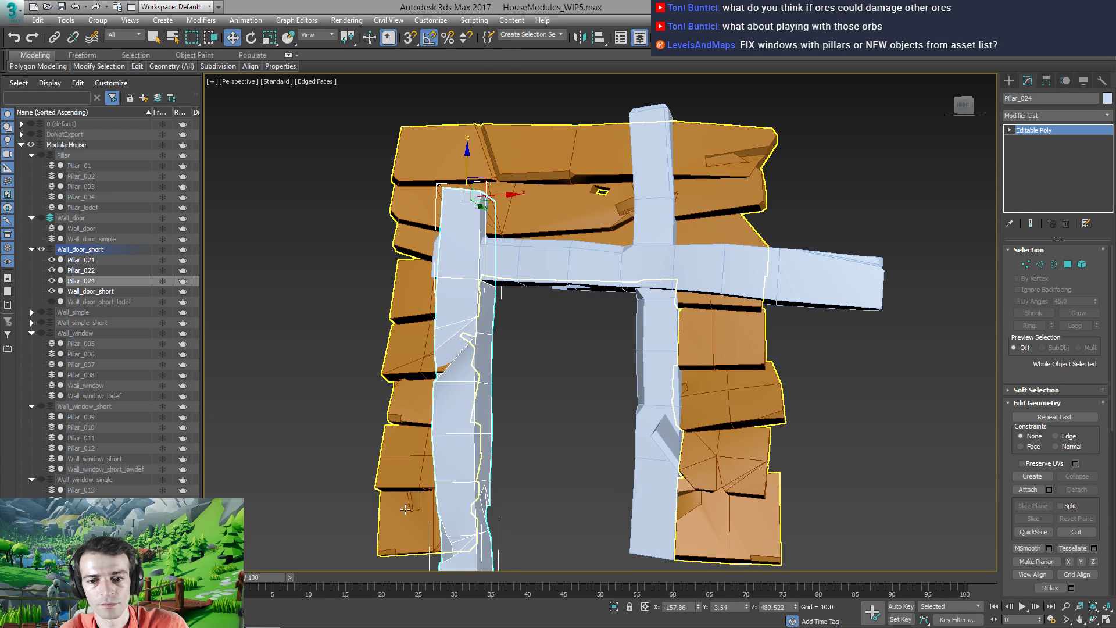
{"action": "middle_click_drag", "start_coordinate": [455, 166], "coordinate": [480, 381], "text": "alt"}
Lower Pillar_022 along the Z axis to about -48.4
{"action": "left_click", "coordinate": [587, 431]}
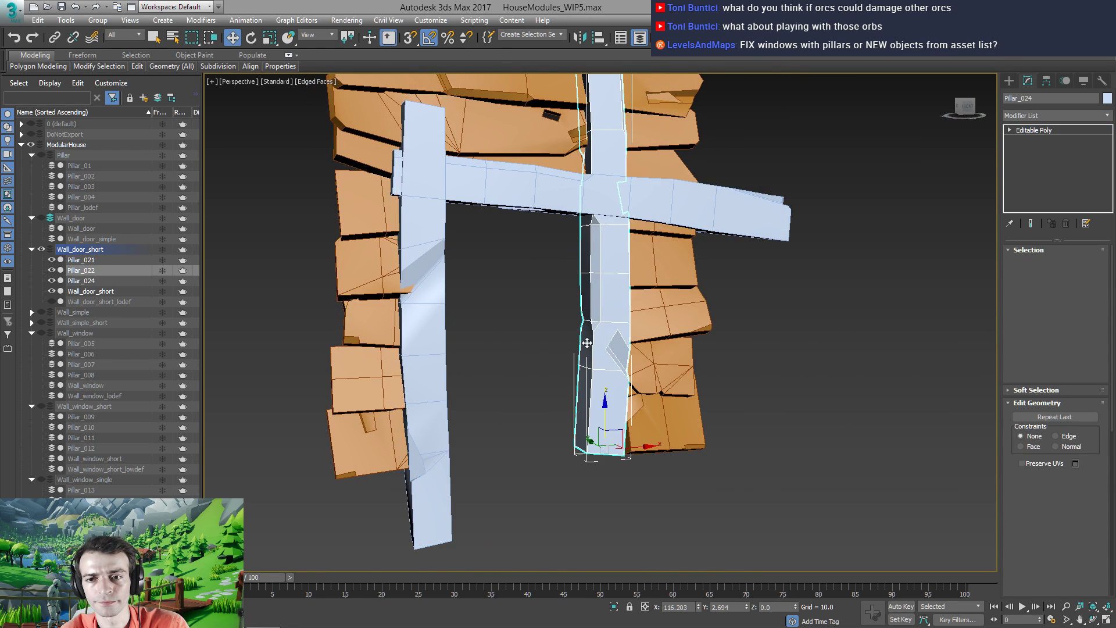
{"action": "middle_click_drag", "start_coordinate": [588, 431], "coordinate": [473, 413], "text": "alt"}
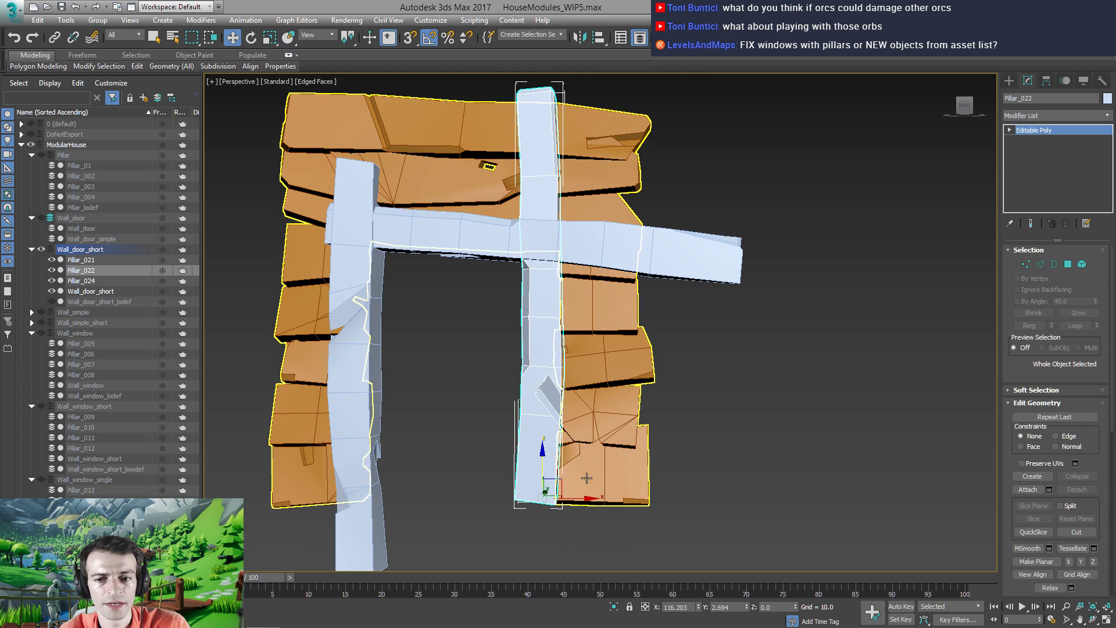
{"action": "left_click_drag", "start_coordinate": [538, 449], "coordinate": [527, 561]}
{"action": "left_click_drag", "start_coordinate": [525, 521], "coordinate": [527, 483]}
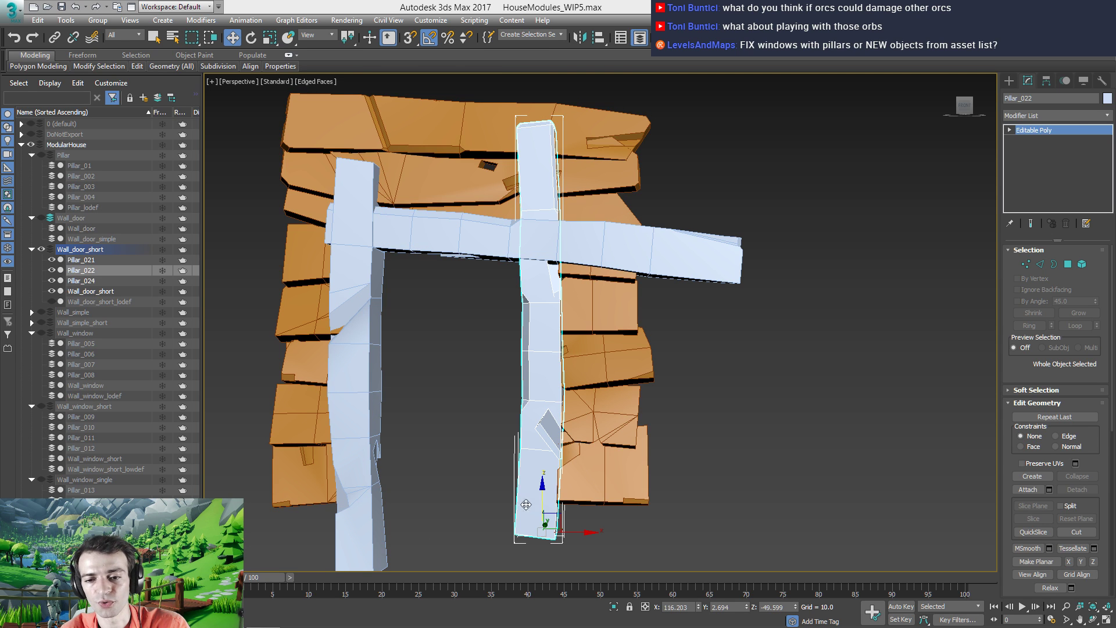
{"action": "mouse_move", "coordinate": [543, 488]}
{"action": "left_mouse_down"}
{"action": "mouse_move", "coordinate": [534, 451]}
{"action": "mouse_move", "coordinate": [529, 489]}
{"action": "left_mouse_up"}
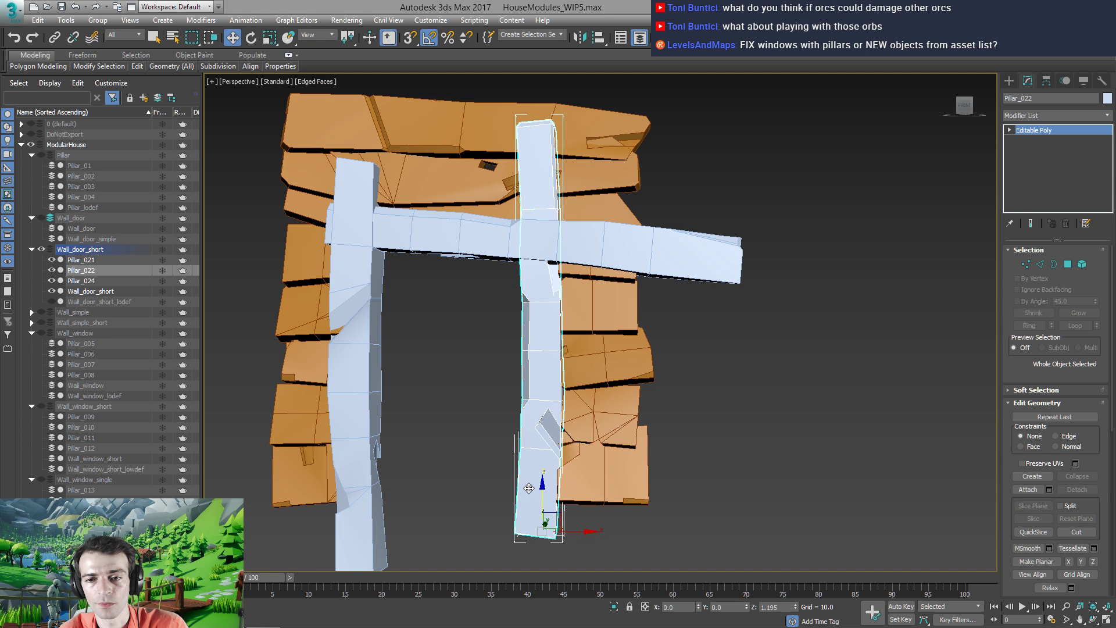
Rotate Pillar_022 upside down and move it back over the wall to about X 157.7 and Z 465.2
{"action": "key", "text": "e"}
{"action": "middle_click_drag", "start_coordinate": [529, 488], "coordinate": [513, 451]}
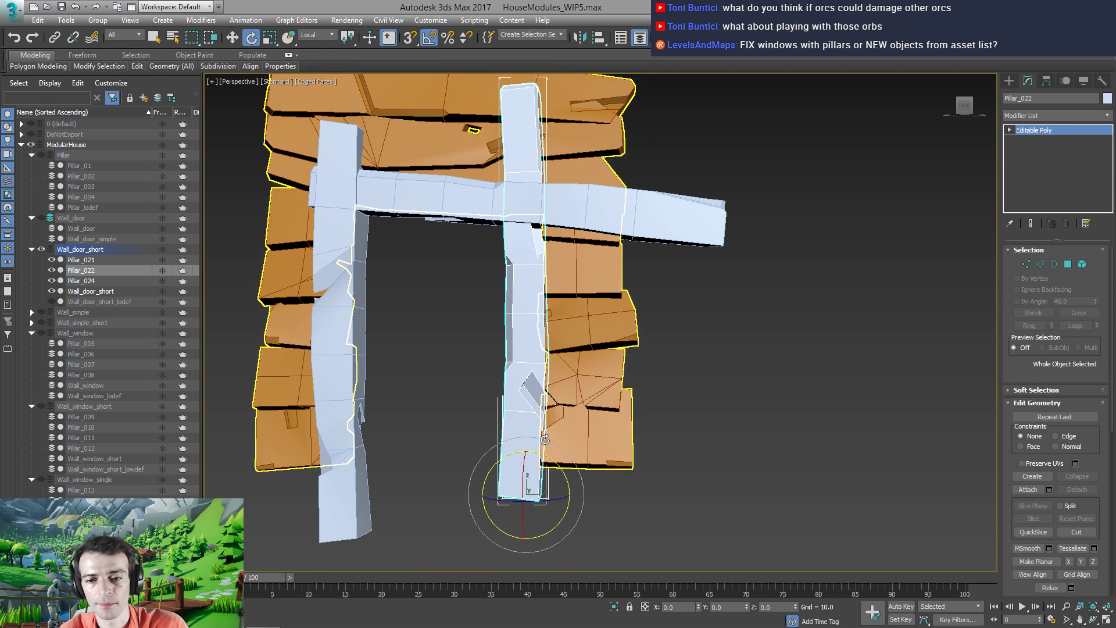
{"action": "left_click_drag", "start_coordinate": [514, 465], "coordinate": [372, 450]}
{"action": "key", "text": "w"}
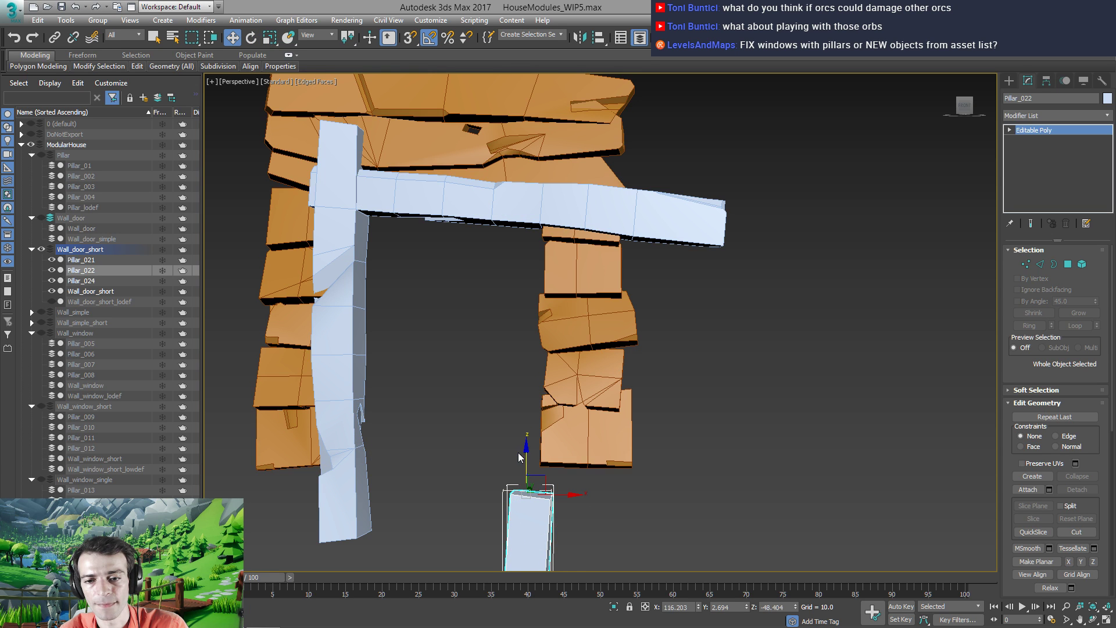
{"action": "left_click_drag", "start_coordinate": [519, 457], "coordinate": [456, 109]}
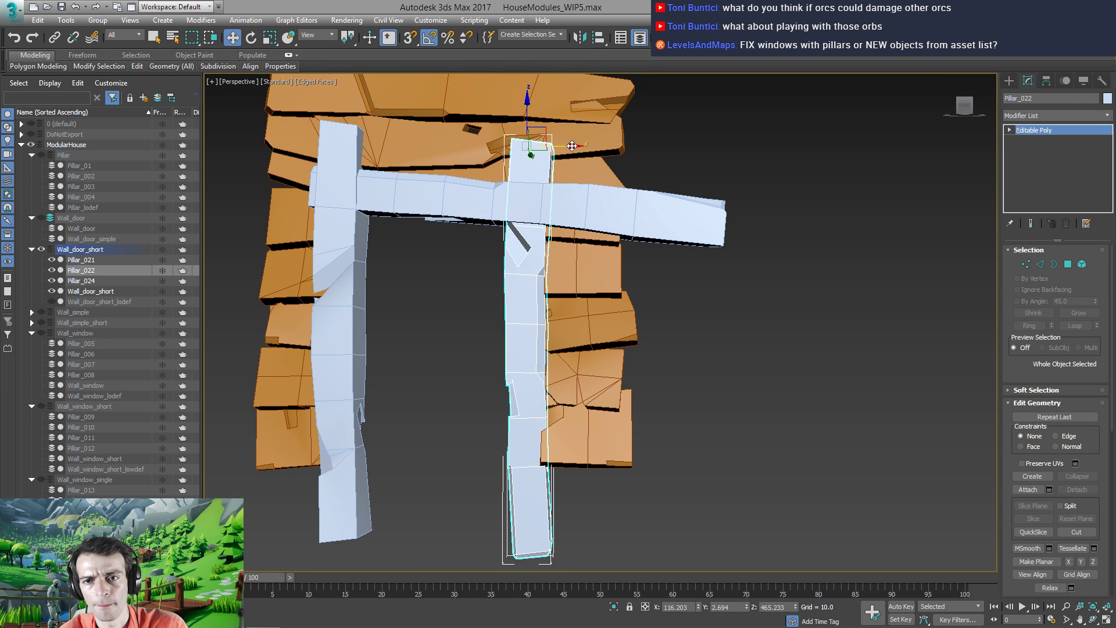
{"action": "left_click_drag", "start_coordinate": [572, 146], "coordinate": [608, 155]}
Shift Pillar_022 along the Y axis to about -3.9 and along the X axis to about 141.6
{"action": "middle_click_drag", "start_coordinate": [608, 155], "coordinate": [594, 260], "text": "alt"}
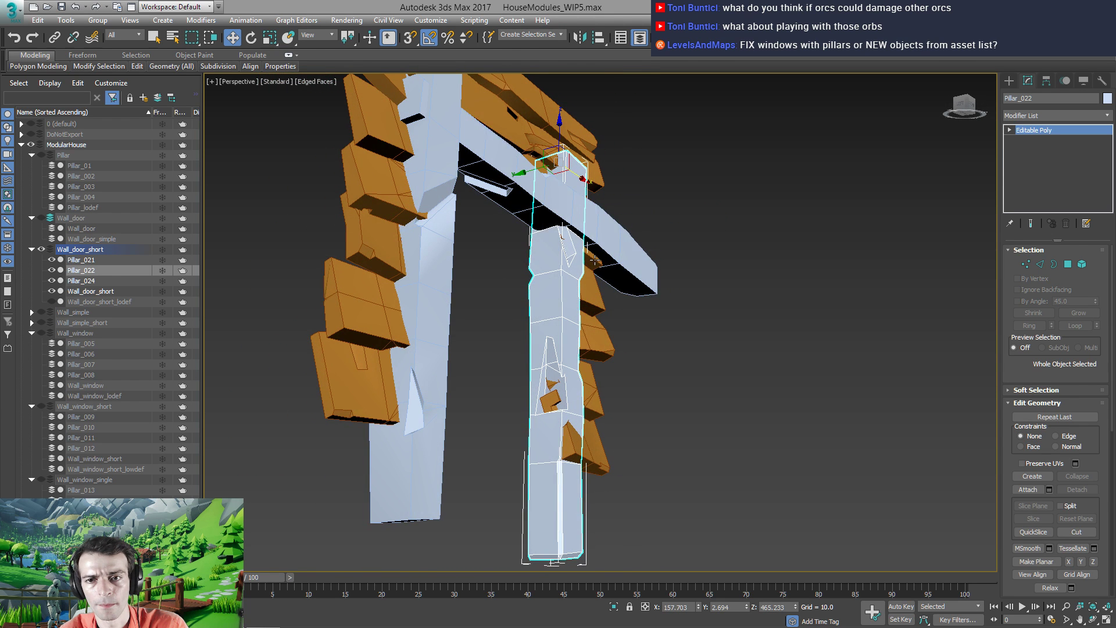
{"action": "left_click", "coordinate": [524, 174]}
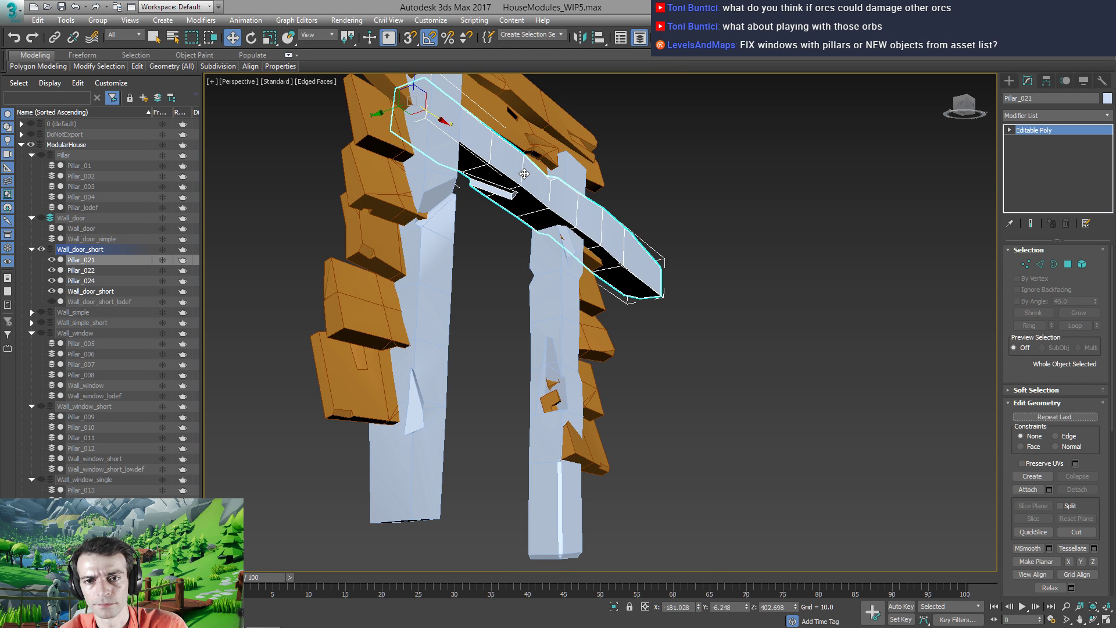
{"action": "left_click", "coordinate": [546, 291]}
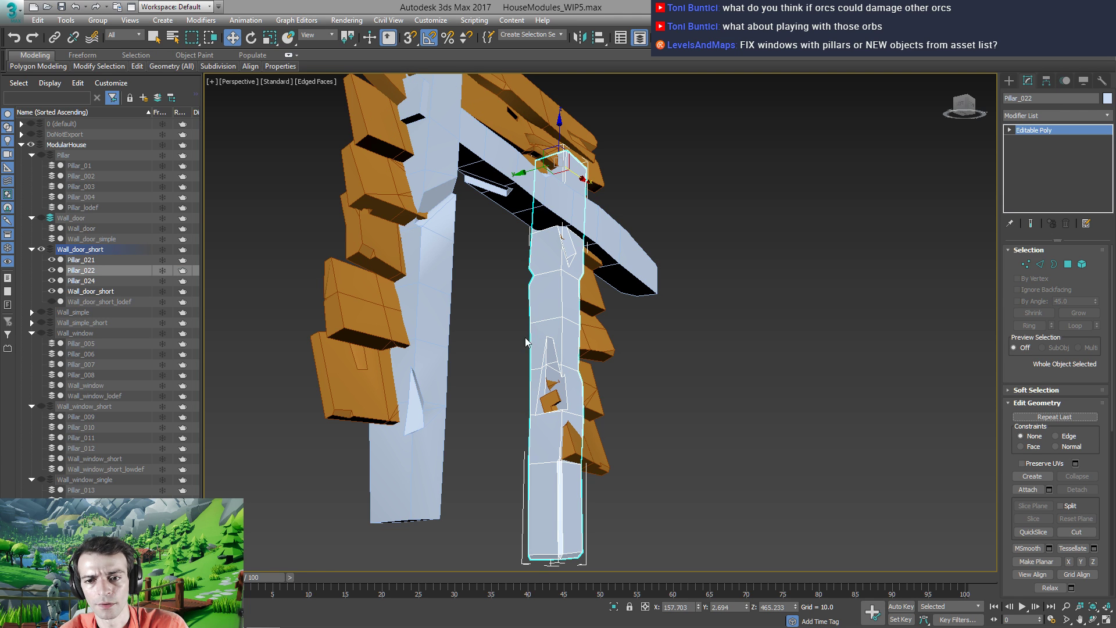
{"action": "left_click_drag", "start_coordinate": [520, 176], "coordinate": [523, 174]}
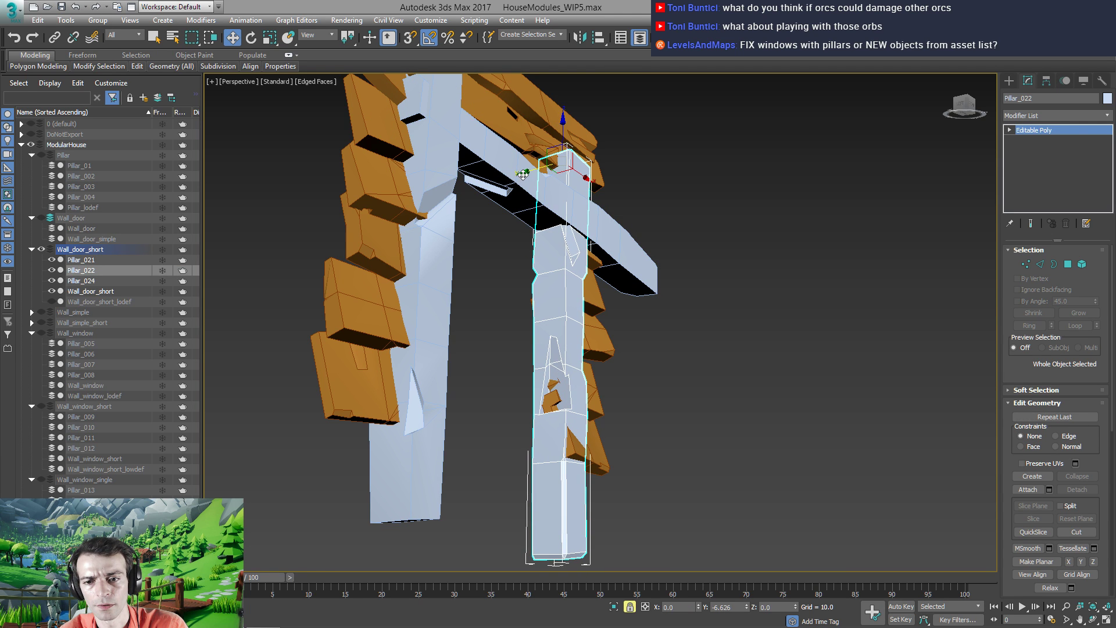
{"action": "middle_click_drag", "start_coordinate": [558, 269], "coordinate": [545, 270], "text": "alt"}
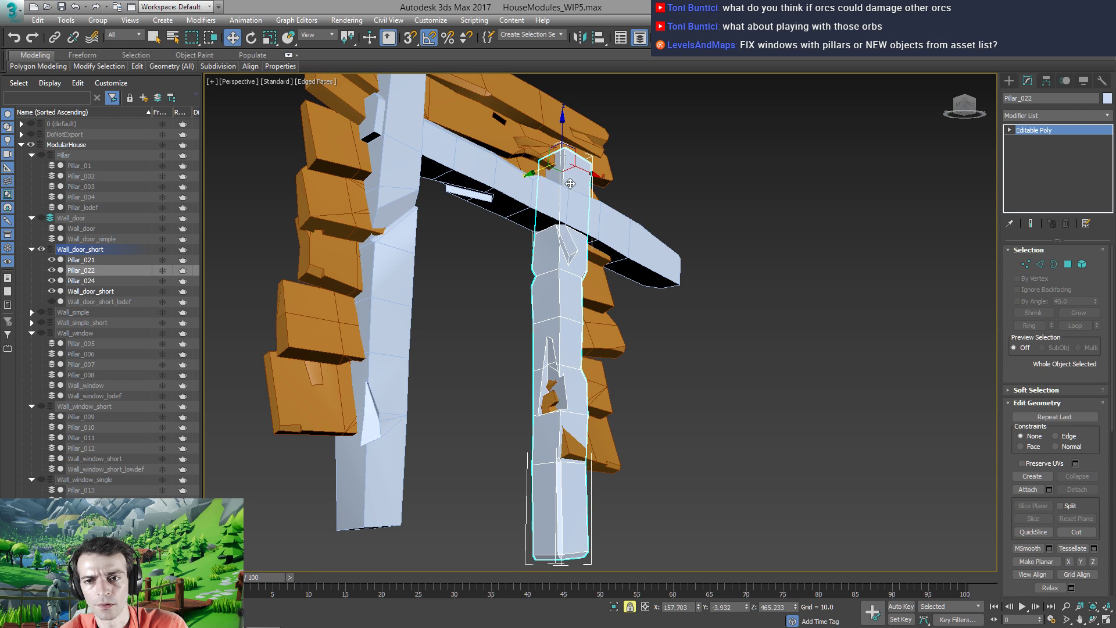
{"action": "left_click_drag", "start_coordinate": [592, 174], "coordinate": [587, 174]}
Try scaling Pillar_022 to 116% along its local Y axis and undo the scaling
{"action": "middle_click_drag", "start_coordinate": [586, 175], "coordinate": [660, 383], "text": "alt"}
{"action": "key", "text": "r"}
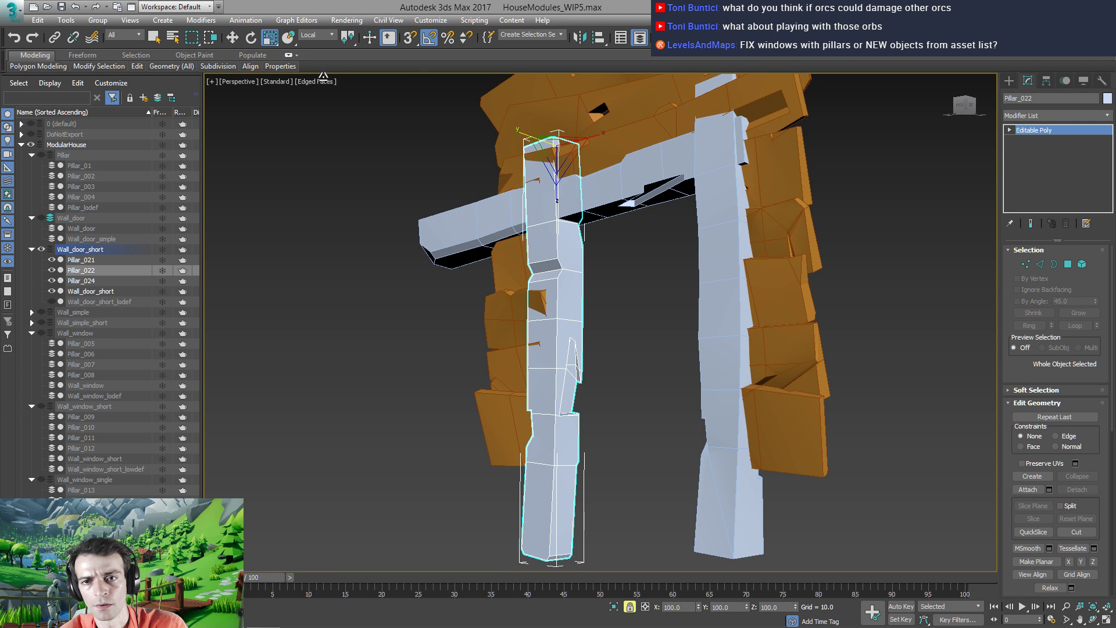
{"action": "left_click_drag", "start_coordinate": [522, 130], "coordinate": [518, 151]}
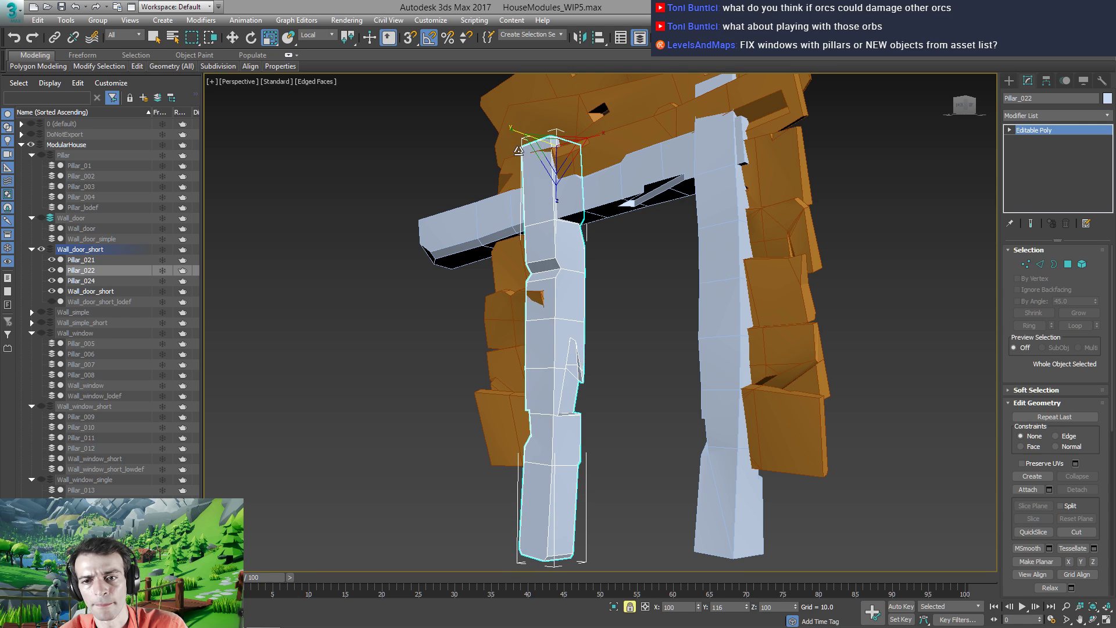
{"action": "key", "text": "ctrl+z"}
Rotate the protruding wall board element halfway up beside Pillar_022 slightly within Wall_door_short
{"action": "middle_click_drag", "start_coordinate": [609, 362], "coordinate": [700, 371], "text": "alt"}
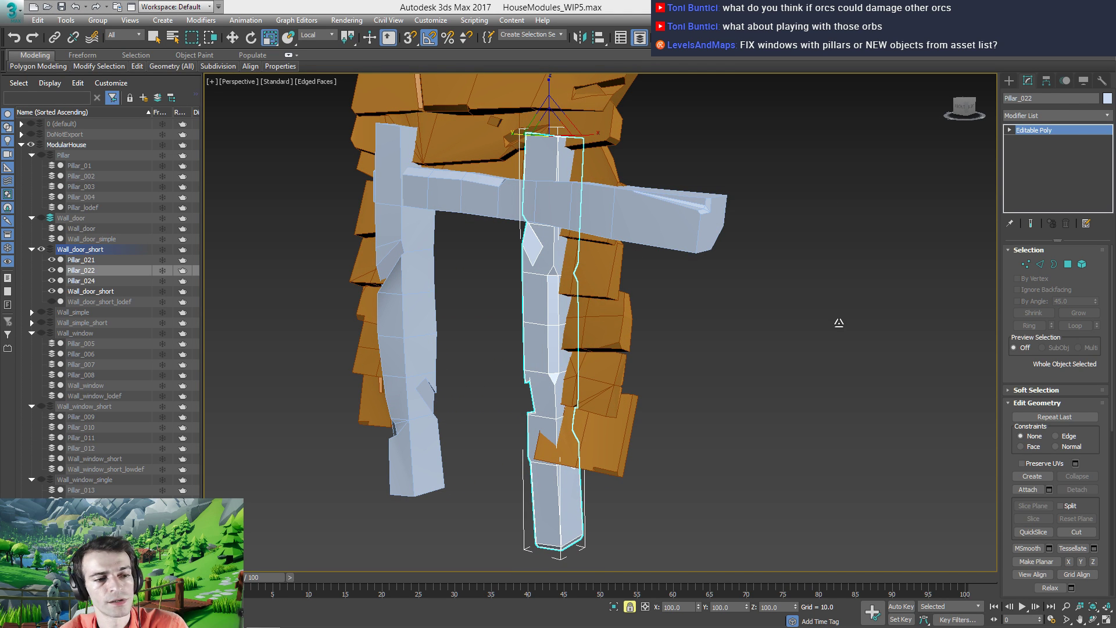
{"action": "middle_click_drag", "start_coordinate": [563, 378], "coordinate": [768, 363], "text": "alt"}
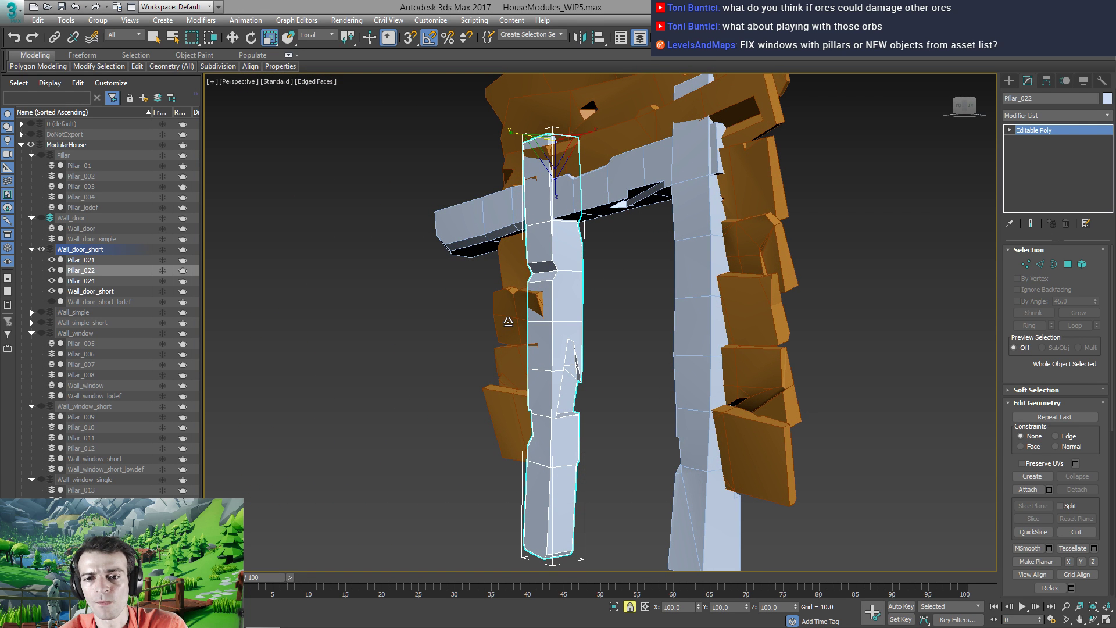
{"action": "key", "text": "q"}
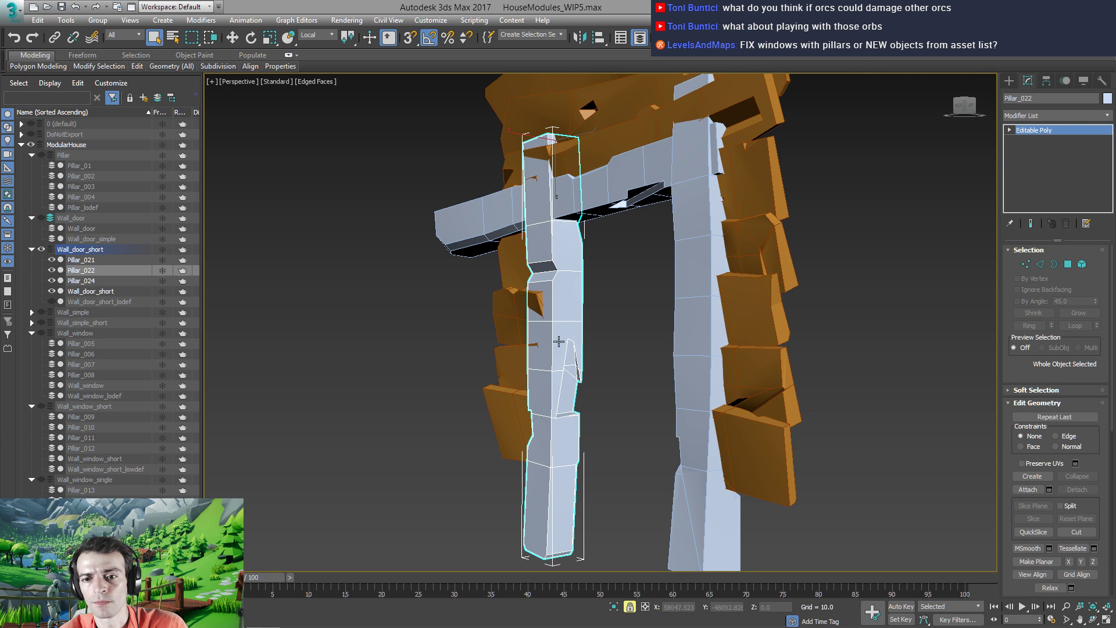
{"action": "right_click", "coordinate": [608, 319]}
{"action": "left_click", "coordinate": [502, 378]}
{"action": "key", "text": "5"}
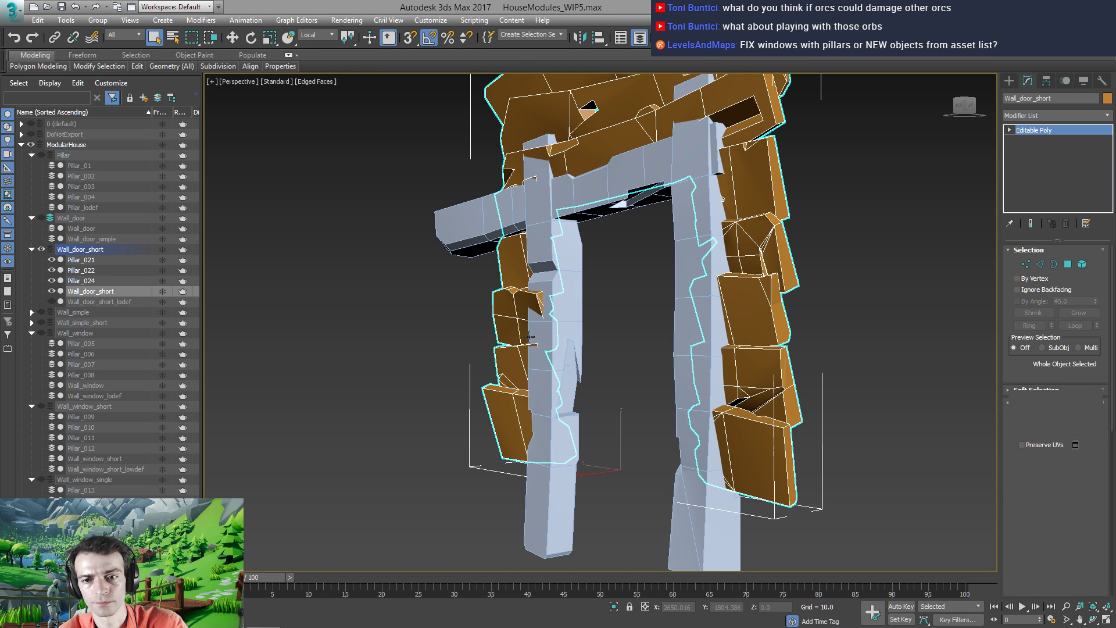
{"action": "left_click", "coordinate": [512, 342]}
{"action": "key", "text": "e"}
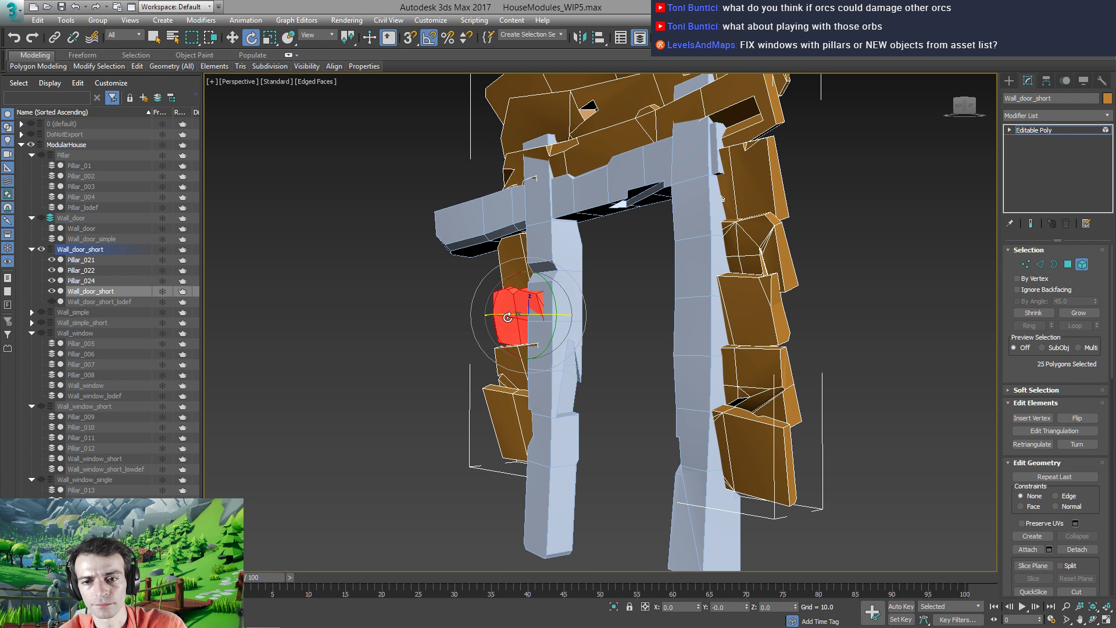
{"action": "left_click_drag", "start_coordinate": [517, 313], "coordinate": [519, 313]}
Move the rotated board element along the world Y axis to about 1.4, adjusting its depth behind Pillar_022
{"action": "middle_click_drag", "start_coordinate": [506, 324], "coordinate": [688, 343], "text": "alt"}
{"action": "key", "text": "w"}
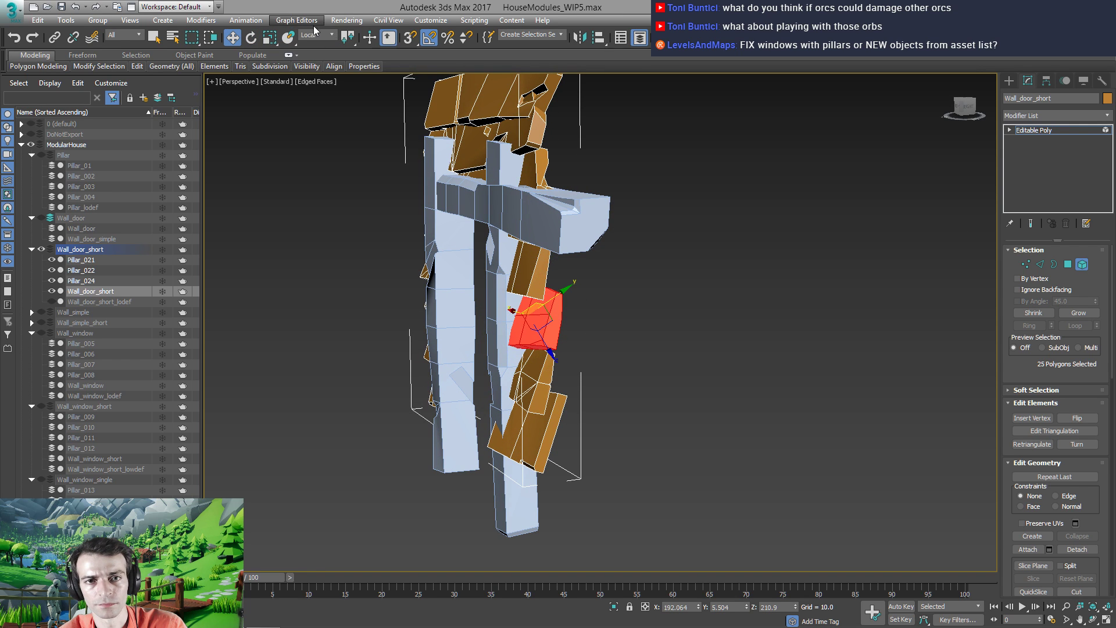
{"action": "left_click", "coordinate": [316, 35]}
{"action": "left_click", "coordinate": [307, 60]}
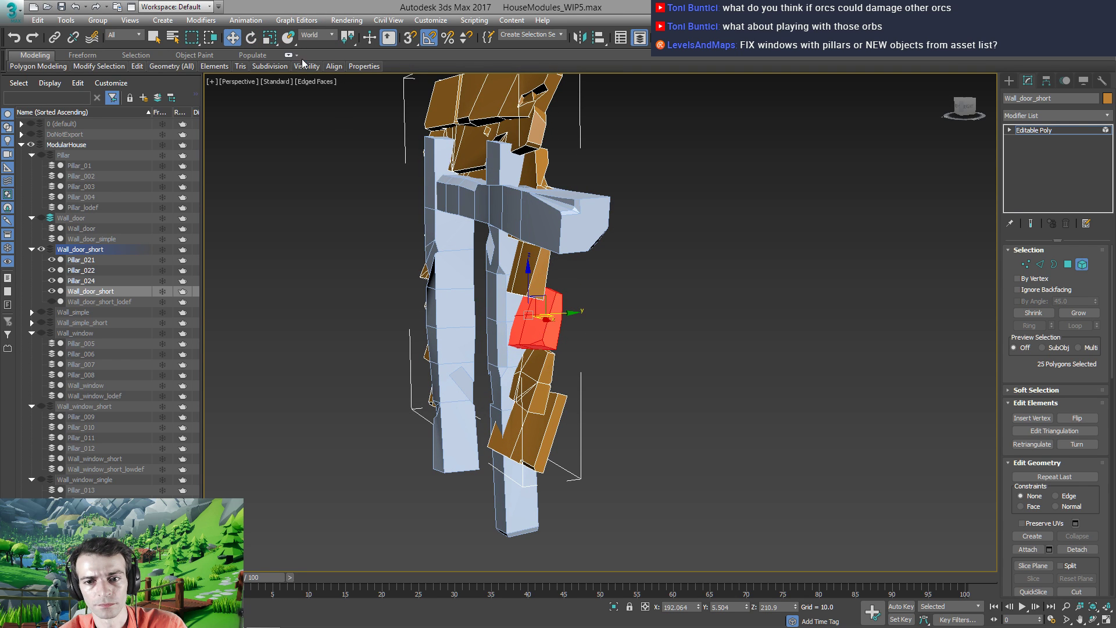
{"action": "left_click_drag", "start_coordinate": [567, 313], "coordinate": [563, 315]}
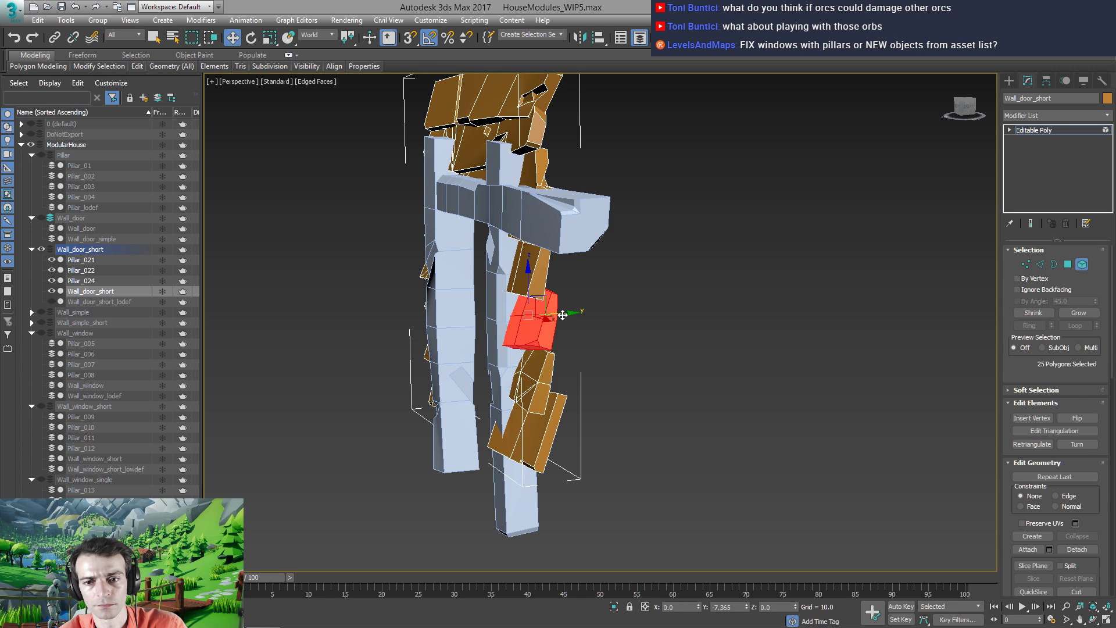
{"action": "middle_click_drag", "start_coordinate": [563, 317], "coordinate": [472, 341], "text": "alt"}
{"action": "left_click_drag", "start_coordinate": [560, 317], "coordinate": [560, 319]}
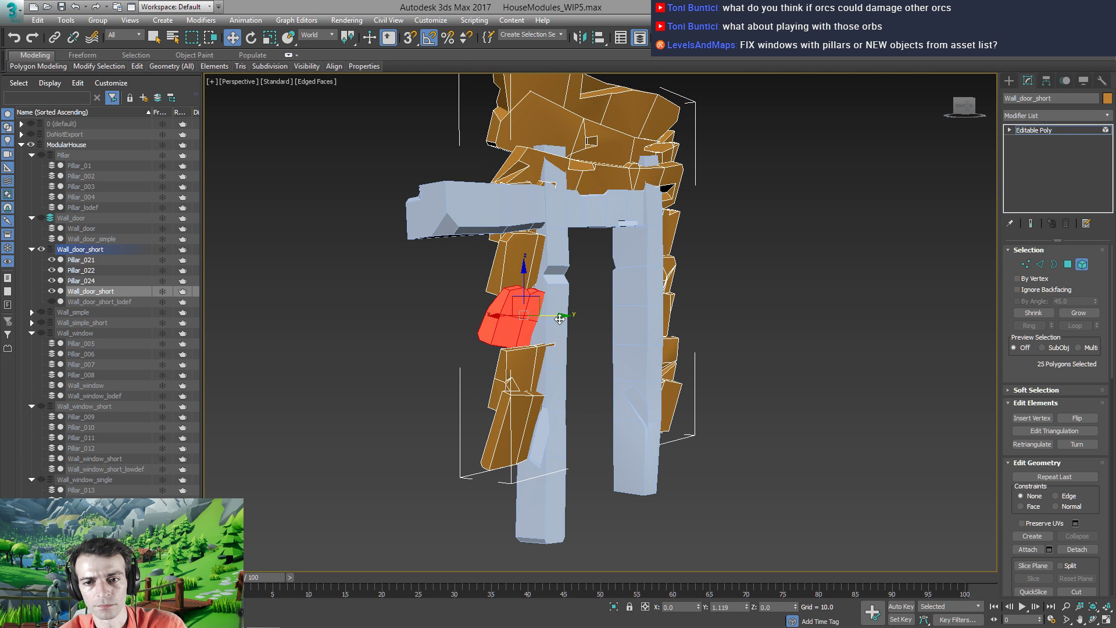
{"action": "middle_click_drag", "start_coordinate": [559, 319], "coordinate": [898, 421], "text": "alt"}
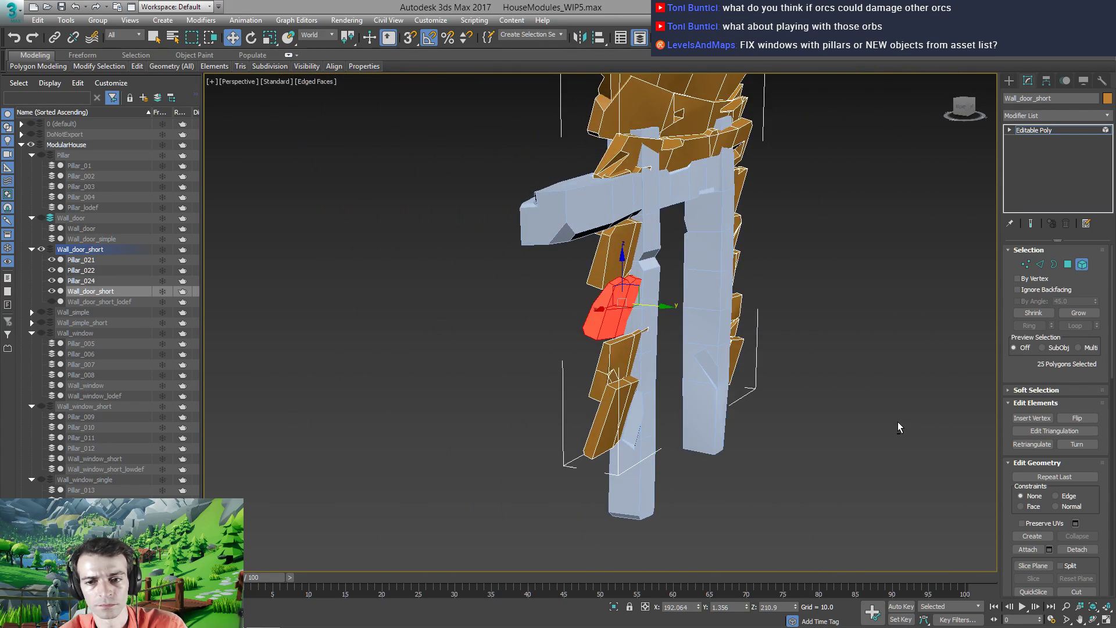
Rotate the lowest wall board element beside Pillar_022, including a turn of -5 degrees about the Z axis
{"action": "left_click", "coordinate": [620, 410]}
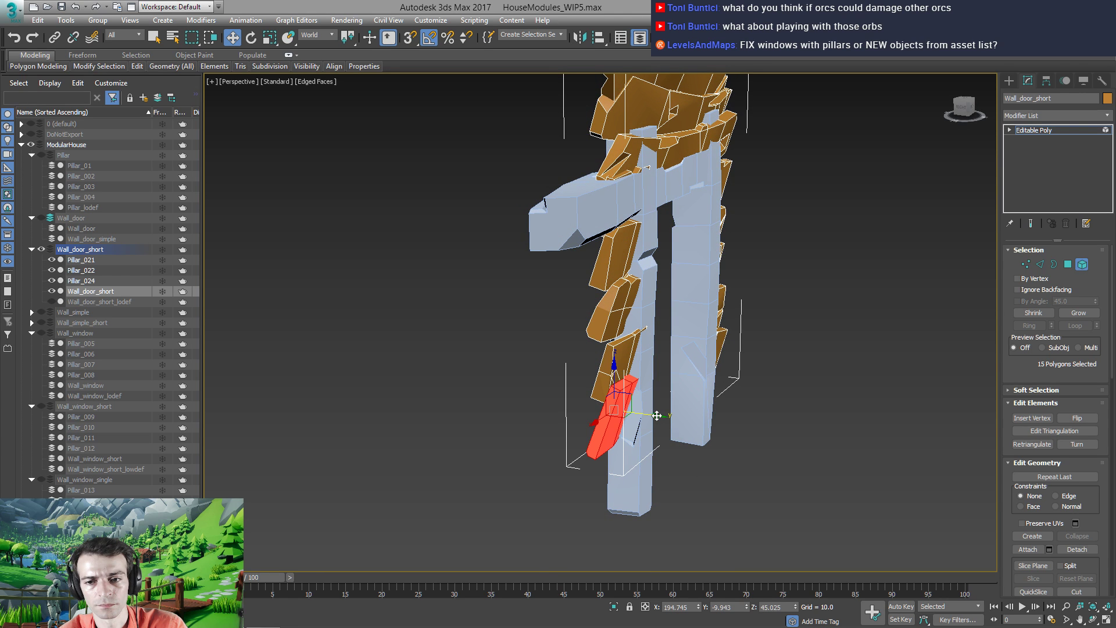
{"action": "key", "text": "e"}
{"action": "left_click_drag", "start_coordinate": [660, 409], "coordinate": [654, 417]}
{"action": "key", "text": "w"}
{"action": "mouse_move", "coordinate": [654, 416]}
{"action": "middle_mouse_down", "text": "alt"}
{"action": "mouse_move", "coordinate": [672, 409]}
{"action": "mouse_move", "coordinate": [652, 400]}
{"action": "middle_mouse_up", "text": "alt"}
{"action": "key", "text": "e"}
{"action": "left_click_drag", "start_coordinate": [634, 414], "coordinate": [632, 415]}
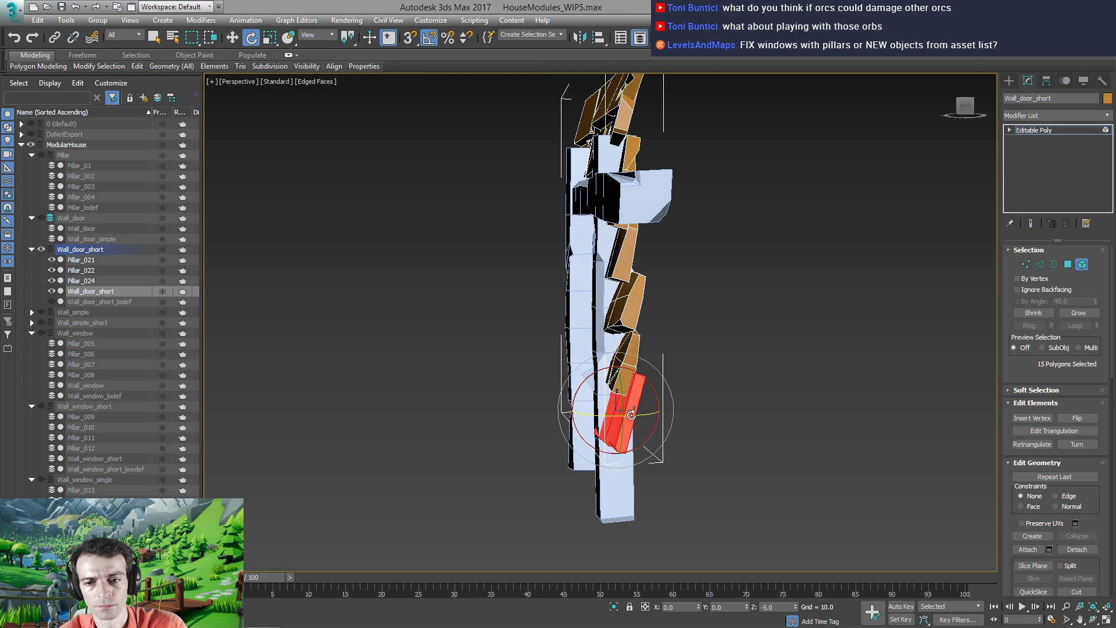
Tilt the lowest board 5 degrees about the X axis, shift it along world Y to about -7.0, and leave element editing
{"action": "key", "text": "w"}
{"action": "mouse_move", "coordinate": [630, 405]}
{"action": "middle_mouse_down", "text": "alt"}
{"action": "mouse_move", "coordinate": [646, 407]}
{"action": "mouse_move", "coordinate": [628, 402]}
{"action": "mouse_move", "coordinate": [636, 398]}
{"action": "middle_mouse_up", "text": "alt"}
{"action": "key", "text": "e"}
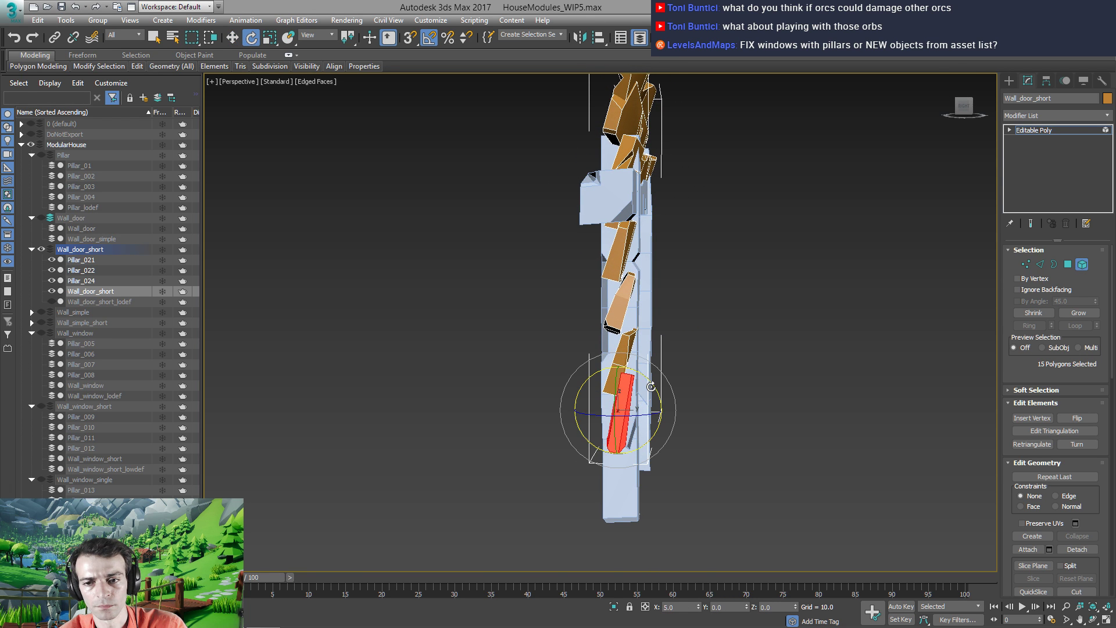
{"action": "key", "text": "w"}
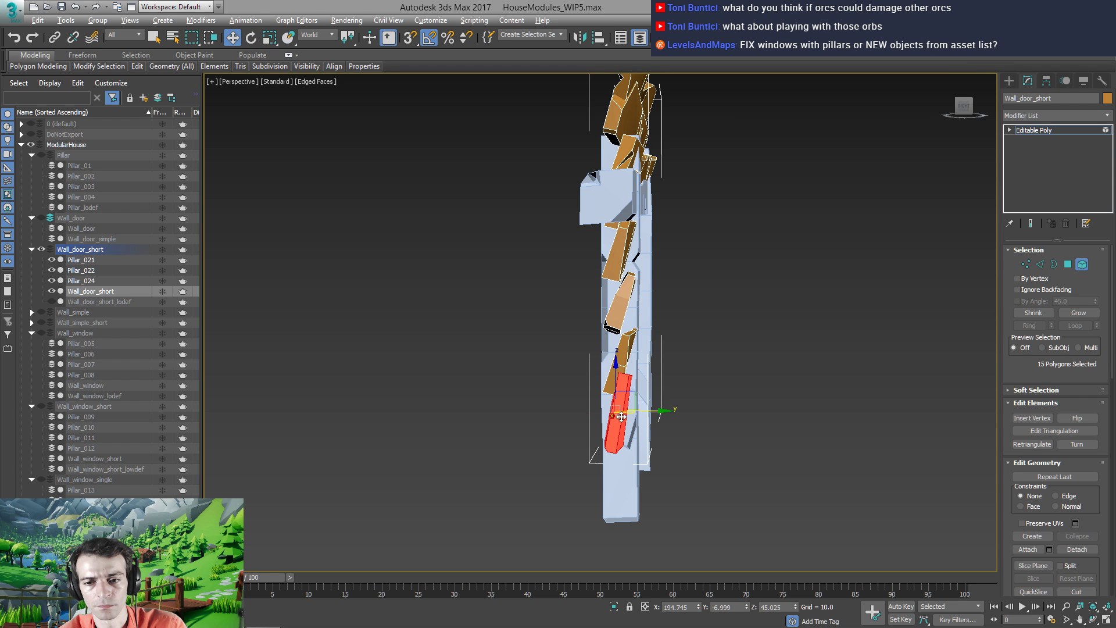
{"action": "middle_click_drag", "start_coordinate": [653, 411], "coordinate": [707, 416], "text": "alt"}
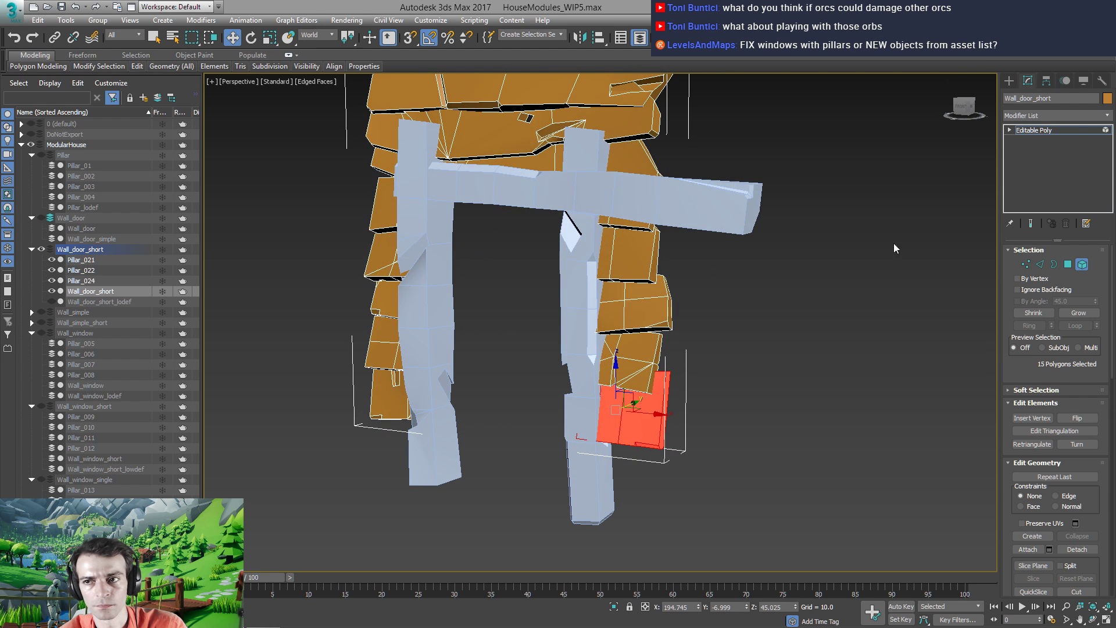
{"action": "left_click", "coordinate": [1037, 132]}
Shorten Pillar_022 by raising its bottom vertices about 70.3 along Z and shifting them along X to about 145.5
{"action": "middle_click_drag", "start_coordinate": [843, 253], "coordinate": [604, 496], "text": "alt"}
{"action": "left_click", "coordinate": [604, 496]}
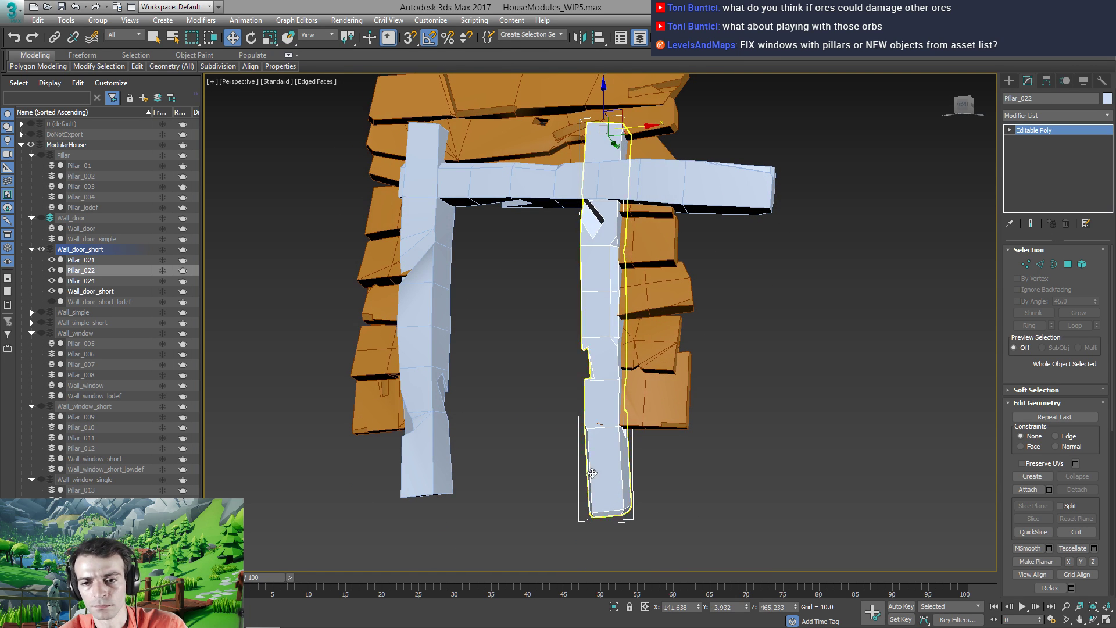
{"action": "key", "text": "1"}
{"action": "left_click_drag", "start_coordinate": [572, 535], "coordinate": [572, 535]}
{"action": "middle_click_drag", "start_coordinate": [554, 509], "coordinate": [582, 482], "text": "alt"}
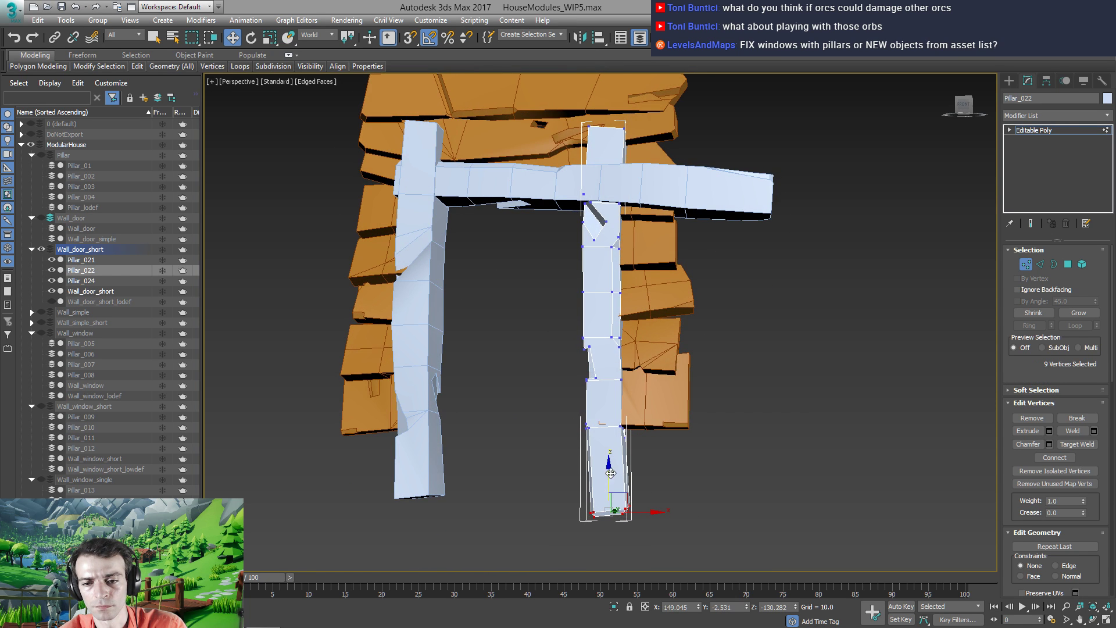
{"action": "left_click_drag", "start_coordinate": [597, 472], "coordinate": [597, 423]}
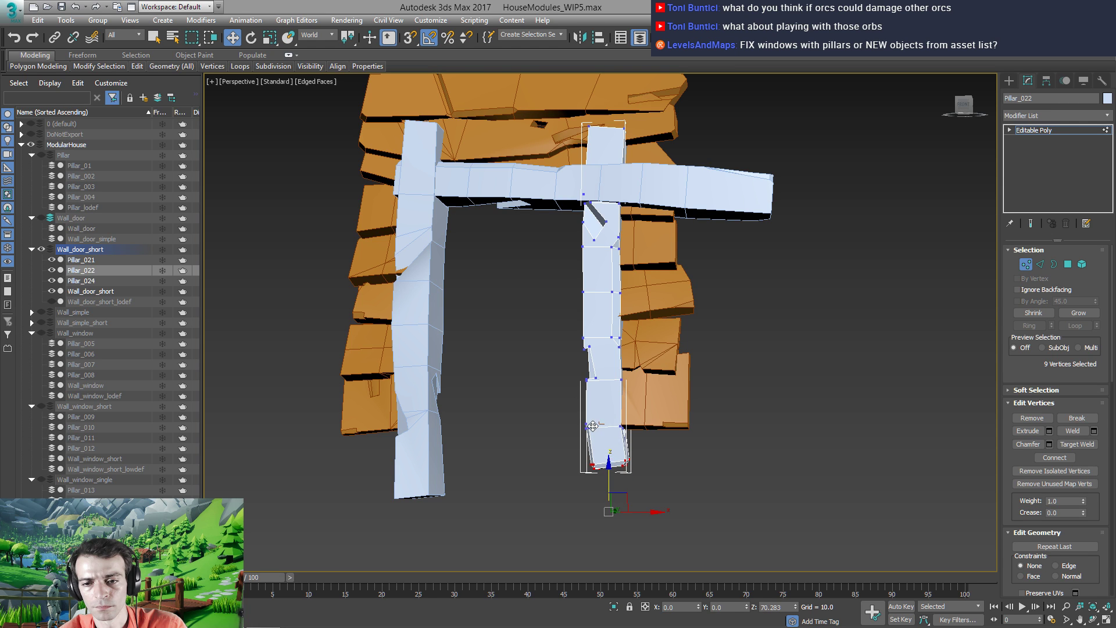
{"action": "left_click_drag", "start_coordinate": [654, 464], "coordinate": [652, 464]}
{"action": "key", "text": "1"}
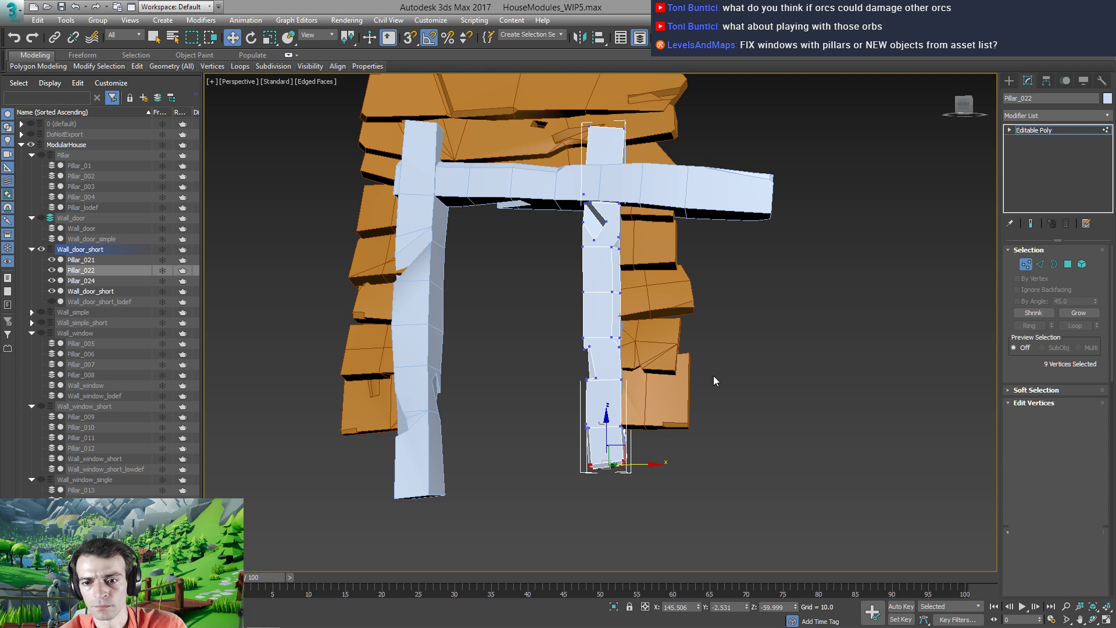
Shorten Pillar_024 by raising its bottom vertices to about -45.5 along Z and shifting them to about -148.3 along X
{"action": "left_click", "coordinate": [421, 465]}
{"action": "key", "text": "1"}
{"action": "left_click_drag", "start_coordinate": [364, 481], "coordinate": [483, 527]}
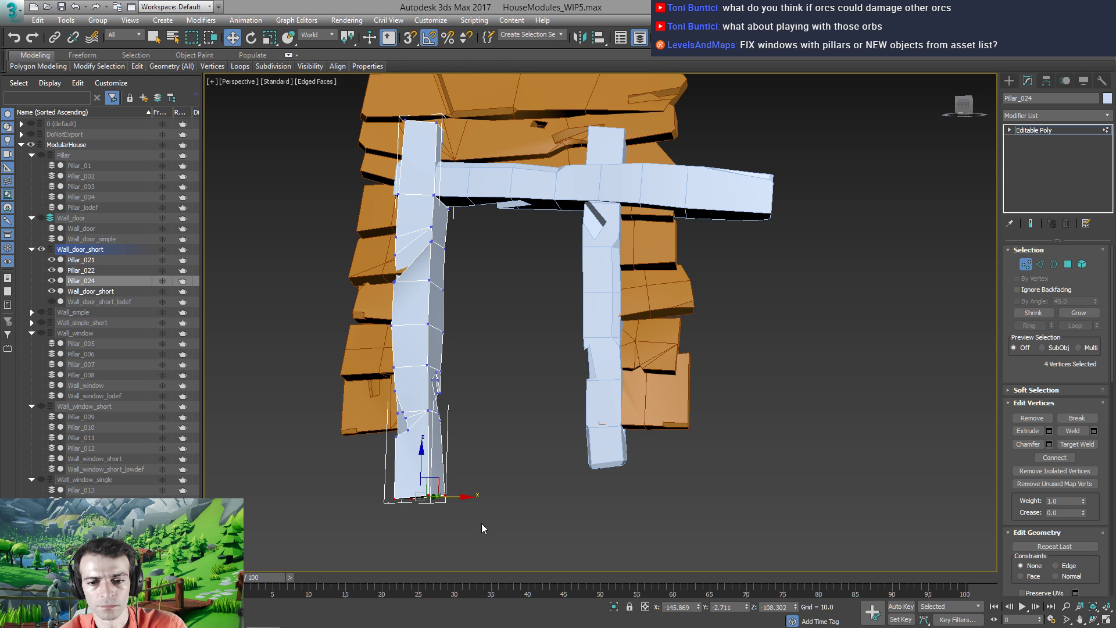
{"action": "left_click_drag", "start_coordinate": [424, 459], "coordinate": [425, 419]}
{"action": "middle_click_drag", "start_coordinate": [426, 419], "coordinate": [471, 461], "text": "alt"}
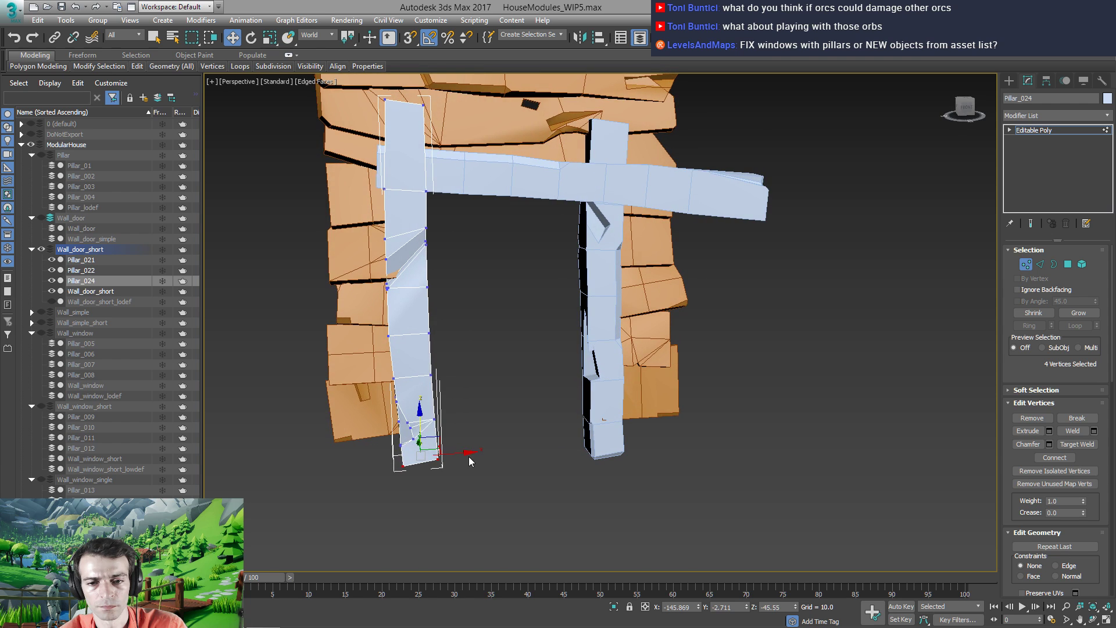
{"action": "left_click_drag", "start_coordinate": [467, 452], "coordinate": [464, 452]}
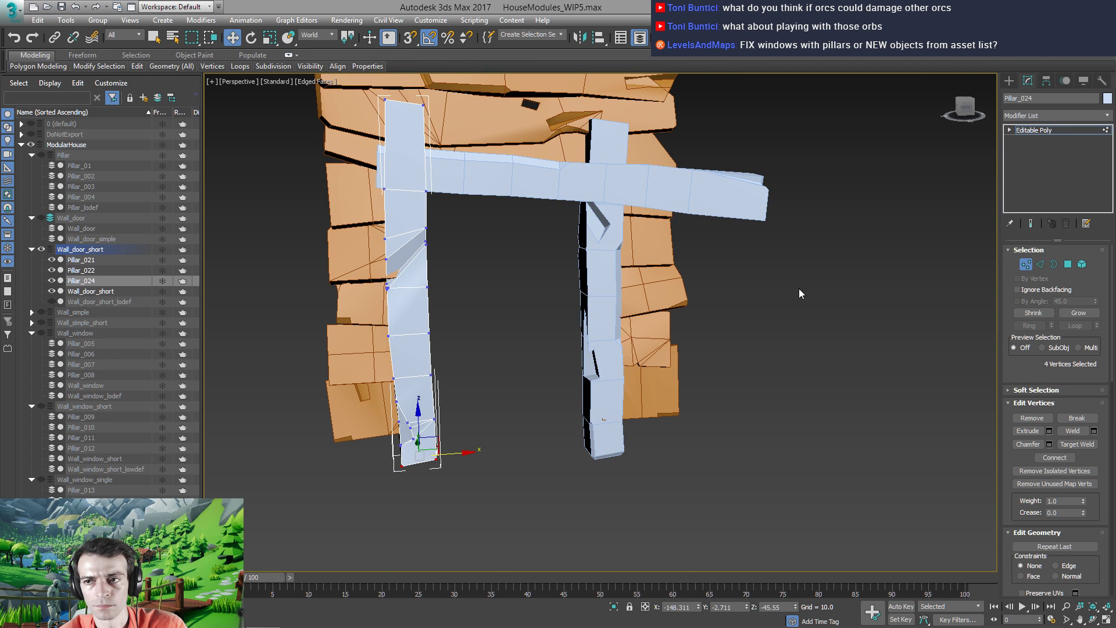
{"action": "left_click", "coordinate": [1051, 135]}
Delete the 21 polygons forming the end section of horizontal beam Pillar_021 that sticks out past Pillar_022
{"action": "middle_click_drag", "start_coordinate": [558, 316], "coordinate": [632, 311], "text": "alt"}
{"action": "left_click", "coordinate": [669, 273]}
{"action": "key", "text": "4"}
{"action": "key", "text": "ctrl+a"}
{"action": "left_click_drag", "start_coordinate": [612, 349], "coordinate": [615, 344]}
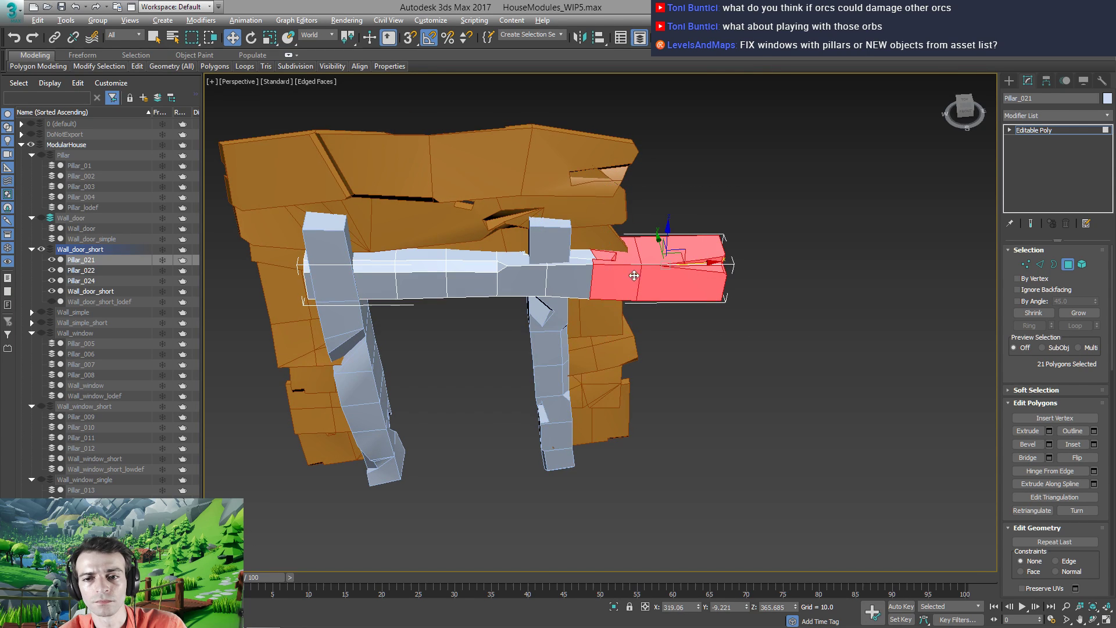
{"action": "middle_click_drag", "start_coordinate": [615, 344], "coordinate": [558, 308], "text": "alt"}
{"action": "key", "text": "F3"}
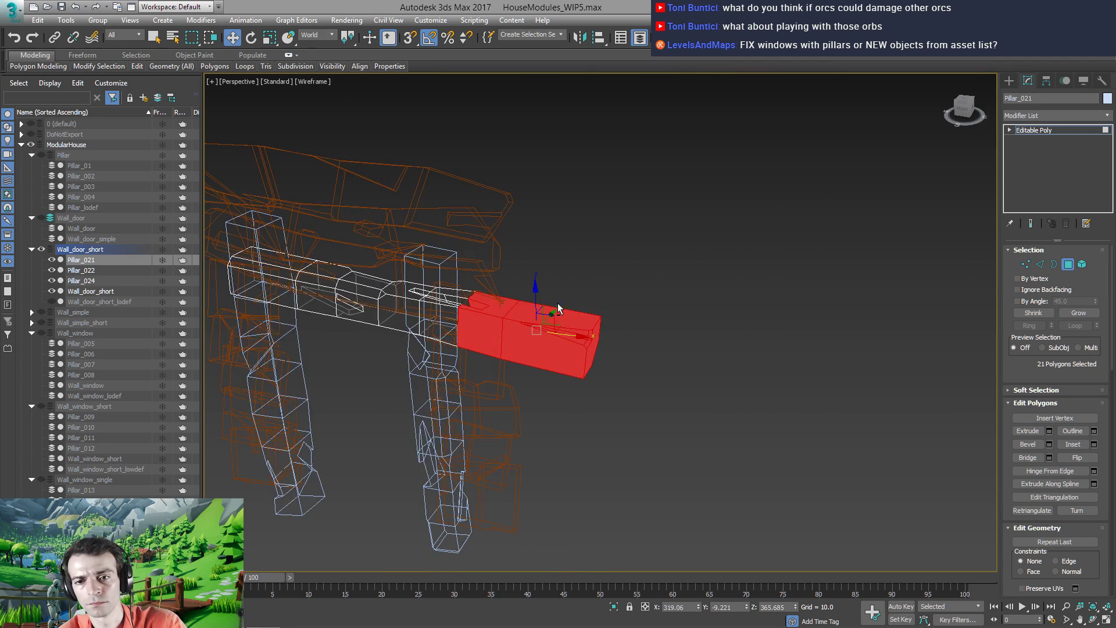
{"action": "scroll", "coordinate": [472, 352], "scroll_direction": "up", "scroll_amount": 5}
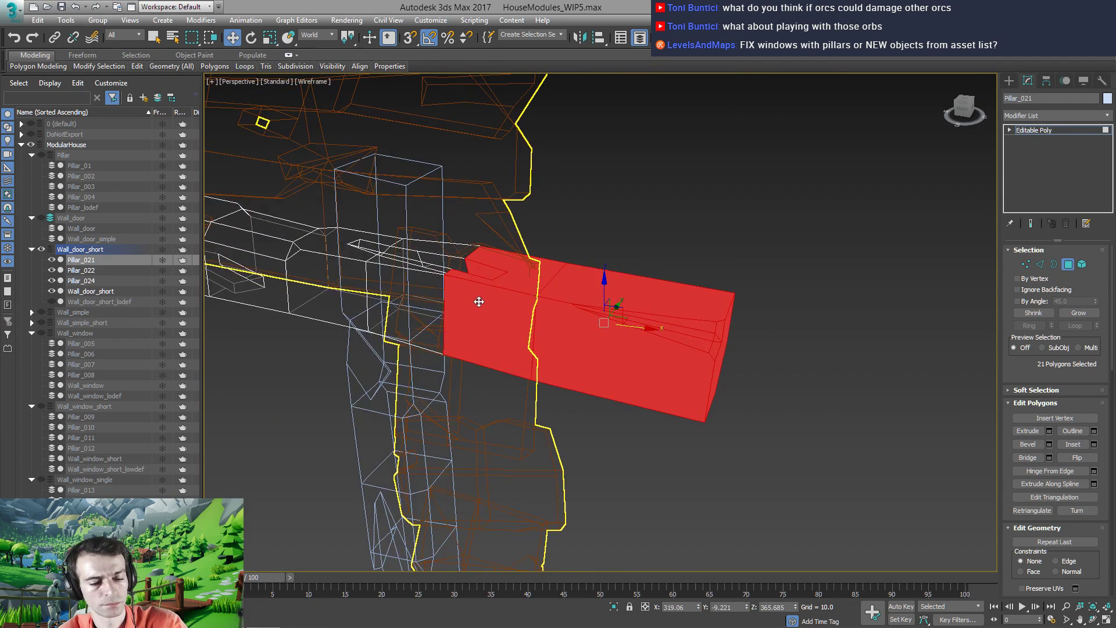
{"action": "key", "text": "F3"}
{"action": "mouse_move", "coordinate": [487, 331]}
{"action": "middle_mouse_down", "text": "alt"}
{"action": "mouse_move", "coordinate": [496, 346]}
{"action": "mouse_move", "coordinate": [504, 336]}
{"action": "middle_mouse_up", "text": "alt"}
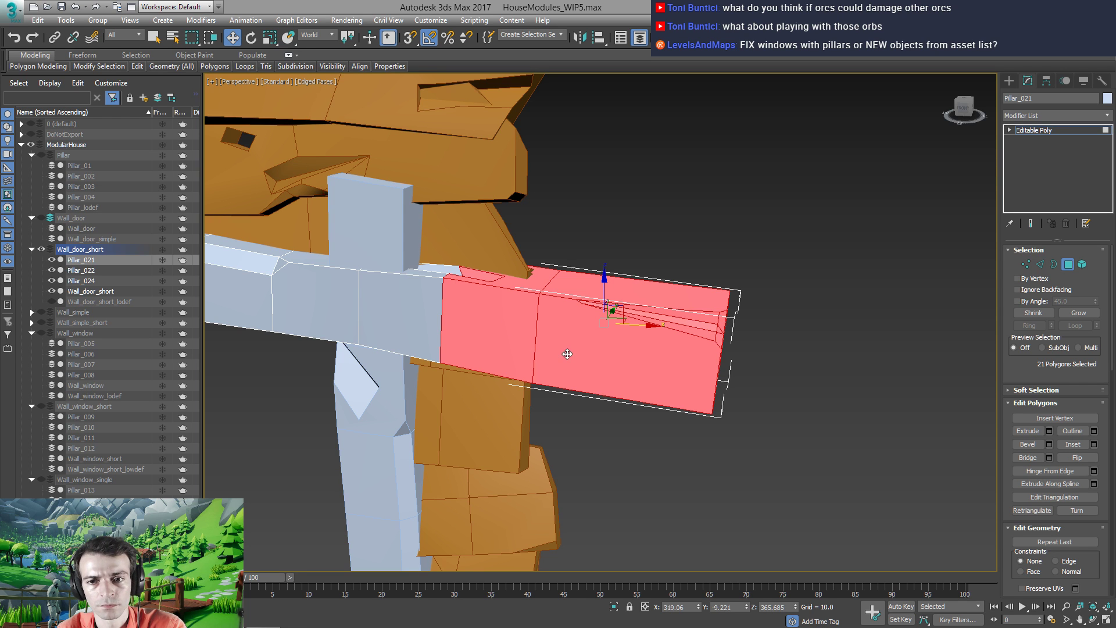
{"action": "key", "text": "Delete"}
Cap the open border at the cut end of beam Pillar_021
{"action": "middle_click_drag", "start_coordinate": [483, 344], "coordinate": [509, 339], "text": "alt"}
{"action": "key", "text": "3"}
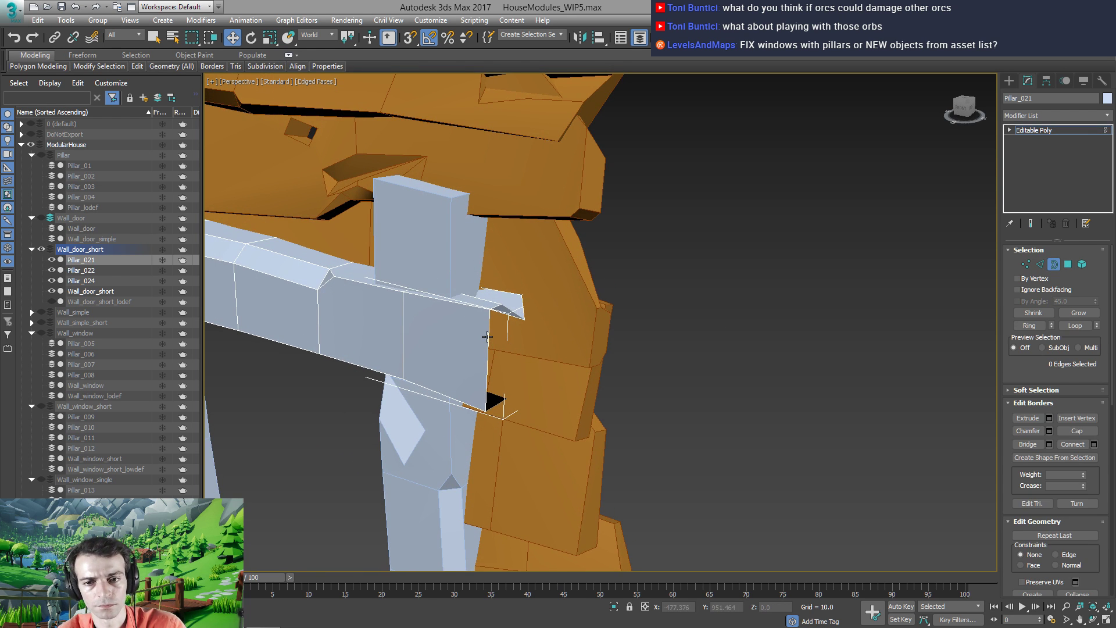
{"action": "left_click", "coordinate": [488, 336]}
{"action": "key", "text": "F3"}
{"action": "middle_click_drag", "start_coordinate": [488, 335], "coordinate": [508, 392], "text": "alt"}
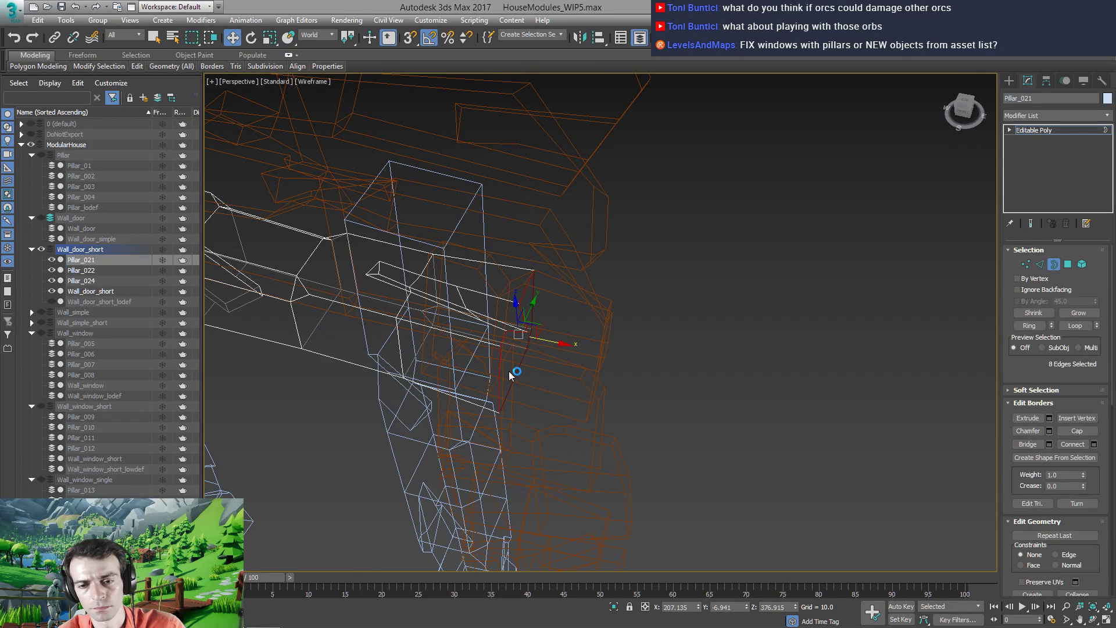
{"action": "key", "text": "r"}
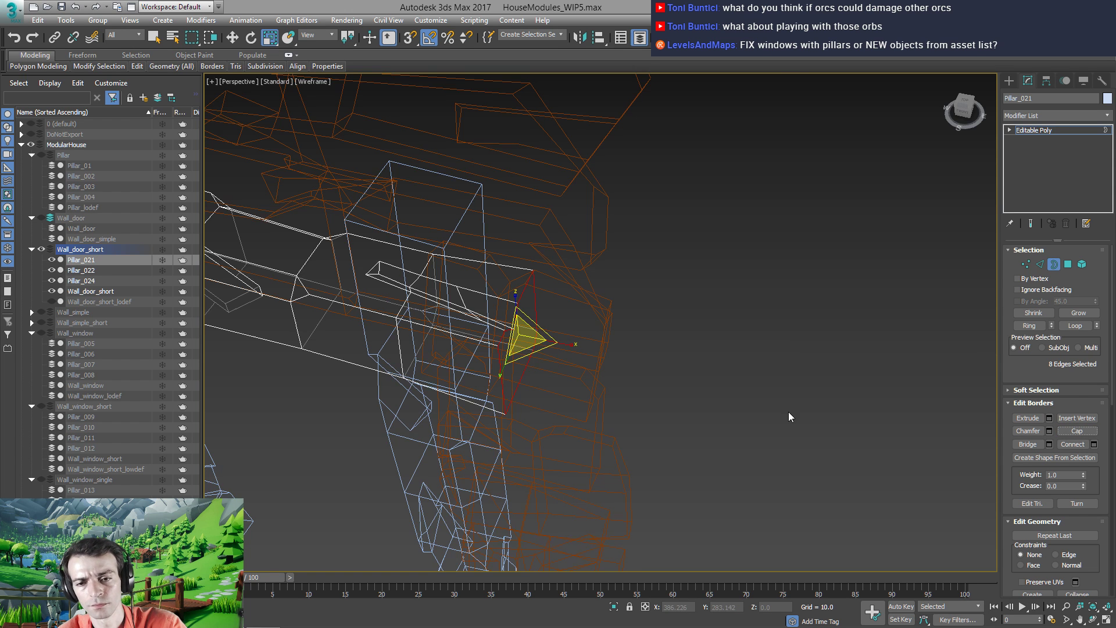
Connect vertex pairs across the new end cap of Pillar_021 to divide the face, and leave vertex editing
{"action": "key", "text": "F3"}
{"action": "mouse_move", "coordinate": [542, 396]}
{"action": "middle_mouse_down", "text": "alt"}
{"action": "mouse_move", "coordinate": [494, 355]}
{"action": "mouse_move", "coordinate": [431, 408]}
{"action": "mouse_move", "coordinate": [538, 366]}
{"action": "mouse_move", "coordinate": [533, 354]}
{"action": "middle_mouse_up", "text": "alt"}
{"action": "key", "text": "1"}
{"action": "key", "text": "q"}
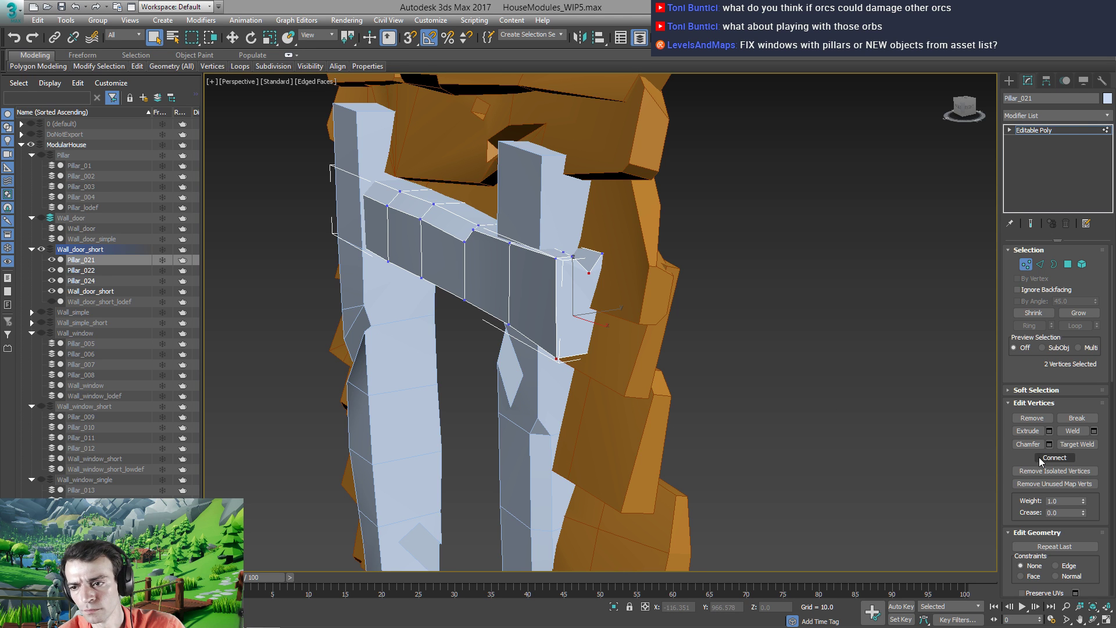
{"action": "middle_click_drag", "start_coordinate": [645, 349], "coordinate": [626, 306], "text": "alt"}
{"action": "left_click", "coordinate": [634, 362]}
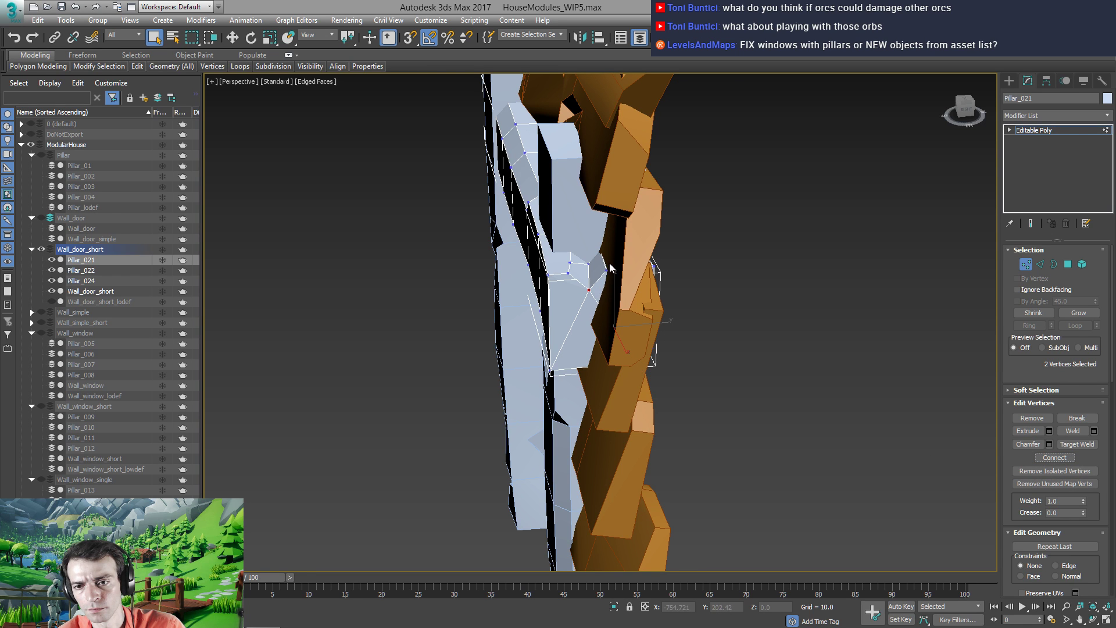
{"action": "middle_click_drag", "start_coordinate": [604, 269], "coordinate": [652, 362], "text": "alt"}
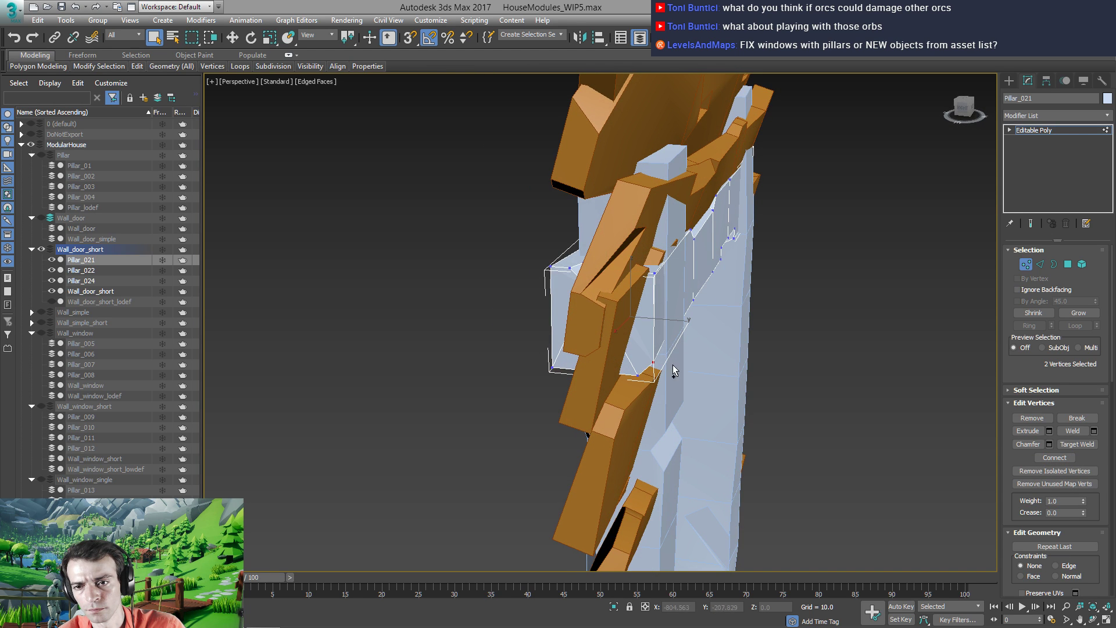
{"action": "middle_click_drag", "start_coordinate": [565, 332], "coordinate": [547, 386], "text": "alt"}
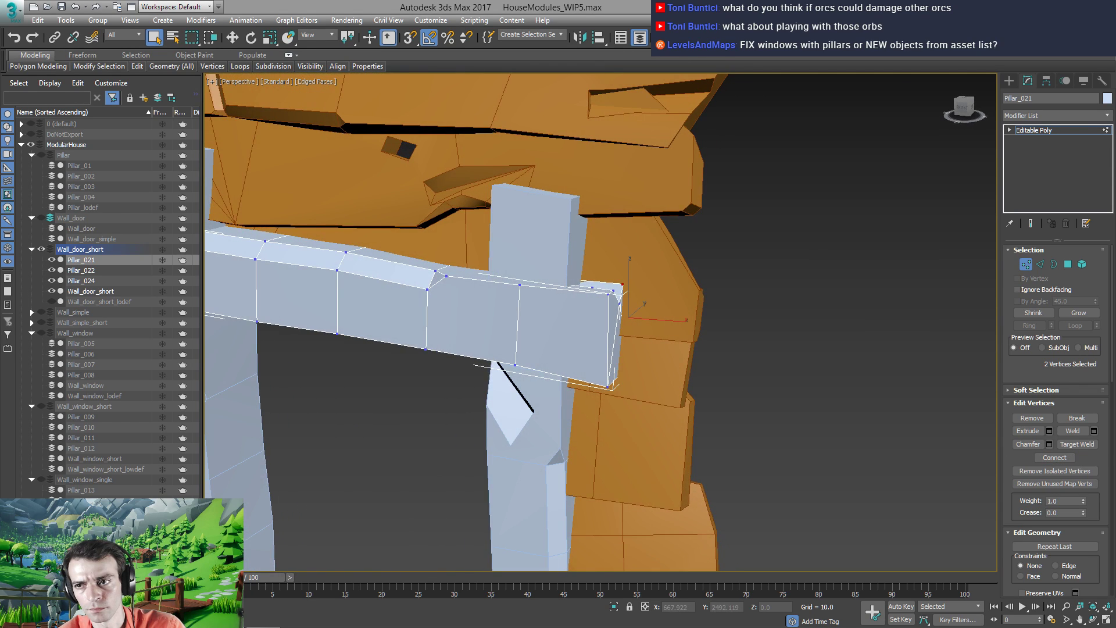
{"action": "left_click", "coordinate": [1046, 134]}
Delete the six upper polygons of Pillar_022, cutting the pillar off just below the horizontal beam
{"action": "scroll", "coordinate": [515, 346], "scroll_direction": "down", "scroll_amount": 3}
{"action": "middle_click_drag", "start_coordinate": [516, 347], "coordinate": [621, 356], "text": "alt"}
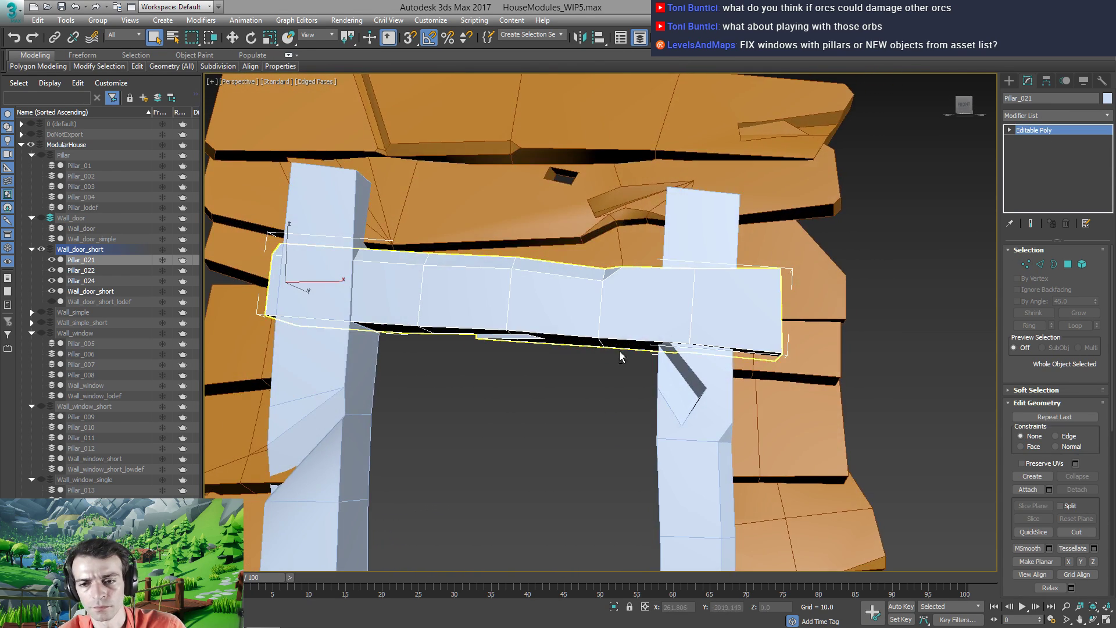
{"action": "left_click", "coordinate": [693, 409]}
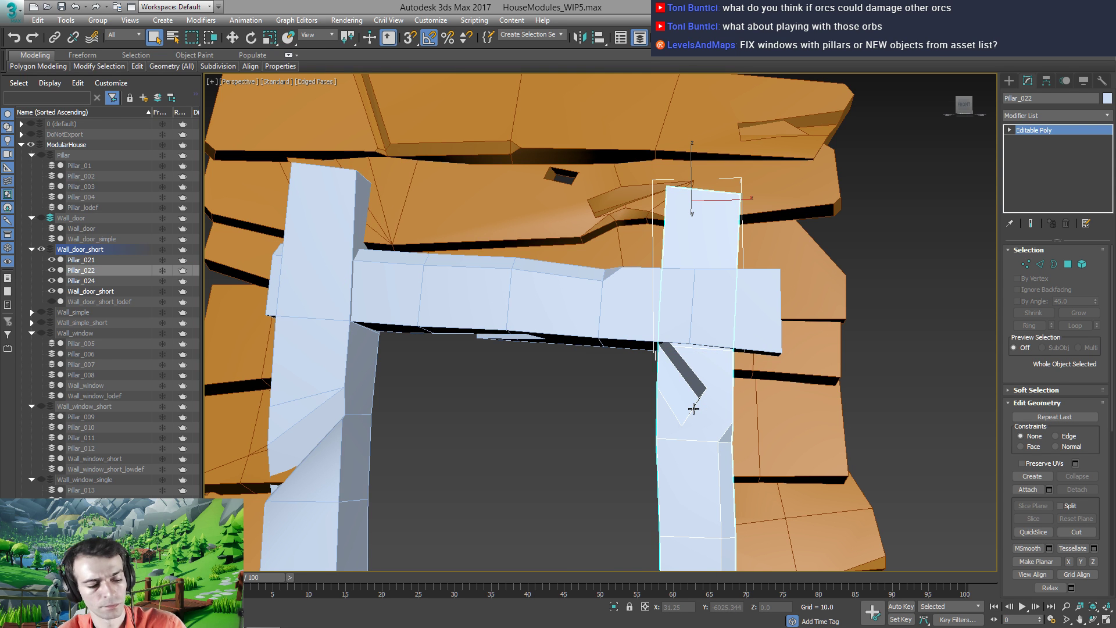
{"action": "key", "text": "4"}
{"action": "key", "text": "ctrl+a"}
{"action": "middle_click_drag", "start_coordinate": [687, 406], "coordinate": [655, 357], "text": "alt"}
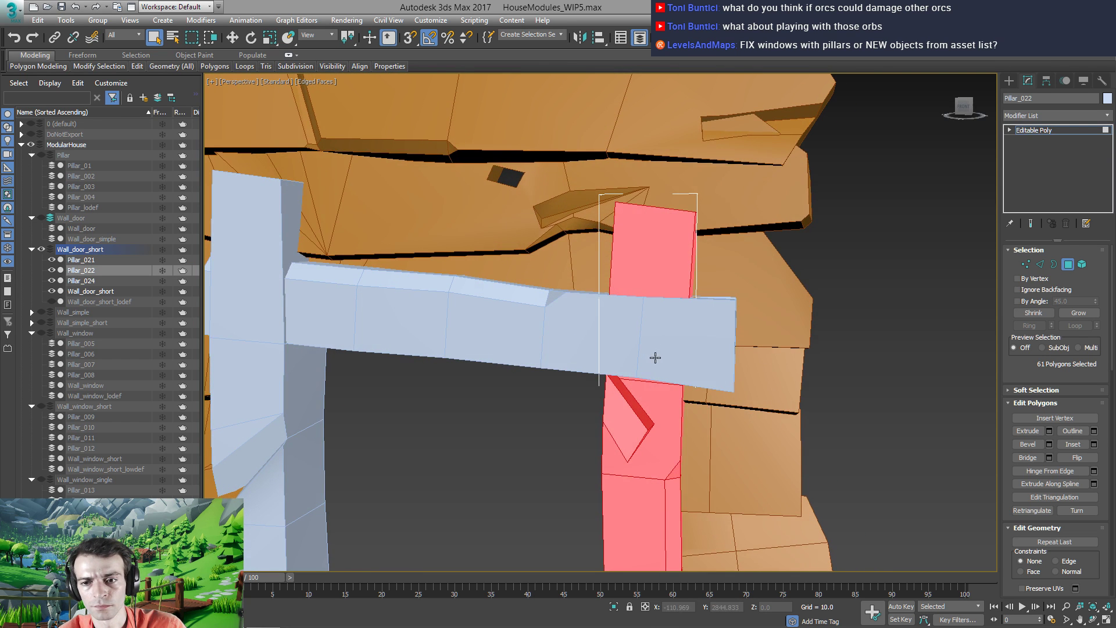
{"action": "left_click_drag", "start_coordinate": [546, 348], "coordinate": [547, 349]}
{"action": "mouse_move", "coordinate": [547, 348]}
{"action": "middle_mouse_down", "text": "alt"}
{"action": "mouse_move", "coordinate": [572, 371]}
{"action": "mouse_move", "coordinate": [614, 356]}
{"action": "mouse_move", "coordinate": [611, 346]}
{"action": "mouse_move", "coordinate": [650, 359]}
{"action": "middle_mouse_up", "text": "alt"}
{"action": "key", "text": "F3"}
{"action": "key", "text": "1"}
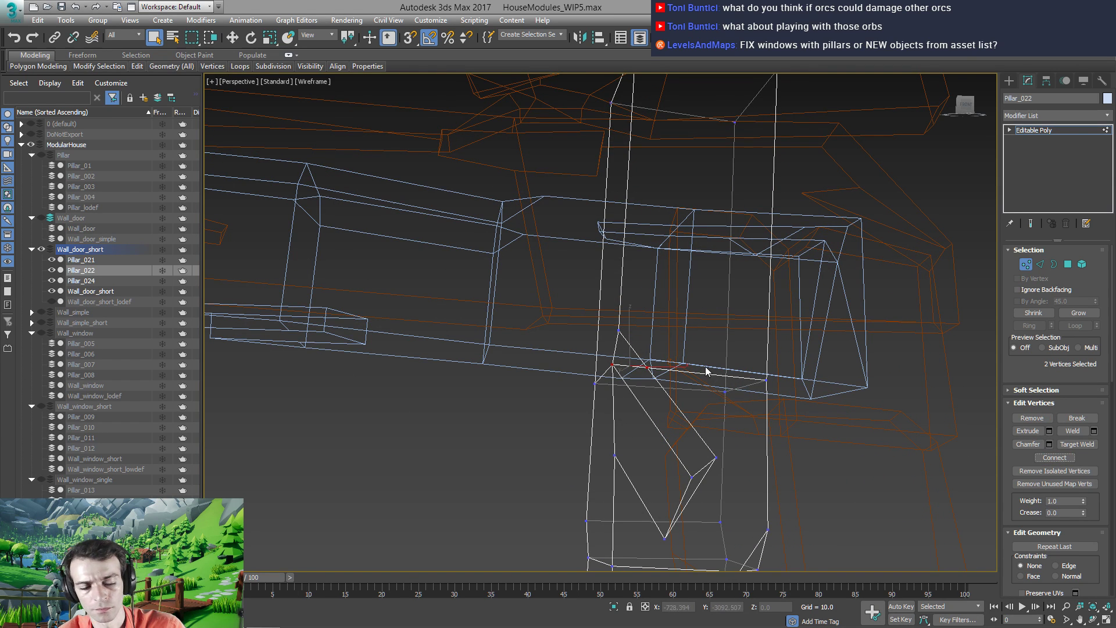
{"action": "key", "text": "F3"}
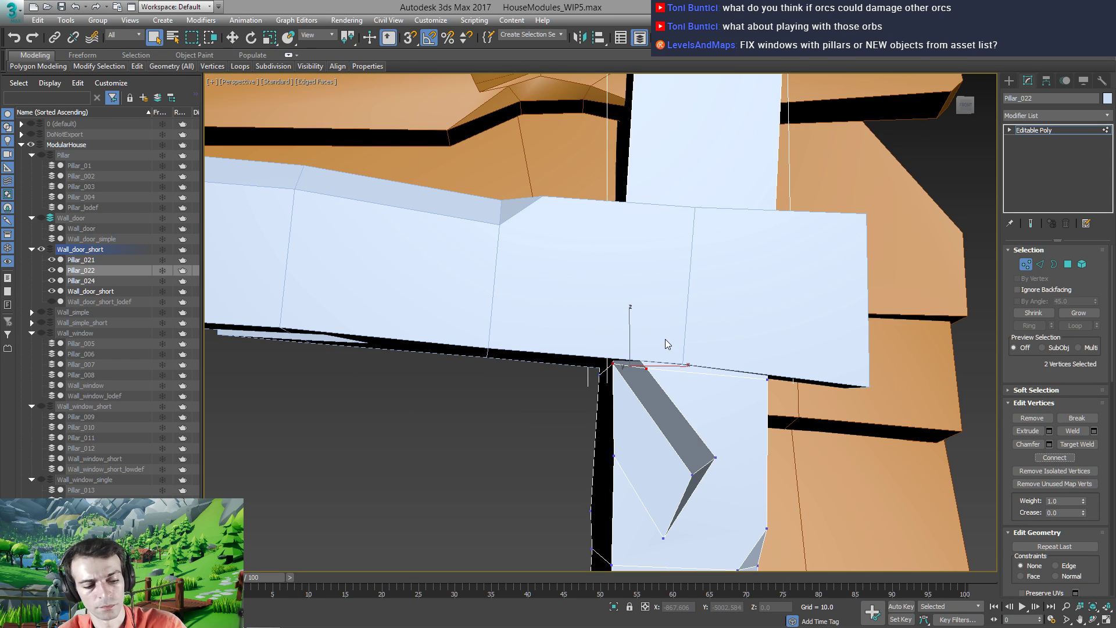
{"action": "key", "text": "4"}
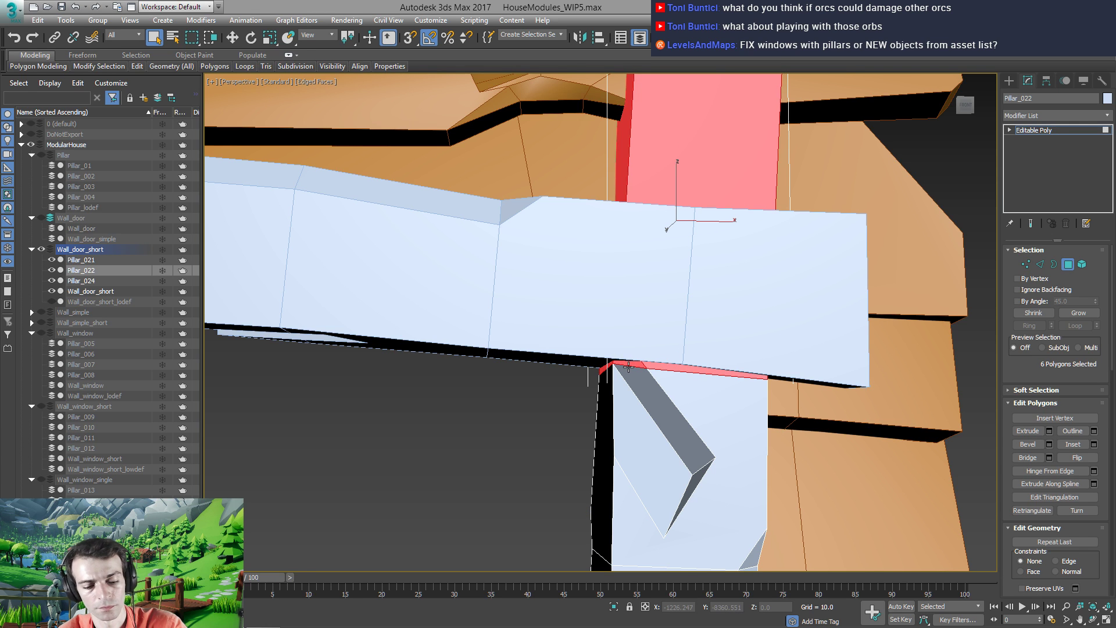
{"action": "key", "text": "ctrl+d"}
{"action": "left_click", "coordinate": [1050, 131]}
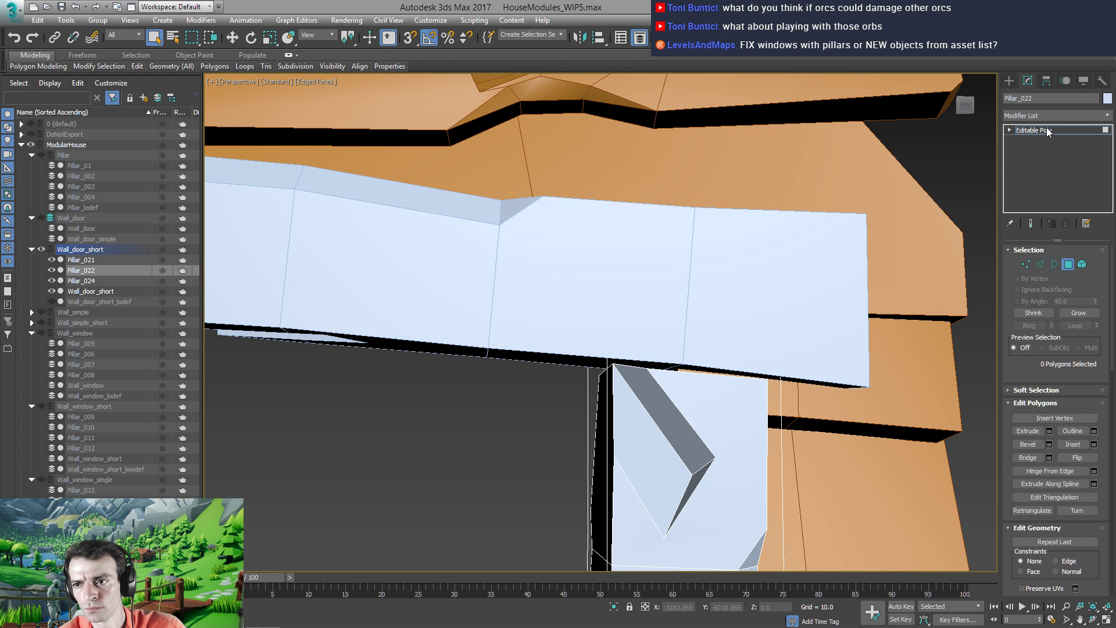
Delete the five top polygons of Pillar_024, removing the section behind and above the horizontal beam
{"action": "scroll", "coordinate": [583, 282], "scroll_direction": "down", "scroll_amount": 4}
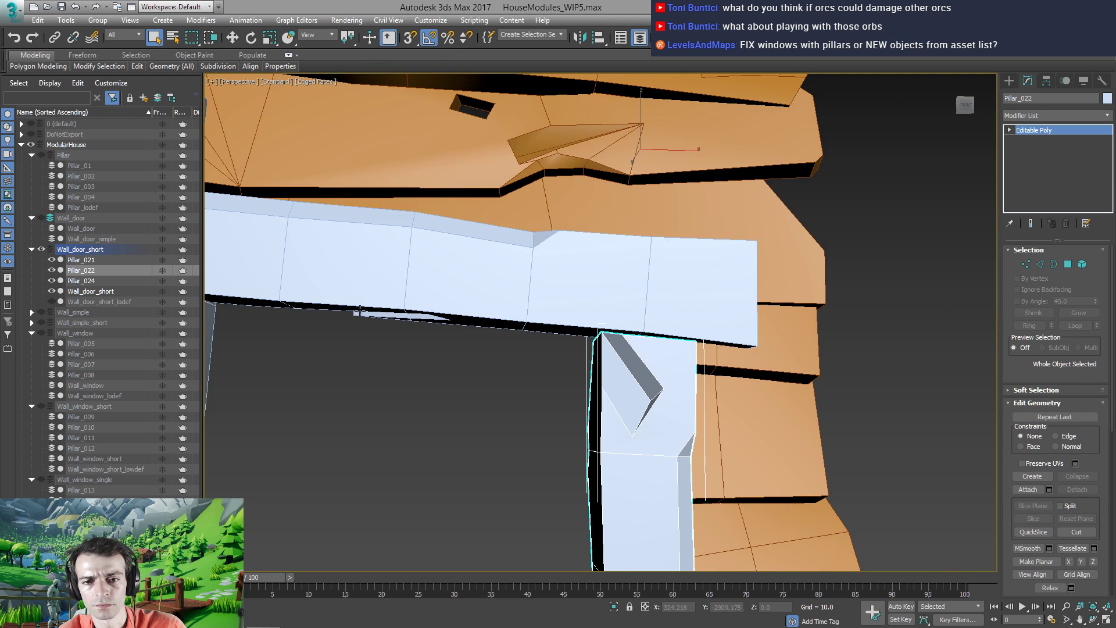
{"action": "middle_click_drag", "start_coordinate": [584, 282], "coordinate": [469, 285], "text": "alt"}
{"action": "left_click", "coordinate": [496, 370]}
{"action": "key", "text": "4"}
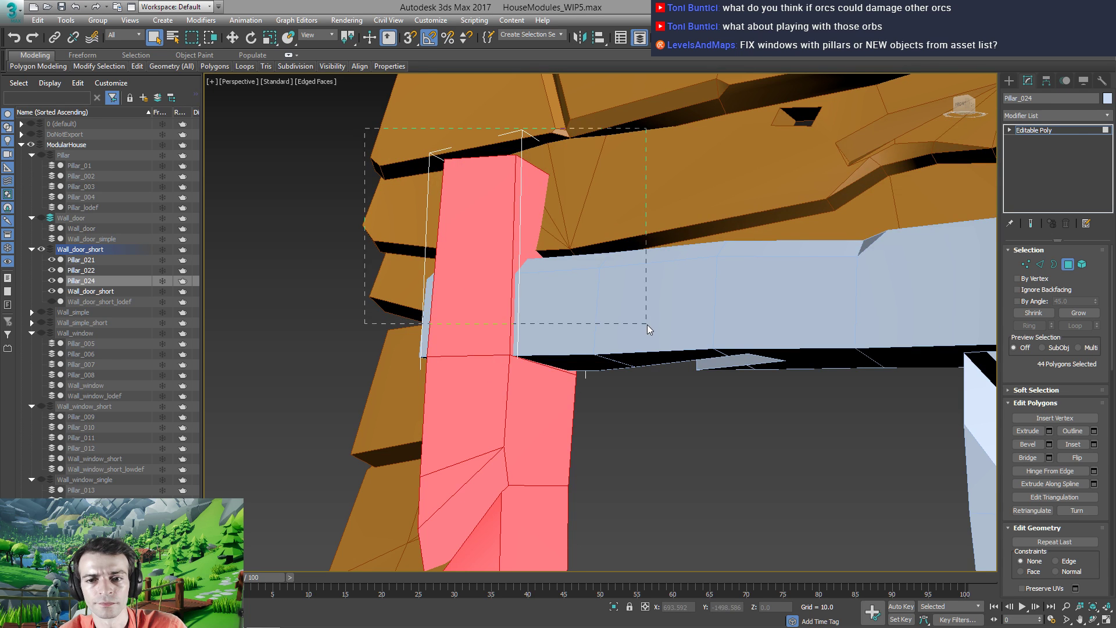
{"action": "left_click_drag", "start_coordinate": [647, 324], "coordinate": [647, 325]}
{"action": "middle_click_drag", "start_coordinate": [486, 338], "coordinate": [678, 359], "text": "alt"}
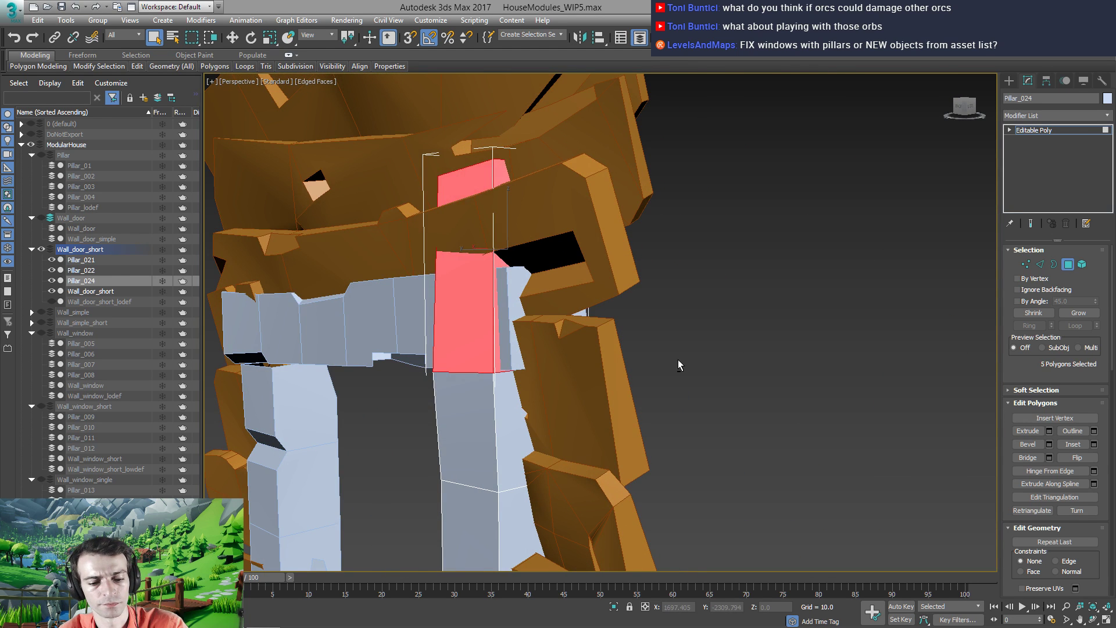
{"action": "key", "text": "Delete"}
Cap the open top border of Pillar_024 and leave border editing
{"action": "key", "text": "3"}
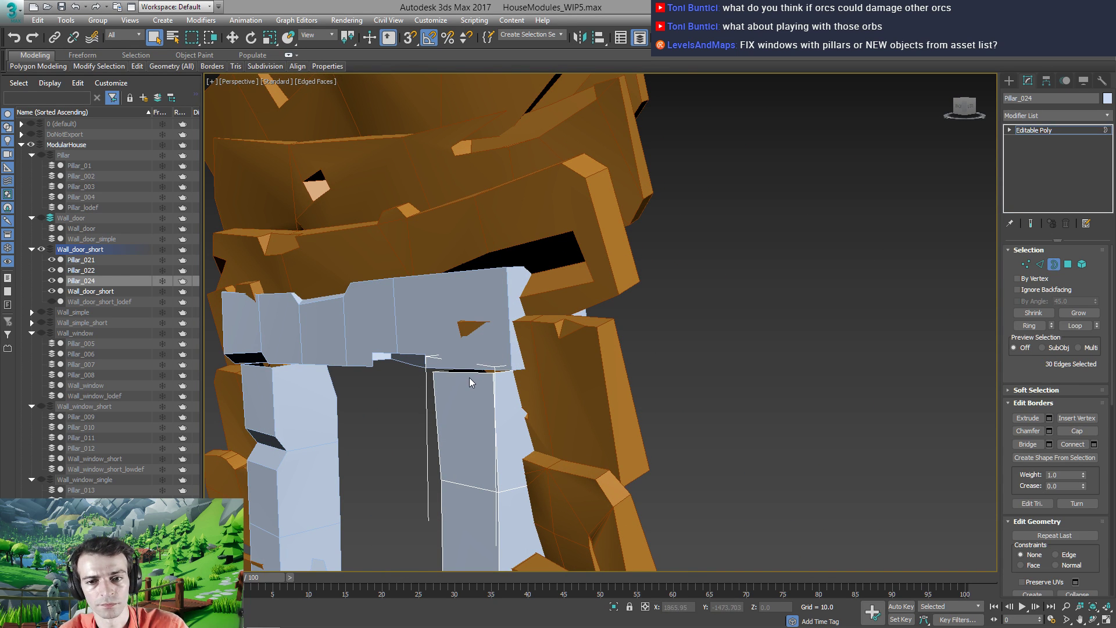
{"action": "left_click", "coordinate": [470, 372]}
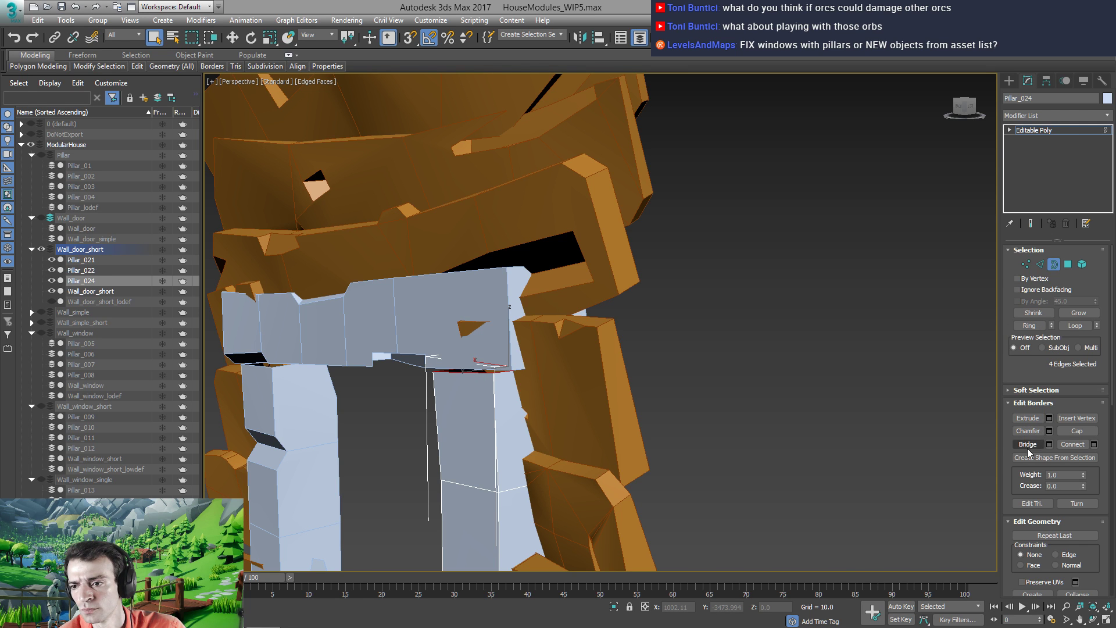
{"action": "left_click", "coordinate": [1077, 431]}
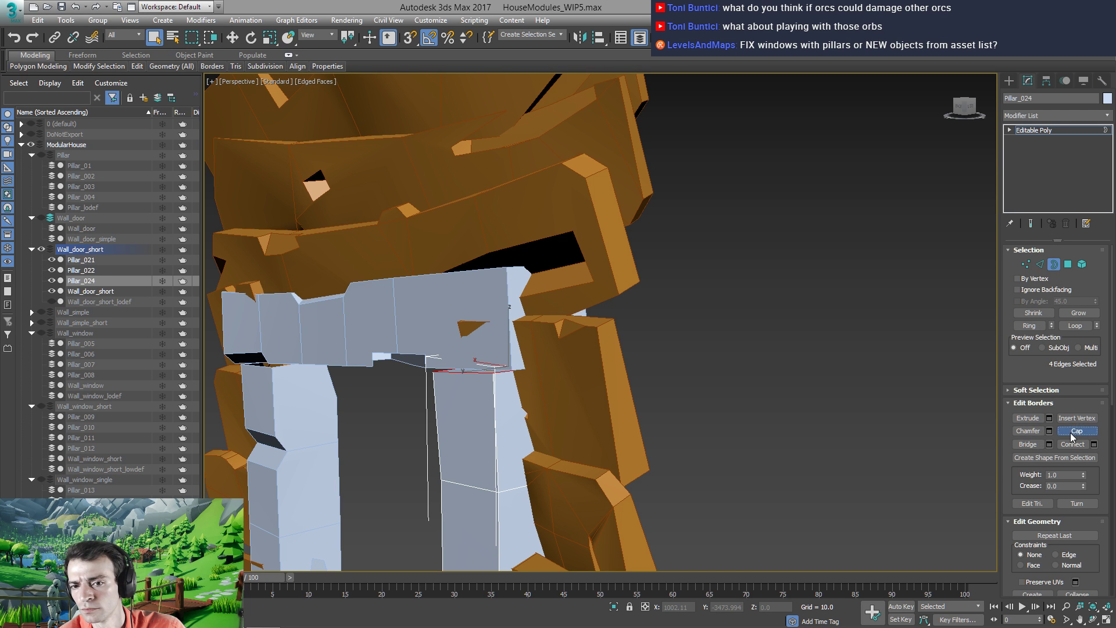
{"action": "left_click", "coordinate": [1050, 132]}
Cap the open top border of Pillar_022 beneath the beam and leave border editing
{"action": "middle_click_drag", "start_coordinate": [506, 346], "coordinate": [391, 374], "text": "alt"}
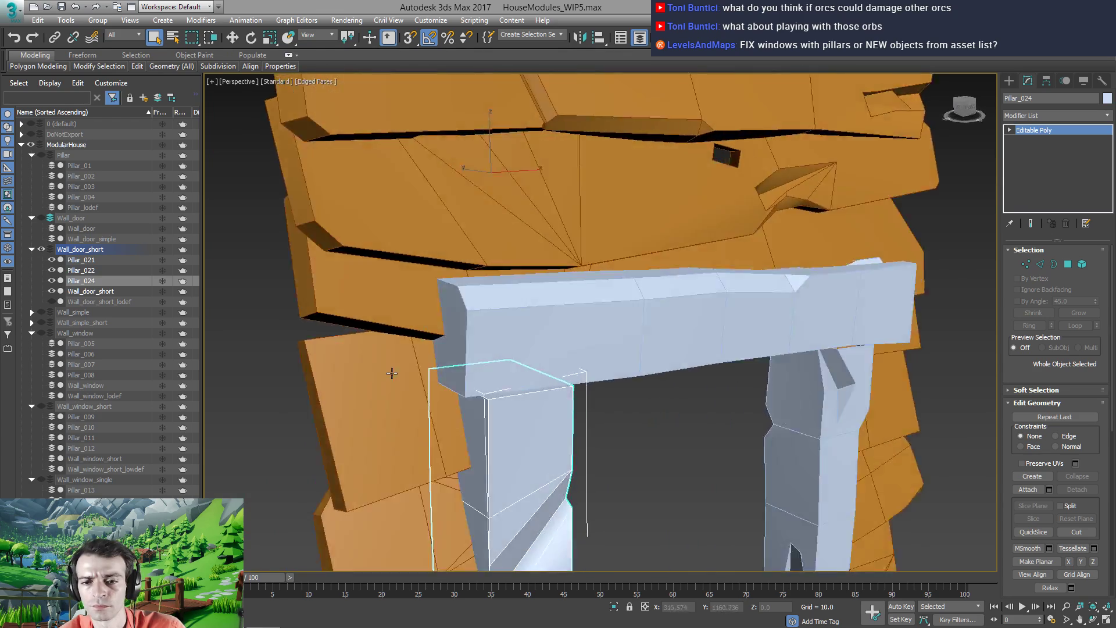
{"action": "scroll", "coordinate": [383, 378], "scroll_direction": "up", "scroll_amount": 4}
{"action": "middle_click_drag", "start_coordinate": [630, 368], "coordinate": [517, 334]}
{"action": "left_click", "coordinate": [750, 348]}
{"action": "middle_click_drag", "start_coordinate": [750, 349], "coordinate": [760, 403], "text": "alt"}
{"action": "key", "text": "3"}
{"action": "left_click", "coordinate": [766, 388]}
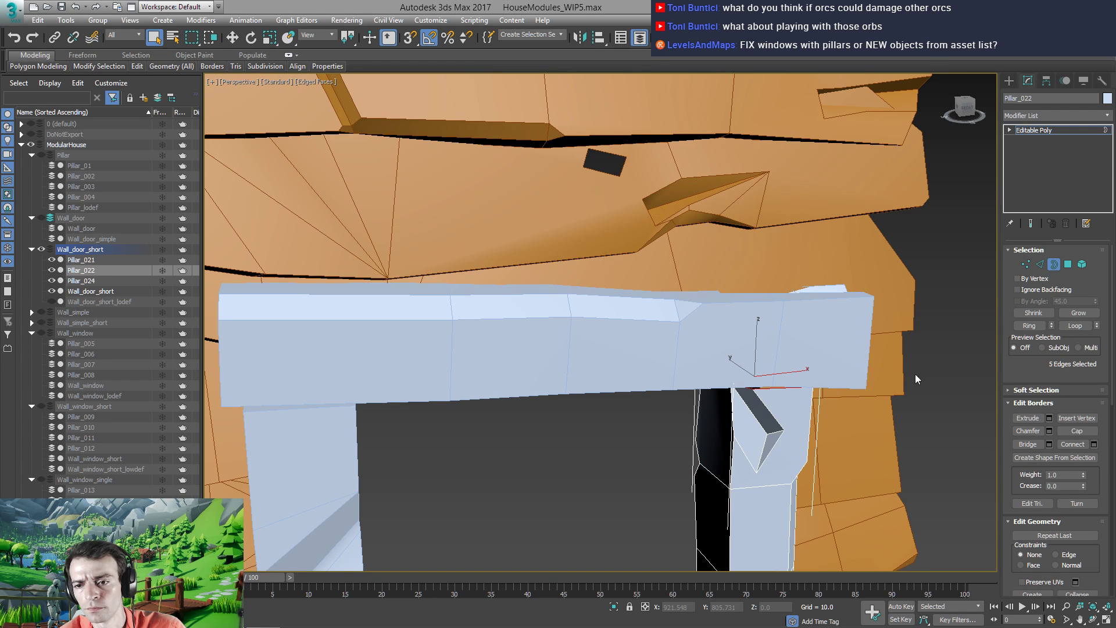
{"action": "key", "text": "F3"}
{"action": "middle_click_drag", "start_coordinate": [819, 405], "coordinate": [961, 406], "text": "alt"}
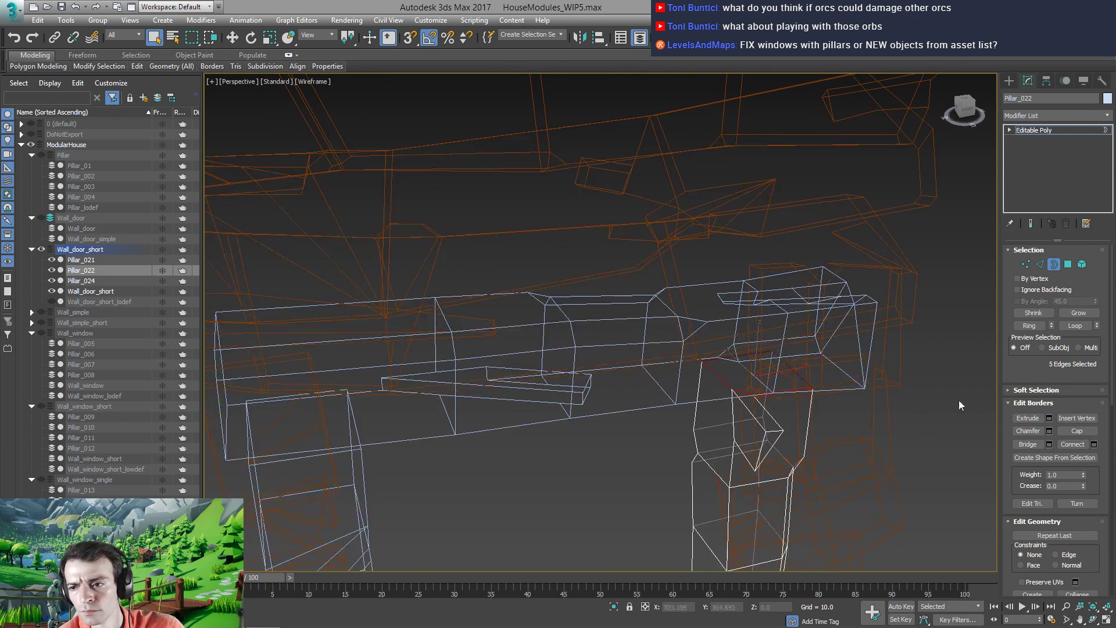
{"action": "left_click", "coordinate": [1070, 430]}
{"action": "key", "text": "F3"}
{"action": "middle_click_drag", "start_coordinate": [579, 451], "coordinate": [599, 409], "text": "alt"}
{"action": "left_click", "coordinate": [515, 292]}
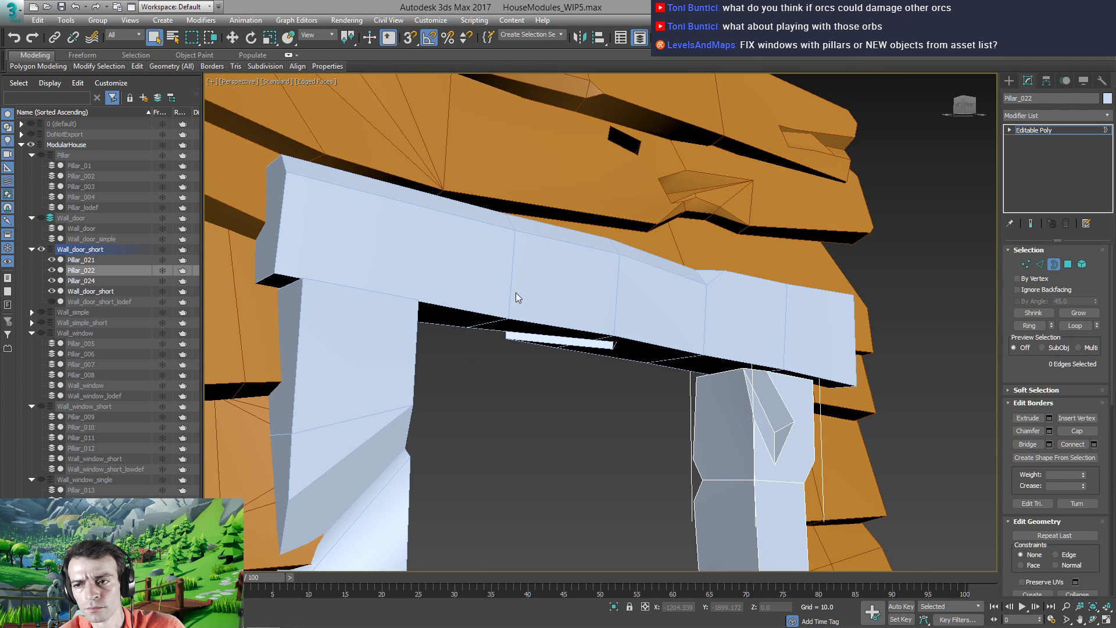
{"action": "left_click", "coordinate": [1063, 129]}
{"action": "left_click", "coordinate": [584, 260]}
{"action": "key", "text": "w"}
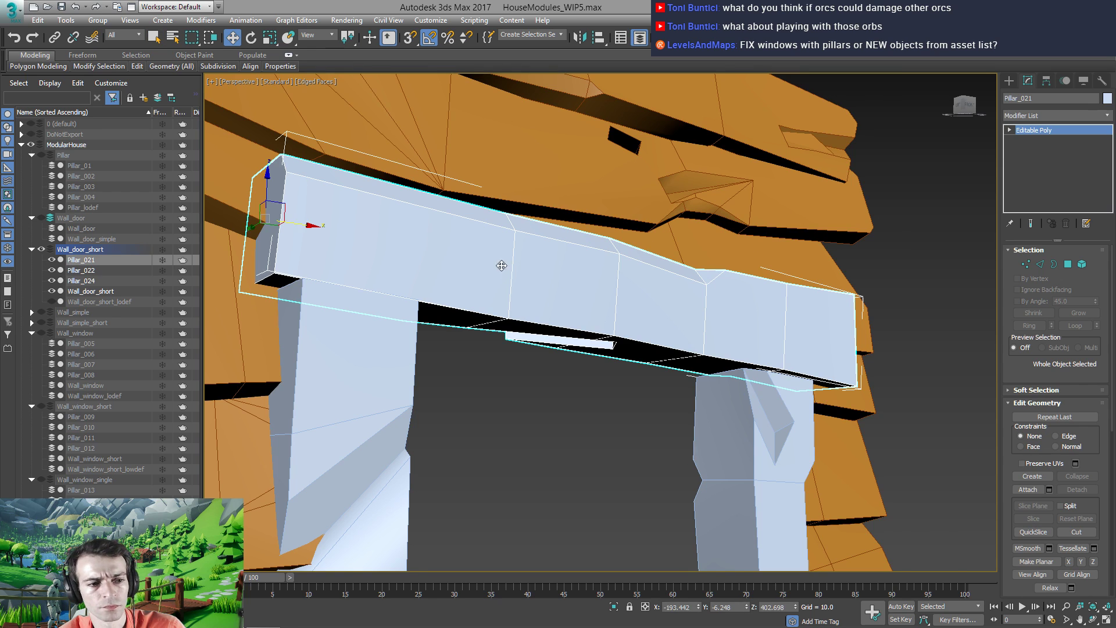
{"action": "middle_click_drag", "start_coordinate": [502, 266], "coordinate": [350, 293], "text": "alt"}
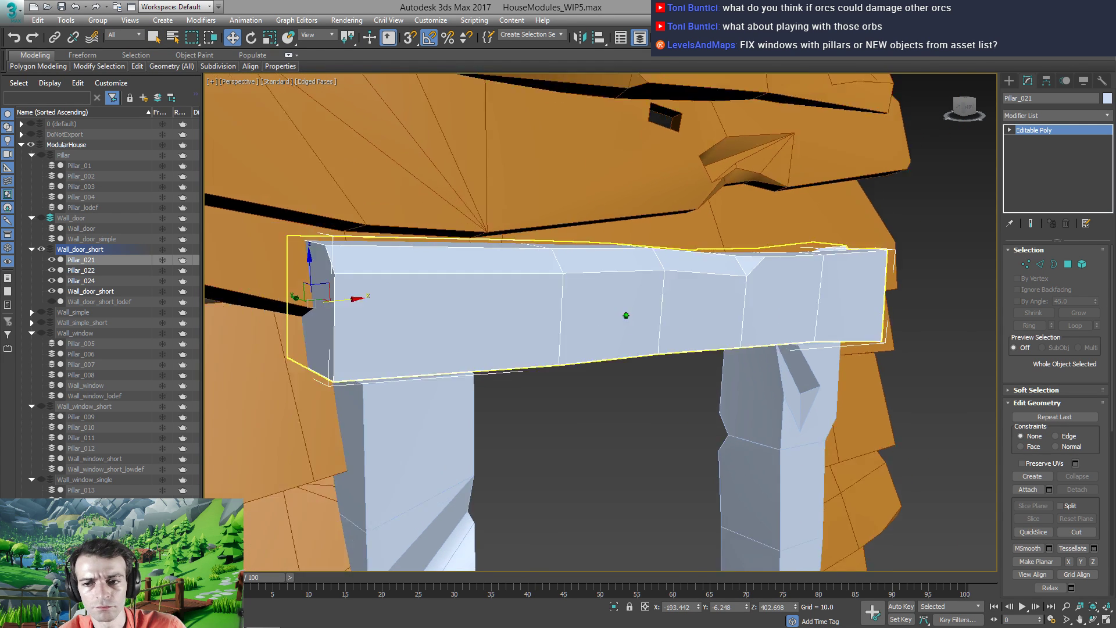
Attach both upright pillars and the horizontal beam to the Wall_door_short mesh
{"action": "scroll", "coordinate": [653, 312], "scroll_direction": "down", "scroll_amount": 5}
{"action": "left_click", "coordinate": [731, 390]}
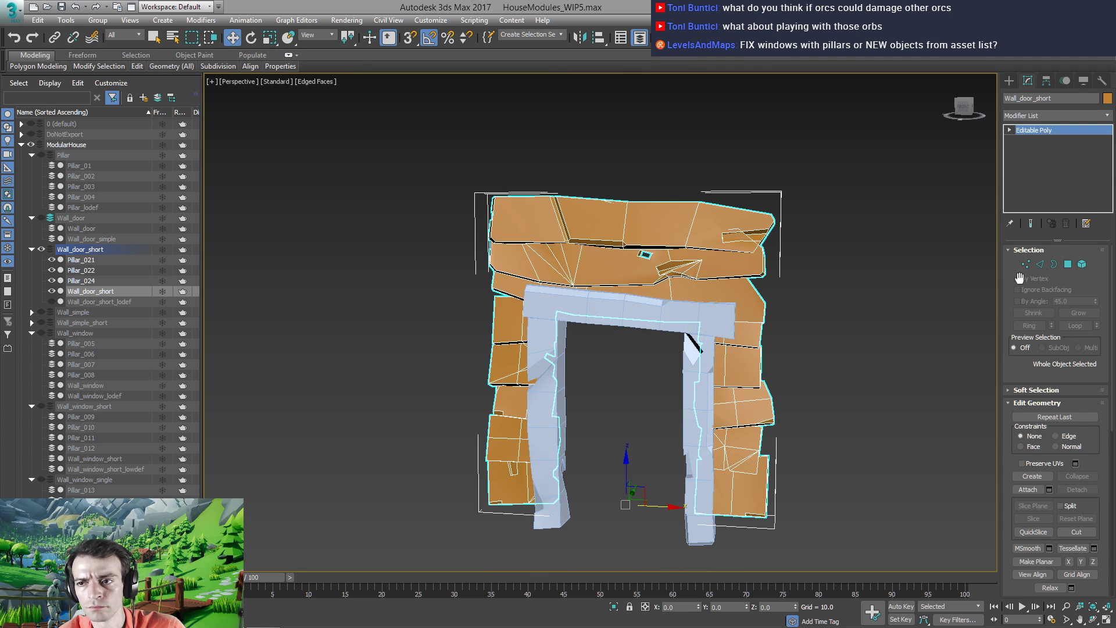
{"action": "left_click", "coordinate": [1025, 491]}
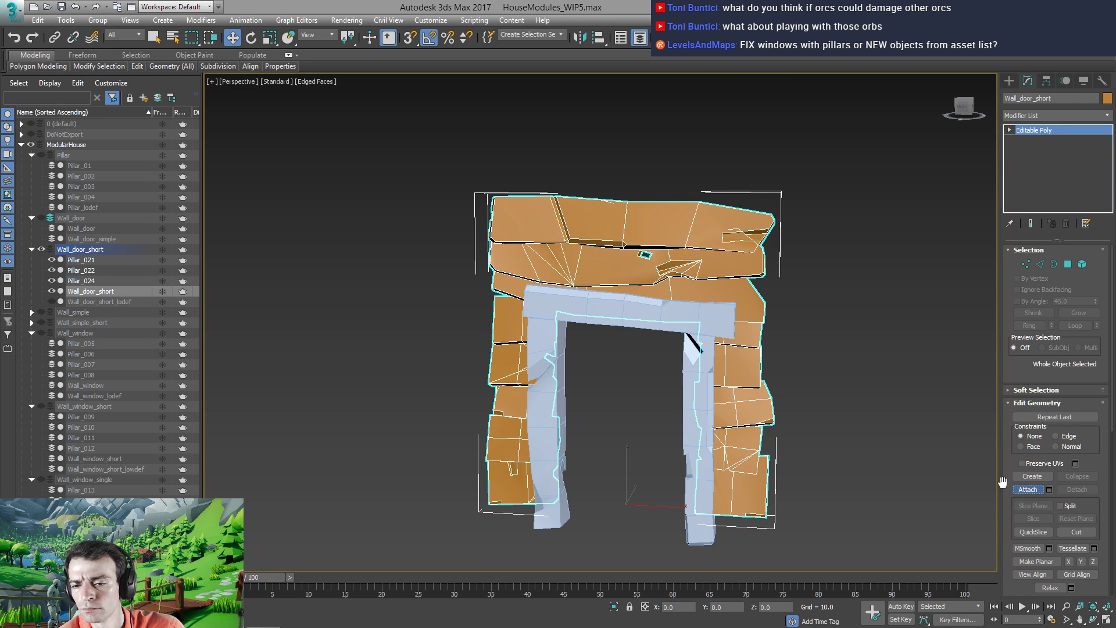
{"action": "left_click", "coordinate": [695, 420]}
{"action": "left_click", "coordinate": [561, 412]}
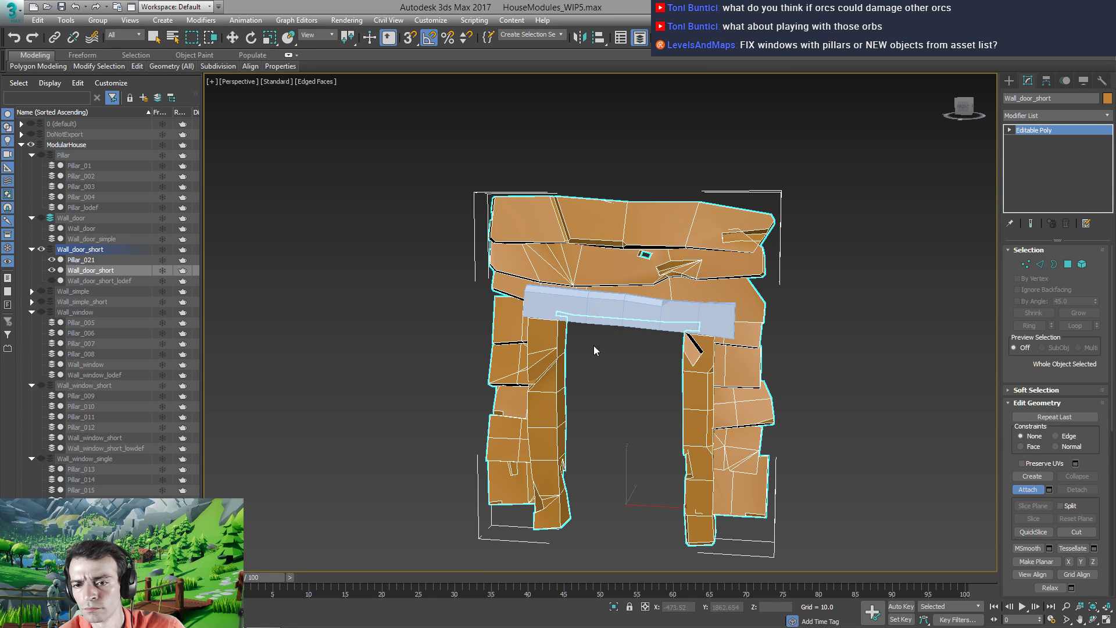
{"action": "left_click", "coordinate": [627, 295]}
{"action": "key", "text": "1"}
Leave vertex editing and apply an Unwrap UVW modifier to the whole Wall_door_short object
{"action": "left_click", "coordinate": [1038, 116]}
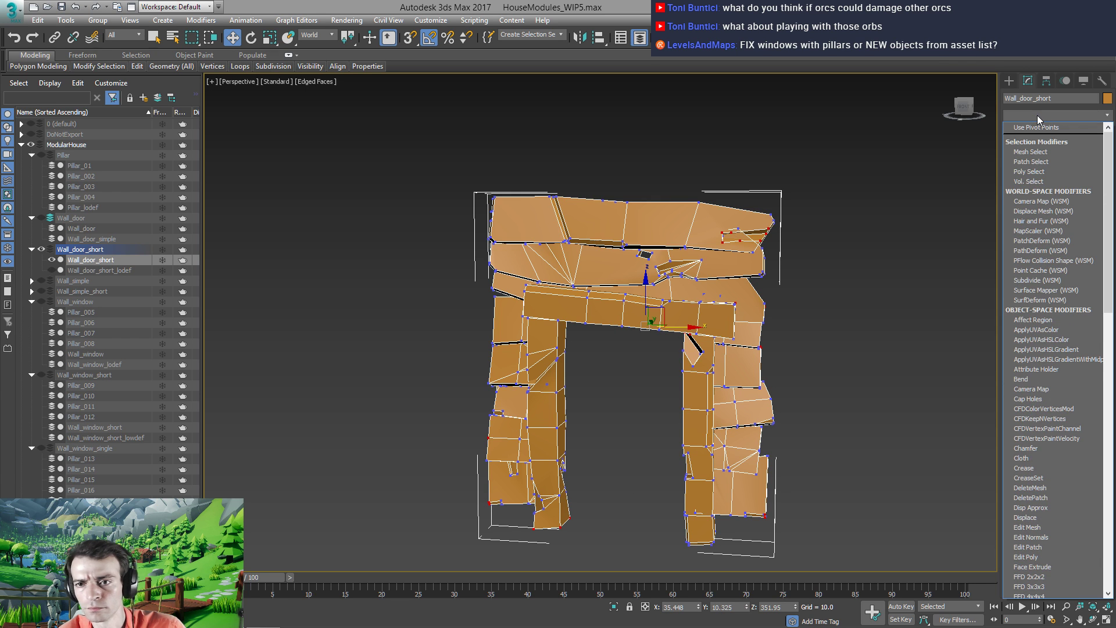
{"action": "left_click", "coordinate": [1037, 115]}
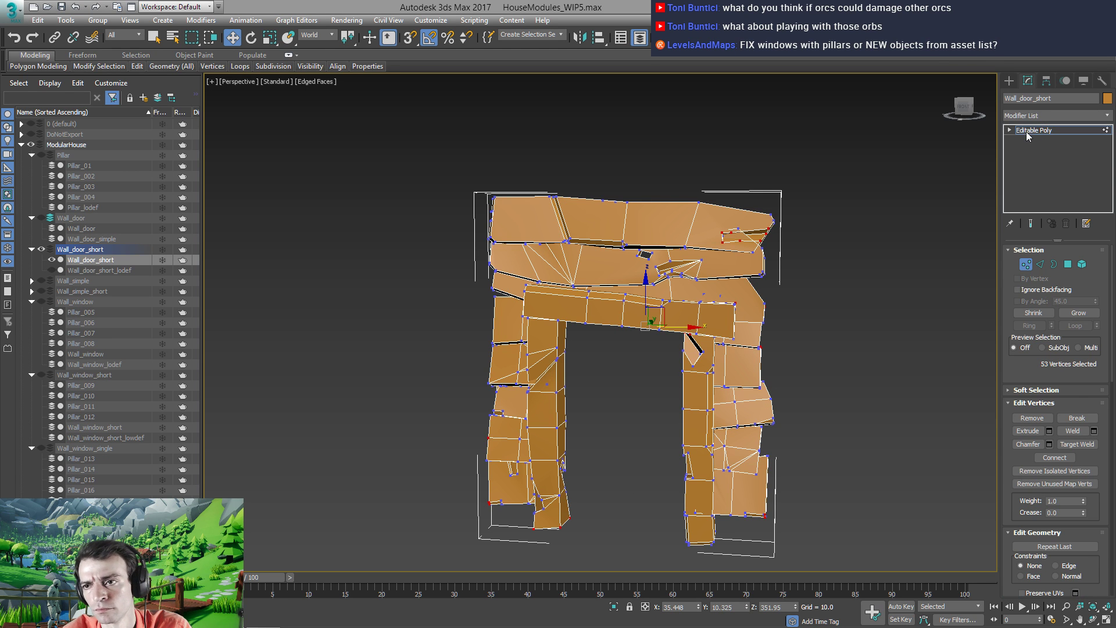
{"action": "left_click", "coordinate": [1028, 131]}
{"action": "left_click", "coordinate": [1039, 114]}
{"action": "key", "text": "u"}
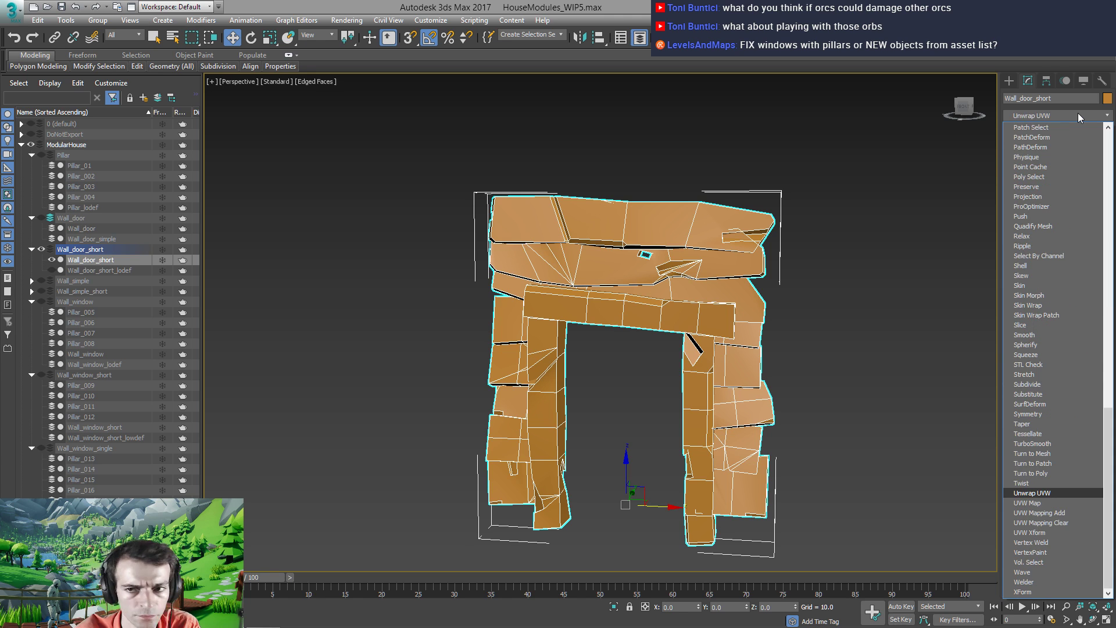
{"action": "key", "text": "Return"}
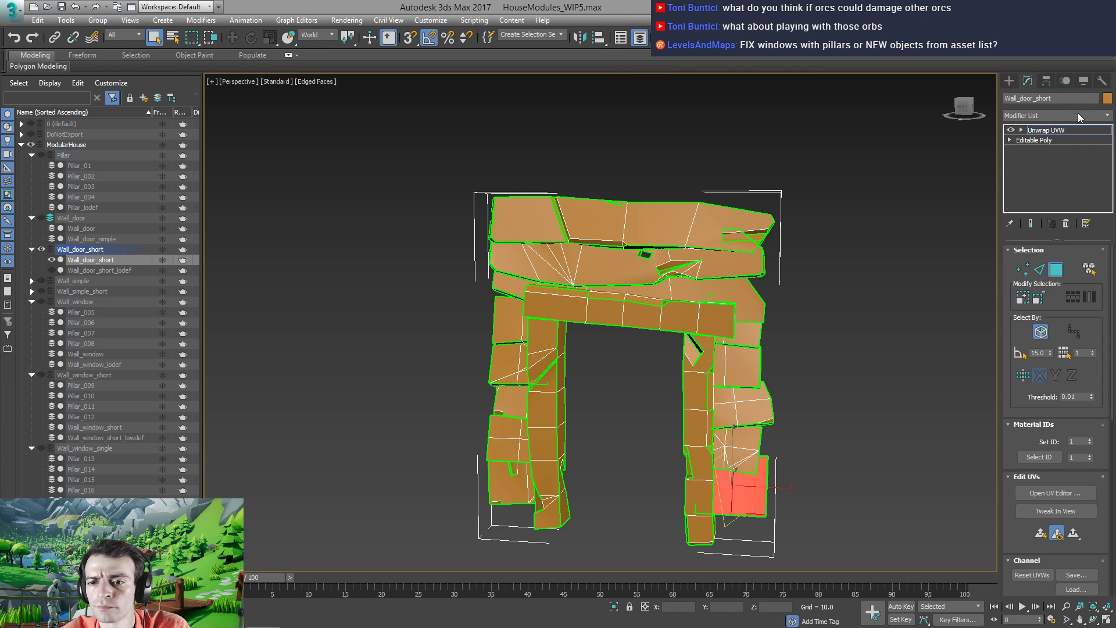
Flatten-map the UVs of all polygons with a 45.0 angle threshold and 0.001 spacing, and close the UV editor
{"action": "key", "text": "ctrl+a"}
{"action": "left_click", "coordinate": [1054, 493]}
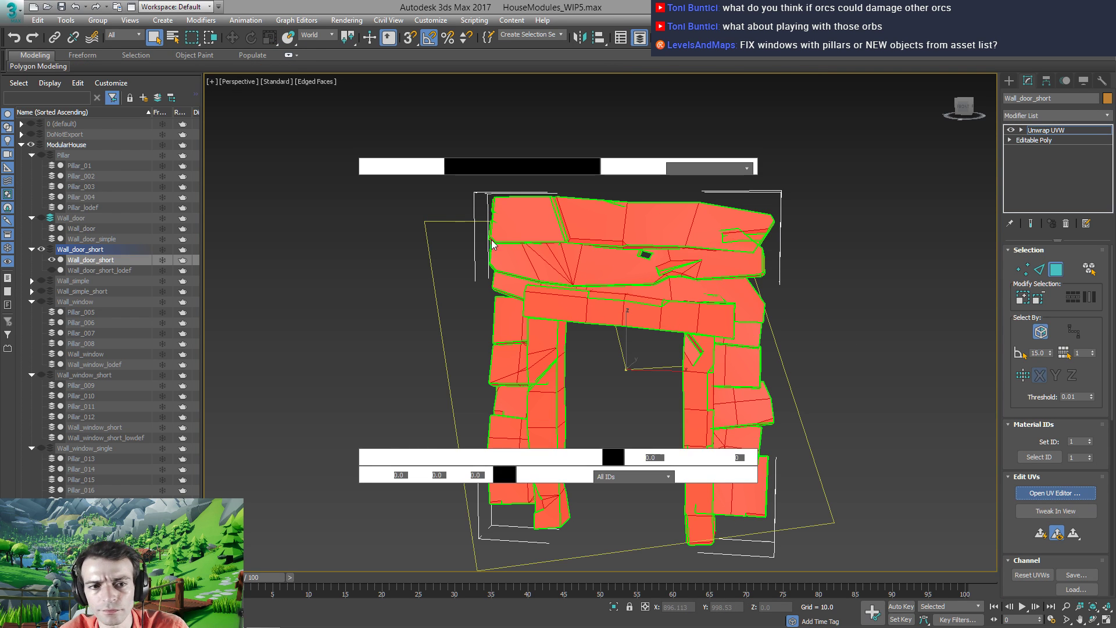
{"action": "left_click", "coordinate": [112, 71]}
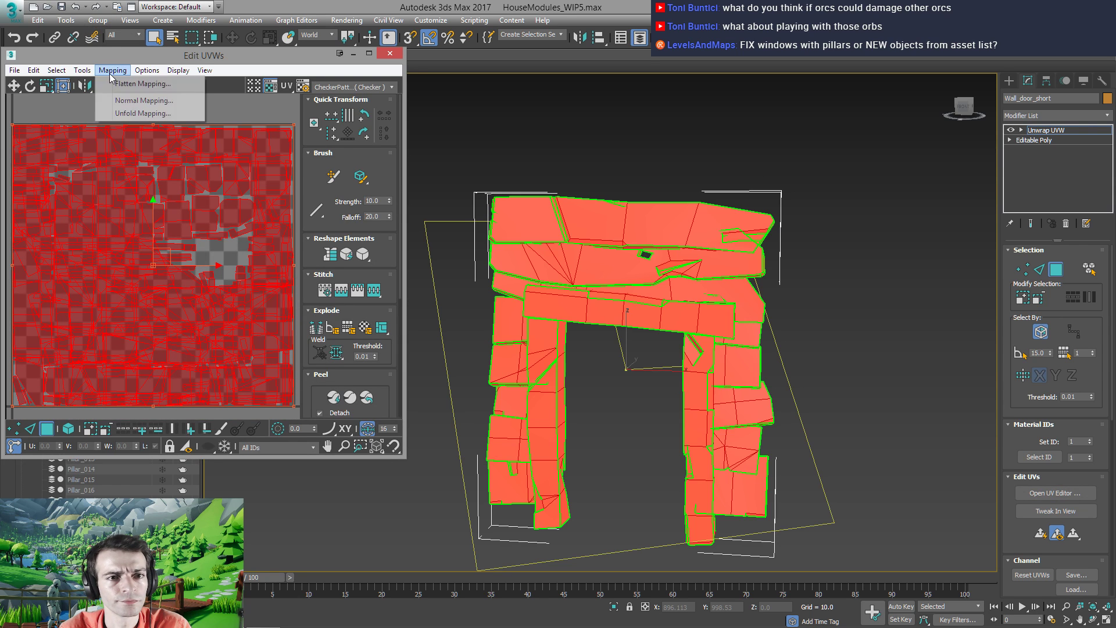
{"action": "left_click", "coordinate": [120, 79]}
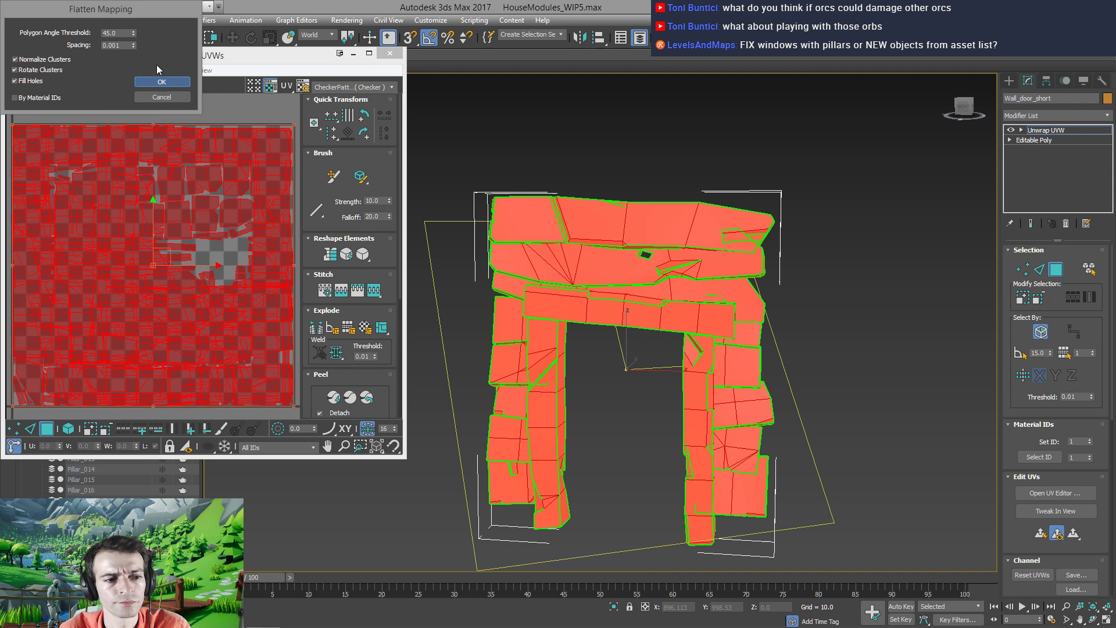
{"action": "left_click", "coordinate": [157, 84]}
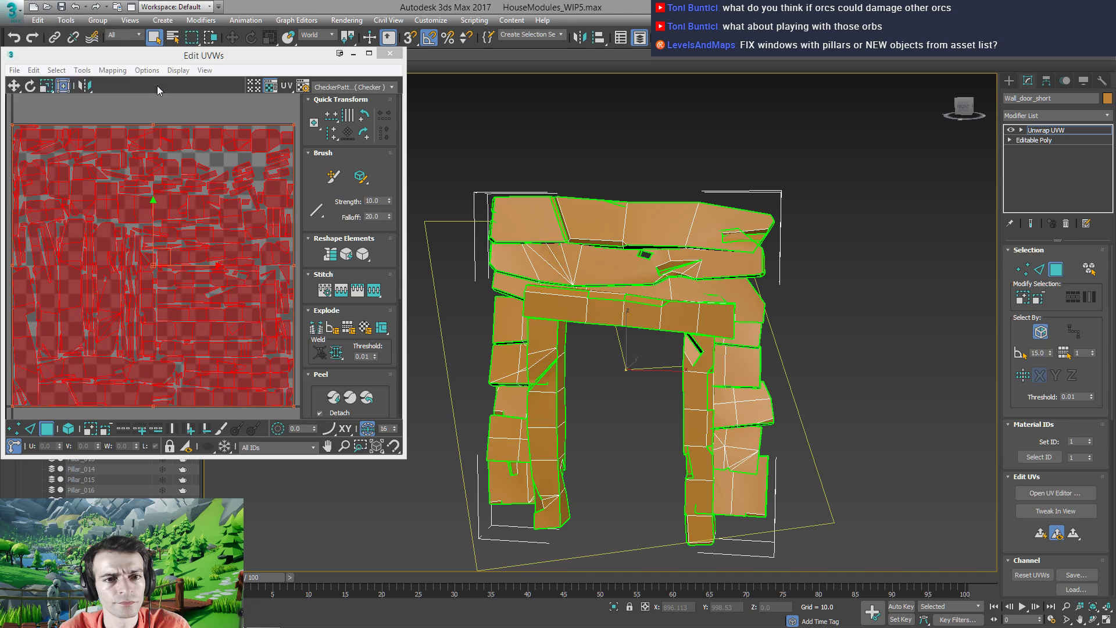
{"action": "left_click", "coordinate": [389, 55]}
Collapse the unwrapped Wall_door_short object to an Editable Poly
{"action": "right_click", "coordinate": [622, 261]}
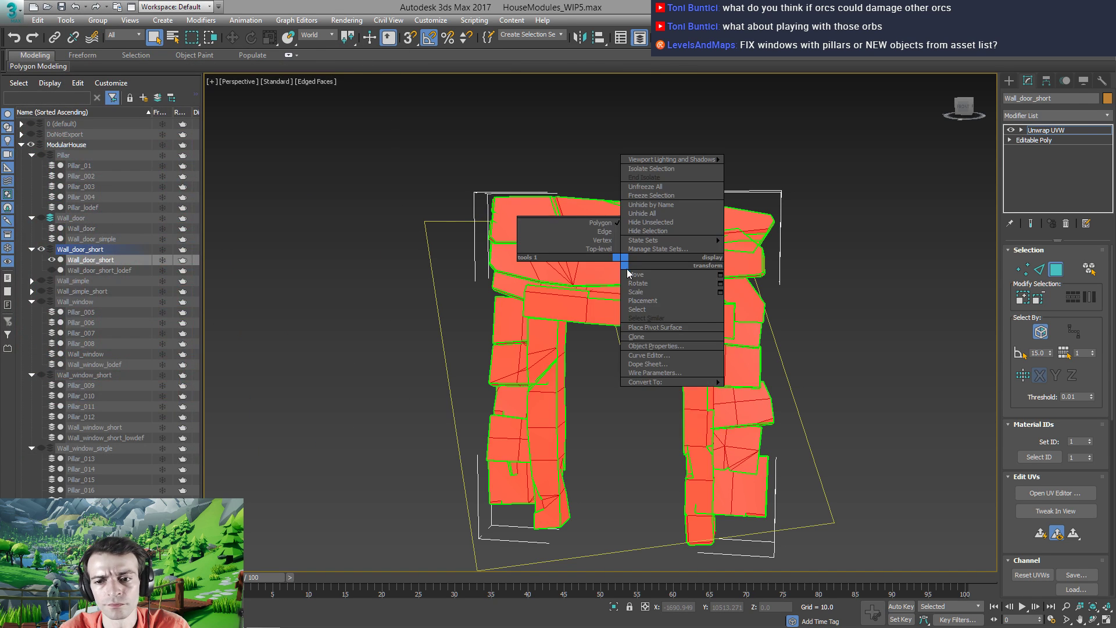
{"action": "mouse_move", "coordinate": [687, 383]}
{"action": "left_click", "coordinate": [762, 391]}
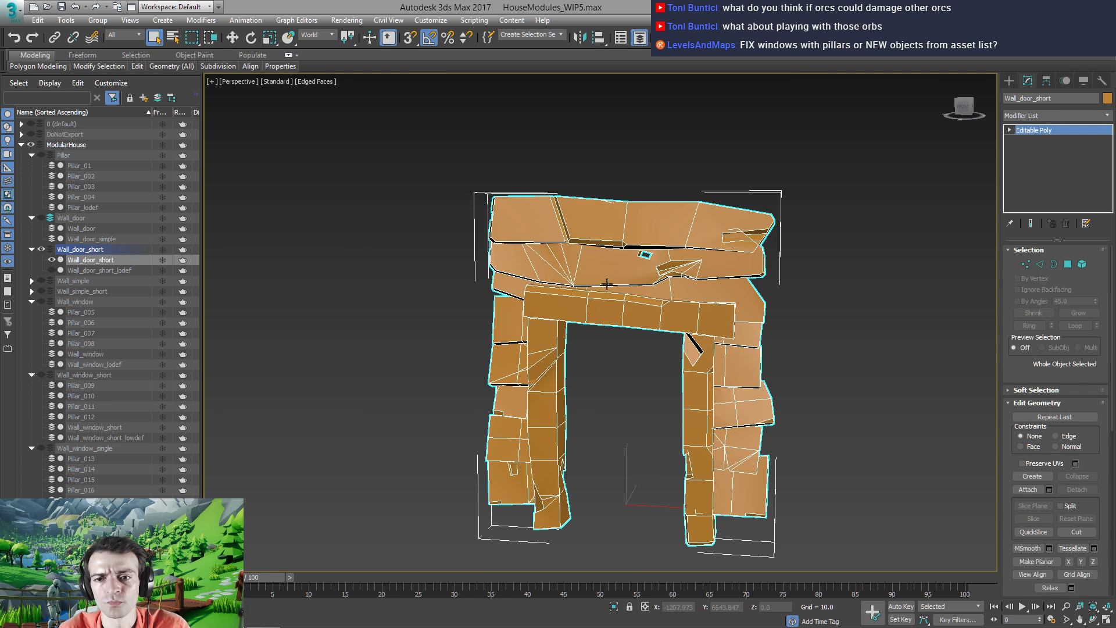
Clear the smoothing groups on all elements of Wall_door_short and convert the object to Editable Poly again
{"action": "mouse_move", "coordinate": [616, 321]}
{"action": "middle_mouse_down"}
{"action": "mouse_move", "coordinate": [489, 289]}
{"action": "mouse_move", "coordinate": [336, 314]}
{"action": "middle_mouse_up"}
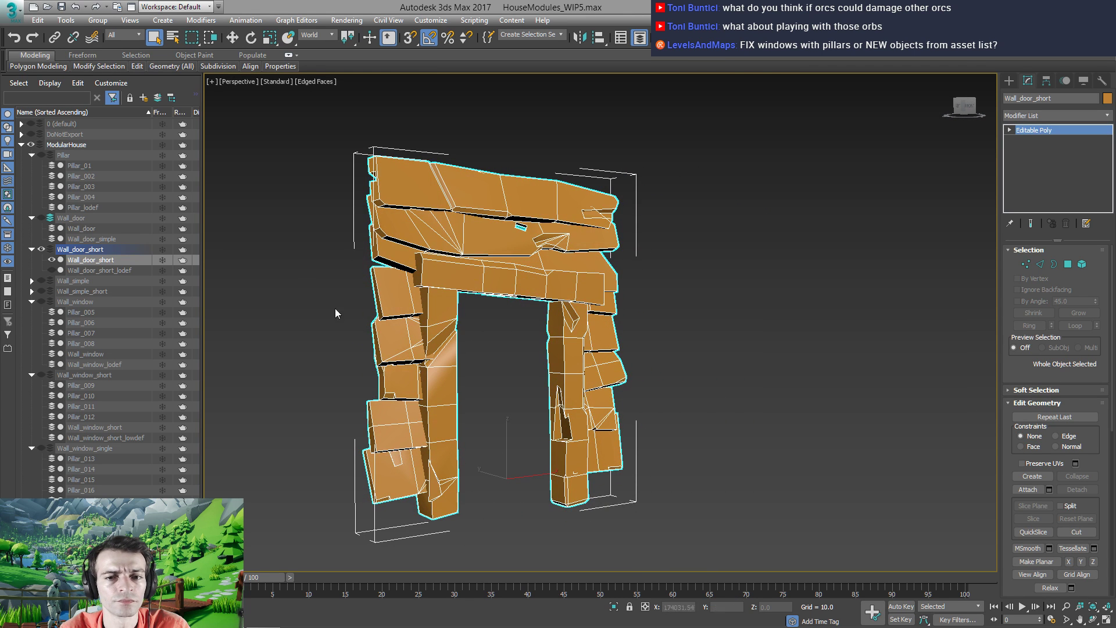
{"action": "key", "text": "5"}
{"action": "left_click", "coordinate": [541, 261]}
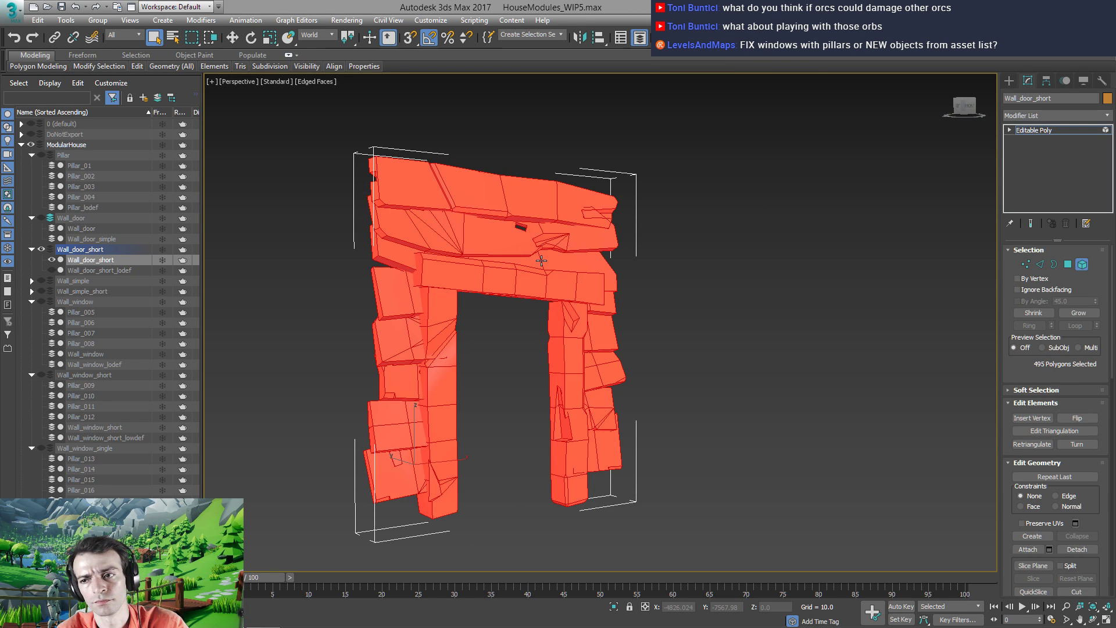
{"action": "scroll", "coordinate": [1013, 404], "scroll_direction": "down", "scroll_amount": 4}
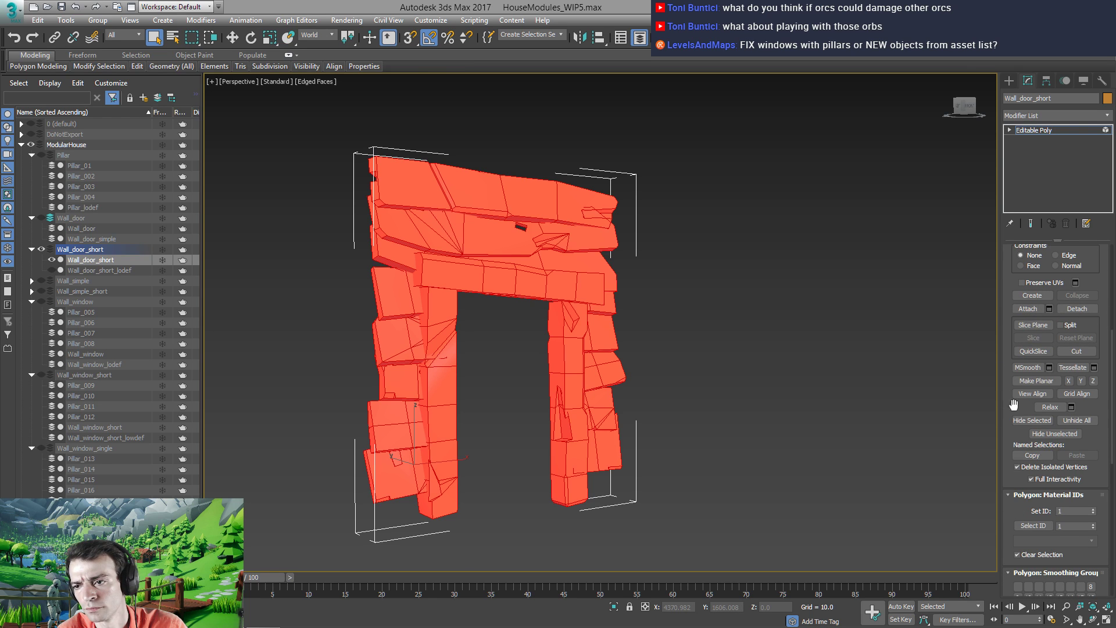
{"action": "scroll", "coordinate": [1020, 532], "scroll_direction": "down", "scroll_amount": 5}
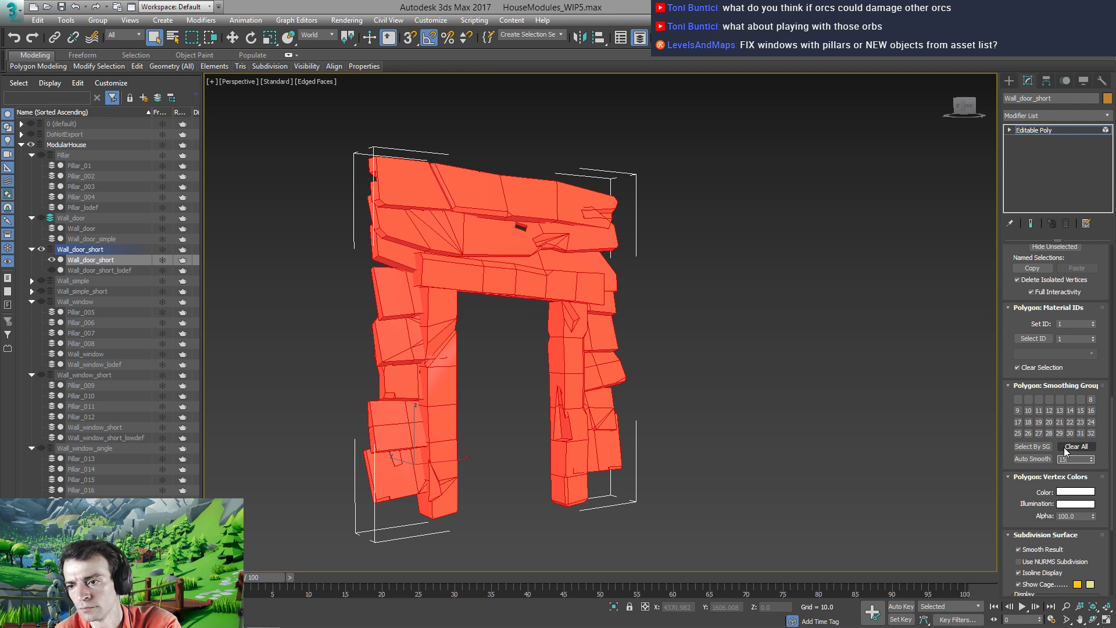
{"action": "left_click", "coordinate": [1072, 447]}
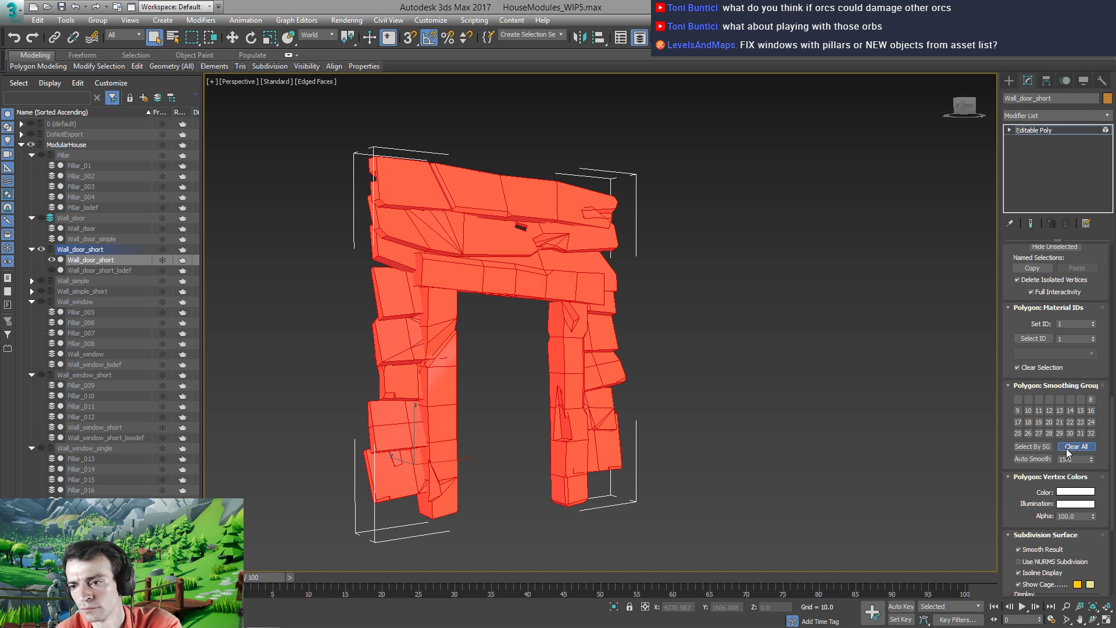
{"action": "right_click", "coordinate": [503, 256]}
{"action": "left_click", "coordinate": [640, 383]}
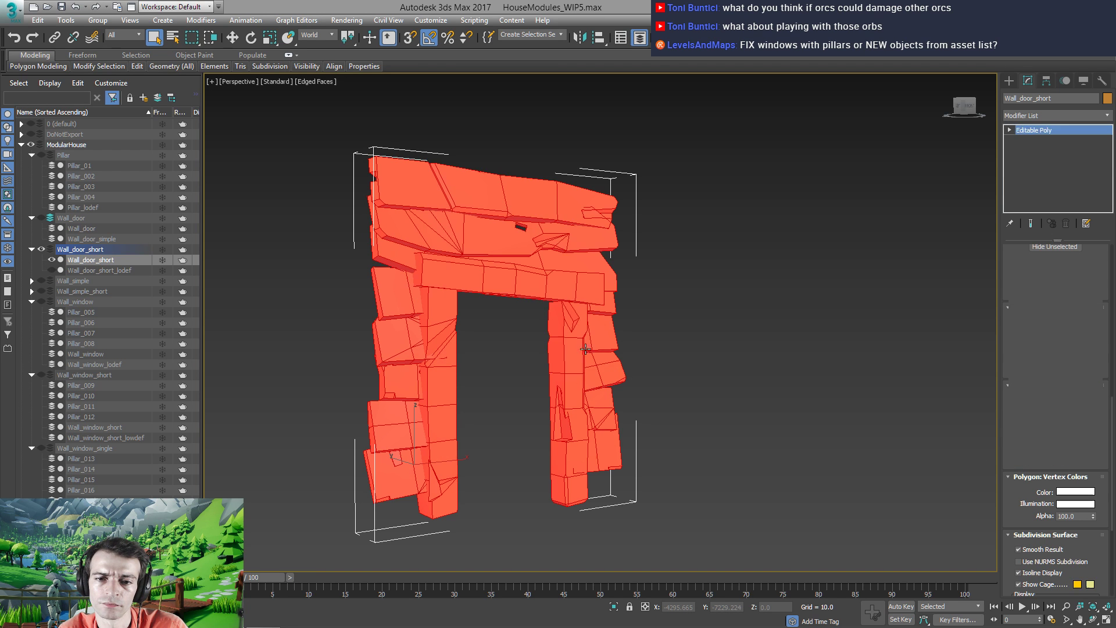
Export the mesh as FBX over the existing Wall_door_short file in the ModularHouse folder, keeping the current export options
{"action": "middle_click_drag", "start_coordinate": [585, 349], "coordinate": [533, 289], "text": "alt"}
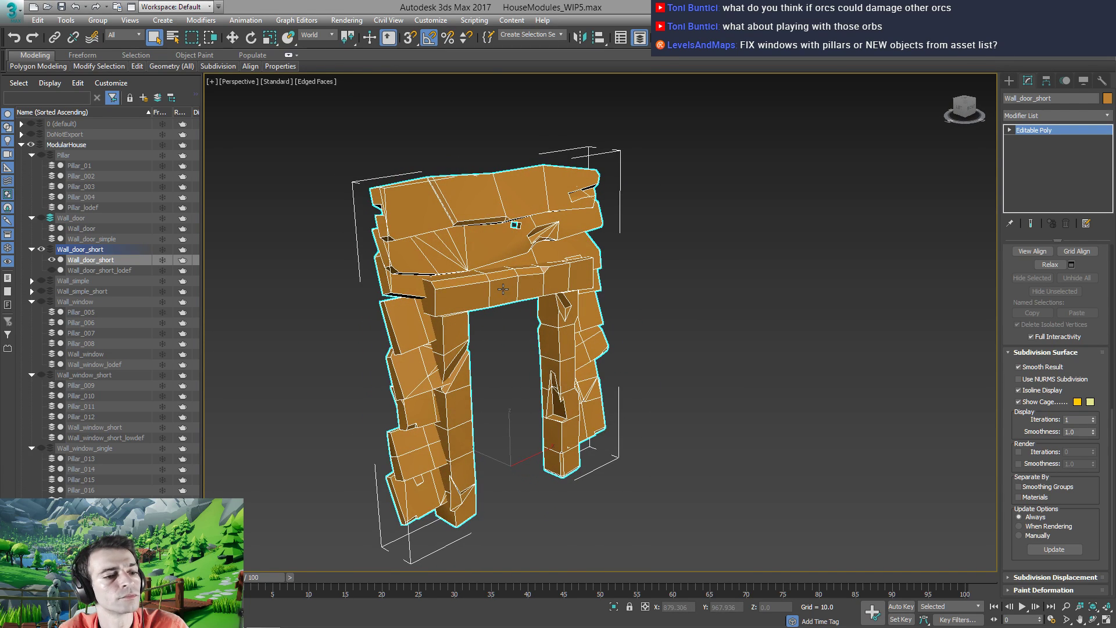
{"action": "key", "text": "ctrl+e"}
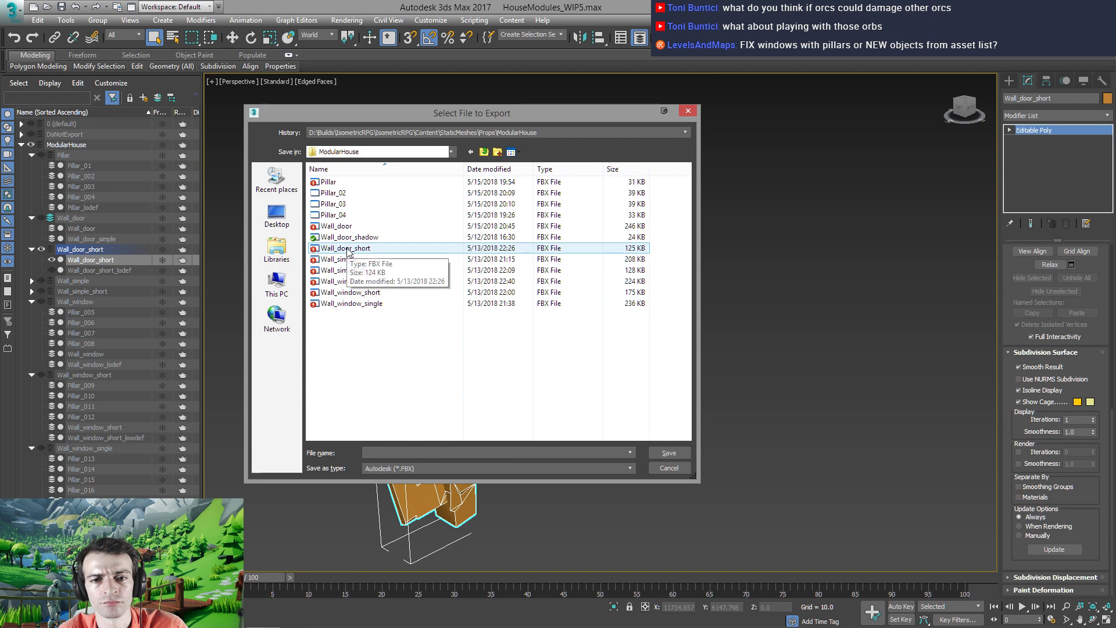
{"action": "double_click", "coordinate": [346, 247]}
{"action": "left_click", "coordinate": [592, 367]}
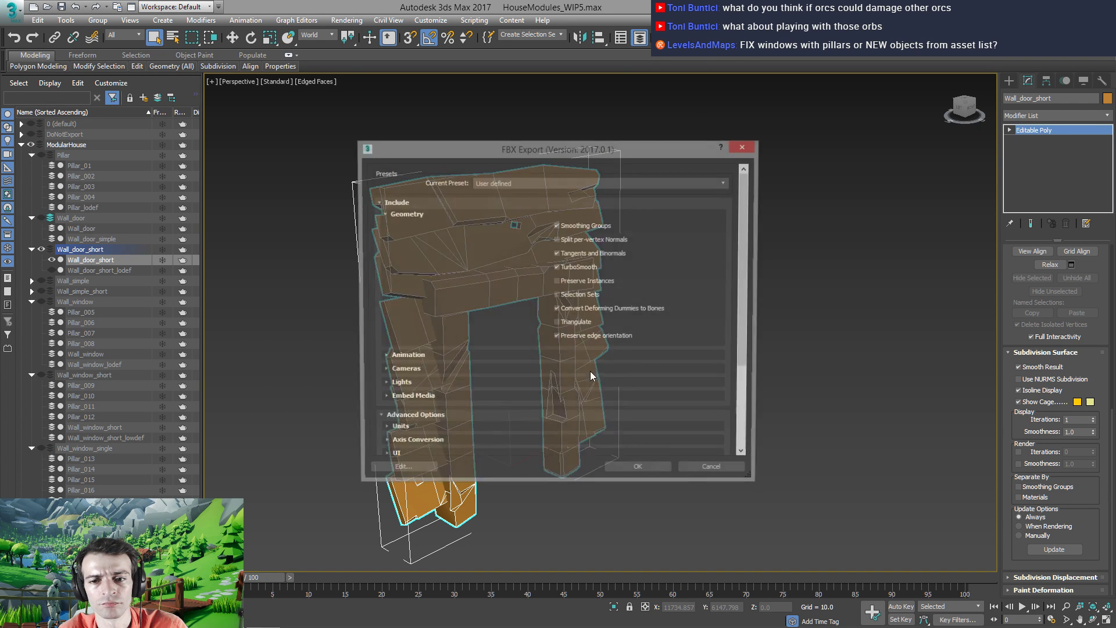
{"action": "left_click", "coordinate": [625, 471]}
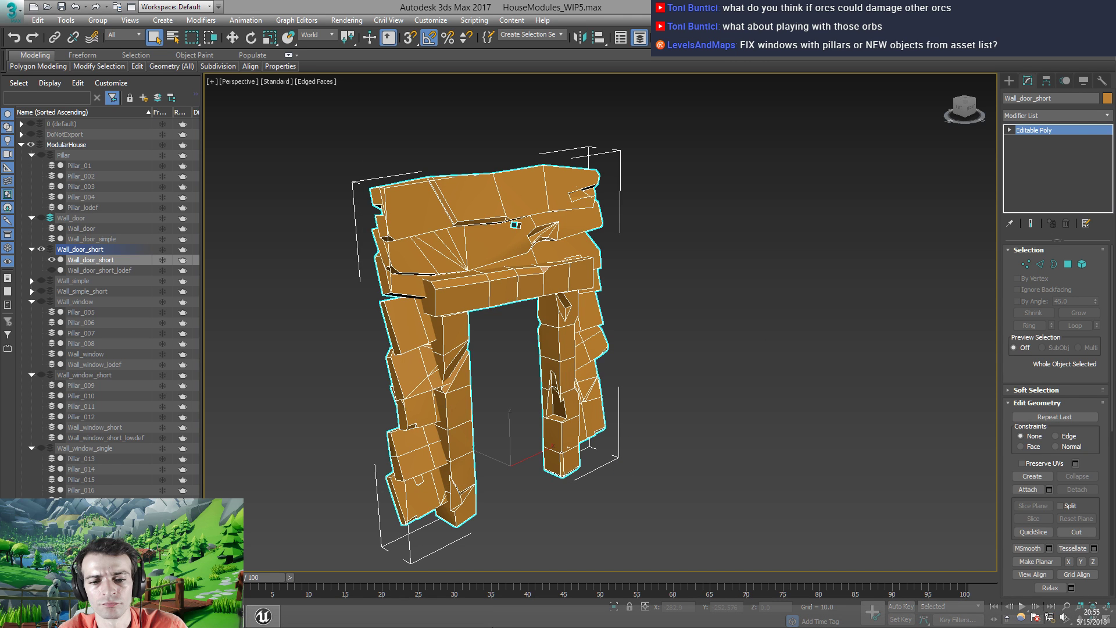
Switch to Unreal Editor, rebuild the lighting of the LightingAndMeshTest level, and close the message log
{"action": "left_click", "coordinate": [263, 616]}
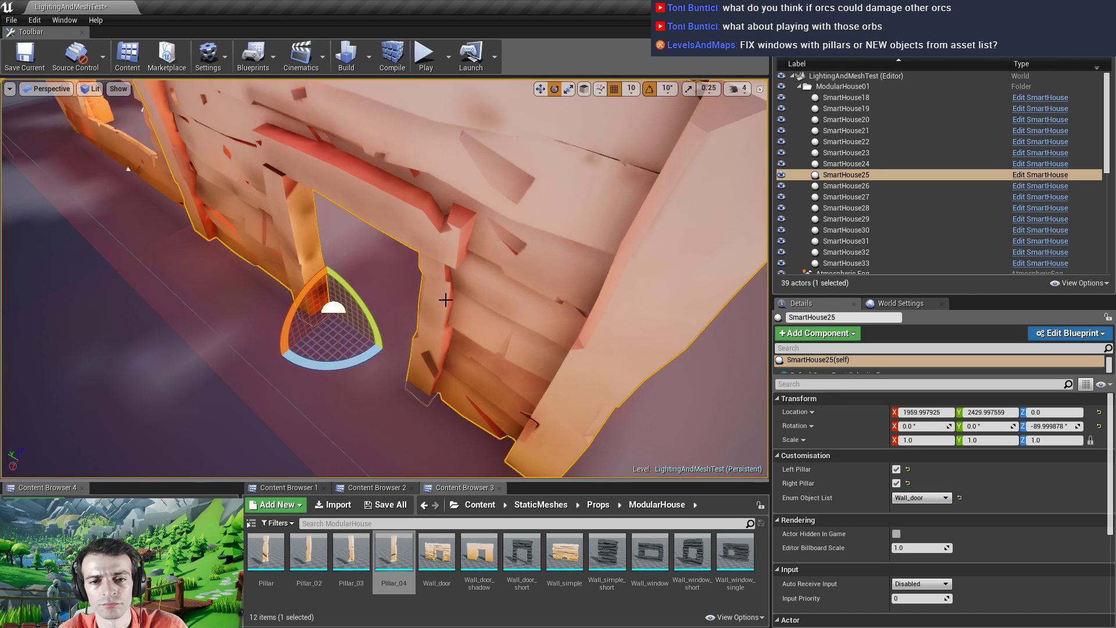
{"action": "right_click_drag", "start_coordinate": [373, 281], "coordinate": [308, 265]}
{"action": "right_click_drag", "start_coordinate": [491, 383], "coordinate": [490, 383]}
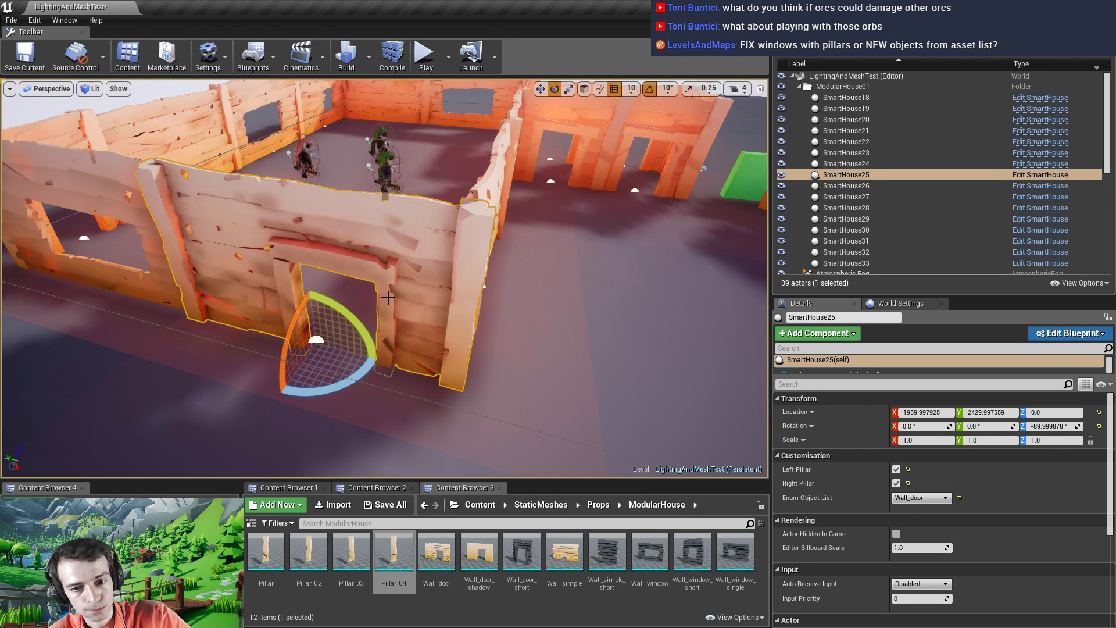
{"action": "right_click_drag", "start_coordinate": [378, 311], "coordinate": [407, 304]}
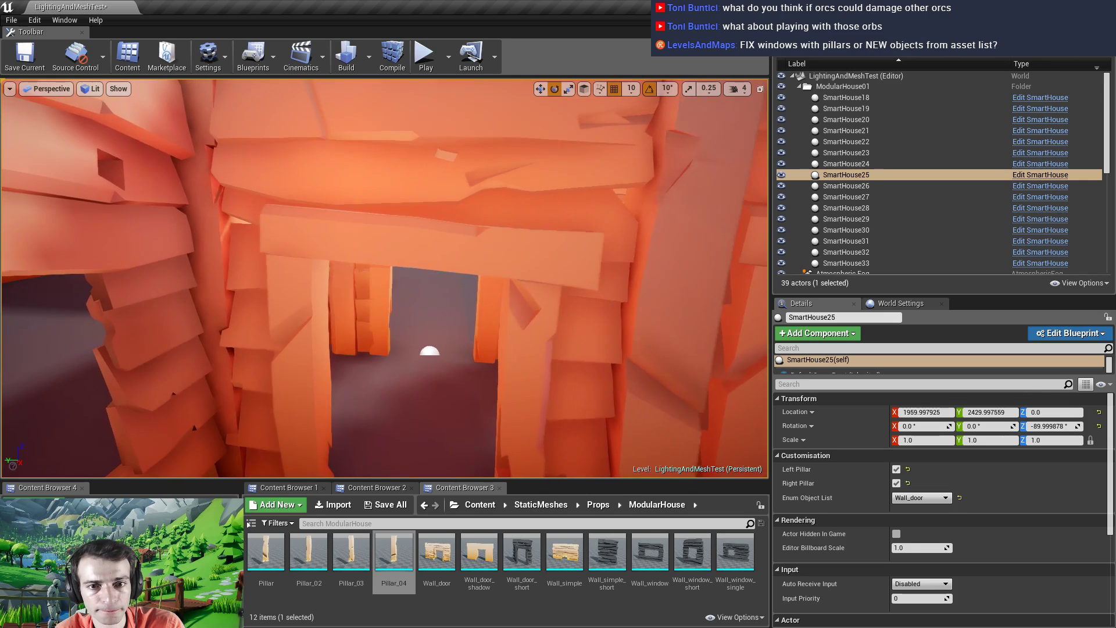
{"action": "left_click", "coordinate": [347, 56]}
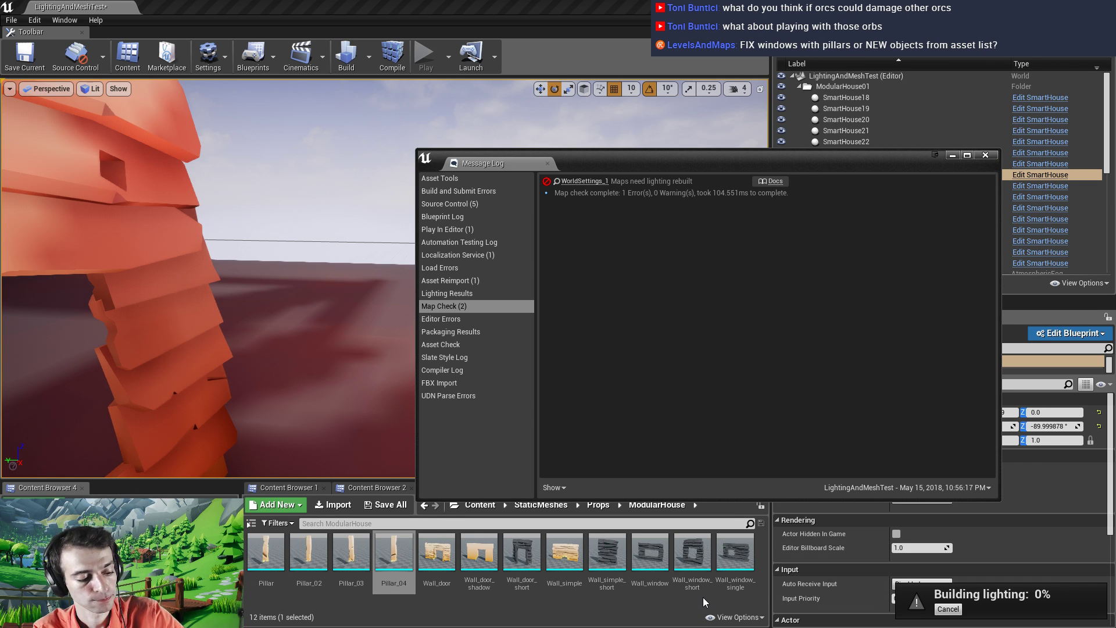
{"action": "key", "text": "alt+Tab"}
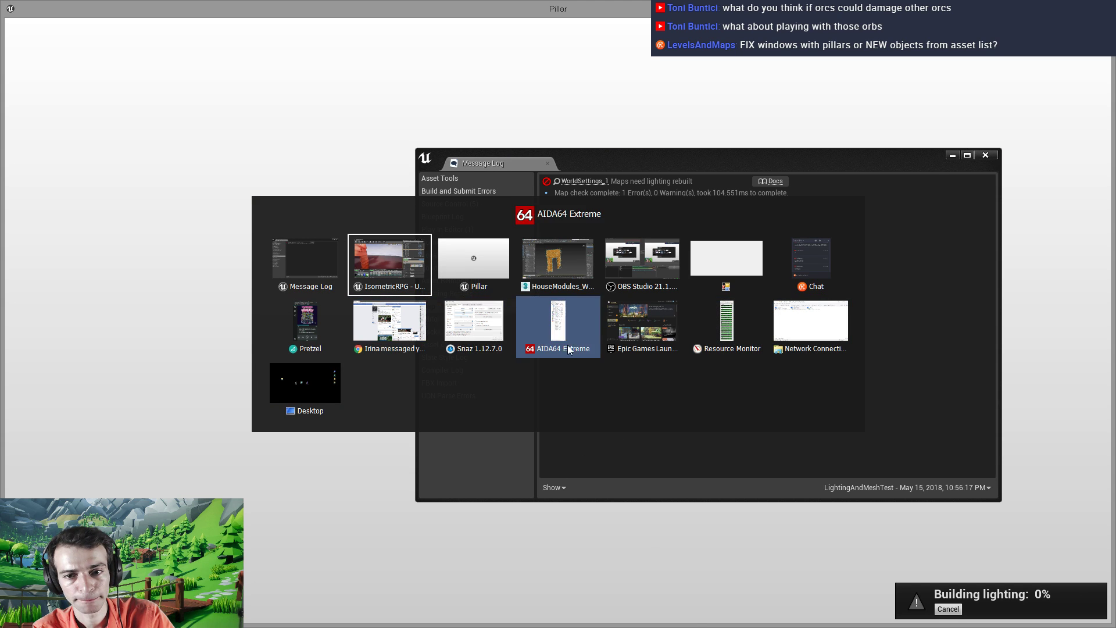
{"action": "left_click", "coordinate": [389, 264]}
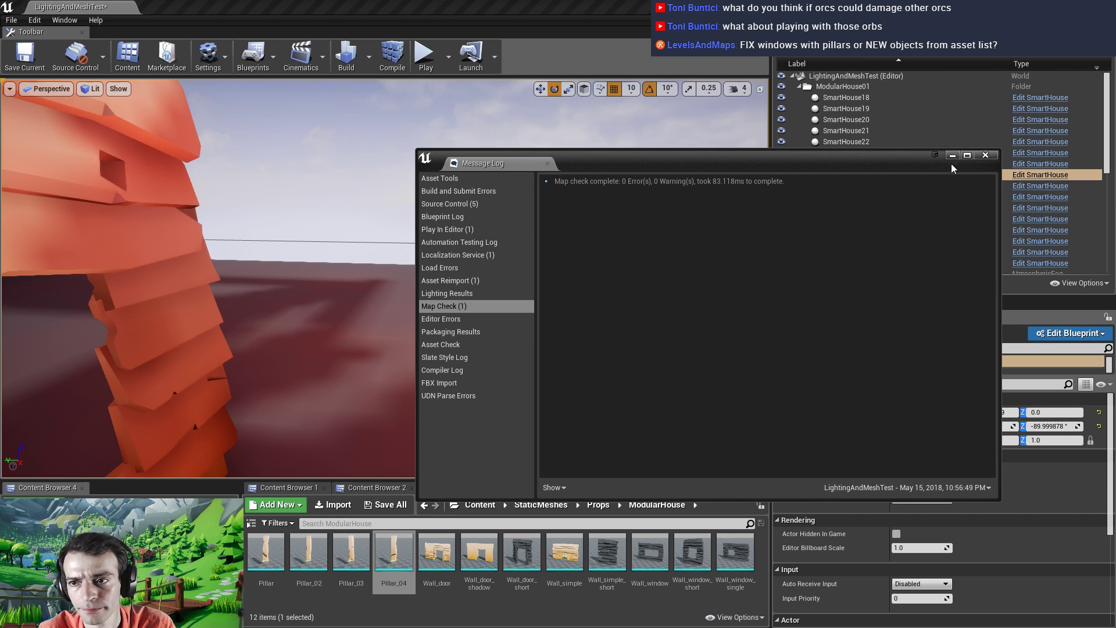
{"action": "left_click", "coordinate": [987, 161]}
Delete the Wall_door_shadow static mesh from the ModularHouse folder and save the current level
{"action": "right_click_drag", "start_coordinate": [436, 304], "coordinate": [418, 368]}
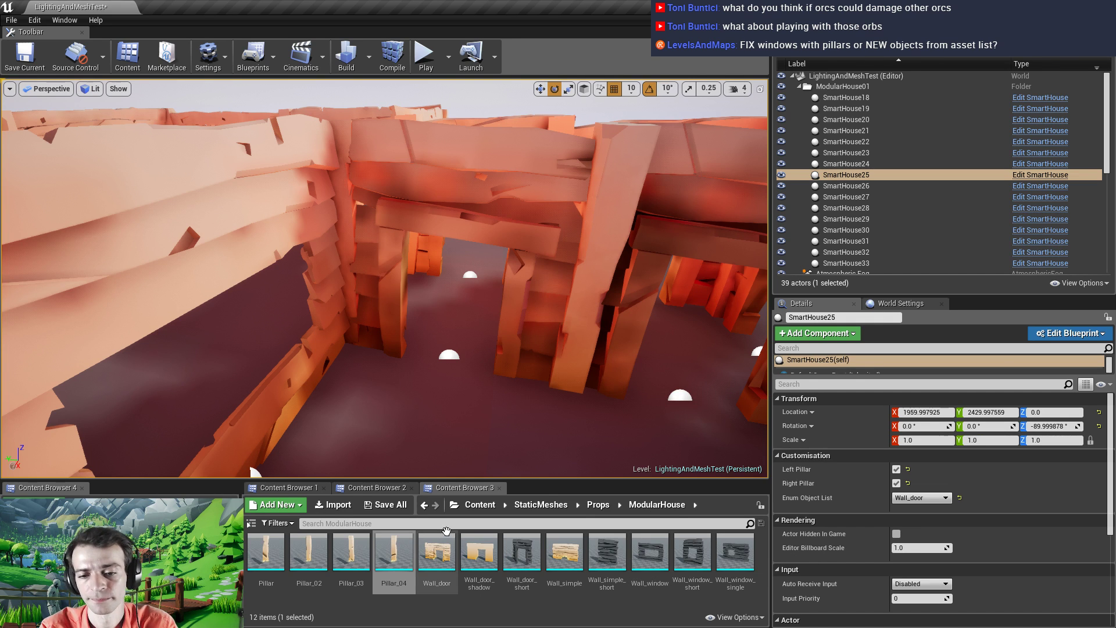
{"action": "left_click", "coordinate": [479, 555]}
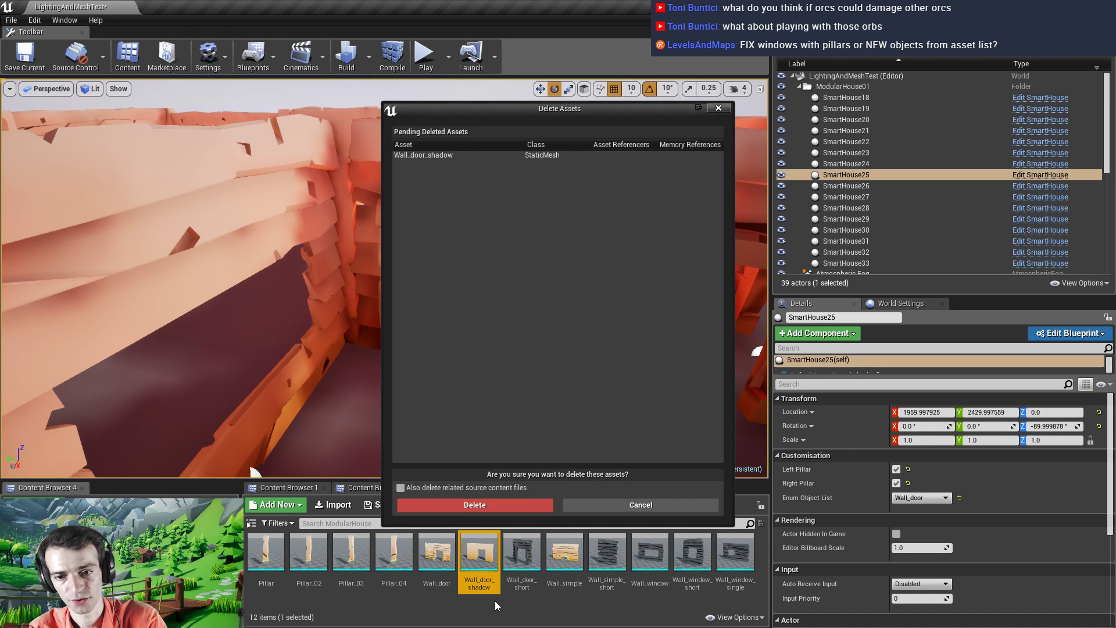
{"action": "left_click", "coordinate": [462, 505]}
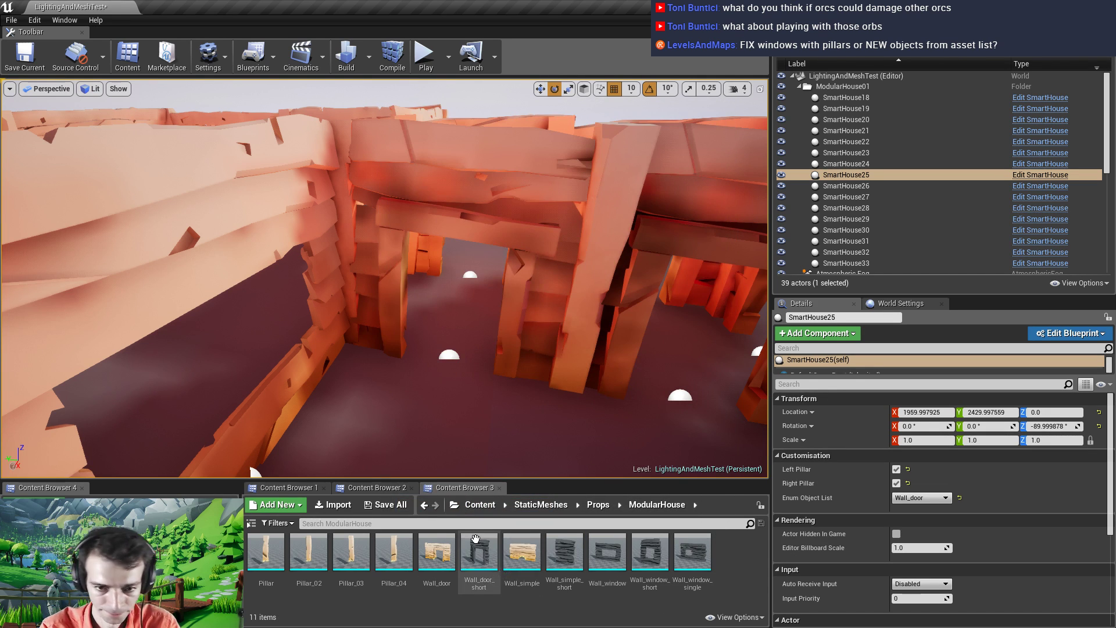
{"action": "left_click", "coordinate": [39, 60]}
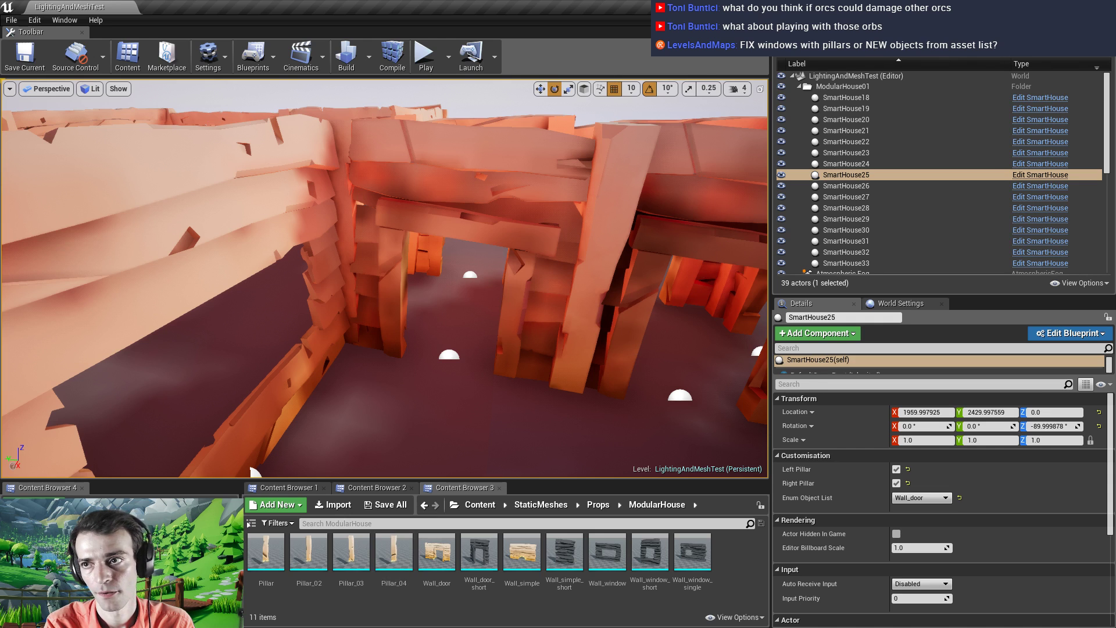
Switch back to 3ds Max and hide the Wall_door_short layer
{"action": "key", "text": "alt+Tab"}
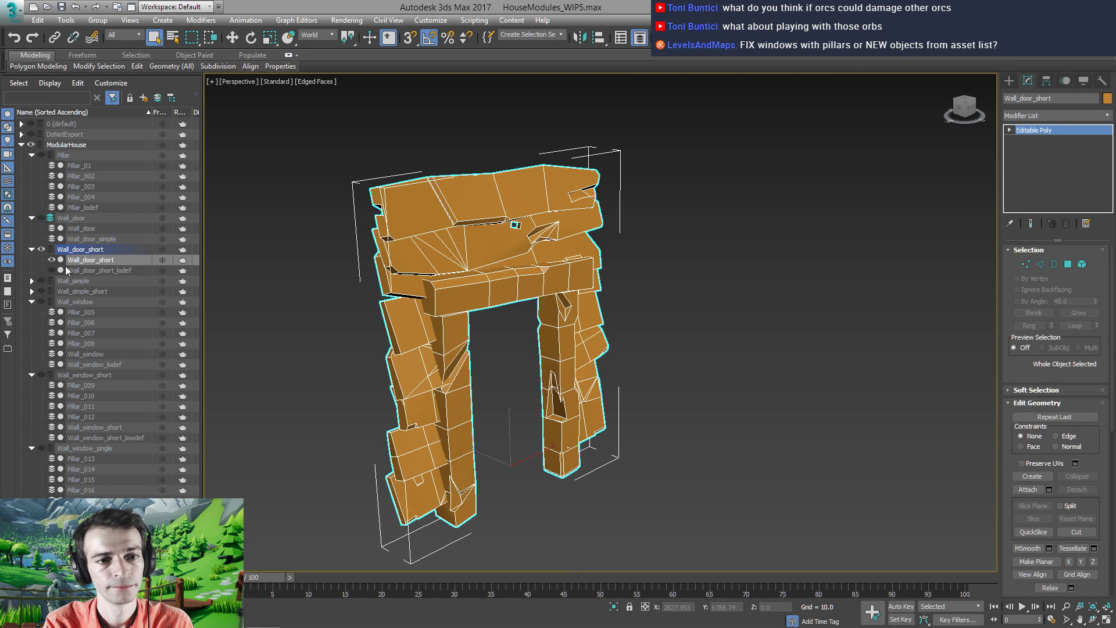
{"action": "left_click", "coordinate": [41, 249]}
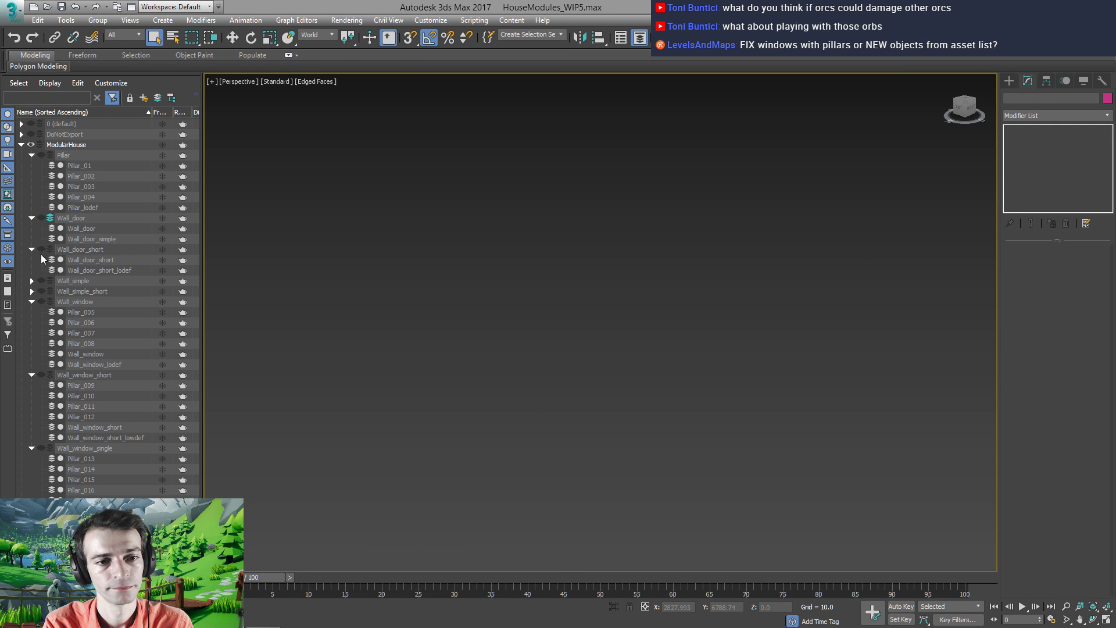
Unhide the Wall_window layer and move Pillar_008 onto the wall over the window opening, at about X 99 and Y -3
{"action": "left_click", "coordinate": [41, 301]}
{"action": "left_click", "coordinate": [672, 366]}
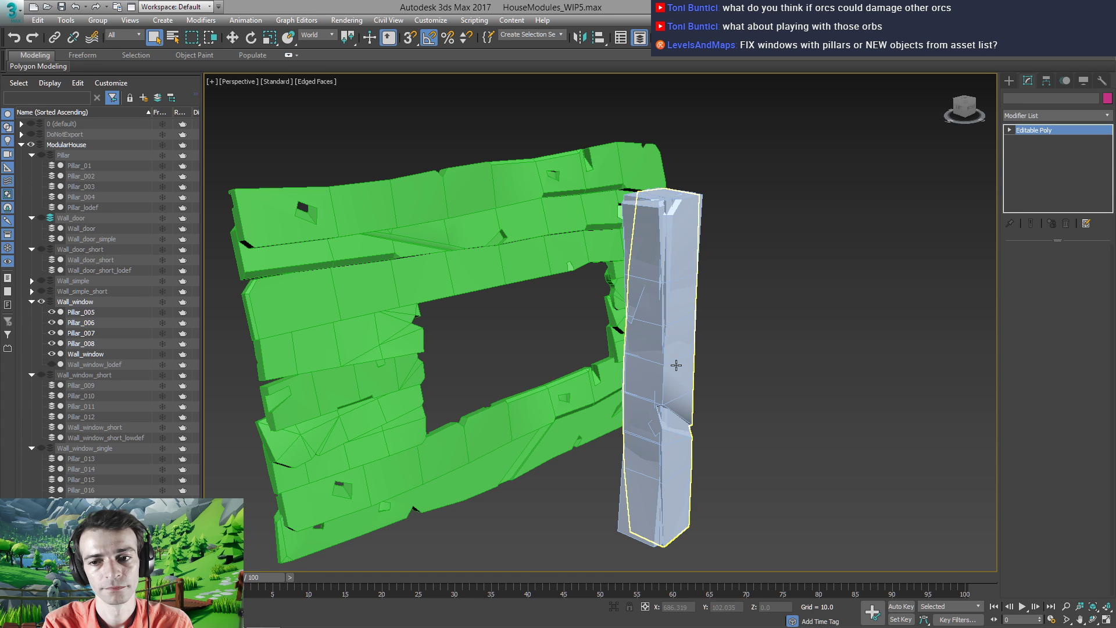
{"action": "middle_click_drag", "start_coordinate": [612, 385], "coordinate": [644, 489], "text": "alt"}
{"action": "key", "text": "w"}
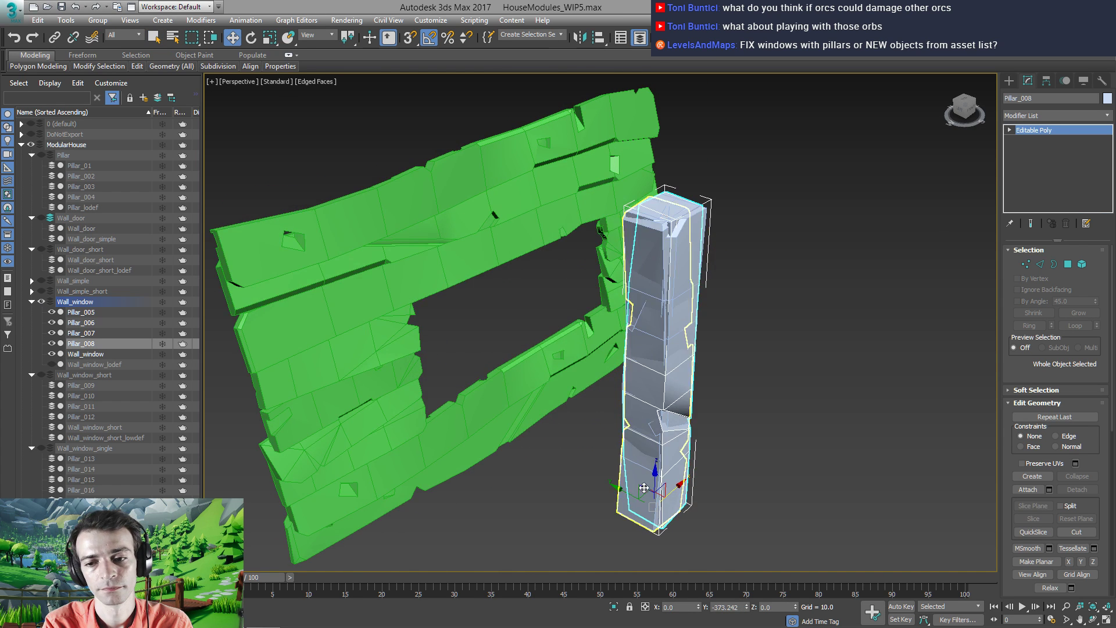
{"action": "left_click_drag", "start_coordinate": [624, 495], "coordinate": [418, 458]}
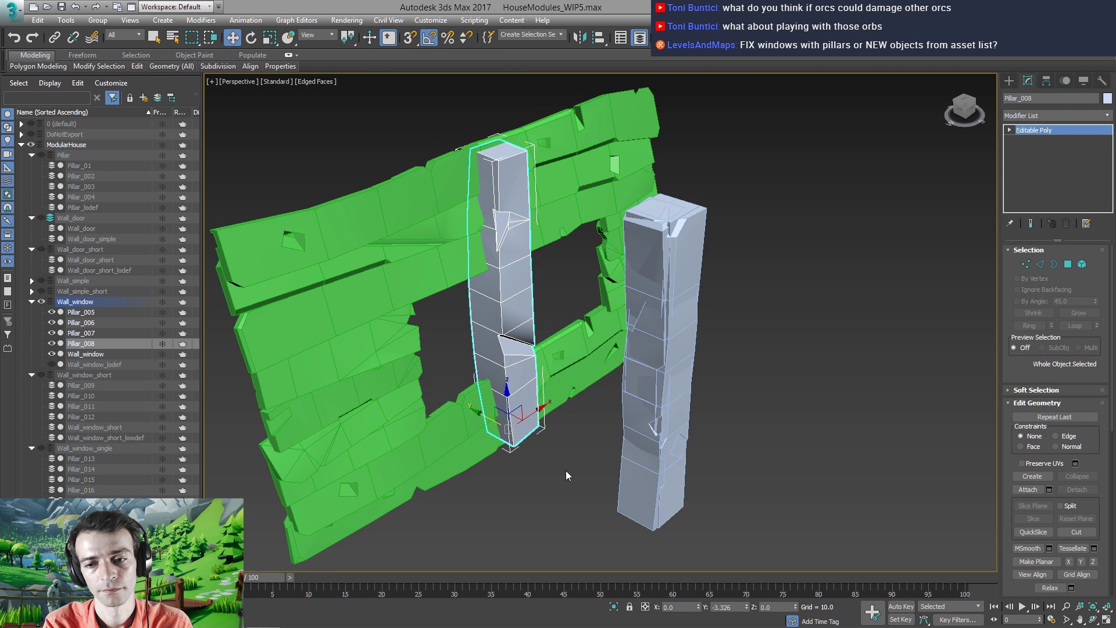
{"action": "middle_click_drag", "start_coordinate": [526, 348], "coordinate": [638, 428], "text": "alt"}
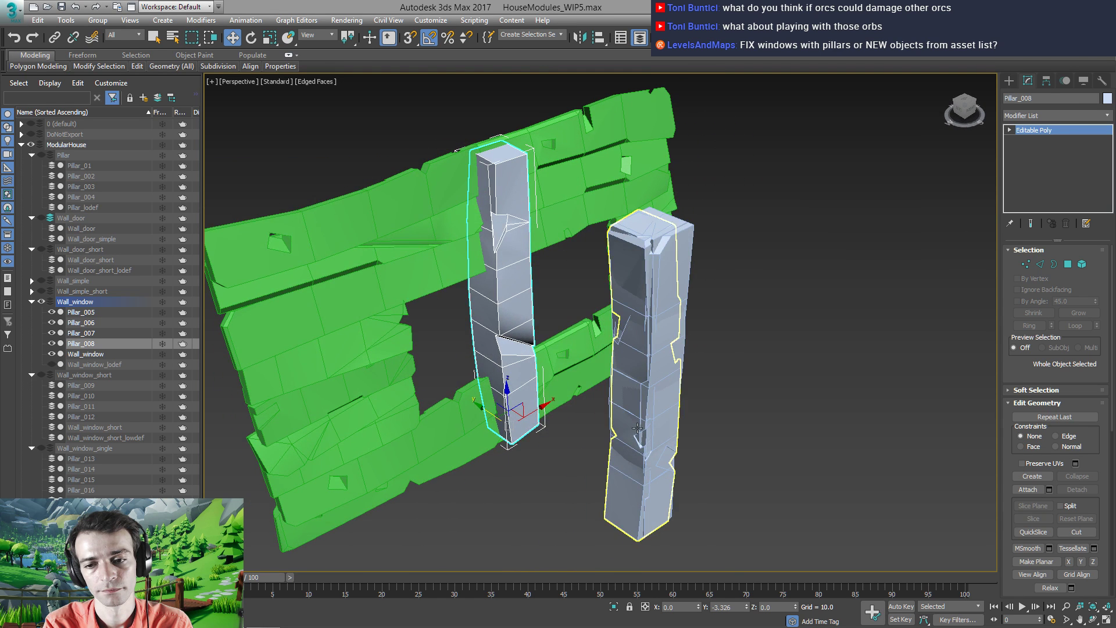
{"action": "left_click_drag", "start_coordinate": [536, 410], "coordinate": [574, 390]}
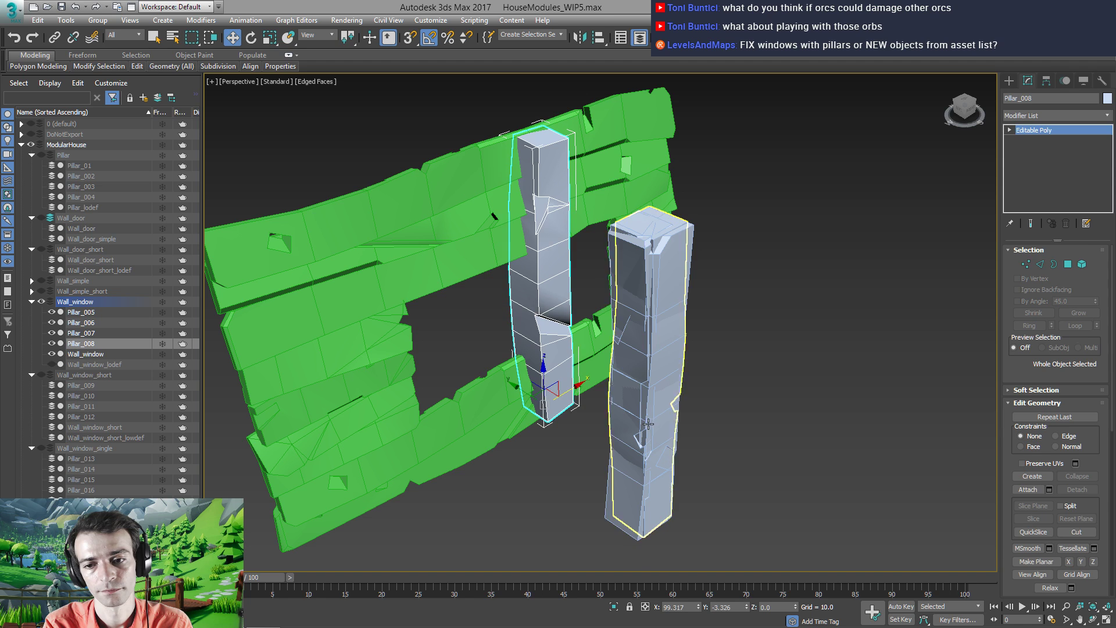
Align Pillar_005 to Pillar_008 in X and Y by pivot point, and move it beside the window opening to about X -223
{"action": "left_click", "coordinate": [624, 472]}
{"action": "left_click", "coordinate": [546, 311]}
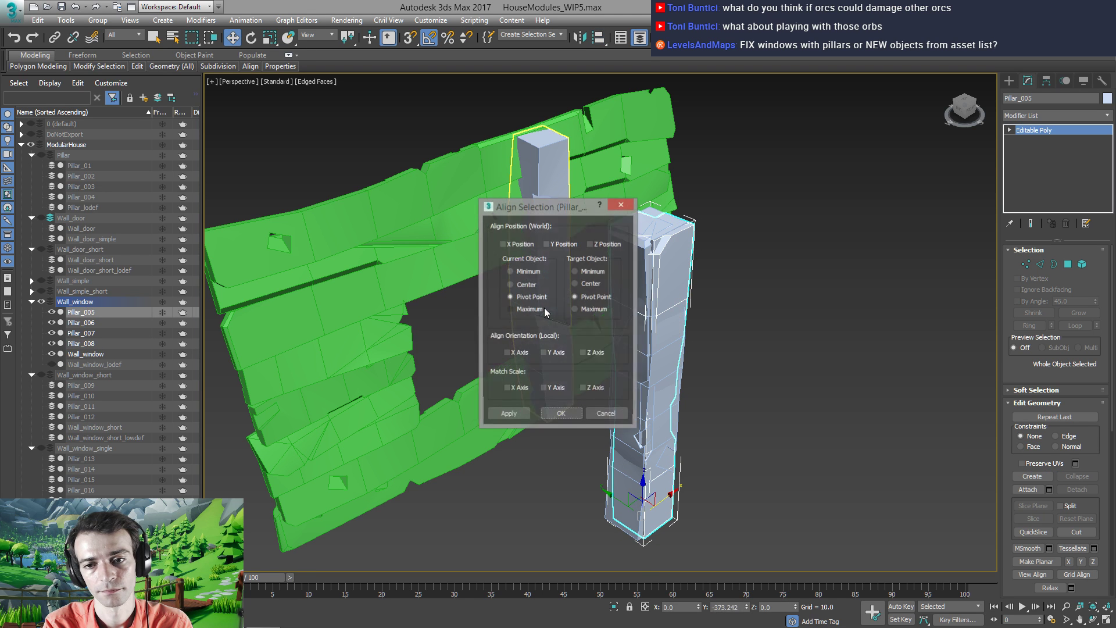
{"action": "left_click", "coordinate": [503, 244]}
{"action": "left_click", "coordinate": [547, 244]}
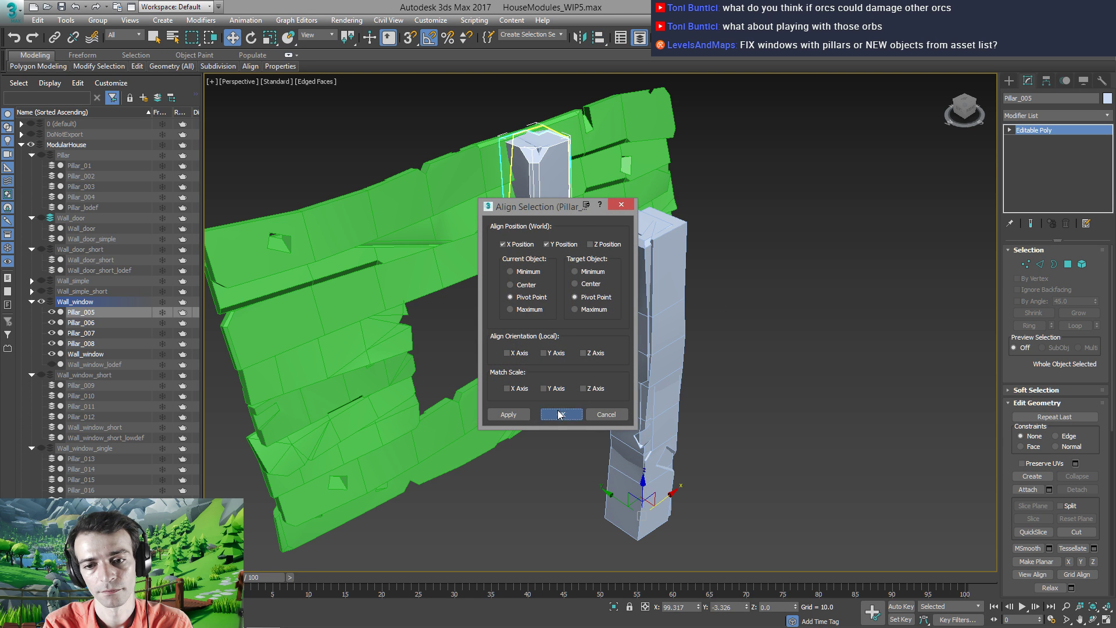
{"action": "left_click", "coordinate": [560, 414]}
{"action": "left_click_drag", "start_coordinate": [572, 385], "coordinate": [401, 418]}
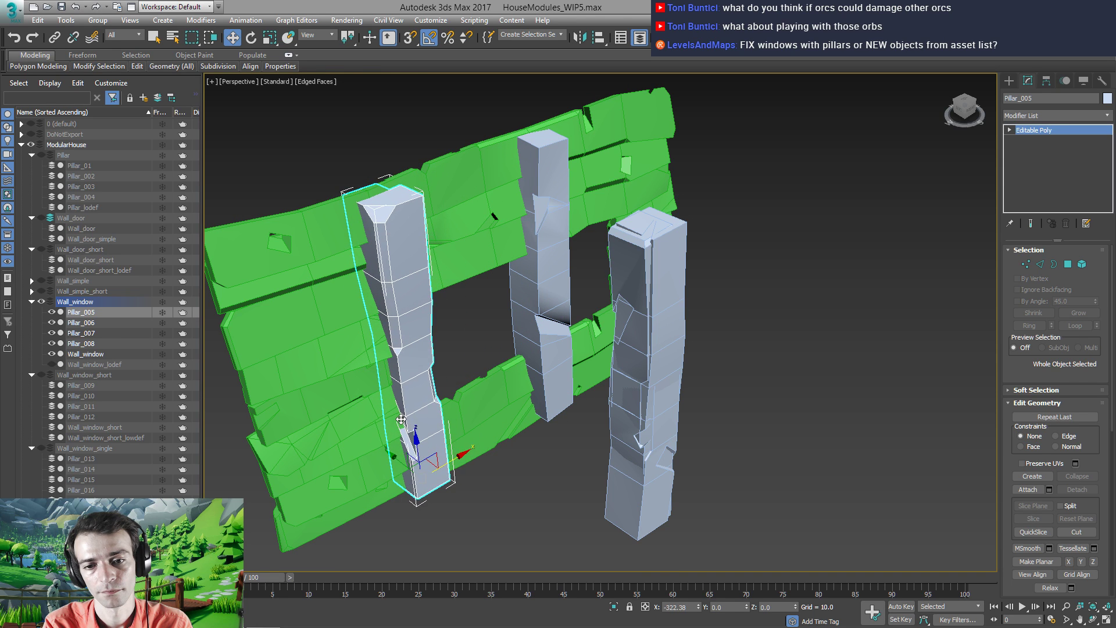
{"action": "middle_click_drag", "start_coordinate": [433, 377], "coordinate": [332, 364], "text": "alt"}
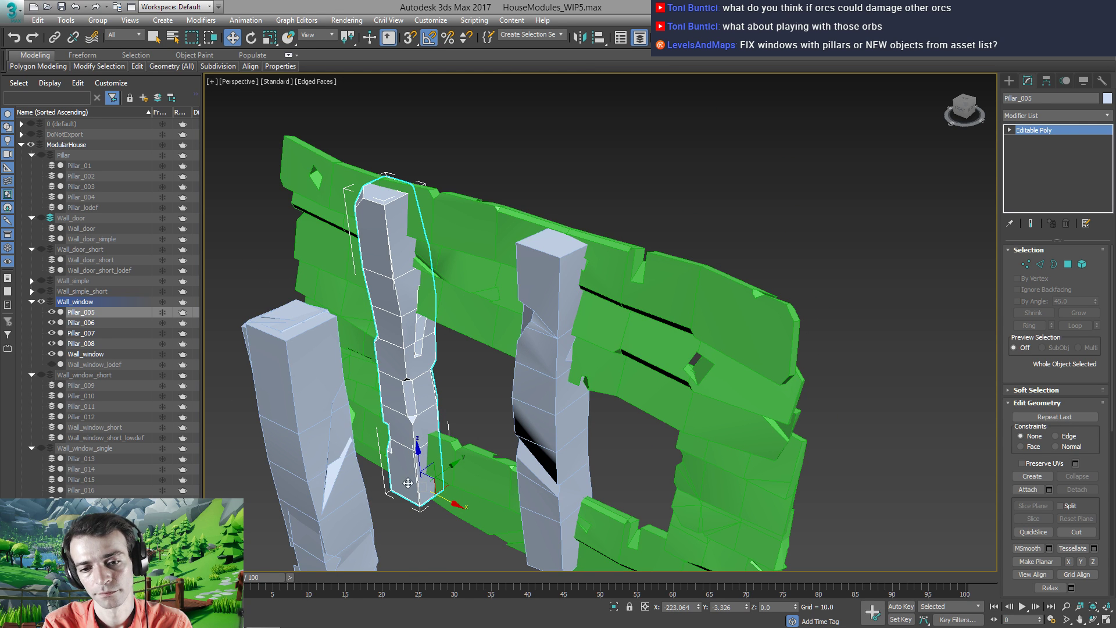
Align Pillar_006 to Pillar_008 in X and Y, maximum to pivot point, and move it beyond the window's other side to about X 291
{"action": "middle_click_drag", "start_coordinate": [374, 399], "coordinate": [333, 269]}
{"action": "left_click", "coordinate": [291, 279]}
{"action": "key", "text": "alt+a"}
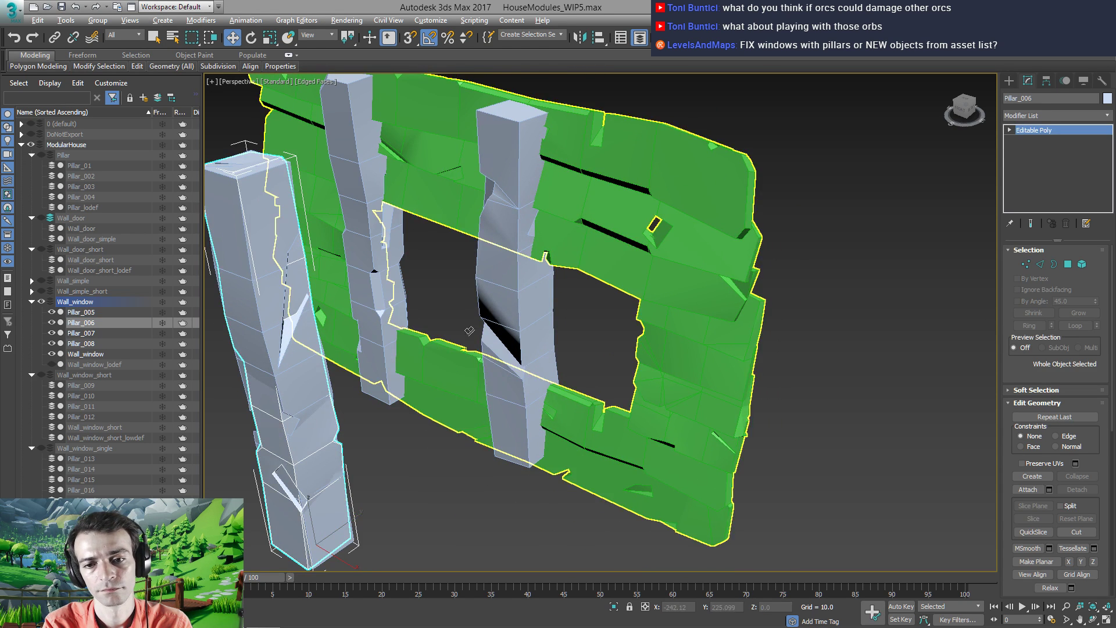
{"action": "left_click", "coordinate": [469, 331]}
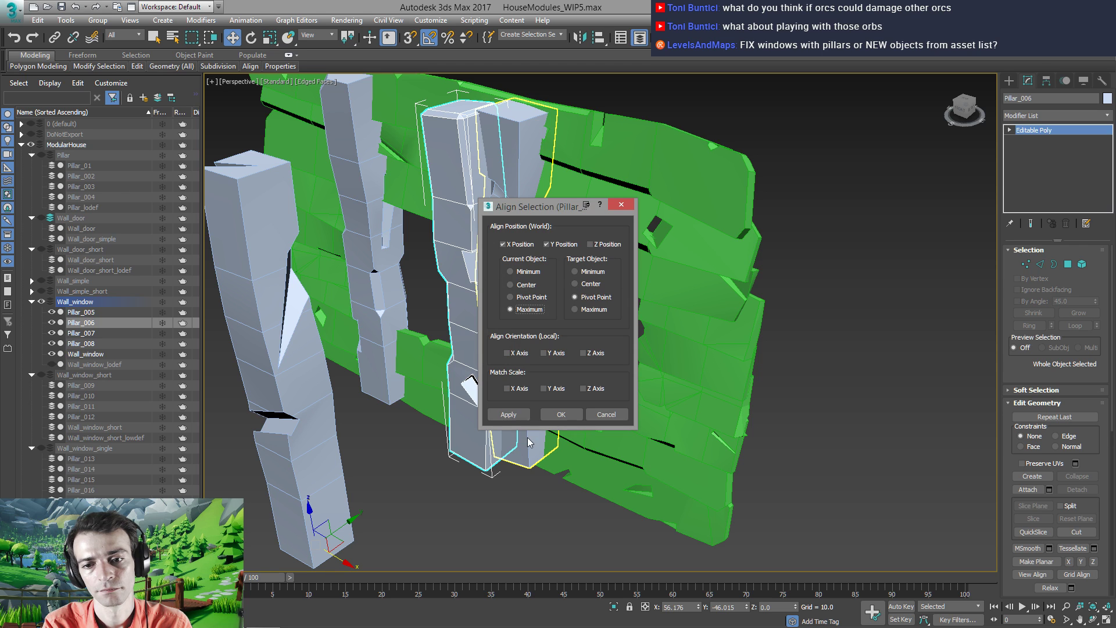
{"action": "left_click", "coordinate": [560, 415]}
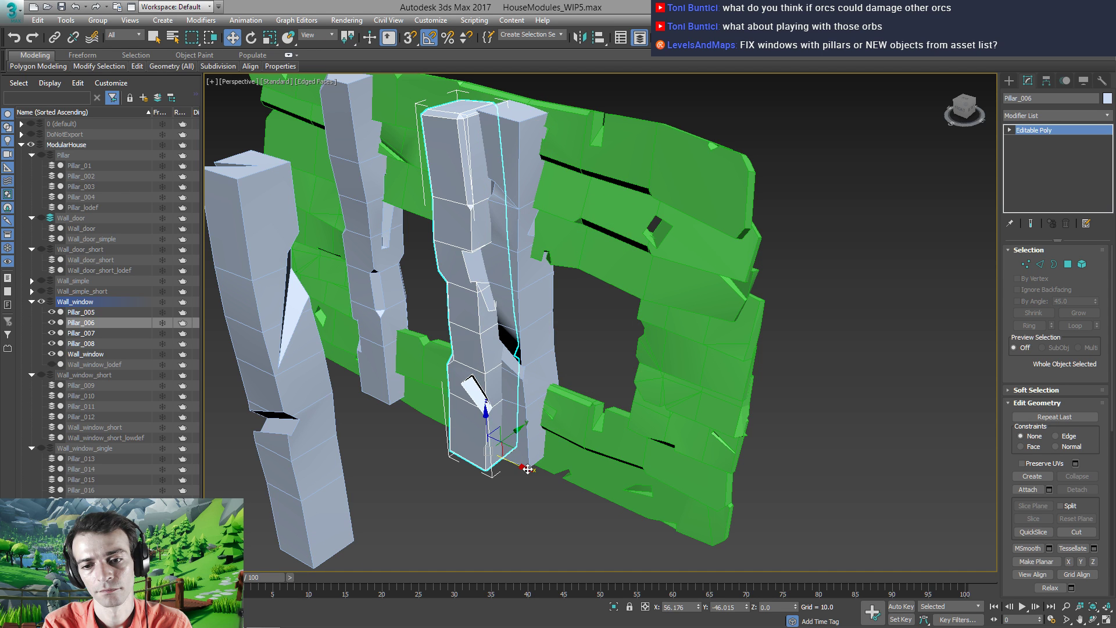
{"action": "left_click_drag", "start_coordinate": [528, 468], "coordinate": [641, 517]}
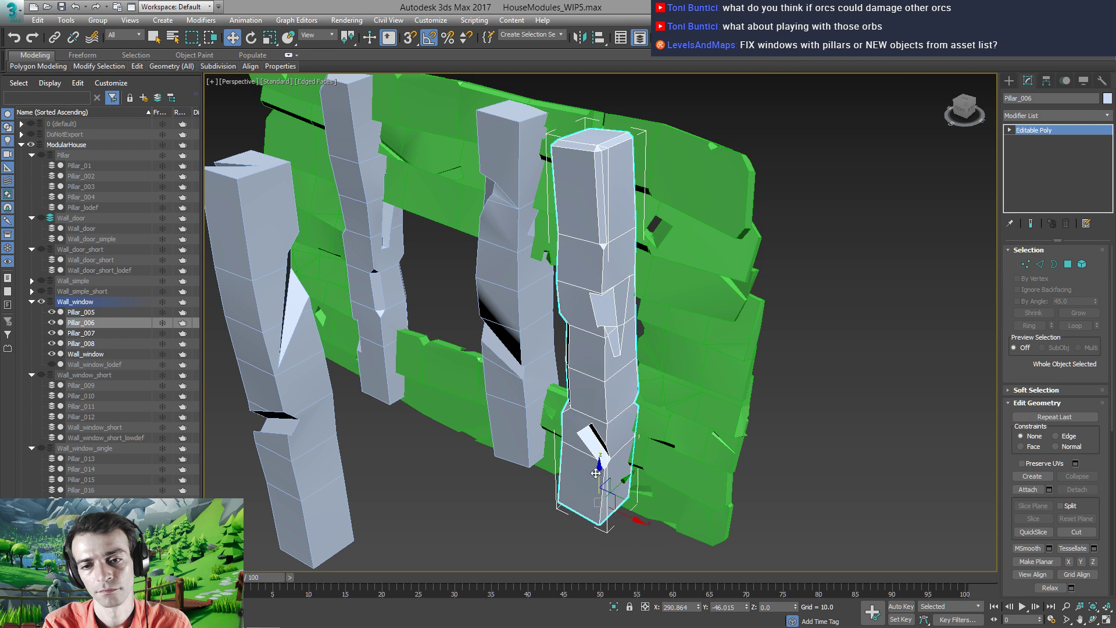
Bring Pillar_007 closer to the wall, rotate it to lie horizontally, and make one copy of it rotated by 180 degrees
{"action": "left_click", "coordinate": [308, 454]}
{"action": "scroll", "coordinate": [333, 413], "scroll_direction": "down", "scroll_amount": 4}
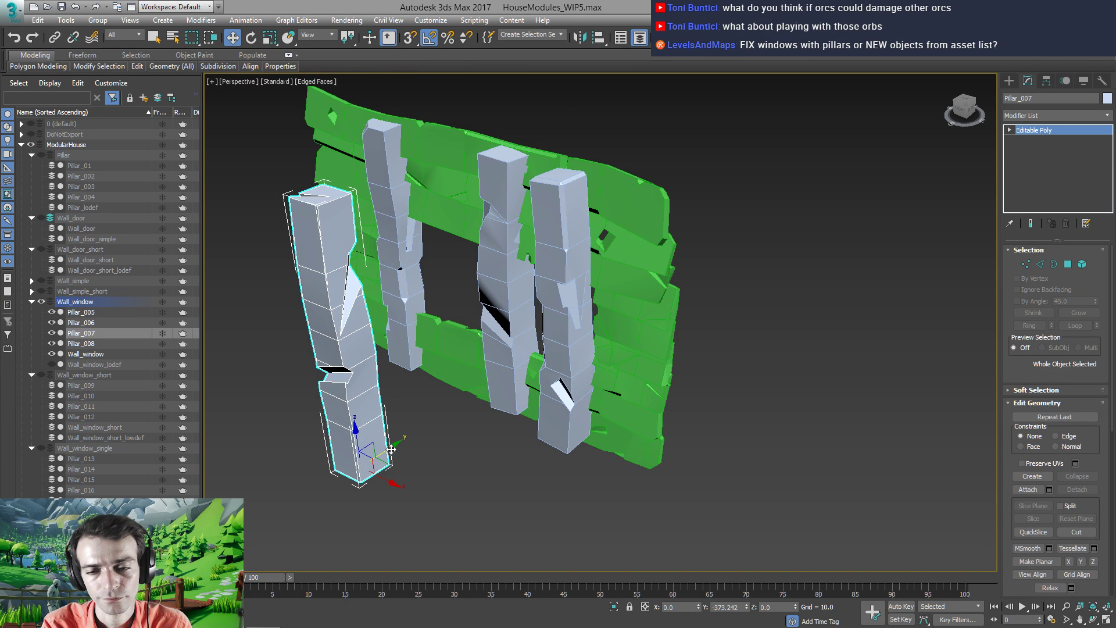
{"action": "mouse_move", "coordinate": [396, 444]}
{"action": "left_mouse_down"}
{"action": "mouse_move", "coordinate": [474, 410]}
{"action": "mouse_move", "coordinate": [422, 362]}
{"action": "mouse_move", "coordinate": [411, 437]}
{"action": "mouse_move", "coordinate": [428, 511]}
{"action": "mouse_move", "coordinate": [479, 522]}
{"action": "mouse_move", "coordinate": [390, 501]}
{"action": "left_mouse_up"}
{"action": "key", "text": "e"}
{"action": "left_click", "coordinate": [547, 372]}
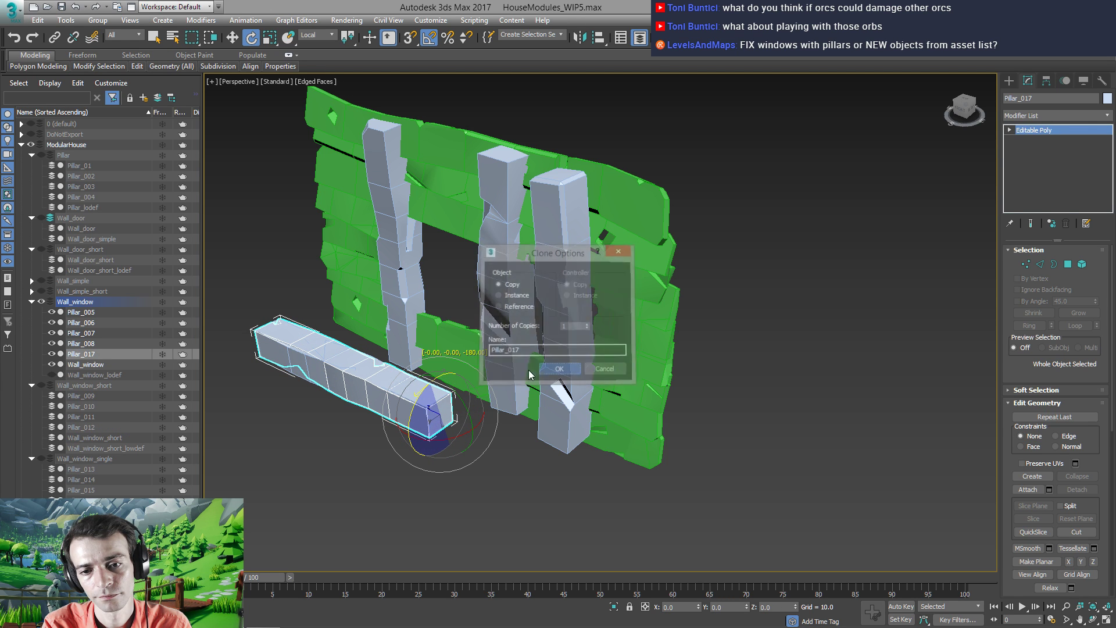
Move the copied horizontal pillar onto the wall as a beam along the upper edge of the window opening
{"action": "key", "text": "w"}
{"action": "left_click", "coordinate": [383, 371]}
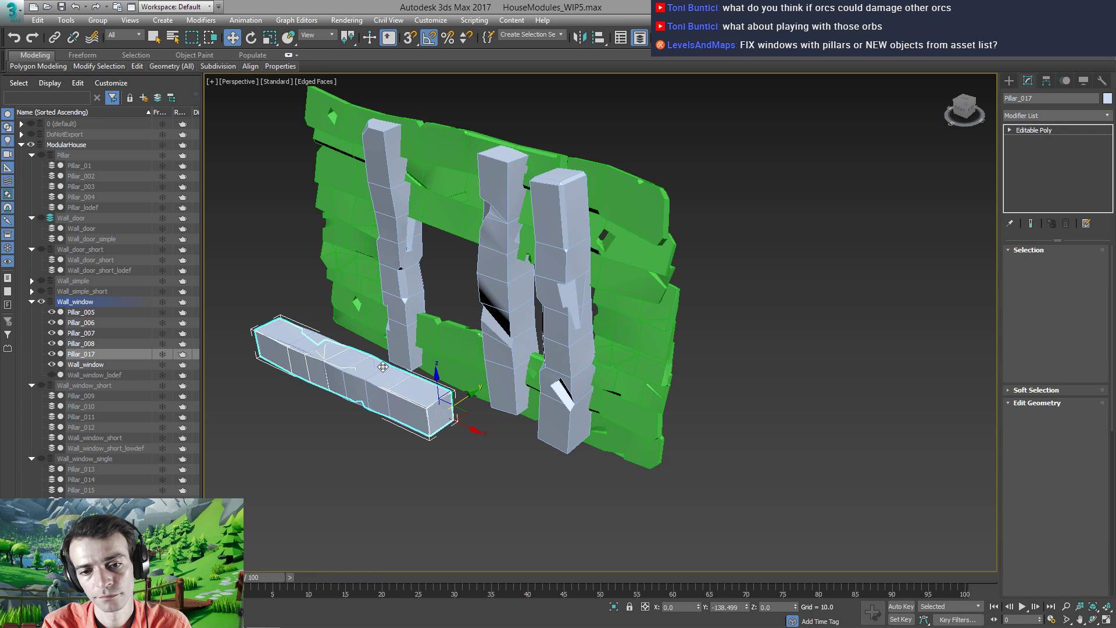
{"action": "left_click", "coordinate": [386, 375]}
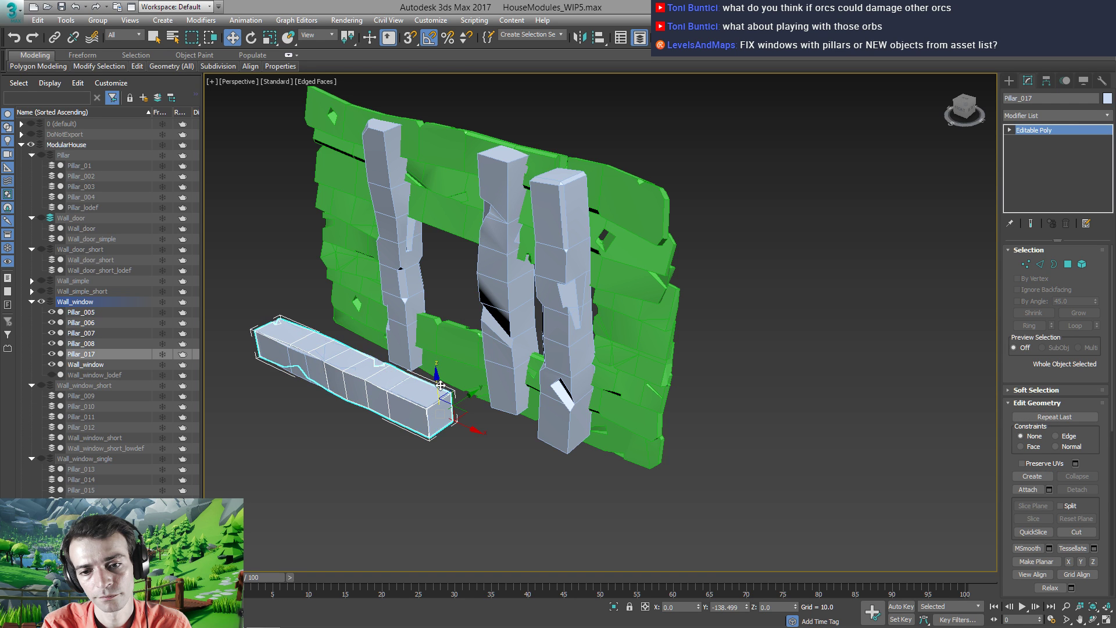
{"action": "left_click_drag", "start_coordinate": [440, 385], "coordinate": [513, 287]}
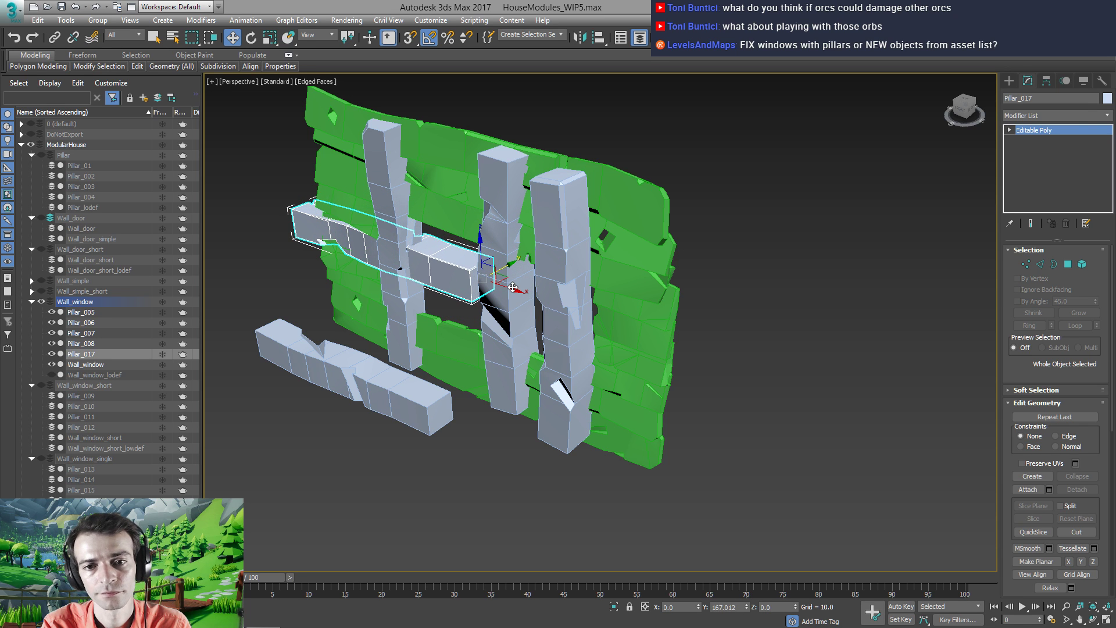
{"action": "left_click_drag", "start_coordinate": [480, 248], "coordinate": [432, 221]}
{"action": "left_click_drag", "start_coordinate": [495, 234], "coordinate": [617, 279]}
Align Pillar_007 to the upper beam in X and Y, maximum to pivot point, and raise it to the window's lower edge at about Z 183
{"action": "left_click", "coordinate": [422, 414]}
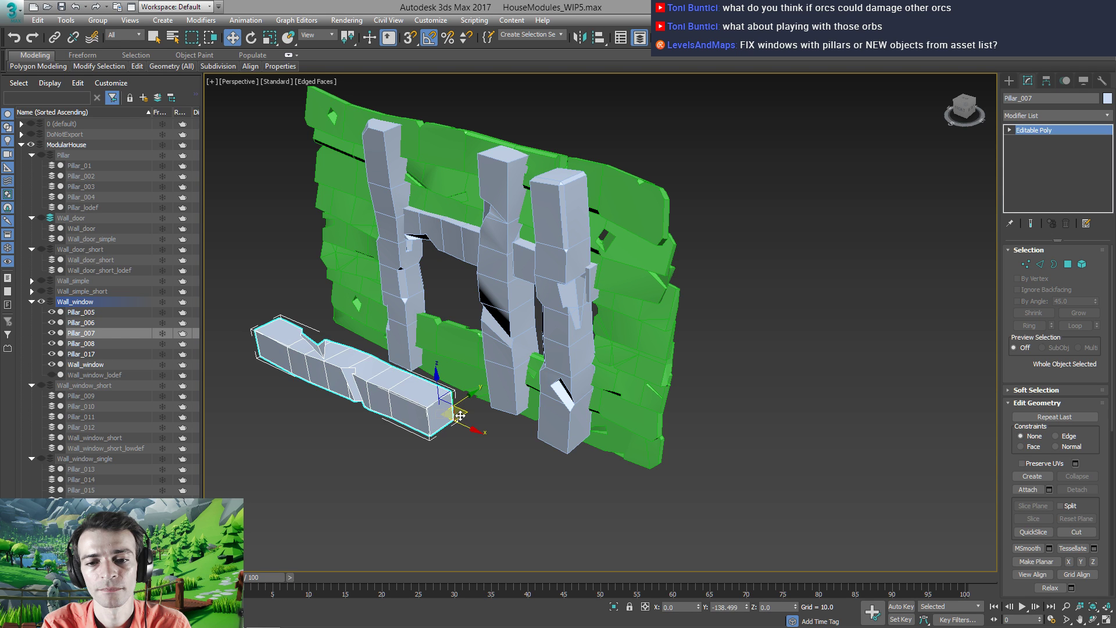
{"action": "left_click_drag", "start_coordinate": [460, 415], "coordinate": [513, 360]}
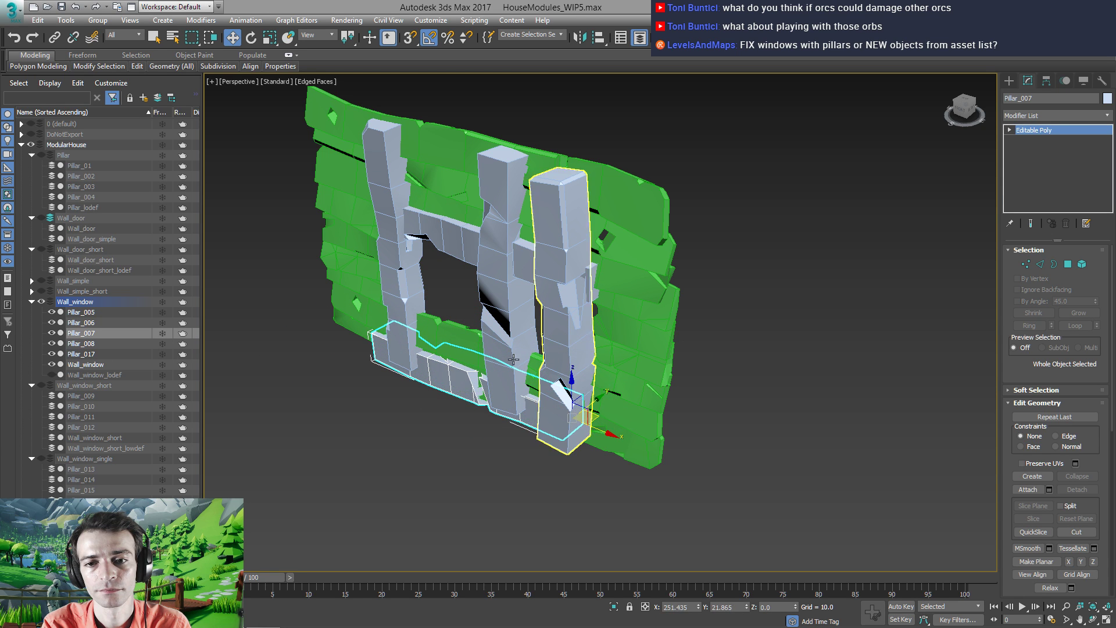
{"action": "key", "text": "alt+a"}
{"action": "left_click", "coordinate": [446, 247]}
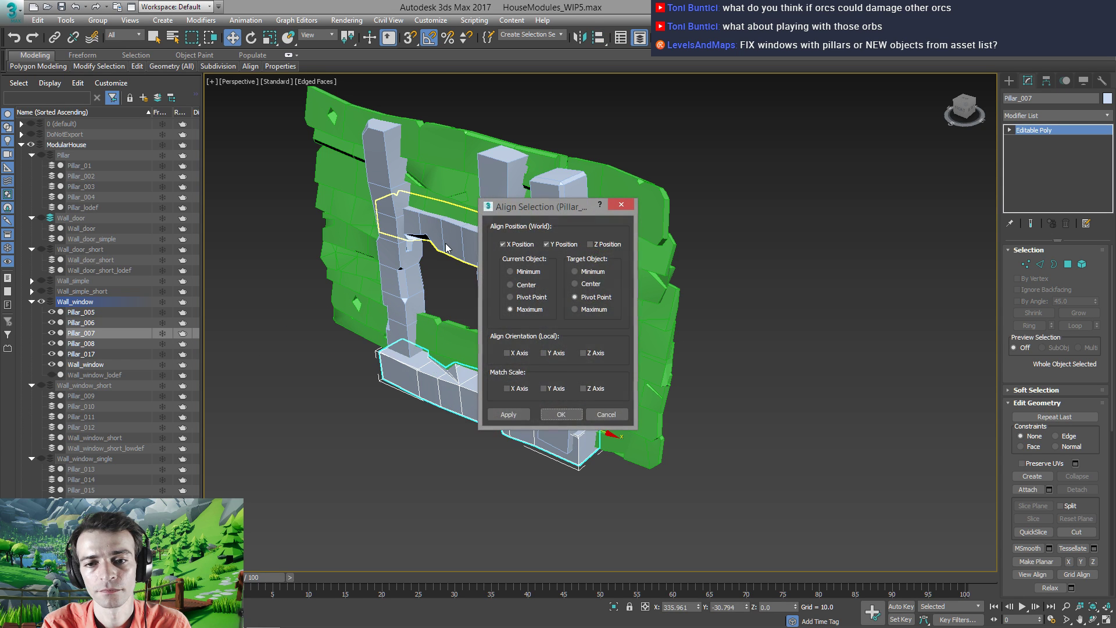
{"action": "left_click", "coordinate": [556, 416]}
{"action": "left_click_drag", "start_coordinate": [588, 412], "coordinate": [590, 339]}
Push the lower beam Pillar_007 deeper towards the wall, to about Y -2
{"action": "middle_click_drag", "start_coordinate": [587, 332], "coordinate": [652, 332], "text": "alt"}
{"action": "scroll", "coordinate": [451, 344], "scroll_direction": "up", "scroll_amount": 3}
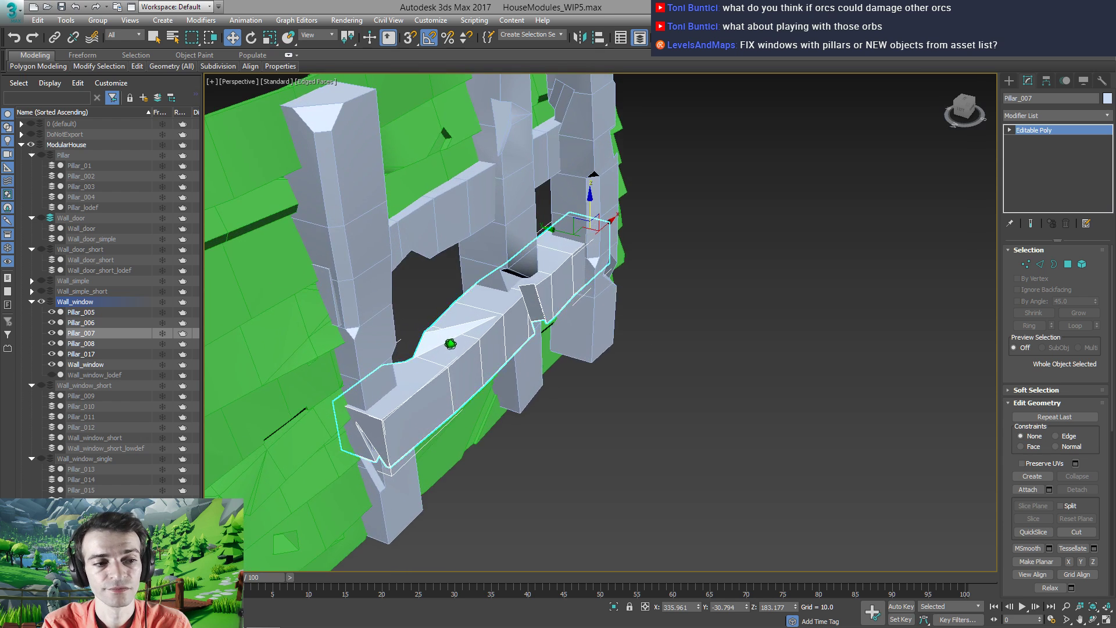
{"action": "middle_click_drag", "start_coordinate": [448, 301], "coordinate": [458, 326]}
{"action": "scroll", "coordinate": [449, 305], "scroll_direction": "down", "scroll_amount": 2}
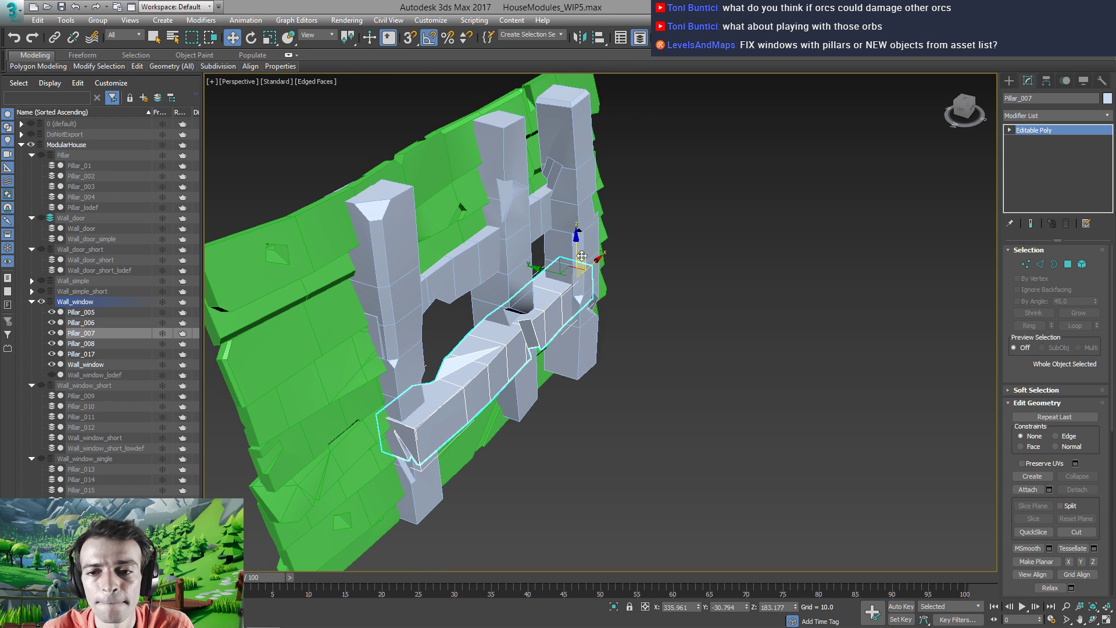
{"action": "left_click_drag", "start_coordinate": [539, 270], "coordinate": [526, 262]}
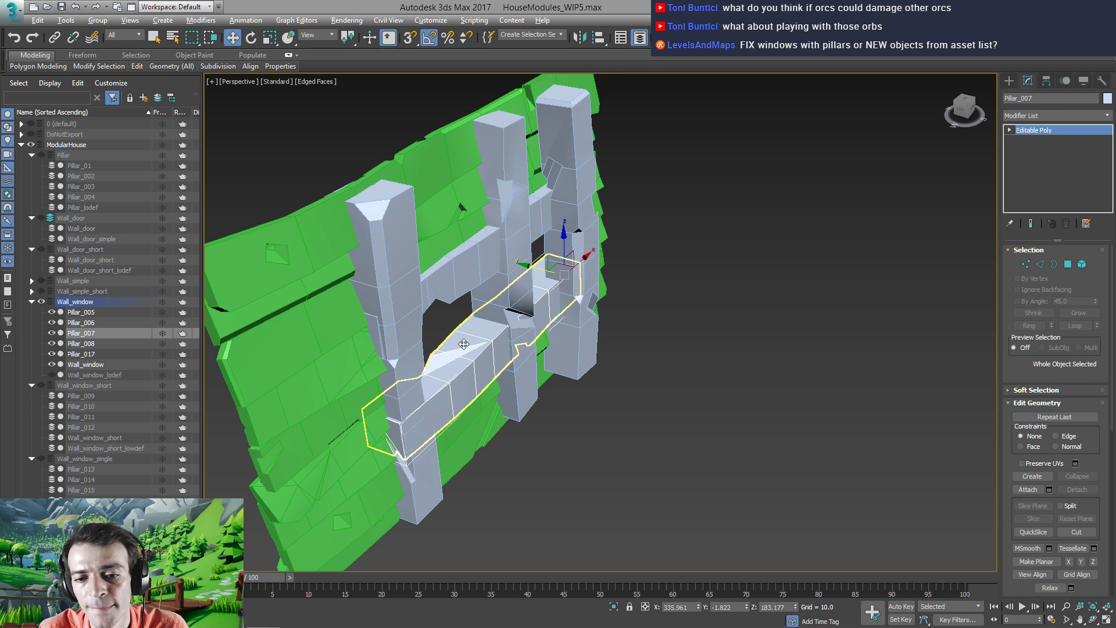
Select all five window pillars and scale their thickness to 70 percent in local X and Y, keeping Z at 100 percent
{"action": "middle_click_drag", "start_coordinate": [526, 263], "coordinate": [369, 311], "text": "alt"}
{"action": "left_click", "coordinate": [349, 305]}
{"action": "left_click", "coordinate": [459, 256], "text": "ctrl"}
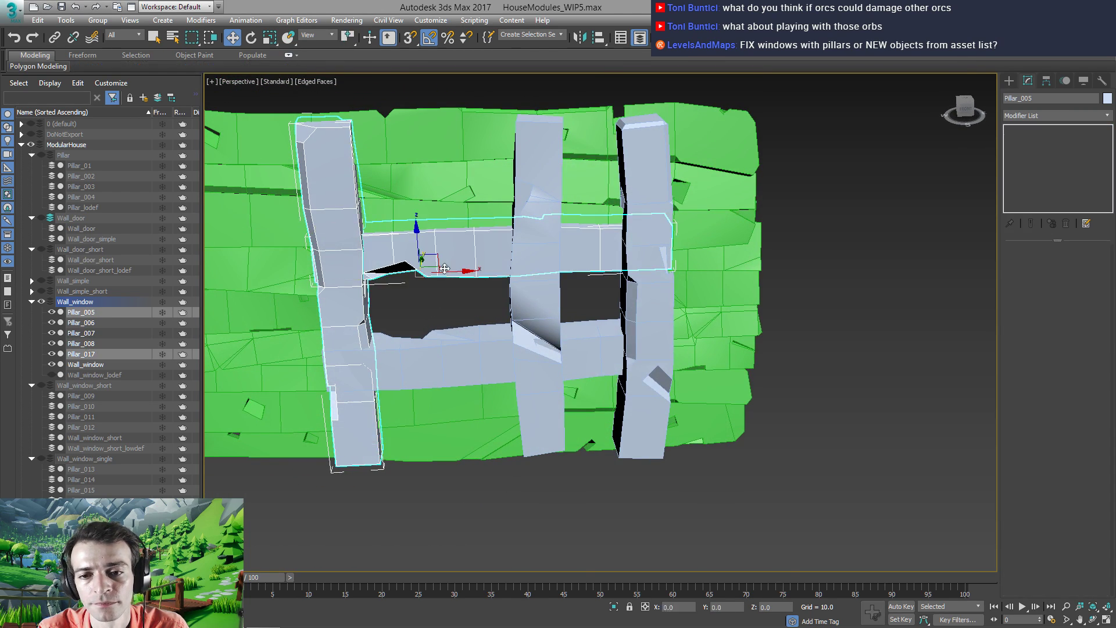
{"action": "left_click", "coordinate": [451, 339], "text": "ctrl"}
{"action": "left_click", "coordinate": [537, 401], "text": "ctrl"}
{"action": "left_click", "coordinate": [635, 298], "text": "ctrl"}
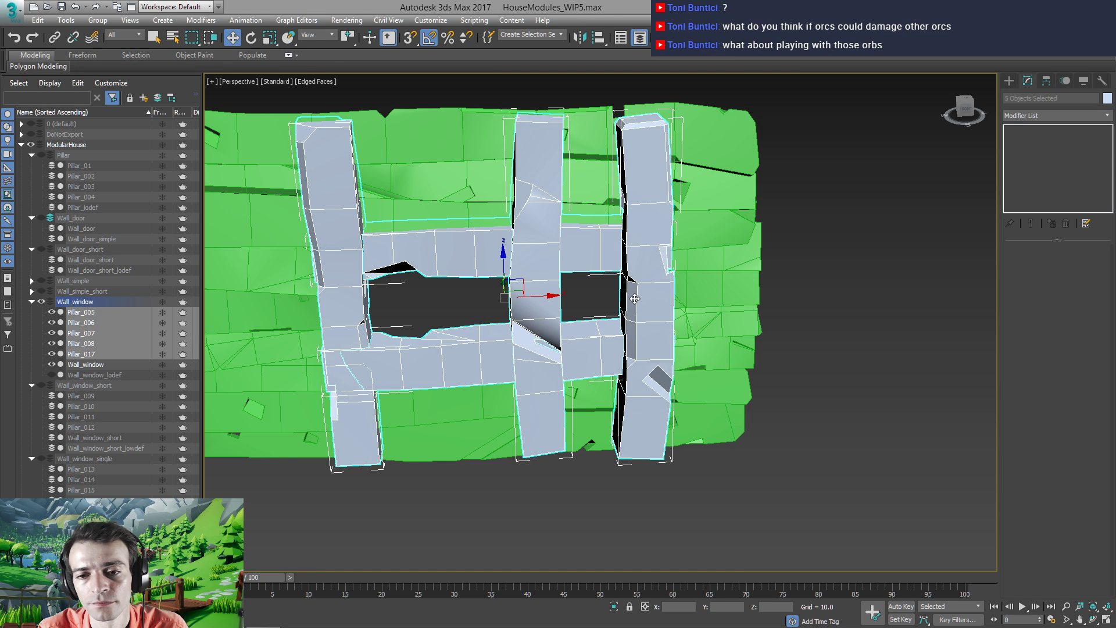
{"action": "key", "text": "r"}
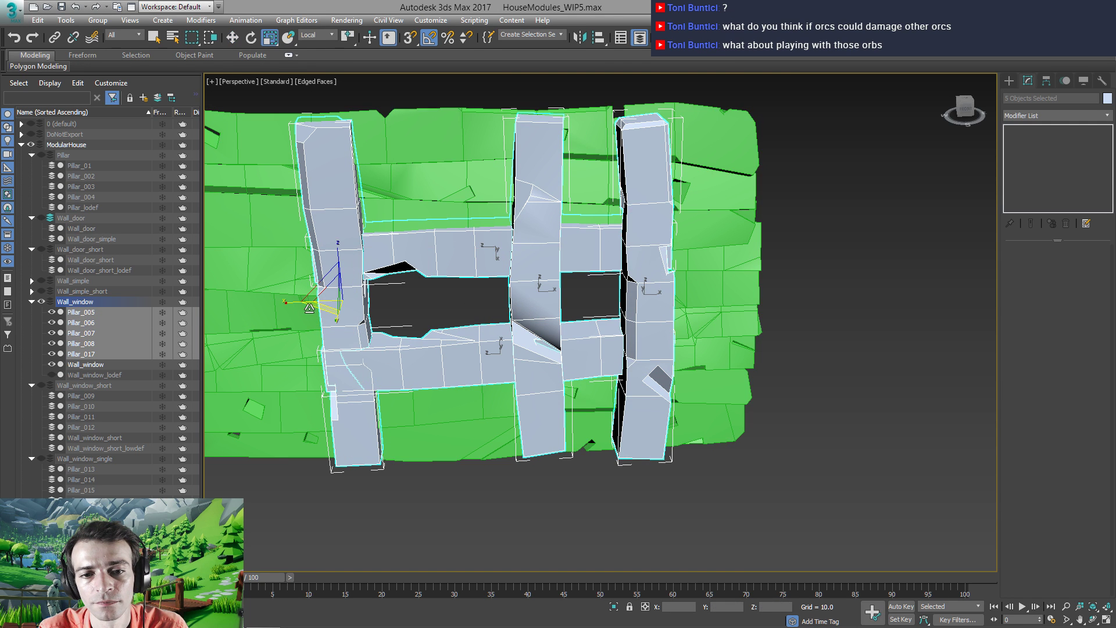
{"action": "left_click_drag", "start_coordinate": [320, 308], "coordinate": [329, 294]}
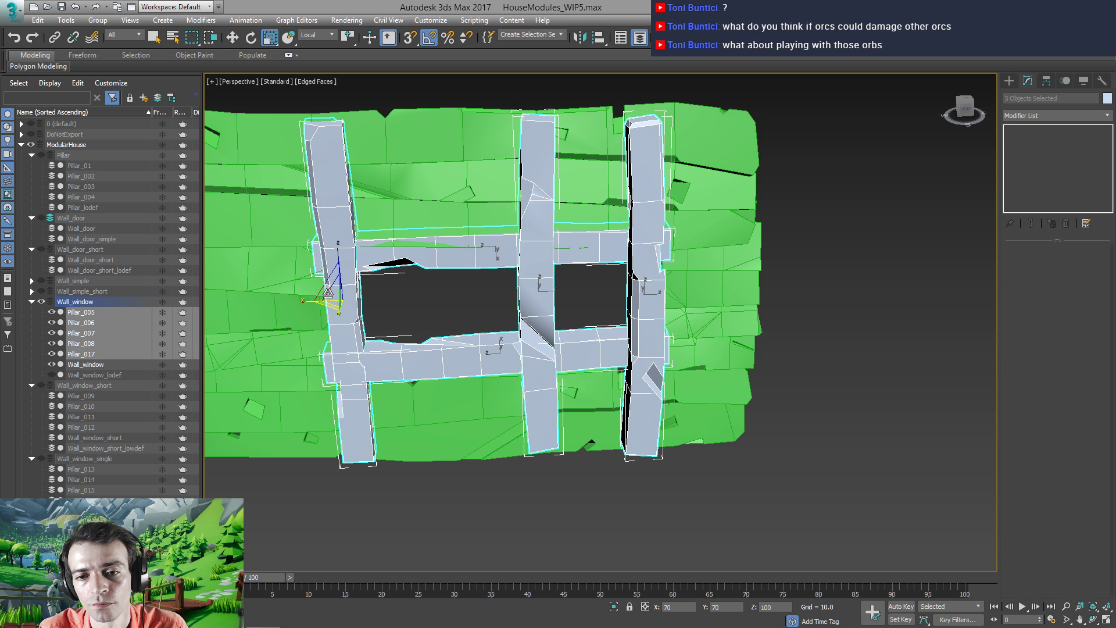
Move the middle pillar, Pillar_008, sideways to the centre of the window opening at about X 33
{"action": "middle_click_drag", "start_coordinate": [381, 336], "coordinate": [487, 326]}
{"action": "left_click", "coordinate": [547, 313]}
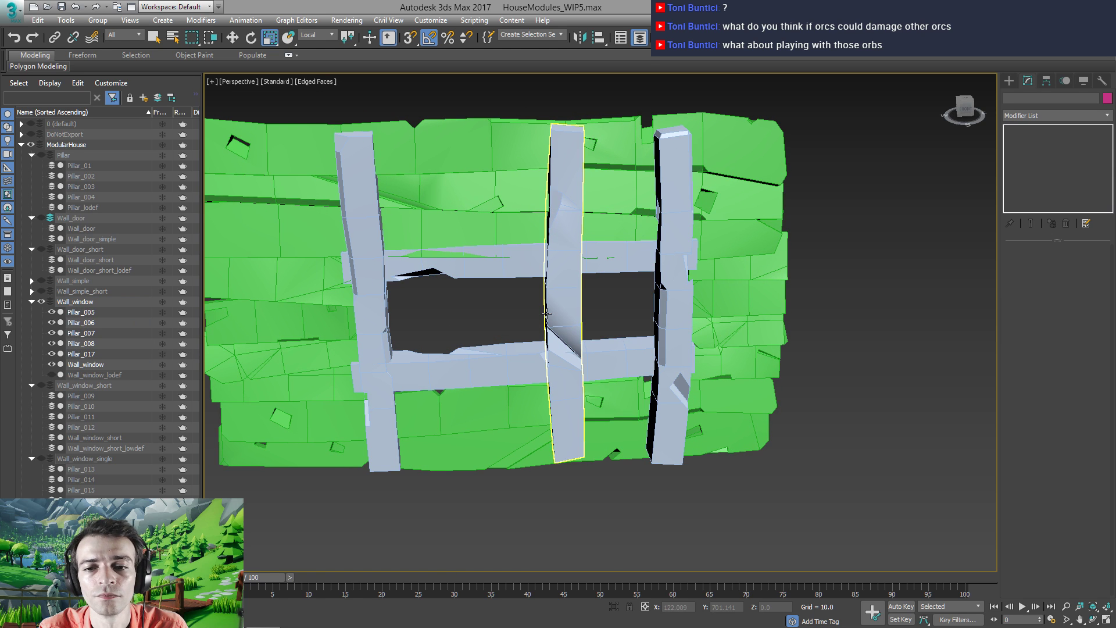
{"action": "key", "text": "w"}
{"action": "left_click_drag", "start_coordinate": [615, 449], "coordinate": [572, 449]}
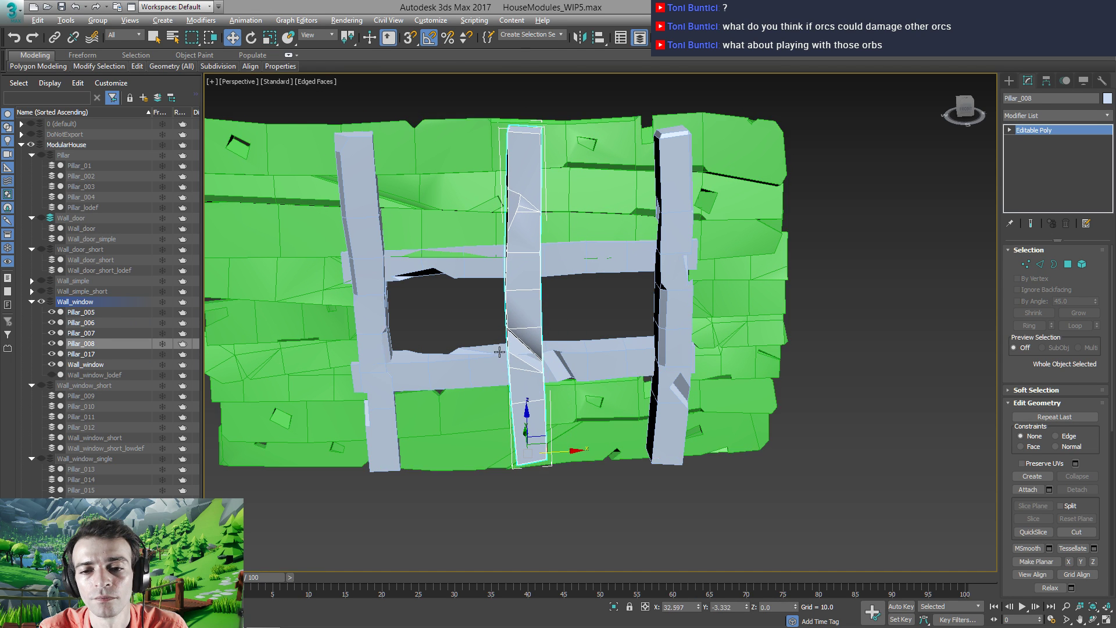
Raise the middle pillar to about Z 15 and shift its depth to about Y 3 relative to the horizontal beams
{"action": "middle_click_drag", "start_coordinate": [558, 406], "coordinate": [517, 328], "text": "alt"}
{"action": "scroll", "coordinate": [518, 329], "scroll_direction": "up", "scroll_amount": 3}
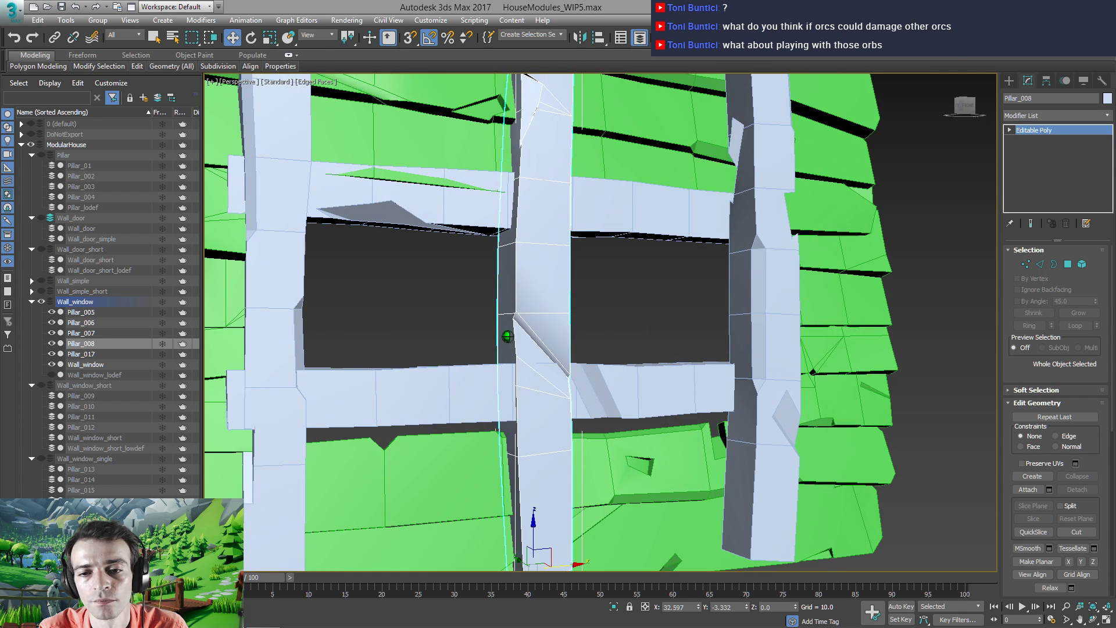
{"action": "left_click_drag", "start_coordinate": [535, 525], "coordinate": [533, 512]}
{"action": "scroll", "coordinate": [486, 378], "scroll_direction": "down", "scroll_amount": 2}
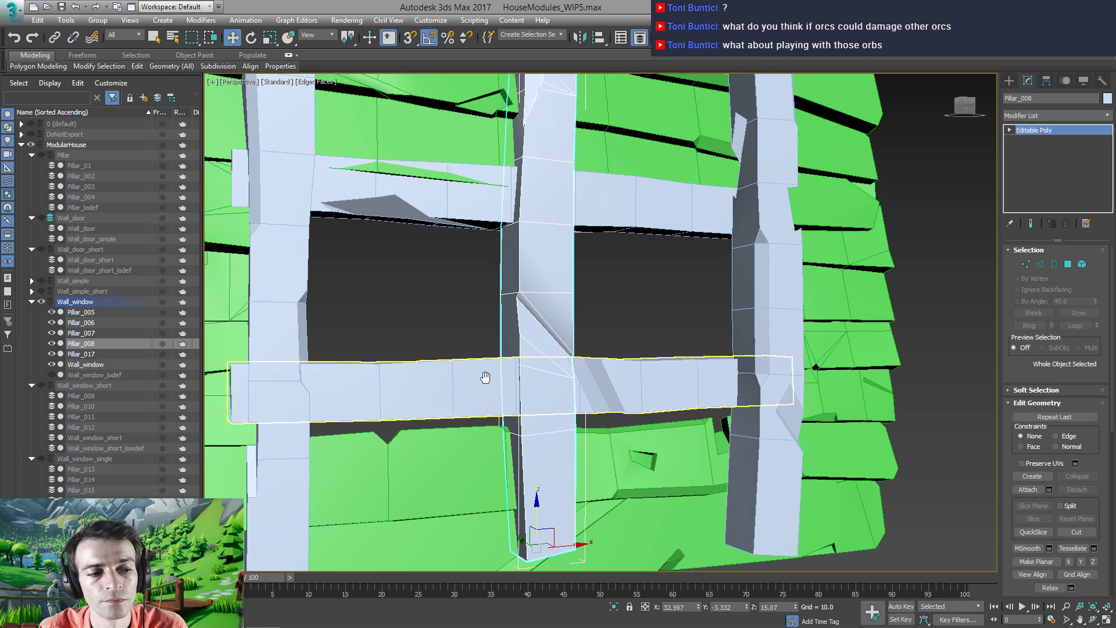
{"action": "middle_click_drag", "start_coordinate": [486, 378], "coordinate": [501, 319]}
{"action": "scroll", "coordinate": [496, 329], "scroll_direction": "up", "scroll_amount": 2}
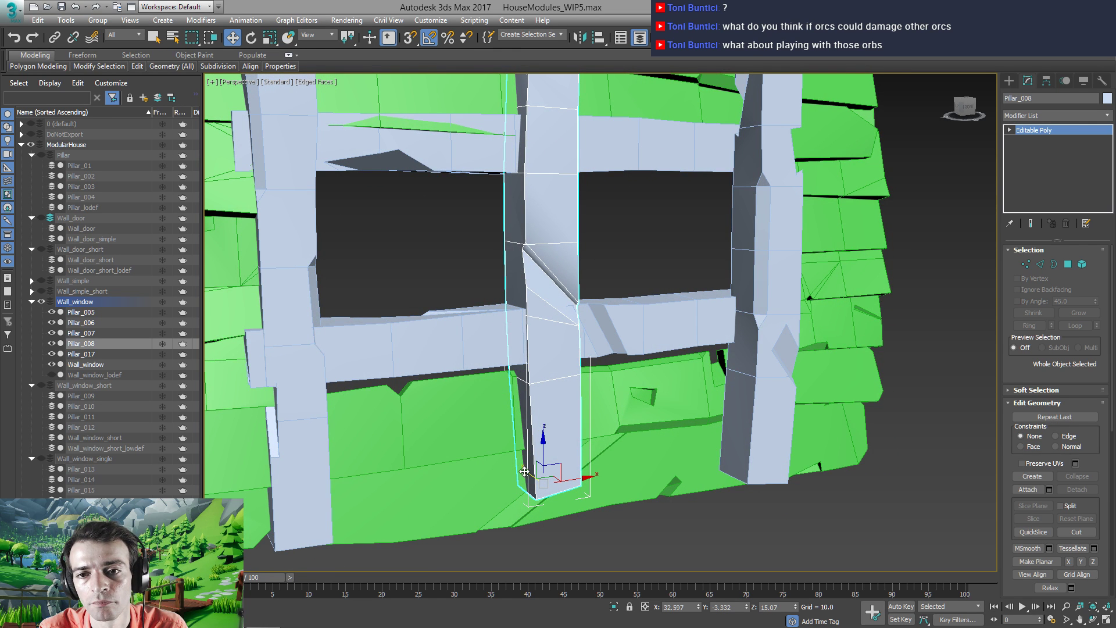
{"action": "left_click_drag", "start_coordinate": [524, 472], "coordinate": [523, 478]}
Shift the middle pillar's depth to about Y 18 and turn it about its vertical axis so its notch faces the wall's other side
{"action": "middle_click_drag", "start_coordinate": [459, 387], "coordinate": [552, 472], "text": "alt"}
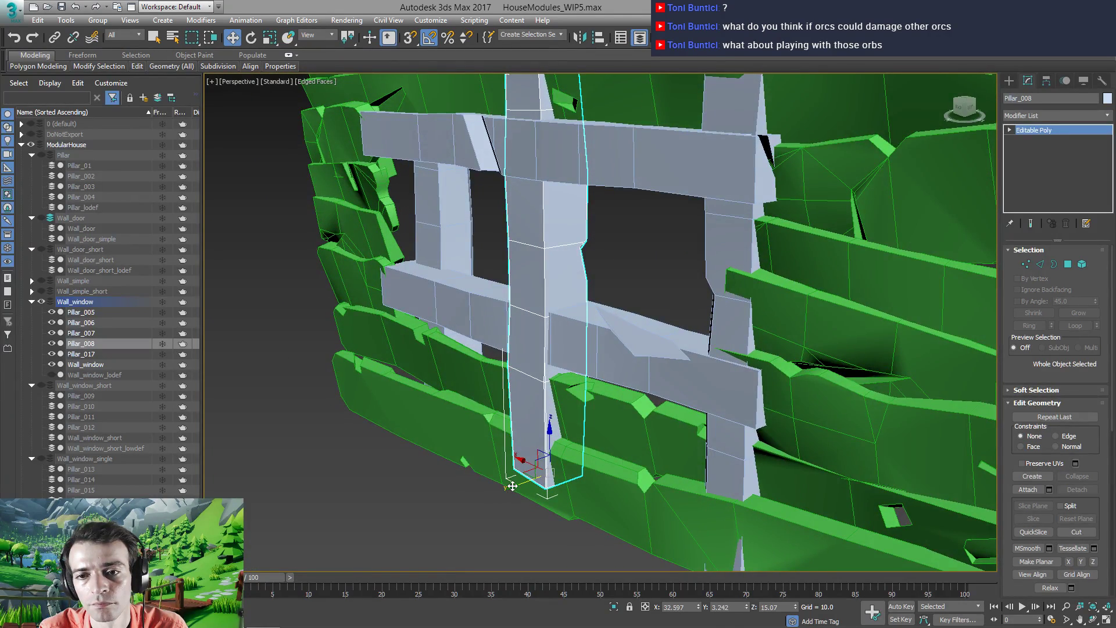
{"action": "left_click_drag", "start_coordinate": [512, 486], "coordinate": [424, 496]}
{"action": "key", "text": "e"}
{"action": "key", "text": "w"}
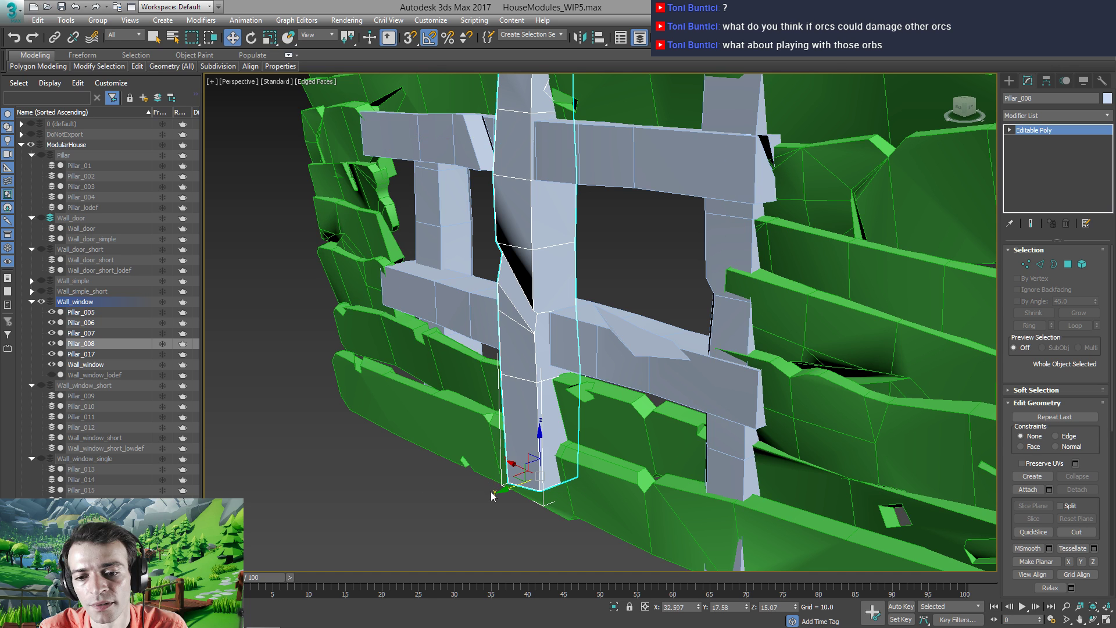
Shift the middle window pillar, Pillar_008, in depth to about Y 3 so it sits against the horizontal beams
{"action": "left_click_drag", "start_coordinate": [501, 492], "coordinate": [500, 467]}
{"action": "middle_click_drag", "start_coordinate": [501, 467], "coordinate": [510, 341], "text": "alt"}
{"action": "left_click", "coordinate": [326, 260]}
{"action": "middle_click_drag", "start_coordinate": [326, 261], "coordinate": [491, 321], "text": "alt"}
Lower the bottom horizontal beam, Pillar_007, to about Z 137 and shift it sideways to about X 350
{"action": "left_click", "coordinate": [492, 323]}
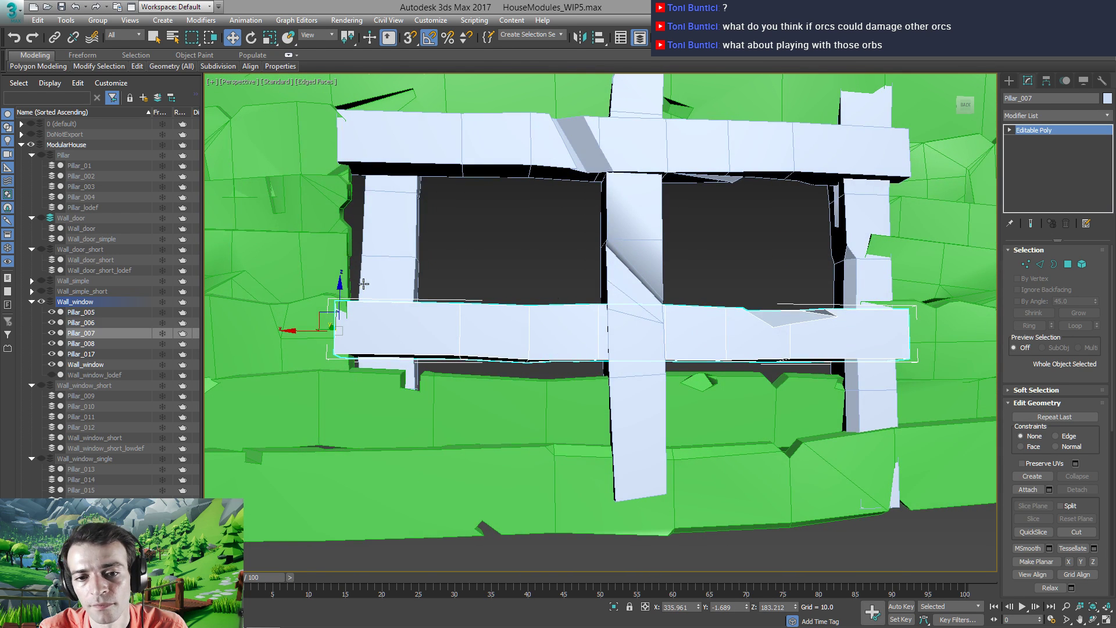
{"action": "left_click_drag", "start_coordinate": [339, 295], "coordinate": [337, 335]}
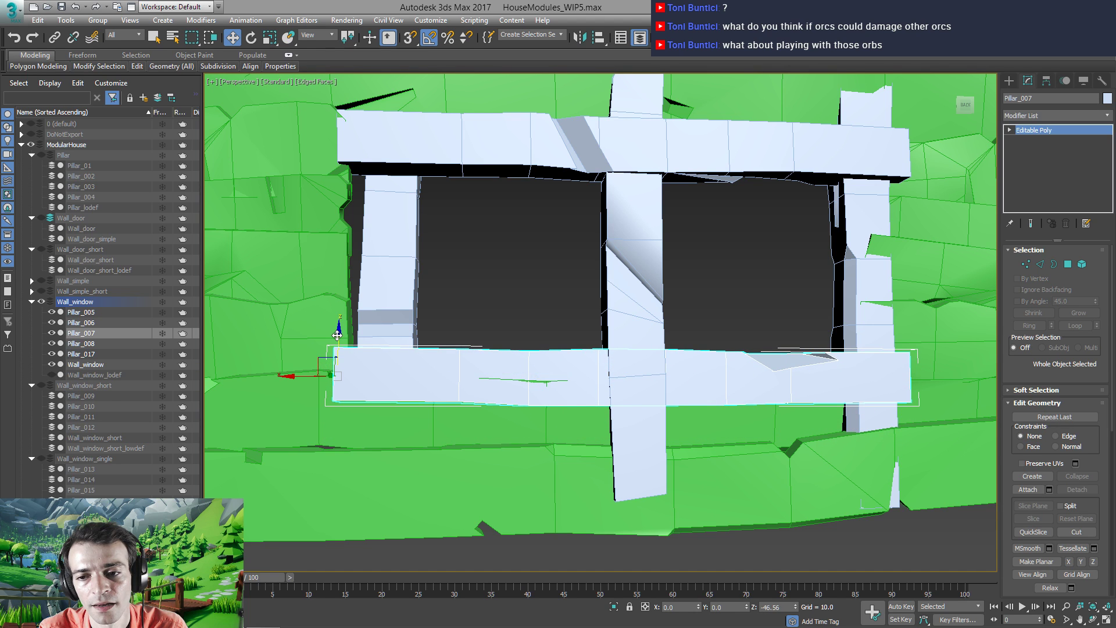
{"action": "middle_click_drag", "start_coordinate": [419, 319], "coordinate": [325, 366], "text": "alt"}
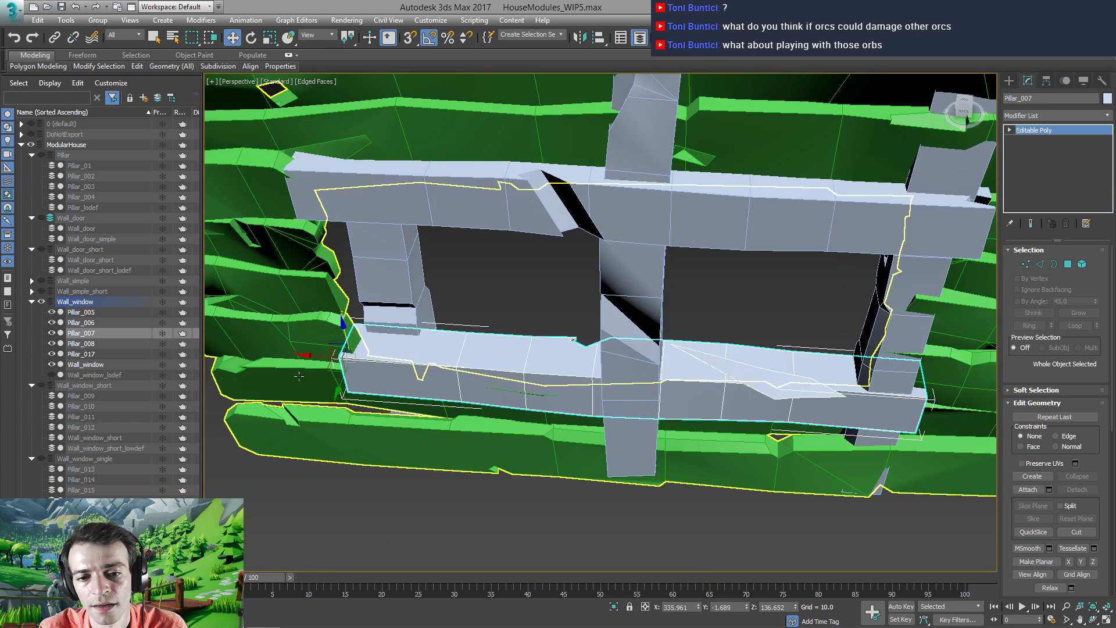
{"action": "left_click_drag", "start_coordinate": [324, 365], "coordinate": [319, 371]}
{"action": "middle_click_drag", "start_coordinate": [318, 371], "coordinate": [334, 320], "text": "alt"}
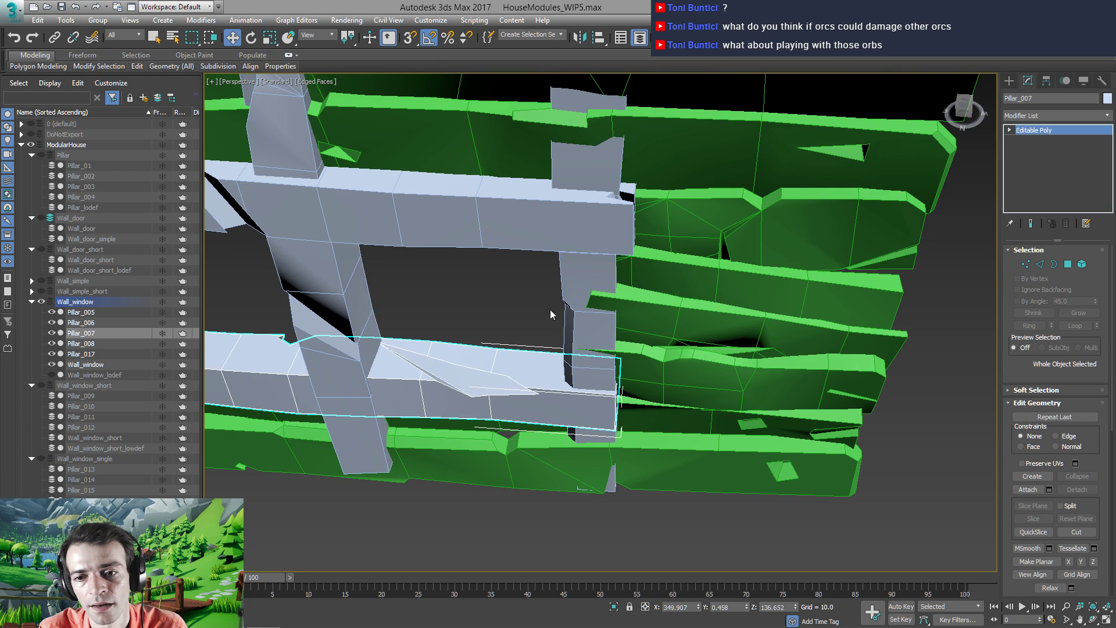
Shift the side pillar Pillar_005 to about X -219 and Y -3 to line it up with the window edge
{"action": "left_click", "coordinate": [572, 294]}
{"action": "middle_click_drag", "start_coordinate": [572, 295], "coordinate": [578, 391], "text": "alt"}
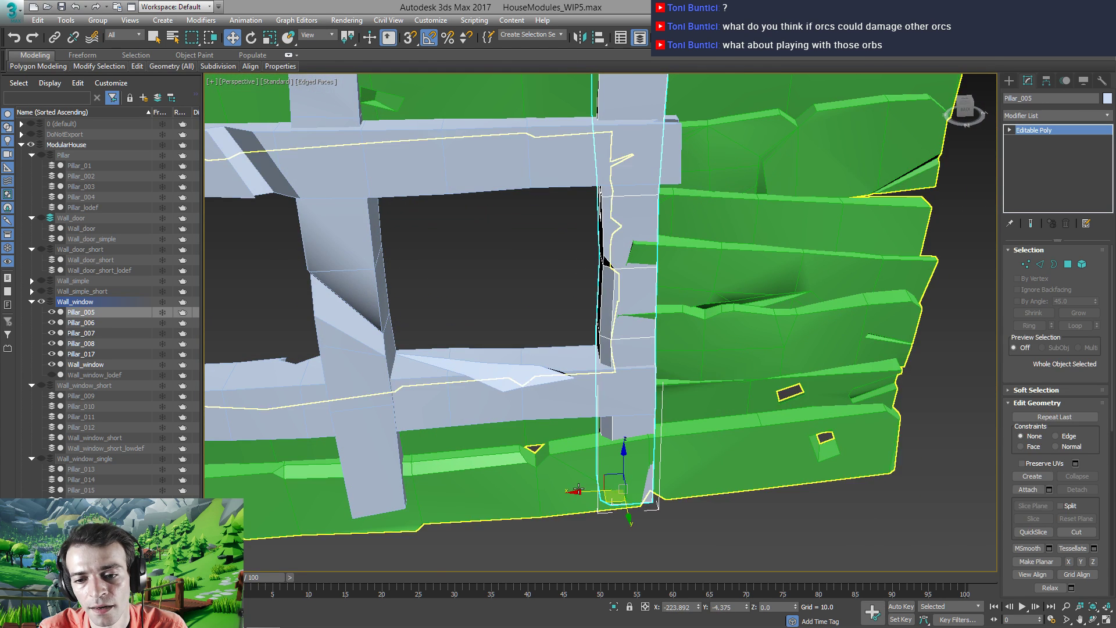
{"action": "mouse_move", "coordinate": [578, 493]}
{"action": "left_mouse_down"}
{"action": "mouse_move", "coordinate": [613, 491]}
{"action": "mouse_move", "coordinate": [573, 492]}
{"action": "left_mouse_up"}
{"action": "middle_click_drag", "start_coordinate": [573, 492], "coordinate": [642, 463], "text": "alt"}
{"action": "mouse_move", "coordinate": [665, 535]}
{"action": "left_mouse_down"}
{"action": "mouse_move", "coordinate": [690, 527]}
{"action": "mouse_move", "coordinate": [666, 528]}
{"action": "left_mouse_up"}
{"action": "middle_click_drag", "start_coordinate": [666, 527], "coordinate": [547, 357], "text": "alt"}
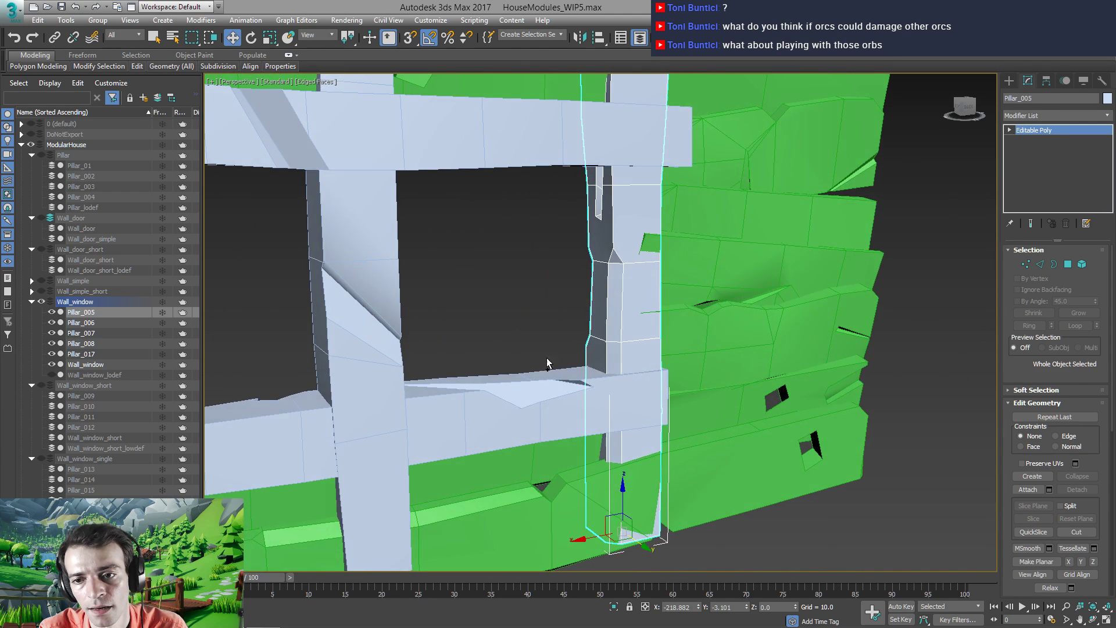
Move the opposite side pillar, Pillar_006, out of the wall to about X 320 and Y 17 at the window edge
{"action": "scroll", "coordinate": [546, 358], "scroll_direction": "down", "scroll_amount": 5}
{"action": "middle_click_drag", "start_coordinate": [473, 377], "coordinate": [583, 379]}
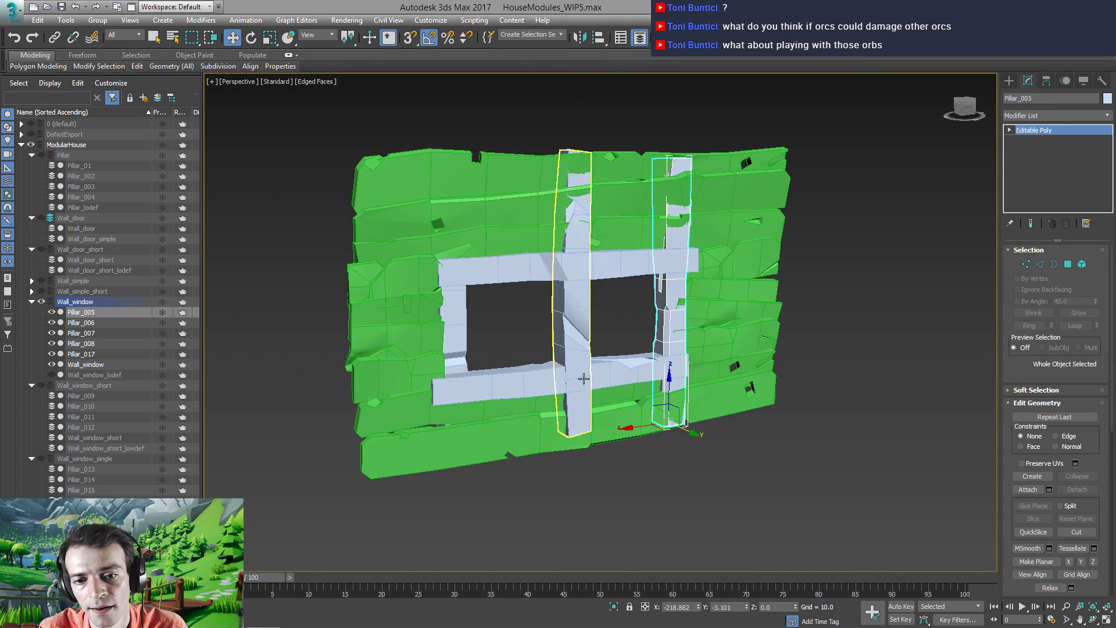
{"action": "left_click", "coordinate": [458, 333]}
{"action": "middle_click_drag", "start_coordinate": [458, 332], "coordinate": [463, 387], "text": "alt"}
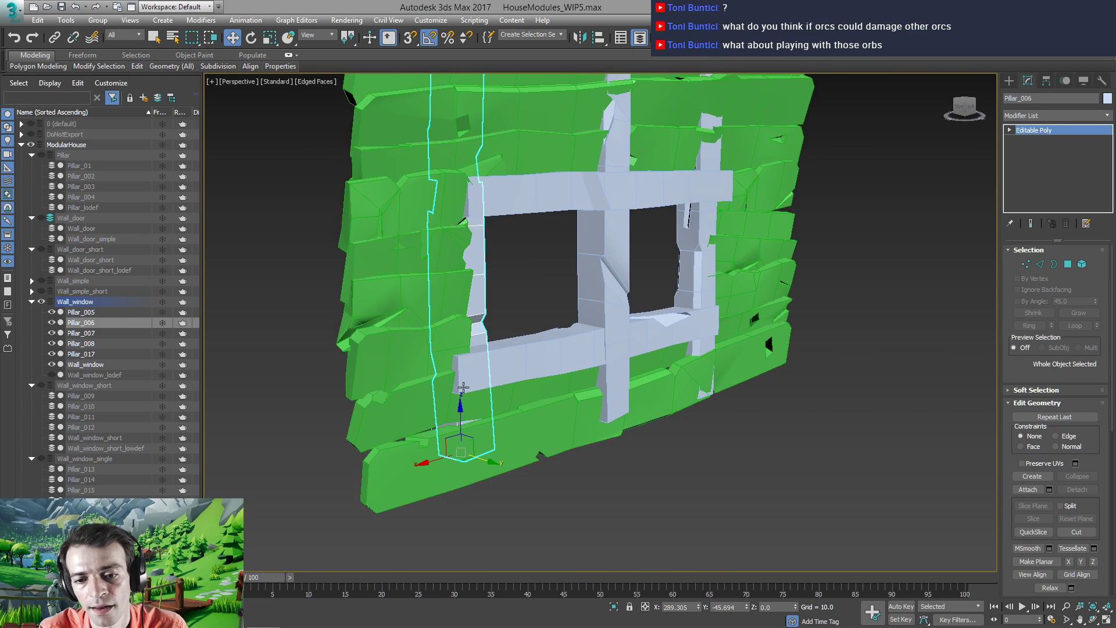
{"action": "left_click_drag", "start_coordinate": [492, 464], "coordinate": [518, 502]}
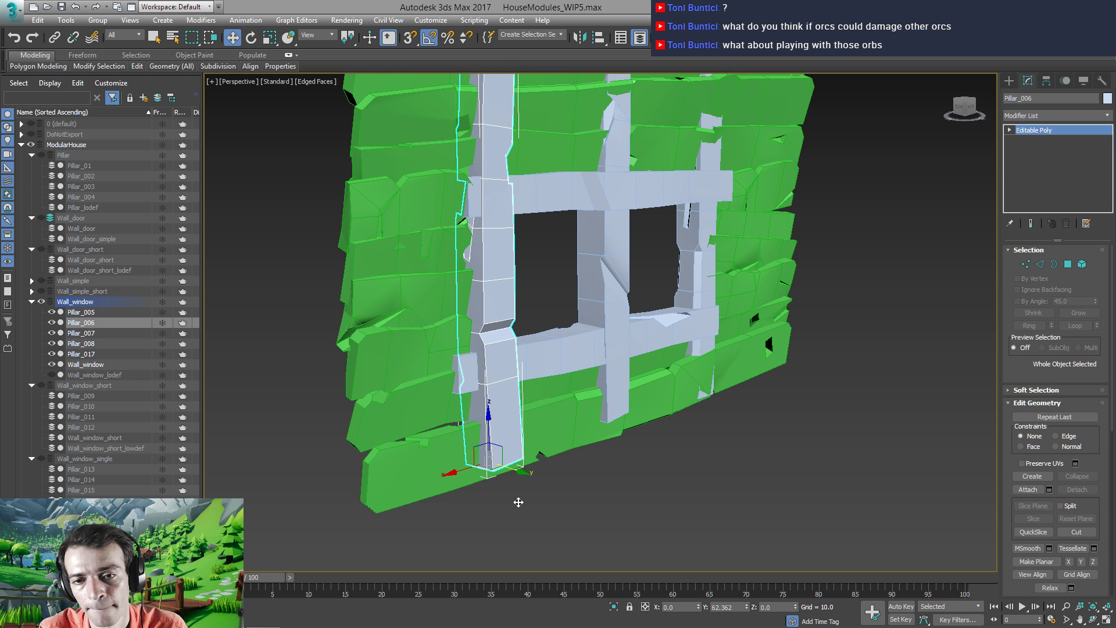
{"action": "left_click_drag", "start_coordinate": [456, 473], "coordinate": [437, 479]}
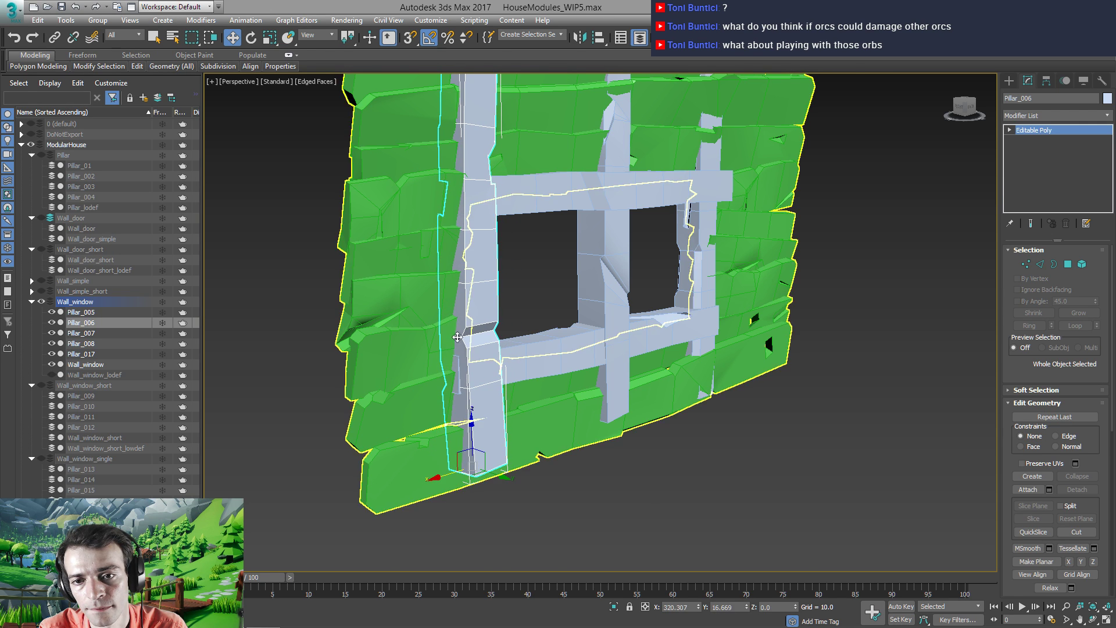
Raise Pillar_006 to about Z 153 so its lower end sits on the bottom beam
{"action": "middle_click_drag", "start_coordinate": [437, 356], "coordinate": [365, 332], "text": "alt"}
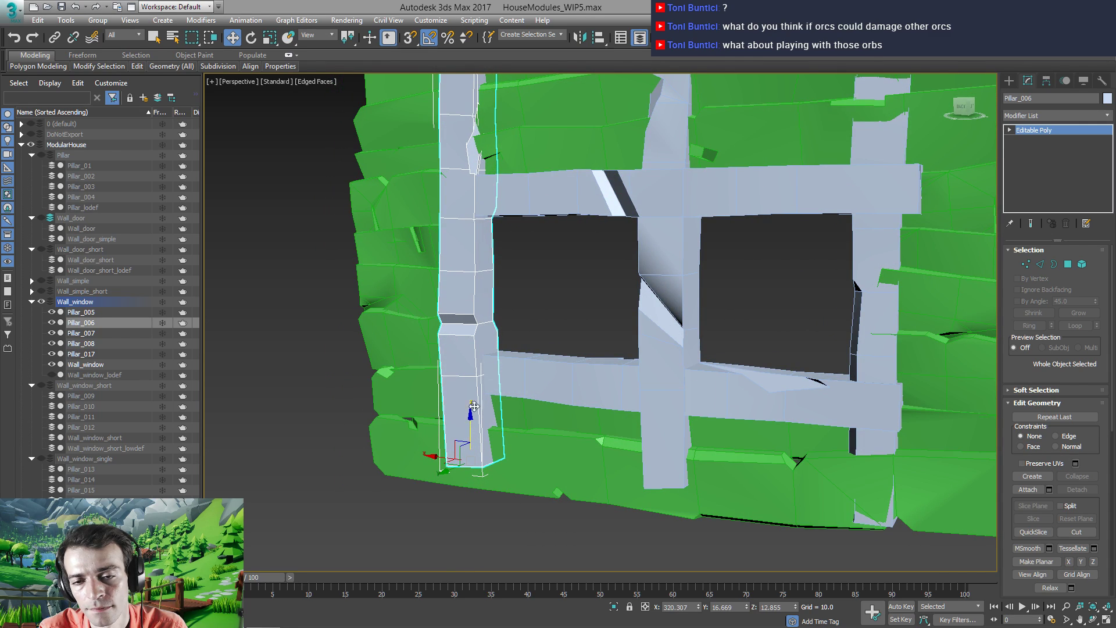
{"action": "middle_click_drag", "start_coordinate": [474, 406], "coordinate": [469, 350], "text": "alt"}
{"action": "middle_click_drag", "start_coordinate": [421, 363], "coordinate": [341, 364], "text": "alt"}
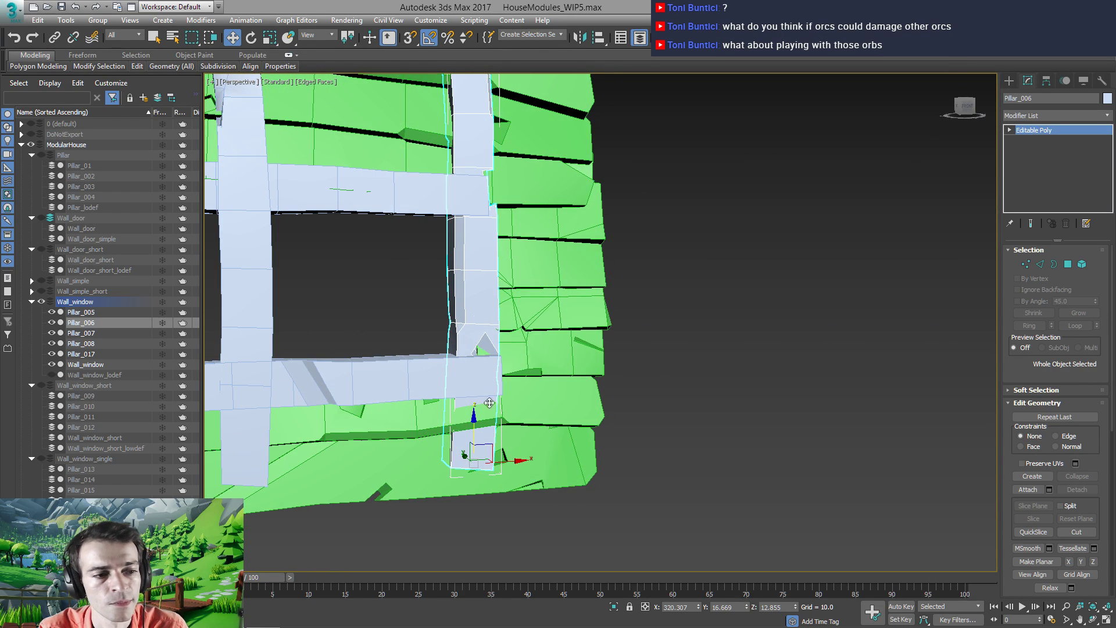
{"action": "left_click_drag", "start_coordinate": [468, 423], "coordinate": [457, 320]}
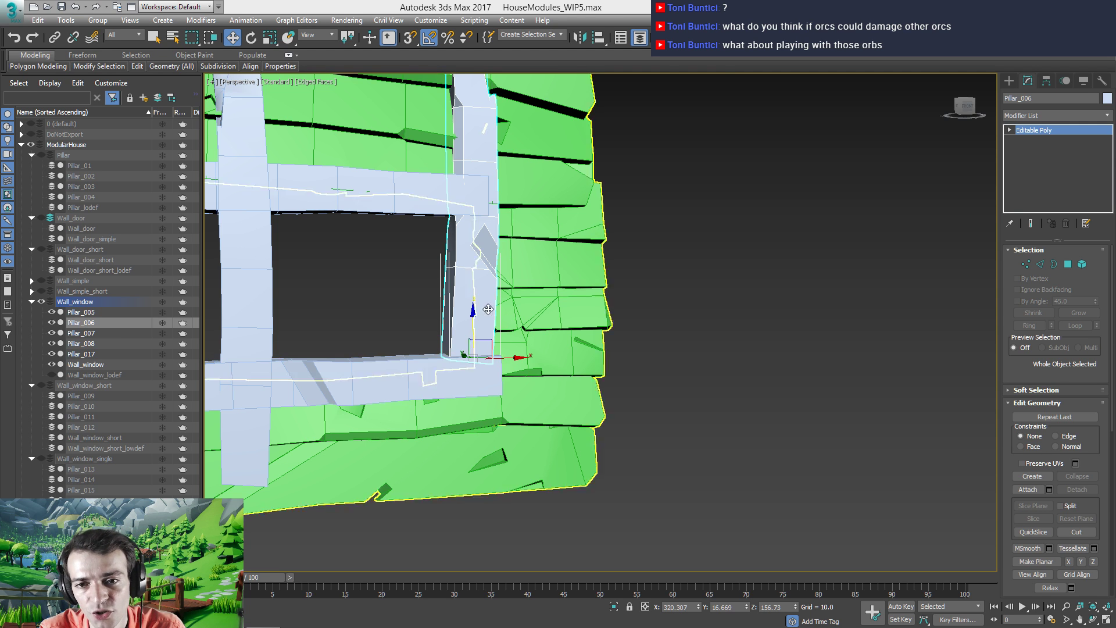
{"action": "middle_click_drag", "start_coordinate": [404, 291], "coordinate": [564, 302]}
{"action": "scroll", "coordinate": [559, 310], "scroll_direction": "down", "scroll_amount": 2}
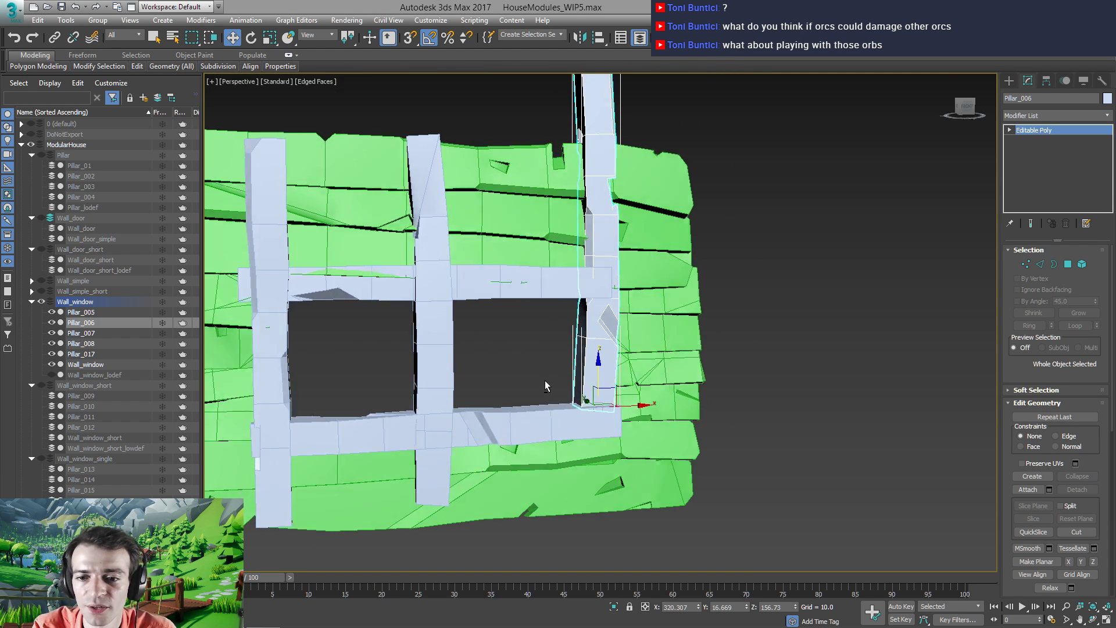
{"action": "scroll", "coordinate": [539, 386], "scroll_direction": "up", "scroll_amount": 3}
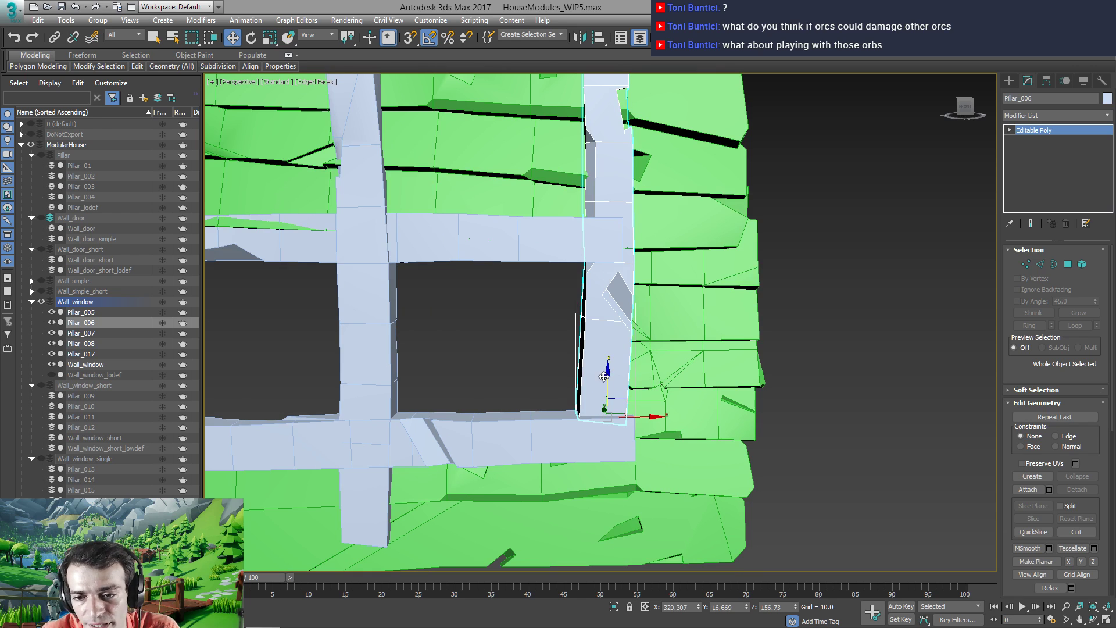
{"action": "left_click_drag", "start_coordinate": [606, 376], "coordinate": [607, 378]}
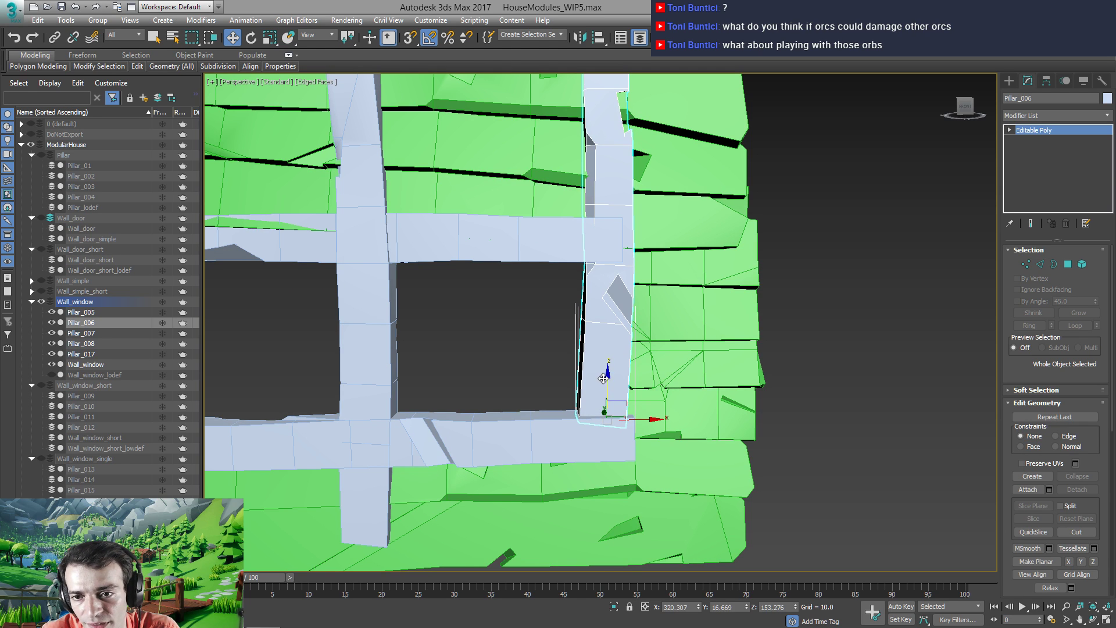
{"action": "middle_click_drag", "start_coordinate": [558, 328], "coordinate": [559, 351], "text": "alt"}
Raise the middle pillar, Pillar_008, to about Z 48
{"action": "left_click", "coordinate": [516, 354]}
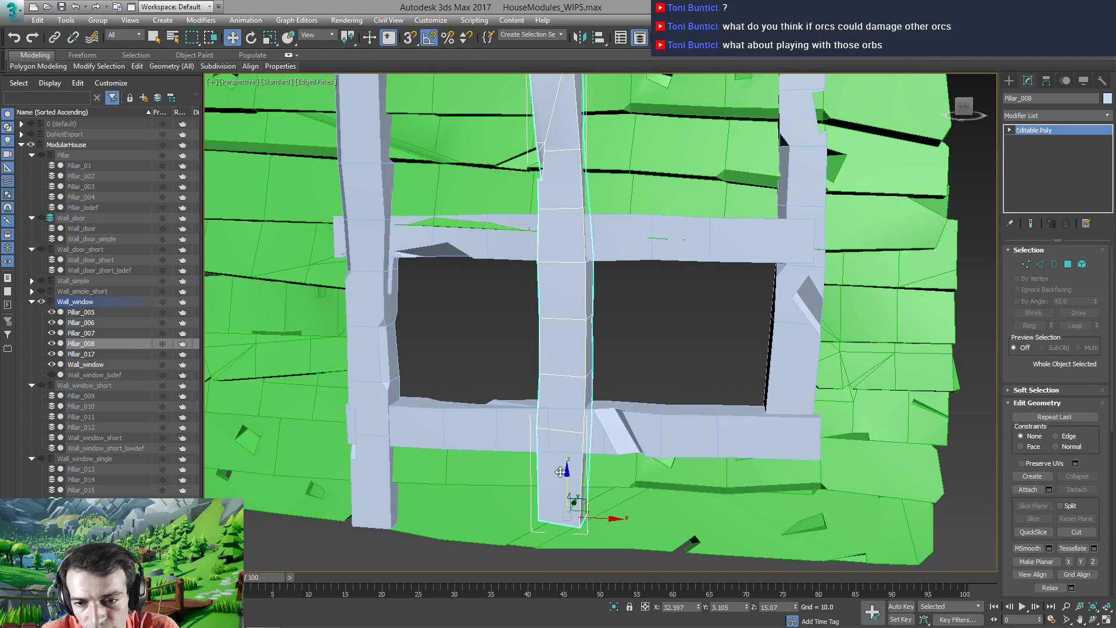
{"action": "left_click_drag", "start_coordinate": [567, 474], "coordinate": [567, 447]}
{"action": "middle_click_drag", "start_coordinate": [567, 447], "coordinate": [466, 360], "text": "alt"}
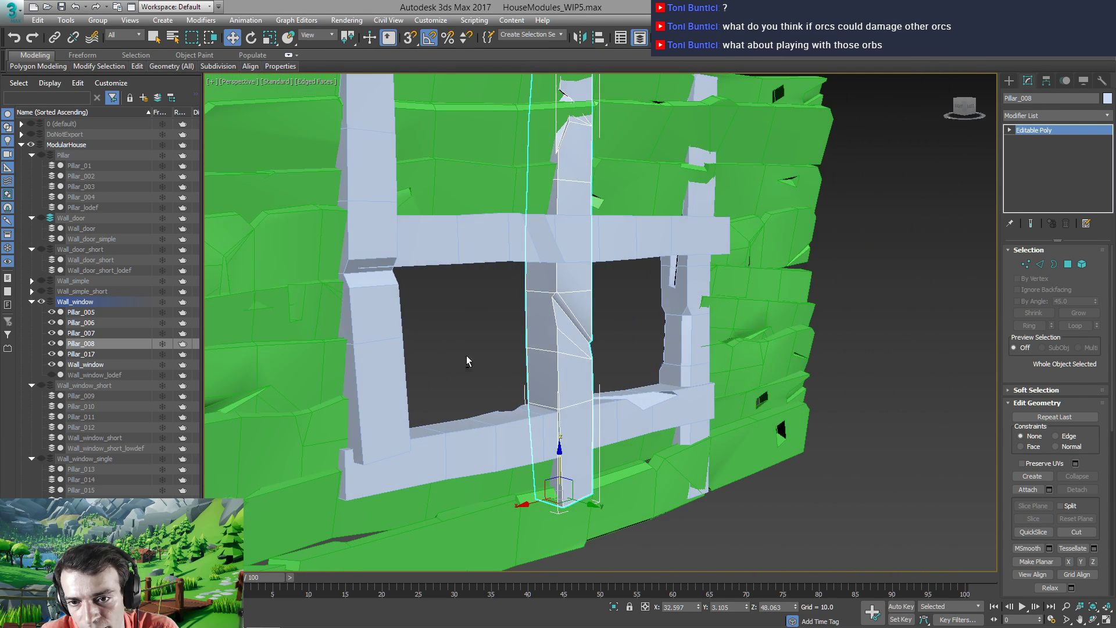
Raise the side pillar Pillar_005 to about Z 84
{"action": "middle_click_drag", "start_coordinate": [592, 338], "coordinate": [551, 345], "text": "alt"}
{"action": "left_click", "coordinate": [621, 342]}
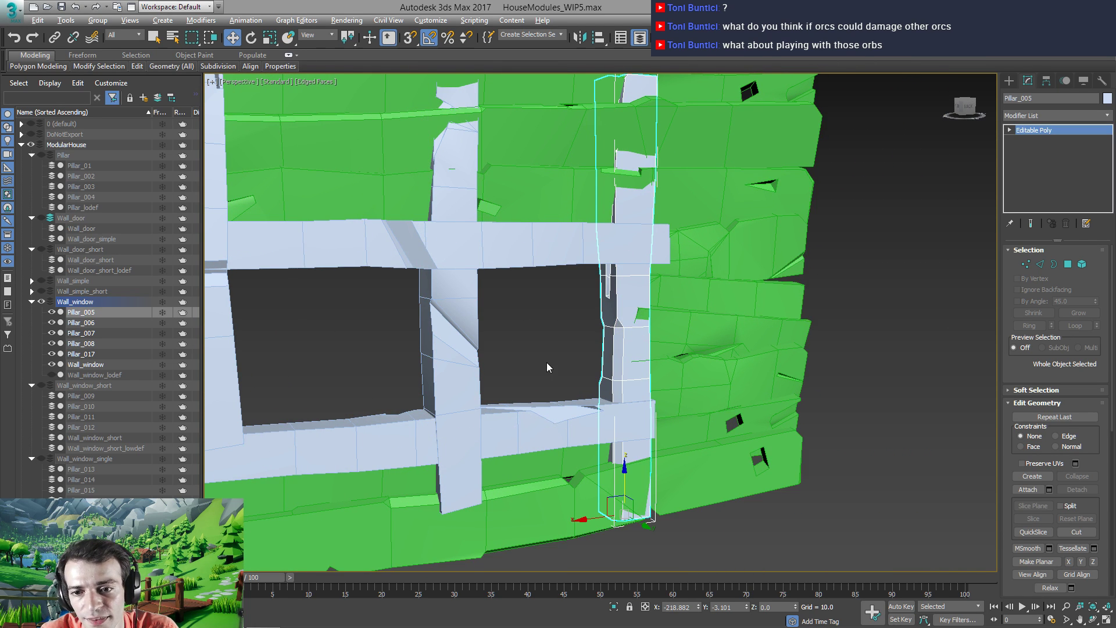
{"action": "middle_click_drag", "start_coordinate": [546, 362], "coordinate": [563, 371], "text": "alt"}
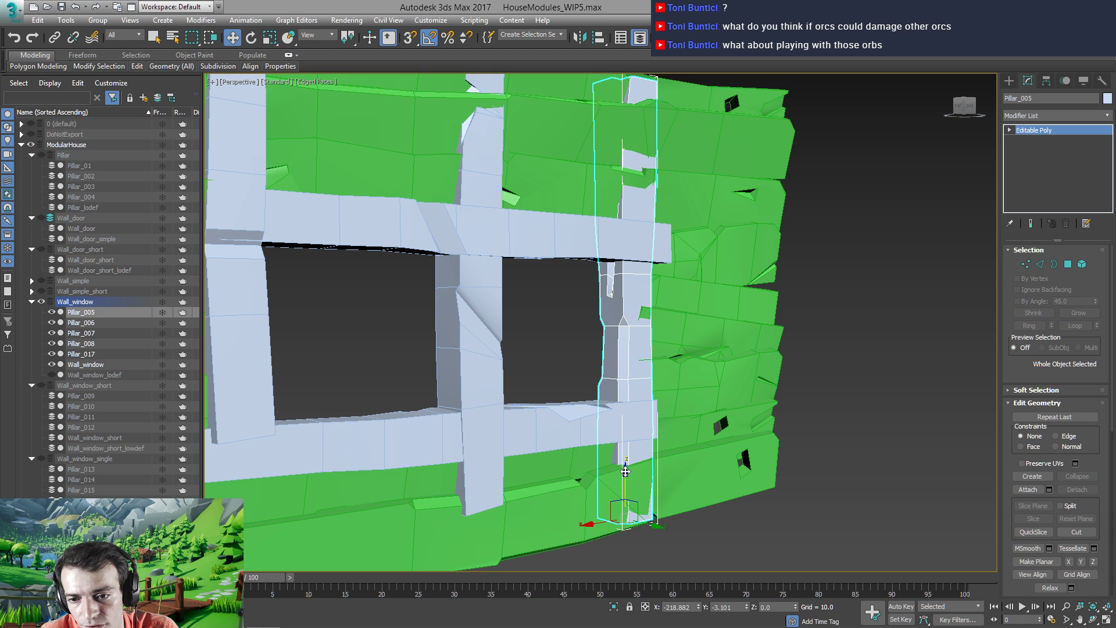
{"action": "left_click_drag", "start_coordinate": [625, 471], "coordinate": [605, 413]}
Delete the polygons of Pillar_006 that extend above the top beam, keeping the part beside the window opening
{"action": "scroll", "coordinate": [481, 390], "scroll_direction": "down", "scroll_amount": 8}
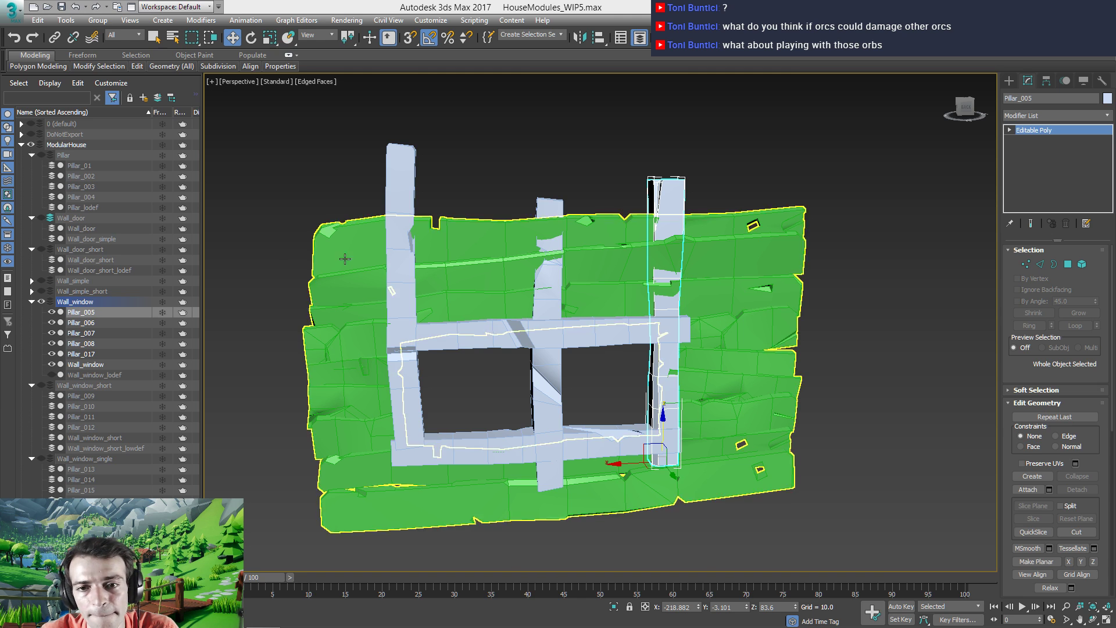
{"action": "left_click", "coordinate": [410, 156]}
{"action": "key", "text": "4"}
{"action": "key", "text": "ctrl+a"}
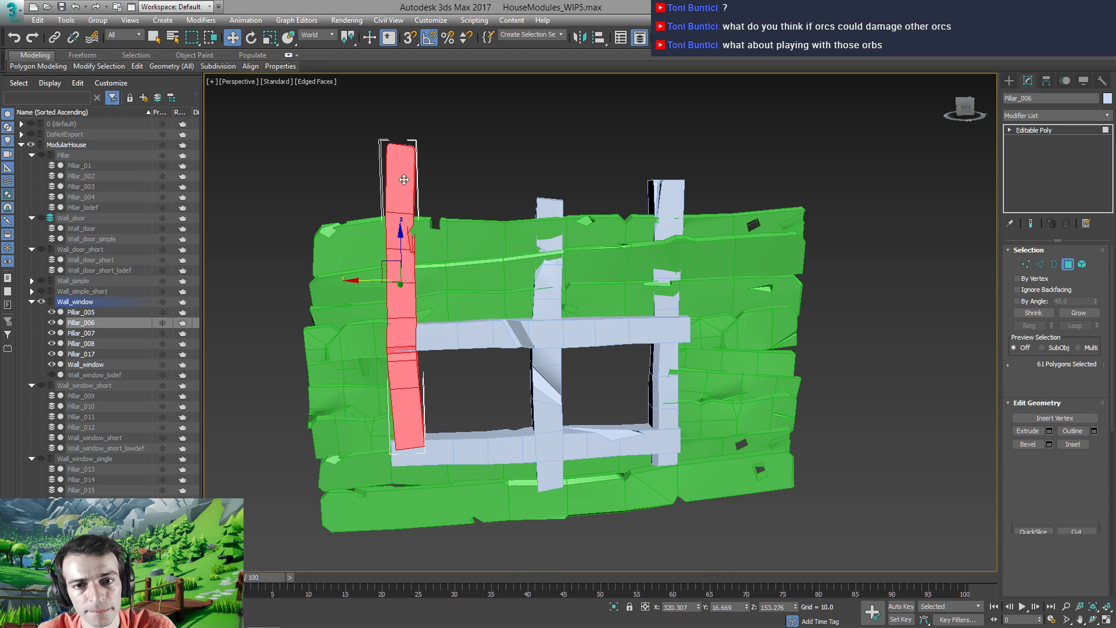
{"action": "left_click_drag", "start_coordinate": [452, 306], "coordinate": [451, 306]}
{"action": "middle_click_drag", "start_coordinate": [452, 306], "coordinate": [431, 294], "text": "alt"}
{"action": "left_click_drag", "start_coordinate": [351, 329], "coordinate": [428, 354], "text": "ctrl"}
{"action": "middle_click_drag", "start_coordinate": [429, 355], "coordinate": [555, 343], "text": "alt"}
{"action": "left_click", "coordinate": [554, 348]}
{"action": "middle_click_drag", "start_coordinate": [449, 347], "coordinate": [489, 374], "text": "alt"}
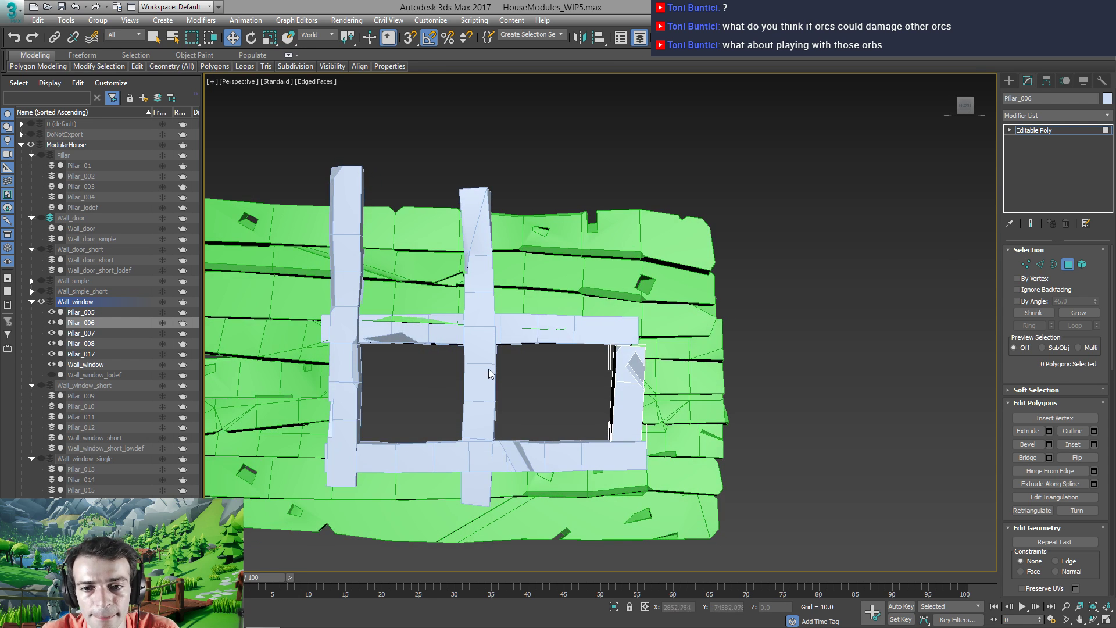
{"action": "left_click", "coordinate": [1037, 129]}
Delete the polygons of the middle pillar, Pillar_008, that extend above the top beam
{"action": "left_click", "coordinate": [481, 199]}
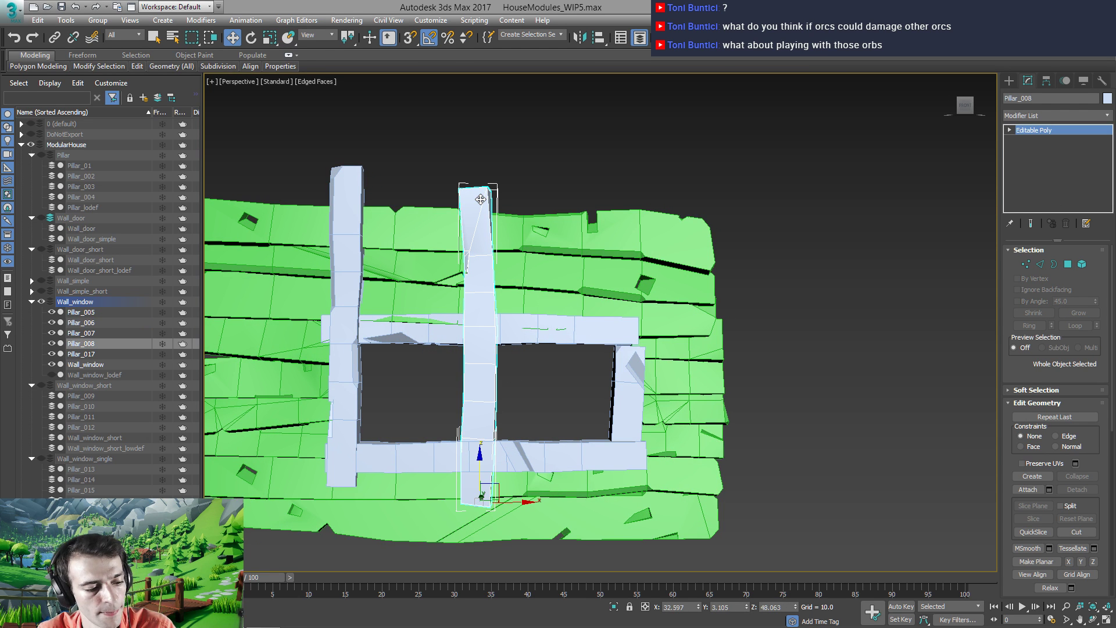
{"action": "key", "text": "4"}
{"action": "key", "text": "ctrl+a"}
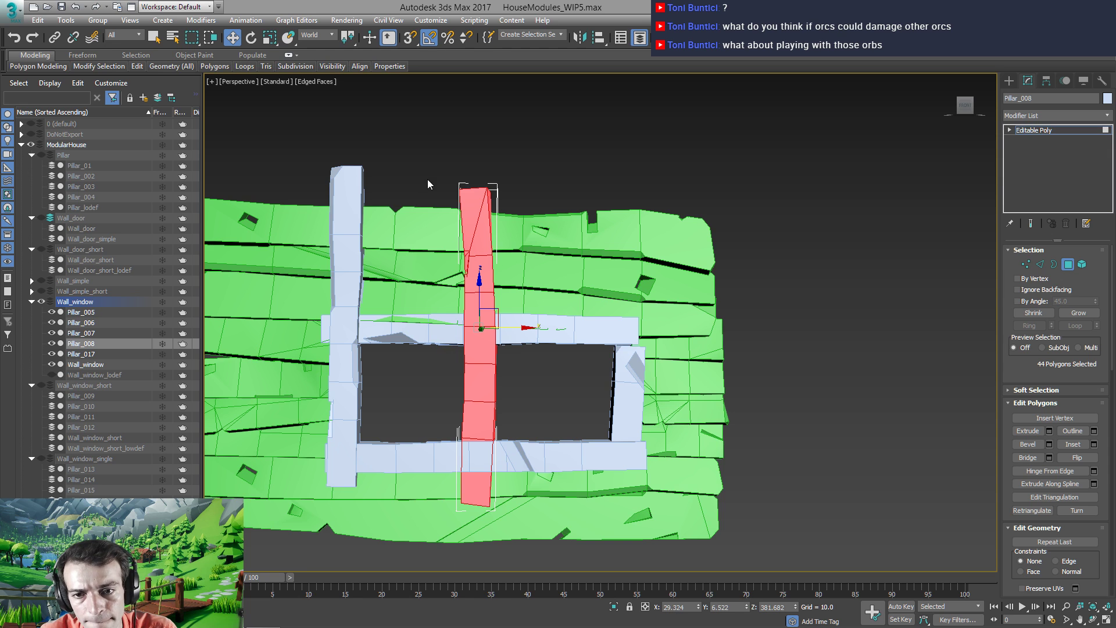
{"action": "left_click_drag", "start_coordinate": [552, 330], "coordinate": [552, 330]}
{"action": "middle_click_drag", "start_coordinate": [552, 330], "coordinate": [406, 325], "text": "alt"}
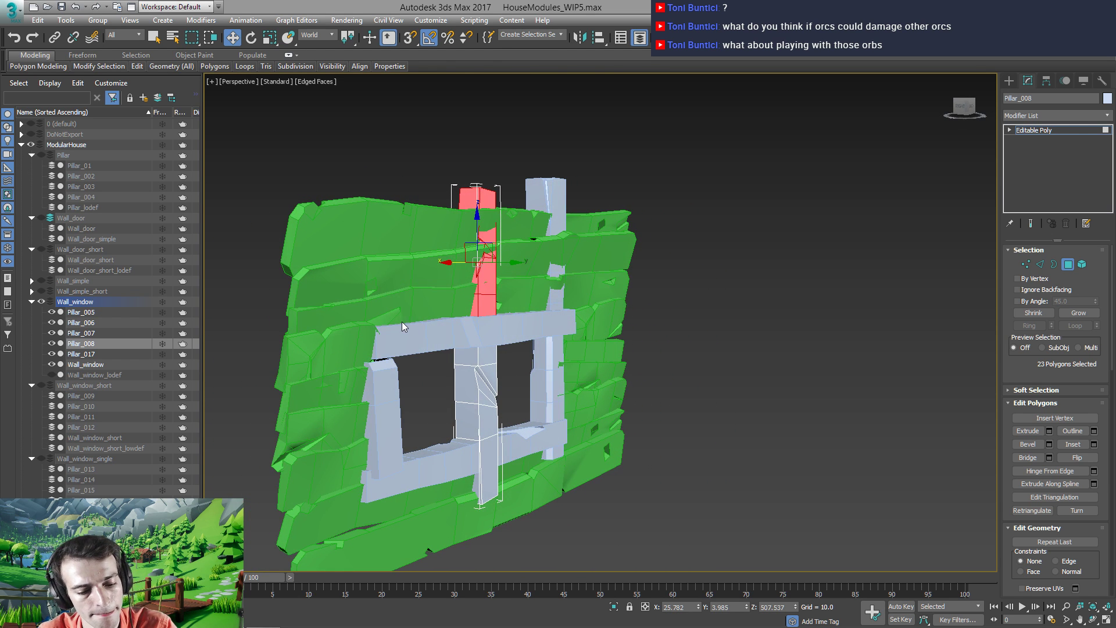
{"action": "left_click", "coordinate": [402, 322]}
{"action": "middle_click_drag", "start_coordinate": [465, 440], "coordinate": [431, 557], "text": "alt"}
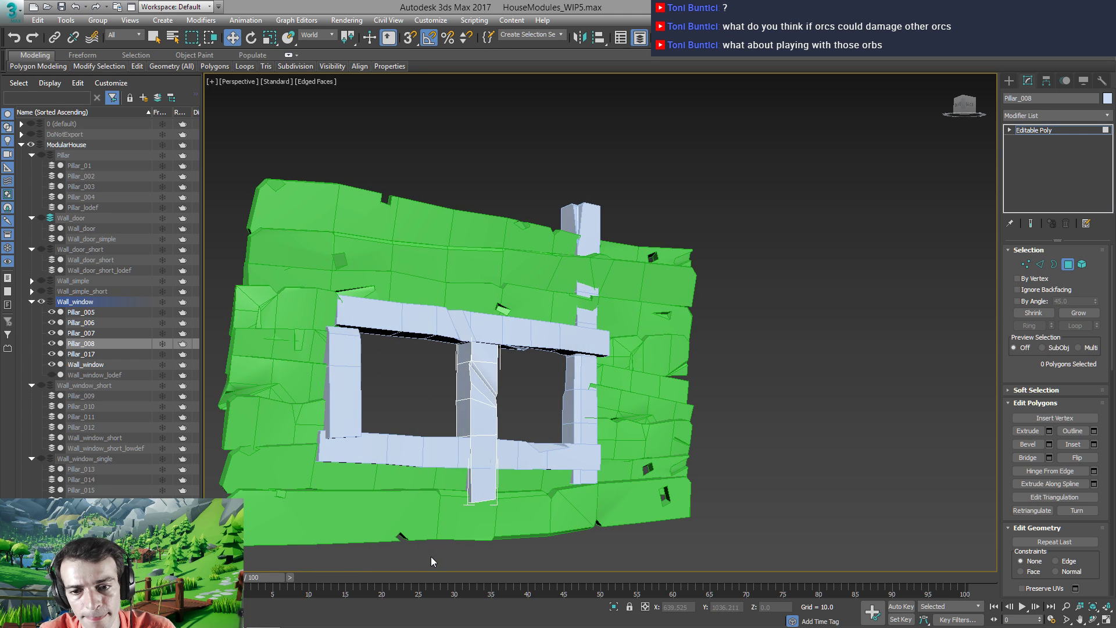
Delete the lowest polygons of the middle pillar that extend below the bottom beam and return to object level
{"action": "left_click_drag", "start_coordinate": [521, 457], "coordinate": [522, 458]}
{"action": "middle_click_drag", "start_coordinate": [521, 457], "coordinate": [630, 476], "text": "alt"}
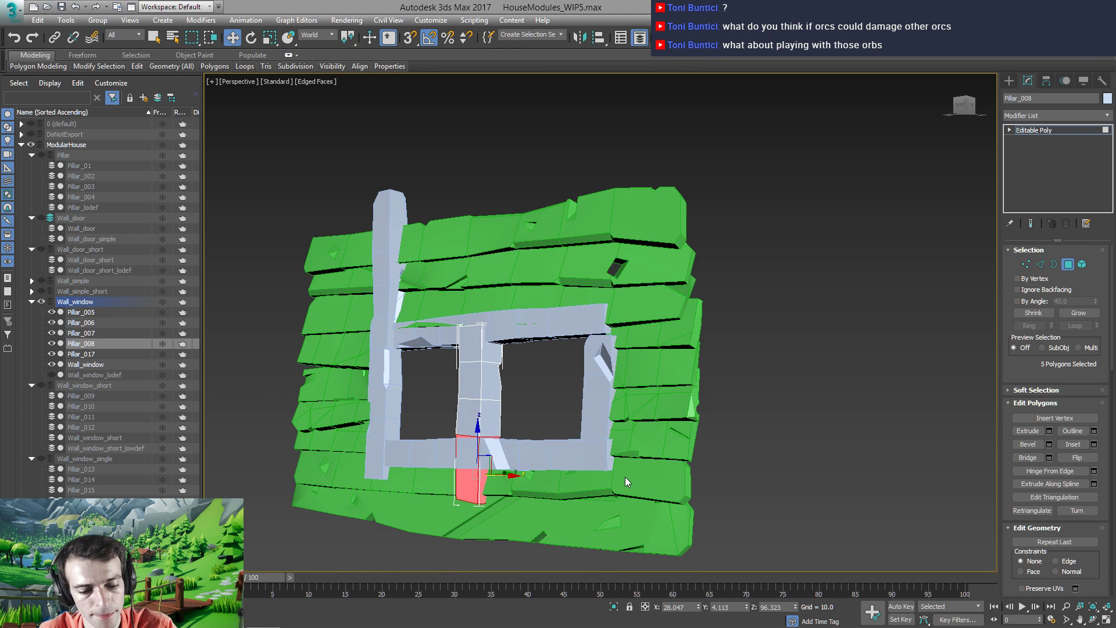
{"action": "key", "text": "Delete"}
{"action": "middle_click_drag", "start_coordinate": [456, 424], "coordinate": [533, 433]}
{"action": "left_click", "coordinate": [1027, 130]}
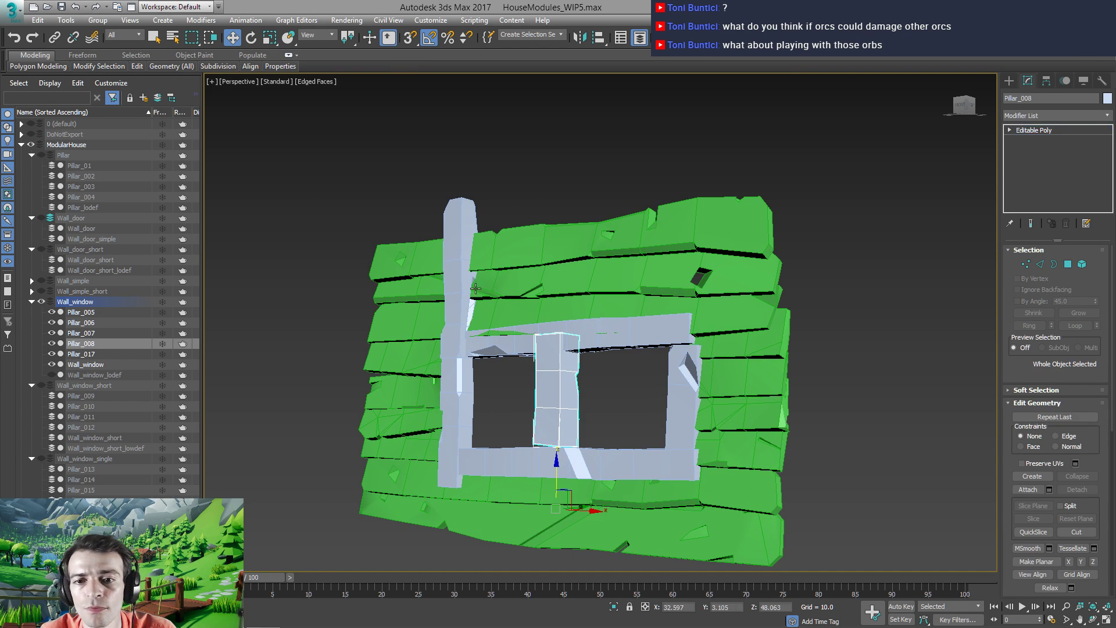
Delete the polygons of the remaining side pillar, Pillar_005, that extend above the top beam
{"action": "left_click", "coordinate": [464, 259]}
{"action": "middle_click_drag", "start_coordinate": [464, 290], "coordinate": [475, 289], "text": "alt"}
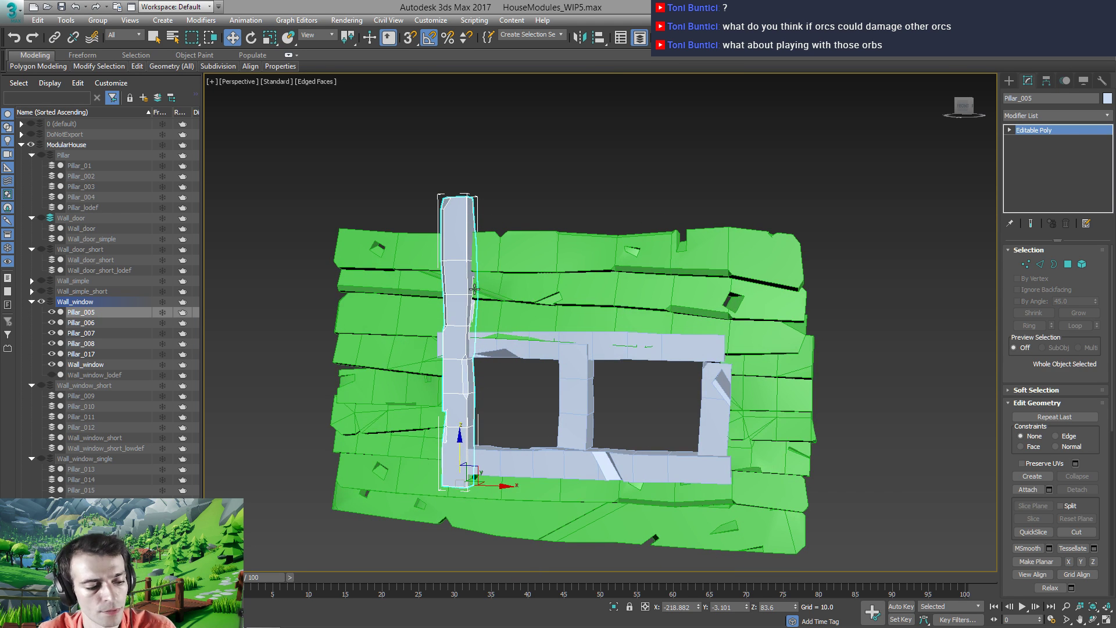
{"action": "key", "text": "4"}
{"action": "key", "text": "ctrl+a"}
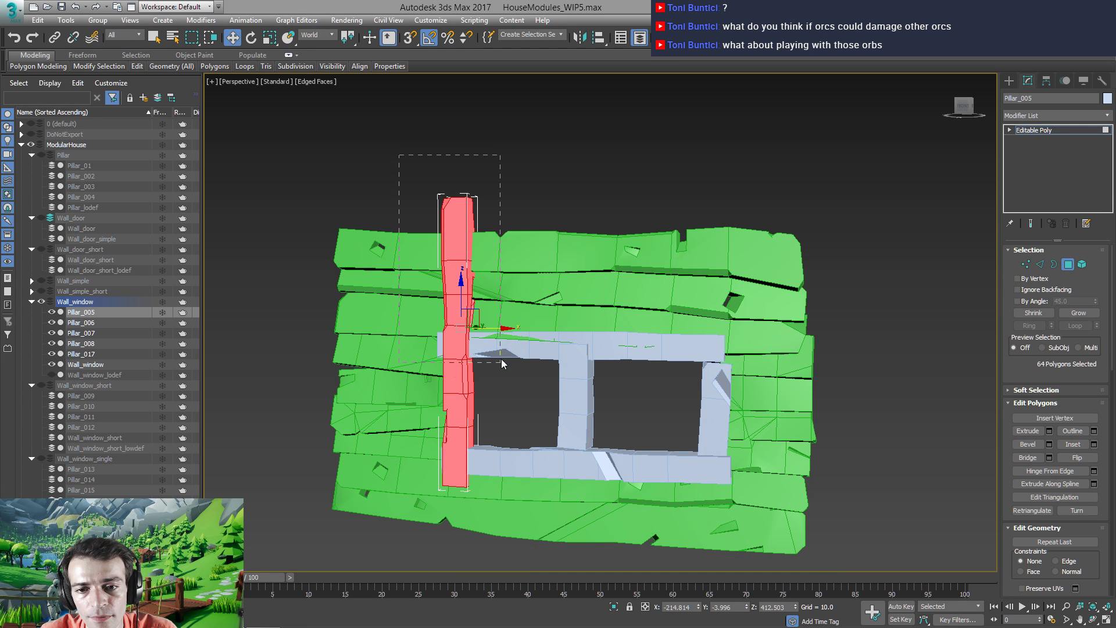
{"action": "left_click_drag", "start_coordinate": [498, 358], "coordinate": [497, 357]}
{"action": "middle_click_drag", "start_coordinate": [494, 357], "coordinate": [352, 362], "text": "alt"}
{"action": "left_click", "coordinate": [352, 362]}
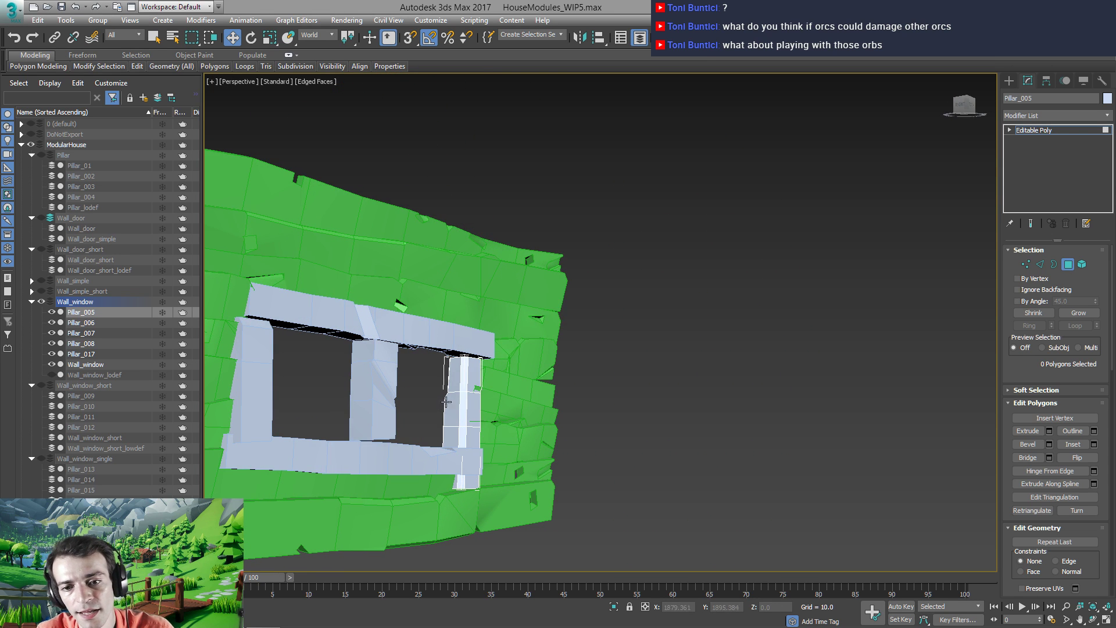
Raise the bottom end vertices of Pillar_005 to about Z 164 so the pillar ends at the bottom beam
{"action": "left_click_drag", "start_coordinate": [422, 524], "coordinate": [479, 485]}
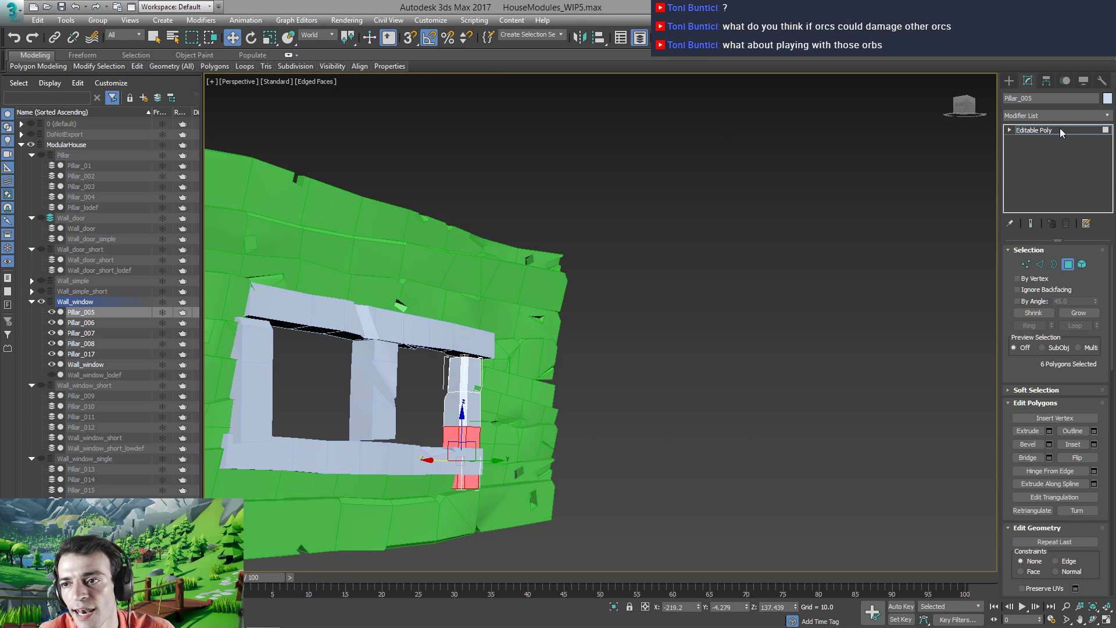
{"action": "key", "text": "1"}
{"action": "middle_click_drag", "start_coordinate": [459, 372], "coordinate": [442, 375], "text": "alt"}
{"action": "left_click_drag", "start_coordinate": [441, 476], "coordinate": [480, 381]}
{"action": "scroll", "coordinate": [477, 378], "scroll_direction": "up", "scroll_amount": 6}
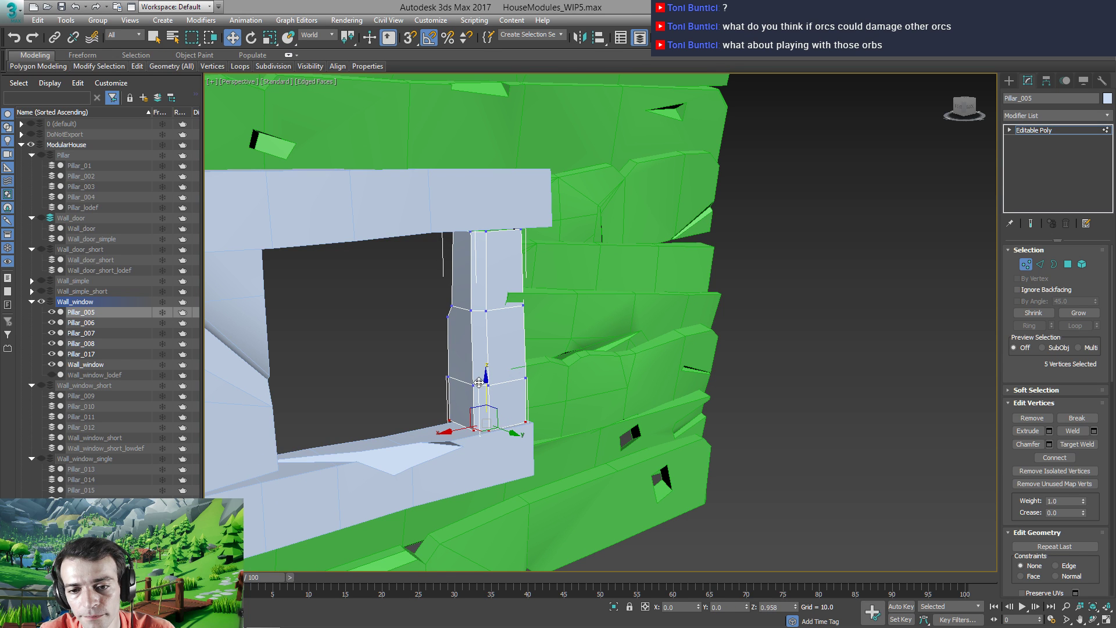
{"action": "middle_click_drag", "start_coordinate": [444, 406], "coordinate": [506, 383]}
{"action": "middle_click_drag", "start_coordinate": [521, 333], "coordinate": [518, 323], "text": "alt"}
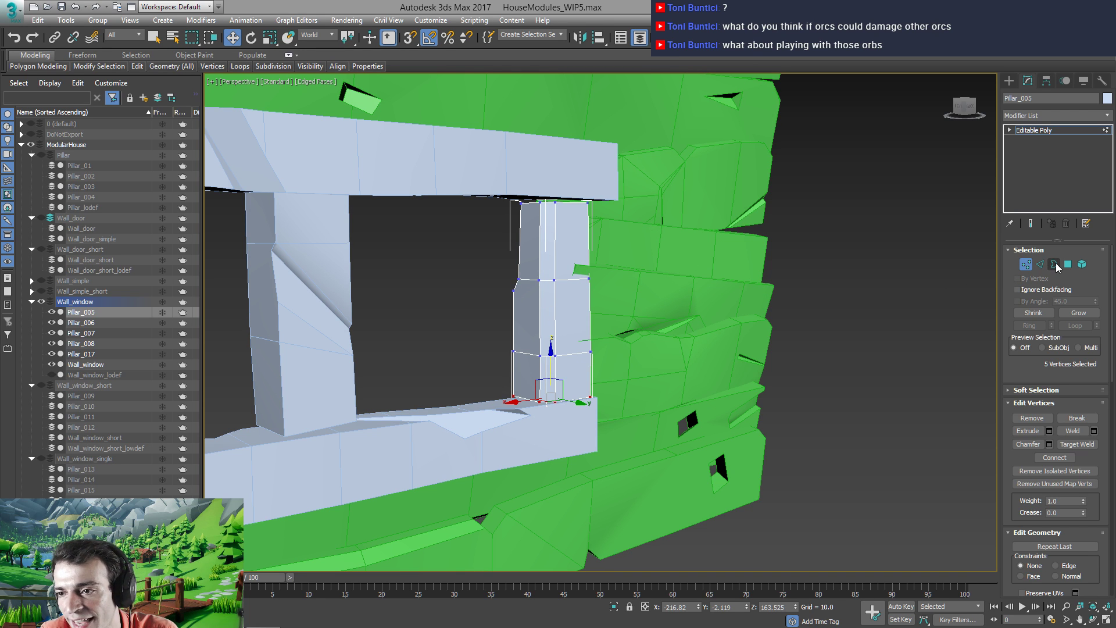
Raise the open top border of Pillar_005 to about Z 350.6 so it meets the top beam, and return to object level
{"action": "left_click", "coordinate": [1055, 265]}
{"action": "left_click", "coordinate": [564, 205]}
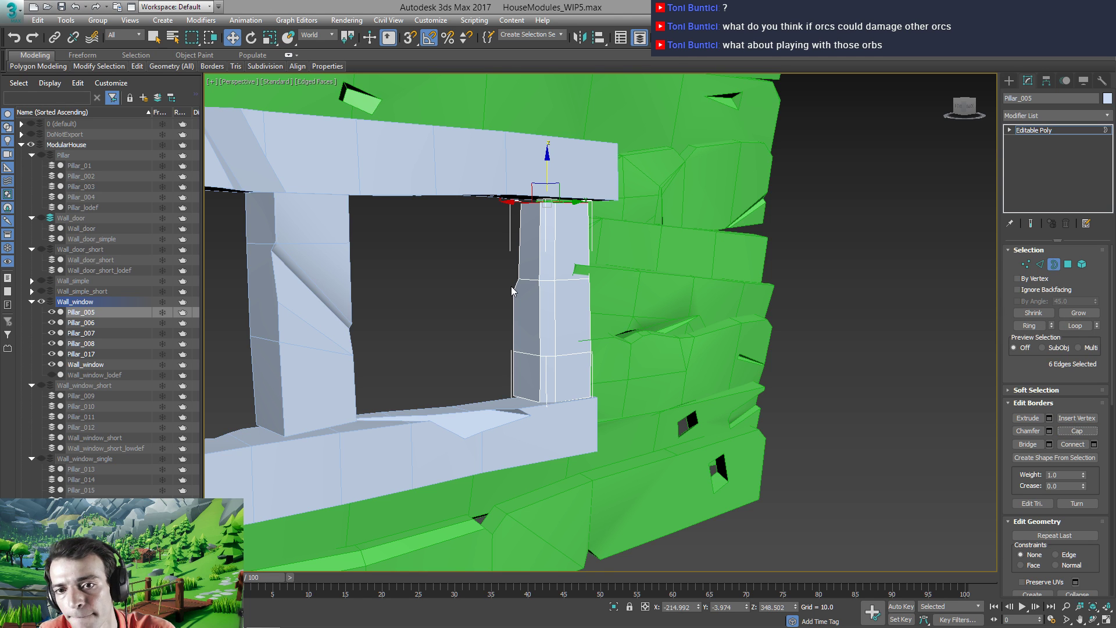
{"action": "middle_click_drag", "start_coordinate": [409, 261], "coordinate": [495, 244], "text": "alt"}
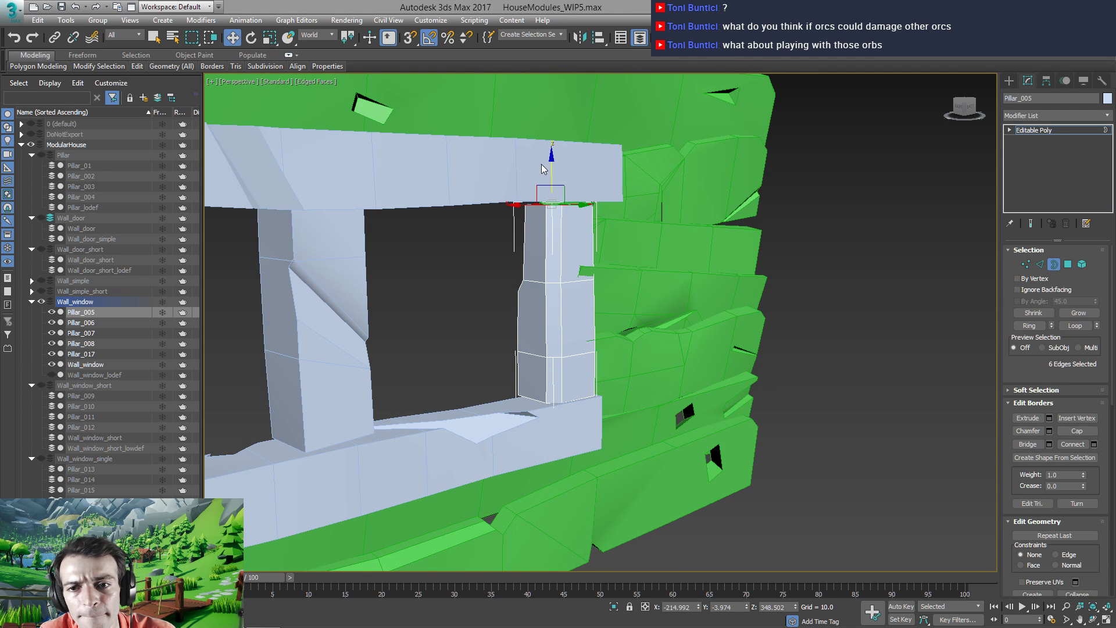
{"action": "left_click_drag", "start_coordinate": [551, 164], "coordinate": [549, 161]}
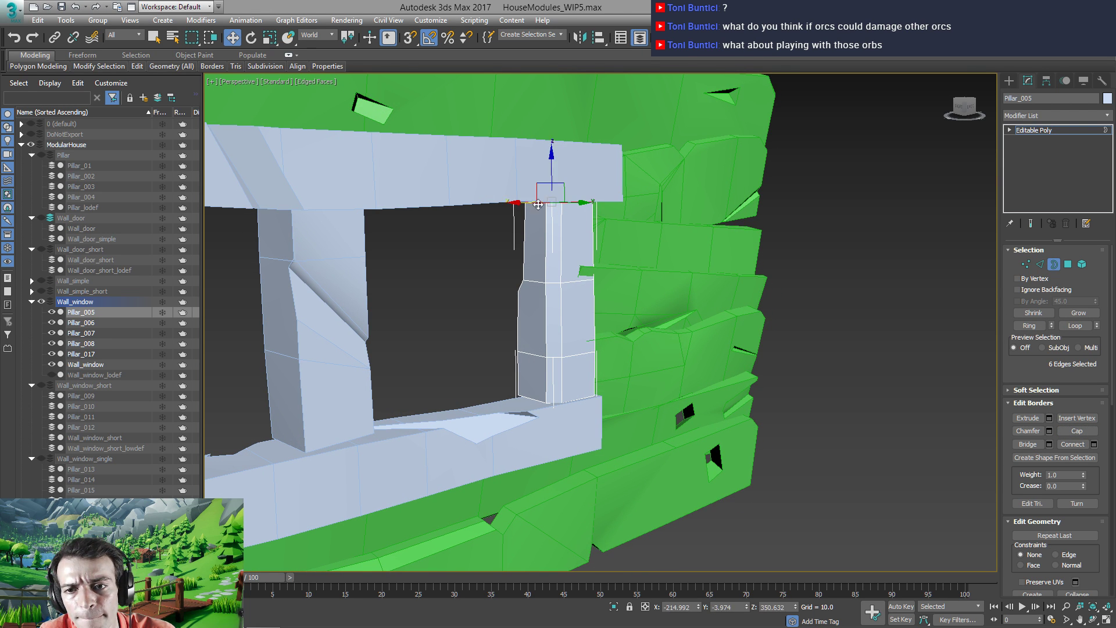
{"action": "middle_click_drag", "start_coordinate": [537, 302], "coordinate": [513, 256], "text": "alt"}
{"action": "middle_click_drag", "start_coordinate": [361, 306], "coordinate": [463, 288]}
{"action": "left_click", "coordinate": [1041, 130]}
Select the middle pillar, Pillar_008, and move its four top vertices to about Z 347.6 at the underside of the top beam
{"action": "left_click", "coordinate": [530, 318]}
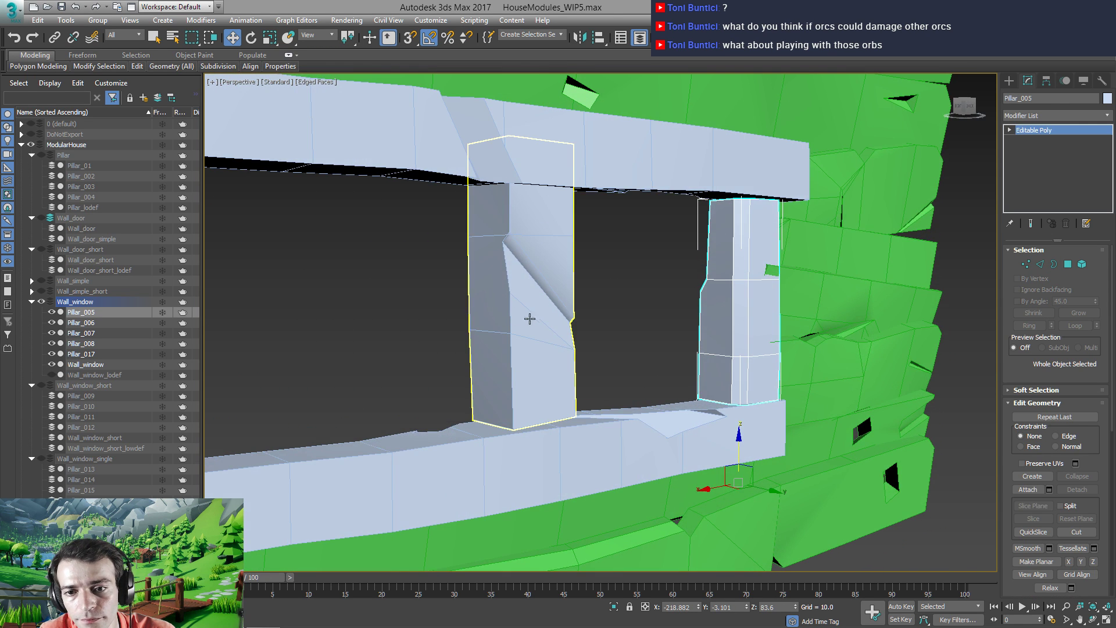
{"action": "middle_click_drag", "start_coordinate": [531, 320], "coordinate": [523, 360], "text": "alt"}
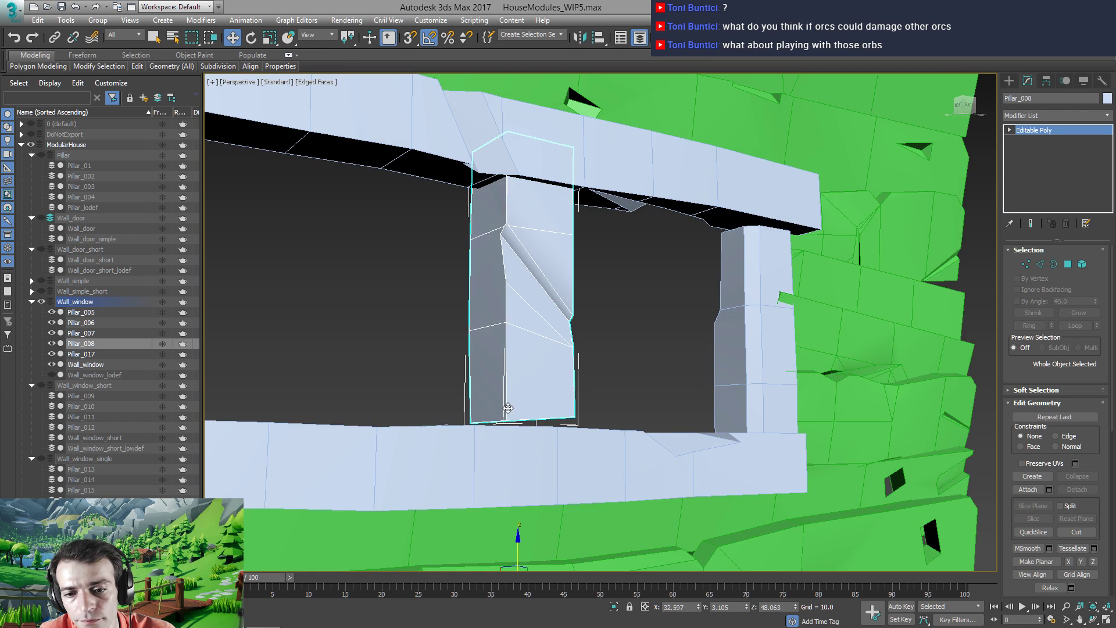
{"action": "middle_click_drag", "start_coordinate": [520, 442], "coordinate": [510, 498], "text": "alt"}
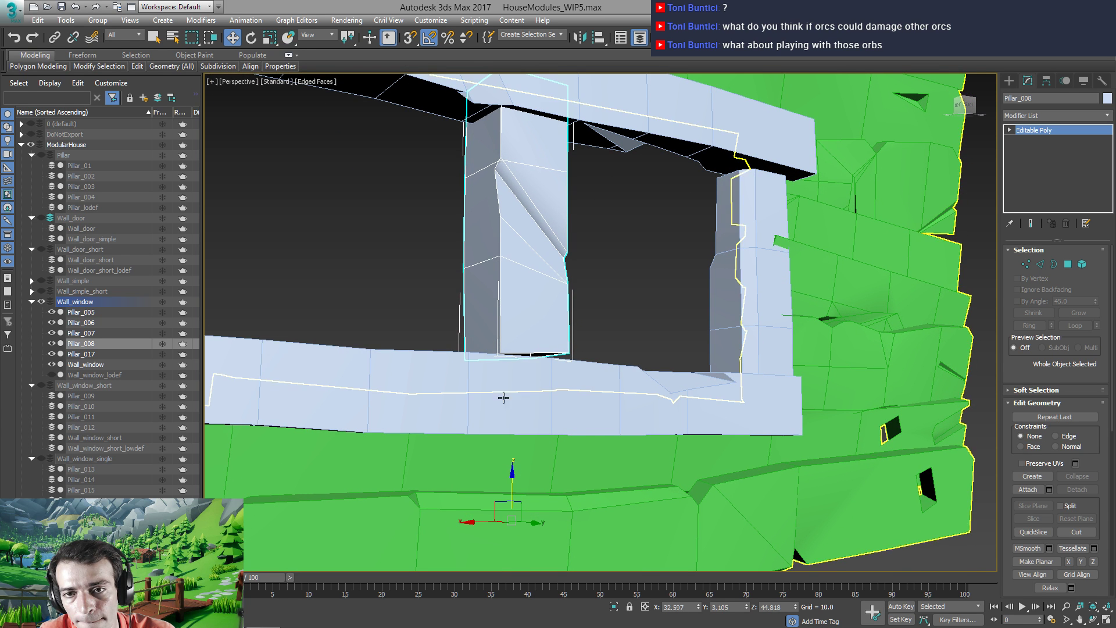
{"action": "middle_click_drag", "start_coordinate": [498, 391], "coordinate": [394, 124], "text": "alt"}
{"action": "key", "text": "1"}
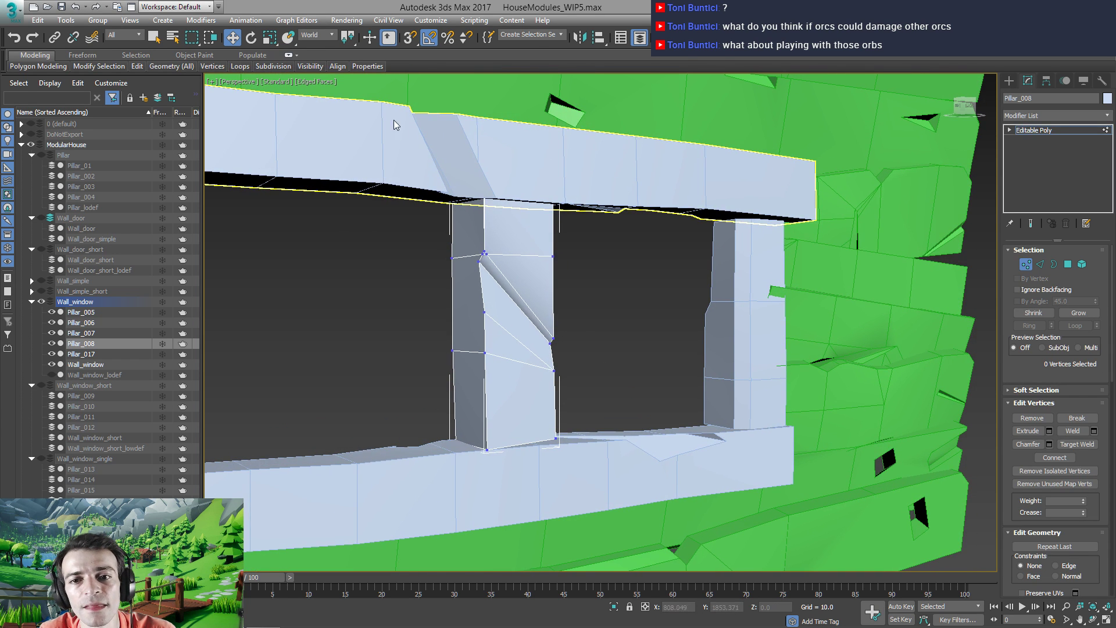
{"action": "left_click_drag", "start_coordinate": [631, 212], "coordinate": [520, 206]}
{"action": "left_click_drag", "start_coordinate": [505, 118], "coordinate": [491, 158]}
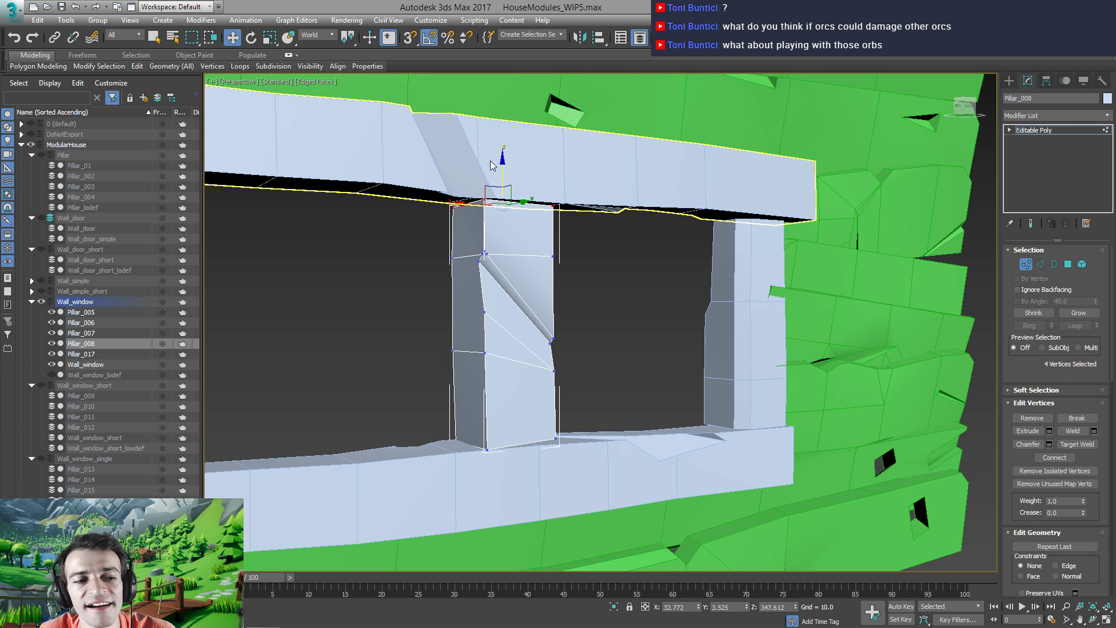
Cap the open top border of the middle pillar, check its bottom border, and return to object level
{"action": "mouse_move", "coordinate": [500, 300]}
{"action": "middle_mouse_down"}
{"action": "mouse_move", "coordinate": [469, 279]}
{"action": "mouse_move", "coordinate": [481, 292]}
{"action": "middle_mouse_up"}
{"action": "key", "text": "3"}
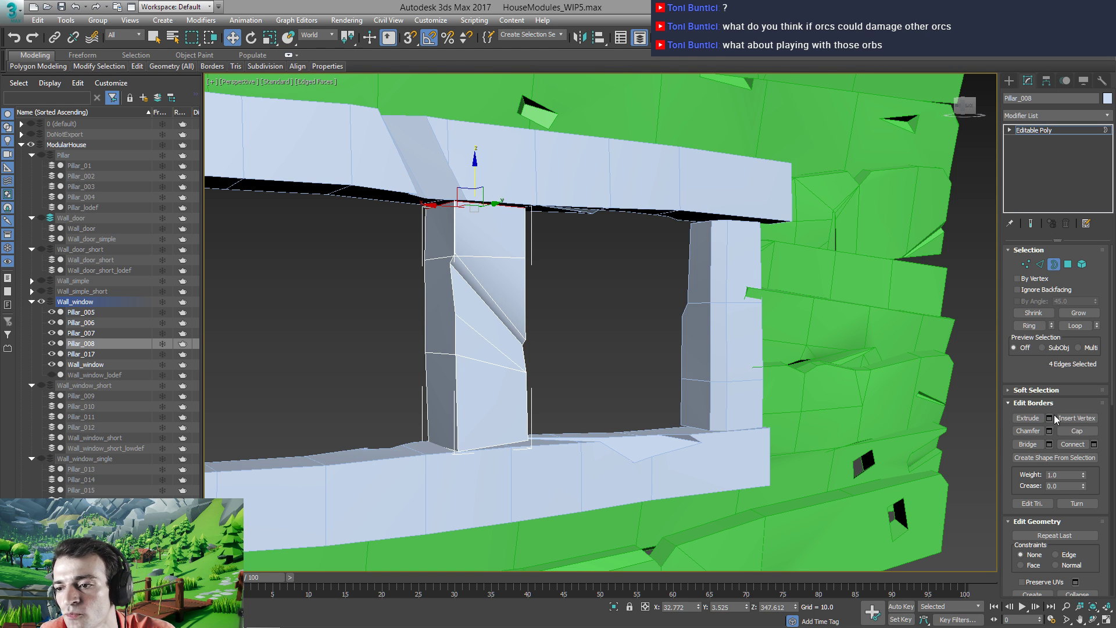
{"action": "left_click", "coordinate": [1067, 432]}
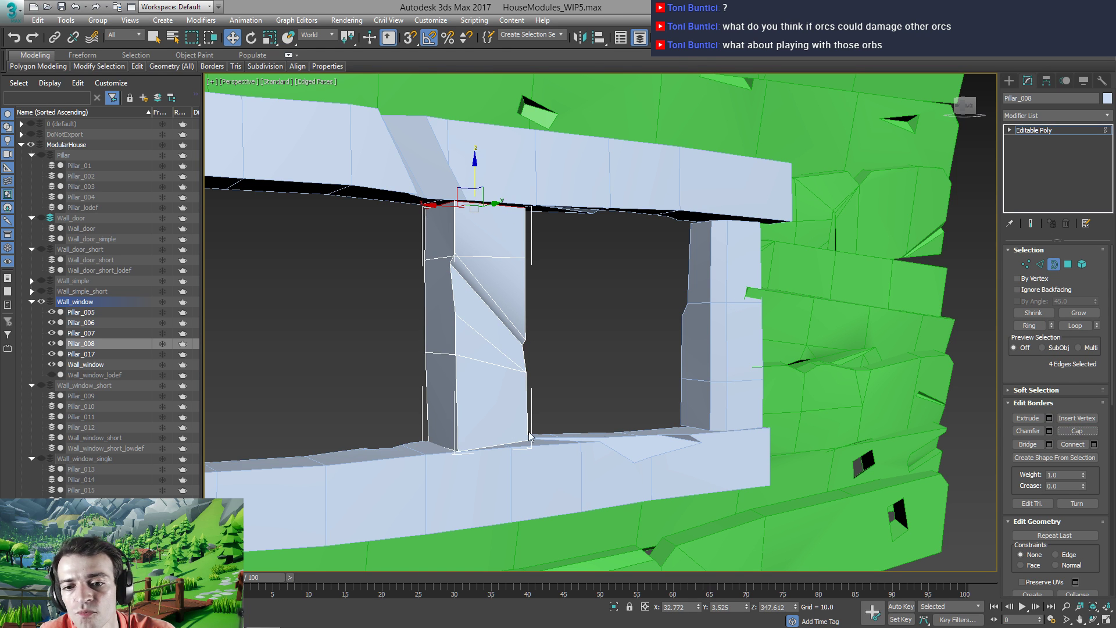
{"action": "left_click", "coordinate": [495, 447]}
{"action": "scroll", "coordinate": [622, 436], "scroll_direction": "down", "scroll_amount": 6}
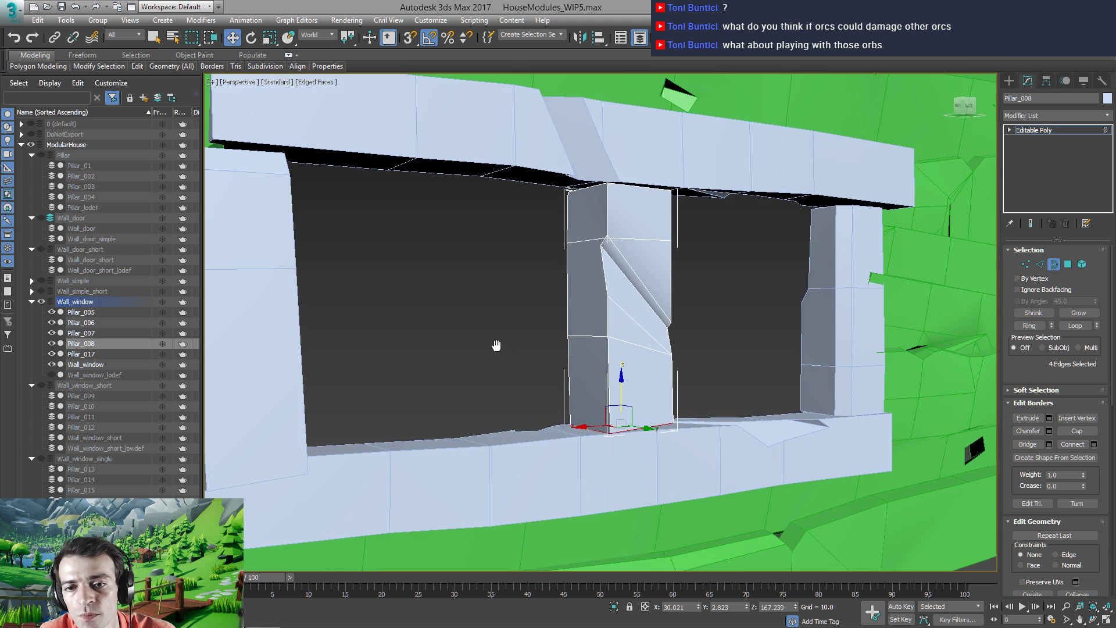
{"action": "middle_click_drag", "start_coordinate": [498, 326], "coordinate": [470, 323], "text": "alt"}
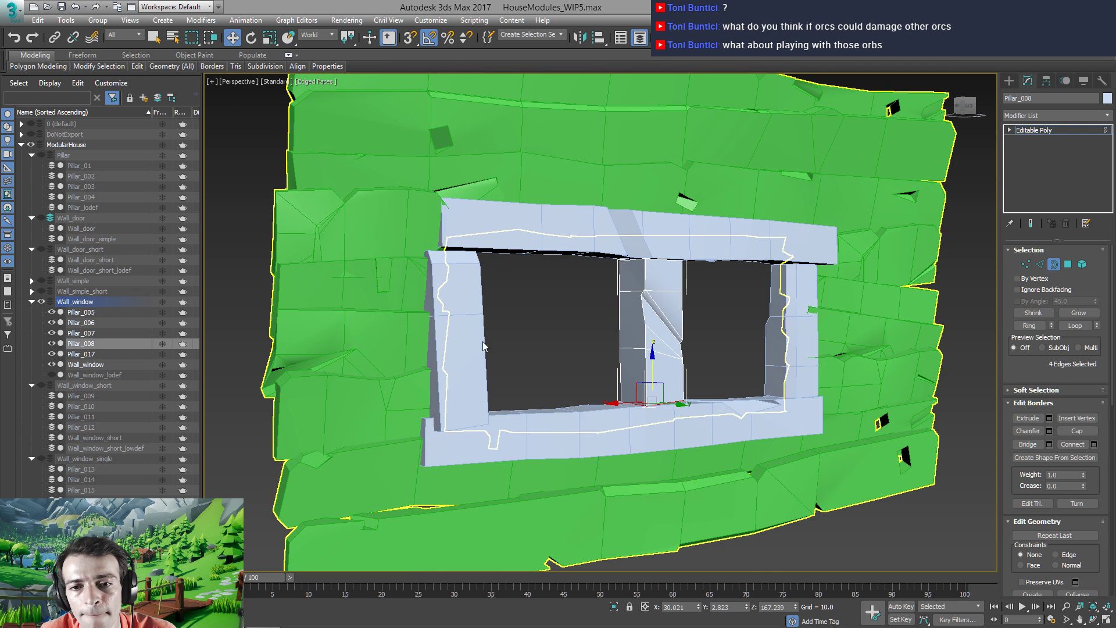
{"action": "key", "text": "ctrl+d"}
{"action": "left_click", "coordinate": [1044, 131]}
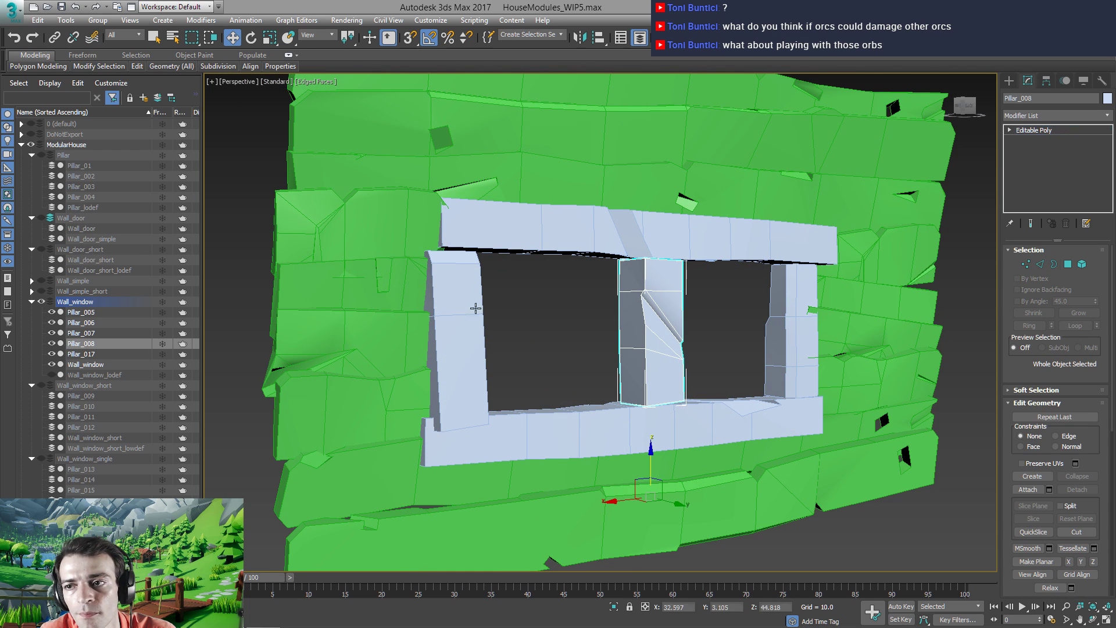
Select the remaining side pillar, Pillar_006, and cap its open five-edge top border, using wireframe display to pick it
{"action": "left_click", "coordinate": [458, 315]}
{"action": "middle_click_drag", "start_coordinate": [459, 314], "coordinate": [439, 264], "text": "alt"}
{"action": "key", "text": "3"}
{"action": "left_click", "coordinate": [436, 258]}
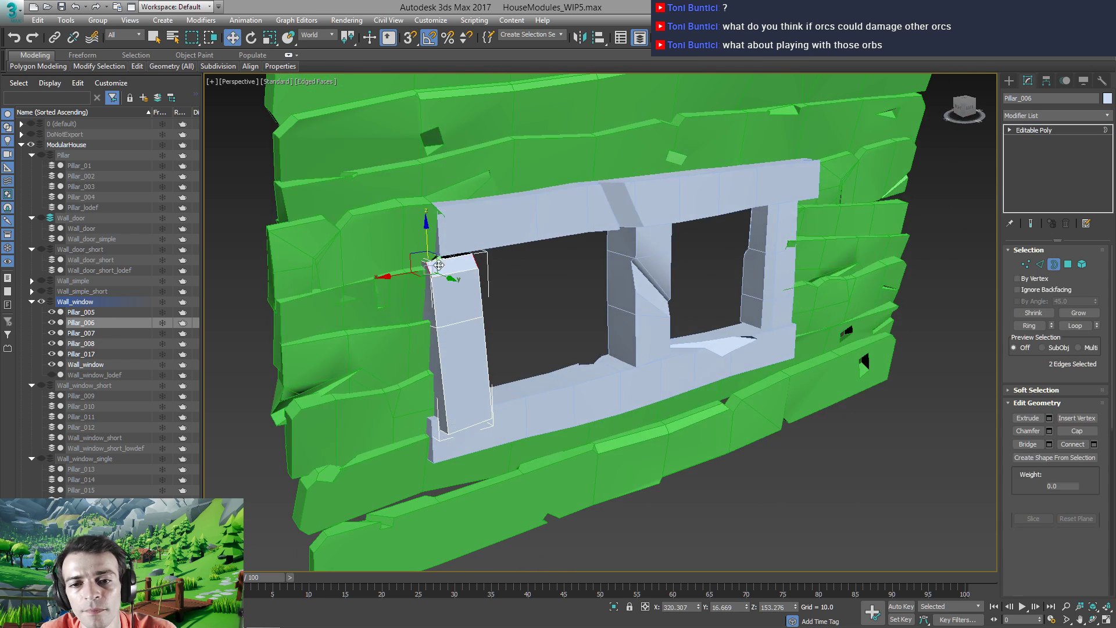
{"action": "key", "text": "F3"}
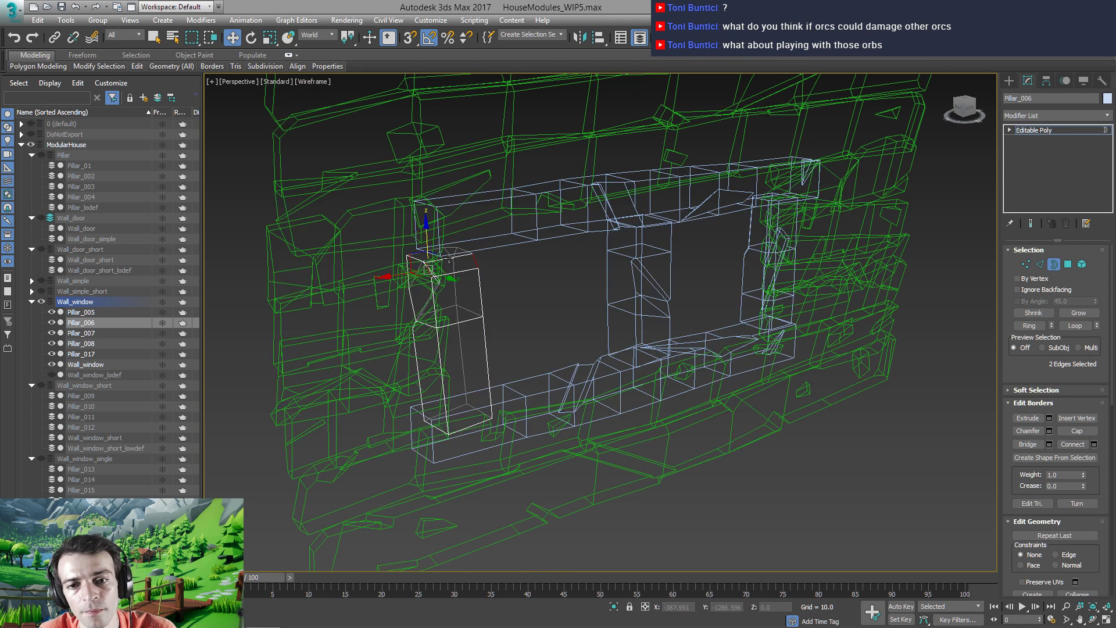
{"action": "left_click", "coordinate": [449, 258]}
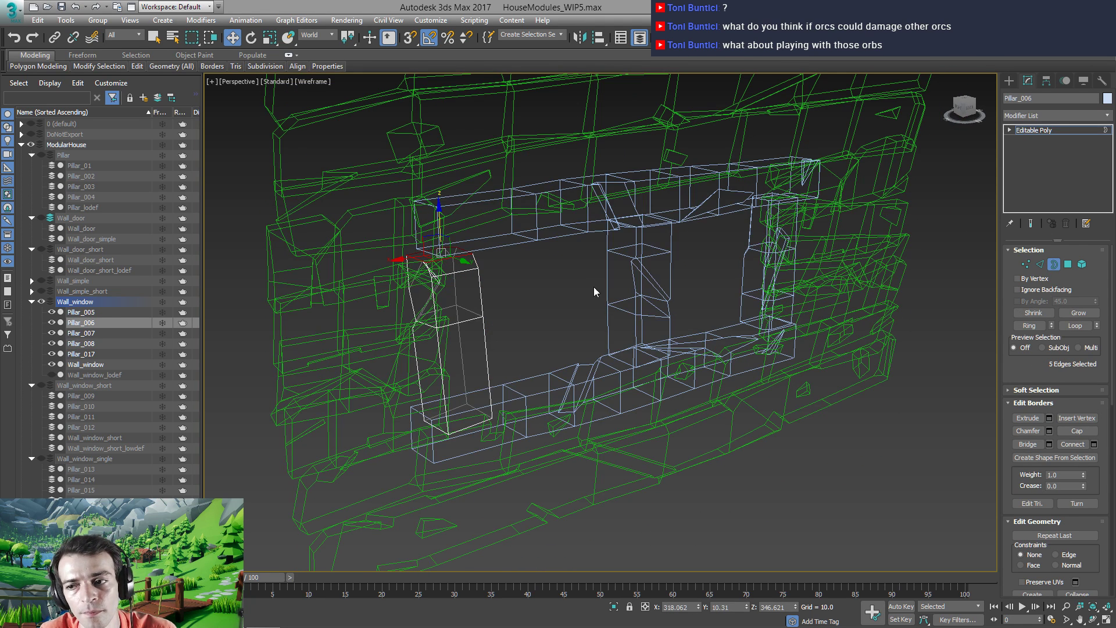
{"action": "left_click", "coordinate": [1075, 430]}
{"action": "key", "text": "F3"}
Raise the four bottom vertices of Pillar_006 to about Z 166.9, near the upper face of the bottom beam
{"action": "middle_click_drag", "start_coordinate": [482, 326], "coordinate": [498, 312], "text": "alt"}
{"action": "scroll", "coordinate": [465, 378], "scroll_direction": "up", "scroll_amount": 5}
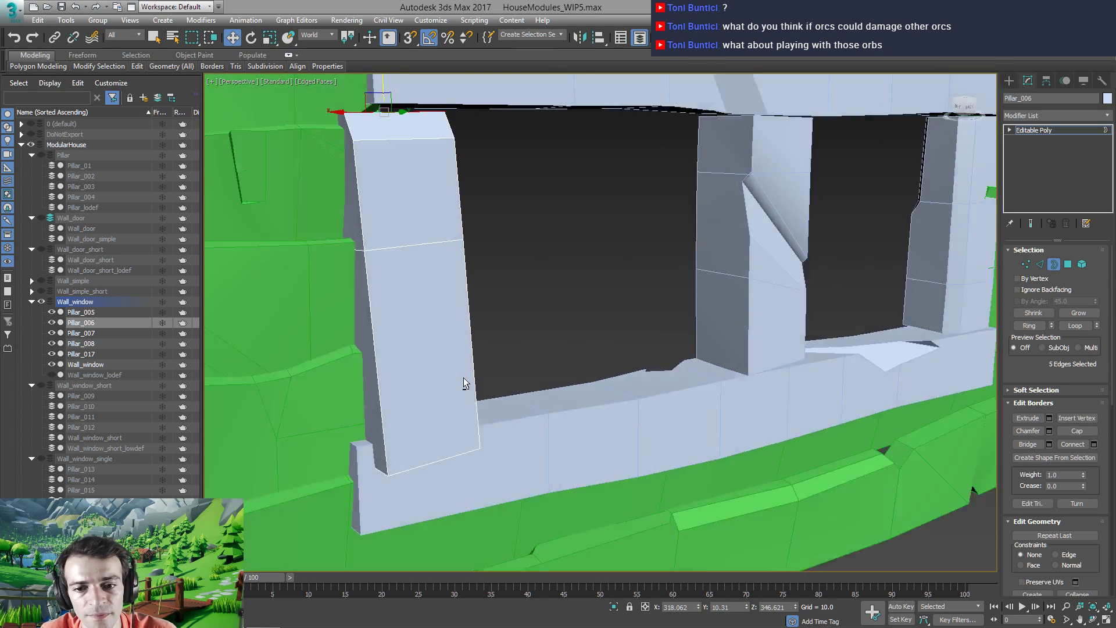
{"action": "scroll", "coordinate": [463, 378], "scroll_direction": "down", "scroll_amount": 8}
{"action": "key", "text": "1"}
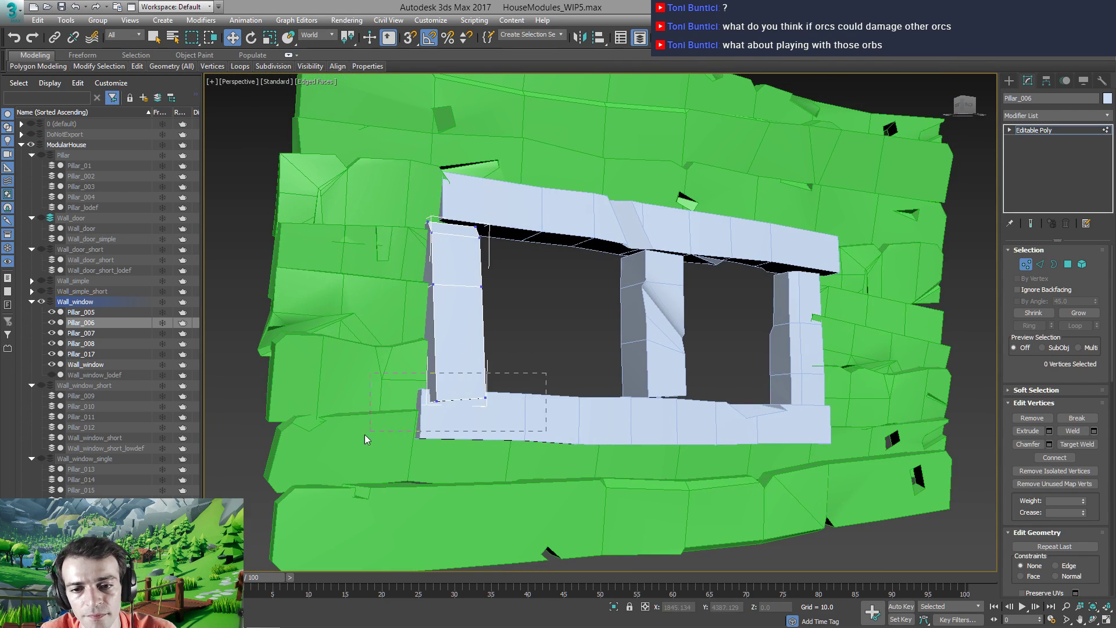
{"action": "left_click_drag", "start_coordinate": [365, 437], "coordinate": [366, 437]}
{"action": "scroll", "coordinate": [448, 387], "scroll_direction": "up", "scroll_amount": 4}
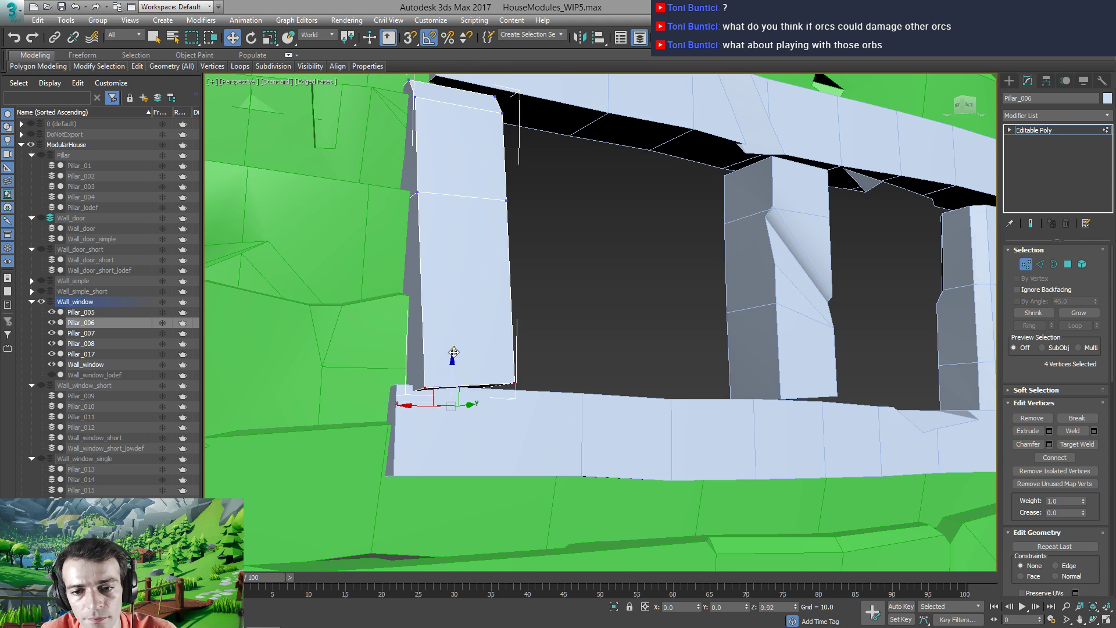
{"action": "left_click_drag", "start_coordinate": [454, 352], "coordinate": [453, 349]}
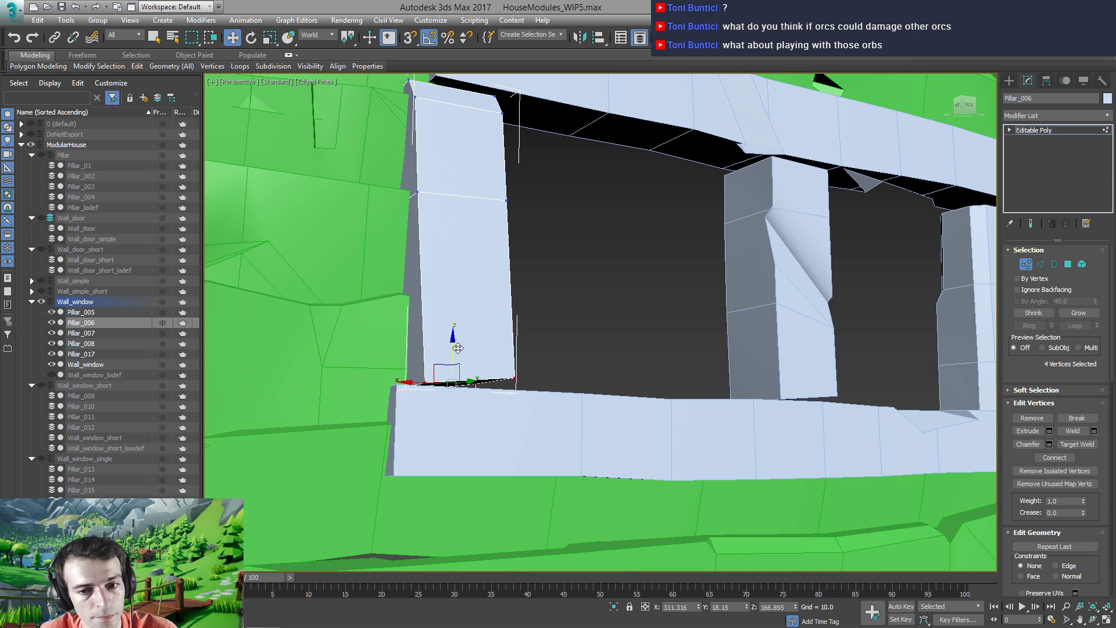
{"action": "key", "text": "3"}
{"action": "key", "text": "3"}
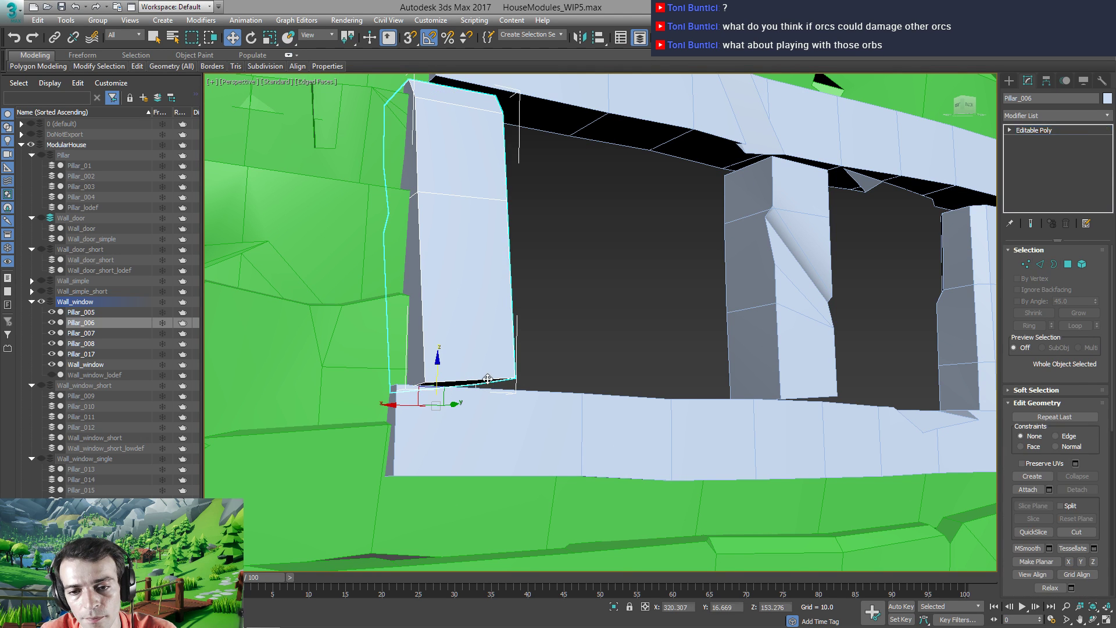
{"action": "key", "text": "q"}
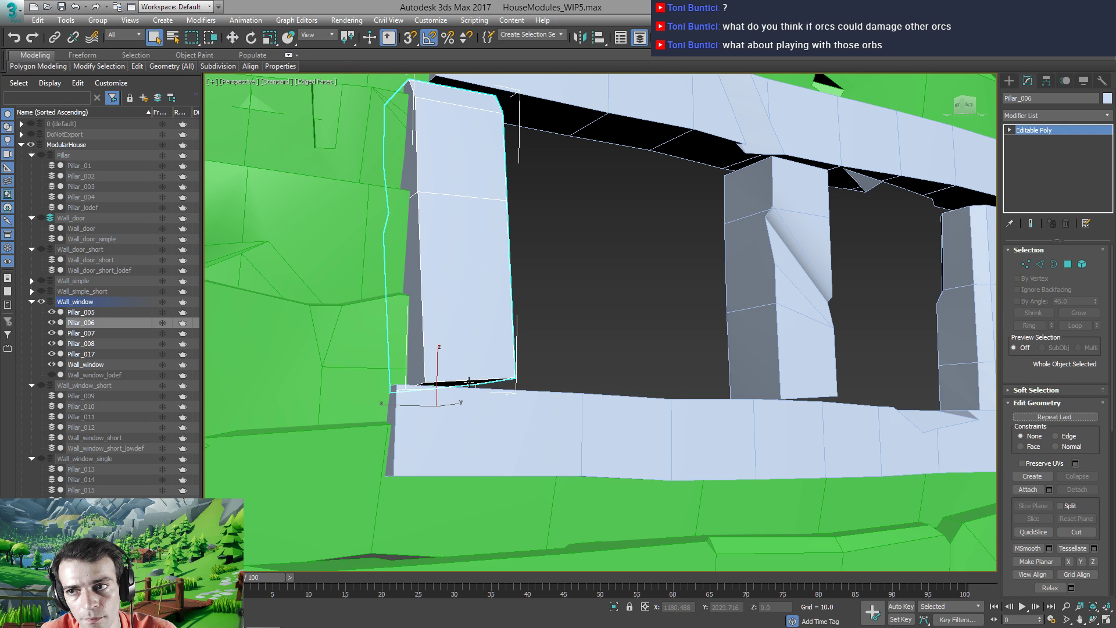
{"action": "key", "text": "3"}
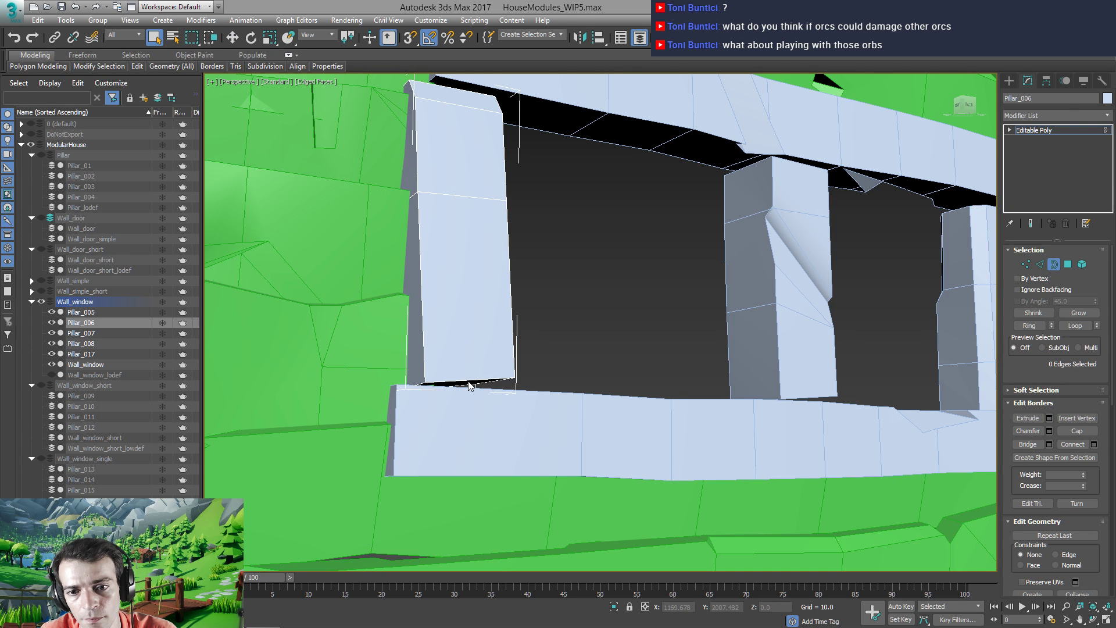
{"action": "middle_click_drag", "start_coordinate": [478, 372], "coordinate": [674, 372], "text": "alt"}
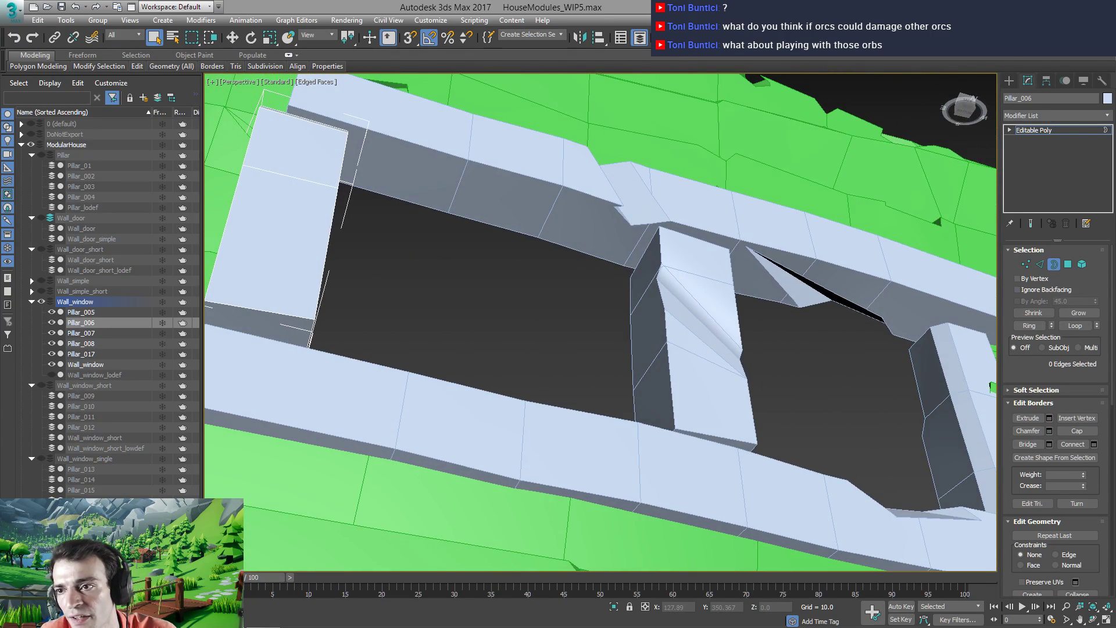
{"action": "left_click", "coordinate": [1063, 130]}
Flatten the four bottom vertices of Pillar_006 by scaling them vertically, working from the other side of the wall
{"action": "middle_click_drag", "start_coordinate": [441, 290], "coordinate": [464, 295], "text": "alt"}
{"action": "scroll", "coordinate": [464, 294], "scroll_direction": "down", "scroll_amount": 5}
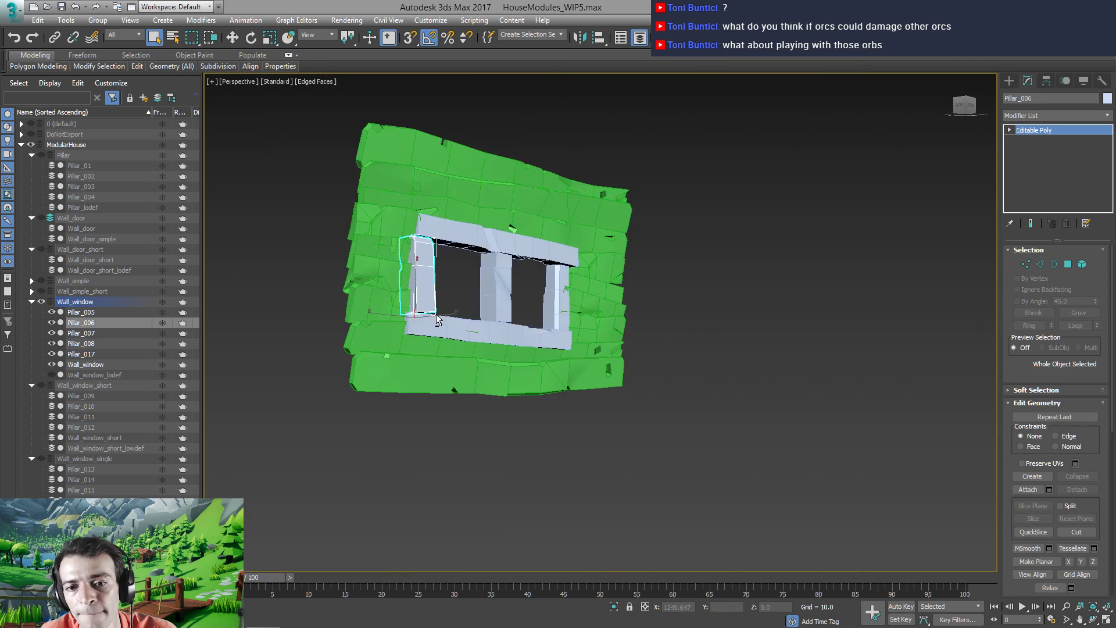
{"action": "scroll", "coordinate": [551, 330], "scroll_direction": "up", "scroll_amount": 2}
{"action": "middle_click_drag", "start_coordinate": [551, 330], "coordinate": [543, 354], "text": "alt"}
{"action": "scroll", "coordinate": [555, 333], "scroll_direction": "up", "scroll_amount": 5}
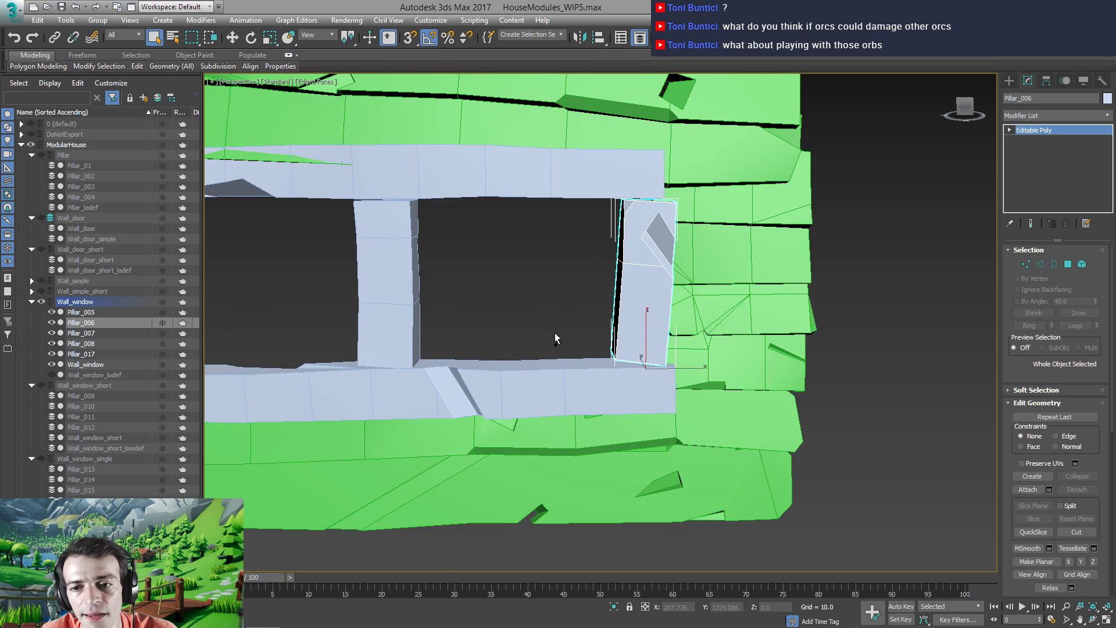
{"action": "key", "text": "r"}
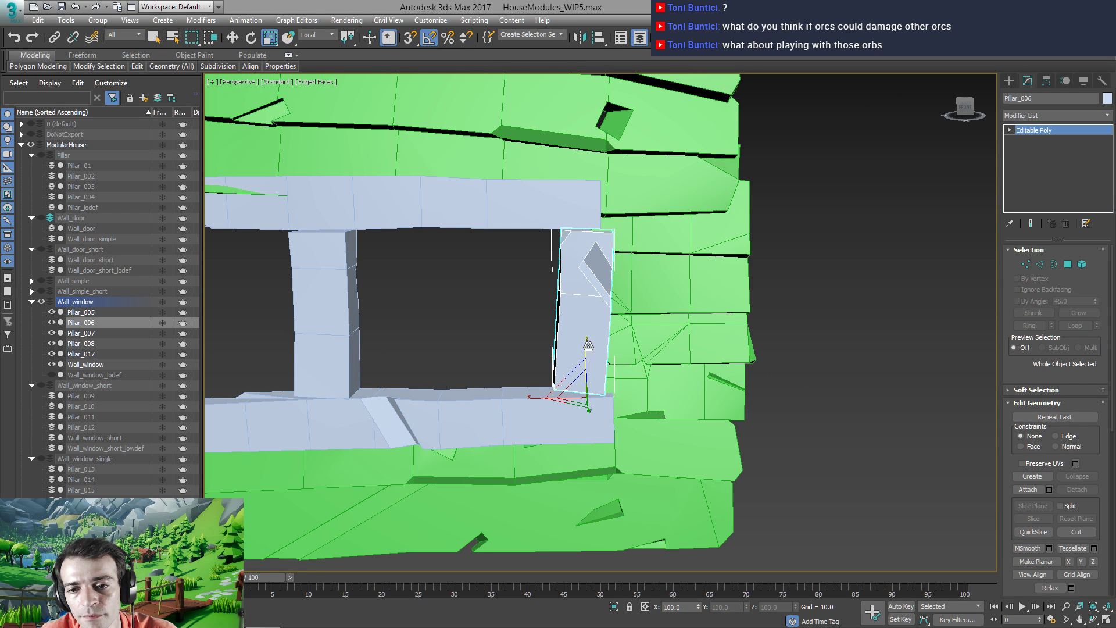
{"action": "left_click_drag", "start_coordinate": [587, 348], "coordinate": [584, 351]}
{"action": "key", "text": "w"}
{"action": "middle_click_drag", "start_coordinate": [540, 380], "coordinate": [539, 359], "text": "alt"}
{"action": "key", "text": "1"}
{"action": "key", "text": "r"}
{"action": "left_click_drag", "start_coordinate": [533, 371], "coordinate": [576, 430]}
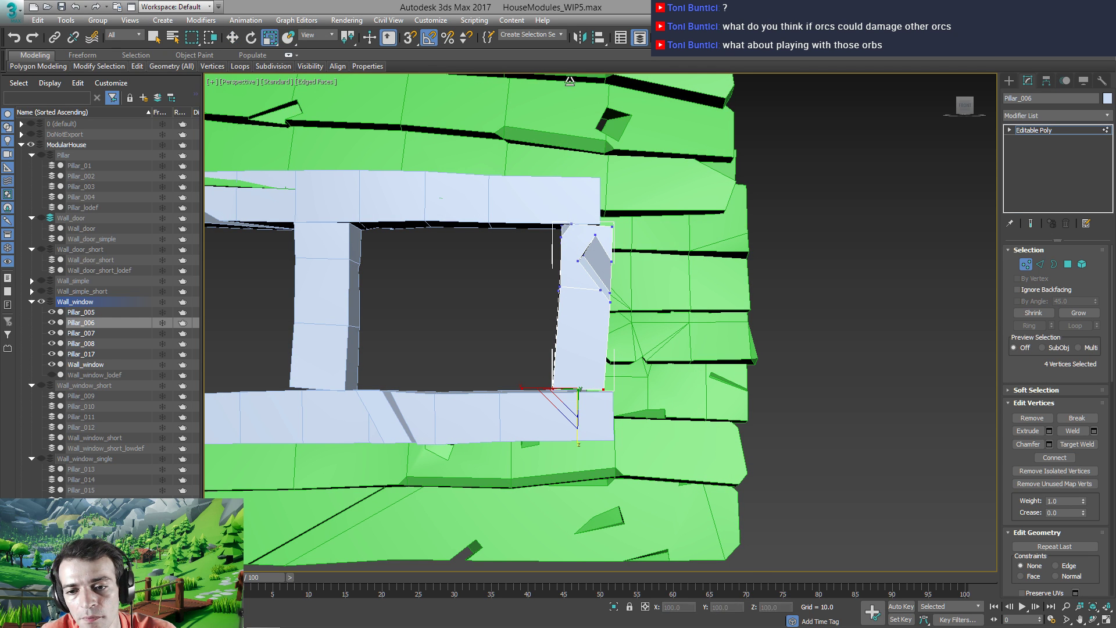
Lower the four bottom vertices of Pillar_006 to about Z 163.4 so they meet the bottom beam, and leave vertex editing
{"action": "key", "text": "w"}
{"action": "scroll", "coordinate": [564, 401], "scroll_direction": "up", "scroll_amount": 3}
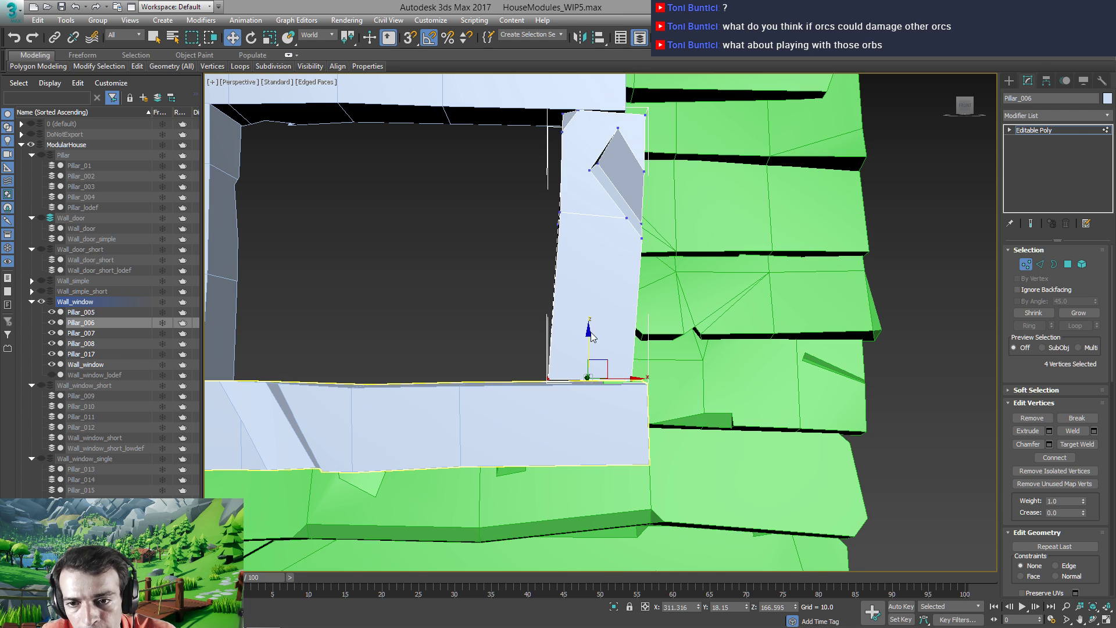
{"action": "left_click_drag", "start_coordinate": [588, 337], "coordinate": [588, 342]}
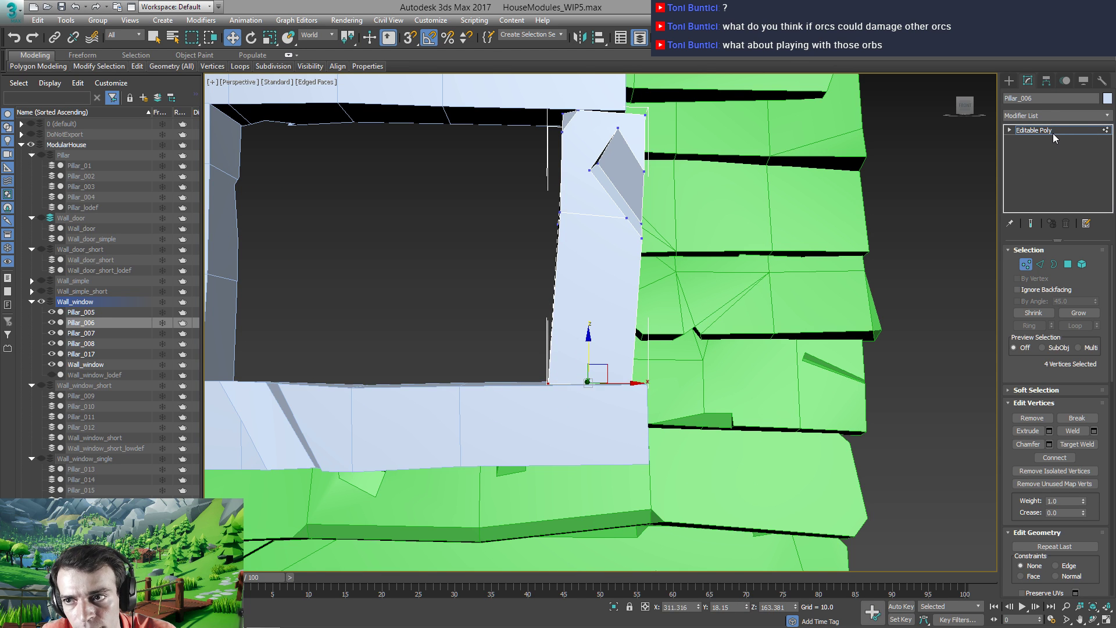
{"action": "key", "text": "1"}
Flatten the five top vertices of Pillar_006 by scaling them vertically, and position them at about Z 349.3 against the top beam
{"action": "middle_click_drag", "start_coordinate": [585, 250], "coordinate": [554, 338]}
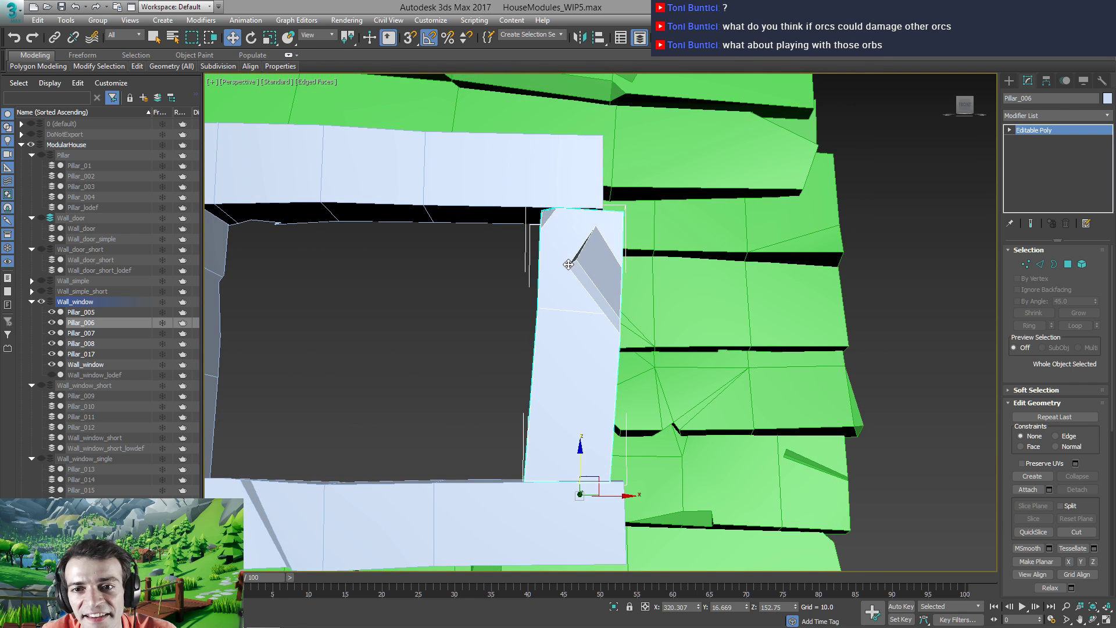
{"action": "key", "text": "1"}
{"action": "middle_click_drag", "start_coordinate": [525, 192], "coordinate": [535, 204], "text": "alt"}
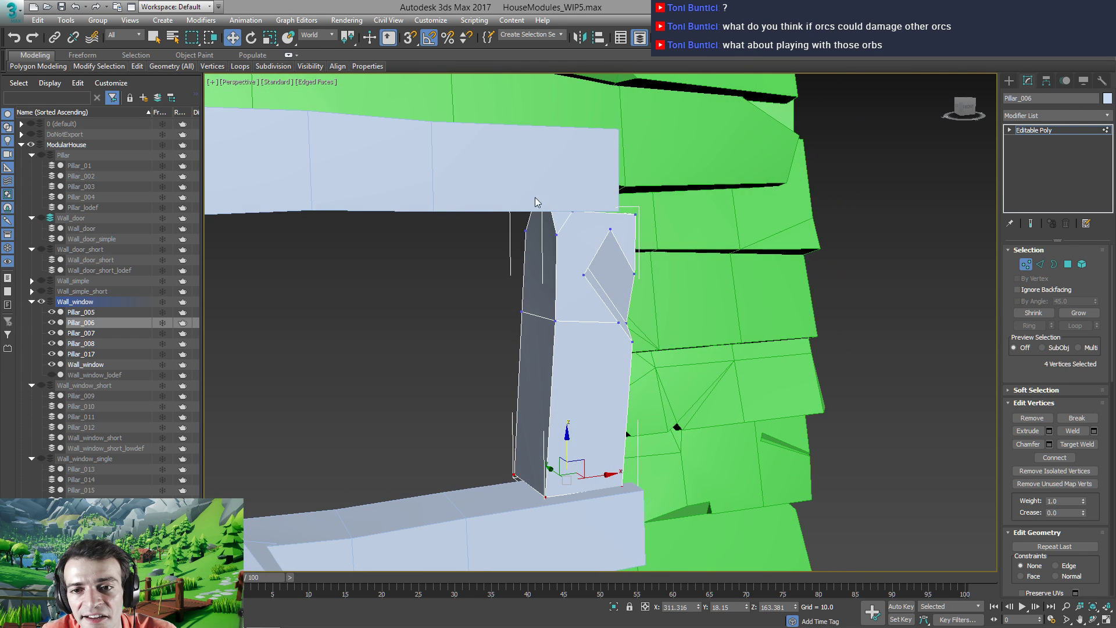
{"action": "left_click", "coordinate": [637, 214]}
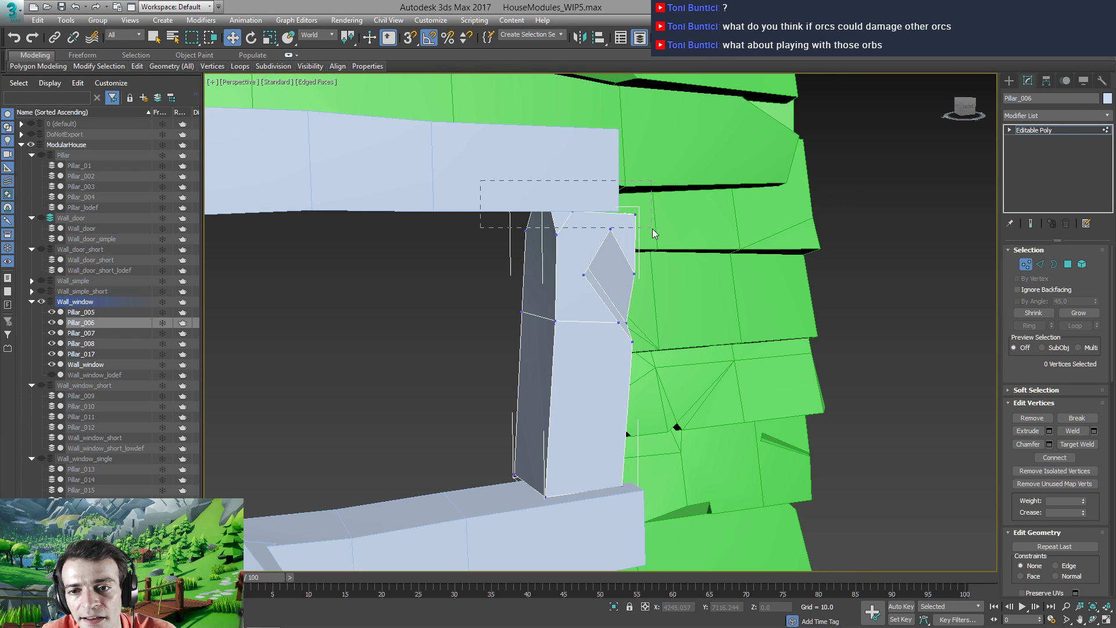
{"action": "left_click_drag", "start_coordinate": [648, 226], "coordinate": [648, 225]}
{"action": "middle_click_drag", "start_coordinate": [649, 225], "coordinate": [593, 198], "text": "alt"}
{"action": "key", "text": "r"}
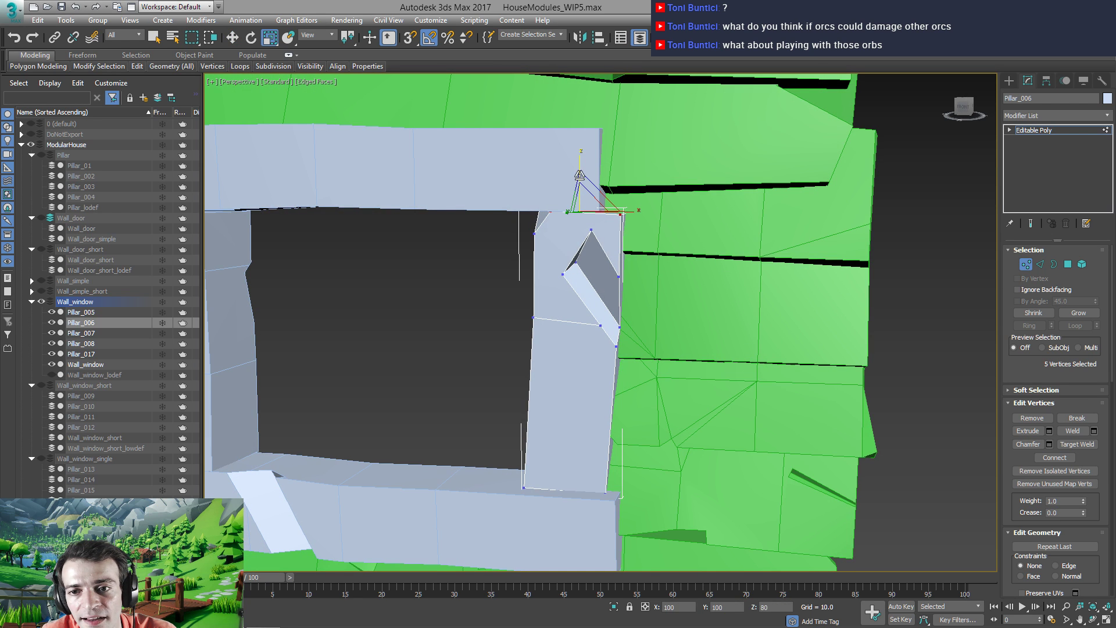
{"action": "key", "text": "w"}
{"action": "middle_click_drag", "start_coordinate": [538, 346], "coordinate": [550, 340], "text": "alt"}
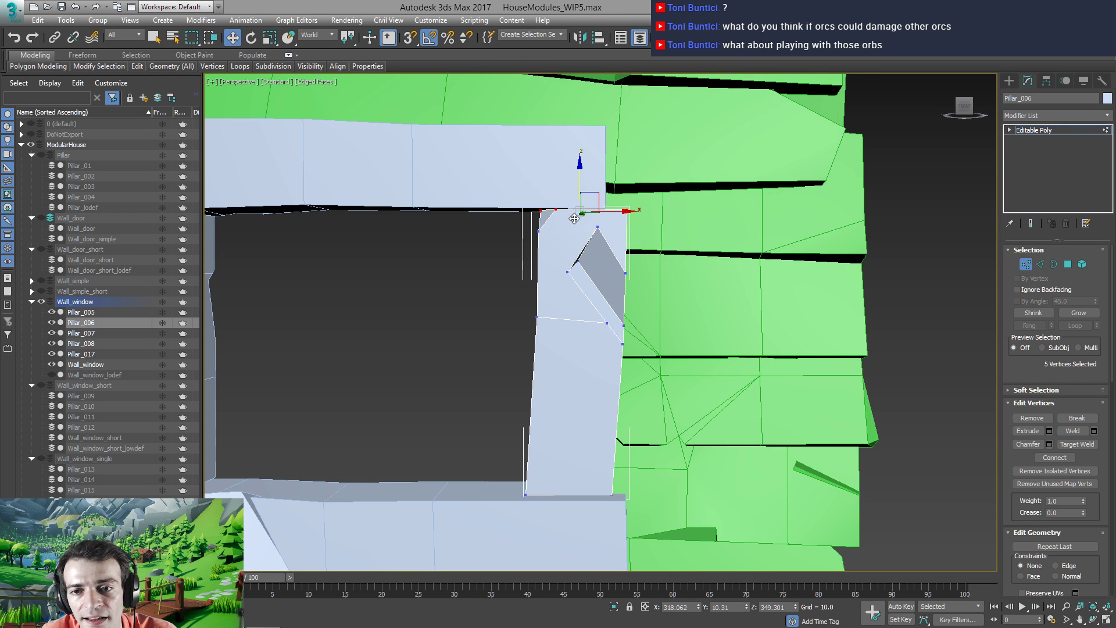
Nudge the five top vertices of Pillar_006 slightly closer to the top beam and leave vertex editing
{"action": "left_click_drag", "start_coordinate": [580, 178], "coordinate": [576, 176]}
{"action": "scroll", "coordinate": [505, 279], "scroll_direction": "down", "scroll_amount": 5}
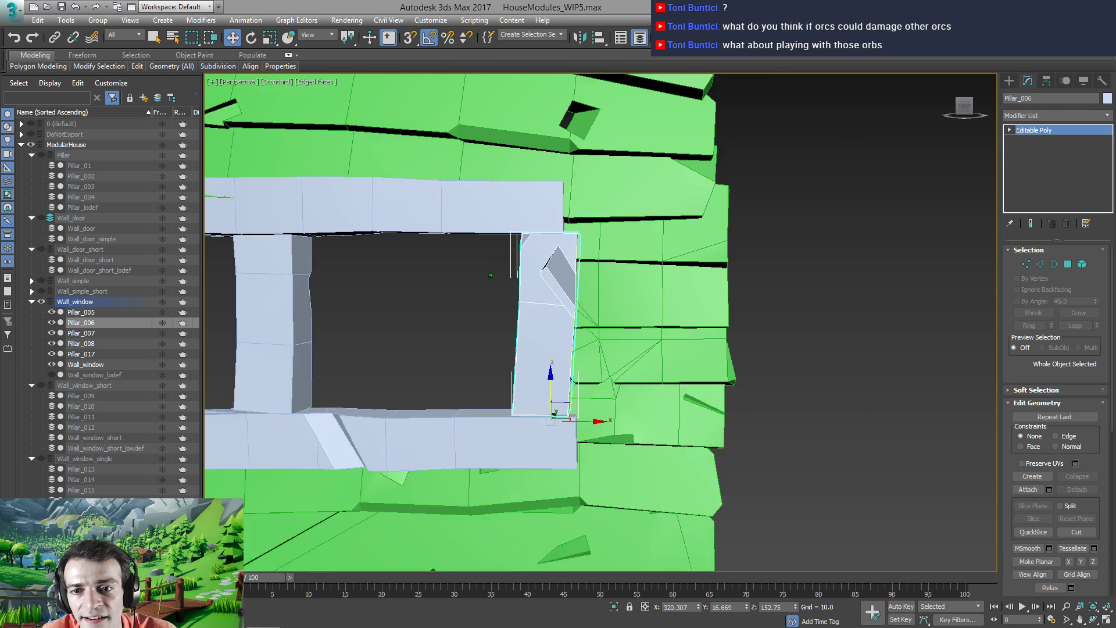
{"action": "middle_click_drag", "start_coordinate": [460, 323], "coordinate": [607, 325]}
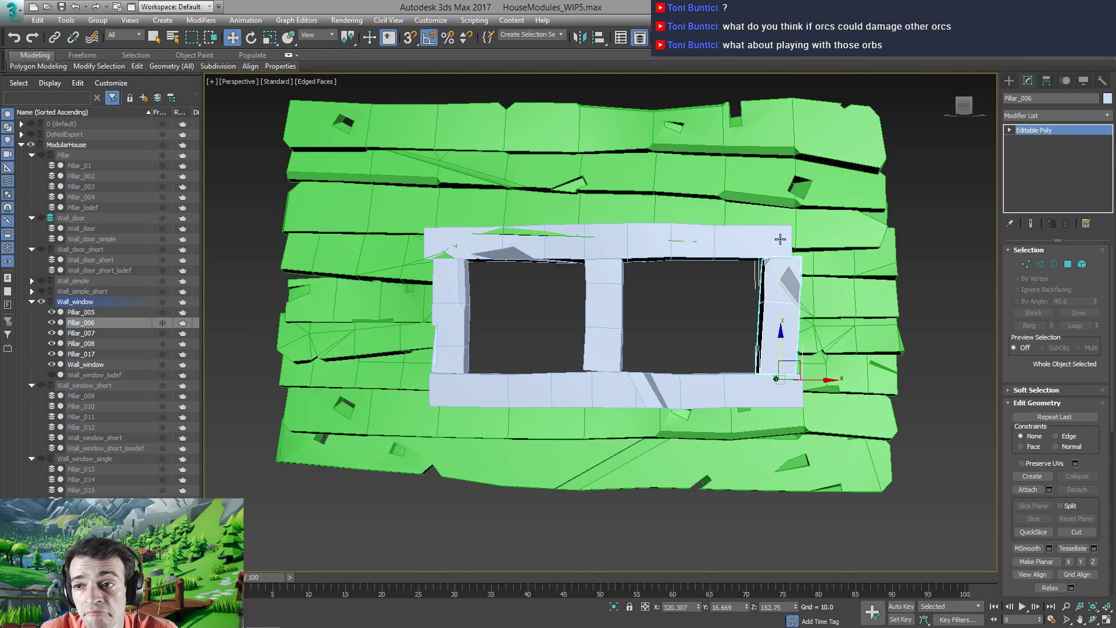
Attach all five window frame pillars to the Wall_window object
{"action": "left_click", "coordinate": [778, 189]}
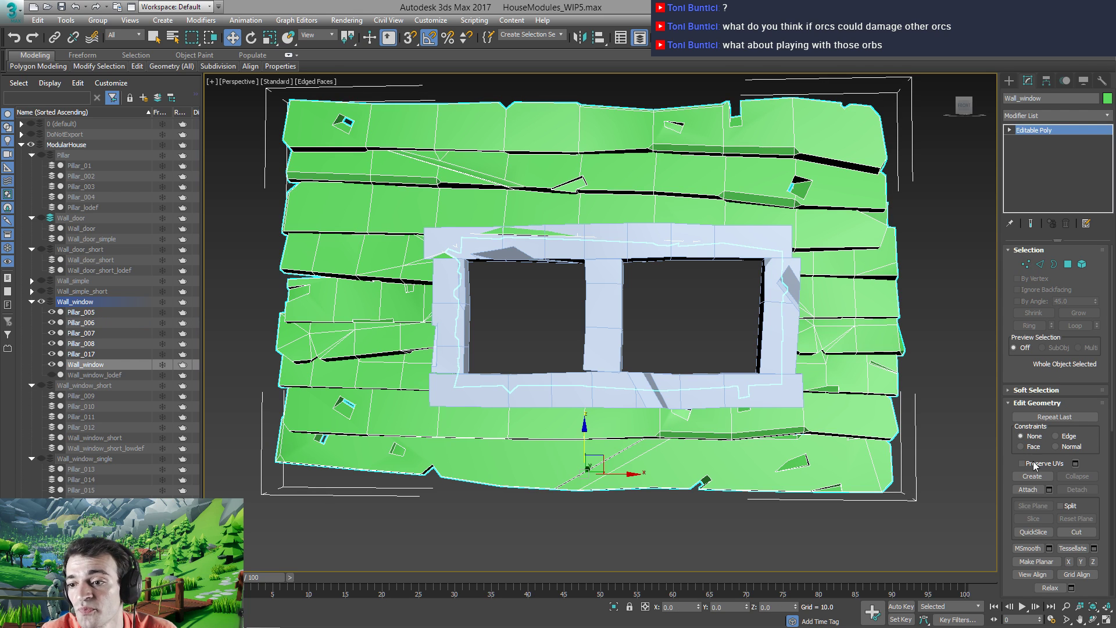
{"action": "left_click", "coordinate": [1026, 490]}
{"action": "left_click", "coordinate": [608, 342]}
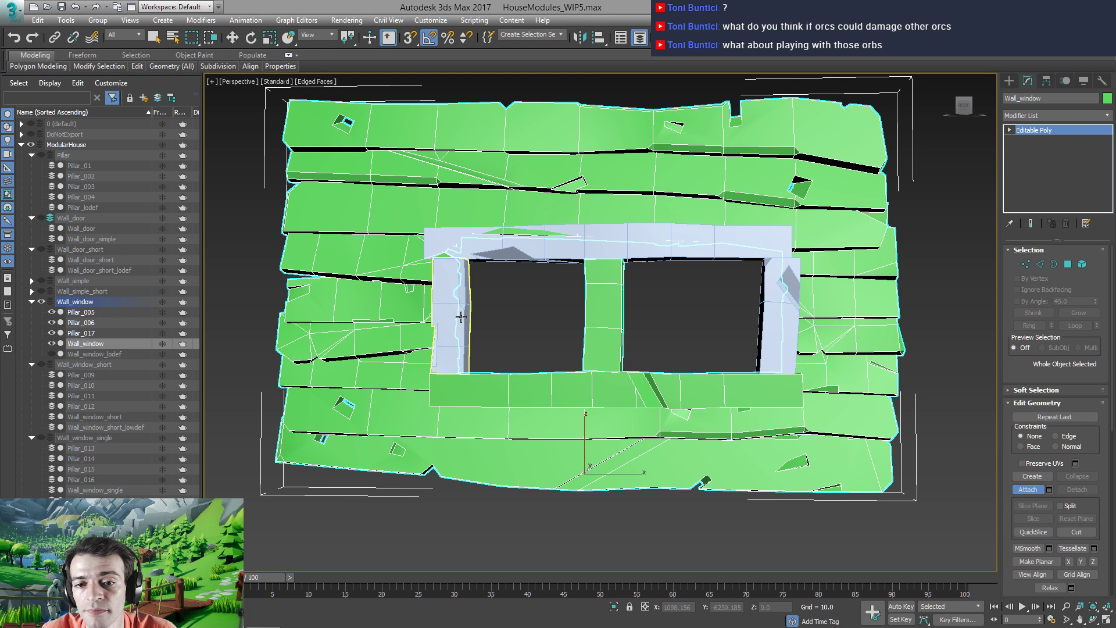
{"action": "left_click", "coordinate": [457, 313]}
{"action": "left_click", "coordinate": [467, 315]}
{"action": "left_click", "coordinate": [773, 318]}
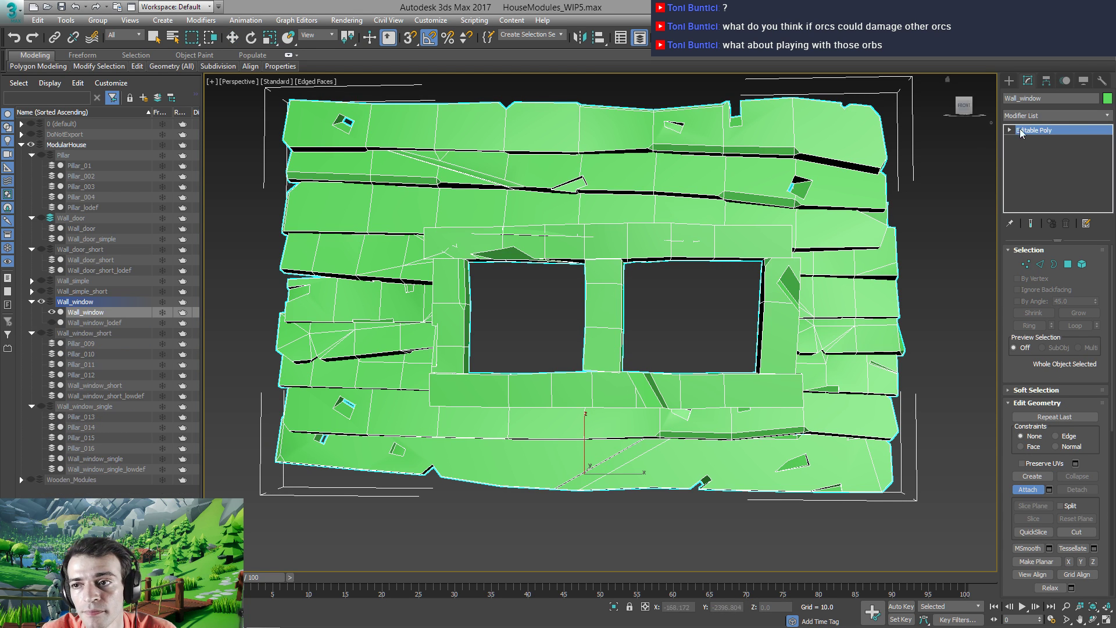
{"action": "left_click", "coordinate": [1026, 264]}
{"action": "middle_click_drag", "start_coordinate": [572, 272], "coordinate": [611, 267], "text": "alt"}
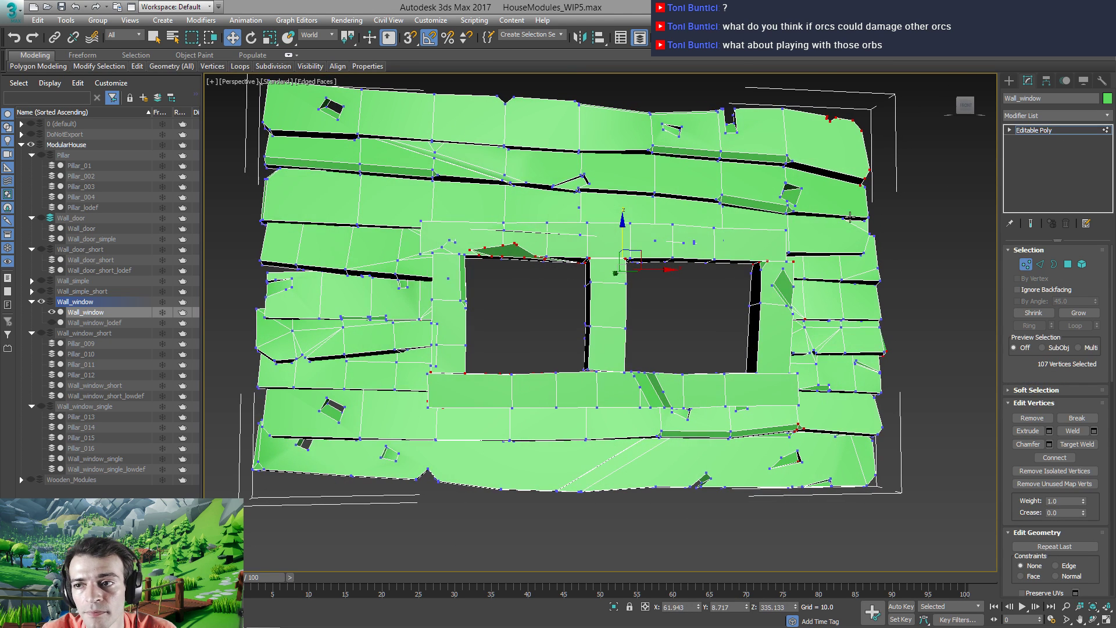
{"action": "left_click", "coordinate": [1040, 131]}
Select the three short plank elements at one side of the window opening in Wall_window and activate the Move tool
{"action": "key", "text": "r"}
{"action": "key", "text": "5"}
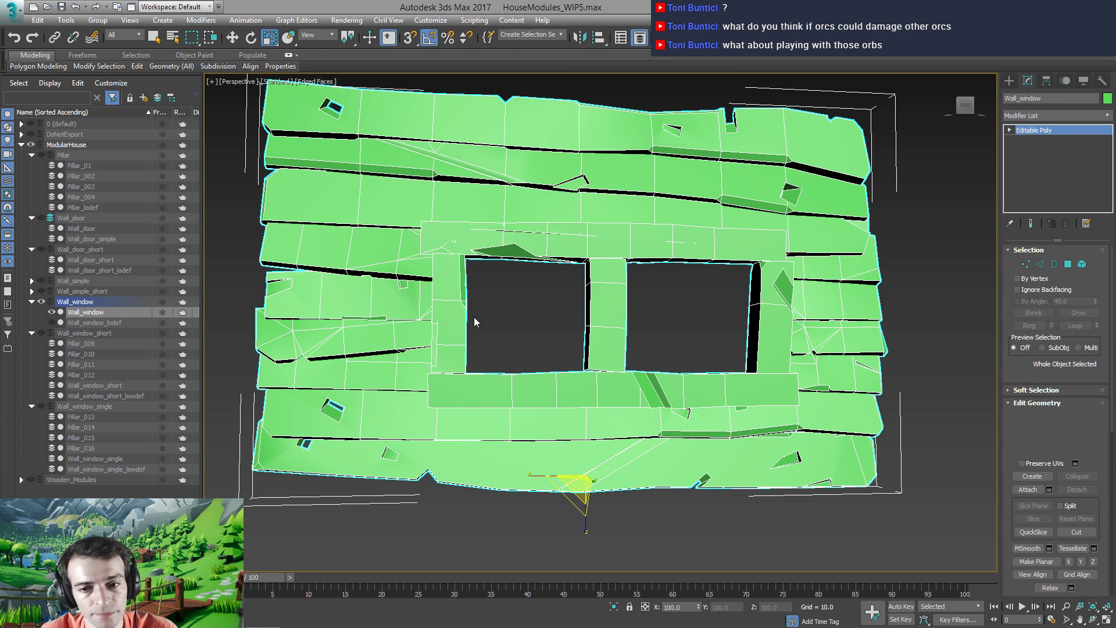
{"action": "left_click", "coordinate": [399, 299]}
{"action": "key", "text": "q"}
{"action": "left_click", "coordinate": [399, 299]}
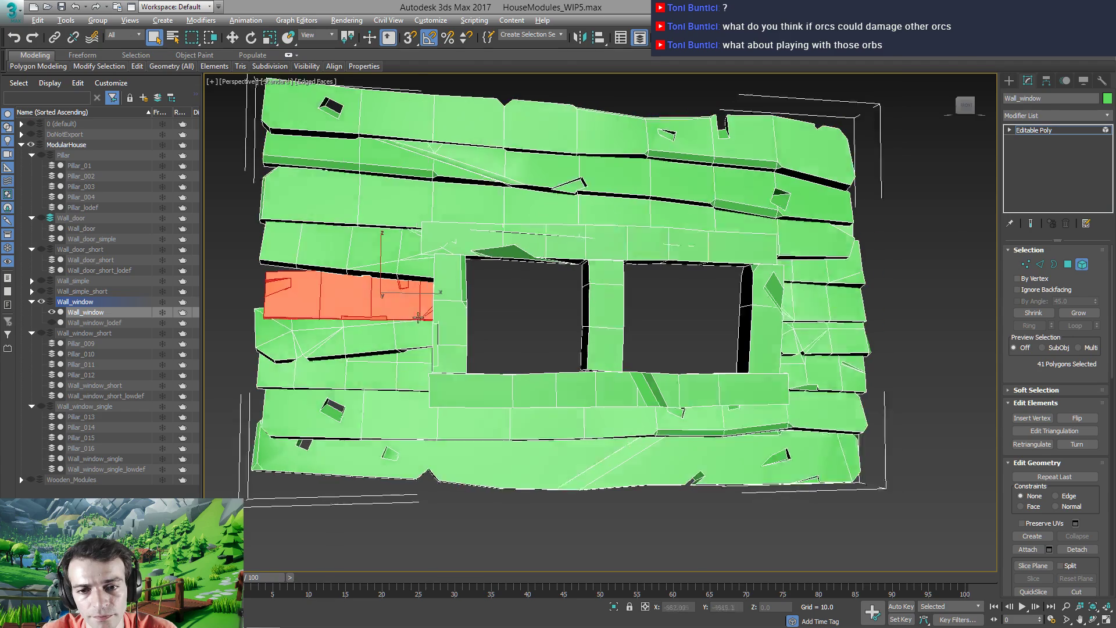
{"action": "middle_click_drag", "start_coordinate": [399, 298], "coordinate": [500, 298], "text": "alt"}
{"action": "left_click", "coordinate": [501, 297]}
{"action": "left_click", "coordinate": [493, 371], "text": "ctrl"}
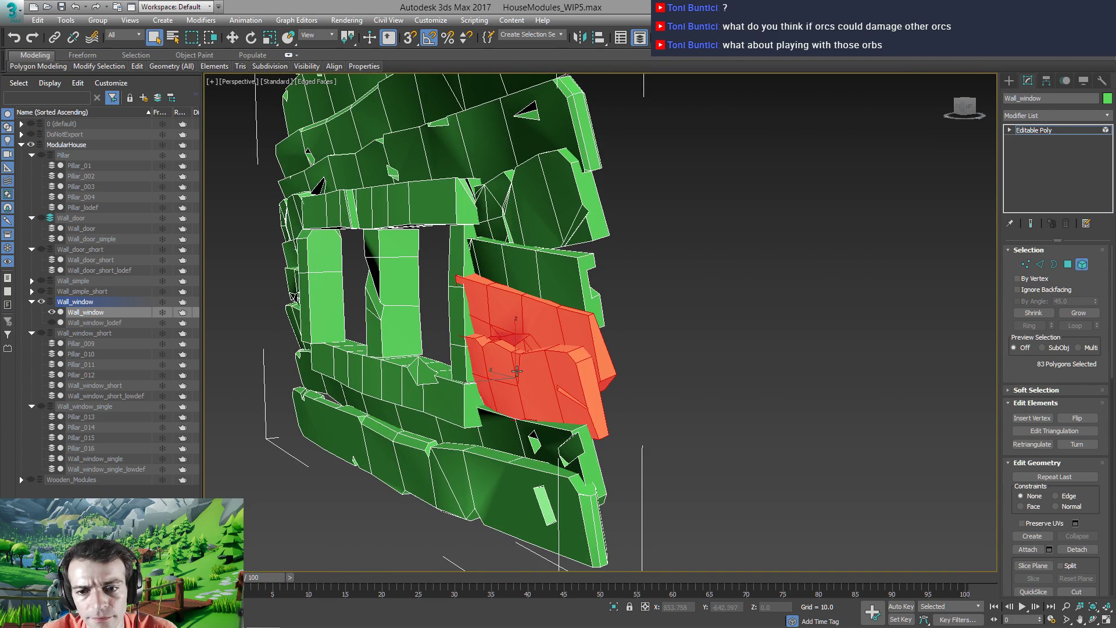
{"action": "middle_click_drag", "start_coordinate": [517, 370], "coordinate": [502, 336], "text": "alt"}
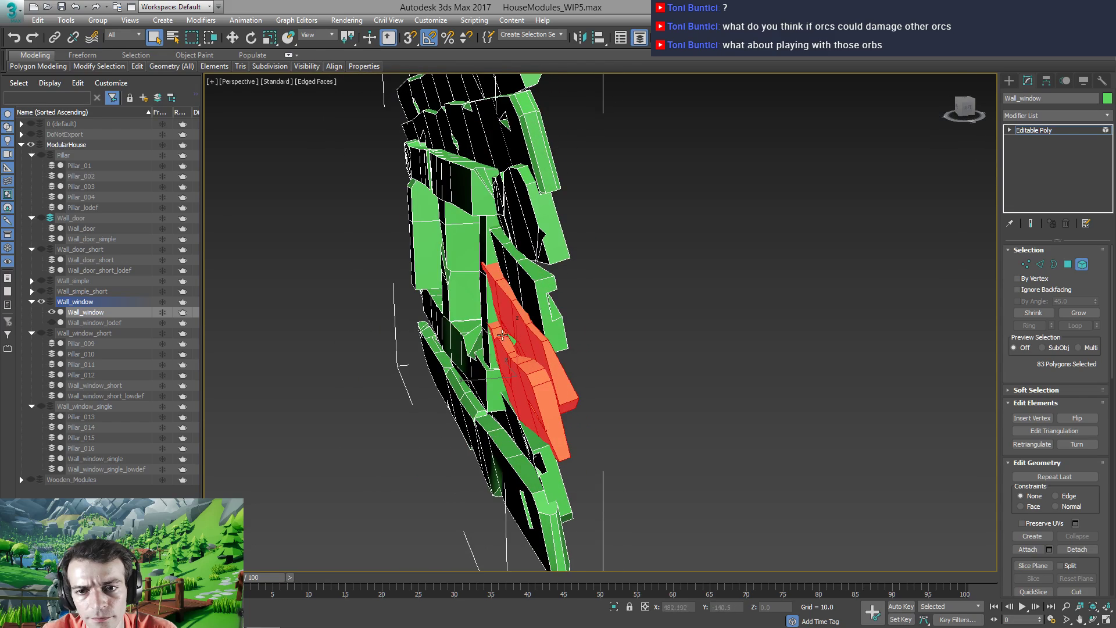
{"action": "left_click", "coordinate": [509, 265], "text": "ctrl"}
{"action": "middle_click_drag", "start_coordinate": [509, 264], "coordinate": [480, 373], "text": "alt"}
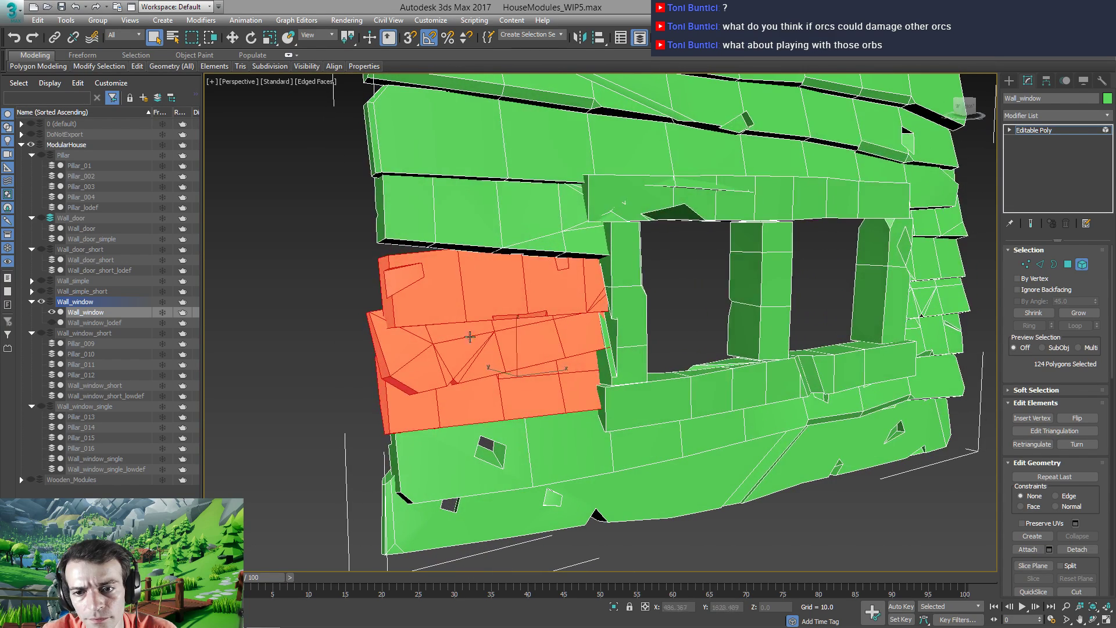
{"action": "key", "text": "w"}
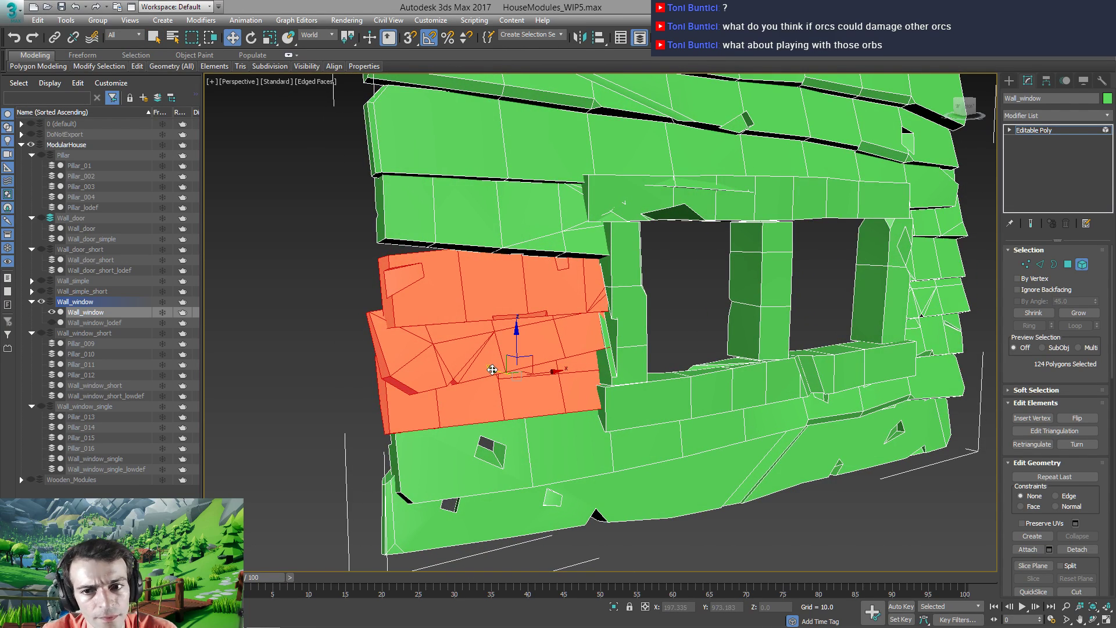
{"action": "middle_click_drag", "start_coordinate": [491, 368], "coordinate": [489, 407], "text": "alt"}
{"action": "scroll", "coordinate": [529, 357], "scroll_direction": "up", "scroll_amount": 3}
{"action": "scroll", "coordinate": [522, 335], "scroll_direction": "down", "scroll_amount": 3}
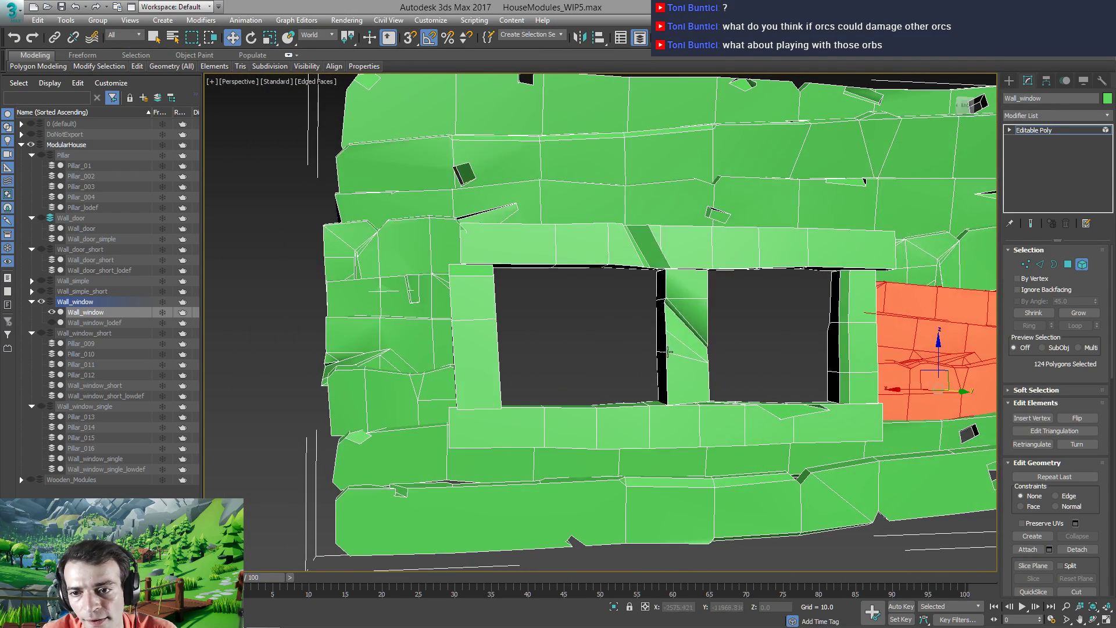
Select the window's middle post element and scale it down to 79% in X and Y, keeping its height
{"action": "left_click", "coordinate": [683, 343]}
{"action": "key", "text": "r"}
{"action": "middle_click_drag", "start_coordinate": [682, 345], "coordinate": [664, 339], "text": "alt"}
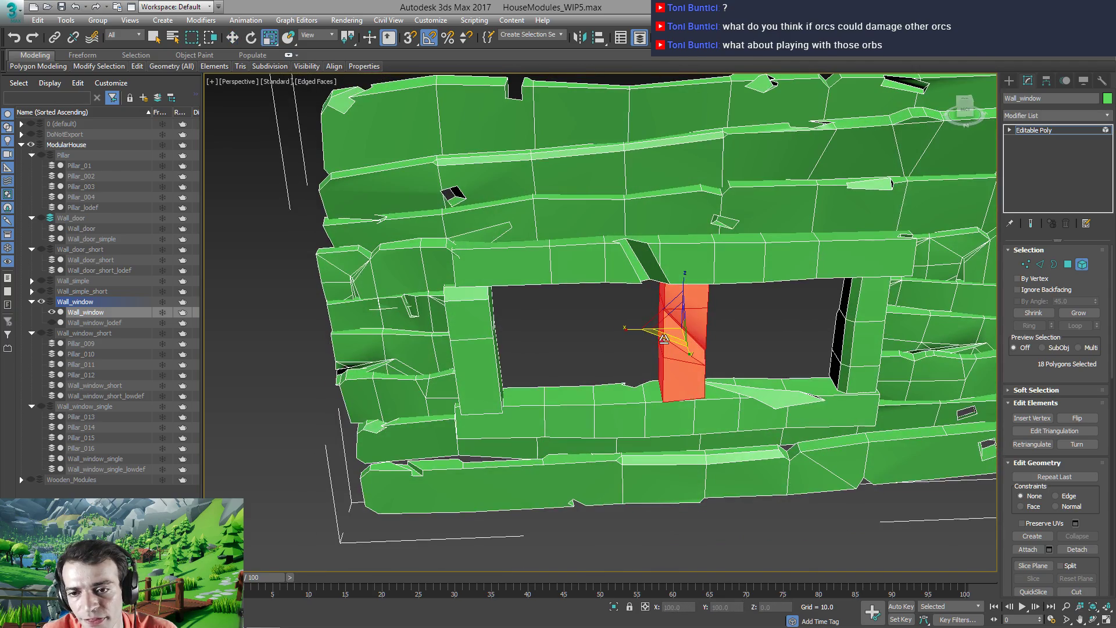
{"action": "left_click_drag", "start_coordinate": [666, 338], "coordinate": [679, 334]}
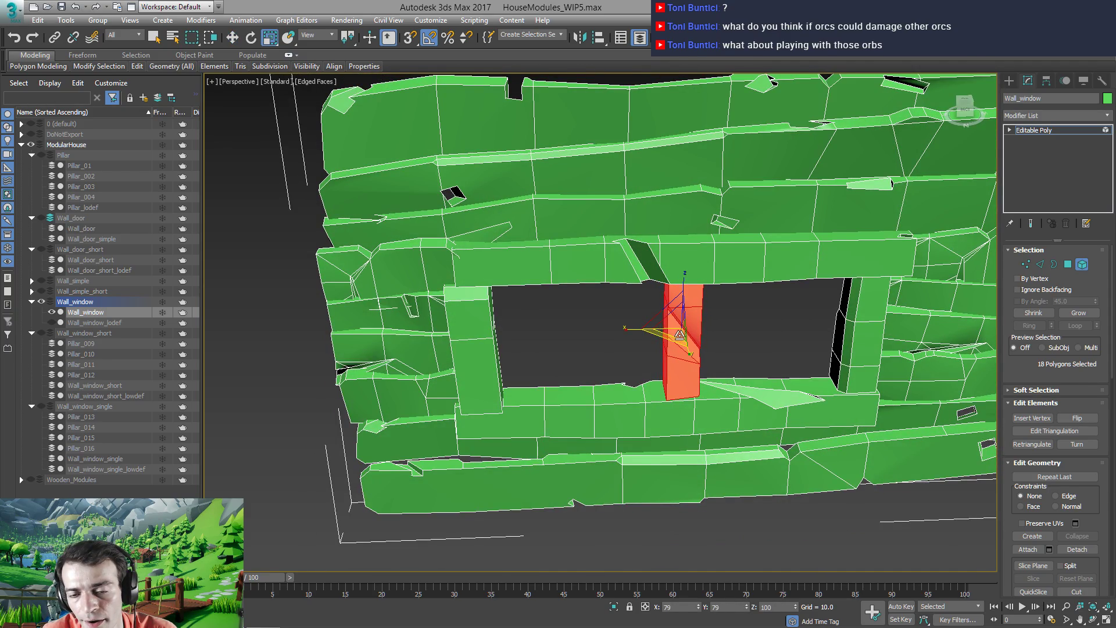
{"action": "middle_click_drag", "start_coordinate": [679, 335], "coordinate": [843, 317], "text": "alt"}
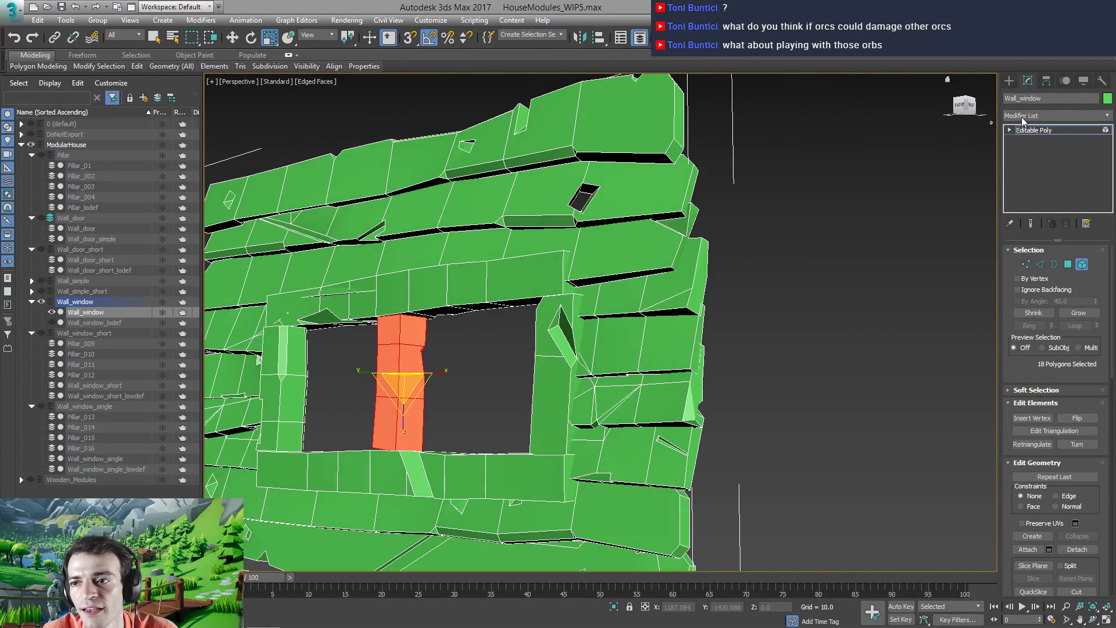
Add an Unwrap UVW modifier to Wall_window, select all its polygons, and open the UV editor
{"action": "left_click", "coordinate": [1037, 131]}
{"action": "left_click", "coordinate": [1032, 116]}
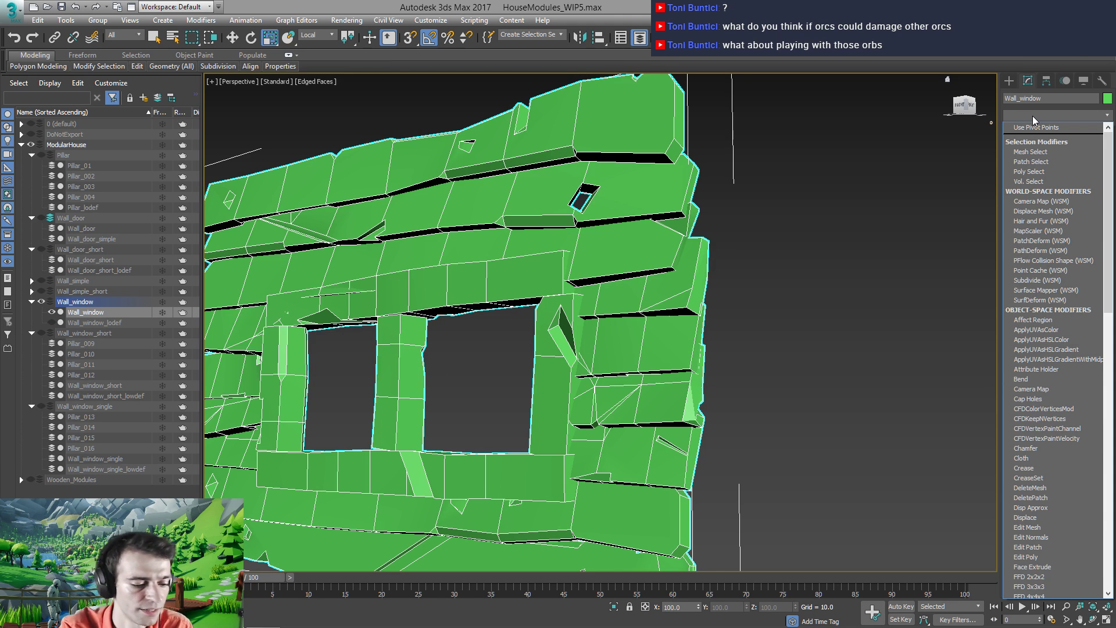
{"action": "key", "text": "u"}
{"action": "key", "text": "Return"}
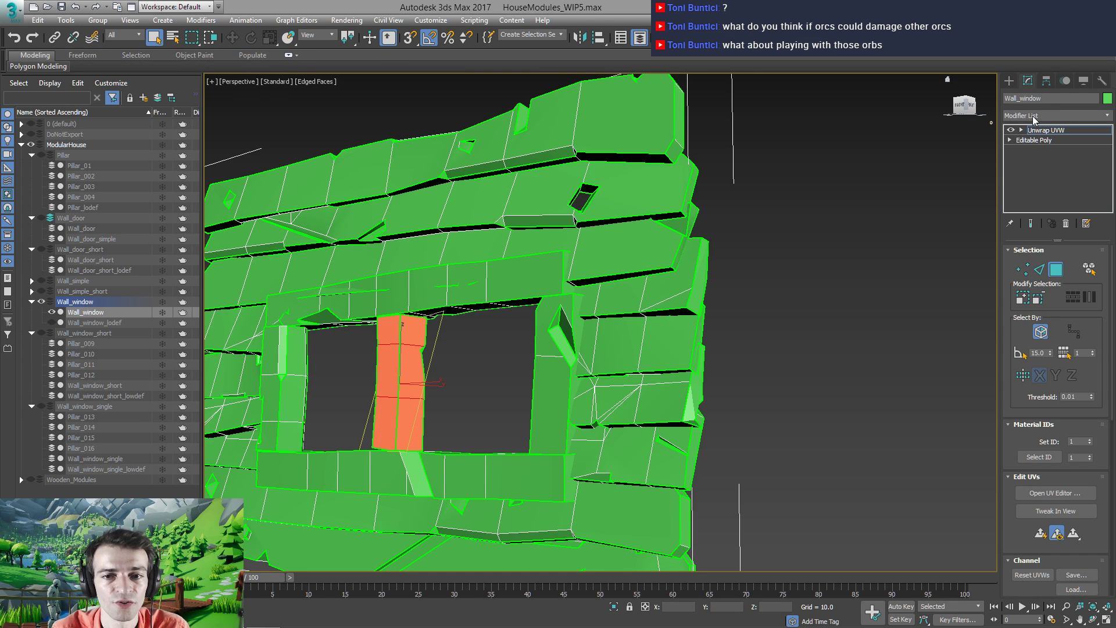
{"action": "key", "text": "ctrl+a"}
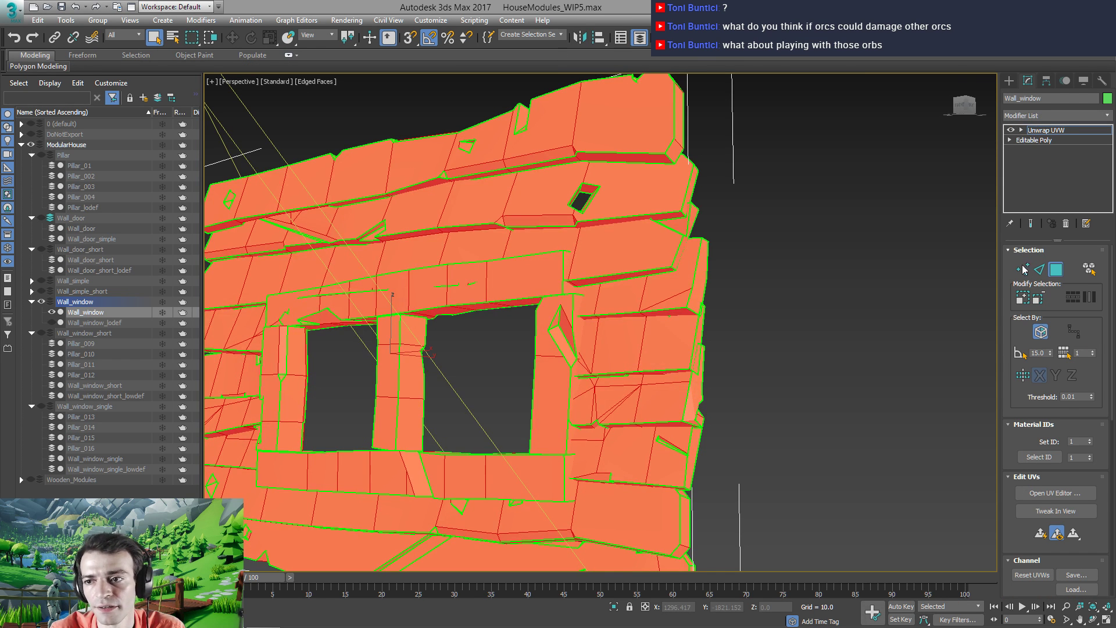
{"action": "left_click", "coordinate": [1055, 493]}
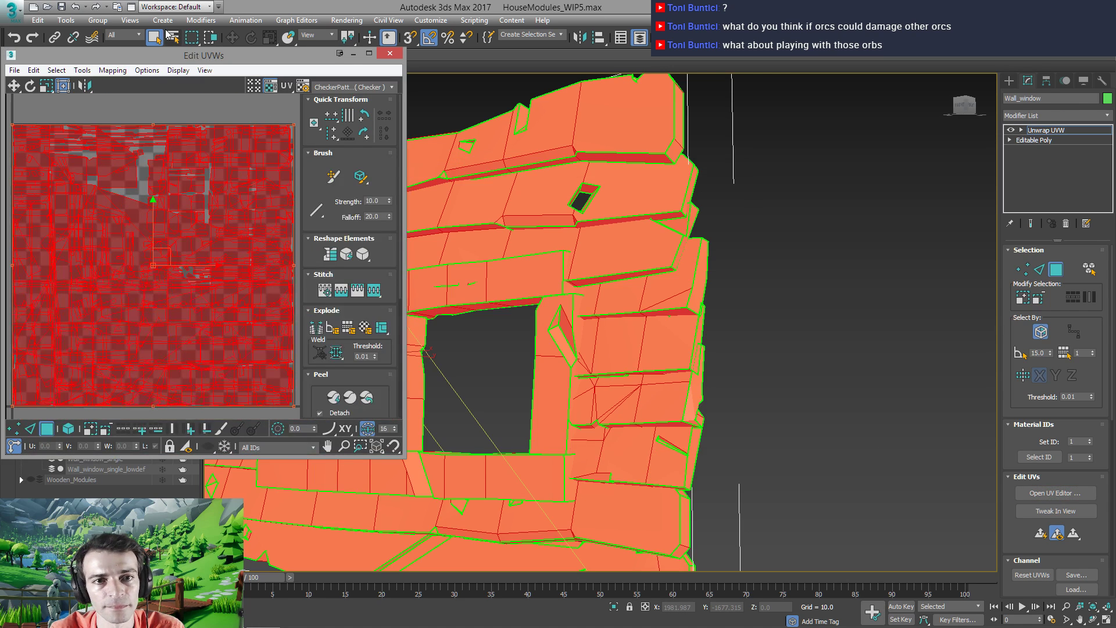
Flatten-map all Wall_window UVs with a polygon angle threshold of 45 and a spacing of 0.001
{"action": "left_click_drag", "start_coordinate": [171, 55], "coordinate": [471, 66]}
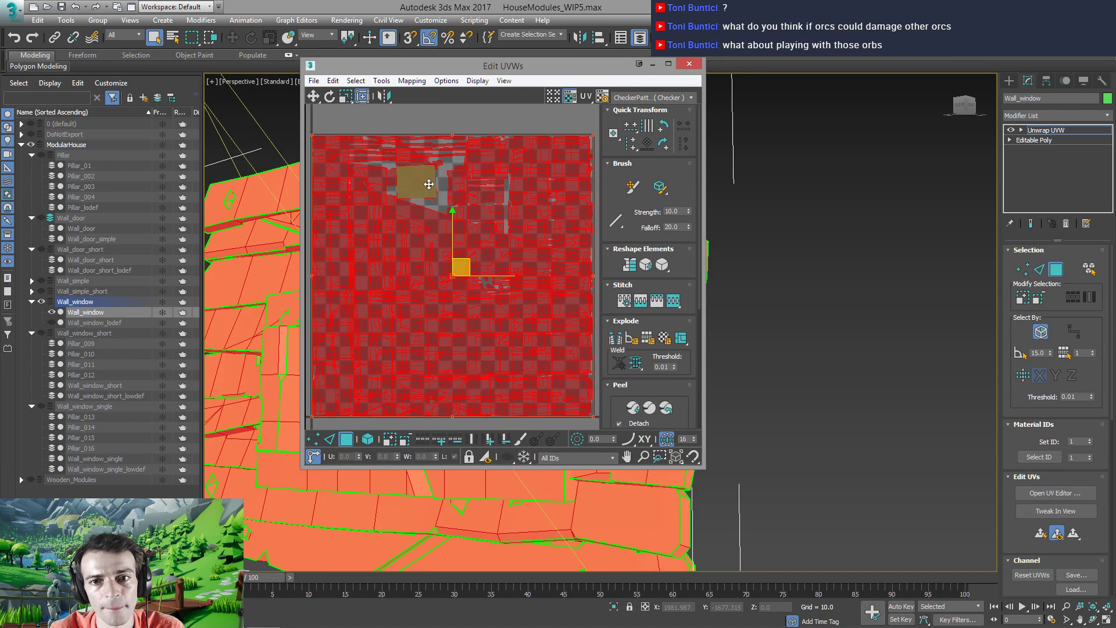
{"action": "left_click", "coordinate": [412, 81]}
{"action": "left_click", "coordinate": [427, 94]}
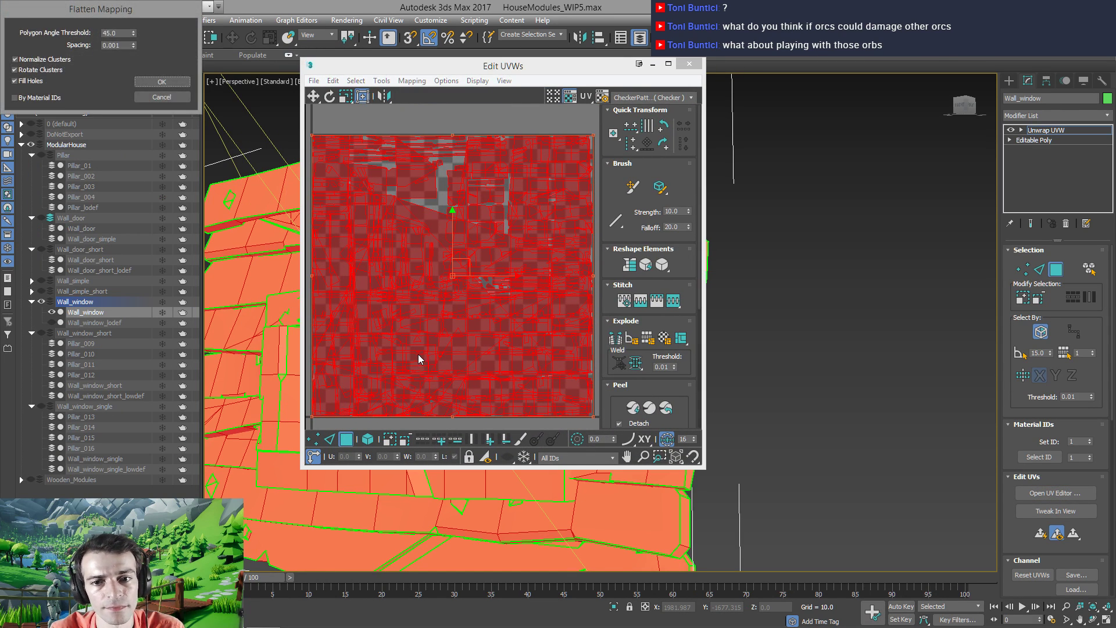
{"action": "left_click", "coordinate": [157, 82]}
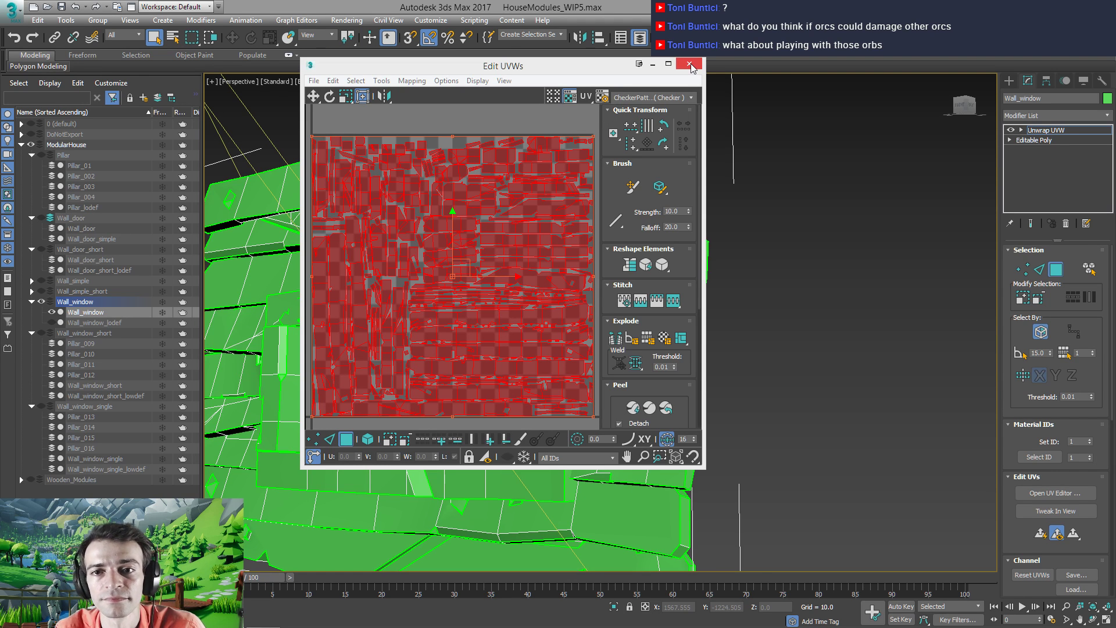
Close the UV editor and convert Wall_window to an Editable Poly
{"action": "right_click", "coordinate": [457, 500]}
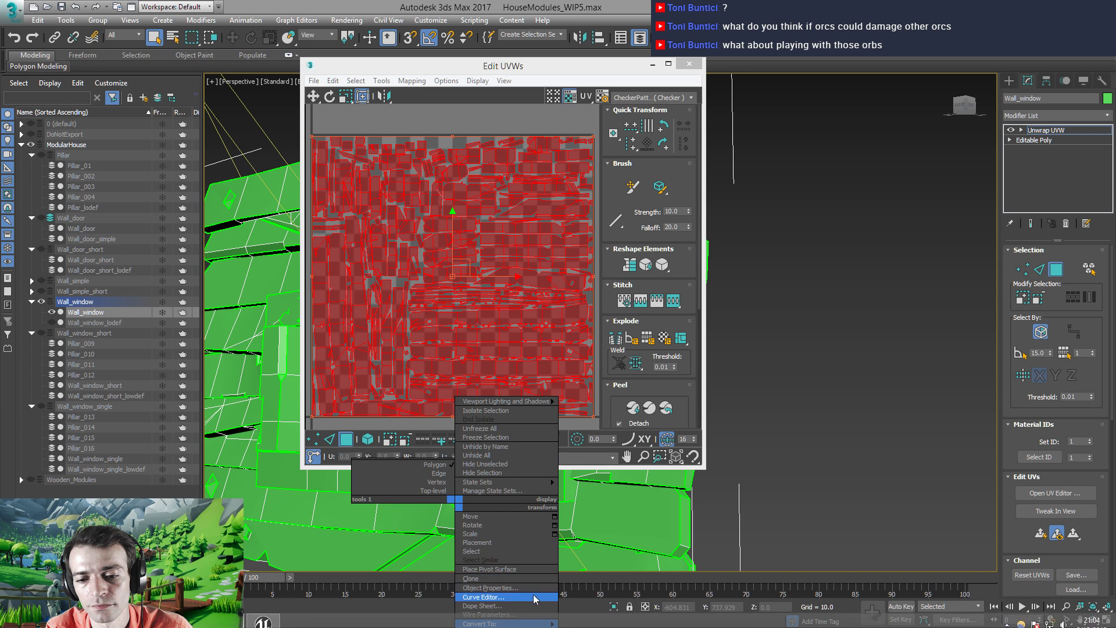
{"action": "mouse_move", "coordinate": [526, 624]}
{"action": "left_click", "coordinate": [599, 610]}
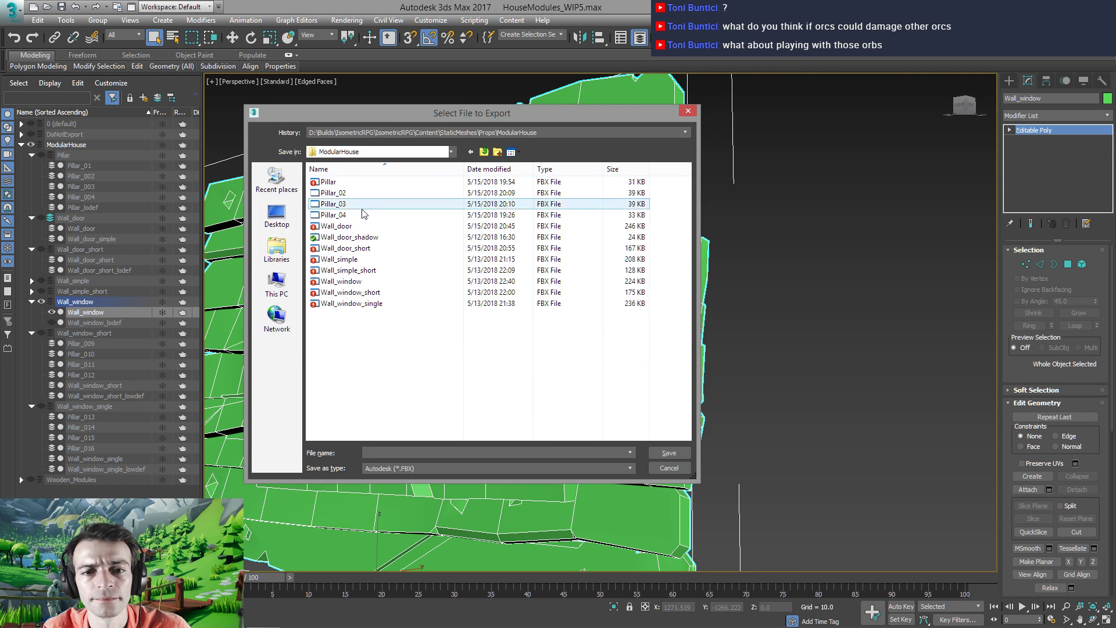
Export the wall as FBX over the existing Wall_window file in the ModularHouse folder, keeping the current export options
{"action": "double_click", "coordinate": [349, 282]}
{"action": "left_click", "coordinate": [601, 369]}
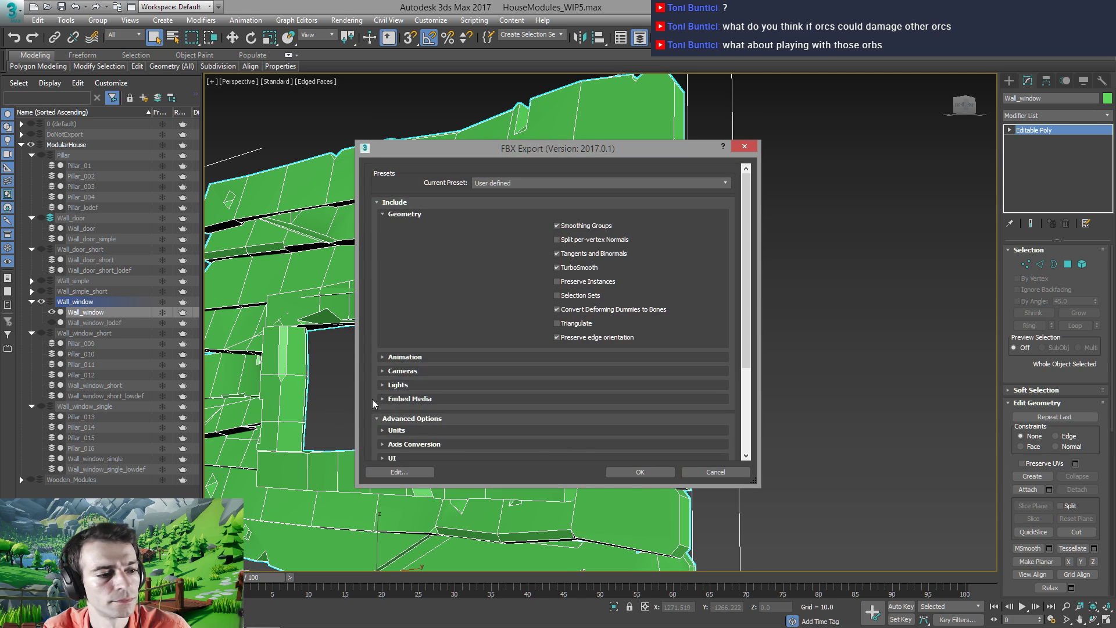
{"action": "left_click", "coordinate": [610, 469]}
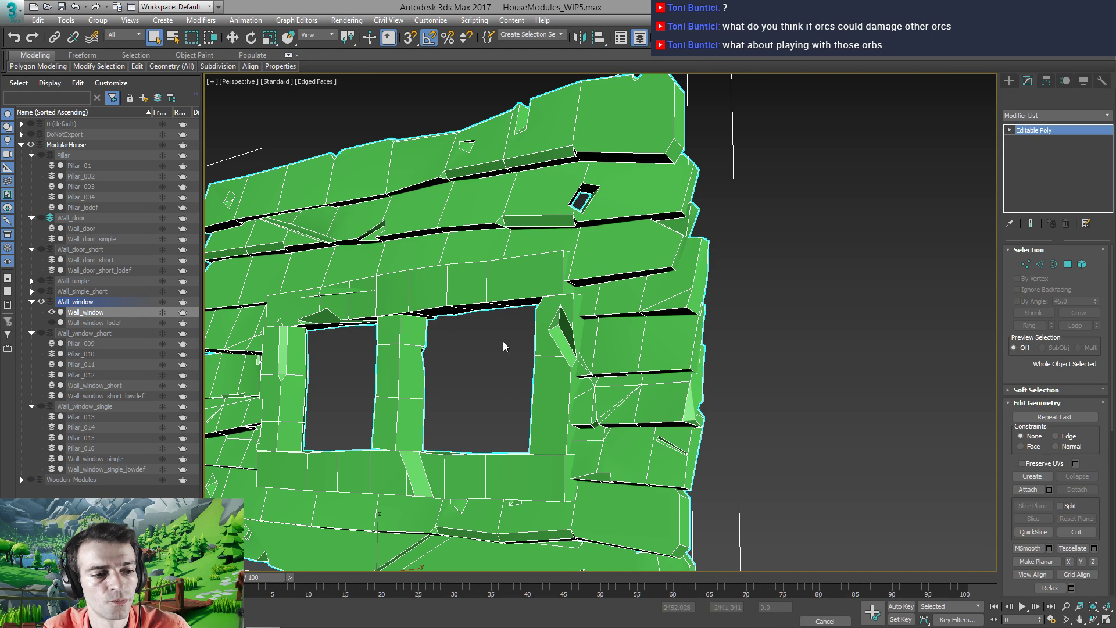
{"action": "middle_click_drag", "start_coordinate": [367, 372], "coordinate": [414, 350]}
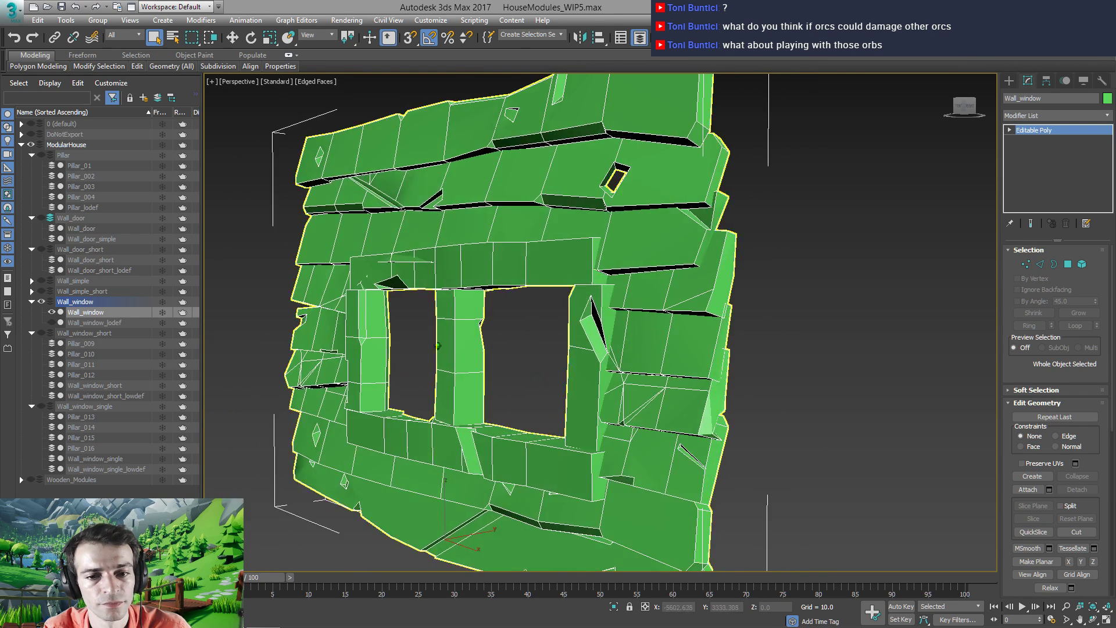
{"action": "scroll", "coordinate": [414, 350], "scroll_direction": "down", "scroll_amount": 2}
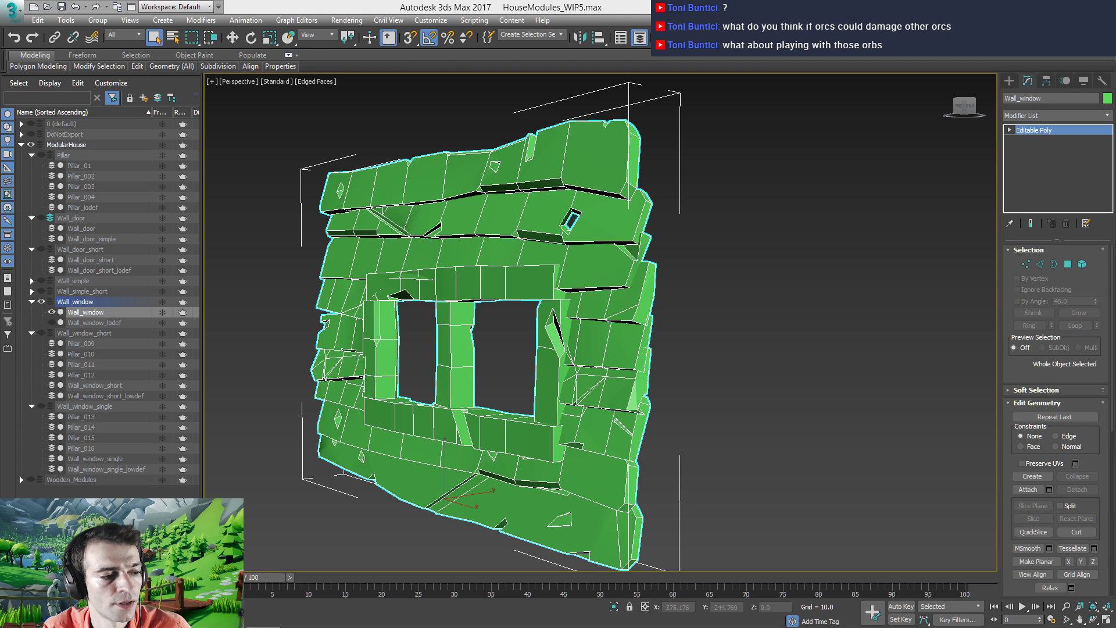
{"action": "middle_click_drag", "start_coordinate": [369, 447], "coordinate": [349, 492], "text": "alt"}
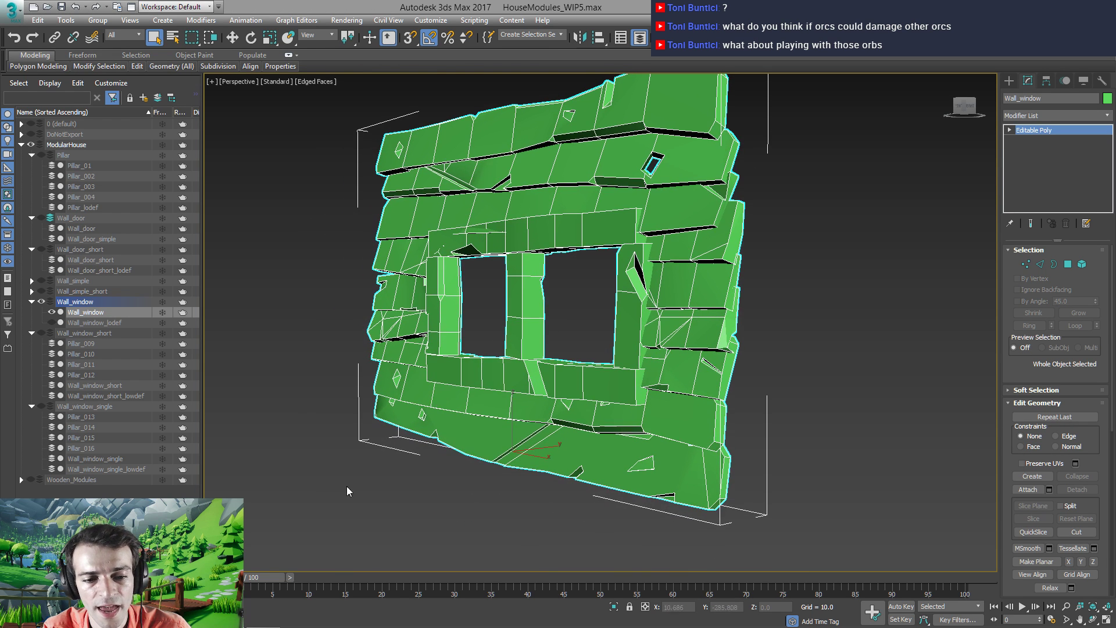
Switch to Unreal Editor, reimport the changed Wall_window source file, and view the framed windows in the level
{"action": "left_click", "coordinate": [263, 616]}
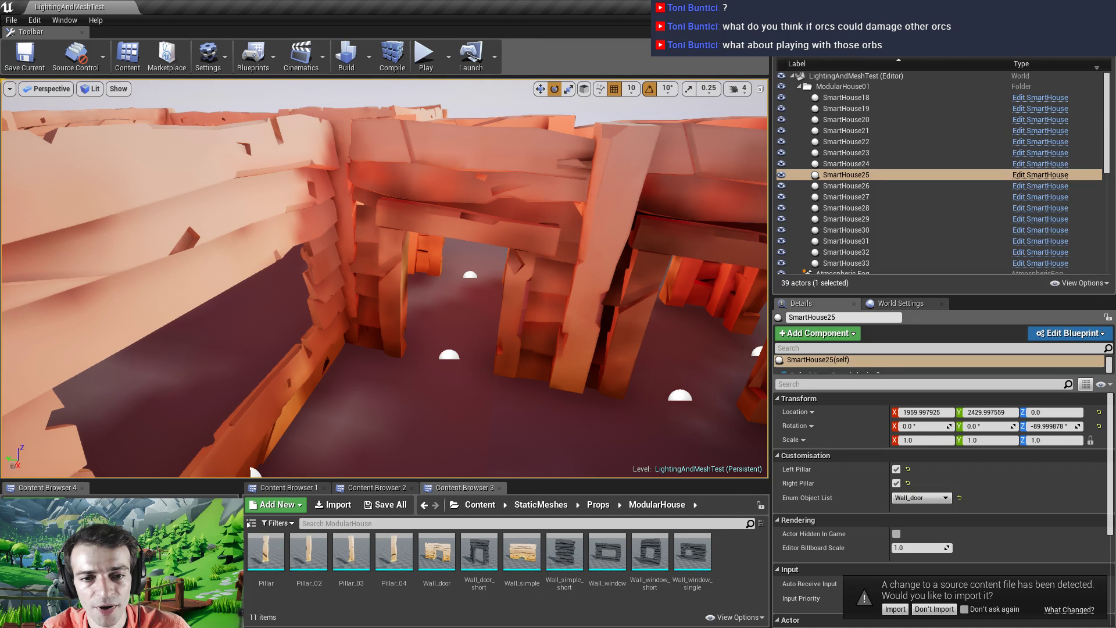
{"action": "right_click_drag", "start_coordinate": [320, 374], "coordinate": [251, 375]}
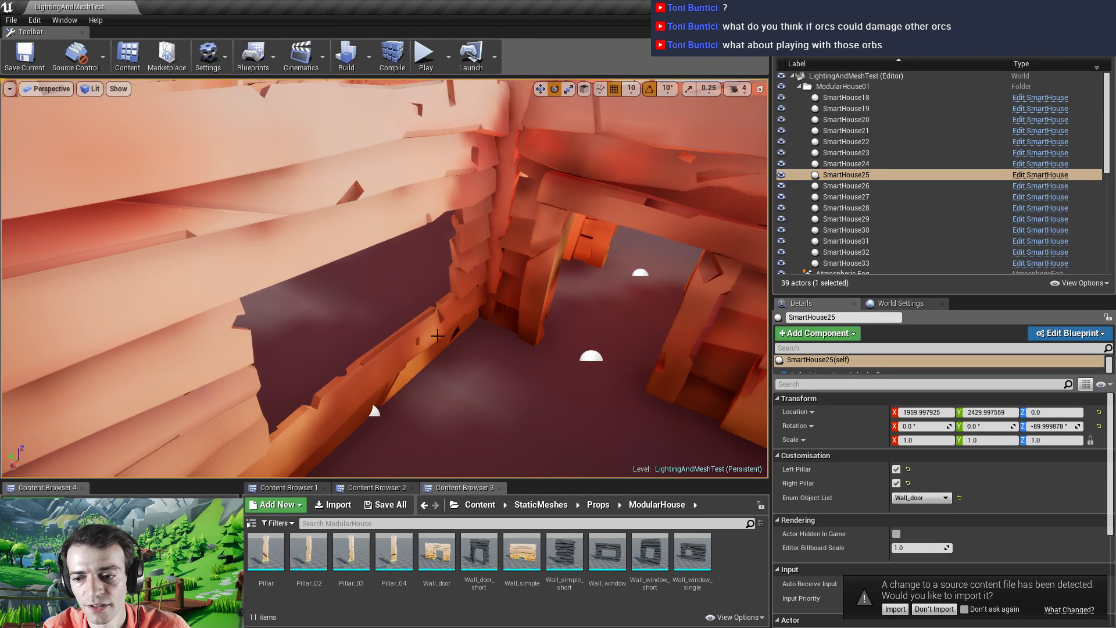
{"action": "left_click", "coordinate": [895, 608]}
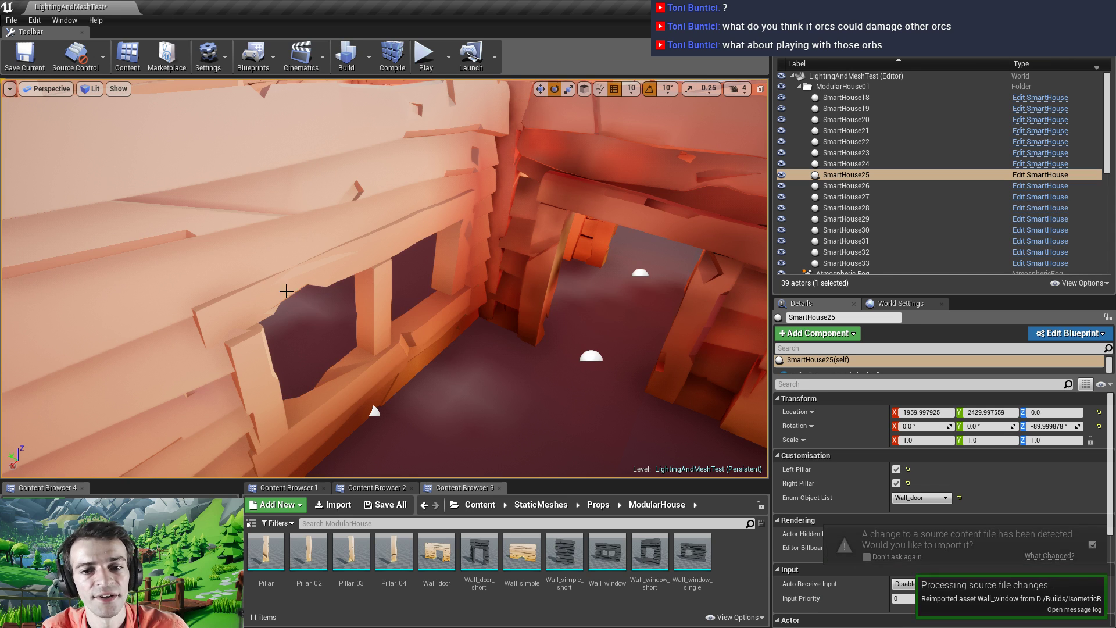
{"action": "right_click_drag", "start_coordinate": [376, 321], "coordinate": [341, 299]}
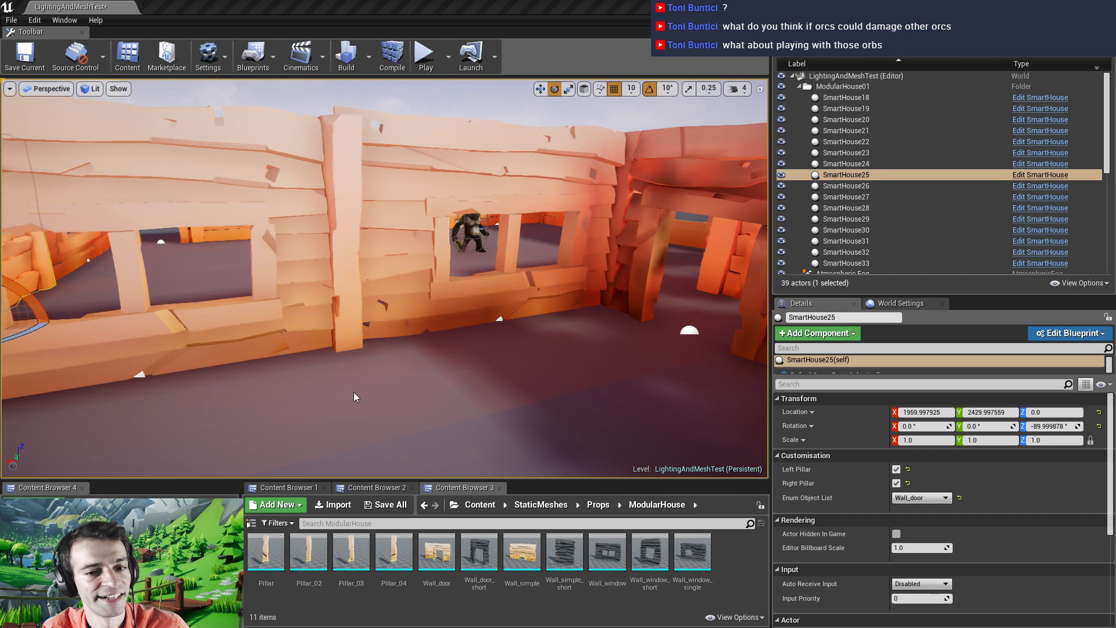
{"action": "right_click_drag", "start_coordinate": [356, 397], "coordinate": [356, 397]}
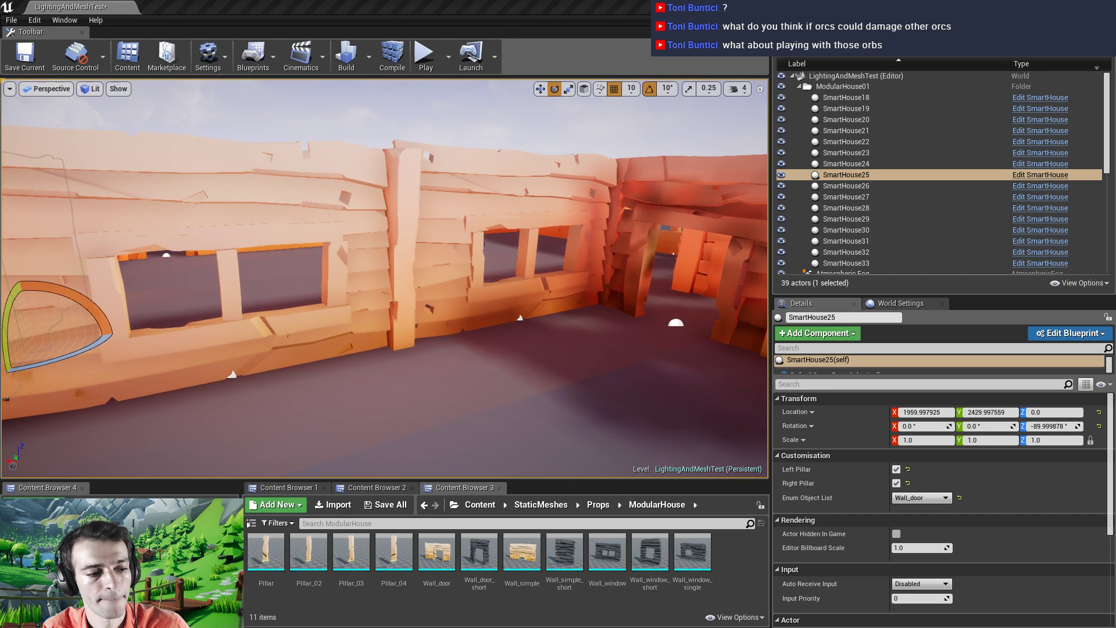
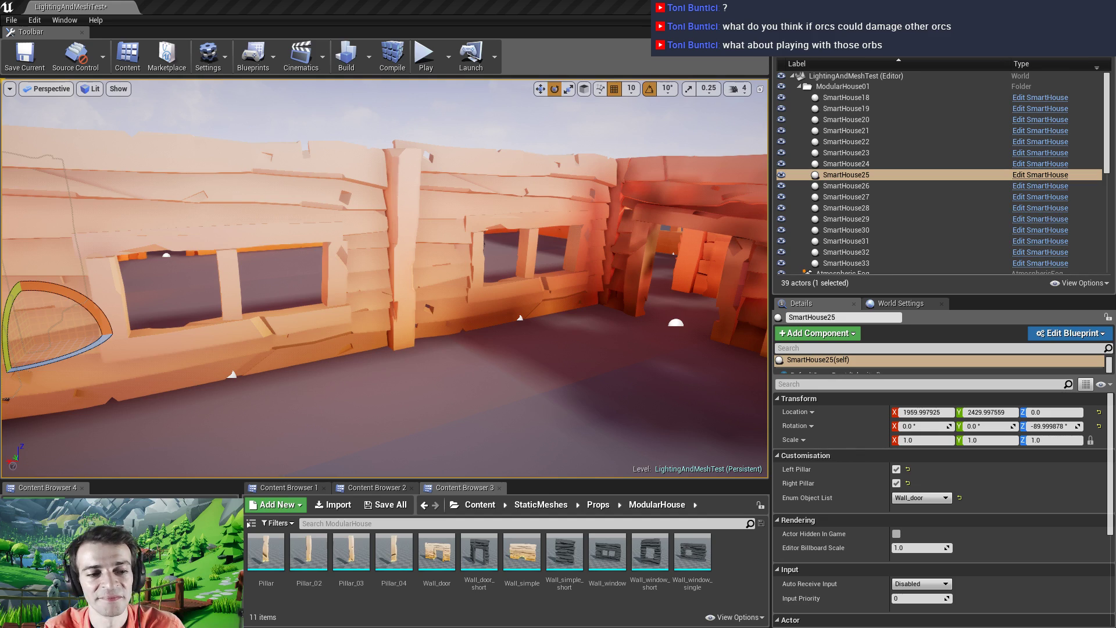
Duplicate the plain wall beside the framed window to X about -2050 and set the copy's object type to Wall_window_single
{"action": "right_click_drag", "start_coordinate": [384, 280], "coordinate": [504, 329]}
{"action": "left_click", "coordinate": [557, 289]}
{"action": "key", "text": "w"}
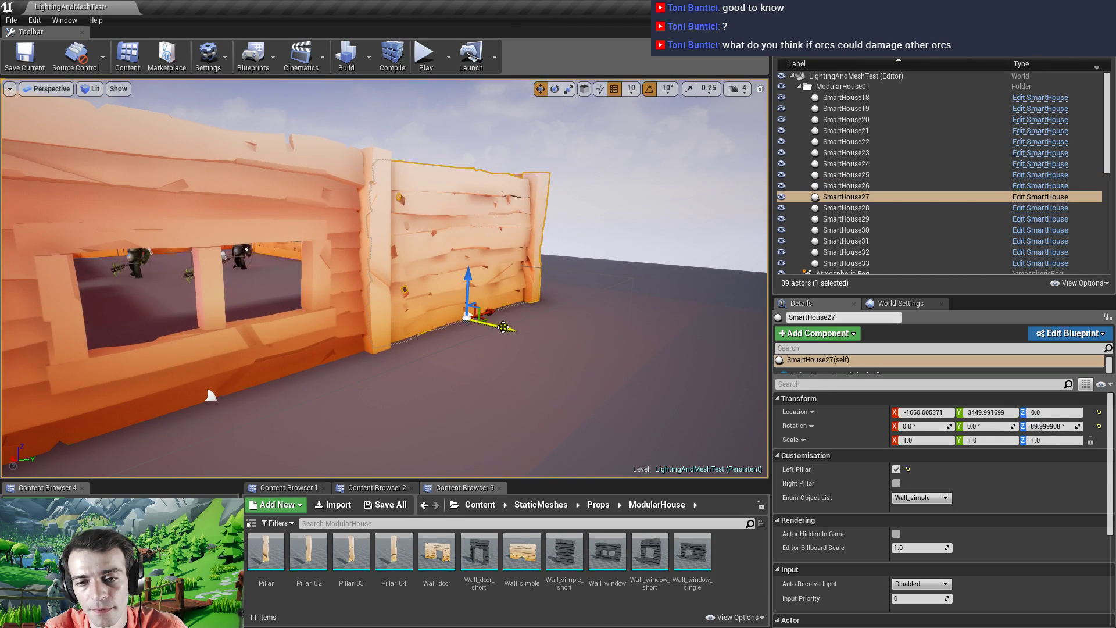
{"action": "left_click_drag", "start_coordinate": [504, 327], "coordinate": [602, 349], "text": "alt"}
{"action": "left_click", "coordinate": [922, 497]}
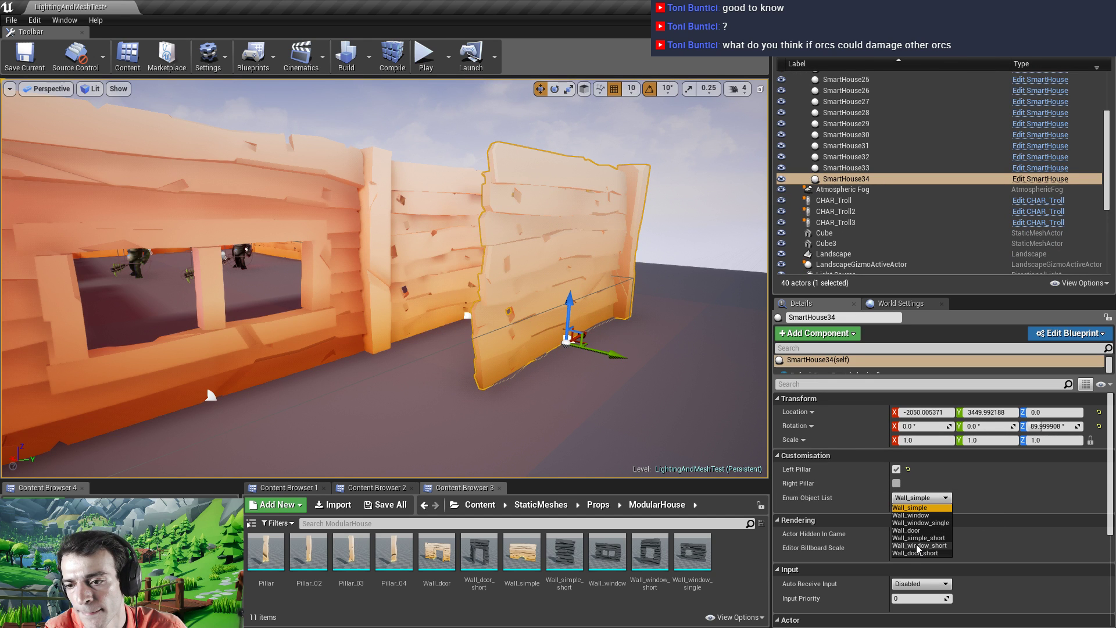
{"action": "left_click", "coordinate": [920, 523]}
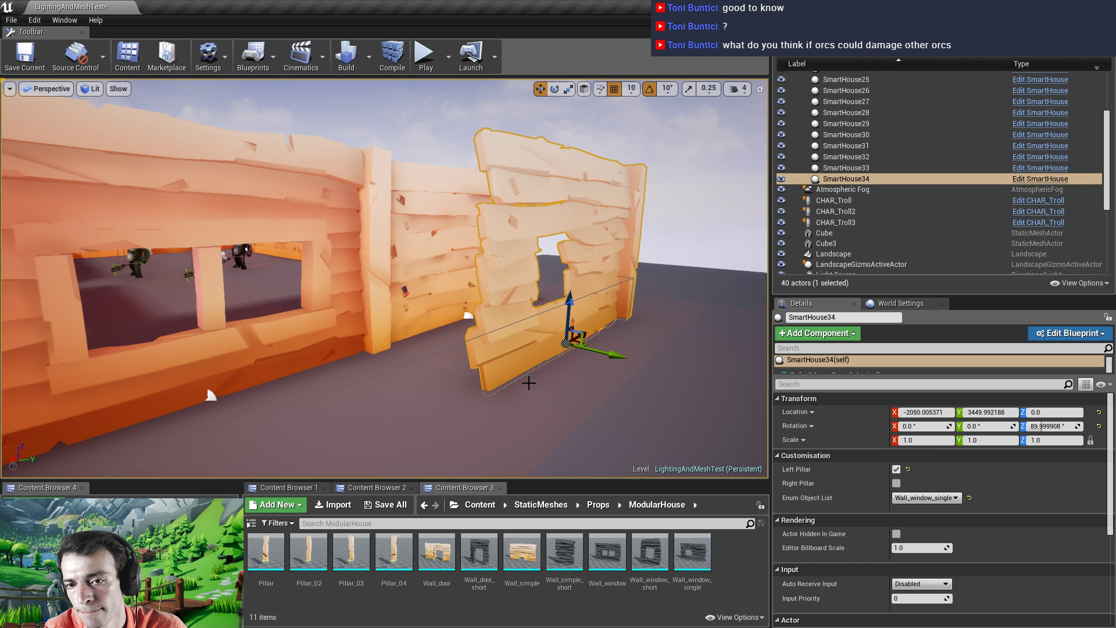
Duplicate the single-window wall to Y about 2420, set the copy's object type to Wall_window_short, and inspect both window openings
{"action": "key", "text": "d"}
{"action": "right_click_drag", "start_coordinate": [533, 380], "coordinate": [456, 380]}
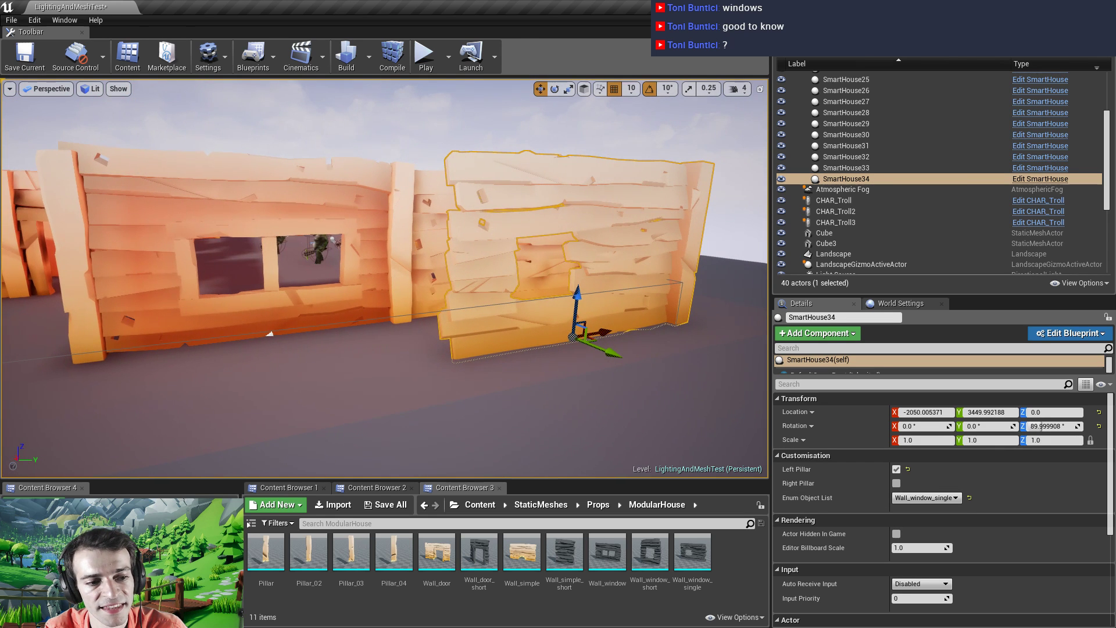
{"action": "left_click_drag", "start_coordinate": [599, 346], "coordinate": [312, 378], "text": "alt"}
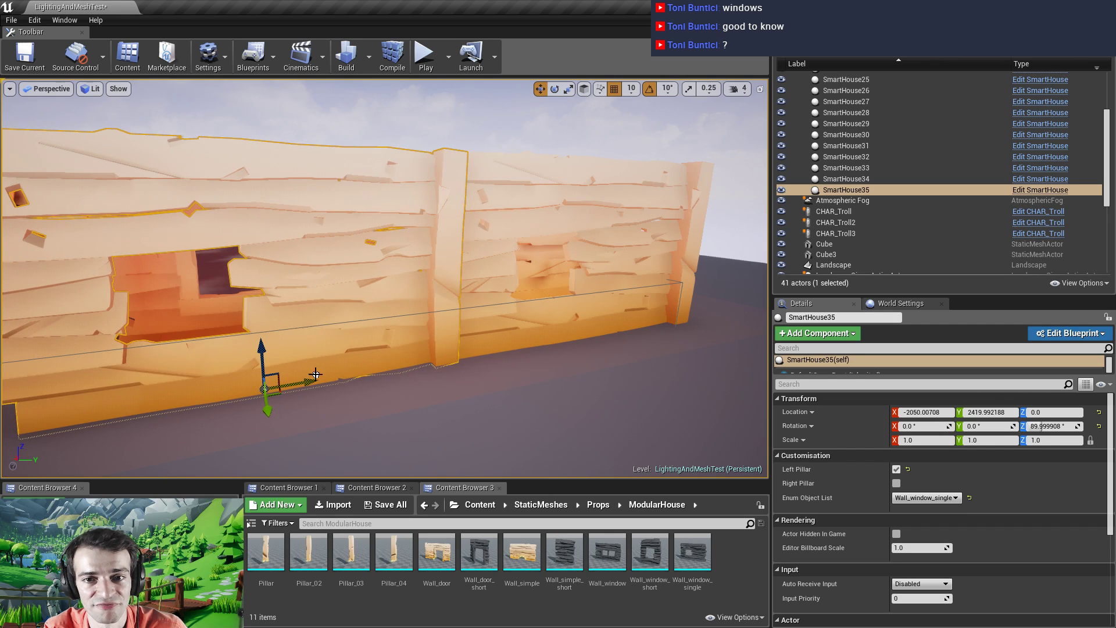
{"action": "right_click_drag", "start_coordinate": [312, 379], "coordinate": [373, 320]}
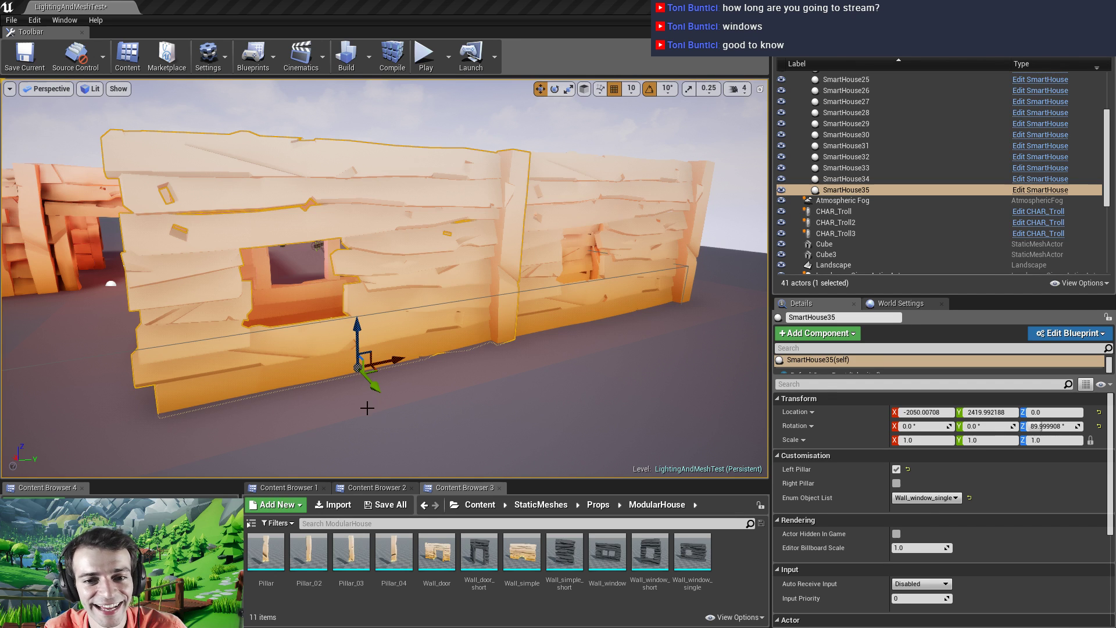
{"action": "left_click", "coordinate": [925, 498]}
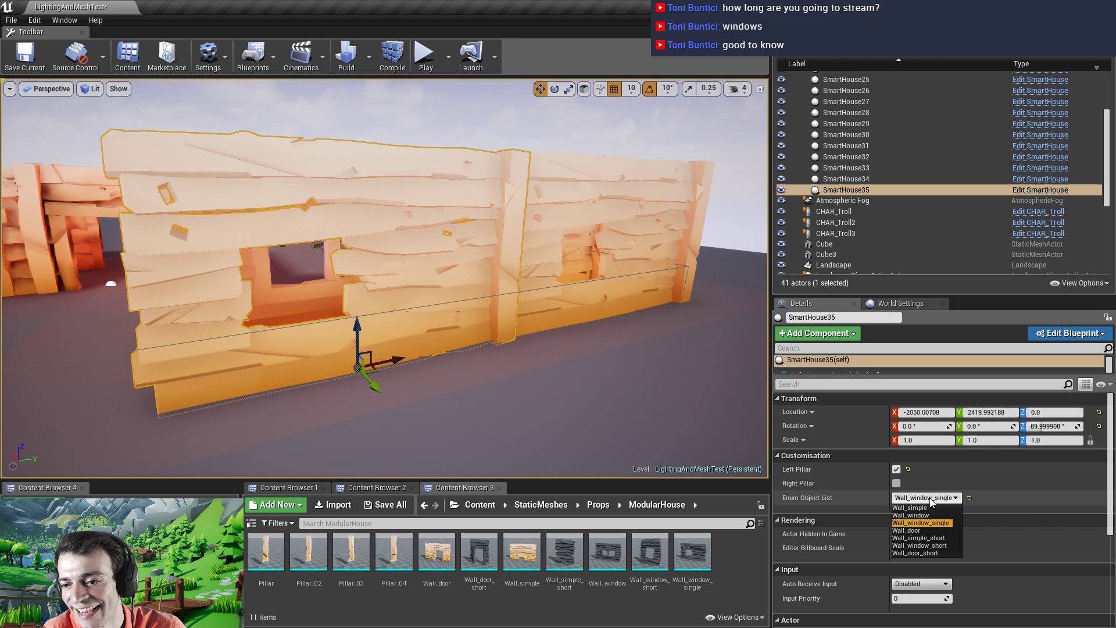
{"action": "left_click", "coordinate": [918, 545]}
{"action": "left_click_drag", "start_coordinate": [399, 287], "coordinate": [280, 359]}
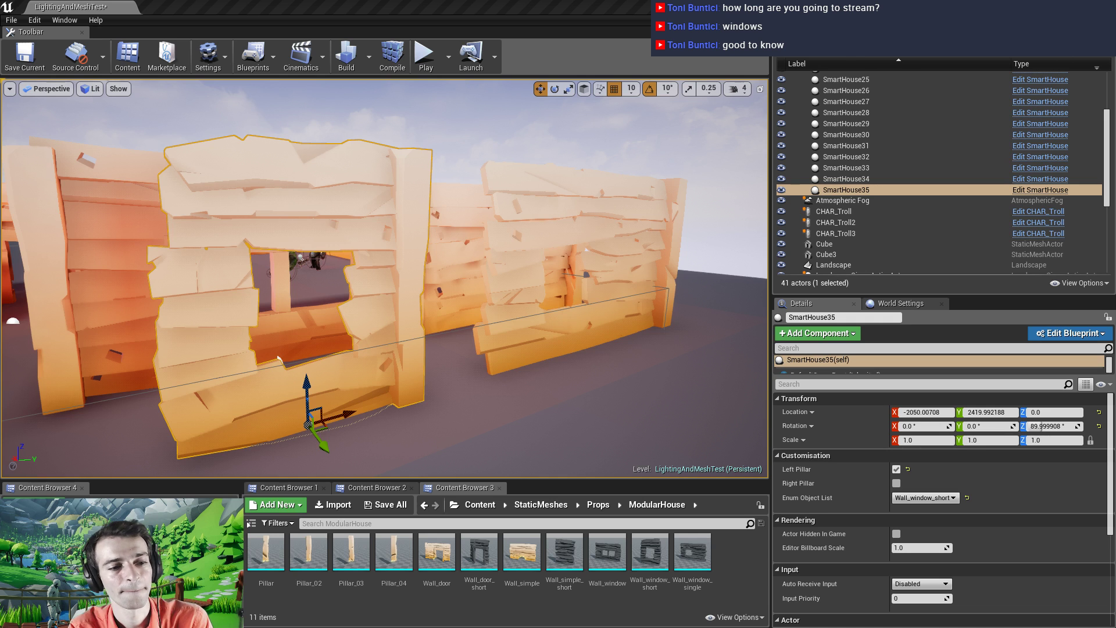
{"action": "left_click_drag", "start_coordinate": [279, 359], "coordinate": [481, 307]}
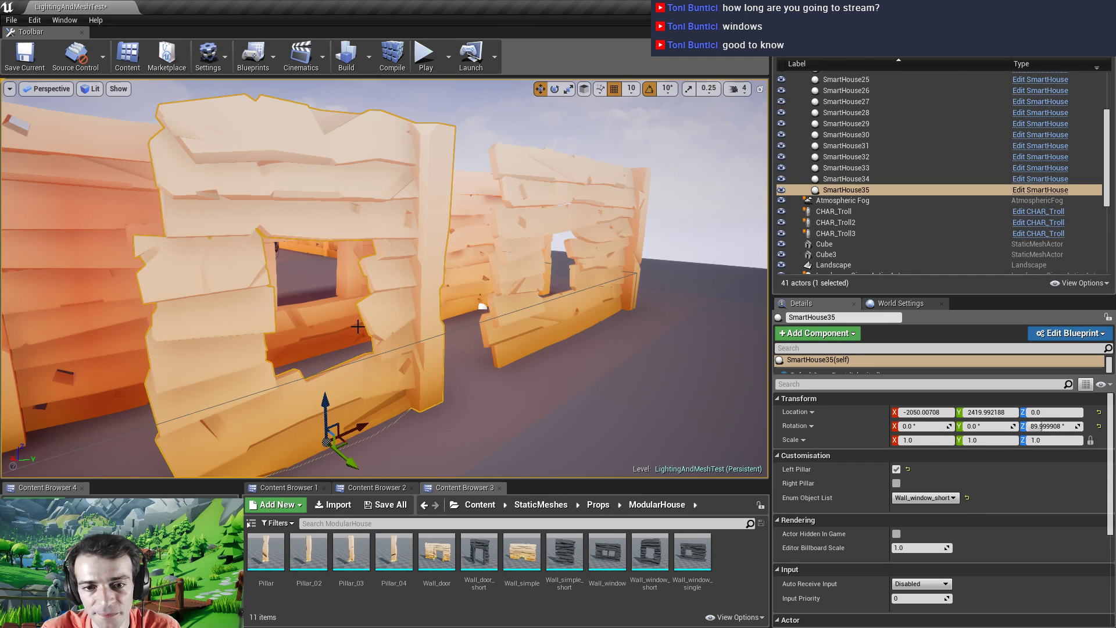
{"action": "left_click_drag", "start_coordinate": [322, 368], "coordinate": [368, 322]}
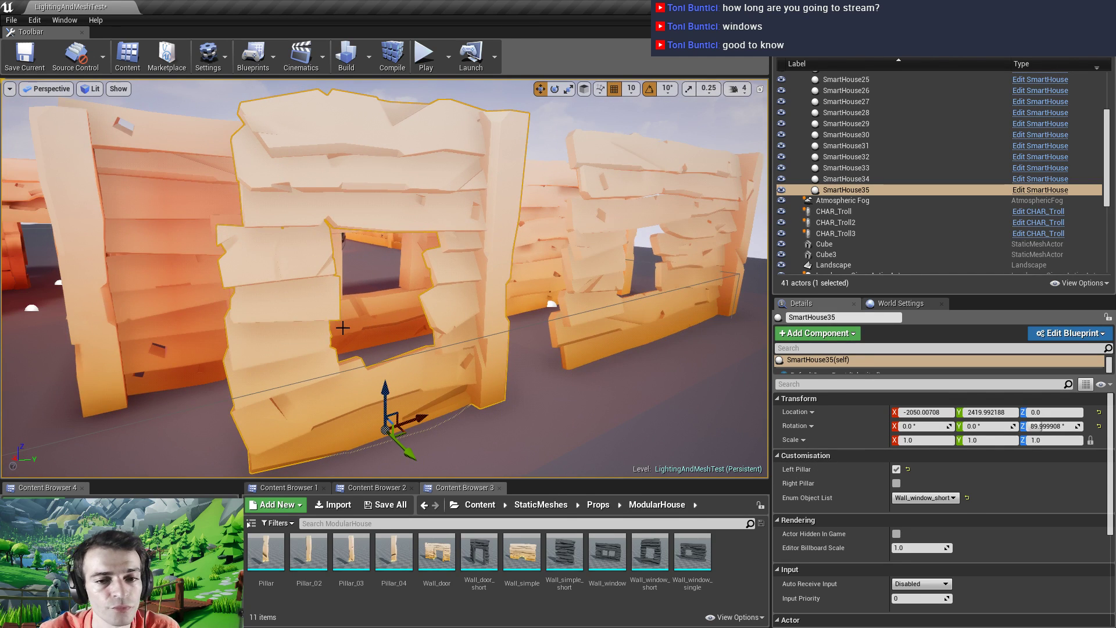
Switch to 3ds Max, hide the Wall_window layer, and show the Wall_window_single layer
{"action": "key", "text": "alt+Tab"}
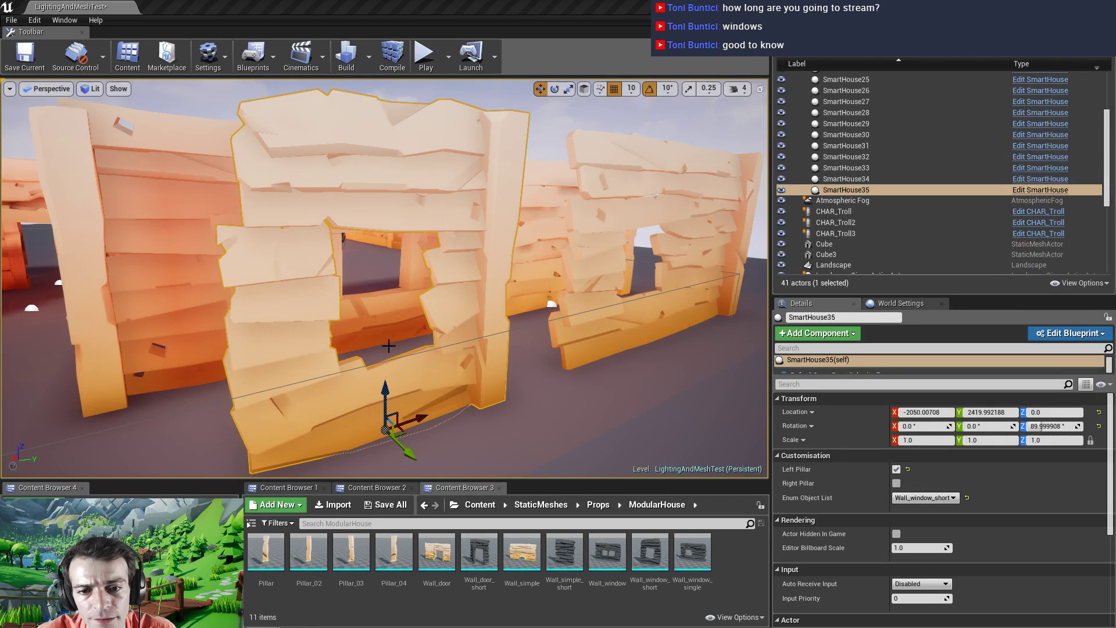
{"action": "mouse_move", "coordinate": [310, 615]}
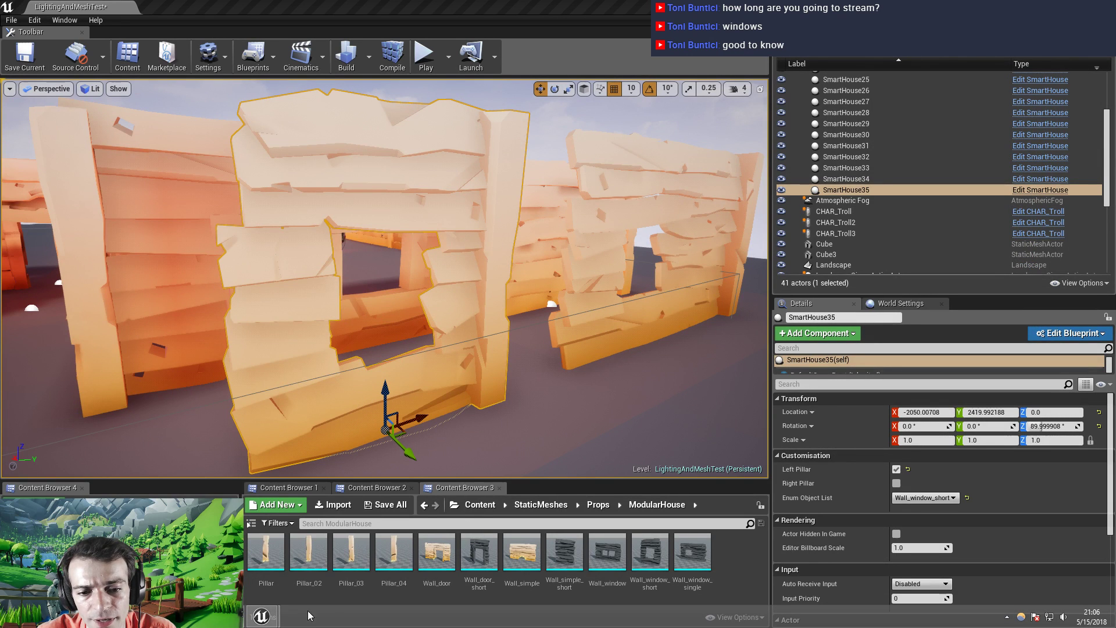
{"action": "mouse_move", "coordinate": [226, 616]}
{"action": "left_click", "coordinate": [286, 563]}
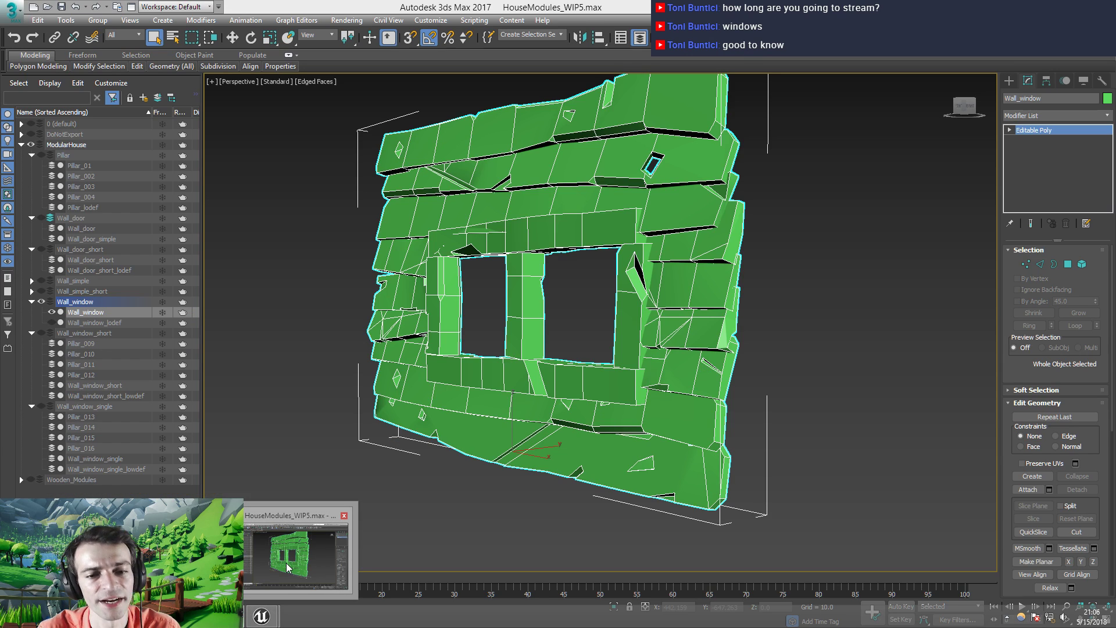
{"action": "left_click", "coordinate": [286, 563]}
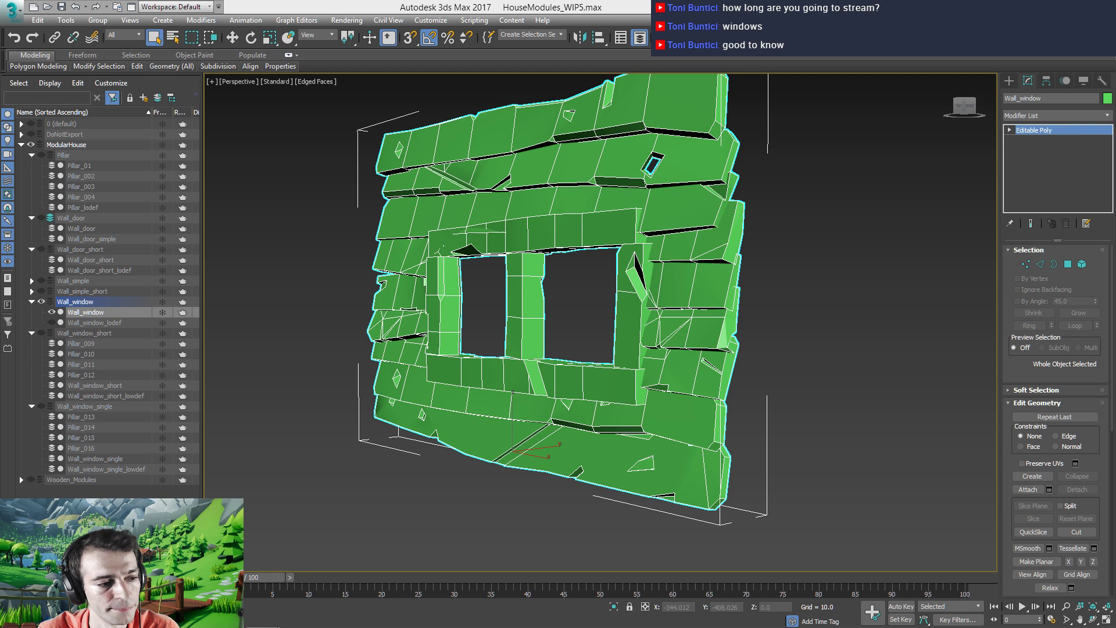
{"action": "left_click", "coordinate": [41, 301]}
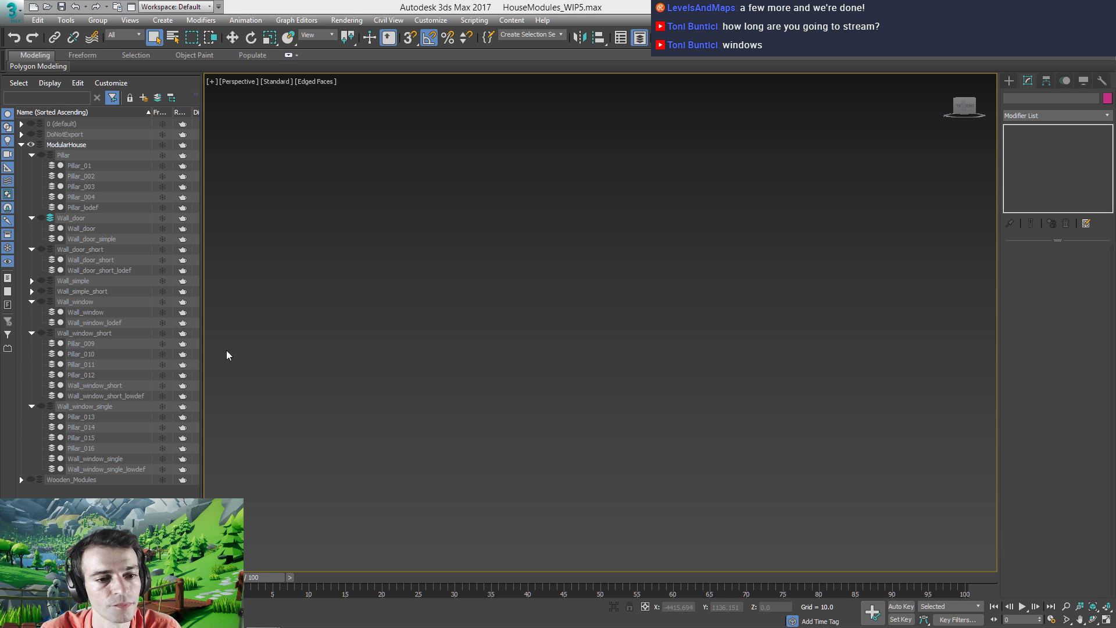
{"action": "left_click", "coordinate": [41, 407]}
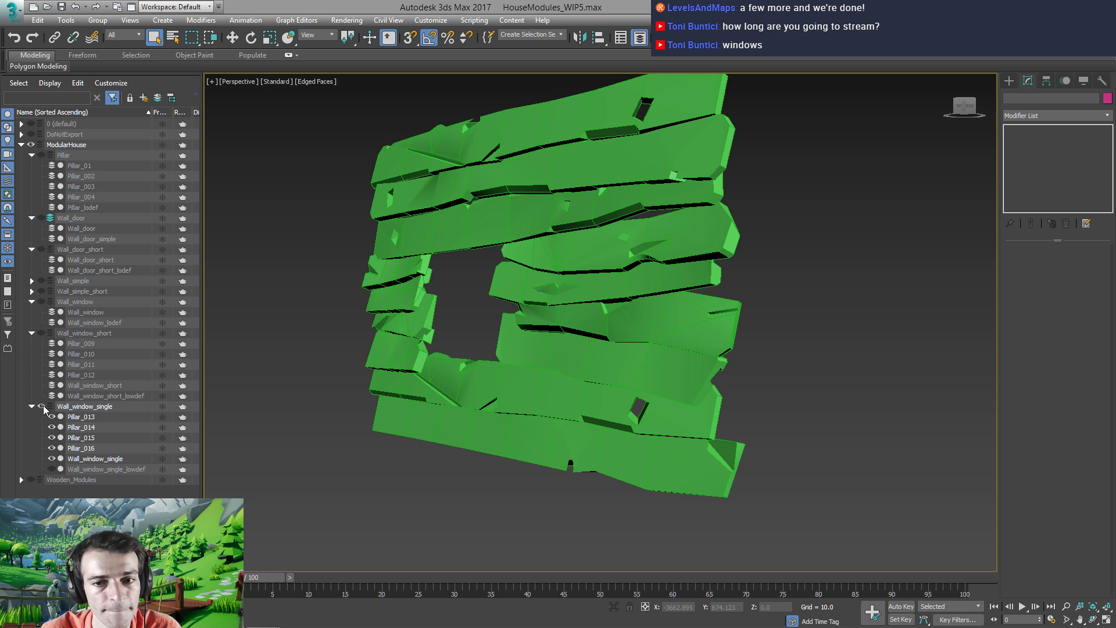
Align Pillar_013 through Pillar_016 to the single-window wall in X and Y, matching their maximum to the wall's pivot point
{"action": "left_click", "coordinate": [84, 446], "text": "shift"}
{"action": "middle_click_drag", "start_coordinate": [494, 334], "coordinate": [474, 324], "text": "alt"}
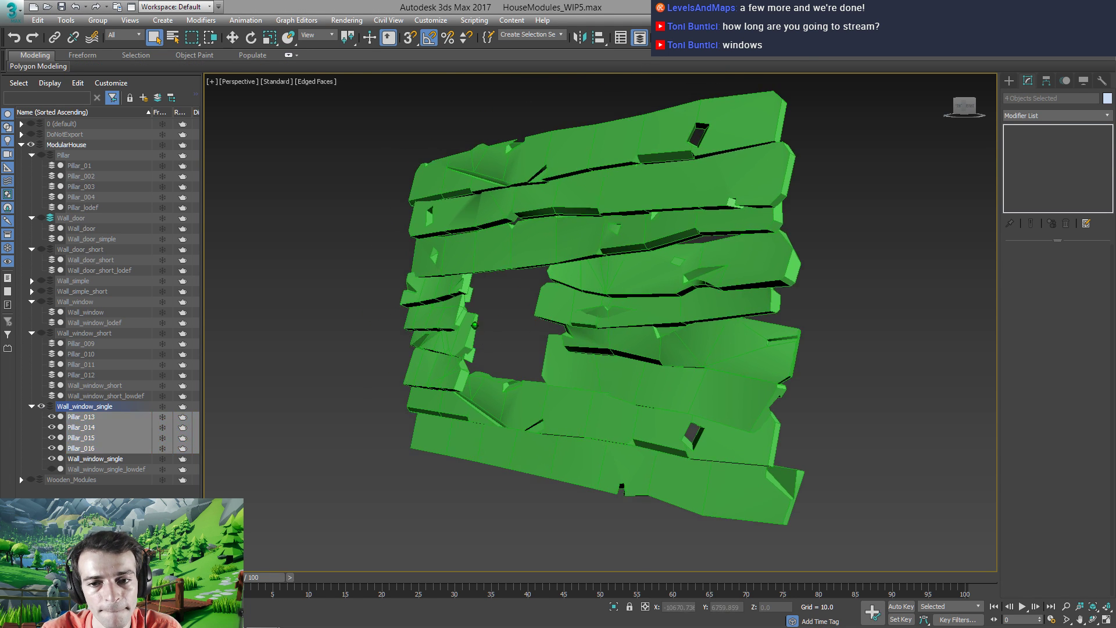
{"action": "scroll", "coordinate": [475, 325], "scroll_direction": "down", "scroll_amount": 6}
{"action": "scroll", "coordinate": [475, 325], "scroll_direction": "up", "scroll_amount": 2}
{"action": "key", "text": "alt+a"}
{"action": "left_click", "coordinate": [505, 364]}
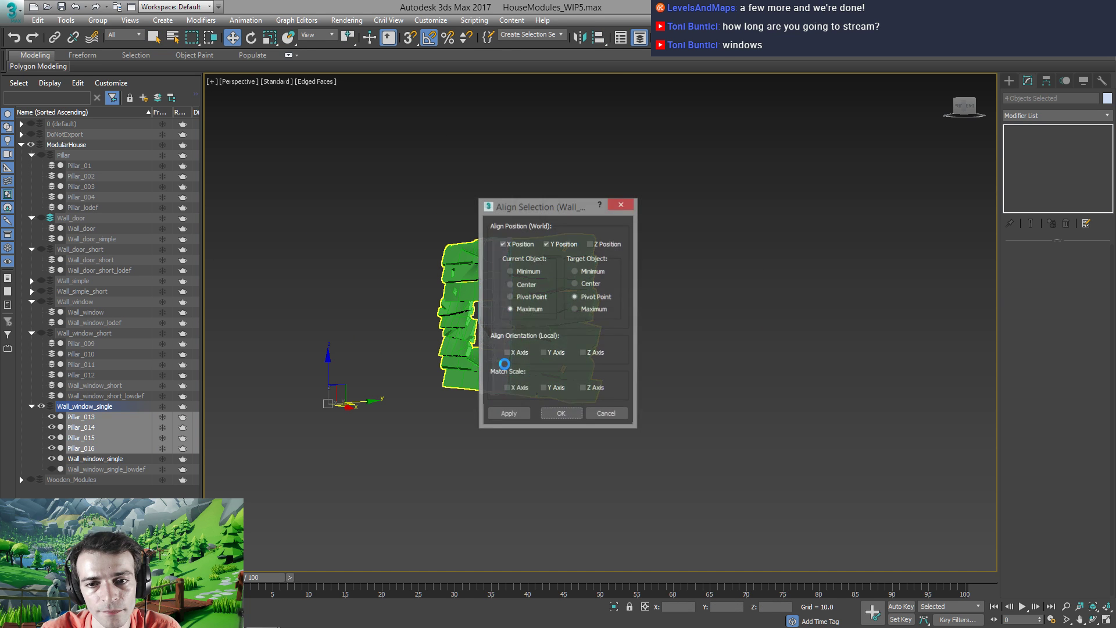
{"action": "left_click", "coordinate": [561, 414]}
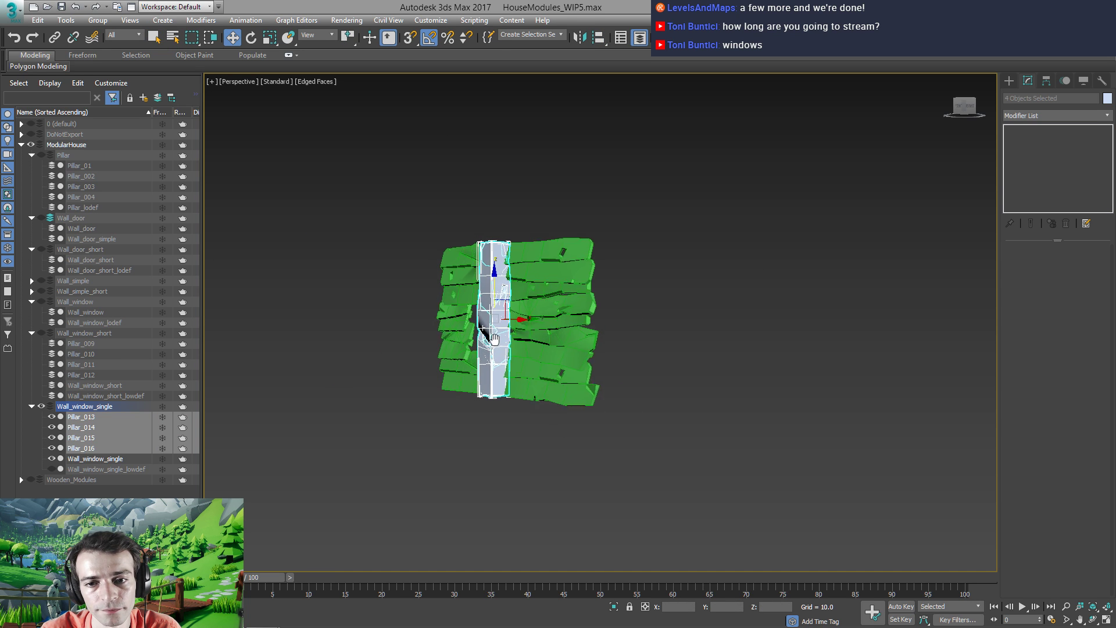
Scale the four pillars thinner in their local X and Y axes, keeping their height
{"action": "scroll", "coordinate": [474, 322], "scroll_direction": "up", "scroll_amount": 3}
{"action": "middle_click_drag", "start_coordinate": [467, 376], "coordinate": [503, 361], "text": "alt"}
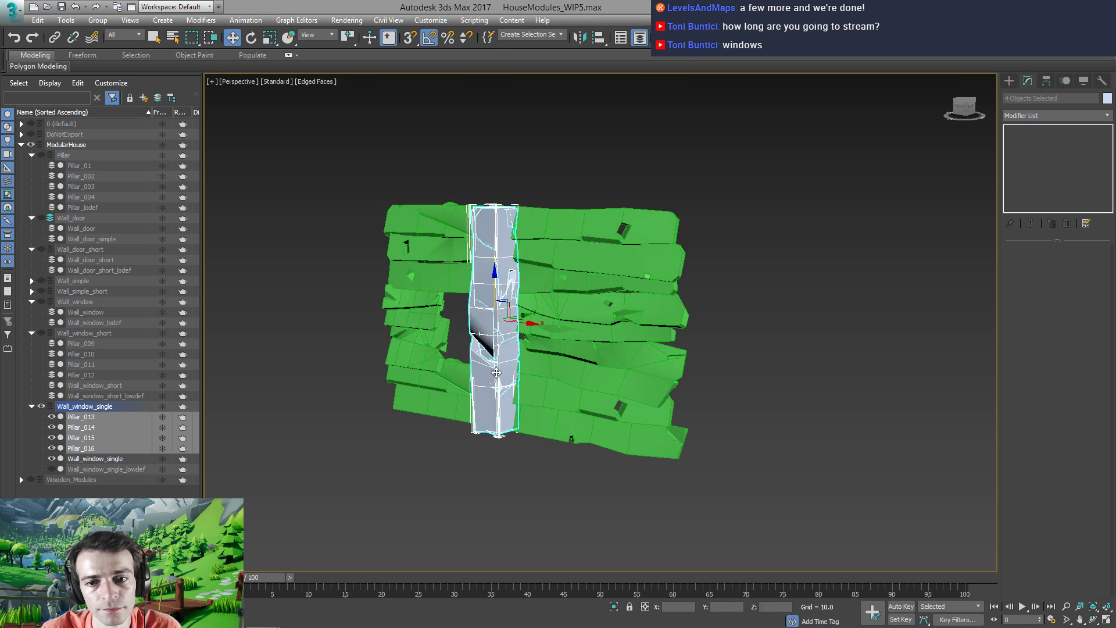
{"action": "key", "text": "r"}
{"action": "middle_click_drag", "start_coordinate": [501, 311], "coordinate": [493, 349], "text": "alt"}
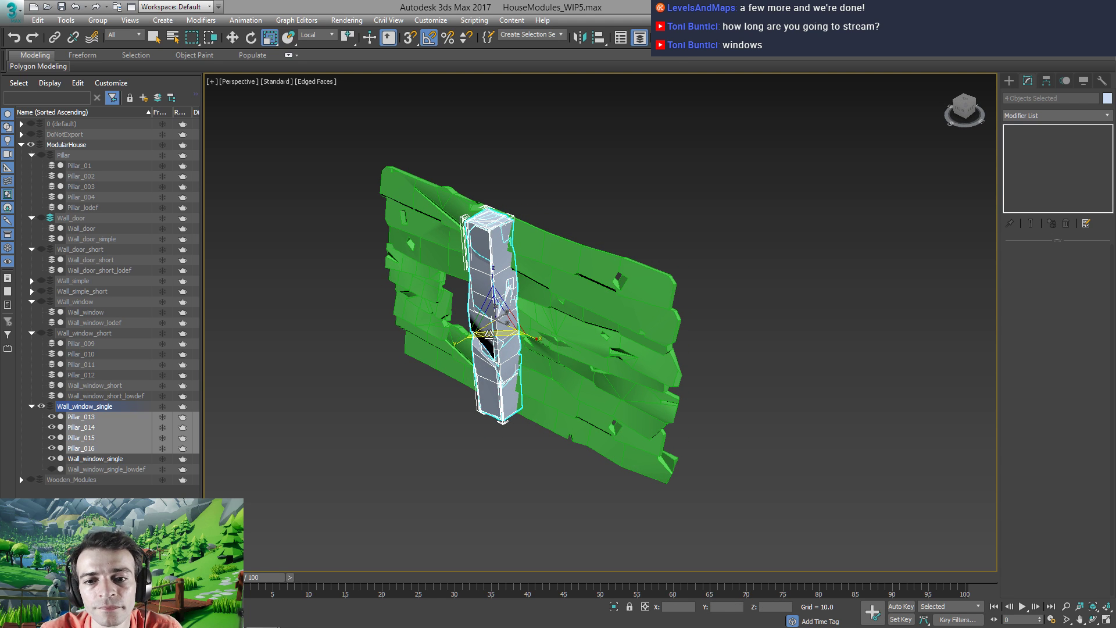
{"action": "left_click_drag", "start_coordinate": [490, 333], "coordinate": [512, 316]}
{"action": "middle_click_drag", "start_coordinate": [493, 347], "coordinate": [496, 326], "text": "alt"}
{"action": "scroll", "coordinate": [497, 320], "scroll_direction": "up", "scroll_amount": 5}
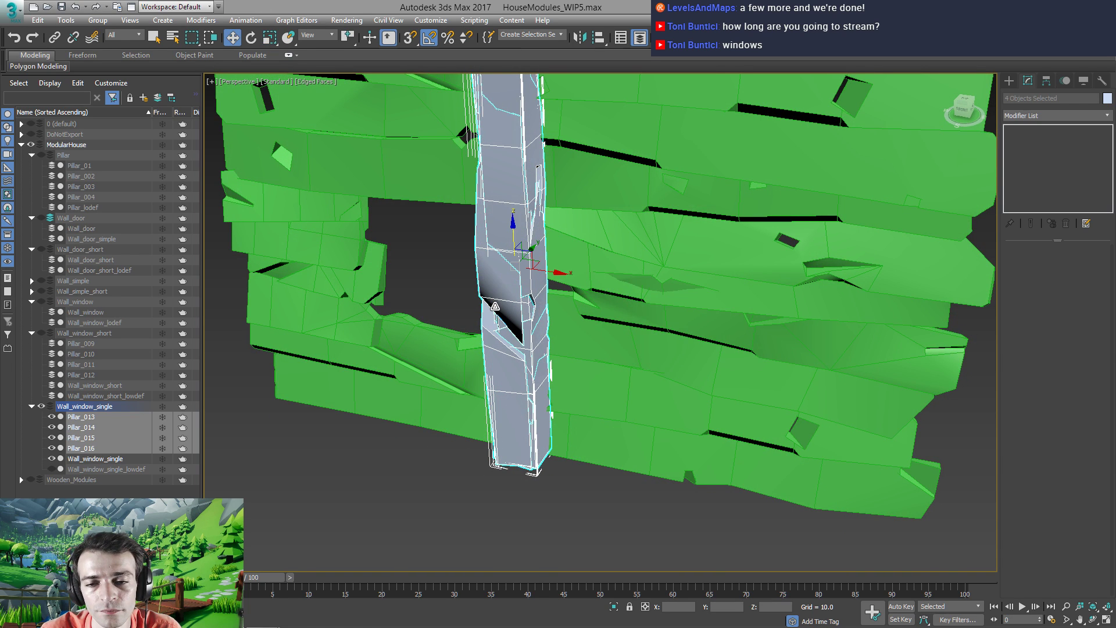
Select only Pillar_016 from the overlapping pillars in front of the single-window wall
{"action": "left_click", "coordinate": [488, 281]}
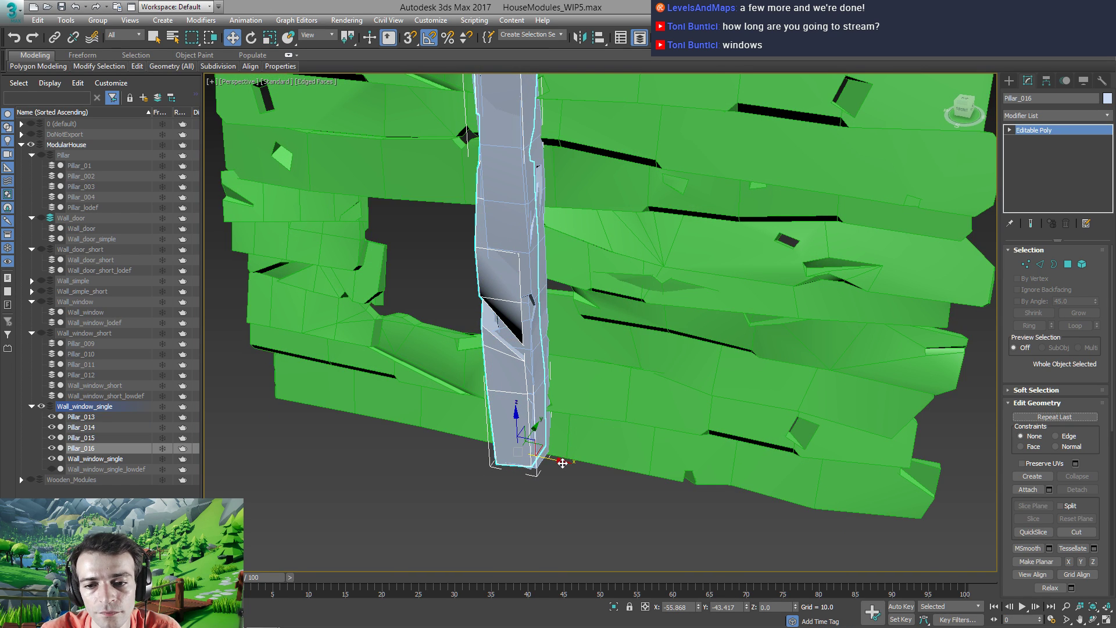
Move Pillar_016 along X to -307.99 so it stands along the left side of the window opening
{"action": "left_click_drag", "start_coordinate": [559, 461], "coordinate": [410, 434]}
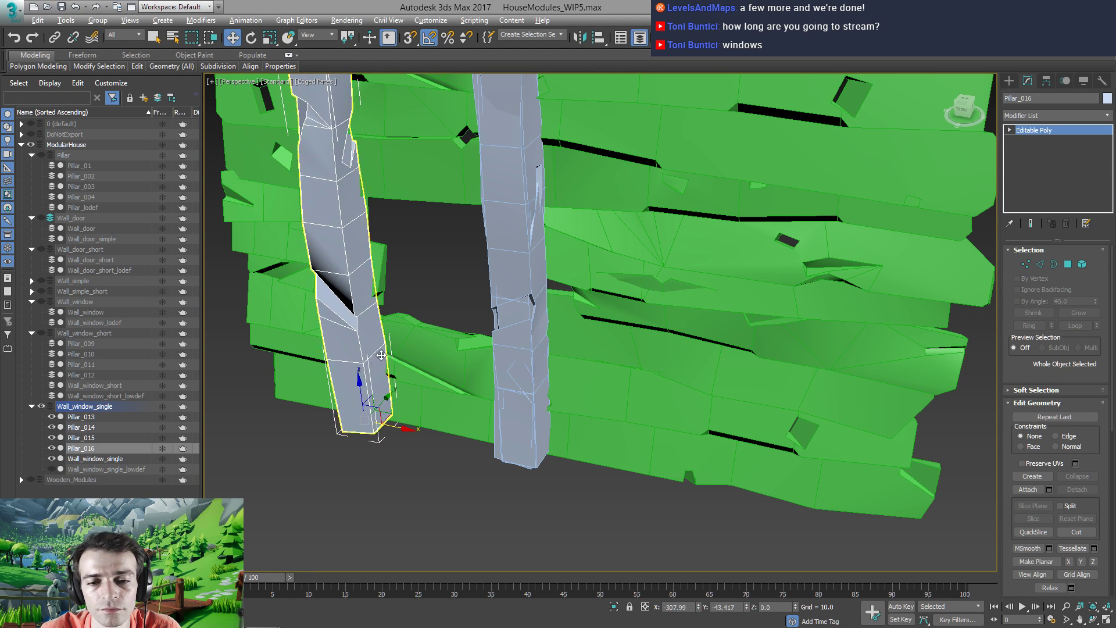
Rotate Pillar_015 by -90 degrees about Y and raise it as a horizontal beam across the top of the window opening
{"action": "middle_click_drag", "start_coordinate": [381, 355], "coordinate": [503, 437], "text": "alt"}
{"action": "left_click", "coordinate": [511, 346]}
{"action": "key", "text": "e"}
{"action": "left_click_drag", "start_coordinate": [503, 433], "coordinate": [453, 442]}
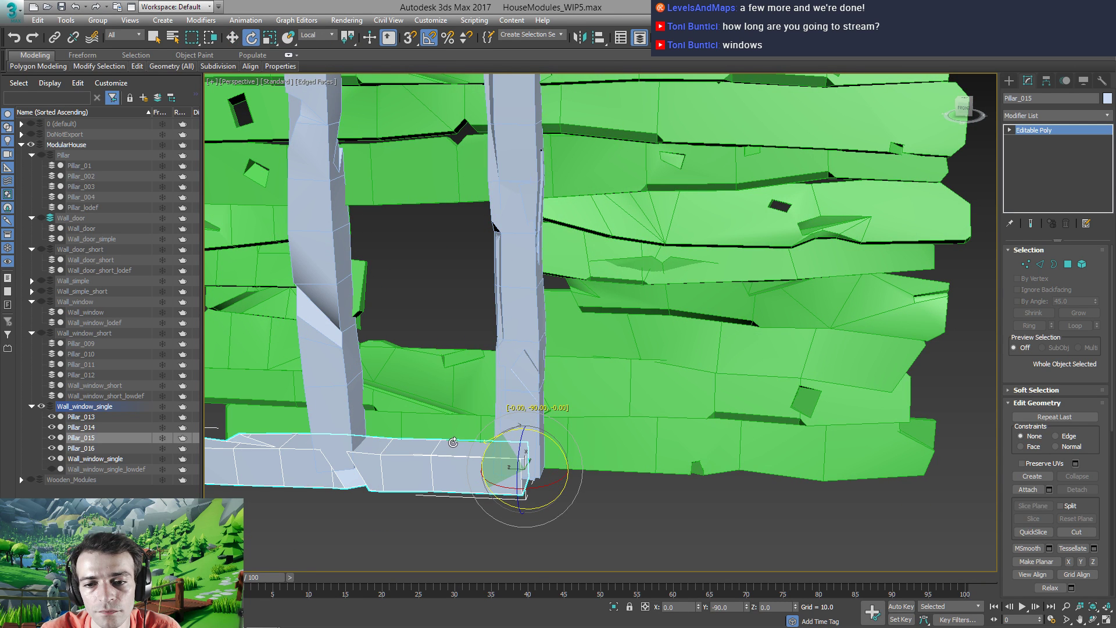
{"action": "left_click_drag", "start_coordinate": [523, 430], "coordinate": [523, 317]}
{"action": "left_click", "coordinate": [538, 152]}
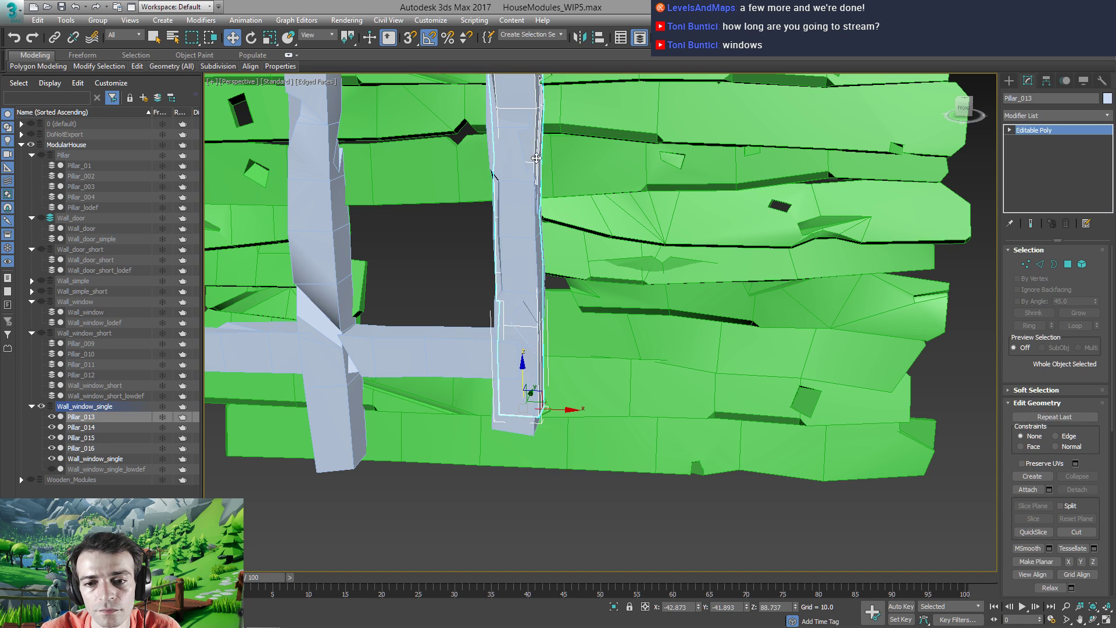
{"action": "left_click", "coordinate": [432, 350]}
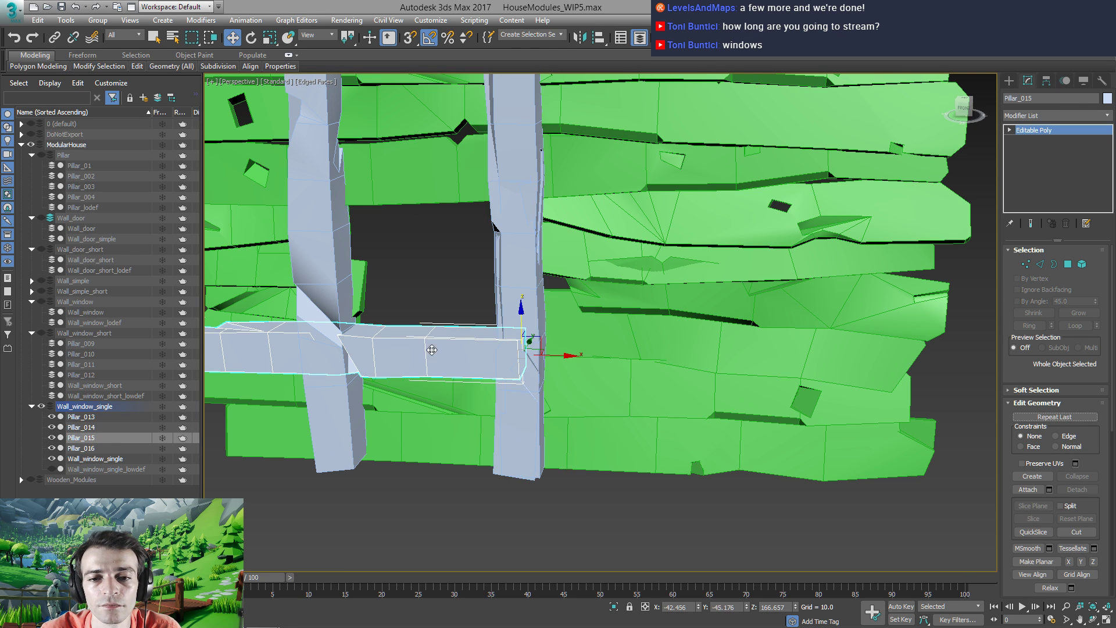
{"action": "left_click_drag", "start_coordinate": [524, 314], "coordinate": [502, 184]}
Rotate Pillar_014 to lie horizontally, shift it along X past the right-hand pillar and raise it beneath the window opening
{"action": "middle_click_drag", "start_coordinate": [502, 184], "coordinate": [490, 319], "text": "alt"}
{"action": "left_click", "coordinate": [495, 325]}
{"action": "key", "text": "e"}
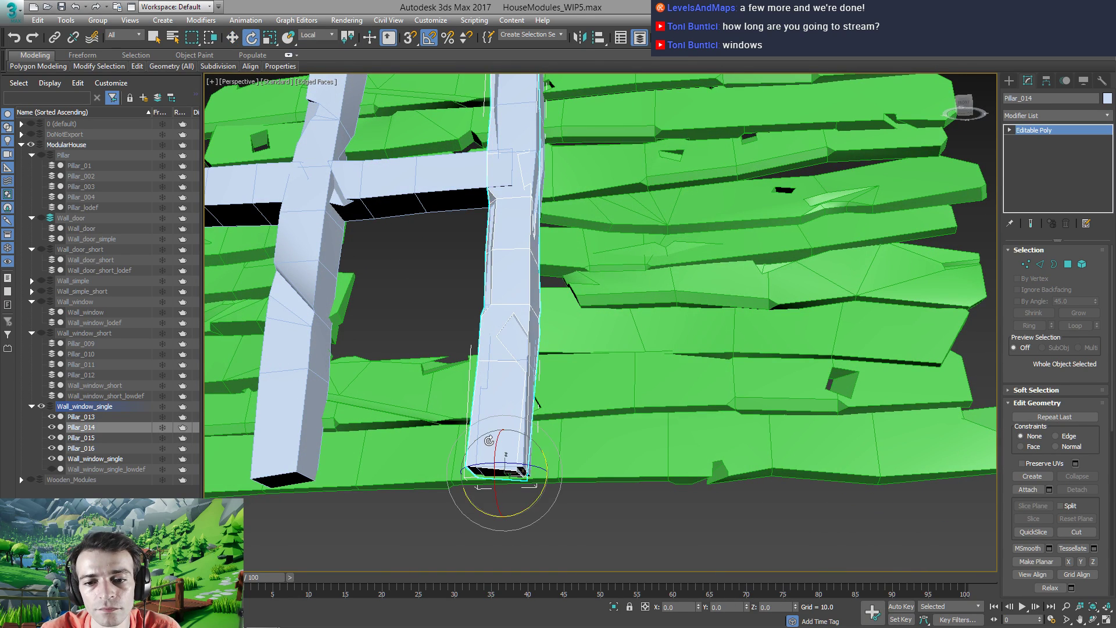
{"action": "left_click_drag", "start_coordinate": [531, 506], "coordinate": [550, 434]}
{"action": "middle_click_drag", "start_coordinate": [541, 432], "coordinate": [490, 443], "text": "alt"}
{"action": "key", "text": "w"}
{"action": "middle_click_drag", "start_coordinate": [604, 415], "coordinate": [646, 468], "text": "alt"}
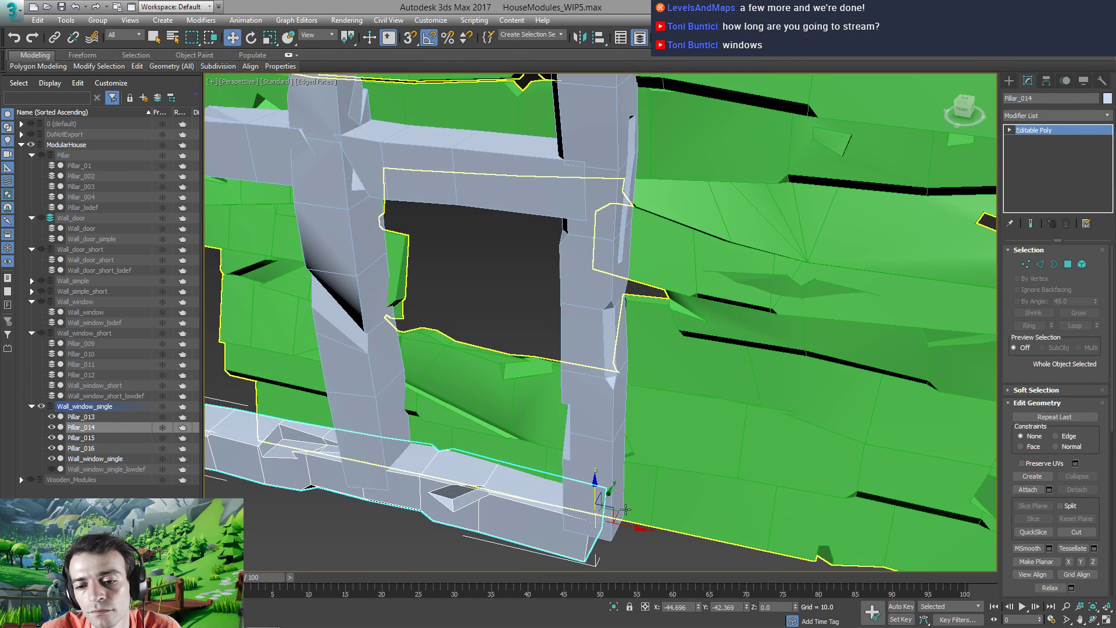
{"action": "left_click_drag", "start_coordinate": [652, 475], "coordinate": [685, 508]}
{"action": "left_click_drag", "start_coordinate": [661, 473], "coordinate": [665, 365]}
{"action": "middle_click_drag", "start_coordinate": [665, 365], "coordinate": [439, 322], "text": "alt"}
{"action": "left_click", "coordinate": [403, 265]}
{"action": "left_click", "coordinate": [510, 174], "text": "ctrl"}
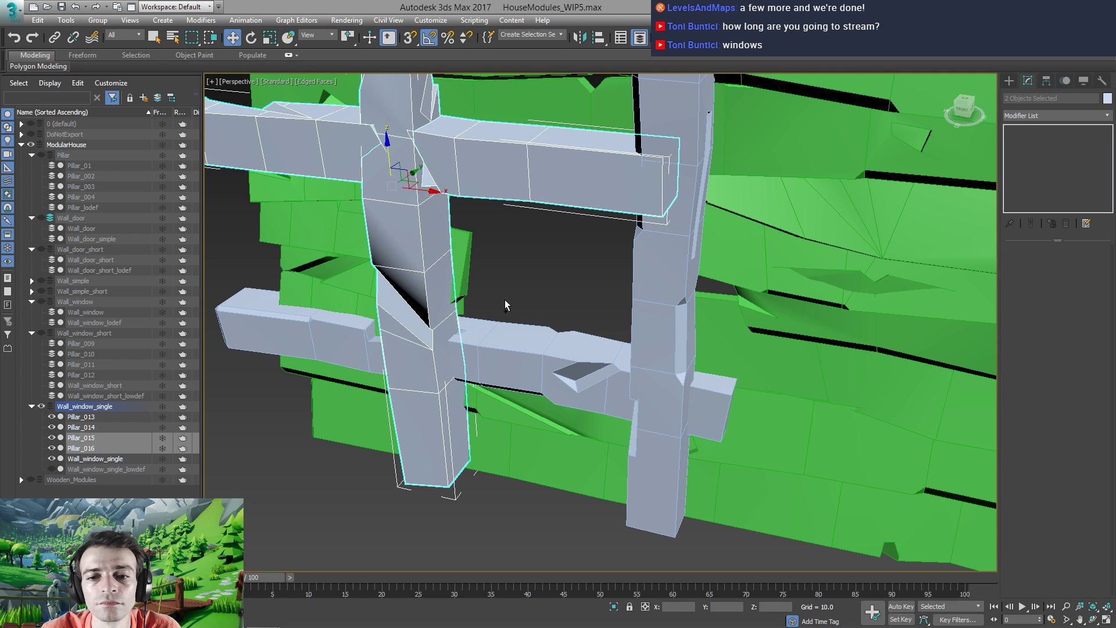
{"action": "key", "text": "alt+a"}
{"action": "left_click", "coordinate": [506, 338]}
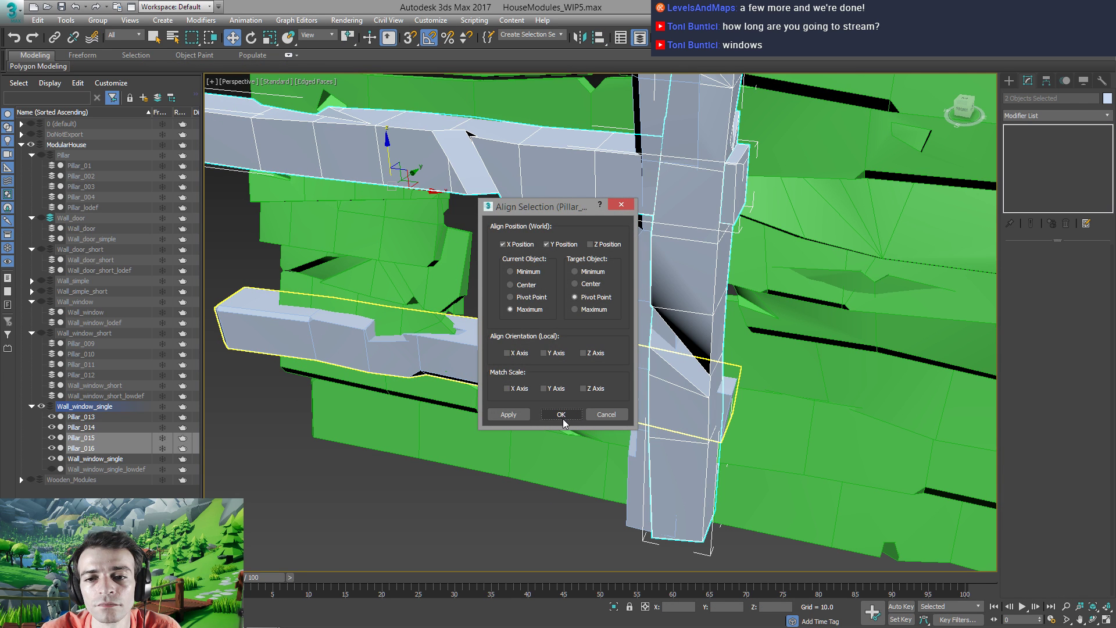
{"action": "left_click", "coordinate": [608, 418]}
Move Pillar_016 back into the wall to Y -10.9 and nudge it along X to -305.451
{"action": "middle_click_drag", "start_coordinate": [531, 339], "coordinate": [516, 348], "text": "alt"}
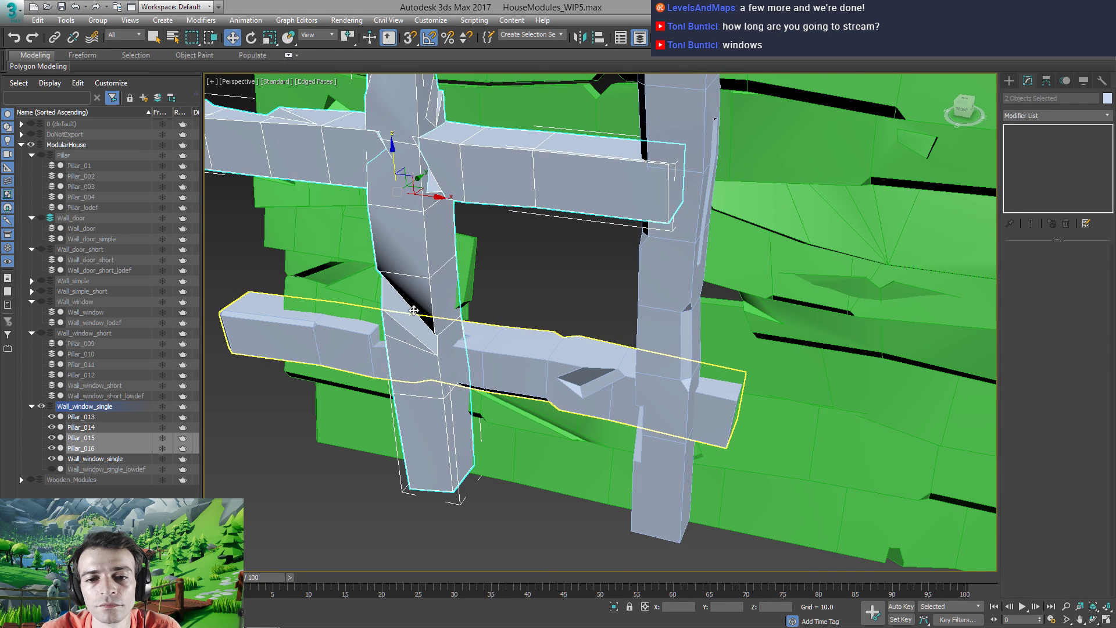
{"action": "left_click", "coordinate": [416, 284]}
{"action": "middle_click_drag", "start_coordinate": [416, 284], "coordinate": [444, 304], "text": "alt"}
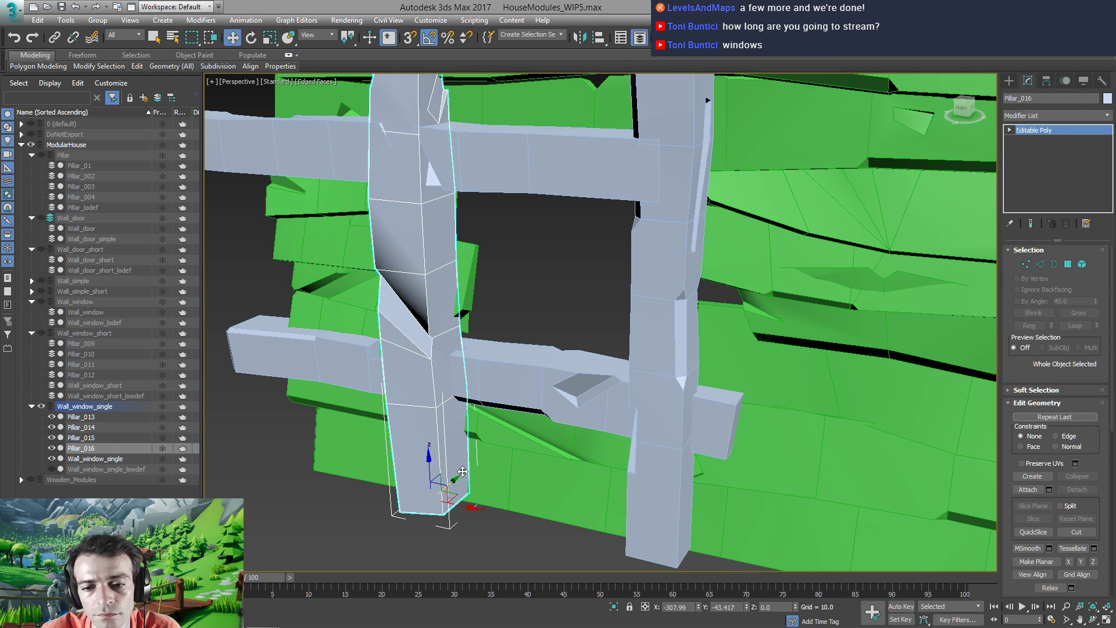
{"action": "left_click_drag", "start_coordinate": [455, 480], "coordinate": [471, 471]}
{"action": "middle_click_drag", "start_coordinate": [437, 352], "coordinate": [450, 347], "text": "alt"}
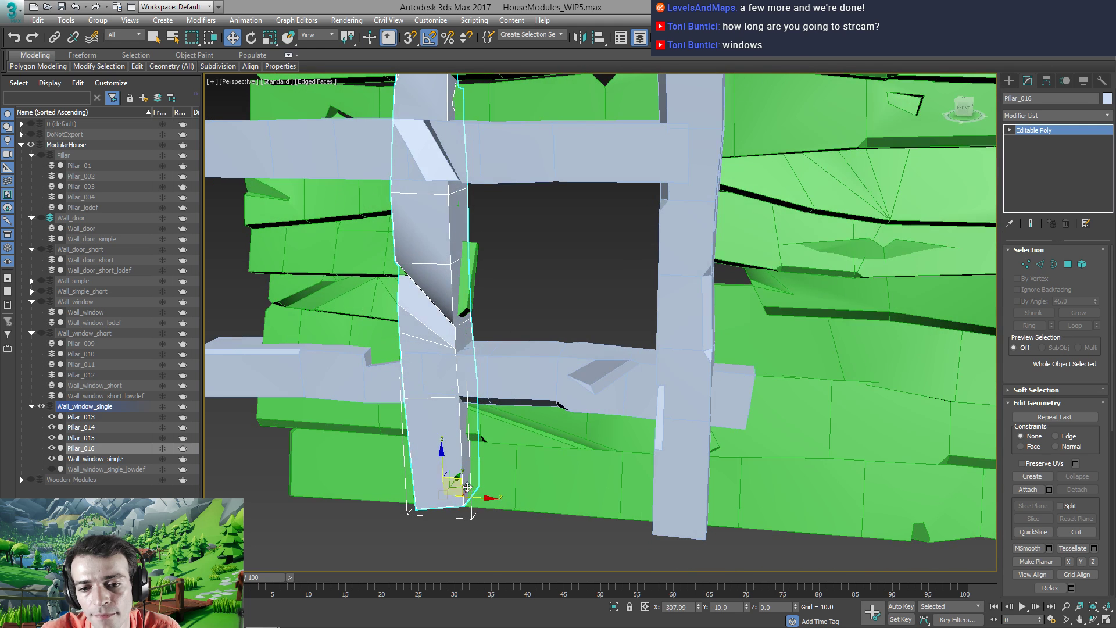
{"action": "mouse_move", "coordinate": [488, 499]}
{"action": "left_mouse_down"}
{"action": "mouse_move", "coordinate": [510, 498]}
{"action": "mouse_move", "coordinate": [445, 488]}
{"action": "mouse_move", "coordinate": [487, 490]}
{"action": "left_mouse_up"}
Move the wall plank that juts into the window's left side outward to X -397.309, clearing the opening
{"action": "middle_click_drag", "start_coordinate": [444, 291], "coordinate": [486, 320]}
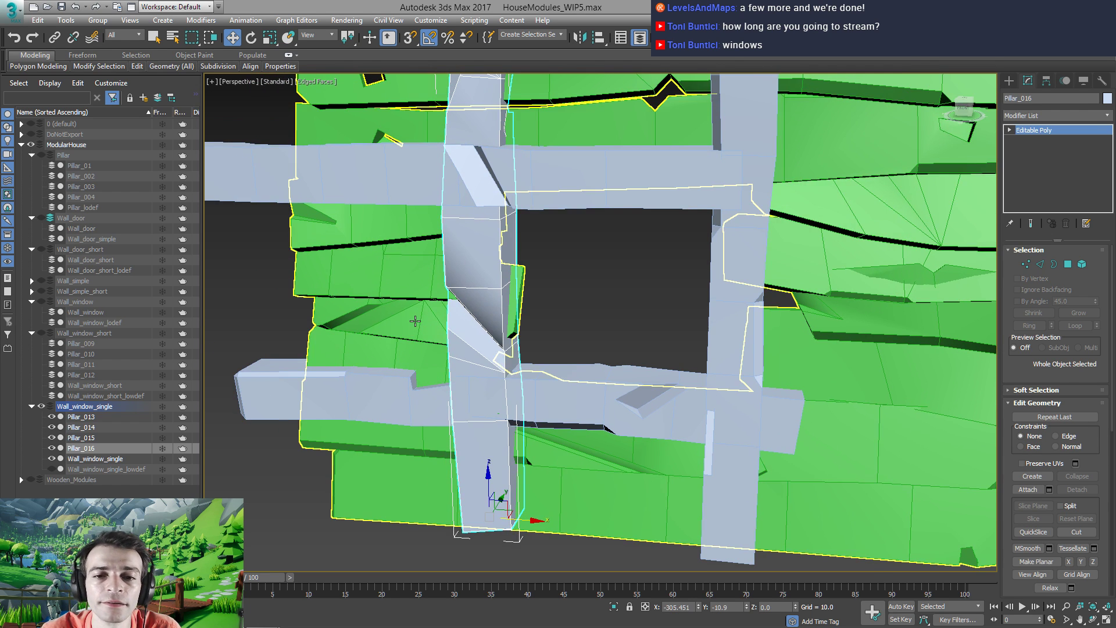
{"action": "left_click", "coordinate": [416, 322]}
{"action": "key", "text": "5"}
{"action": "left_click", "coordinate": [426, 318]}
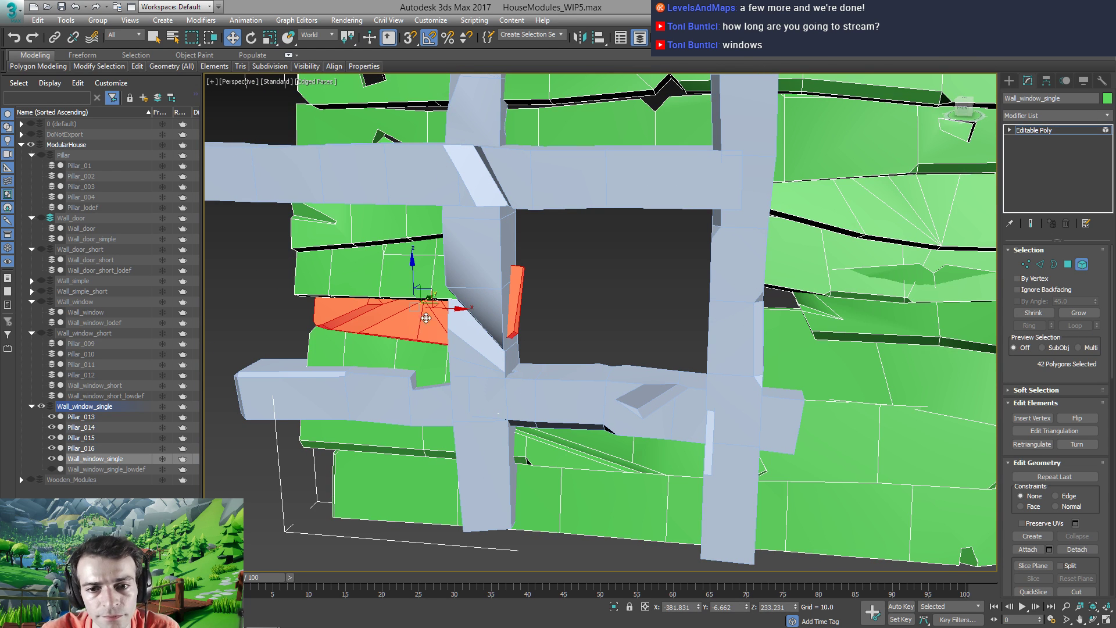
{"action": "left_click_drag", "start_coordinate": [462, 309], "coordinate": [448, 311]}
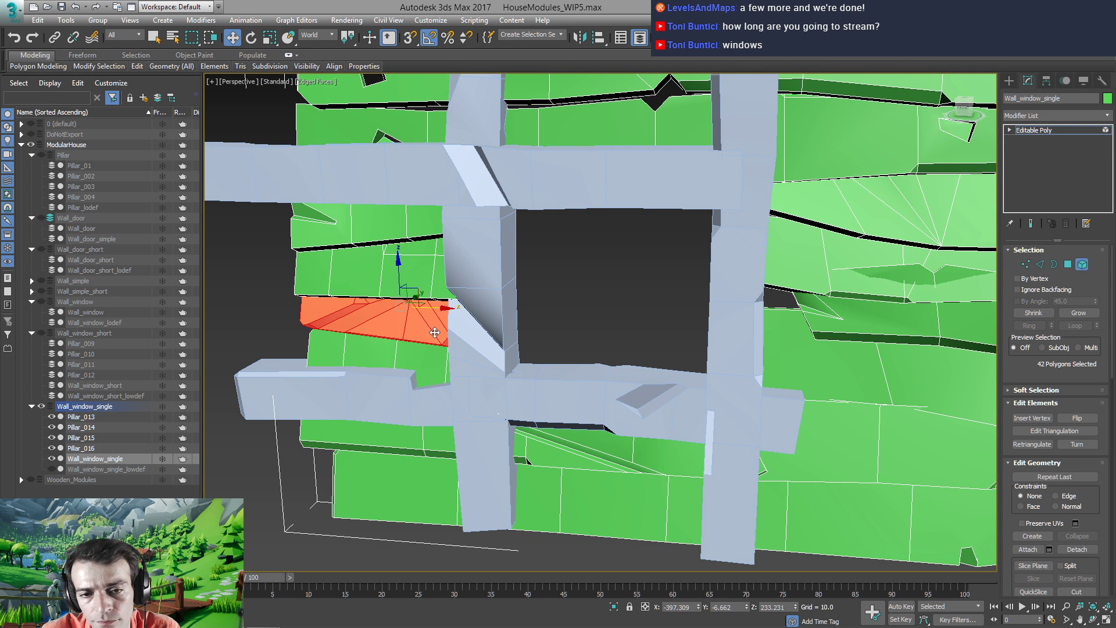
{"action": "middle_click_drag", "start_coordinate": [426, 347], "coordinate": [494, 334], "text": "alt"}
{"action": "middle_click_drag", "start_coordinate": [593, 329], "coordinate": [538, 346]}
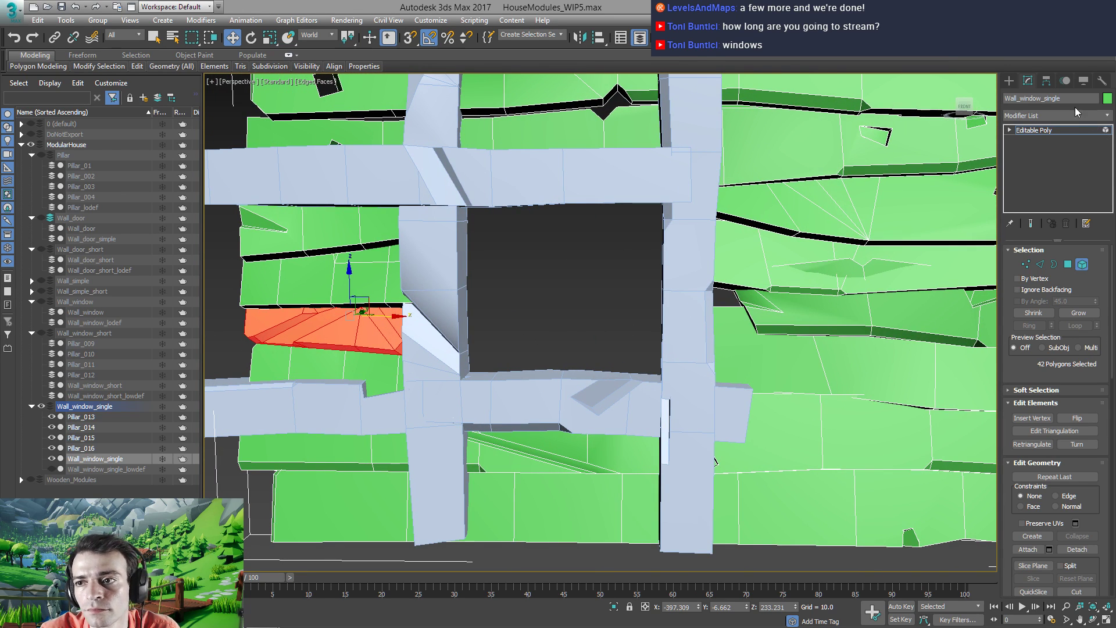
{"action": "left_click", "coordinate": [1035, 130]}
Move Pillar_013 along X to -21.164 on the right side of the window opening
{"action": "left_click", "coordinate": [685, 312]}
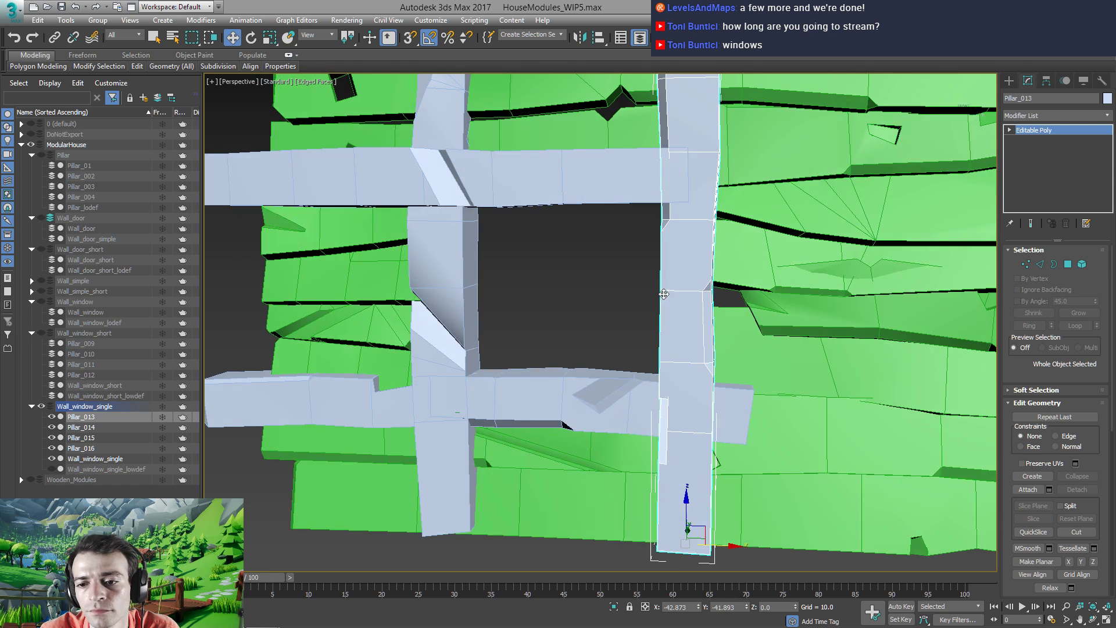
{"action": "left_click_drag", "start_coordinate": [730, 547], "coordinate": [753, 562]}
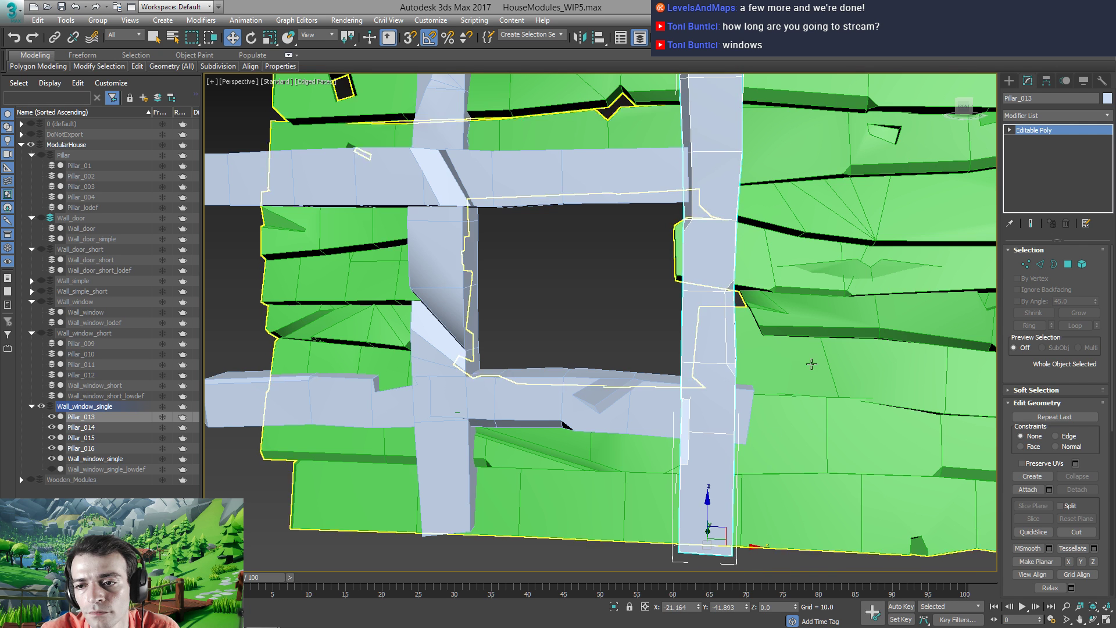
Scale down the wall plank that juts into the window's right side and shift it right to clear the opening
{"action": "middle_click_drag", "start_coordinate": [812, 364], "coordinate": [488, 340]}
{"action": "left_click", "coordinate": [520, 270]}
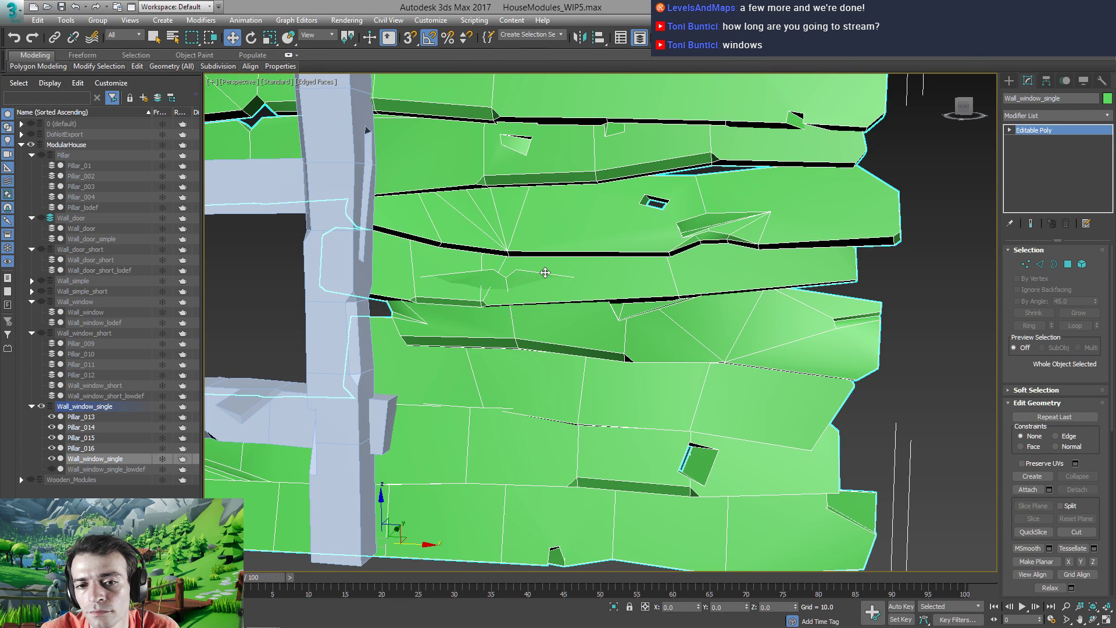
{"action": "key", "text": "5"}
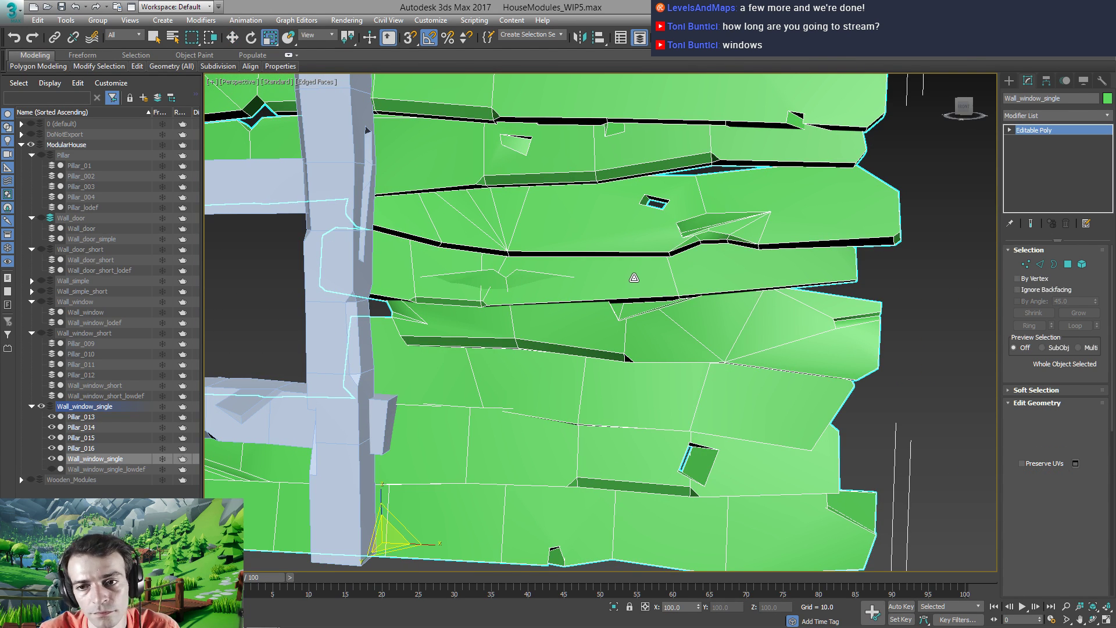
{"action": "left_click", "coordinate": [635, 278]}
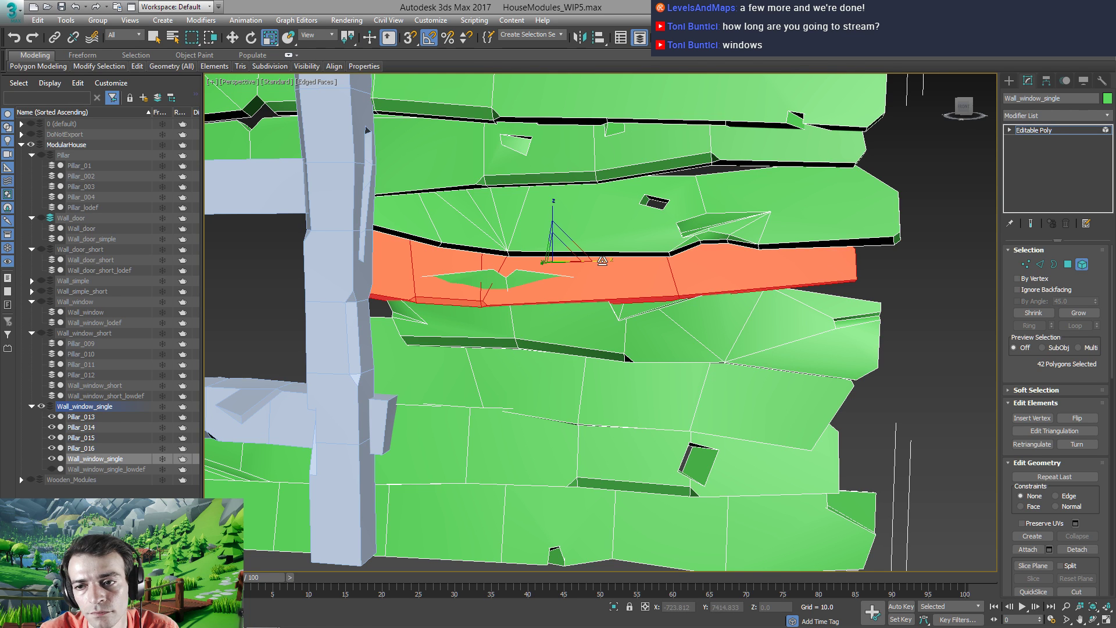
{"action": "left_click_drag", "start_coordinate": [602, 261], "coordinate": [629, 266]}
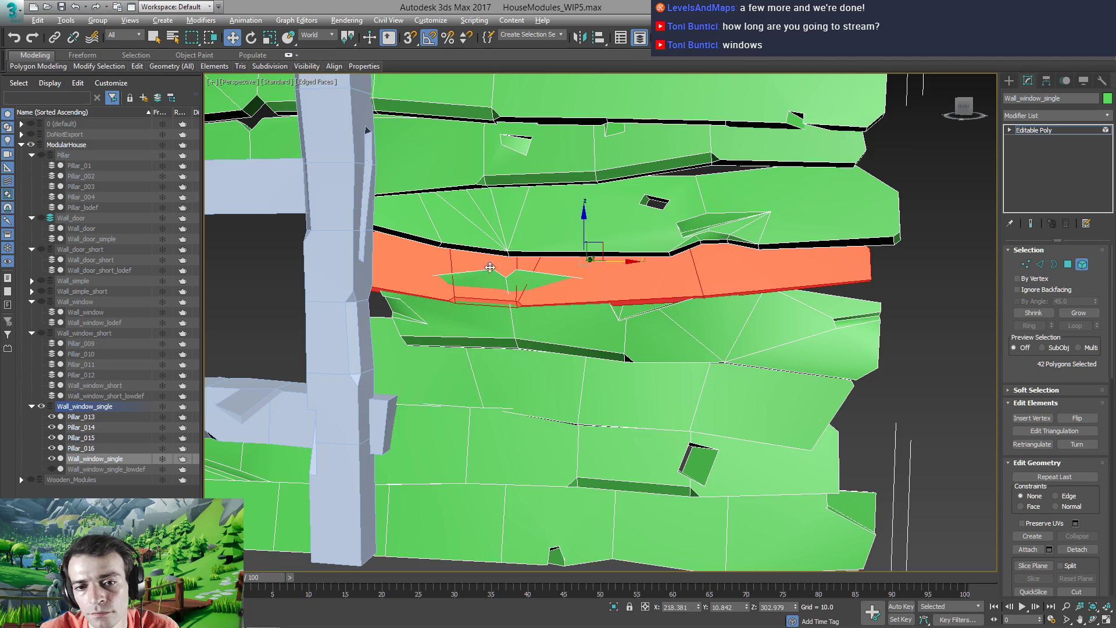
{"action": "mouse_move", "coordinate": [490, 267]}
{"action": "middle_mouse_down", "text": "alt"}
{"action": "mouse_move", "coordinate": [515, 263]}
{"action": "mouse_move", "coordinate": [517, 275]}
{"action": "mouse_move", "coordinate": [487, 274]}
{"action": "middle_mouse_up", "text": "alt"}
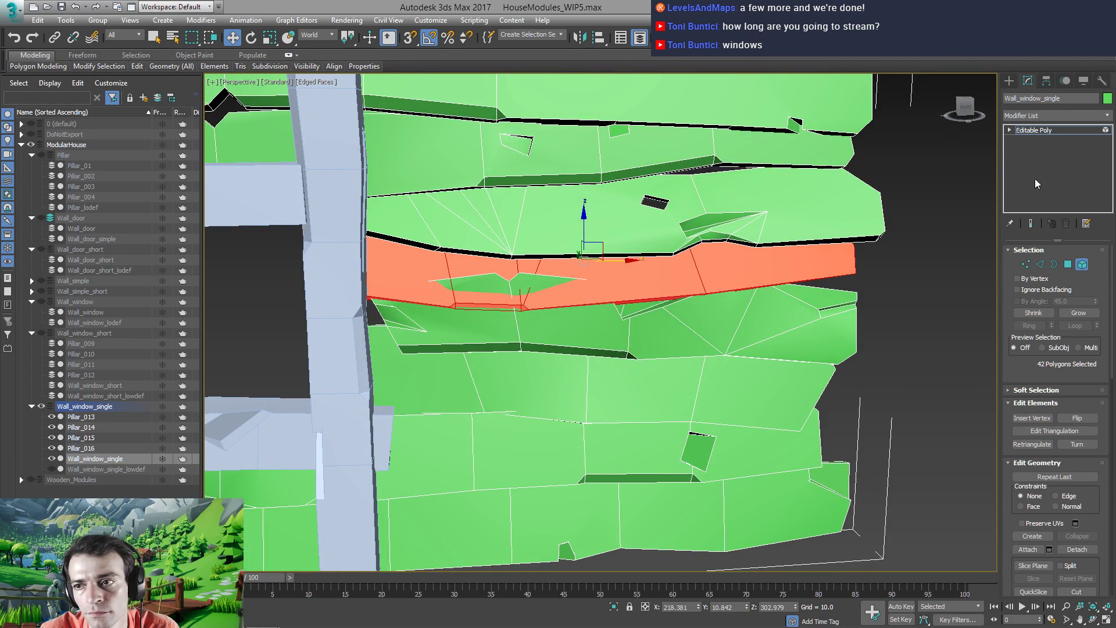
{"action": "left_click", "coordinate": [1026, 131]}
Adjust the placement of the wall plank just below the shortened one so it stops poking through that plank
{"action": "scroll", "coordinate": [543, 320], "scroll_direction": "up", "scroll_amount": 4}
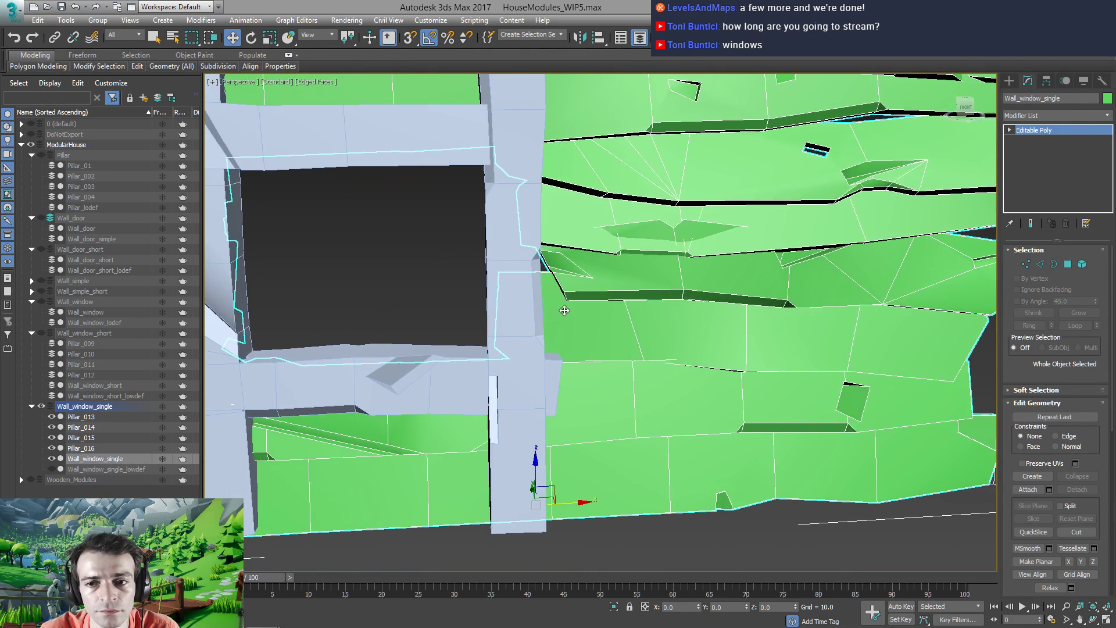
{"action": "middle_click_drag", "start_coordinate": [593, 295], "coordinate": [619, 295], "text": "alt"}
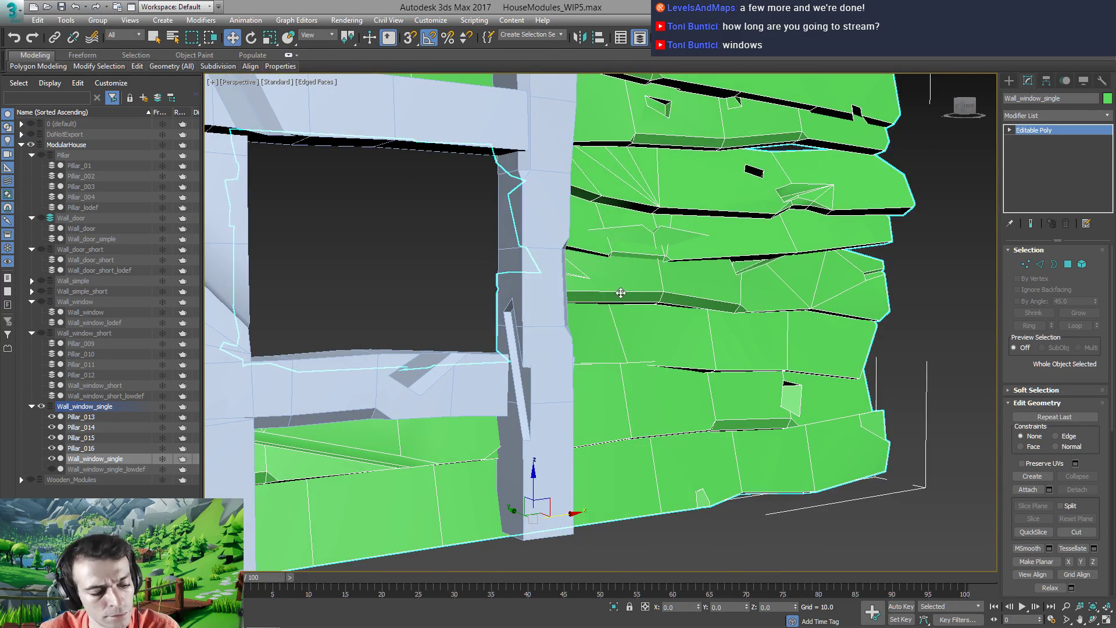
{"action": "key", "text": "5"}
{"action": "left_click", "coordinate": [621, 292]}
{"action": "left_click", "coordinate": [622, 286]}
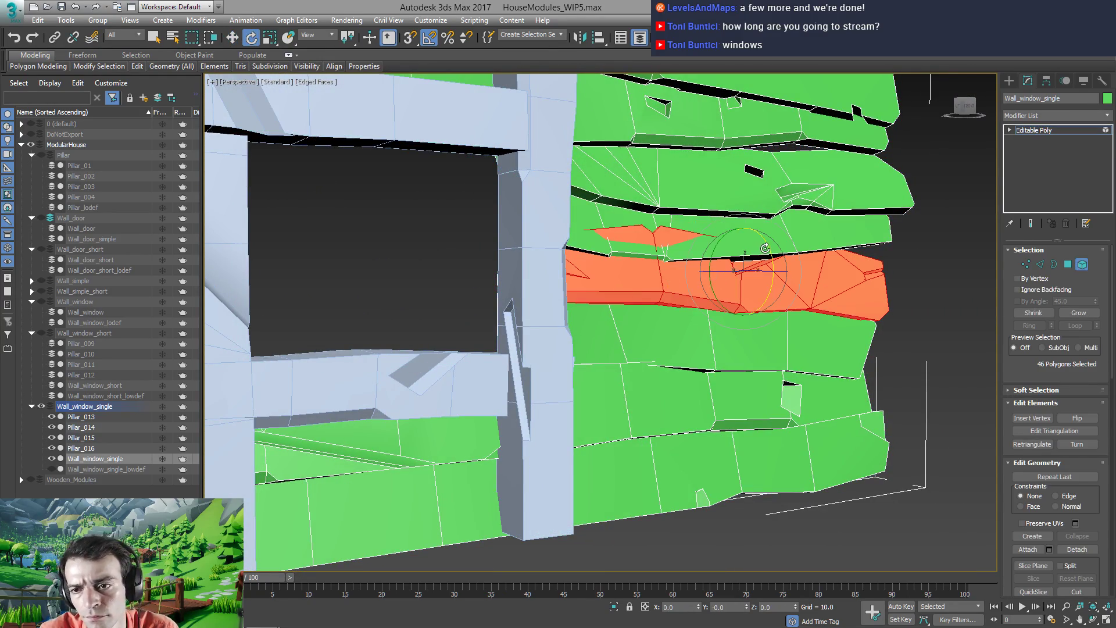
{"action": "left_click_drag", "start_coordinate": [765, 247], "coordinate": [716, 273]}
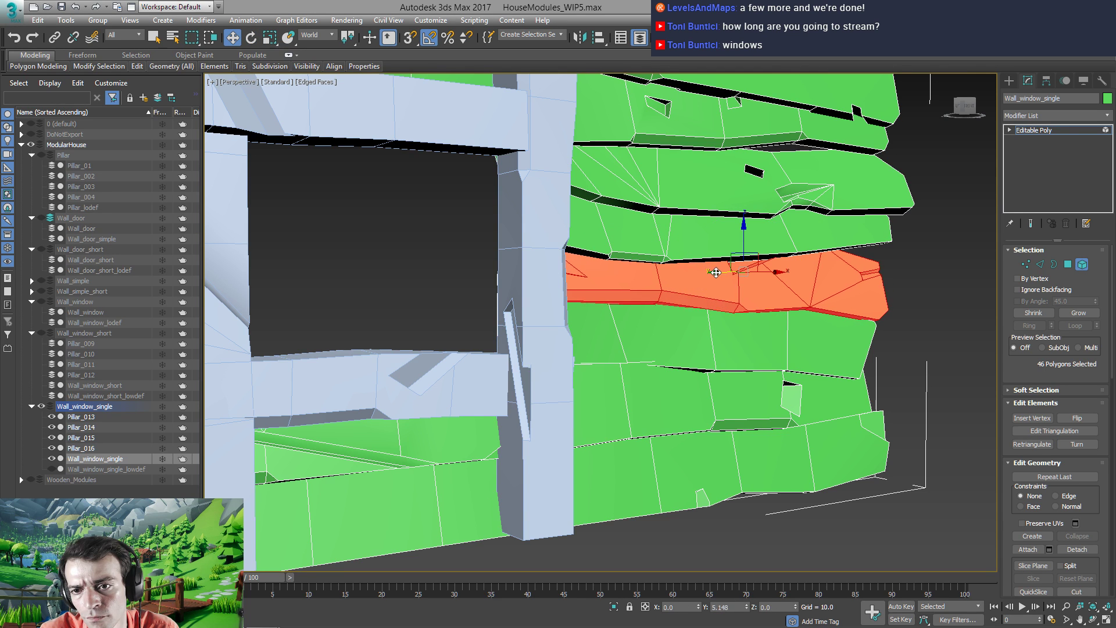
{"action": "left_click", "coordinate": [1051, 130]}
Move Pillar_013 into the wall to Y -2.512 and raise it to Z 165.208 to stand on the lower beam
{"action": "middle_click_drag", "start_coordinate": [543, 306], "coordinate": [473, 261], "text": "alt"}
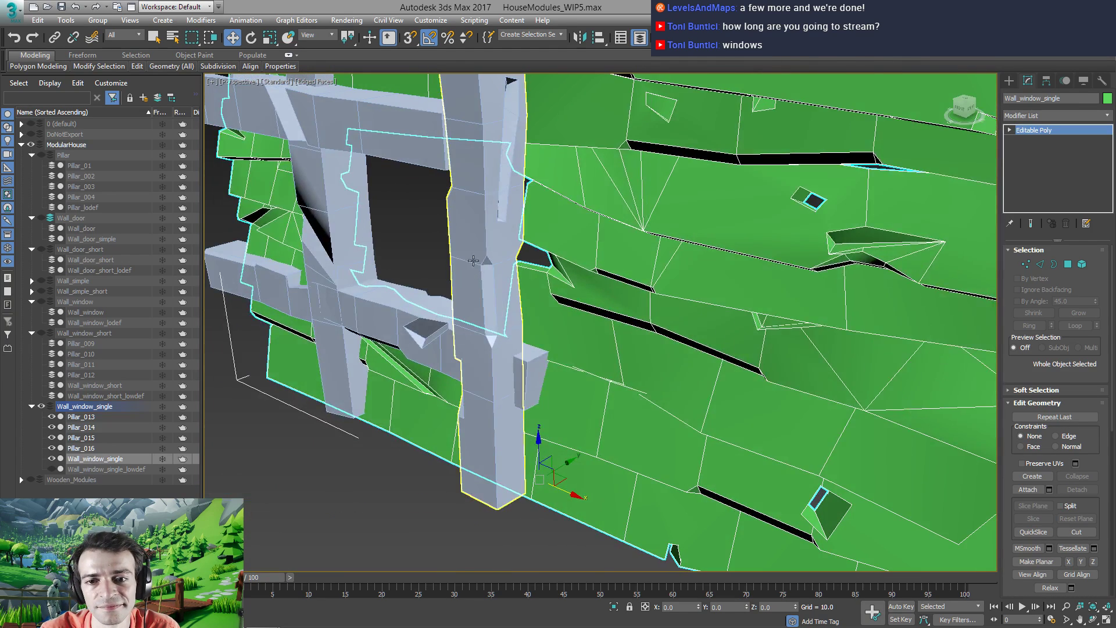
{"action": "left_click", "coordinate": [479, 246]}
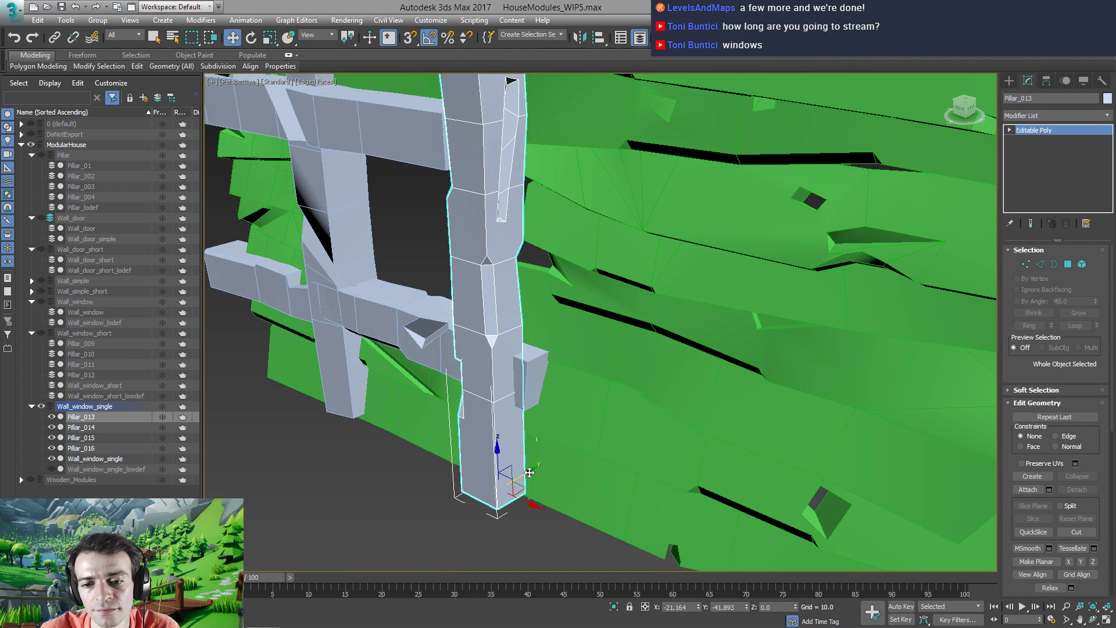
{"action": "left_click_drag", "start_coordinate": [539, 471], "coordinate": [555, 467]}
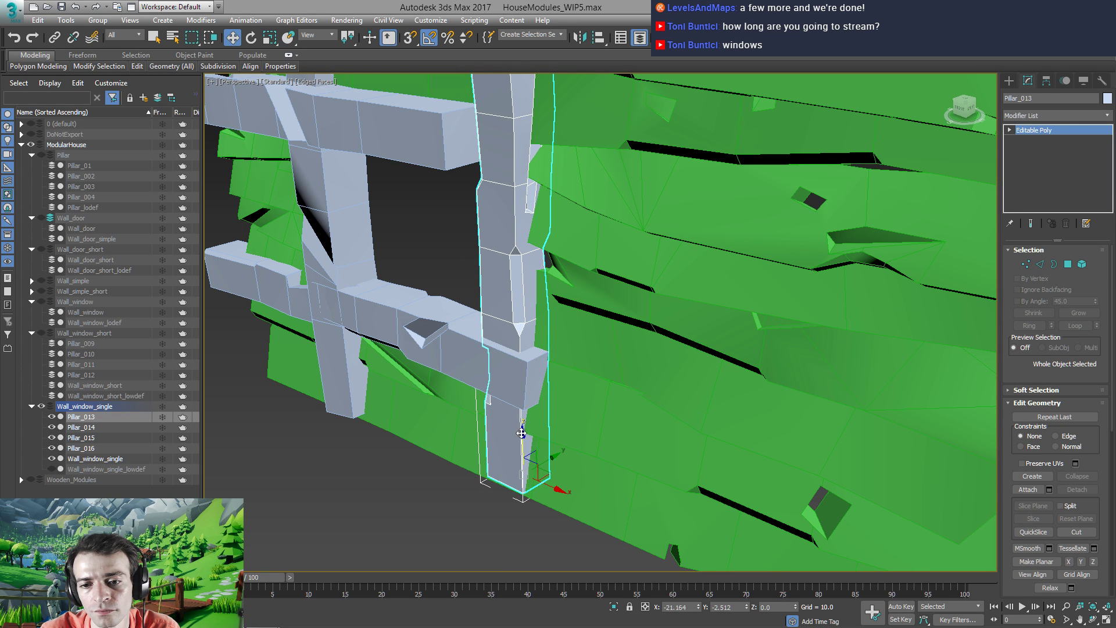
{"action": "left_click_drag", "start_coordinate": [521, 433], "coordinate": [514, 296]}
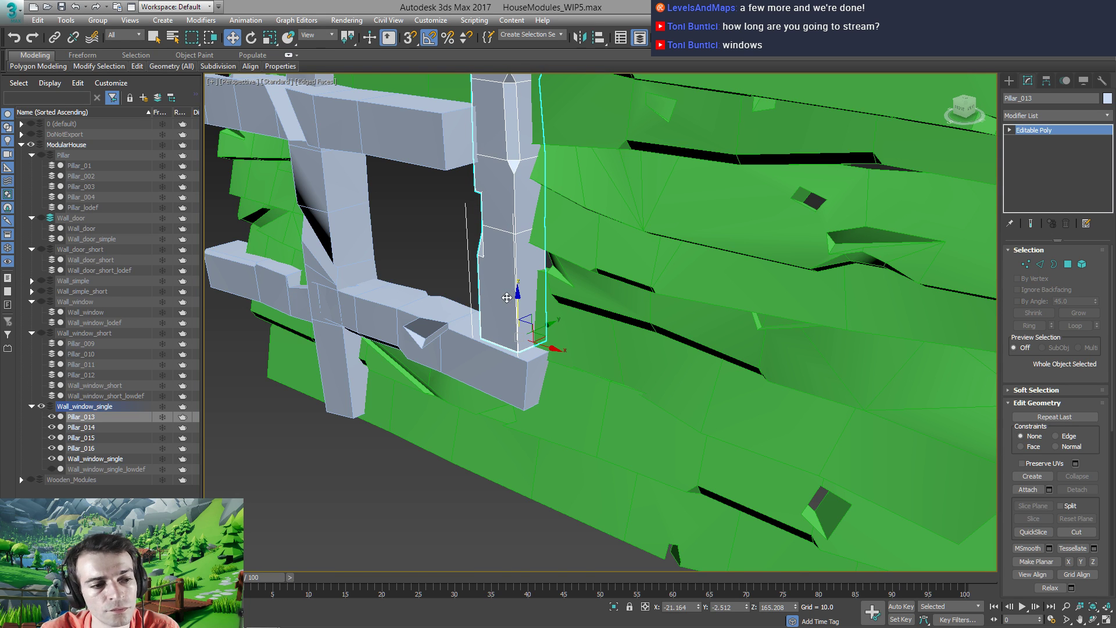
Shorten Pillar_013 slightly by scaling it along Z
{"action": "middle_click_drag", "start_coordinate": [507, 298], "coordinate": [516, 348], "text": "alt"}
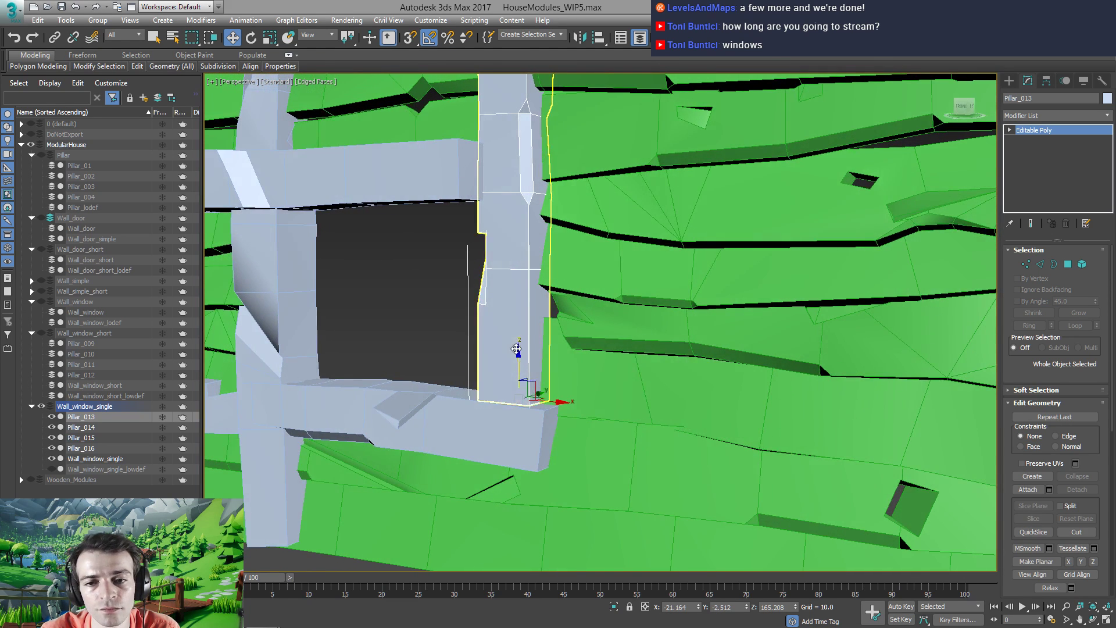
{"action": "key", "text": "r"}
{"action": "left_click_drag", "start_coordinate": [517, 347], "coordinate": [517, 350]}
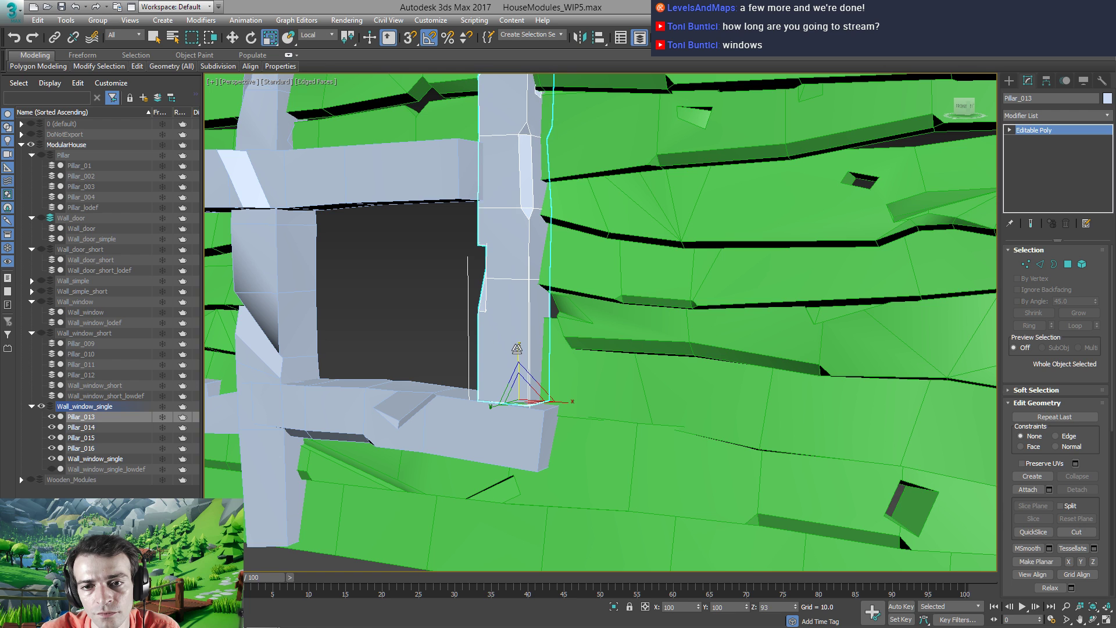
{"action": "key", "text": "1"}
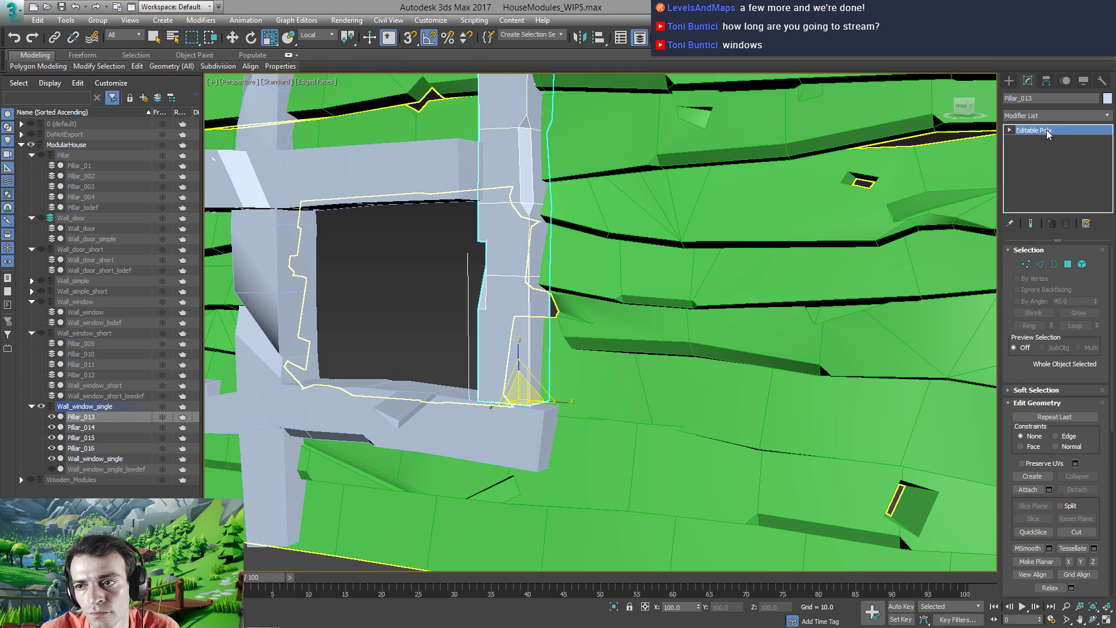
{"action": "middle_click_drag", "start_coordinate": [361, 316], "coordinate": [547, 189], "text": "alt"}
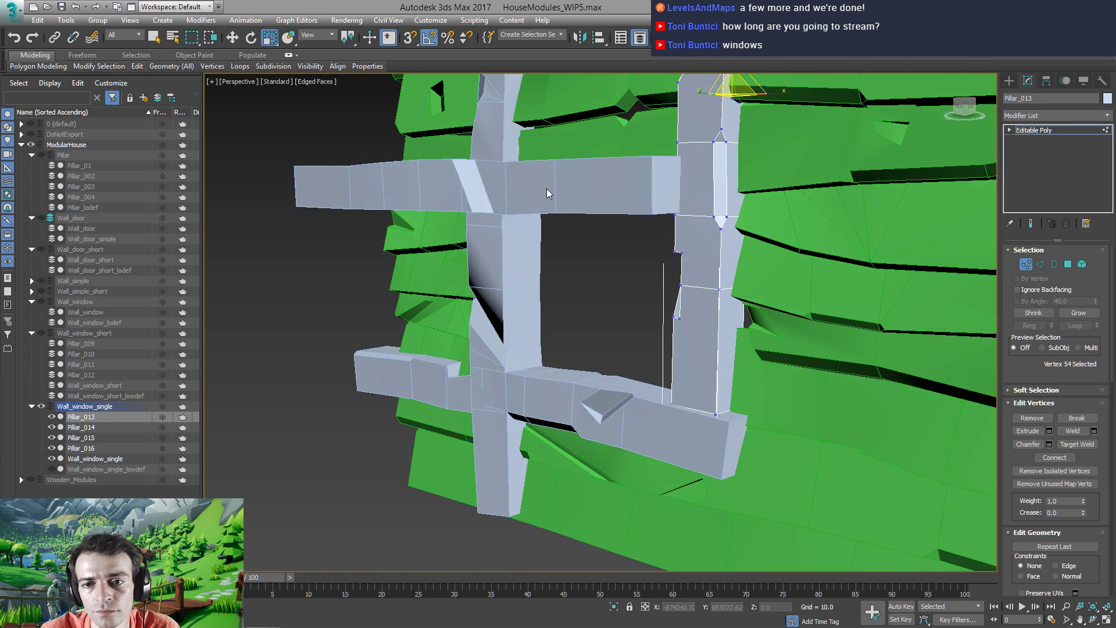
{"action": "left_click", "coordinate": [1034, 129]}
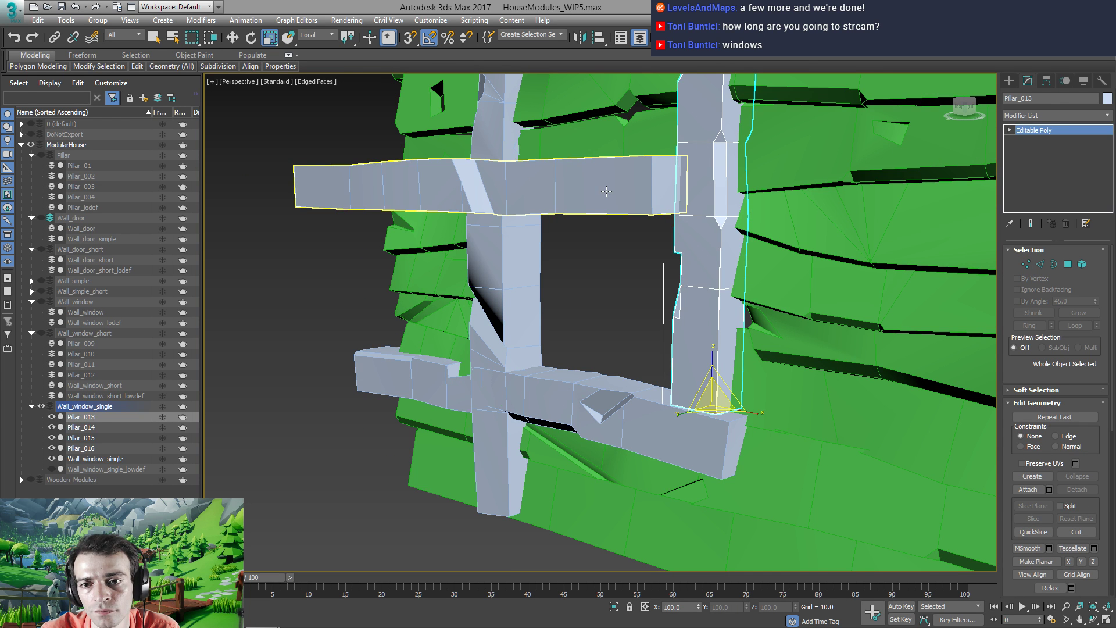
Move Pillar_015, the upper window beam, across the pillars to X 12.821, Y -13.777
{"action": "left_click", "coordinate": [605, 189]}
{"action": "key", "text": "w"}
{"action": "middle_click_drag", "start_coordinate": [602, 224], "coordinate": [536, 227], "text": "alt"}
{"action": "middle_click_drag", "start_coordinate": [594, 205], "coordinate": [592, 199], "text": "alt"}
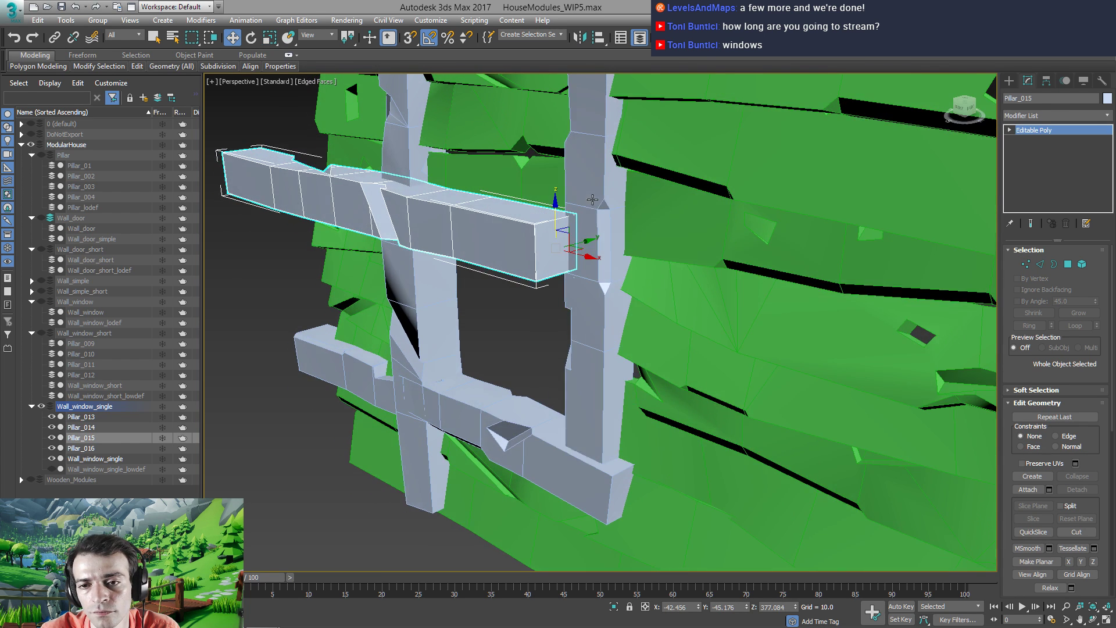
{"action": "left_click_drag", "start_coordinate": [580, 240], "coordinate": [617, 241]}
{"action": "middle_click_drag", "start_coordinate": [616, 242], "coordinate": [546, 284], "text": "alt"}
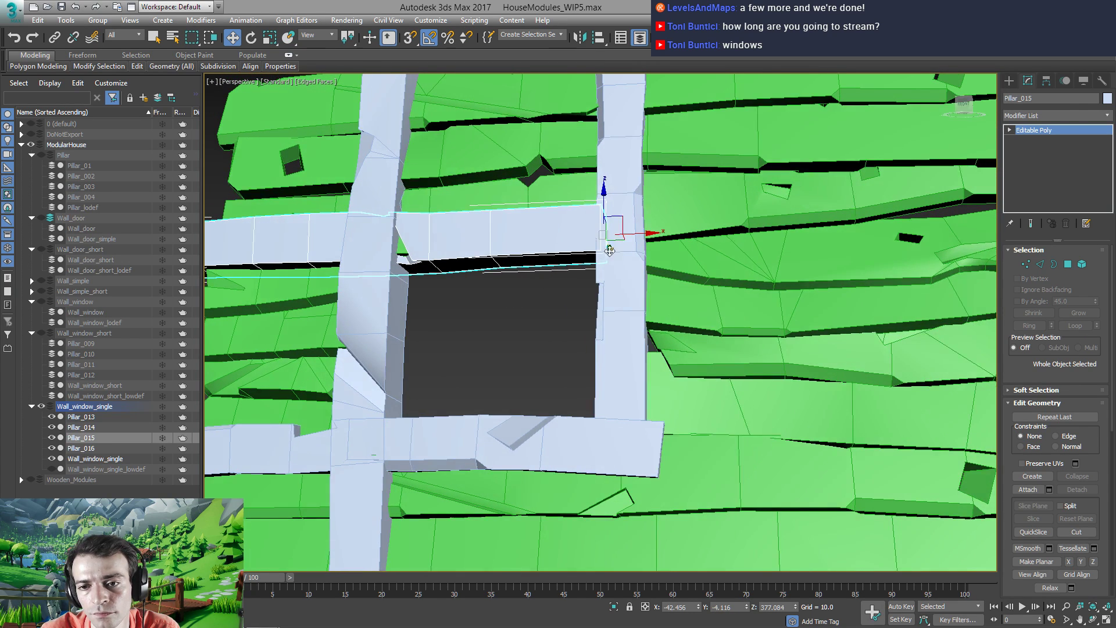
{"action": "left_click_drag", "start_coordinate": [611, 249], "coordinate": [689, 228]}
{"action": "middle_click_drag", "start_coordinate": [689, 228], "coordinate": [651, 223], "text": "alt"}
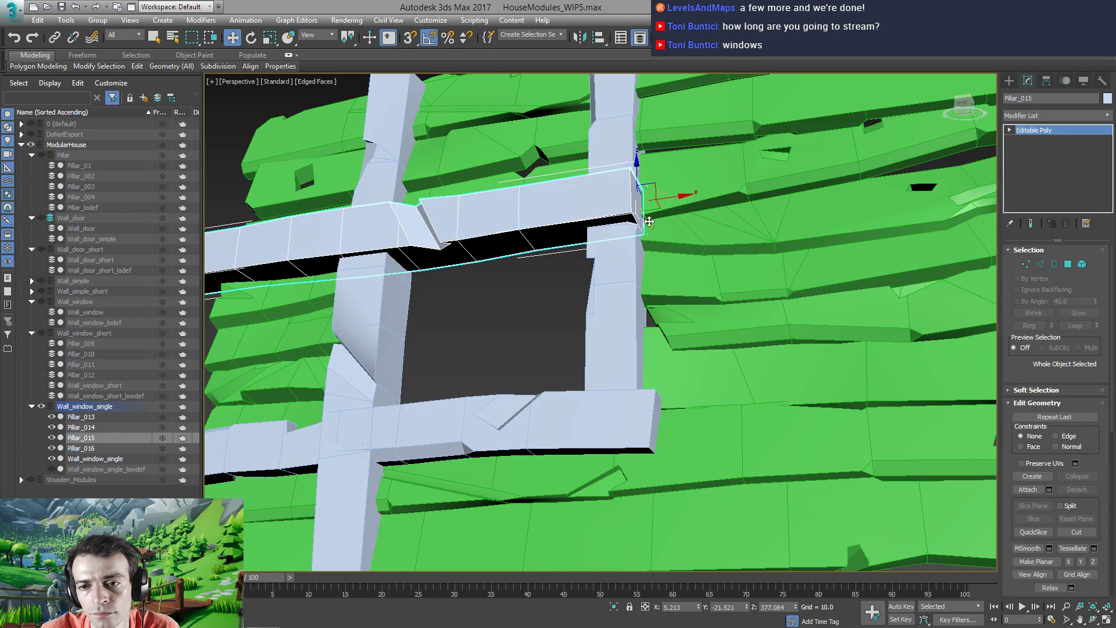
{"action": "left_click_drag", "start_coordinate": [648, 226], "coordinate": [687, 201]}
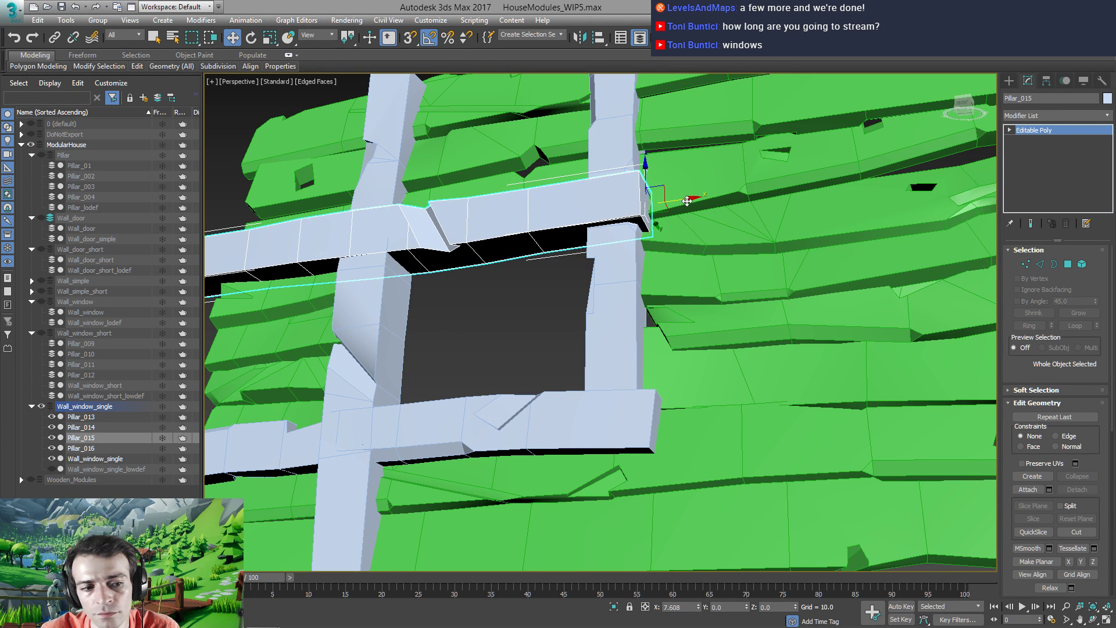
Raise Pillar_016 to Z 172.82 and shift it to X -307.265 to stand on the lower beam at the opening's left side
{"action": "middle_click_drag", "start_coordinate": [533, 287], "coordinate": [565, 259], "text": "alt"}
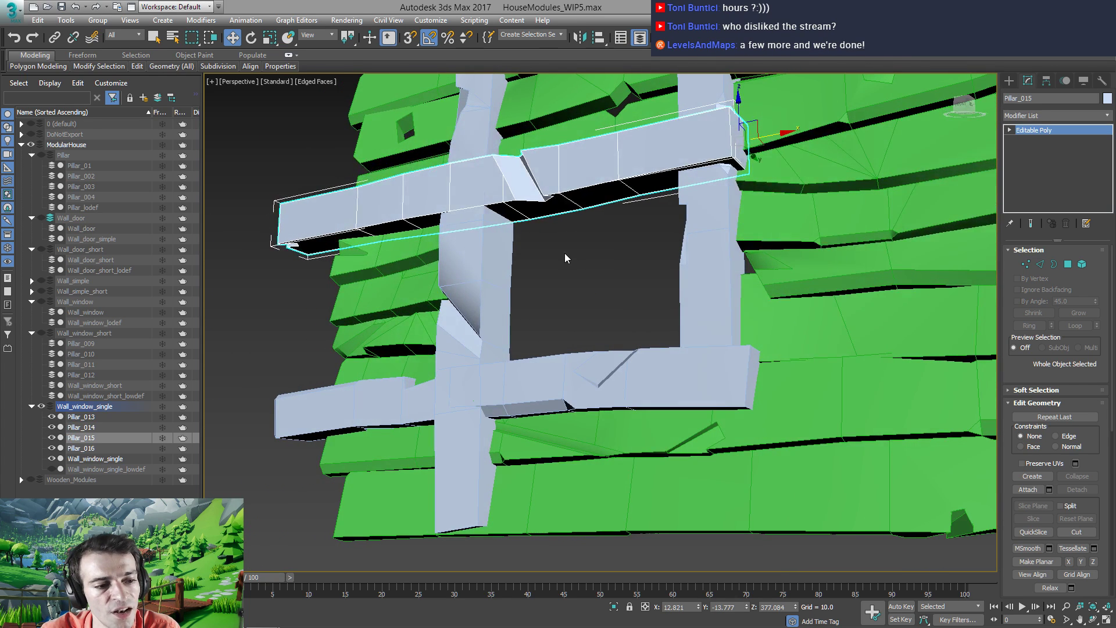
{"action": "middle_click_drag", "start_coordinate": [523, 305], "coordinate": [556, 276], "text": "alt"}
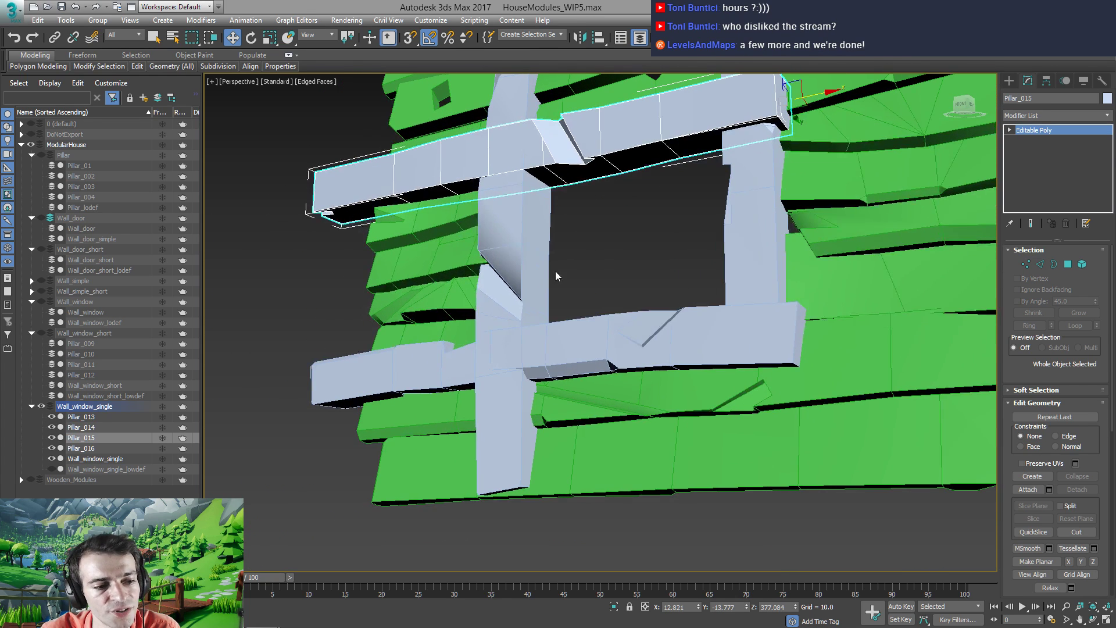
{"action": "left_click", "coordinate": [509, 256]}
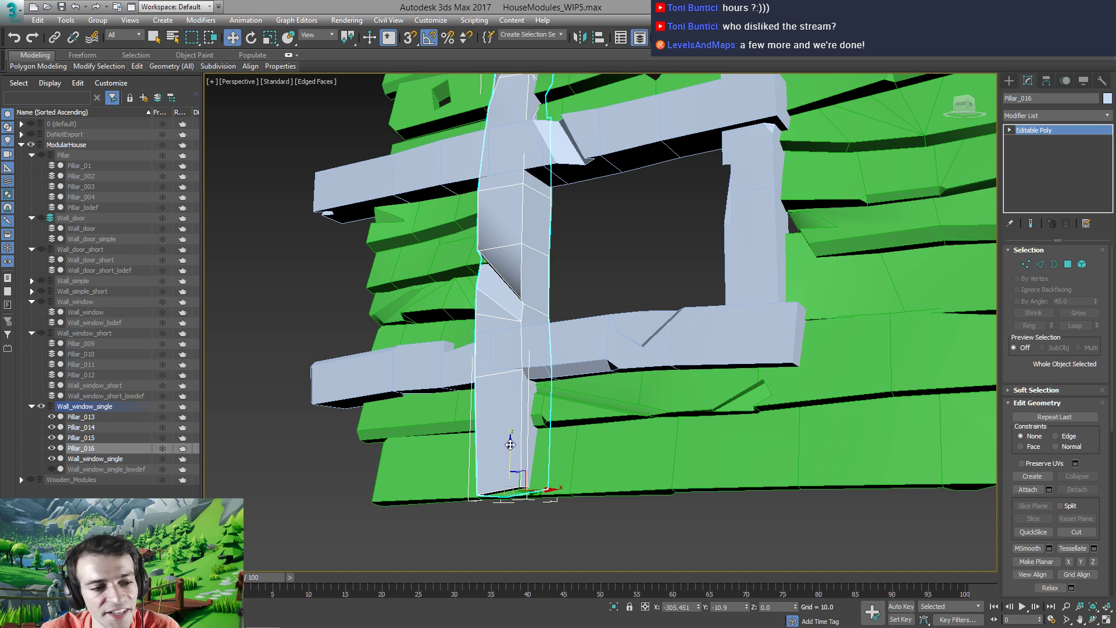
{"action": "left_click_drag", "start_coordinate": [511, 447], "coordinate": [521, 289]}
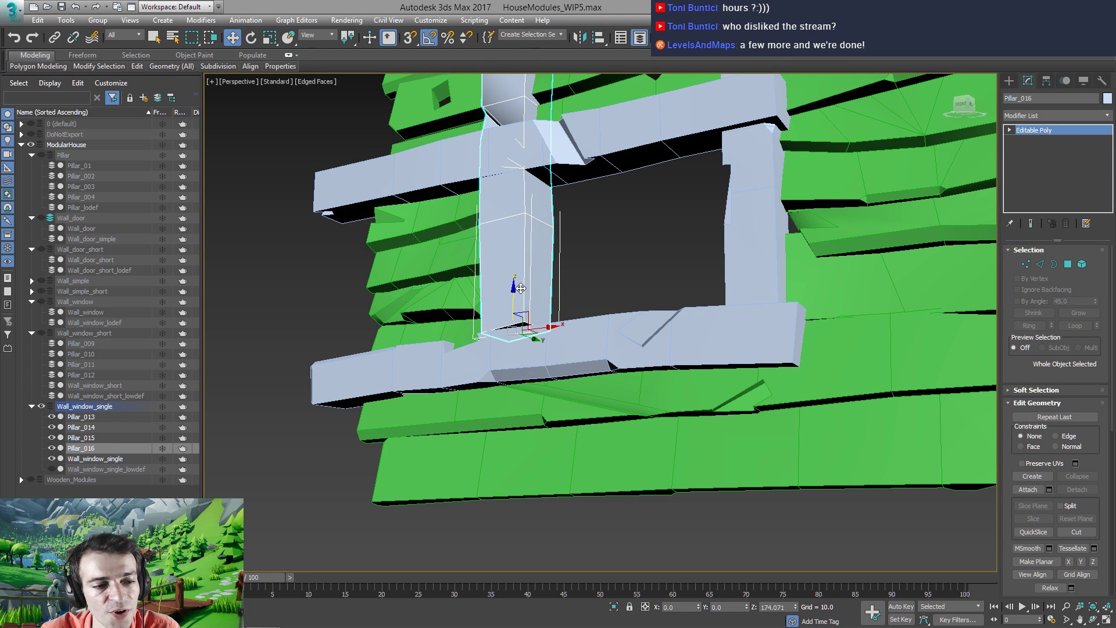
{"action": "middle_click_drag", "start_coordinate": [520, 289], "coordinate": [562, 344], "text": "alt"}
{"action": "mouse_move", "coordinate": [561, 336]}
{"action": "left_mouse_down"}
{"action": "mouse_move", "coordinate": [531, 330]}
{"action": "mouse_move", "coordinate": [558, 339]}
{"action": "left_mouse_up"}
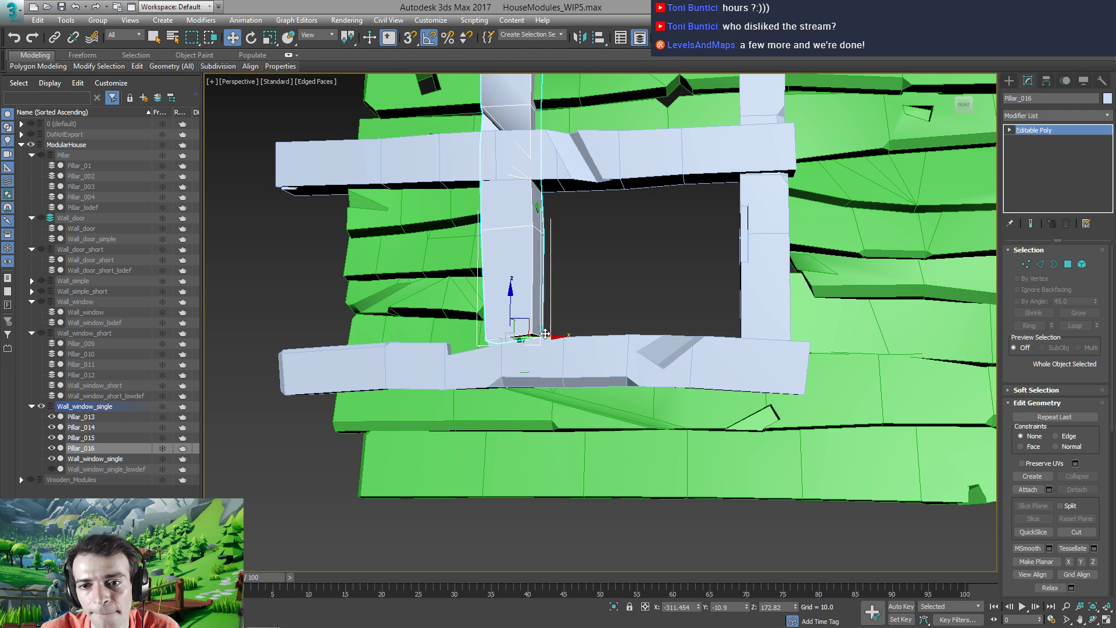
{"action": "middle_click_drag", "start_coordinate": [532, 298], "coordinate": [552, 336], "text": "alt"}
{"action": "left_click_drag", "start_coordinate": [554, 339], "coordinate": [551, 336]}
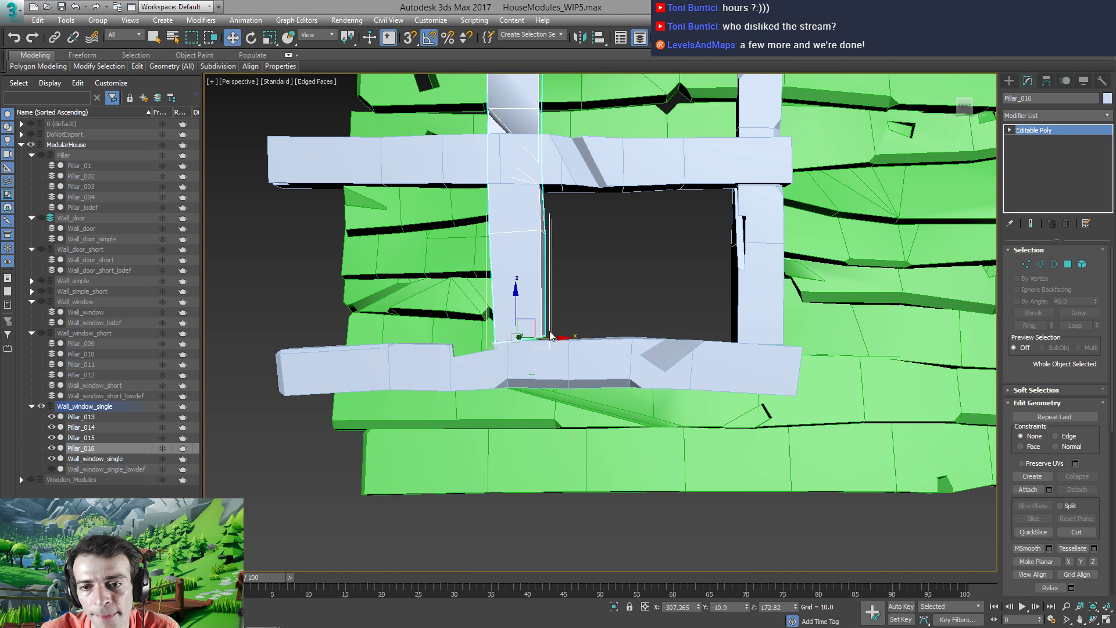
Shorten Pillar_016 by scaling it down along its local Z axis
{"action": "key", "text": "r"}
{"action": "middle_click_drag", "start_coordinate": [516, 298], "coordinate": [506, 320], "text": "alt"}
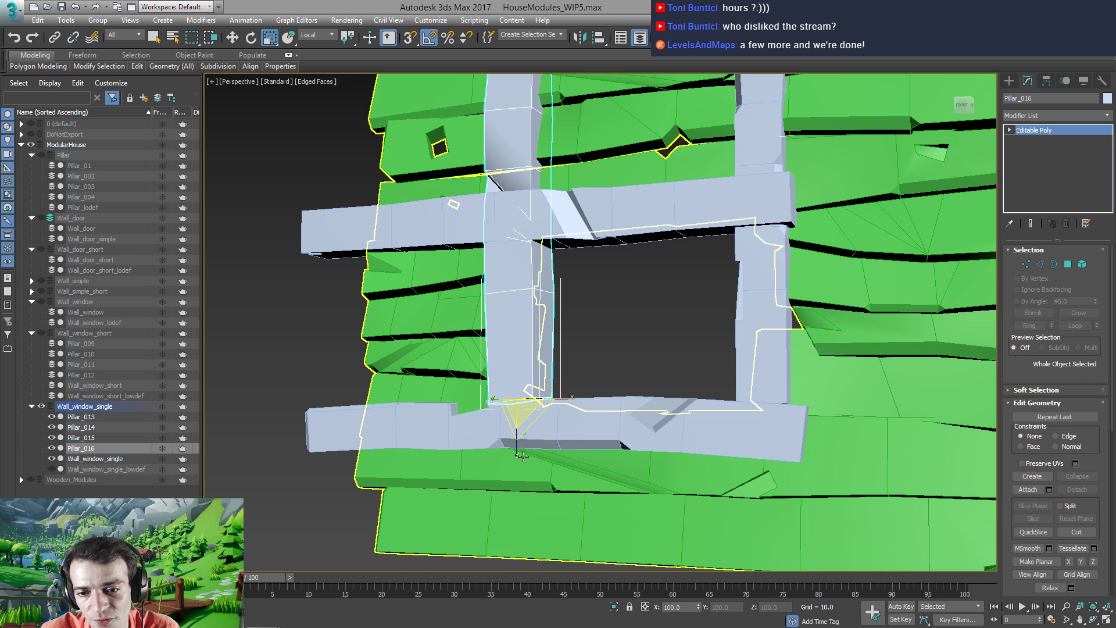
{"action": "left_click_drag", "start_coordinate": [517, 421], "coordinate": [507, 436]}
{"action": "middle_click_drag", "start_coordinate": [562, 341], "coordinate": [605, 356], "text": "alt"}
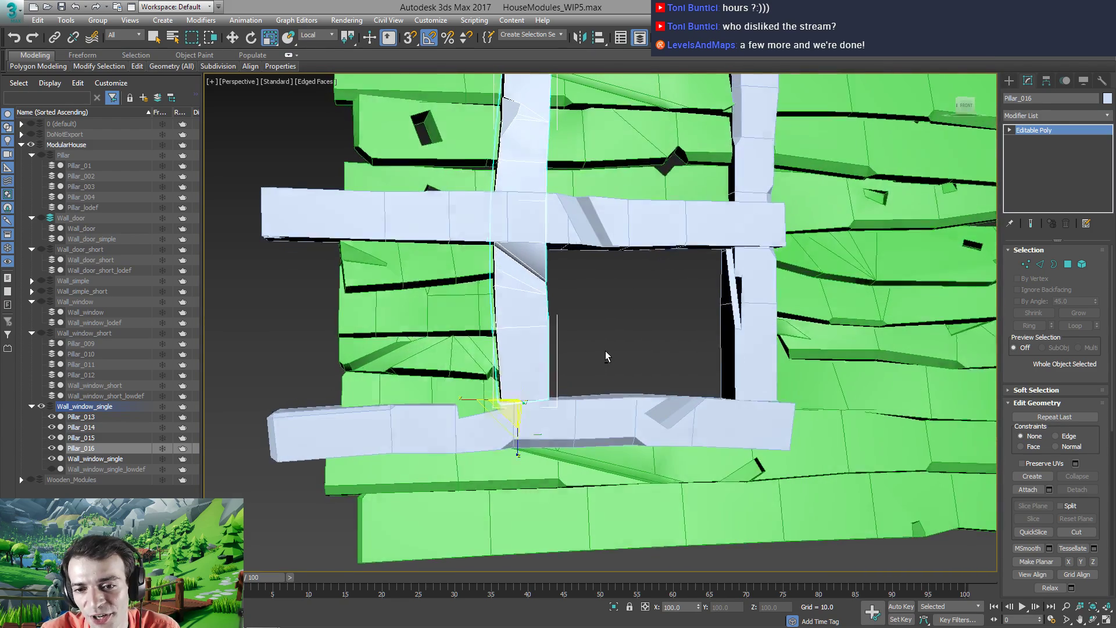
Shift Pillar_014, the lower window beam, slightly left to X 4.809
{"action": "left_click", "coordinate": [614, 420]}
{"action": "middle_click_drag", "start_coordinate": [614, 421], "coordinate": [587, 427], "text": "alt"}
{"action": "key", "text": "w"}
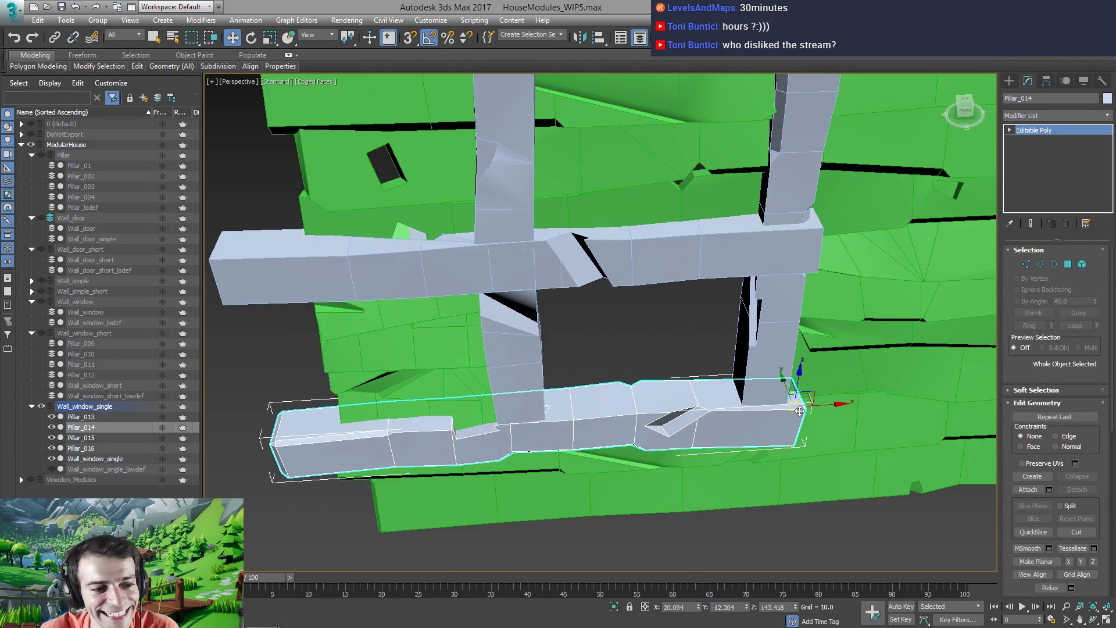
{"action": "mouse_move", "coordinate": [833, 405]}
{"action": "left_mouse_down"}
{"action": "mouse_move", "coordinate": [843, 404]}
{"action": "mouse_move", "coordinate": [820, 407]}
{"action": "left_mouse_up"}
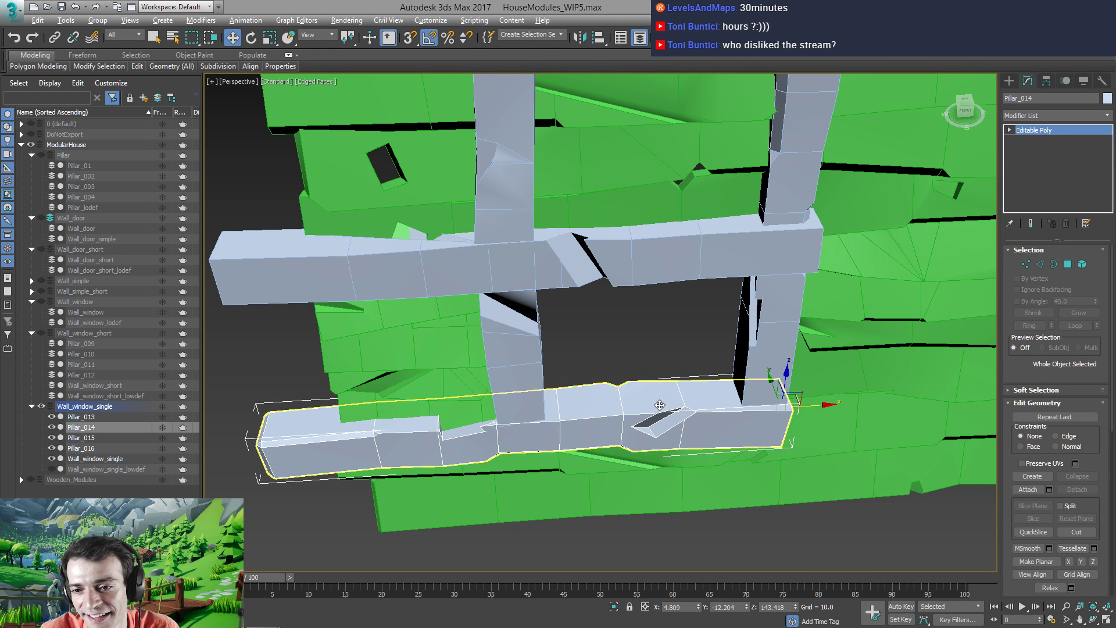
Lengthen Pillar_015 by scaling it to 106% along its local Z axis and move it to X 13.426
{"action": "middle_click_drag", "start_coordinate": [659, 405], "coordinate": [625, 360], "text": "alt"}
{"action": "left_click", "coordinate": [595, 221]}
{"action": "middle_click_drag", "start_coordinate": [596, 221], "coordinate": [640, 315], "text": "alt"}
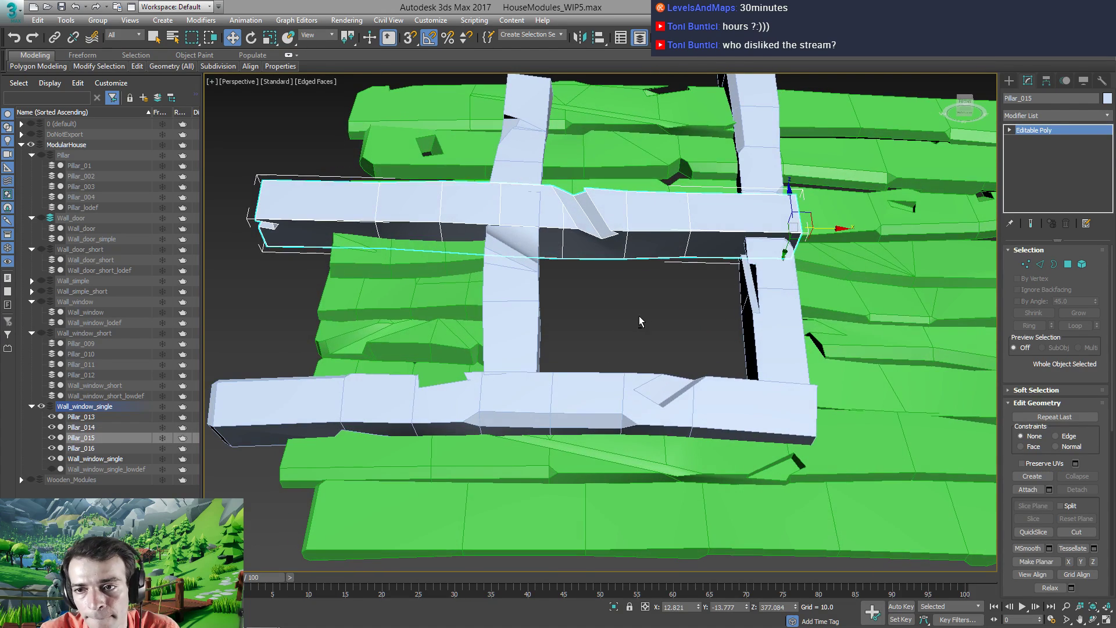
{"action": "key", "text": "r"}
{"action": "left_click_drag", "start_coordinate": [743, 226], "coordinate": [740, 225]}
{"action": "left_click_drag", "start_coordinate": [742, 226], "coordinate": [737, 226]}
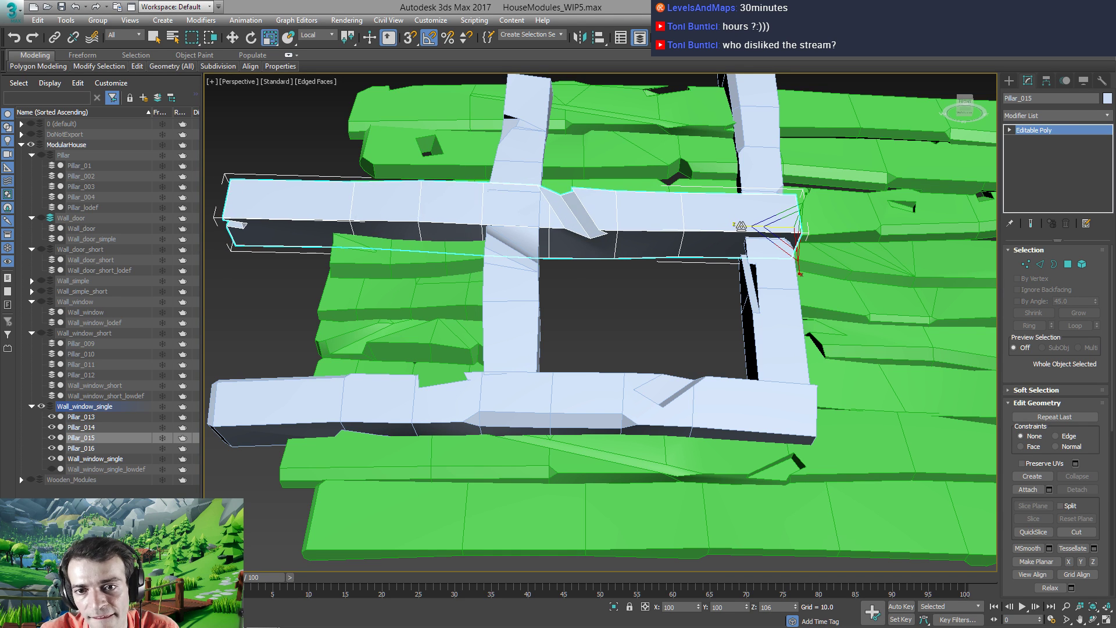
{"action": "key", "text": "w"}
{"action": "left_click_drag", "start_coordinate": [835, 230], "coordinate": [835, 229]}
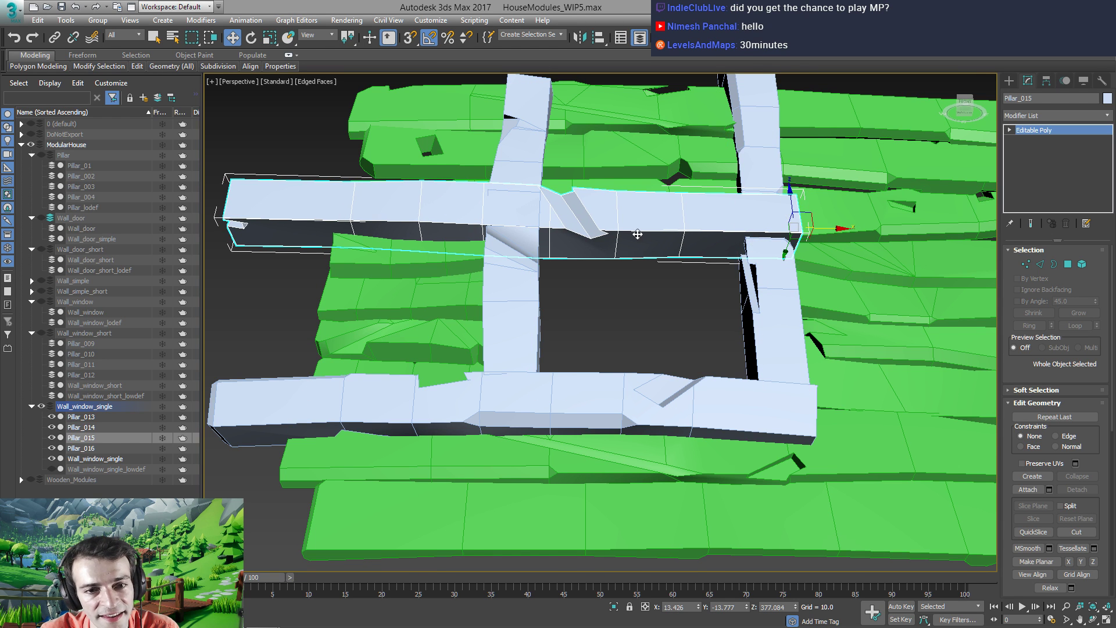
Delete the polygons of Pillar_015 that extend past the left window pillar
{"action": "middle_click_drag", "start_coordinate": [638, 234], "coordinate": [665, 276]}
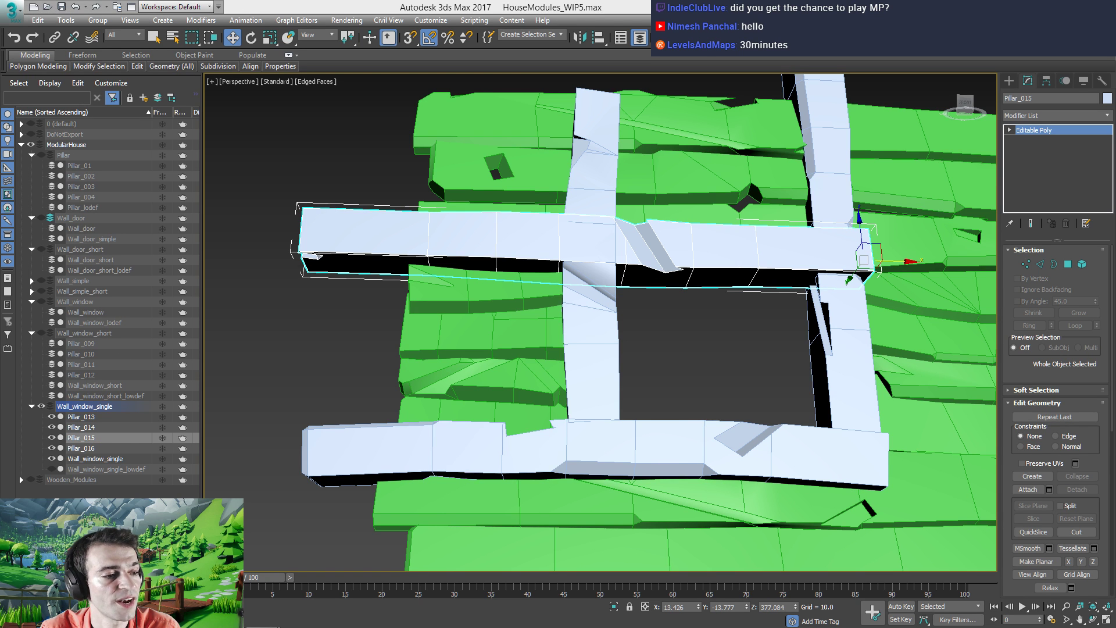
{"action": "mouse_move", "coordinate": [426, 293]}
{"action": "middle_mouse_down"}
{"action": "mouse_move", "coordinate": [451, 308]}
{"action": "mouse_move", "coordinate": [433, 311]}
{"action": "middle_mouse_up"}
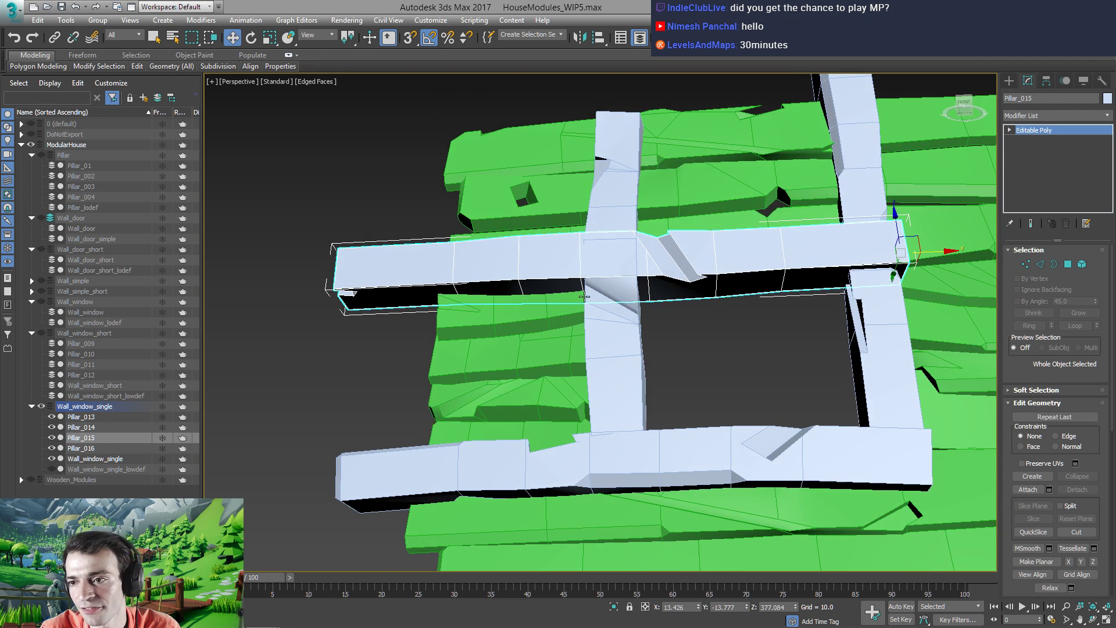
{"action": "left_click", "coordinate": [1067, 265]}
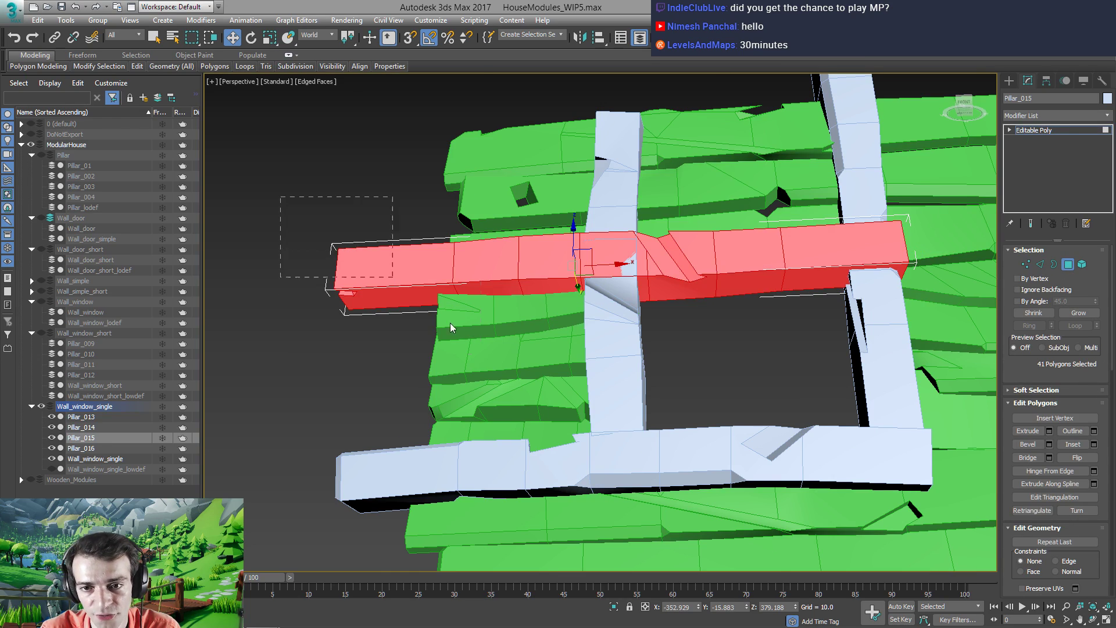
{"action": "left_click_drag", "start_coordinate": [450, 322], "coordinate": [546, 355]}
{"action": "middle_click_drag", "start_coordinate": [546, 355], "coordinate": [665, 361], "text": "alt"}
{"action": "scroll", "coordinate": [548, 354], "scroll_direction": "up", "scroll_amount": 4}
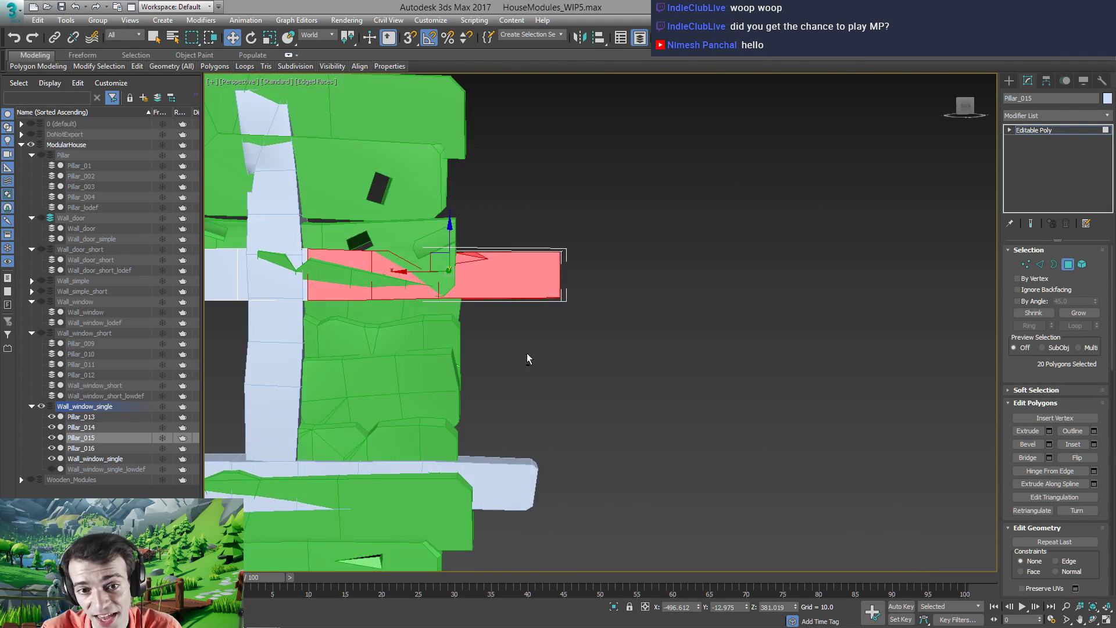
{"action": "middle_click_drag", "start_coordinate": [379, 334], "coordinate": [431, 352]}
{"action": "key", "text": "Delete"}
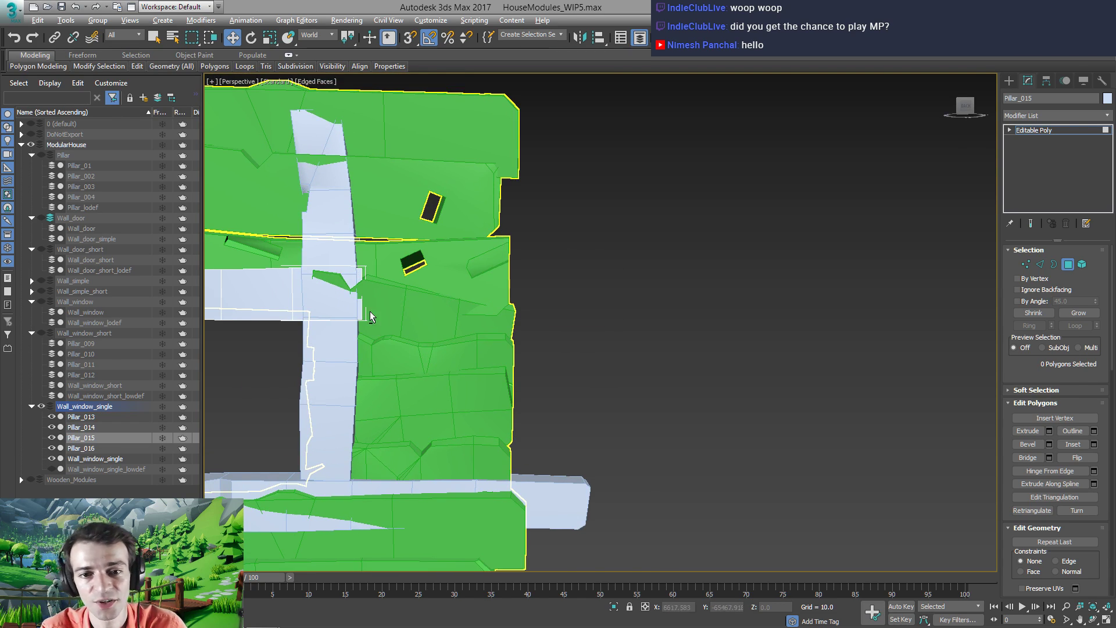
{"action": "middle_click_drag", "start_coordinate": [369, 311], "coordinate": [477, 334], "text": "alt"}
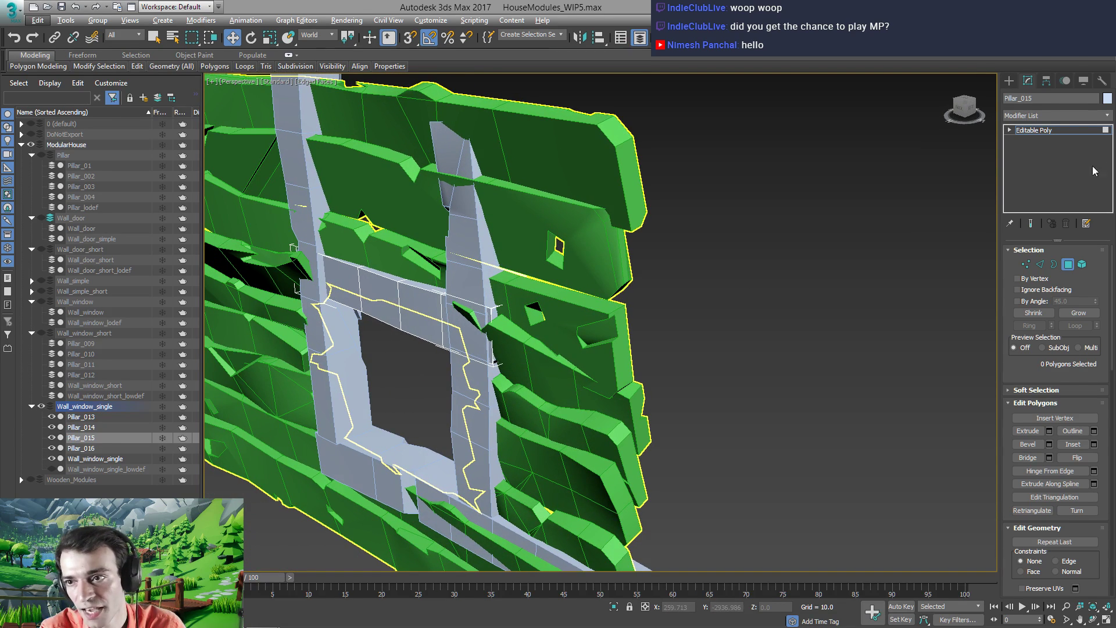
{"action": "left_click", "coordinate": [1064, 129]}
Select the open border at the cut end of Pillar_015 and cap it
{"action": "middle_click_drag", "start_coordinate": [419, 372], "coordinate": [388, 379], "text": "alt"}
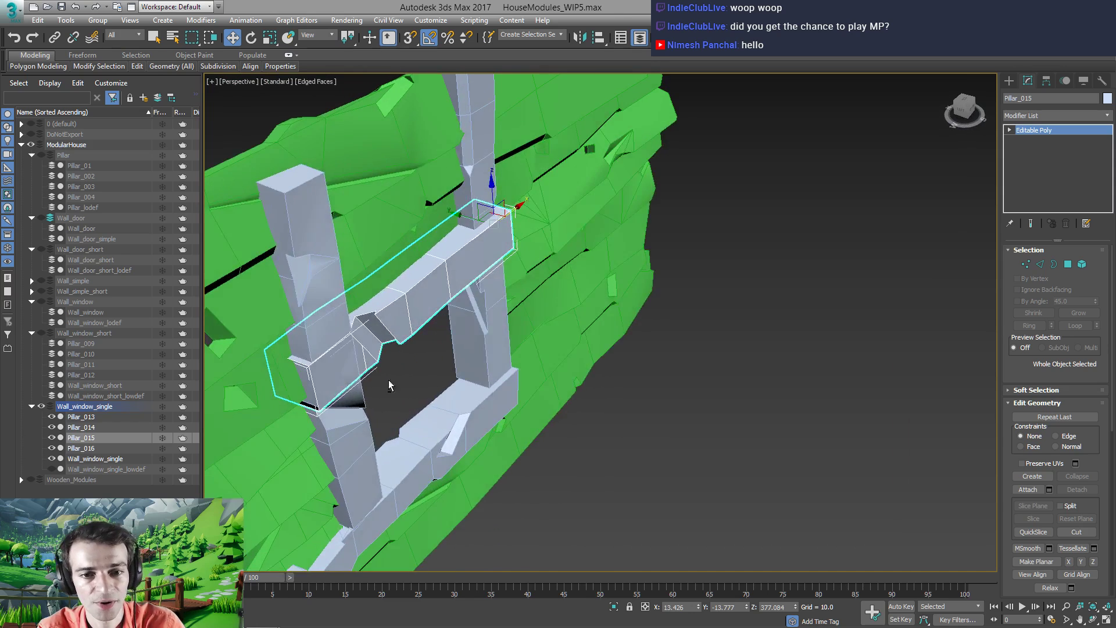
{"action": "middle_click_drag", "start_coordinate": [320, 388], "coordinate": [402, 354]}
{"action": "scroll", "coordinate": [371, 354], "scroll_direction": "up", "scroll_amount": 4}
{"action": "scroll", "coordinate": [409, 308], "scroll_direction": "down", "scroll_amount": 2}
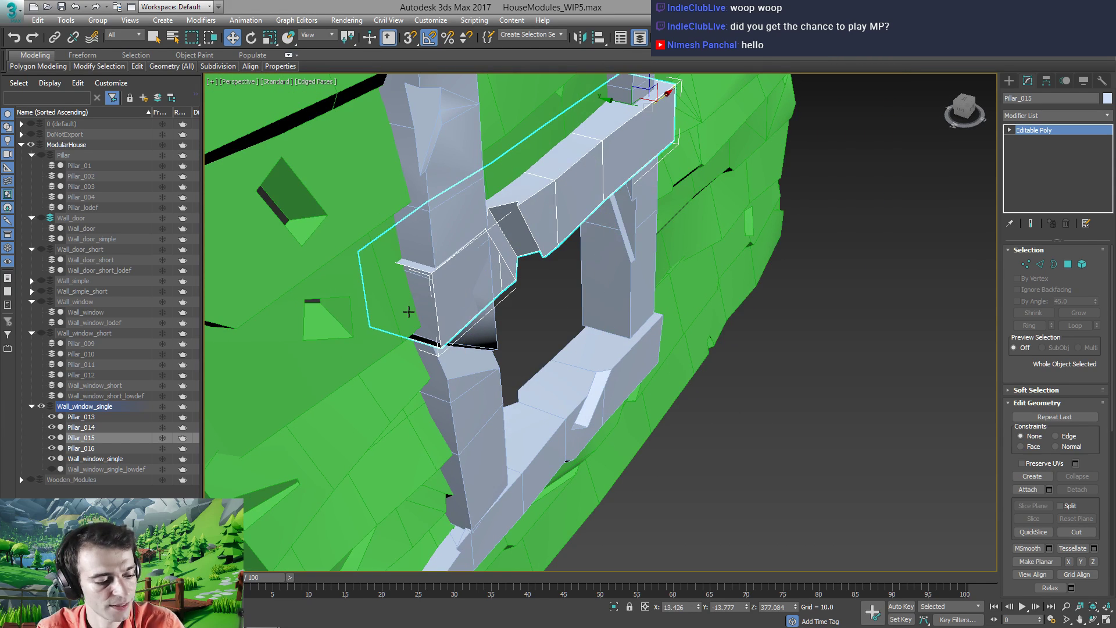
{"action": "key", "text": "3"}
{"action": "left_click", "coordinate": [422, 273]}
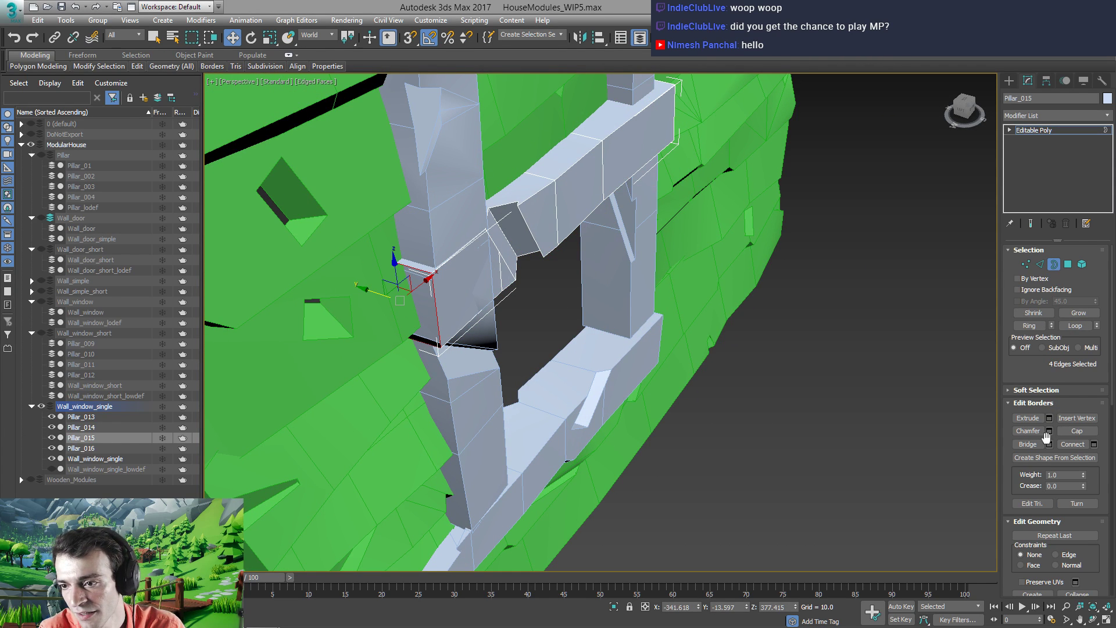
{"action": "left_click", "coordinate": [1048, 133]}
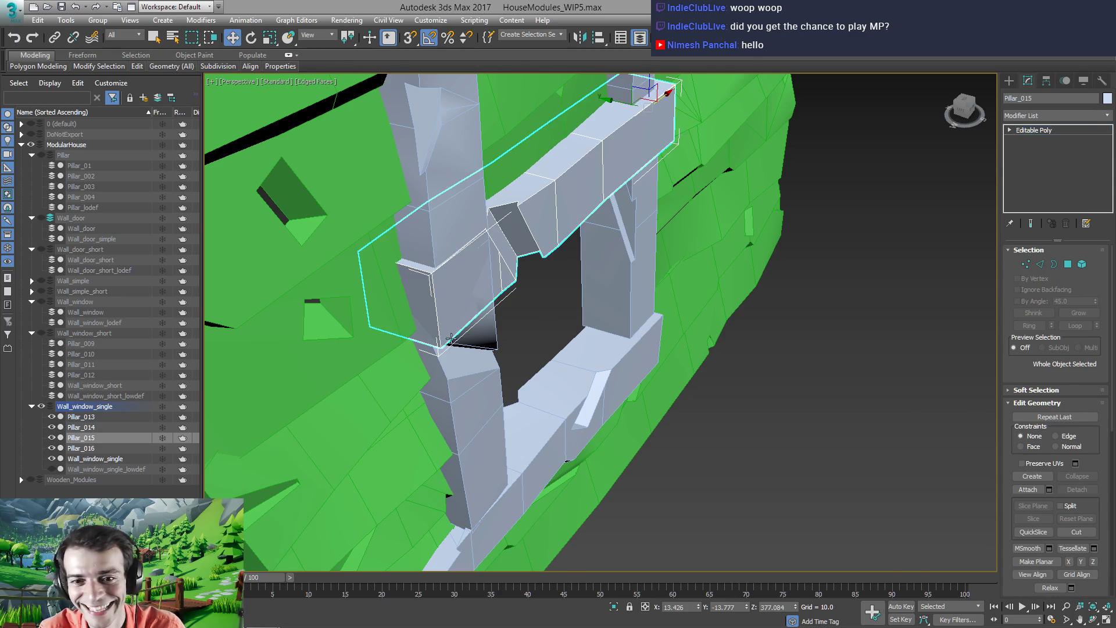
Delete the upper polygons of Pillar_016 so the pillar ends behind the upper beam
{"action": "middle_click_drag", "start_coordinate": [524, 325], "coordinate": [601, 259], "text": "alt"}
{"action": "scroll", "coordinate": [561, 344], "scroll_direction": "down", "scroll_amount": 3}
{"action": "left_click", "coordinate": [645, 361]}
{"action": "middle_click_drag", "start_coordinate": [643, 354], "coordinate": [622, 251], "text": "alt"}
{"action": "key", "text": "4"}
{"action": "key", "text": "ctrl+a"}
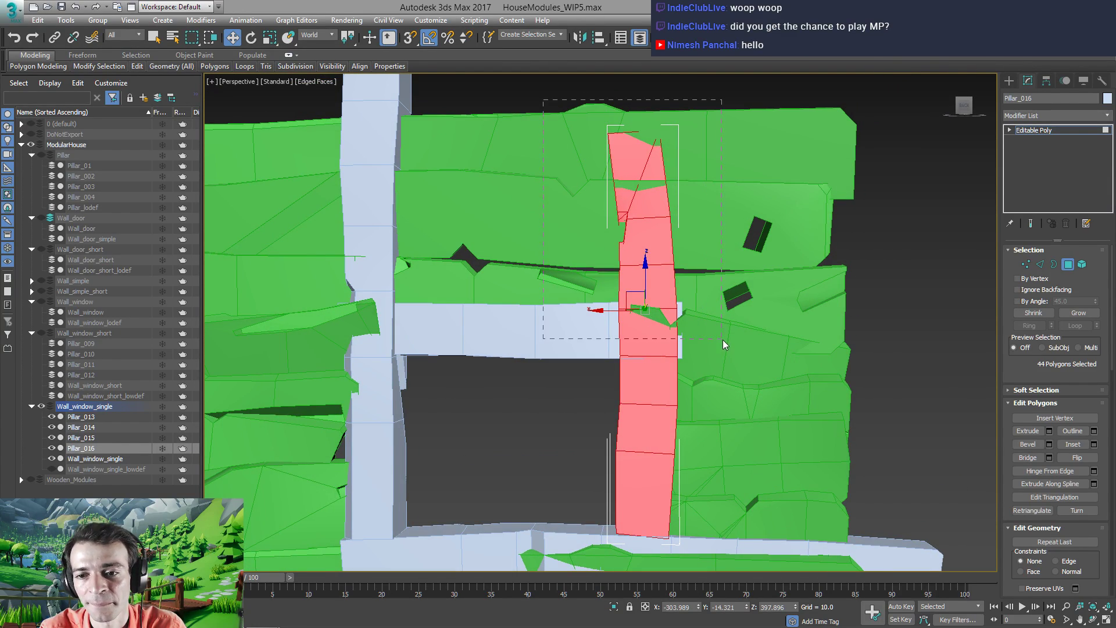
{"action": "left_click_drag", "start_coordinate": [723, 340], "coordinate": [723, 340]}
{"action": "middle_click_drag", "start_coordinate": [705, 359], "coordinate": [528, 368], "text": "alt"}
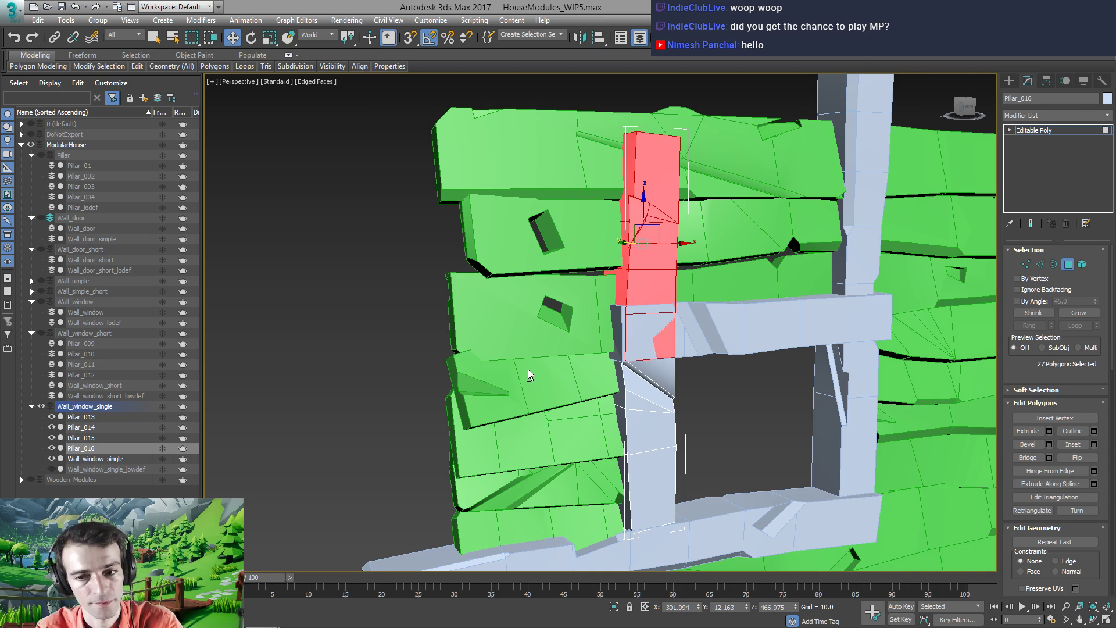
{"action": "key", "text": "Delete"}
{"action": "left_click", "coordinate": [1050, 132]}
Delete the polygons of Pillar_013 above the upper beam, keeping only the part beside the window opening
{"action": "middle_click_drag", "start_coordinate": [600, 324], "coordinate": [524, 339], "text": "alt"}
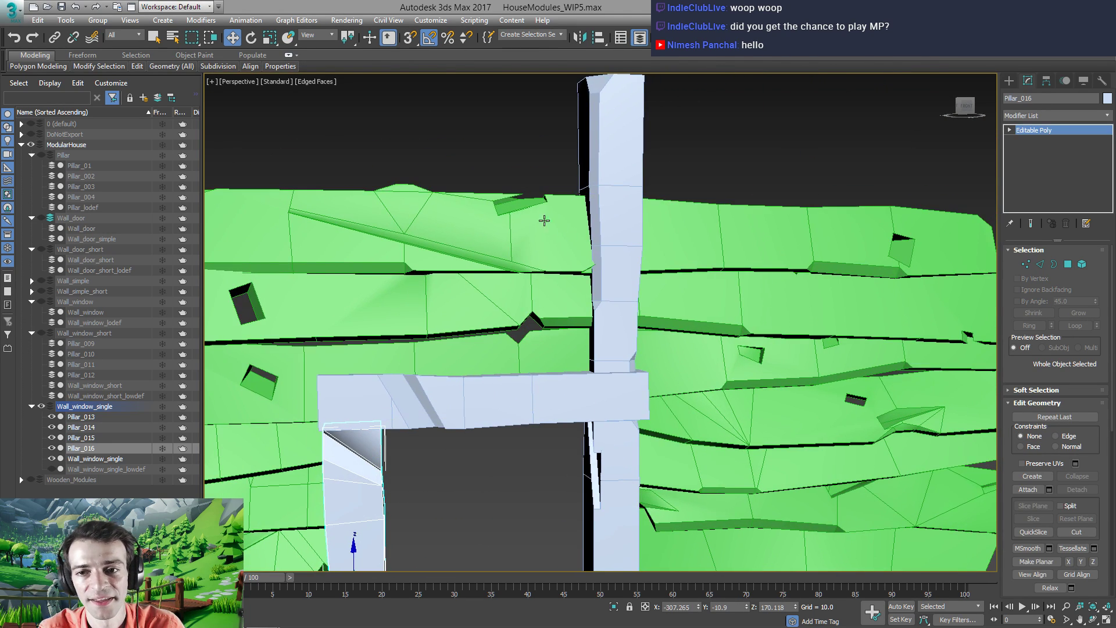
{"action": "left_click", "coordinate": [628, 144]}
{"action": "middle_click_drag", "start_coordinate": [630, 278], "coordinate": [617, 283], "text": "alt"}
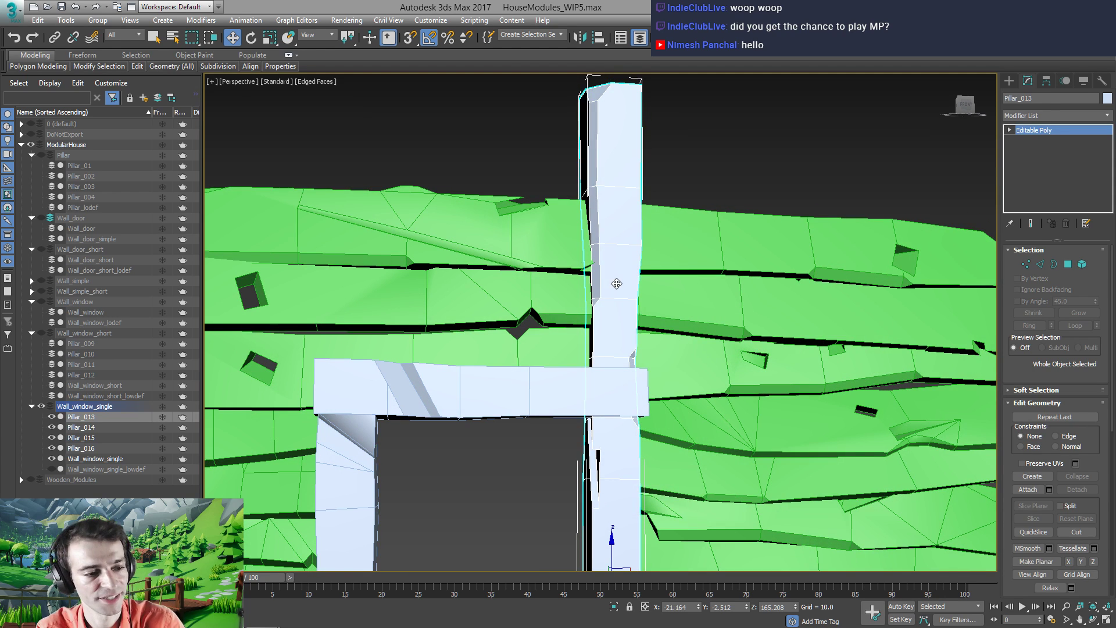
{"action": "key", "text": "4"}
{"action": "key", "text": "ctrl+a"}
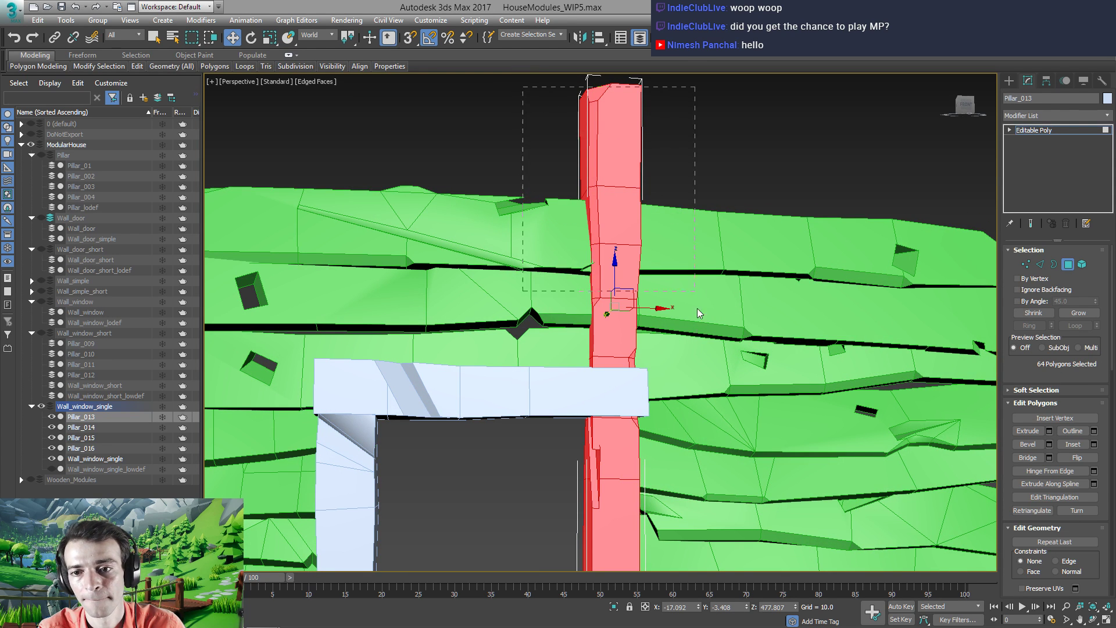
{"action": "left_click_drag", "start_coordinate": [696, 308], "coordinate": [700, 376]}
{"action": "middle_click_drag", "start_coordinate": [646, 334], "coordinate": [587, 357], "text": "alt"}
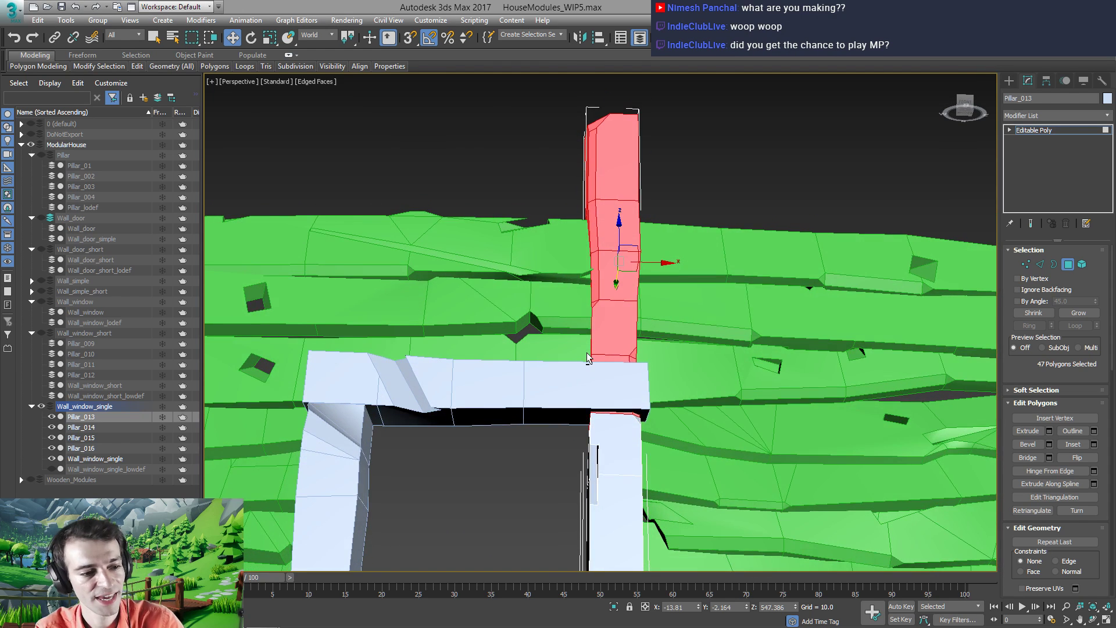
{"action": "scroll", "coordinate": [587, 356], "scroll_direction": "up", "scroll_amount": 2}
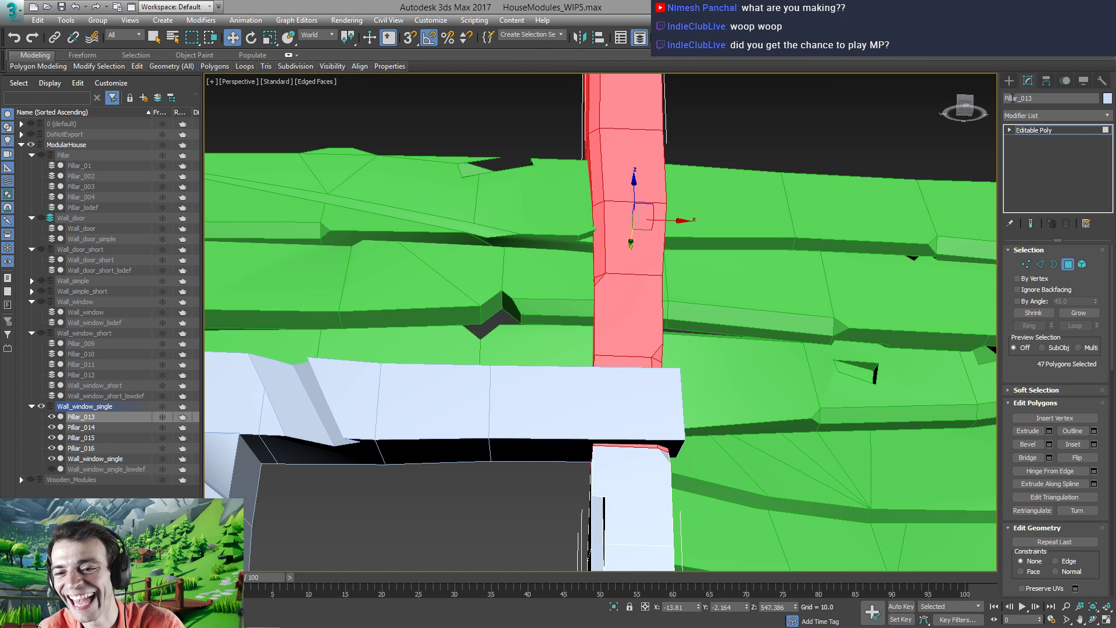
{"action": "key", "text": "Delete"}
{"action": "left_click", "coordinate": [1063, 131]}
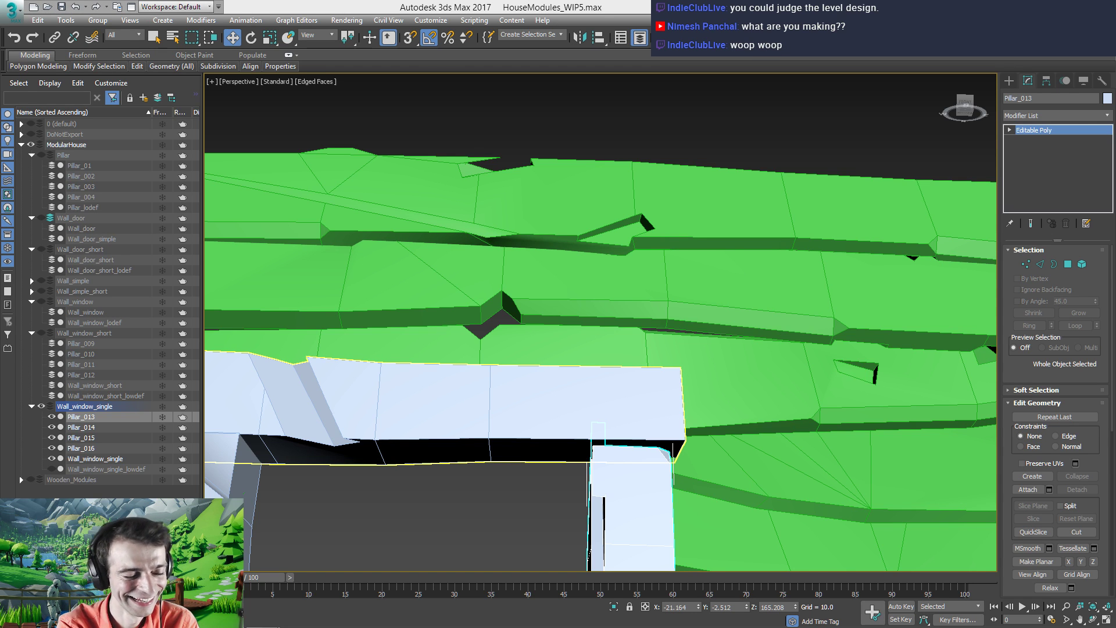
Delete the polygons of Pillar_014 that extend past the left window pillar
{"action": "scroll", "coordinate": [451, 486], "scroll_direction": "down", "scroll_amount": 10}
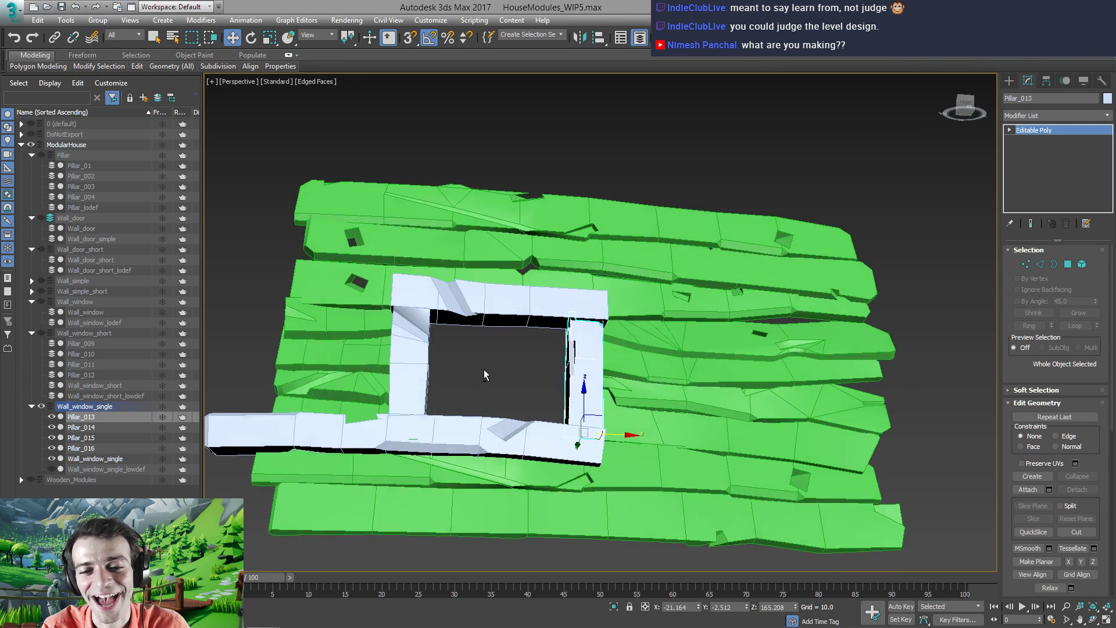
{"action": "middle_click_drag", "start_coordinate": [483, 370], "coordinate": [474, 398], "text": "alt"}
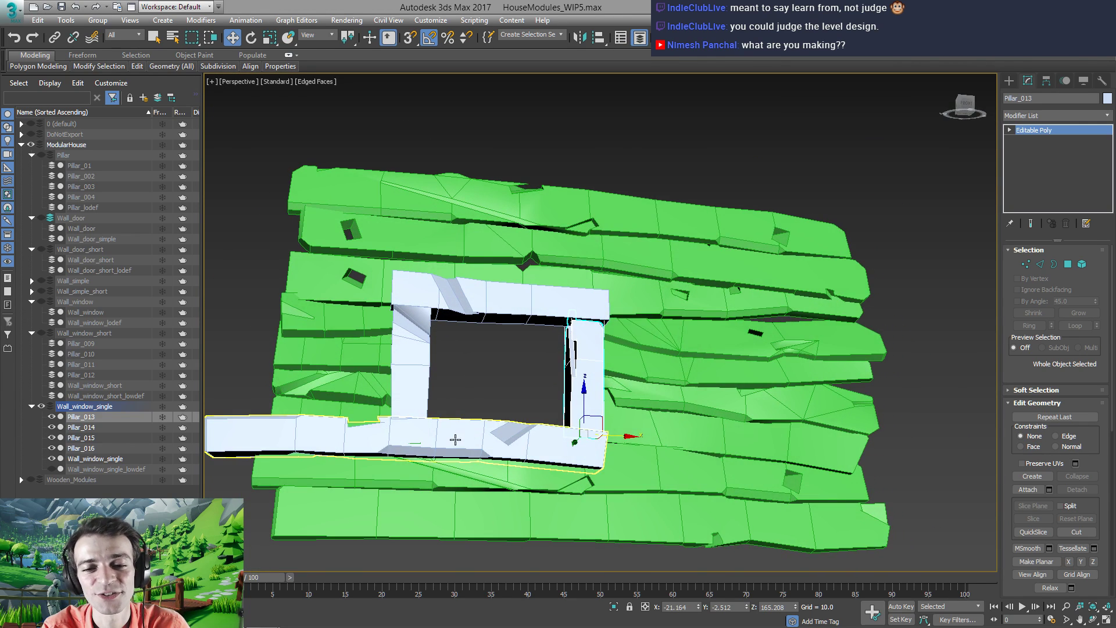
{"action": "left_click", "coordinate": [427, 427]}
{"action": "middle_click_drag", "start_coordinate": [407, 425], "coordinate": [491, 436]}
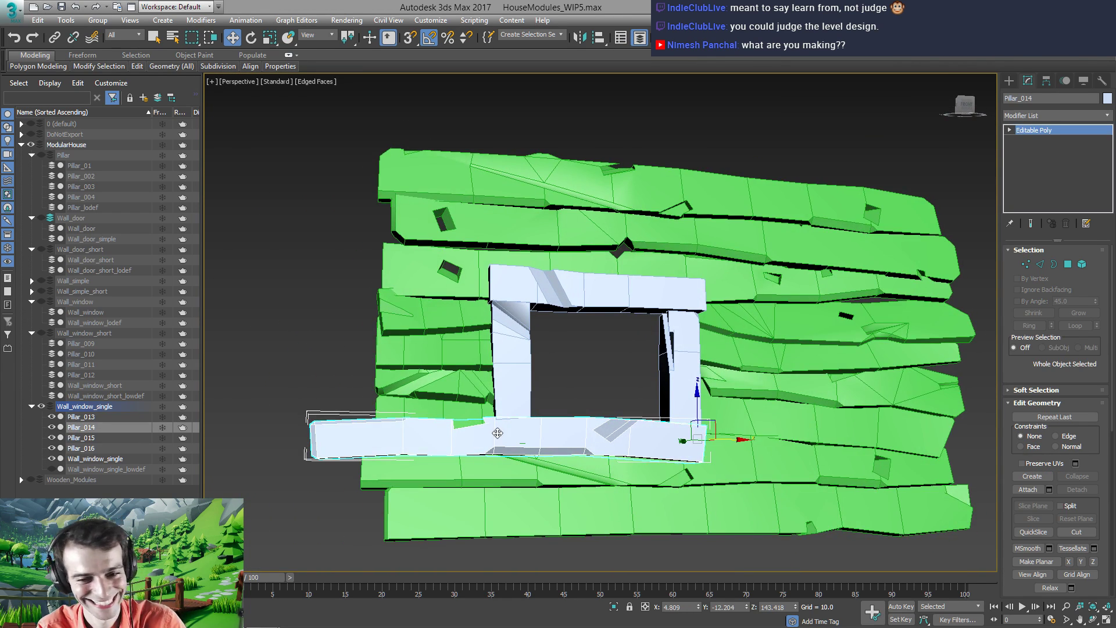
{"action": "key", "text": "4"}
{"action": "left_click_drag", "start_coordinate": [490, 499], "coordinate": [489, 499]}
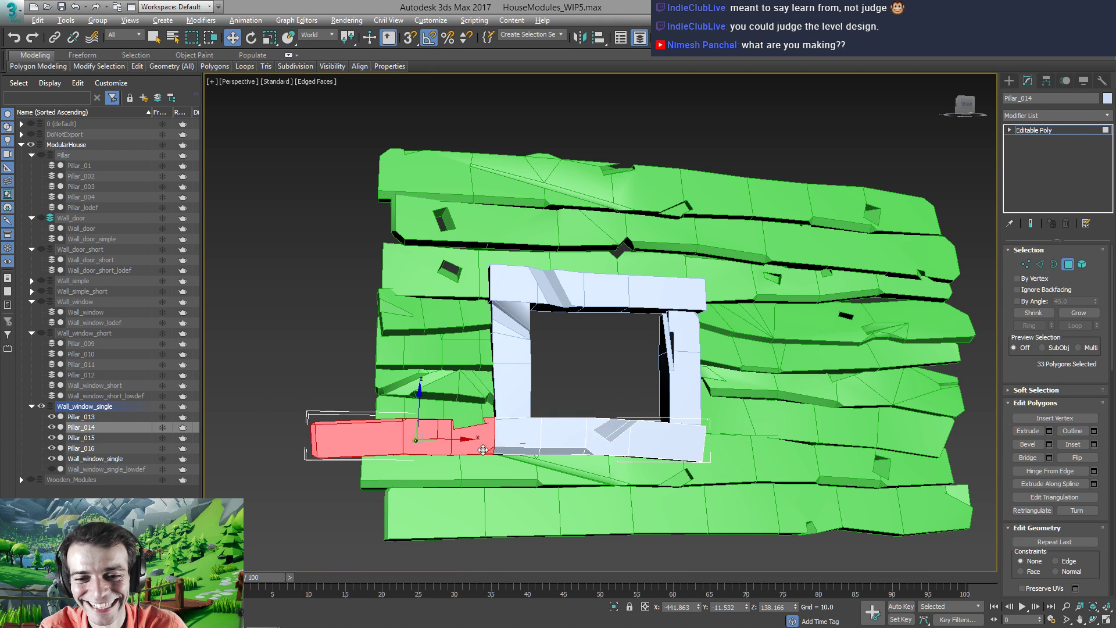
{"action": "middle_click_drag", "start_coordinate": [489, 498], "coordinate": [461, 456], "text": "alt"}
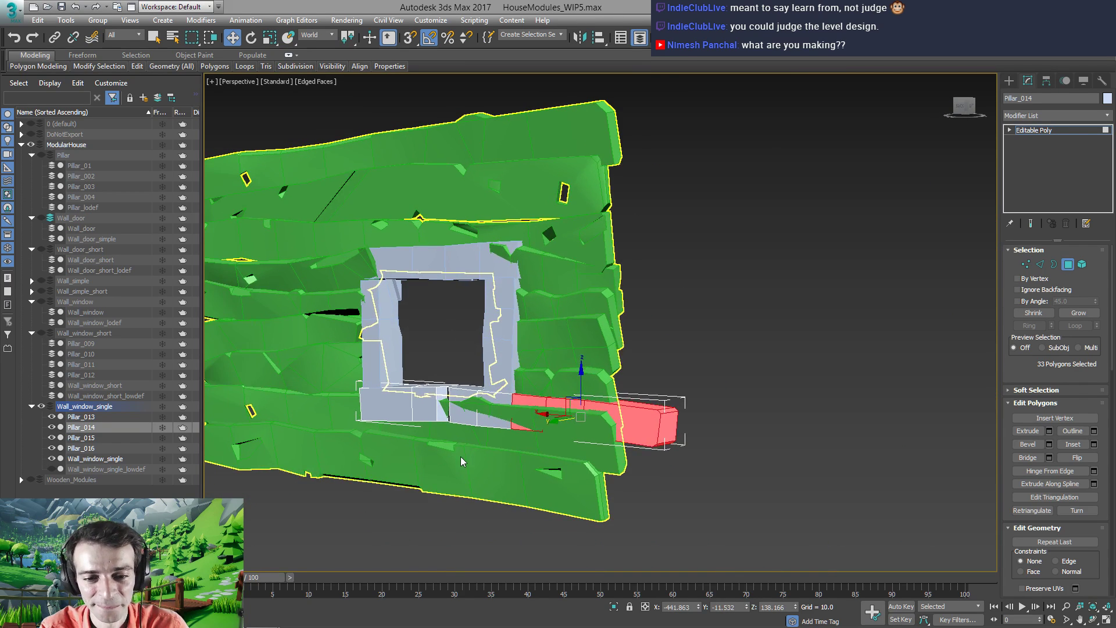
{"action": "key", "text": "Delete"}
{"action": "left_click", "coordinate": [1046, 131]}
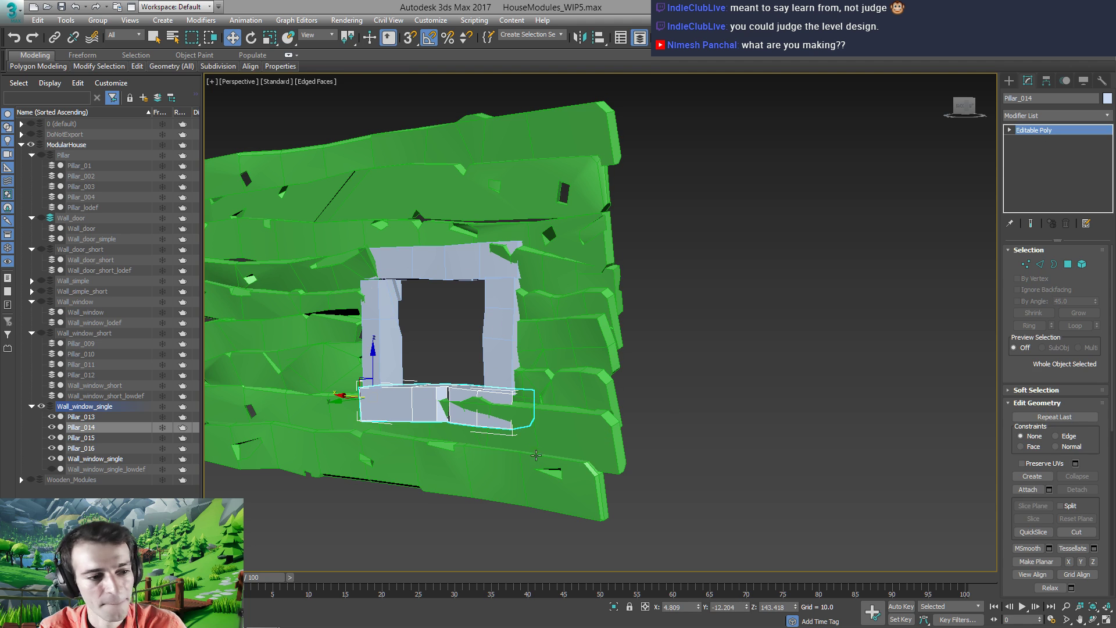
Cap the open border at the cut end of Pillar_014 and leave border editing
{"action": "middle_click_drag", "start_coordinate": [532, 451], "coordinate": [564, 453], "text": "alt"}
{"action": "scroll", "coordinate": [530, 421], "scroll_direction": "up", "scroll_amount": 6}
{"action": "scroll", "coordinate": [530, 421], "scroll_direction": "down", "scroll_amount": 4}
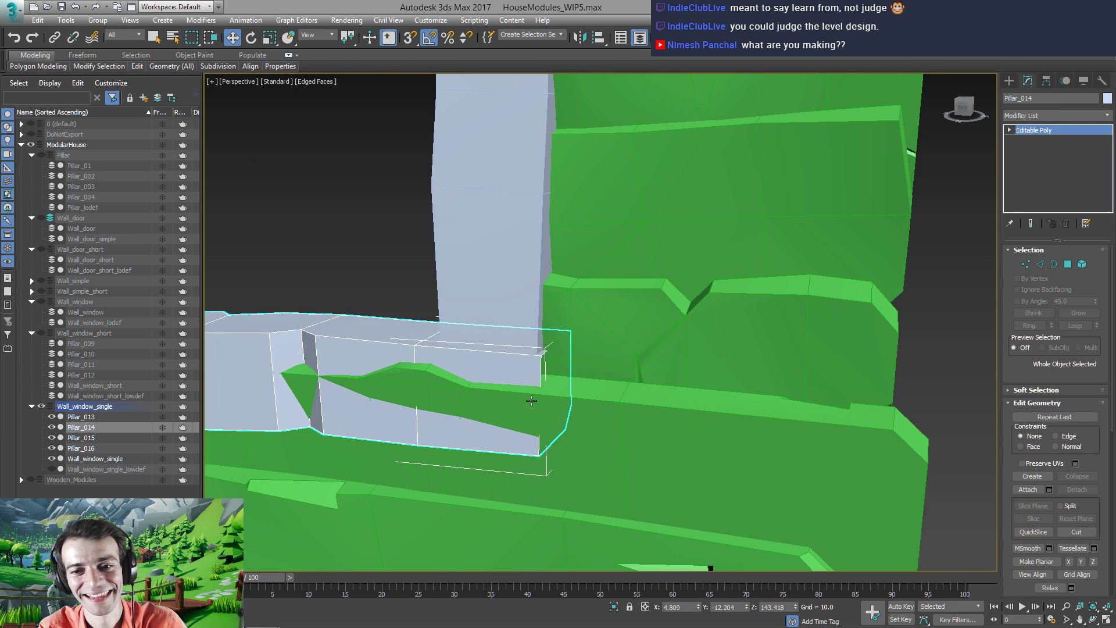
{"action": "key", "text": "3"}
{"action": "left_click", "coordinate": [541, 378]}
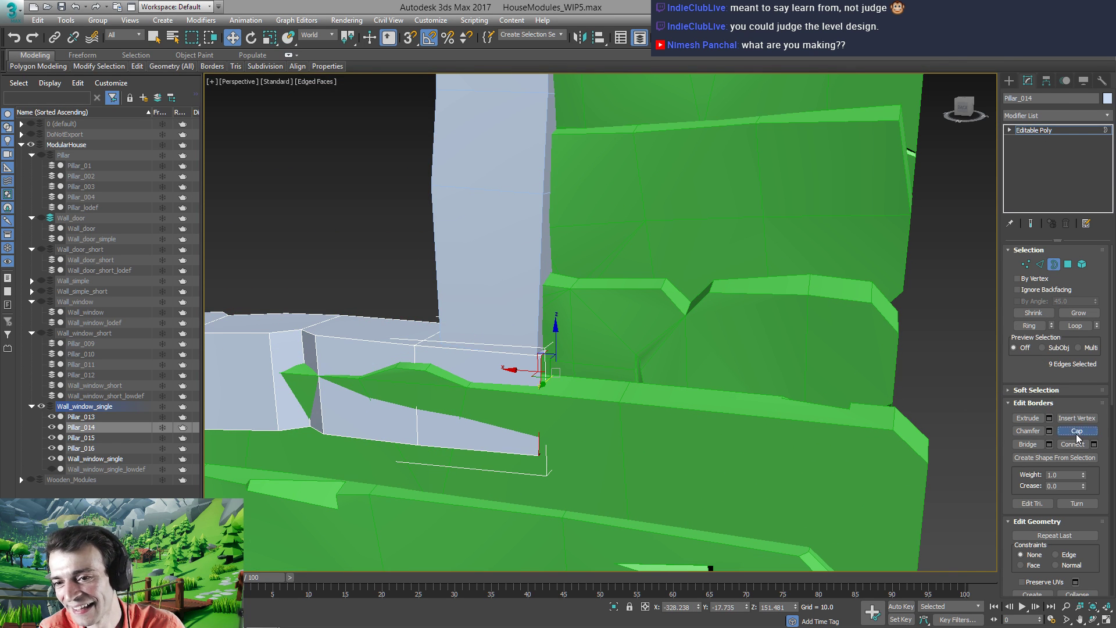
{"action": "scroll", "coordinate": [593, 306], "scroll_direction": "down", "scroll_amount": 5}
{"action": "middle_click_drag", "start_coordinate": [538, 268], "coordinate": [572, 304], "text": "alt"}
{"action": "scroll", "coordinate": [554, 239], "scroll_direction": "up", "scroll_amount": 3}
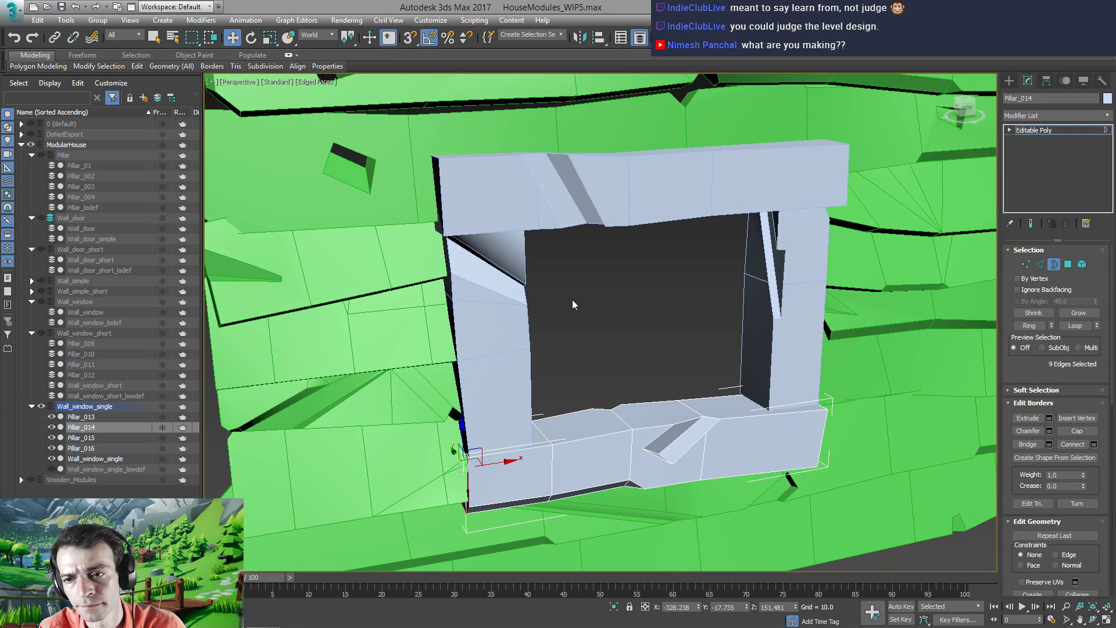
{"action": "left_click", "coordinate": [1047, 131]}
Select the two upright window pillars, Pillar_013 and Pillar_016, and hide all the other objects
{"action": "key", "text": "q"}
{"action": "left_click", "coordinate": [761, 317]}
{"action": "left_click", "coordinate": [505, 349], "text": "ctrl"}
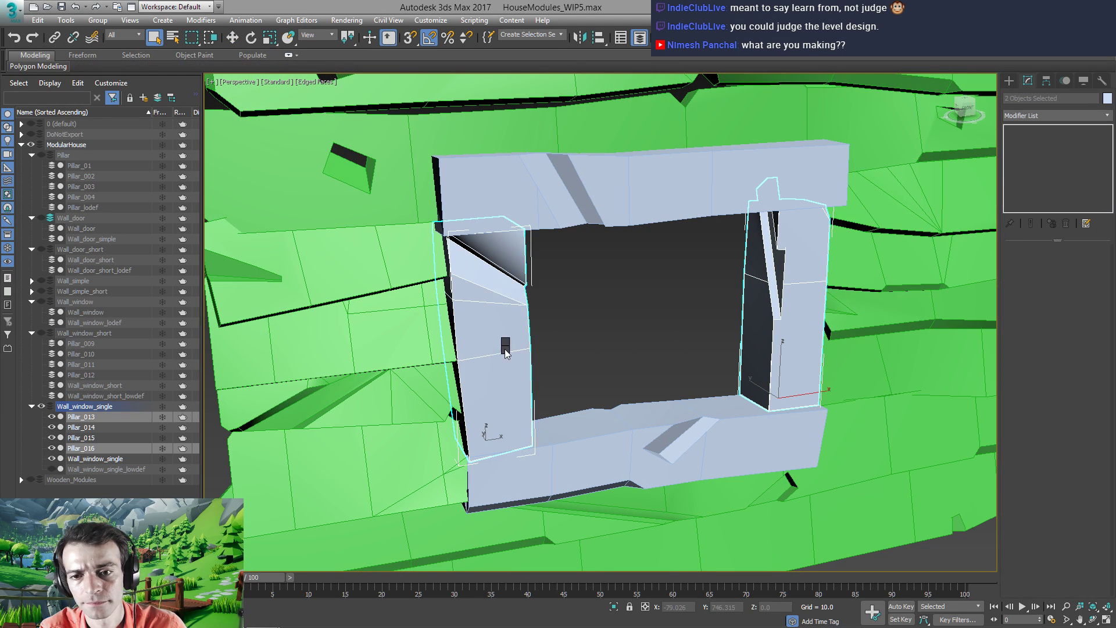
{"action": "right_click", "coordinate": [505, 348]}
{"action": "left_click", "coordinate": [687, 273]}
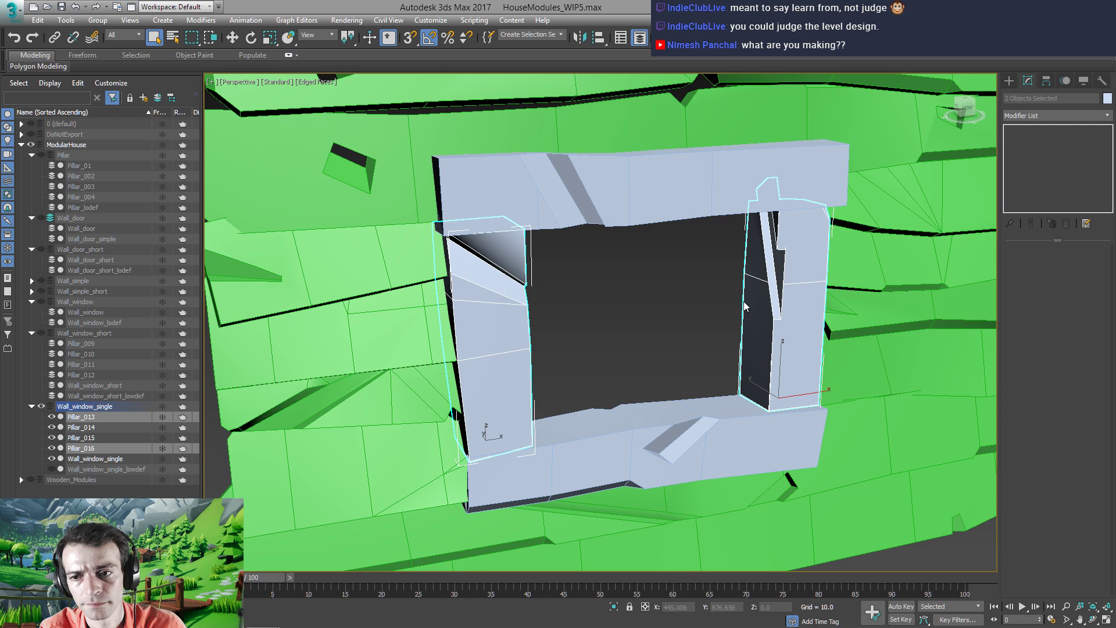
{"action": "left_click", "coordinate": [753, 300]}
{"action": "left_click", "coordinate": [511, 333], "text": "ctrl"}
{"action": "right_click", "coordinate": [510, 337]}
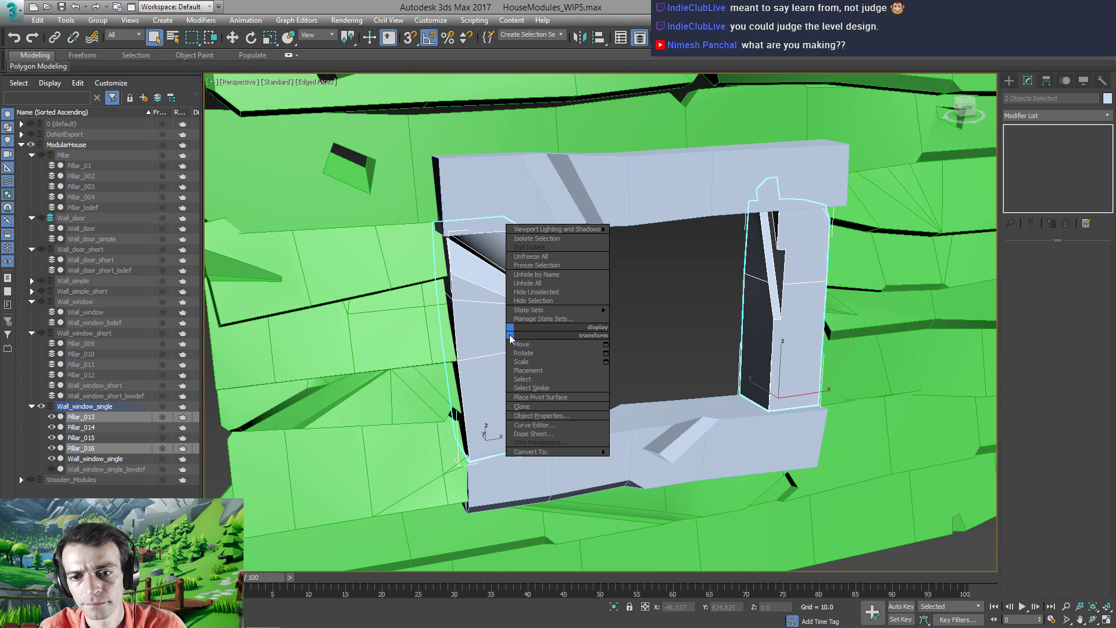
{"action": "right_click", "coordinate": [501, 261]}
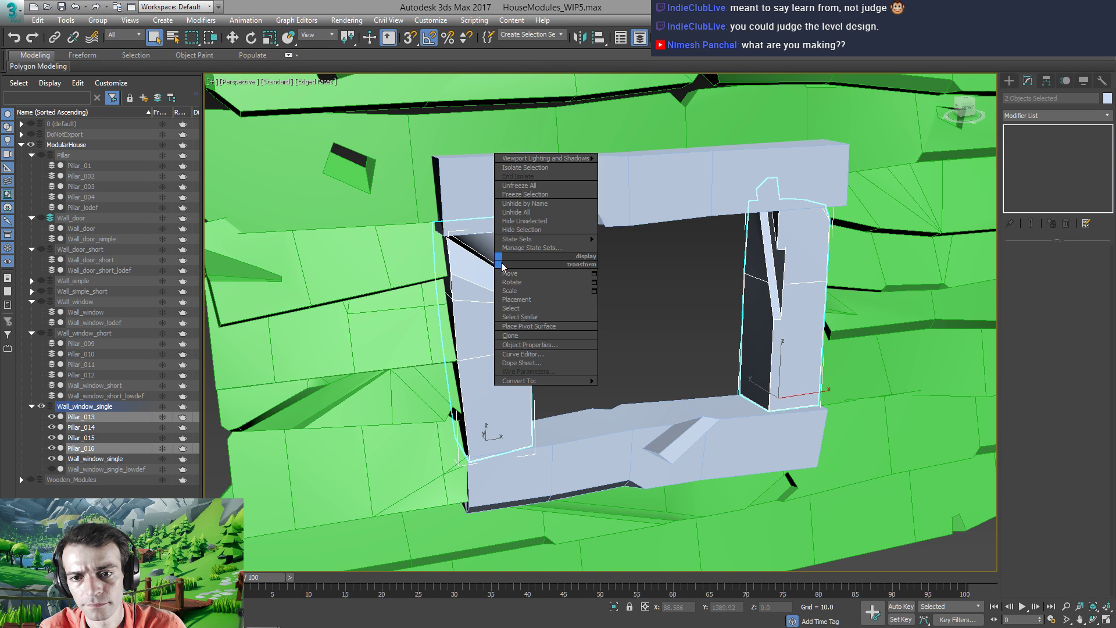
{"action": "left_click", "coordinate": [528, 221]}
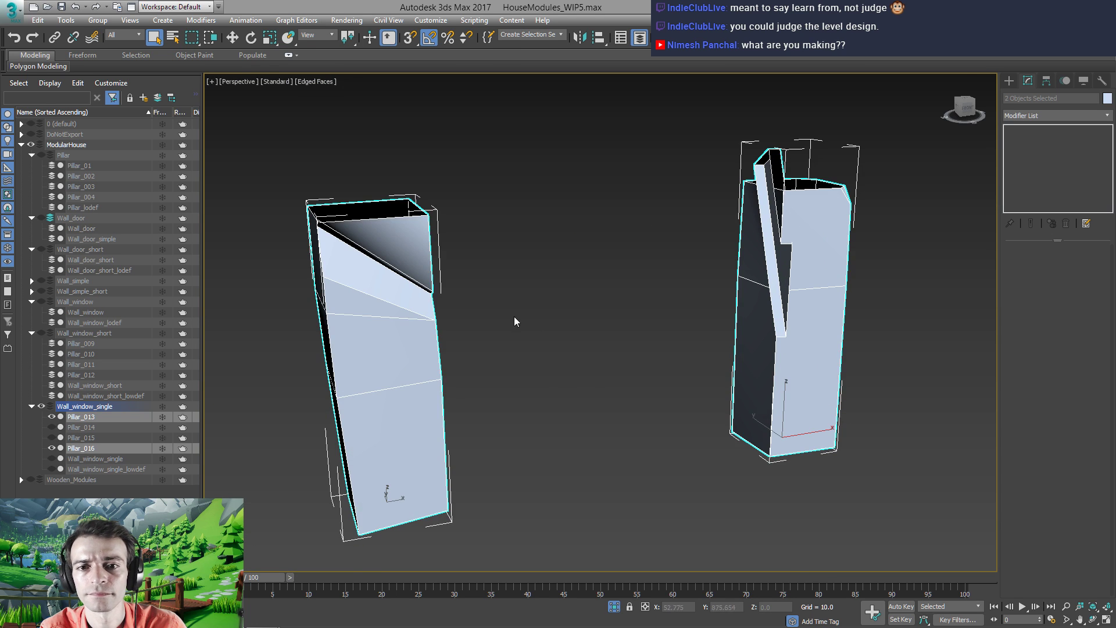
Select the open border at the top of Pillar_016 and cap it
{"action": "middle_click_drag", "start_coordinate": [514, 317], "coordinate": [539, 274], "text": "alt"}
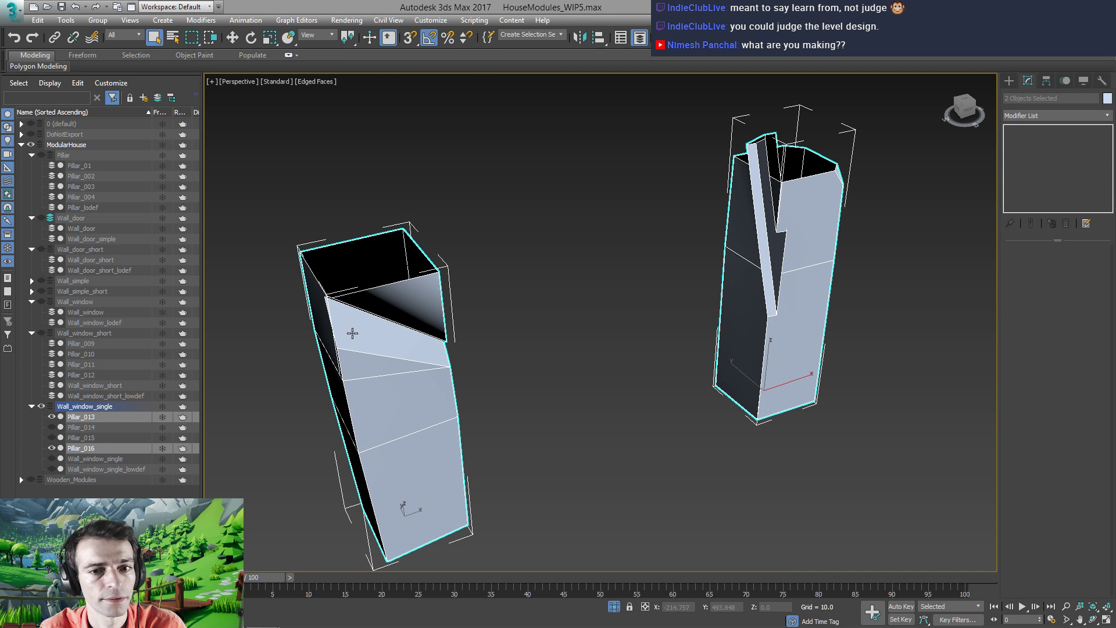
{"action": "left_click", "coordinate": [367, 290]}
{"action": "key", "text": "3"}
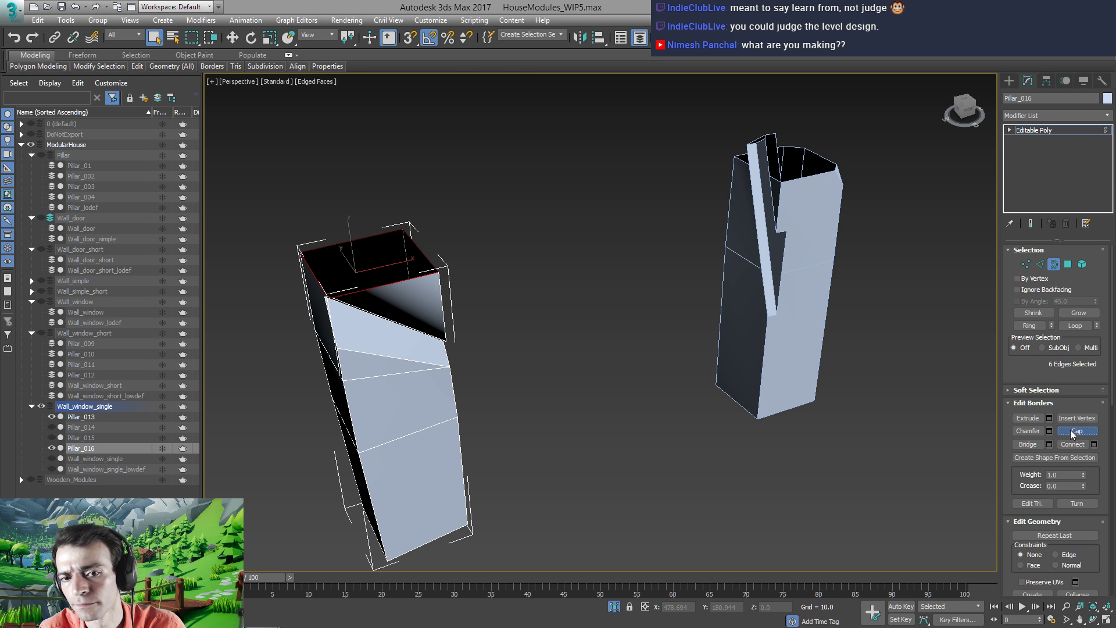
{"action": "left_click", "coordinate": [1076, 431]}
Examine the vertices around the notch at the capped top of Pillar_016
{"action": "middle_click_drag", "start_coordinate": [399, 349], "coordinate": [446, 201], "text": "alt"}
{"action": "scroll", "coordinate": [514, 222], "scroll_direction": "up", "scroll_amount": 4}
{"action": "key", "text": "1"}
{"action": "left_click", "coordinate": [443, 247]}
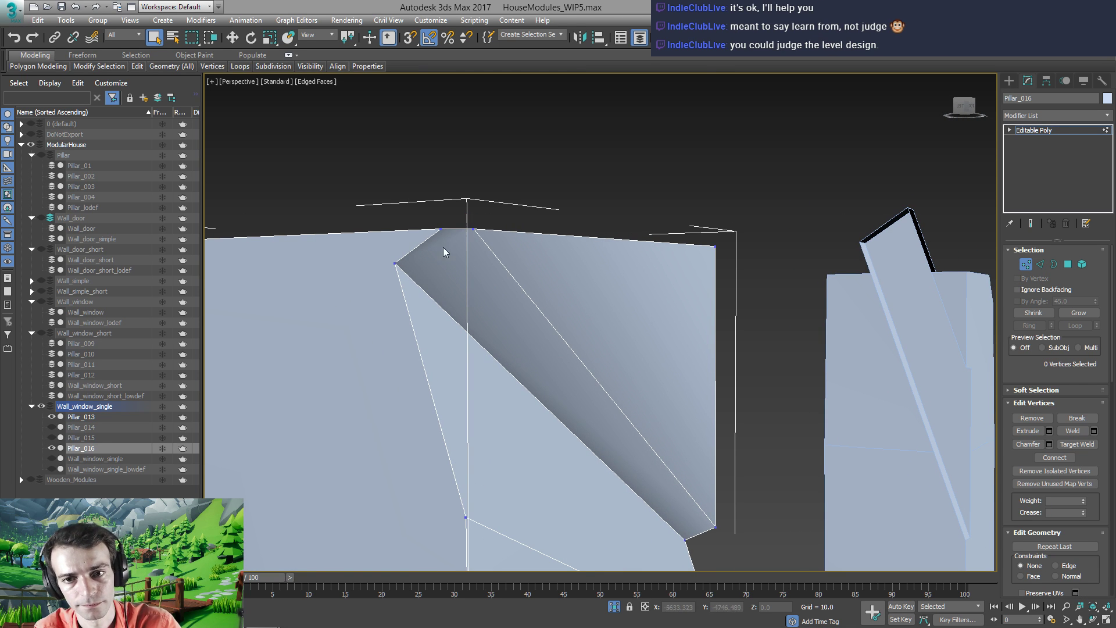
{"action": "scroll", "coordinate": [468, 294], "scroll_direction": "down", "scroll_amount": 4}
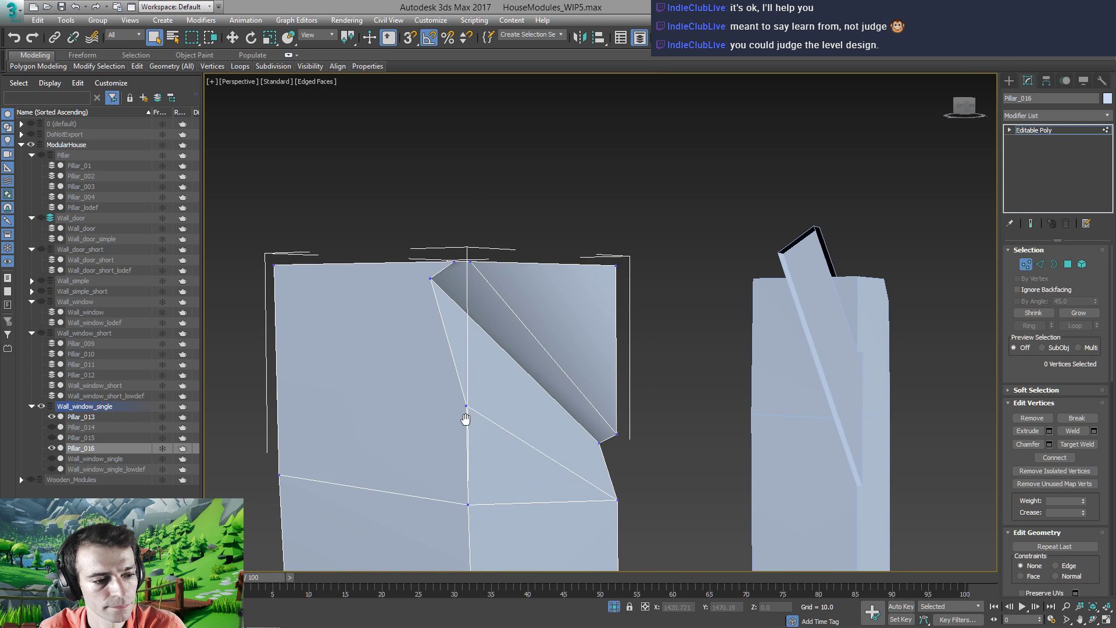
{"action": "scroll", "coordinate": [463, 411], "scroll_direction": "up", "scroll_amount": 3}
{"action": "scroll", "coordinate": [497, 319], "scroll_direction": "down", "scroll_amount": 3}
{"action": "scroll", "coordinate": [461, 394], "scroll_direction": "up", "scroll_amount": 2}
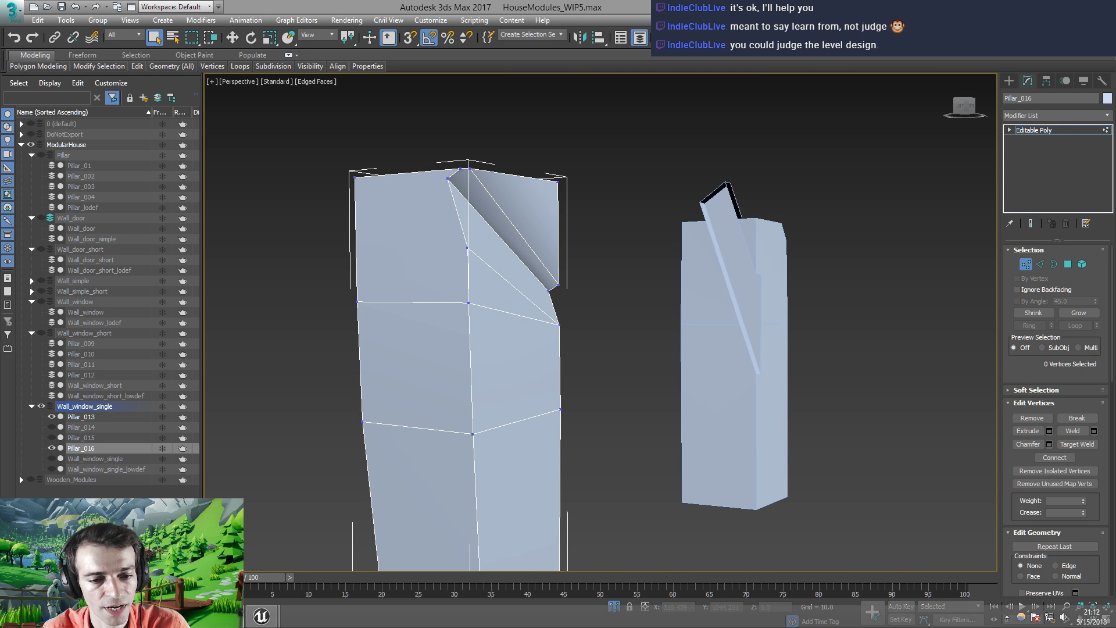
Switch to Unreal Editor, inspect the window walls in the level from several angles, and return to 3ds Max
{"action": "mouse_move", "coordinate": [263, 621]}
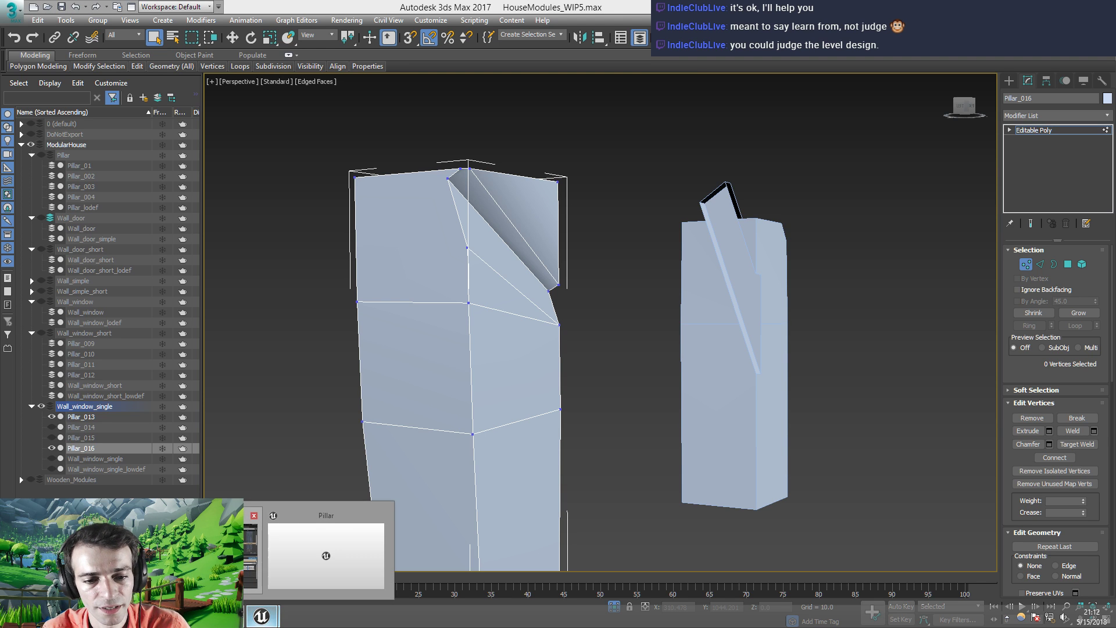
{"action": "left_click", "coordinate": [262, 615]}
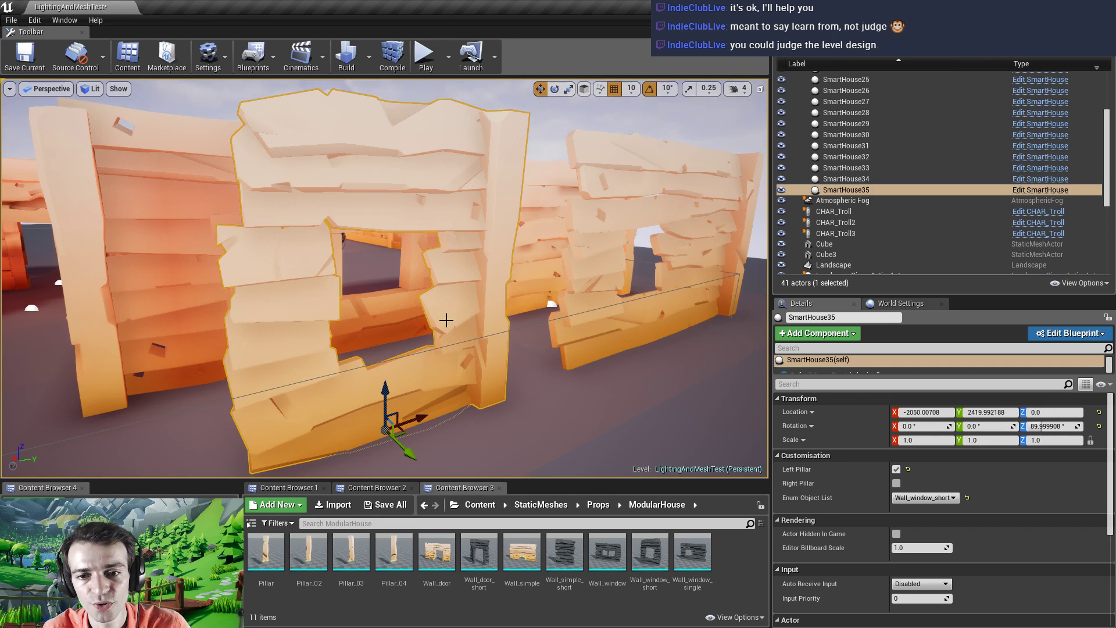
{"action": "right_click_drag", "start_coordinate": [444, 319], "coordinate": [346, 330]}
{"action": "scroll", "coordinate": [320, 305], "scroll_direction": "up", "scroll_amount": 10}
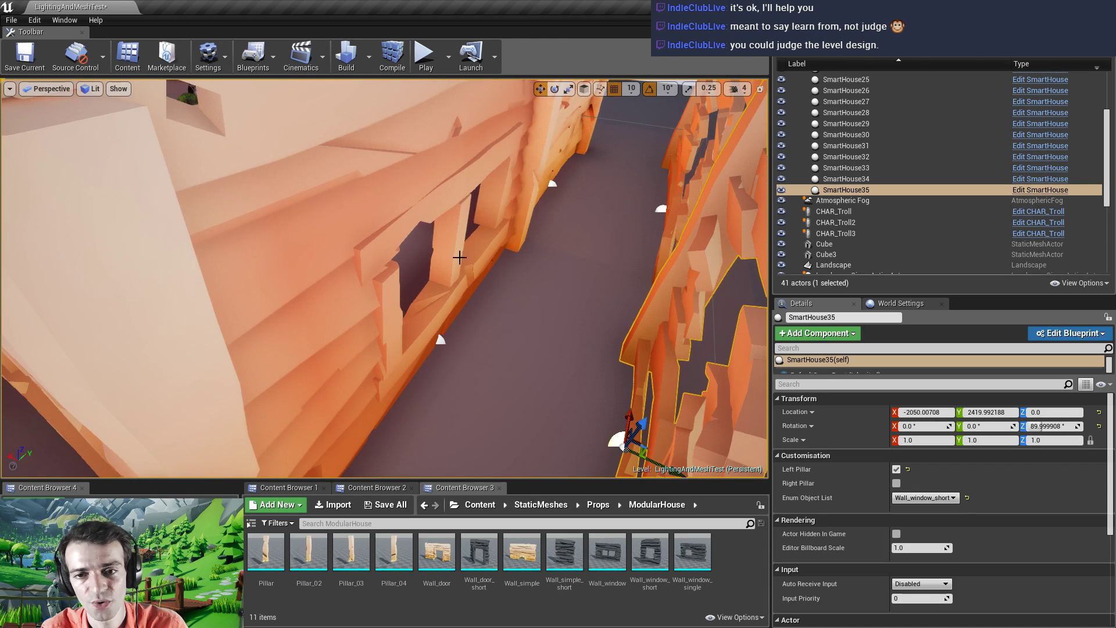
{"action": "right_click_drag", "start_coordinate": [459, 257], "coordinate": [356, 323]}
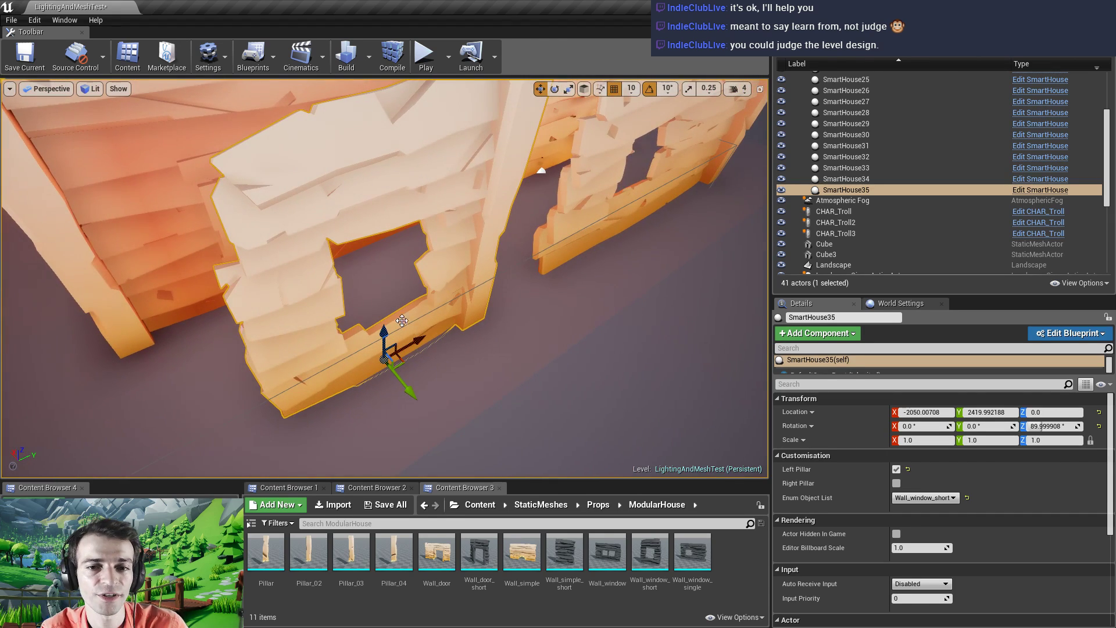
{"action": "right_click_drag", "start_coordinate": [424, 296], "coordinate": [494, 209]}
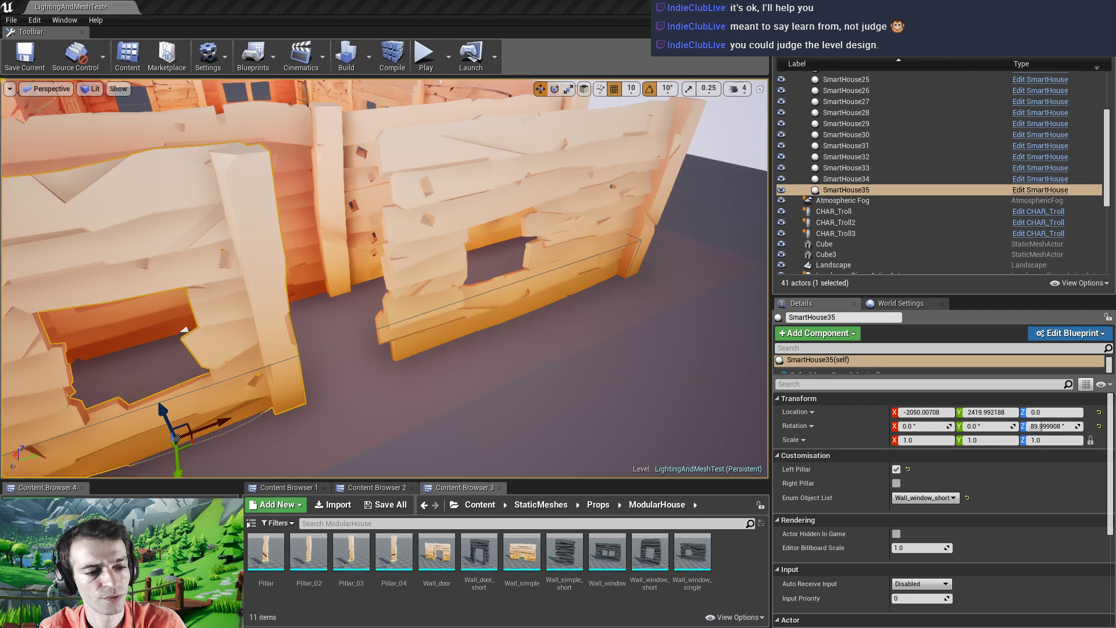
{"action": "key", "text": "alt+Tab"}
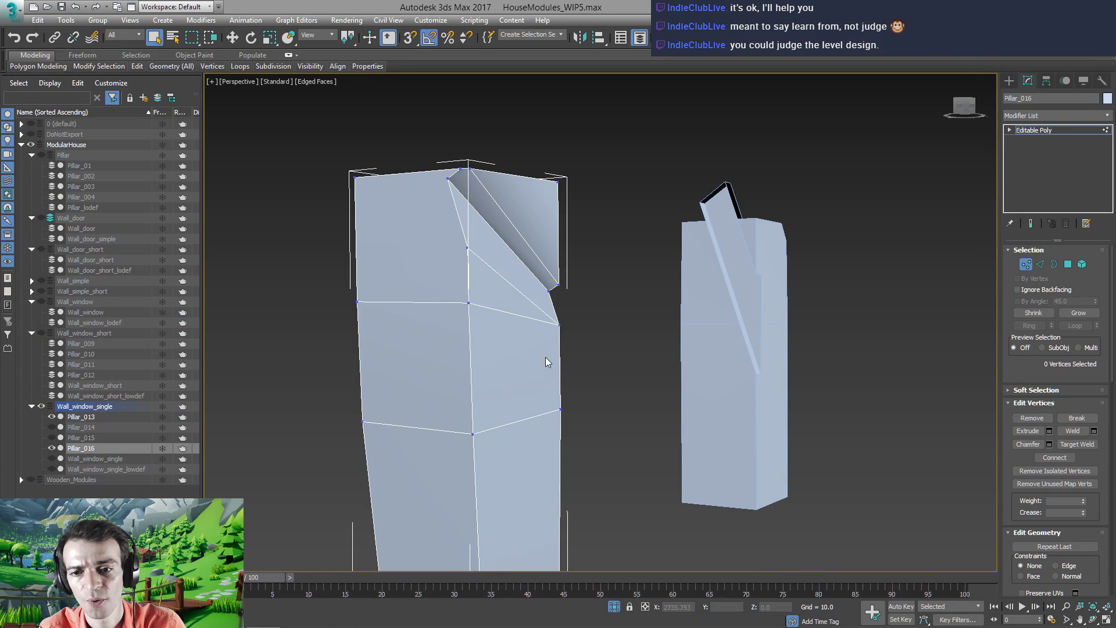
Insert vertices on the edges of Pillar_013's protruding slanted piece, close to the height of the pillar's top
{"action": "right_click", "coordinate": [608, 271]}
{"action": "key", "text": "Escape"}
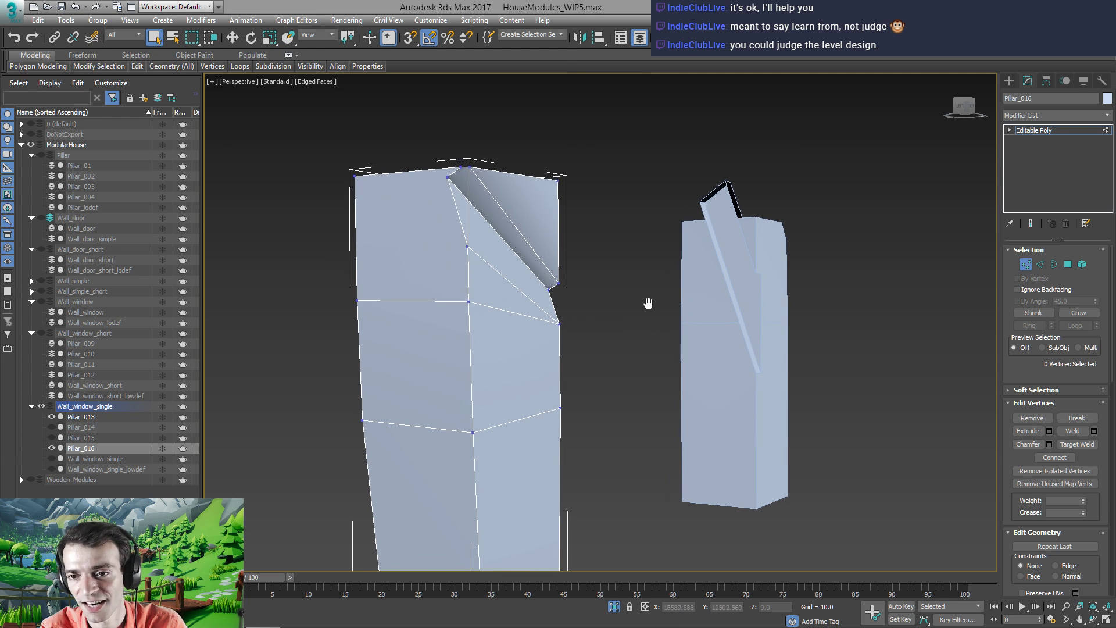
{"action": "middle_click_drag", "start_coordinate": [647, 304], "coordinate": [535, 367]}
{"action": "key", "text": "1"}
{"action": "left_click", "coordinate": [590, 321]}
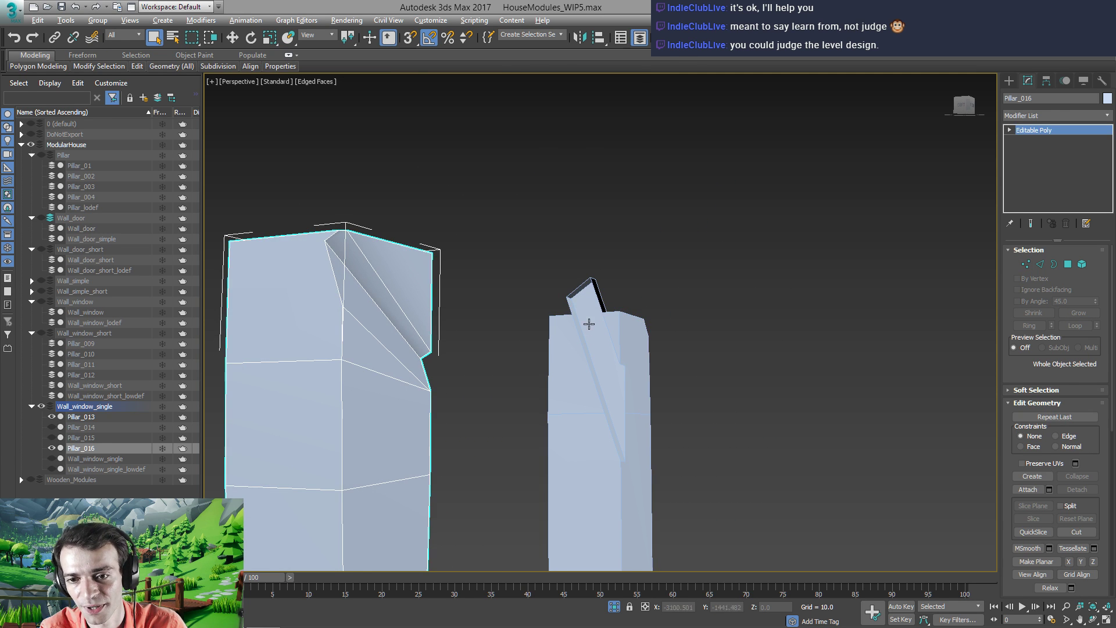
{"action": "scroll", "coordinate": [615, 348], "scroll_direction": "up", "scroll_amount": 3}
{"action": "key", "text": "1"}
{"action": "scroll", "coordinate": [605, 326], "scroll_direction": "up", "scroll_amount": 6}
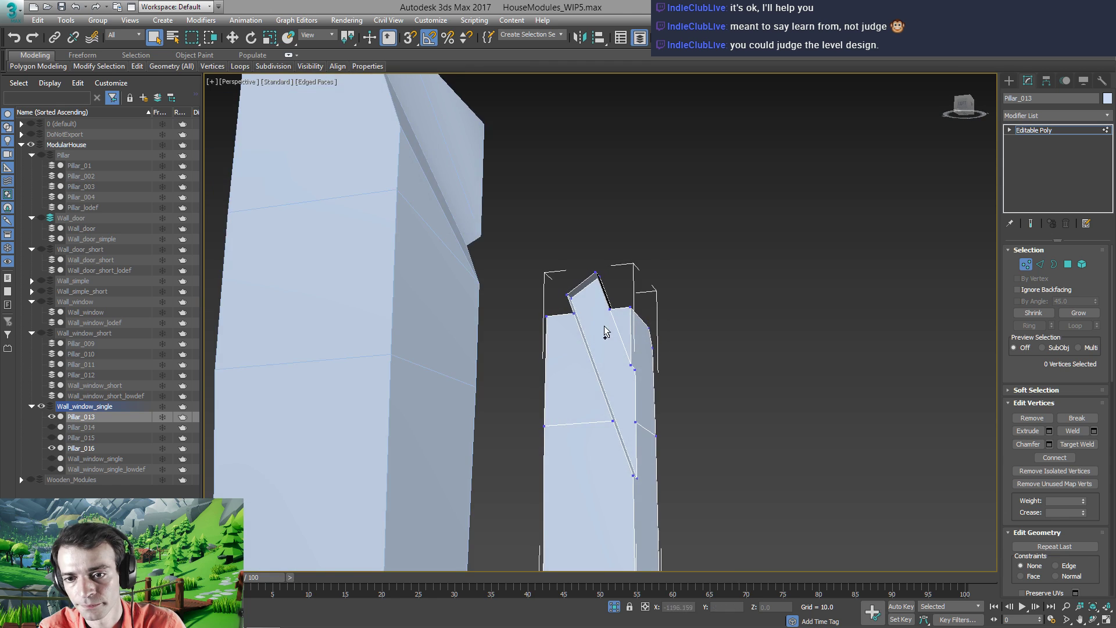
{"action": "middle_click_drag", "start_coordinate": [592, 307], "coordinate": [605, 319], "text": "alt"}
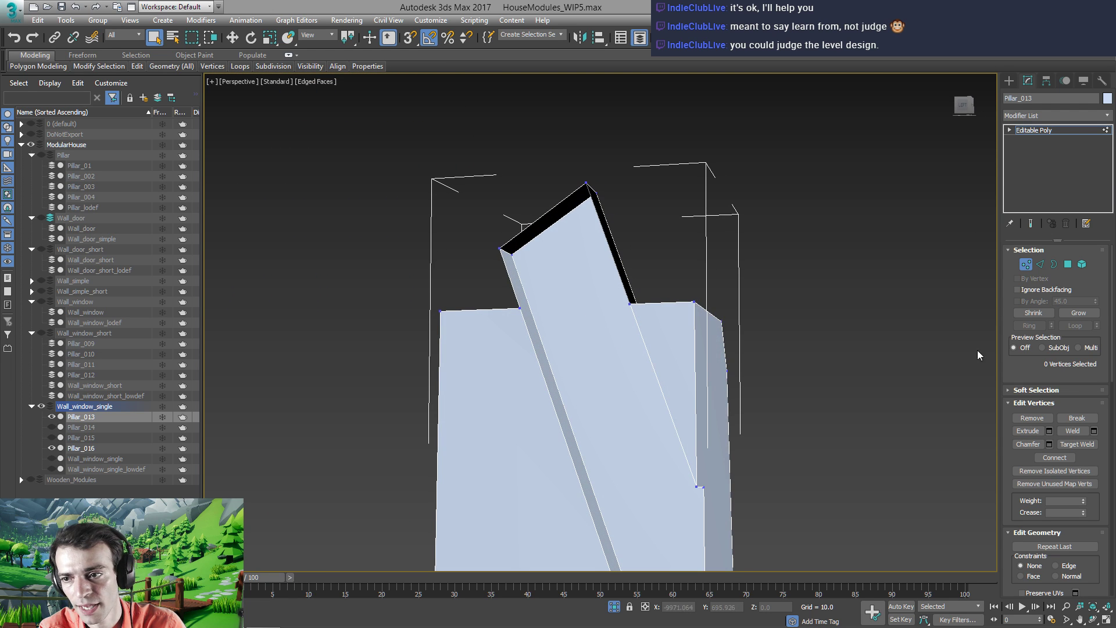
{"action": "key", "text": "2"}
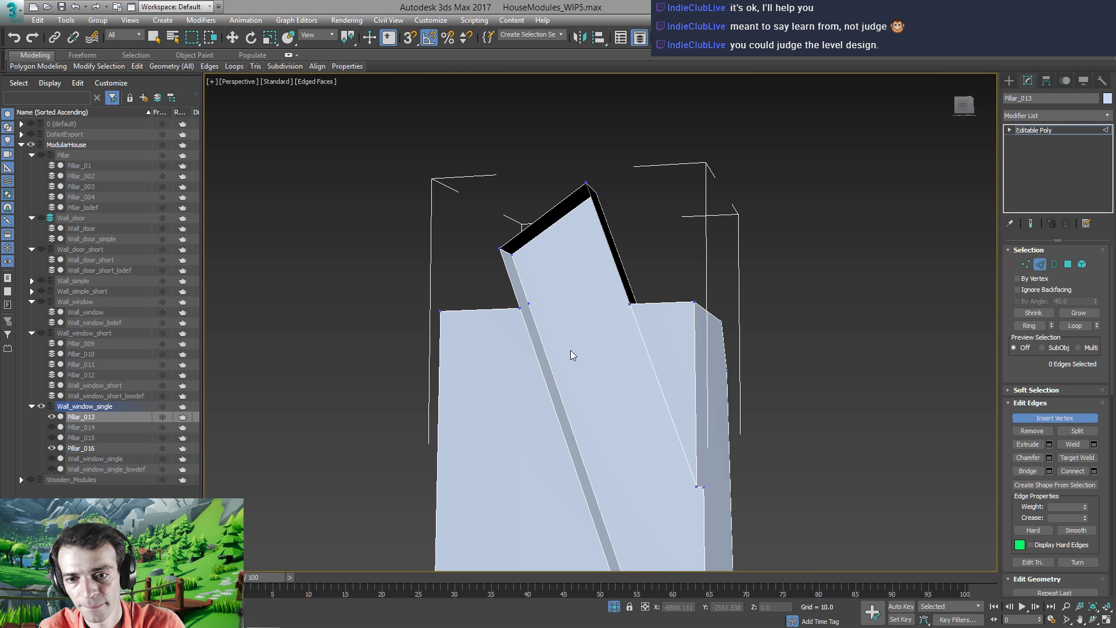
{"action": "middle_click_drag", "start_coordinate": [573, 355], "coordinate": [638, 347], "text": "alt"}
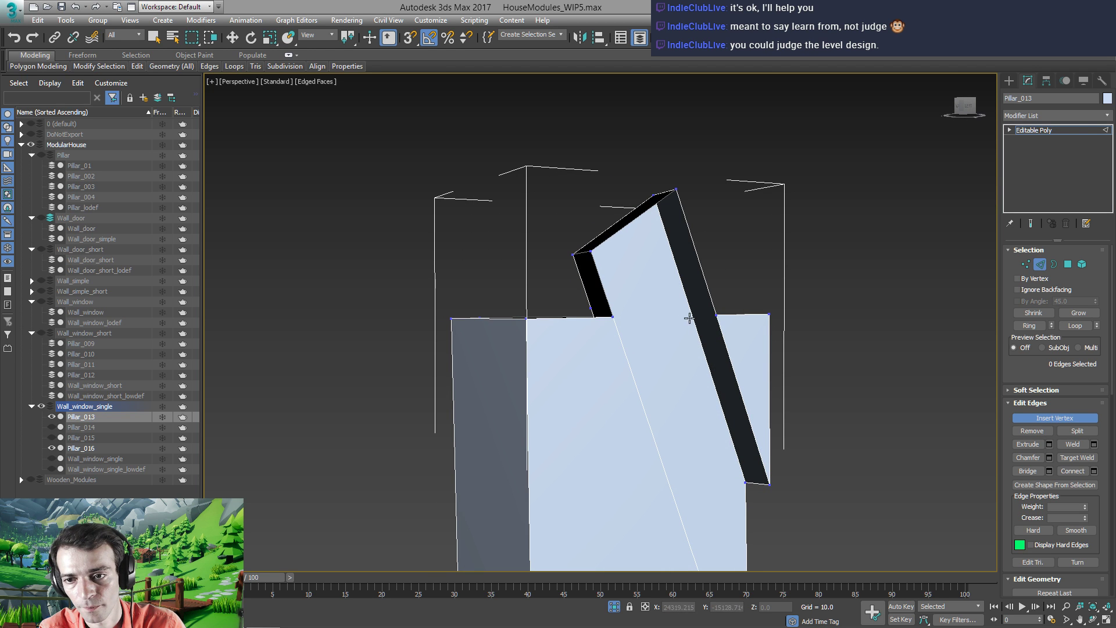
{"action": "middle_click_drag", "start_coordinate": [723, 407], "coordinate": [679, 289], "text": "alt"}
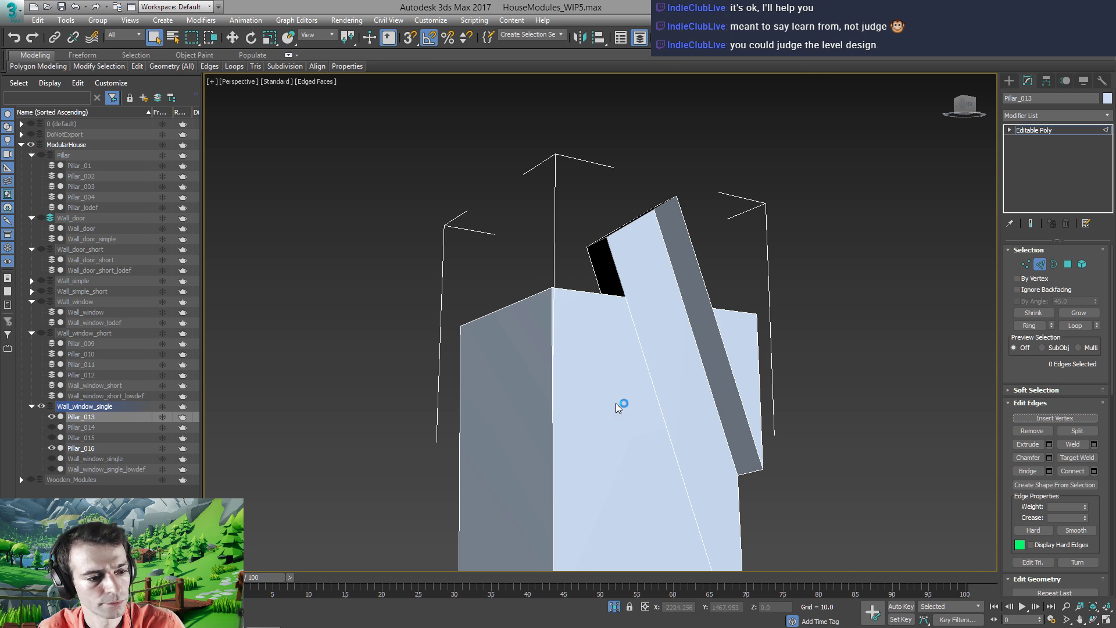
{"action": "middle_click_drag", "start_coordinate": [607, 347], "coordinate": [695, 332], "text": "alt"}
Align three vertices on Pillar_013's slanted piece to the height of the pillar's top corner using snapping
{"action": "key", "text": "1"}
{"action": "middle_click_drag", "start_coordinate": [675, 290], "coordinate": [599, 311], "text": "alt"}
{"action": "key", "text": "r"}
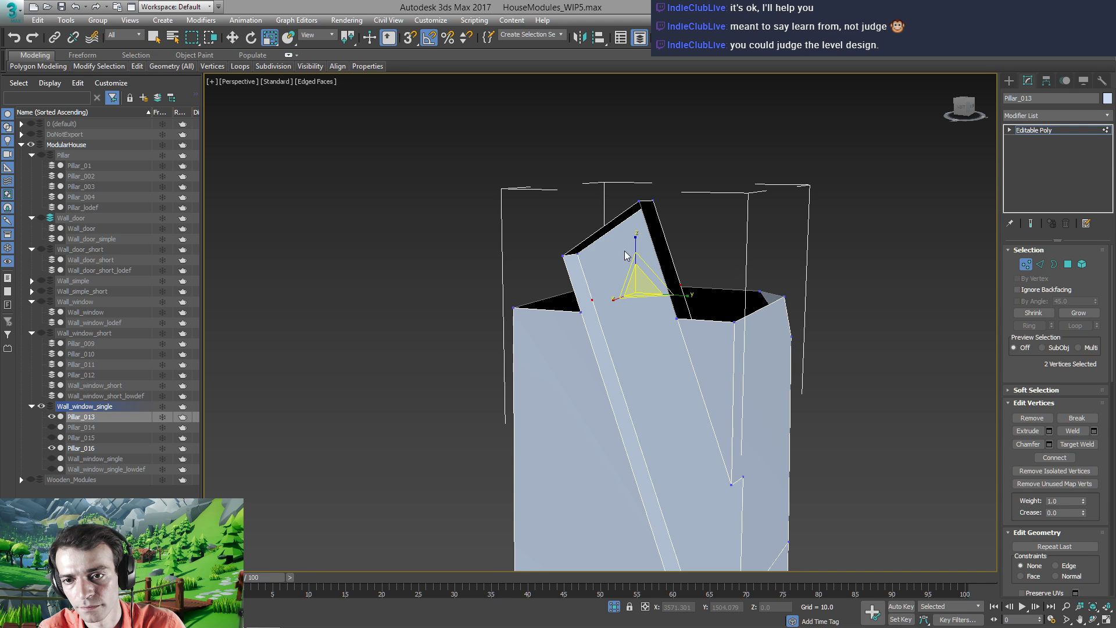
{"action": "left_click", "coordinate": [580, 303], "text": "ctrl"}
{"action": "key", "text": "w"}
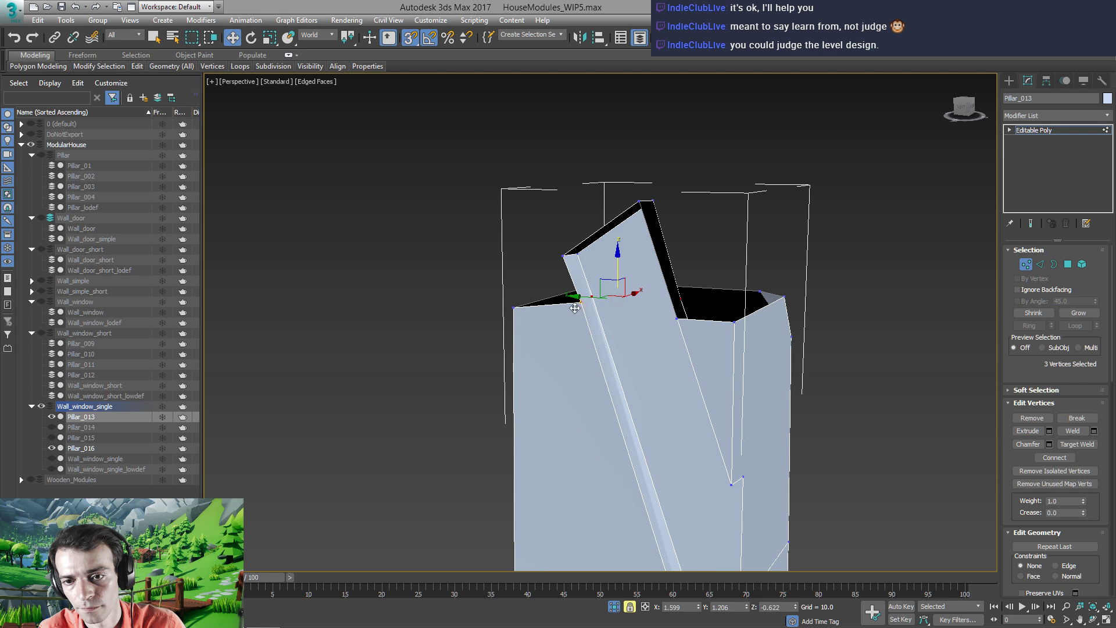
{"action": "left_click_drag", "start_coordinate": [581, 303], "coordinate": [514, 307]}
{"action": "middle_click_drag", "start_coordinate": [540, 309], "coordinate": [613, 293], "text": "alt"}
{"action": "key", "text": "1"}
{"action": "key", "text": "q"}
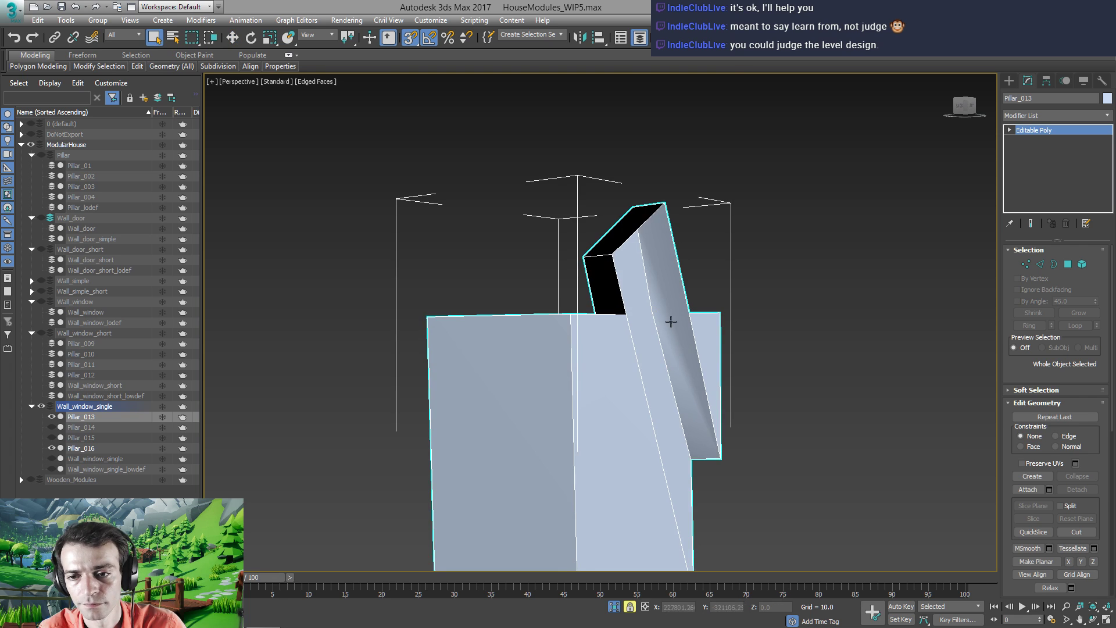
Connect the added vertices across the faces of Pillar_013's slanted piece with edges at the height of the pillar's top
{"action": "middle_click_drag", "start_coordinate": [671, 321], "coordinate": [686, 323], "text": "alt"}
{"action": "key", "text": "1"}
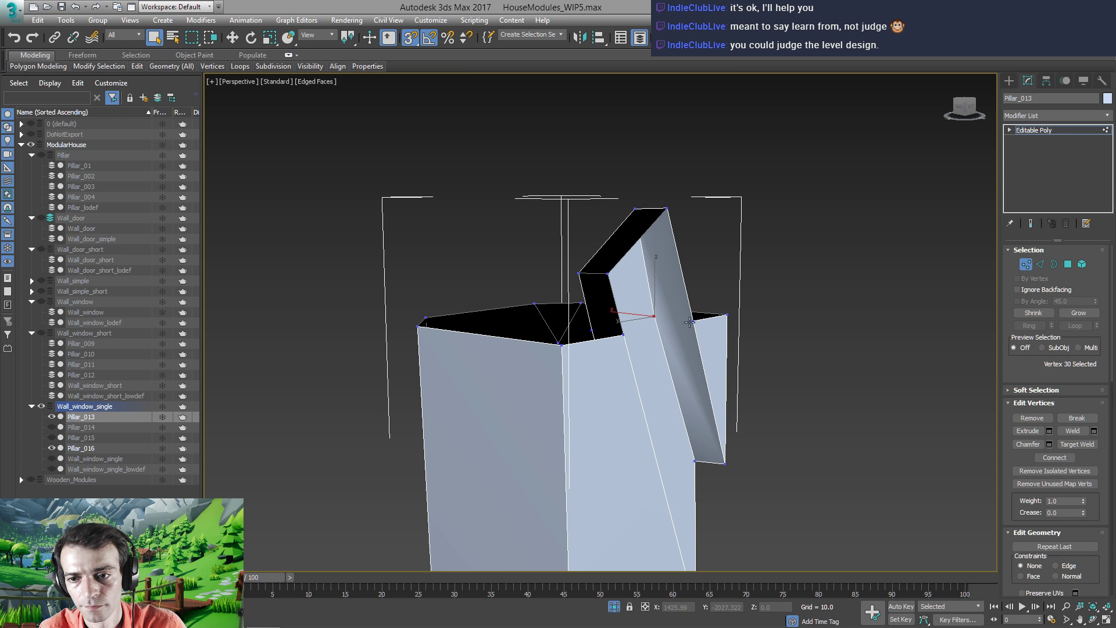
{"action": "left_click", "coordinate": [1052, 458]}
{"action": "middle_click_drag", "start_coordinate": [836, 407], "coordinate": [591, 334], "text": "alt"}
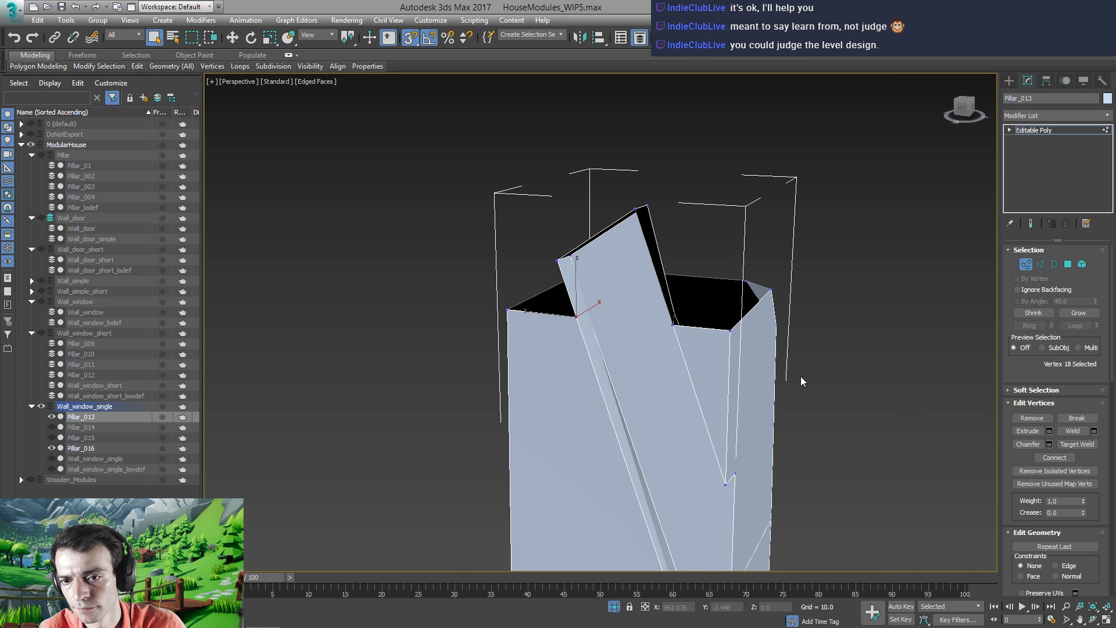
{"action": "middle_click_drag", "start_coordinate": [800, 380], "coordinate": [782, 364], "text": "alt"}
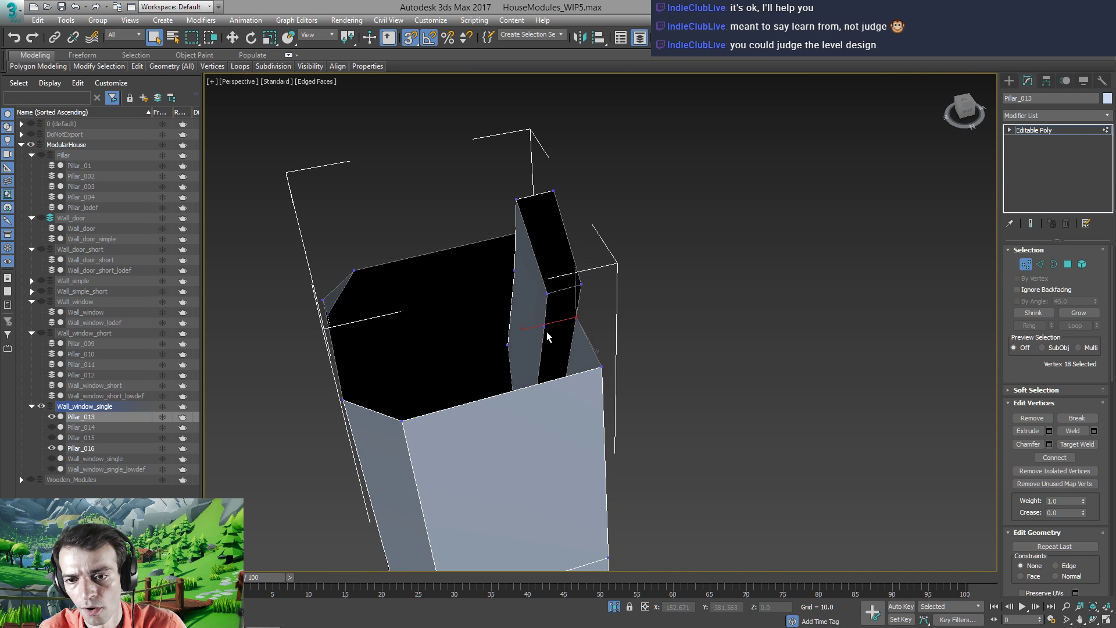
{"action": "middle_click_drag", "start_coordinate": [545, 327], "coordinate": [448, 325], "text": "alt"}
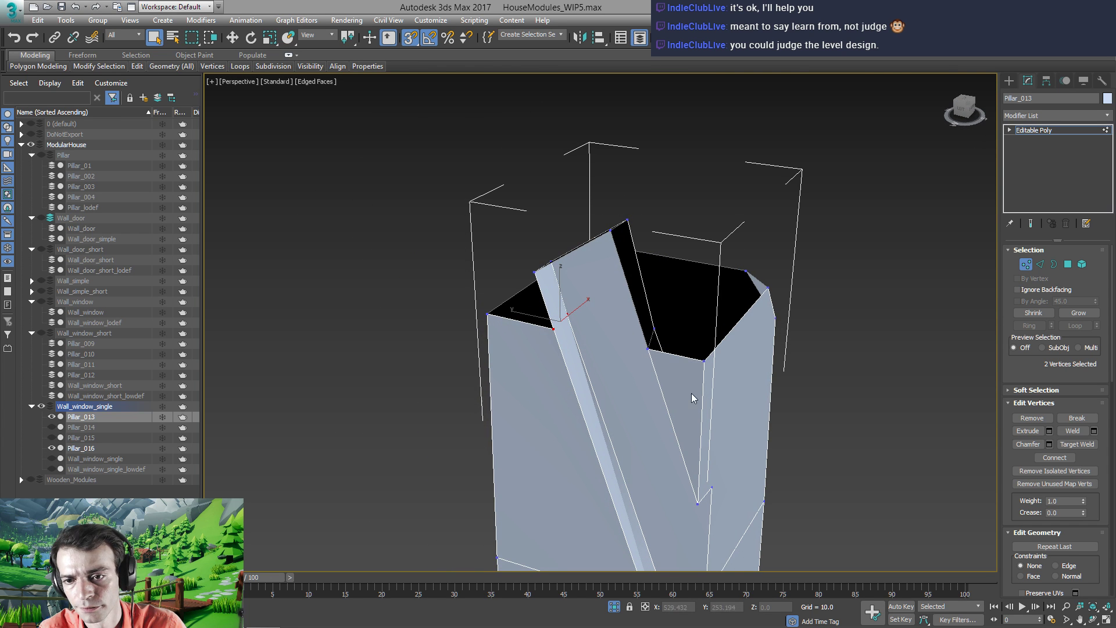
{"action": "left_click", "coordinate": [1044, 458]}
{"action": "middle_click_drag", "start_coordinate": [886, 435], "coordinate": [577, 315], "text": "alt"}
{"action": "left_click", "coordinate": [640, 304]}
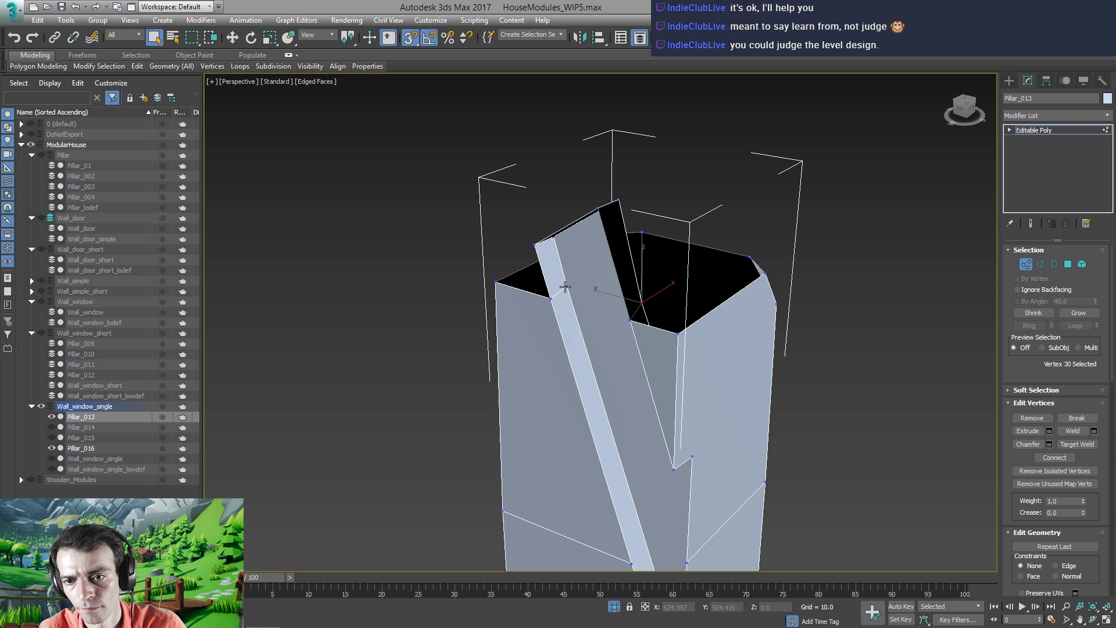
{"action": "left_click", "coordinate": [565, 286], "text": "ctrl"}
{"action": "middle_click_drag", "start_coordinate": [731, 384], "coordinate": [492, 185], "text": "alt"}
Delete the polygons of Pillar_013's slanted piece that protrude above the pillar's top
{"action": "key", "text": "4"}
{"action": "left_click_drag", "start_coordinate": [642, 239], "coordinate": [642, 239]}
{"action": "middle_click_drag", "start_coordinate": [642, 239], "coordinate": [491, 343], "text": "alt"}
{"action": "key", "text": "Delete"}
Cap the open border at the top of Pillar_013, check the closed end, and return to object level
{"action": "key", "text": "3"}
{"action": "left_click", "coordinate": [522, 354]}
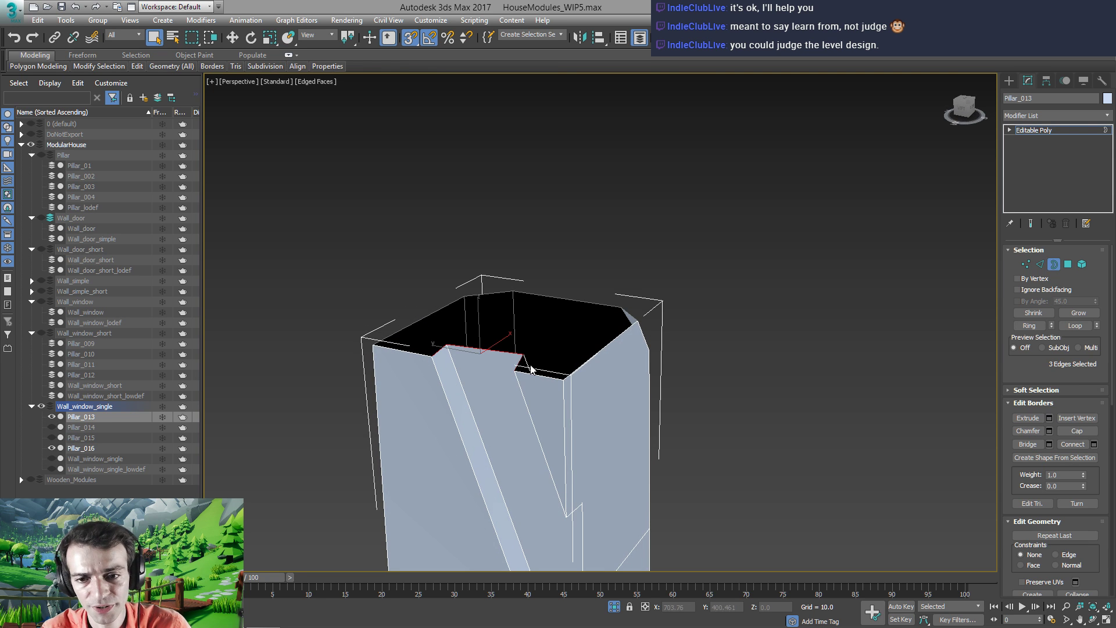
{"action": "left_click", "coordinate": [541, 377]}
{"action": "left_click", "coordinate": [1076, 431]}
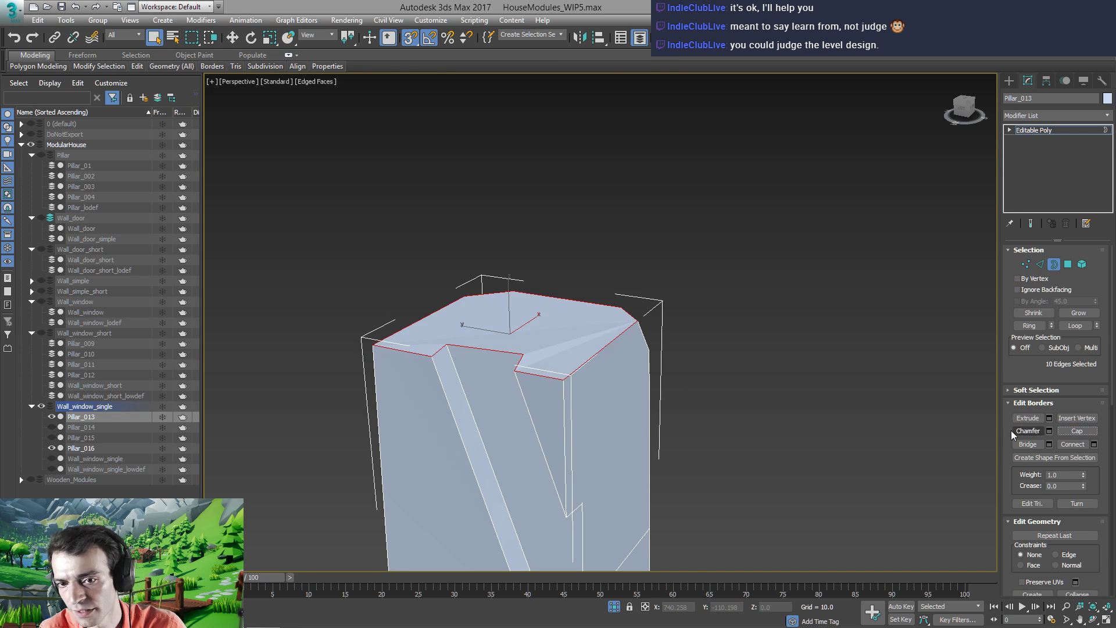
{"action": "middle_click_drag", "start_coordinate": [473, 333], "coordinate": [543, 299], "text": "alt"}
{"action": "scroll", "coordinate": [545, 312], "scroll_direction": "down", "scroll_amount": 1}
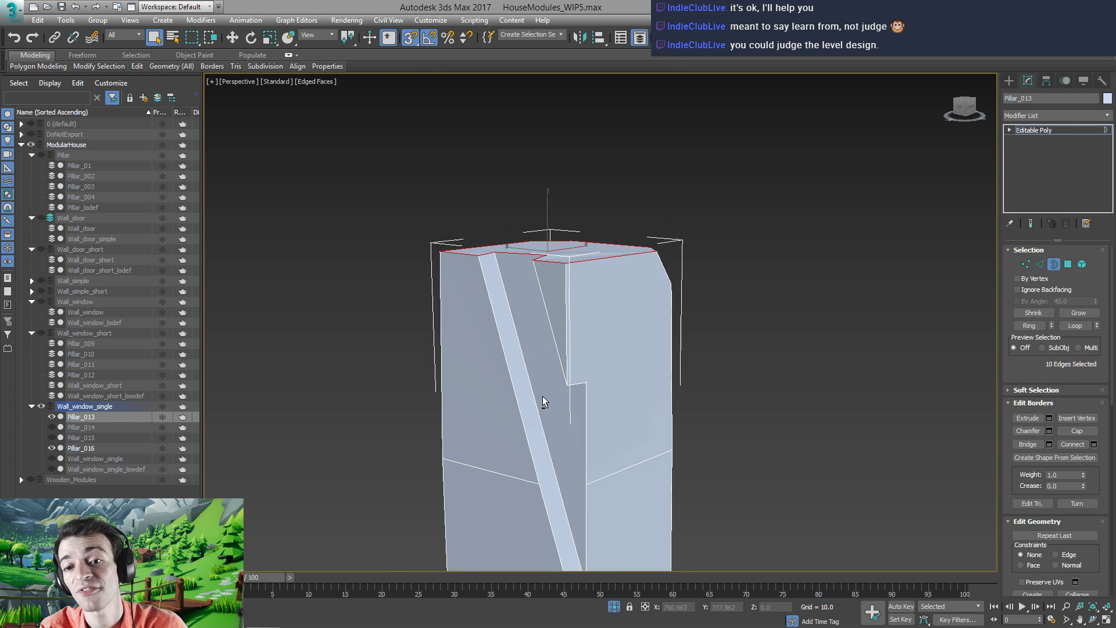
{"action": "scroll", "coordinate": [550, 352], "scroll_direction": "down", "scroll_amount": 2}
{"action": "middle_click_drag", "start_coordinate": [550, 353], "coordinate": [531, 422], "text": "alt"}
{"action": "middle_click_drag", "start_coordinate": [524, 312], "coordinate": [526, 250], "text": "alt"}
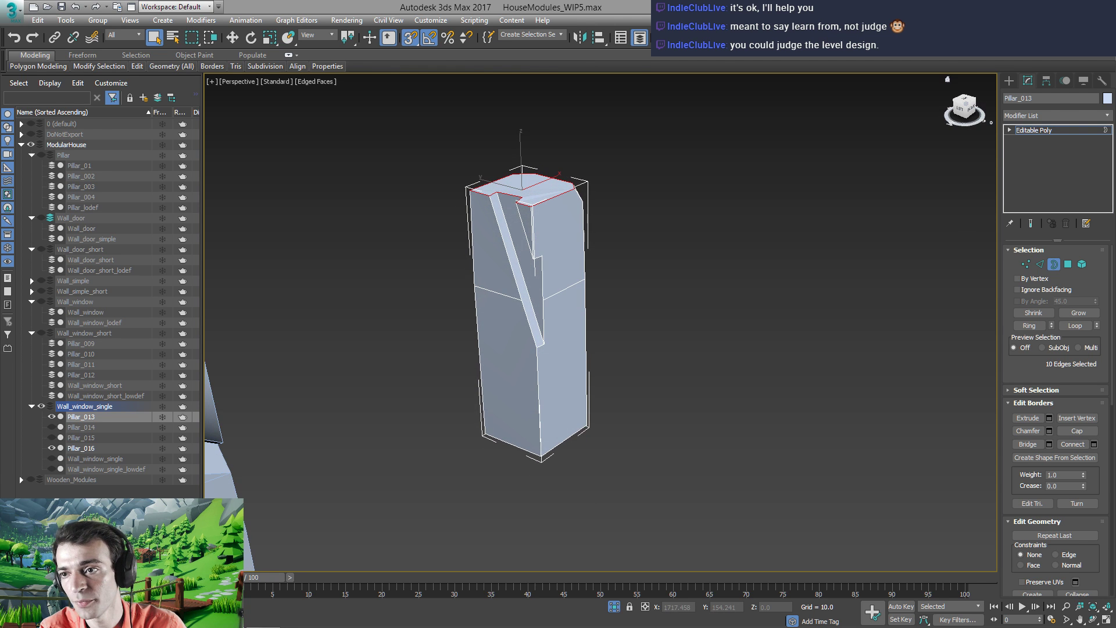
{"action": "left_click", "coordinate": [1059, 131]}
Select Pillar_016 and cap the open border at its top
{"action": "middle_click_drag", "start_coordinate": [550, 325], "coordinate": [474, 276], "text": "alt"}
{"action": "scroll", "coordinate": [466, 320], "scroll_direction": "up", "scroll_amount": 2}
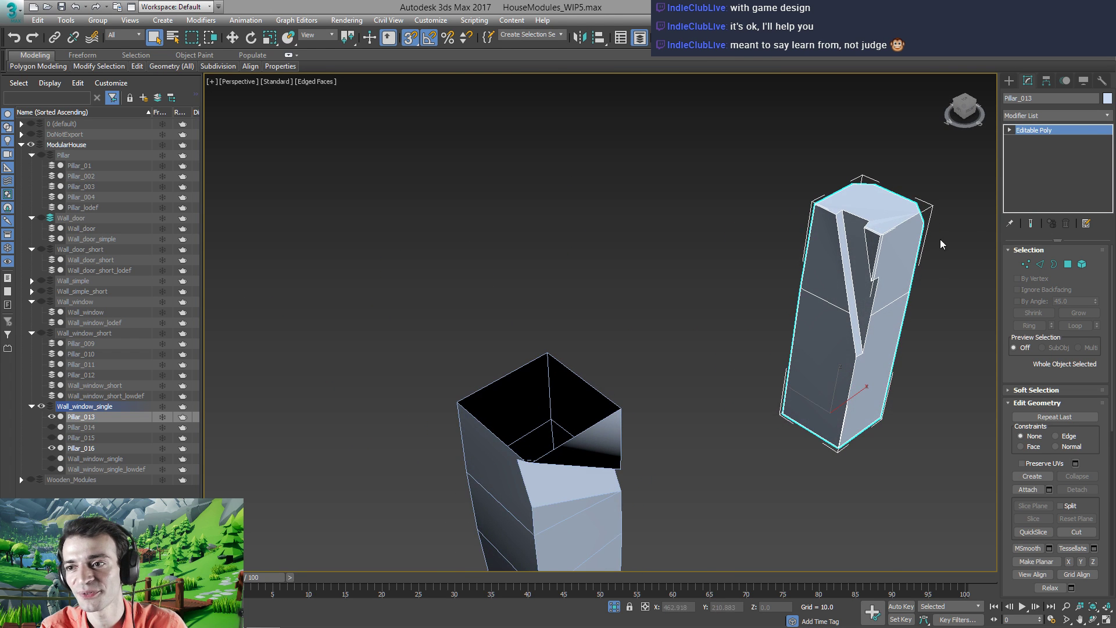
{"action": "middle_click_drag", "start_coordinate": [558, 432], "coordinate": [597, 351], "text": "alt"}
{"action": "key", "text": "3"}
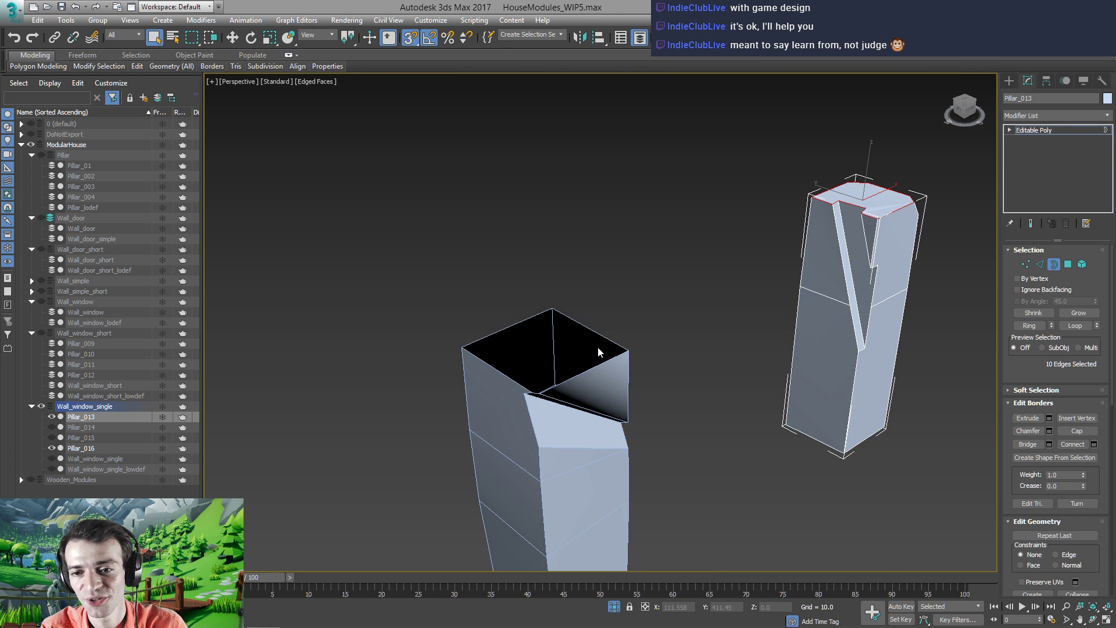
{"action": "left_click", "coordinate": [594, 334]}
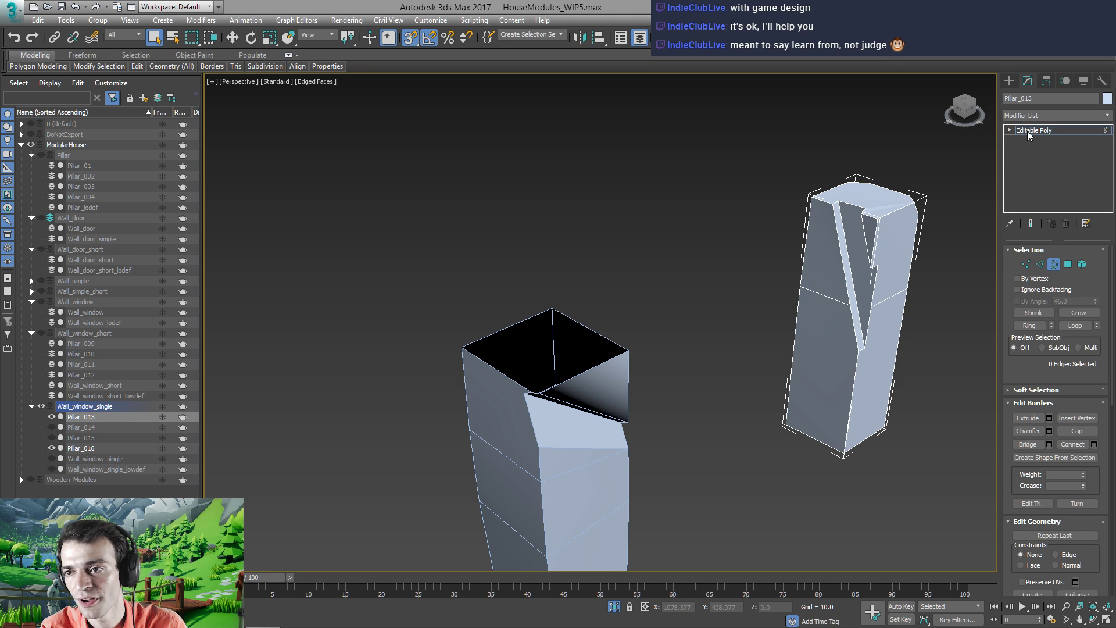
{"action": "left_click", "coordinate": [1027, 131]}
{"action": "left_click", "coordinate": [582, 344]}
{"action": "key", "text": "3"}
{"action": "left_click", "coordinate": [588, 331]}
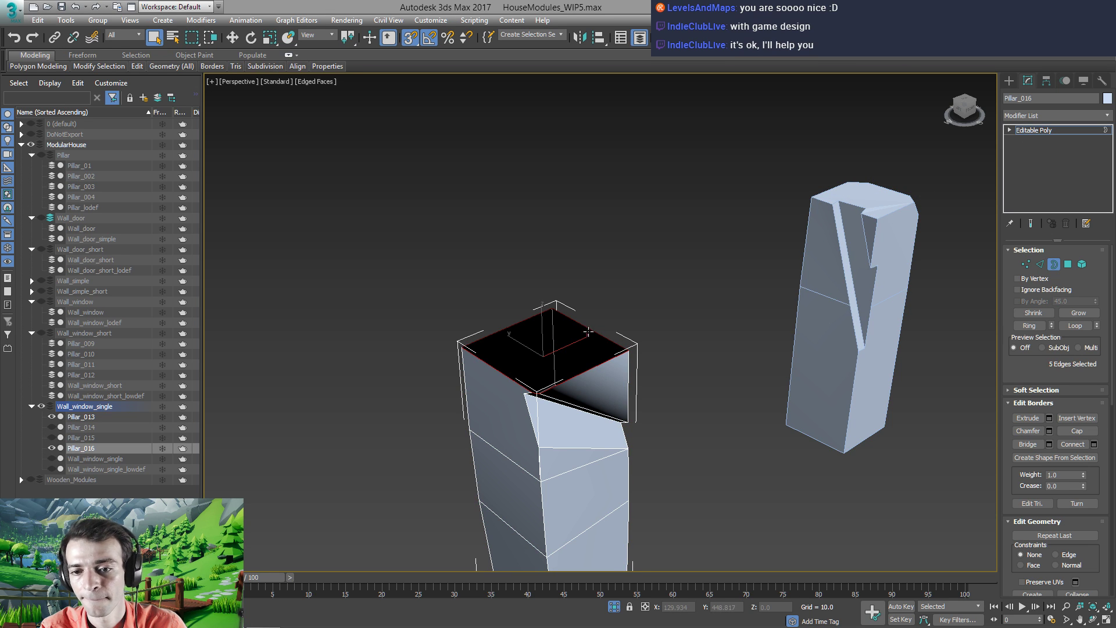
{"action": "left_click", "coordinate": [1073, 431]}
{"action": "middle_click_drag", "start_coordinate": [547, 411], "coordinate": [515, 313], "text": "alt"}
{"action": "key", "text": "3"}
Inspect both capped pillars from several angles, and end their isolation to bring back the rest of the wall
{"action": "middle_click_drag", "start_coordinate": [676, 365], "coordinate": [674, 382], "text": "alt"}
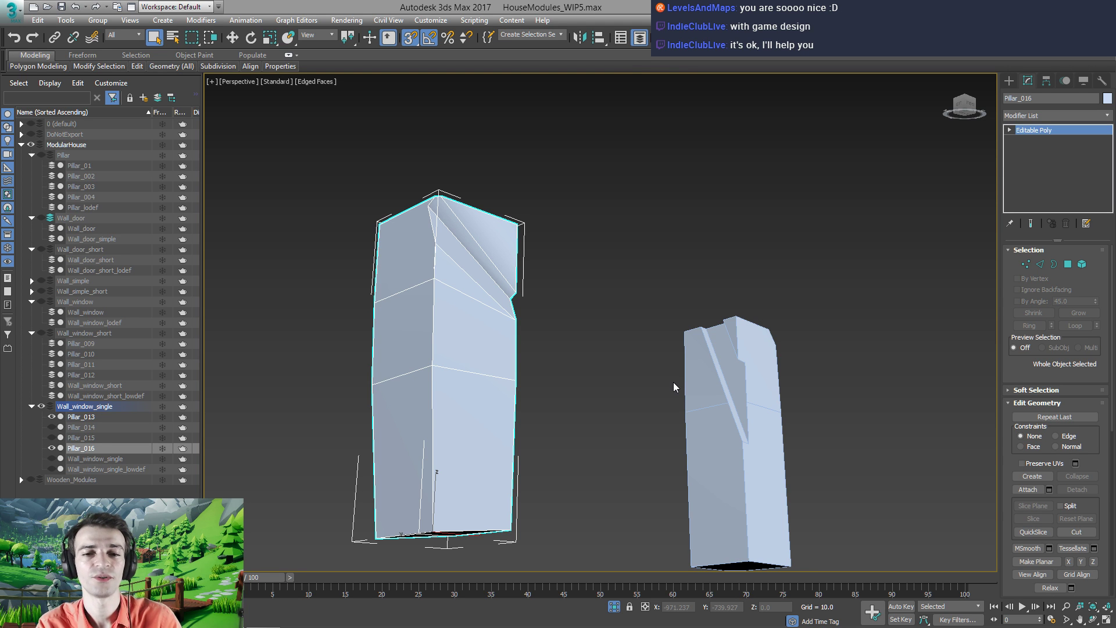
{"action": "scroll", "coordinate": [598, 410], "scroll_direction": "down", "scroll_amount": 3}
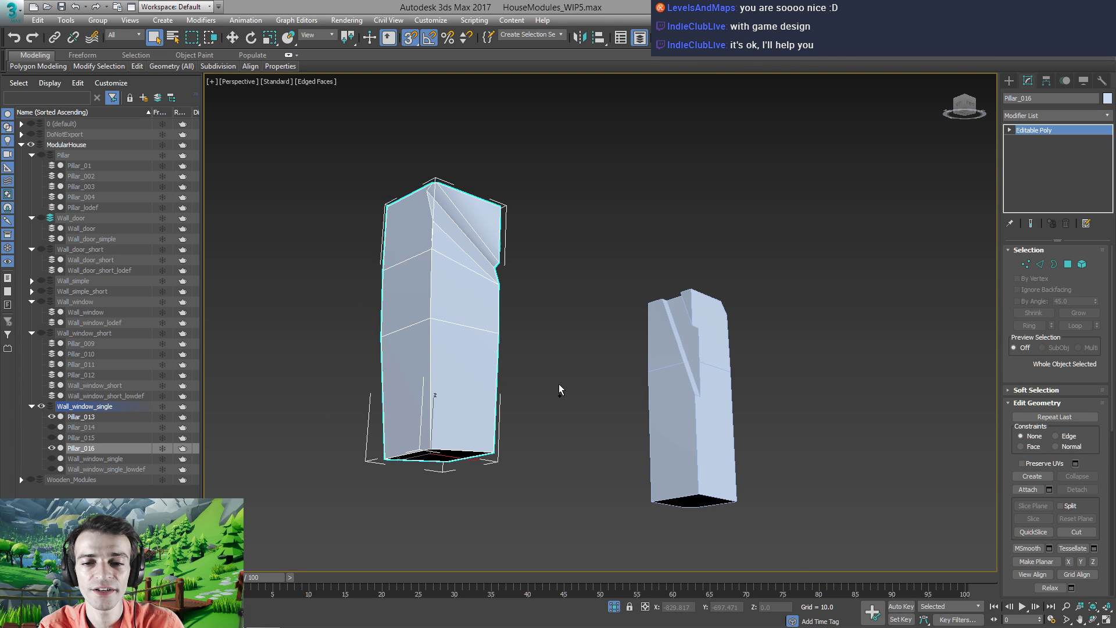
{"action": "middle_click_drag", "start_coordinate": [558, 363], "coordinate": [527, 399], "text": "alt"}
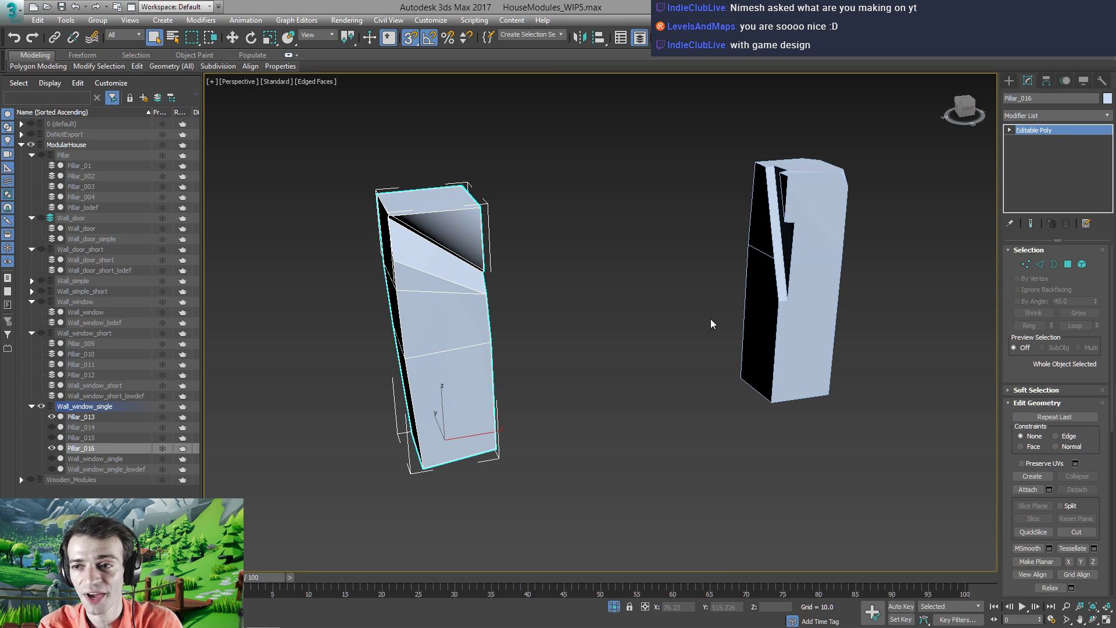
{"action": "mouse_move", "coordinate": [605, 326]}
{"action": "middle_mouse_down", "text": "alt"}
{"action": "mouse_move", "coordinate": [590, 309]}
{"action": "mouse_move", "coordinate": [586, 331]}
{"action": "mouse_move", "coordinate": [547, 315]}
{"action": "middle_mouse_up", "text": "alt"}
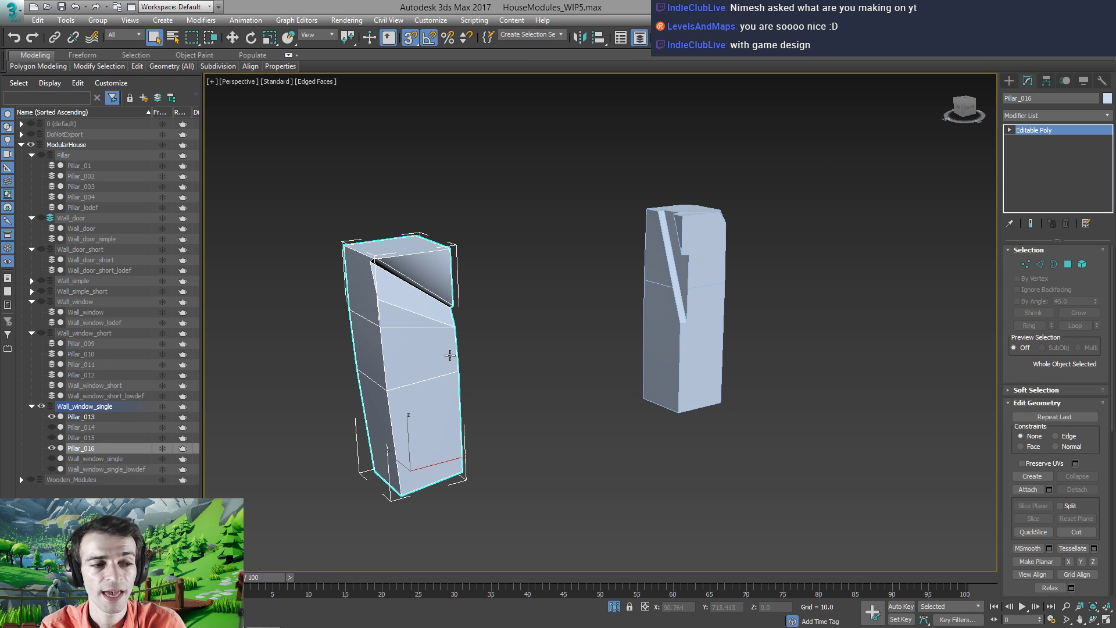
{"action": "middle_click_drag", "start_coordinate": [474, 348], "coordinate": [773, 205], "text": "alt"}
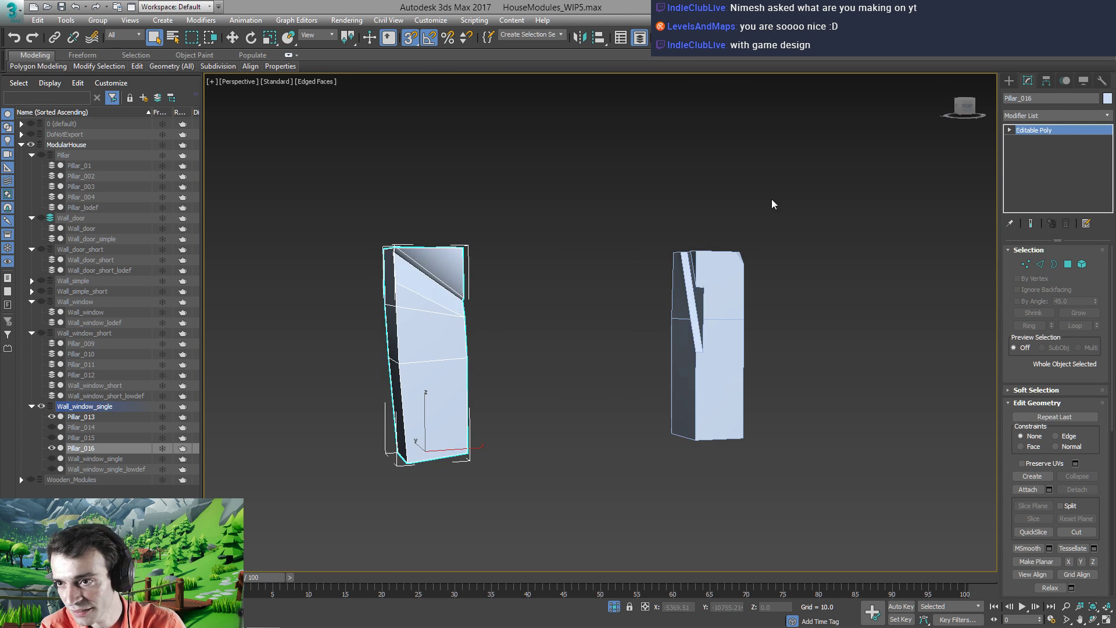
{"action": "right_click", "coordinate": [676, 351]}
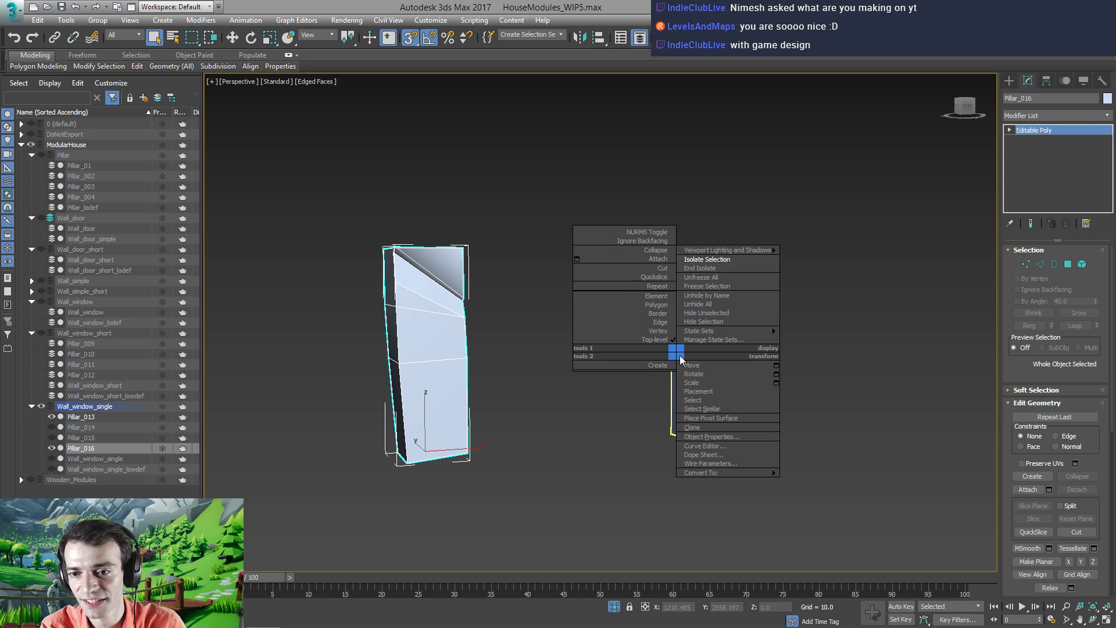
{"action": "left_click", "coordinate": [700, 268]}
{"action": "left_click", "coordinate": [574, 364]}
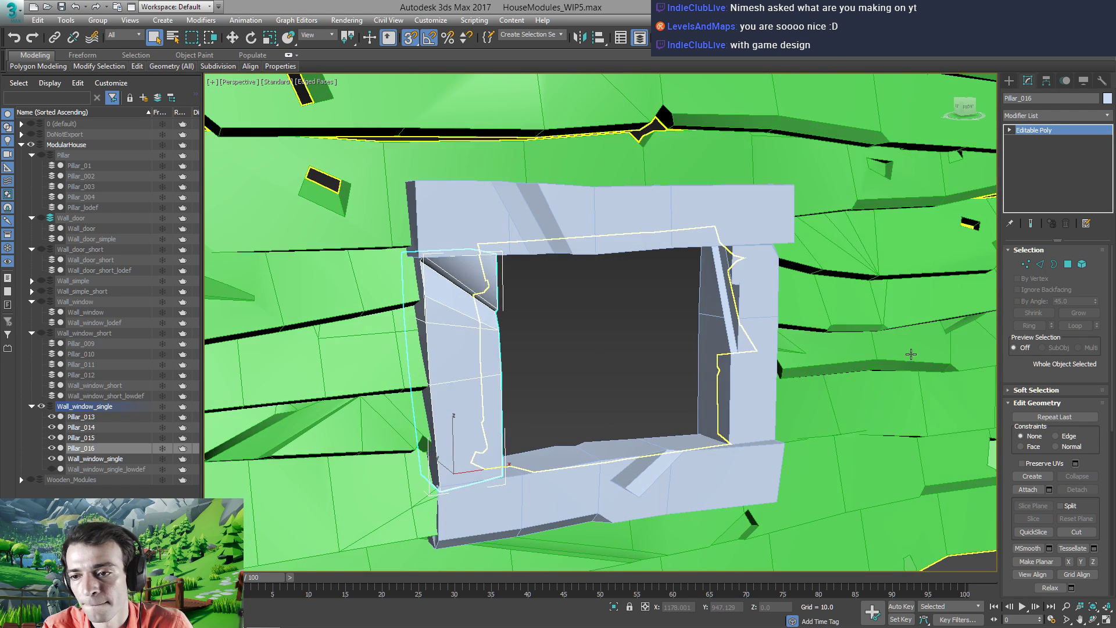
Attach the two pillars and two beams framing the window opening to Wall_window_single
{"action": "left_click", "coordinate": [1034, 490]}
{"action": "left_click", "coordinate": [610, 505]}
{"action": "left_click", "coordinate": [742, 391]}
{"action": "left_click", "coordinate": [581, 218]}
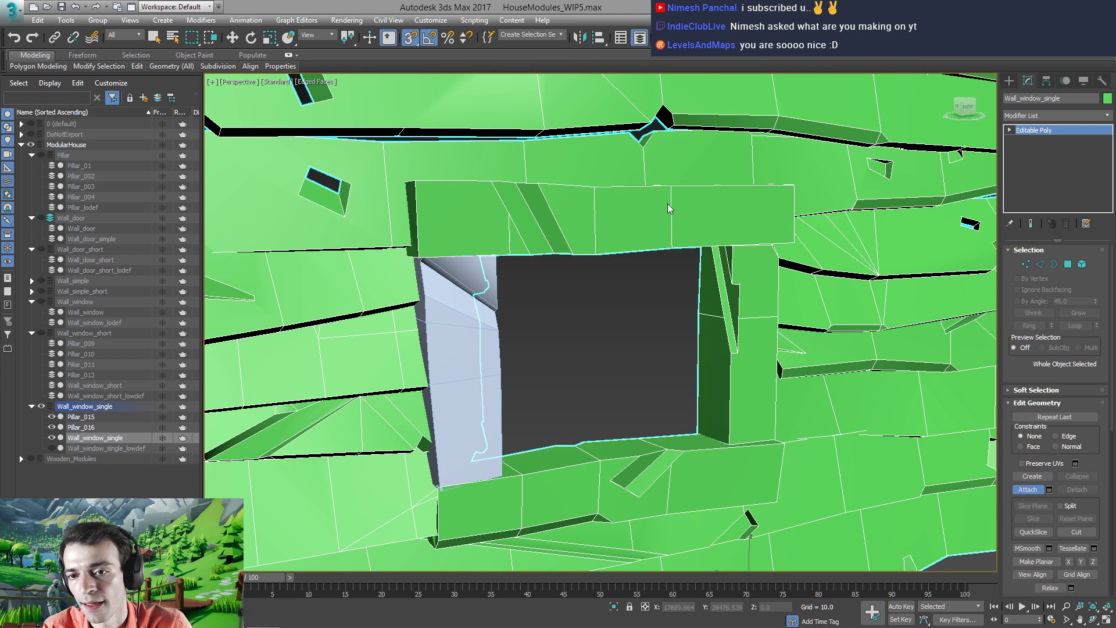
{"action": "left_click", "coordinate": [469, 314]}
{"action": "left_click", "coordinate": [1027, 491]}
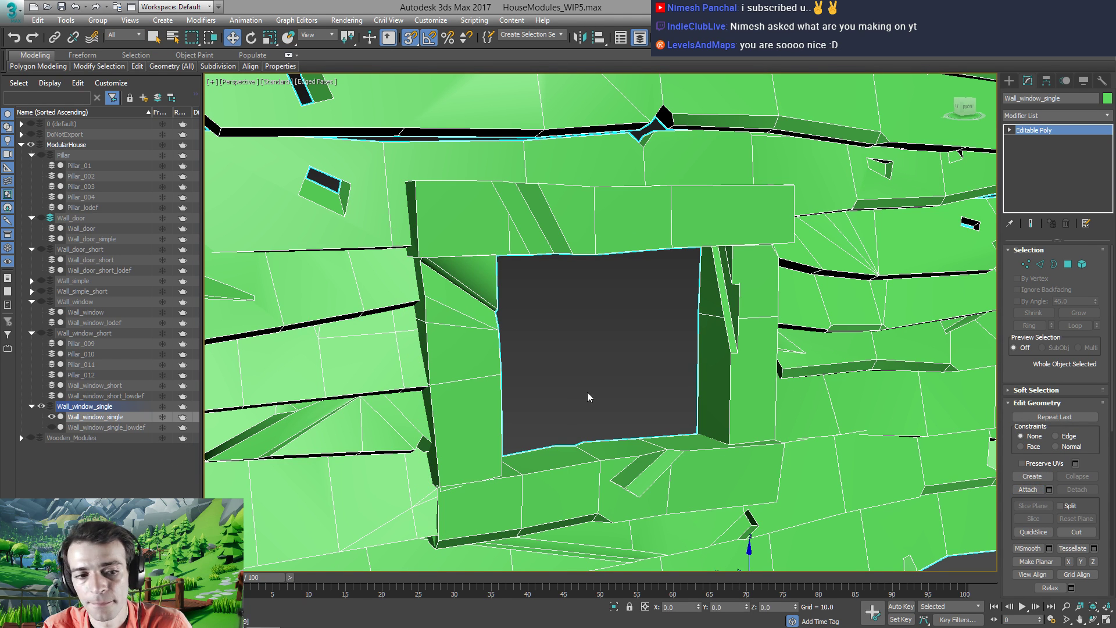
Apply an Unwrap UVW modifier to the combined Wall_window_single mesh
{"action": "middle_click_drag", "start_coordinate": [587, 359], "coordinate": [652, 272]}
{"action": "scroll", "coordinate": [576, 301], "scroll_direction": "down", "scroll_amount": 5}
{"action": "right_click", "coordinate": [581, 268]}
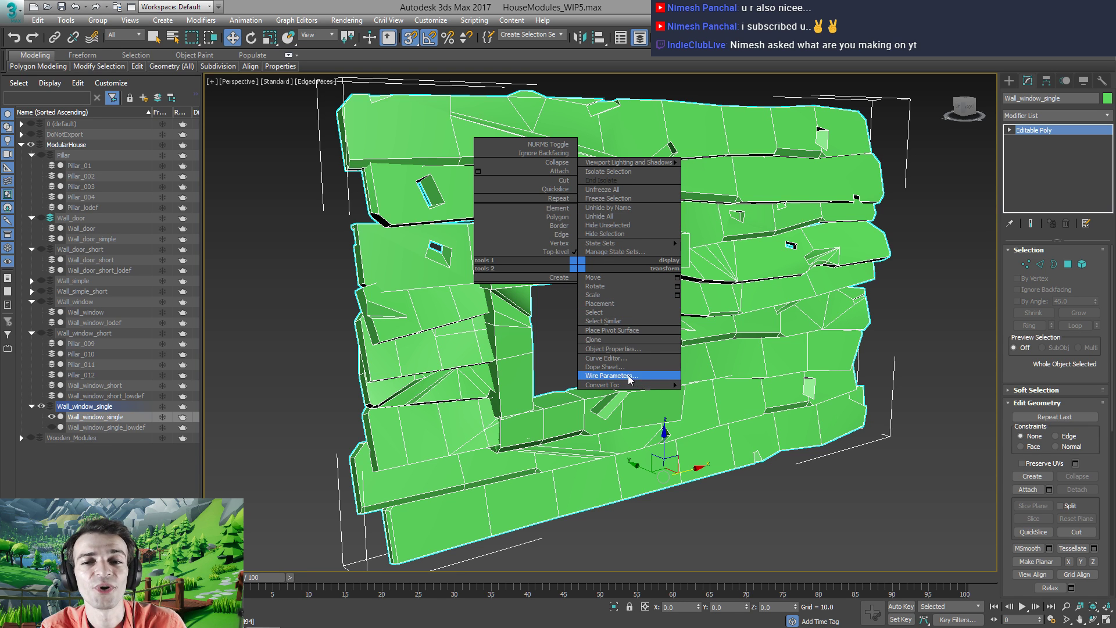
{"action": "mouse_move", "coordinate": [614, 387]}
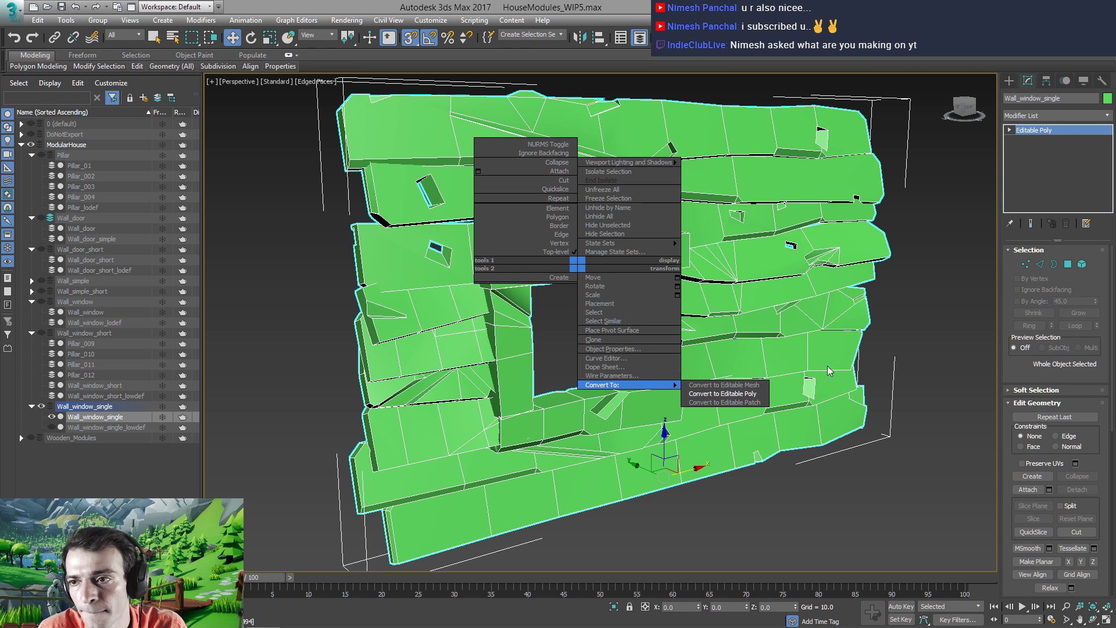
{"action": "left_click", "coordinate": [1038, 114]}
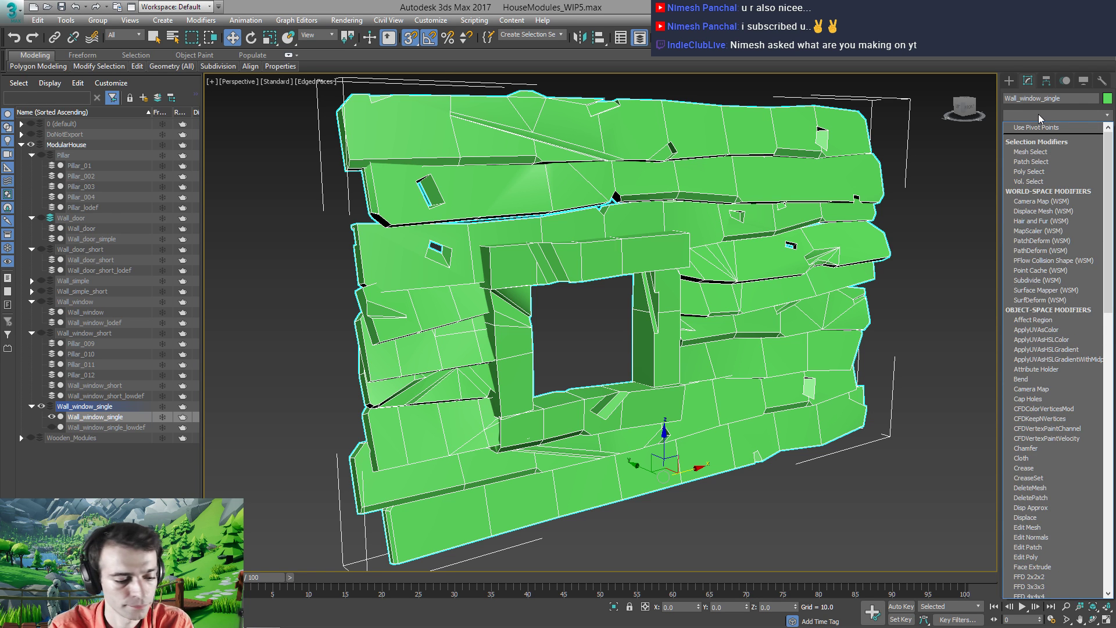
{"action": "key", "text": "u"}
{"action": "key", "text": "Return"}
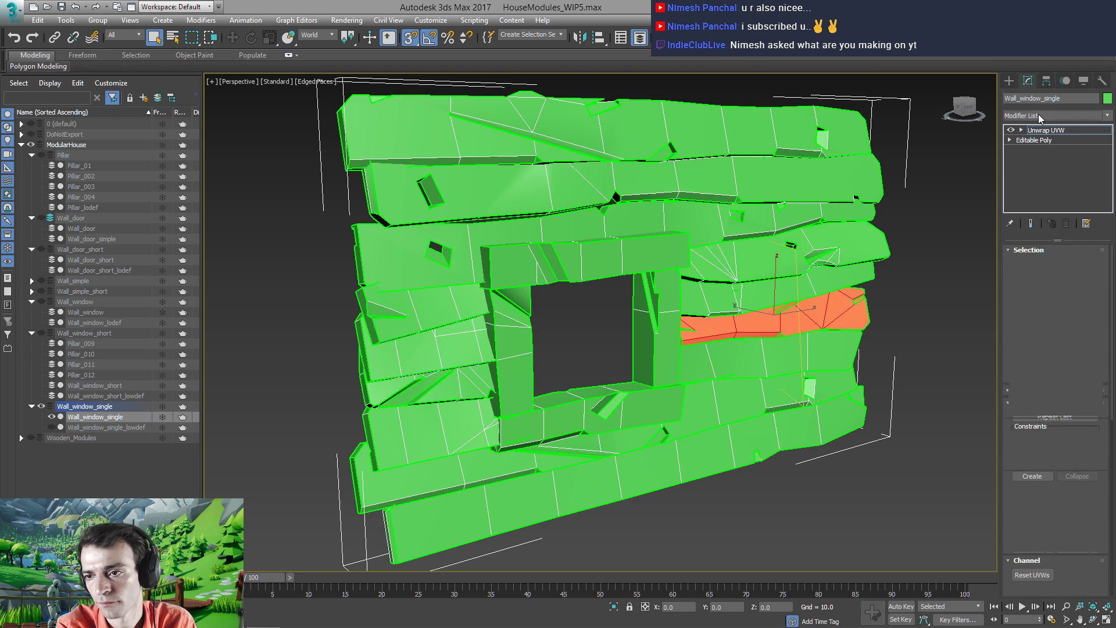
Flatten-map the UVs of all the wall's polygons with a 45.0 polygon angle threshold and 0.001 spacing, and close the UV editor
{"action": "left_click", "coordinate": [1050, 494]}
{"action": "key", "text": "ctrl+a"}
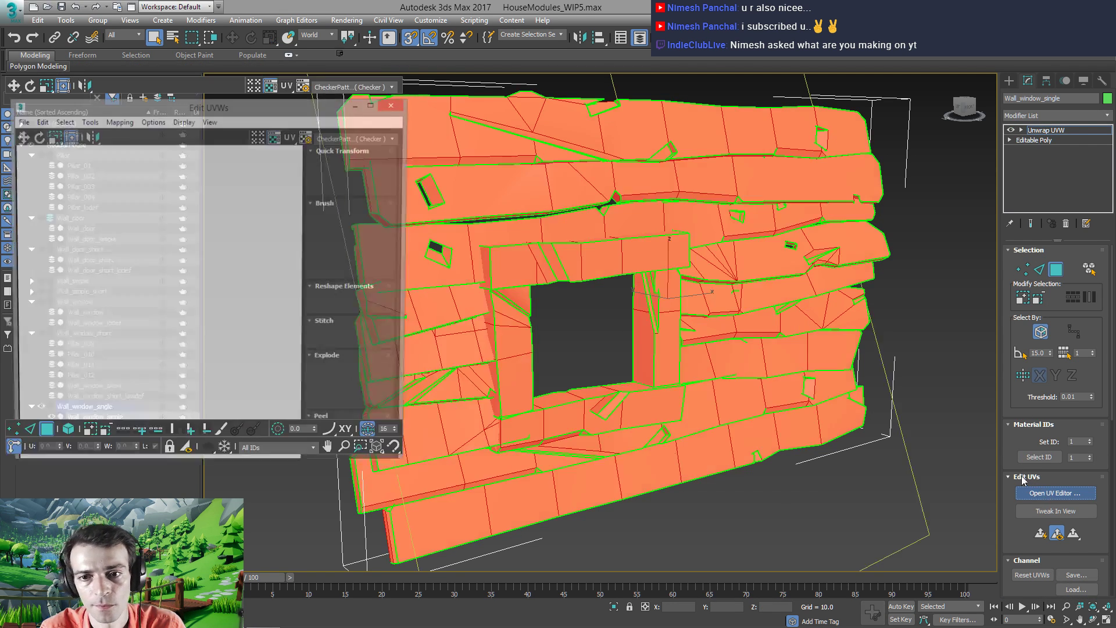
{"action": "left_click", "coordinate": [111, 70]}
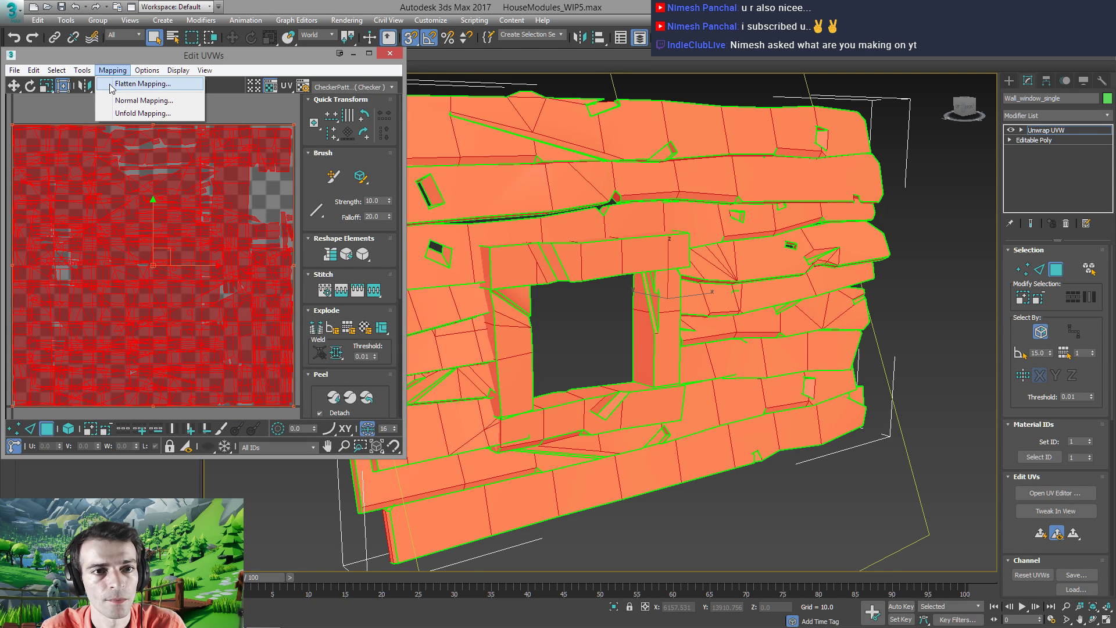
{"action": "left_click", "coordinate": [141, 84]}
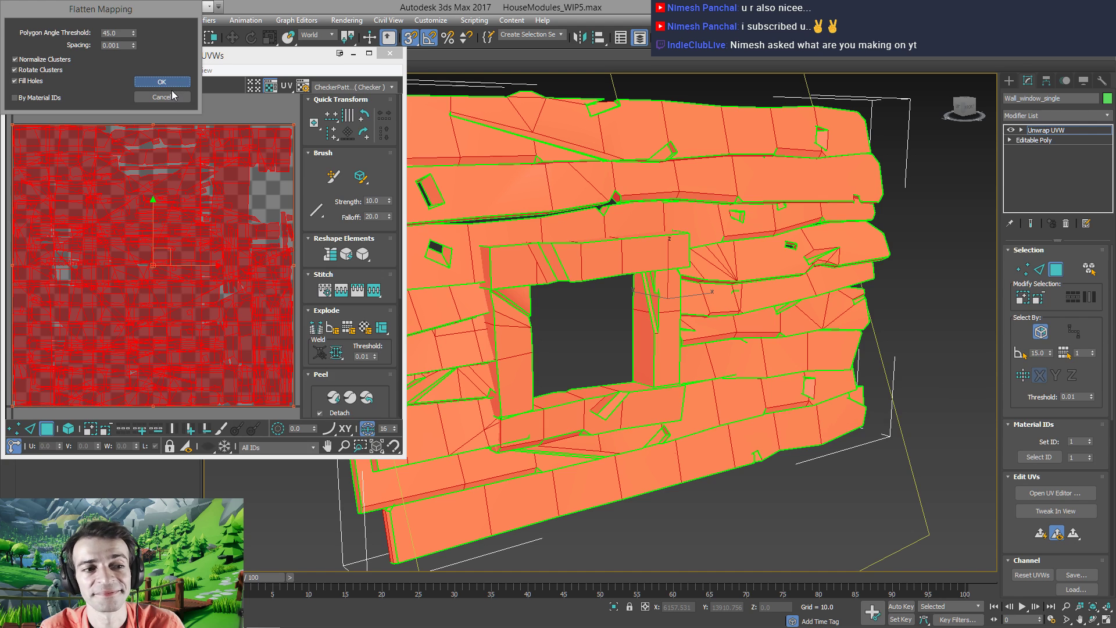
{"action": "key", "text": "Return"}
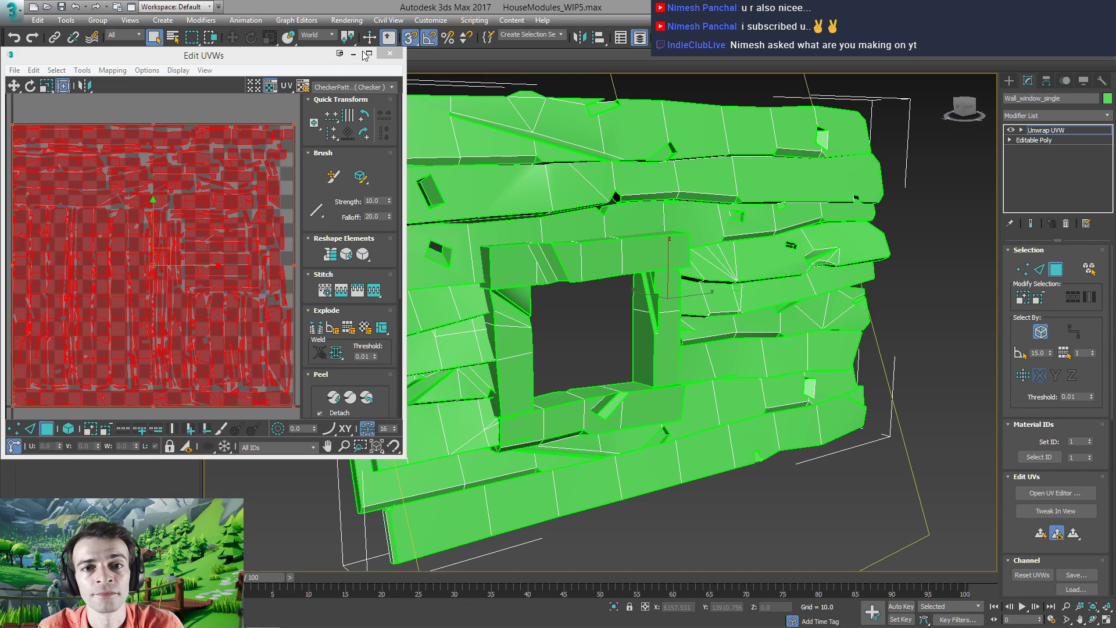
{"action": "left_click", "coordinate": [393, 55]}
Convert the unwrapped Wall_window_single to an Editable Poly
{"action": "right_click", "coordinate": [599, 173]}
{"action": "mouse_move", "coordinate": [666, 295]}
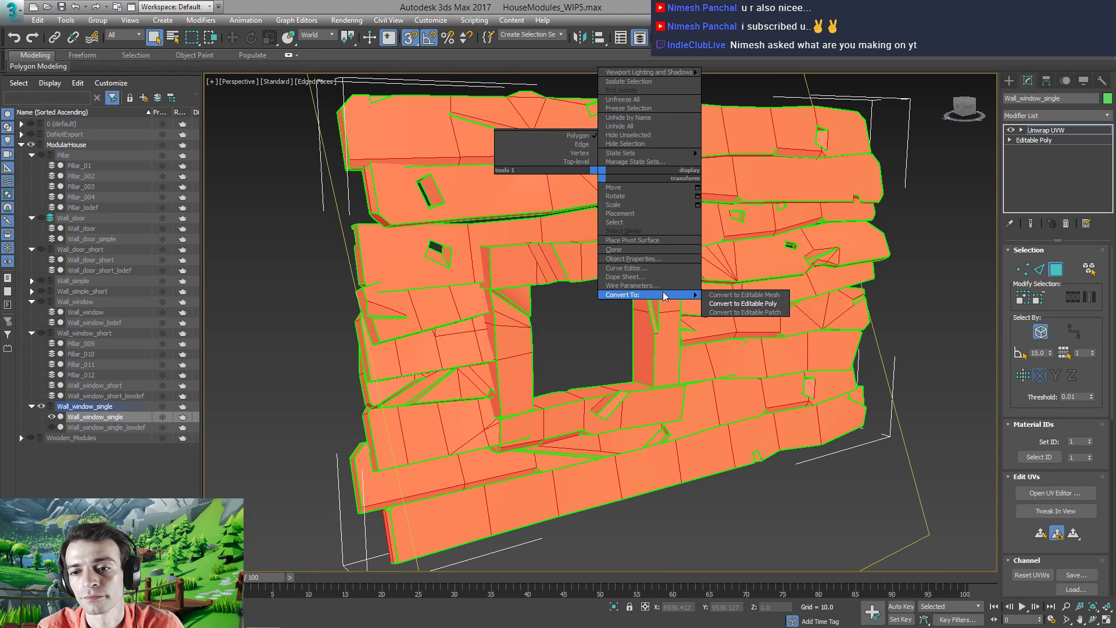
{"action": "left_click", "coordinate": [739, 303]}
Export the wall as FBX to the ModularHouse folder, replacing the existing Wall_window_single file
{"action": "middle_click_drag", "start_coordinate": [669, 308], "coordinate": [738, 277], "text": "alt"}
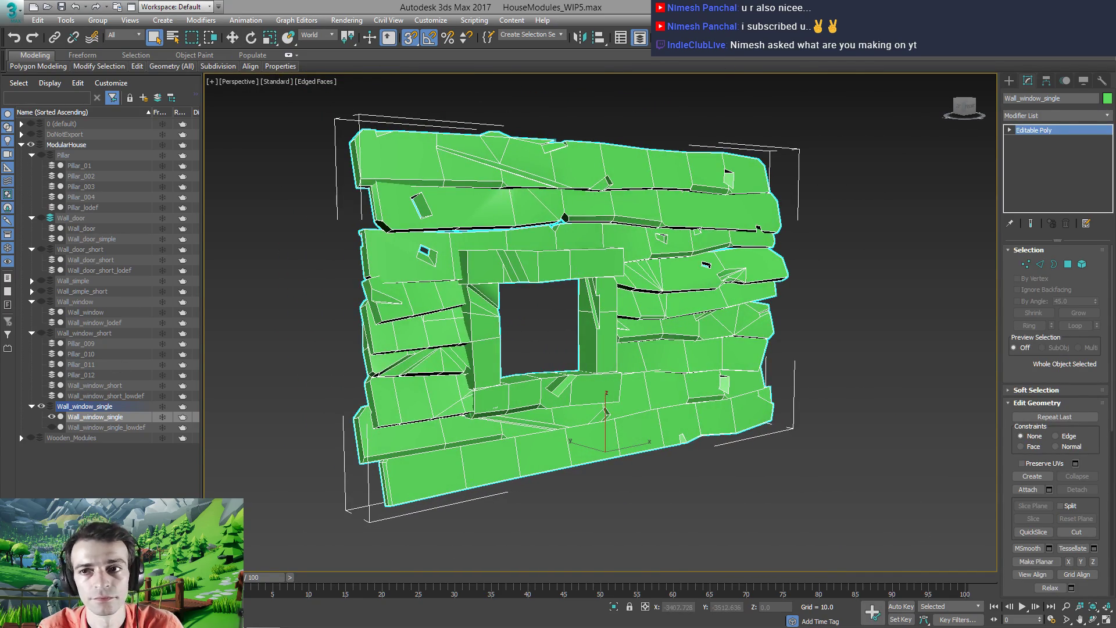
{"action": "left_click", "coordinate": [852, 38]}
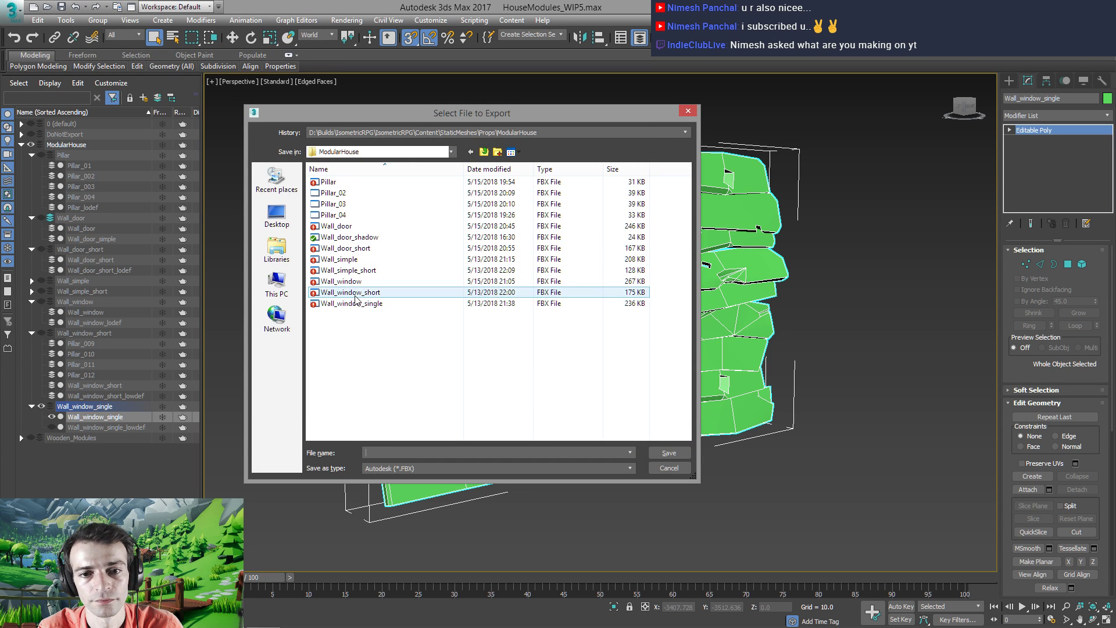
{"action": "double_click", "coordinate": [345, 303]}
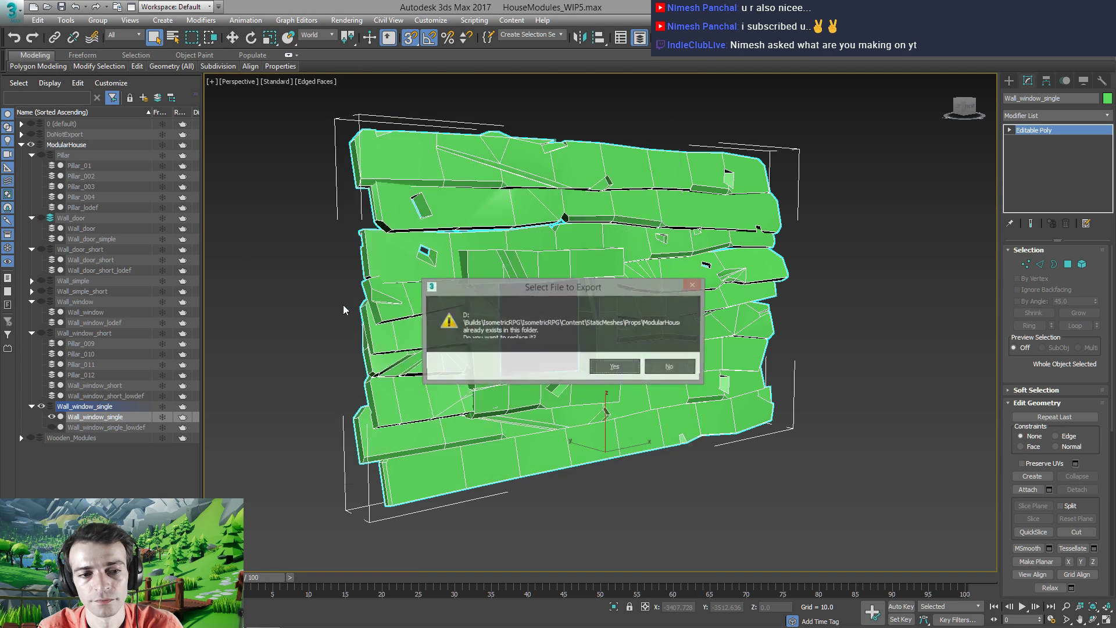
{"action": "left_click", "coordinate": [616, 368]}
{"action": "left_click", "coordinate": [611, 470]}
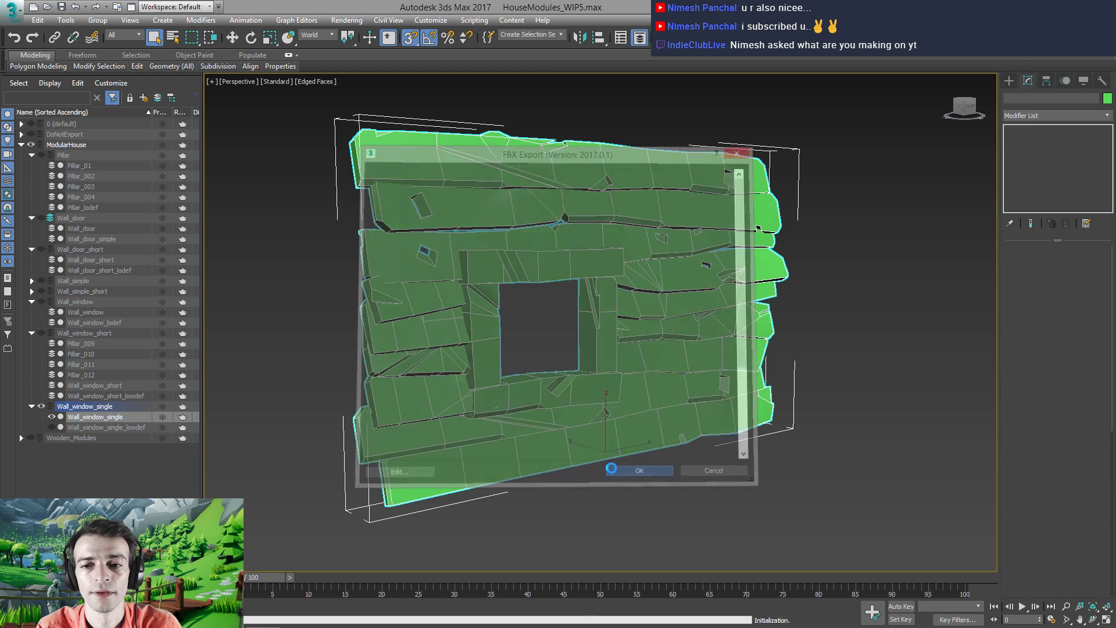
Hide the Wall_window_single layer, show Wall_window_short, and hide its Wall_window_short_lowdef mesh
{"action": "left_click", "coordinate": [31, 408]}
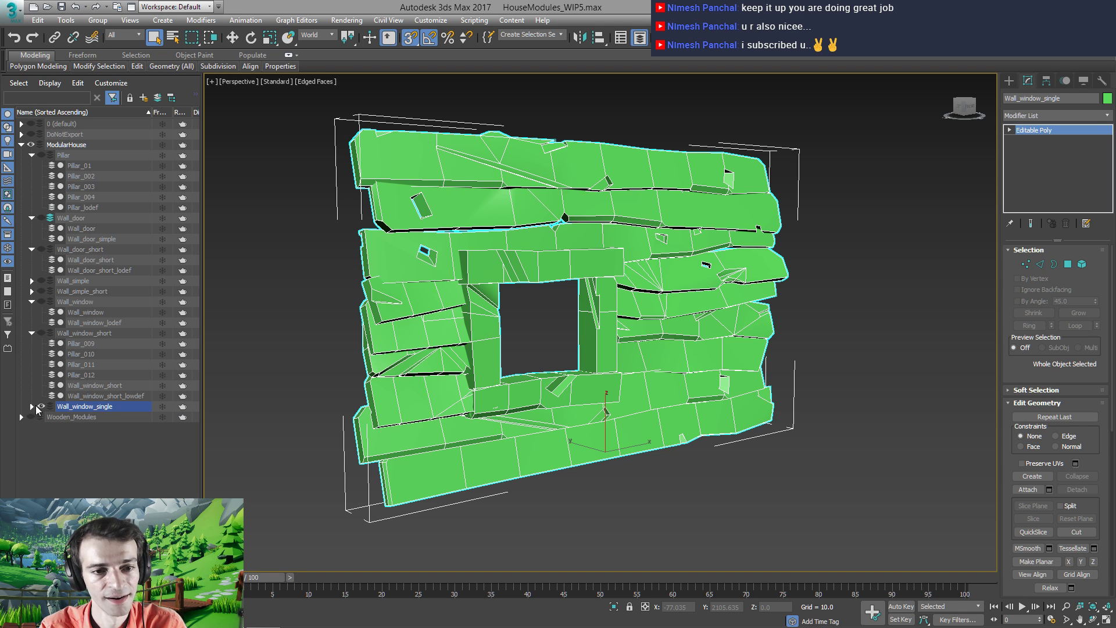
{"action": "key", "text": "z"}
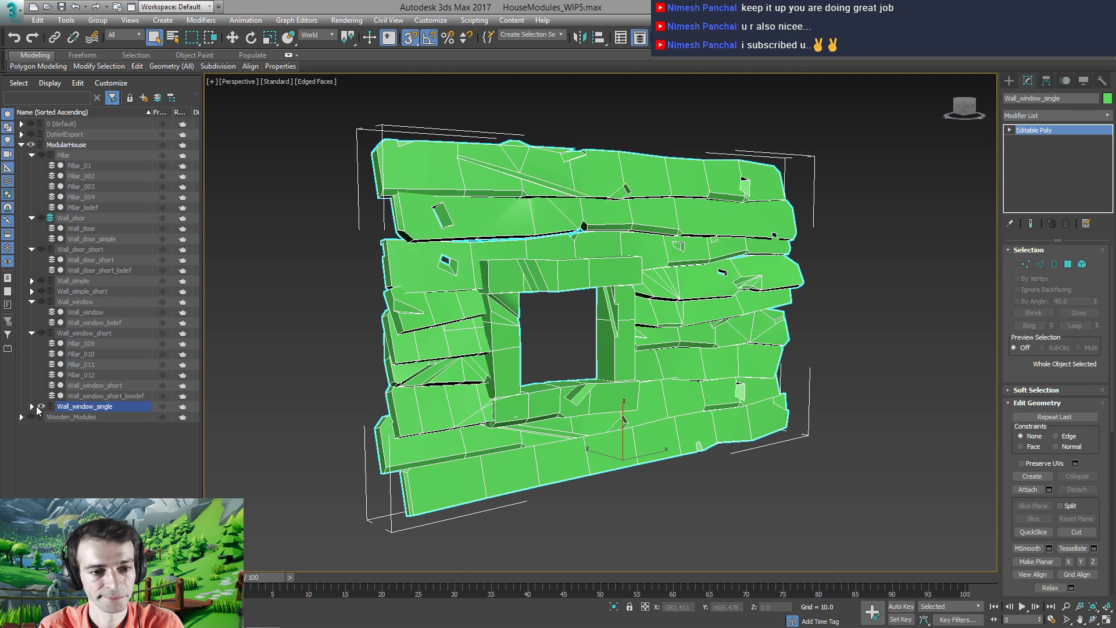
{"action": "left_click", "coordinate": [40, 407]}
{"action": "left_click", "coordinate": [38, 331]}
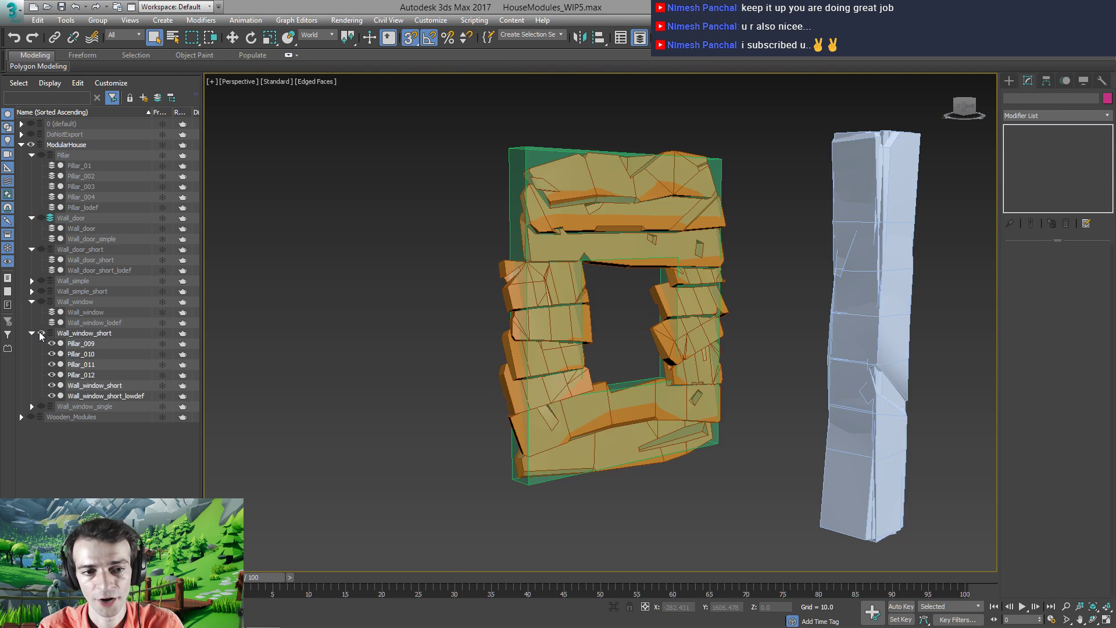
{"action": "key", "text": "z"}
{"action": "left_click", "coordinate": [51, 396]}
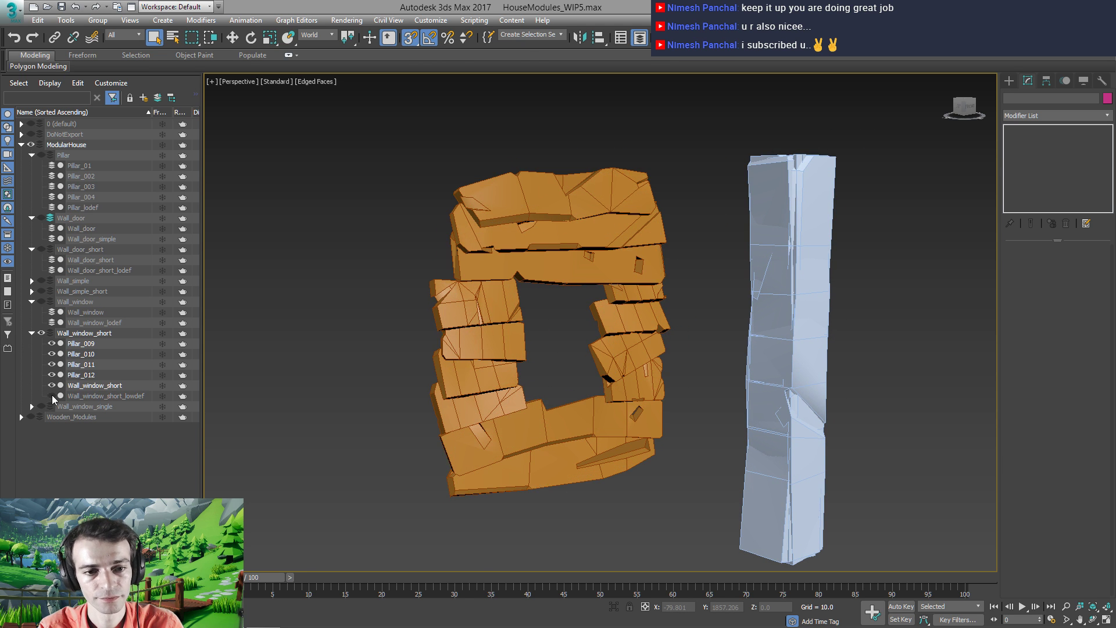
Rotate the four stacked pillars beside the wall about their vertical axis and scale them to 70% in X and Y
{"action": "left_click", "coordinate": [478, 354]}
{"action": "left_click", "coordinate": [686, 368]}
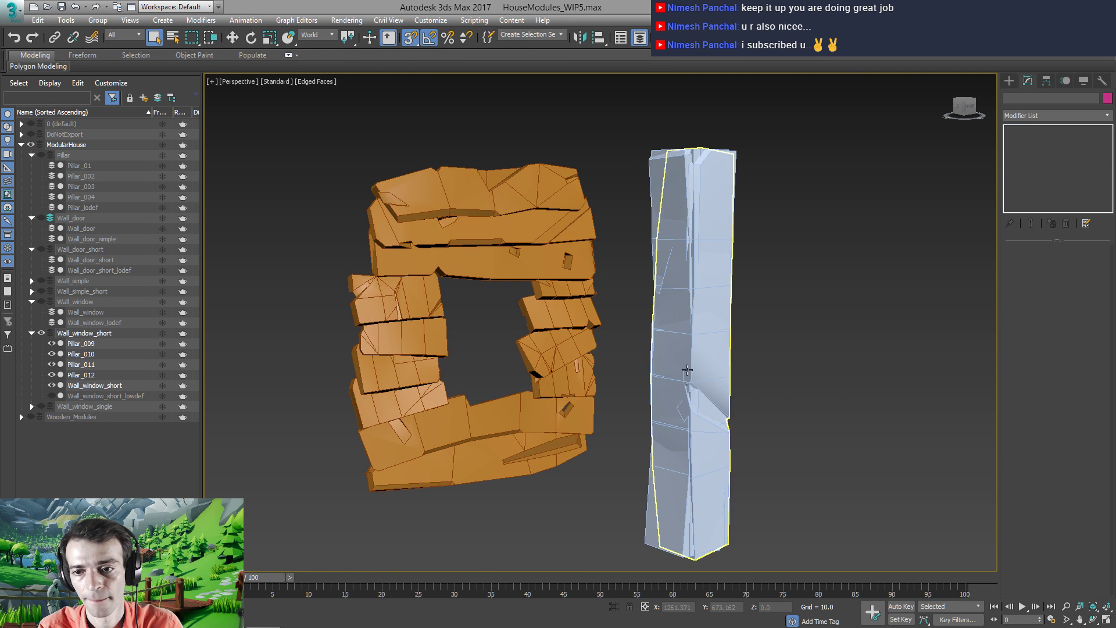
{"action": "middle_click_drag", "start_coordinate": [686, 367], "coordinate": [655, 226], "text": "alt"}
{"action": "scroll", "coordinate": [655, 225], "scroll_direction": "down", "scroll_amount": 2}
{"action": "left_click", "coordinate": [718, 277]}
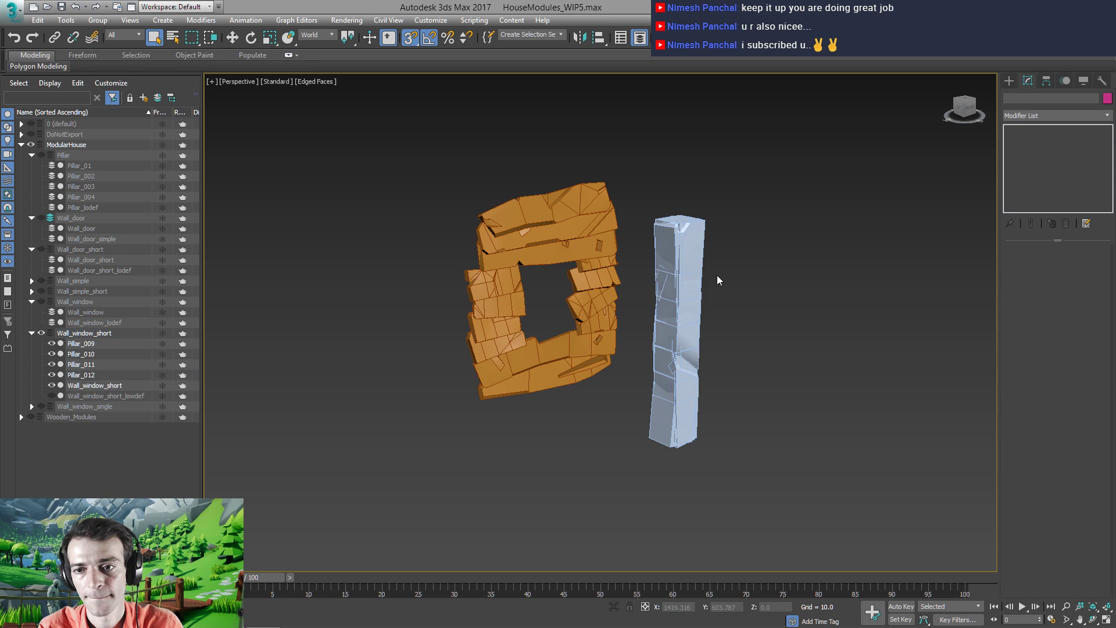
{"action": "left_click_drag", "start_coordinate": [643, 197], "coordinate": [709, 264]}
{"action": "key", "text": "e"}
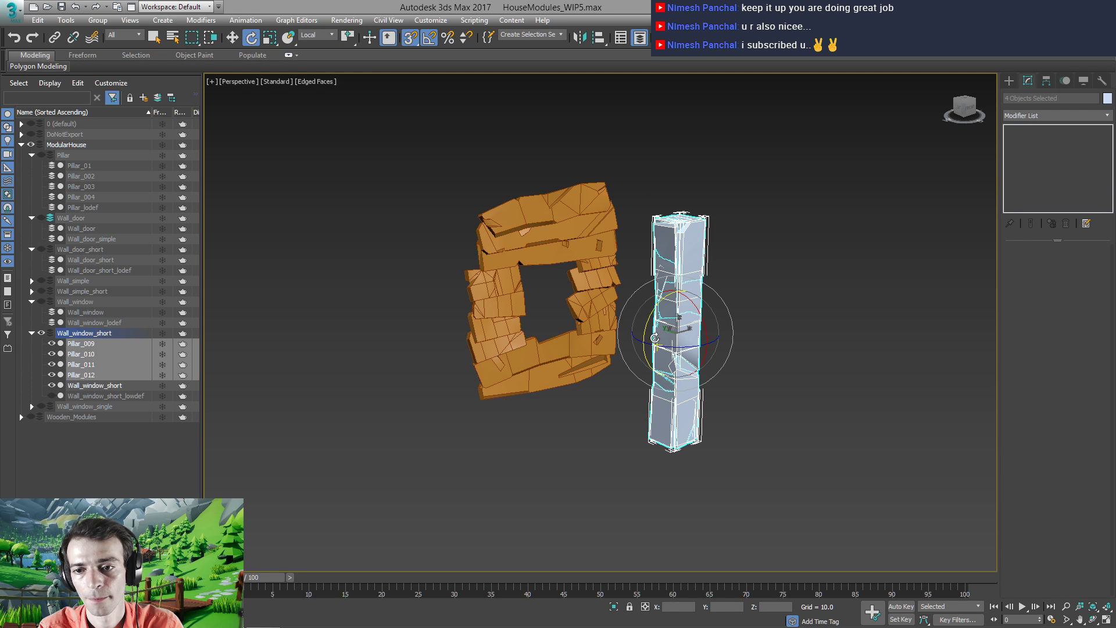
{"action": "left_click_drag", "start_coordinate": [650, 321], "coordinate": [684, 447]}
{"action": "middle_click_drag", "start_coordinate": [610, 361], "coordinate": [566, 293], "text": "alt"}
{"action": "key", "text": "r"}
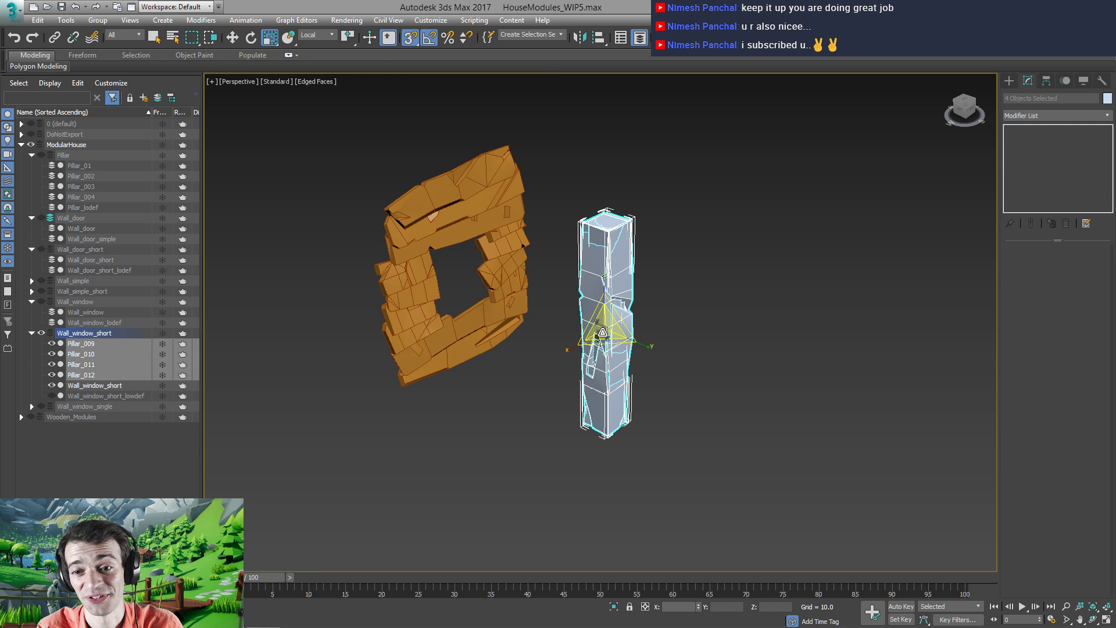
{"action": "left_click_drag", "start_coordinate": [602, 333], "coordinate": [596, 327]}
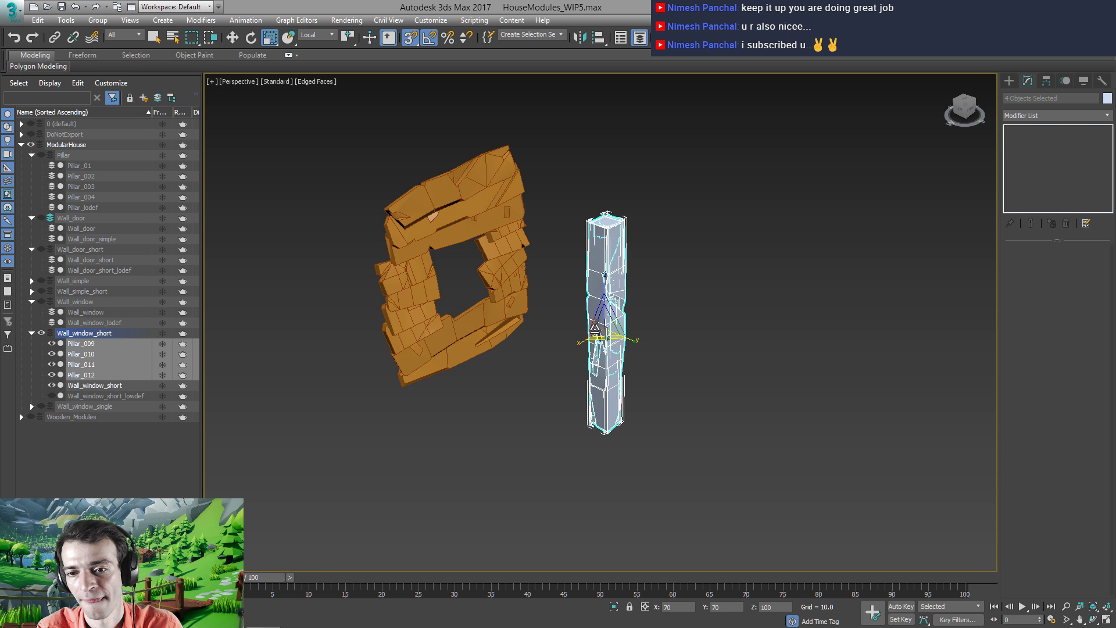
Move the four pillars onto the face of Wall_window_short, upright along the right edge of the window opening
{"action": "key", "text": "w"}
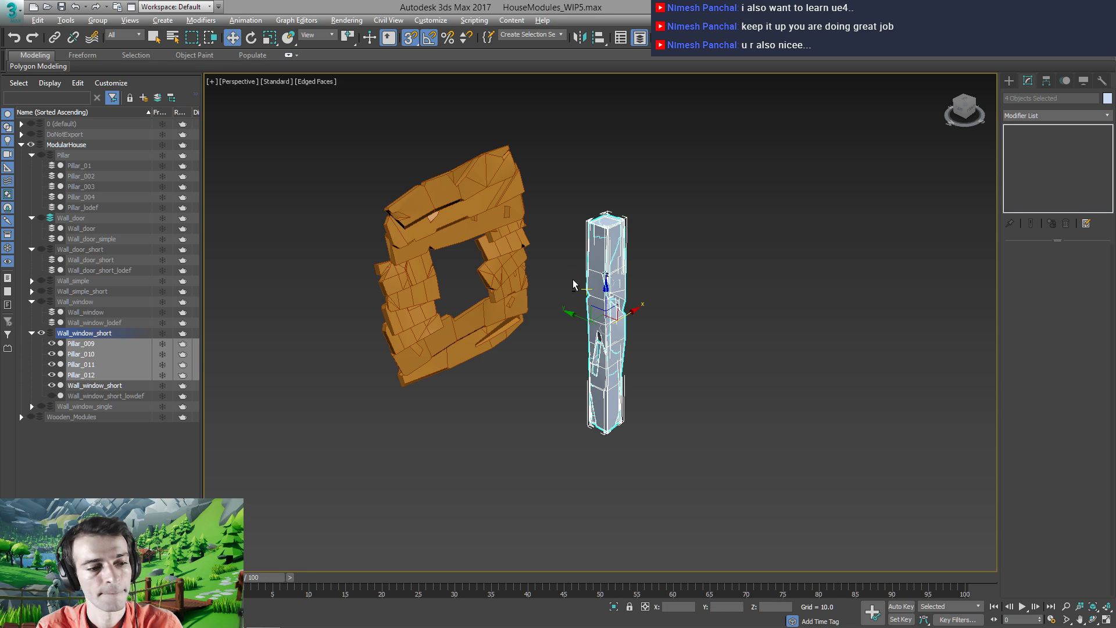
{"action": "middle_click_drag", "start_coordinate": [573, 279], "coordinate": [491, 341], "text": "alt"}
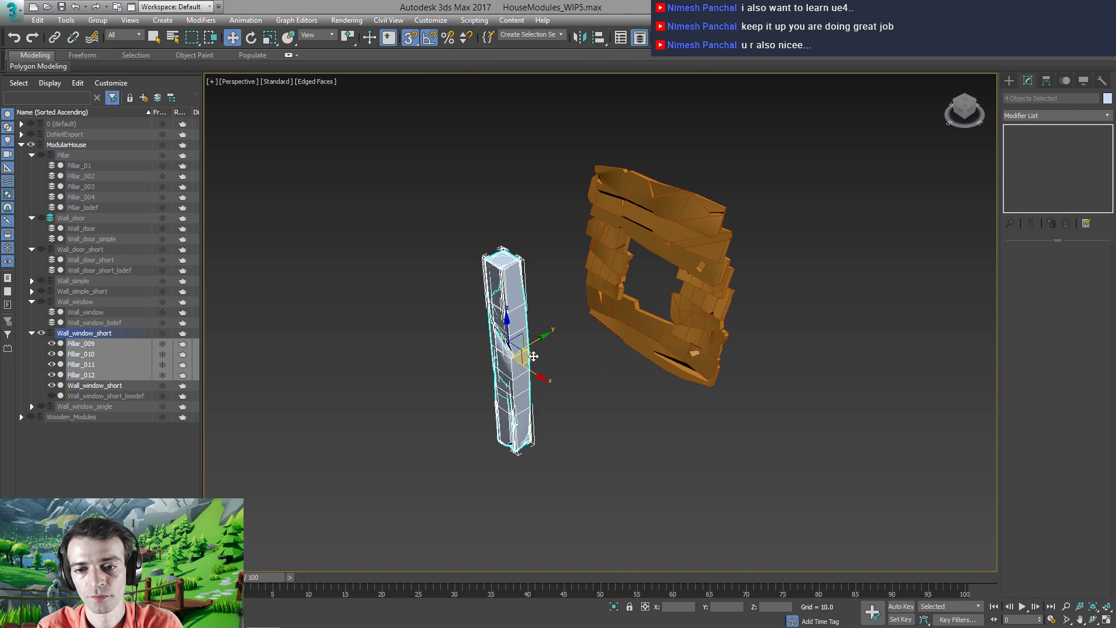
{"action": "left_click_drag", "start_coordinate": [510, 356], "coordinate": [679, 273]}
{"action": "middle_click_drag", "start_coordinate": [679, 273], "coordinate": [663, 276], "text": "alt"}
{"action": "scroll", "coordinate": [680, 273], "scroll_direction": "up", "scroll_amount": 5}
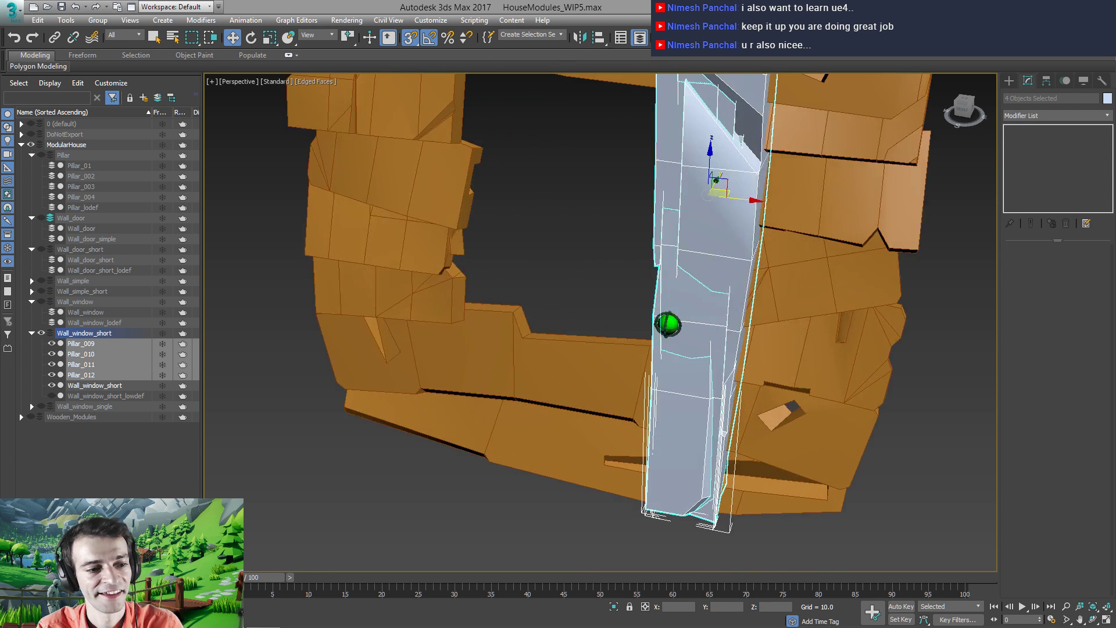
{"action": "scroll", "coordinate": [680, 273], "scroll_direction": "down", "scroll_amount": 2}
{"action": "middle_click_drag", "start_coordinate": [668, 324], "coordinate": [639, 302], "text": "alt"}
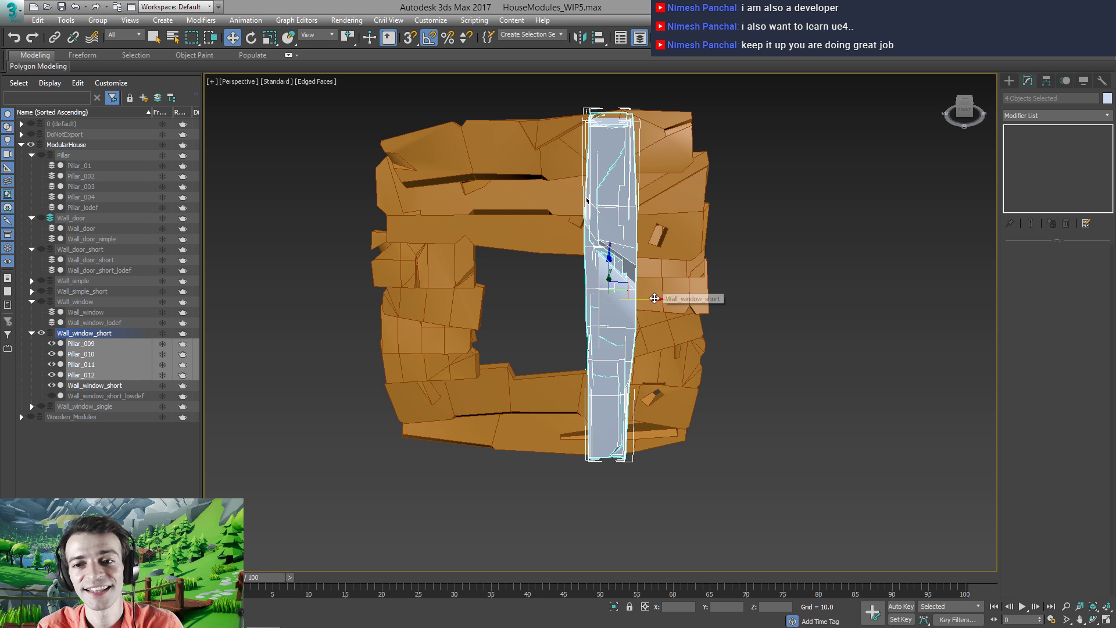
{"action": "mouse_move", "coordinate": [653, 299]}
{"action": "left_mouse_down"}
{"action": "mouse_move", "coordinate": [594, 306]}
{"action": "mouse_move", "coordinate": [693, 304]}
{"action": "mouse_move", "coordinate": [667, 305]}
{"action": "left_mouse_up"}
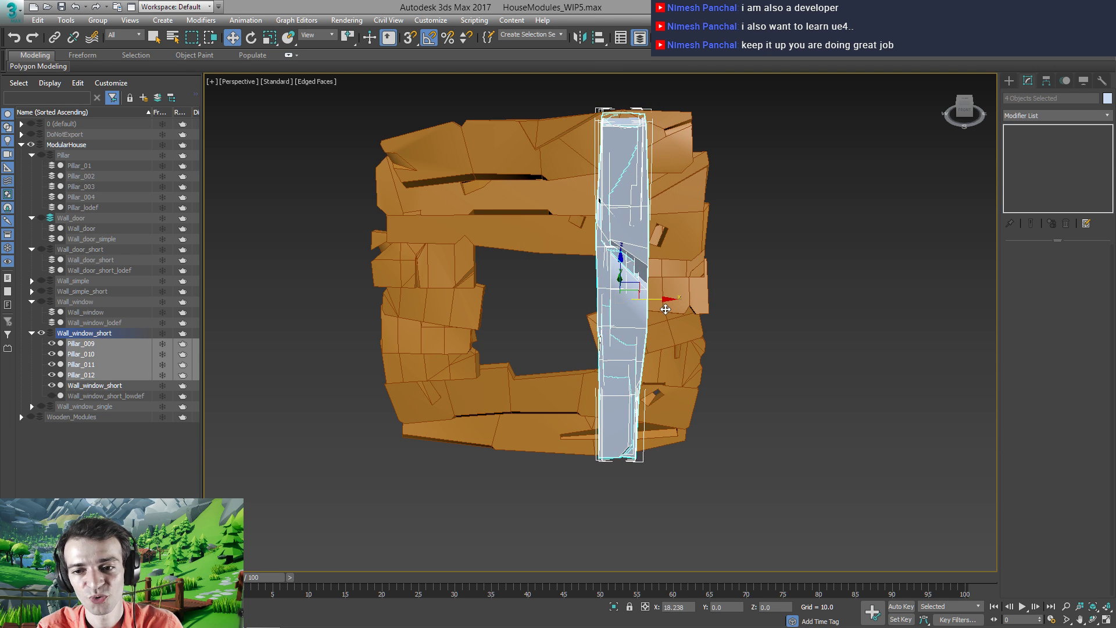
{"action": "middle_click_drag", "start_coordinate": [596, 319], "coordinate": [654, 284], "text": "alt"}
Move Pillar_010 across the wall to the left edge of the window opening
{"action": "left_click", "coordinate": [642, 294]}
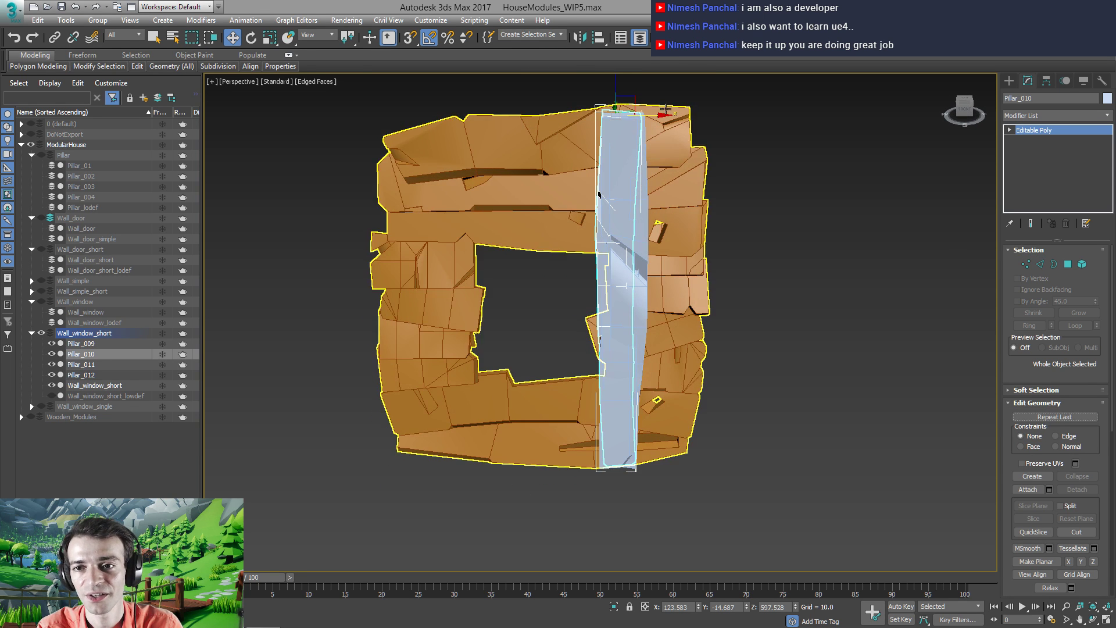
{"action": "left_click_drag", "start_coordinate": [664, 117], "coordinate": [498, 118]}
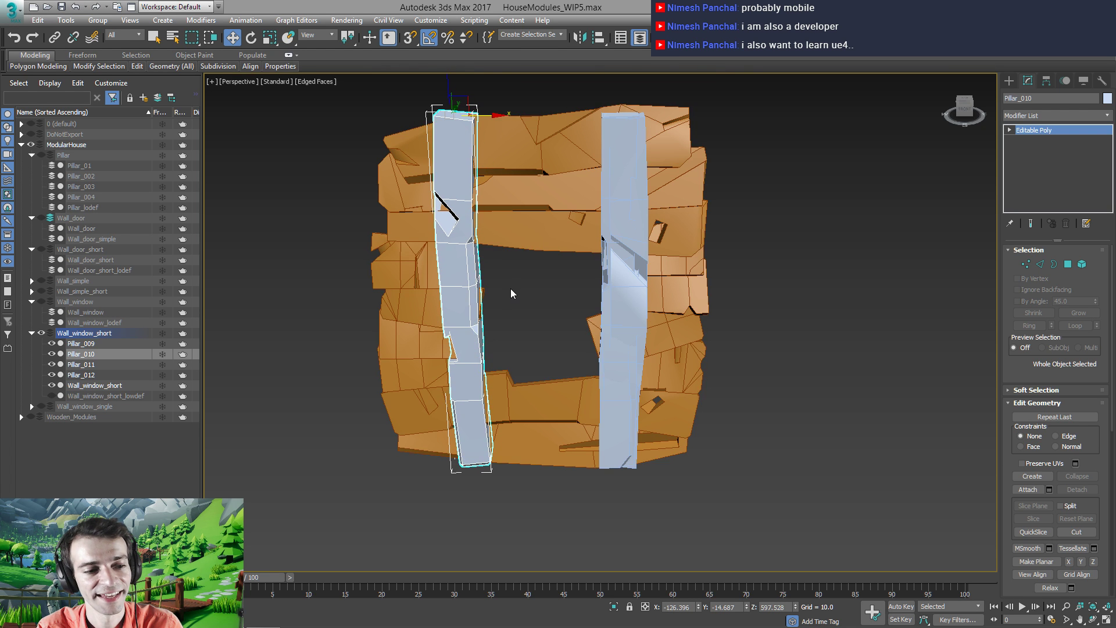
{"action": "middle_click_drag", "start_coordinate": [510, 289], "coordinate": [544, 279]}
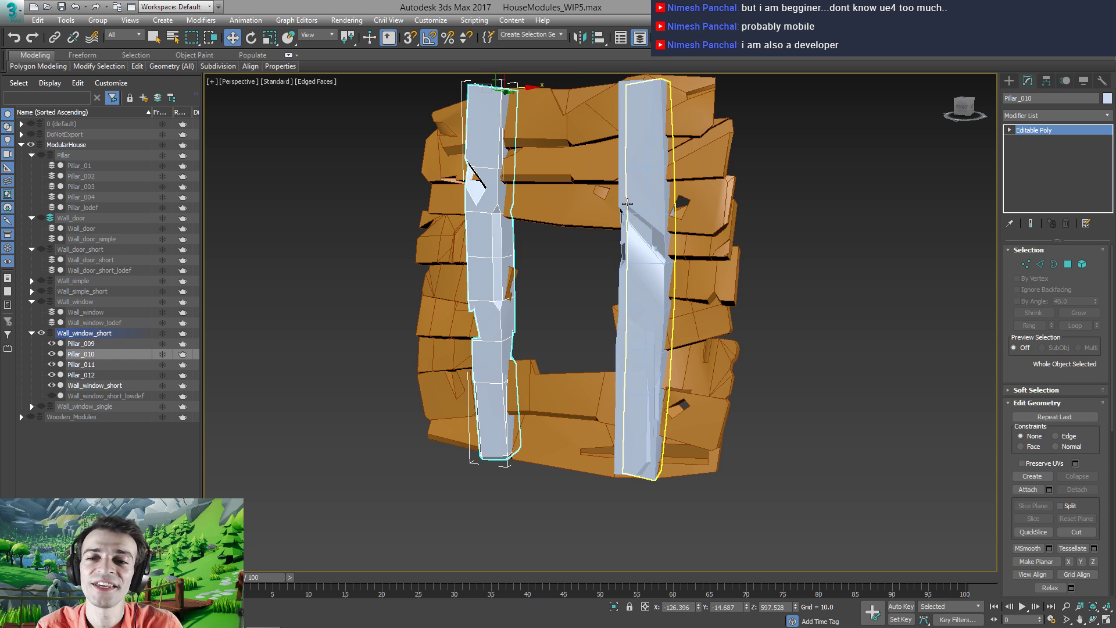
Rotate Pillar_009 so it lies horizontally across the upper part of the wall
{"action": "left_click", "coordinate": [625, 239]}
{"action": "left_click", "coordinate": [625, 237]}
{"action": "middle_click_drag", "start_coordinate": [623, 244], "coordinate": [636, 260], "text": "alt"}
{"action": "key", "text": "e"}
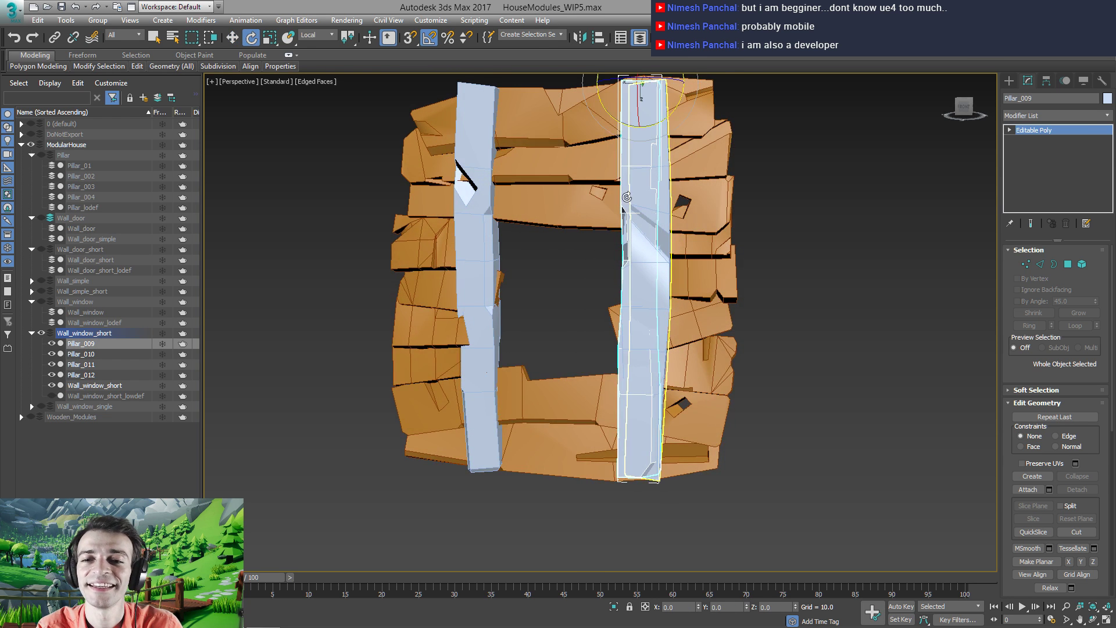
{"action": "middle_click_drag", "start_coordinate": [634, 174], "coordinate": [625, 285]}
{"action": "left_click_drag", "start_coordinate": [658, 165], "coordinate": [643, 233]}
{"action": "middle_click_drag", "start_coordinate": [642, 233], "coordinate": [634, 241]}
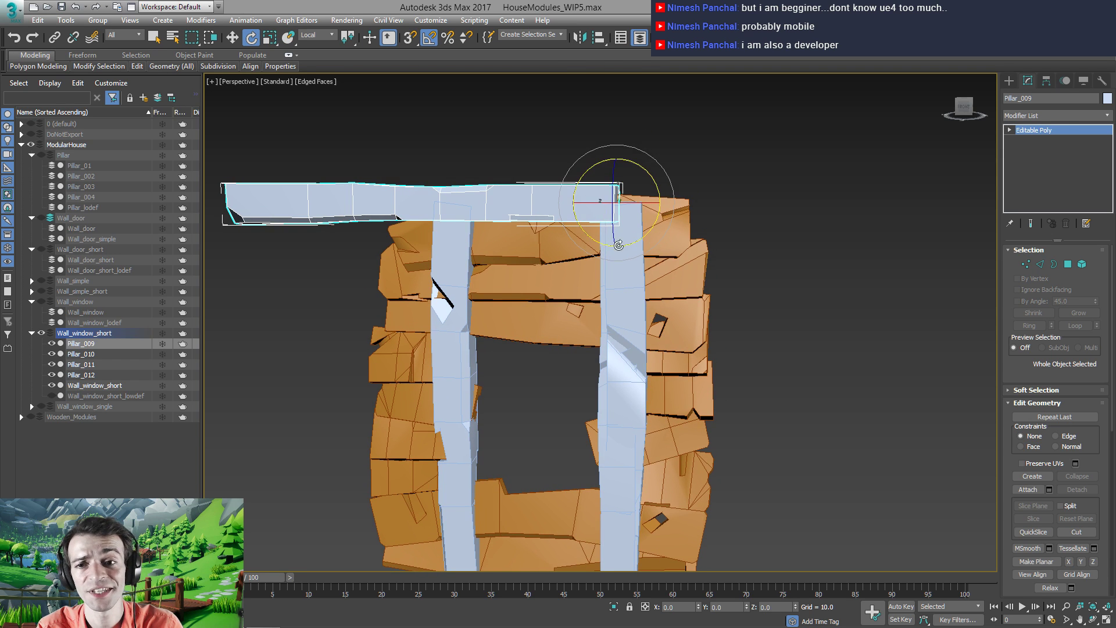
Position Pillar_009 along the top edge of the window opening, starting at the left upright, and tilt it slightly
{"action": "key", "text": "w"}
{"action": "left_click_drag", "start_coordinate": [617, 242], "coordinate": [617, 291]}
{"action": "middle_click_drag", "start_coordinate": [573, 322], "coordinate": [565, 300], "text": "alt"}
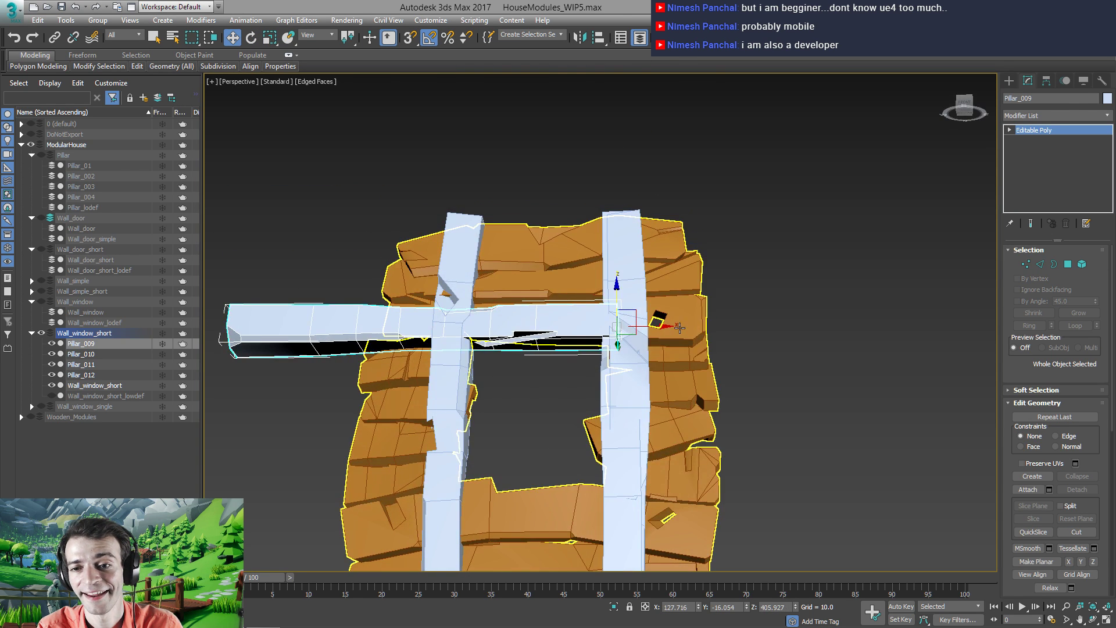
{"action": "left_click_drag", "start_coordinate": [657, 324], "coordinate": [854, 333]}
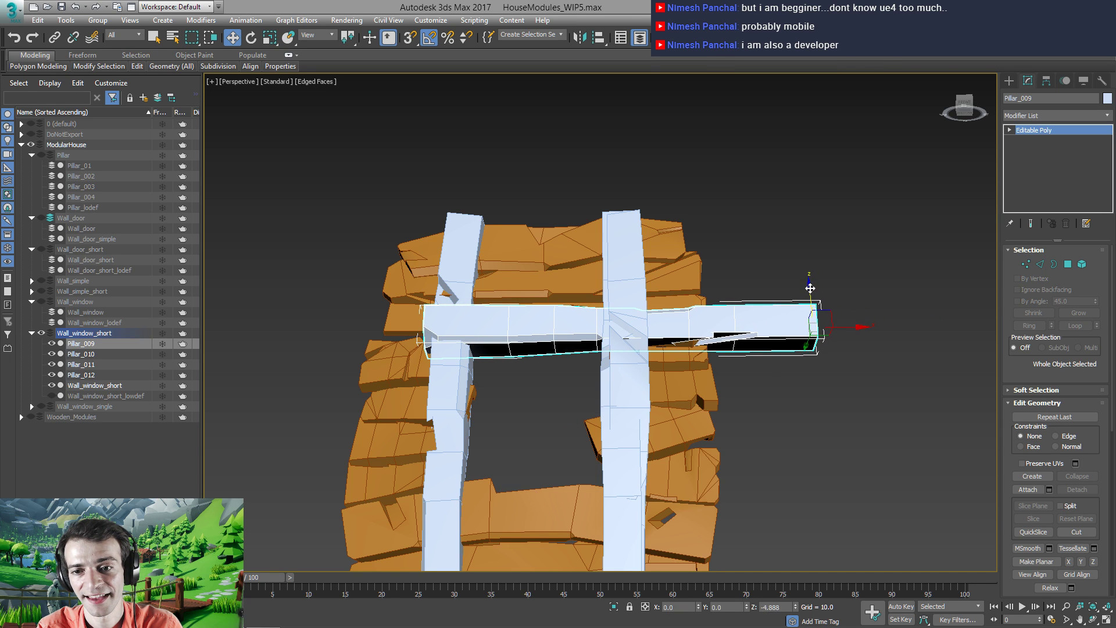
{"action": "key", "text": "e"}
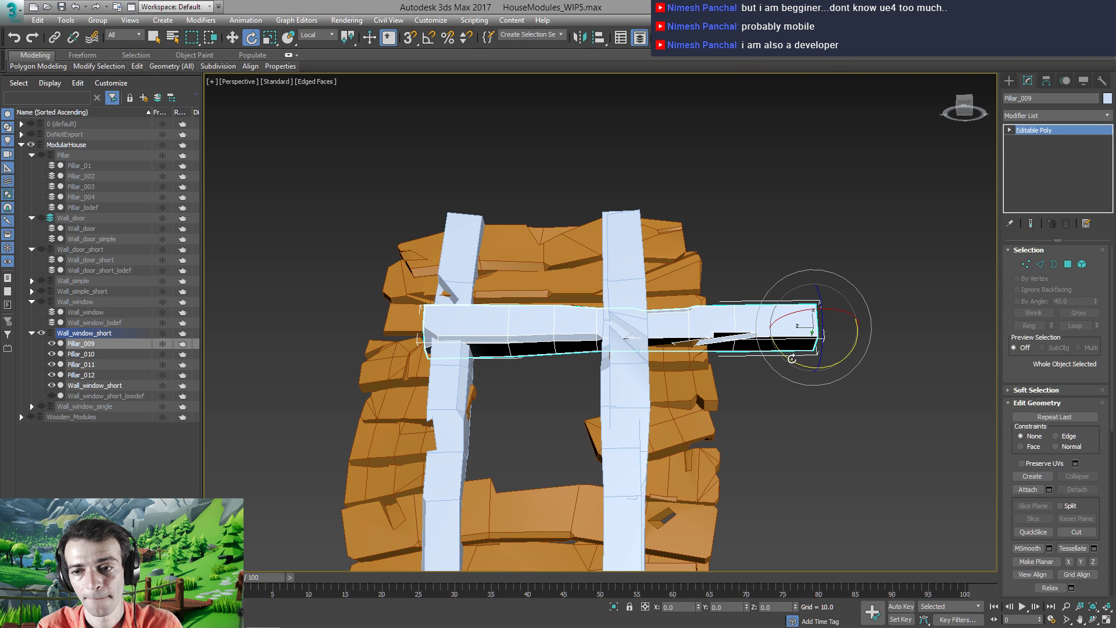
{"action": "left_click_drag", "start_coordinate": [792, 359], "coordinate": [787, 351]}
{"action": "key", "text": "w"}
{"action": "left_click_drag", "start_coordinate": [809, 289], "coordinate": [803, 296]}
Rotate Pillar_011 by 90° so it lies horizontally across the wall
{"action": "middle_click_drag", "start_coordinate": [504, 478], "coordinate": [598, 284]}
{"action": "left_click", "coordinate": [599, 283]}
{"action": "key", "text": "e"}
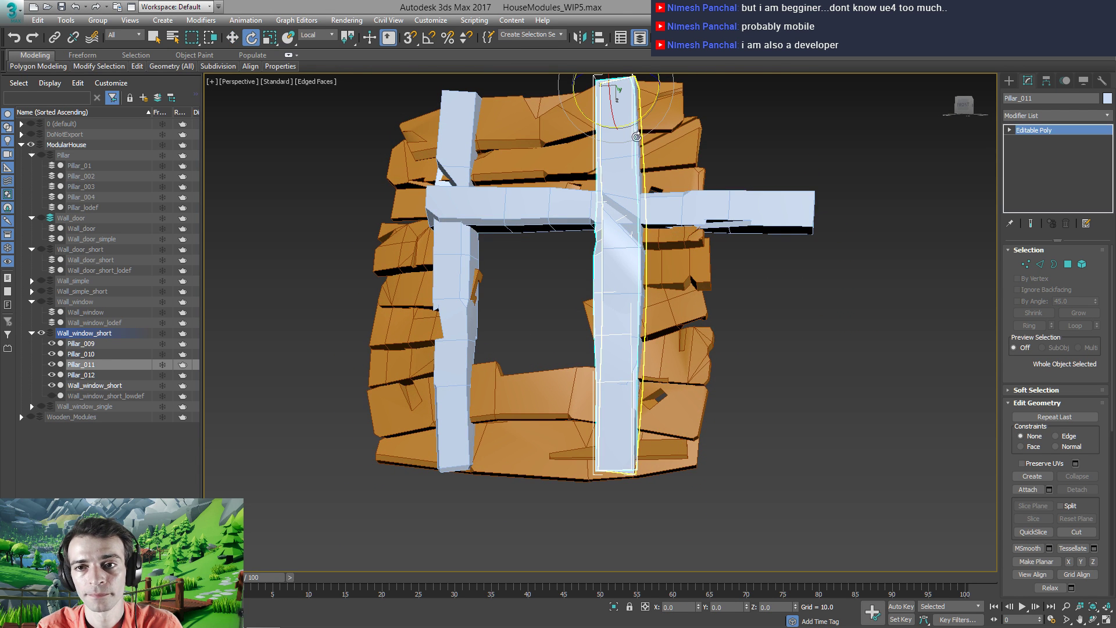
{"action": "middle_click_drag", "start_coordinate": [637, 137], "coordinate": [642, 172]}
{"action": "left_click_drag", "start_coordinate": [648, 165], "coordinate": [601, 171], "text": "shift"}
{"action": "key", "text": "a"}
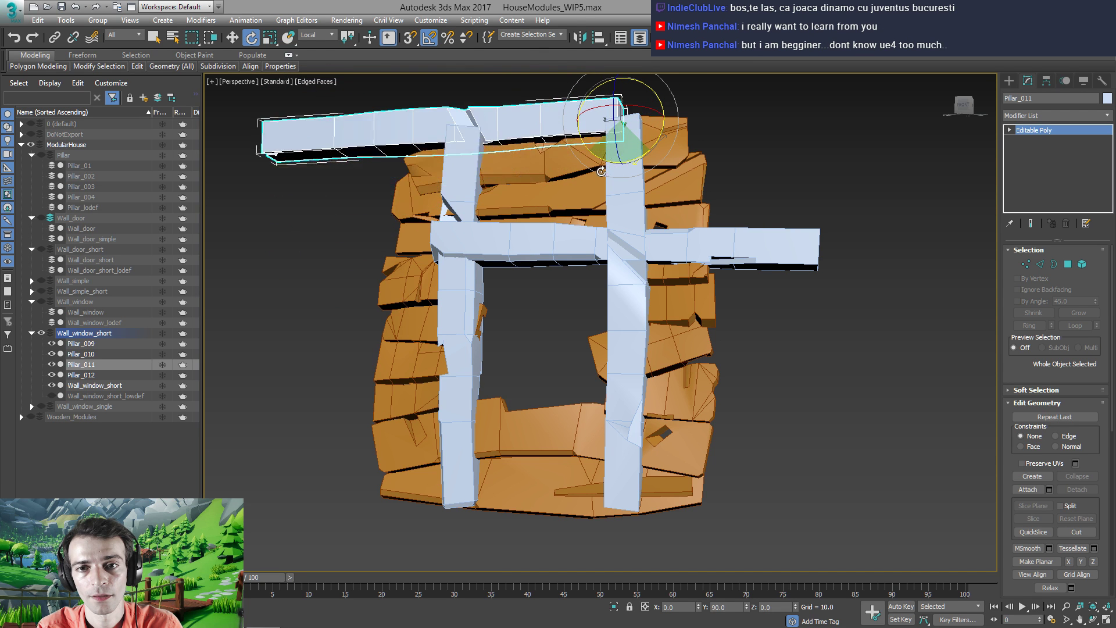
{"action": "middle_click_drag", "start_coordinate": [602, 171], "coordinate": [576, 195]}
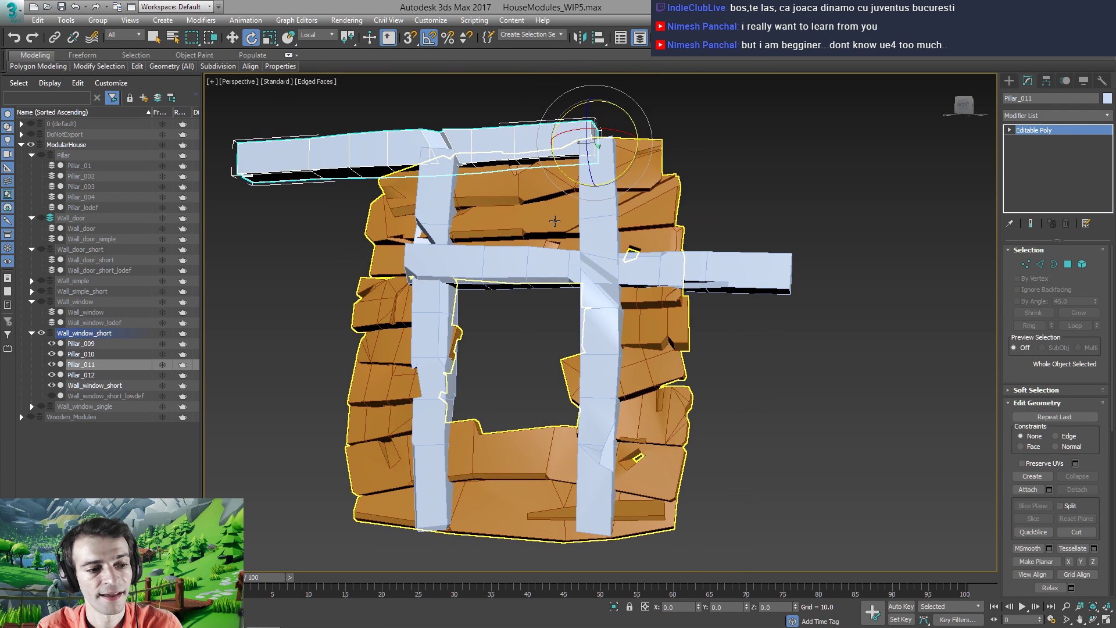
Place Pillar_011 along the bottom edge of the window opening, starting at the left upright, and fine-tune its height
{"action": "key", "text": "w"}
{"action": "left_click_drag", "start_coordinate": [596, 99], "coordinate": [598, 393]}
{"action": "middle_click_drag", "start_coordinate": [493, 437], "coordinate": [573, 396]}
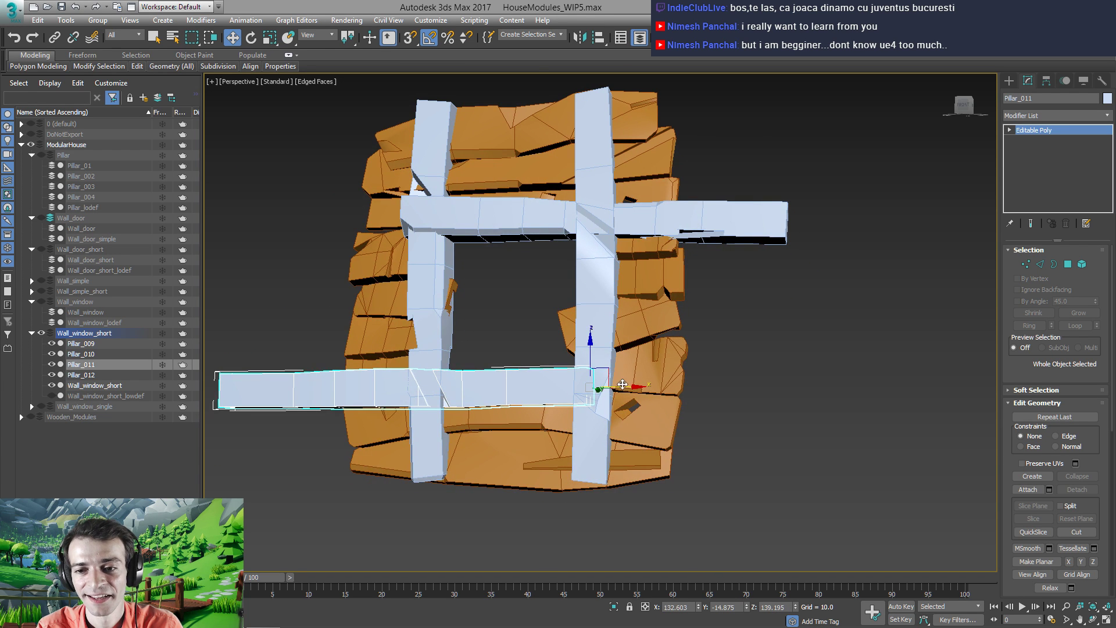
{"action": "left_click_drag", "start_coordinate": [623, 384], "coordinate": [845, 429]}
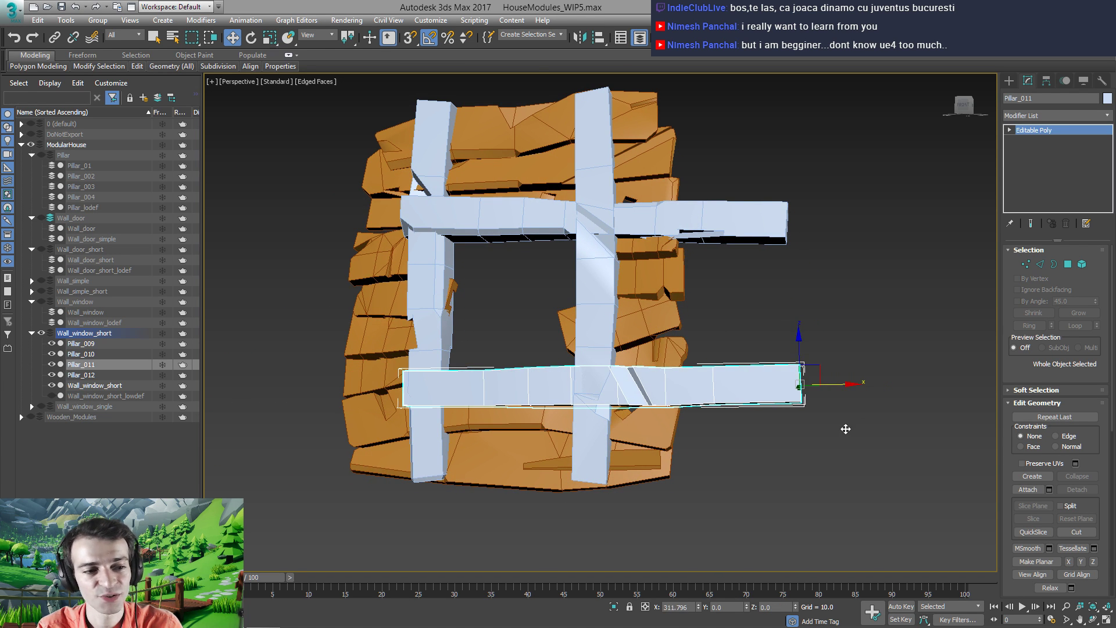
{"action": "middle_click_drag", "start_coordinate": [846, 429], "coordinate": [866, 327]}
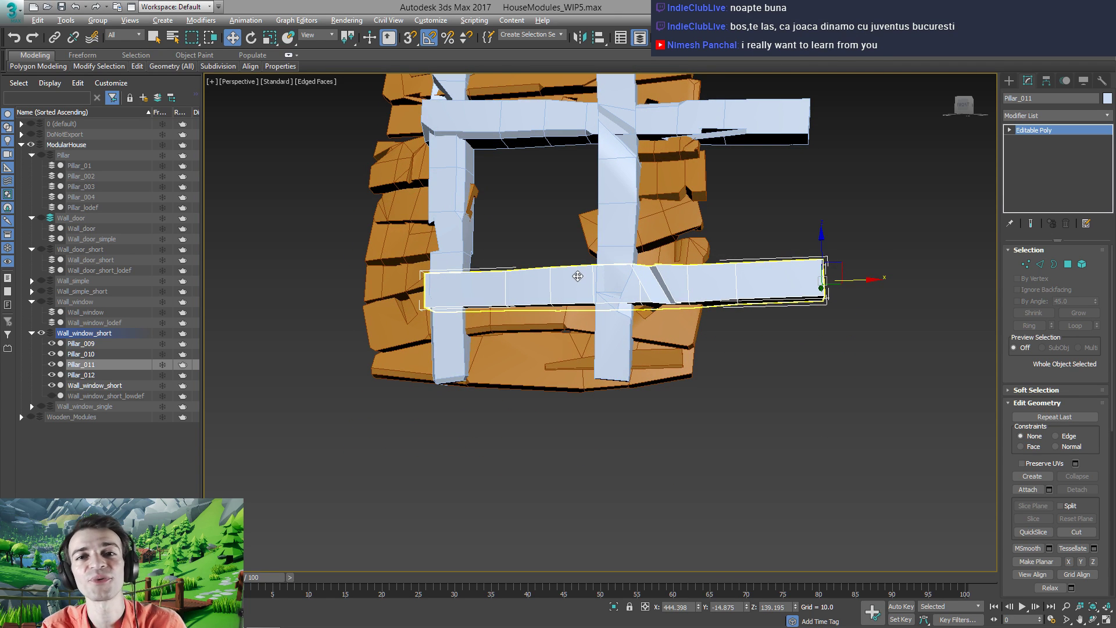
{"action": "scroll", "coordinate": [588, 296], "scroll_direction": "up", "scroll_amount": 5}
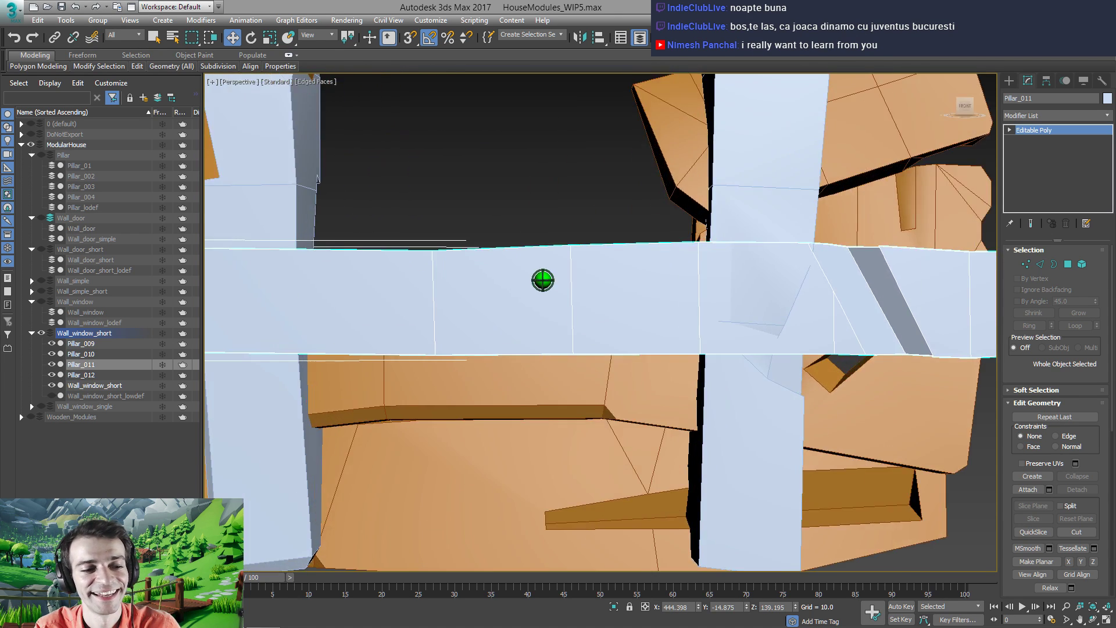
{"action": "scroll", "coordinate": [536, 279], "scroll_direction": "down", "scroll_amount": 4}
{"action": "middle_click_drag", "start_coordinate": [543, 280], "coordinate": [604, 289], "text": "alt"}
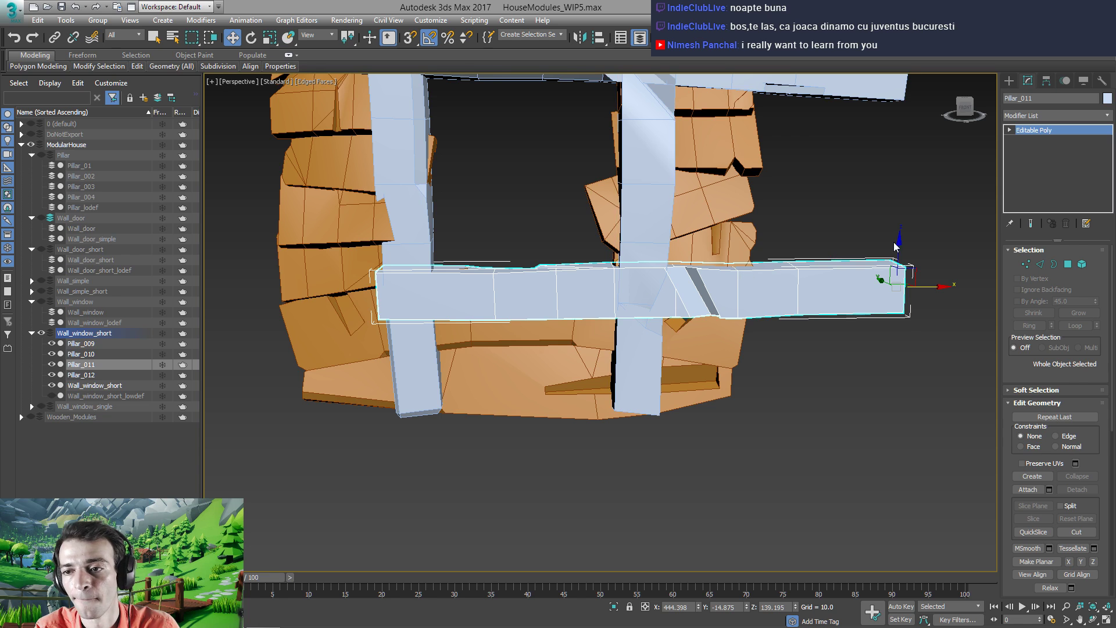
{"action": "left_click_drag", "start_coordinate": [901, 245], "coordinate": [712, 261]}
{"action": "middle_click_drag", "start_coordinate": [712, 261], "coordinate": [595, 324], "text": "alt"}
Connect vertices on Pillar_011 where it crosses the right upright, and leave vertex editing
{"action": "key", "text": "1"}
{"action": "scroll", "coordinate": [594, 323], "scroll_direction": "up", "scroll_amount": 4}
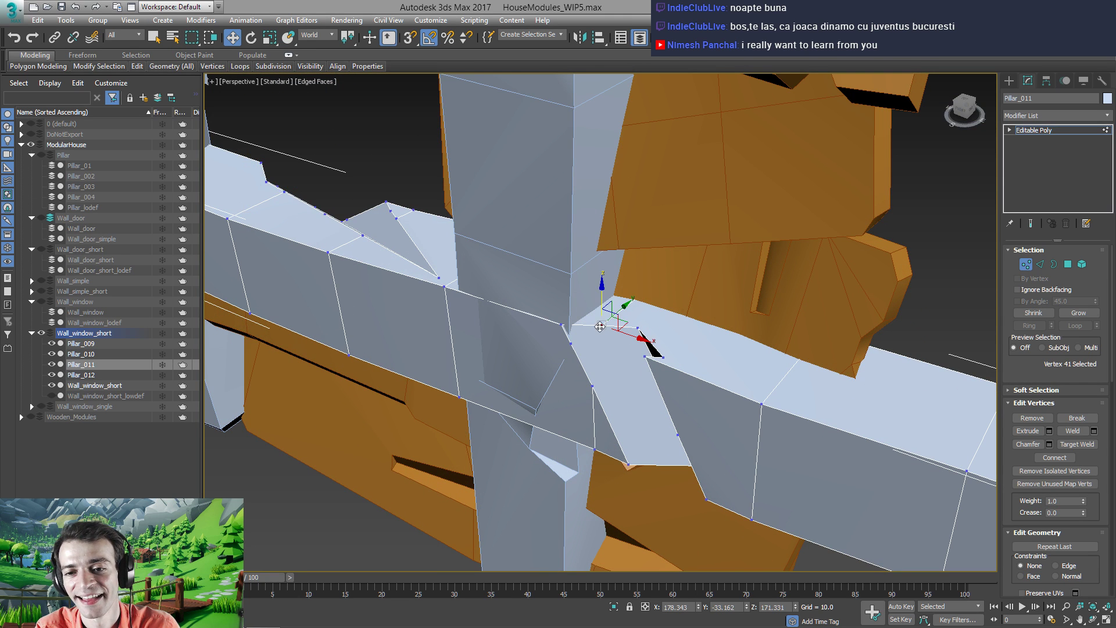
{"action": "left_click", "coordinate": [1044, 459]}
{"action": "left_click", "coordinate": [1052, 131]}
Delete the polygons of Pillar_011 that extend past the right upright
{"action": "middle_click_drag", "start_coordinate": [534, 411], "coordinate": [680, 321], "text": "alt"}
{"action": "scroll", "coordinate": [634, 343], "scroll_direction": "down", "scroll_amount": 6}
{"action": "key", "text": "4"}
{"action": "middle_click_drag", "start_coordinate": [758, 311], "coordinate": [675, 343]}
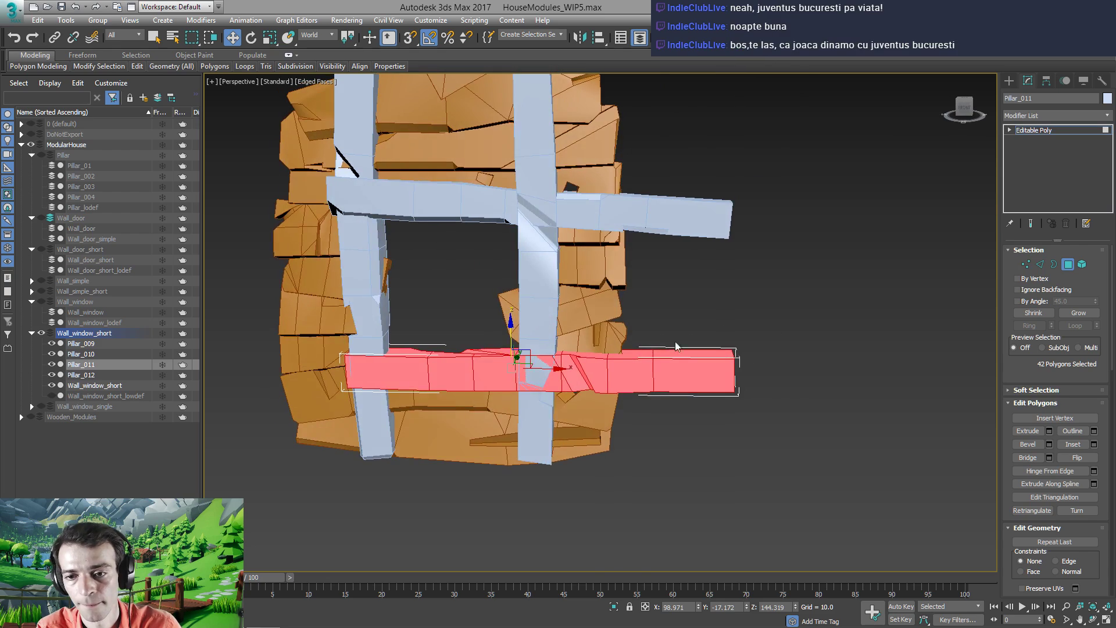
{"action": "left_click_drag", "start_coordinate": [573, 441], "coordinate": [569, 442]}
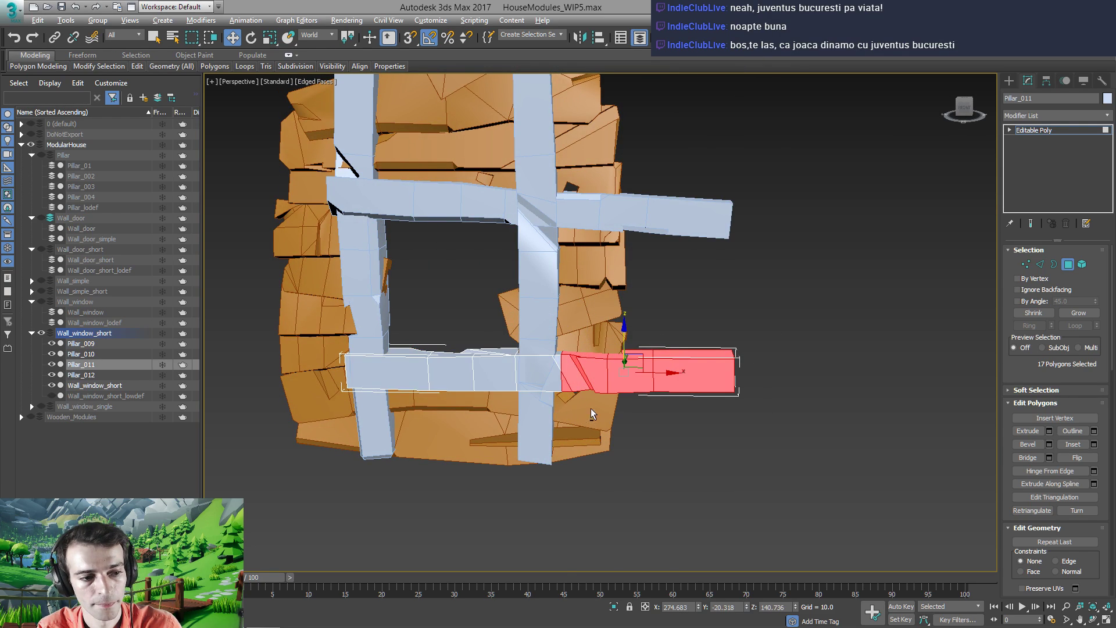
{"action": "mouse_move", "coordinate": [590, 408]}
{"action": "middle_mouse_down", "text": "alt"}
{"action": "mouse_move", "coordinate": [603, 378]}
{"action": "mouse_move", "coordinate": [573, 397]}
{"action": "mouse_move", "coordinate": [428, 407]}
{"action": "mouse_move", "coordinate": [505, 389]}
{"action": "mouse_move", "coordinate": [598, 391]}
{"action": "middle_mouse_up", "text": "alt"}
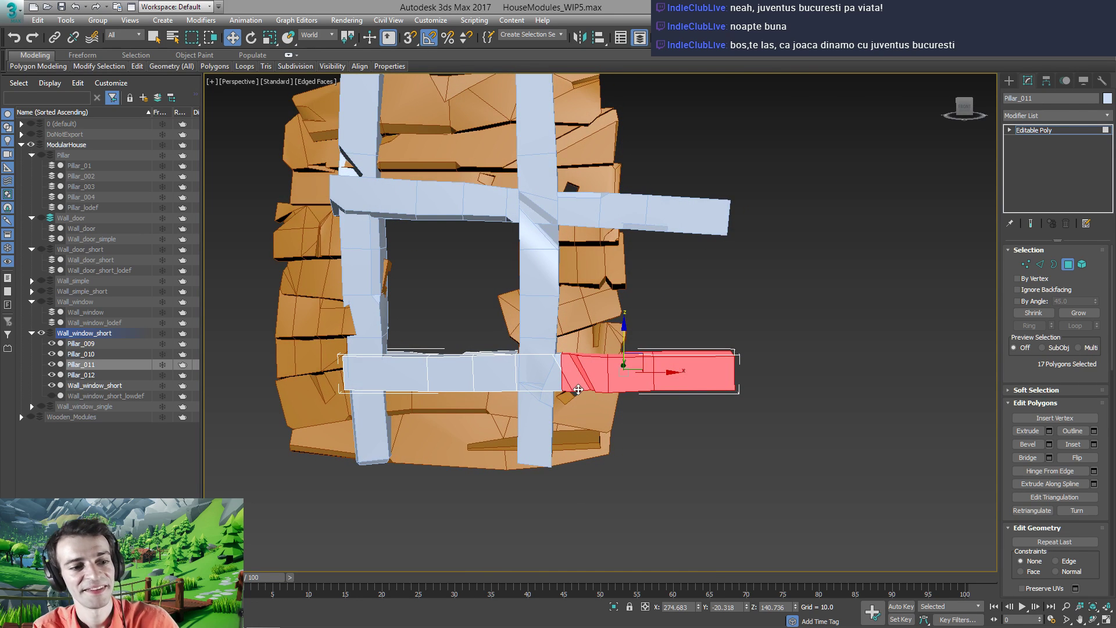
{"action": "left_click", "coordinate": [575, 389]}
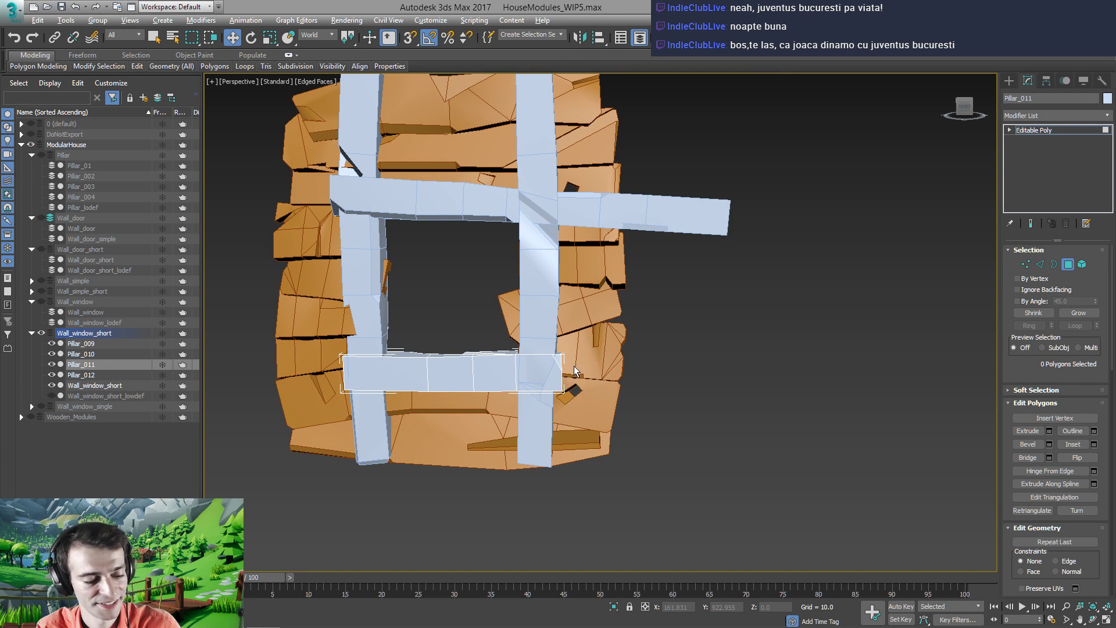
Cap the open border at the cut end of Pillar_011 beside the right upright, and leave border editing
{"action": "middle_click_drag", "start_coordinate": [574, 371], "coordinate": [540, 386], "text": "alt"}
{"action": "key", "text": "3"}
{"action": "key", "text": "ctrl+a"}
{"action": "scroll", "coordinate": [539, 385], "scroll_direction": "up", "scroll_amount": 5}
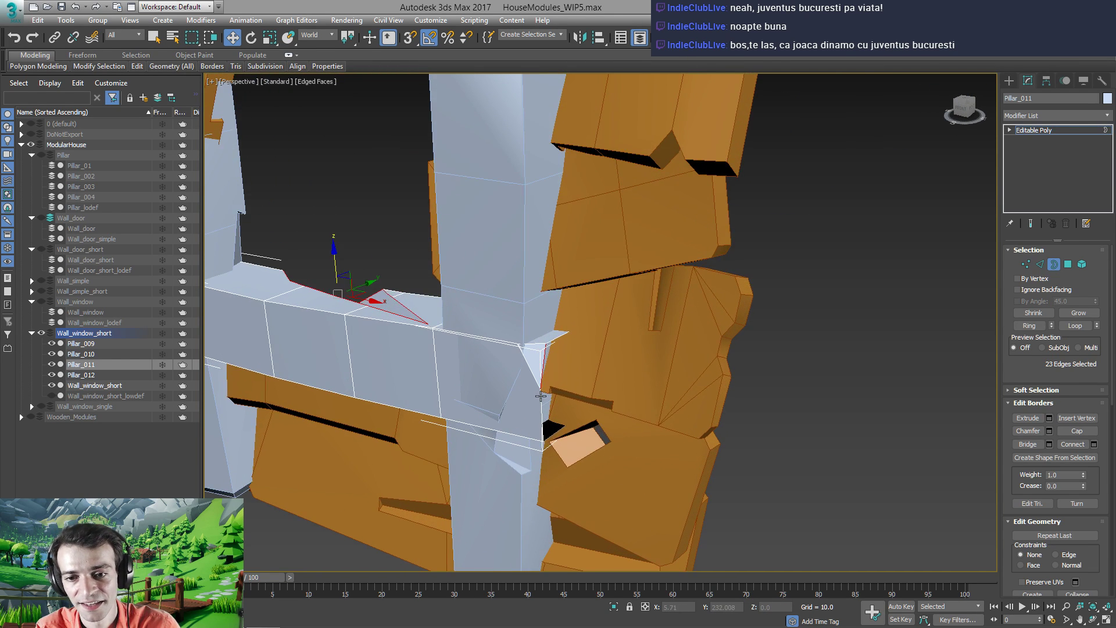
{"action": "left_click", "coordinate": [541, 396]}
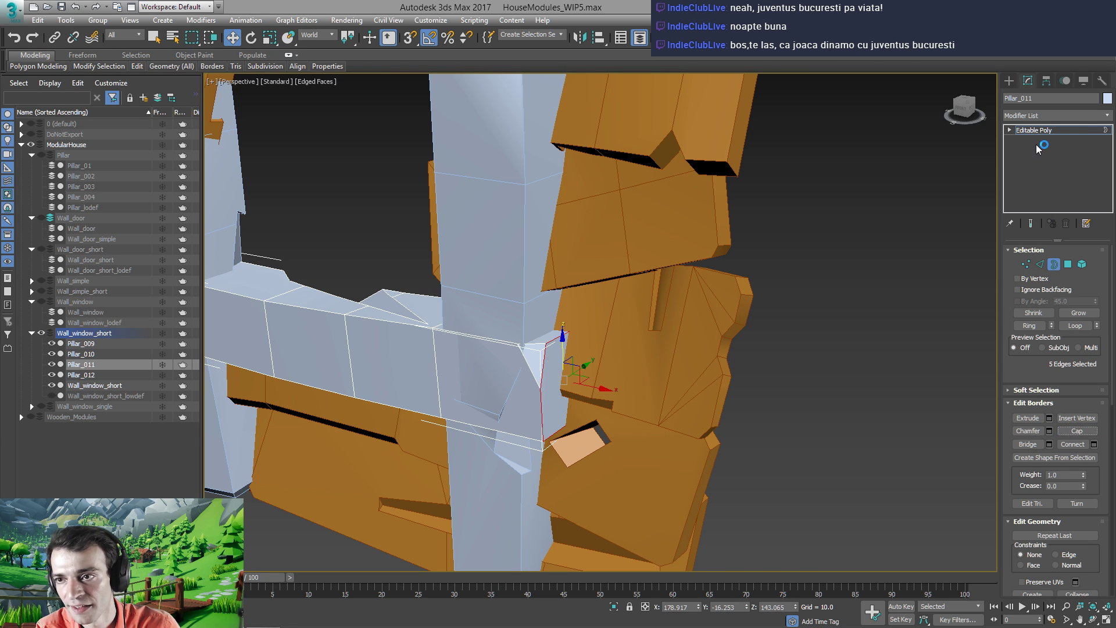
{"action": "left_click", "coordinate": [1031, 134]}
{"action": "scroll", "coordinate": [553, 341], "scroll_direction": "down", "scroll_amount": 5}
{"action": "middle_click_drag", "start_coordinate": [507, 353], "coordinate": [615, 391]}
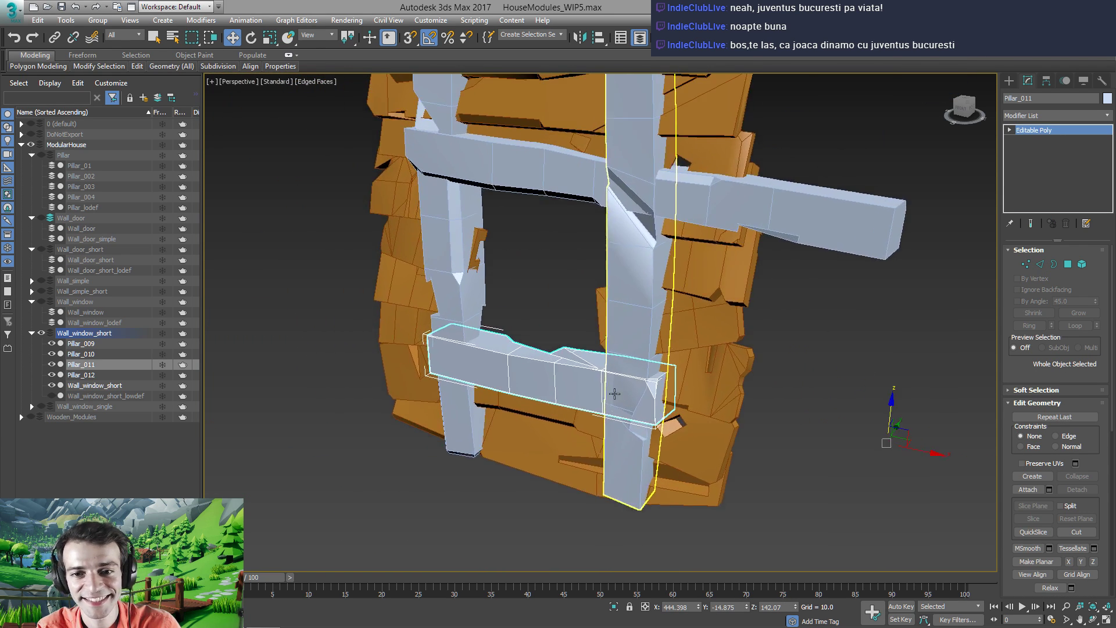
Center the pivot of Pillar_011 to the object, and leave pivot adjustment
{"action": "middle_click_drag", "start_coordinate": [532, 393], "coordinate": [570, 382], "text": "alt"}
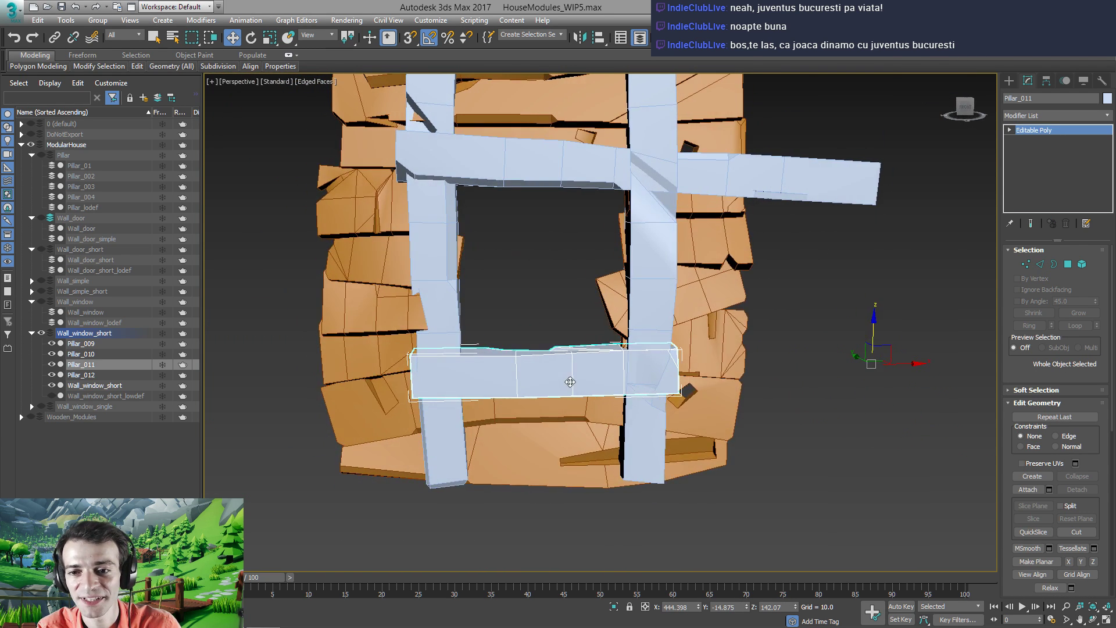
{"action": "left_click", "coordinate": [1046, 81]}
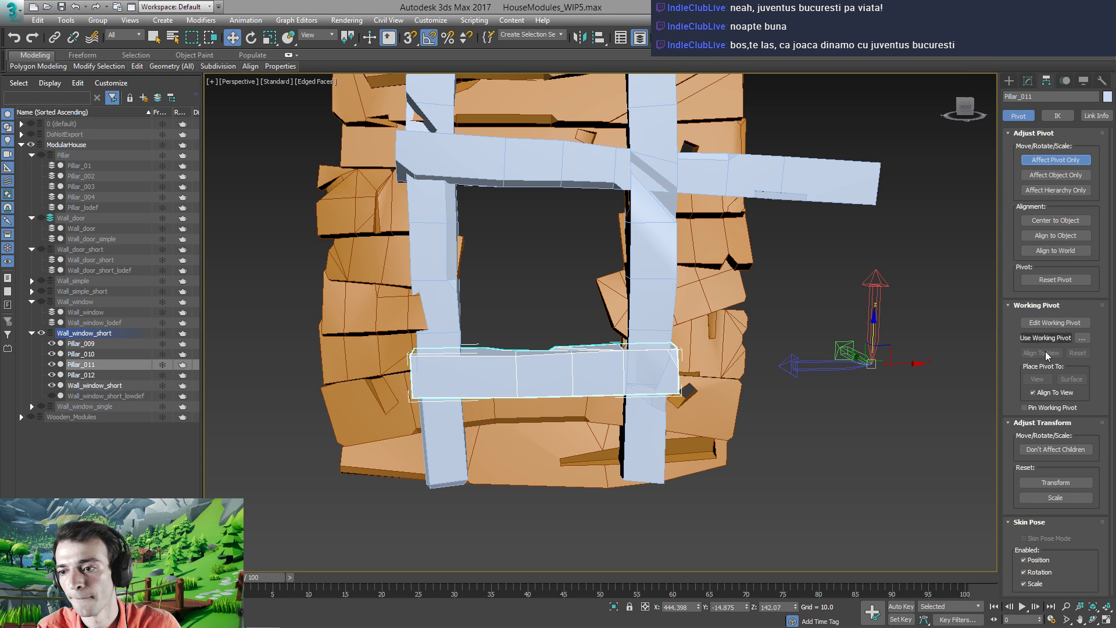
{"action": "left_click", "coordinate": [1042, 221]}
{"action": "left_click", "coordinate": [1056, 160]}
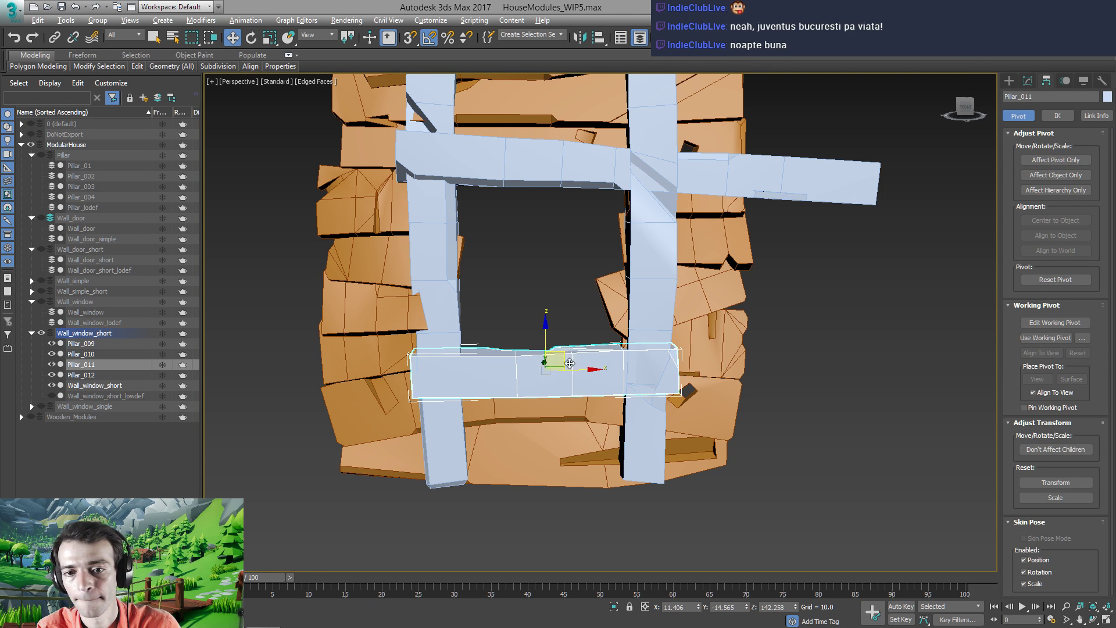
Fine-tune Pillar_011's height along the window's bottom edge and tilt it slightly about its centre
{"action": "middle_click_drag", "start_coordinate": [558, 360], "coordinate": [575, 352], "text": "alt"}
{"action": "scroll", "coordinate": [563, 351], "scroll_direction": "up", "scroll_amount": 3}
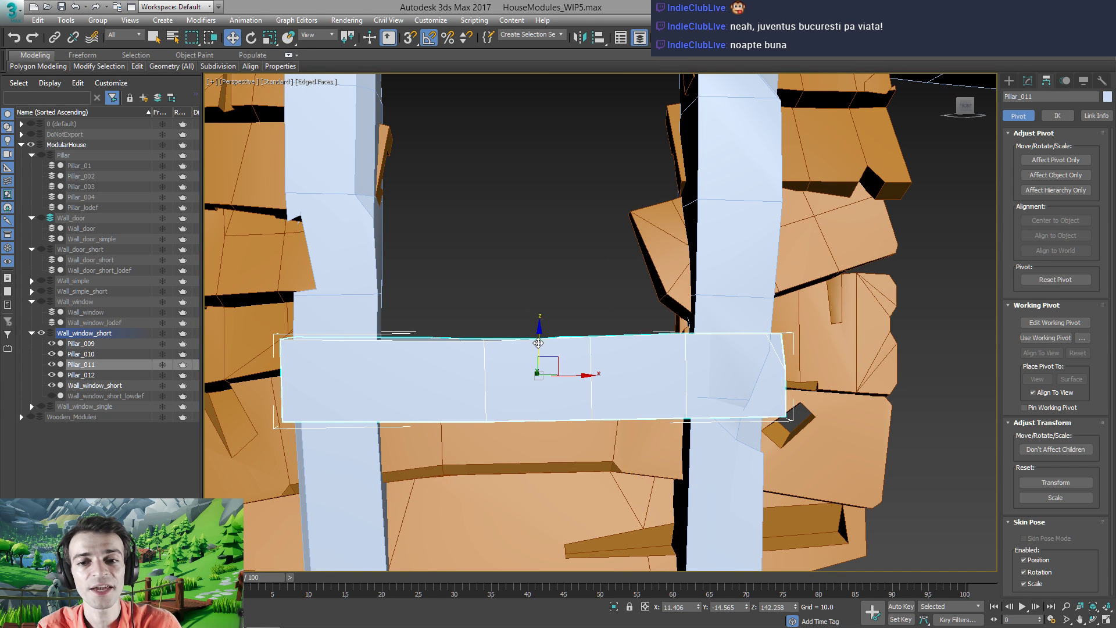
{"action": "left_click_drag", "start_coordinate": [538, 343], "coordinate": [566, 341]}
{"action": "key", "text": "e"}
{"action": "scroll", "coordinate": [480, 339], "scroll_direction": "down", "scroll_amount": 5}
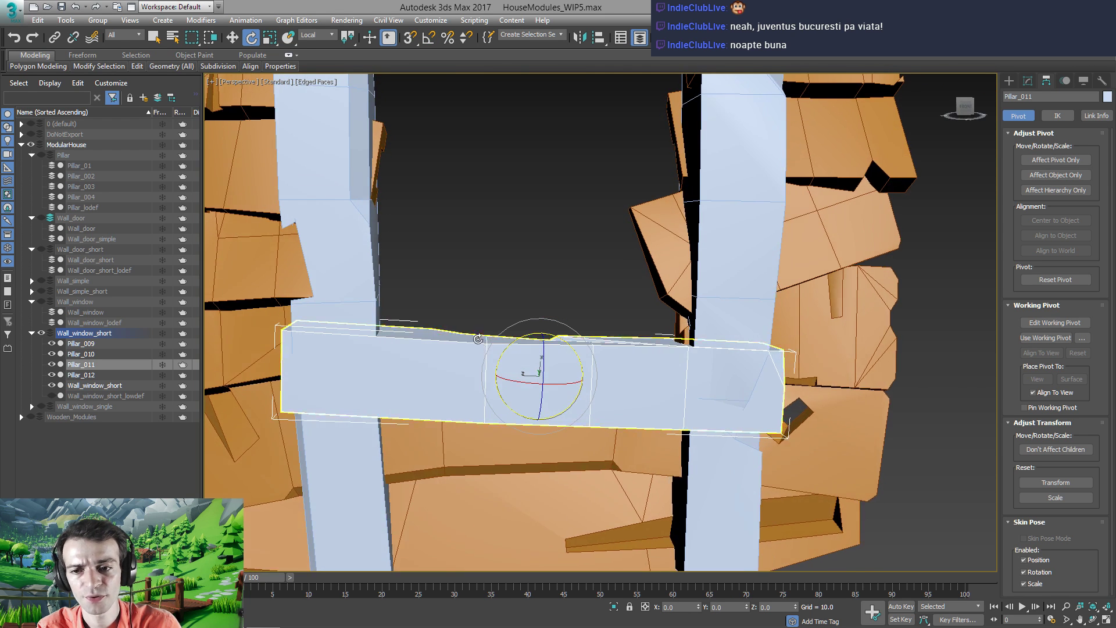
Lower the left upright Pillar_010 until its top end meets the underside of the top beam, and fine-tune its depth
{"action": "middle_click_drag", "start_coordinate": [480, 338], "coordinate": [436, 236], "text": "alt"}
{"action": "left_click", "coordinate": [447, 309]}
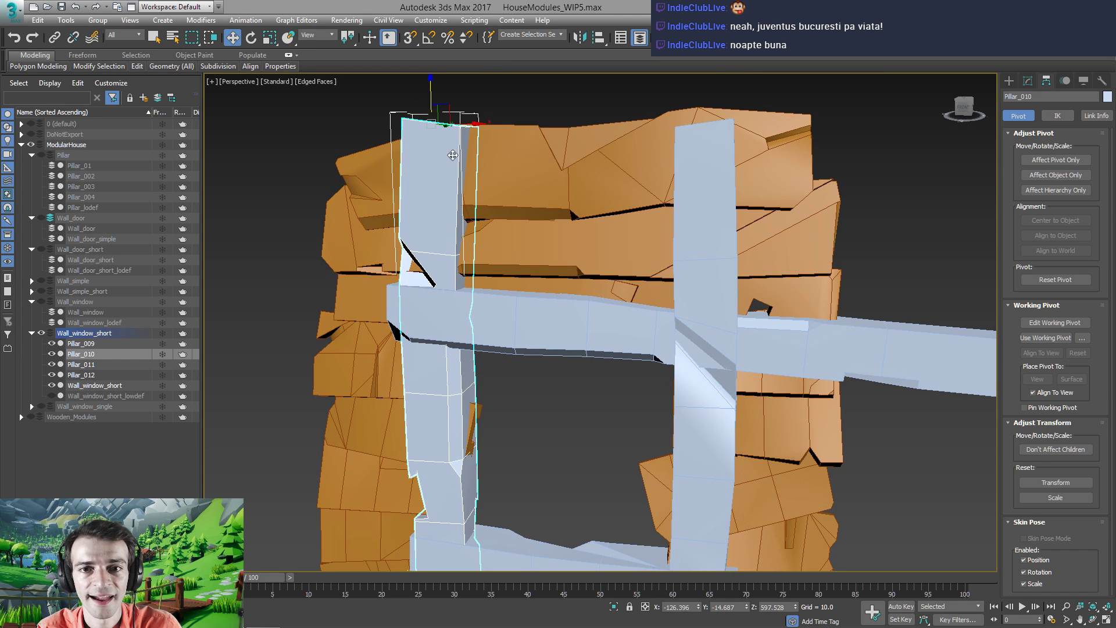
{"action": "left_click_drag", "start_coordinate": [430, 95], "coordinate": [400, 314]}
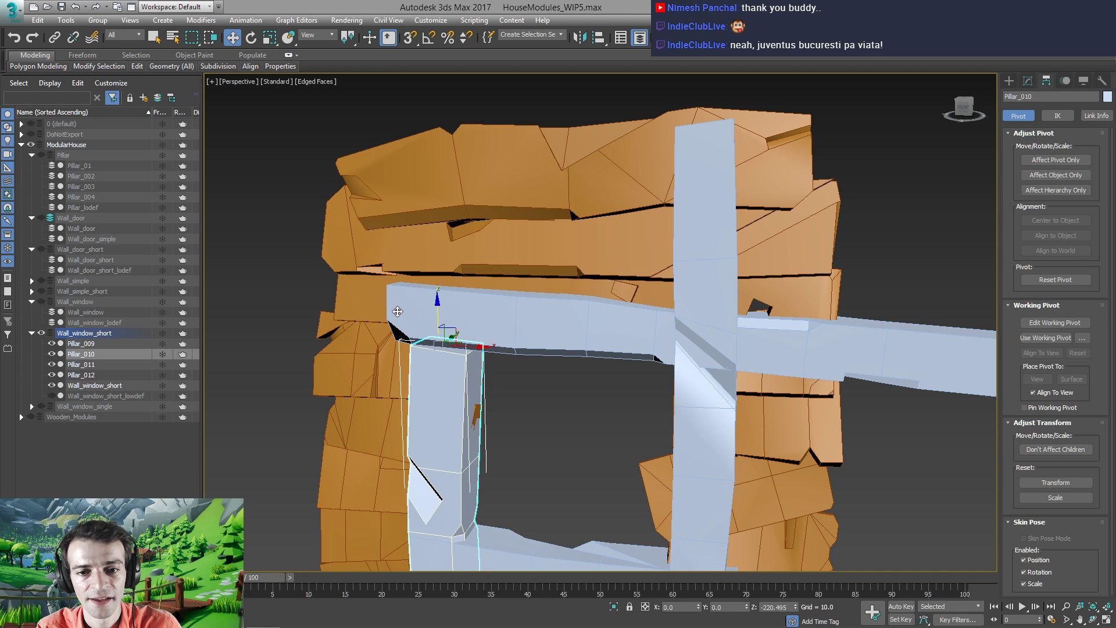
{"action": "middle_click_drag", "start_coordinate": [396, 314], "coordinate": [611, 394], "text": "alt"}
{"action": "left_click_drag", "start_coordinate": [449, 216], "coordinate": [447, 219]}
{"action": "middle_click_drag", "start_coordinate": [457, 256], "coordinate": [393, 259], "text": "alt"}
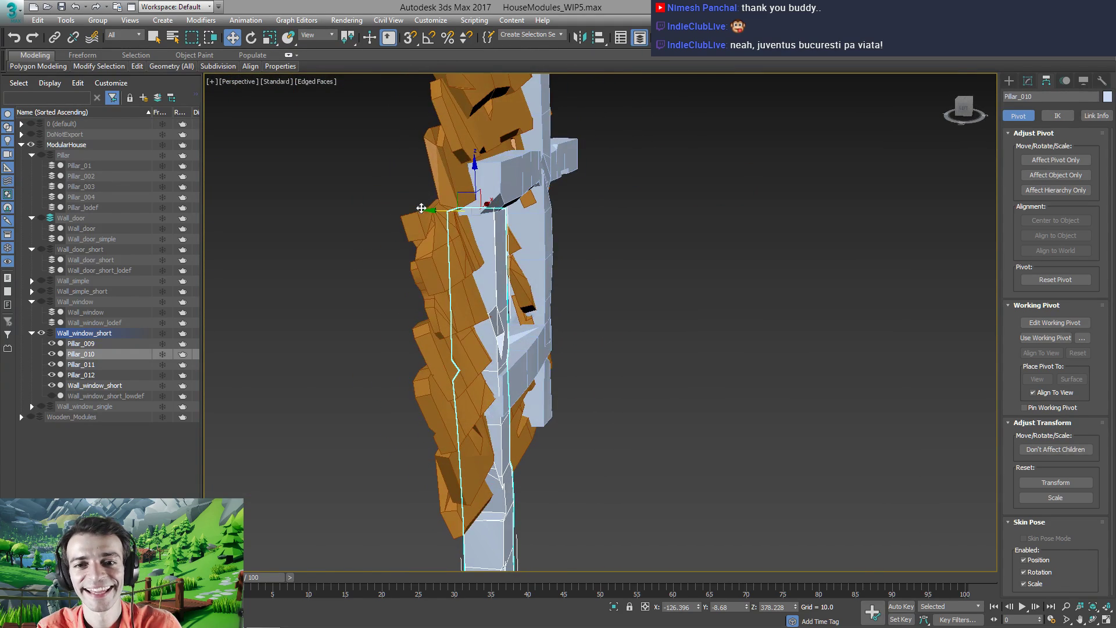
{"action": "mouse_move", "coordinate": [430, 210]}
{"action": "left_mouse_down"}
{"action": "mouse_move", "coordinate": [448, 427]}
{"action": "mouse_move", "coordinate": [448, 207]}
{"action": "mouse_move", "coordinate": [432, 215]}
{"action": "left_mouse_up"}
{"action": "middle_click_drag", "start_coordinate": [432, 215], "coordinate": [505, 244], "text": "alt"}
Delete the polygons of Pillar_010 that extend below the top of the bottom beam, keeping its upper section
{"action": "key", "text": "4"}
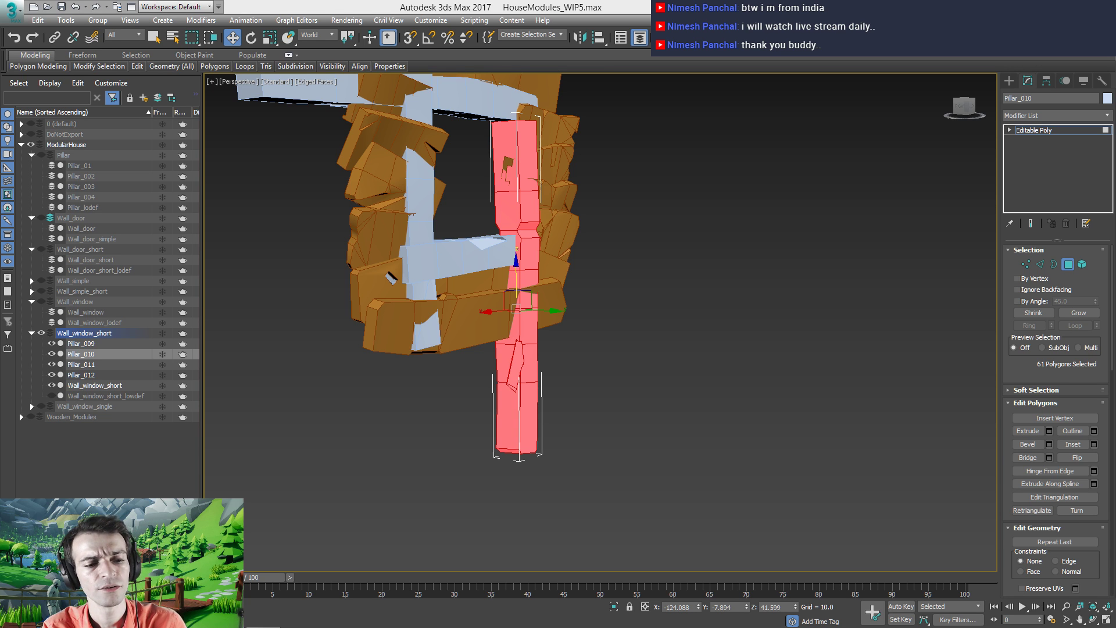
{"action": "middle_click_drag", "start_coordinate": [437, 303], "coordinate": [468, 329]}
{"action": "scroll", "coordinate": [468, 328], "scroll_direction": "up", "scroll_amount": 3}
{"action": "scroll", "coordinate": [468, 329], "scroll_direction": "down", "scroll_amount": 5}
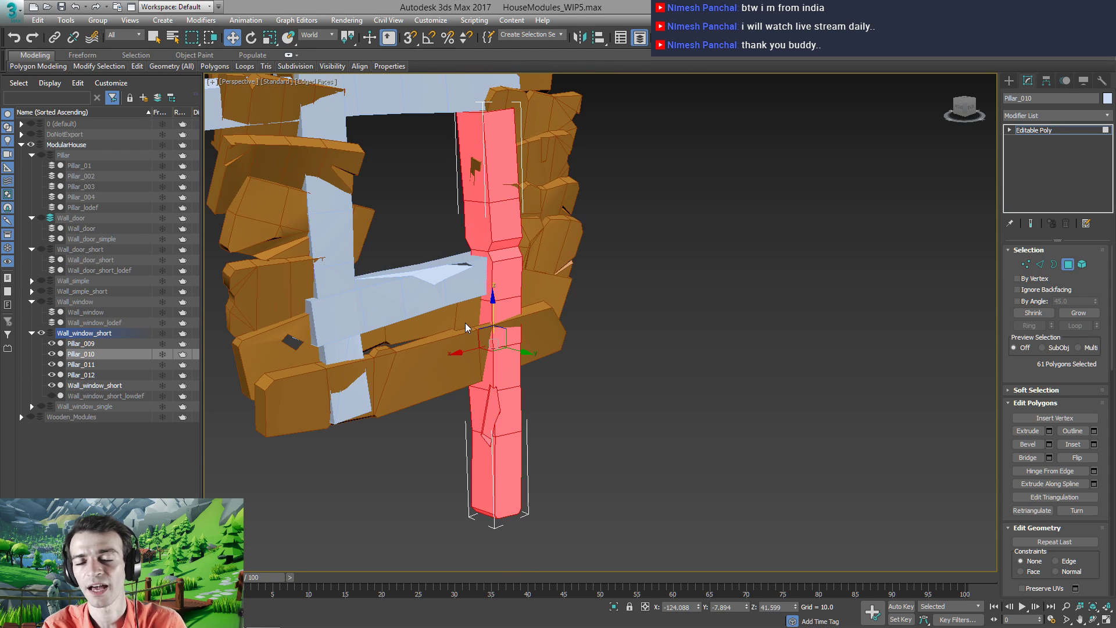
{"action": "scroll", "coordinate": [465, 323], "scroll_direction": "down", "scroll_amount": 1}
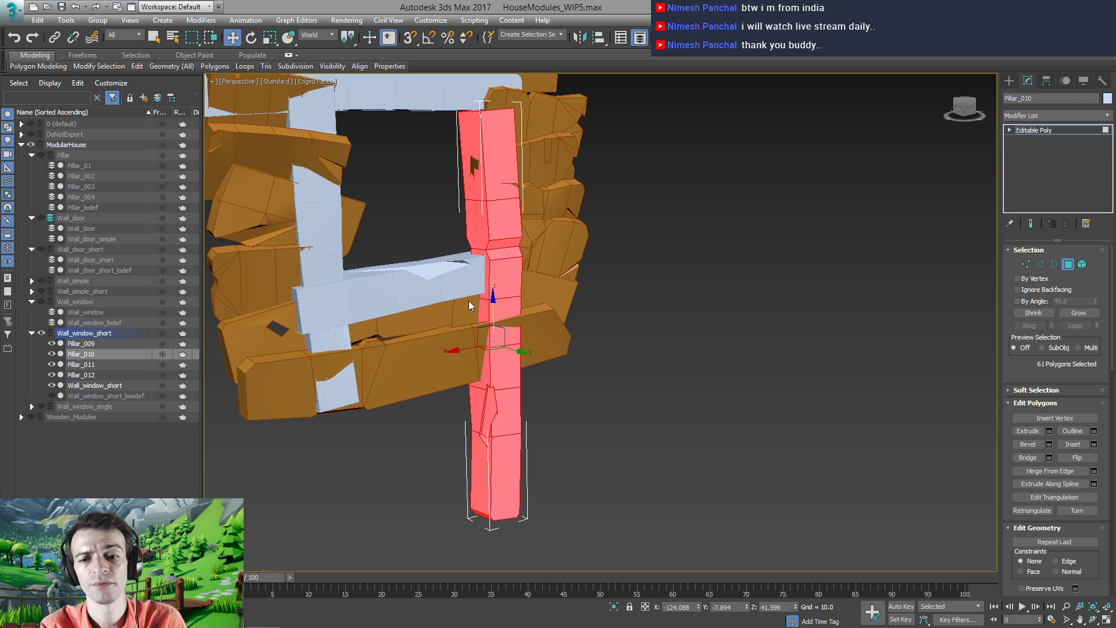
{"action": "middle_click_drag", "start_coordinate": [458, 218], "coordinate": [482, 220], "text": "alt"}
{"action": "key", "text": "4"}
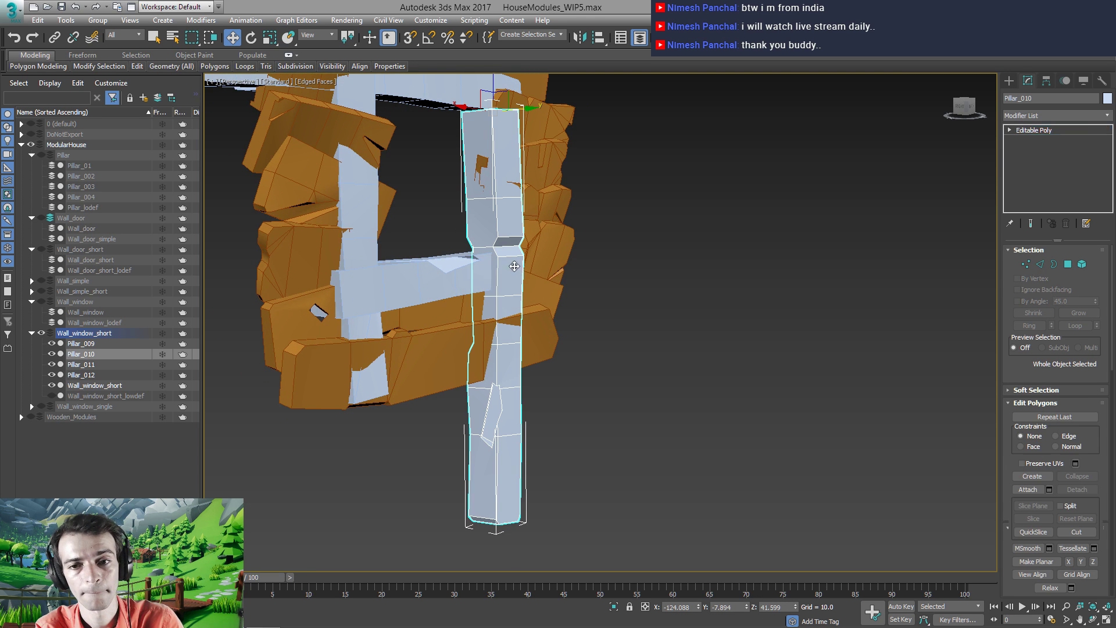
{"action": "key", "text": "4"}
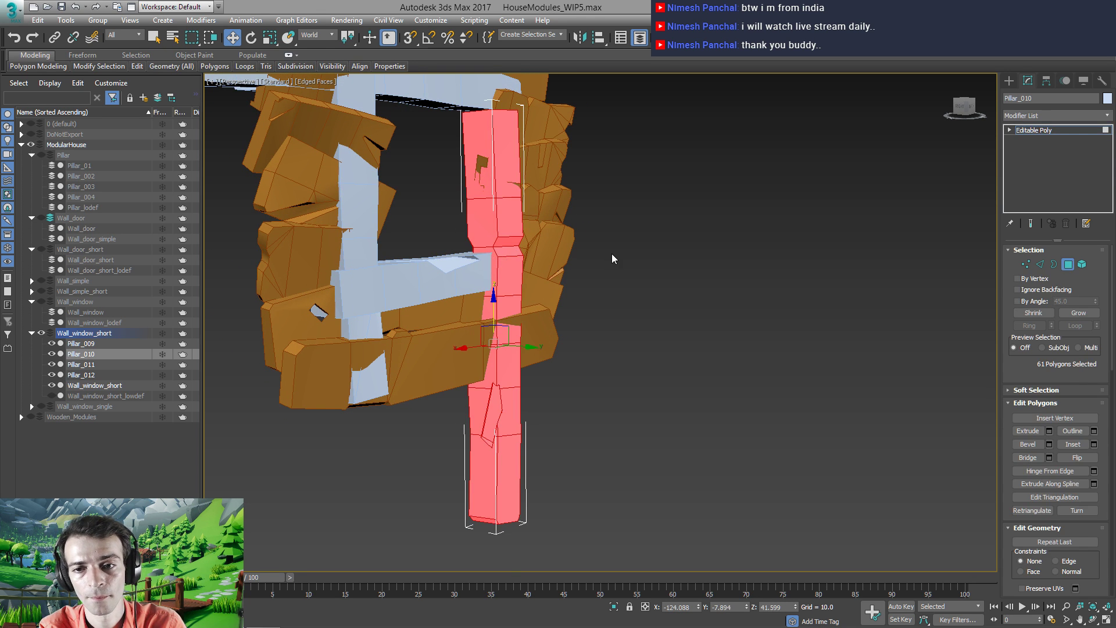
{"action": "left_click_drag", "start_coordinate": [393, 556], "coordinate": [448, 261], "text": "alt"}
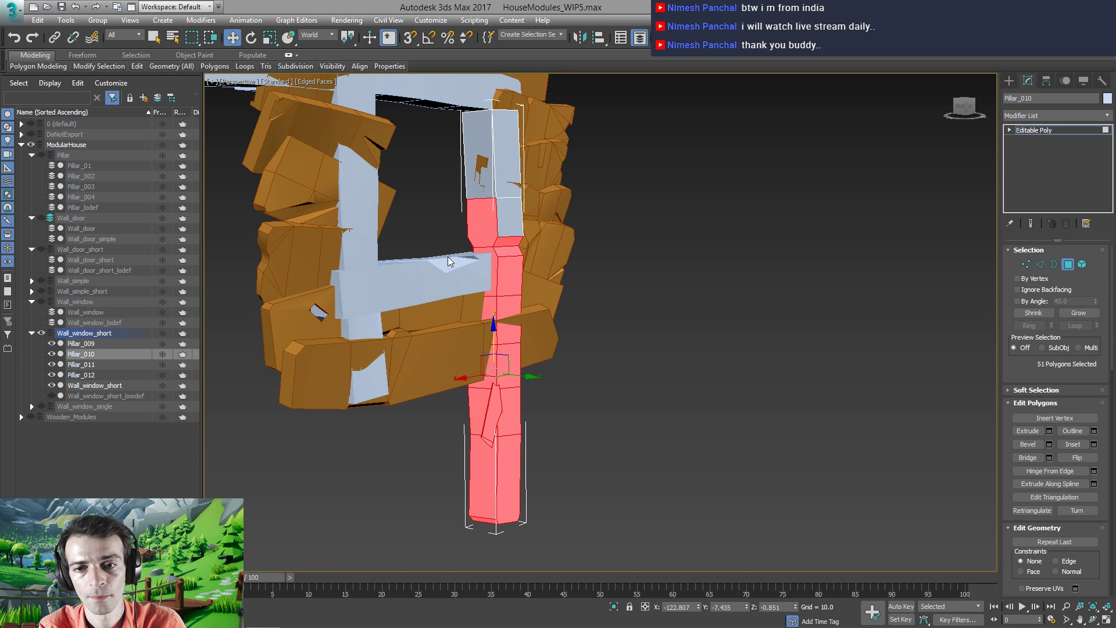
{"action": "left_click_drag", "start_coordinate": [541, 242], "coordinate": [539, 232], "text": "alt"}
{"action": "middle_click_drag", "start_coordinate": [540, 231], "coordinate": [384, 244], "text": "alt"}
{"action": "key", "text": "Delete"}
Lower the open bottom border of Pillar_010 to meet the bottom beam, cap it, and leave border editing
{"action": "scroll", "coordinate": [523, 361], "scroll_direction": "up", "scroll_amount": 3}
{"action": "scroll", "coordinate": [494, 244], "scroll_direction": "up", "scroll_amount": 2}
{"action": "key", "text": "2"}
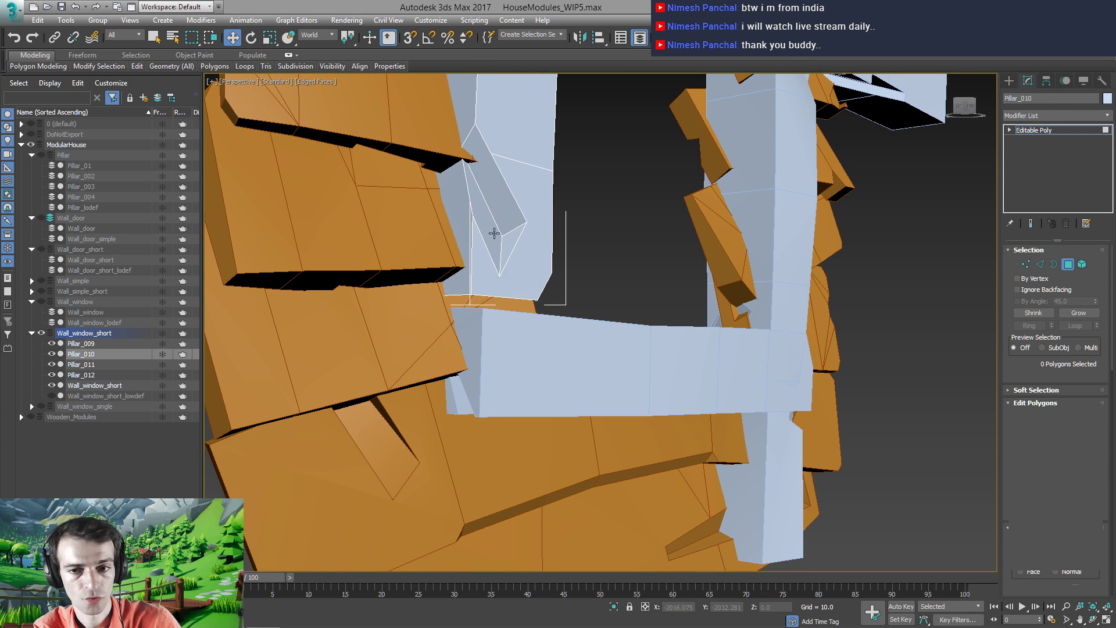
{"action": "left_click", "coordinate": [486, 294]}
{"action": "key", "text": "3"}
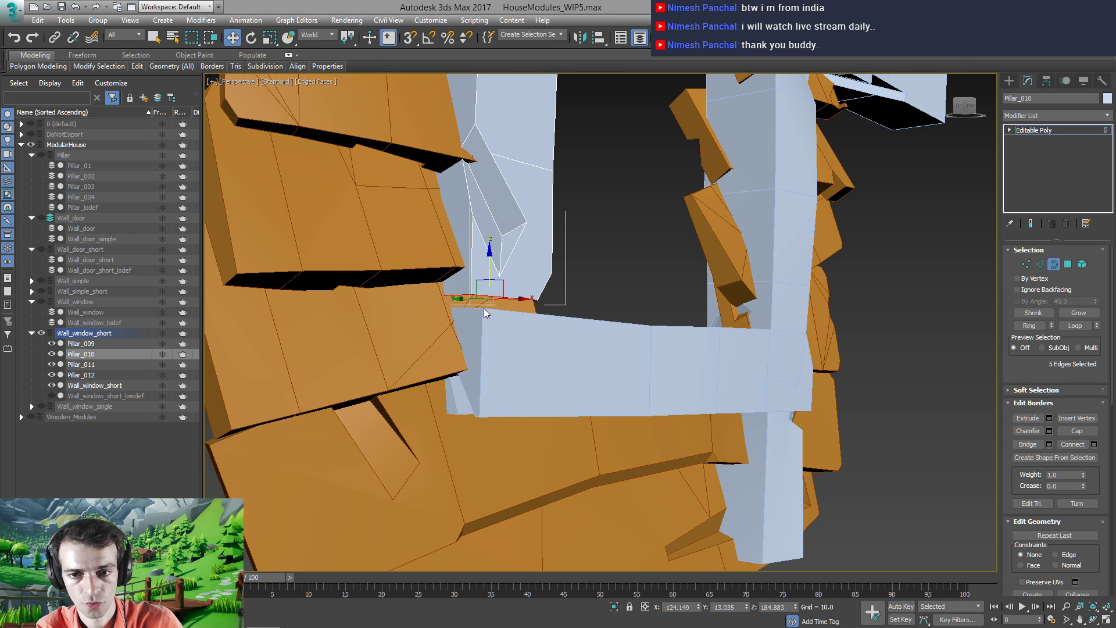
{"action": "middle_click_drag", "start_coordinate": [486, 314], "coordinate": [480, 305], "text": "alt"}
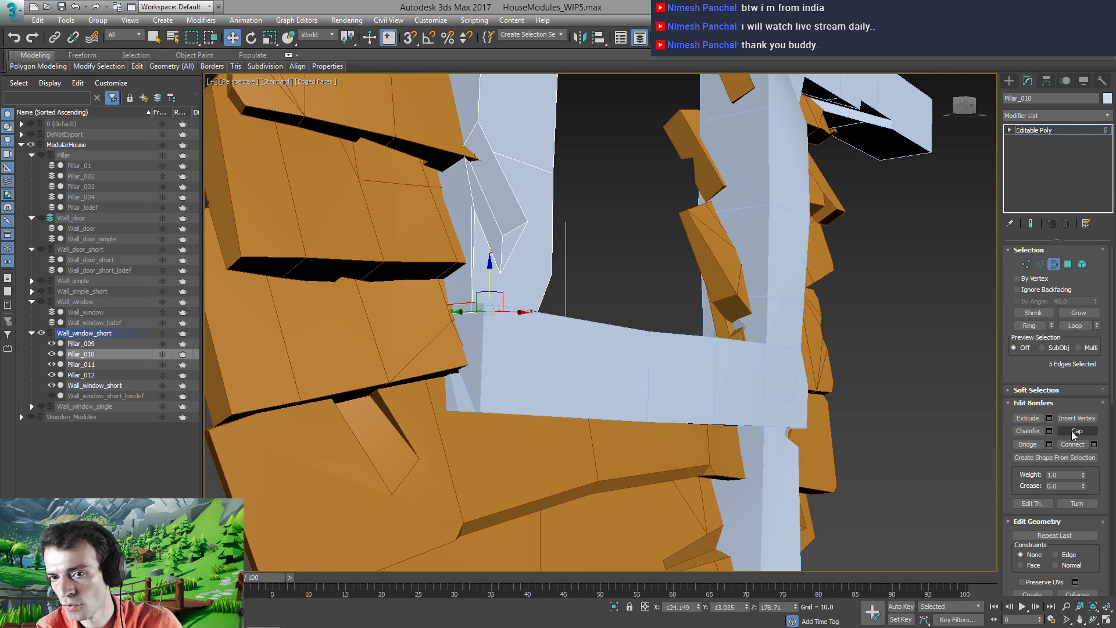
{"action": "middle_click_drag", "start_coordinate": [490, 288], "coordinate": [407, 337], "text": "alt"}
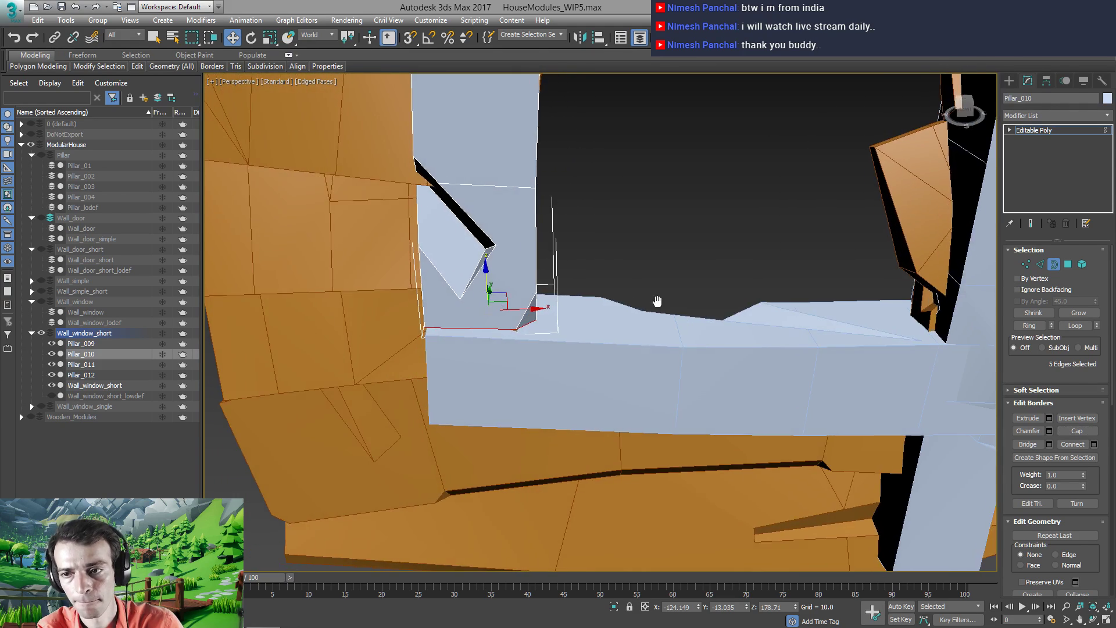
{"action": "scroll", "coordinate": [653, 301], "scroll_direction": "up", "scroll_amount": 4}
{"action": "left_click", "coordinate": [1043, 135]}
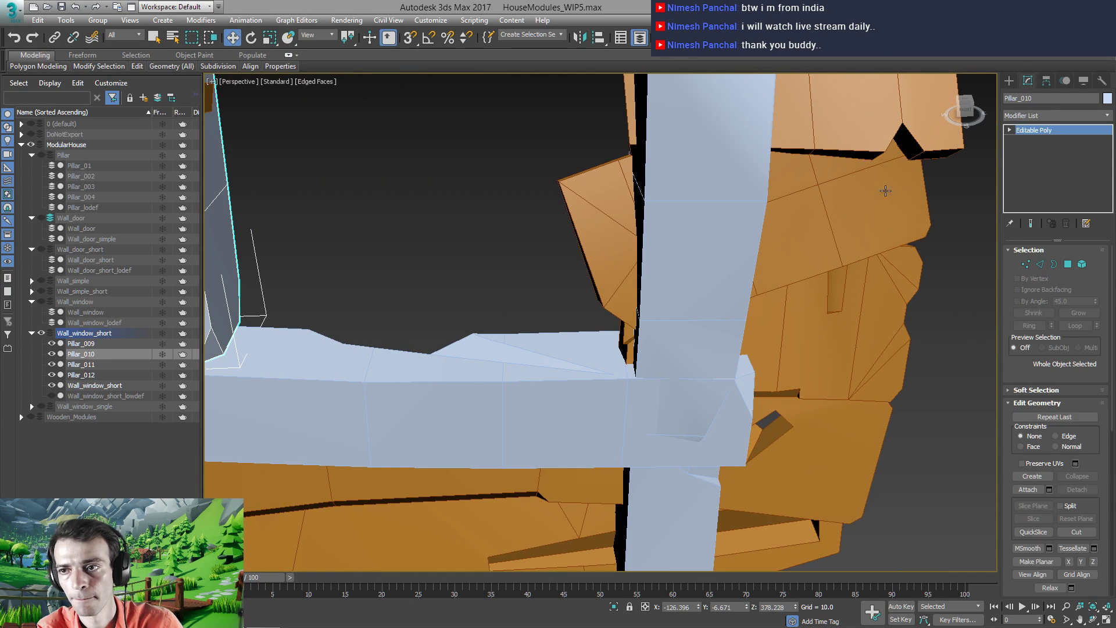
Select Pillar_012, the right upright of the window frame
{"action": "left_click", "coordinate": [715, 259]}
{"action": "middle_click_drag", "start_coordinate": [715, 259], "coordinate": [673, 321], "text": "alt"}
{"action": "scroll", "coordinate": [673, 320], "scroll_direction": "down", "scroll_amount": 6}
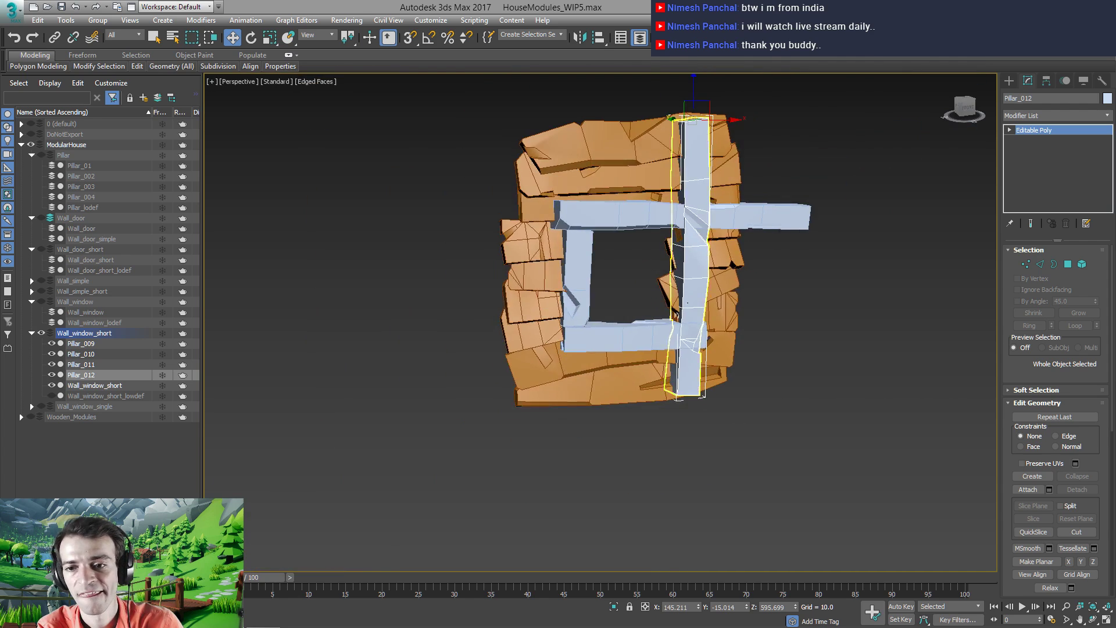
{"action": "scroll", "coordinate": [694, 304], "scroll_direction": "up", "scroll_amount": 3}
{"action": "middle_click_drag", "start_coordinate": [697, 281], "coordinate": [607, 358], "text": "alt"}
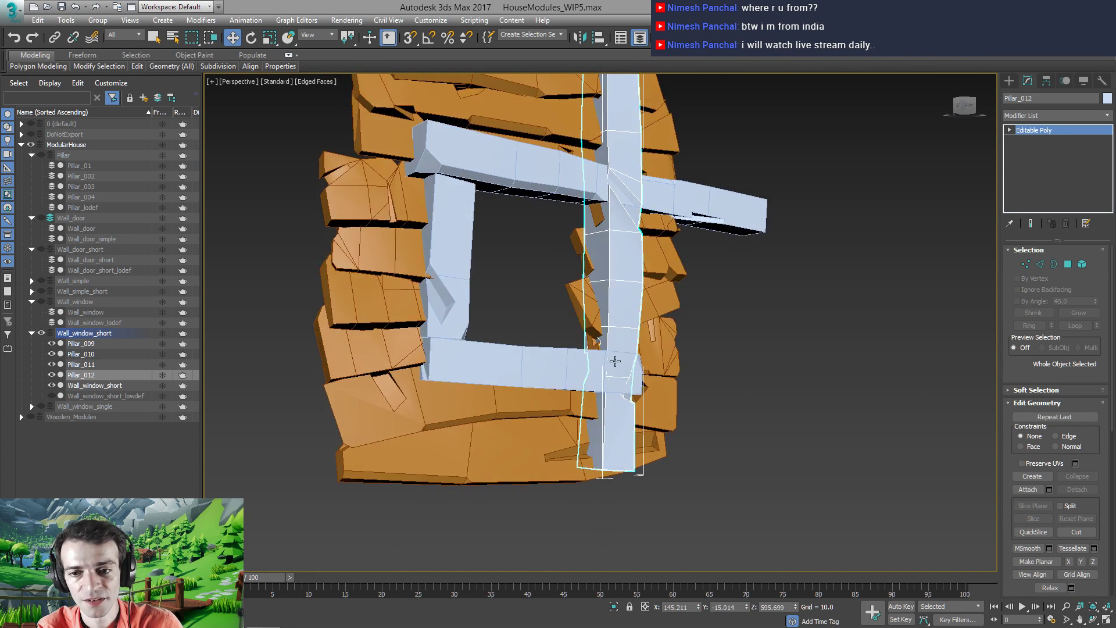
{"action": "scroll", "coordinate": [607, 358], "scroll_direction": "up", "scroll_amount": 3}
{"action": "scroll", "coordinate": [607, 358], "scroll_direction": "down", "scroll_amount": 3}
{"action": "key", "text": "3"}
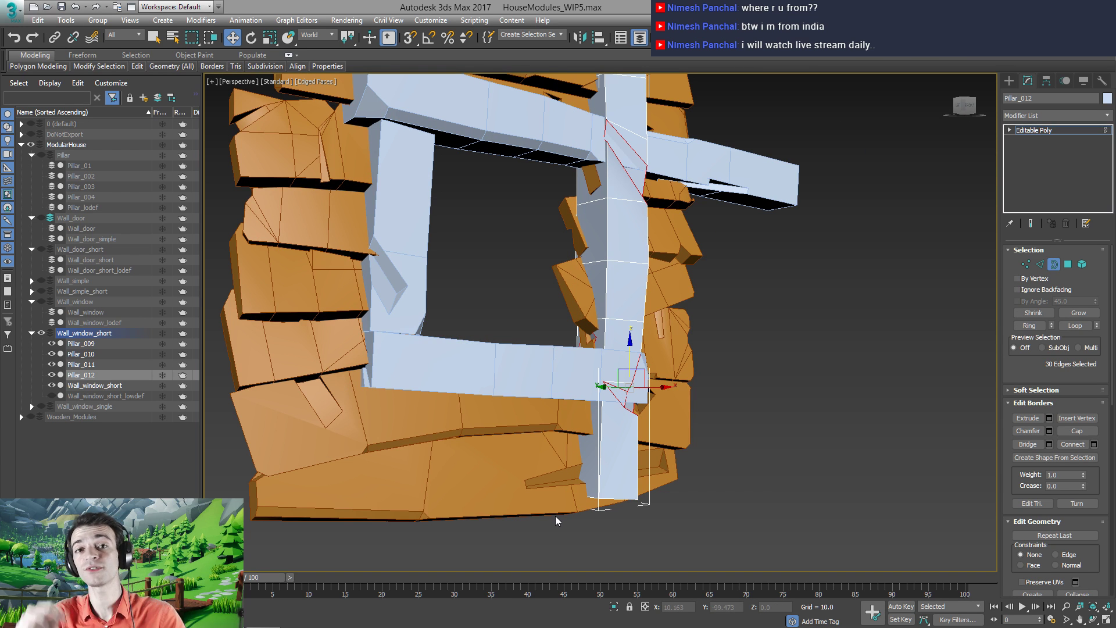
{"action": "scroll", "coordinate": [605, 442], "scroll_direction": "down", "scroll_amount": 5}
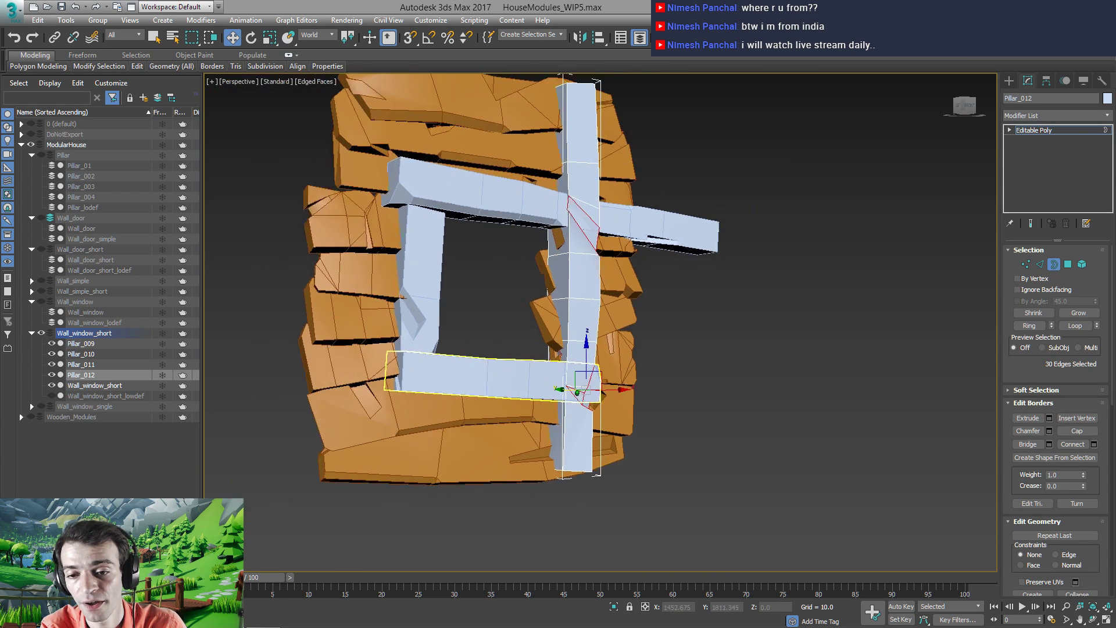
{"action": "scroll", "coordinate": [579, 391], "scroll_direction": "up", "scroll_amount": 2}
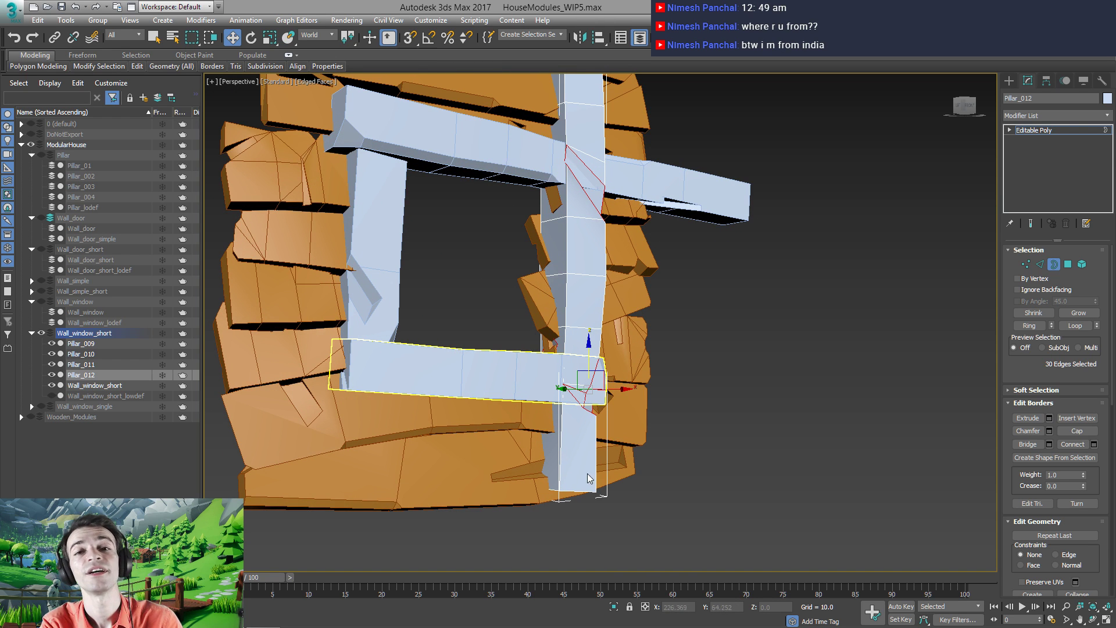
{"action": "middle_click_drag", "start_coordinate": [590, 434], "coordinate": [570, 420], "text": "alt"}
{"action": "left_click", "coordinate": [1059, 130]}
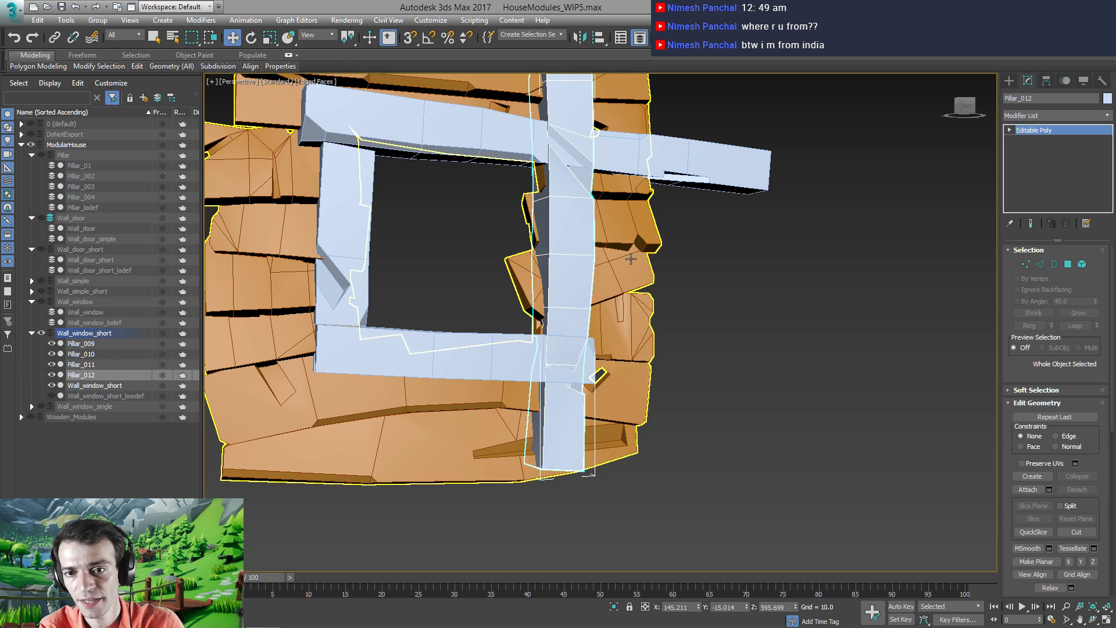
Shift Pillar_012 slightly sideways and raise it until its bottom end stands on the bottom beam
{"action": "scroll", "coordinate": [561, 276], "scroll_direction": "down", "scroll_amount": 6}
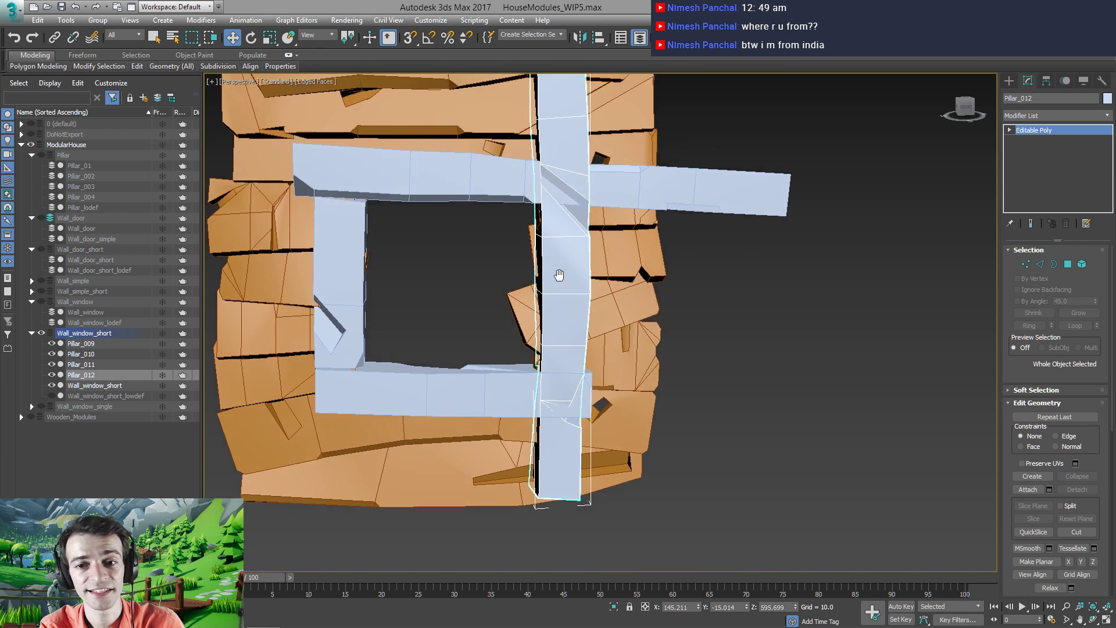
{"action": "middle_click_drag", "start_coordinate": [568, 254], "coordinate": [550, 232]}
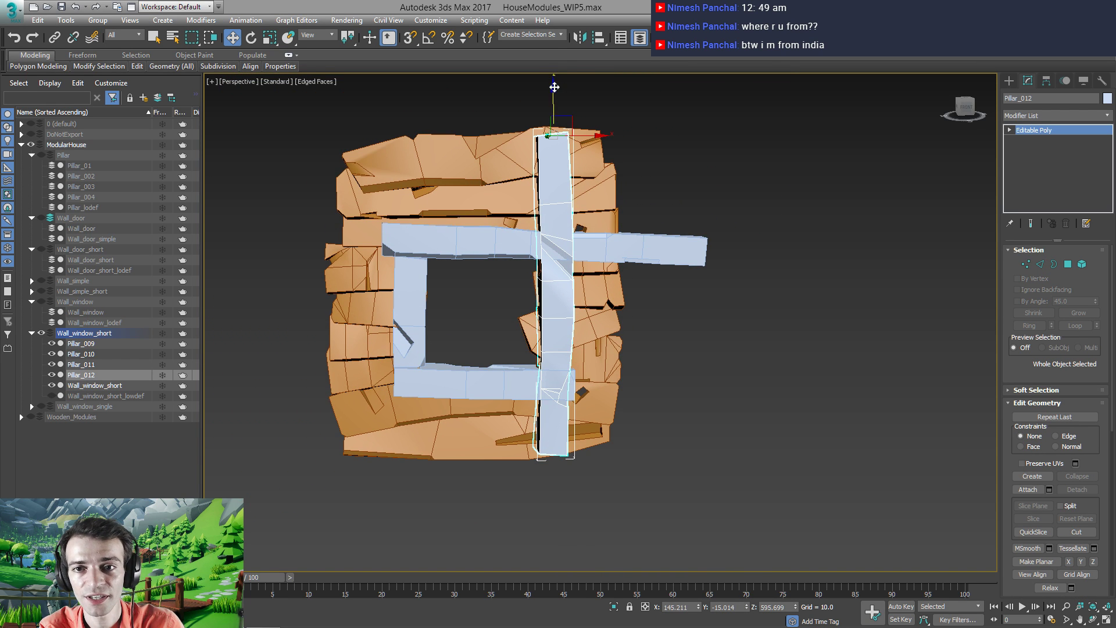
{"action": "left_click_drag", "start_coordinate": [554, 88], "coordinate": [541, 208]}
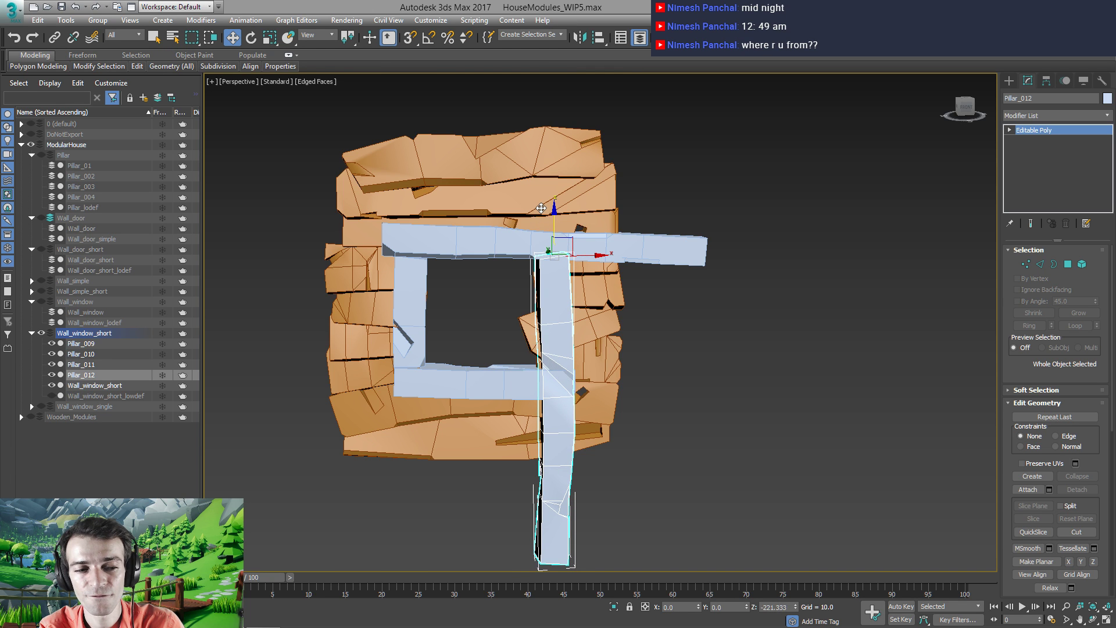
{"action": "mouse_move", "coordinate": [599, 255]}
{"action": "left_mouse_down"}
{"action": "mouse_move", "coordinate": [576, 259]}
{"action": "mouse_move", "coordinate": [617, 262]}
{"action": "mouse_move", "coordinate": [586, 263]}
{"action": "mouse_move", "coordinate": [596, 265]}
{"action": "left_mouse_up"}
{"action": "middle_click_drag", "start_coordinate": [595, 265], "coordinate": [533, 254], "text": "alt"}
{"action": "left_click_drag", "start_coordinate": [508, 104], "coordinate": [491, 4]}
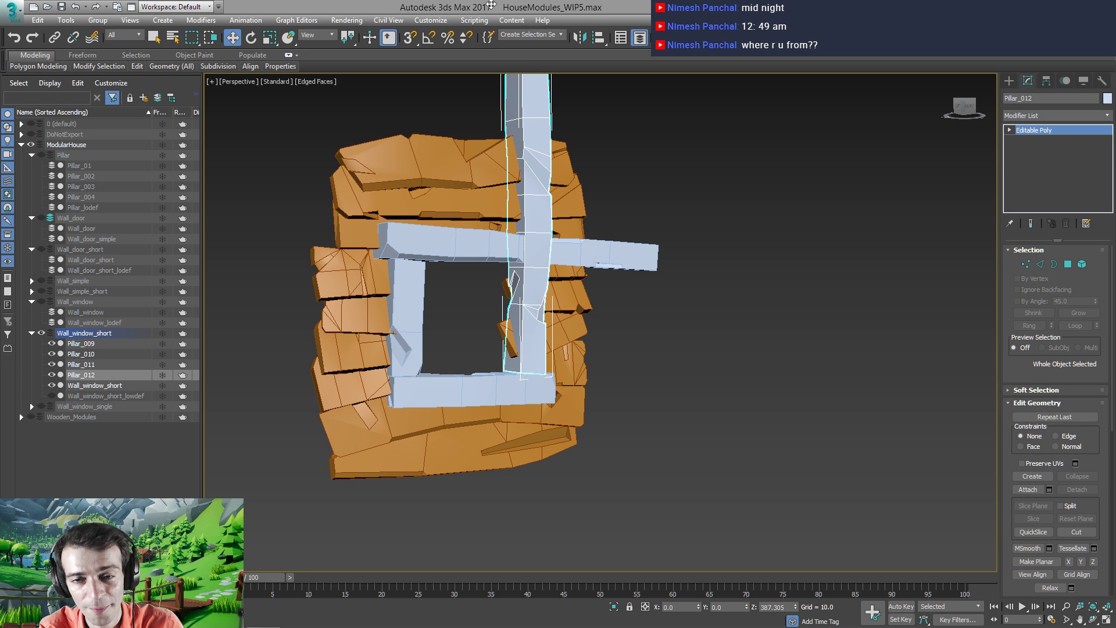
Delete the polygons of Pillar_012 above the underside of the top beam, and leave polygon editing
{"action": "middle_click_drag", "start_coordinate": [510, 277], "coordinate": [501, 316]}
{"action": "middle_click_drag", "start_coordinate": [501, 316], "coordinate": [489, 370], "text": "alt"}
{"action": "key", "text": "4"}
{"action": "key", "text": "ctrl+a"}
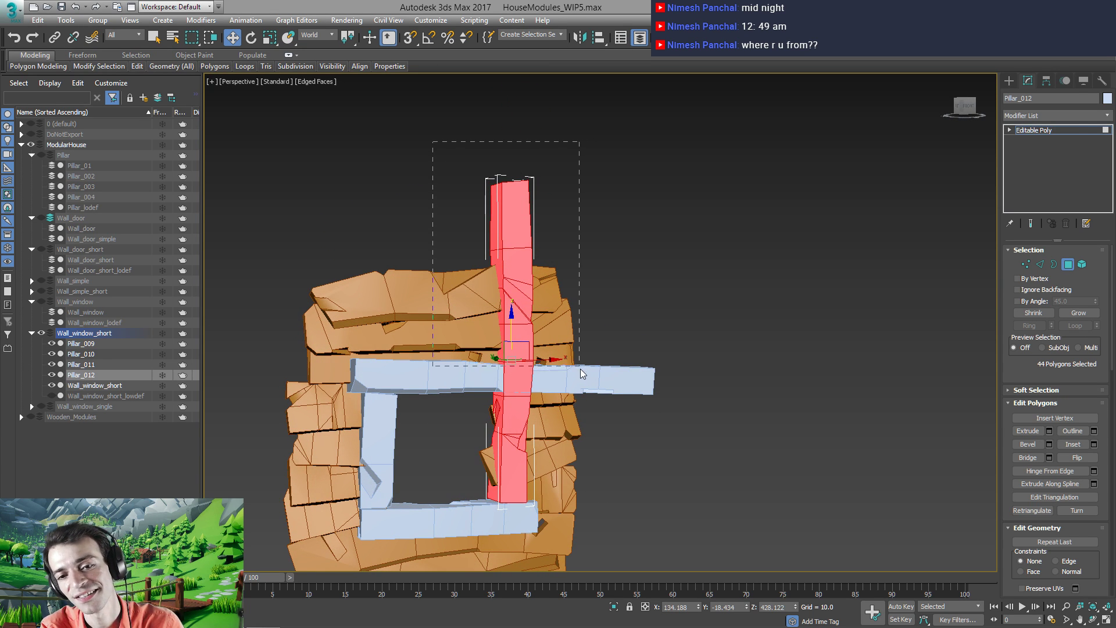
{"action": "middle_click_drag", "start_coordinate": [576, 382], "coordinate": [553, 385], "text": "alt"}
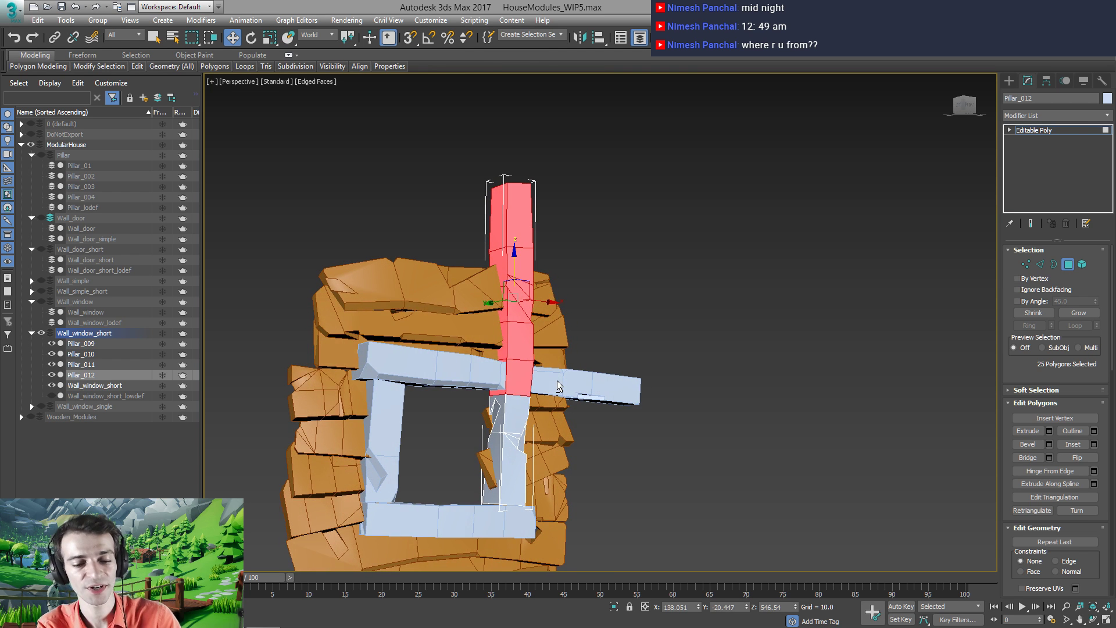
{"action": "key", "text": "Delete"}
{"action": "left_click", "coordinate": [1066, 130]}
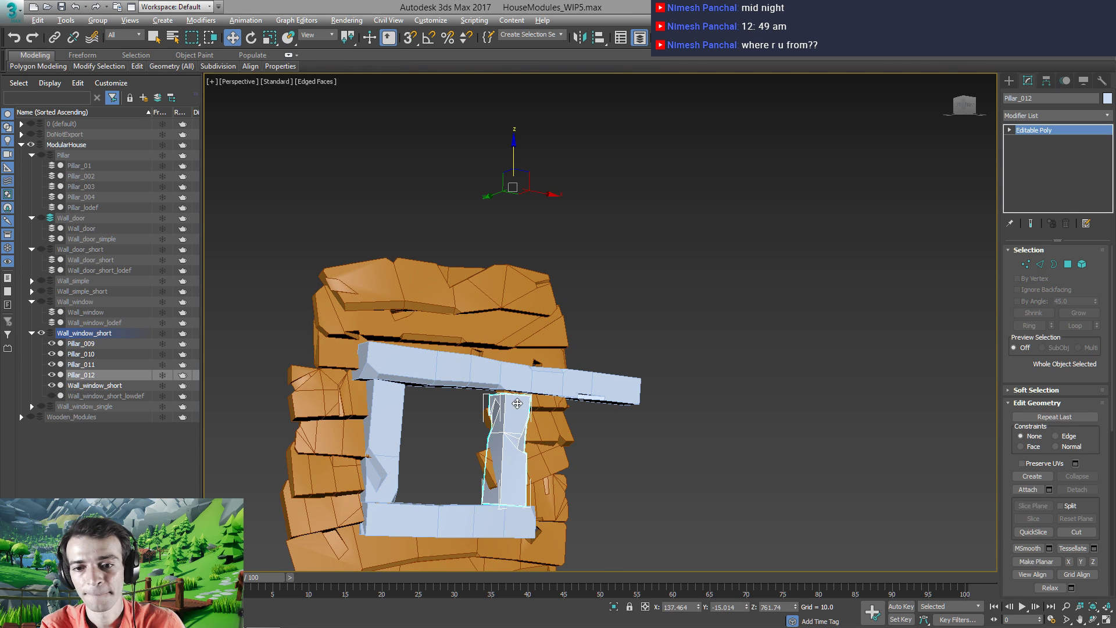
Center the pivot of Pillar_012 to the object and leave pivot adjustment
{"action": "scroll", "coordinate": [508, 405], "scroll_direction": "up", "scroll_amount": 5}
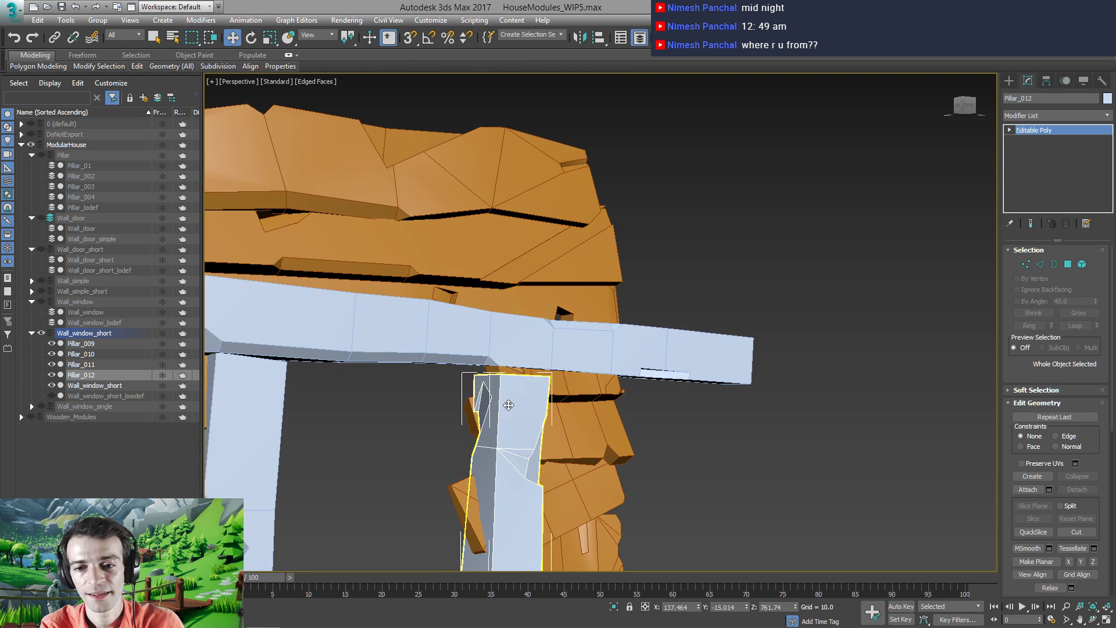
{"action": "left_click", "coordinate": [1046, 81]}
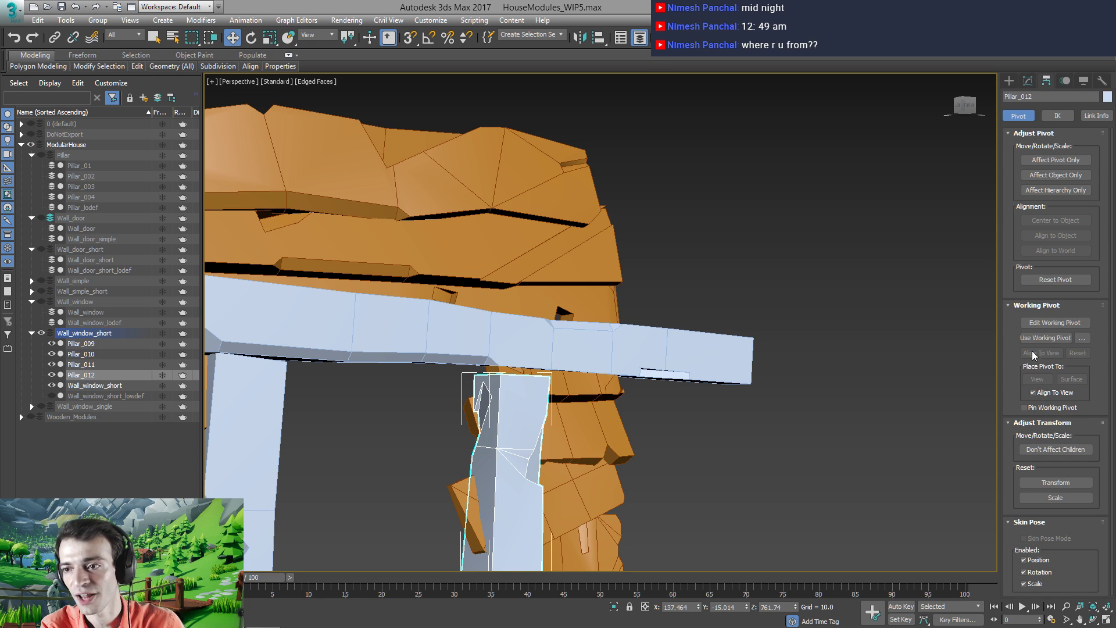
{"action": "left_click", "coordinate": [1049, 161]}
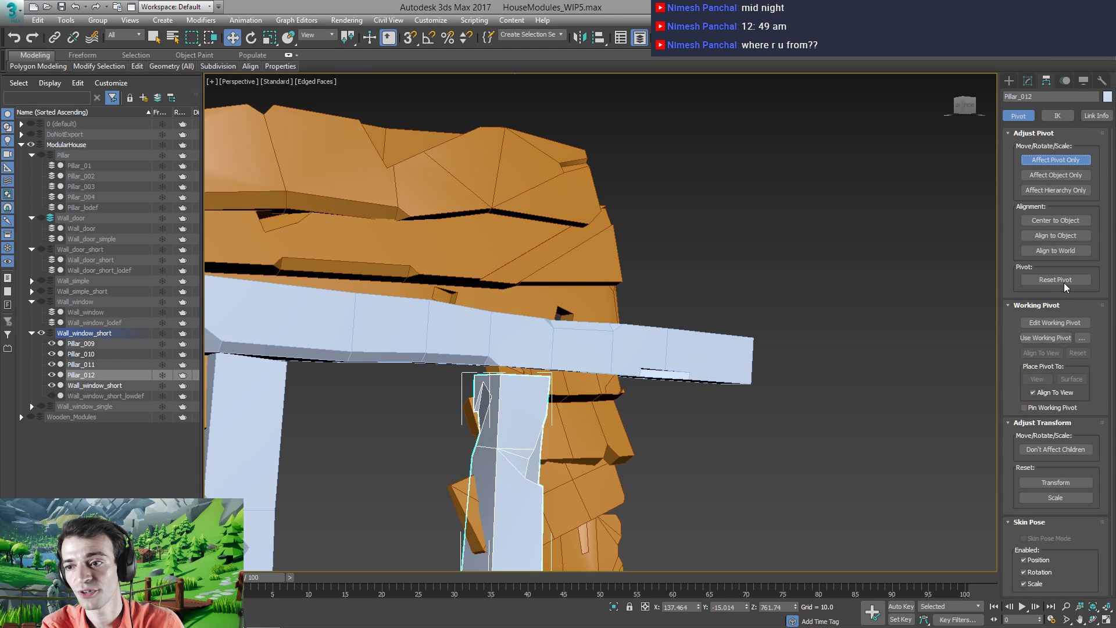
{"action": "left_click", "coordinate": [1055, 220]}
{"action": "left_click", "coordinate": [1055, 160]}
{"action": "middle_click_drag", "start_coordinate": [556, 385], "coordinate": [531, 389]}
{"action": "scroll", "coordinate": [554, 343], "scroll_direction": "down", "scroll_amount": 2}
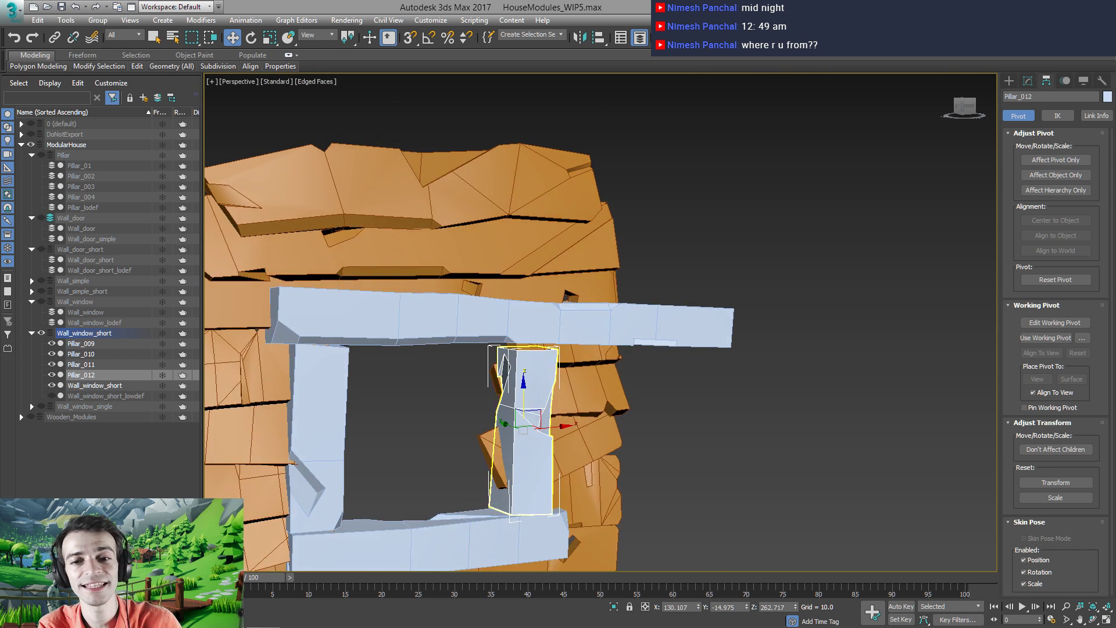
Raise the open top border of Pillar_012 to meet the underside of the top beam, cap it, and leave border editing
{"action": "scroll", "coordinate": [525, 352], "scroll_direction": "up", "scroll_amount": 4}
{"action": "key", "text": "3"}
{"action": "left_click", "coordinate": [531, 338]}
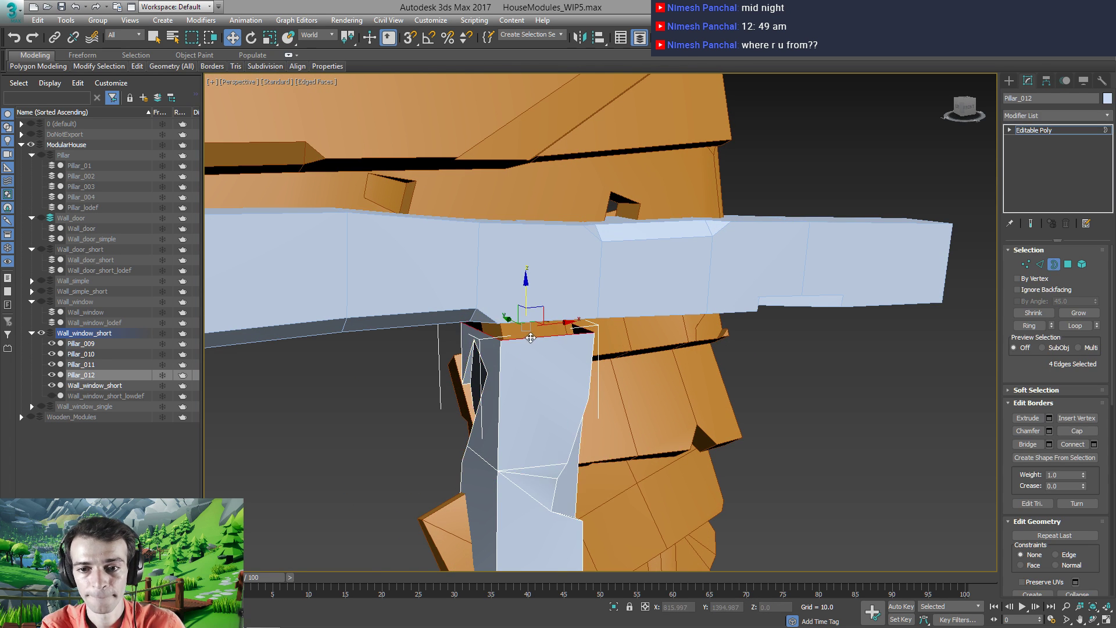
{"action": "middle_click_drag", "start_coordinate": [522, 372], "coordinate": [522, 306], "text": "alt"}
{"action": "left_click_drag", "start_coordinate": [525, 287], "coordinate": [527, 276]}
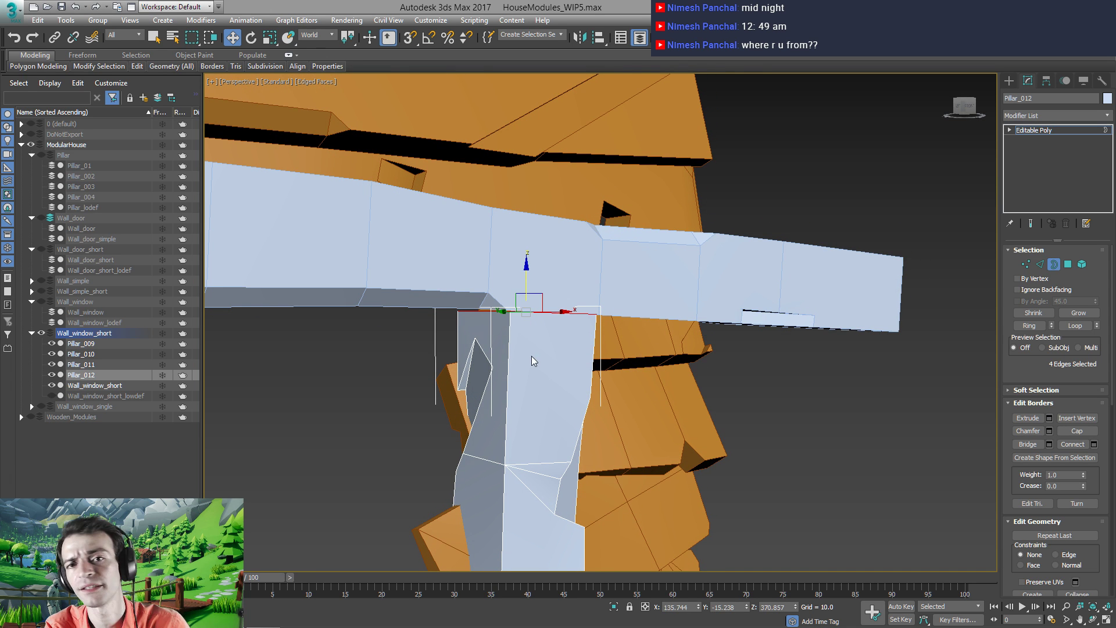
{"action": "mouse_move", "coordinate": [533, 353]}
{"action": "middle_mouse_down", "text": "alt"}
{"action": "mouse_move", "coordinate": [562, 351]}
{"action": "mouse_move", "coordinate": [535, 358]}
{"action": "middle_mouse_up", "text": "alt"}
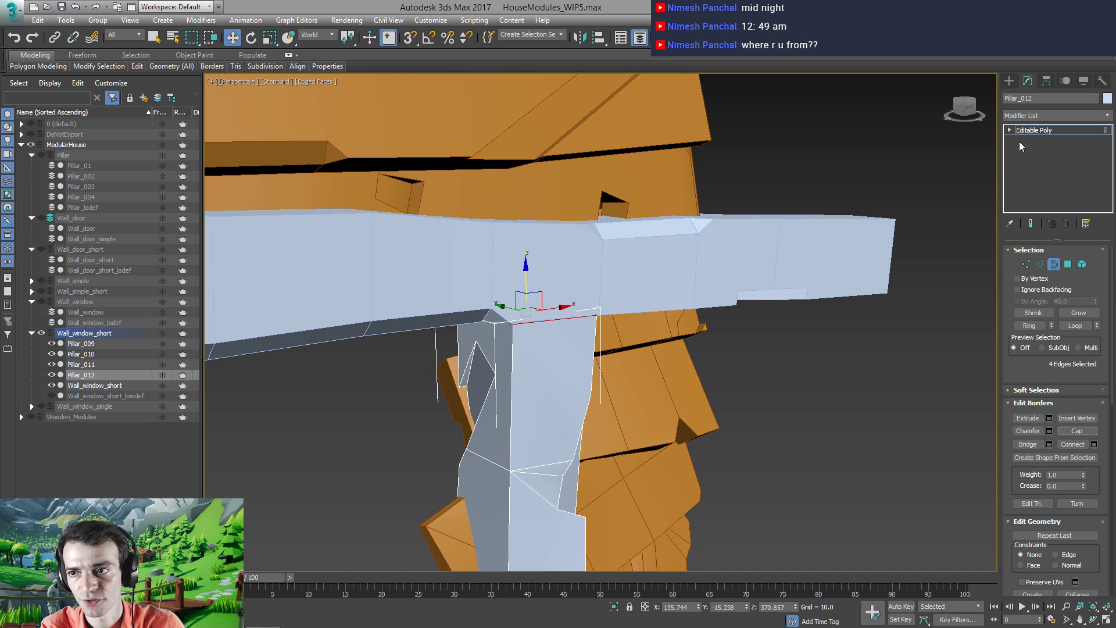
{"action": "left_click", "coordinate": [1041, 130]}
Delete the polygons of the top beam Pillar_009 that overhang beyond the right upright
{"action": "scroll", "coordinate": [509, 348], "scroll_direction": "down", "scroll_amount": 6}
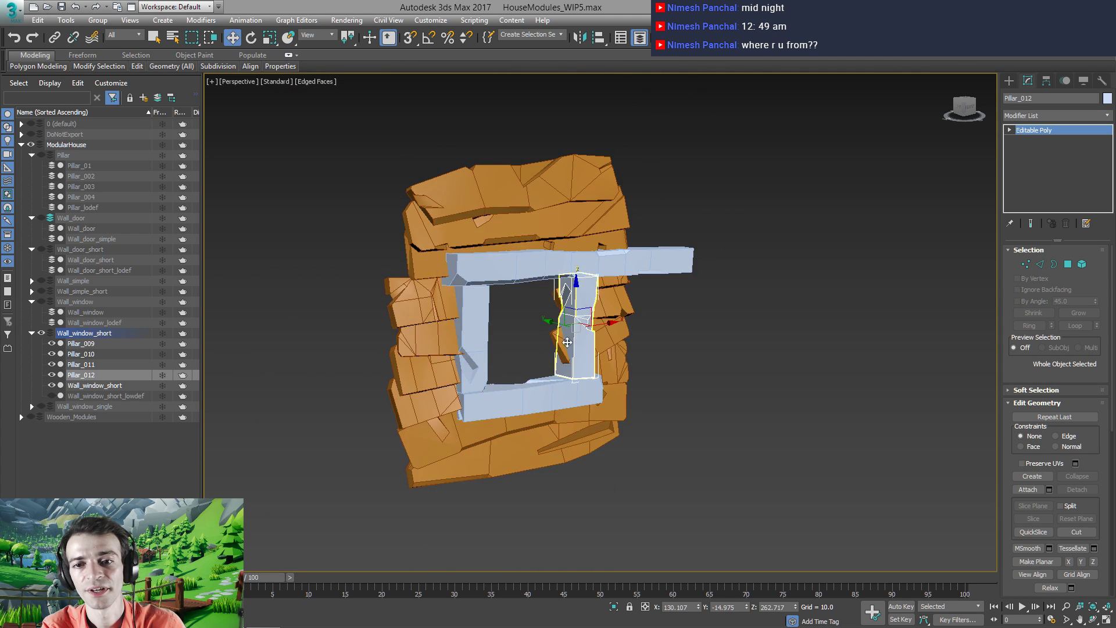
{"action": "middle_click_drag", "start_coordinate": [524, 349], "coordinate": [550, 340], "text": "alt"}
{"action": "scroll", "coordinate": [518, 337], "scroll_direction": "up", "scroll_amount": 3}
{"action": "left_click", "coordinate": [673, 249]}
{"action": "middle_click_drag", "start_coordinate": [673, 249], "coordinate": [650, 173], "text": "alt"}
{"action": "key", "text": "4"}
{"action": "key", "text": "ctrl+a"}
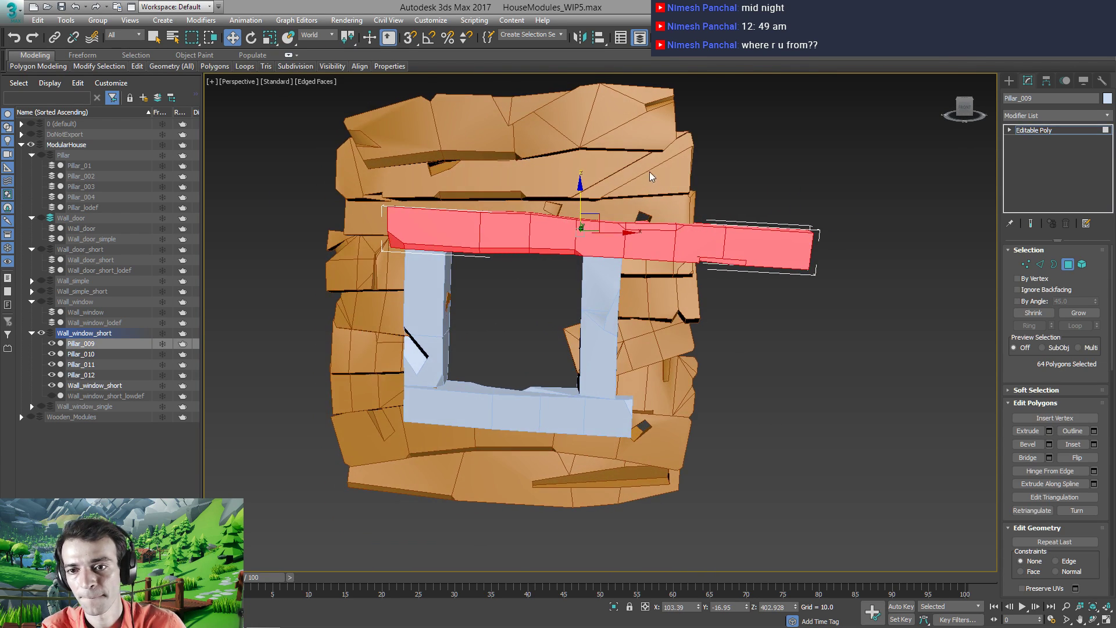
{"action": "left_click_drag", "start_coordinate": [837, 305], "coordinate": [837, 306]}
{"action": "middle_click_drag", "start_coordinate": [837, 305], "coordinate": [607, 290], "text": "alt"}
{"action": "key", "text": "F3"}
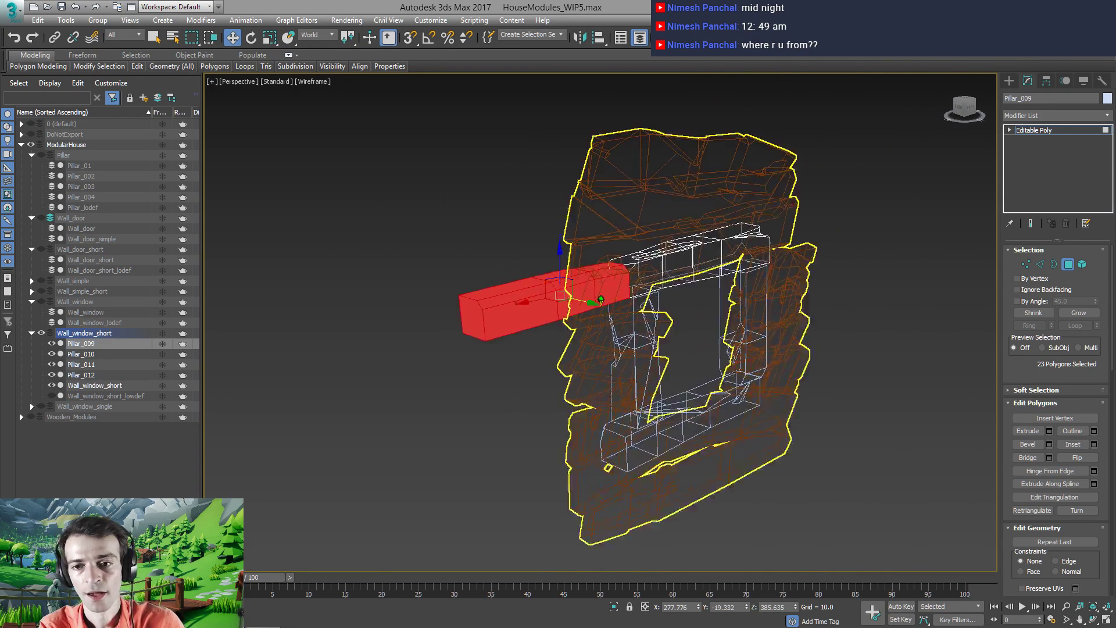
{"action": "scroll", "coordinate": [604, 289], "scroll_direction": "up", "scroll_amount": 3}
{"action": "key", "text": "Delete"}
Cap the open border at the cut end of Pillar_009, leave border editing, and return to shaded display
{"action": "scroll", "coordinate": [612, 283], "scroll_direction": "up", "scroll_amount": 6}
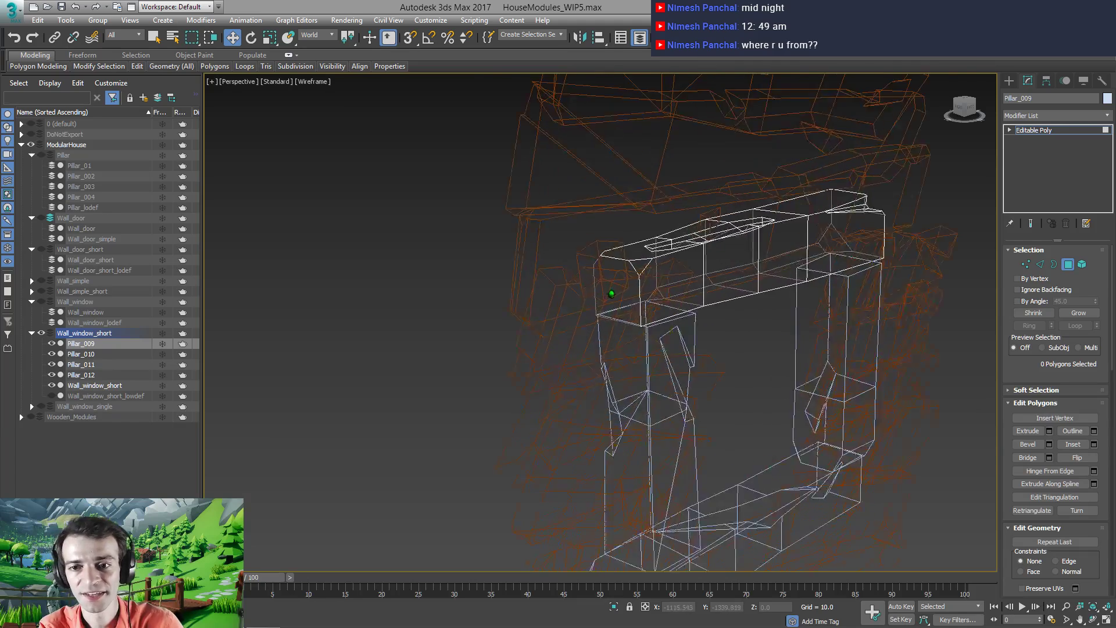
{"action": "key", "text": "3"}
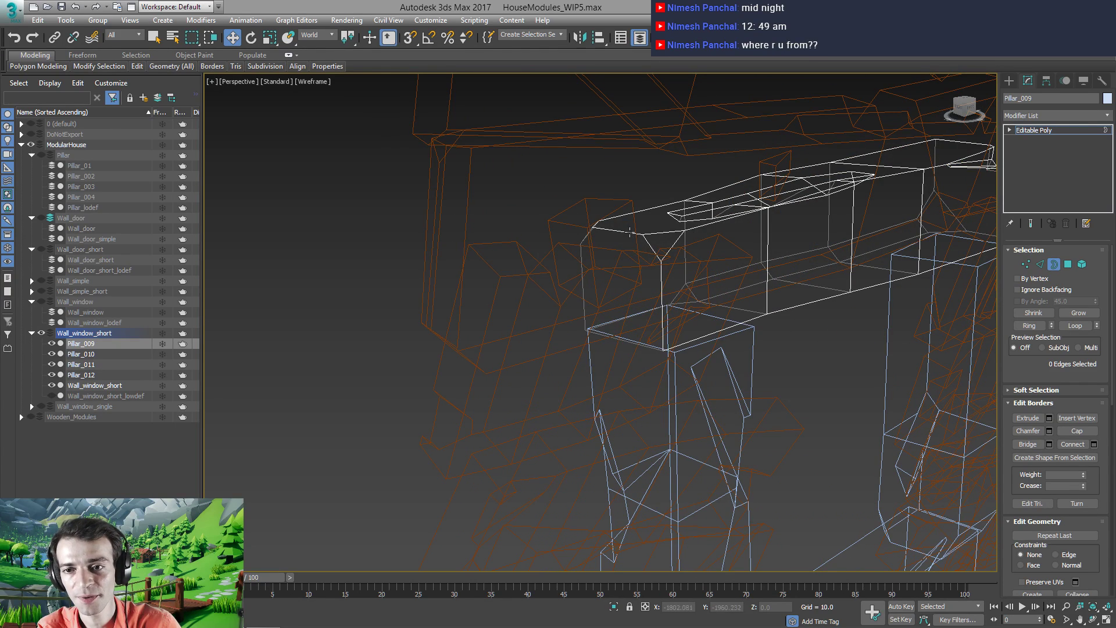
{"action": "left_click", "coordinate": [630, 232]}
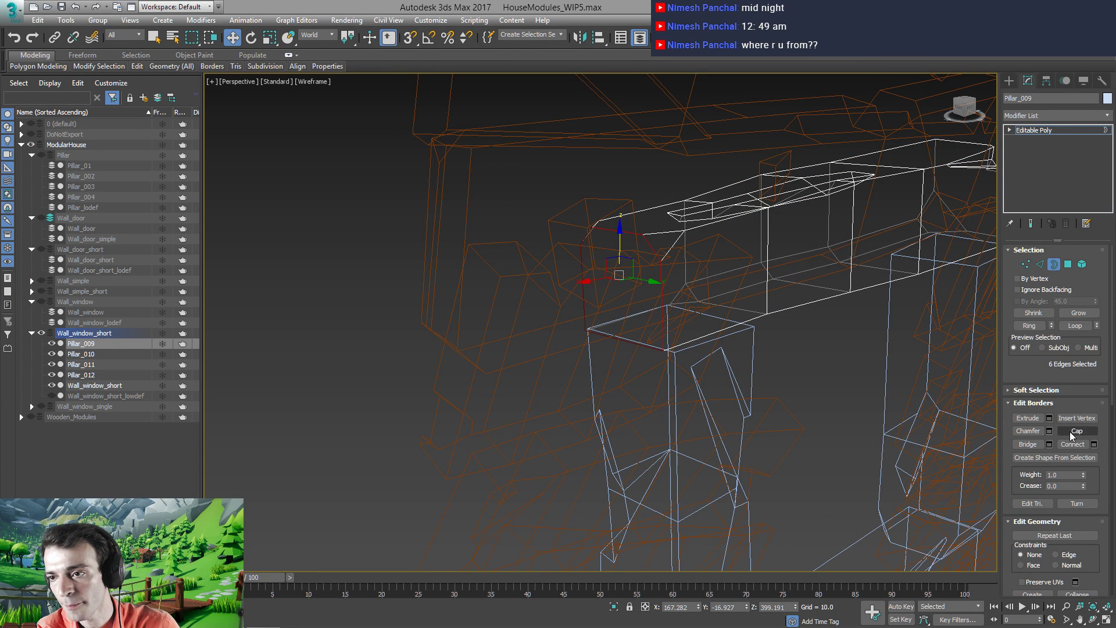
{"action": "left_click", "coordinate": [1043, 132]}
{"action": "middle_click_drag", "start_coordinate": [846, 326], "coordinate": [651, 296], "text": "alt"}
{"action": "key", "text": "F3"}
{"action": "scroll", "coordinate": [708, 343], "scroll_direction": "down", "scroll_amount": 5}
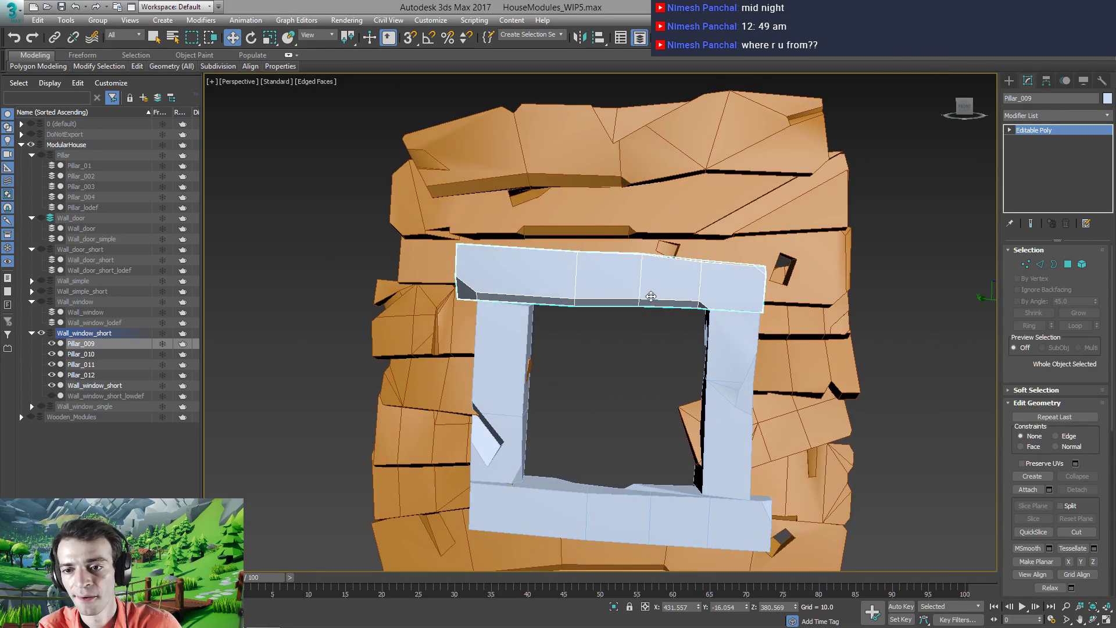
Center the pivot of Pillar_009 to the object and shift the beam sideways to about X 11.7
{"action": "left_click", "coordinate": [1045, 81]}
{"action": "left_click", "coordinate": [1049, 160]}
{"action": "left_click", "coordinate": [1055, 220]}
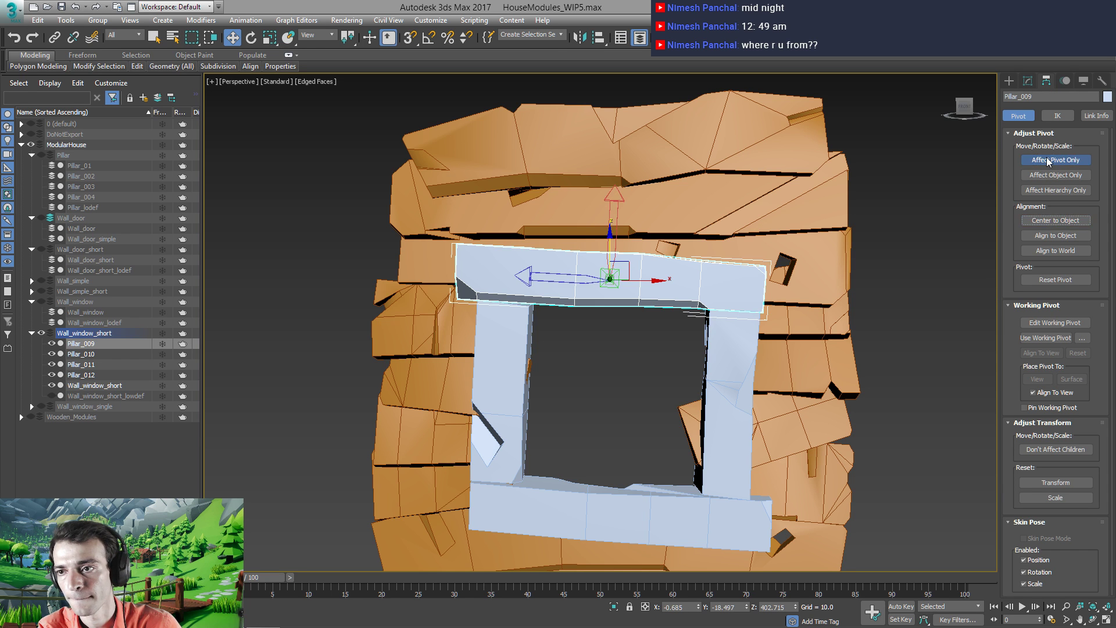
{"action": "left_click", "coordinate": [1049, 160]}
{"action": "middle_click_drag", "start_coordinate": [651, 308], "coordinate": [608, 316], "text": "alt"}
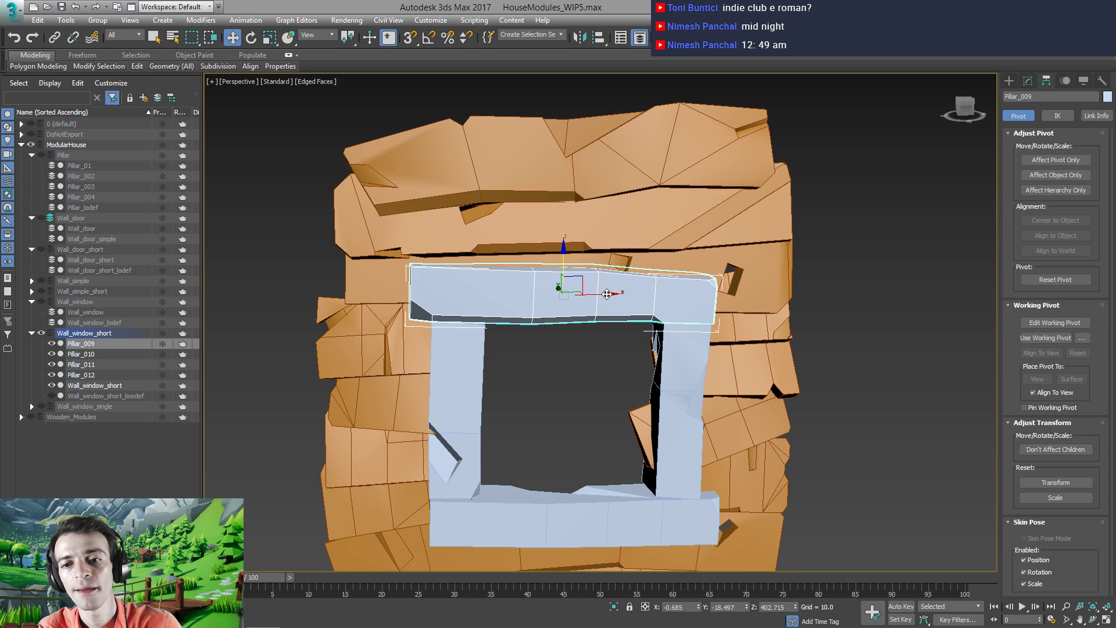
{"action": "left_click_drag", "start_coordinate": [607, 294], "coordinate": [619, 294]}
Shift the bottom beam Pillar_011 sideways to about X 0.1 and raise it slightly to about Z 145.7
{"action": "middle_click_drag", "start_coordinate": [620, 295], "coordinate": [576, 397], "text": "alt"}
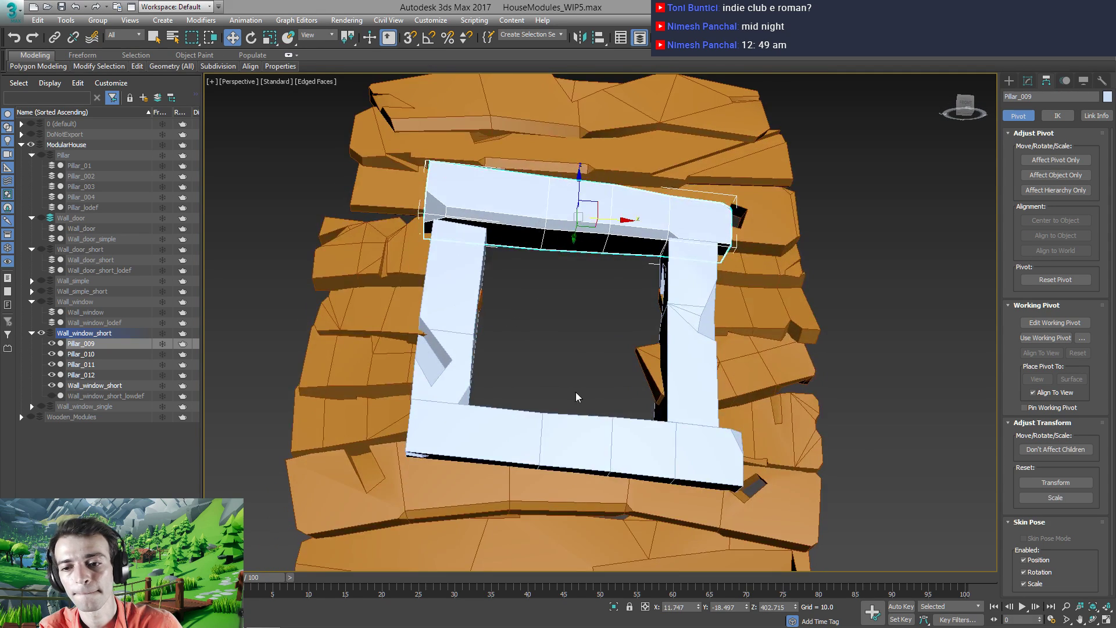
{"action": "left_click", "coordinate": [568, 439]}
{"action": "middle_click_drag", "start_coordinate": [568, 438], "coordinate": [606, 445], "text": "alt"}
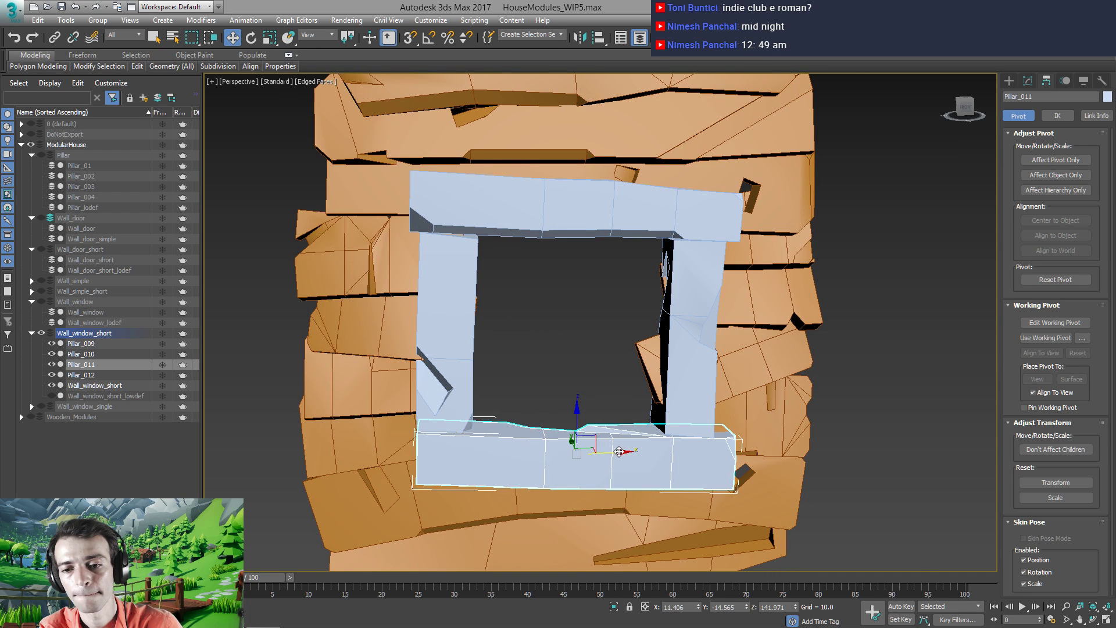
{"action": "left_click_drag", "start_coordinate": [620, 451], "coordinate": [609, 452]}
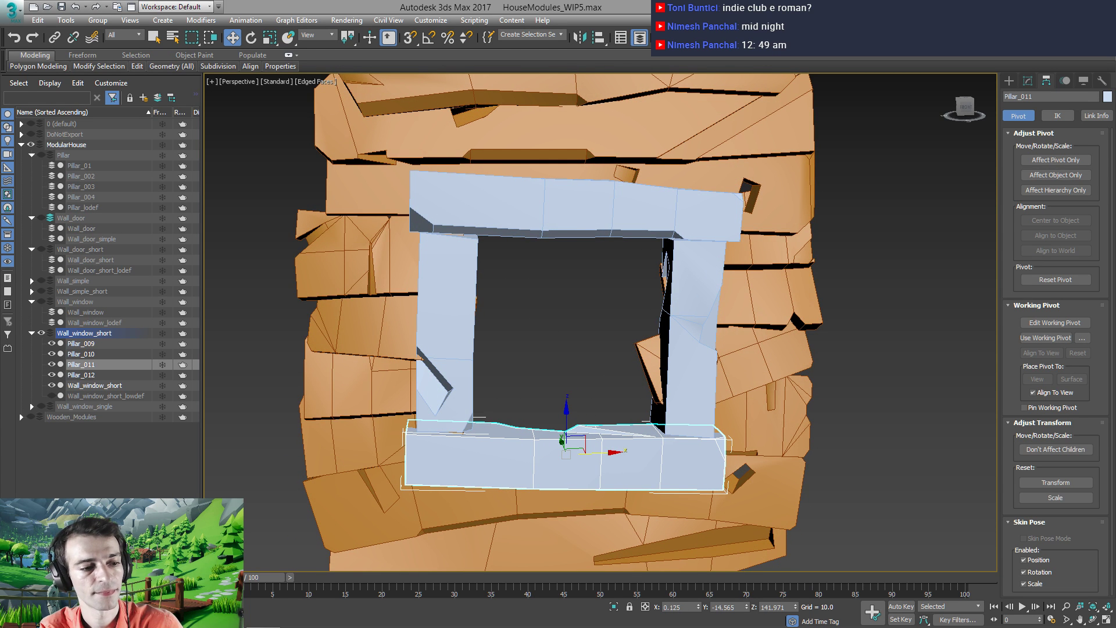
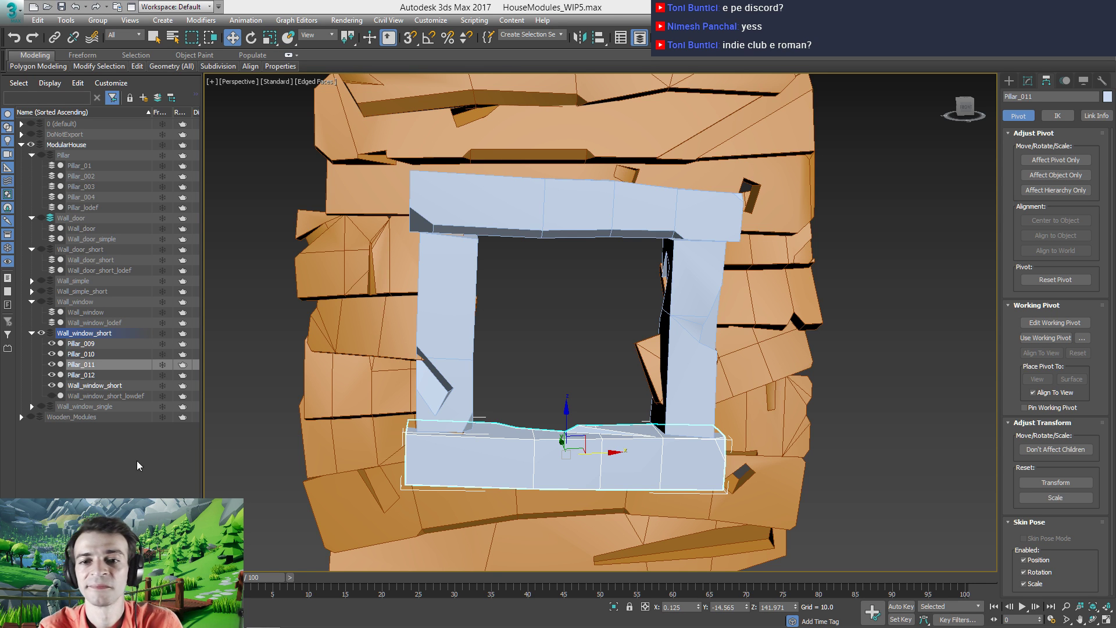
{"action": "mouse_move", "coordinate": [595, 357]}
{"action": "middle_mouse_down"}
{"action": "mouse_move", "coordinate": [542, 350]}
{"action": "mouse_move", "coordinate": [558, 364]}
{"action": "mouse_move", "coordinate": [584, 353]}
{"action": "middle_mouse_up"}
{"action": "middle_click_drag", "start_coordinate": [488, 352], "coordinate": [556, 413]}
{"action": "scroll", "coordinate": [490, 368], "scroll_direction": "up", "scroll_amount": 2}
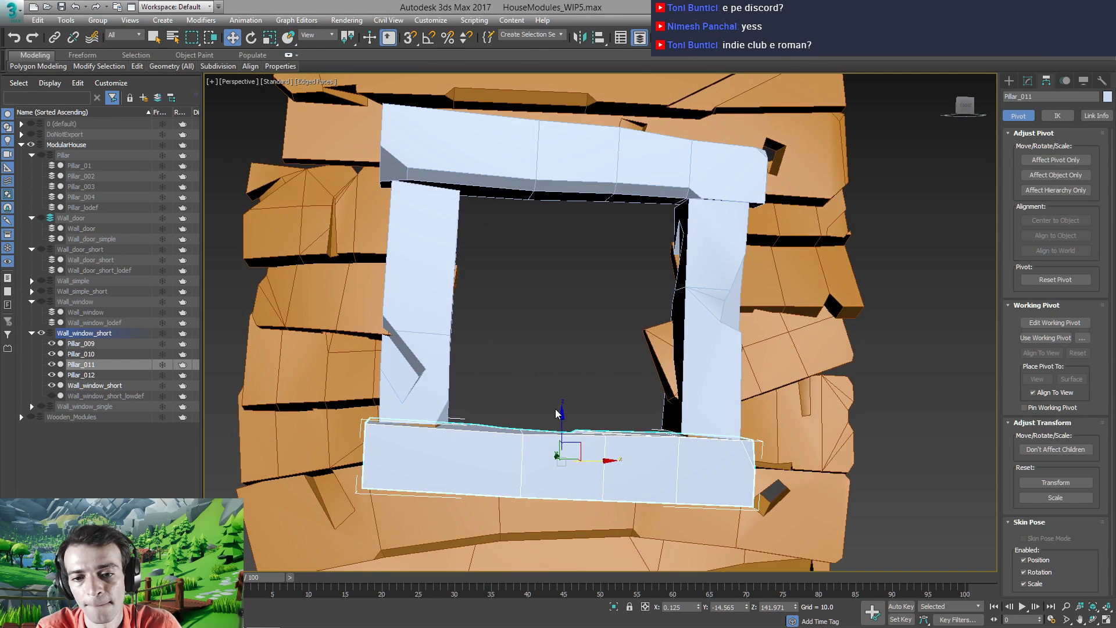
{"action": "left_click_drag", "start_coordinate": [562, 418], "coordinate": [561, 414]}
{"action": "middle_click_drag", "start_coordinate": [564, 413], "coordinate": [539, 382], "text": "alt"}
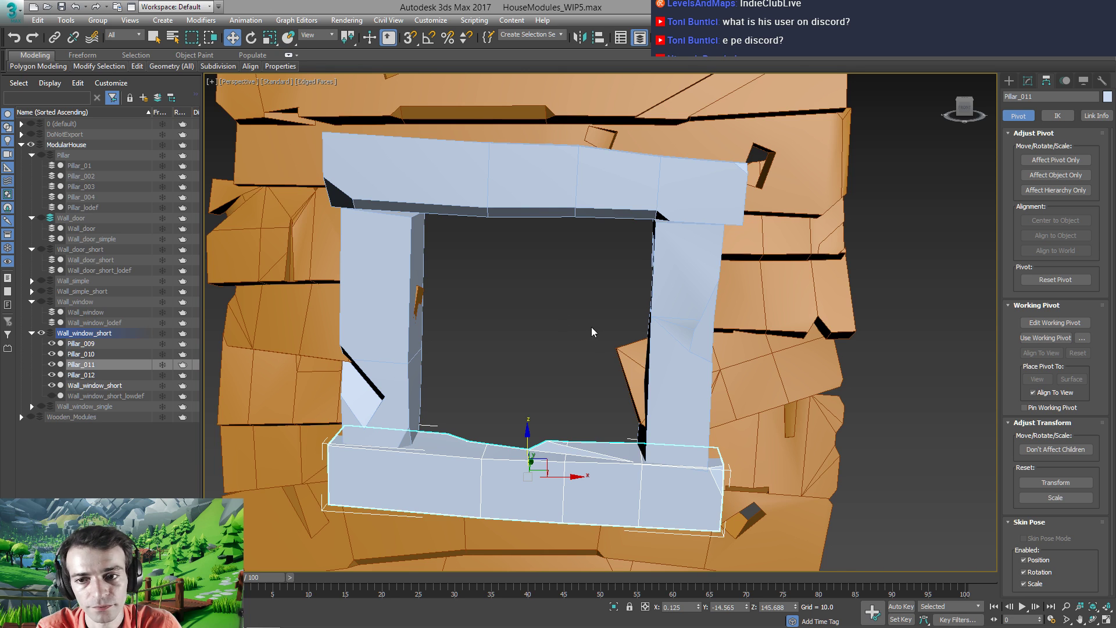
Select the Wall_window_short plank element protruding past the right upright and move it outward, away from the window opening
{"action": "left_click", "coordinate": [750, 279]}
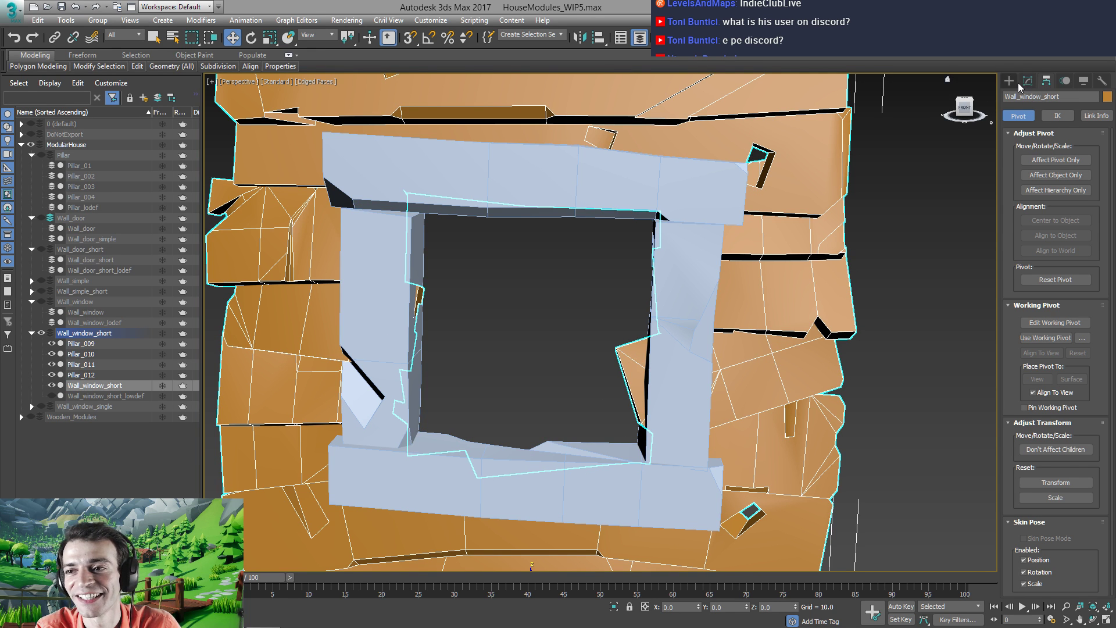
{"action": "key", "text": "4"}
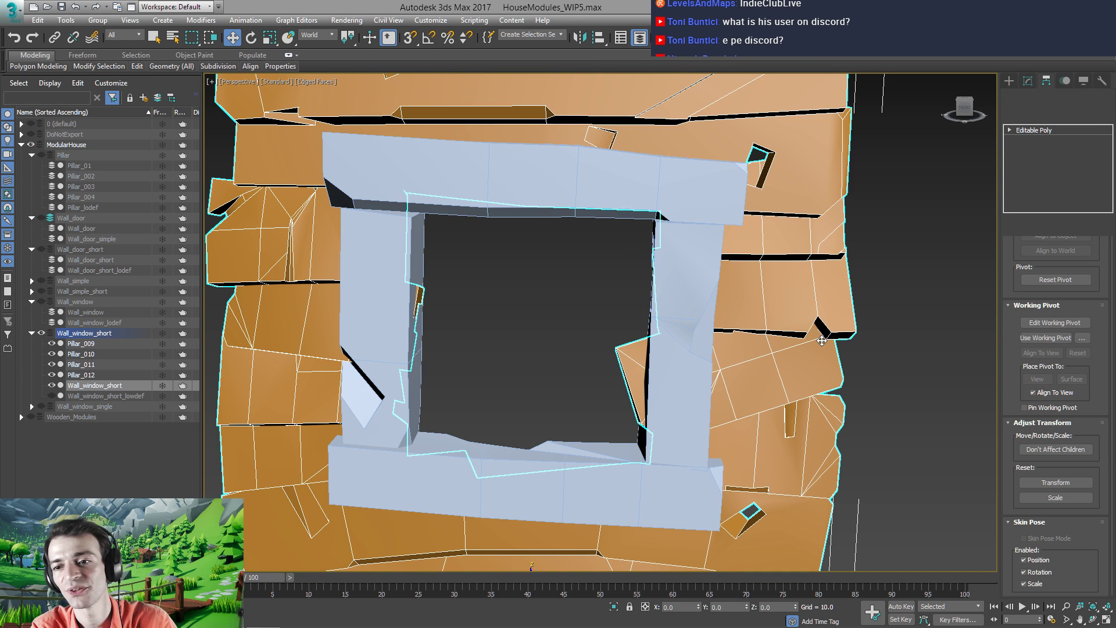
{"action": "left_click", "coordinate": [811, 359]}
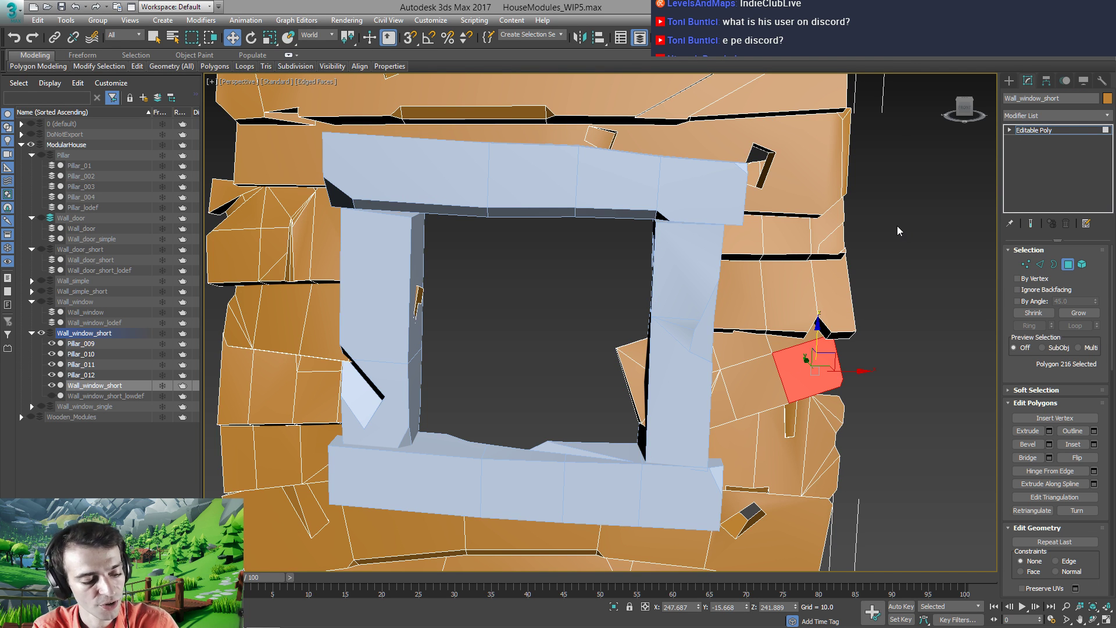
{"action": "key", "text": "5"}
{"action": "left_click", "coordinate": [780, 375]}
{"action": "left_click_drag", "start_coordinate": [784, 377], "coordinate": [803, 379]}
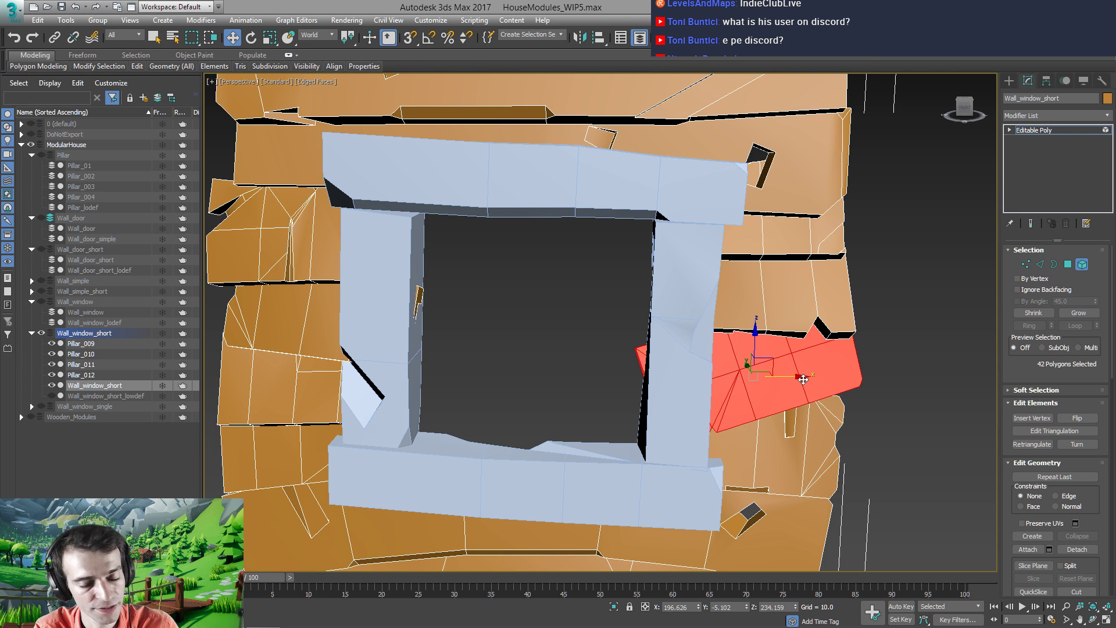
Scale the plank element to 93% along its local Y axis using Local coordinates, and move it about 6.5 units outward along X
{"action": "key", "text": "r"}
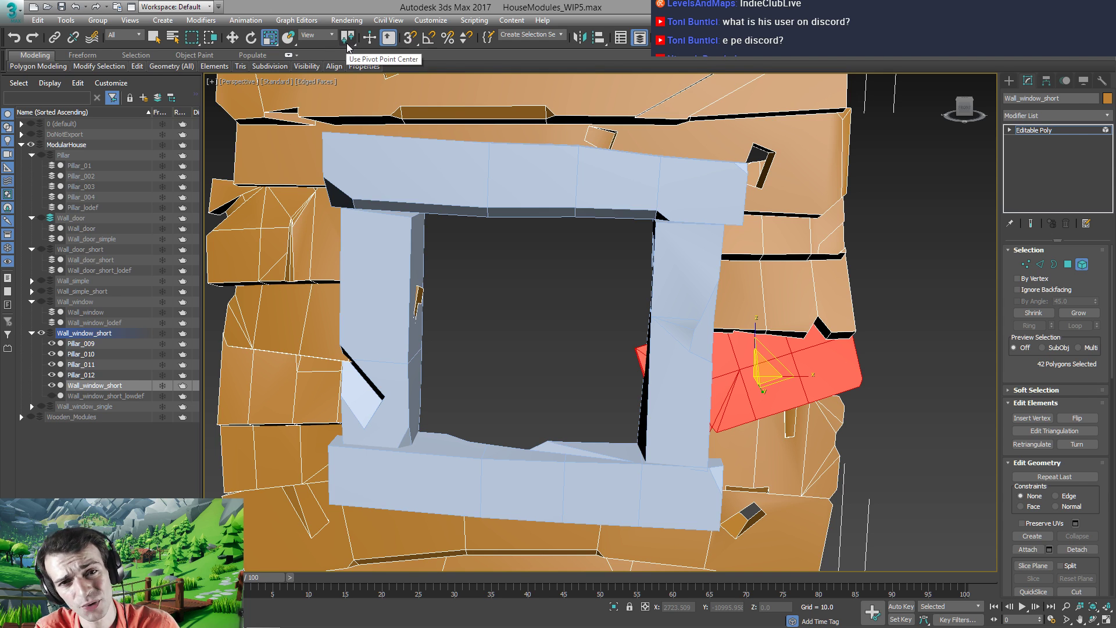
{"action": "left_click", "coordinate": [317, 35]}
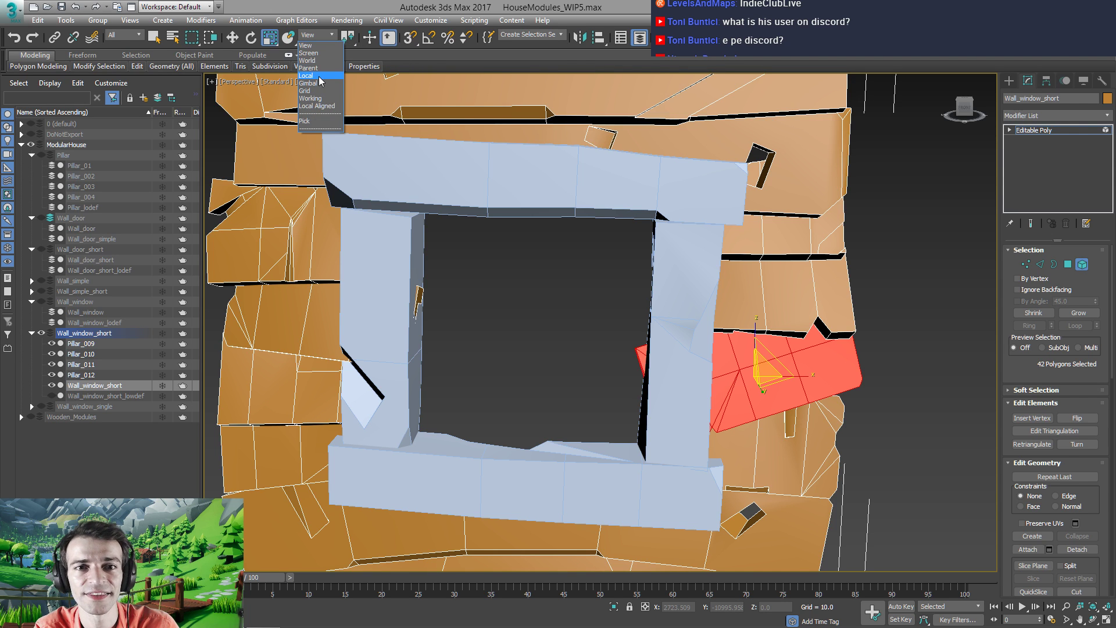
{"action": "left_click", "coordinate": [318, 79]}
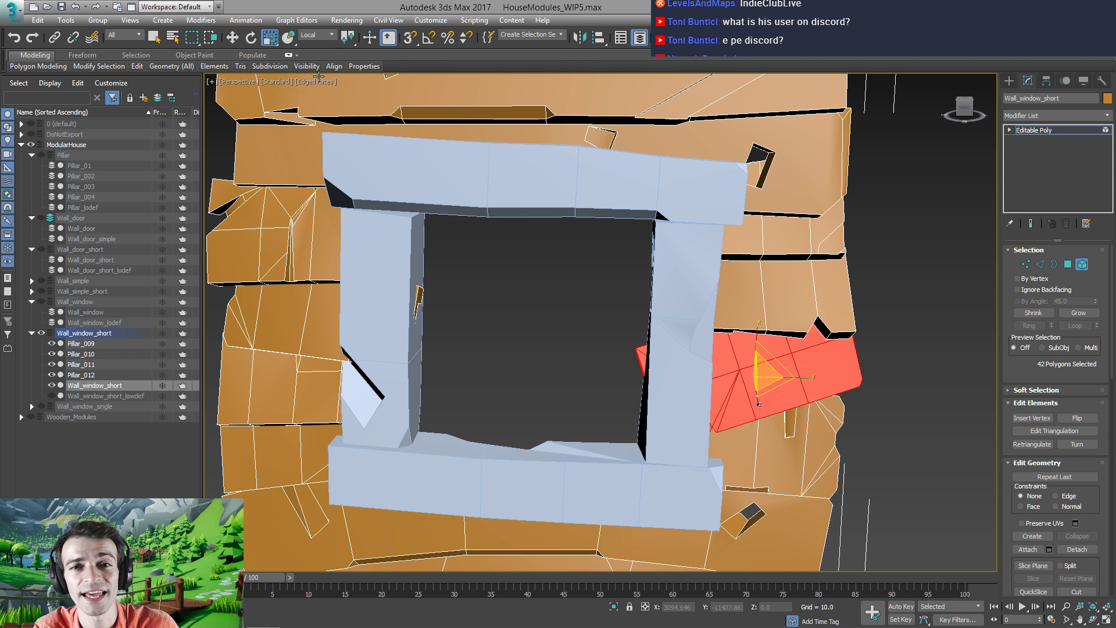
{"action": "left_click", "coordinate": [322, 37]}
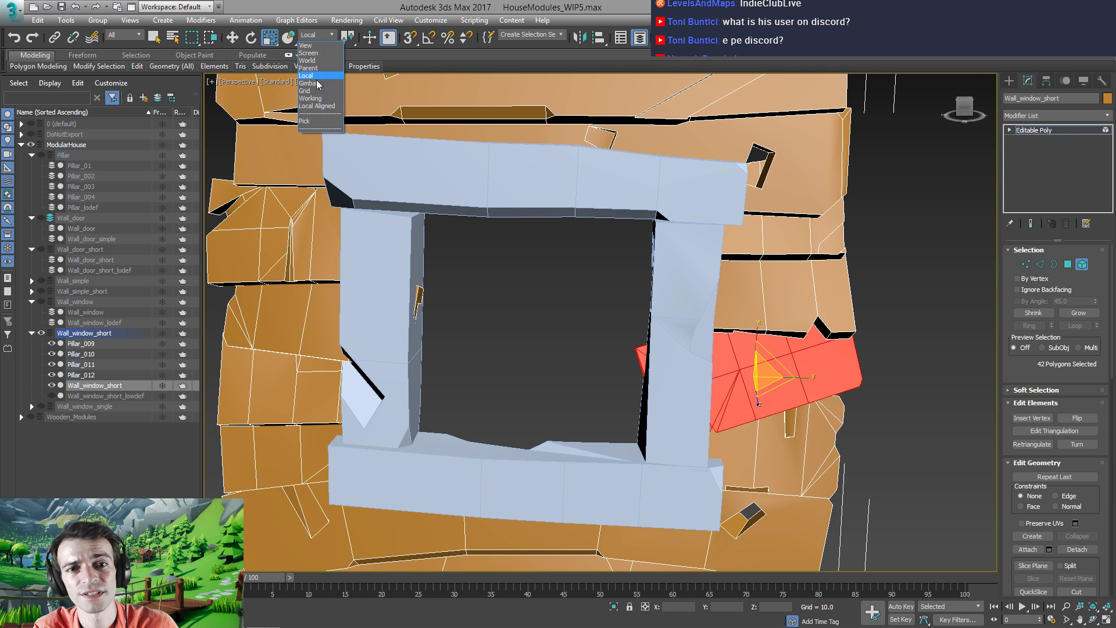
{"action": "left_click", "coordinate": [313, 83]}
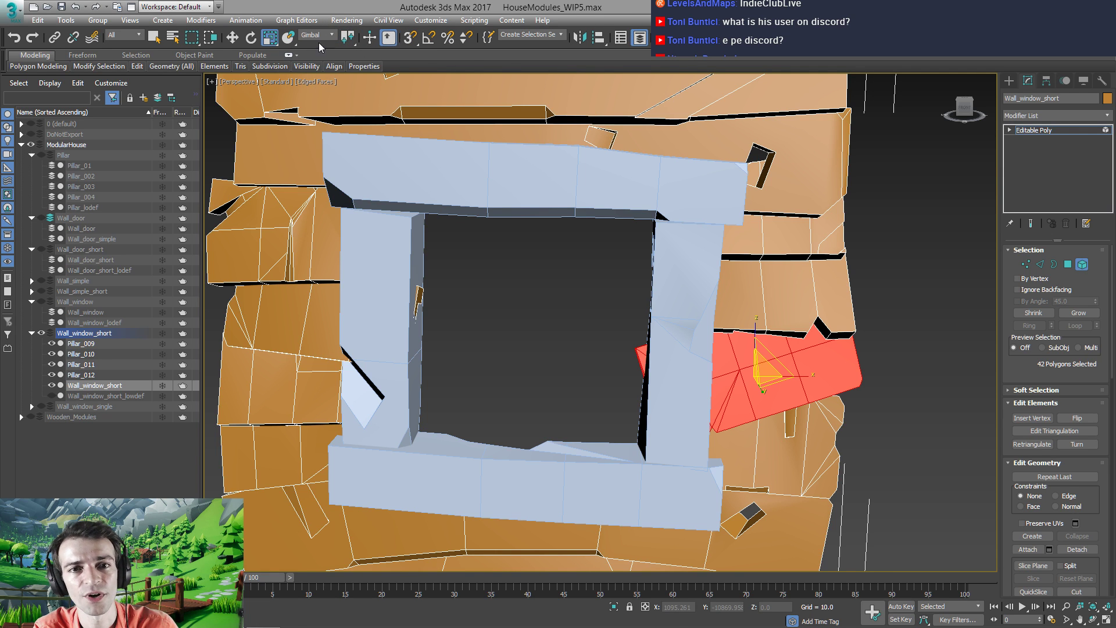
{"action": "left_click", "coordinate": [319, 36]}
{"action": "left_click", "coordinate": [319, 79]}
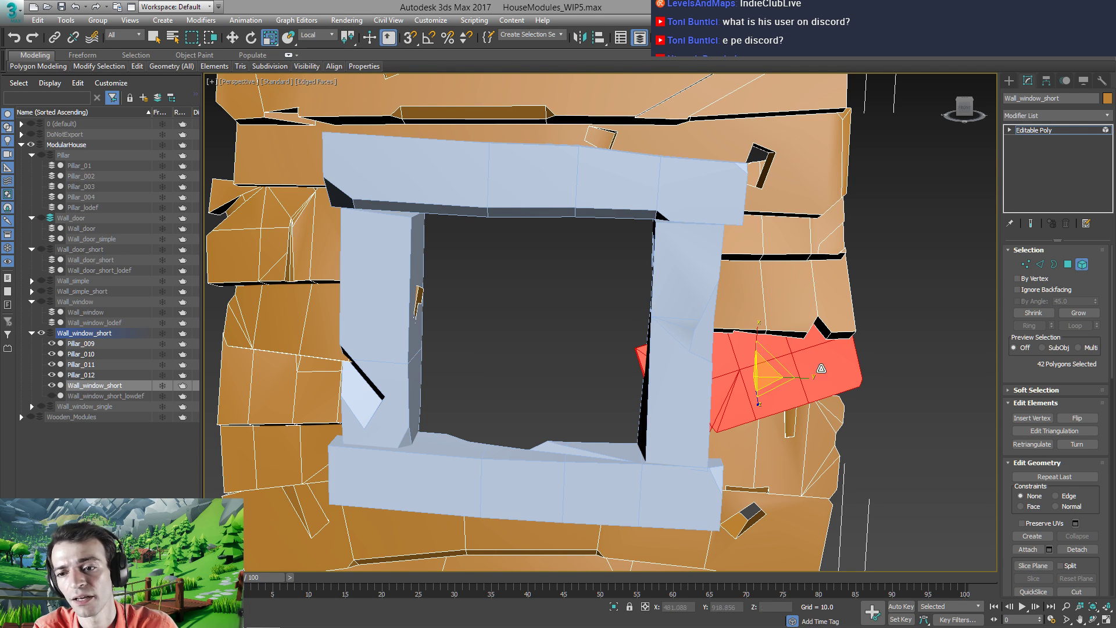
{"action": "left_click_drag", "start_coordinate": [820, 369], "coordinate": [801, 381]}
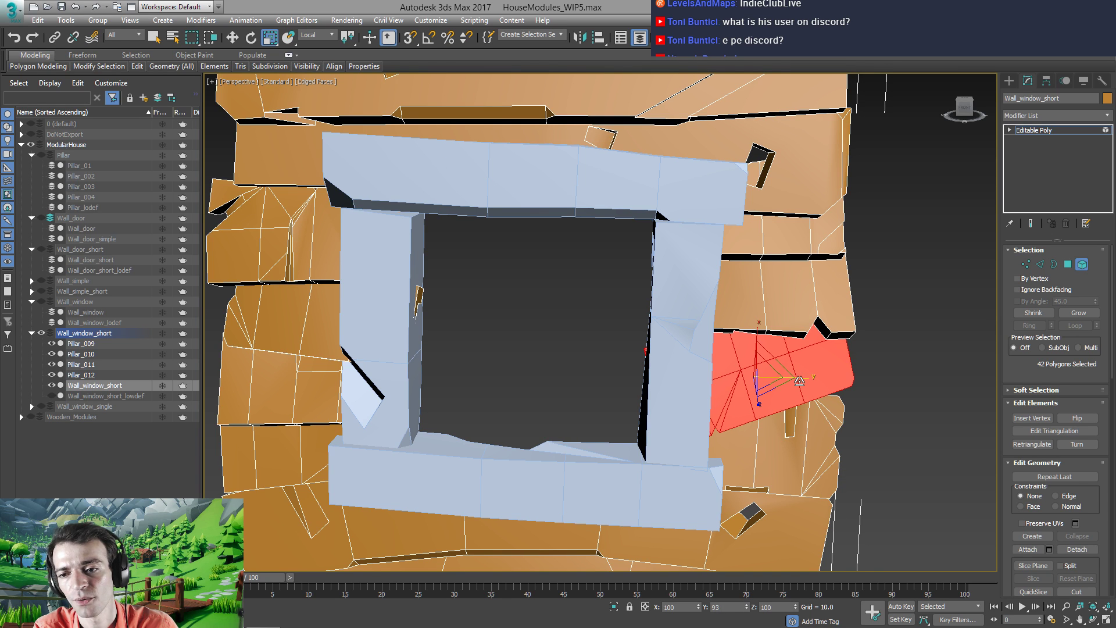
{"action": "key", "text": "w"}
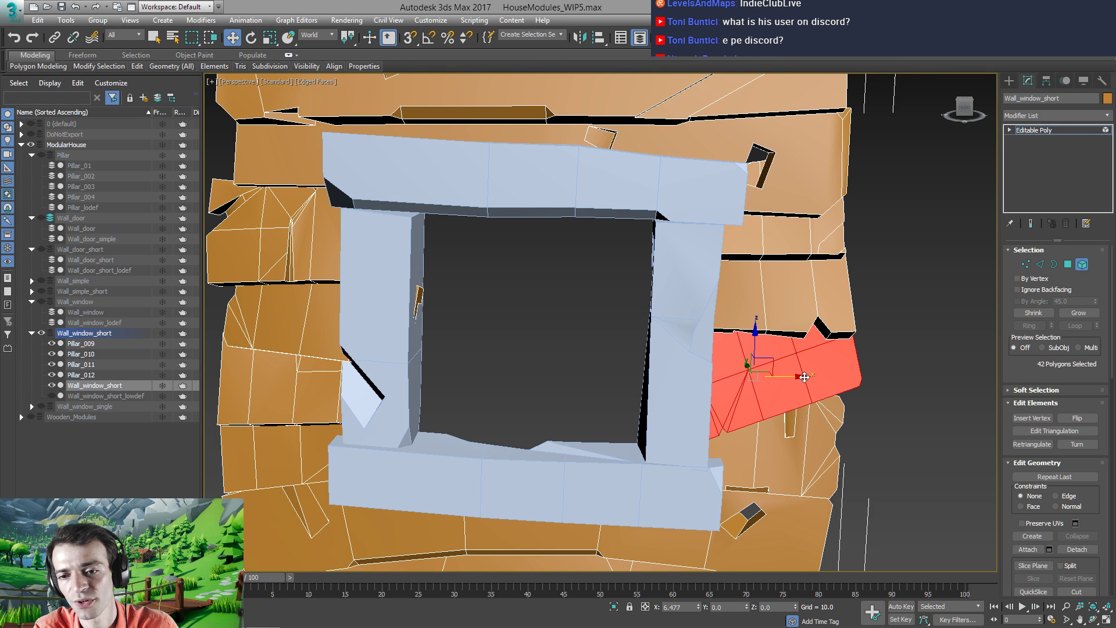
Select the side plank element beside the window opening on Wall_window_short, move it back along Y, and rotate it slightly to straighten it
{"action": "middle_click_drag", "start_coordinate": [752, 334], "coordinate": [975, 286], "text": "alt"}
{"action": "left_click", "coordinate": [829, 291]}
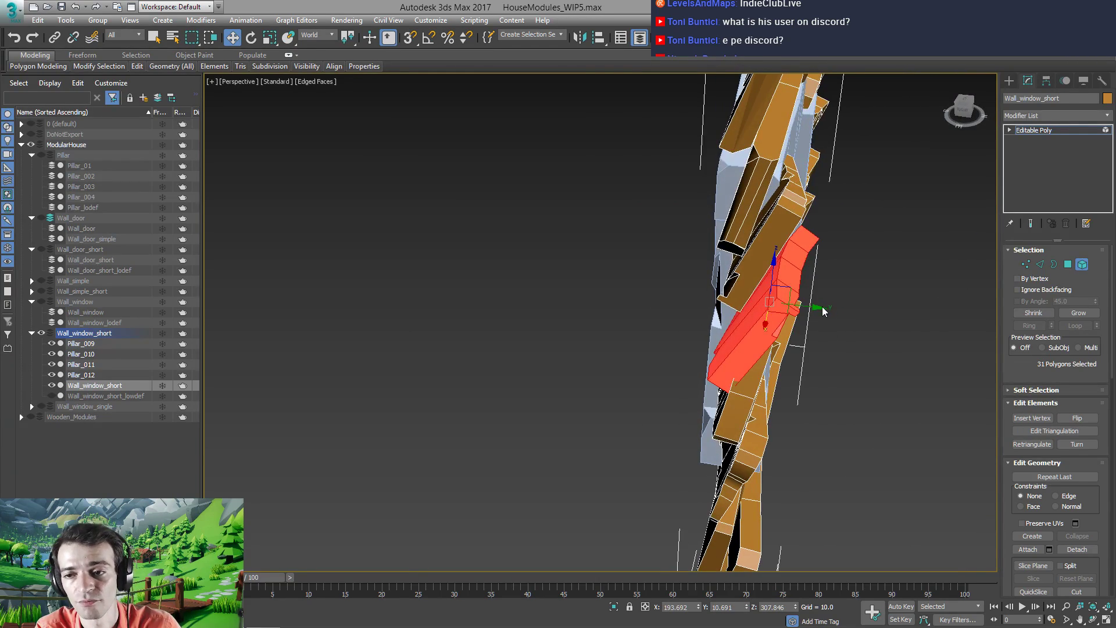
{"action": "left_click_drag", "start_coordinate": [818, 307], "coordinate": [802, 308]}
{"action": "middle_click_drag", "start_coordinate": [802, 309], "coordinate": [778, 284], "text": "alt"}
{"action": "key", "text": "e"}
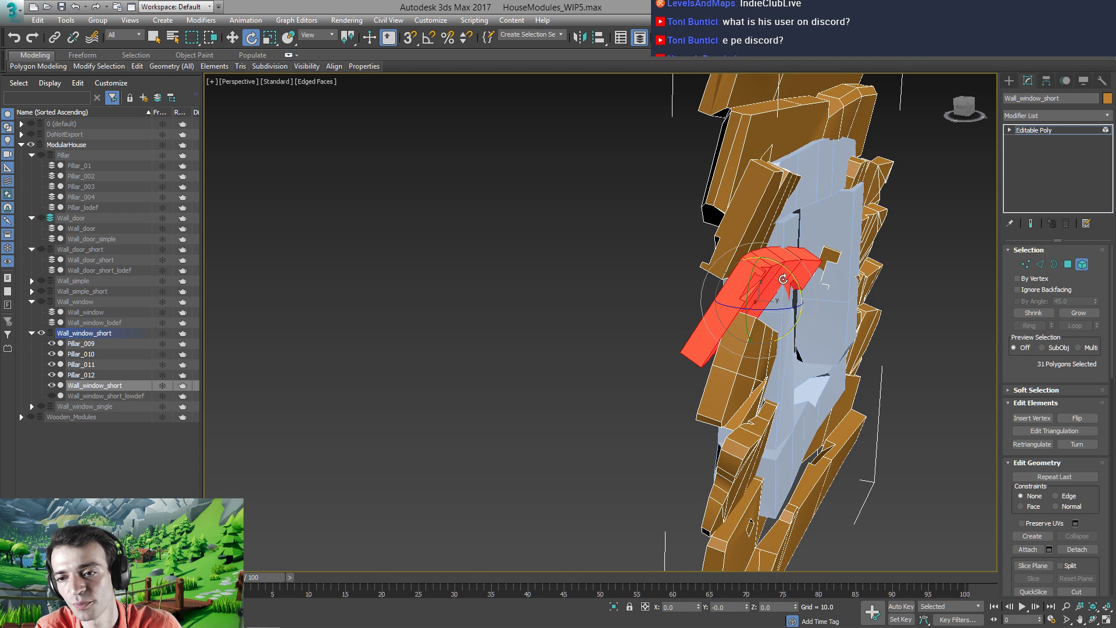
{"action": "left_click_drag", "start_coordinate": [789, 273], "coordinate": [775, 264]}
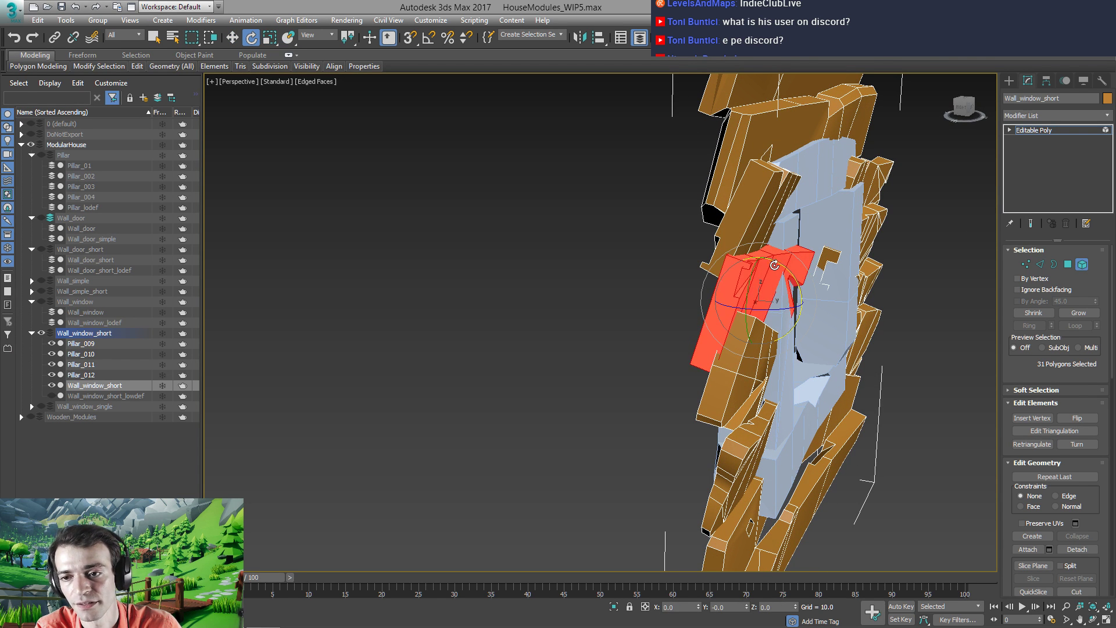
{"action": "middle_click_drag", "start_coordinate": [777, 265], "coordinate": [776, 289], "text": "alt"}
{"action": "key", "text": "w"}
{"action": "left_click_drag", "start_coordinate": [801, 308], "coordinate": [789, 310]}
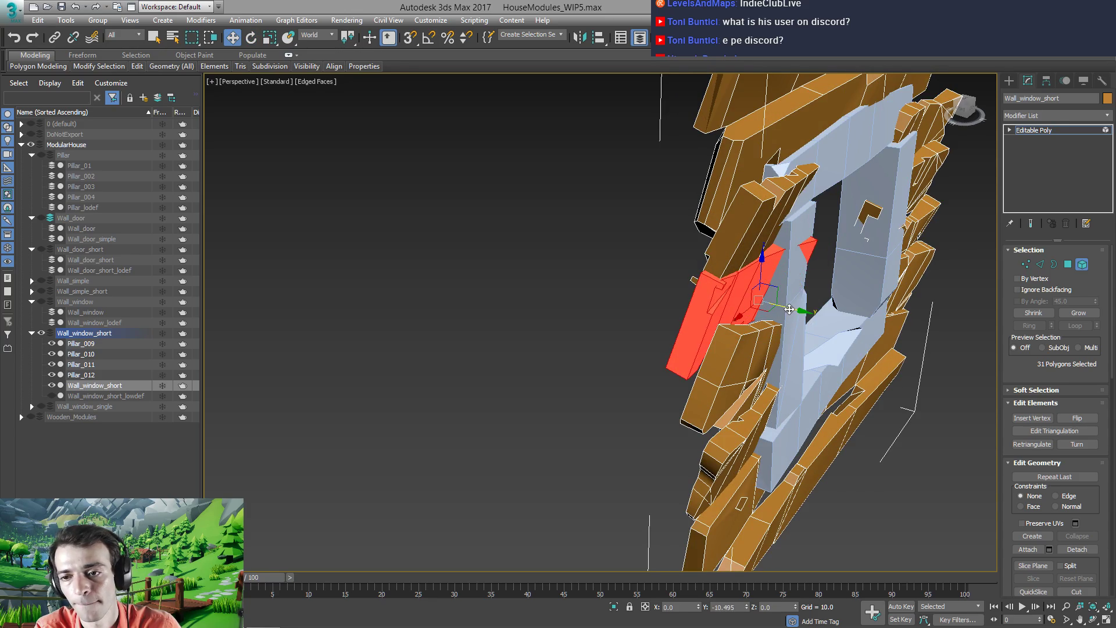
{"action": "middle_click_drag", "start_coordinate": [789, 309], "coordinate": [649, 312], "text": "alt"}
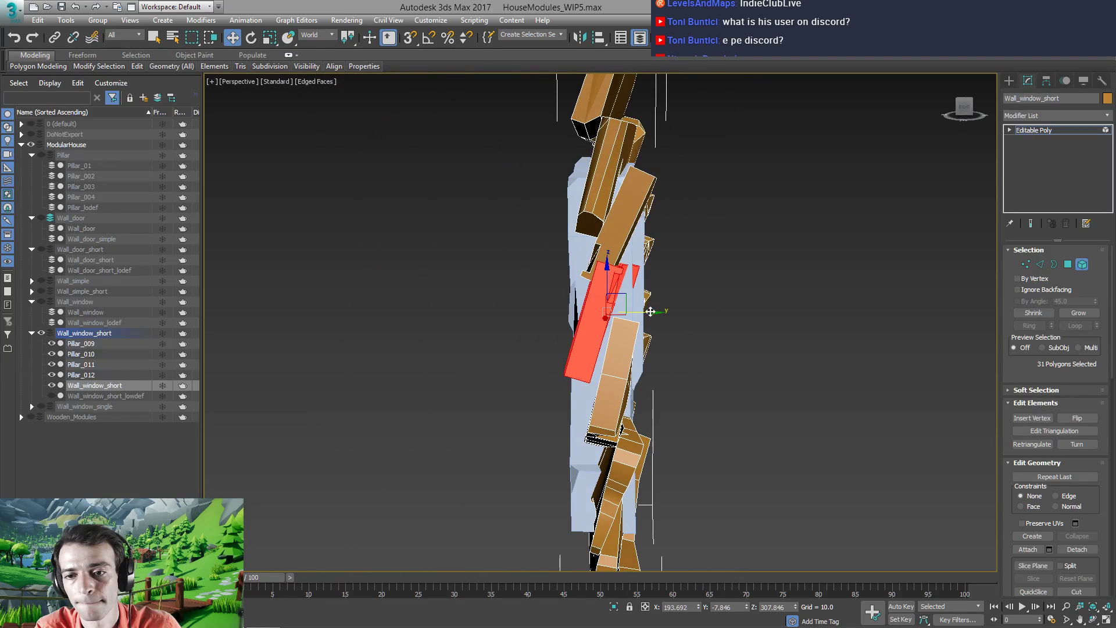
{"action": "key", "text": "ctrl+z"}
Rotate the selected side plank element slightly more about its vertical axis
{"action": "key", "text": "e"}
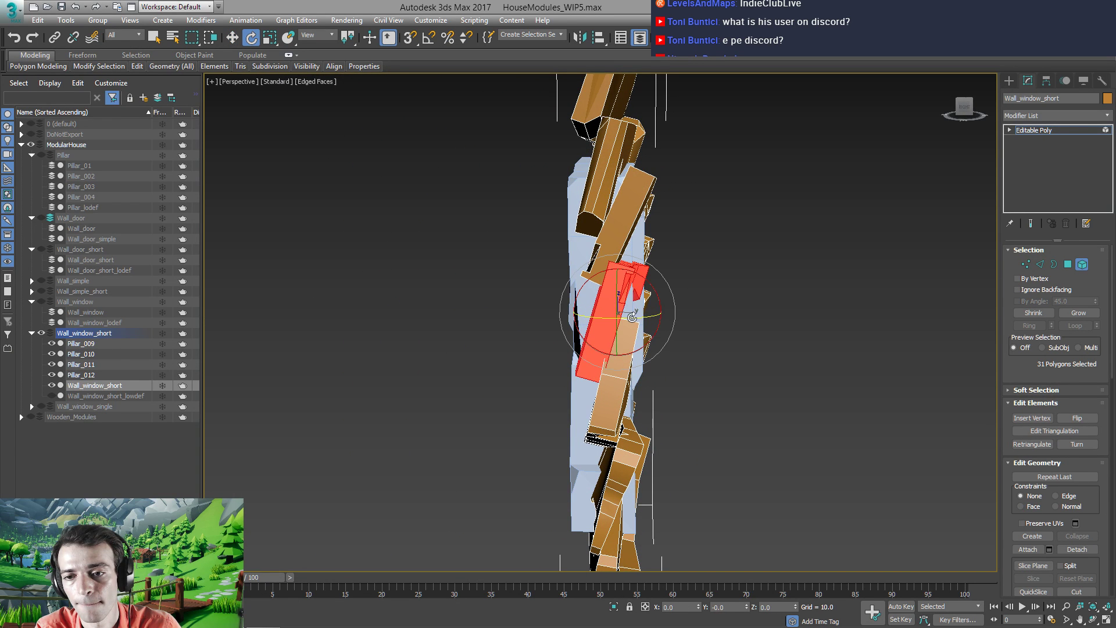
{"action": "left_click_drag", "start_coordinate": [632, 317], "coordinate": [653, 312]}
{"action": "key", "text": "w"}
{"action": "middle_click_drag", "start_coordinate": [653, 313], "coordinate": [512, 314], "text": "alt"}
Select the plank element that pokes through the left window upright and scale it down slightly along its local Y axis
{"action": "left_click", "coordinate": [450, 284]}
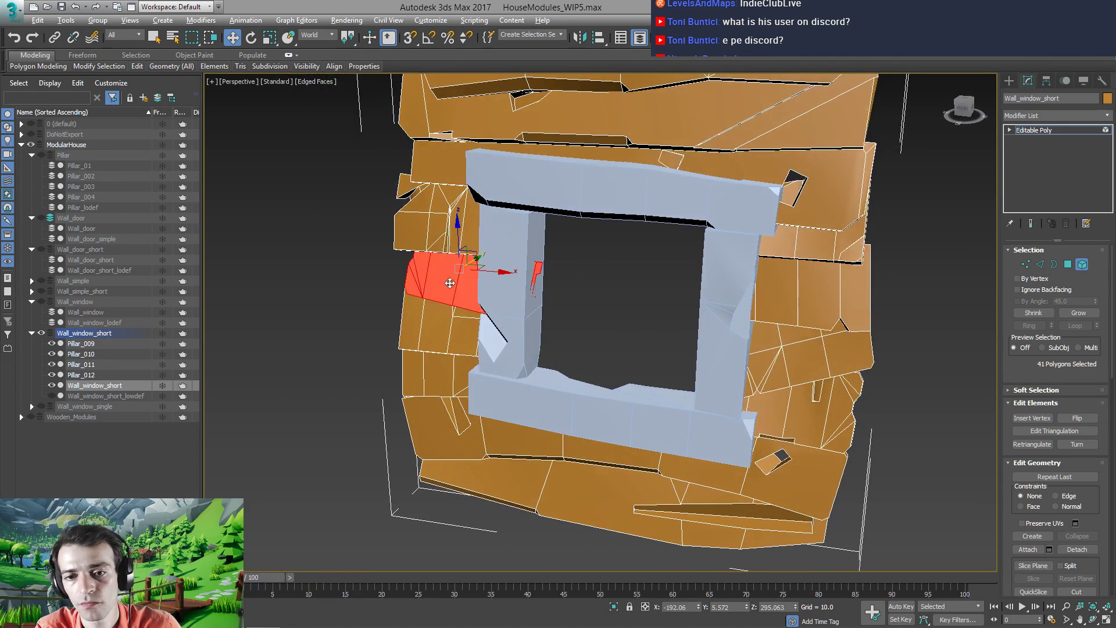
{"action": "middle_click_drag", "start_coordinate": [449, 283], "coordinate": [488, 279], "text": "alt"}
{"action": "key", "text": "r"}
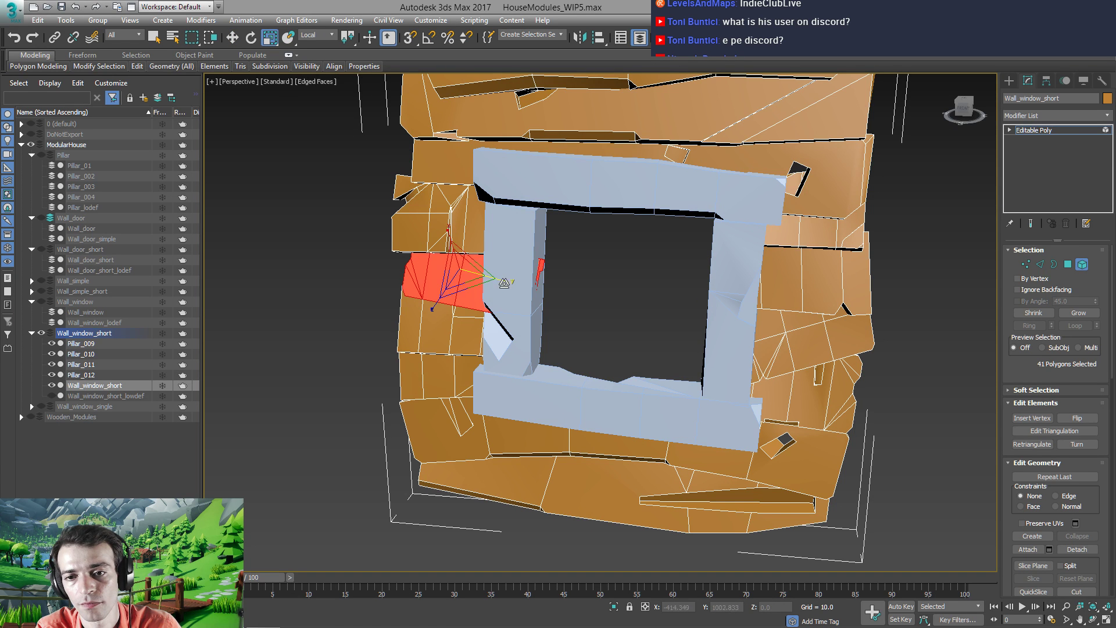
{"action": "left_click_drag", "start_coordinate": [504, 283], "coordinate": [499, 282]}
{"action": "middle_click_drag", "start_coordinate": [468, 290], "coordinate": [527, 290], "text": "alt"}
{"action": "scroll", "coordinate": [610, 253], "scroll_direction": "down", "scroll_amount": 2}
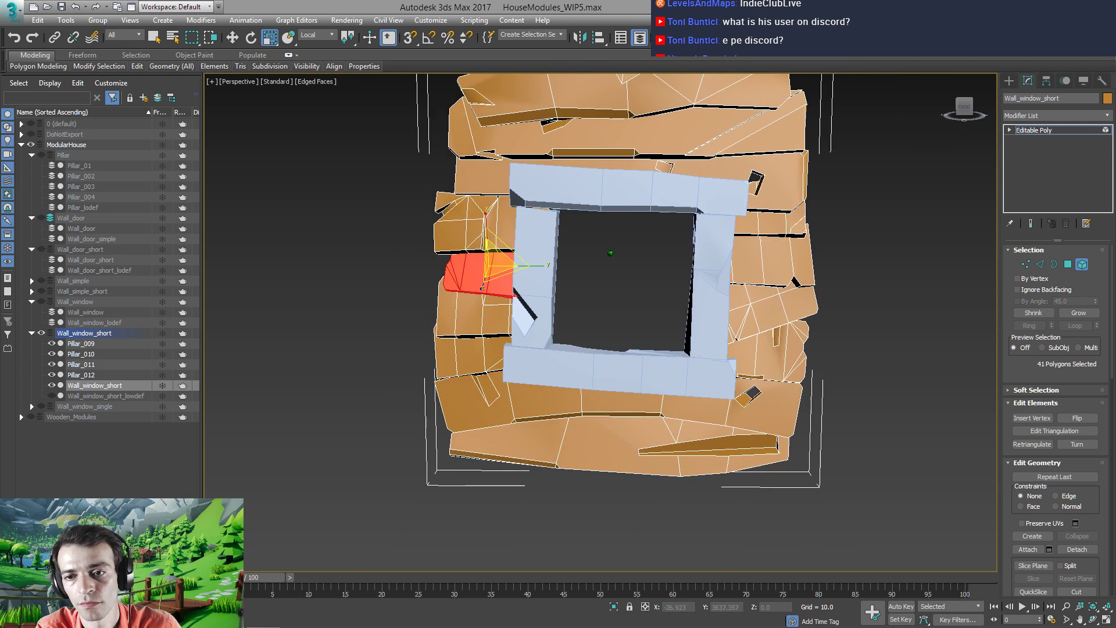
Attach the four window frame beams, Pillar_009 to Pillar_012, to the Wall_window_short mesh
{"action": "middle_click_drag", "start_coordinate": [610, 253], "coordinate": [786, 232], "text": "alt"}
{"action": "left_click", "coordinate": [1069, 133]}
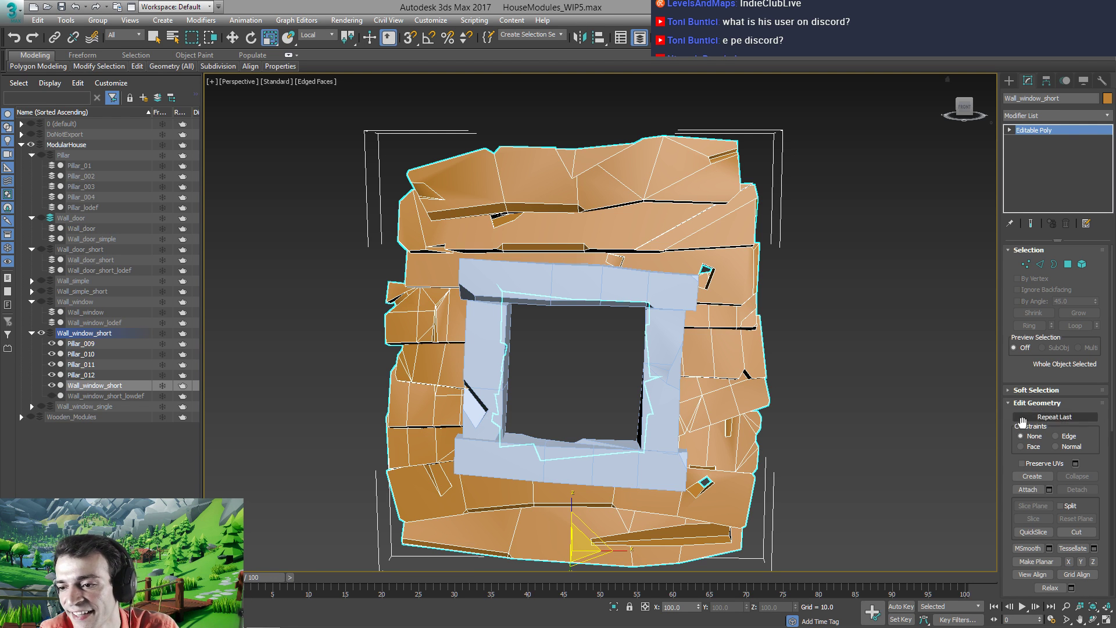
{"action": "left_click", "coordinate": [1027, 488]}
{"action": "left_click", "coordinate": [608, 459]}
{"action": "left_click", "coordinate": [662, 395]}
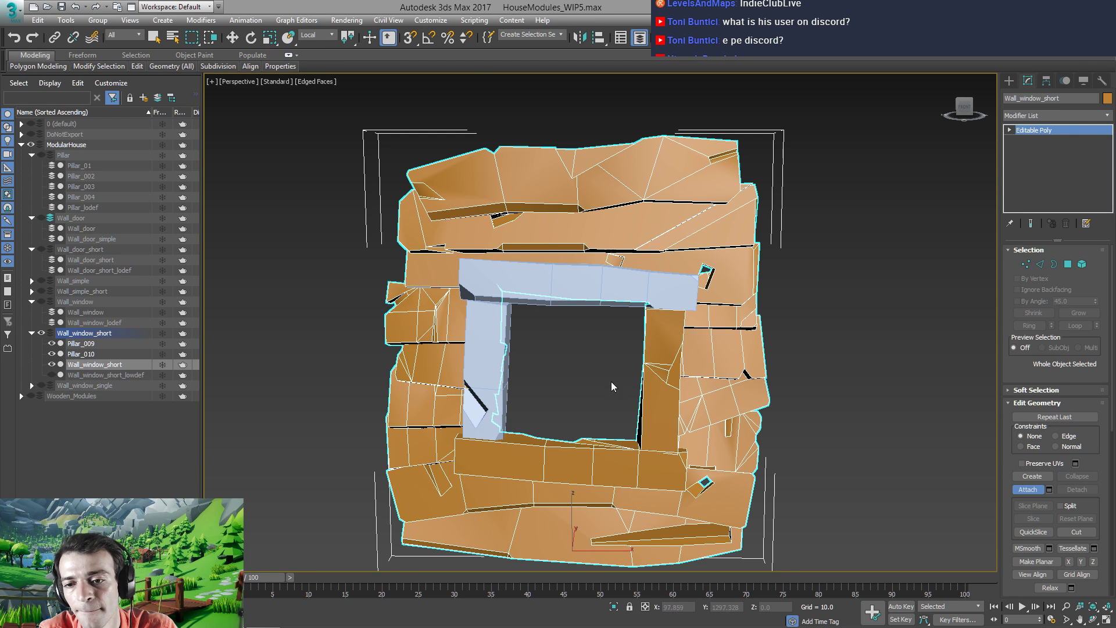
{"action": "left_click", "coordinate": [487, 366]}
{"action": "left_click", "coordinate": [581, 285]}
Select all elements of the combined Wall_window_short mesh and add an Unwrap UVW modifier to it
{"action": "left_click", "coordinate": [1044, 134]}
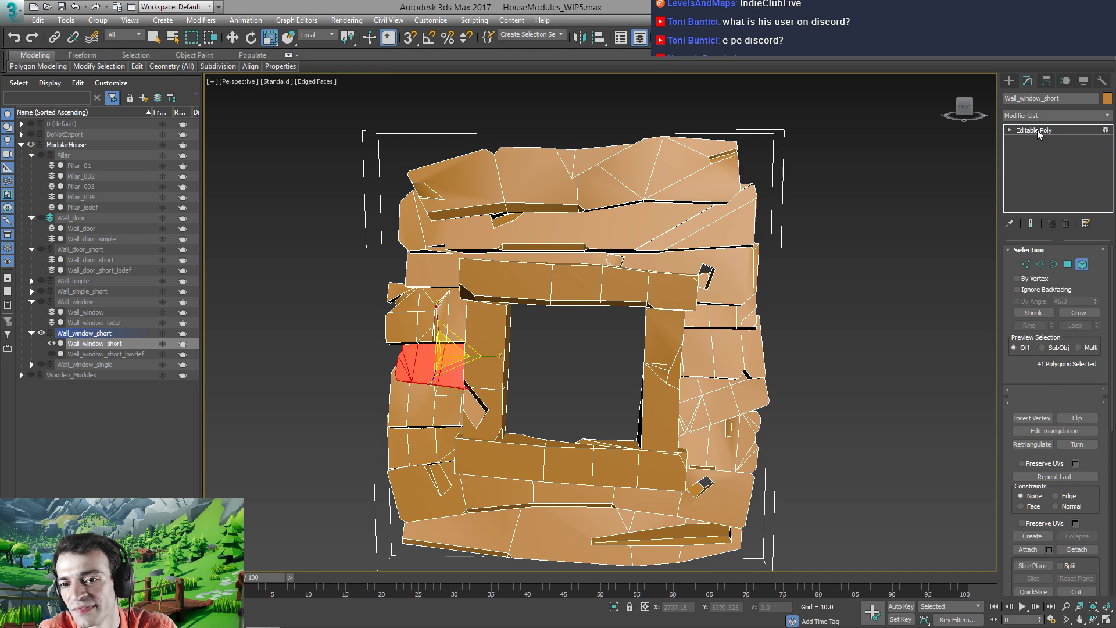
{"action": "middle_click_drag", "start_coordinate": [681, 383], "coordinate": [671, 352]}
{"action": "key", "text": "ctrl+a"}
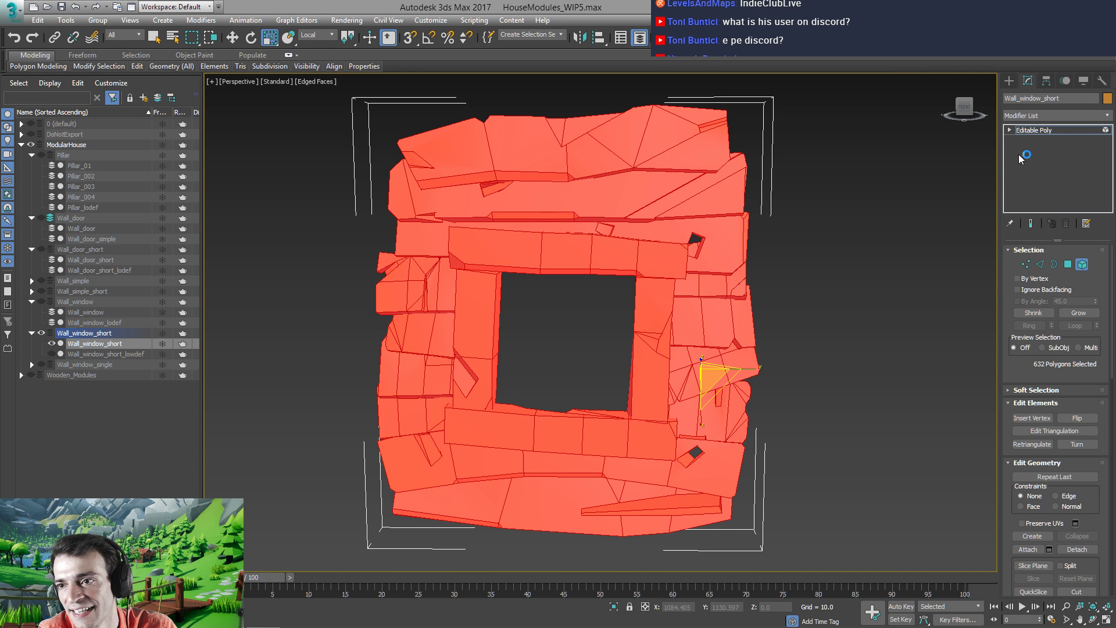
{"action": "left_click", "coordinate": [1051, 130]}
{"action": "left_click", "coordinate": [1047, 115]}
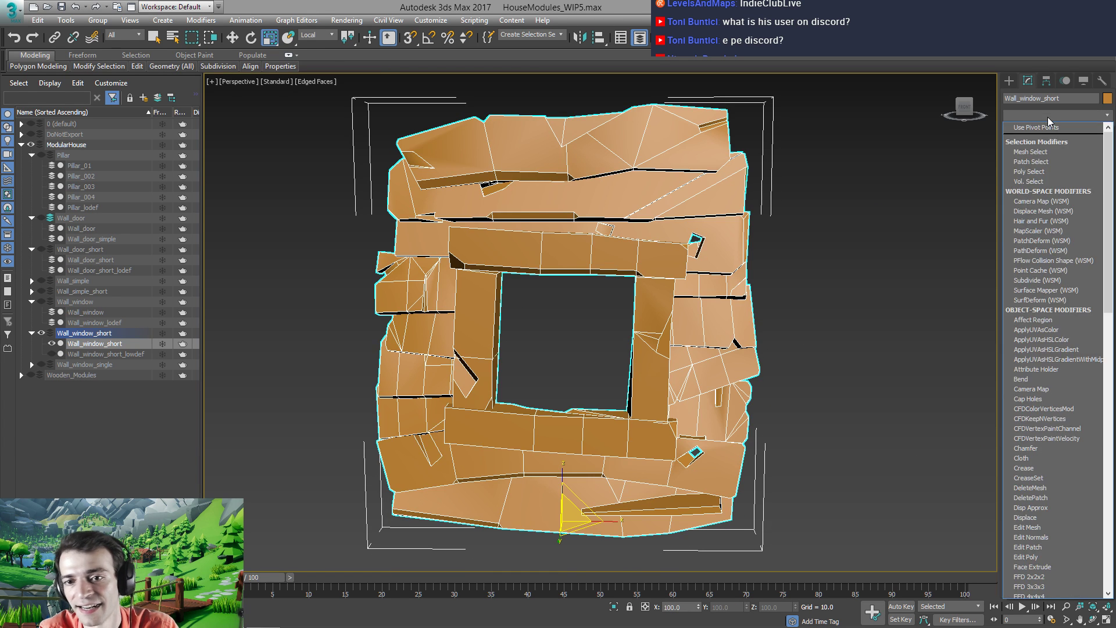
{"action": "key", "text": "u"}
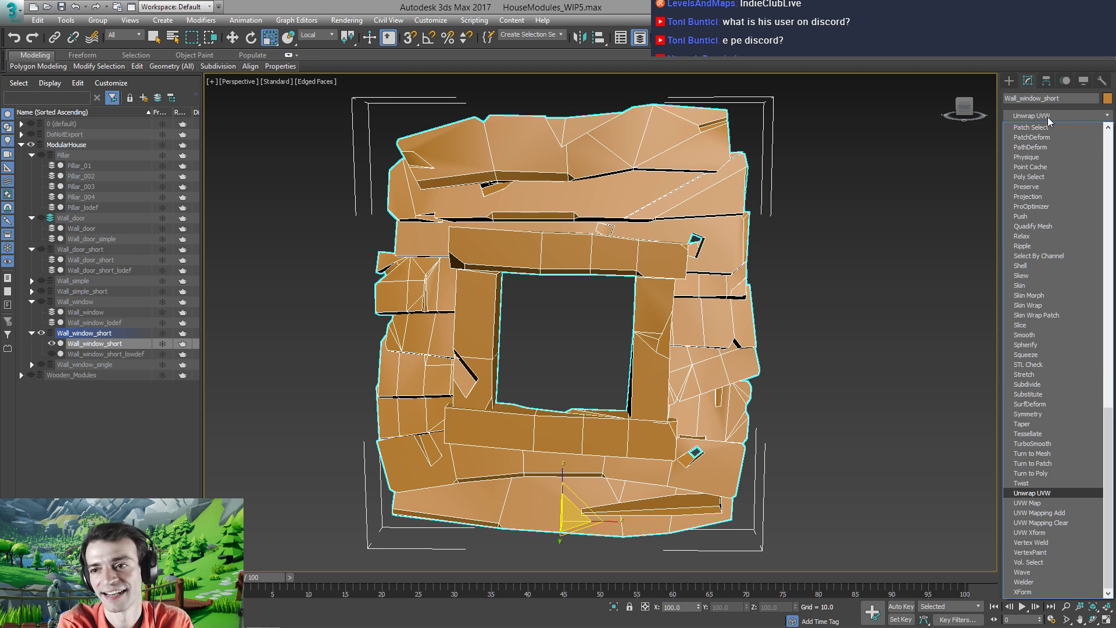
{"action": "key", "text": "Return"}
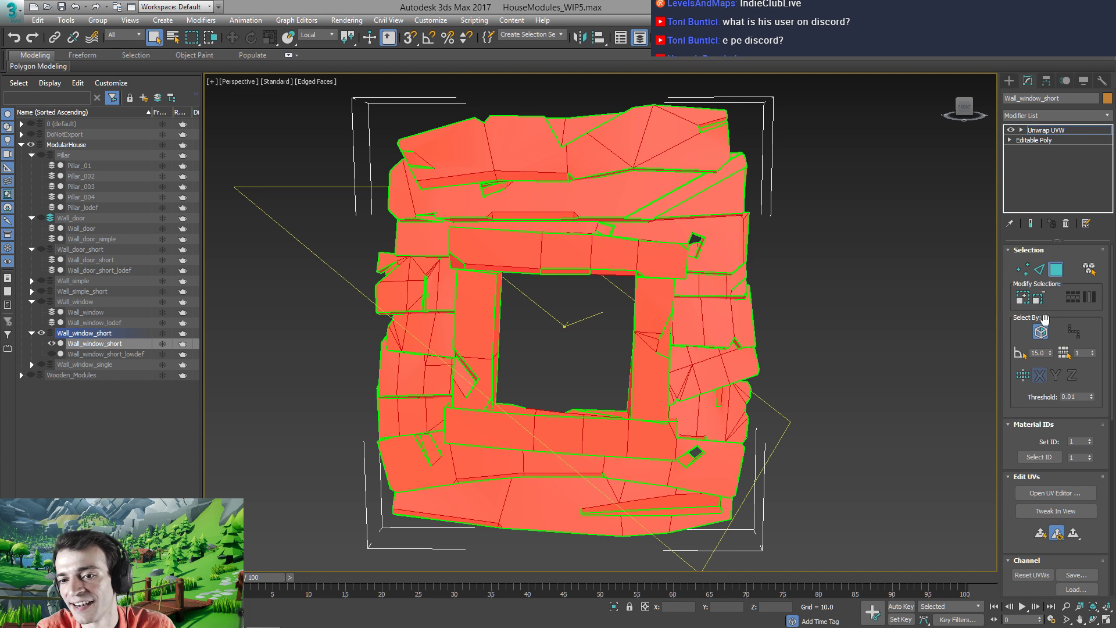
Flatten the wall's UVs in the UV editor with a polygon angle threshold of 45 and a spacing of 0.001
{"action": "left_click", "coordinate": [1055, 493]}
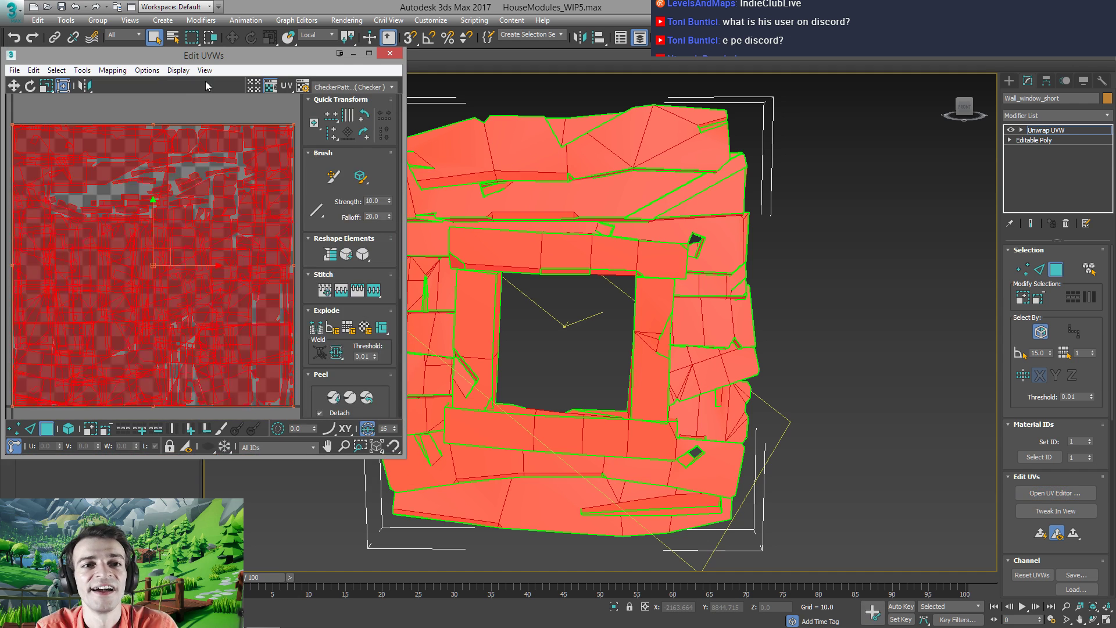
{"action": "left_click", "coordinate": [125, 70]}
{"action": "left_click", "coordinate": [129, 82]}
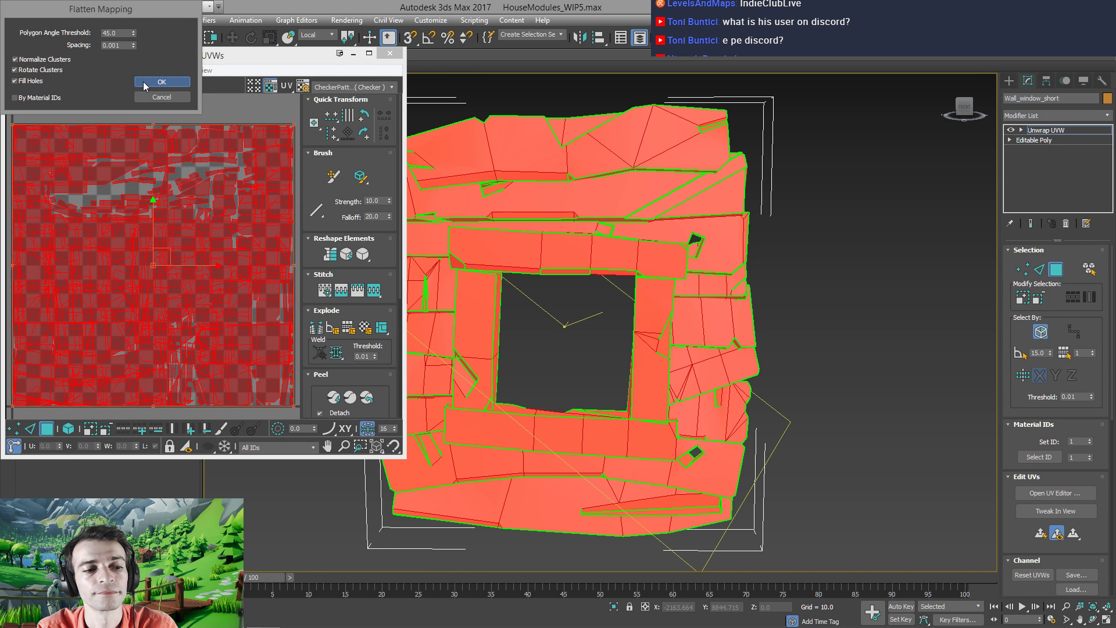
{"action": "left_click", "coordinate": [145, 85]}
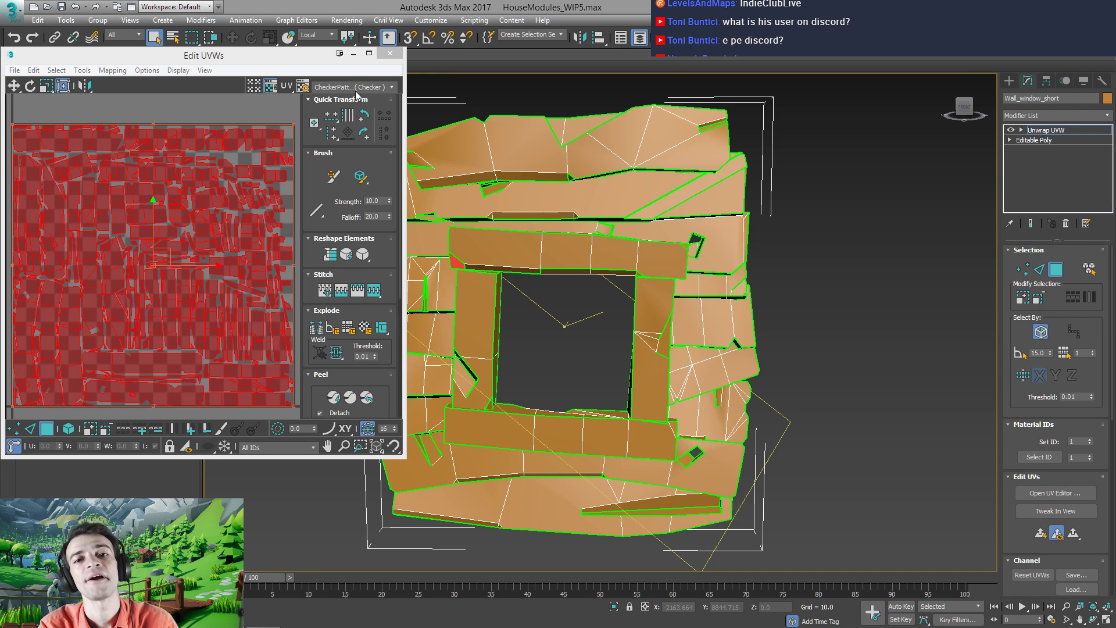
Close the UV editor and convert Wall_window_short to an Editable Poly
{"action": "left_click", "coordinate": [390, 54]}
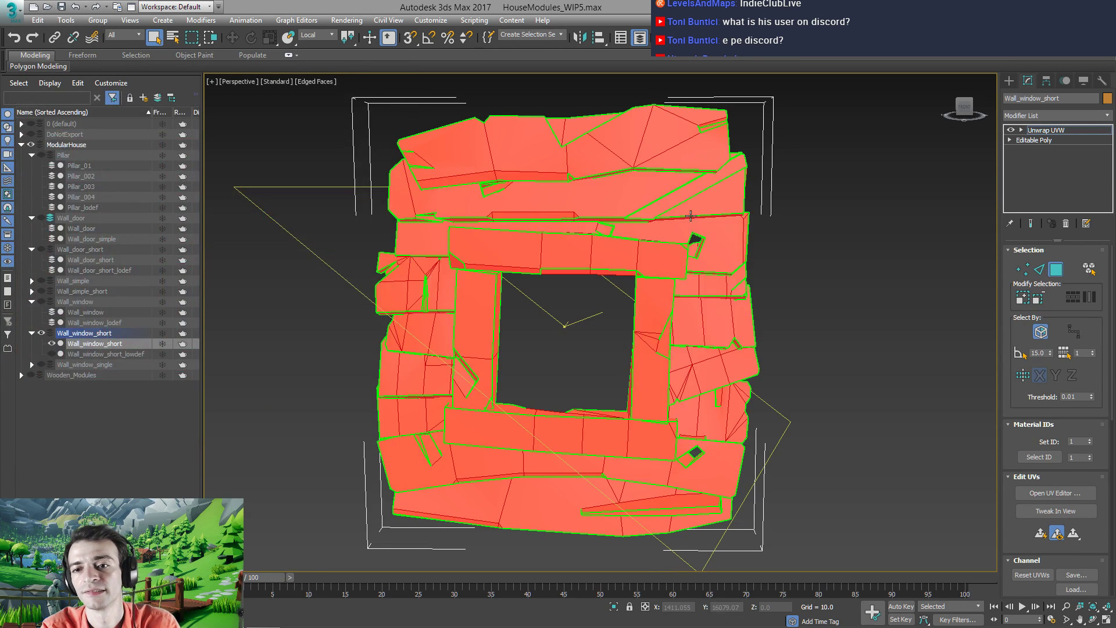
{"action": "right_click", "coordinate": [720, 189]}
{"action": "mouse_move", "coordinate": [756, 292]}
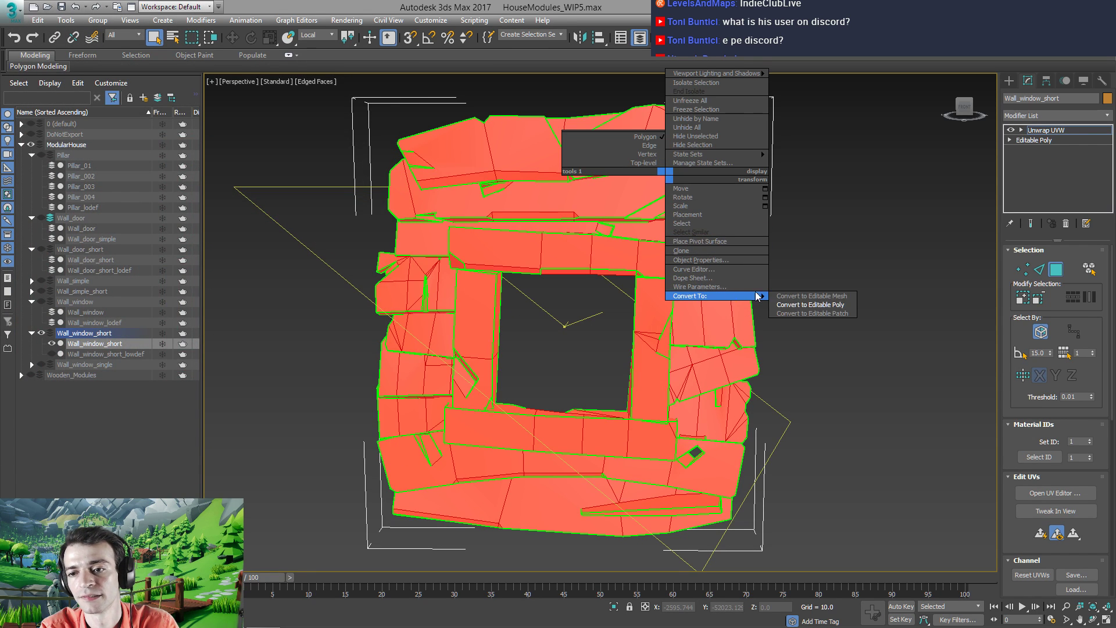
{"action": "left_click", "coordinate": [801, 305]}
{"action": "middle_click_drag", "start_coordinate": [756, 306], "coordinate": [595, 324], "text": "alt"}
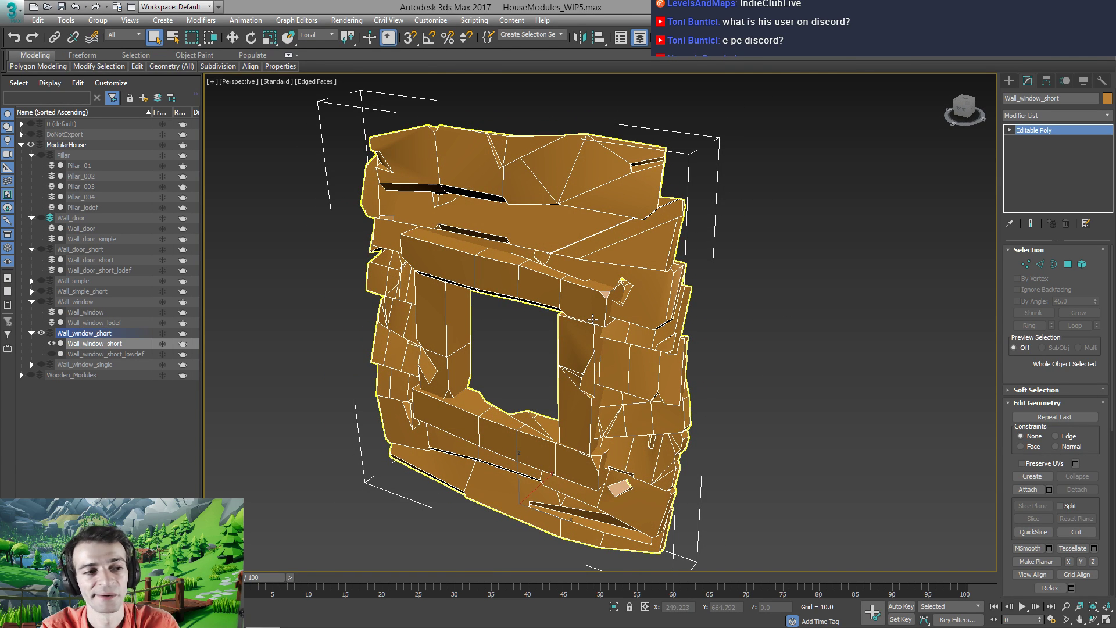
{"action": "left_click", "coordinate": [591, 316]}
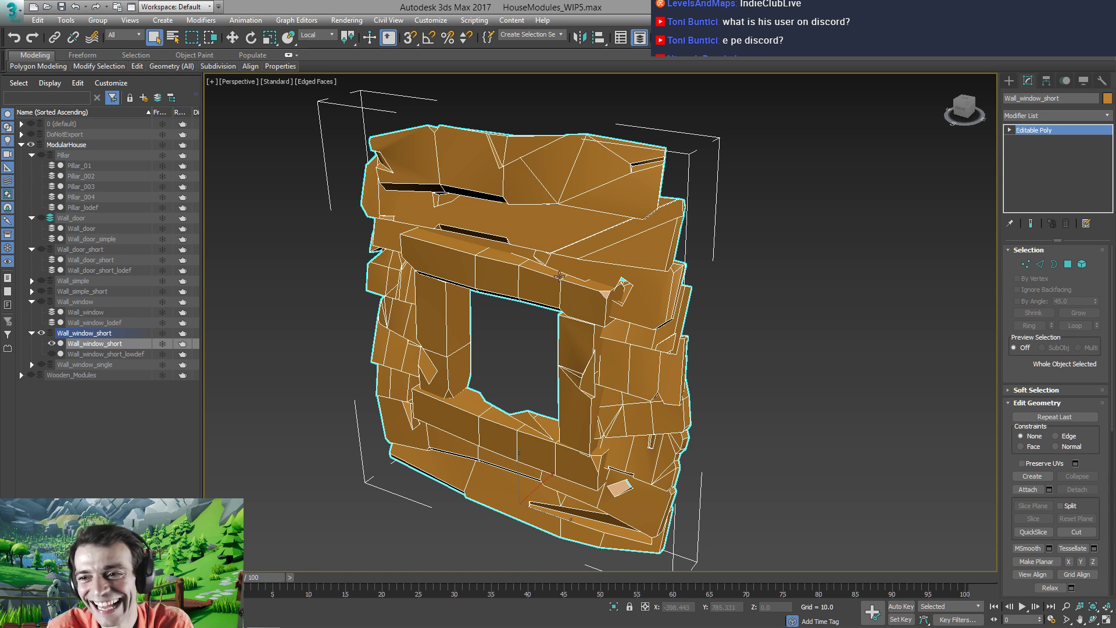
{"action": "middle_click_drag", "start_coordinate": [510, 386], "coordinate": [568, 382], "text": "alt"}
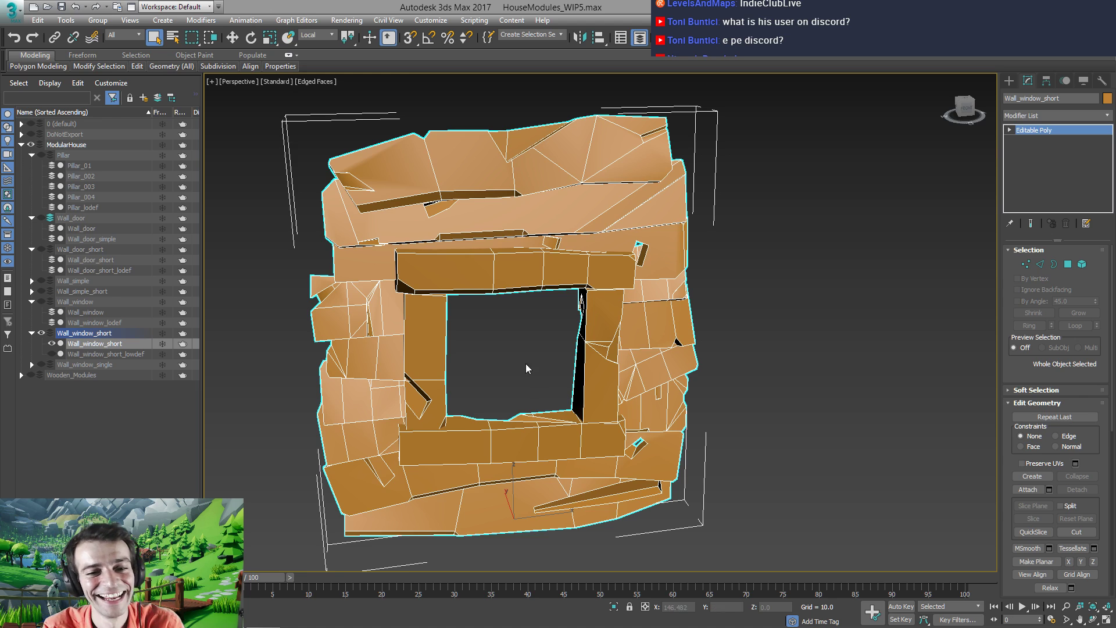
{"action": "middle_click_drag", "start_coordinate": [526, 364], "coordinate": [557, 337]}
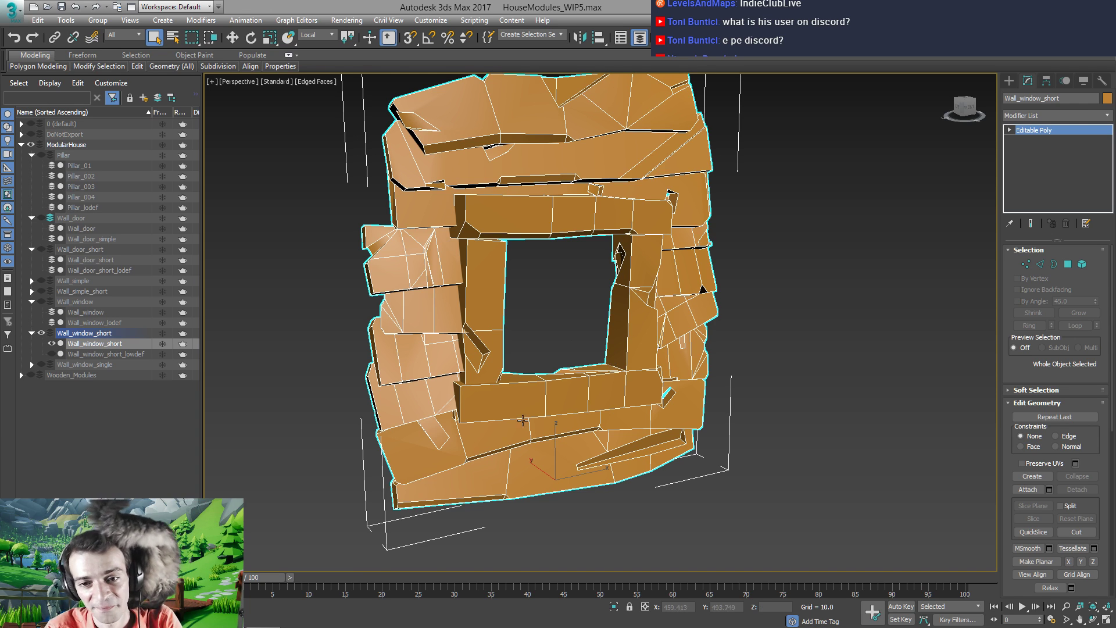
{"action": "middle_click_drag", "start_coordinate": [523, 420], "coordinate": [507, 359], "text": "alt"}
{"action": "scroll", "coordinate": [522, 353], "scroll_direction": "down", "scroll_amount": 2}
Export Wall_window_short as FBX over the existing Wall_window_short file in the ModularHouse folder, keeping the current export settings
{"action": "key", "text": "alt"}
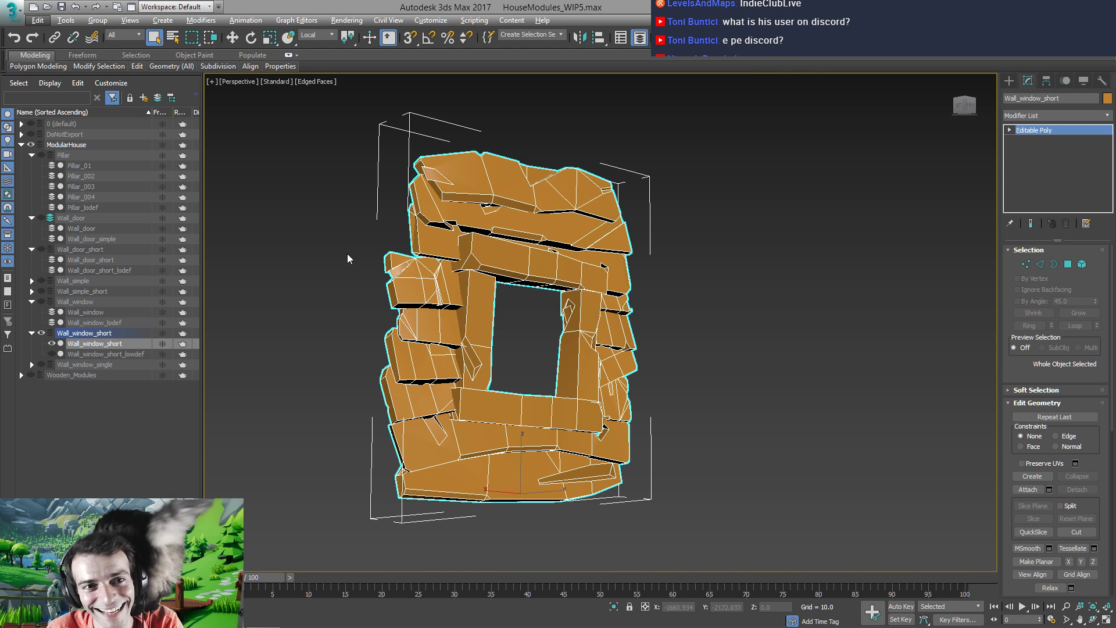
{"action": "left_click", "coordinate": [847, 43]}
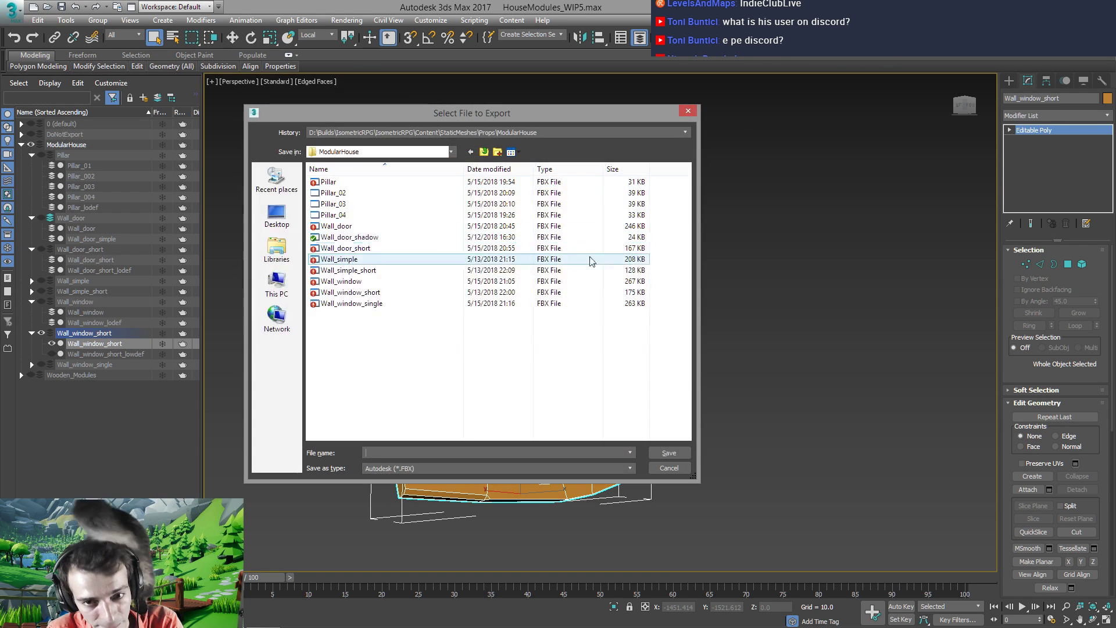
{"action": "double_click", "coordinate": [369, 292]}
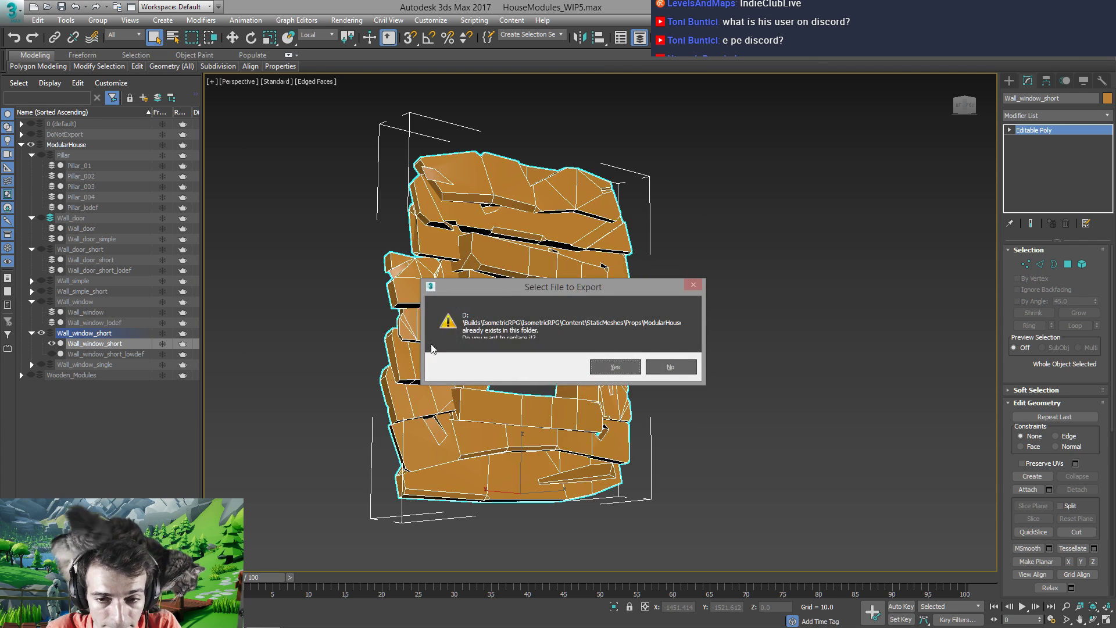
{"action": "left_click", "coordinate": [588, 365]}
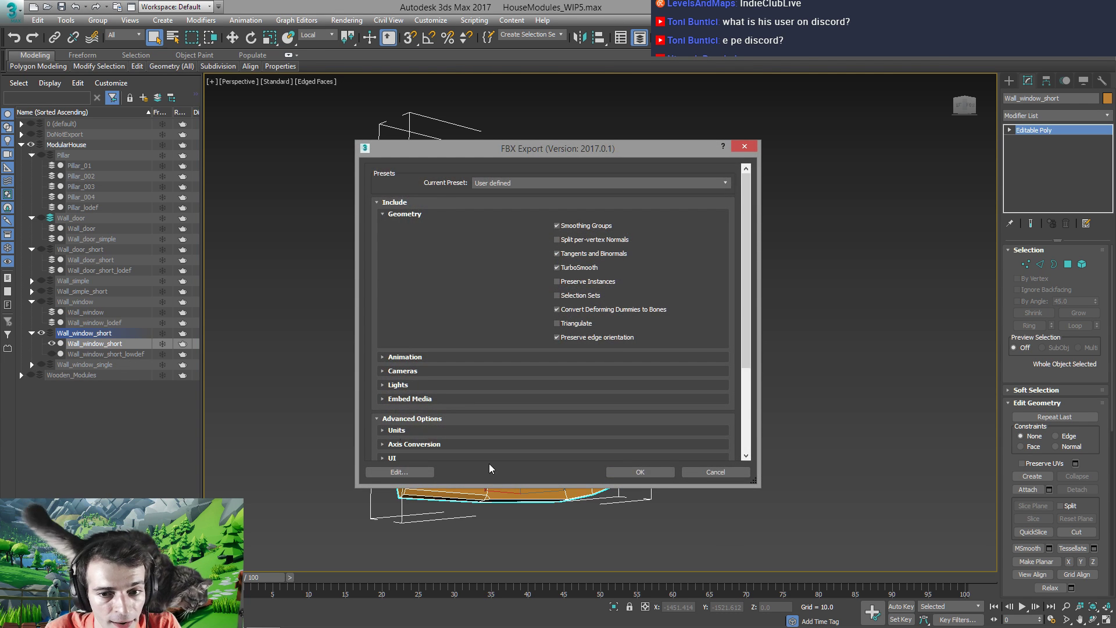
{"action": "left_click", "coordinate": [642, 475]}
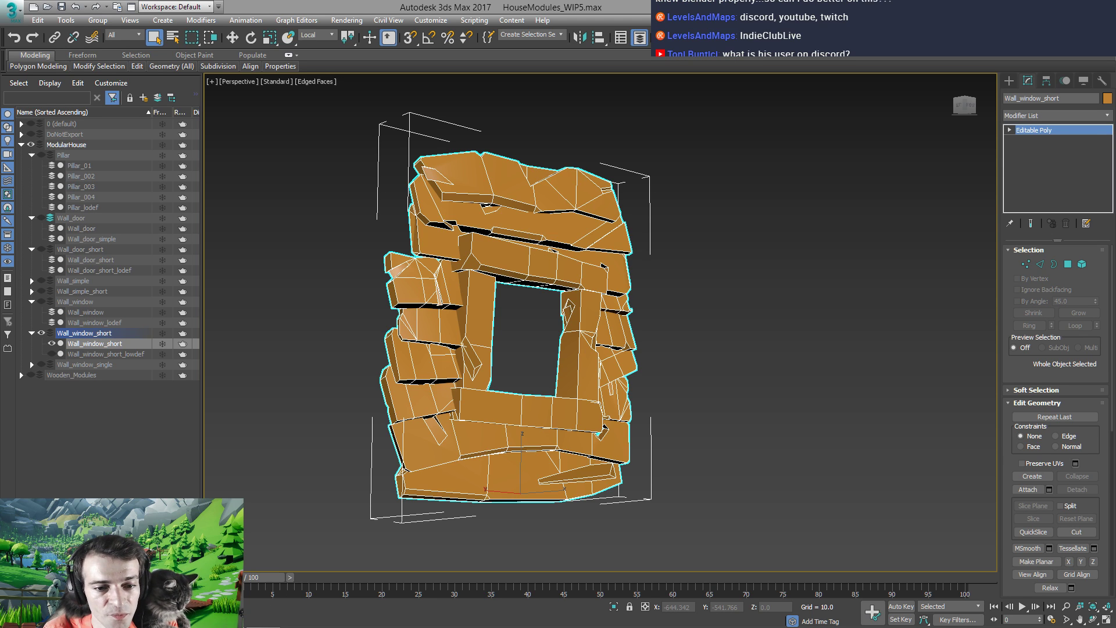
Switch to Unreal Editor, import the detected source file changes, and inspect the short window walls in the level
{"action": "mouse_move", "coordinate": [270, 626]}
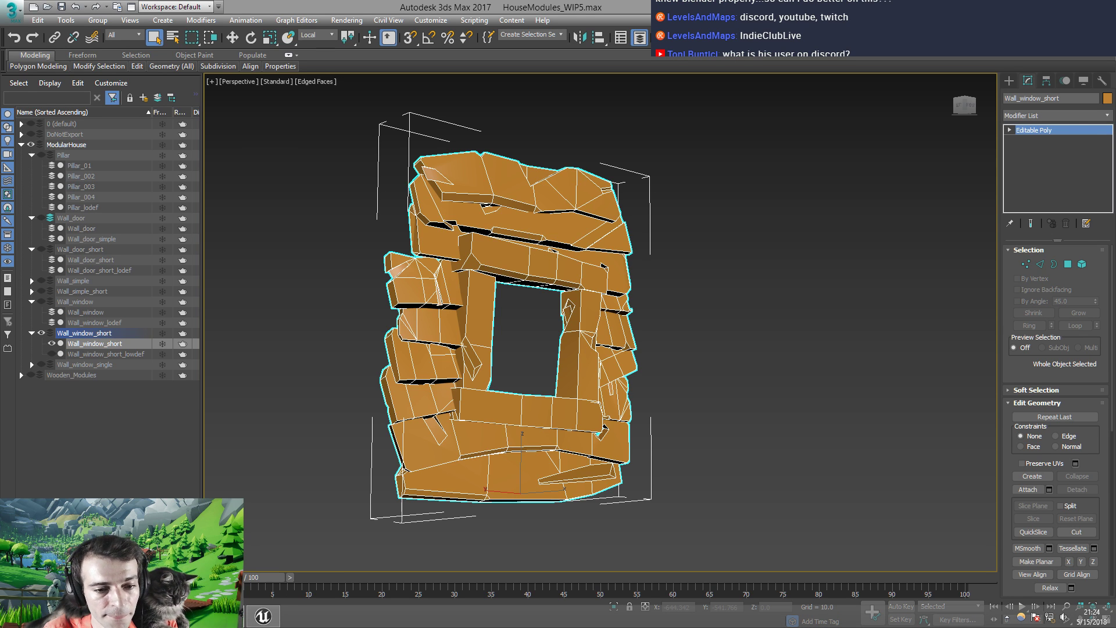
{"action": "left_click", "coordinate": [263, 616]}
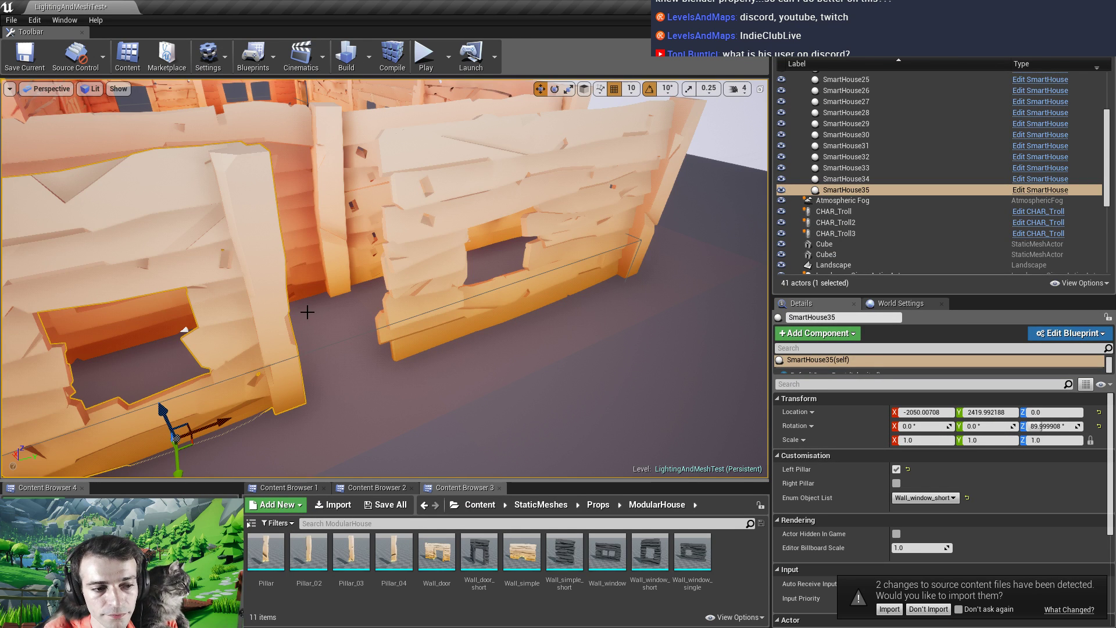
{"action": "left_click", "coordinate": [890, 609]}
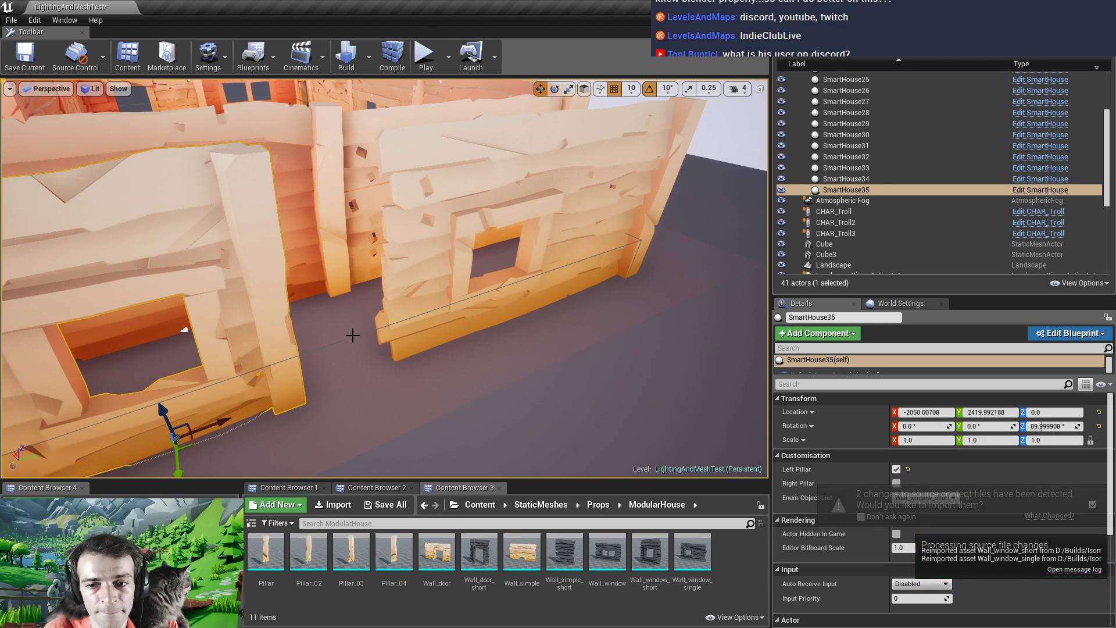
{"action": "right_click_drag", "start_coordinate": [383, 279], "coordinate": [334, 327]}
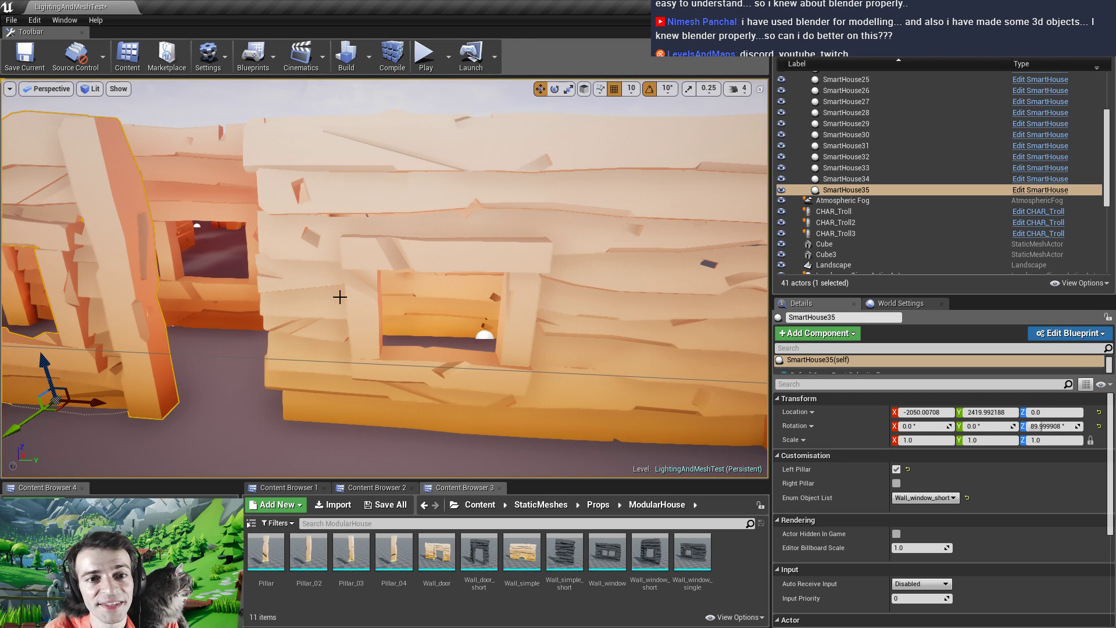
{"action": "mouse_move", "coordinate": [237, 281]}
{"action": "right_mouse_down"}
{"action": "mouse_move", "coordinate": [172, 281]}
{"action": "mouse_move", "coordinate": [215, 282]}
{"action": "right_mouse_up"}
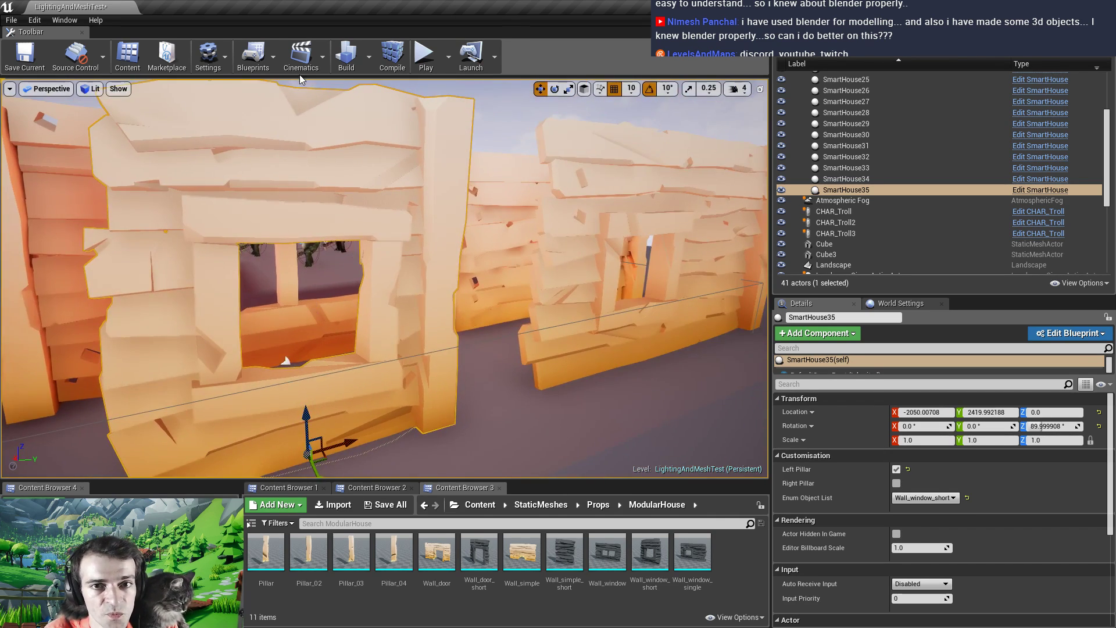
Build the level's lighting, clear the Message Log from view, and check the shading on the short window wall
{"action": "left_click", "coordinate": [30, 60]}
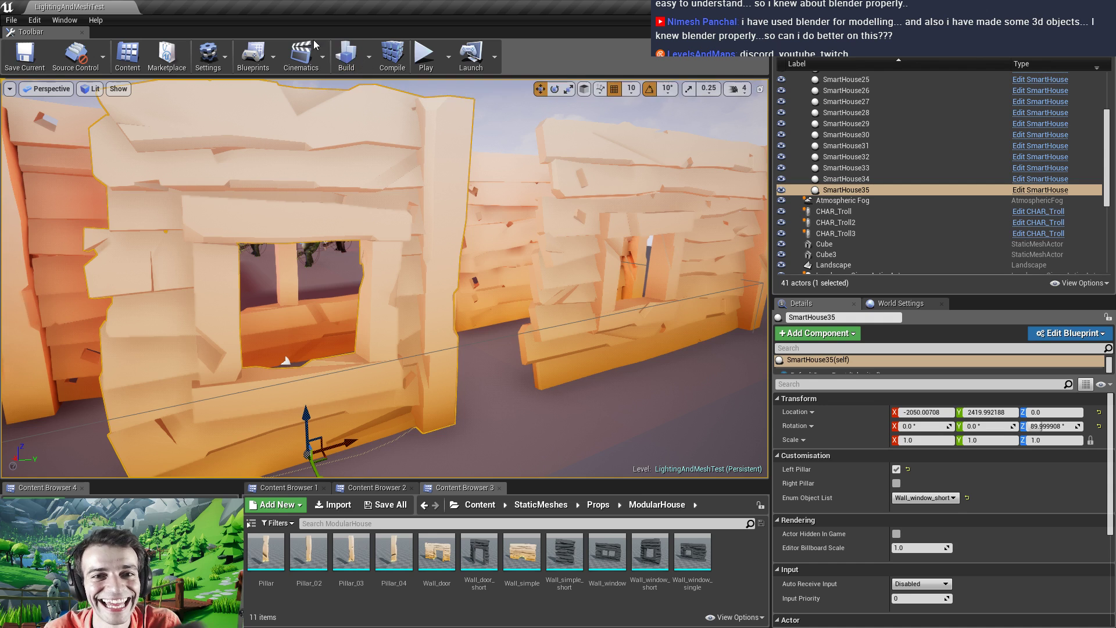
{"action": "left_click", "coordinate": [348, 60]}
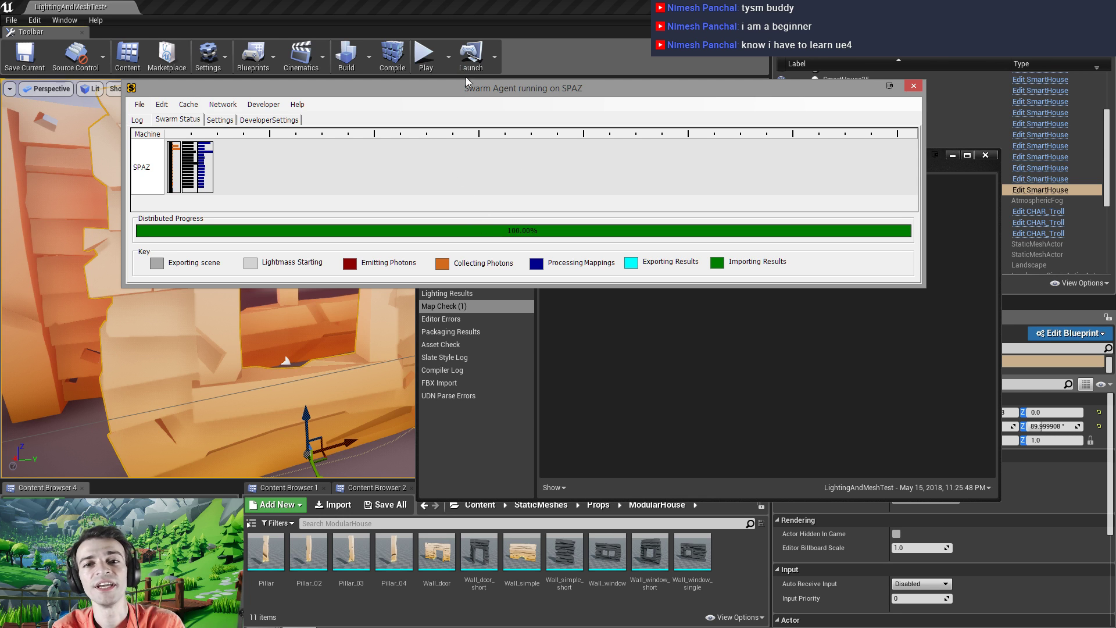
{"action": "left_click_drag", "start_coordinate": [466, 77], "coordinate": [467, 102]}
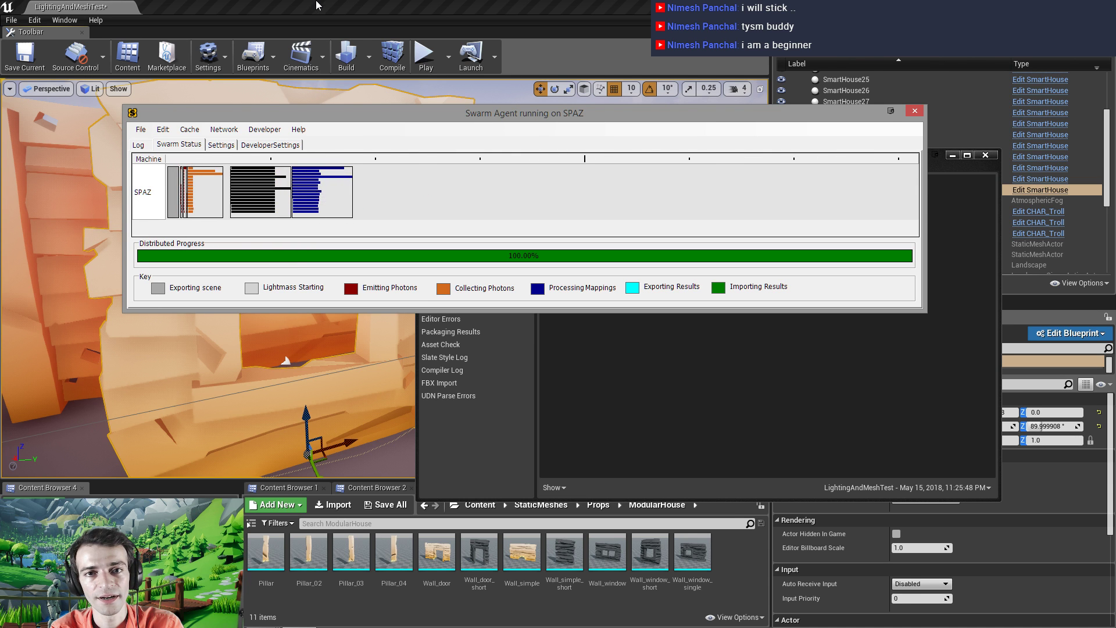
{"action": "left_click", "coordinate": [952, 154]}
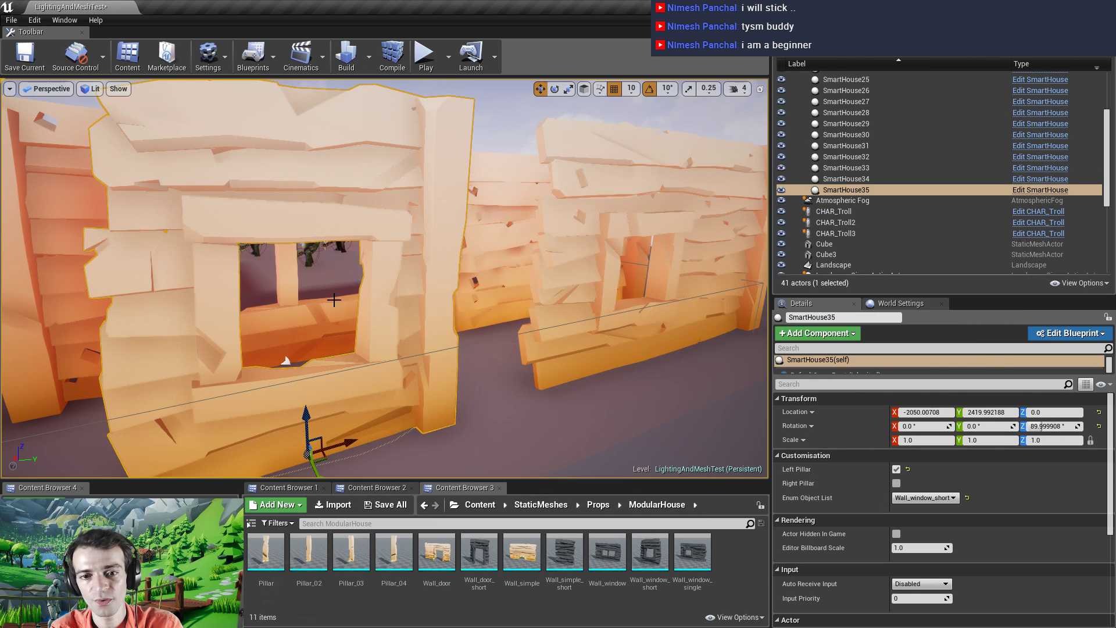
{"action": "scroll", "coordinate": [384, 279], "scroll_direction": "up", "scroll_amount": 3}
{"action": "right_click_drag", "start_coordinate": [384, 279], "coordinate": [277, 299]}
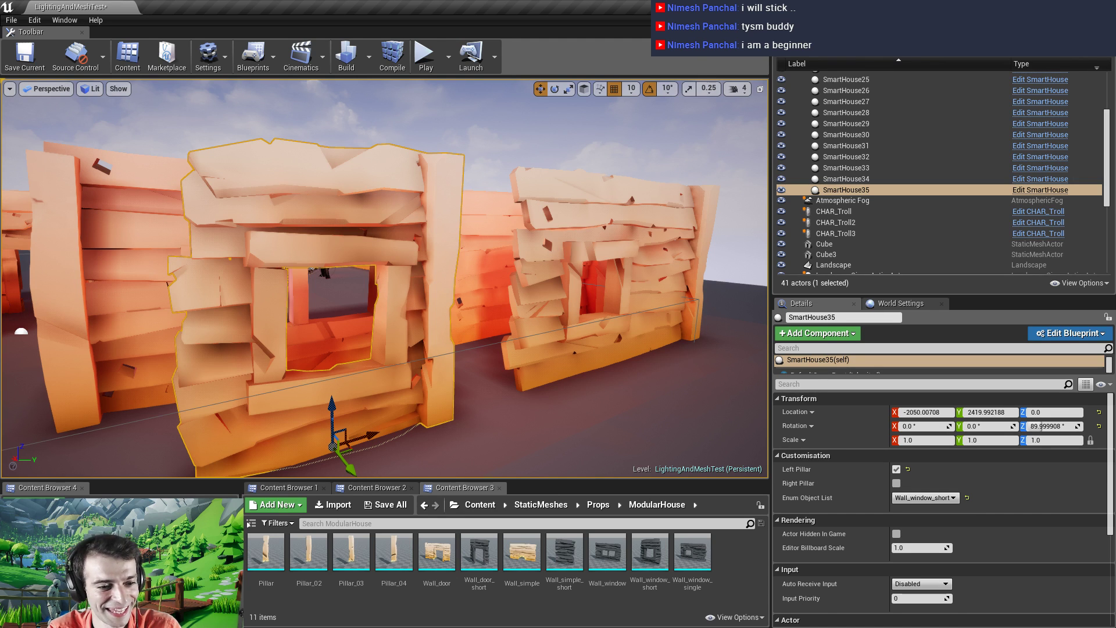
Switch to 3ds Max, close the Swarm Agent window, and hide the Wall_window_short layer
{"action": "key", "text": "alt+Tab"}
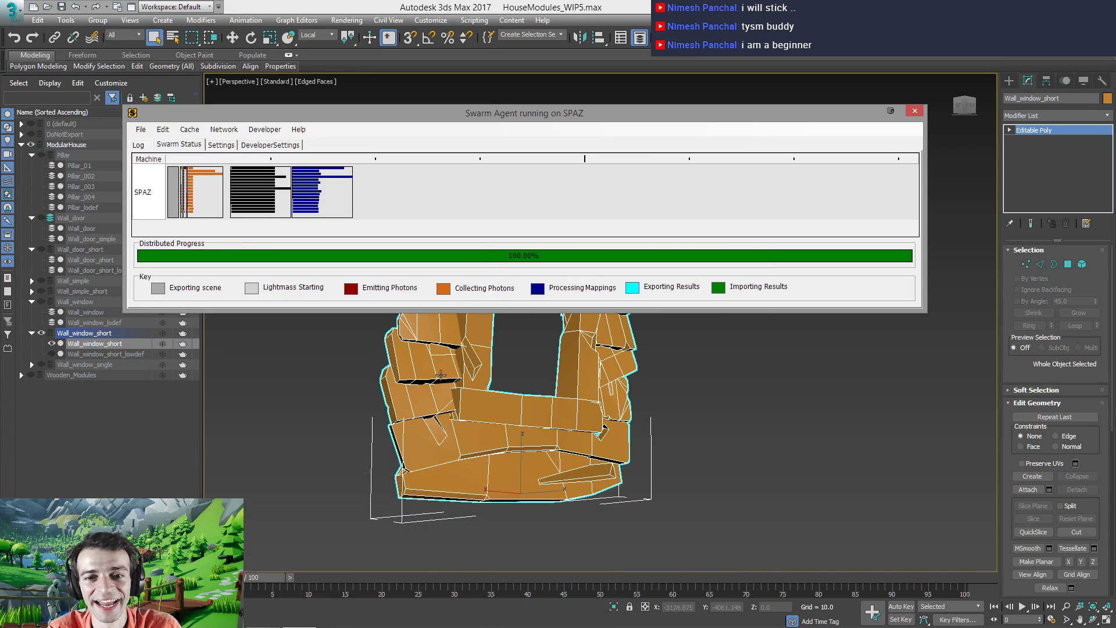
{"action": "left_click", "coordinate": [917, 111]}
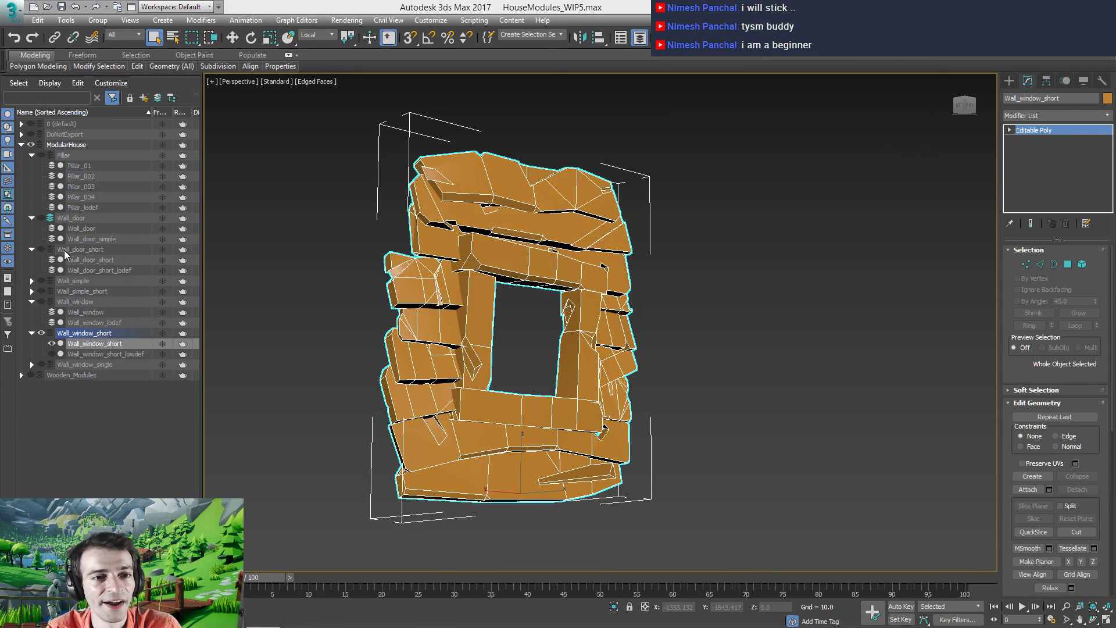
{"action": "left_click", "coordinate": [41, 333]}
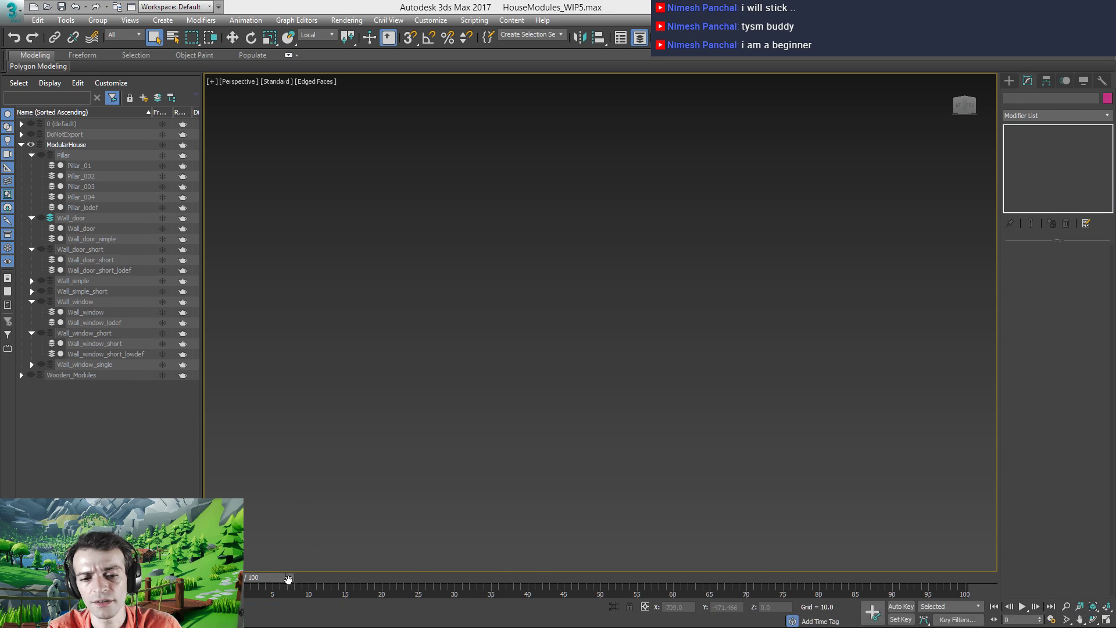
Switch to Unreal Editor and inspect the window and door walls of the modular house from several angles
{"action": "key", "text": "alt+Tab"}
{"action": "key", "text": "d"}
{"action": "right_click_drag", "start_coordinate": [543, 287], "coordinate": [500, 287]}
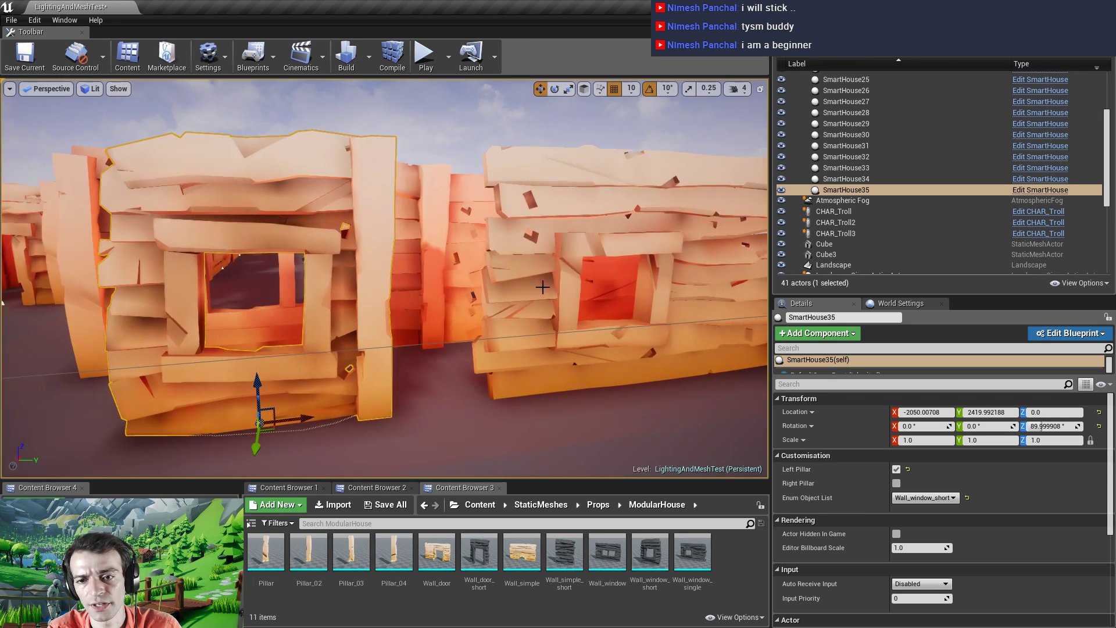
{"action": "key", "text": "s"}
{"action": "right_click_drag", "start_coordinate": [308, 301], "coordinate": [402, 298]}
{"action": "key", "text": "a"}
{"action": "key", "text": "s"}
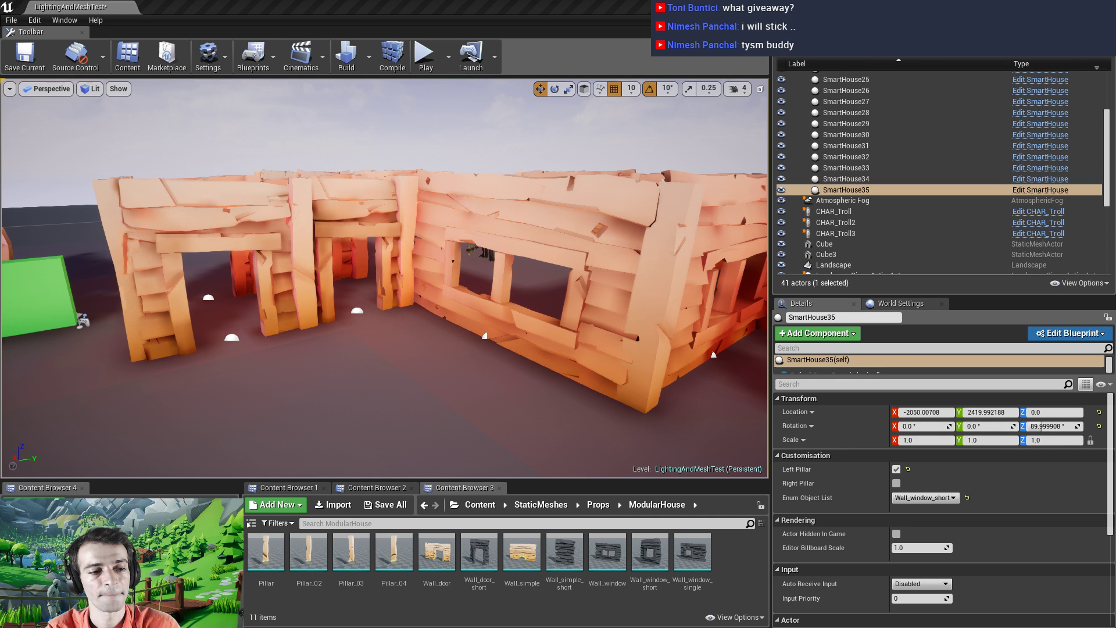
{"action": "key", "text": "d"}
{"action": "right_click_drag", "start_coordinate": [393, 346], "coordinate": [433, 346]}
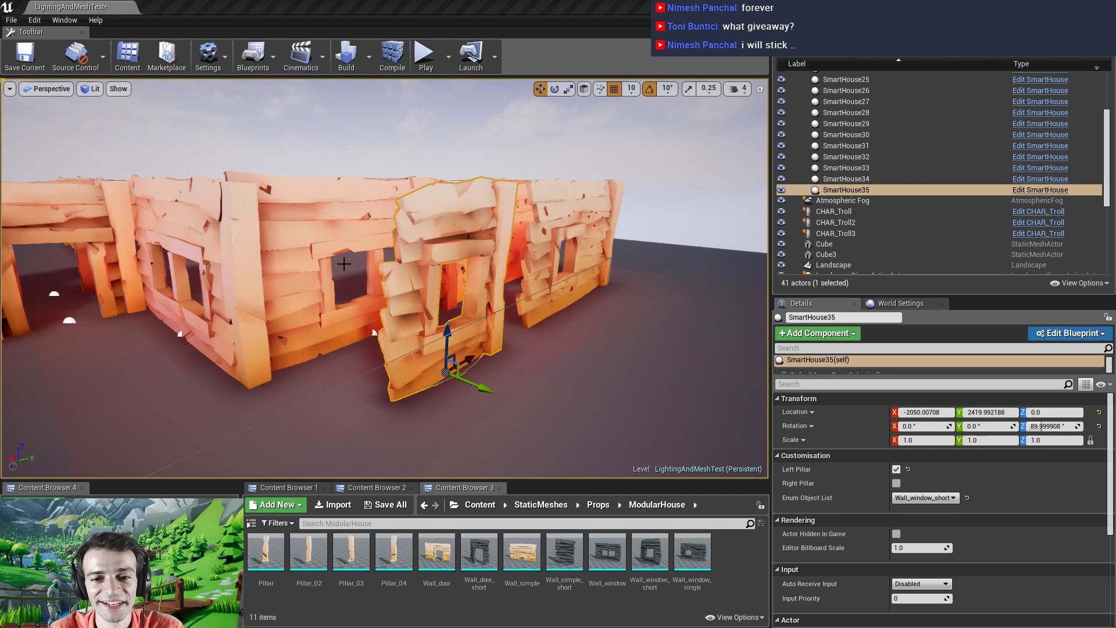
{"action": "right_click_drag", "start_coordinate": [453, 312], "coordinate": [488, 296]}
{"action": "key", "text": "s"}
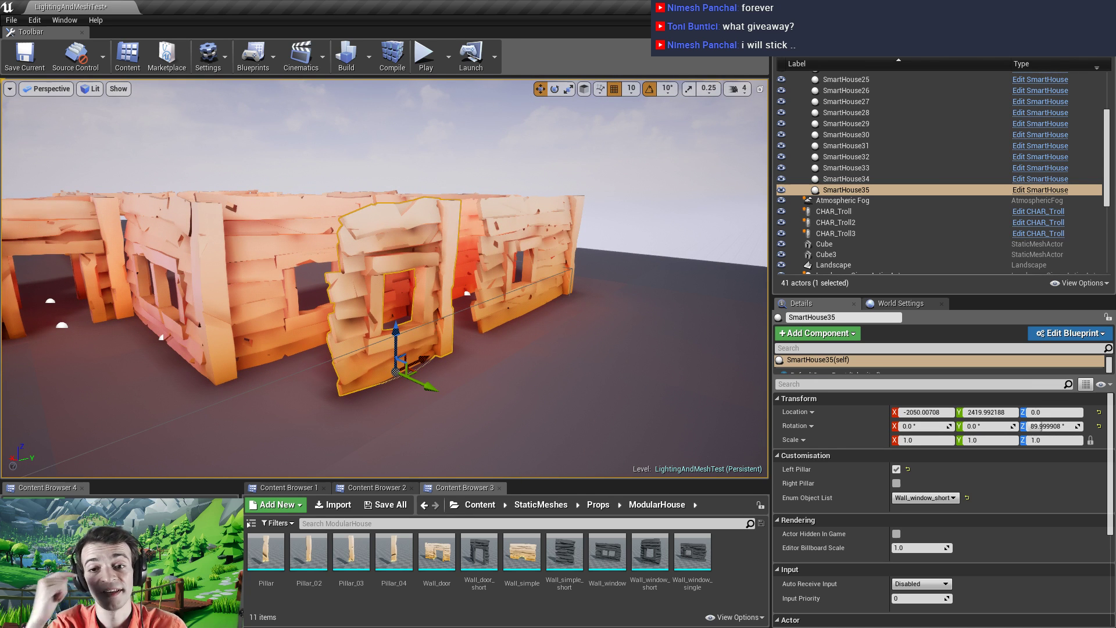
{"action": "right_click_drag", "start_coordinate": [299, 255], "coordinate": [256, 263]}
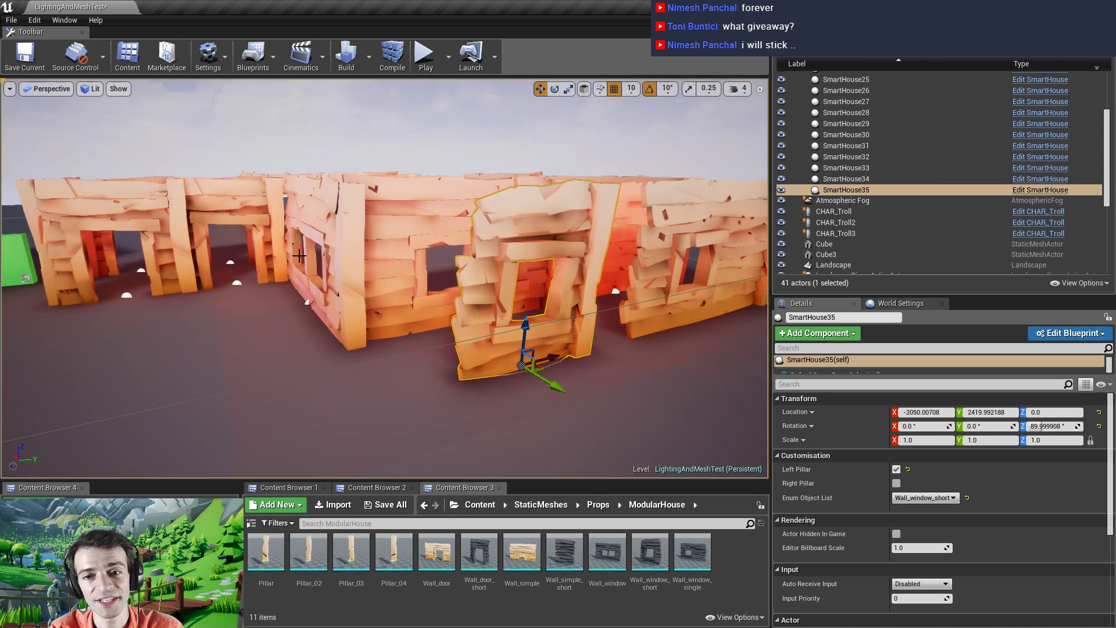
Delete the two freestanding window wall modules, SmartHouse34 and SmartHouse35
{"action": "right_click_drag", "start_coordinate": [666, 241], "coordinate": [669, 241]}
{"action": "left_click", "coordinate": [668, 225], "text": "ctrl"}
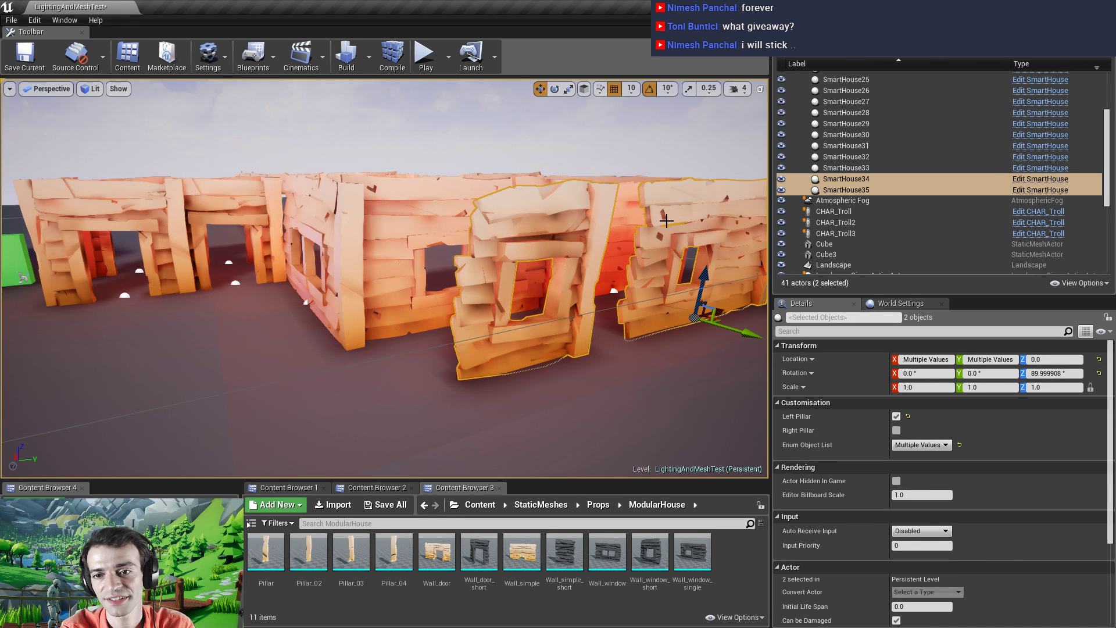
{"action": "key", "text": "Delete"}
Change the door module SmartHouse20 in the house's entrance section to Wall_window_short
{"action": "right_click_drag", "start_coordinate": [372, 290], "coordinate": [304, 259]}
{"action": "left_click", "coordinate": [298, 257]}
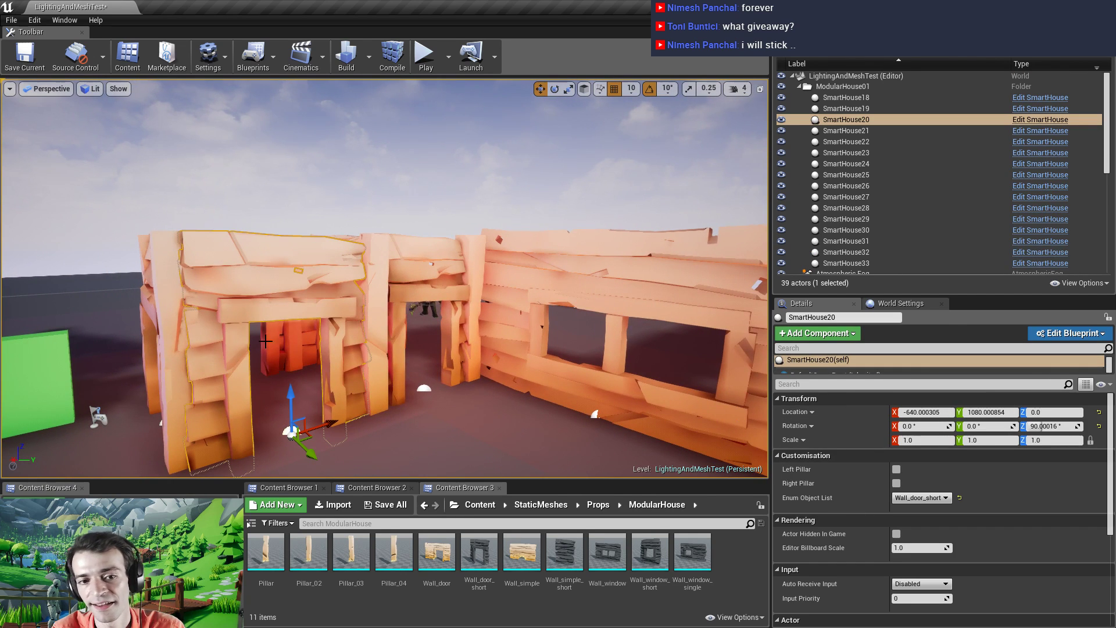
{"action": "key", "text": "f"}
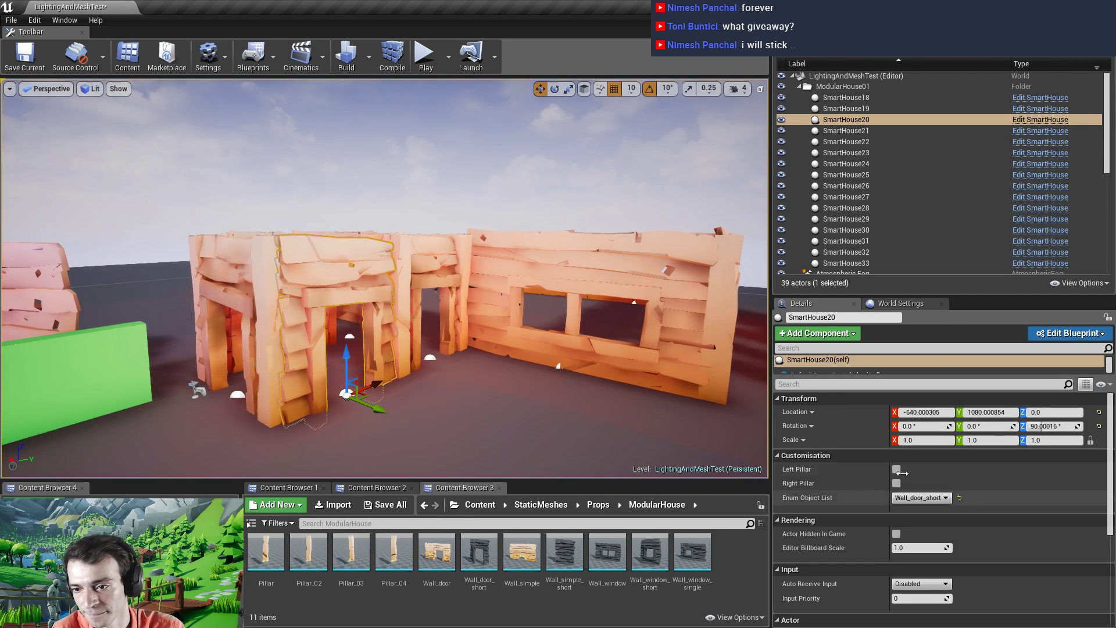
{"action": "left_click", "coordinate": [923, 498]}
{"action": "left_click", "coordinate": [924, 545]}
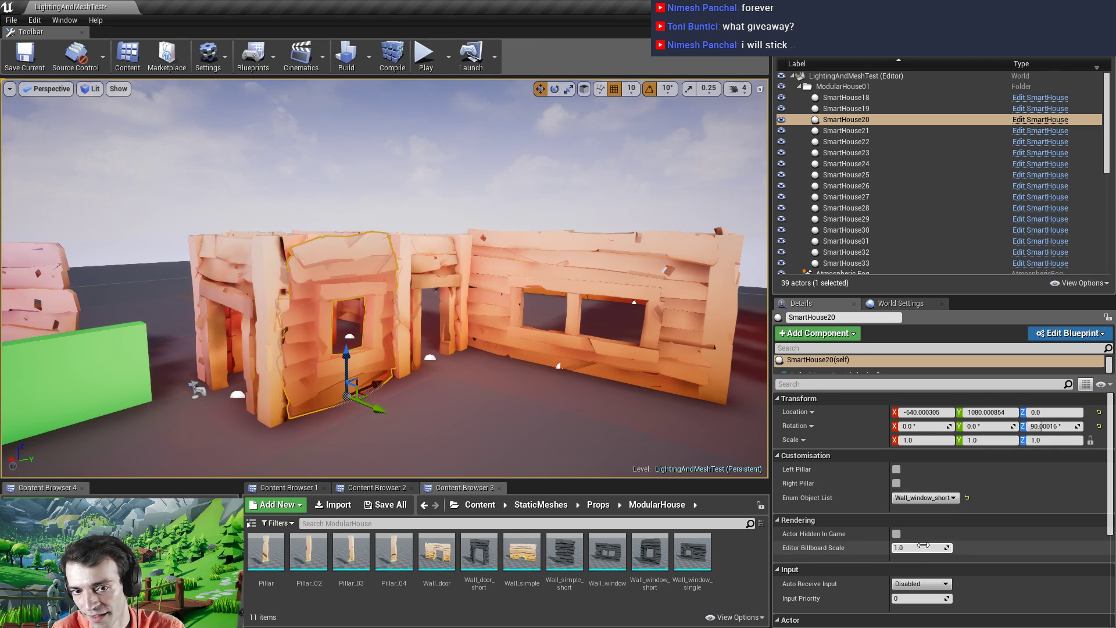
Change the opposite entrance door module, SmartHouse19, to Wall_window_short and view the whole house from above
{"action": "right_click_drag", "start_coordinate": [365, 304], "coordinate": [361, 333]}
{"action": "left_click", "coordinate": [334, 227]}
{"action": "left_click", "coordinate": [921, 497]}
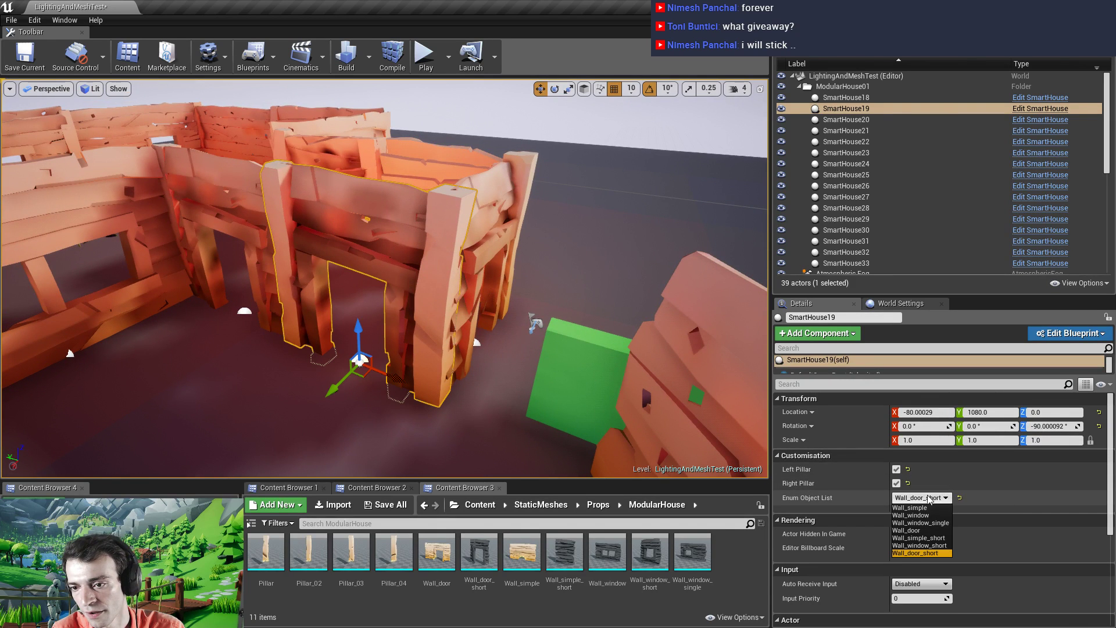
{"action": "left_click", "coordinate": [918, 548]}
{"action": "right_click_drag", "start_coordinate": [500, 325], "coordinate": [462, 291]}
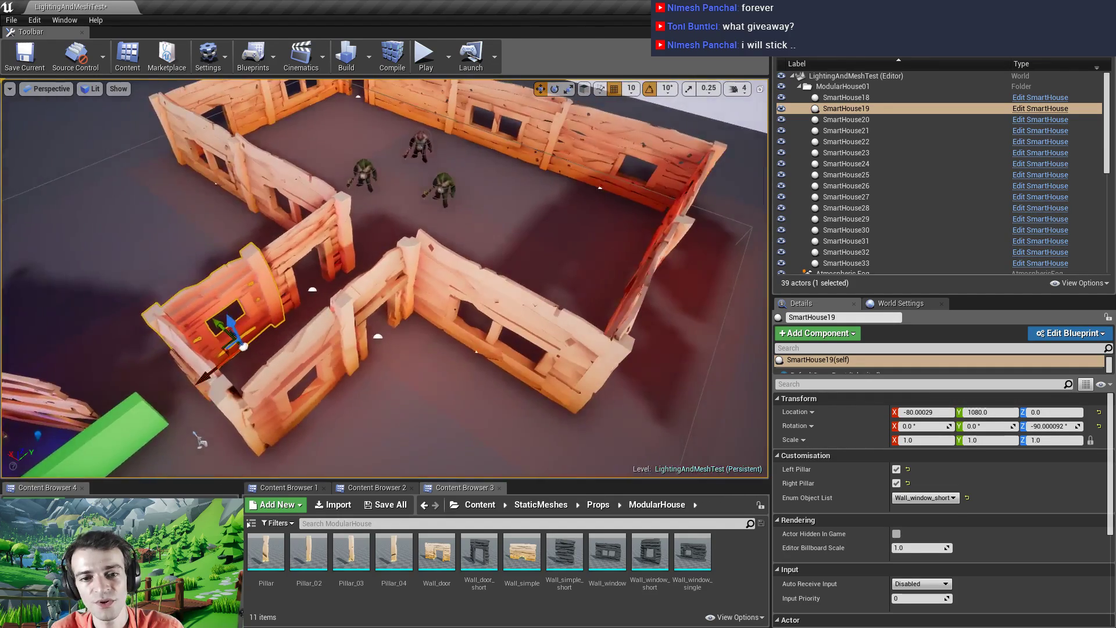
Set the lighting quality to Production and build the level
{"action": "left_click", "coordinate": [370, 61]}
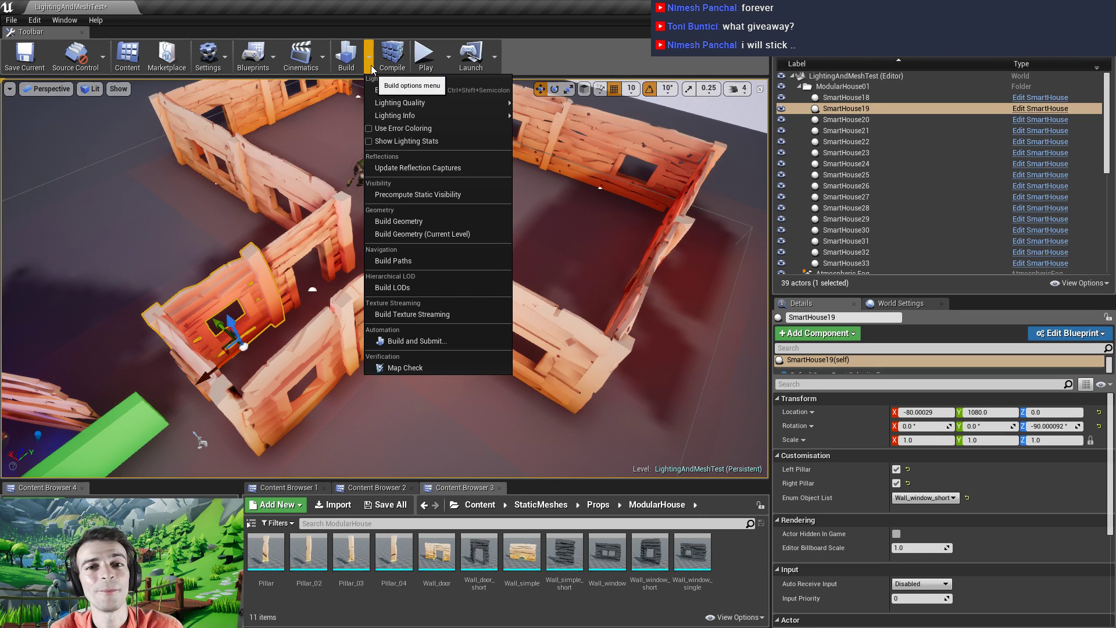
{"action": "mouse_move", "coordinate": [398, 104]}
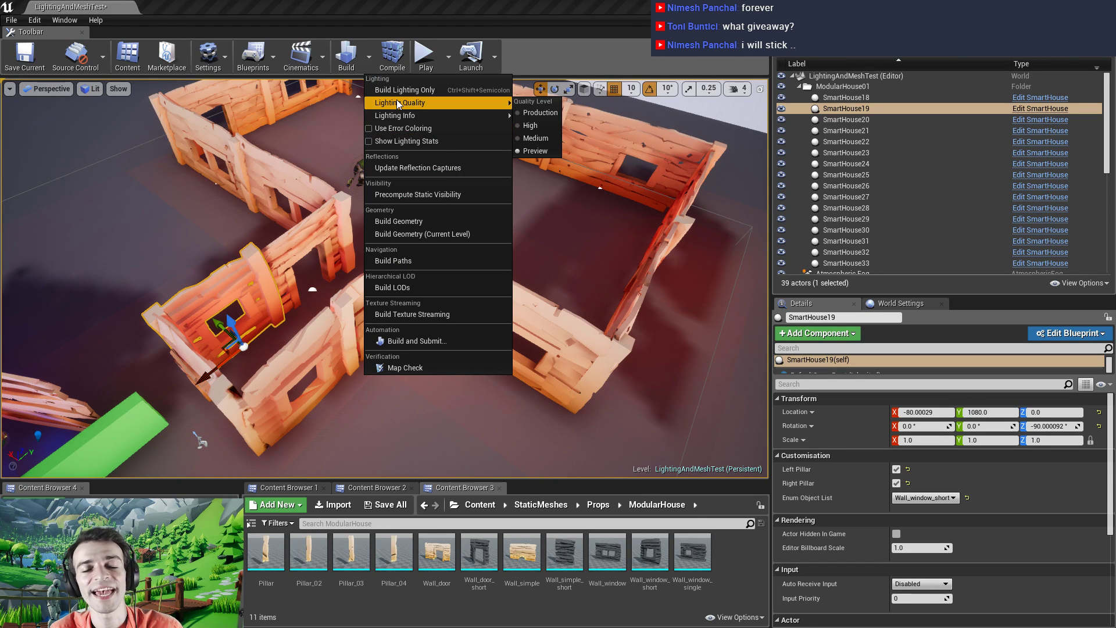
{"action": "left_click", "coordinate": [535, 113]}
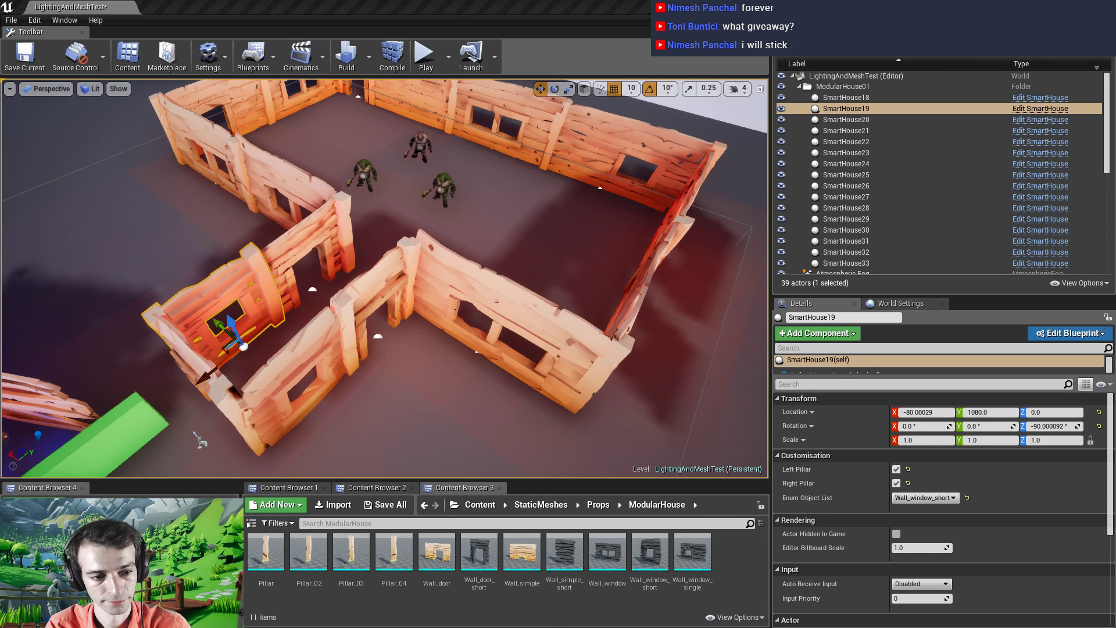
{"action": "left_click", "coordinate": [347, 57]}
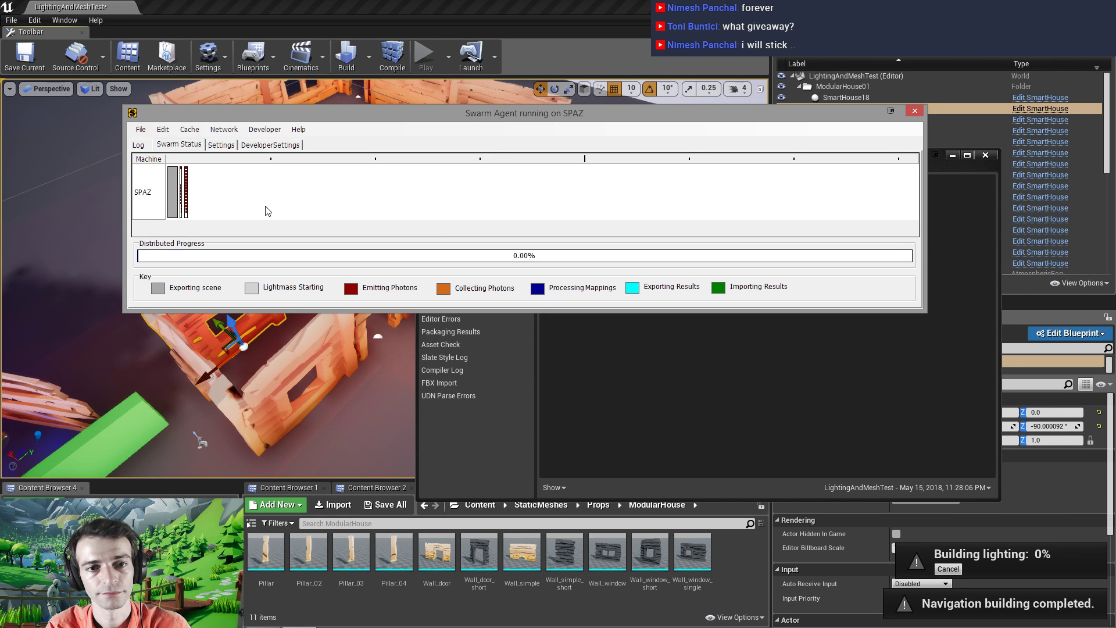
Enlarge the Swarm Agent window and monitor the lighting build's progress until it completes
{"action": "left_click_drag", "start_coordinate": [325, 312], "coordinate": [326, 363]}
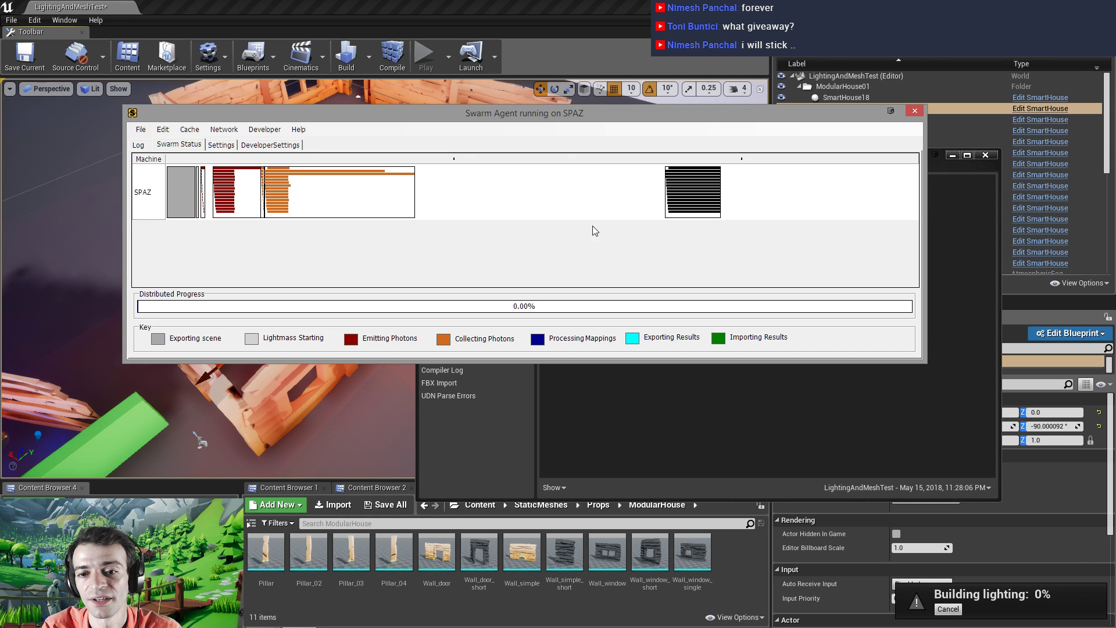
{"action": "mouse_move", "coordinate": [684, 207]}
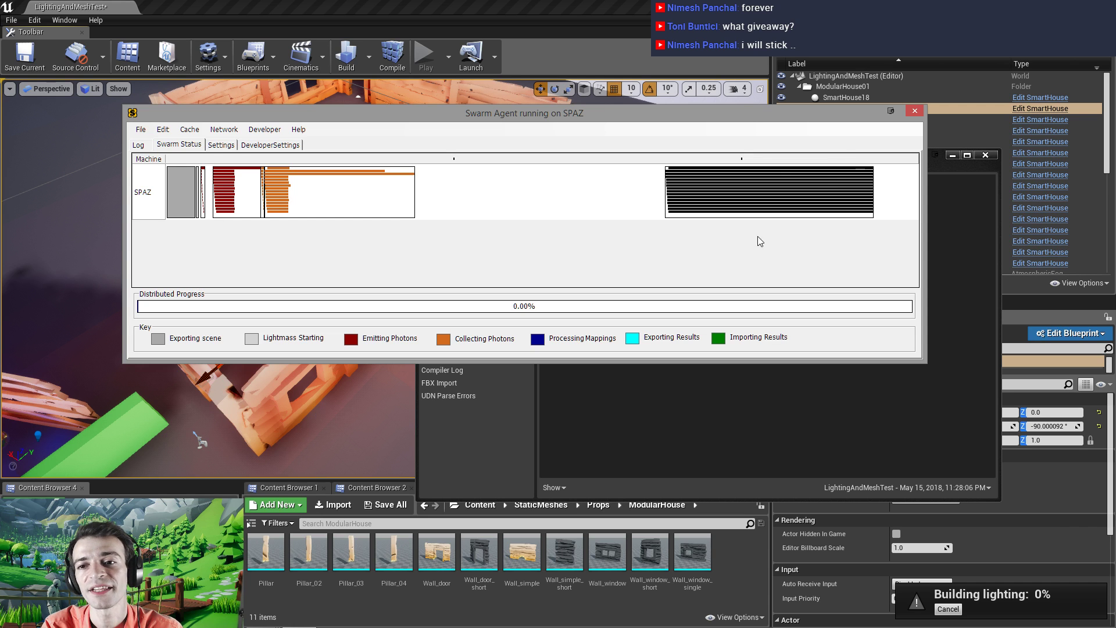
{"action": "mouse_move", "coordinate": [749, 177]}
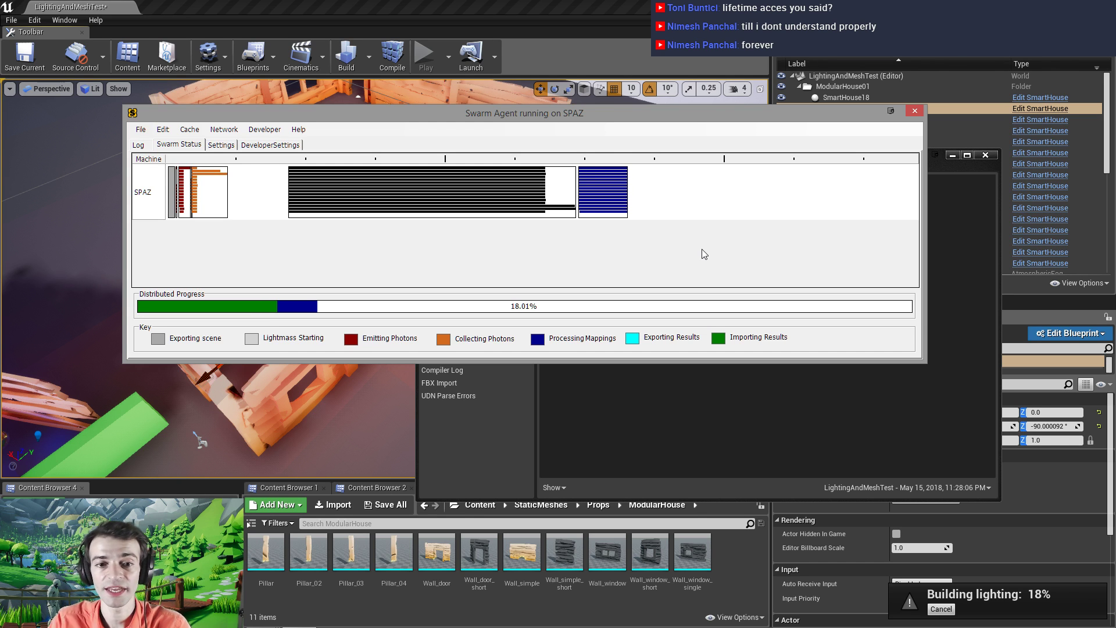
{"action": "mouse_move", "coordinate": [616, 198]}
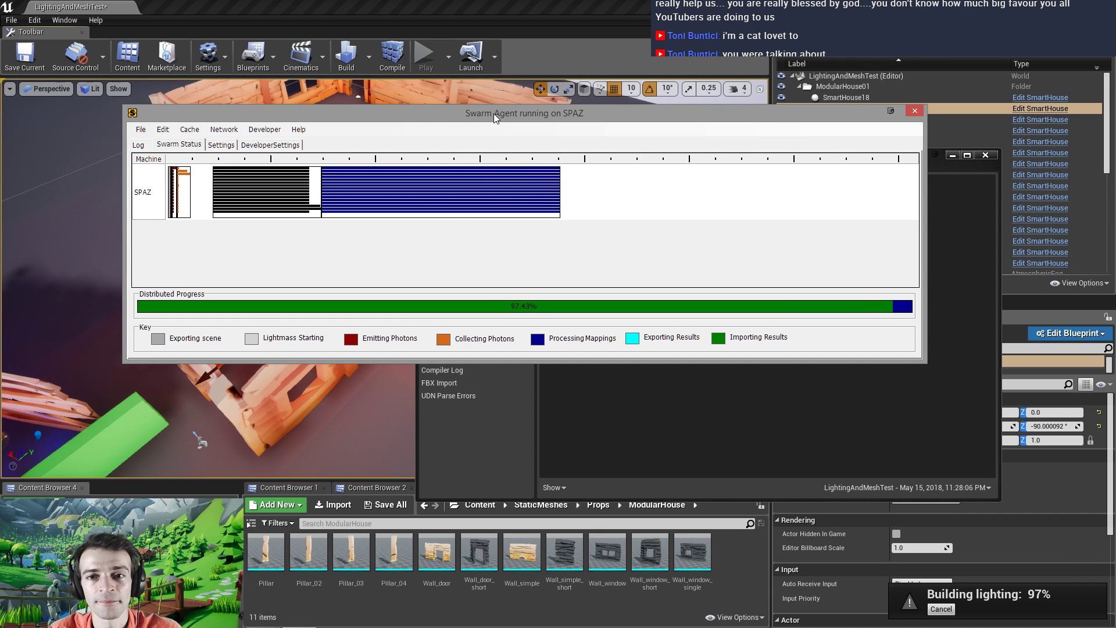
{"action": "left_click_drag", "start_coordinate": [494, 114], "coordinate": [497, 122]}
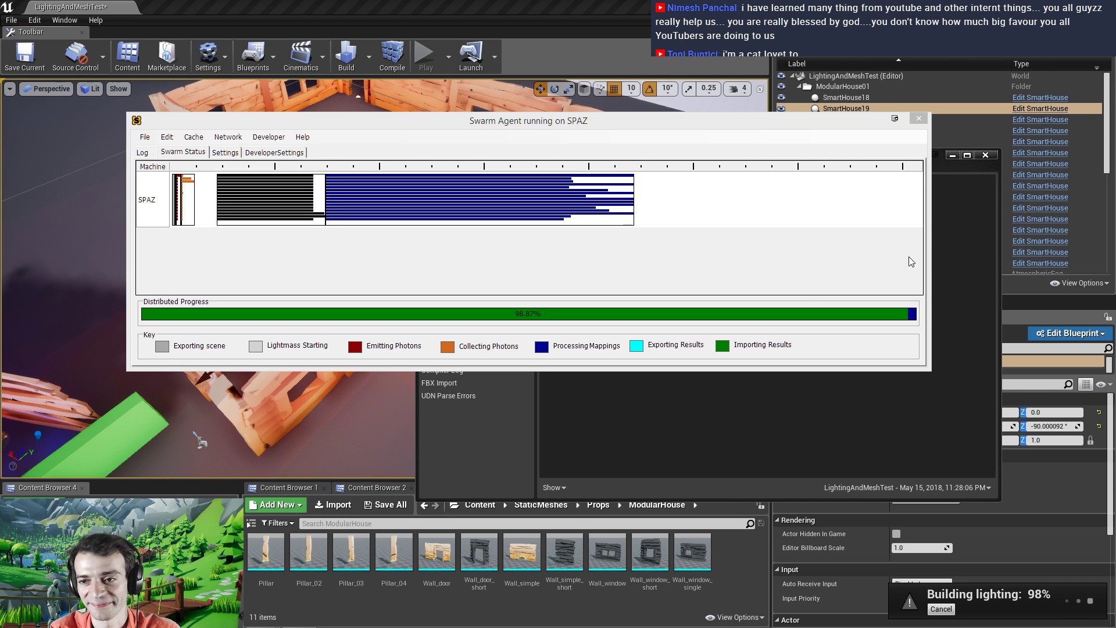
{"action": "mouse_move", "coordinate": [930, 265]}
{"action": "left_mouse_down"}
{"action": "mouse_move", "coordinate": [810, 269]}
{"action": "mouse_move", "coordinate": [913, 268]}
{"action": "left_mouse_up"}
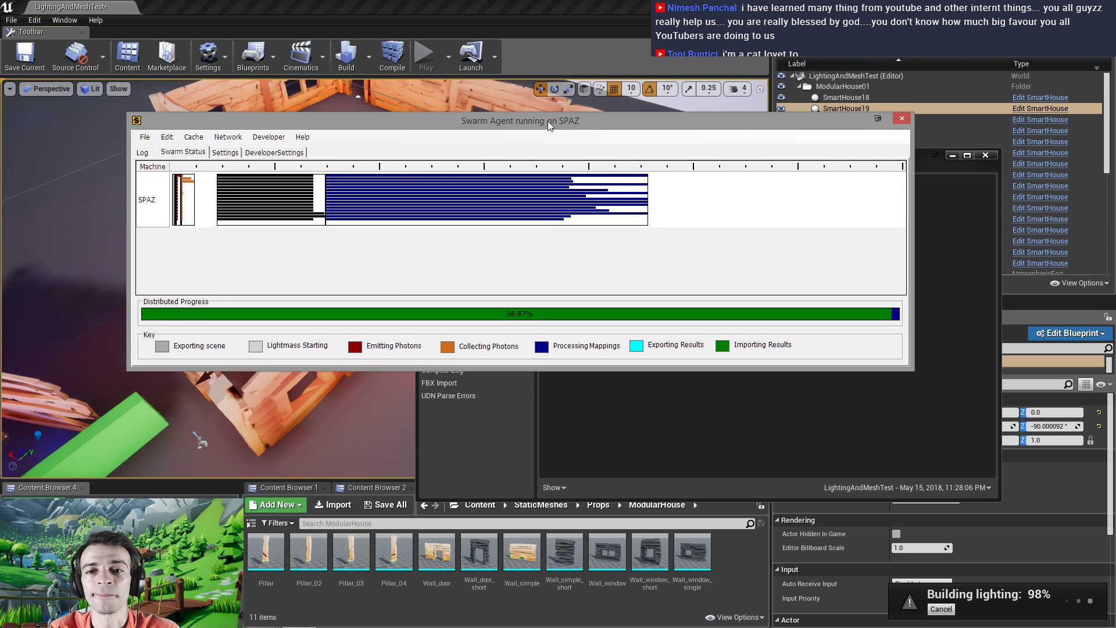
{"action": "left_click_drag", "start_coordinate": [548, 121], "coordinate": [533, 131]}
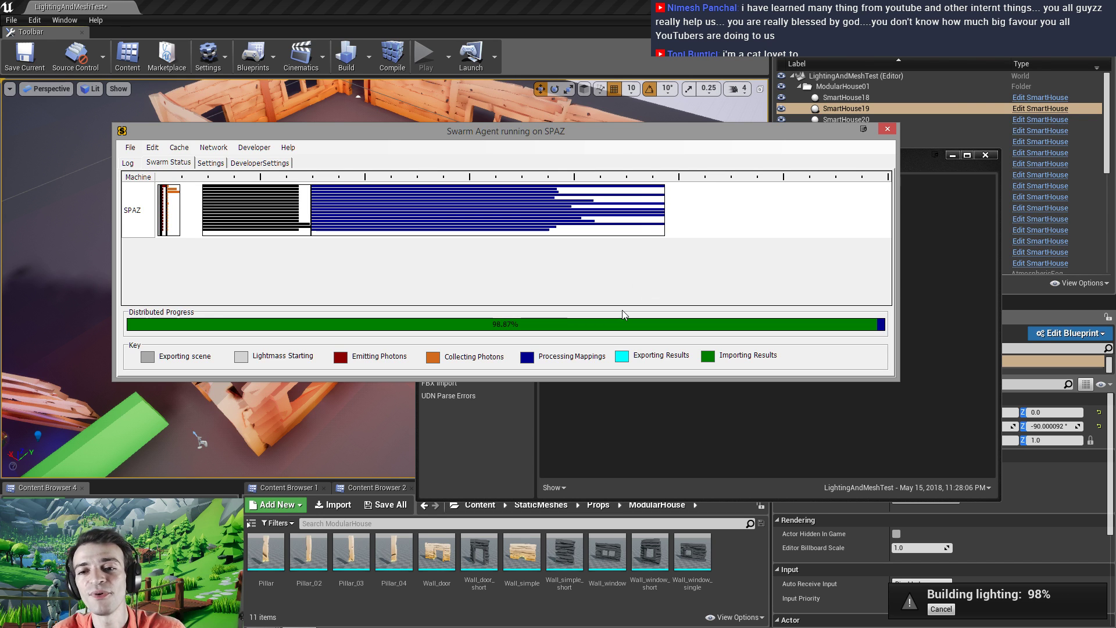
{"action": "mouse_move", "coordinate": [659, 212]}
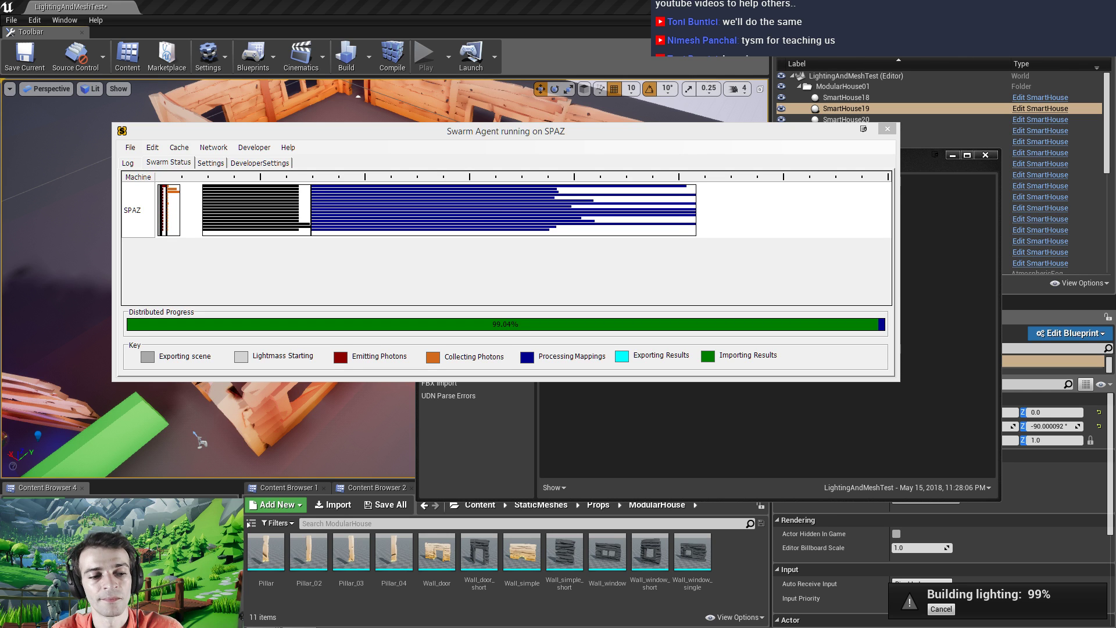
{"action": "left_click", "coordinate": [563, 131]}
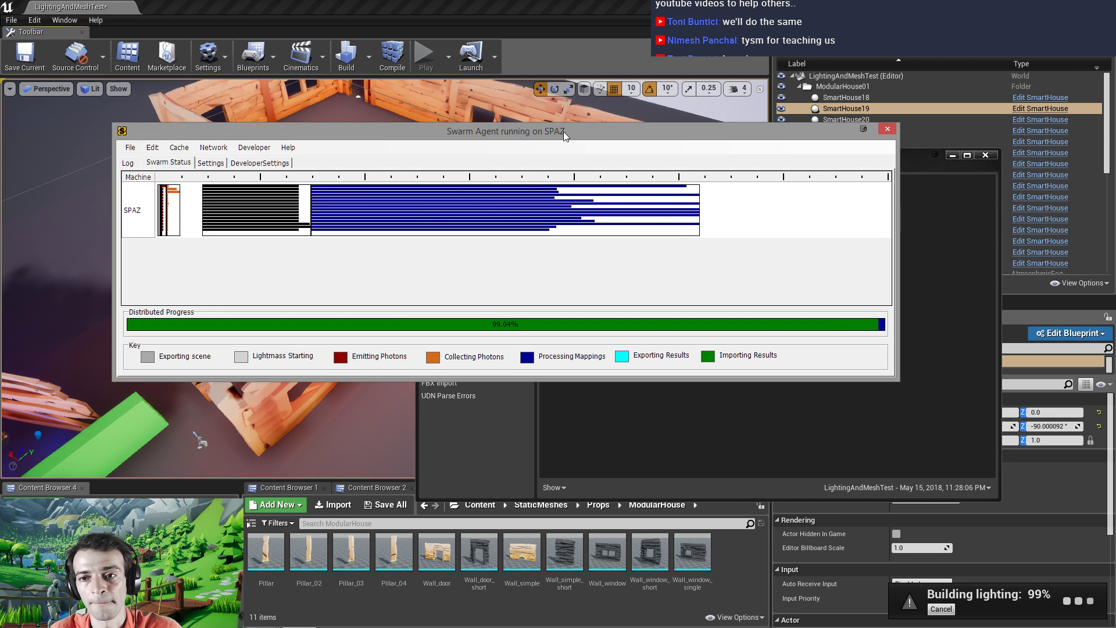
{"action": "mouse_move", "coordinate": [698, 215]}
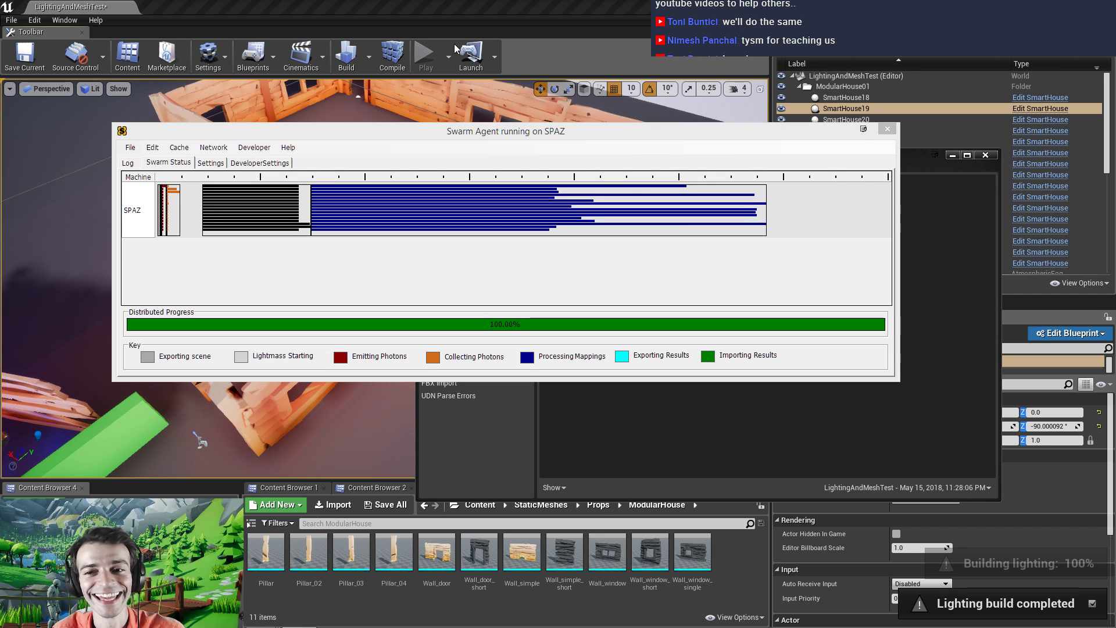
Close the Swarm Agent and Message Log windows and view the house with its rebuilt lighting
{"action": "left_click", "coordinate": [888, 131]}
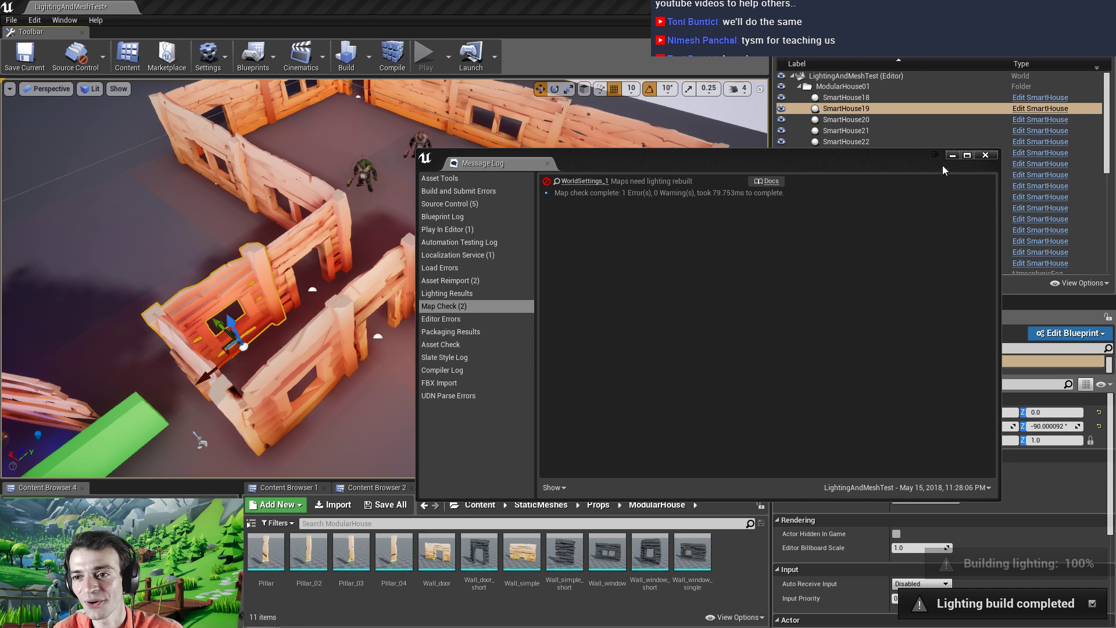
{"action": "left_click", "coordinate": [985, 155]}
{"action": "scroll", "coordinate": [383, 279], "scroll_direction": "up", "scroll_amount": 5}
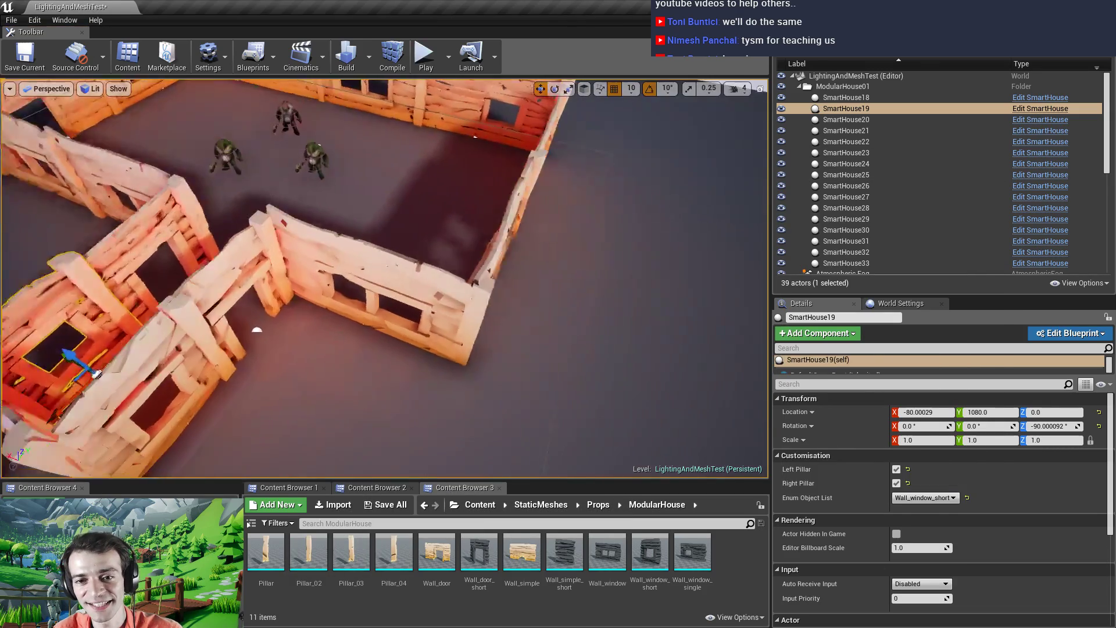
Play-test the level by trying to run the character through the short door opening, and end the play session
{"action": "right_click_drag", "start_coordinate": [384, 279], "coordinate": [375, 235]}
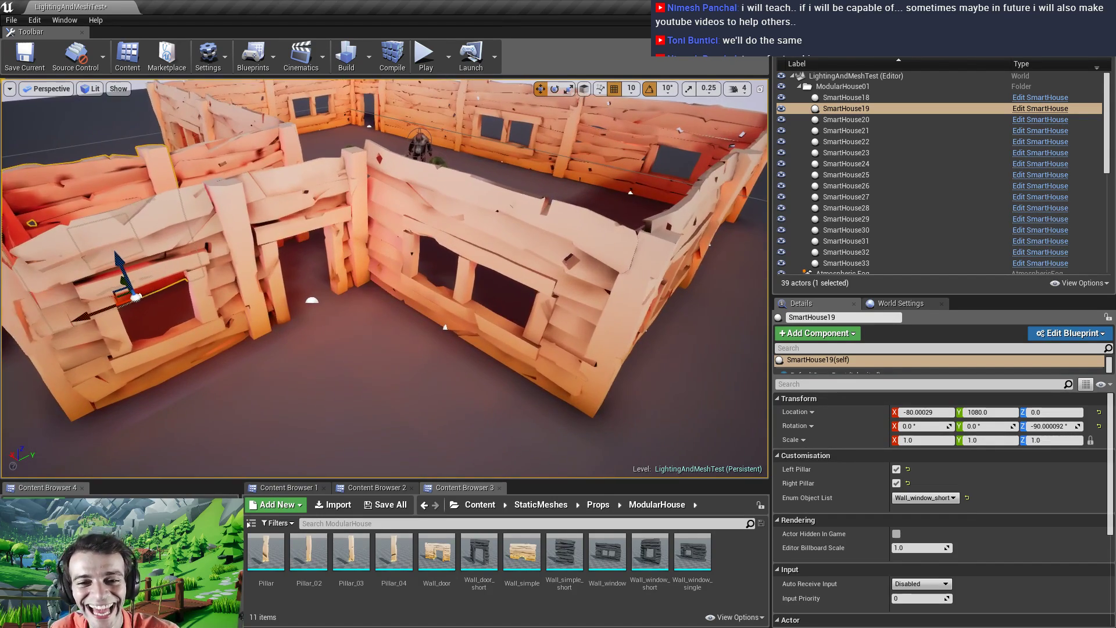
{"action": "key", "text": "alt+p"}
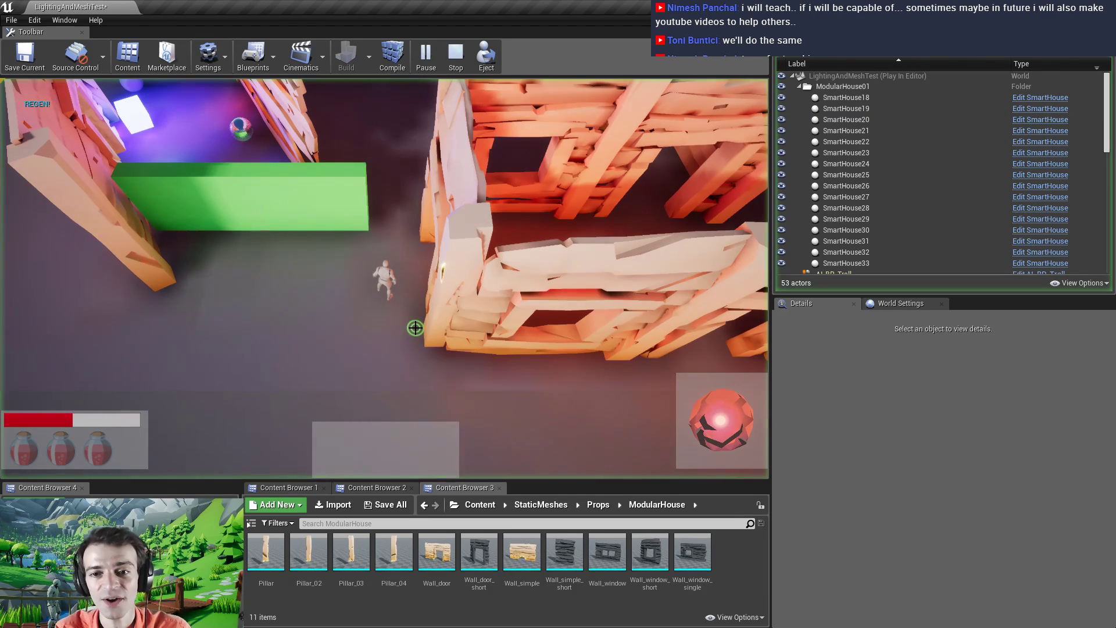
{"action": "left_click", "coordinate": [367, 339]}
{"action": "left_click", "coordinate": [401, 239]}
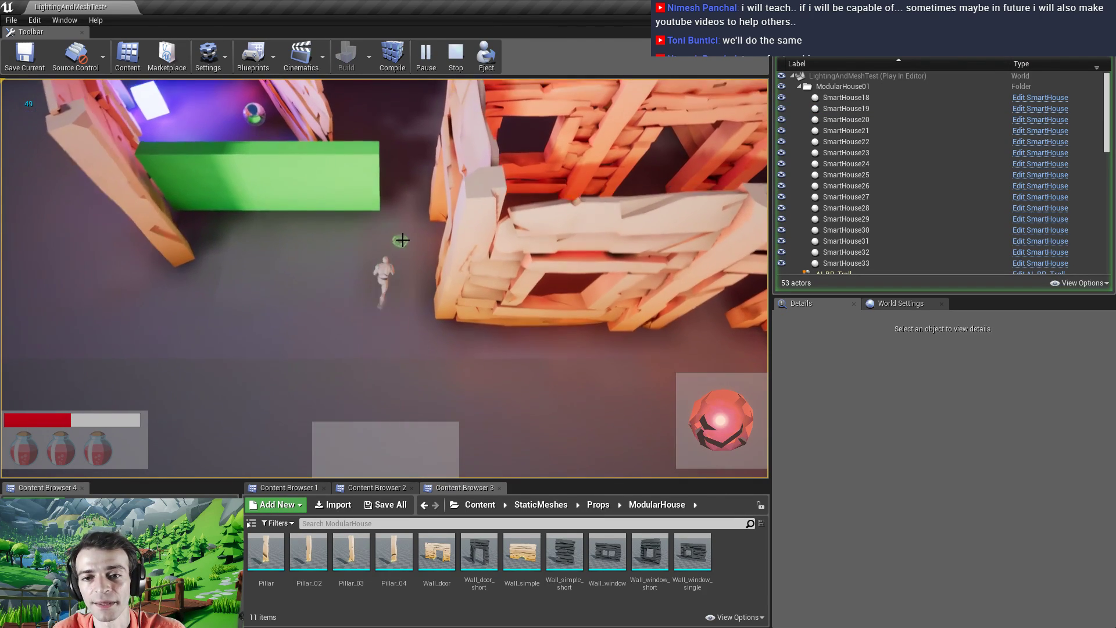
{"action": "left_click", "coordinate": [511, 299]}
{"action": "left_click", "coordinate": [483, 351]}
{"action": "left_click", "coordinate": [359, 426]}
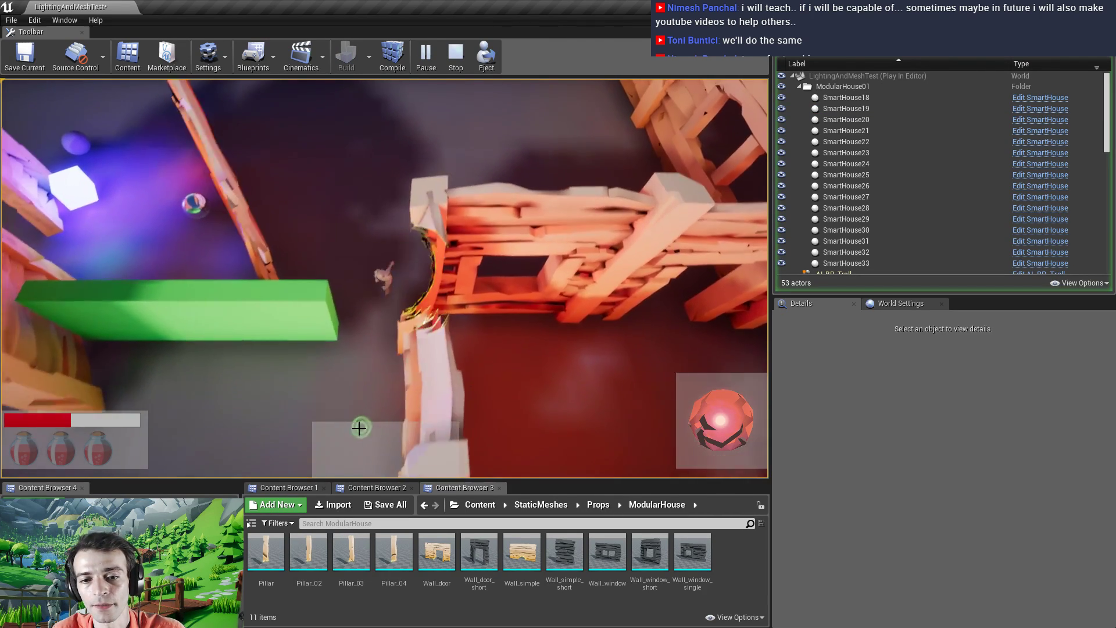
{"action": "left_click", "coordinate": [366, 389]}
{"action": "left_click", "coordinate": [406, 247]}
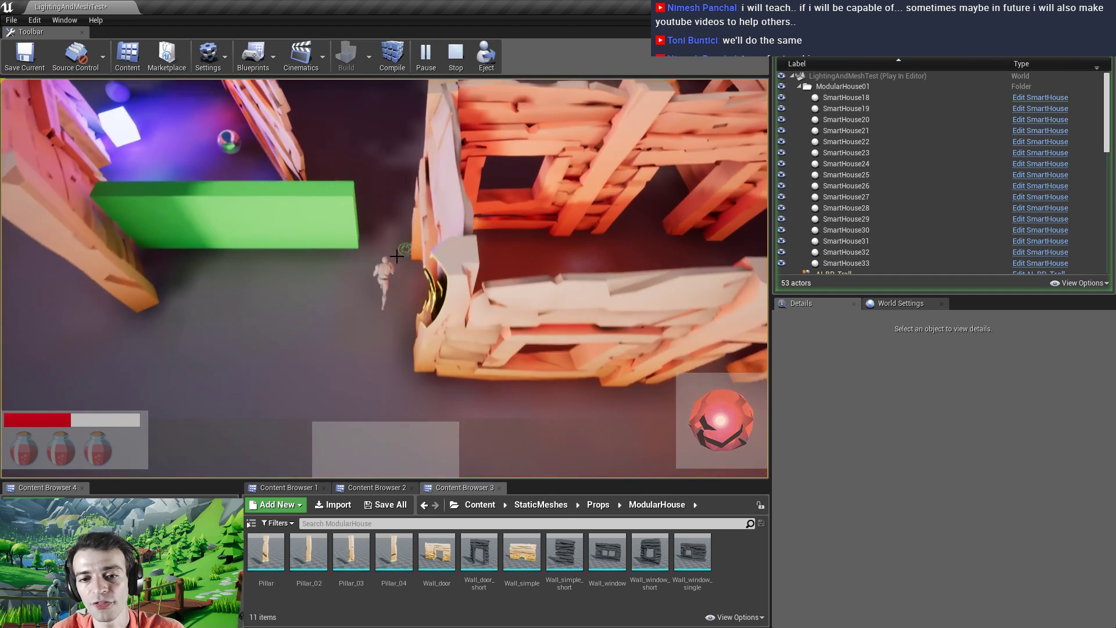
{"action": "left_click", "coordinate": [402, 348]}
{"action": "left_click", "coordinate": [364, 342]}
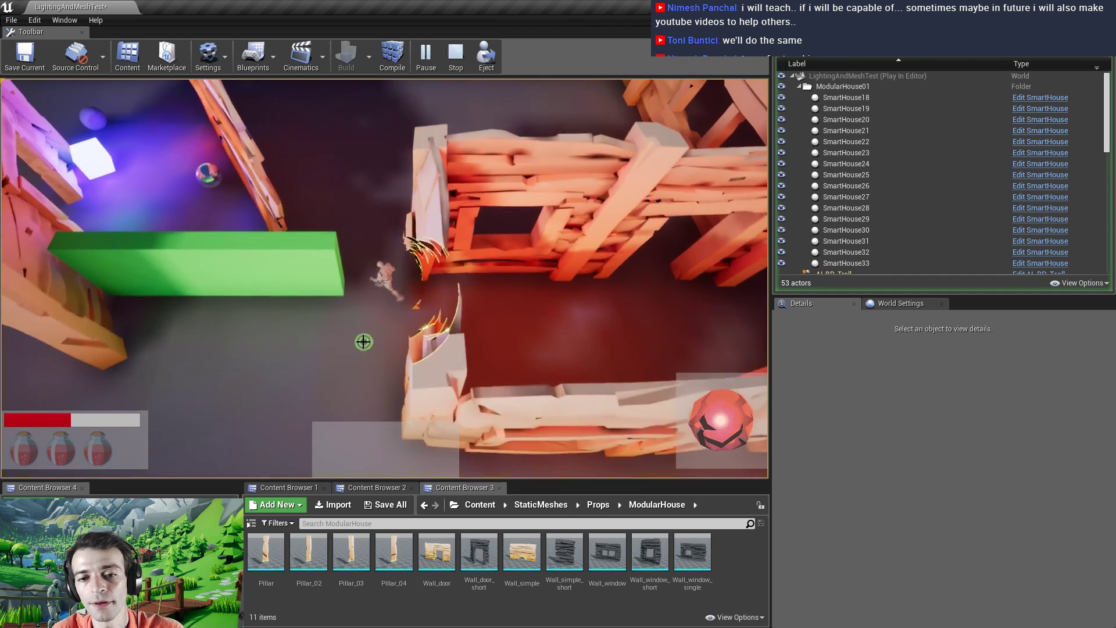
{"action": "left_click", "coordinate": [423, 317]}
{"action": "left_click", "coordinate": [370, 375]}
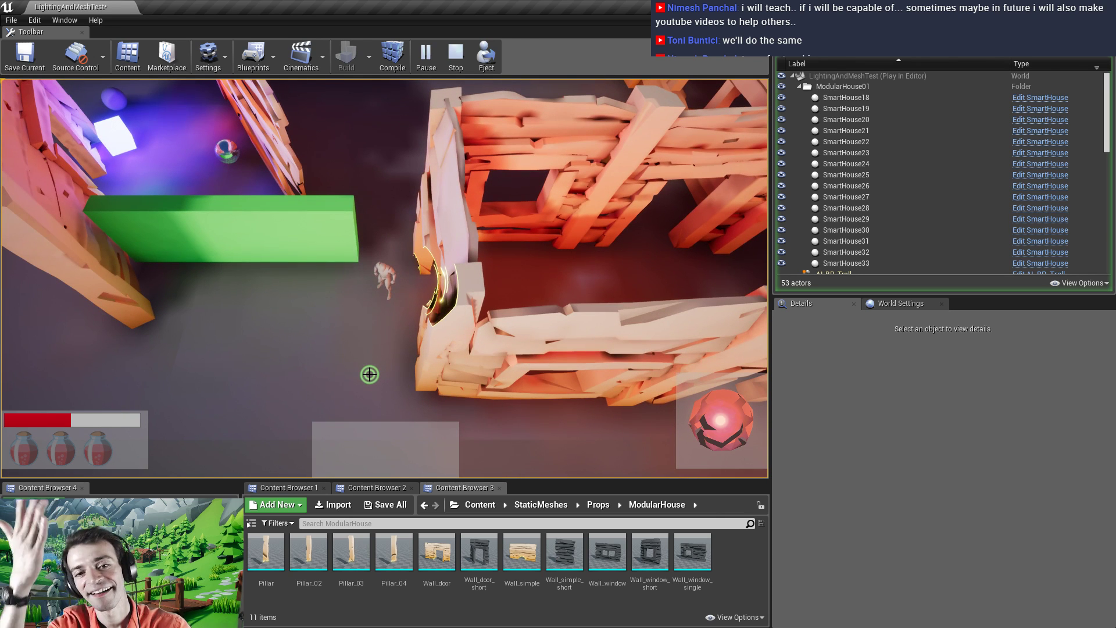
{"action": "left_click", "coordinate": [407, 279]}
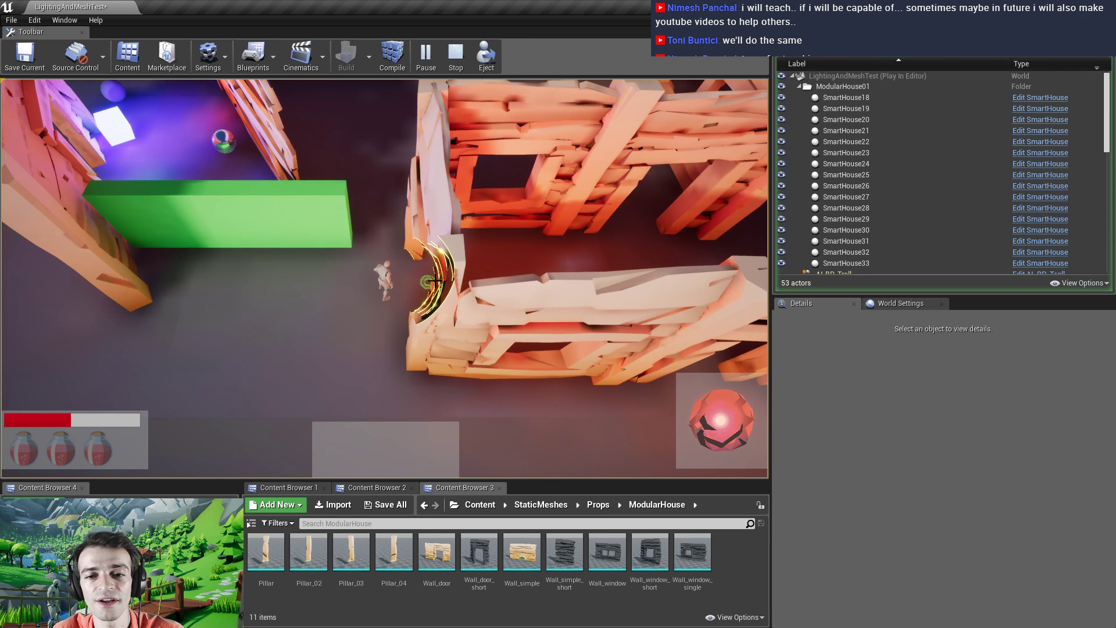
{"action": "left_click", "coordinate": [379, 374]}
{"action": "left_click", "coordinate": [407, 288]}
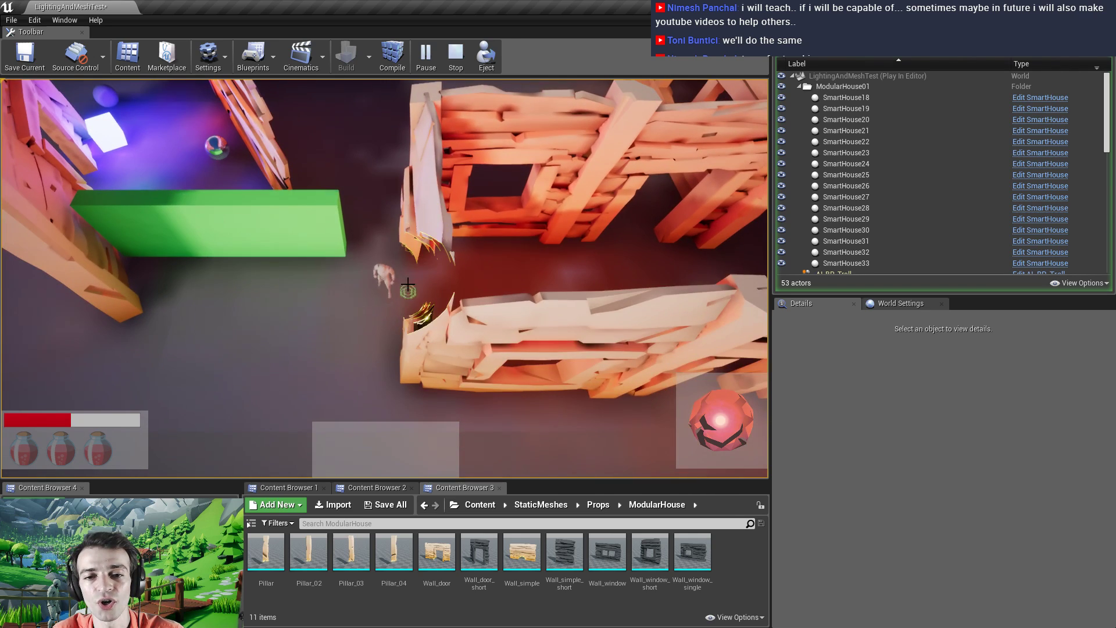
{"action": "key", "text": "Escape"}
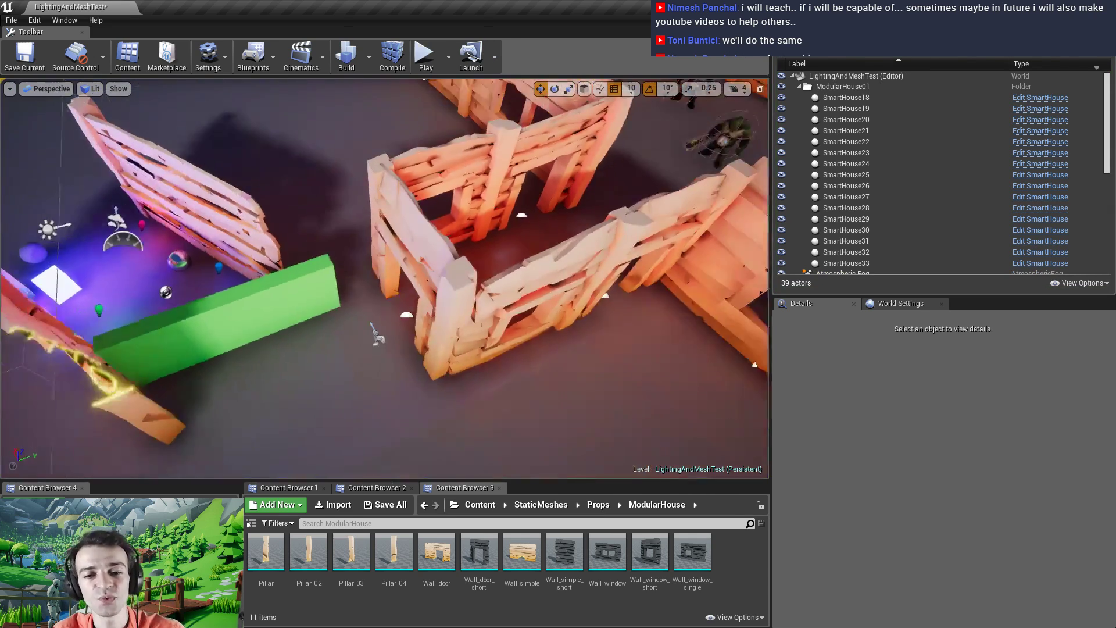
Toggle the navigation mesh display around the short door wall and select that module, SmartHouse18
{"action": "scroll", "coordinate": [397, 297], "scroll_direction": "up", "scroll_amount": 1}
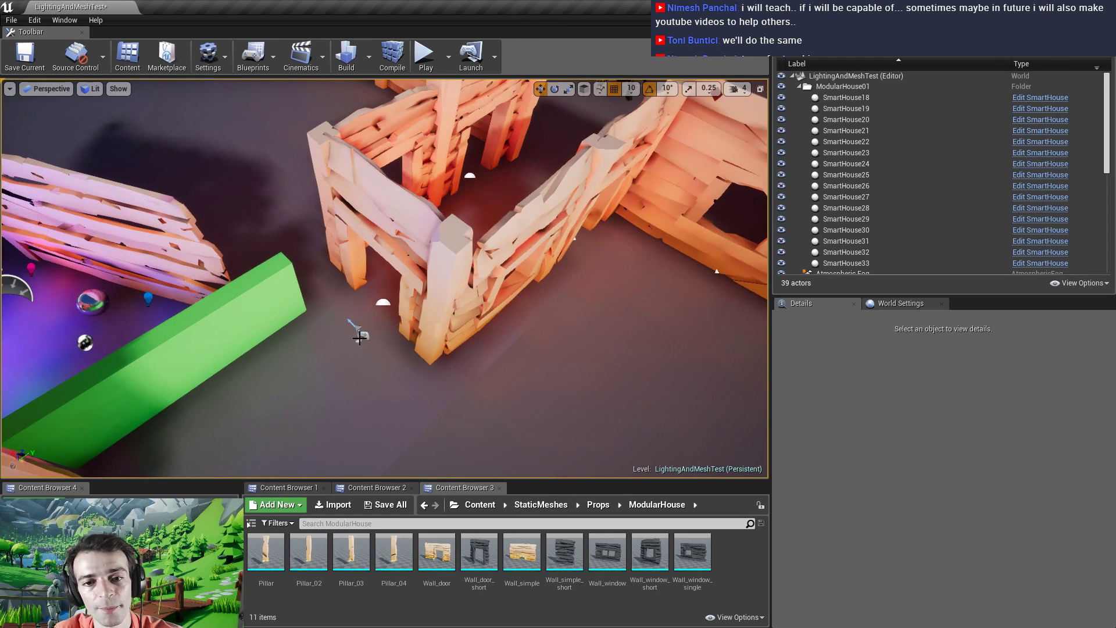
{"action": "key", "text": "p"}
{"action": "right_click_drag", "start_coordinate": [360, 338], "coordinate": [372, 302]}
{"action": "key", "text": "p"}
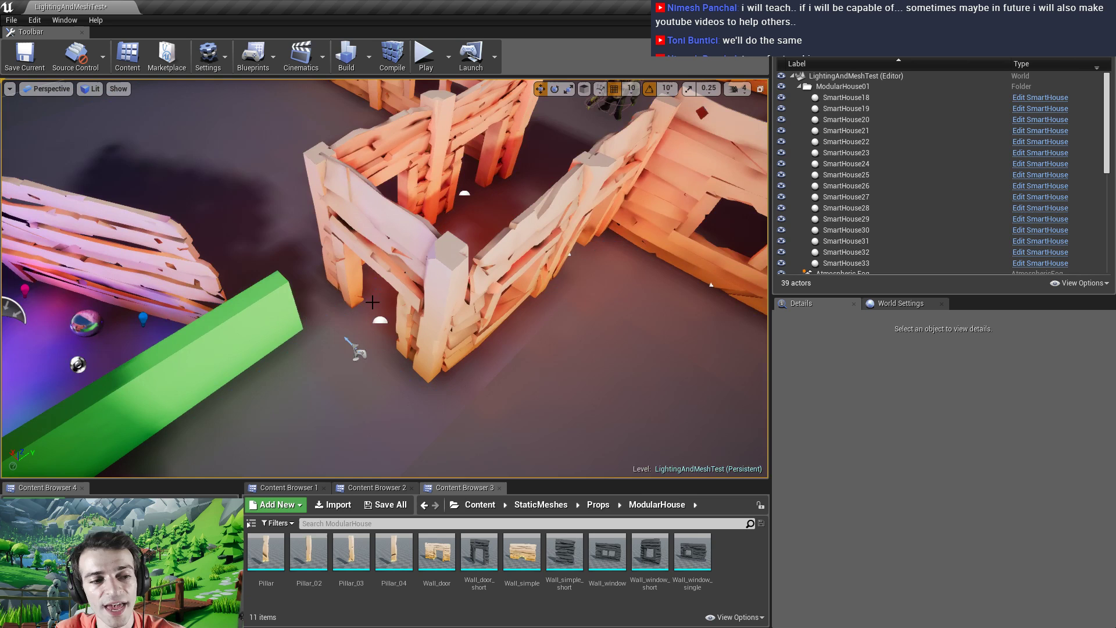
{"action": "left_click", "coordinate": [399, 262]}
{"action": "right_click", "coordinate": [399, 264]}
{"action": "key", "text": "Escape"}
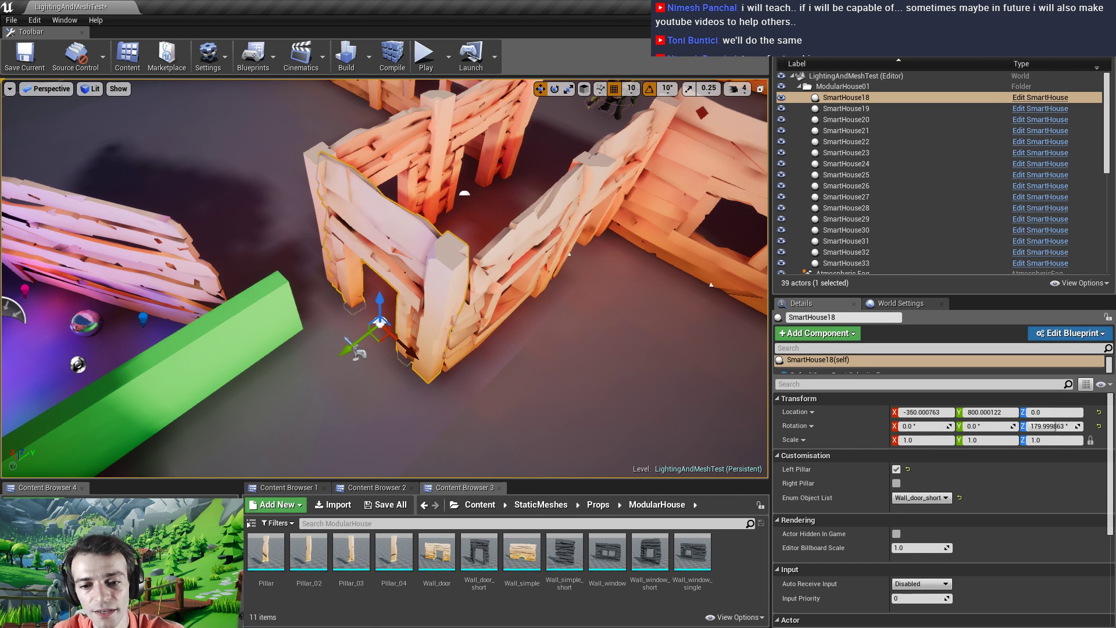
Open the Wall_door_short mesh, show its simple collision, and delete the existing collision hull
{"action": "double_click", "coordinate": [479, 552]}
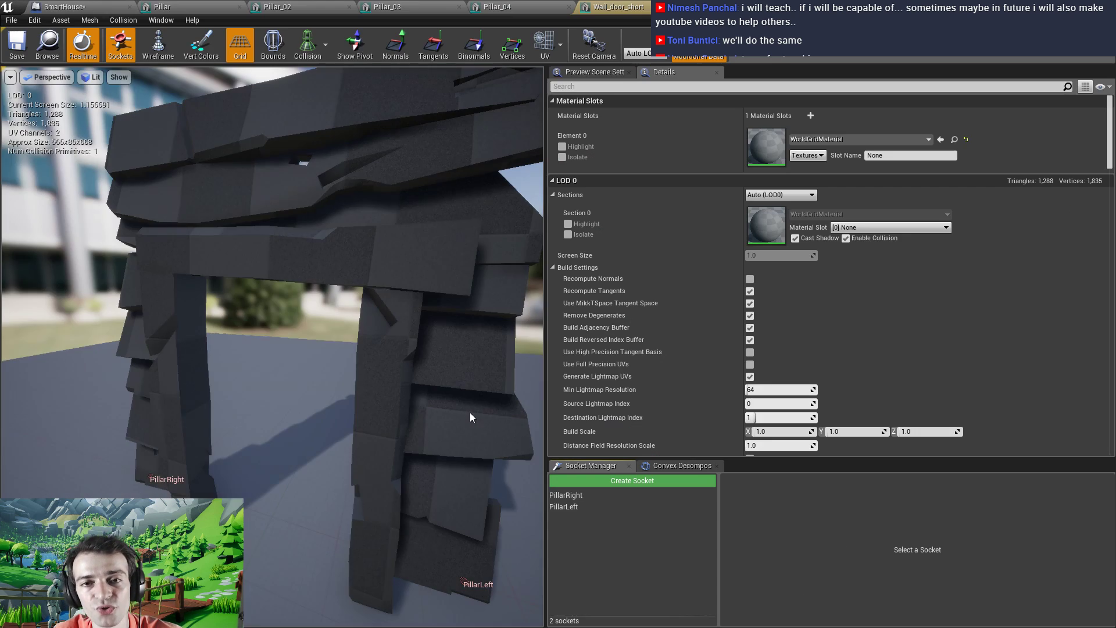
{"action": "left_click", "coordinate": [308, 45]}
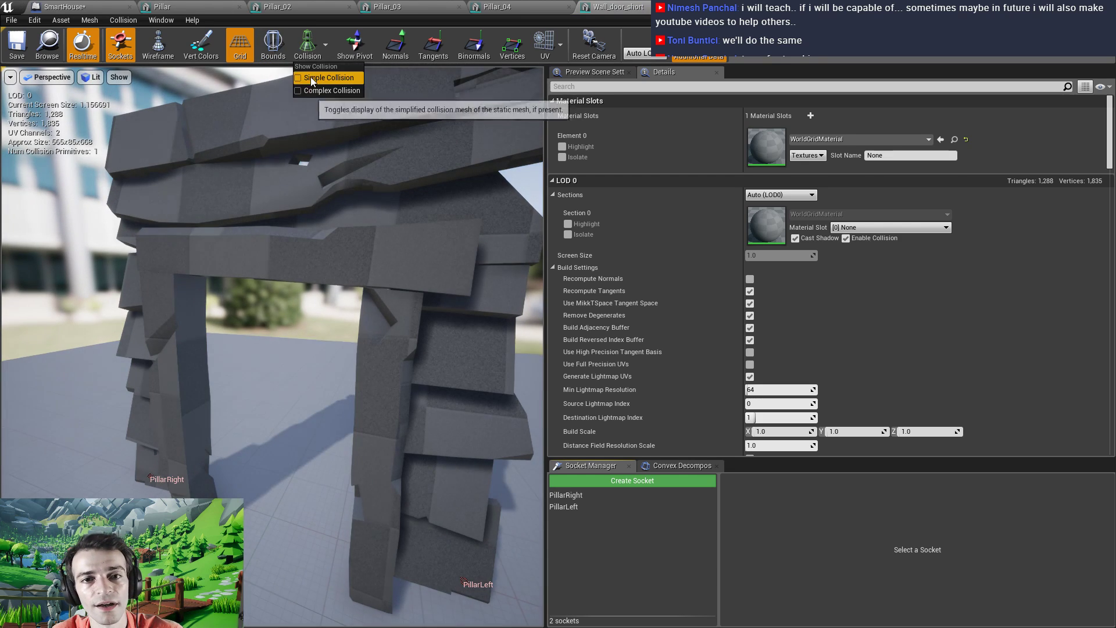
{"action": "left_click", "coordinate": [309, 77]}
{"action": "mouse_move", "coordinate": [296, 366]}
{"action": "right_mouse_down"}
{"action": "mouse_move", "coordinate": [313, 391]}
{"action": "mouse_move", "coordinate": [317, 308]}
{"action": "mouse_move", "coordinate": [303, 354]}
{"action": "right_mouse_up"}
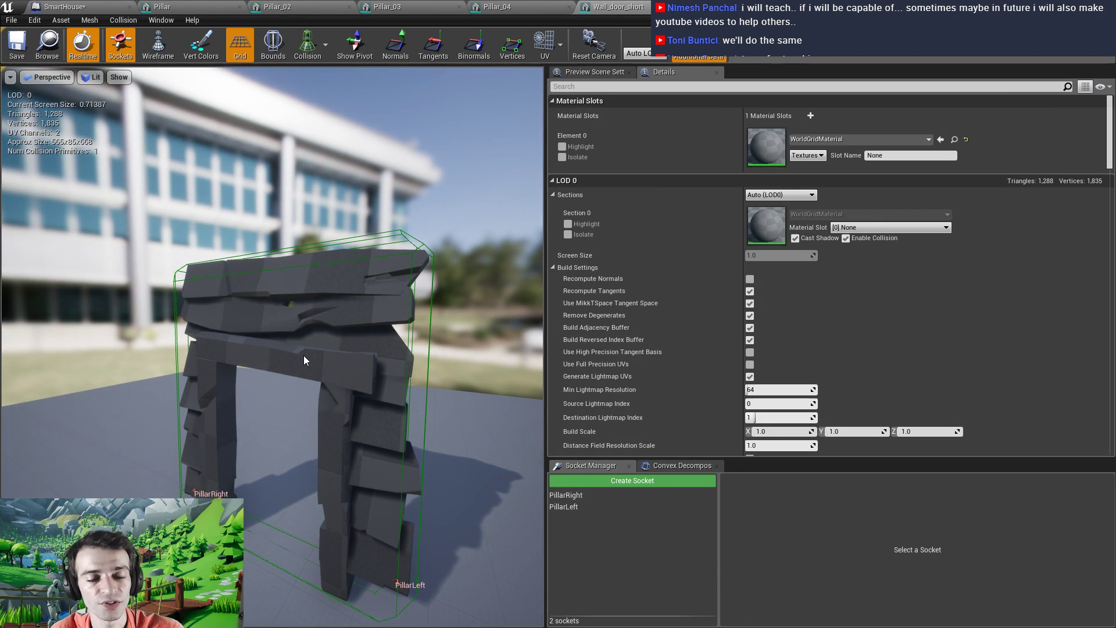
{"action": "left_click", "coordinate": [389, 235]}
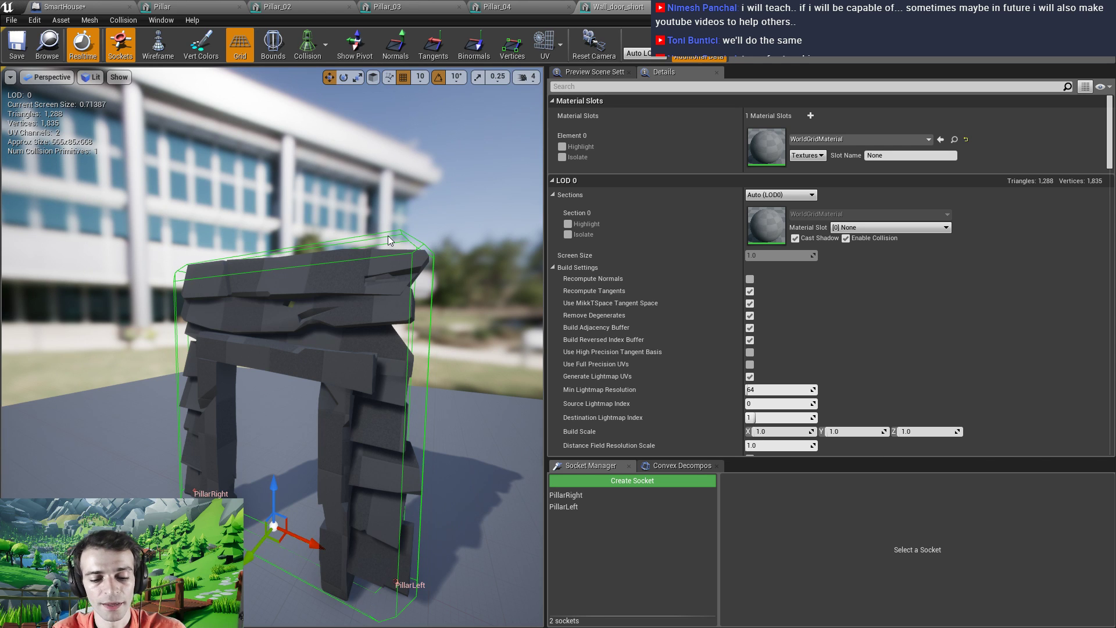
{"action": "key", "text": "Delete"}
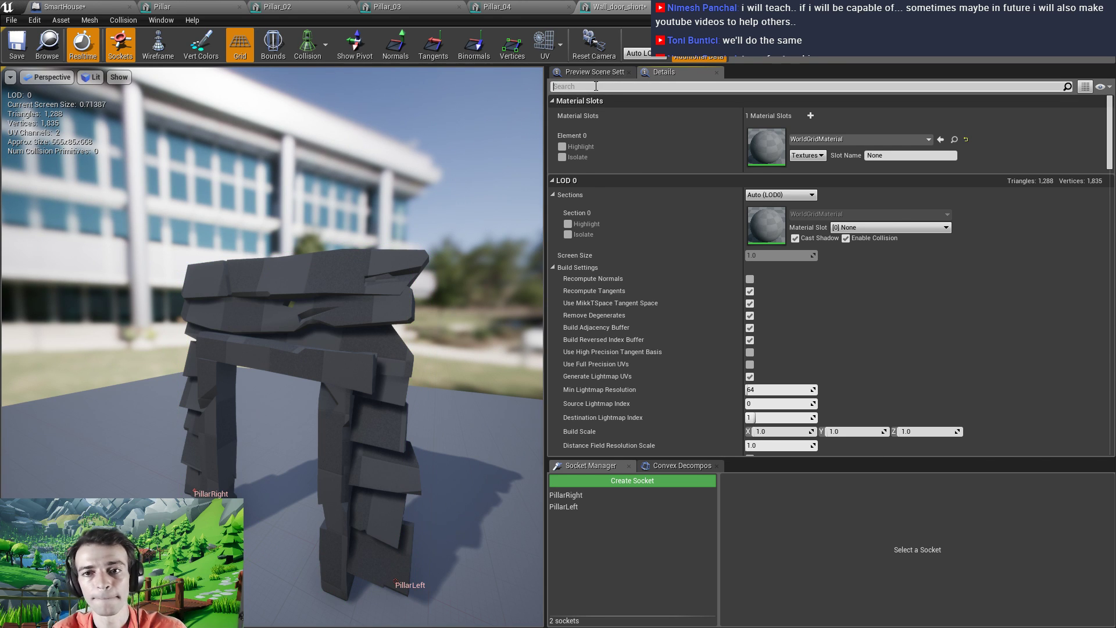
Filter the mesh details for "colli" and turn off Auto Generate Collision in the import settings
{"action": "left_click", "coordinate": [594, 87]}
{"action": "type", "text": "c"}
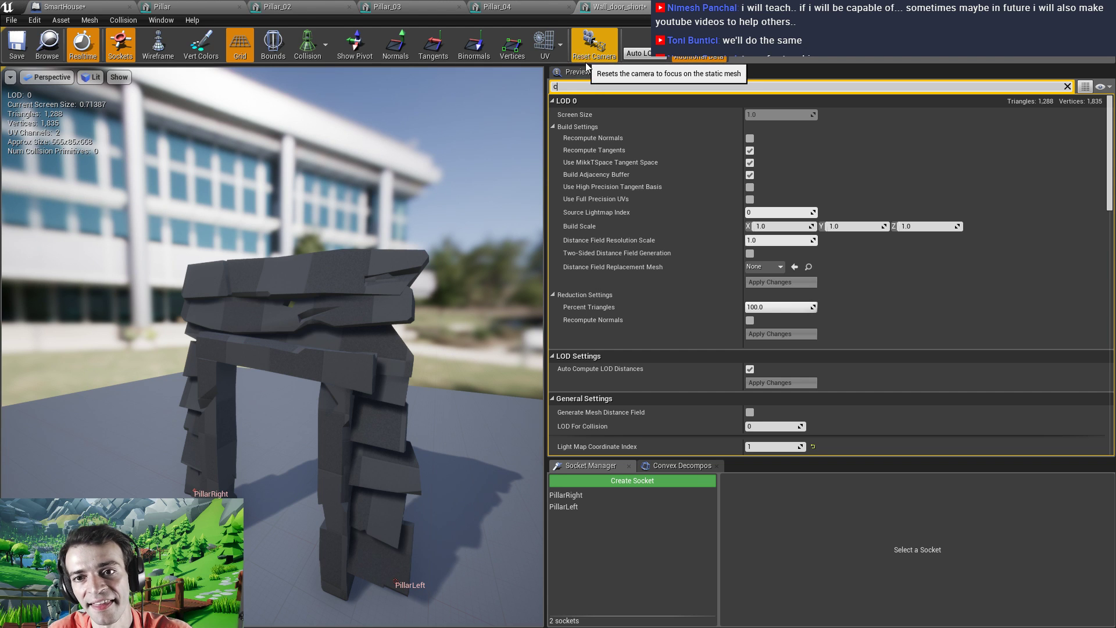
{"action": "type", "text": "olli"}
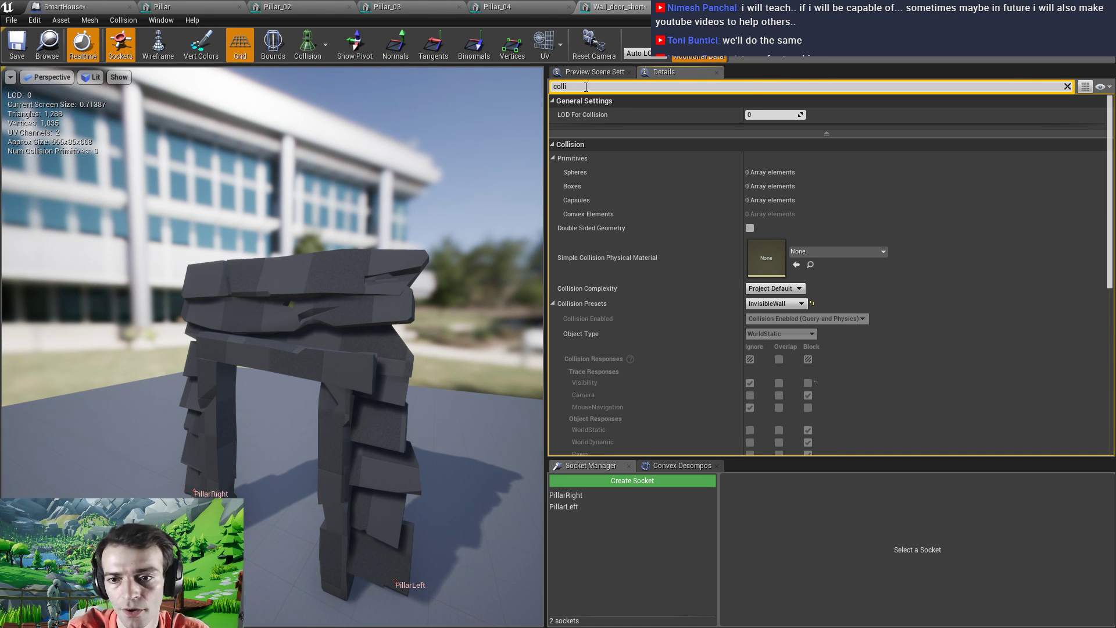
{"action": "scroll", "coordinate": [646, 224], "scroll_direction": "down", "scroll_amount": 10}
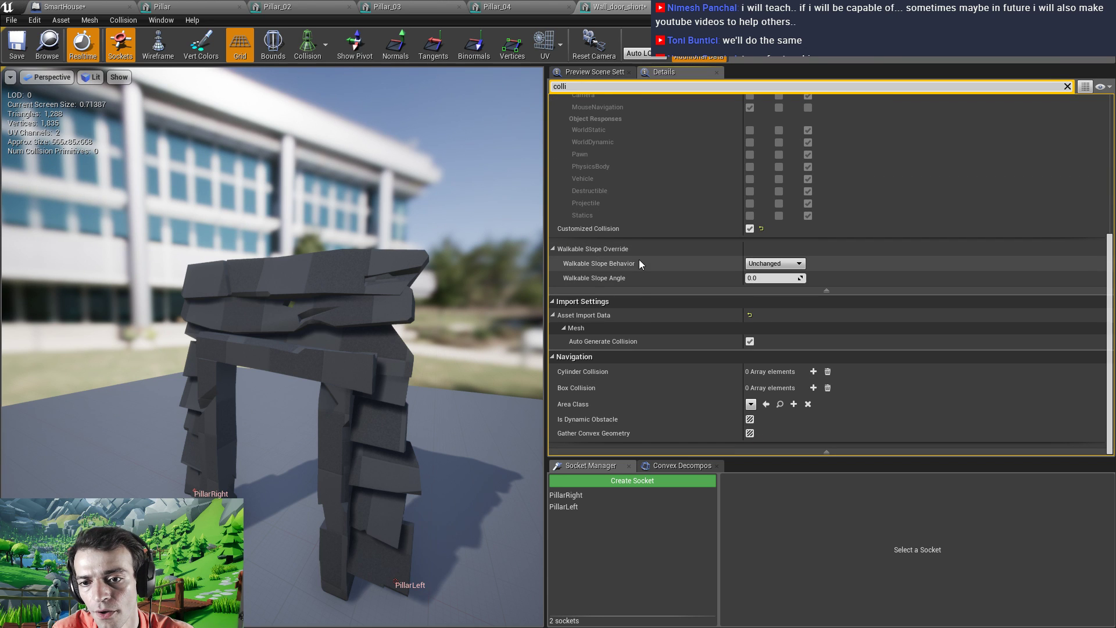
{"action": "left_click", "coordinate": [750, 342]}
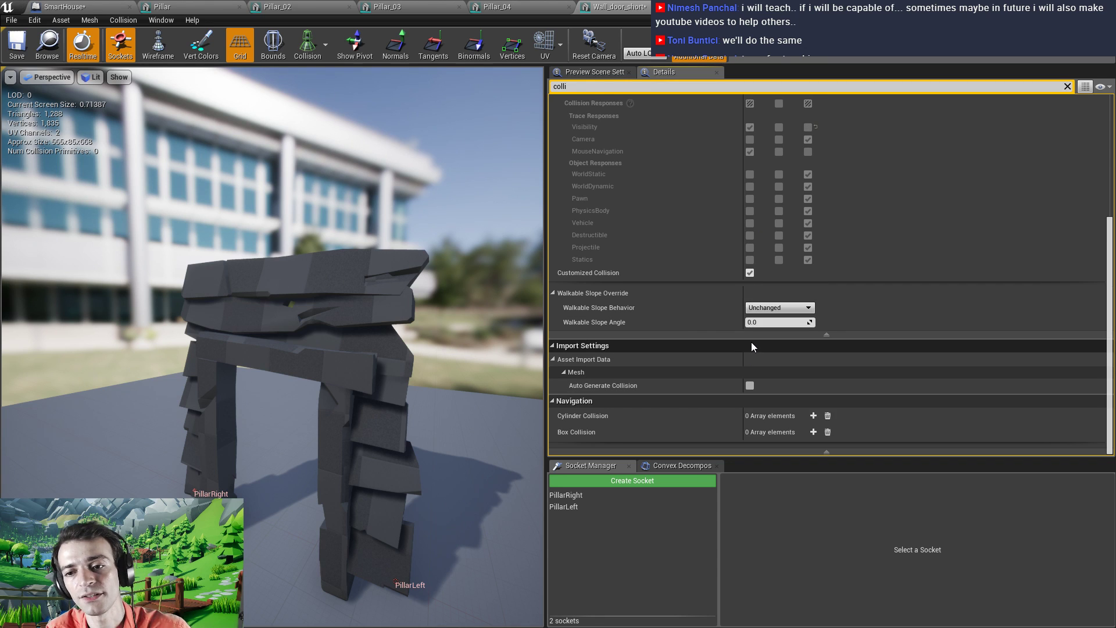
Add a simplified box collision to Wall_door_short and save the mesh
{"action": "left_click", "coordinate": [123, 19]}
{"action": "left_click", "coordinate": [131, 59]}
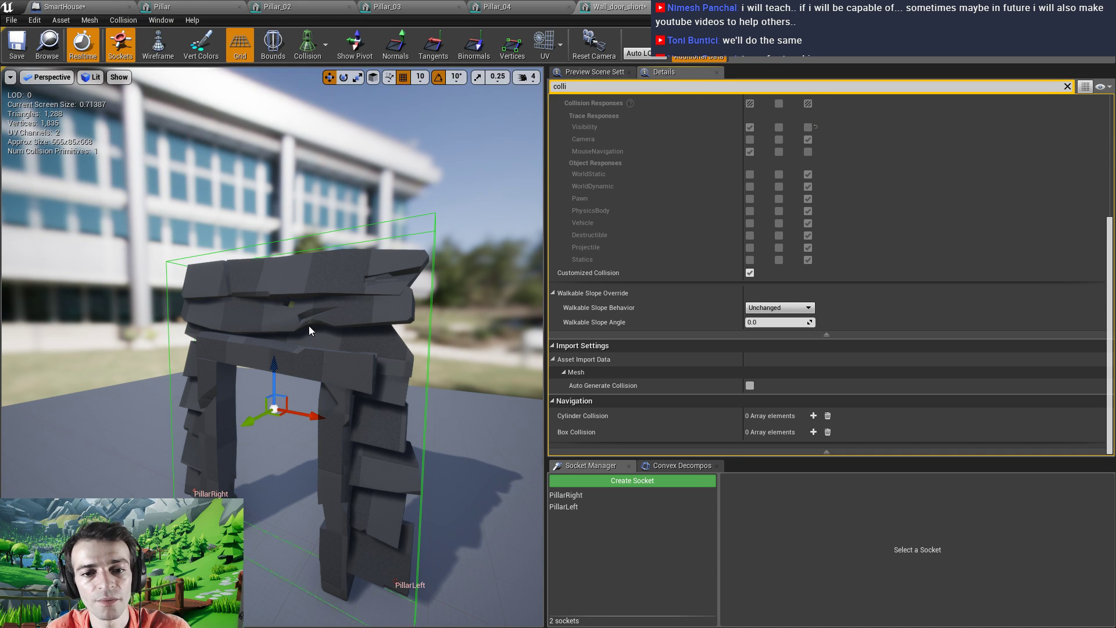
{"action": "key", "text": "ctrl+s"}
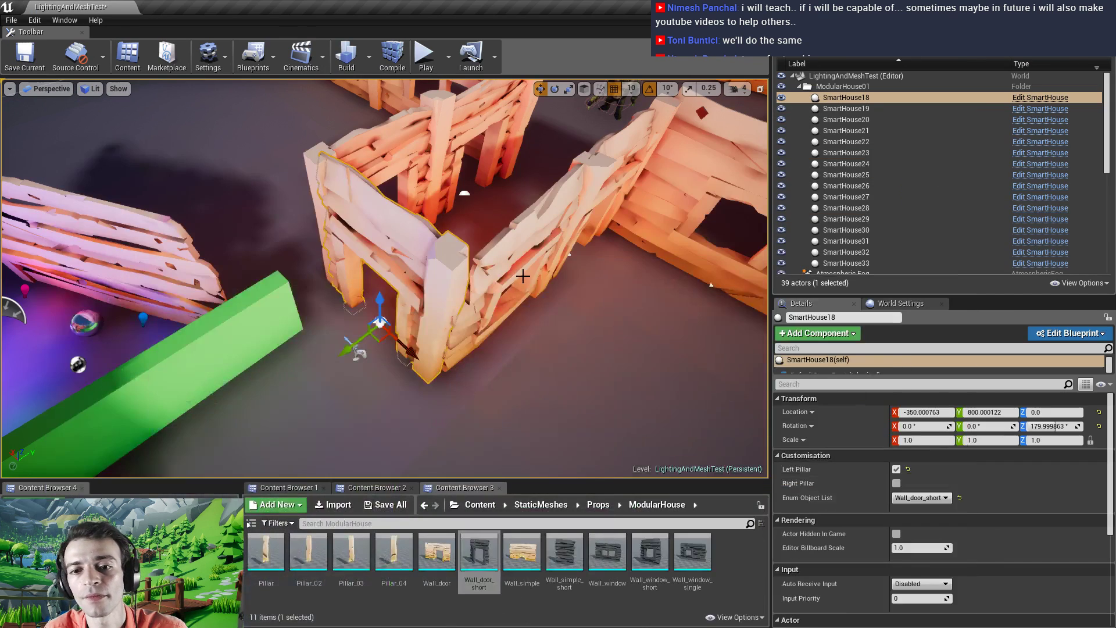
Examine the navigation mesh around the short door module in the level, along with the module's mesh and wall type
{"action": "left_click_drag", "start_coordinate": [523, 276], "coordinate": [523, 275]}
{"action": "right_click_drag", "start_coordinate": [419, 310], "coordinate": [422, 320]}
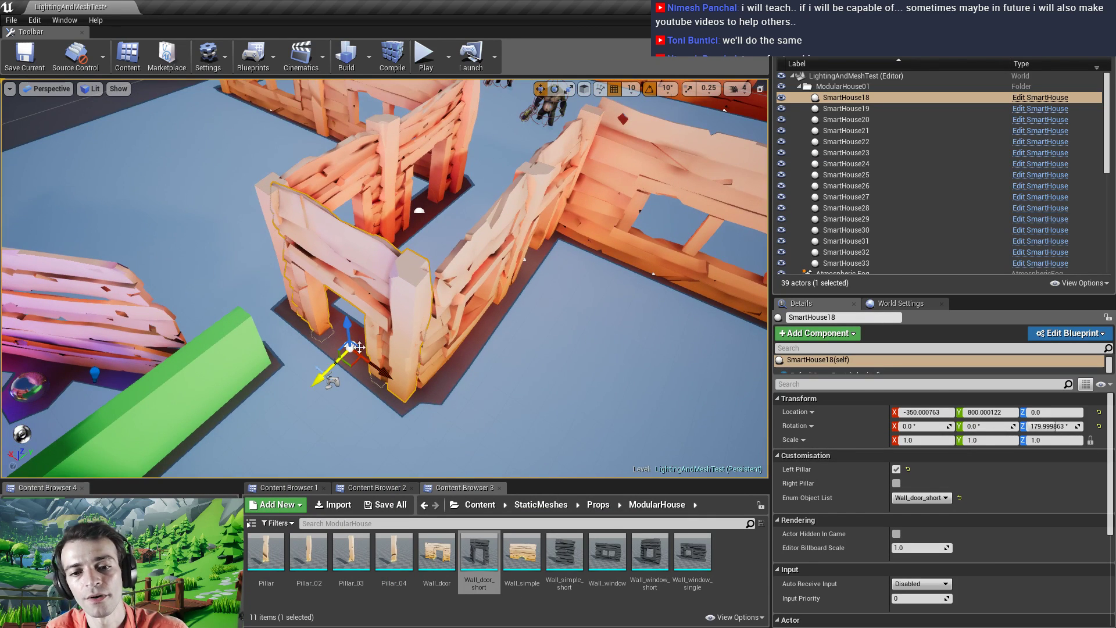
{"action": "double_click", "coordinate": [479, 549]}
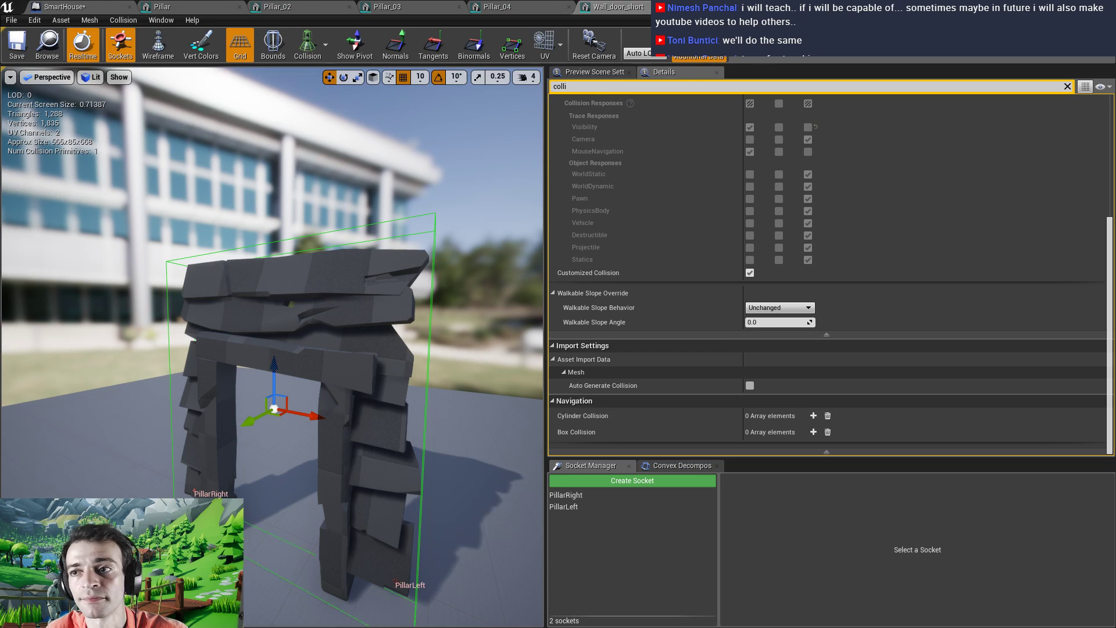
{"action": "key", "text": "alt+Tab"}
{"action": "key", "text": "f"}
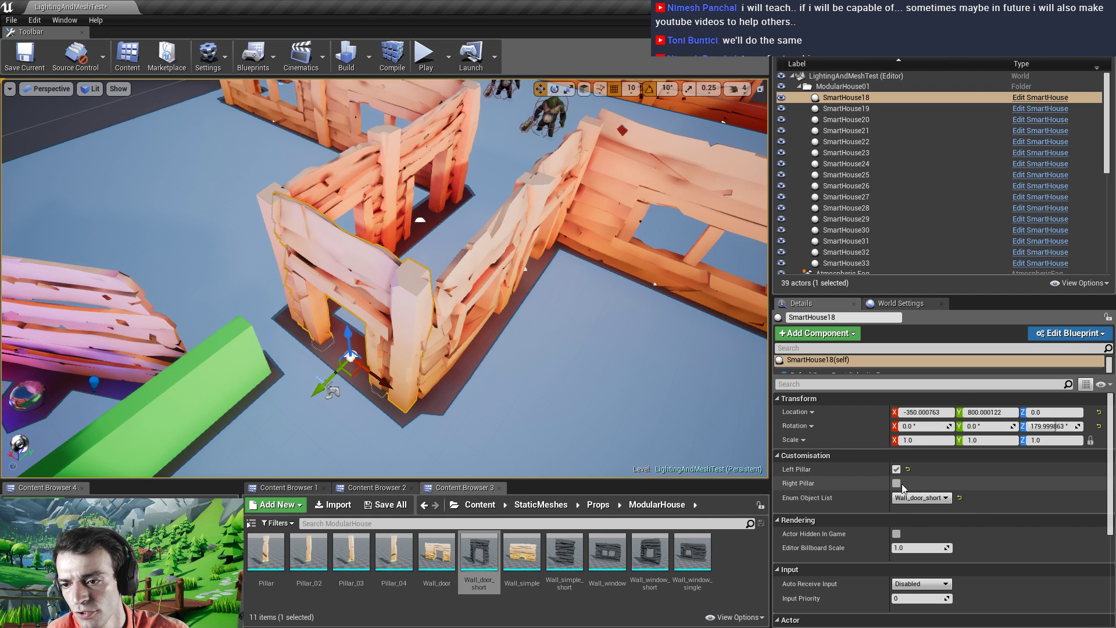
{"action": "left_click", "coordinate": [921, 497]}
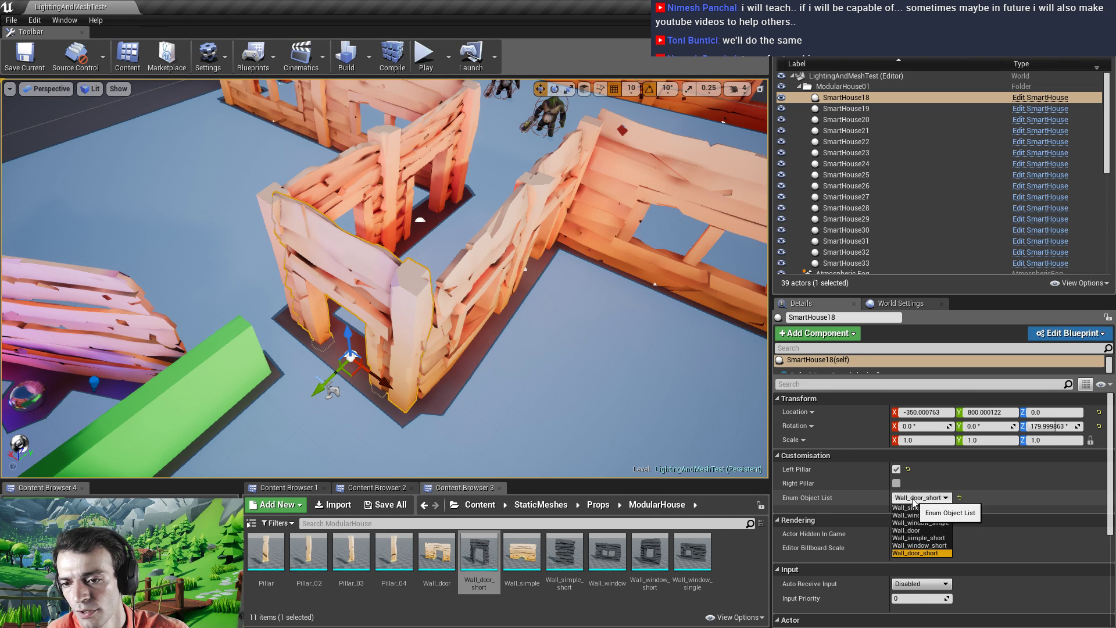
{"action": "key", "text": "Escape"}
{"action": "right_click_drag", "start_coordinate": [477, 372], "coordinate": [494, 357]}
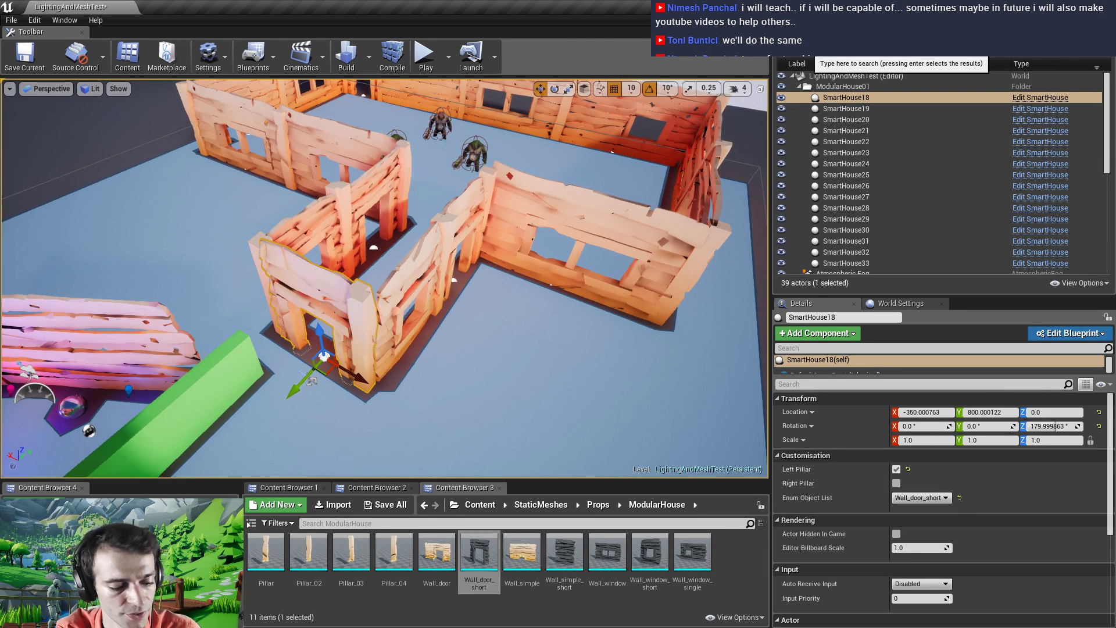
Find NavMeshBoundsVolume by filtering the level's actors for "na" and move it to X 70
{"action": "type", "text": "na"}
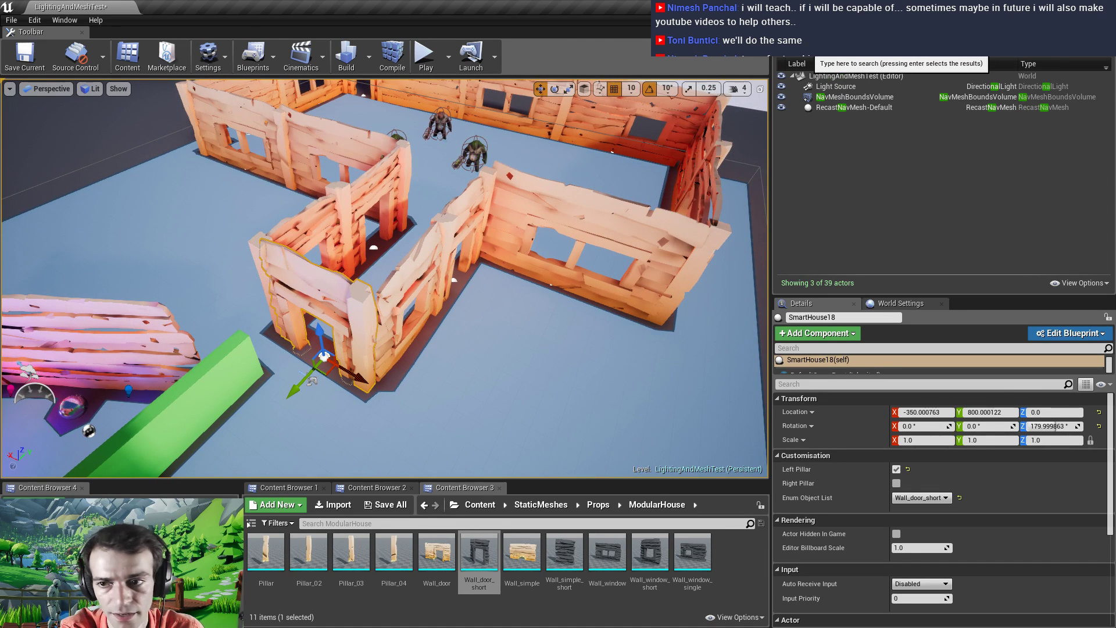
{"action": "left_click", "coordinate": [861, 98]}
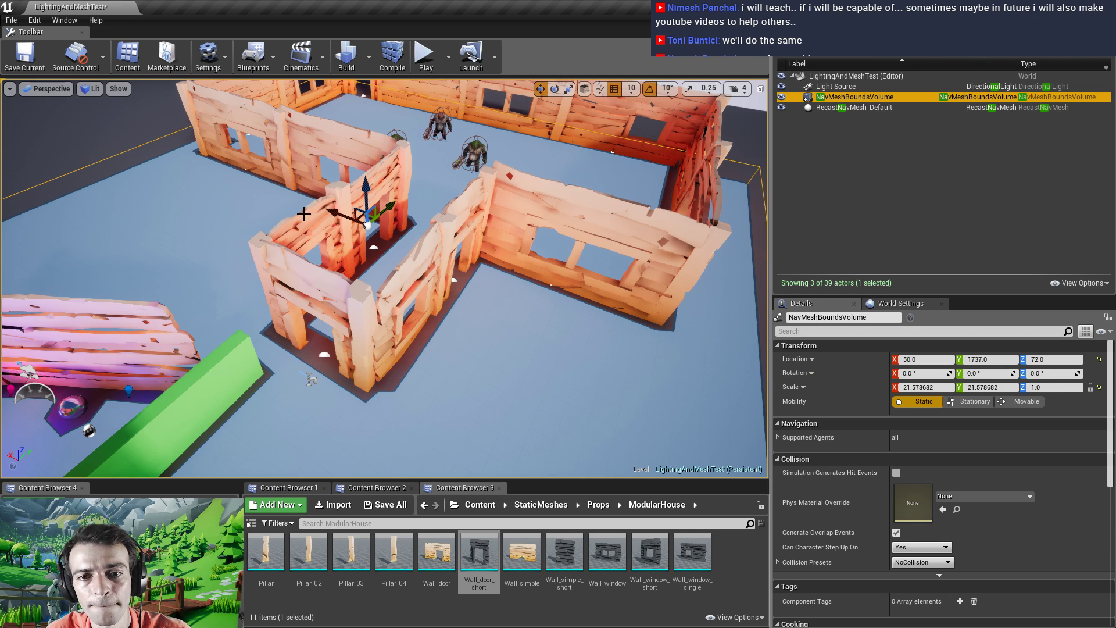
{"action": "left_click_drag", "start_coordinate": [331, 210], "coordinate": [330, 211]}
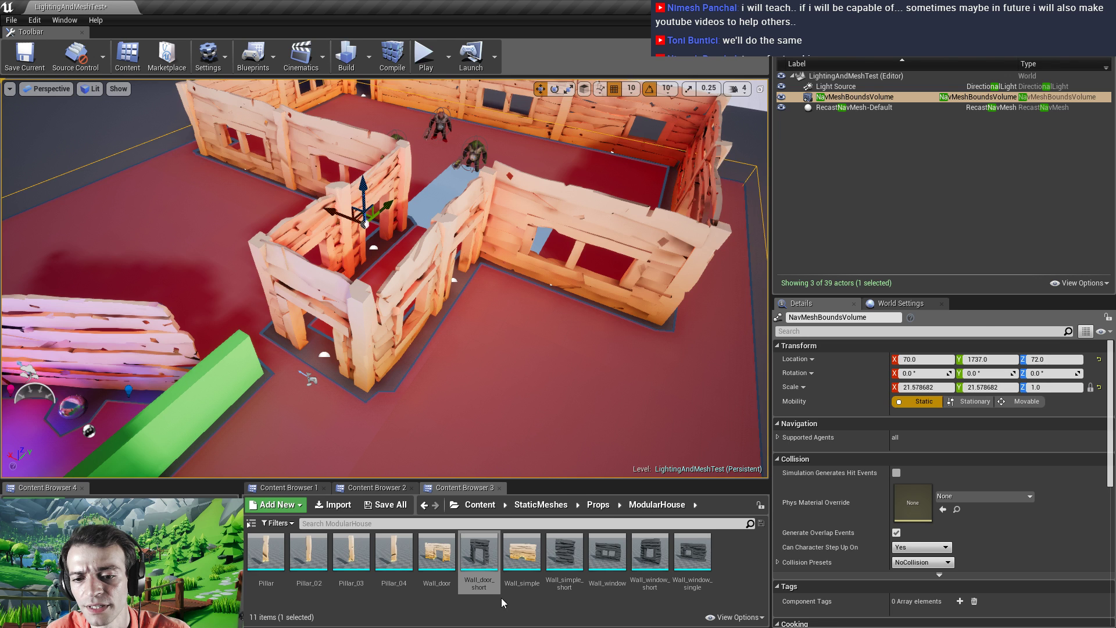
Narrow Wall_door_short's collision box to cover the leg at the PillarRight socket and duplicate it onto the PillarLeft leg
{"action": "double_click", "coordinate": [485, 557]}
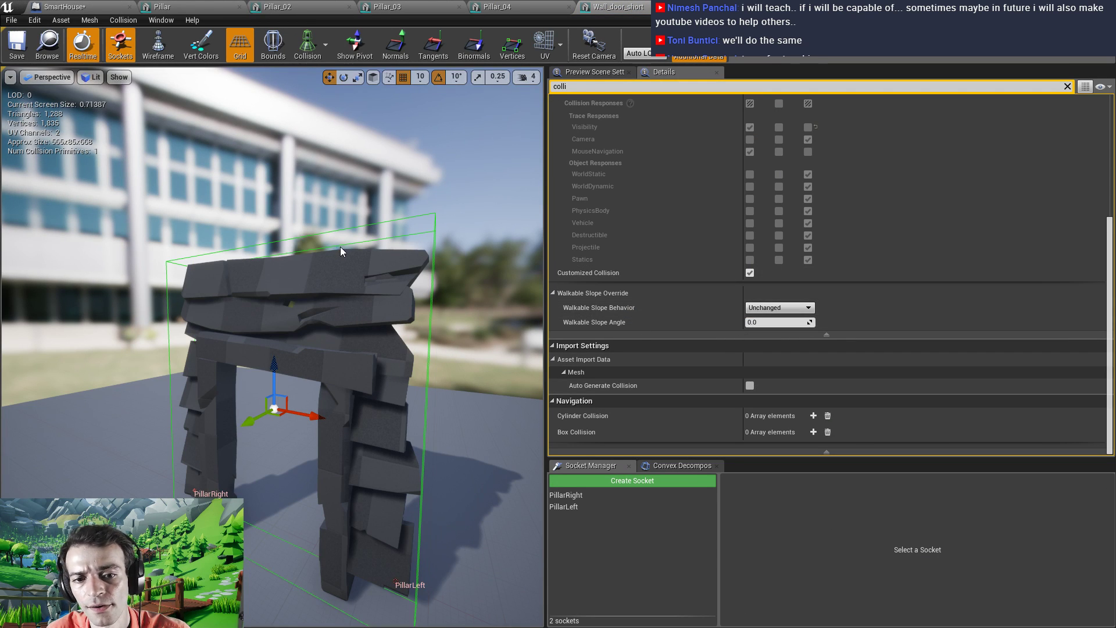
{"action": "left_click_drag", "start_coordinate": [277, 427], "coordinate": [309, 416]}
{"action": "left_click_drag", "start_coordinate": [299, 377], "coordinate": [324, 413]}
{"action": "key", "text": "w"}
{"action": "left_click_drag", "start_coordinate": [358, 370], "coordinate": [292, 371]}
{"action": "left_click", "coordinate": [274, 372]}
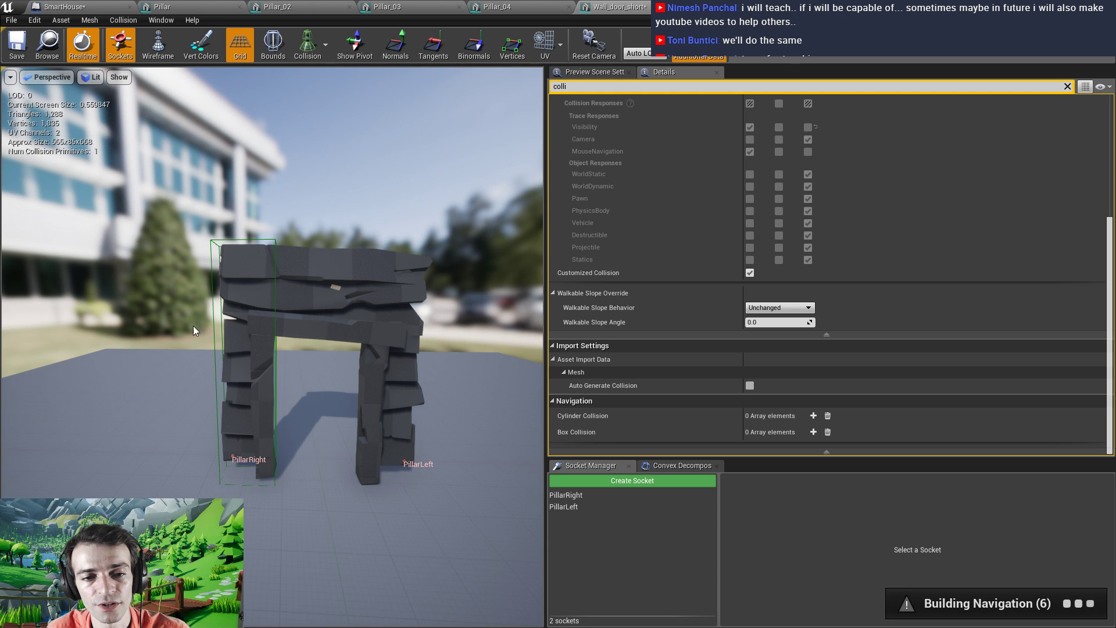
{"action": "left_click", "coordinate": [214, 331]}
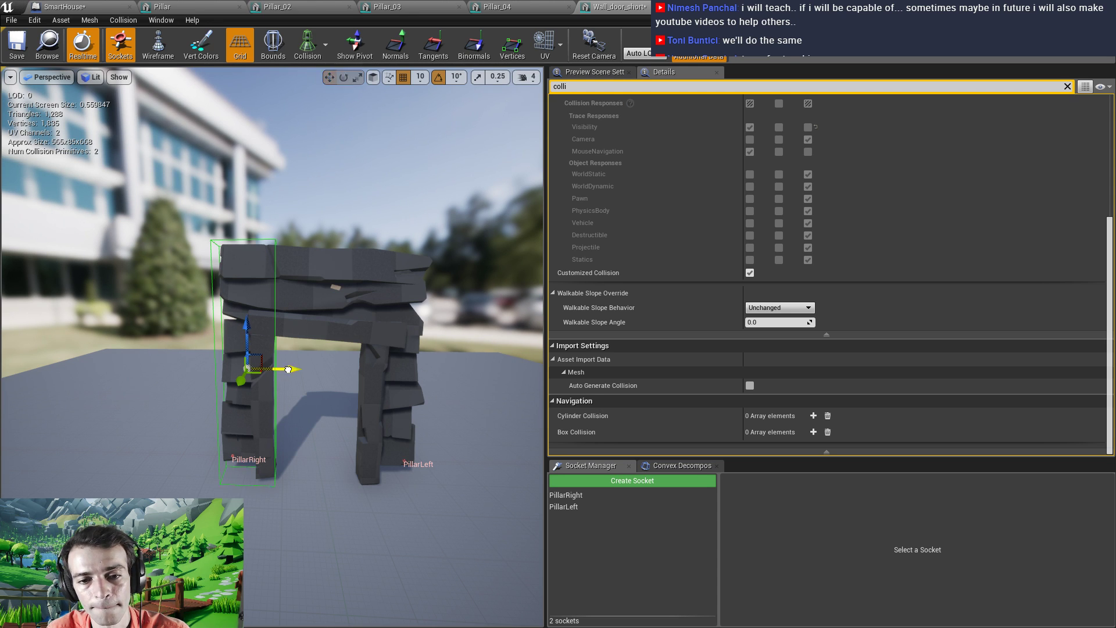
{"action": "left_click_drag", "start_coordinate": [289, 370], "coordinate": [431, 383], "text": "alt"}
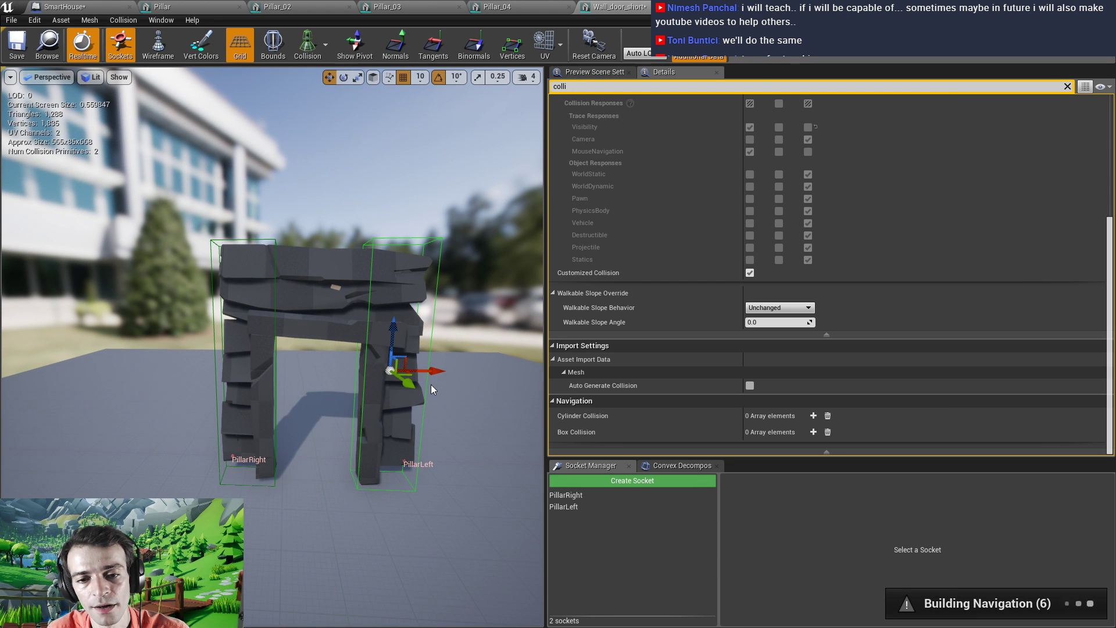
Duplicate the collision box for the lintel, shorten, centre and widen it across the door's top beam, and save the mesh
{"action": "left_click_drag", "start_coordinate": [391, 334], "coordinate": [398, 308], "text": "alt"}
{"action": "key", "text": "r"}
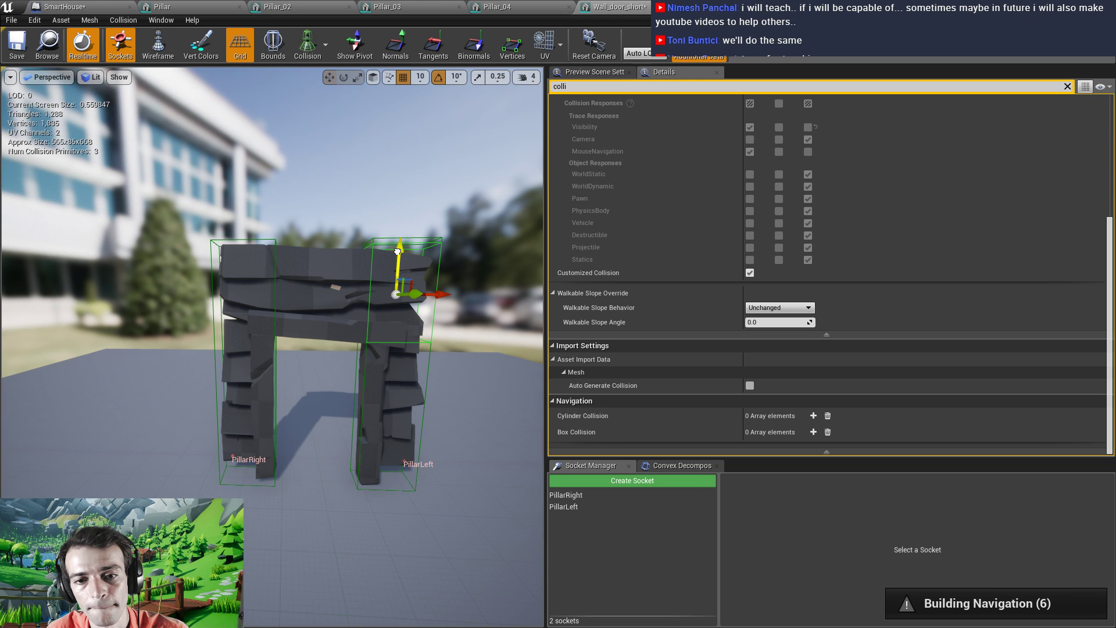
{"action": "left_click_drag", "start_coordinate": [440, 294], "coordinate": [362, 298]}
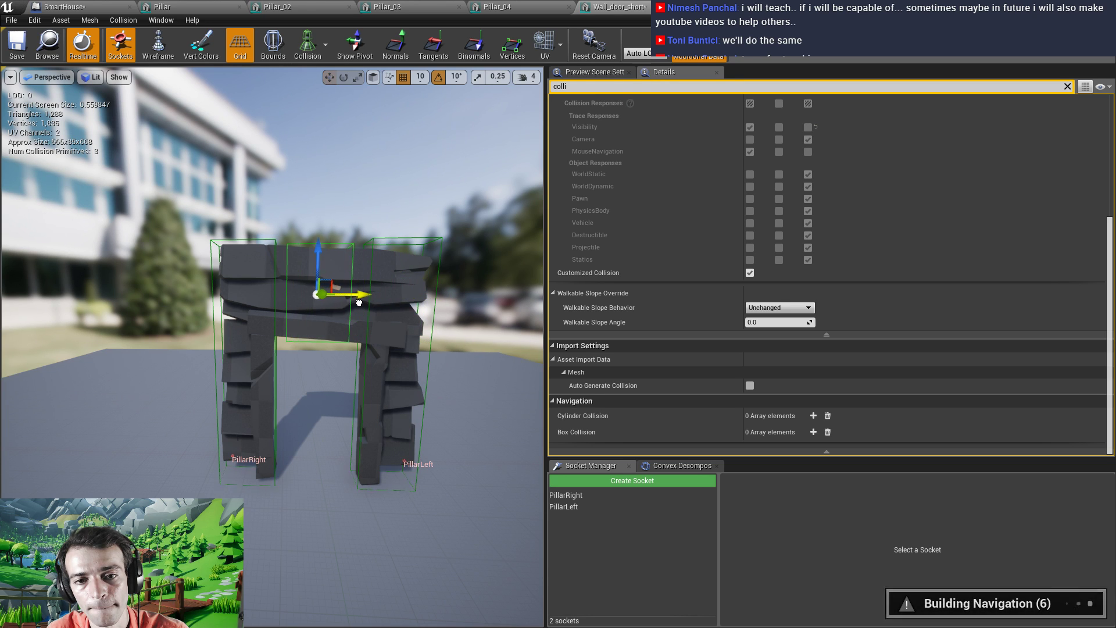
{"action": "key", "text": "r"}
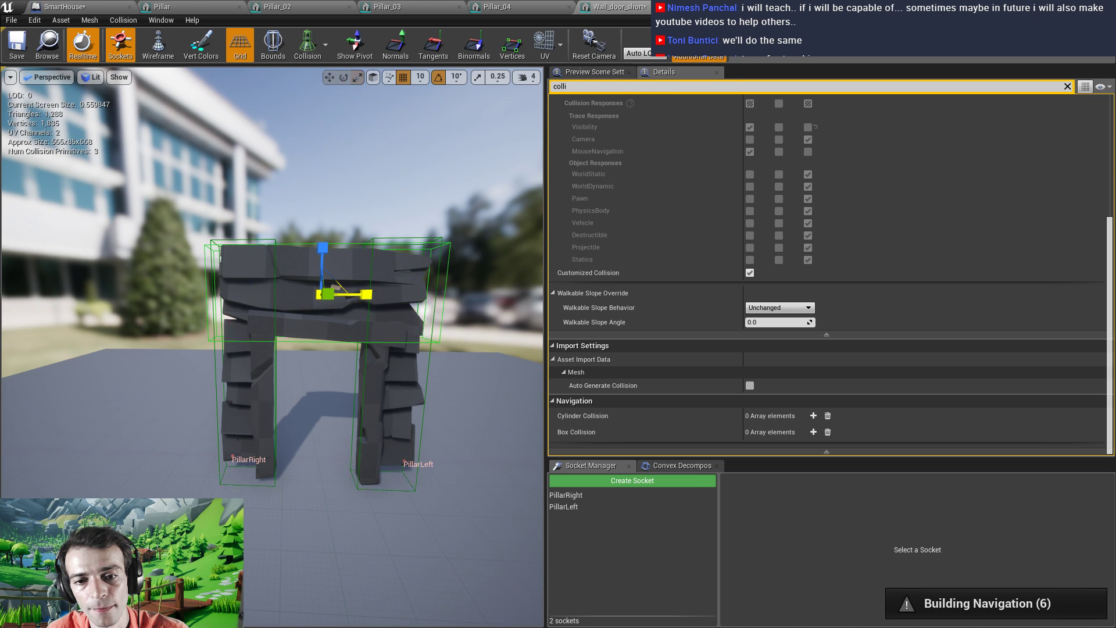
{"action": "left_click", "coordinate": [22, 46]}
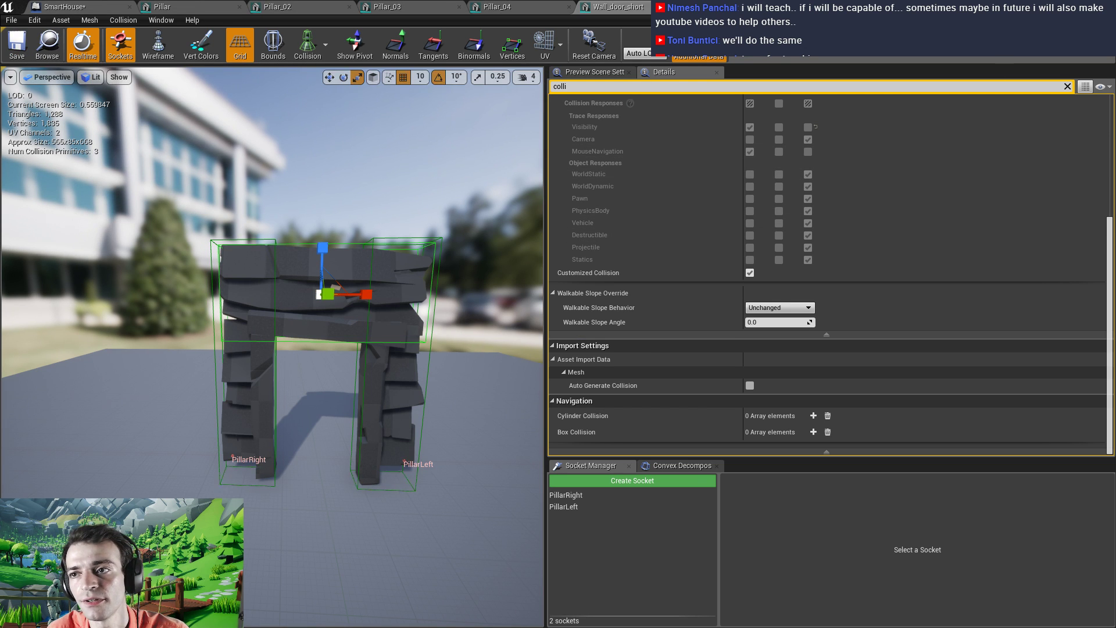
Return to the level, inspect the navigation mesh through the short doorway, and save the level
{"action": "key", "text": "alt+Tab"}
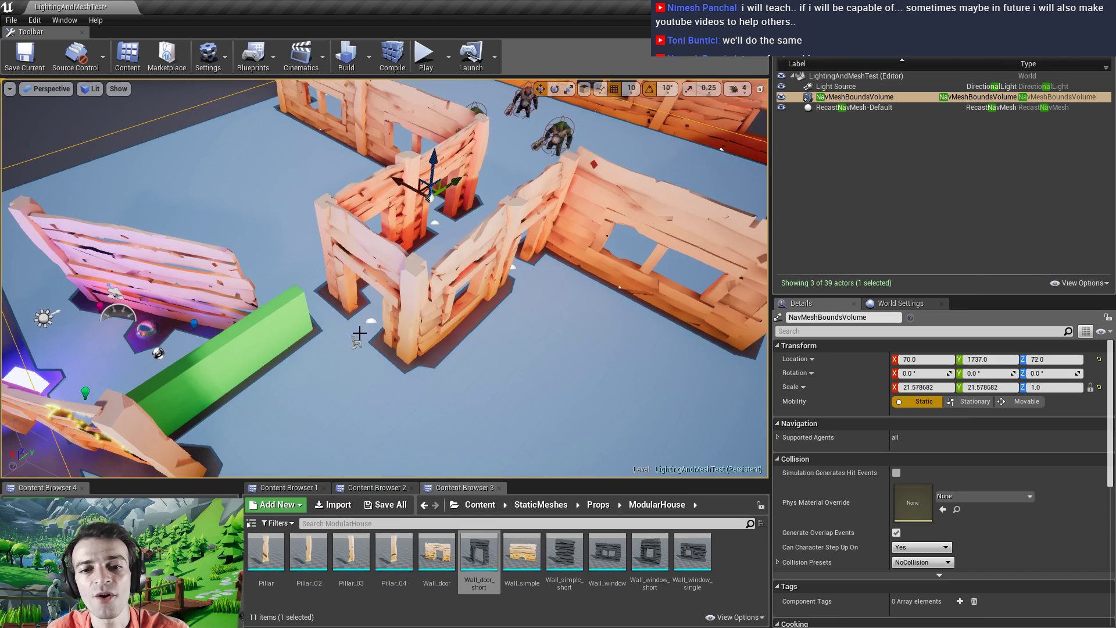
{"action": "right_click_drag", "start_coordinate": [361, 334], "coordinate": [354, 343]}
{"action": "key", "text": "w"}
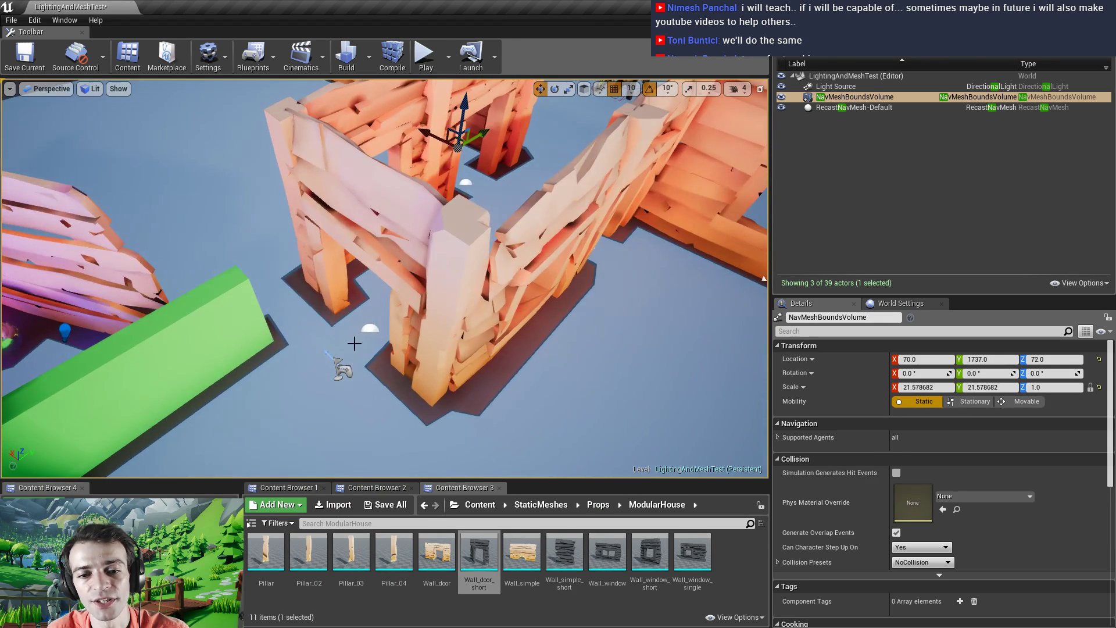
{"action": "key", "text": "ctrl+s"}
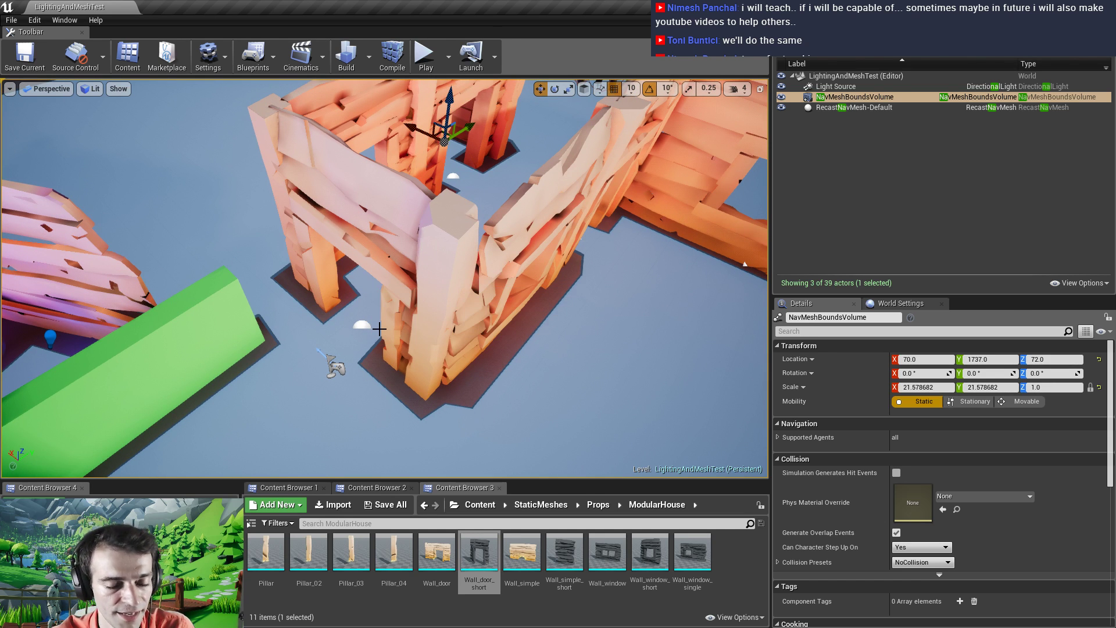
Start a play test of the level in full screen and attack the first enemies near the house
{"action": "key", "text": "alt+p"}
{"action": "left_click_drag", "start_coordinate": [437, 251], "coordinate": [304, 316]}
{"action": "right_click", "coordinate": [428, 269]}
{"action": "key", "text": "F11"}
{"action": "key", "text": "q"}
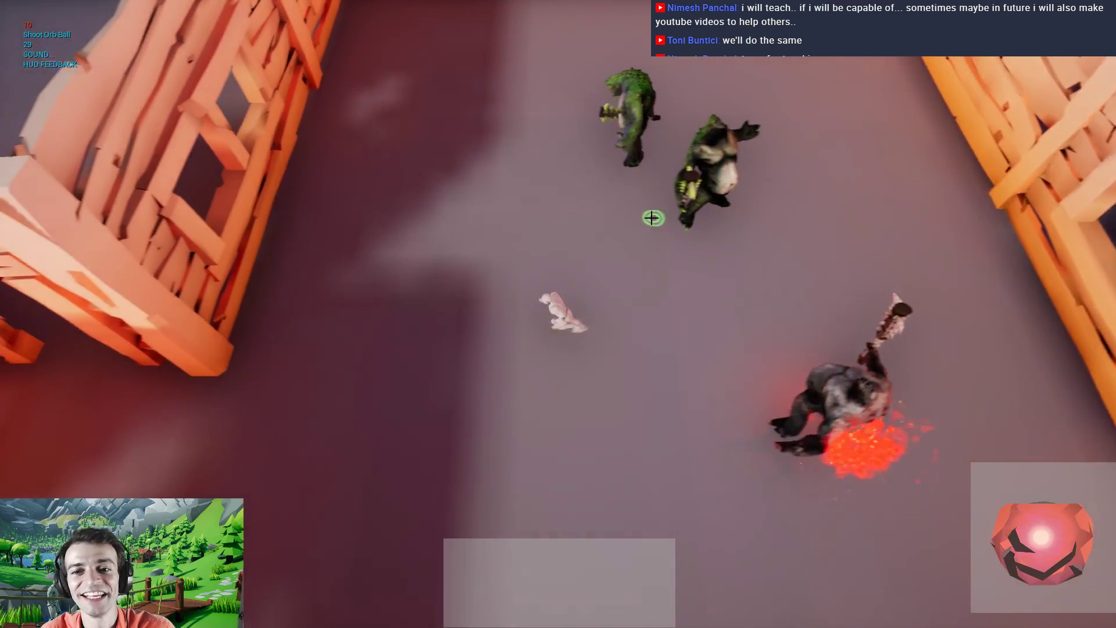
Play-test the modular house by running the character between its walls and fighting the pursuing enemies with orb balls
{"action": "key", "text": "q"}
{"action": "mouse_move", "coordinate": [652, 217]}
{"action": "left_mouse_down"}
{"action": "mouse_move", "coordinate": [640, 374]}
{"action": "mouse_move", "coordinate": [531, 395]}
{"action": "mouse_move", "coordinate": [516, 269]}
{"action": "mouse_move", "coordinate": [560, 210]}
{"action": "mouse_move", "coordinate": [635, 215]}
{"action": "left_mouse_up"}
{"action": "key", "text": "q"}
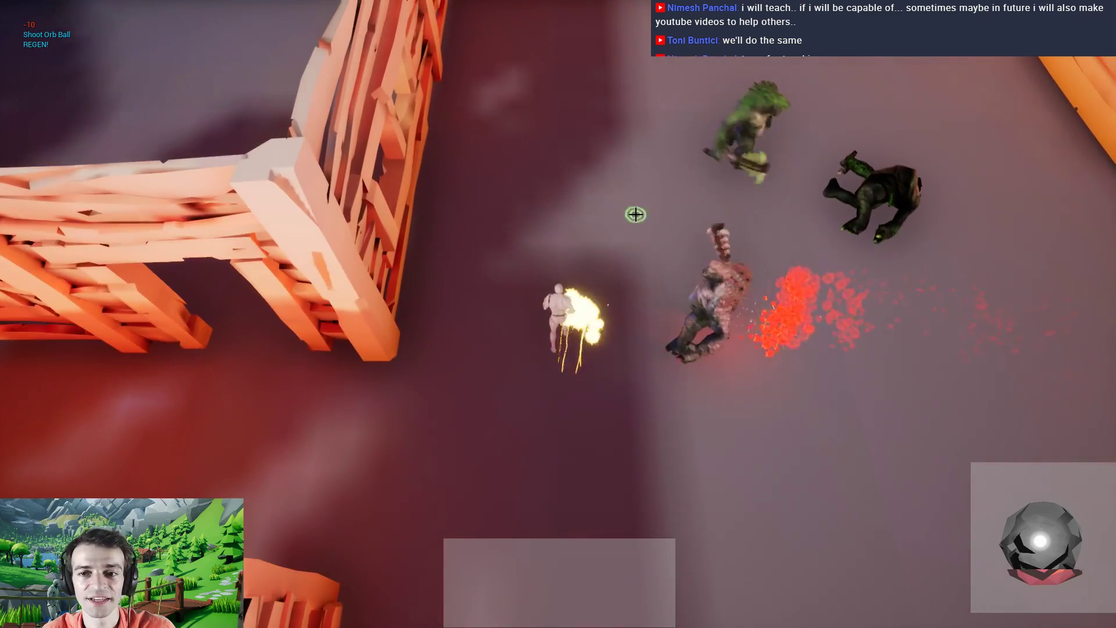
{"action": "left_click_drag", "start_coordinate": [530, 234], "coordinate": [555, 238]}
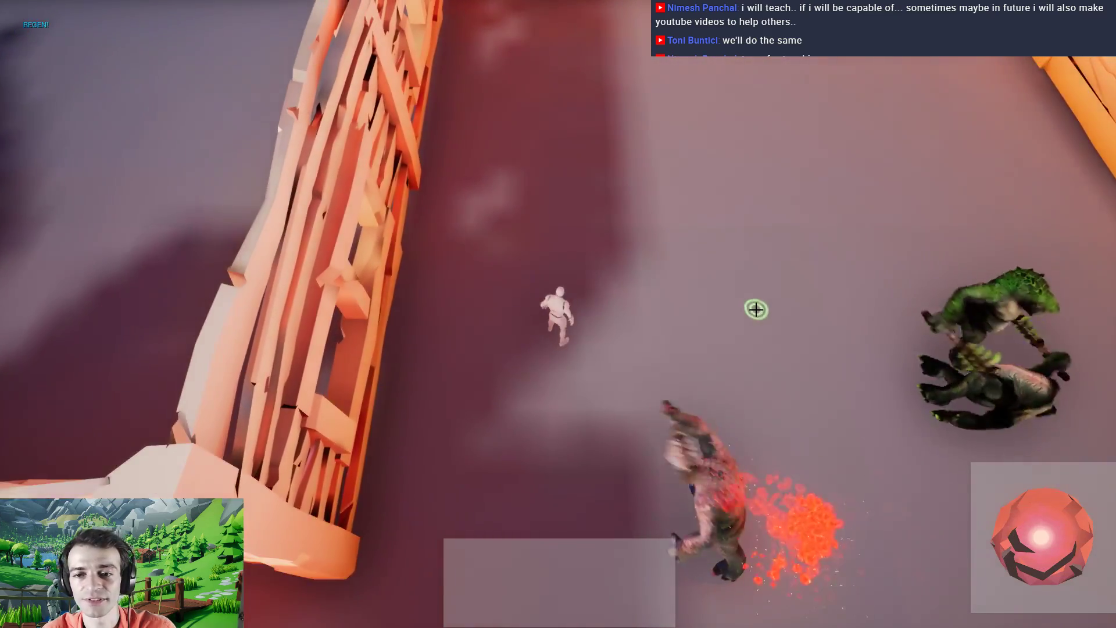
{"action": "key", "text": "d"}
{"action": "key", "text": "w"}
{"action": "left_click", "coordinate": [695, 436]}
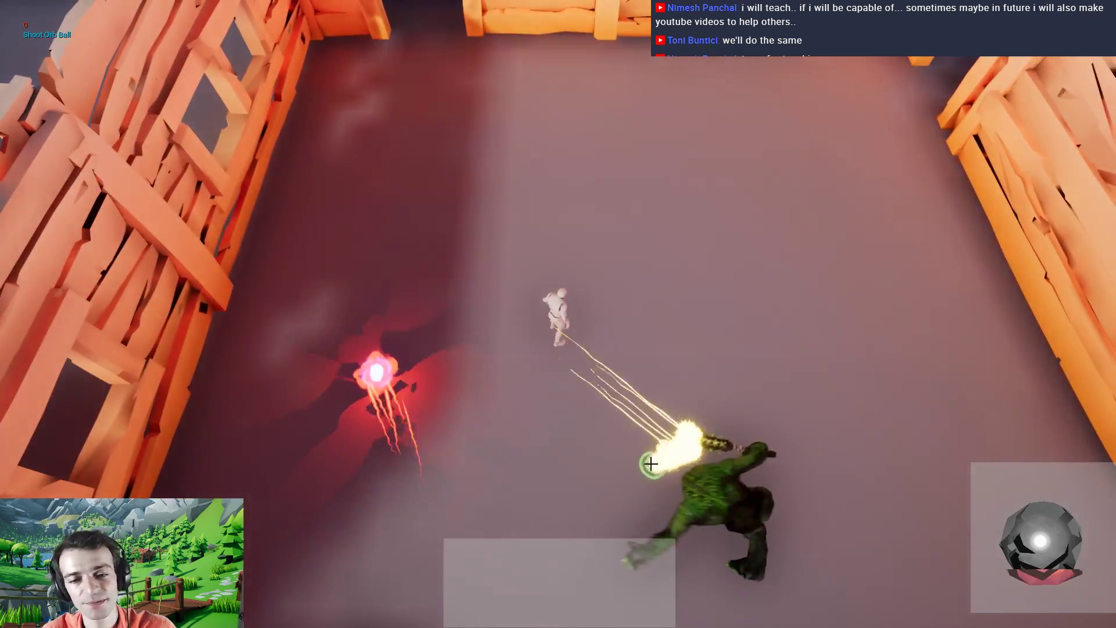
{"action": "key", "text": "s"}
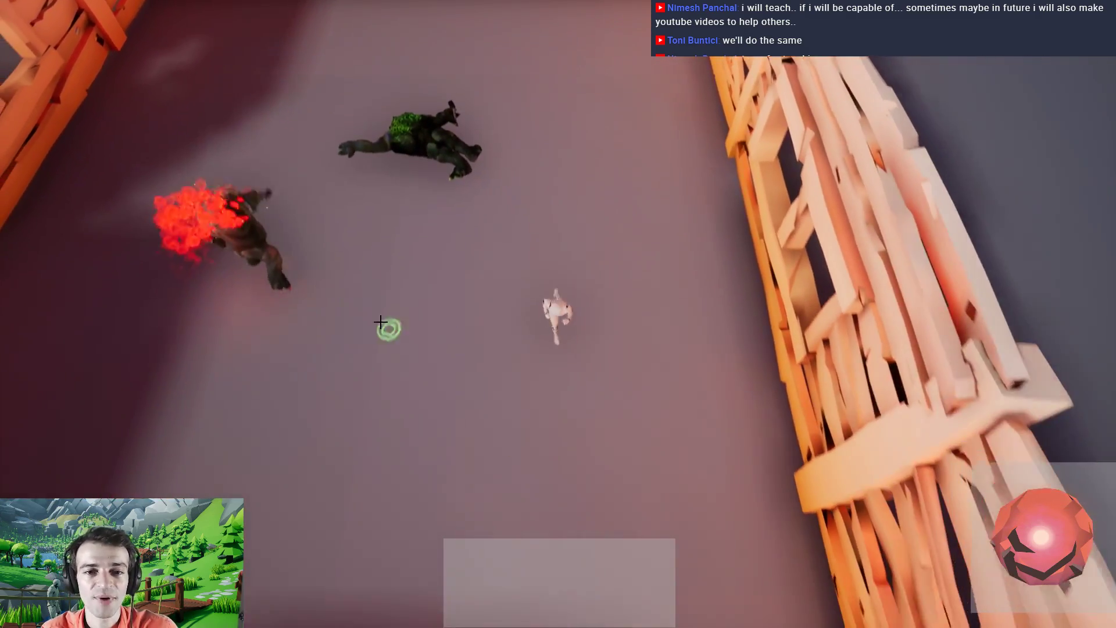
{"action": "left_click", "coordinate": [304, 277]}
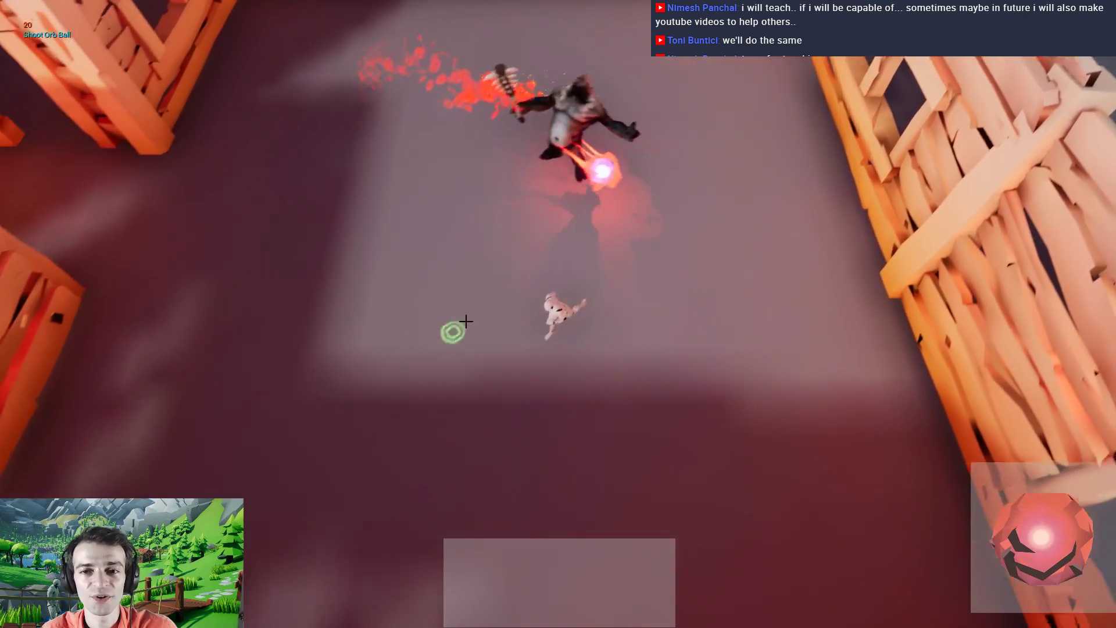
{"action": "left_click", "coordinate": [607, 194]}
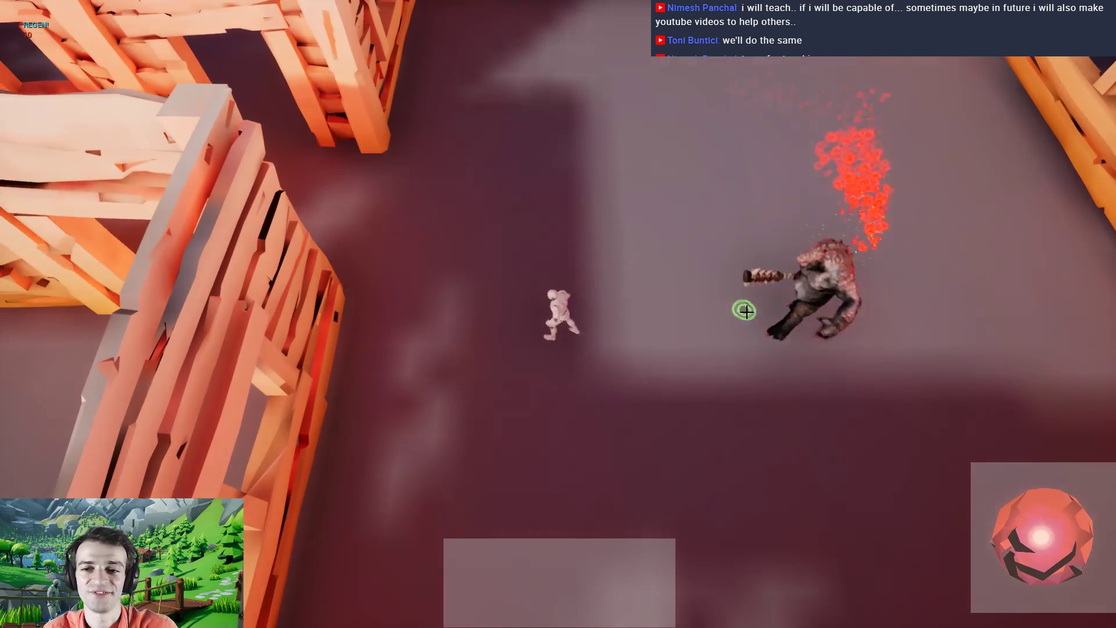
{"action": "left_click", "coordinate": [712, 317]}
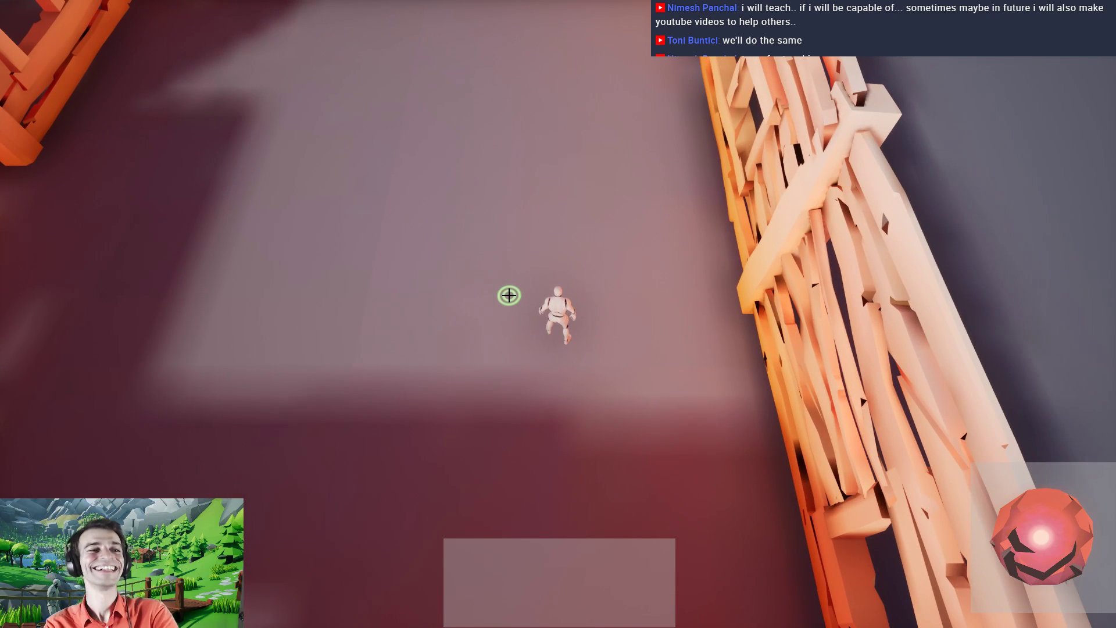
Move the character around the cleared house floor and open the game's menu with Options and Quit
{"action": "left_click", "coordinate": [439, 327]}
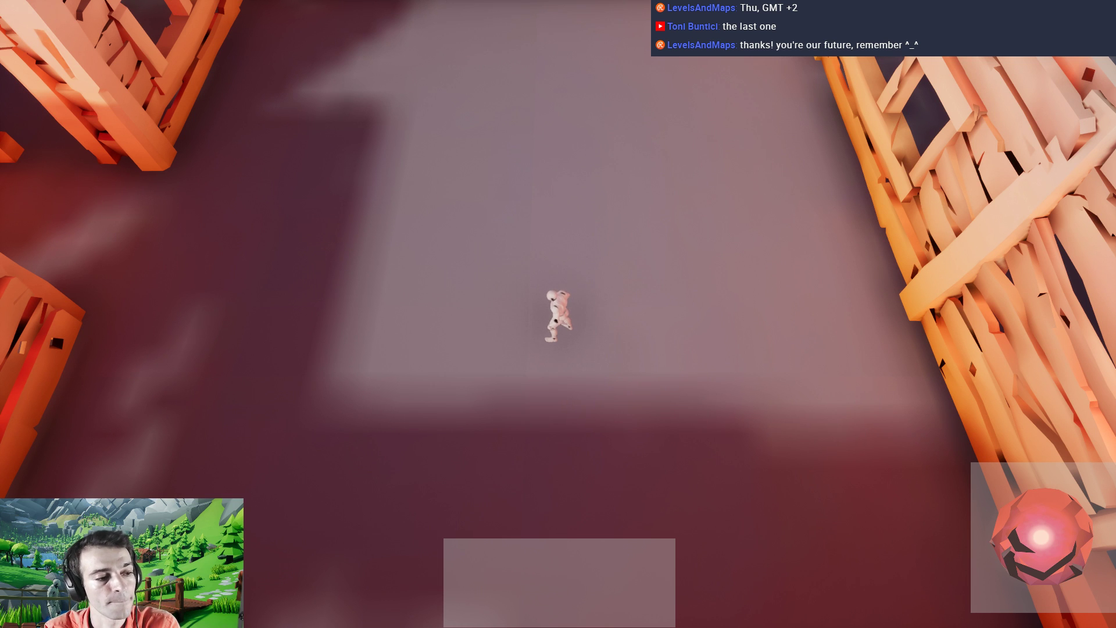
{"action": "left_click", "coordinate": [351, 256]}
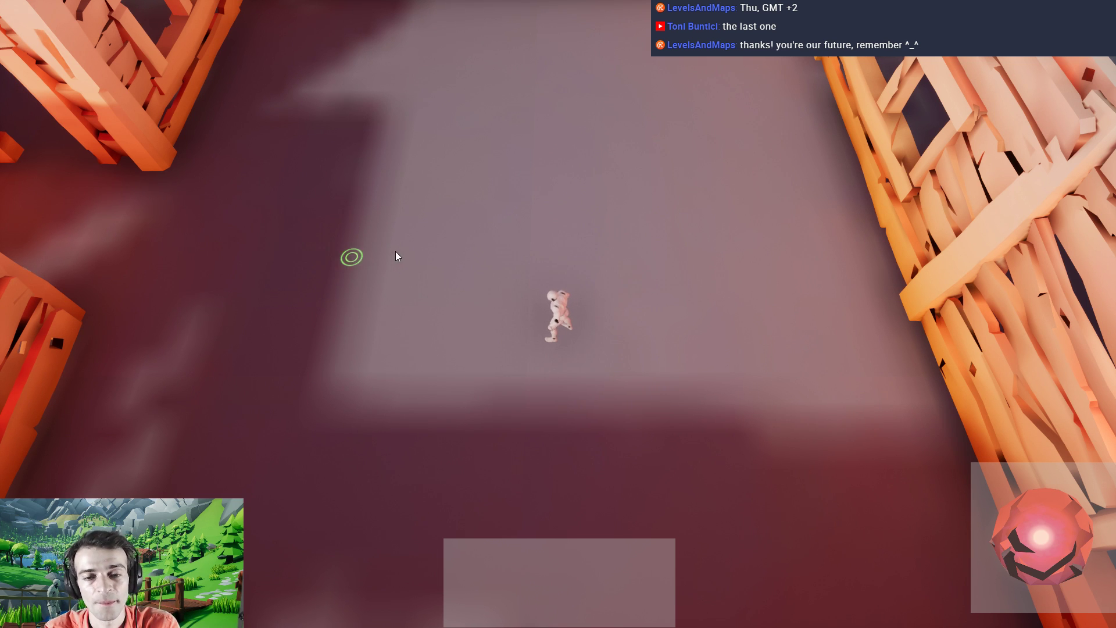
{"action": "left_click_drag", "start_coordinate": [452, 306], "coordinate": [473, 421]}
{"action": "key", "text": "Escape"}
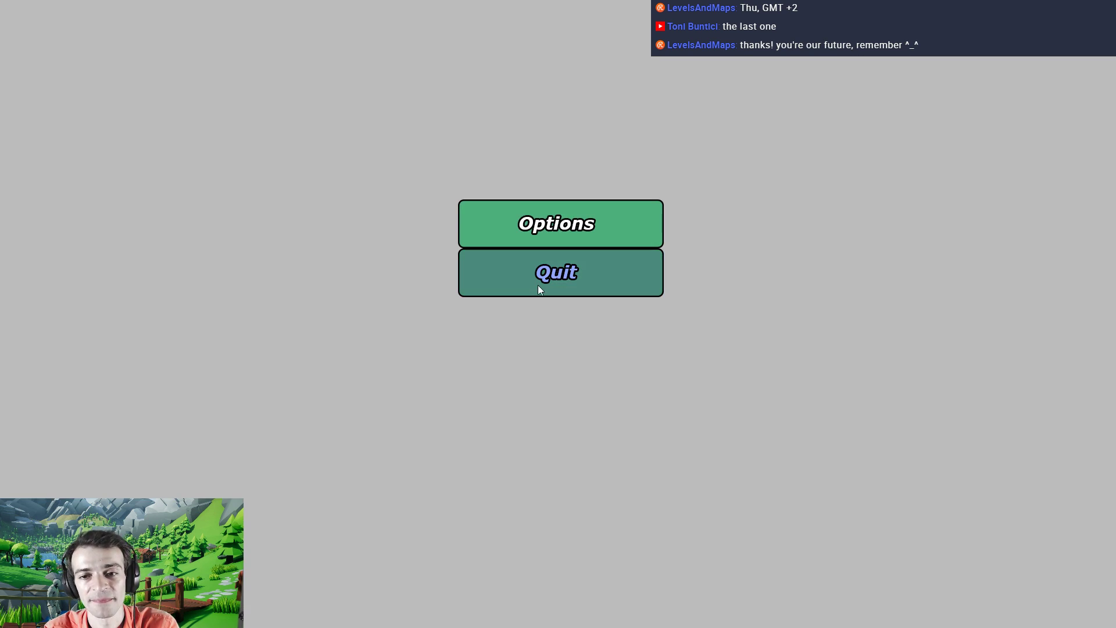